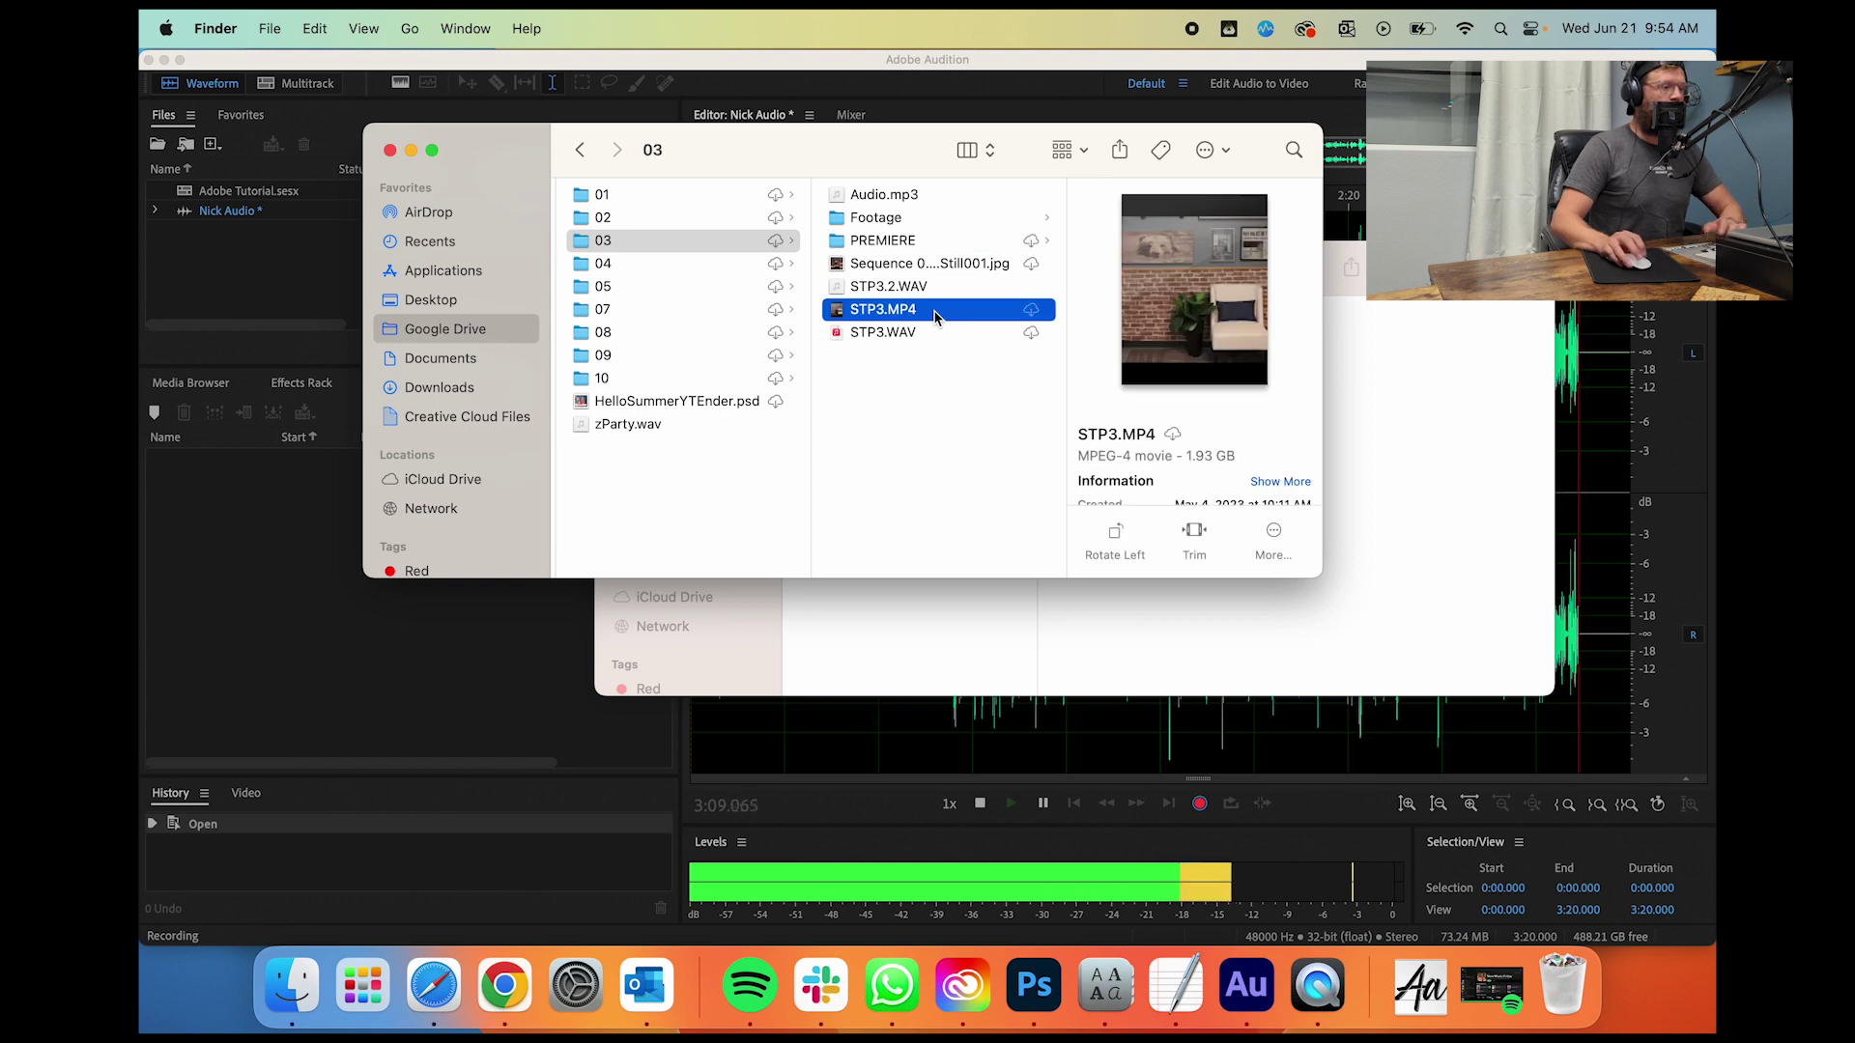
# Step: Look through the files in the Footage subfolder of folder 03, then return to STP3.MP4
pyautogui.click(897, 219)
pyautogui.click(1101, 194)
pyautogui.press('Down')
pyautogui.press('Down')
pyautogui.press('Down')
pyautogui.press('Left')
pyautogui.click(688, 311)
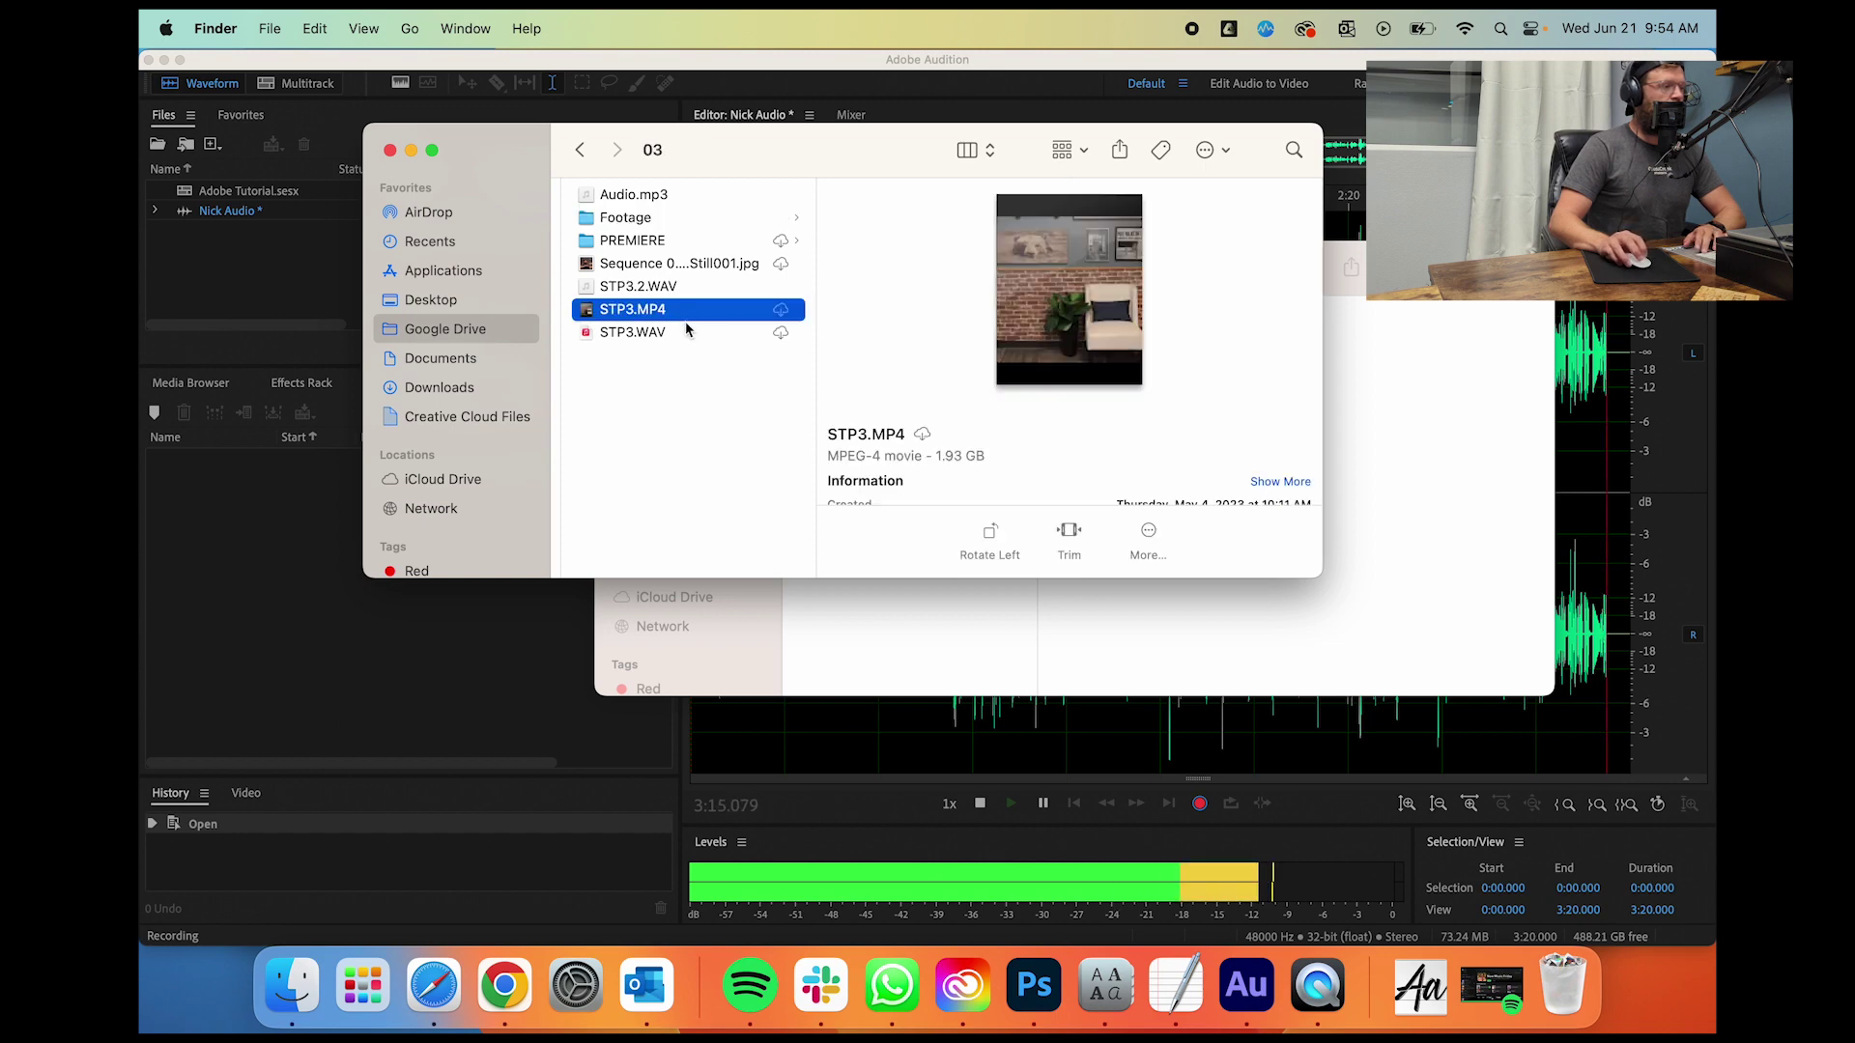
# Step: Compare the previews of STP3.MP4, STP3.2.WAV and STP3.WAV in folder 03
pyautogui.click(644, 333)
pyautogui.press('Up')
pyautogui.press('Up')
pyautogui.click(650, 334)
pyautogui.click(652, 295)
pyautogui.click(647, 311)
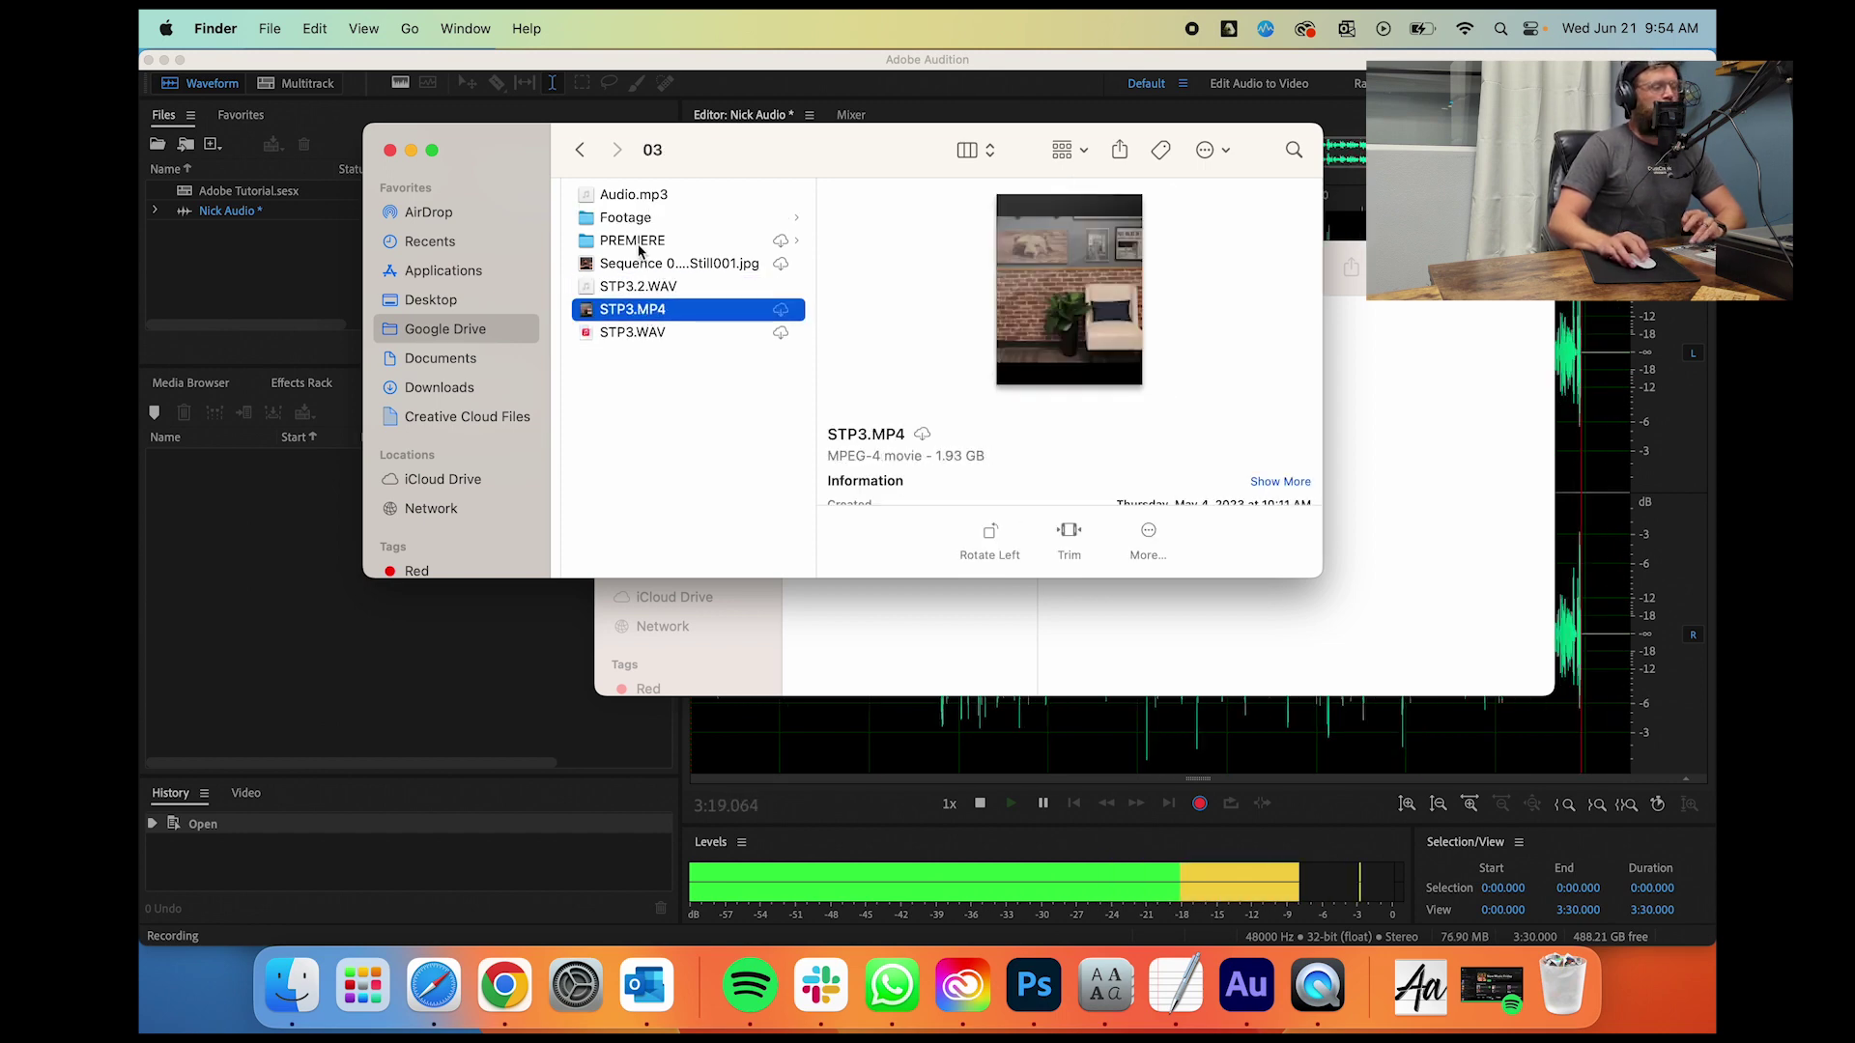
pyautogui.click(630, 287)
pyautogui.click(637, 333)
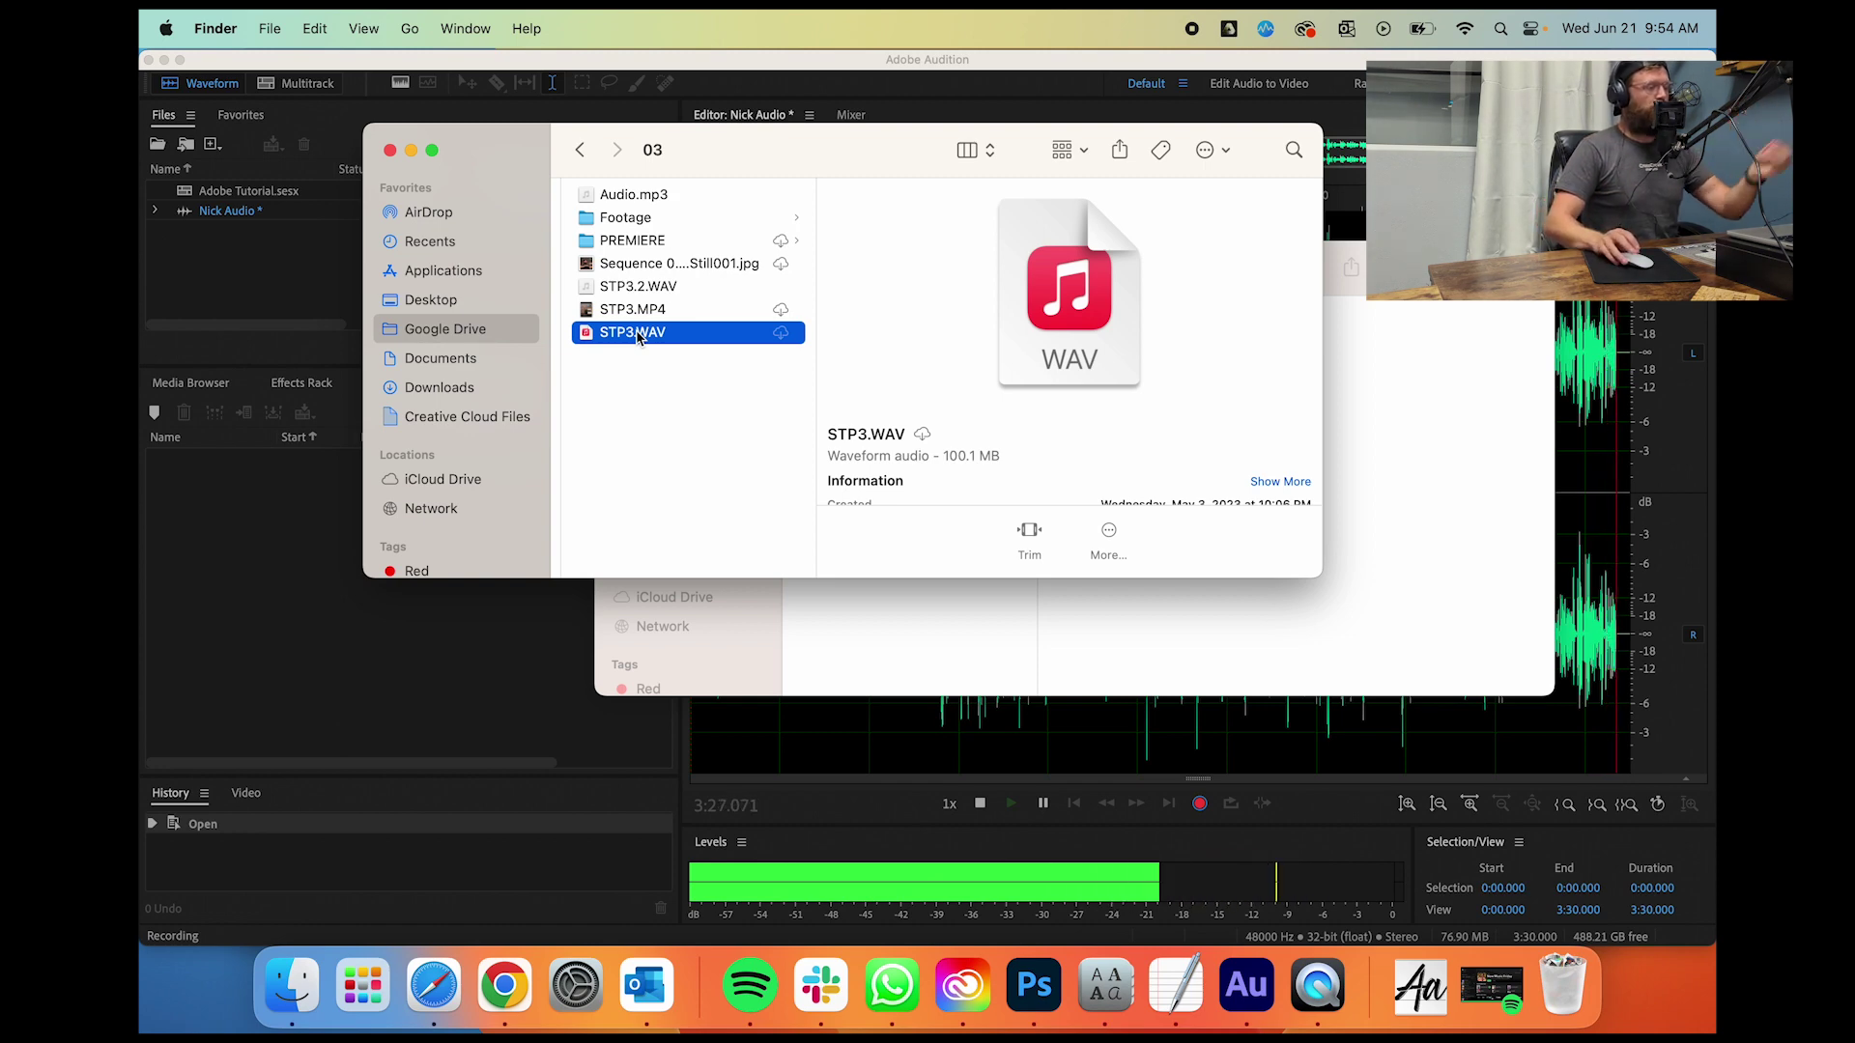
# Step: Open the STP3.prproj project from the PREMIERE folder in Premiere Pro
pyautogui.click(627, 201)
pyautogui.click(639, 242)
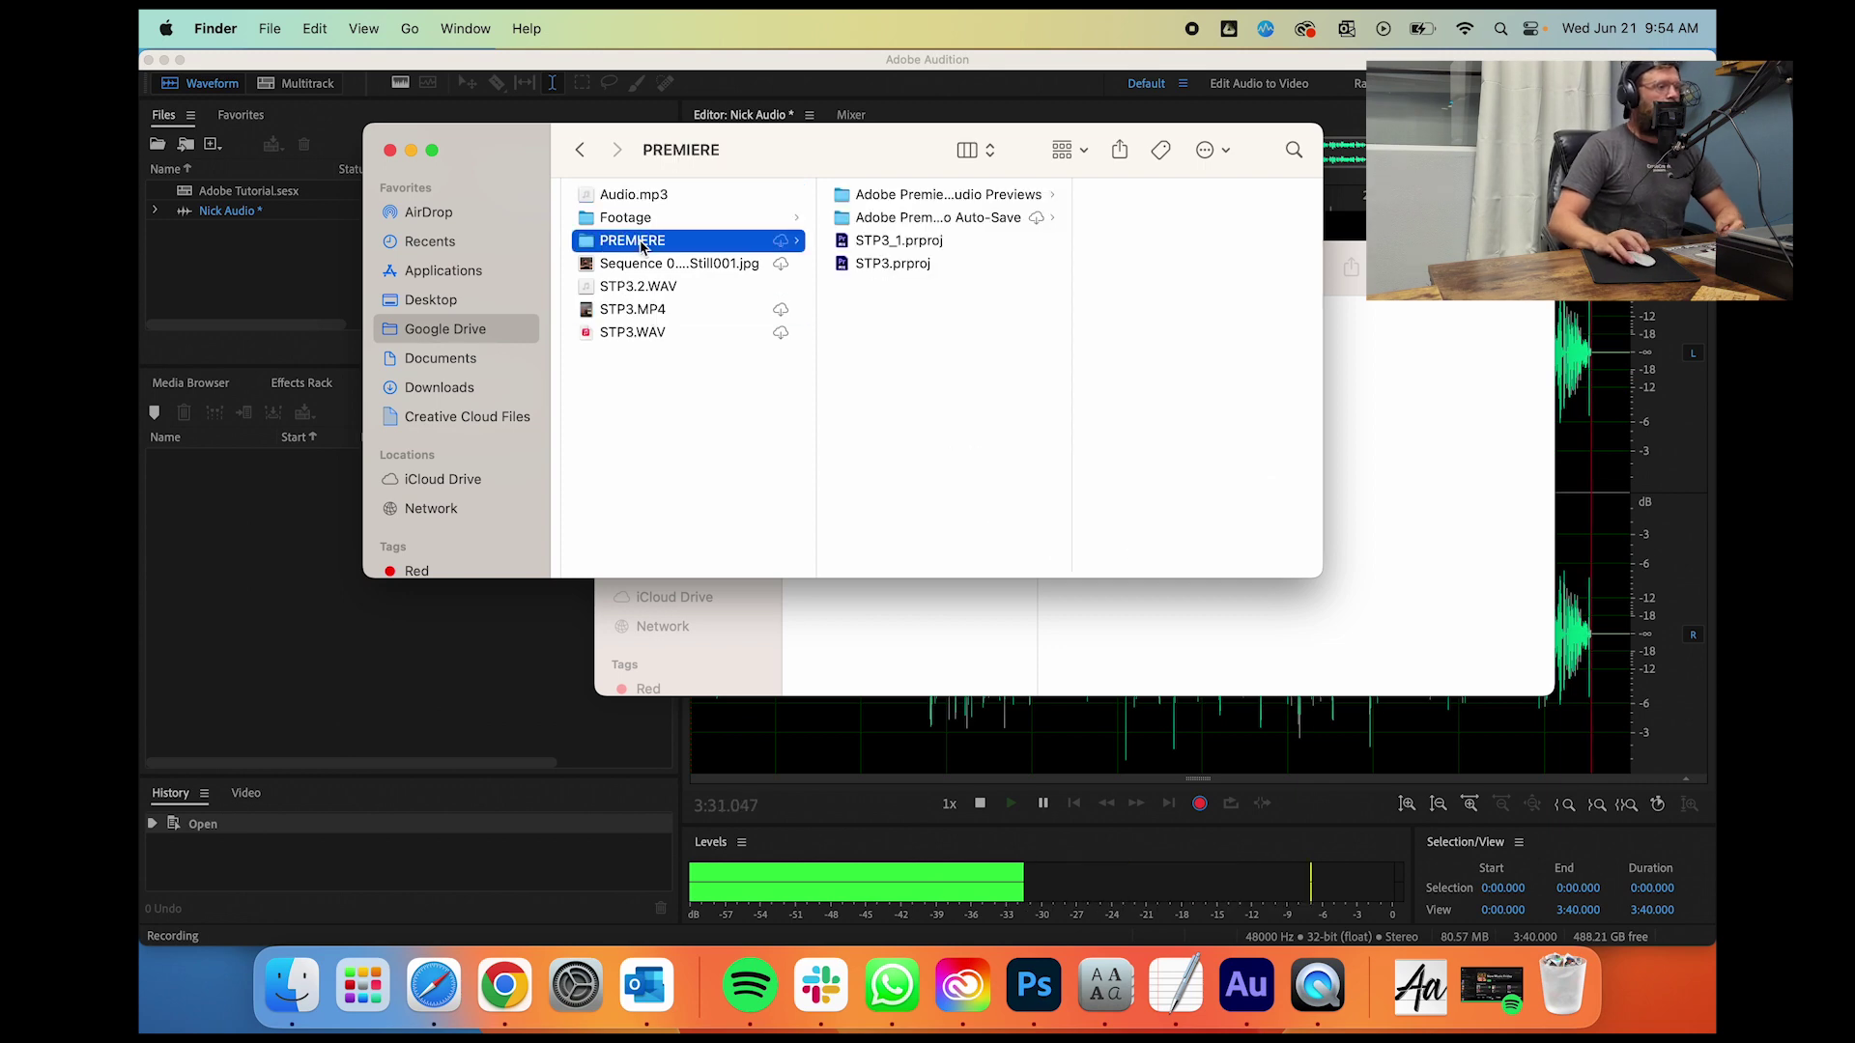
pyautogui.doubleClick(883, 264)
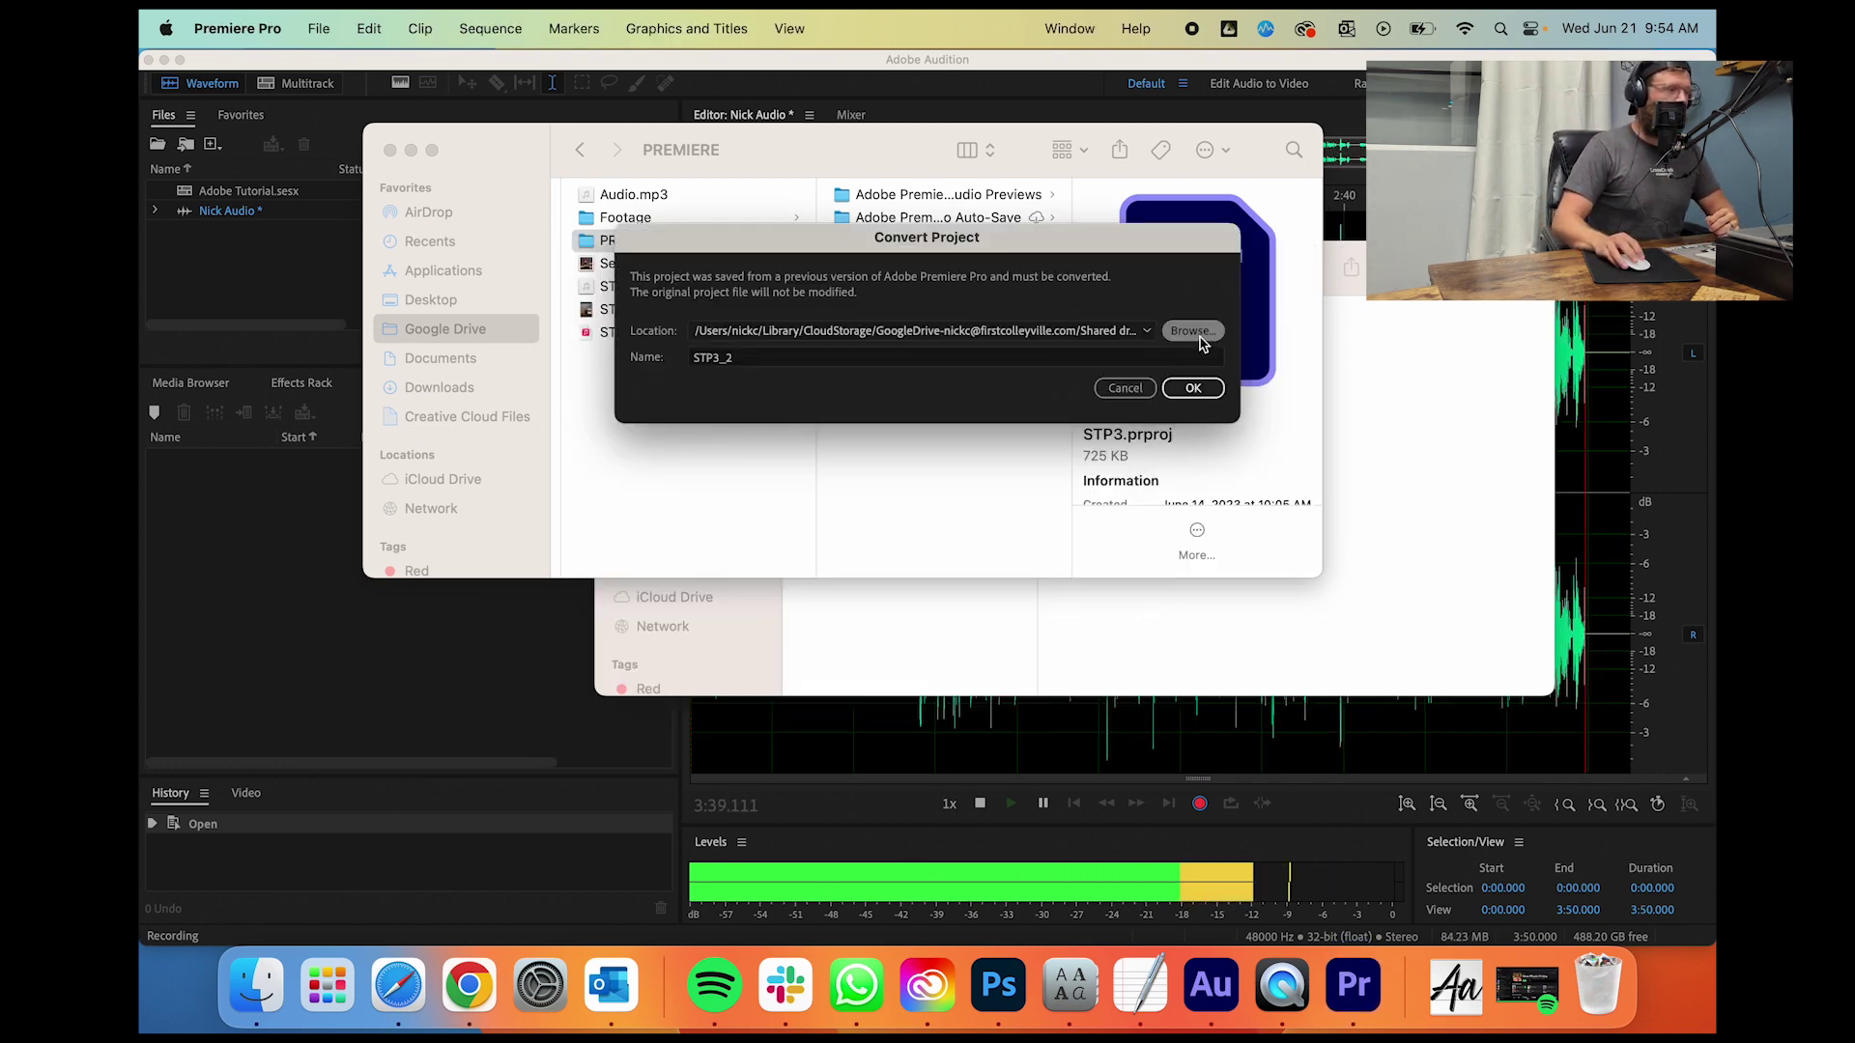
# Step: Browse for the converted project's save location and open FCStudents in the Google Drive shared drives
pyautogui.click(1194, 385)
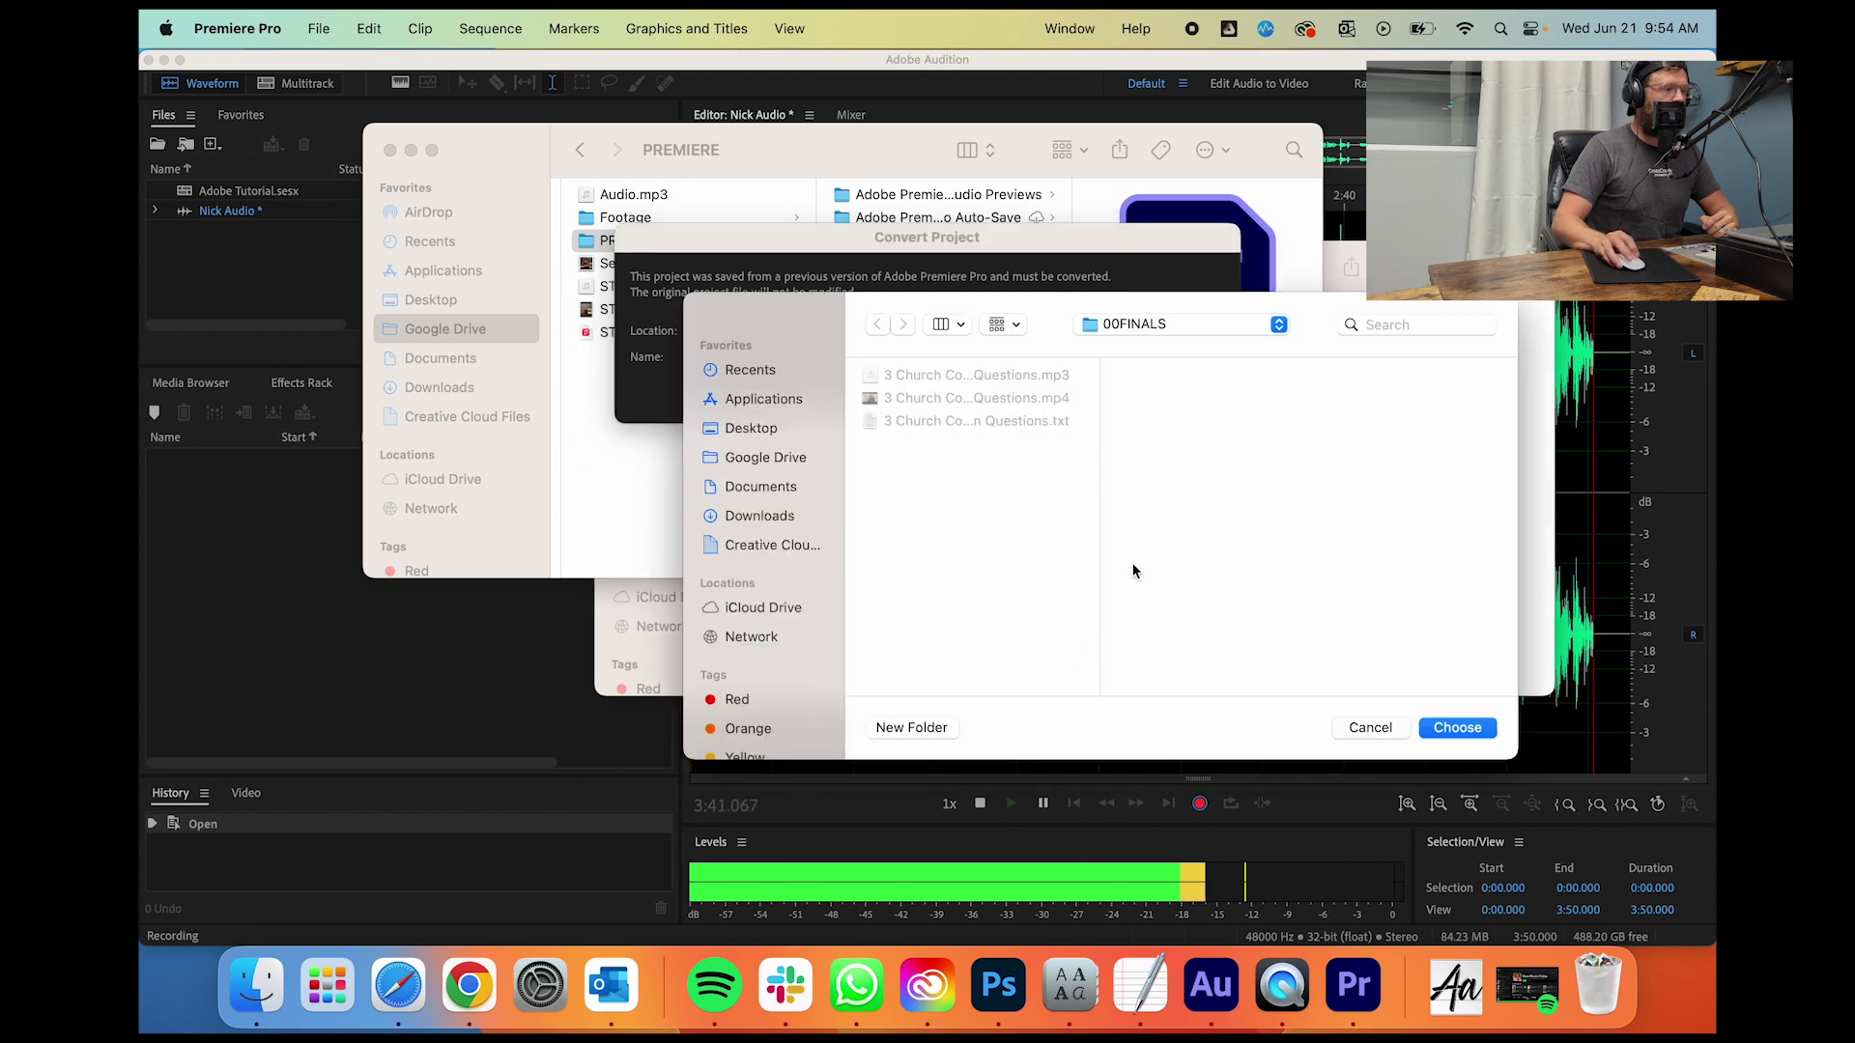
pyautogui.click(1127, 327)
pyautogui.click(1136, 345)
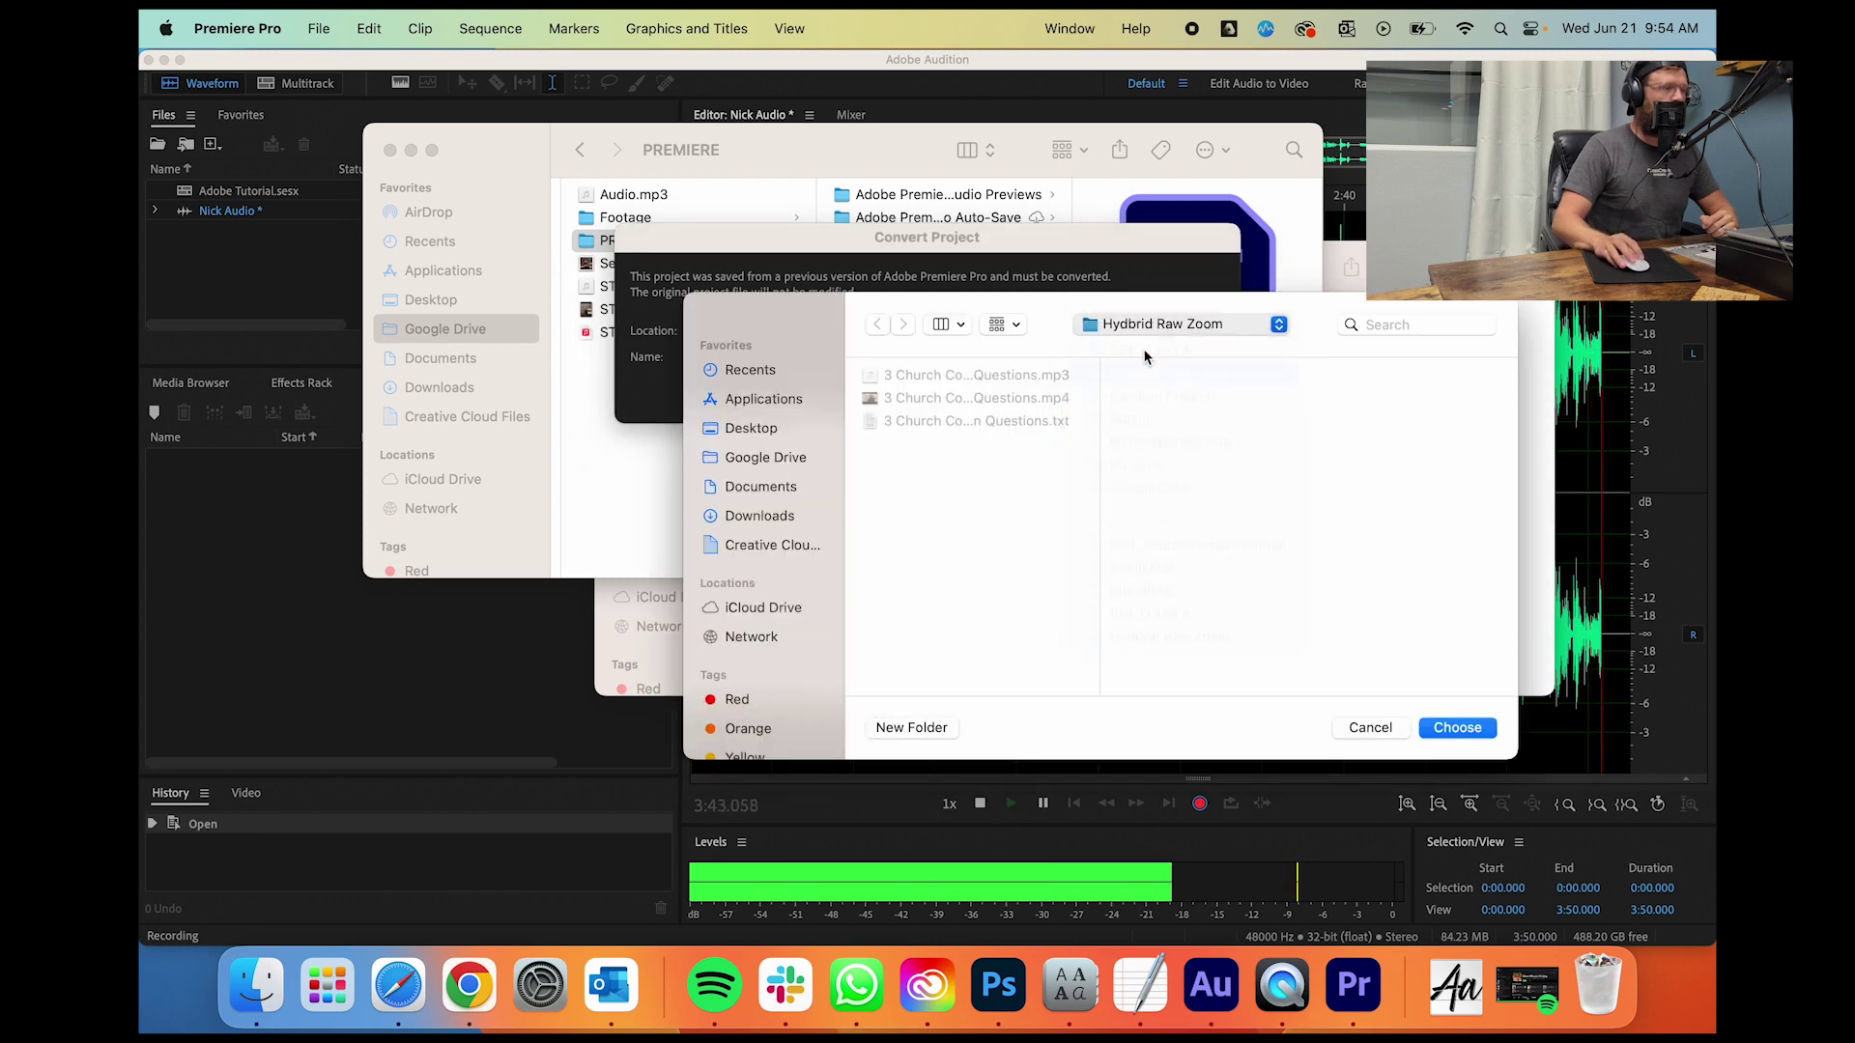
pyautogui.click(977, 399)
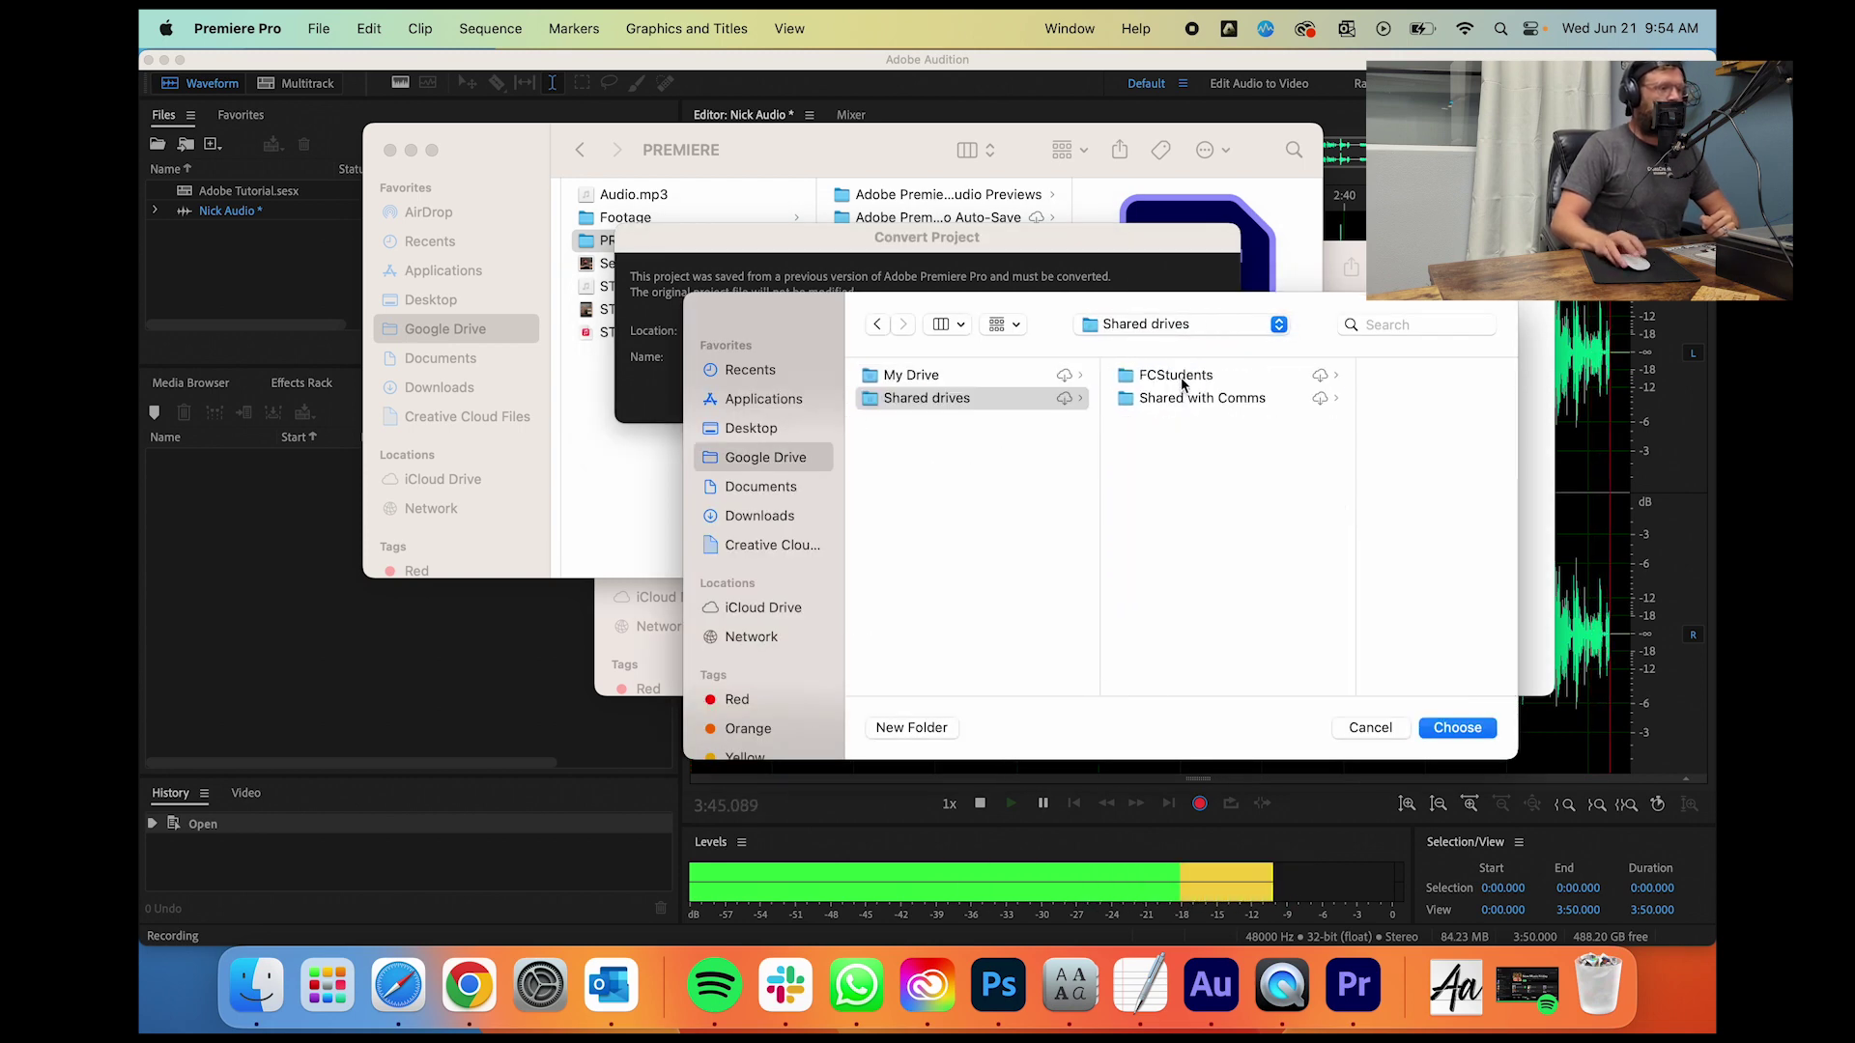
pyautogui.click(1150, 376)
pyautogui.scroll(-2, 1413, 572)
pyautogui.scroll(-2, 1396, 579)
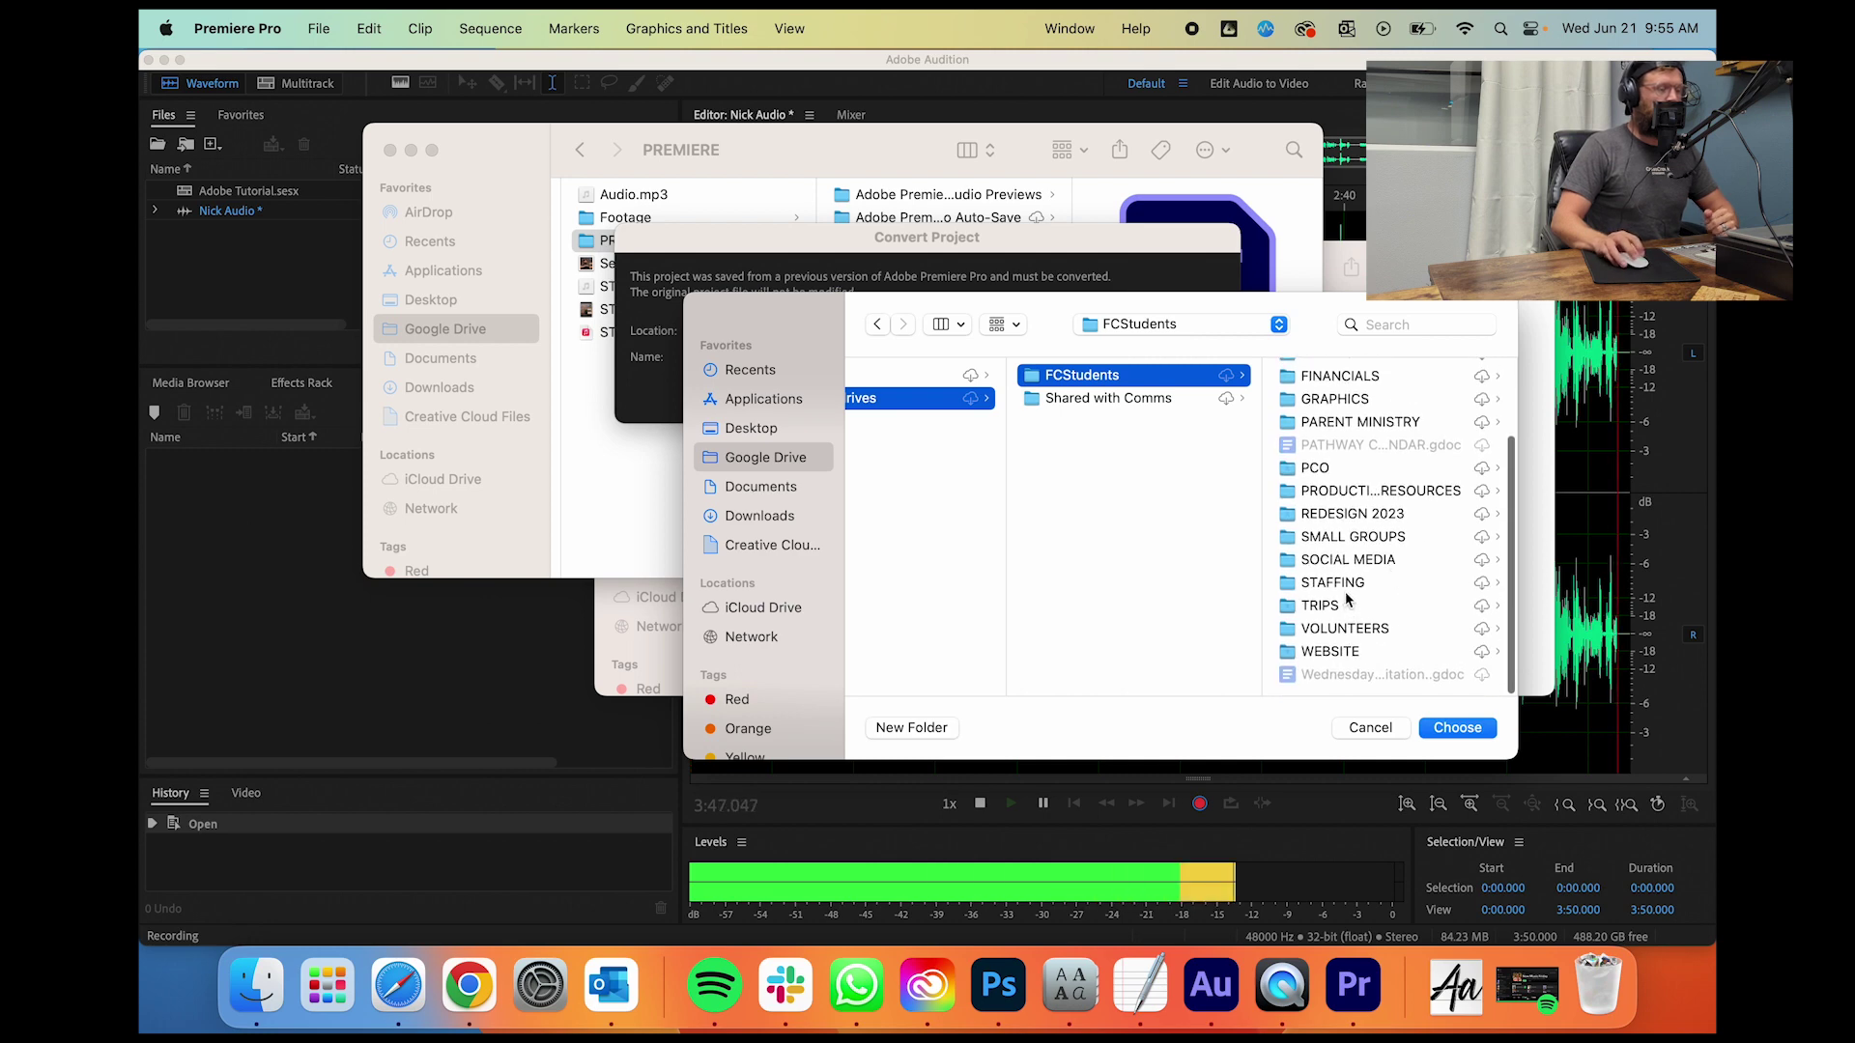
pyautogui.scroll(3, 1359, 616)
pyautogui.scroll(-3, 1356, 608)
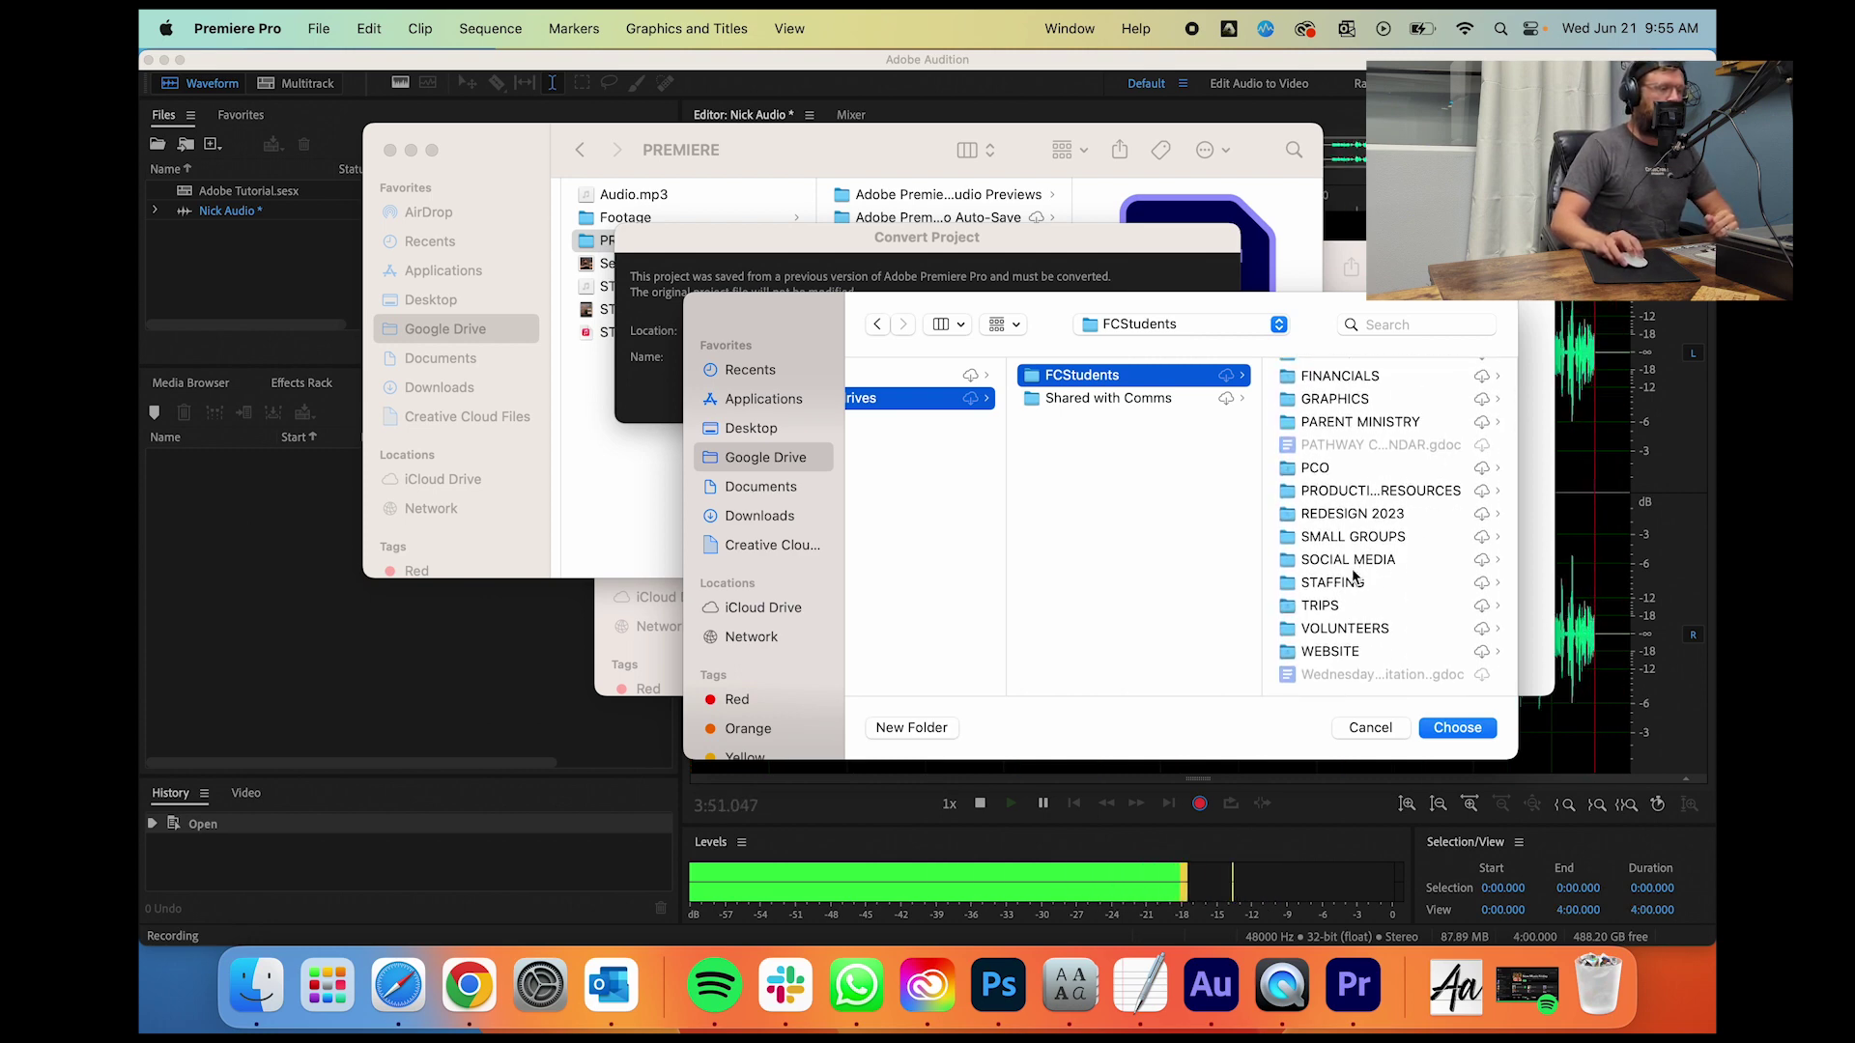
# Step: Set the save location to the PREMIERE folder in SOCIAL MEDIA's 06 - Start the Party series, folder 03, and convert the project as STP3_2
pyautogui.click(1353, 562)
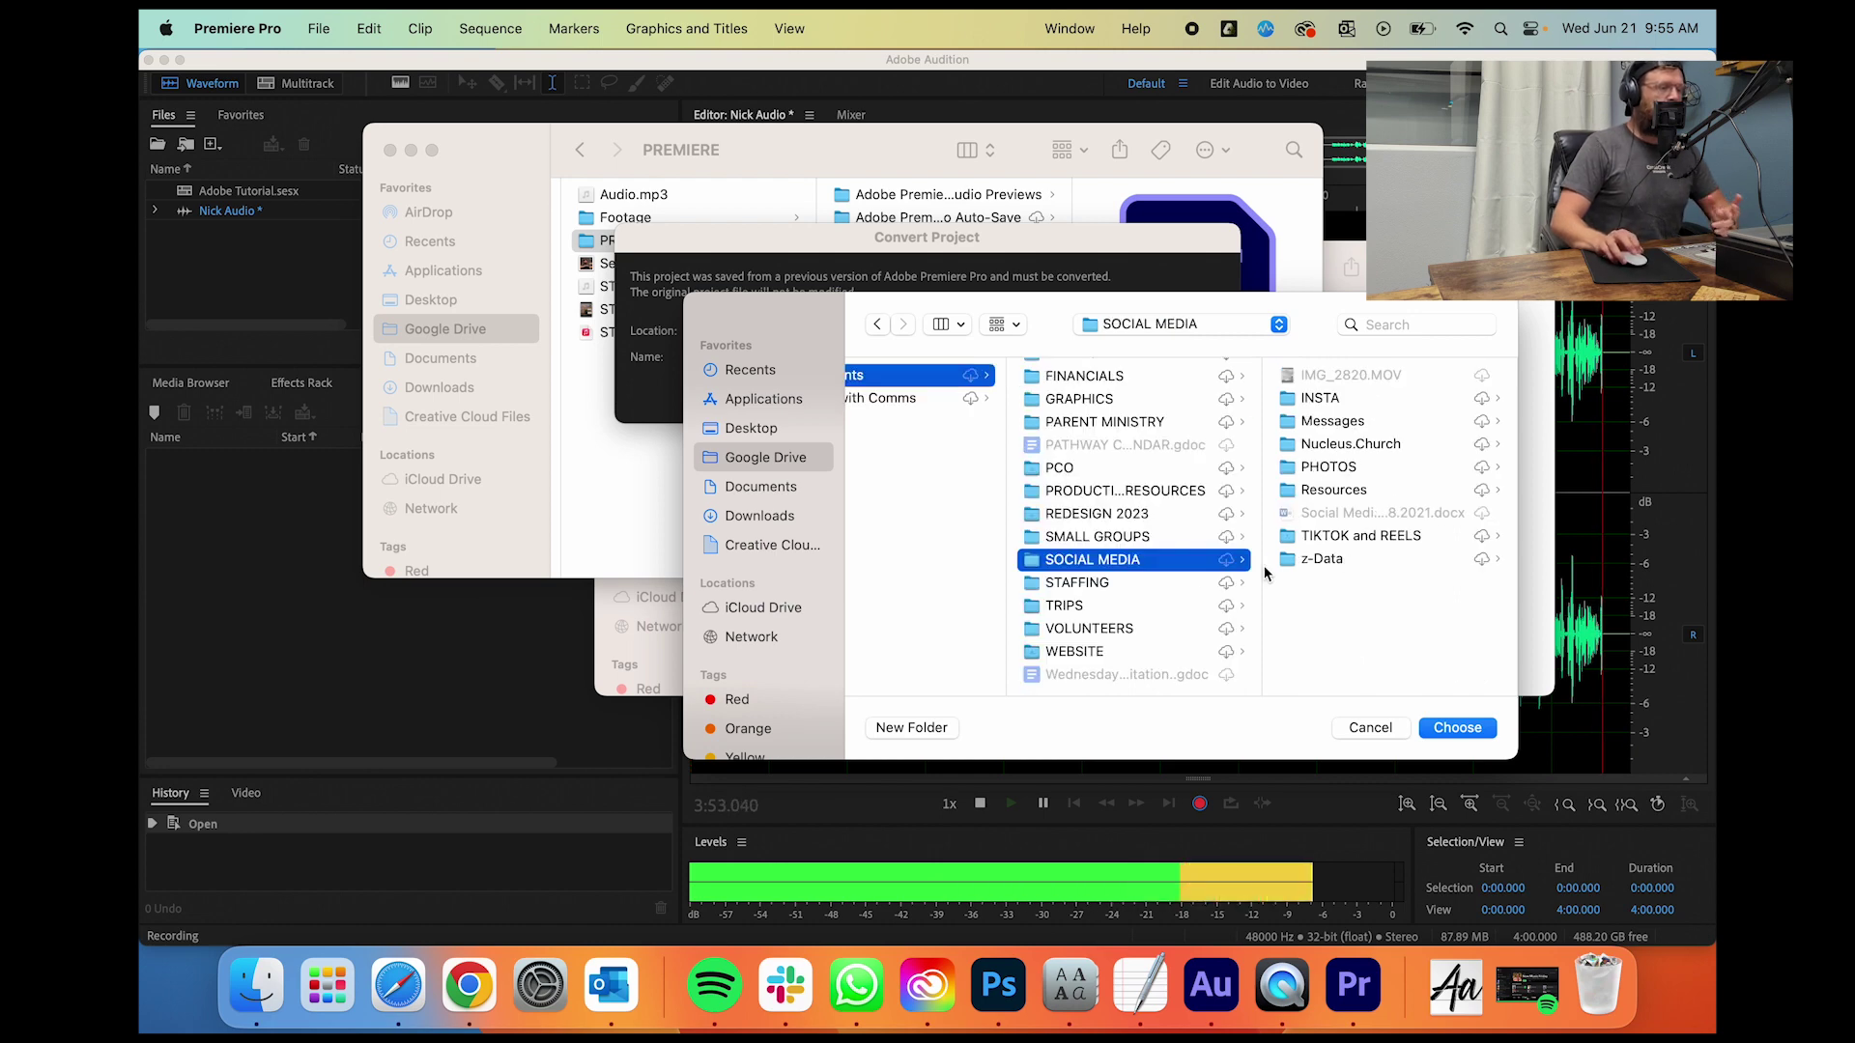
pyautogui.click(1332, 431)
pyautogui.click(1324, 404)
pyautogui.click(1341, 491)
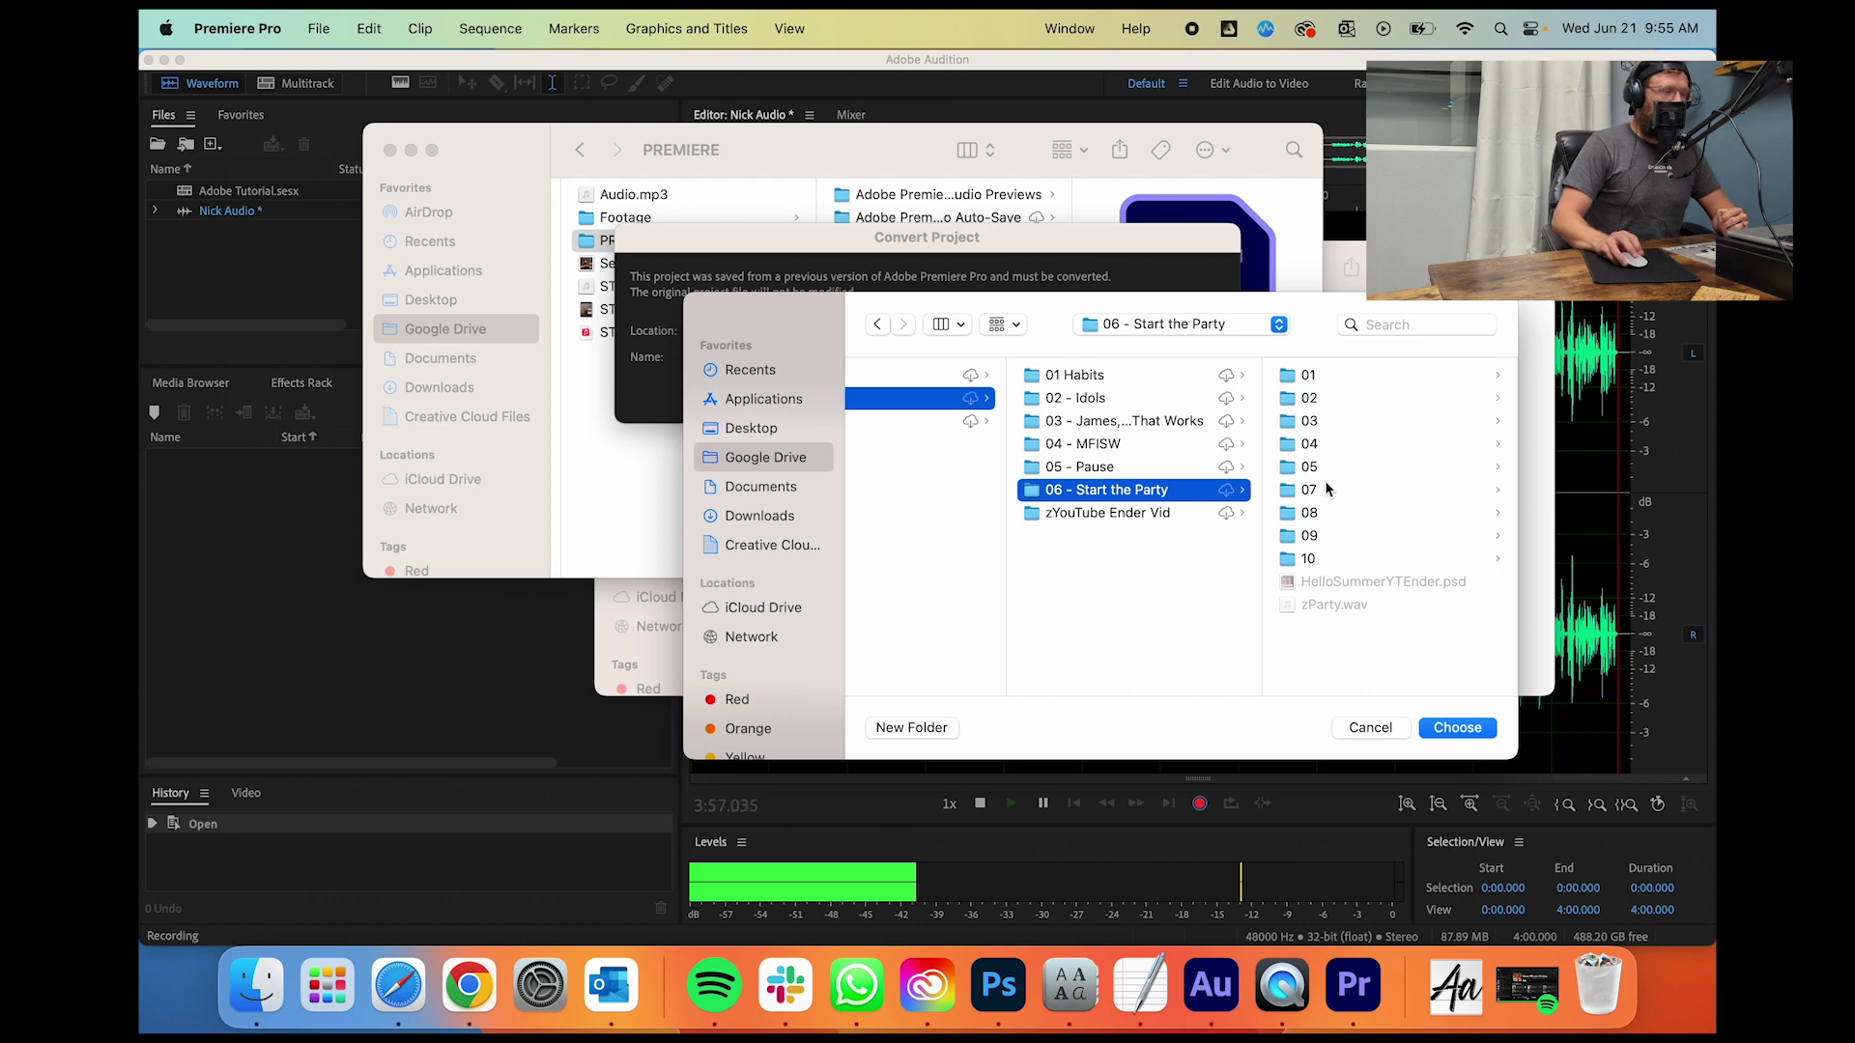
pyautogui.click(1320, 425)
pyautogui.click(1321, 426)
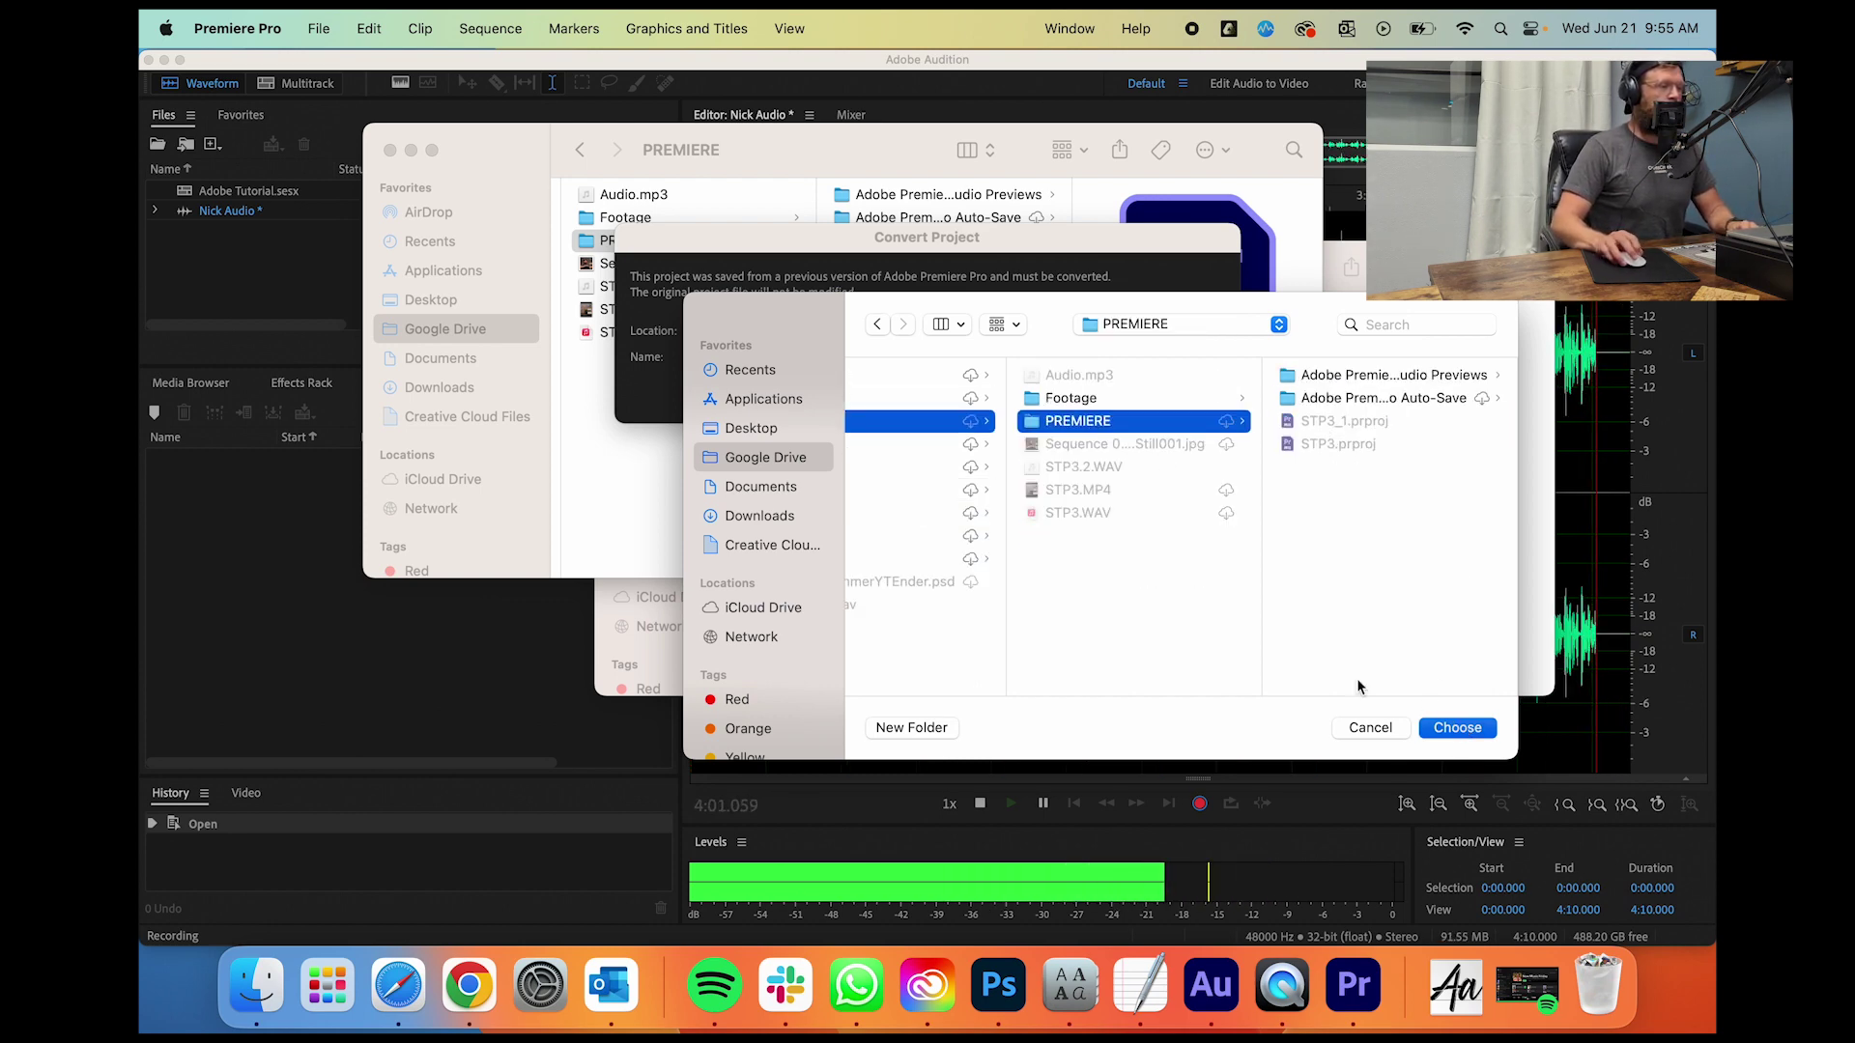
pyautogui.click(1429, 726)
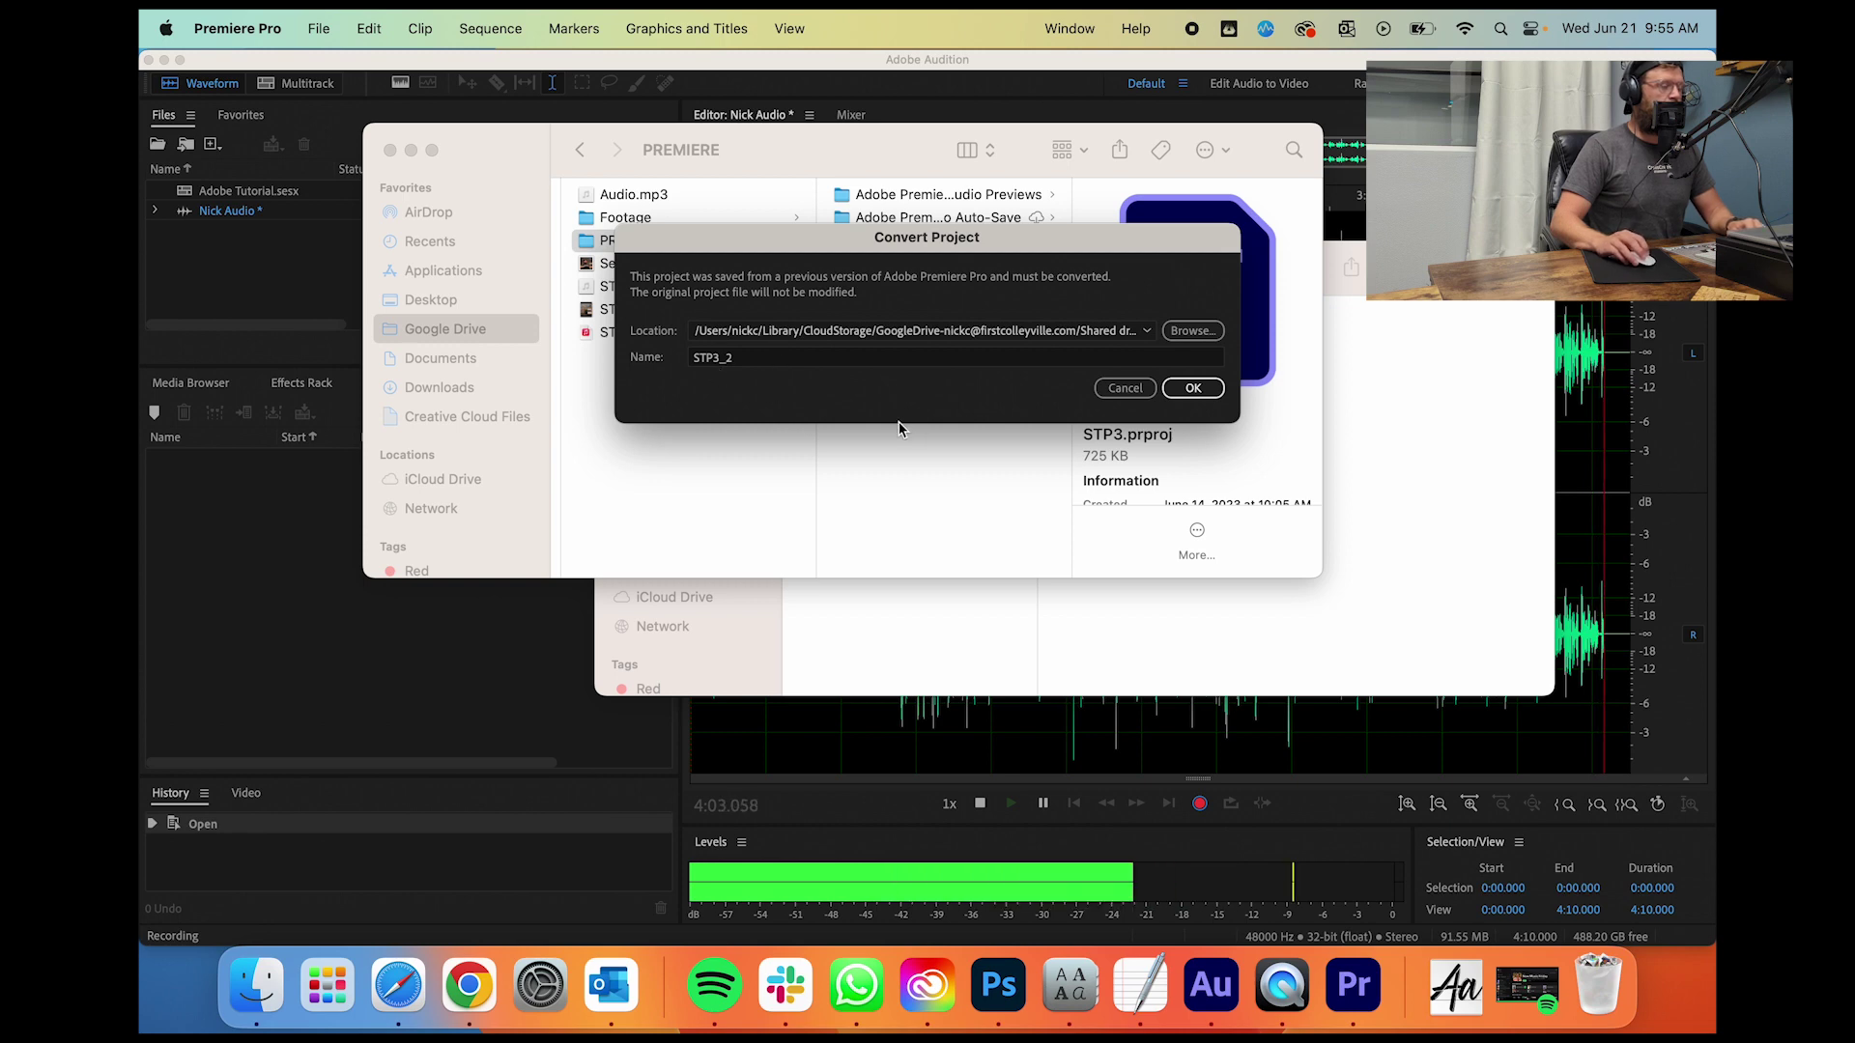
pyautogui.click(1197, 391)
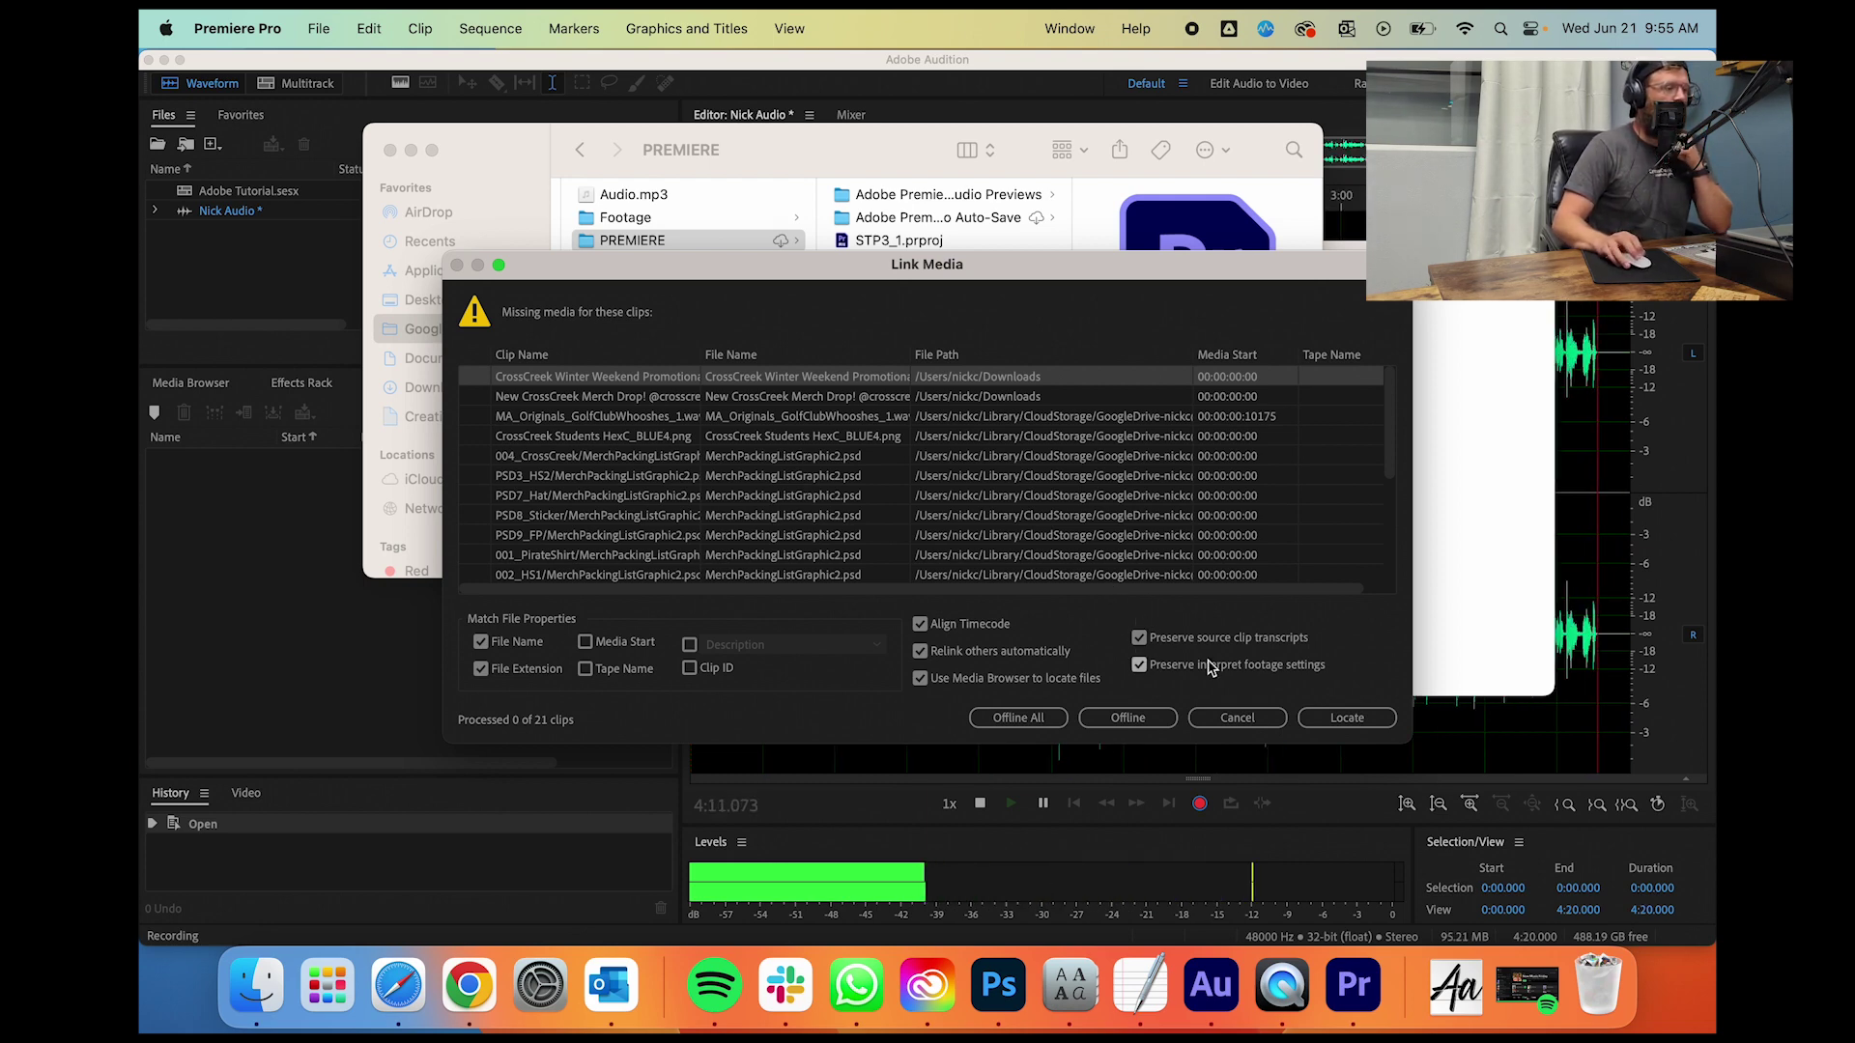
# Step: Try to locate the missing CrossCreek Winter Weekend Promotional Video!.mp4 by searching the 2023 Summer Camp folder under TRIPS
pyautogui.scroll(-2, 1072, 556)
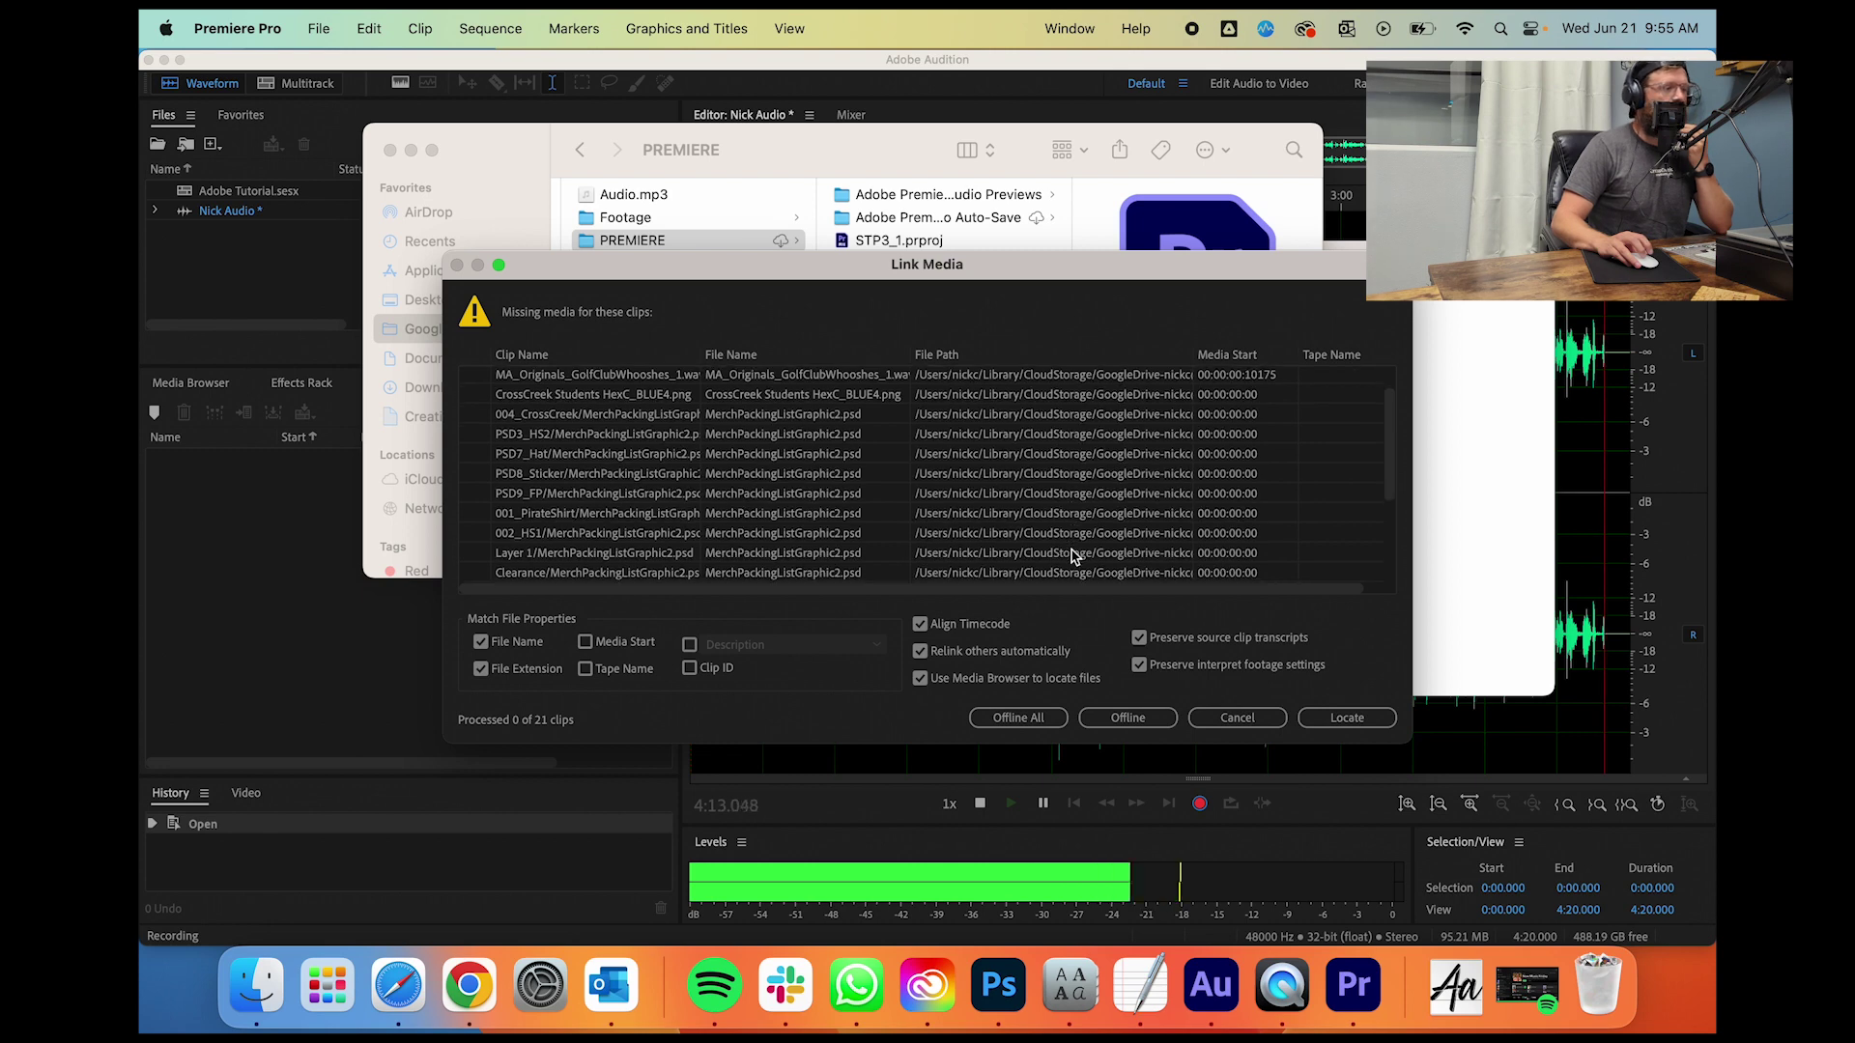
pyautogui.scroll(-1, 1072, 556)
pyautogui.scroll(-7, 1072, 556)
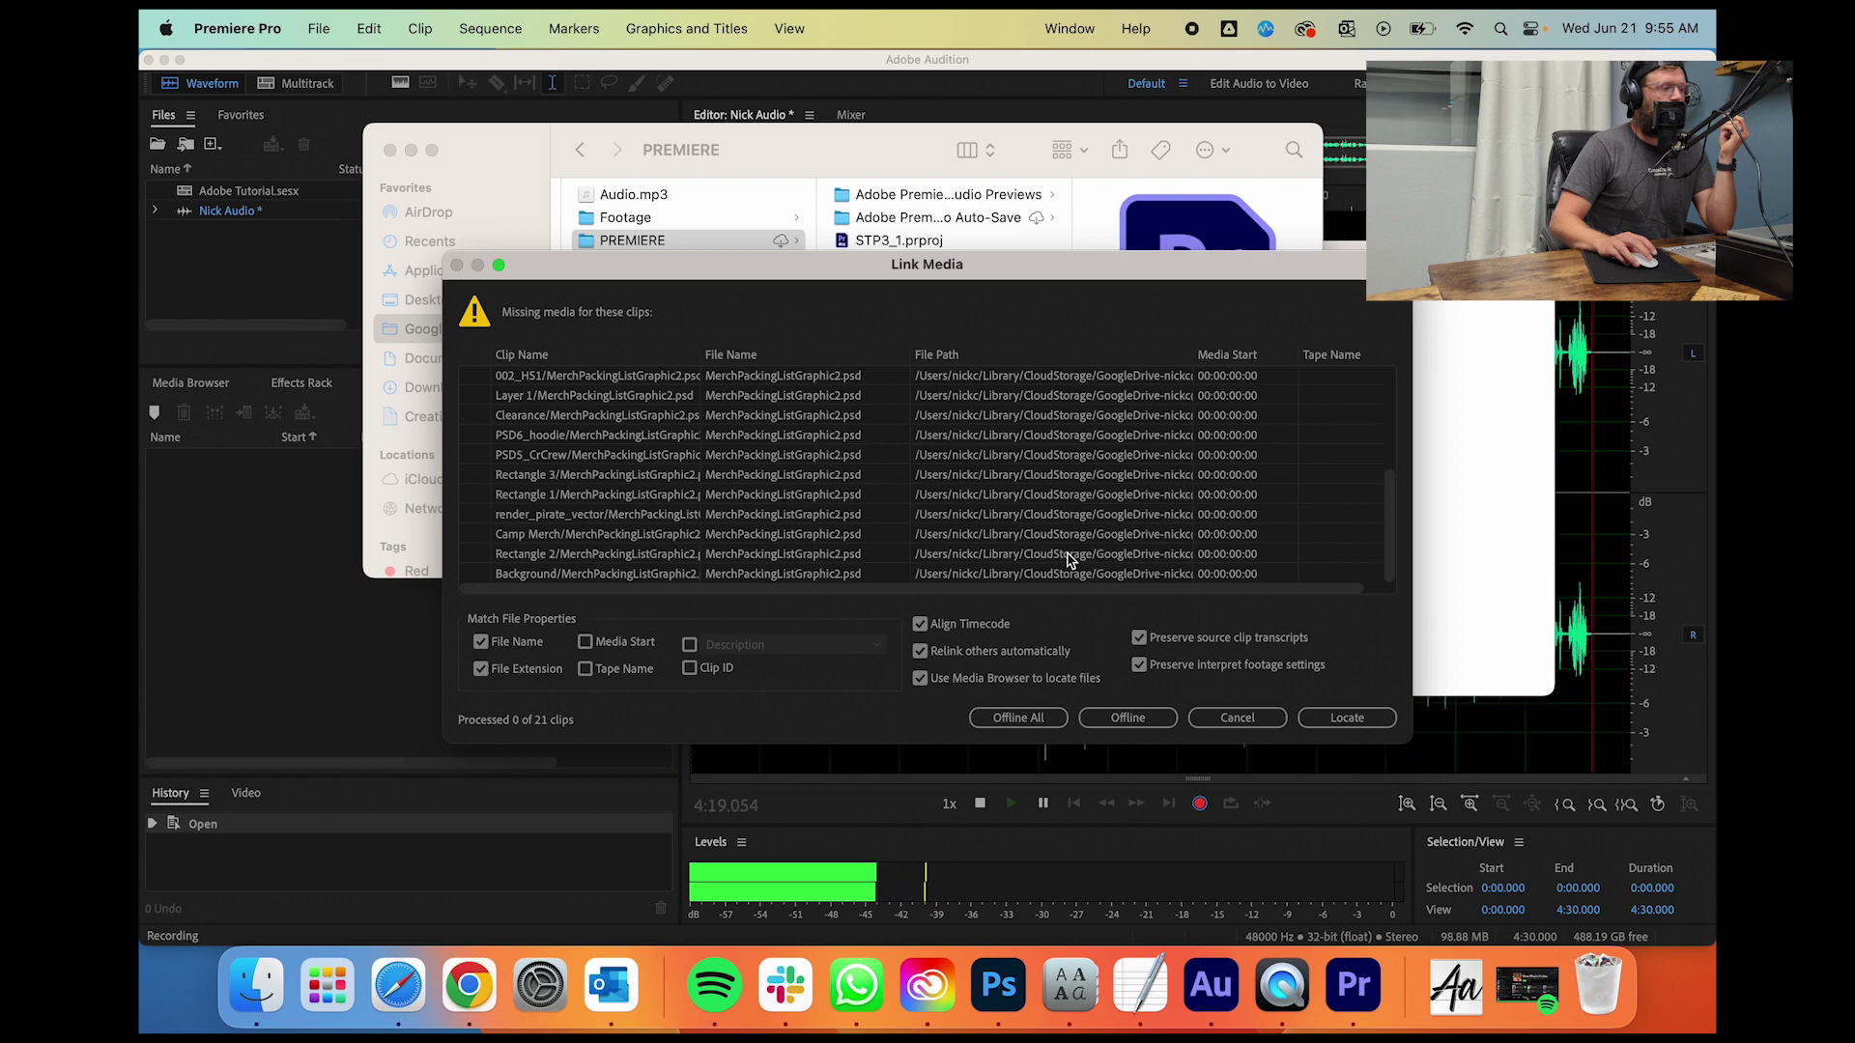
pyautogui.click(1344, 718)
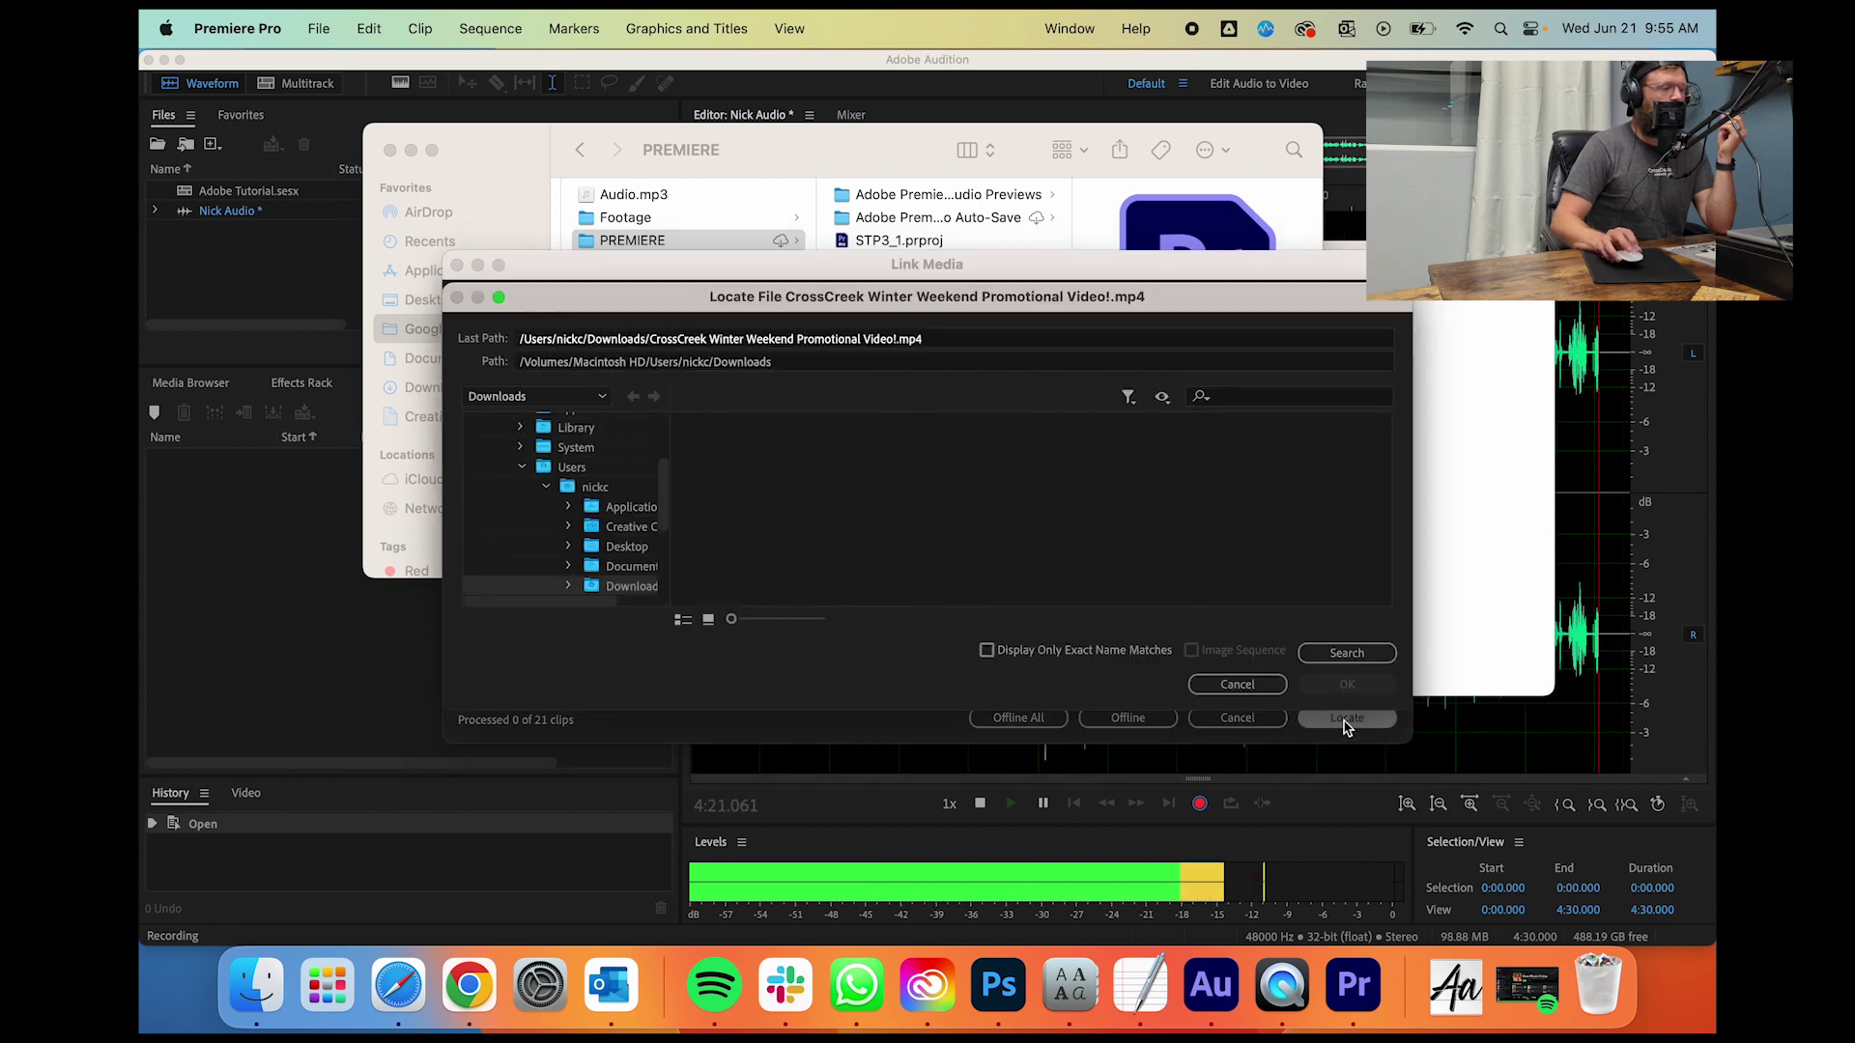
pyautogui.scroll(-2, 599, 553)
pyautogui.click(600, 546)
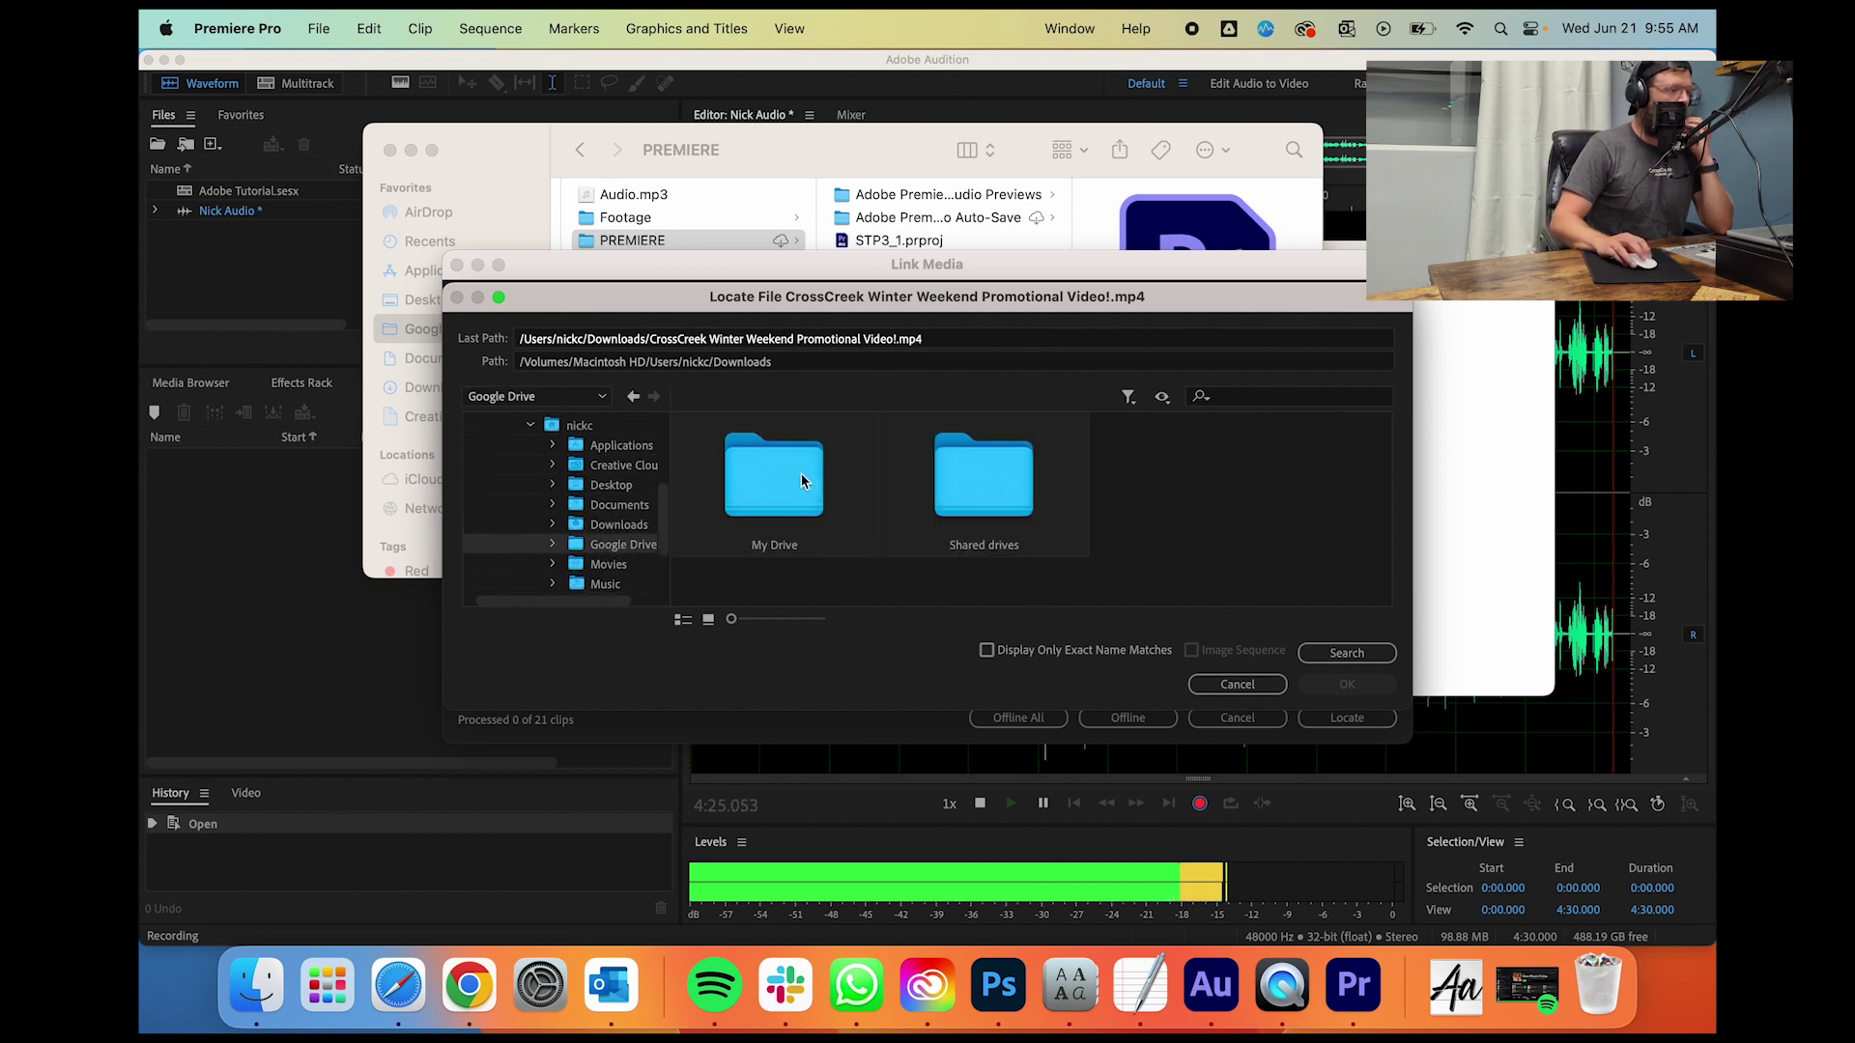
pyautogui.doubleClick(784, 488)
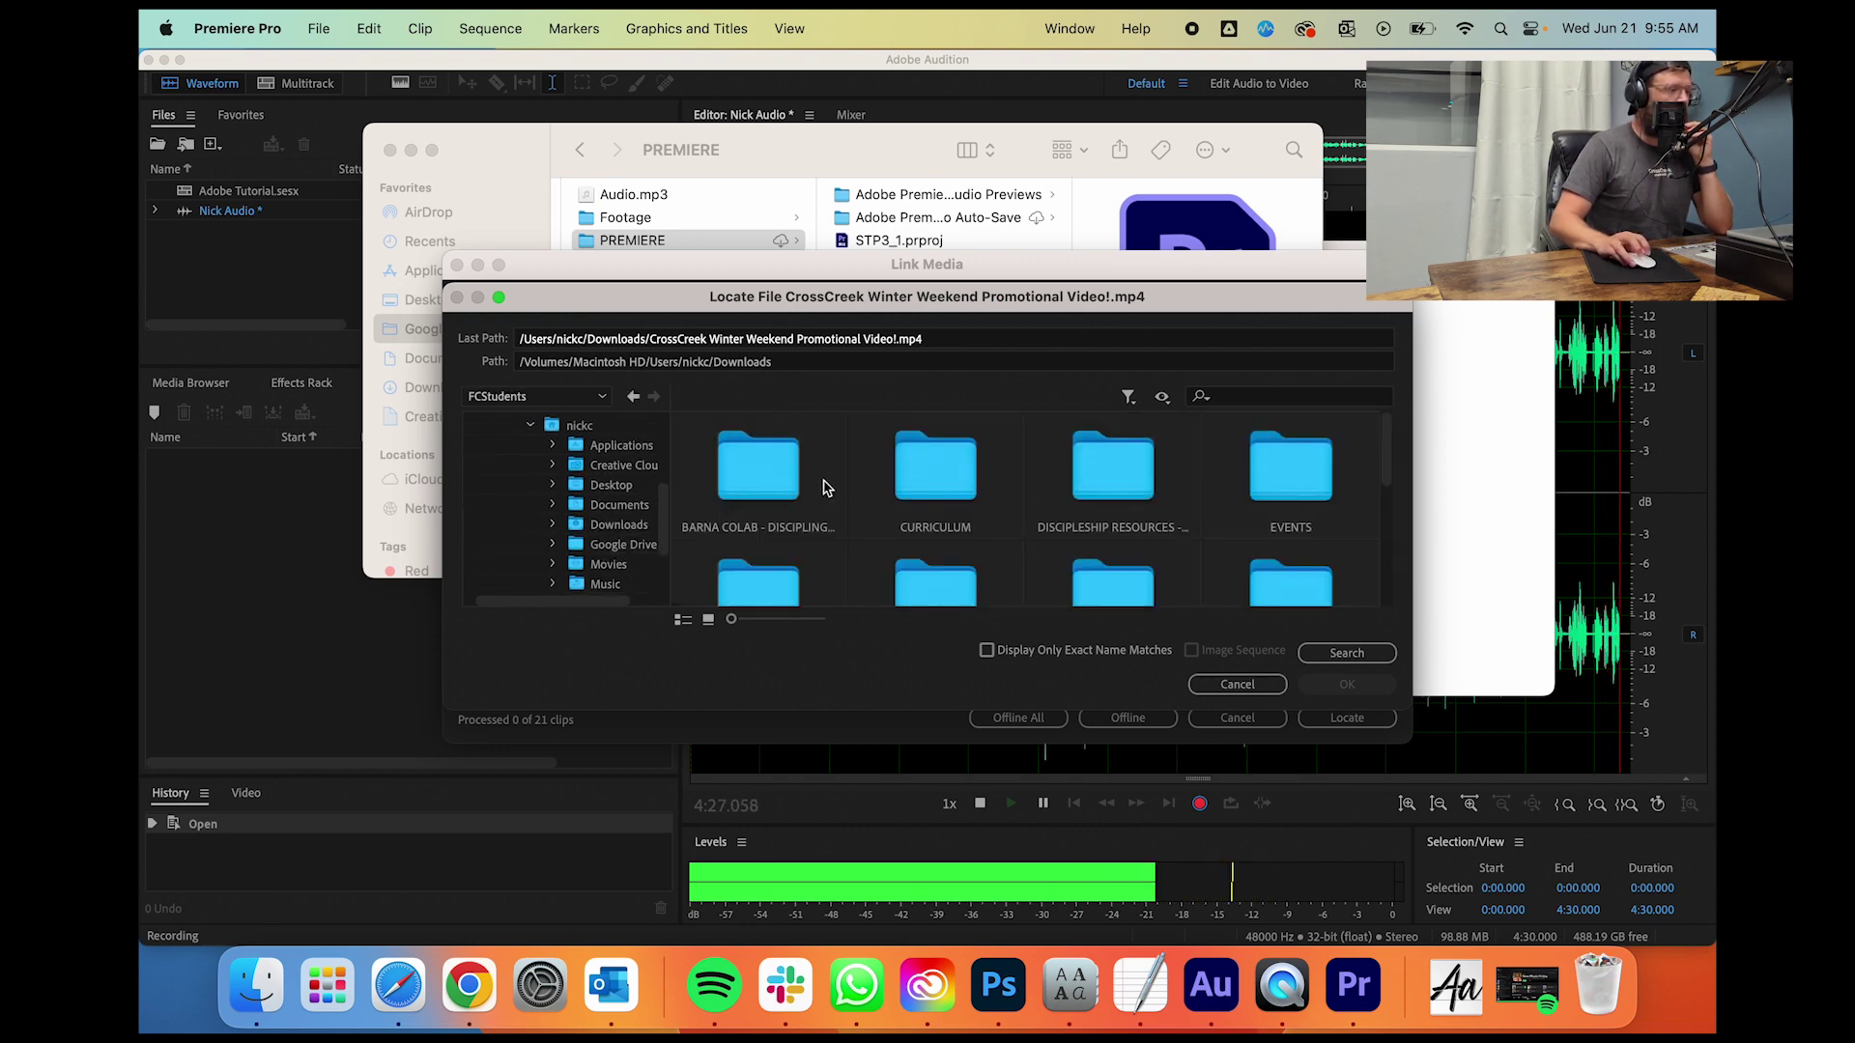
pyautogui.scroll(-3, 869, 502)
pyautogui.doubleClick(964, 539)
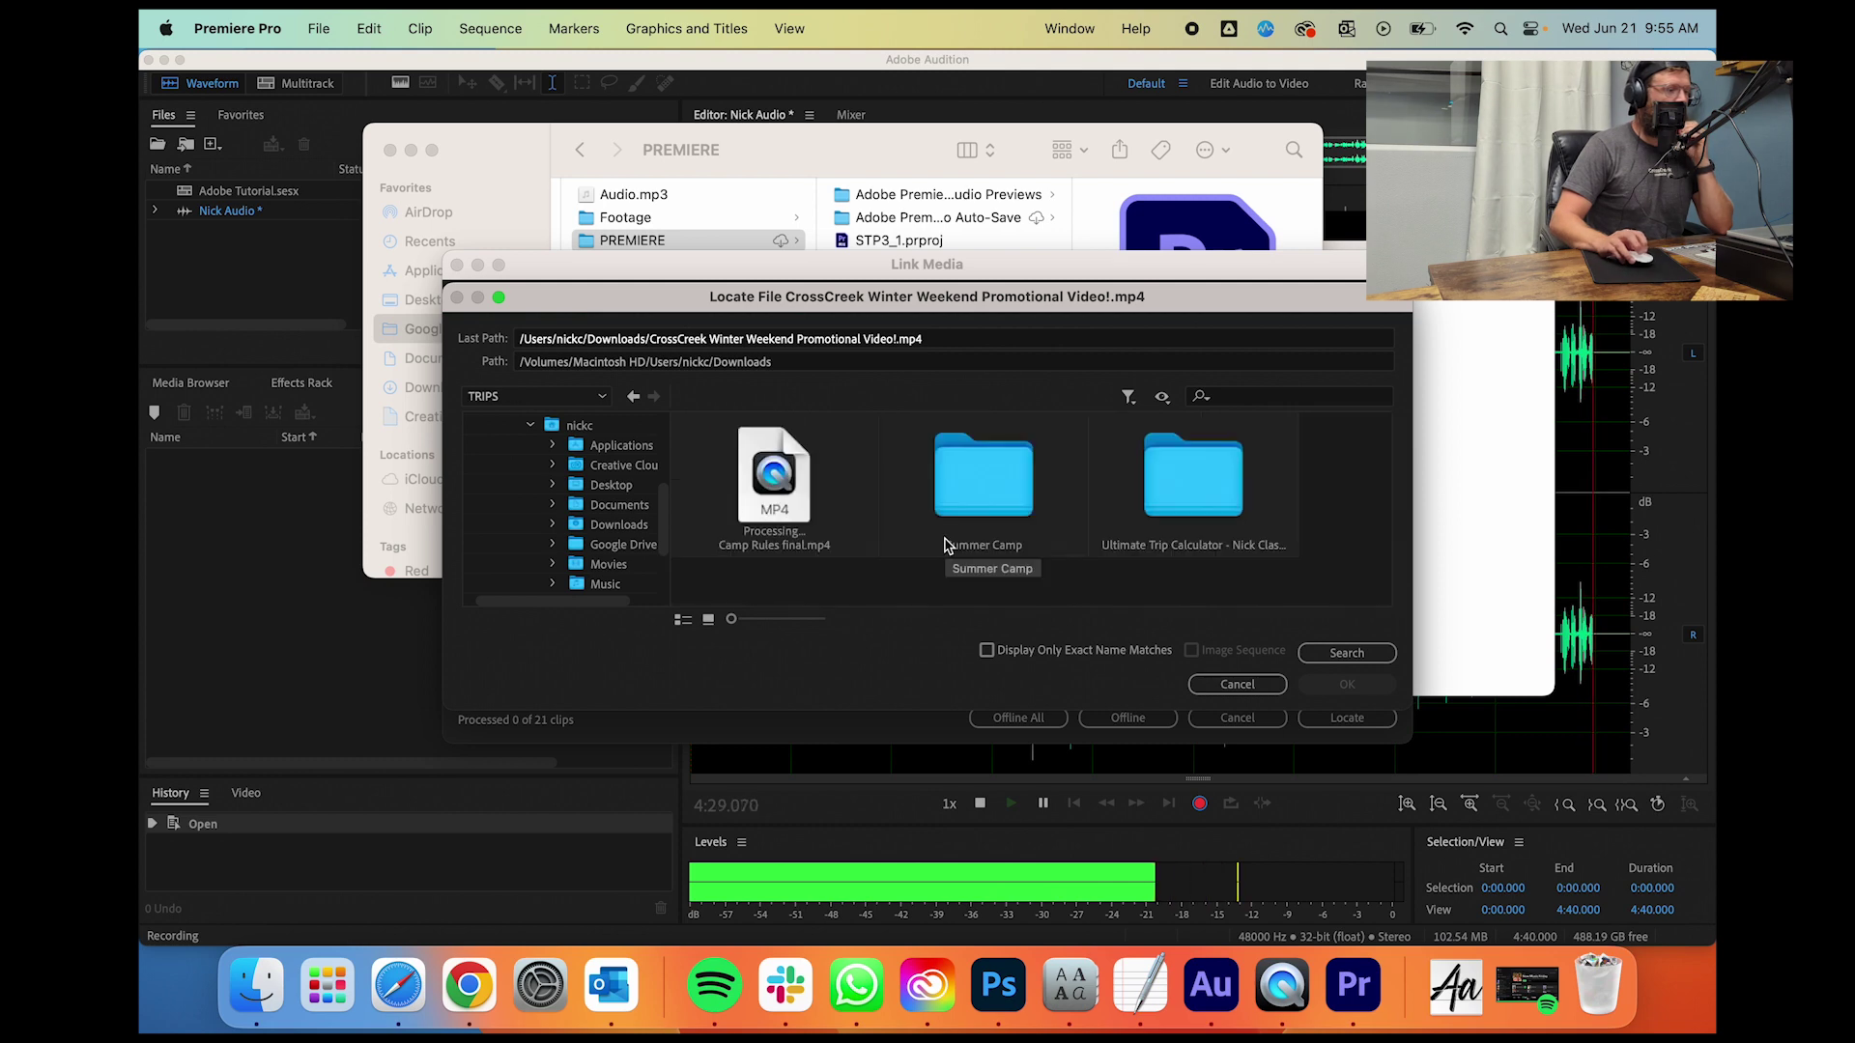
pyautogui.doubleClick(979, 494)
pyautogui.doubleClick(755, 478)
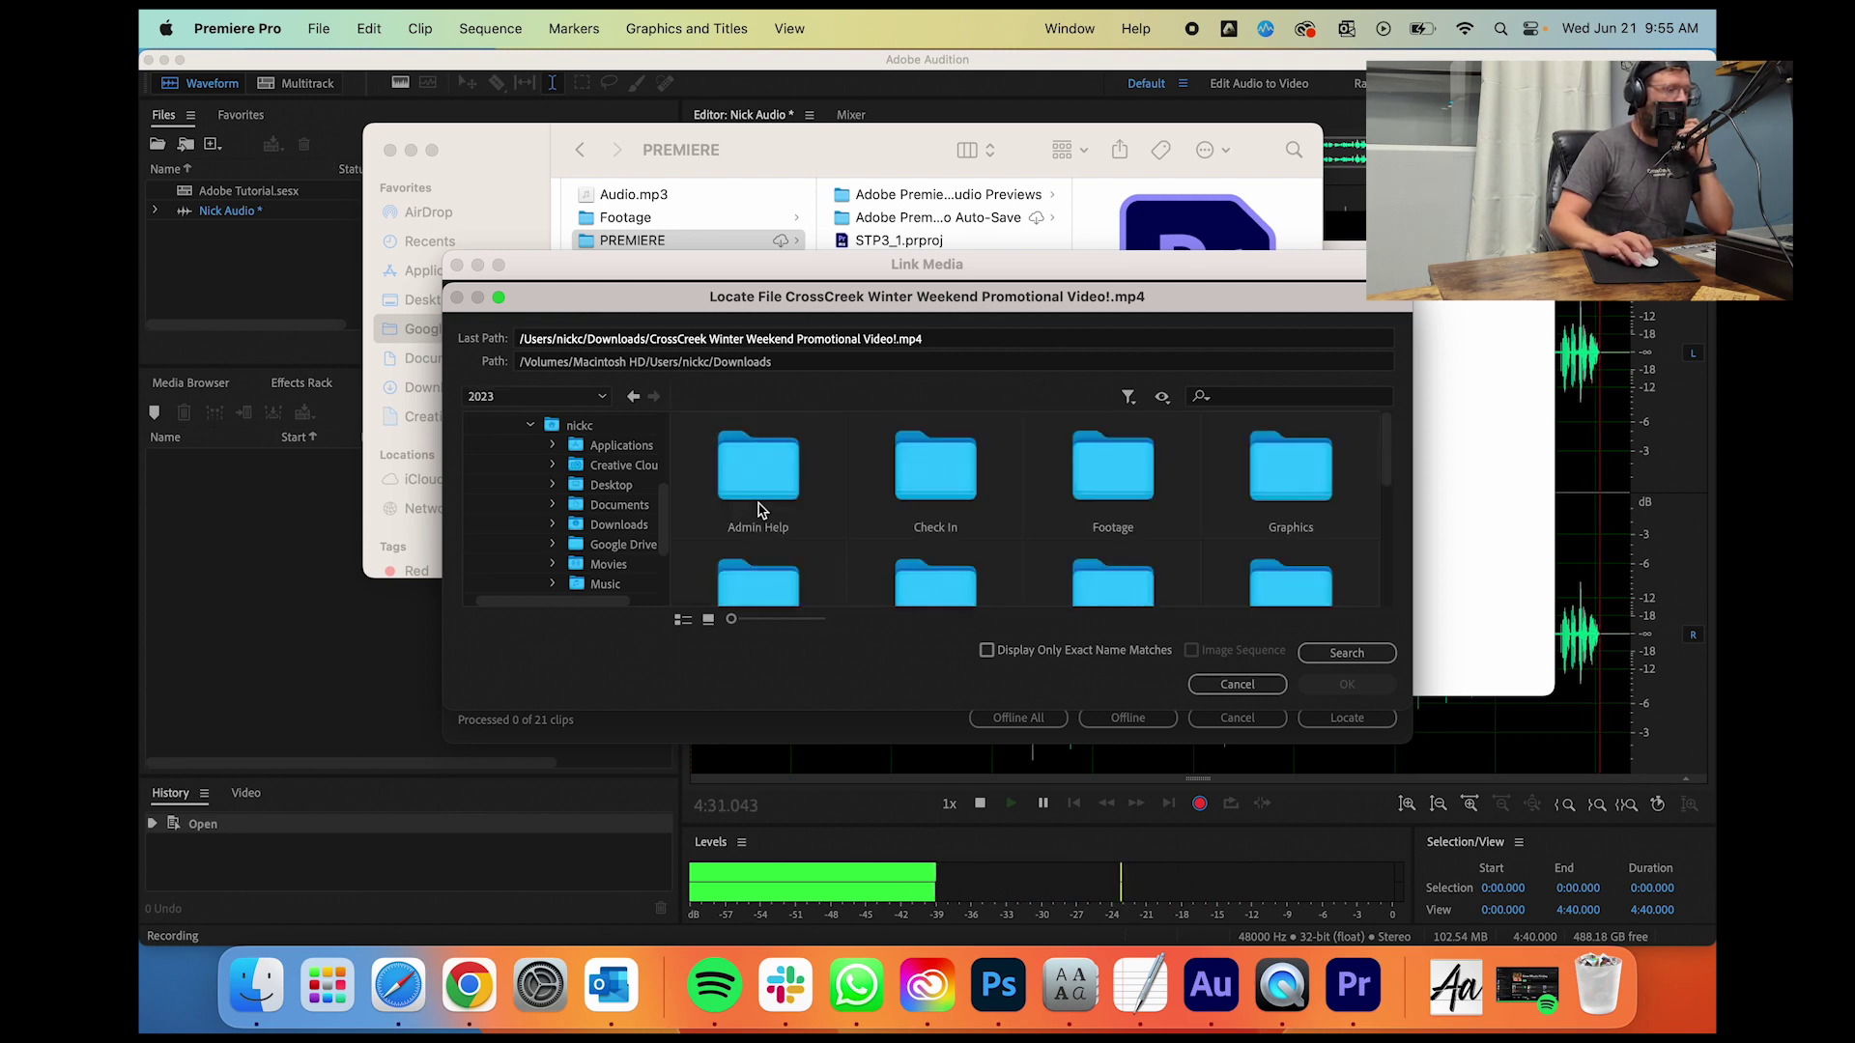
pyautogui.click(1339, 657)
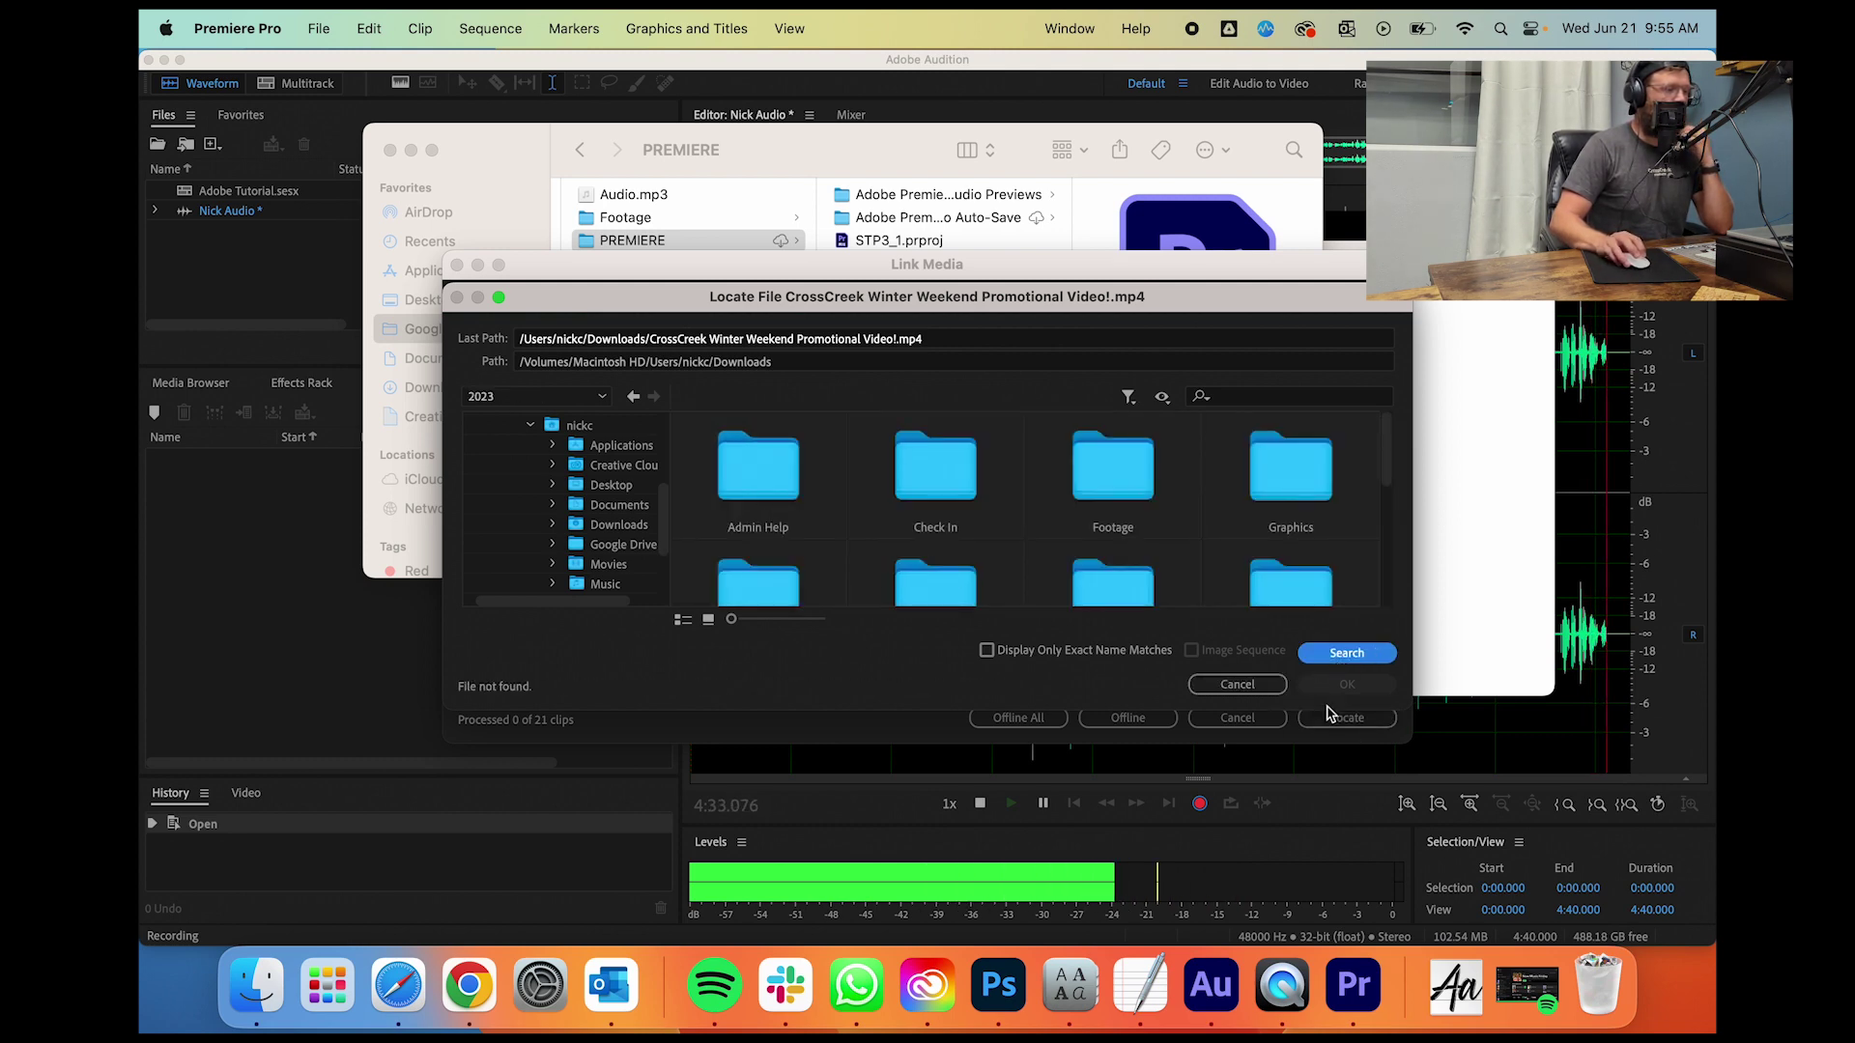
pyautogui.moveTo(763, 307); pyautogui.dragTo(677, 348)
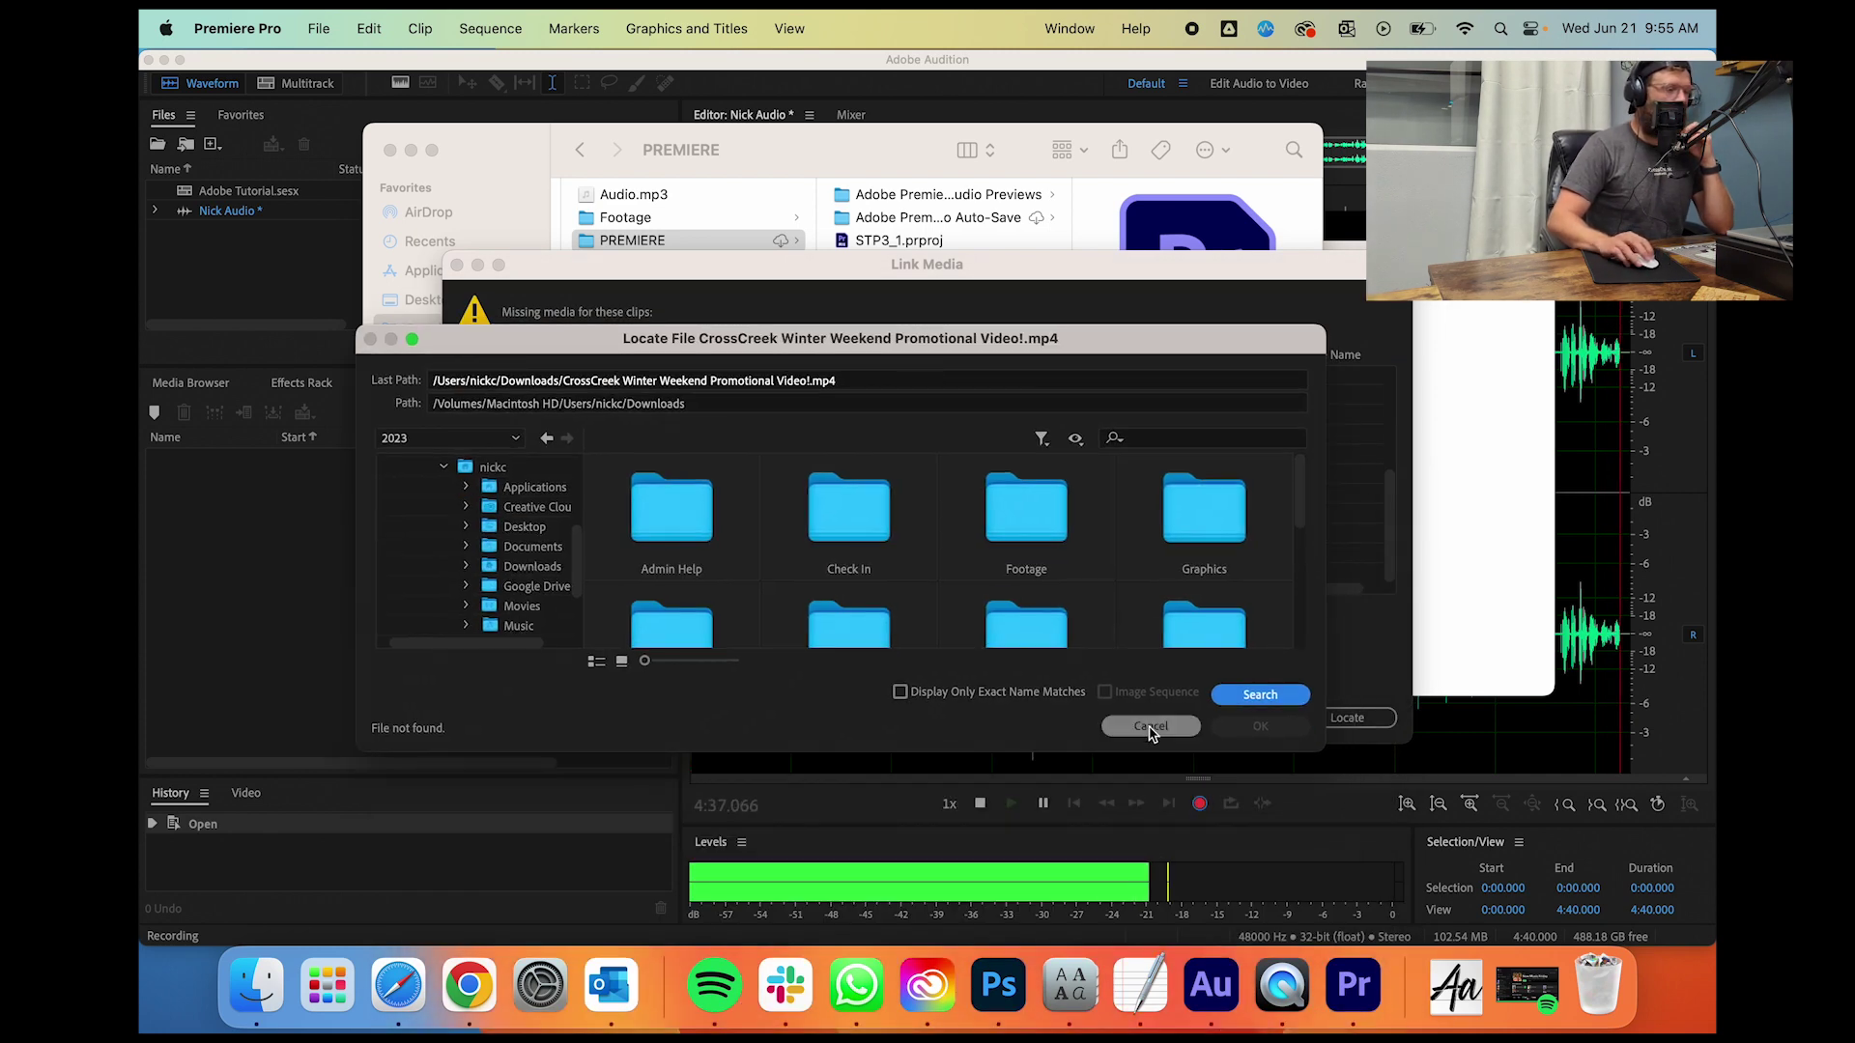
pyautogui.click(1151, 727)
# Step: Start locating the missing MerchPackingListGraphic2.psd and browse to the Google Drive folder
pyautogui.scroll(5, 730, 467)
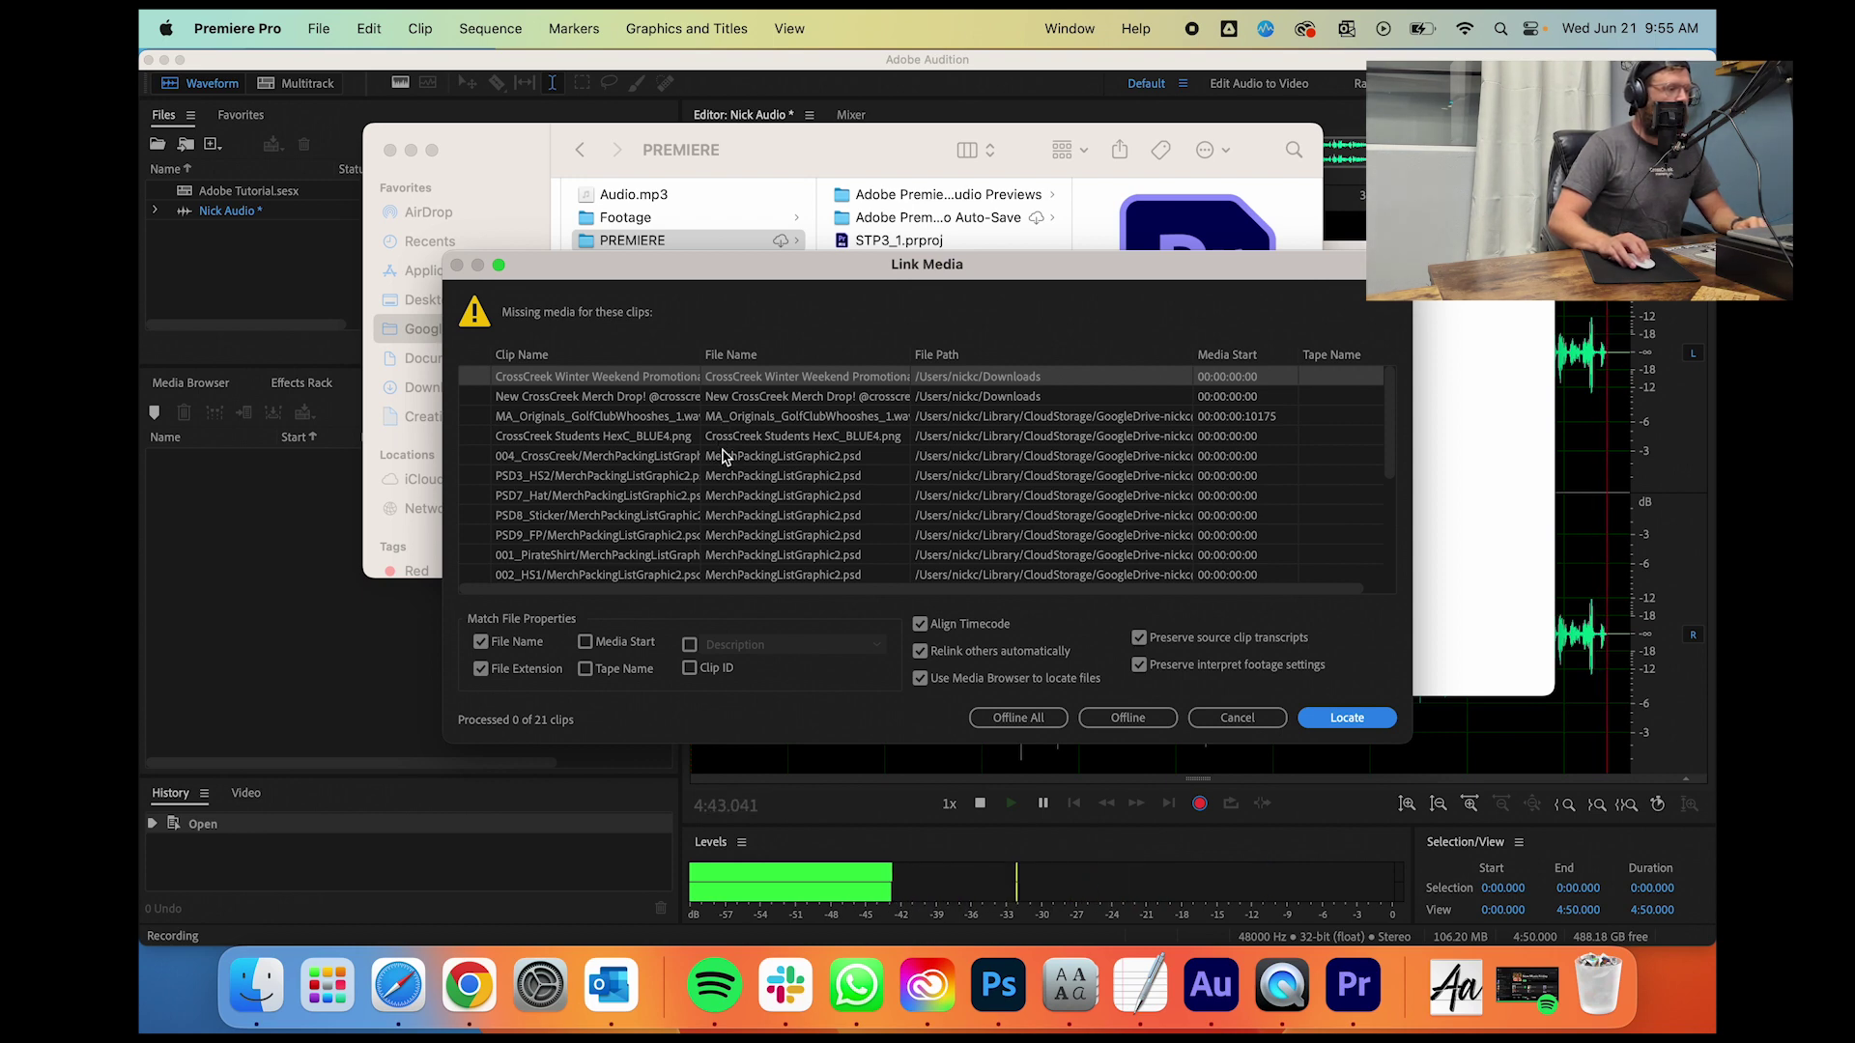
pyautogui.click(722, 455)
pyautogui.click(1318, 726)
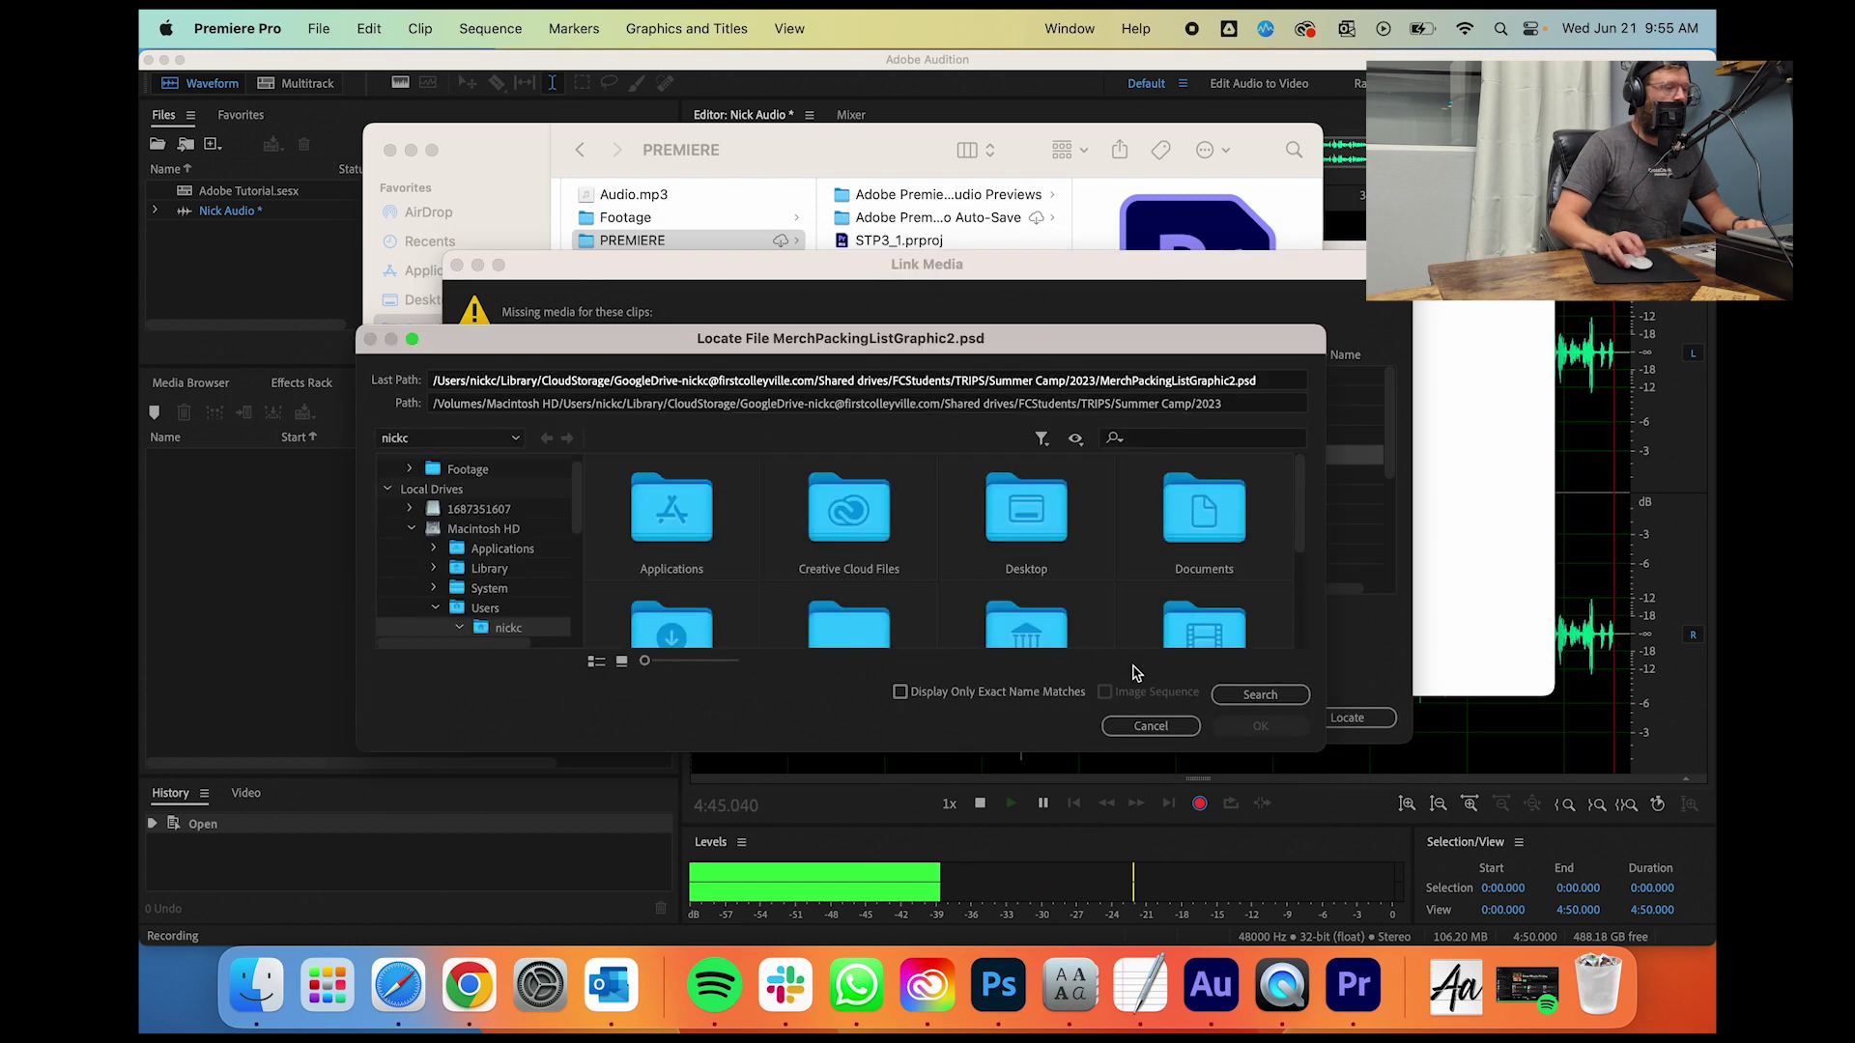
pyautogui.scroll(-3, 801, 570)
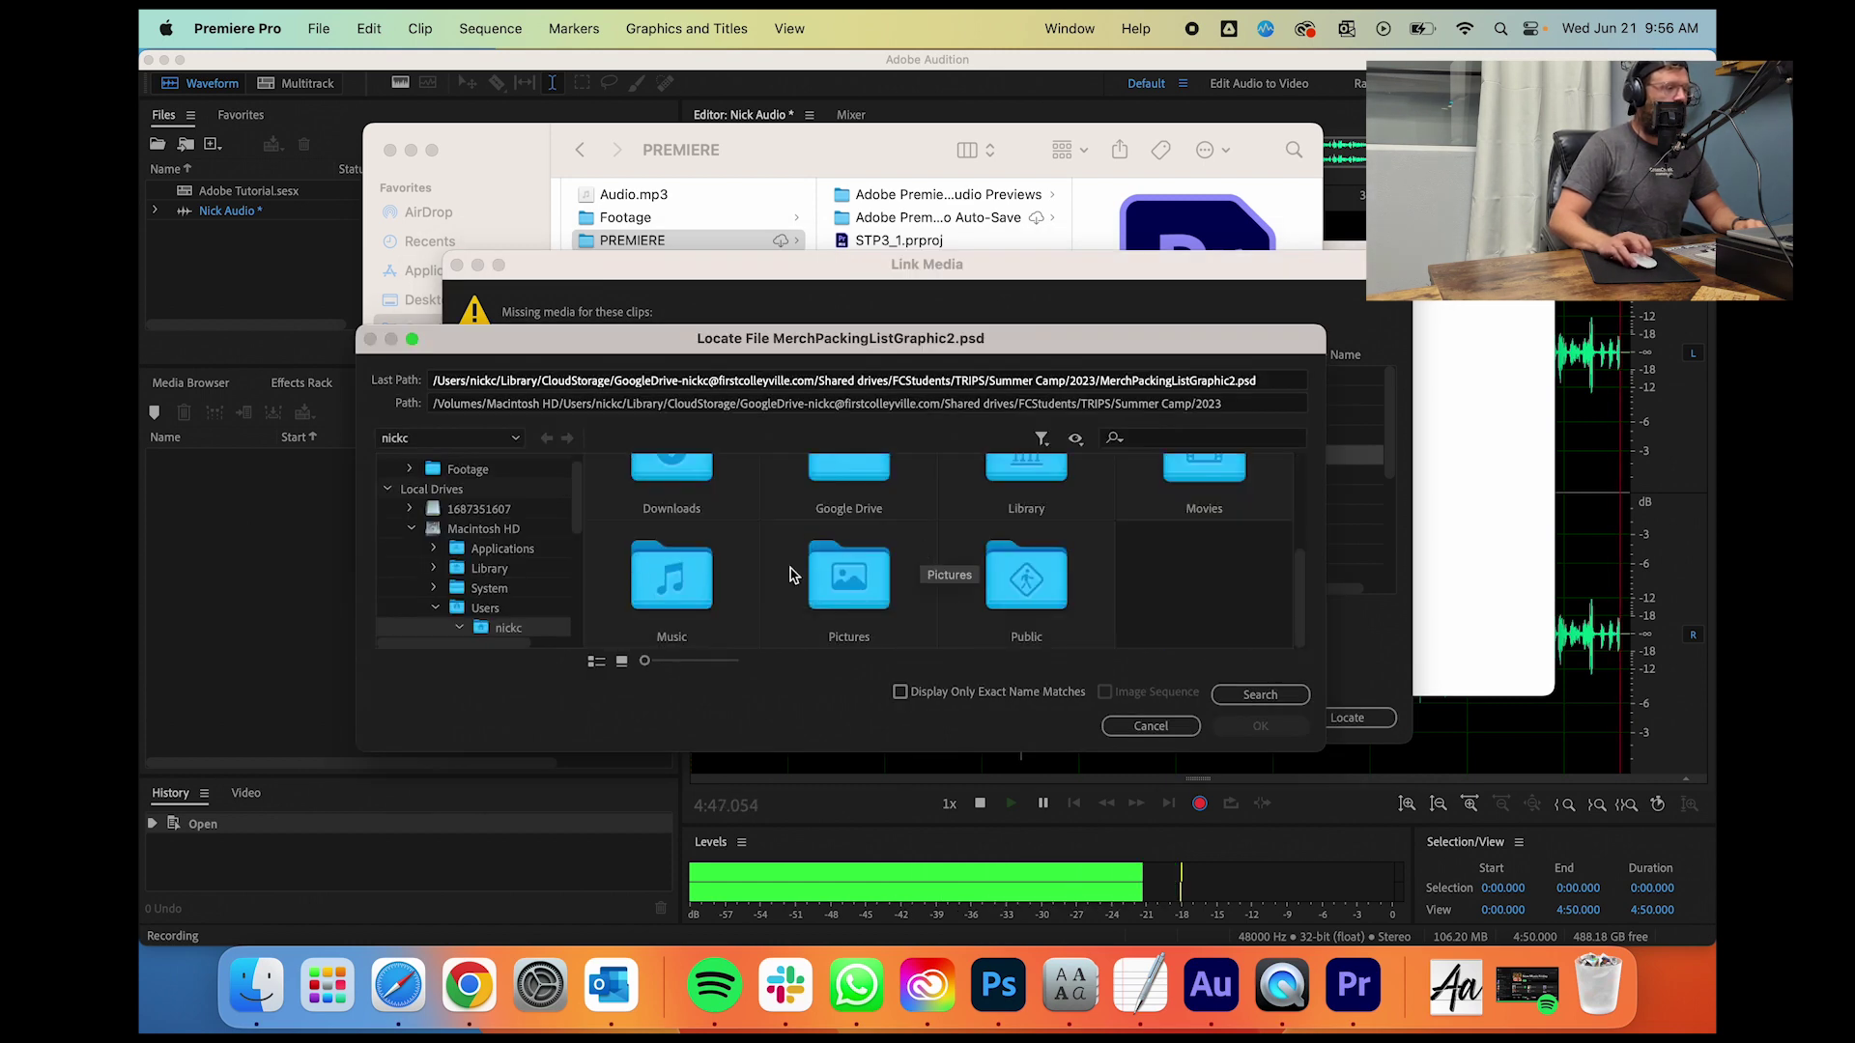
pyautogui.scroll(3, 943, 575)
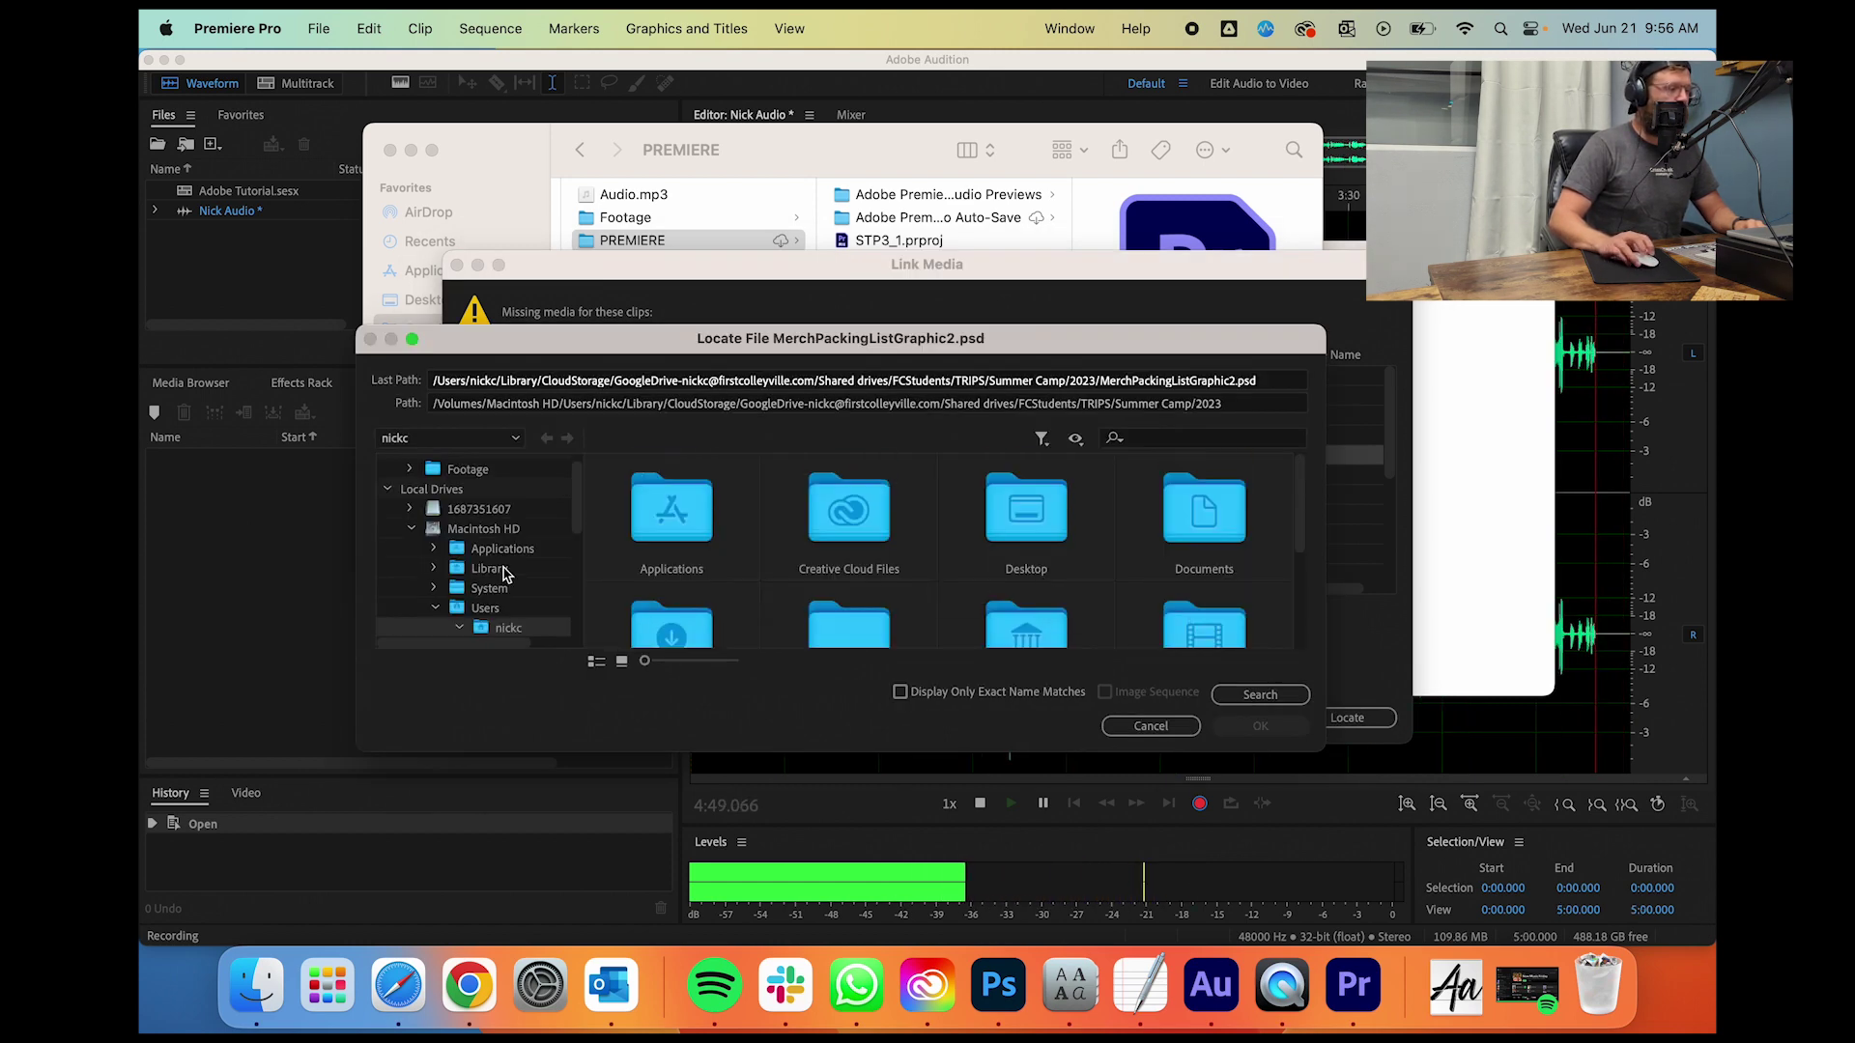
pyautogui.scroll(-3, 541, 589)
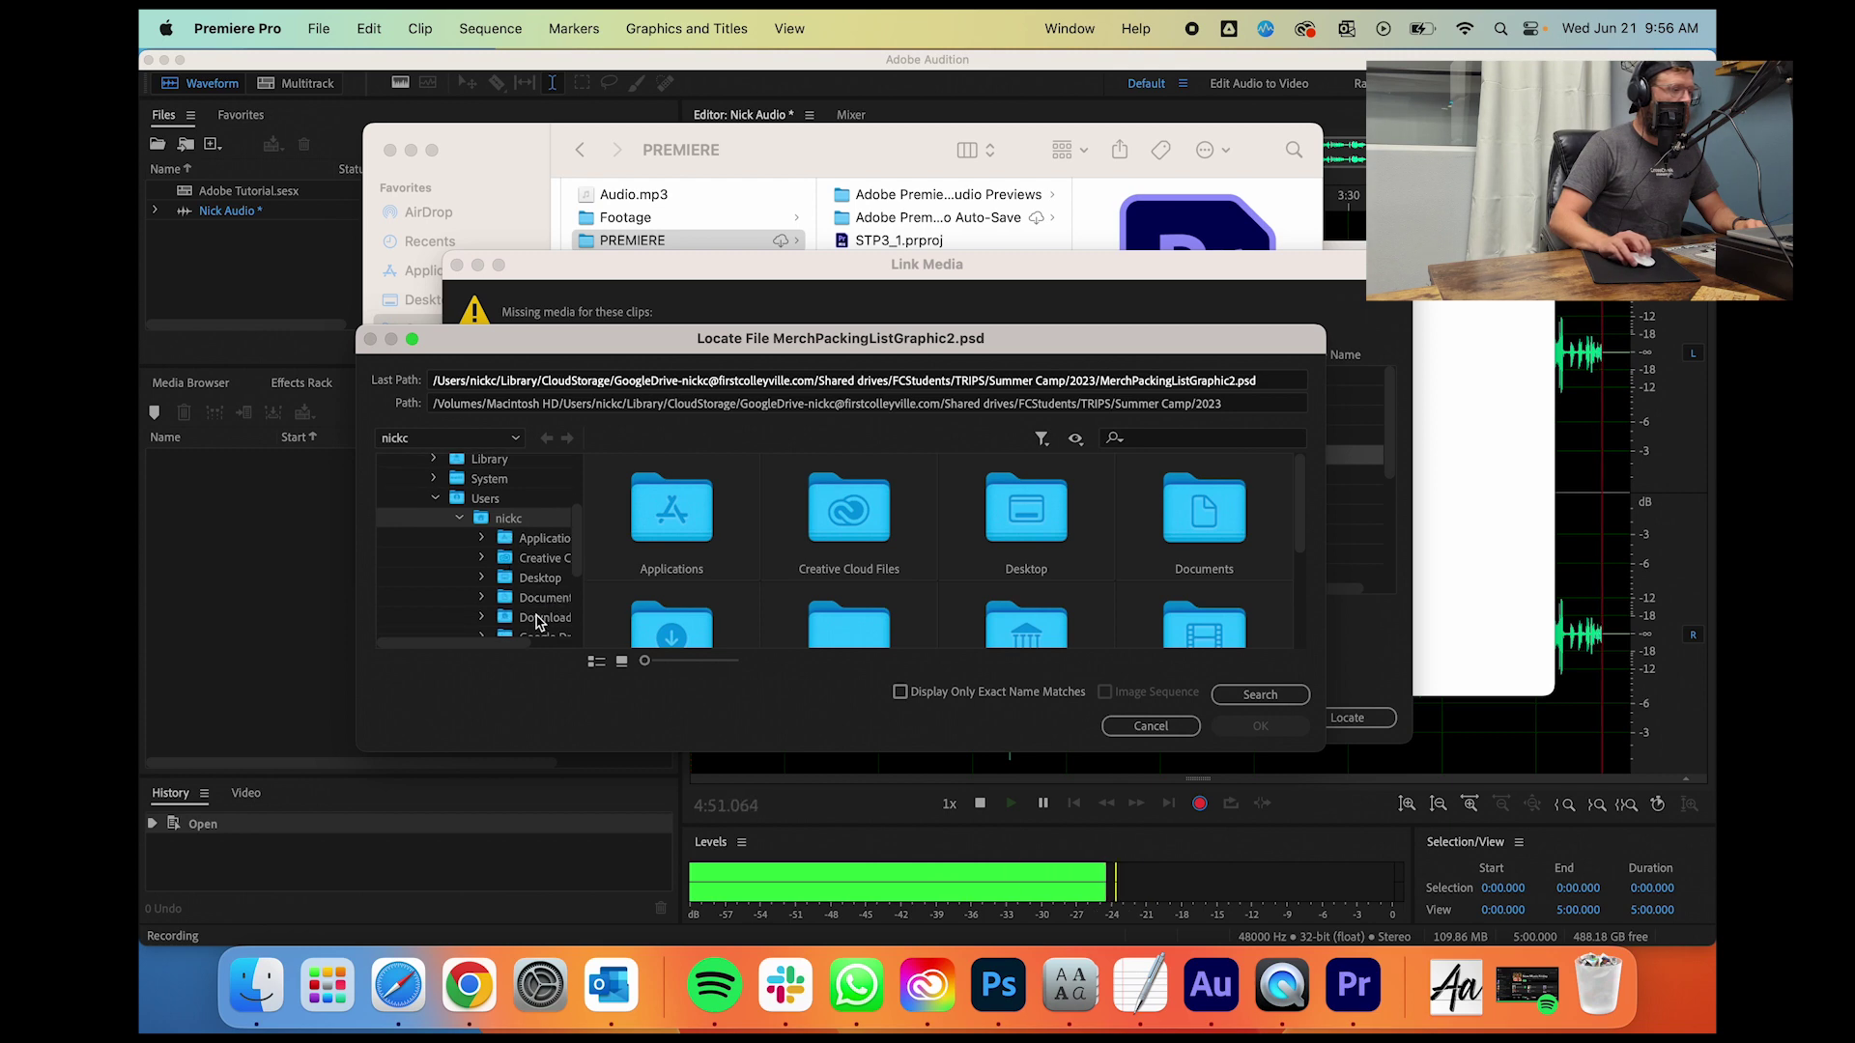
pyautogui.scroll(-2, 538, 620)
pyautogui.click(519, 563)
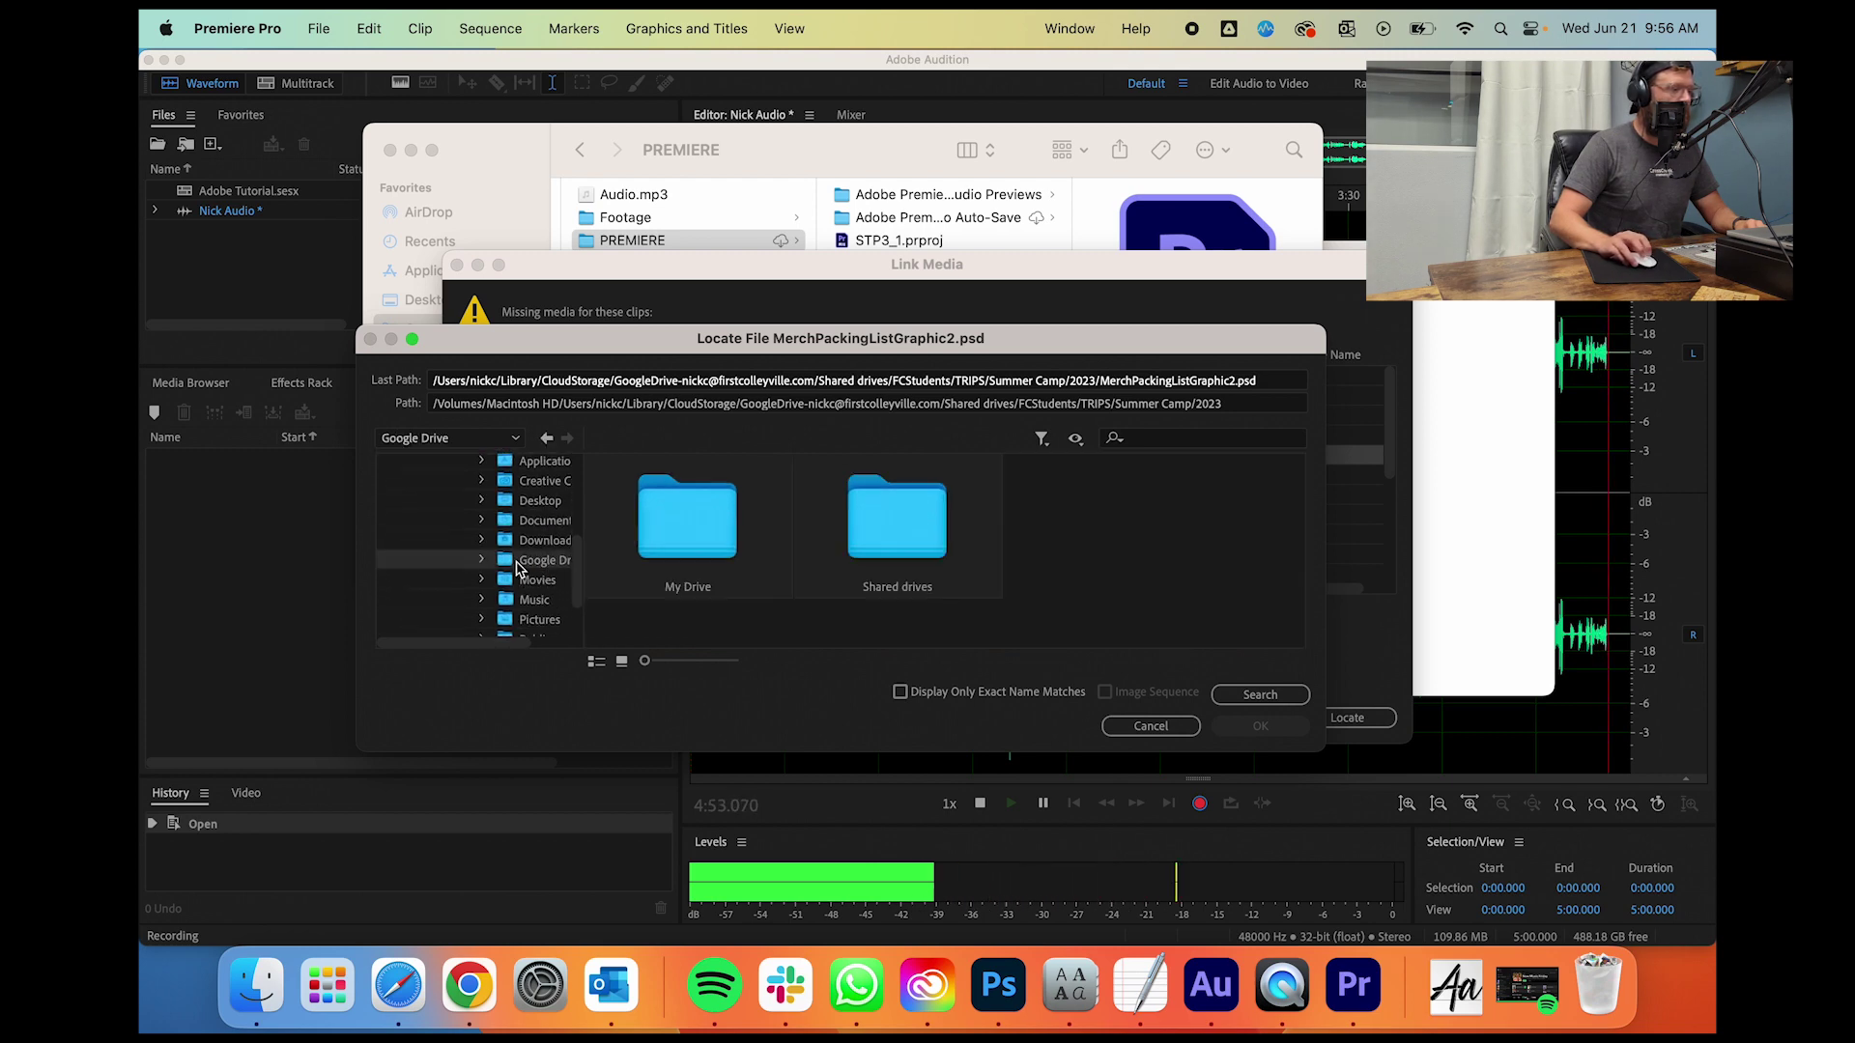
# Step: Search Shared drives/FCStudents/TRIPS/Summer Camp/2023 for MerchPackingListGraphic2.psd and relink the clips to the matching file
pyautogui.doubleClick(873, 523)
pyautogui.click(689, 529)
pyautogui.doubleClick(689, 527)
pyautogui.scroll(-2, 918, 571)
pyautogui.doubleClick(919, 571)
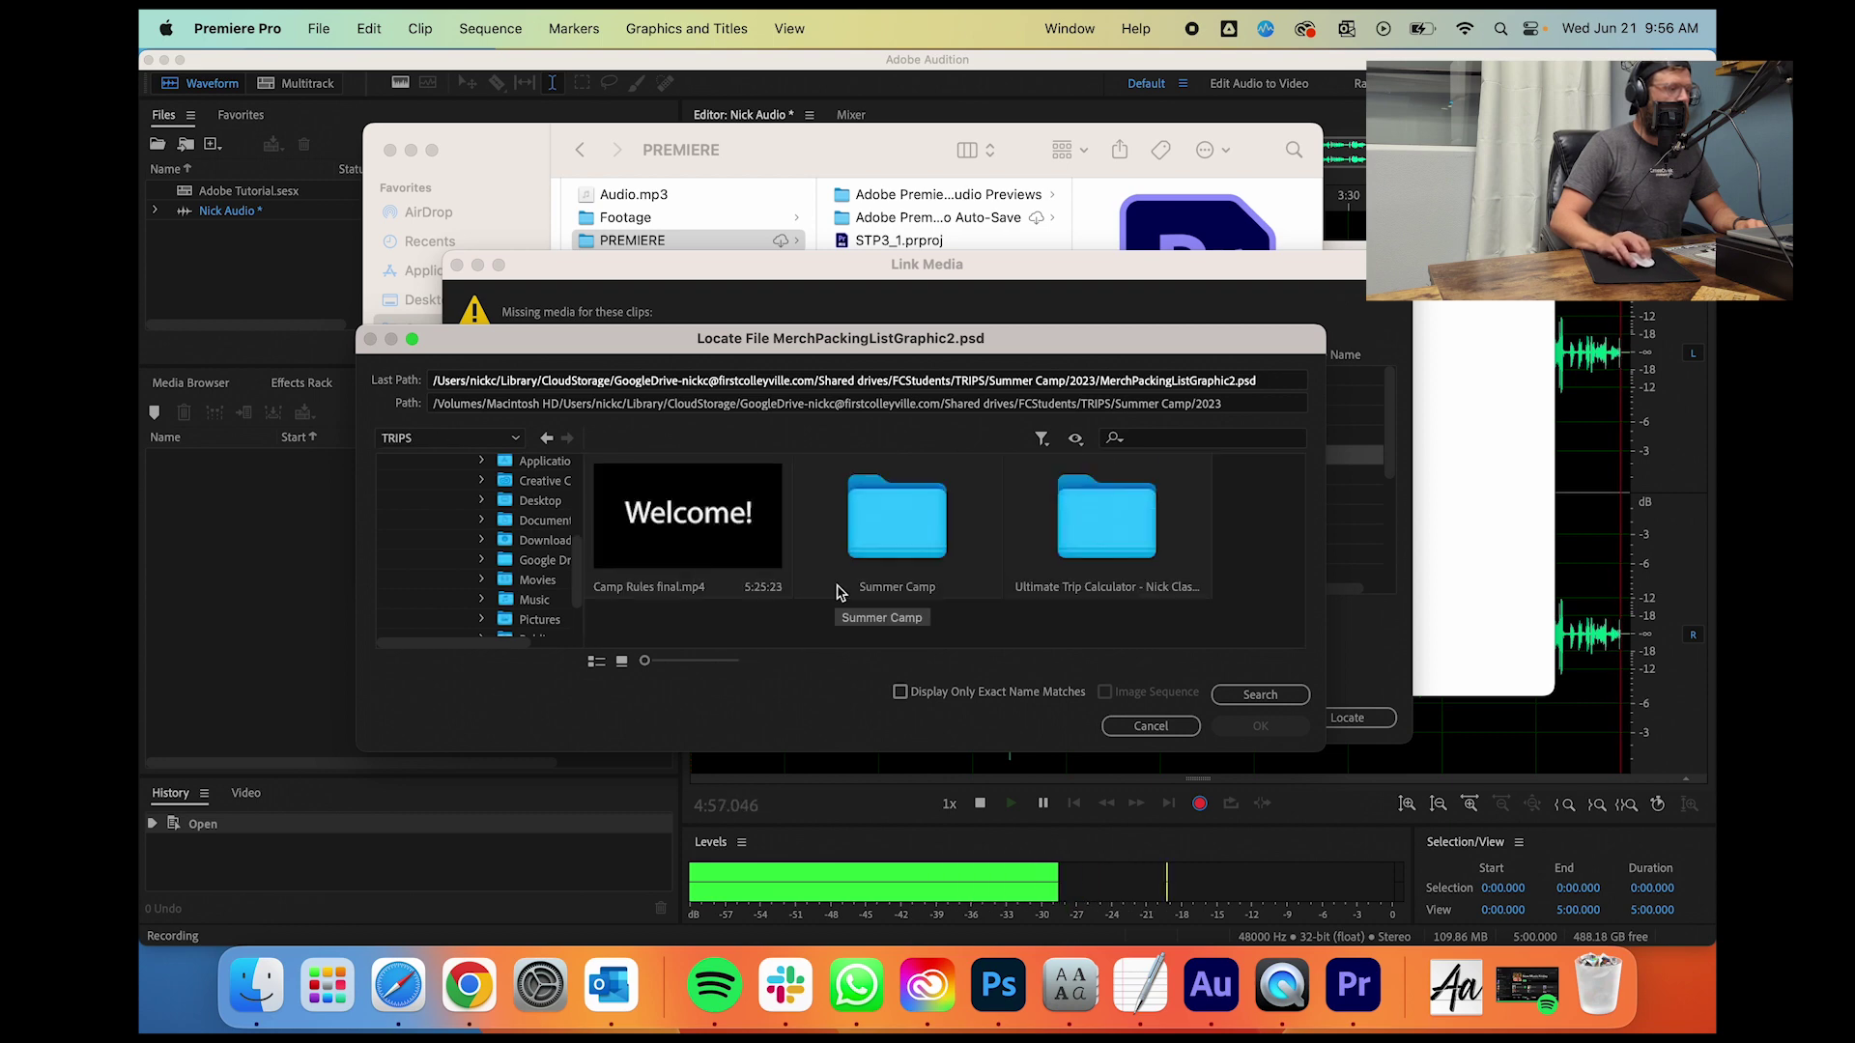
pyautogui.doubleClick(878, 525)
pyautogui.doubleClick(688, 522)
pyautogui.click(1260, 696)
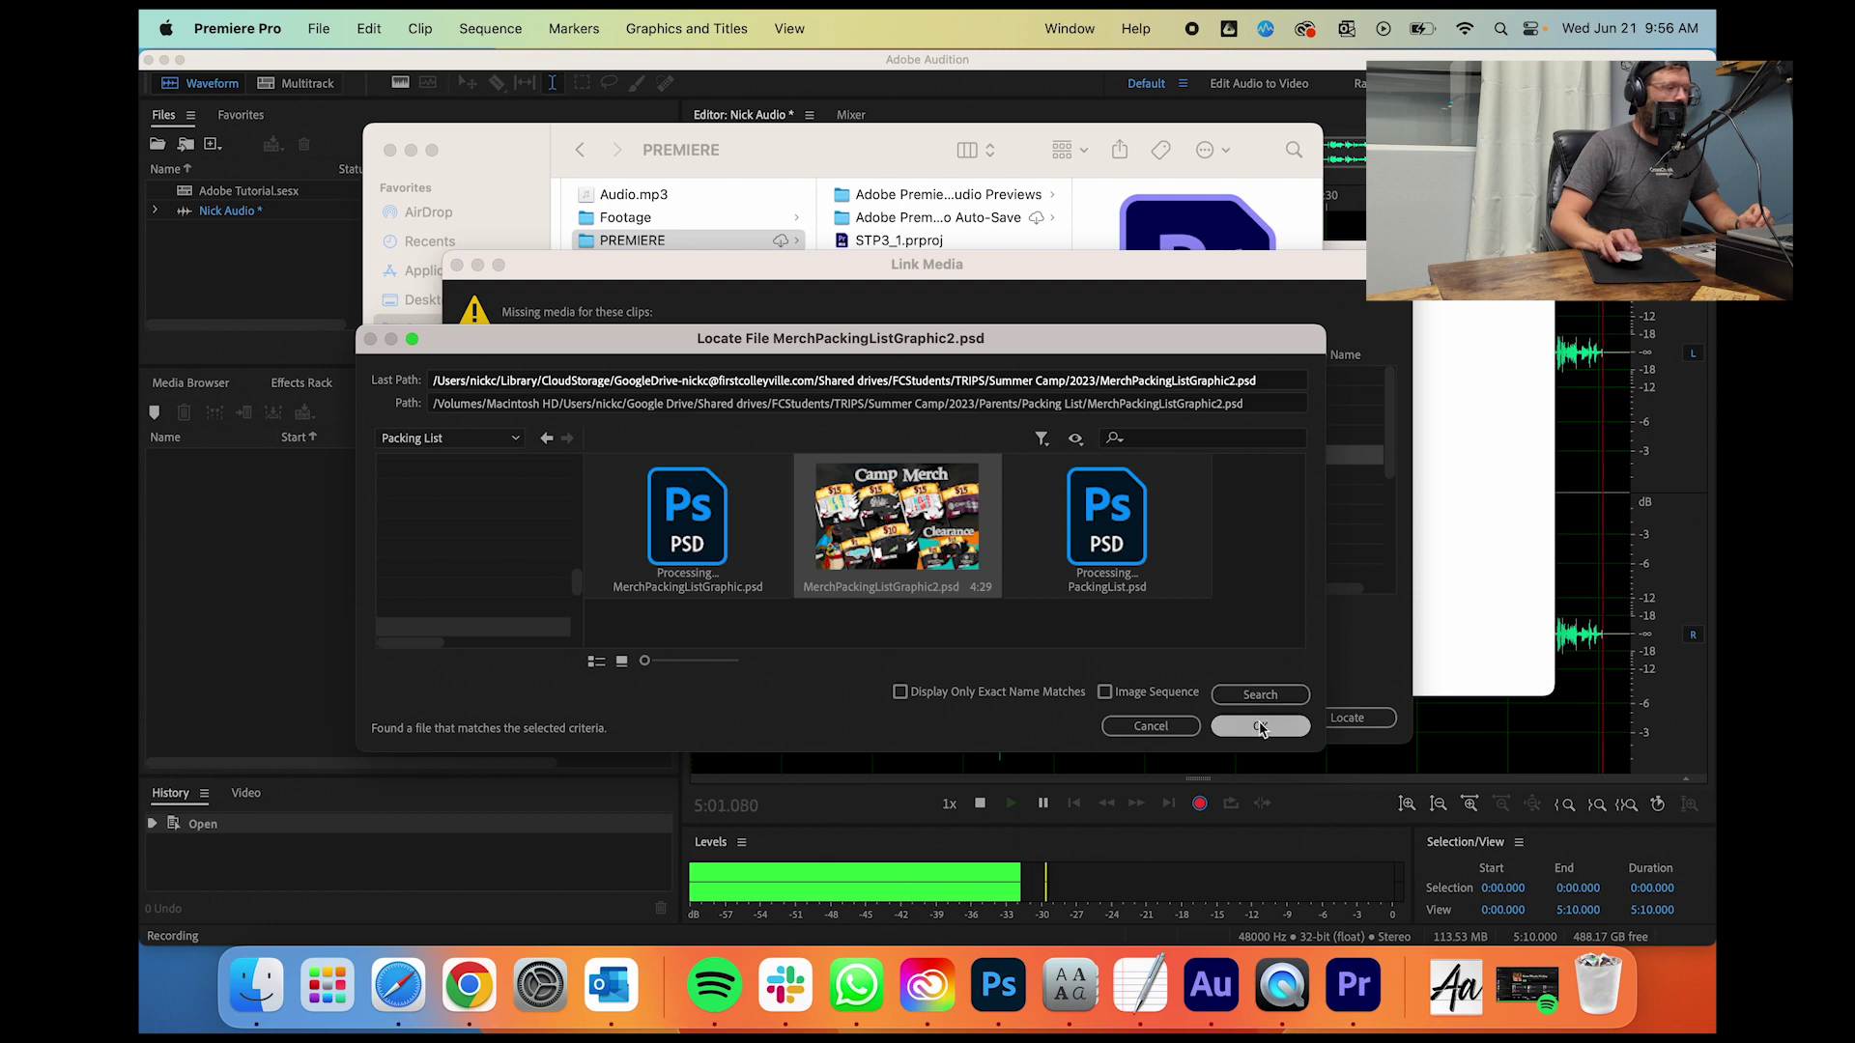
pyautogui.click(1259, 725)
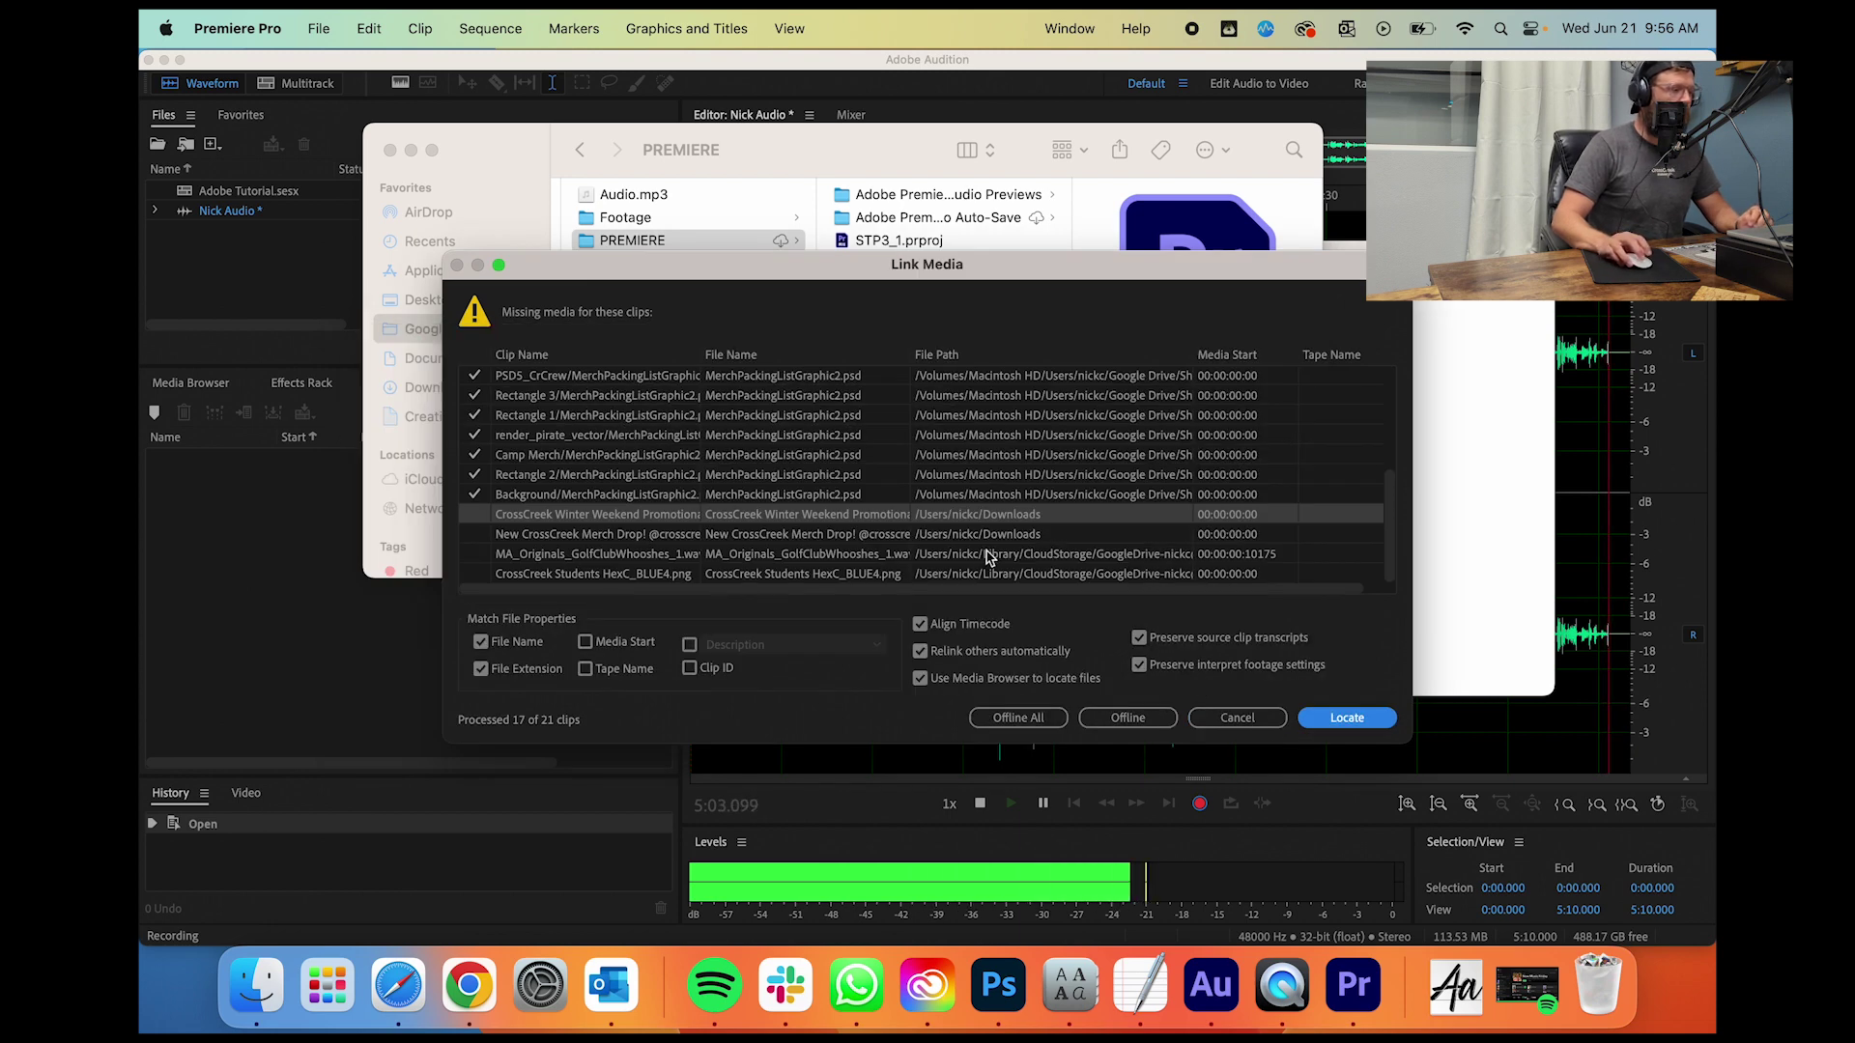
# Step: Start locating the missing MA_Originals_GolfClubWhooshes_1.wav and browse to Google Drive/My Drive/MyPassportBackup
pyautogui.click(954, 563)
pyautogui.click(1348, 720)
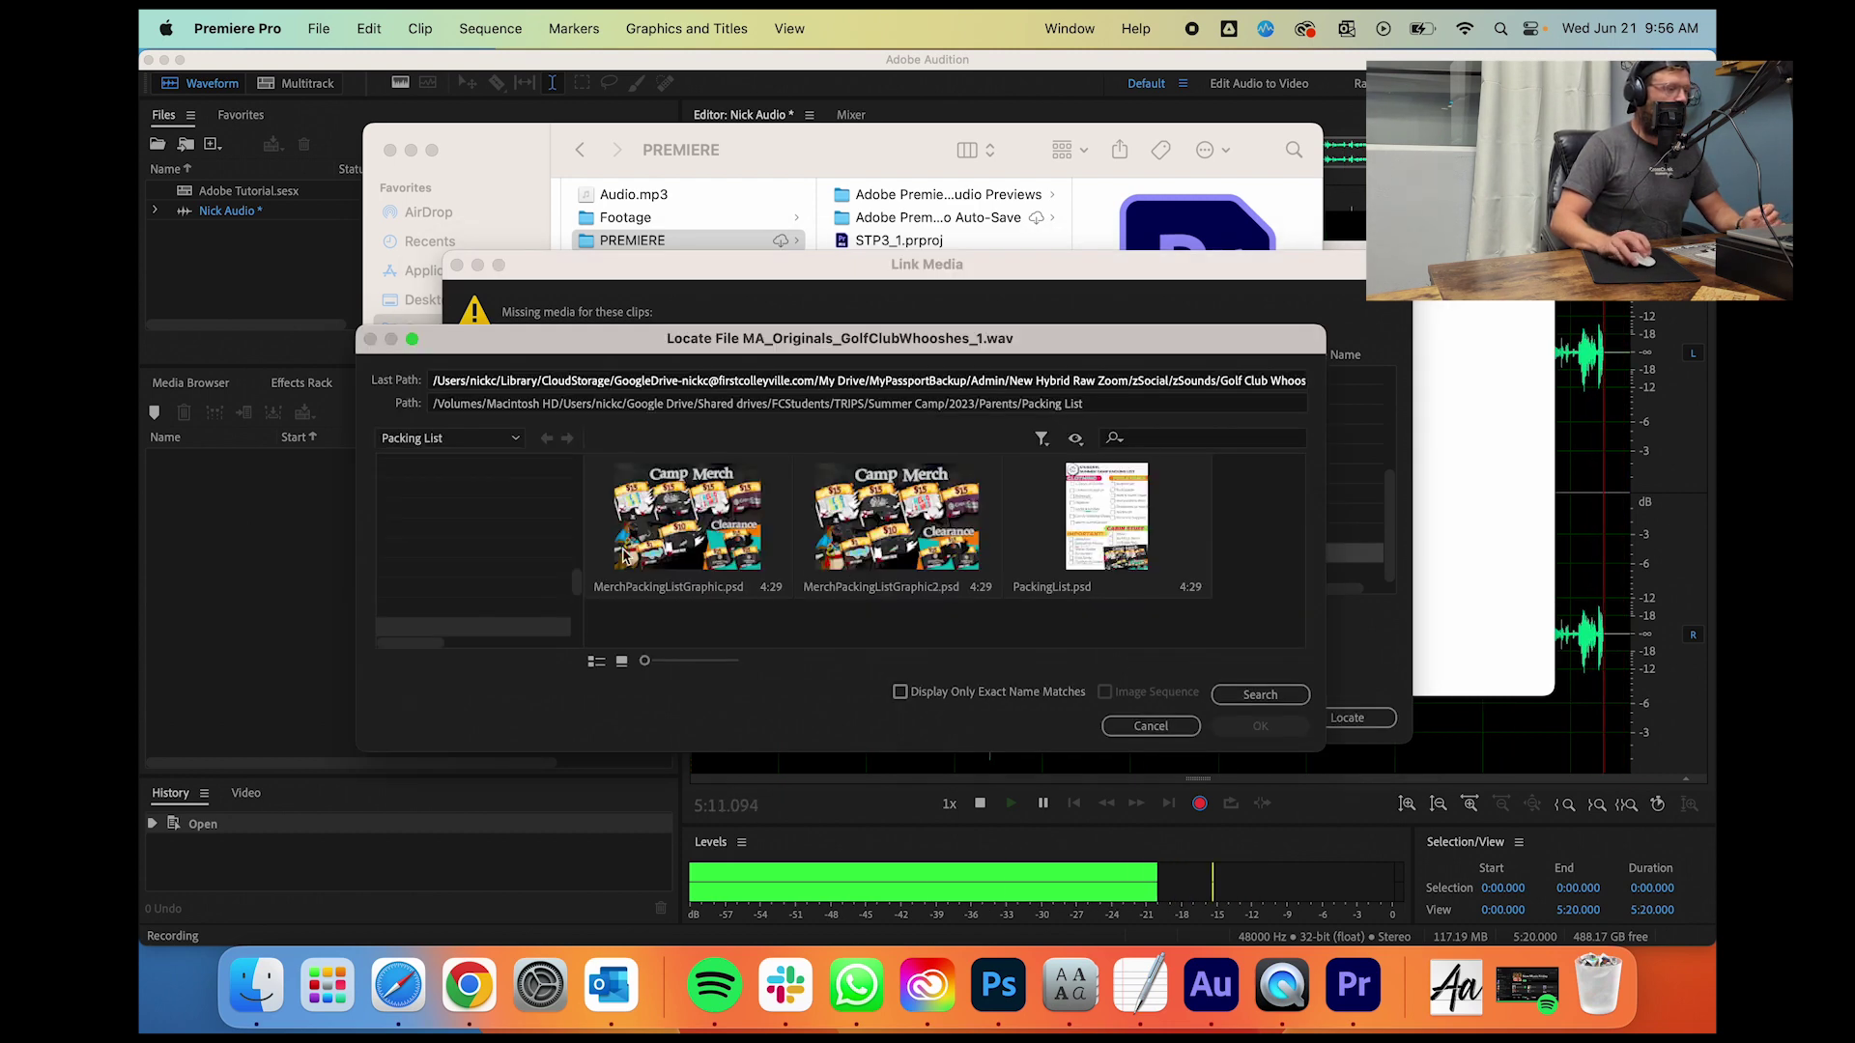
pyautogui.click(495, 441)
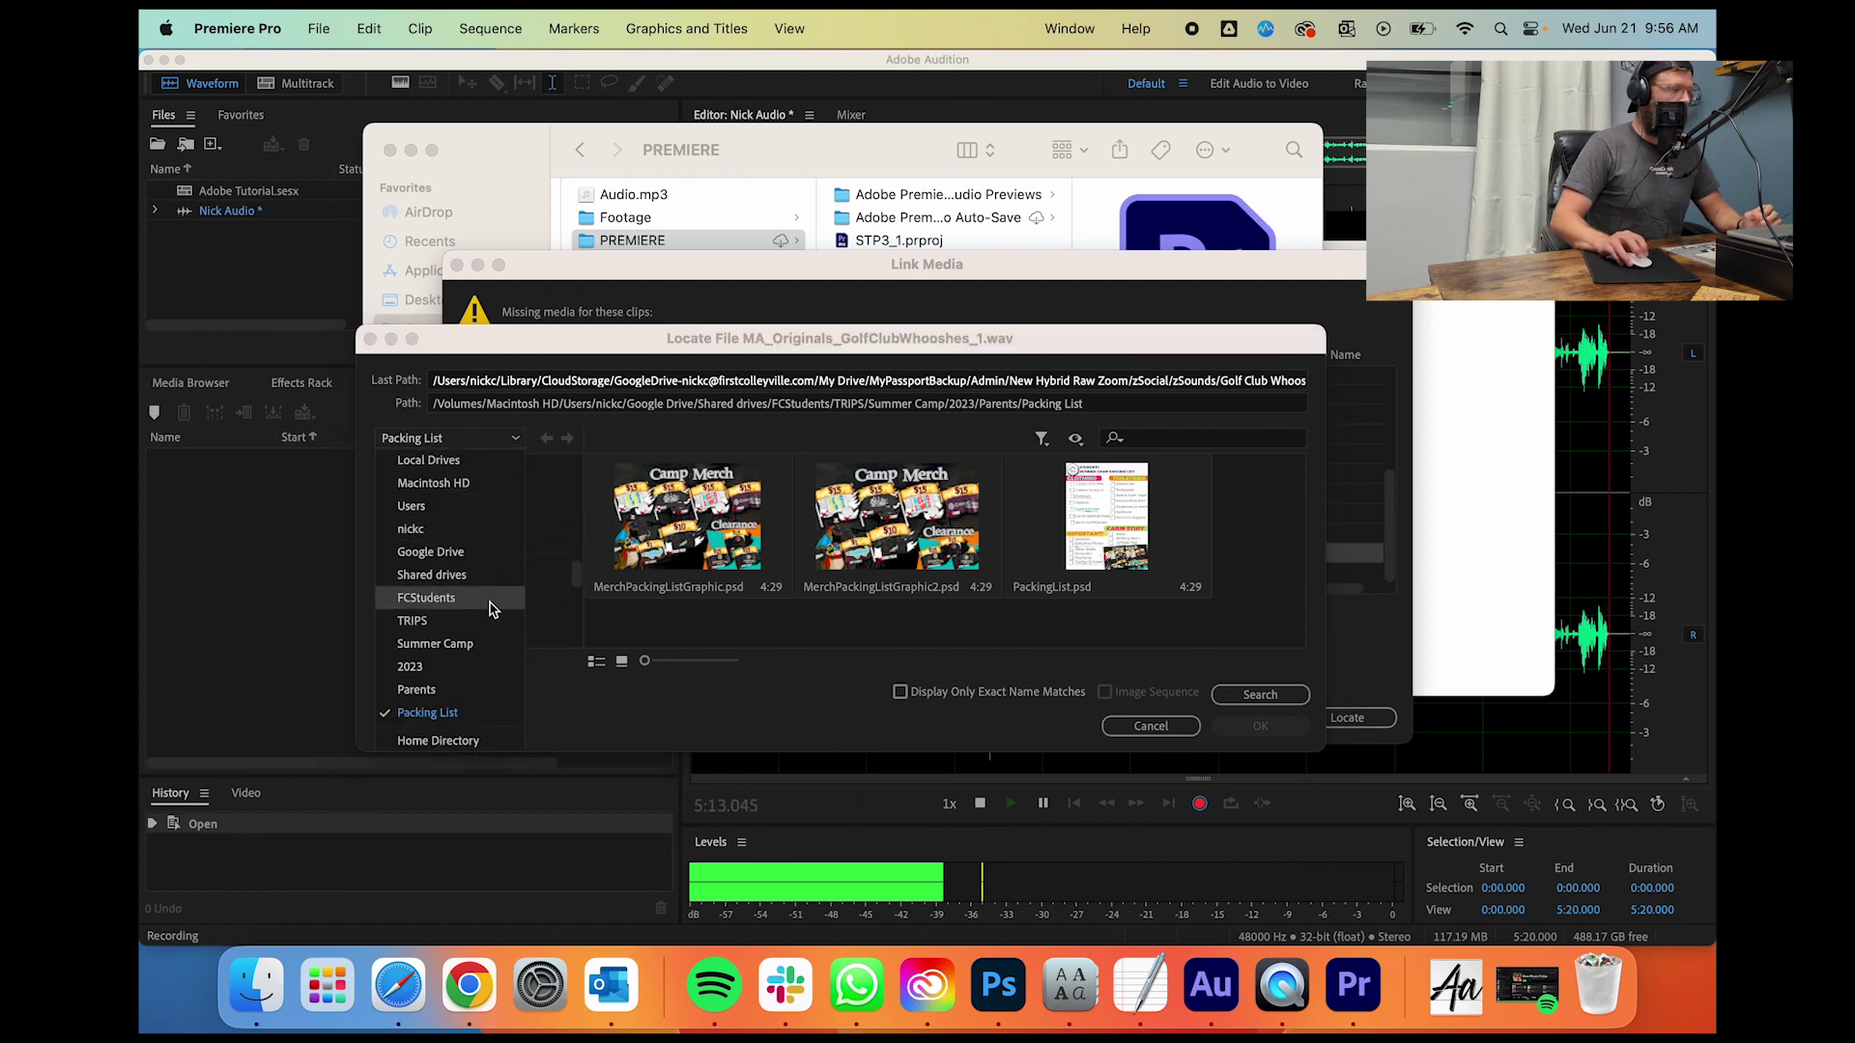
pyautogui.click(441, 552)
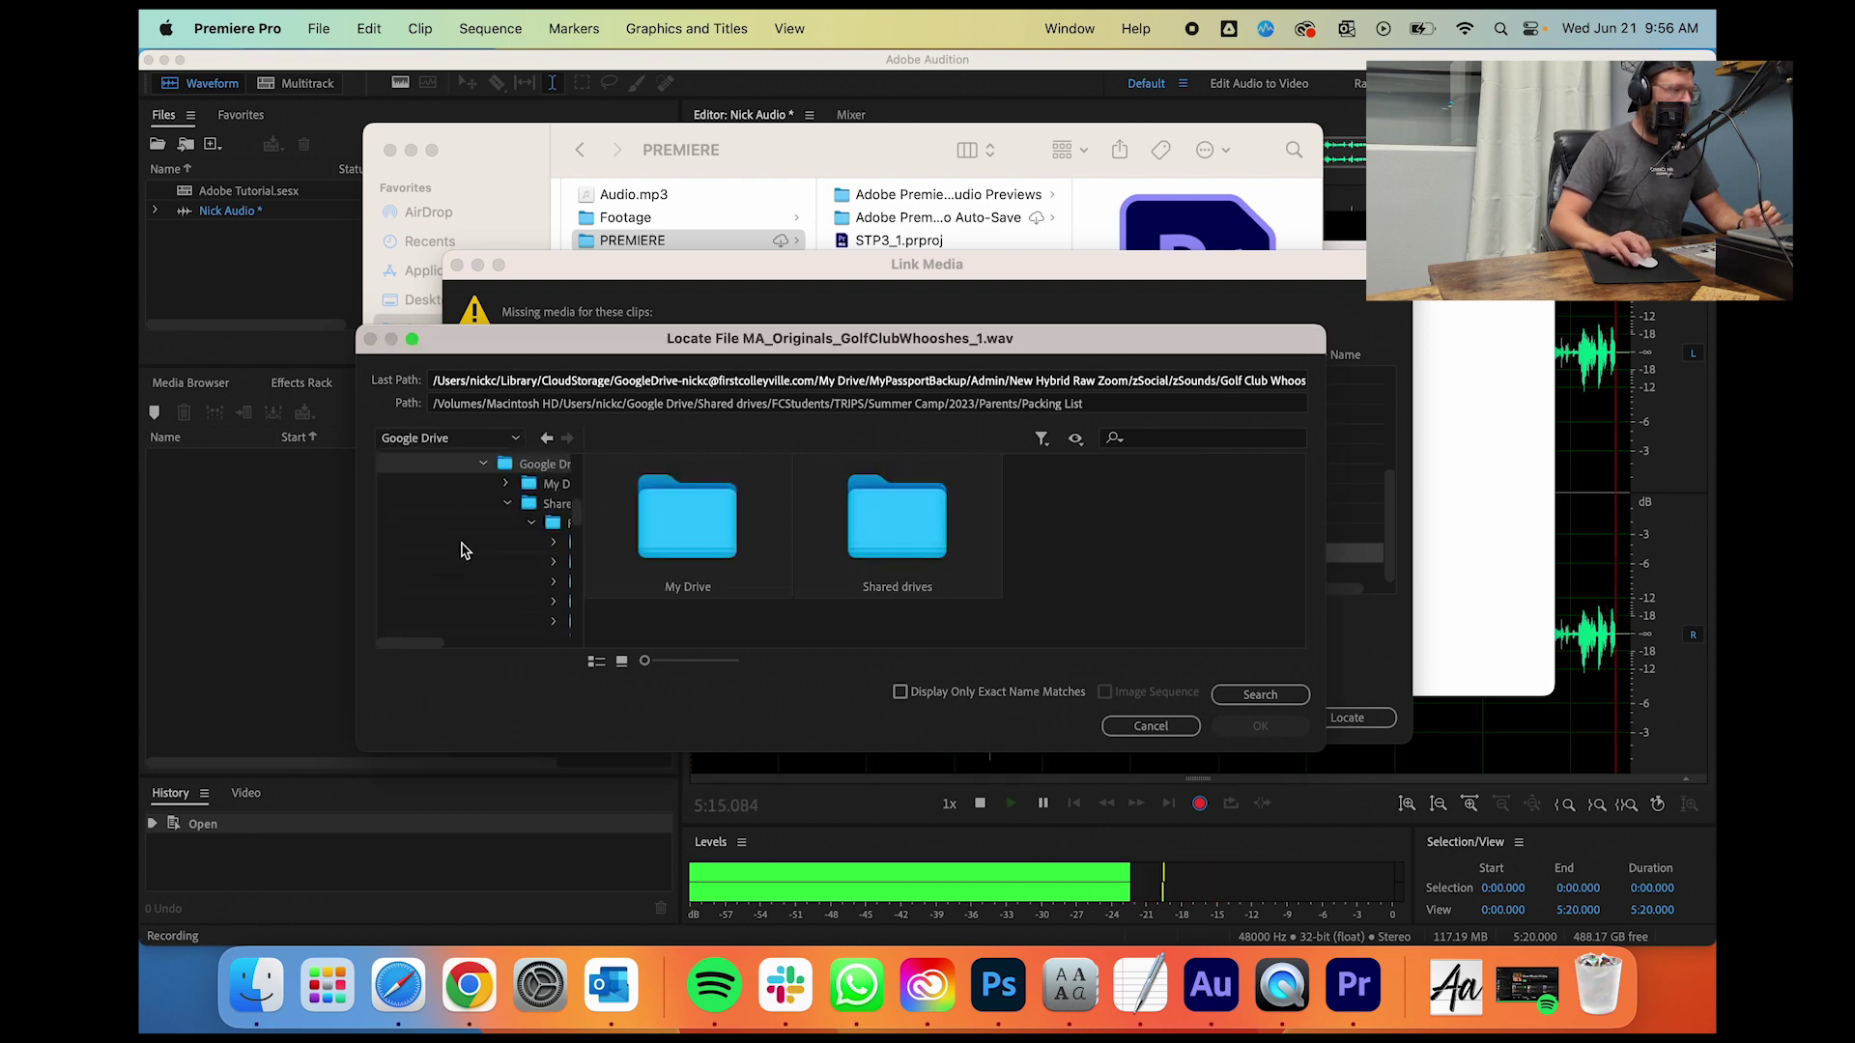
pyautogui.doubleClick(729, 498)
pyautogui.scroll(-2, 849, 558)
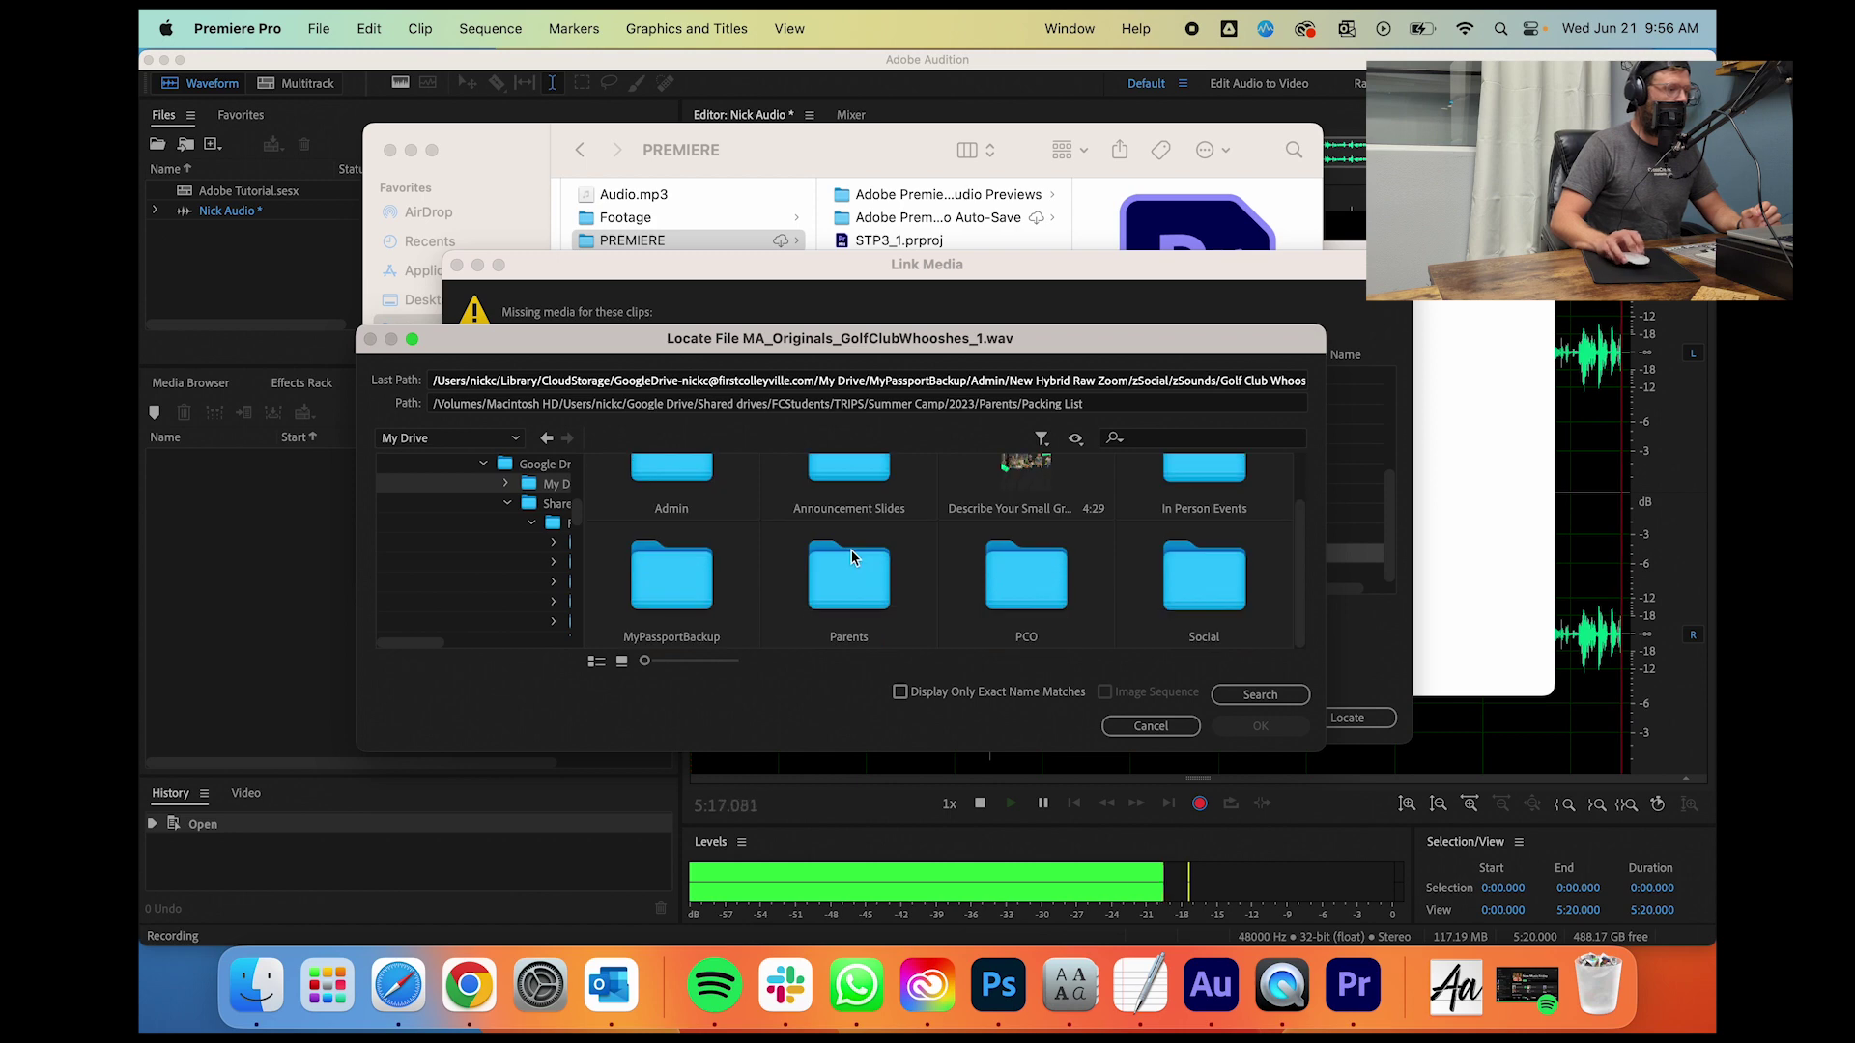
pyautogui.doubleClick(676, 572)
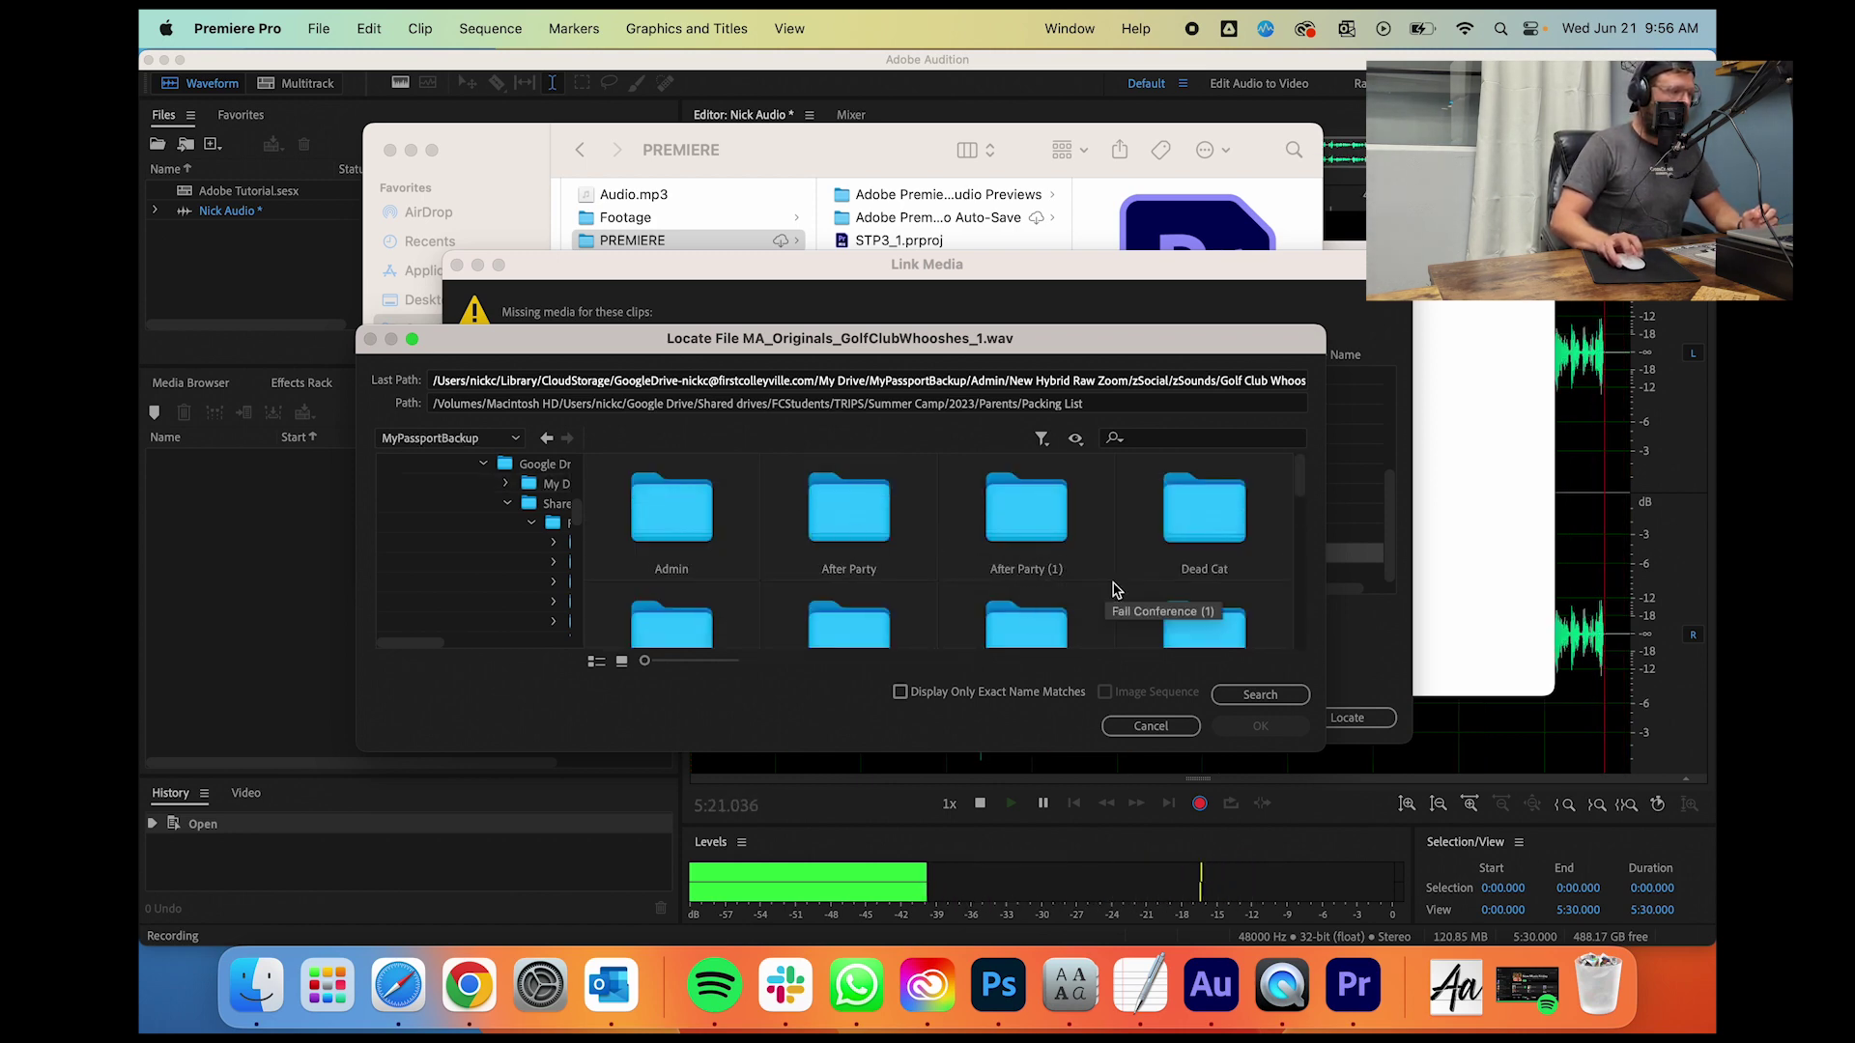
# Step: Browse from MyPassportBackup through Admin, Random Projects and Hydbrid Raw Zoom to the z-Admin folder
pyautogui.doubleClick(696, 526)
pyautogui.scroll(-1, 987, 550)
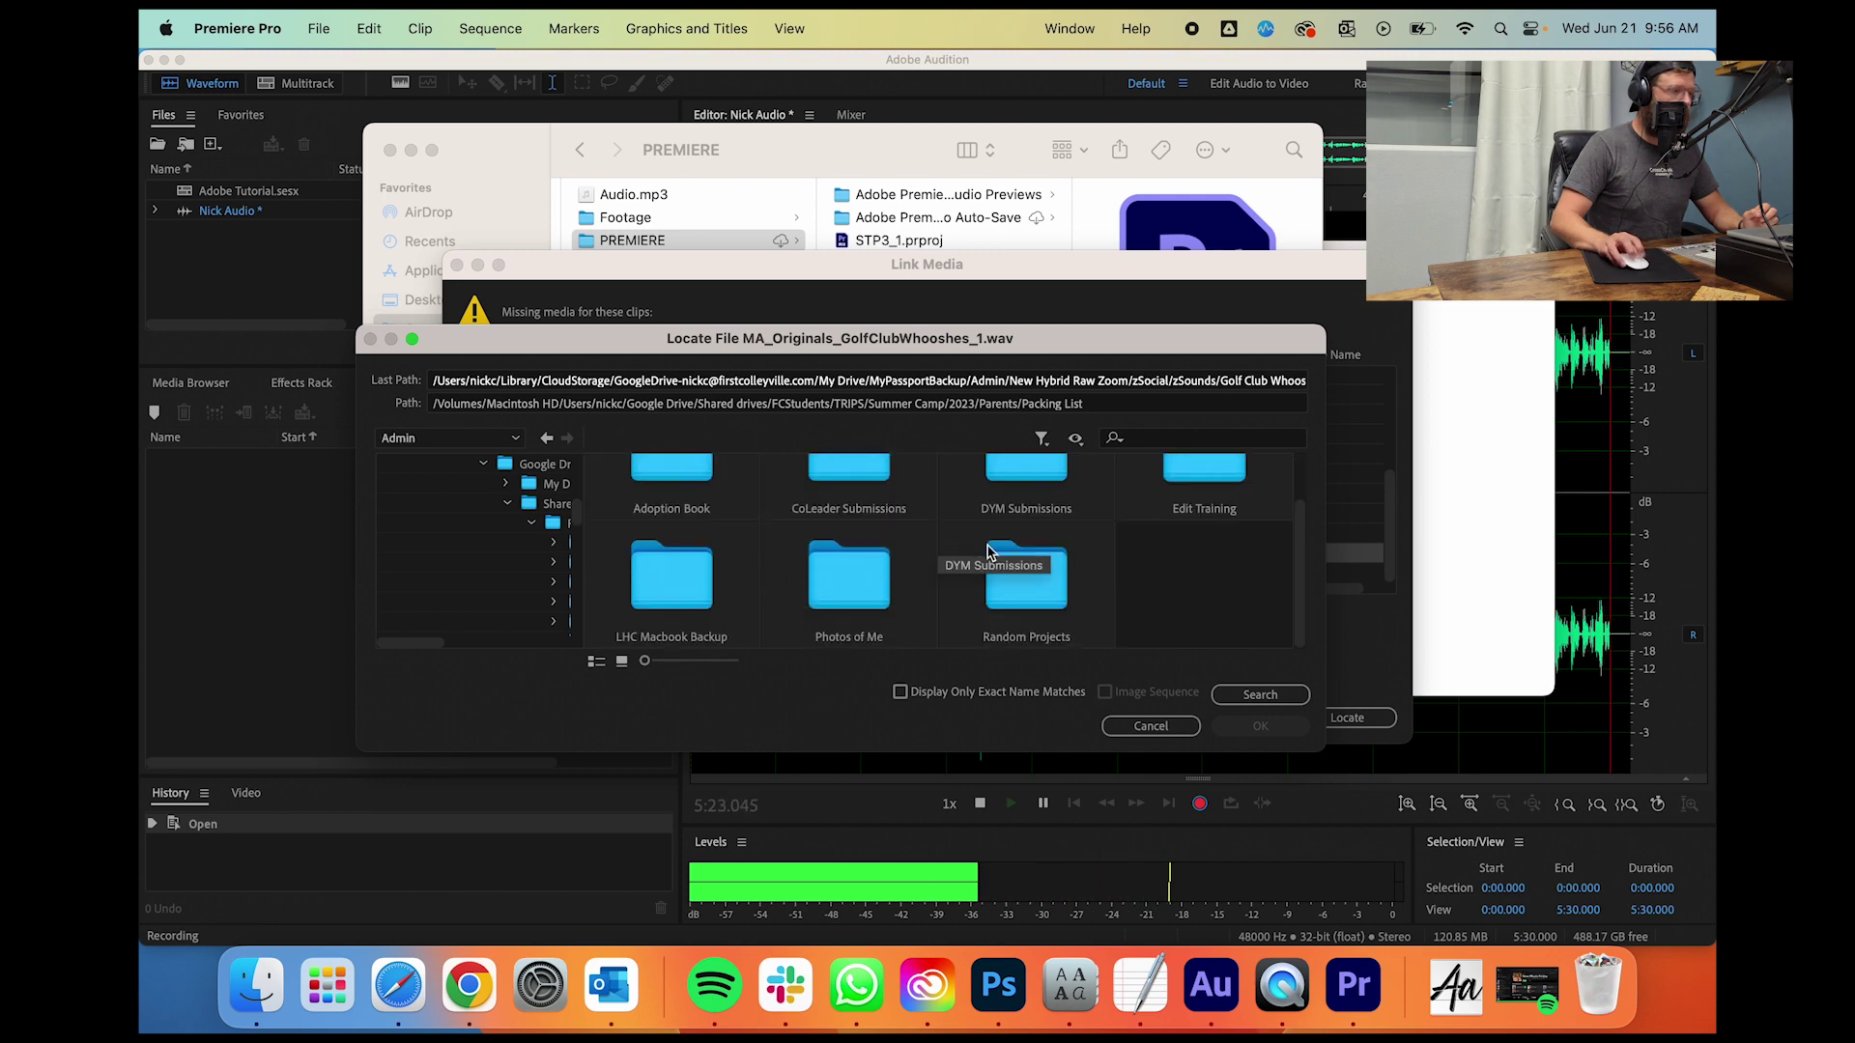
pyautogui.doubleClick(989, 553)
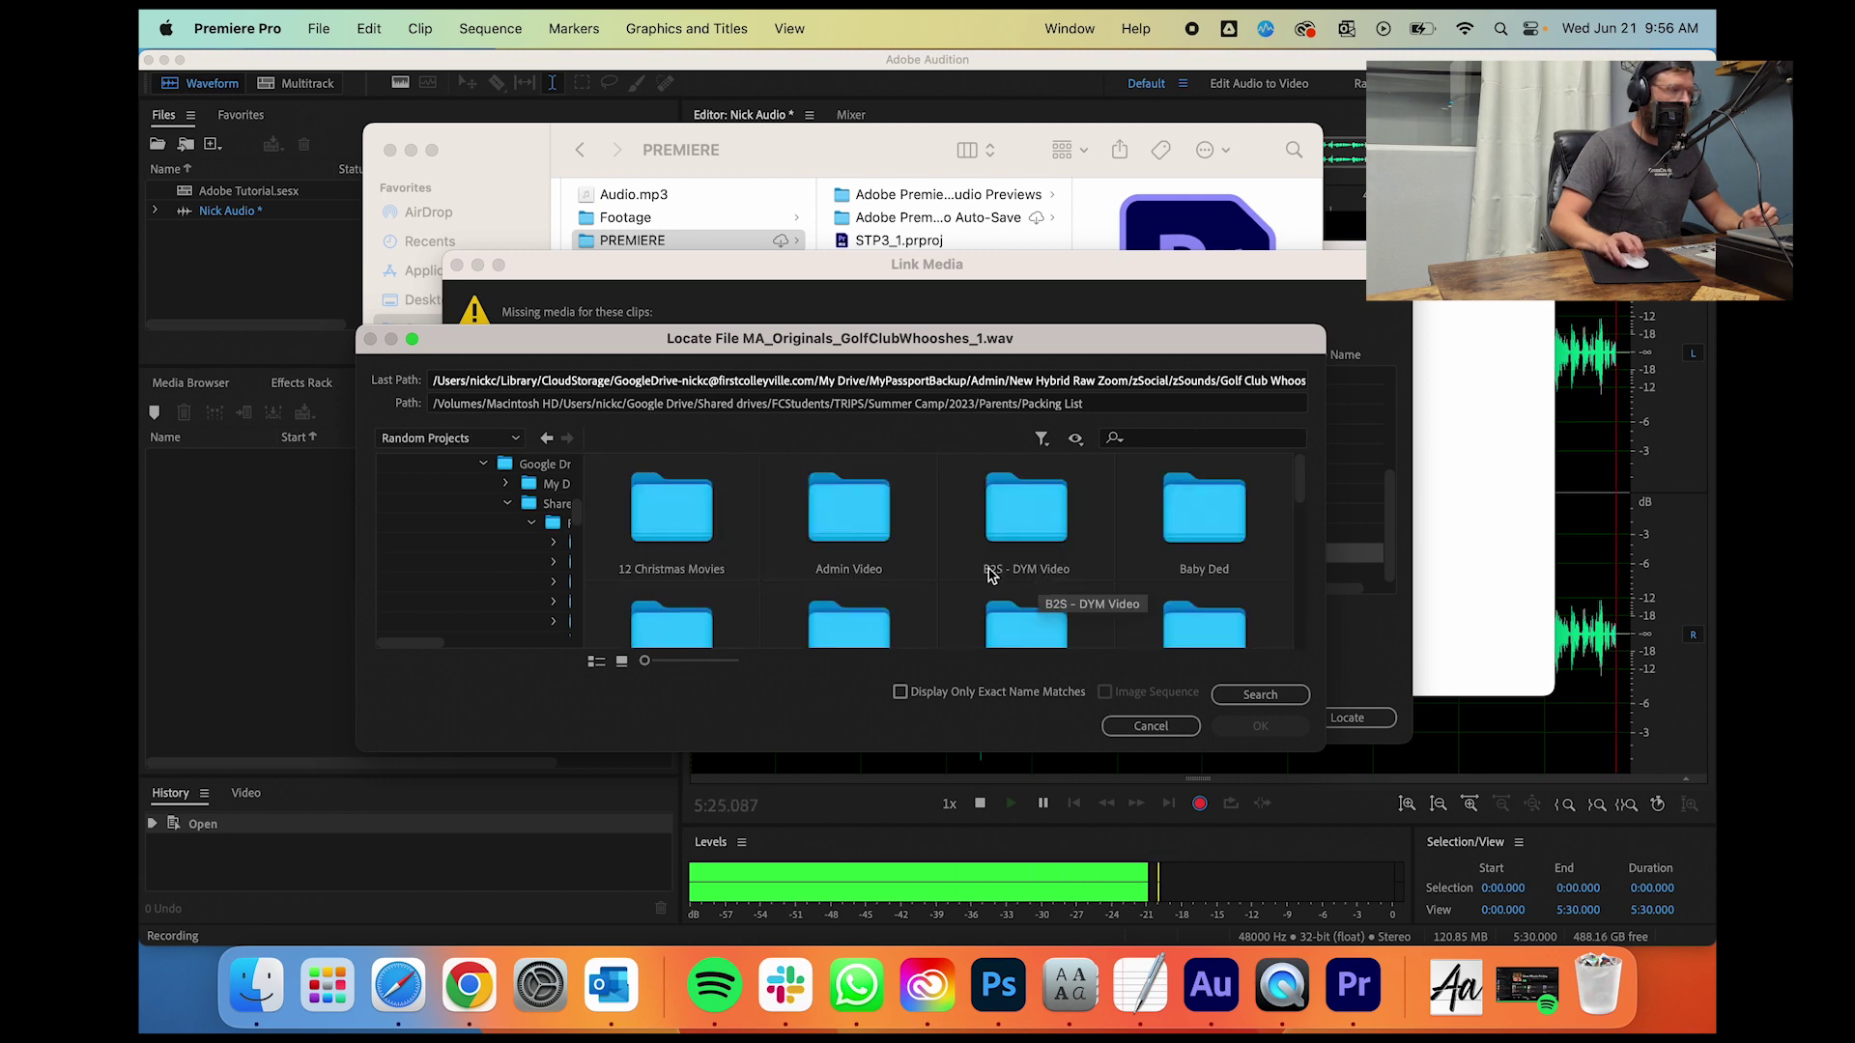
pyautogui.scroll(-5, 928, 554)
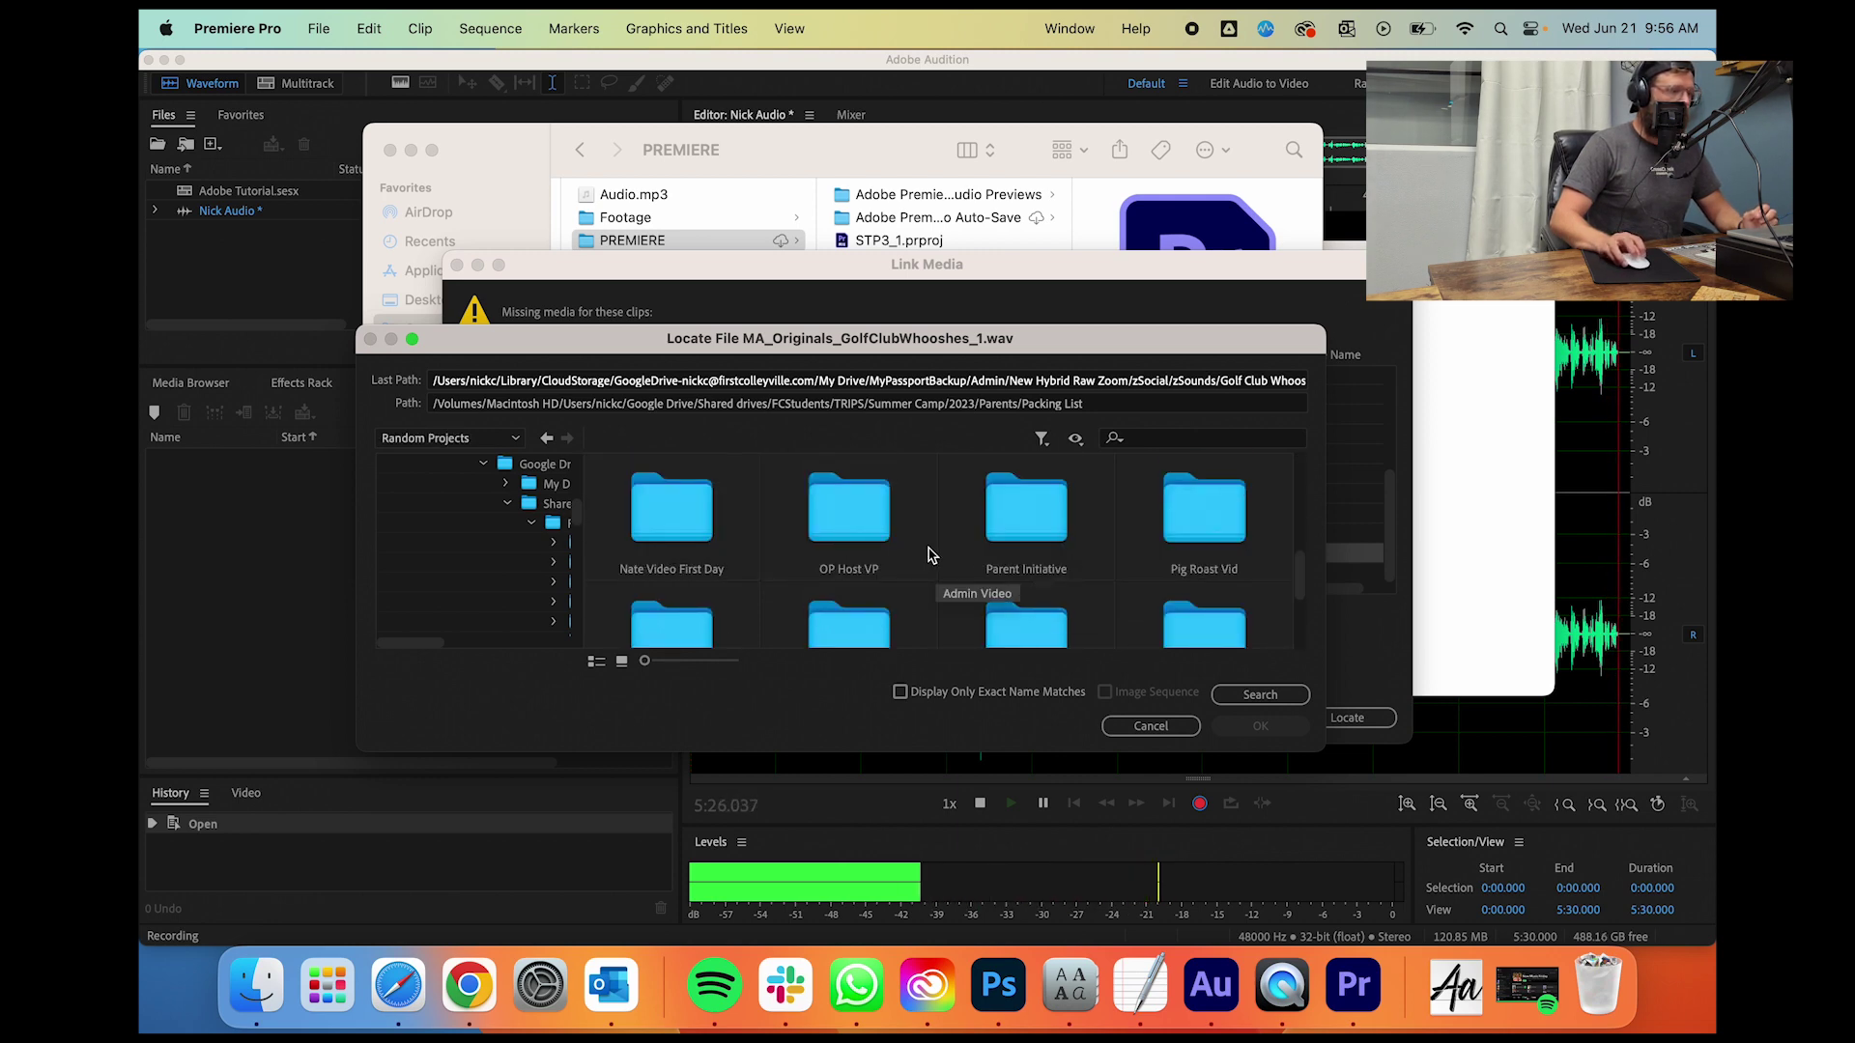
pyautogui.scroll(3, 1019, 577)
pyautogui.doubleClick(1013, 540)
pyautogui.scroll(-10, 1013, 551)
pyautogui.click(861, 591)
pyautogui.doubleClick(861, 591)
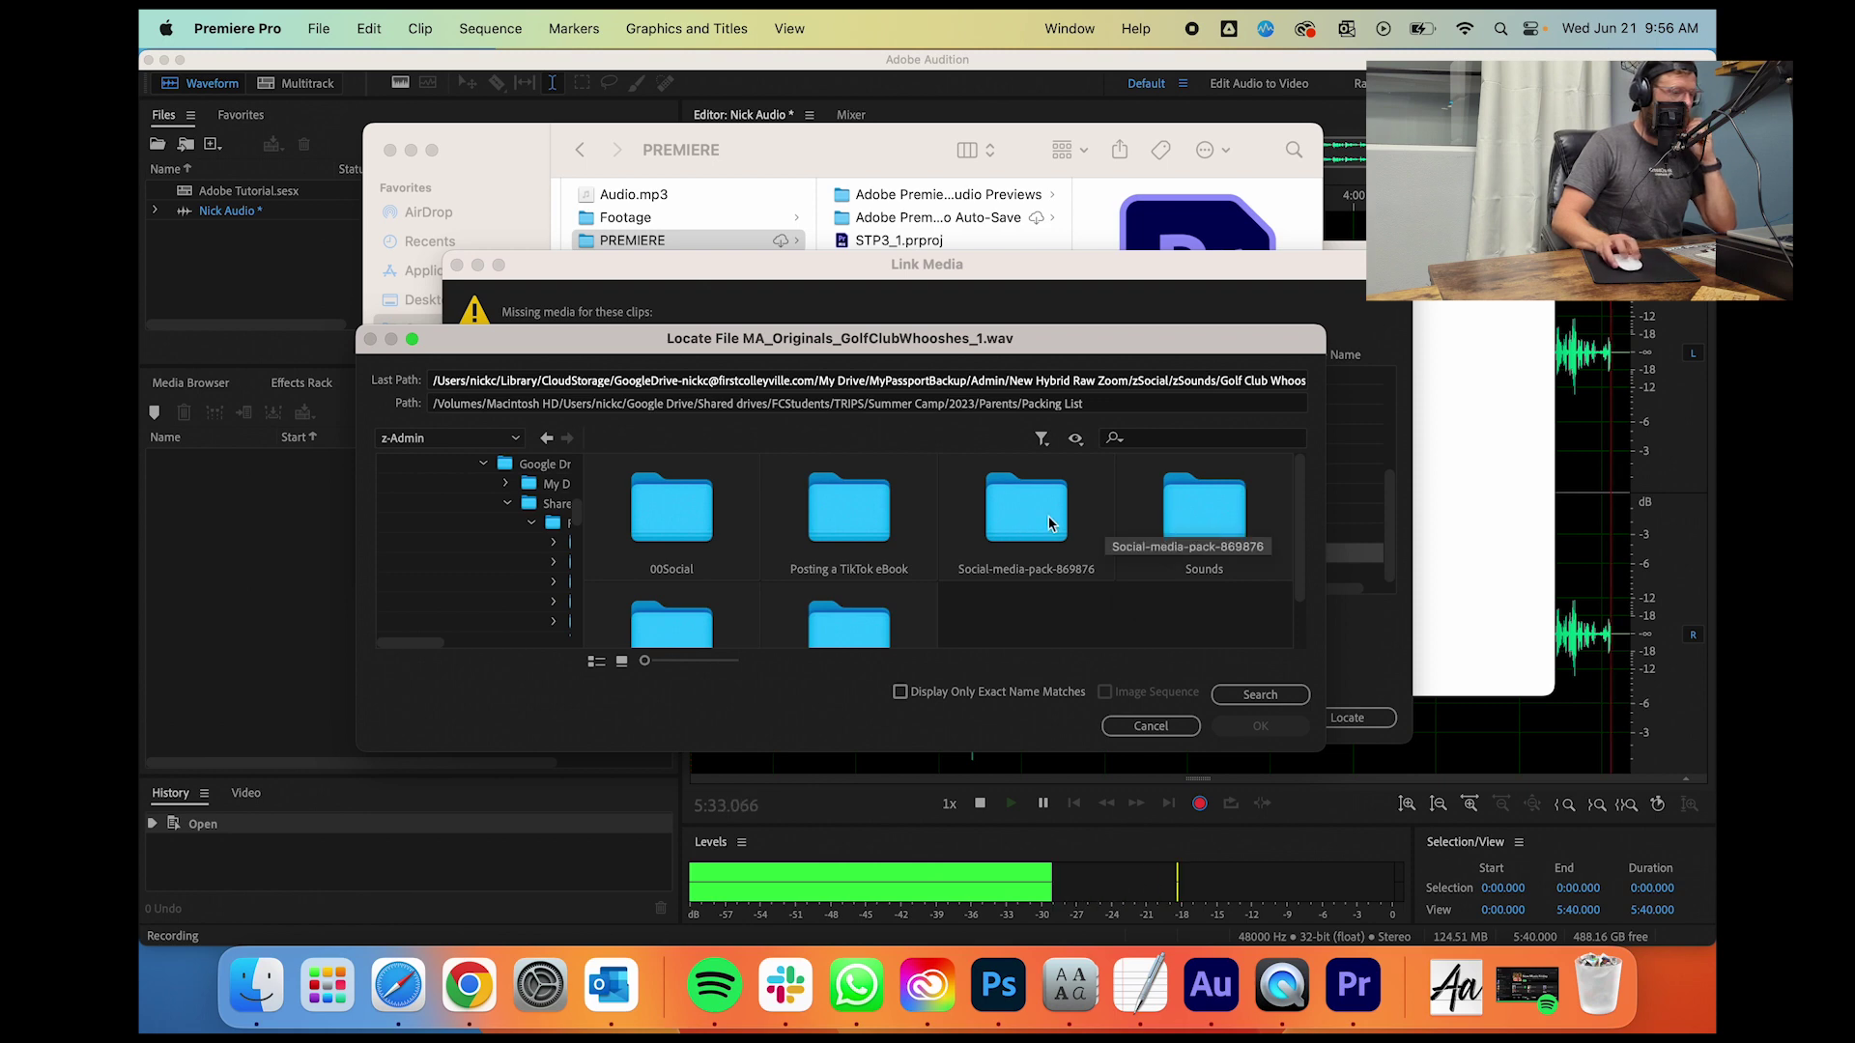
pyautogui.doubleClick(674, 476)
pyautogui.scroll(-5, 965, 551)
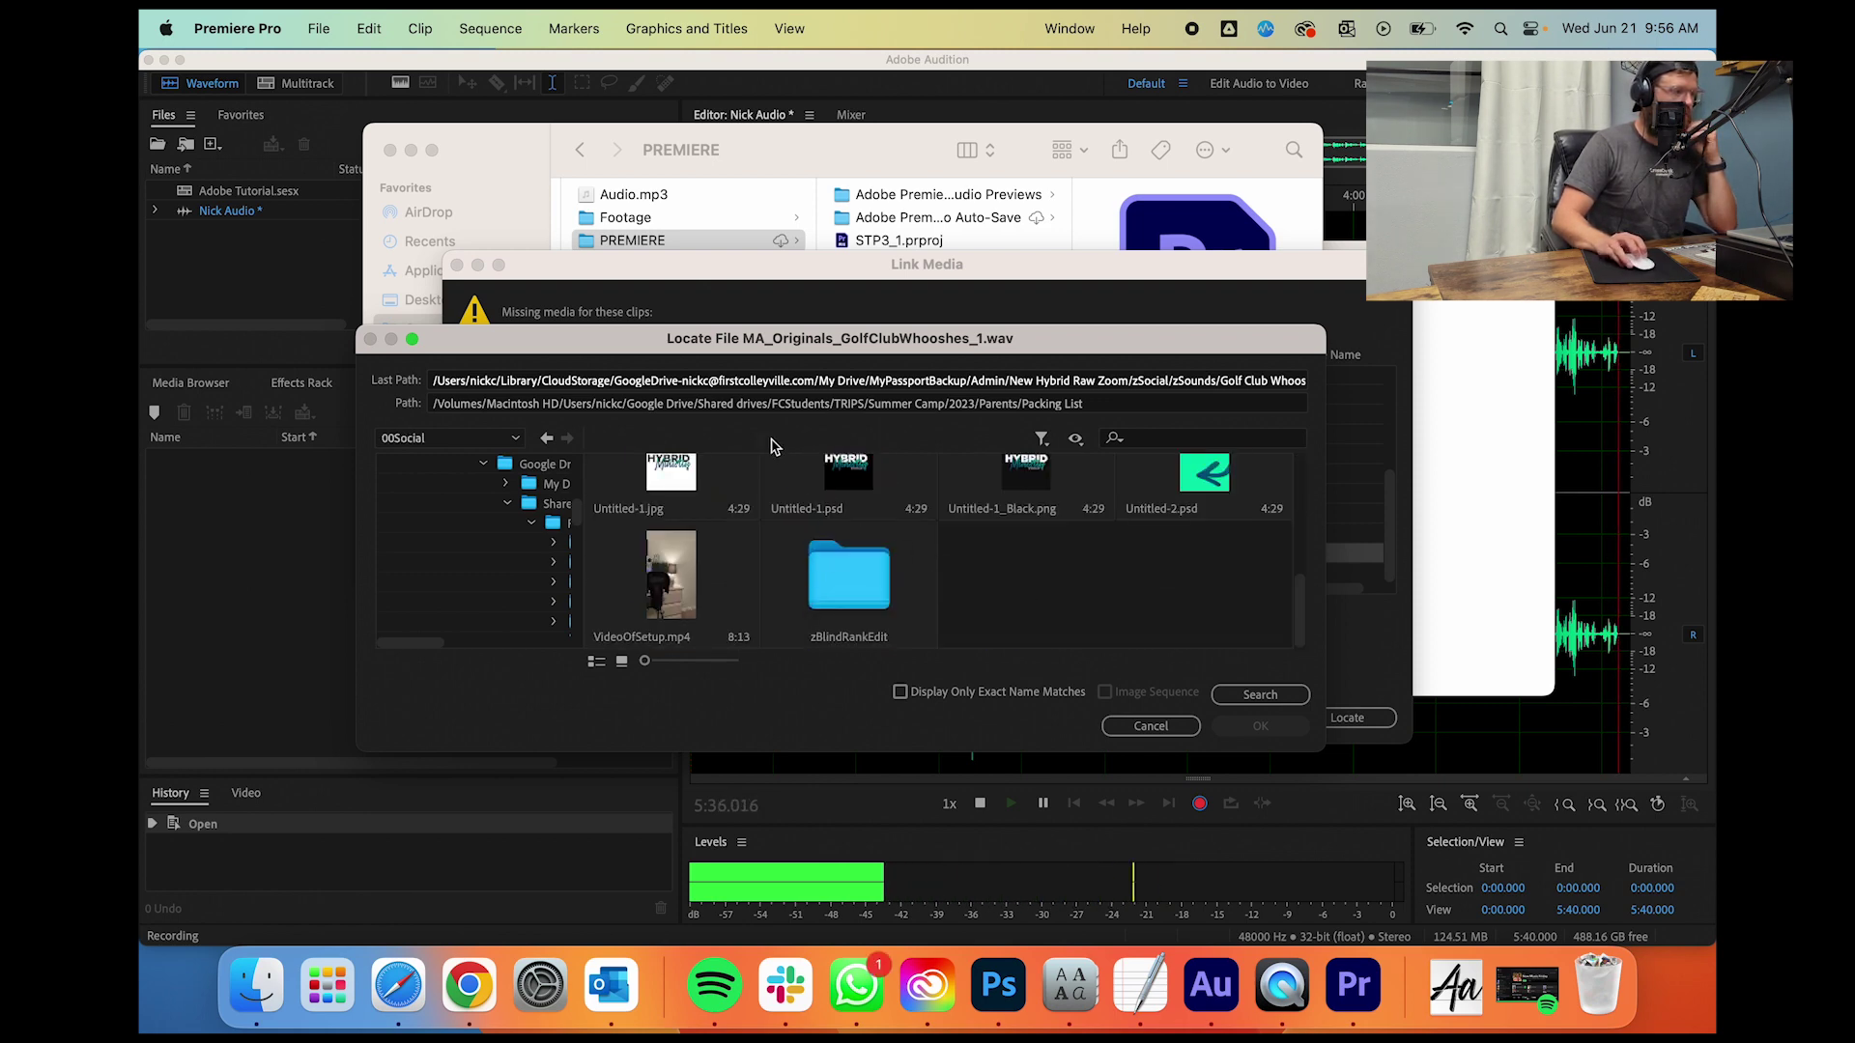
pyautogui.click(547, 437)
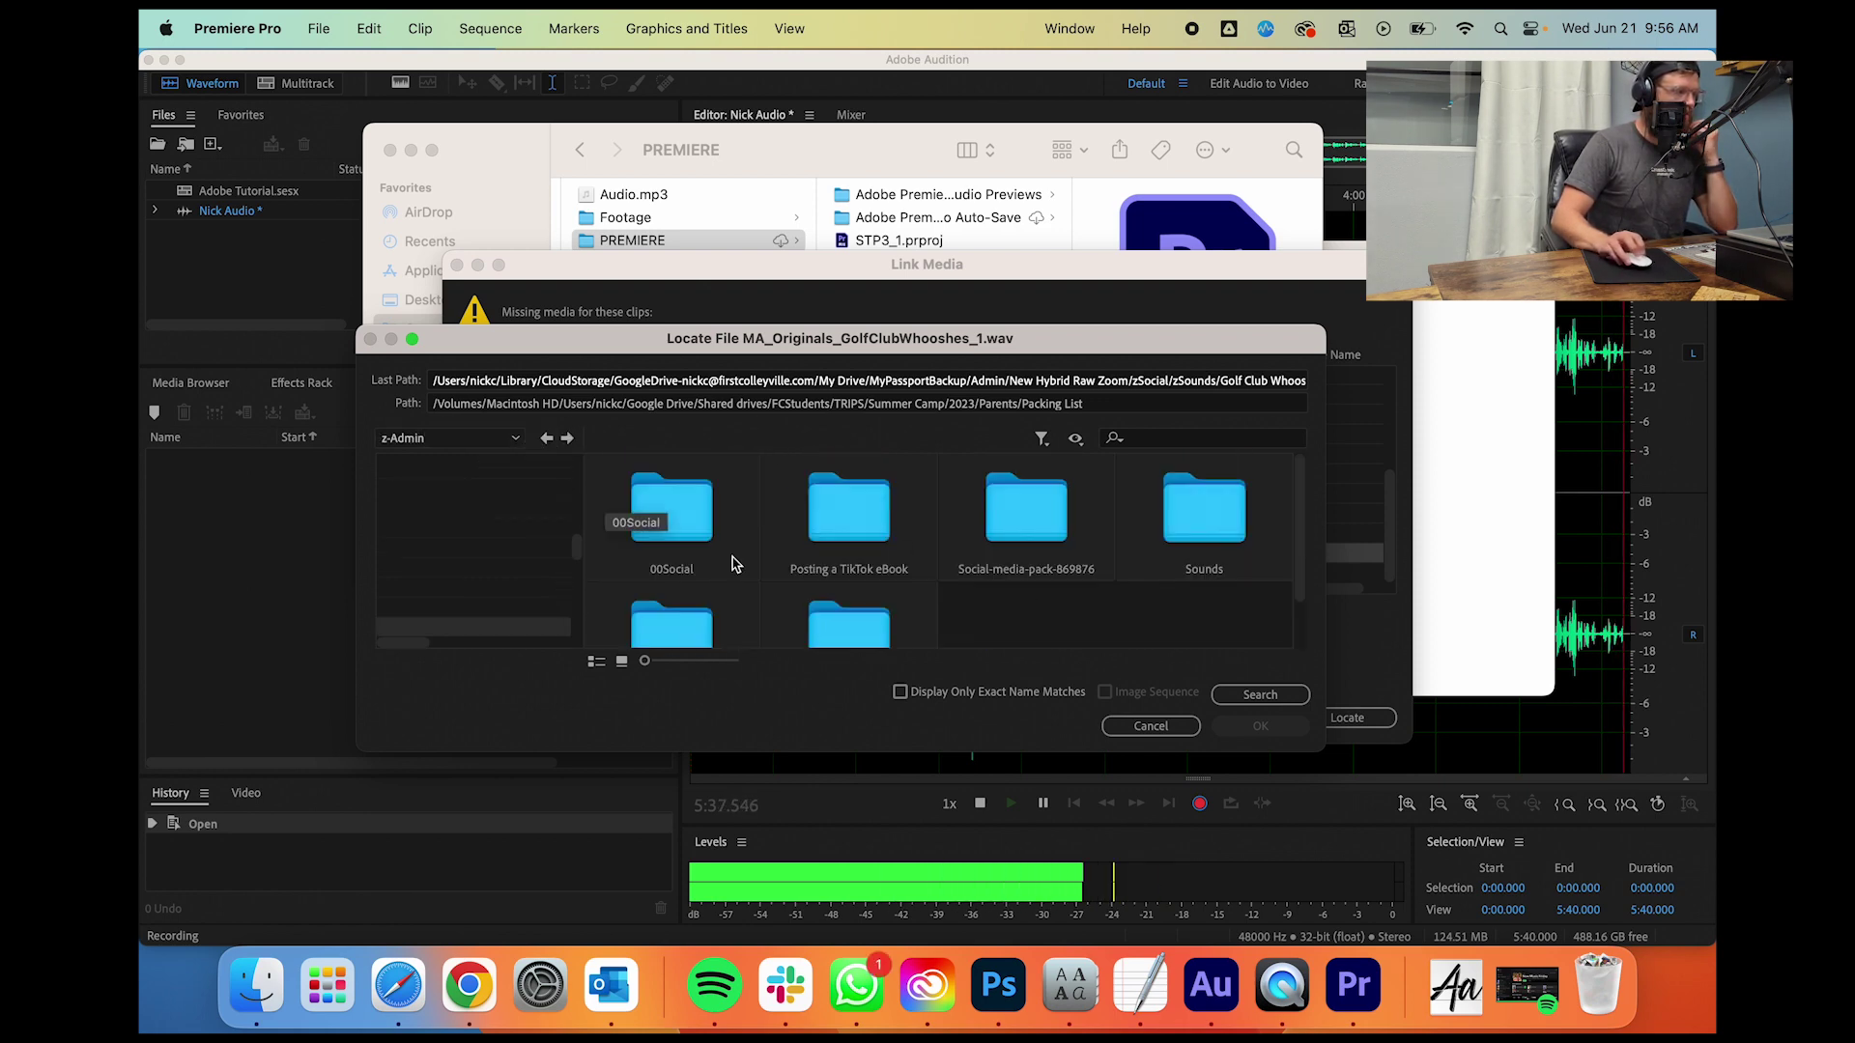
# Step: Search the Sounds folder in z-Admin for MA_Originals_GolfClubWhooshes_1.wav and relink the clip to the matching file
pyautogui.doubleClick(1202, 534)
pyautogui.click(1260, 694)
pyautogui.click(1277, 726)
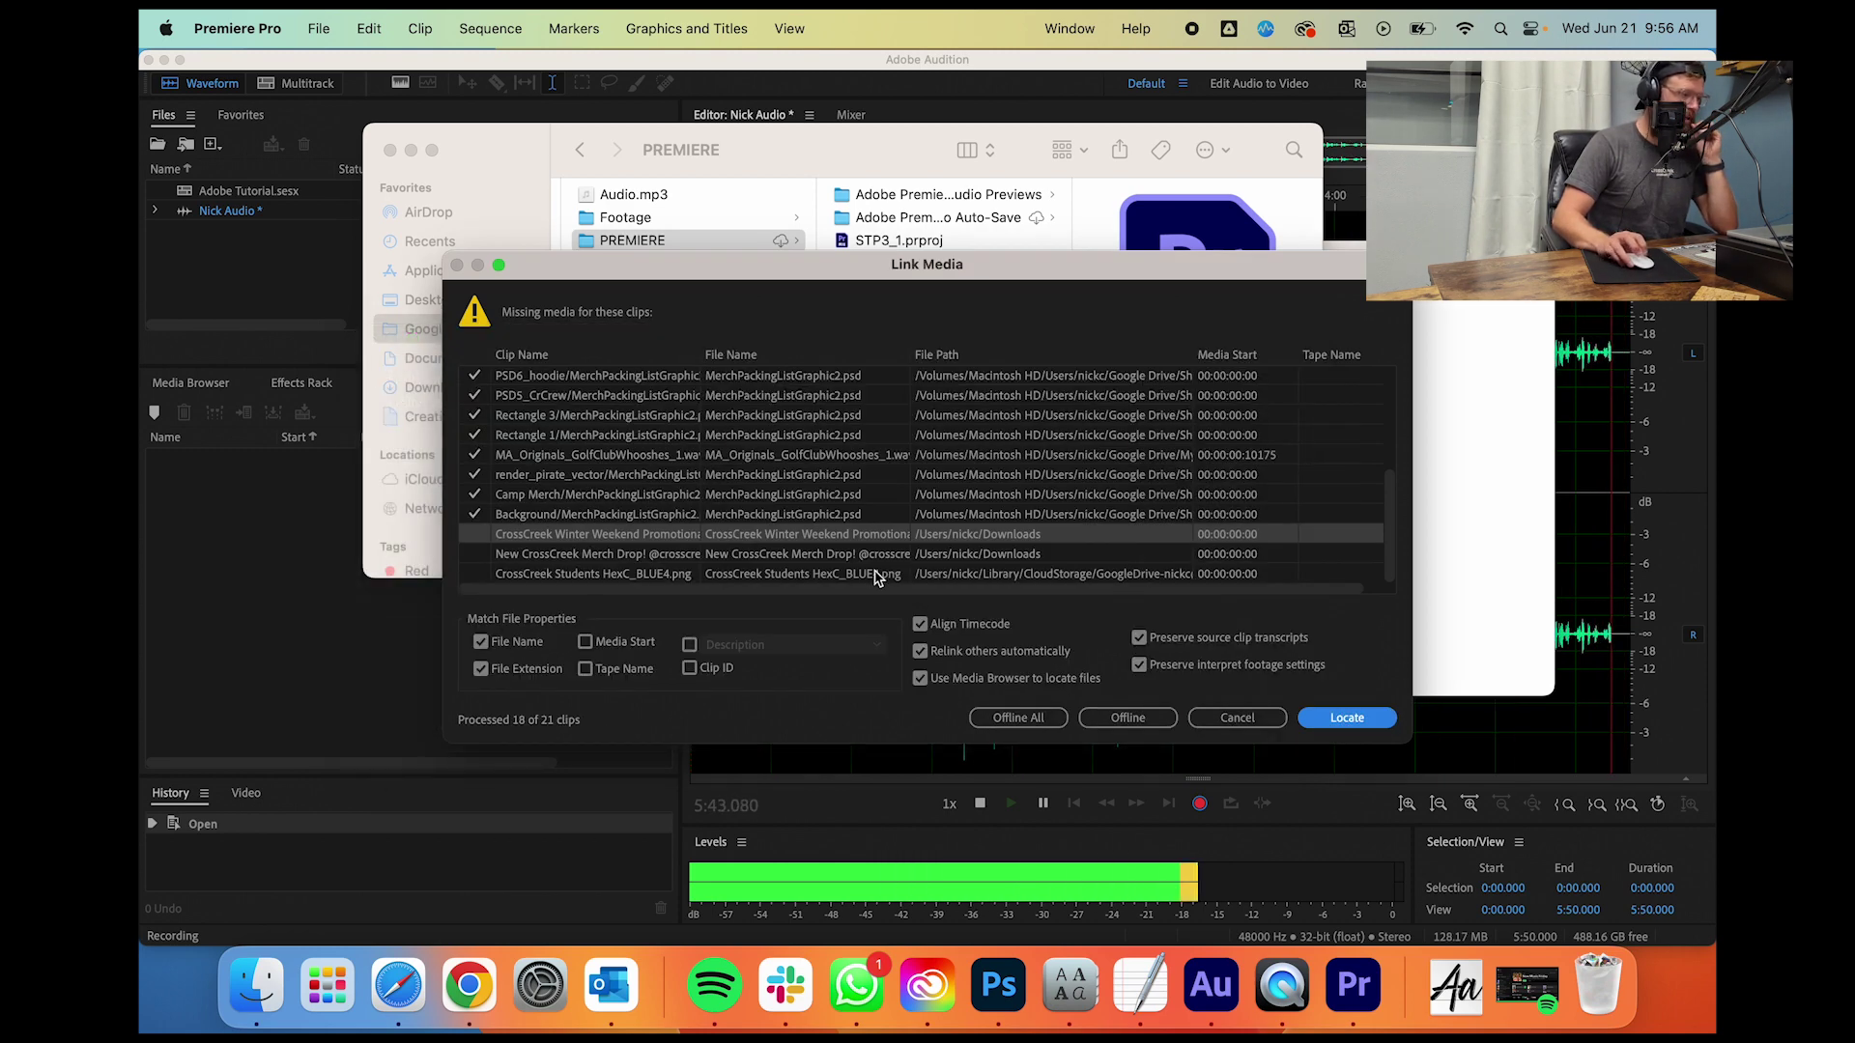
# Step: Start locating the missing CrossCreek Students HexC_BLUE4.png and look through the Shared drives/FCStudents folder
pyautogui.click(746, 577)
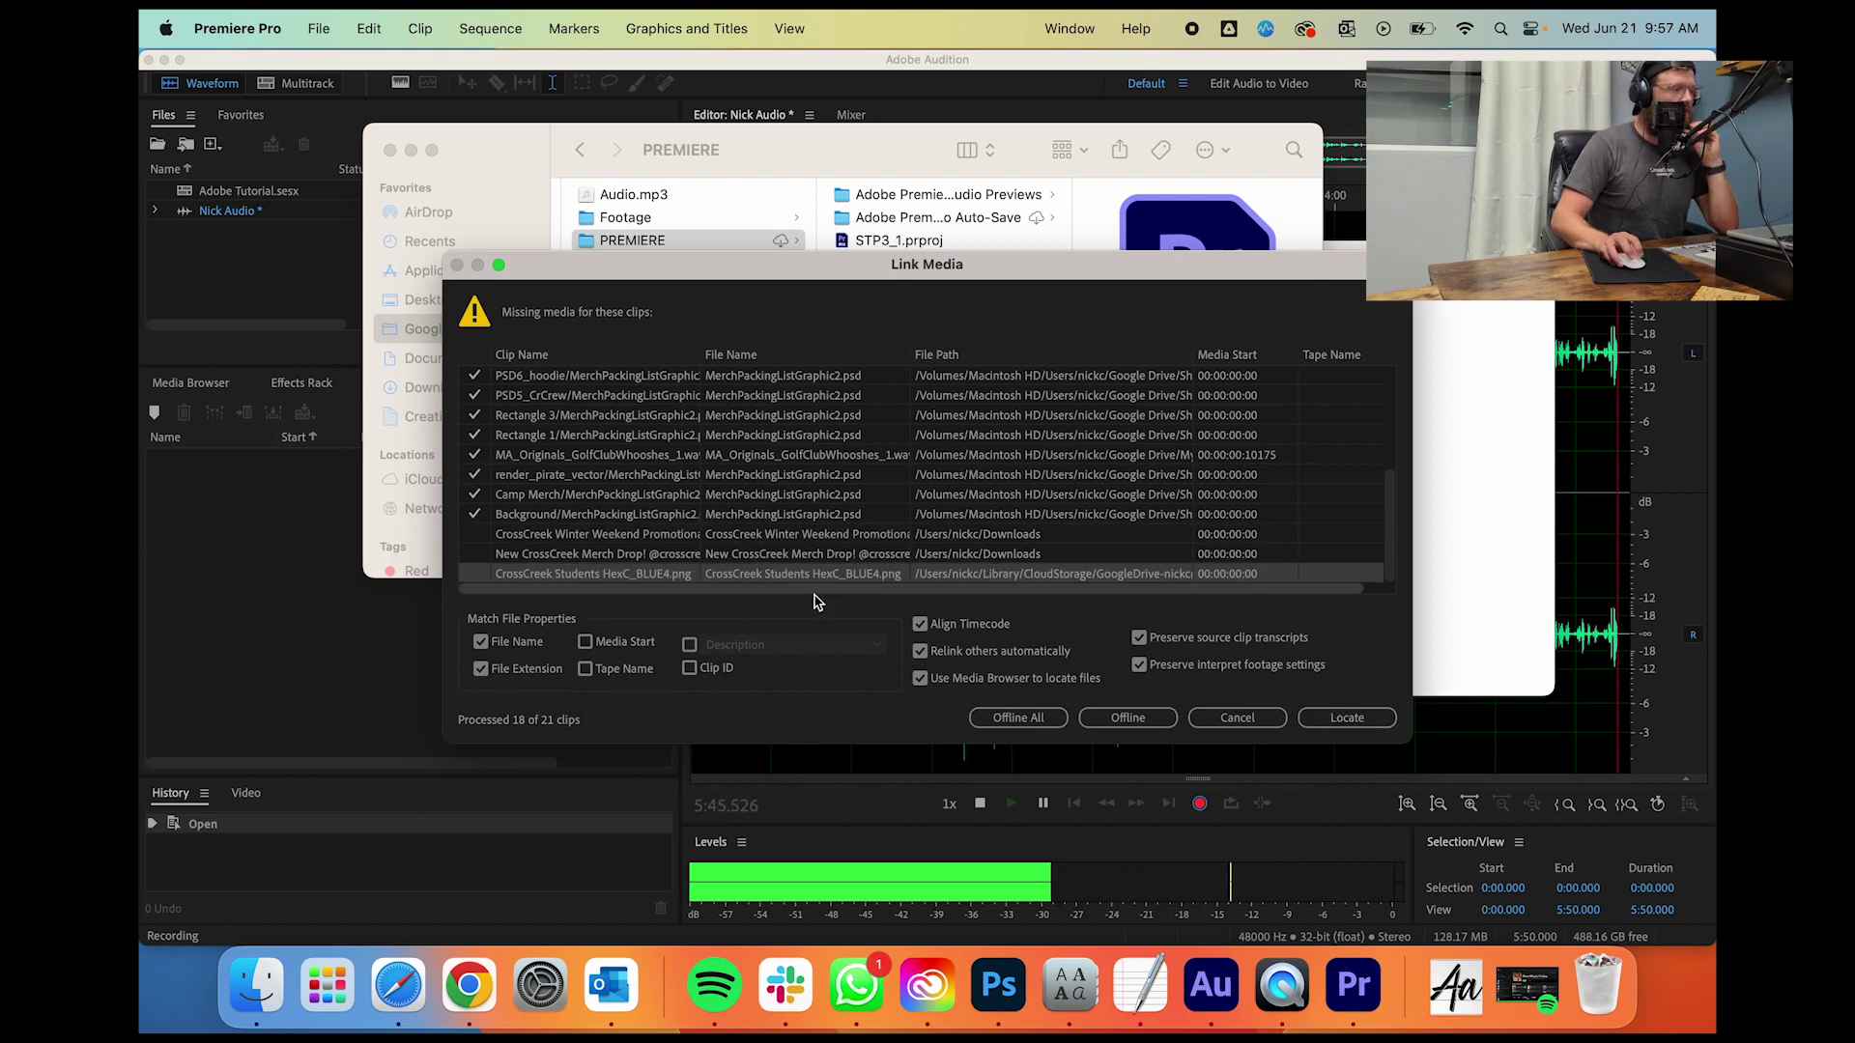
pyautogui.click(1349, 725)
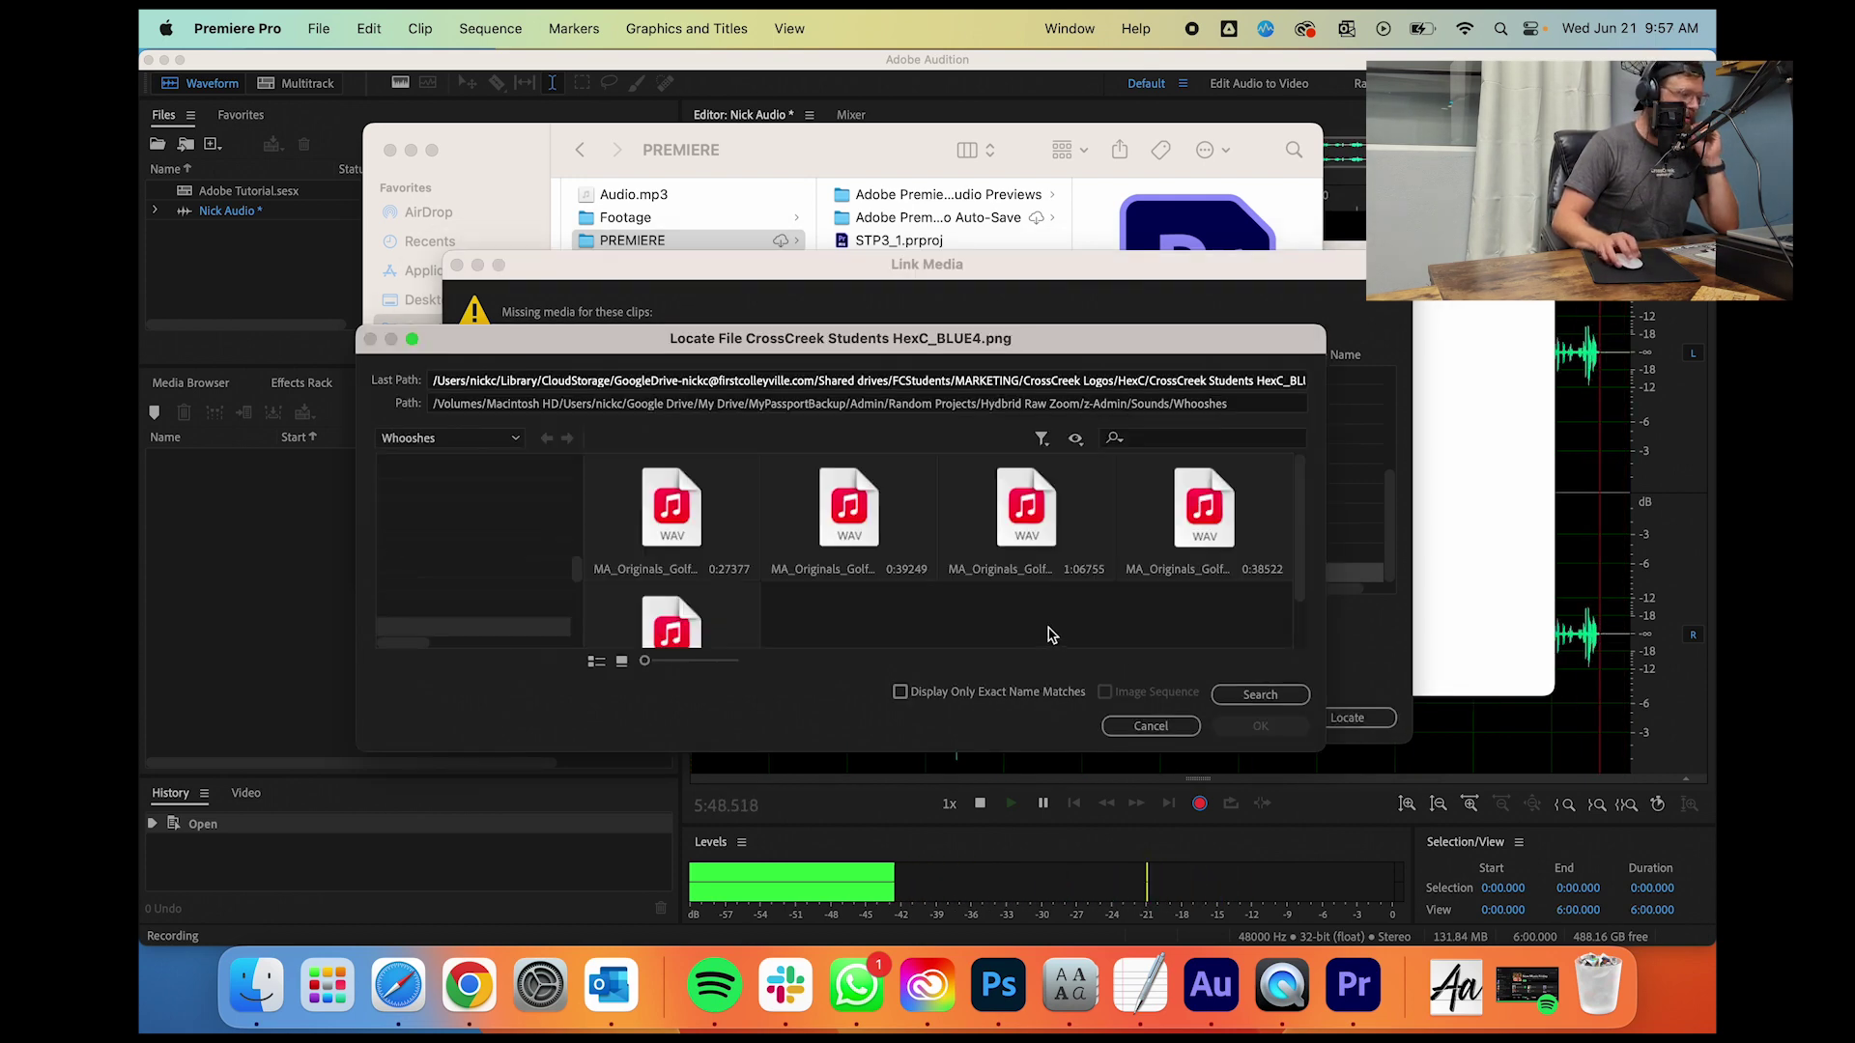
pyautogui.click(513, 441)
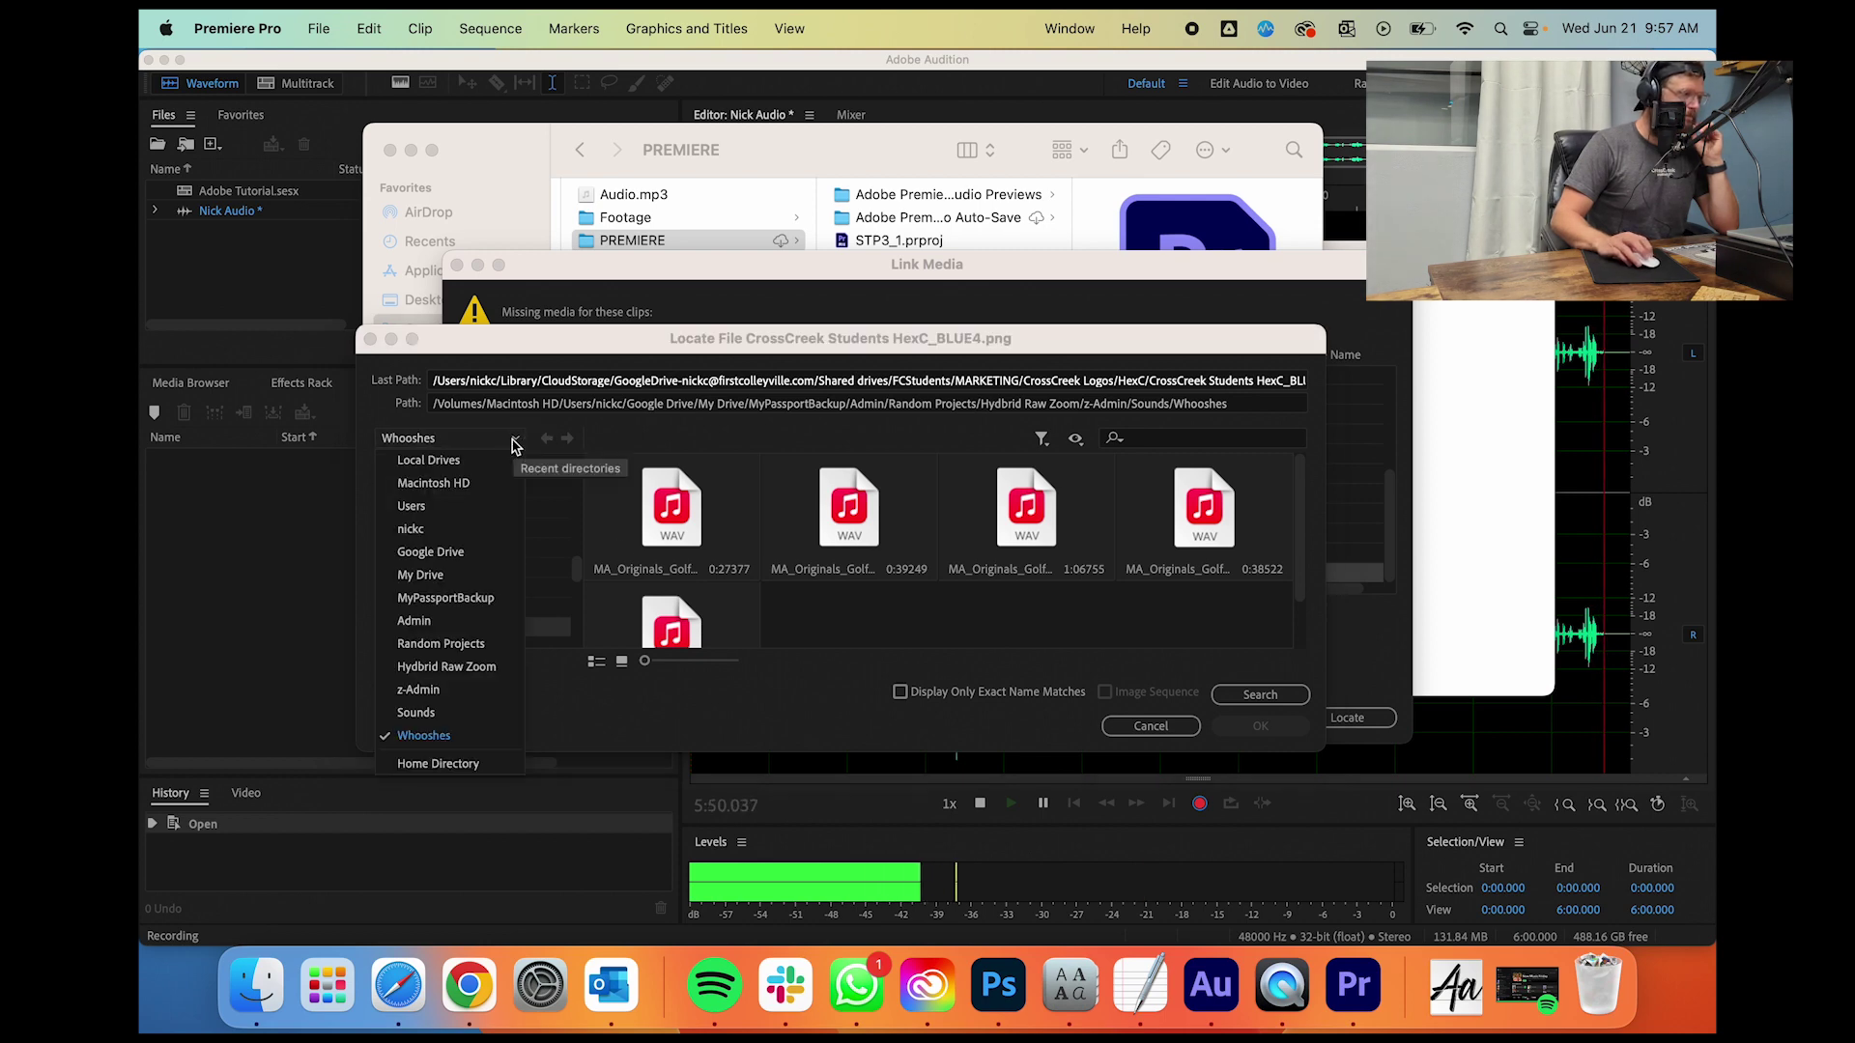
pyautogui.click(467, 551)
pyautogui.doubleClick(901, 533)
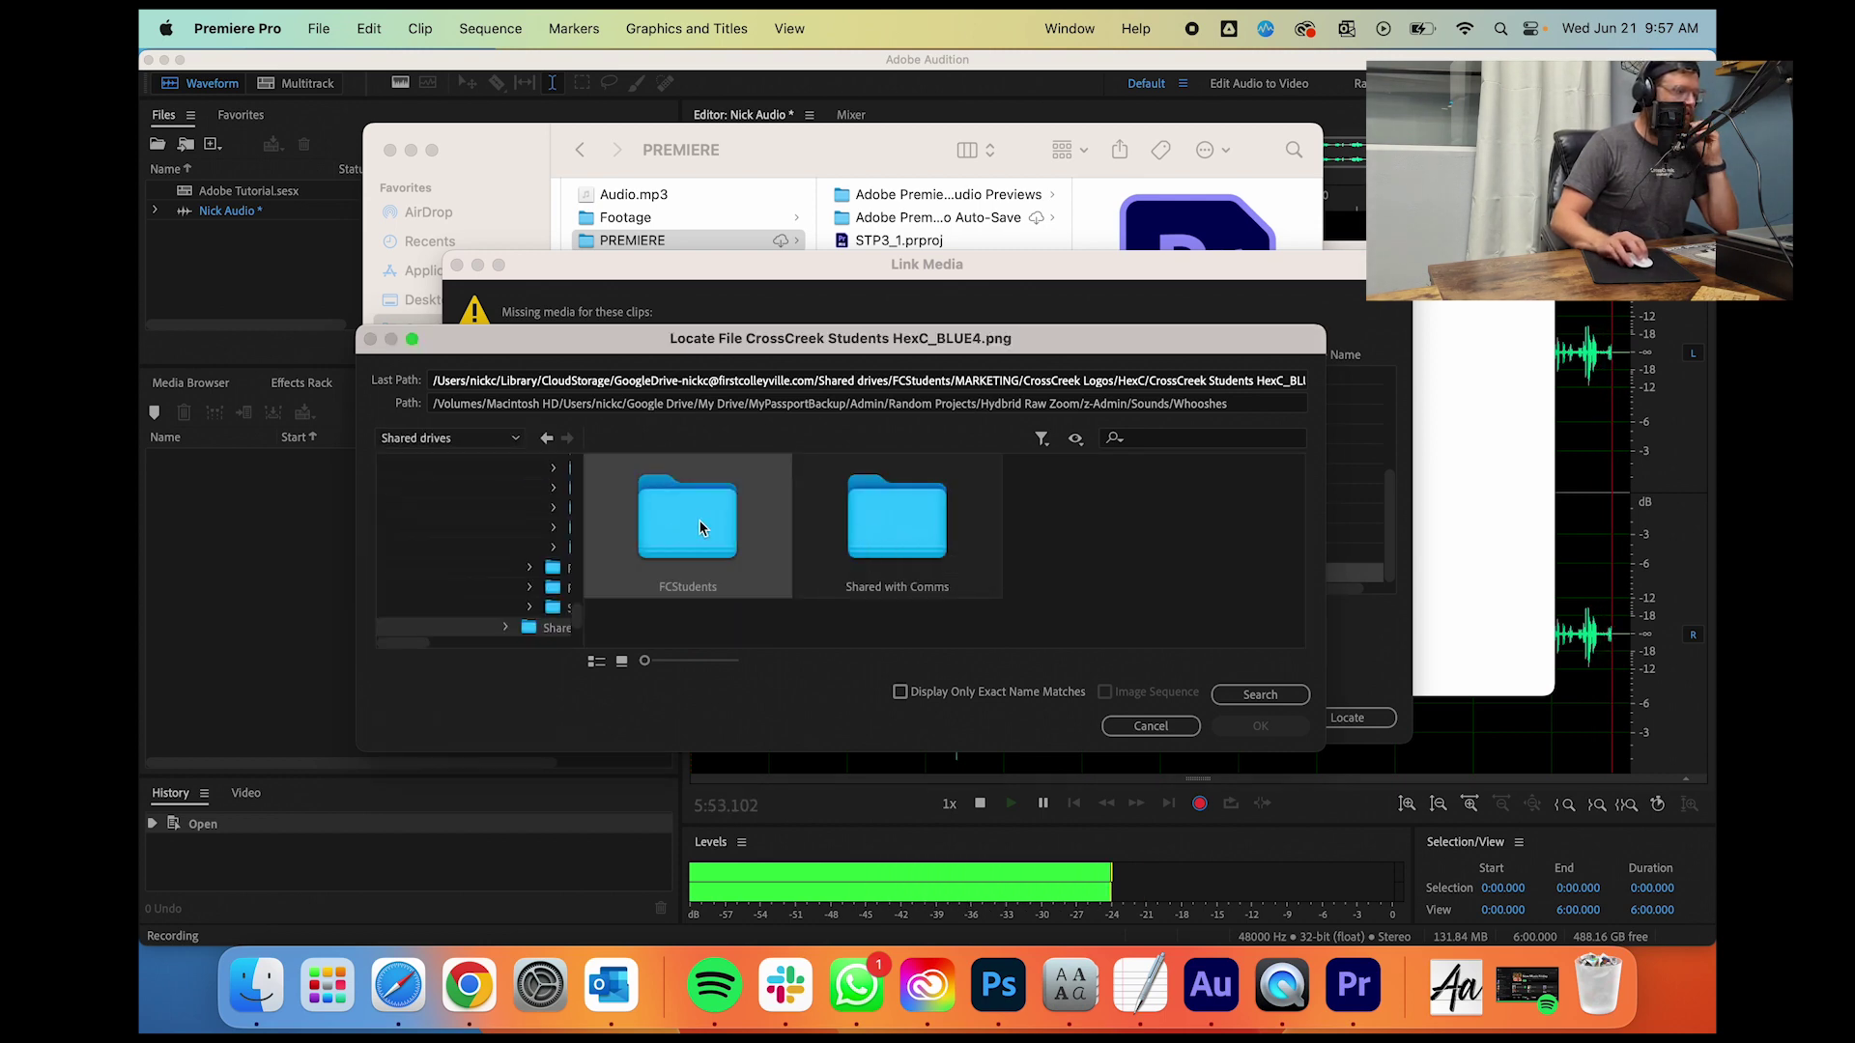
pyautogui.doubleClick(696, 525)
pyautogui.scroll(2, 1029, 585)
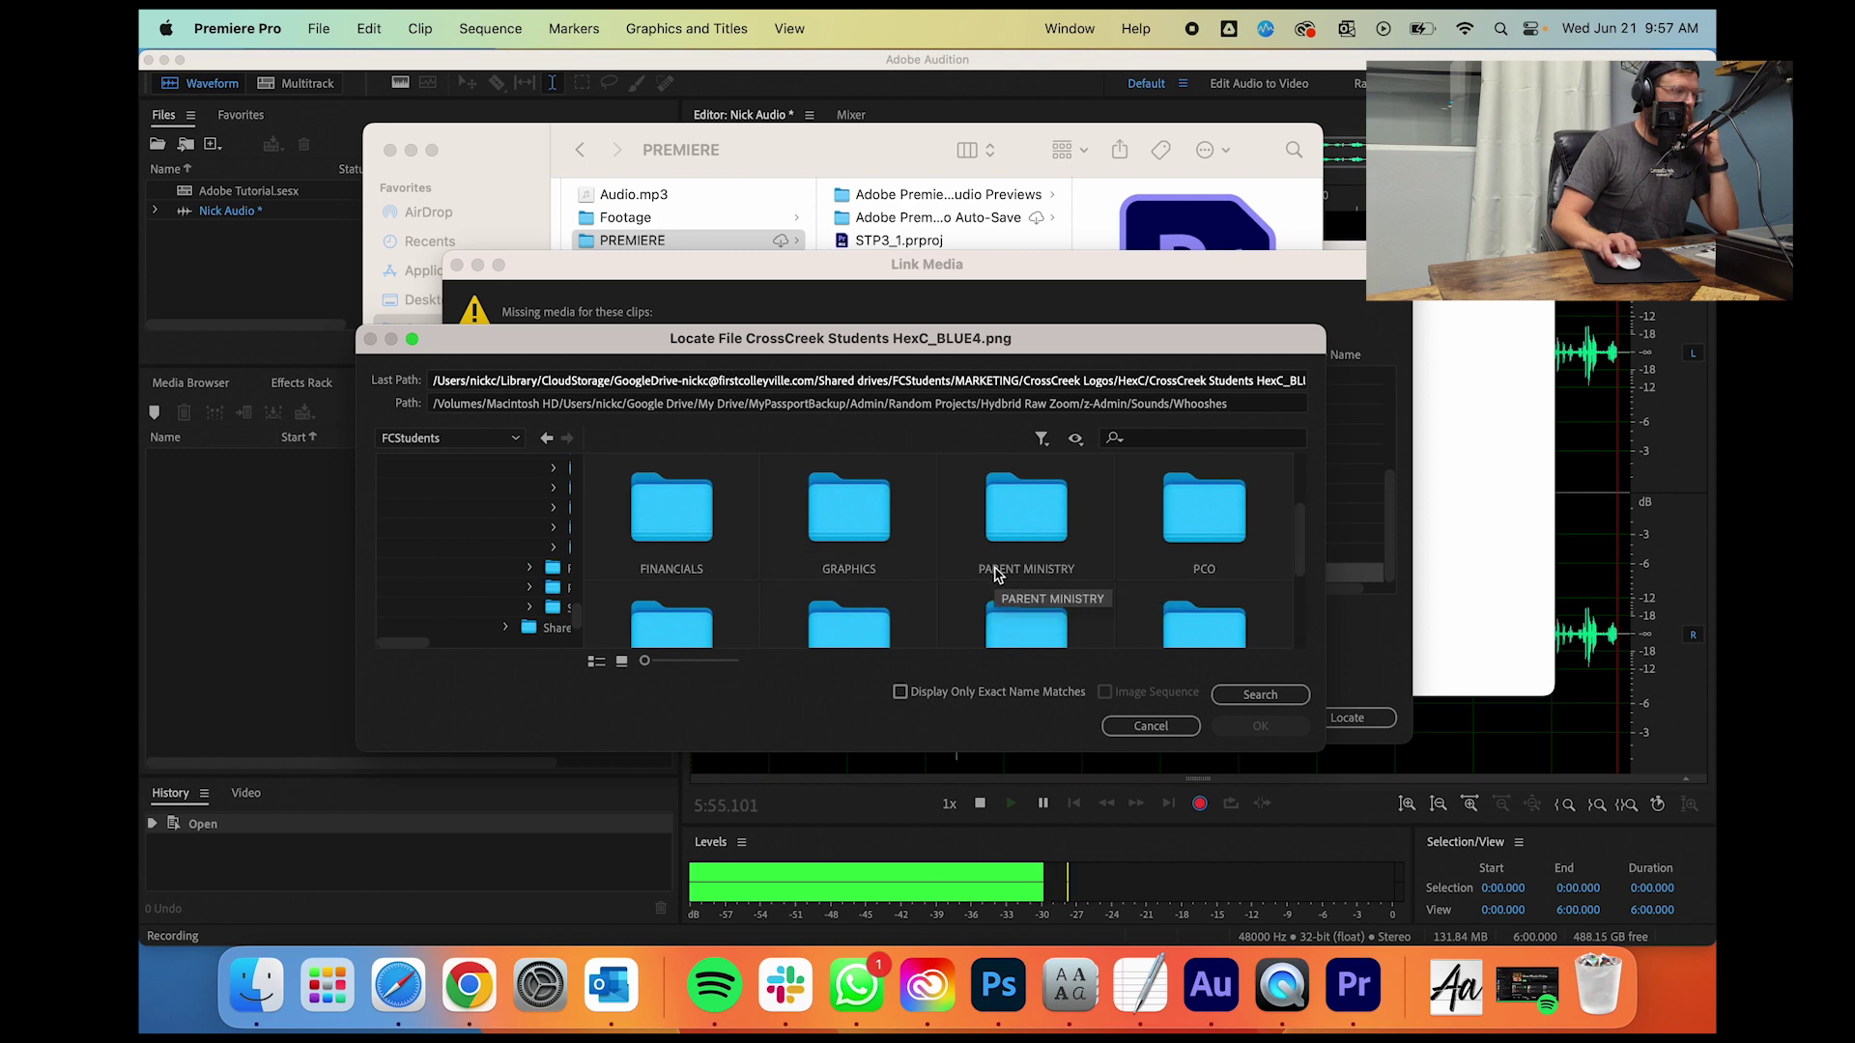
pyautogui.scroll(-1, 1121, 555)
pyautogui.scroll(3, 1169, 565)
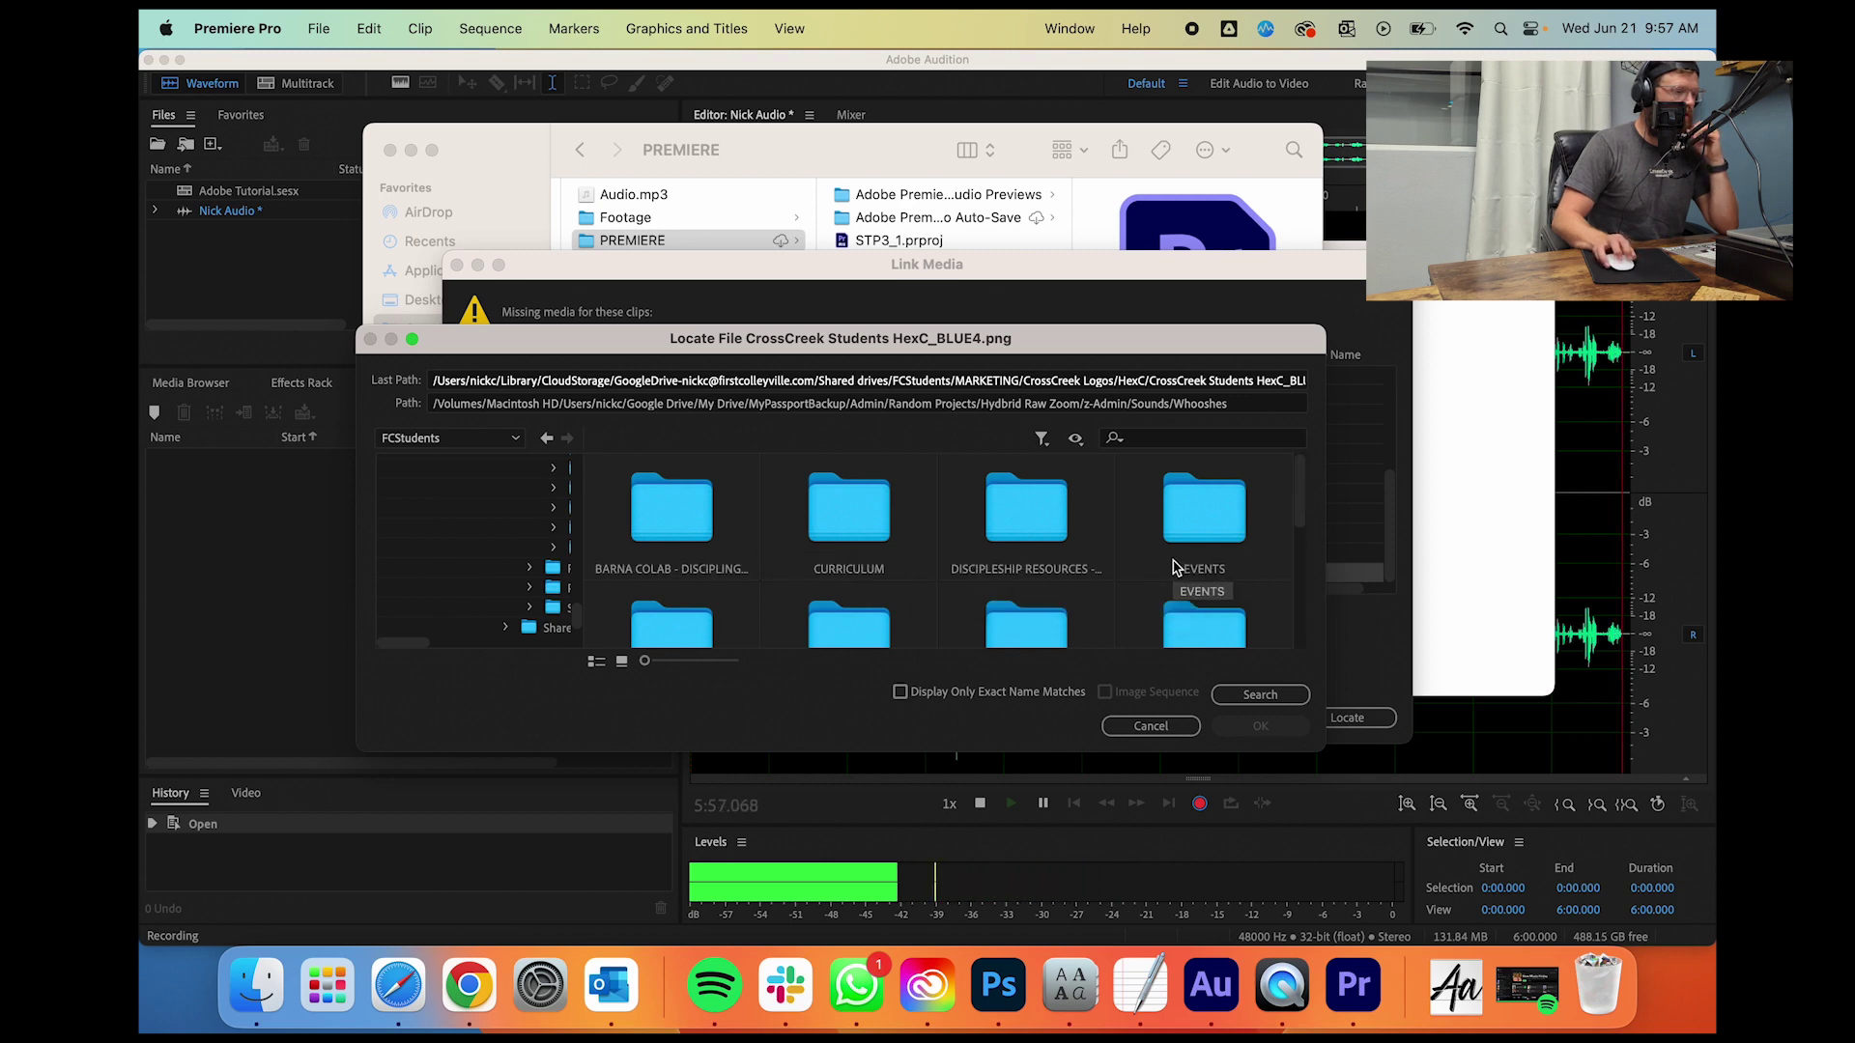
pyautogui.scroll(-1, 1169, 568)
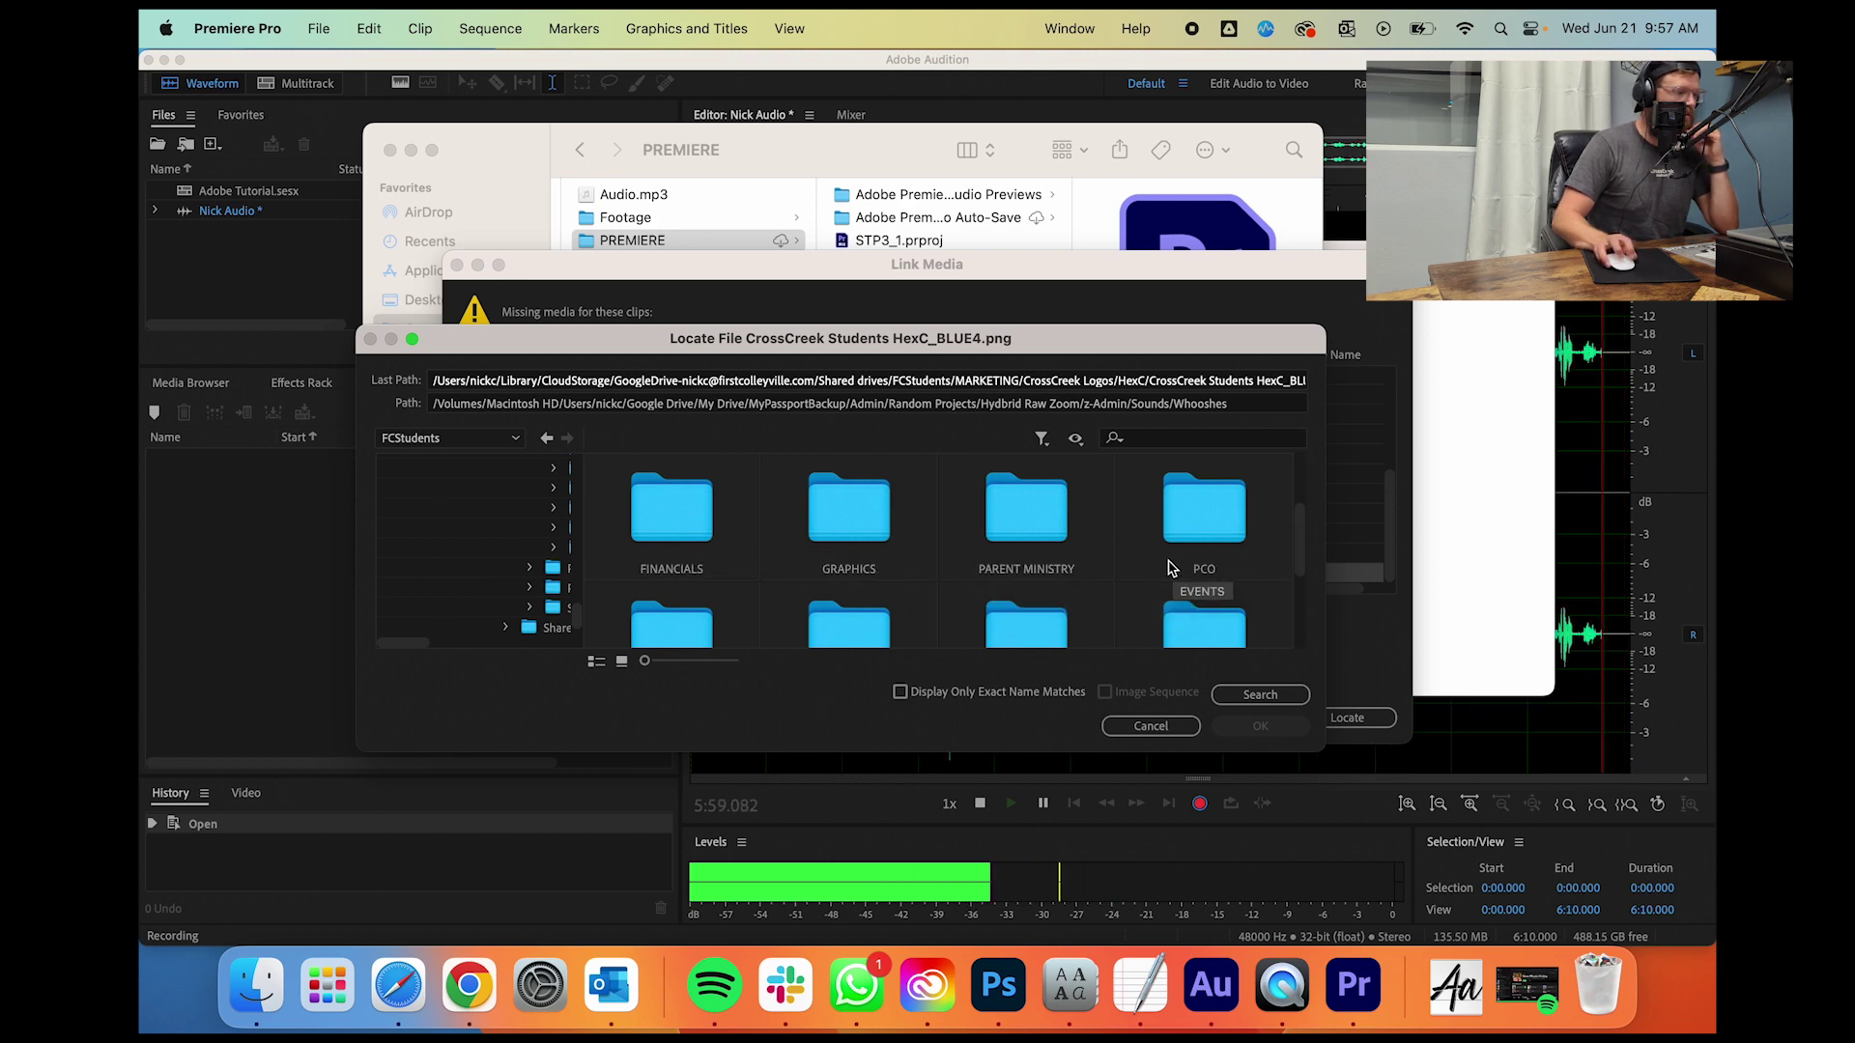
pyautogui.scroll(1, 1169, 568)
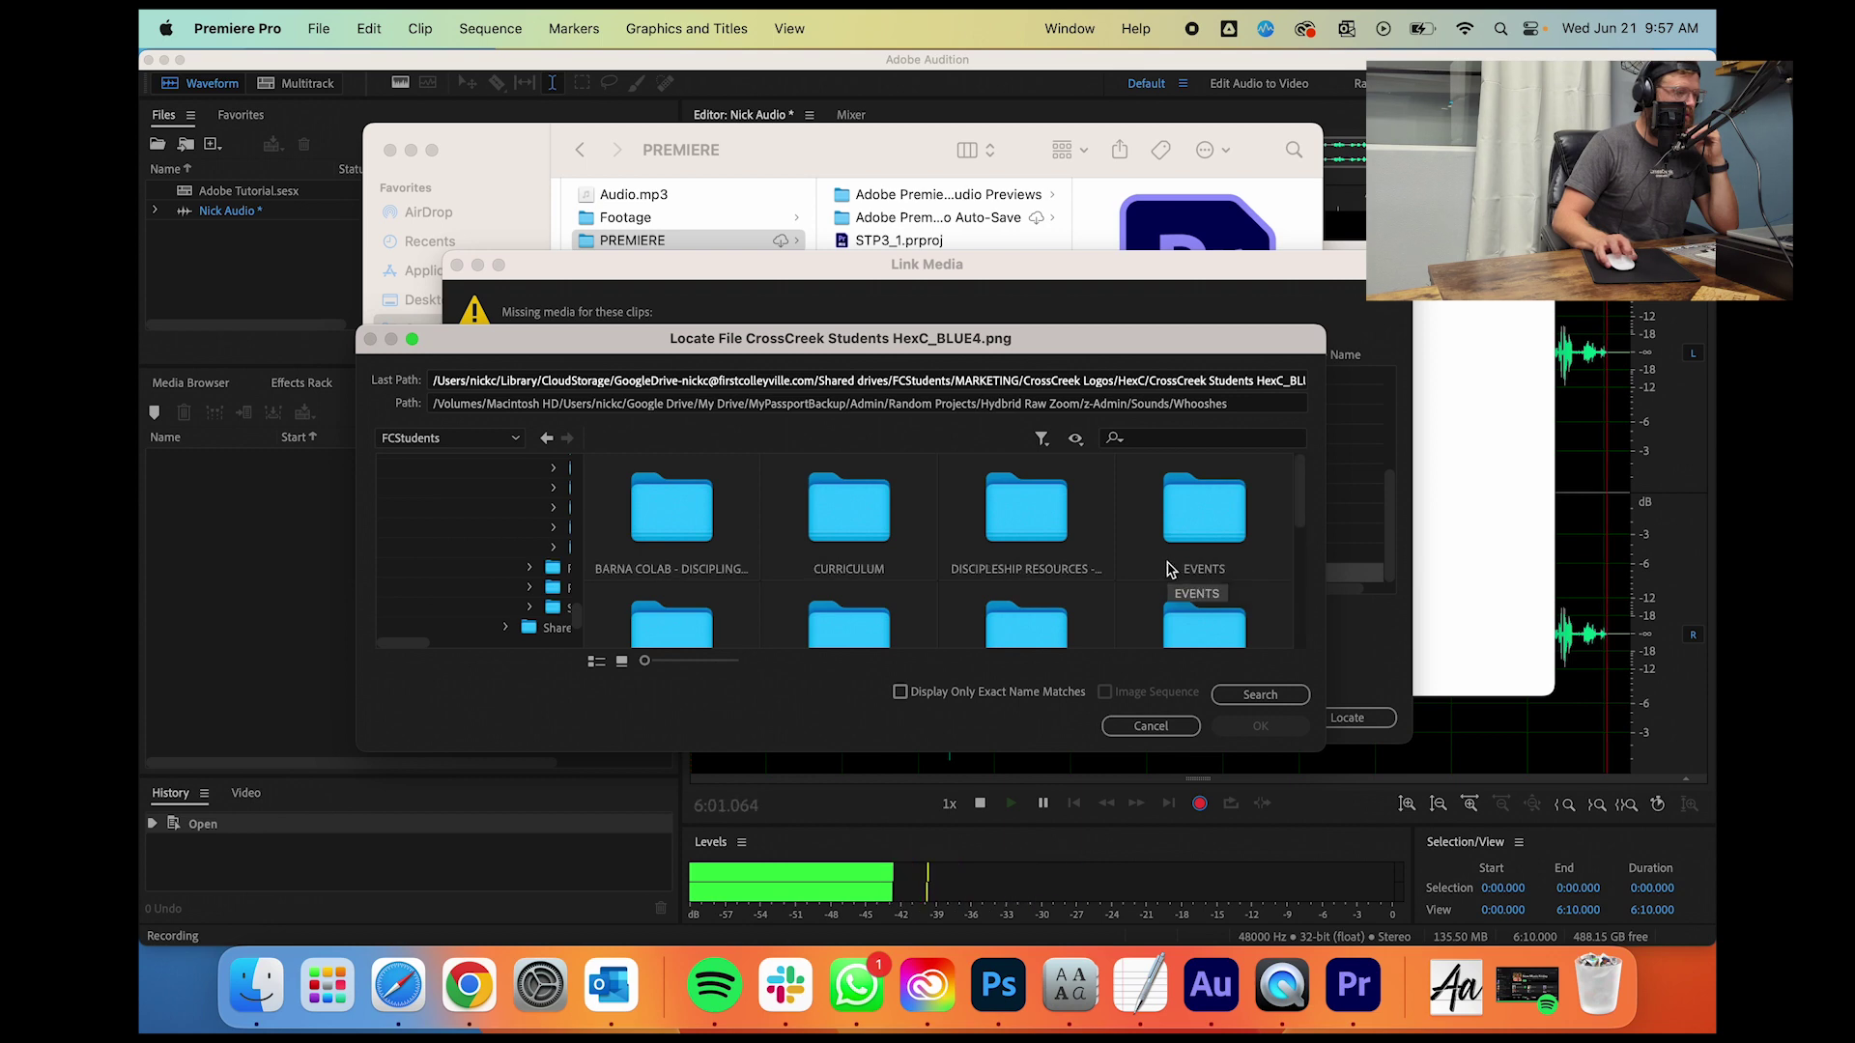
# Step: Enlarge the locate dialog, check GRAPHICS/Branding for CrossCreek Students HexC_BLUE4.png, and return to the FCStudents folder
pyautogui.moveTo(1324, 749); pyautogui.dragTo(1540, 912)
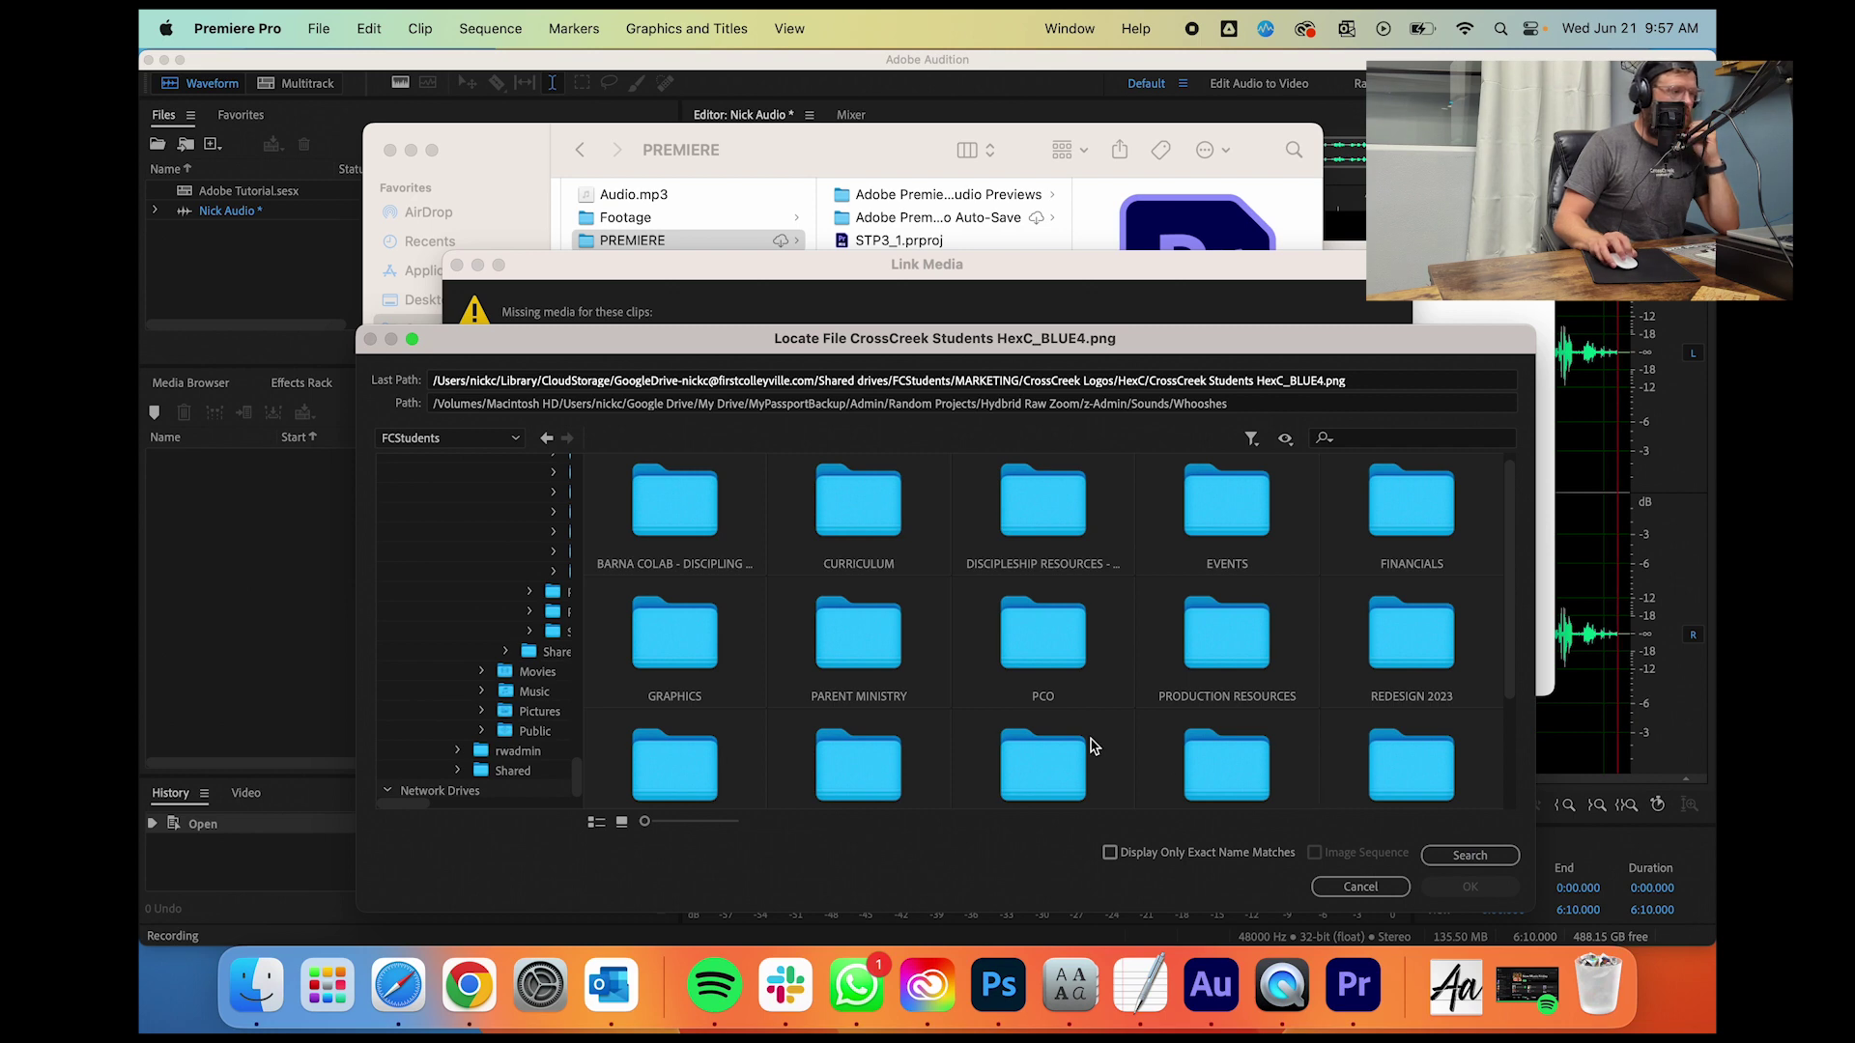
pyautogui.scroll(1, 1383, 667)
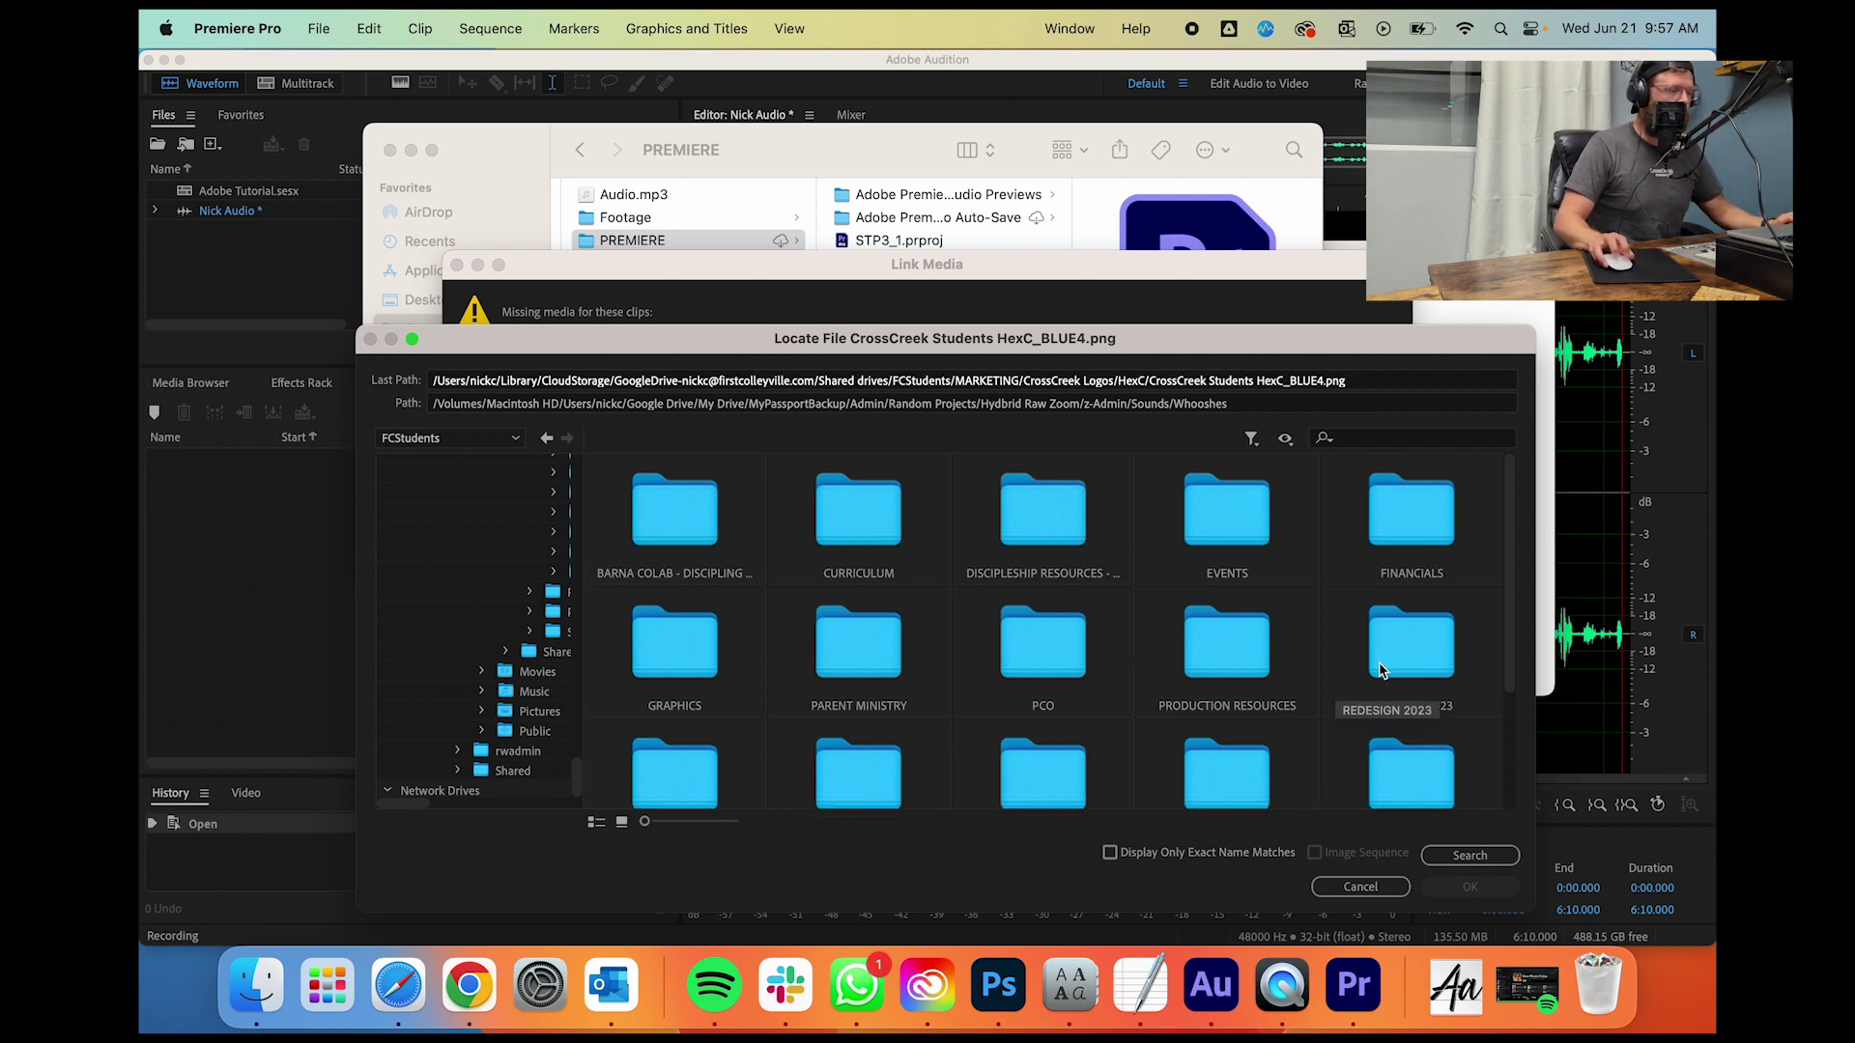
pyautogui.scroll(-5, 1383, 666)
pyautogui.scroll(5, 1365, 678)
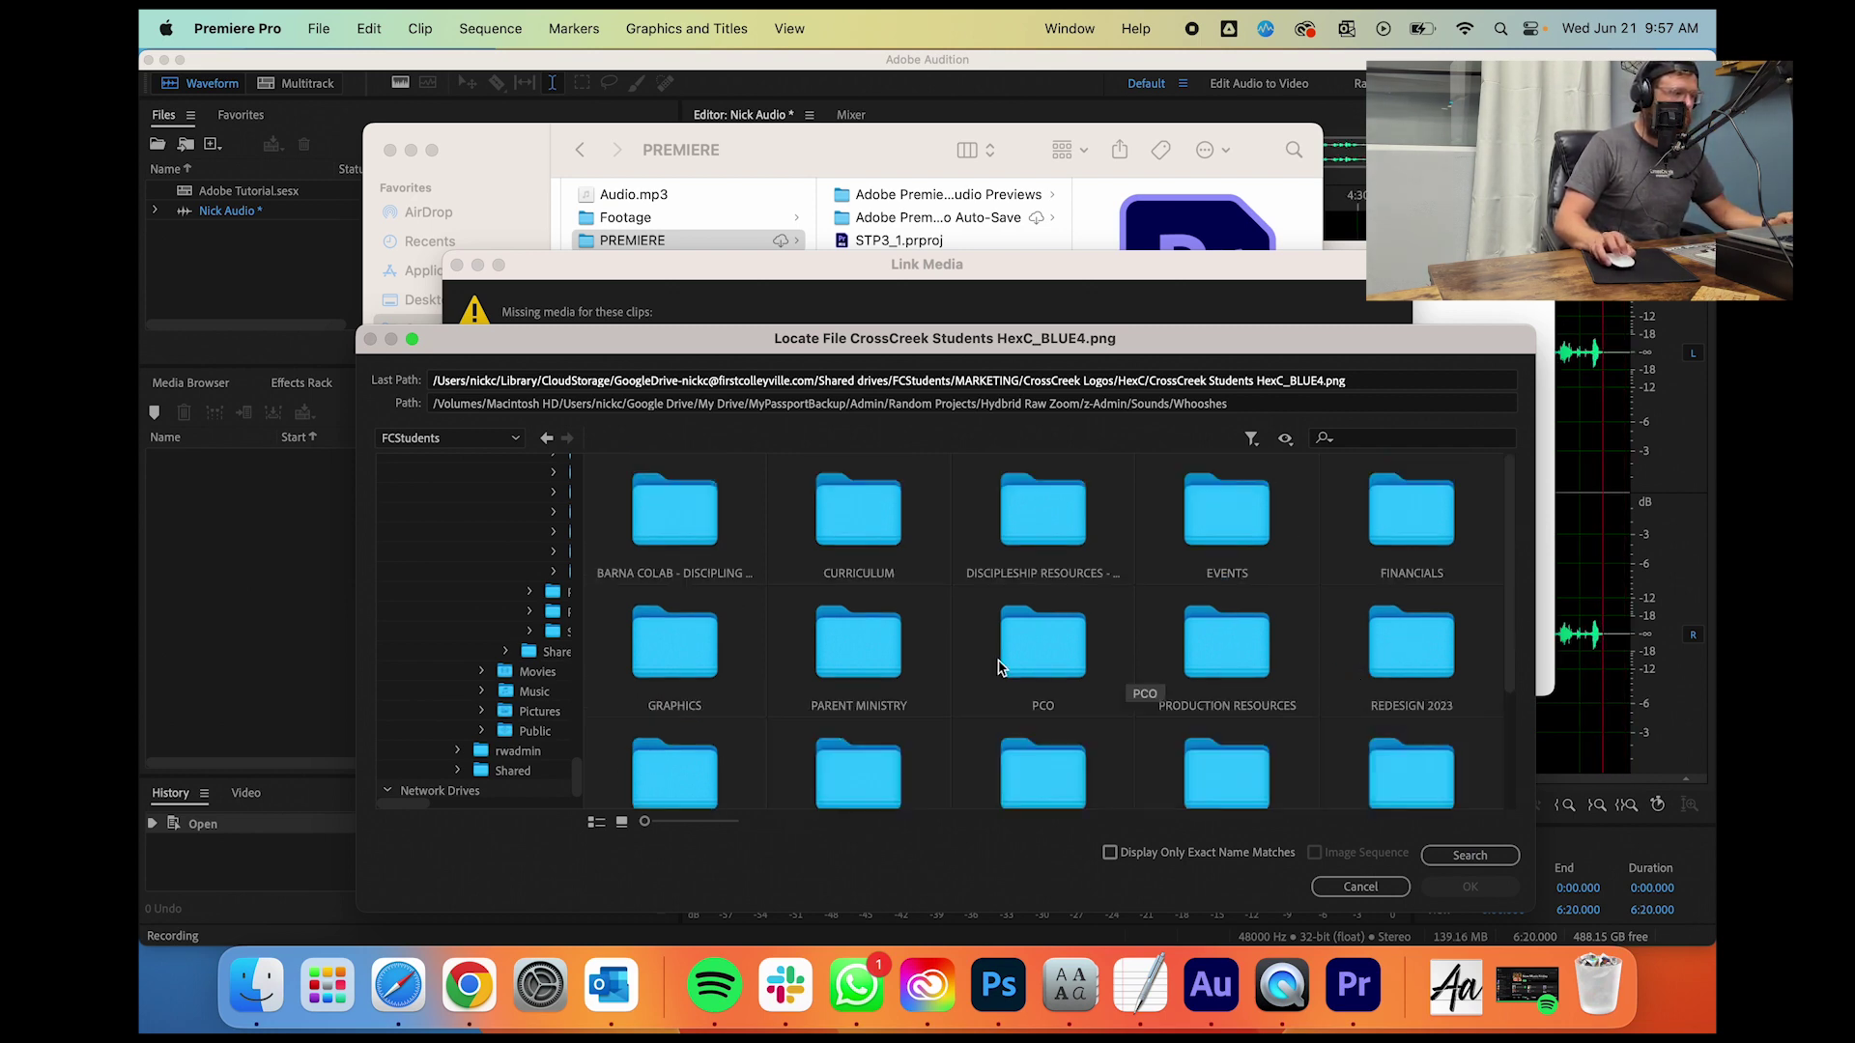
pyautogui.doubleClick(674, 657)
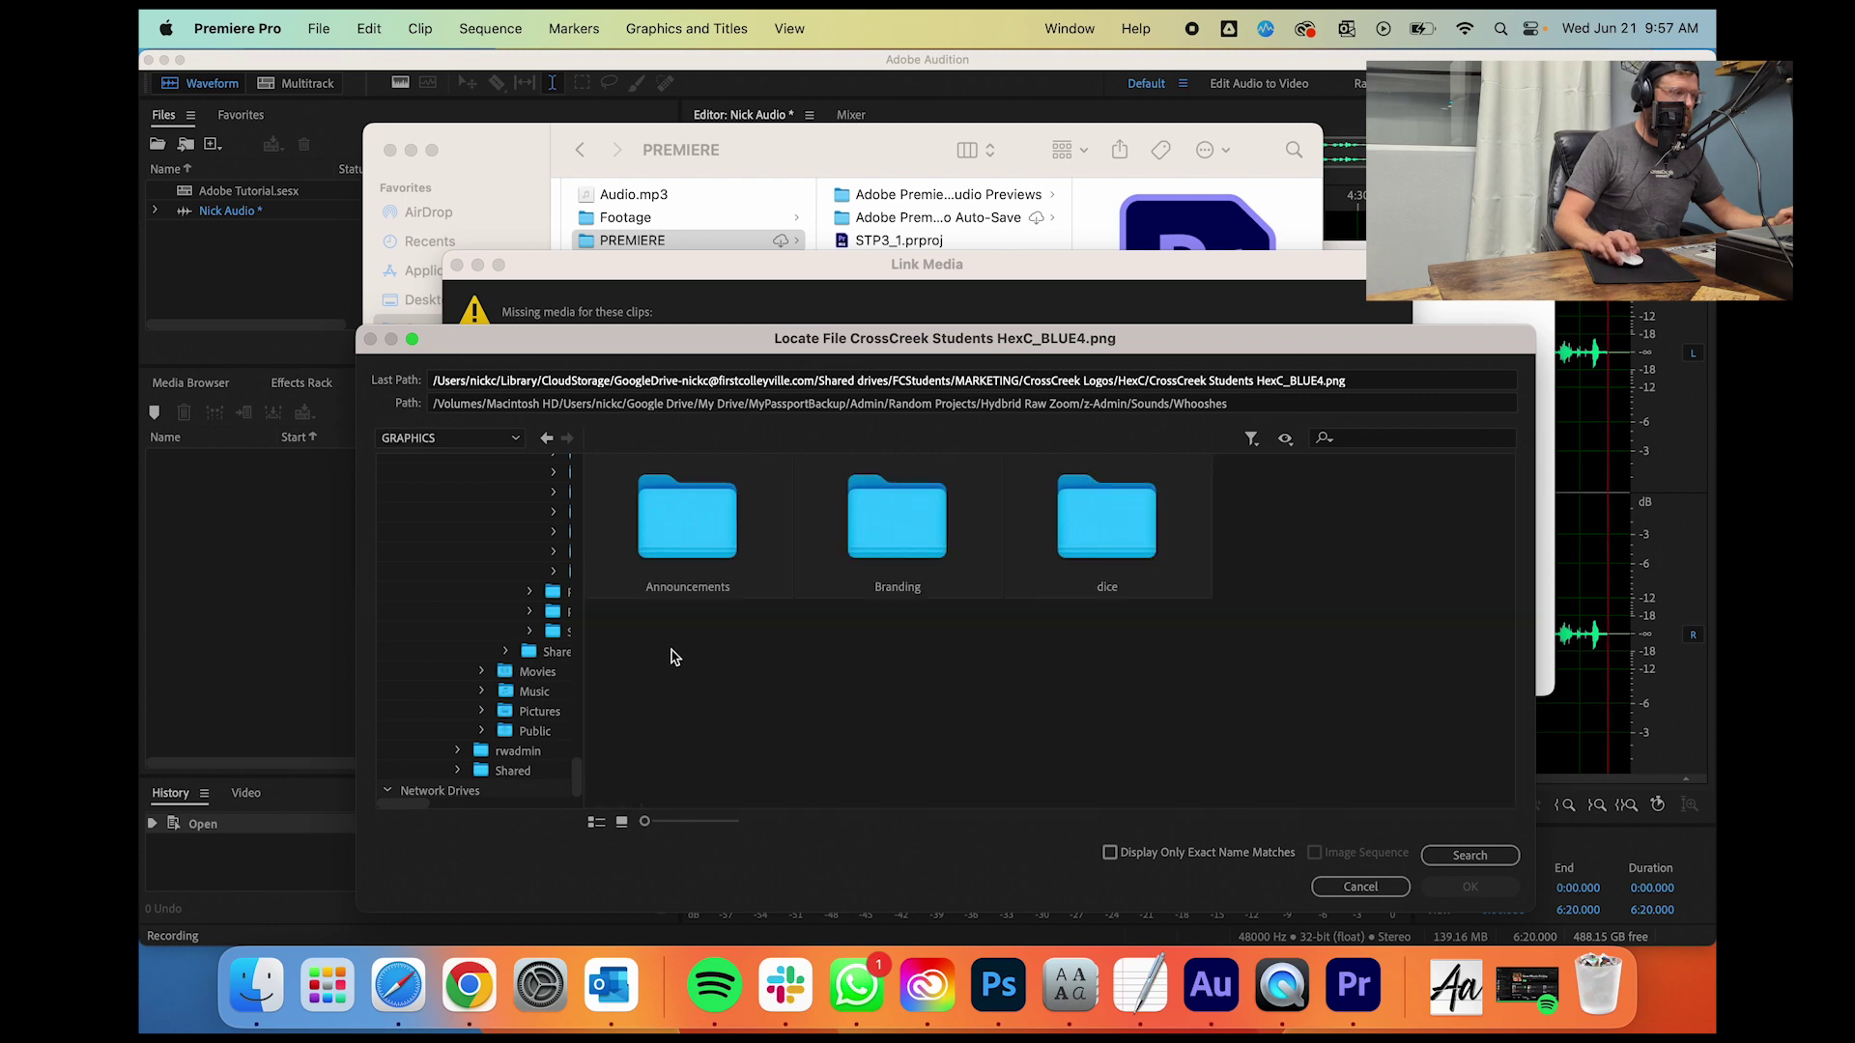
pyautogui.doubleClick(925, 527)
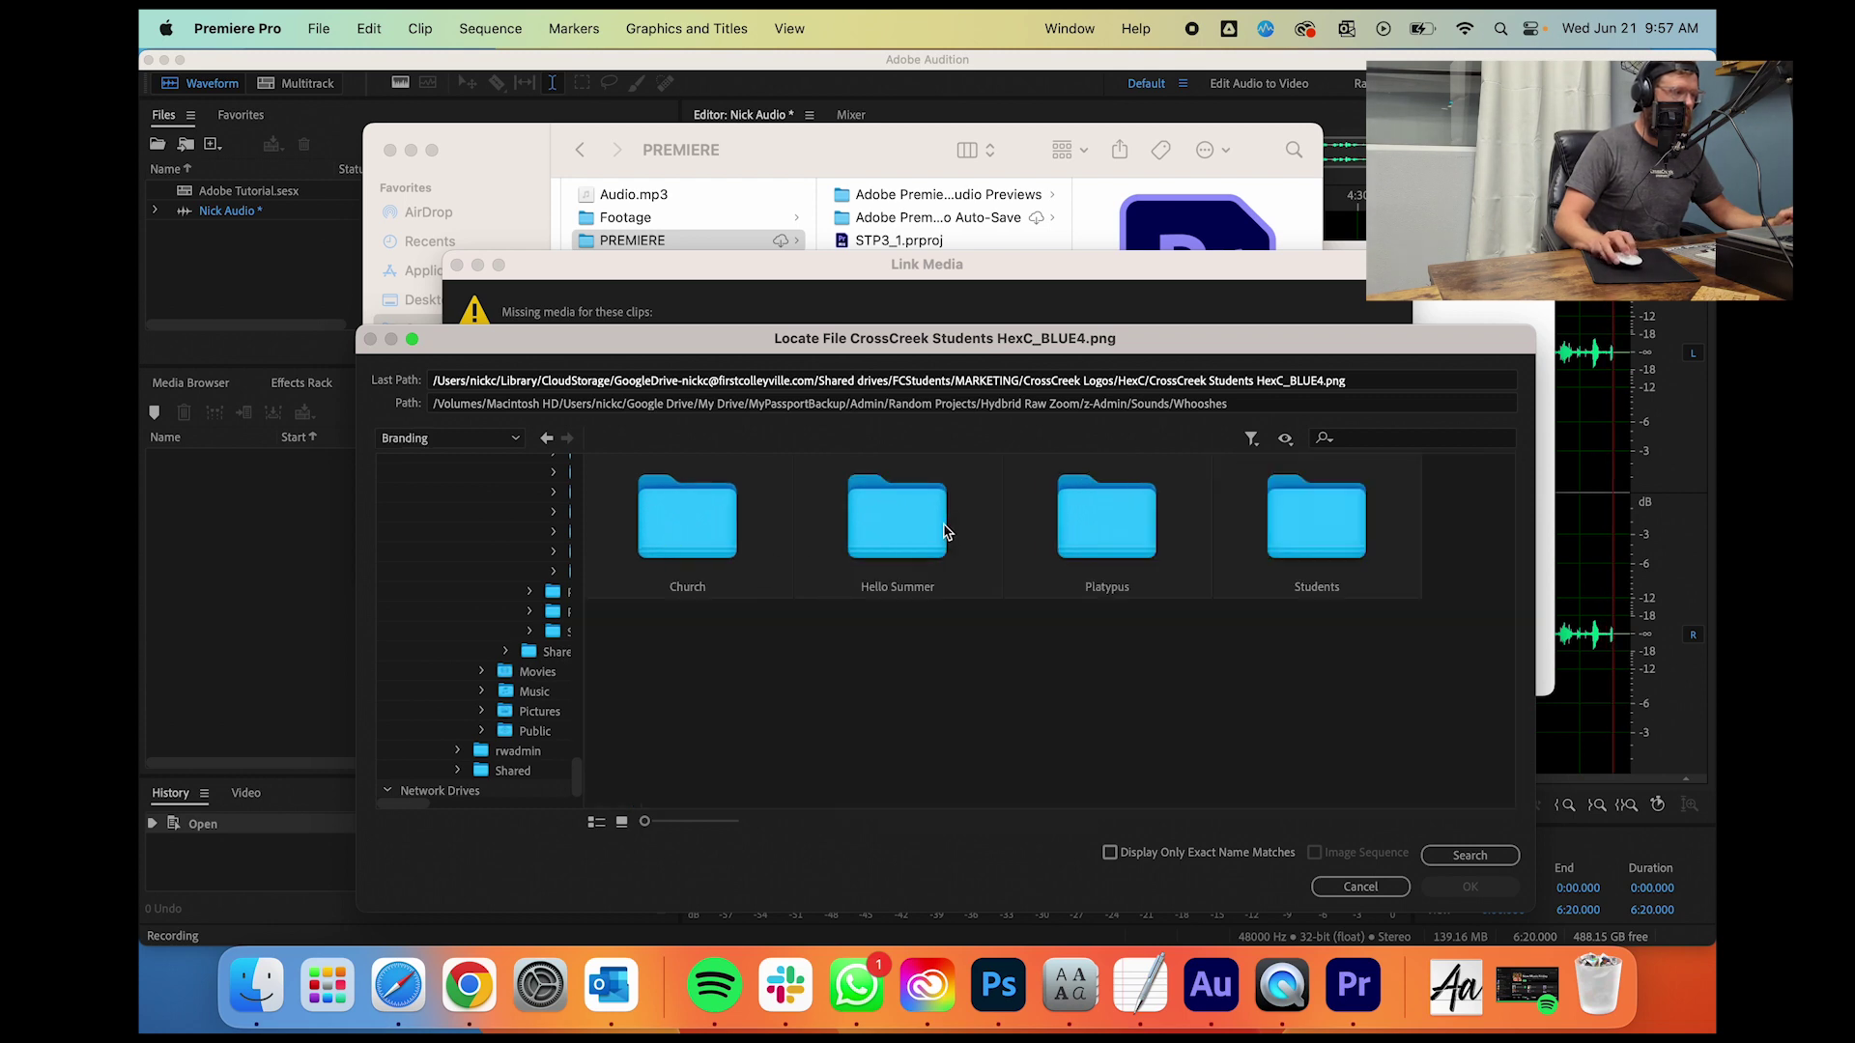
pyautogui.click(545, 437)
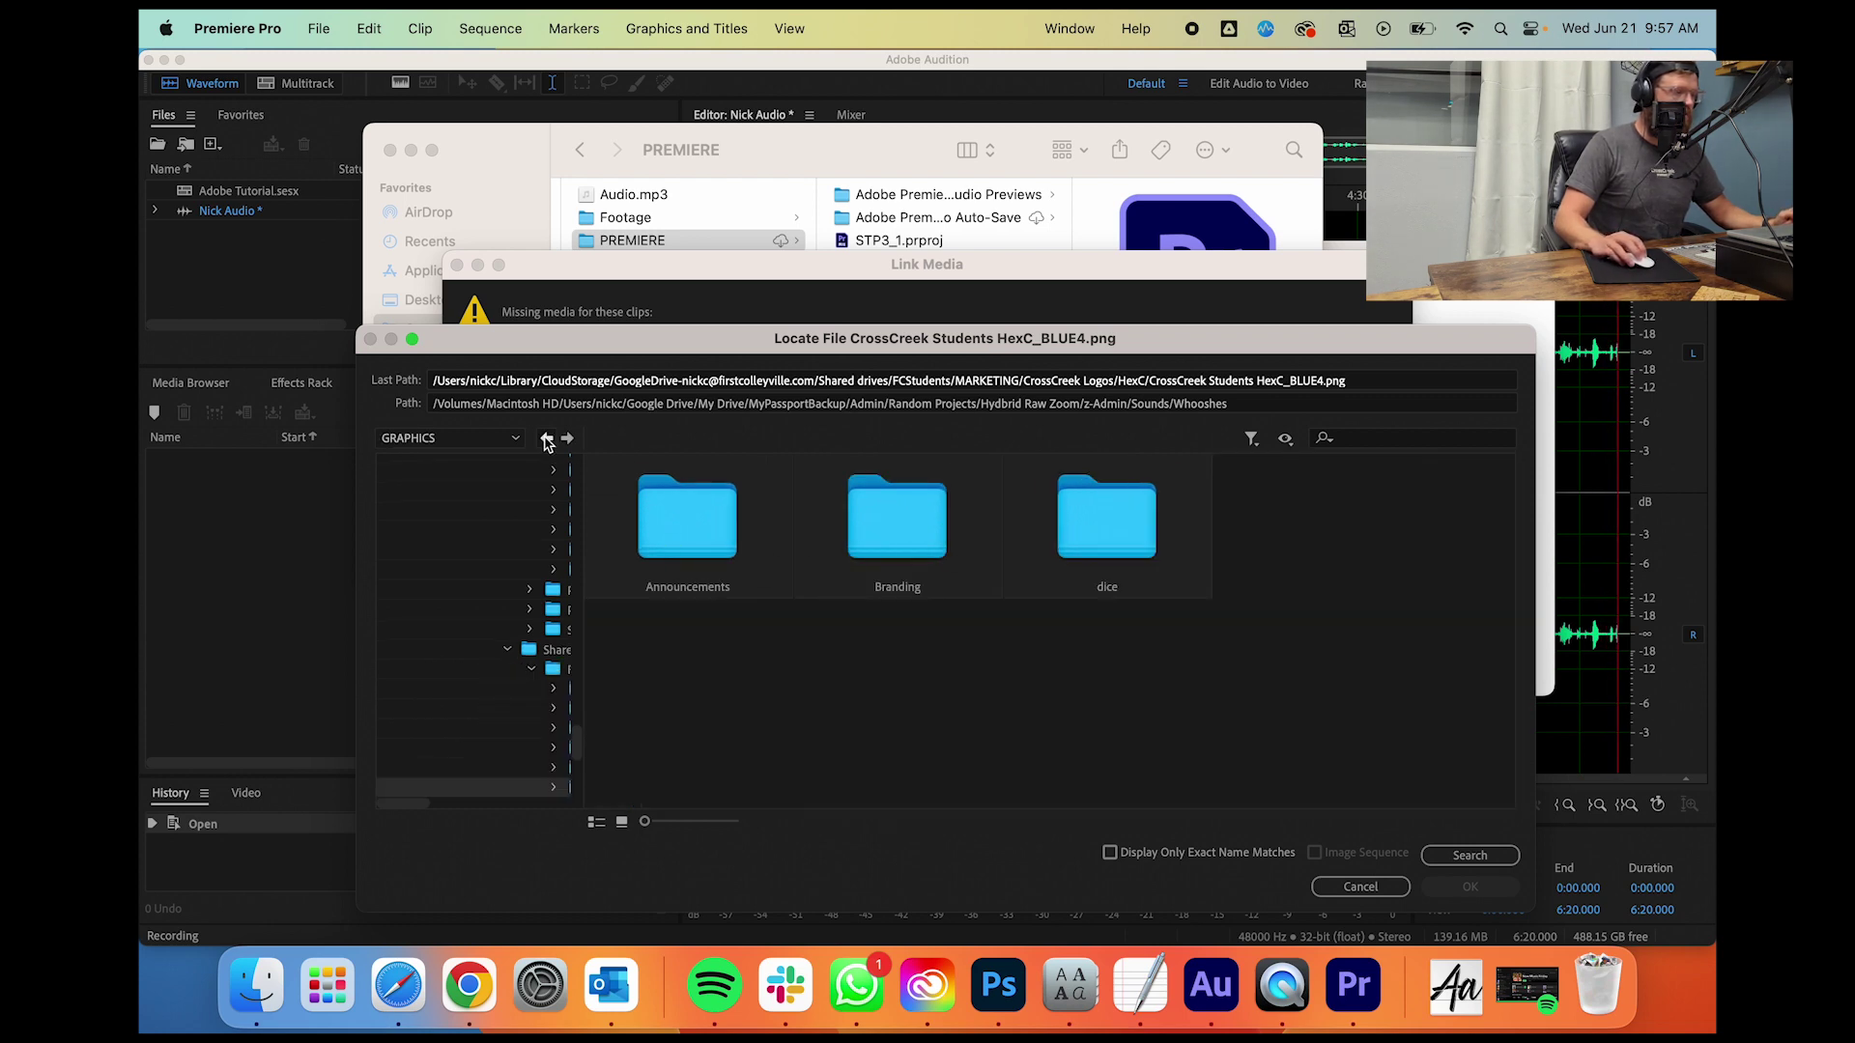
pyautogui.click(546, 437)
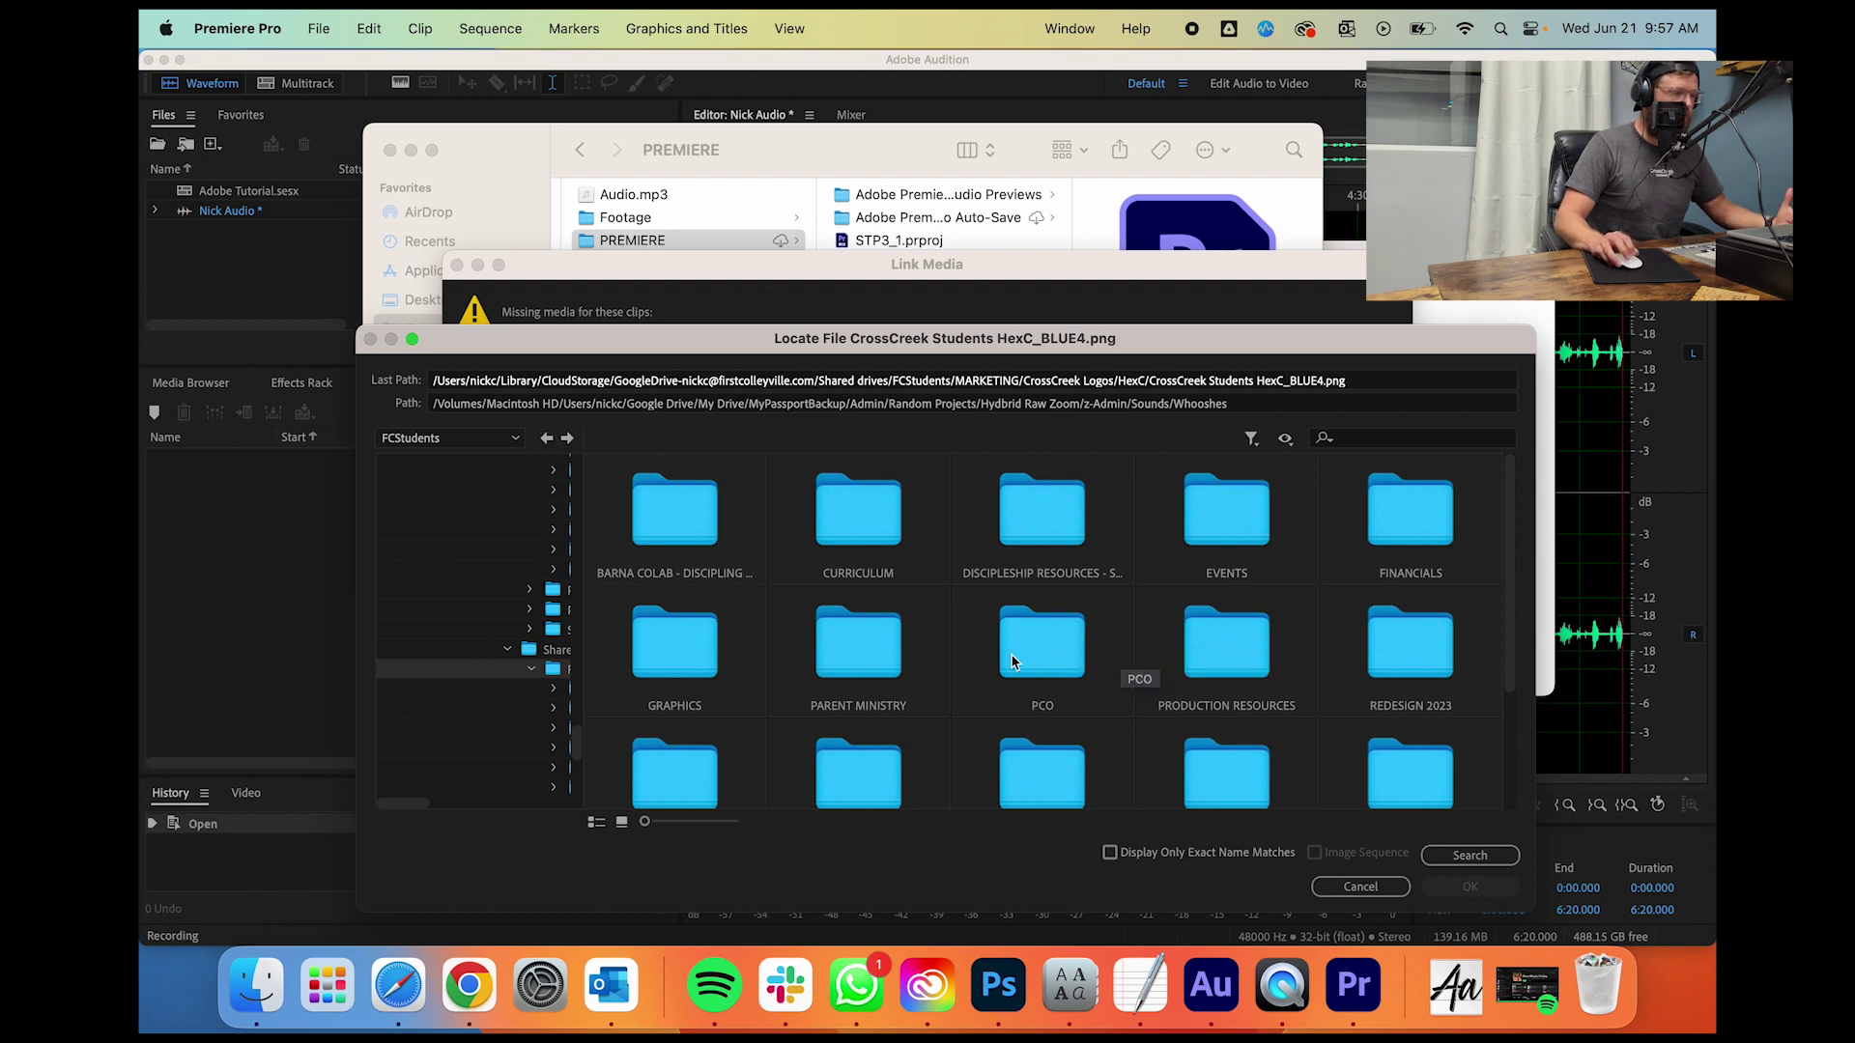
# Step: Look through the FCStudents subfolders in the directory tree for the logo's location and cancel locating the file
pyautogui.scroll(-3, 1195, 675)
pyautogui.scroll(3, 1195, 675)
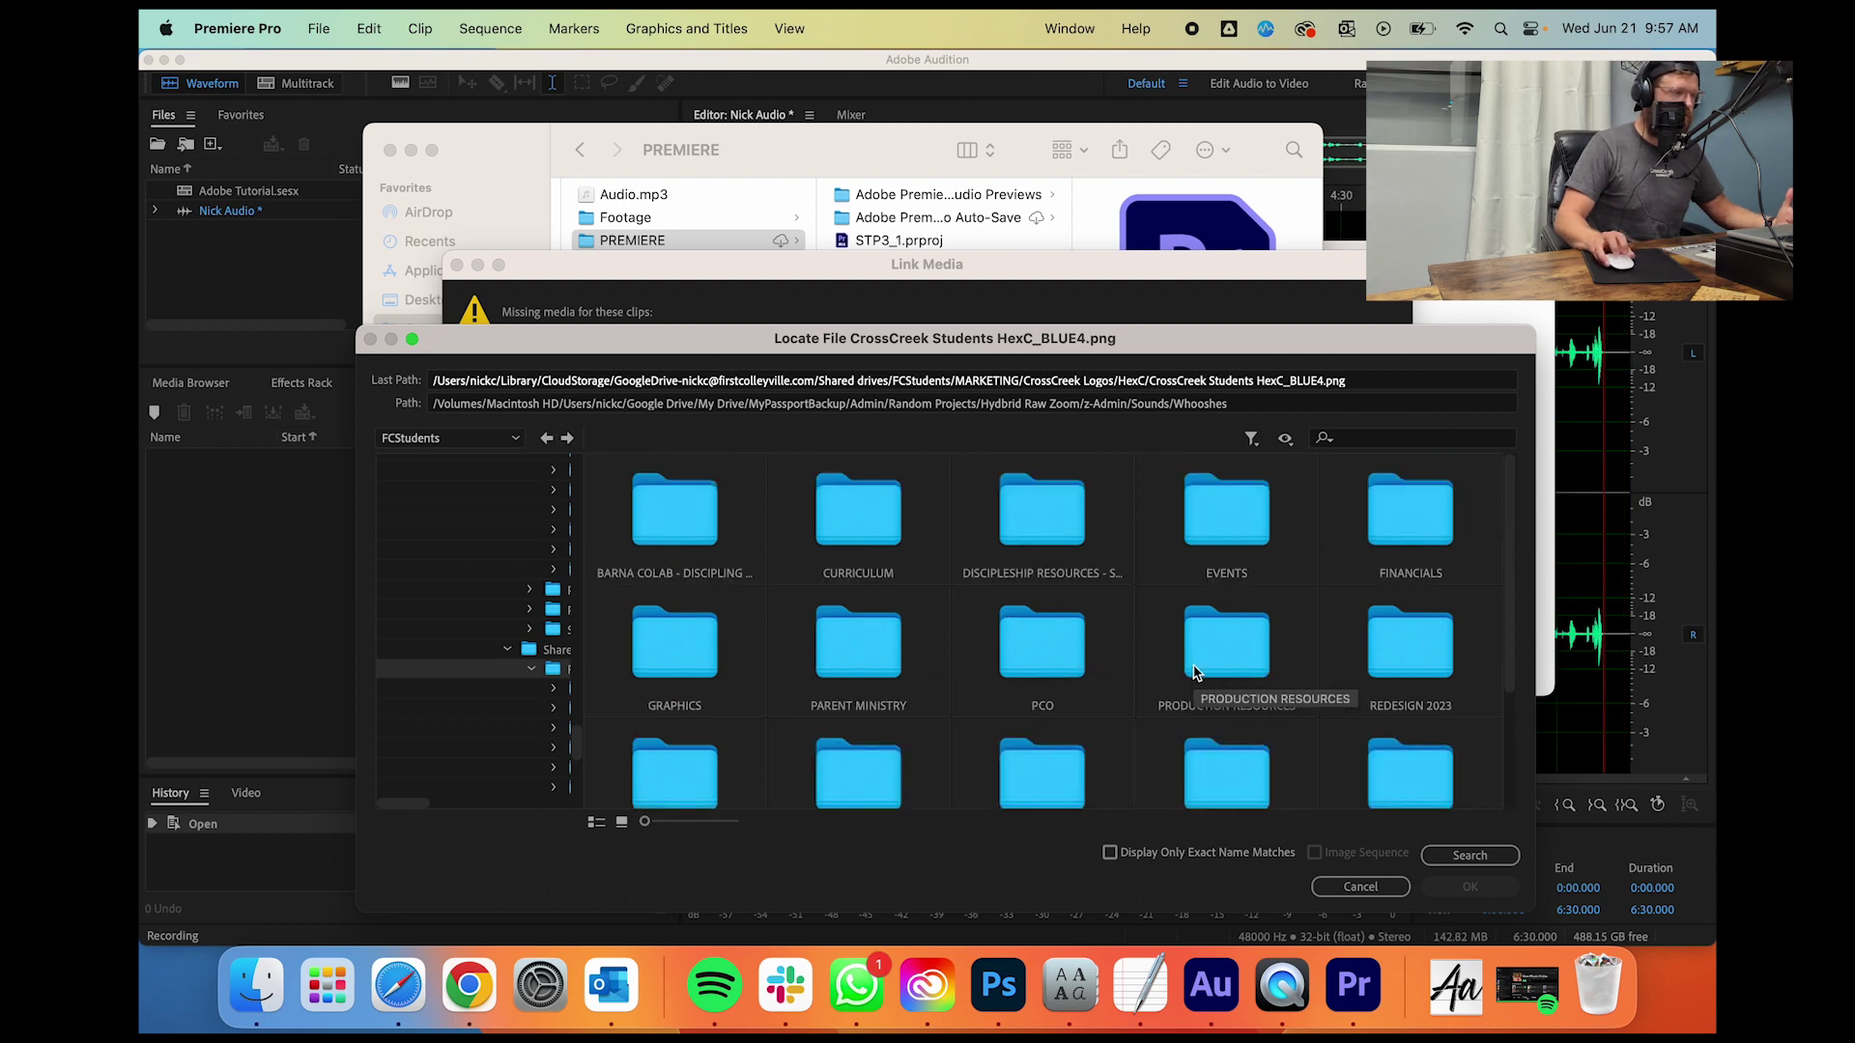
pyautogui.hscroll(-5, 556, 657)
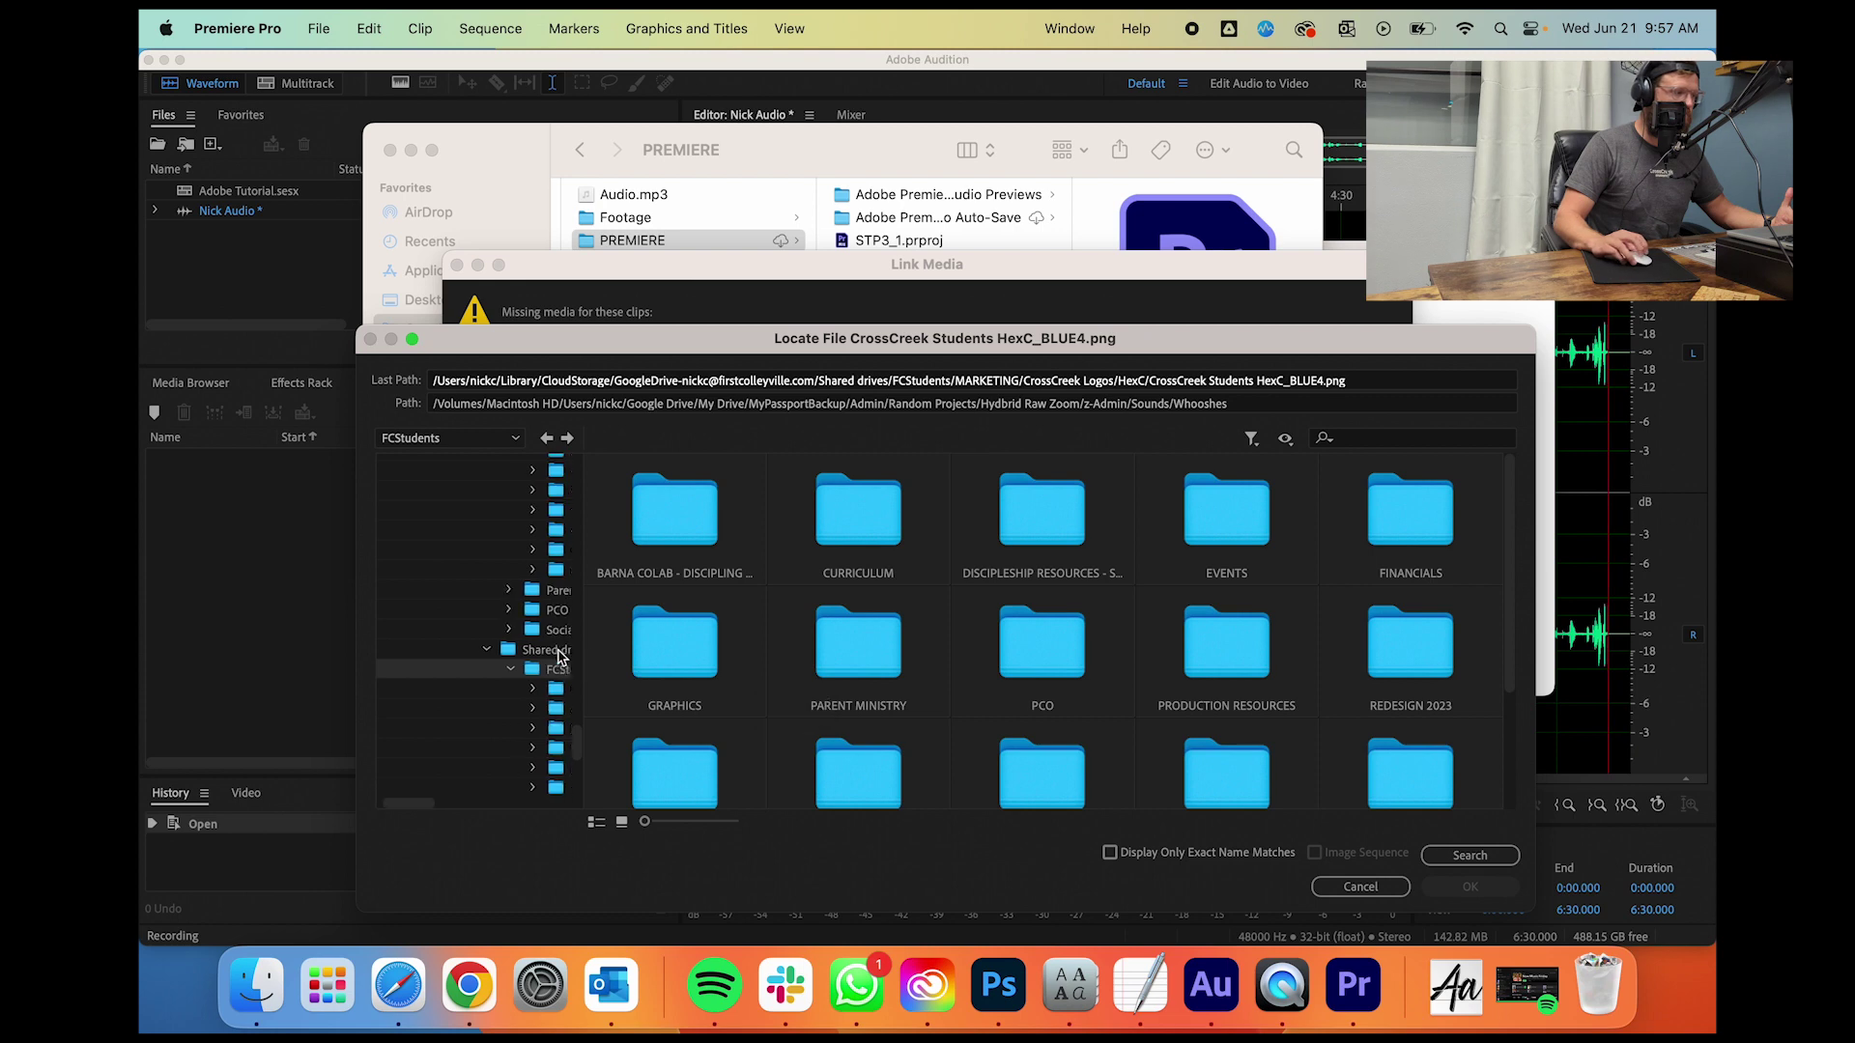
pyautogui.scroll(-5, 541, 664)
pyautogui.hscroll(2, 512, 672)
pyautogui.scroll(-2, 507, 675)
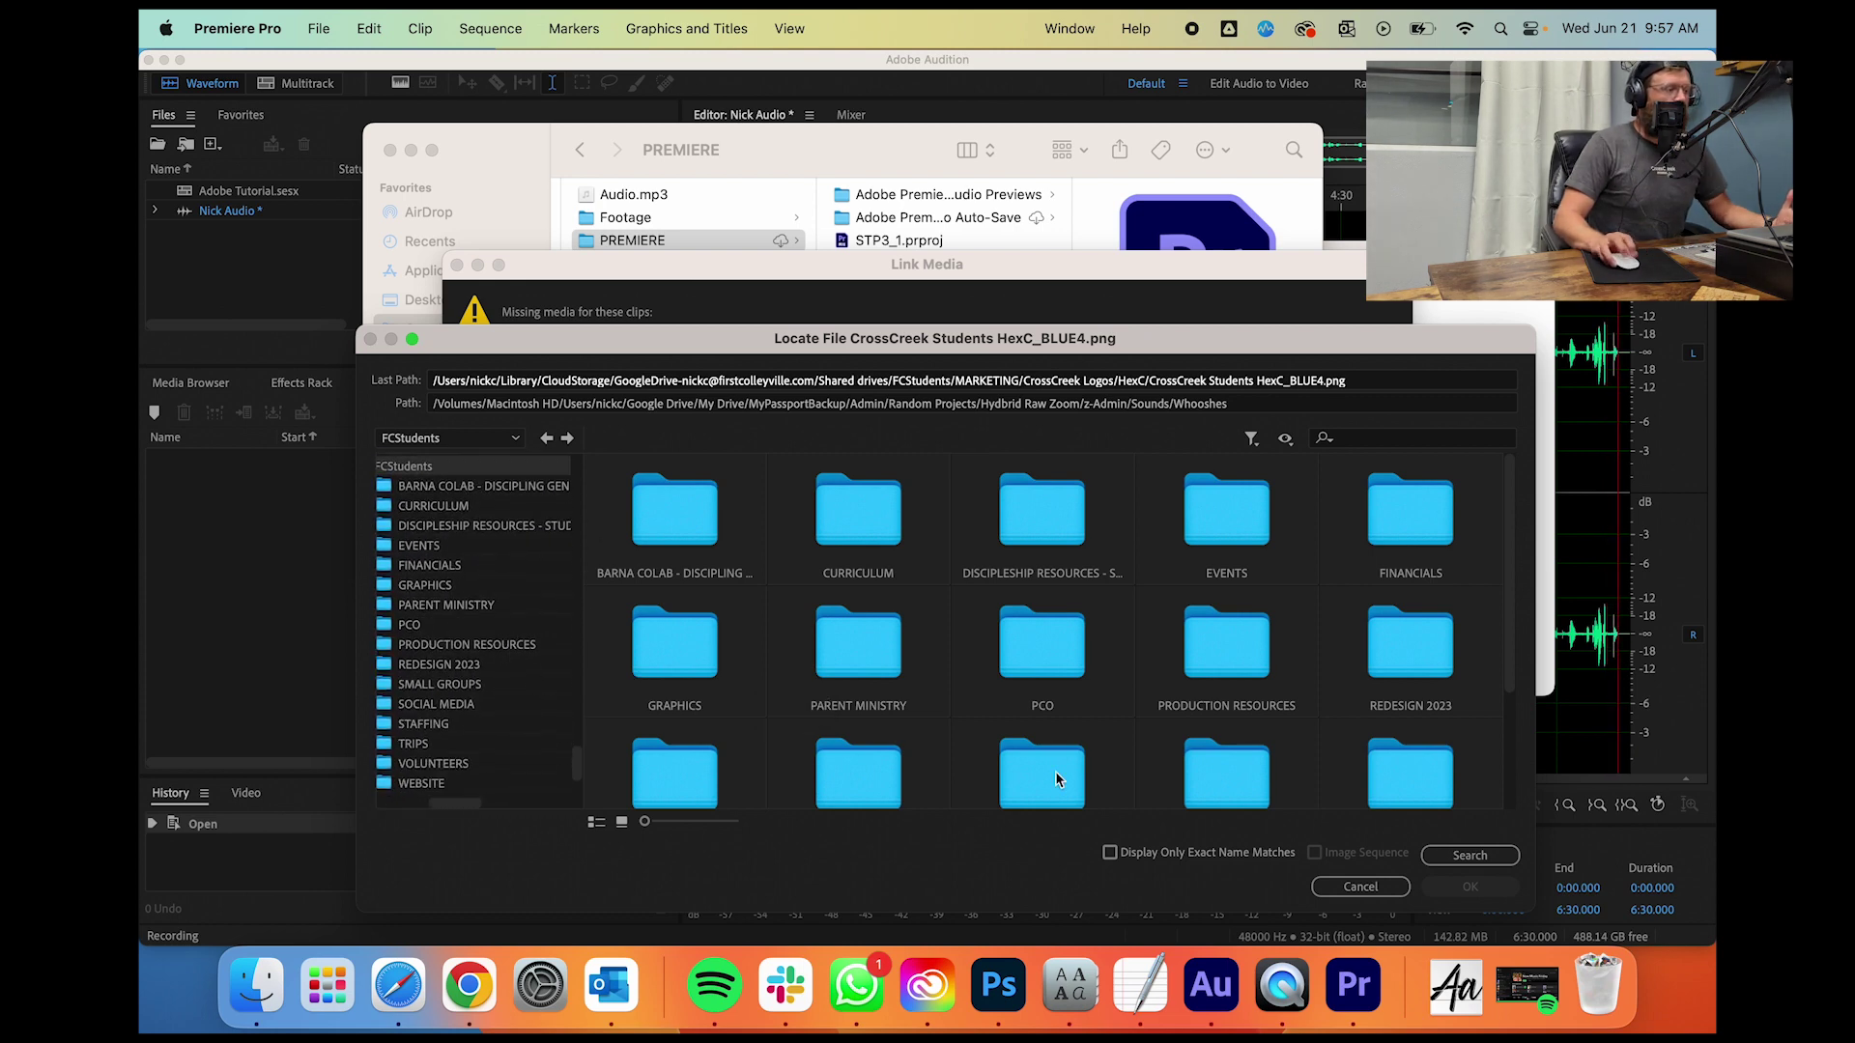
pyautogui.click(1391, 885)
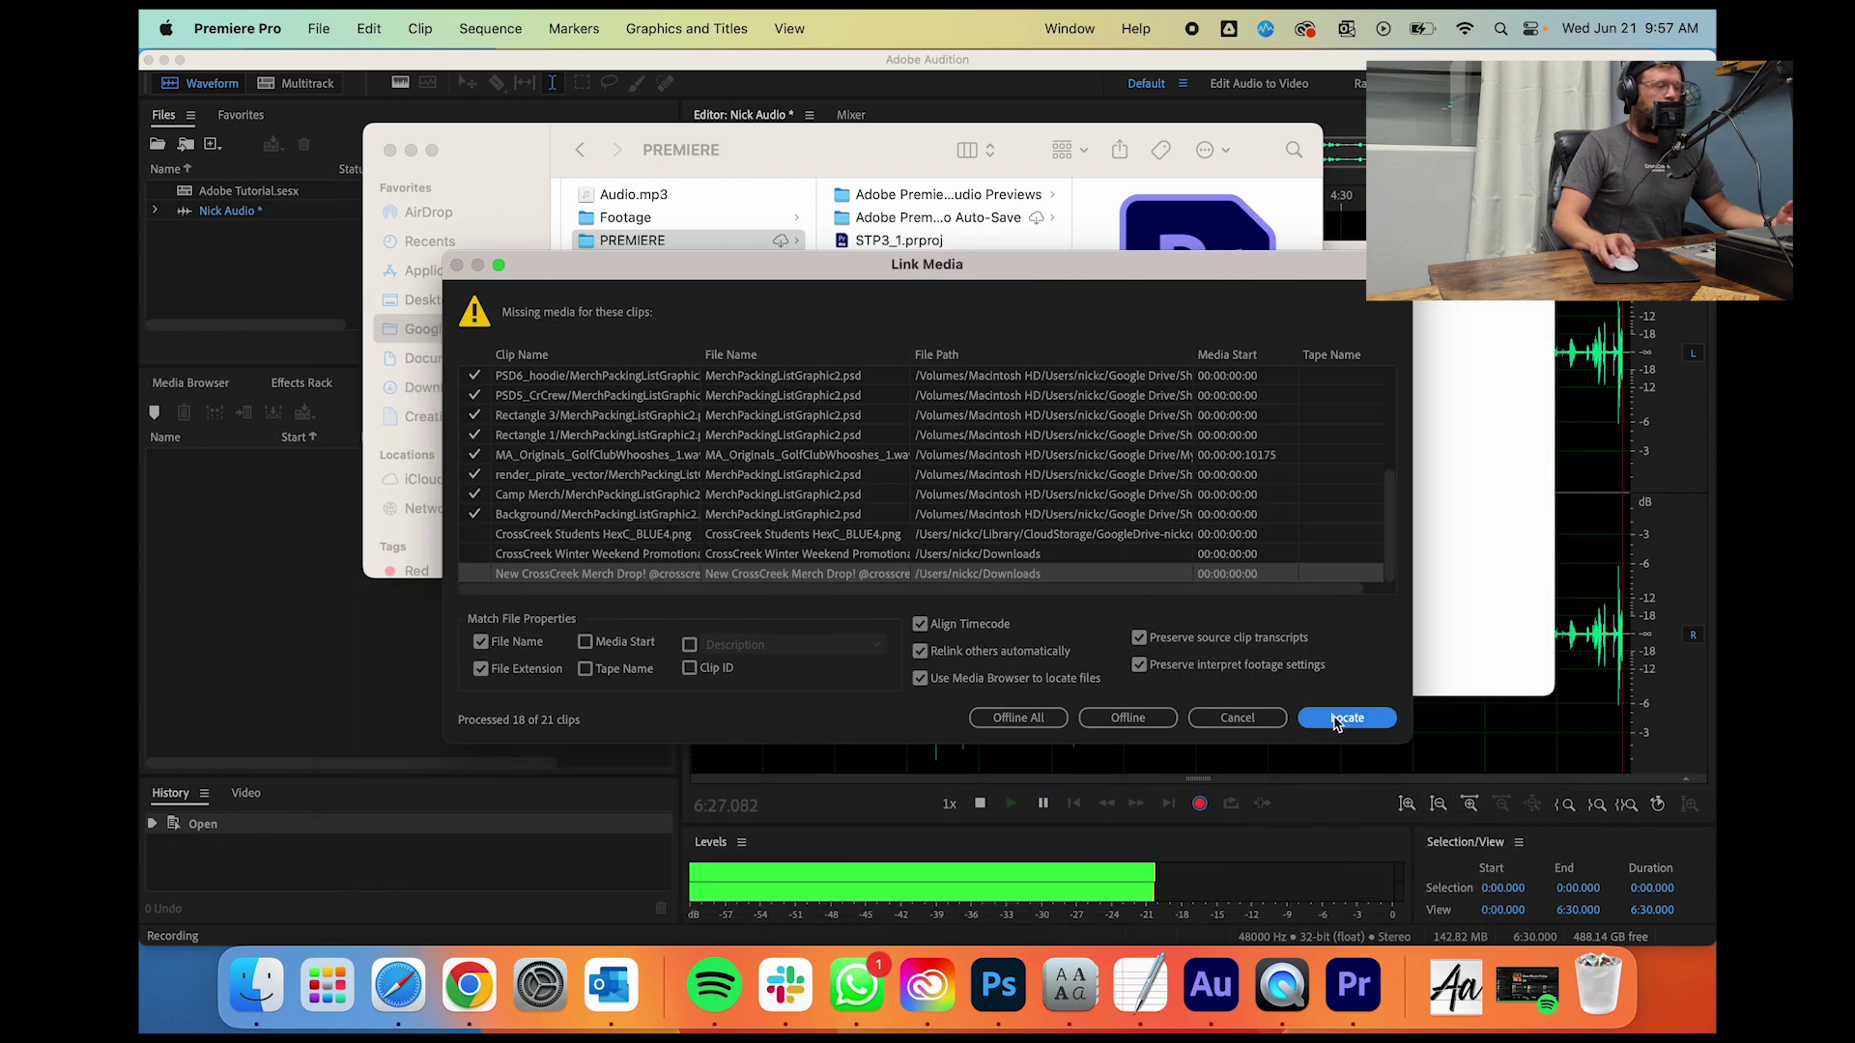
# Step: Set the remaining unlinked CrossCreek clips offline and finish opening the STP3_2 project
pyautogui.click(1090, 723)
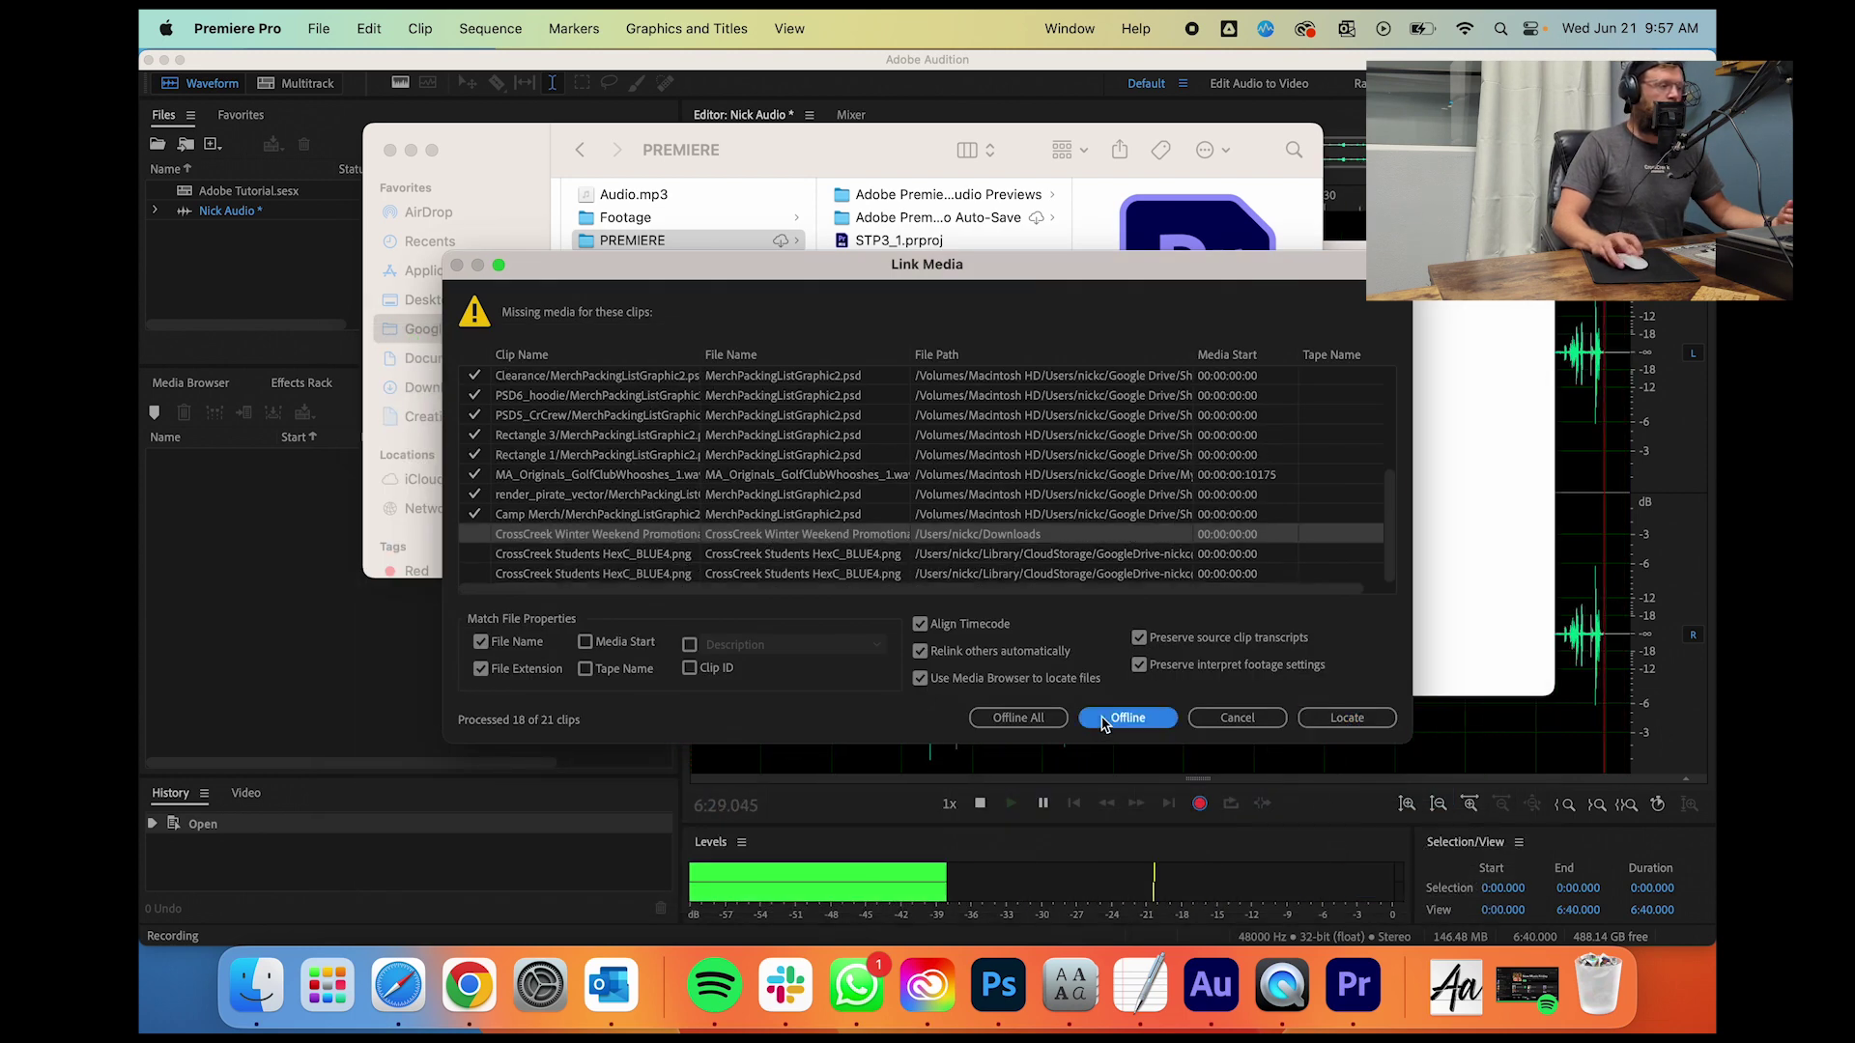
pyautogui.click(1117, 723)
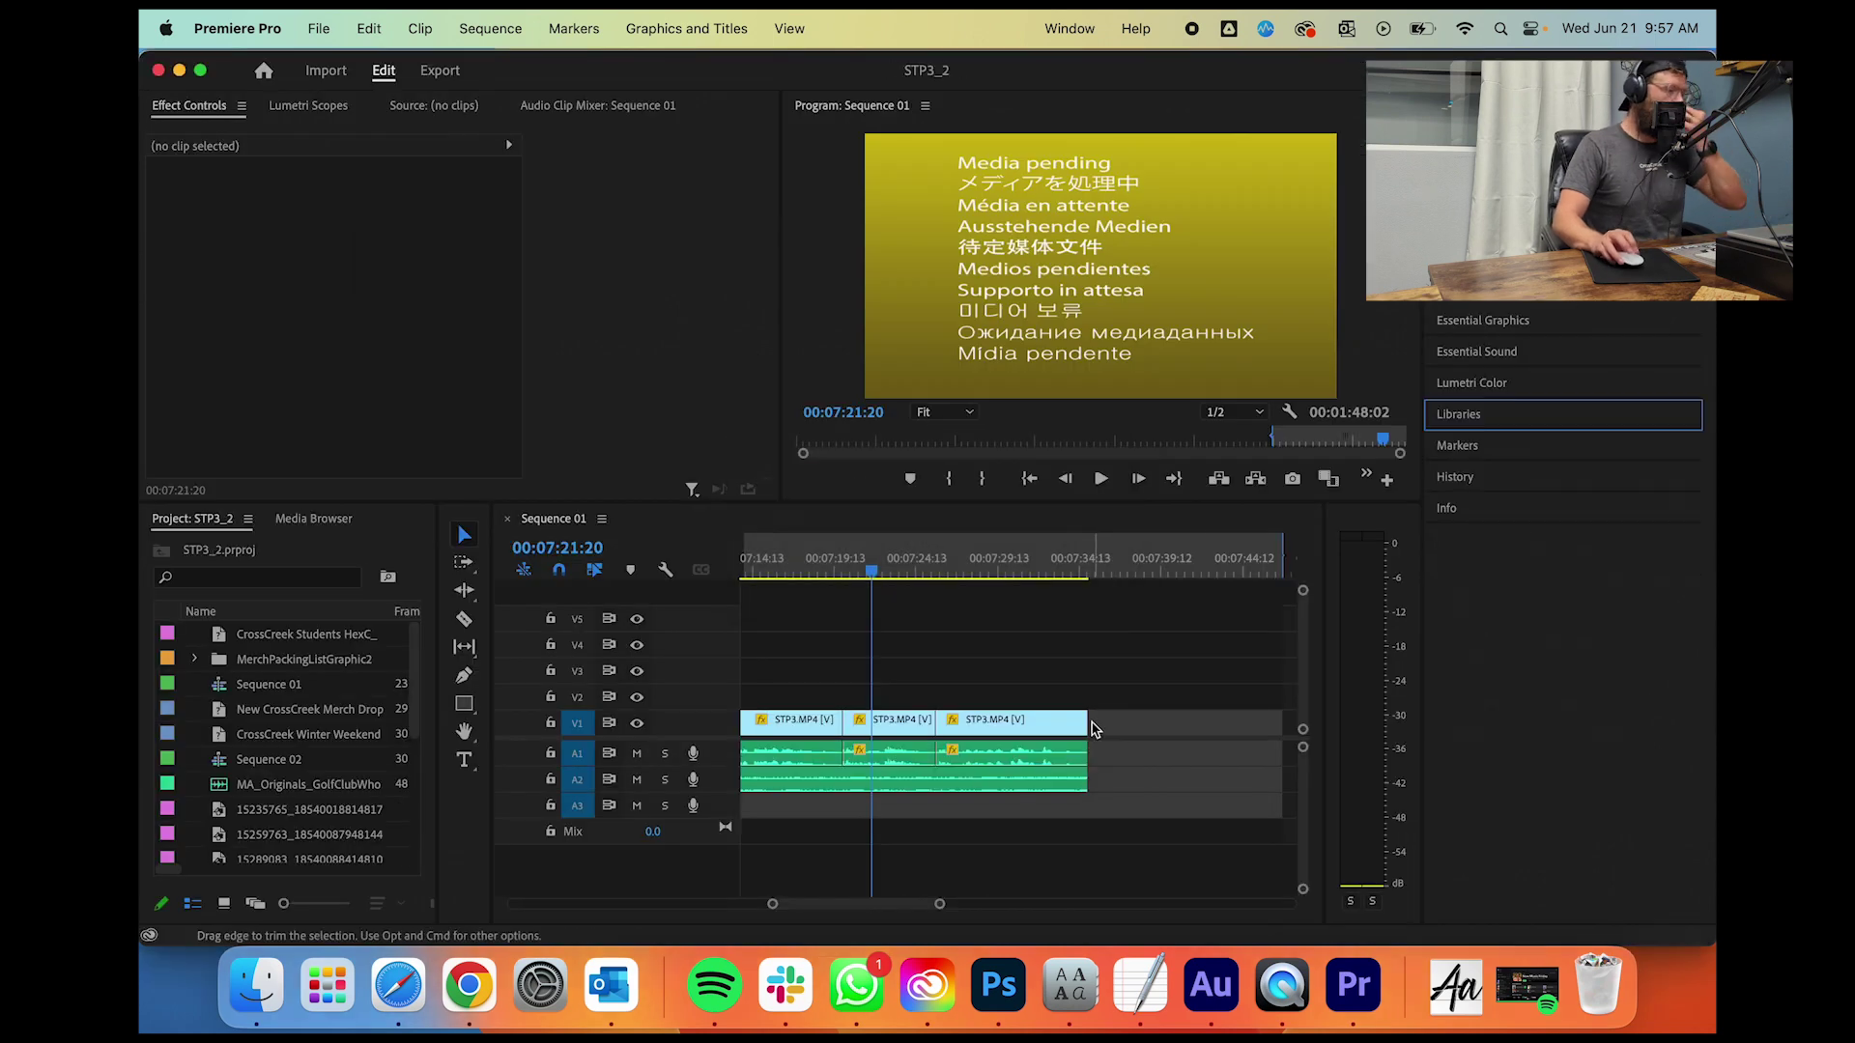
# Step: Return to the start of Sequence 01 and play the opening STP3.MP4 clip
pyautogui.scroll(15, 987, 657)
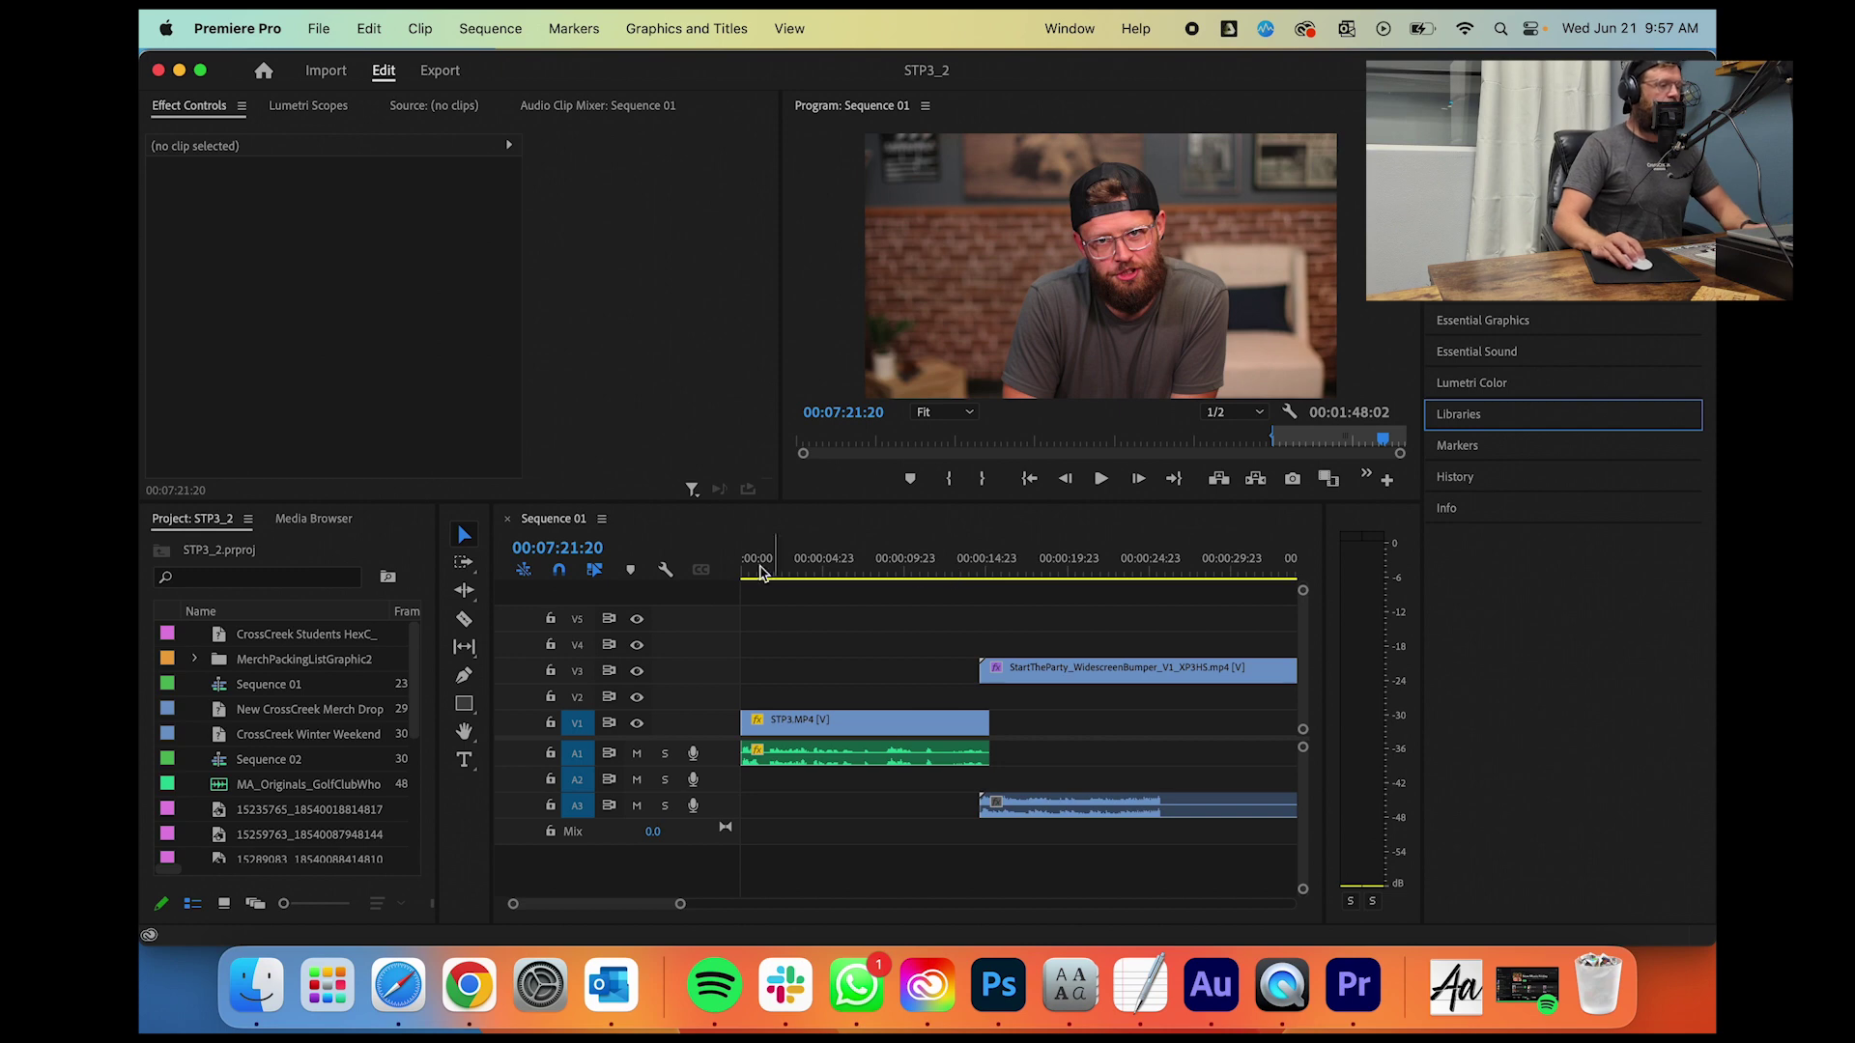
pyautogui.click(787, 616)
pyautogui.press('space')
pyautogui.press('Home')
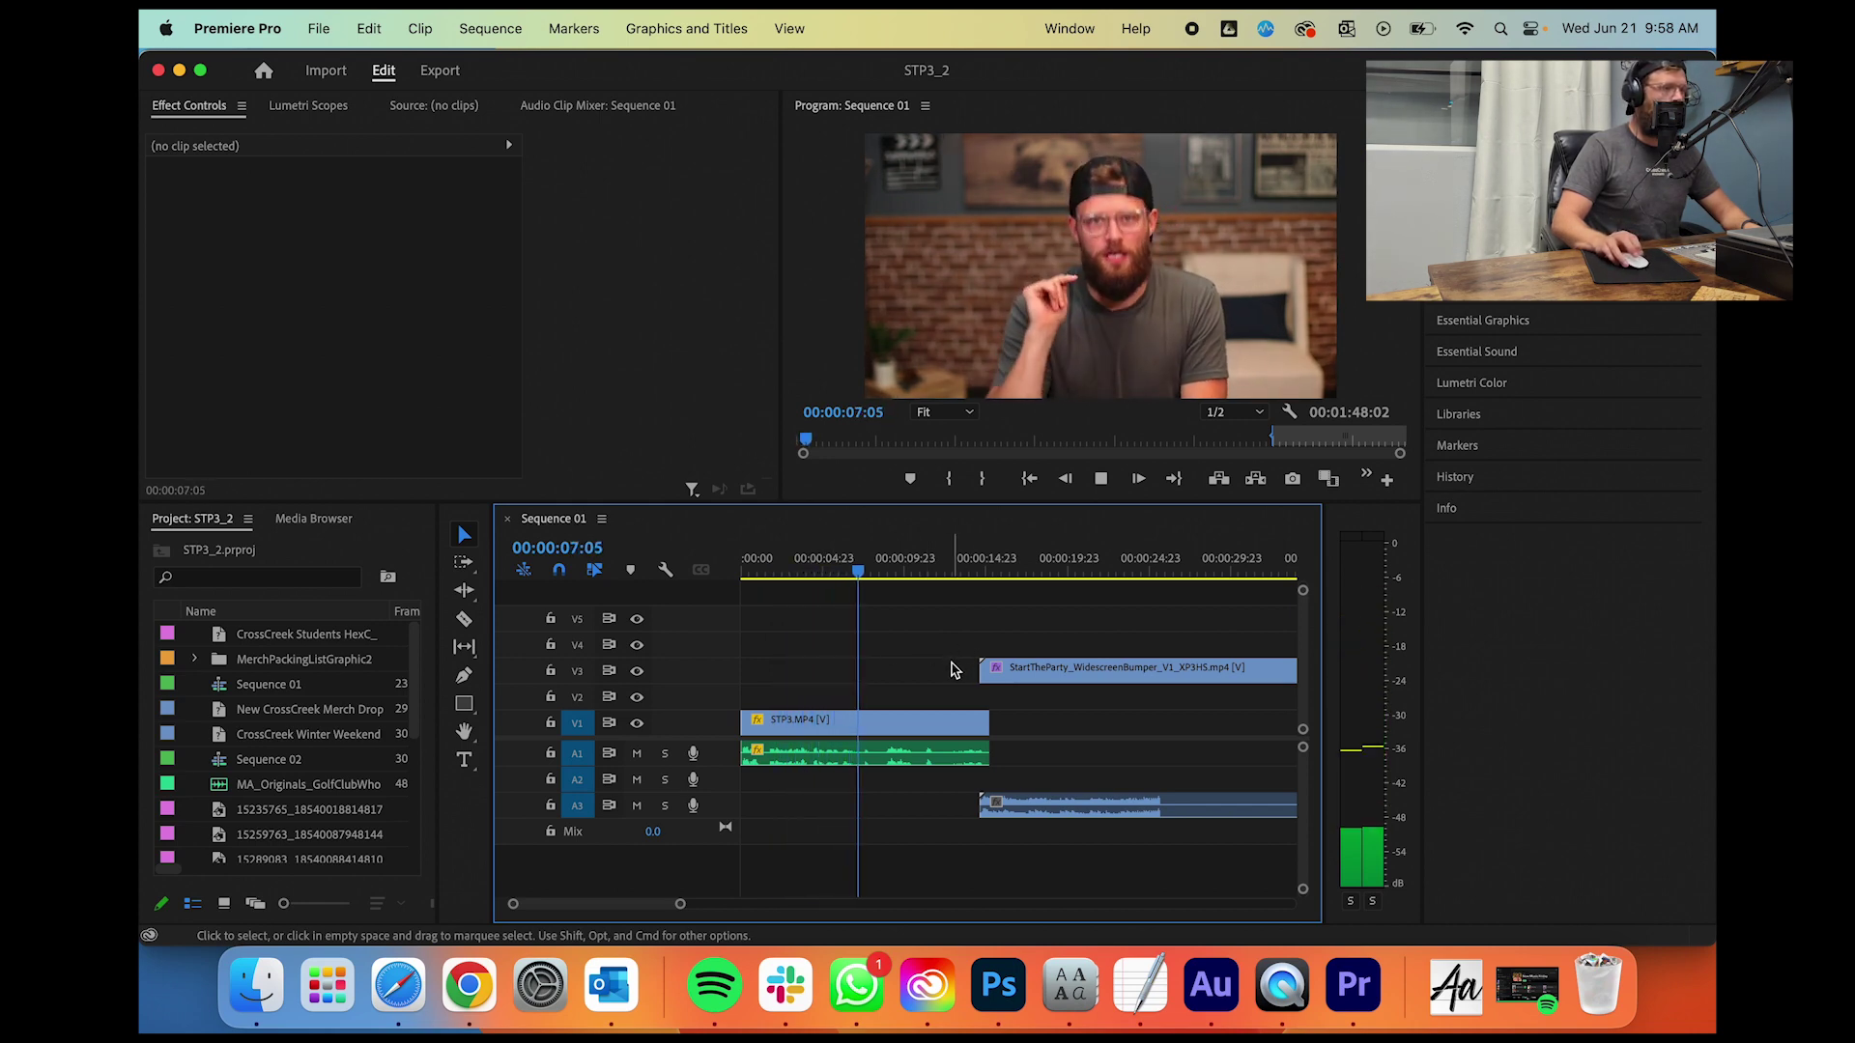
# Step: Stop playback and look over the remaining clips further along Sequence 01
pyautogui.press('space')
pyautogui.scroll(-3, 966, 664)
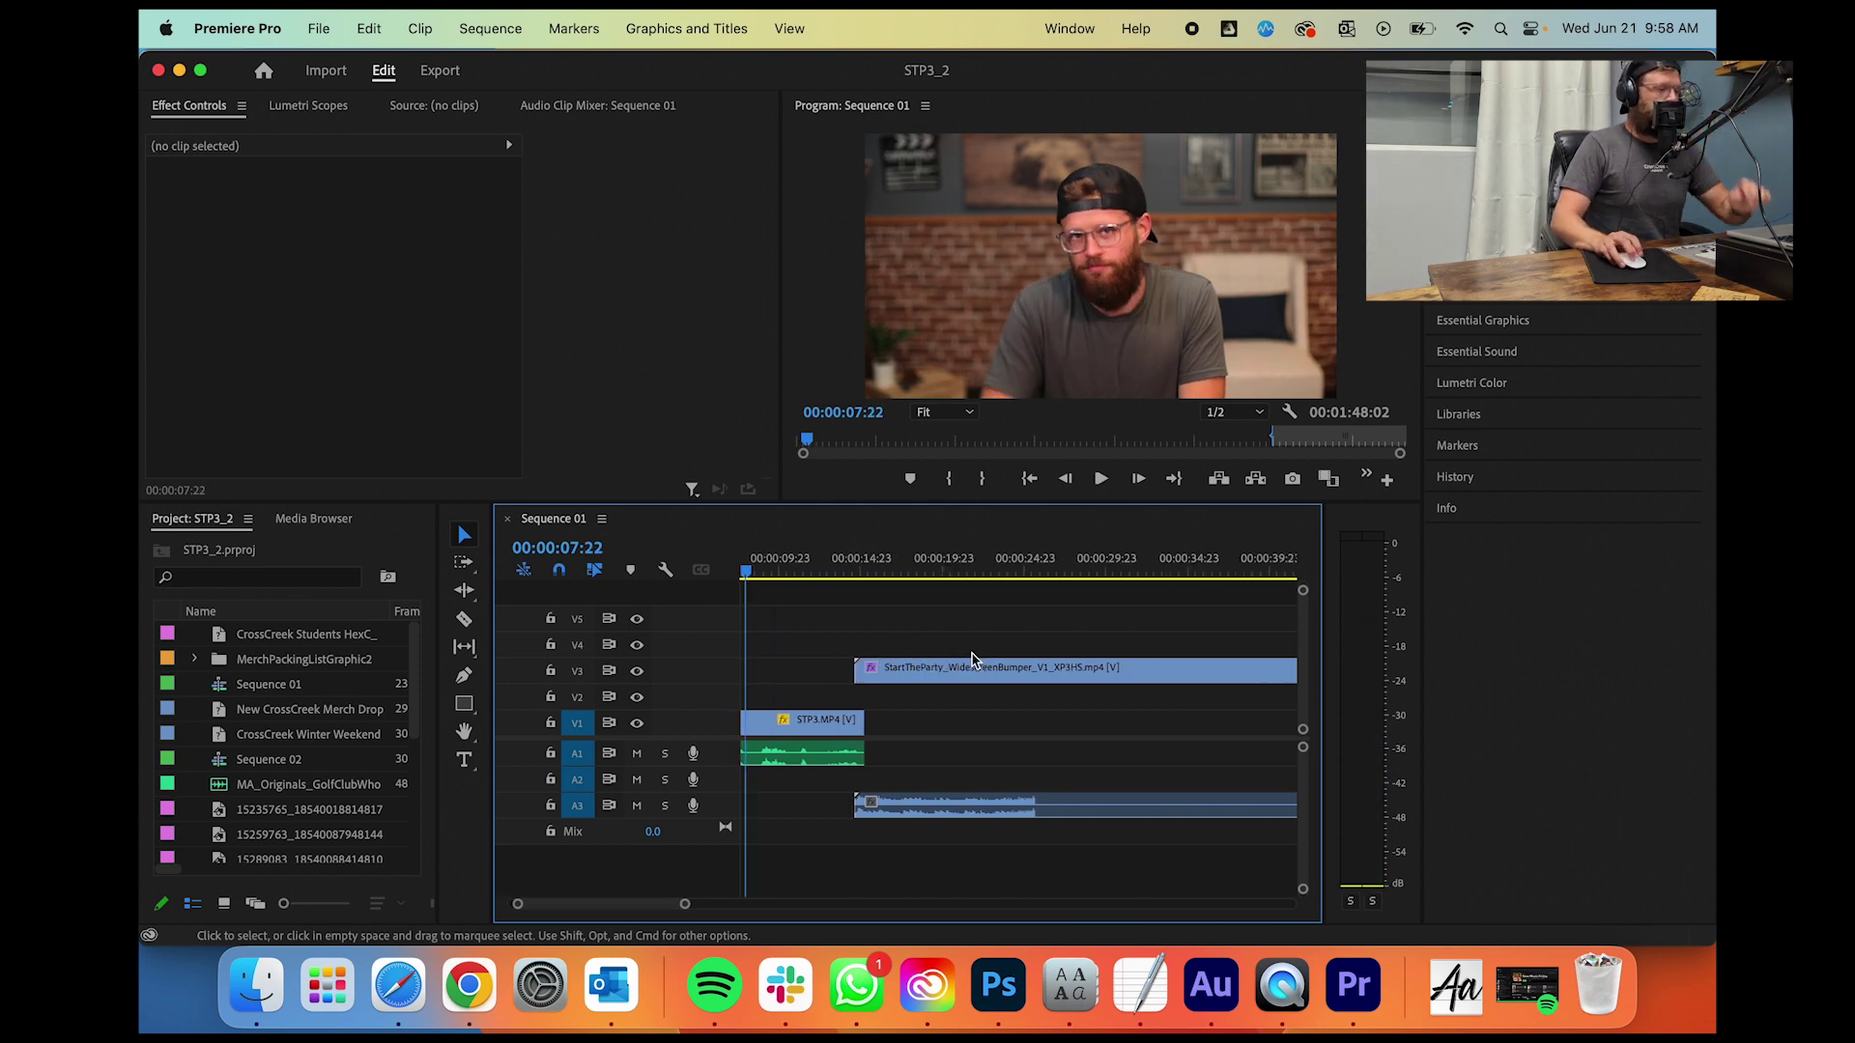
pyautogui.scroll(-10, 971, 660)
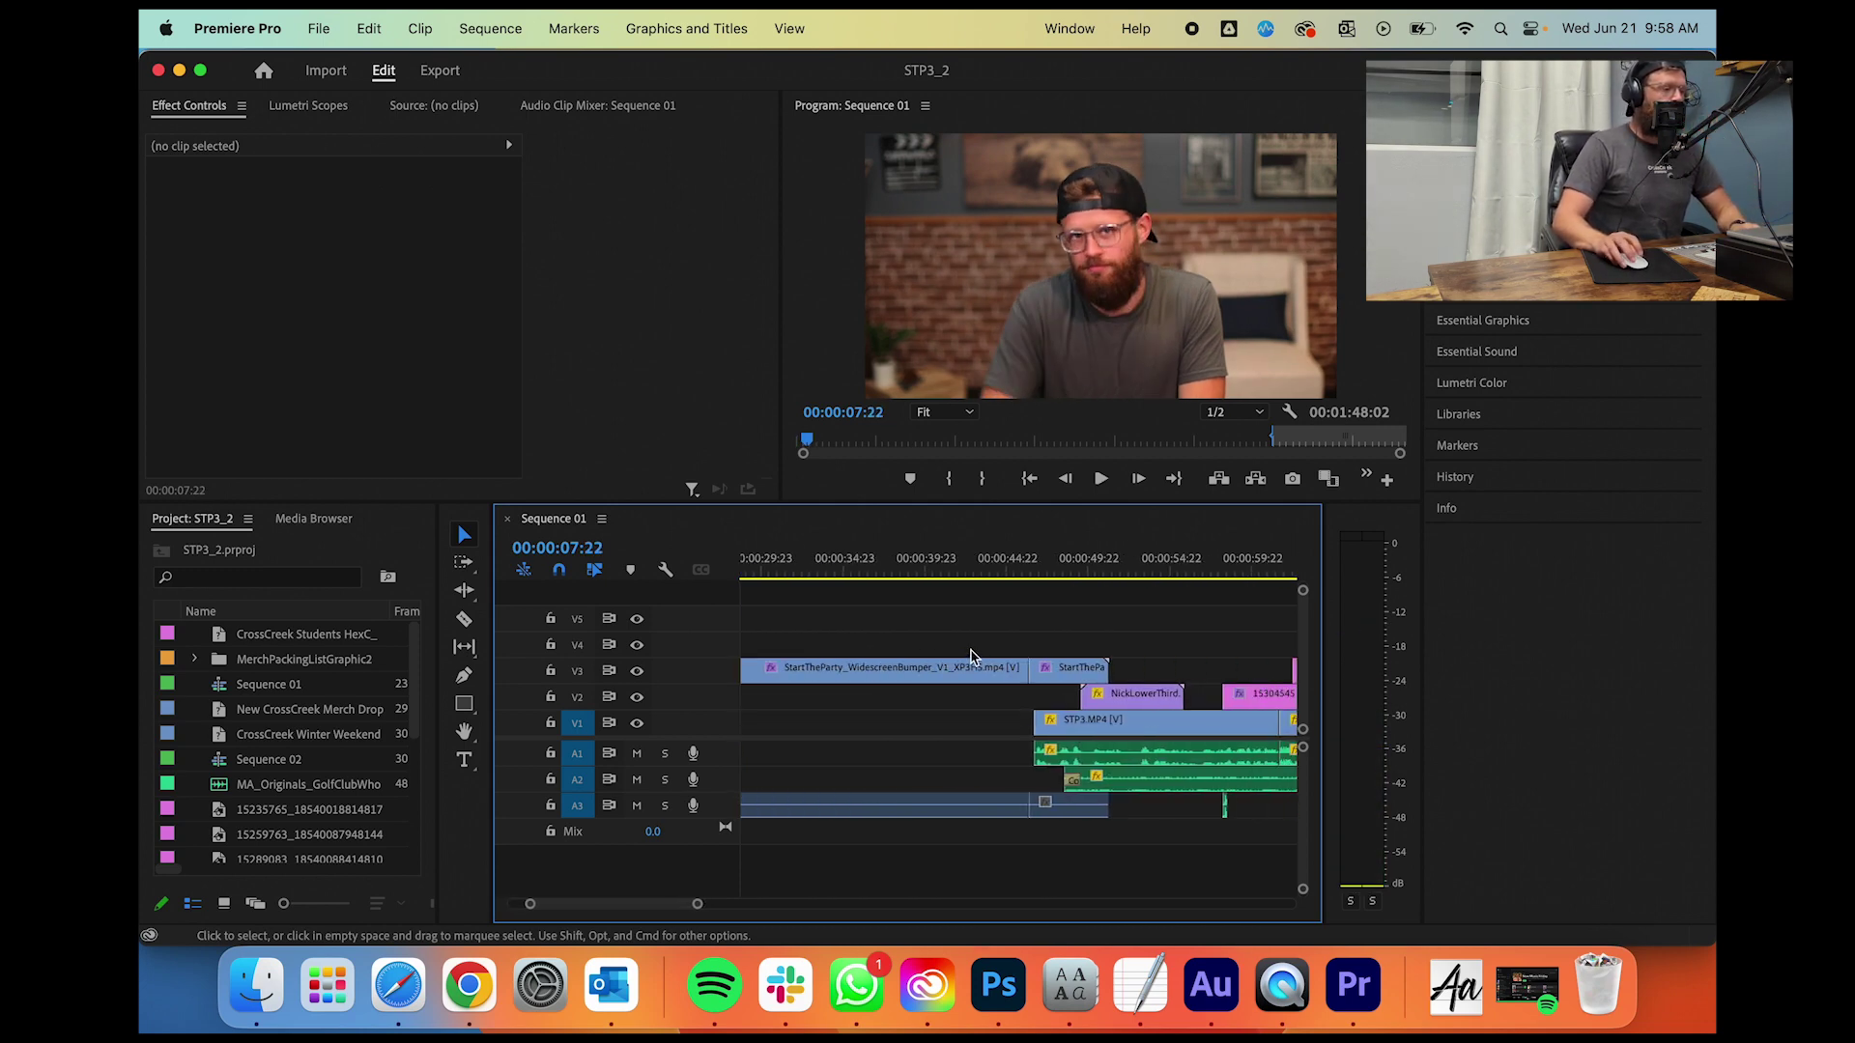
# Step: Switch to Finder and browse to the PSD folder inside folder 02 of 06 - Start the Party
pyautogui.click(977, 995)
pyautogui.click(256, 1005)
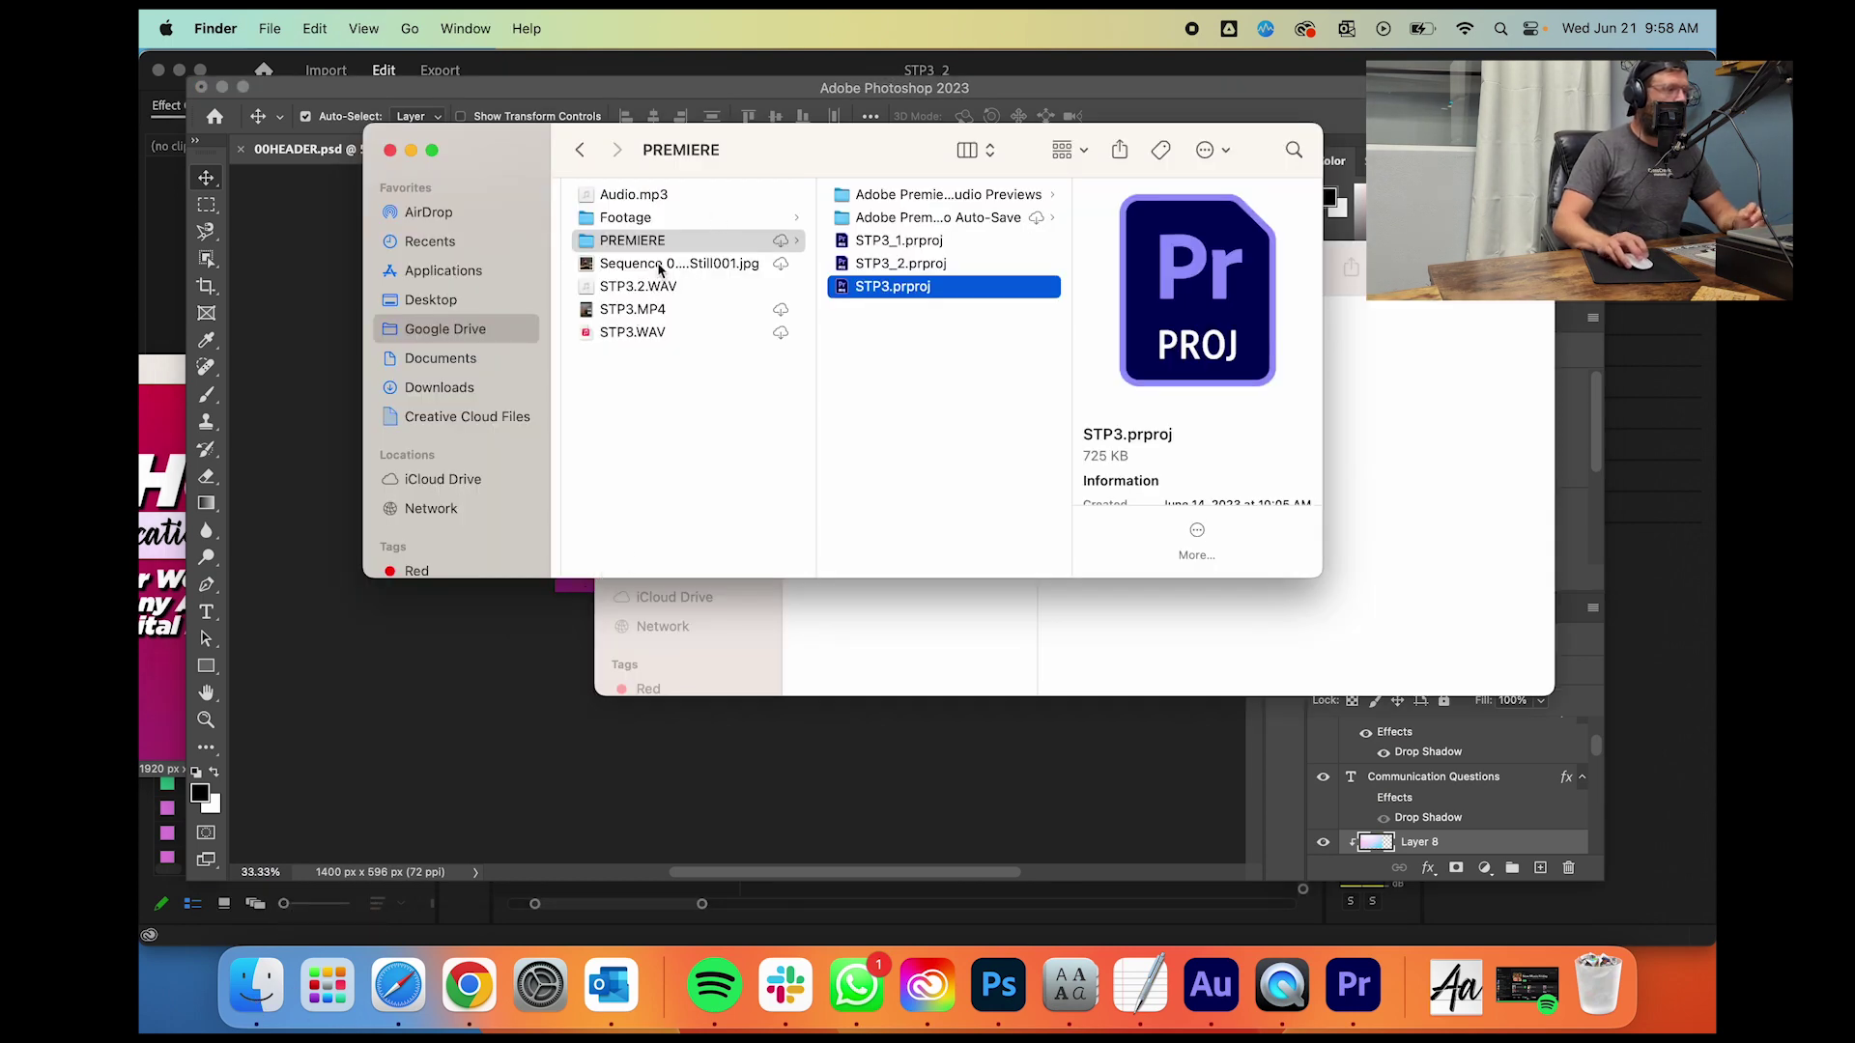
pyautogui.hscroll(-5, 656, 221)
pyautogui.click(698, 222)
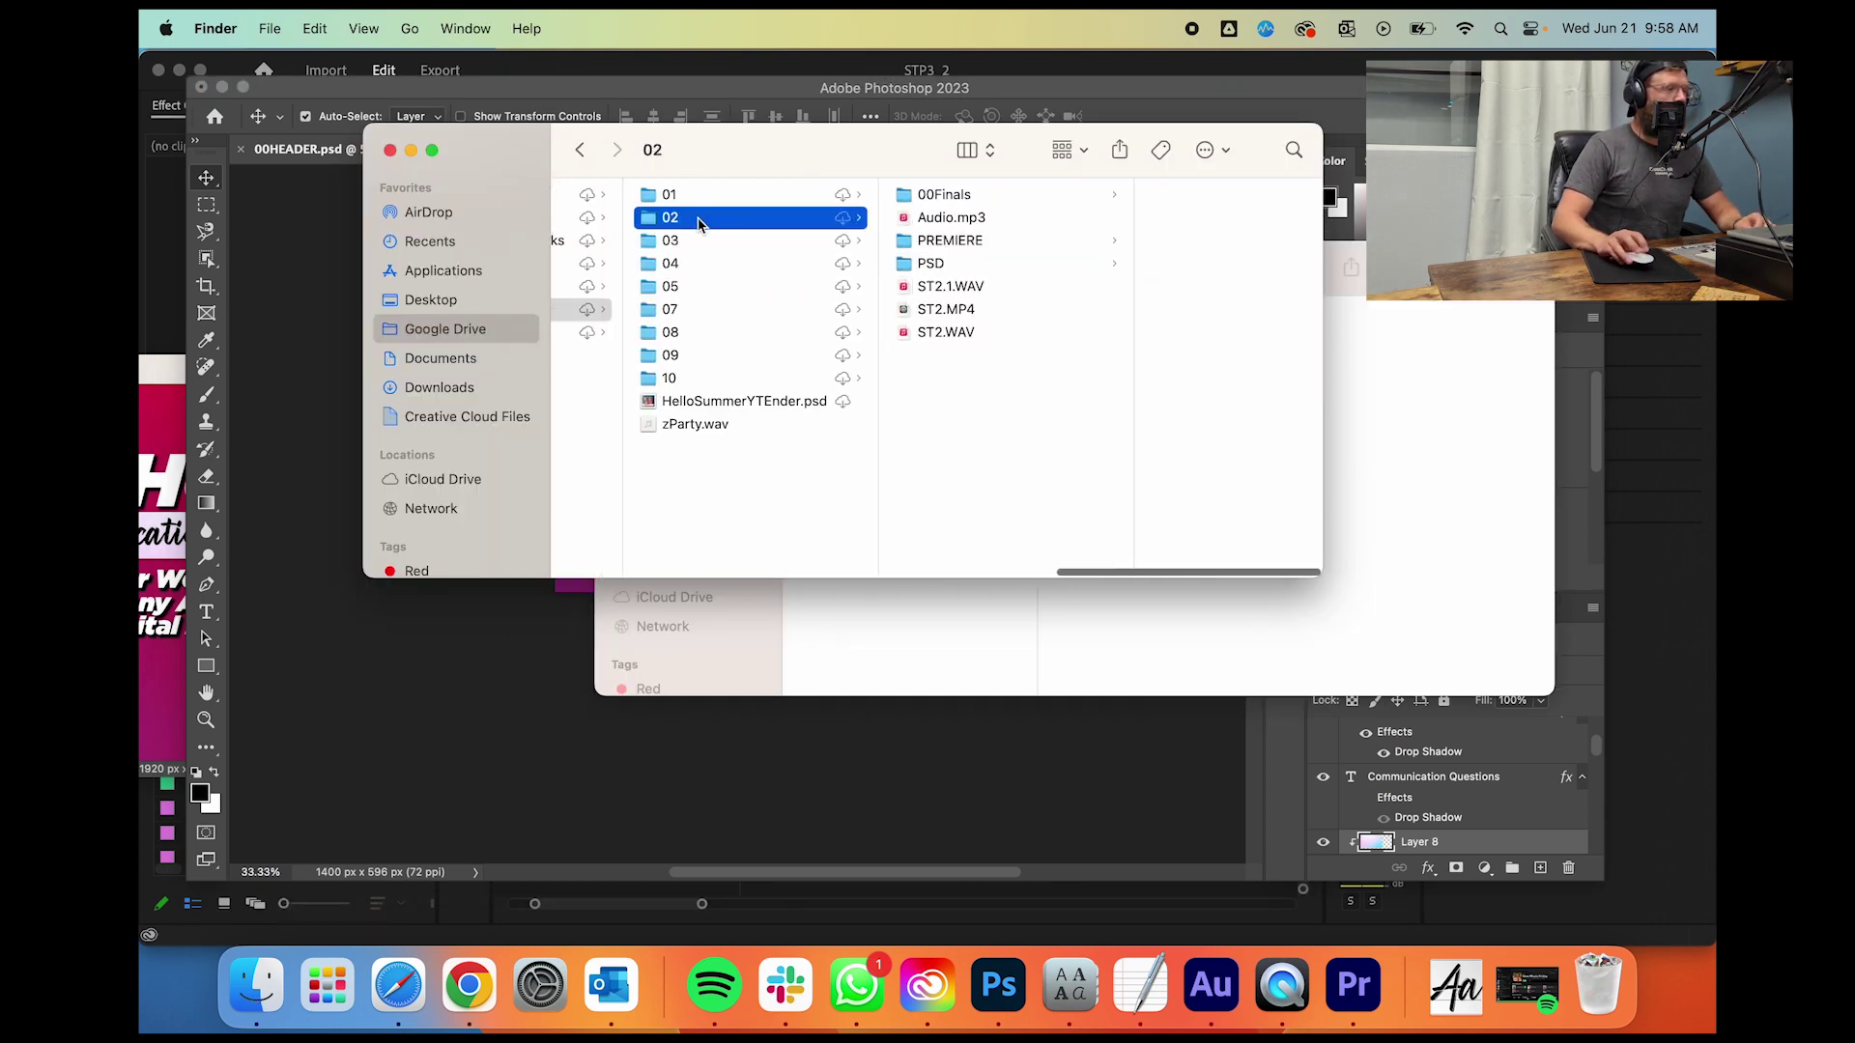
pyautogui.click(995, 264)
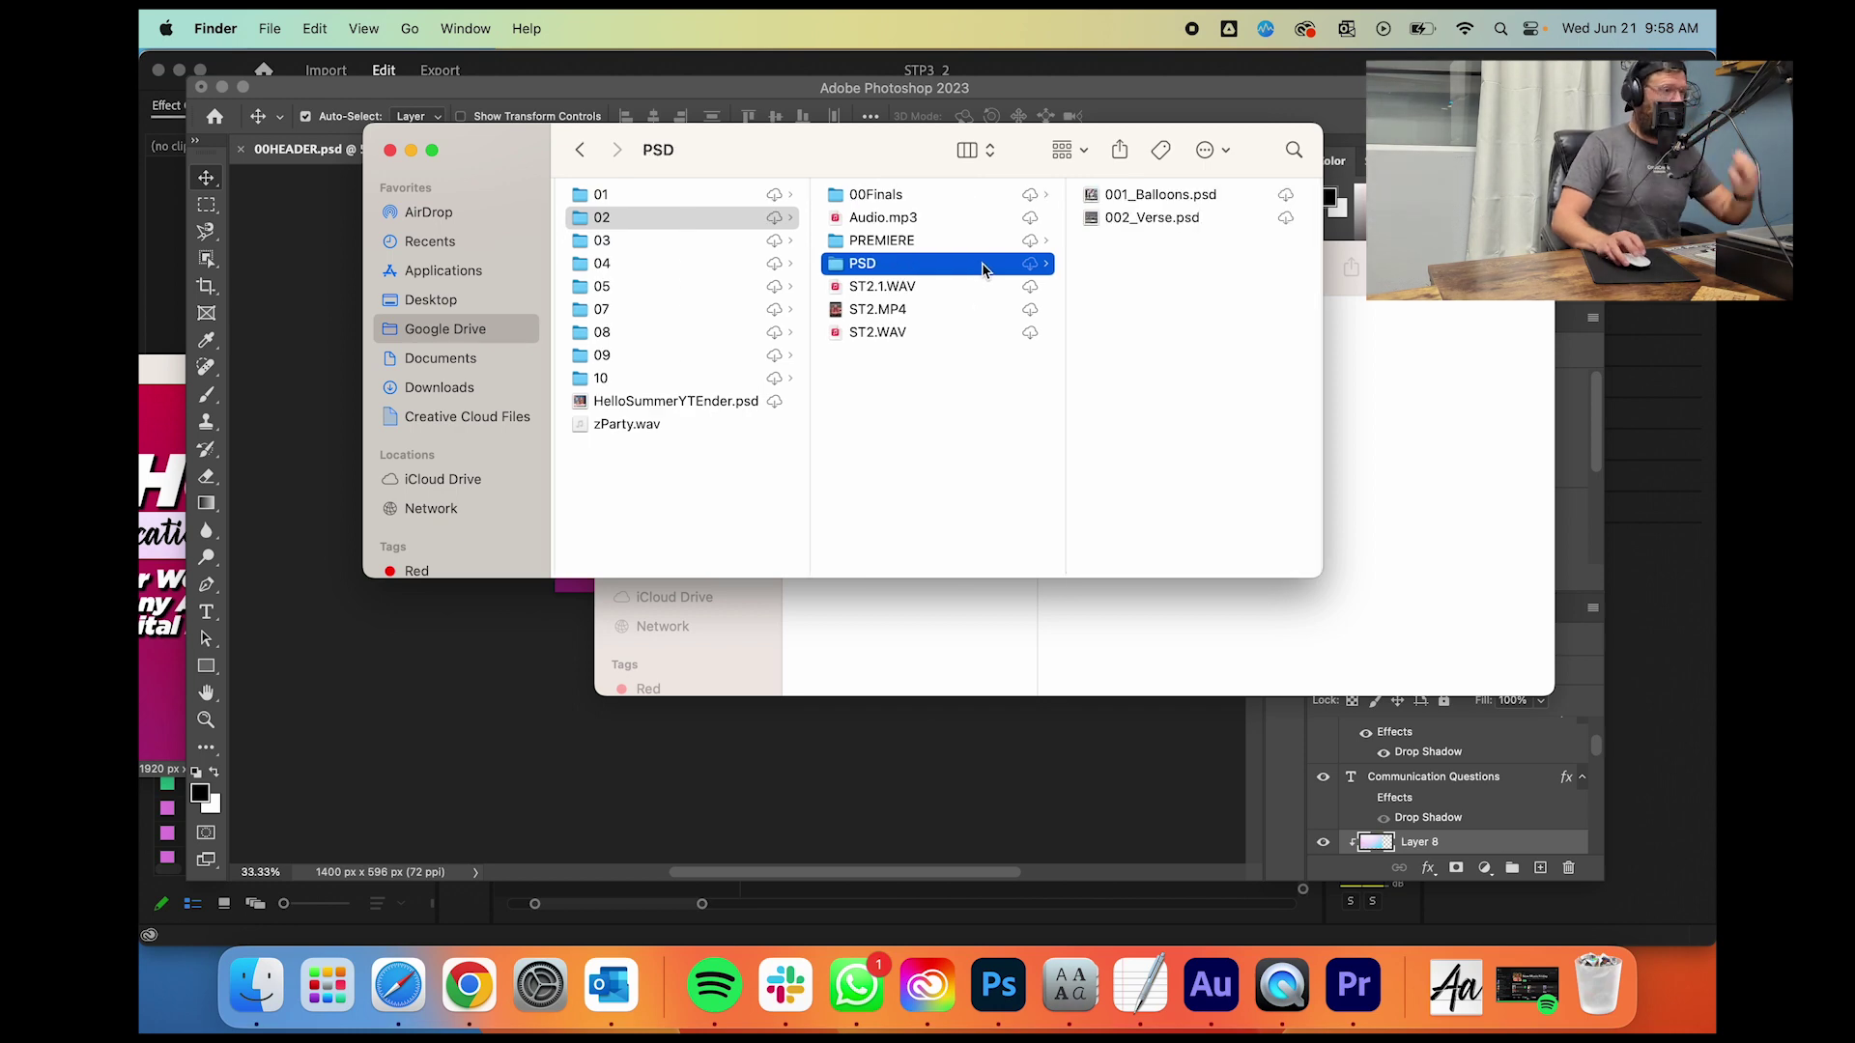
# Step: Preview 001_Balloons.psd and 002_Verse.psd, and open 002_Verse.psd in Photoshop
pyautogui.click(1114, 202)
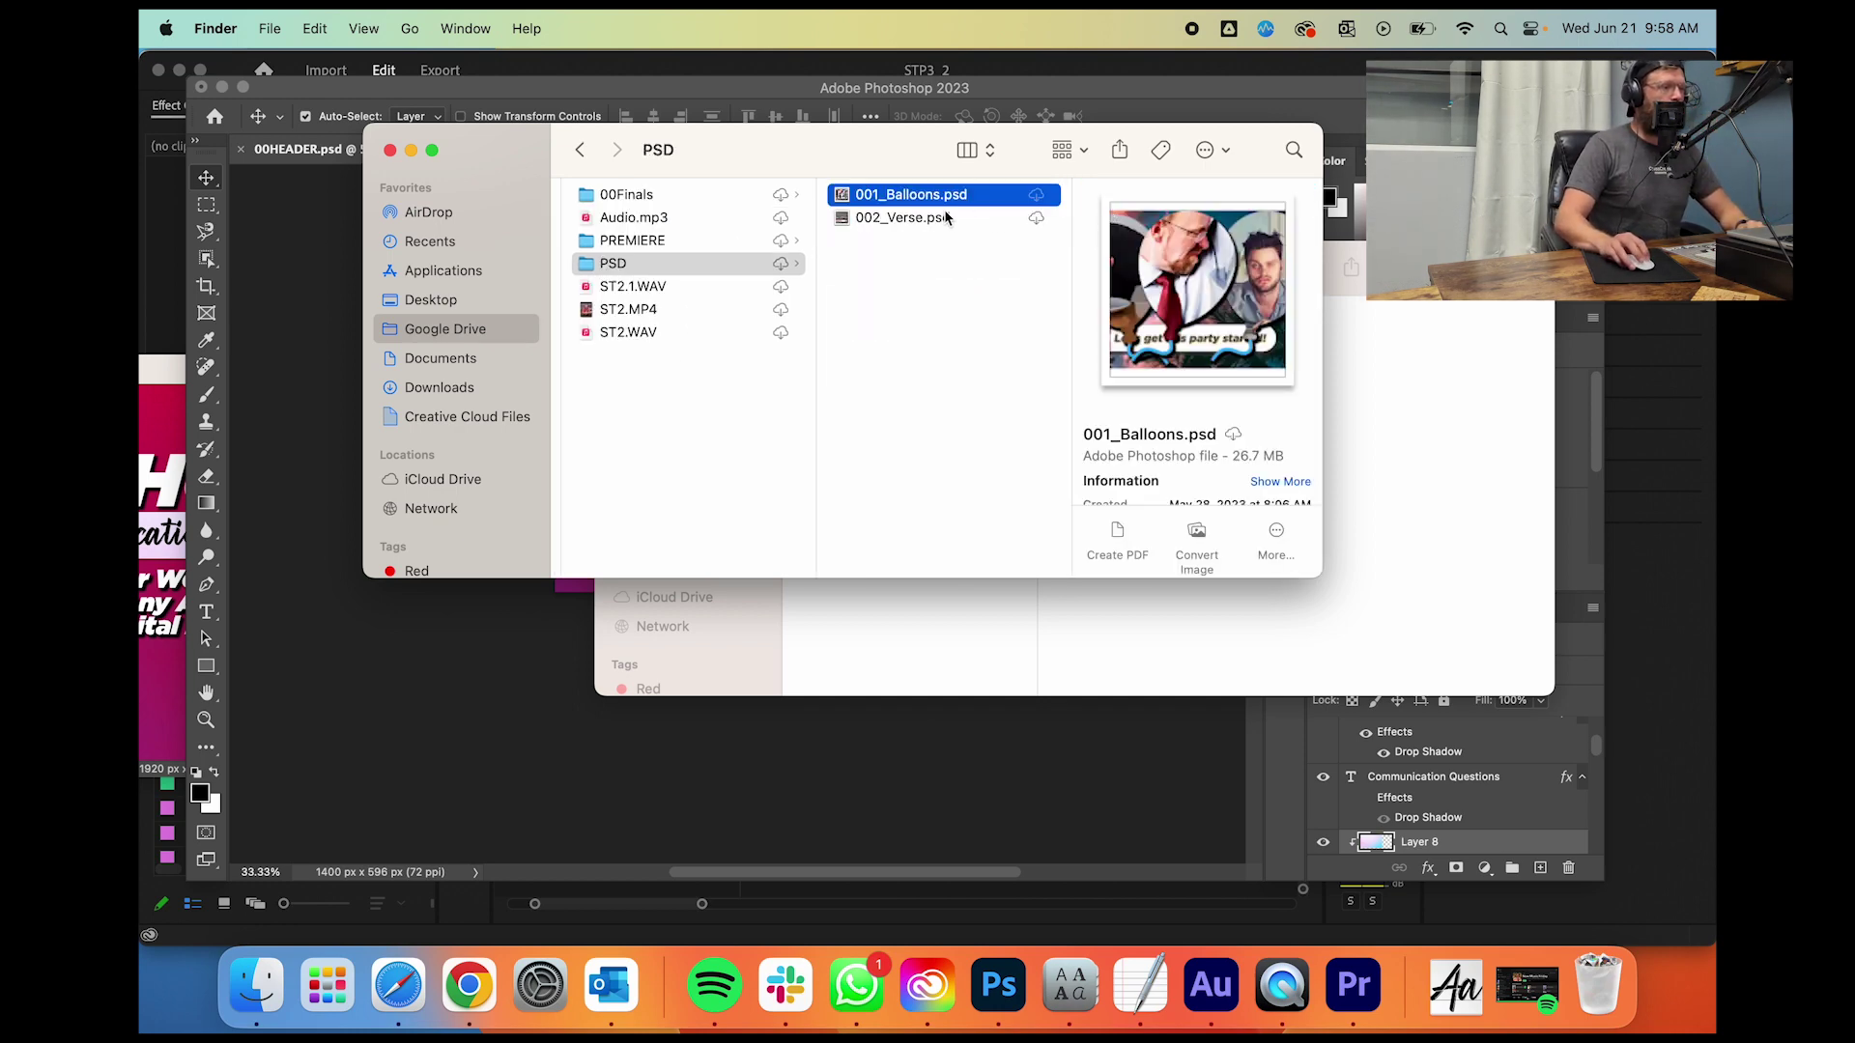
pyautogui.click(942, 218)
pyautogui.click(923, 197)
pyautogui.click(899, 222)
pyautogui.hscroll(-10, 763, 243)
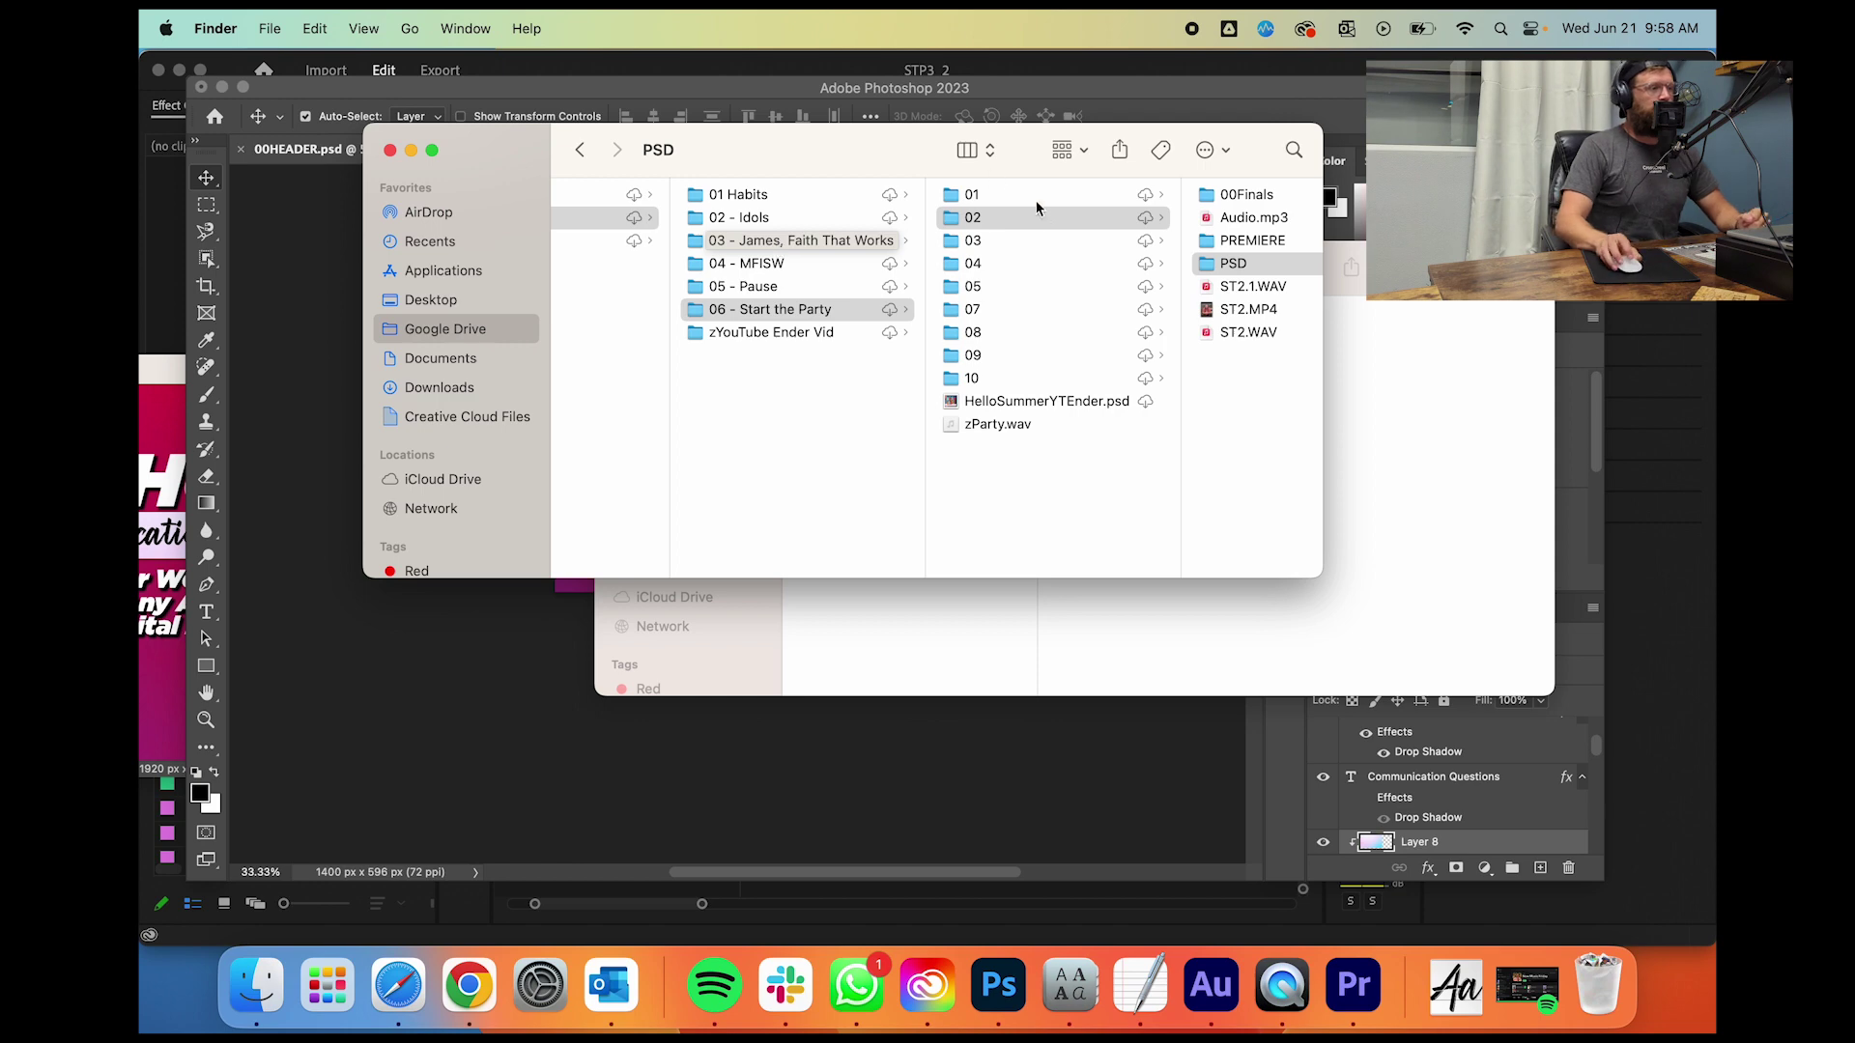
pyautogui.hscroll(10, 1026, 193)
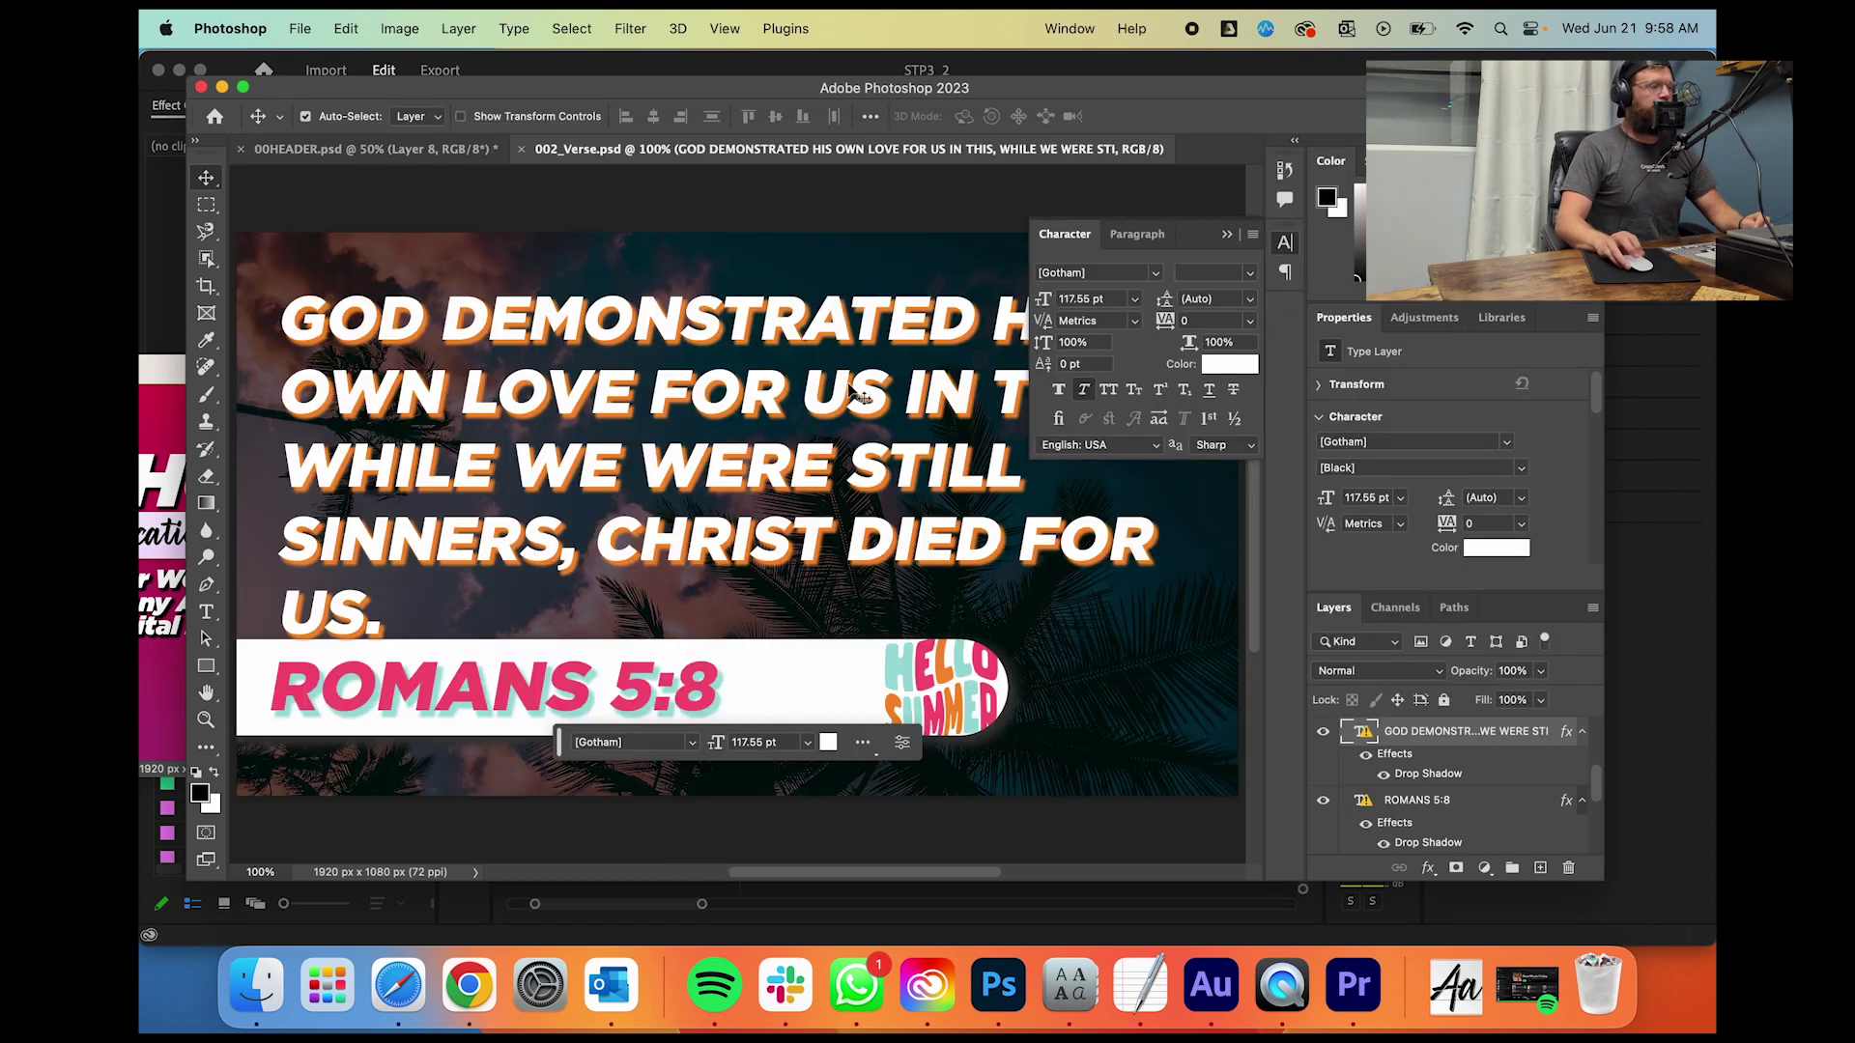
# Step: Return to Finder's PSD folder, open 001_Balloons.psd in Photoshop and fit the whole graphic in view
pyautogui.click(251, 990)
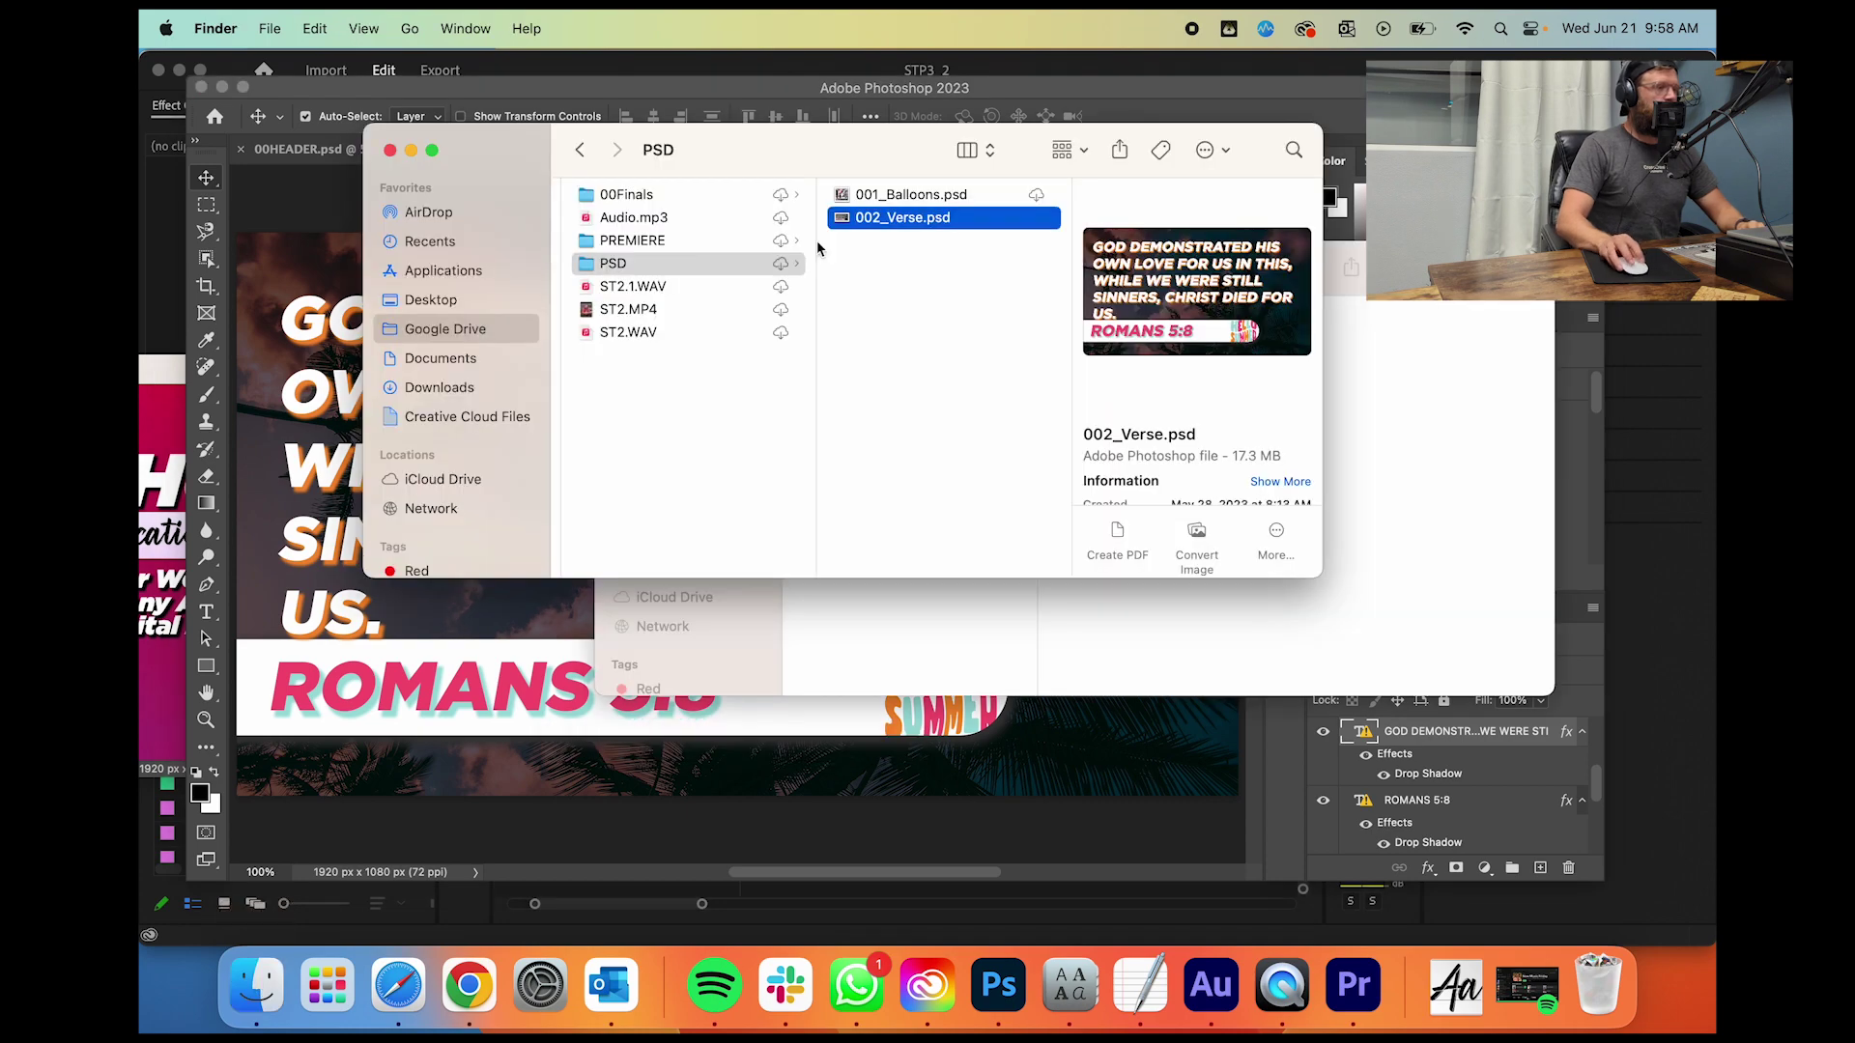
pyautogui.click(866, 196)
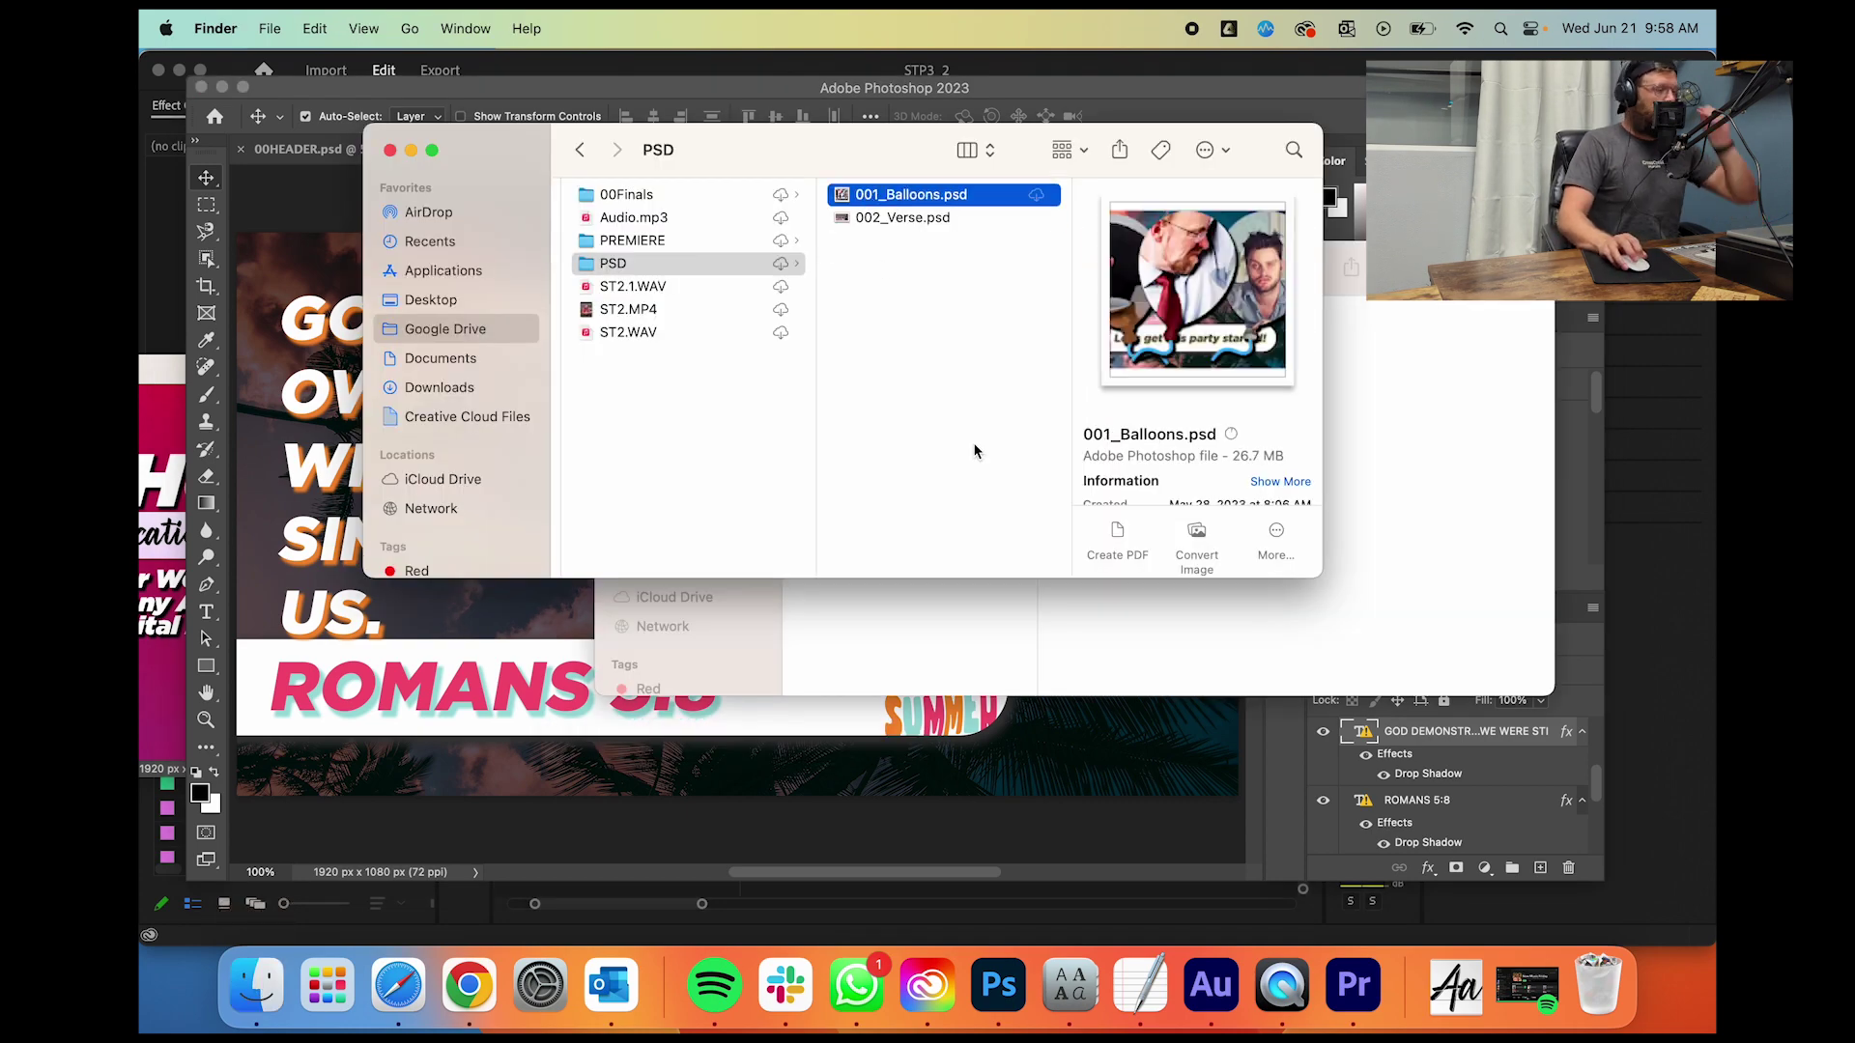
pyautogui.press('super+o')
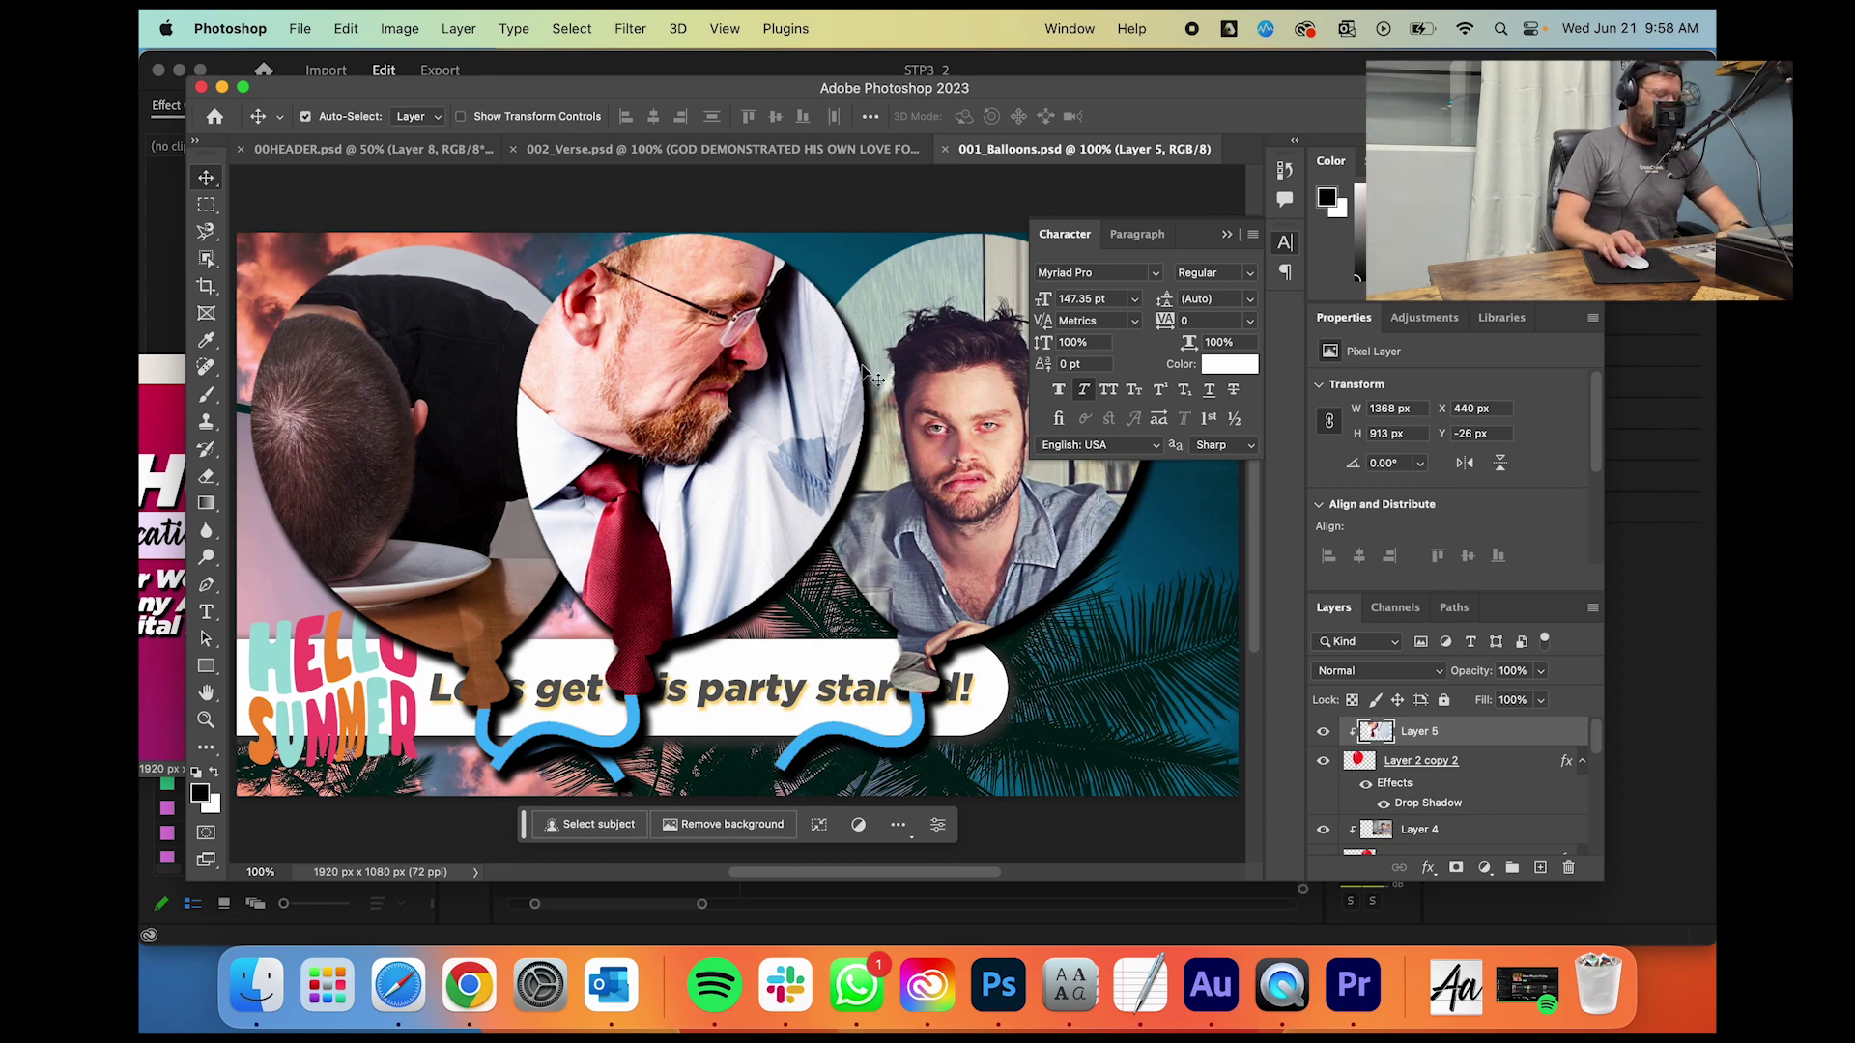
pyautogui.press('super+minus')
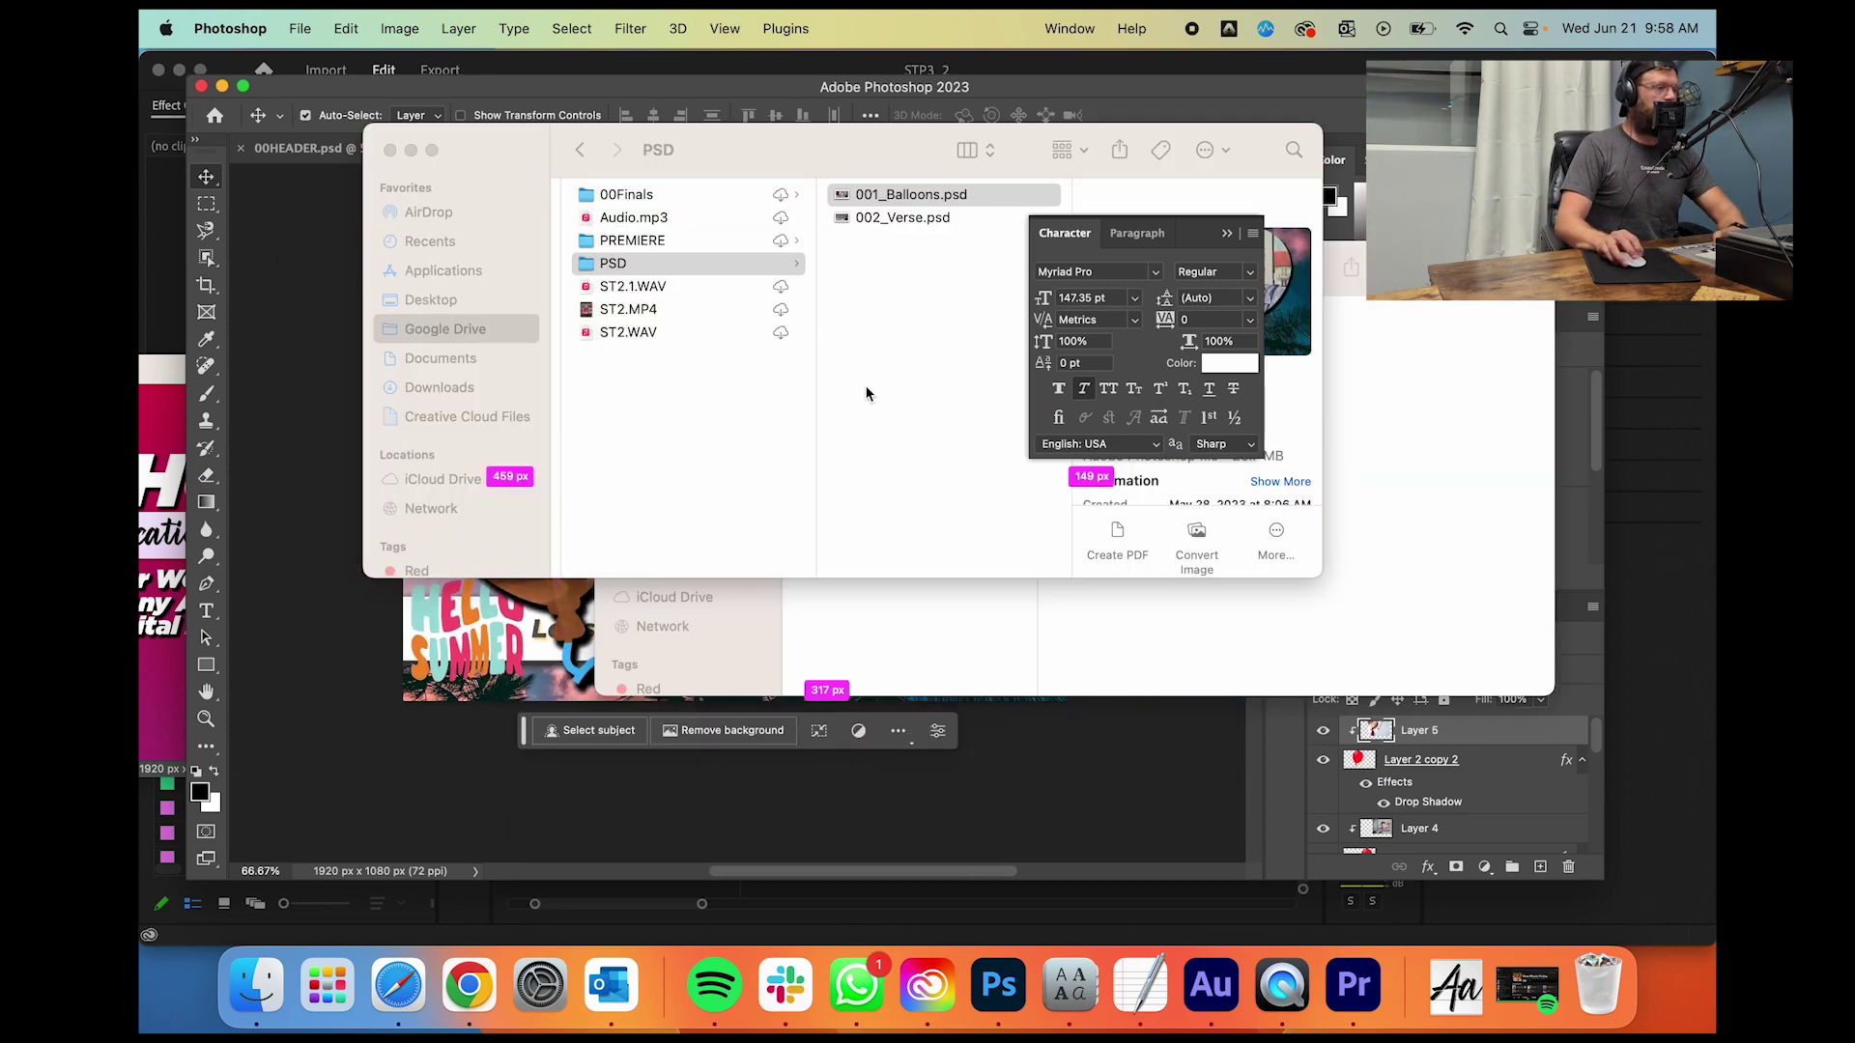
pyautogui.click(325, 248)
pyautogui.press('super+minus')
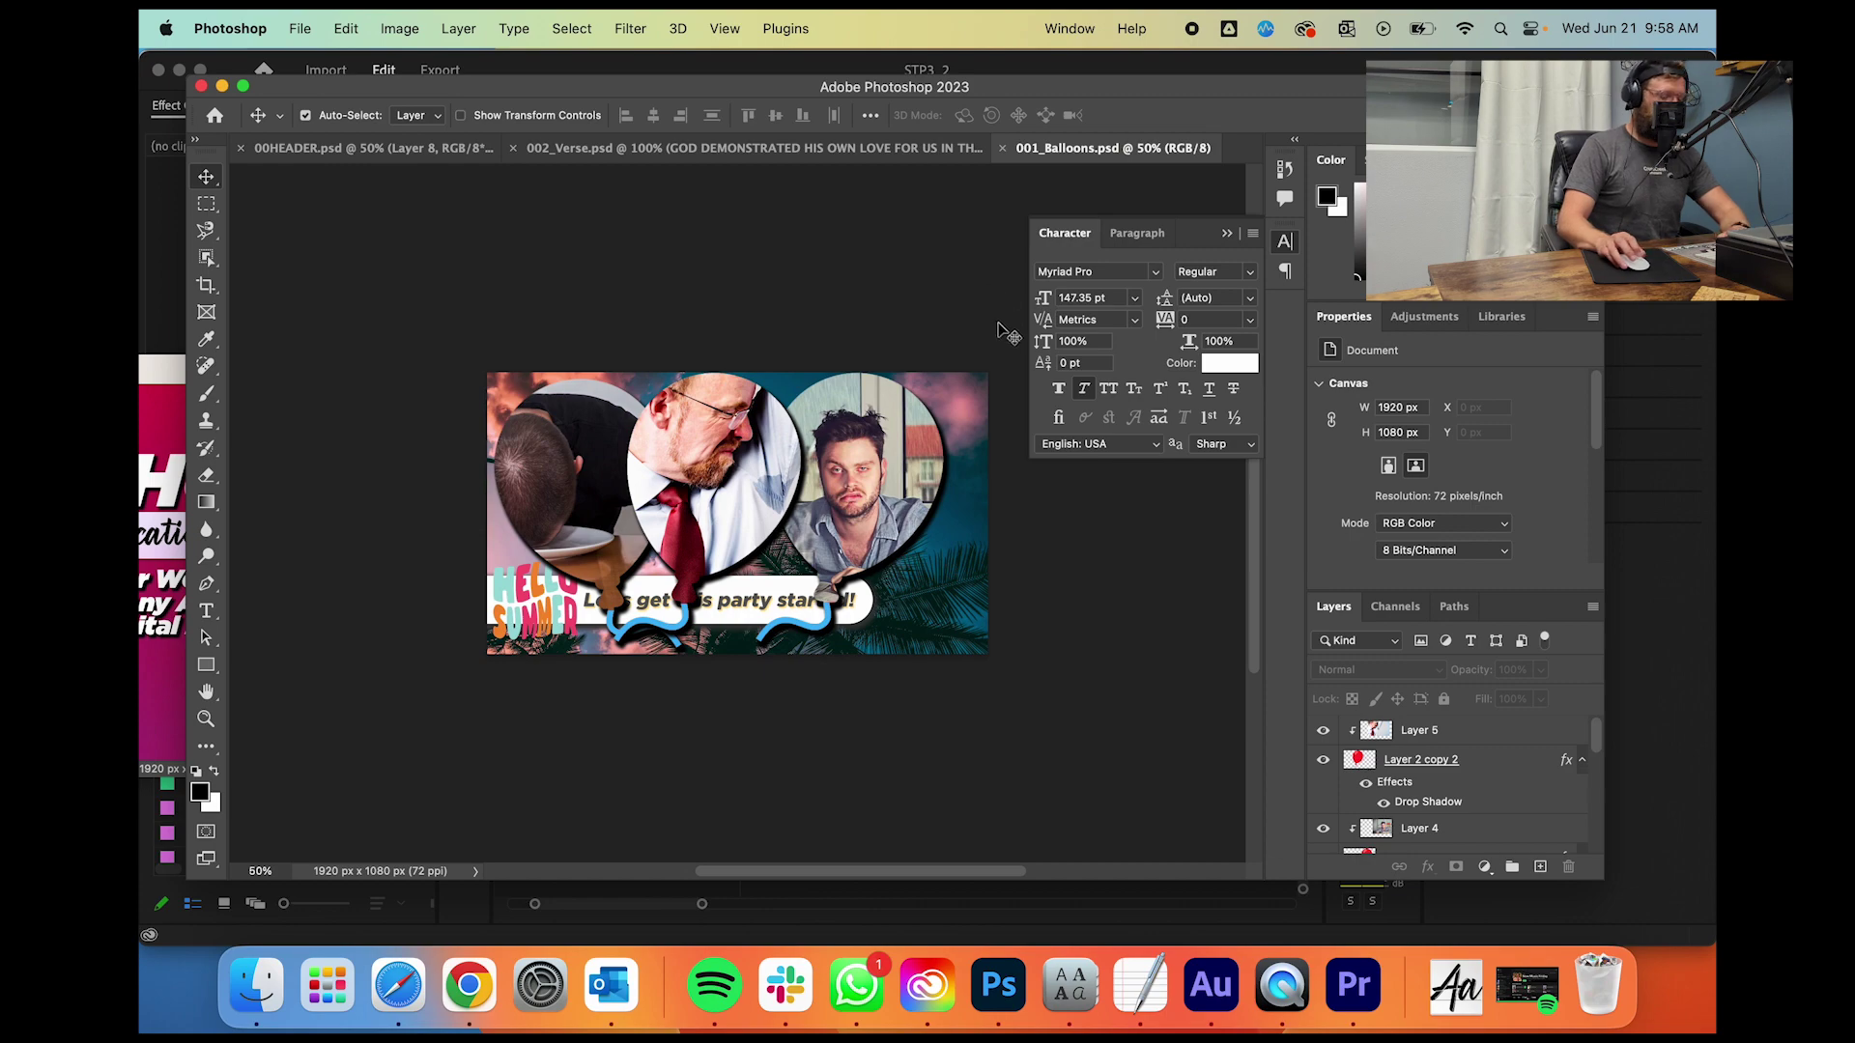
pyautogui.press('super+plus')
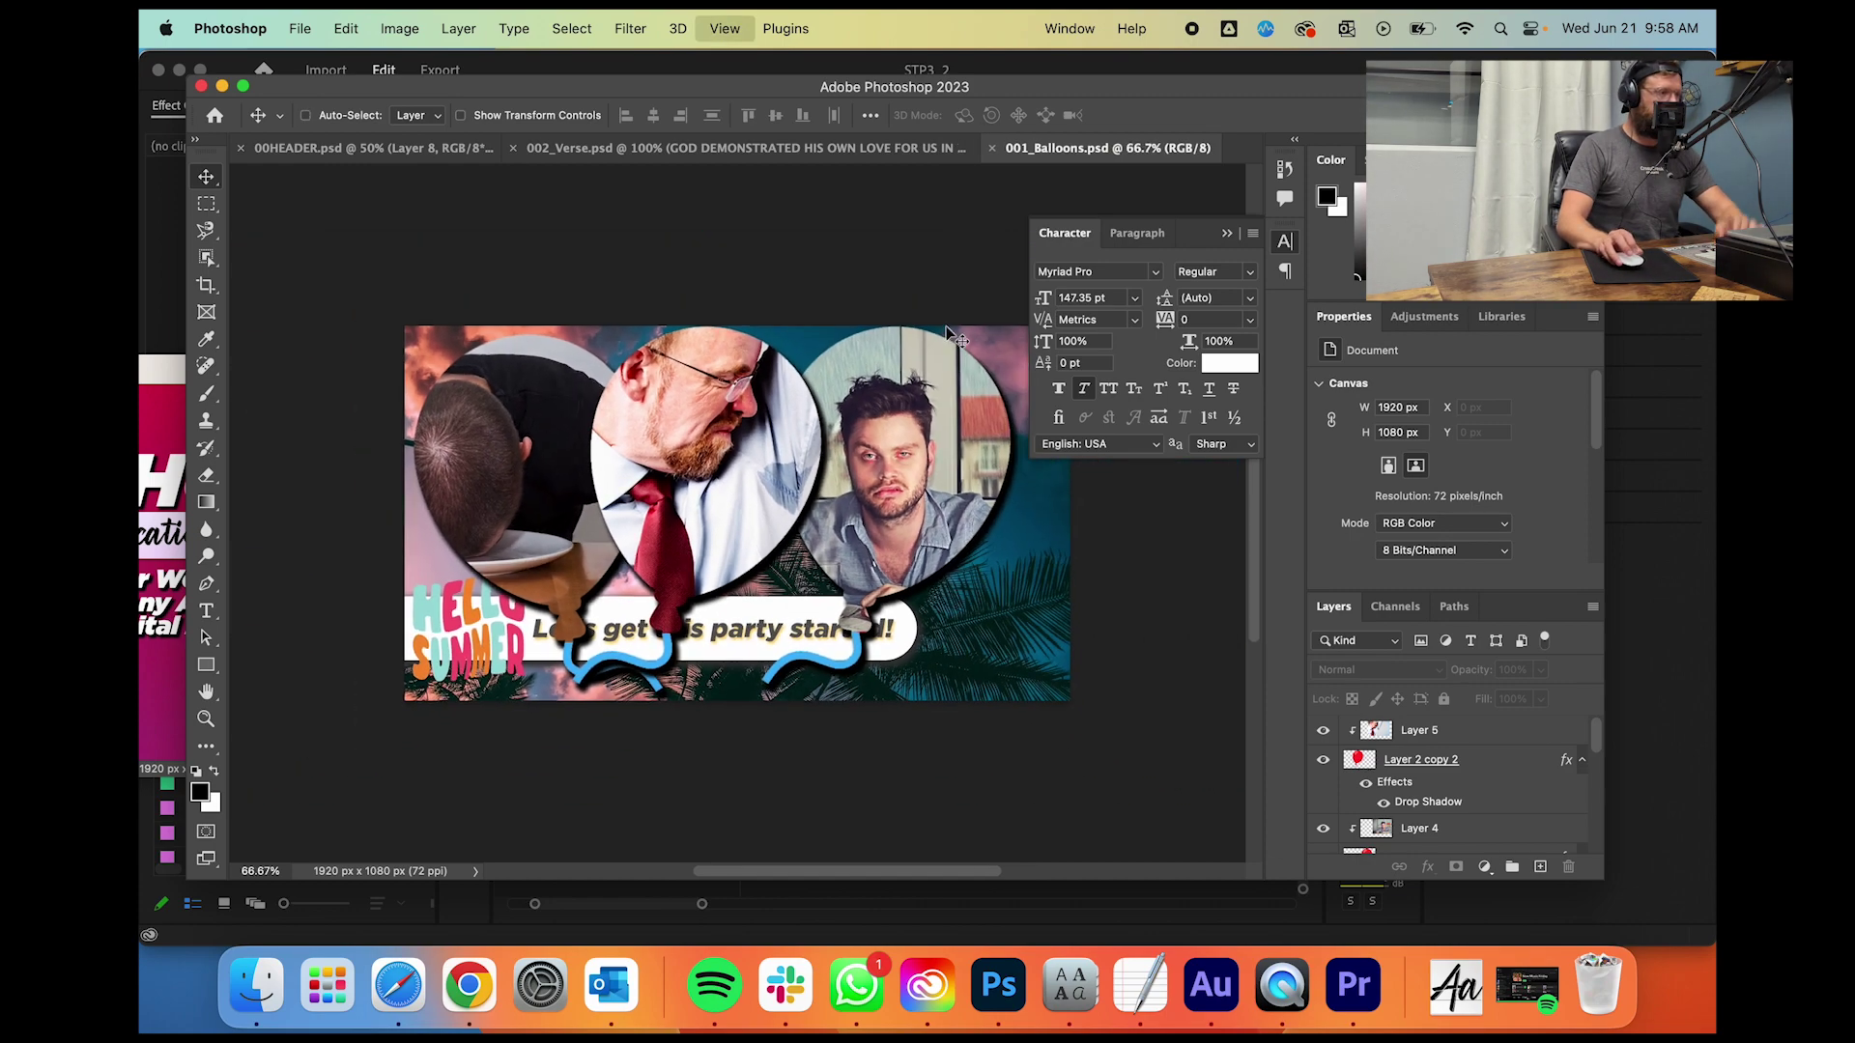
# Step: Switch to the 002_Verse.psd document and try to free-transform its verse text layer
pyautogui.click(905, 147)
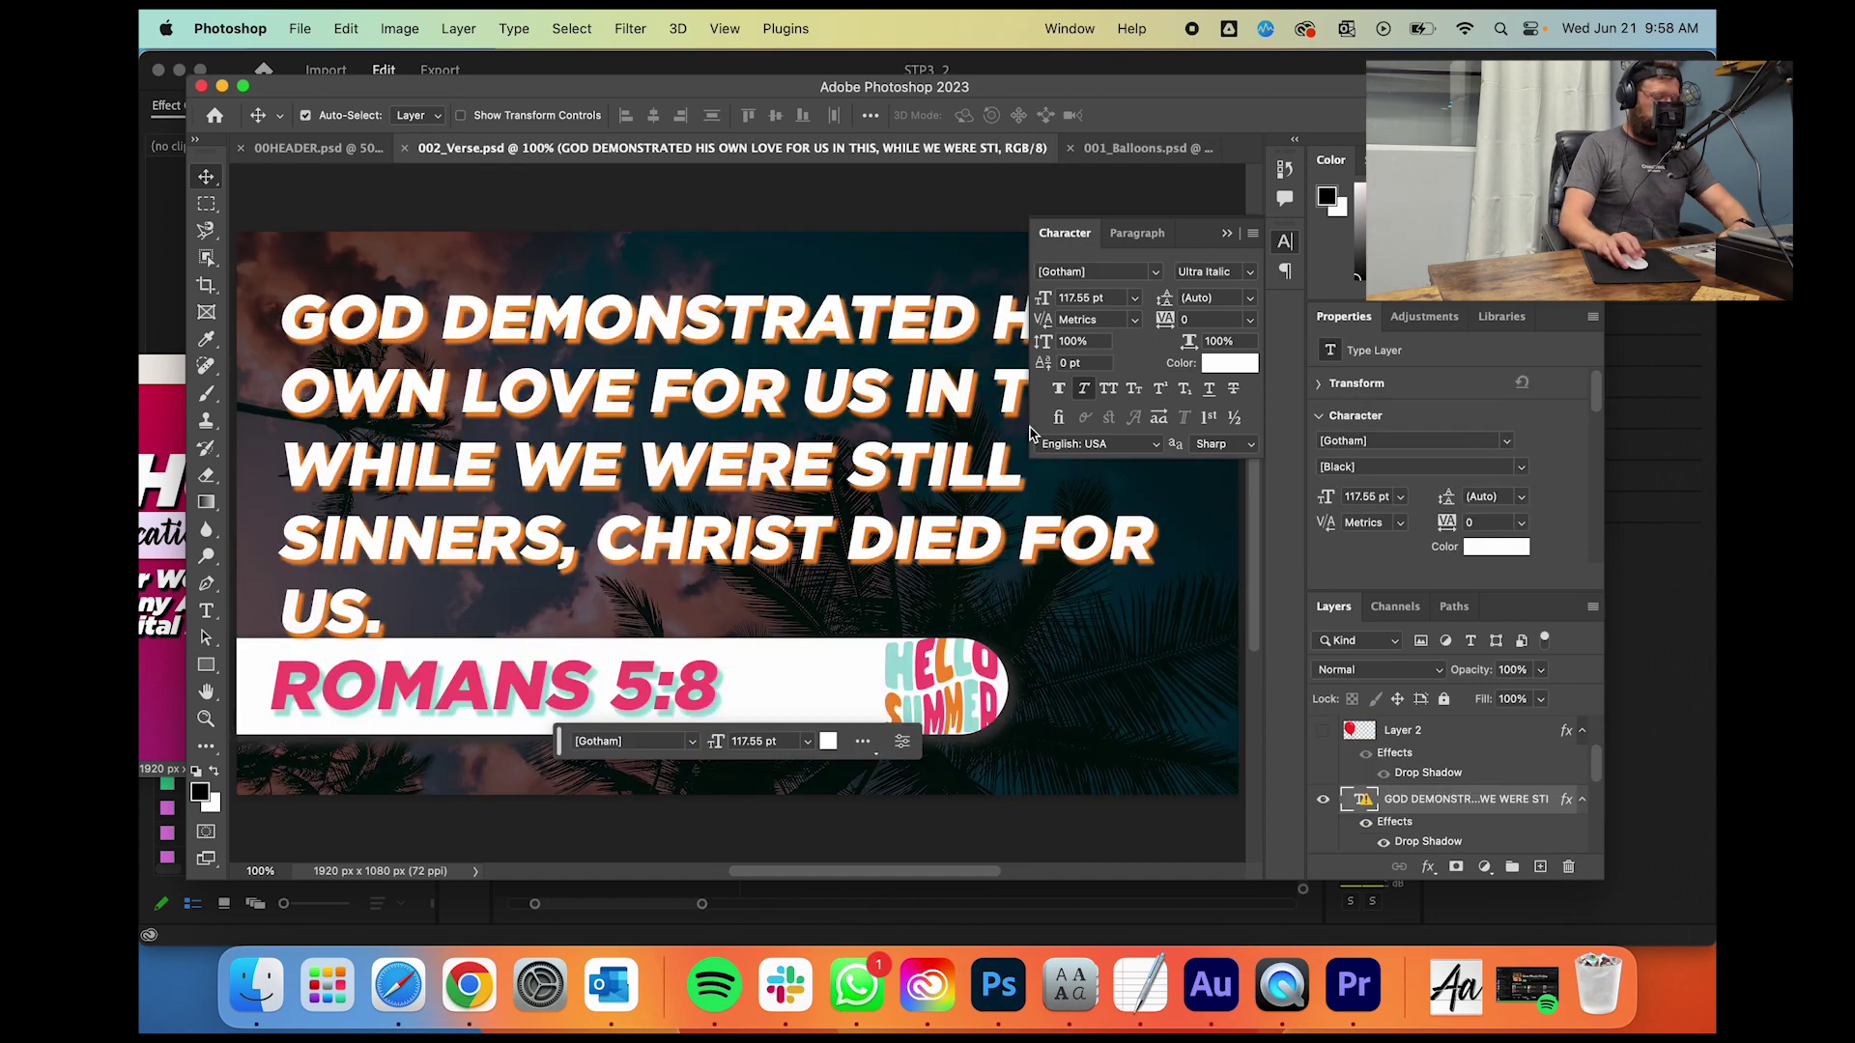
pyautogui.press('super+minus')
pyautogui.press('super+minus')
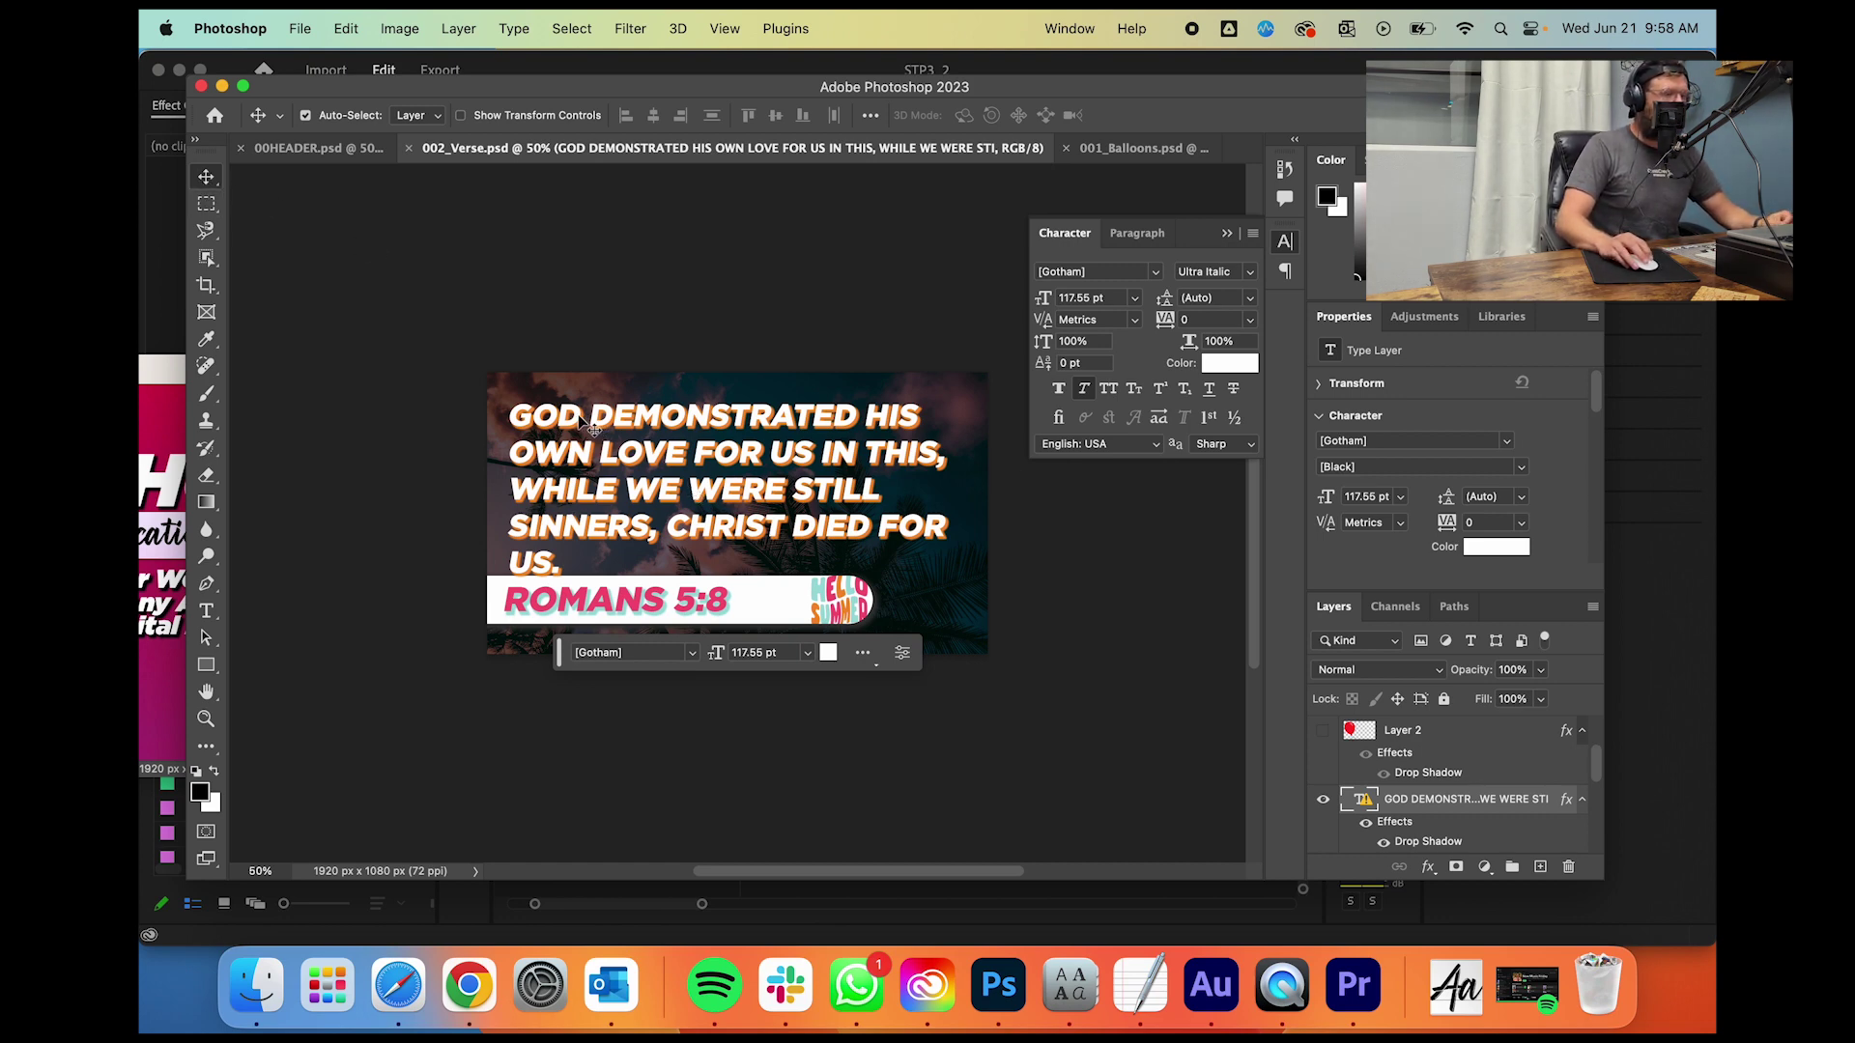
pyautogui.scroll(3, 1442, 809)
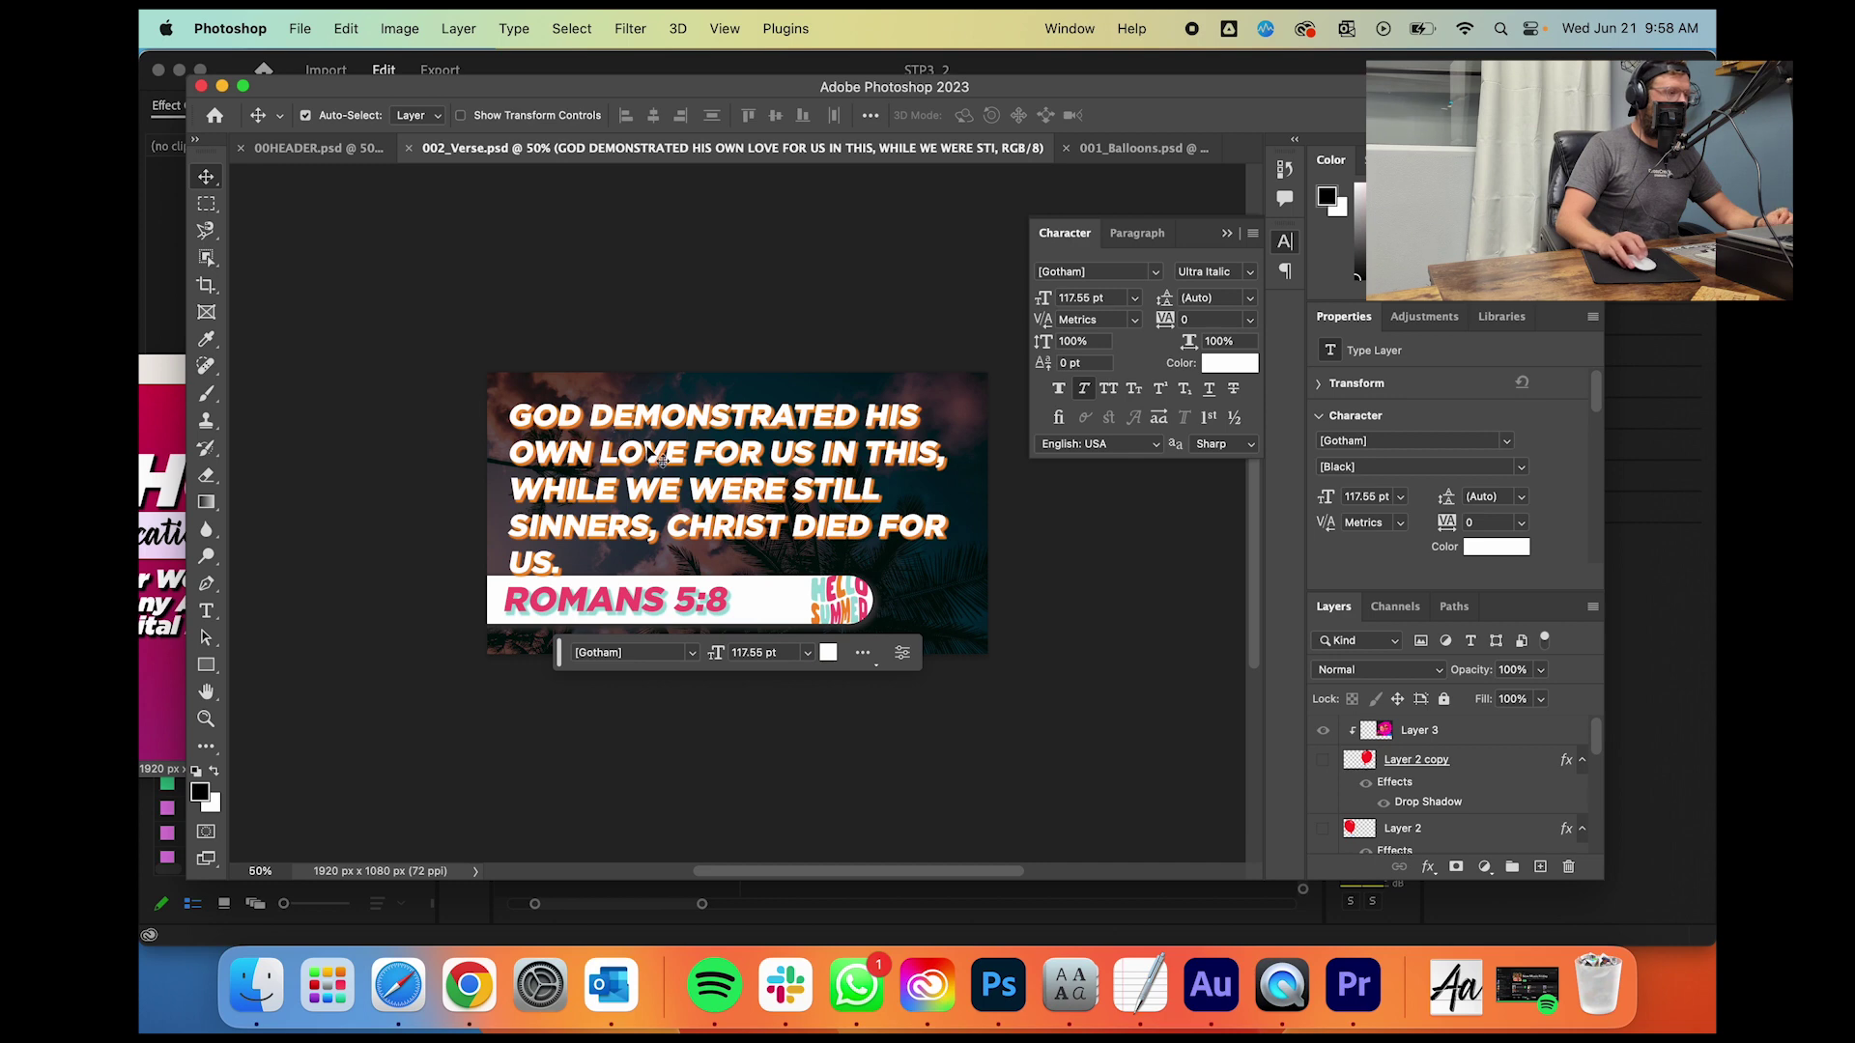
pyautogui.press('super+t')
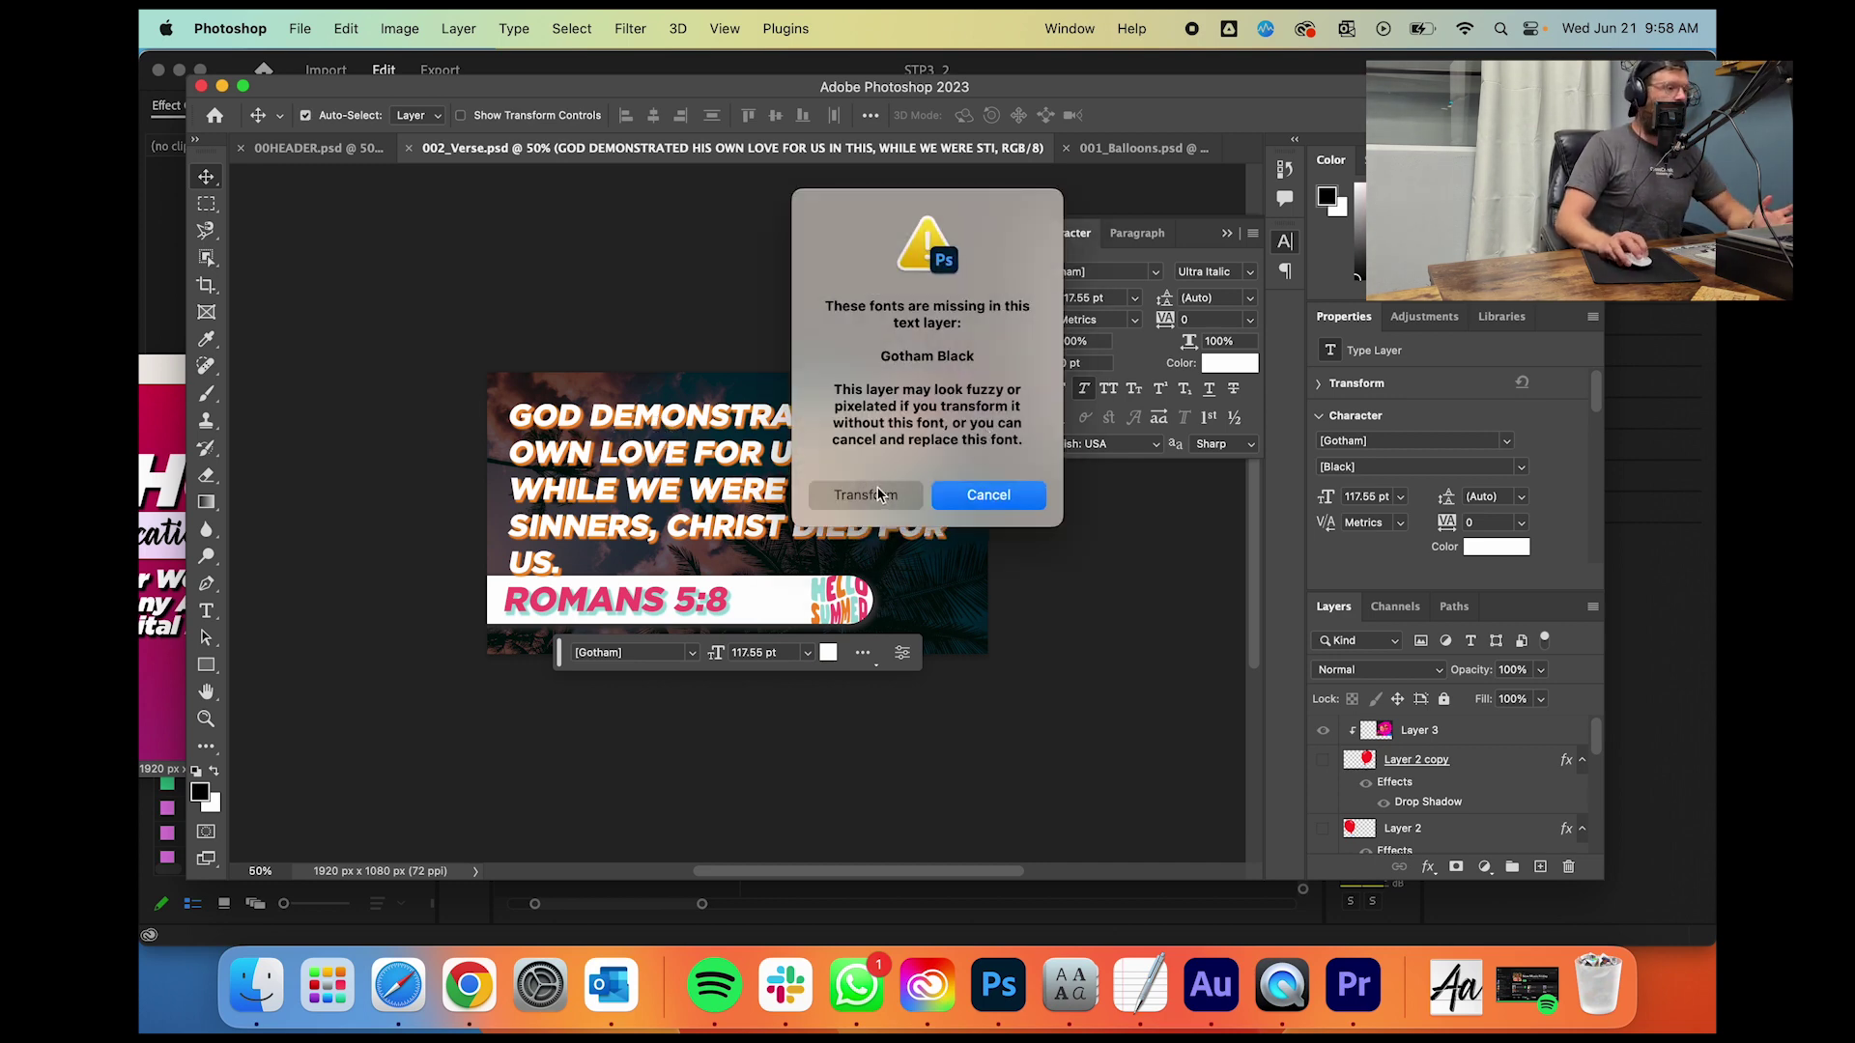
# Step: Switch to Finder and look through My Drive for the Fonts folder inside MyPassportBackup, and open it
pyautogui.click(256, 985)
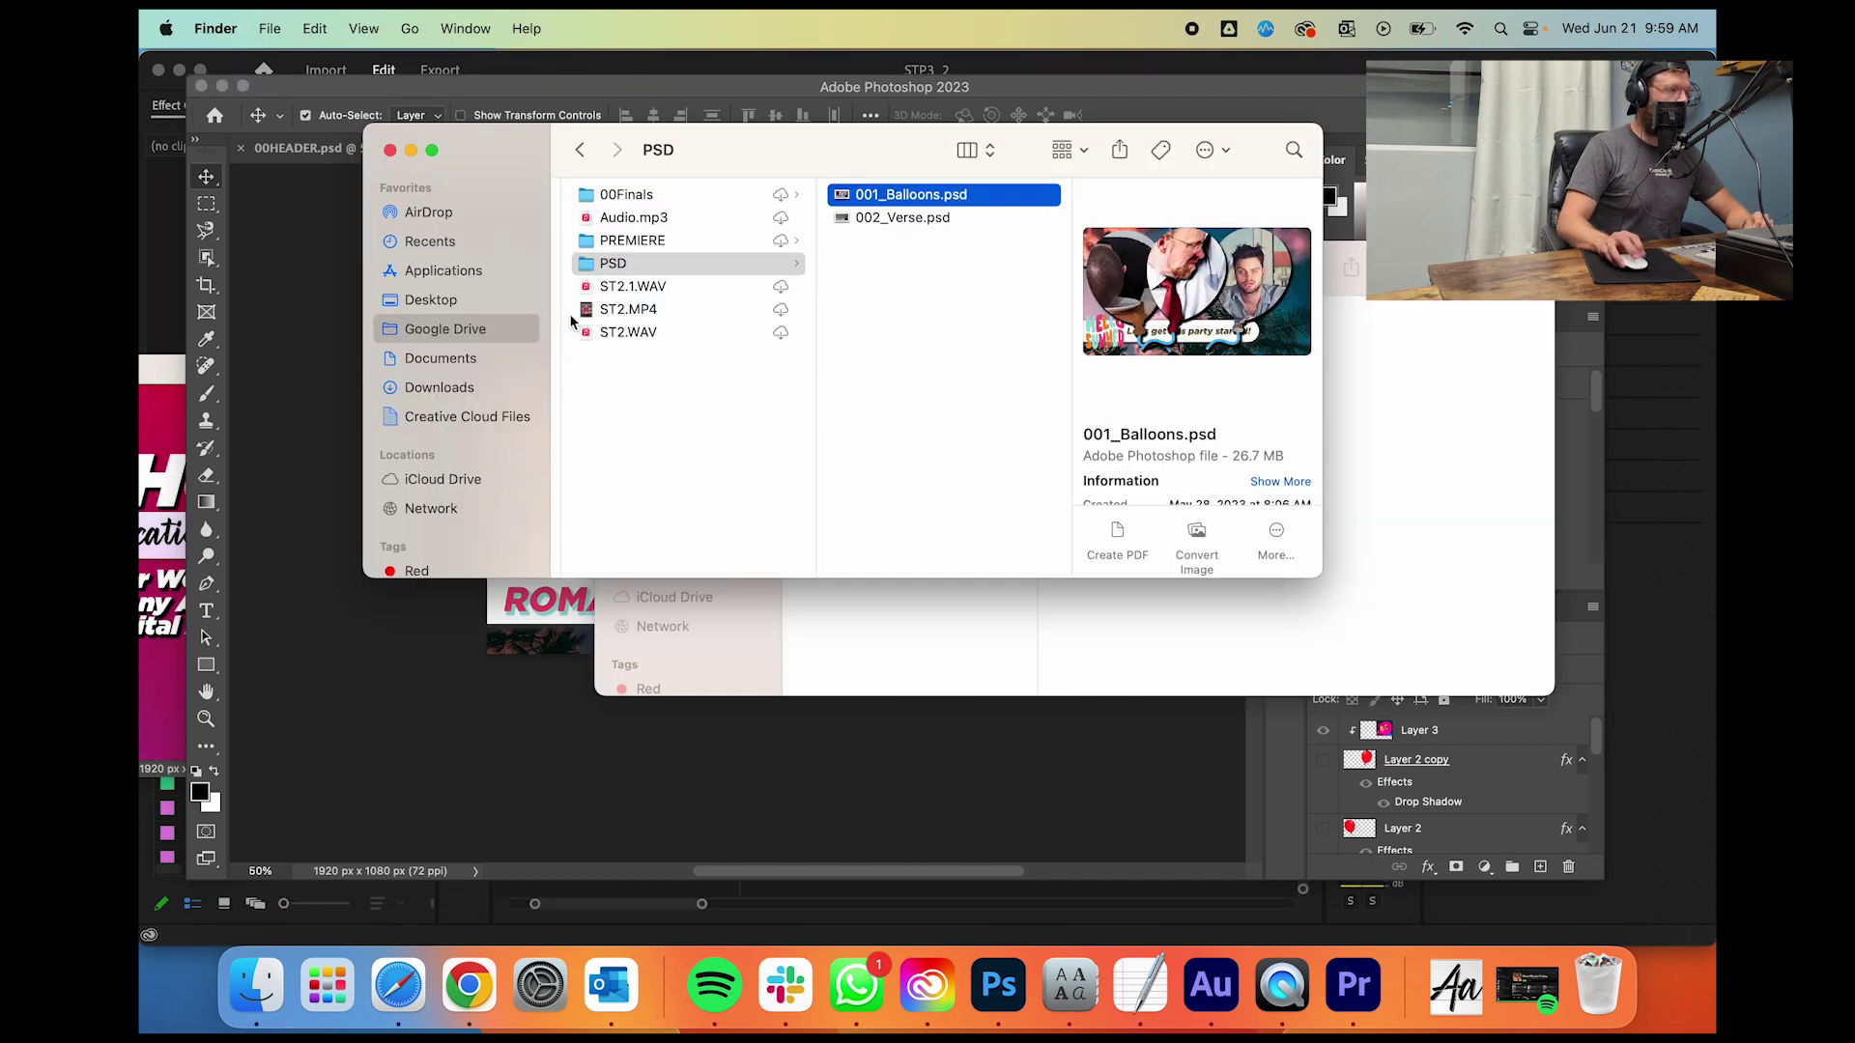
pyautogui.hscroll(-10, 629, 371)
pyautogui.click(638, 194)
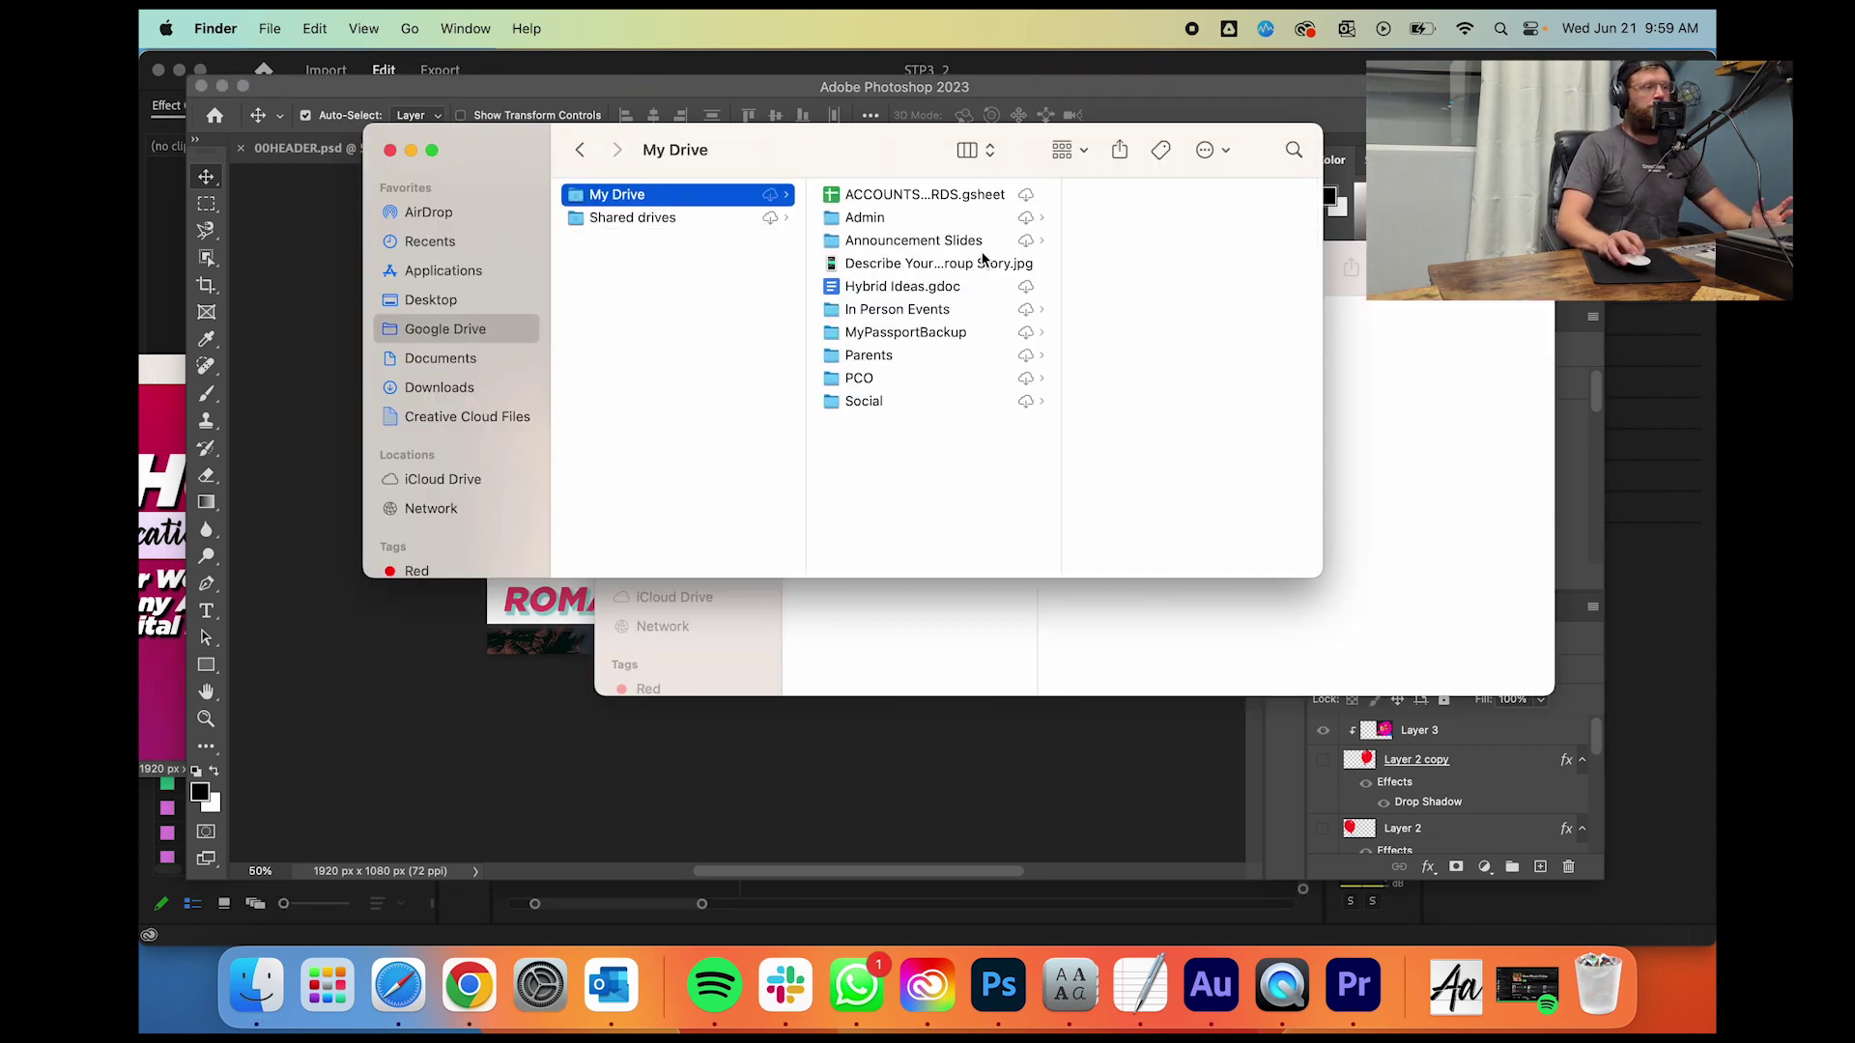
pyautogui.click(927, 219)
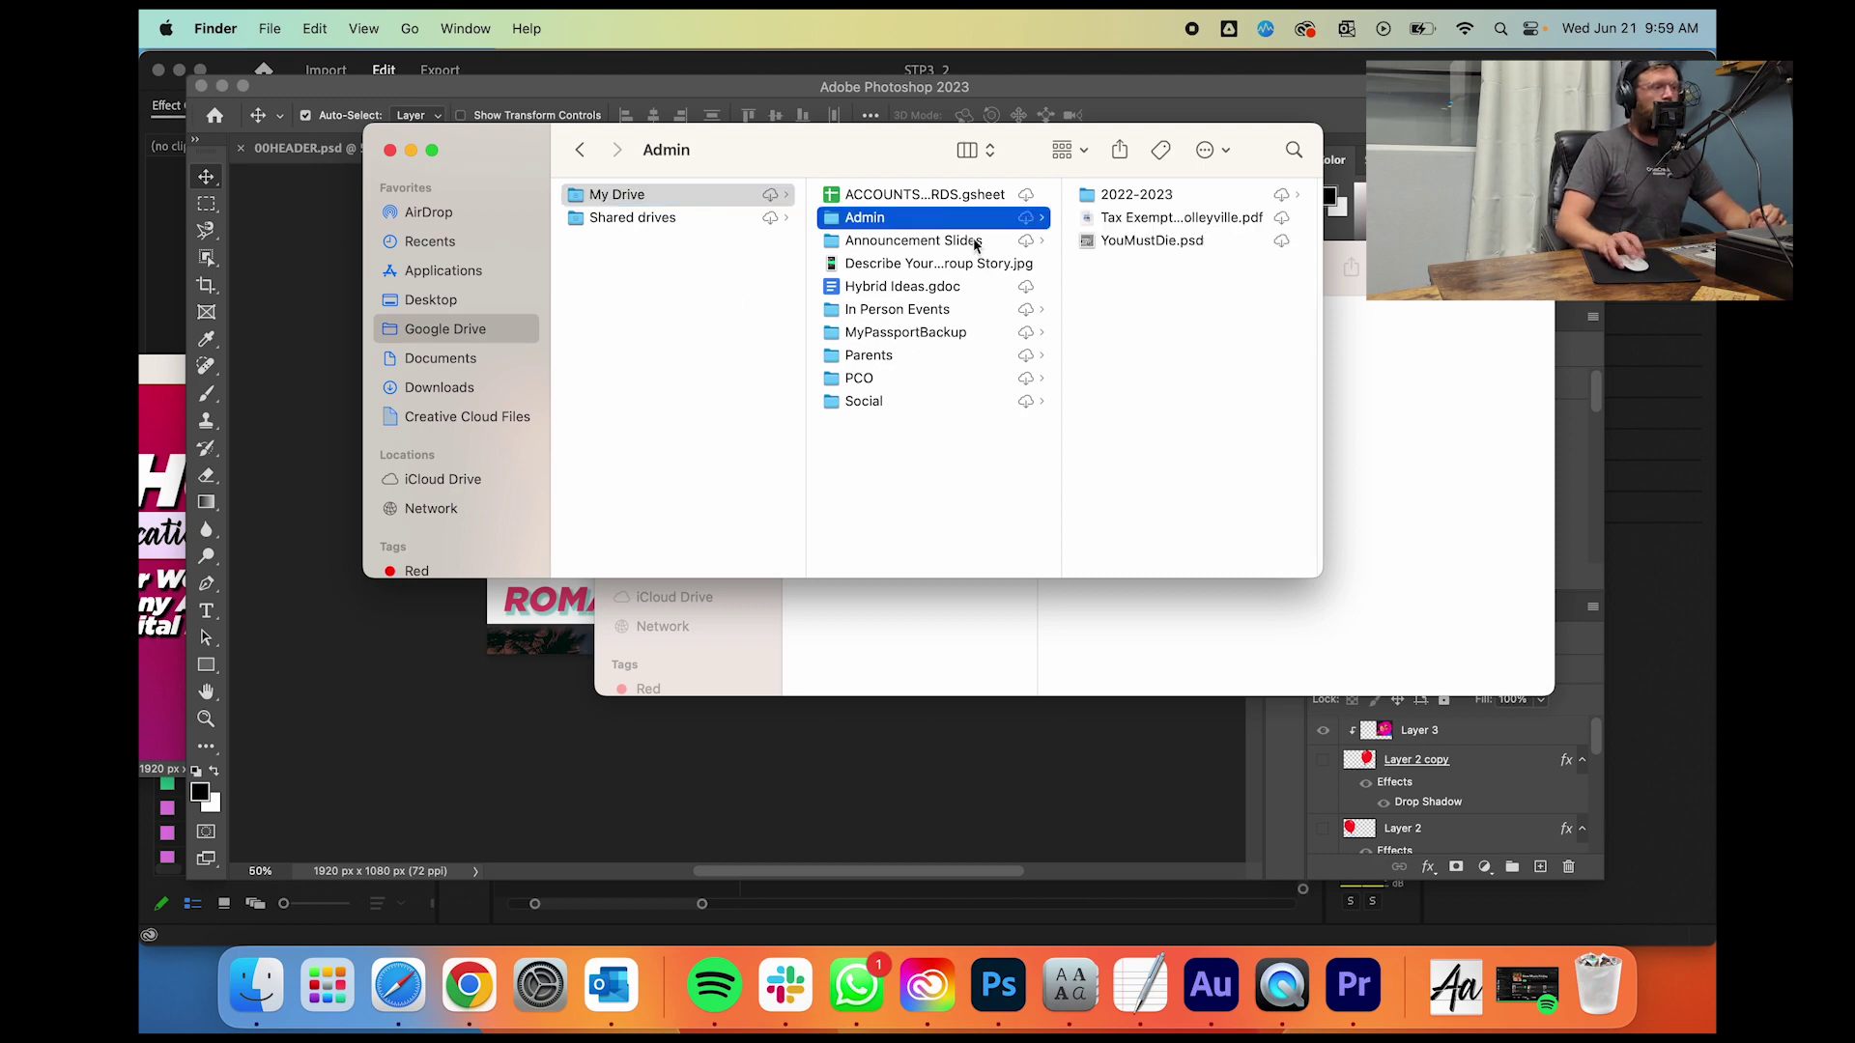
pyautogui.click(890, 311)
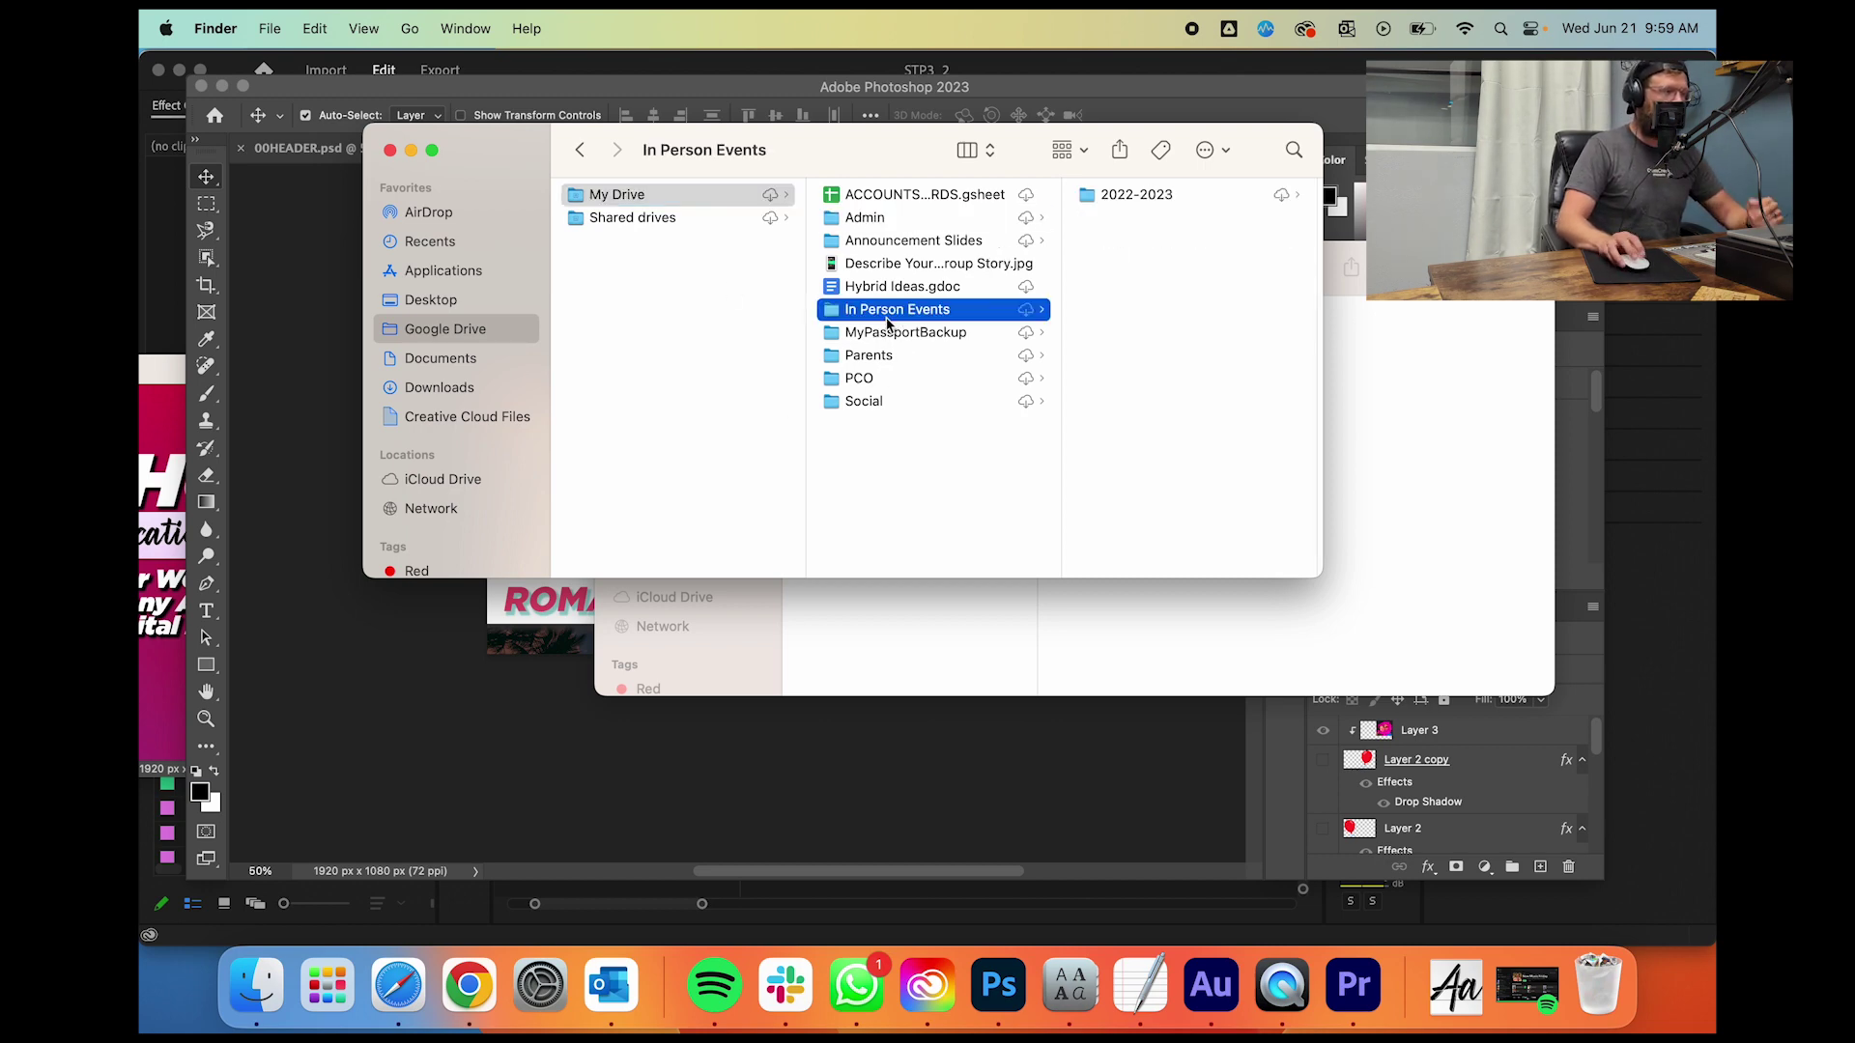
pyautogui.click(895, 334)
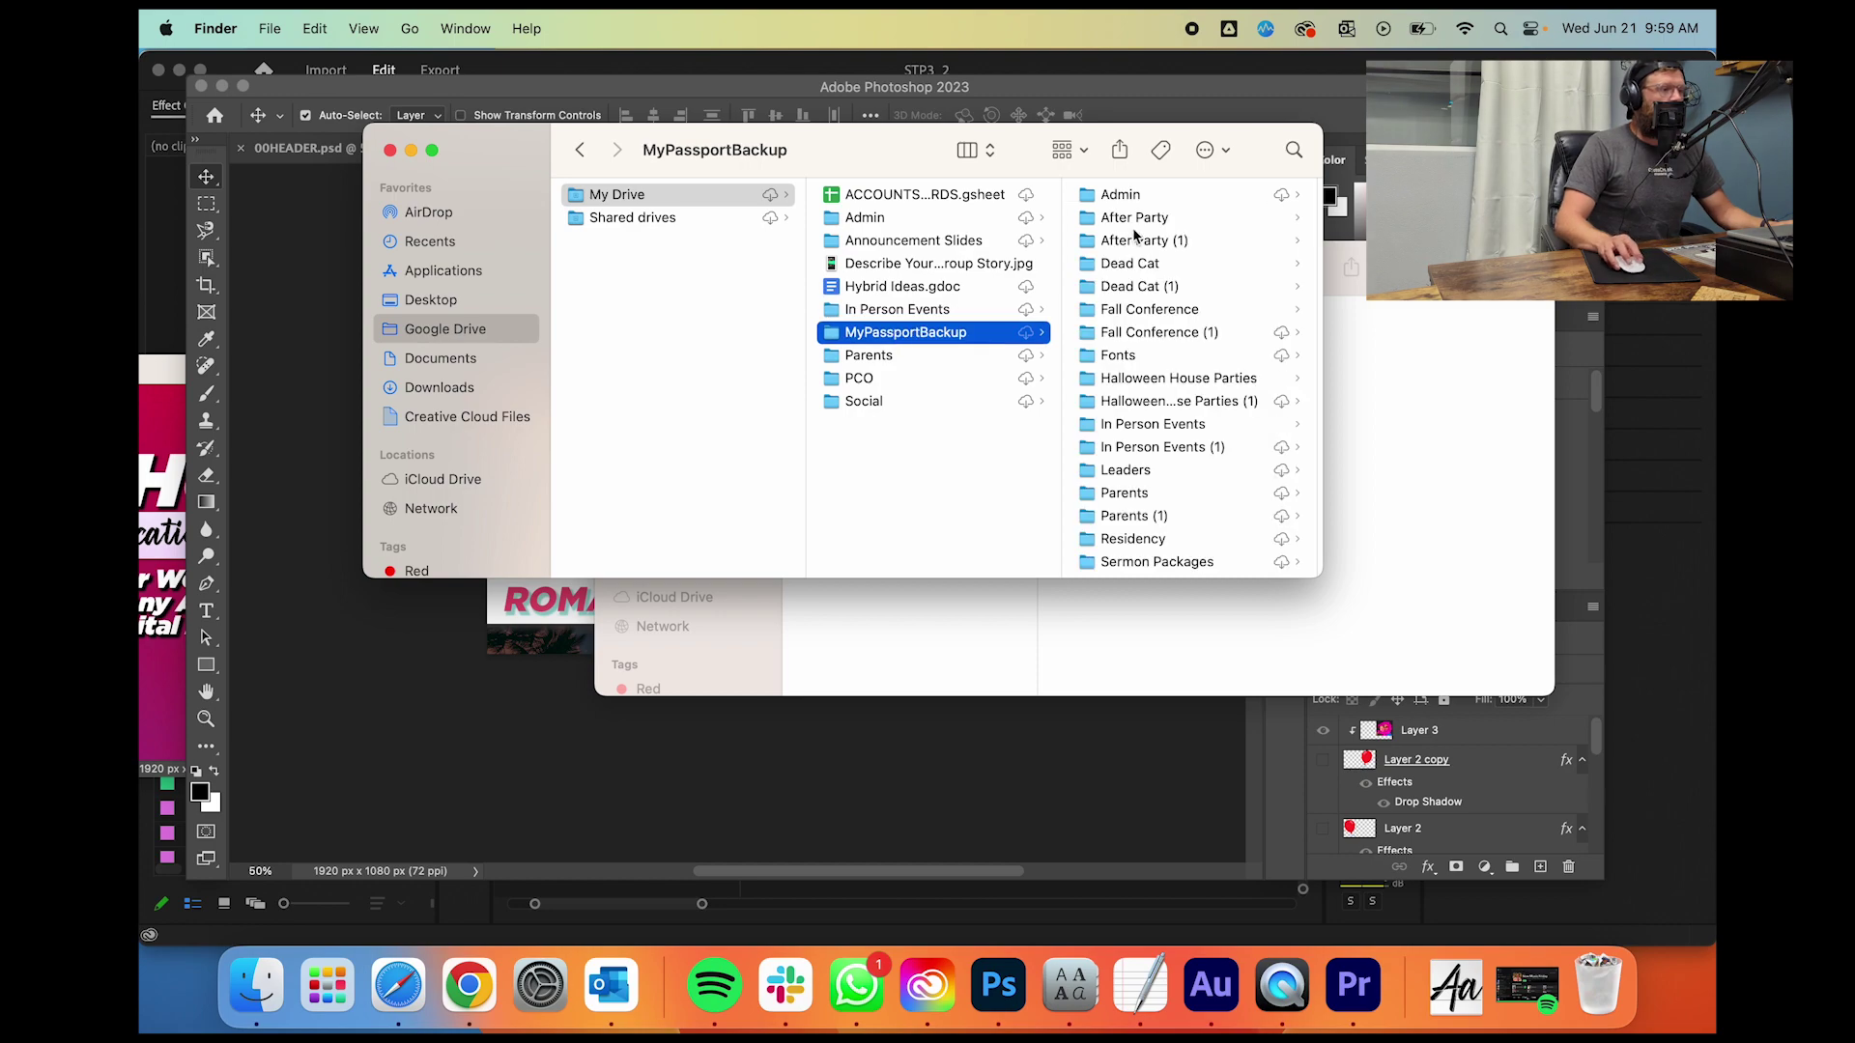
pyautogui.click(1121, 357)
pyautogui.scroll(-2, 1215, 402)
pyautogui.scroll(2, 1215, 403)
# Step: Search the installed apps for "font" and launch Font Book
pyautogui.click(357, 987)
pyautogui.write('font')
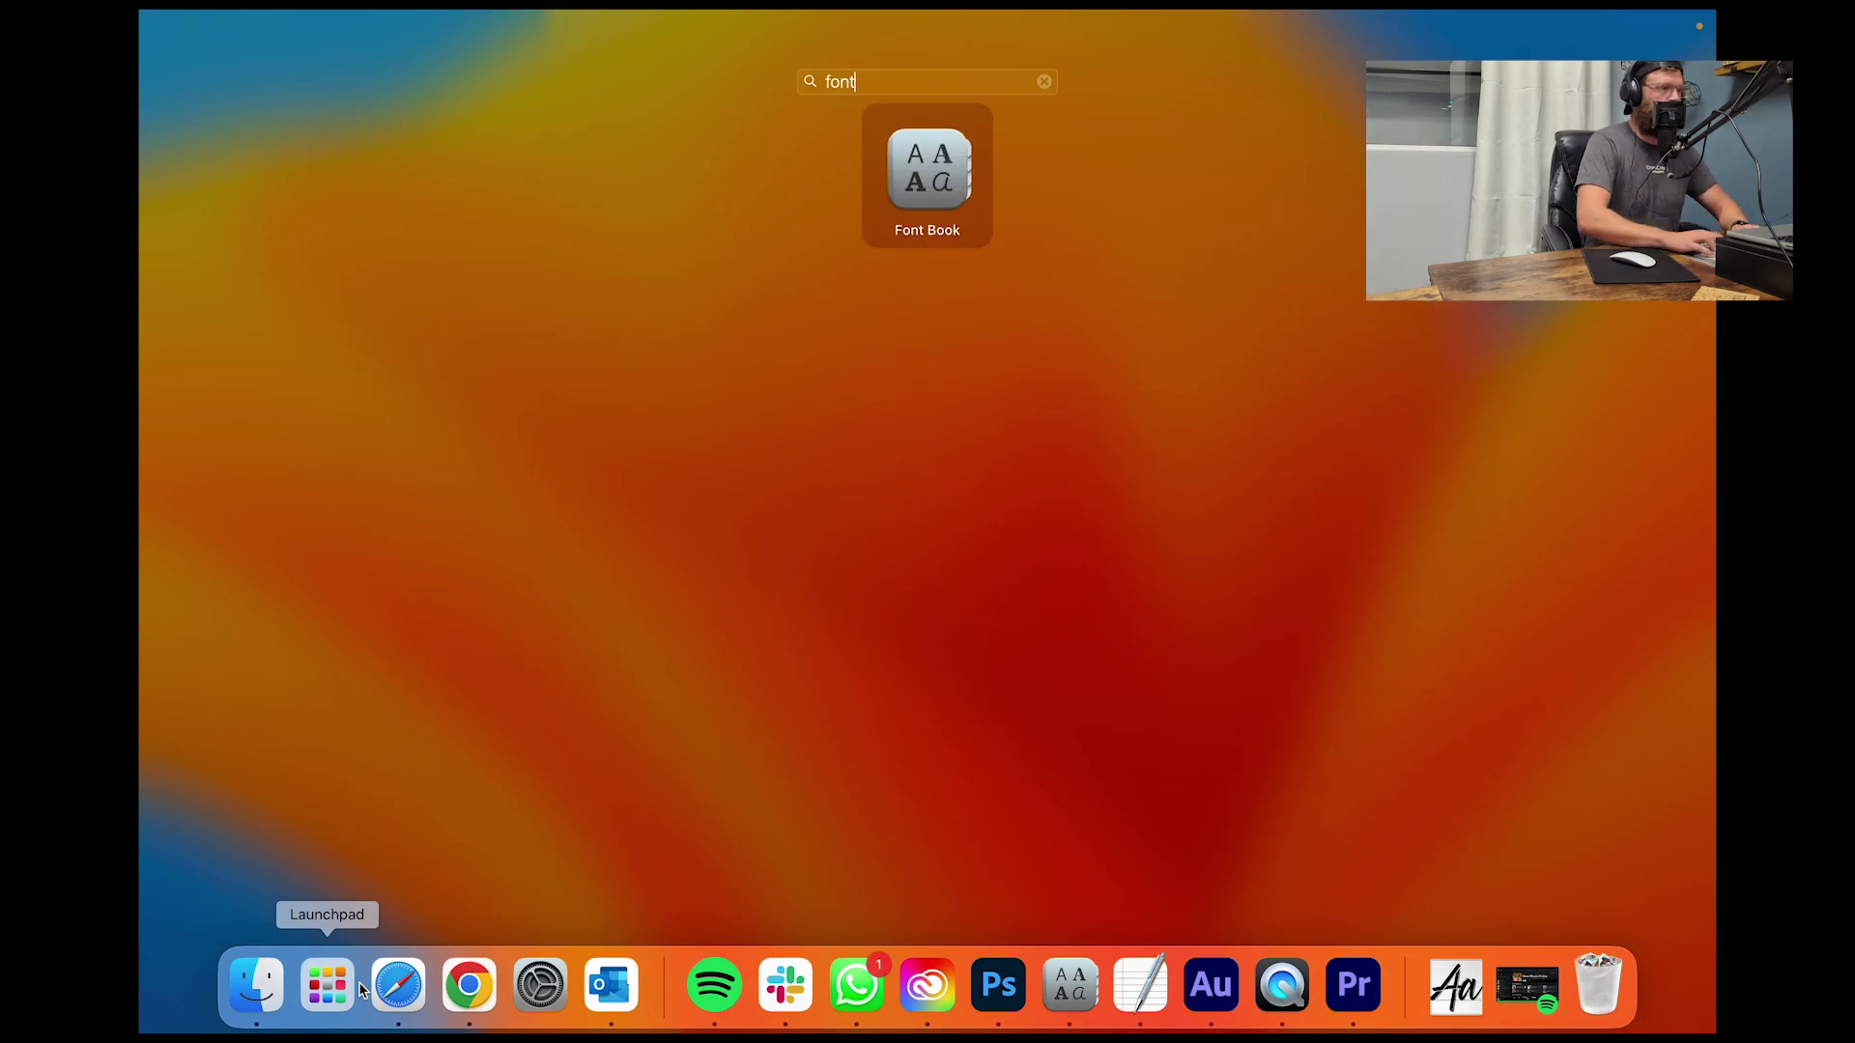
pyautogui.press('Return')
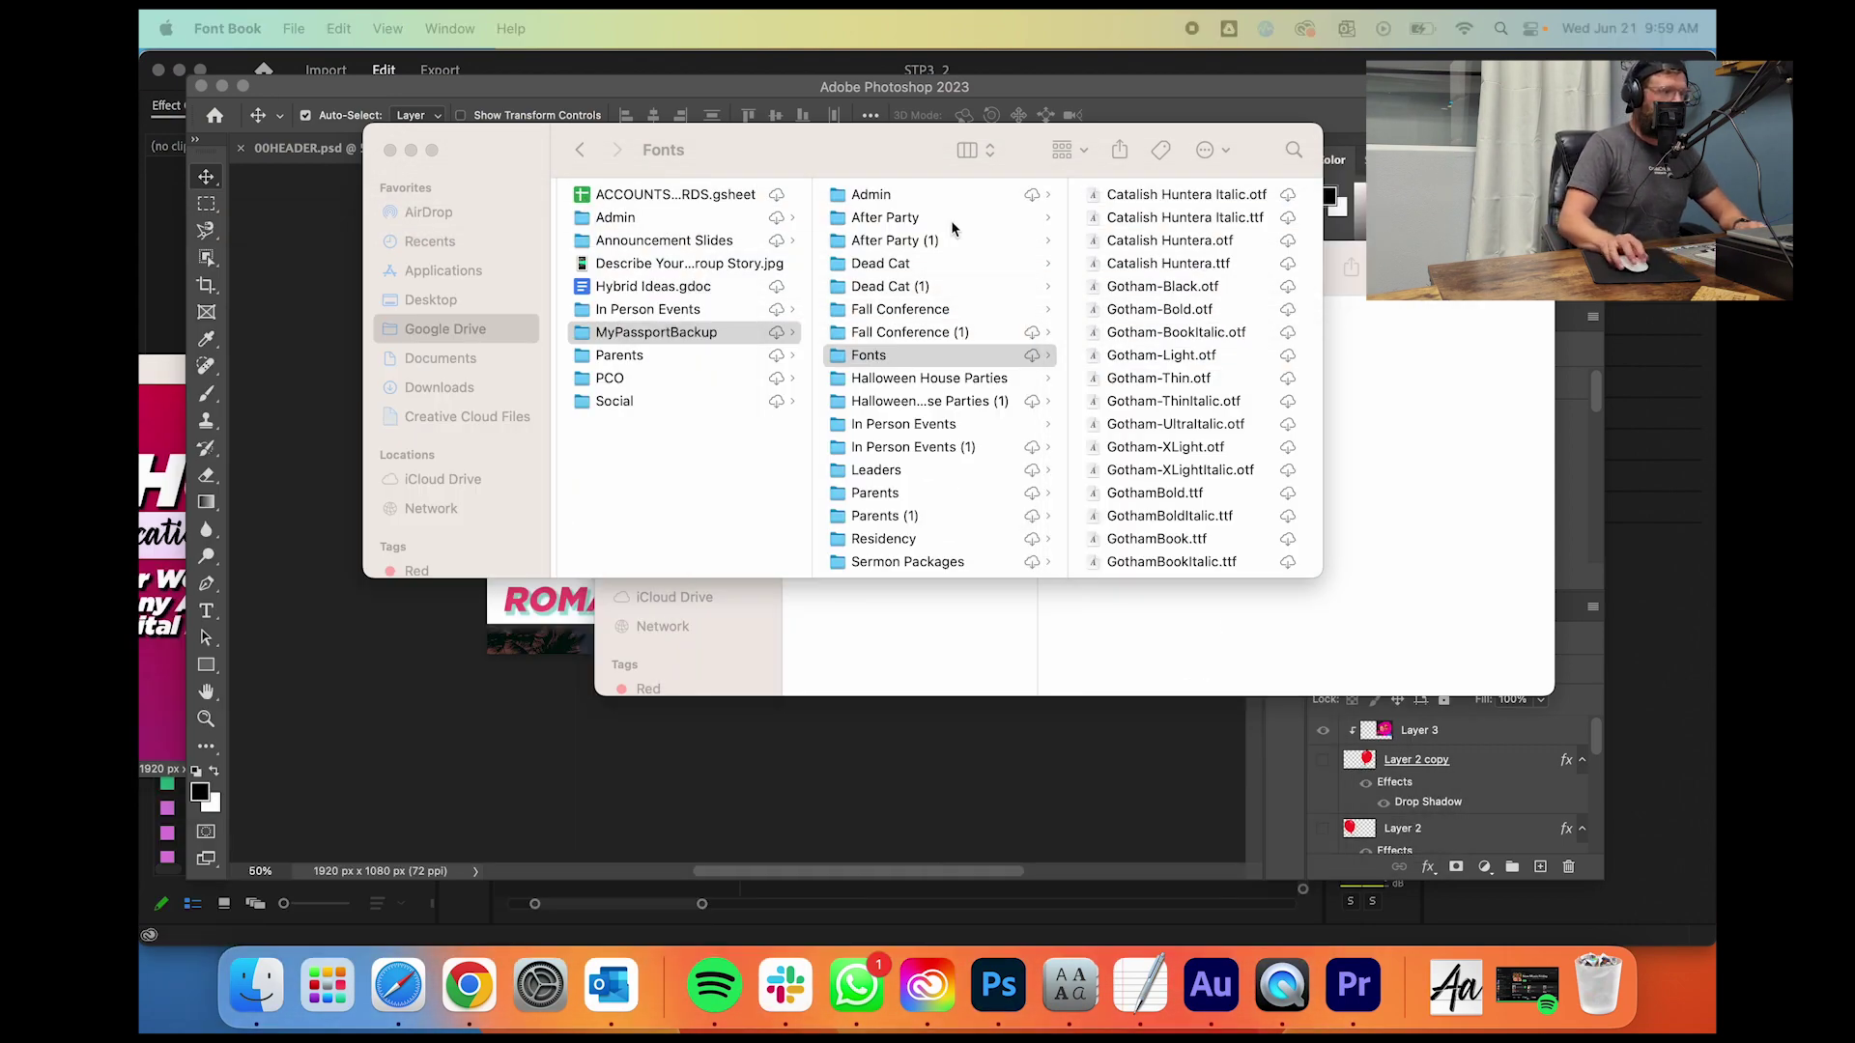
# Step: Install the Gotham fonts from Gotham-Black.otf through GothamMediumItalic.ttf in Font Book, keeping both versions of the duplicate, and close Font Book
pyautogui.click(1162, 286)
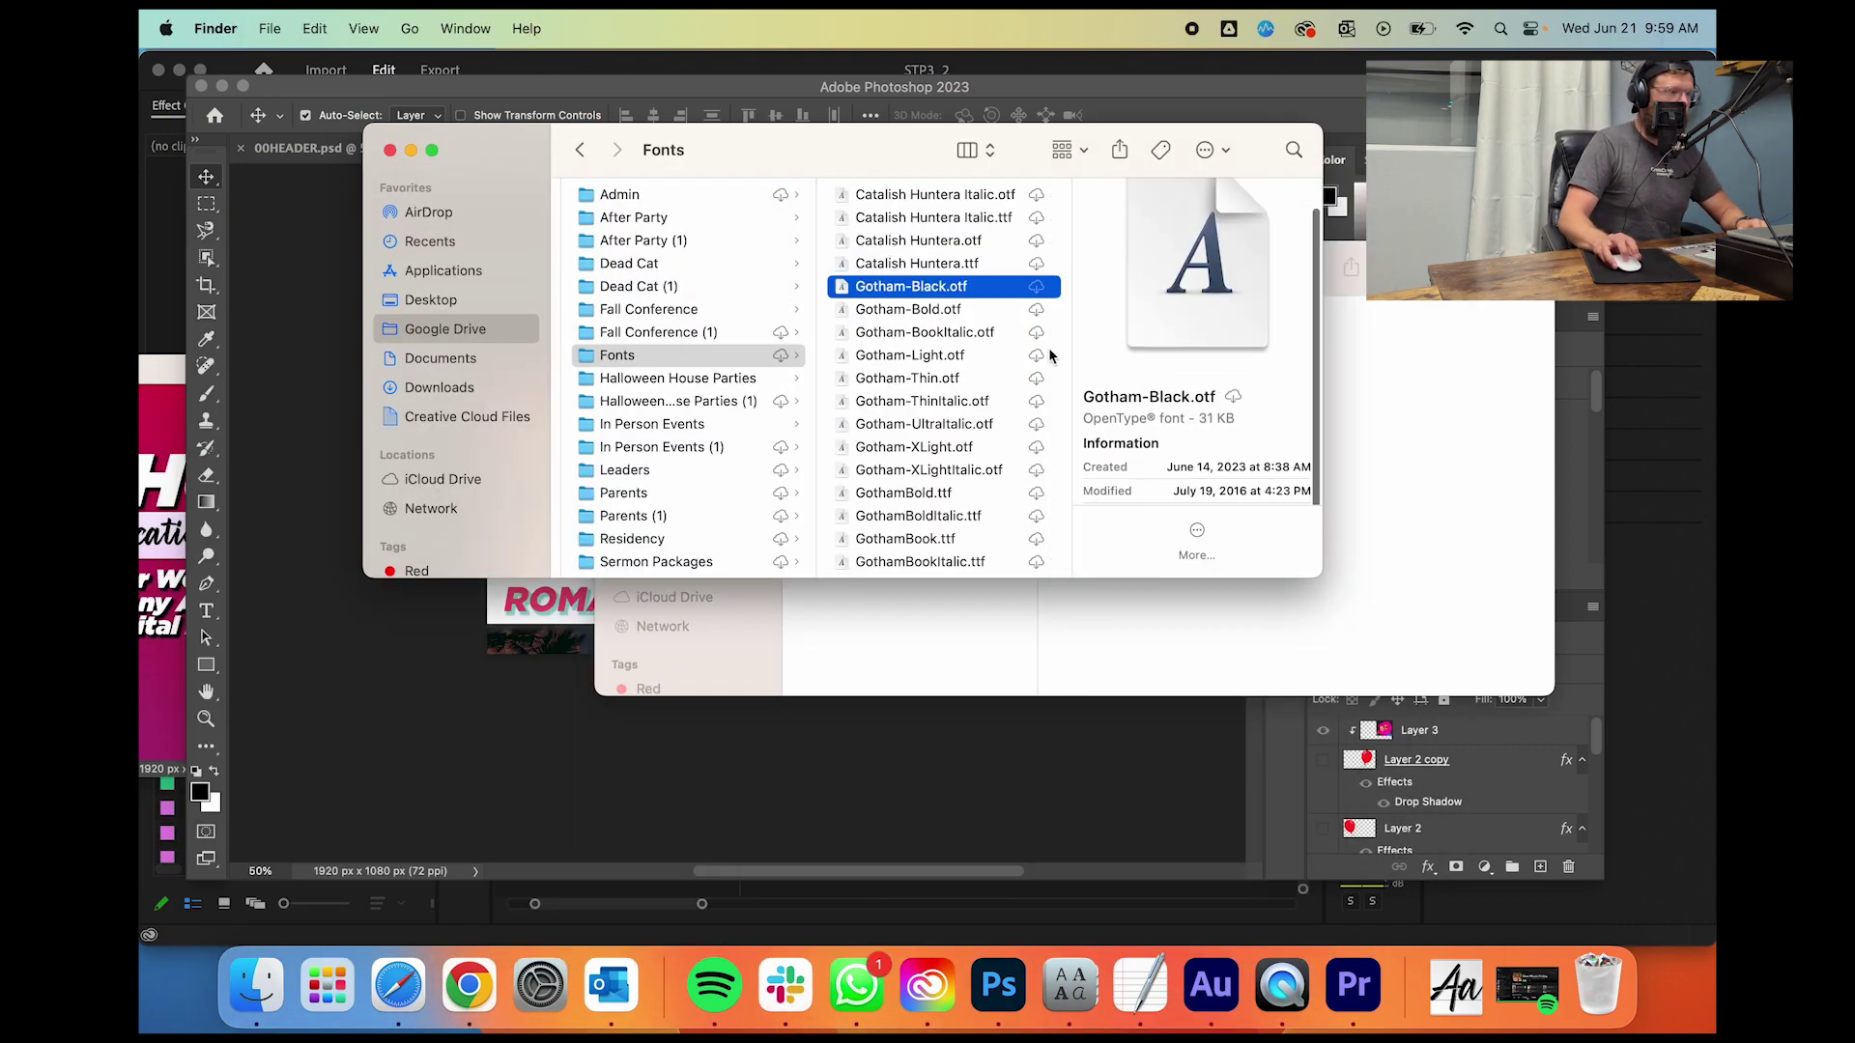
pyautogui.scroll(-1, 1010, 398)
pyautogui.scroll(-5, 1009, 398)
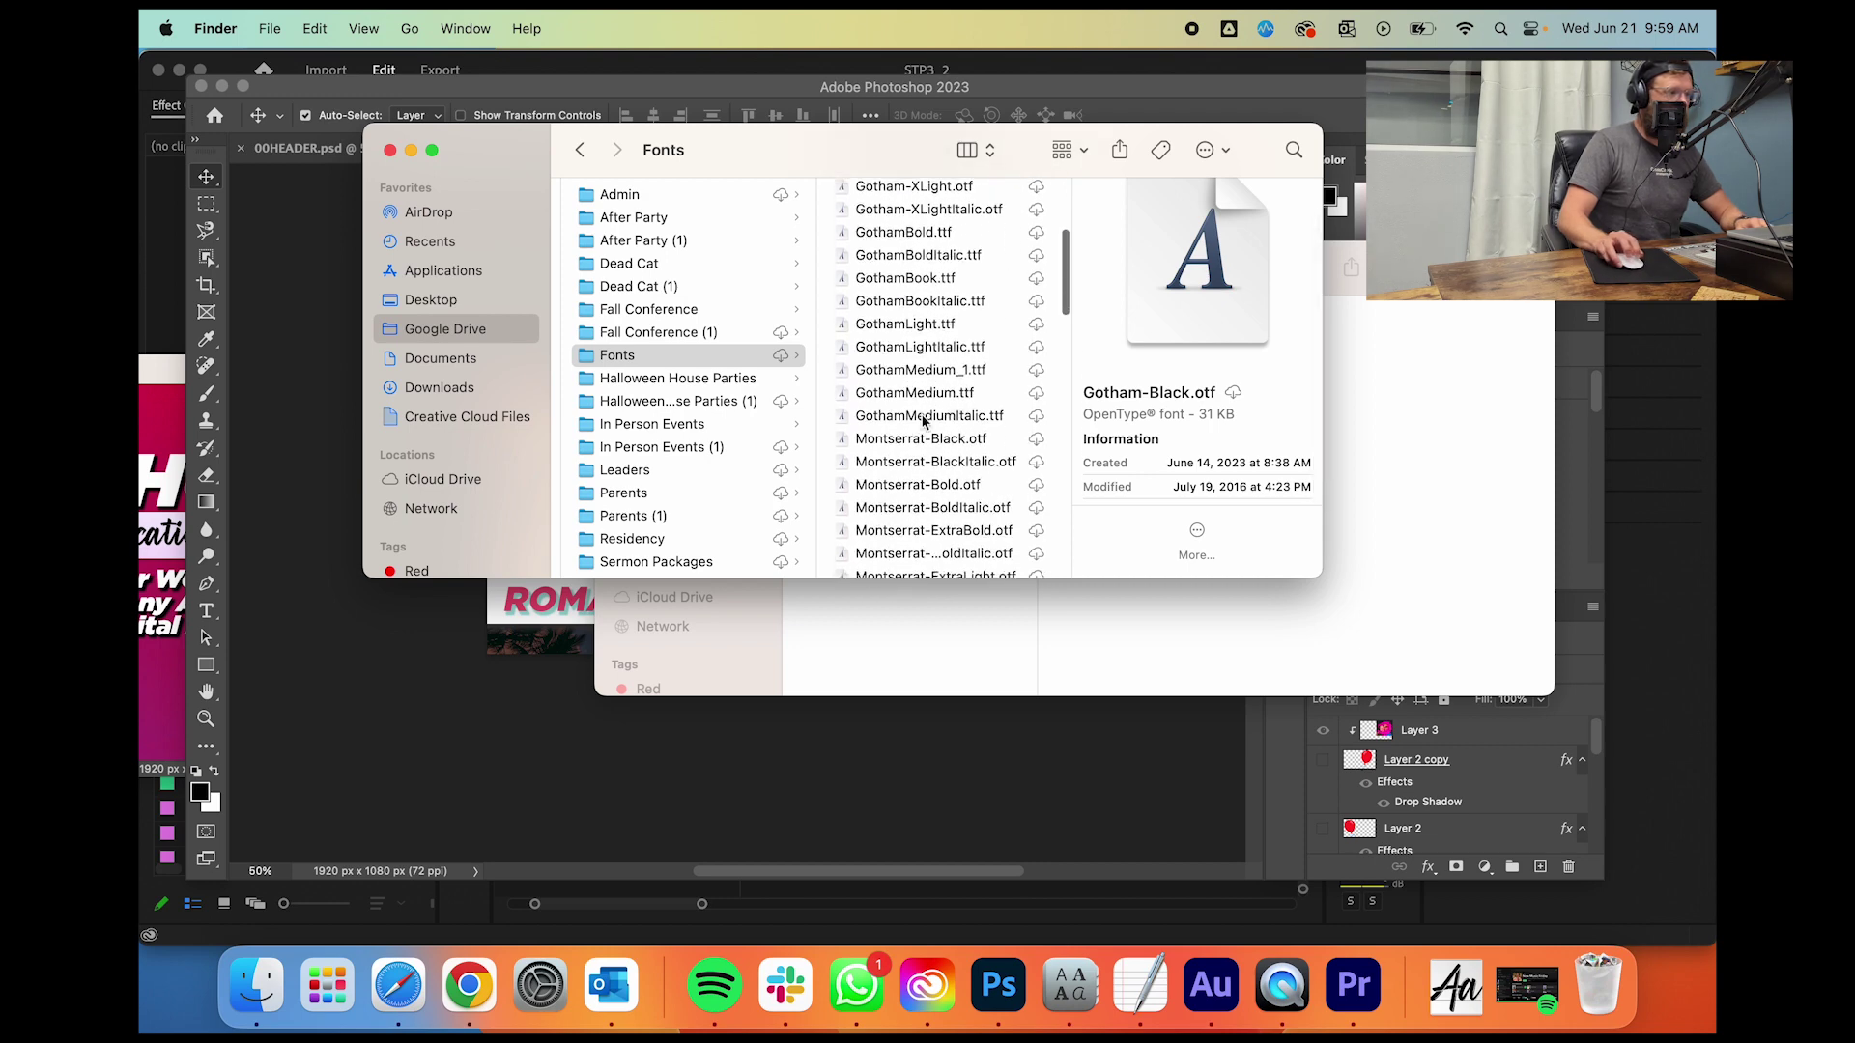
pyautogui.keyDown('shift'); pyautogui.click(925, 418); pyautogui.keyUp('shift')
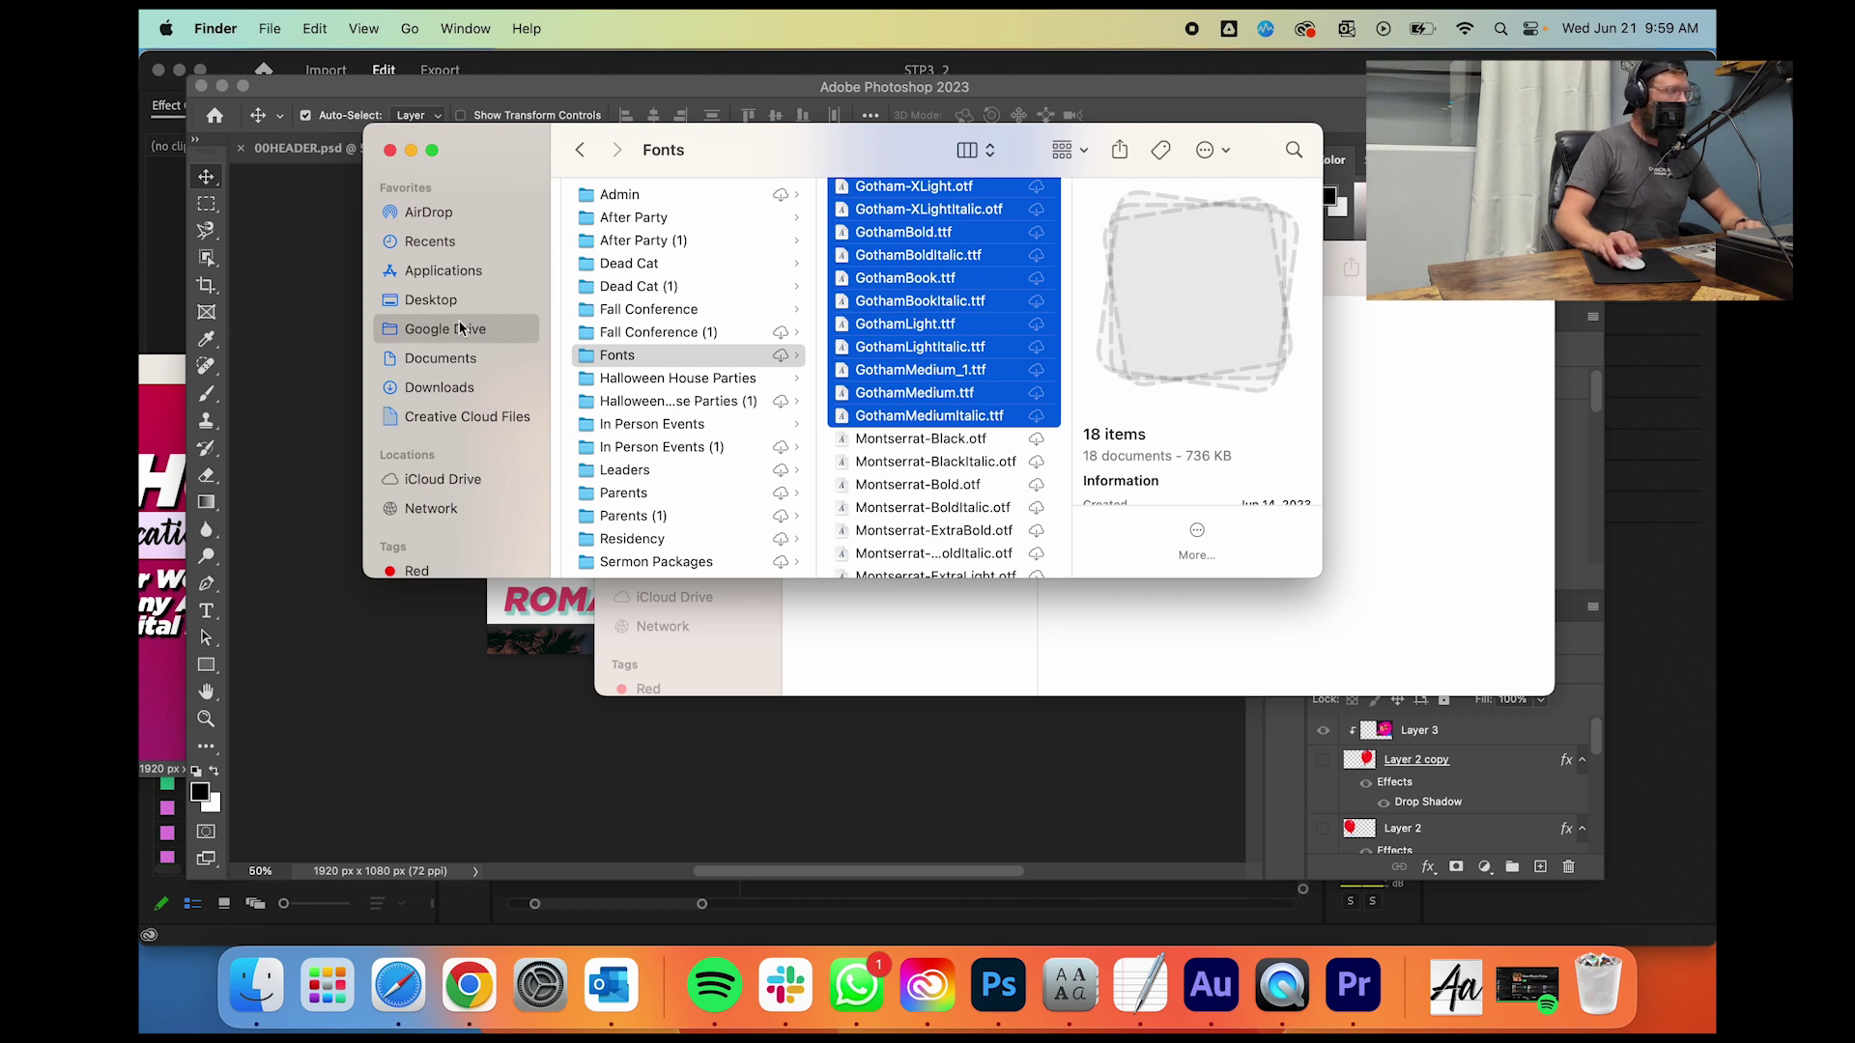
pyautogui.press('super+o')
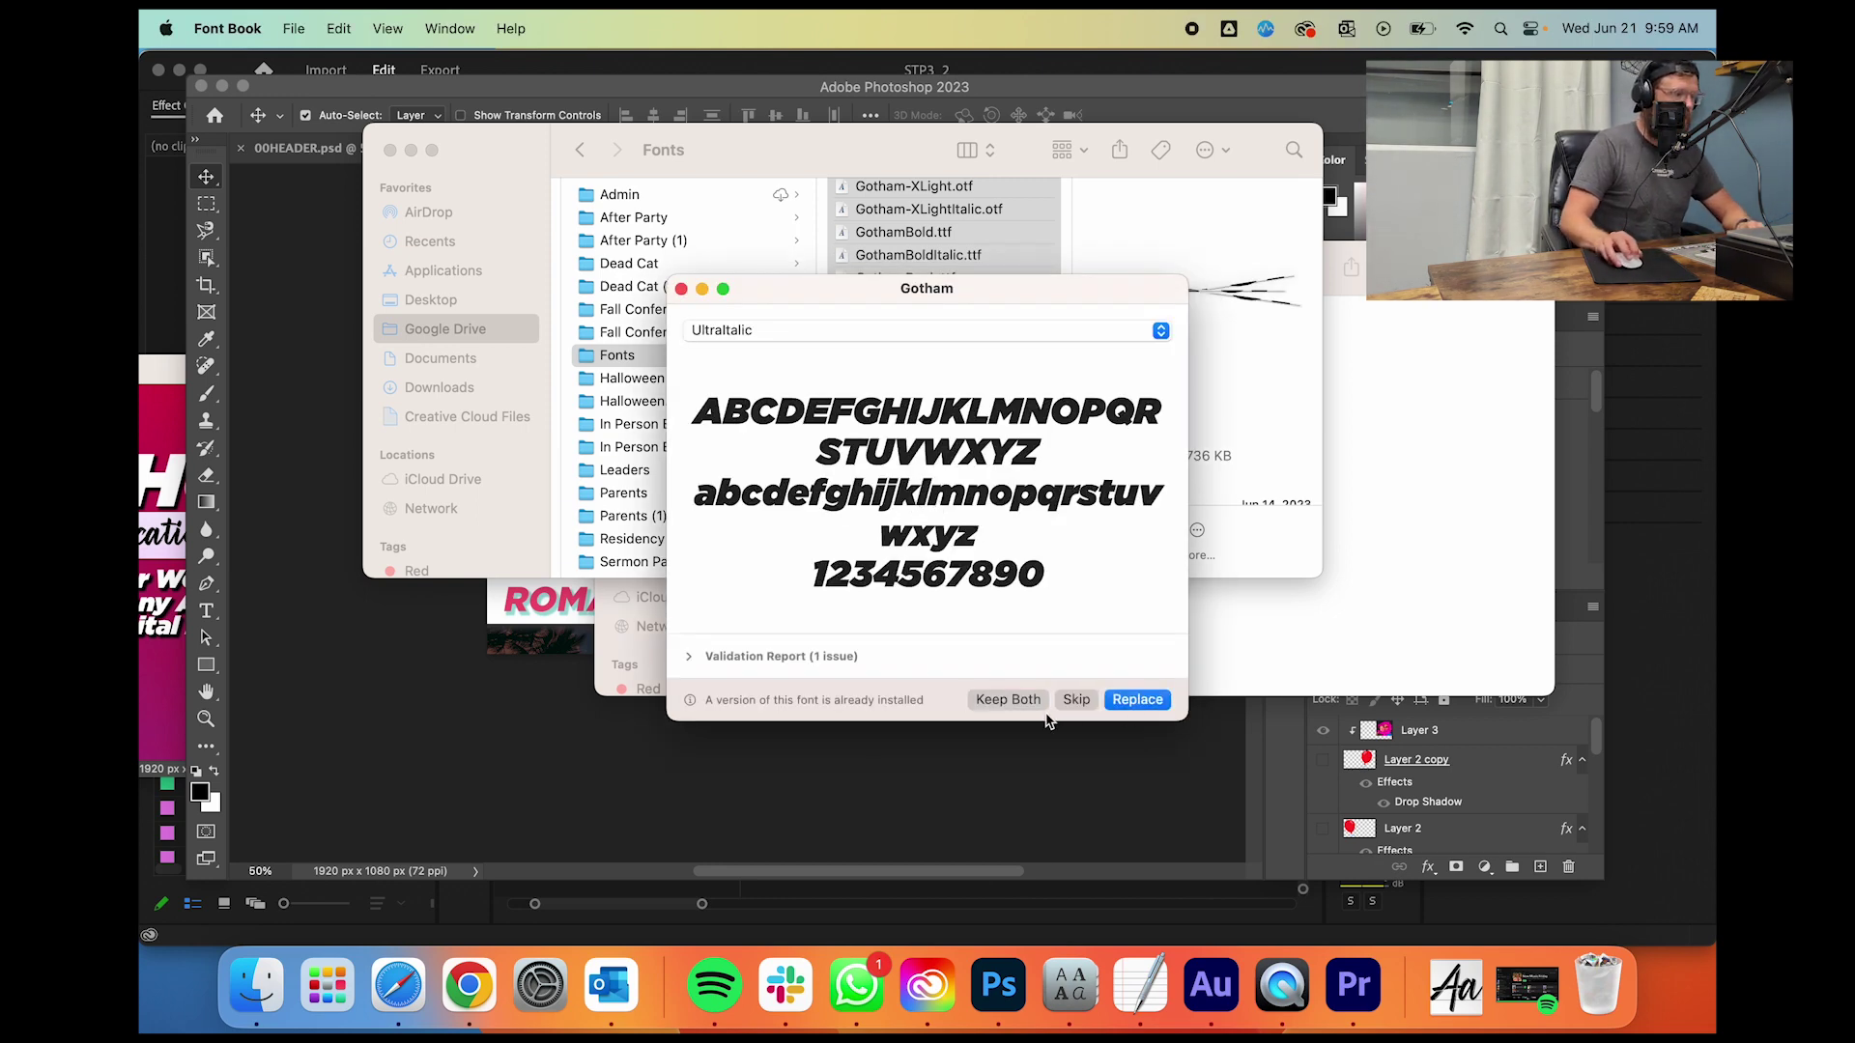
pyautogui.click(1030, 706)
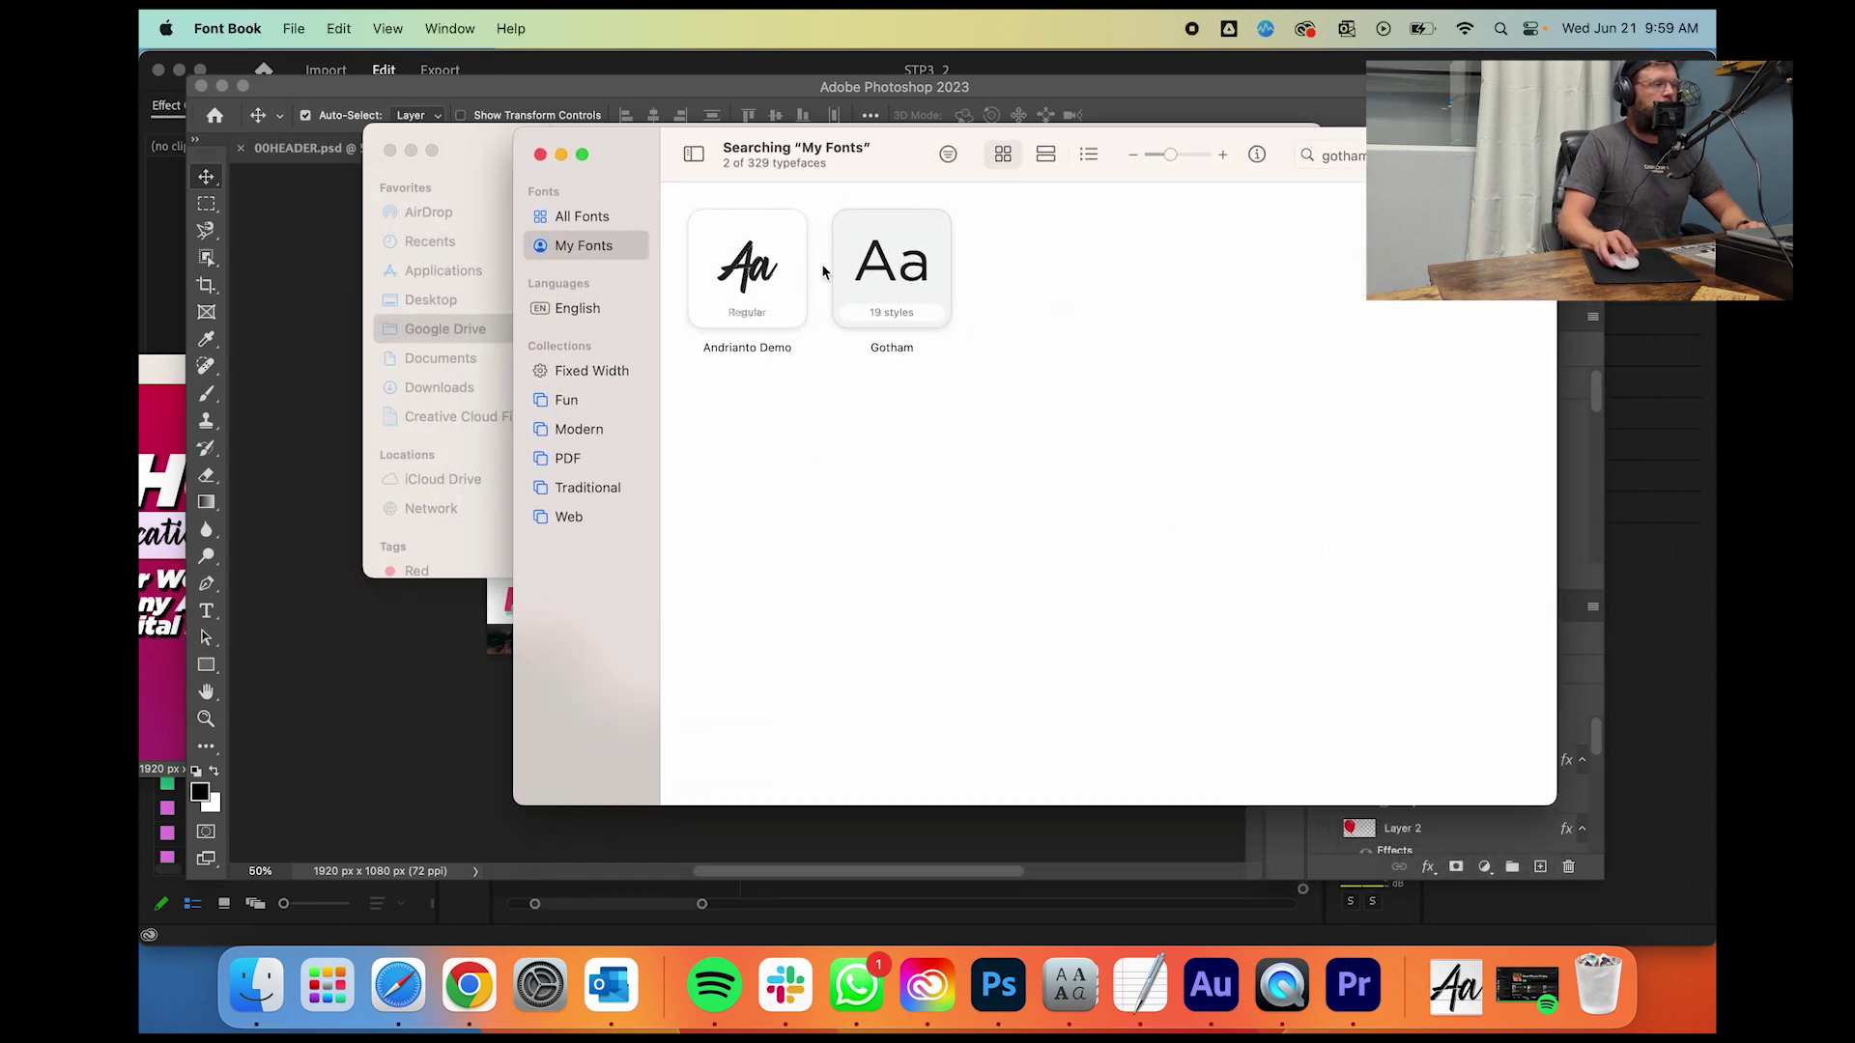
pyautogui.click(540, 154)
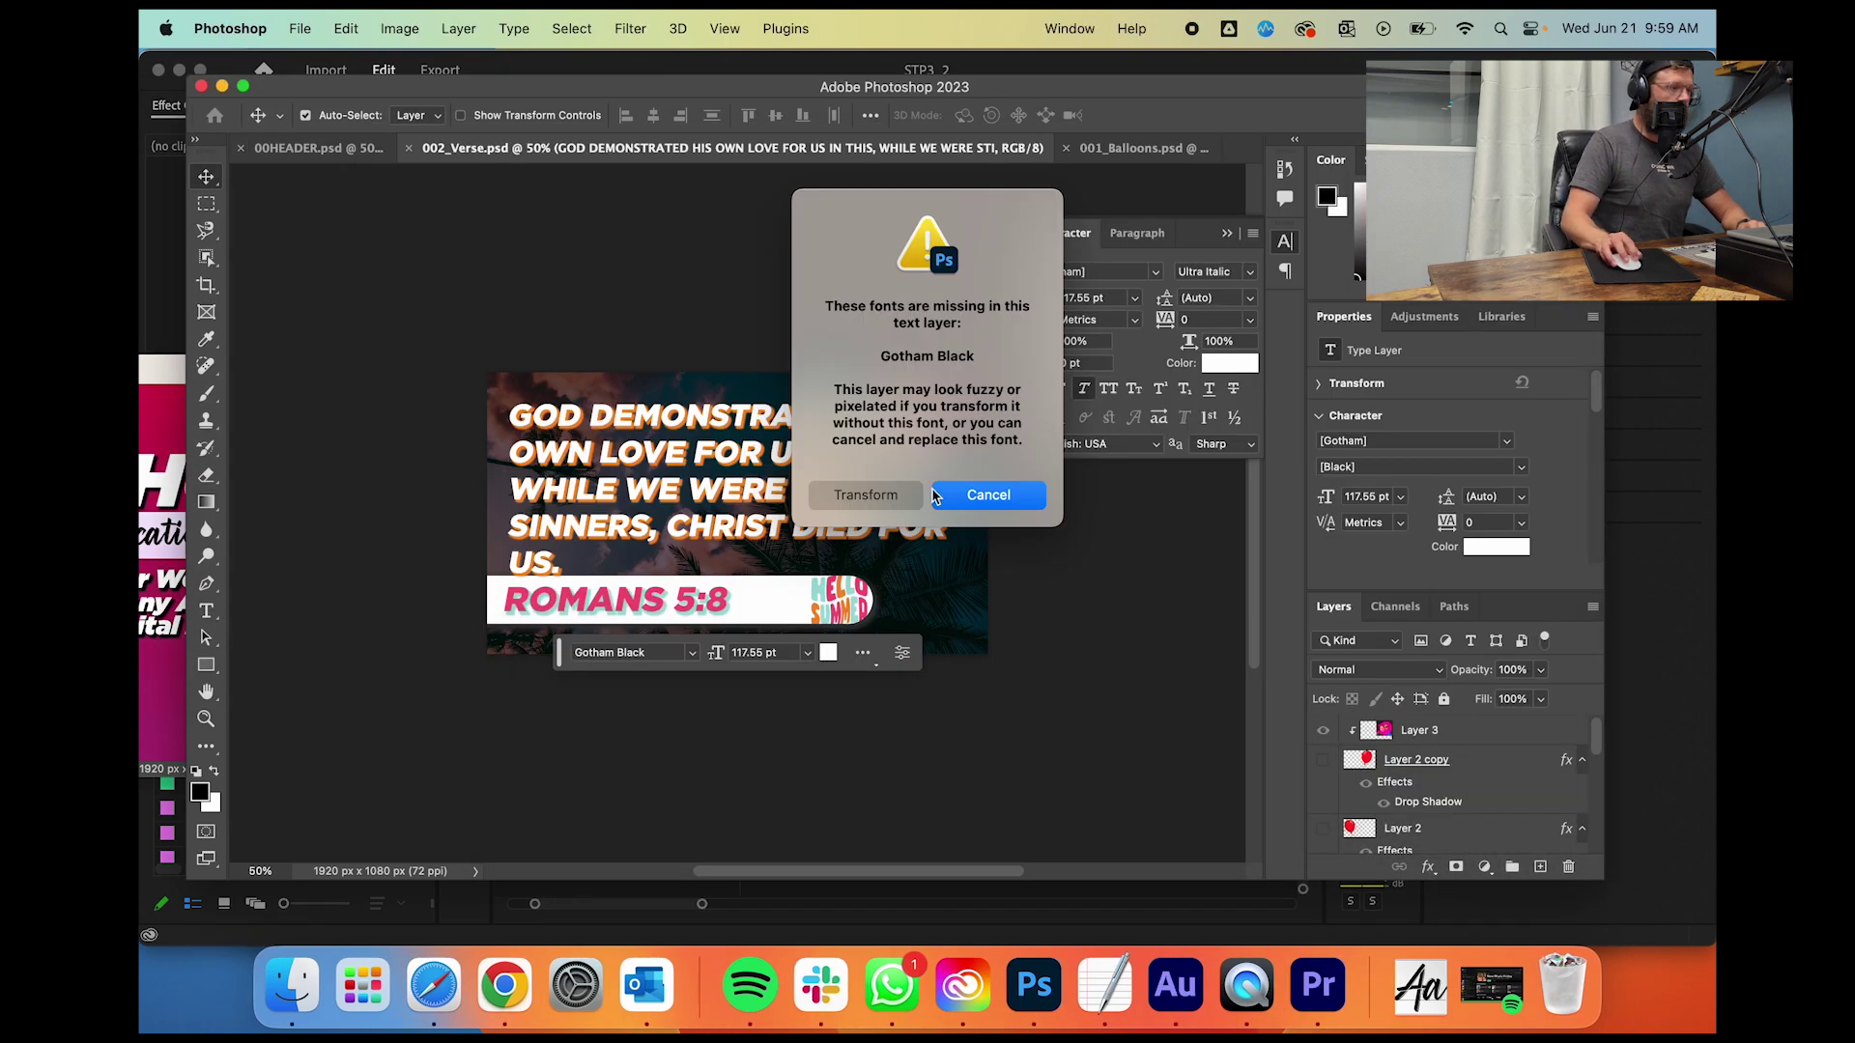
# Step: Dismiss the missing-font alert in Photoshop, then enter and commit text editing on the verse layer so it uses Gotham Black
pyautogui.click(863, 495)
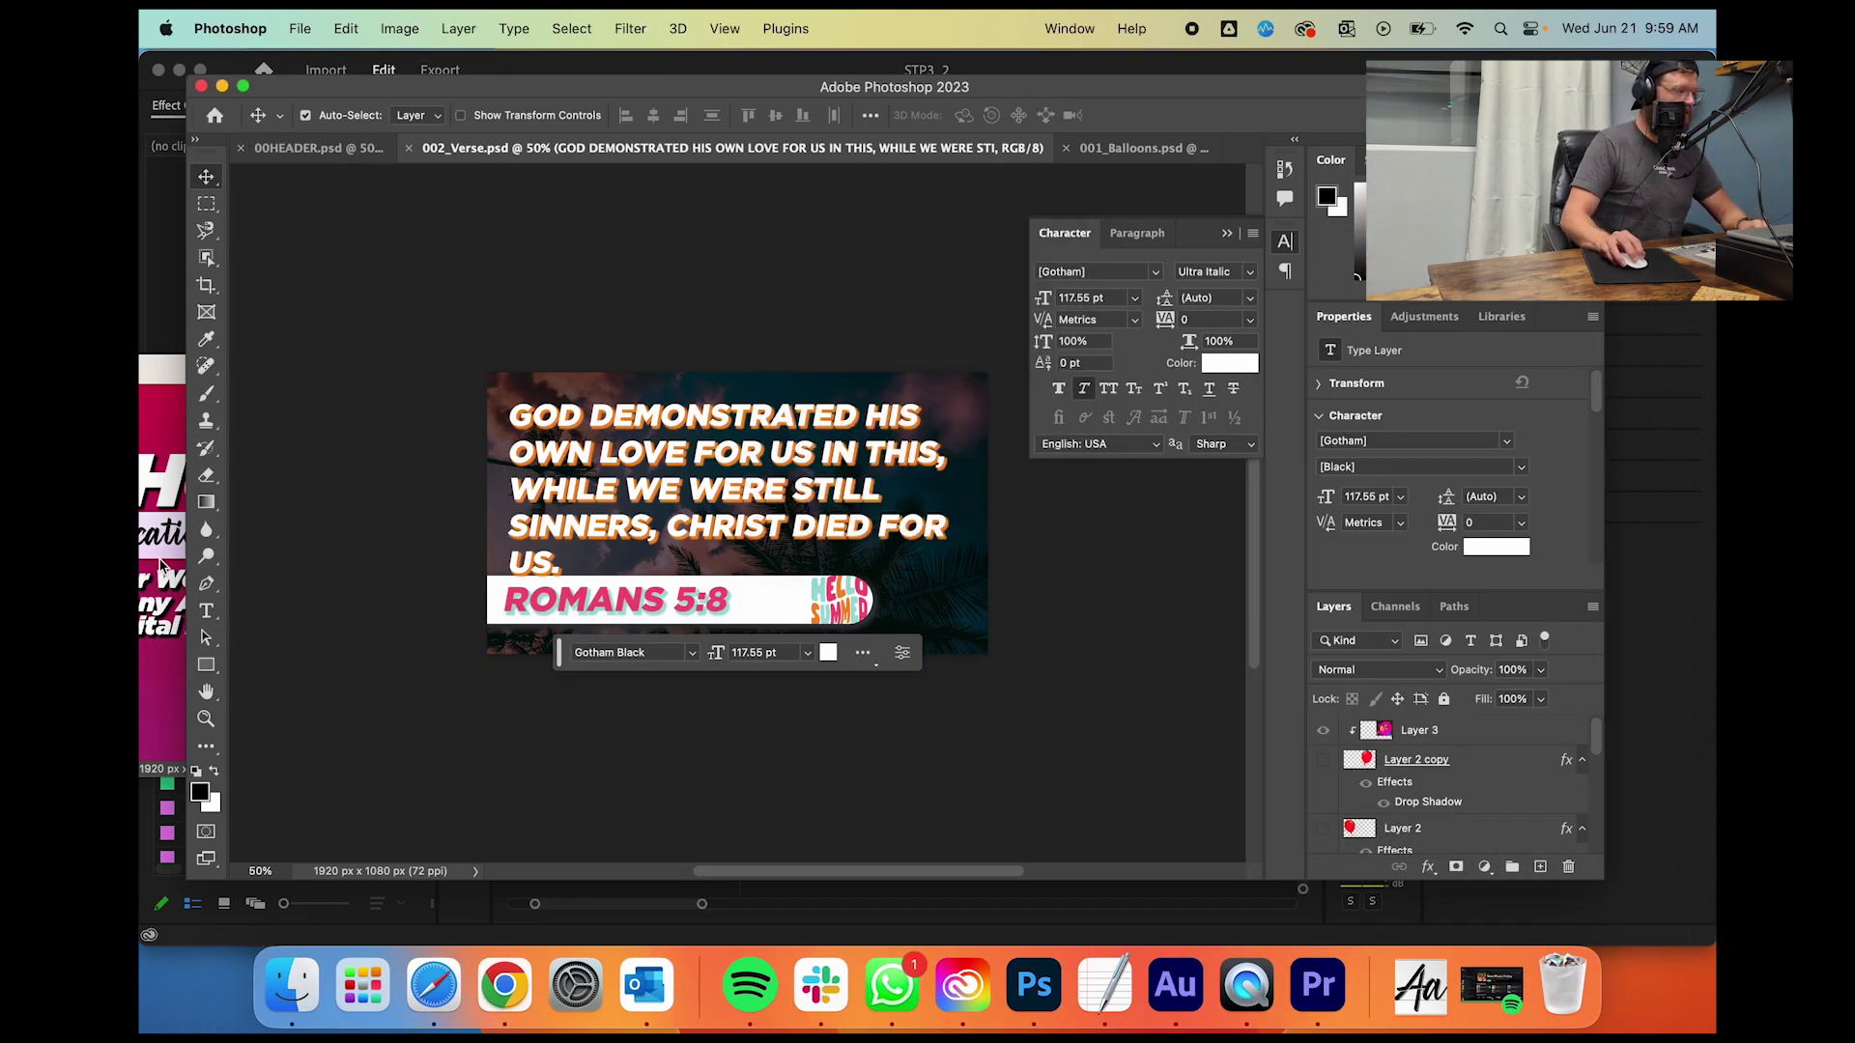
pyautogui.click(206, 610)
pyautogui.click(615, 504)
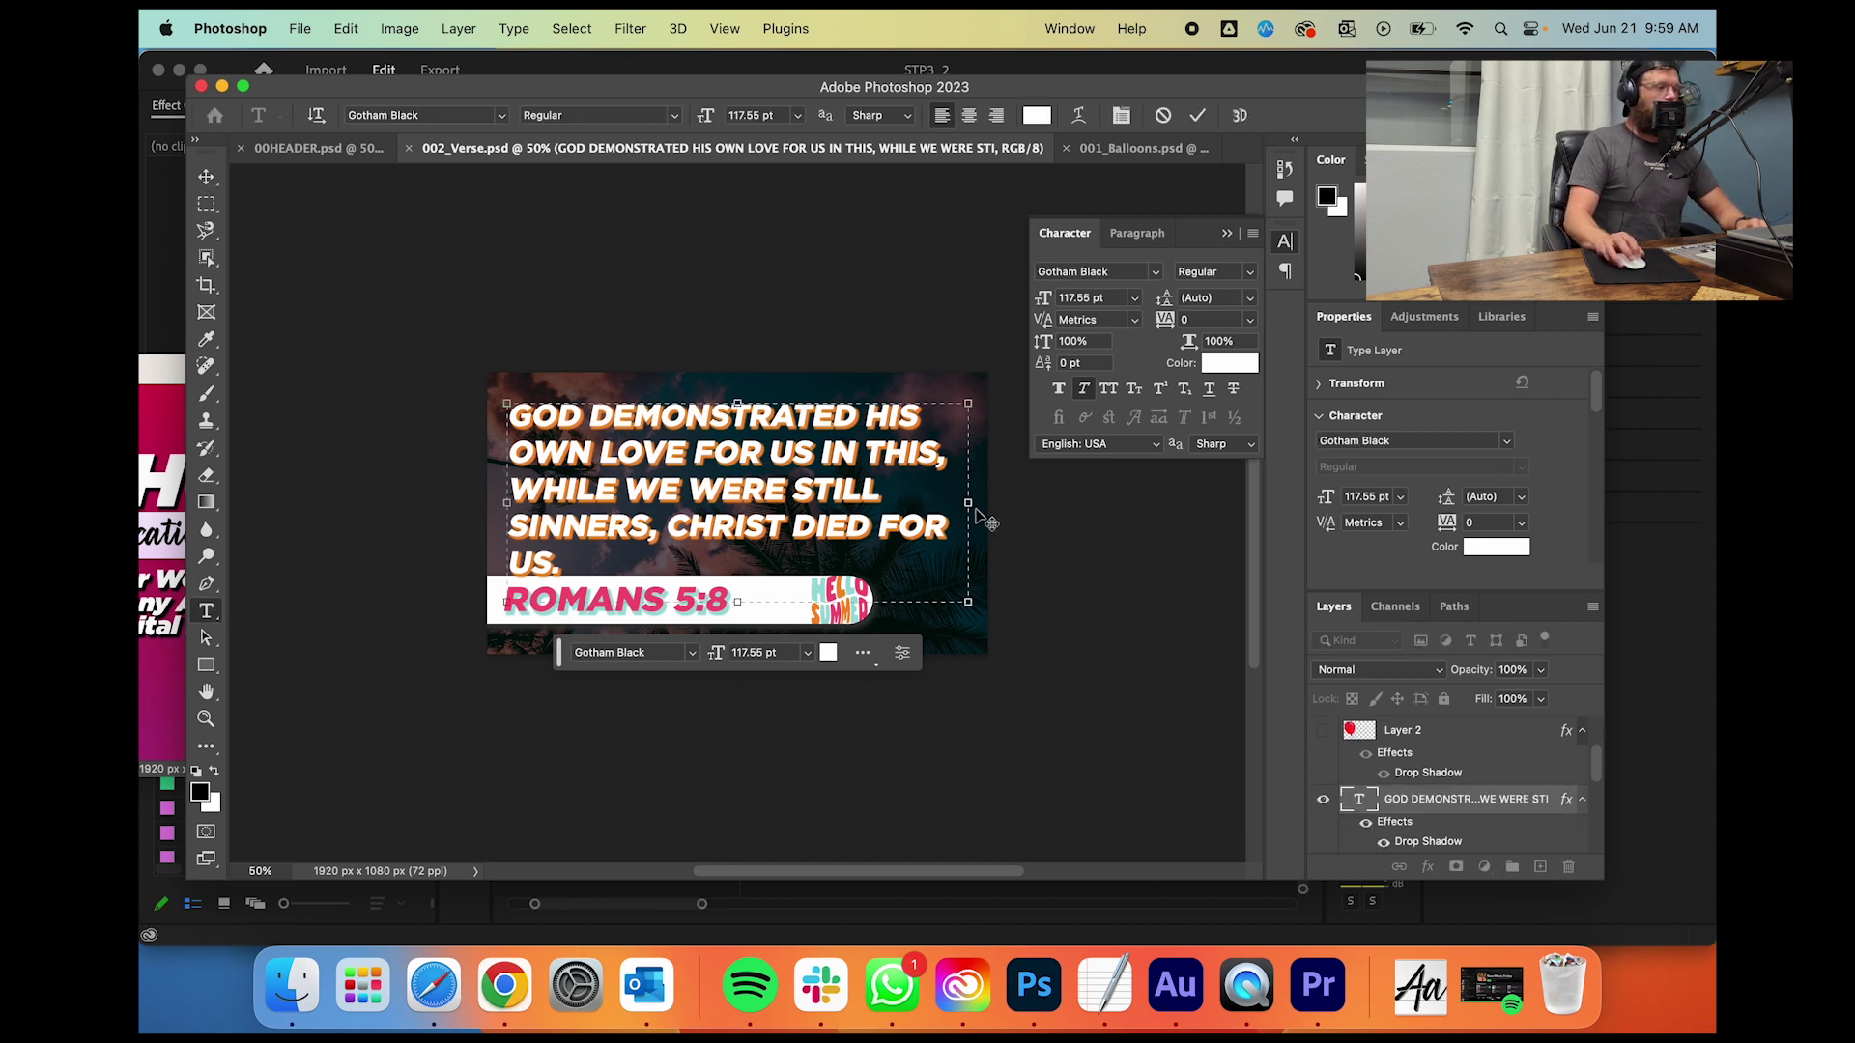
pyautogui.click(206, 176)
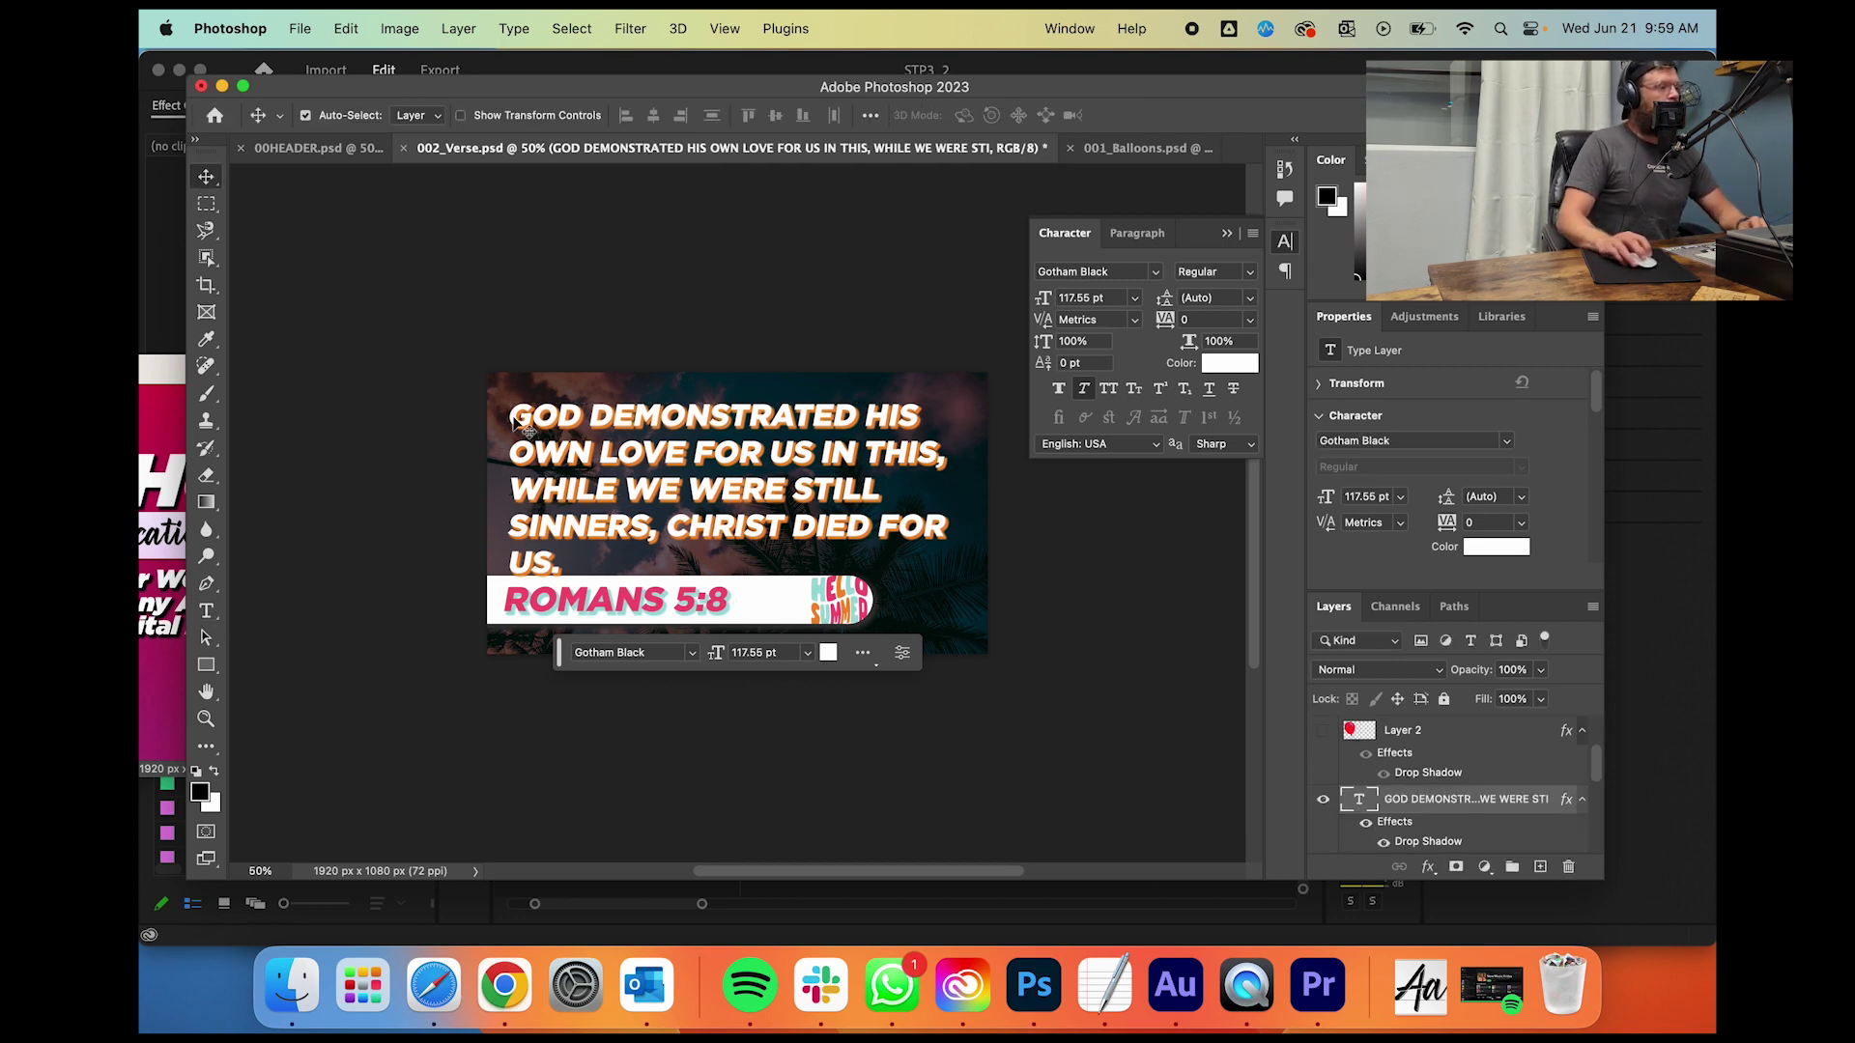
pyautogui.doubleClick(688, 464)
pyautogui.click(1197, 115)
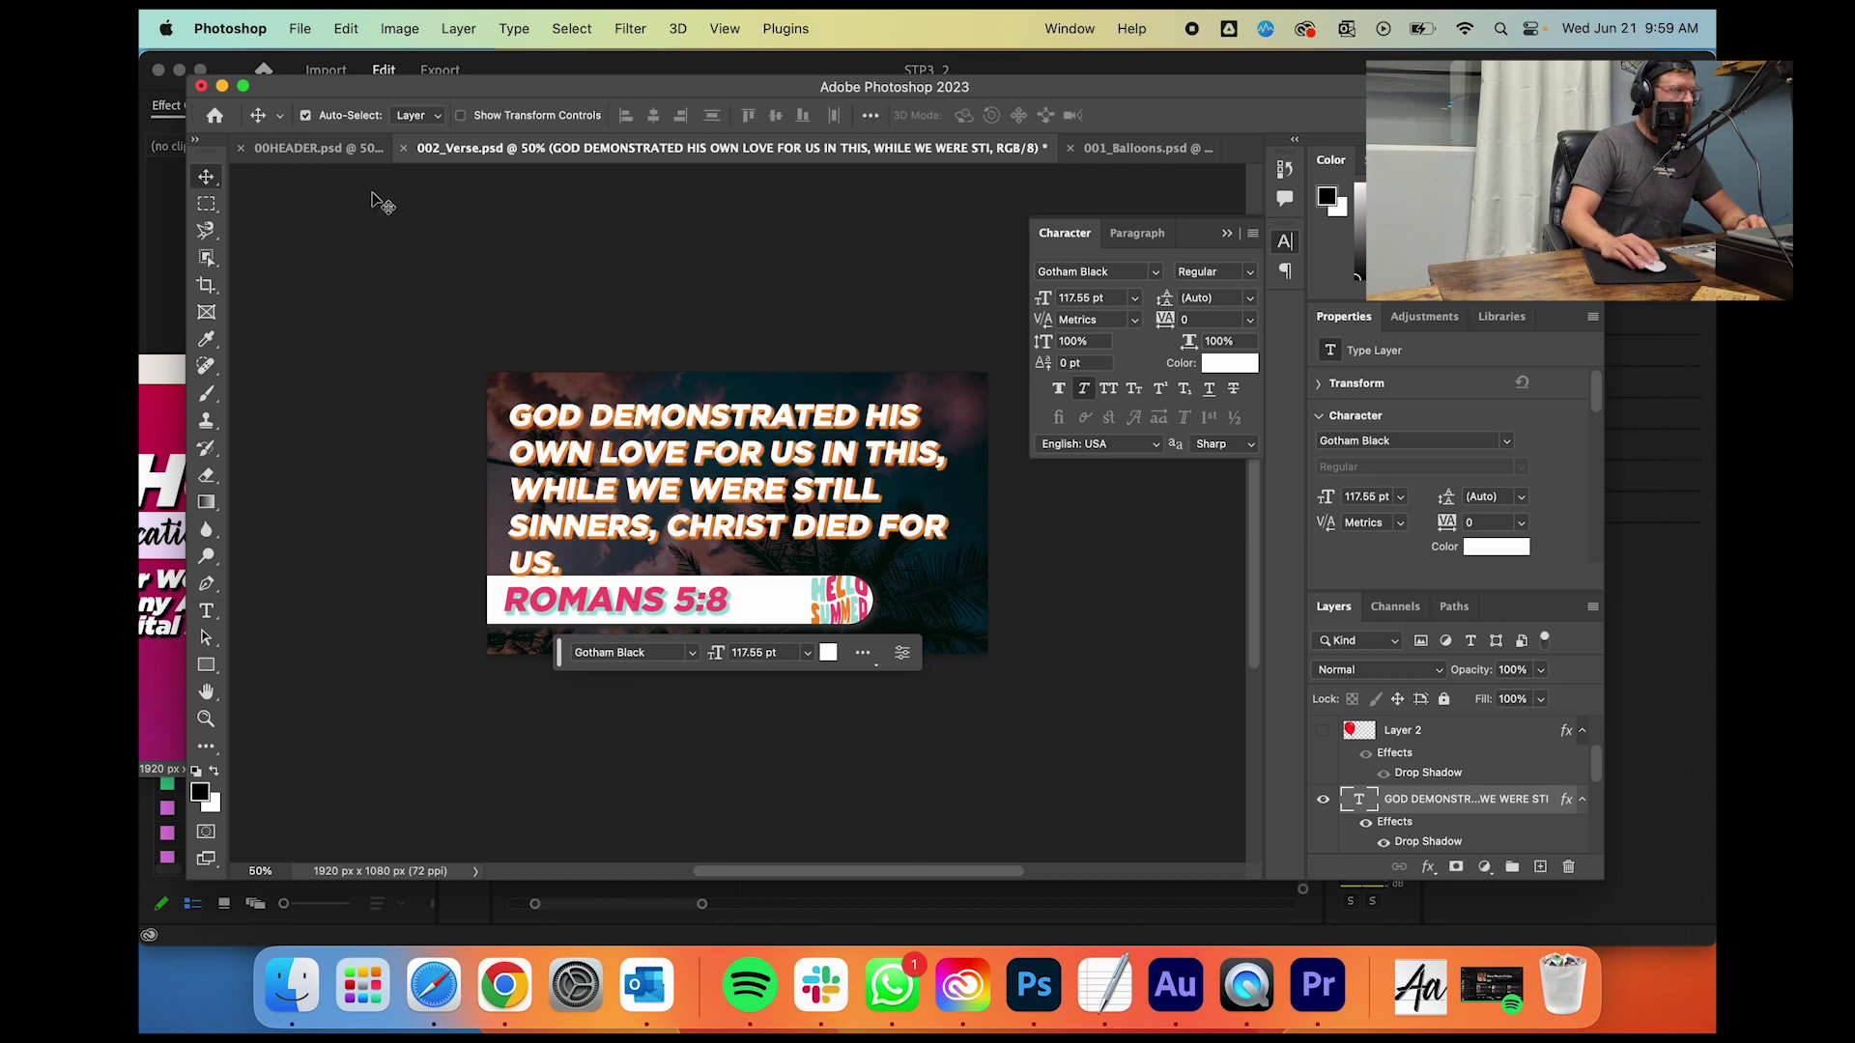
# Step: Nudge the verse text block slightly up and to the left, and enter and commit text editing on its full text
pyautogui.moveTo(662, 466)
pyautogui.mouseDown()
pyautogui.moveTo(657, 430)
pyautogui.moveTo(649, 457)
pyautogui.mouseUp()
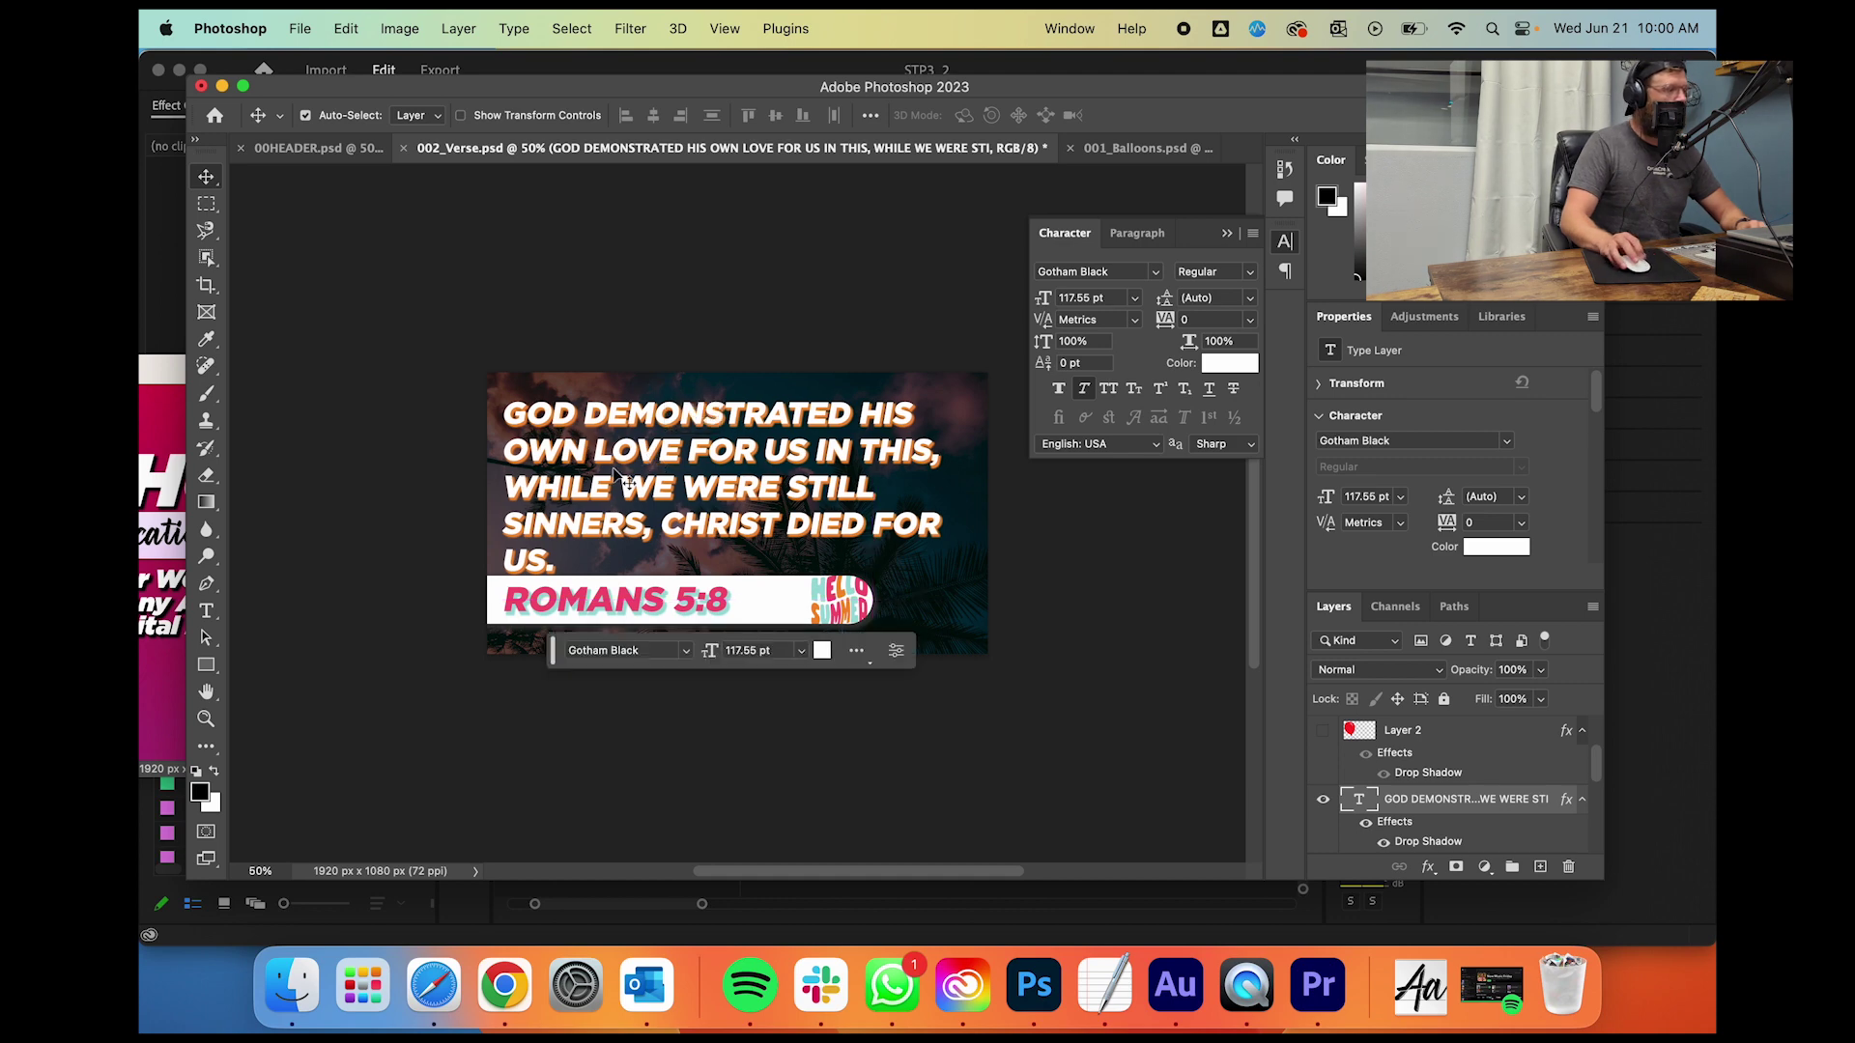
pyautogui.click(206, 611)
pyautogui.click(606, 494)
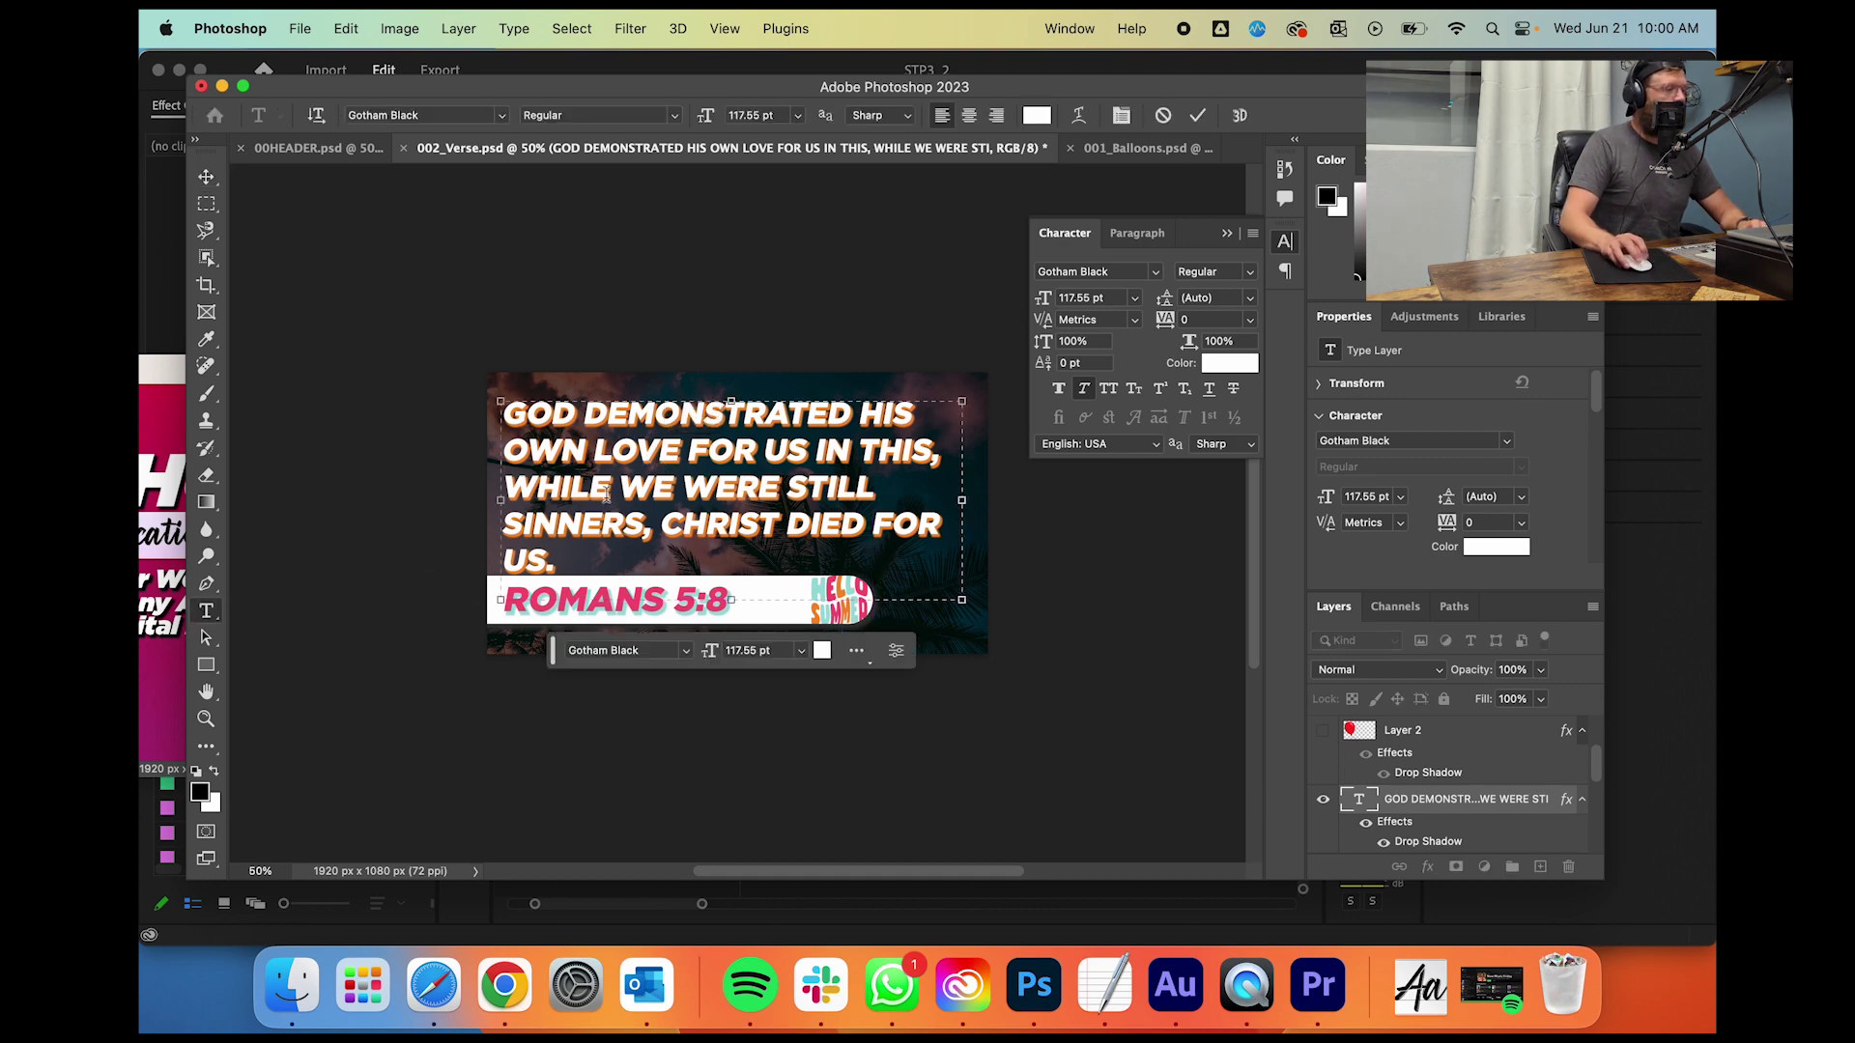
pyautogui.press('super+a')
pyautogui.press('super+Return')
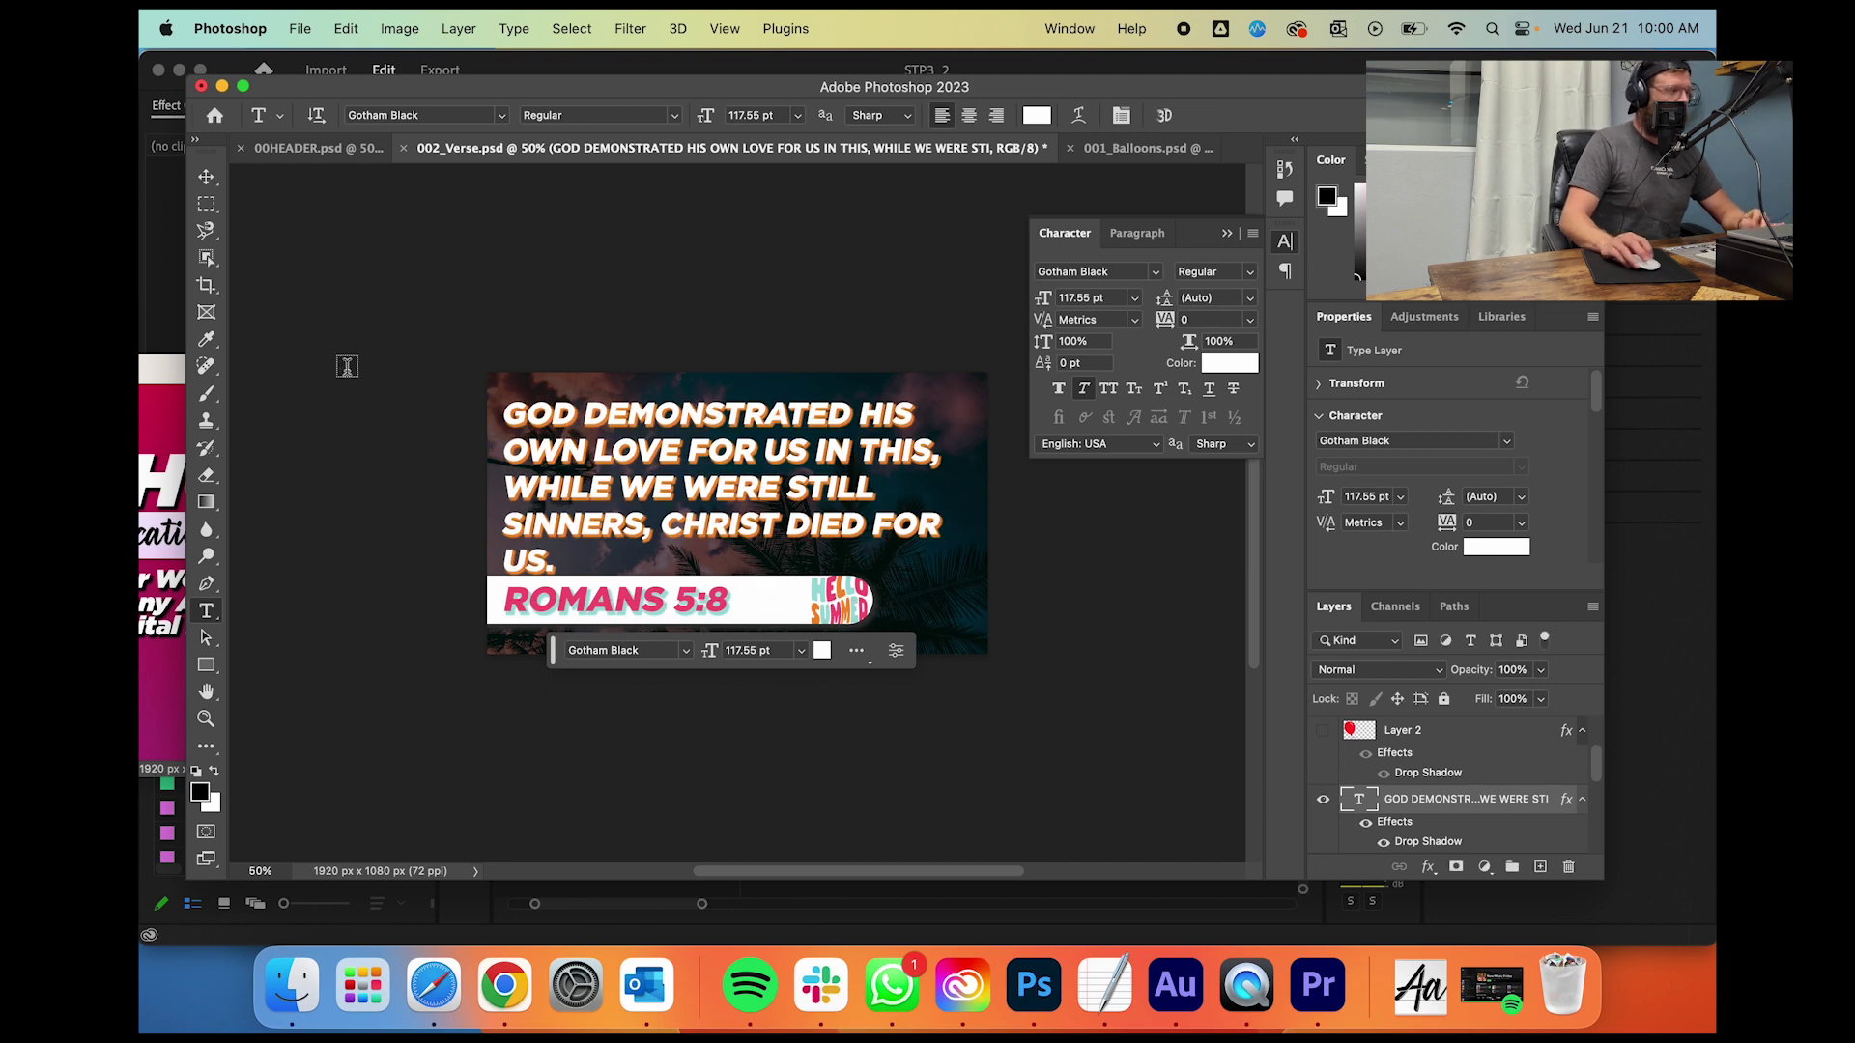
# Step: Select all of the ROMANS 5:8 text to check that it is editable in Gotham Black, and leave text editing
pyautogui.click(648, 604)
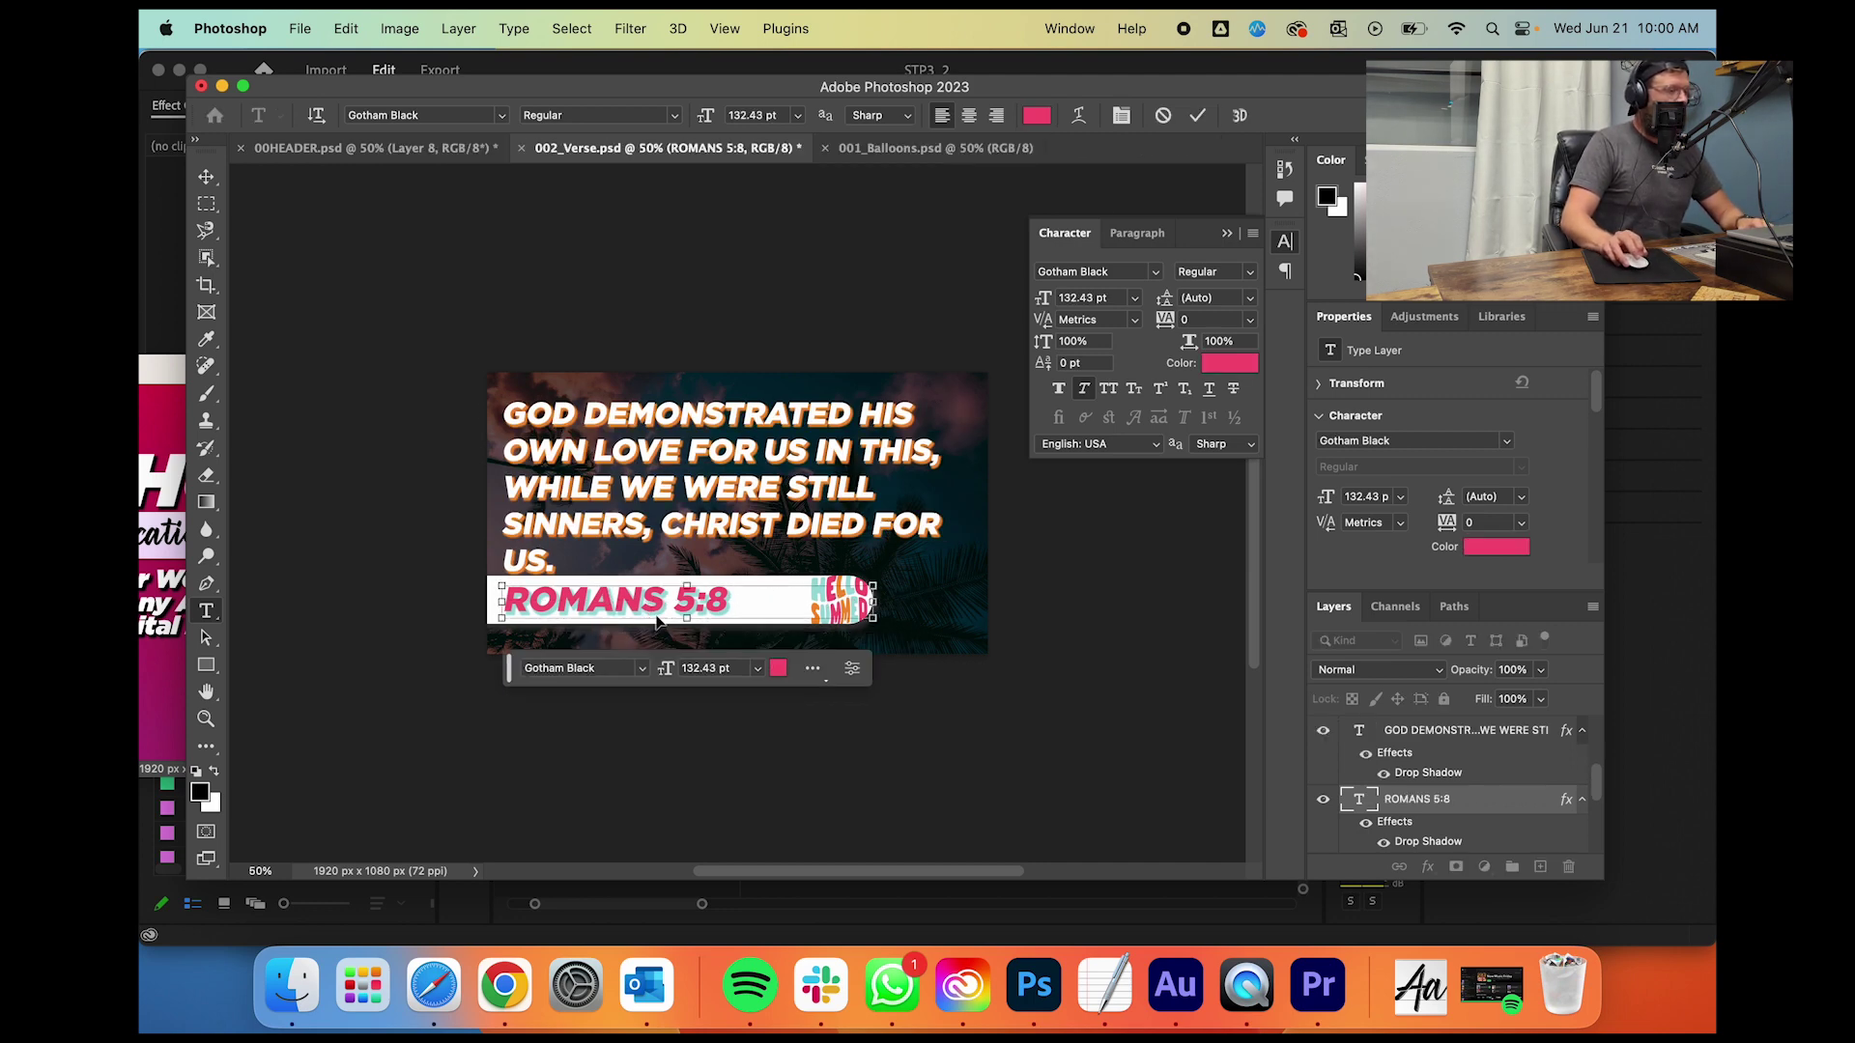
pyautogui.press('super+a')
pyautogui.click(206, 175)
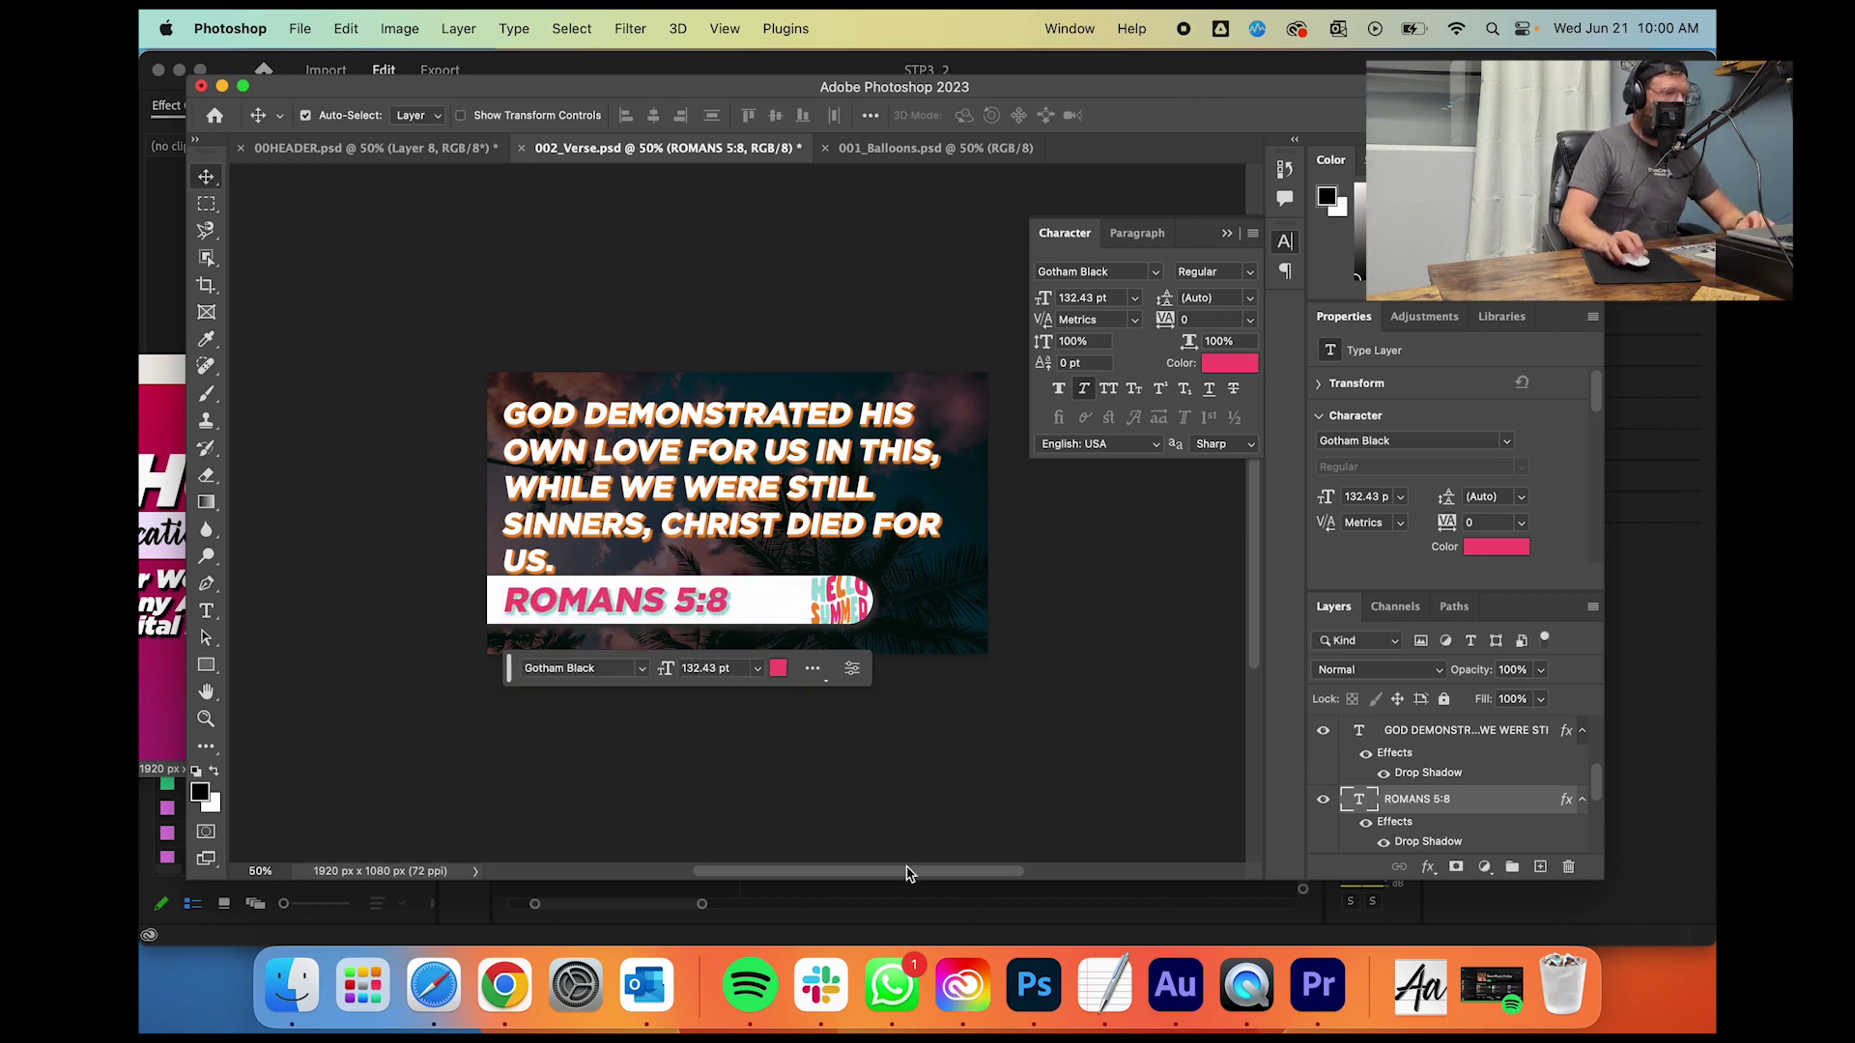
# Step: Switch to Premiere Pro and play Sequence 01 from the end of the opening STP3.MP4 clip into the StartTheParty bumper
pyautogui.click(1317, 985)
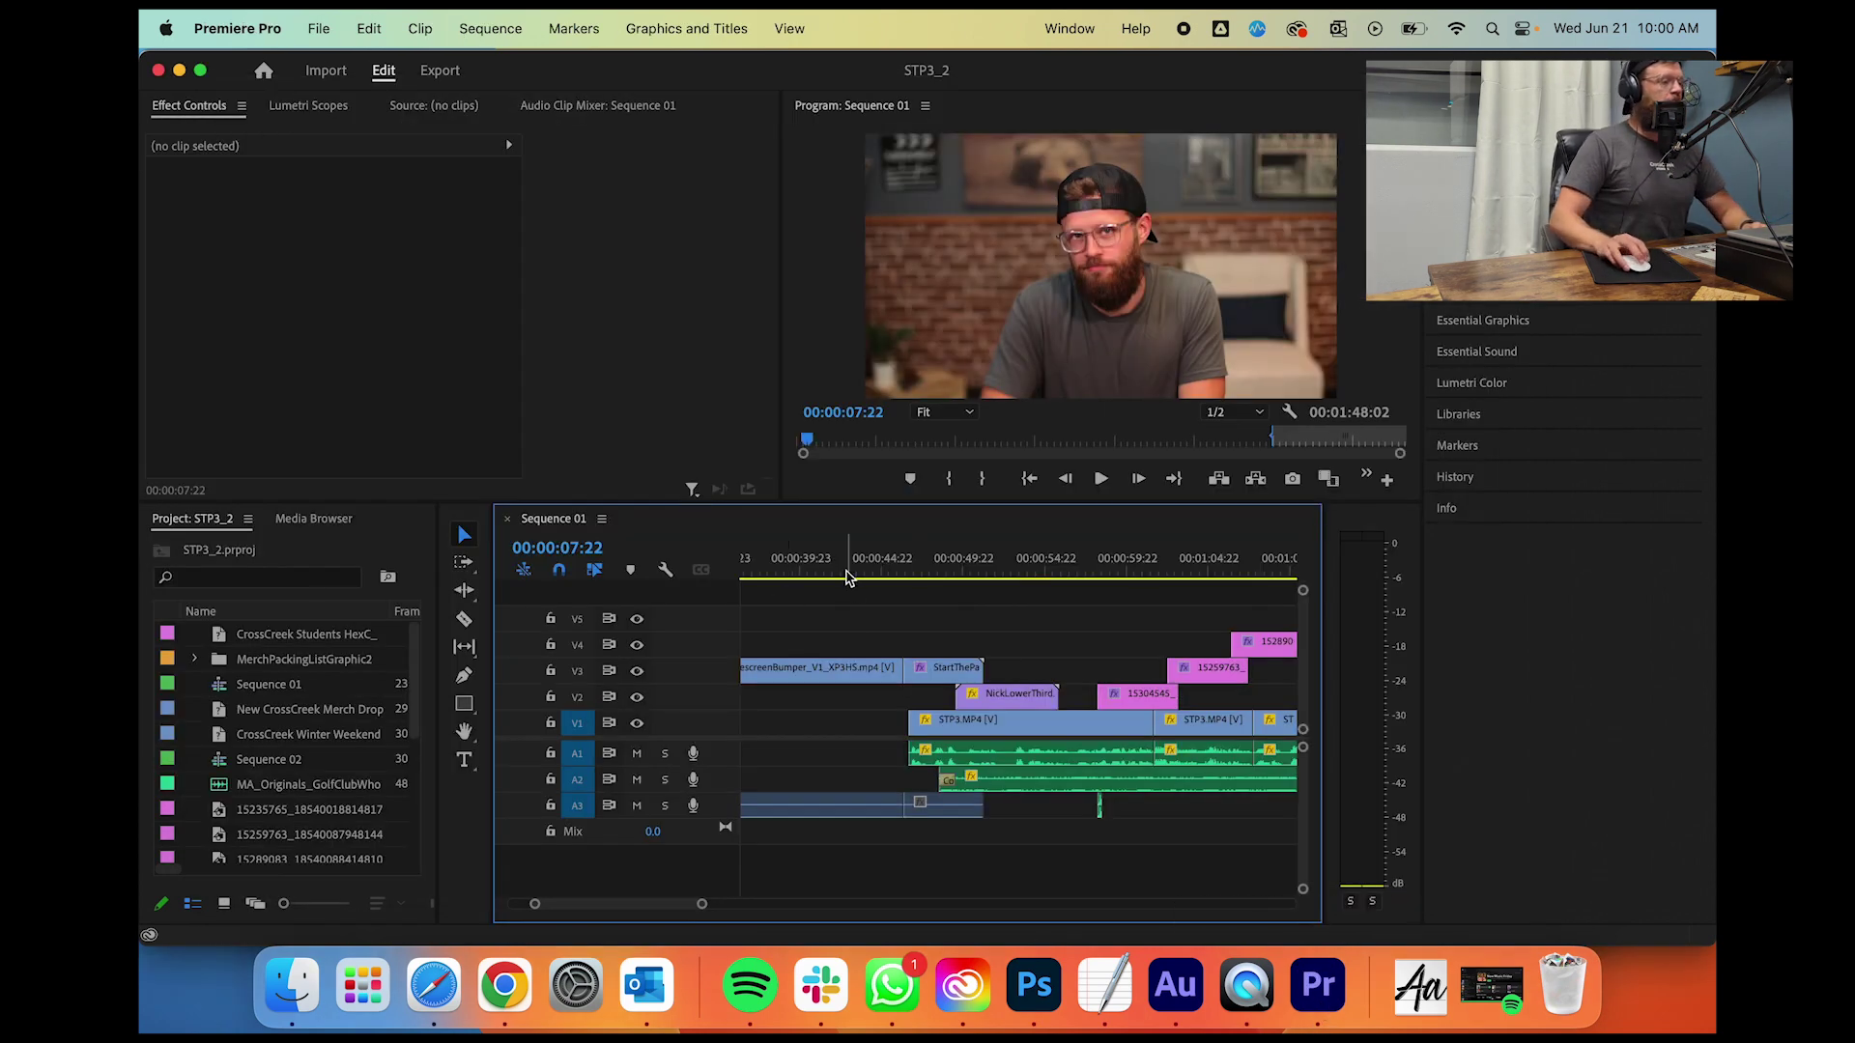
pyautogui.hscroll(-10, 846, 577)
pyautogui.moveTo(871, 574); pyautogui.dragTo(925, 570)
pyautogui.press('space')
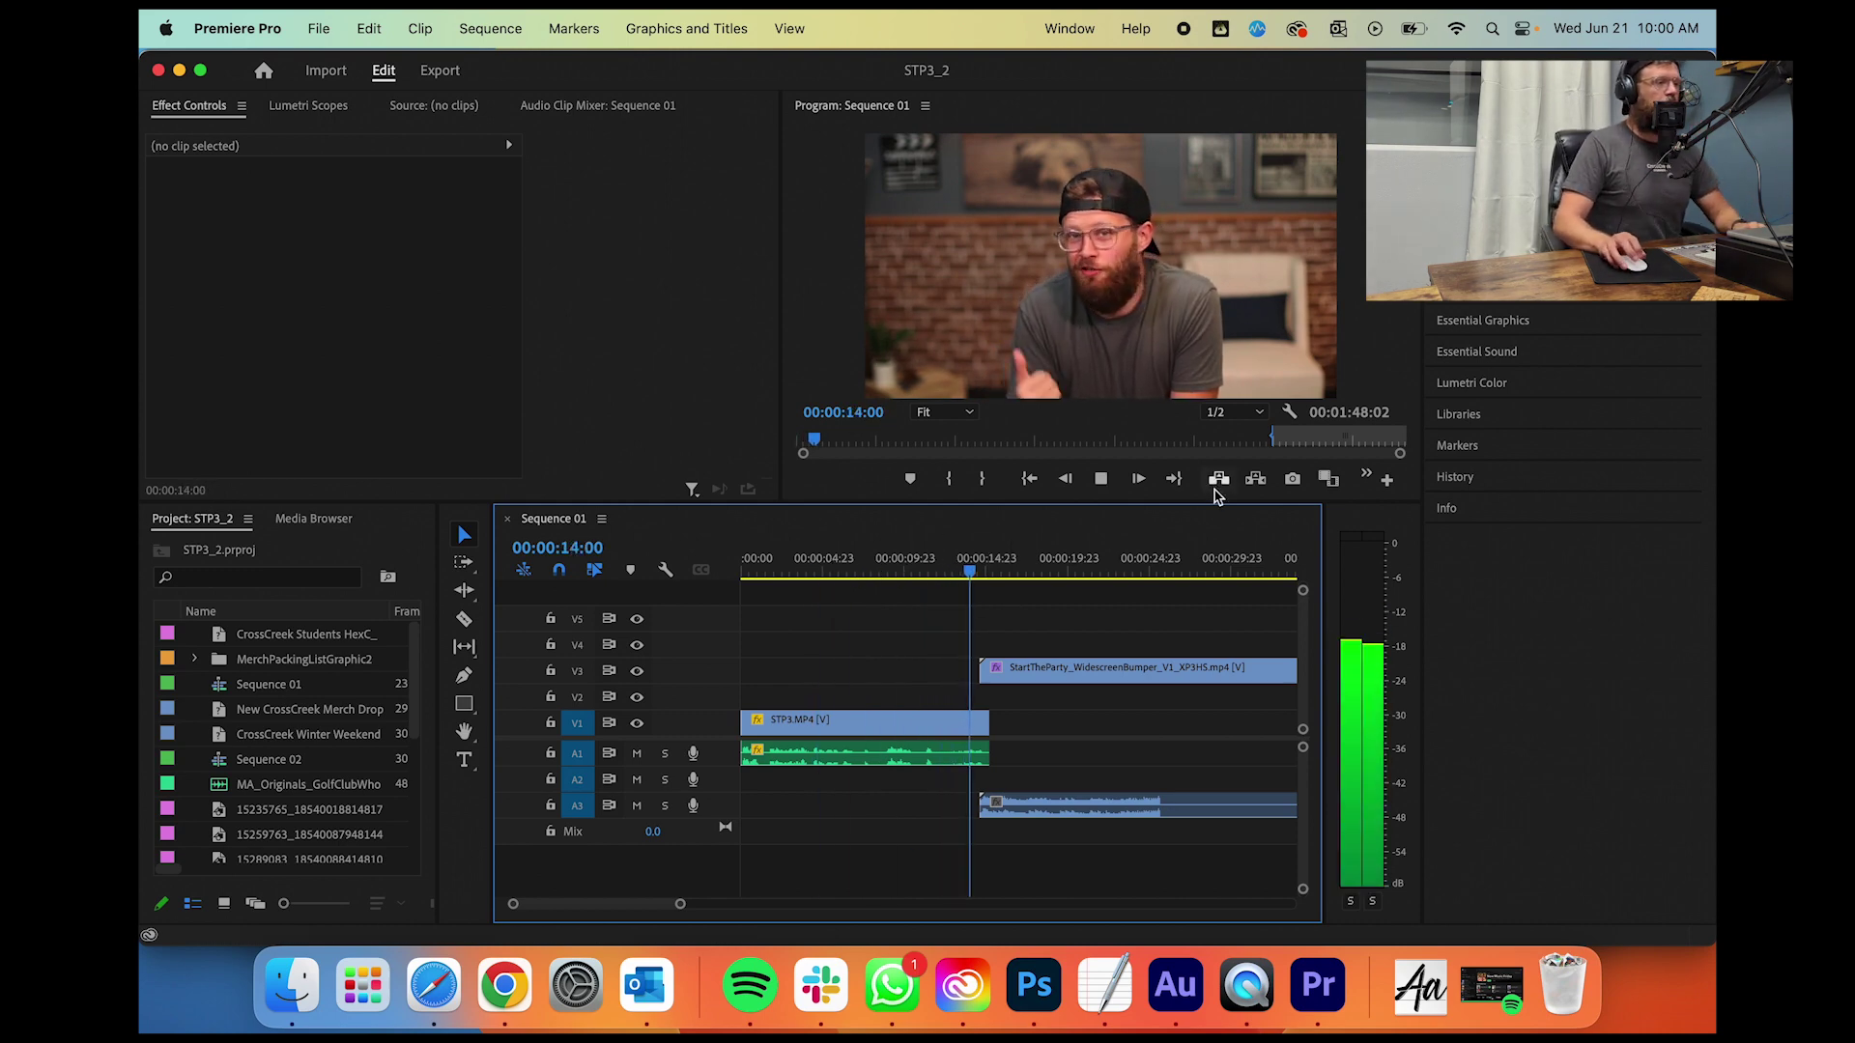
pyautogui.press('space')
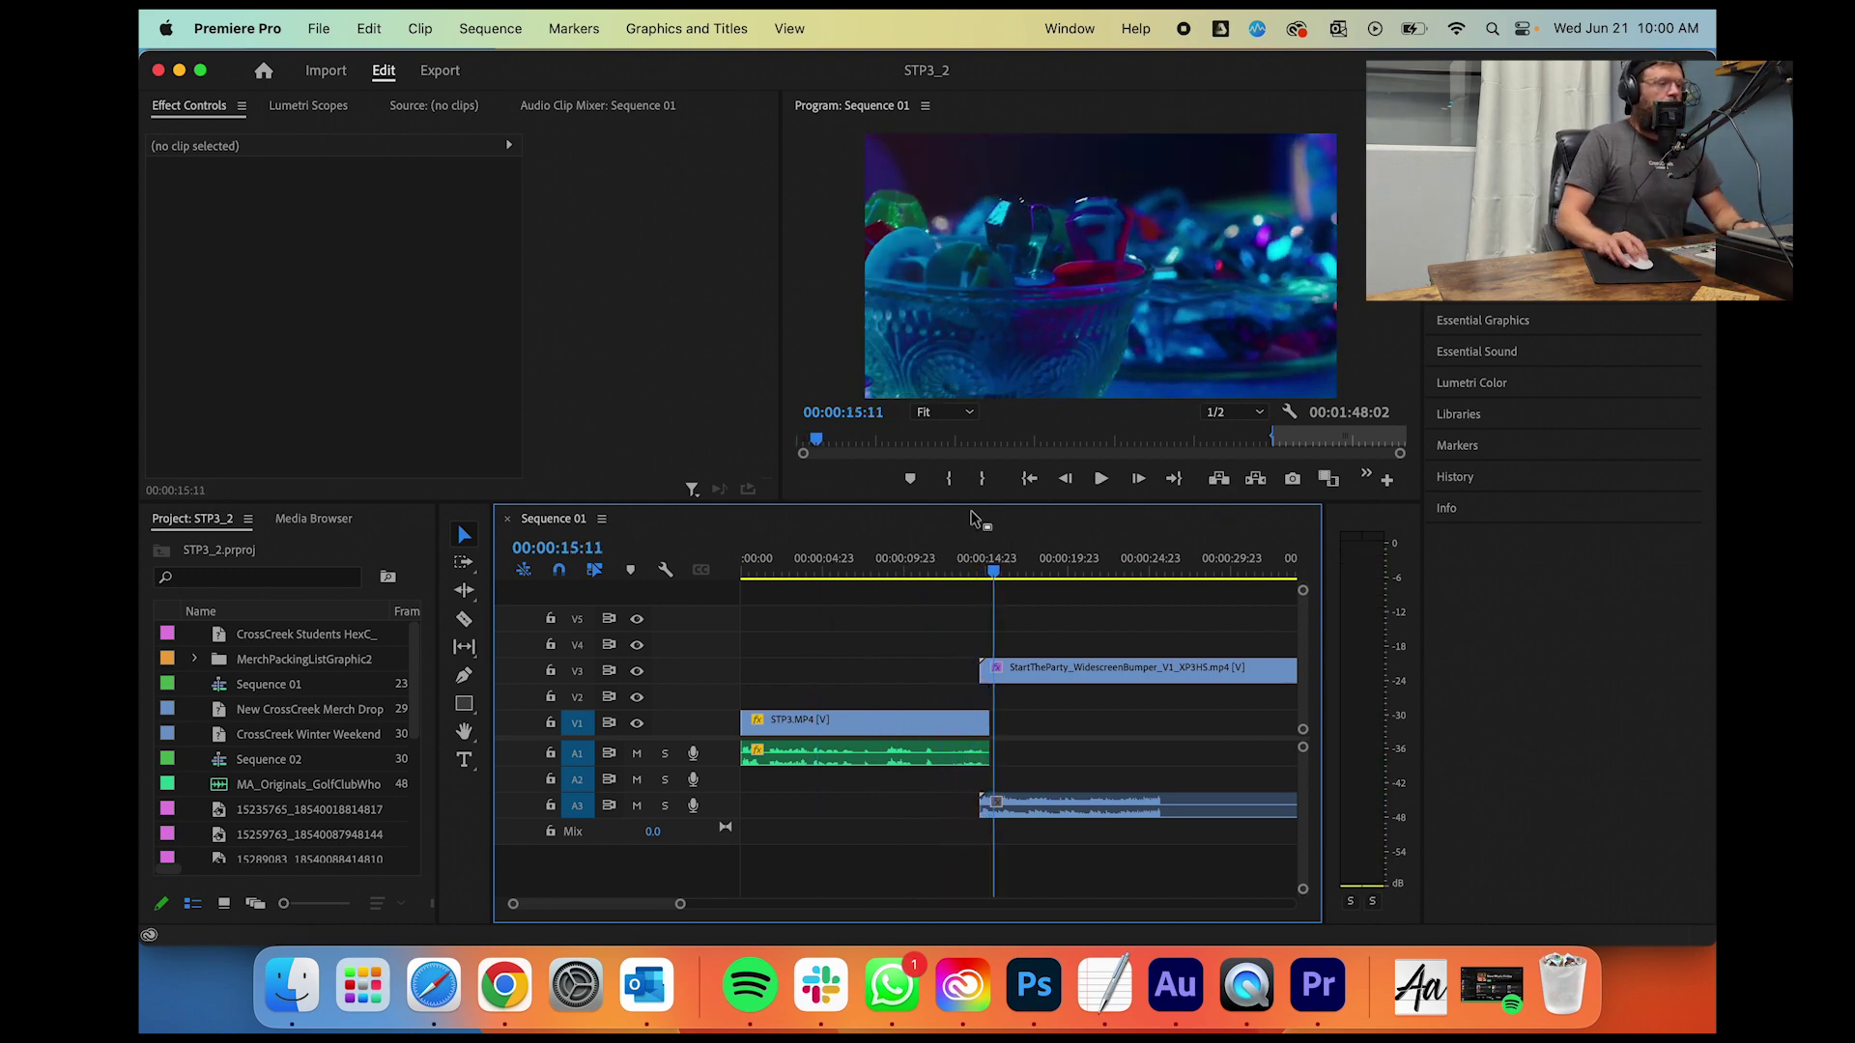
# Step: Play Sequence 01 from about 00:00:48 to review the end of the bumper and the lower-third title
pyautogui.moveTo(993, 572); pyautogui.dragTo(1095, 575)
pyautogui.hscroll(10, 1116, 665)
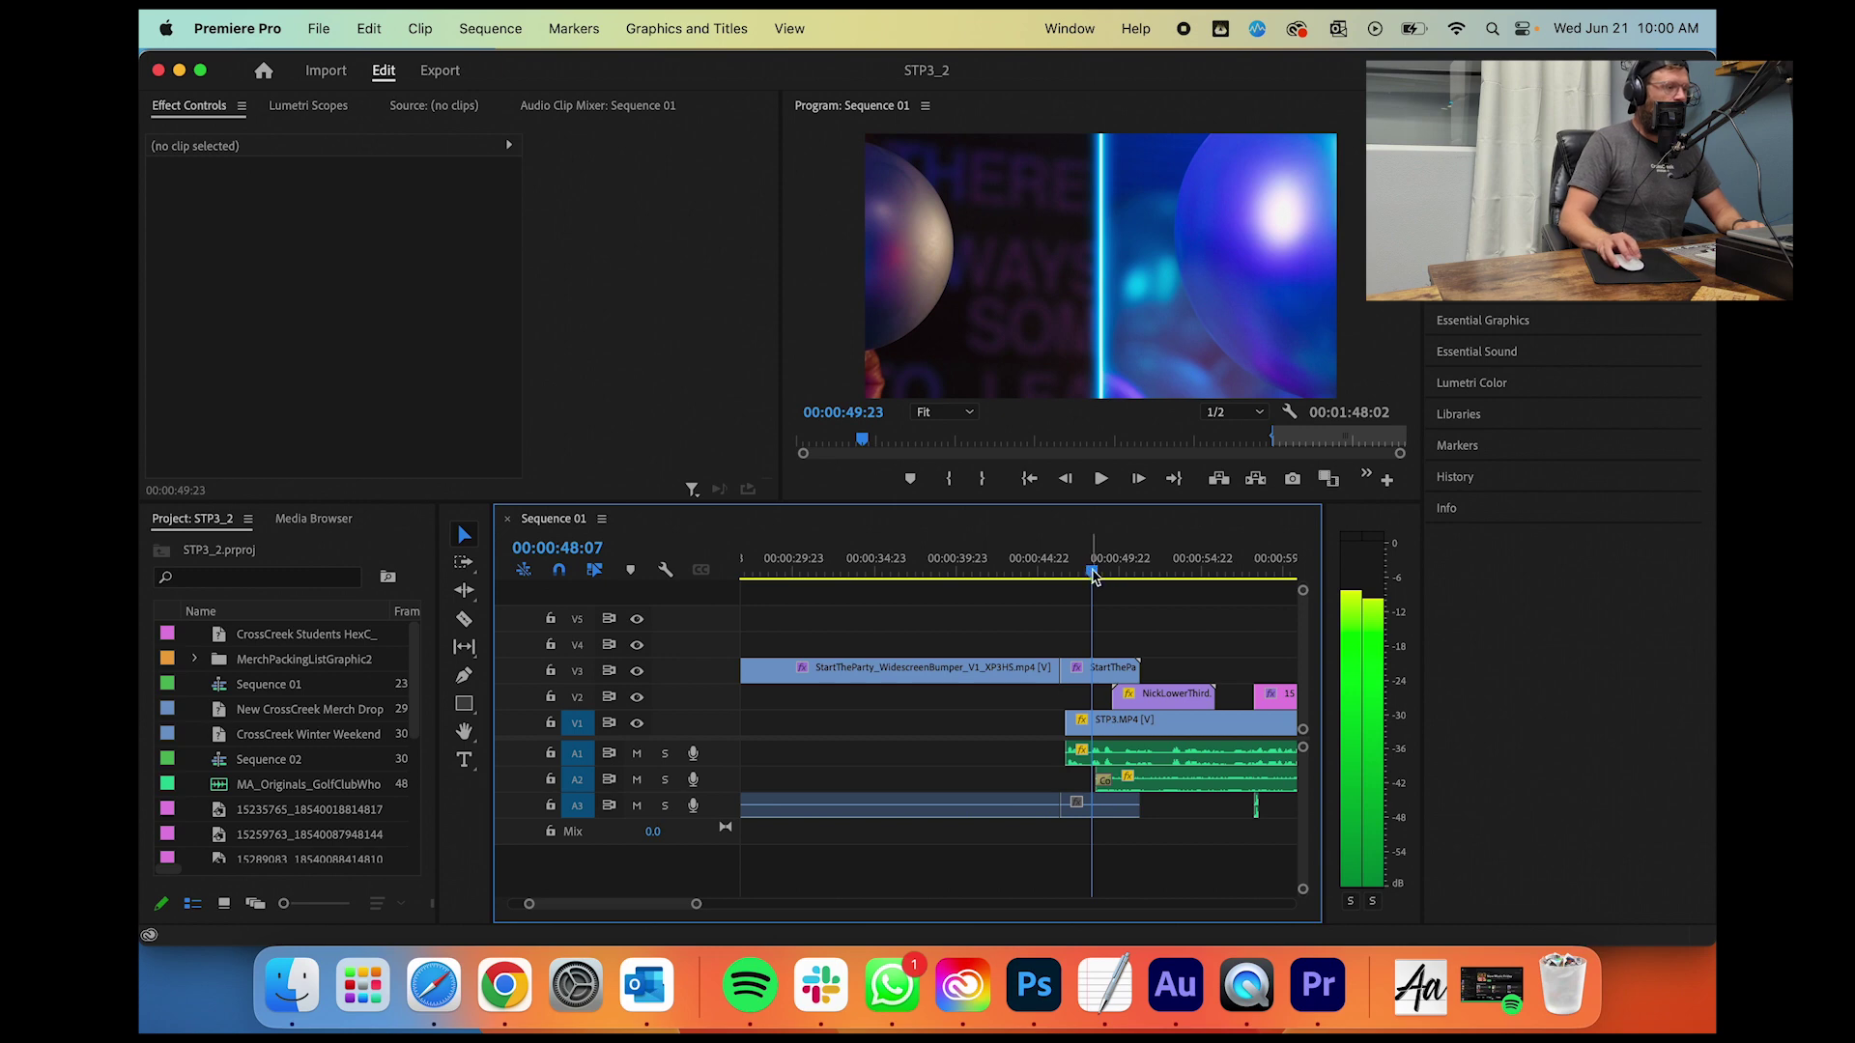
pyautogui.click(1113, 491)
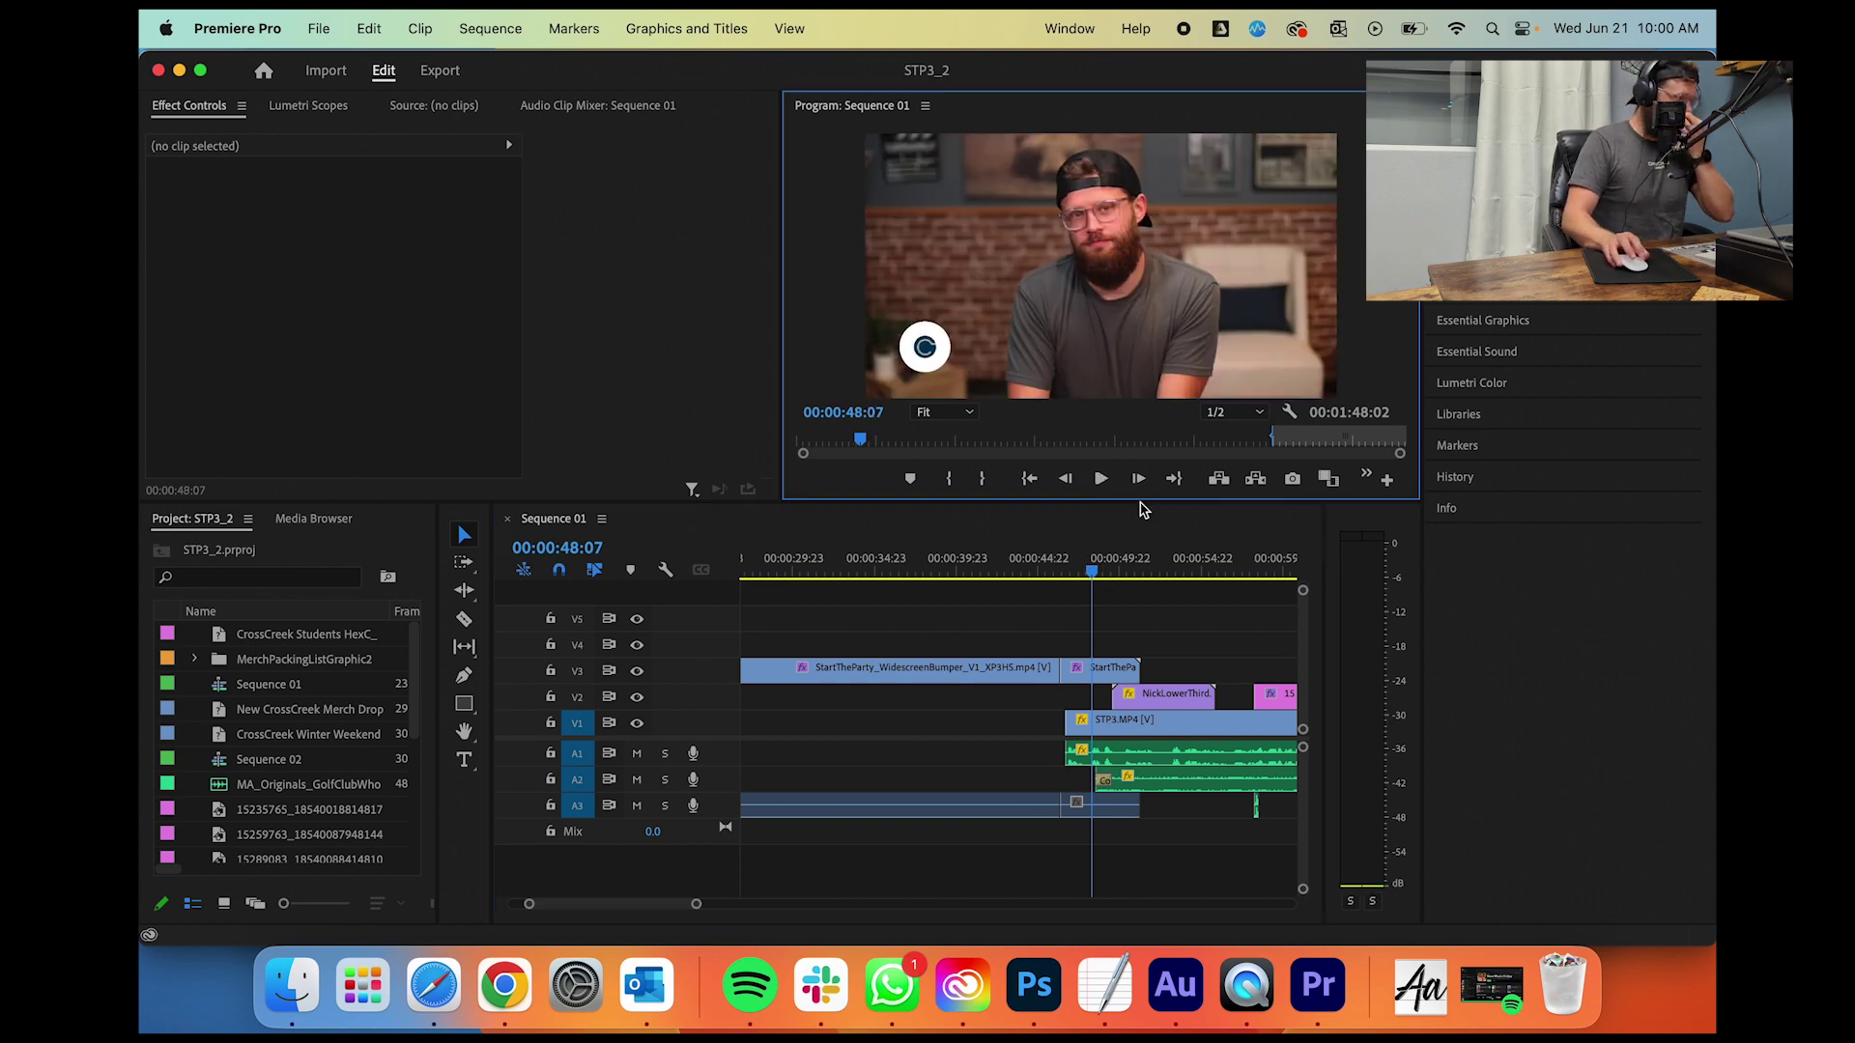
pyautogui.click(1102, 491)
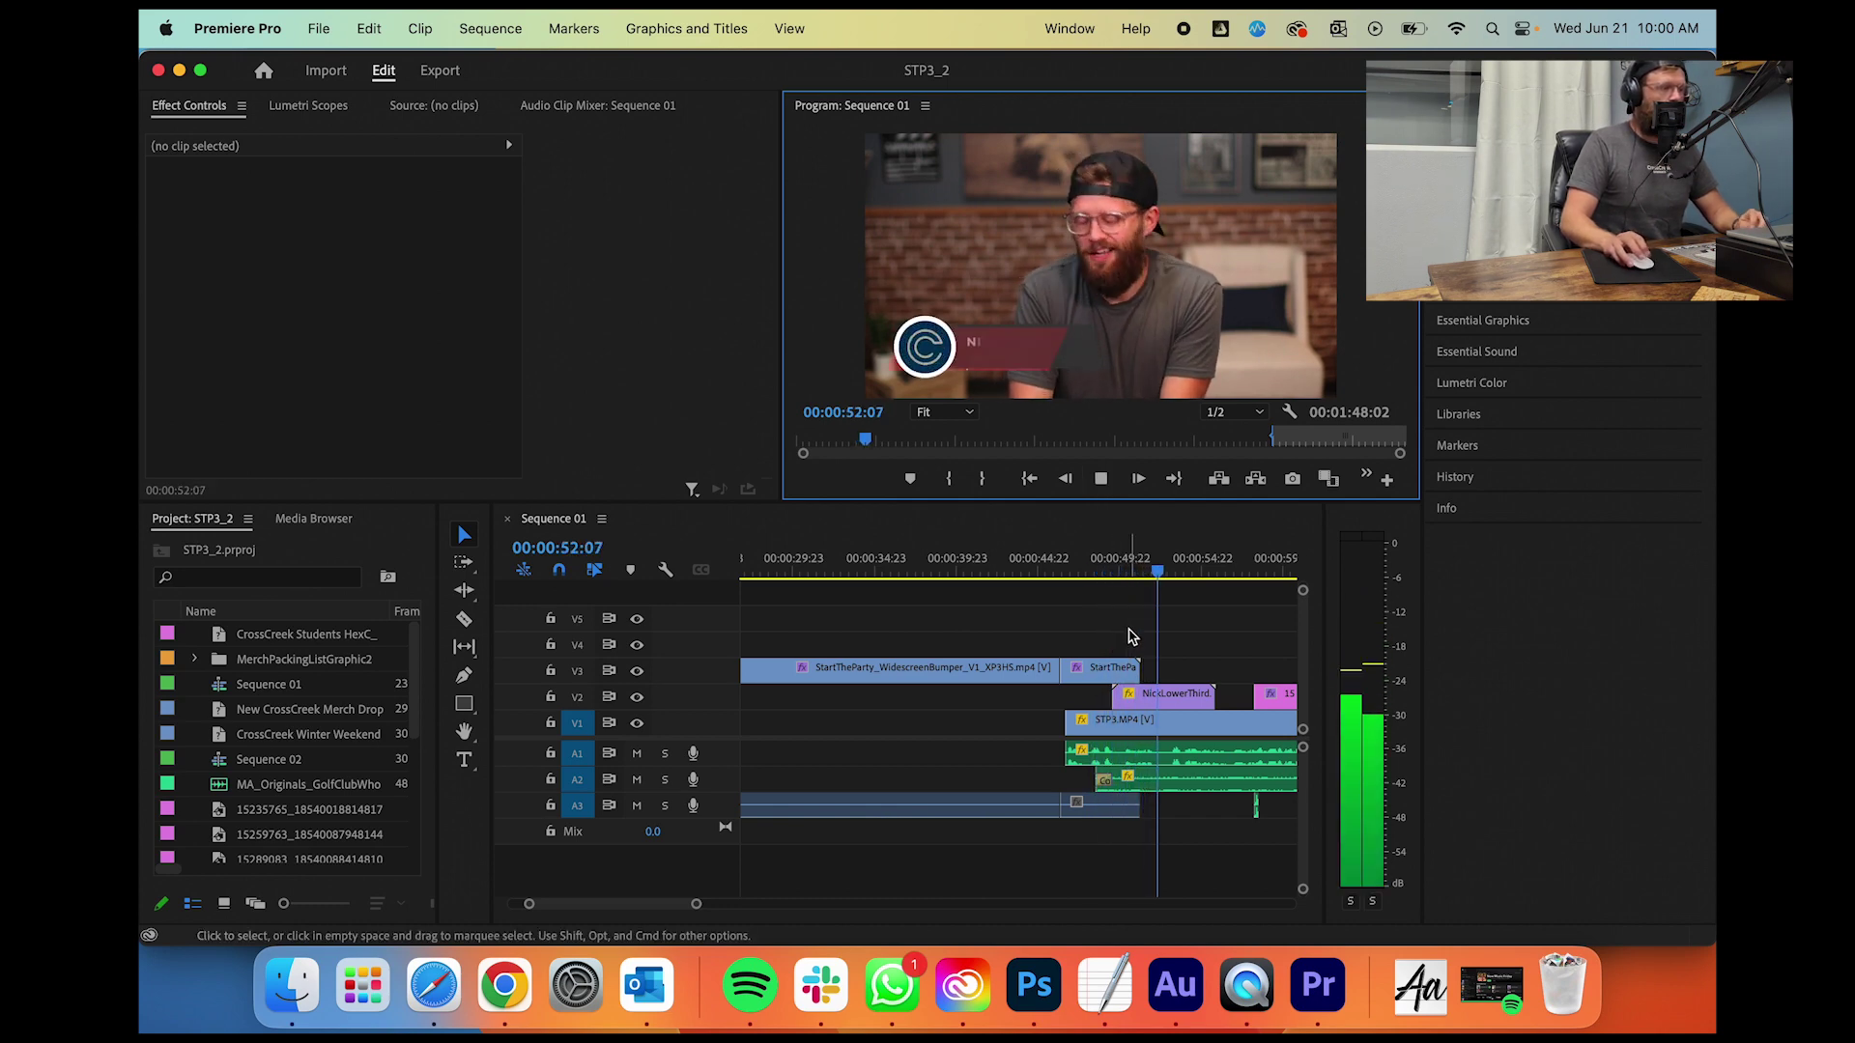
pyautogui.press('space')
pyautogui.moveTo(1162, 570); pyautogui.dragTo(1141, 572)
pyautogui.press('space')
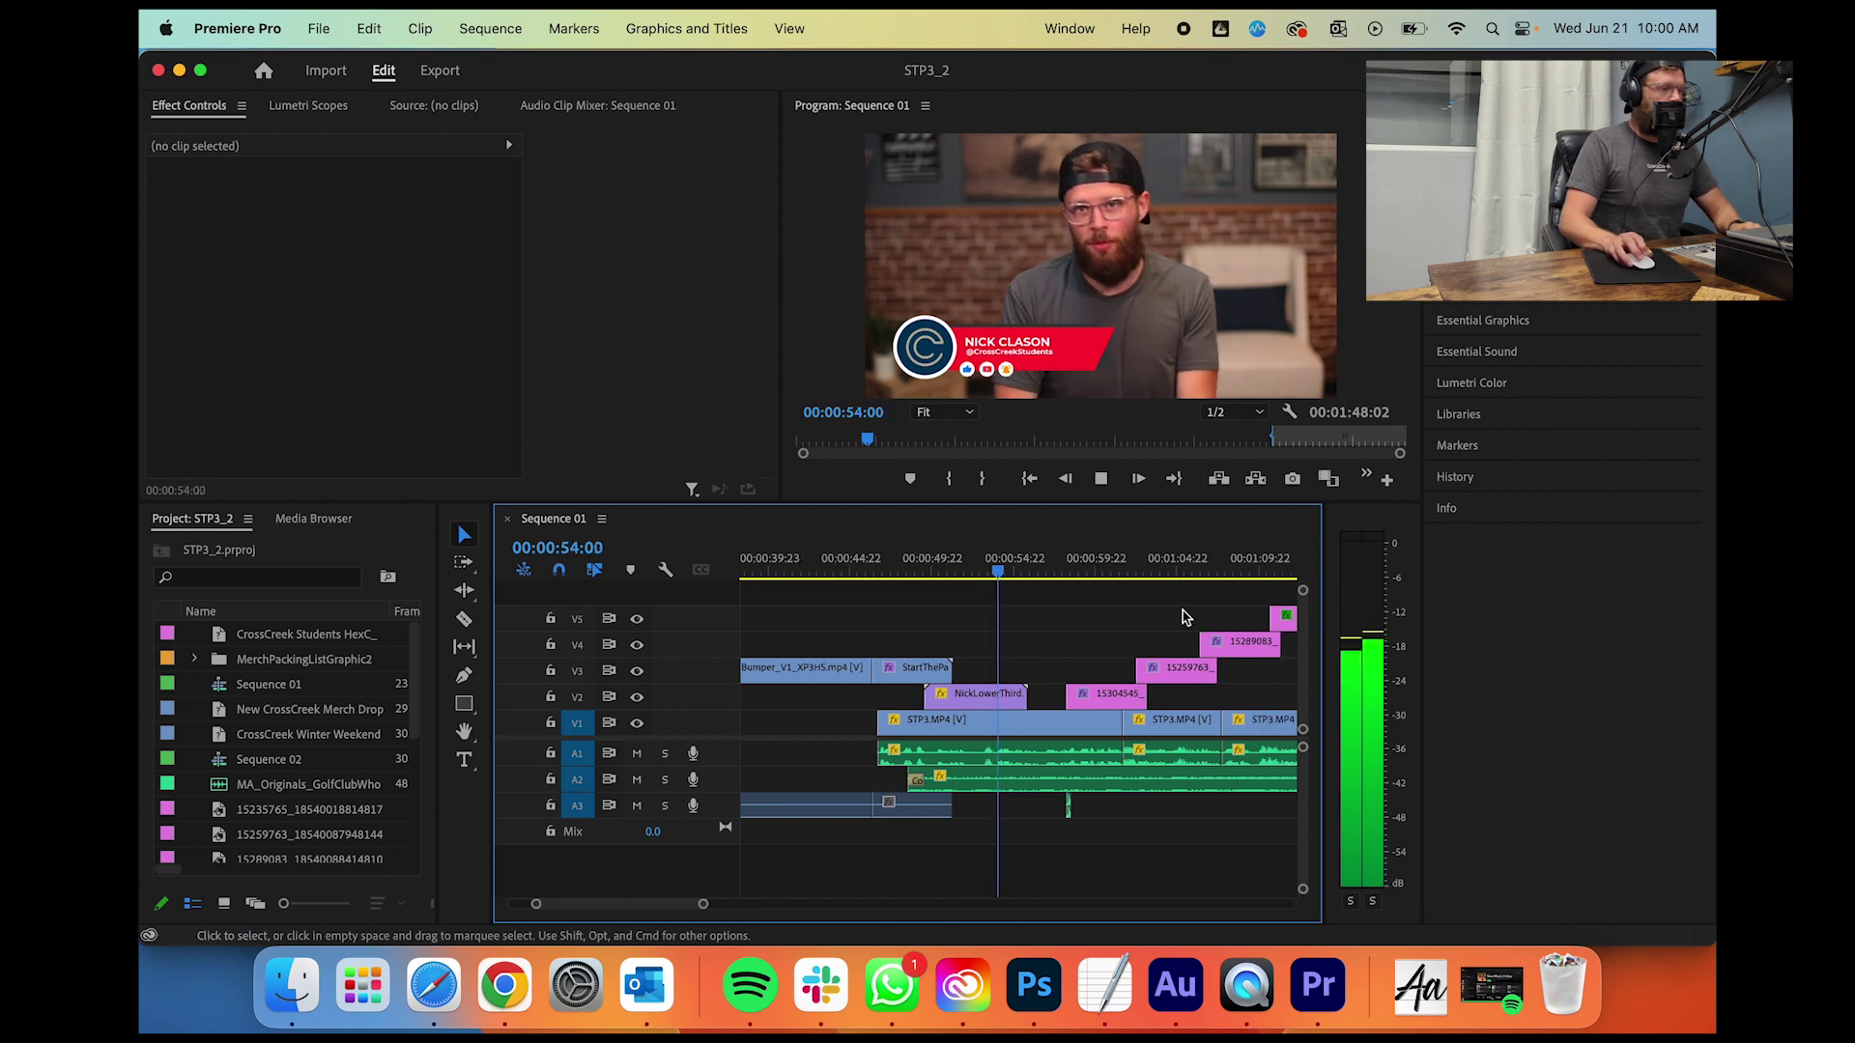
# Step: Play the talking-head section after the stacked photo clips, from about 00:01:16 to 00:01:25
pyautogui.moveTo(1088, 570)
pyautogui.mouseDown()
pyautogui.moveTo(1172, 572)
pyautogui.moveTo(1046, 572)
pyautogui.moveTo(1087, 570)
pyautogui.mouseUp()
pyautogui.scroll(-2, 1111, 579)
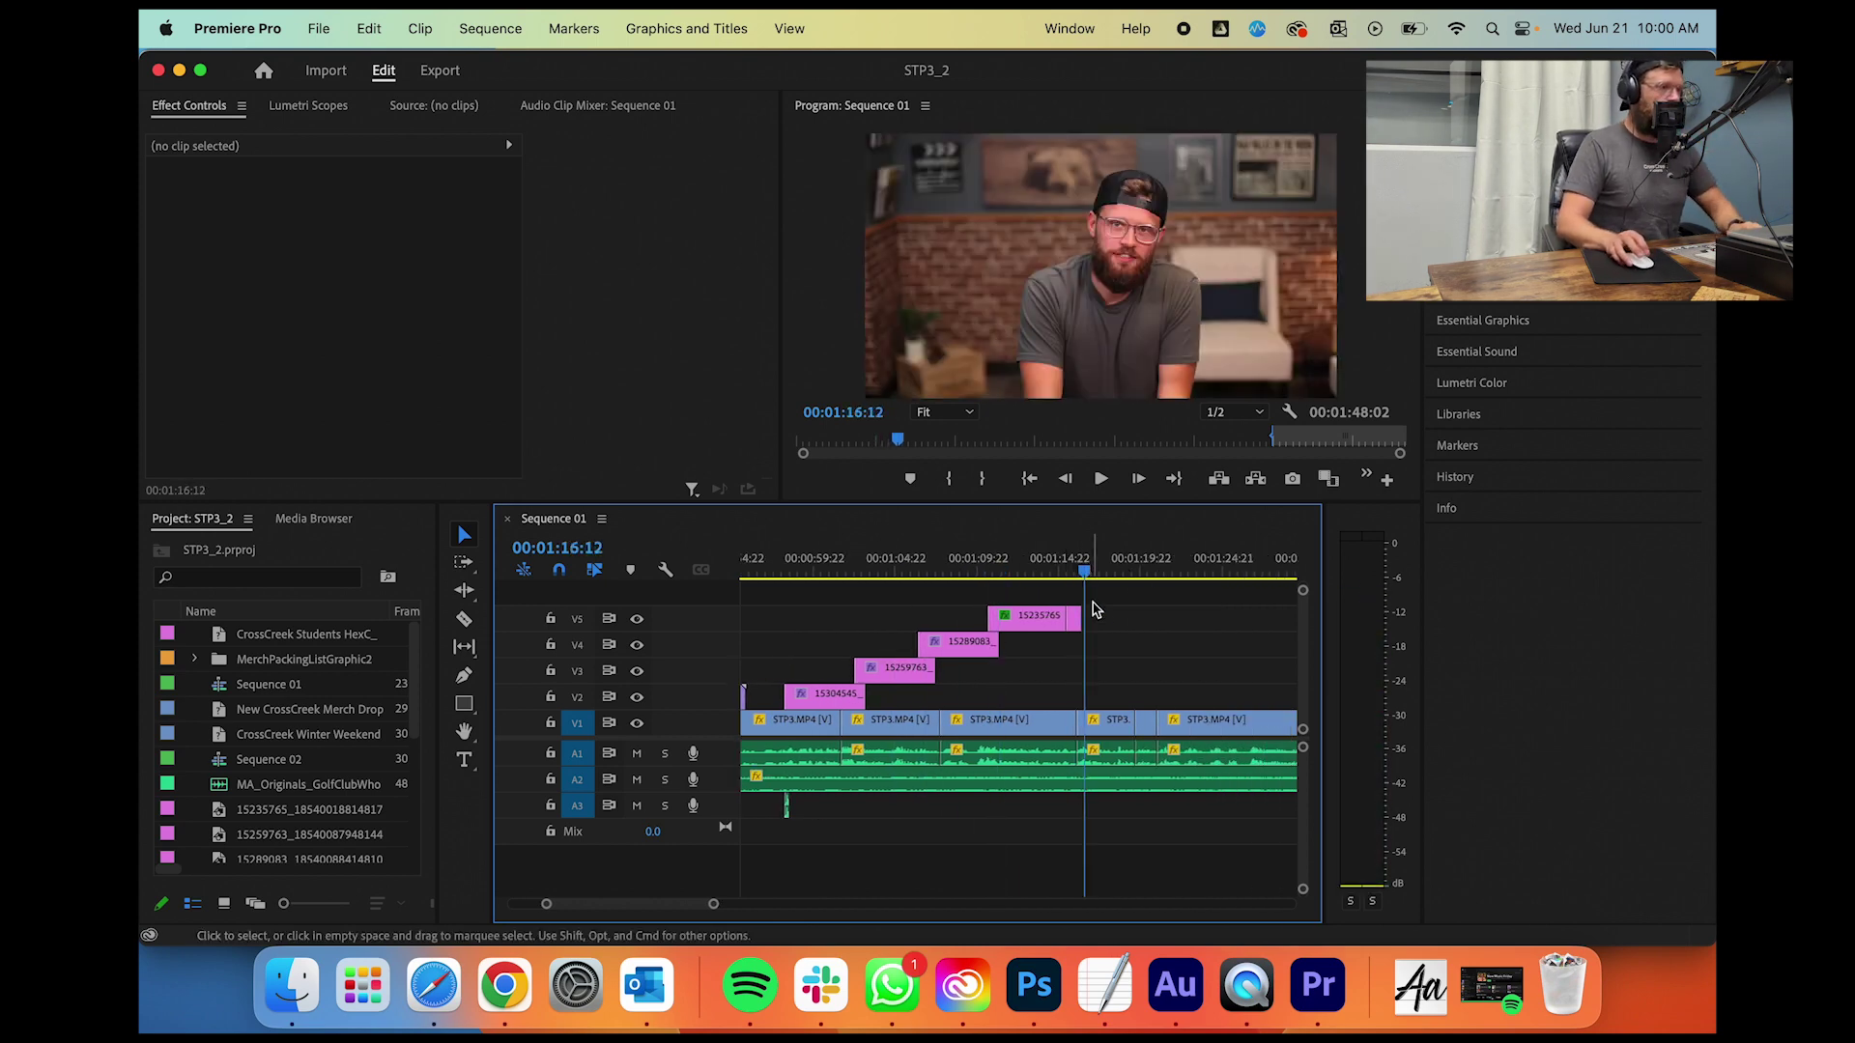
pyautogui.press('space')
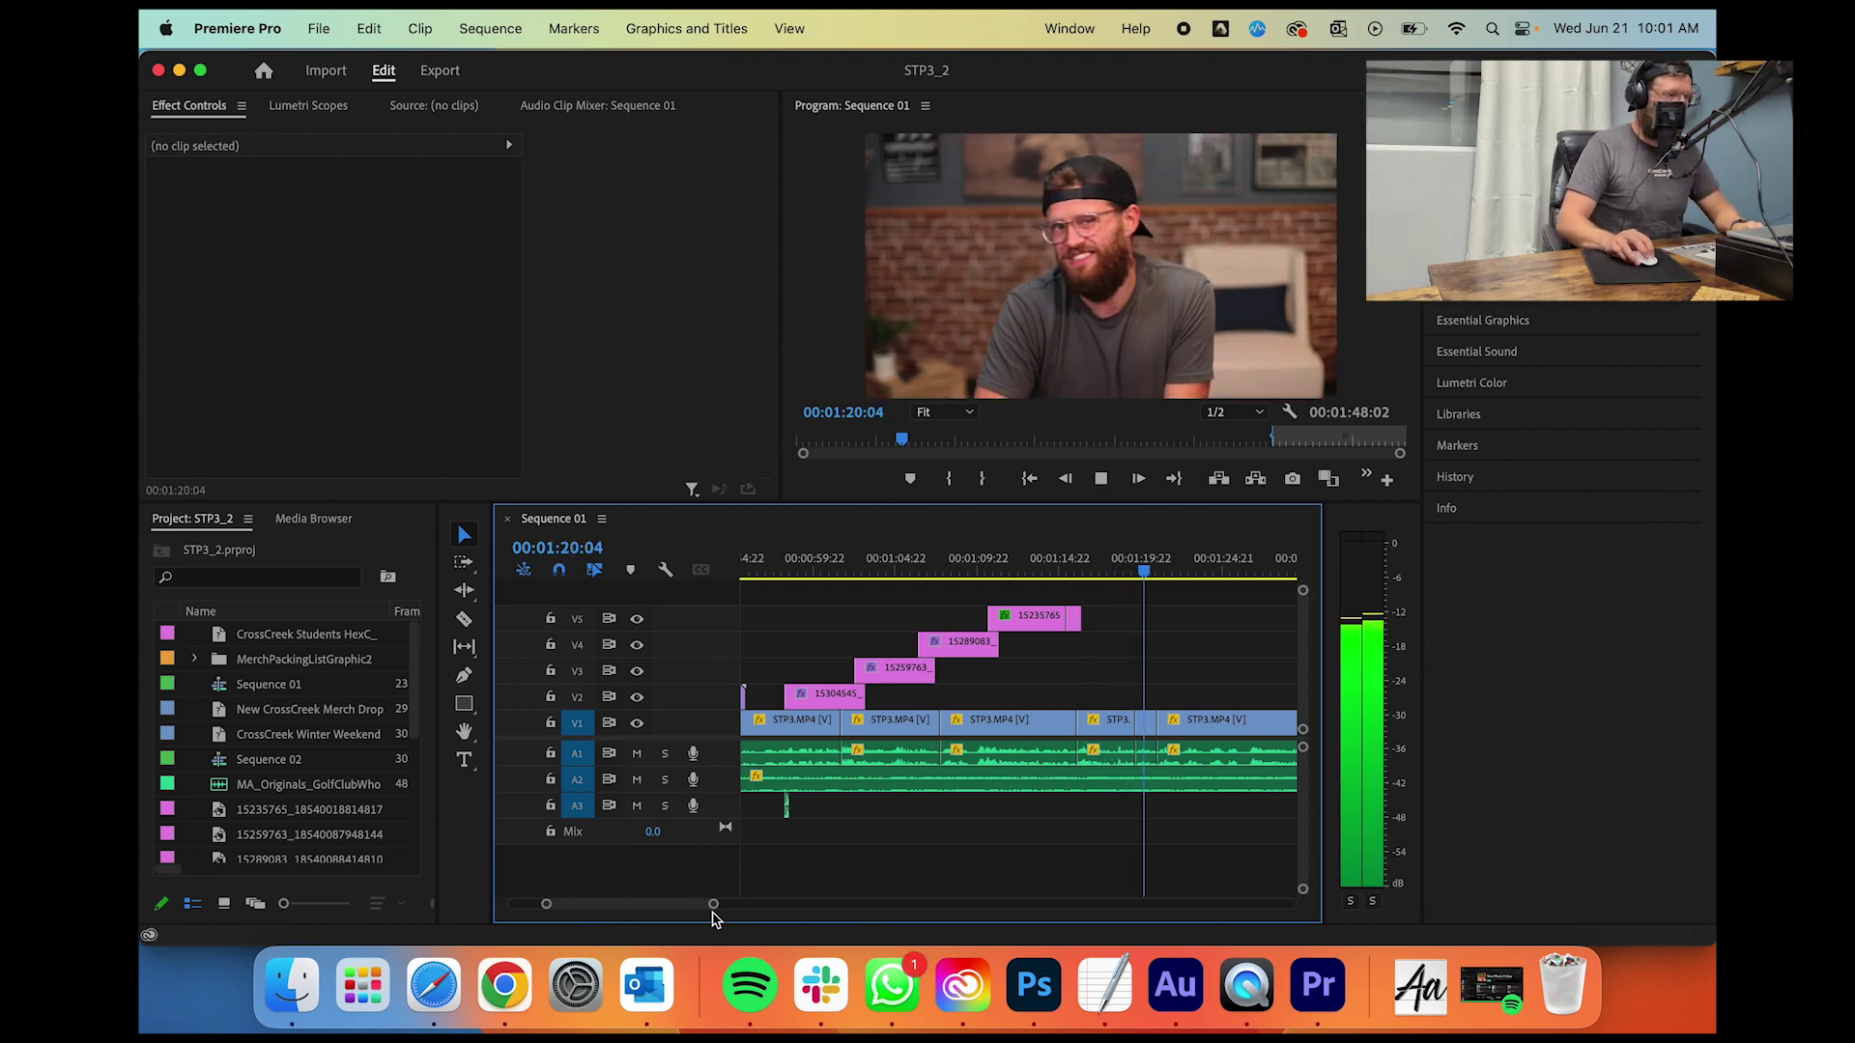
pyautogui.moveTo(713, 903); pyautogui.dragTo(757, 913)
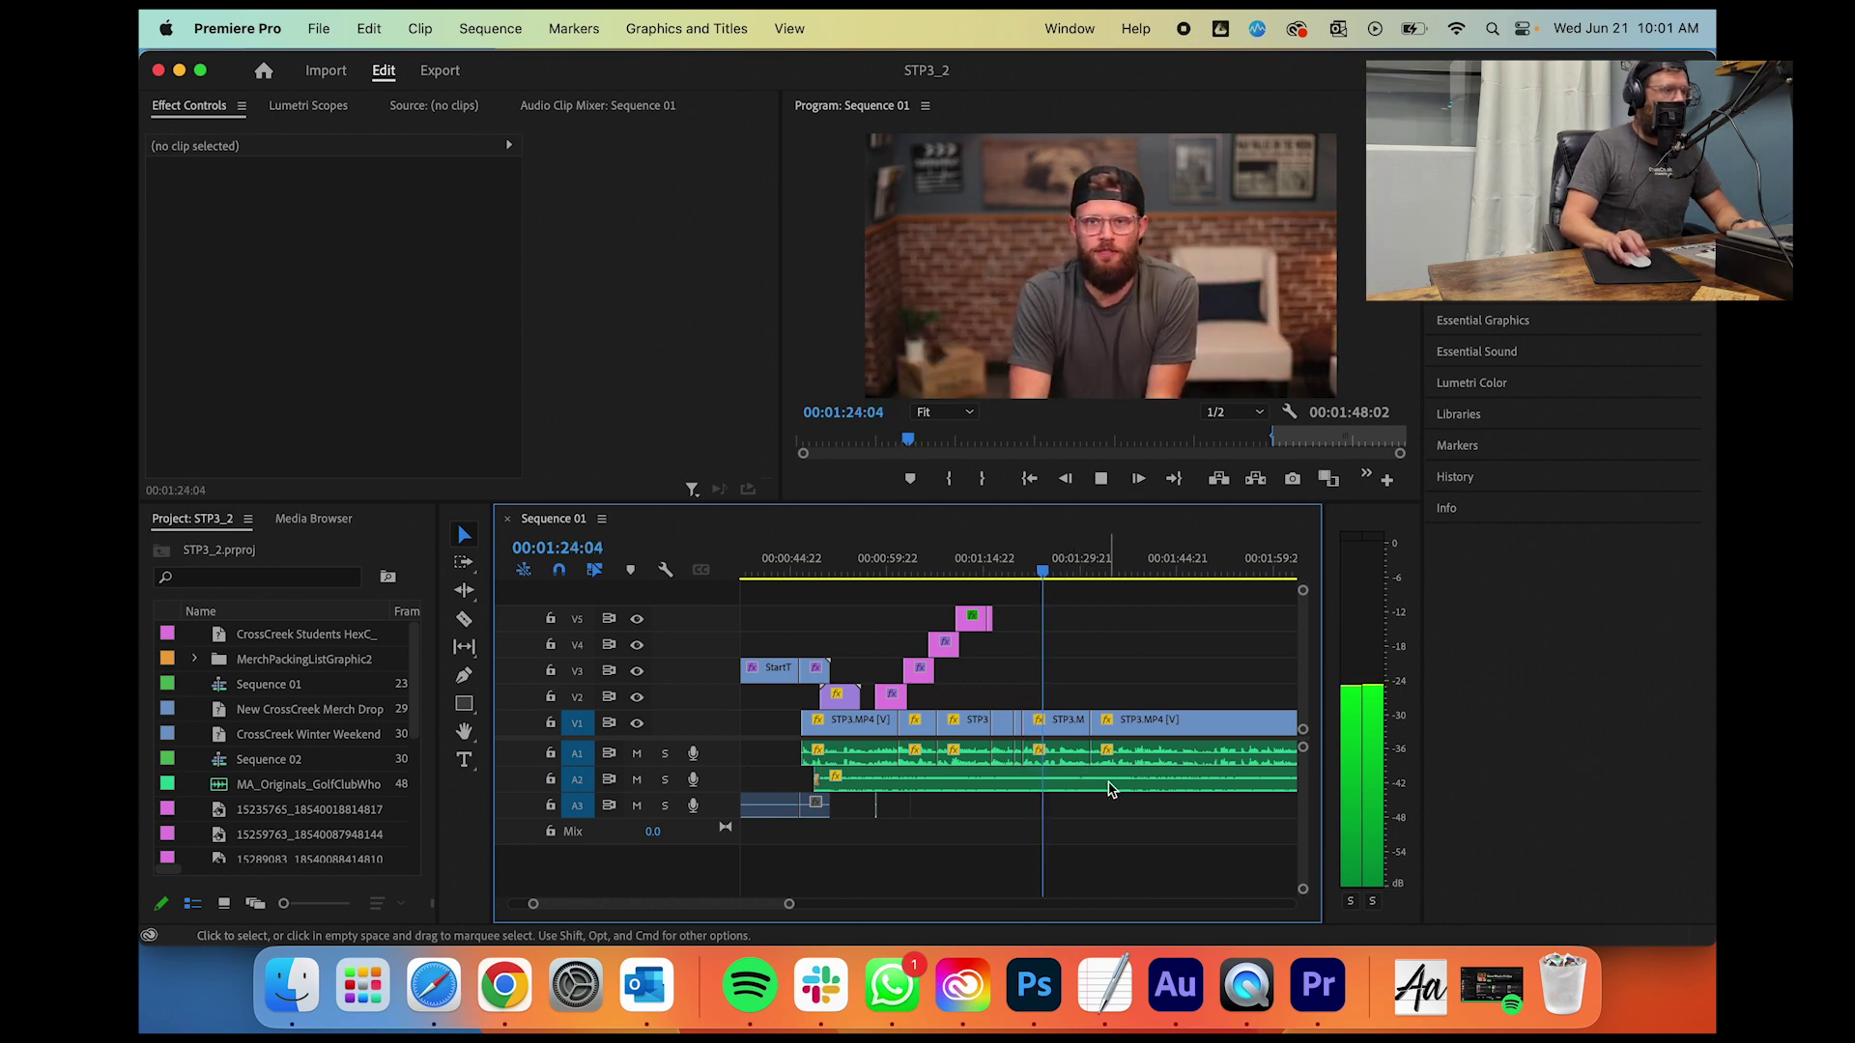
pyautogui.press('space')
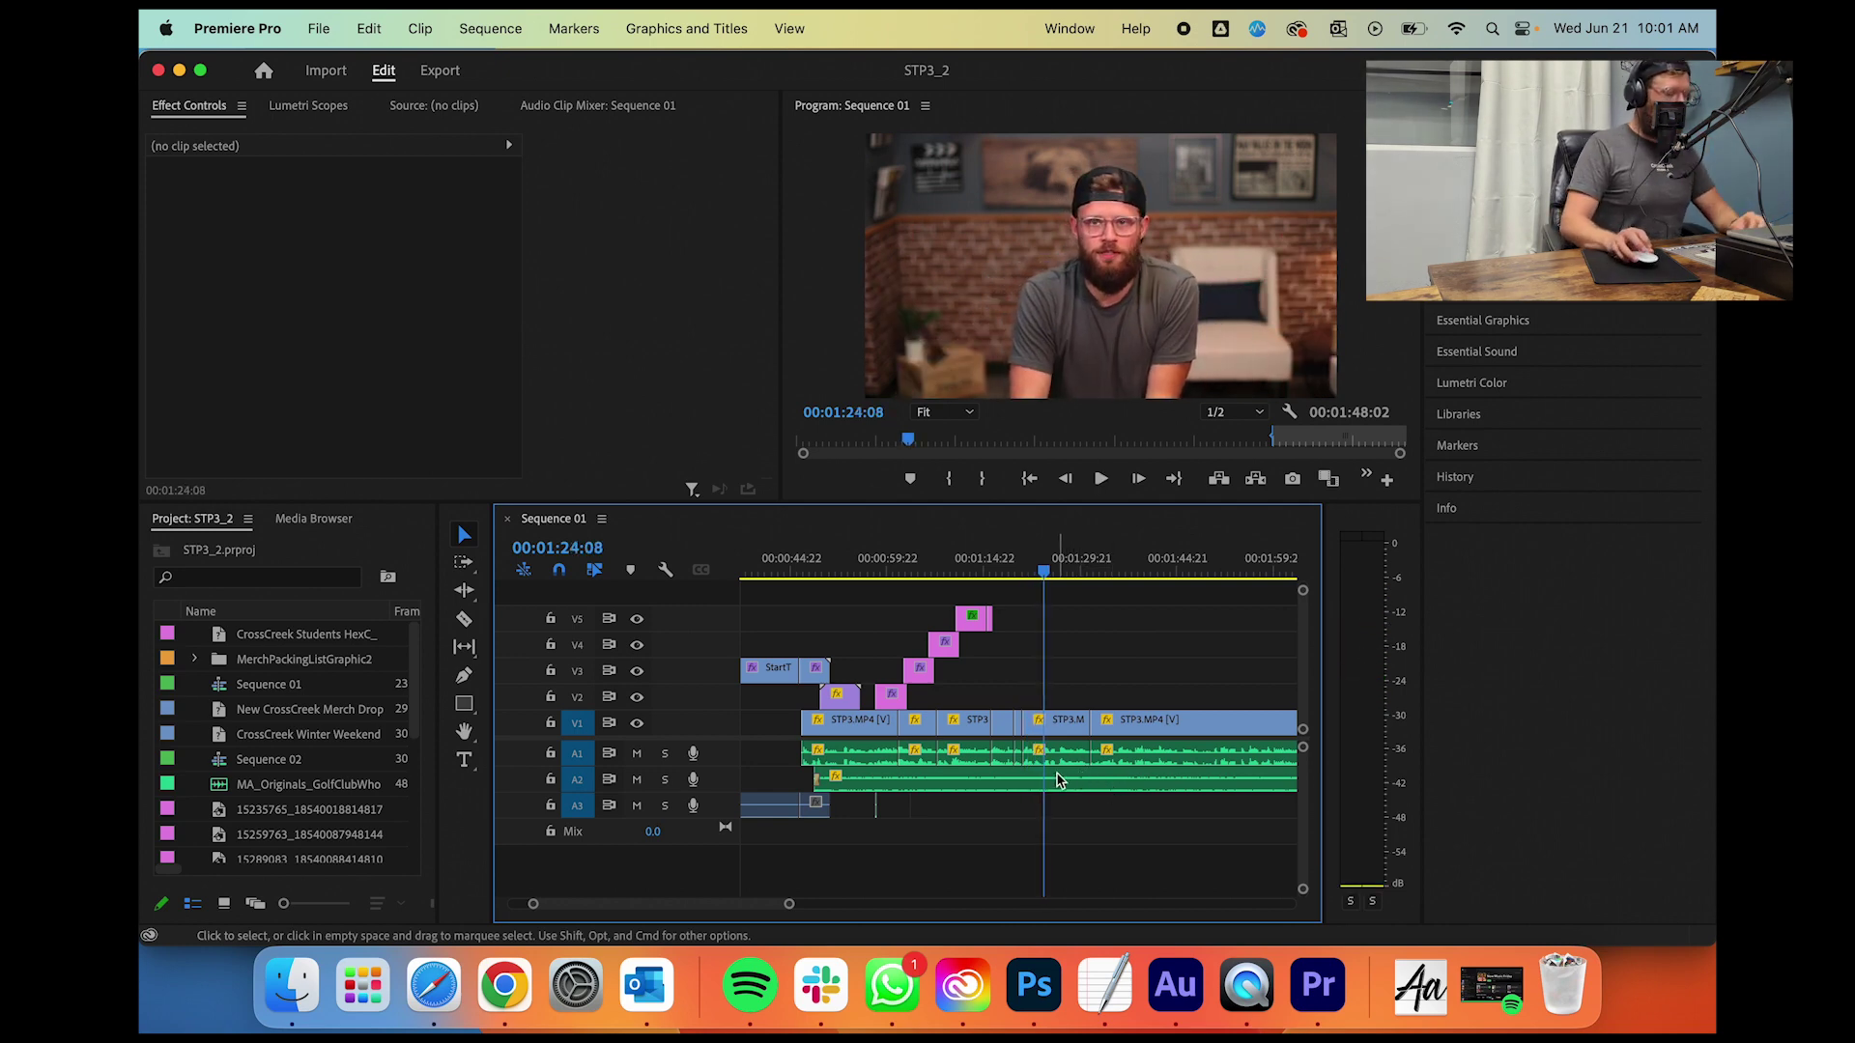
pyautogui.press('space')
pyautogui.press('space')
pyautogui.press('space')
pyautogui.press('space')
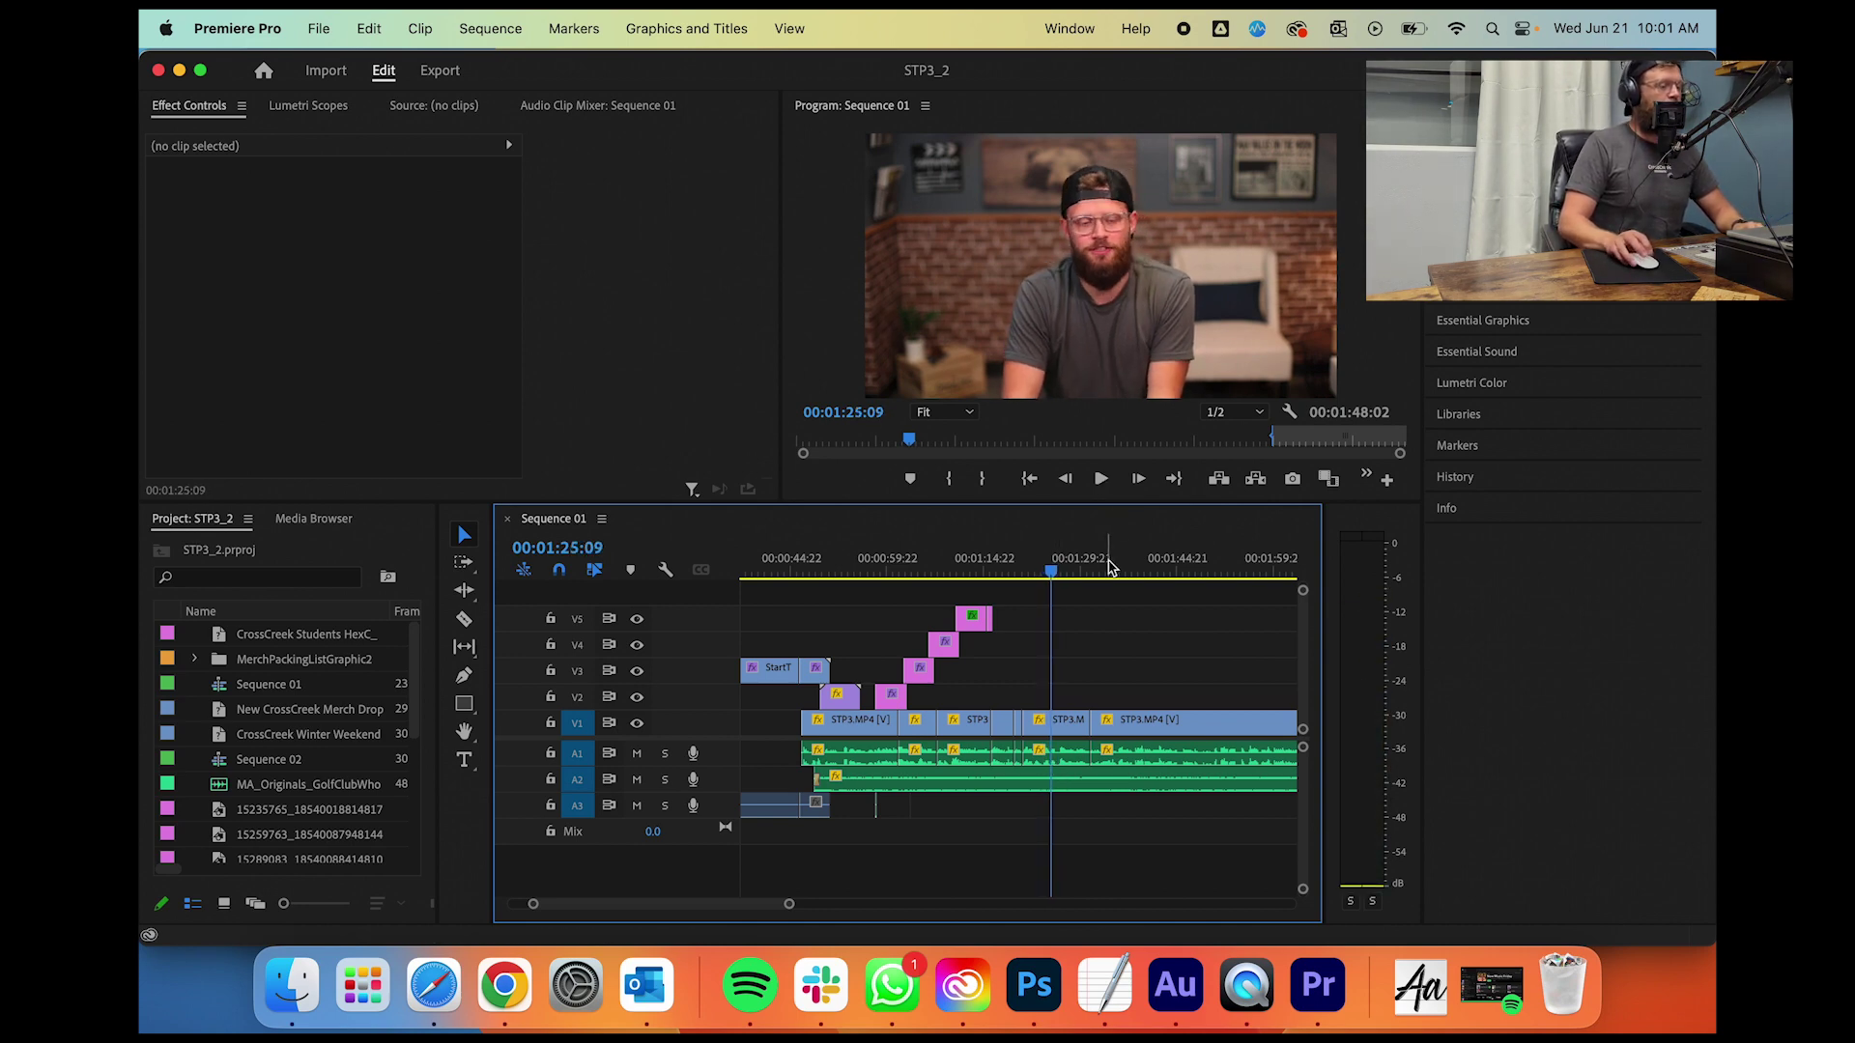
# Step: Replay the cuts from about 00:01:20 onward, shuttling backward and forward through the remaining talking-head clips
pyautogui.moveTo(1050, 572)
pyautogui.mouseDown()
pyautogui.moveTo(1070, 576)
pyautogui.moveTo(1022, 576)
pyautogui.mouseUp()
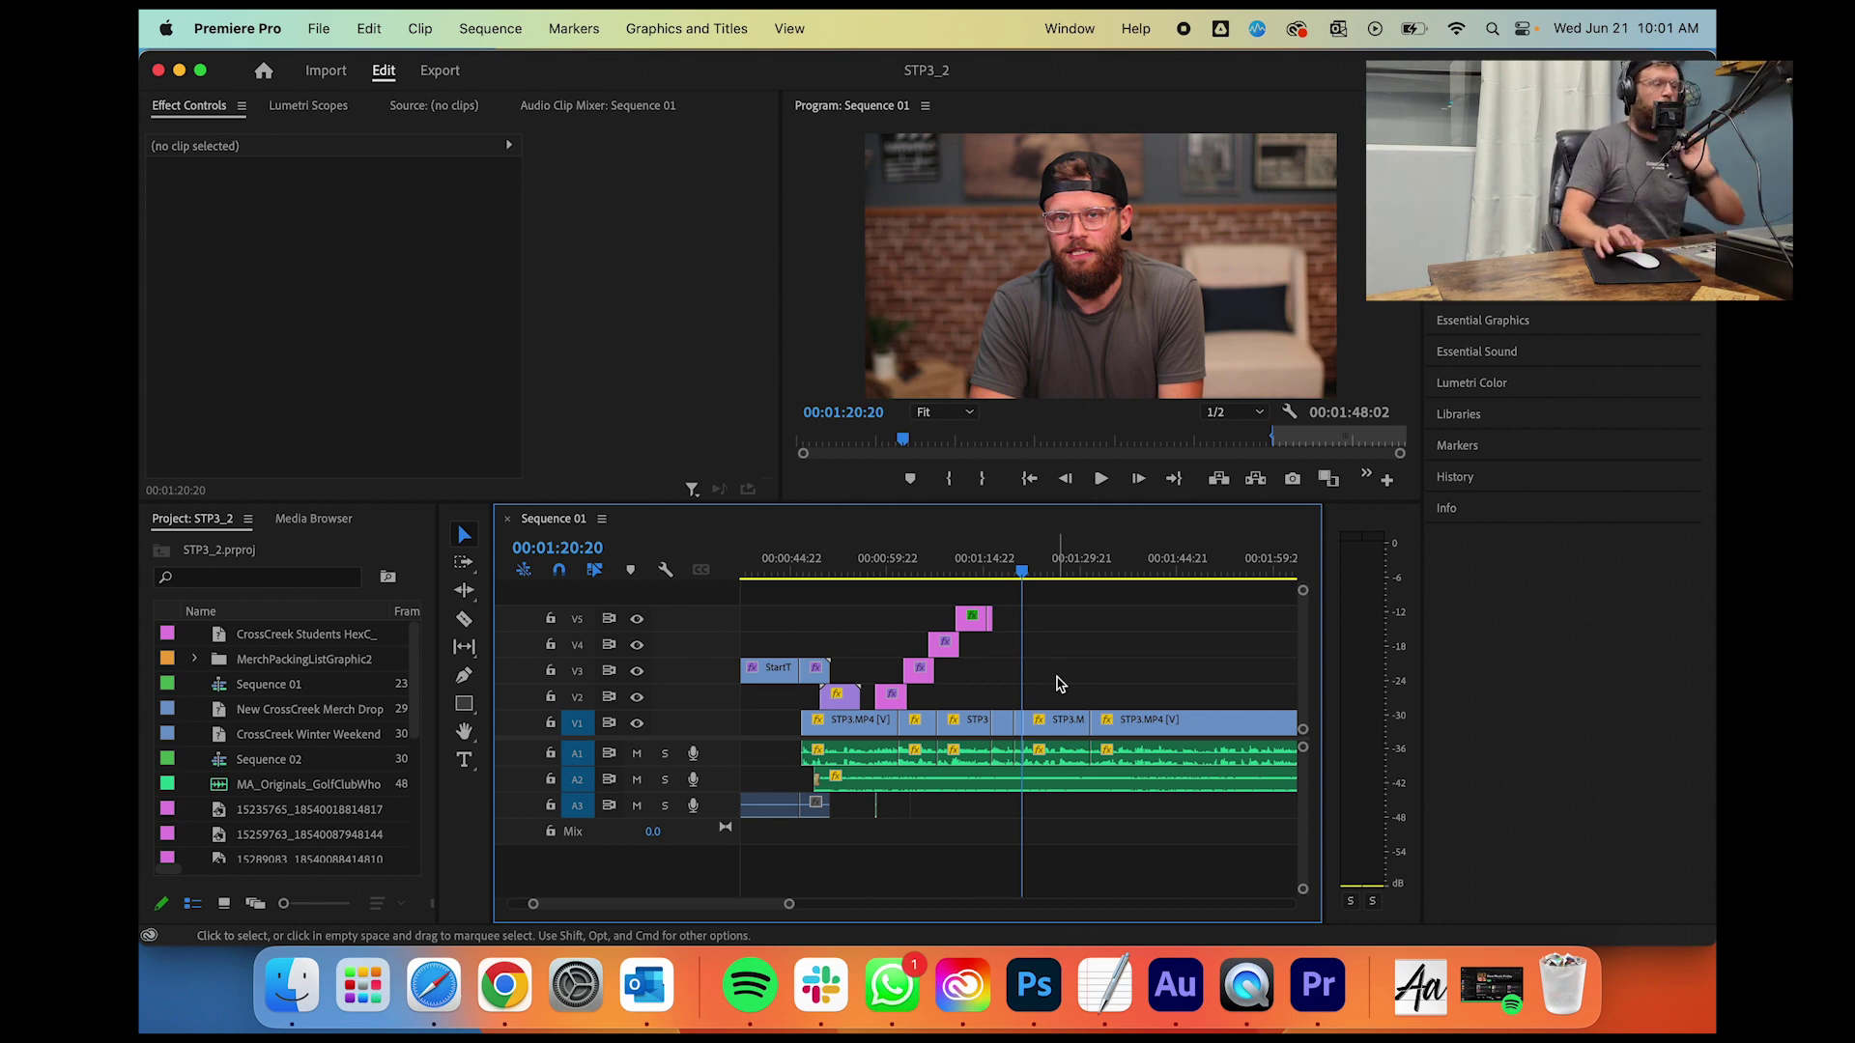
pyautogui.hscroll(2, 1062, 676)
pyautogui.hscroll(-3, 1034, 634)
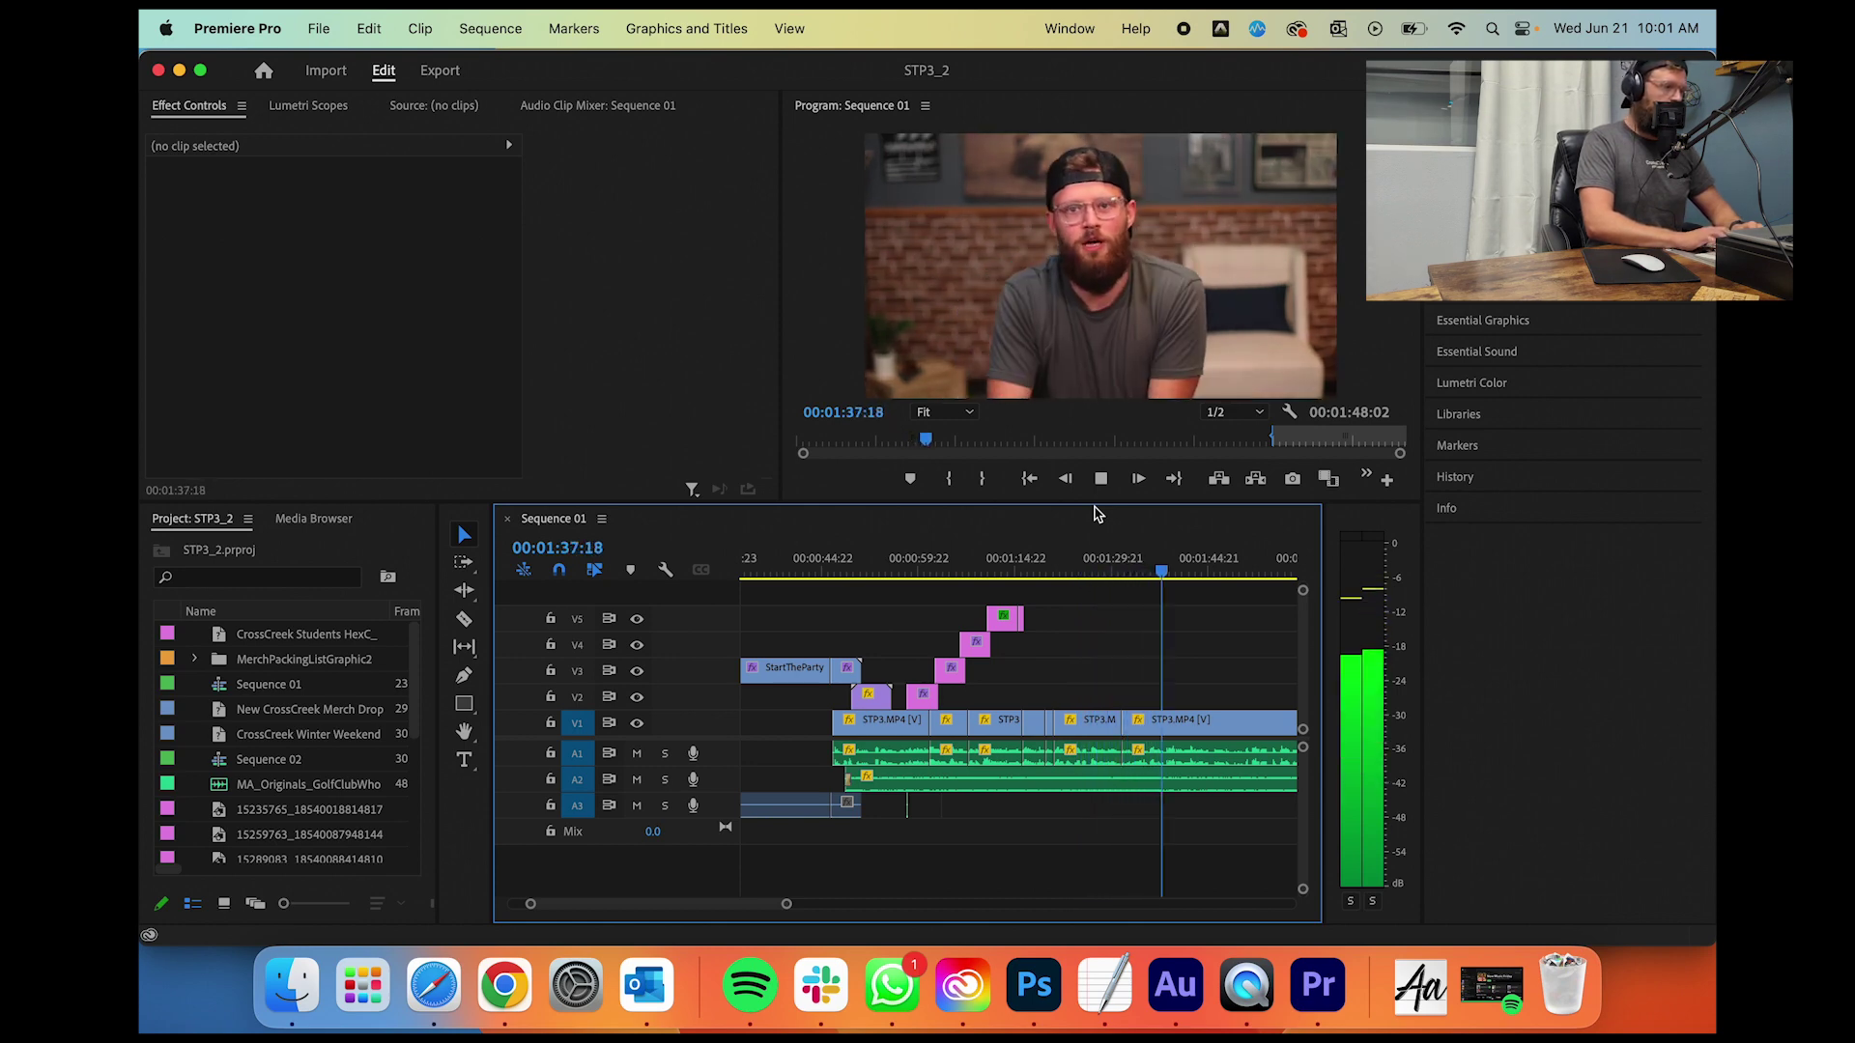
pyautogui.press('j')
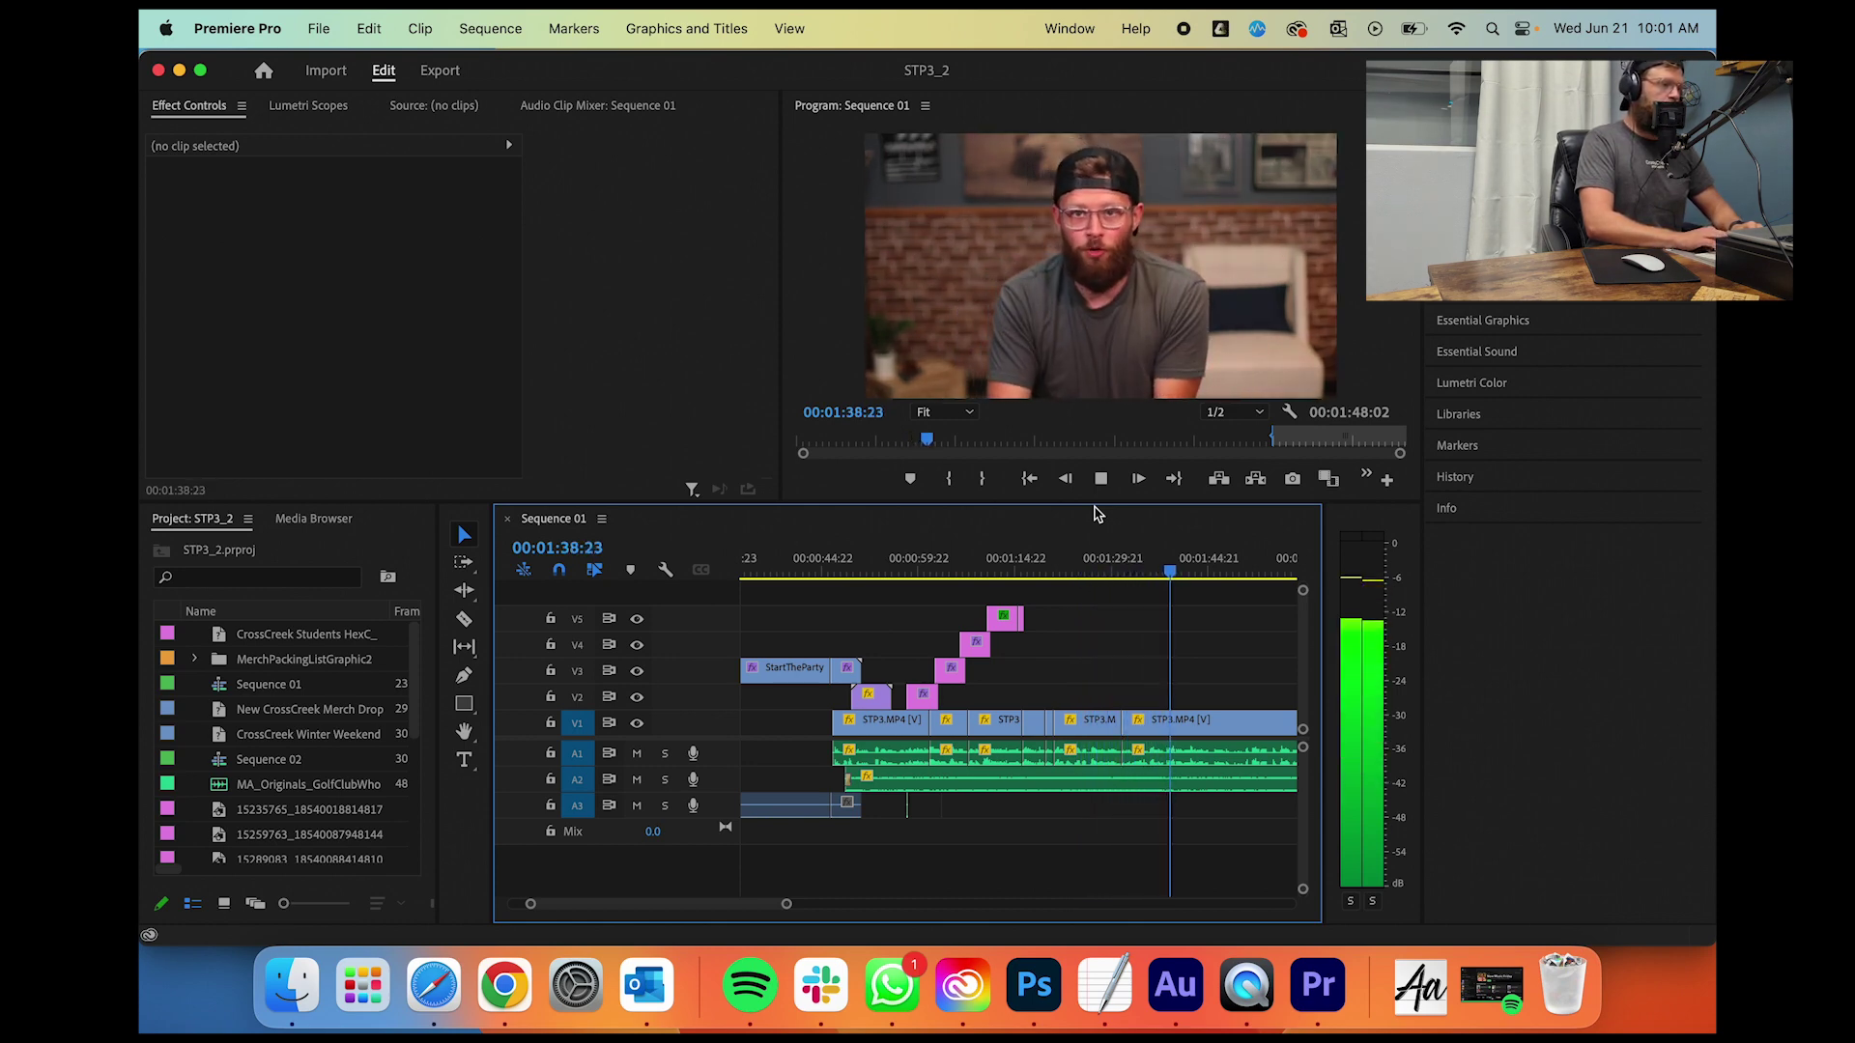
pyautogui.press('j')
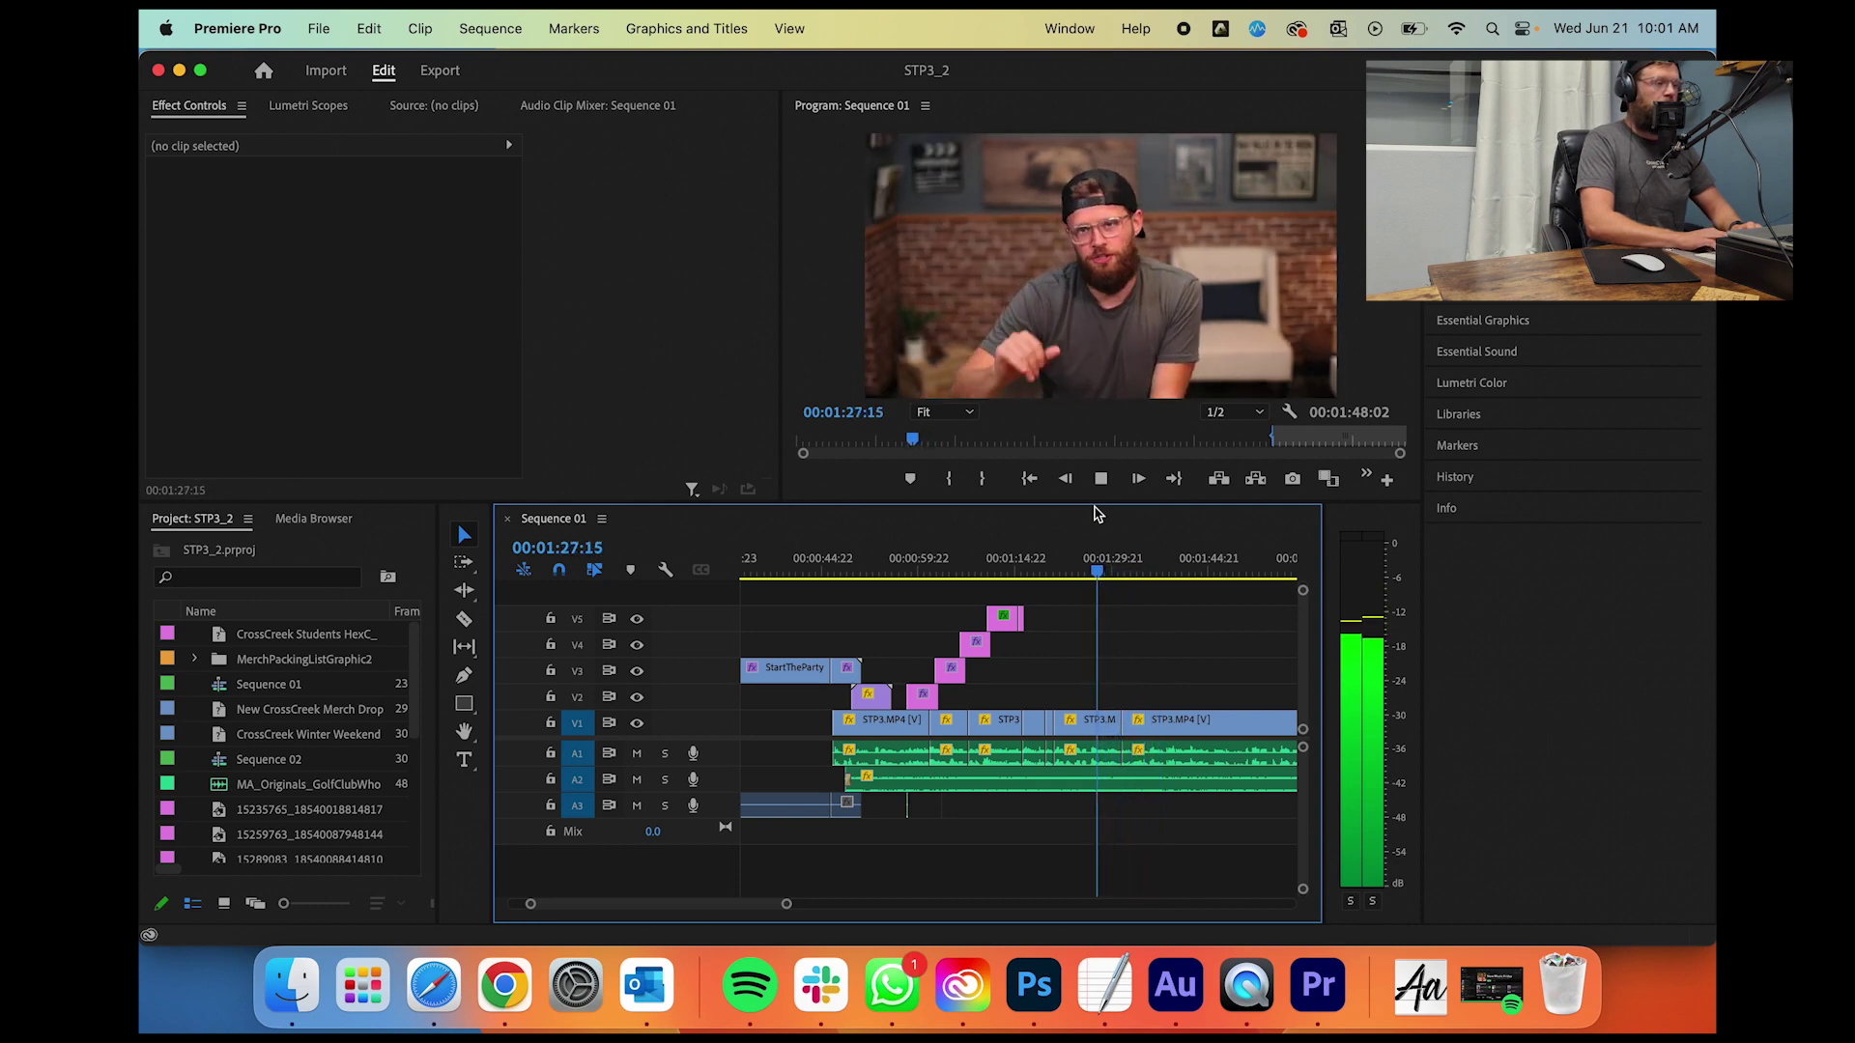
pyautogui.press('k')
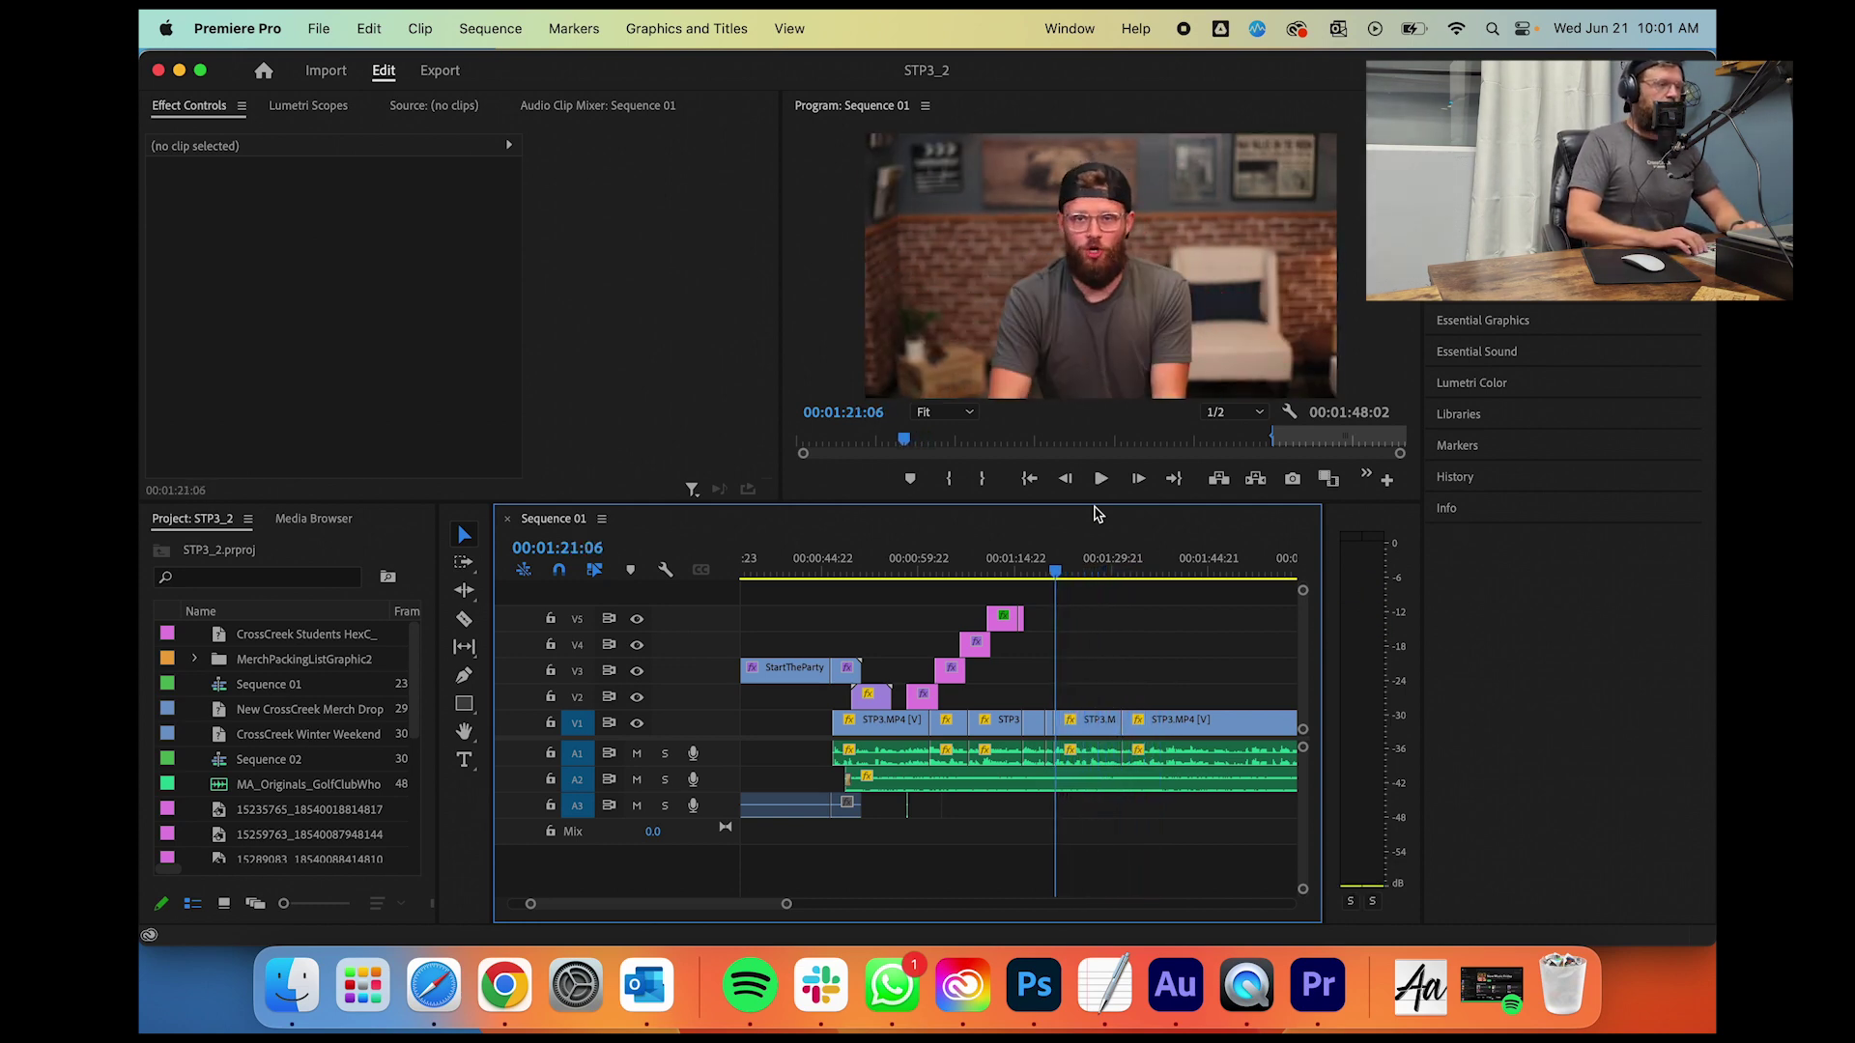
pyautogui.press('l')
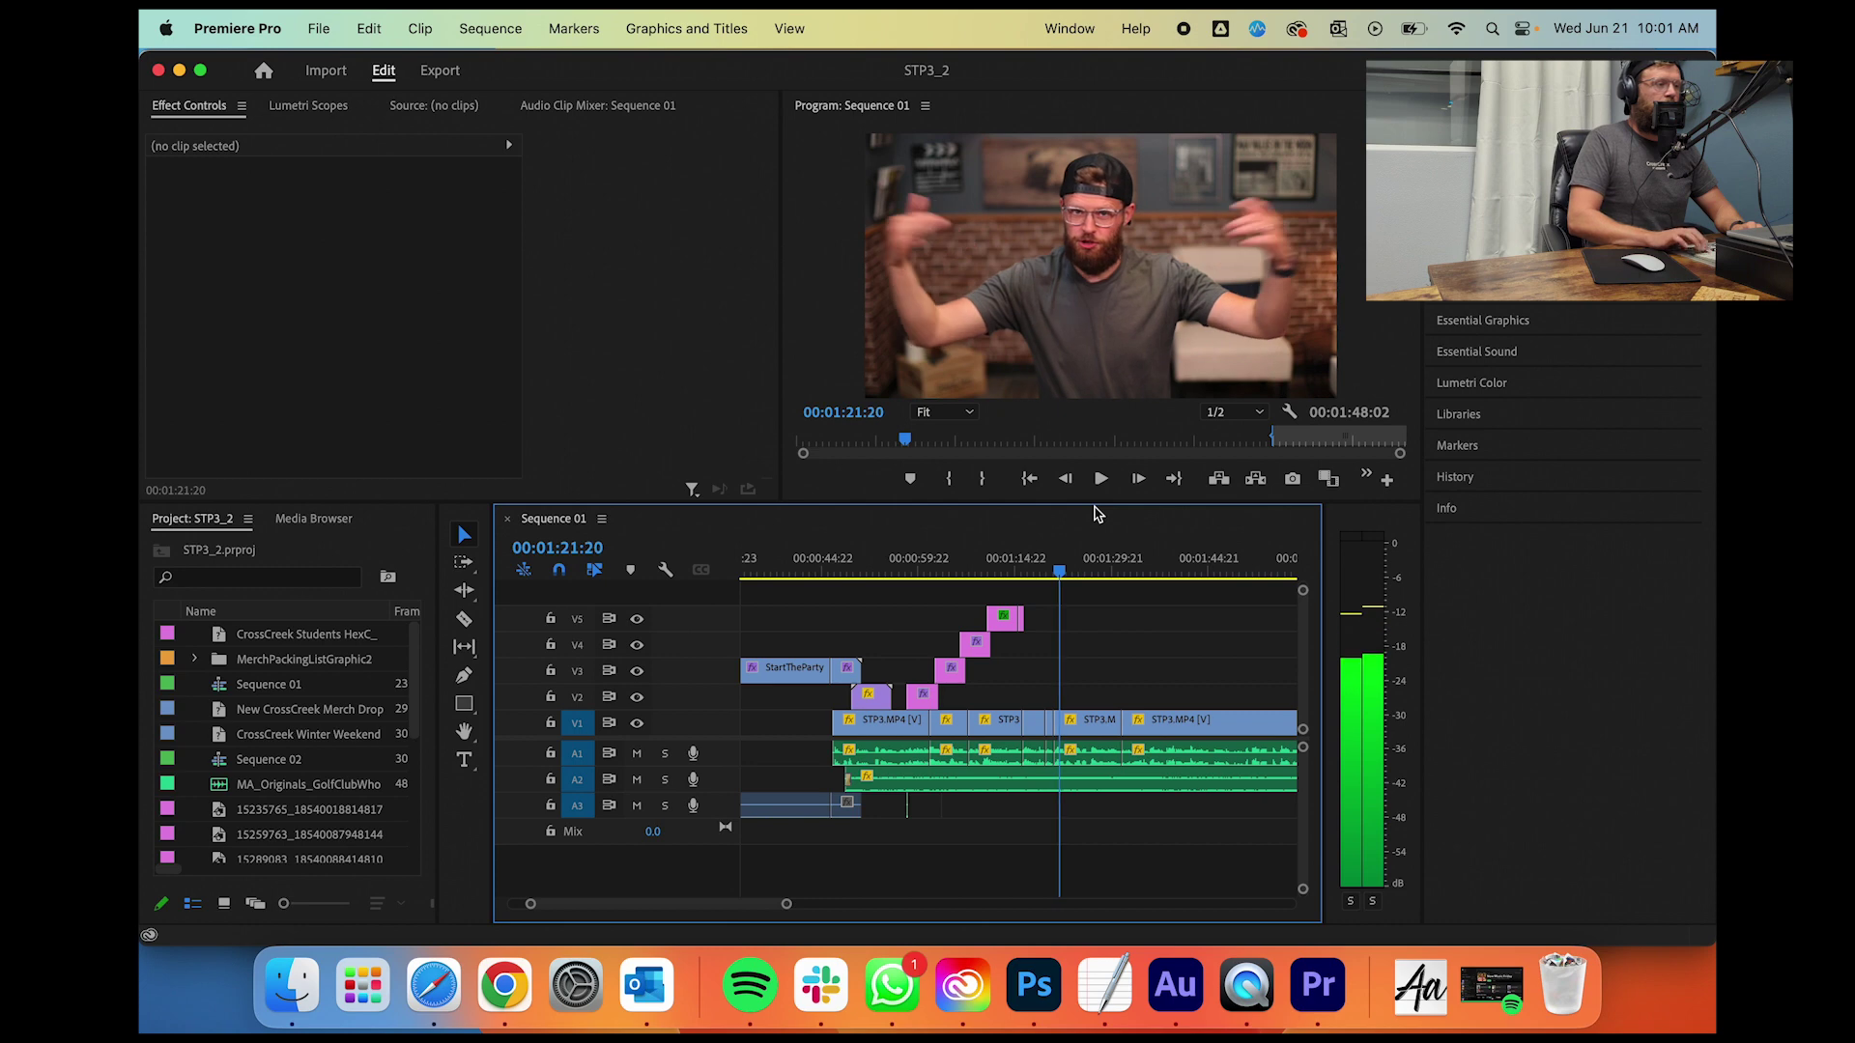
pyautogui.press('j')
# Step: Move the playhead to 00:01:10:23 over the photo clip on V5 and bring up the effects and presets
pyautogui.moveTo(1065, 559); pyautogui.dragTo(1032, 570)
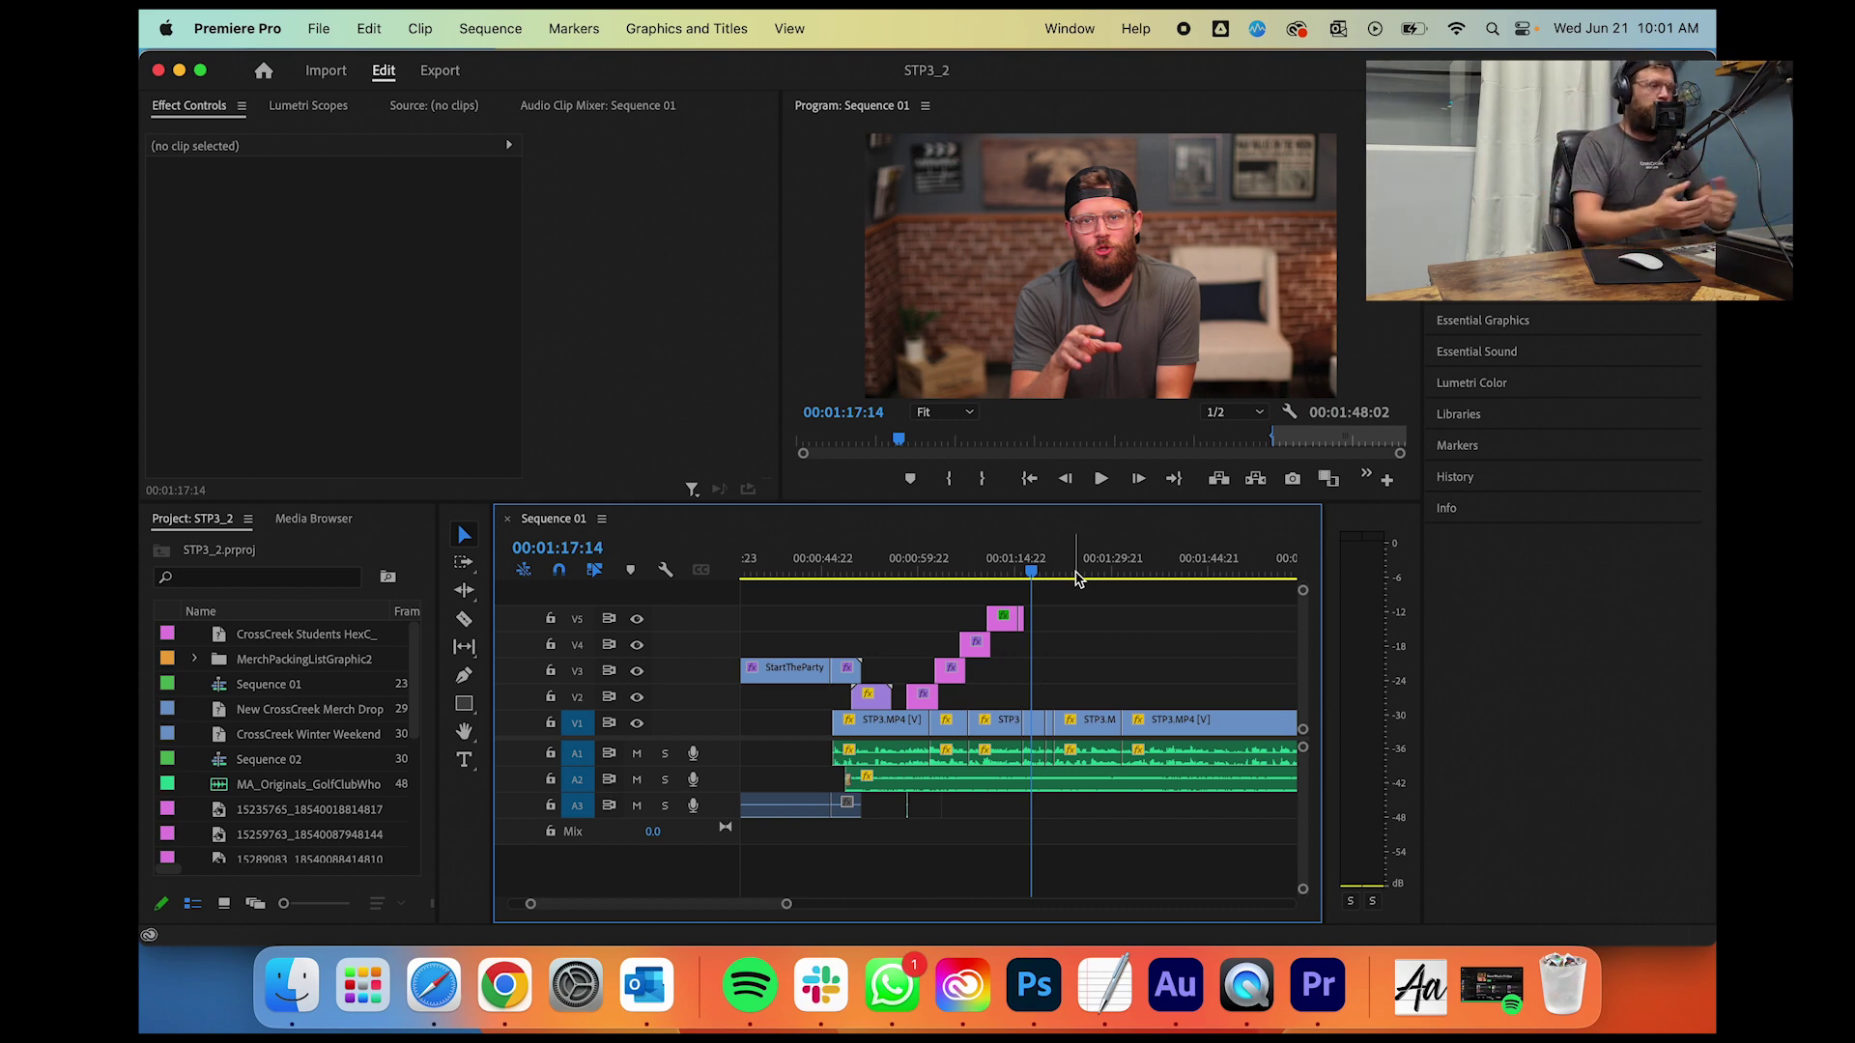
pyautogui.moveTo(996, 569)
pyautogui.mouseDown()
pyautogui.moveTo(955, 573)
pyautogui.moveTo(994, 577)
pyautogui.mouseUp()
pyautogui.hotkey('shift', '7')
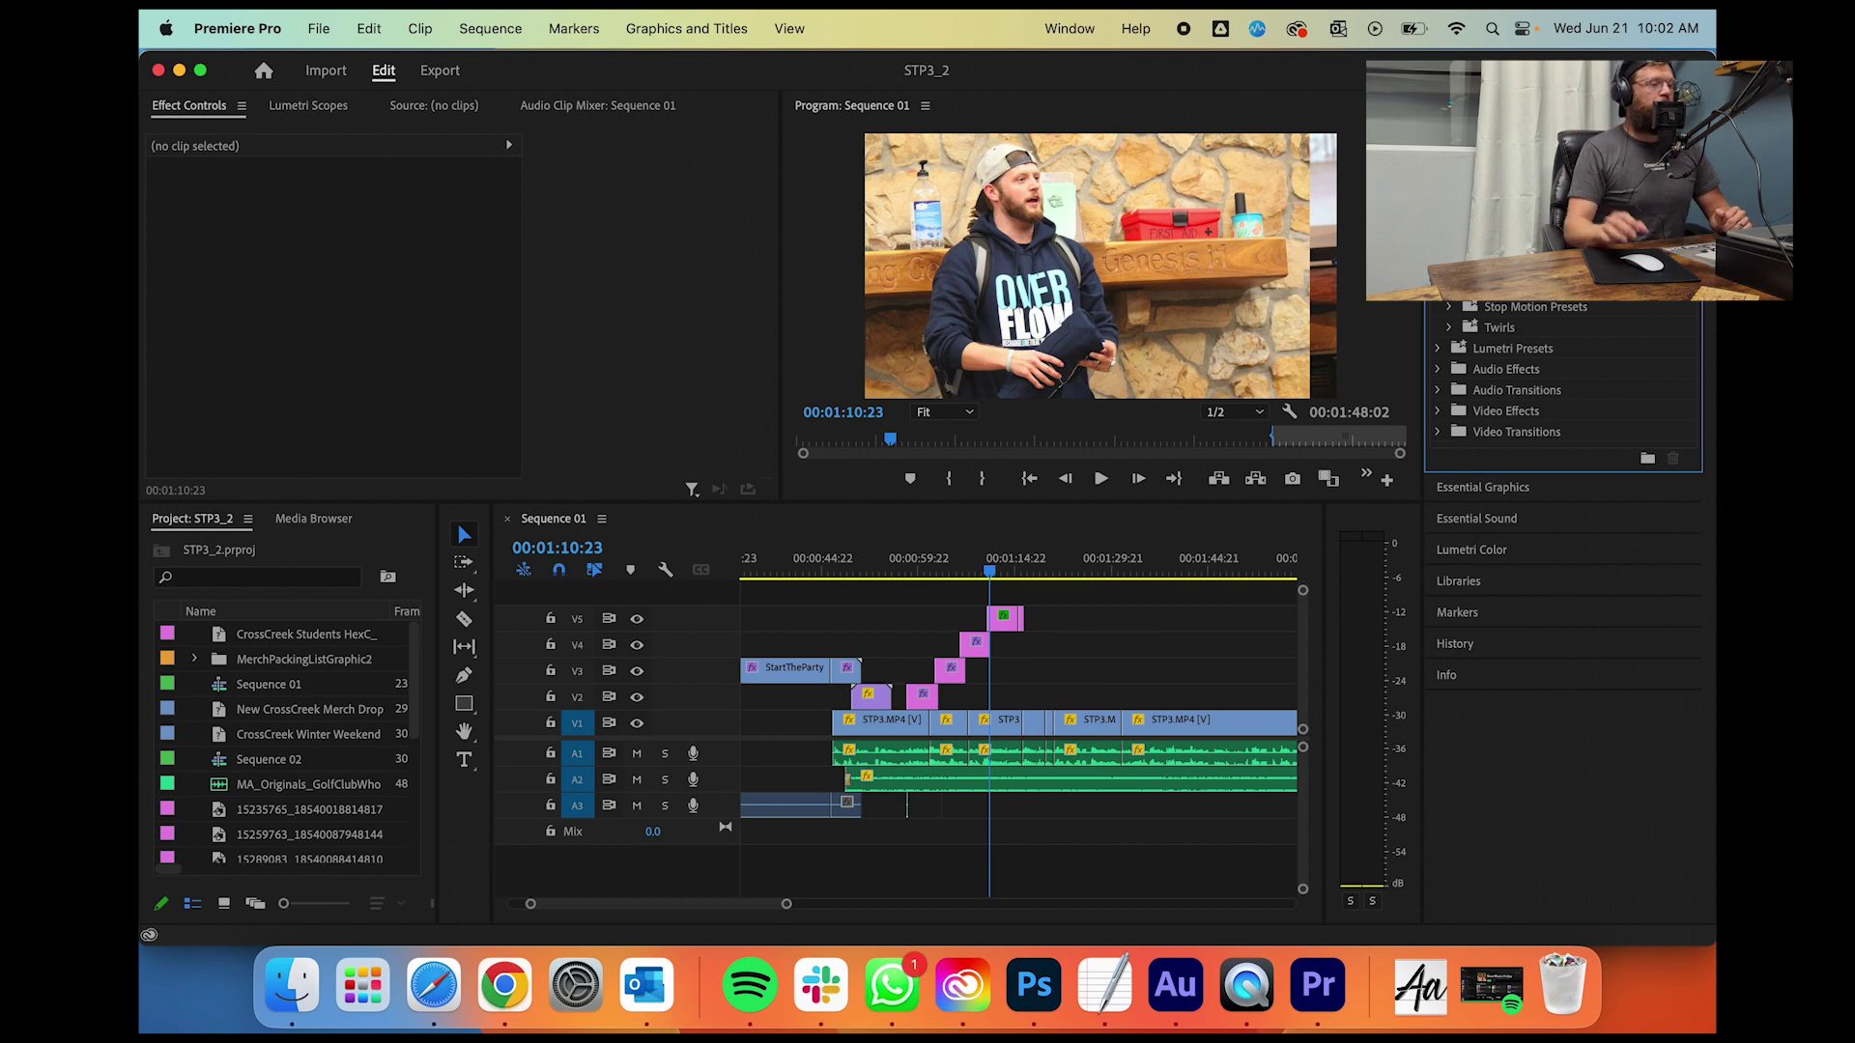
# Step: Switch to Chrome, open Google Drive in a new tab, search for "053_" and open the 053_Ministry to Parents folder
pyautogui.click(503, 985)
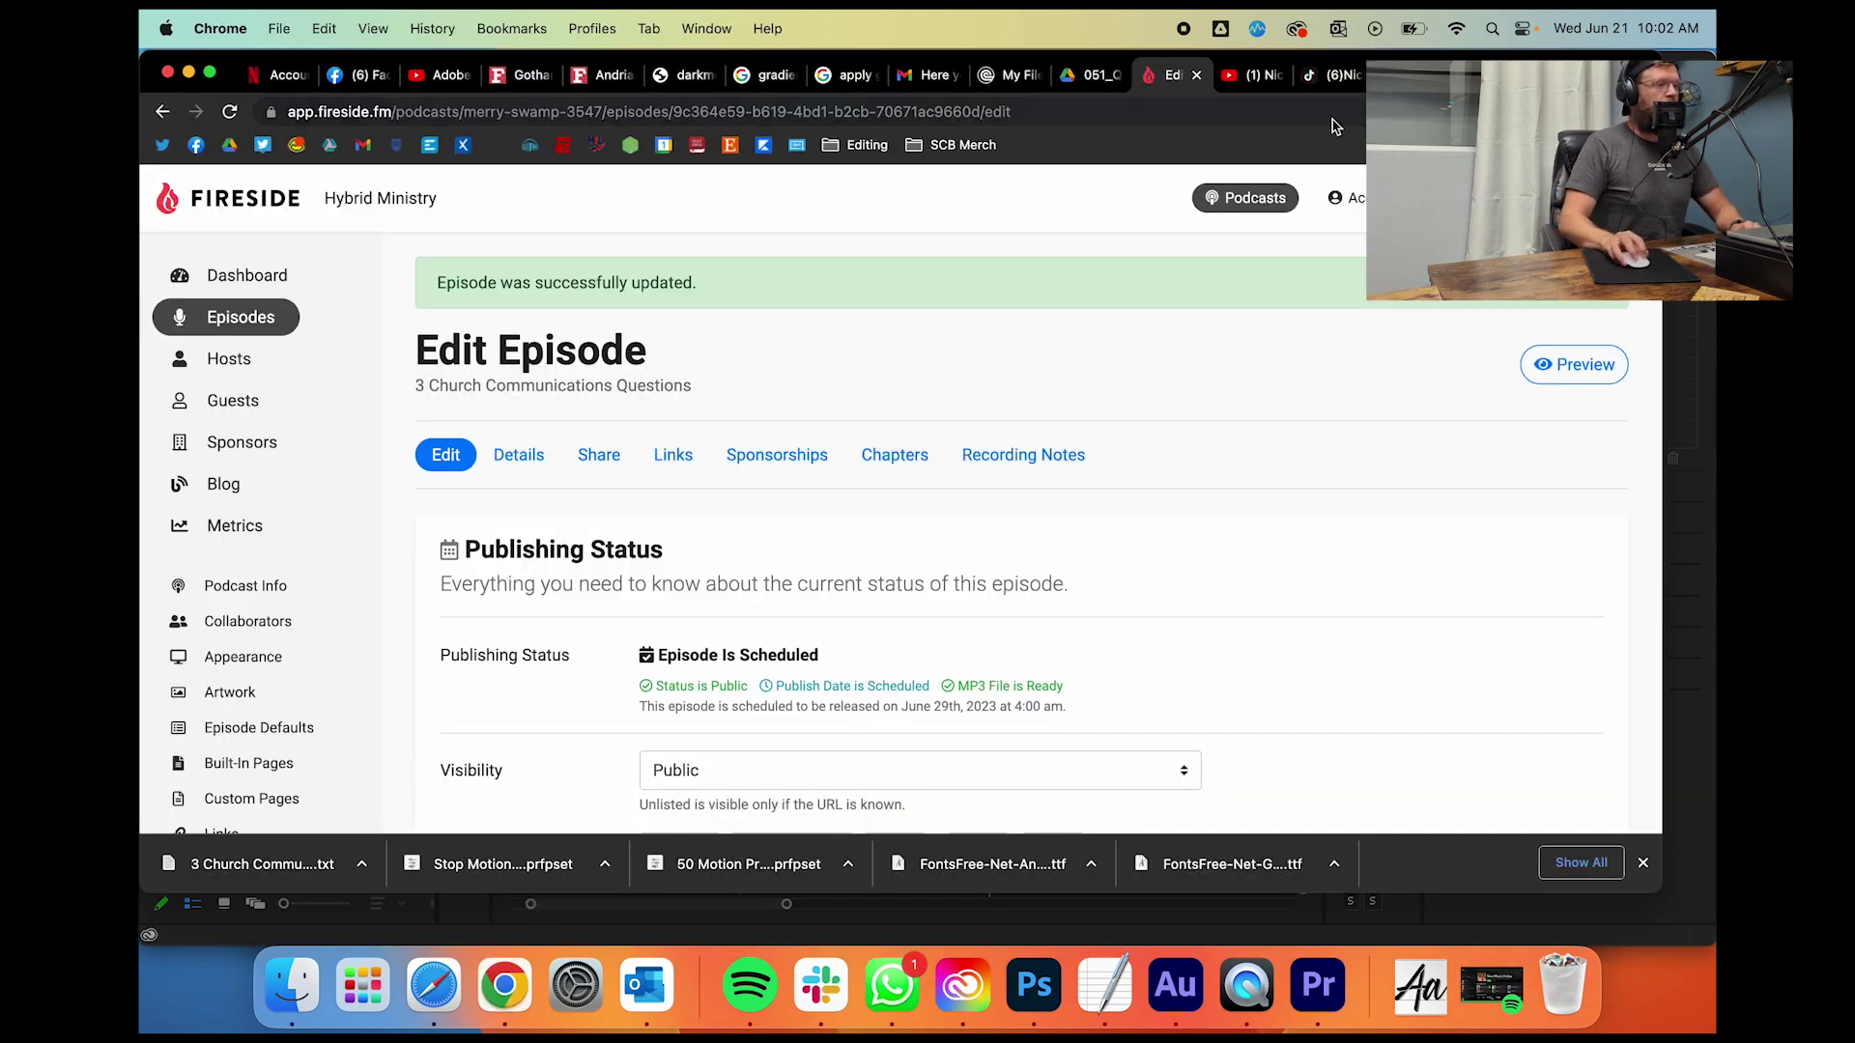
pyautogui.press('super+t')
pyautogui.write('drive')
pyautogui.press('Return')
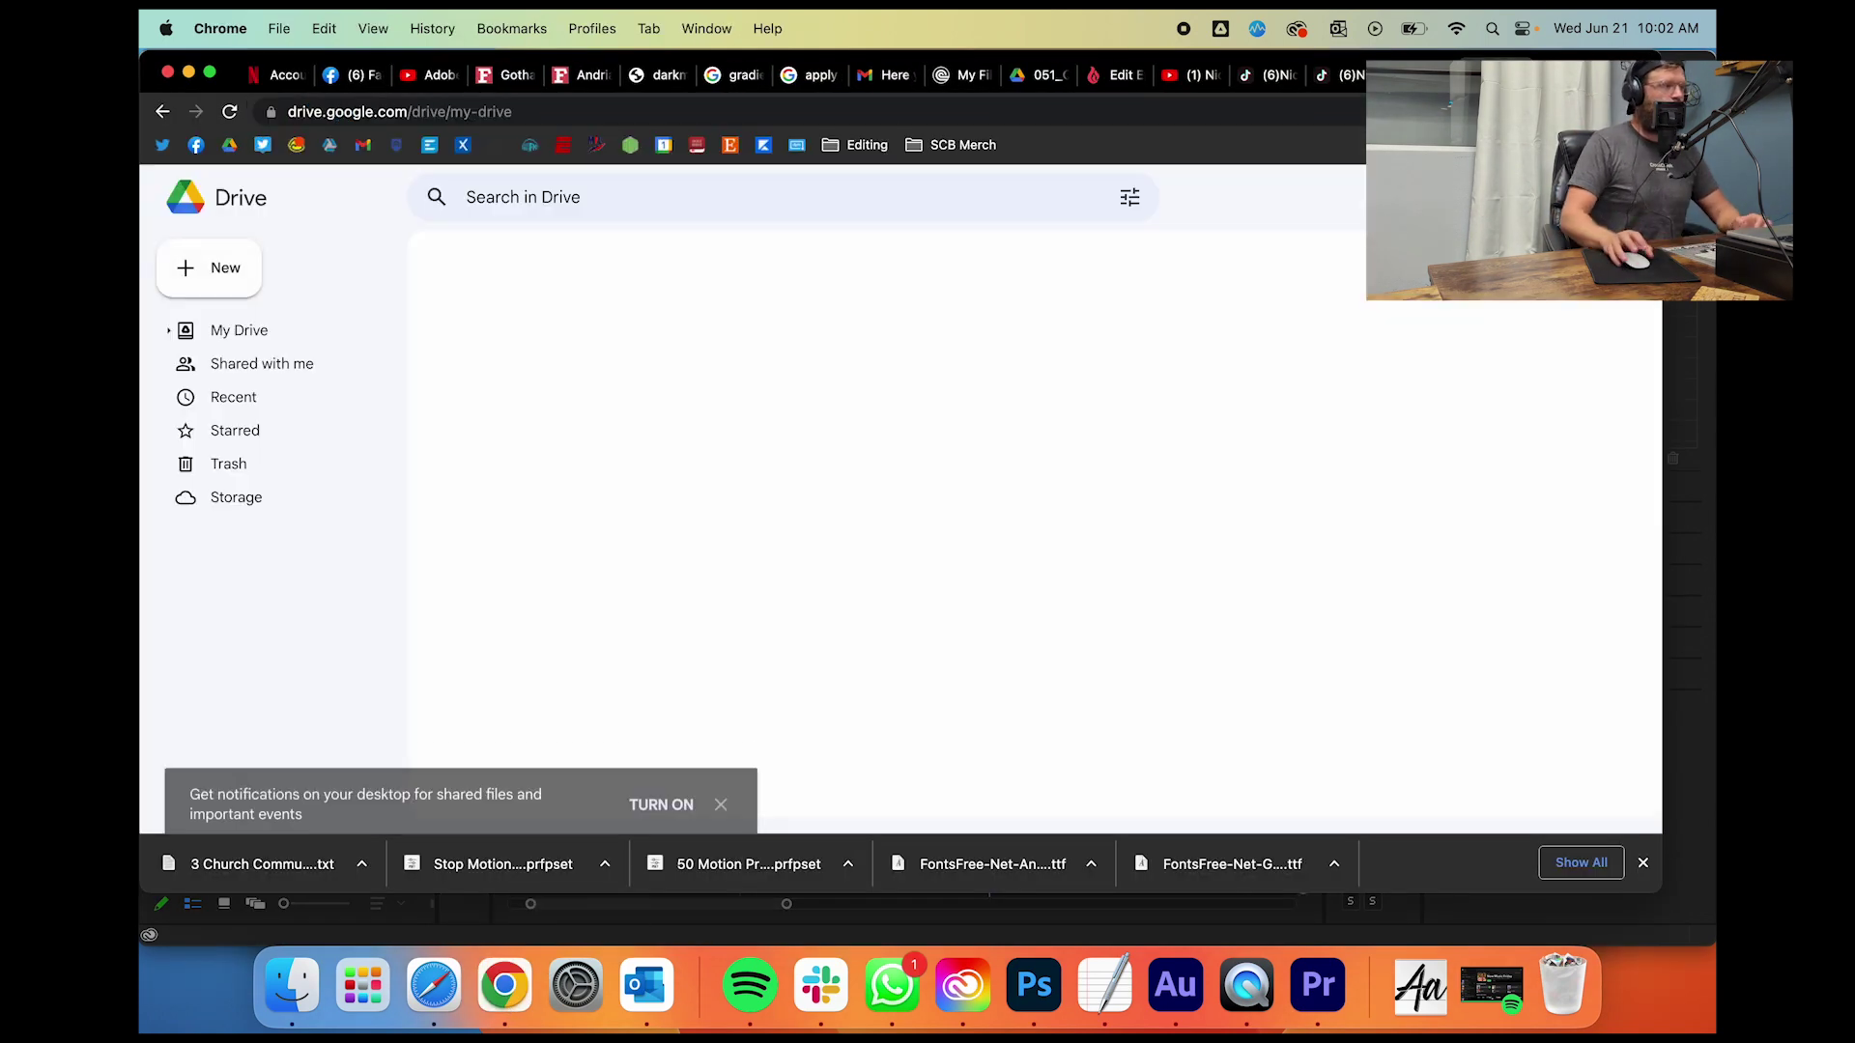
pyautogui.click(557, 189)
pyautogui.write('053_')
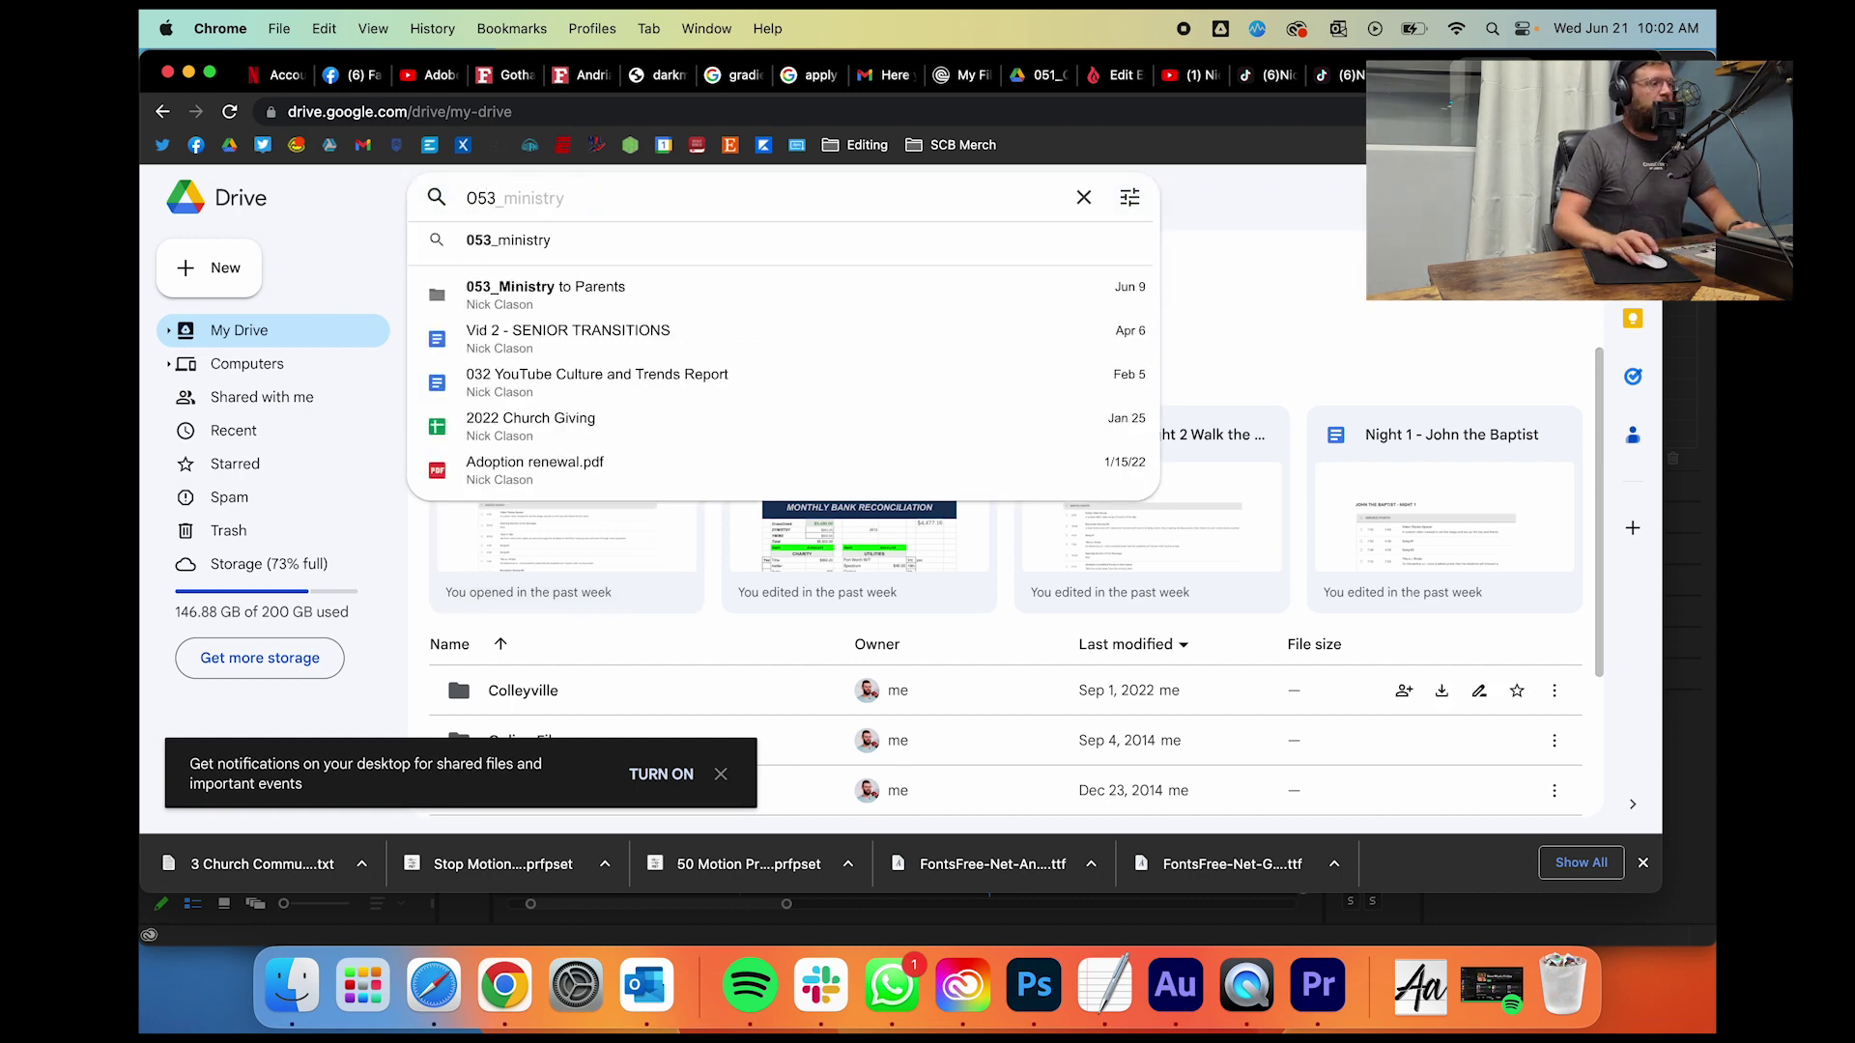
pyautogui.click(526, 294)
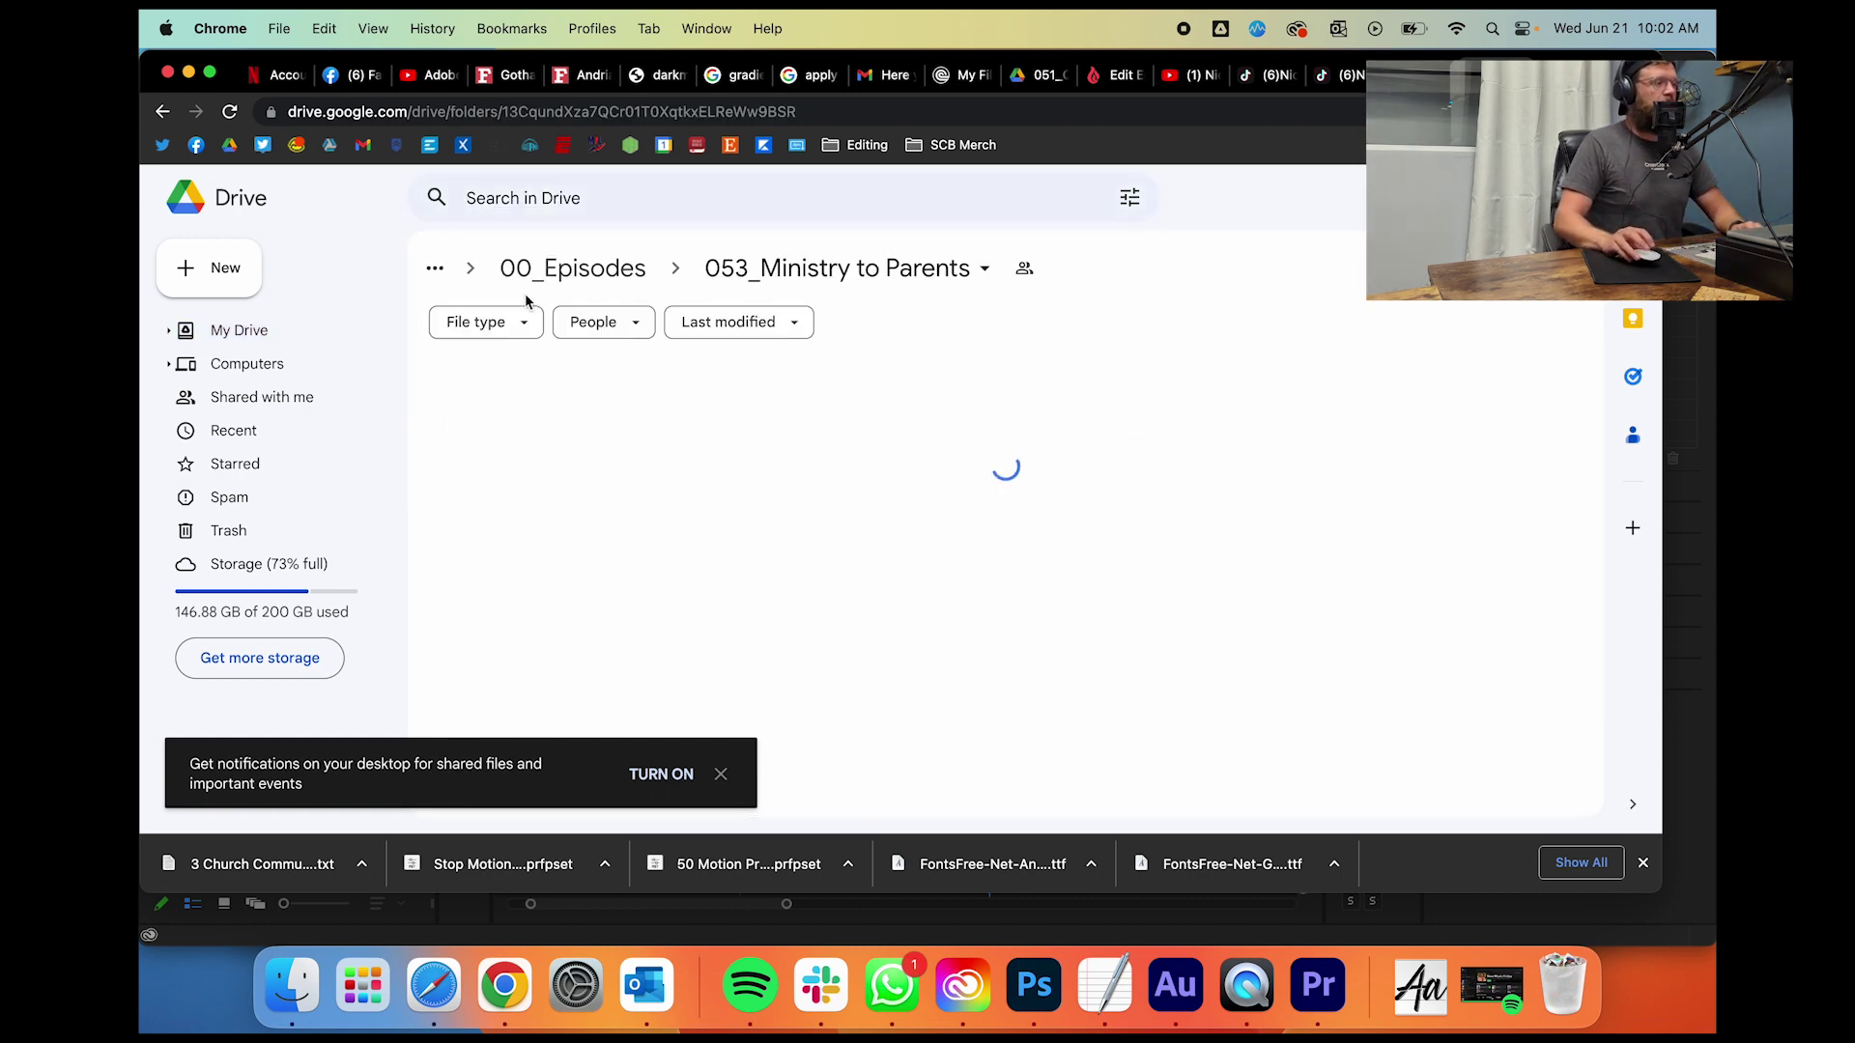
# Step: Go up to the 00_Episodes folder, dismiss the notifications prompt and create a new folder named 053_Adobe
pyautogui.click(599, 266)
pyautogui.scroll(-20, 666, 565)
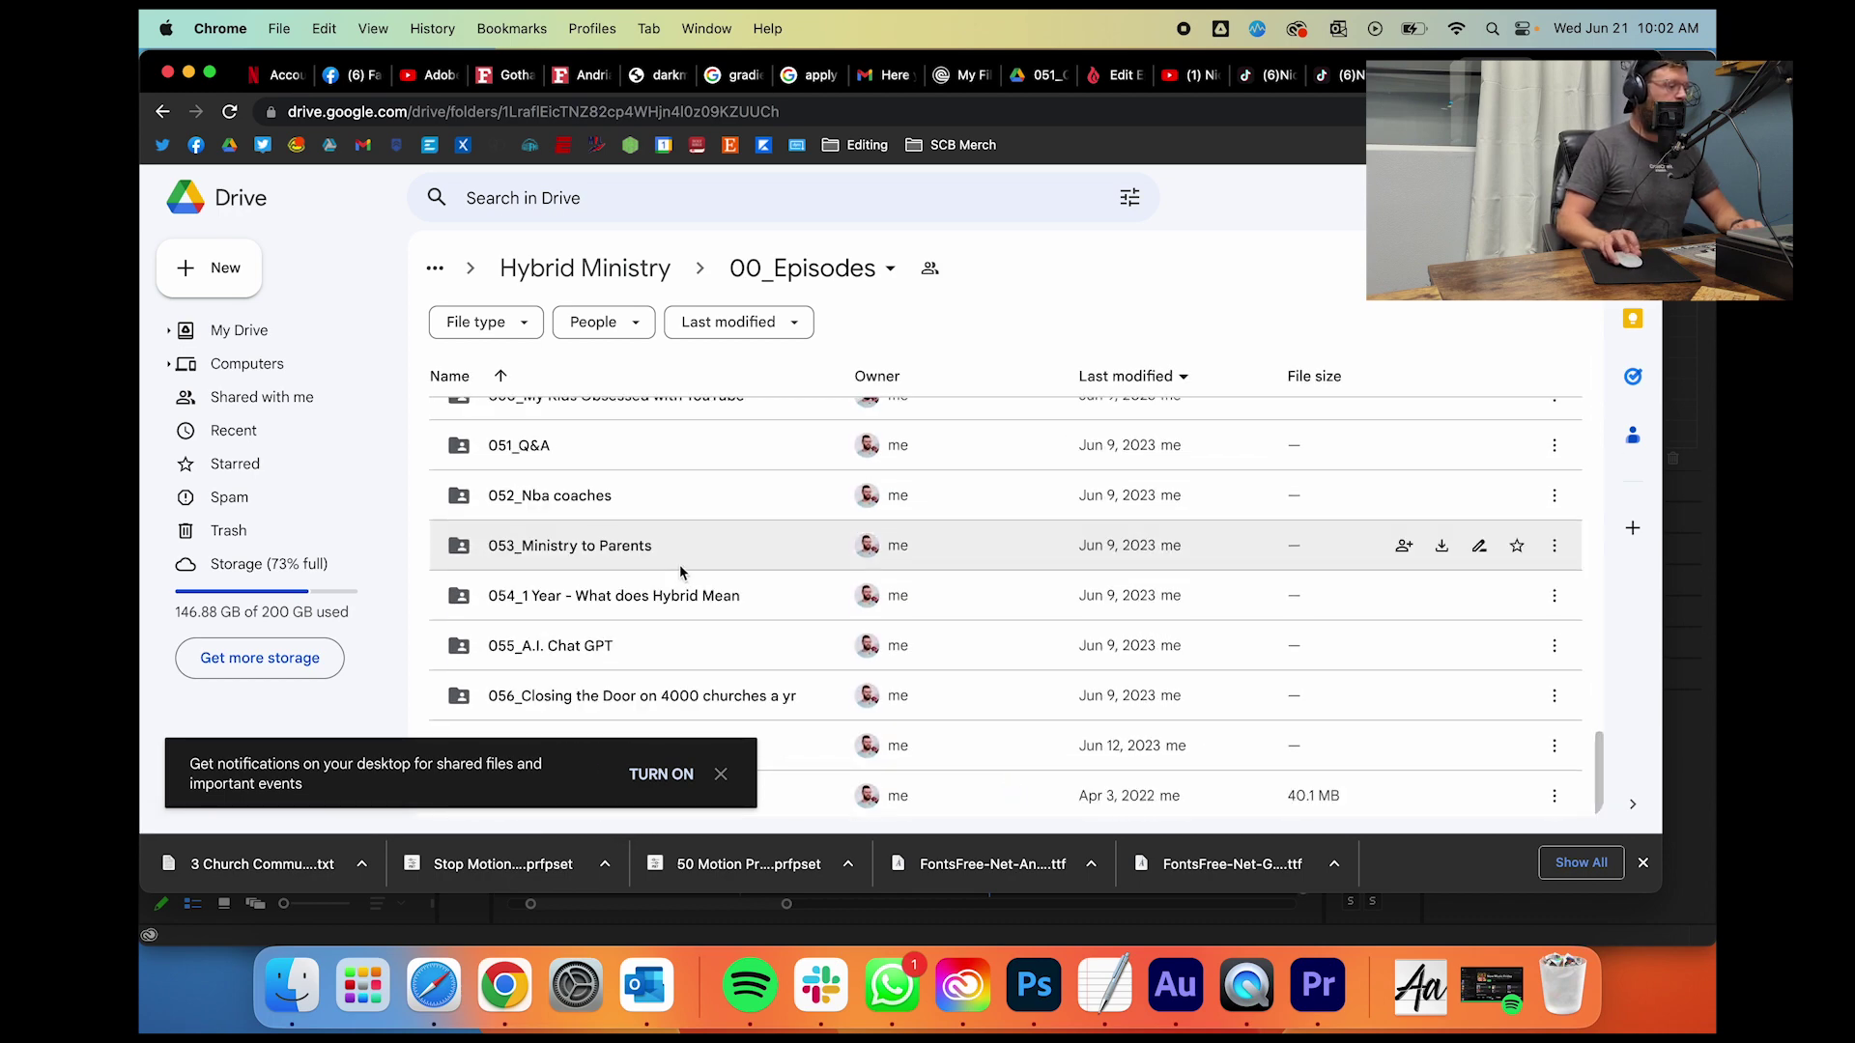
pyautogui.click(721, 774)
pyautogui.click(214, 284)
pyautogui.click(258, 276)
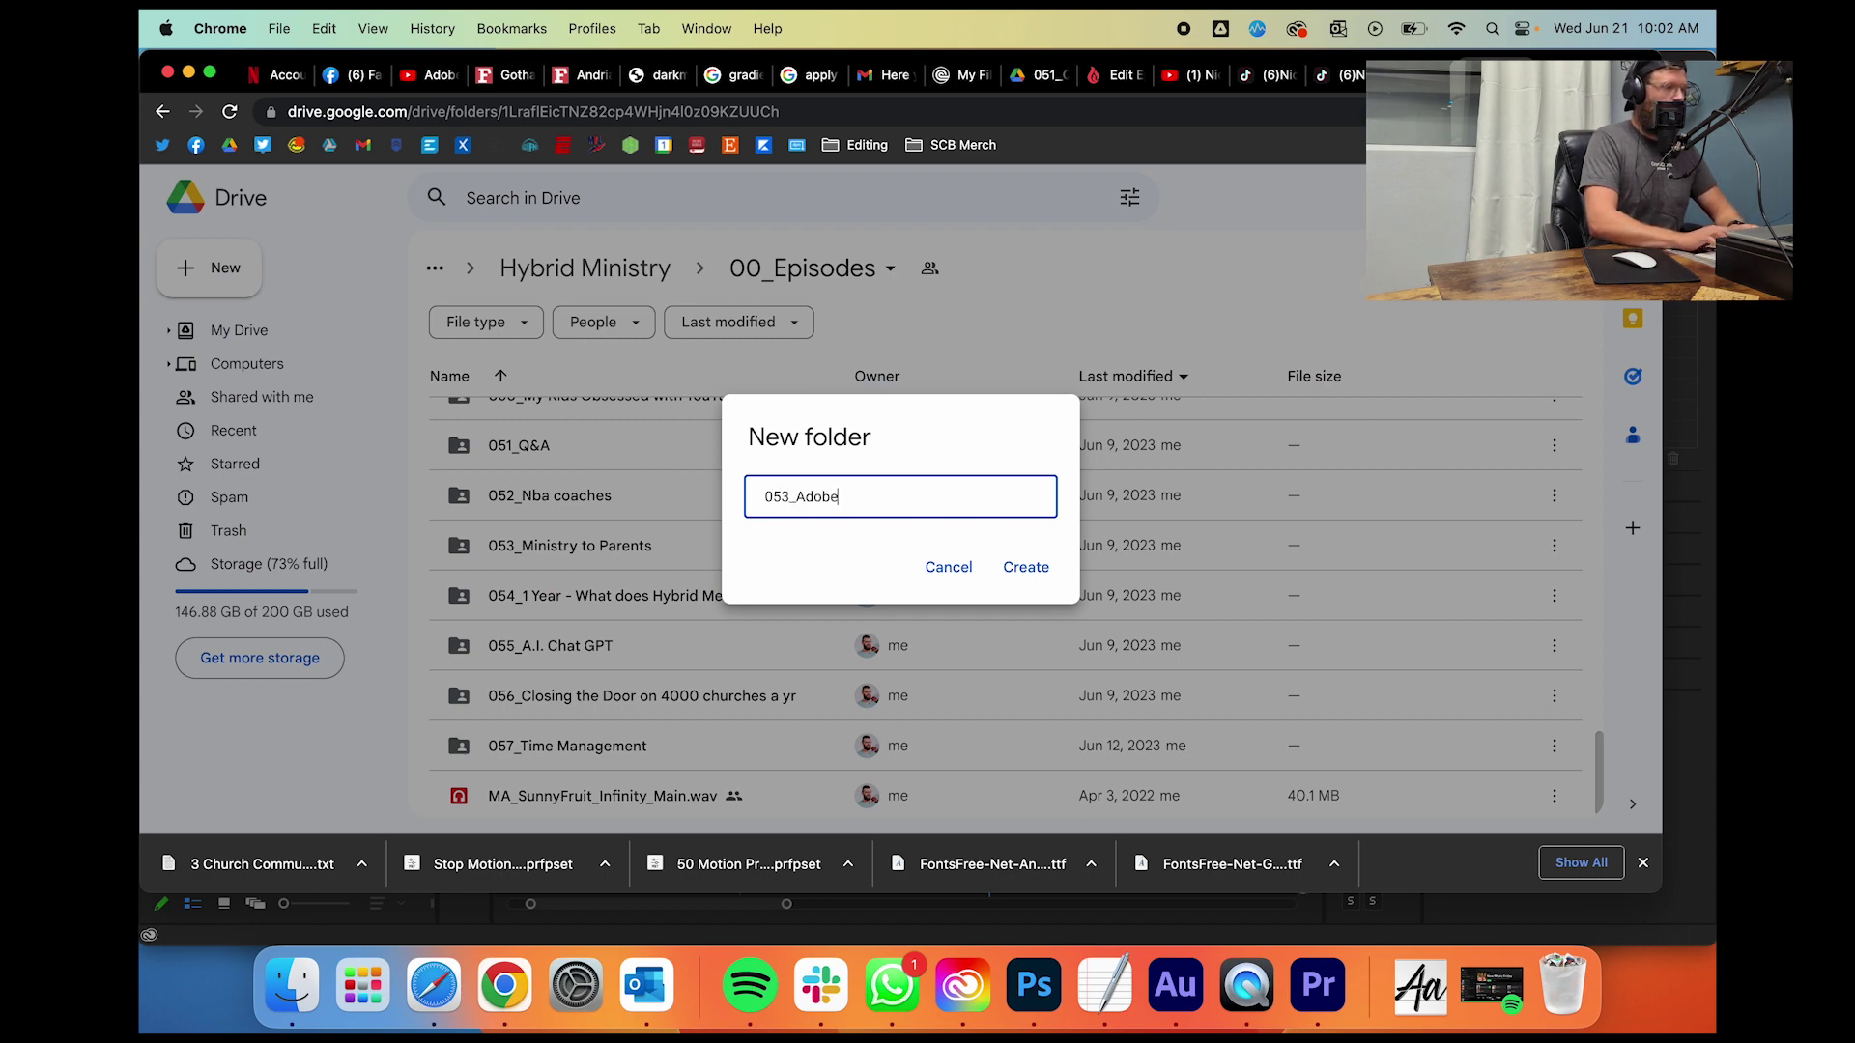
pyautogui.write('053_Adobe')
pyautogui.press('Return')
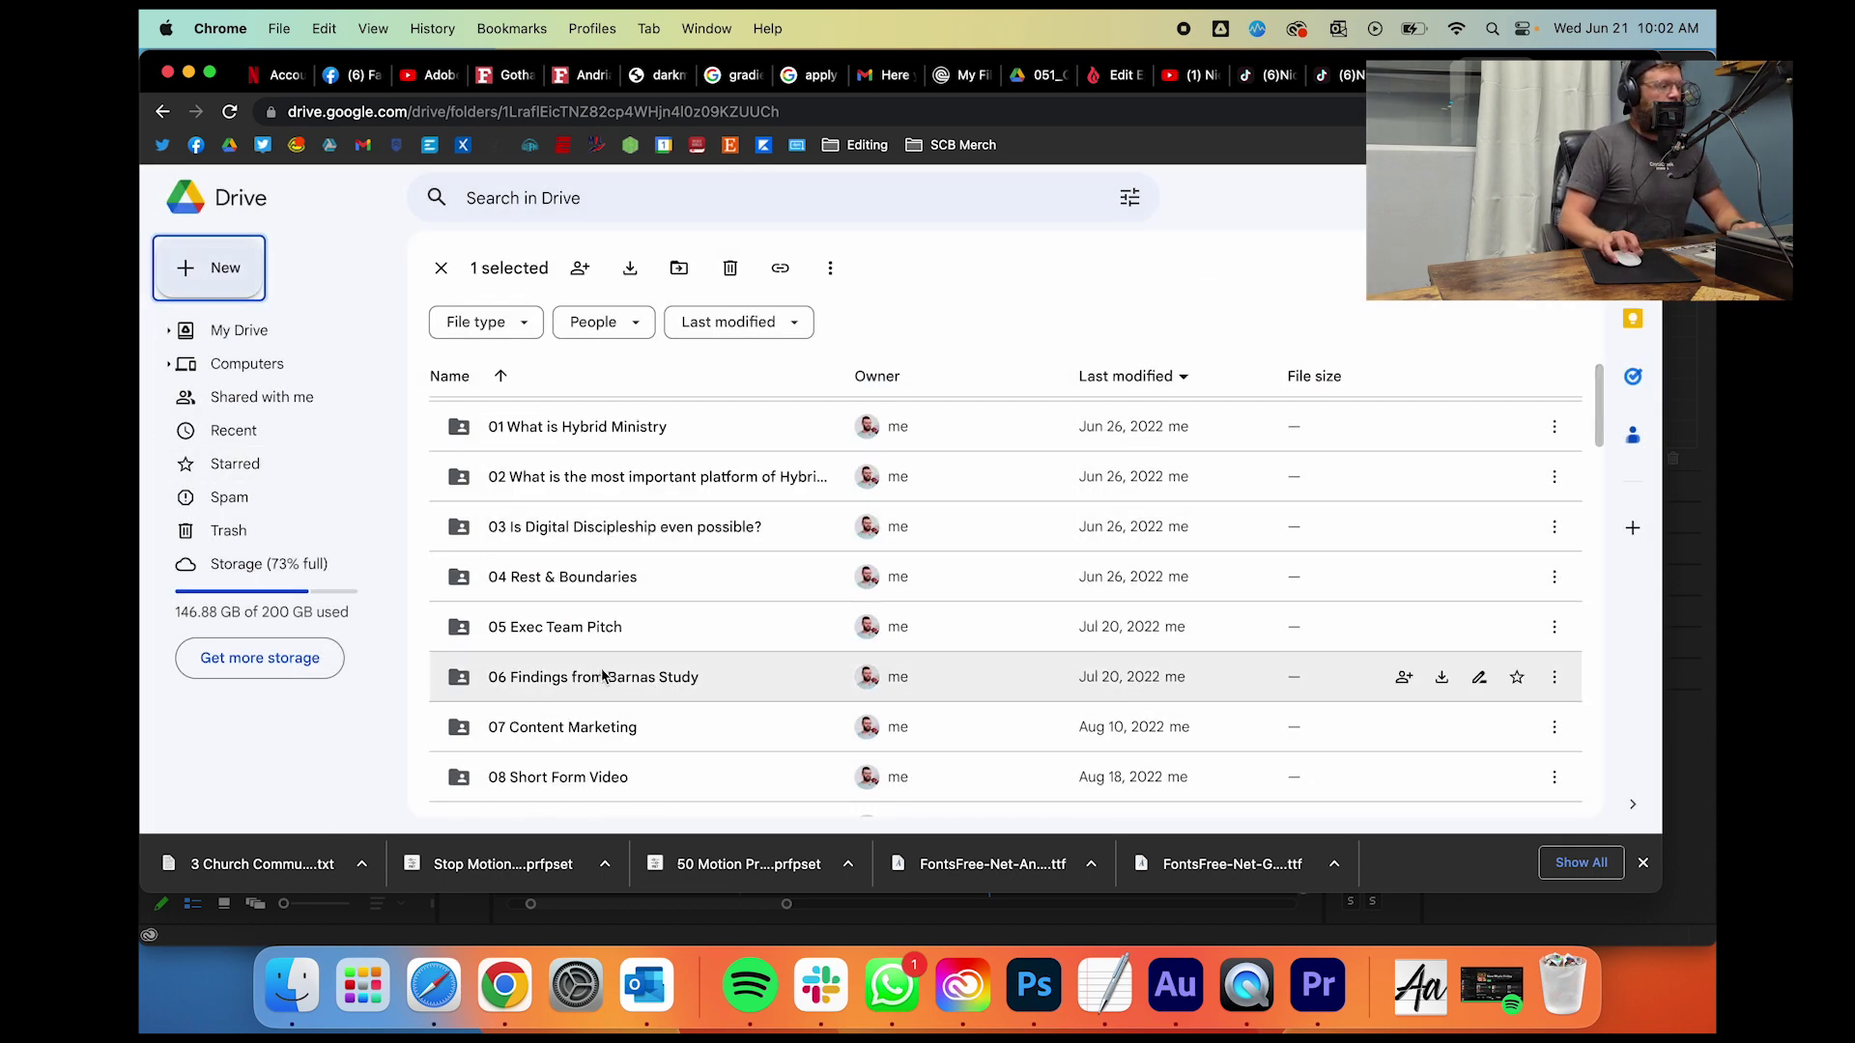
# Step: Open the new 053_Adobe folder, create a blank Google Docs document in it and enter the text "PreSets"
pyautogui.doubleClick(541, 485)
pyautogui.click(193, 276)
pyautogui.click(371, 422)
pyautogui.click(1136, 552)
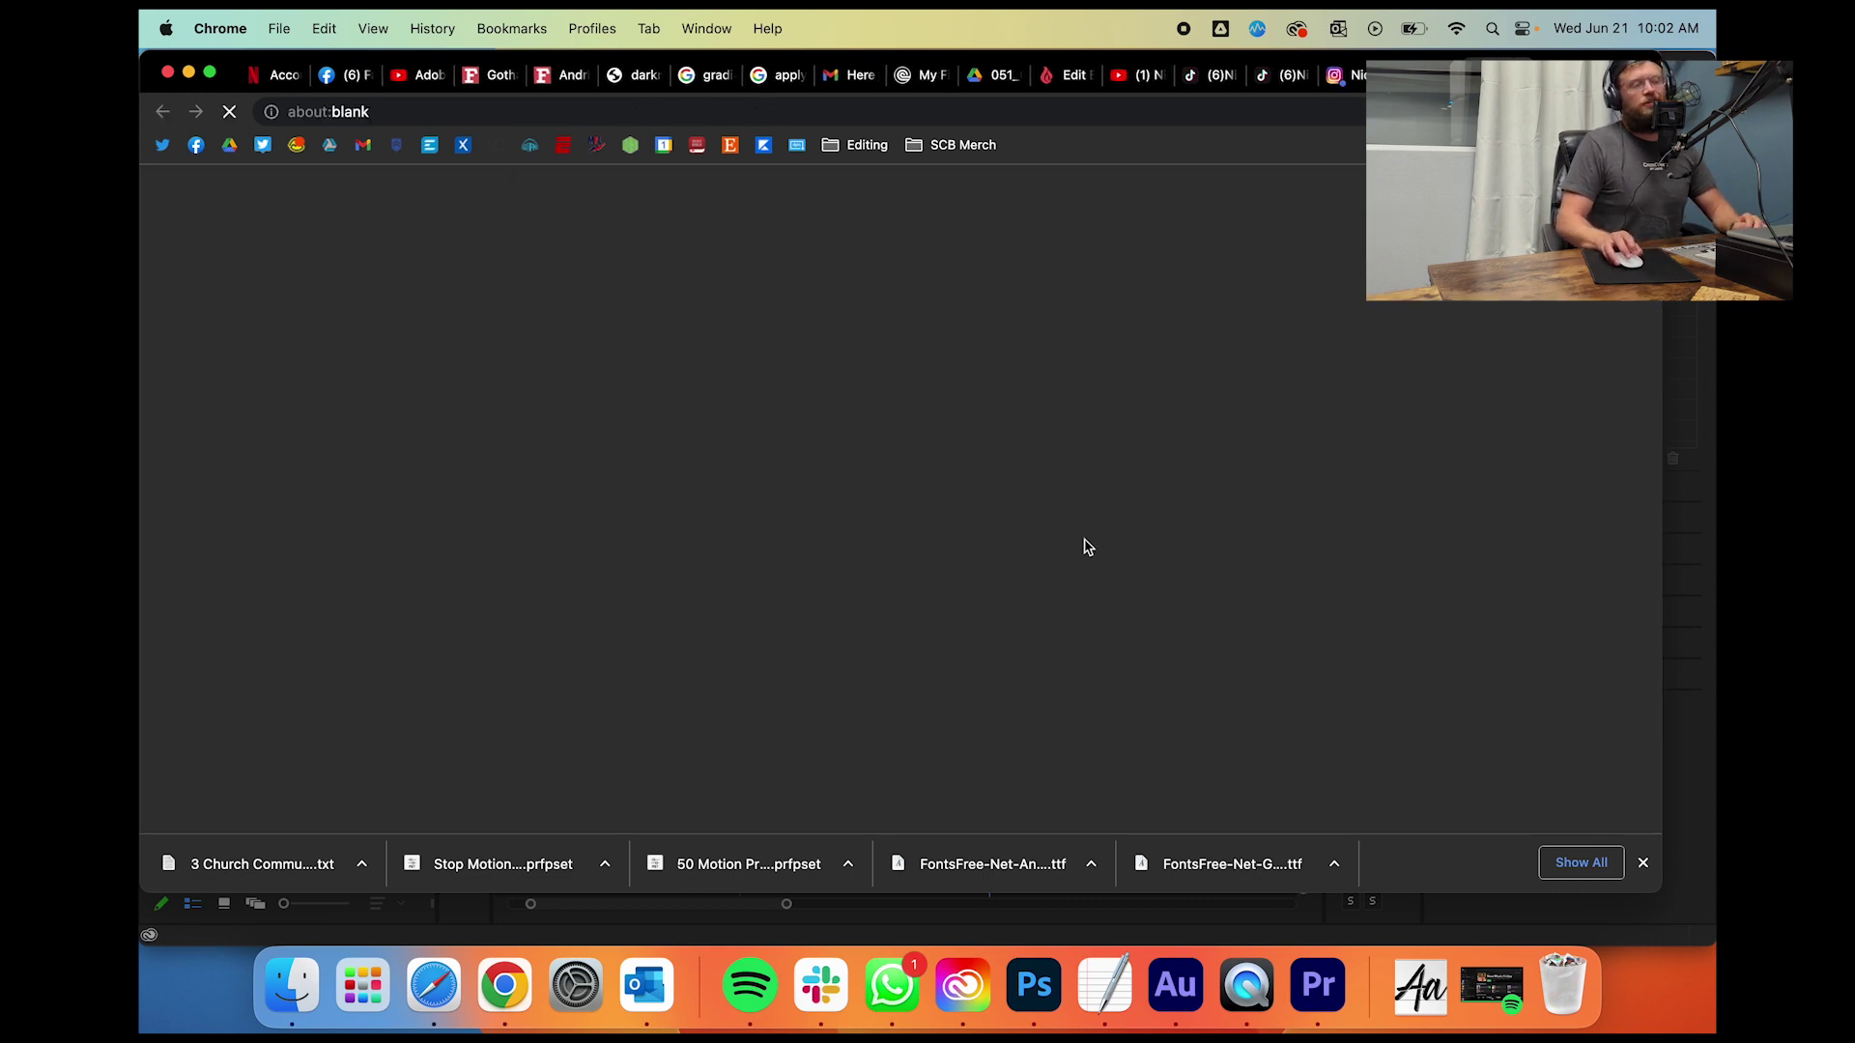
pyautogui.write('PreSets')
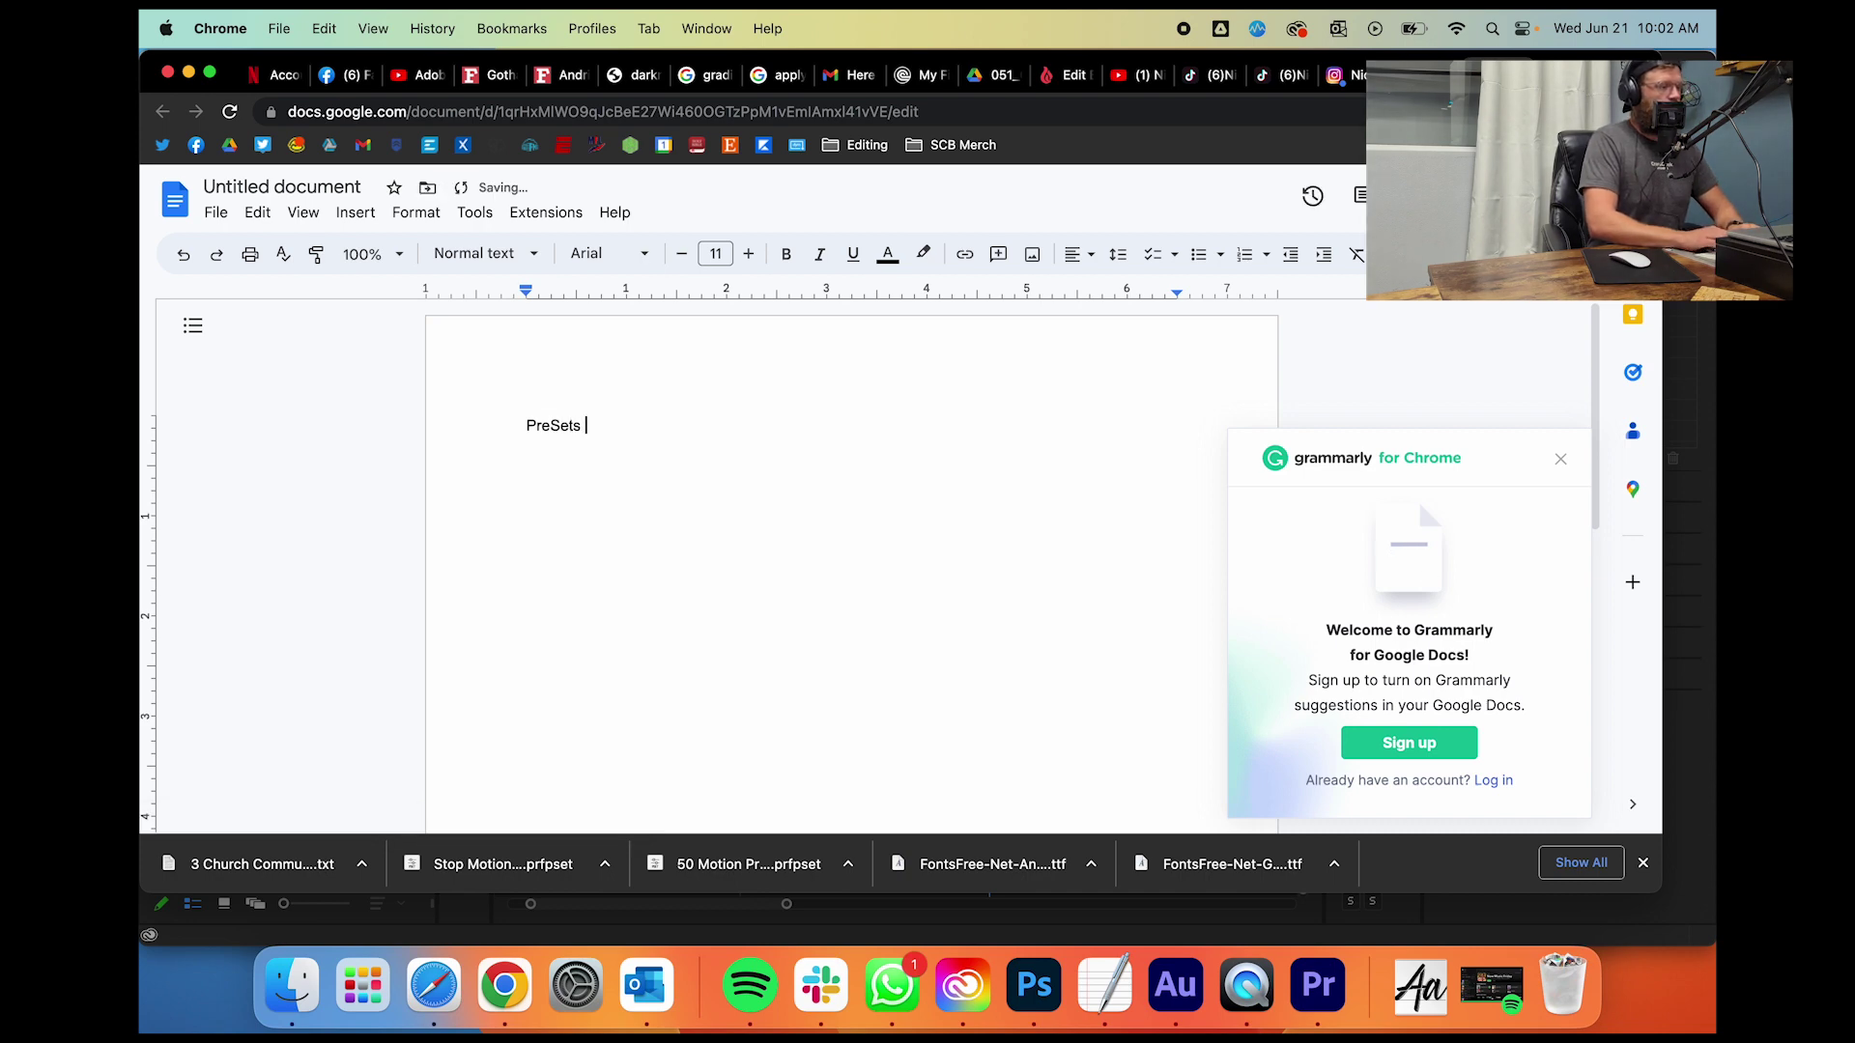
# Step: Switch to Premiere Pro and play the photo clips in Sequence 01 from about 00:00:58:04
pyautogui.click(1317, 985)
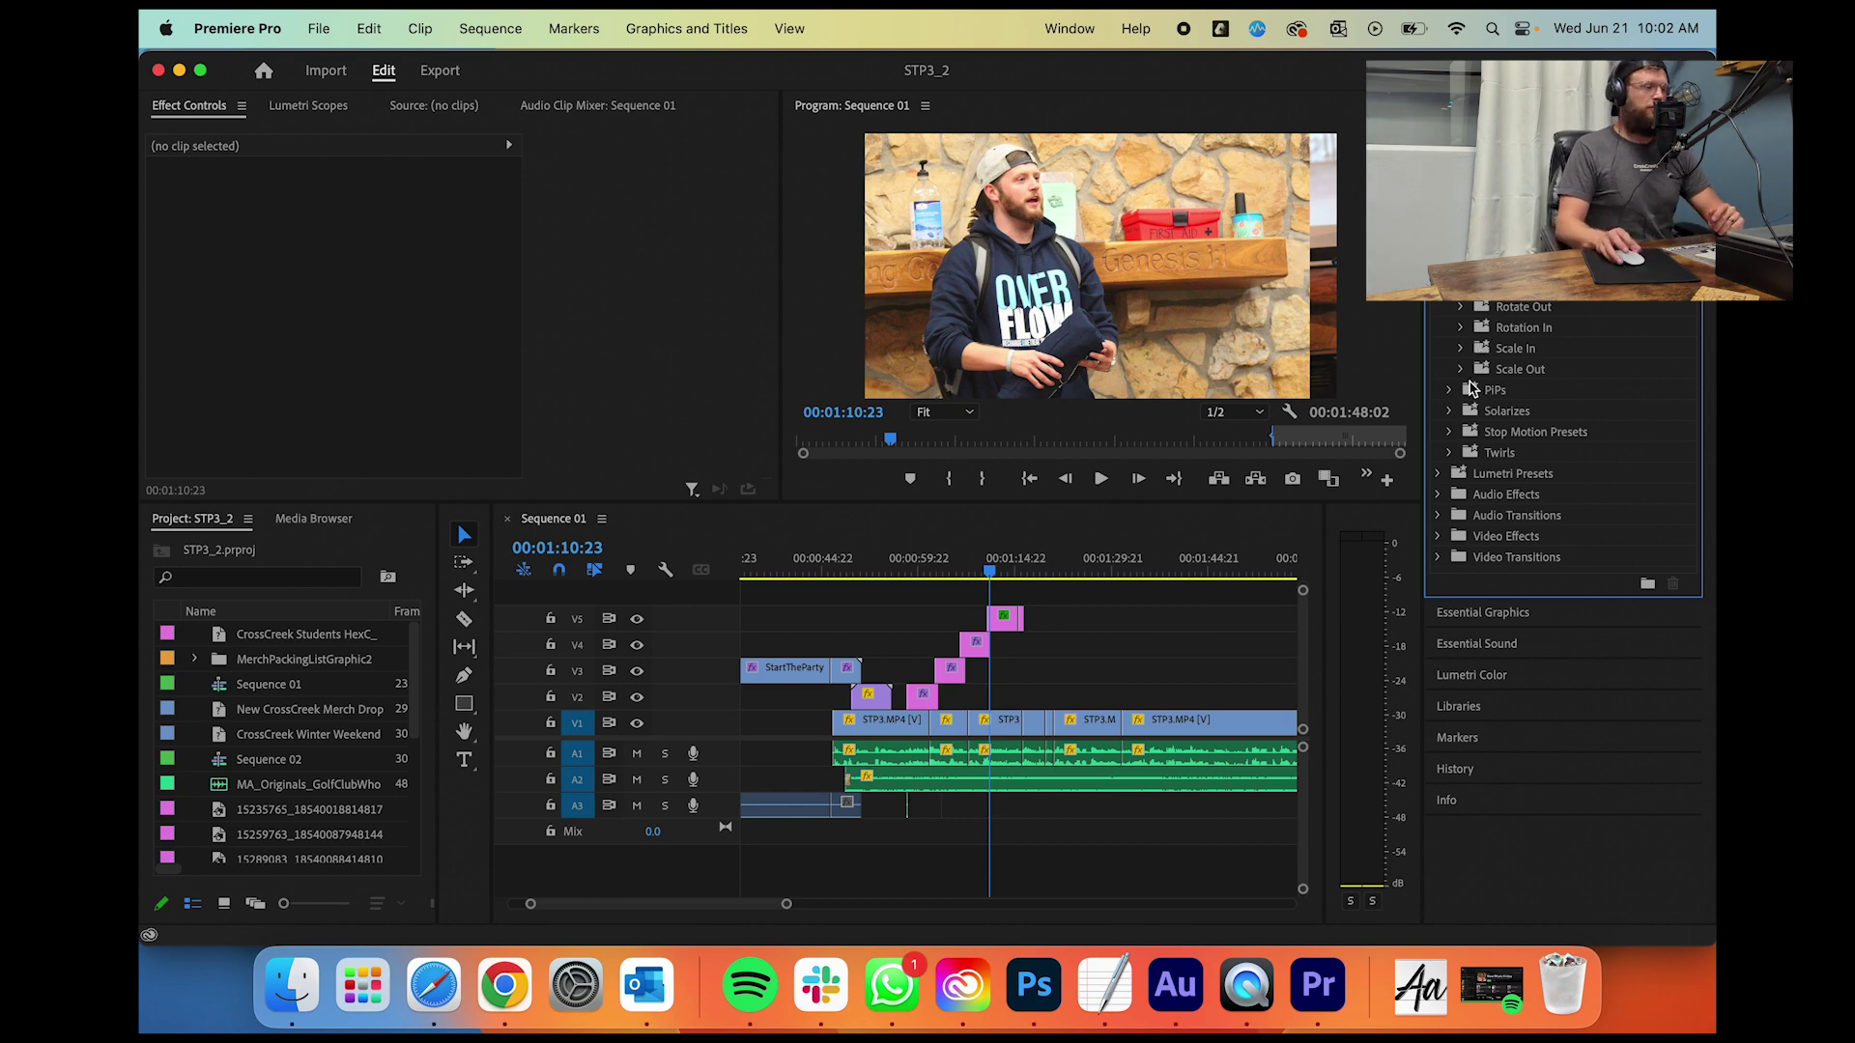
pyautogui.moveTo(950, 563); pyautogui.dragTo(912, 588)
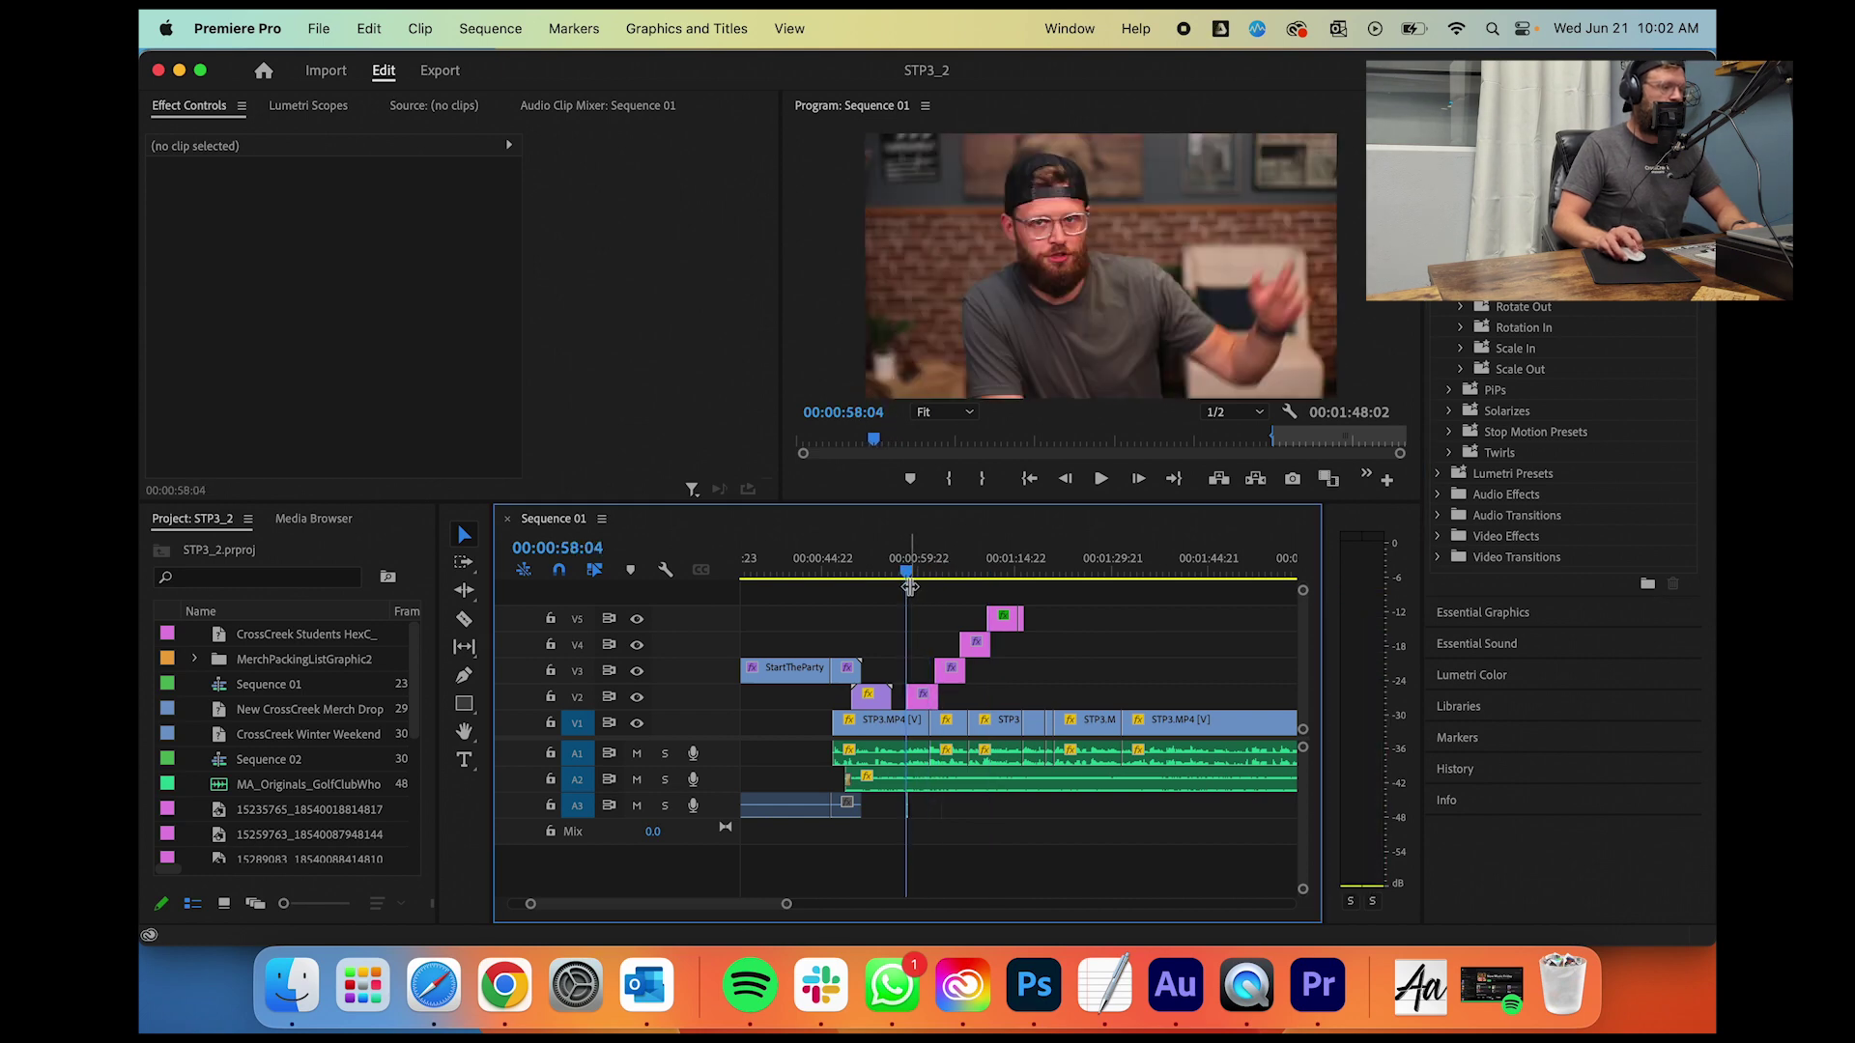
pyautogui.moveTo(786, 904); pyautogui.dragTo(720, 913)
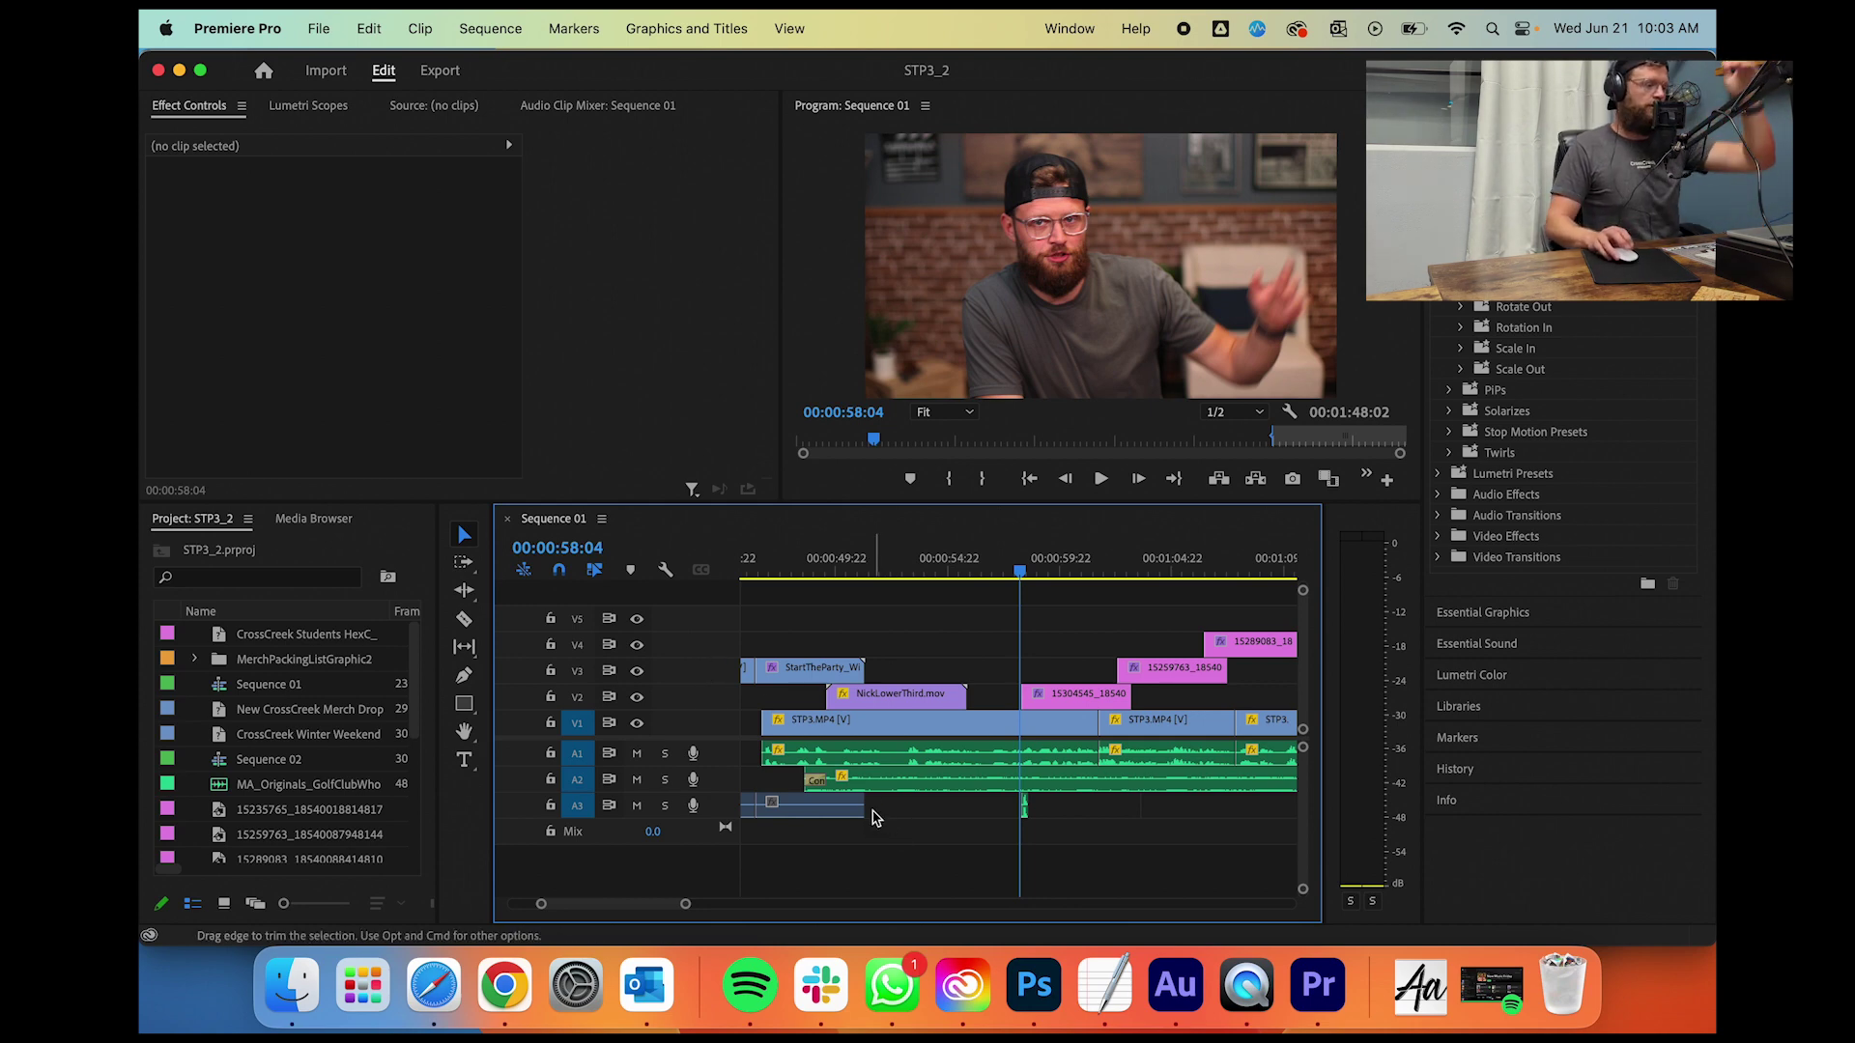
pyautogui.click(1004, 565)
pyautogui.press('space')
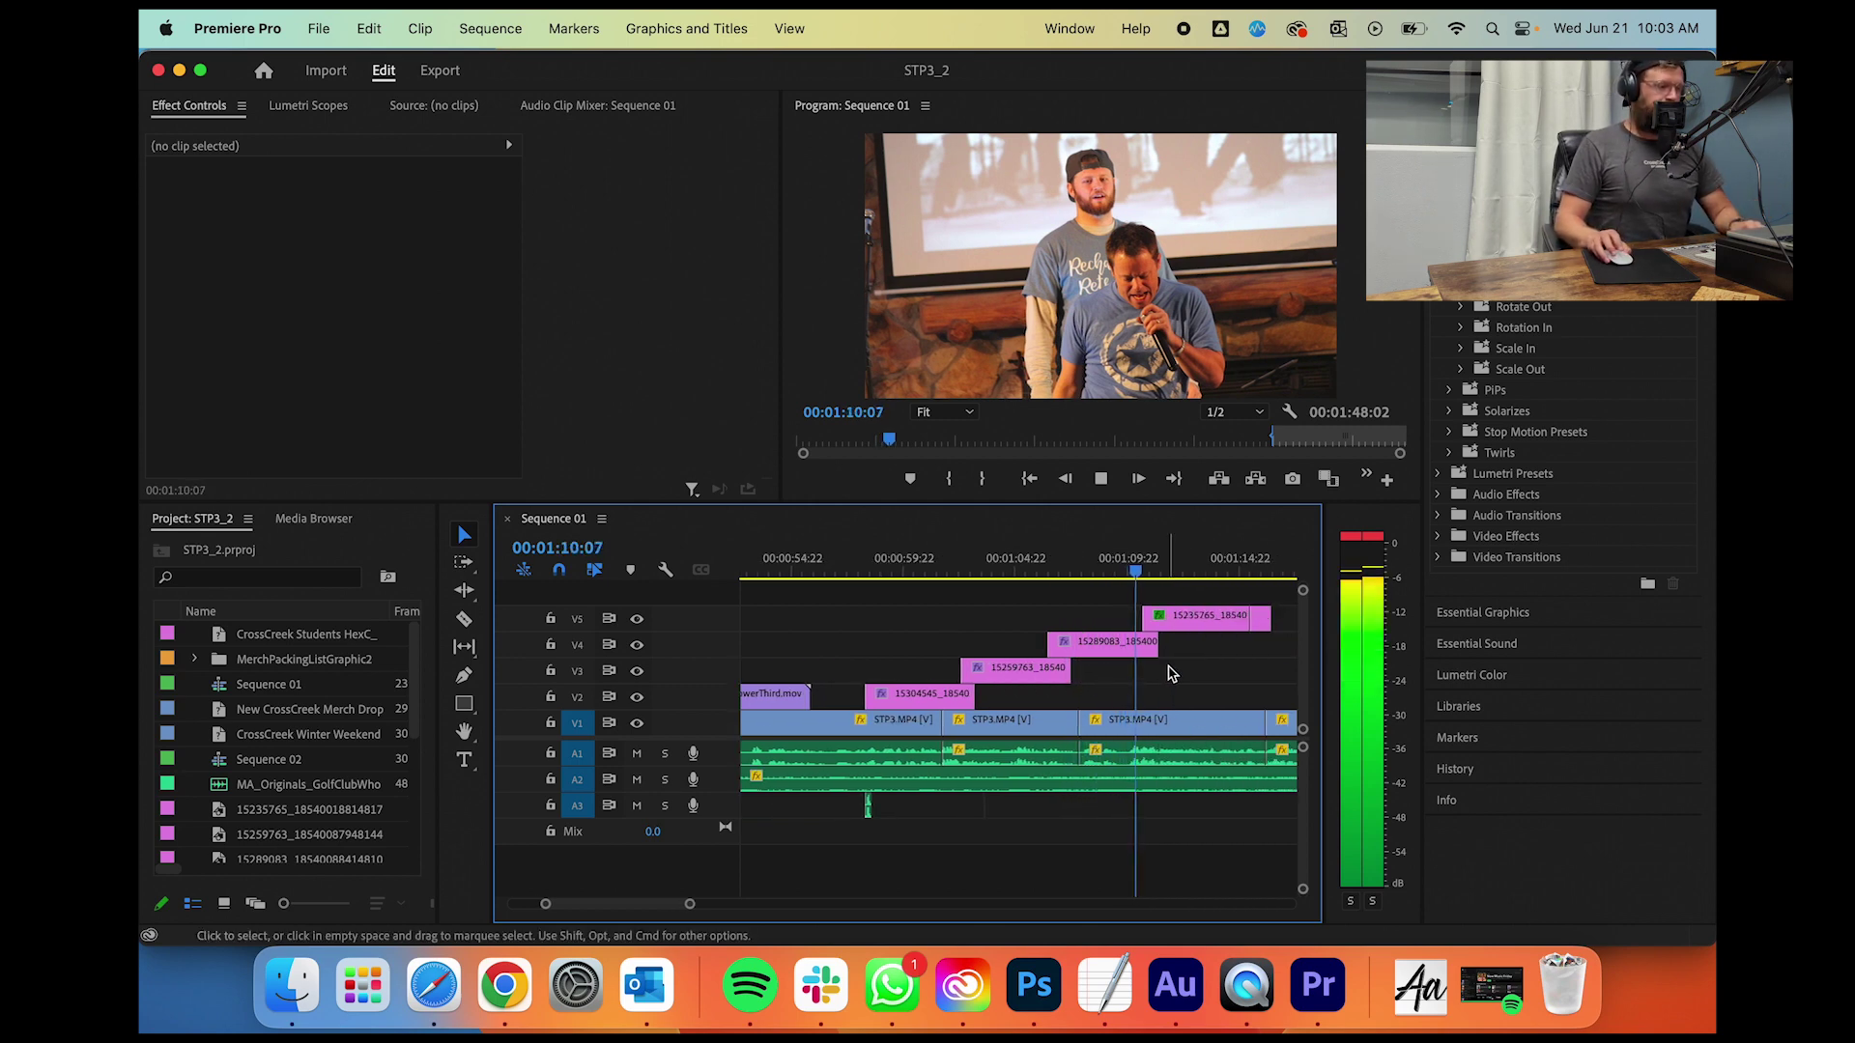
# Step: Stop playback, place the playhead at 00:01:15:03 and select the short end piece of the photo clip on V5
pyautogui.click(1149, 566)
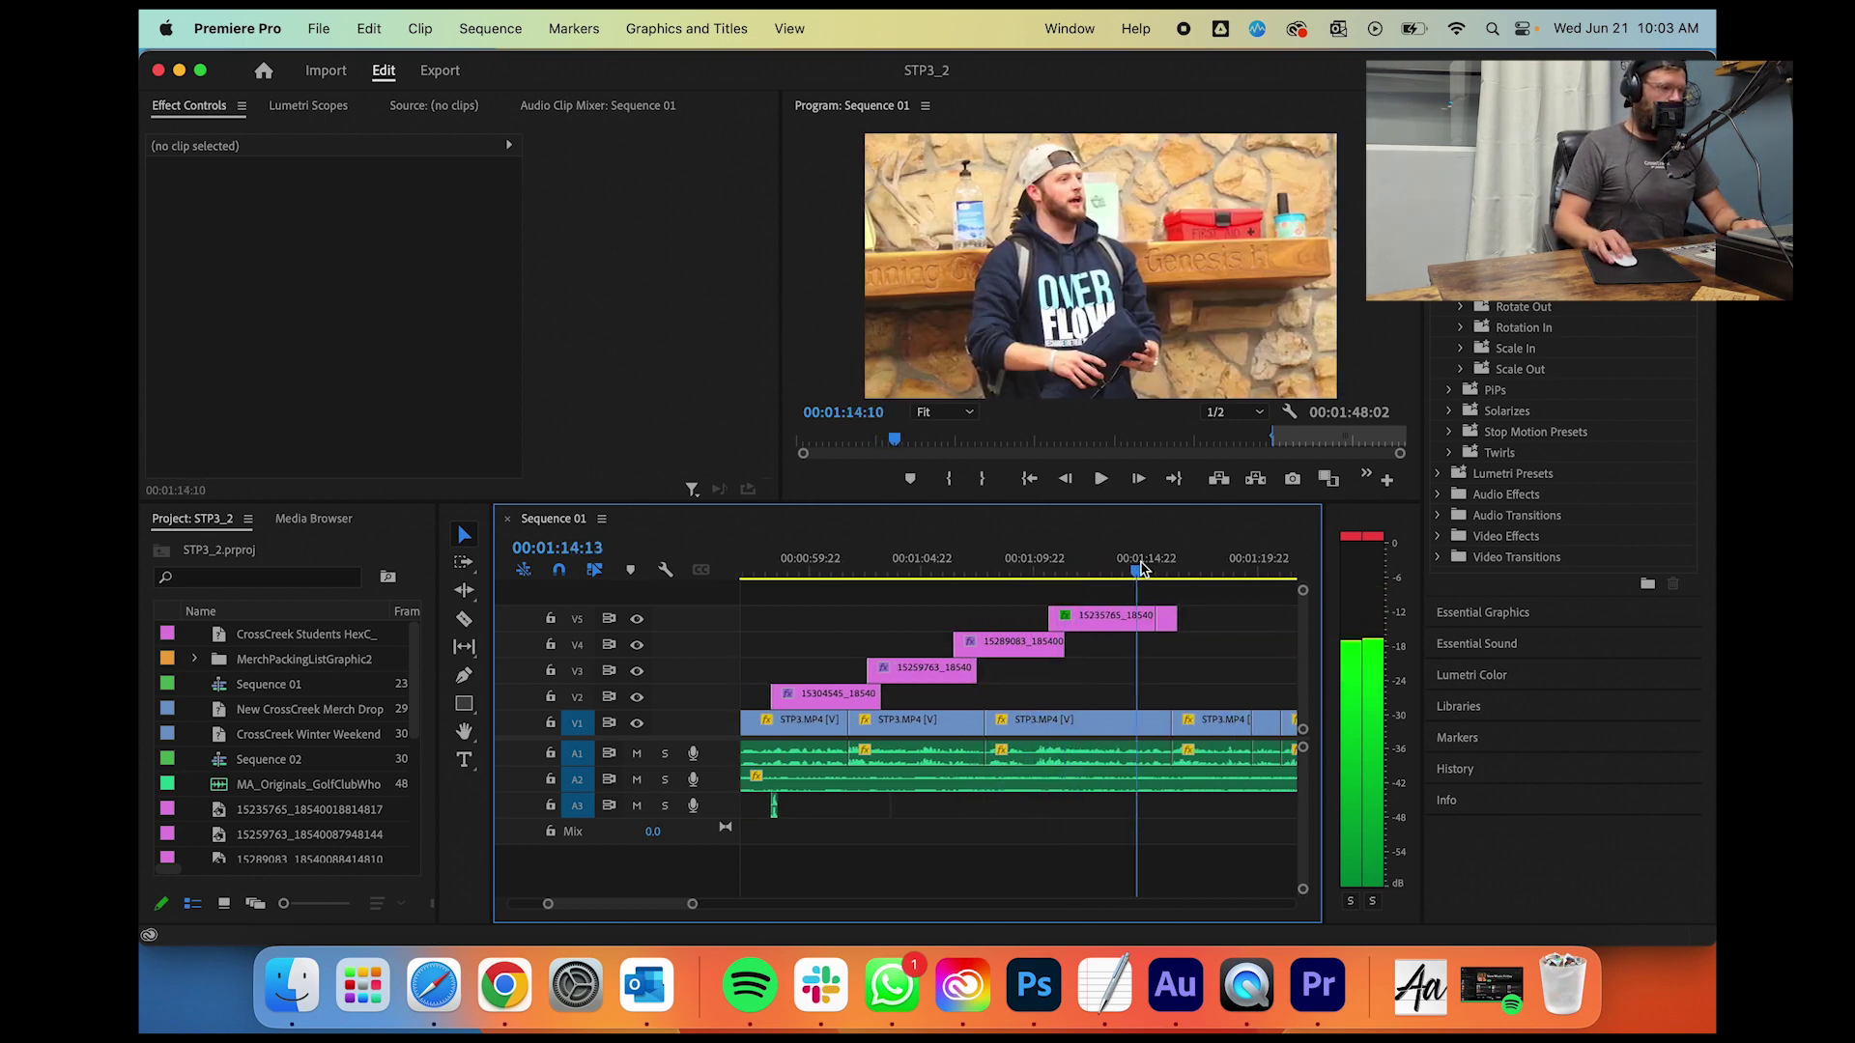
pyautogui.moveTo(1150, 567); pyautogui.dragTo(1153, 568)
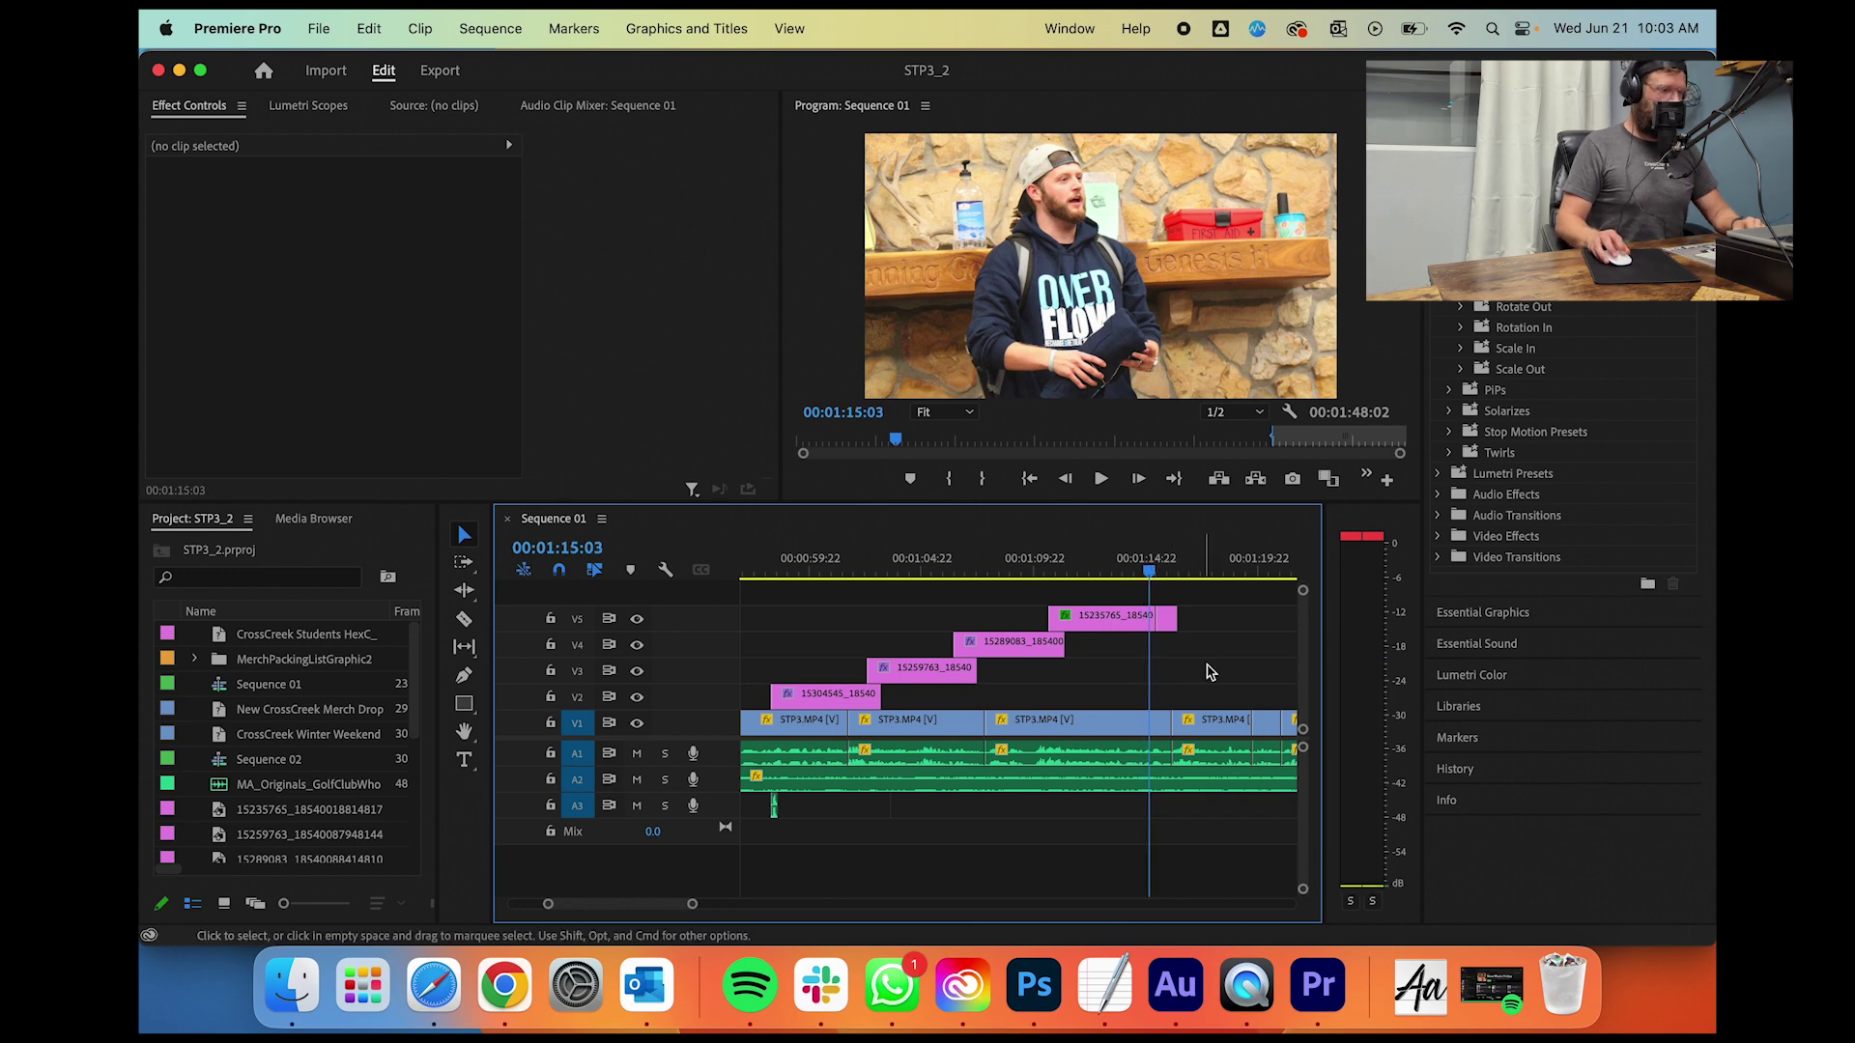
pyautogui.click(466, 621)
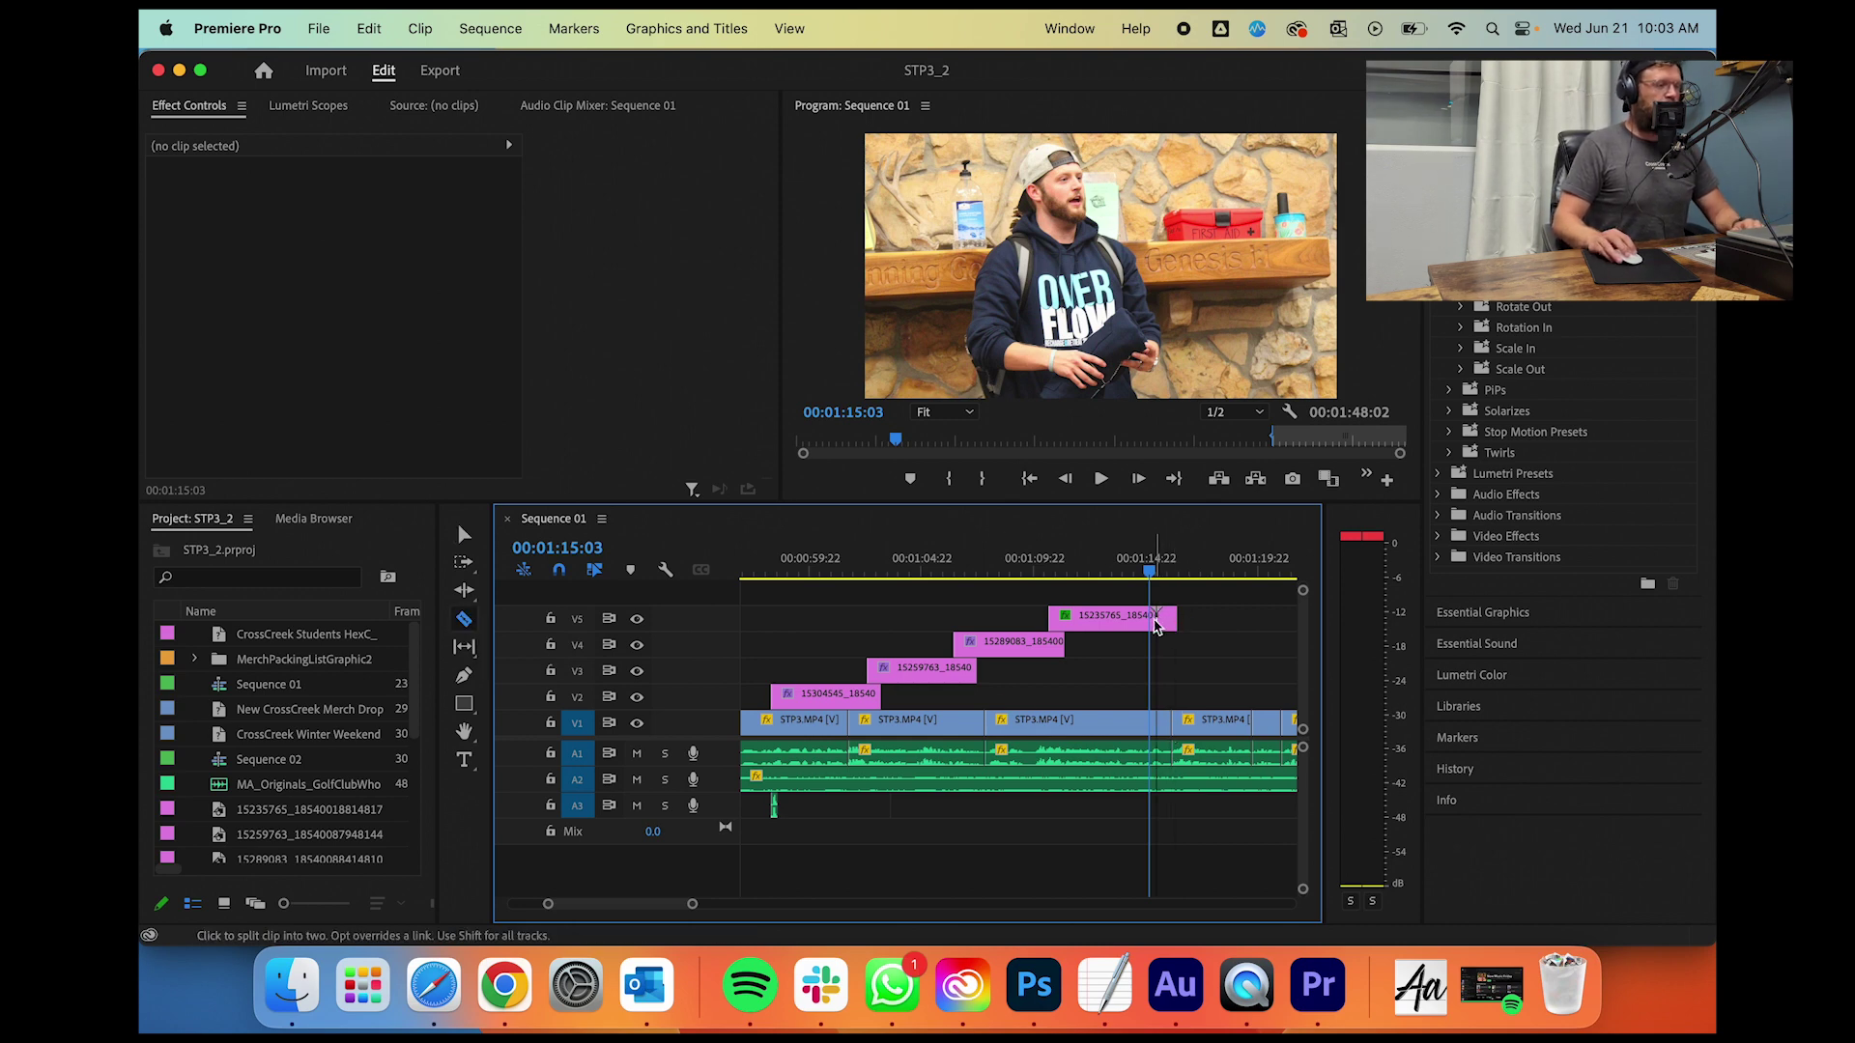
pyautogui.press('v')
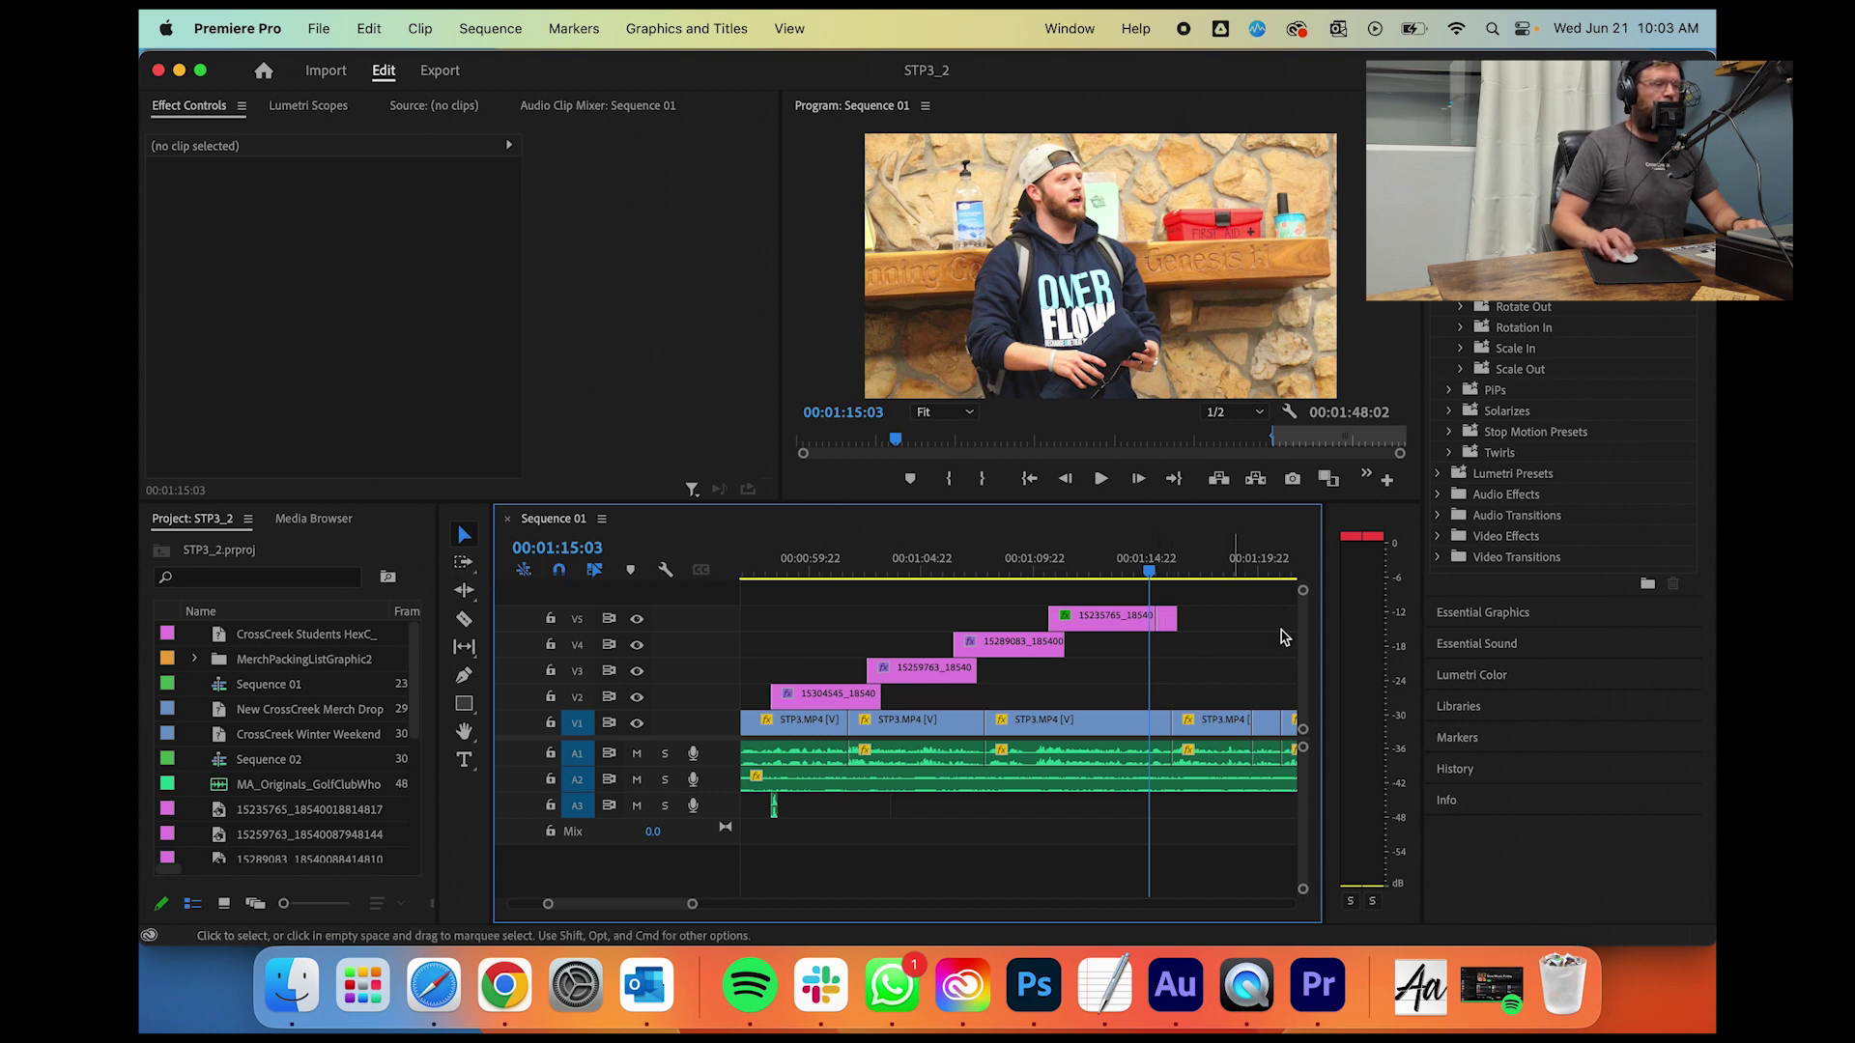
pyautogui.click(1169, 621)
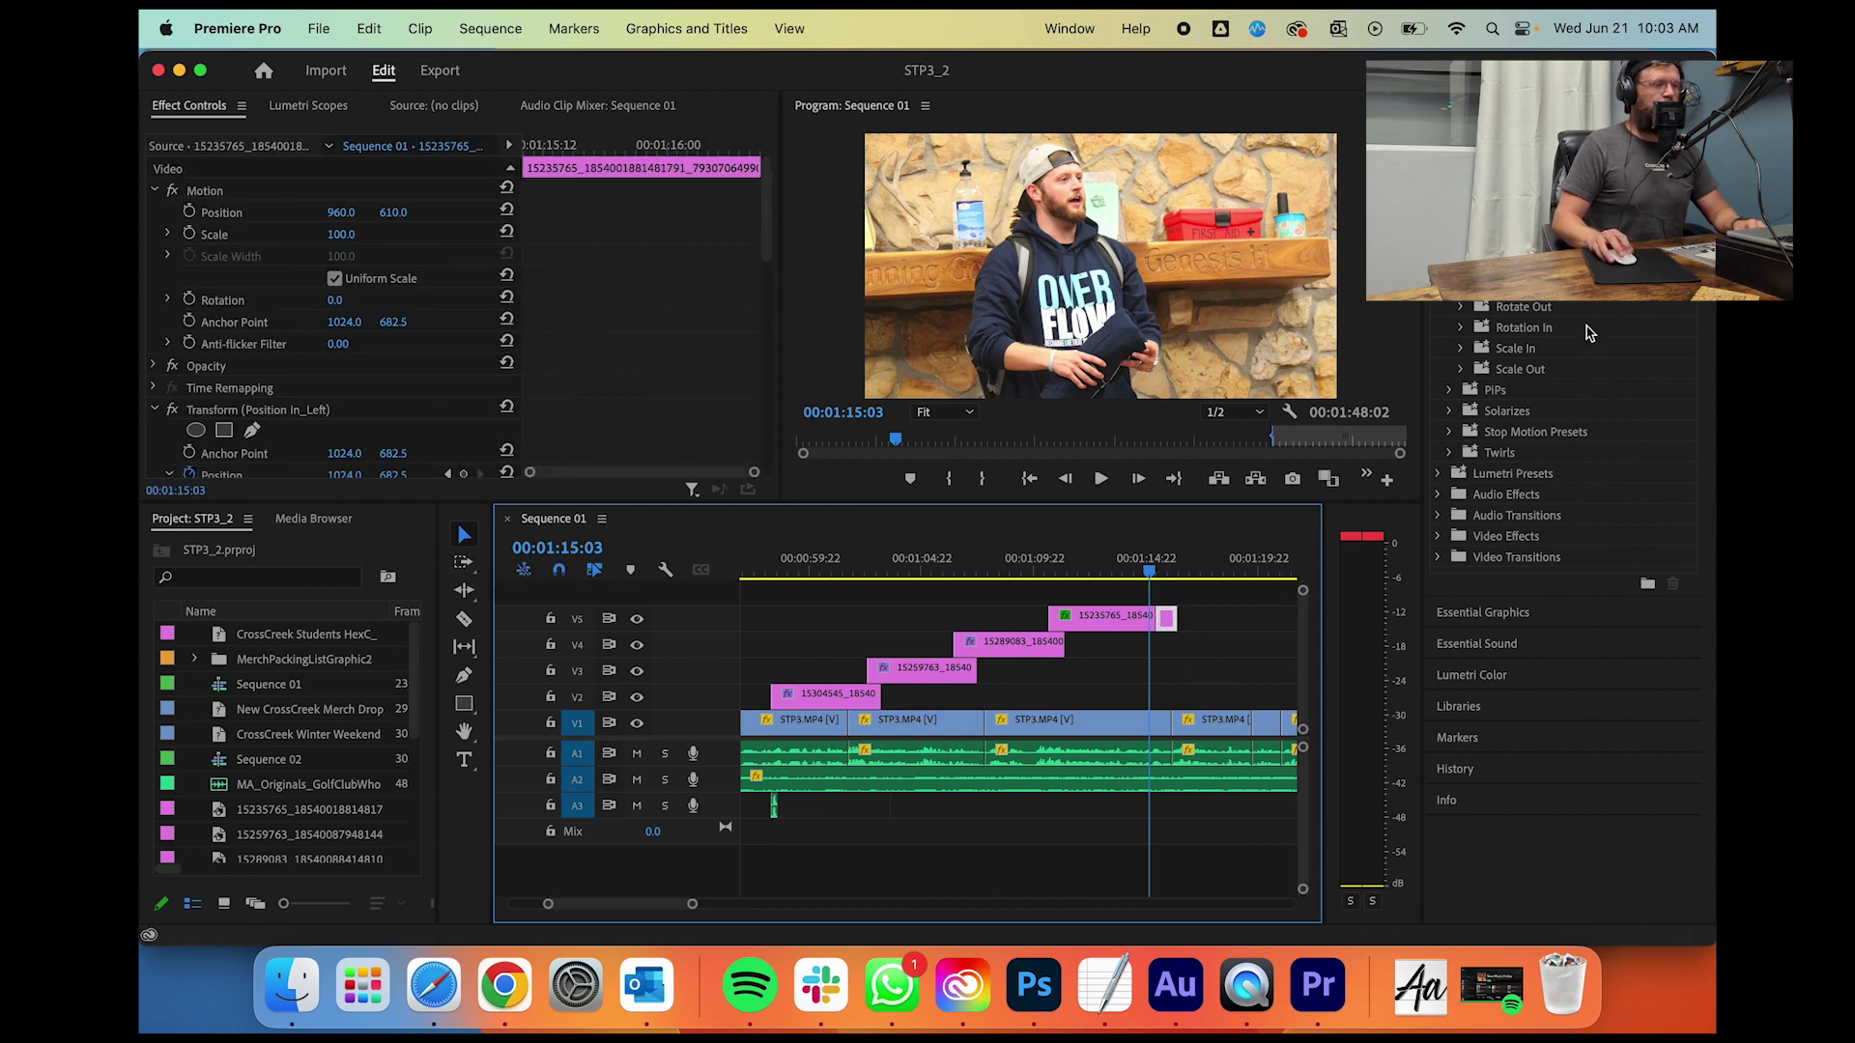
pyautogui.click(1475, 319)
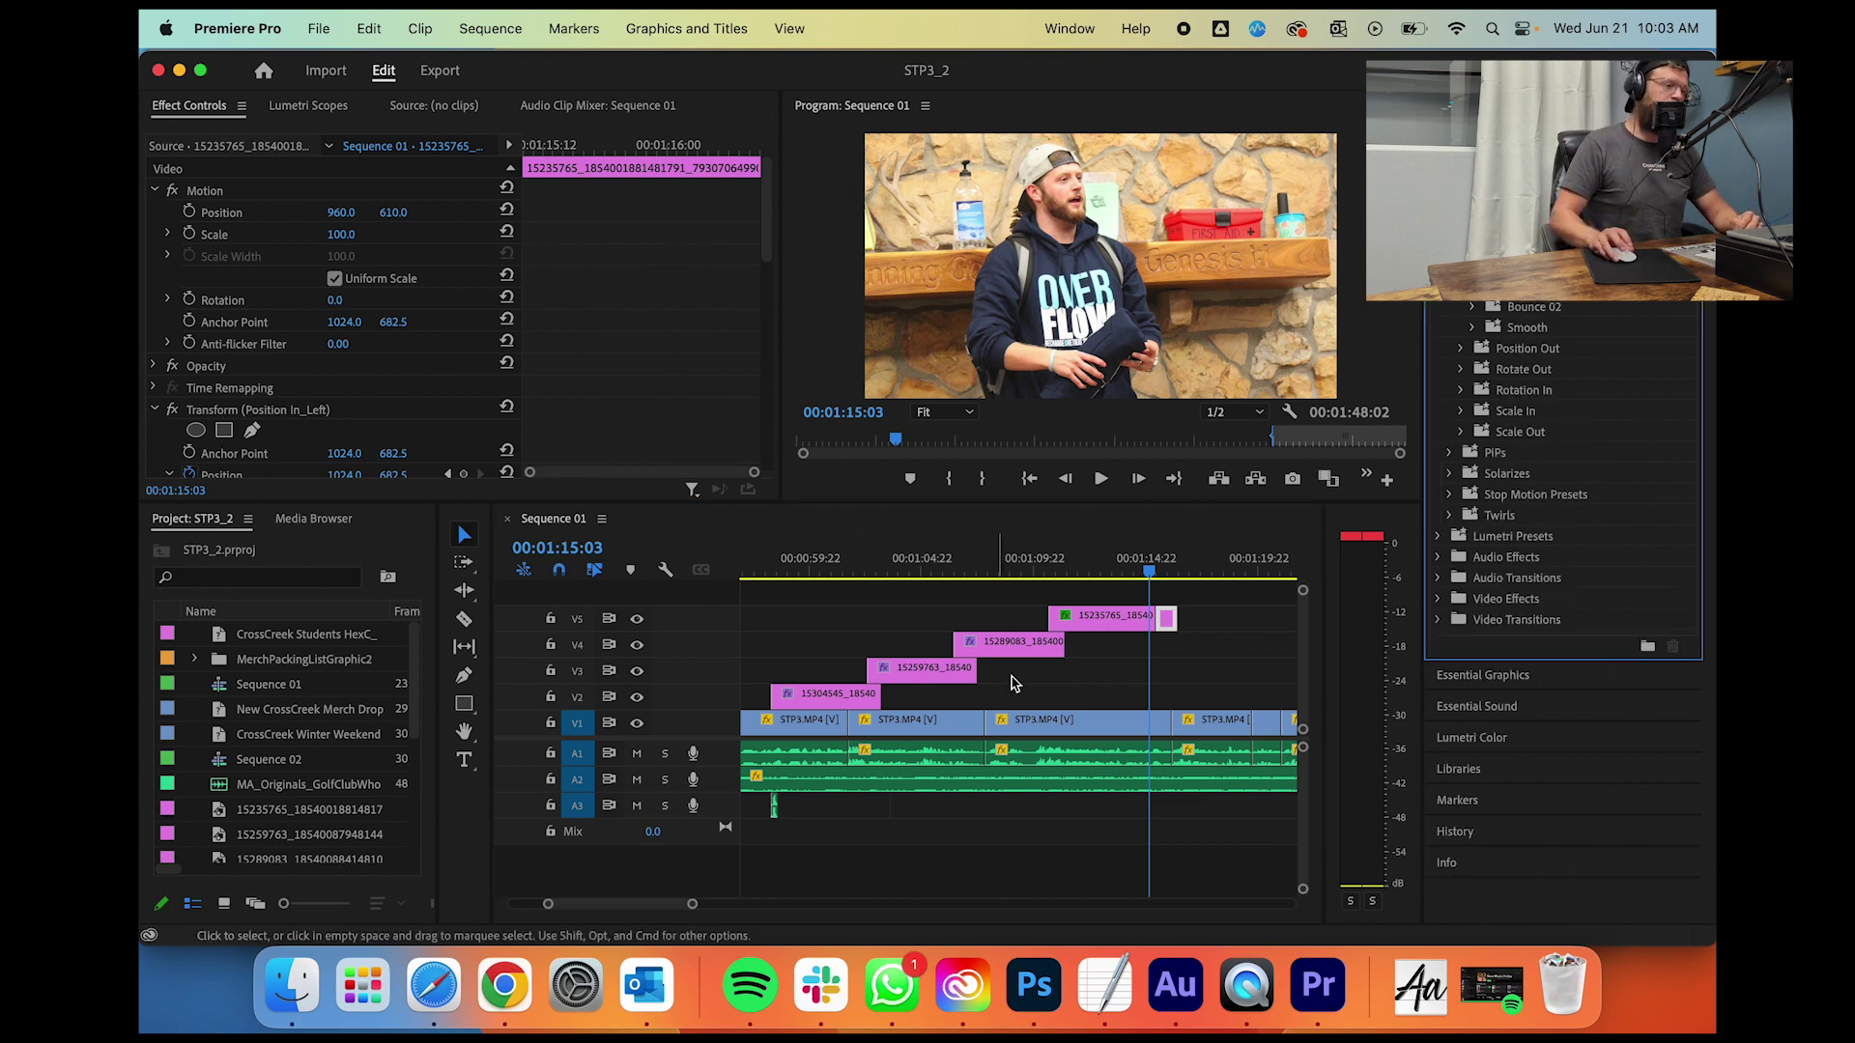
# Step: Play Sequence 01 from 00:01:15:03 to review the end of the V5 photo and the following STP3.MP4 footage
pyautogui.press('space')
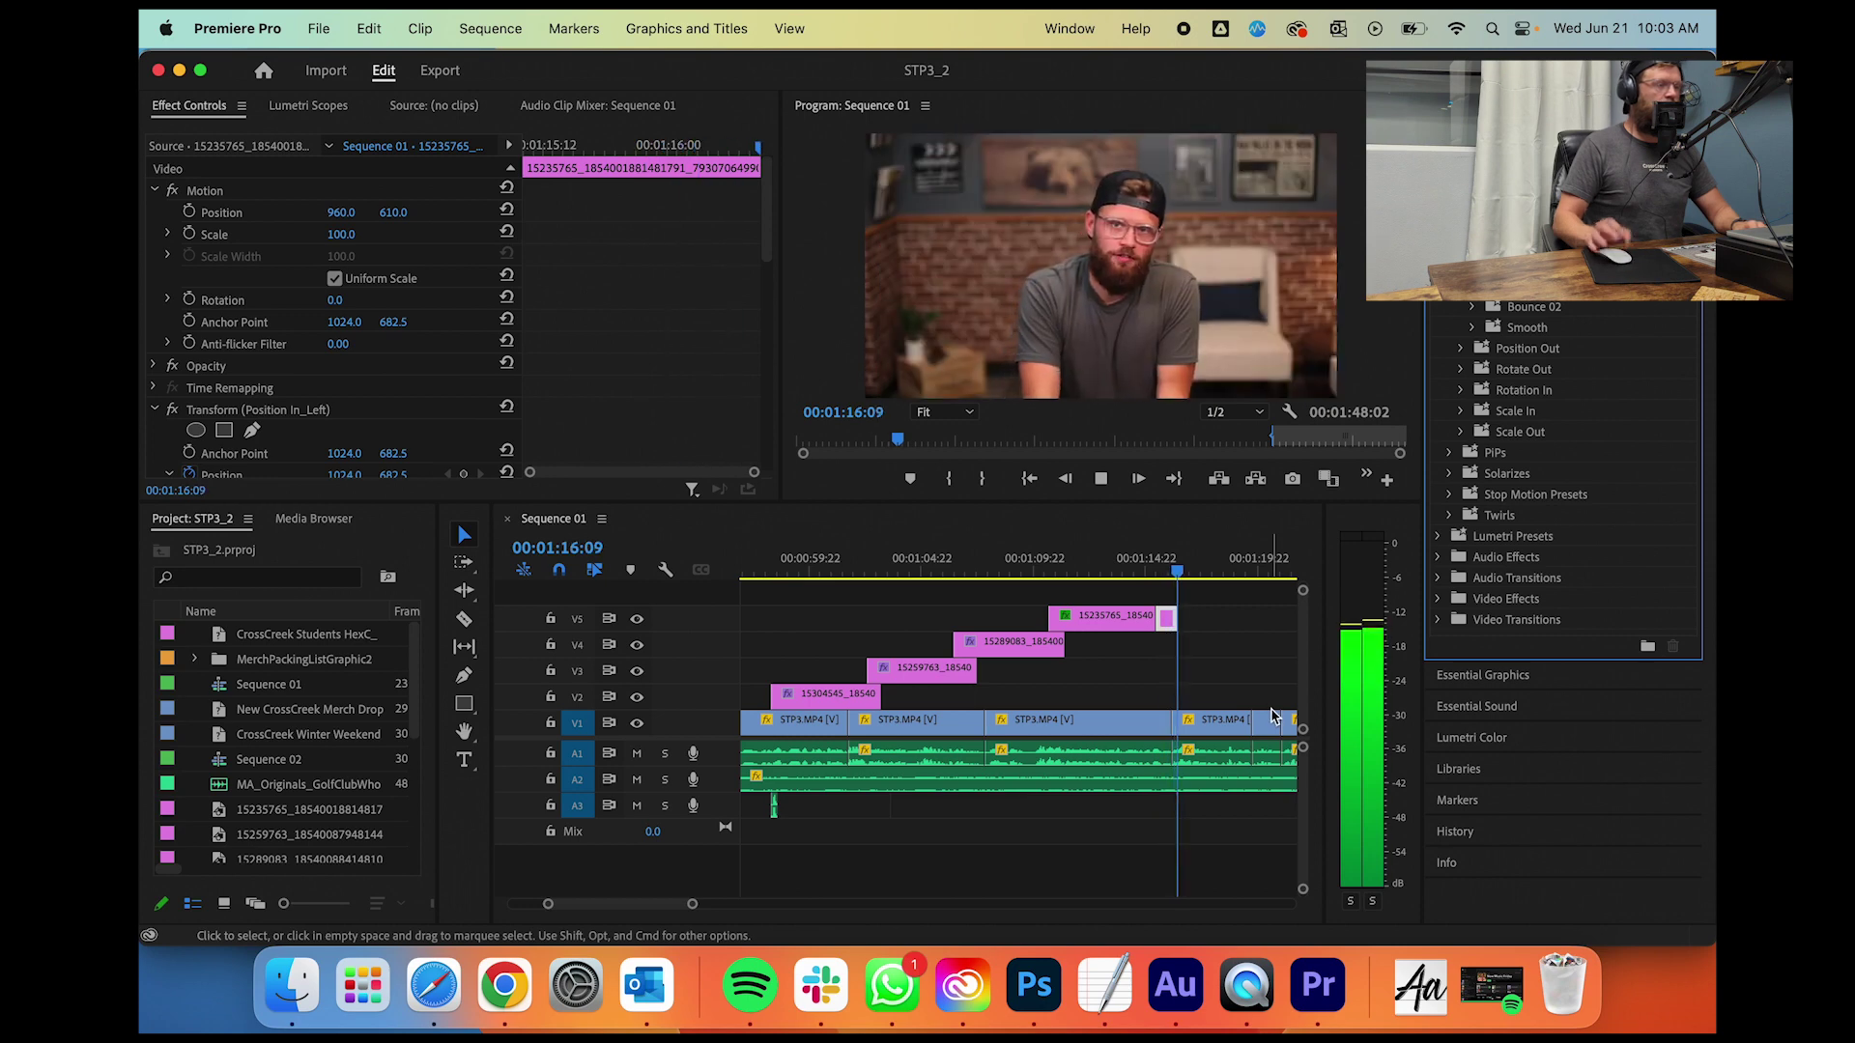
pyautogui.press('space')
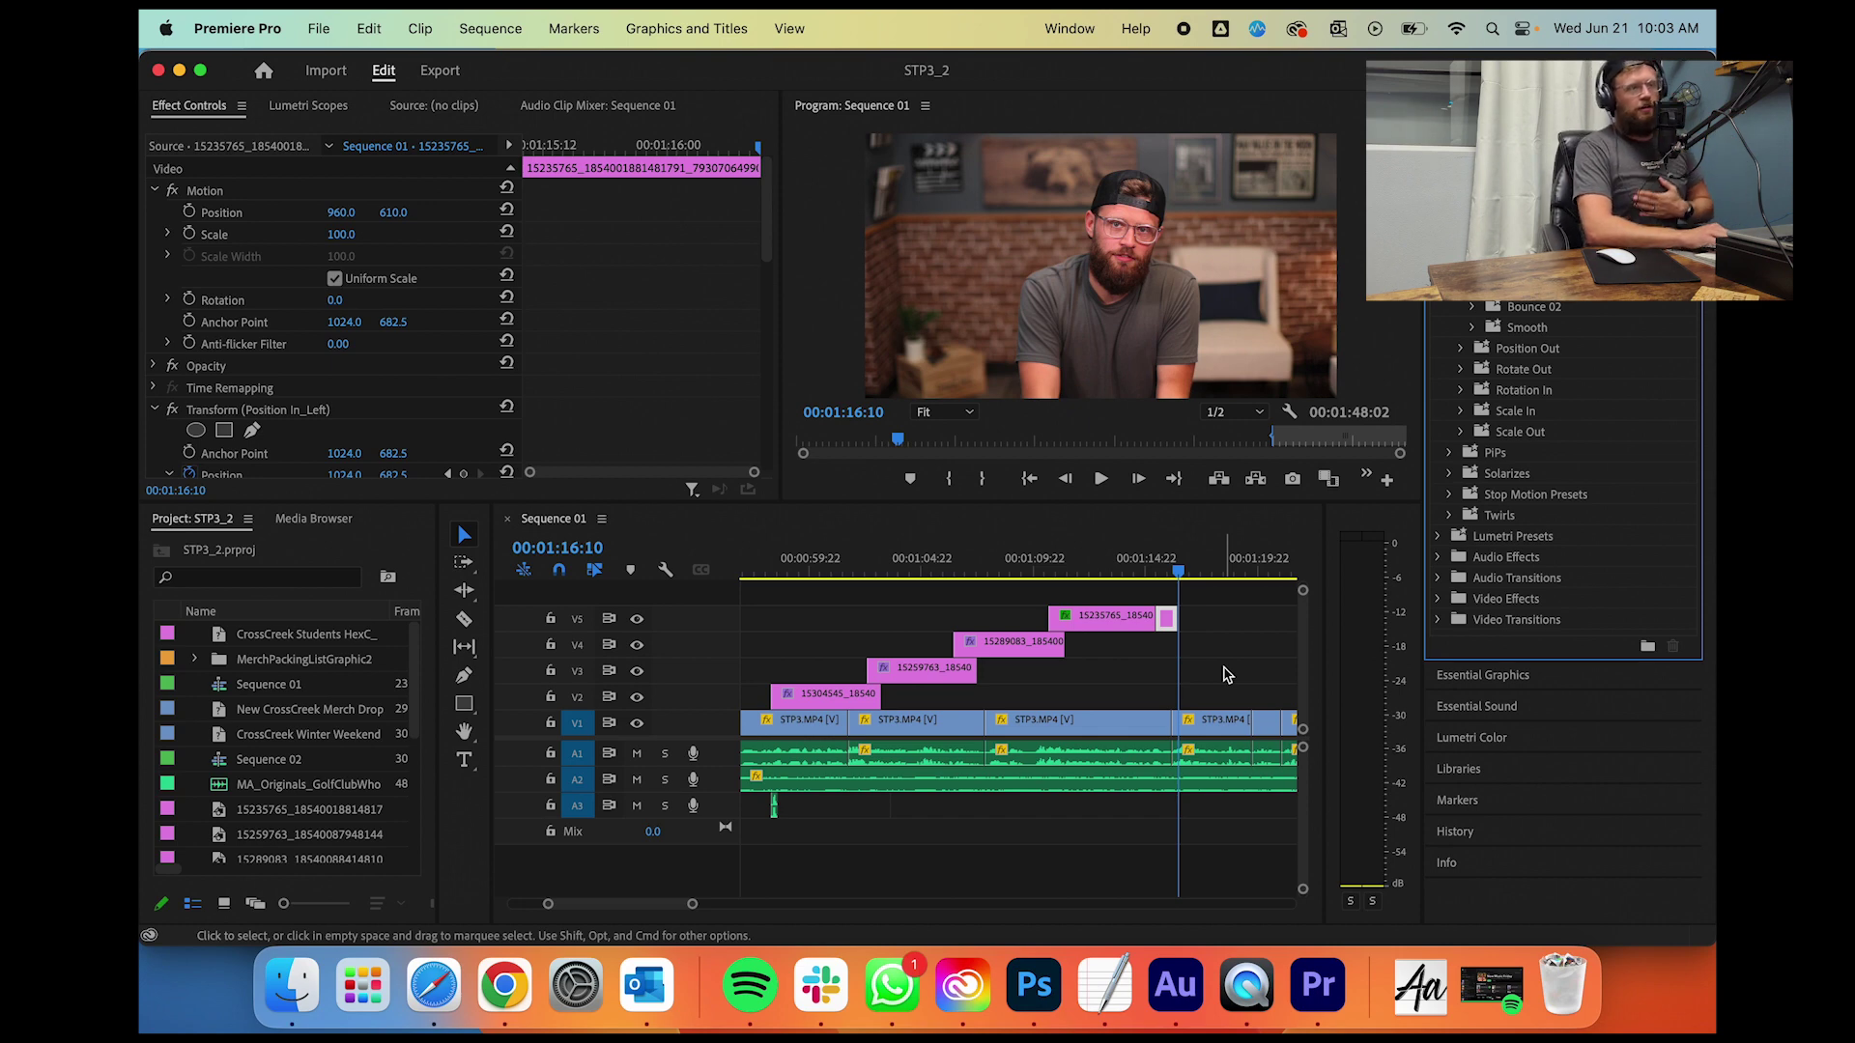
pyautogui.press('space')
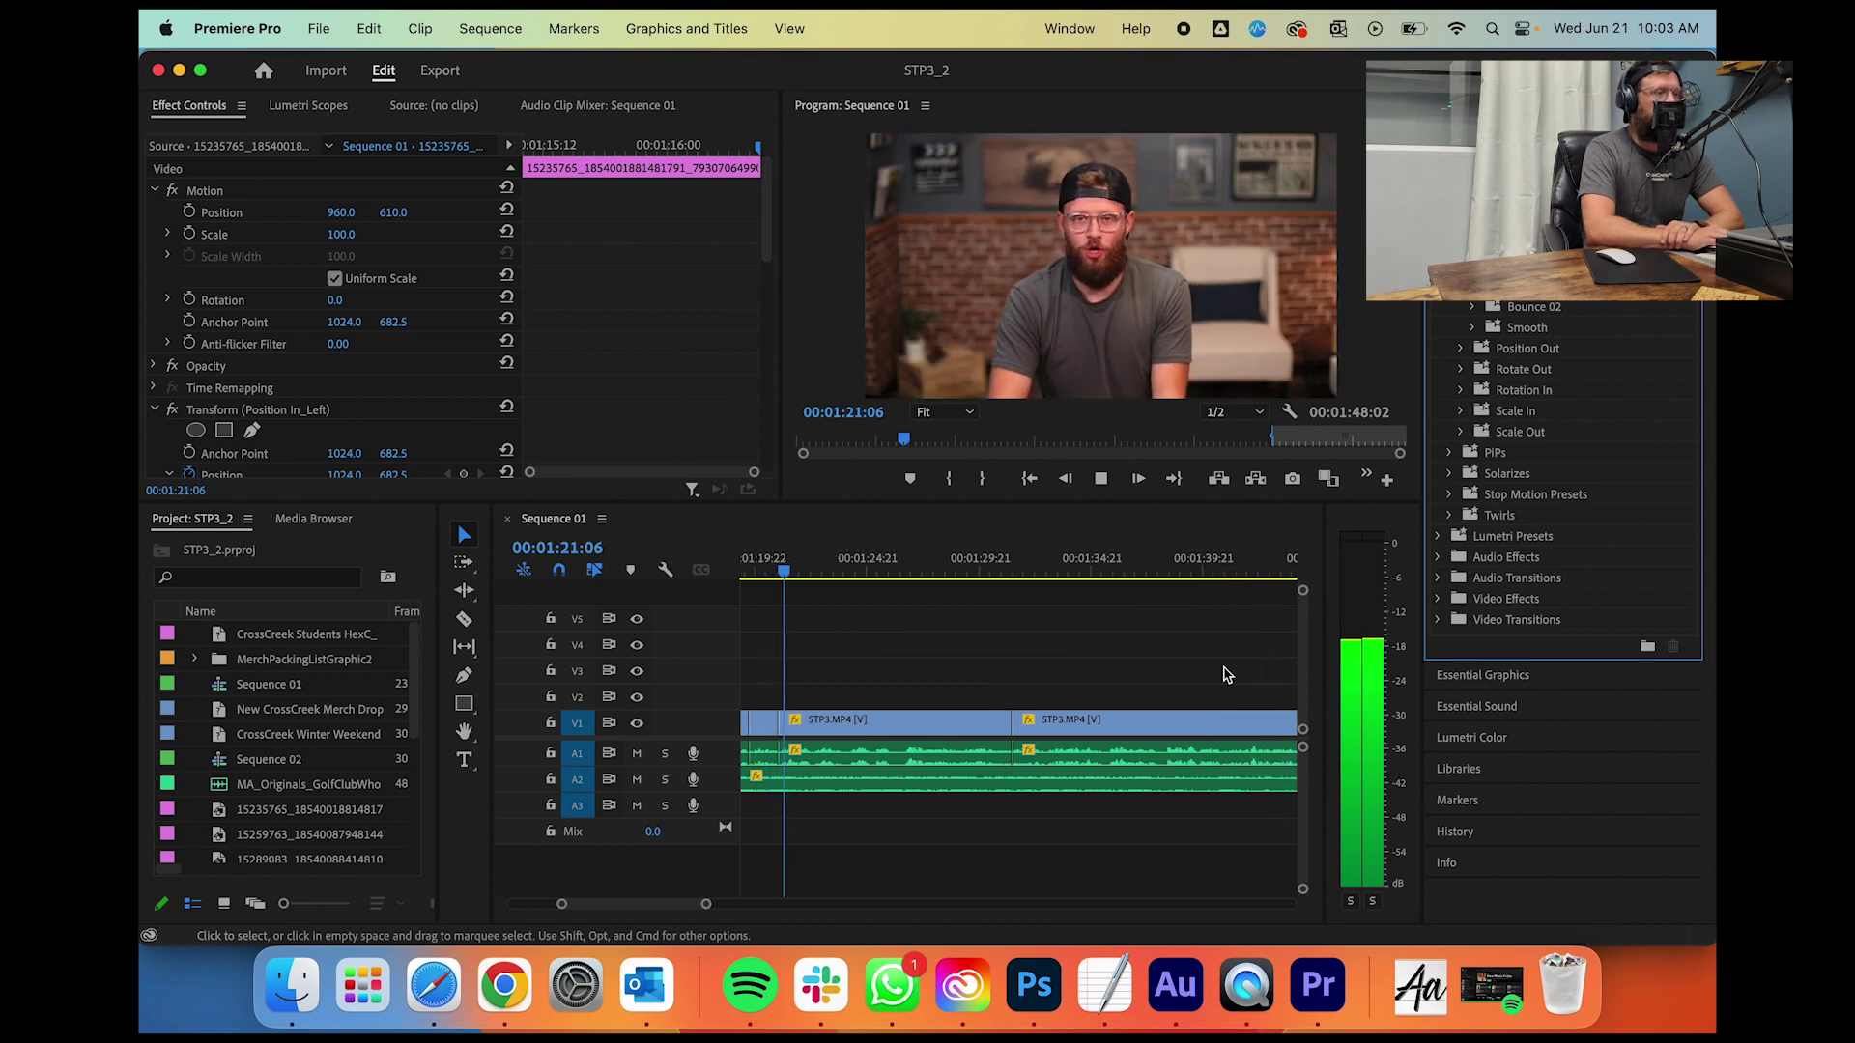
pyautogui.press('space')
pyautogui.press('space')
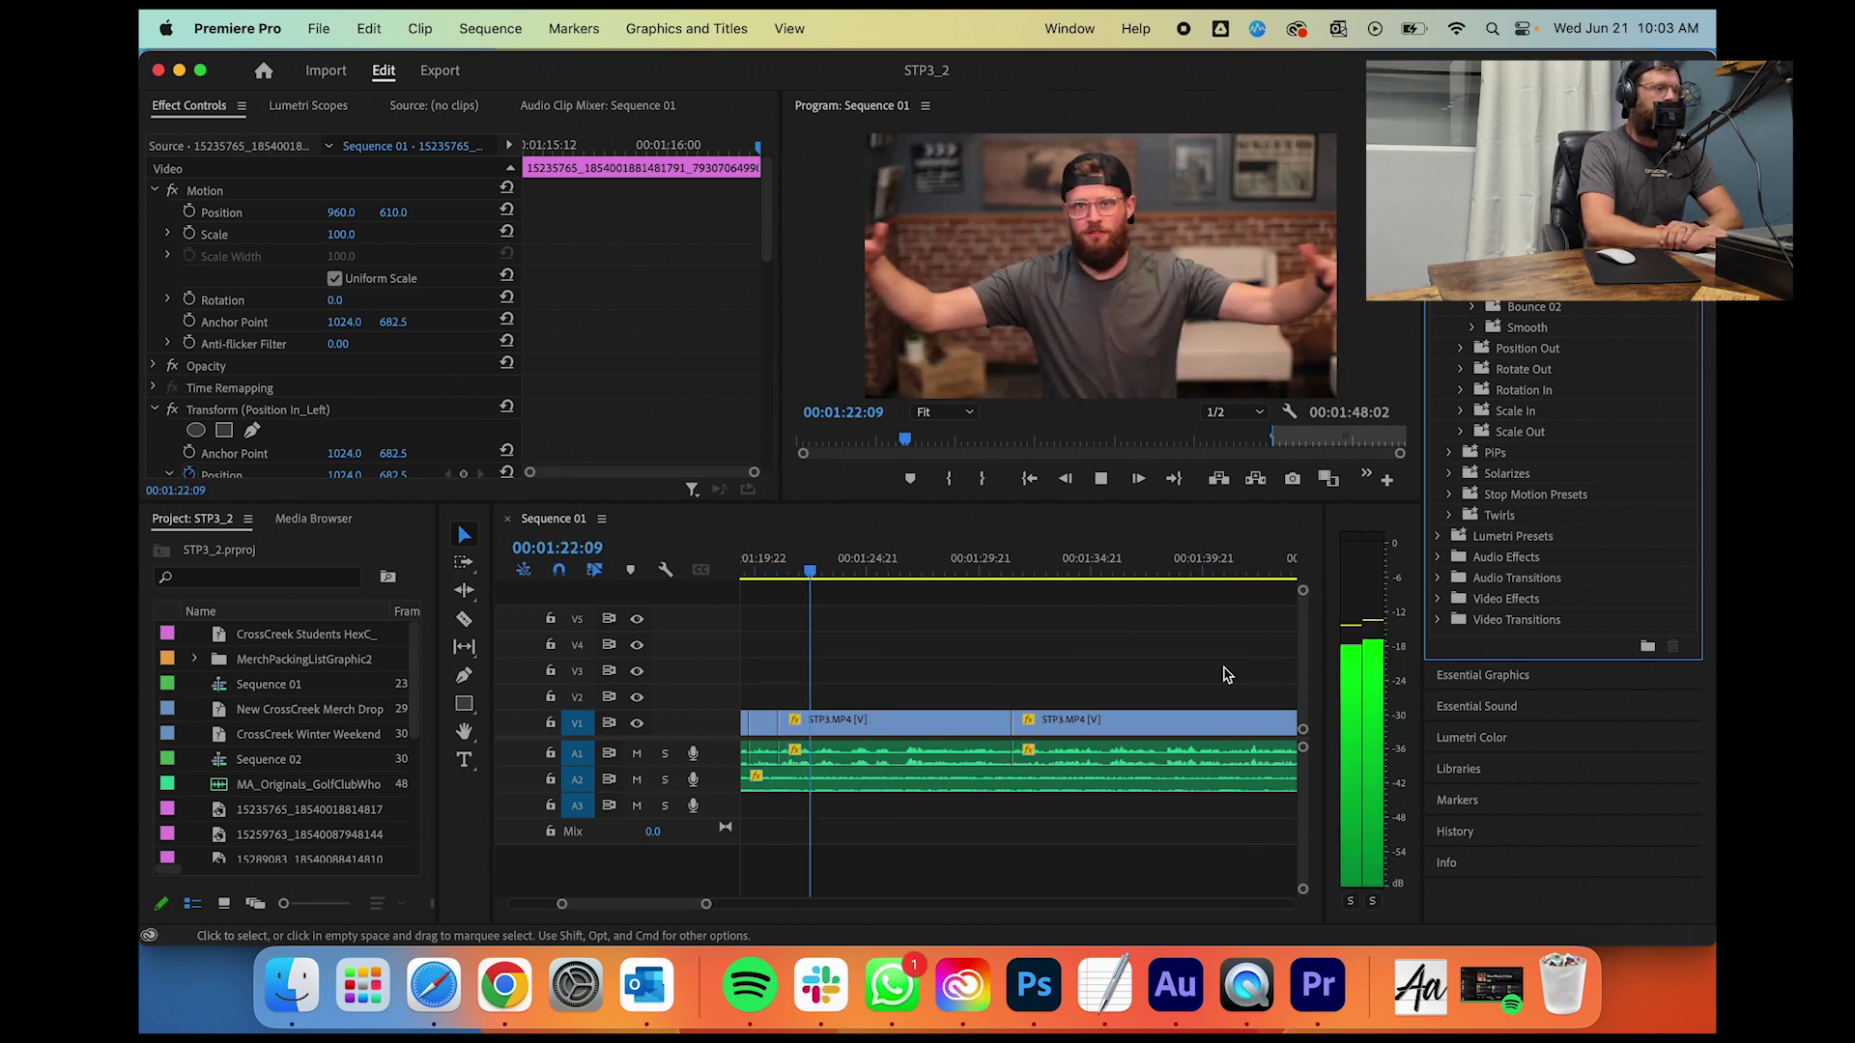
# Step: Cut away the end piece of the STP3.MP4 clip from 00:02:29:07 and move the following clip back to close the gap
pyautogui.click(1039, 532)
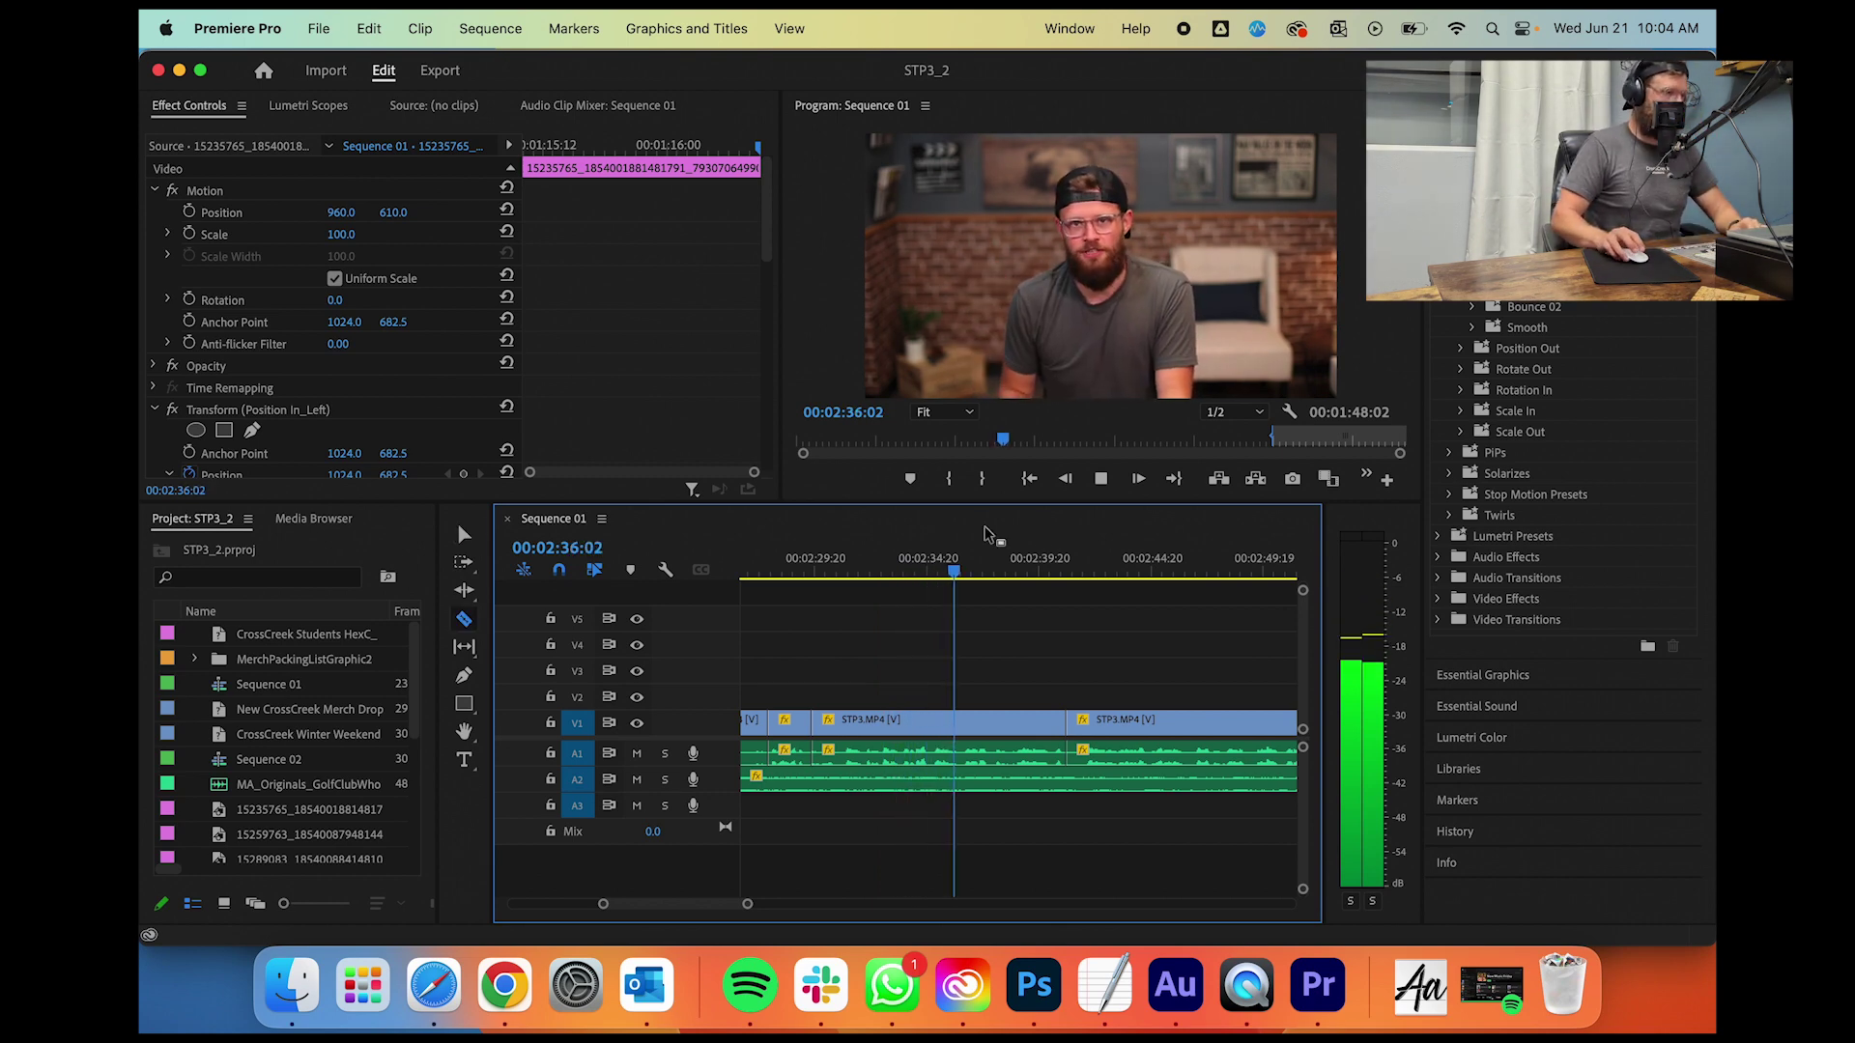
pyautogui.press('c')
pyautogui.click(887, 578)
pyautogui.moveTo(831, 578); pyautogui.dragTo(817, 578)
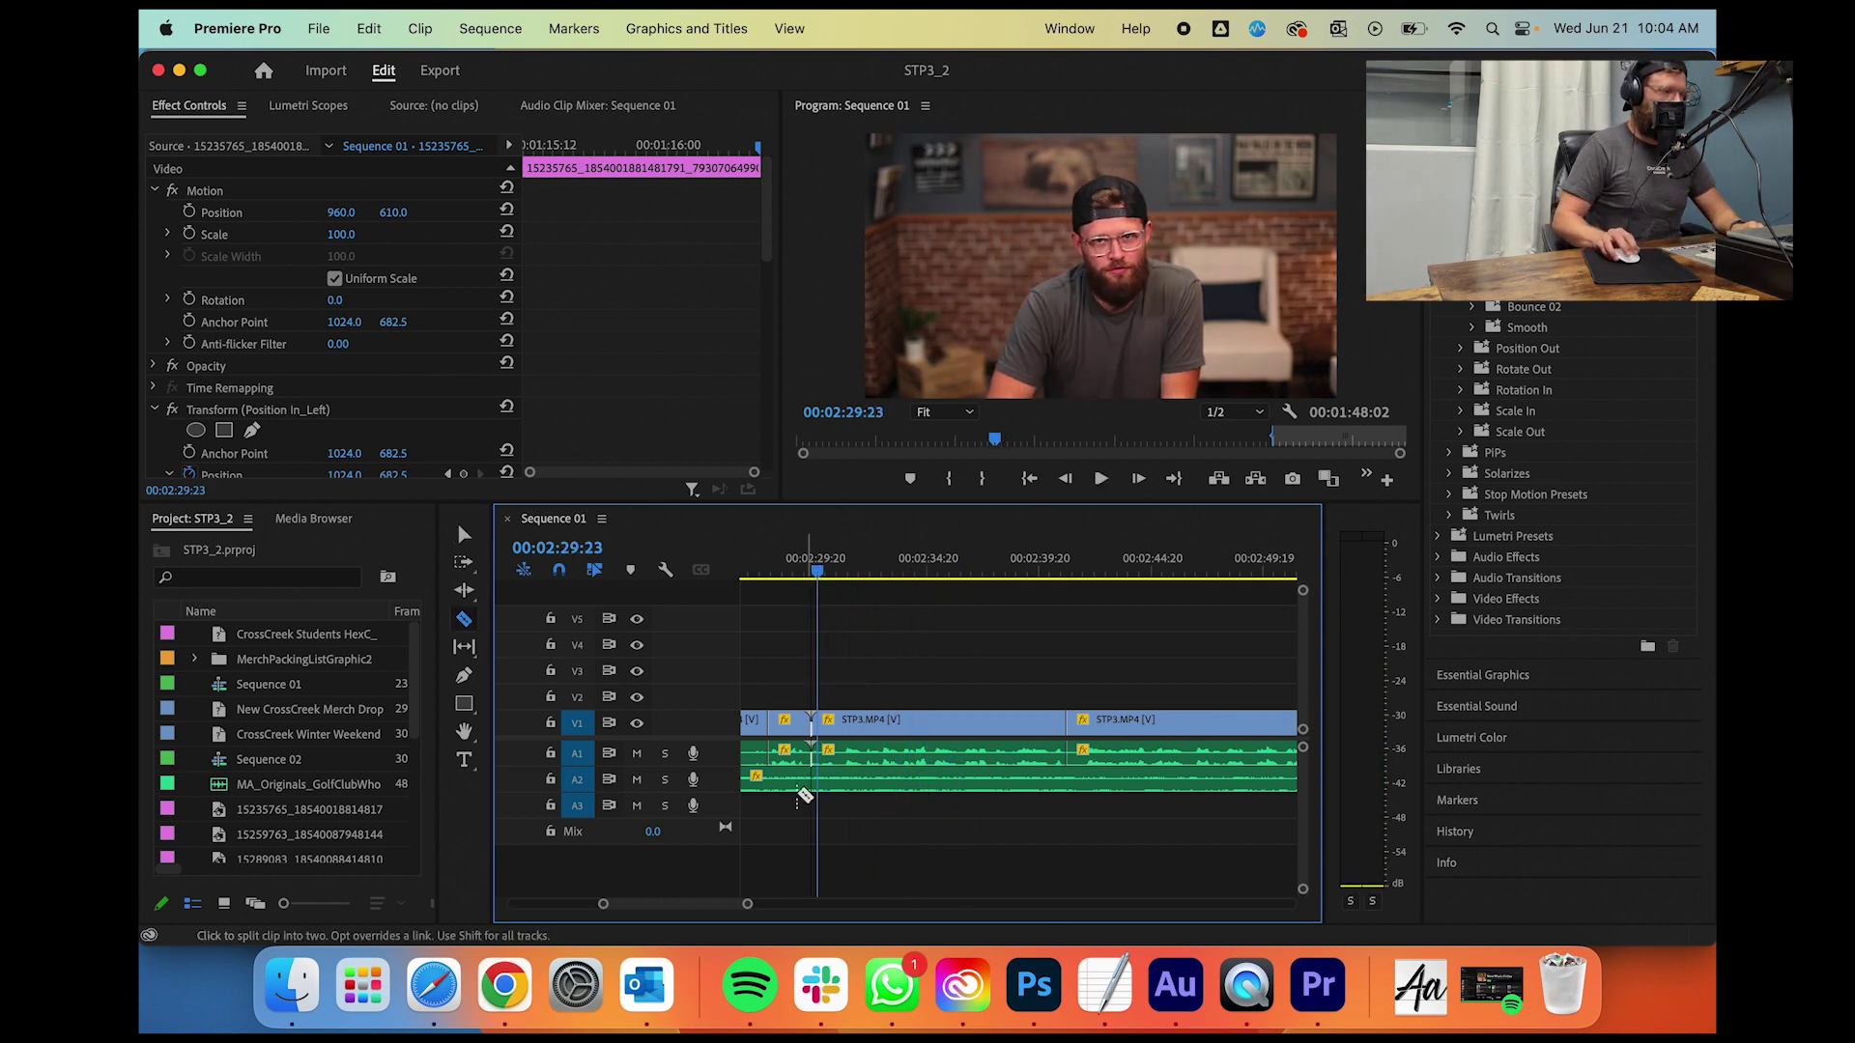
pyautogui.moveTo(747, 905); pyautogui.dragTo(701, 903)
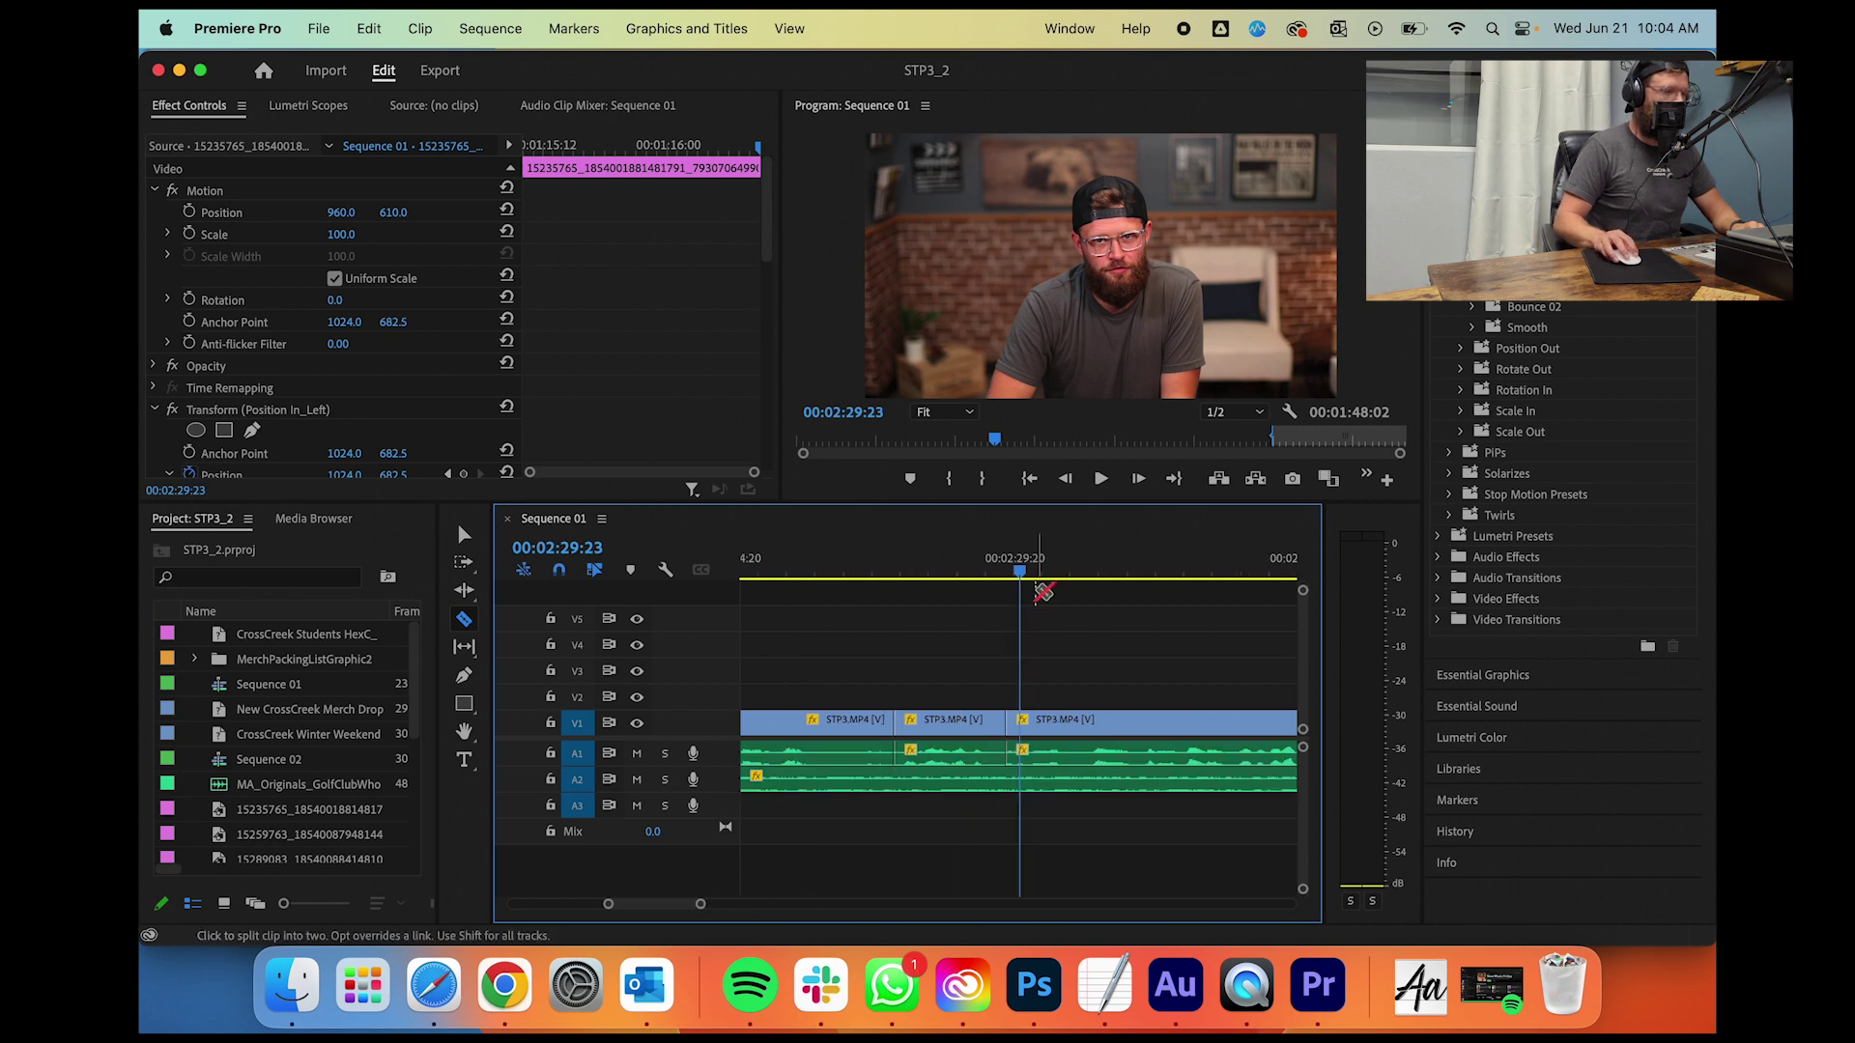
pyautogui.click(982, 578)
pyautogui.press('space')
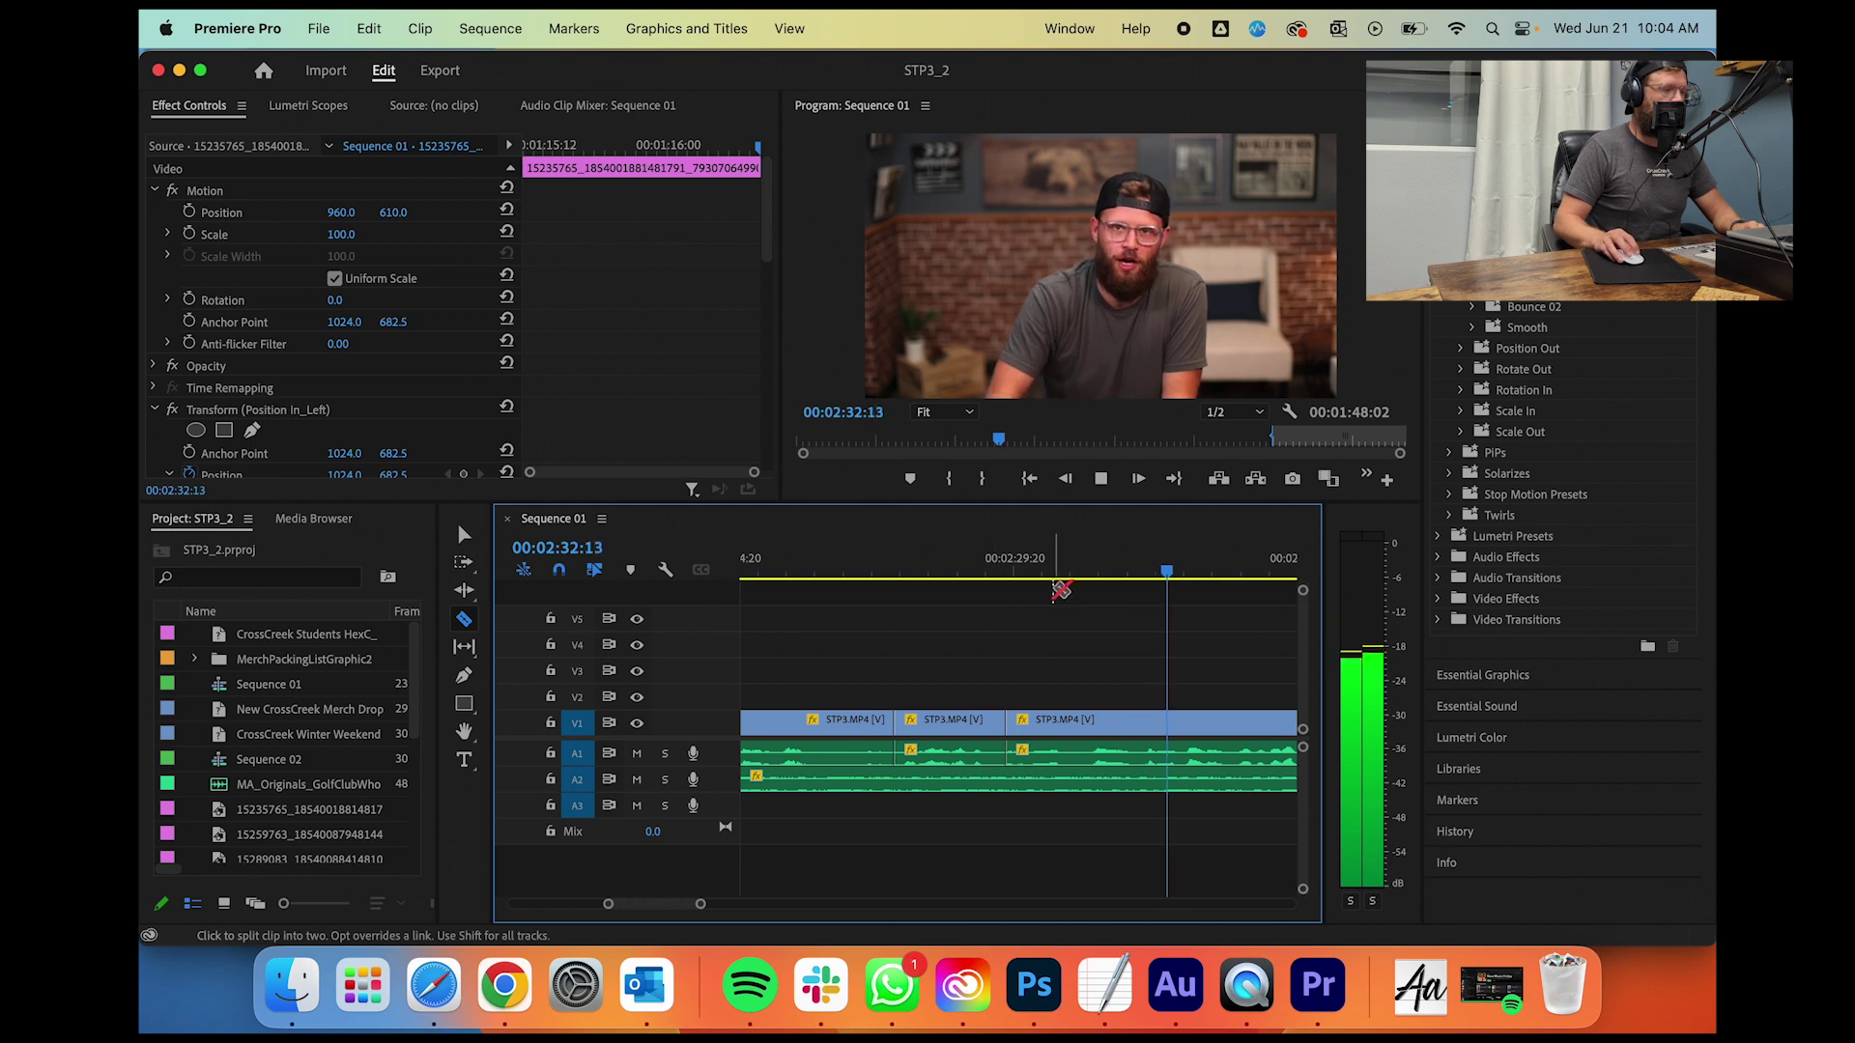
pyautogui.click(973, 573)
pyautogui.moveTo(974, 573)
pyautogui.mouseDown()
pyautogui.moveTo(999, 573)
pyautogui.moveTo(983, 573)
pyautogui.mouseUp()
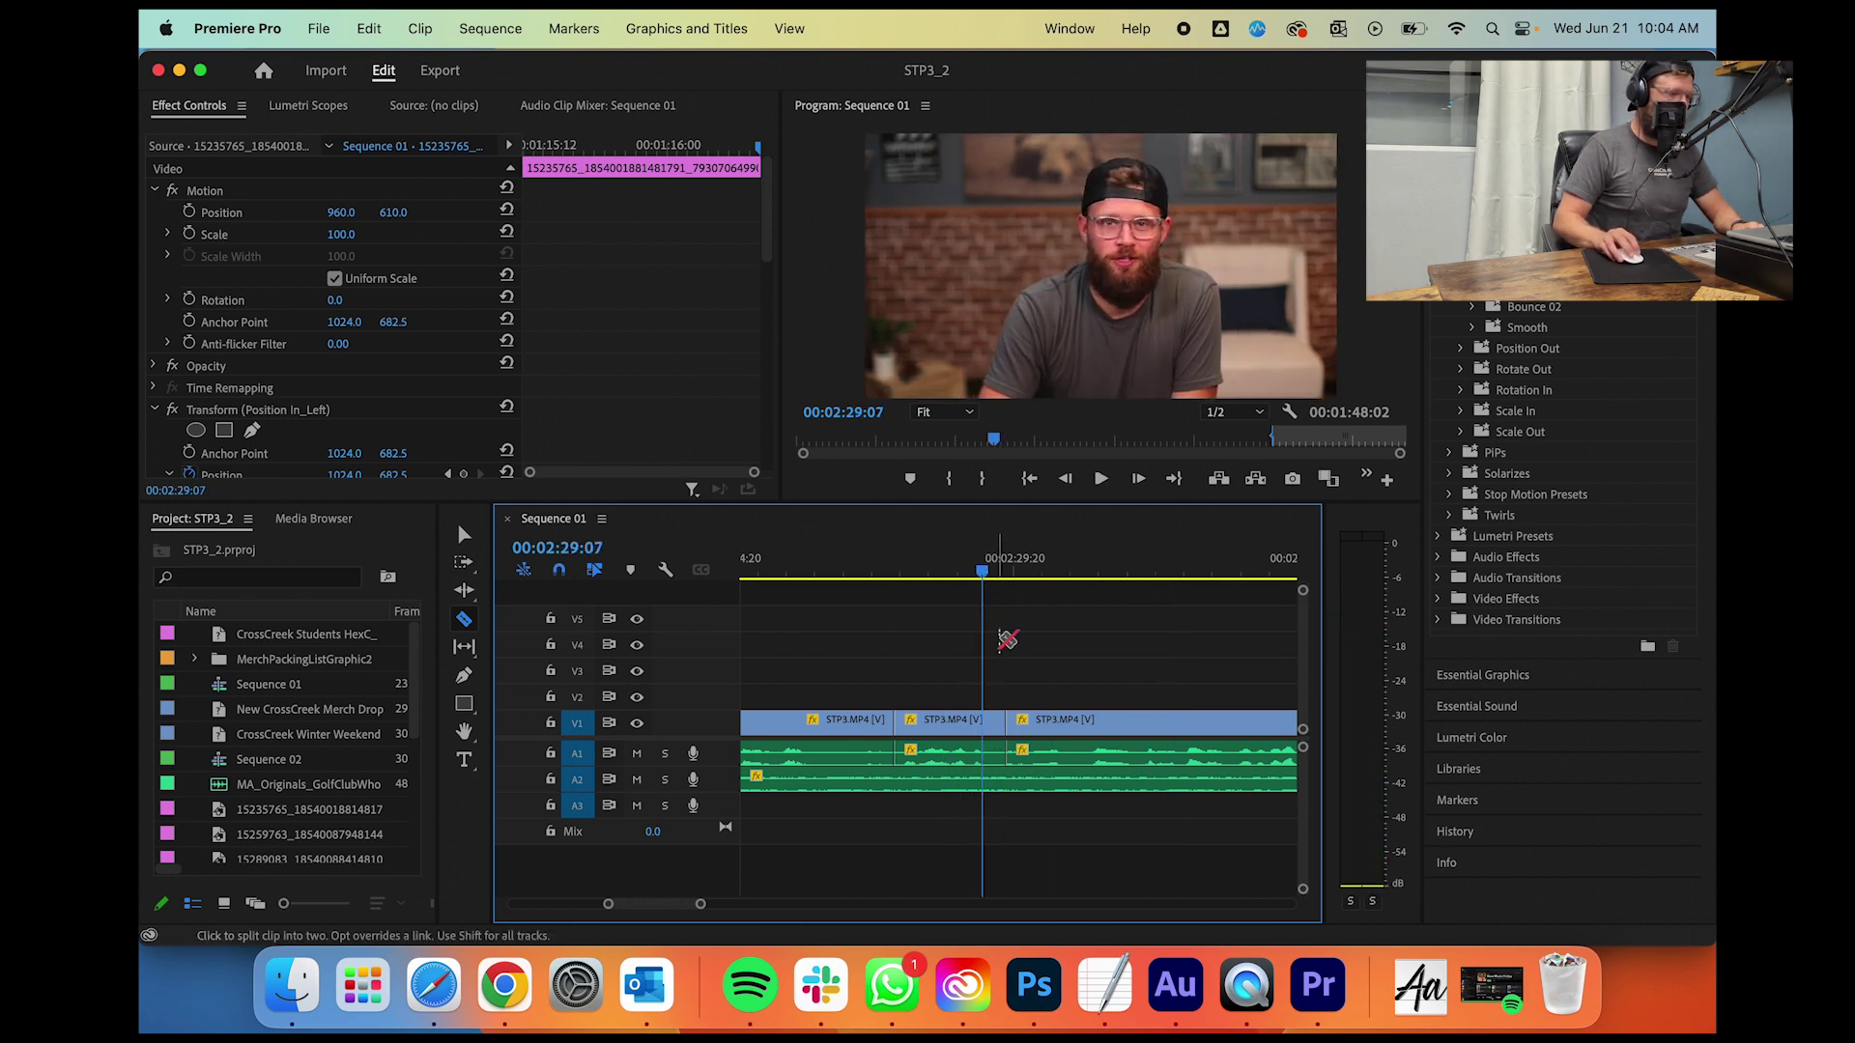
pyautogui.click(995, 727)
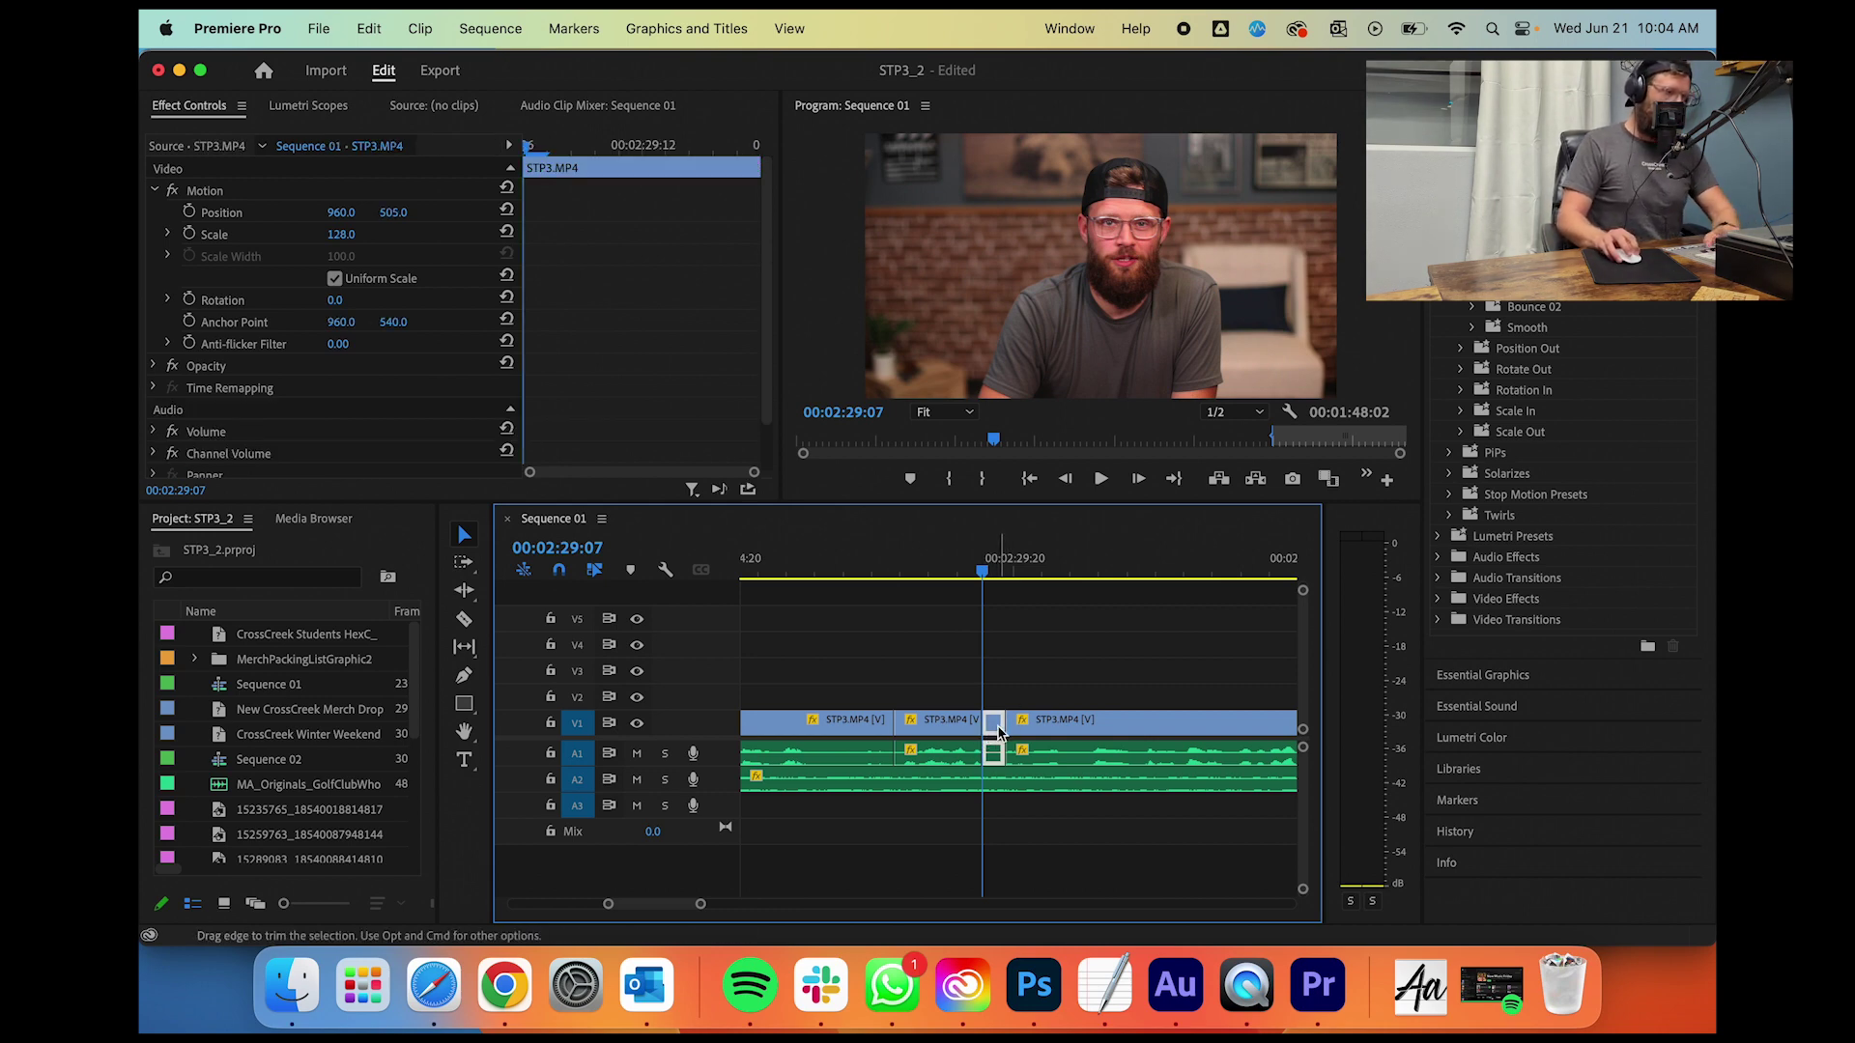
pyautogui.press('Delete')
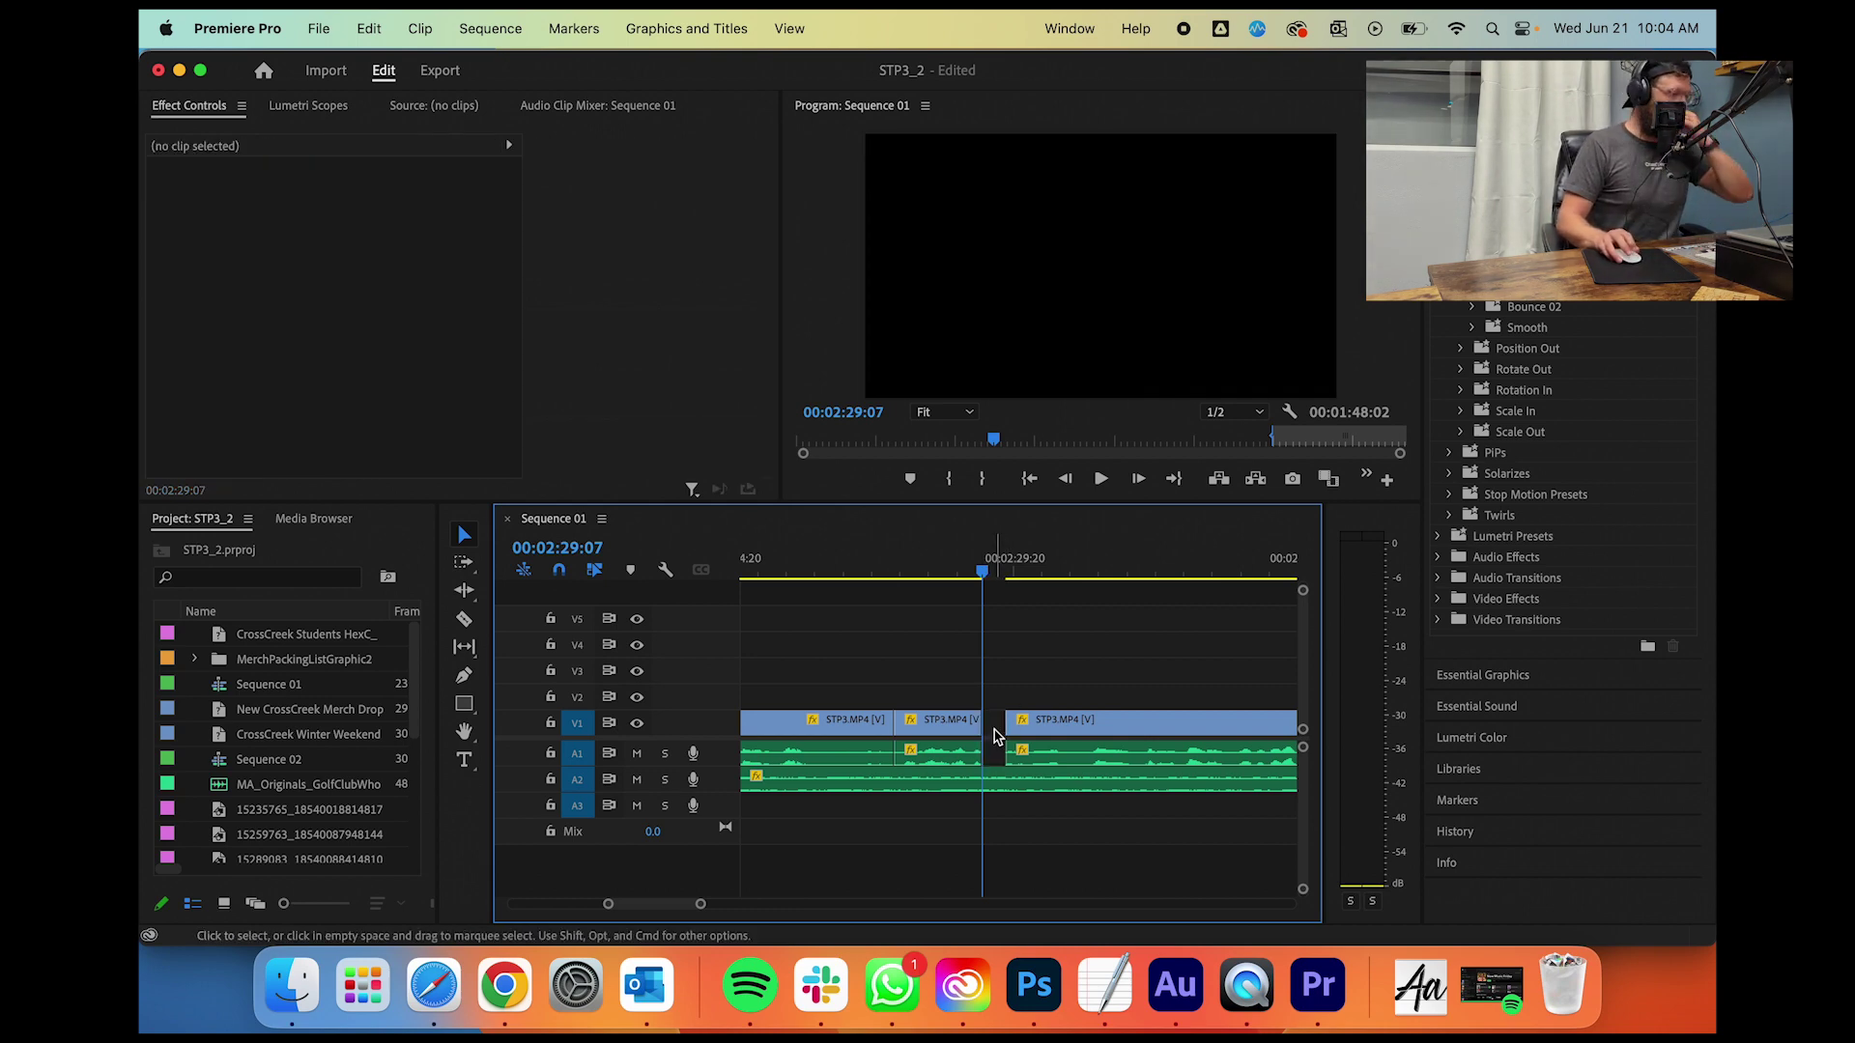
pyautogui.moveTo(1048, 723); pyautogui.dragTo(1025, 723)
# Step: Play back the new join and split the following STP3.MP4 clip at 00:02:30:09
pyautogui.click(979, 579)
pyautogui.press('space')
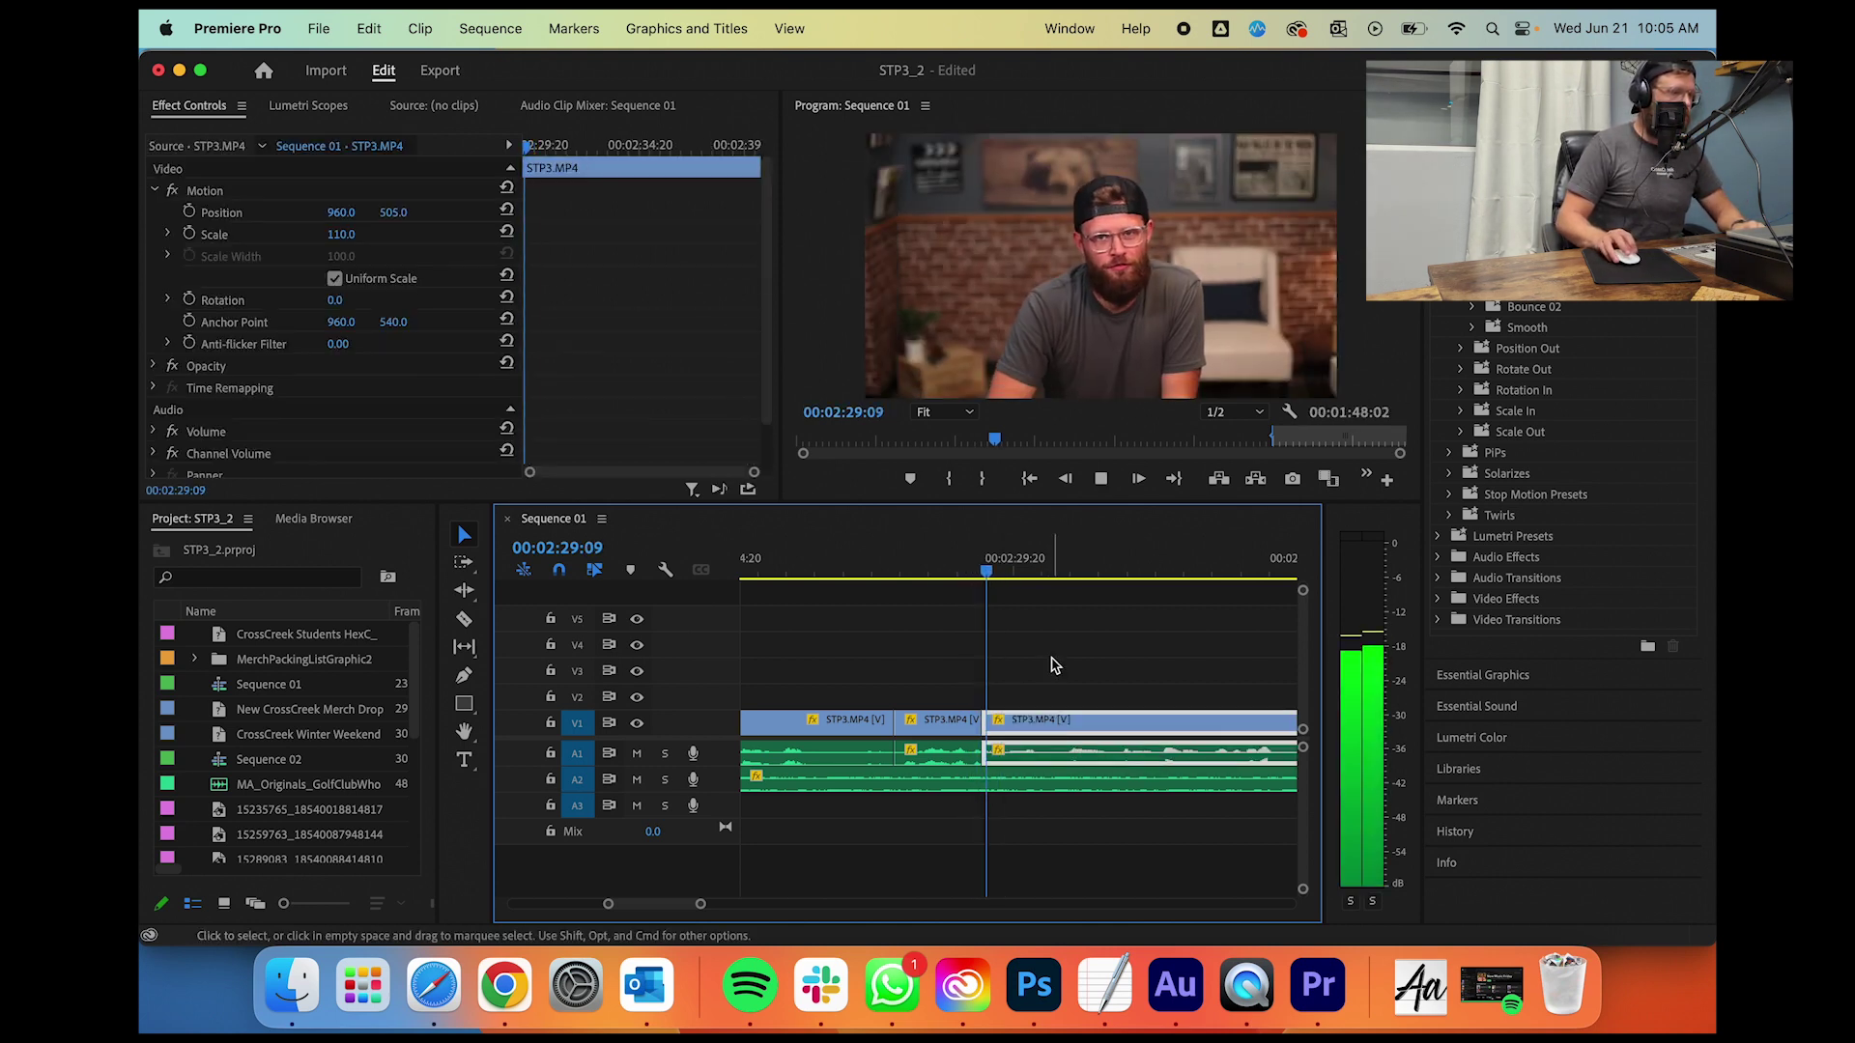
pyautogui.press('space')
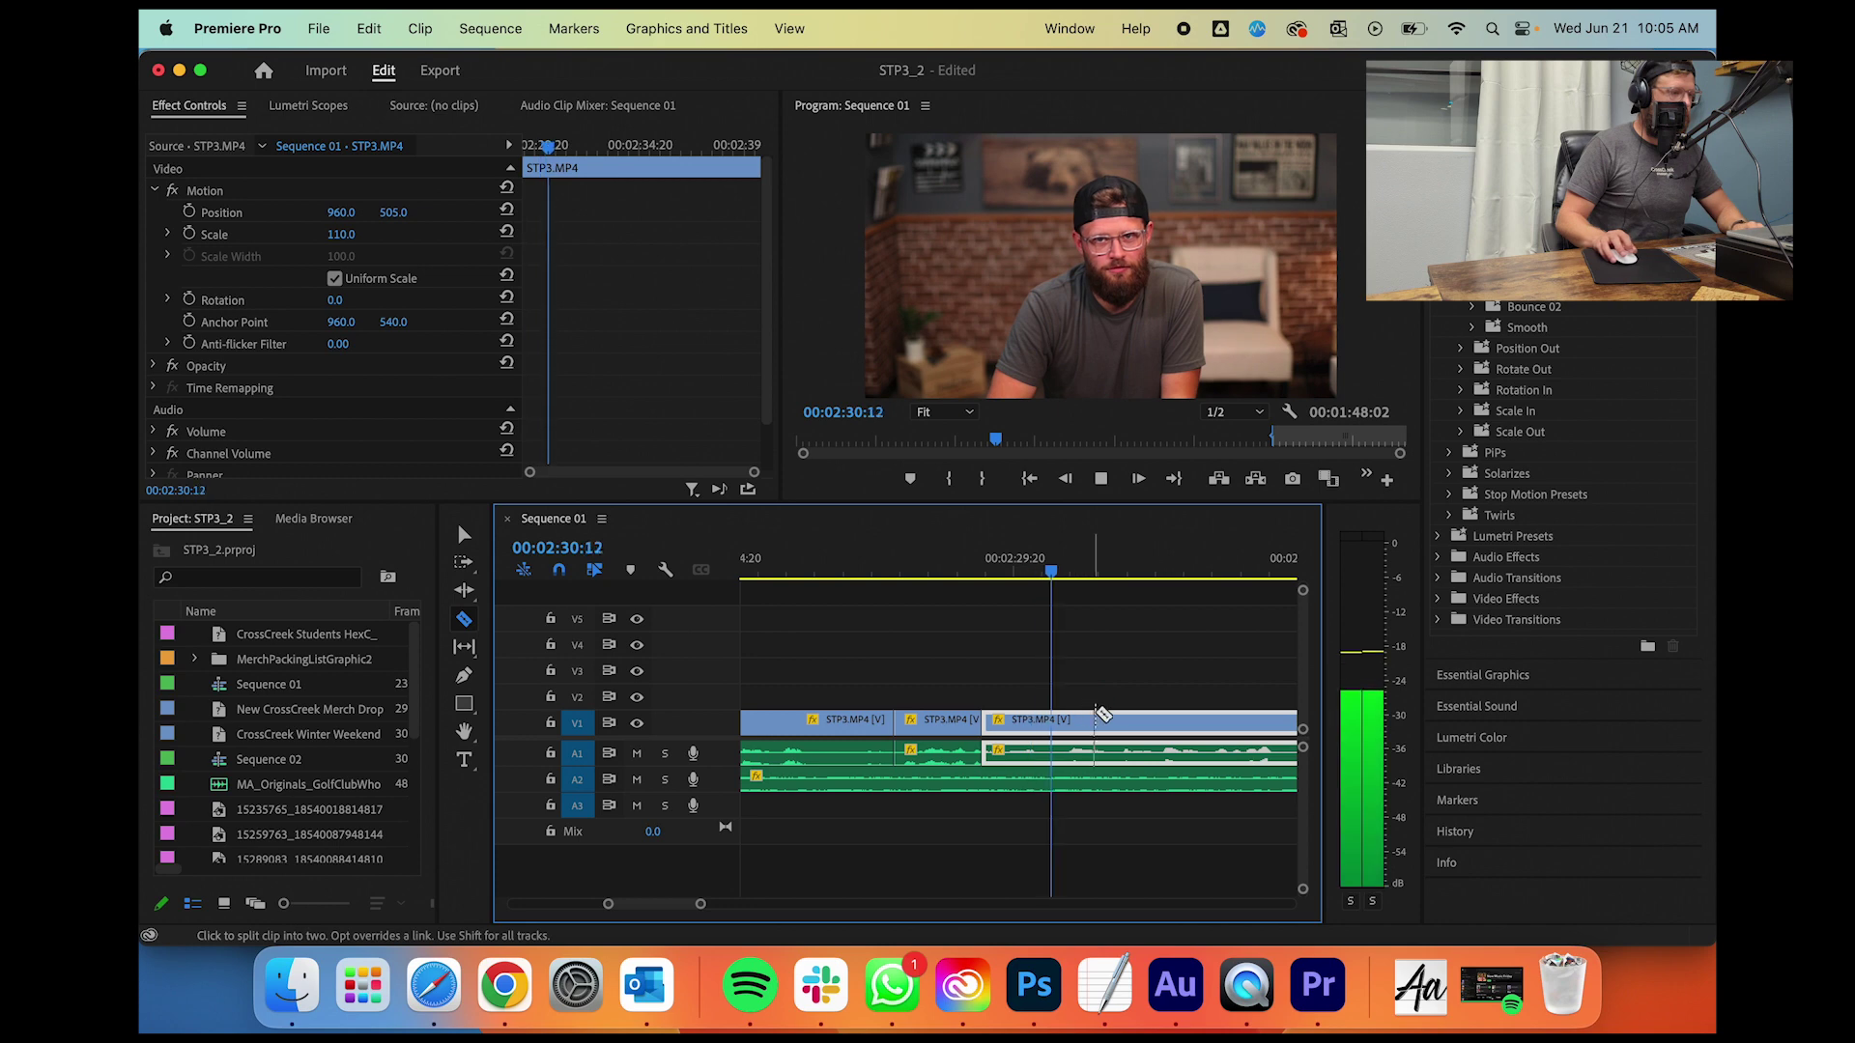
pyautogui.click(978, 577)
pyautogui.press('space')
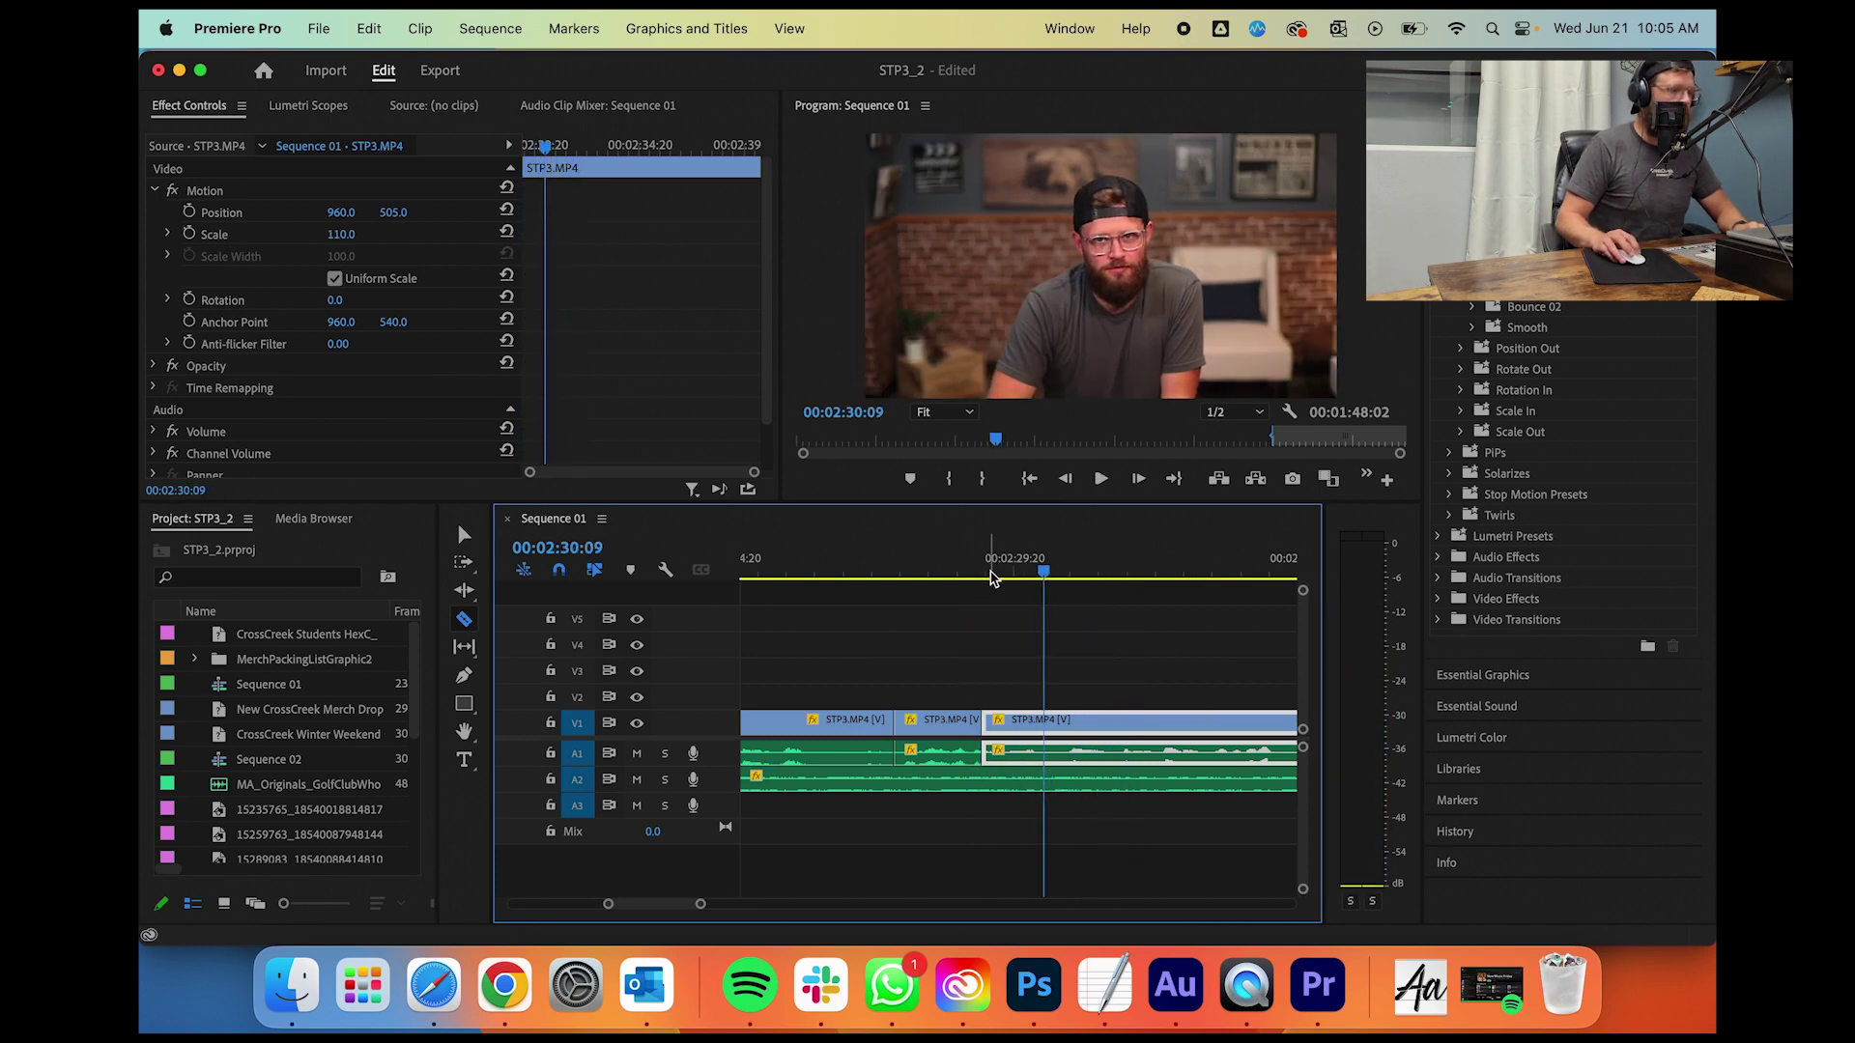
pyautogui.moveTo(1039, 576); pyautogui.dragTo(973, 577)
pyautogui.press('space')
pyautogui.press('space')
pyautogui.press('space')
pyautogui.press('space')
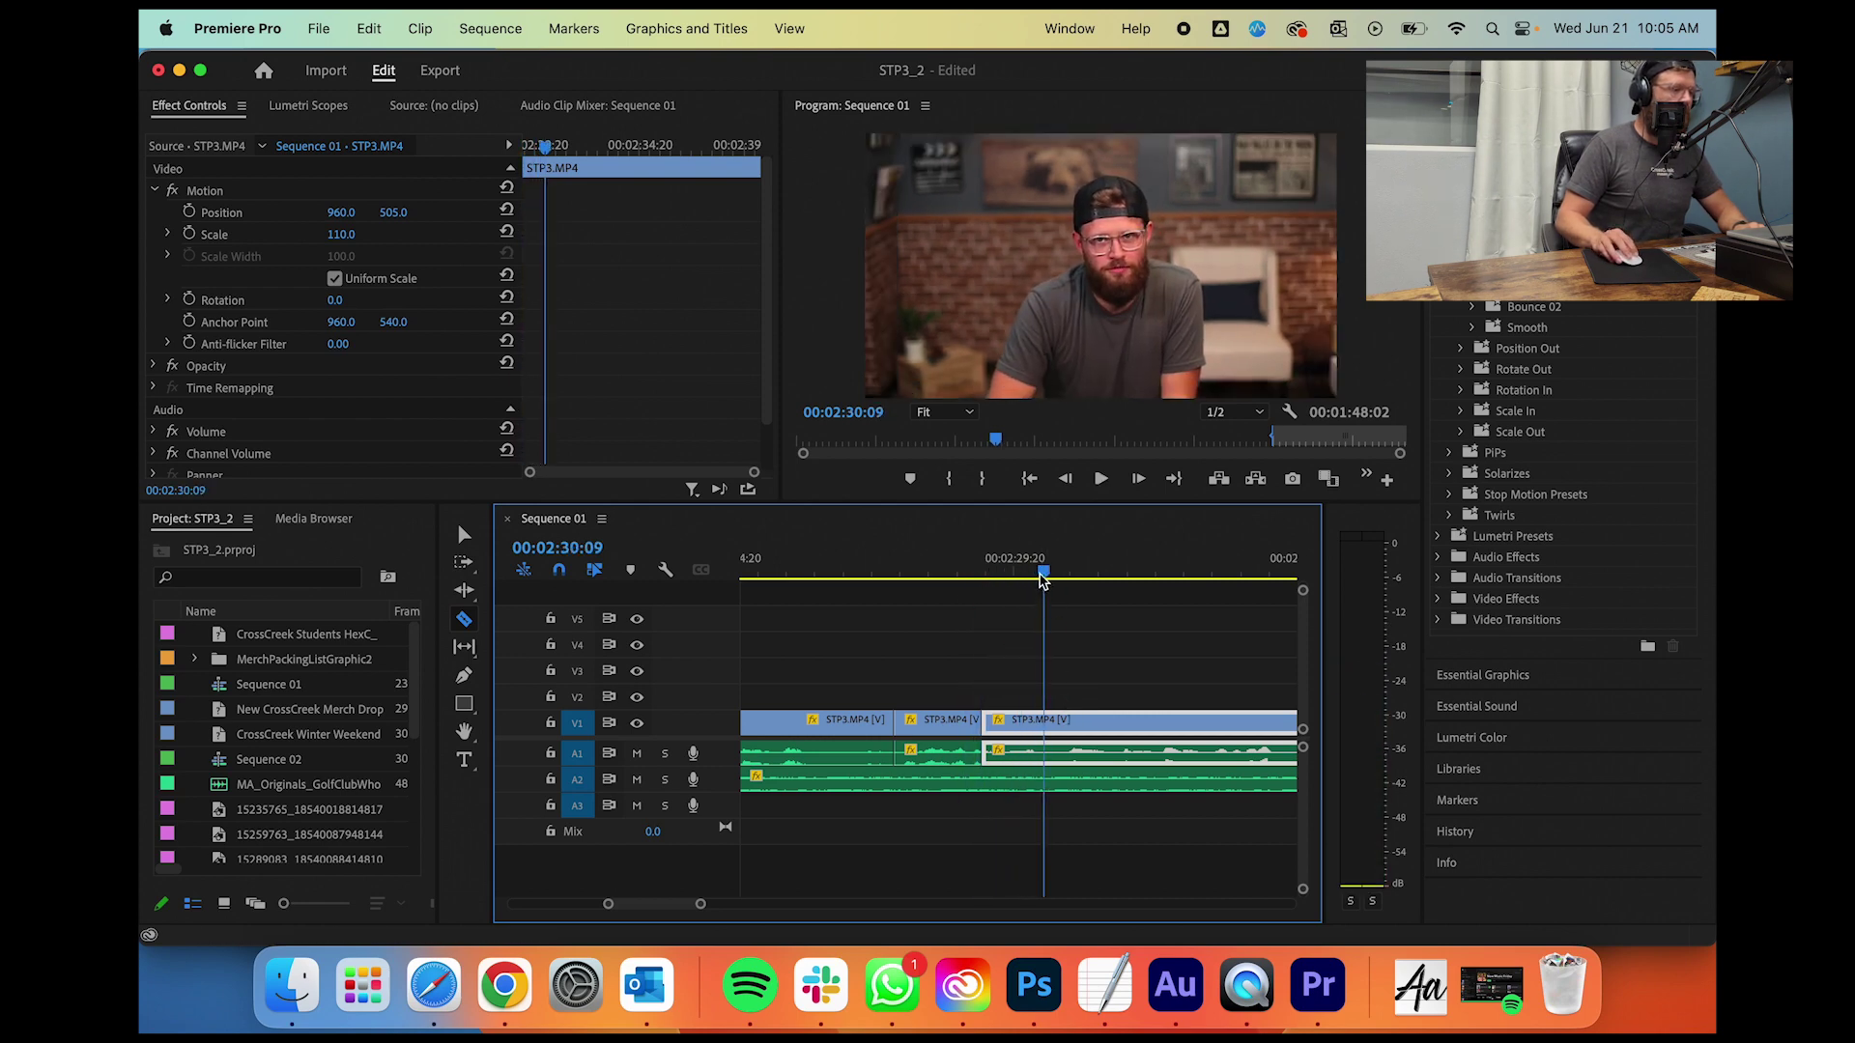
pyautogui.click(1042, 734)
pyautogui.press('space')
pyautogui.click(1069, 739)
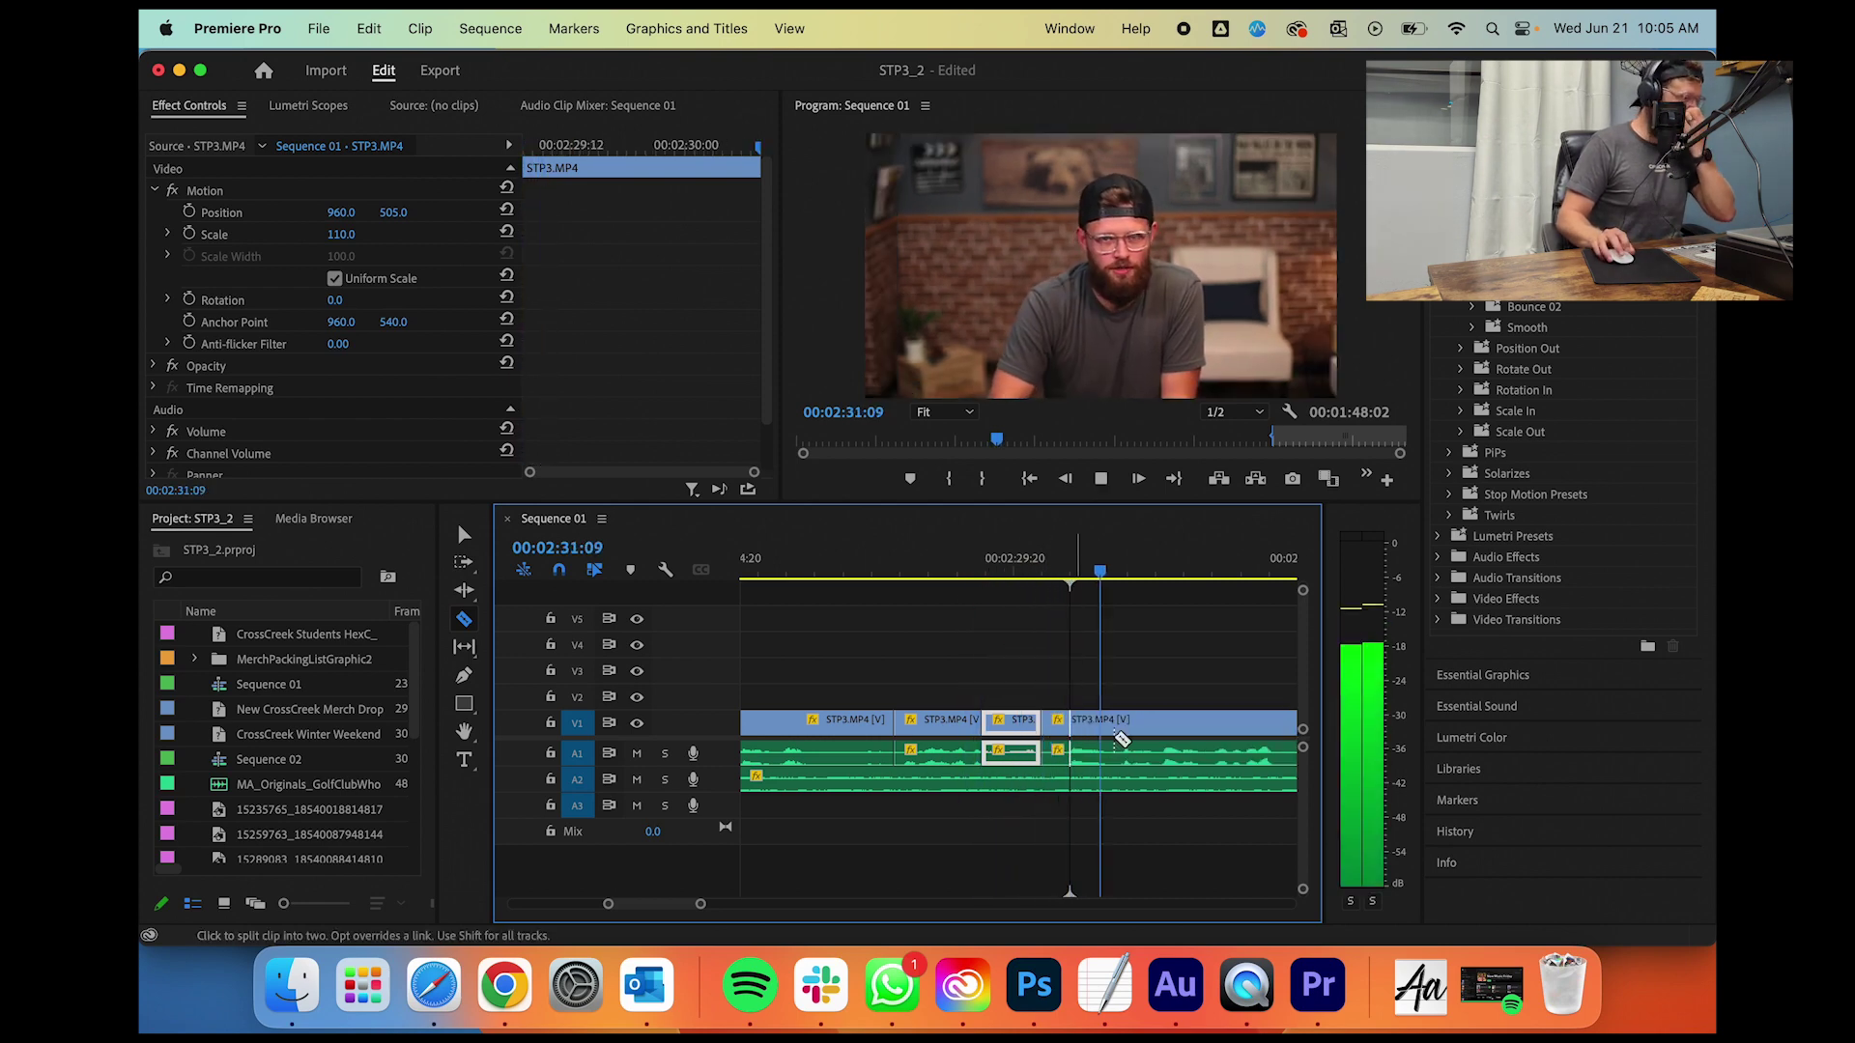
# Step: Split the STP3.MP4 clip at 00:02:33:07 and move its remainder back to the cut at 00:02:30:09, overwriting the section between
pyautogui.press('space')
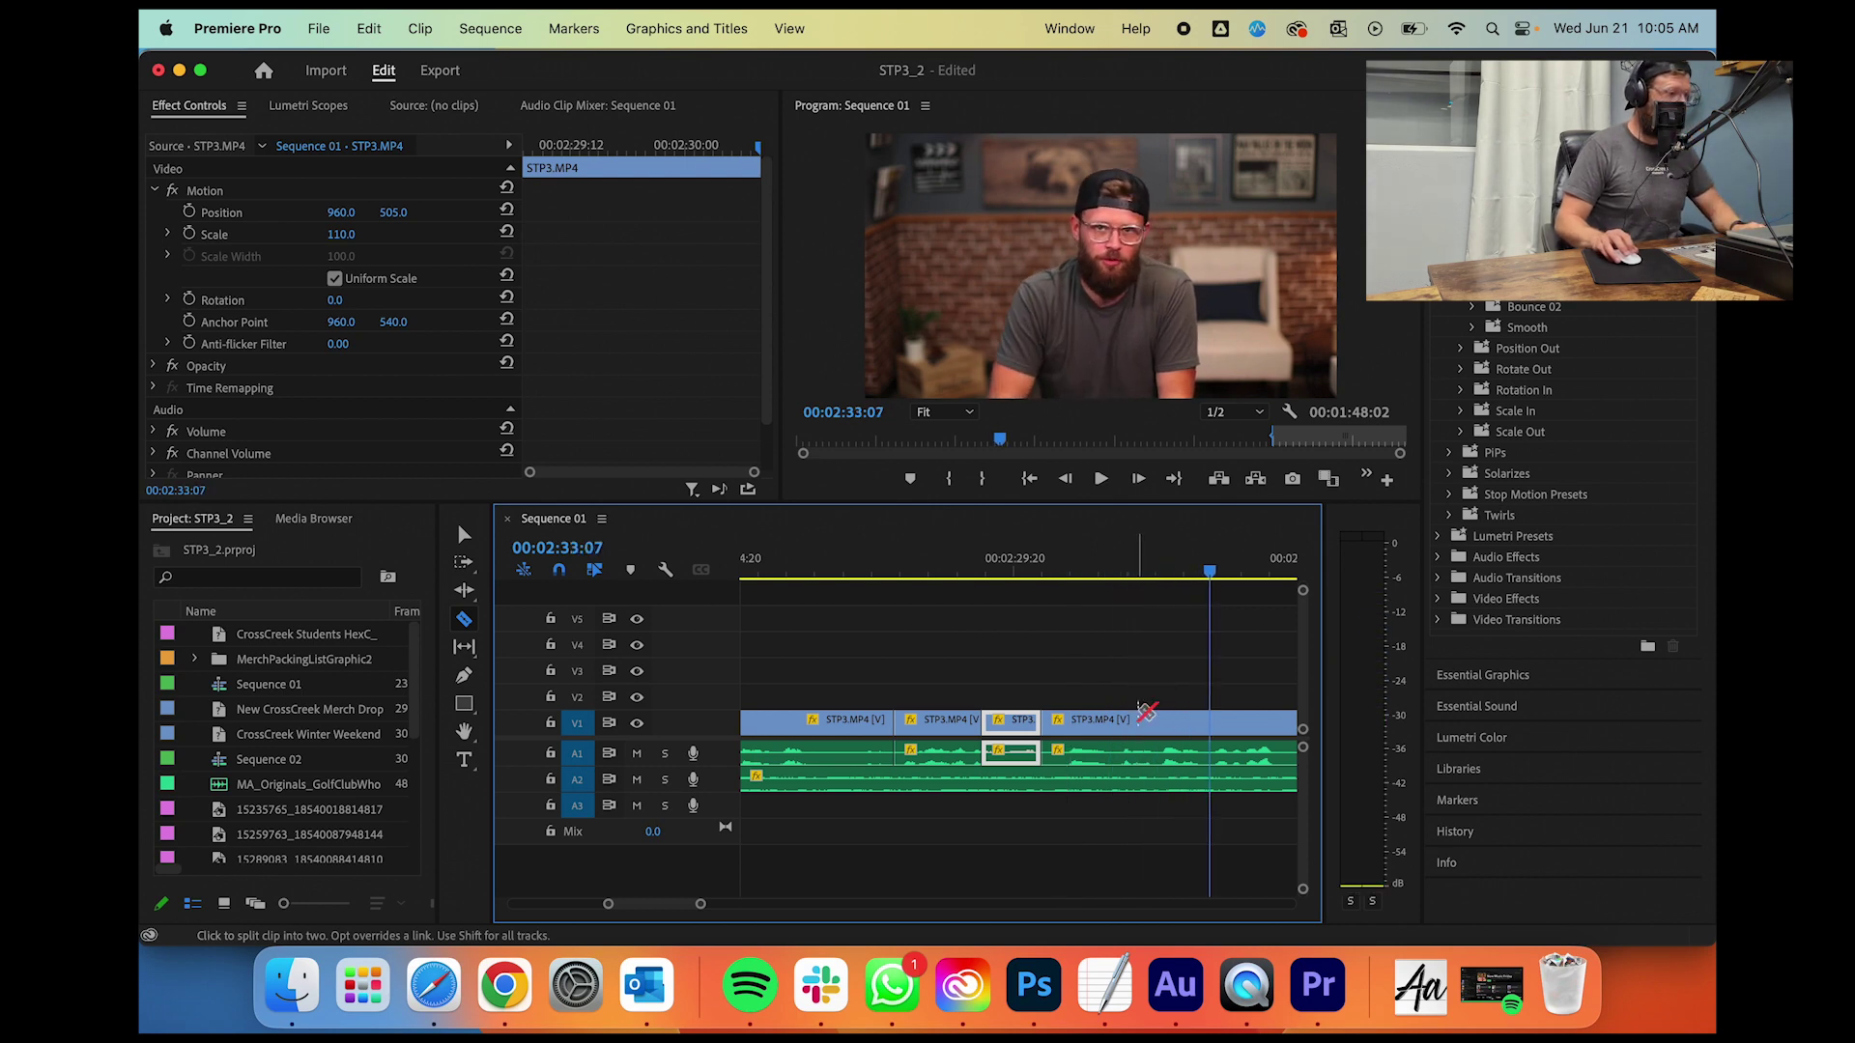
pyautogui.click(1215, 723)
pyautogui.press('v')
pyautogui.moveTo(1215, 726); pyautogui.dragTo(1087, 739)
# Step: Play from 00:02:28:20, split the last clip shortly before 00:02:32:11 and move its remainder back to the 00:02:30:09 cut
pyautogui.moveTo(1031, 560); pyautogui.dragTo(956, 570)
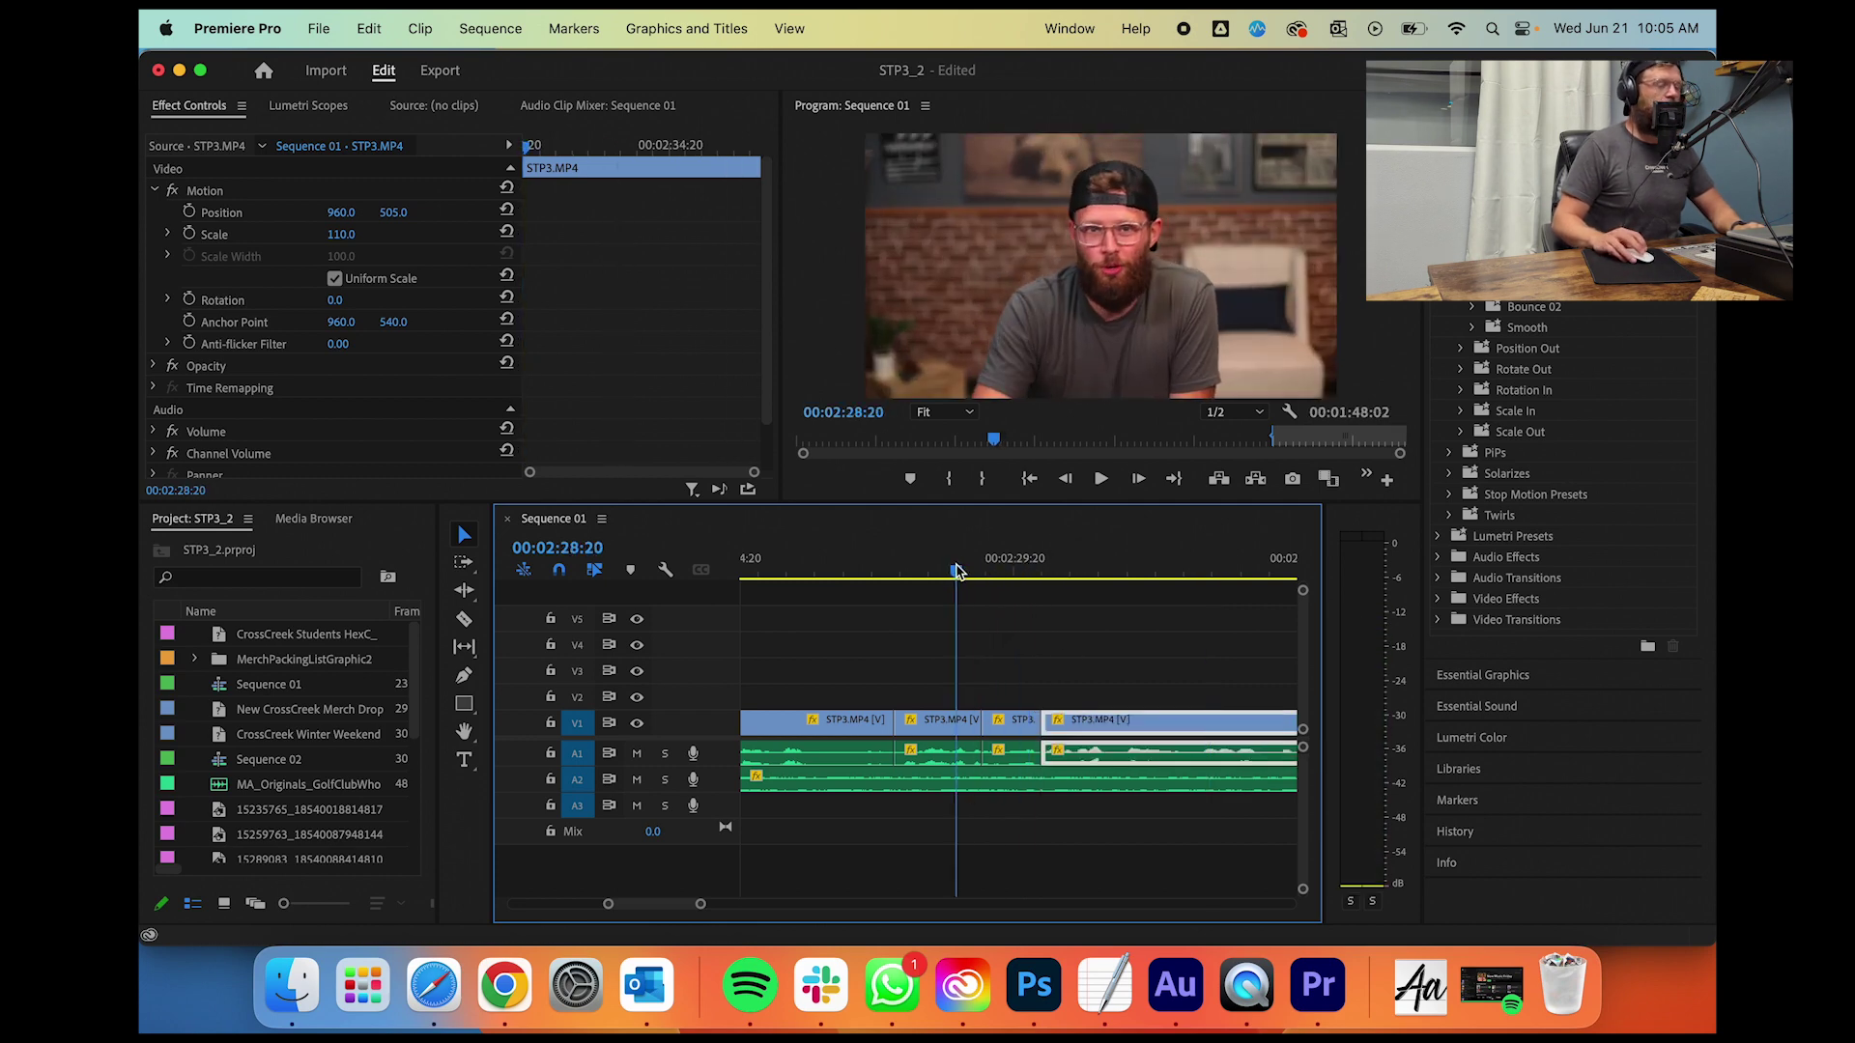
pyautogui.press('space')
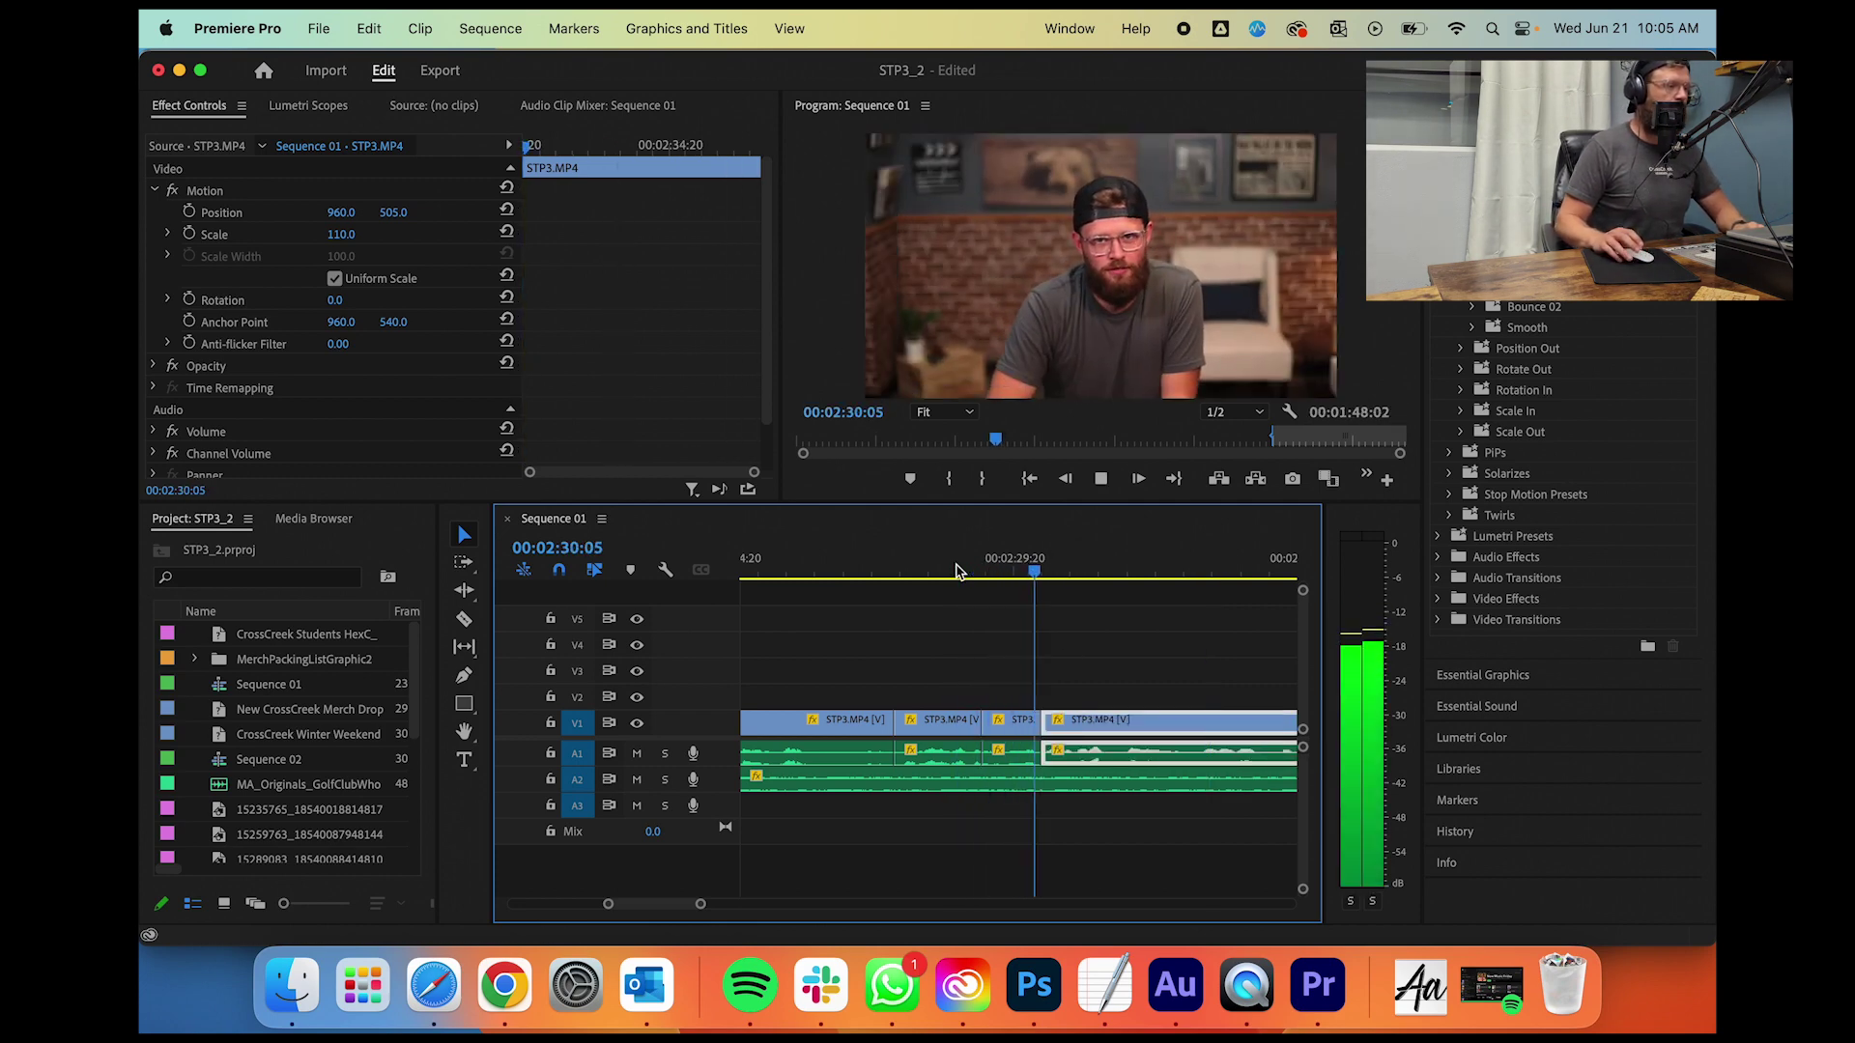
pyautogui.press('c')
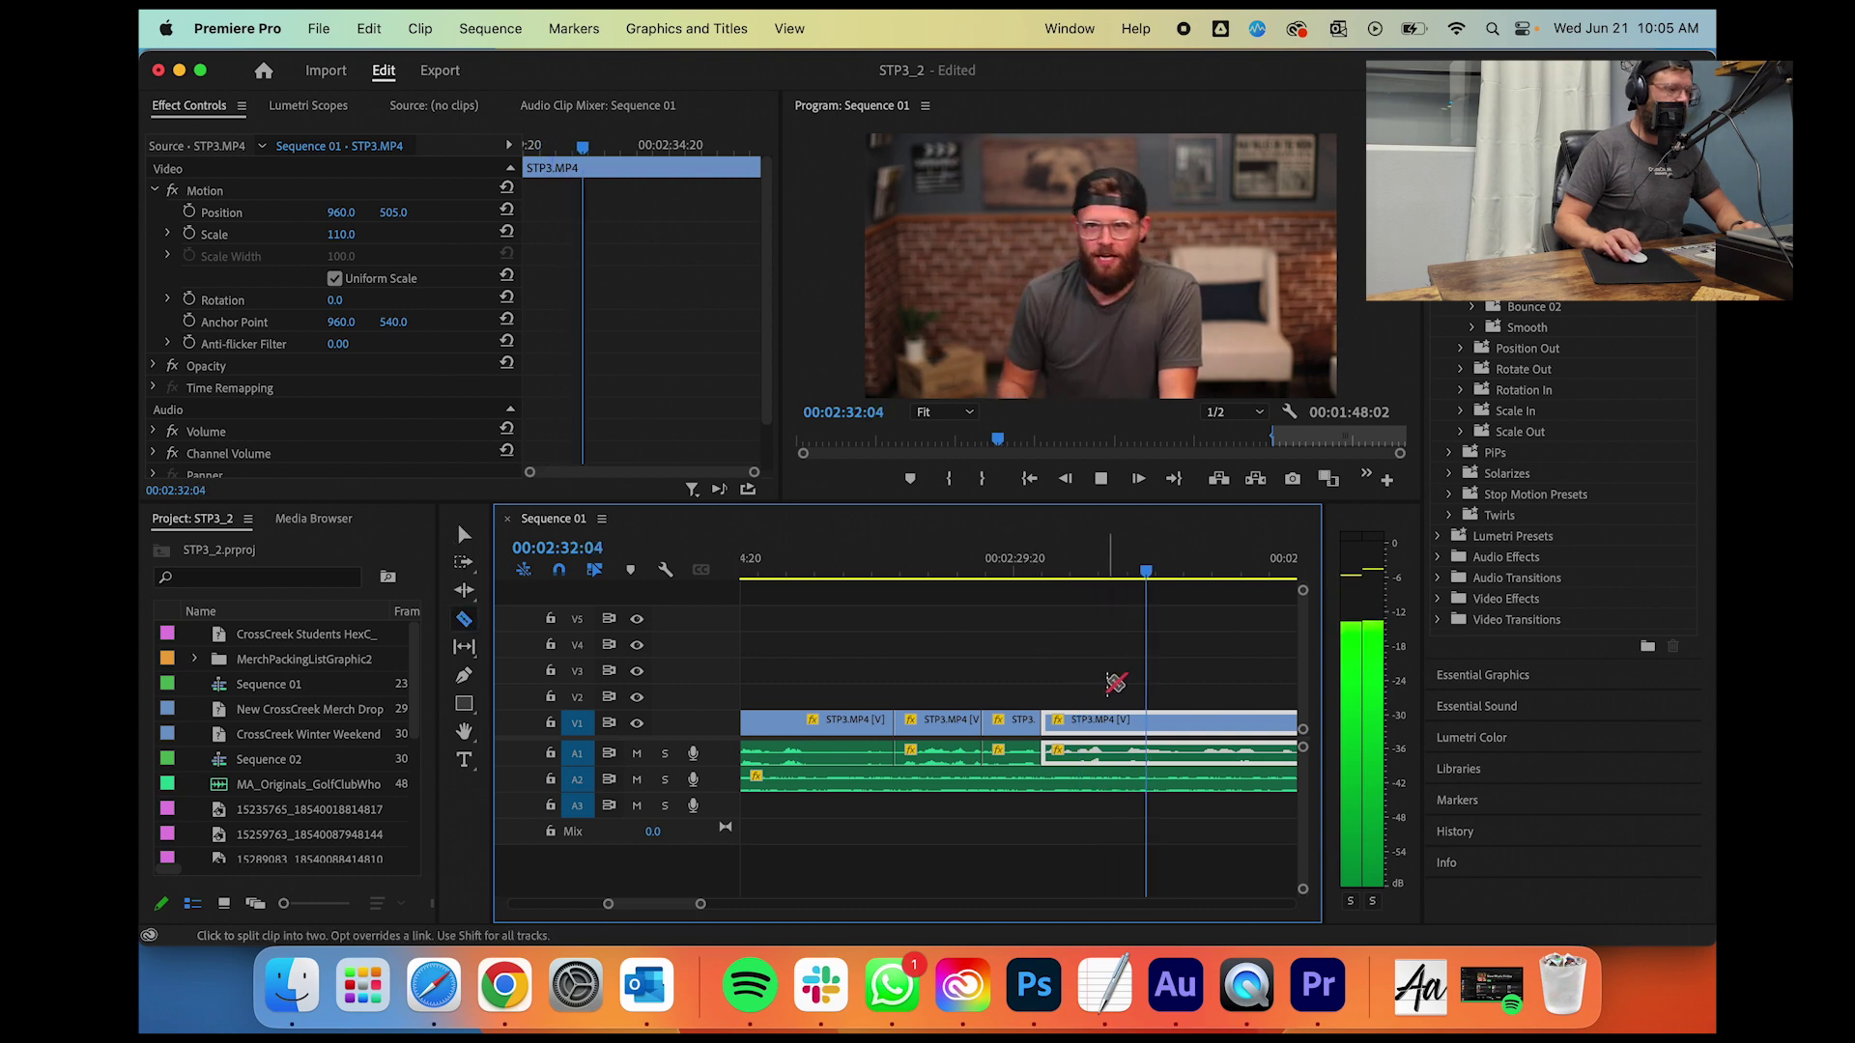
pyautogui.press('space')
pyautogui.click(1125, 722)
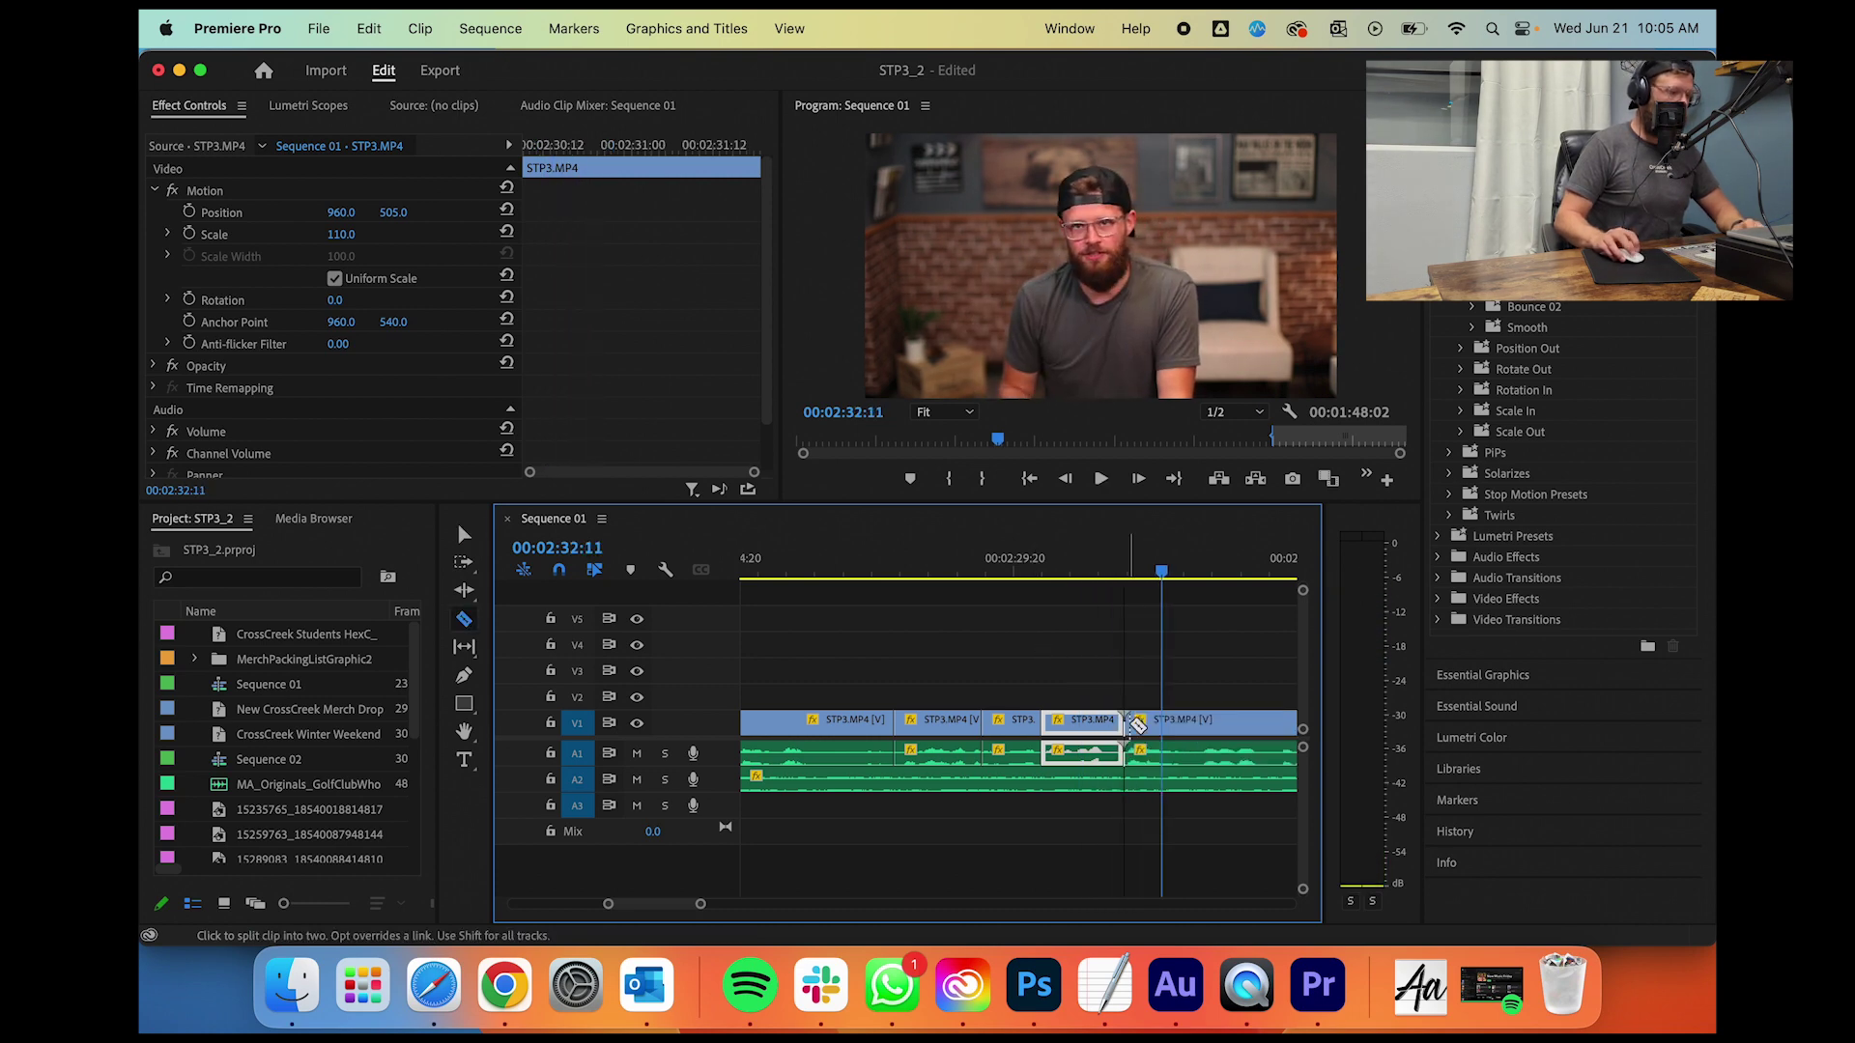
pyautogui.press('v')
pyautogui.moveTo(1152, 725); pyautogui.dragTo(1058, 731)
# Step: Review the edit, split the last STP3.MP4 clip shortly after 00:02:30:20 and return the playhead to 00:02:29:04
pyautogui.moveTo(1056, 570); pyautogui.dragTo(960, 571)
pyautogui.press('space')
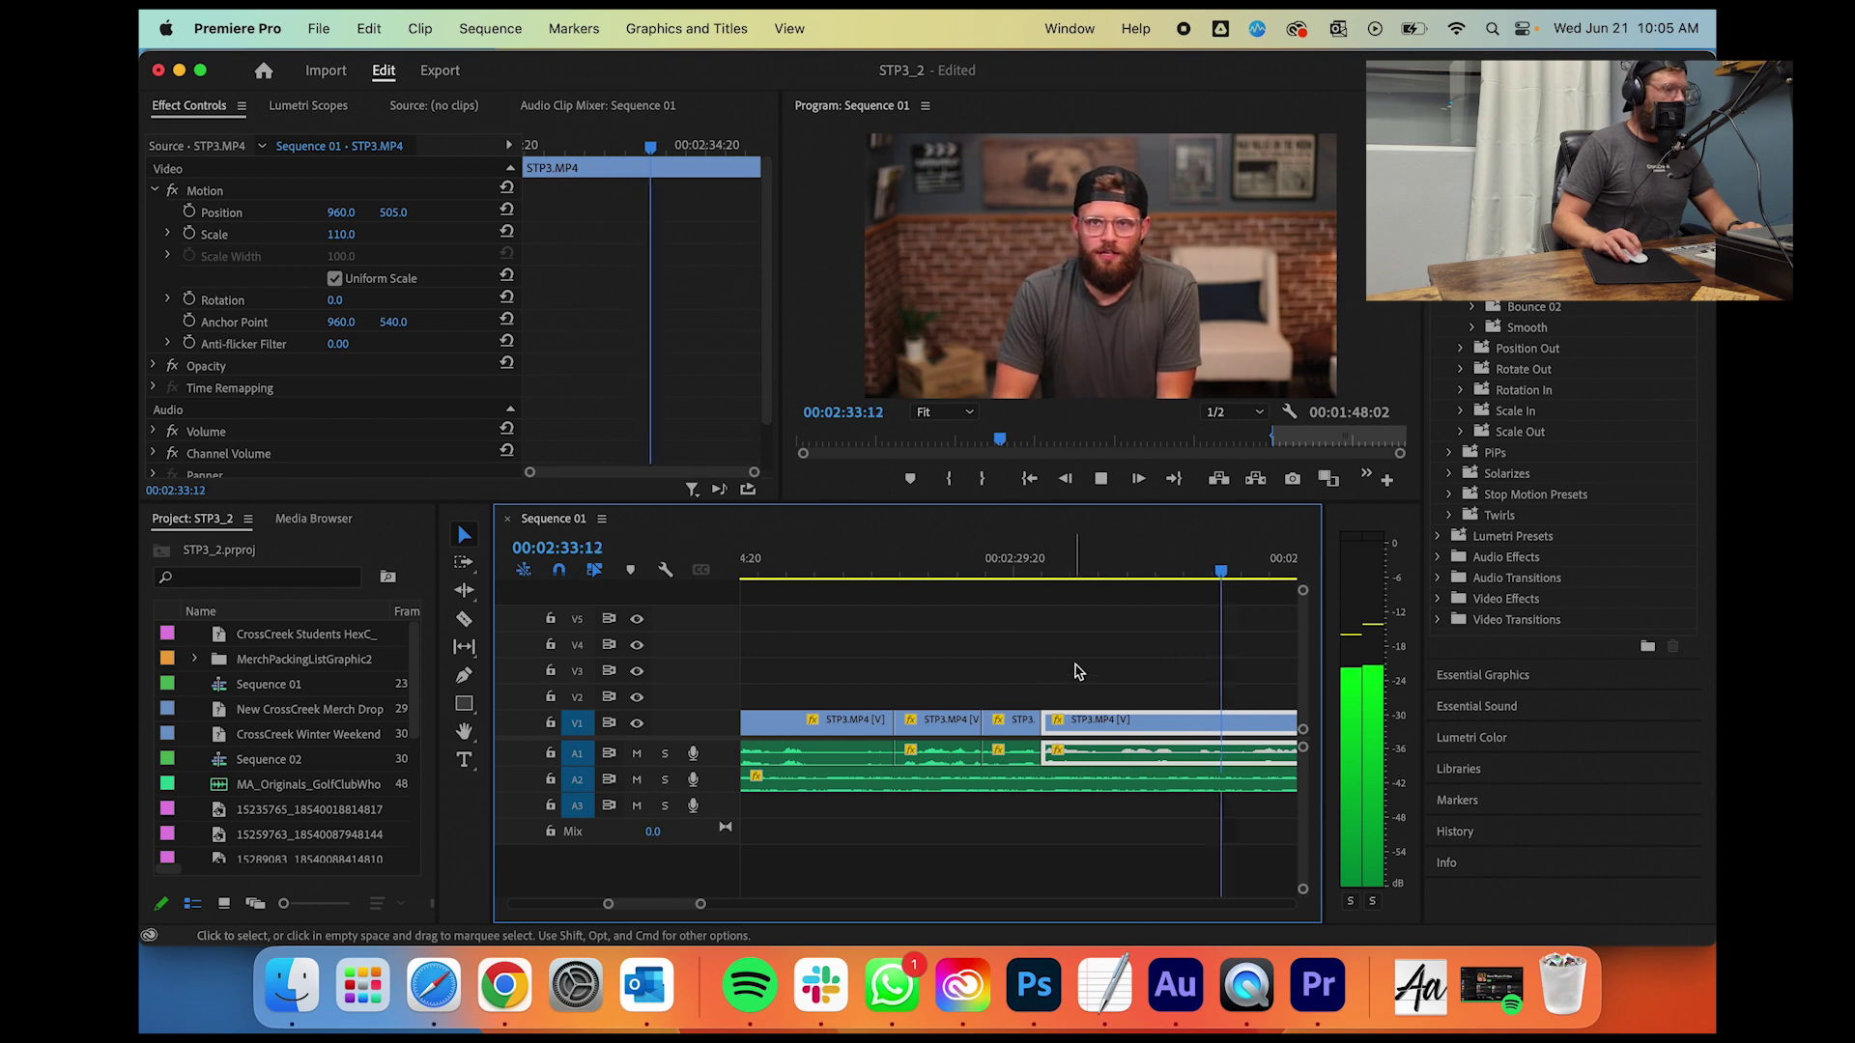
pyautogui.press('space')
pyautogui.moveTo(1106, 563); pyautogui.dragTo(1014, 563)
pyautogui.press('space')
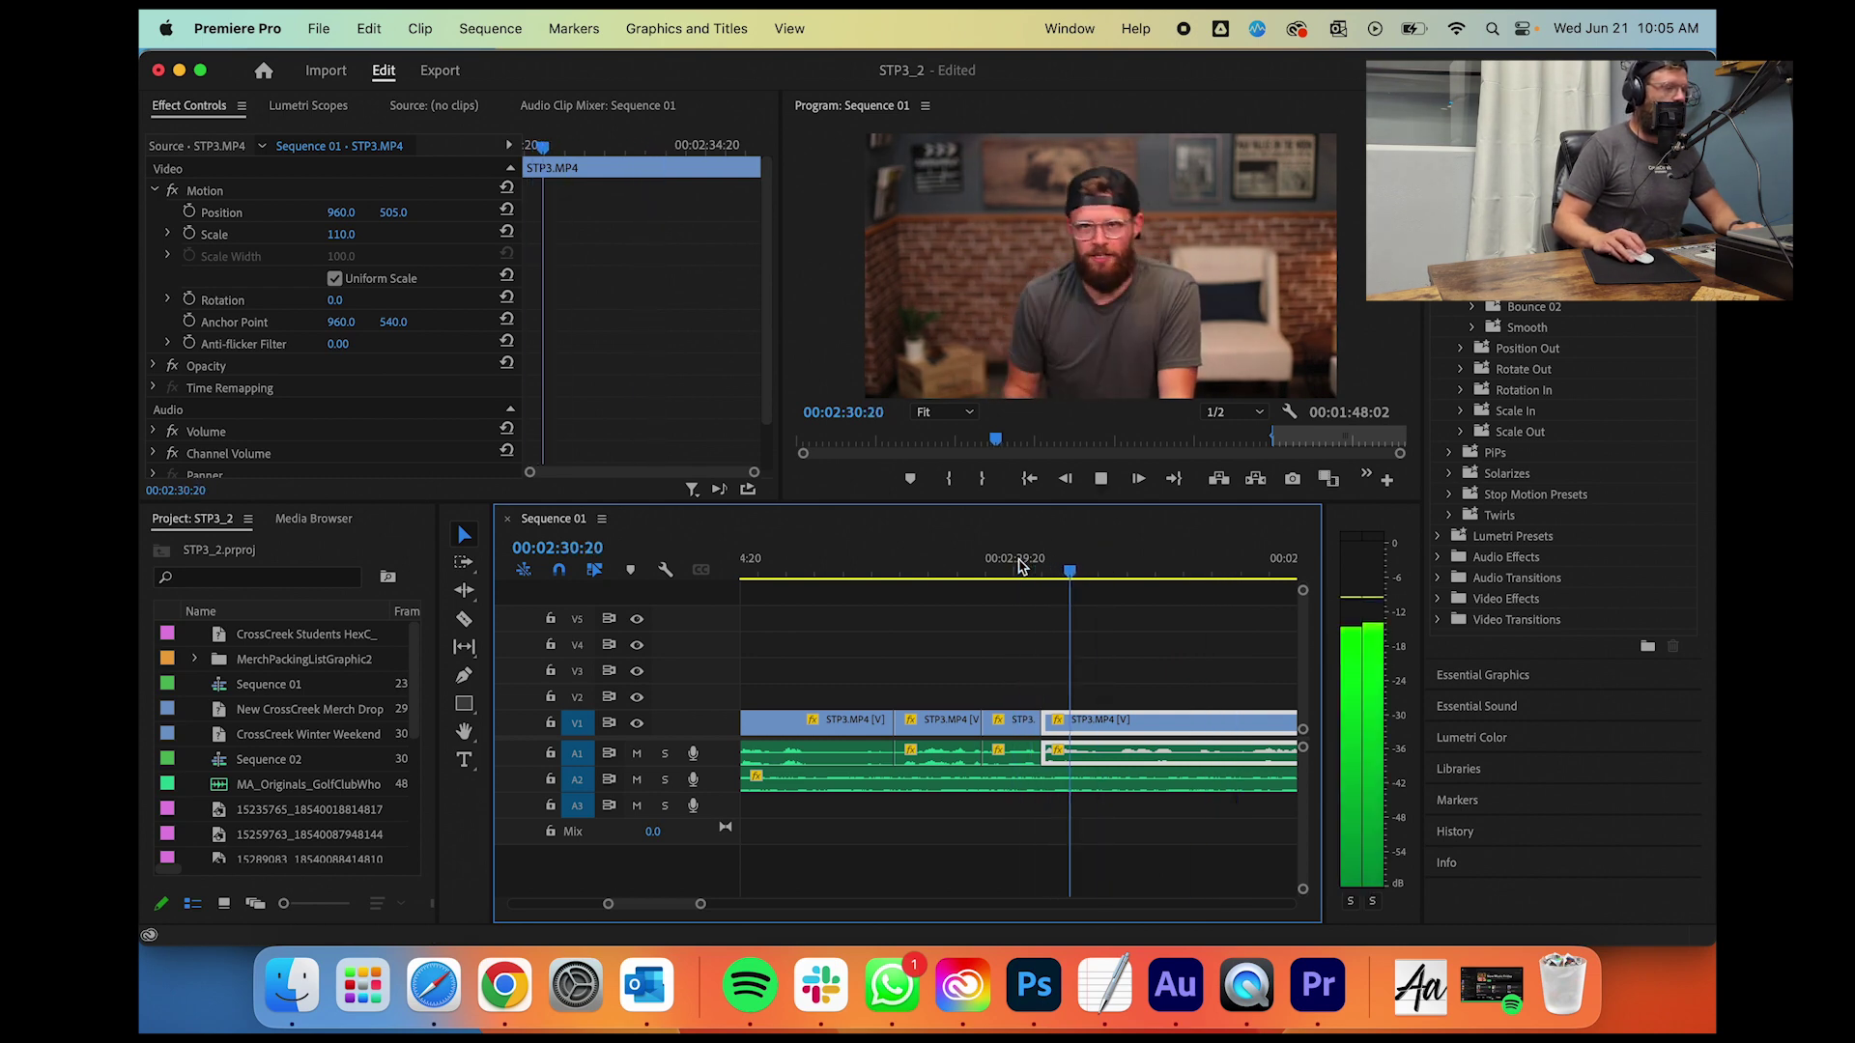
pyautogui.press('space')
pyautogui.click(1101, 722)
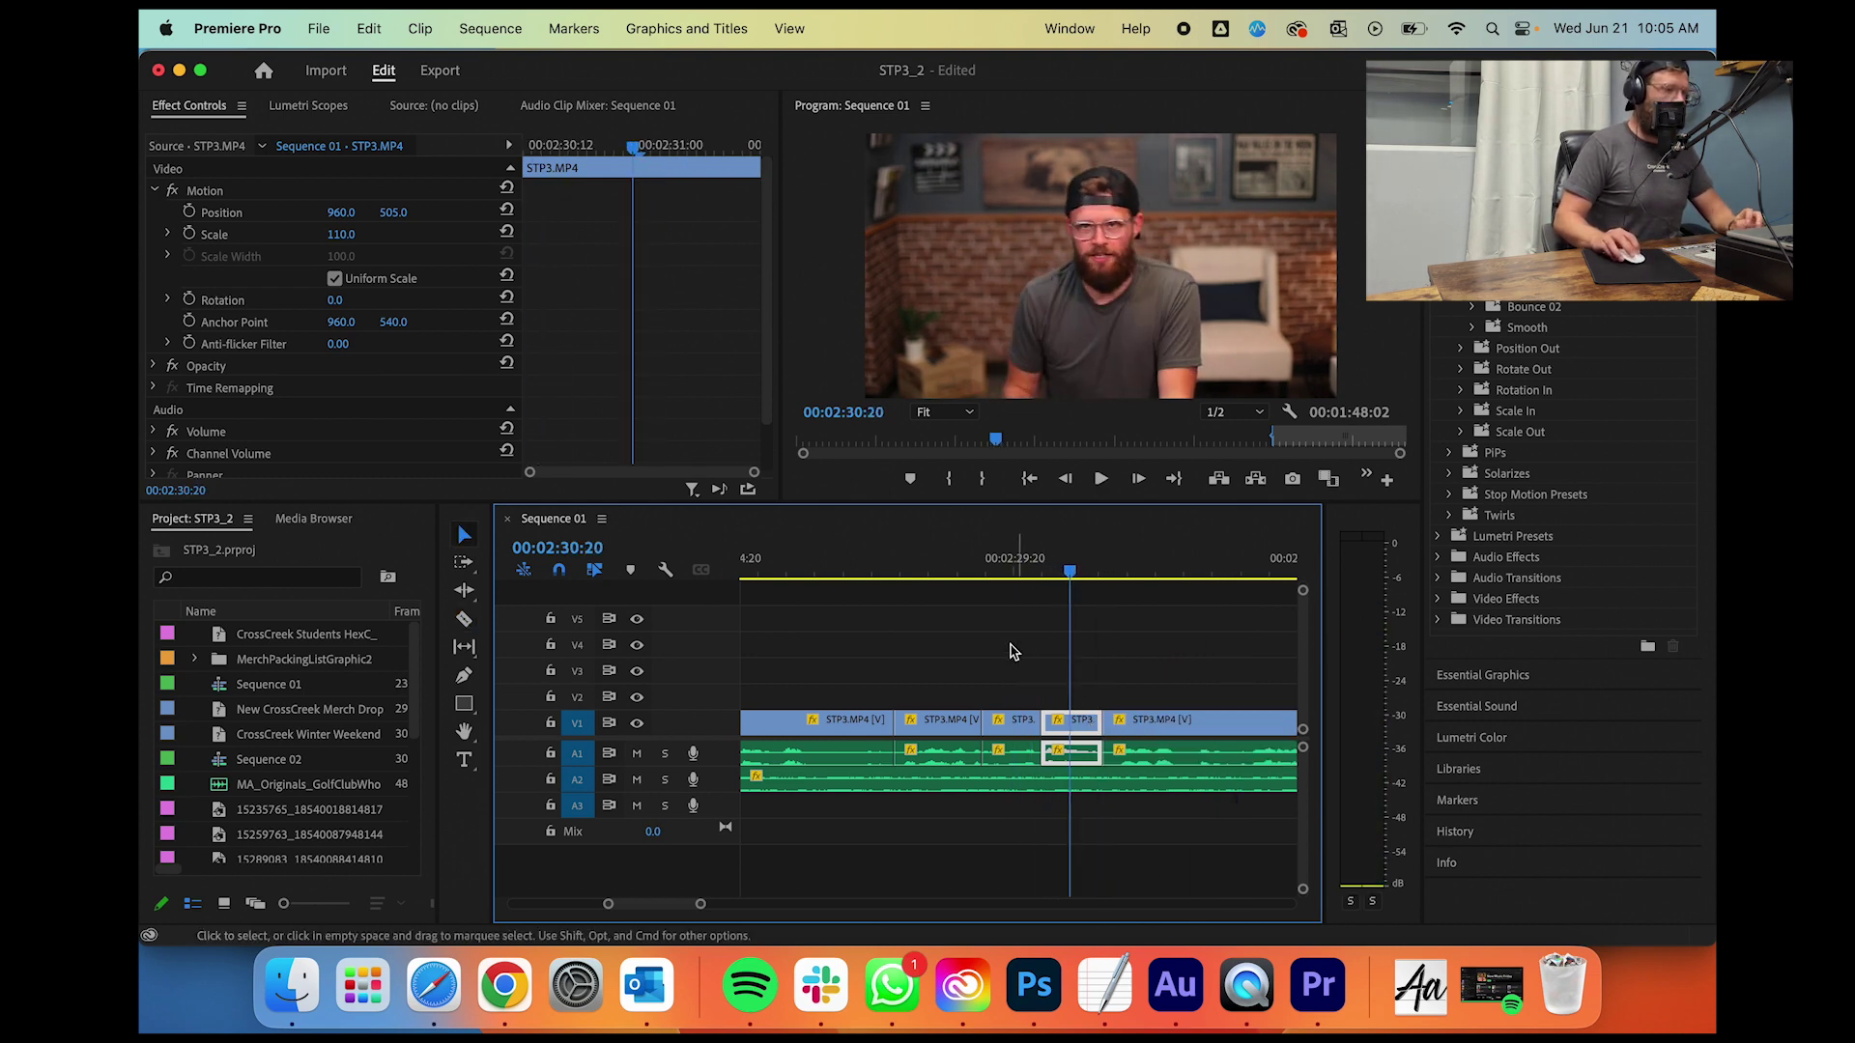
pyautogui.click(959, 572)
pyautogui.moveTo(961, 572)
pyautogui.mouseDown()
pyautogui.moveTo(1005, 572)
pyautogui.moveTo(978, 576)
pyautogui.mouseUp()
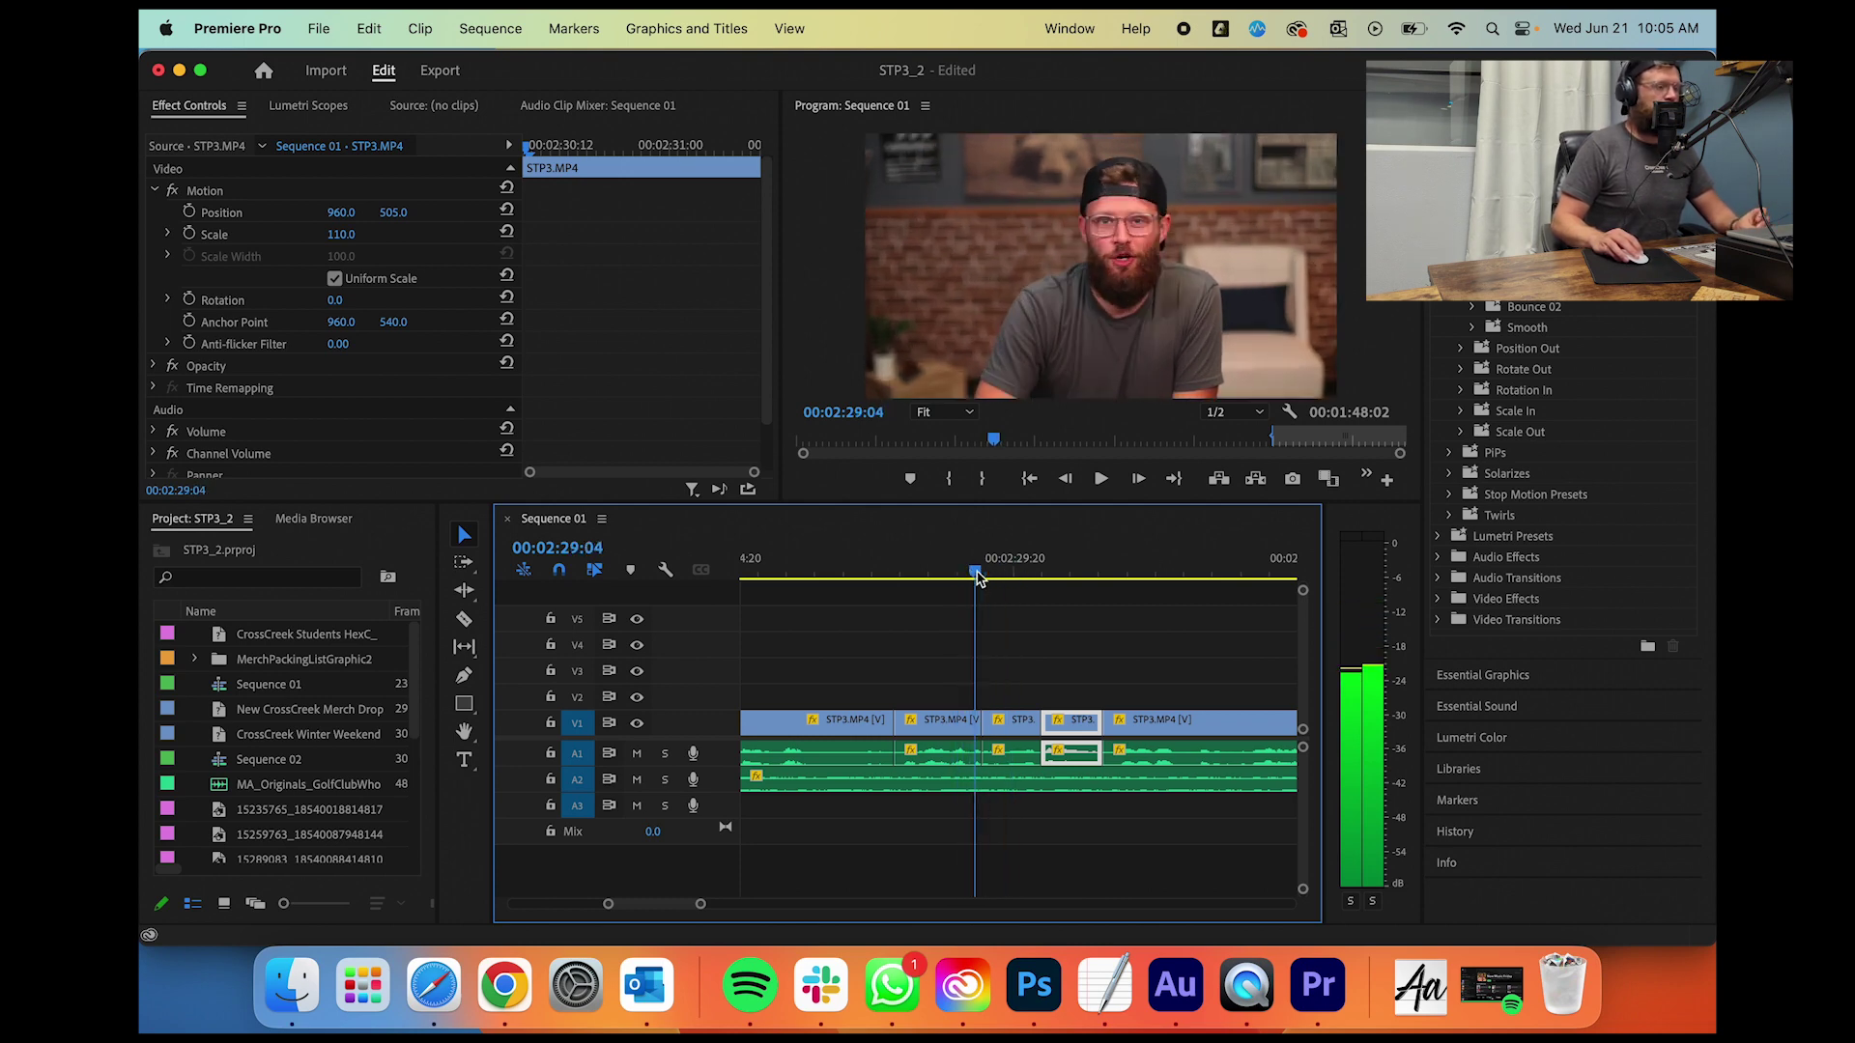
# Step: Check the scale of the clip ending near 00:02:29:04 and set the short STP3.MP4 clip at 00:02:30:16 to the same scale, 128
pyautogui.click(944, 731)
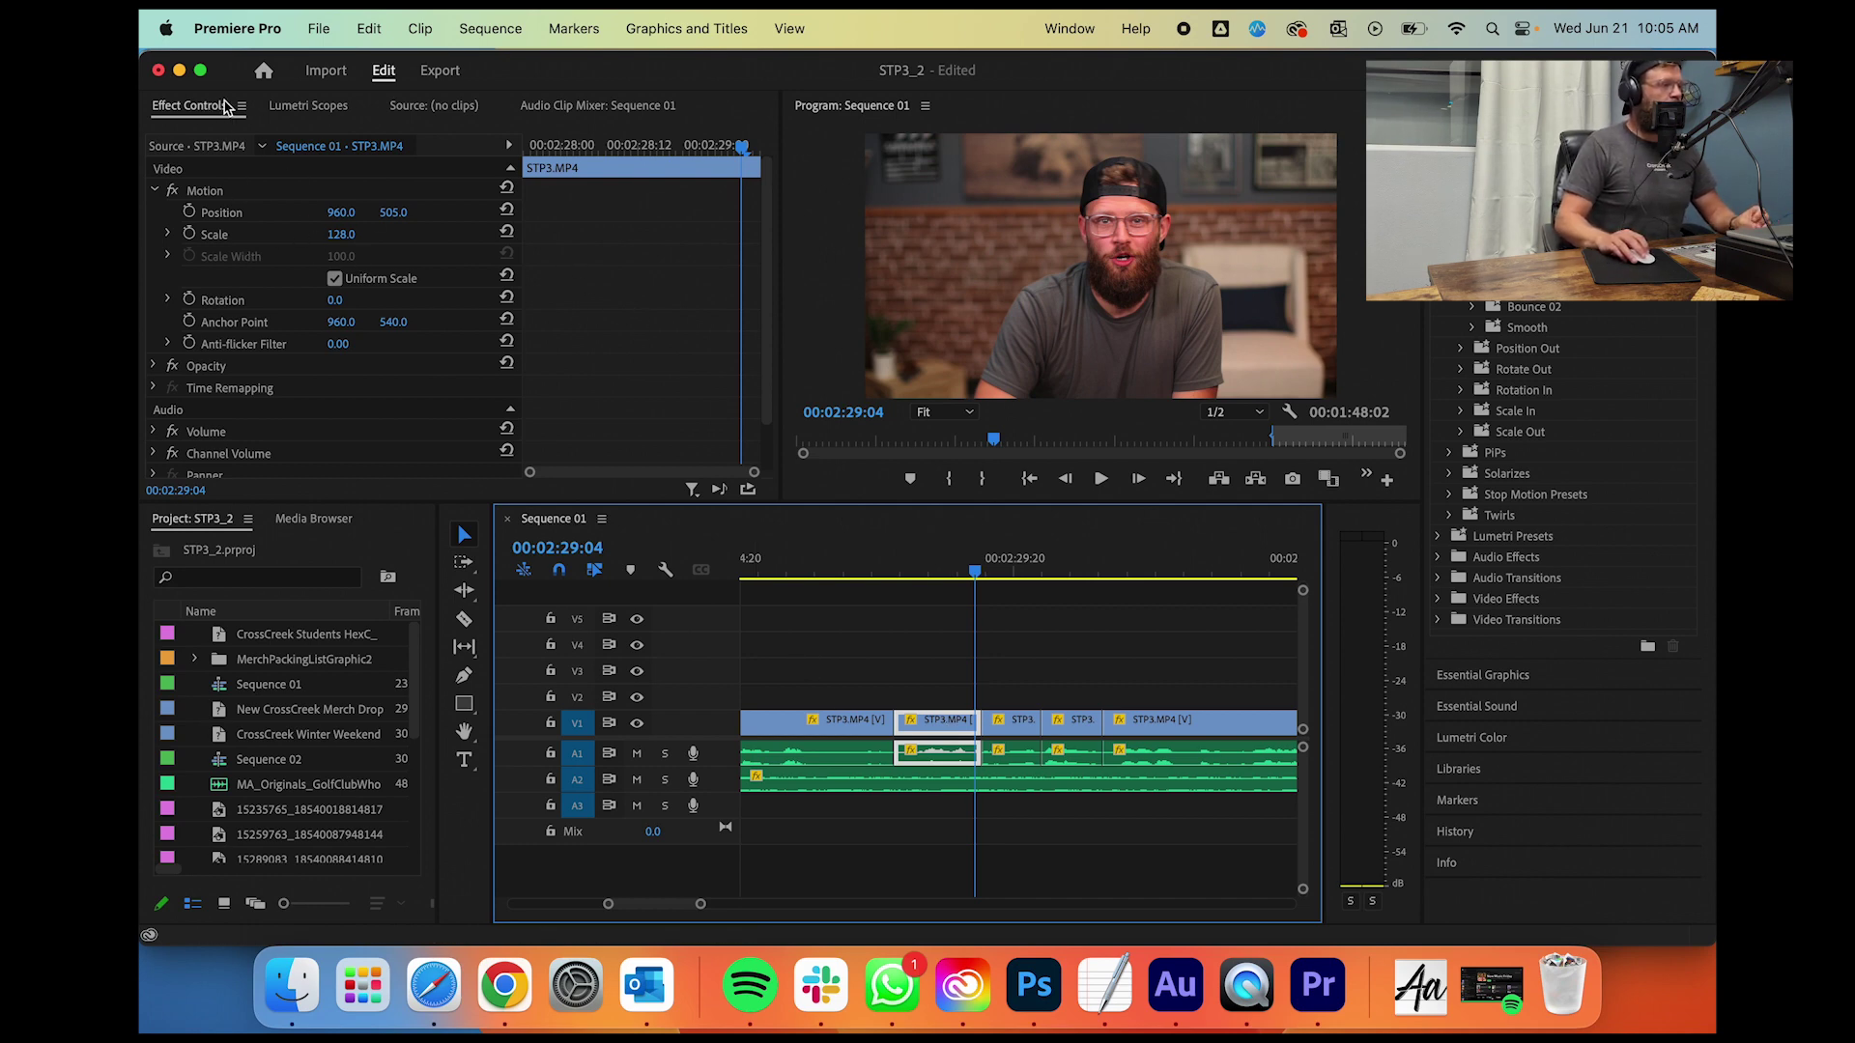
pyautogui.click(157, 191)
pyautogui.click(156, 192)
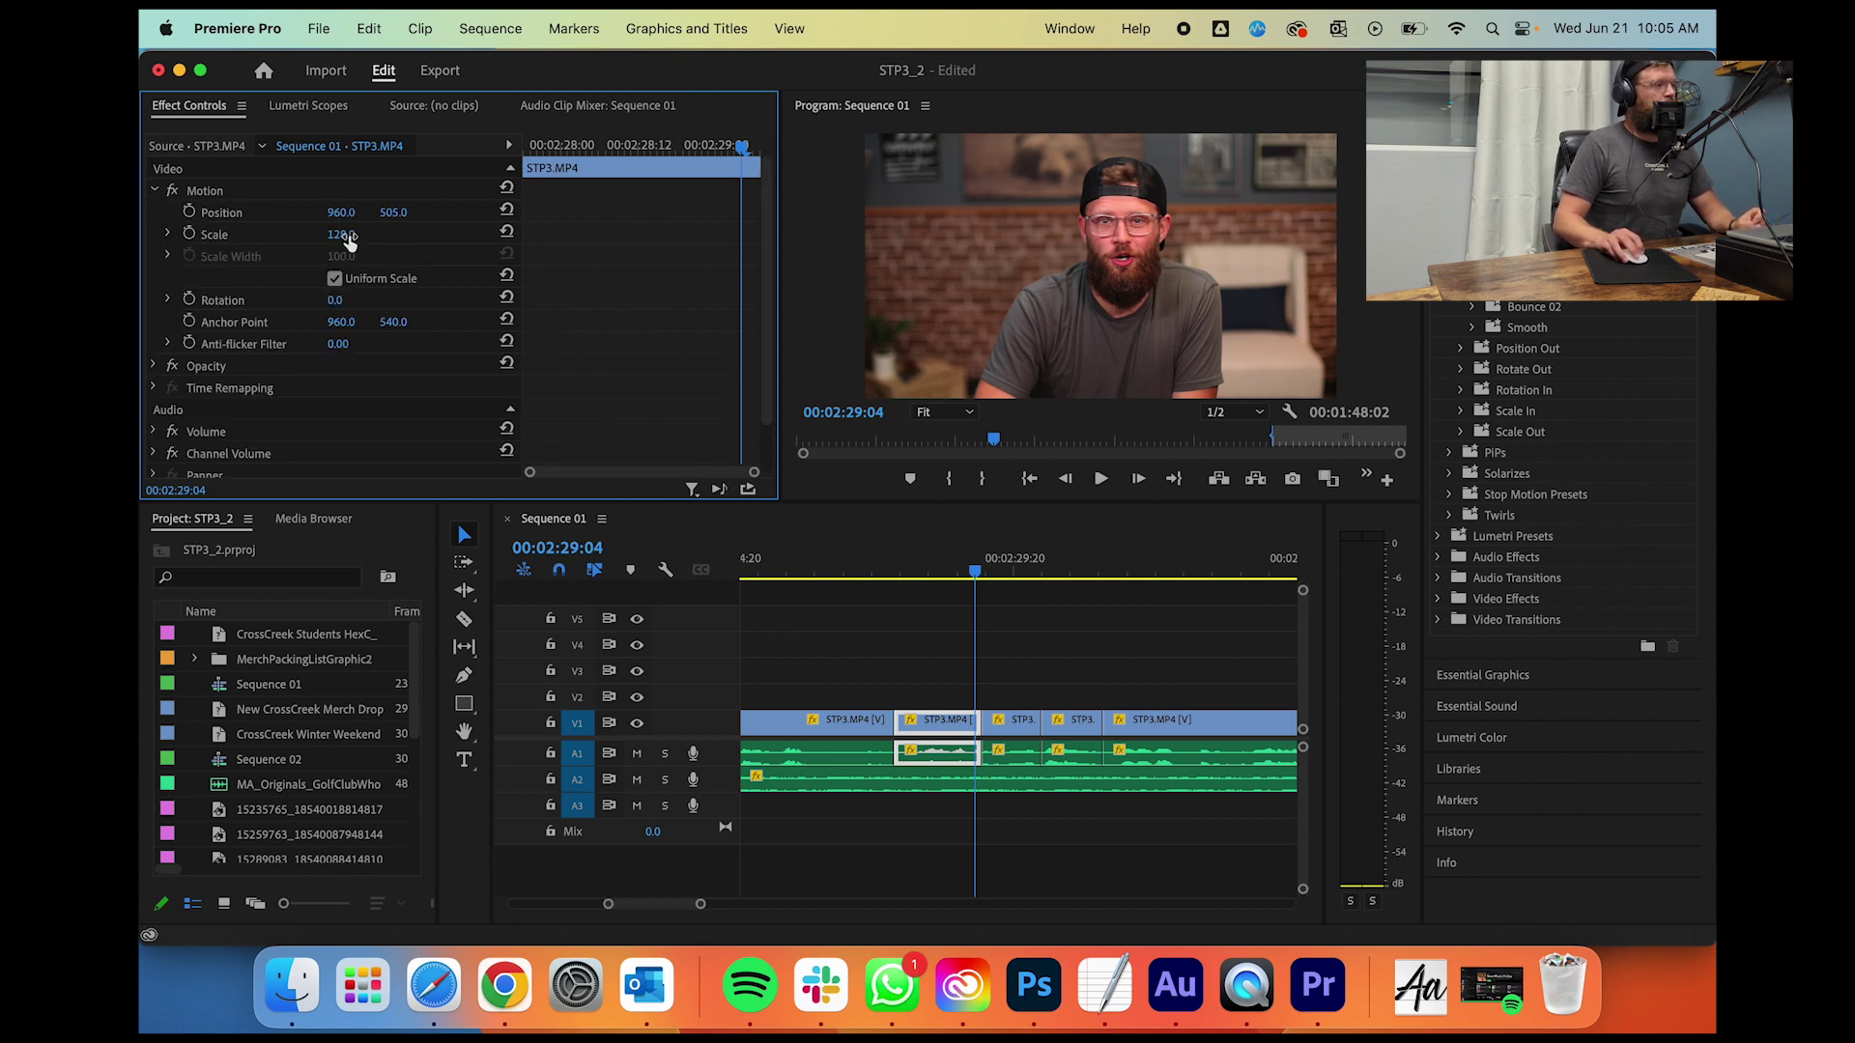
pyautogui.click(1008, 572)
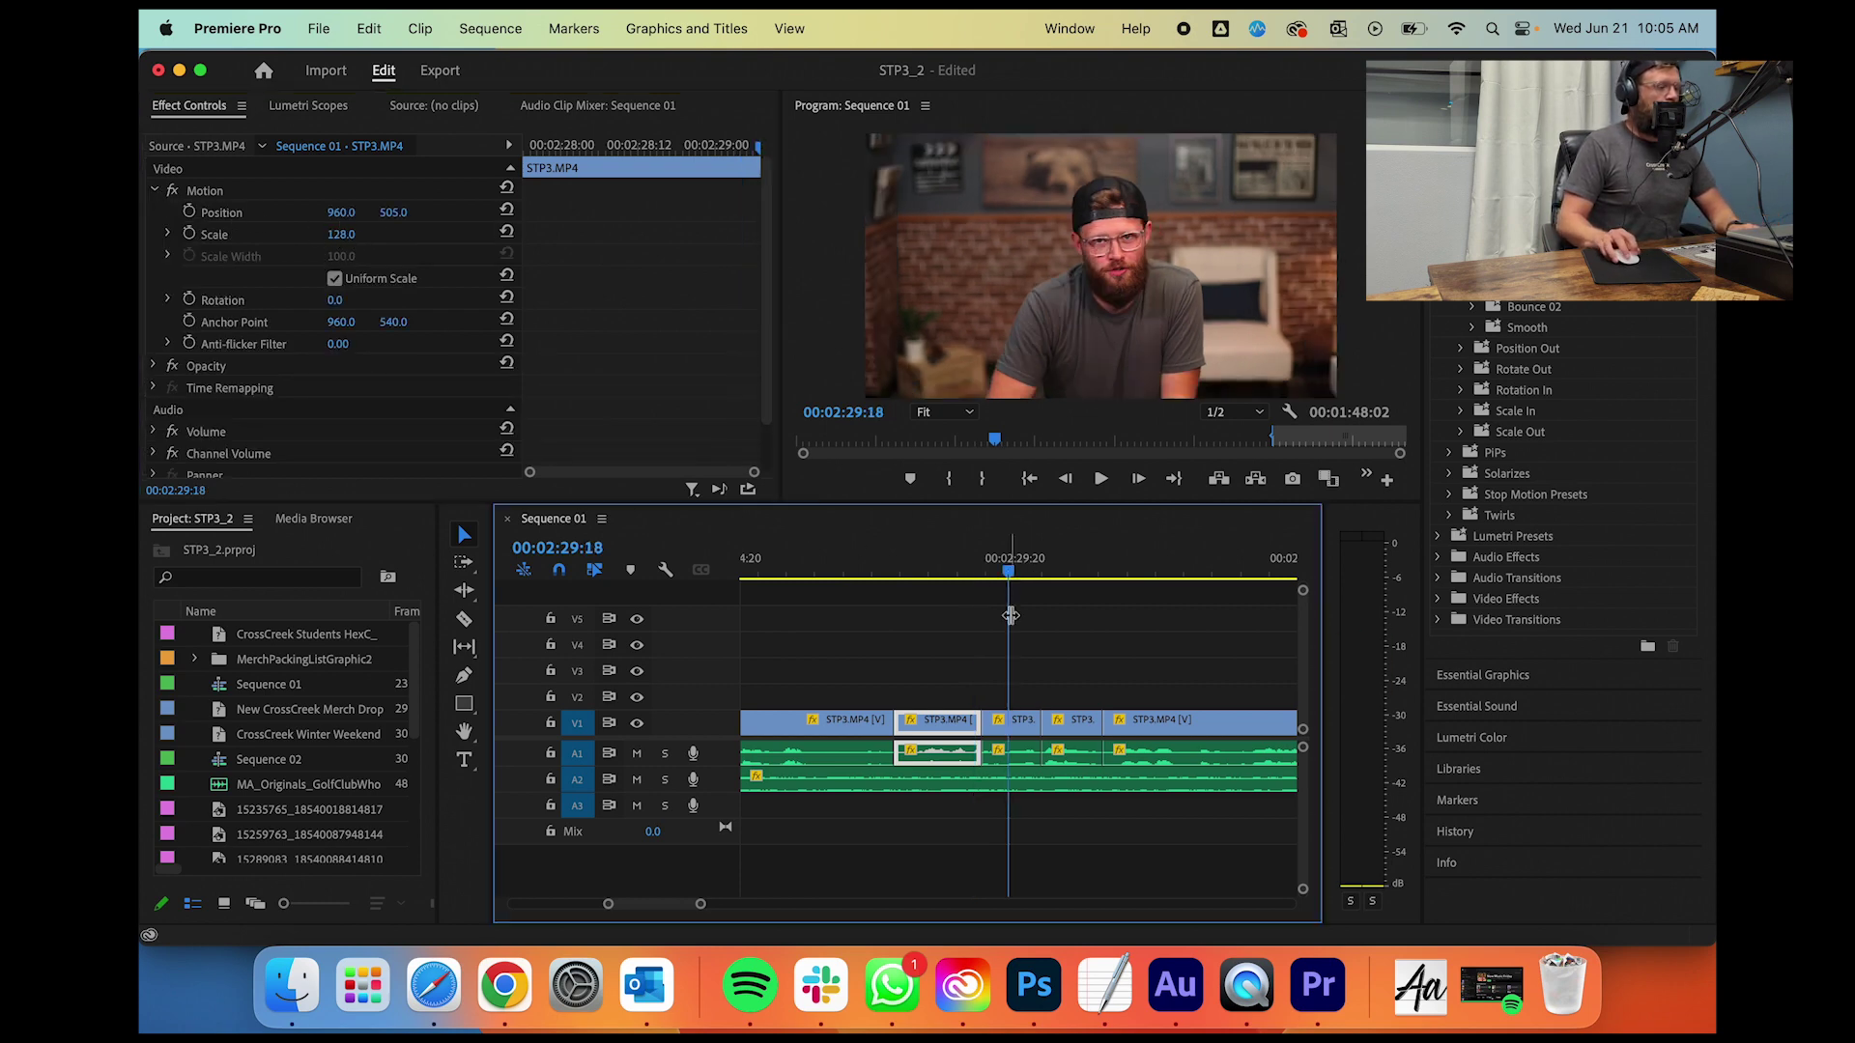
pyautogui.press('space')
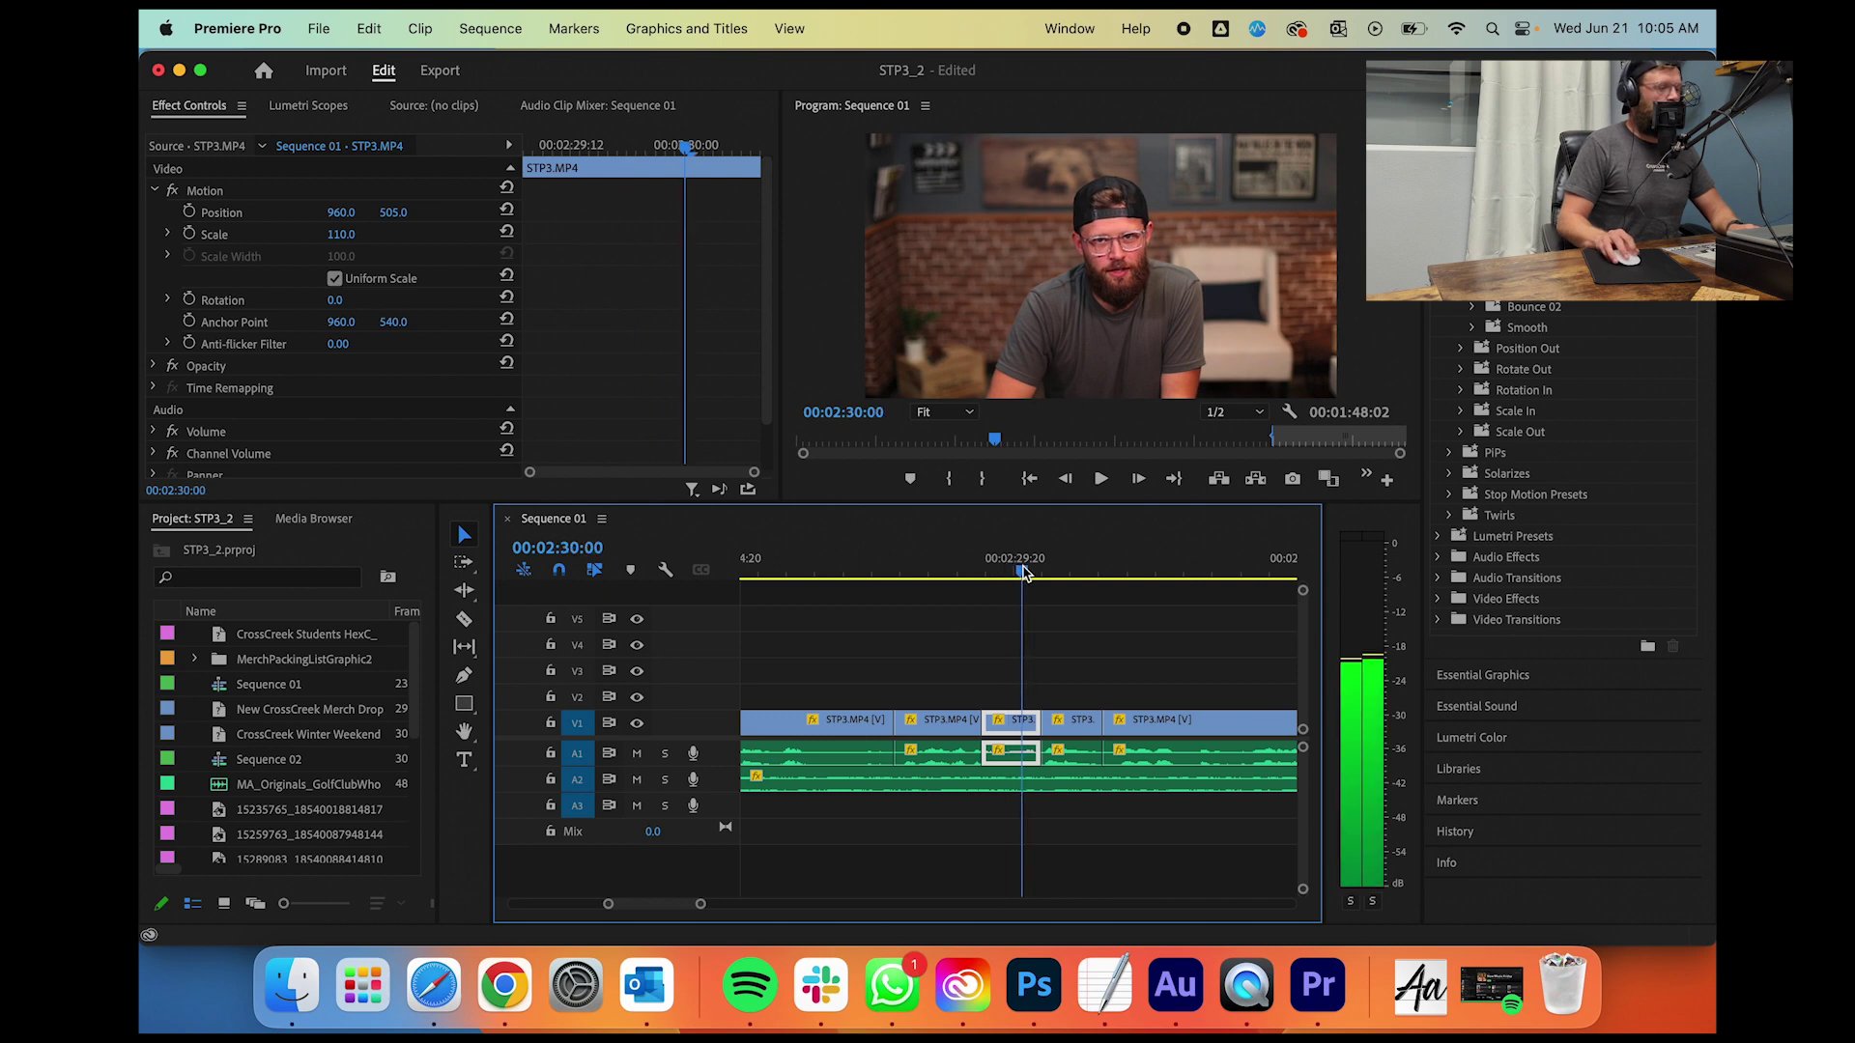
pyautogui.press('space')
pyautogui.click(356, 232)
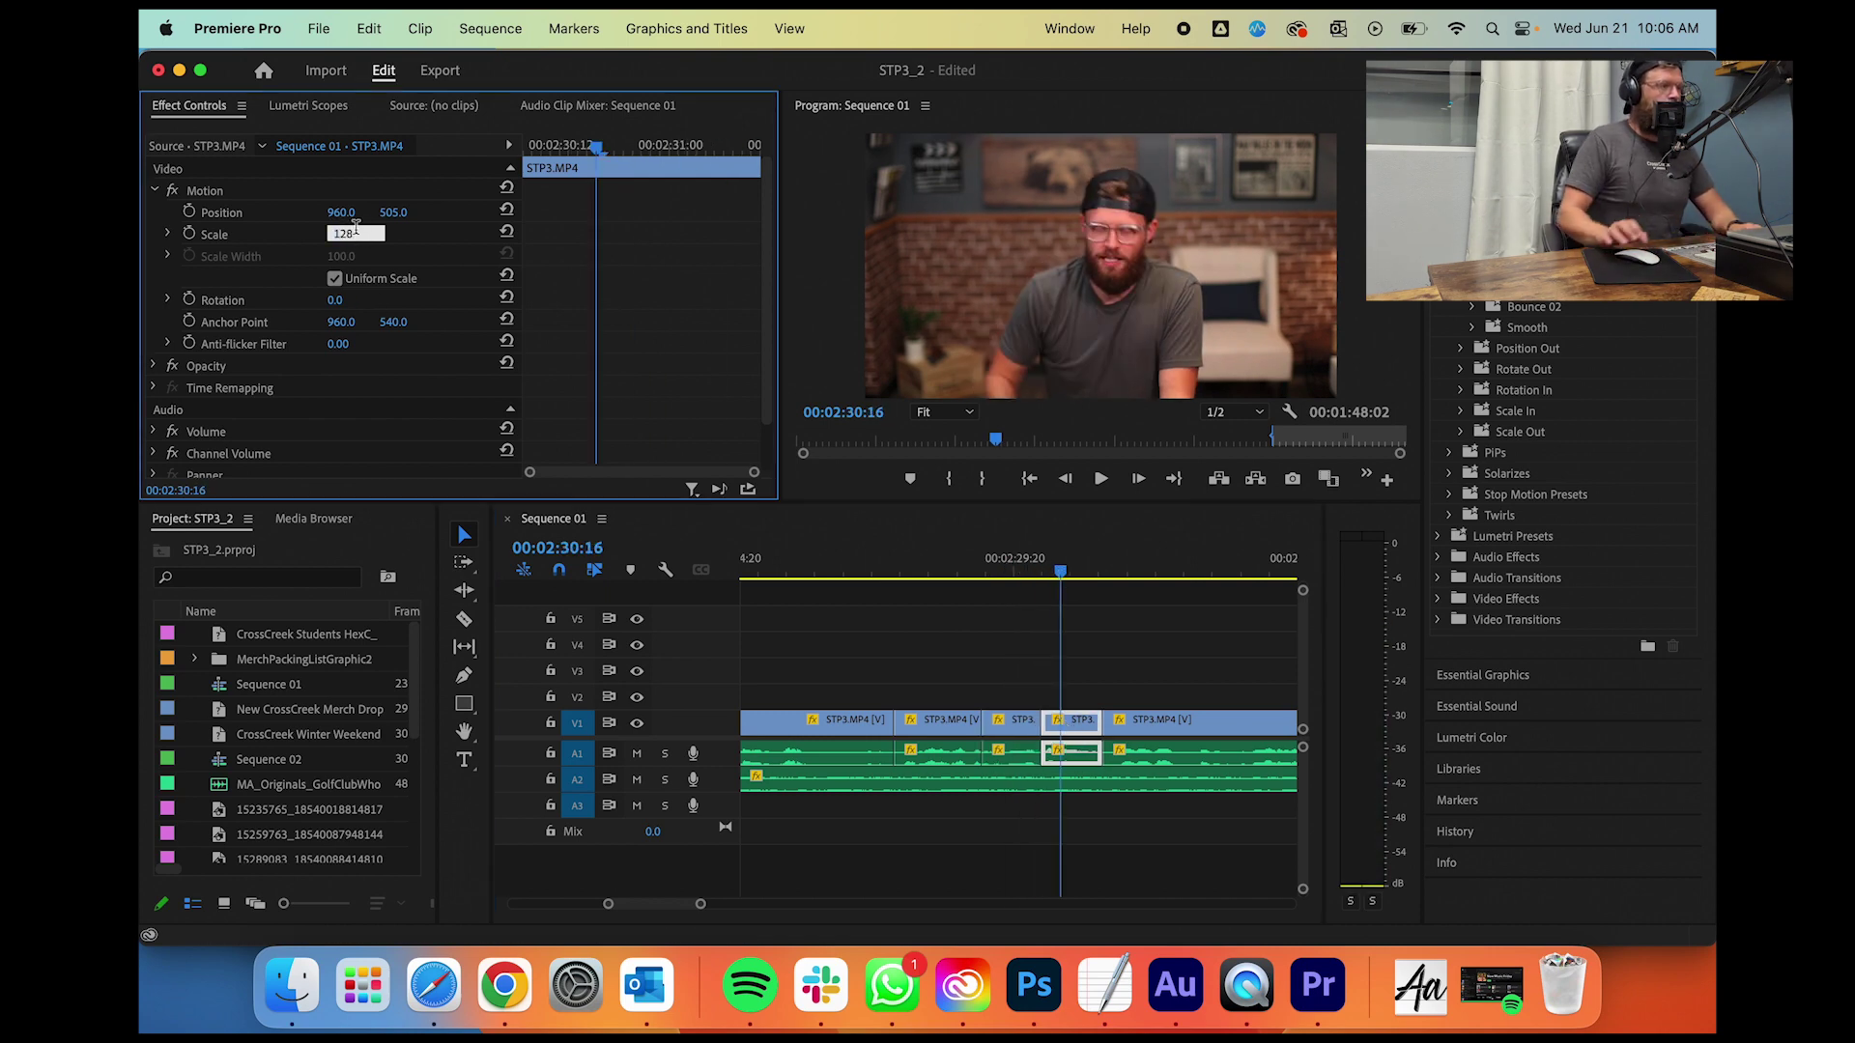
pyautogui.press('Return')
# Step: Play the sequence from about 00:02:29:04 to review the rescaled clip and stop at the gap at 00:02:36:06
pyautogui.moveTo(1027, 571); pyautogui.dragTo(976, 574)
pyautogui.press('space')
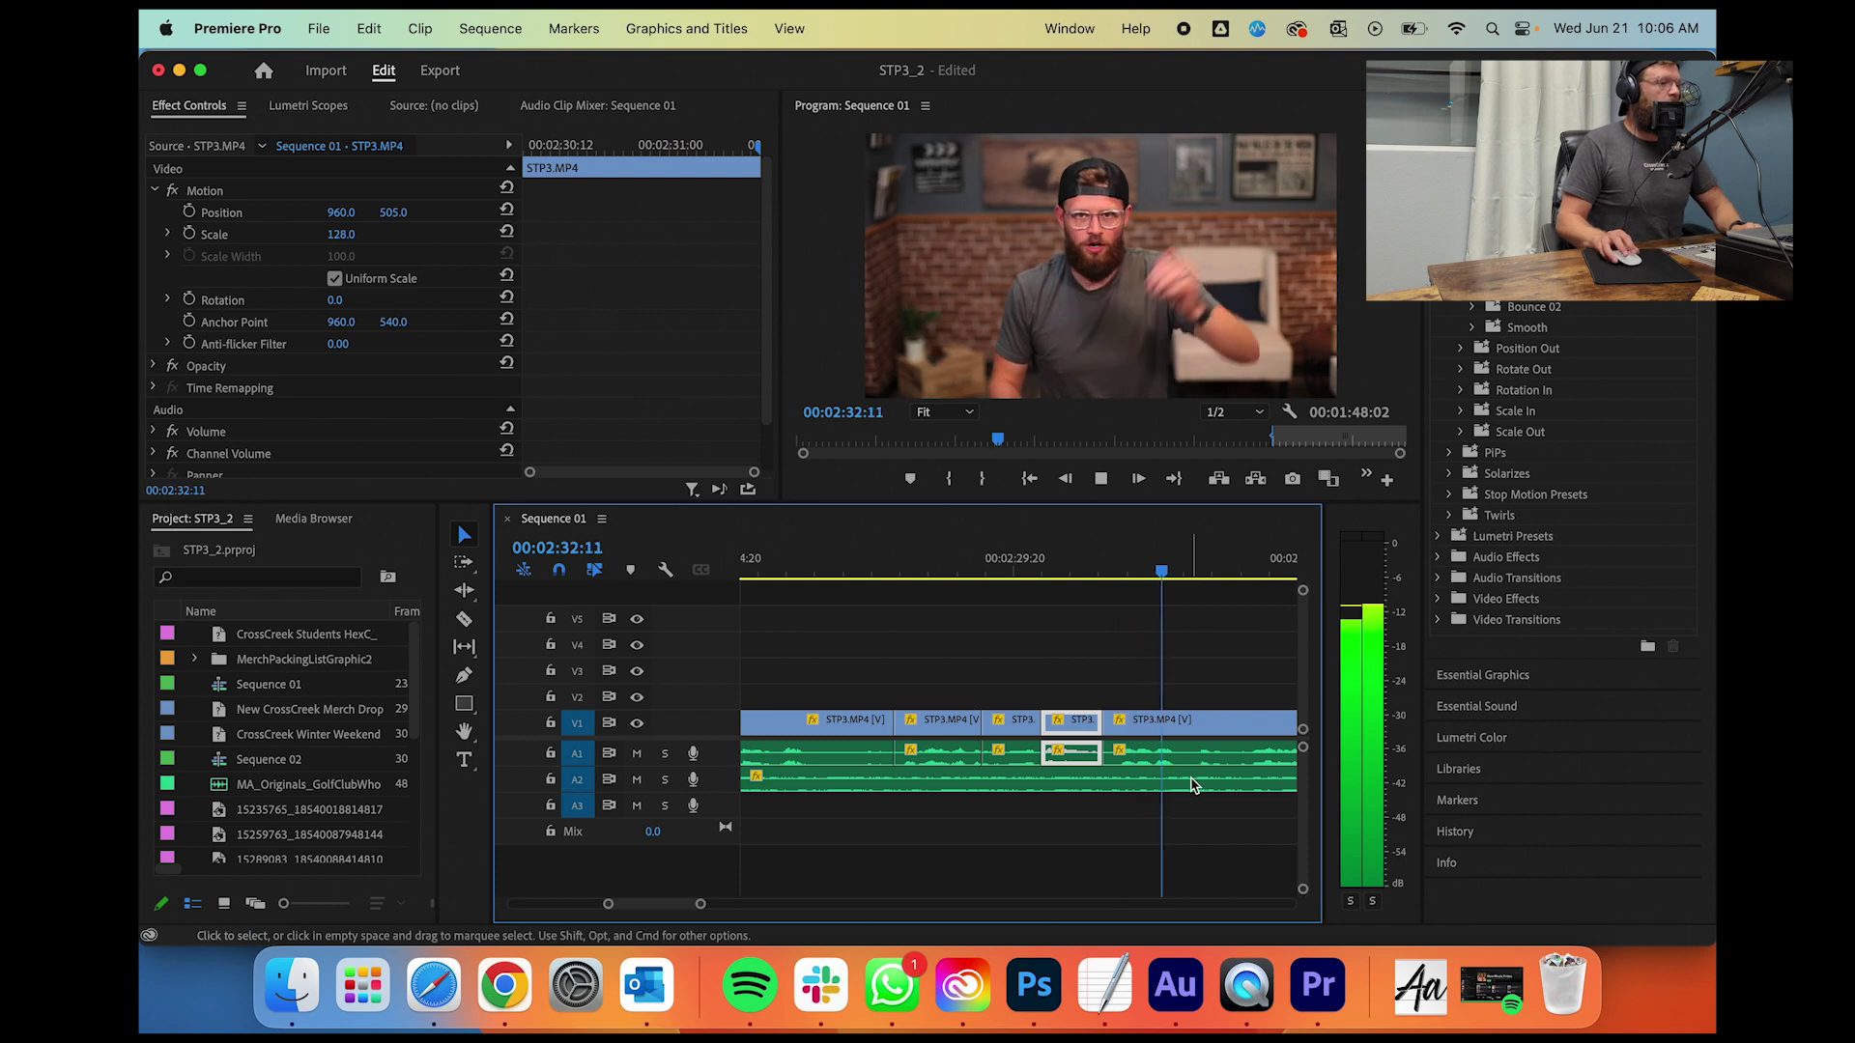
pyautogui.moveTo(713, 904); pyautogui.dragTo(726, 904)
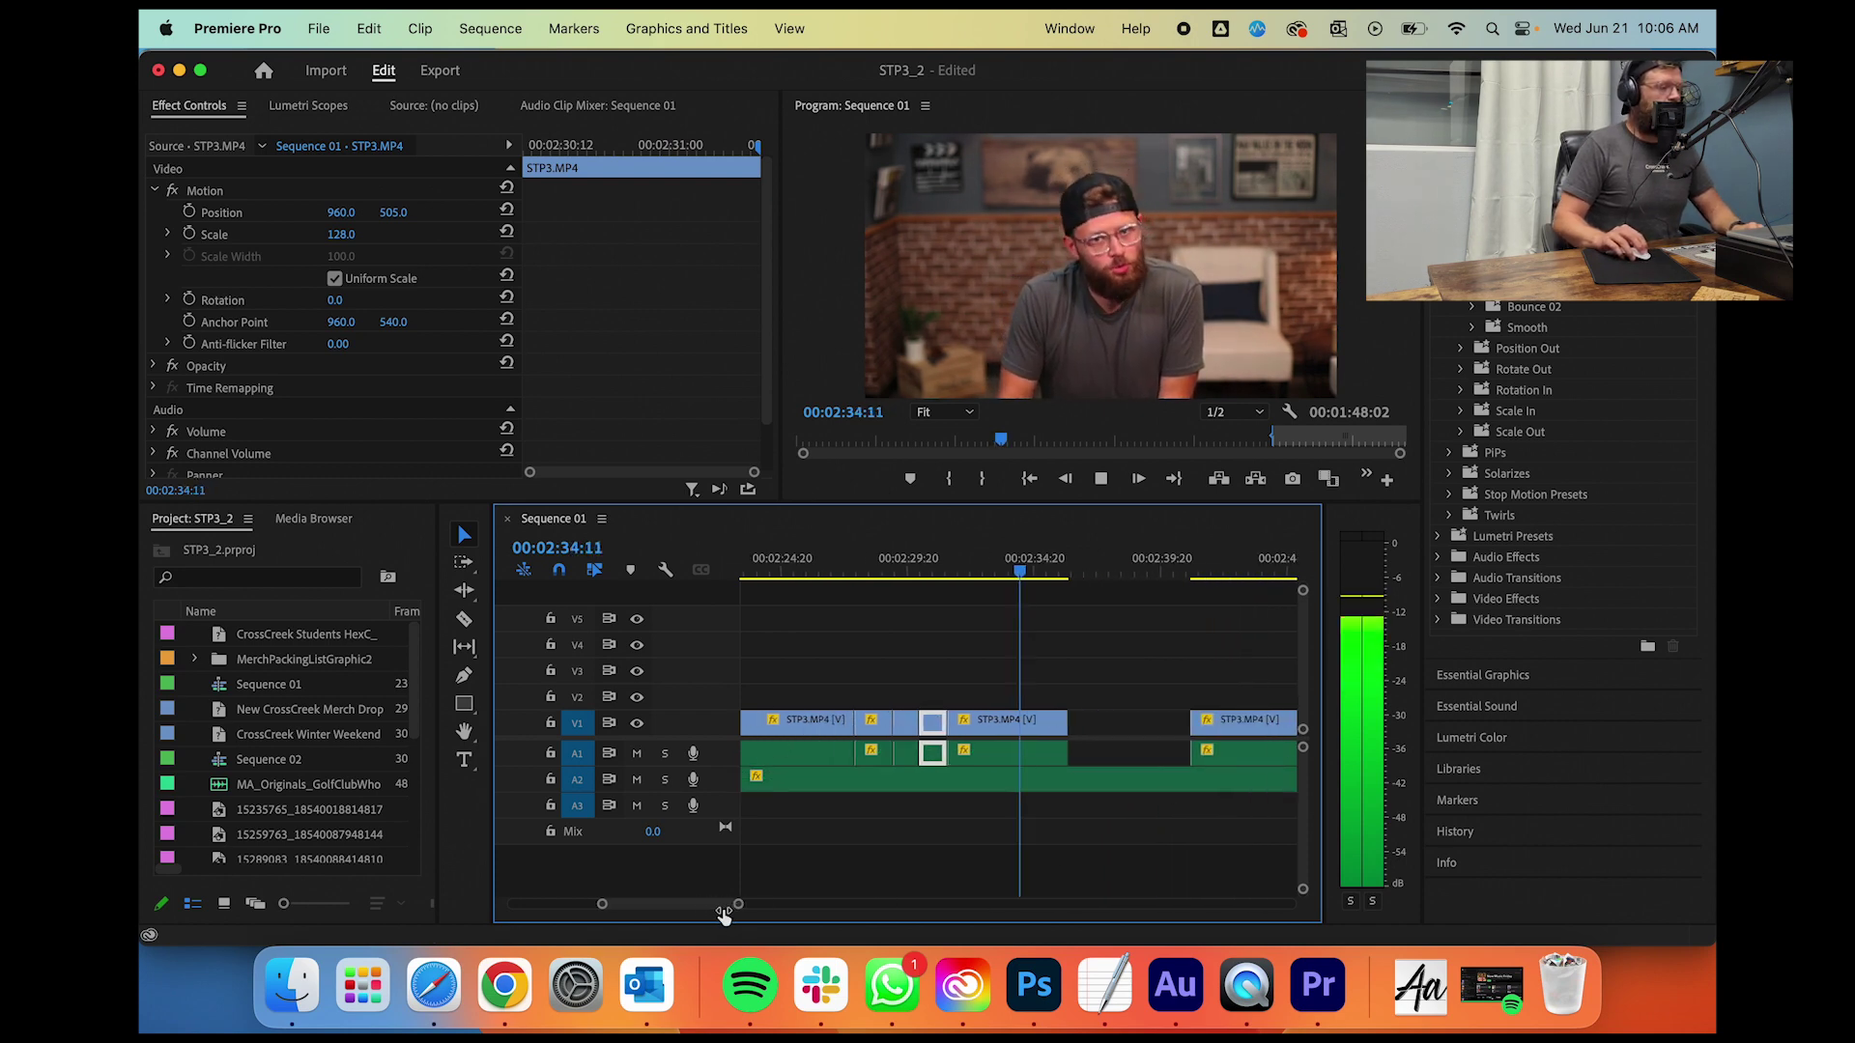
pyautogui.press('space')
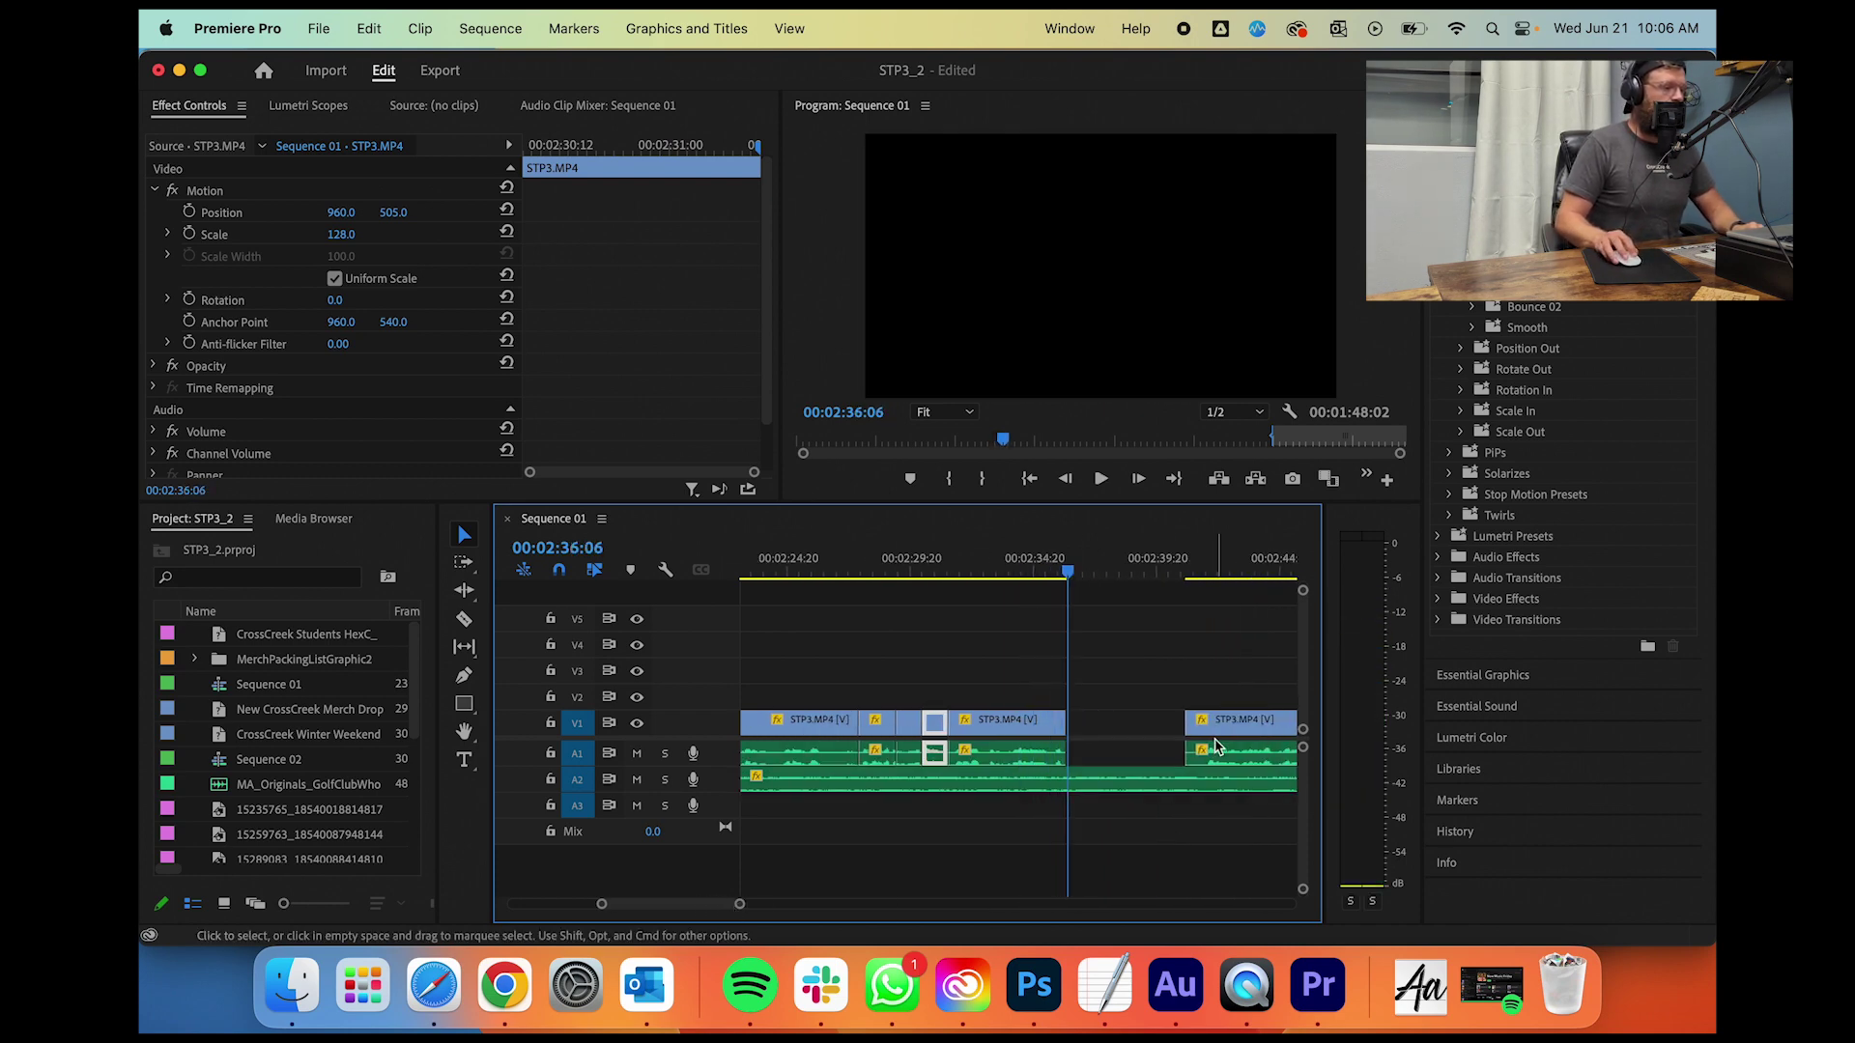
# Step: Select all V1, V2 and A1 clips after the gap and move them back 00:00:04:20 to close it at 00:02:36:06
pyautogui.moveTo(739, 904); pyautogui.dragTo(1028, 917)
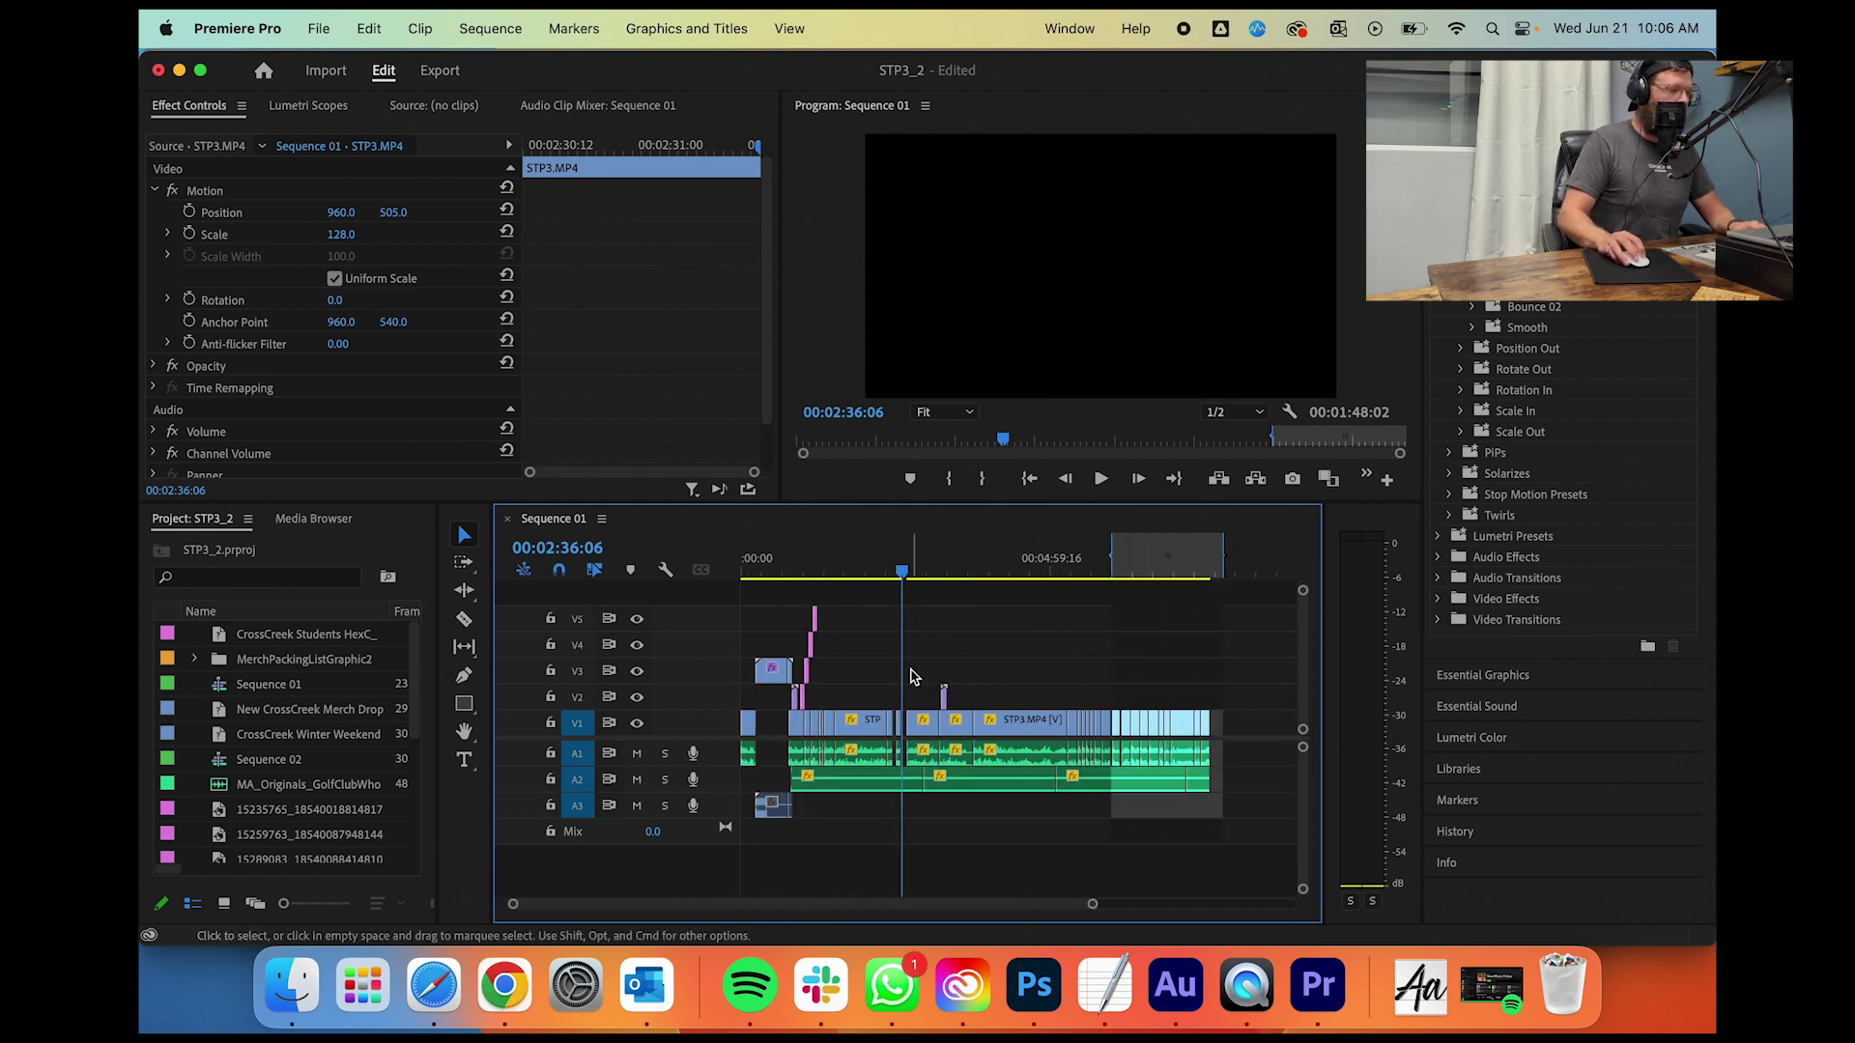
pyautogui.moveTo(963, 734); pyautogui.dragTo(1211, 745)
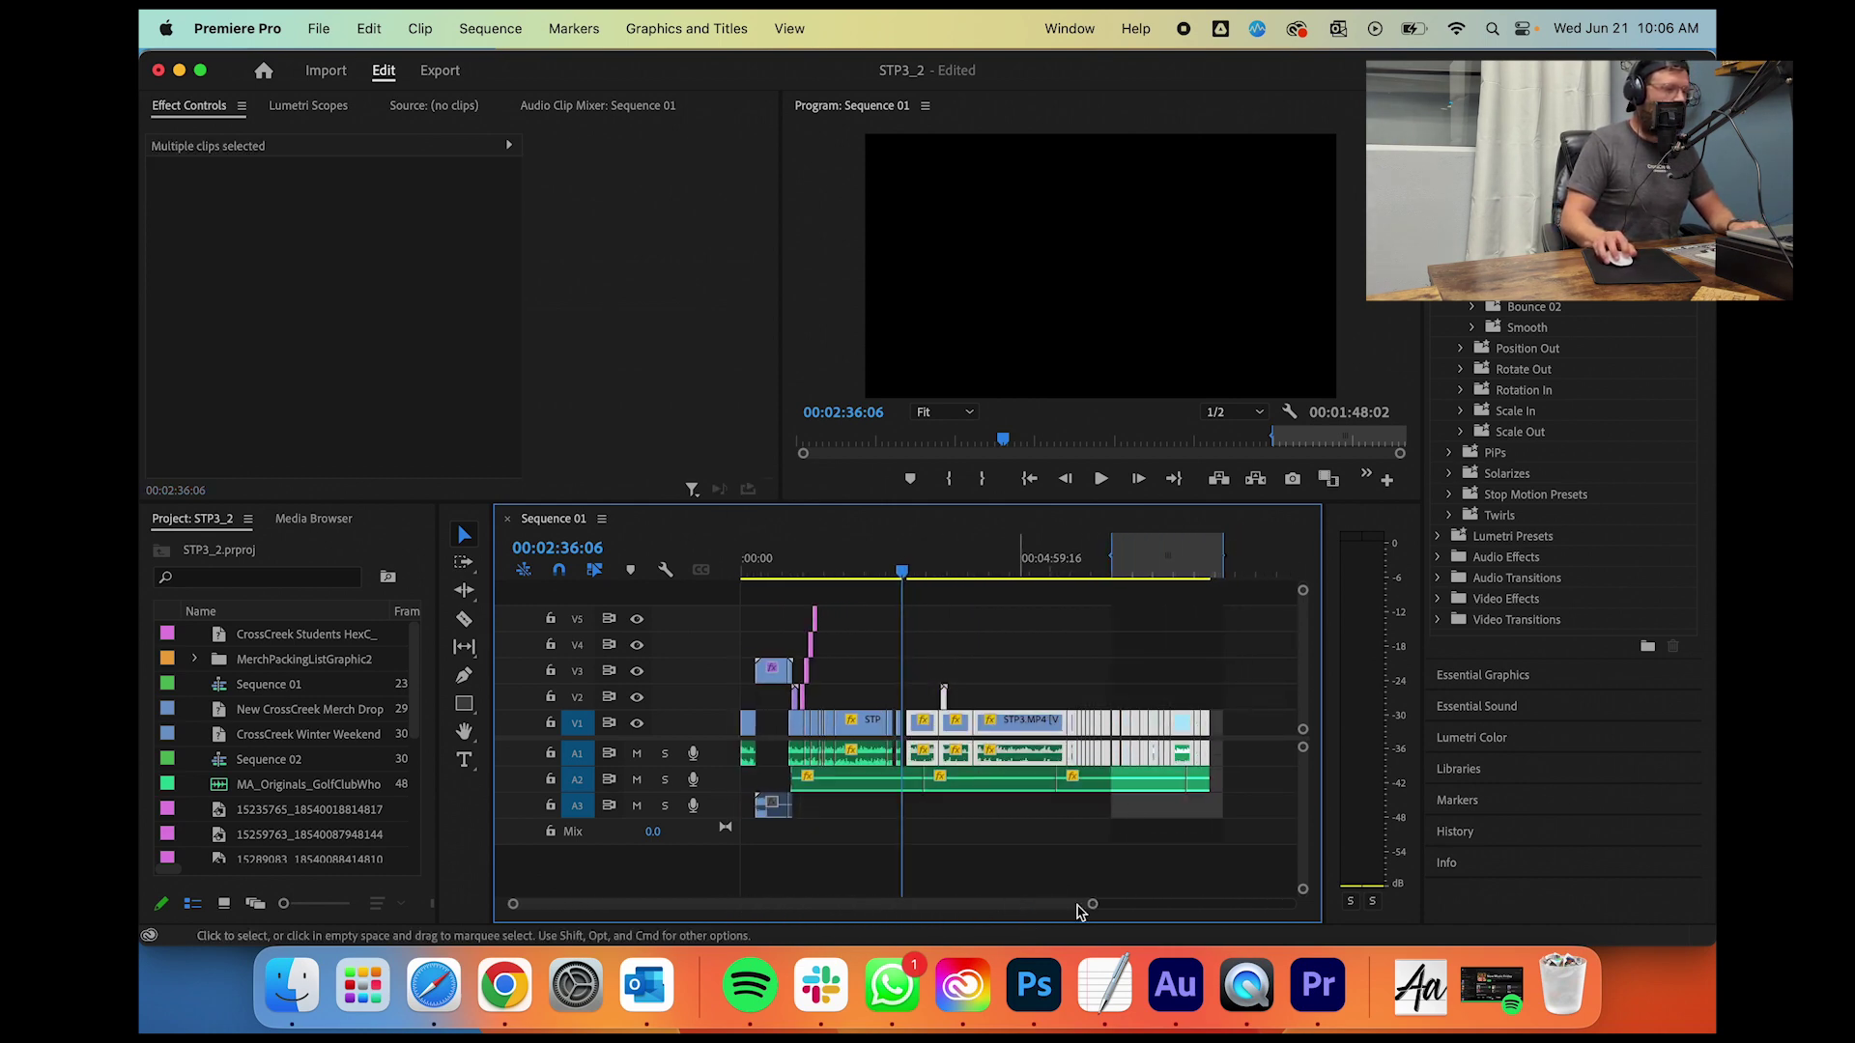
pyautogui.moveTo(1092, 911); pyautogui.dragTo(931, 901)
pyautogui.moveTo(1128, 722); pyautogui.dragTo(1083, 726)
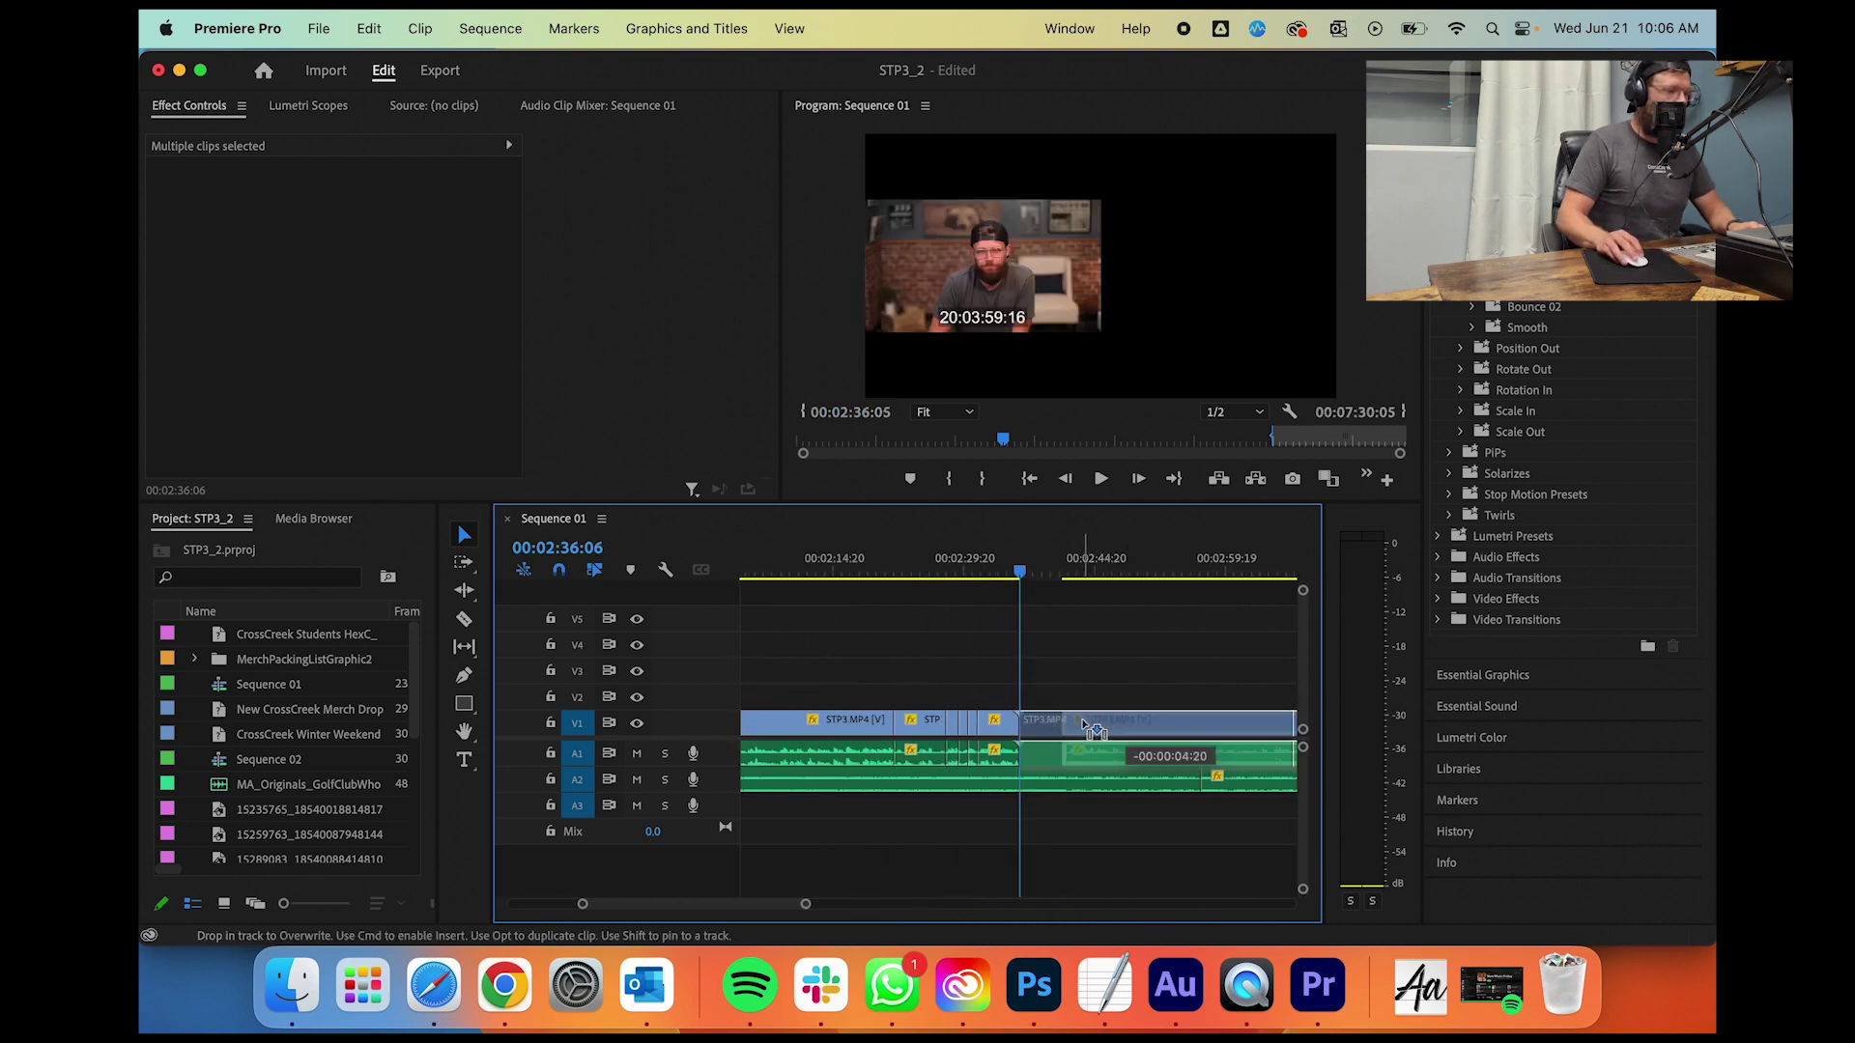
# Step: Play the sequence from the join at 00:02:36:06 and stop at 00:02:44:07
pyautogui.click(1017, 572)
pyautogui.press('space')
pyautogui.moveTo(806, 905)
pyautogui.mouseDown()
pyautogui.moveTo(850, 905)
pyautogui.moveTo(806, 906)
pyautogui.mouseUp()
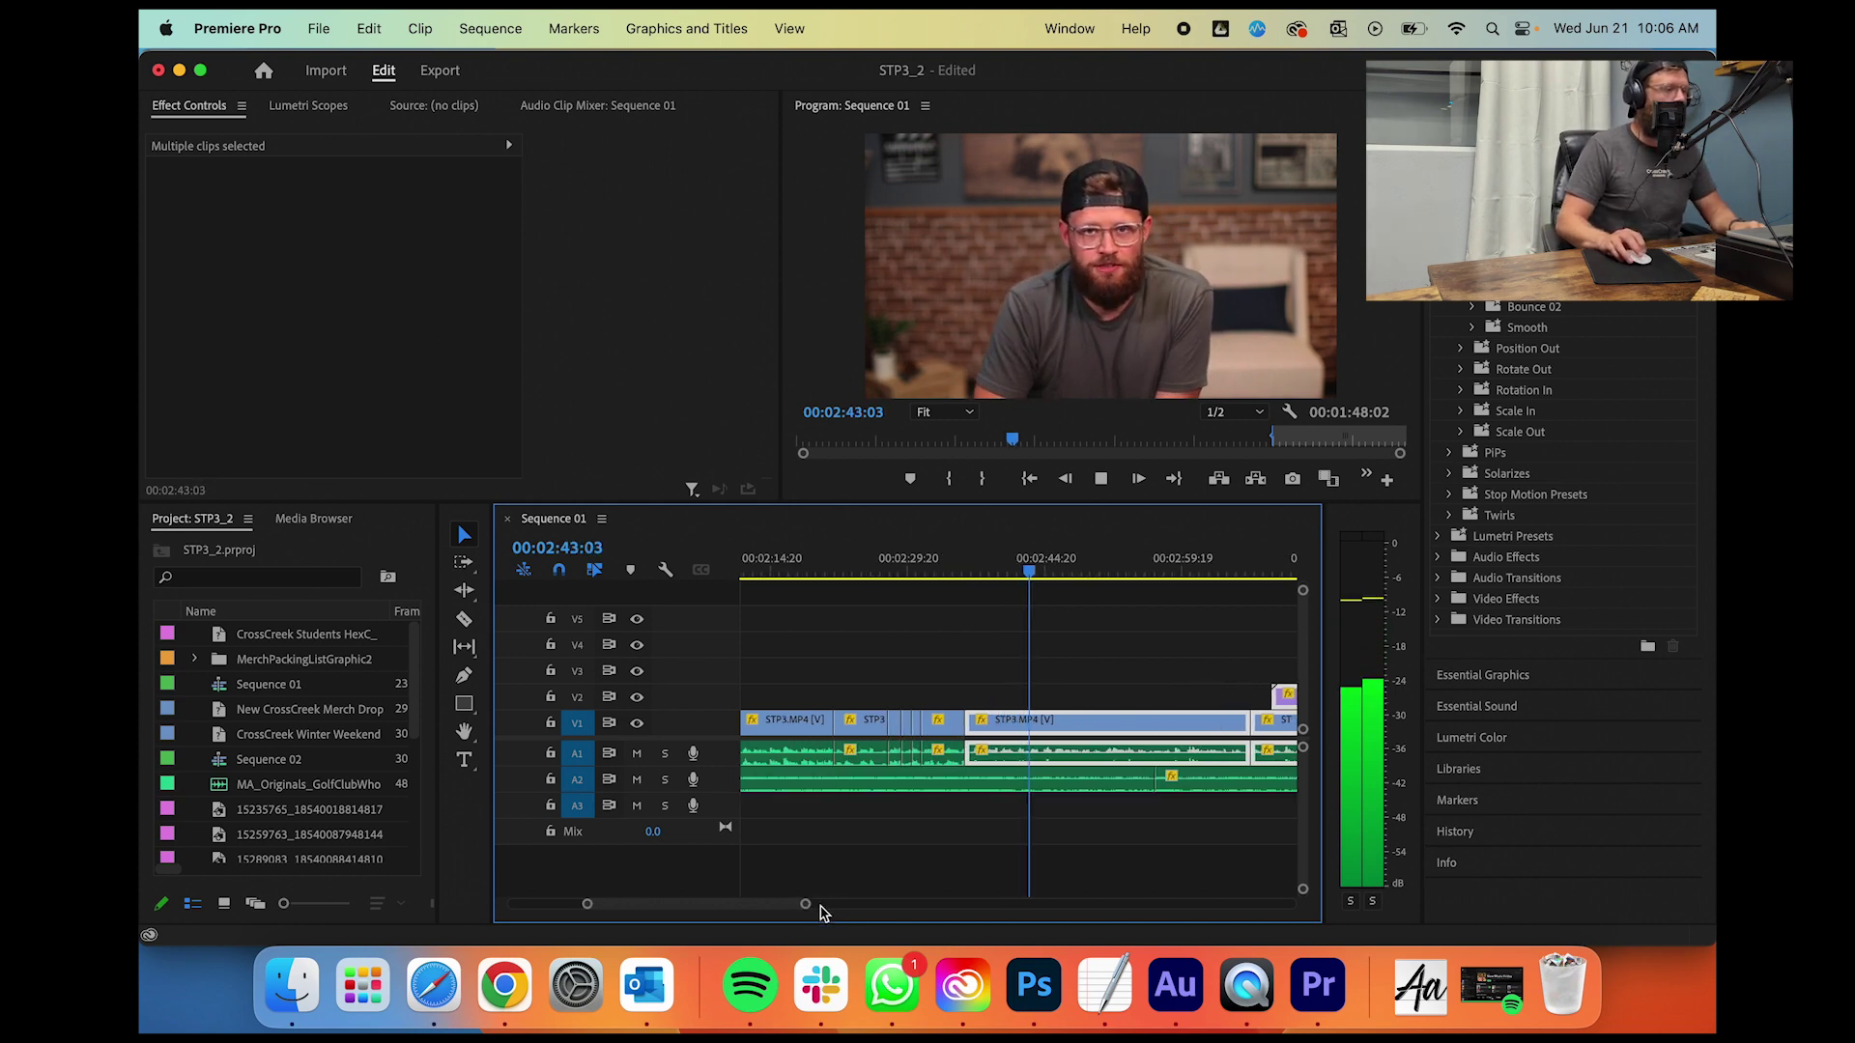
pyautogui.press('space')
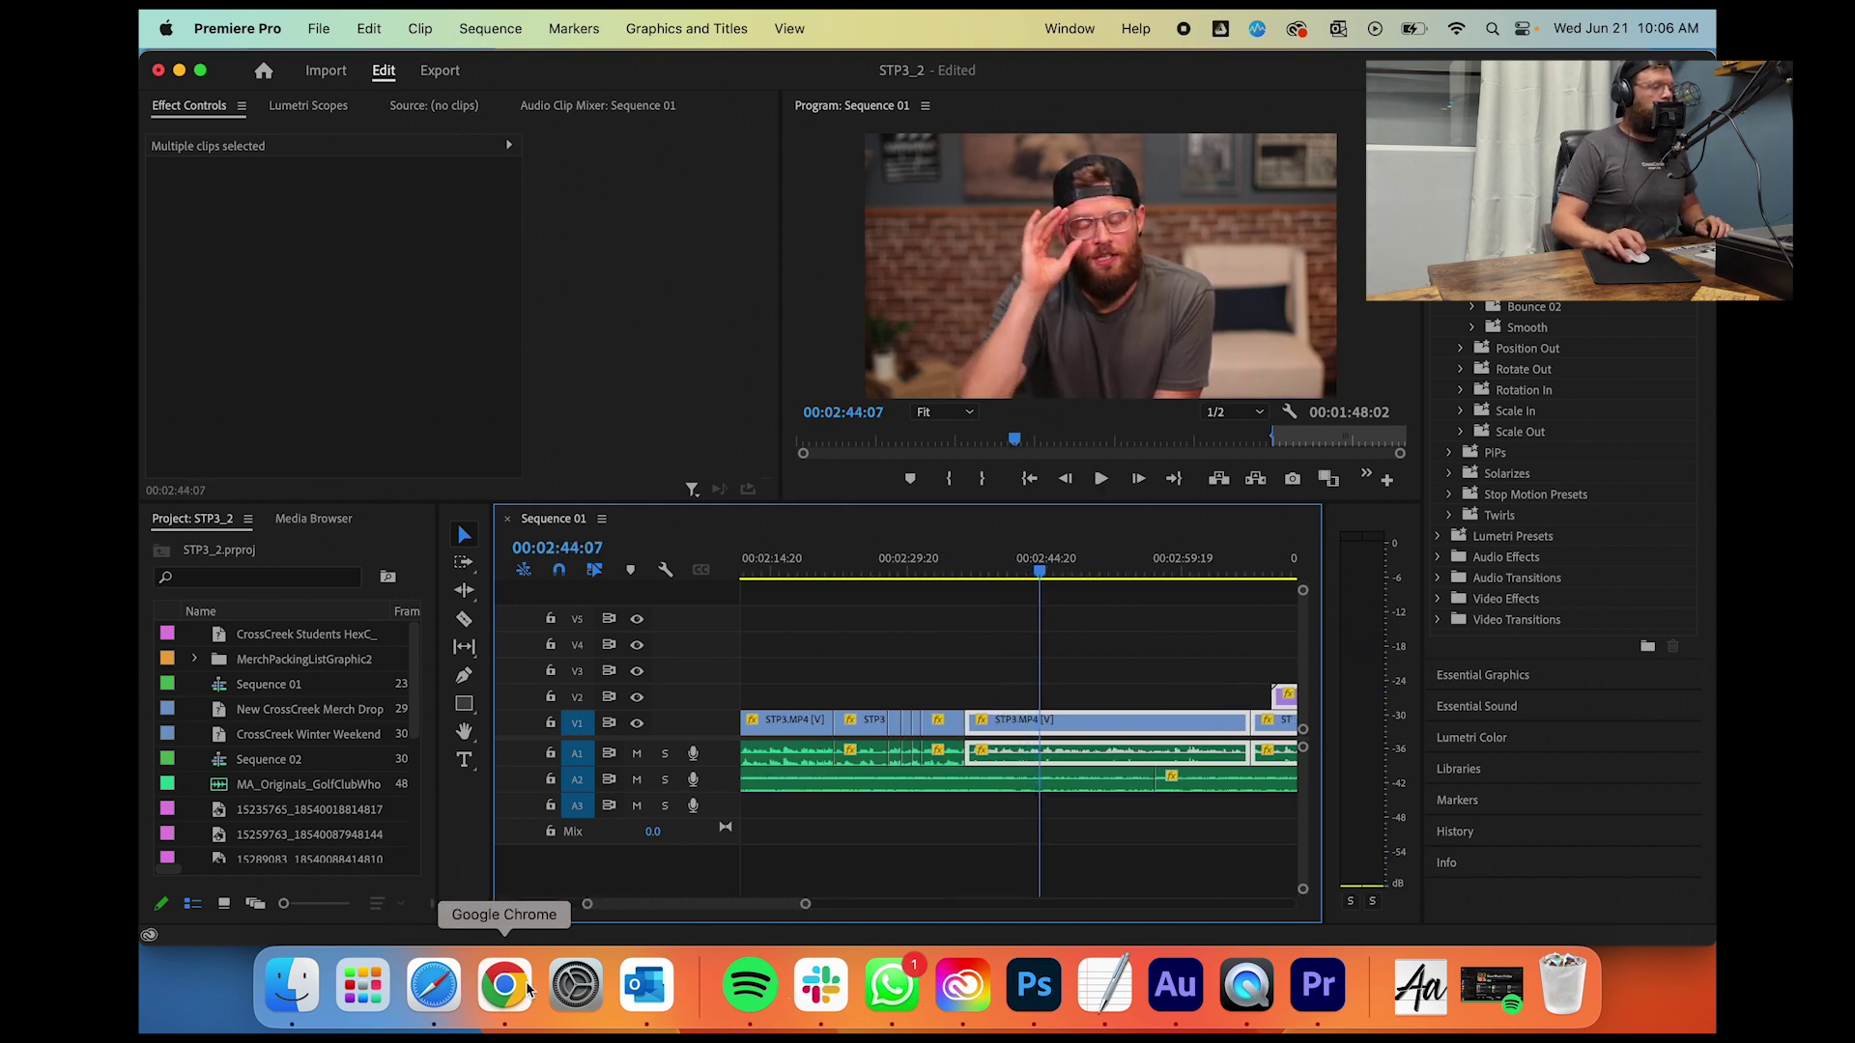
# Step: Switch to Finder and browse the FCStudents shared drive to CURRICULUM, Series Scheduled, 06 - Start The Party, CrossCreek, Manuscripts
pyautogui.click(292, 985)
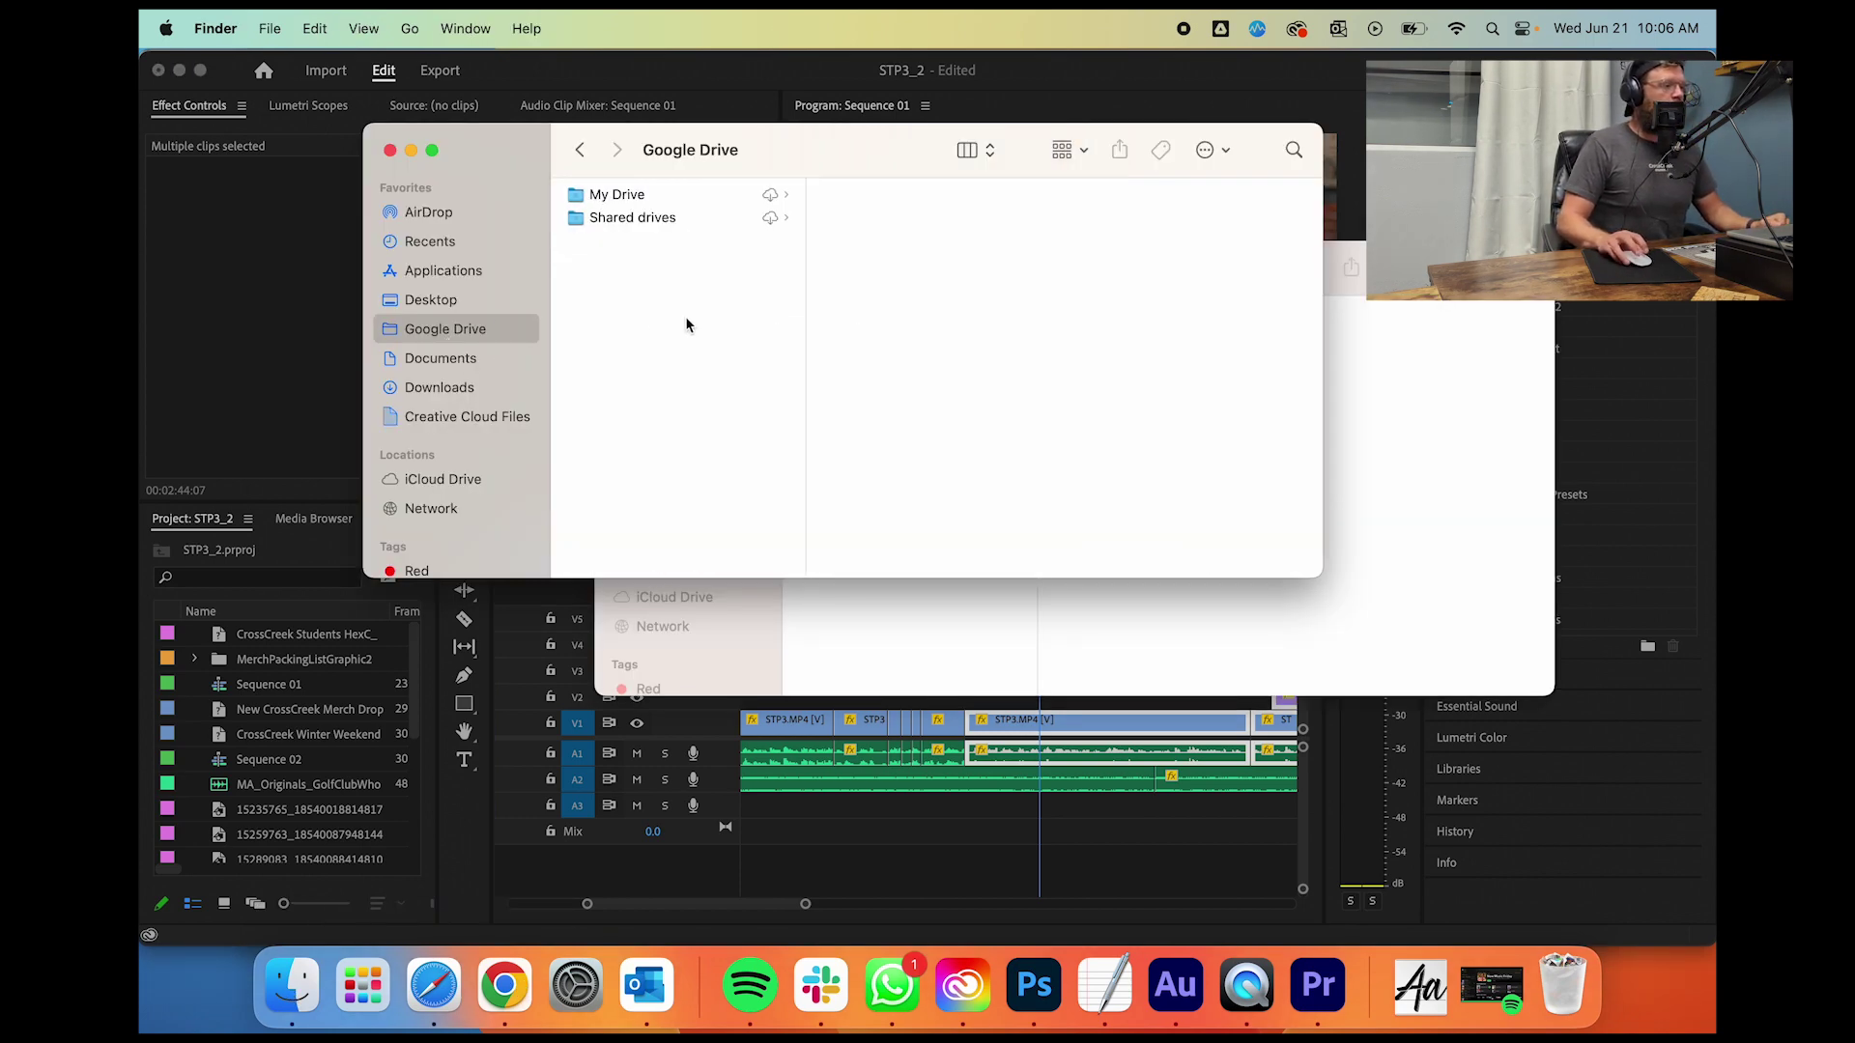
pyautogui.click(615, 220)
pyautogui.click(898, 195)
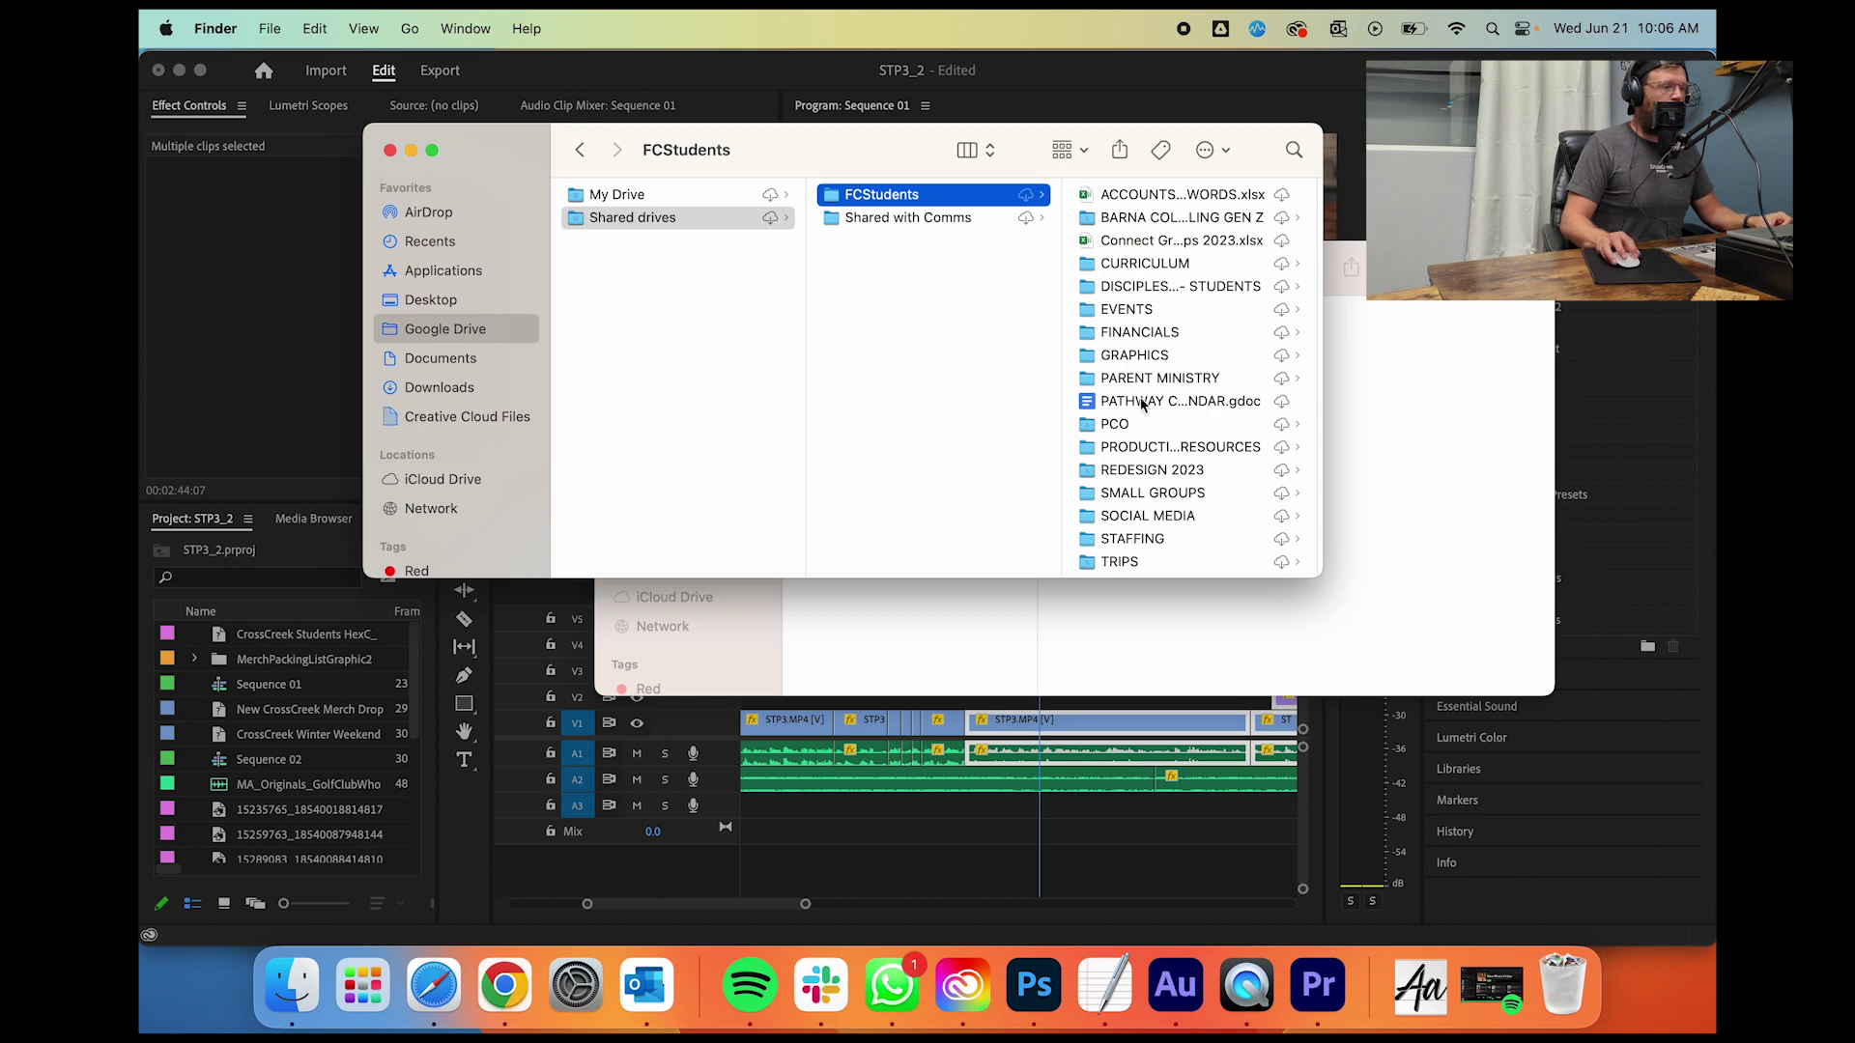
pyautogui.click(1154, 265)
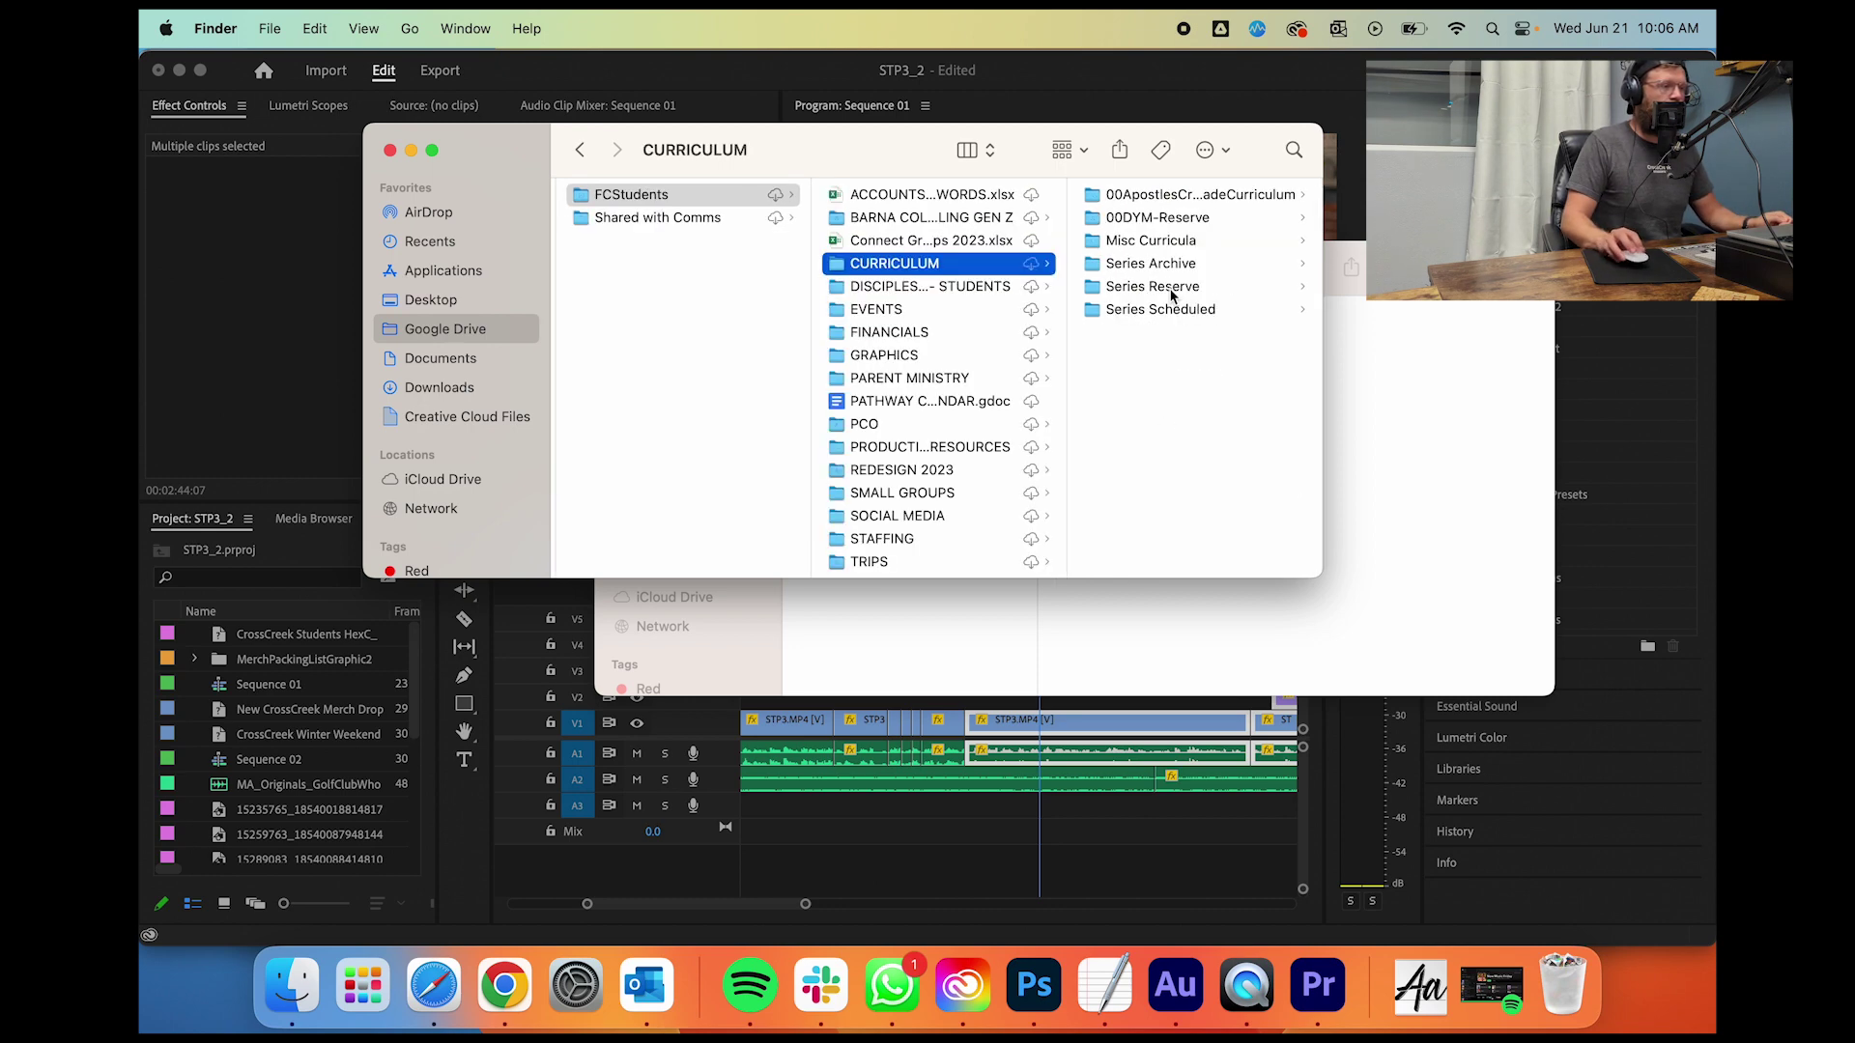
pyautogui.click(1164, 309)
pyautogui.click(1155, 218)
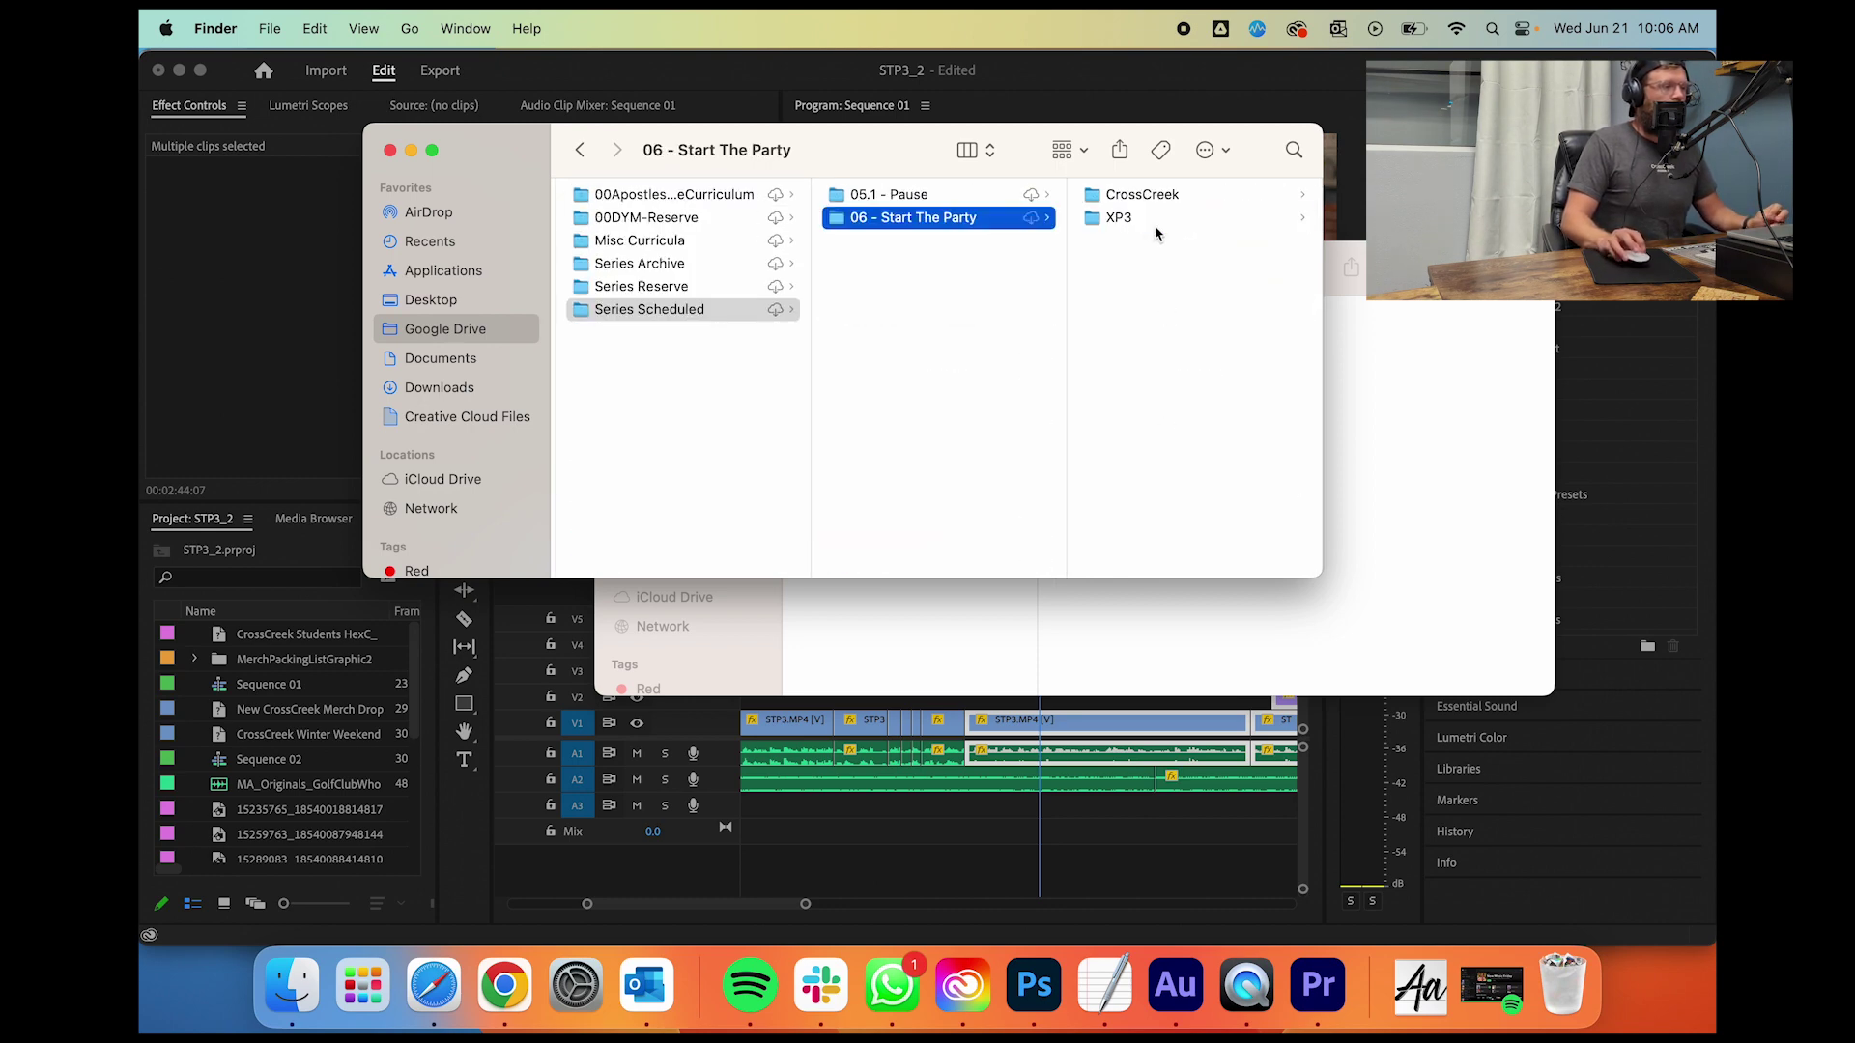
pyautogui.click(1137, 218)
pyautogui.click(1038, 195)
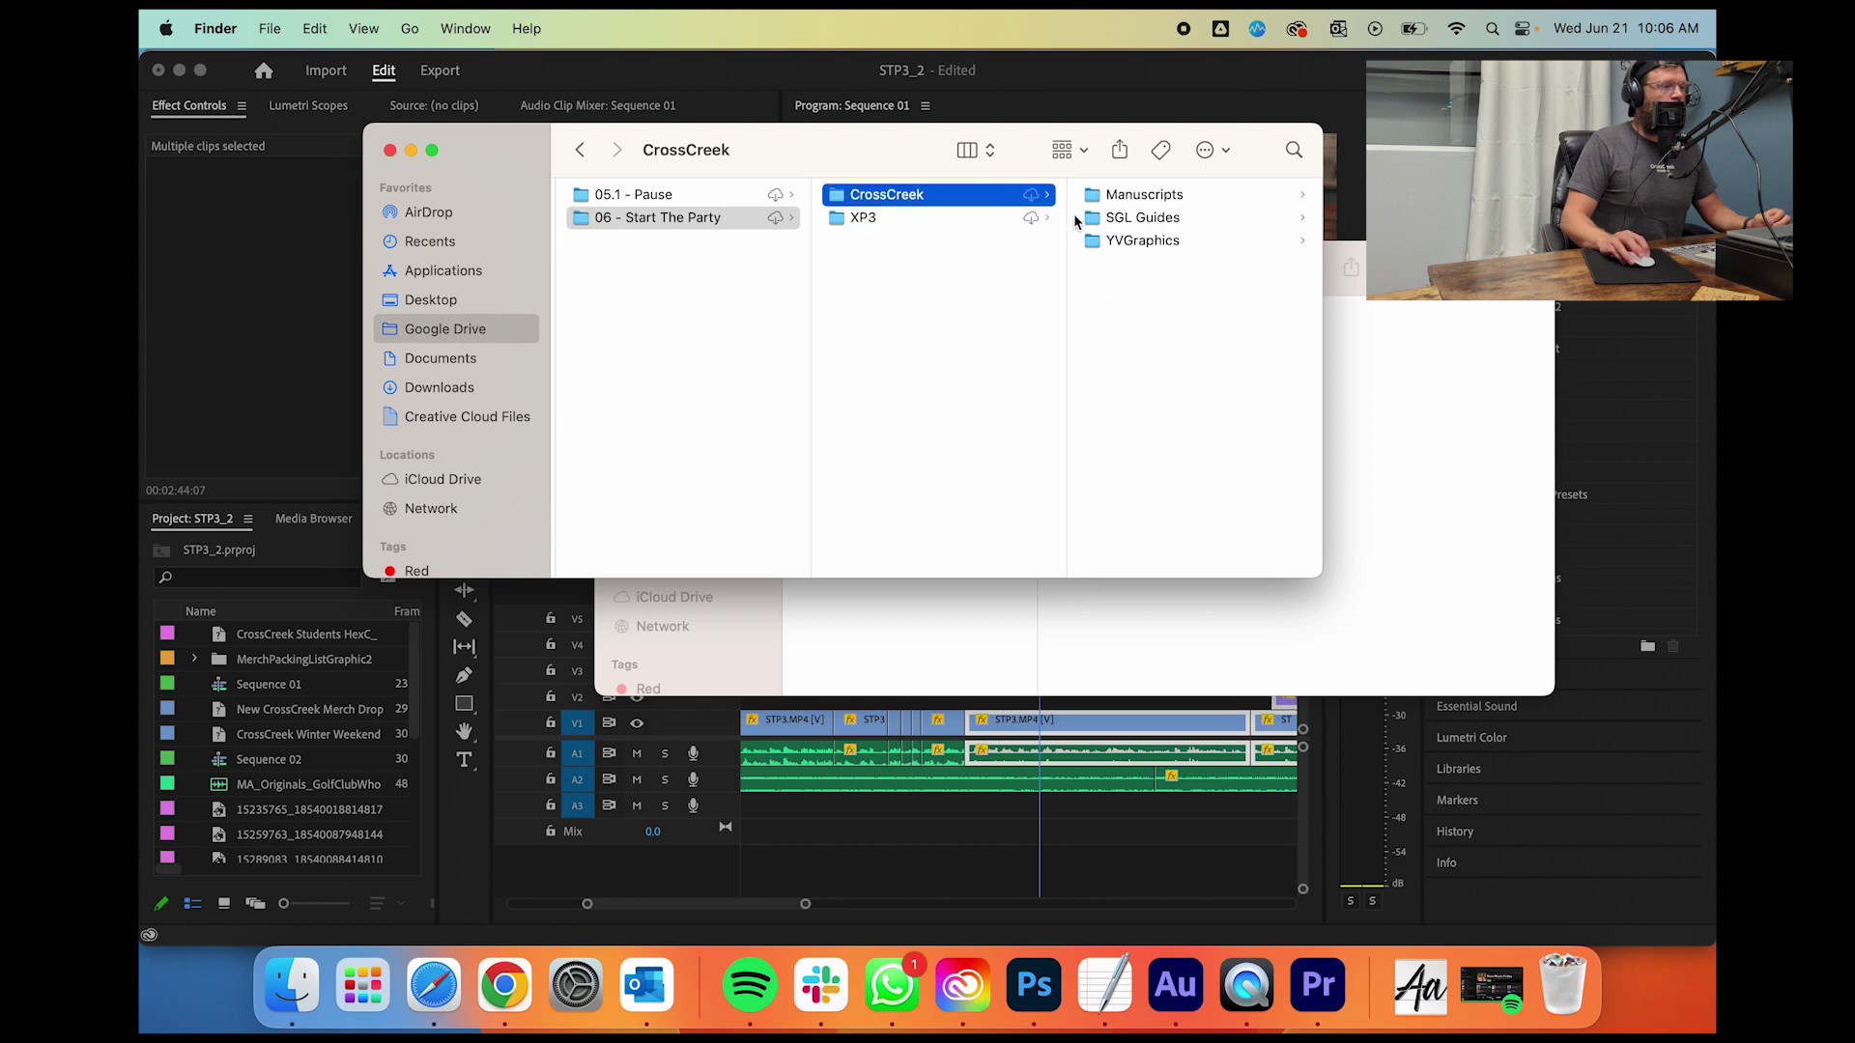
pyautogui.click(1146, 199)
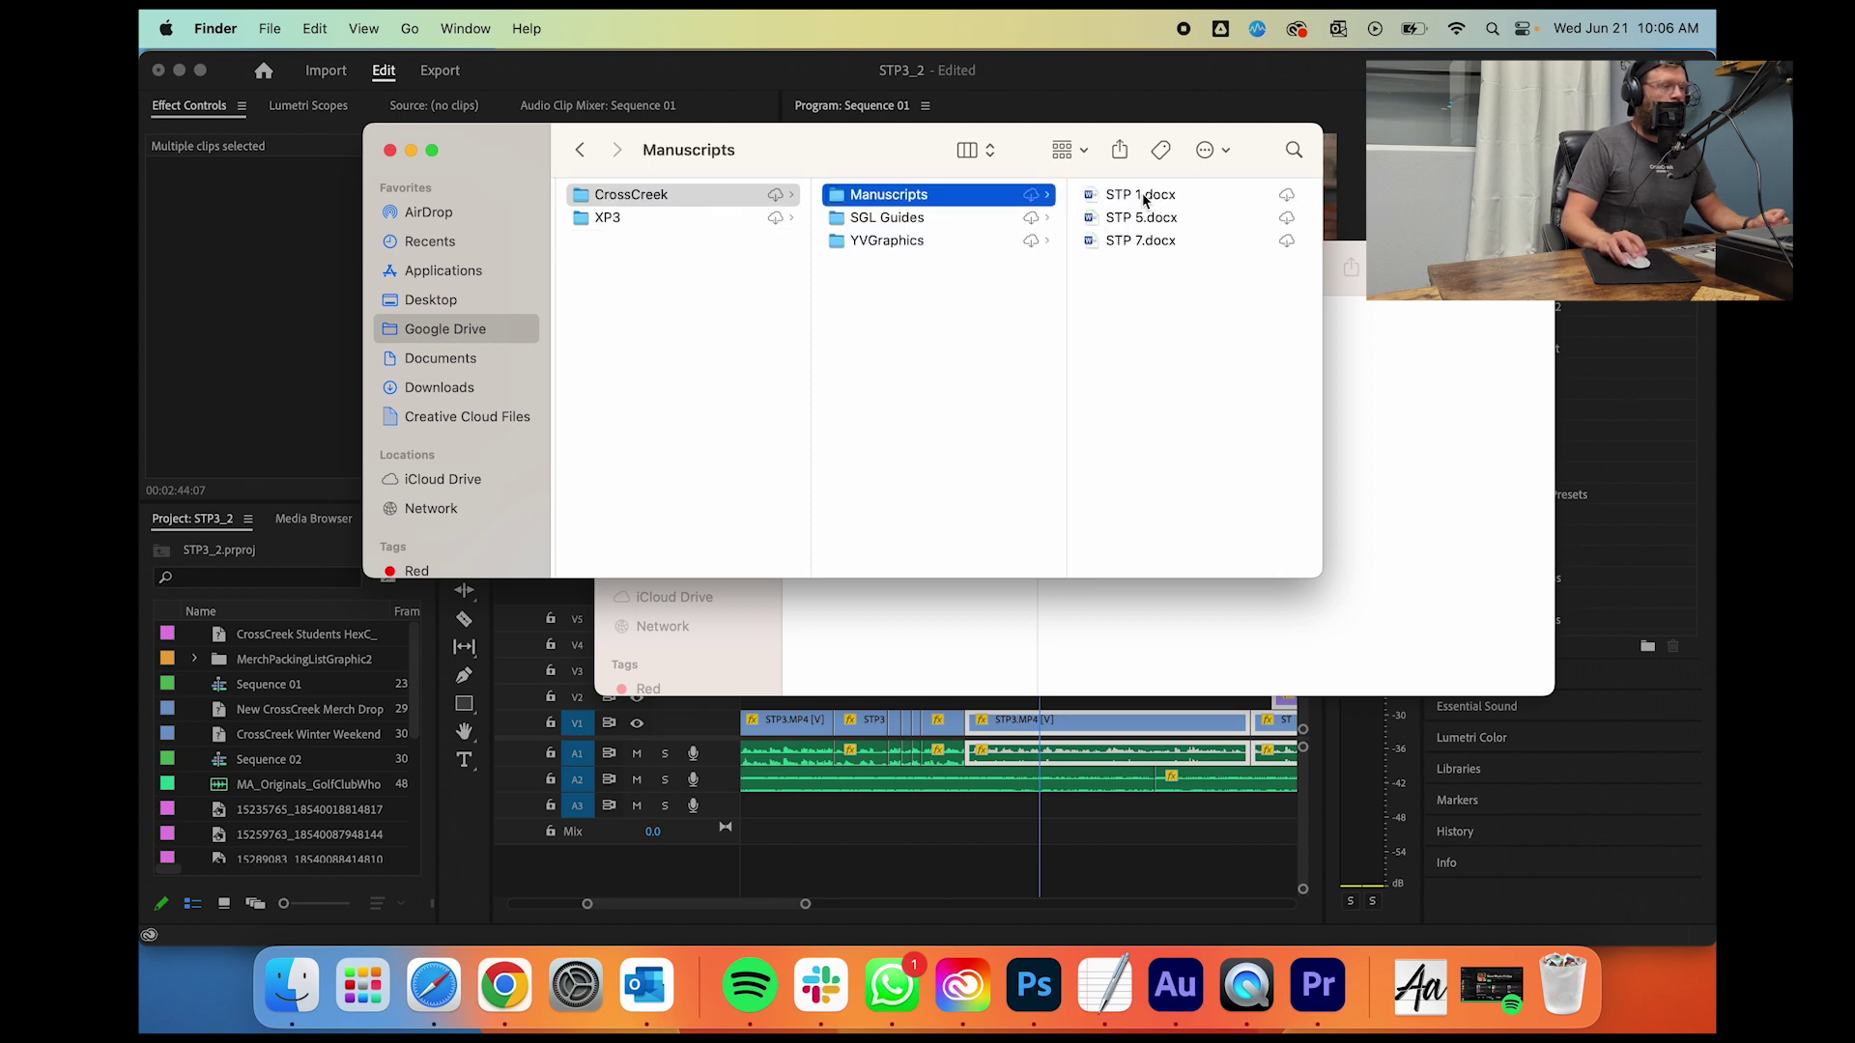
# Step: Preview STP 1.docx, open it in Word past the privacy notice, and close the document
pyautogui.click(1128, 196)
pyautogui.press('space')
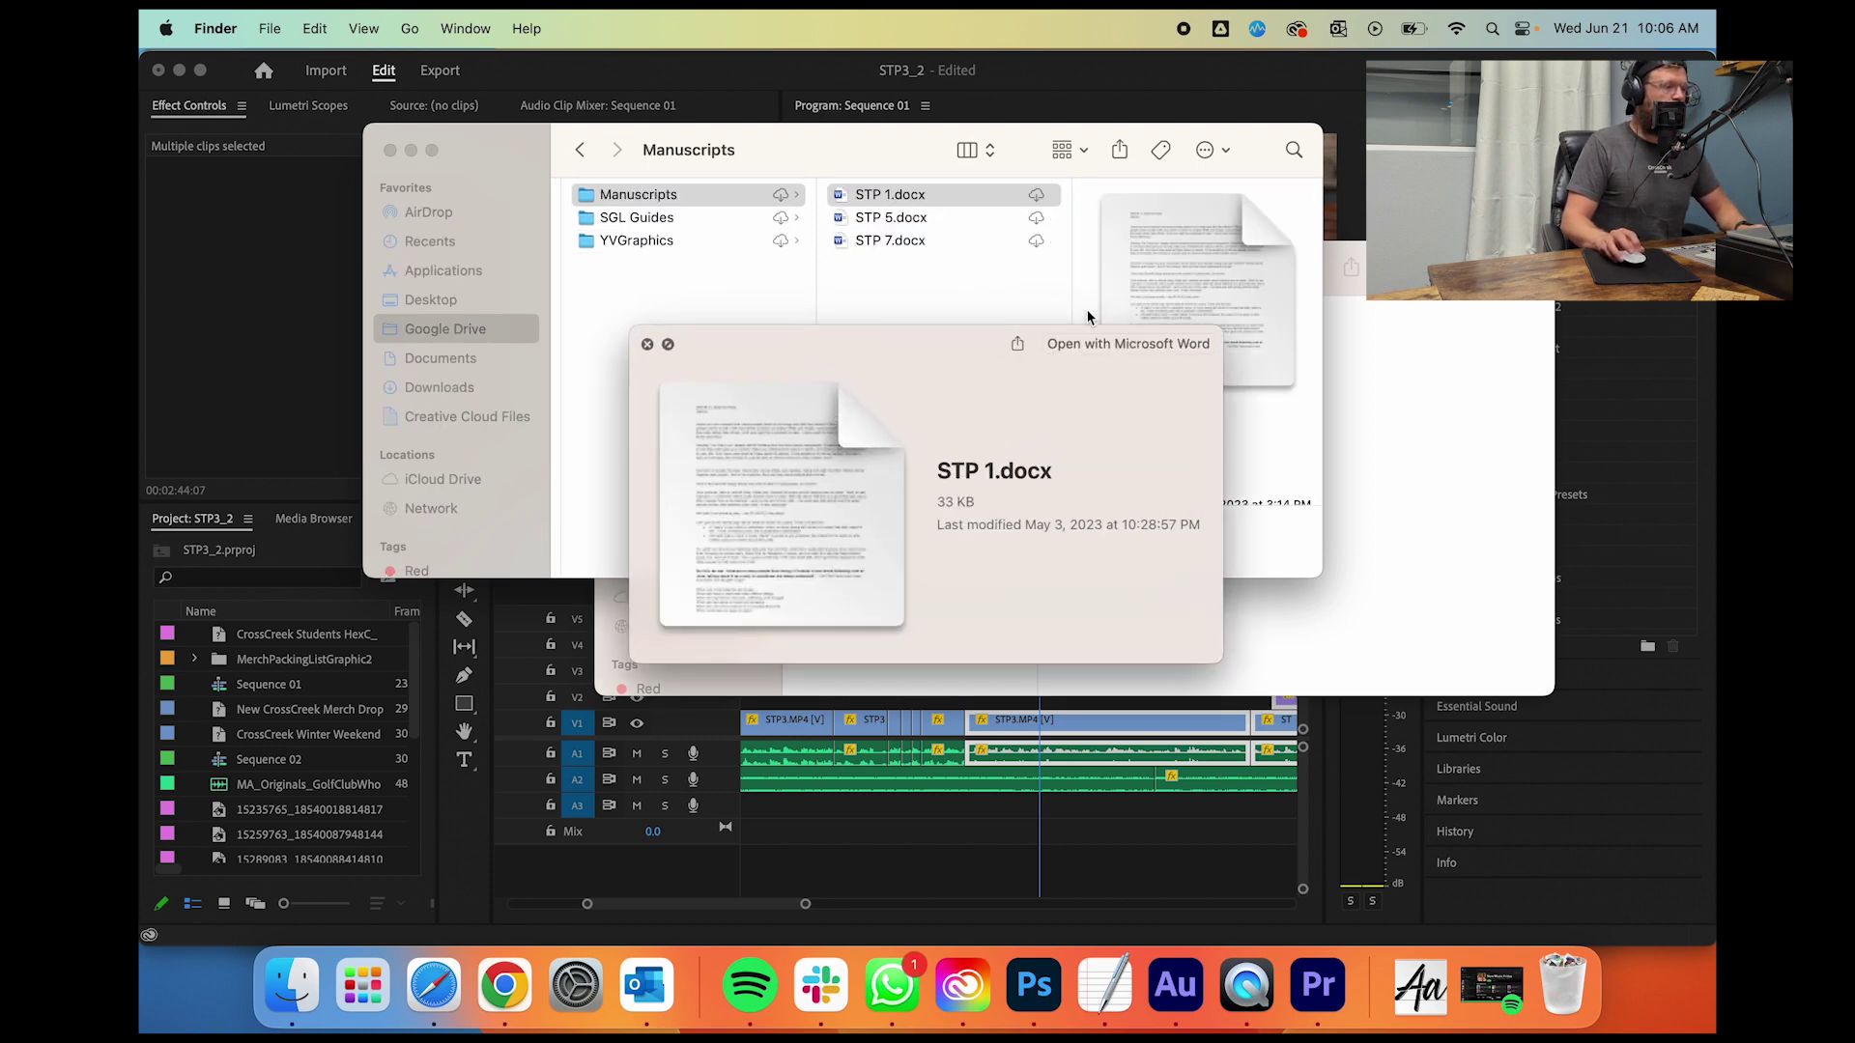
pyautogui.click(860, 199)
pyautogui.doubleClick(859, 199)
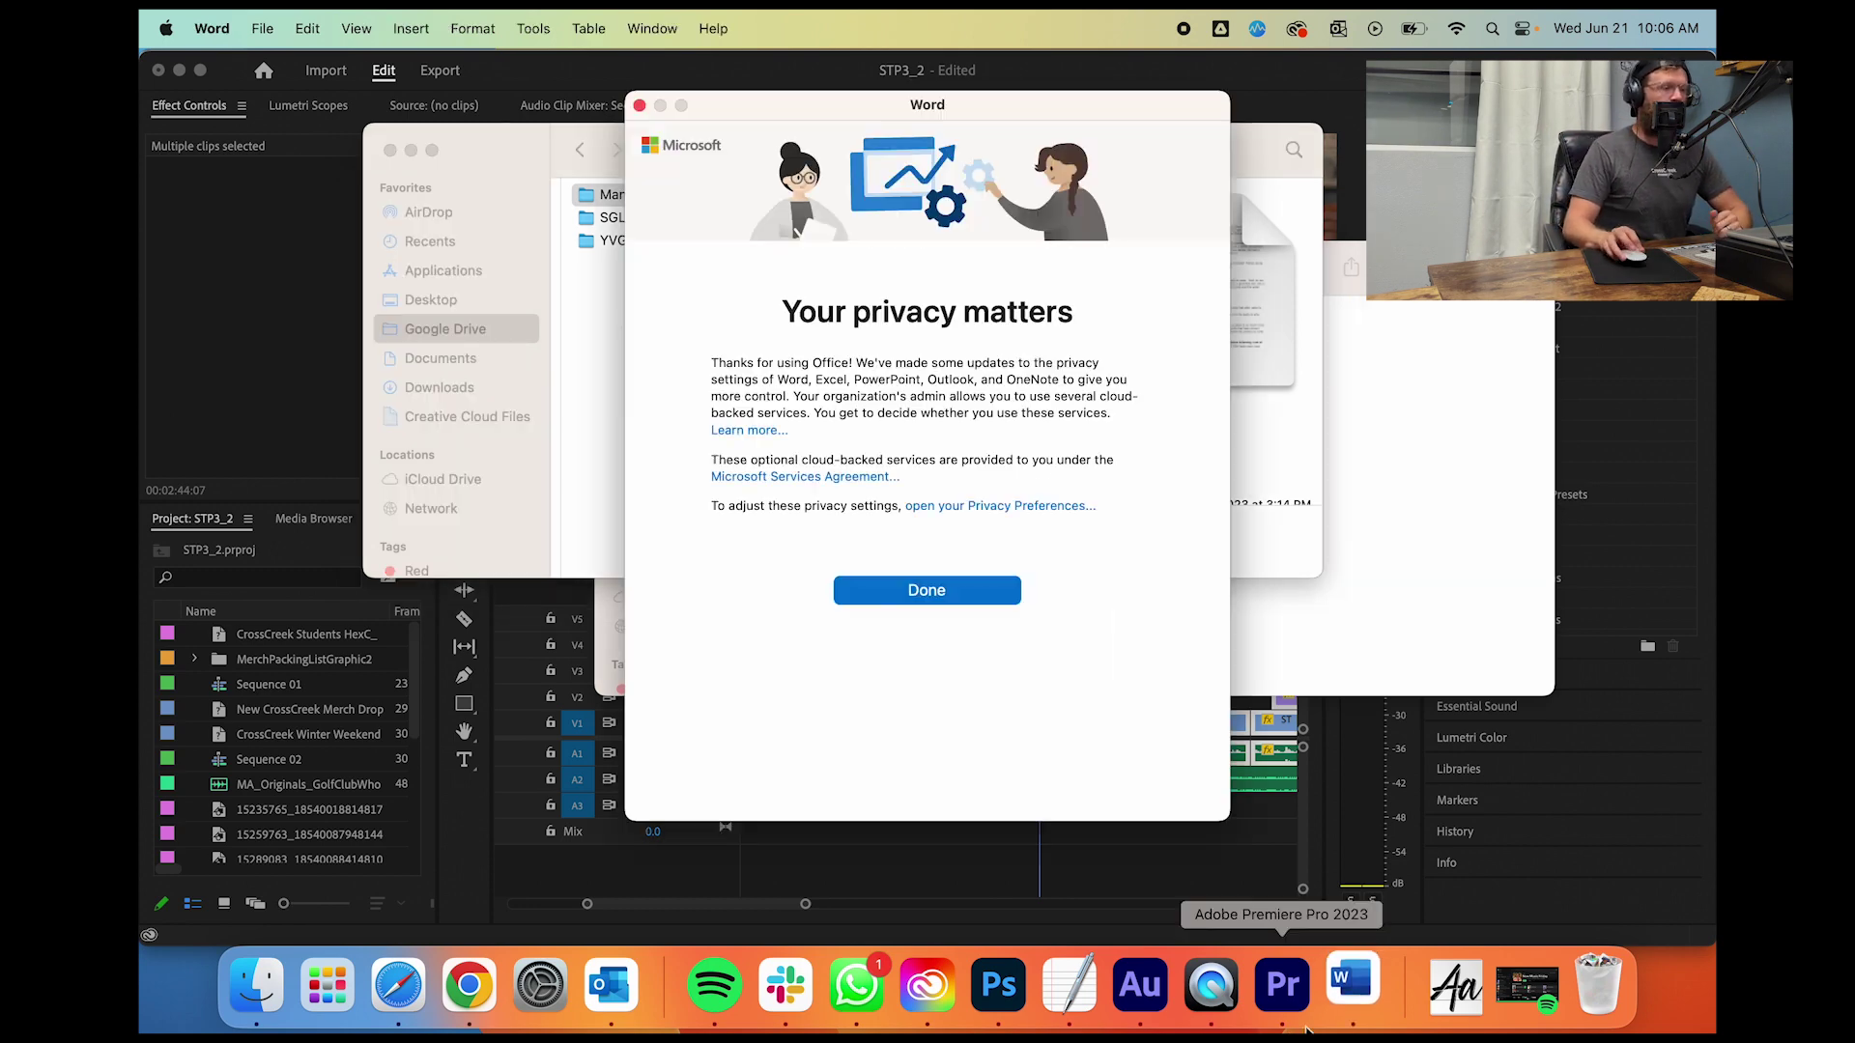
pyautogui.click(951, 599)
pyautogui.click(925, 636)
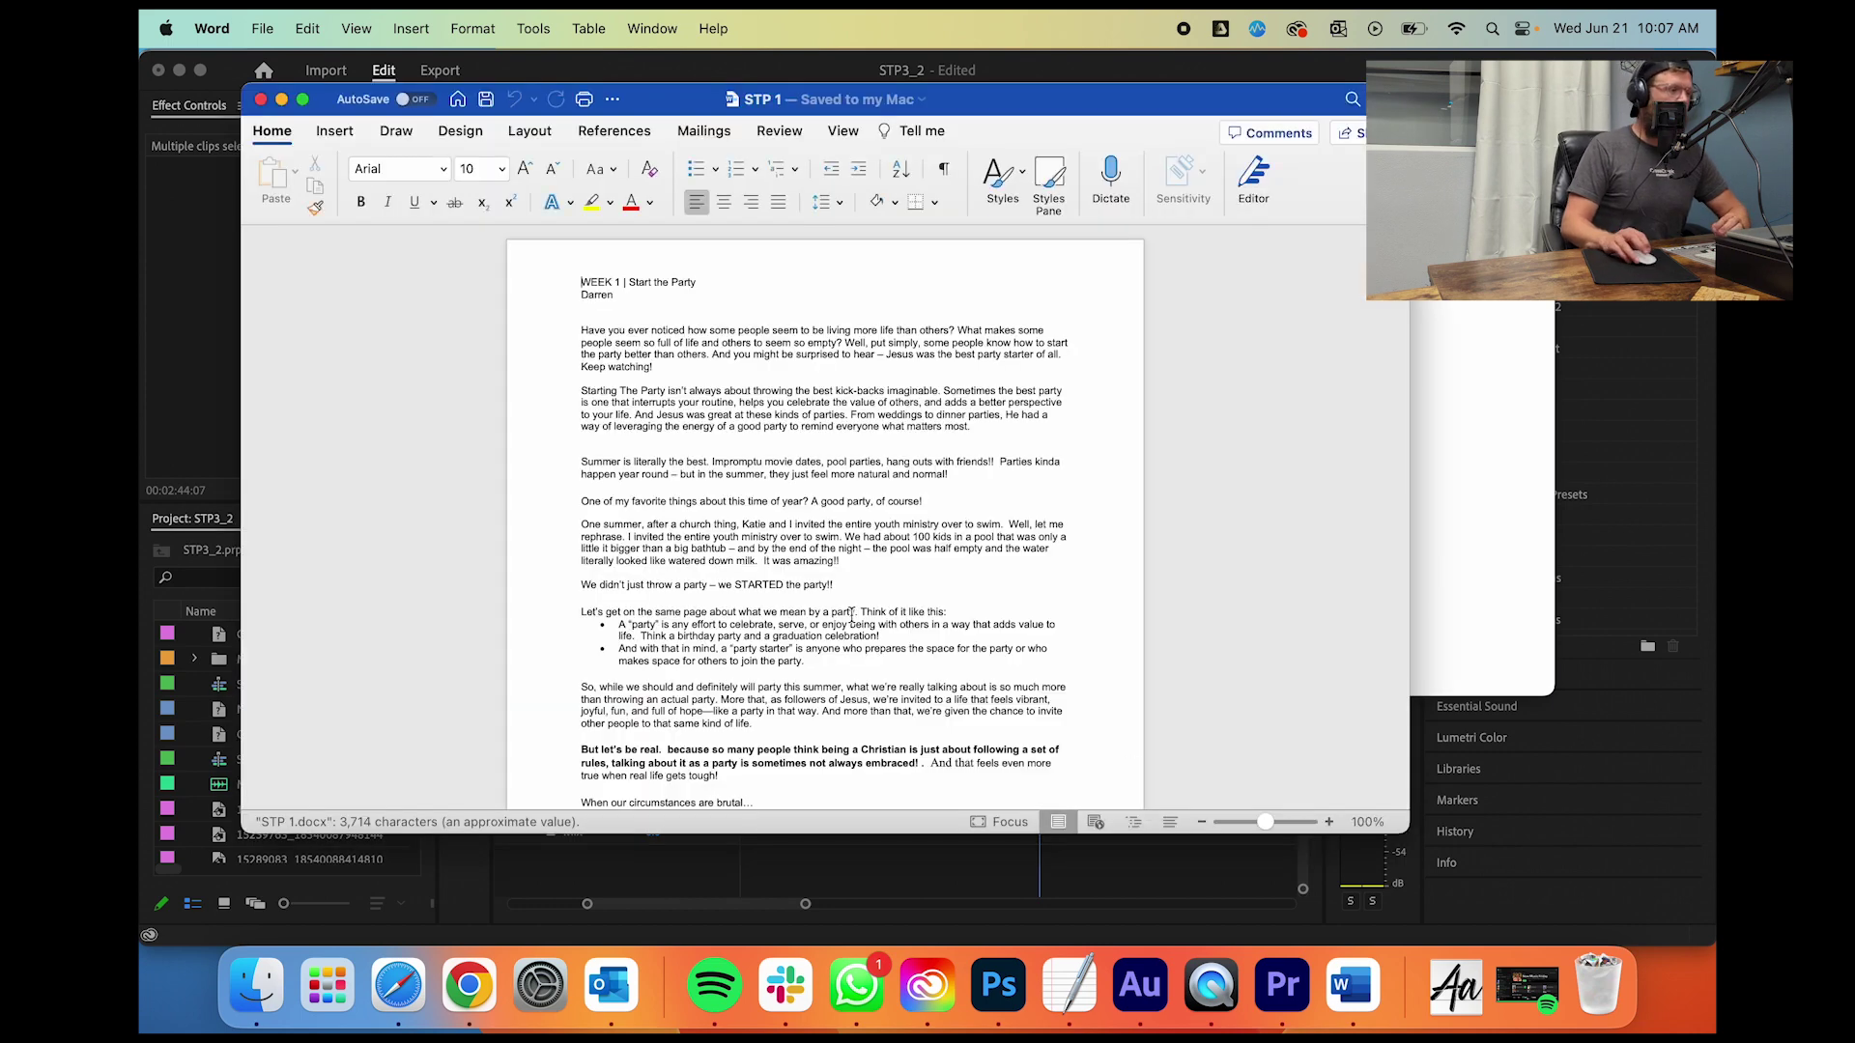
pyautogui.click(260, 99)
pyautogui.hscroll(-5, 826, 398)
# Step: Switch to Chrome, search Google Drive for the Start the Party folder, and open its STP - 3 document
pyautogui.click(470, 987)
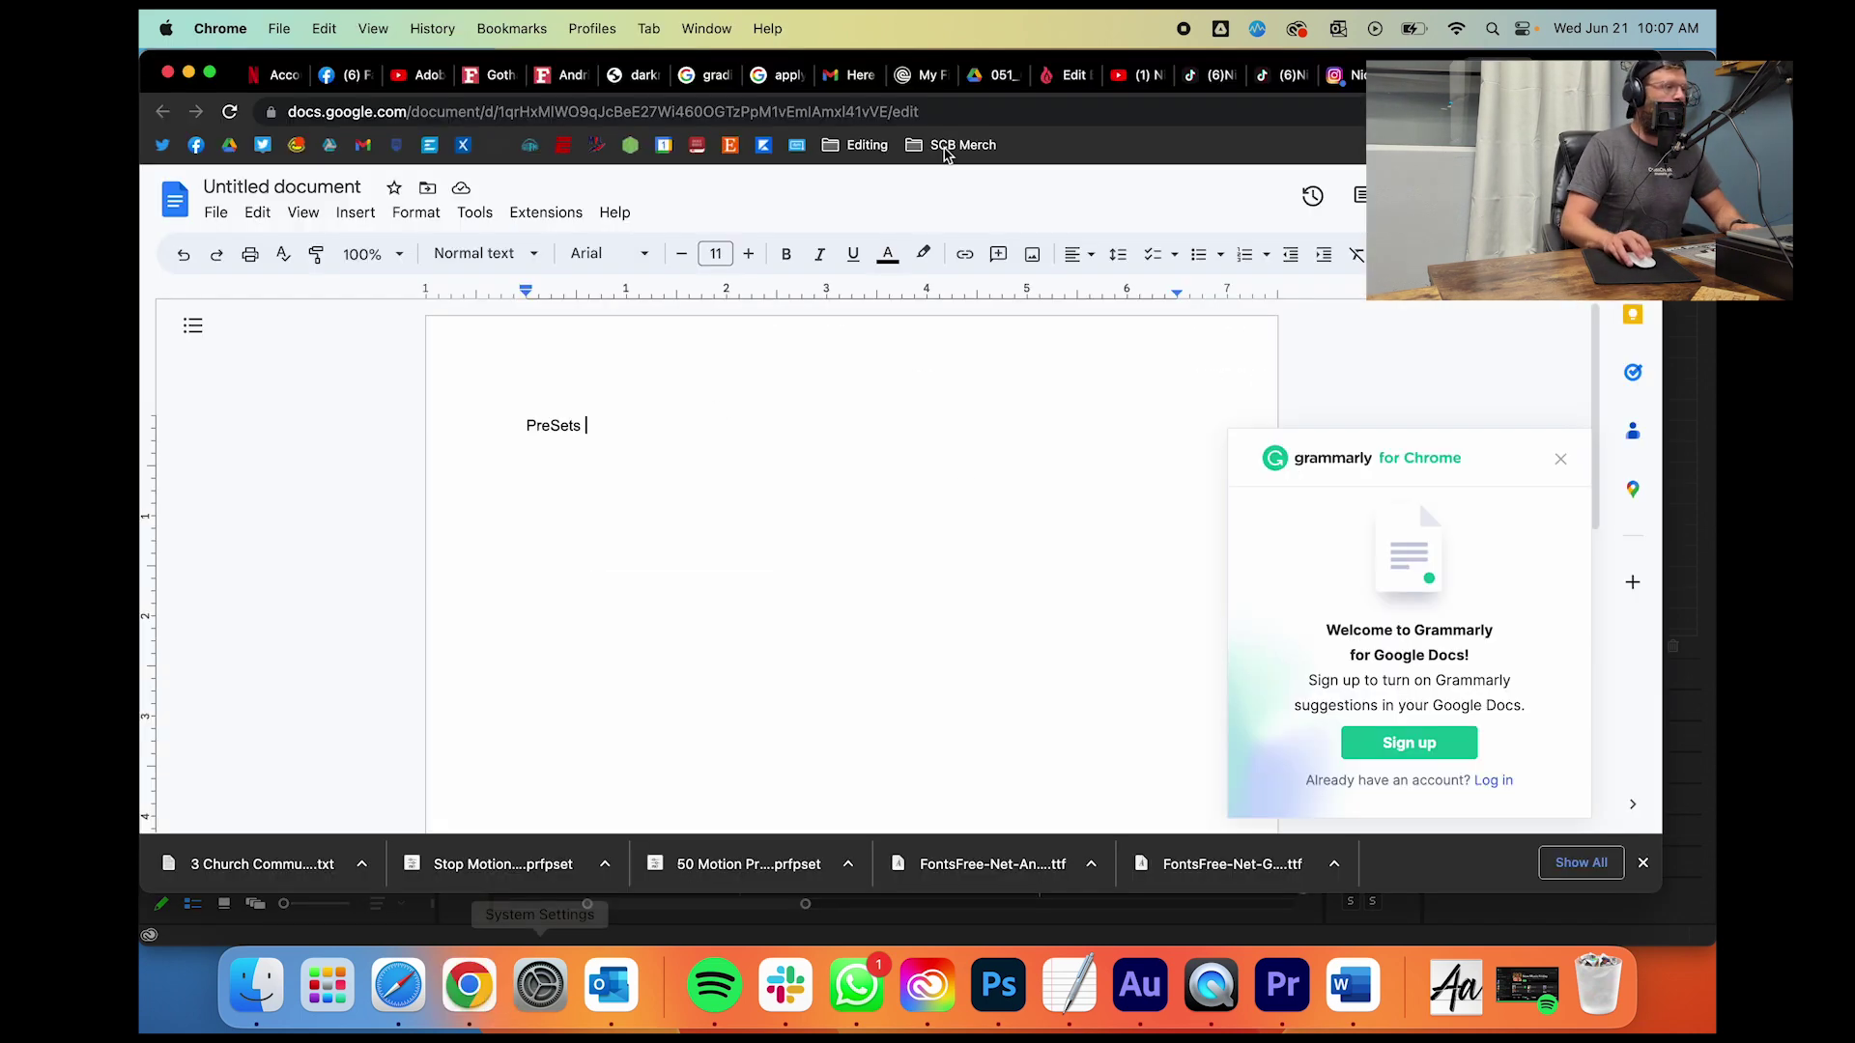
pyautogui.click(549, 200)
pyautogui.write('start')
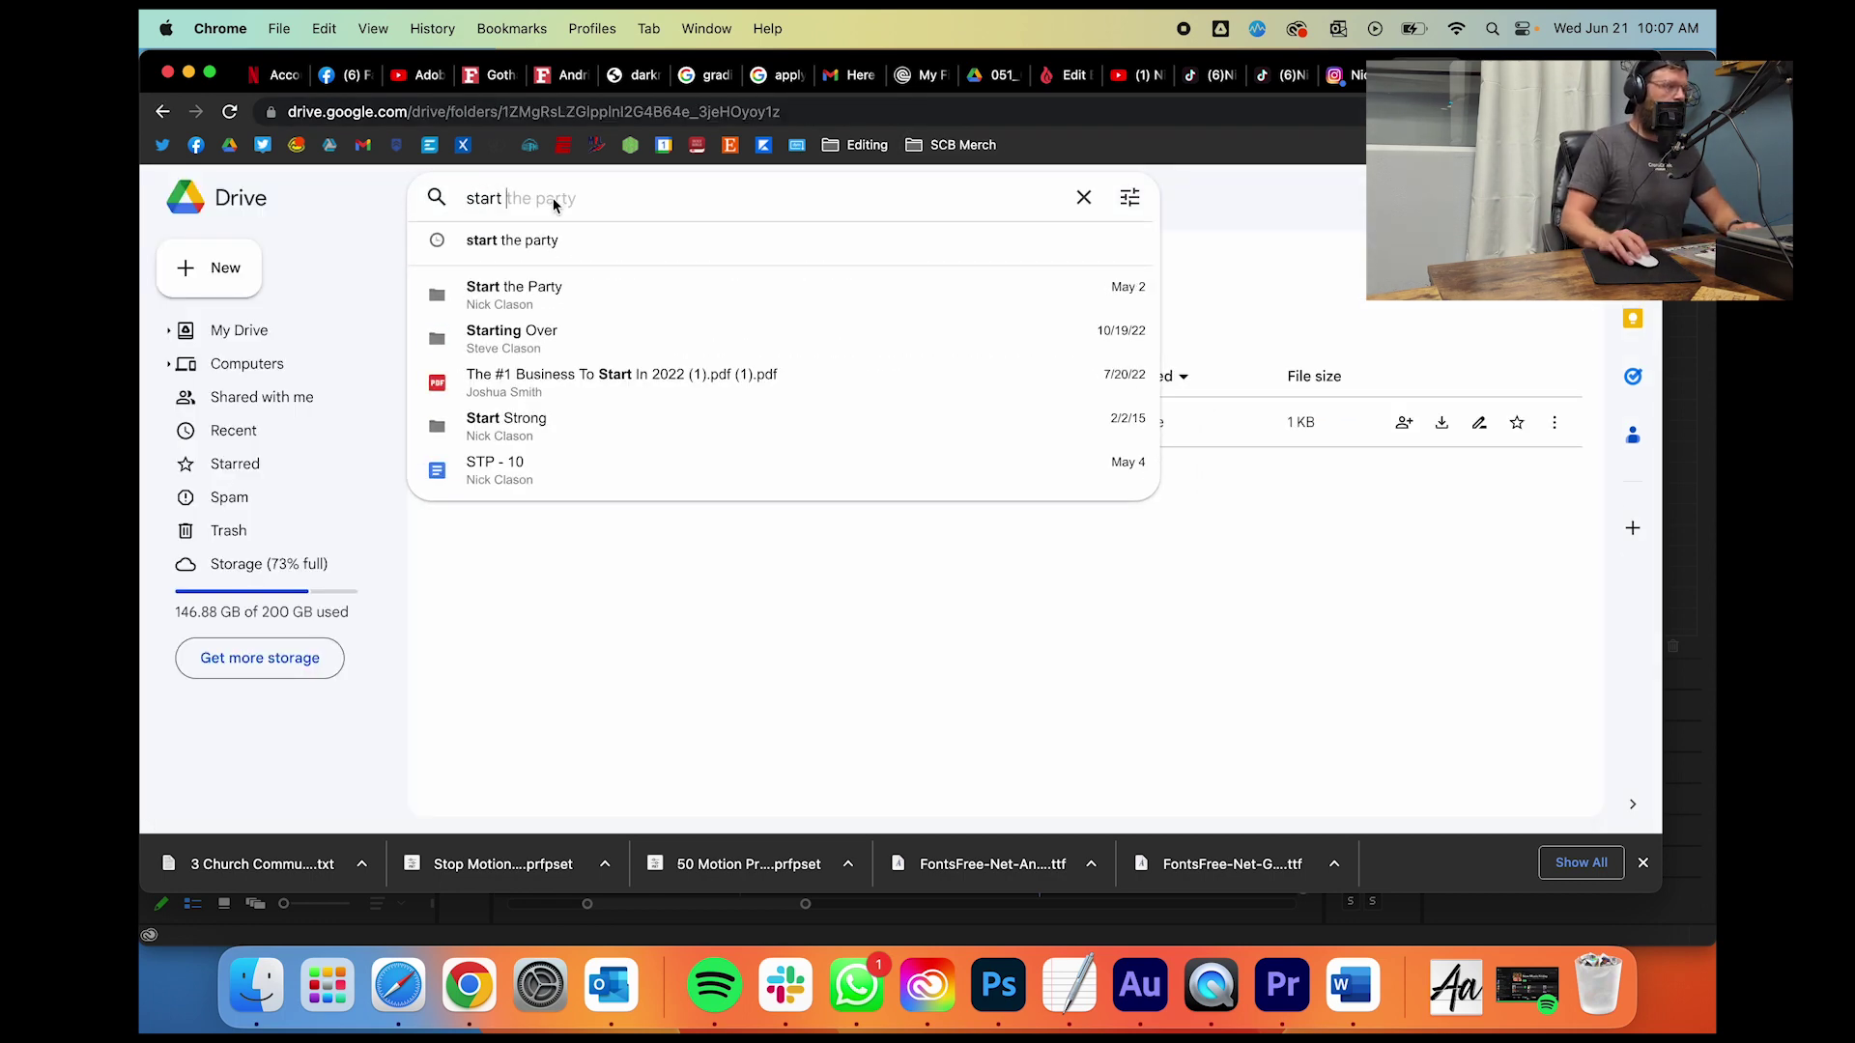
pyautogui.click(494, 289)
pyautogui.doubleClick(537, 418)
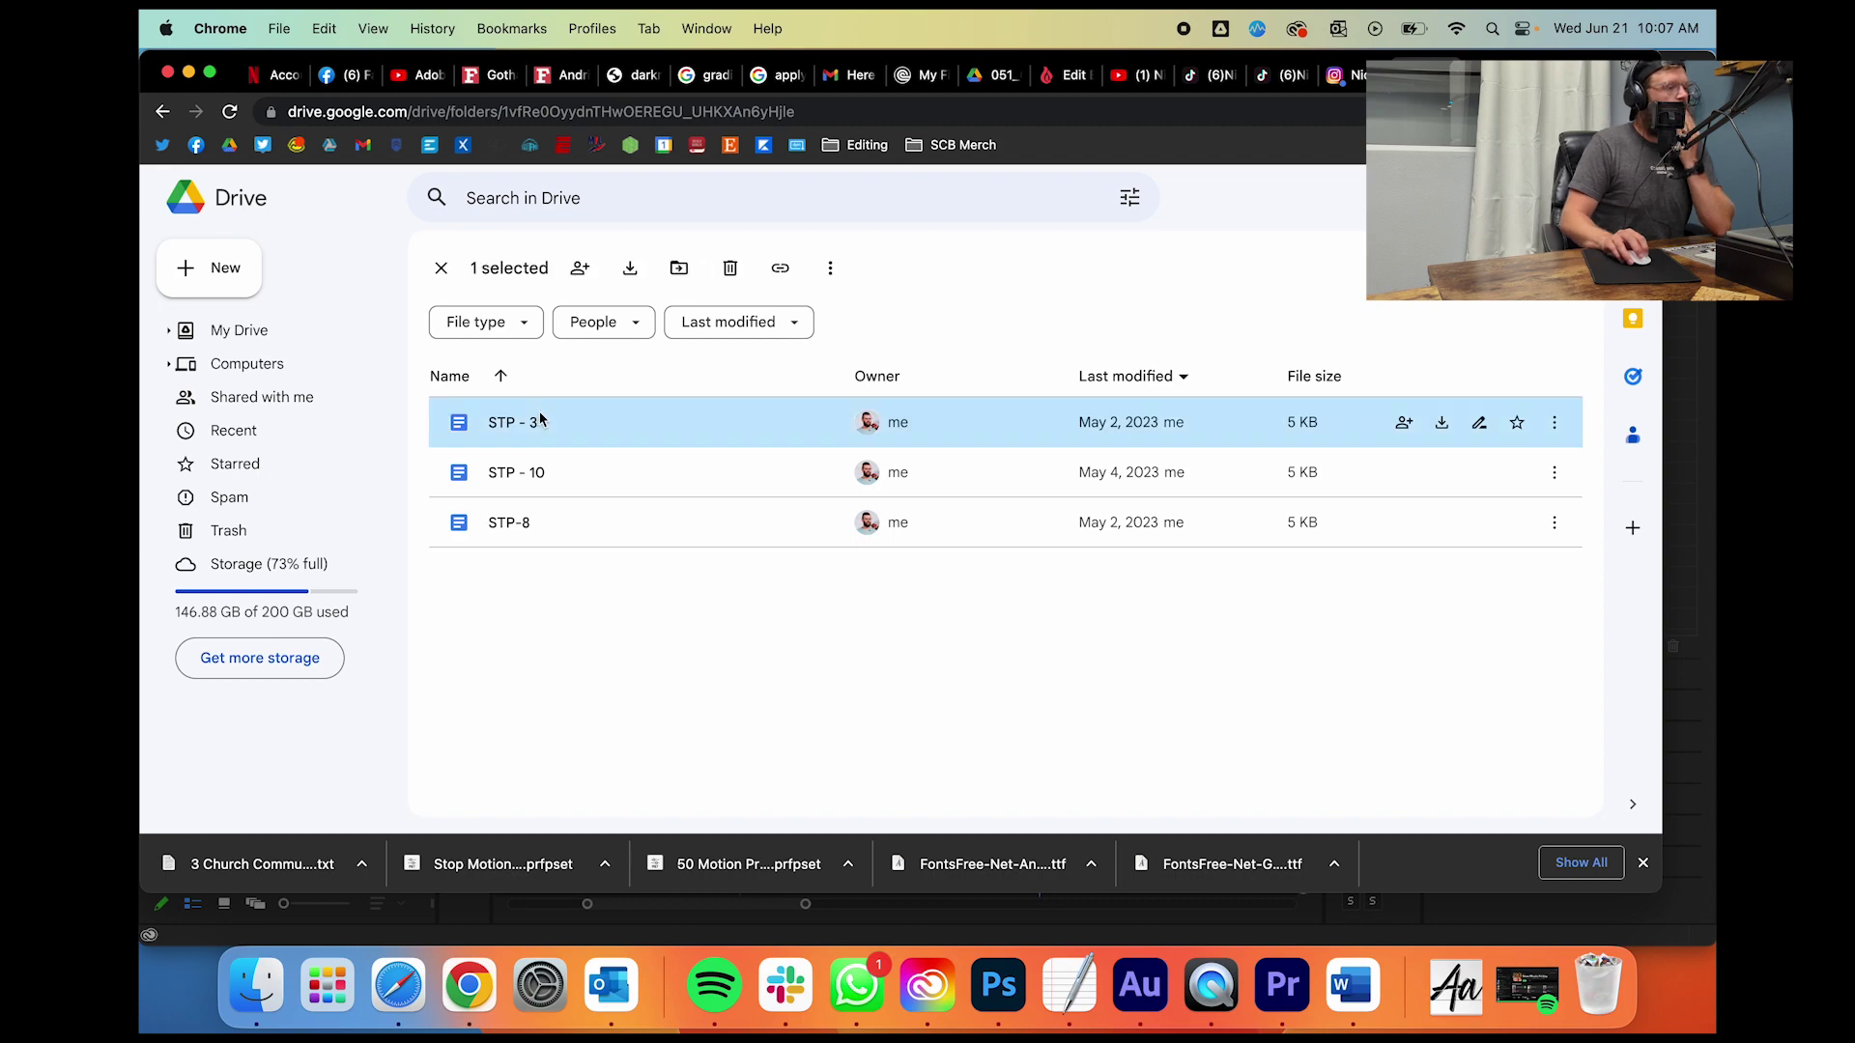
# Step: Dismiss the Grammarly prompt and find the Matthew verse reference in the STP - 3 manuscript
pyautogui.scroll(-15, 689, 476)
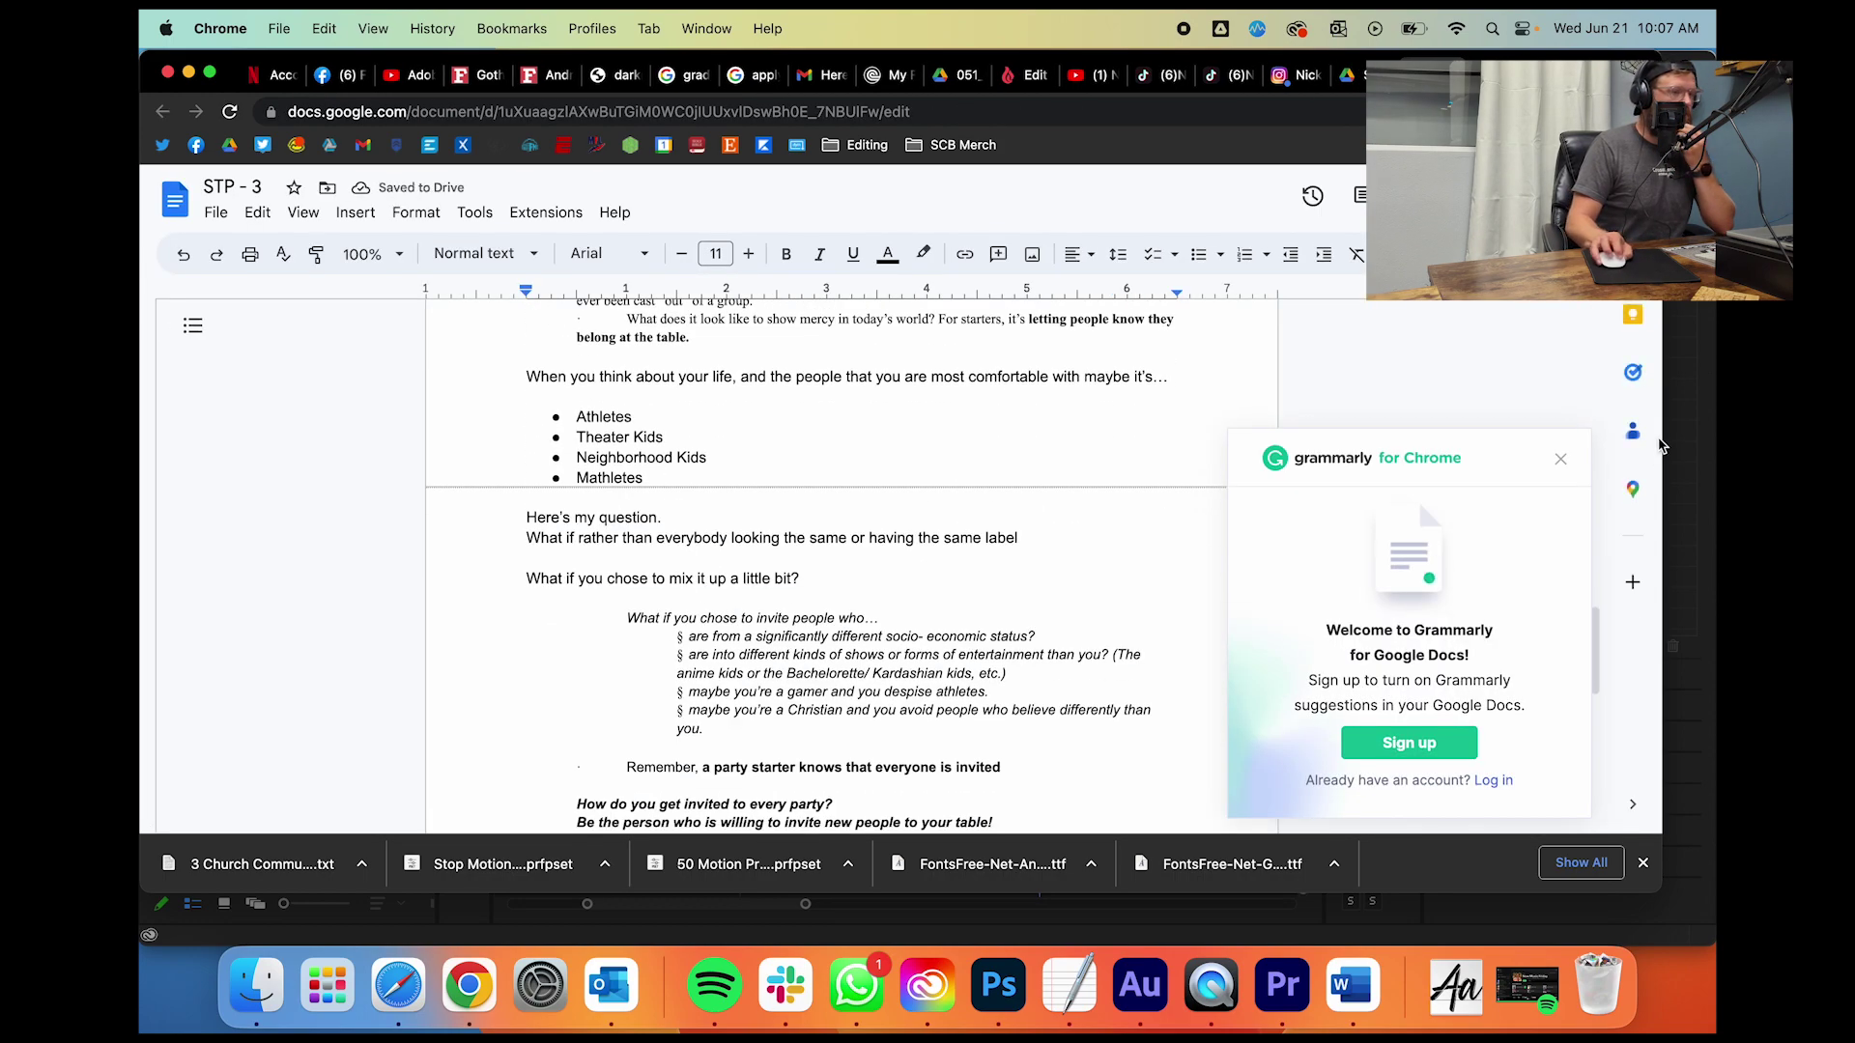
pyautogui.click(1561, 463)
pyautogui.scroll(10, 936, 451)
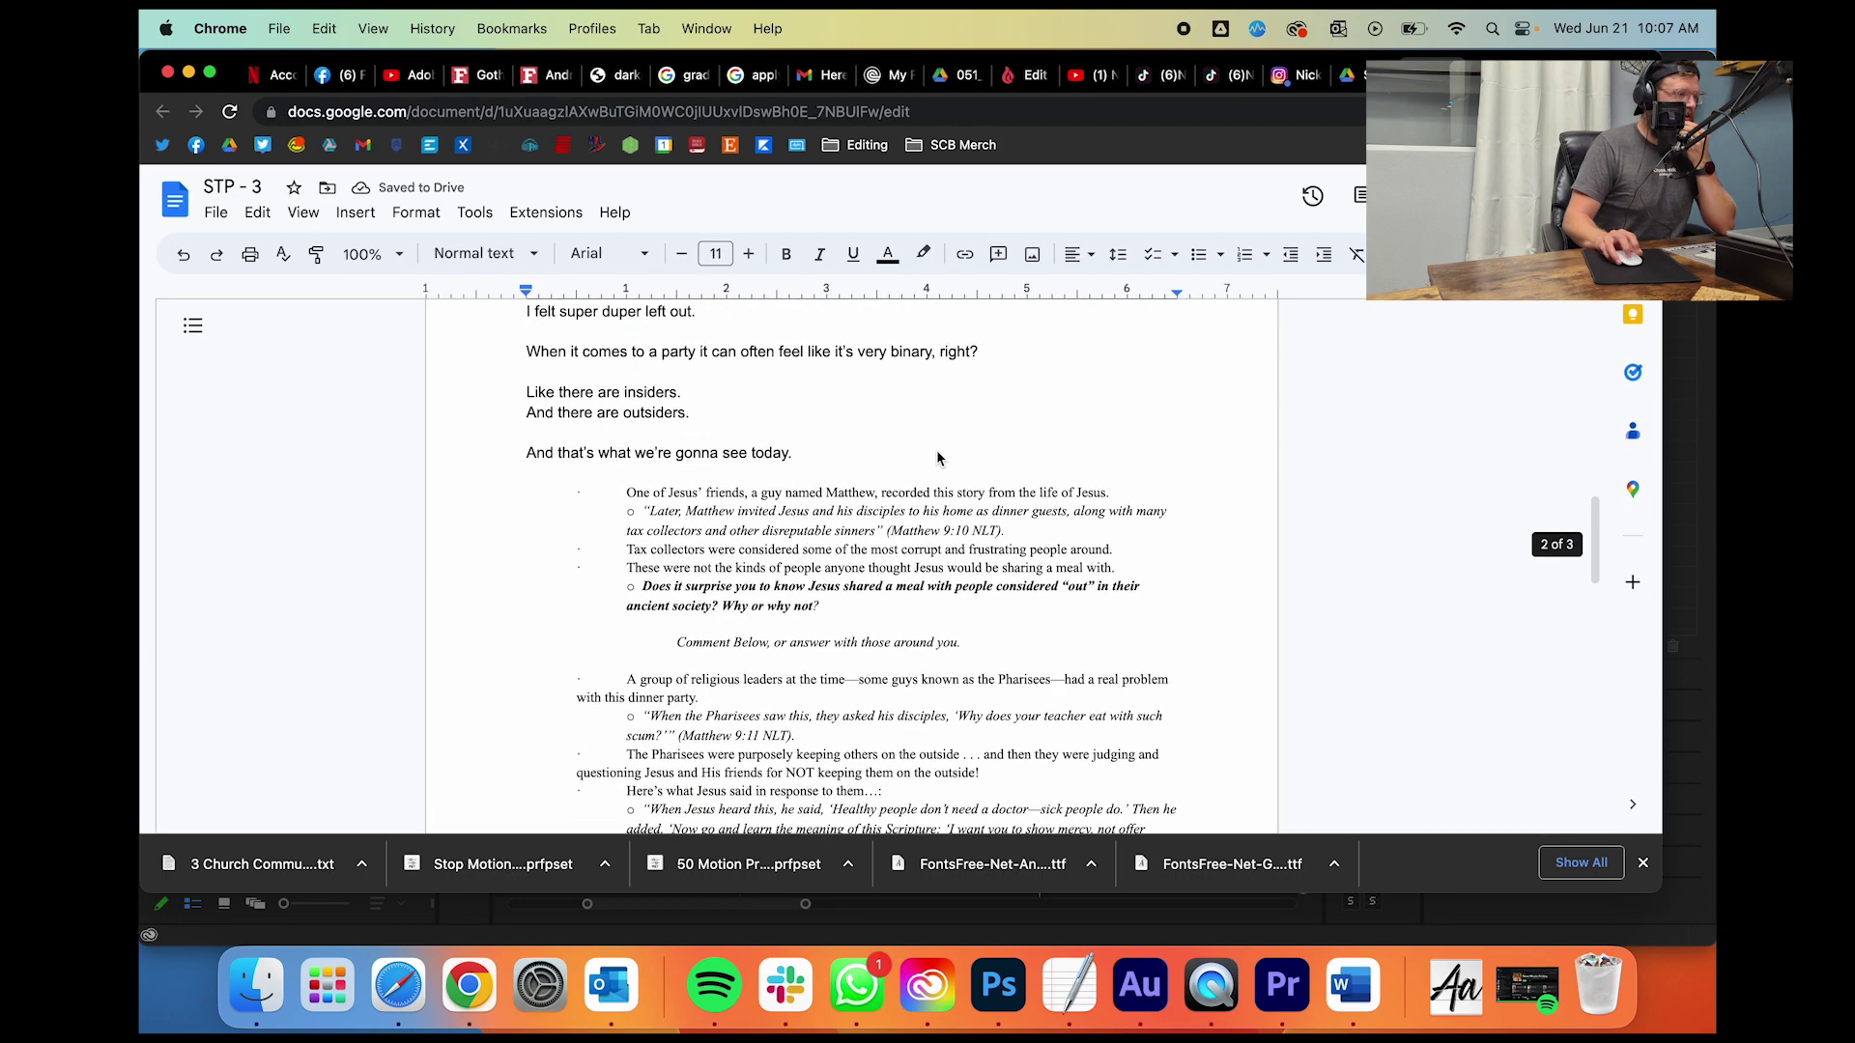
pyautogui.scroll(-2, 936, 458)
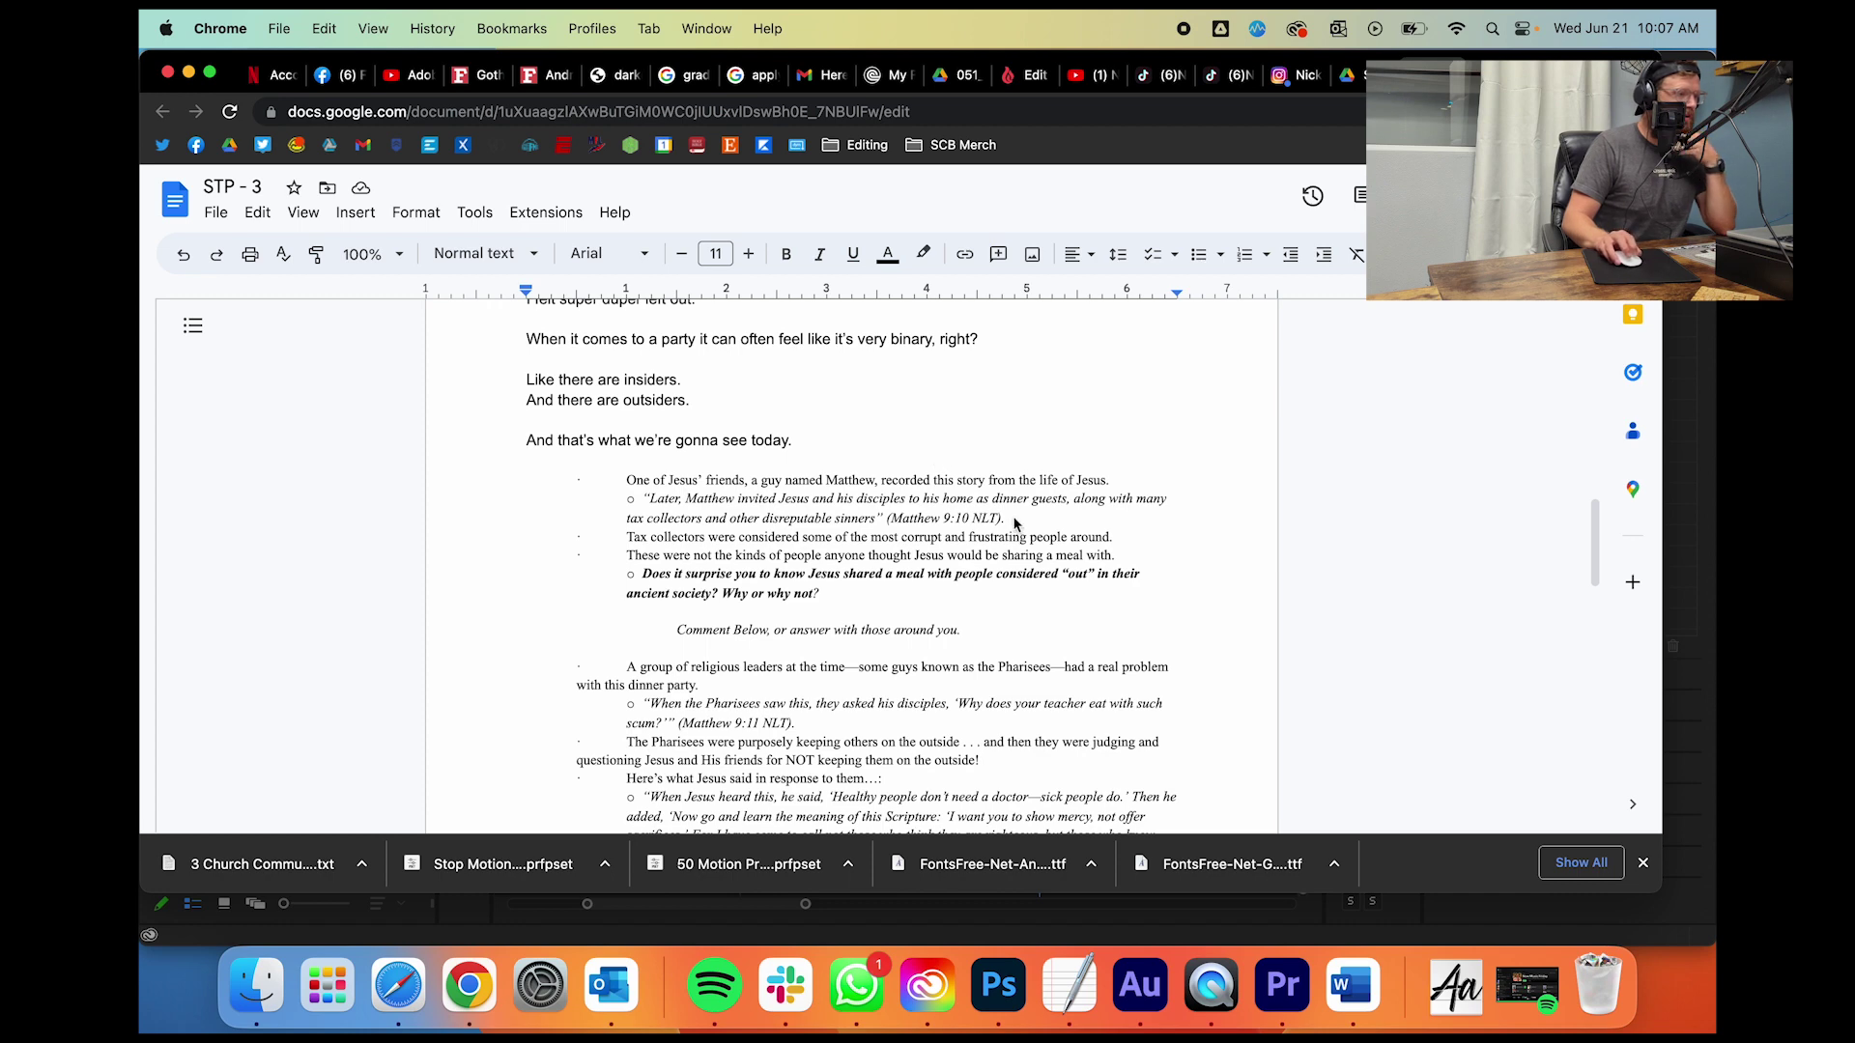
# Step: Open biblegateway.com in a new tab and set the Bible version to New Living Translation (NLT)
pyautogui.press('super+t')
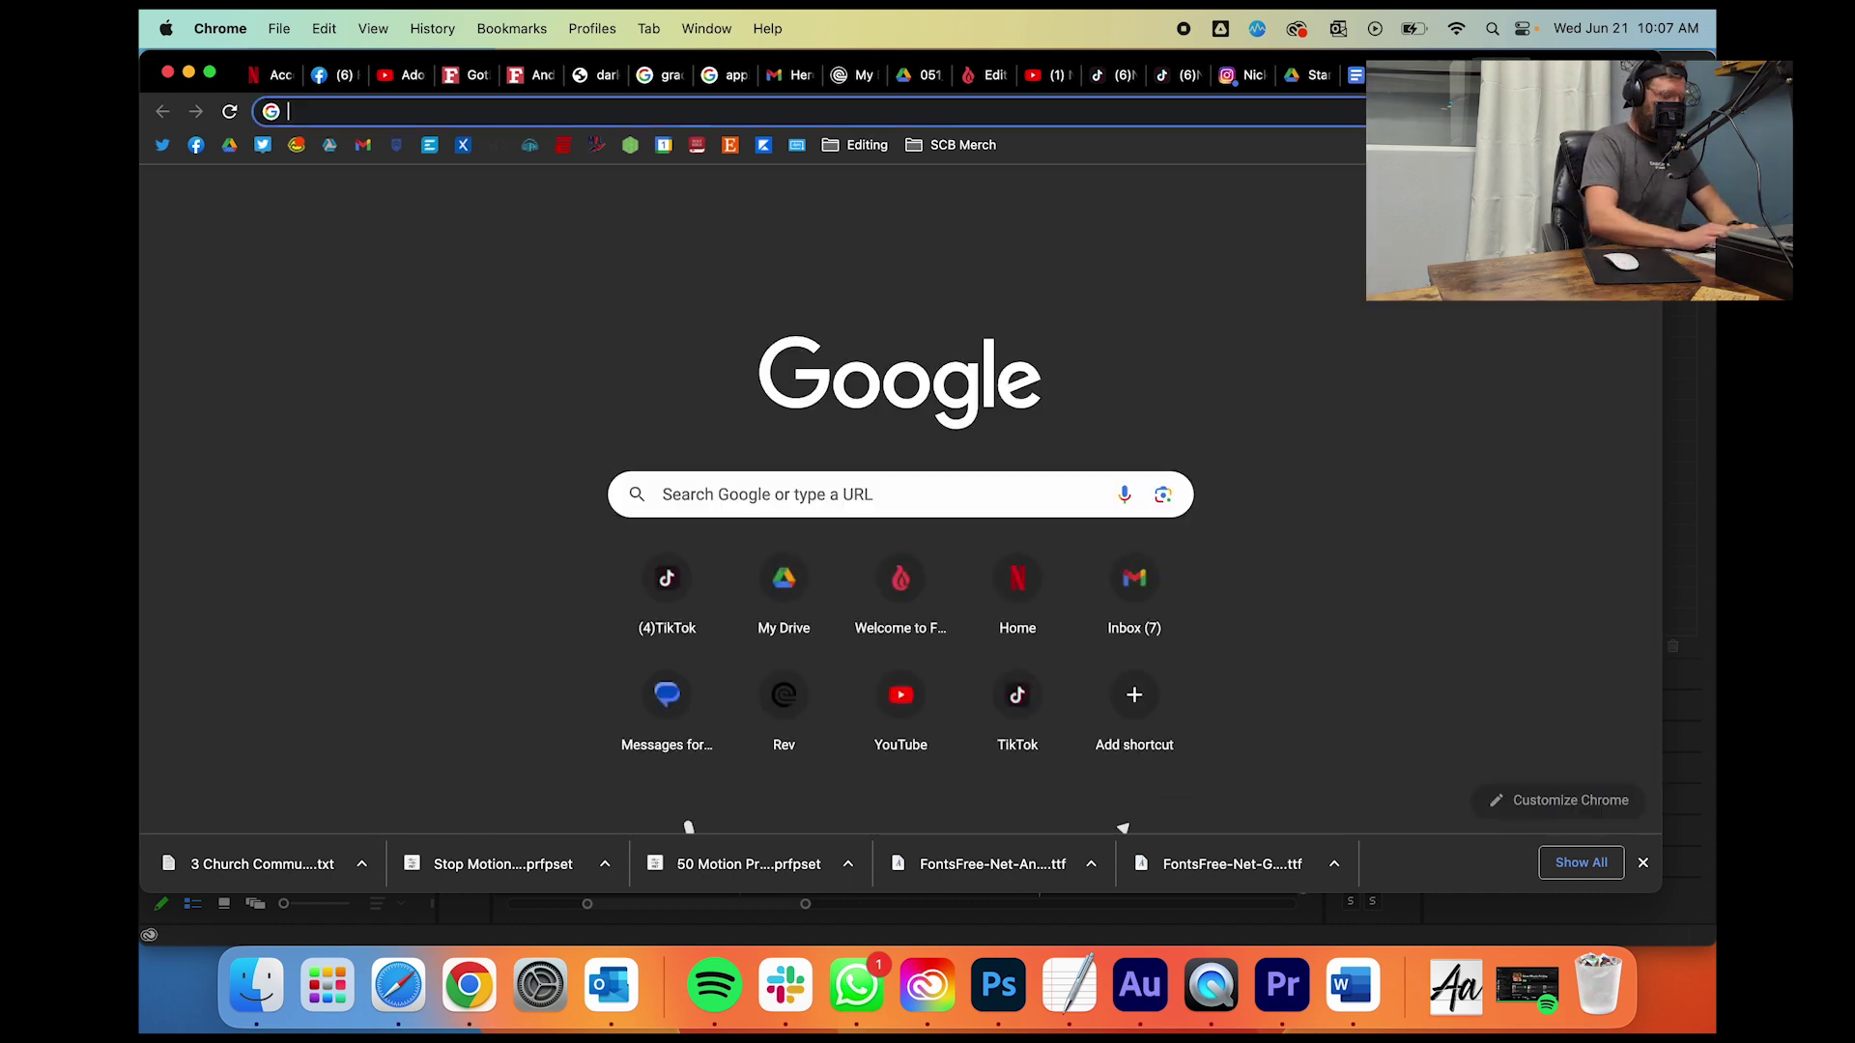
pyautogui.write('bible')
pyautogui.press('Return')
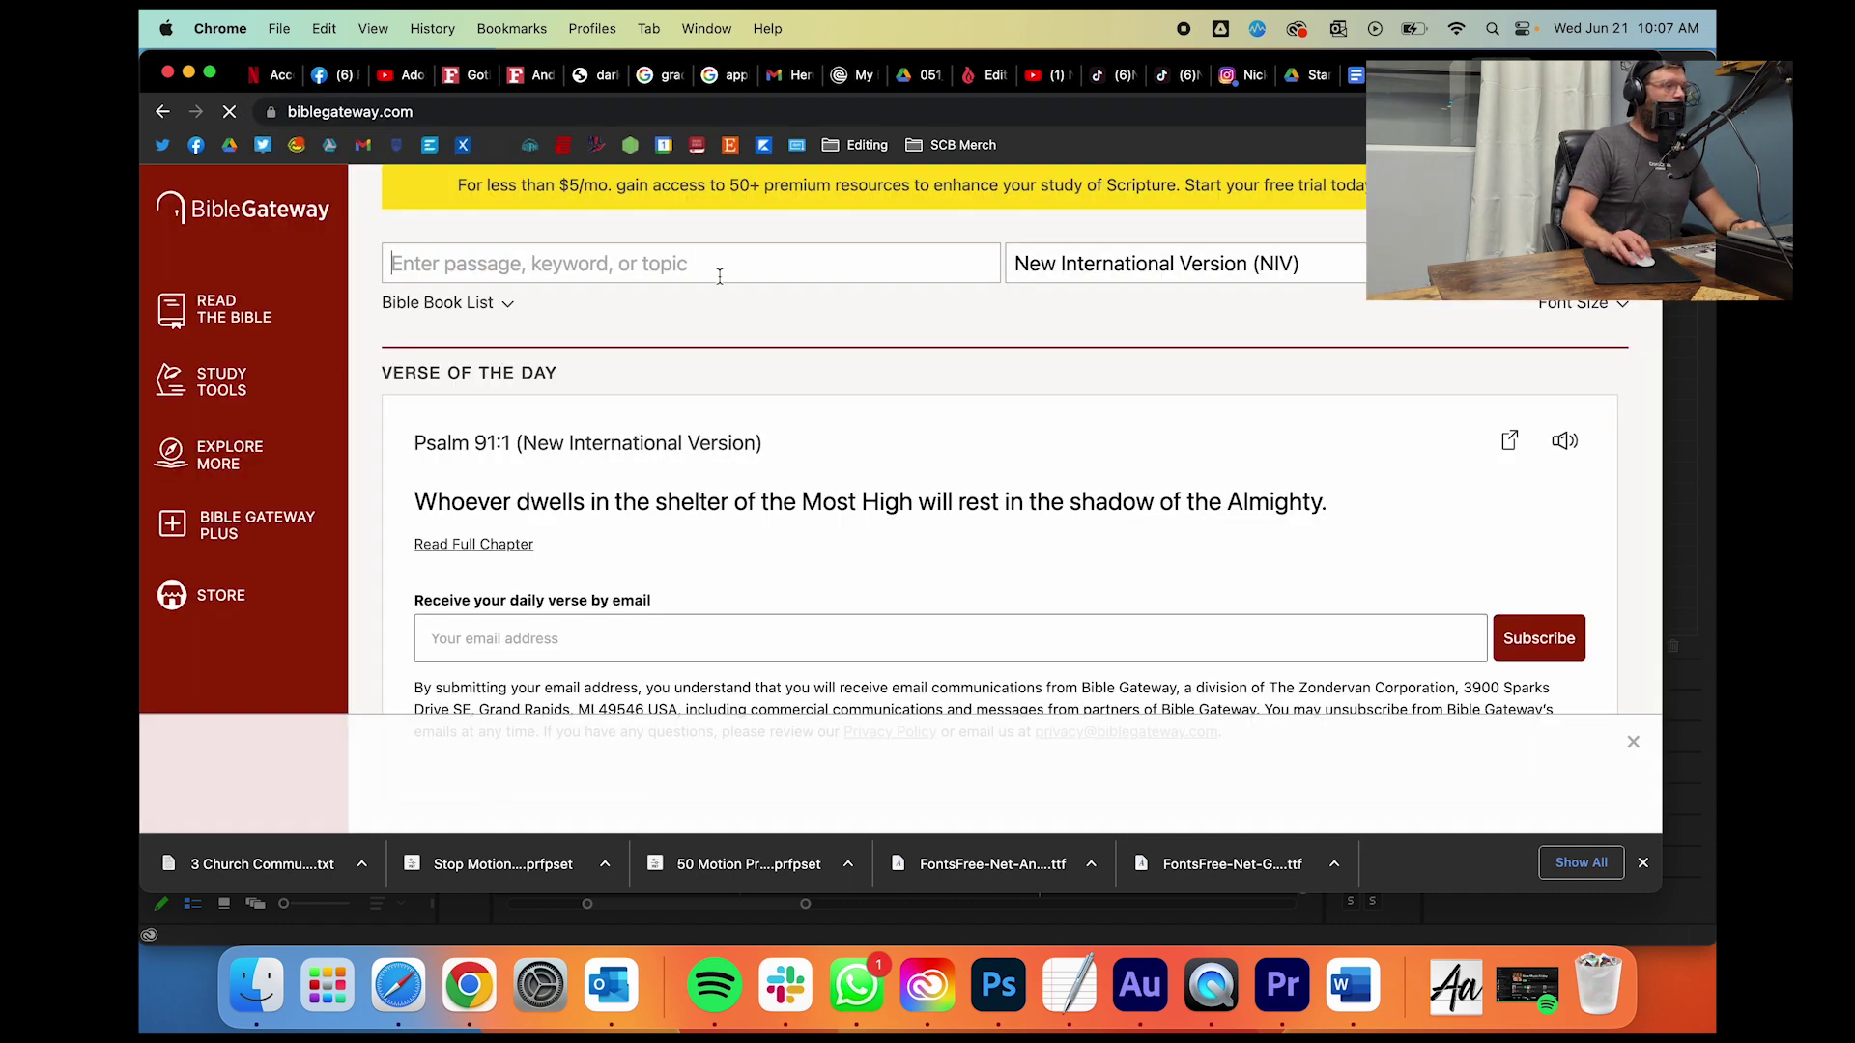
pyautogui.click(1159, 264)
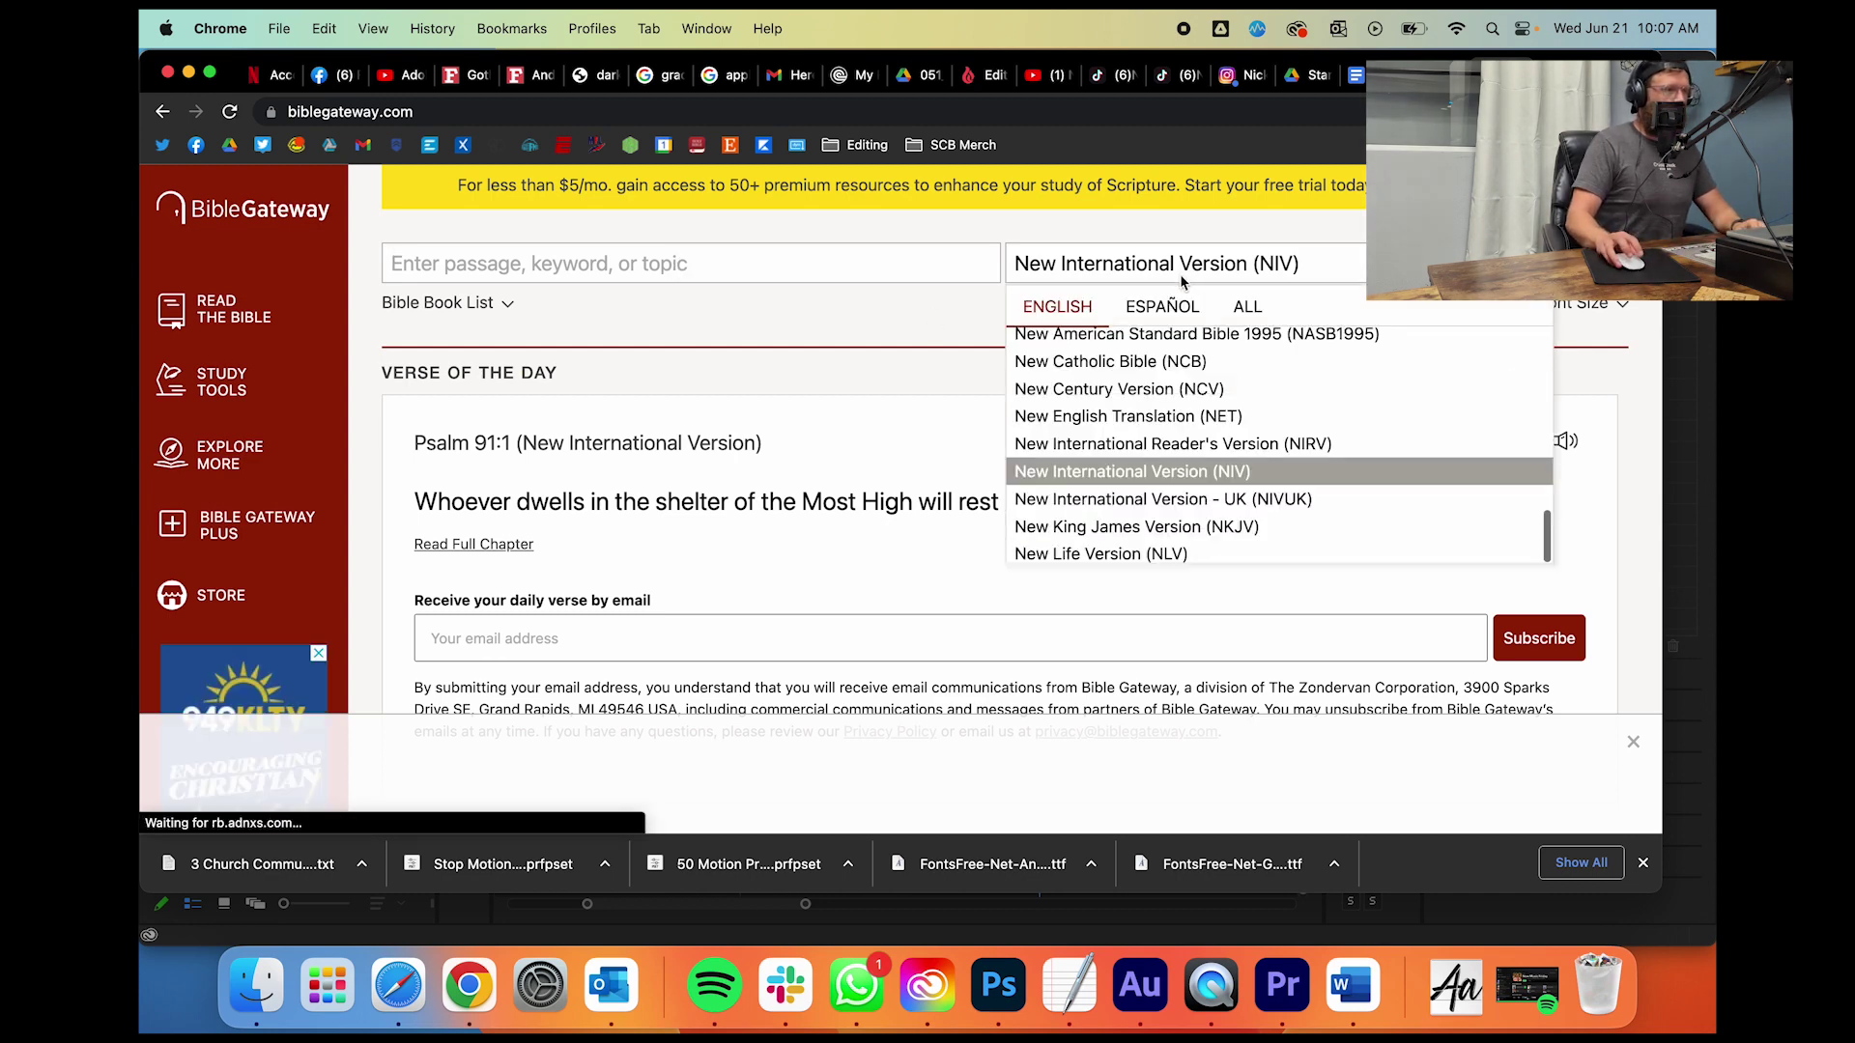
pyautogui.click(1185, 577)
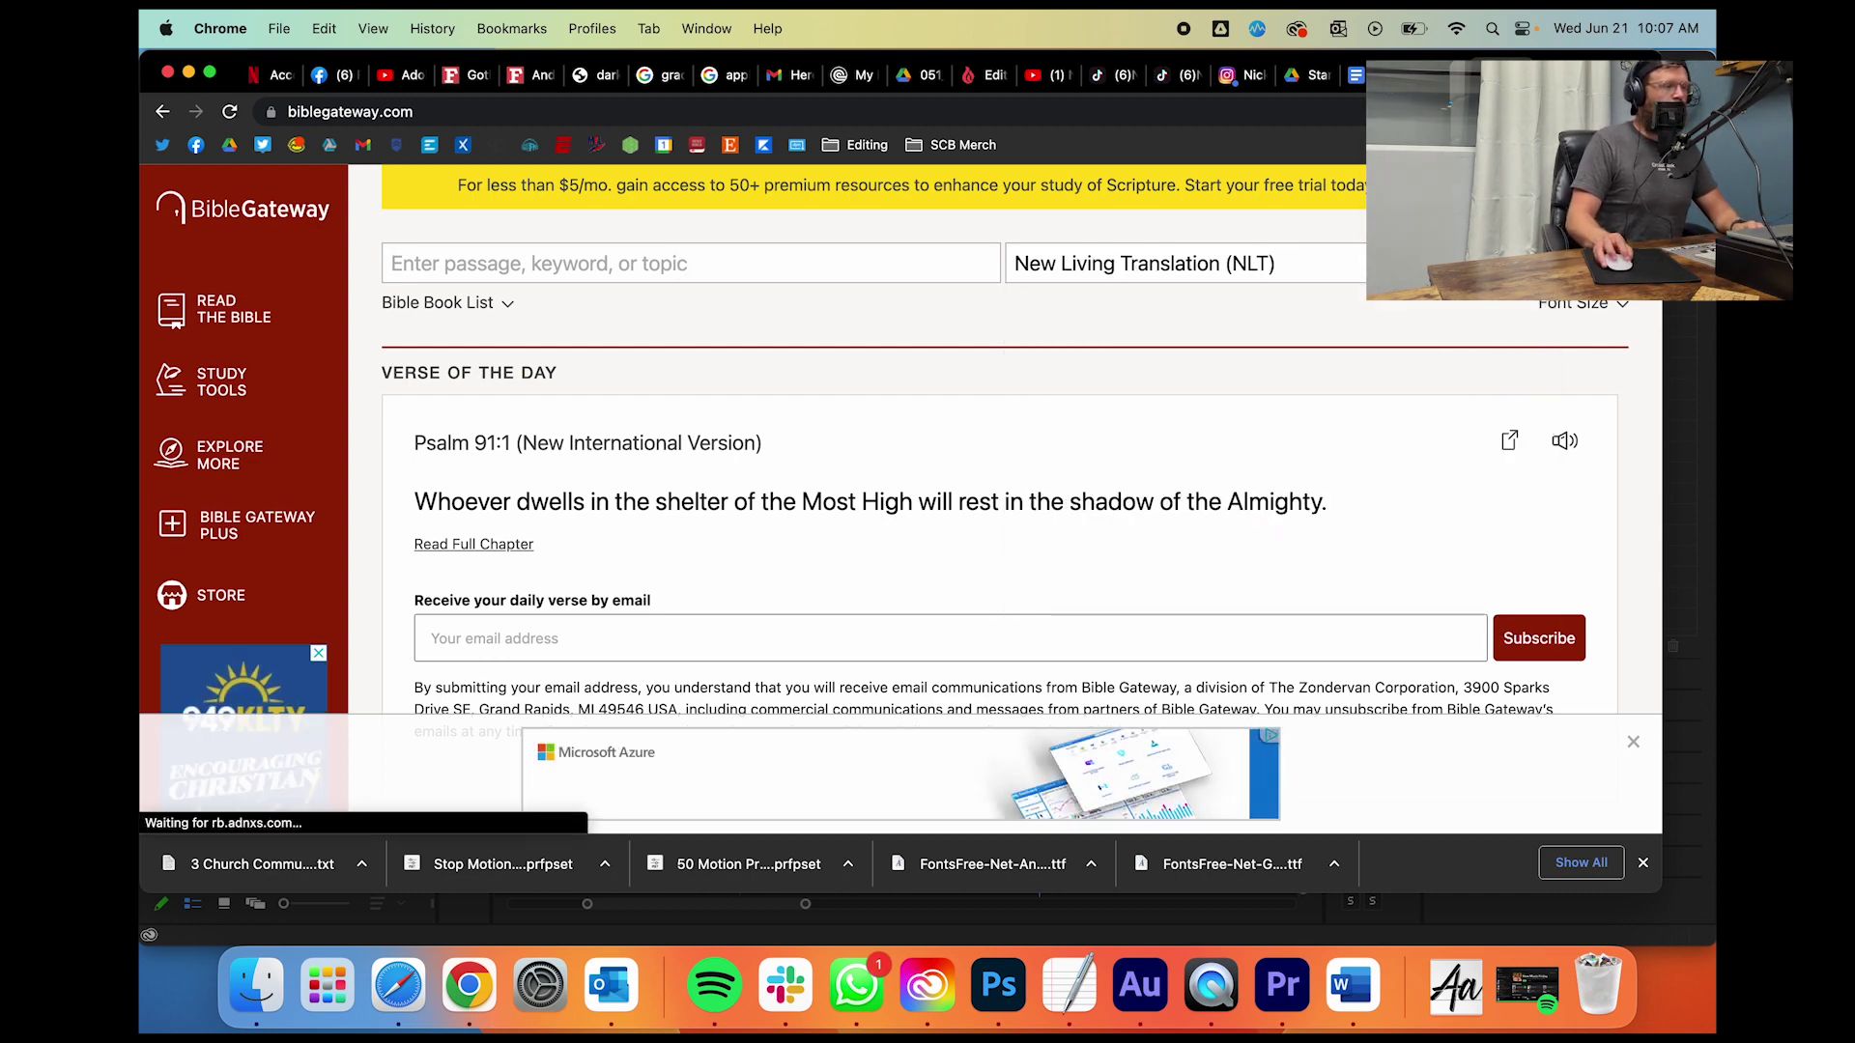
# Step: Look up the passage "matthew 9:10" on Bible Gateway
pyautogui.click(685, 255)
pyautogui.write('matthew ')
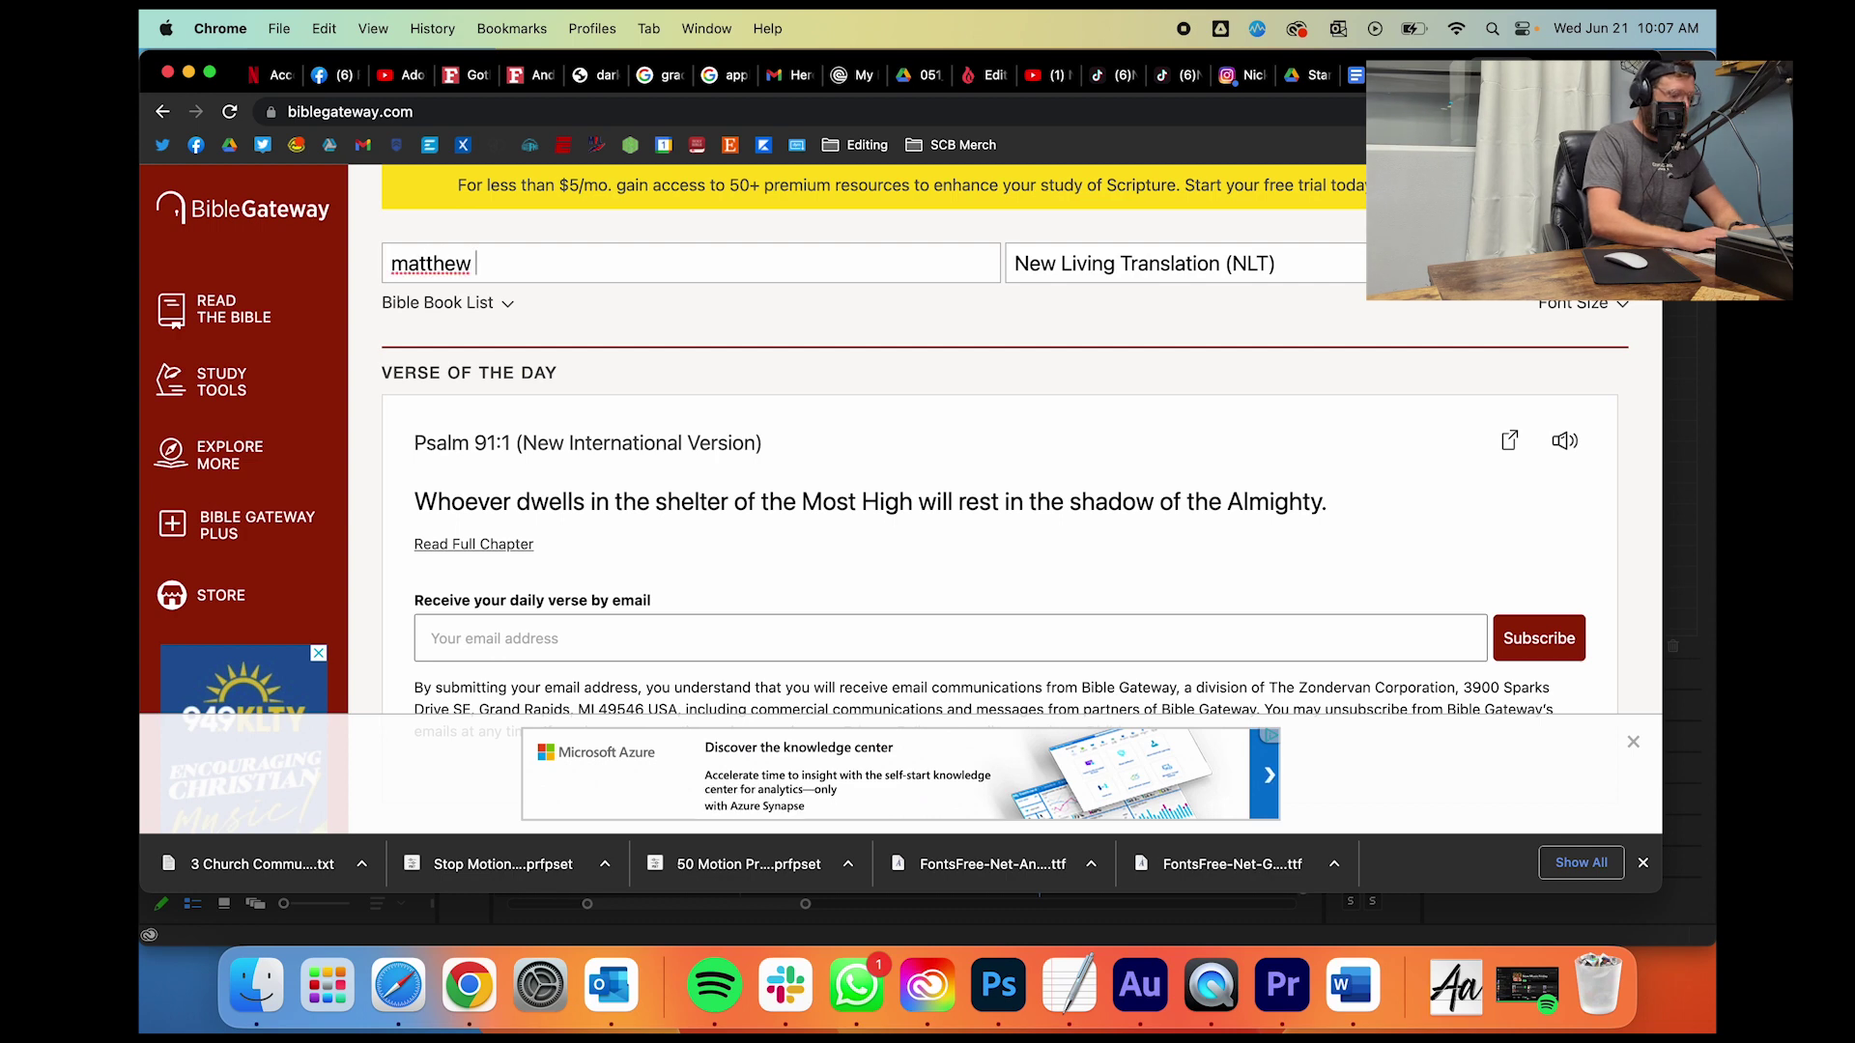
pyautogui.write('9:10')
pyautogui.press('Return')
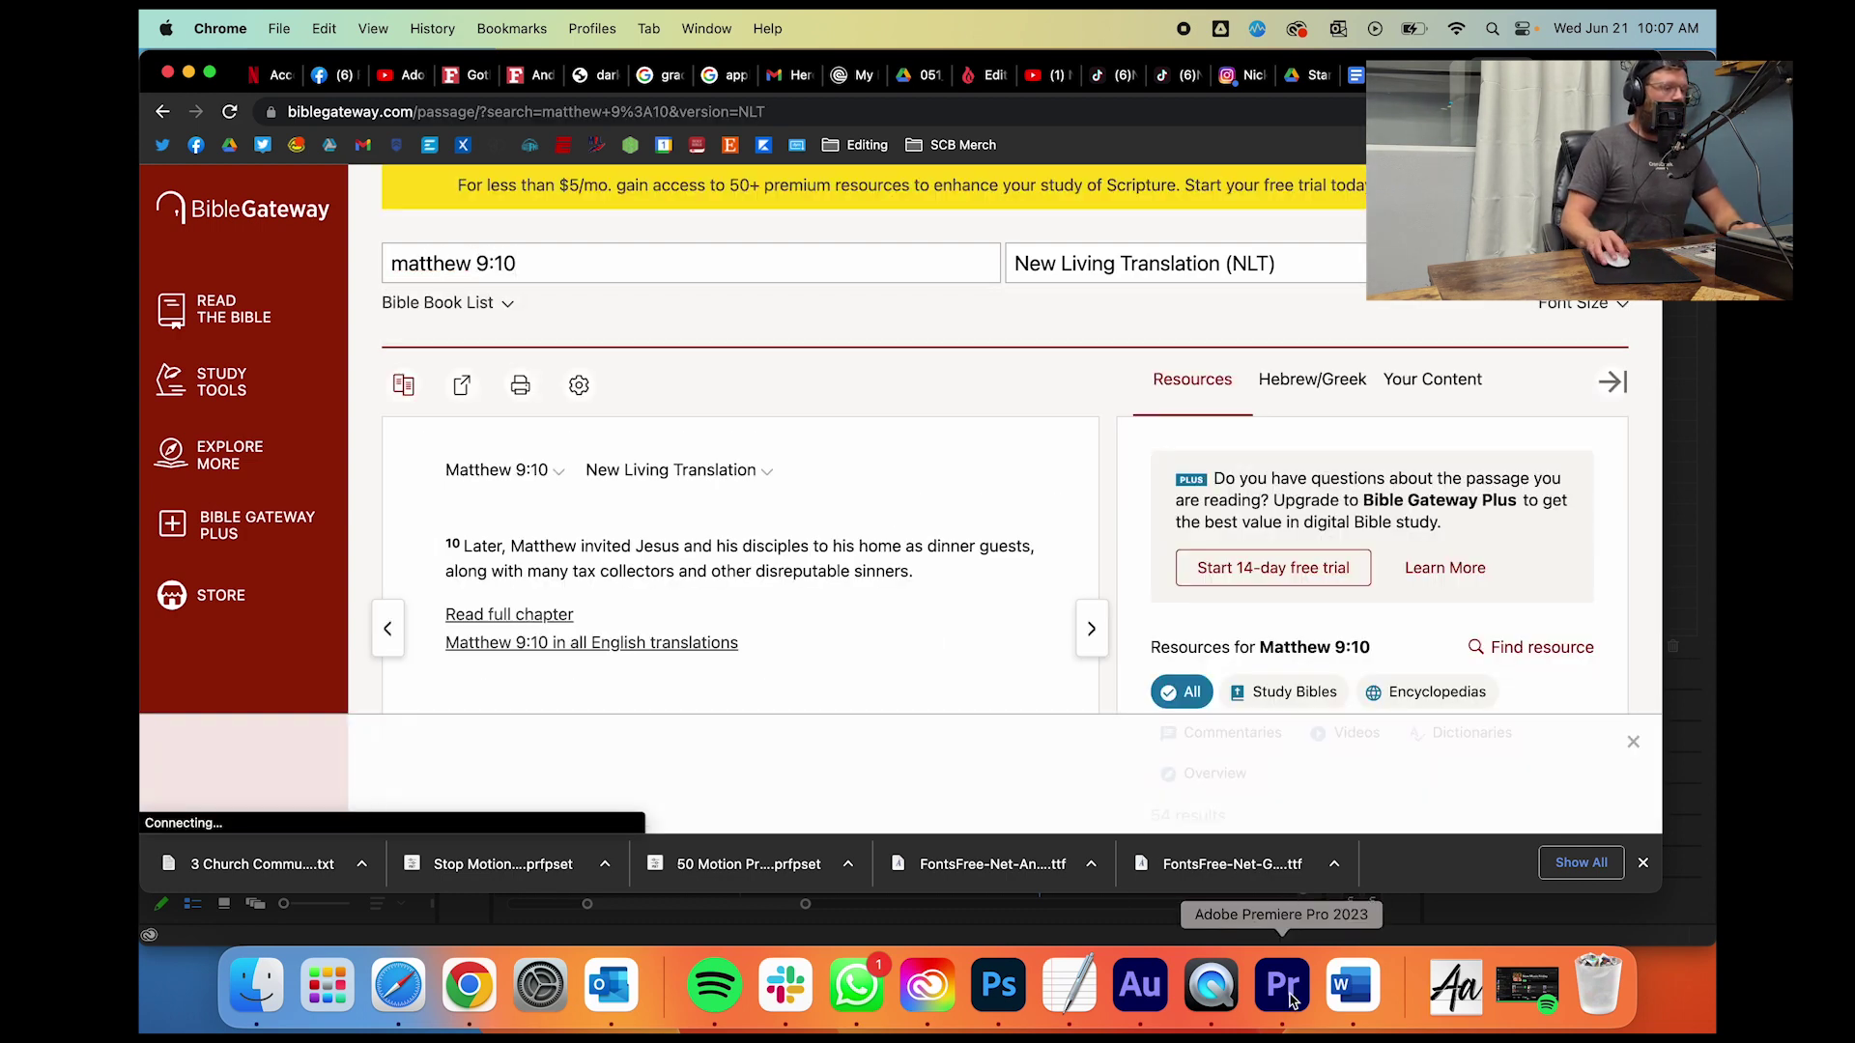
# Step: Switch to Premiere Pro and play the sequence from shortly before the spoken verse
pyautogui.click(1282, 984)
pyautogui.moveTo(1039, 577); pyautogui.dragTo(969, 577)
pyautogui.press('space')
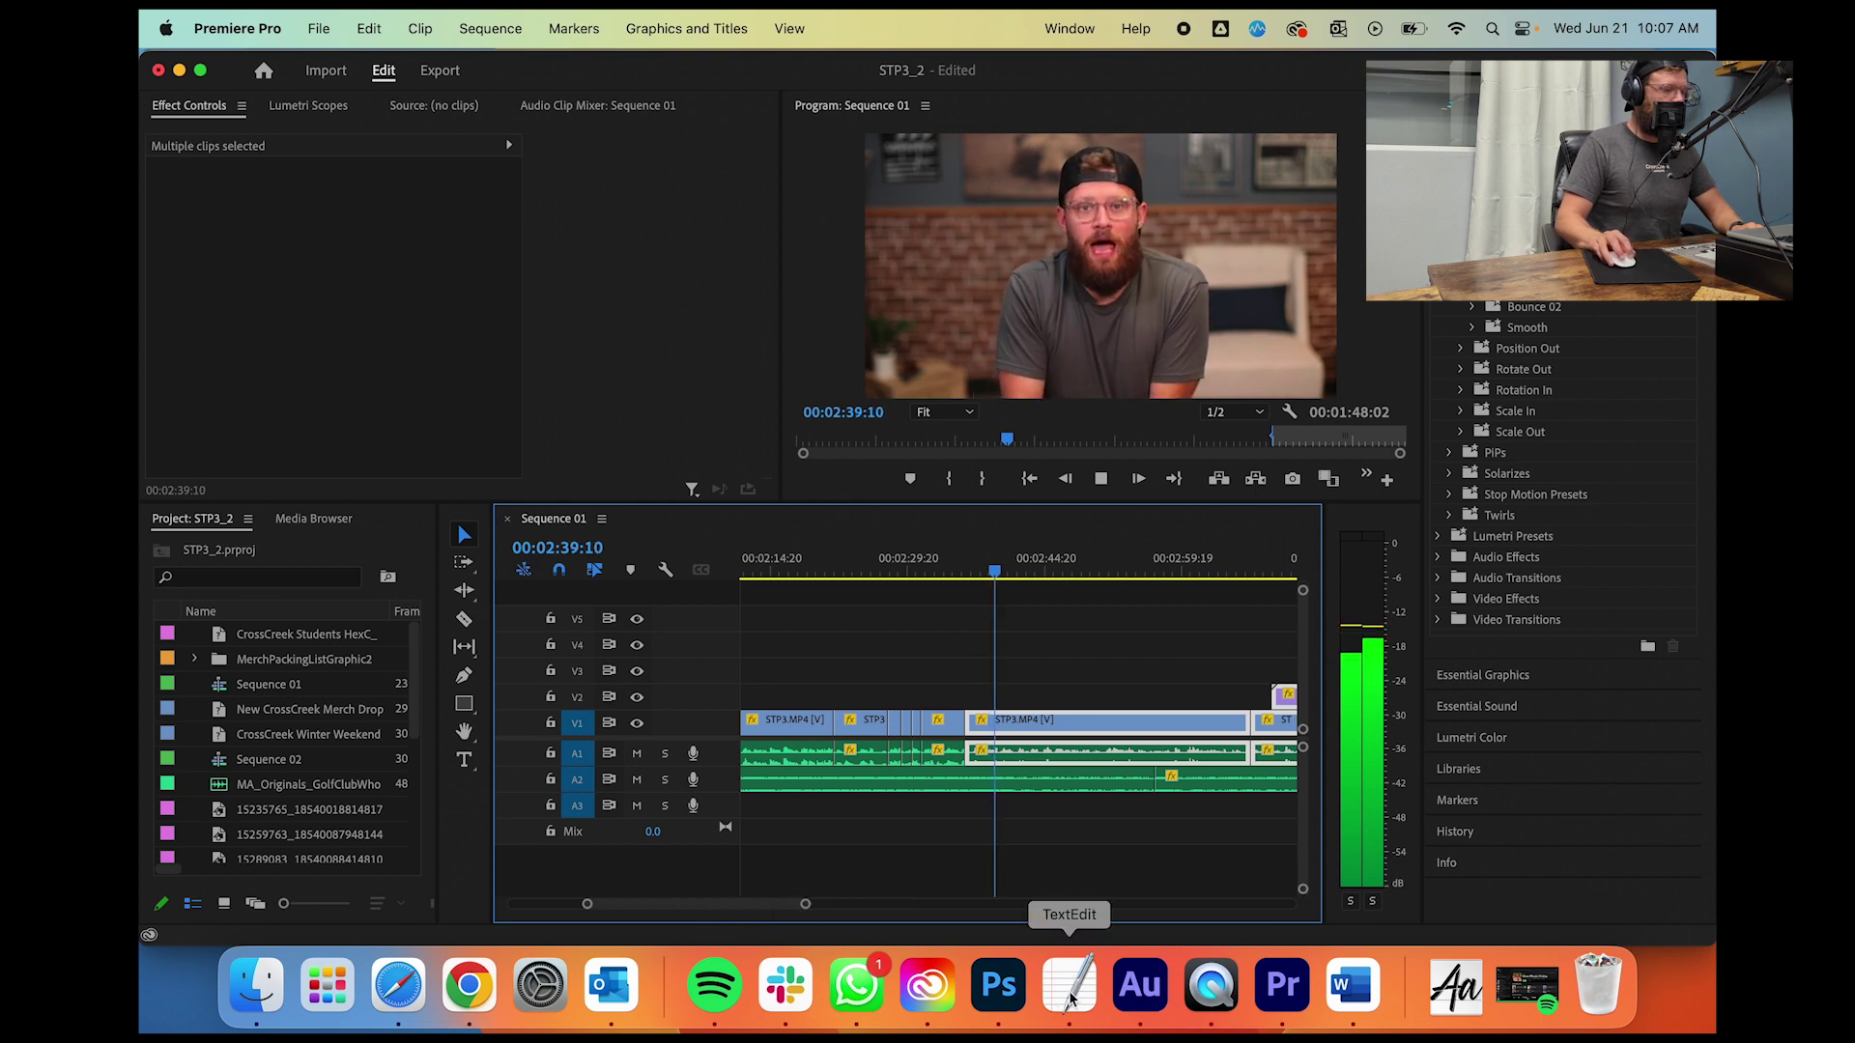
# Step: Switch to Chrome and copy the full Matthew 9:10 verse text from Bible Gateway
pyautogui.click(469, 995)
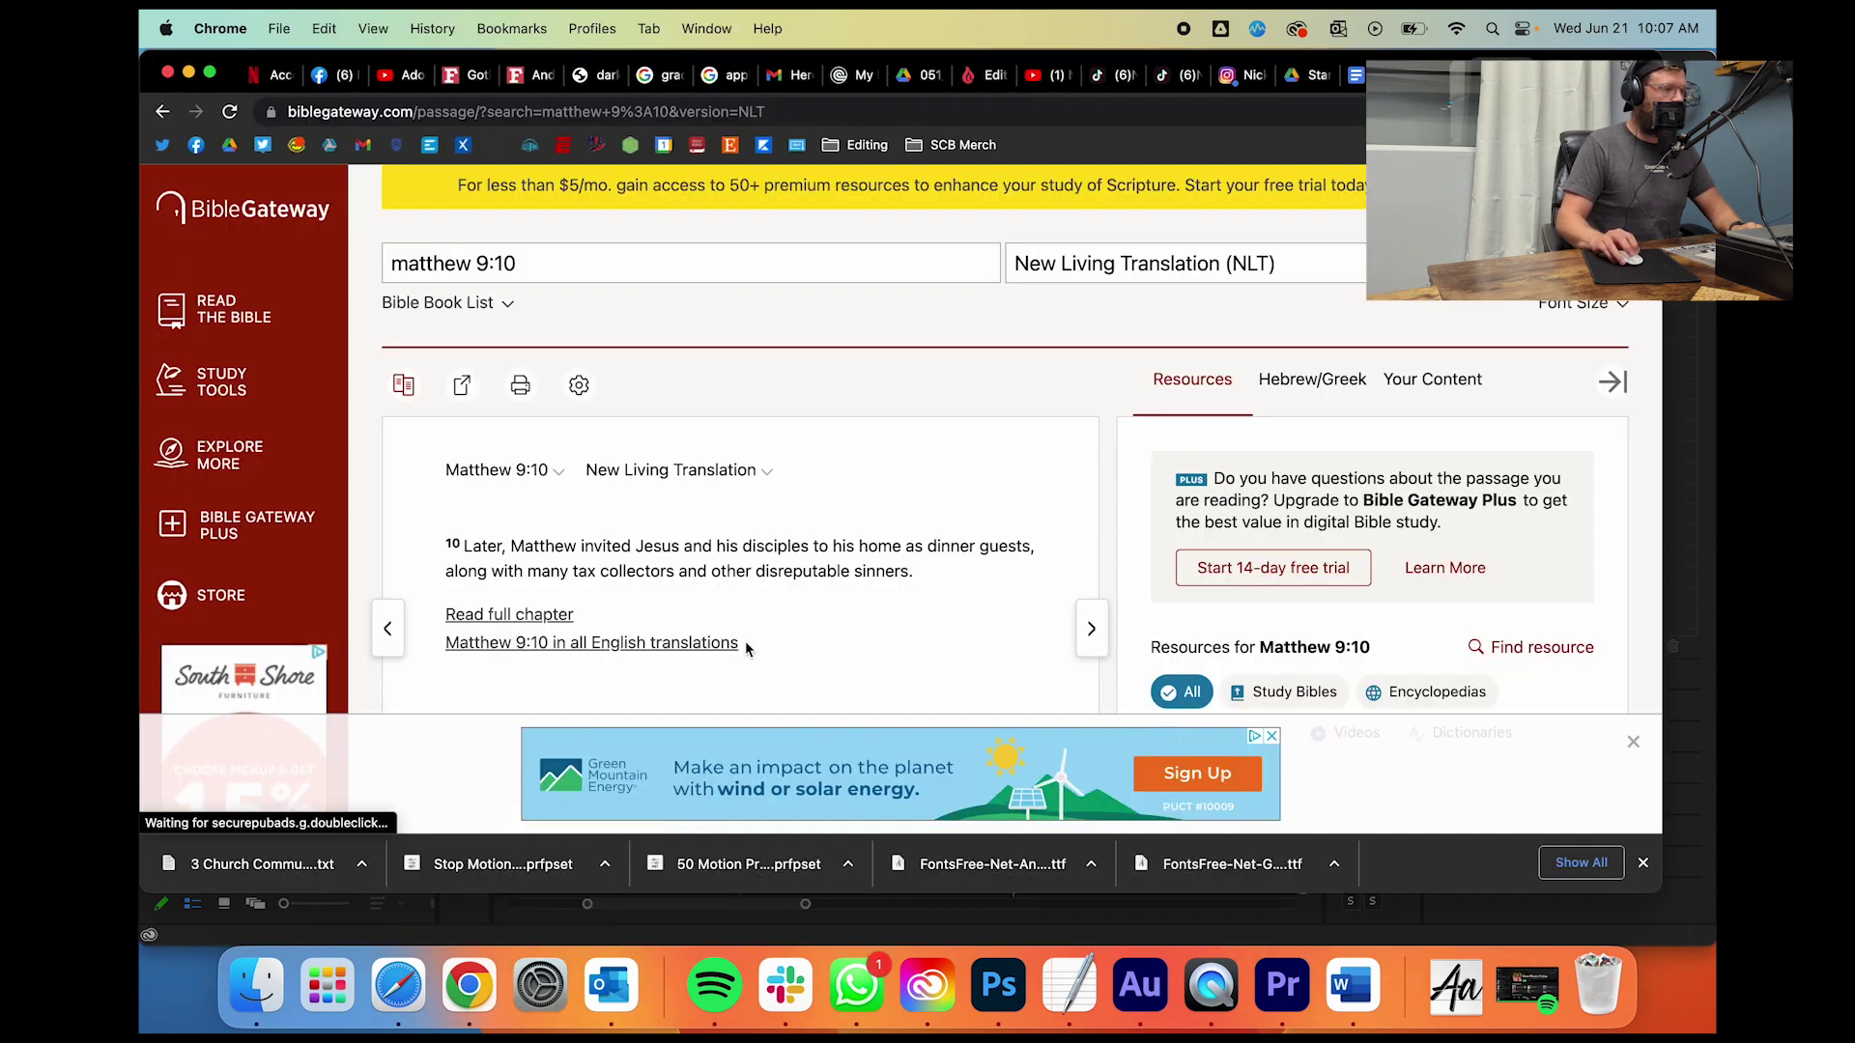
pyautogui.moveTo(940, 577); pyautogui.dragTo(464, 563)
pyautogui.press('super+c')
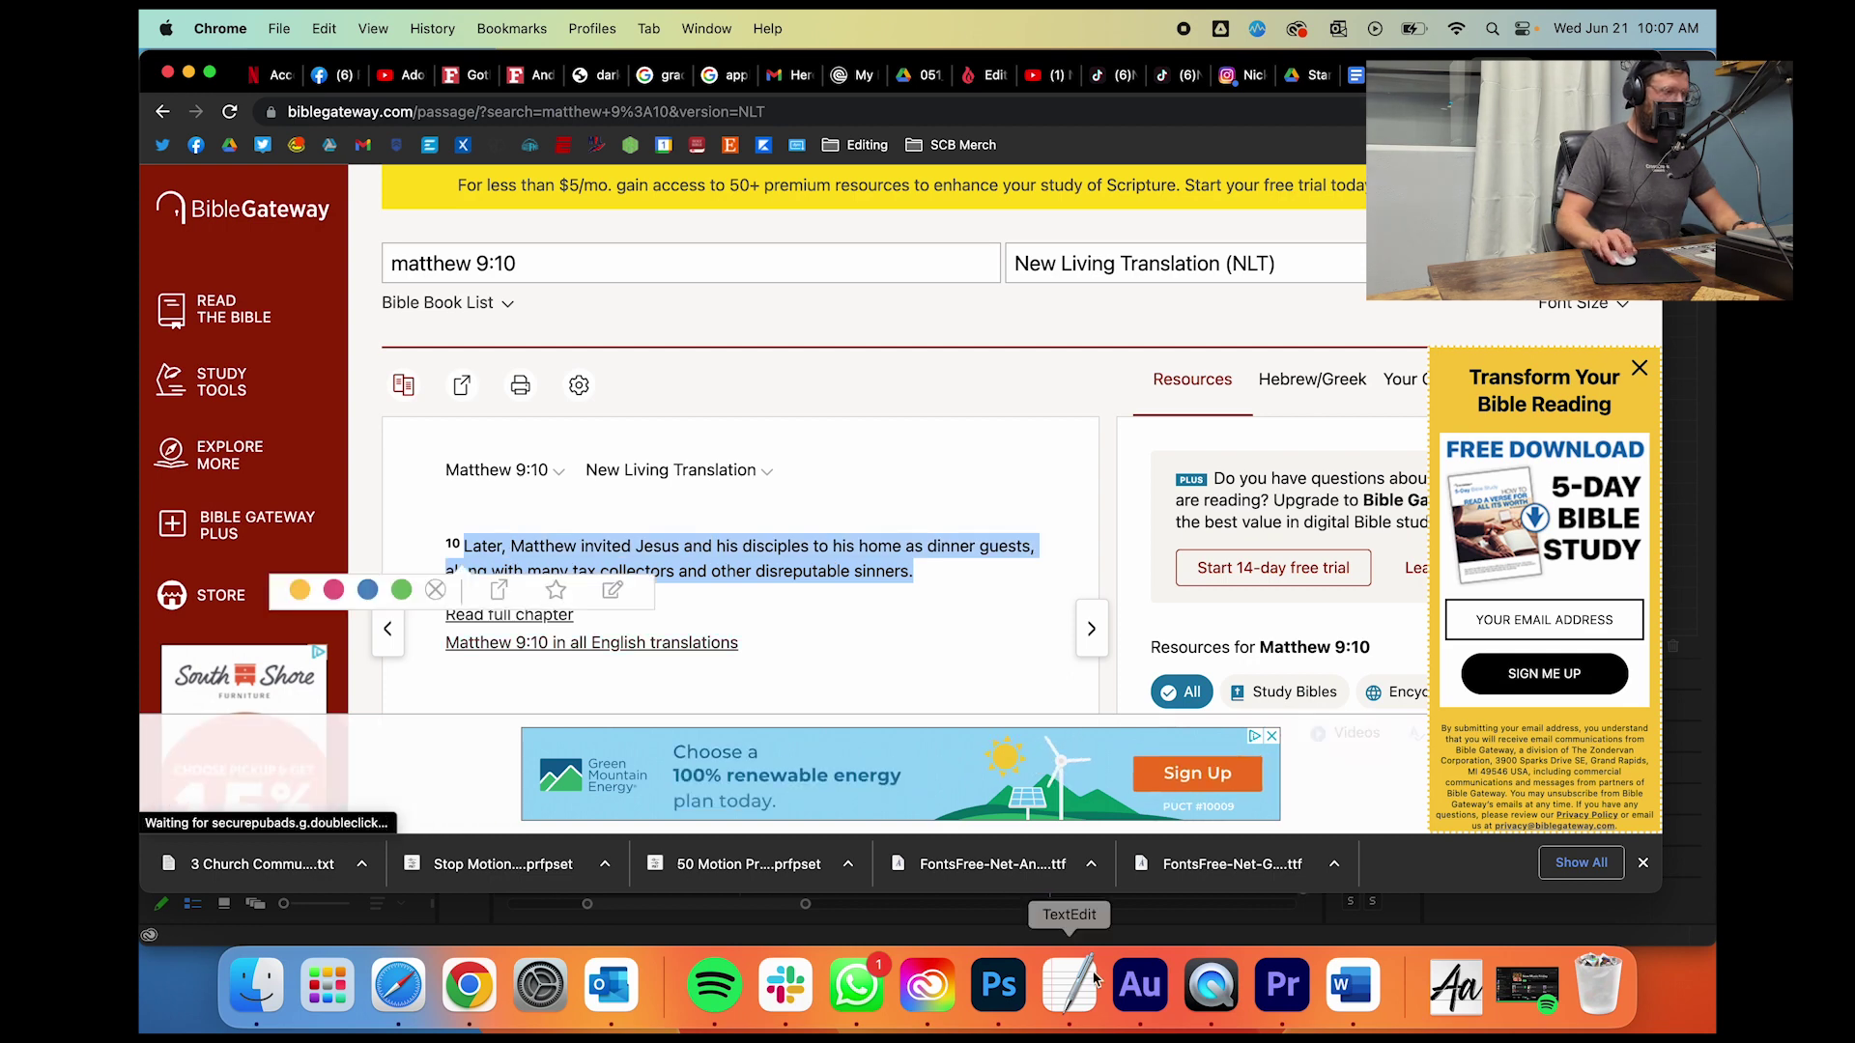
# Step: Stop the Premiere Pro playback, switch to Photoshop, and replace the main verse text in 002_Verse.psd with the copied Matthew verse
pyautogui.click(1279, 990)
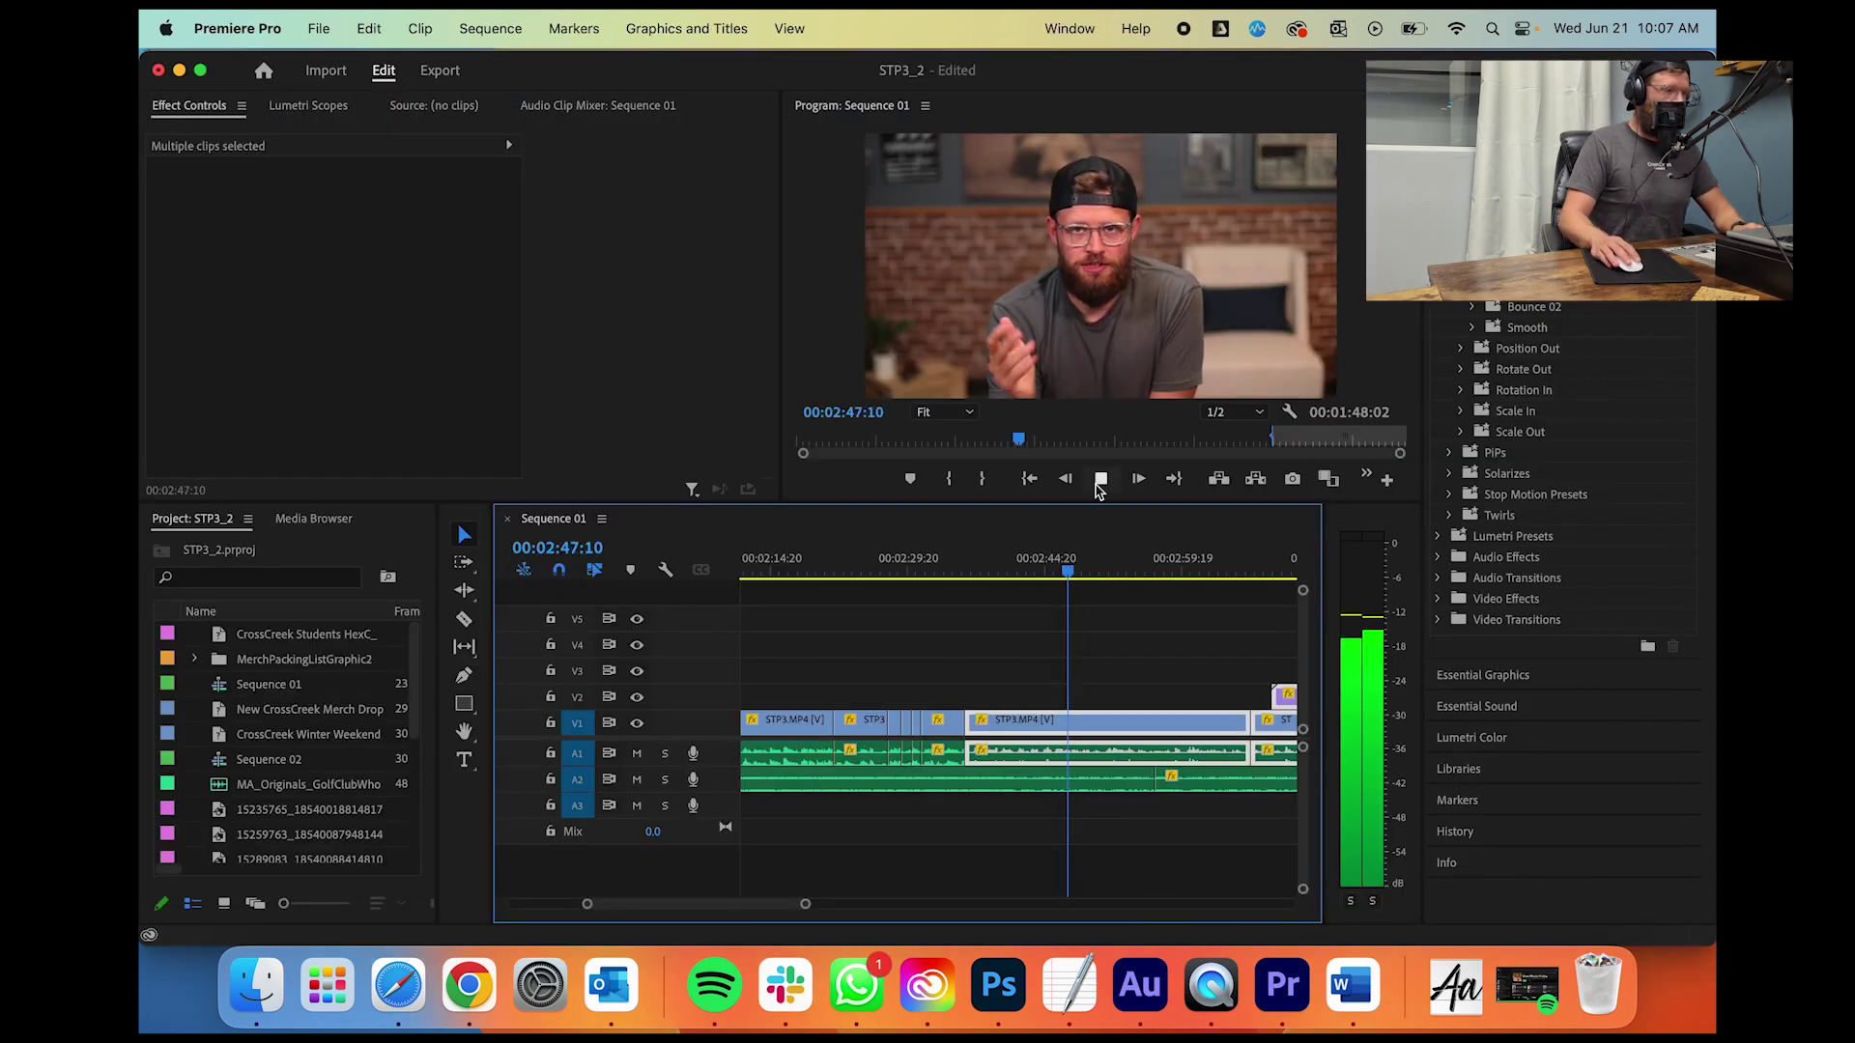
pyautogui.click(998, 987)
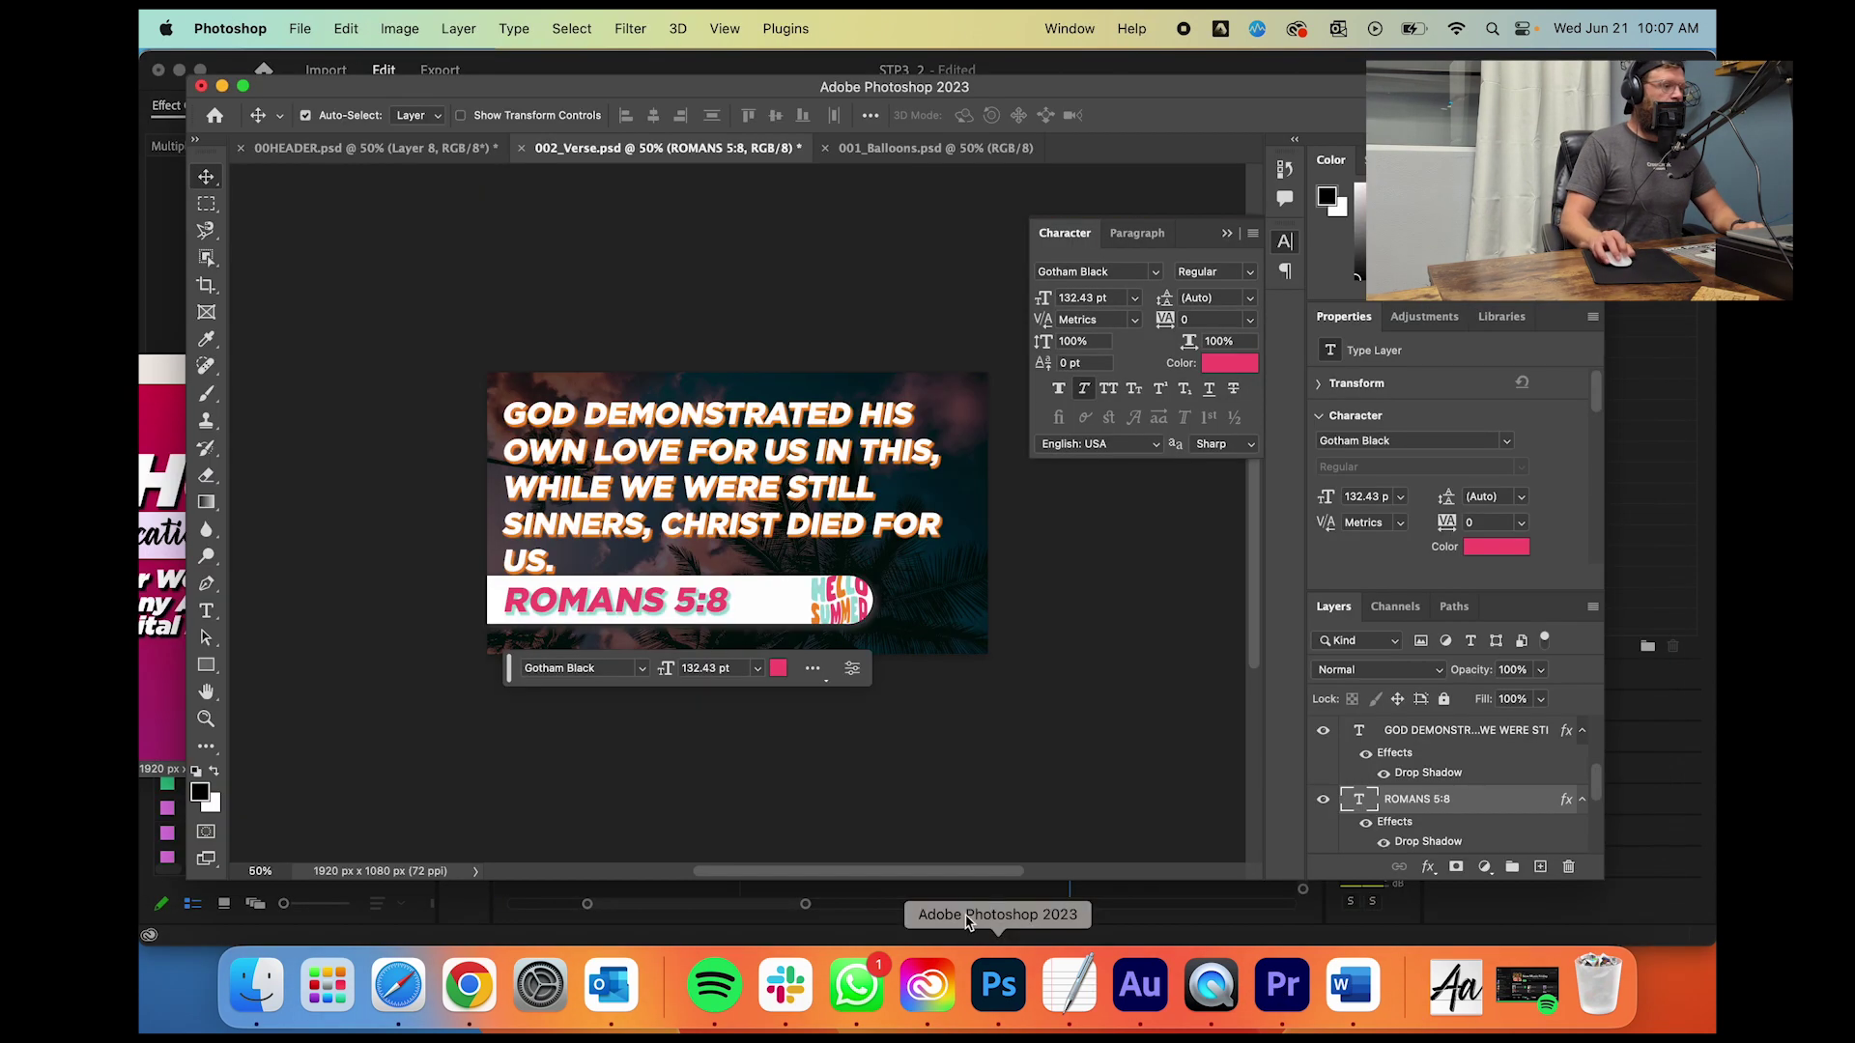
pyautogui.click(207, 611)
pyautogui.click(727, 459)
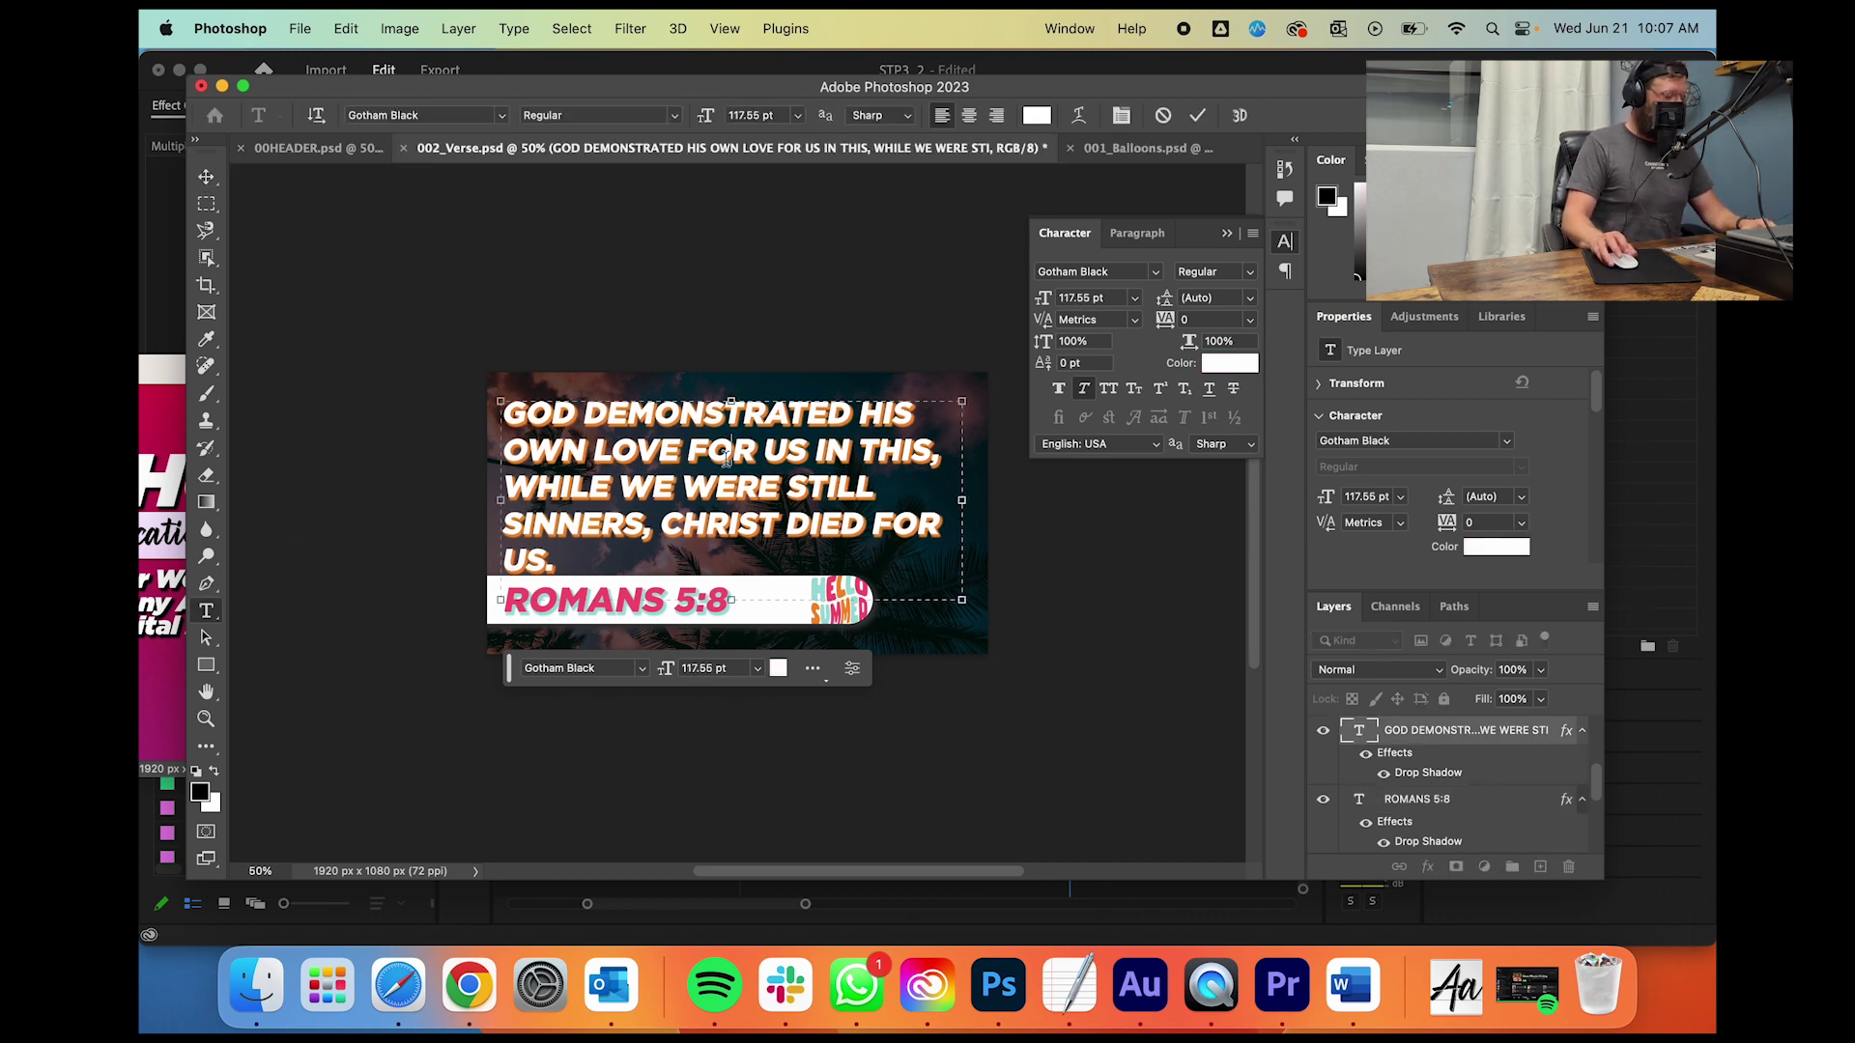
pyautogui.press('super+a')
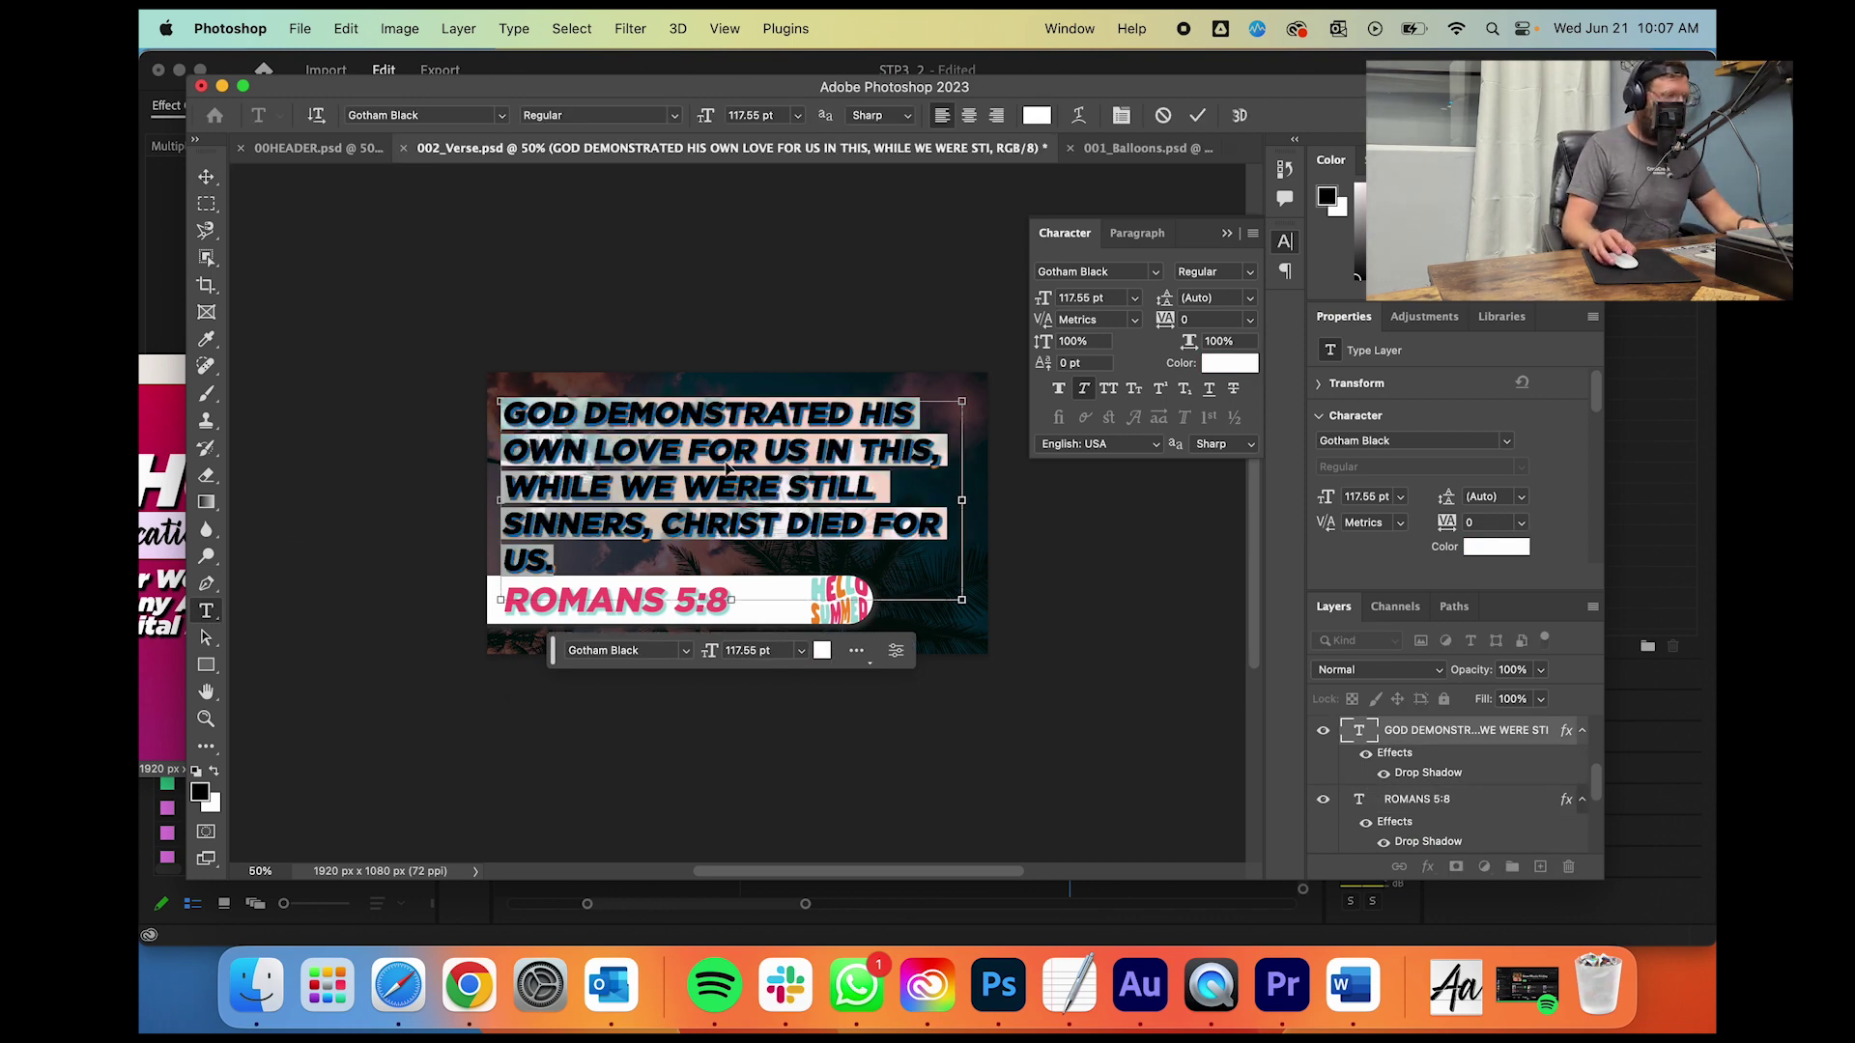
pyautogui.press('super+v')
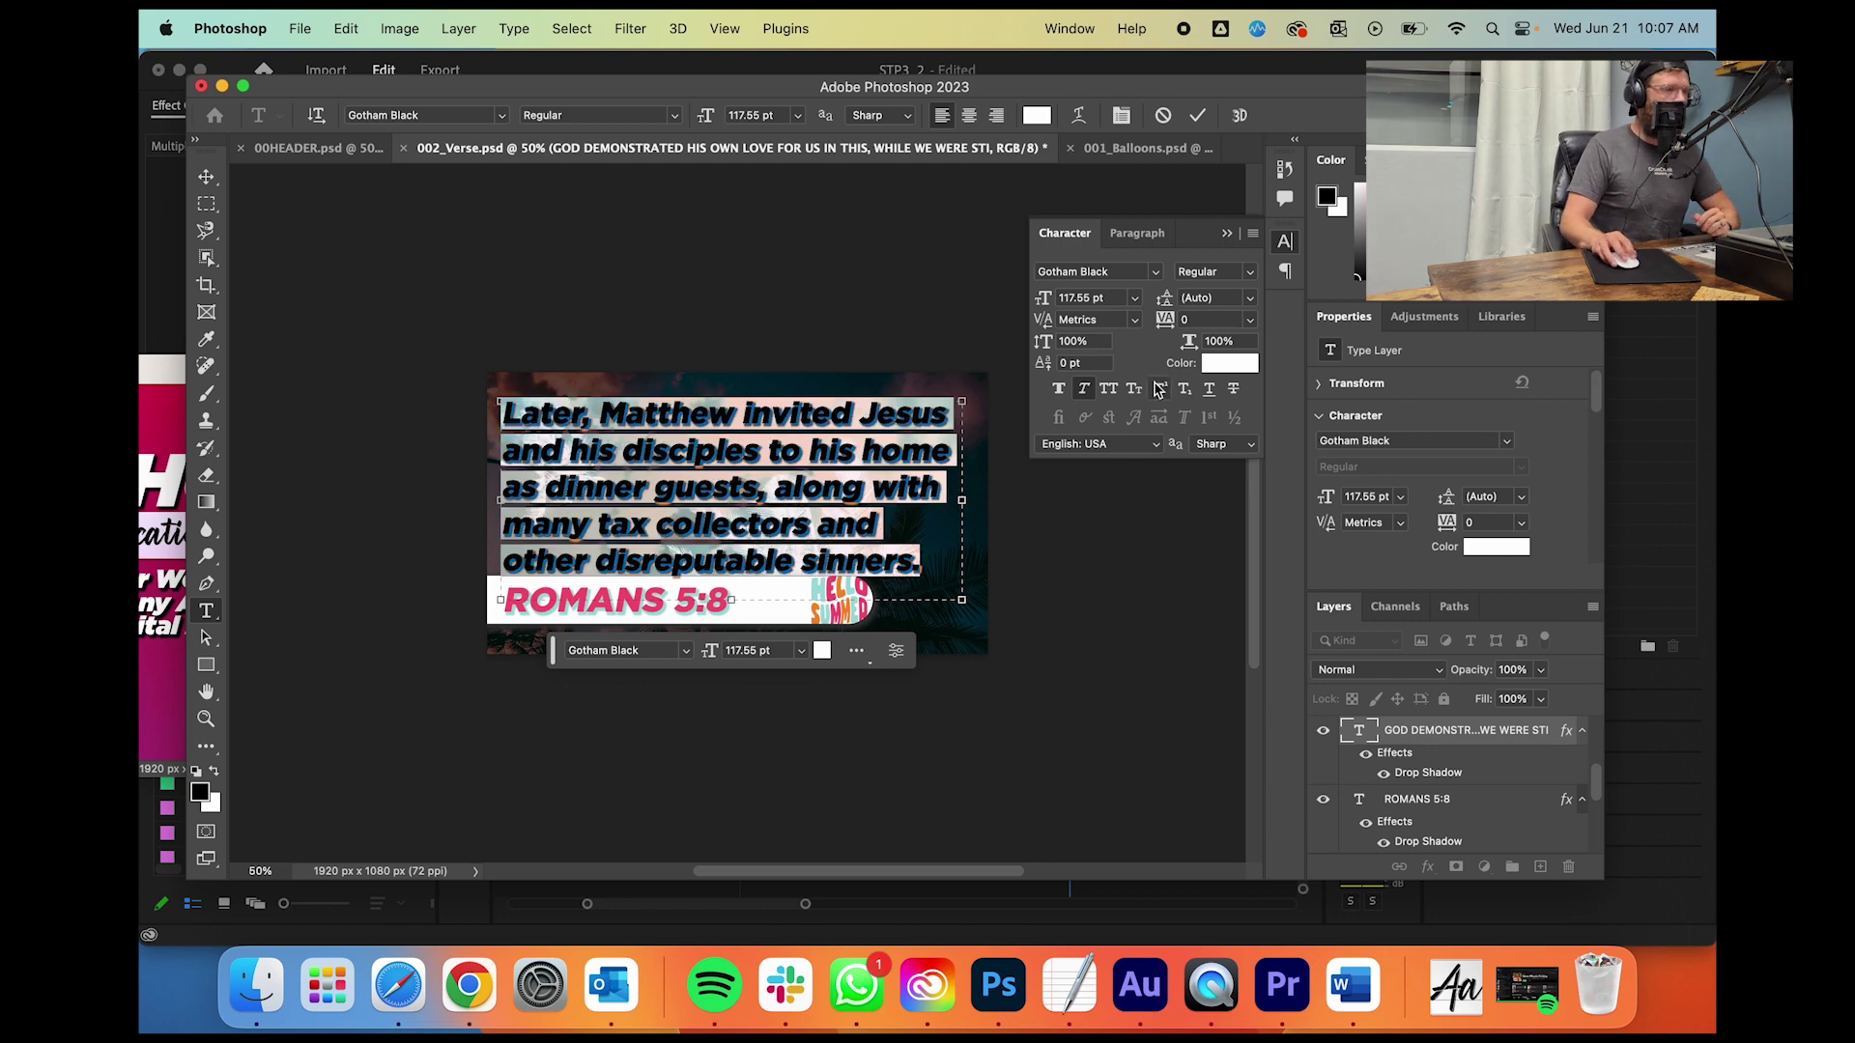
# Step: Set the verse text to all caps at 100 pt and commit the text edit
pyautogui.click(1110, 393)
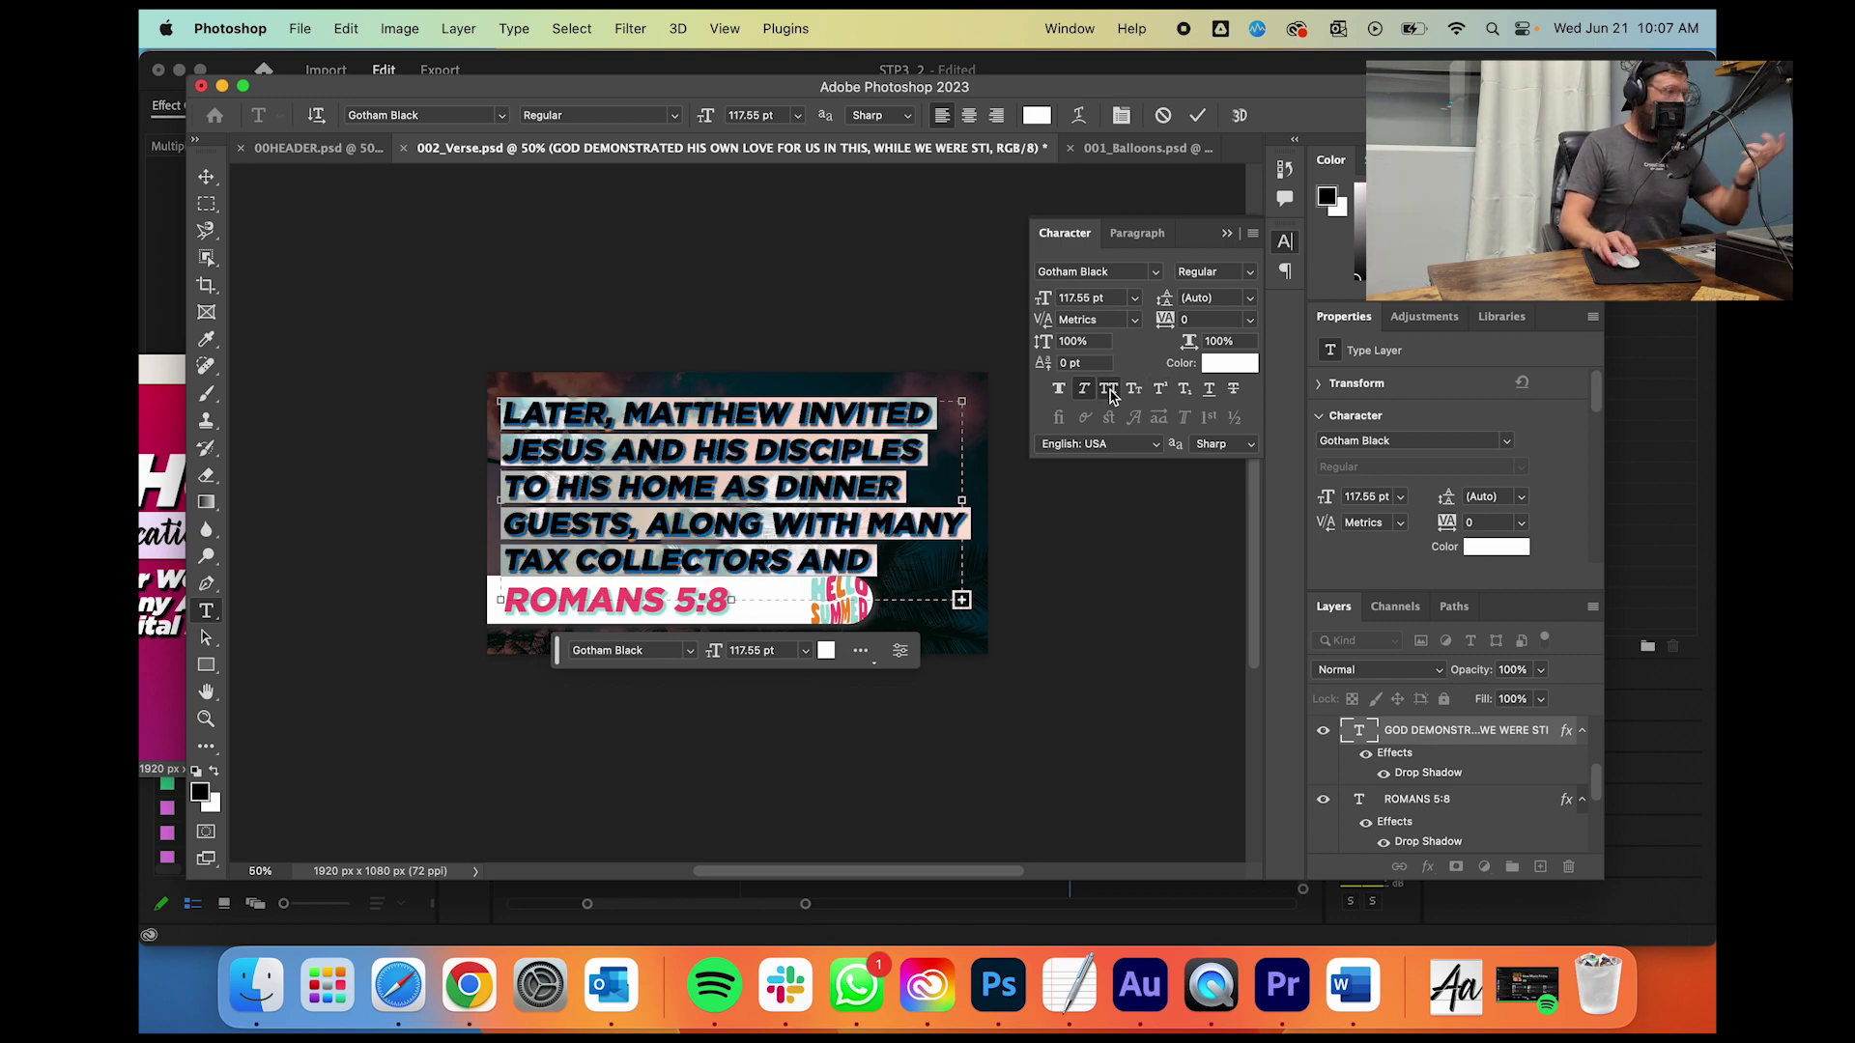
pyautogui.click(1112, 301)
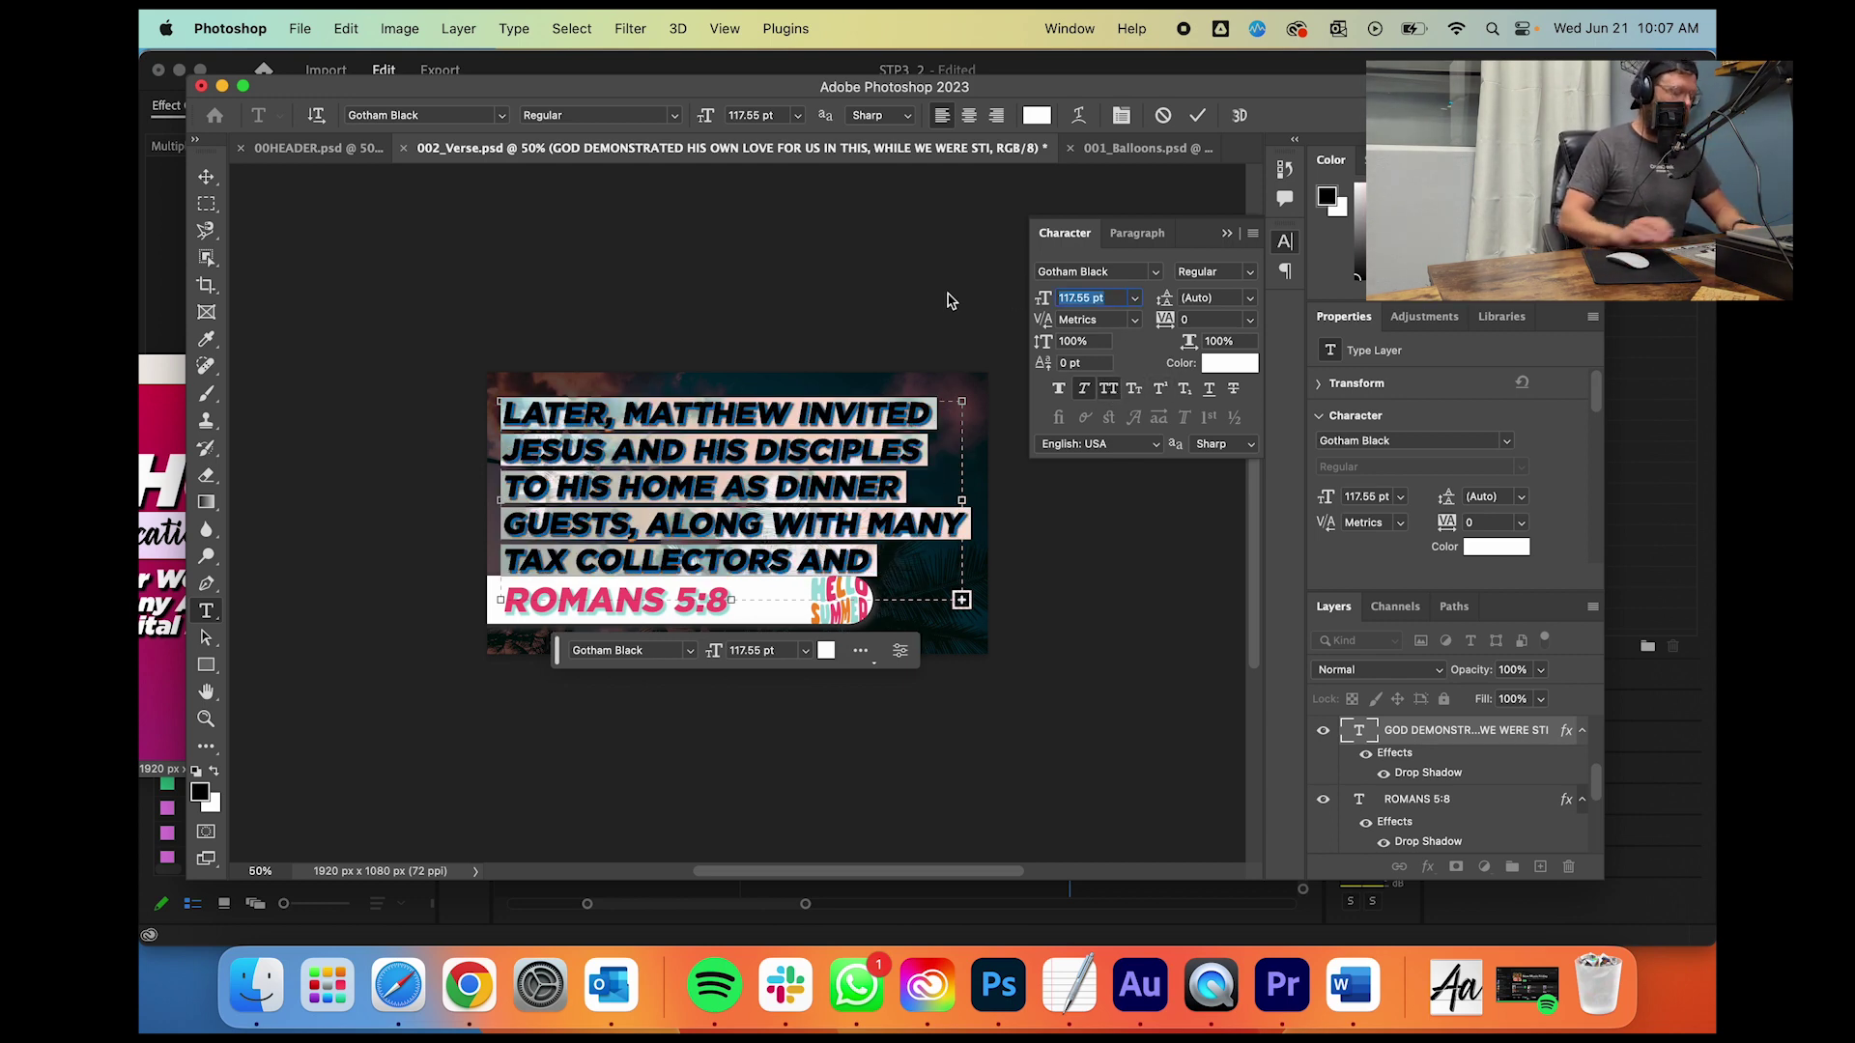
pyautogui.write('100')
pyautogui.press('Return')
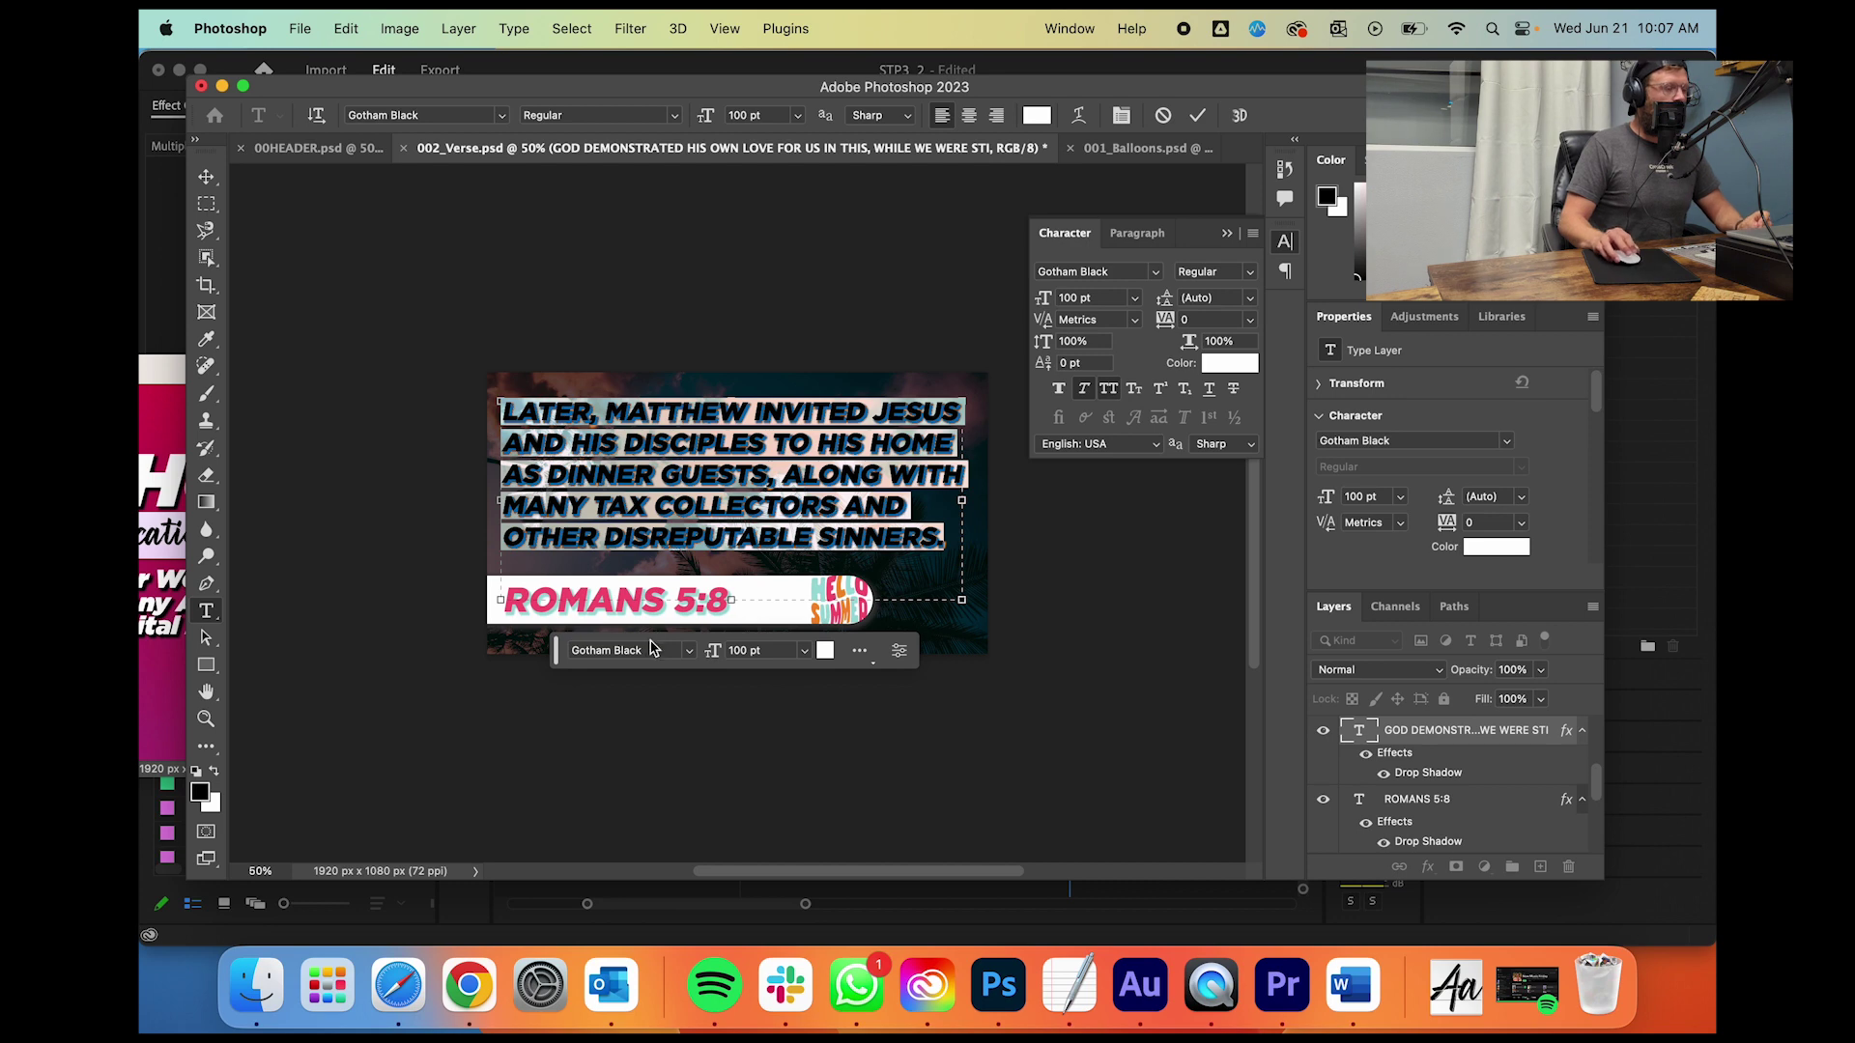
pyautogui.click(1197, 115)
# Step: Replace the ROMANS 5:8 reference text with "MATTHEW 9:10" and return to the Move tool
pyautogui.tripleClick(658, 596)
pyautogui.write('MATTHEW')
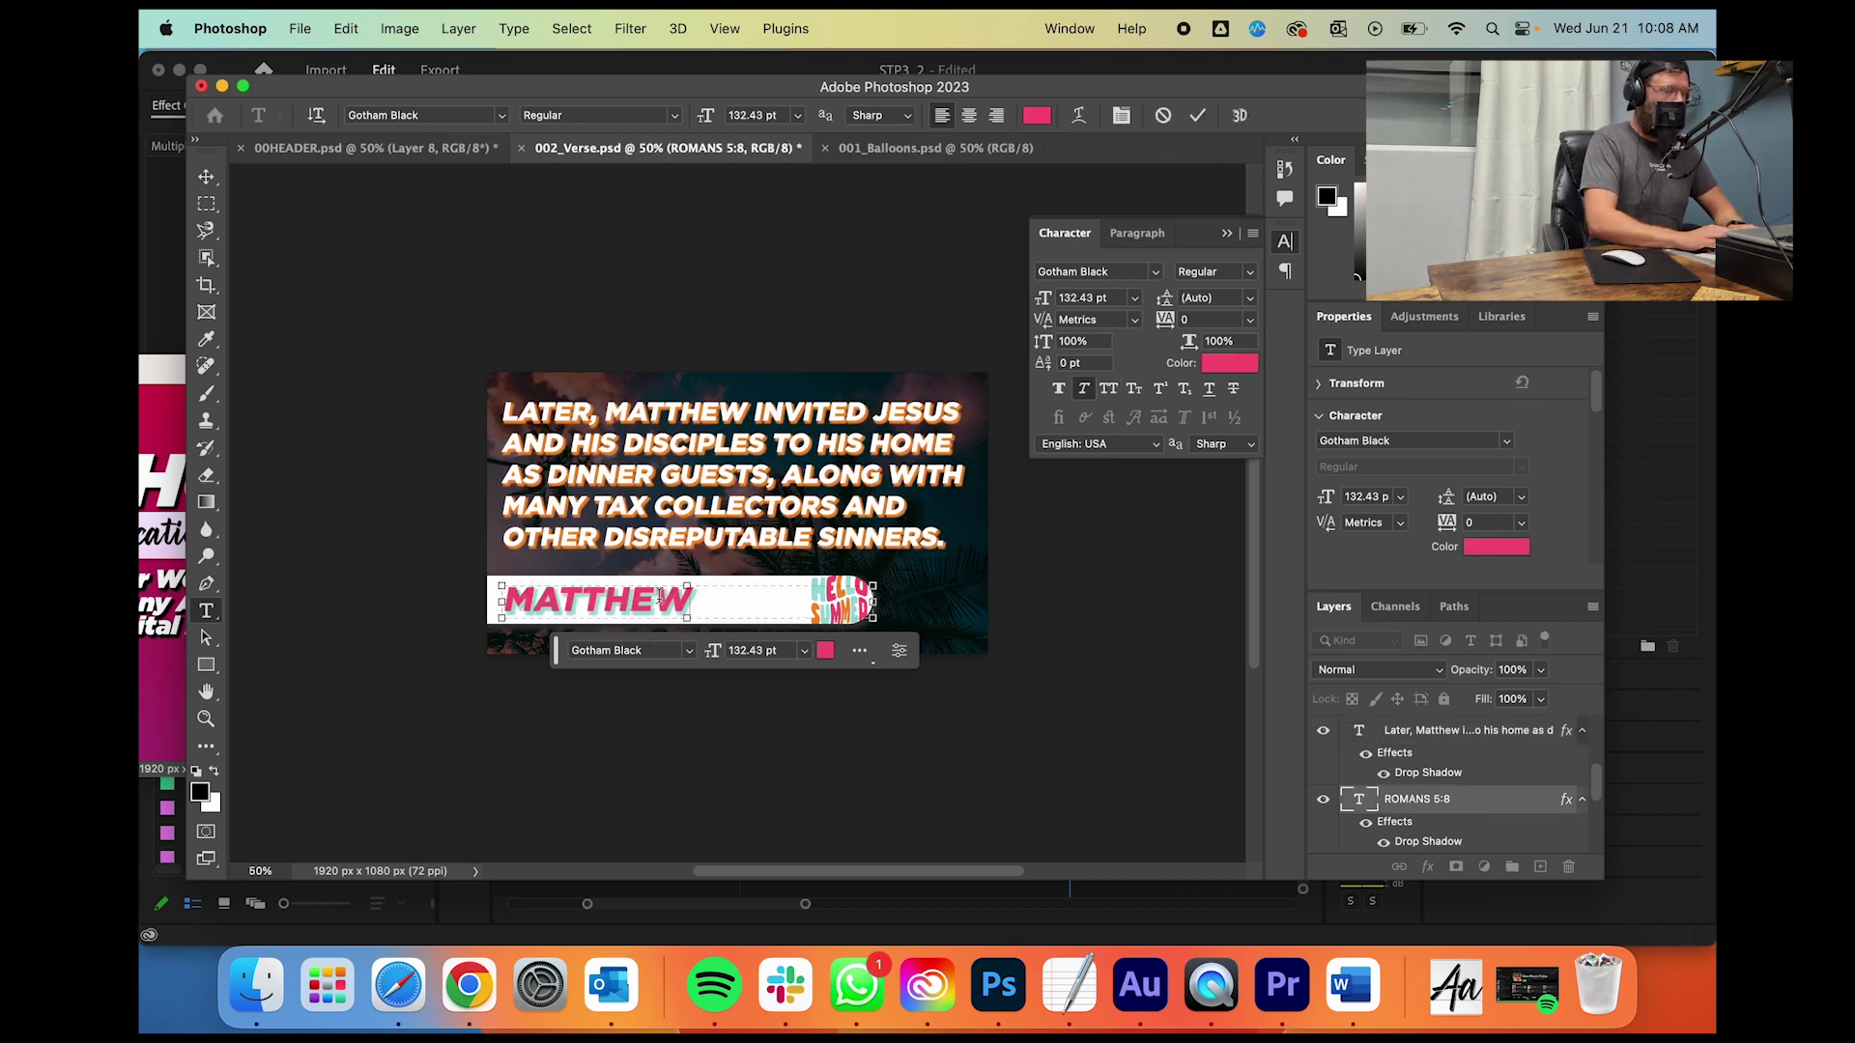
pyautogui.write(' 9:10')
pyautogui.press('super+Return')
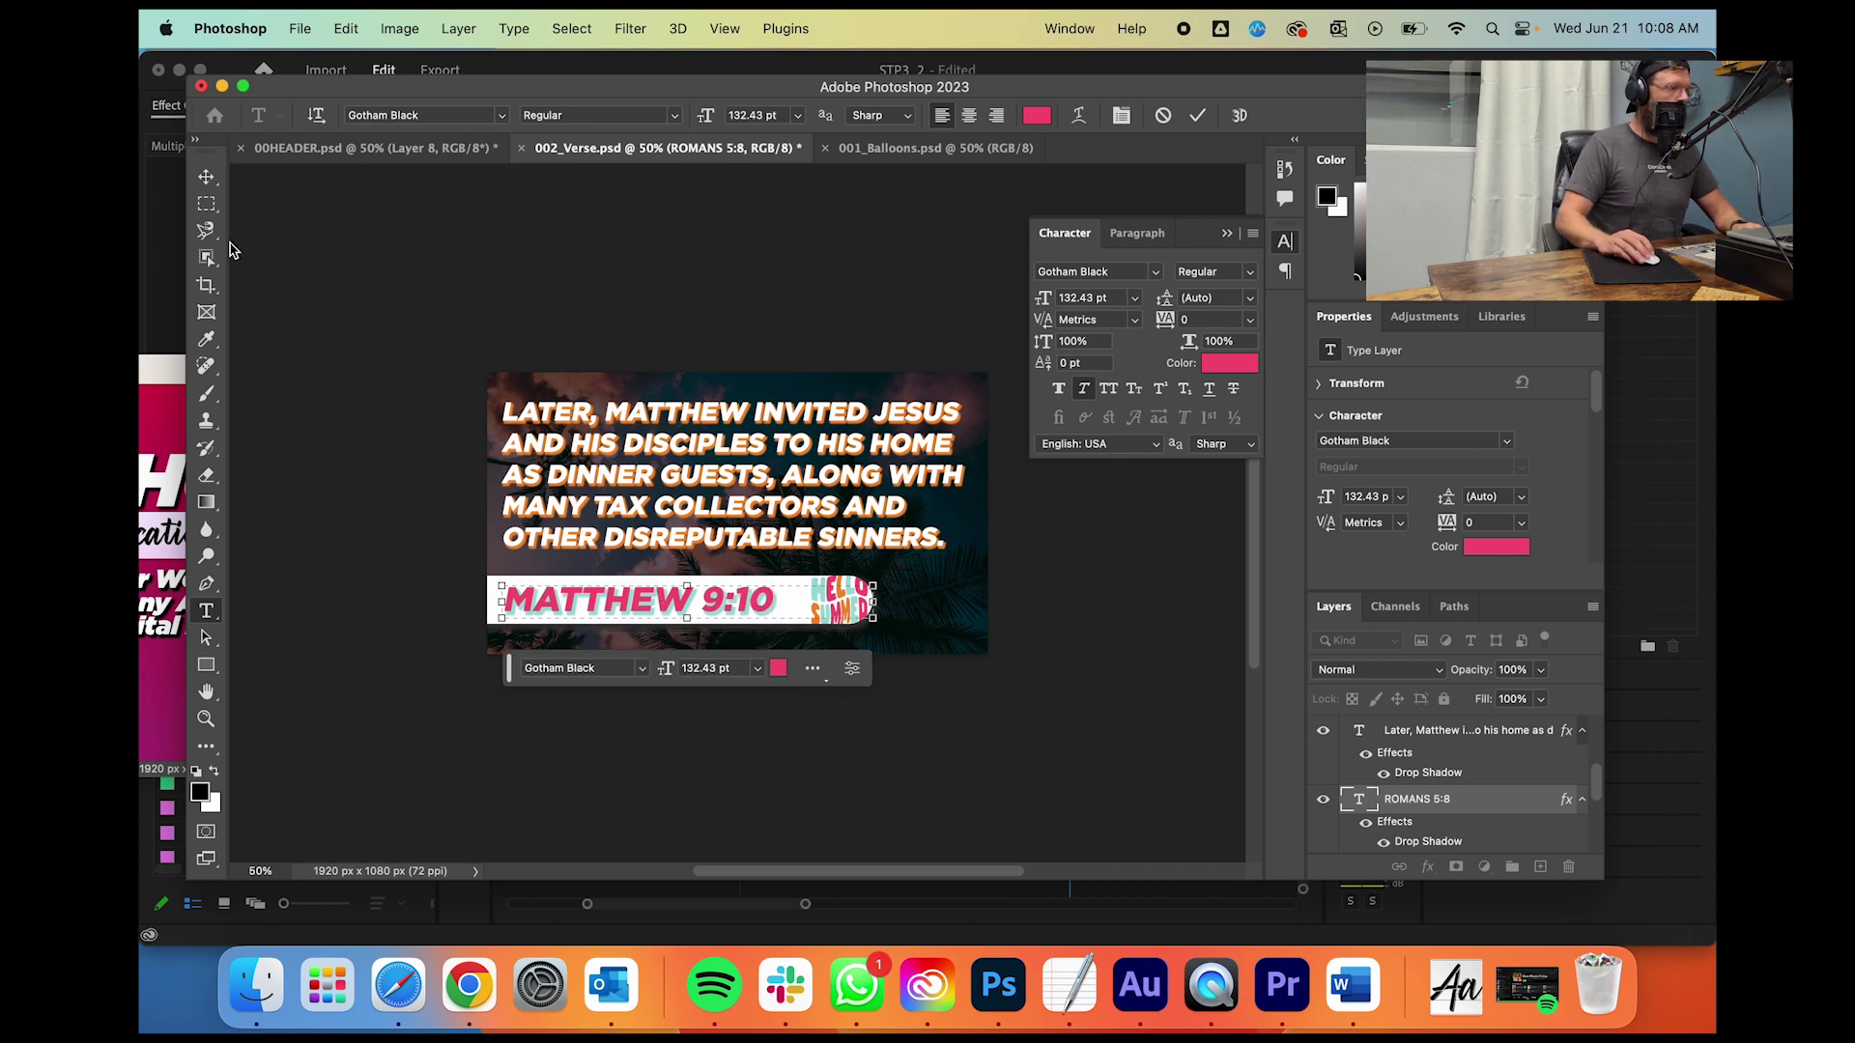
pyautogui.click(205, 177)
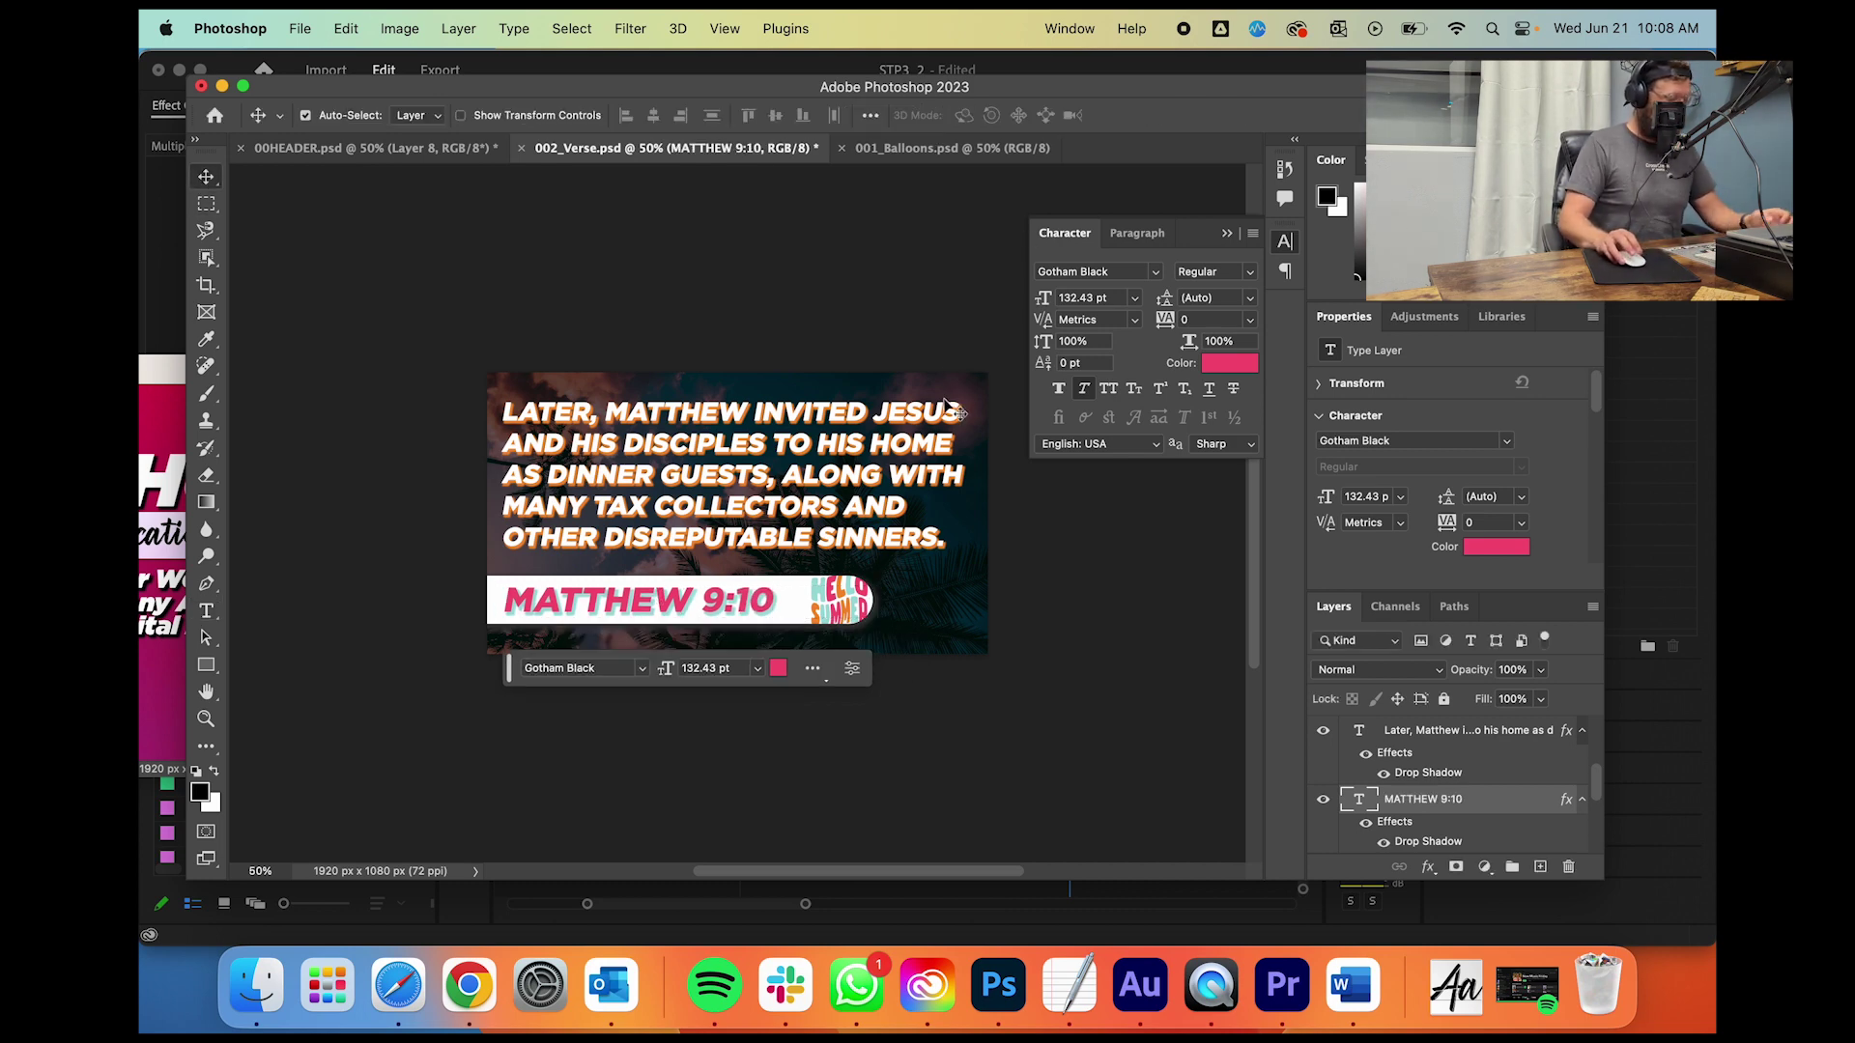
# Step: Start saving the document under a new location, creating a PSD folder inside folder 03 of 06 - Start the Party
pyautogui.press('super+shift+s')
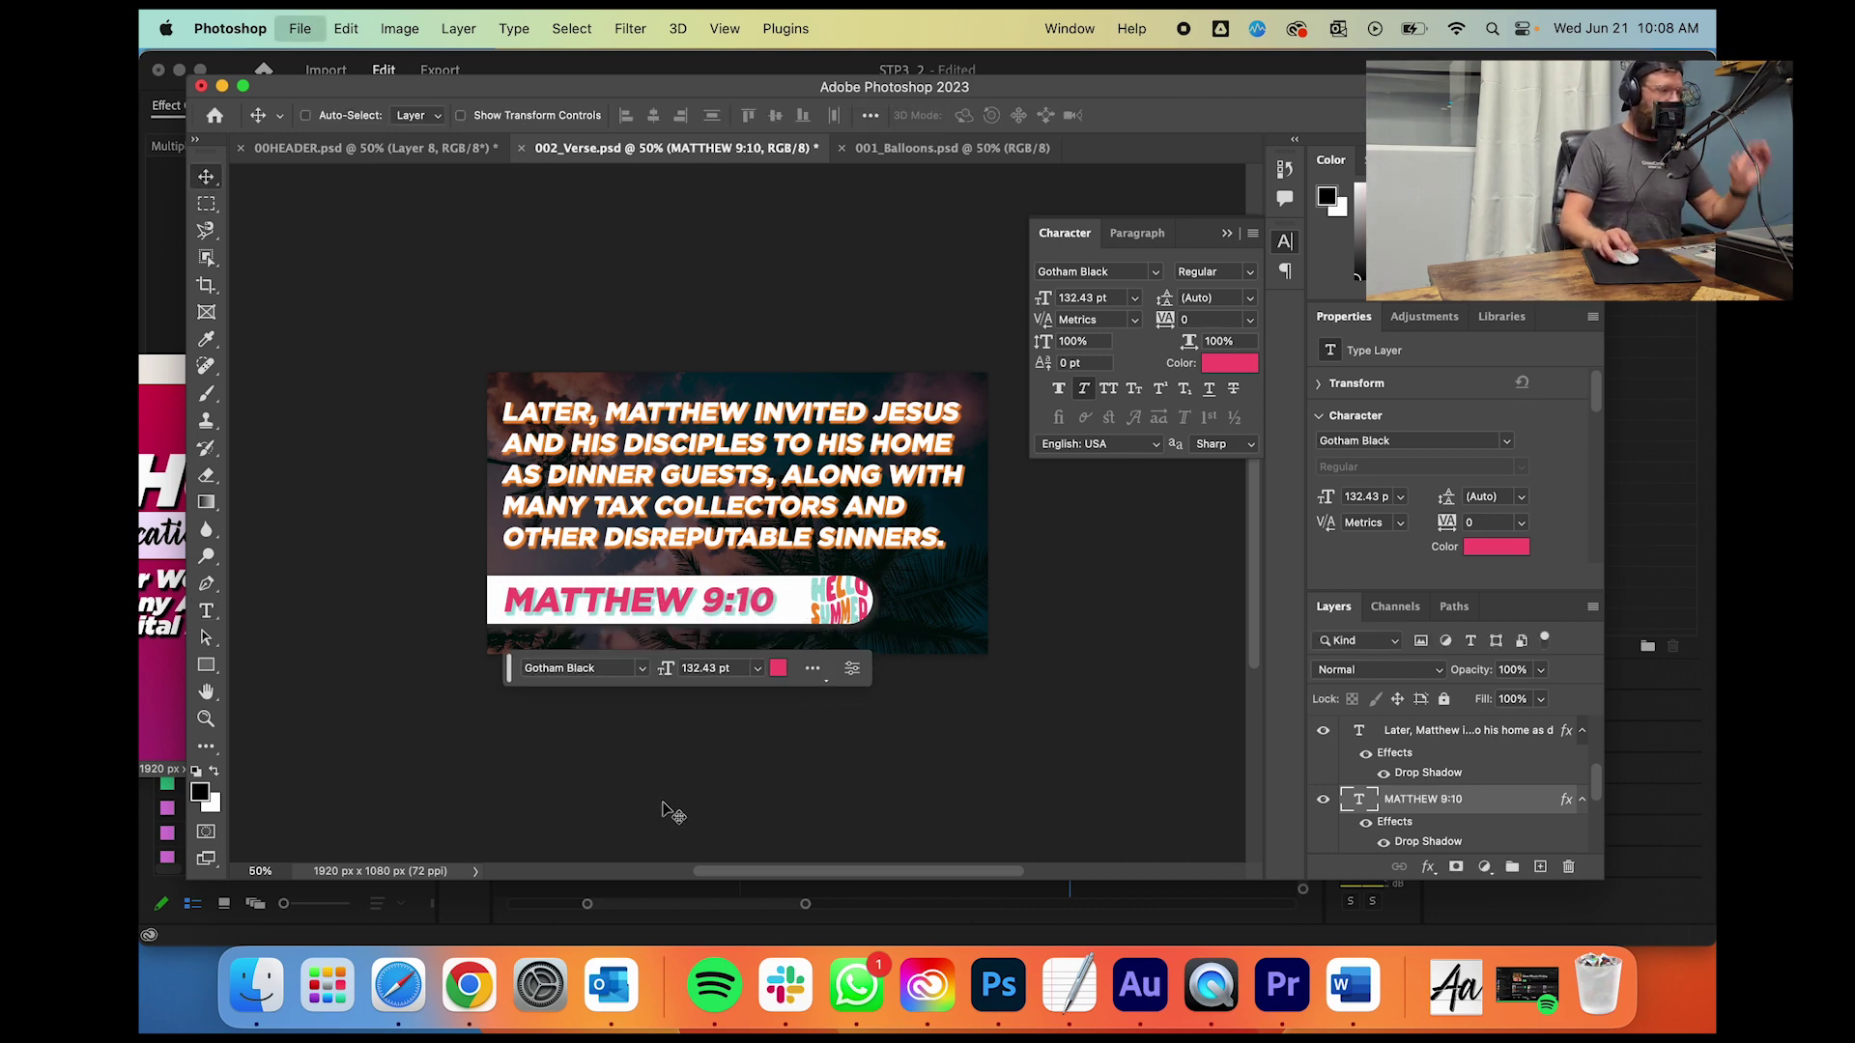
pyautogui.hscroll(-3, 820, 468)
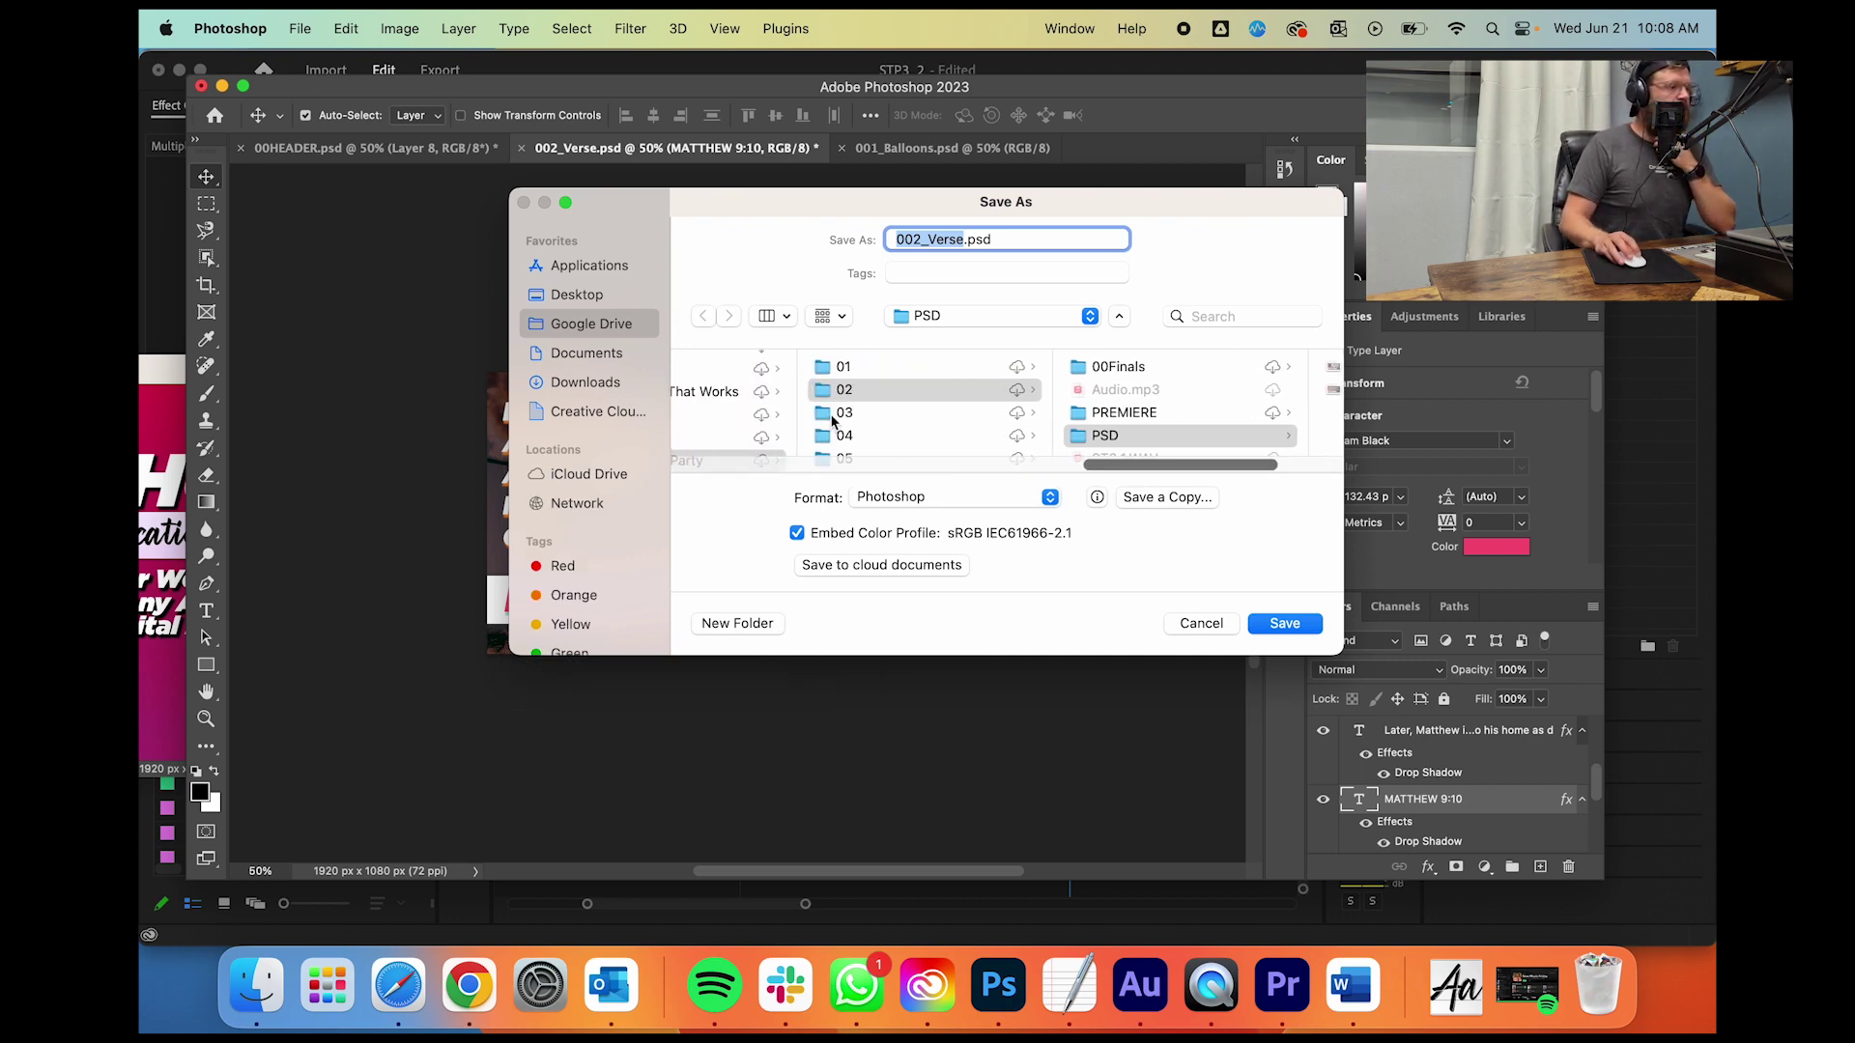
pyautogui.click(844, 412)
pyautogui.scroll(-2, 1180, 435)
pyautogui.scroll(2, 1179, 444)
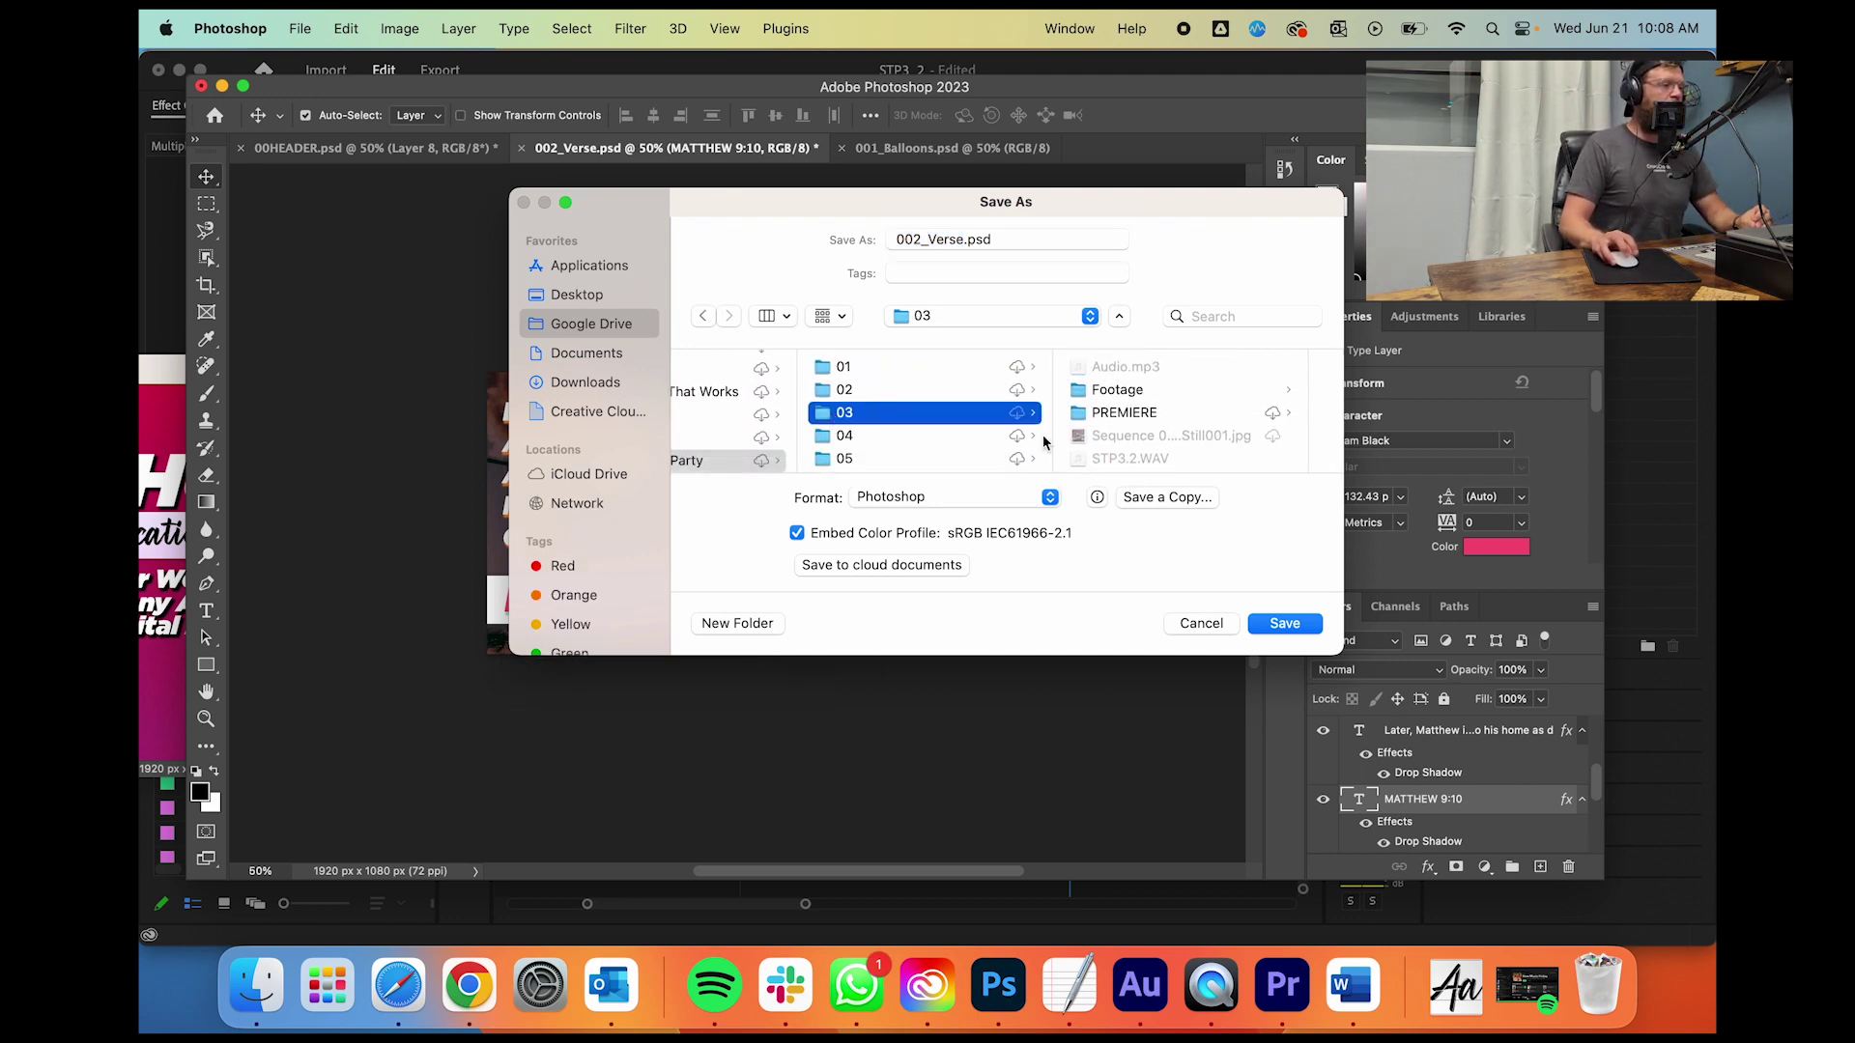
pyautogui.hscroll(-5, 1111, 436)
pyautogui.hscroll(-5, 956, 440)
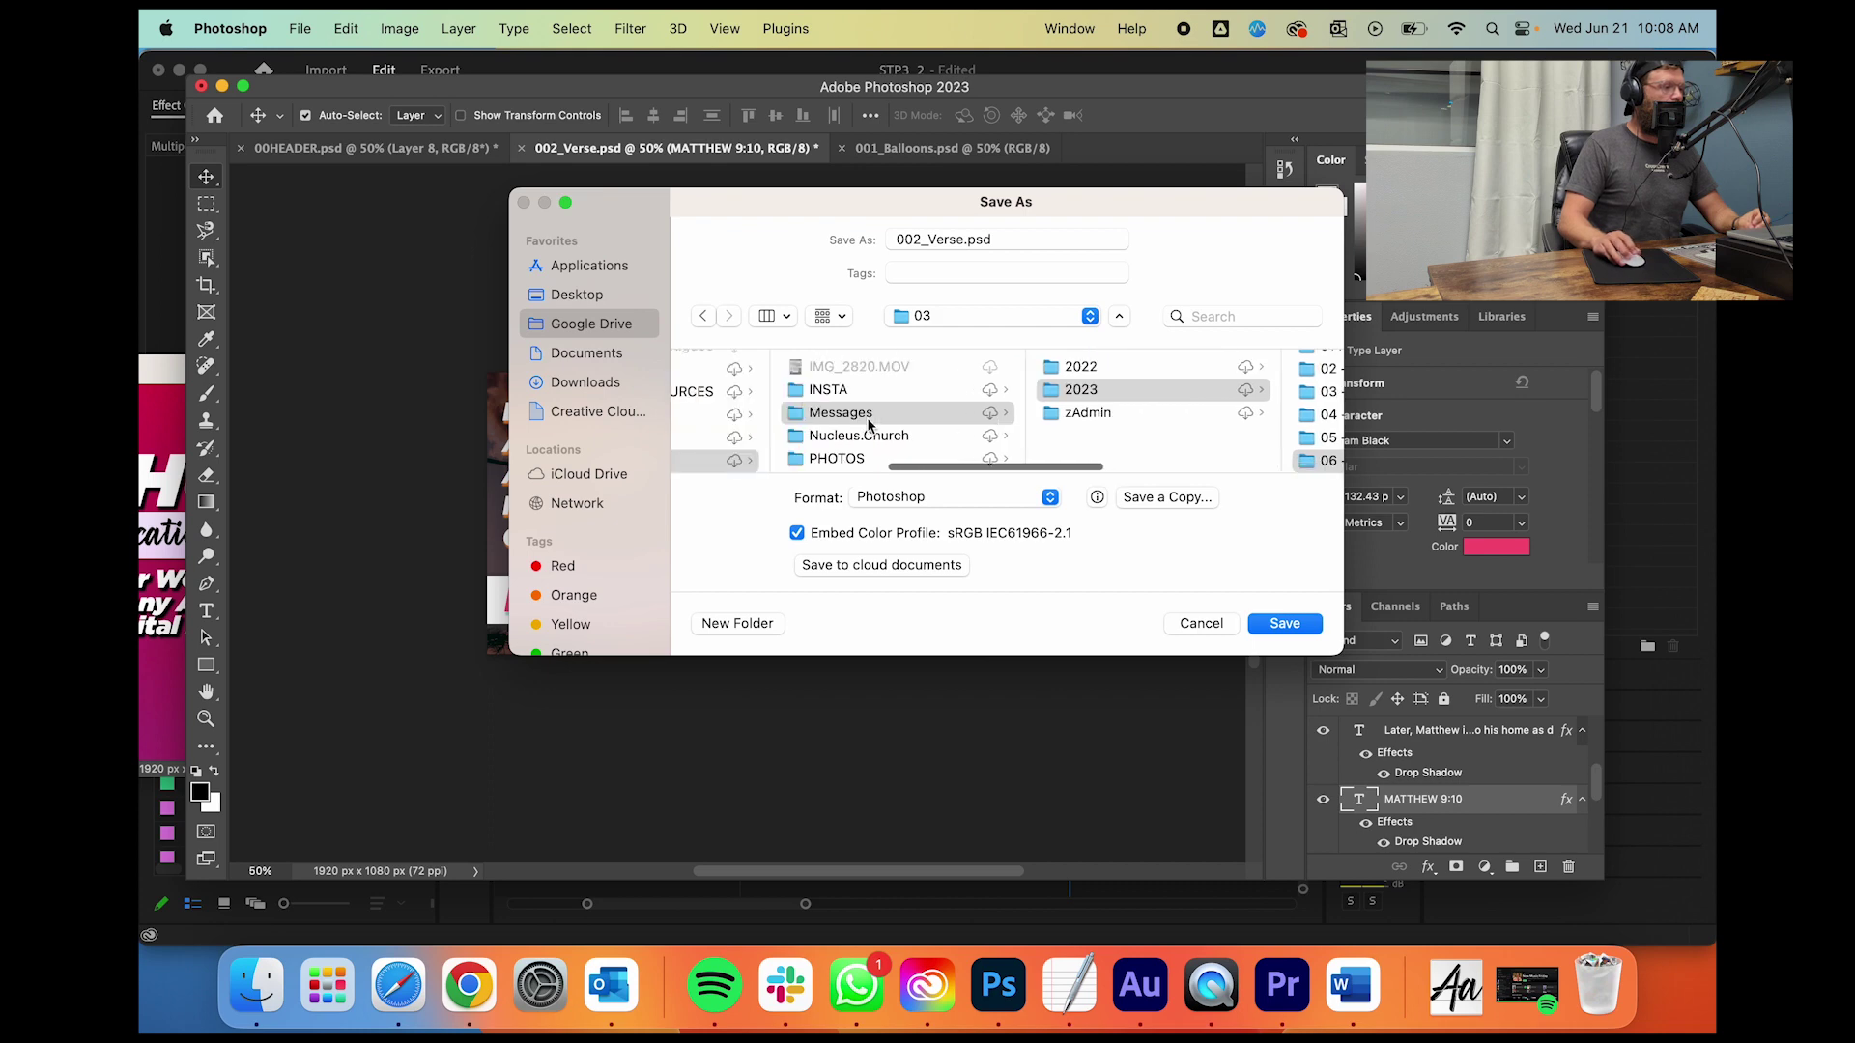
pyautogui.hscroll(5, 977, 426)
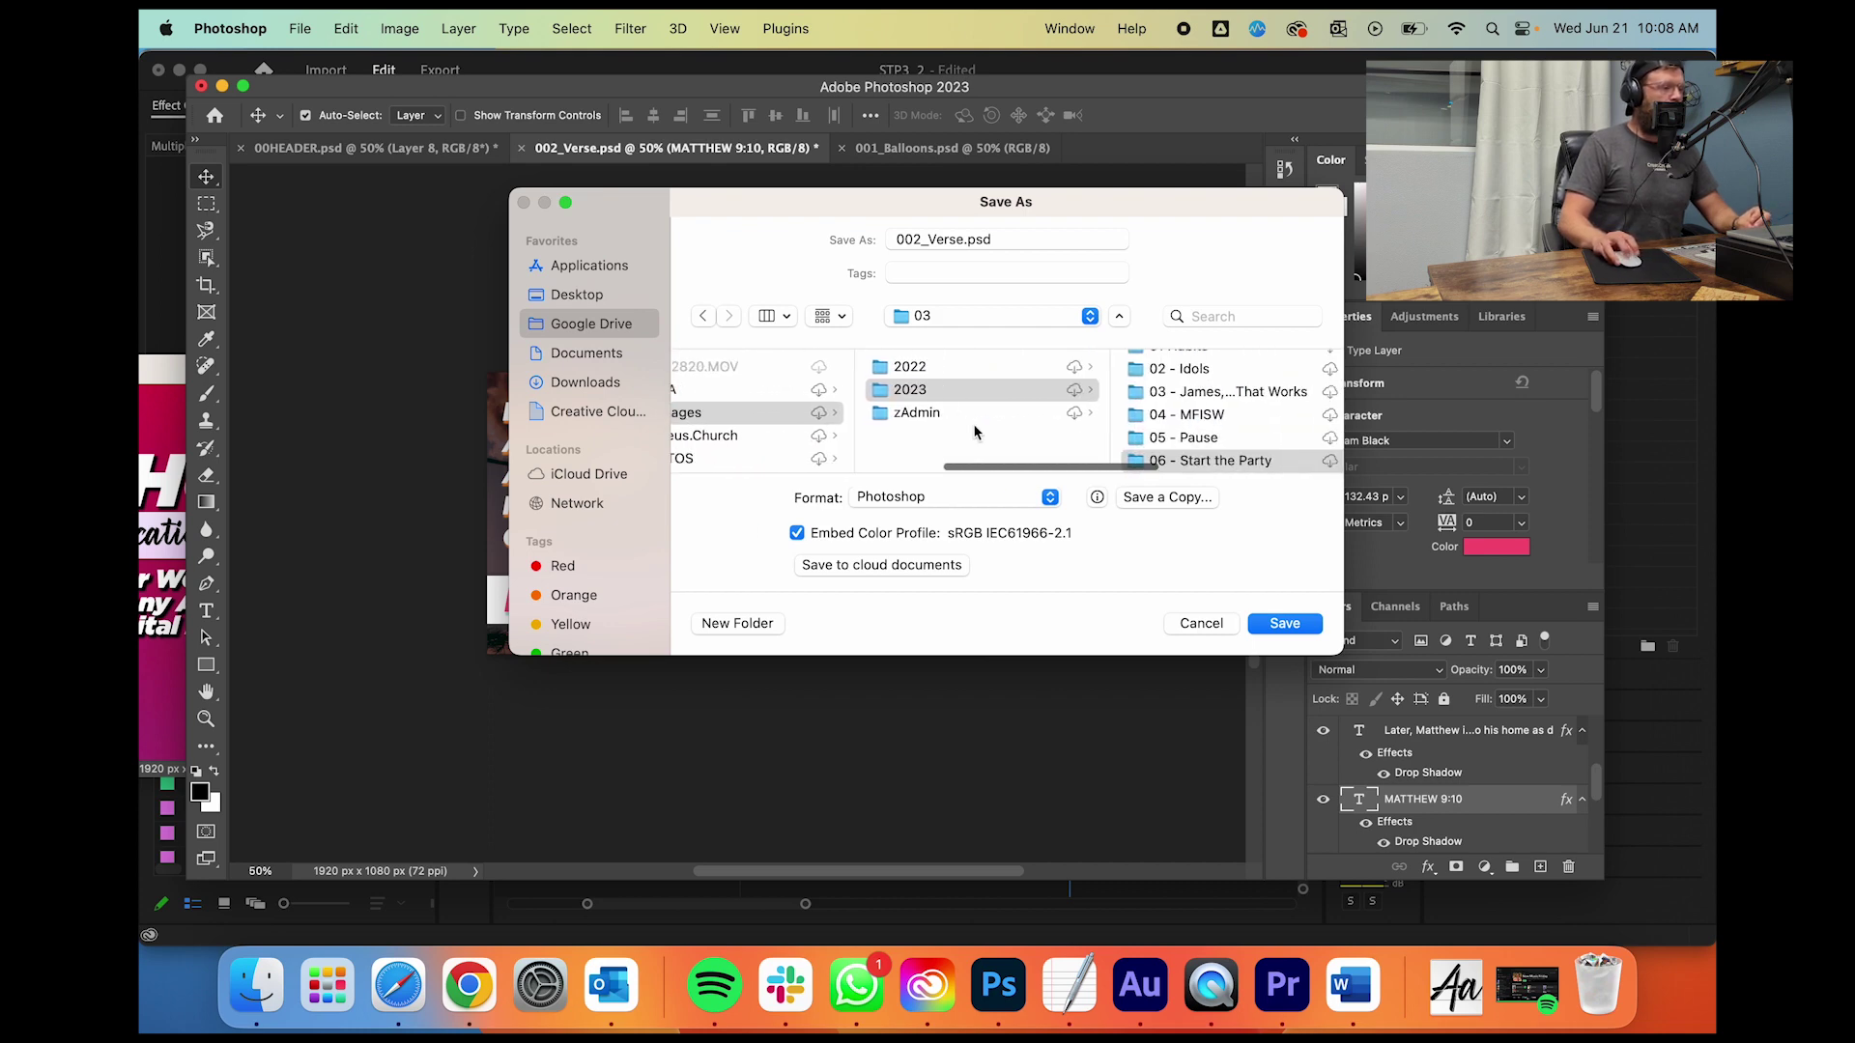
pyautogui.scroll(-2, 1144, 423)
pyautogui.hscroll(5, 1144, 423)
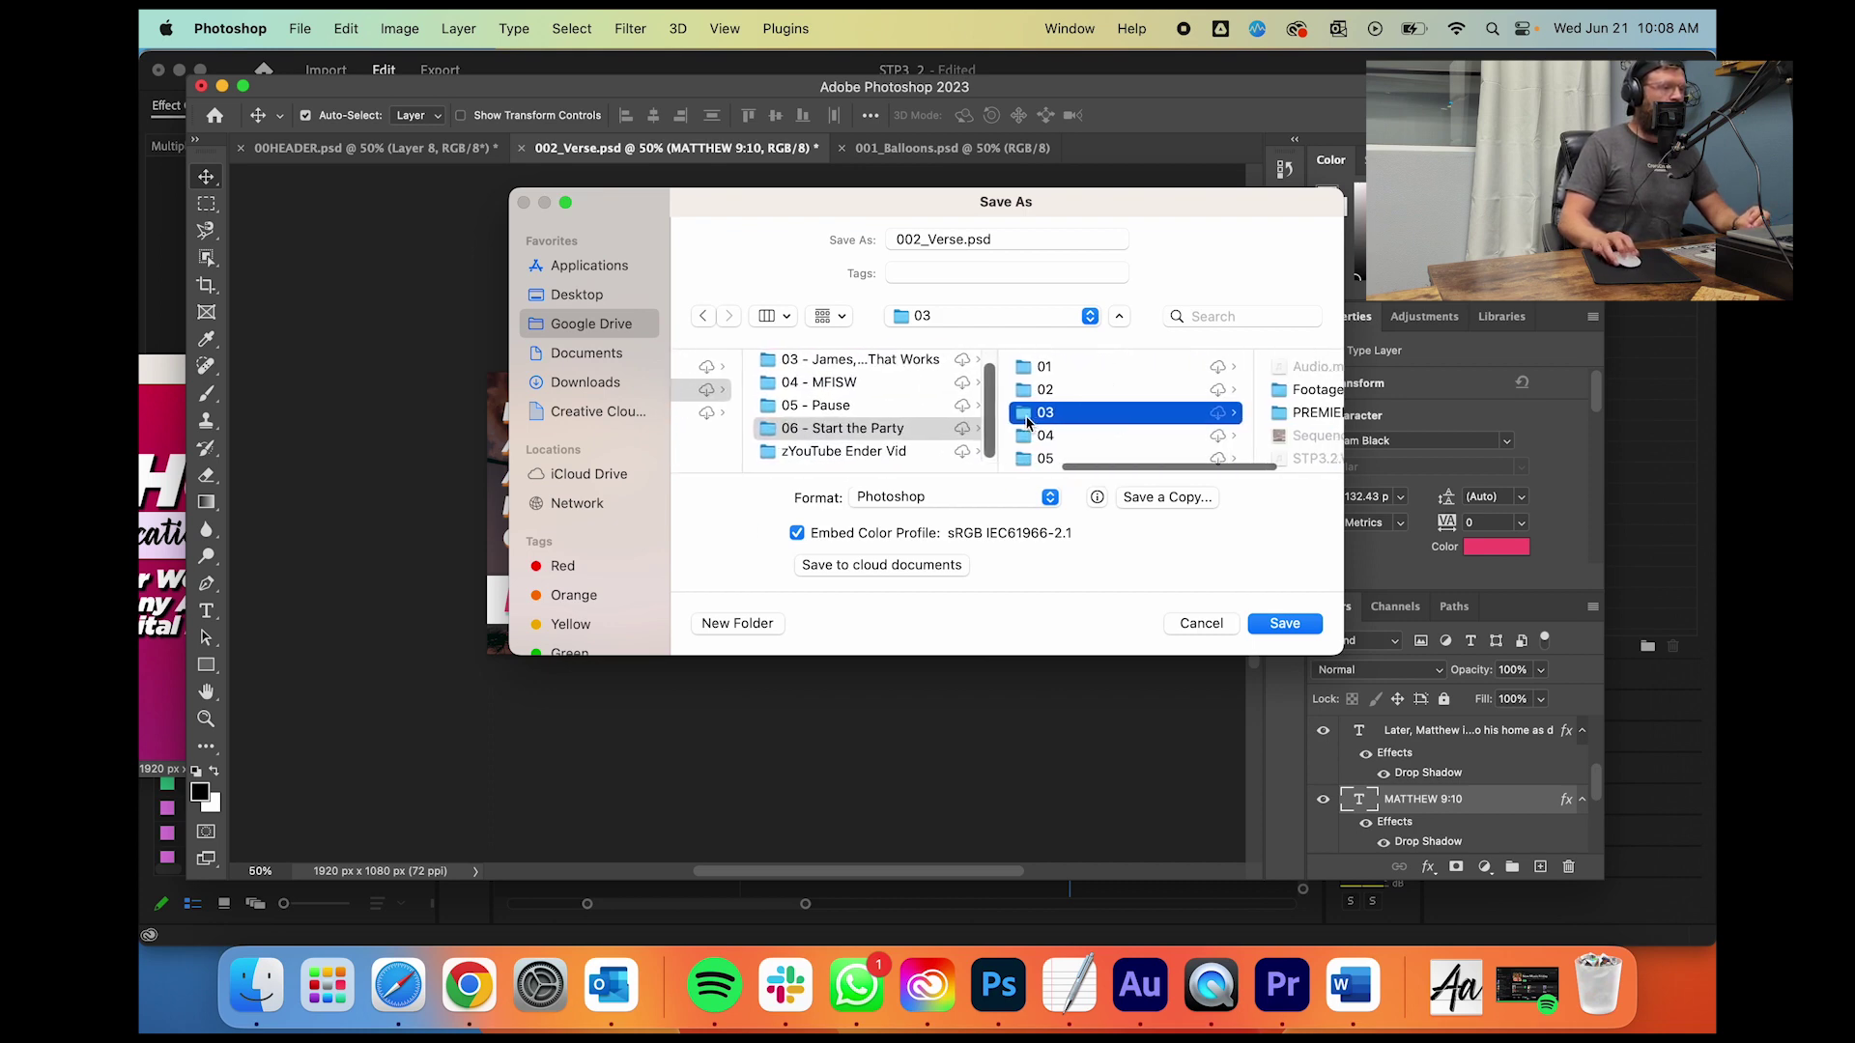
pyautogui.click(744, 626)
pyautogui.write('PSD')
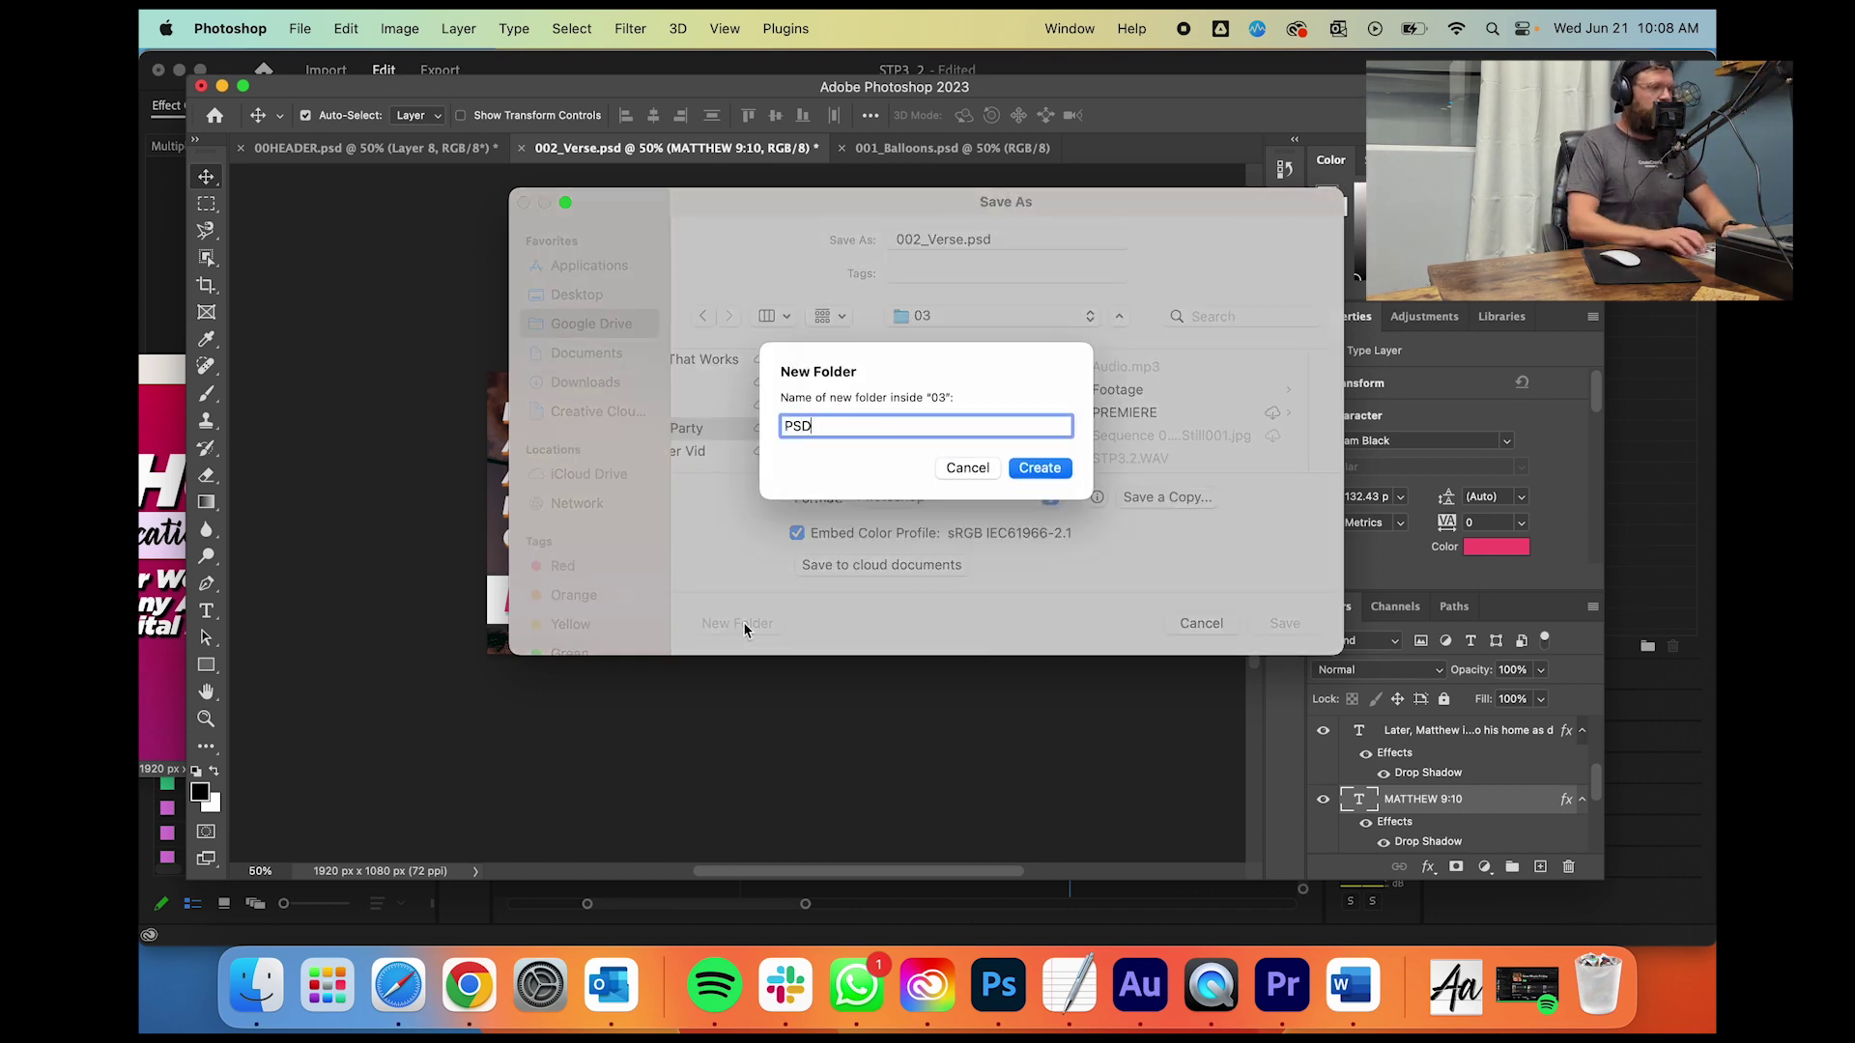
pyautogui.click(1051, 471)
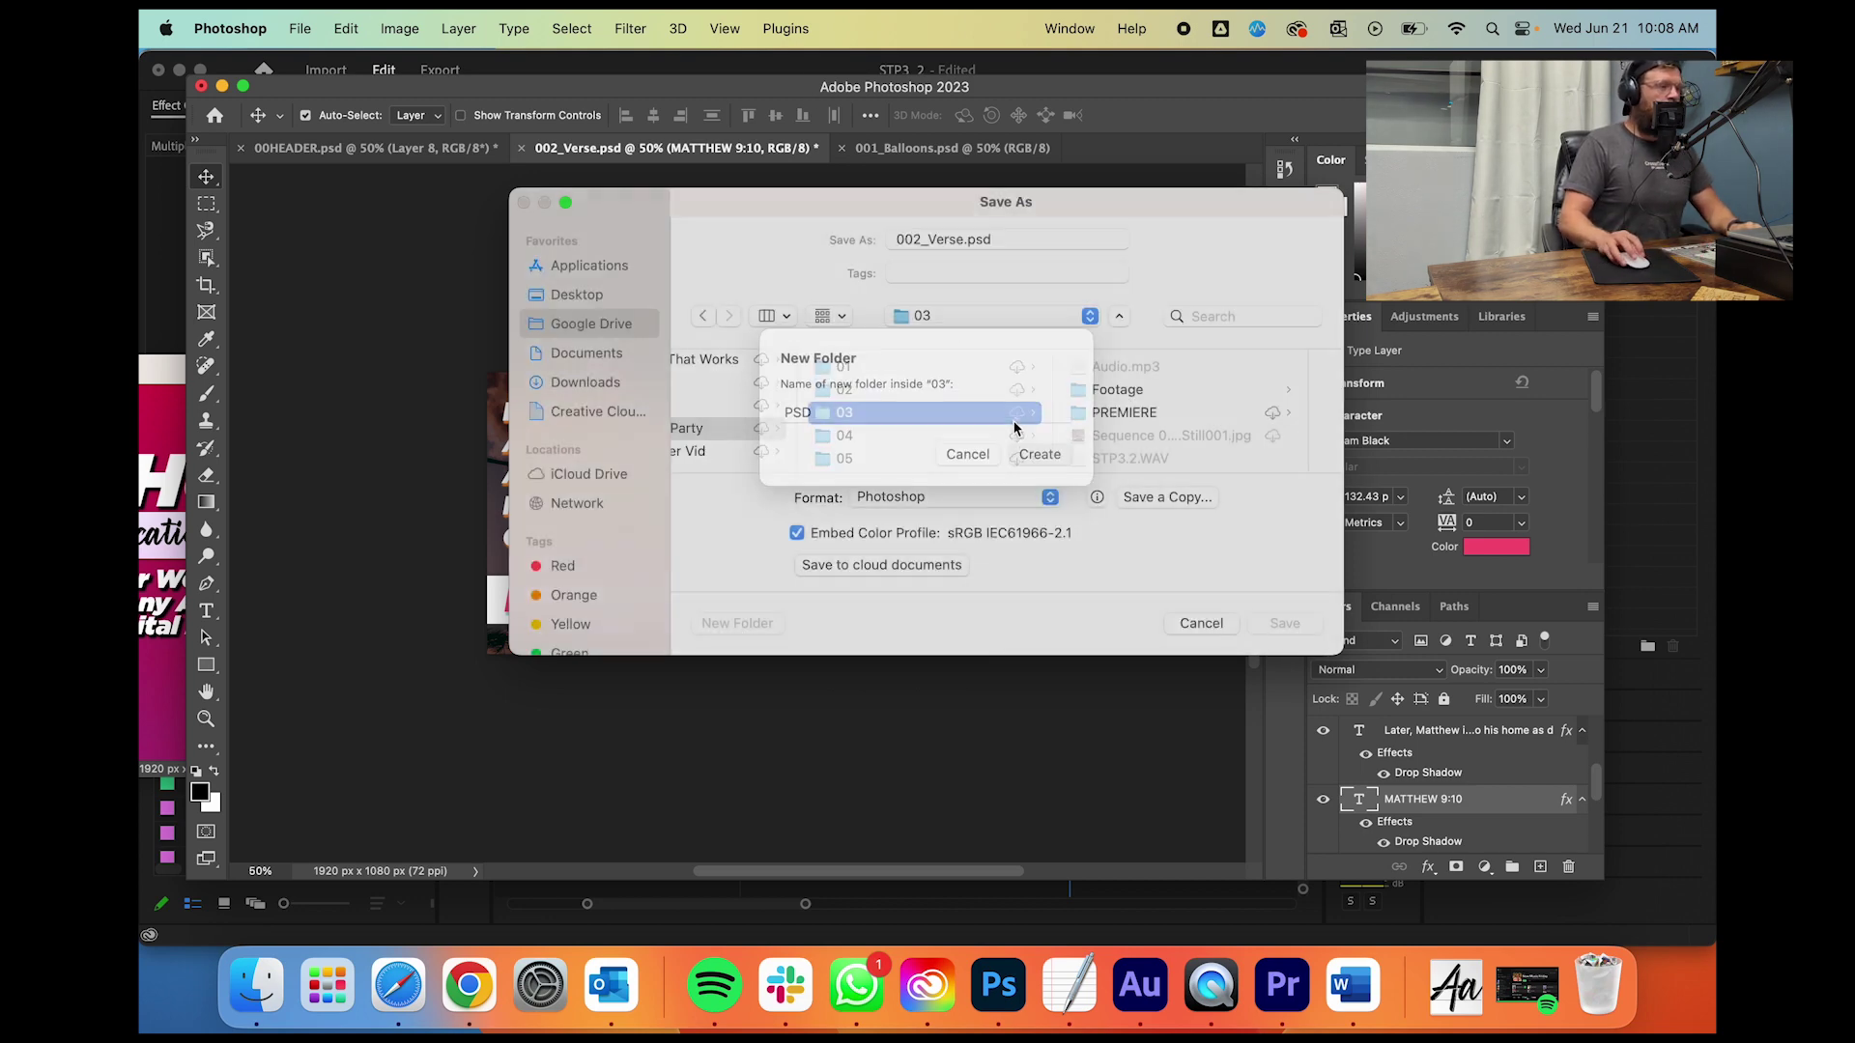
# Step: Name the file 001_Verse.psd and save it in the new PSD folder
pyautogui.click(918, 242)
pyautogui.press('BackSpace')
pyautogui.write('1')
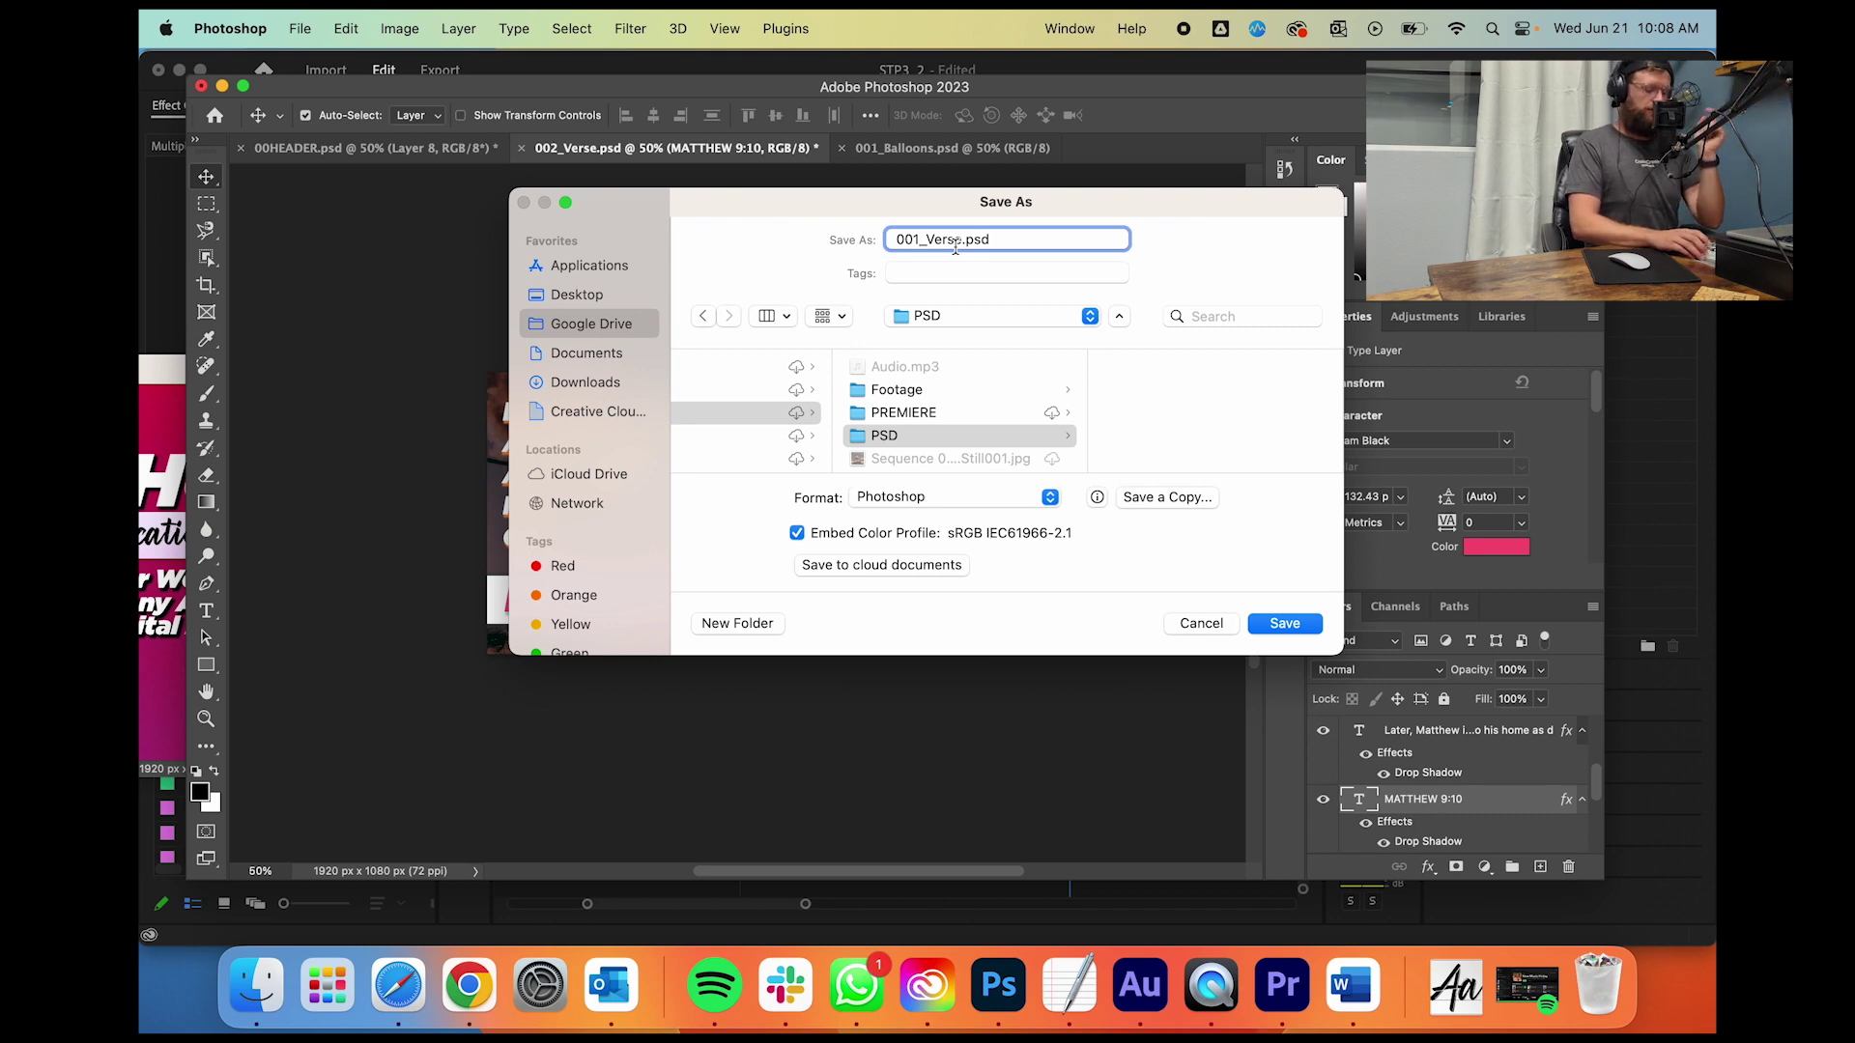
pyautogui.press('Return')
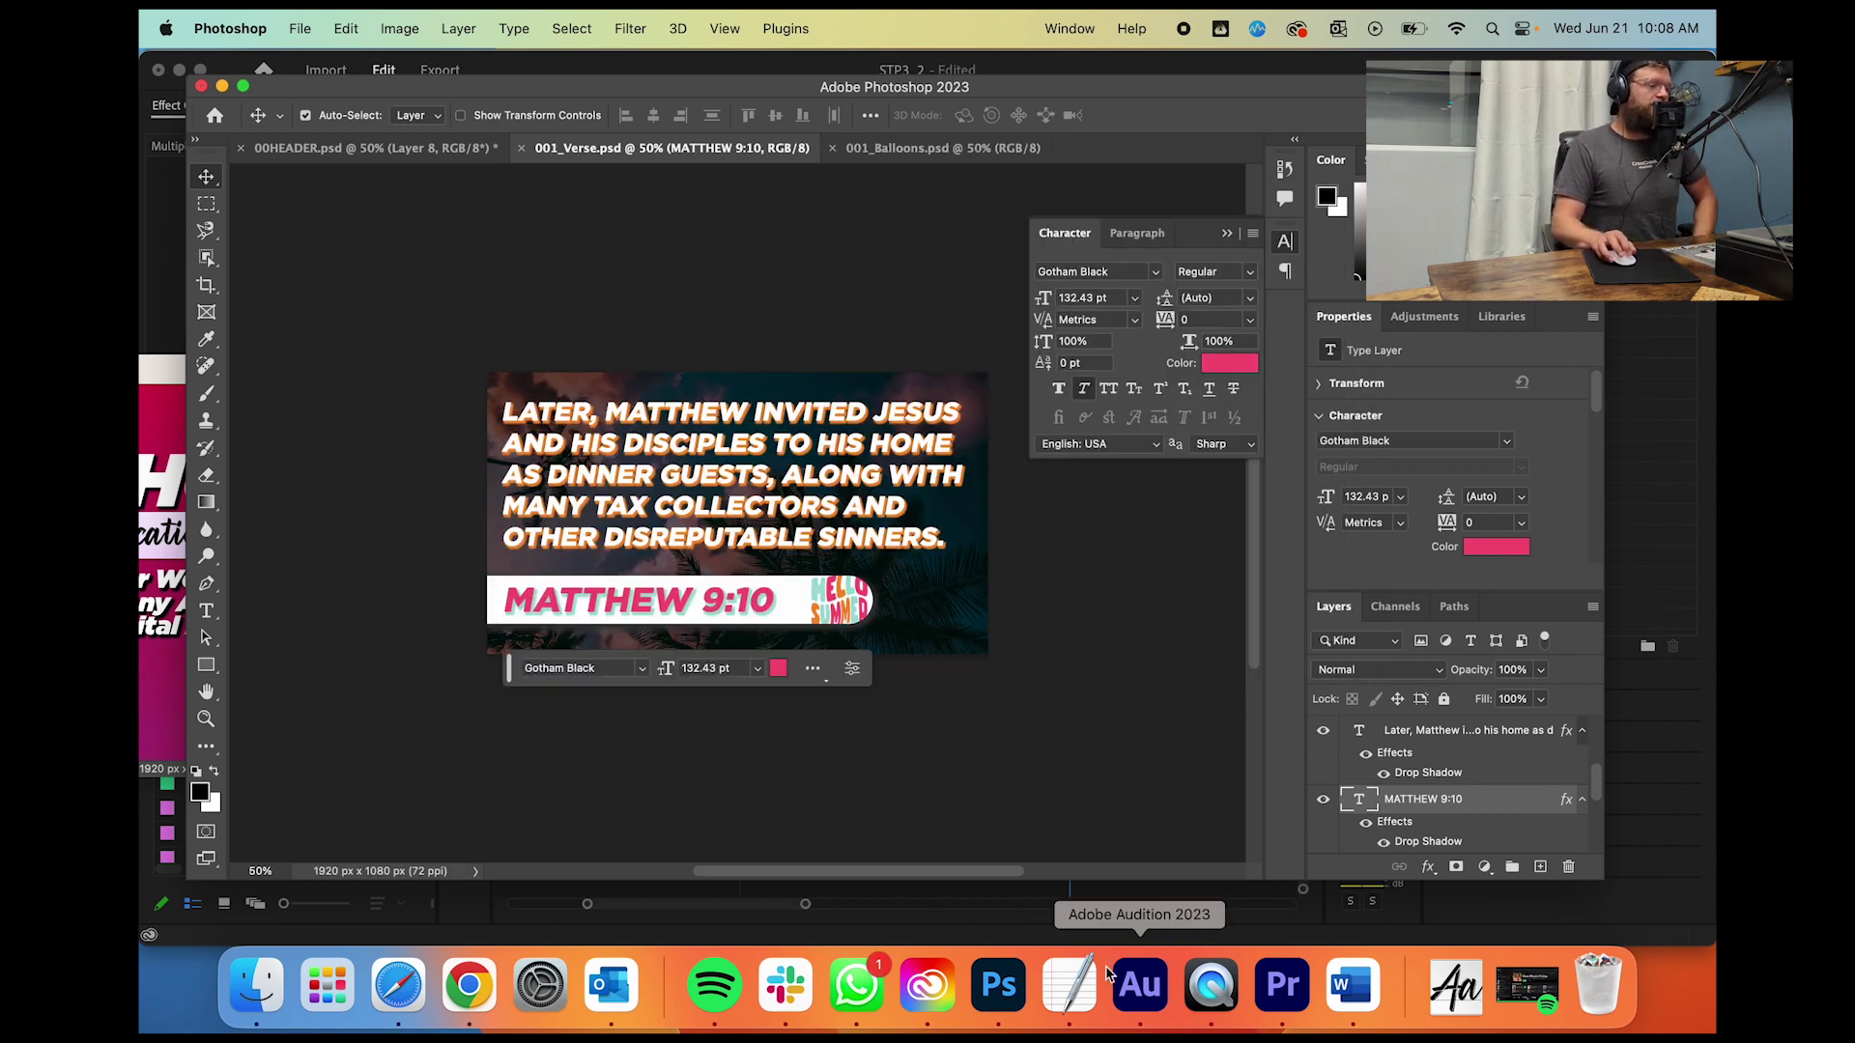
# Step: Switch to Premiere Pro and widen the Project panel to show the frame rates
pyautogui.click(1282, 985)
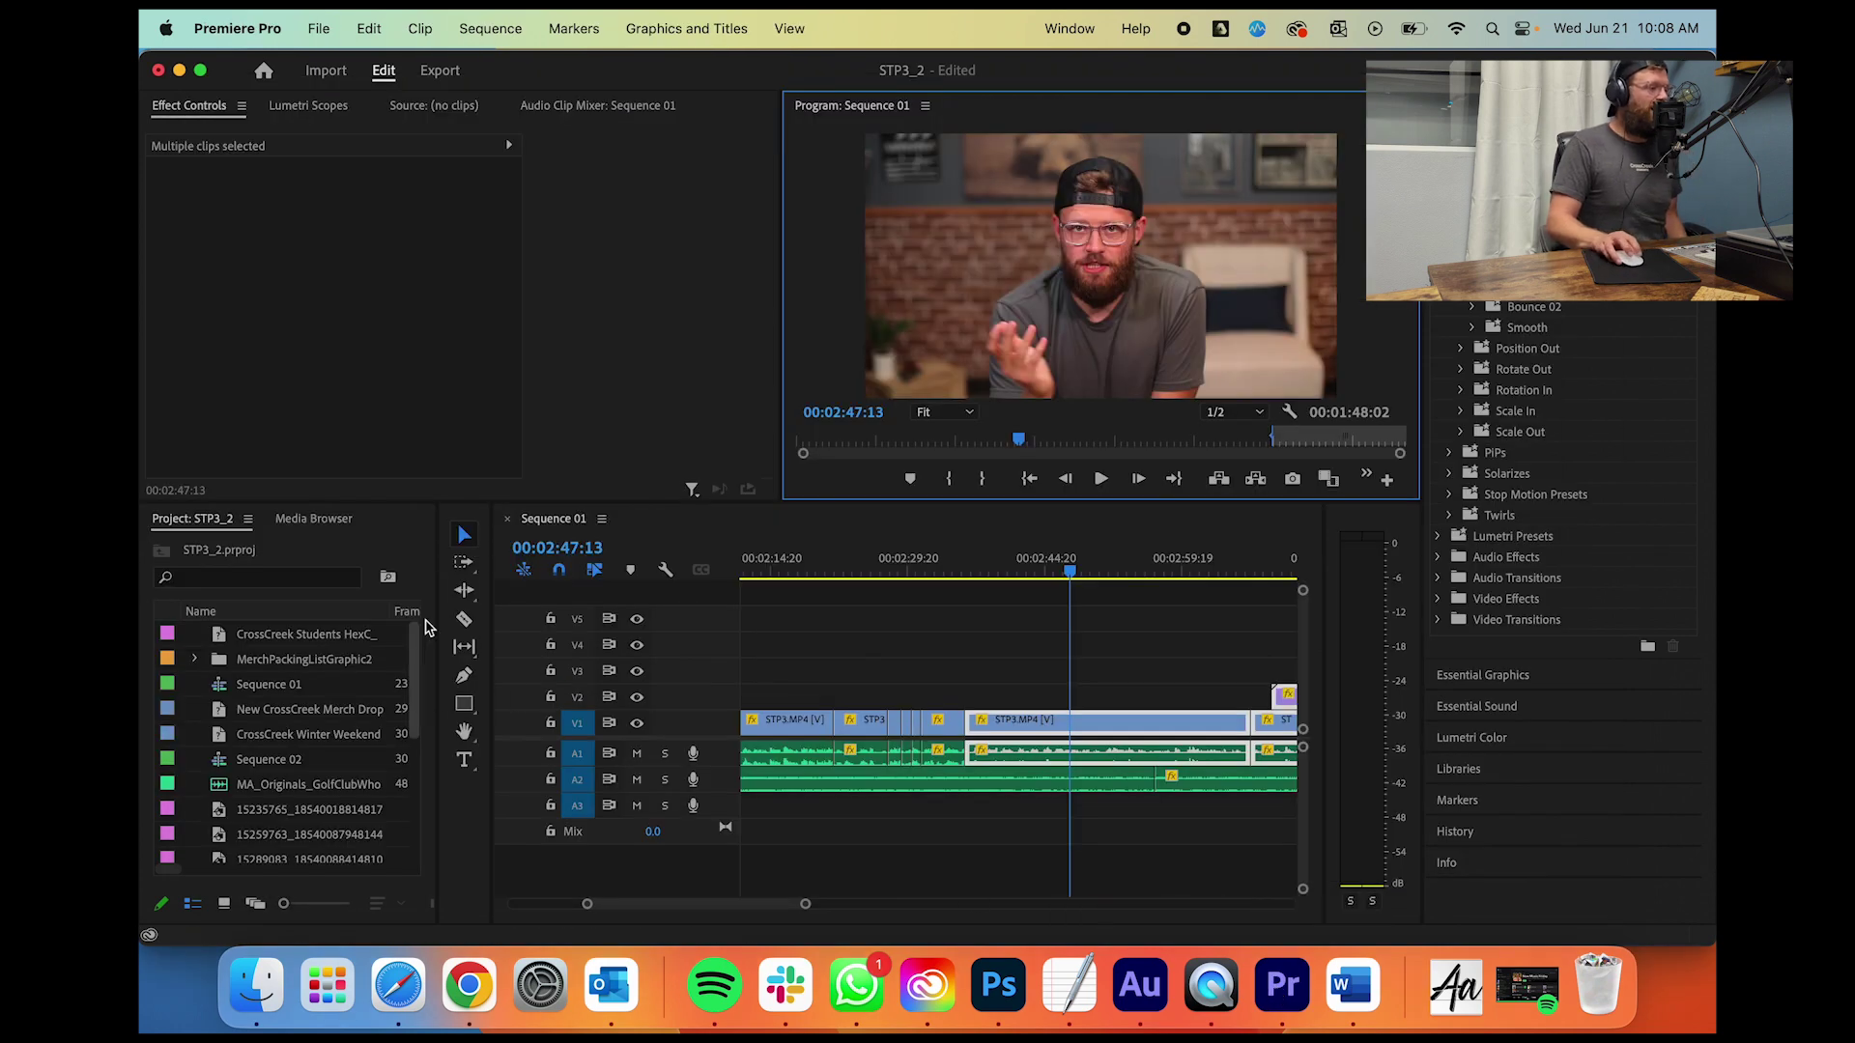
pyautogui.click(442, 618)
pyautogui.moveTo(440, 613); pyautogui.dragTo(530, 613)
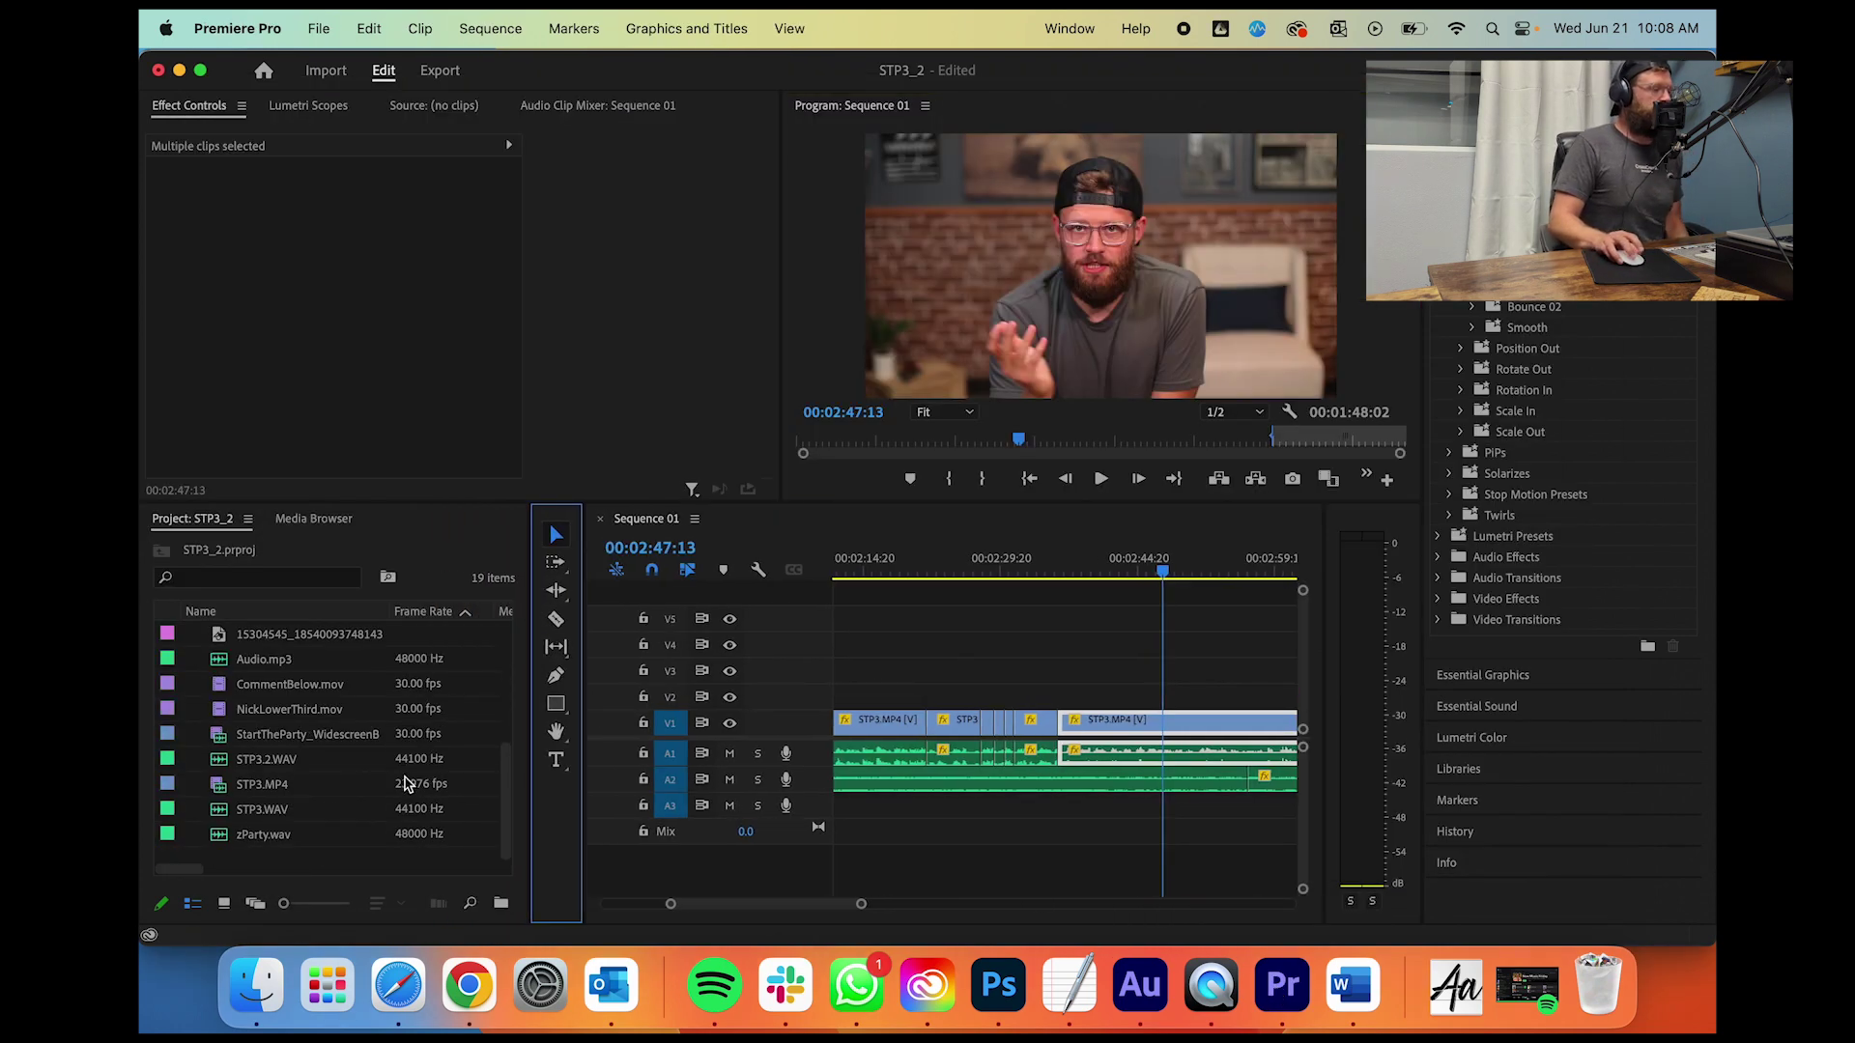
# Step: Switch to Finder and browse through SOCIAL MEDIA to the Start the Party series' 03 folder, opening its PSD folder
pyautogui.click(256, 985)
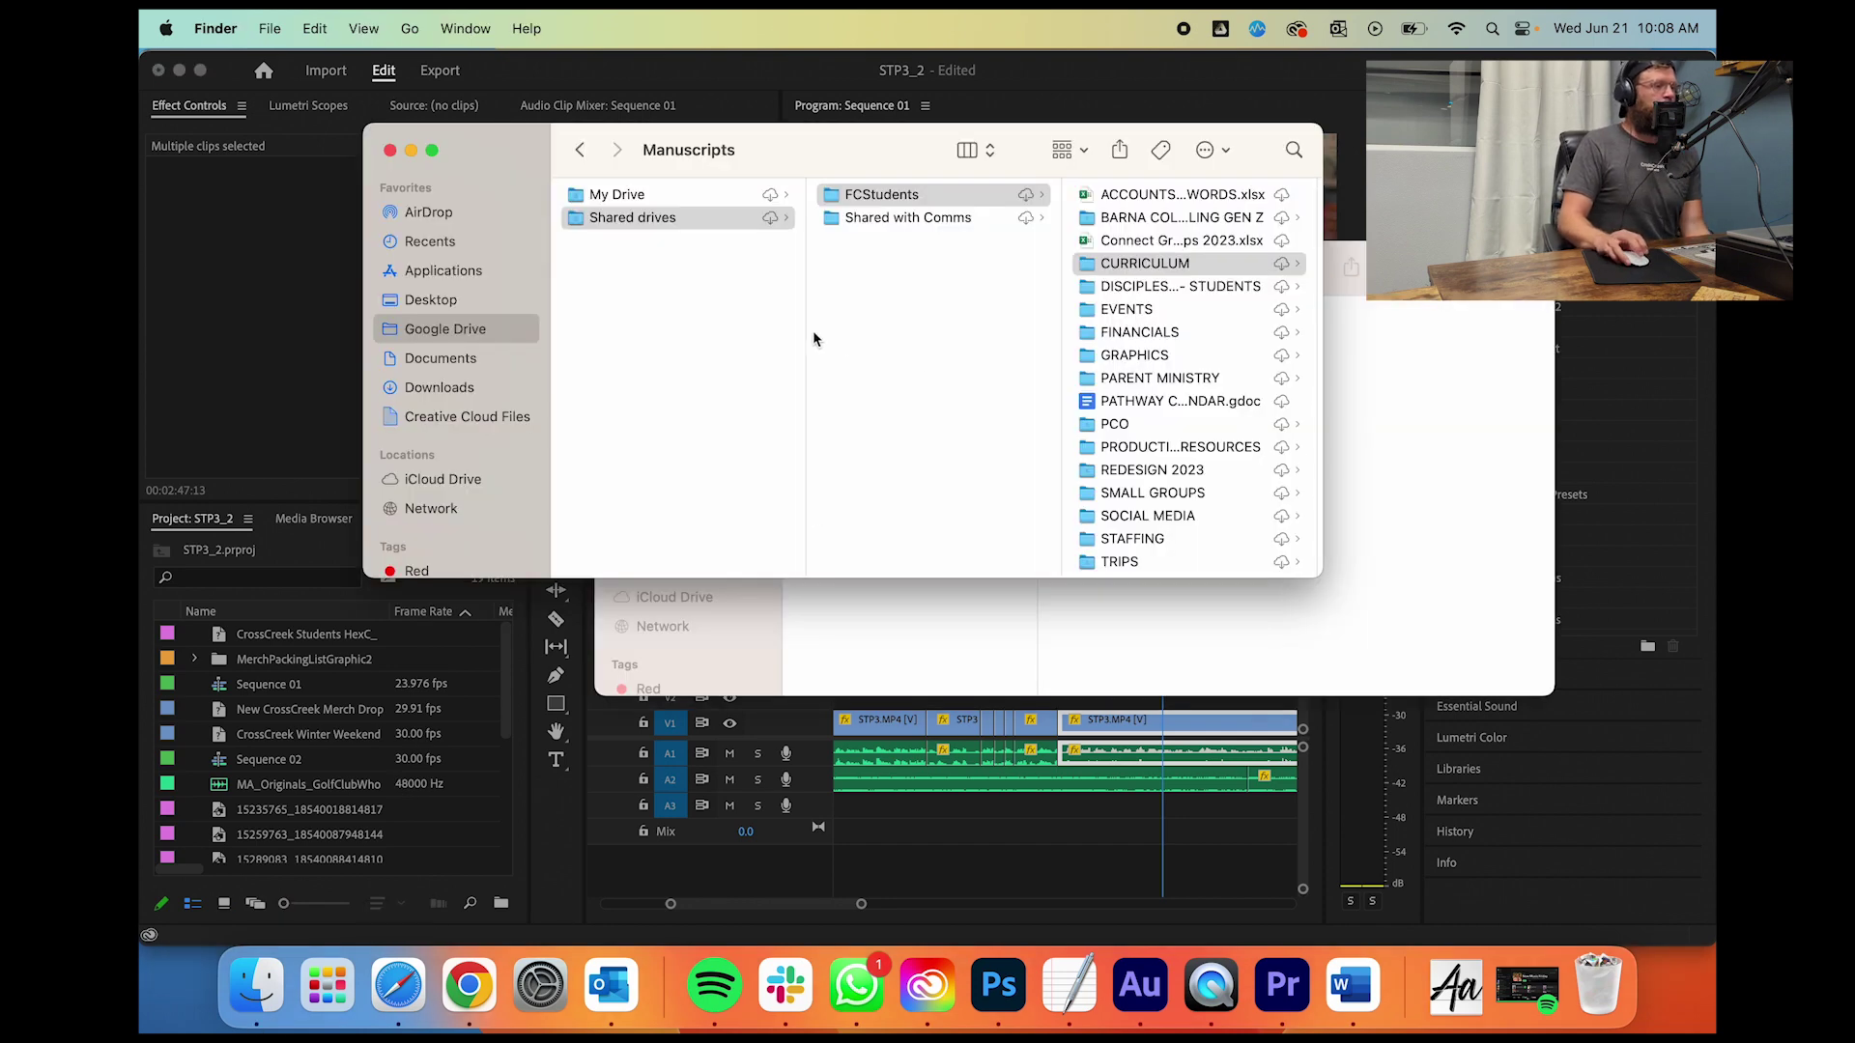
pyautogui.hscroll(3, 966, 377)
pyautogui.scroll(-3, 918, 405)
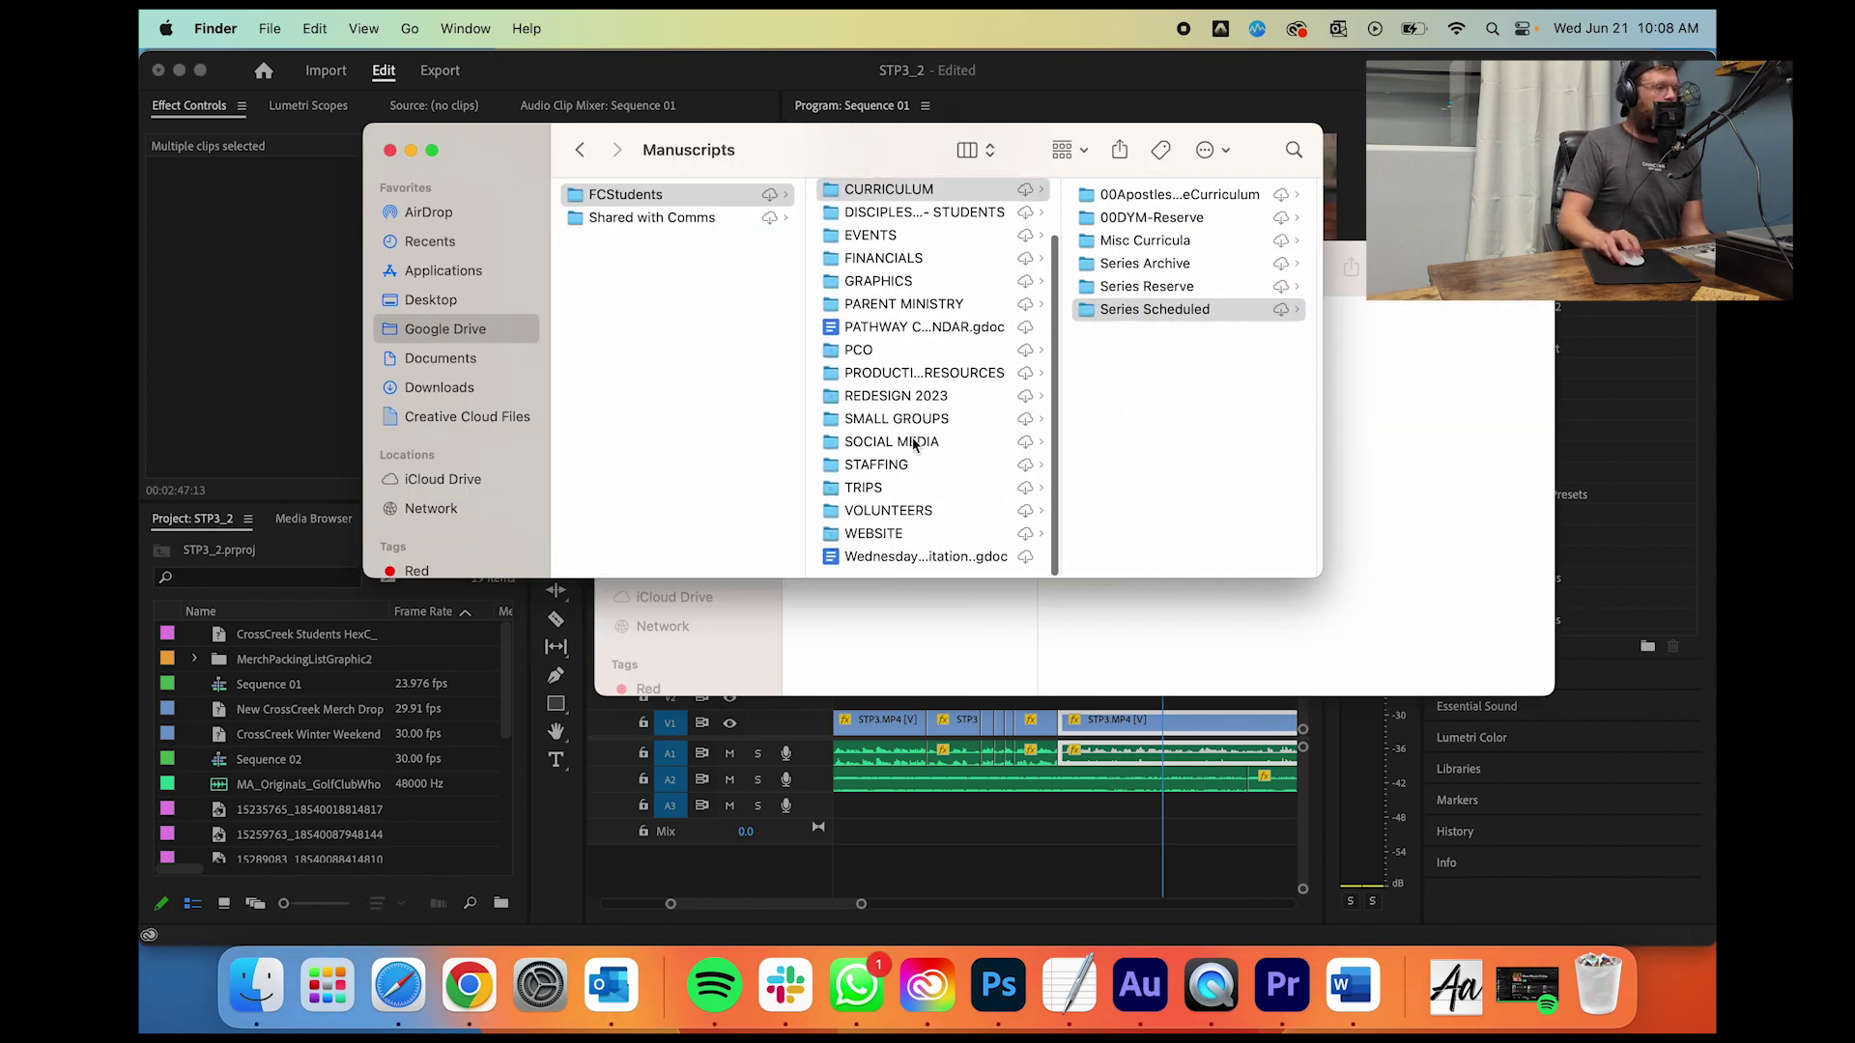
pyautogui.click(917, 442)
pyautogui.click(1149, 241)
pyautogui.click(1126, 217)
pyautogui.click(1168, 309)
pyautogui.click(1128, 241)
pyautogui.click(1130, 265)
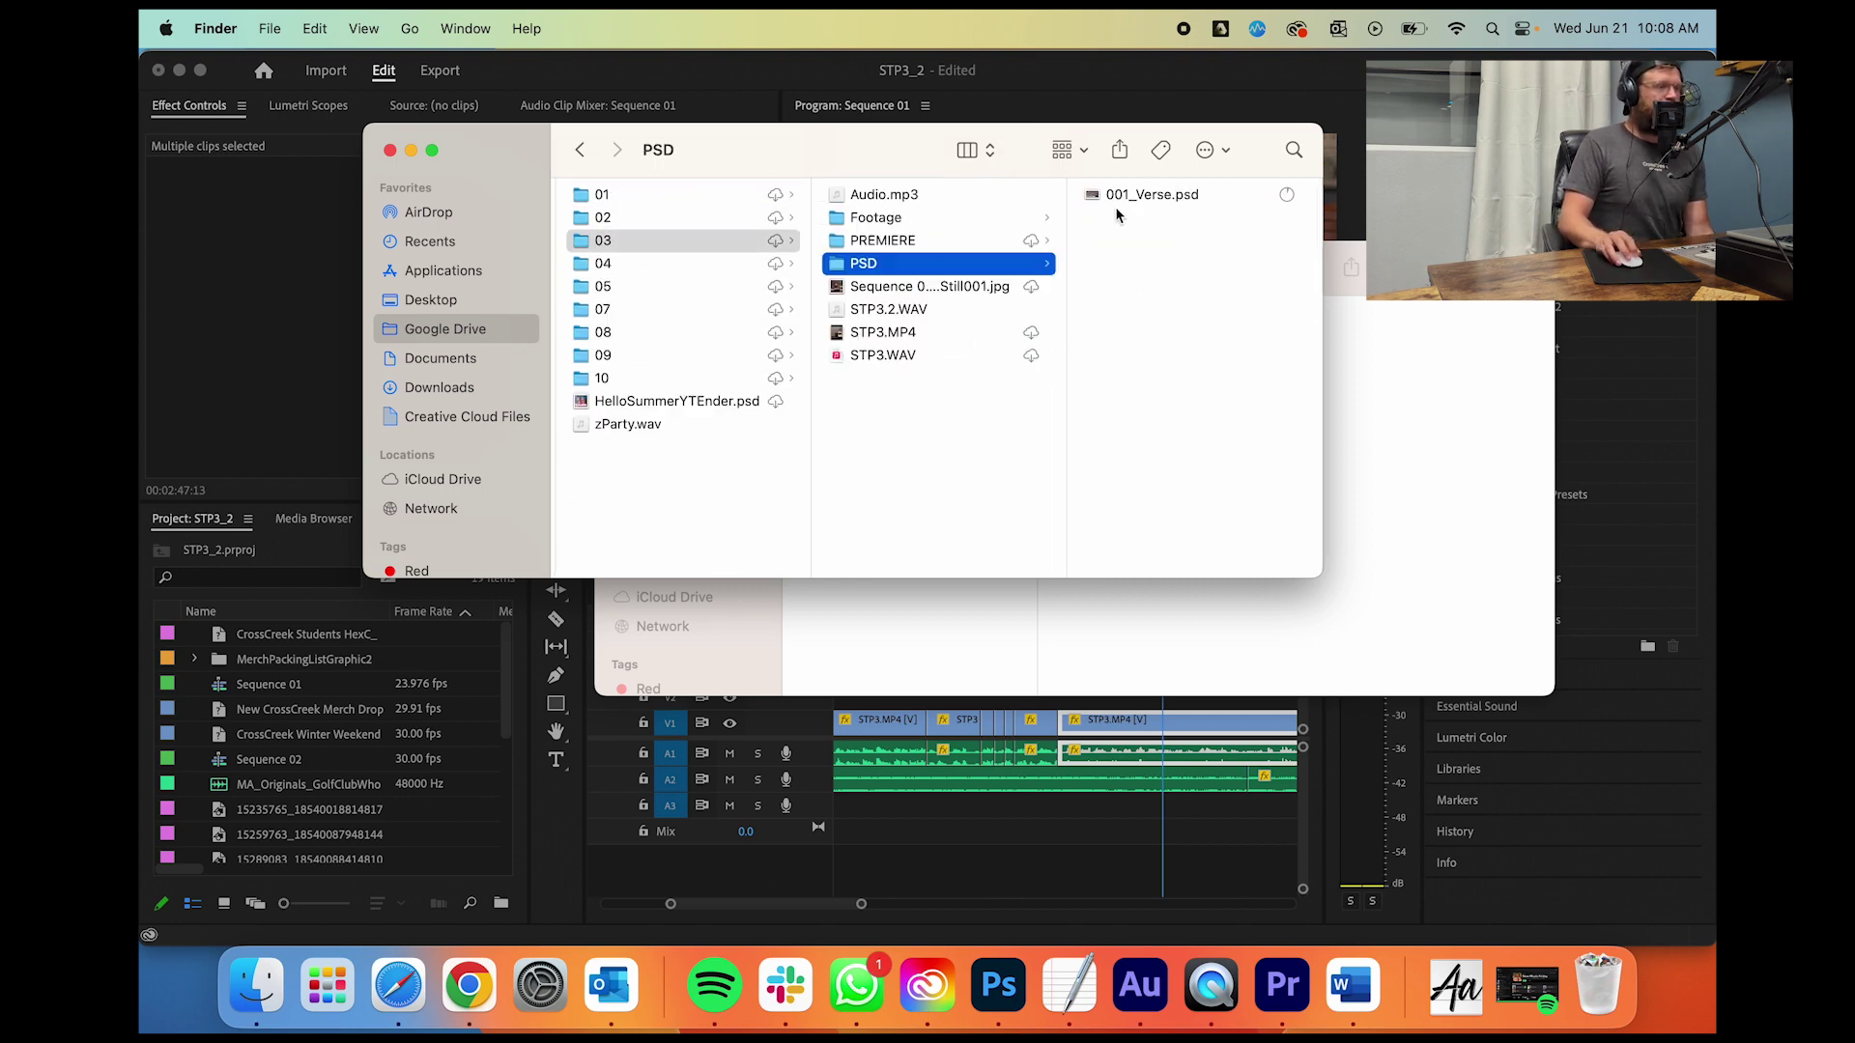
# Step: Import 001_Verse.psd into the Premiere Pro project as individual layers and expand its 001_Verse bin
pyautogui.click(1125, 198)
pyautogui.moveTo(863, 197); pyautogui.dragTo(280, 821)
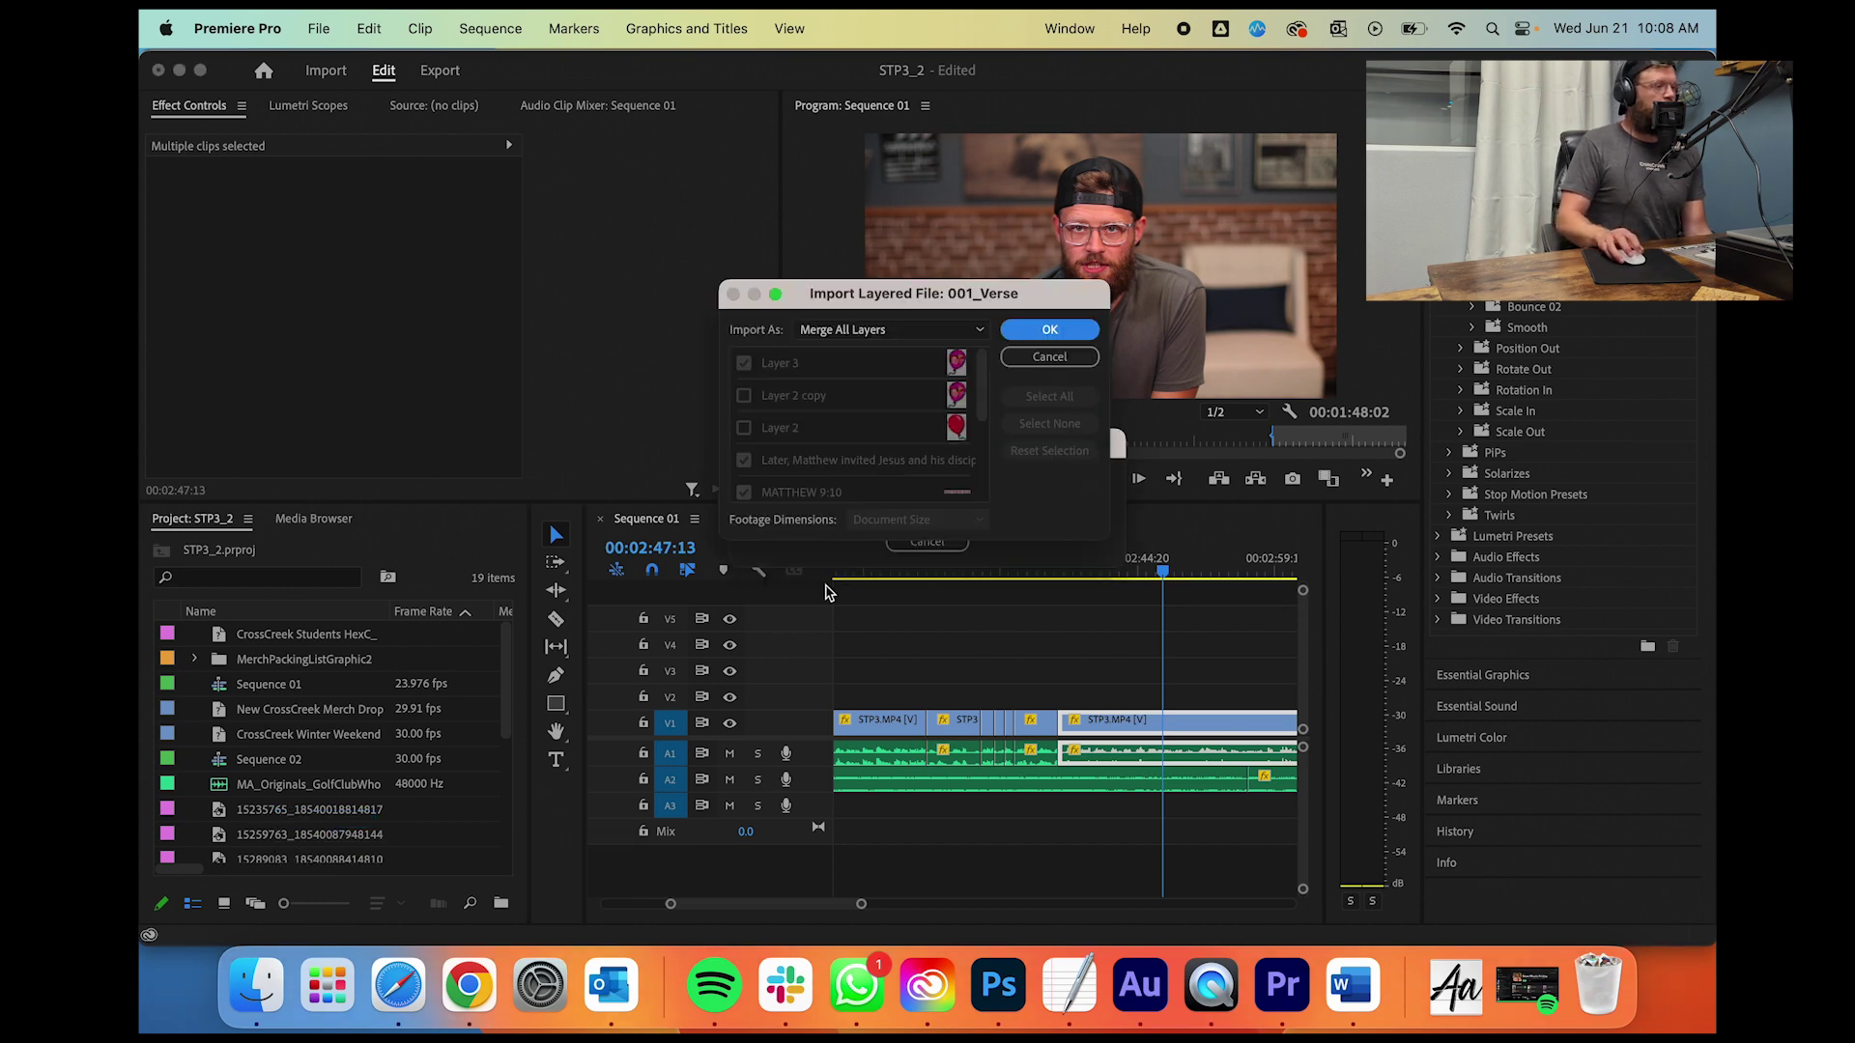
pyautogui.click(869, 333)
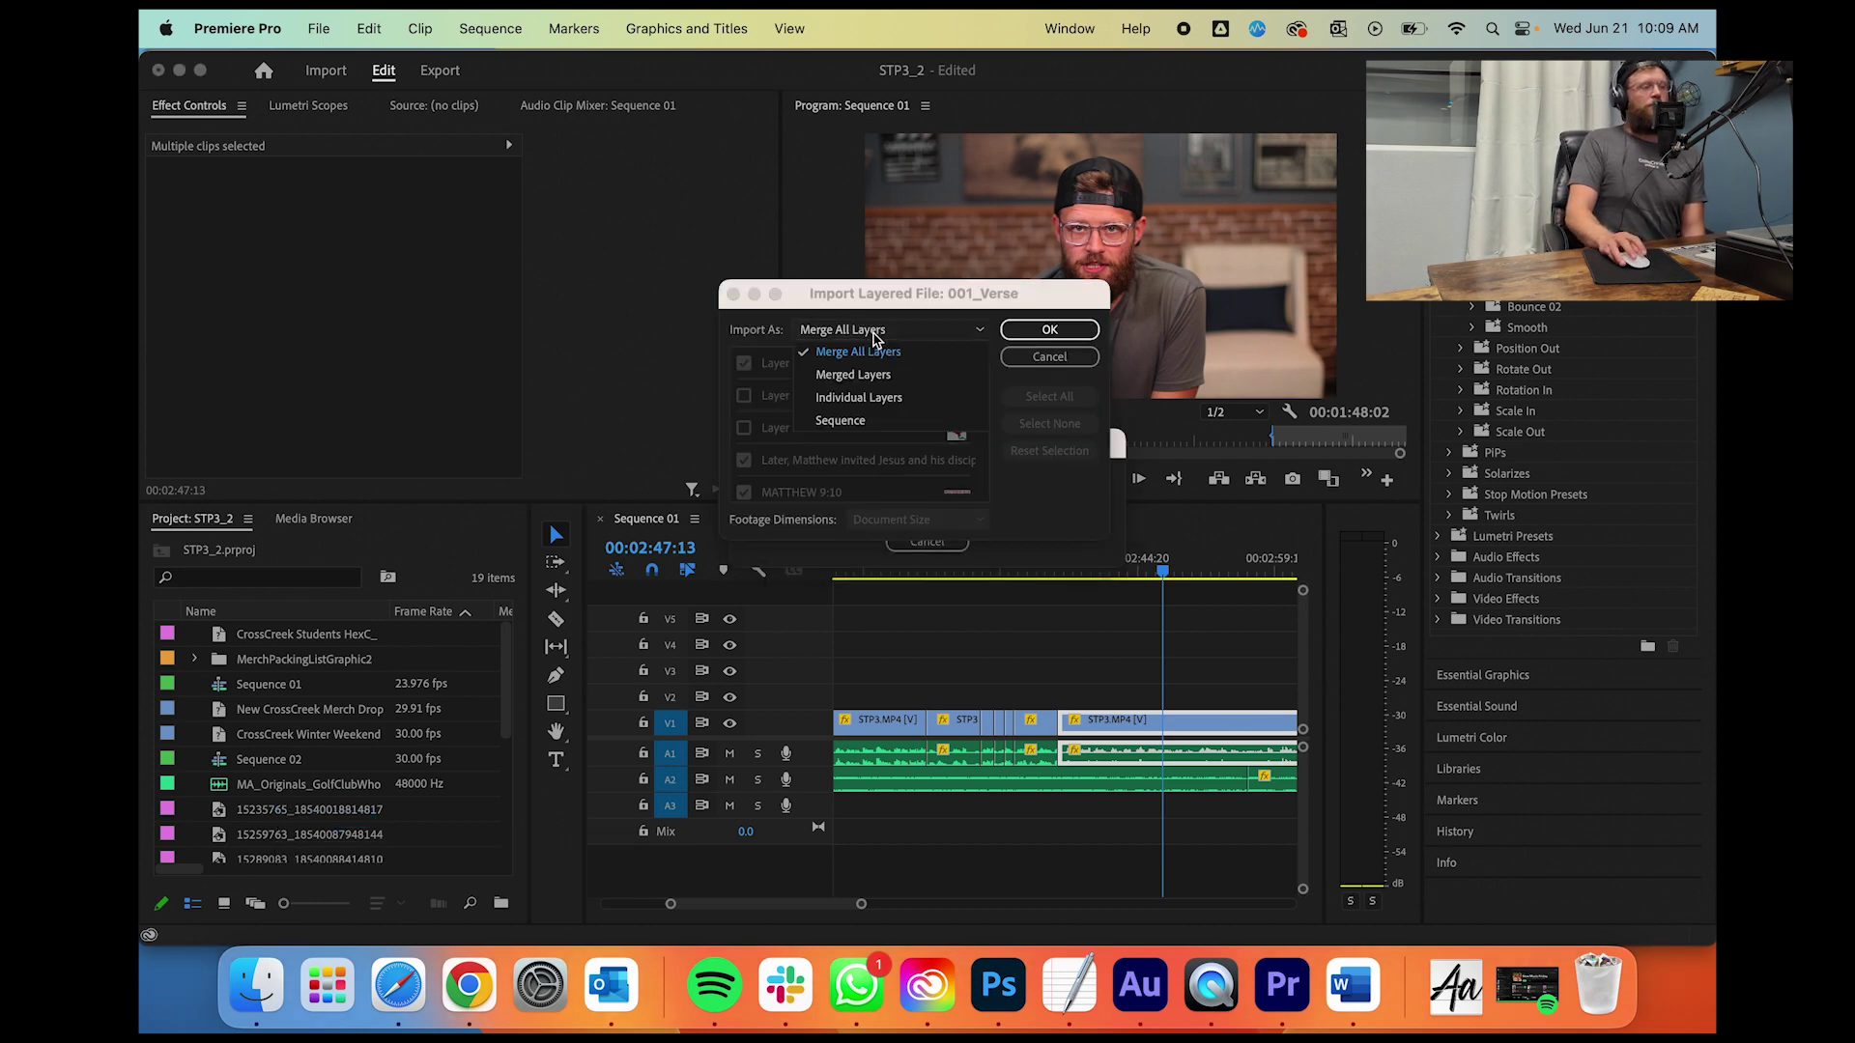
pyautogui.click(885, 399)
pyautogui.press('Return')
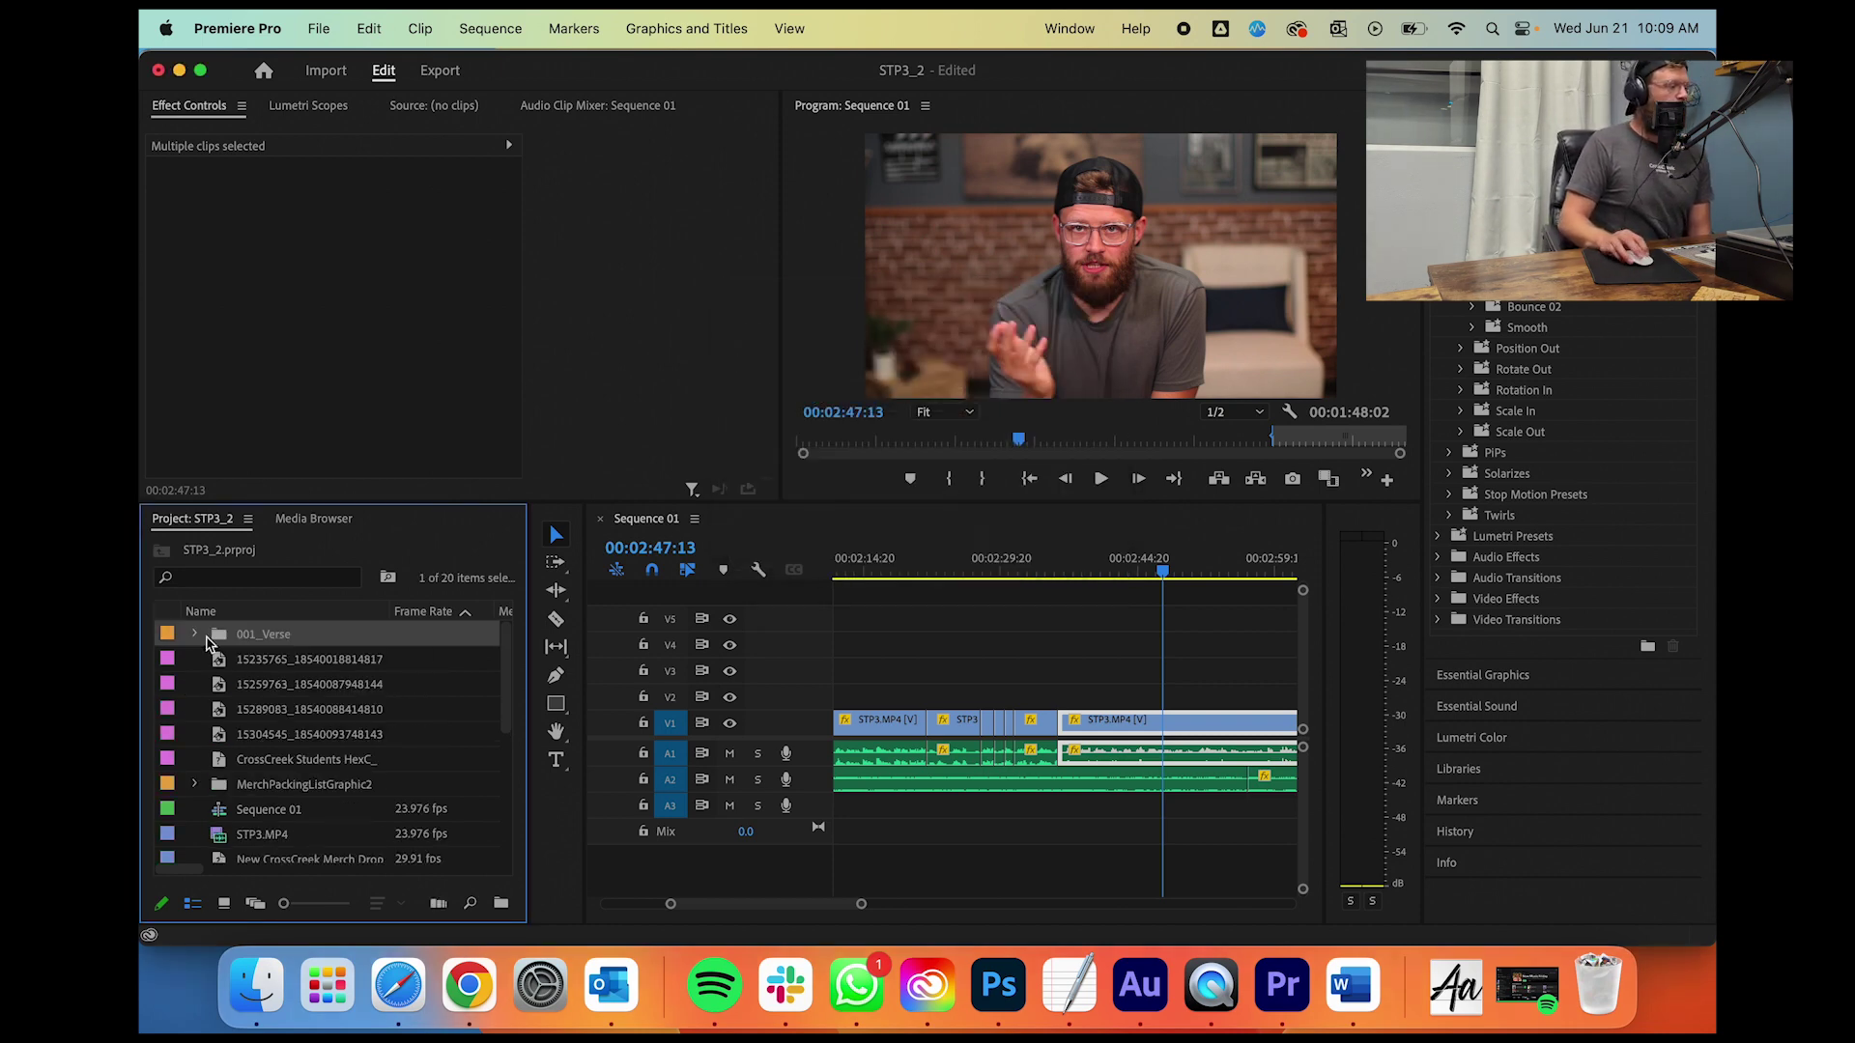
pyautogui.click(193, 637)
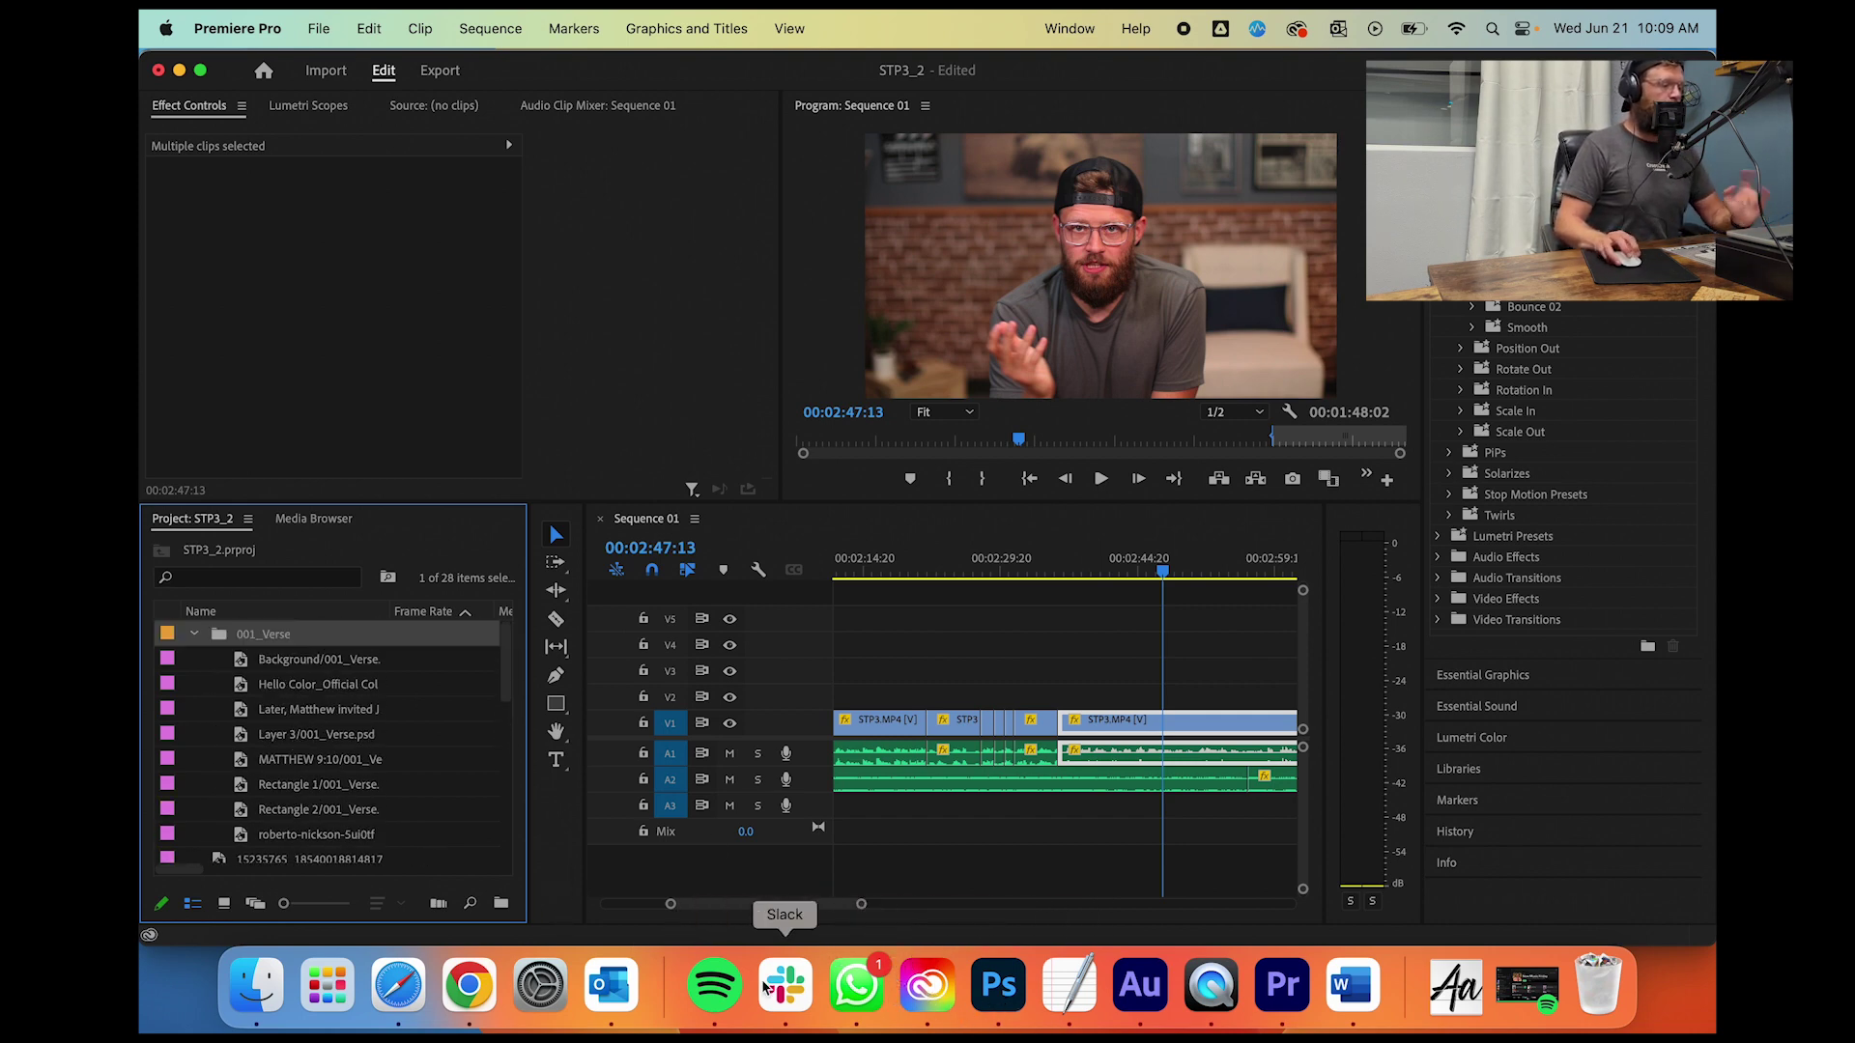
# Step: Switch to Finder and open STP1.mp4 from the STP 1 folder inside the 01 folder's 00FINALS
pyautogui.click(244, 1009)
pyautogui.hscroll(-5, 831, 398)
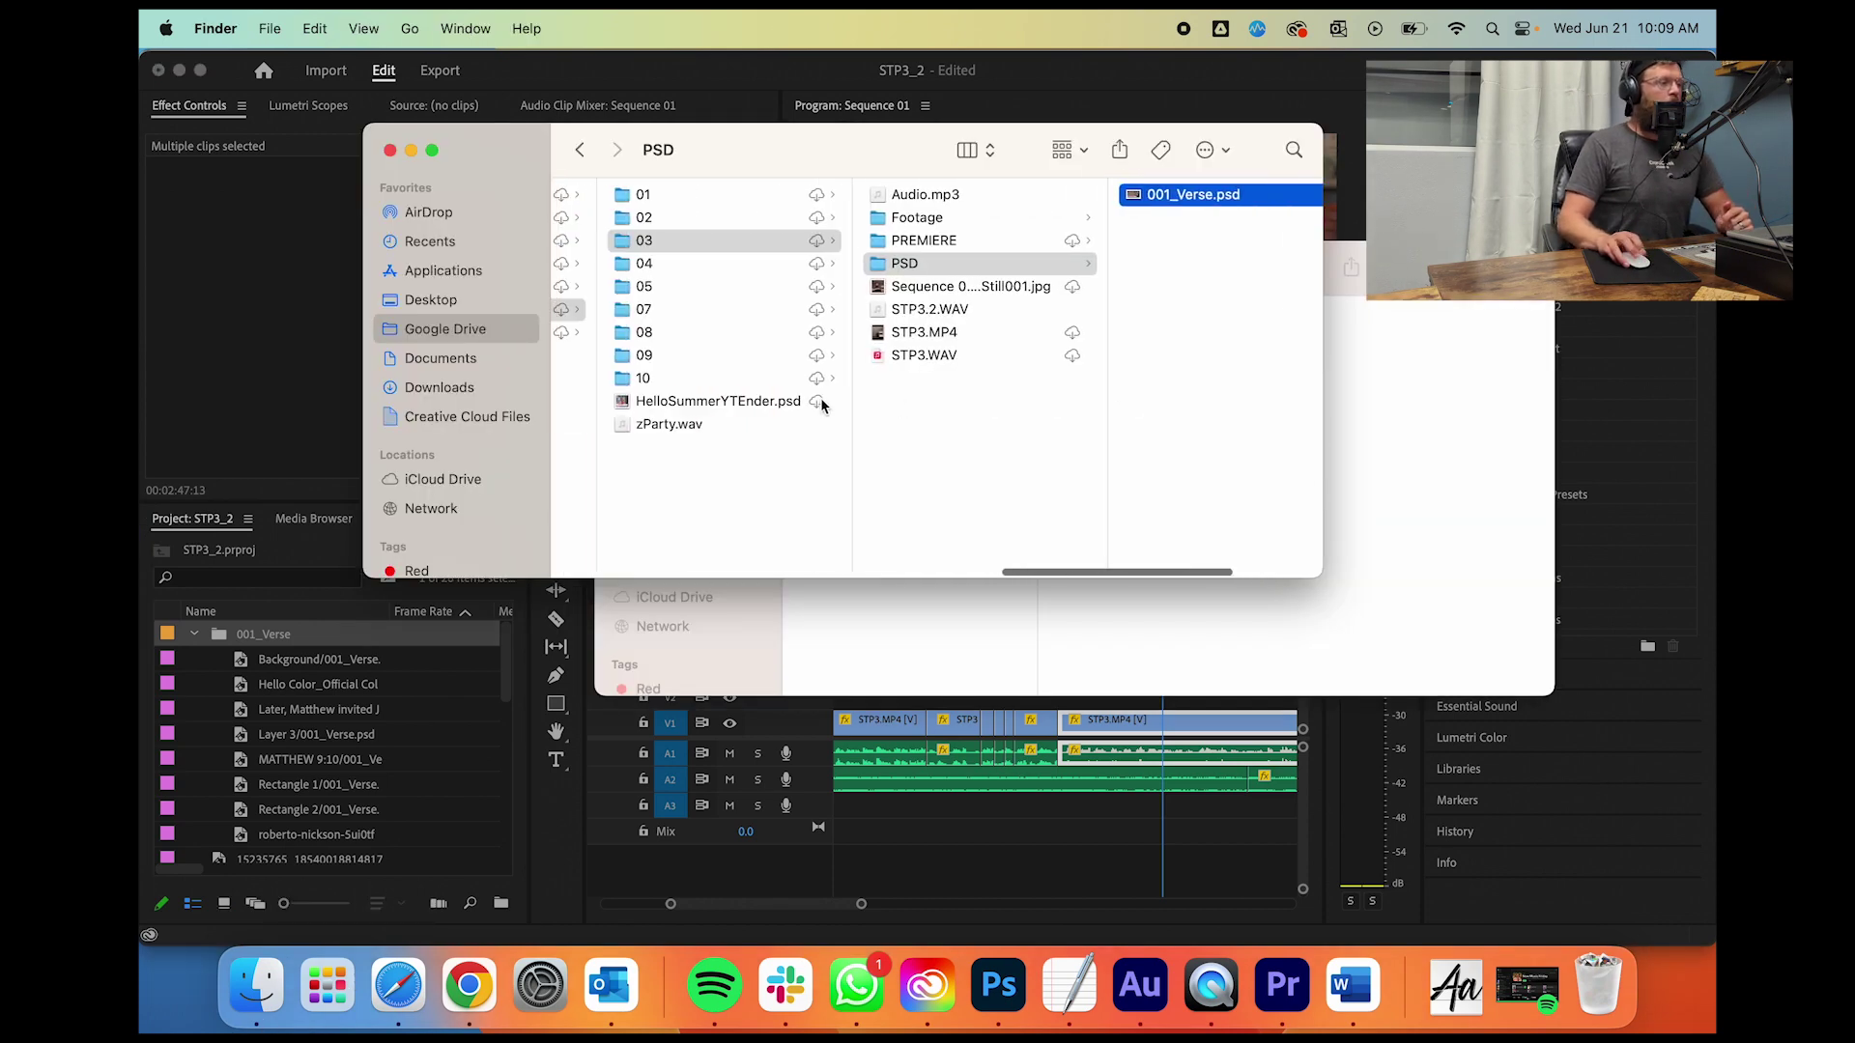
pyautogui.click(708, 215)
pyautogui.click(958, 198)
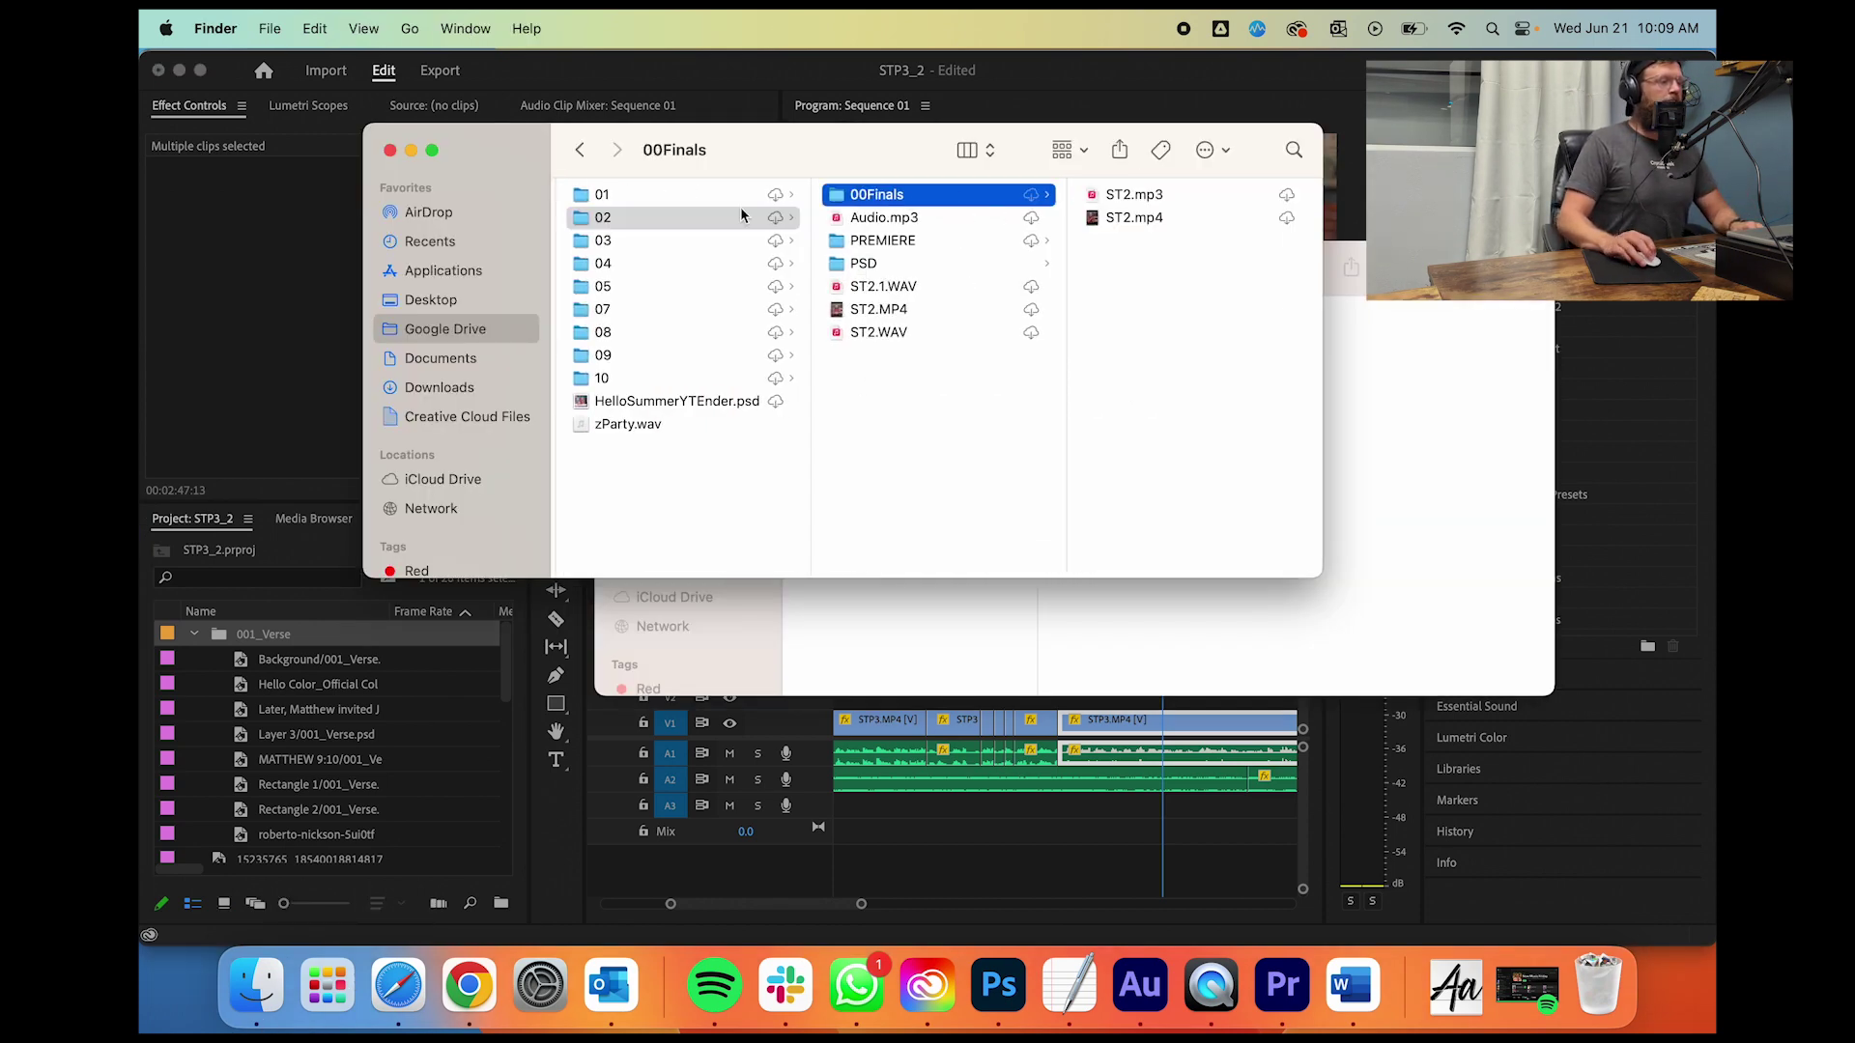
pyautogui.click(695, 197)
pyautogui.click(899, 197)
pyautogui.click(1121, 196)
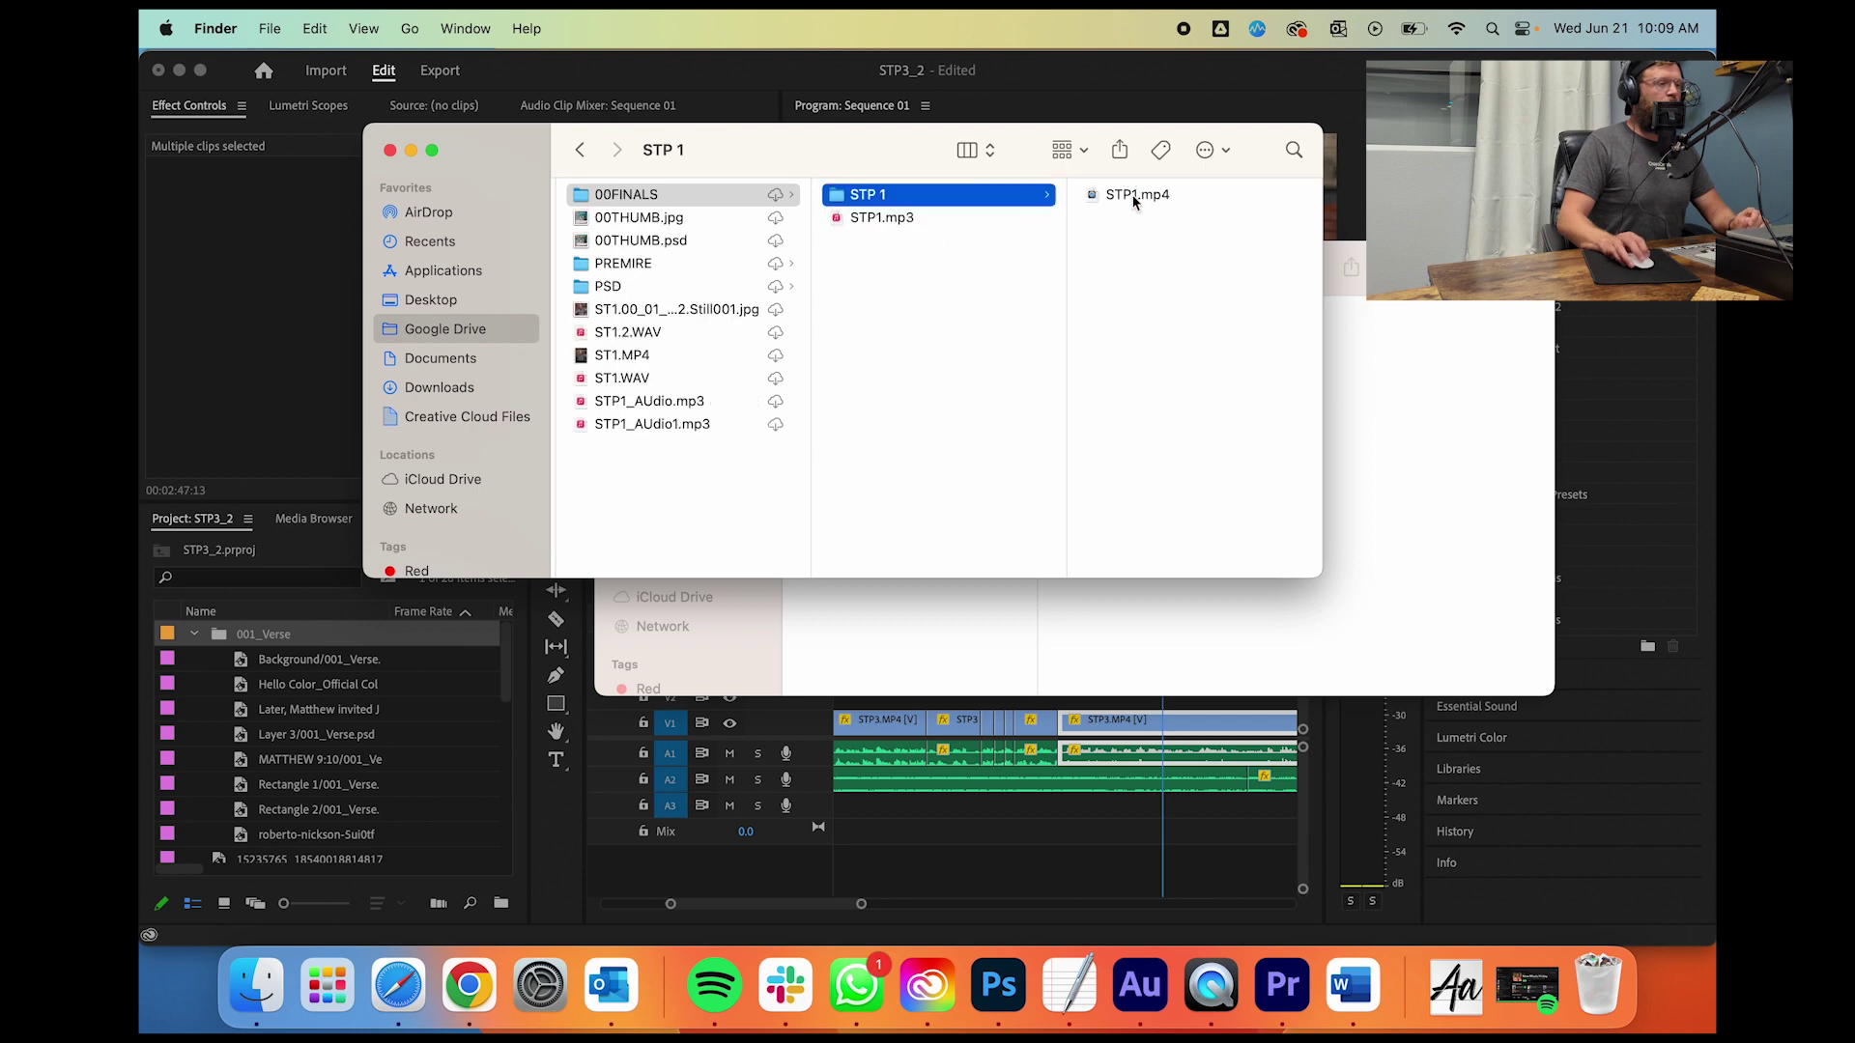
pyautogui.doubleClick(1138, 196)
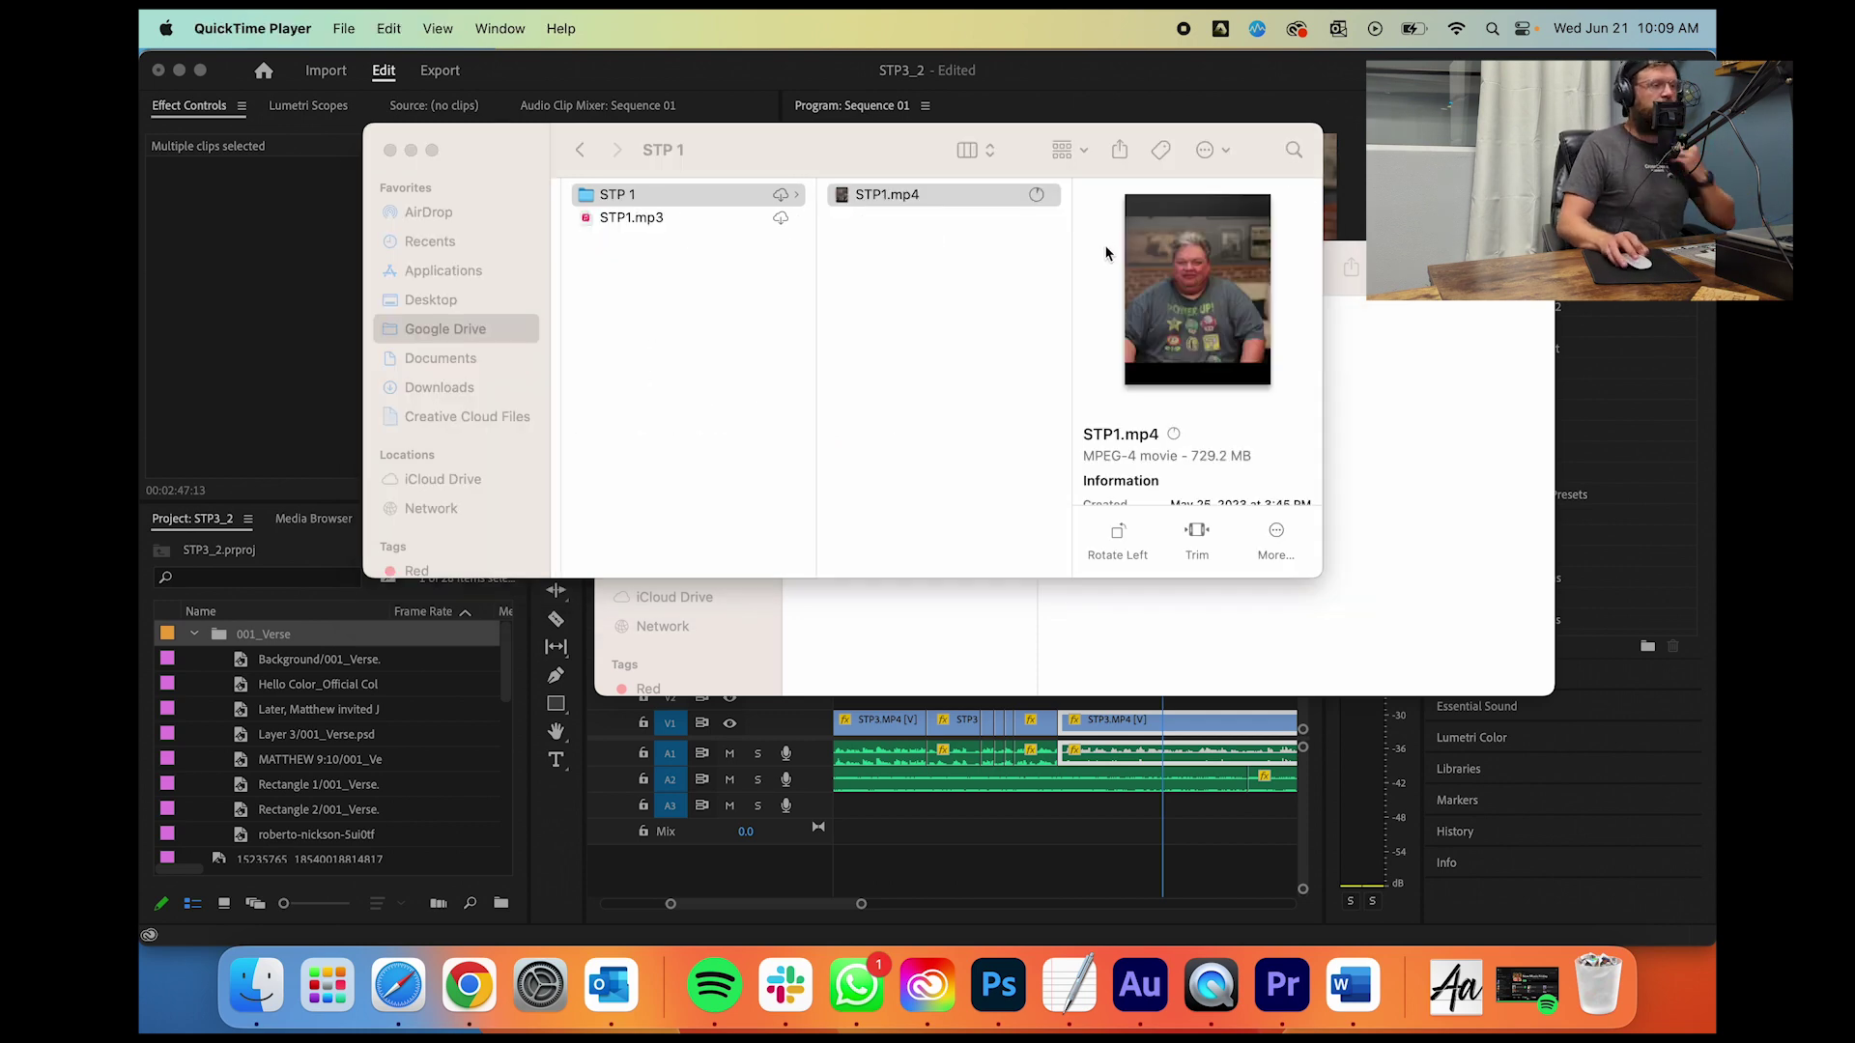
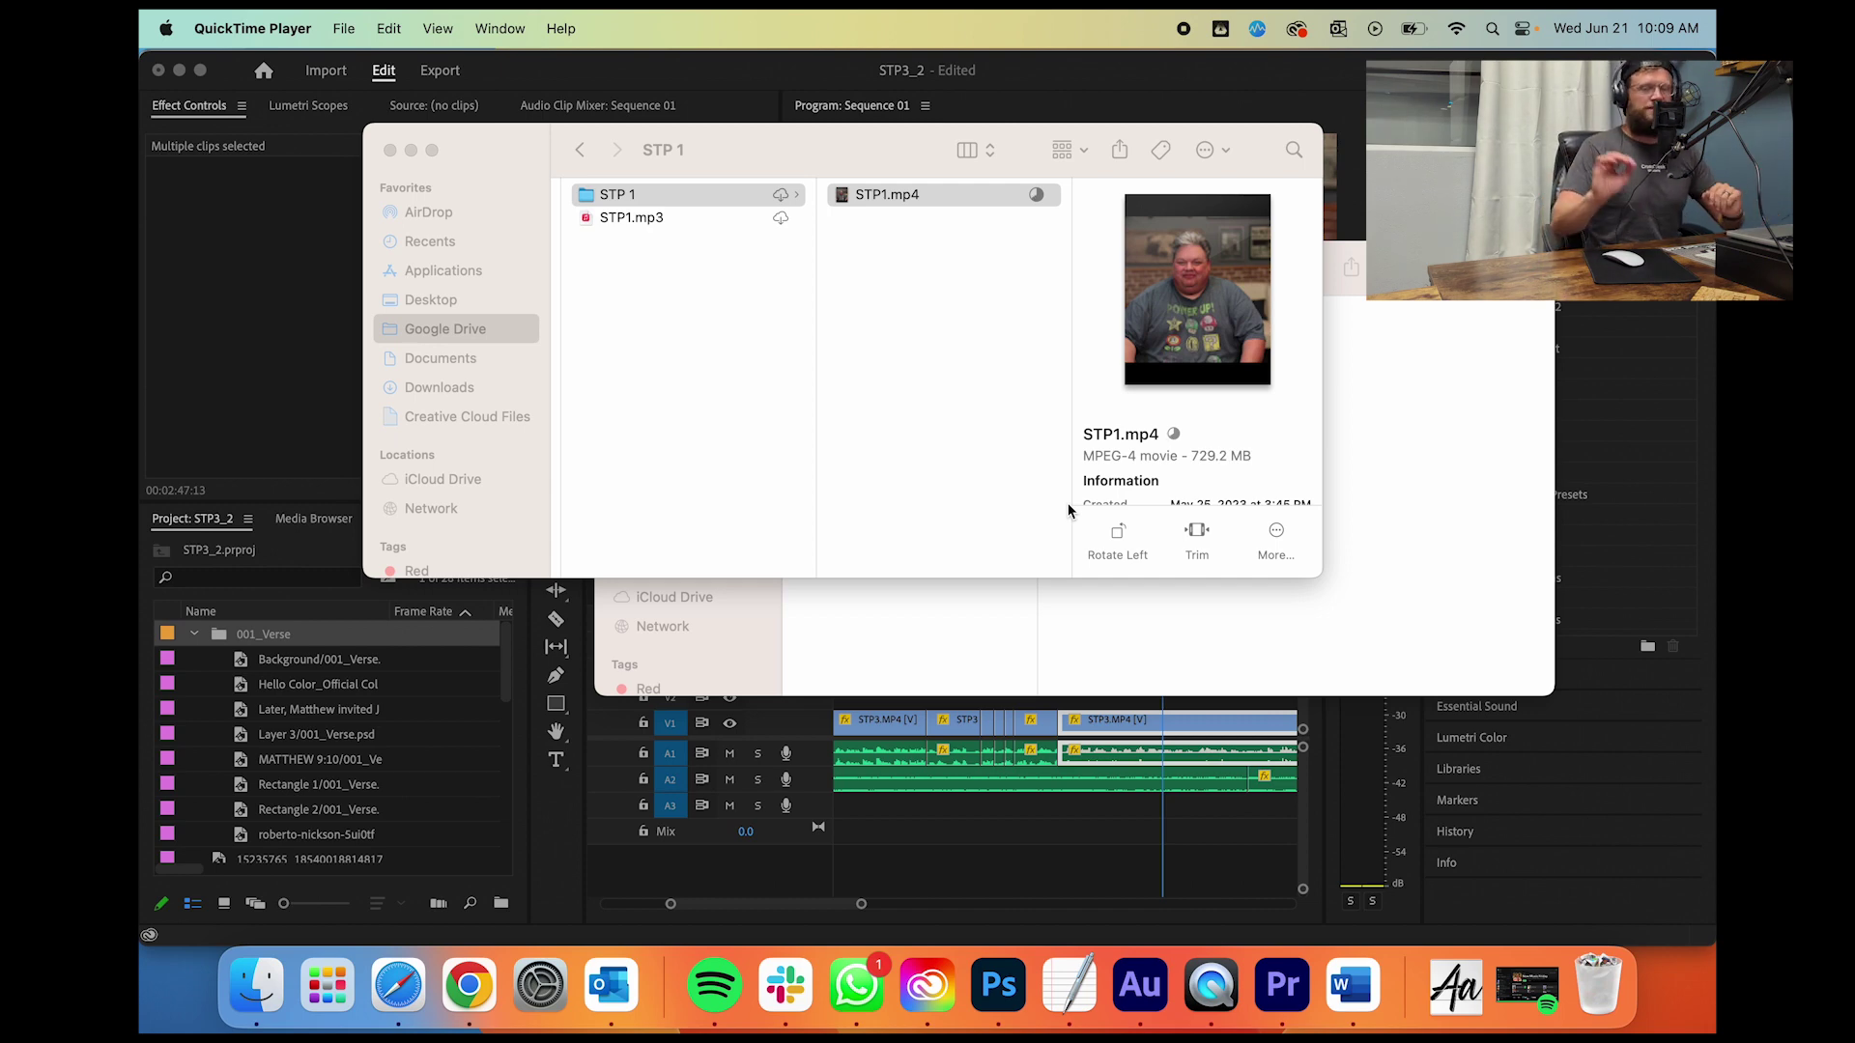
# Step: Locate zParty.wav in the 06 - Start the Party folder, then switch to Premiere Pro and select its long clip on A2
pyautogui.hscroll(-10, 965, 339)
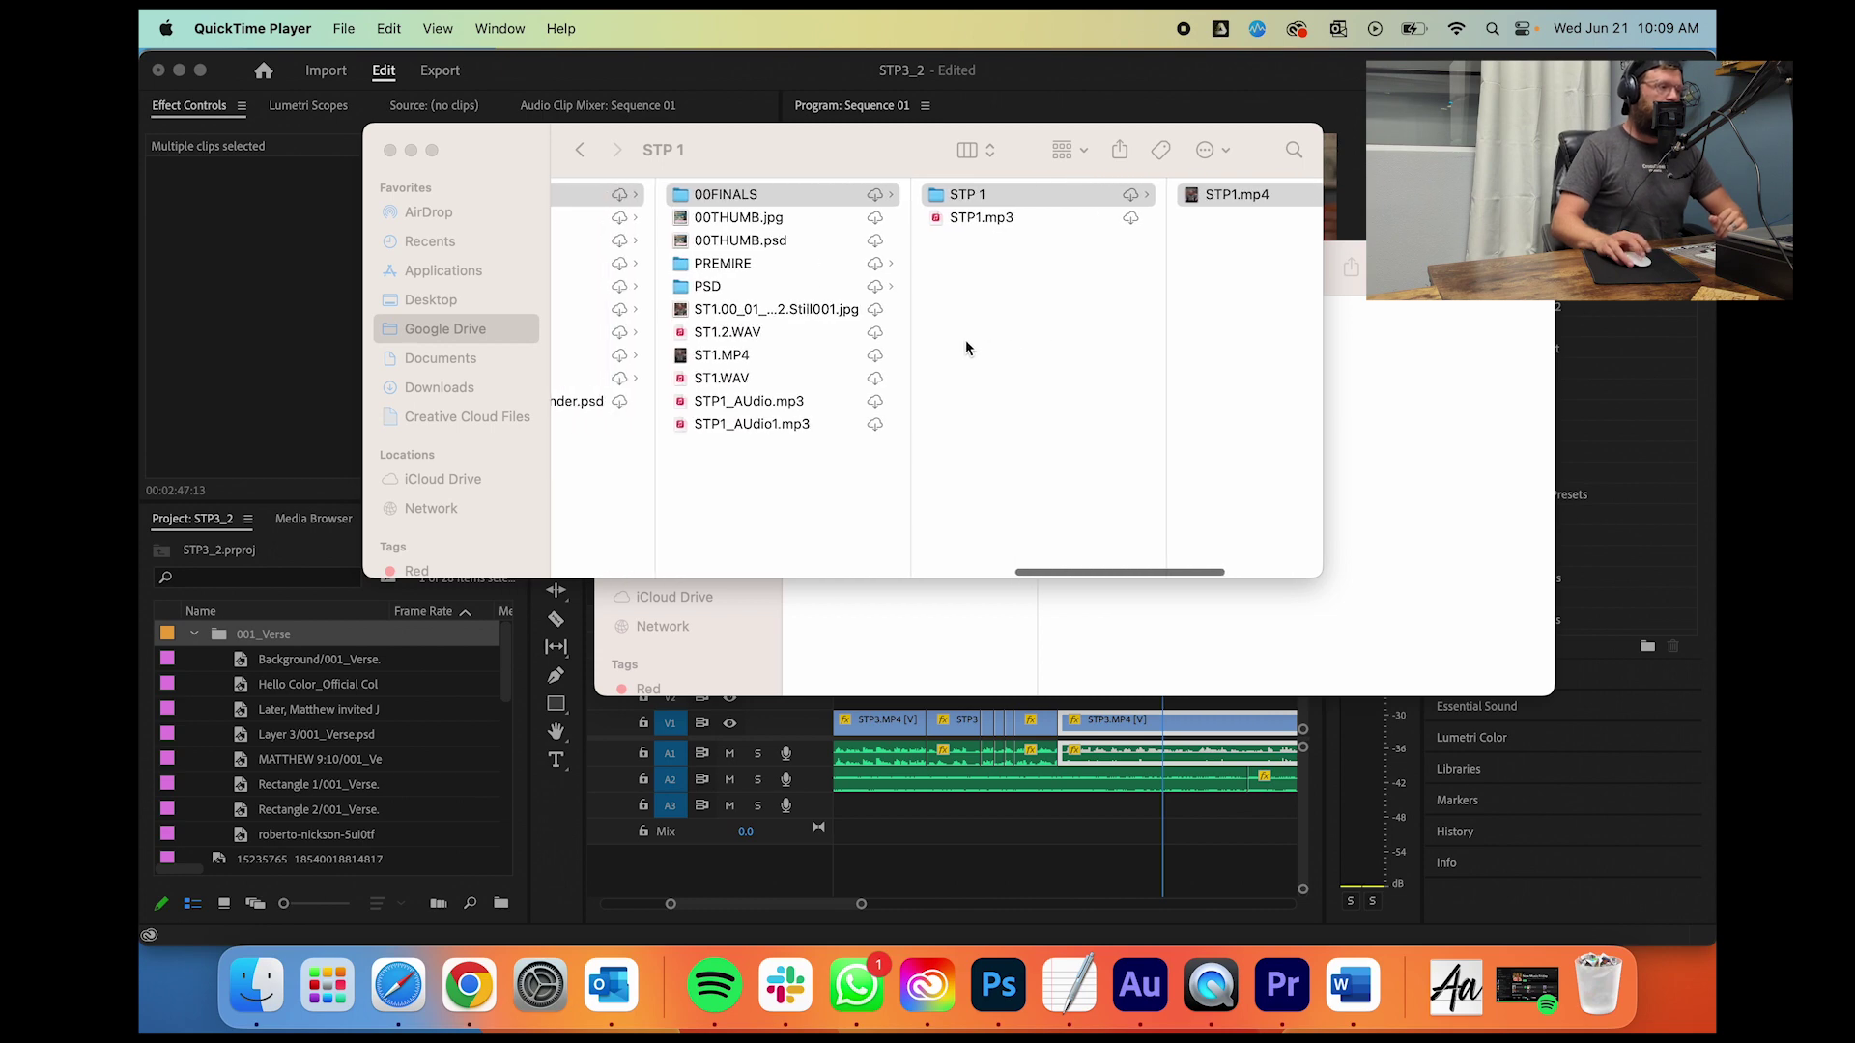
pyautogui.click(749, 425)
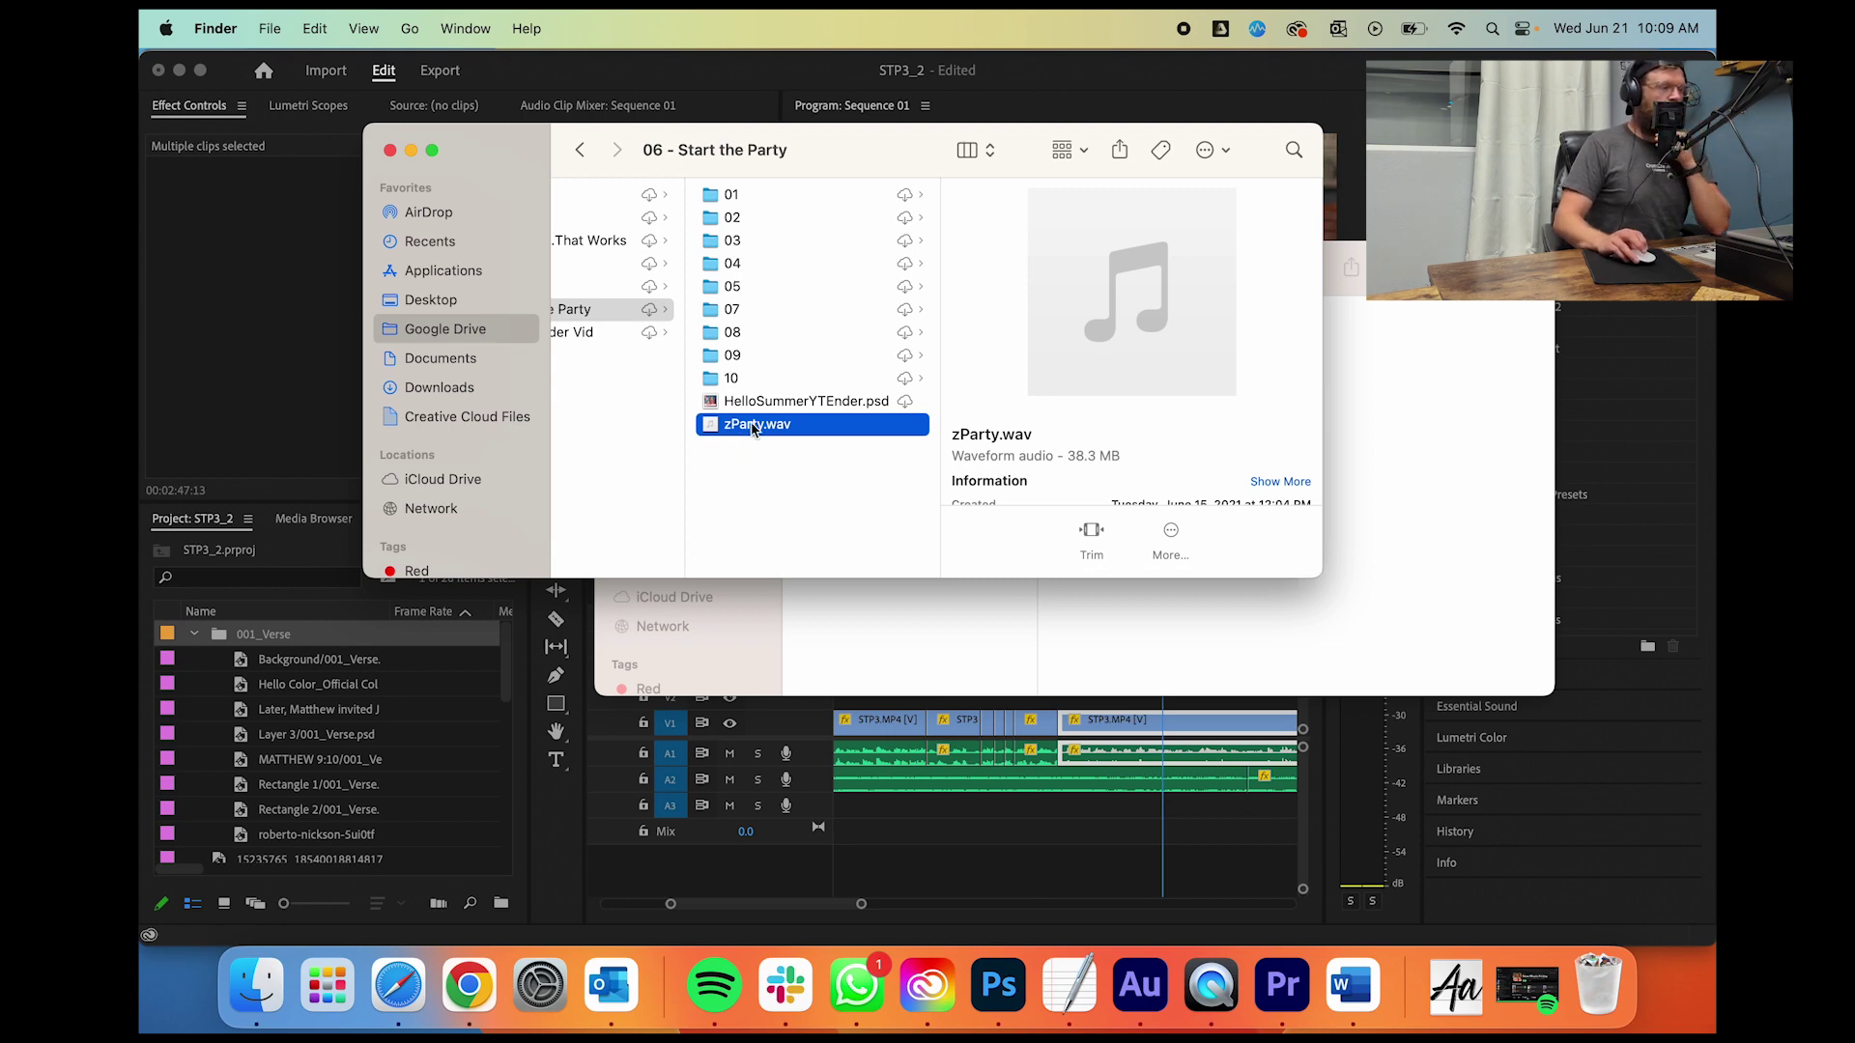
pyautogui.moveTo(1062, 770); pyautogui.dragTo(1058, 773)
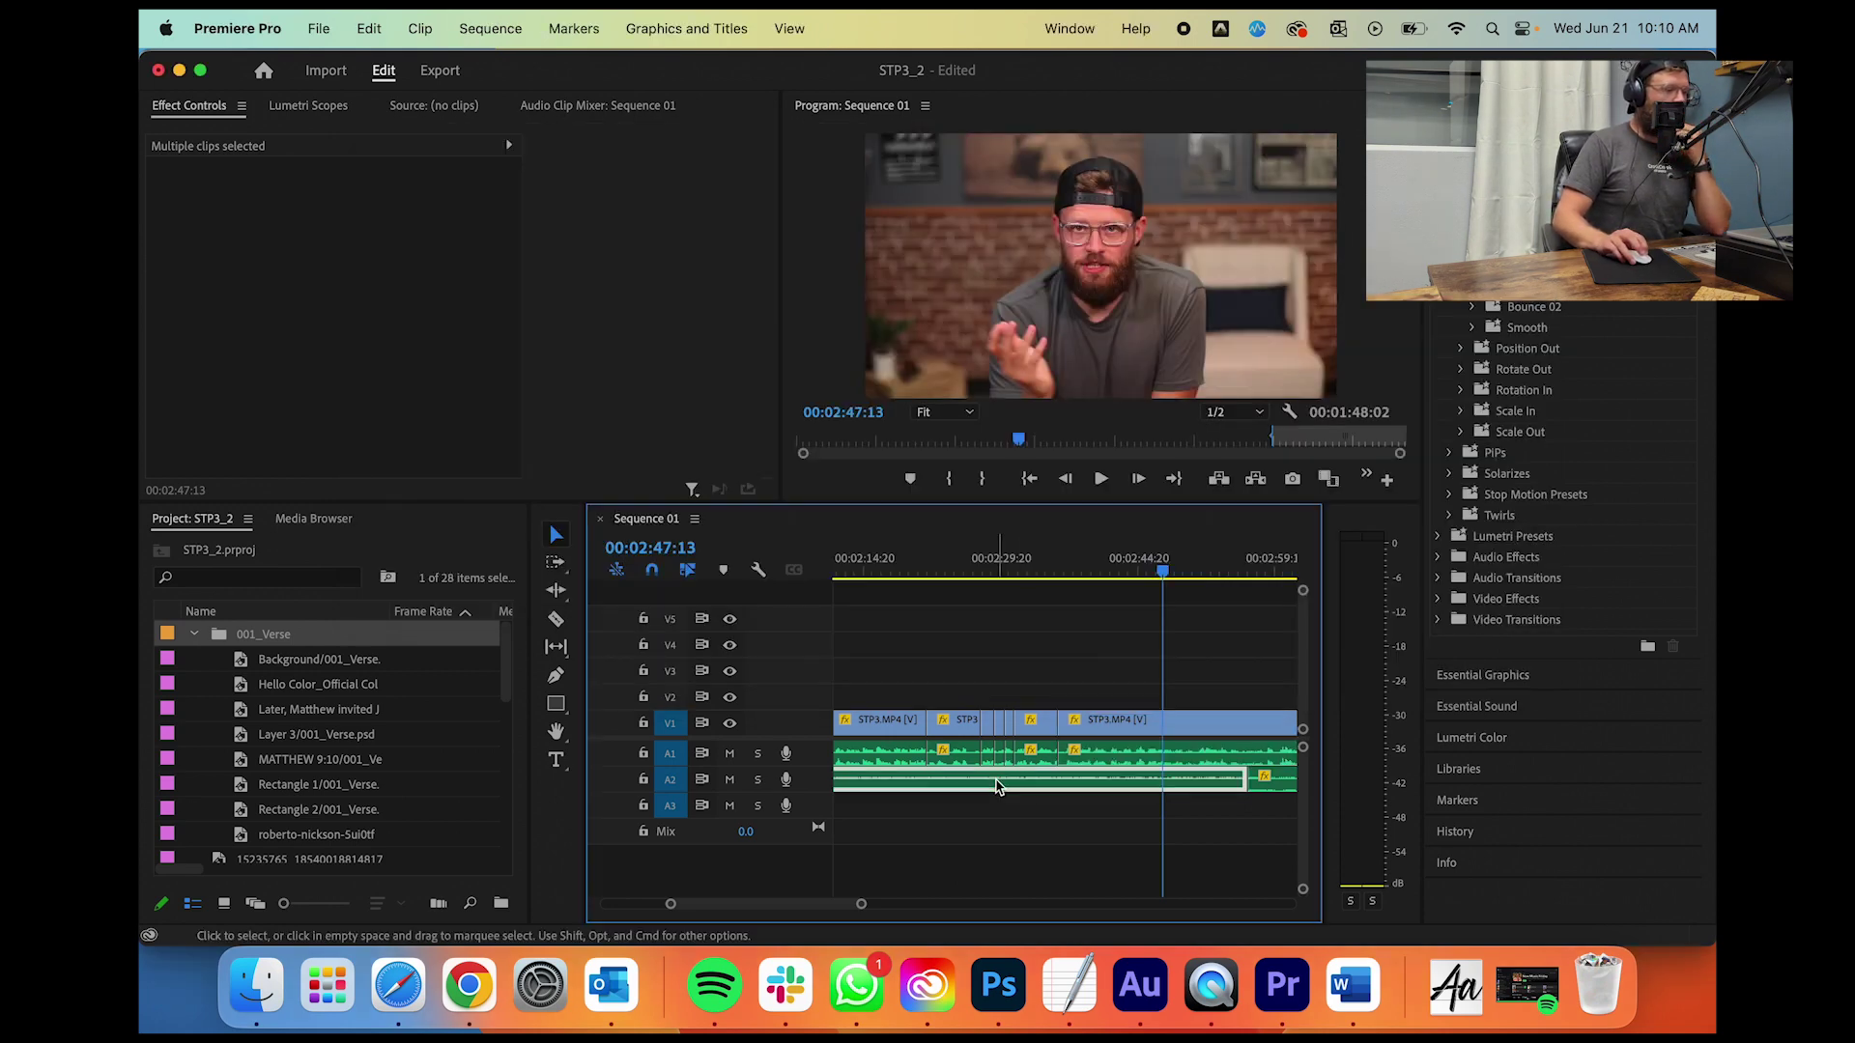
pyautogui.click(900, 760)
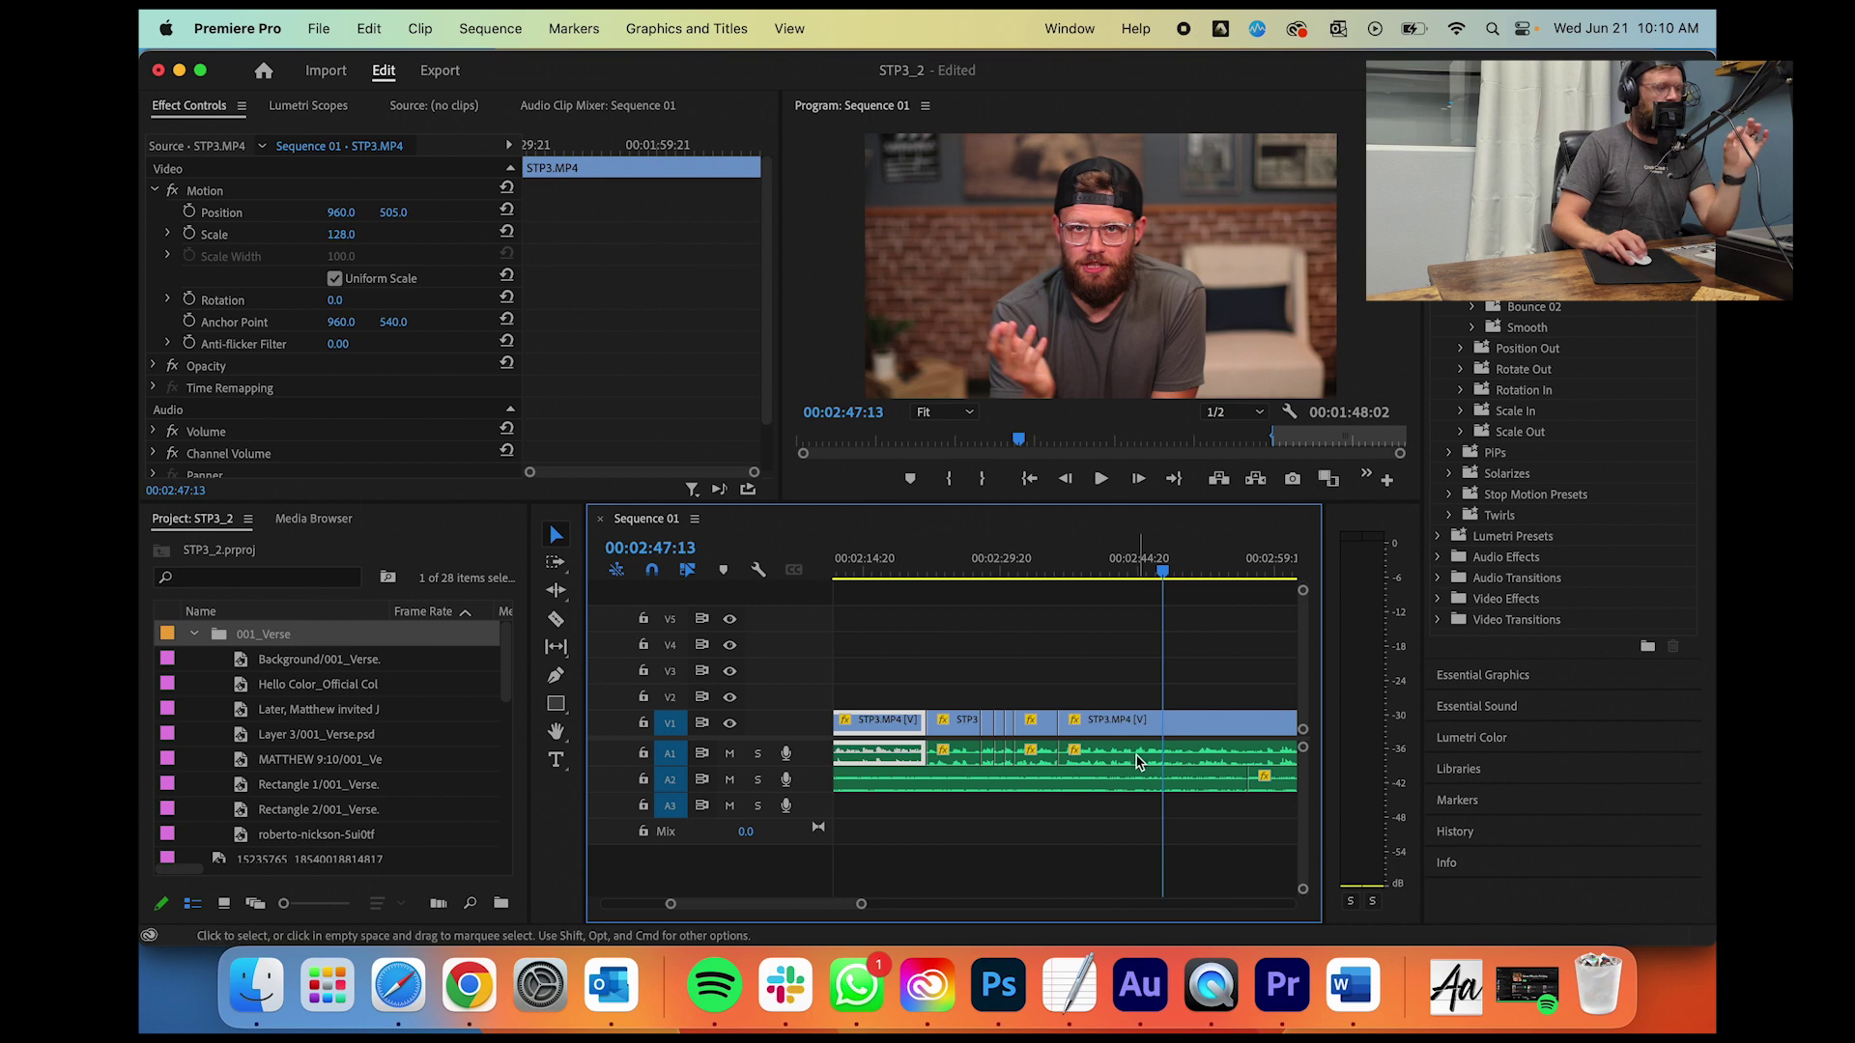
pyautogui.click(986, 781)
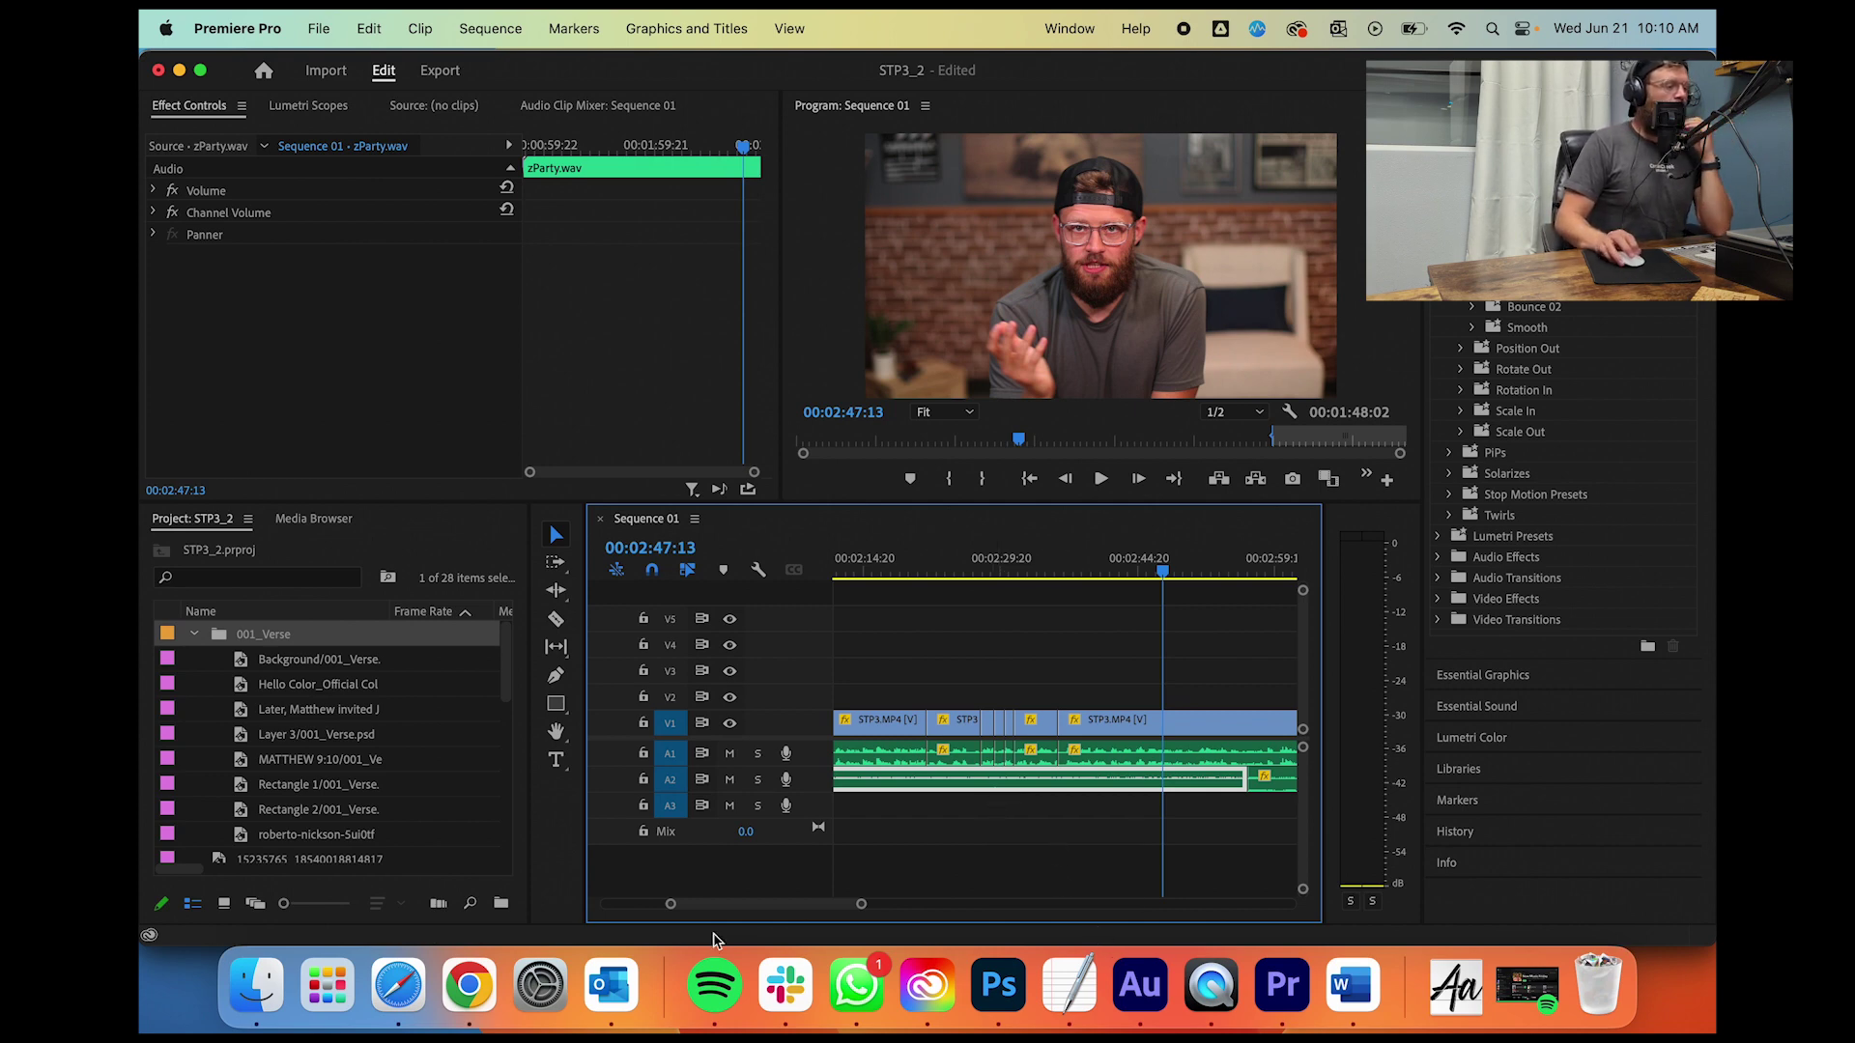
# Step: Switch to Finder and browse back through 01 and 00FINALS to select STP1.mp4 in the STP 1 folder
pyautogui.click(256, 984)
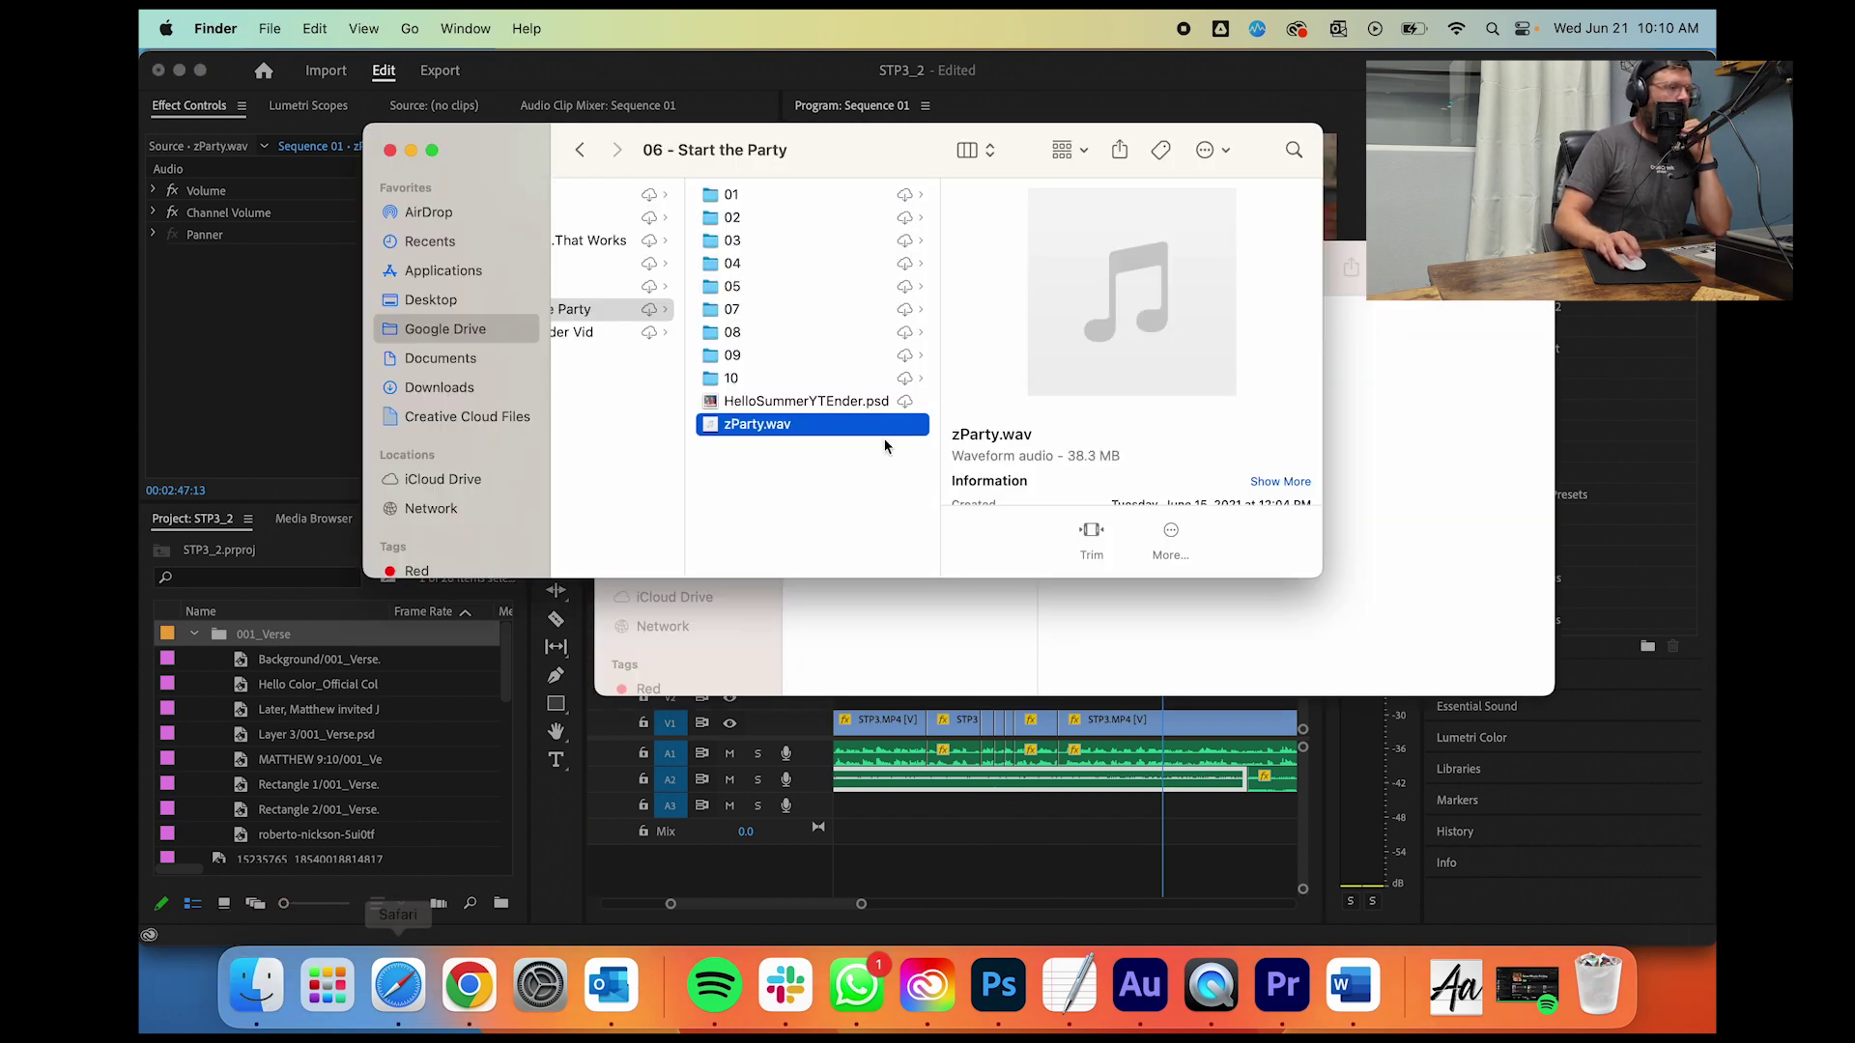
pyautogui.click(1023, 647)
pyautogui.click(777, 205)
pyautogui.hscroll(-3, 778, 206)
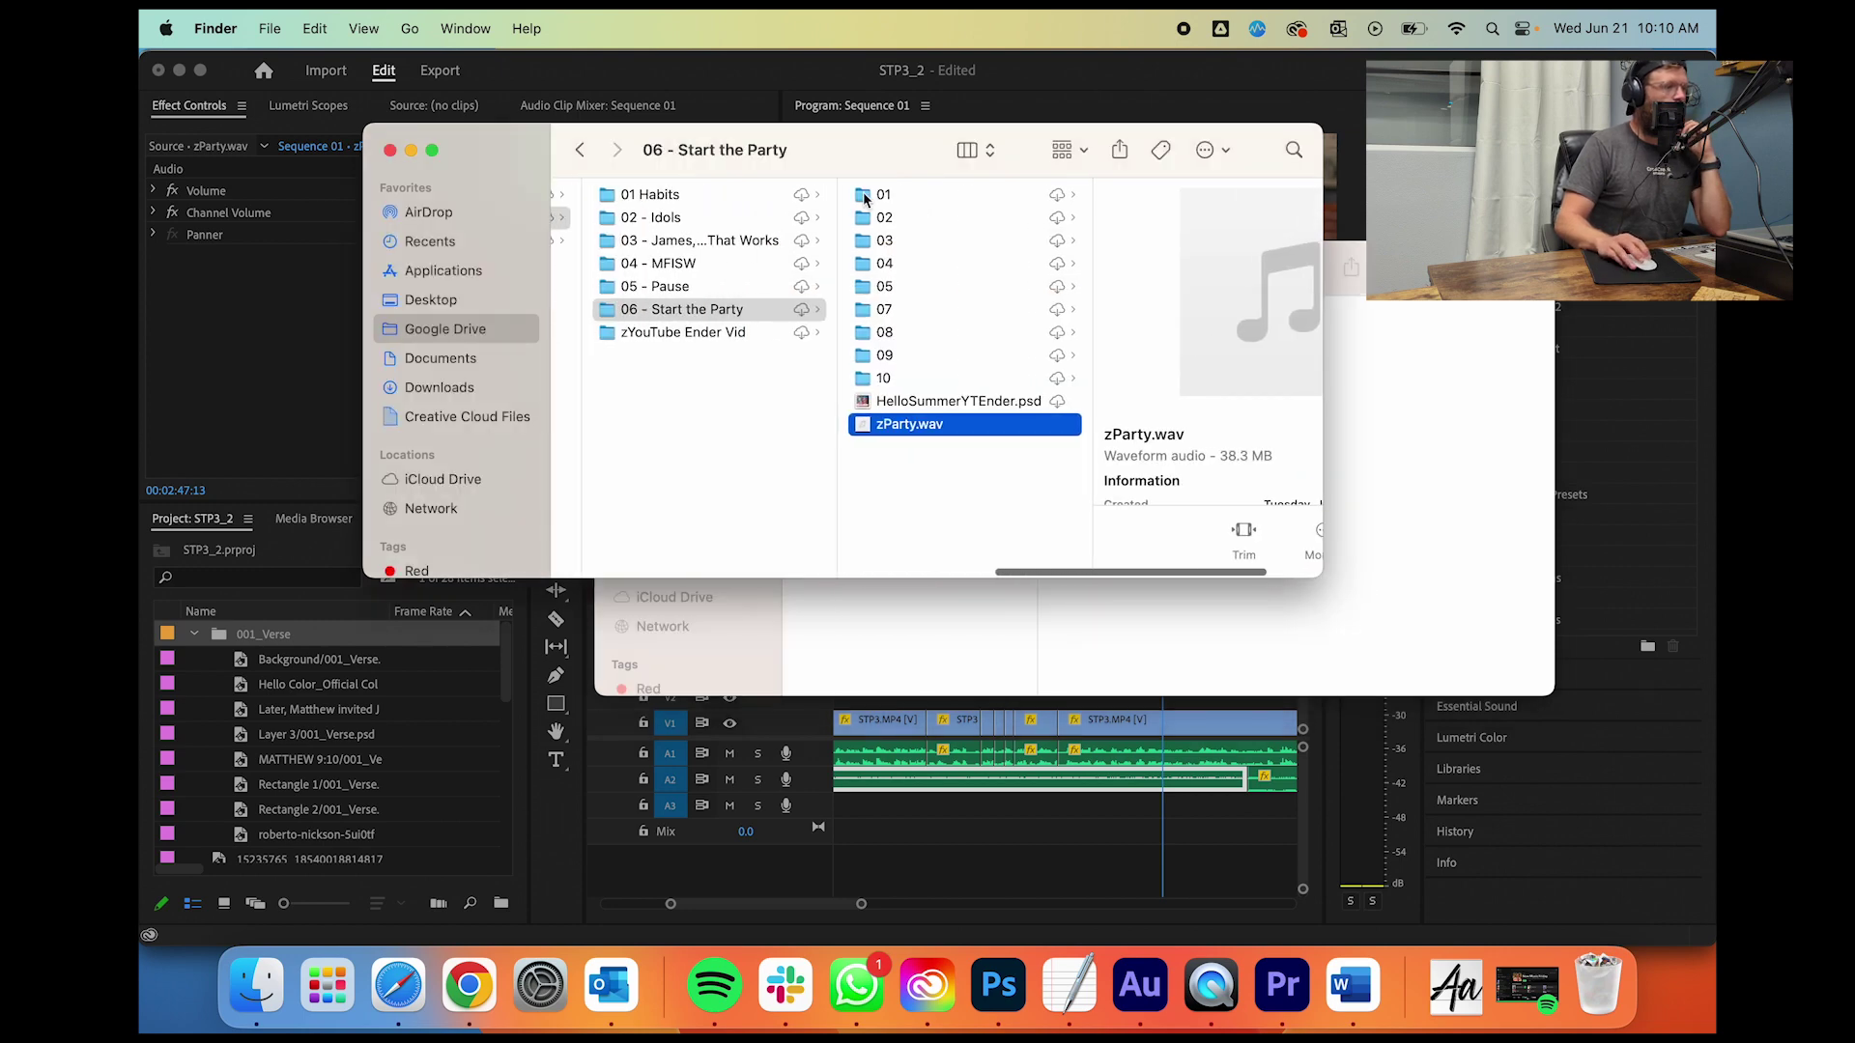
pyautogui.click(899, 194)
pyautogui.click(1143, 194)
pyautogui.click(1143, 194)
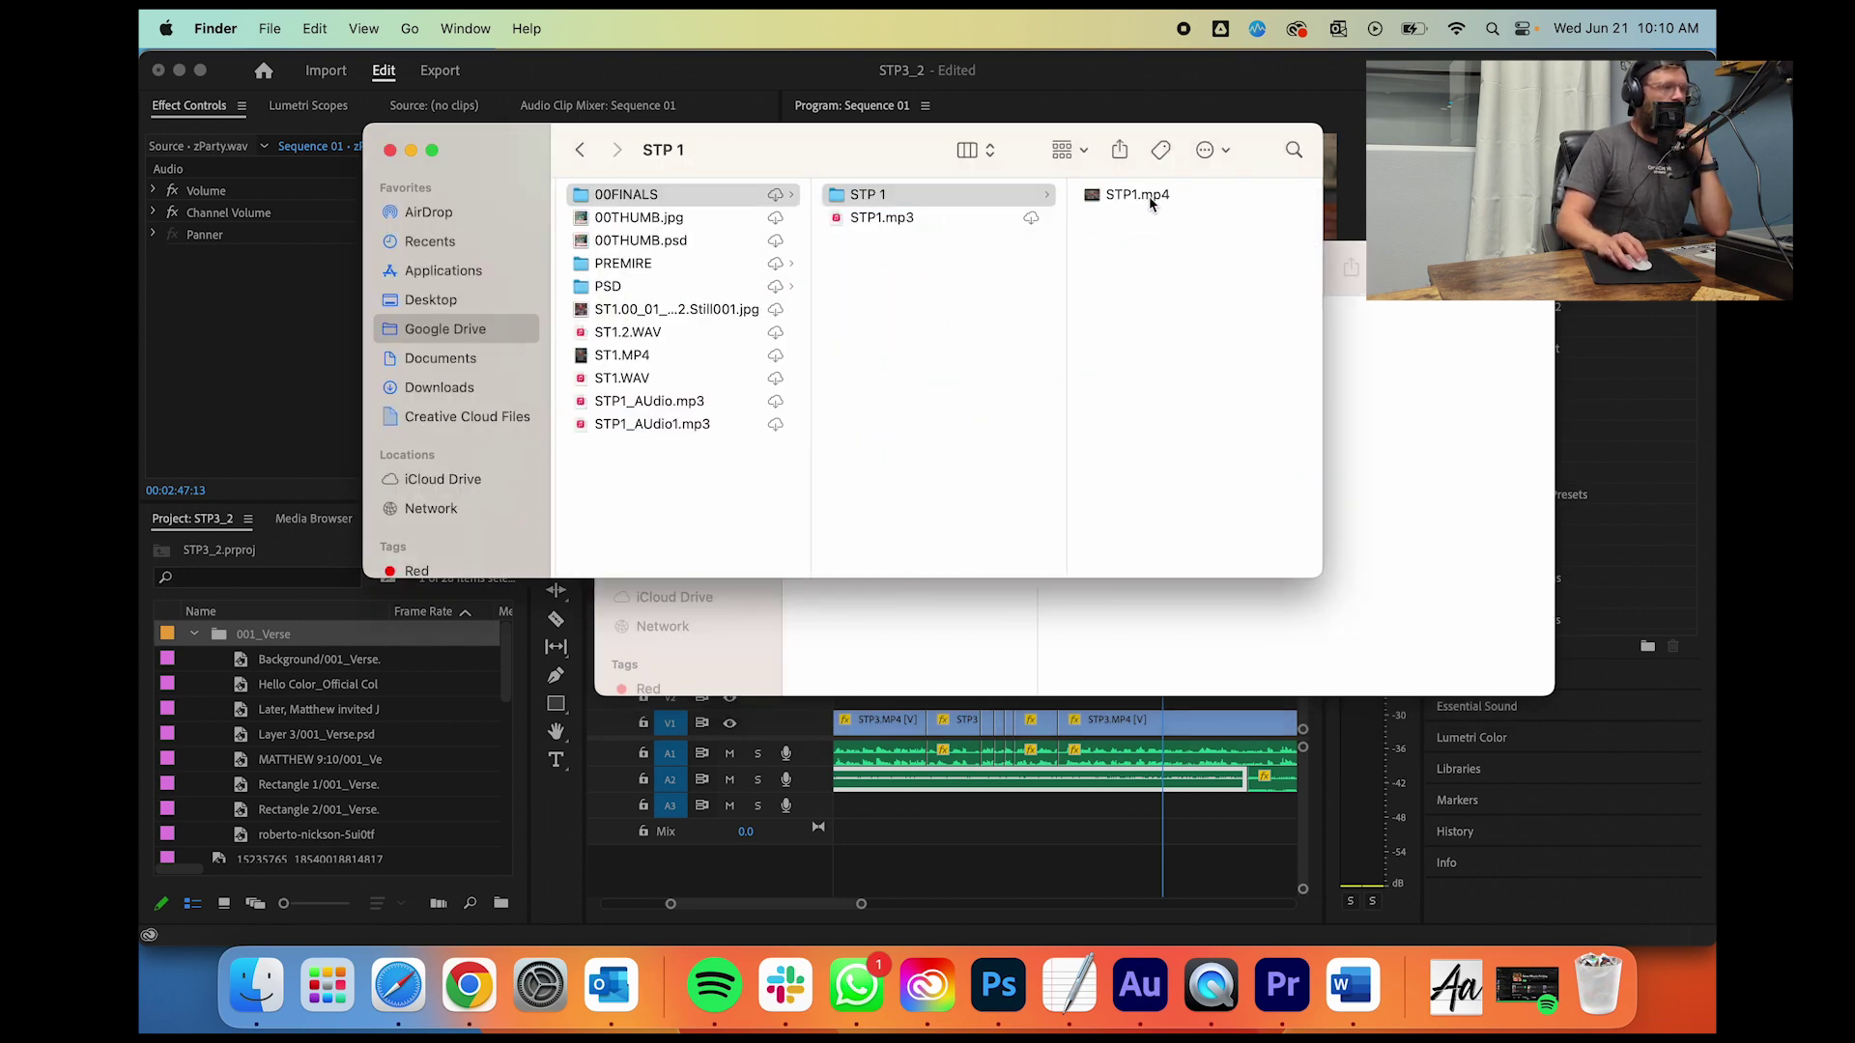
pyautogui.click(1148, 196)
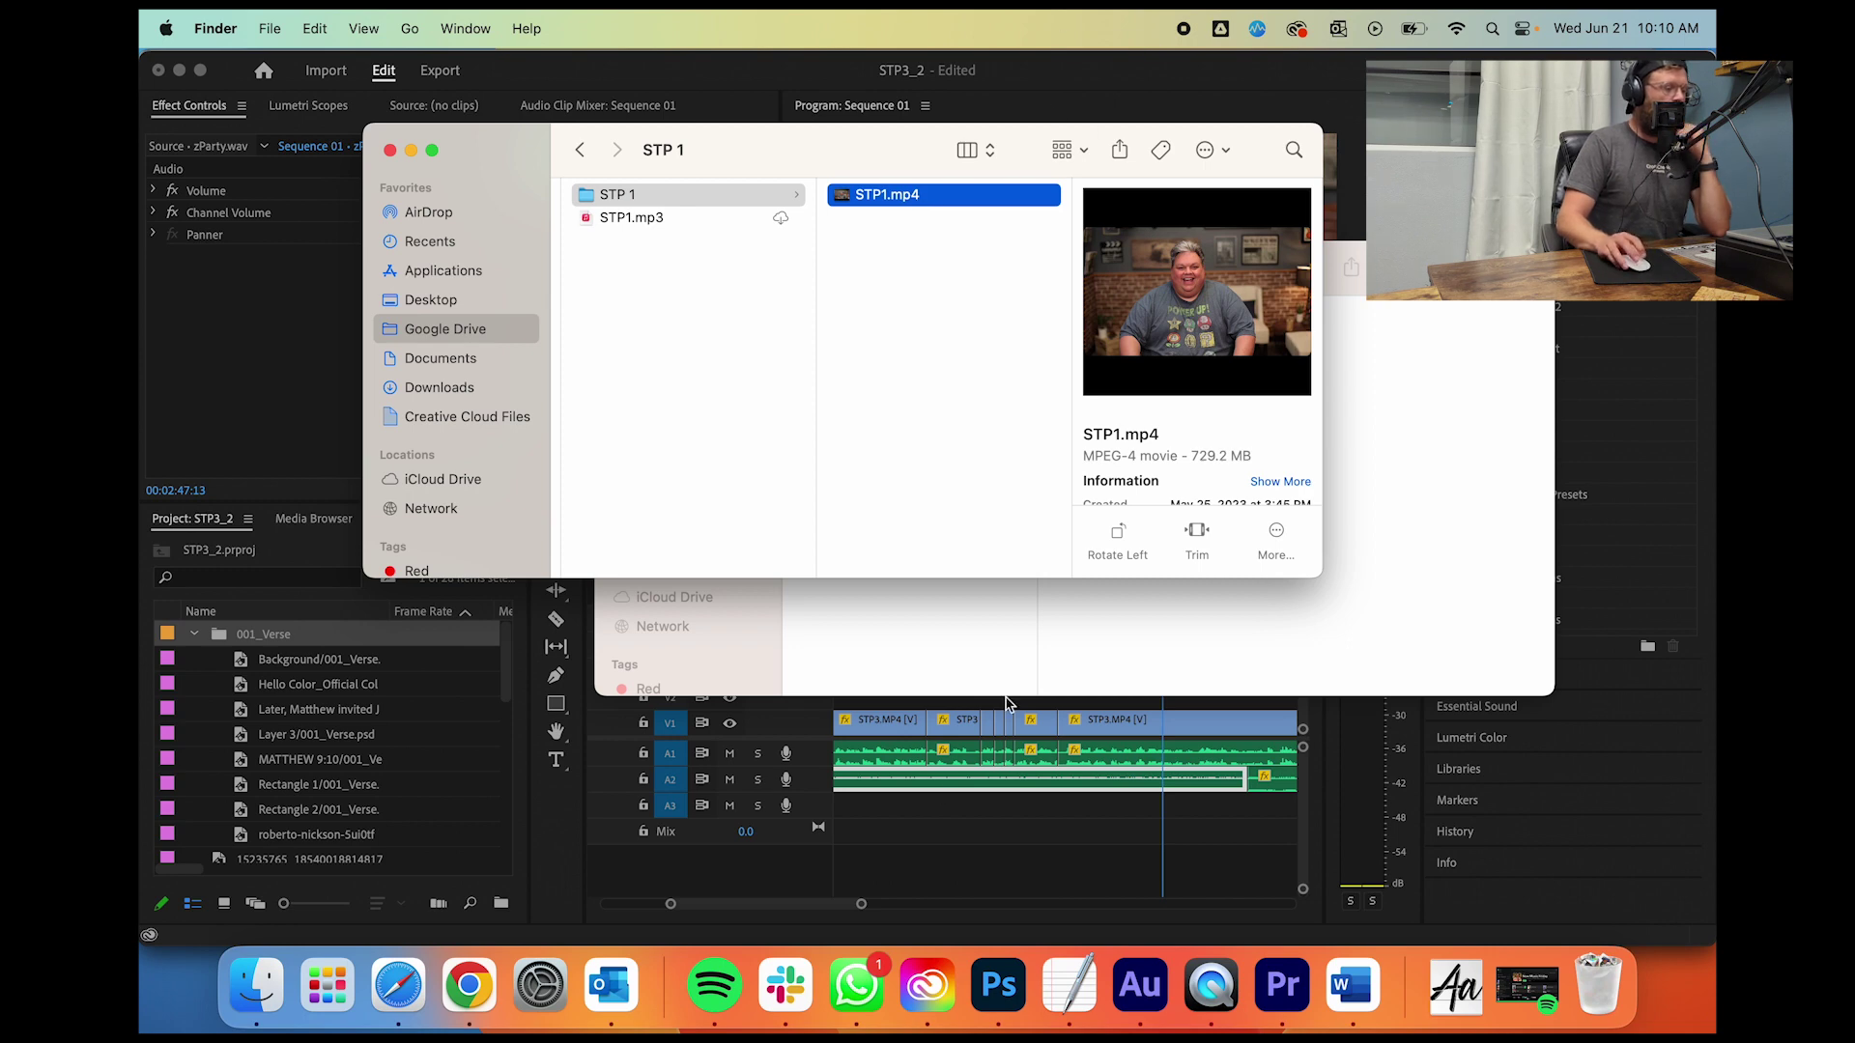
# Step: Switch to Chrome, load youtube.com in a new tab and open the account menu
pyautogui.click(468, 986)
pyautogui.press('super+t')
pyautogui.write('youtube.com')
pyautogui.press('Return')
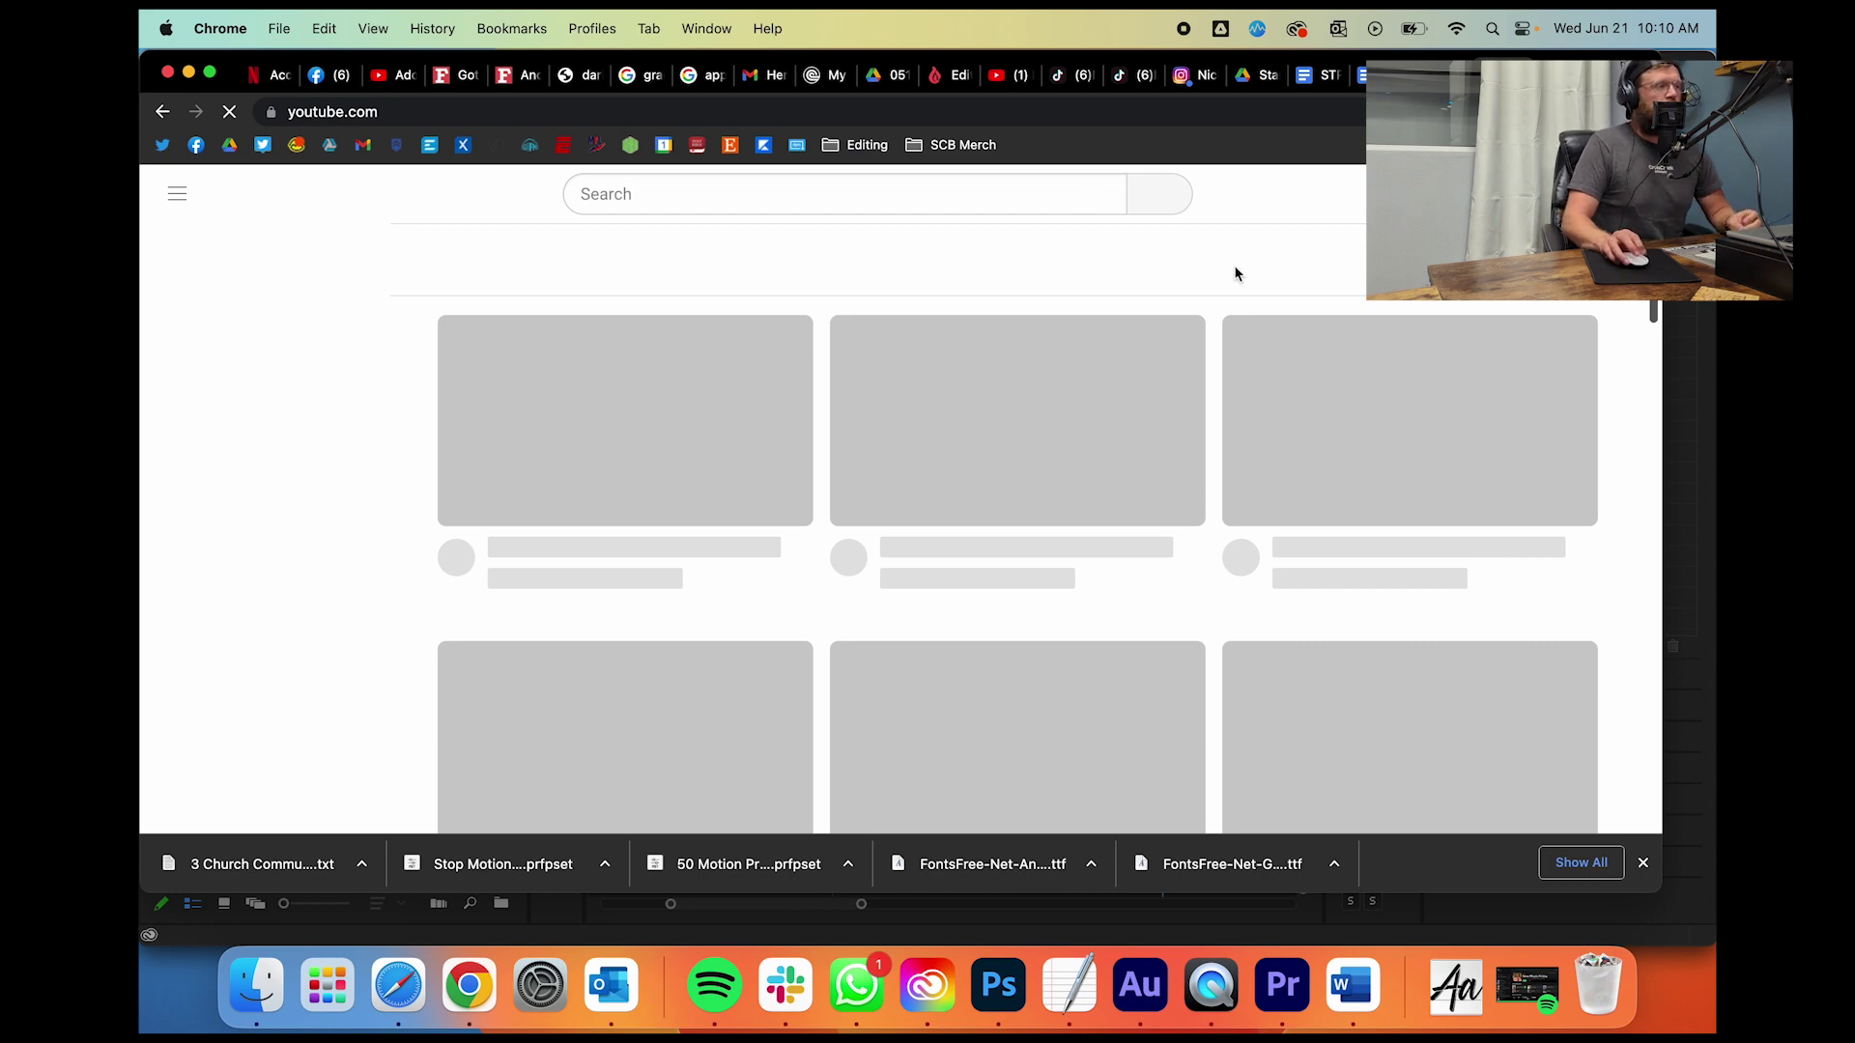
pyautogui.click(1631, 195)
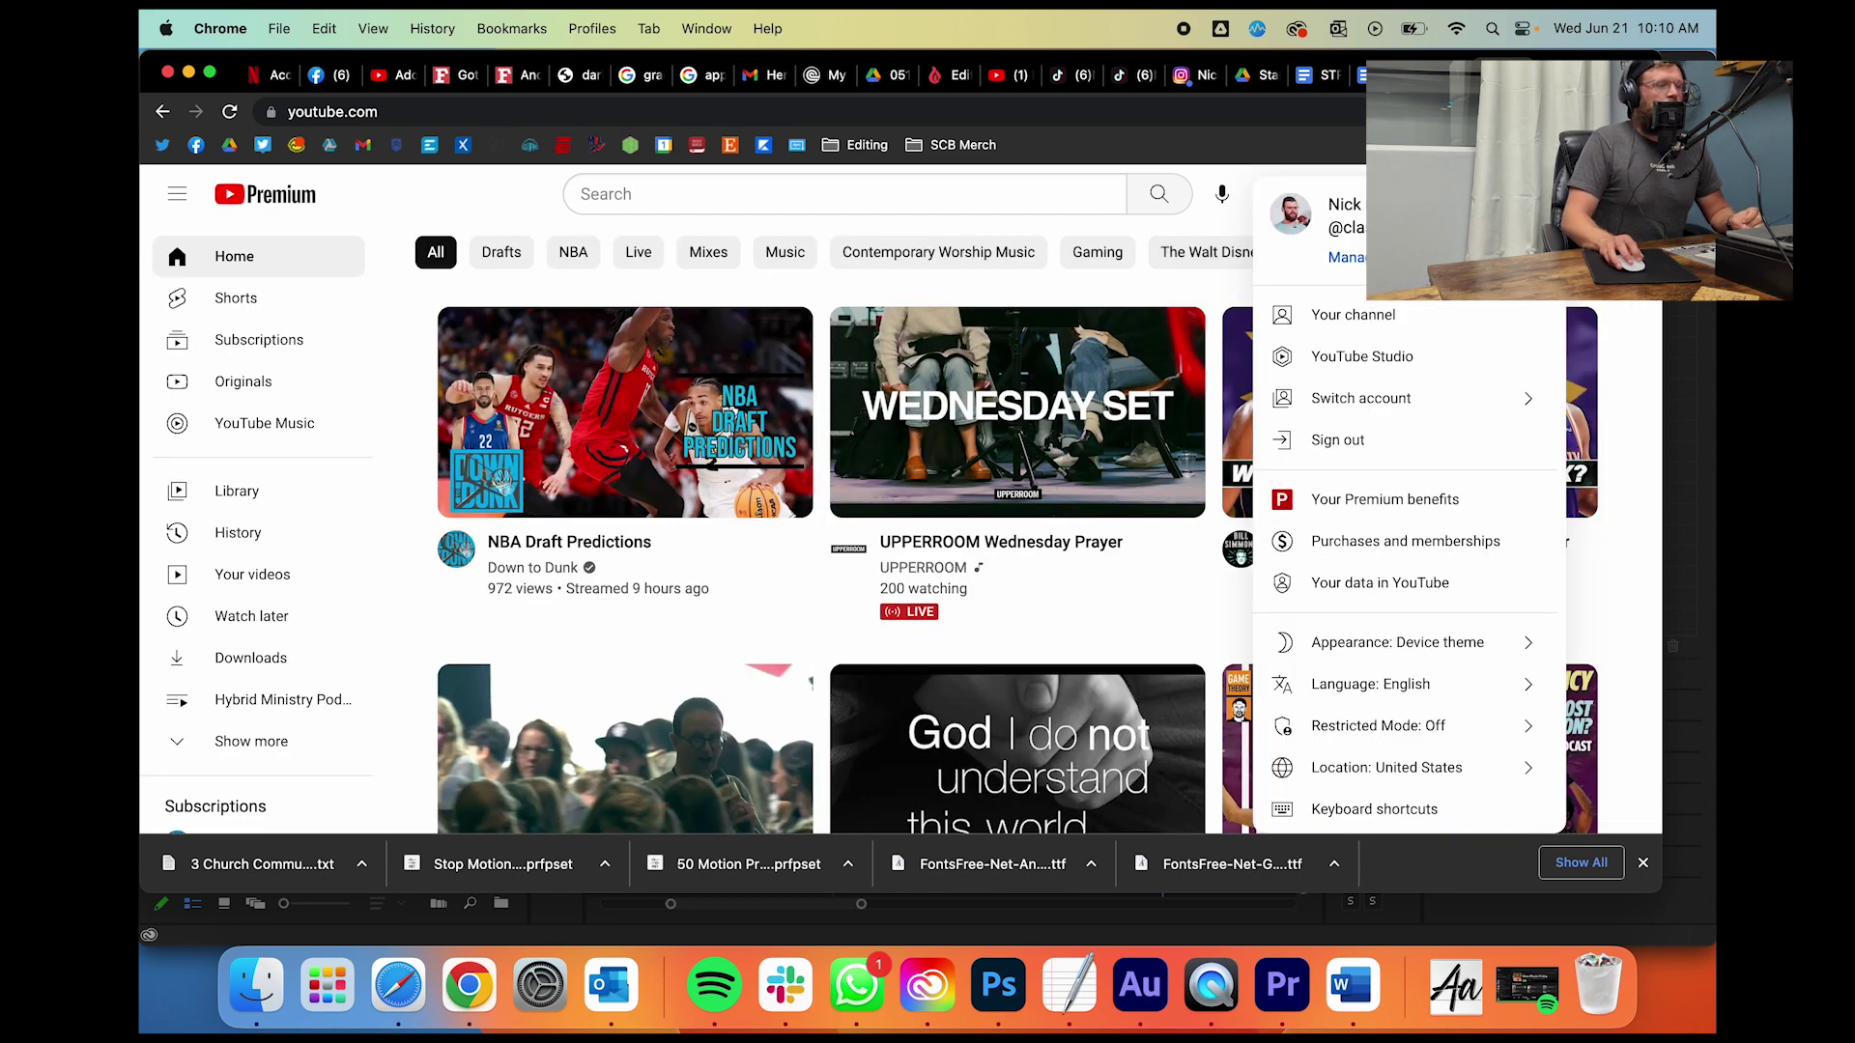
# Step: Search YouTube for crosscreek students and look through the results
pyautogui.click(664, 195)
pyautogui.write('cross')
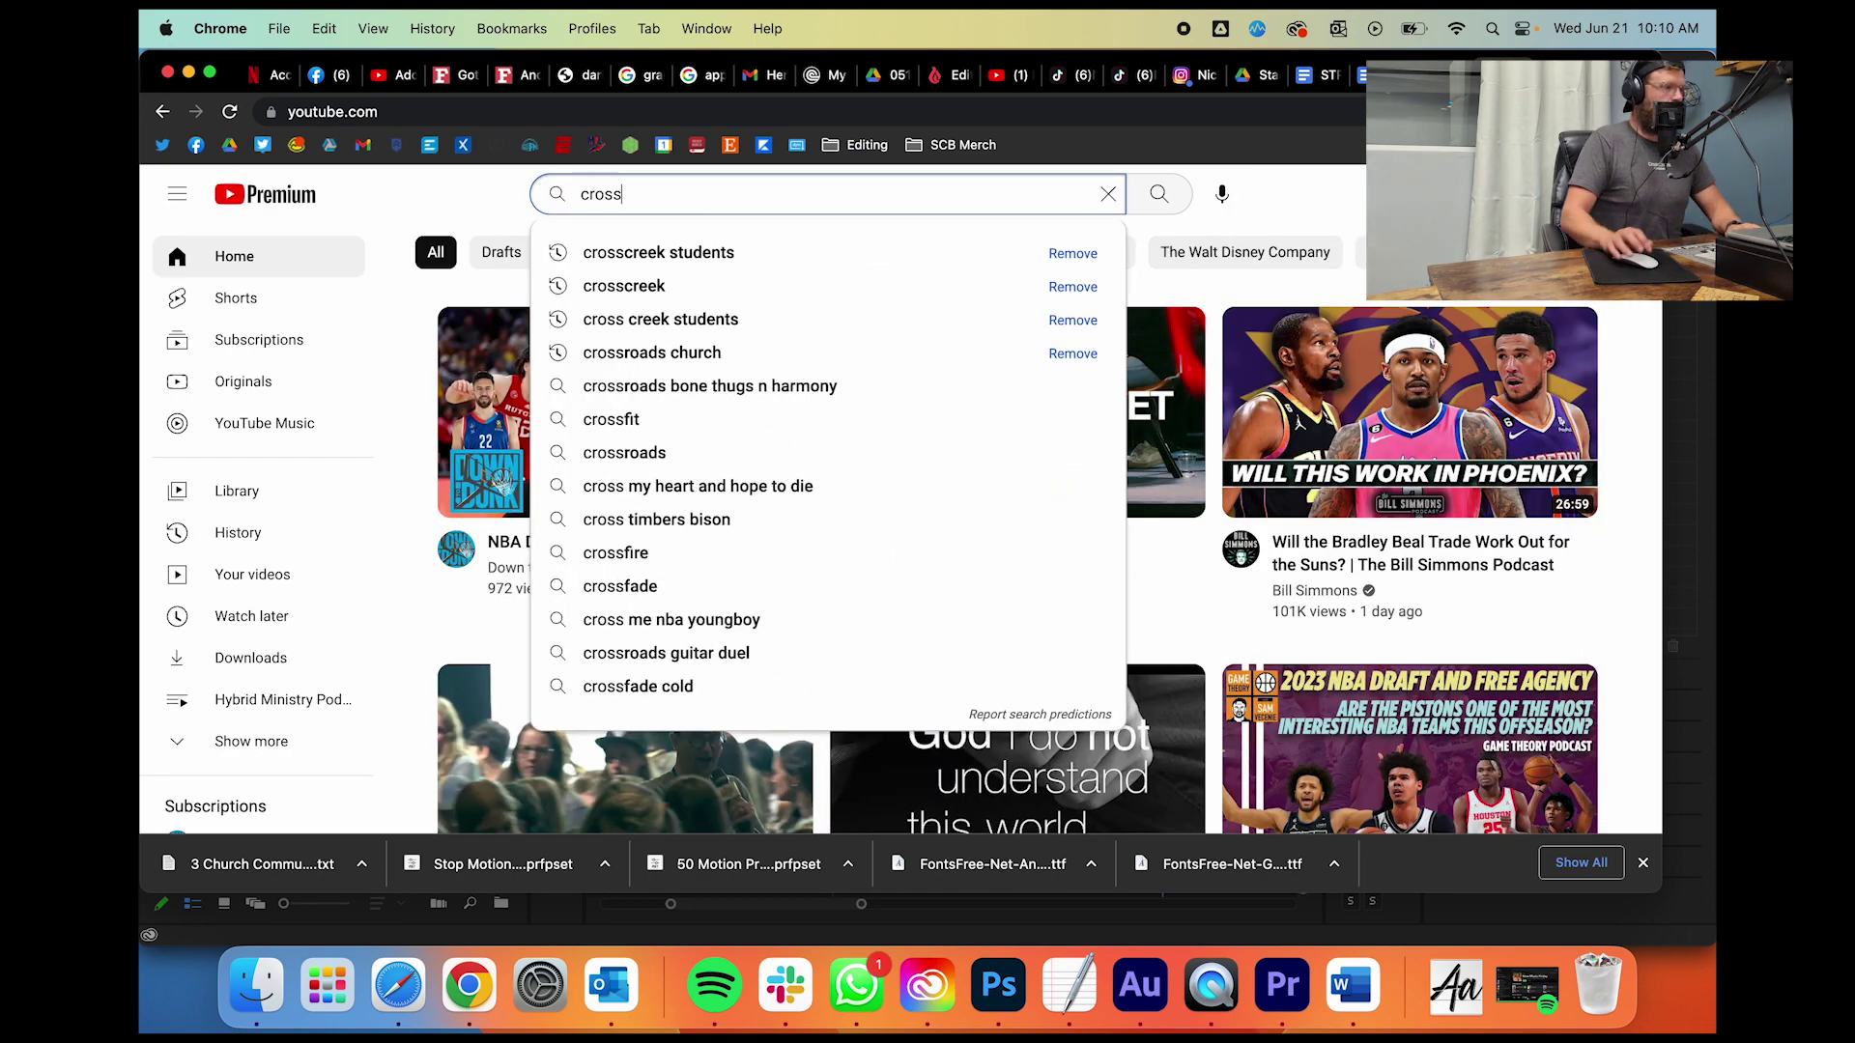
pyautogui.click(710, 253)
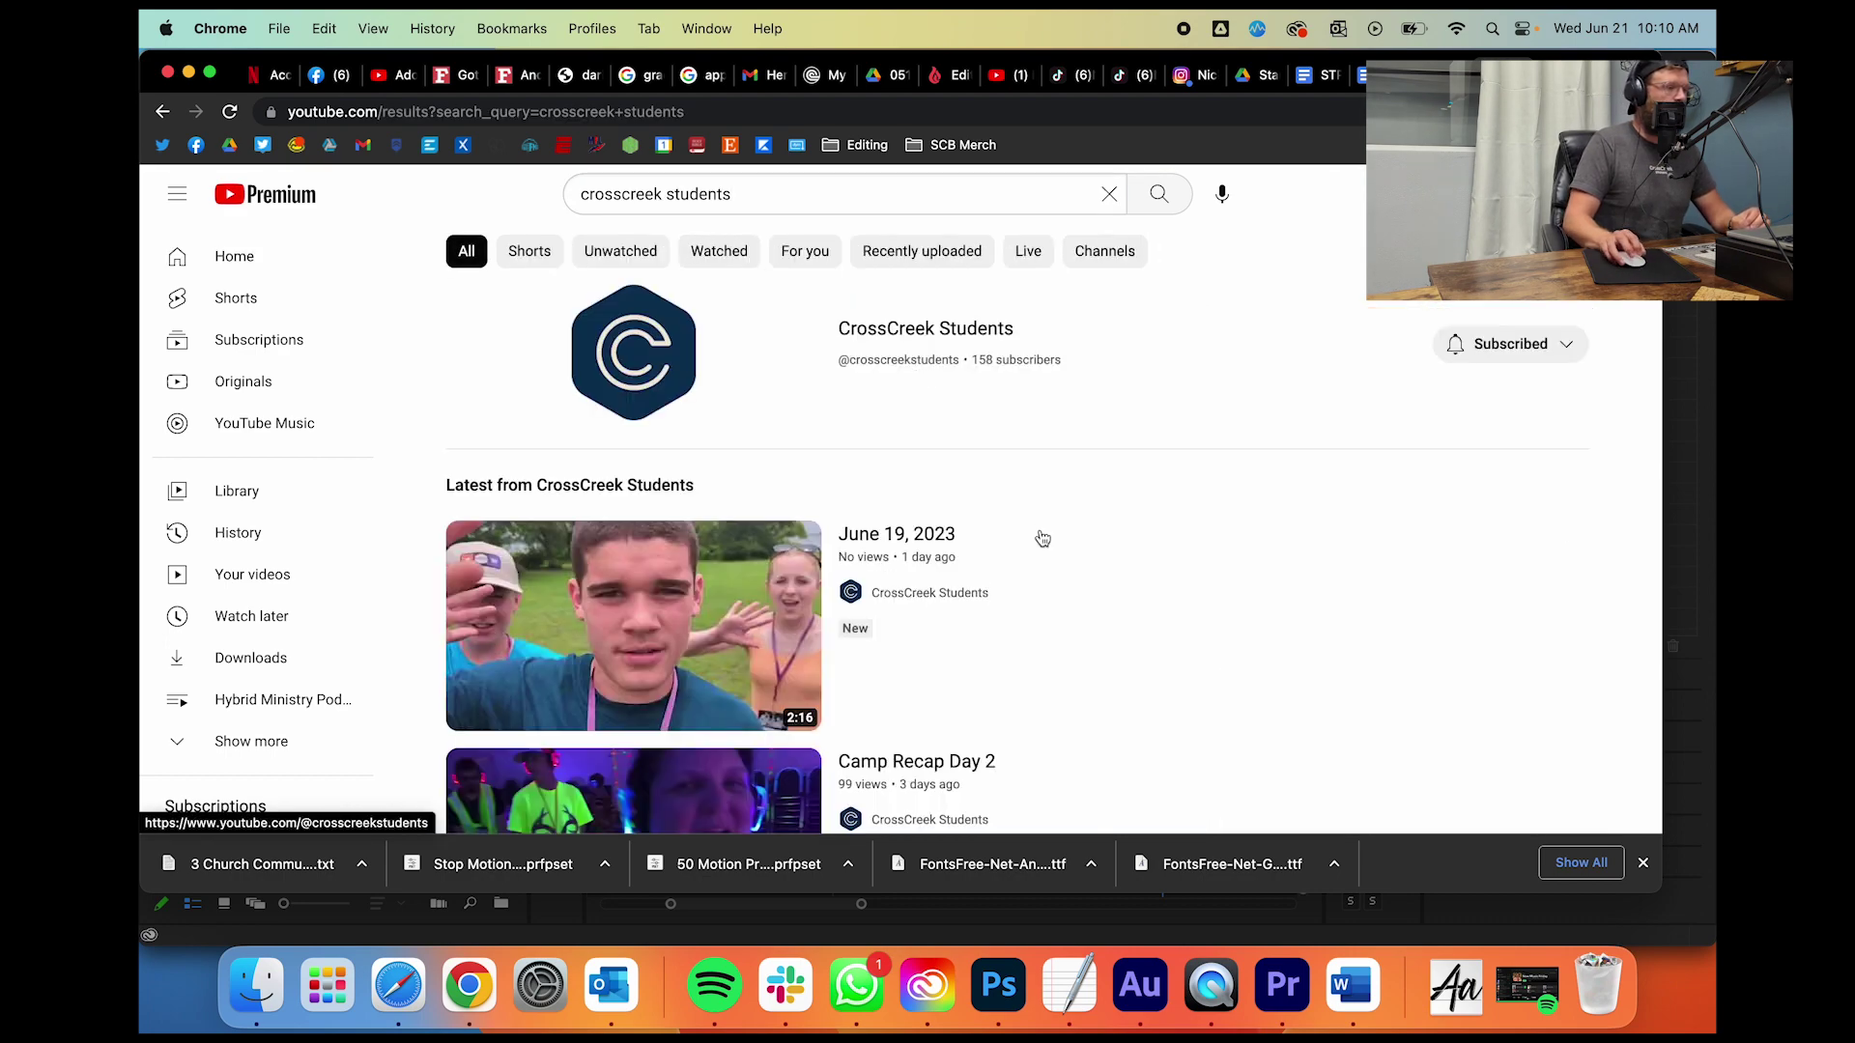
pyautogui.scroll(-10, 1051, 527)
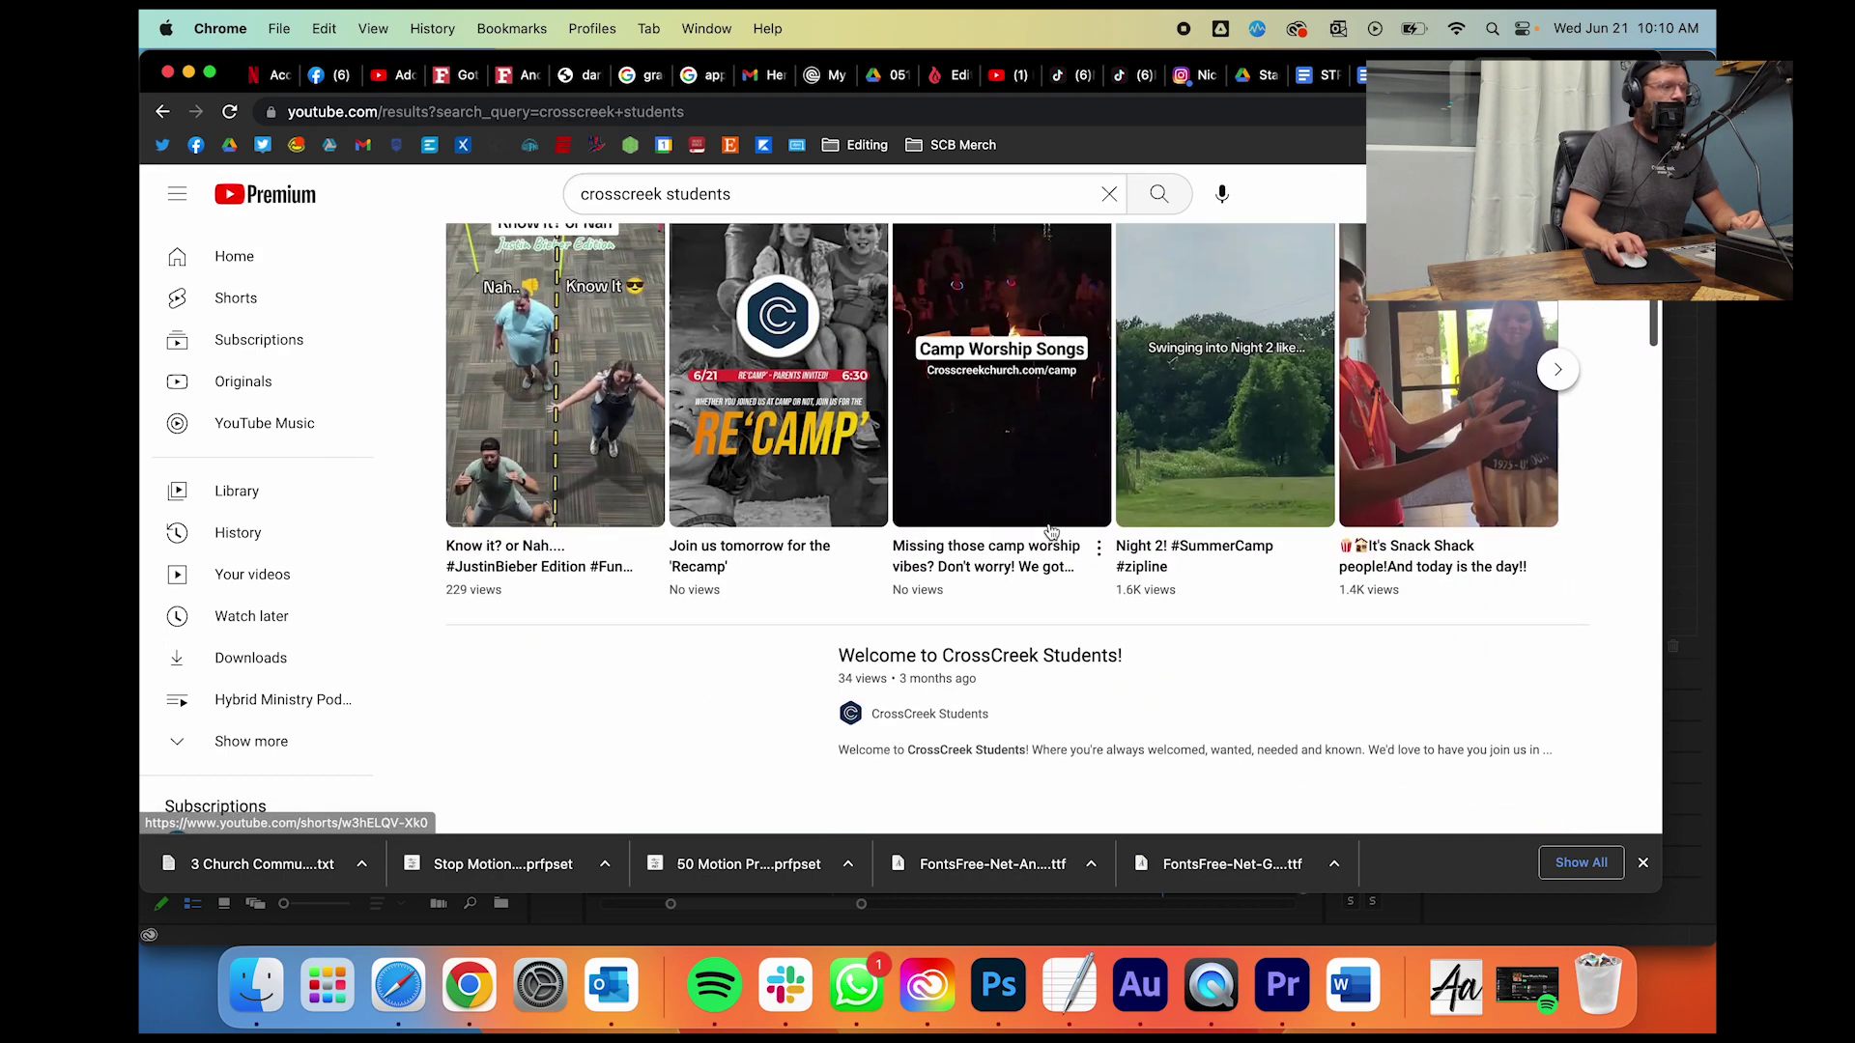
pyautogui.scroll(-8, 1053, 514)
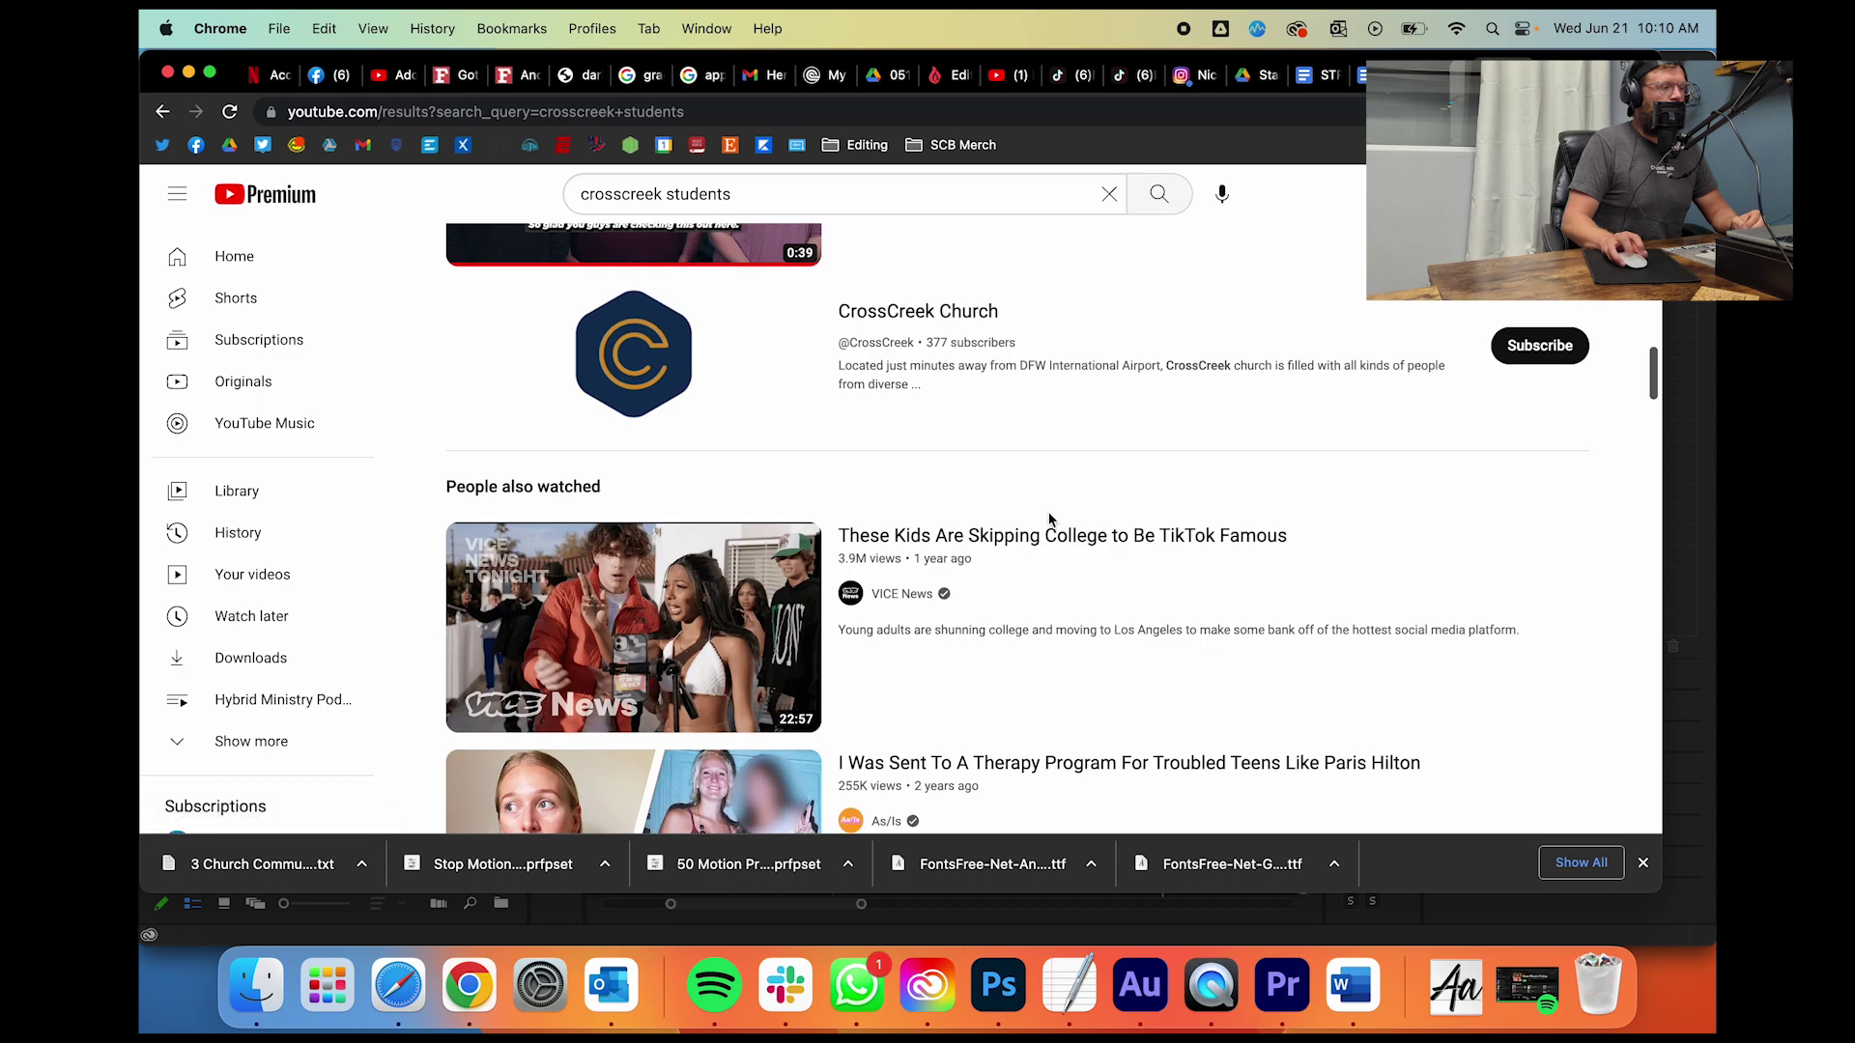
pyautogui.scroll(15, 1043, 520)
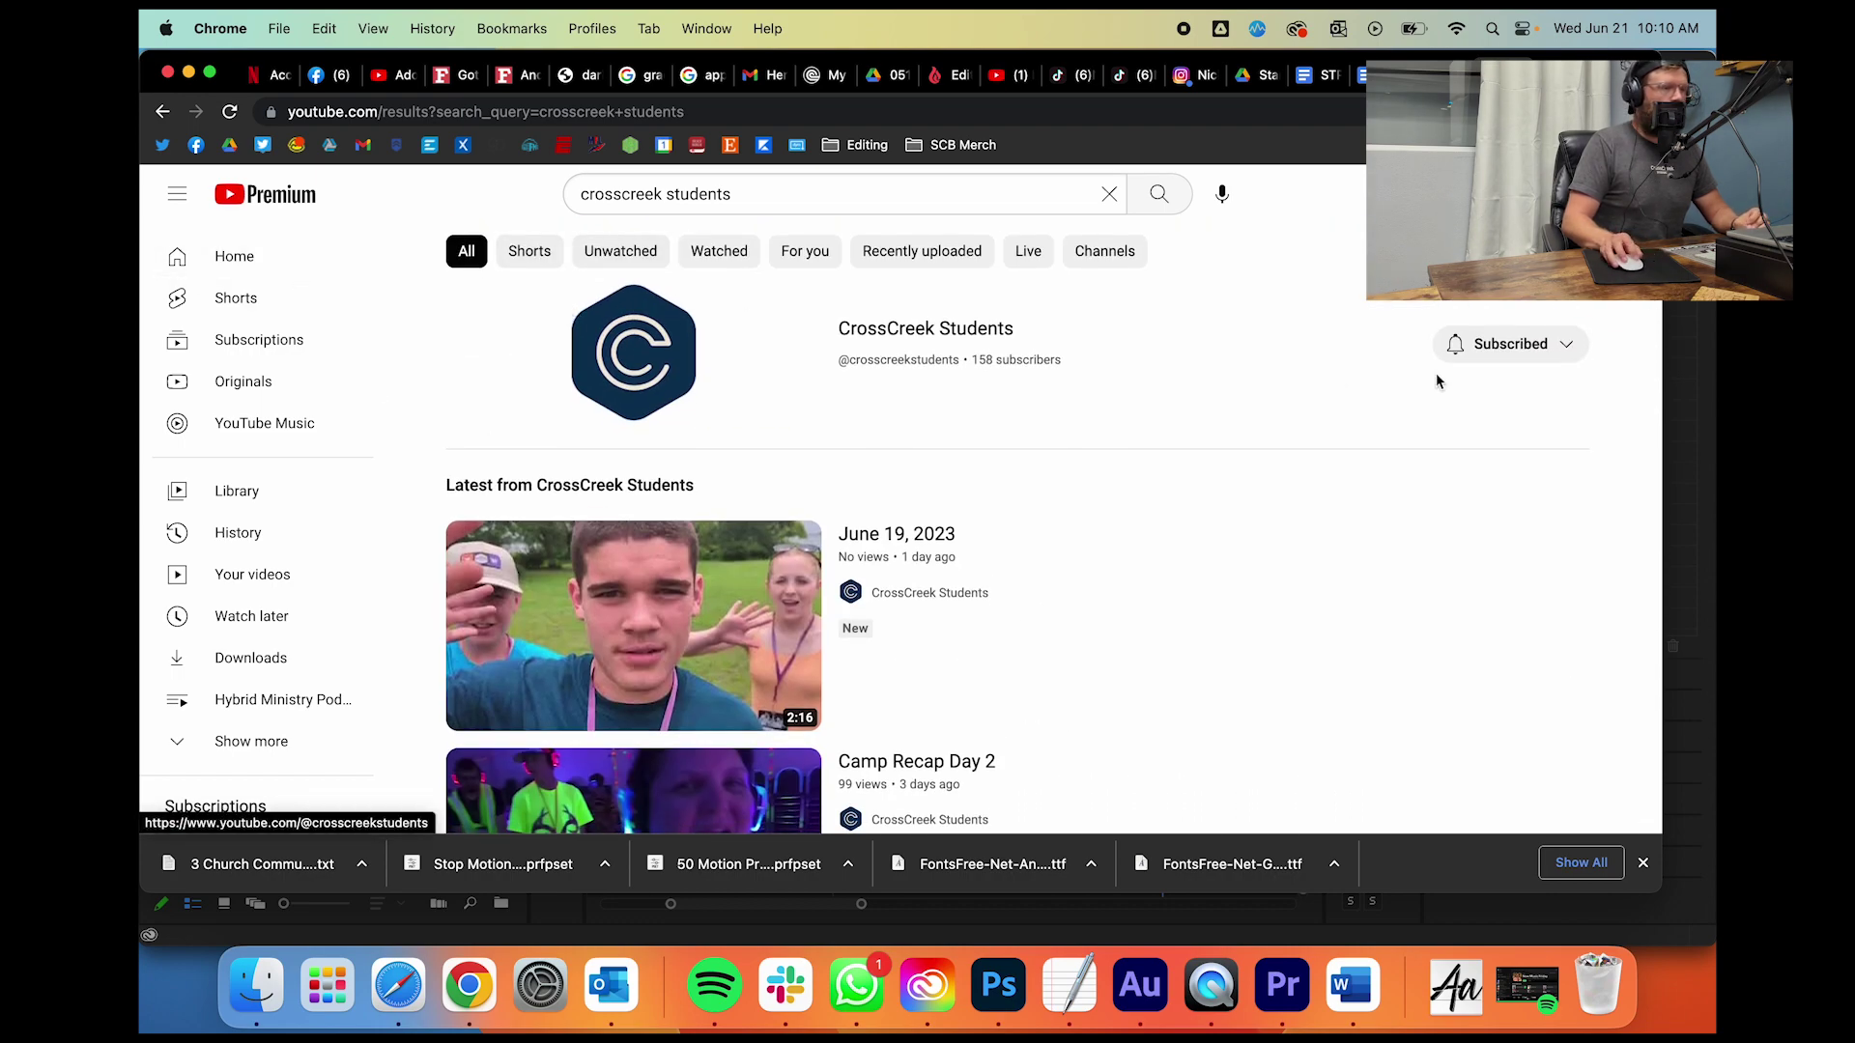
# Step: Open the CrossCreek Students channel's videos and play "The Surprising Secret to a Meaningful & Fulfilled Life"
pyautogui.click(634, 340)
pyautogui.scroll(-1, 734, 541)
pyautogui.click(640, 572)
pyautogui.scroll(-3, 925, 599)
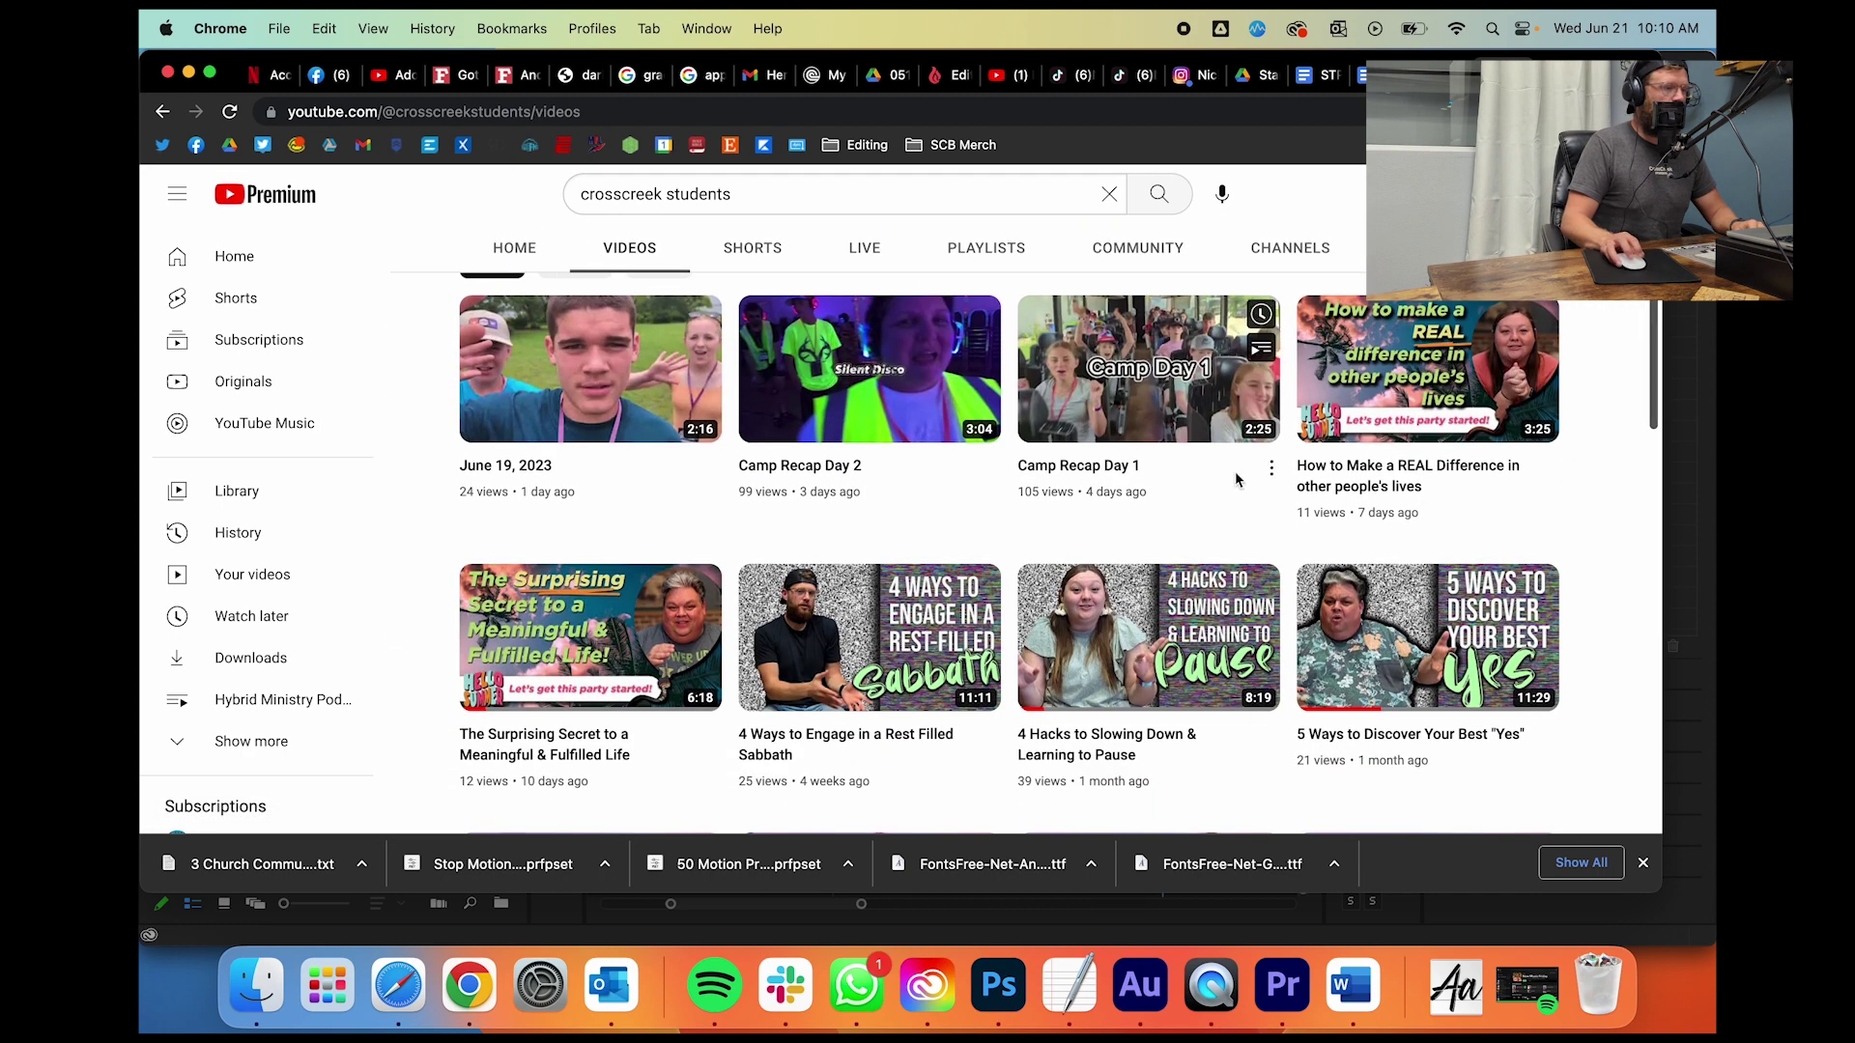
pyautogui.click(580, 637)
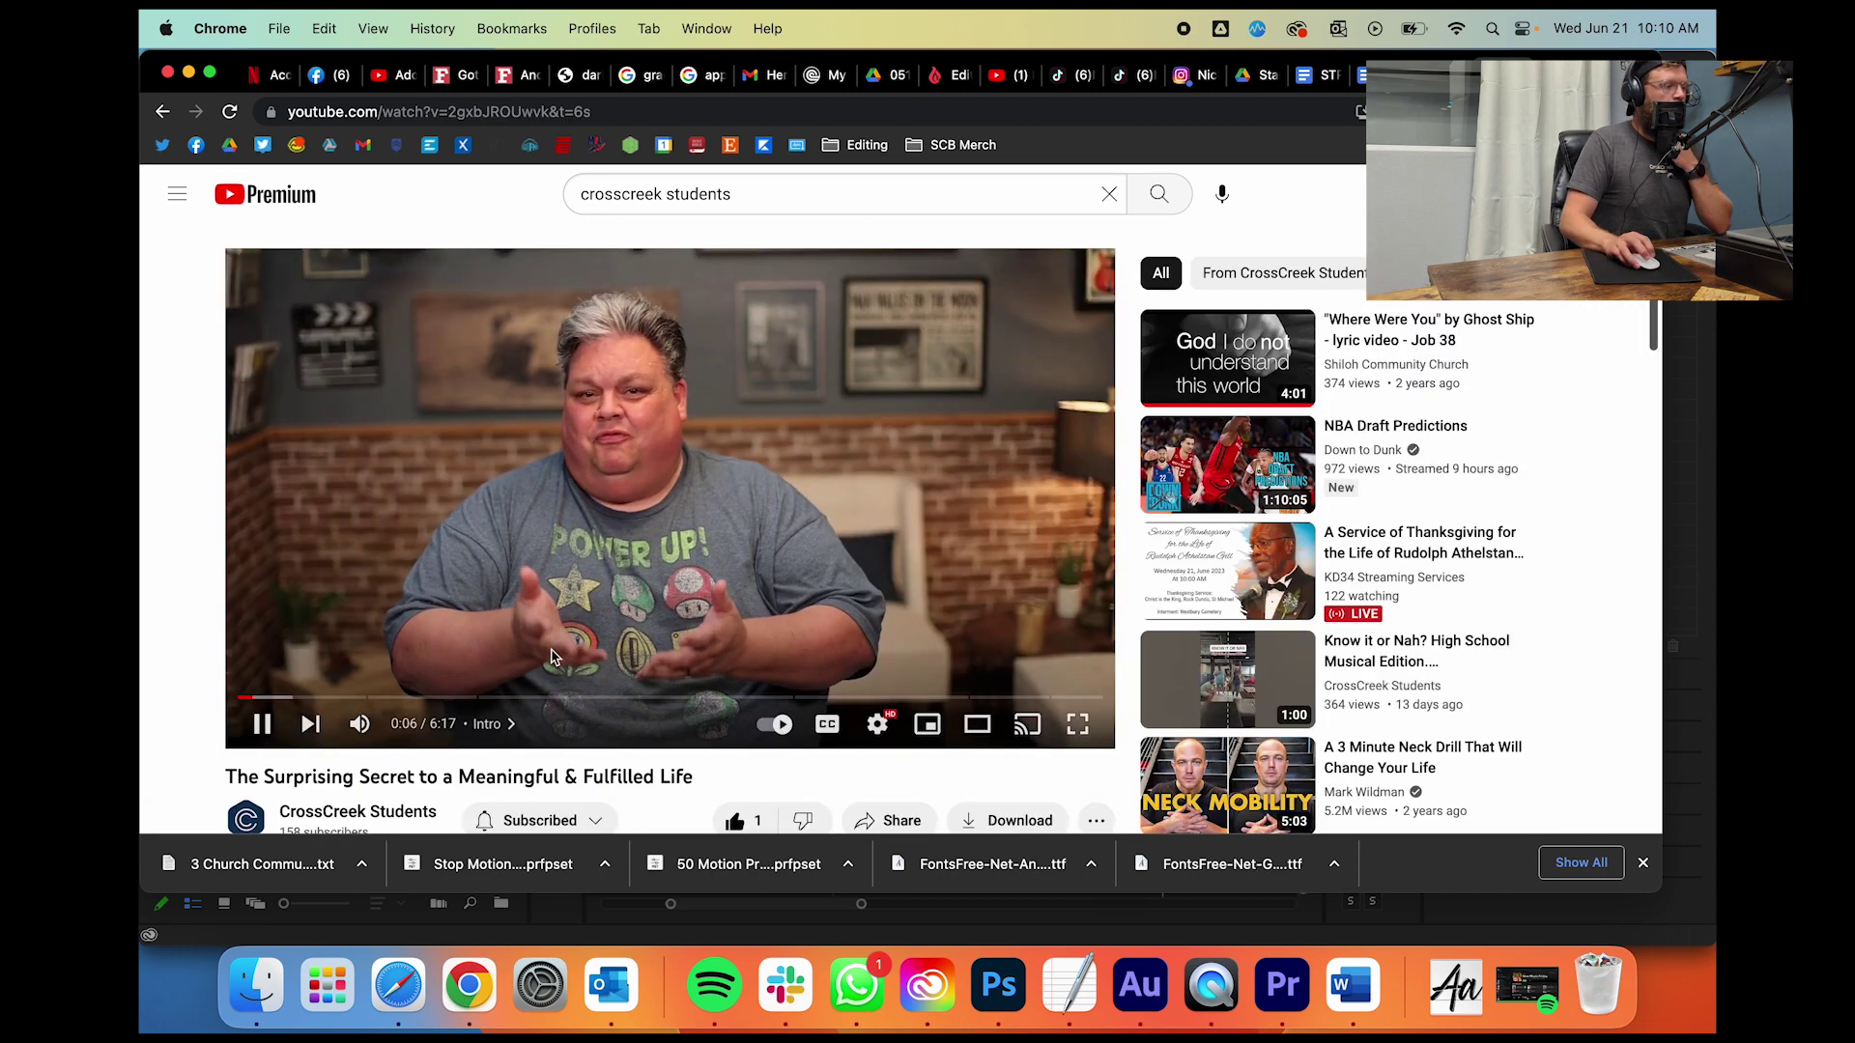
# Step: Mute the video, skip ahead to the John 10:10 verse graphic, restore the sound and pause on it
pyautogui.click(355, 721)
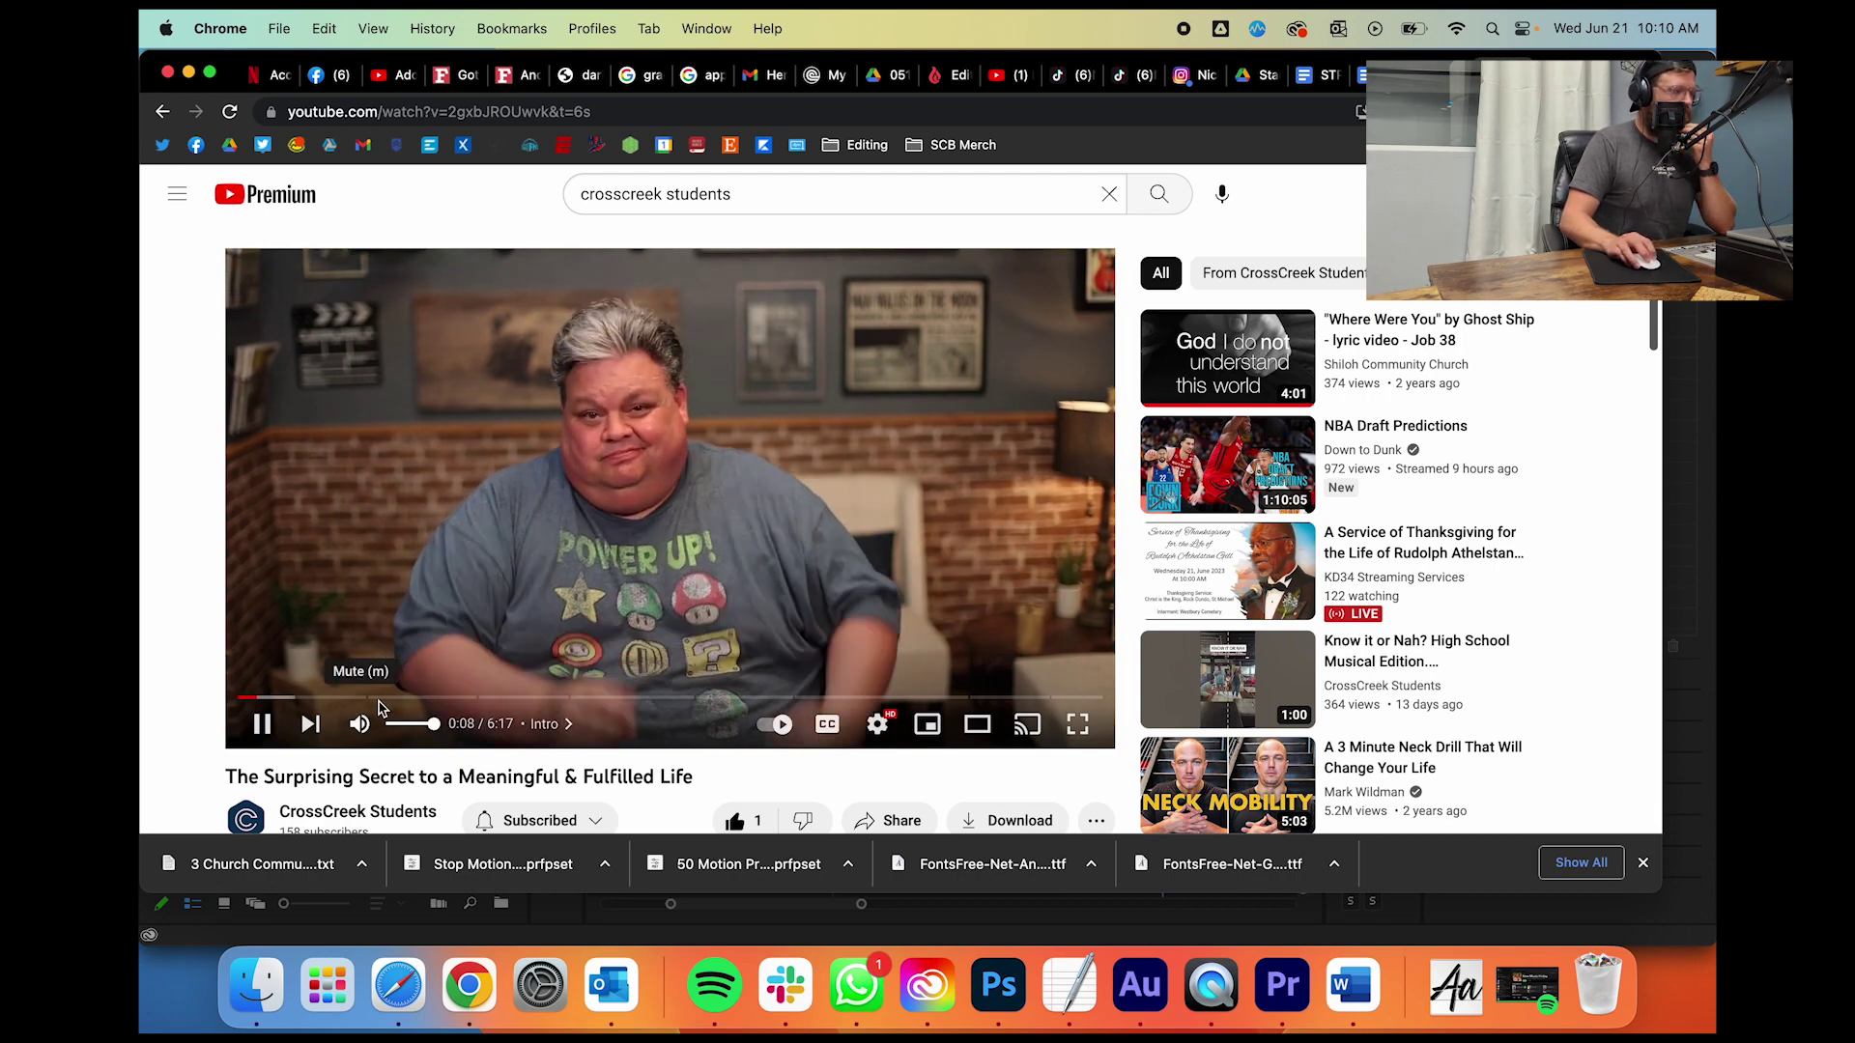
pyautogui.click(373, 700)
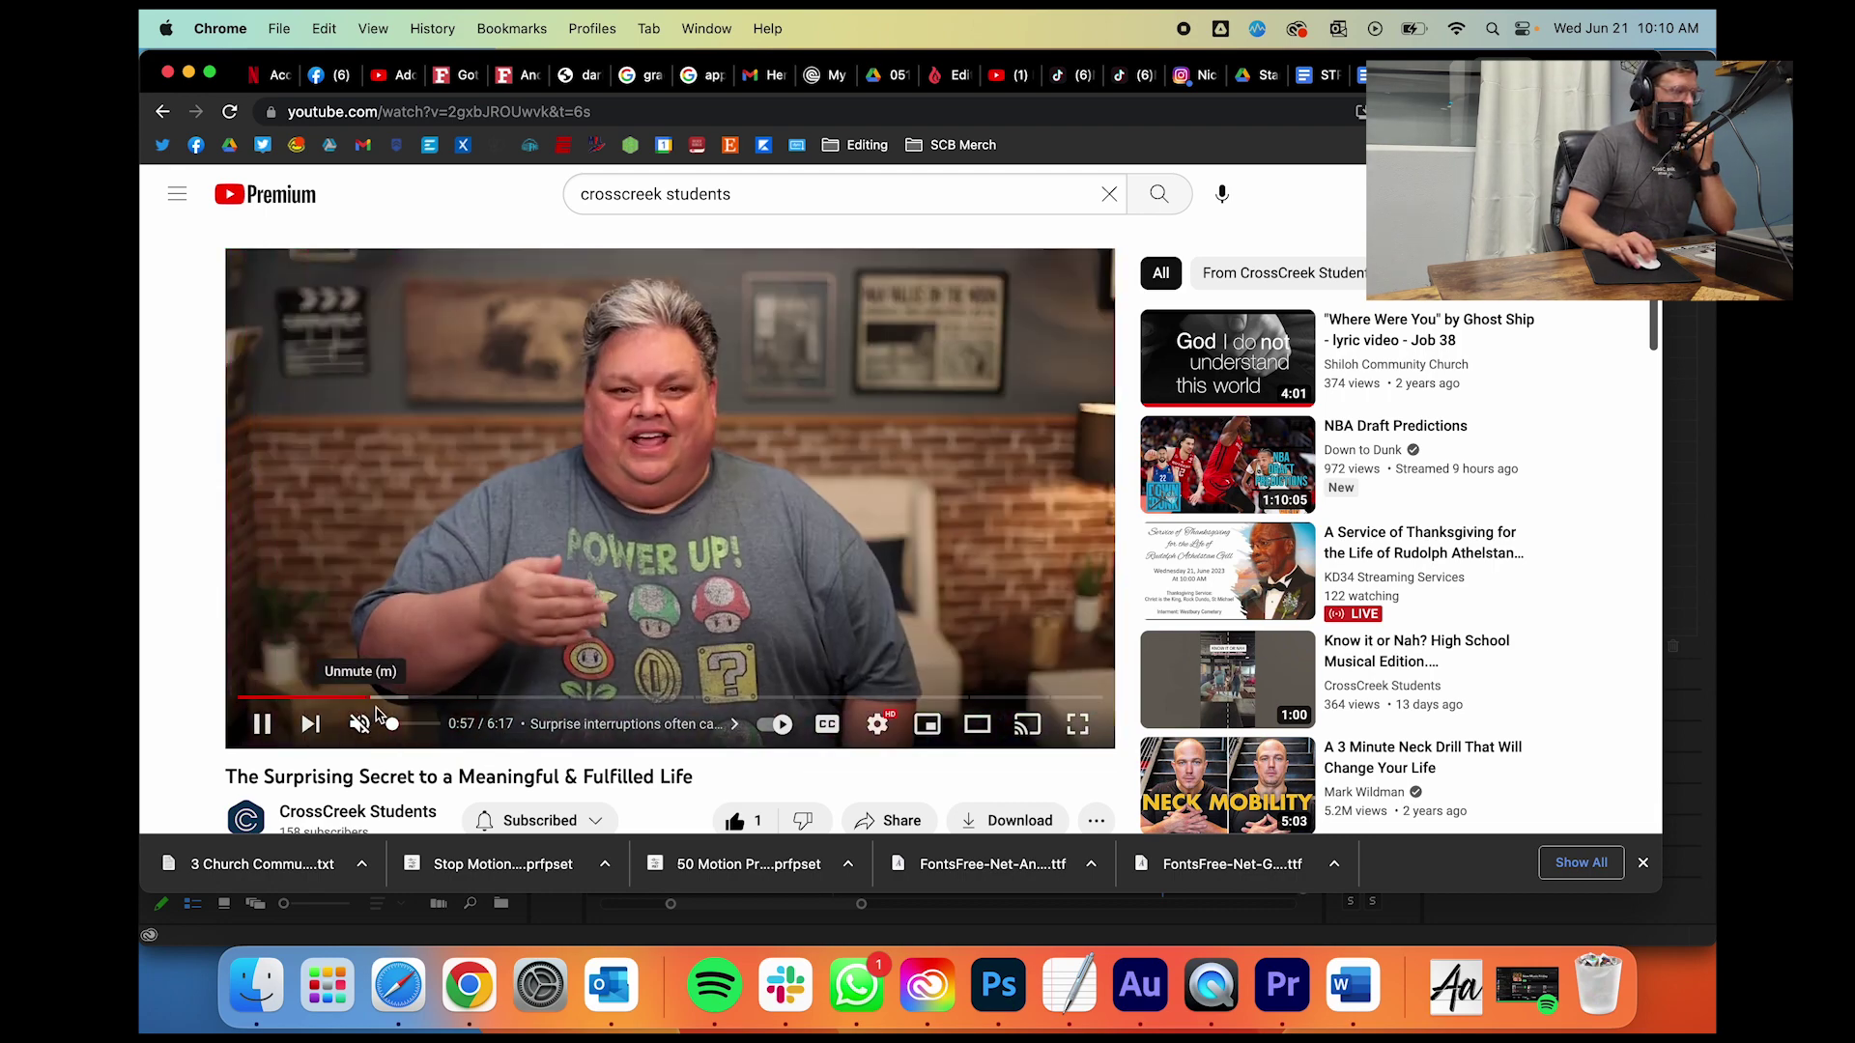
pyautogui.click(384, 699)
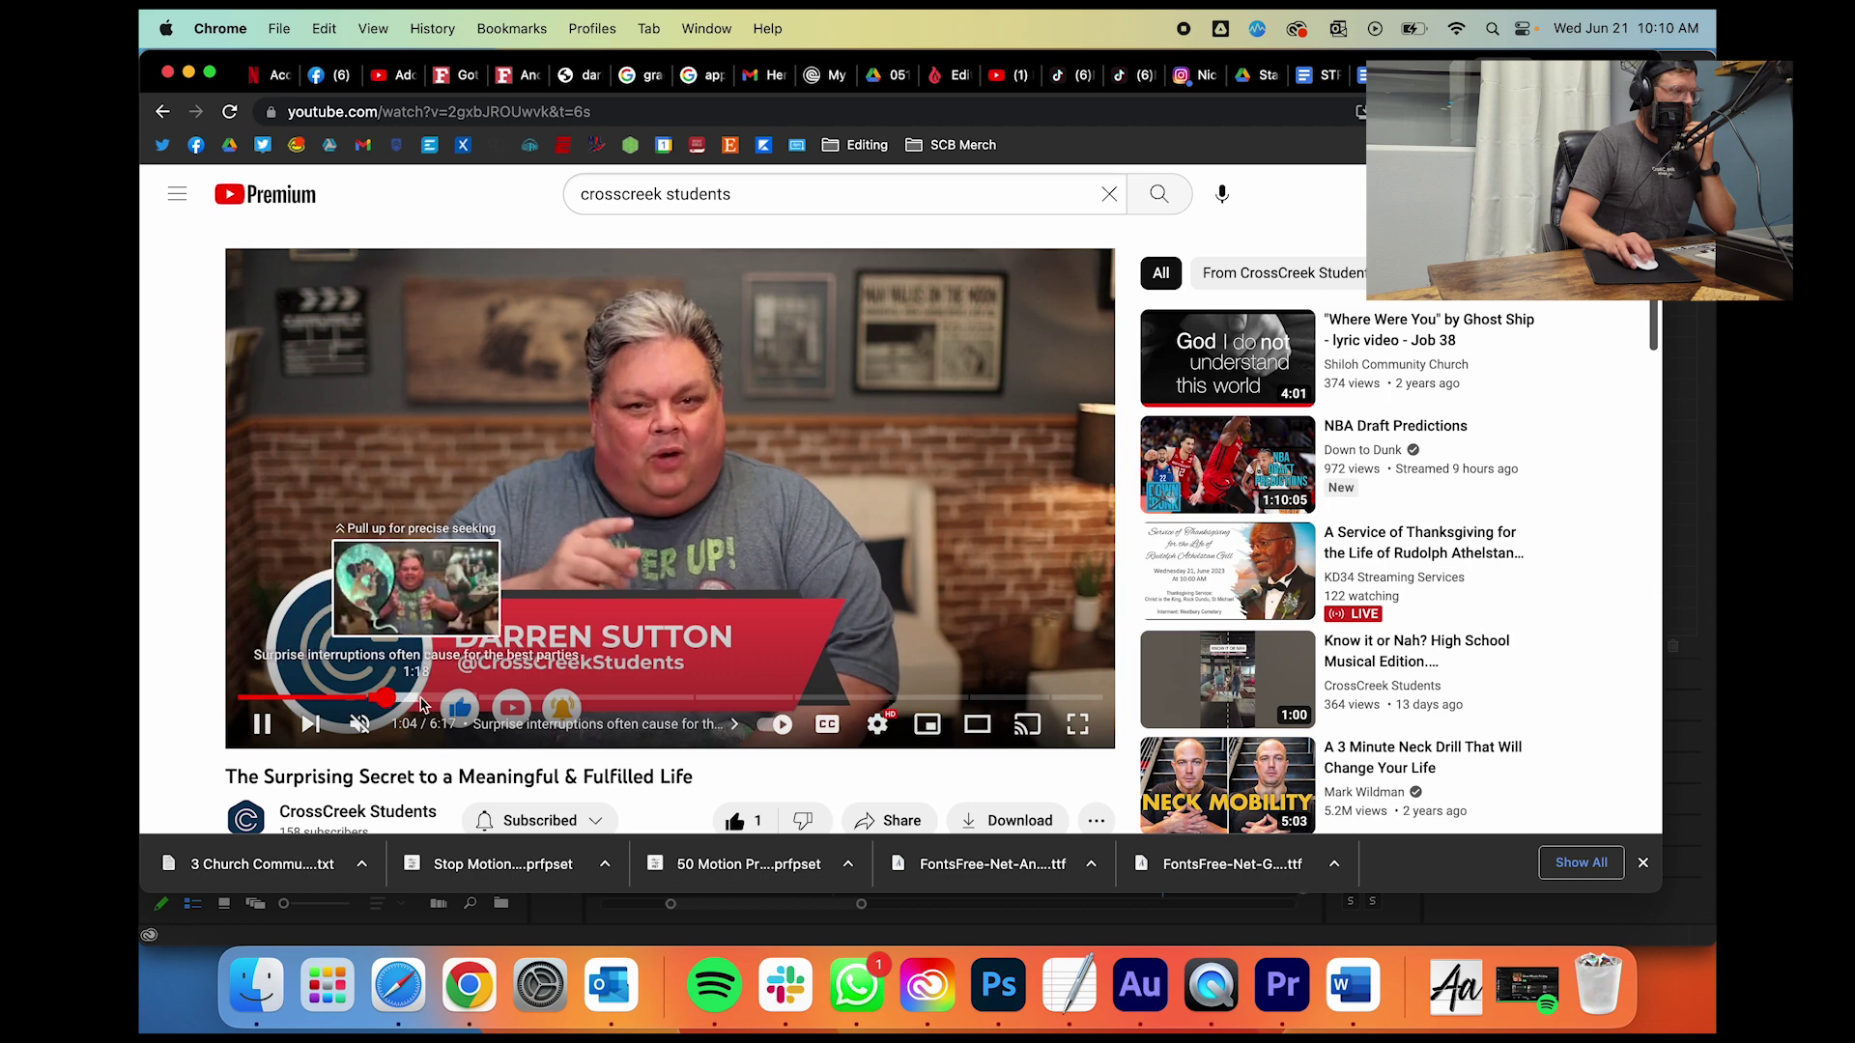
pyautogui.press('m')
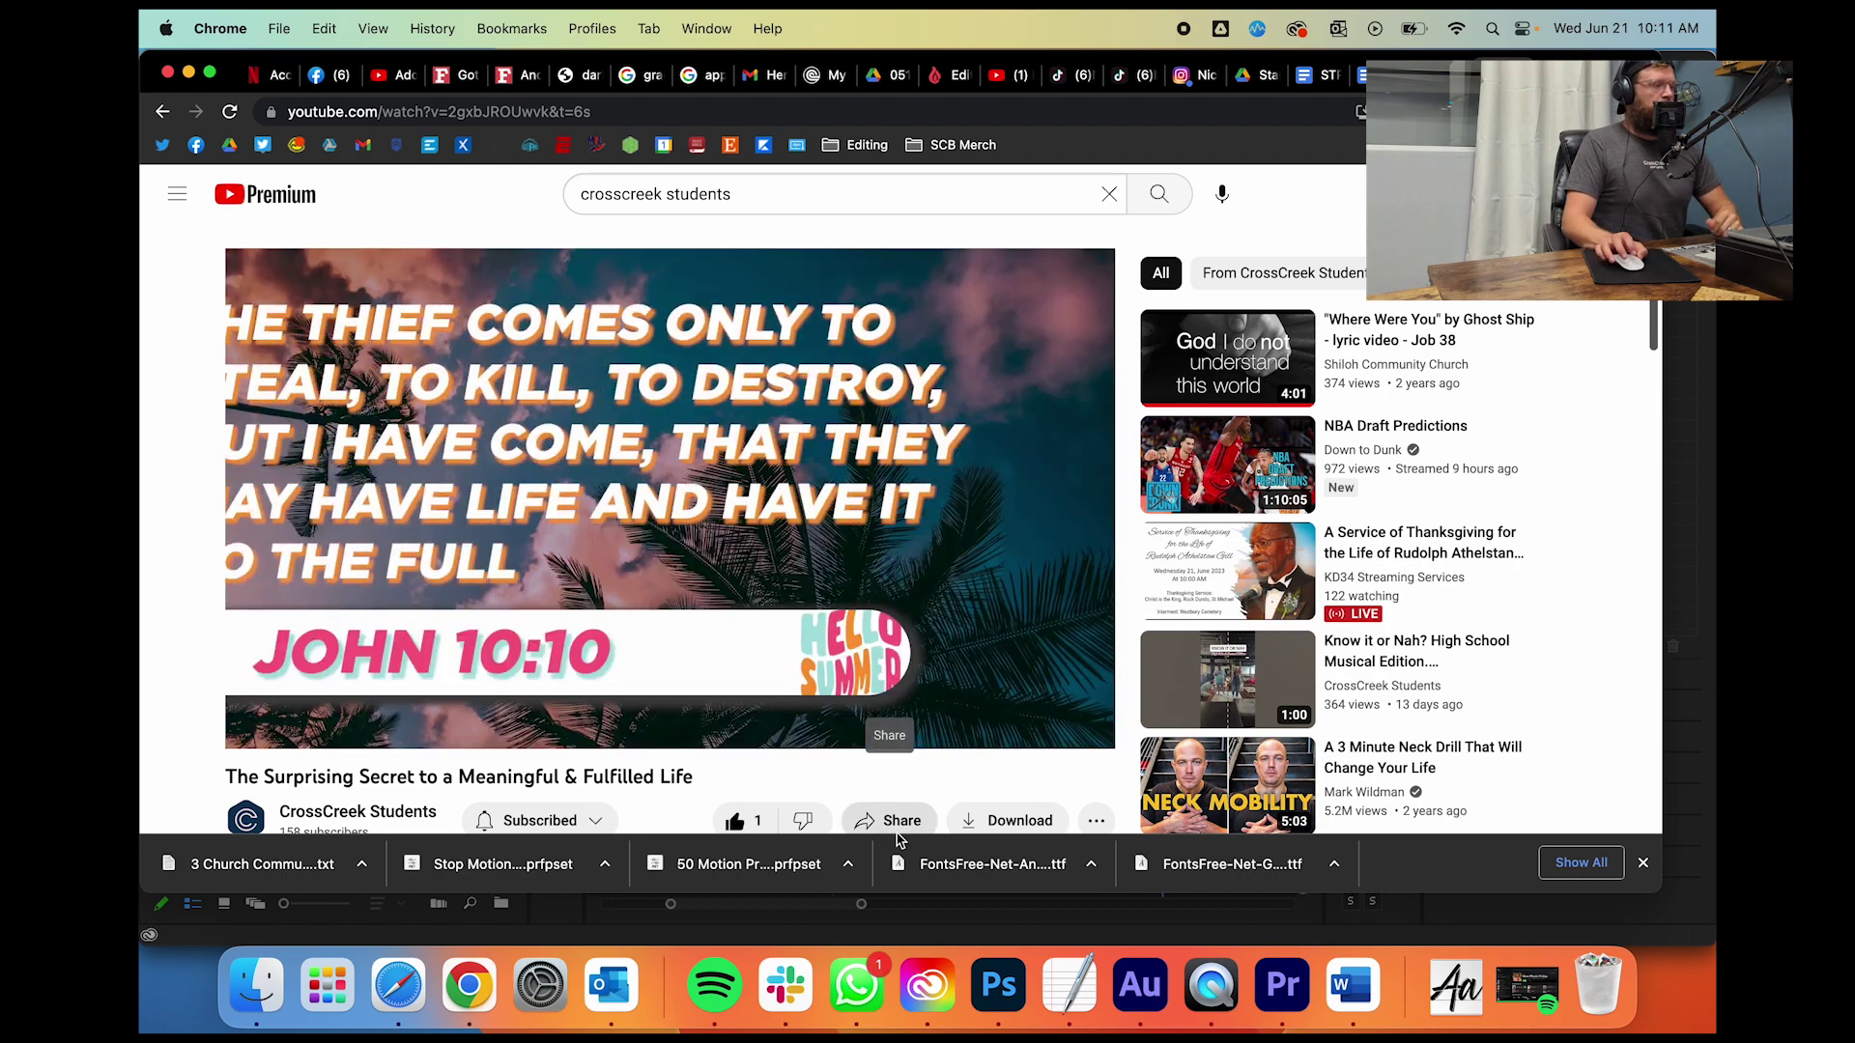
pyautogui.press('space')
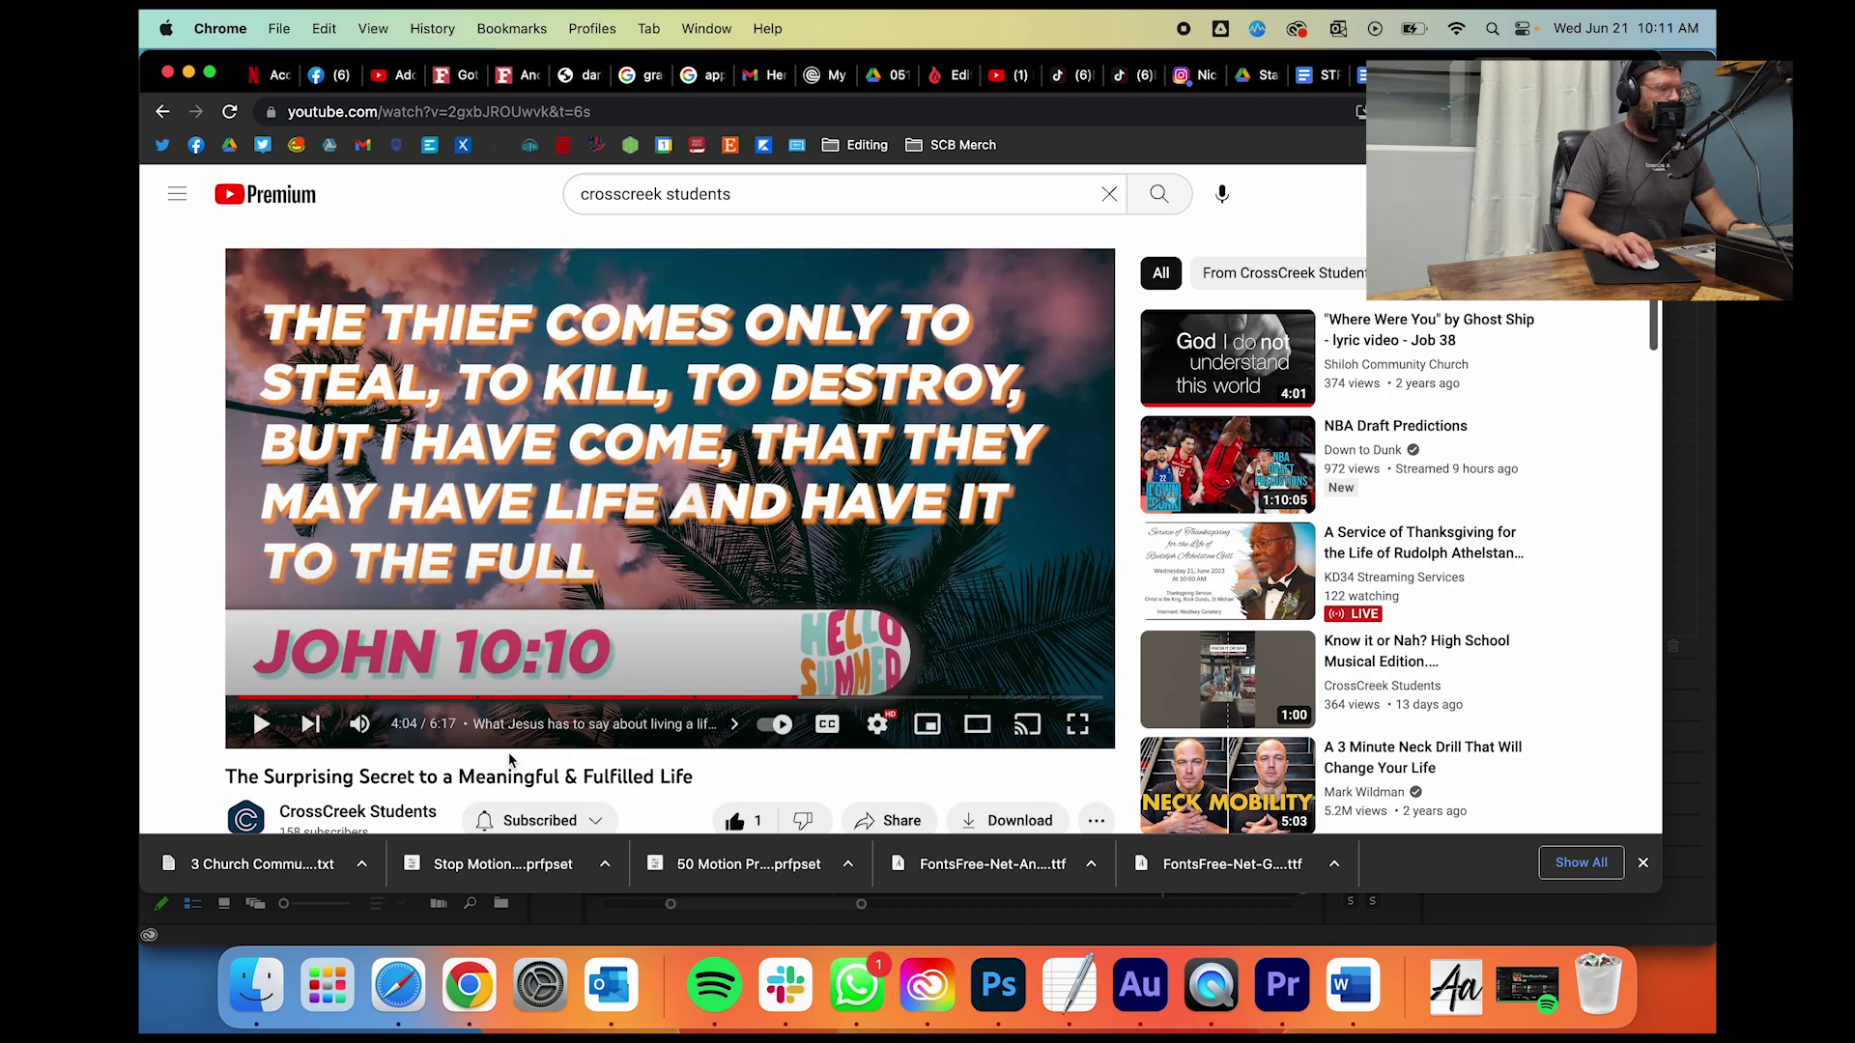
# Step: Replay the John 10:10 verse graphic from about 4:00 to examine how its elements animate
pyautogui.click(790, 698)
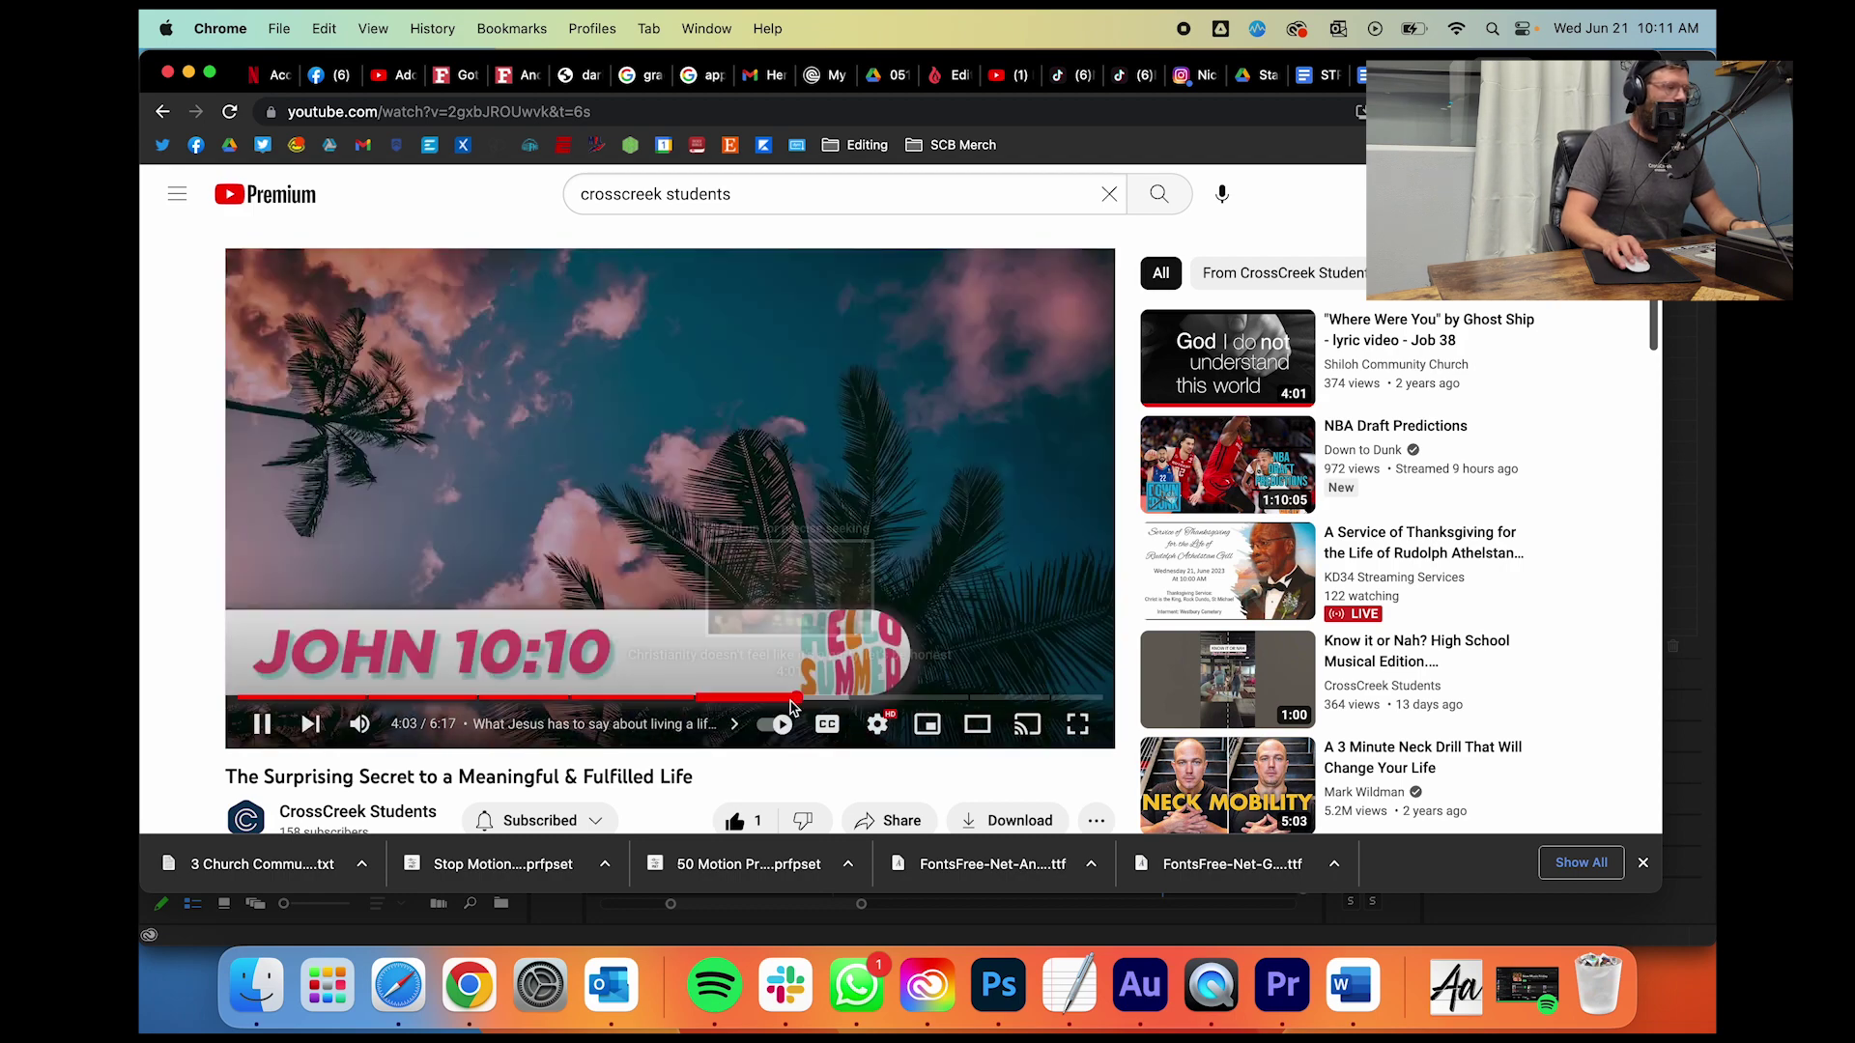
pyautogui.press('space')
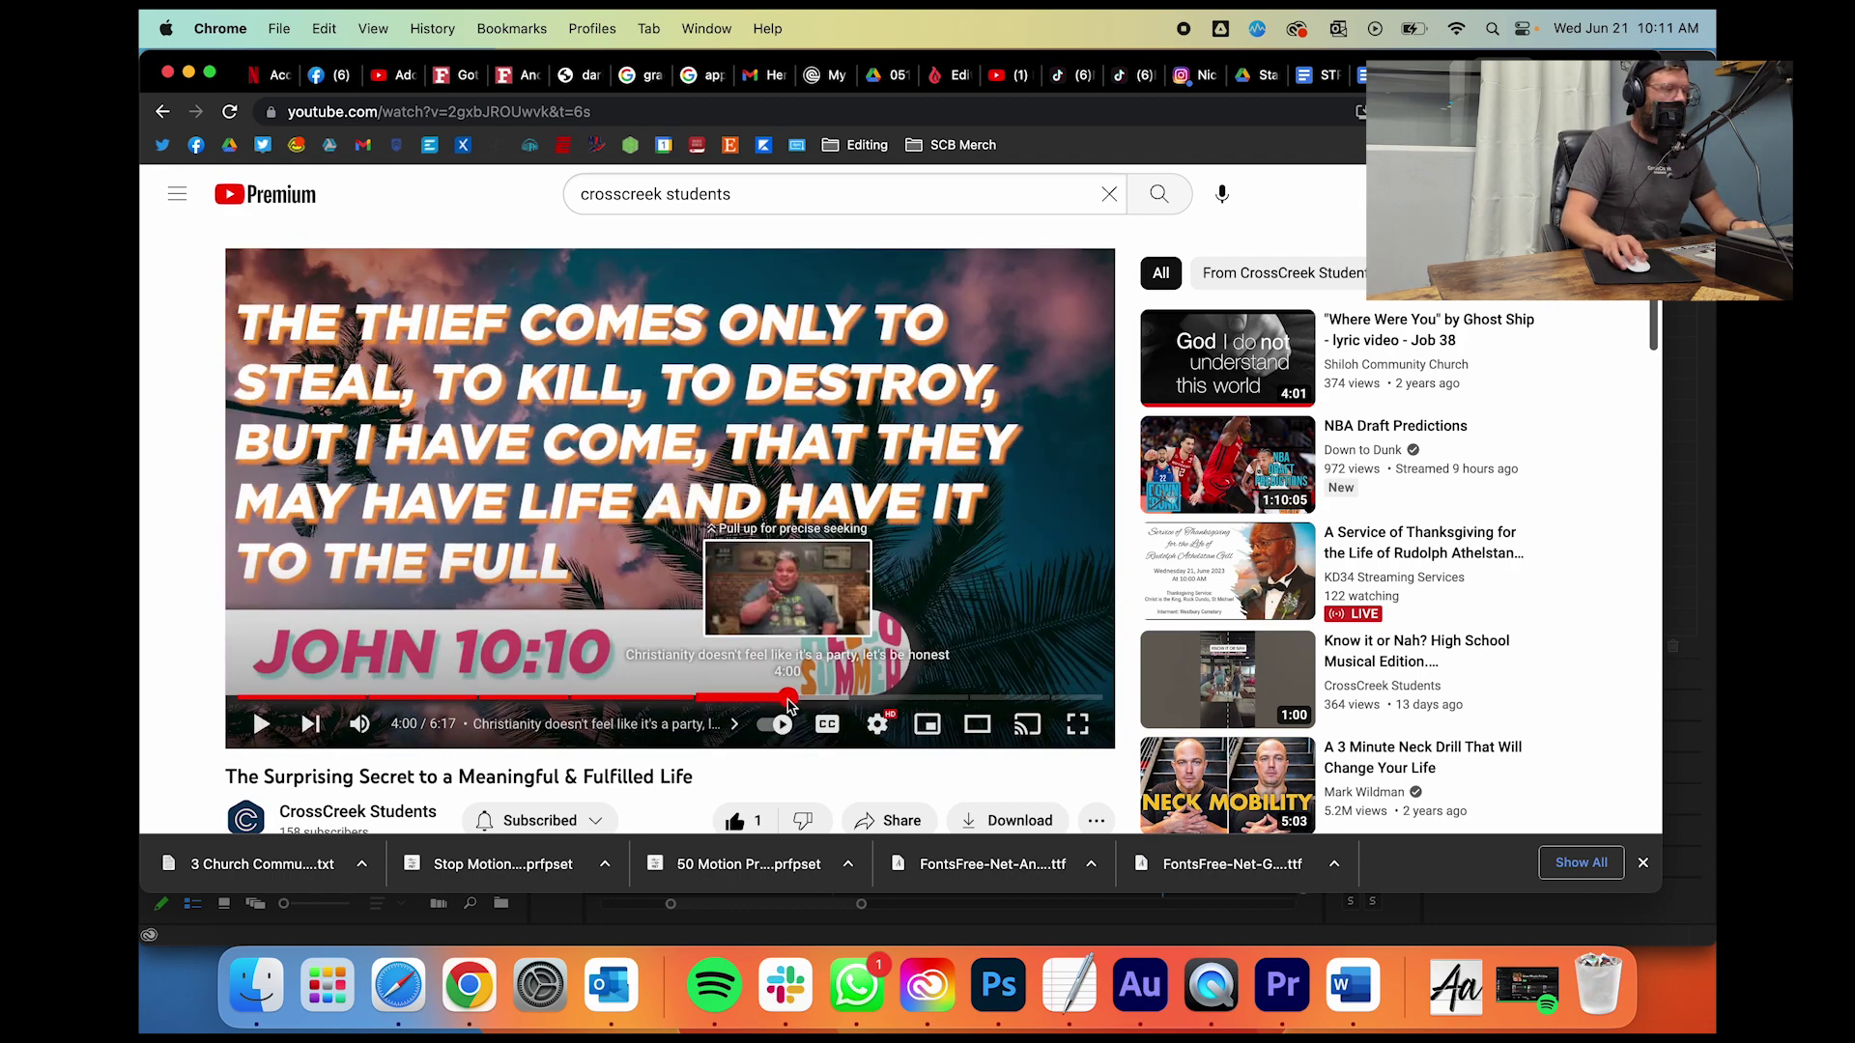
pyautogui.click(790, 697)
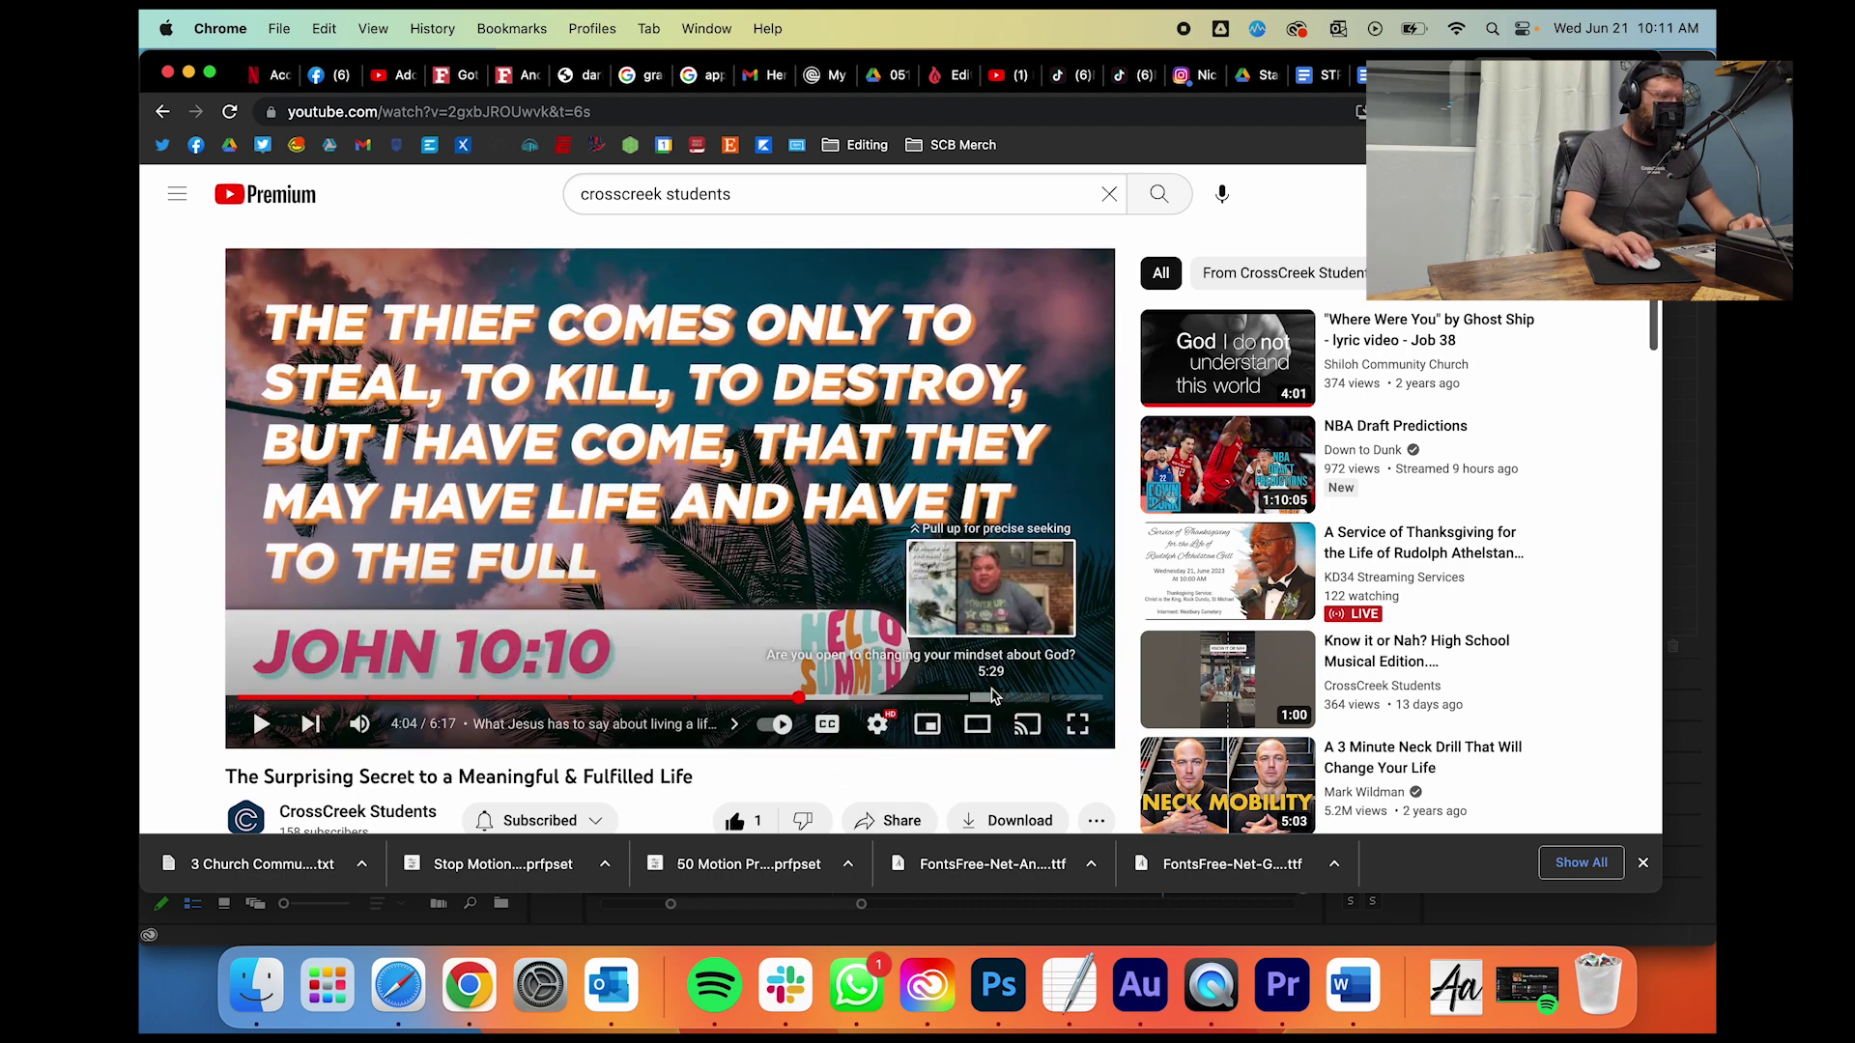
# Step: Switch to Premiere Pro and place the roberto-nickson background layer on V3, aligned with the start of the last visible STP3.MP4 clip
pyautogui.click(1282, 986)
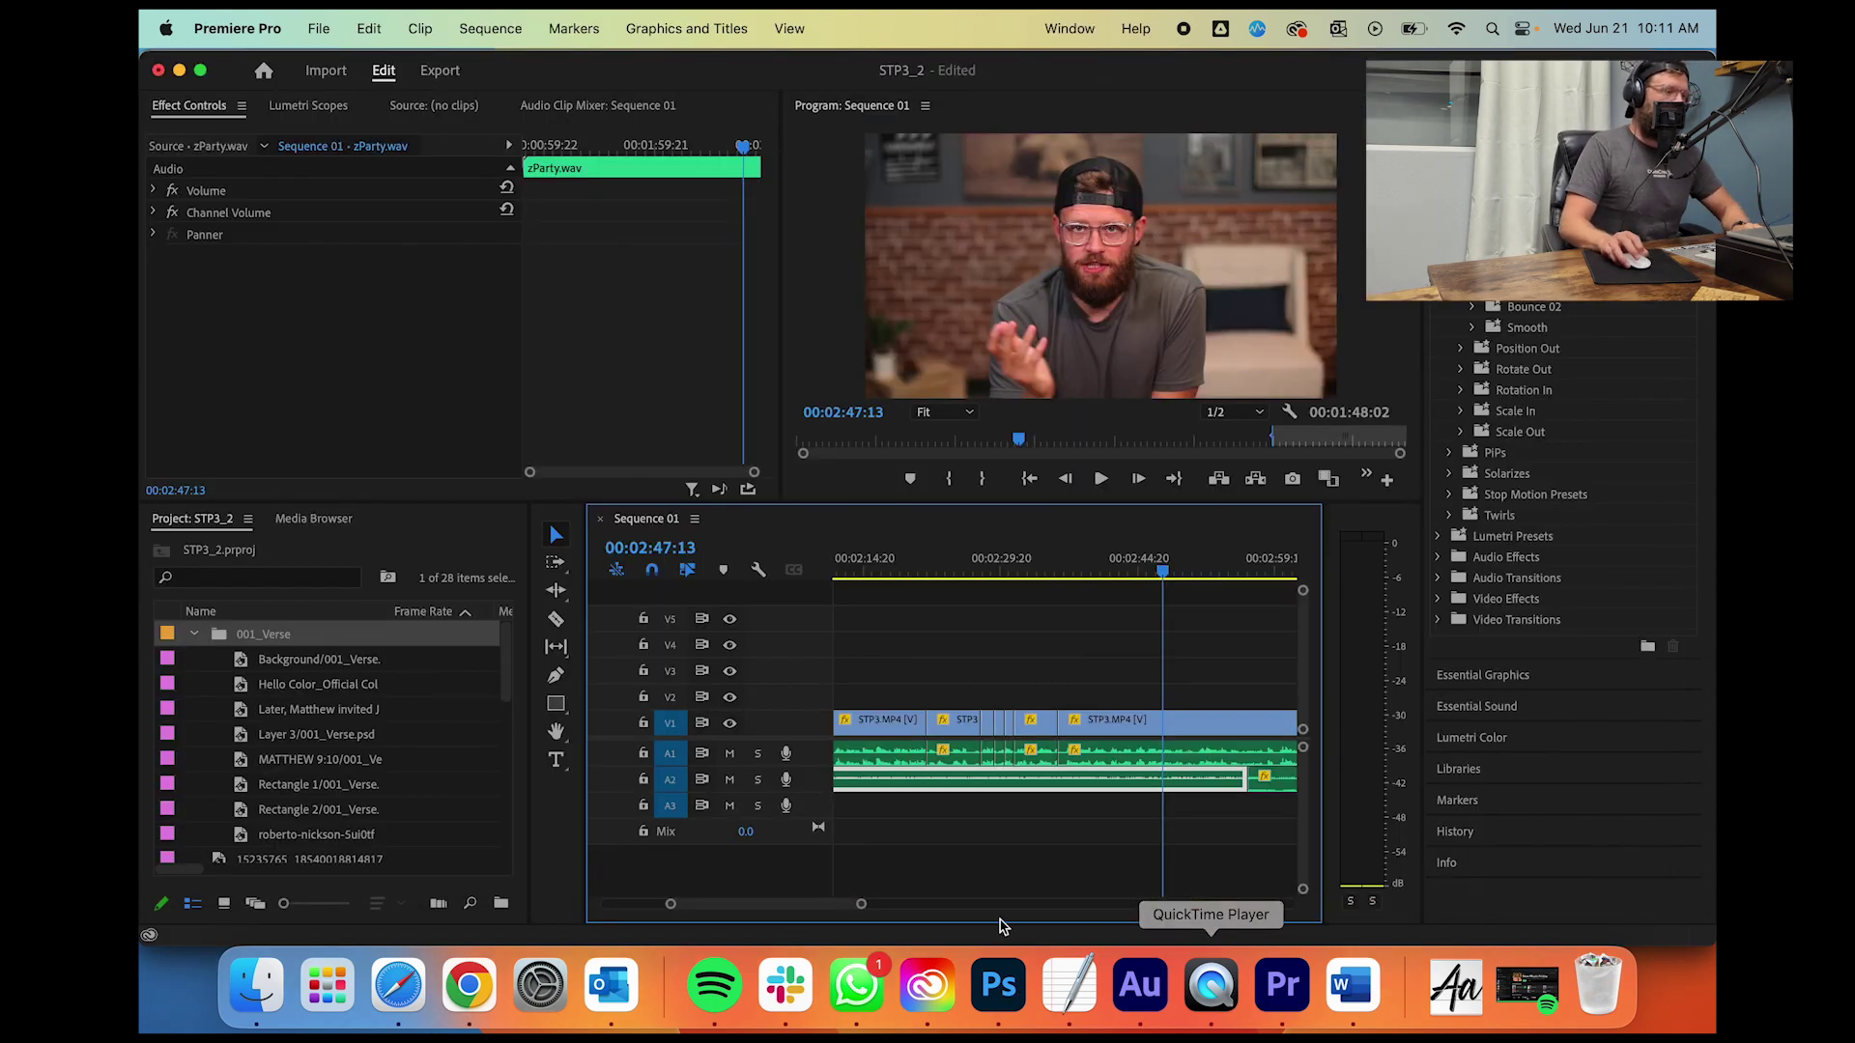
pyautogui.click(290, 836)
pyautogui.moveTo(259, 843); pyautogui.dragTo(1096, 703)
pyautogui.moveTo(1101, 572); pyautogui.dragTo(1080, 572)
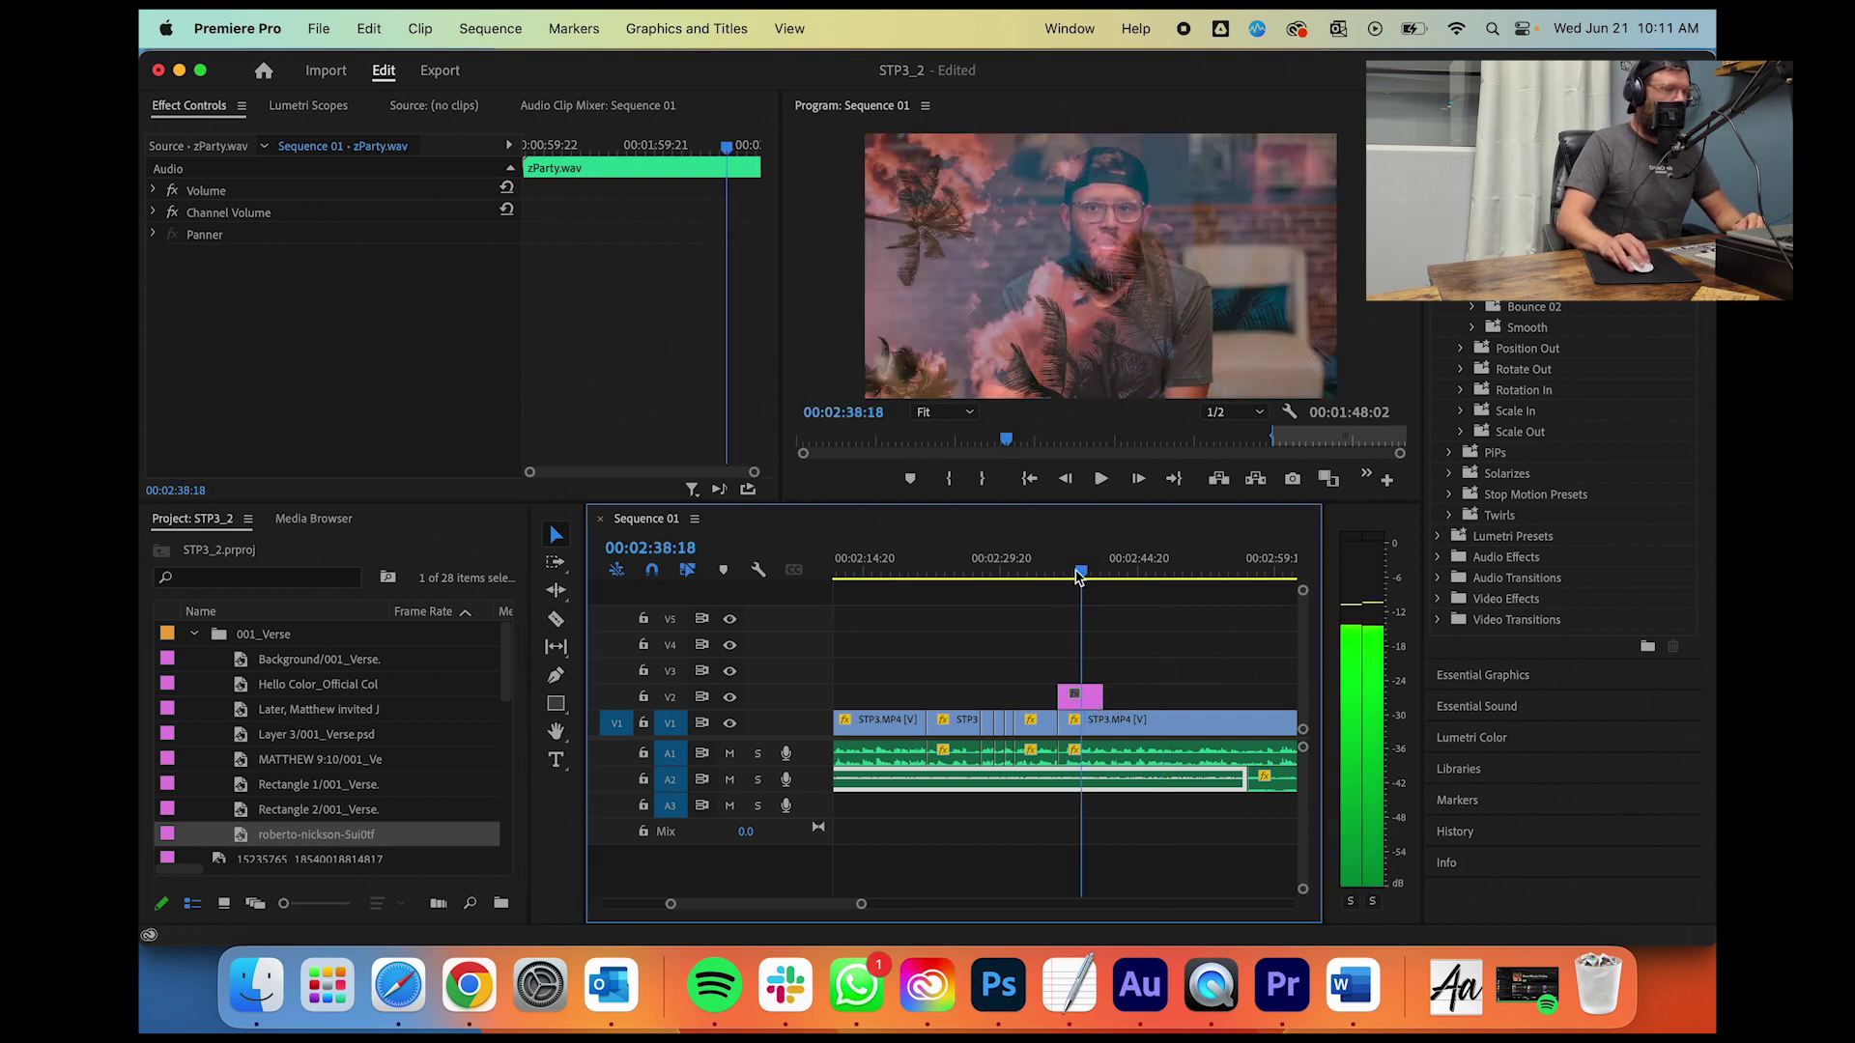
pyautogui.moveTo(1080, 697); pyautogui.dragTo(1080, 671)
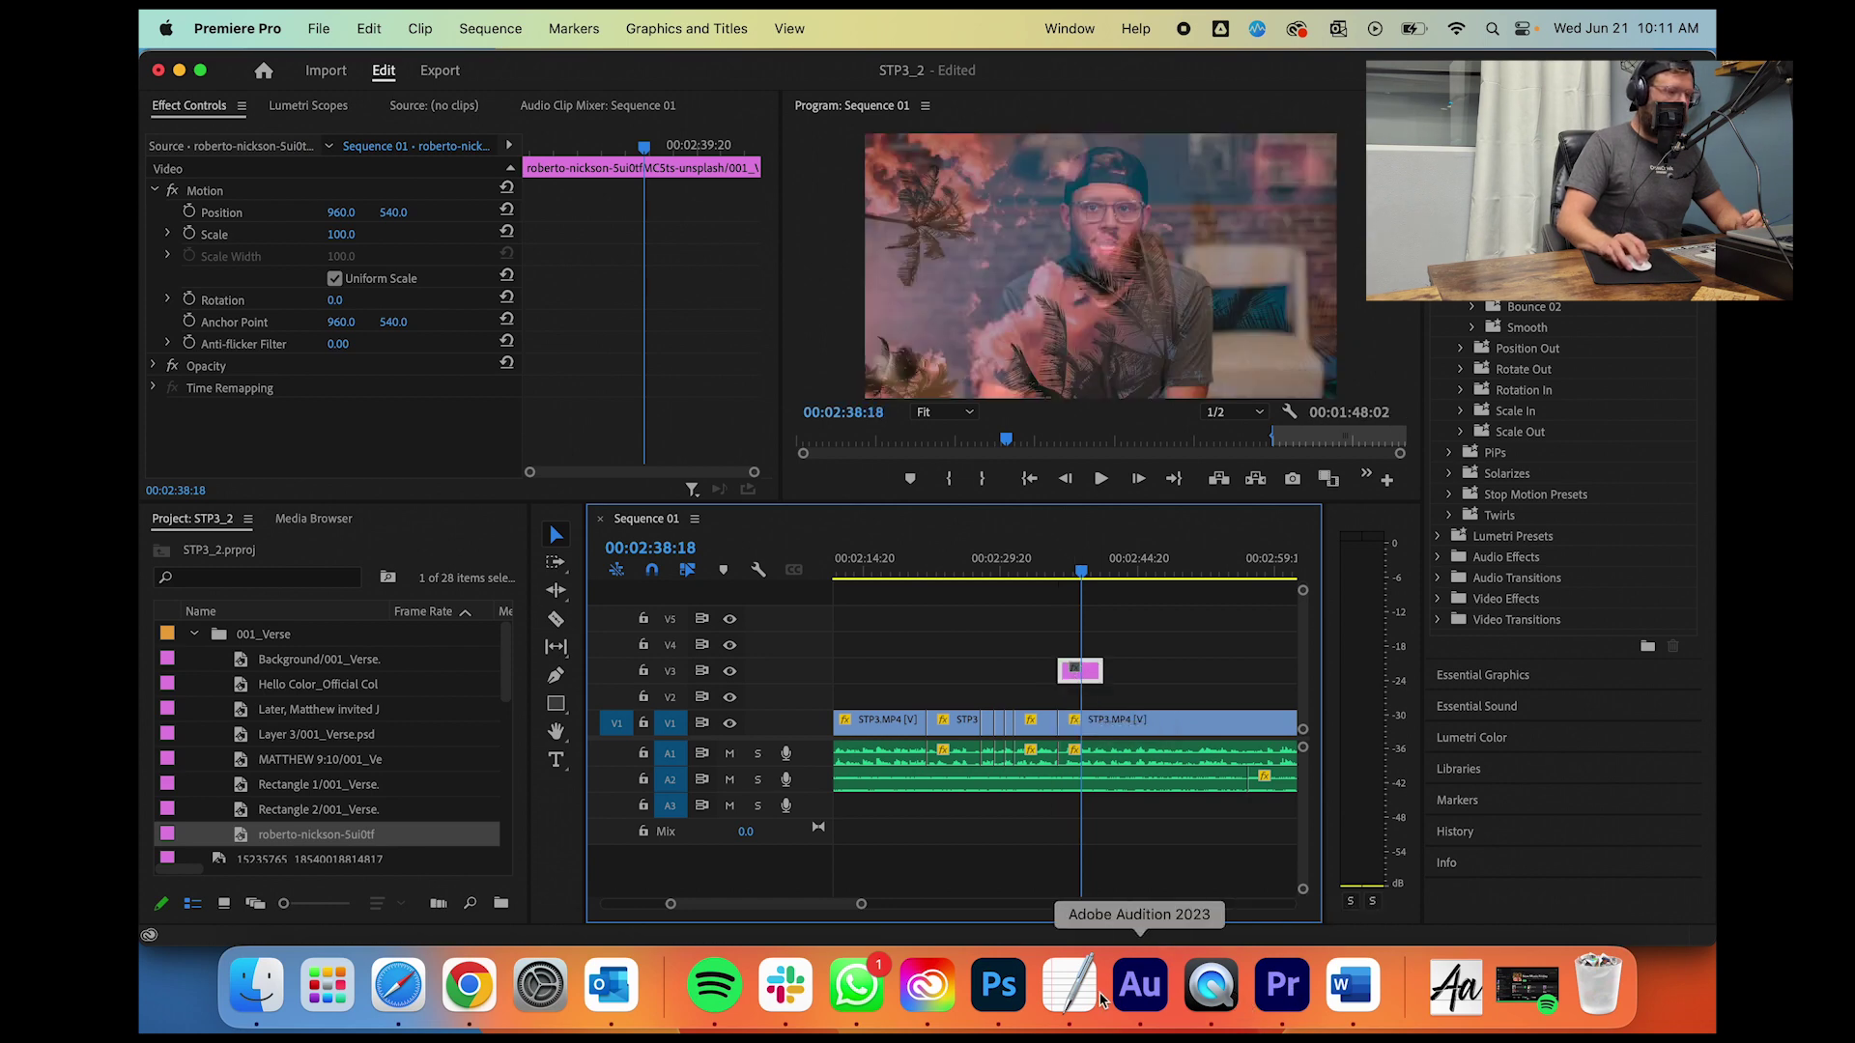
# Step: Identify the black backing layer in Photoshop's 001_Verse.psd and place Rectangle 2 on V2 in Premiere Pro, directly beneath the roberto-nickson clip
pyautogui.click(998, 985)
pyautogui.scroll(-3, 1493, 775)
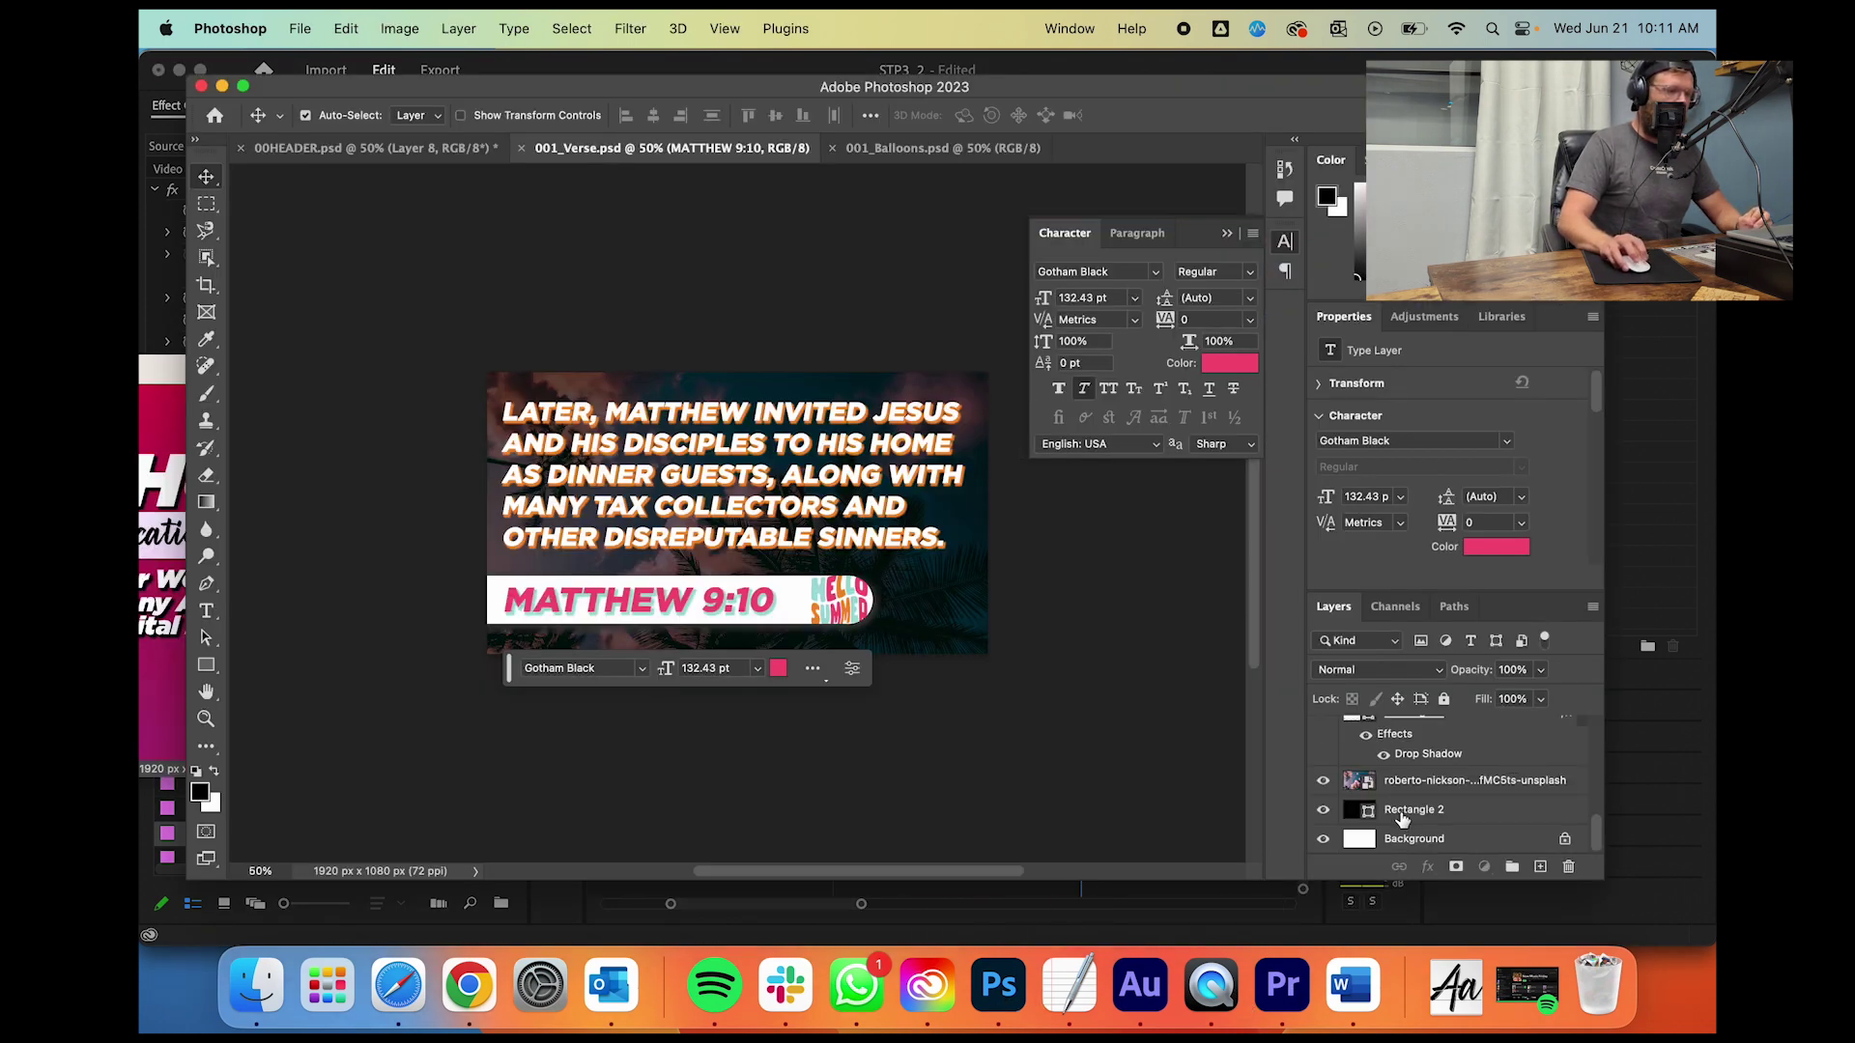
pyautogui.click(1401, 816)
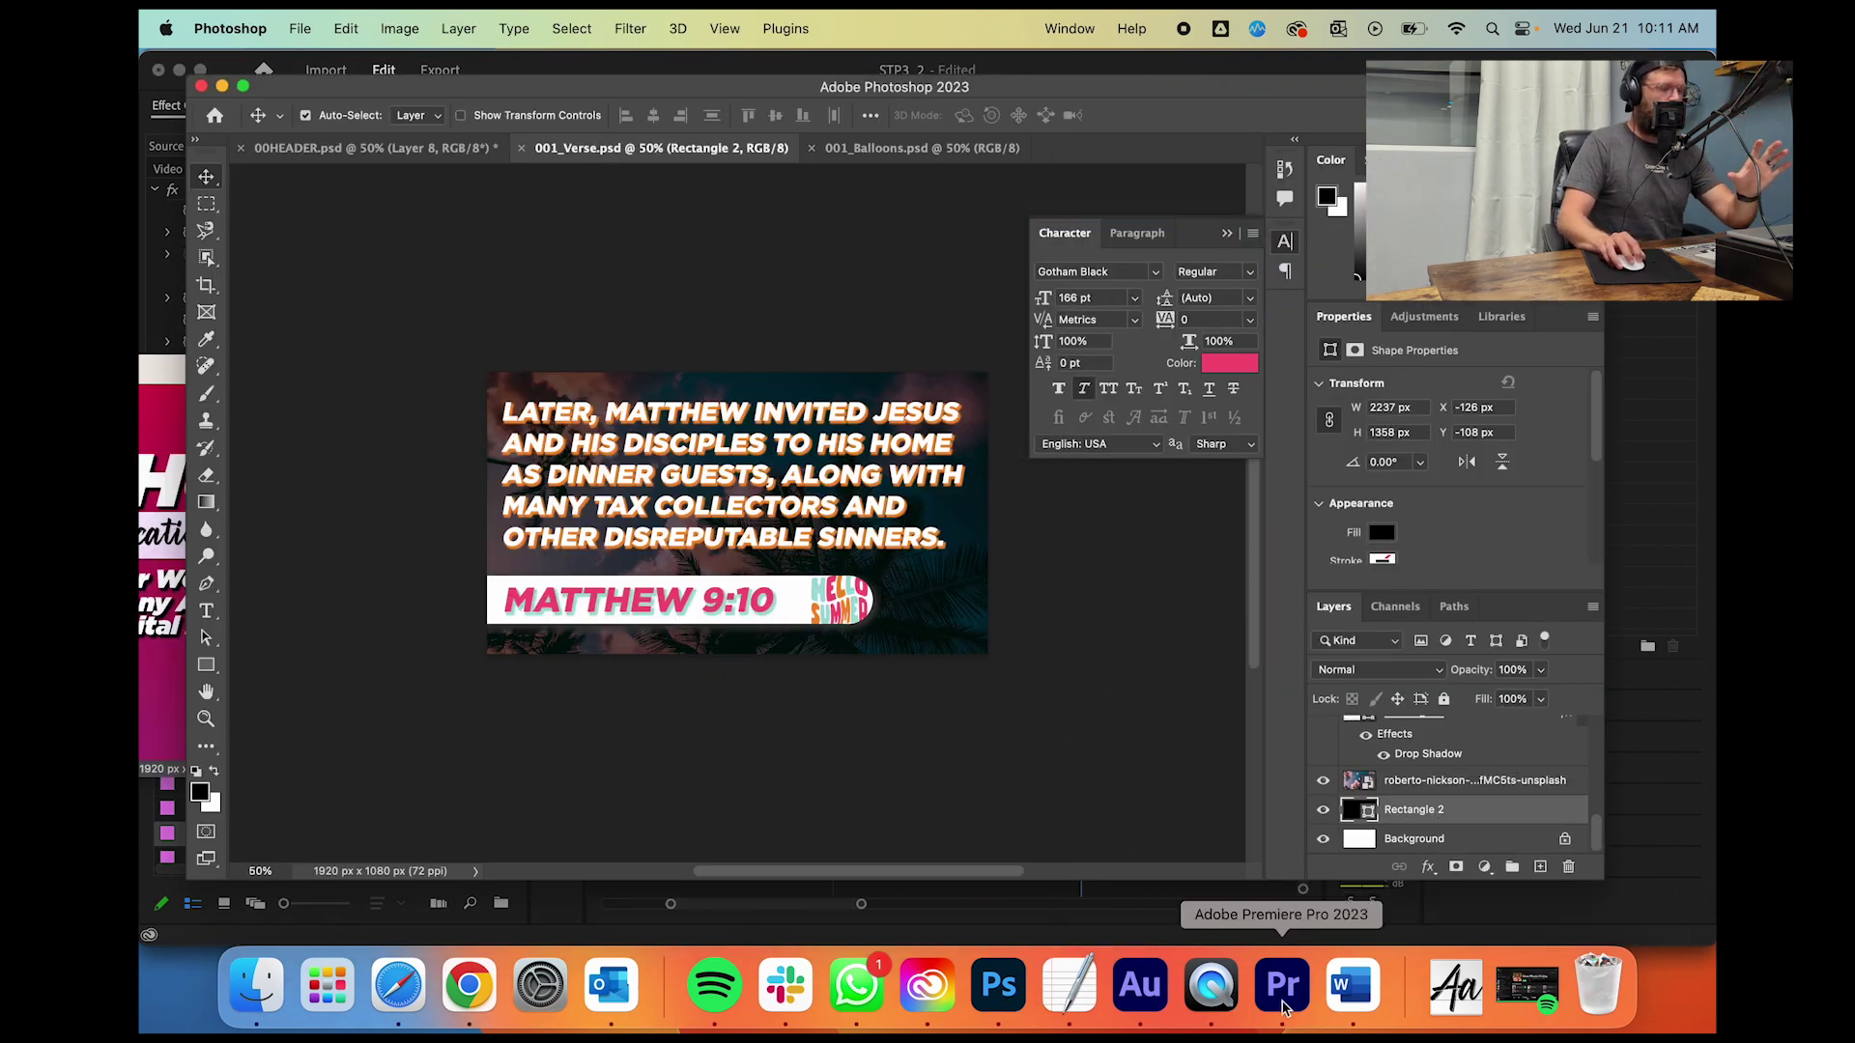
pyautogui.click(1280, 985)
pyautogui.moveTo(304, 821); pyautogui.dragTo(1070, 701)
pyautogui.click(1081, 701)
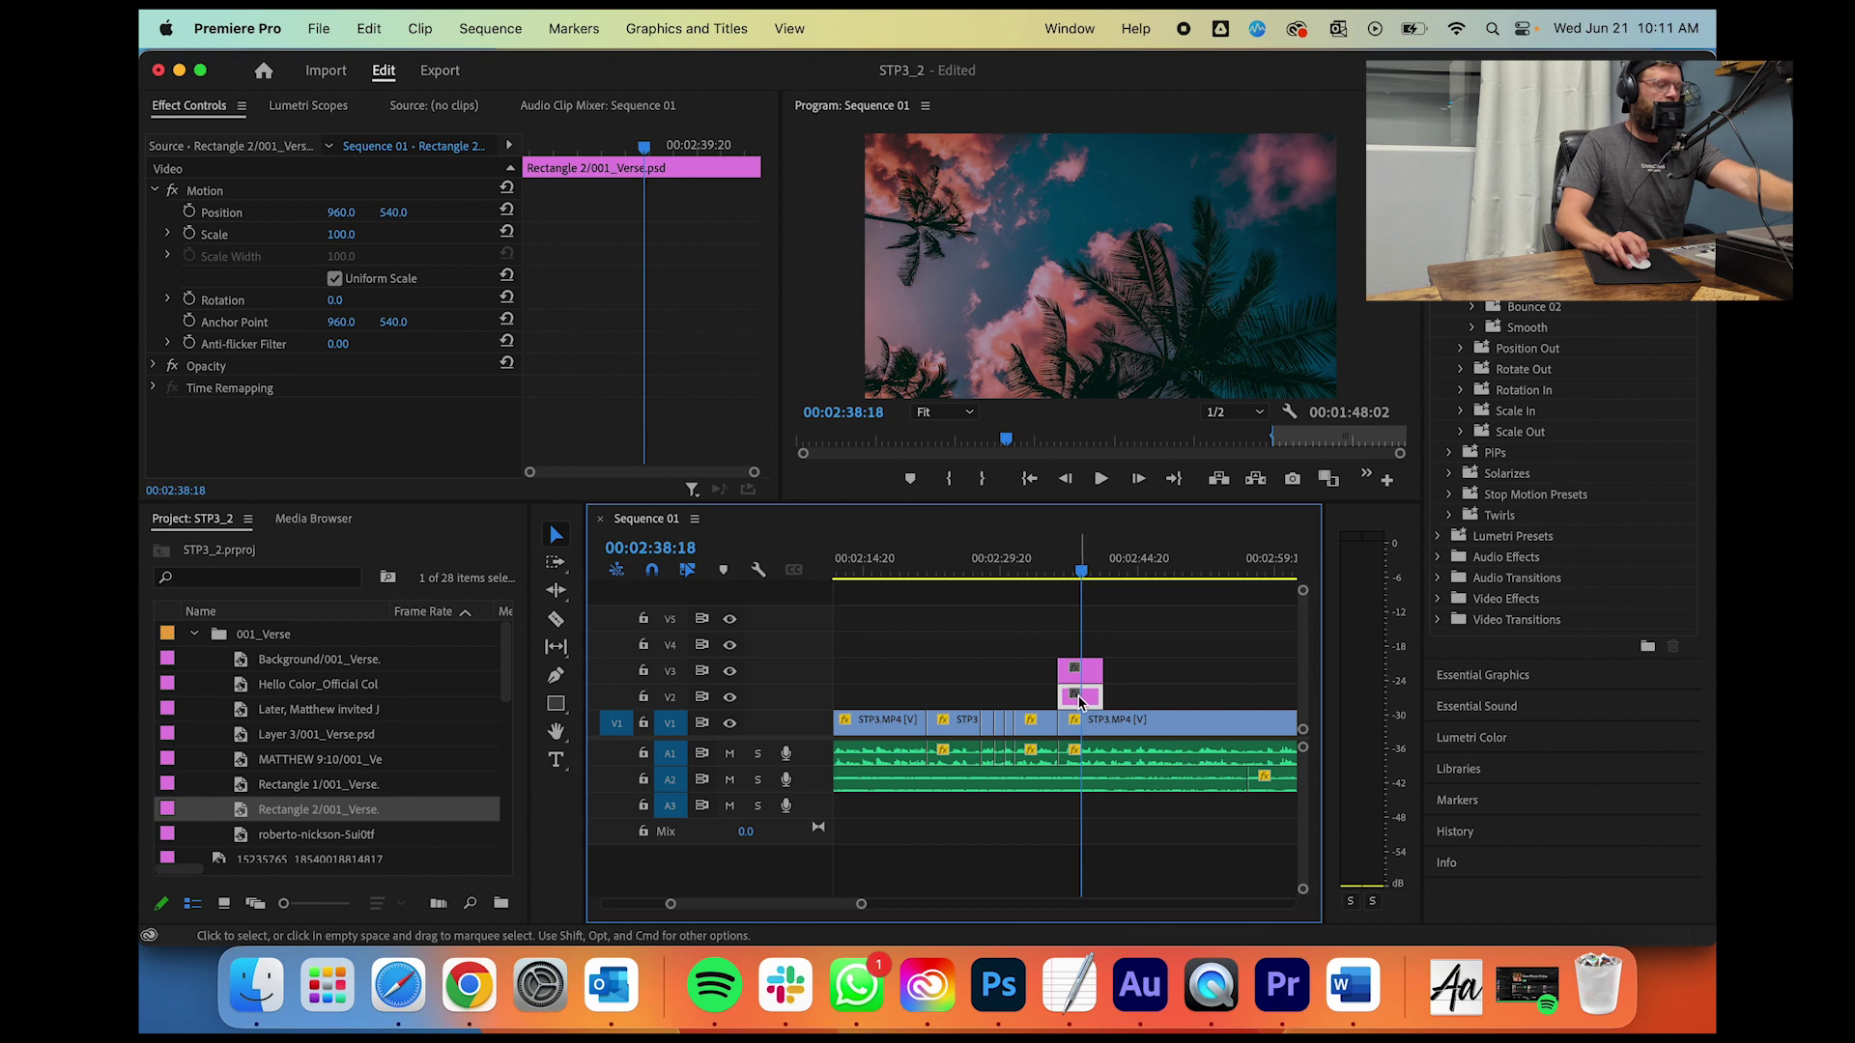
# Step: Extend the roberto-nickson and Rectangle 2 clips together to a length of about 20 seconds
pyautogui.hotkey('shift', 'Left')
pyautogui.hotkey('shift', 'Left')
pyautogui.hotkey('shift', 'Left')
pyautogui.hotkey('shift', 'Left')
pyautogui.hotkey('shift', 'Left')
pyautogui.hotkey('shift', 'Left')
pyautogui.click(1080, 670)
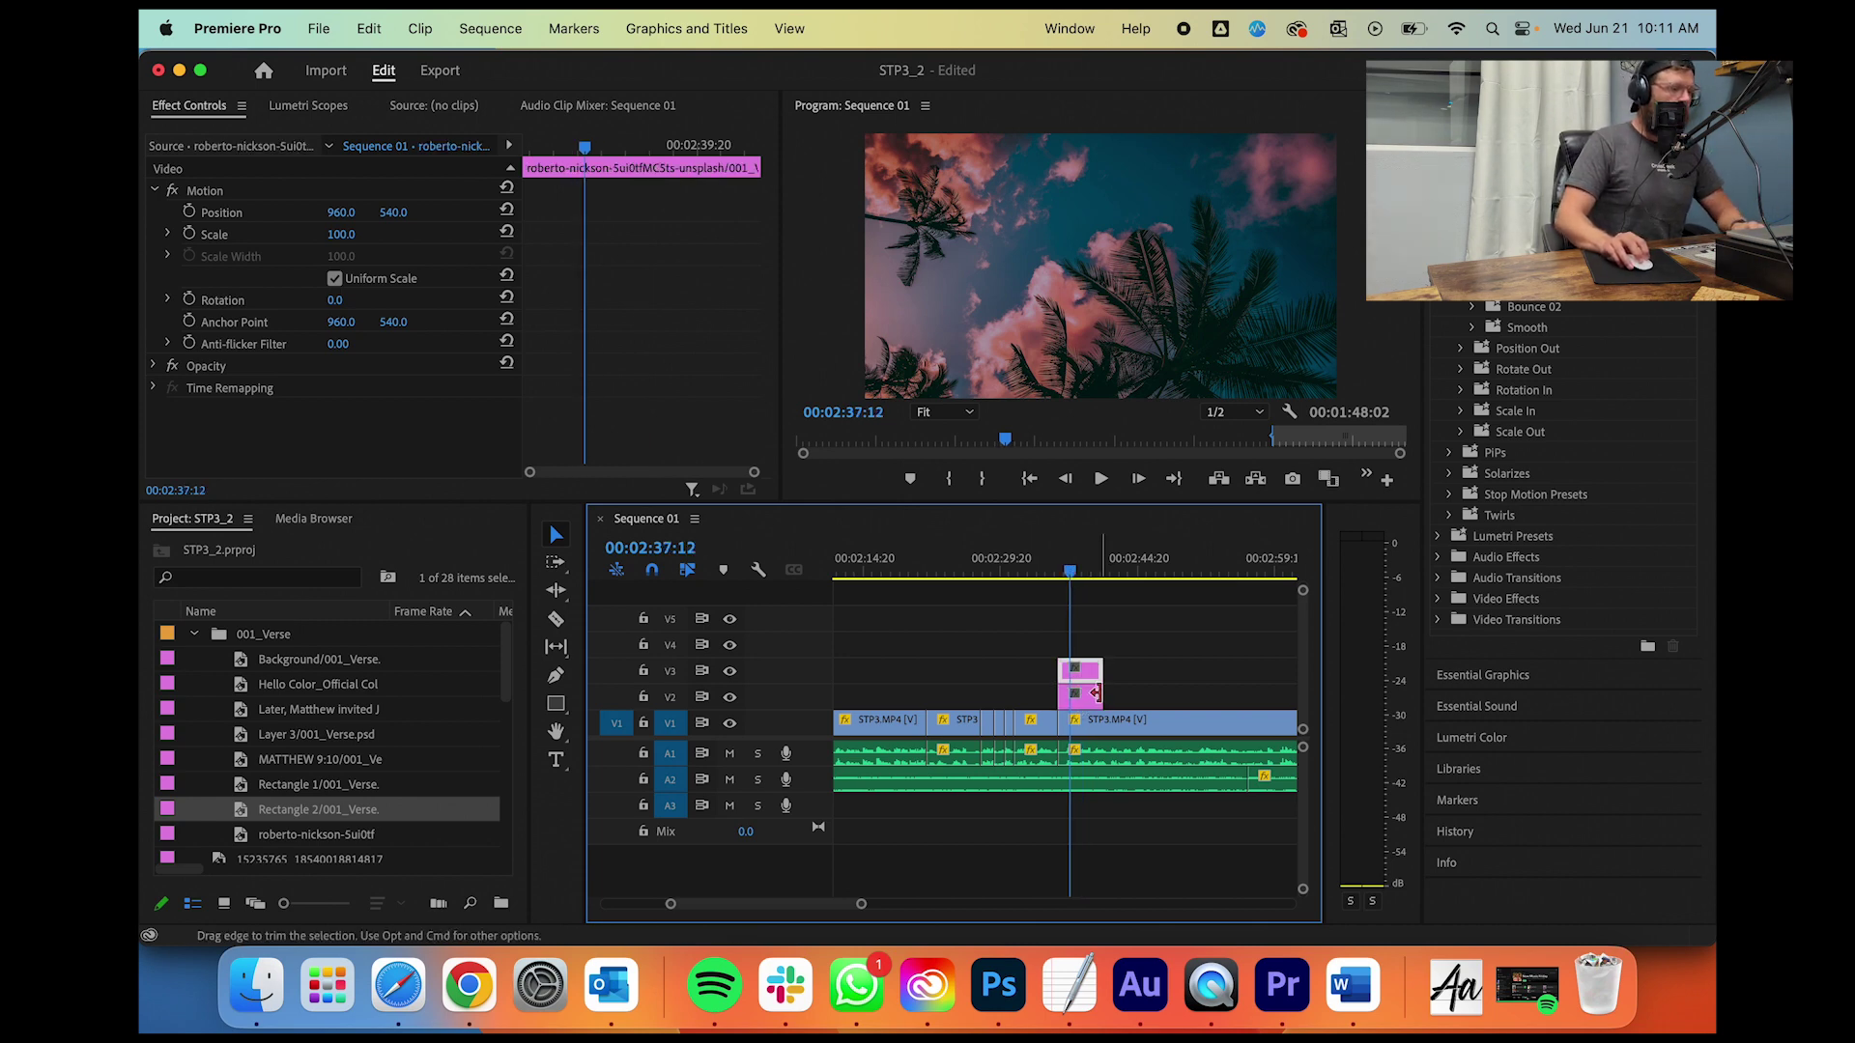
pyautogui.moveTo(1081, 662); pyautogui.dragTo(1080, 661)
pyautogui.click(1149, 700)
pyautogui.click(1173, 697)
pyautogui.moveTo(1173, 700); pyautogui.dragTo(1239, 679)
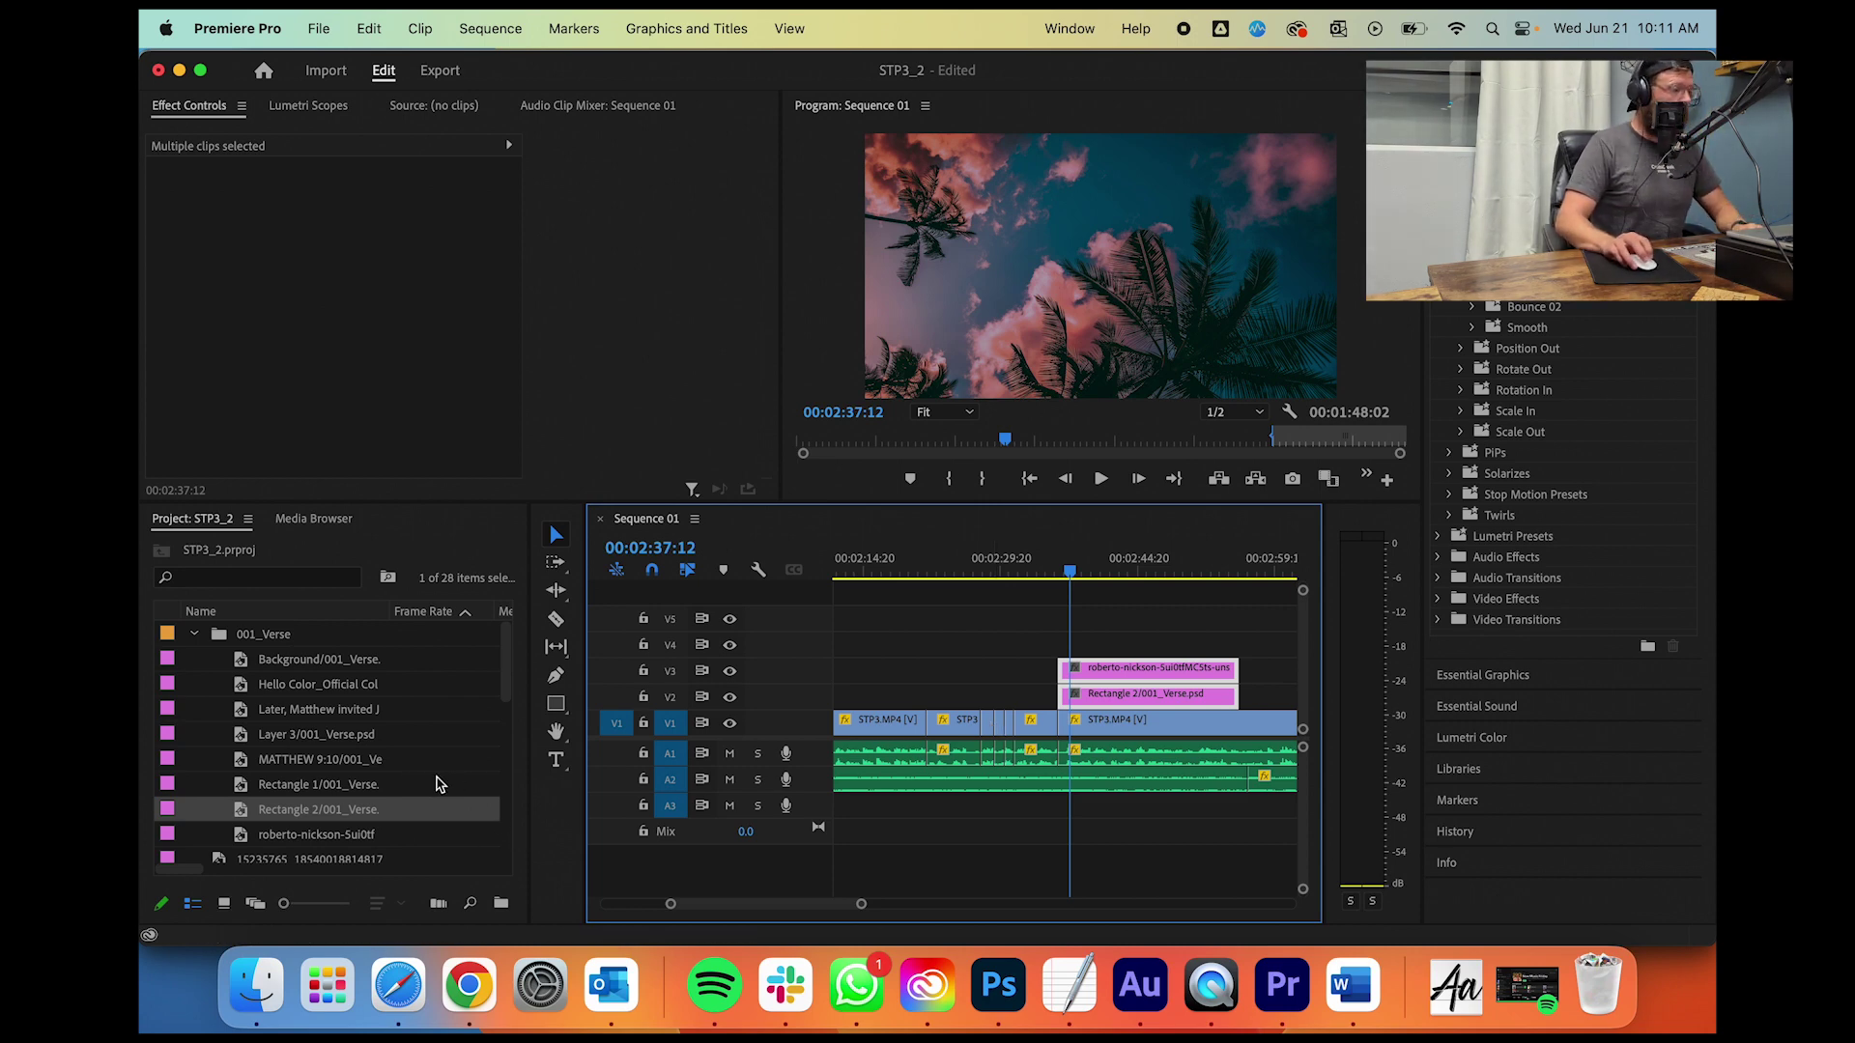
# Step: Identify the white bar layer in Photoshop, then stack Rectangle 1 on V4 and MATTHEW 9:10 on V5 in Premiere Pro, matching the background clips' length
pyautogui.click(997, 983)
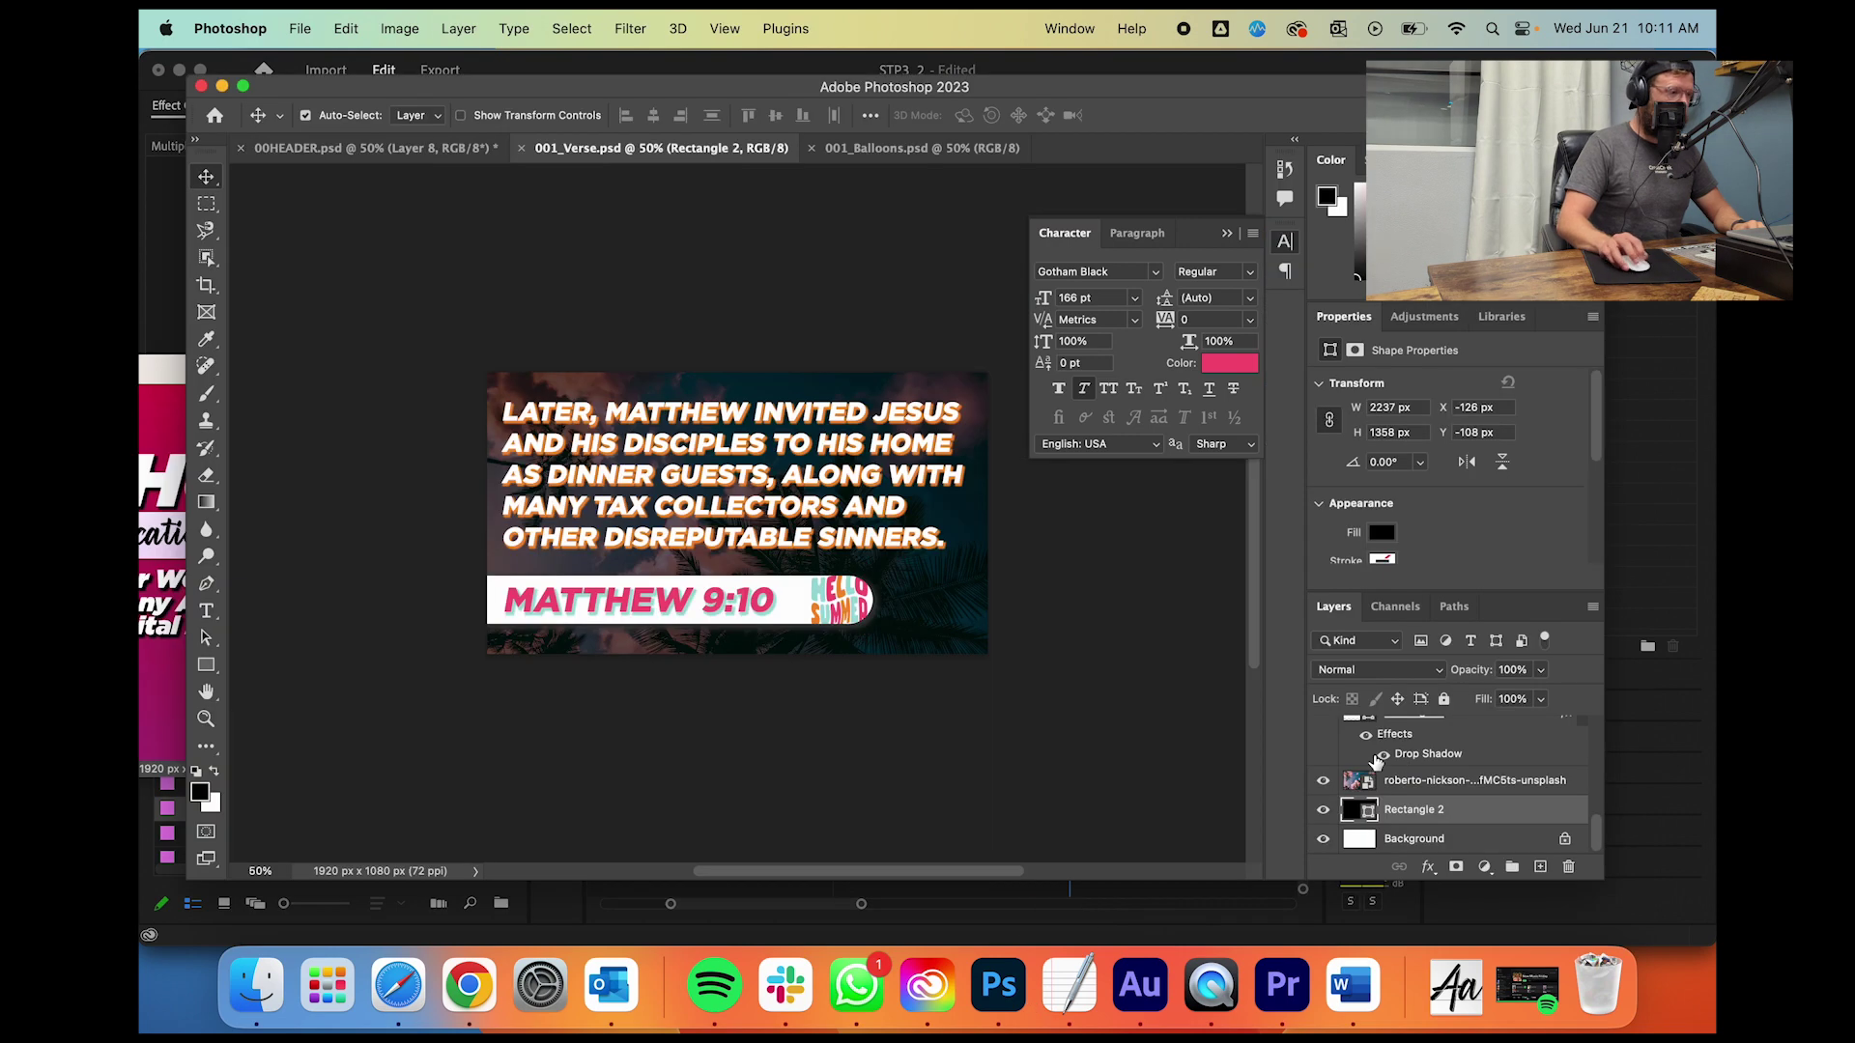
pyautogui.click(547, 616)
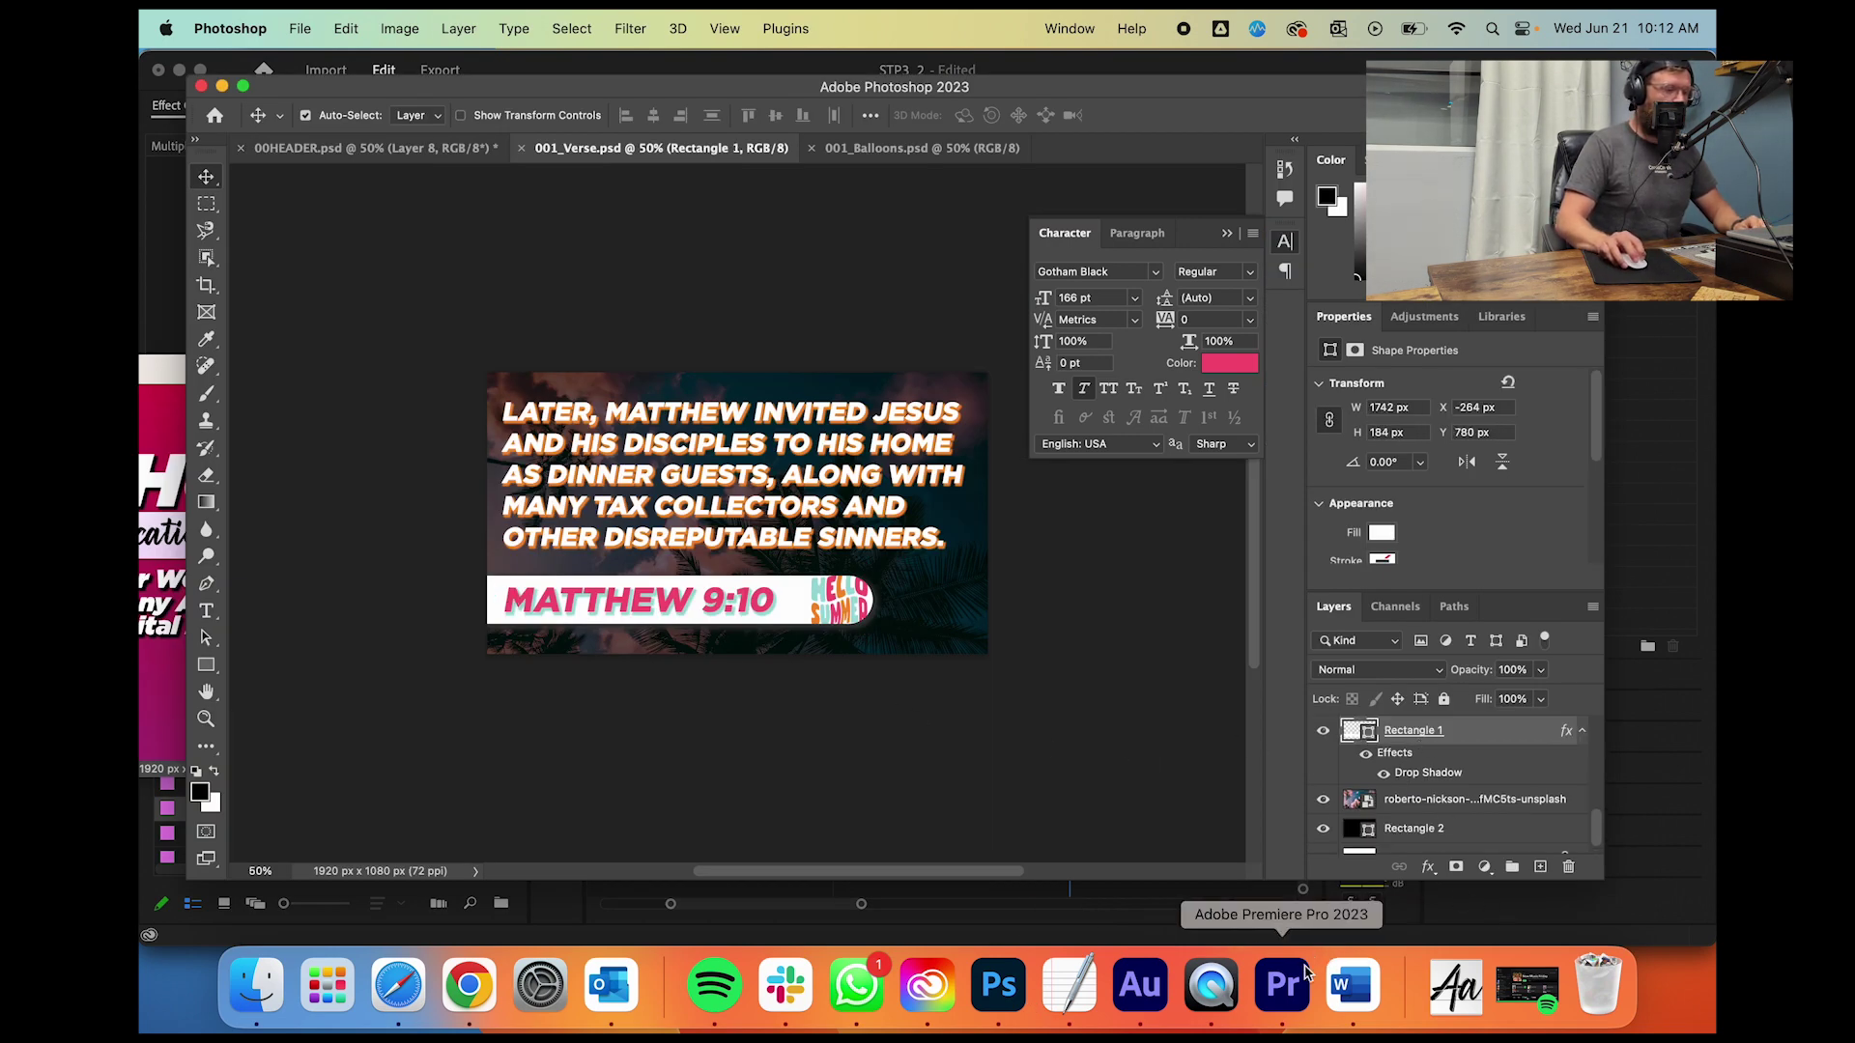
pyautogui.click(1283, 985)
pyautogui.moveTo(296, 794); pyautogui.dragTo(1237, 641)
pyautogui.click(1098, 585)
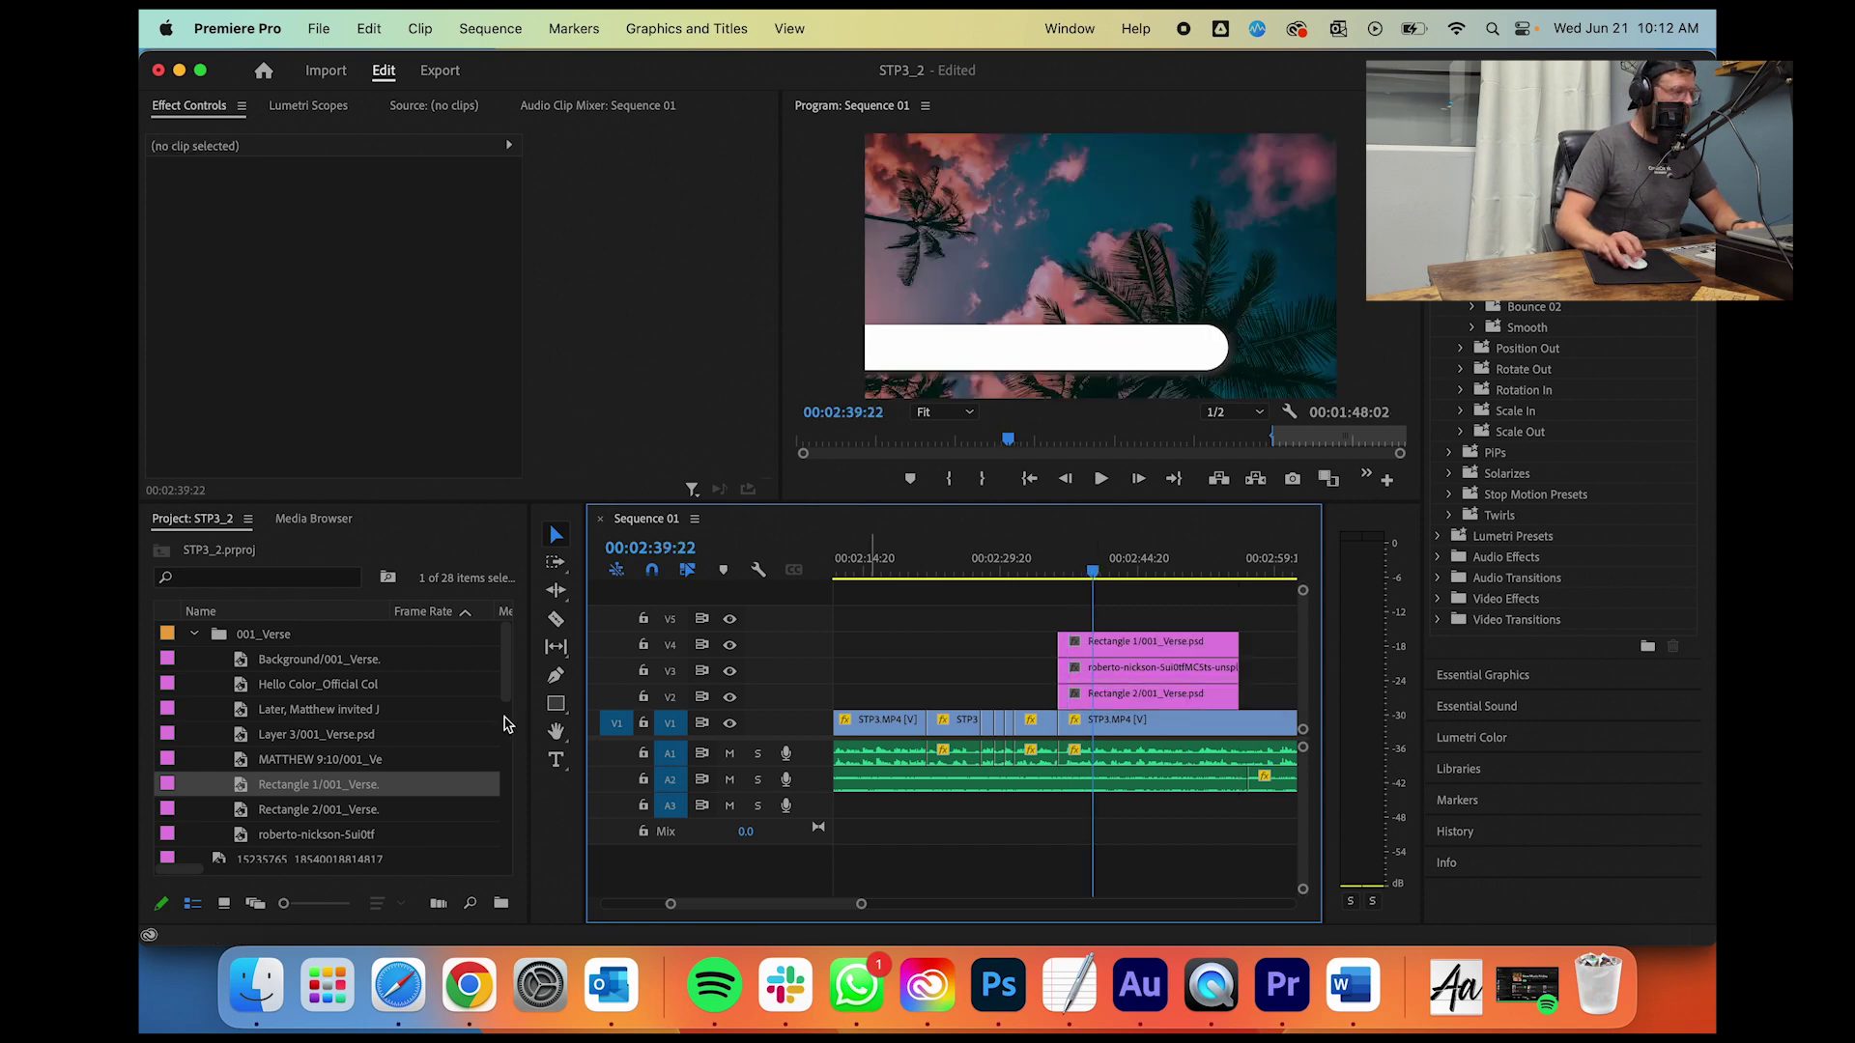
pyautogui.moveTo(307, 761); pyautogui.dragTo(1237, 618)
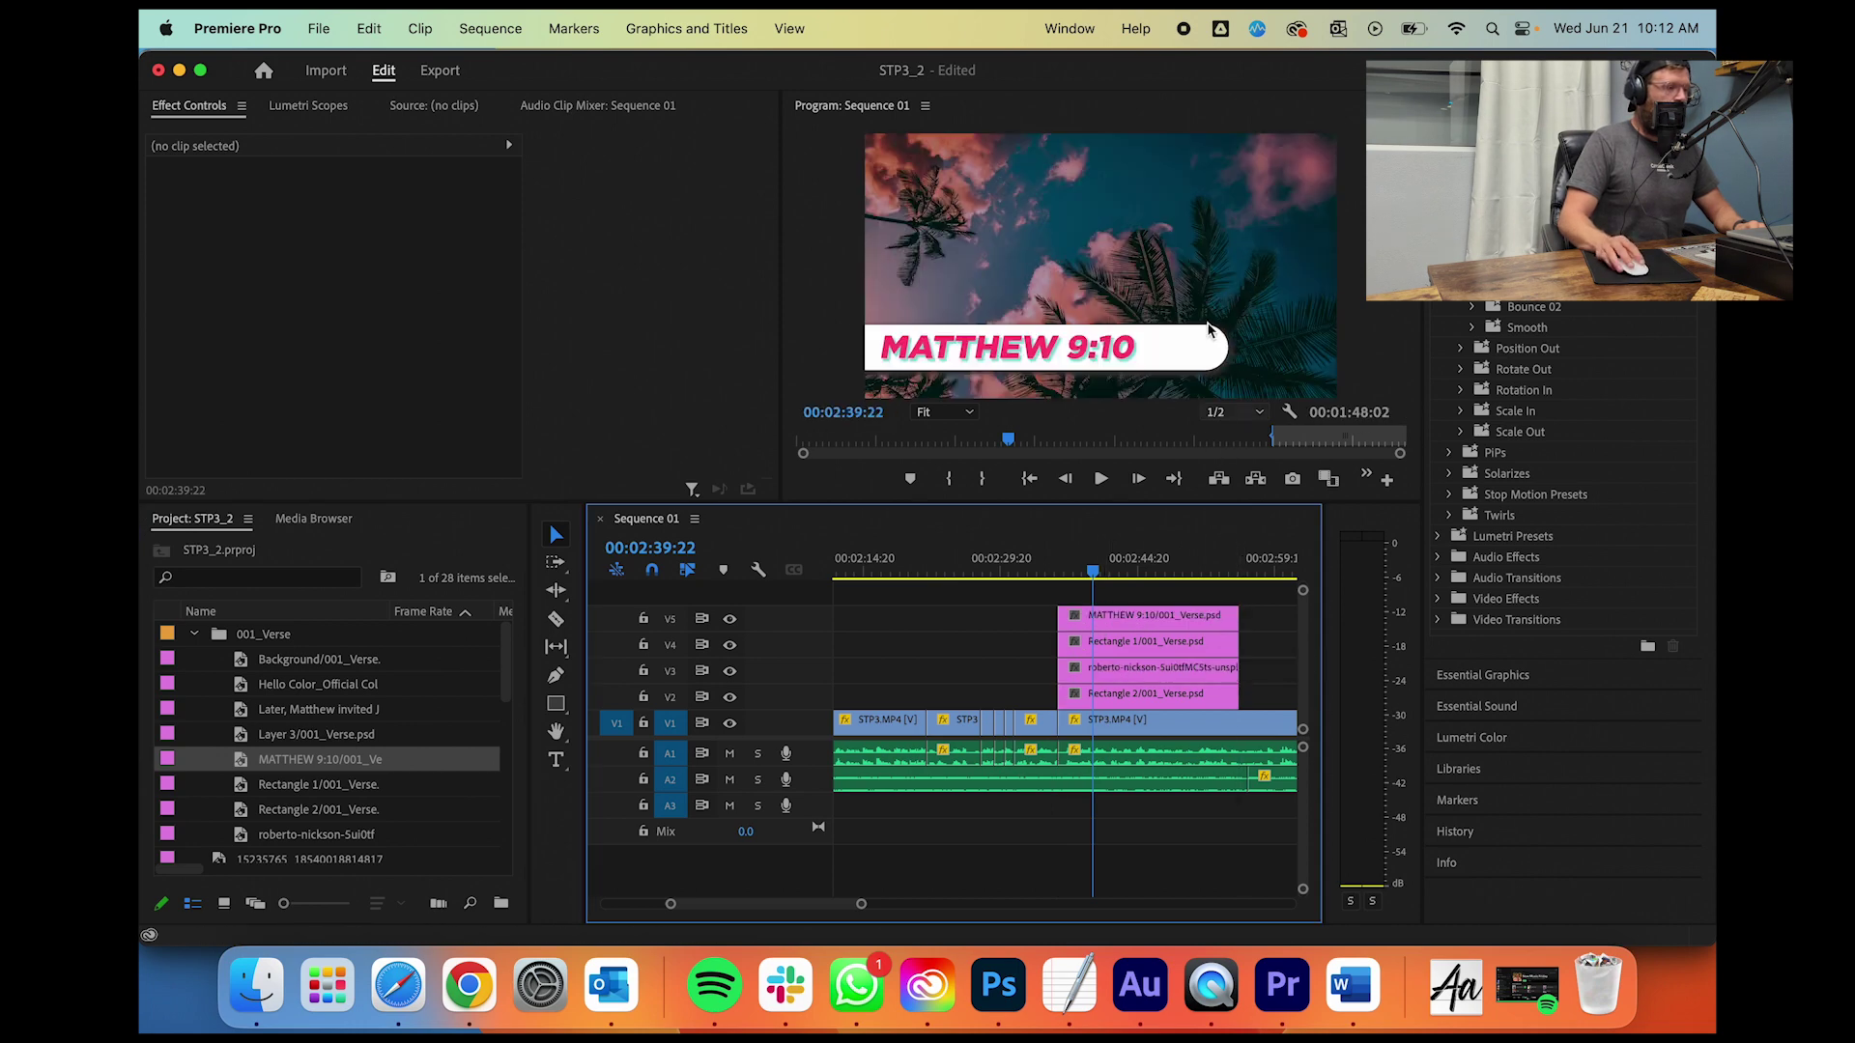
# Step: Identify the Hello Summer logo layer in Photoshop and place Hello Color_Official Colors on V6 in Premiere Pro, matching the clips below
pyautogui.click(998, 985)
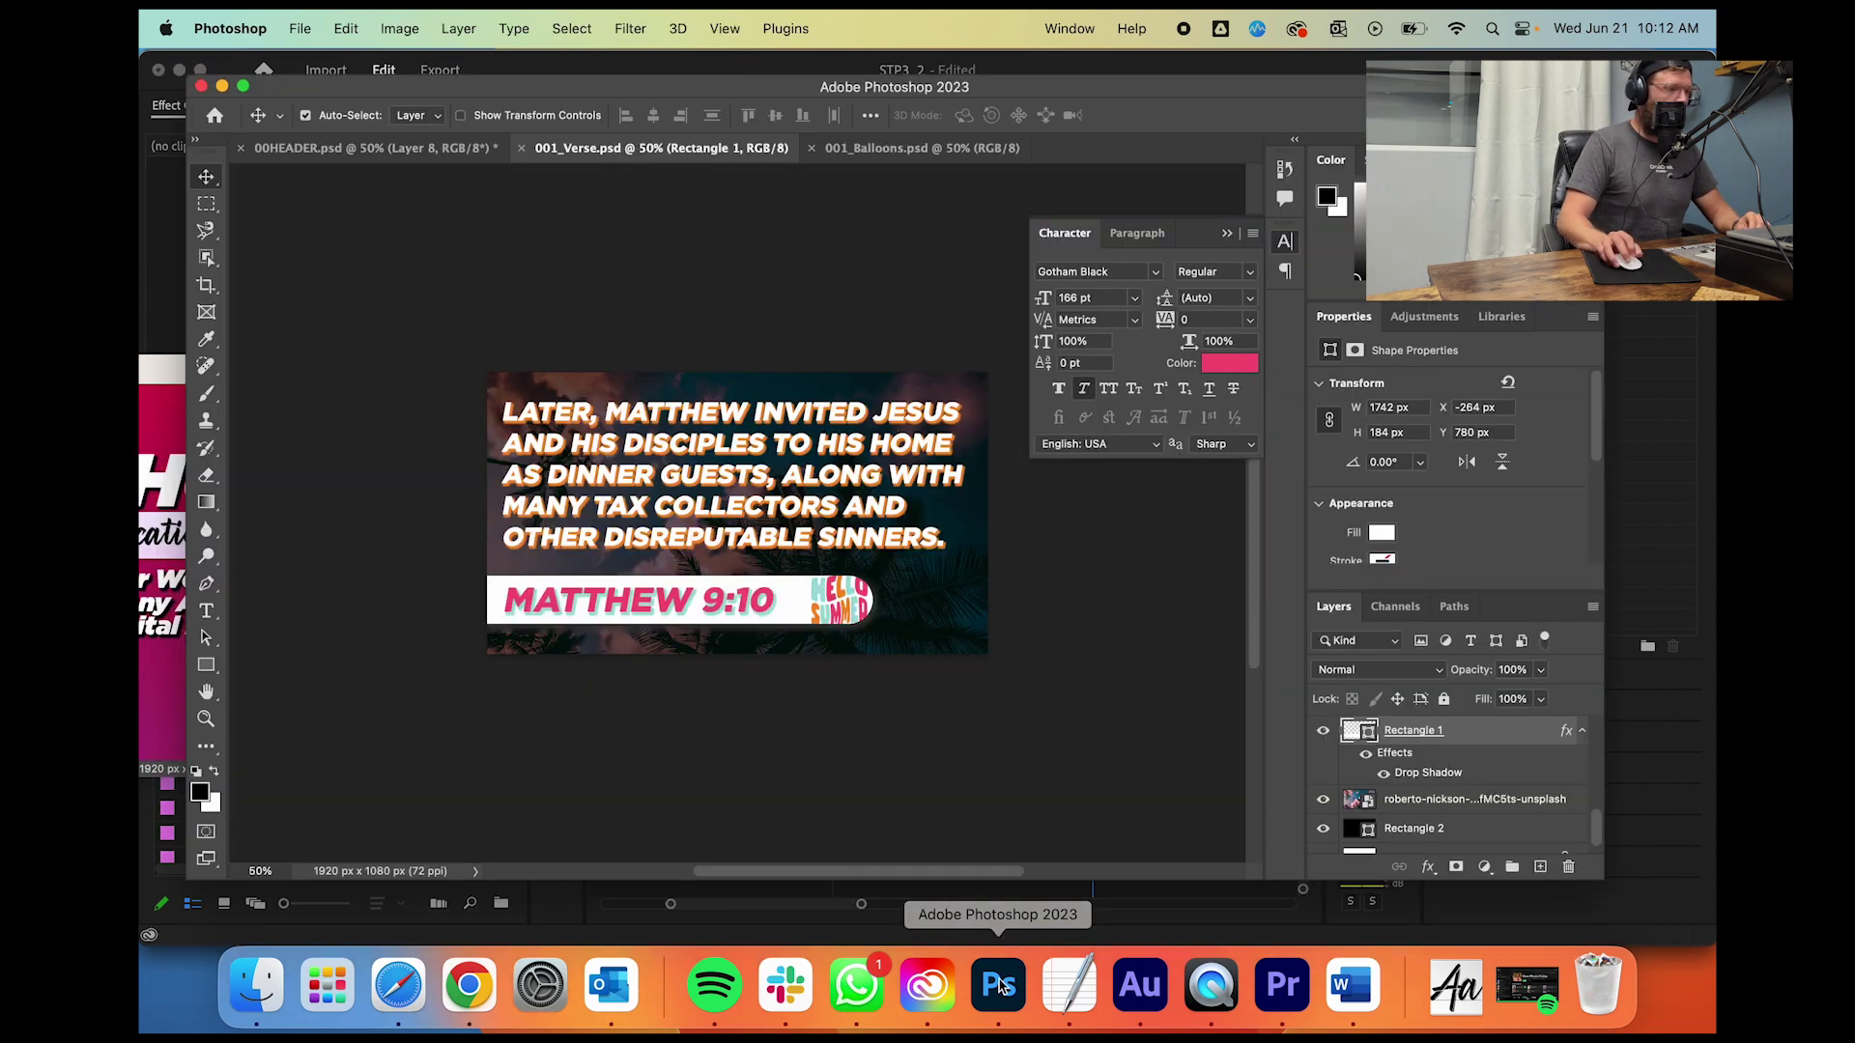
pyautogui.click(856, 623)
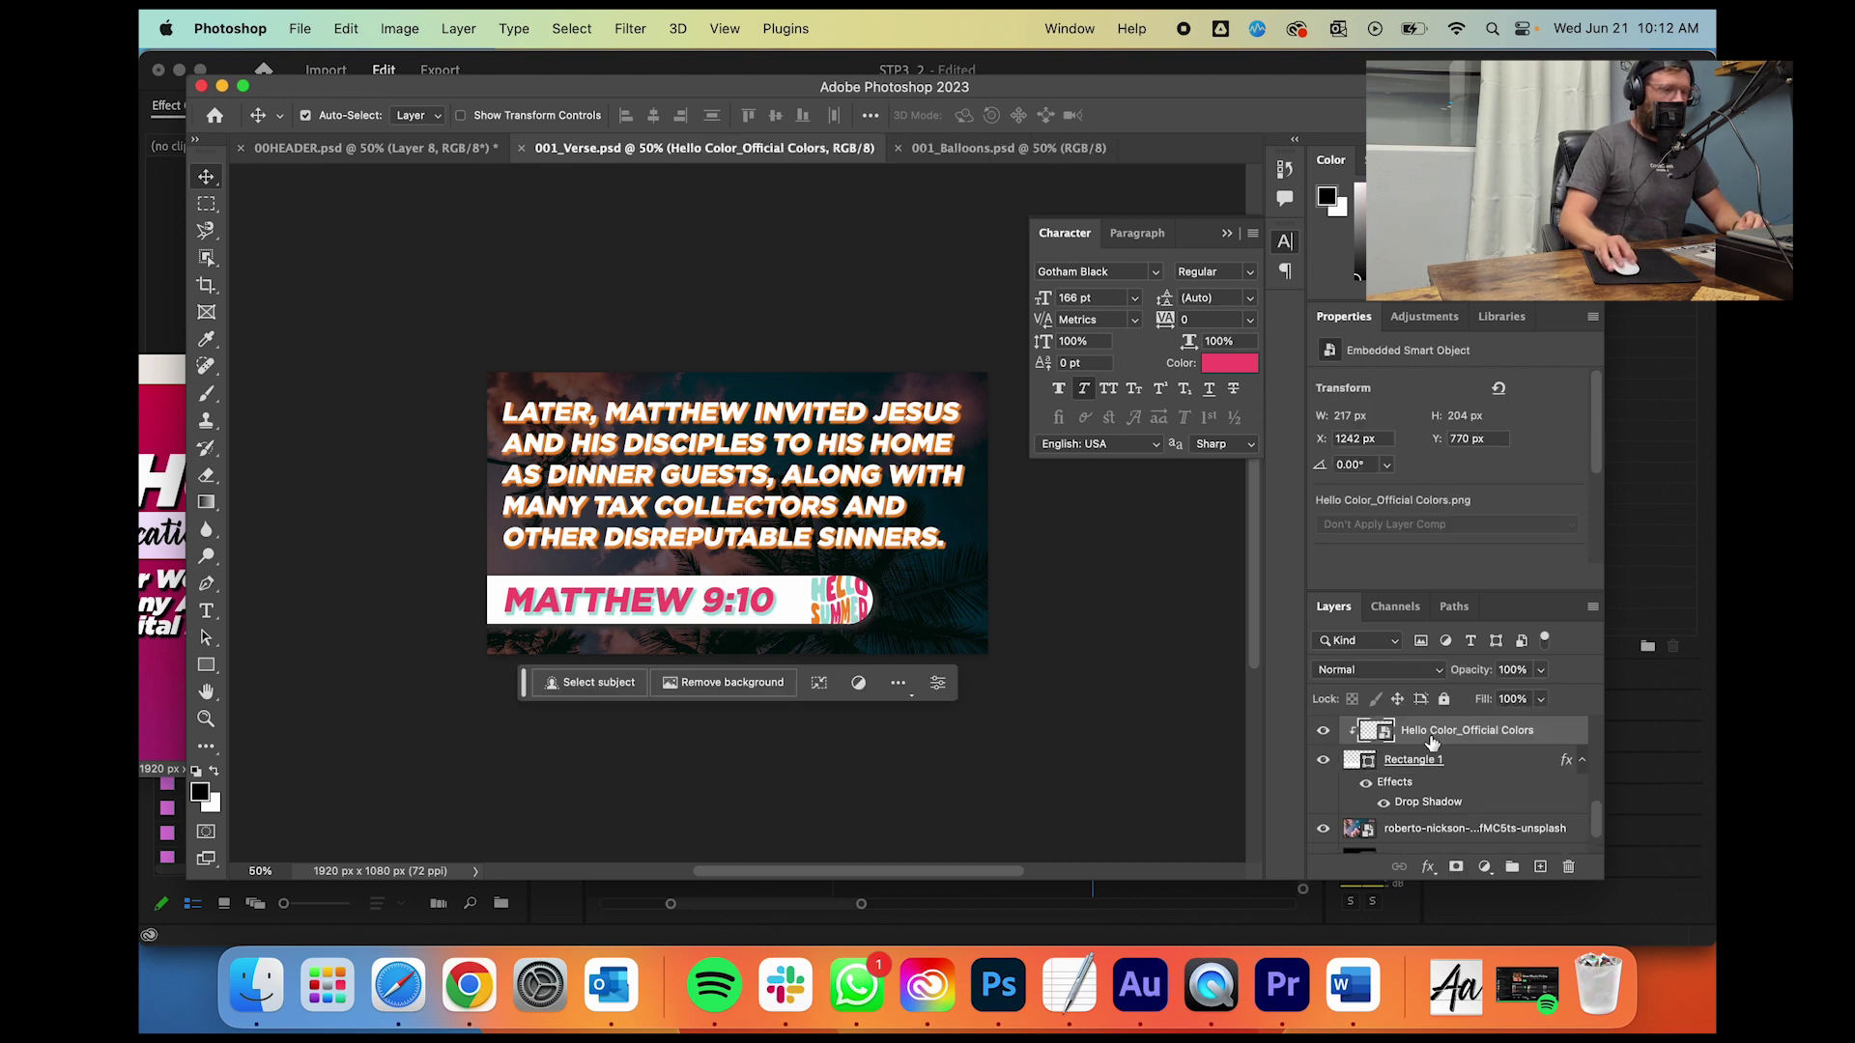
pyautogui.click(1282, 985)
pyautogui.click(322, 689)
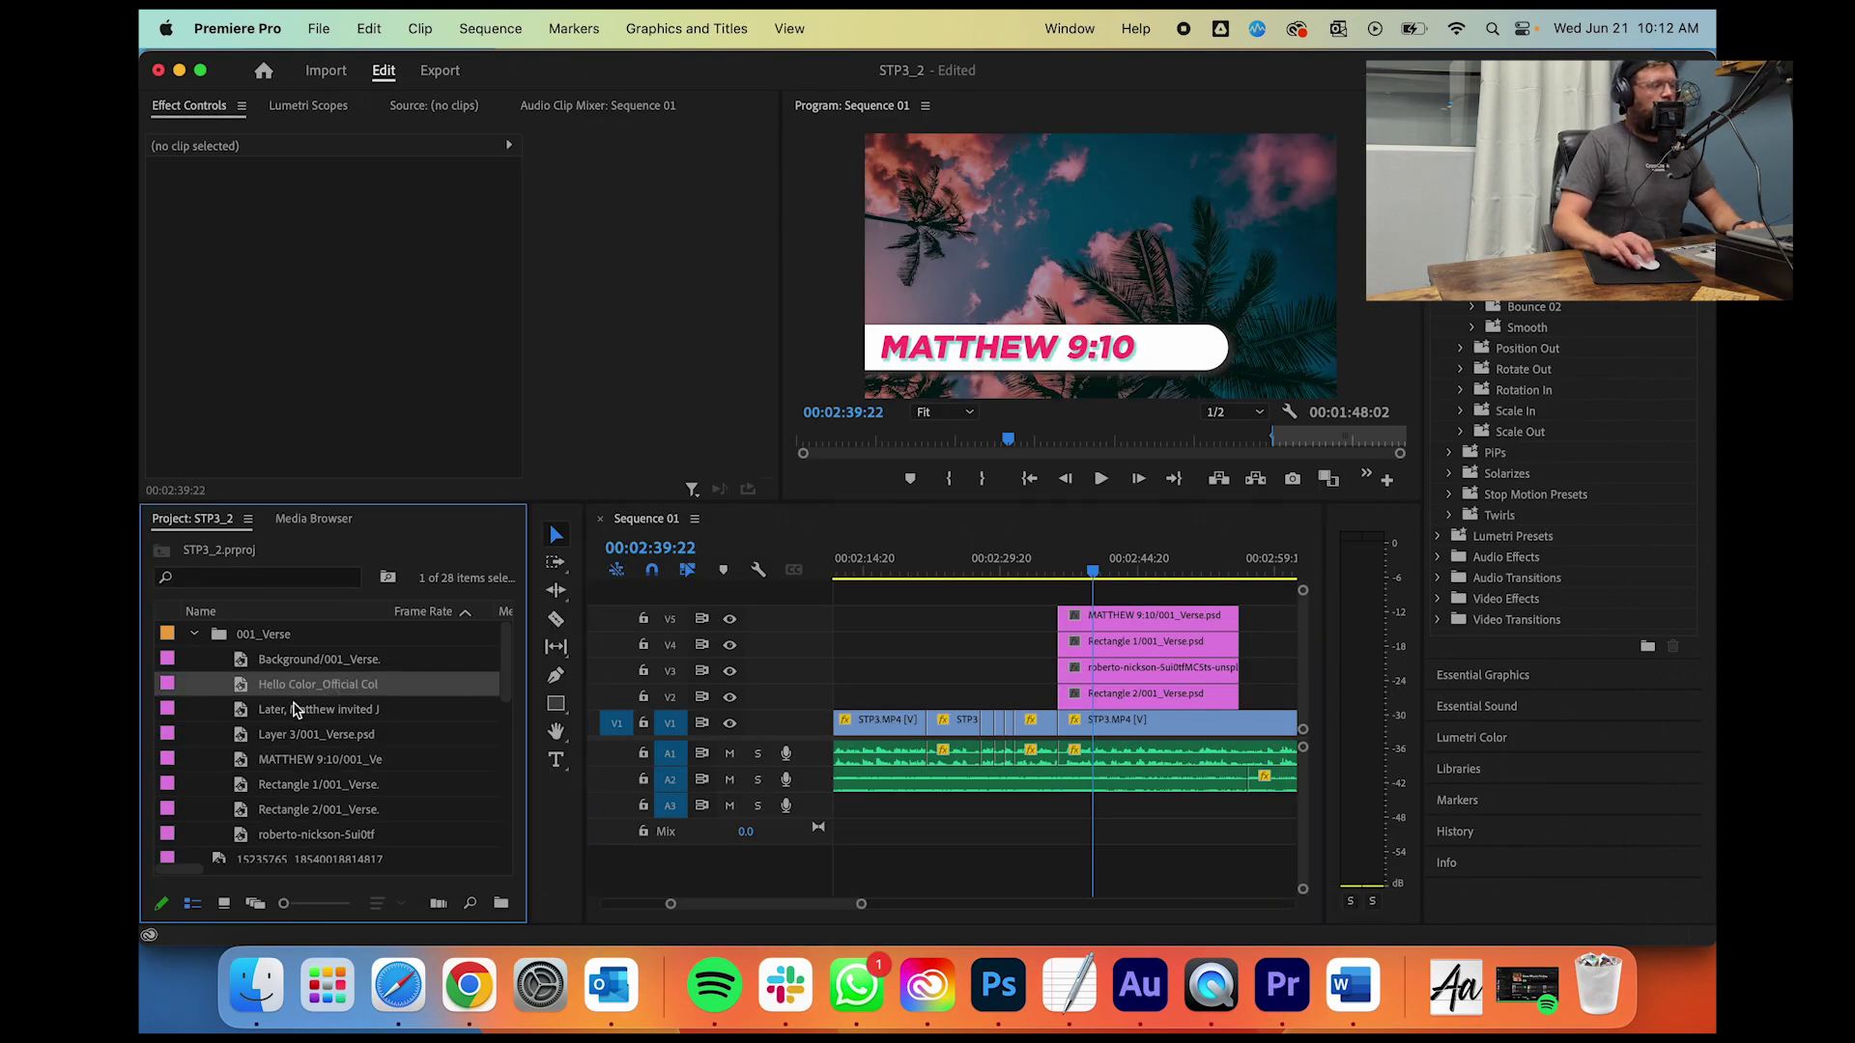
pyautogui.moveTo(277, 695); pyautogui.dragTo(1238, 592)
pyautogui.click(1096, 594)
# Step: Try the MATTHEW 9:10 clip on V6, return it to V5, and make the timeline panel taller
pyautogui.scroll(1, 1195, 696)
pyautogui.click(1106, 632)
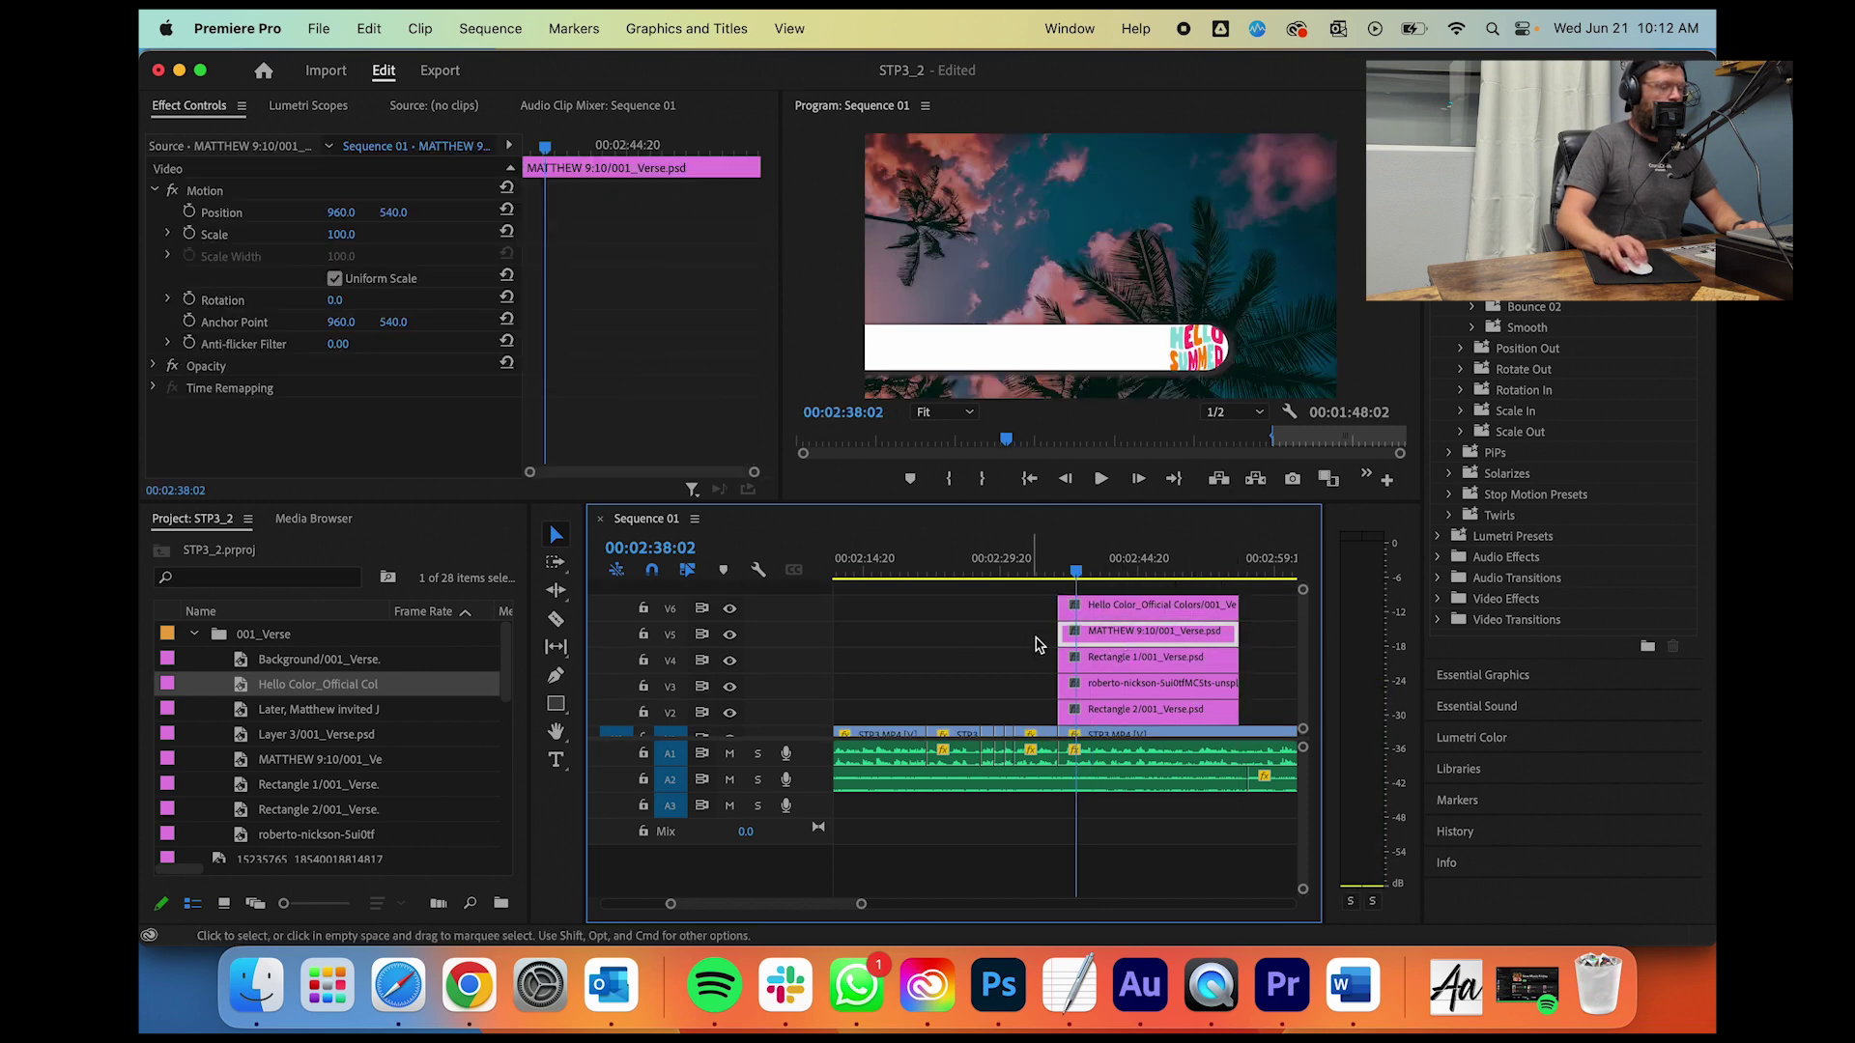
pyautogui.moveTo(1128, 639); pyautogui.dragTo(1135, 614)
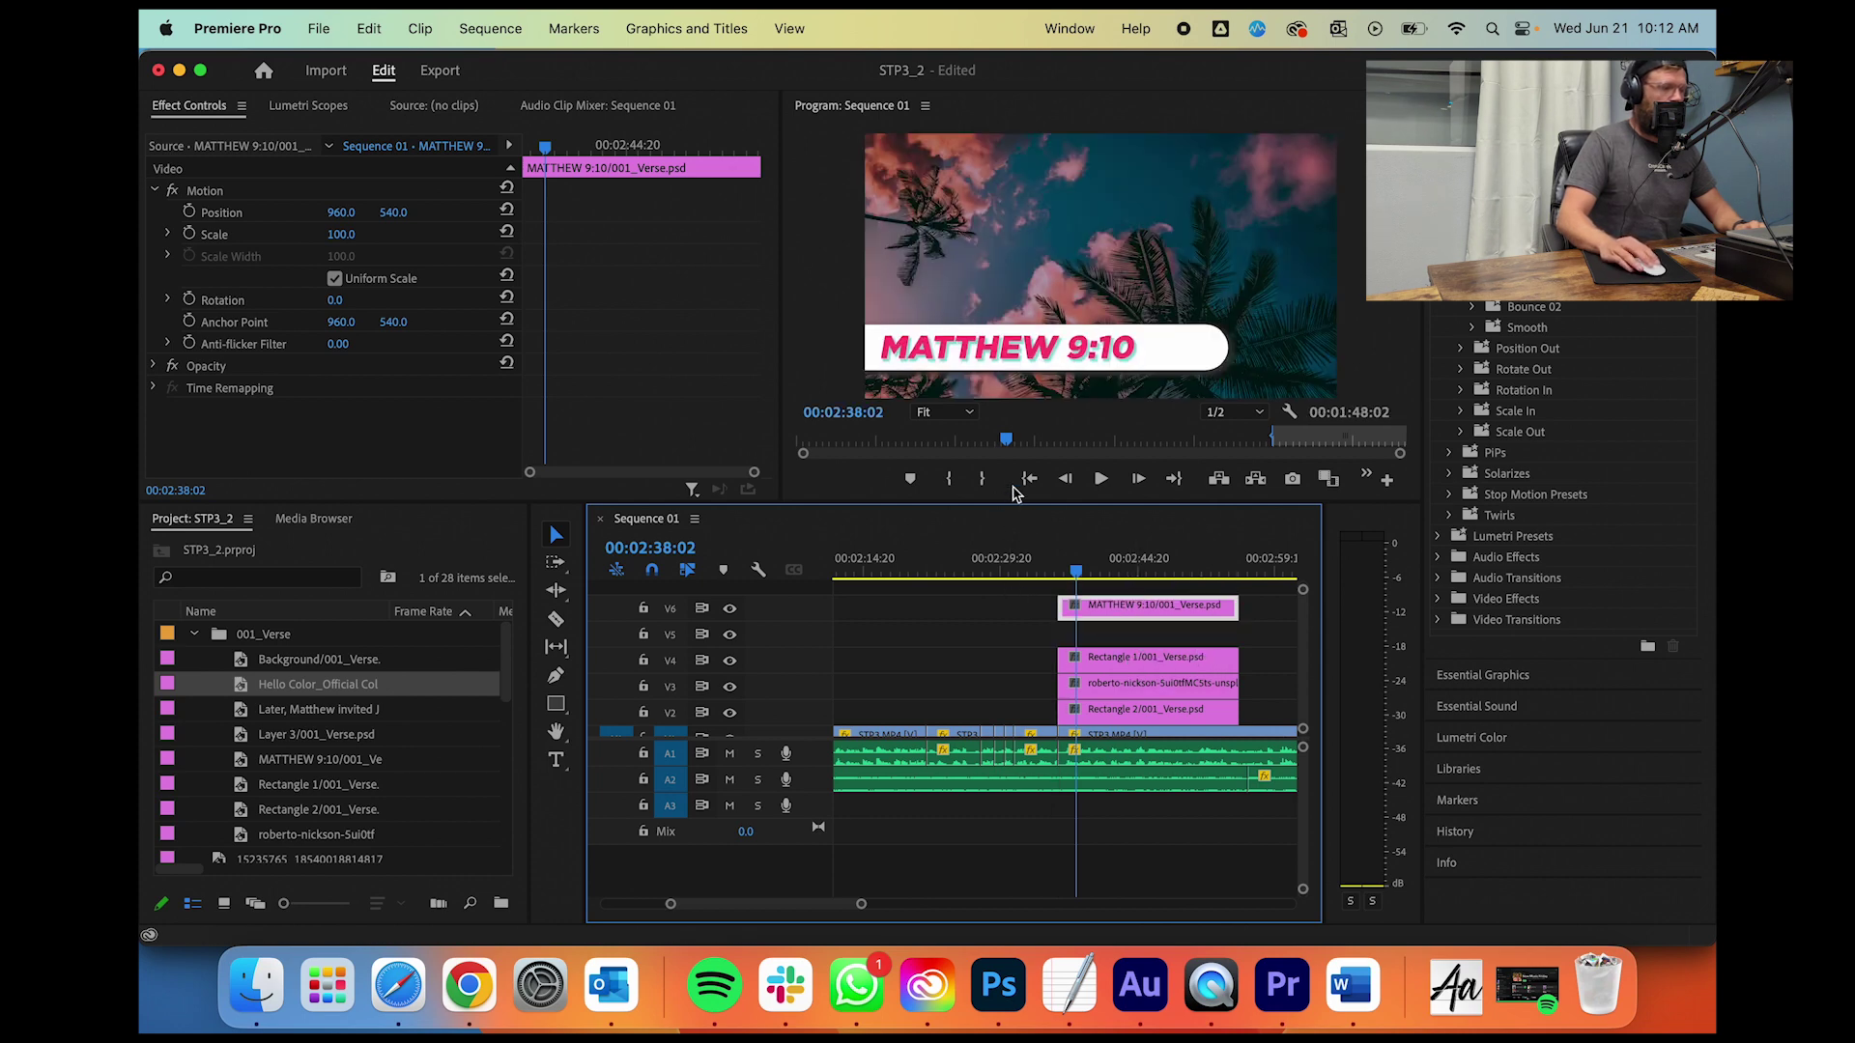
pyautogui.moveTo(1012, 501); pyautogui.dragTo(1012, 462)
pyautogui.moveTo(1101, 570); pyautogui.dragTo(1105, 597)
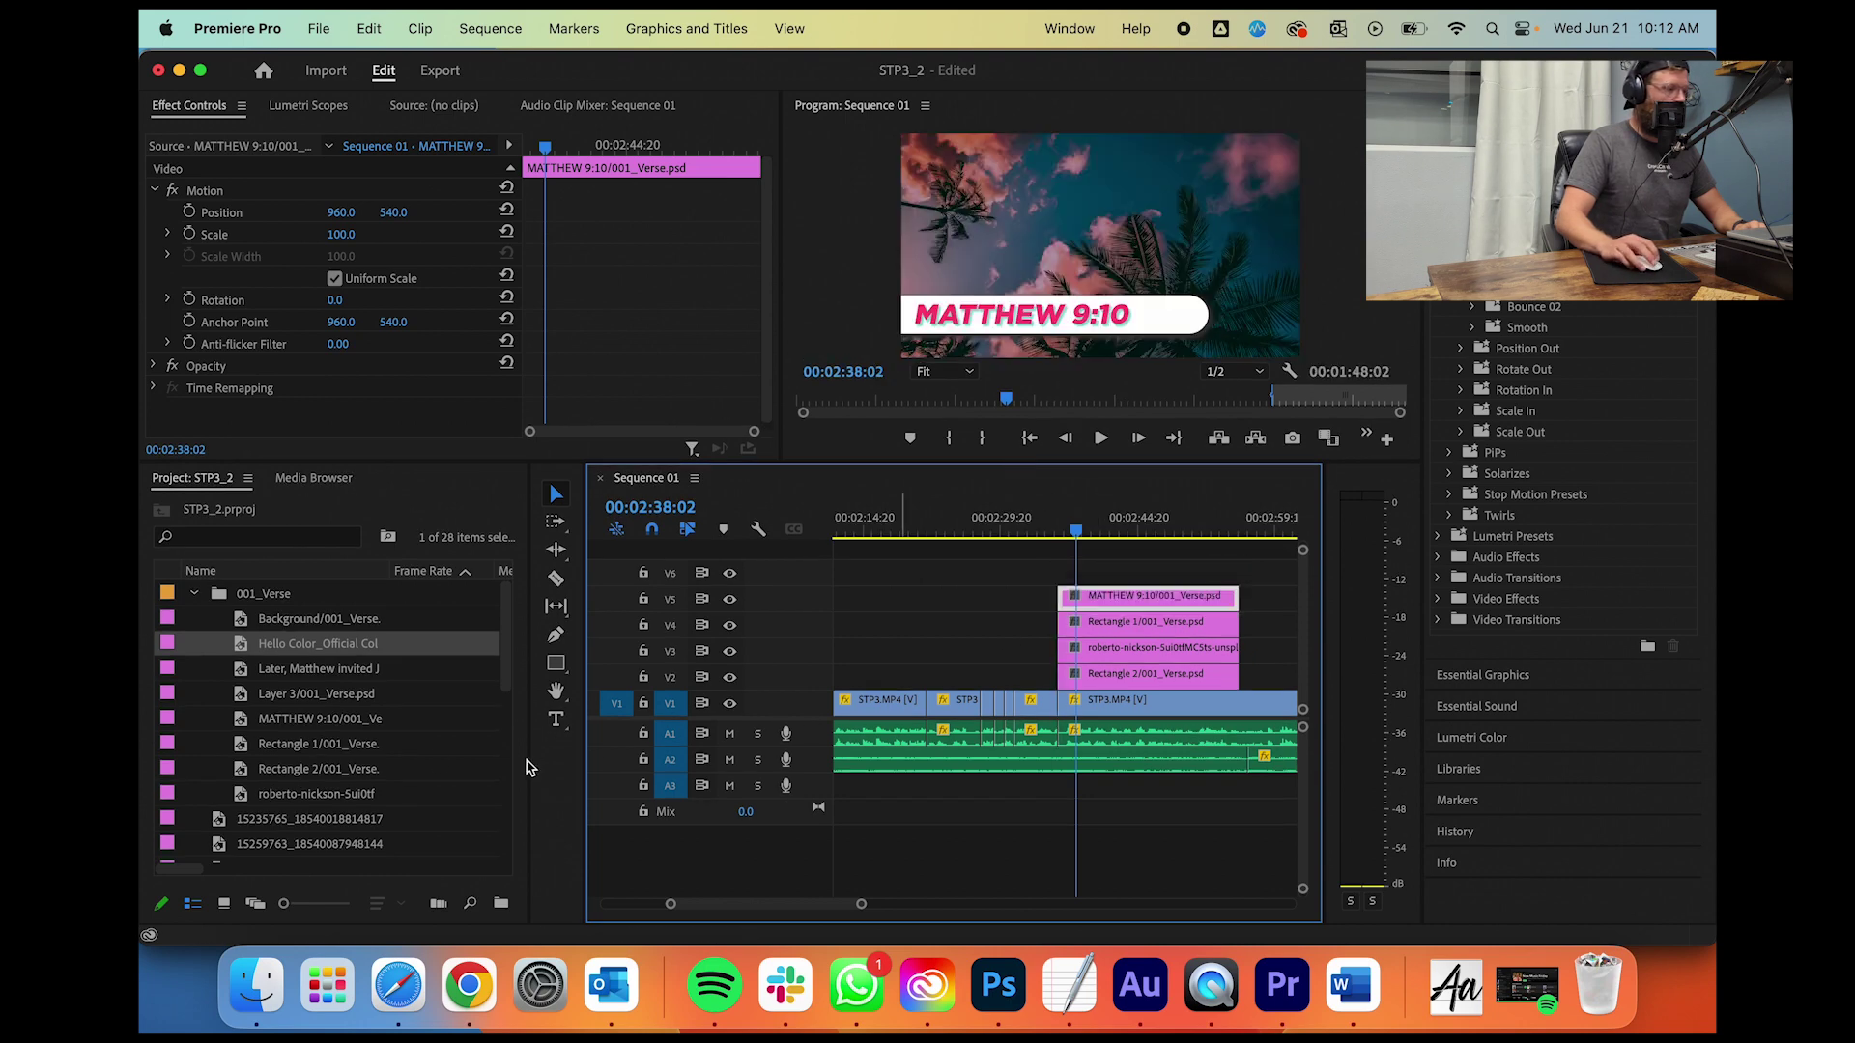
# Step: Place Hello Color_Official Colors on V5 above Rectangle 1, with the MATTHEW 9:10 clip directly above it on V6
pyautogui.moveTo(315, 657); pyautogui.dragTo(1239, 616)
pyautogui.scroll(1, 1128, 634)
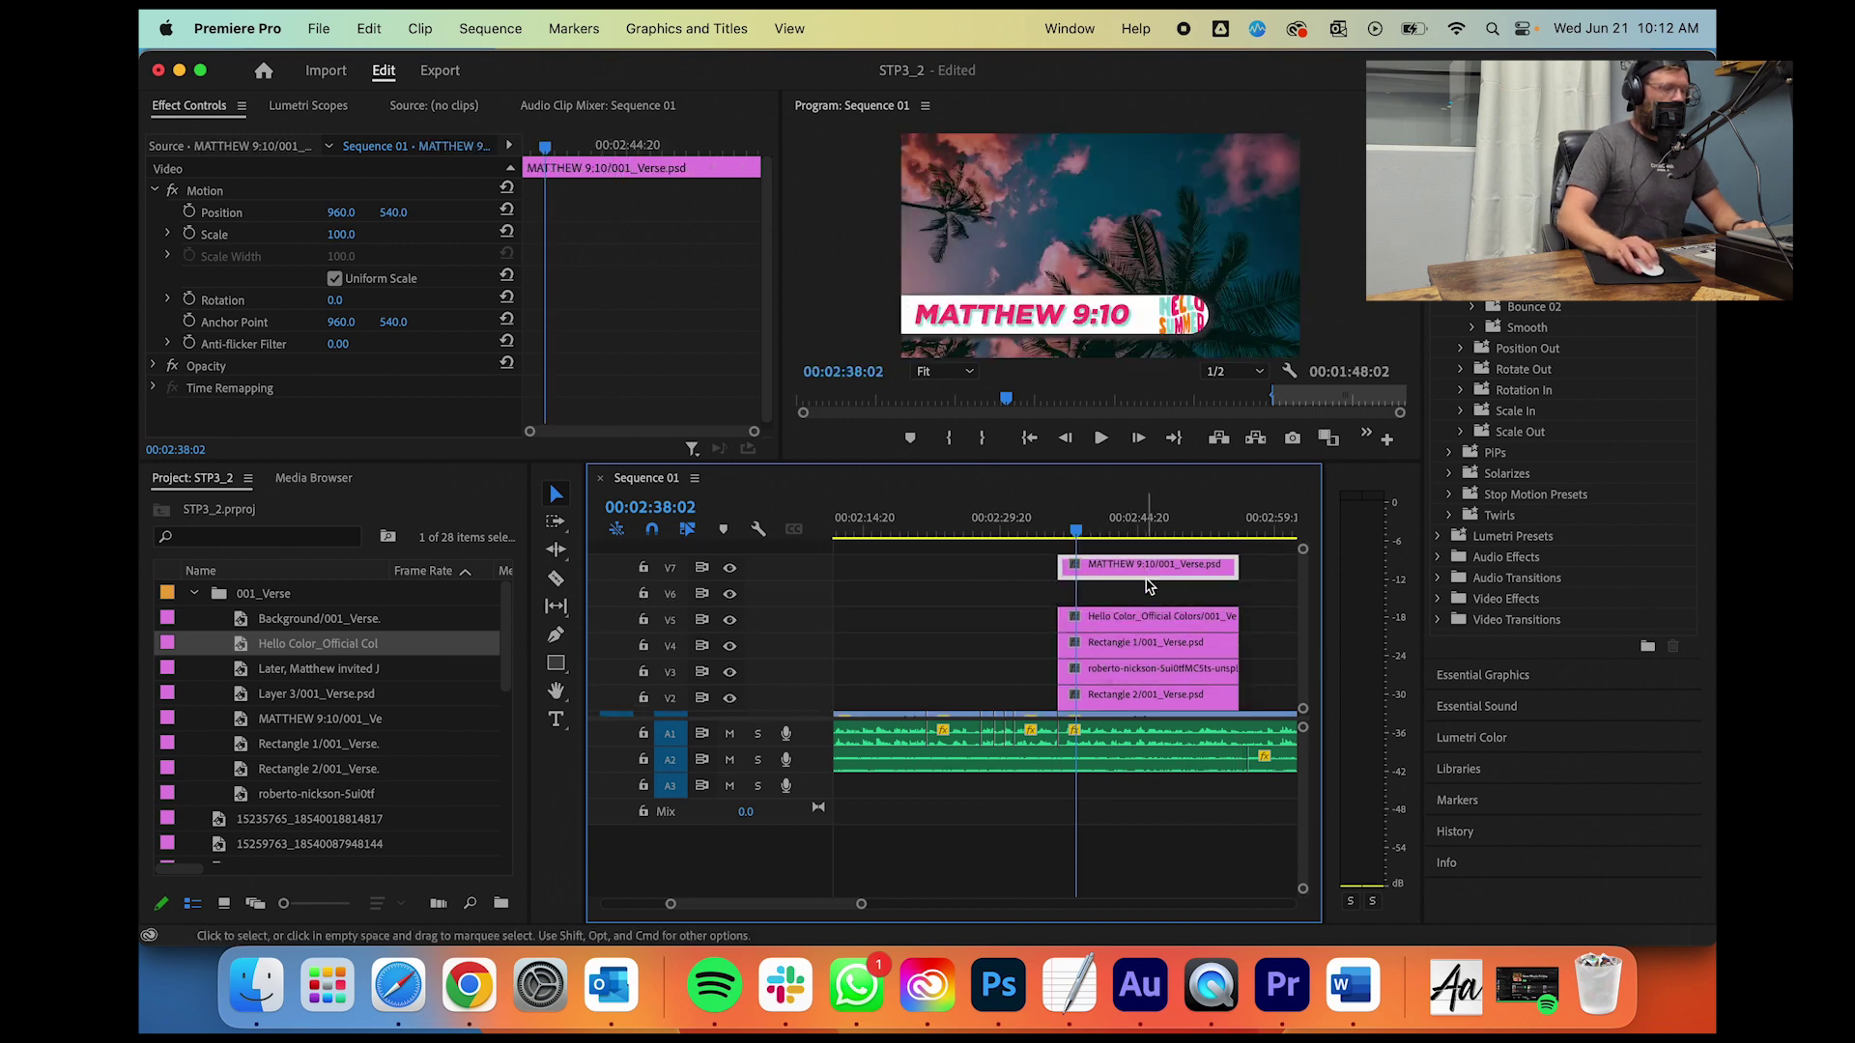
pyautogui.moveTo(1150, 565); pyautogui.dragTo(1149, 596)
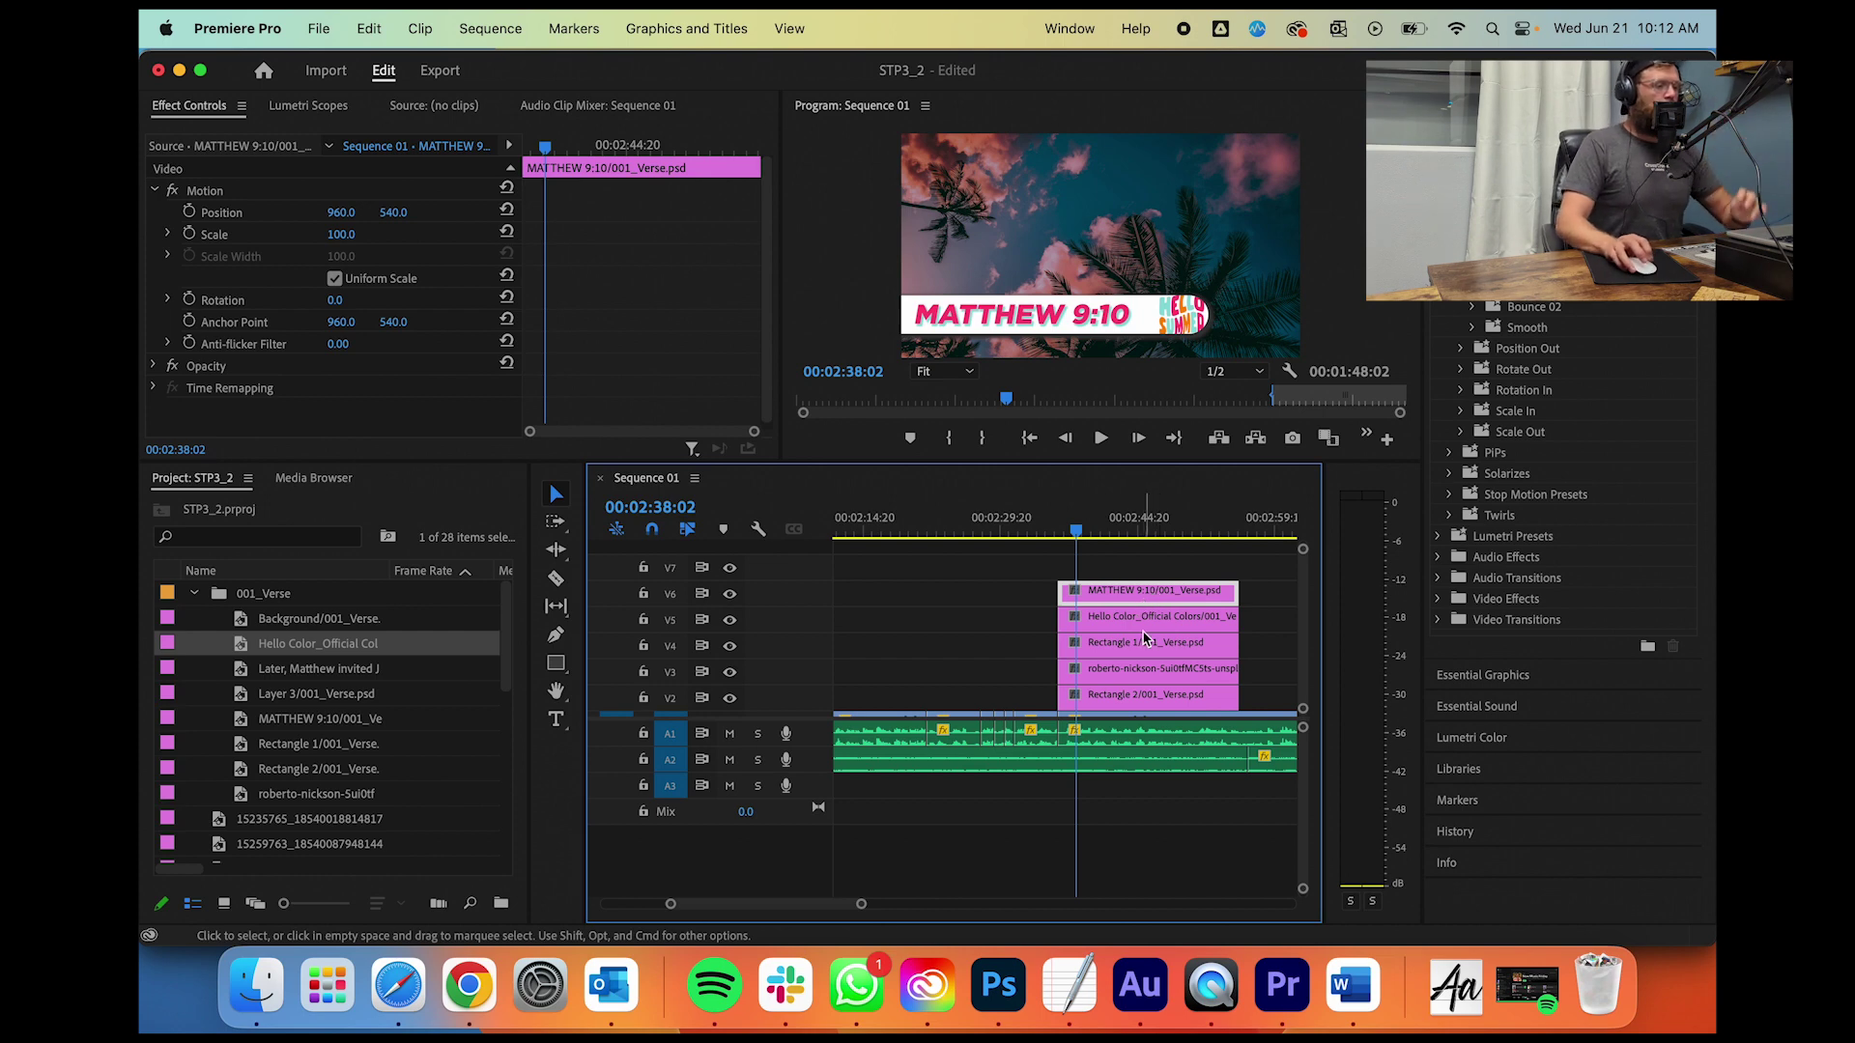
# Step: Select the five 001_Verse layers on V2 to V6 and move them together to start at about 00:02:44
pyautogui.scroll(-1, 1144, 640)
pyautogui.moveTo(861, 903); pyautogui.dragTo(825, 903)
pyautogui.click(1011, 530)
pyautogui.press('space')
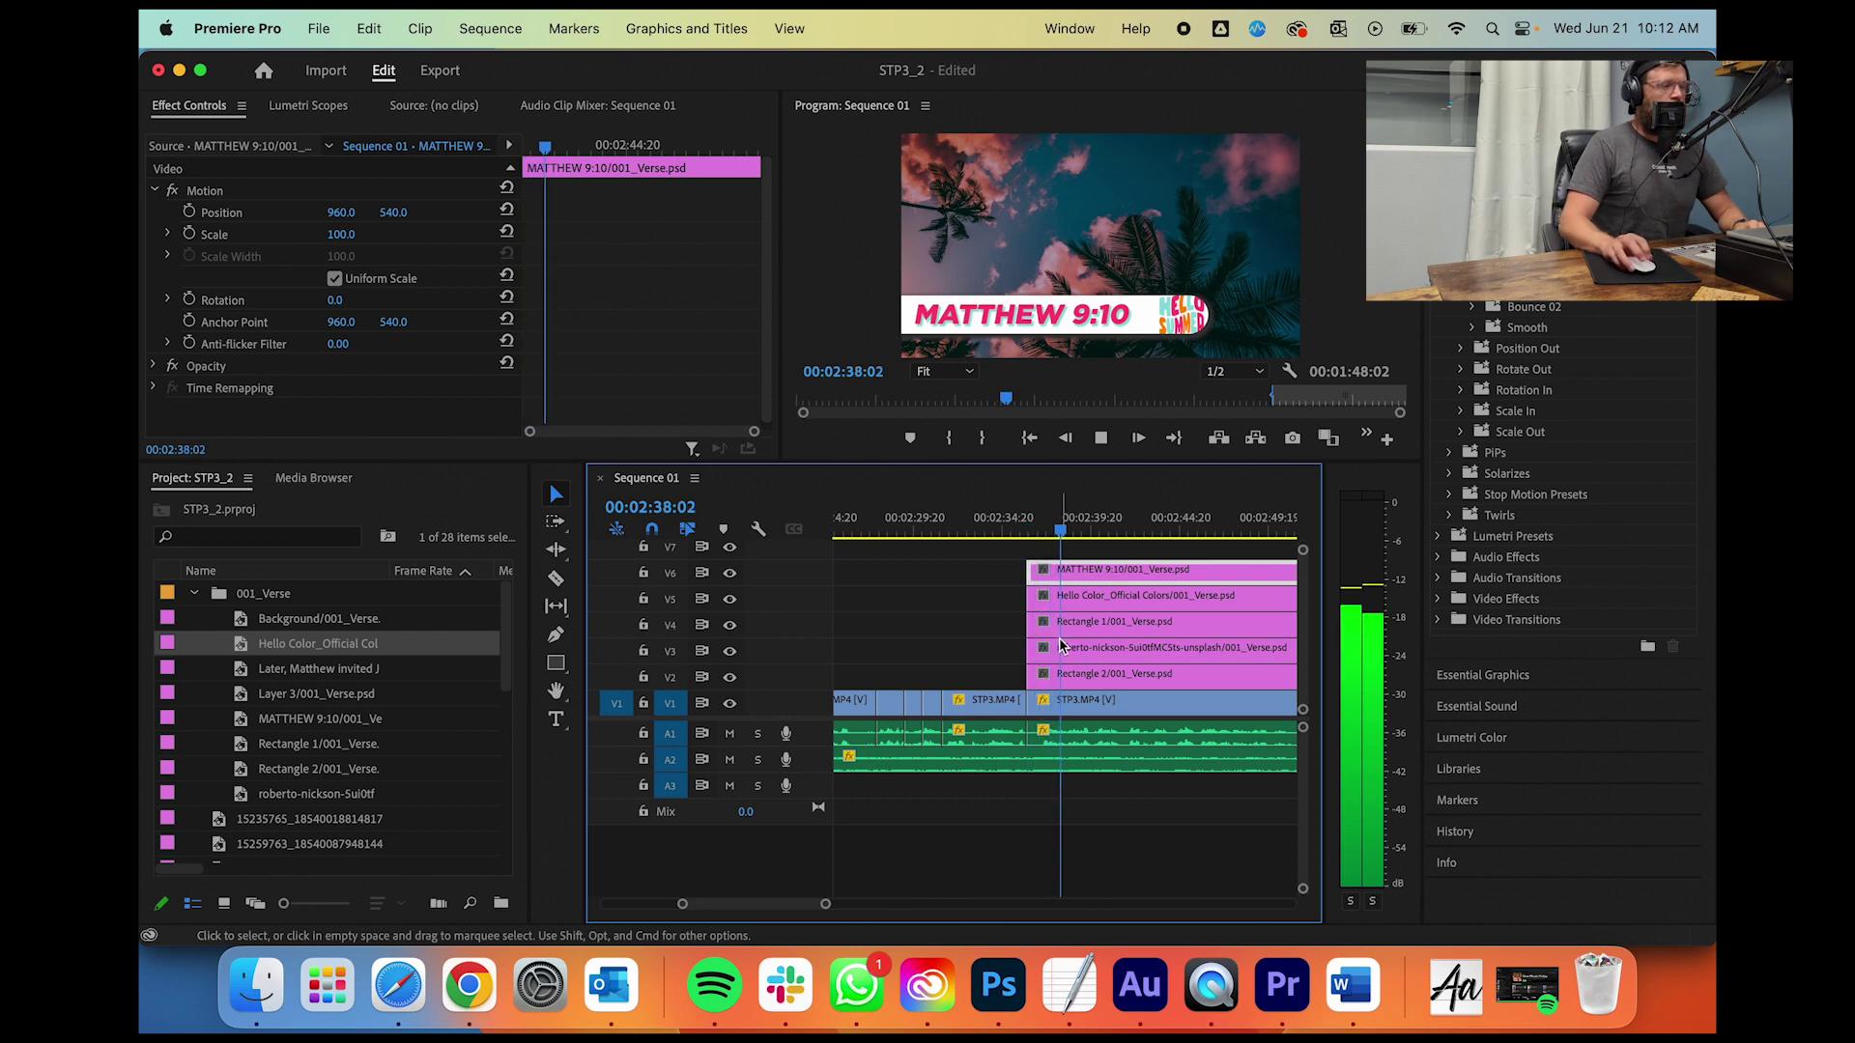
pyautogui.click(1111, 679)
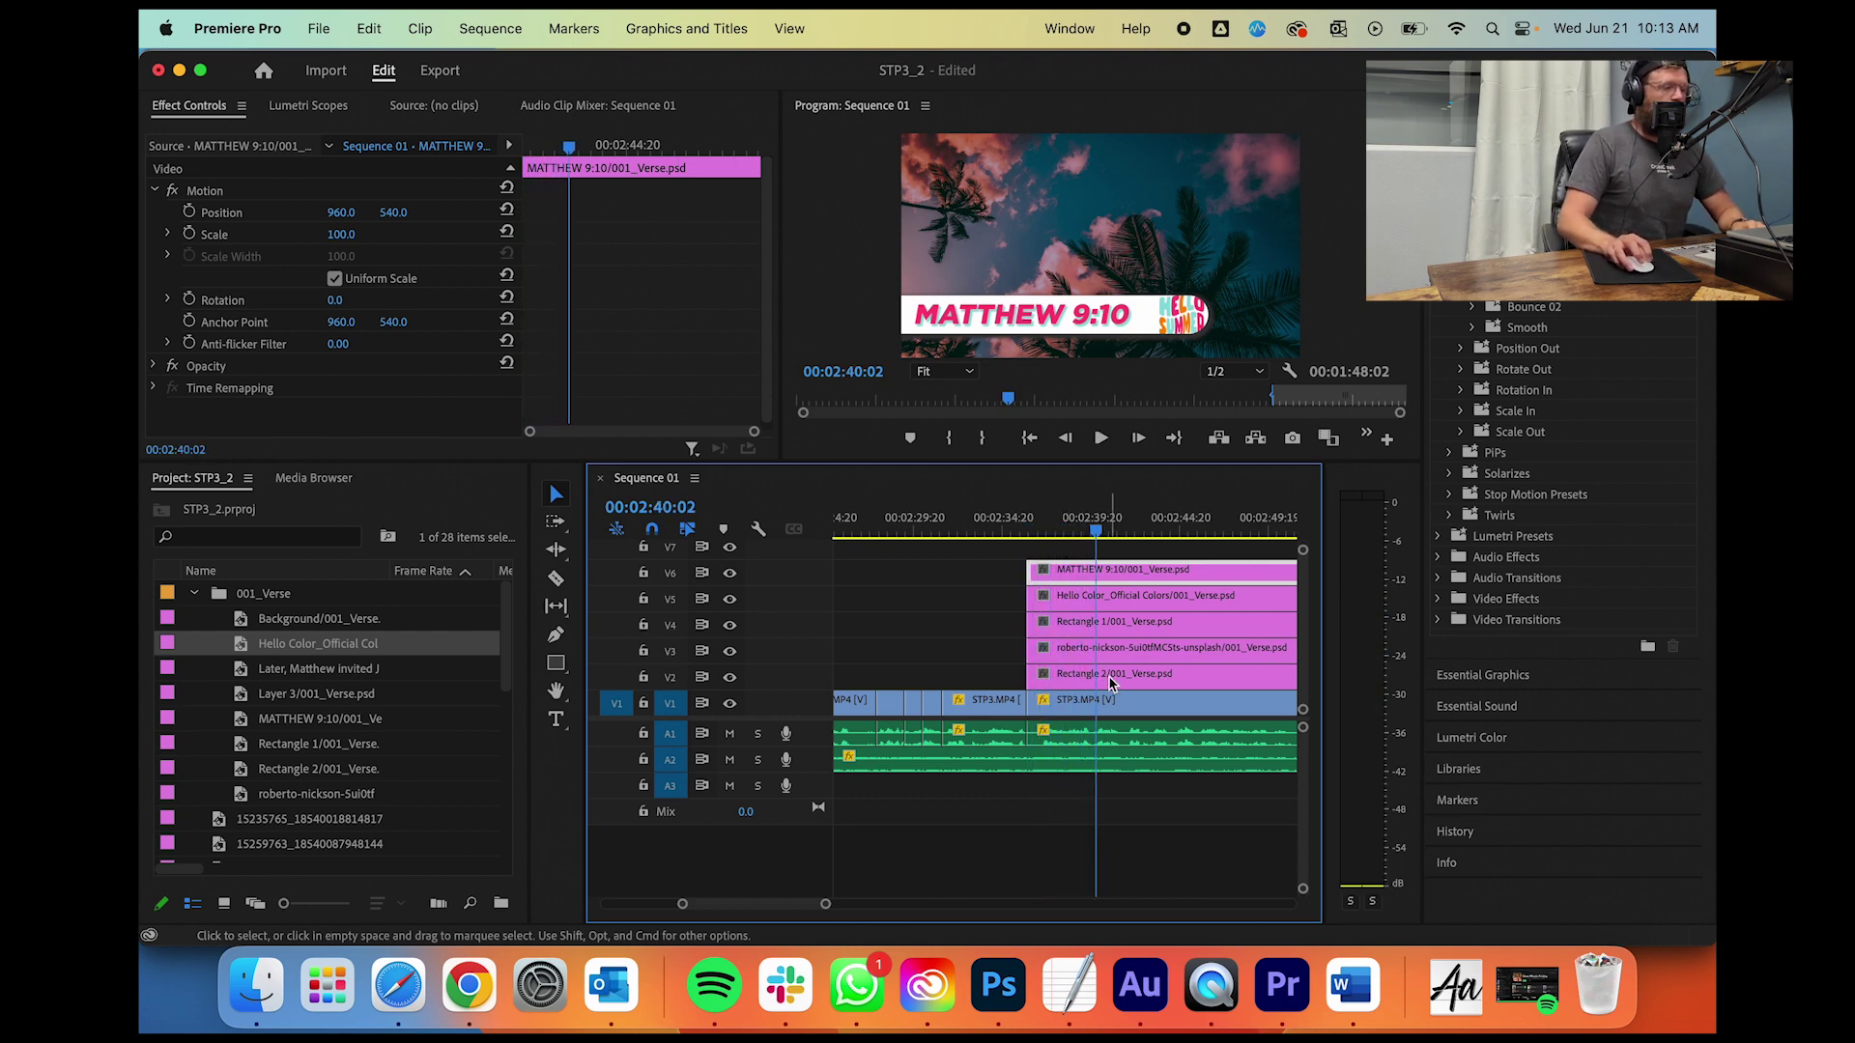
pyautogui.keyDown('shift'); pyautogui.click(1101, 649); pyautogui.keyUp('shift')
pyautogui.keyDown('shift'); pyautogui.click(1099, 623); pyautogui.keyUp('shift')
pyautogui.keyDown('shift'); pyautogui.click(1099, 597); pyautogui.keyUp('shift')
pyautogui.keyDown('shift'); pyautogui.click(1098, 570); pyautogui.keyUp('shift')
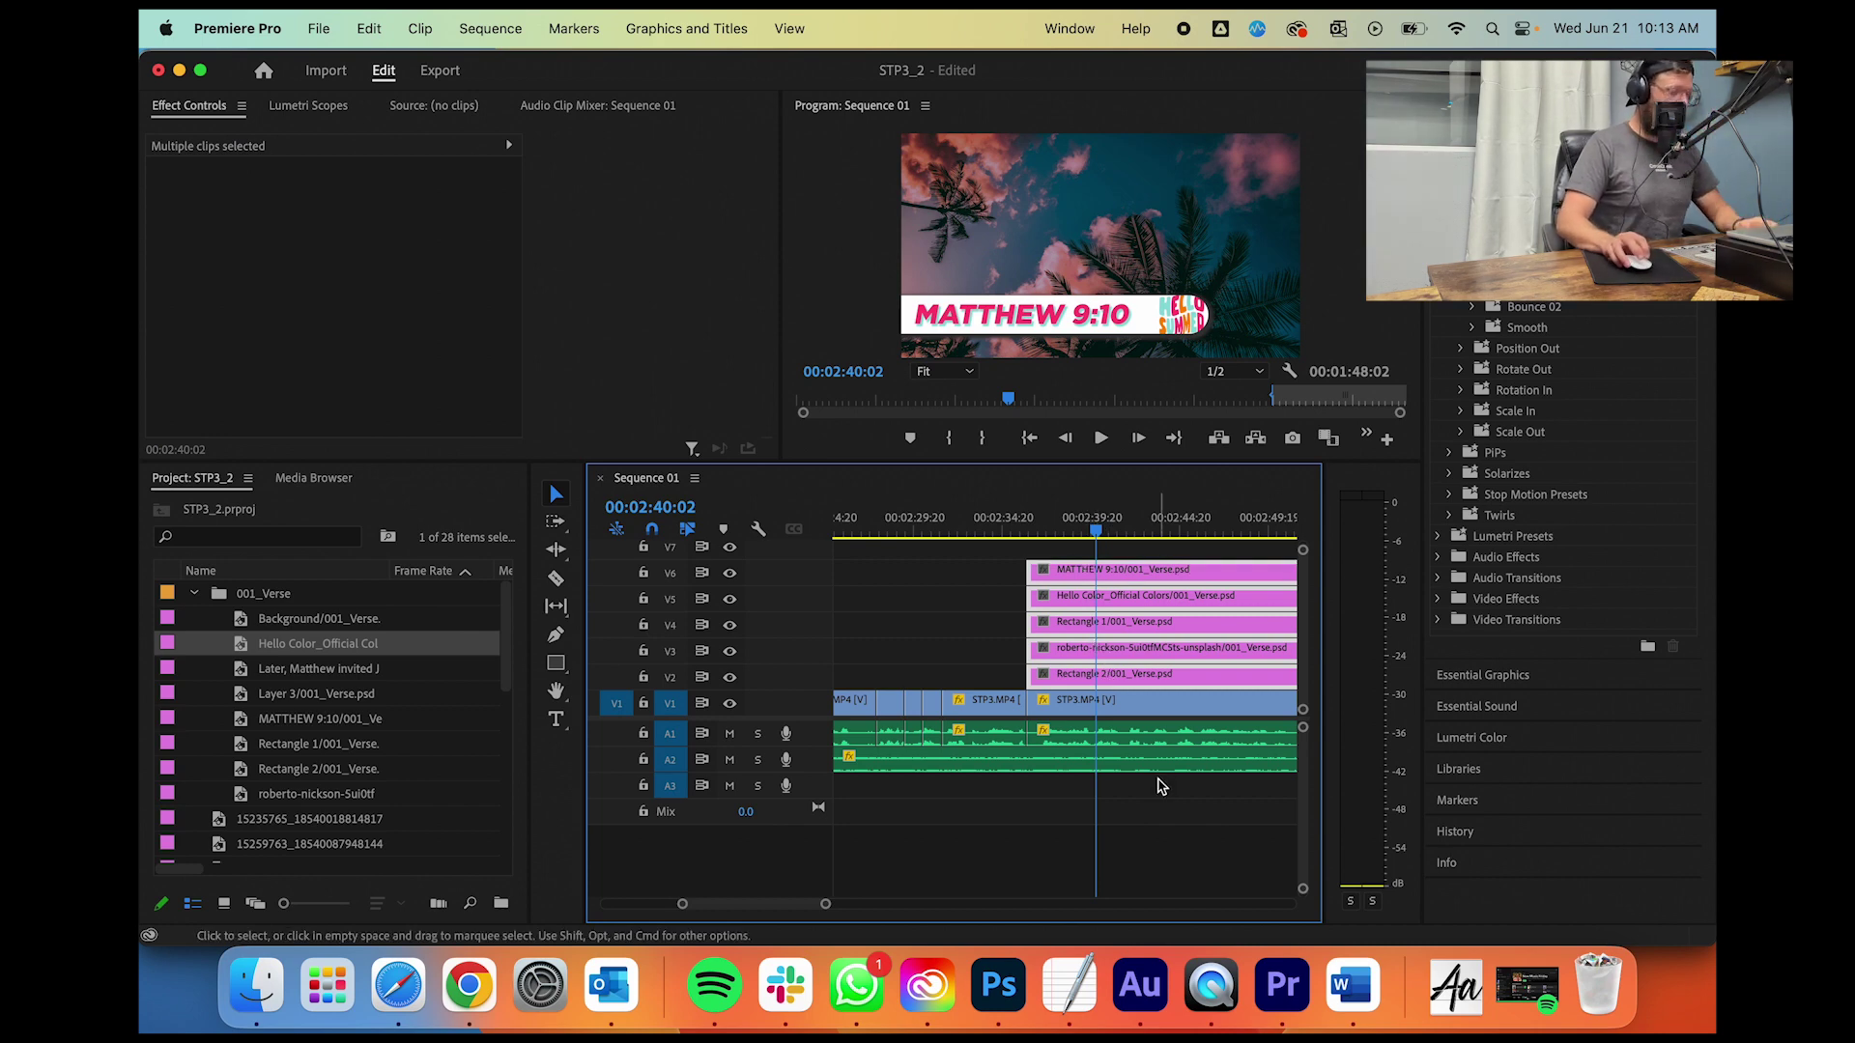
pyautogui.moveTo(1068, 581); pyautogui.dragTo(1210, 583)
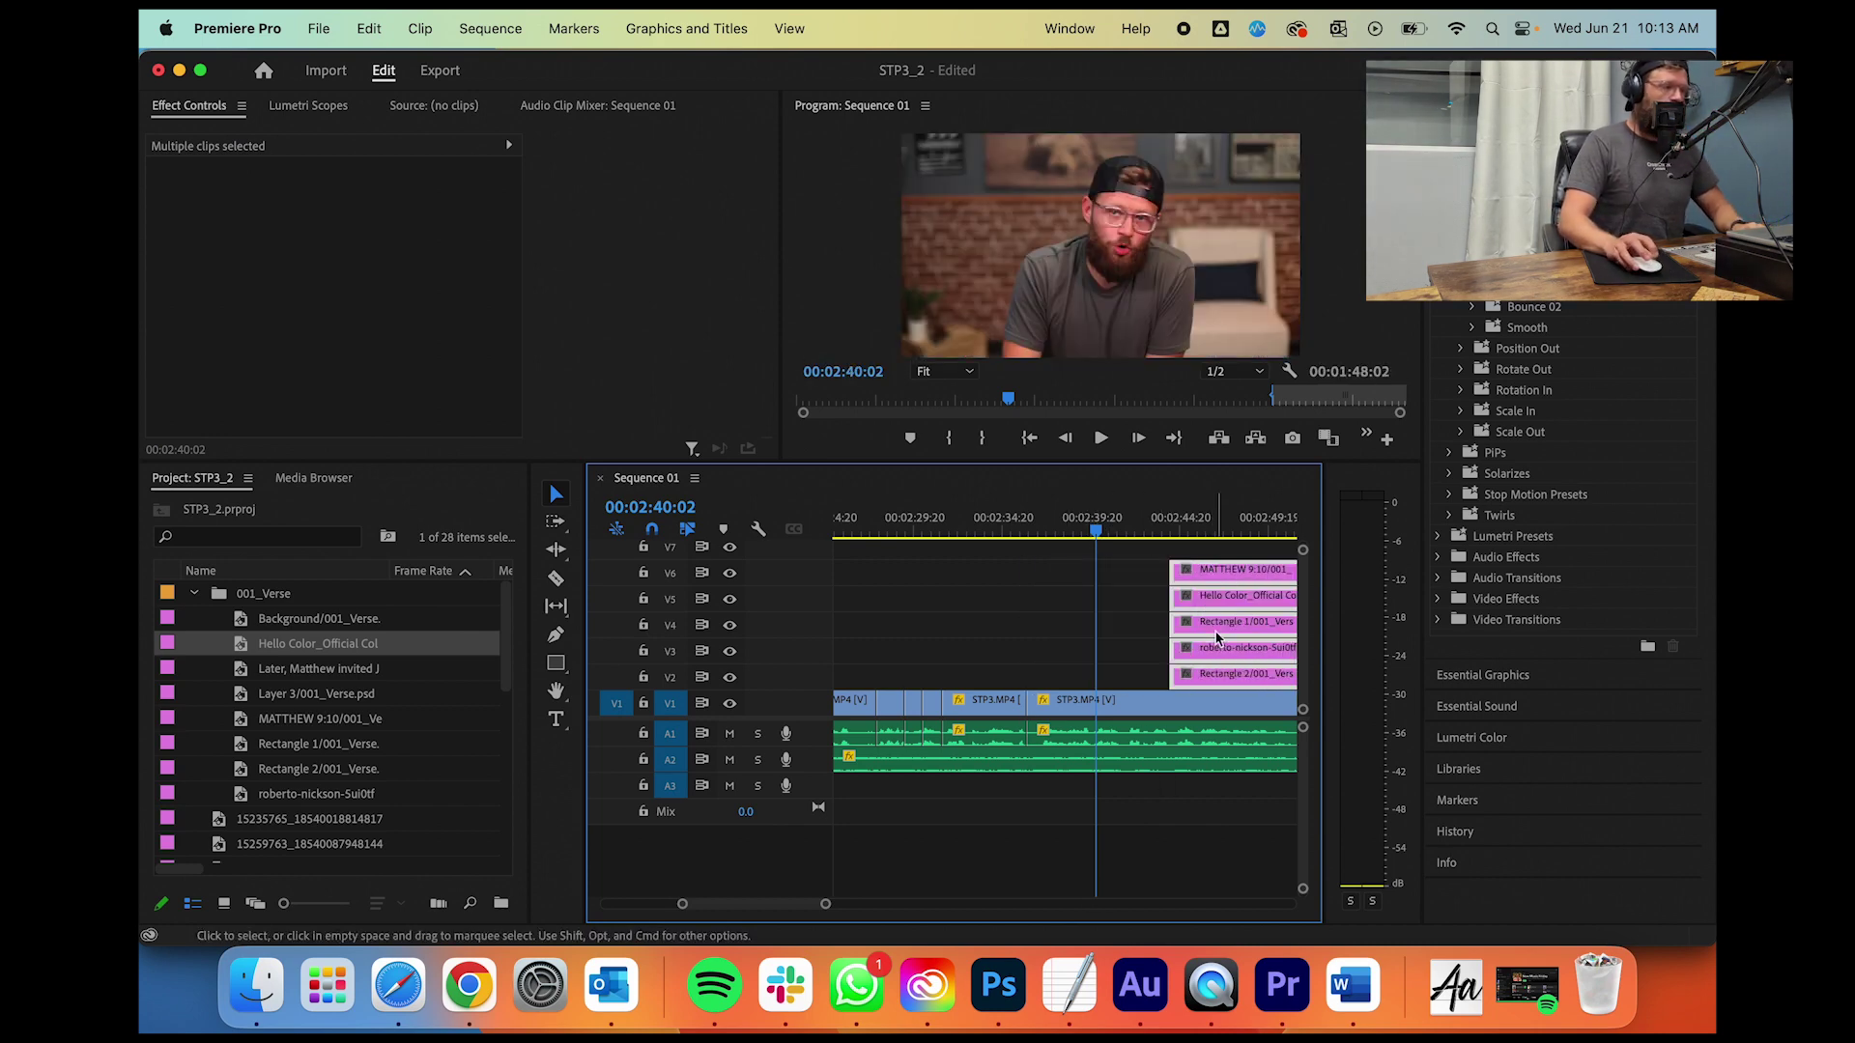
# Step: Split the STP3.MP4 clip at 00:02:43:09 with the Razor tool and align the start of the five 001_Verse layers with the cut
pyautogui.press('space')
pyautogui.press('c')
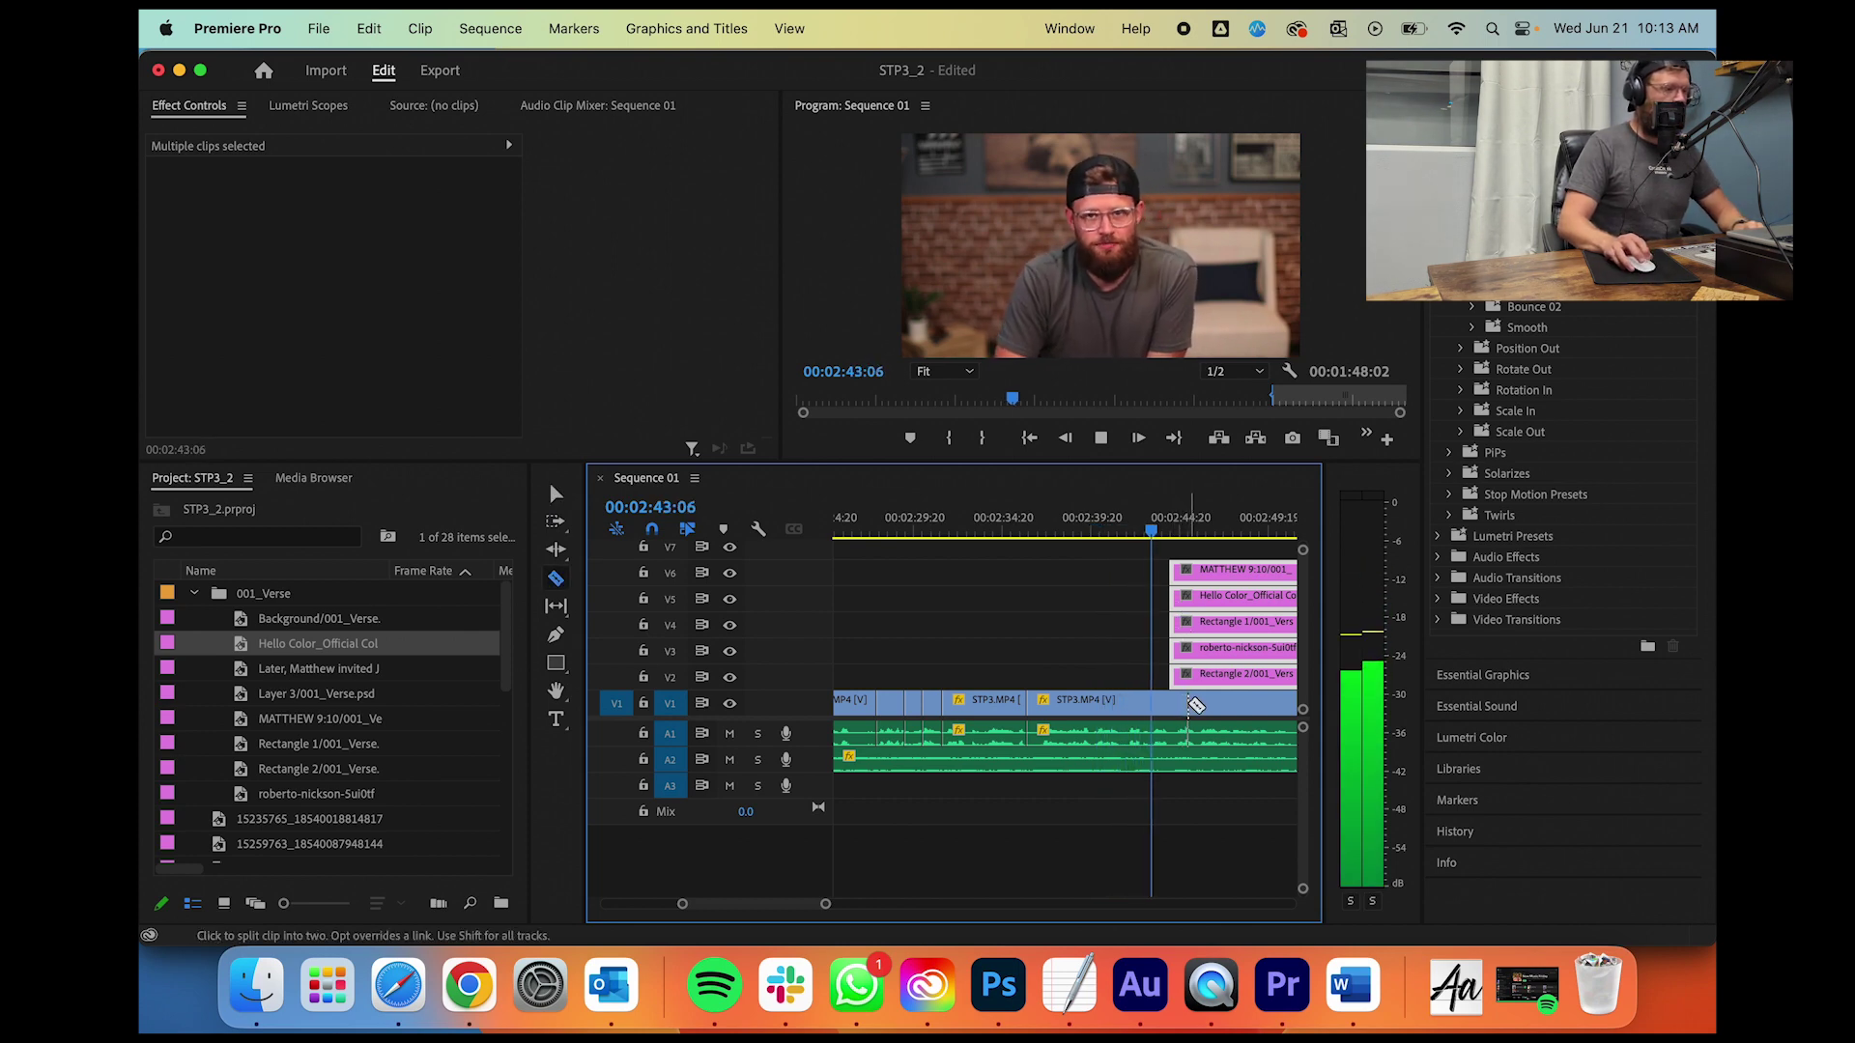
pyautogui.press('j')
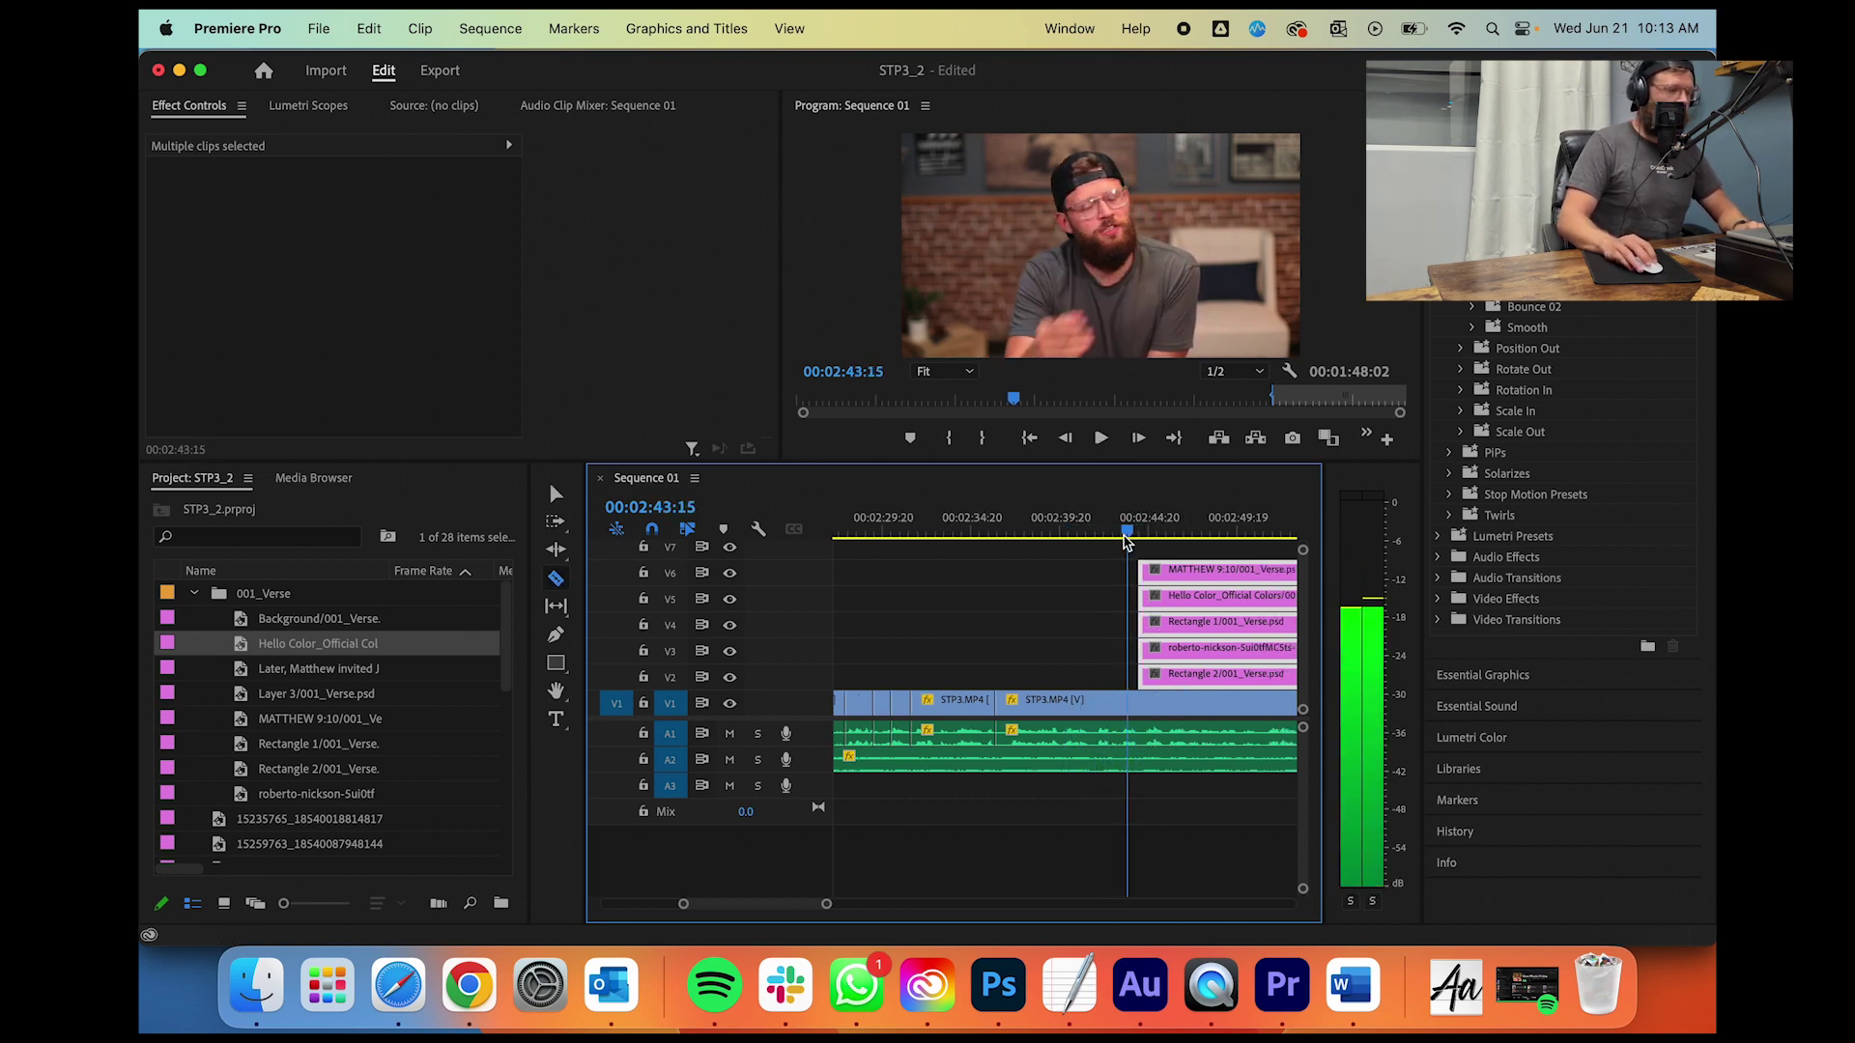
pyautogui.press('k')
pyautogui.moveTo(1118, 534); pyautogui.dragTo(1123, 532)
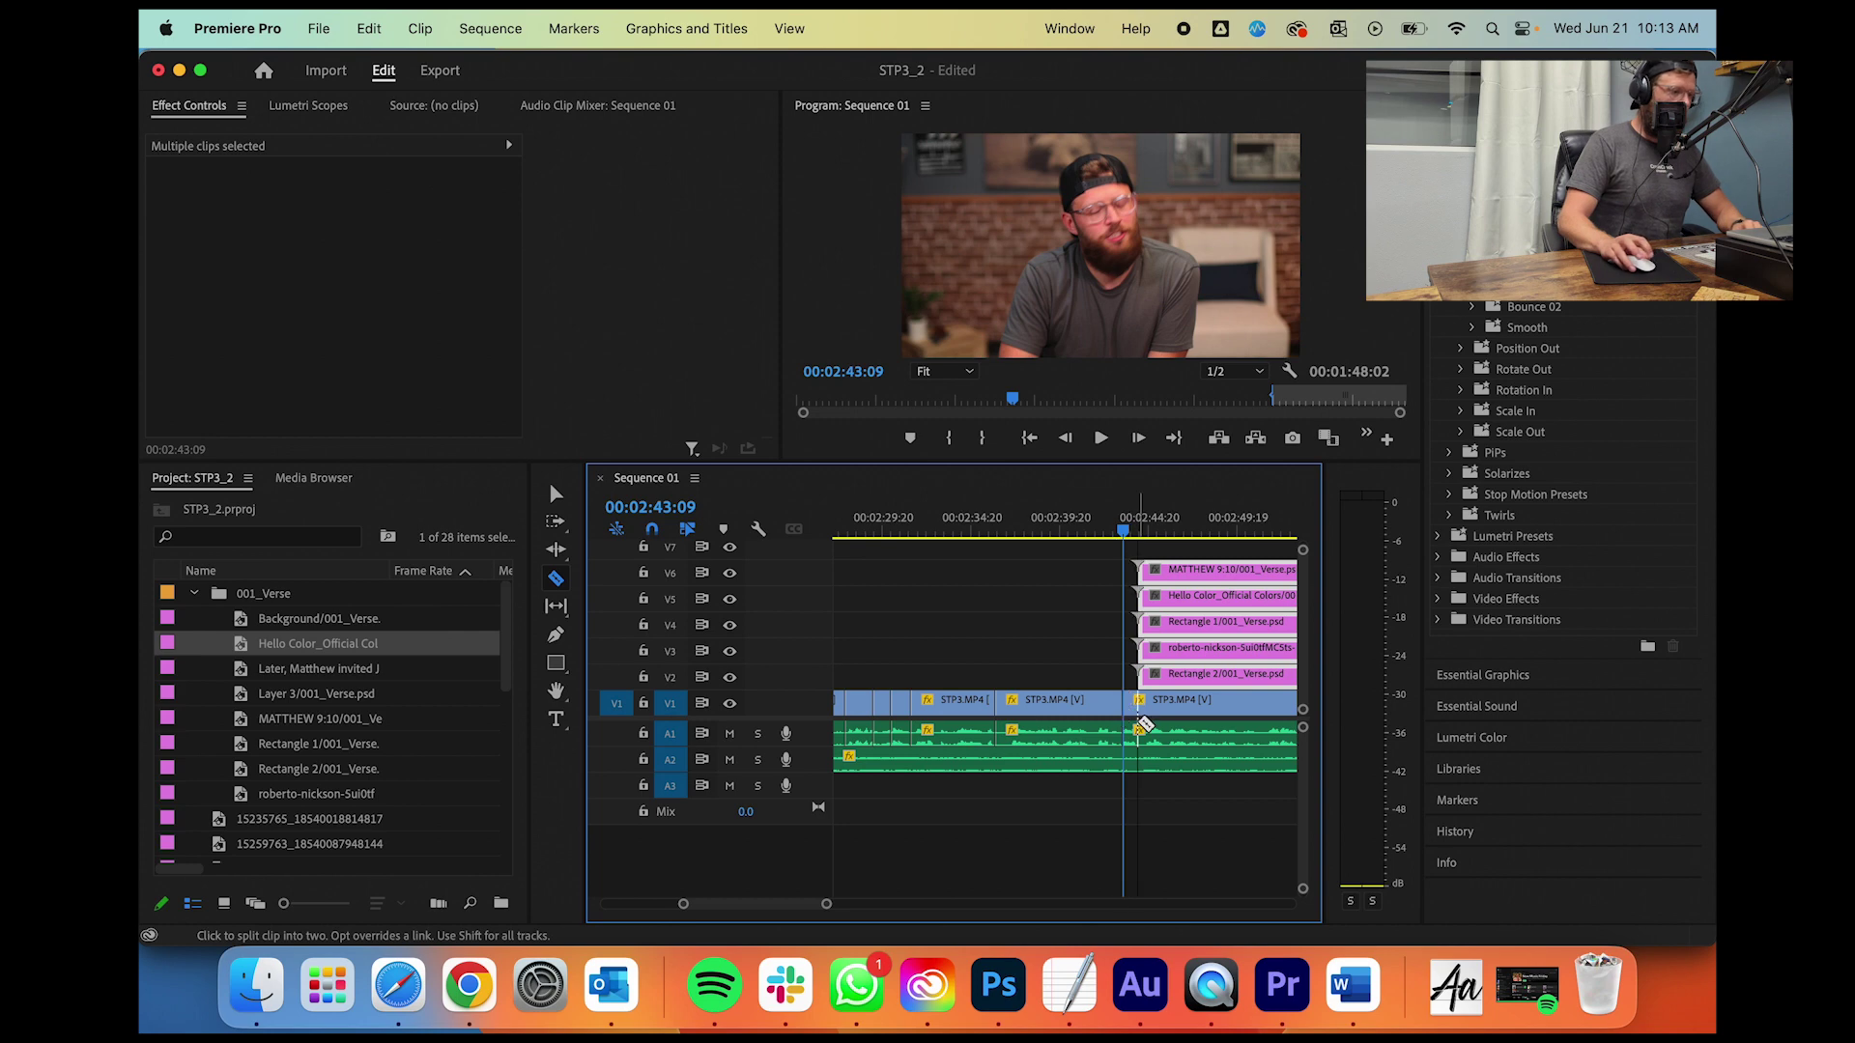
pyautogui.press('v')
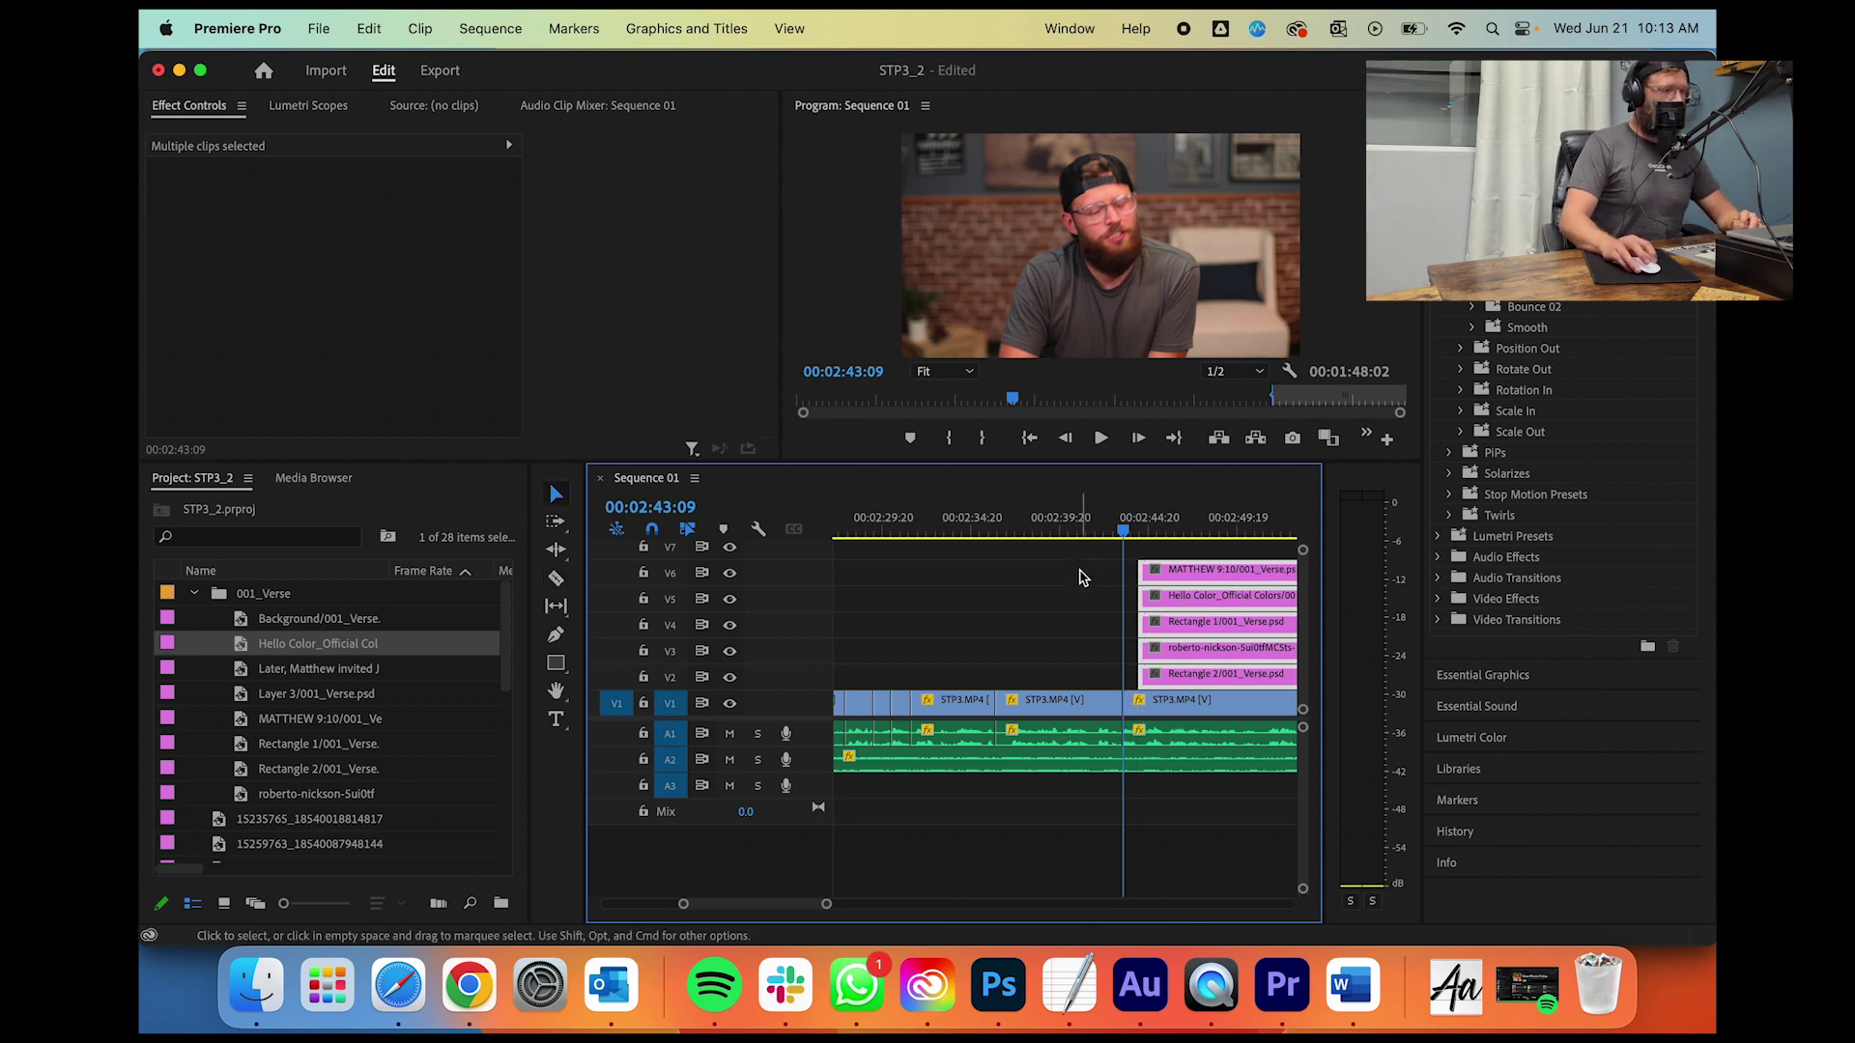
pyautogui.moveTo(1084, 558); pyautogui.dragTo(1205, 685)
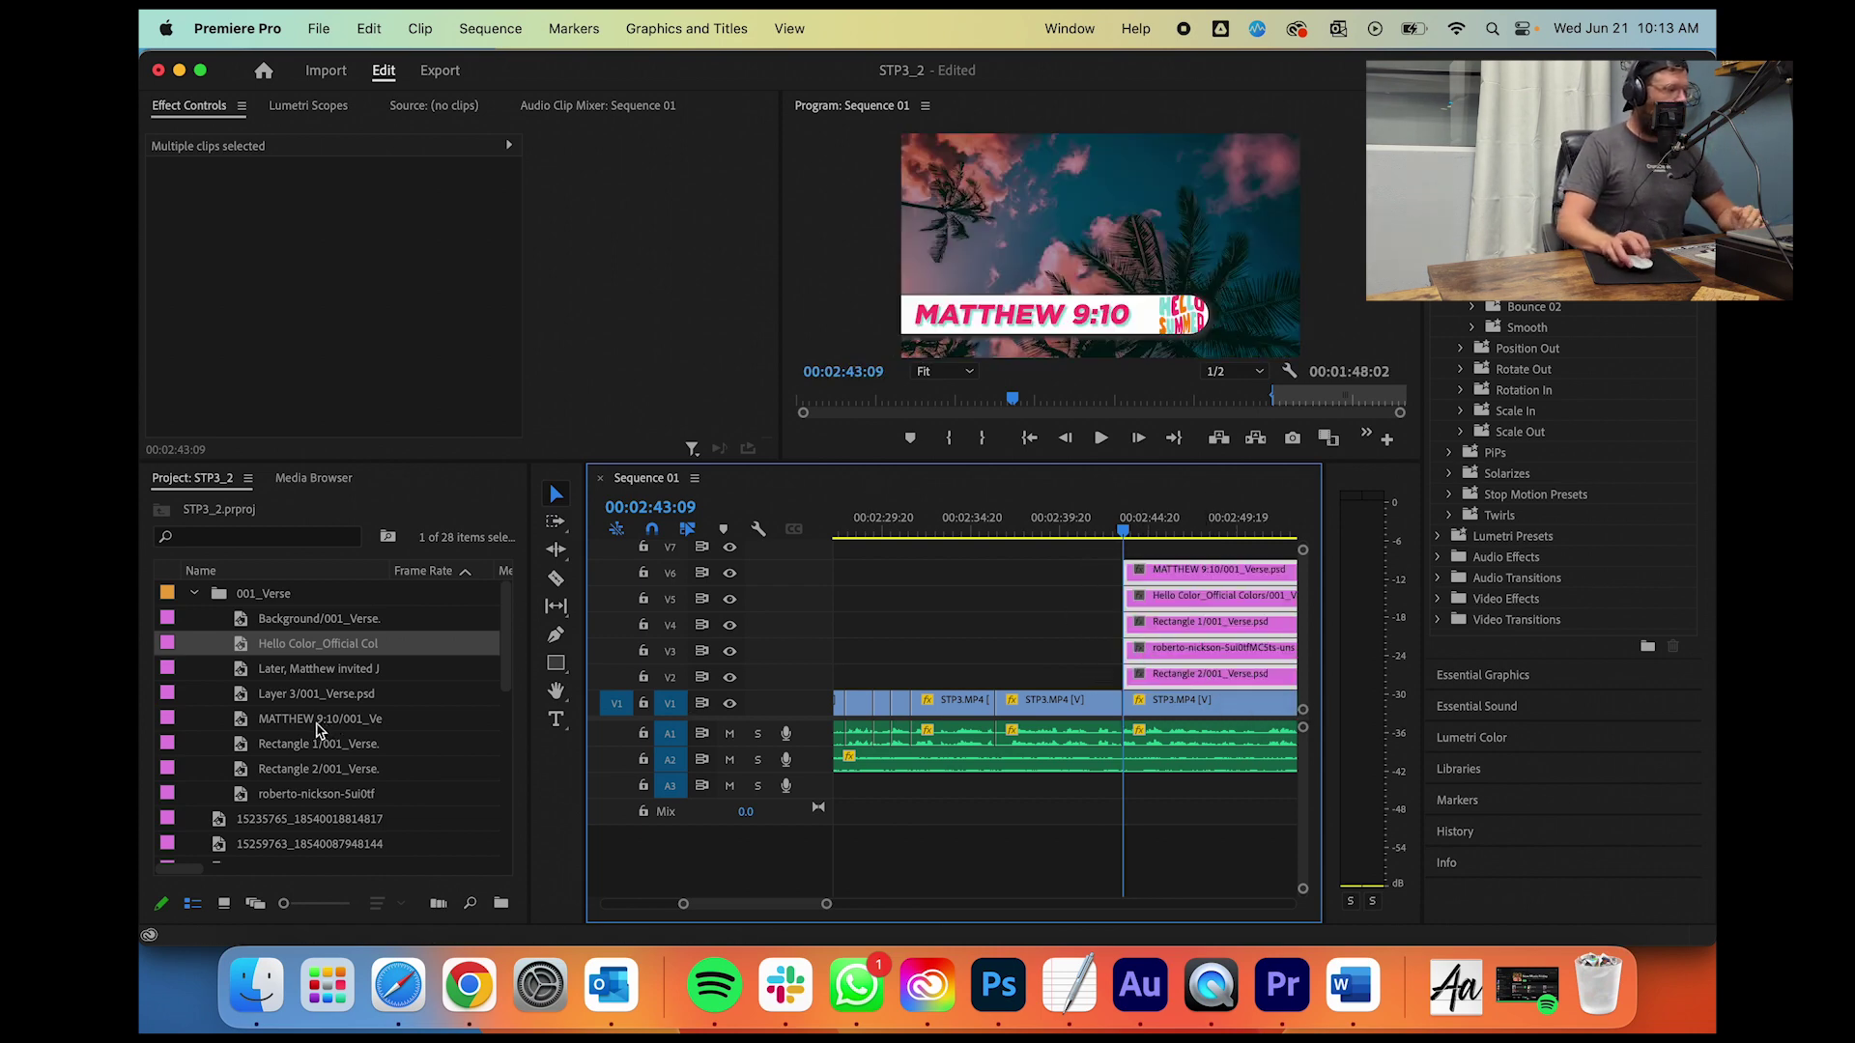
# Step: Play from the verse background's start and place the "Later, Matthew invited J" text layer on V7 at 00:02:44:20
pyautogui.click(333, 673)
pyautogui.scroll(2, 1173, 673)
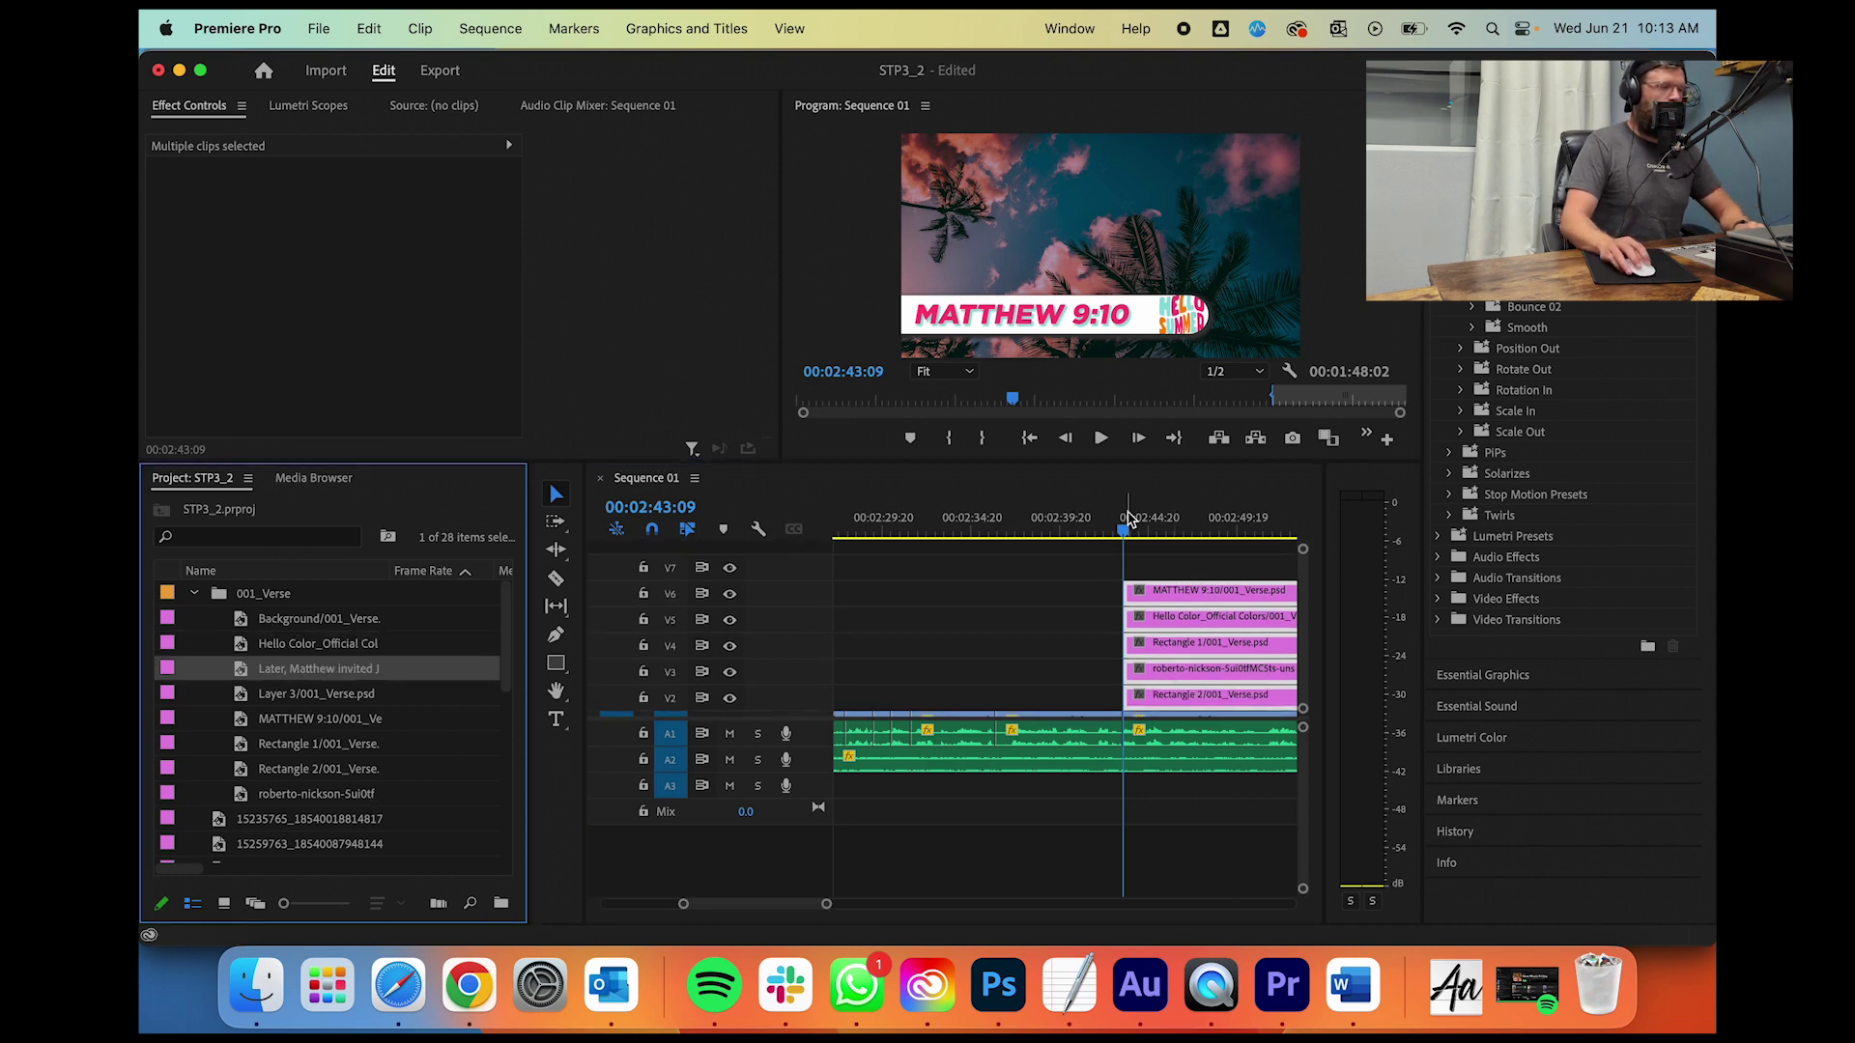
pyautogui.moveTo(1121, 532); pyautogui.dragTo(1116, 533)
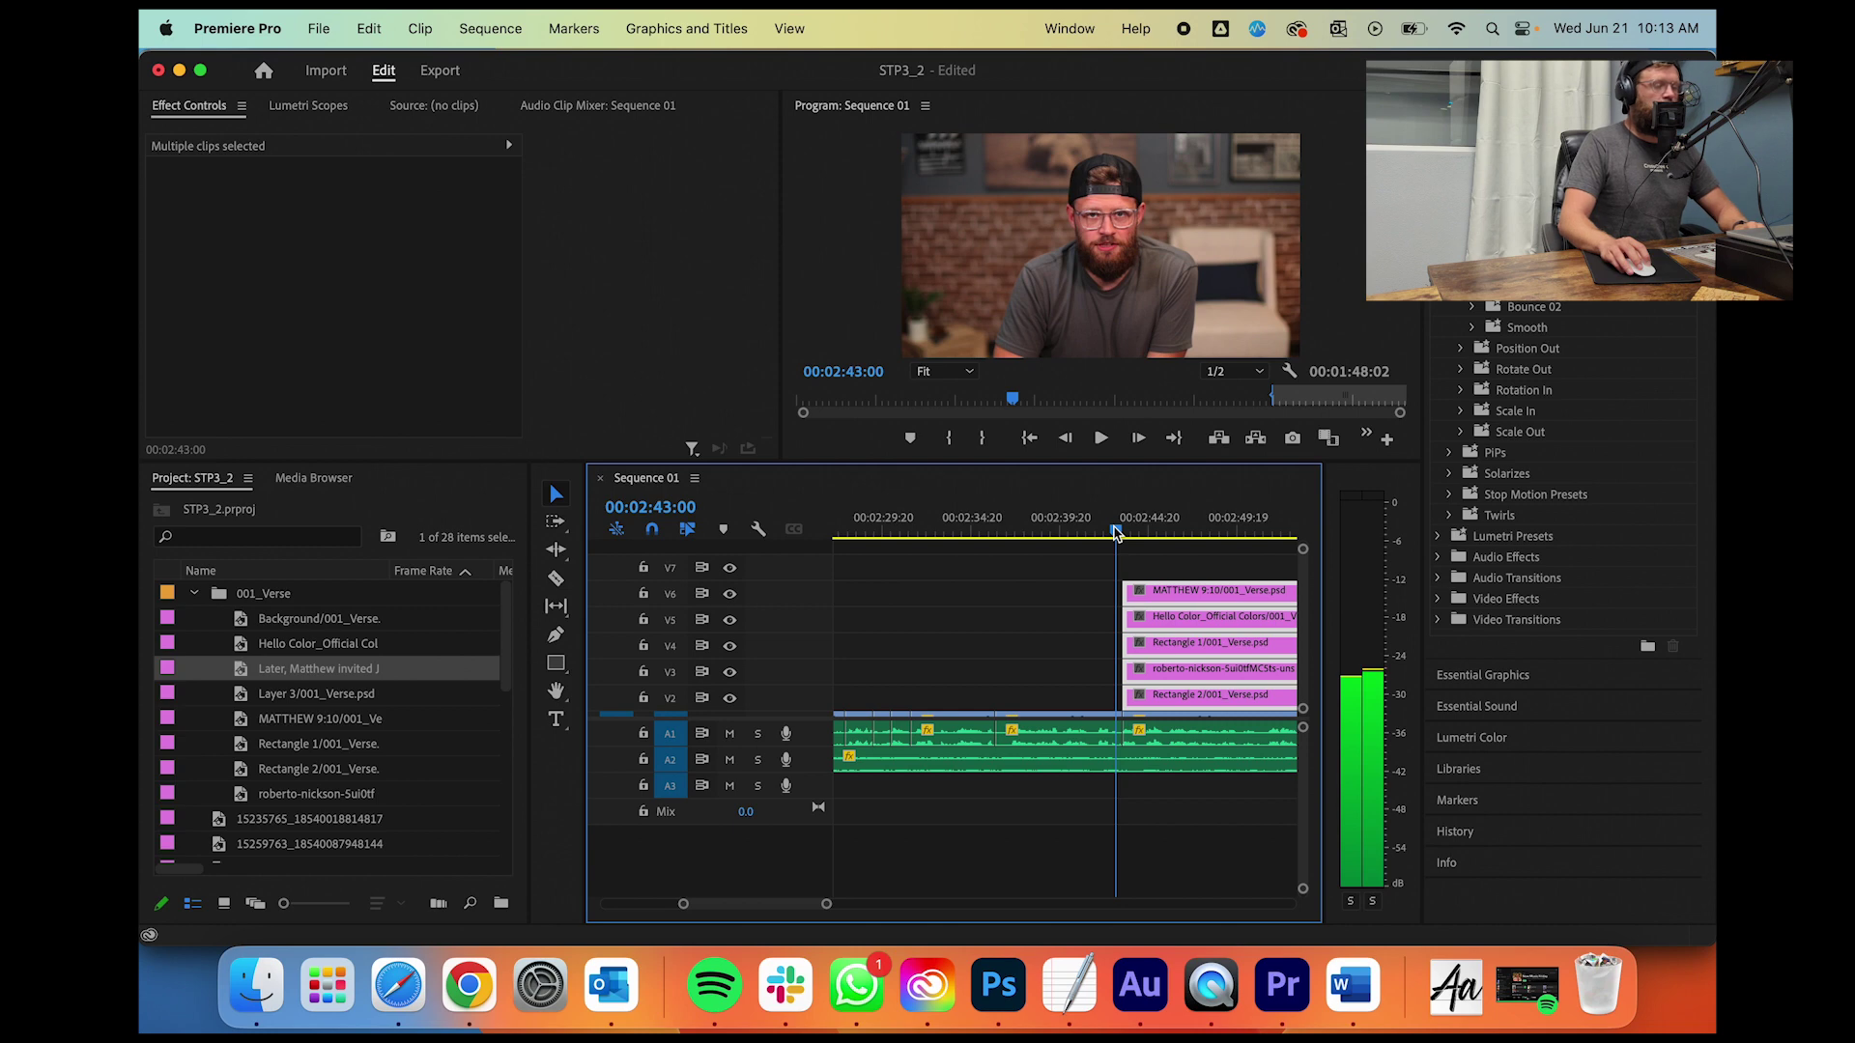
pyautogui.press('space')
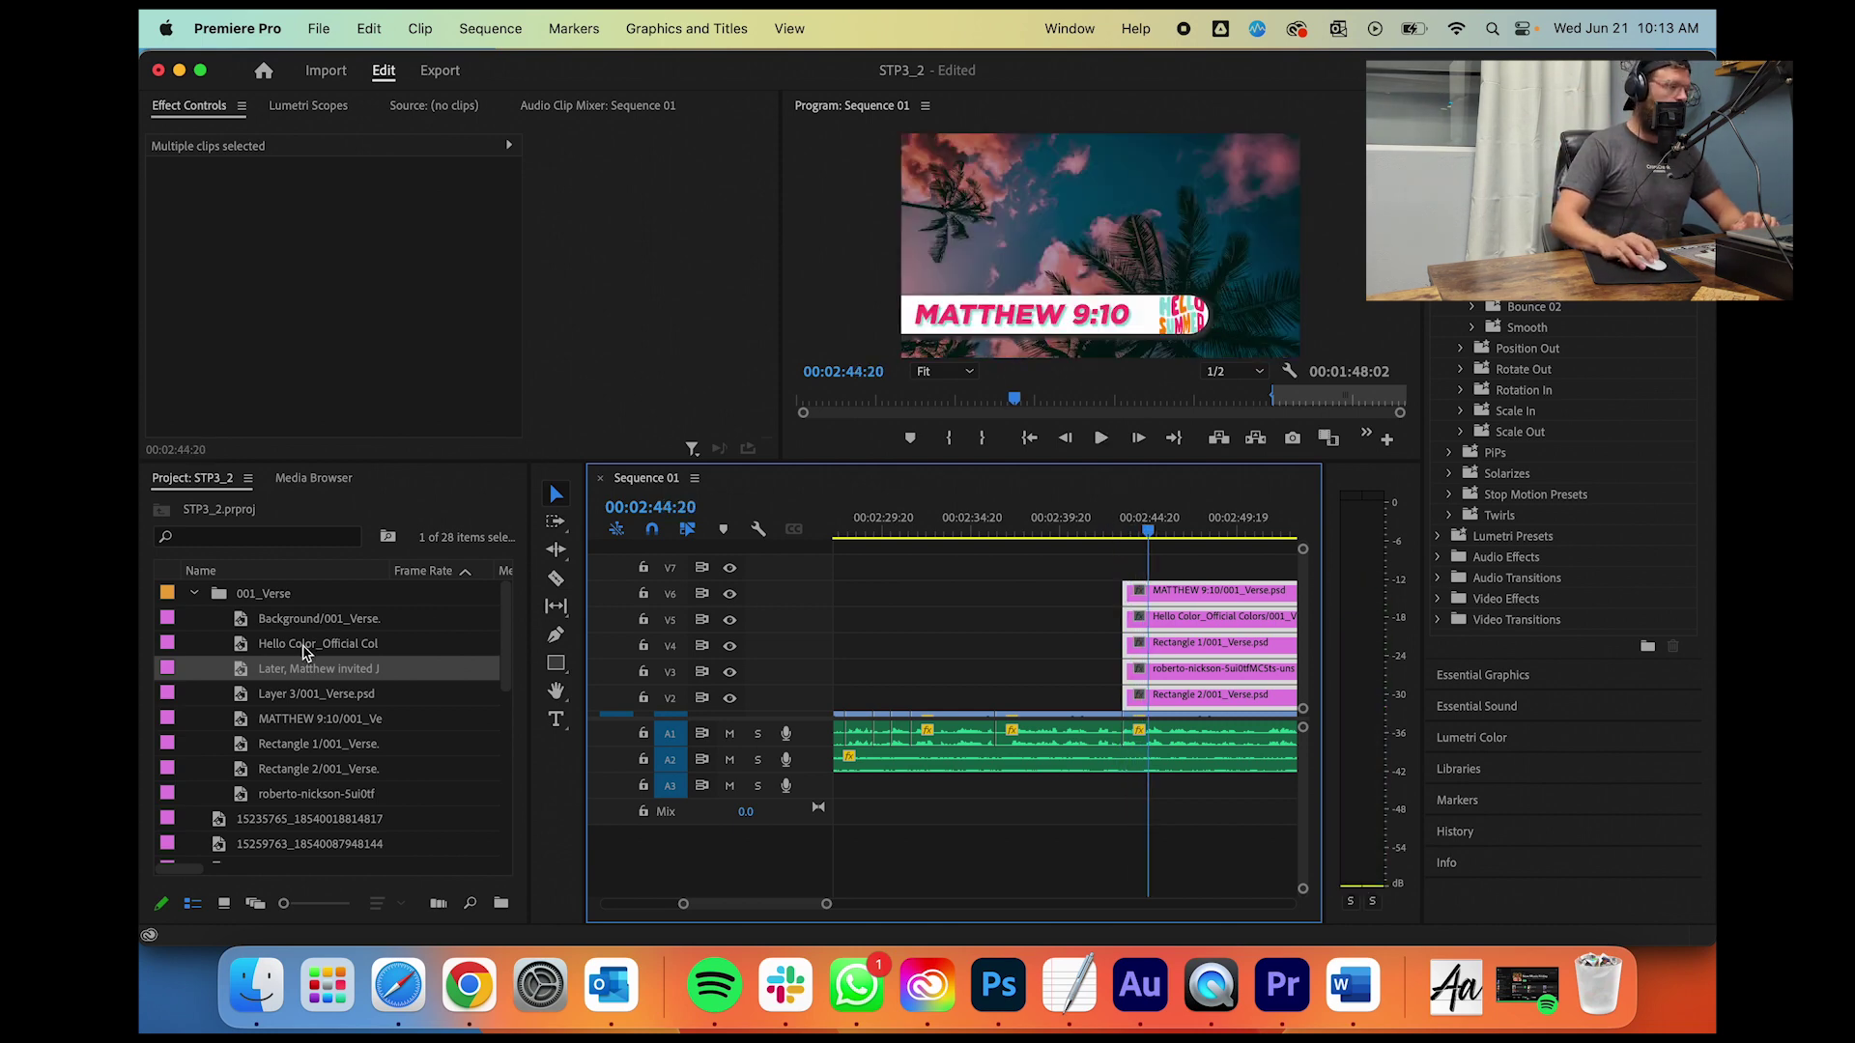
pyautogui.moveTo(275, 676); pyautogui.dragTo(1150, 566)
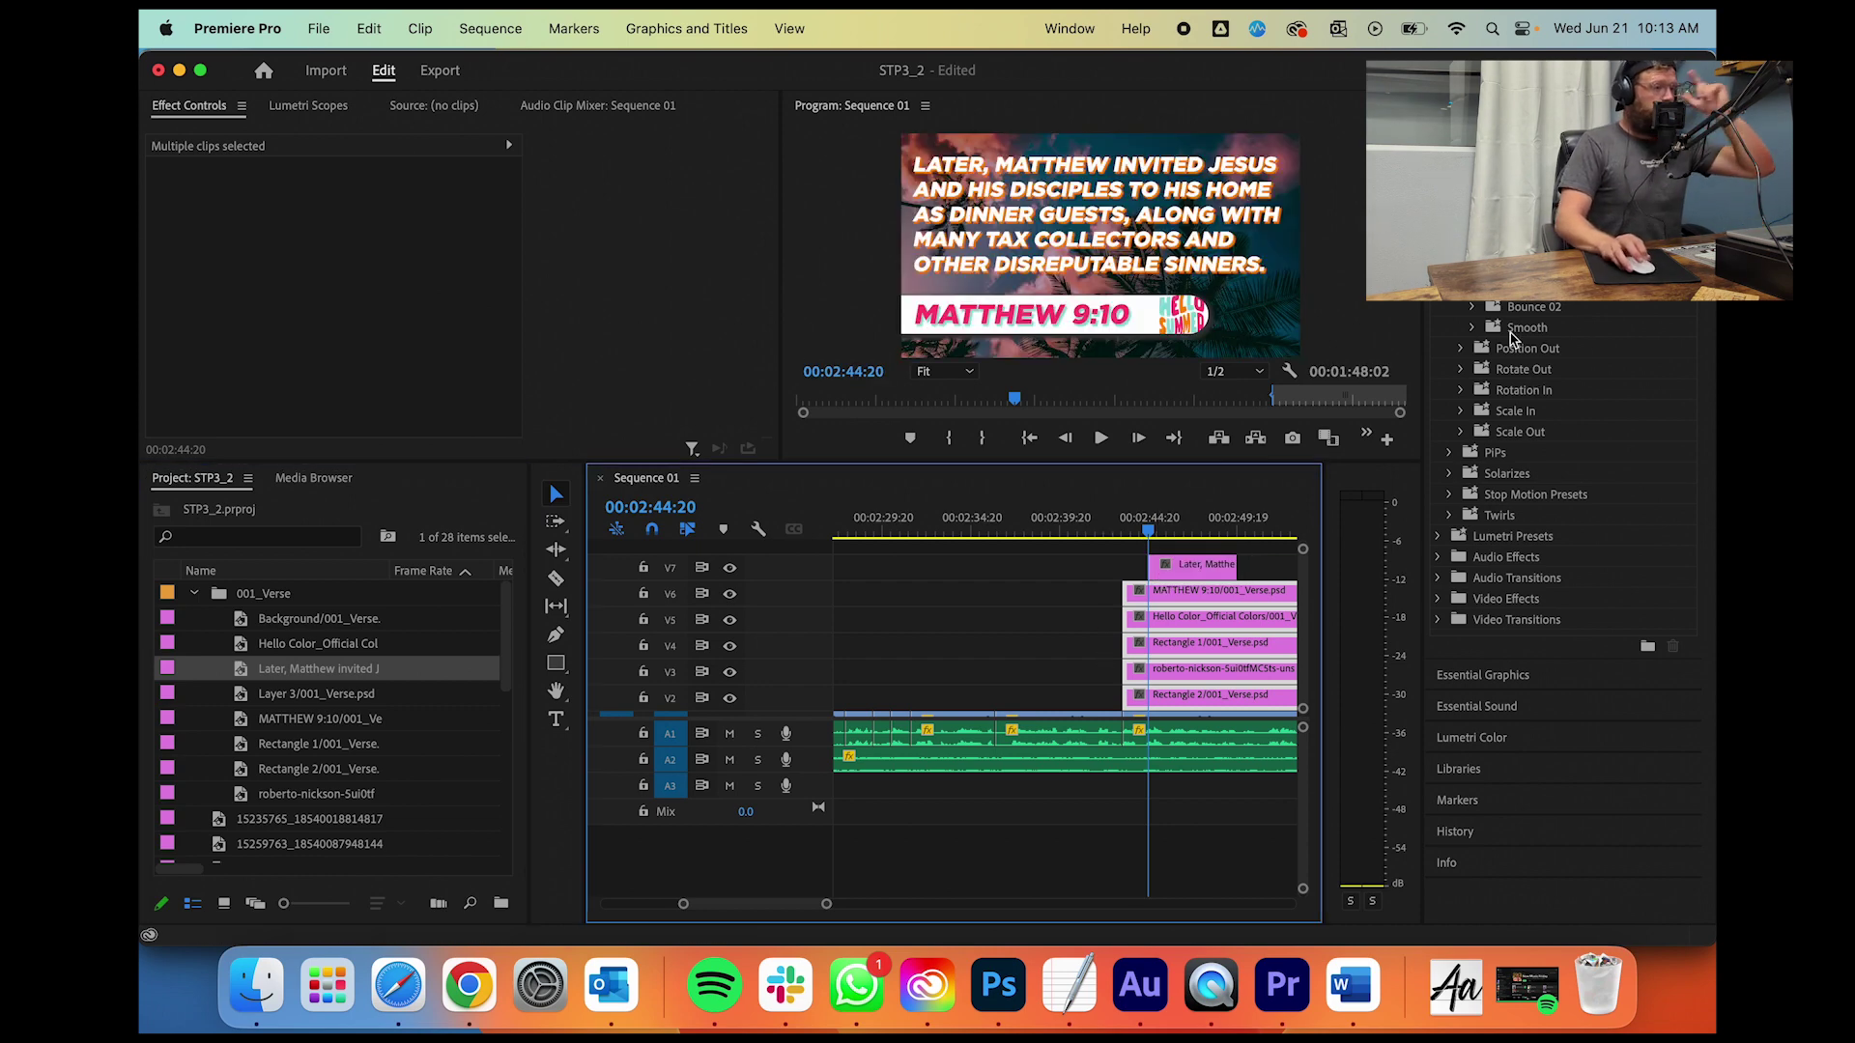
# Step: Switch to Chrome and replay the JOHN 10:10 verse reveal around 4:03 in the YouTube reference video
pyautogui.click(469, 986)
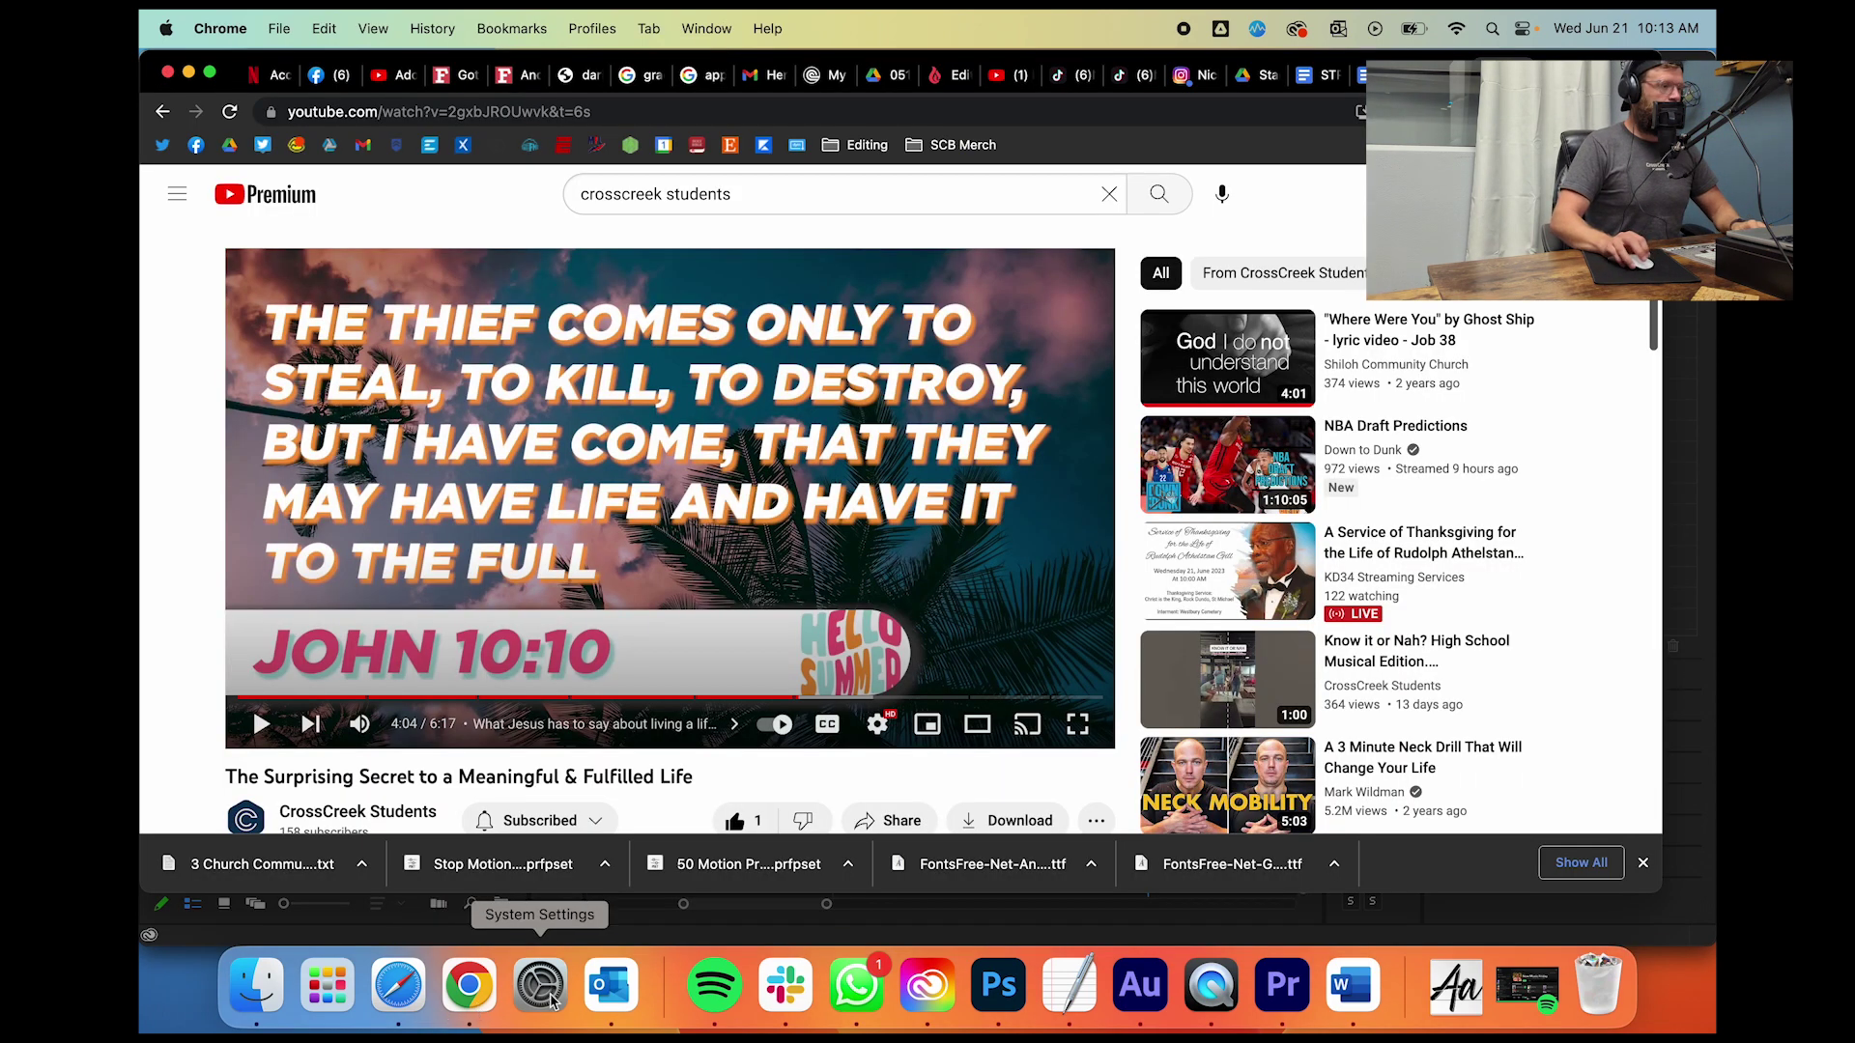
pyautogui.moveTo(798, 696); pyautogui.dragTo(792, 702)
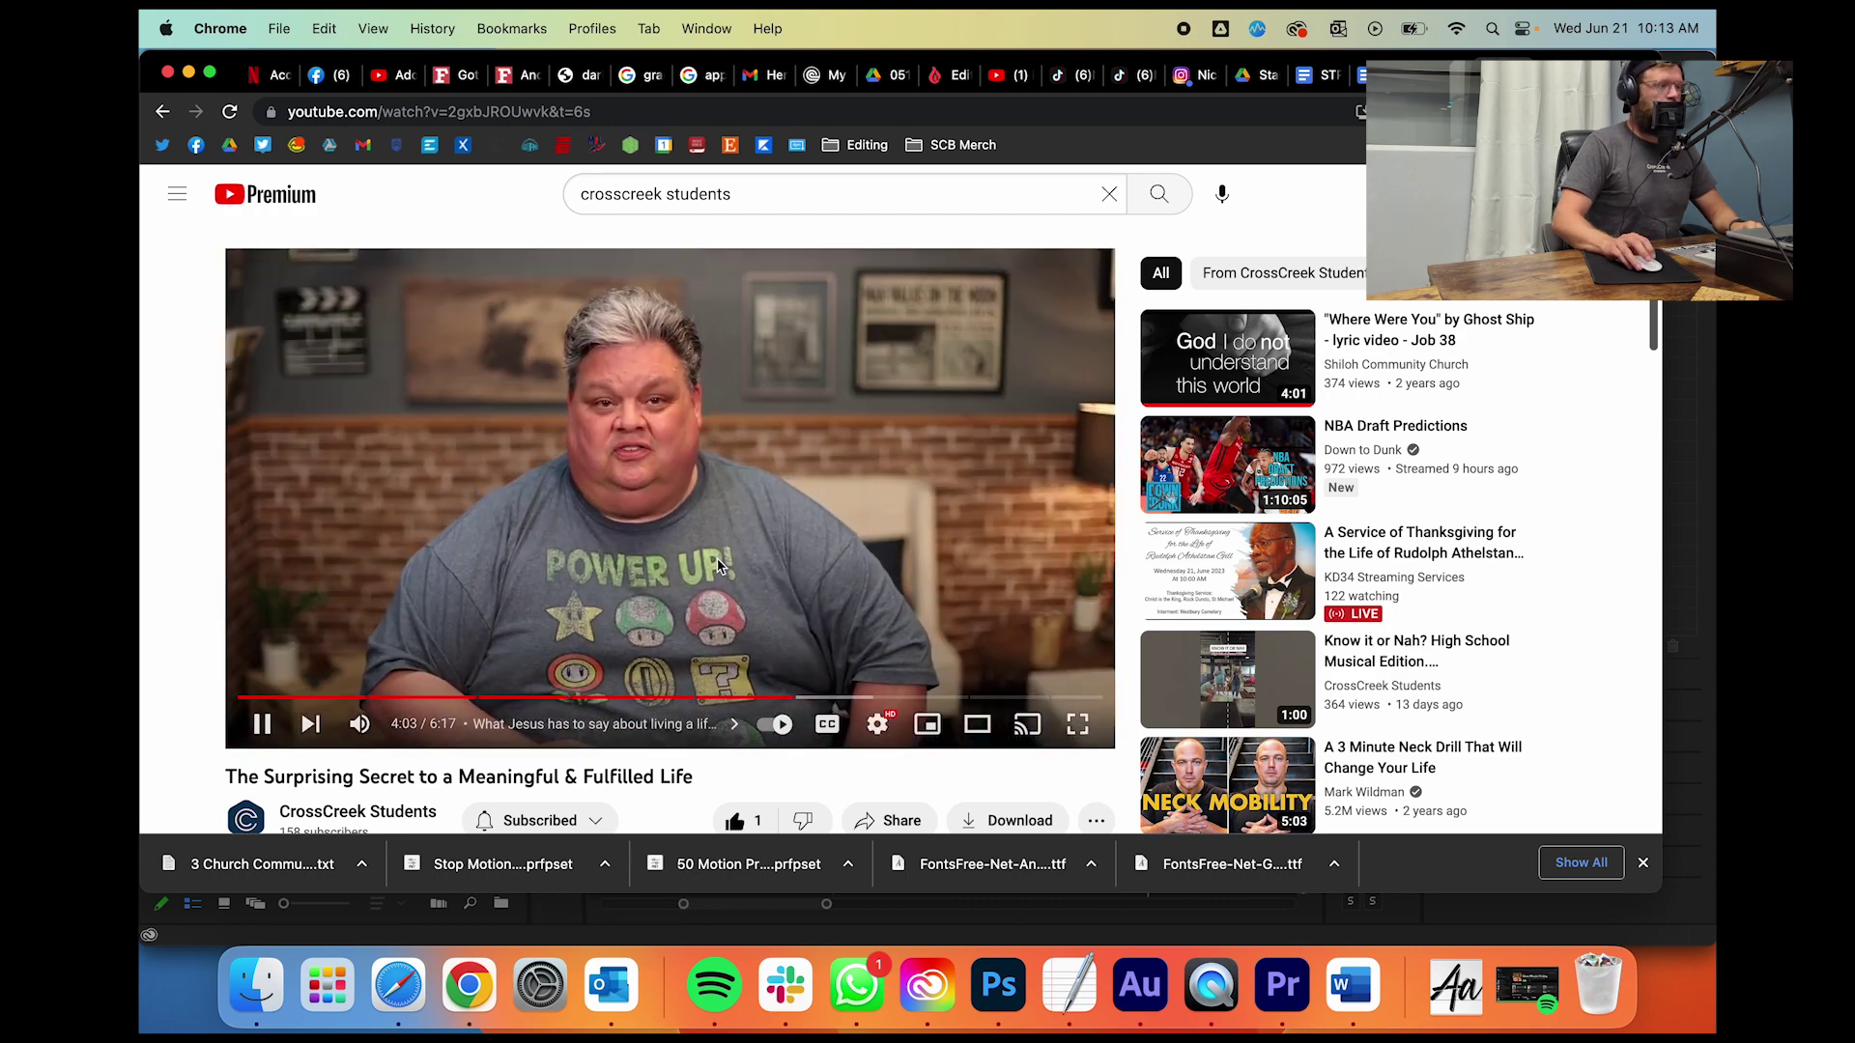
pyautogui.click(773, 613)
pyautogui.moveTo(796, 697); pyautogui.dragTo(791, 701)
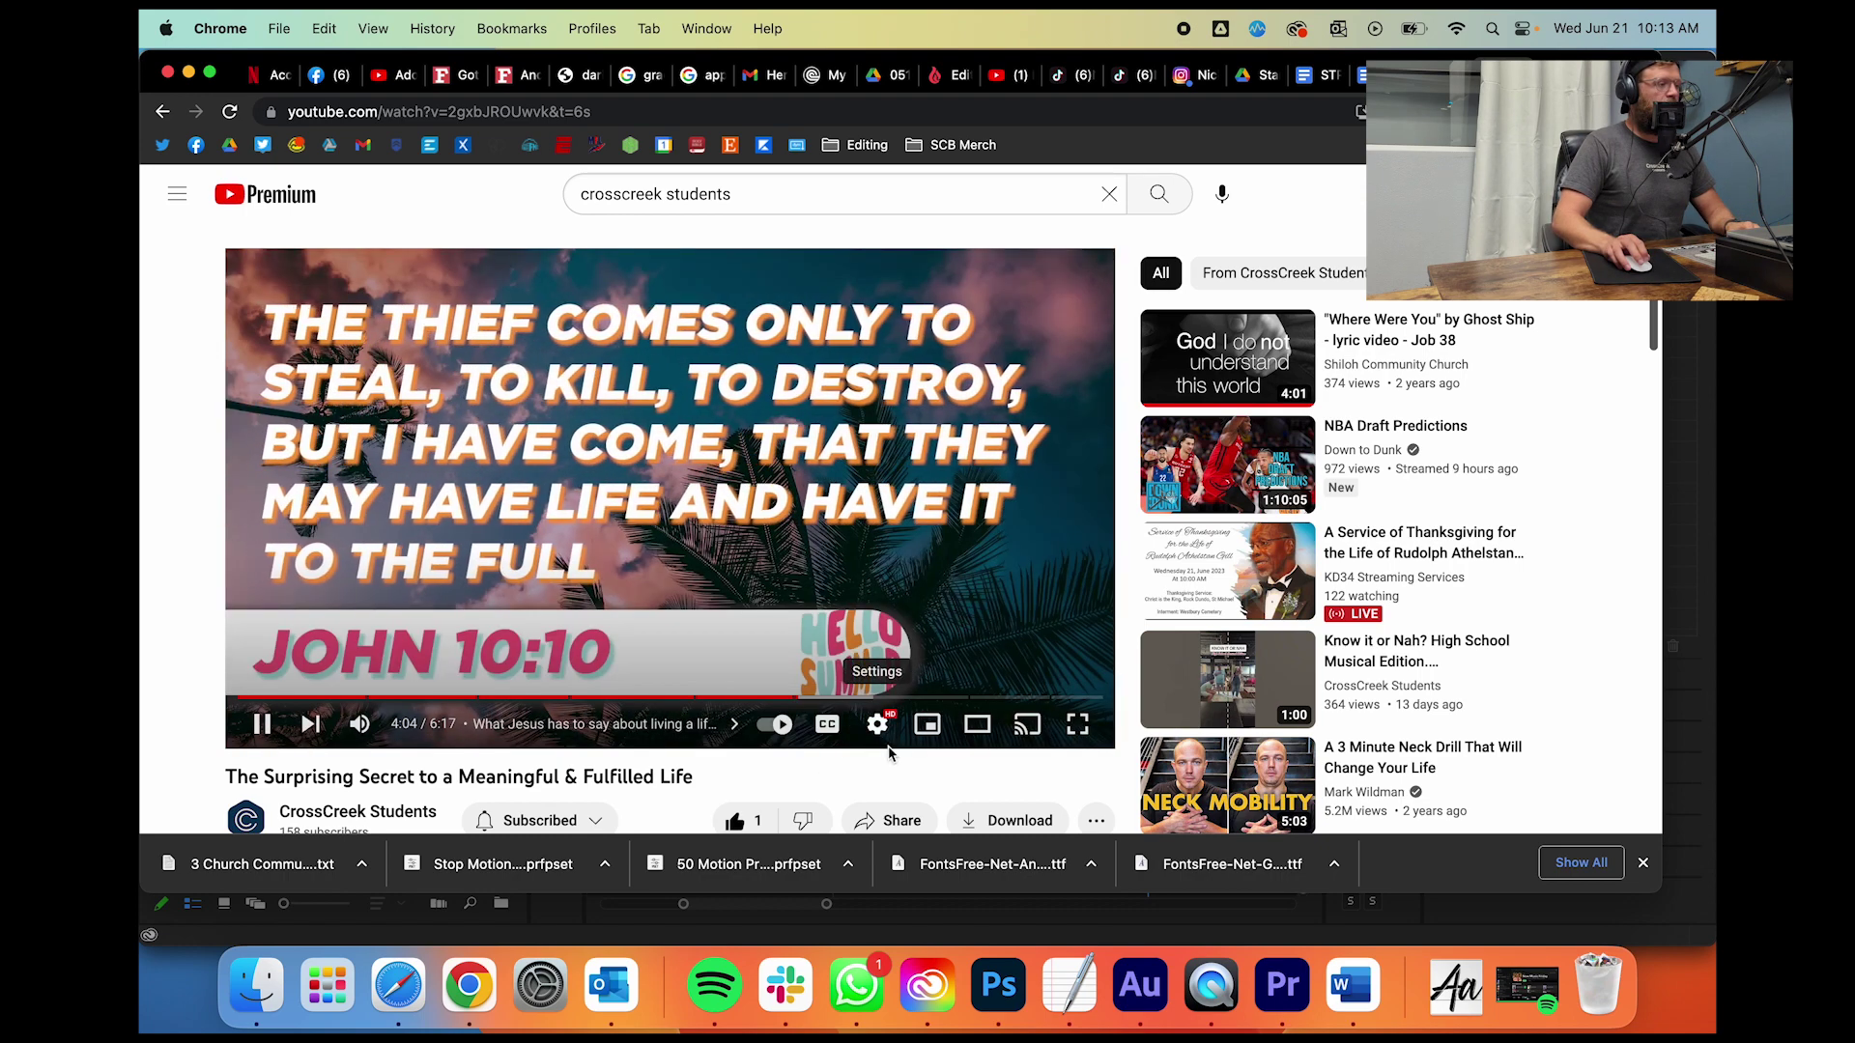
pyautogui.press('space')
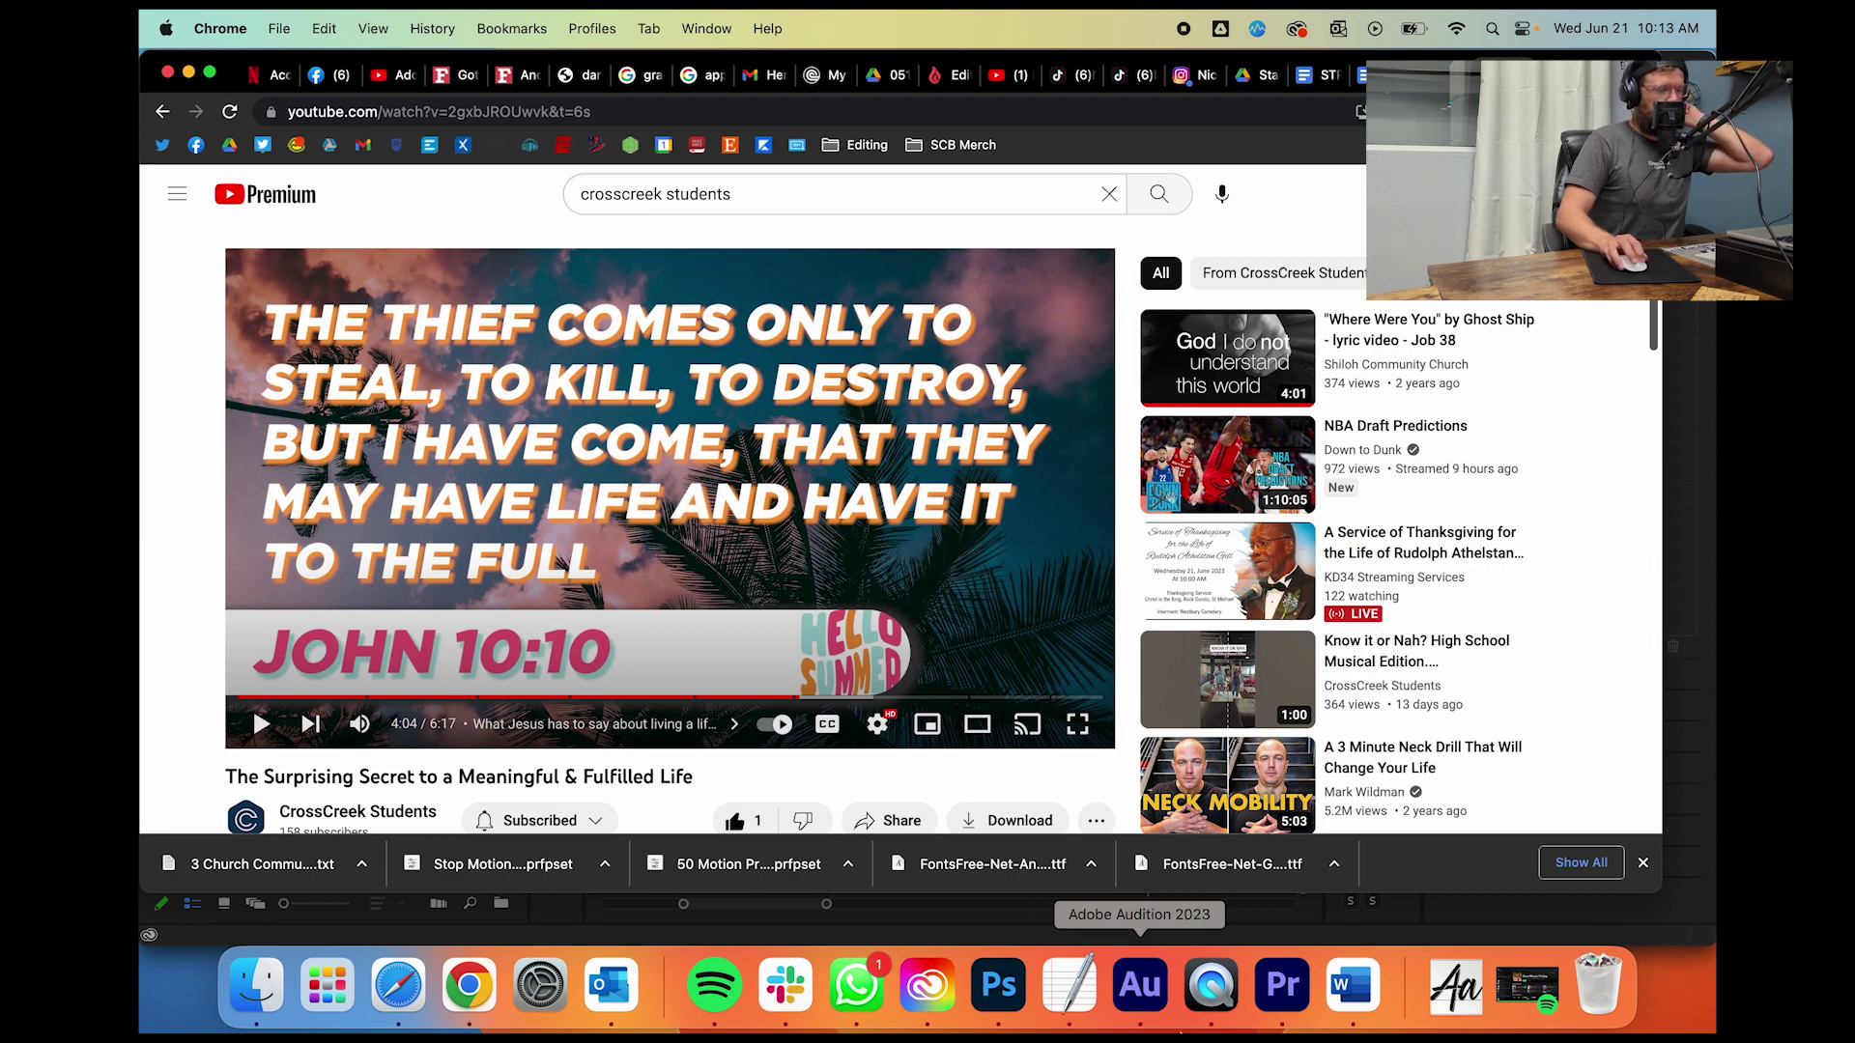
# Step: Return to Premiere Pro and apply the Smooth Position In_Left preset to the "Later, Matthew invited" text clip on V7
pyautogui.click(1284, 1019)
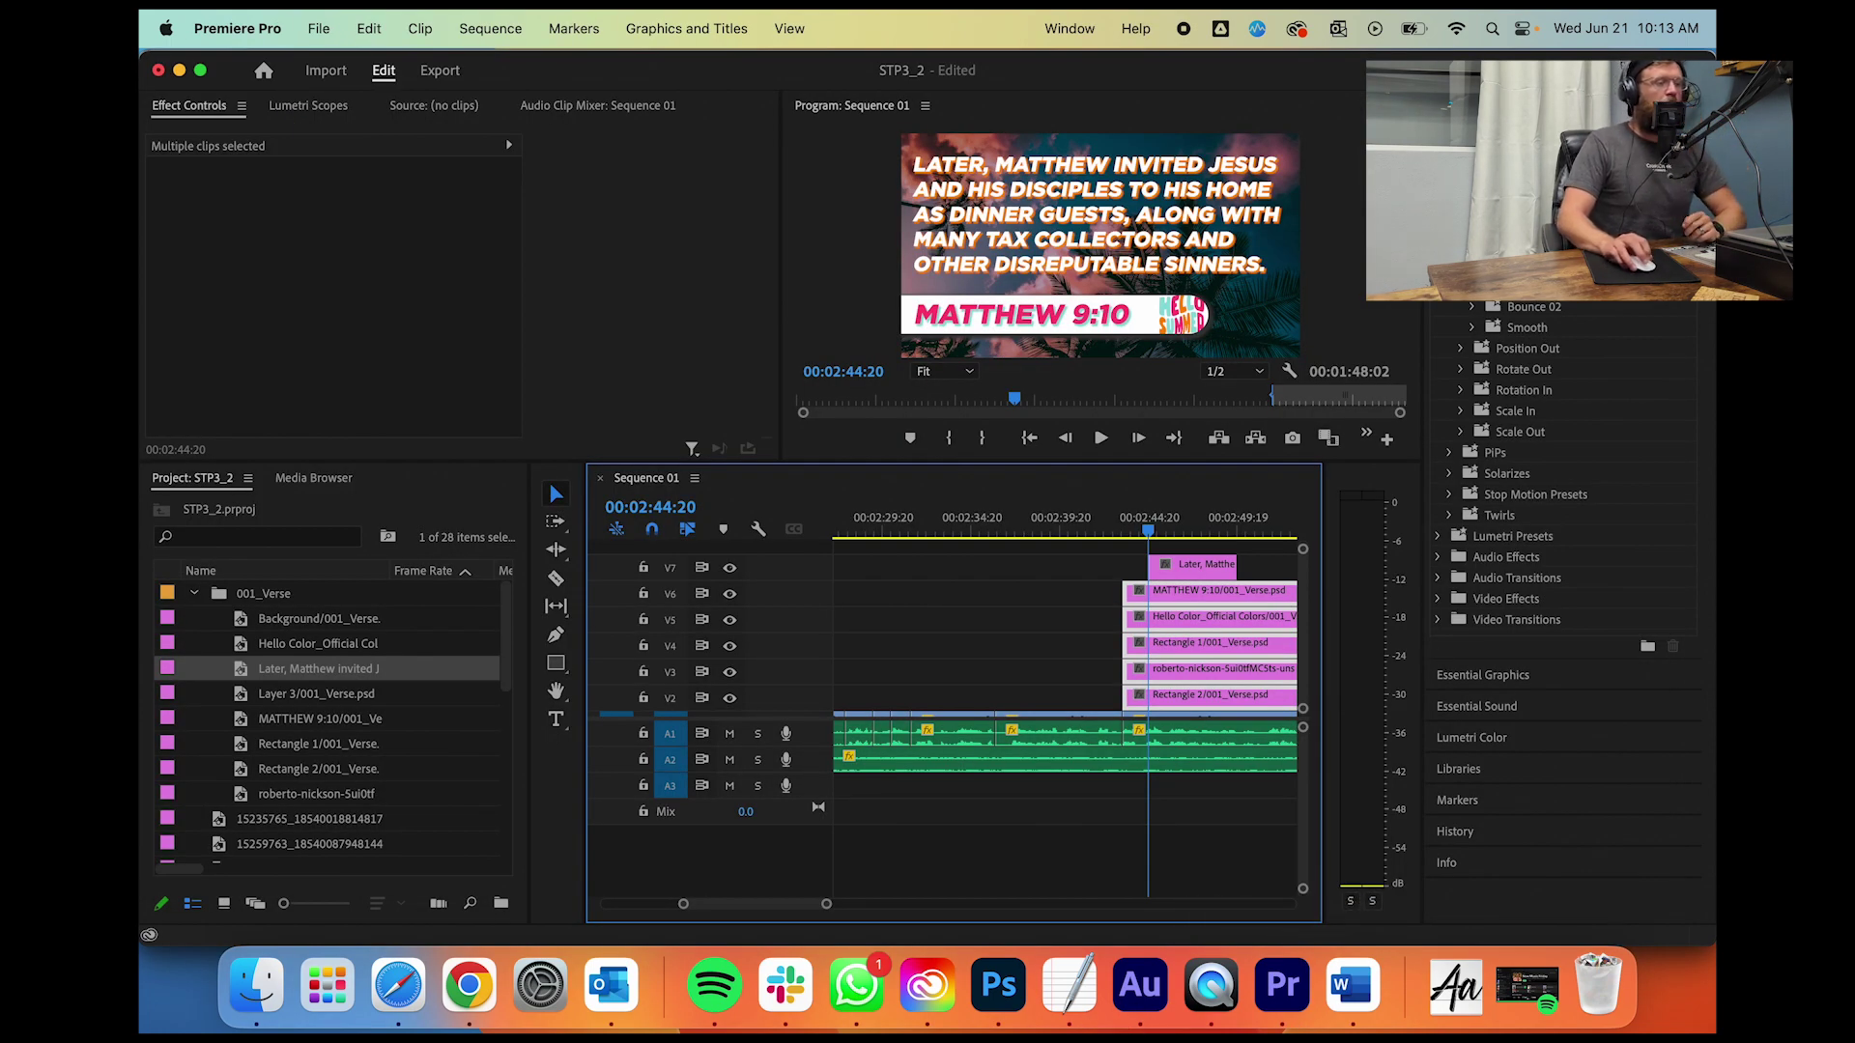
pyautogui.click(1470, 329)
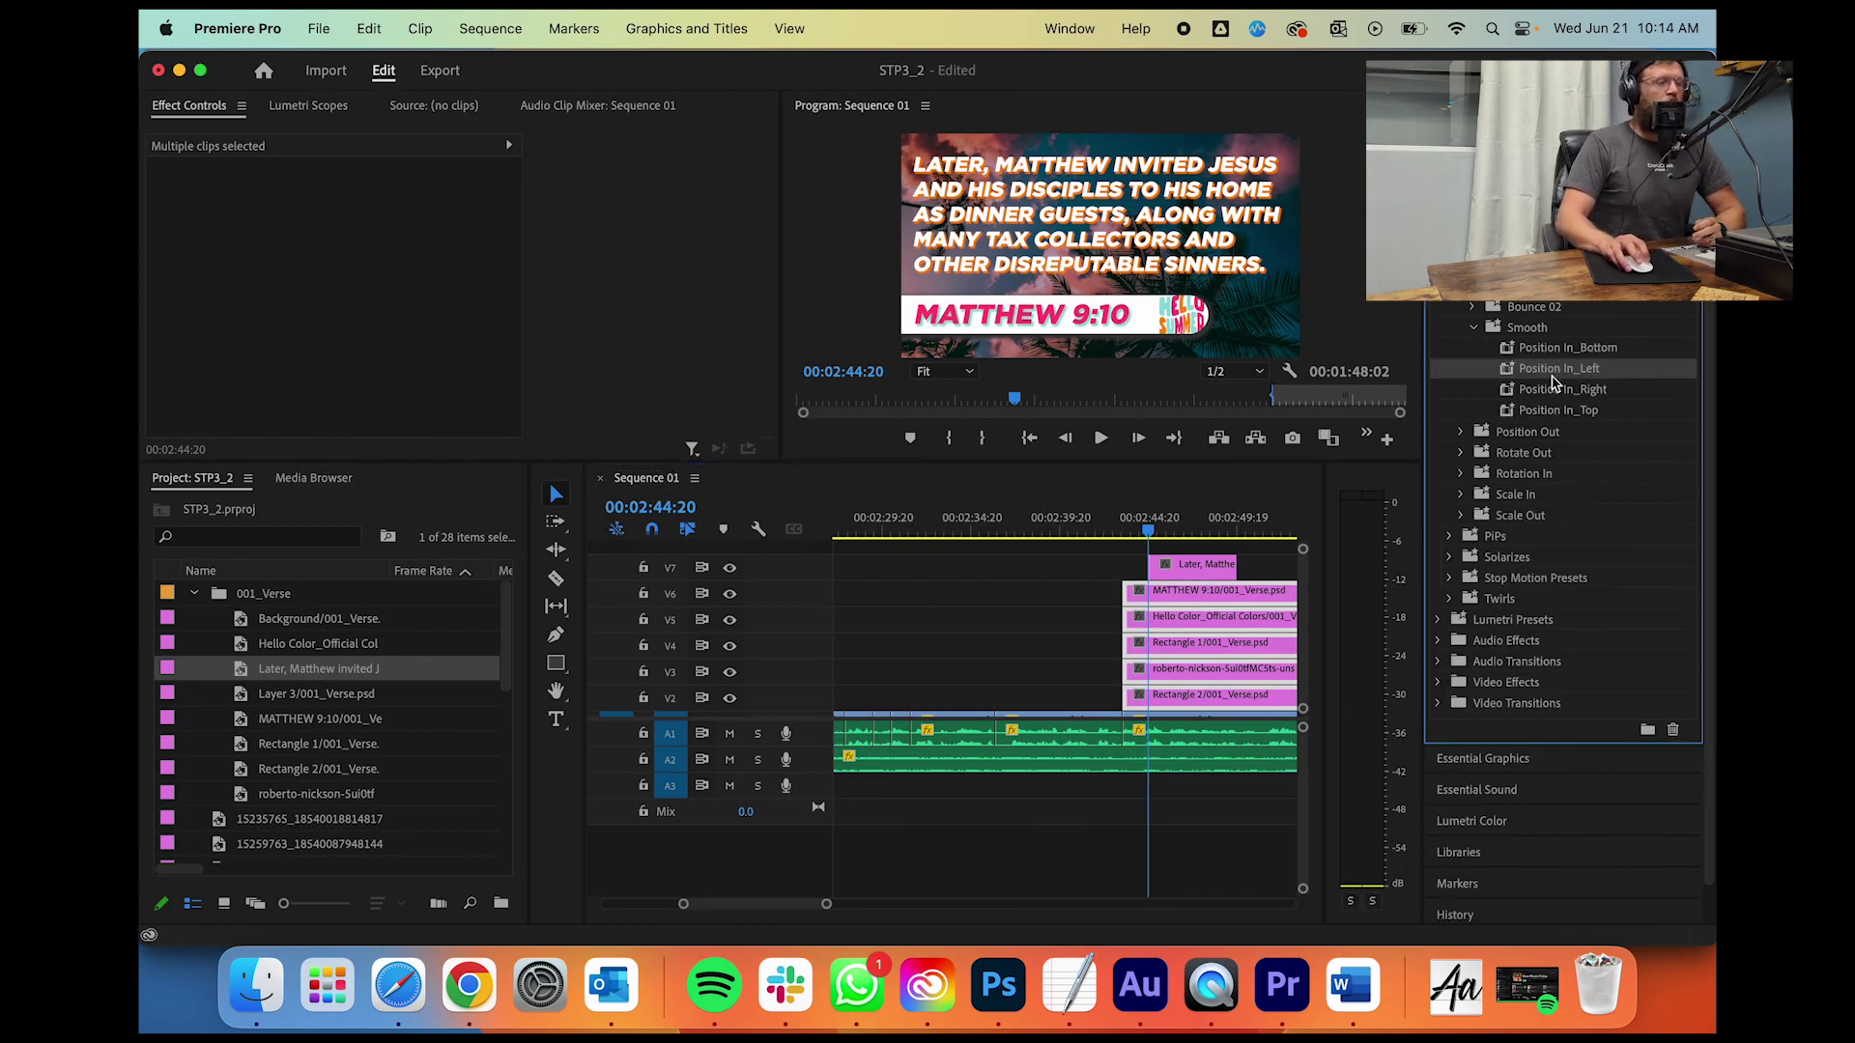
pyautogui.moveTo(1198, 565); pyautogui.dragTo(1198, 566)
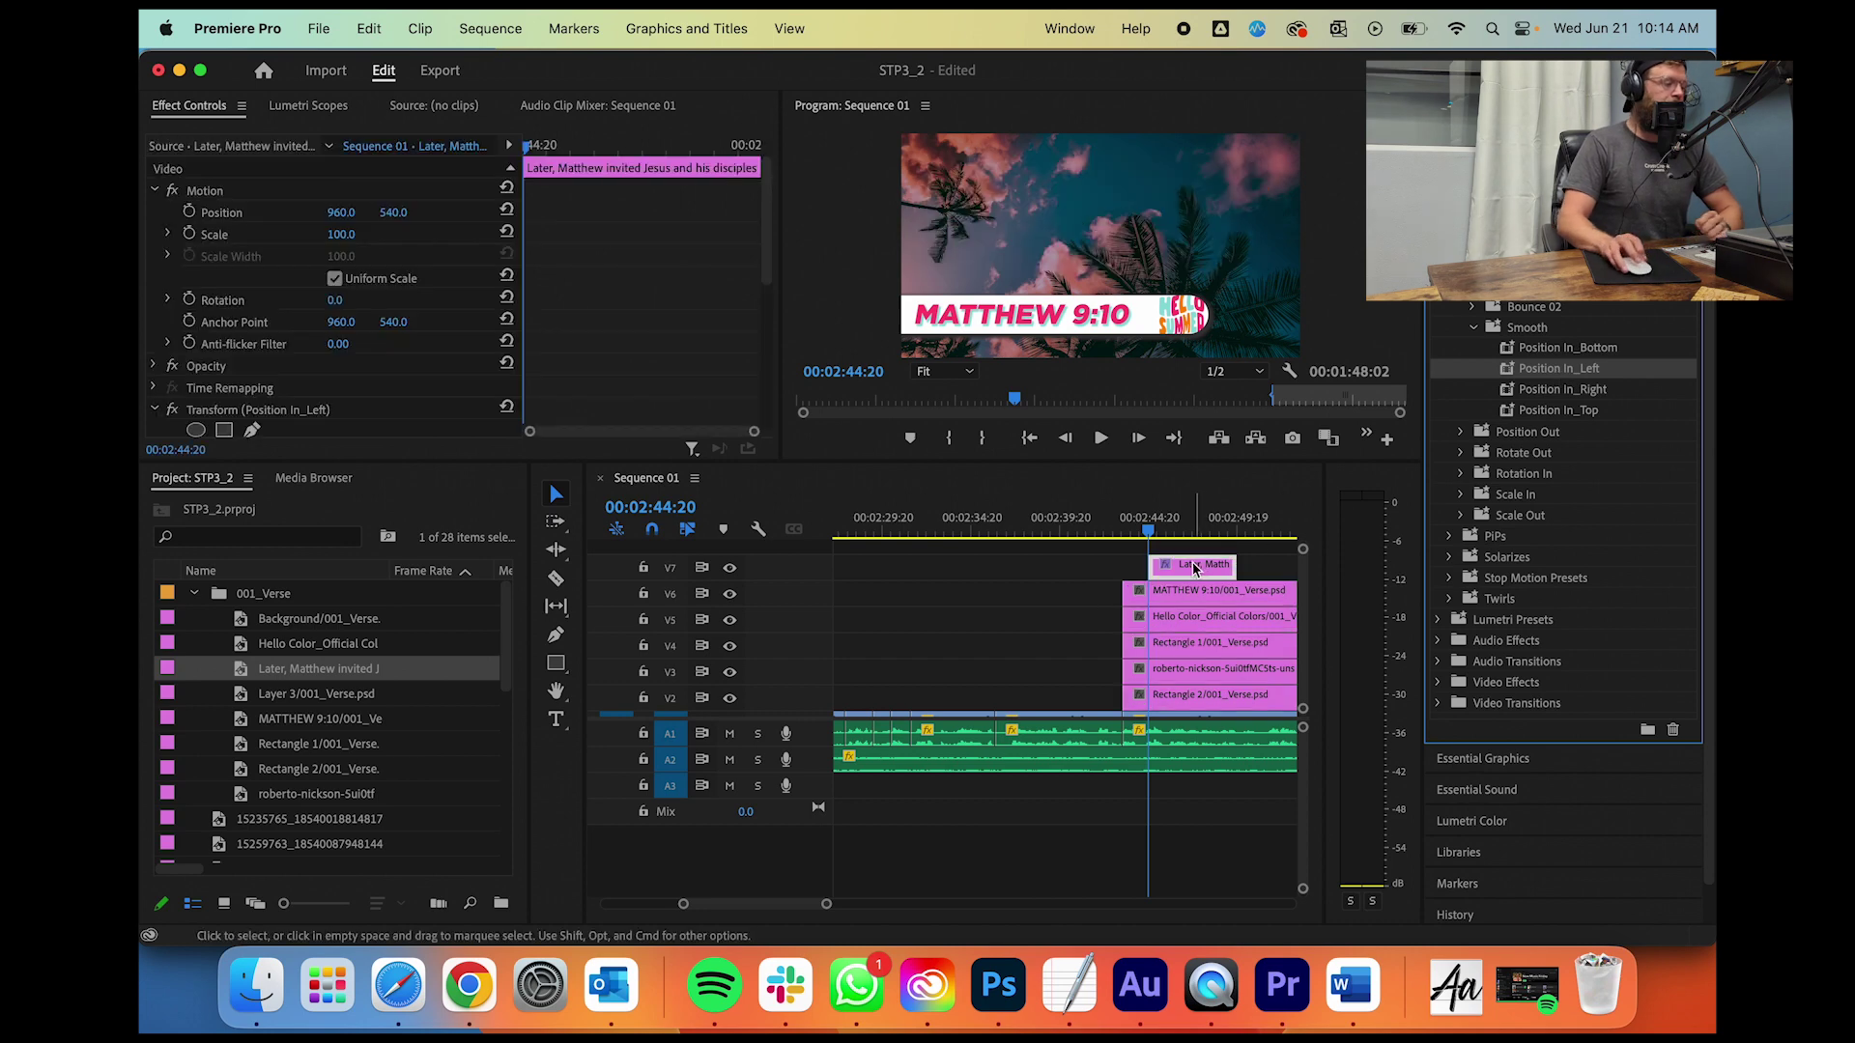
# Step: Switch to Finder and browse Google Drive's Shared drives to the SOCIAL MEDIA folder inside FCStudents
pyautogui.click(256, 986)
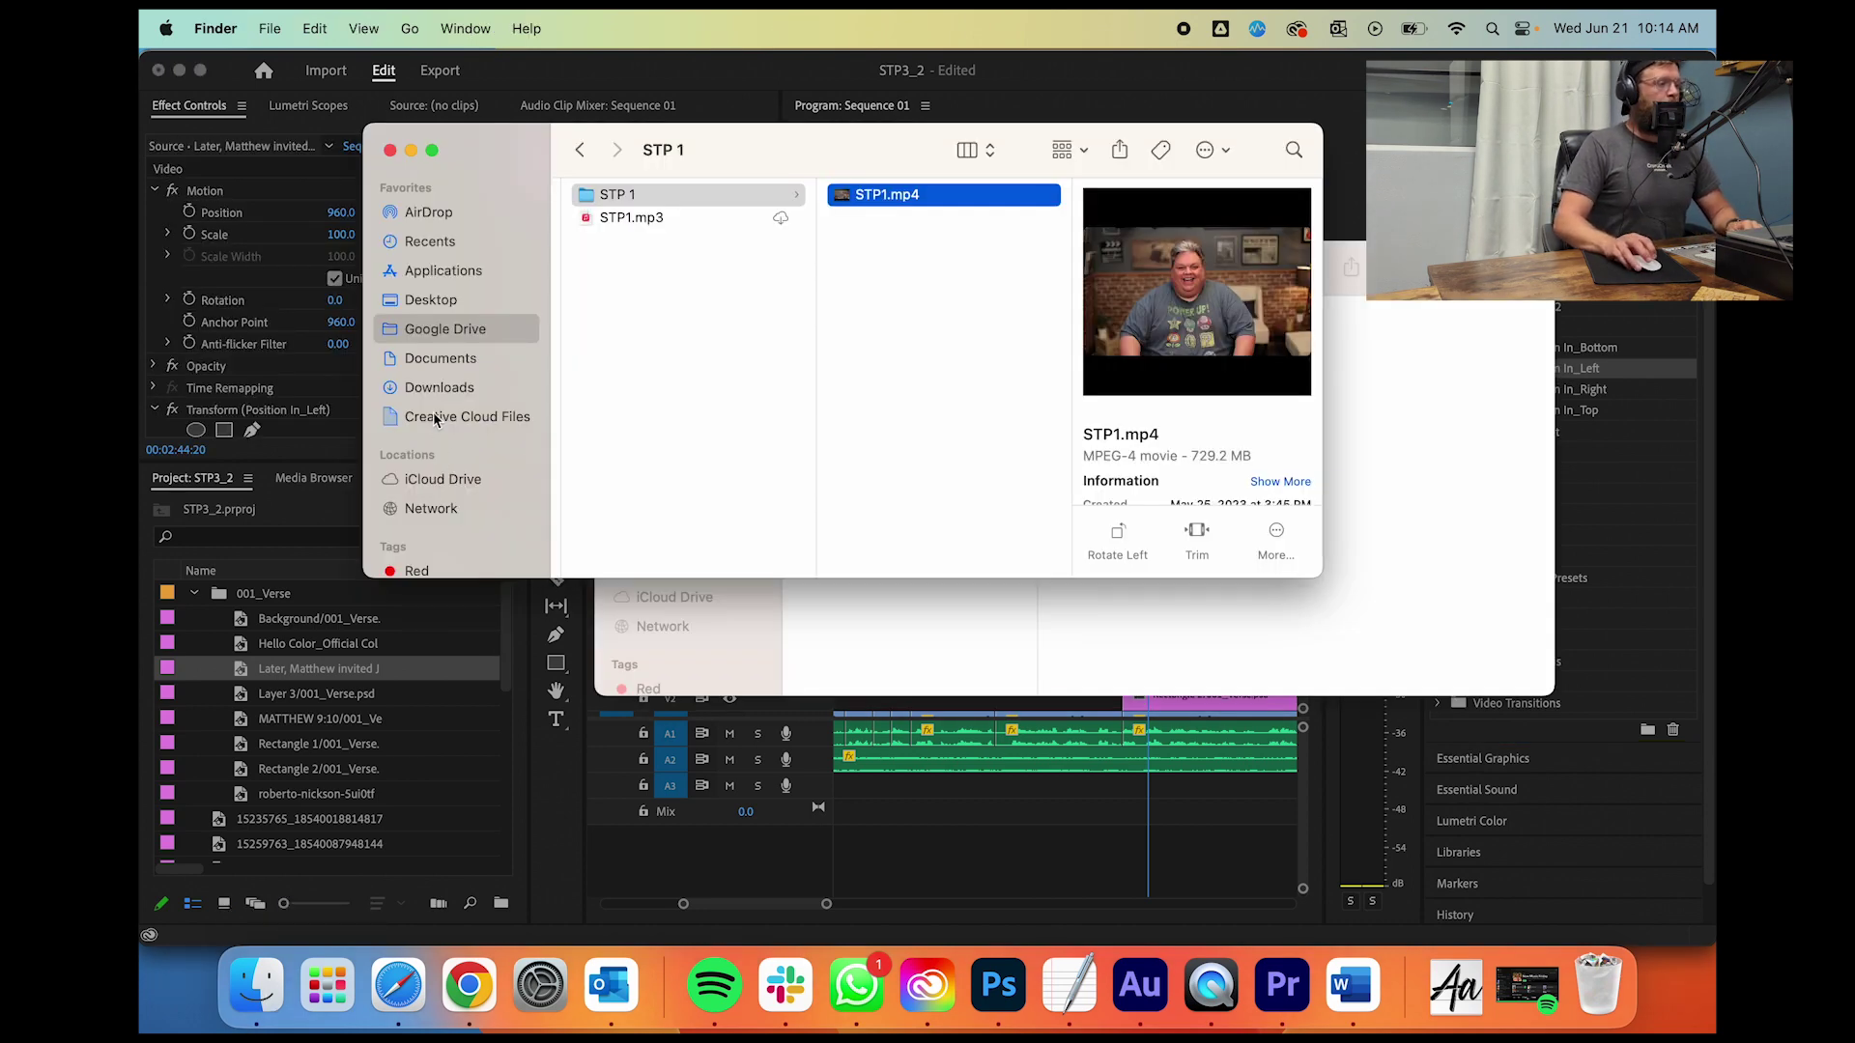
pyautogui.click(867, 649)
pyautogui.click(658, 460)
pyautogui.click(860, 335)
pyautogui.click(1126, 314)
pyautogui.scroll(-3, 1368, 517)
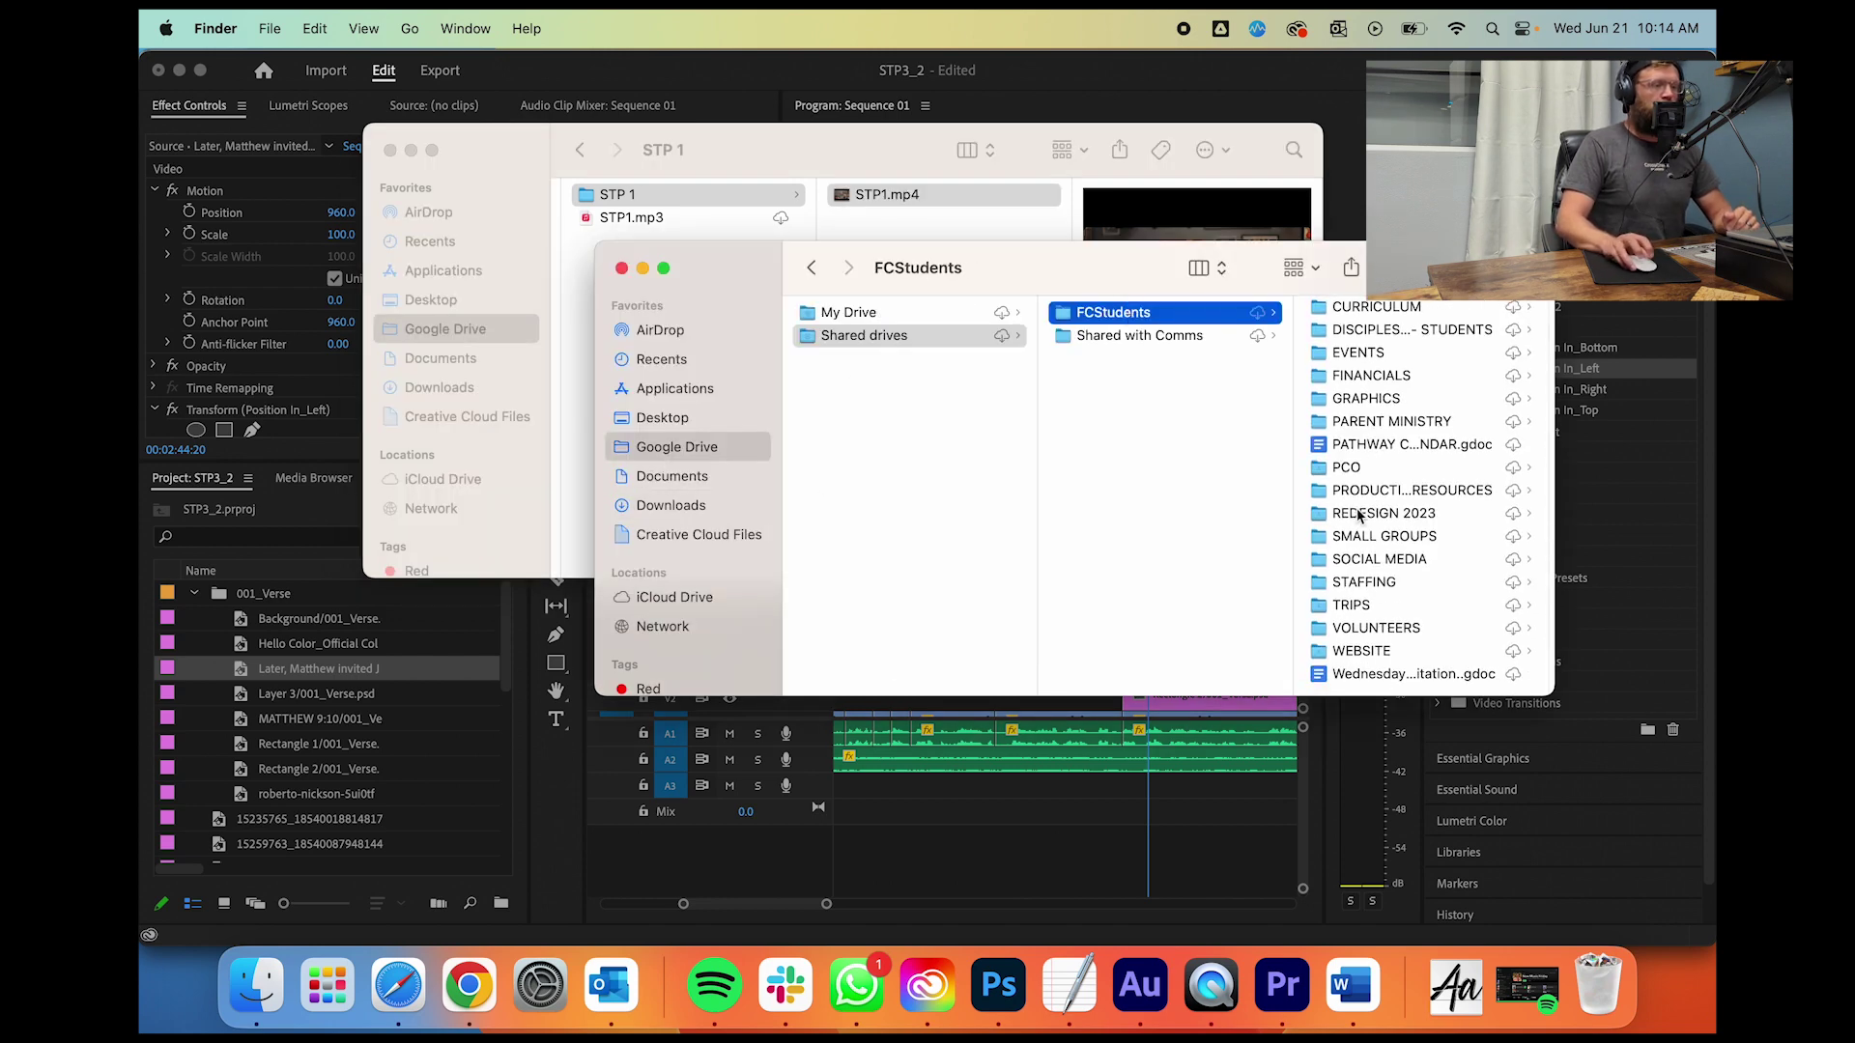
pyautogui.click(1381, 560)
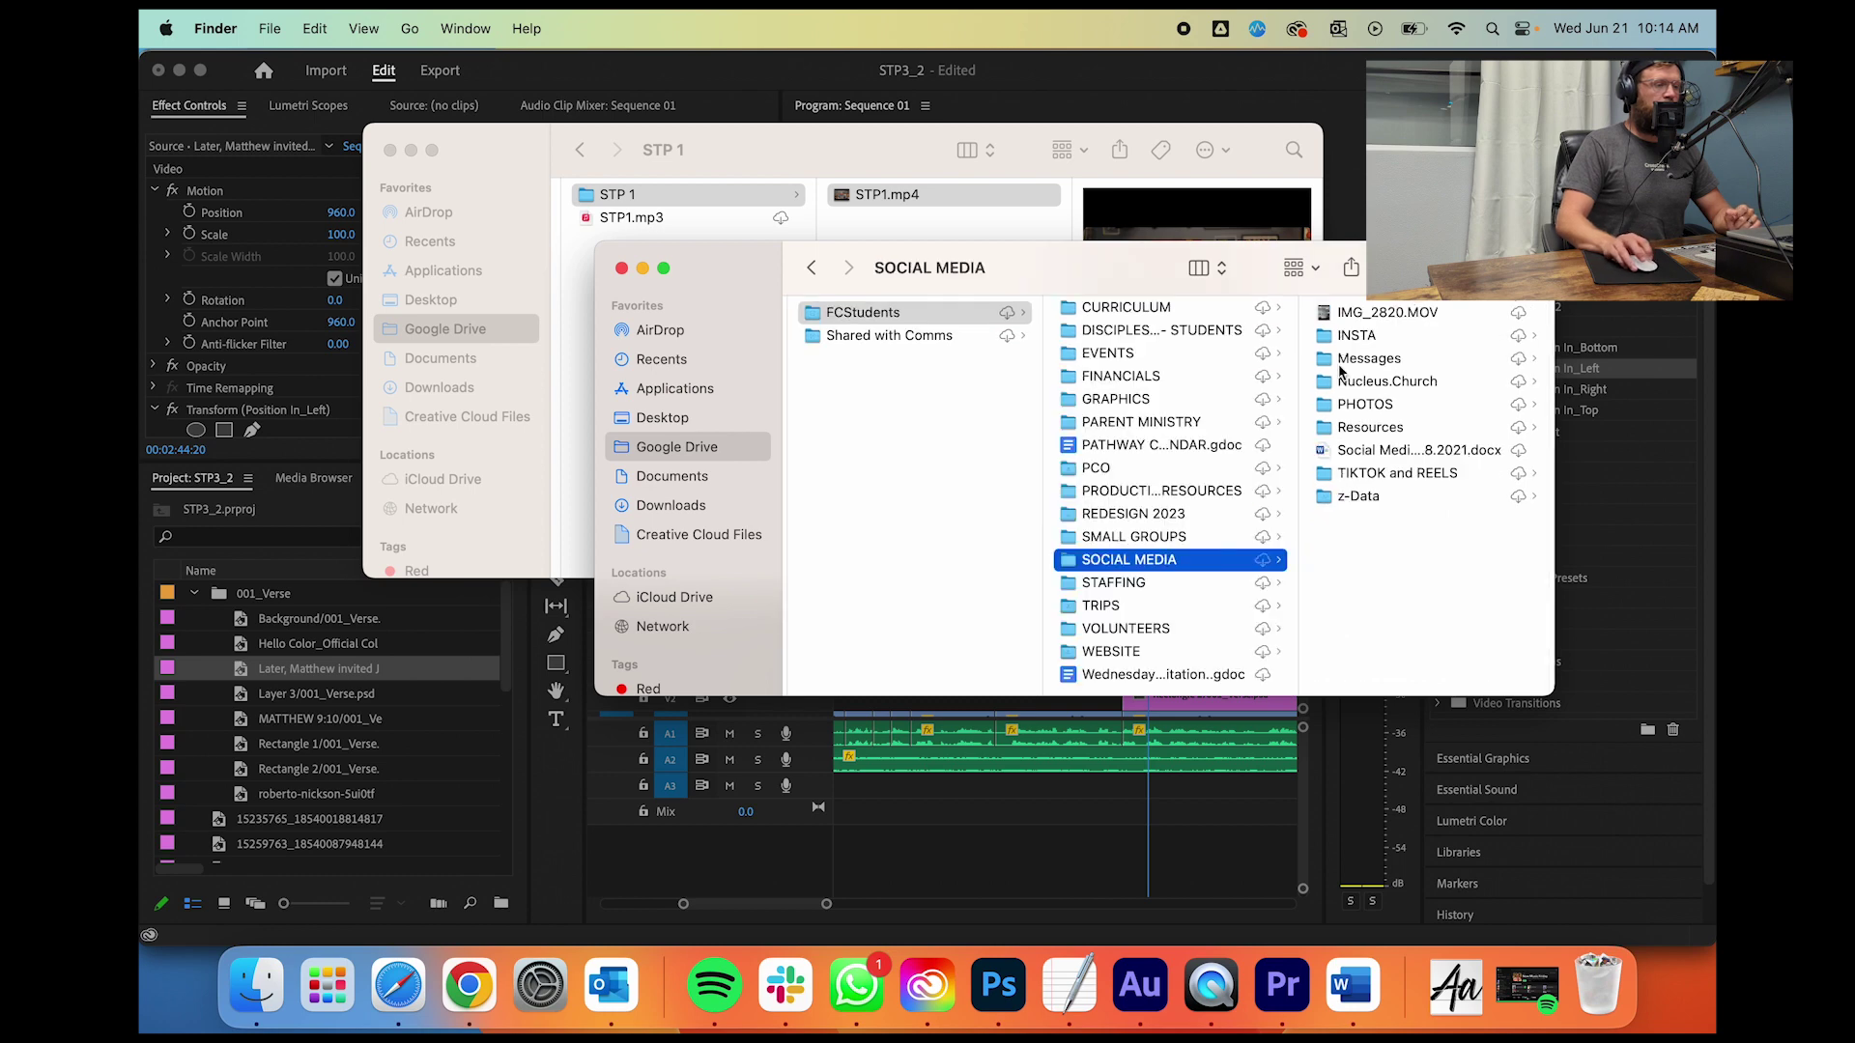
# Step: Browse My Drive's MyPassportBackup folder through Social (1), Parkview (1) and 00Sound Effects to the Sound Effects folder
pyautogui.hscroll(-3, 1159, 464)
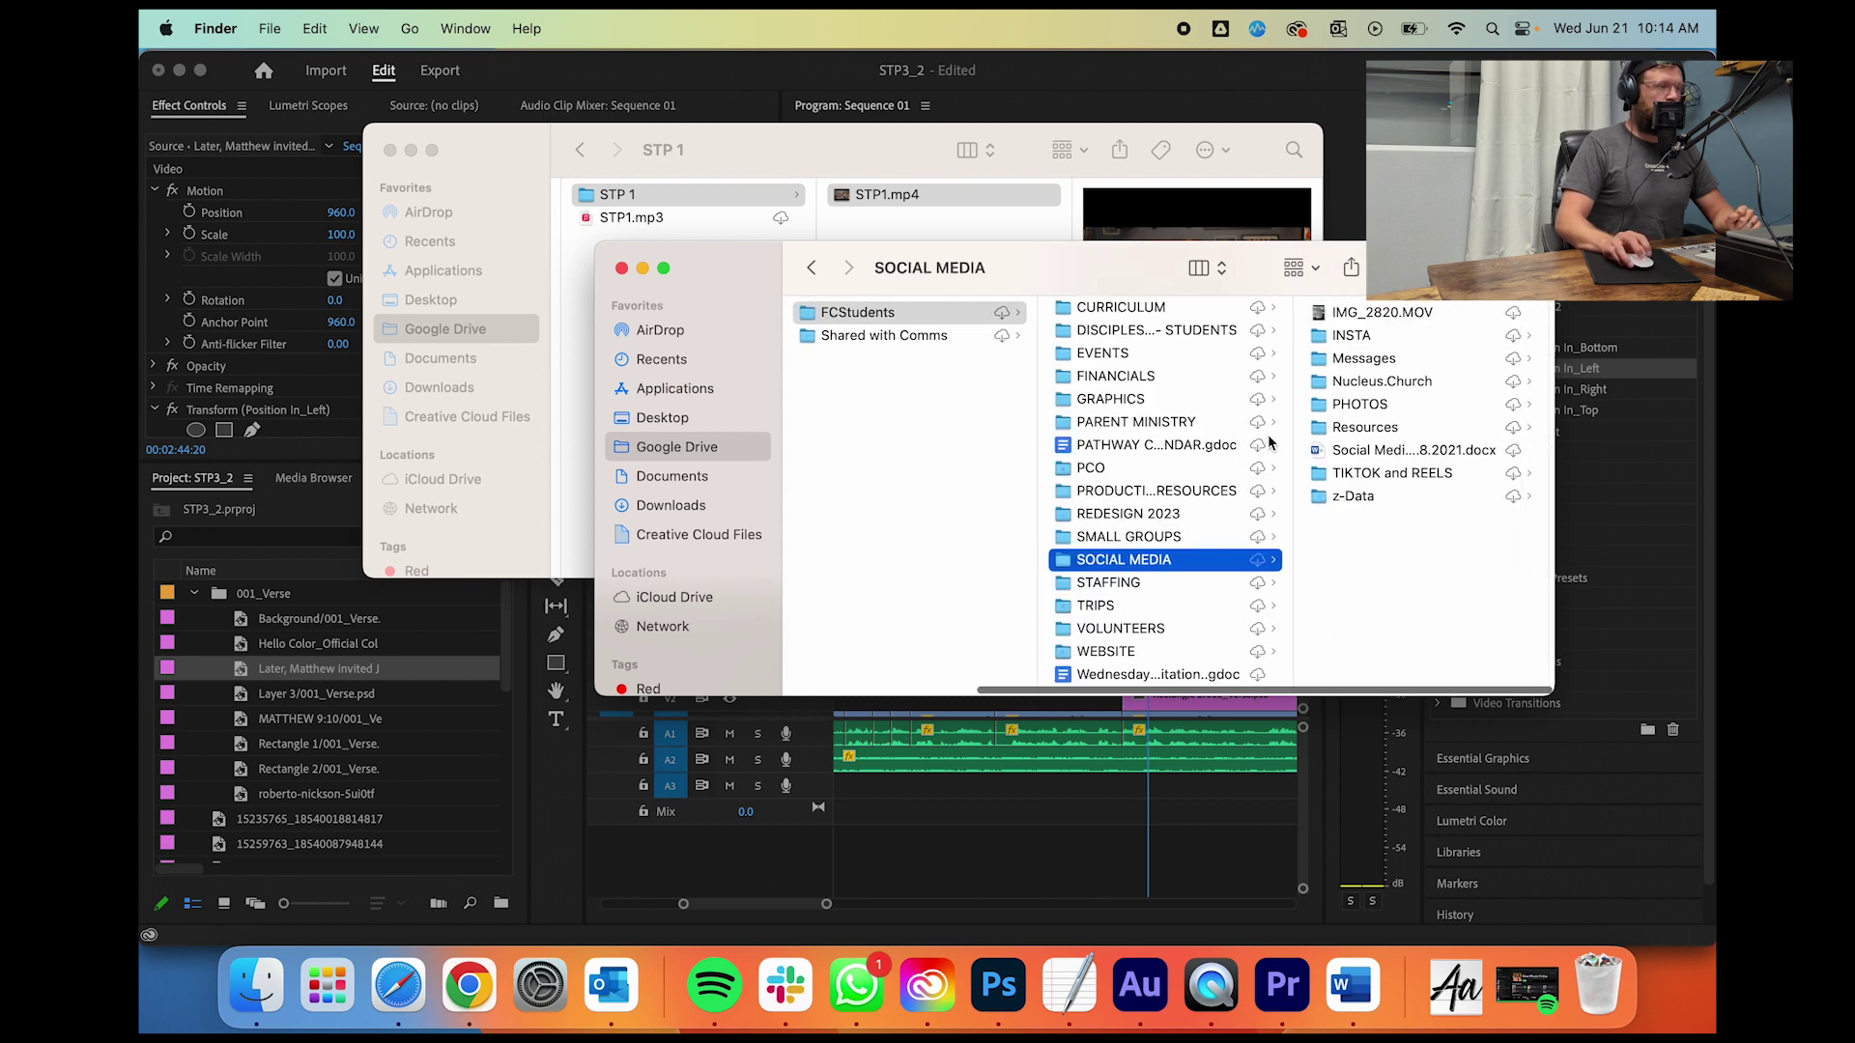
pyautogui.click(872, 312)
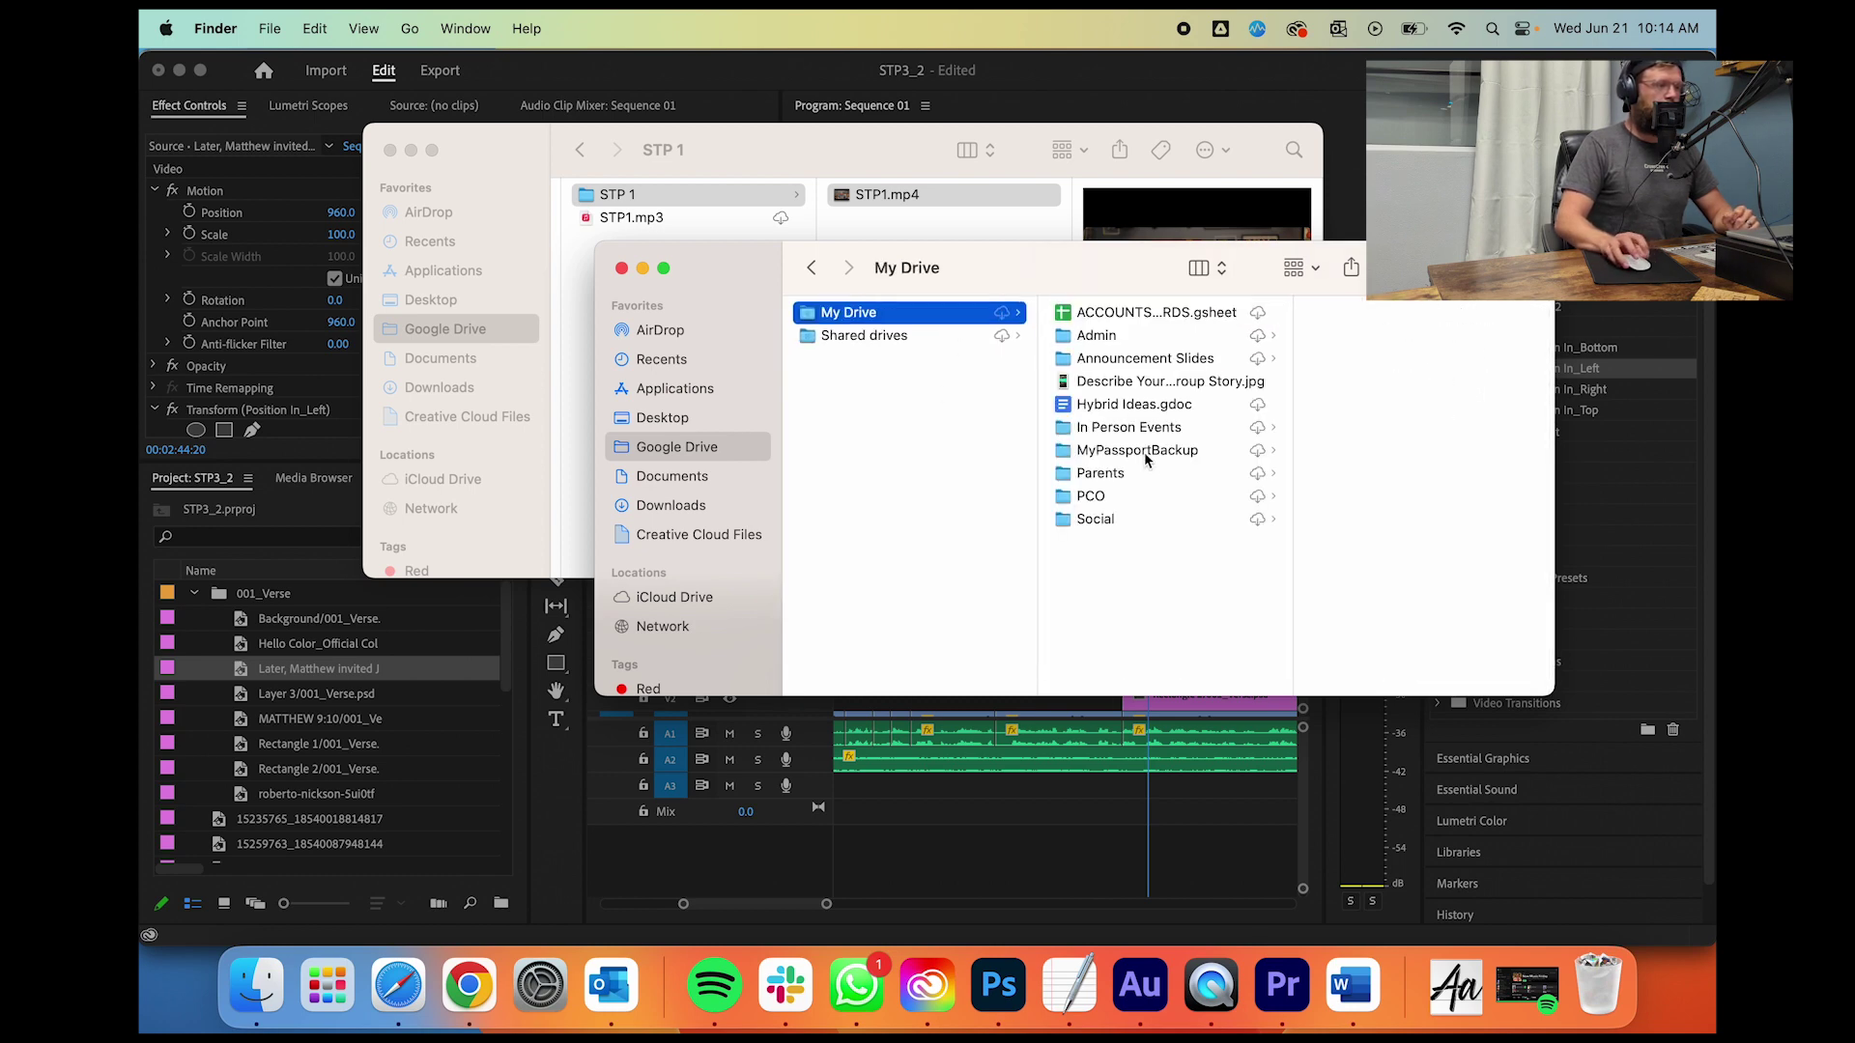
pyautogui.click(1145, 452)
pyautogui.click(1387, 315)
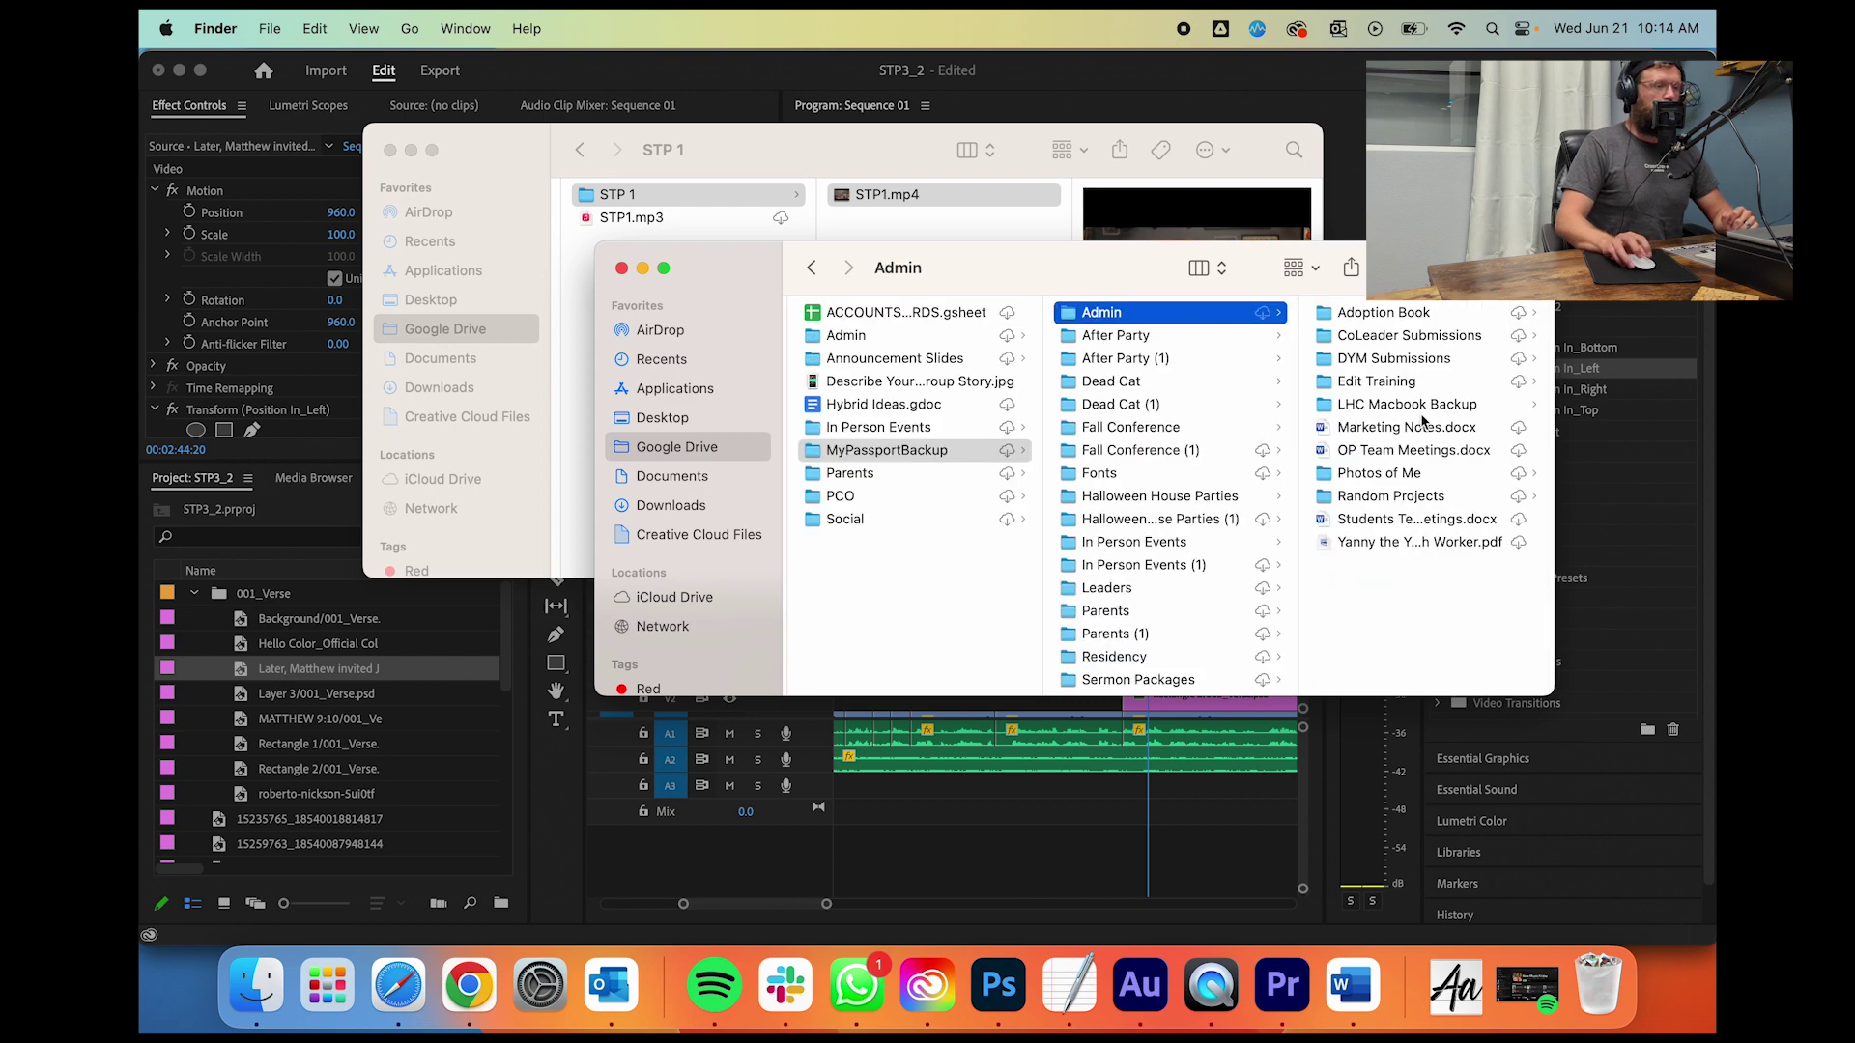
pyautogui.scroll(-5, 1102, 579)
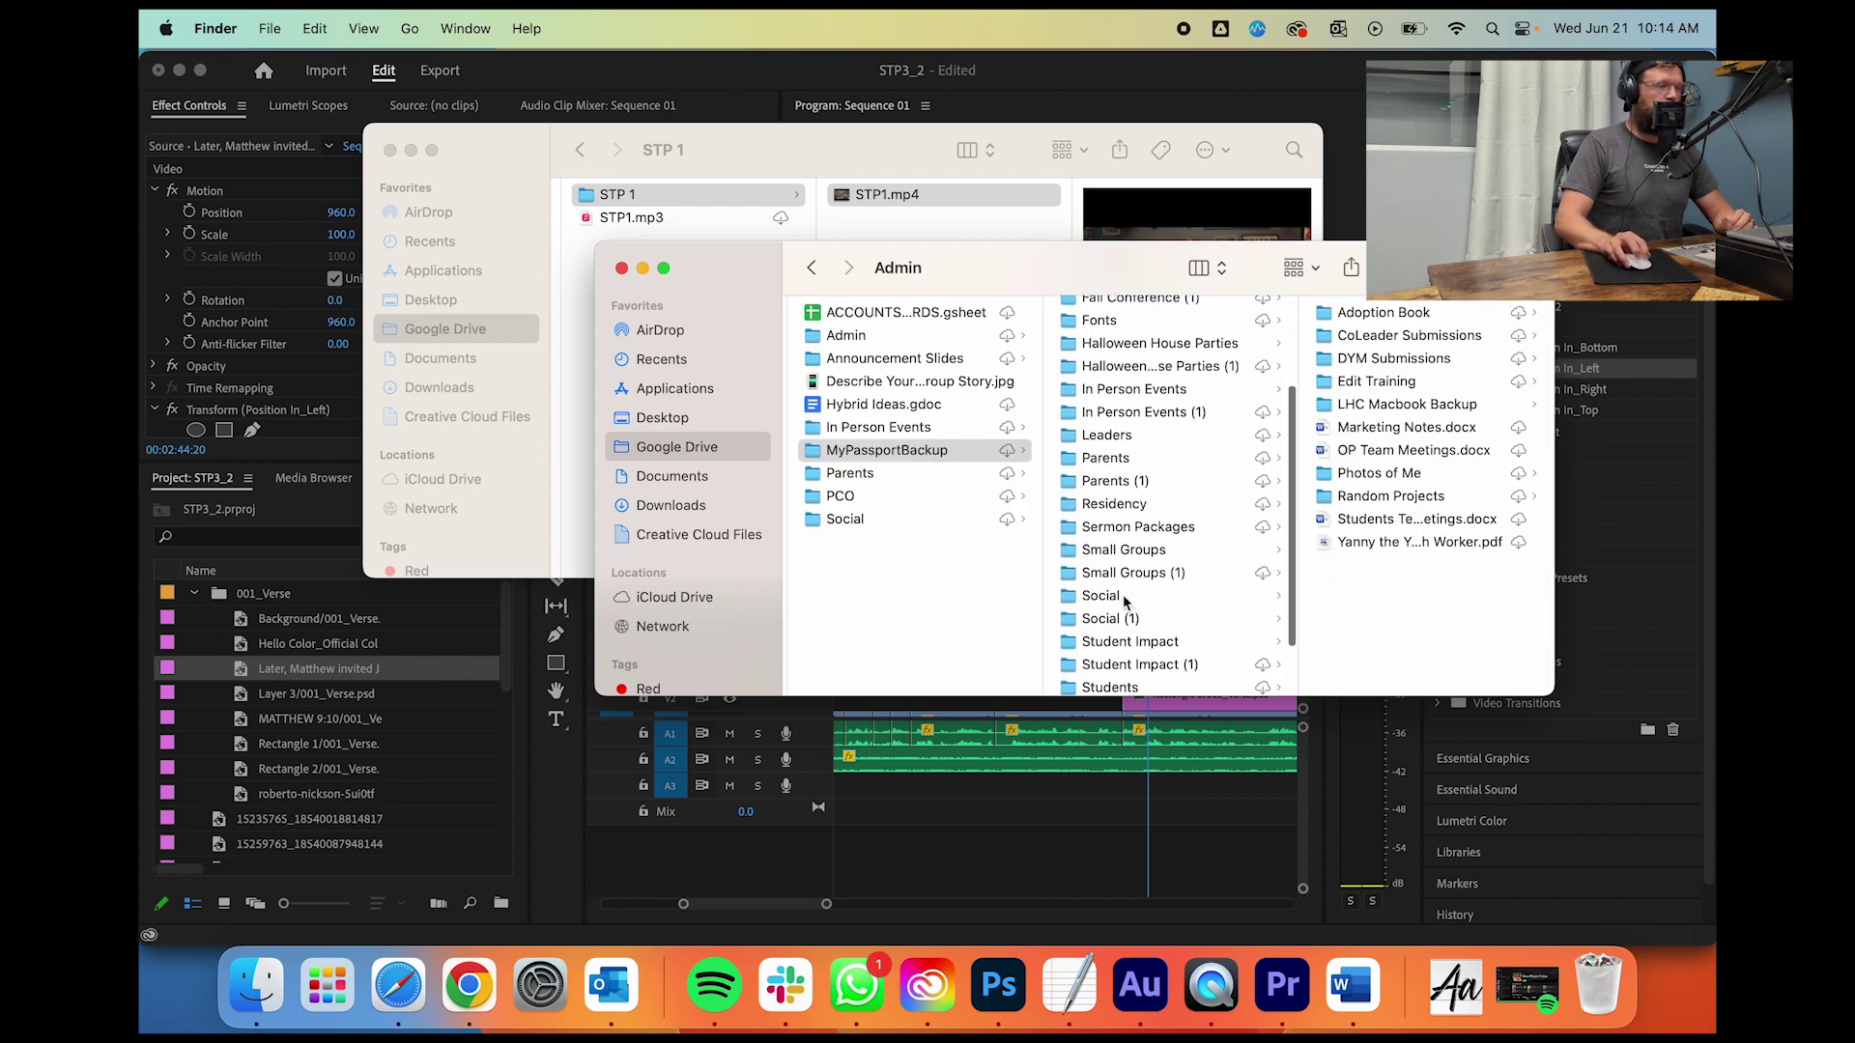
pyautogui.click(1122, 596)
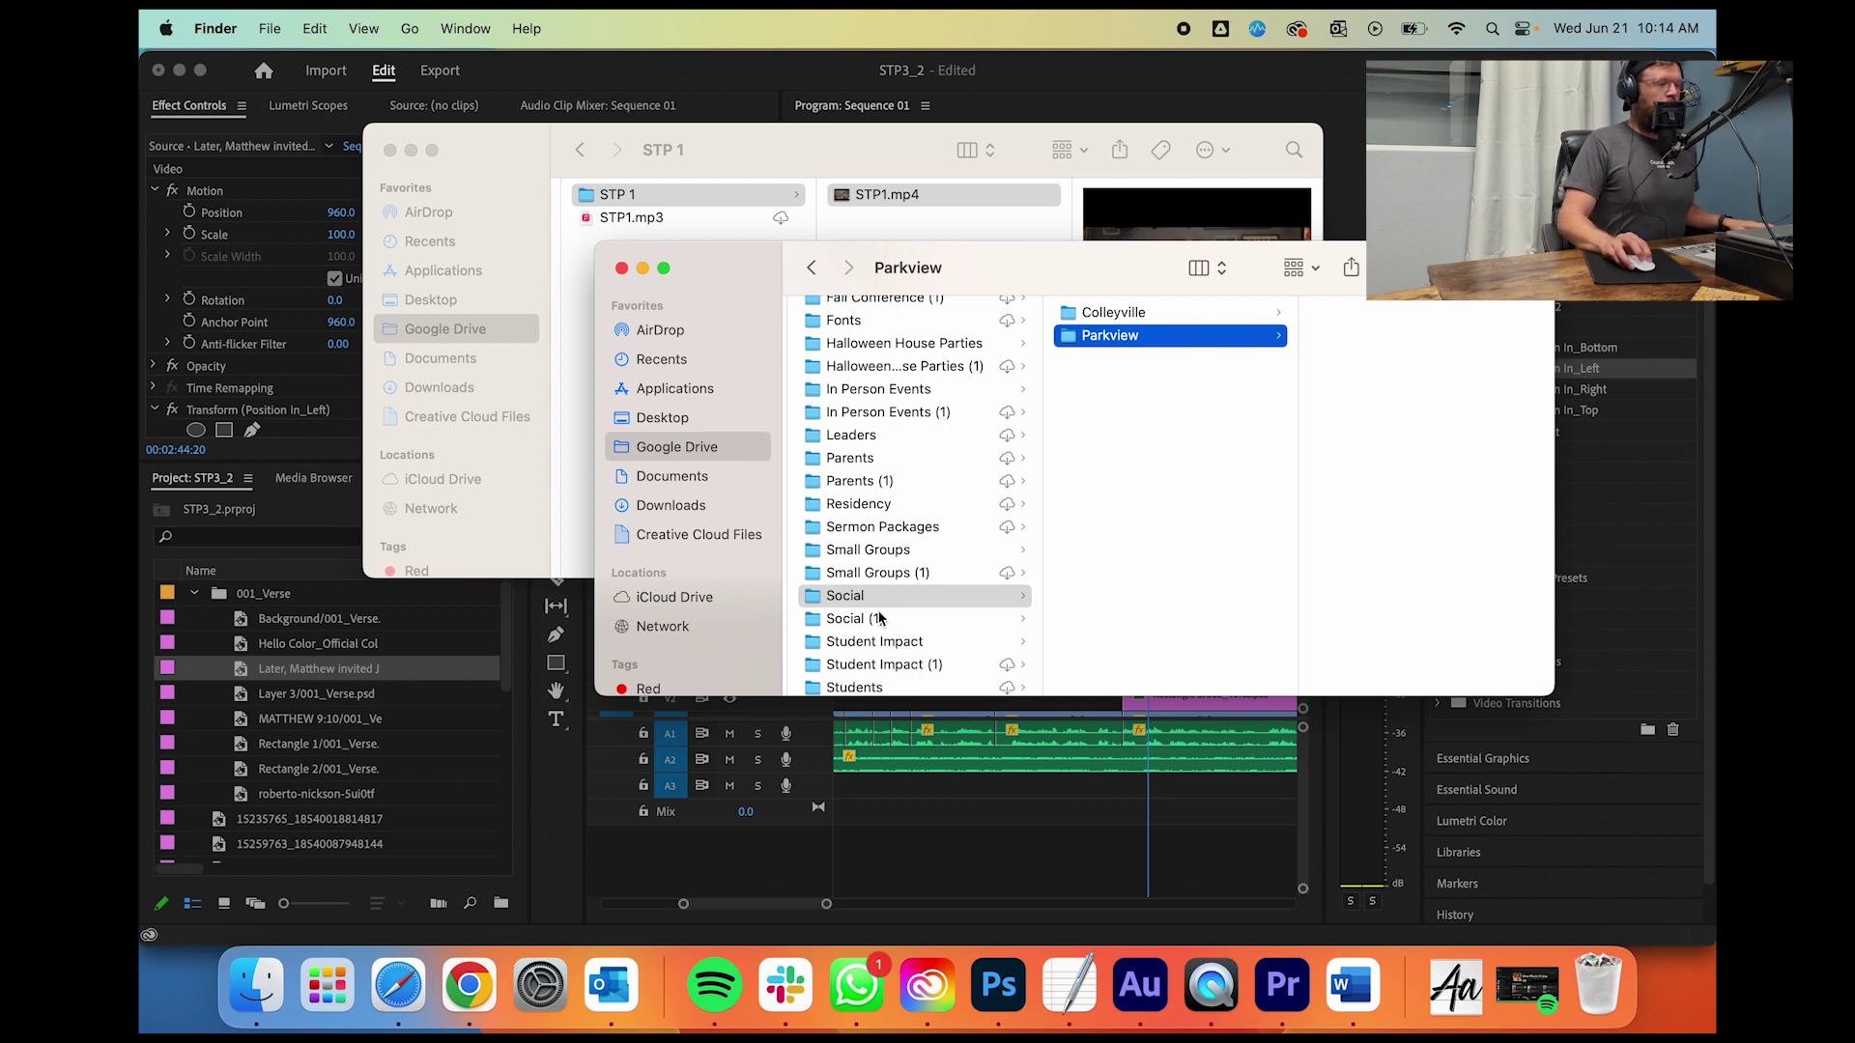
pyautogui.click(879, 618)
pyautogui.click(1255, 343)
pyautogui.click(1382, 338)
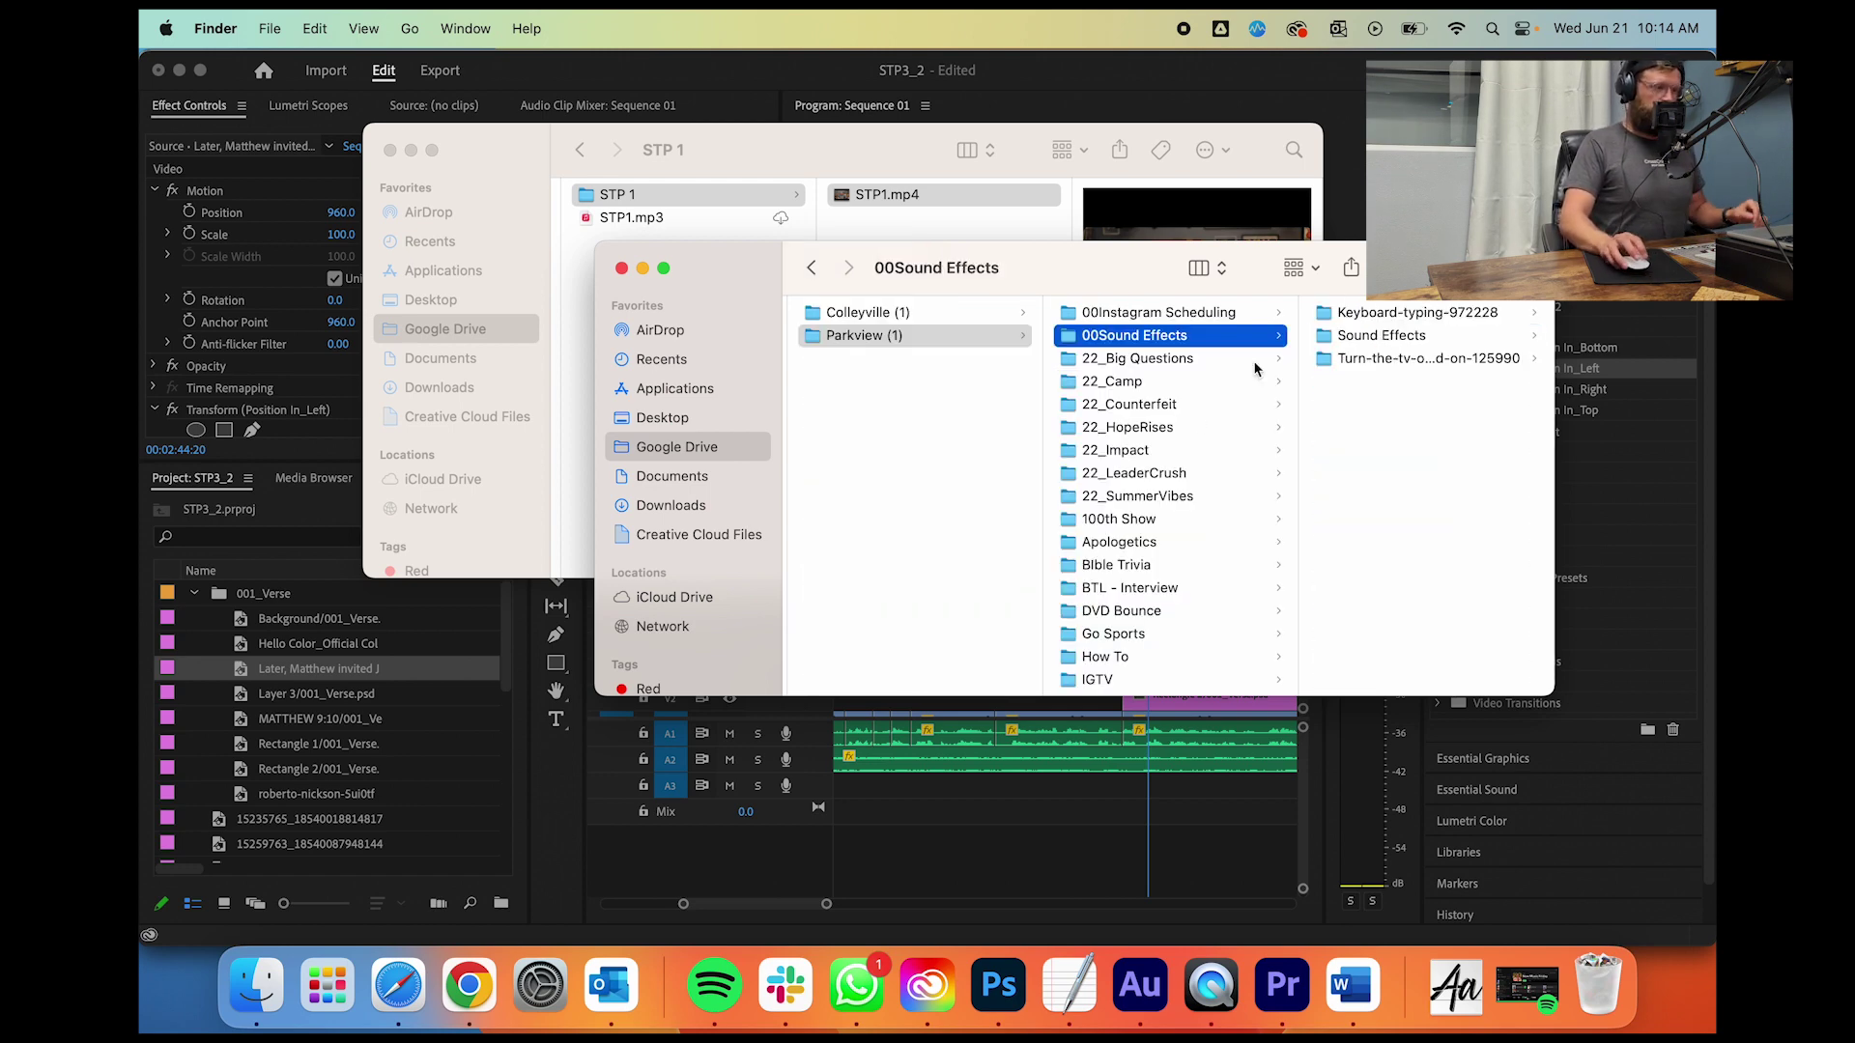
pyautogui.click(1417, 338)
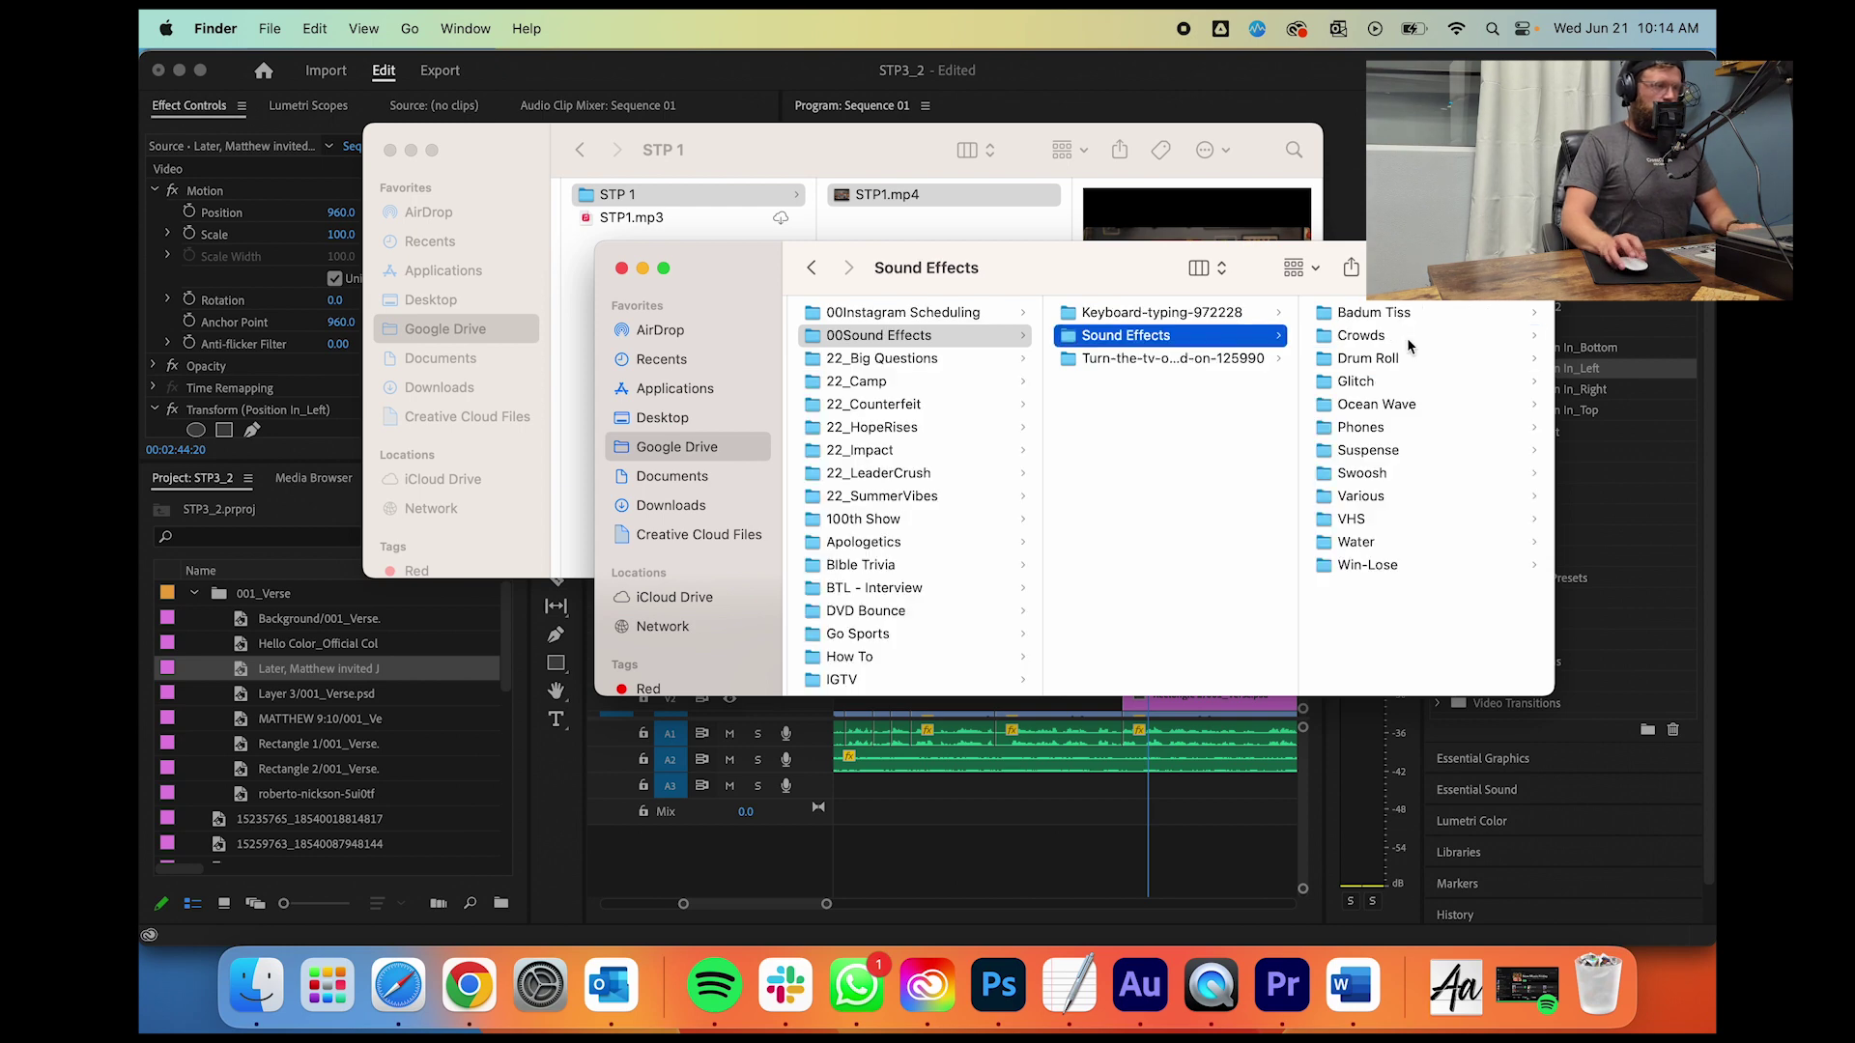
# Step: Look through the Parkview (1) project folders, including 22_Big Questions and its PSDs folder
pyautogui.scroll(-5, 953, 542)
pyautogui.scroll(5, 952, 542)
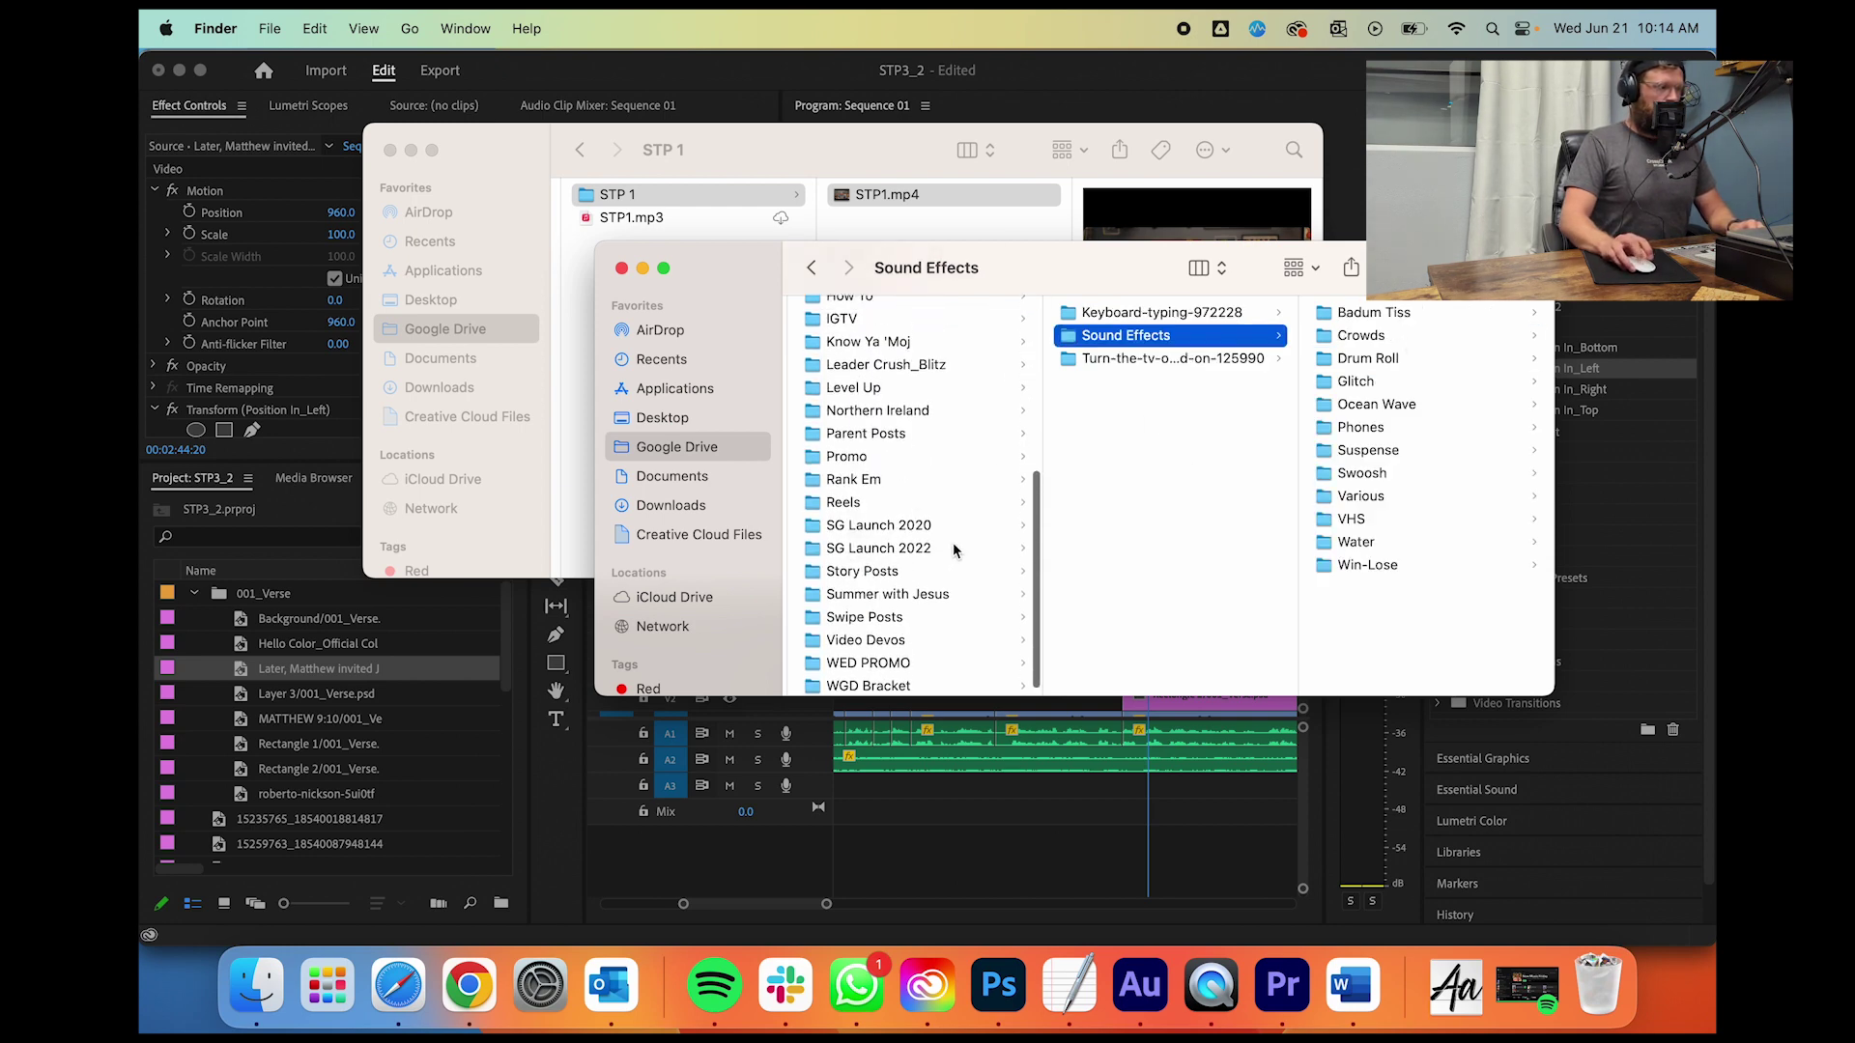
pyautogui.hscroll(-3, 1188, 434)
pyautogui.click(1092, 358)
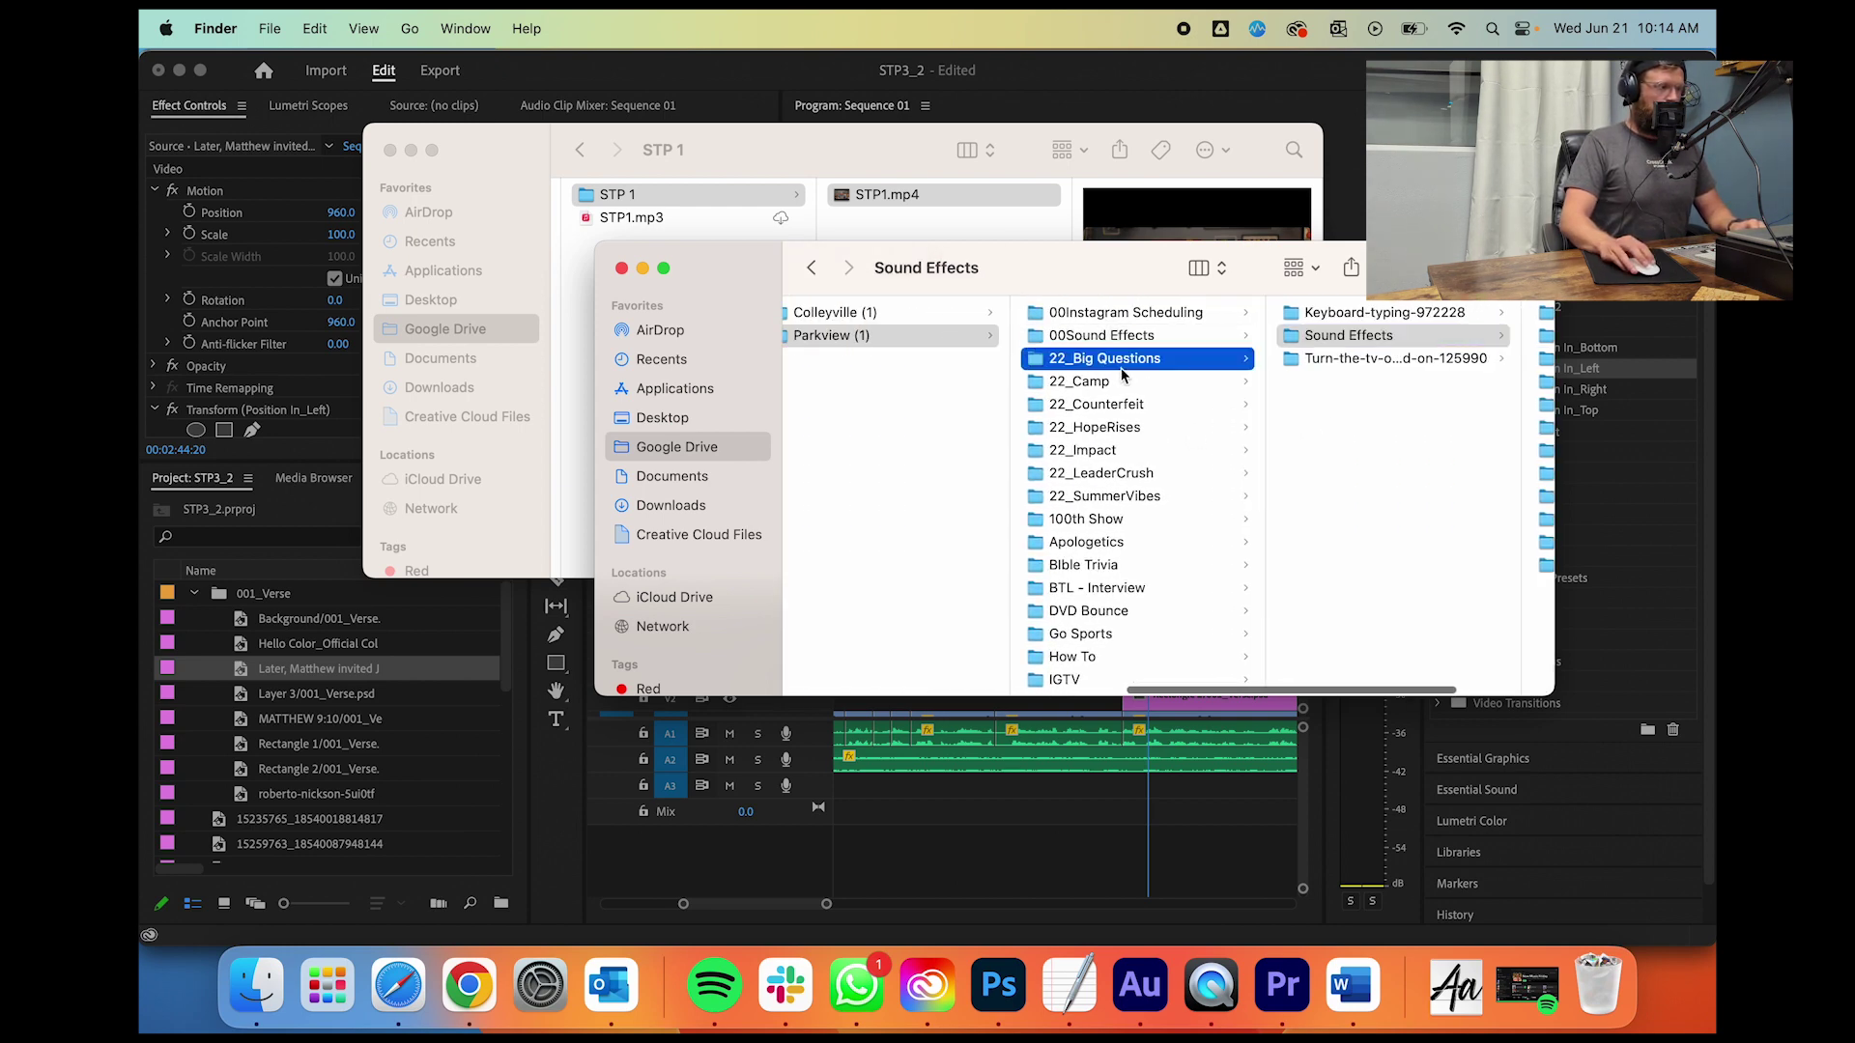
pyautogui.scroll(-3, 1147, 489)
pyautogui.click(1317, 312)
pyautogui.hscroll(-3, 1325, 310)
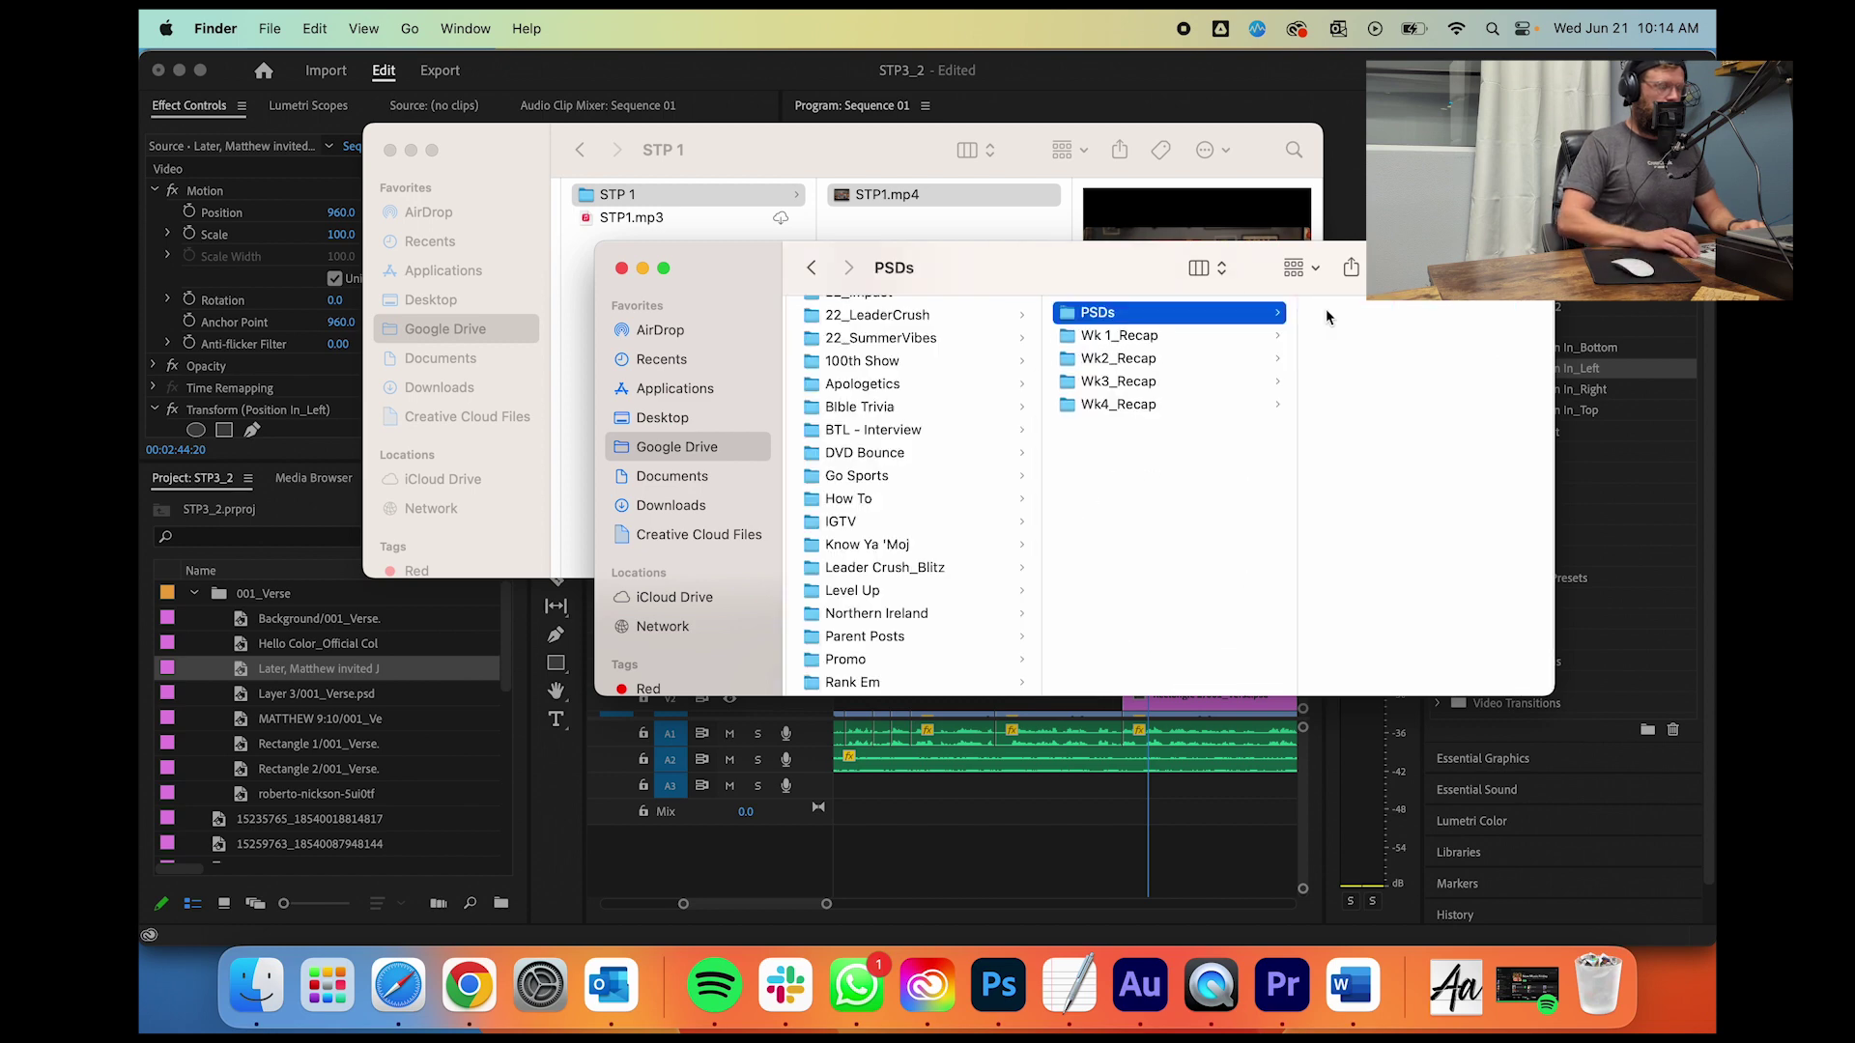
pyautogui.press('Left')
pyautogui.hscroll(-10, 989, 440)
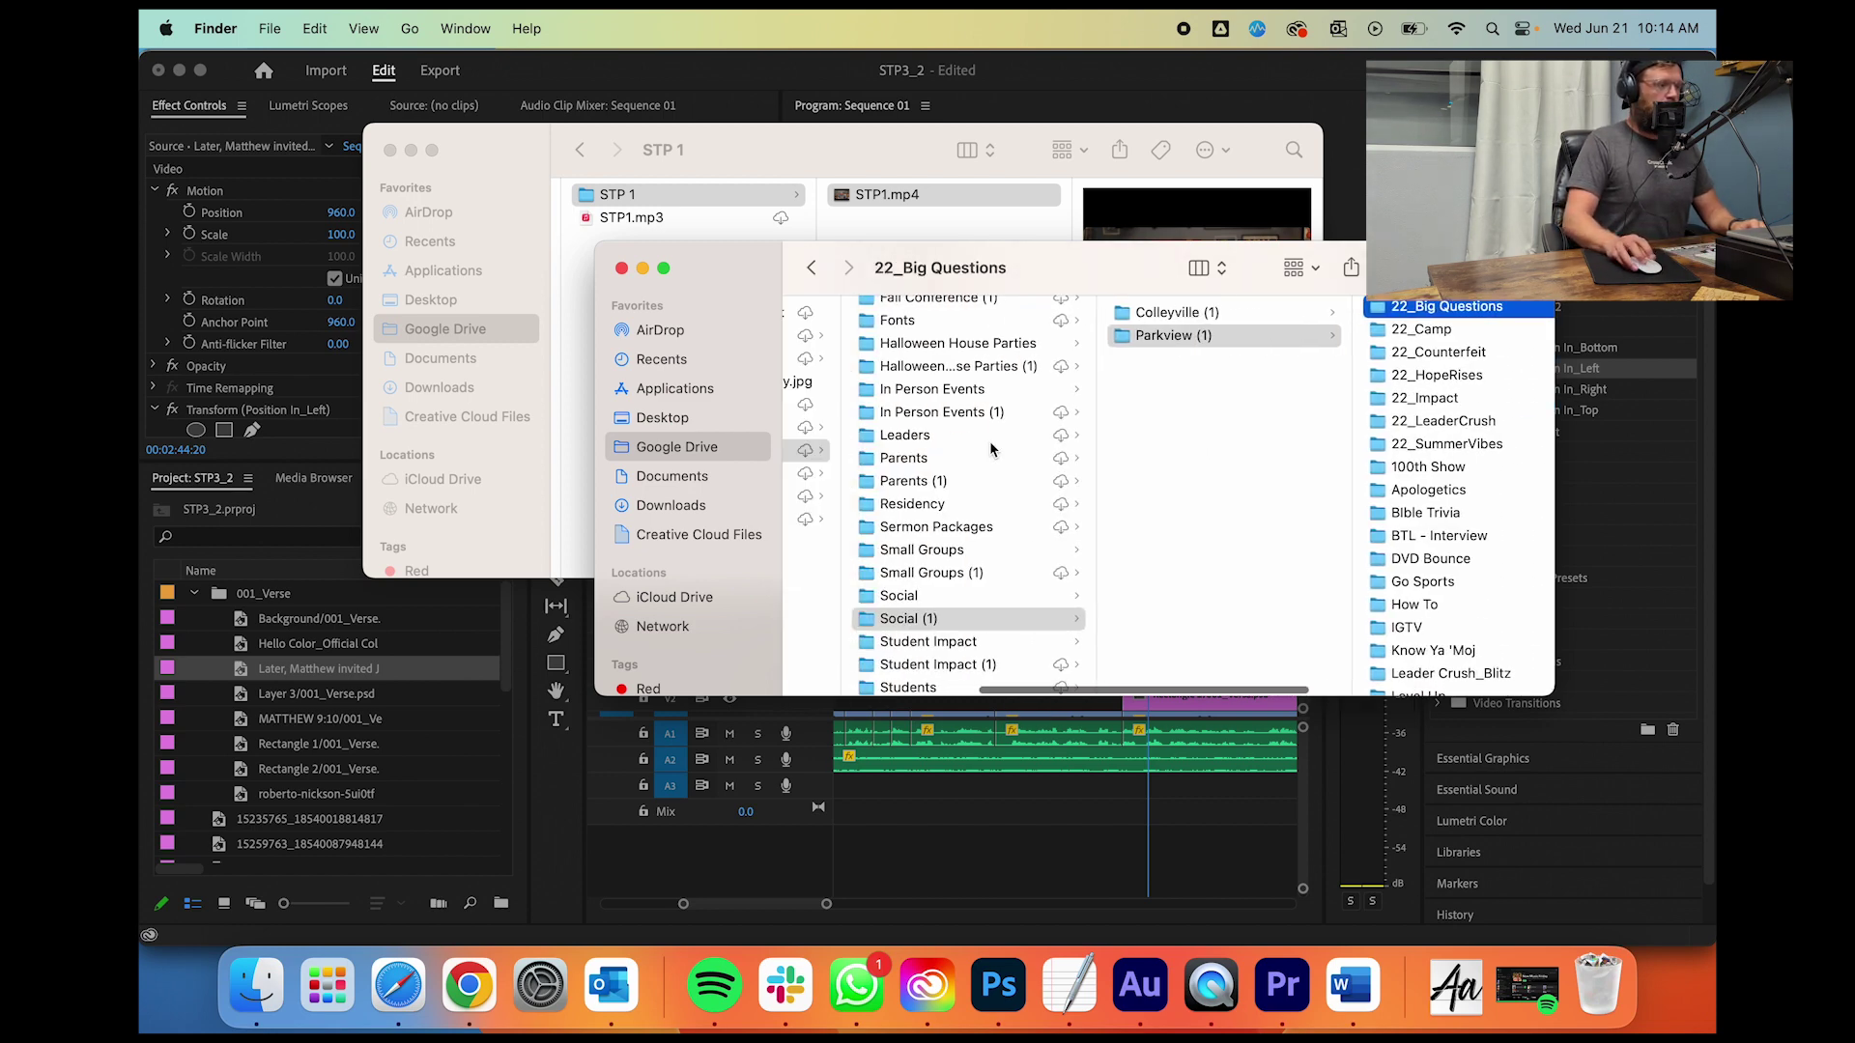
# Step: Check the Parkview subfolder inside the Social folder of MyPassportBackup in Finder
pyautogui.click(1021, 596)
pyautogui.press('Right')
pyautogui.press('Down')
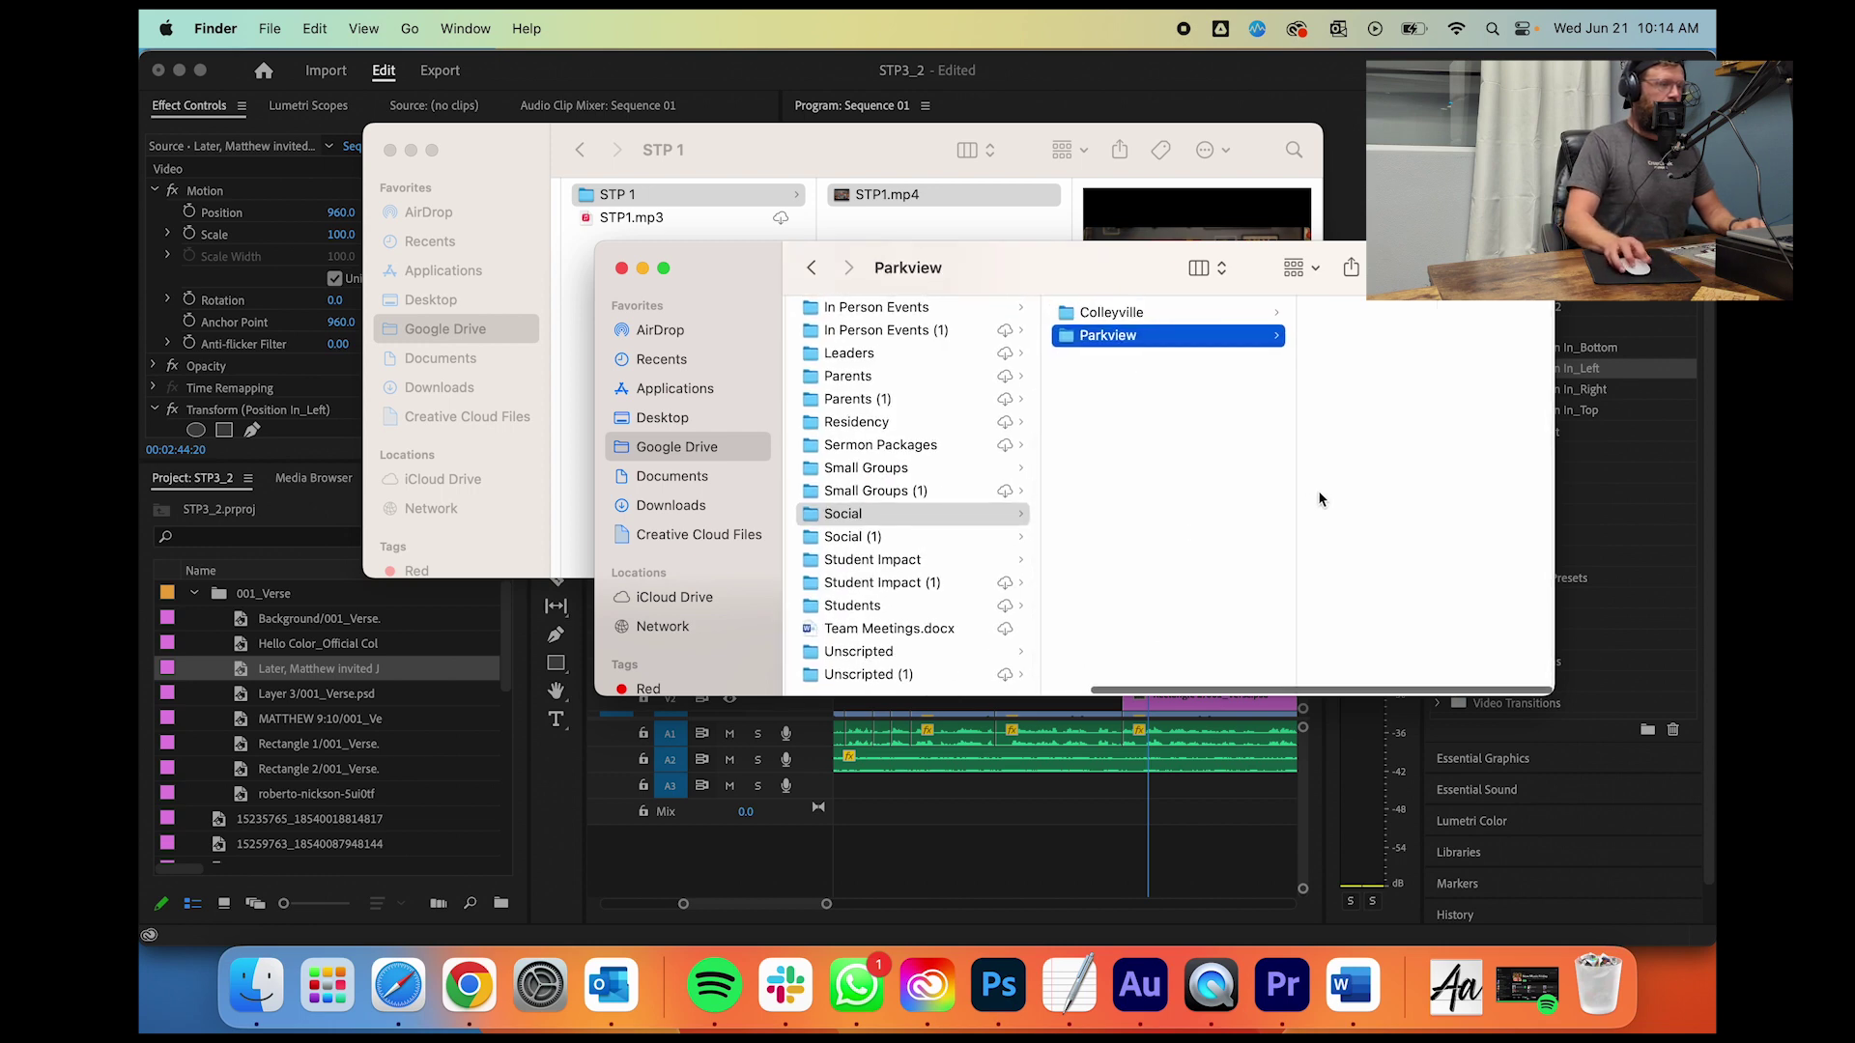
pyautogui.hscroll(-5, 1320, 499)
pyautogui.hscroll(5, 1320, 496)
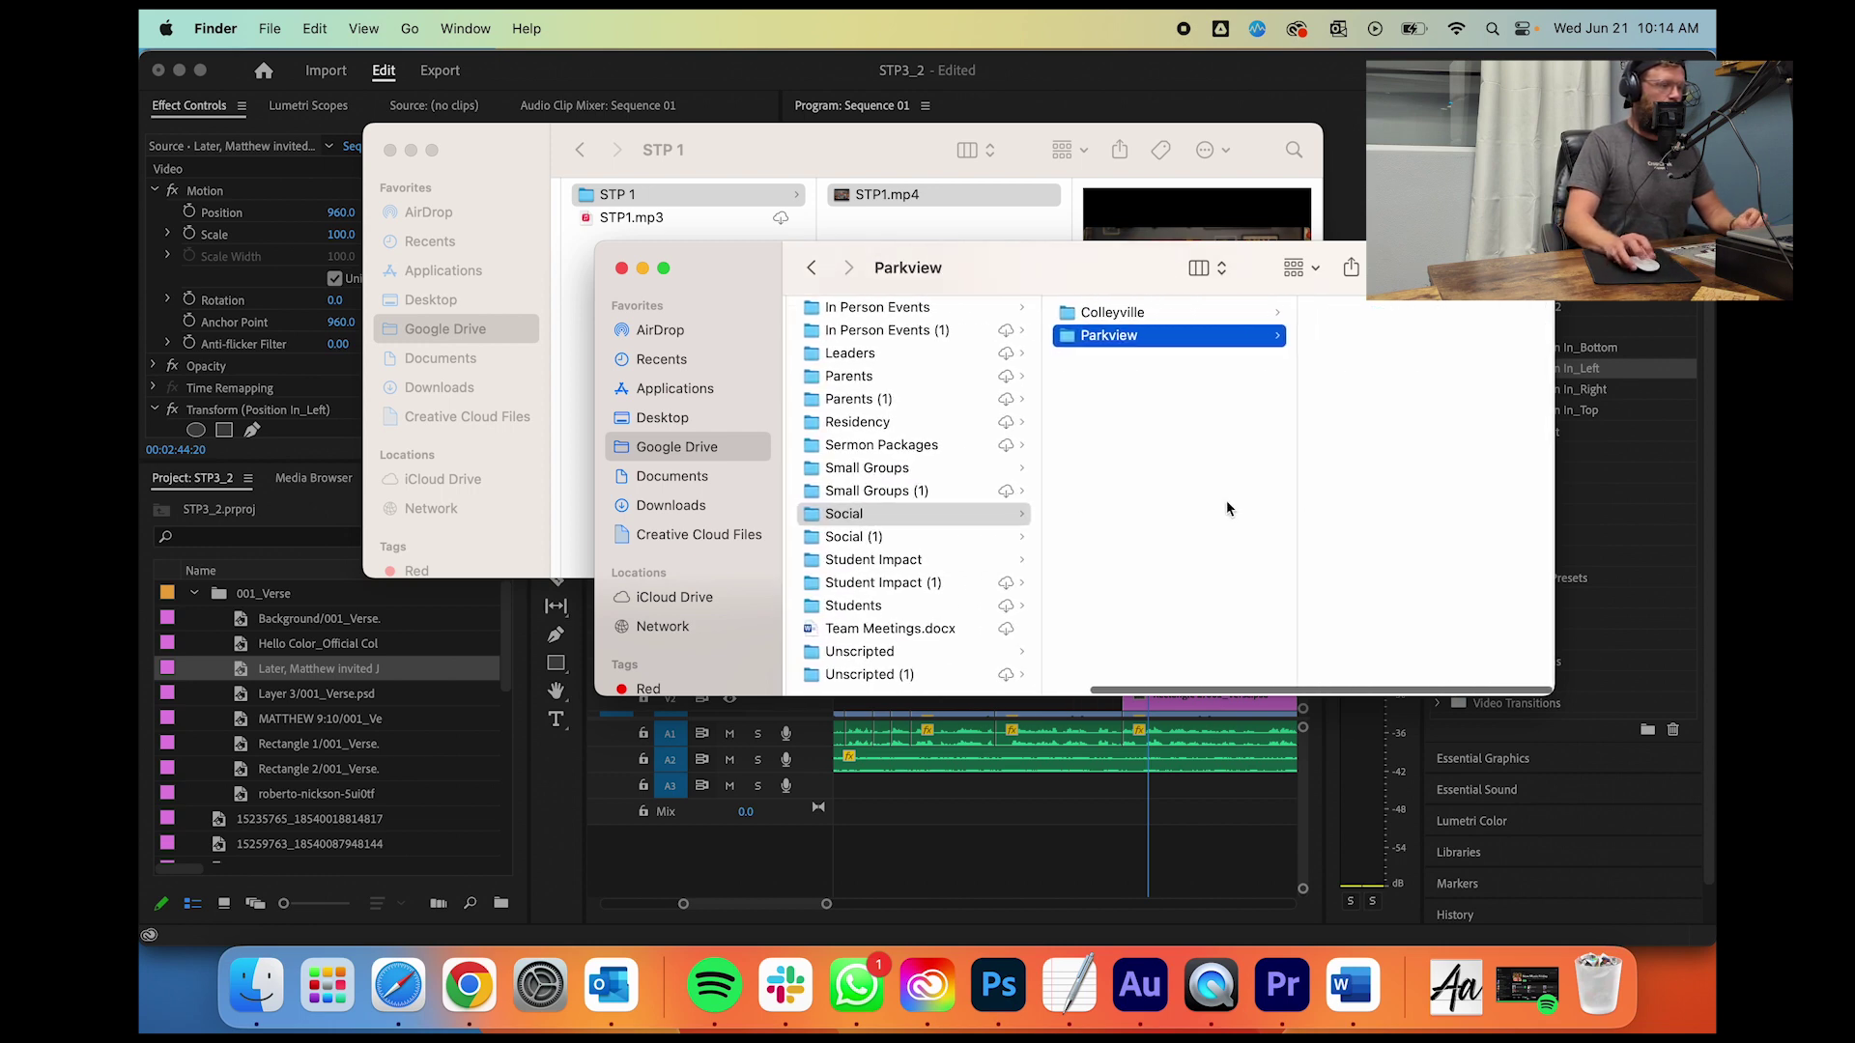
# Step: Switch to Chrome, open Google Drive in a new tab and change to the other signed-in Google account
pyautogui.click(470, 986)
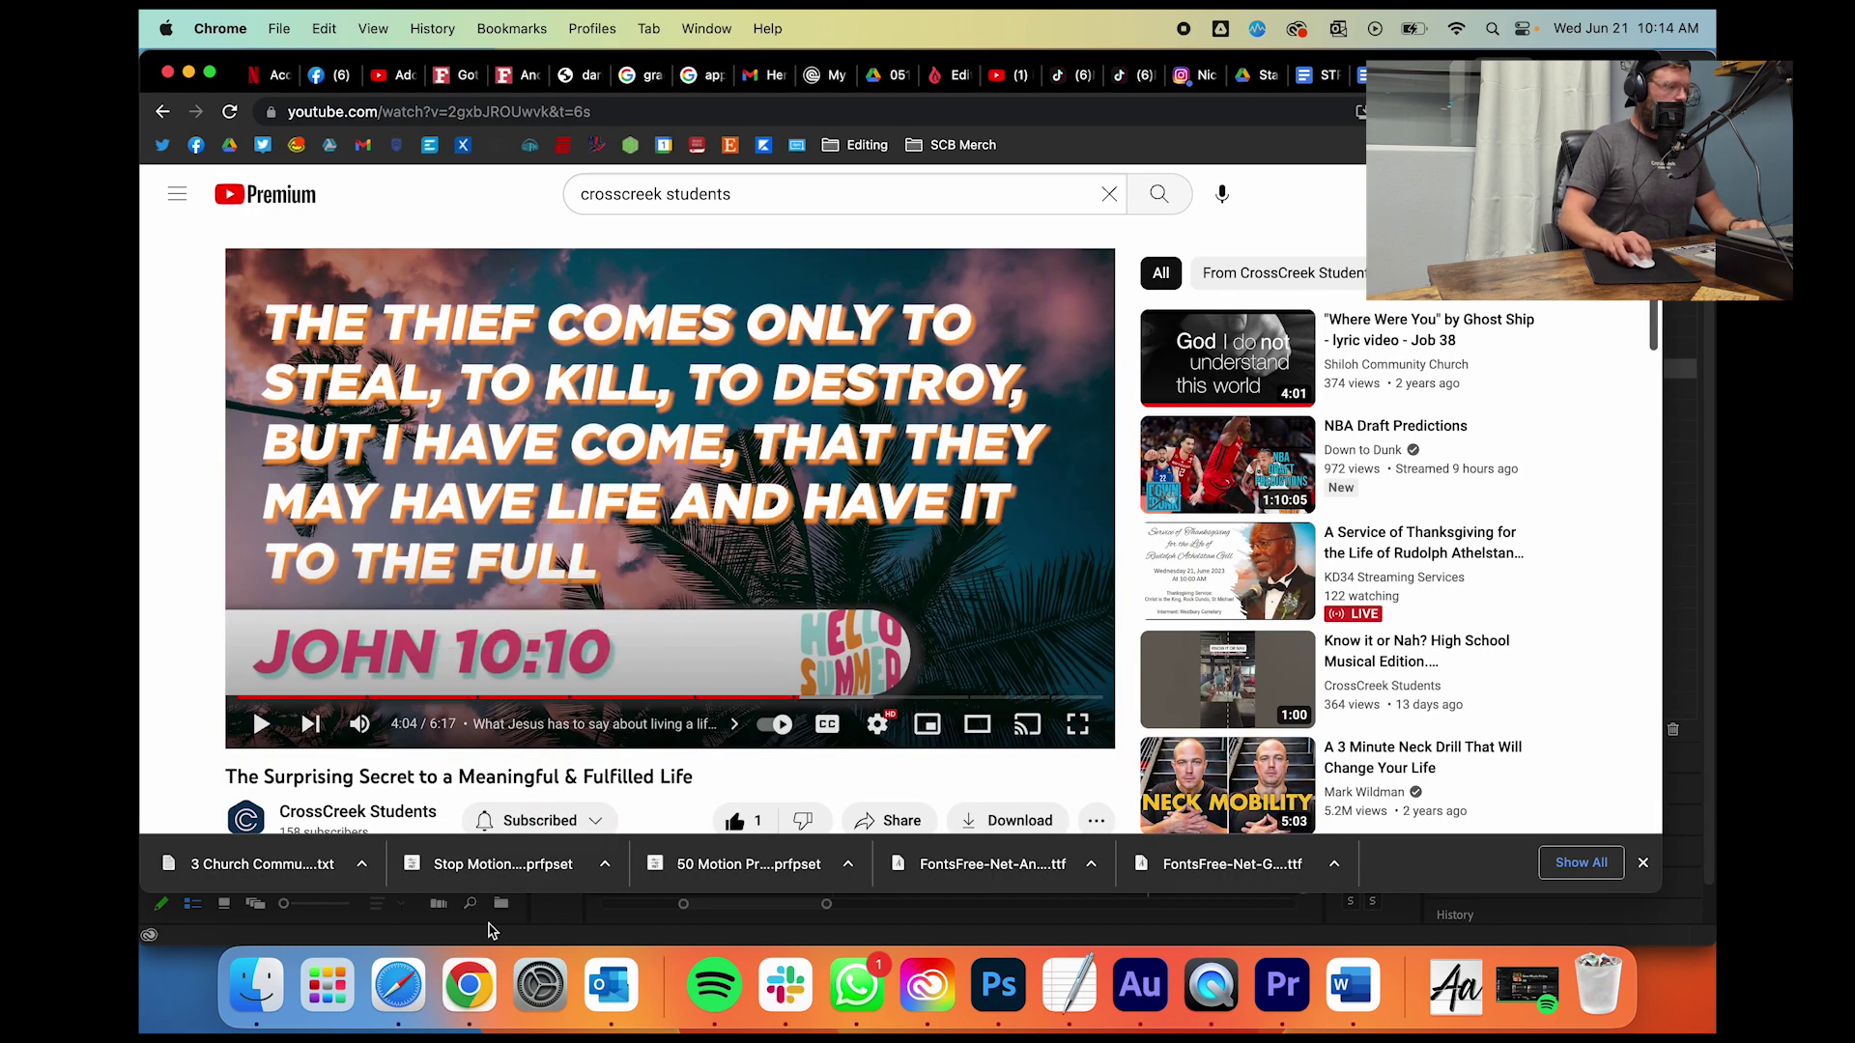
pyautogui.press('super+t')
pyautogui.write('dr')
pyautogui.press('Return')
pyautogui.click(1627, 197)
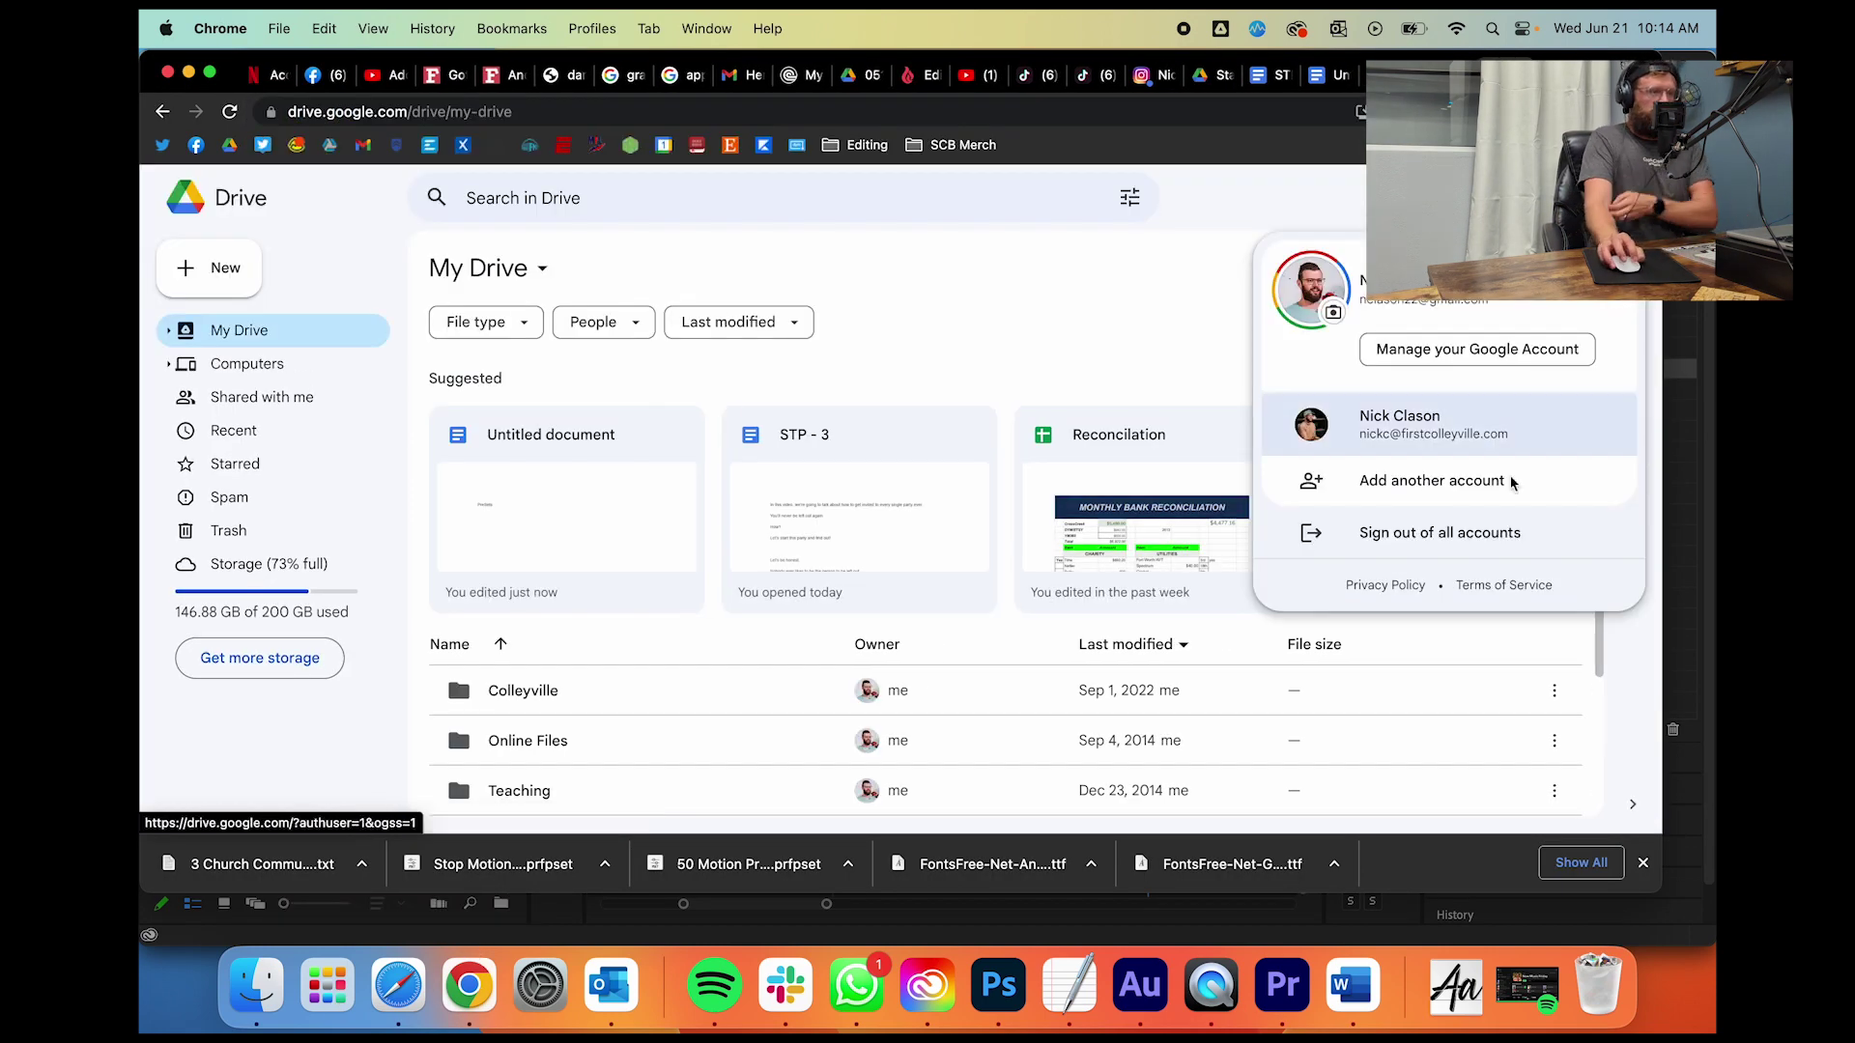
pyautogui.click(1448, 417)
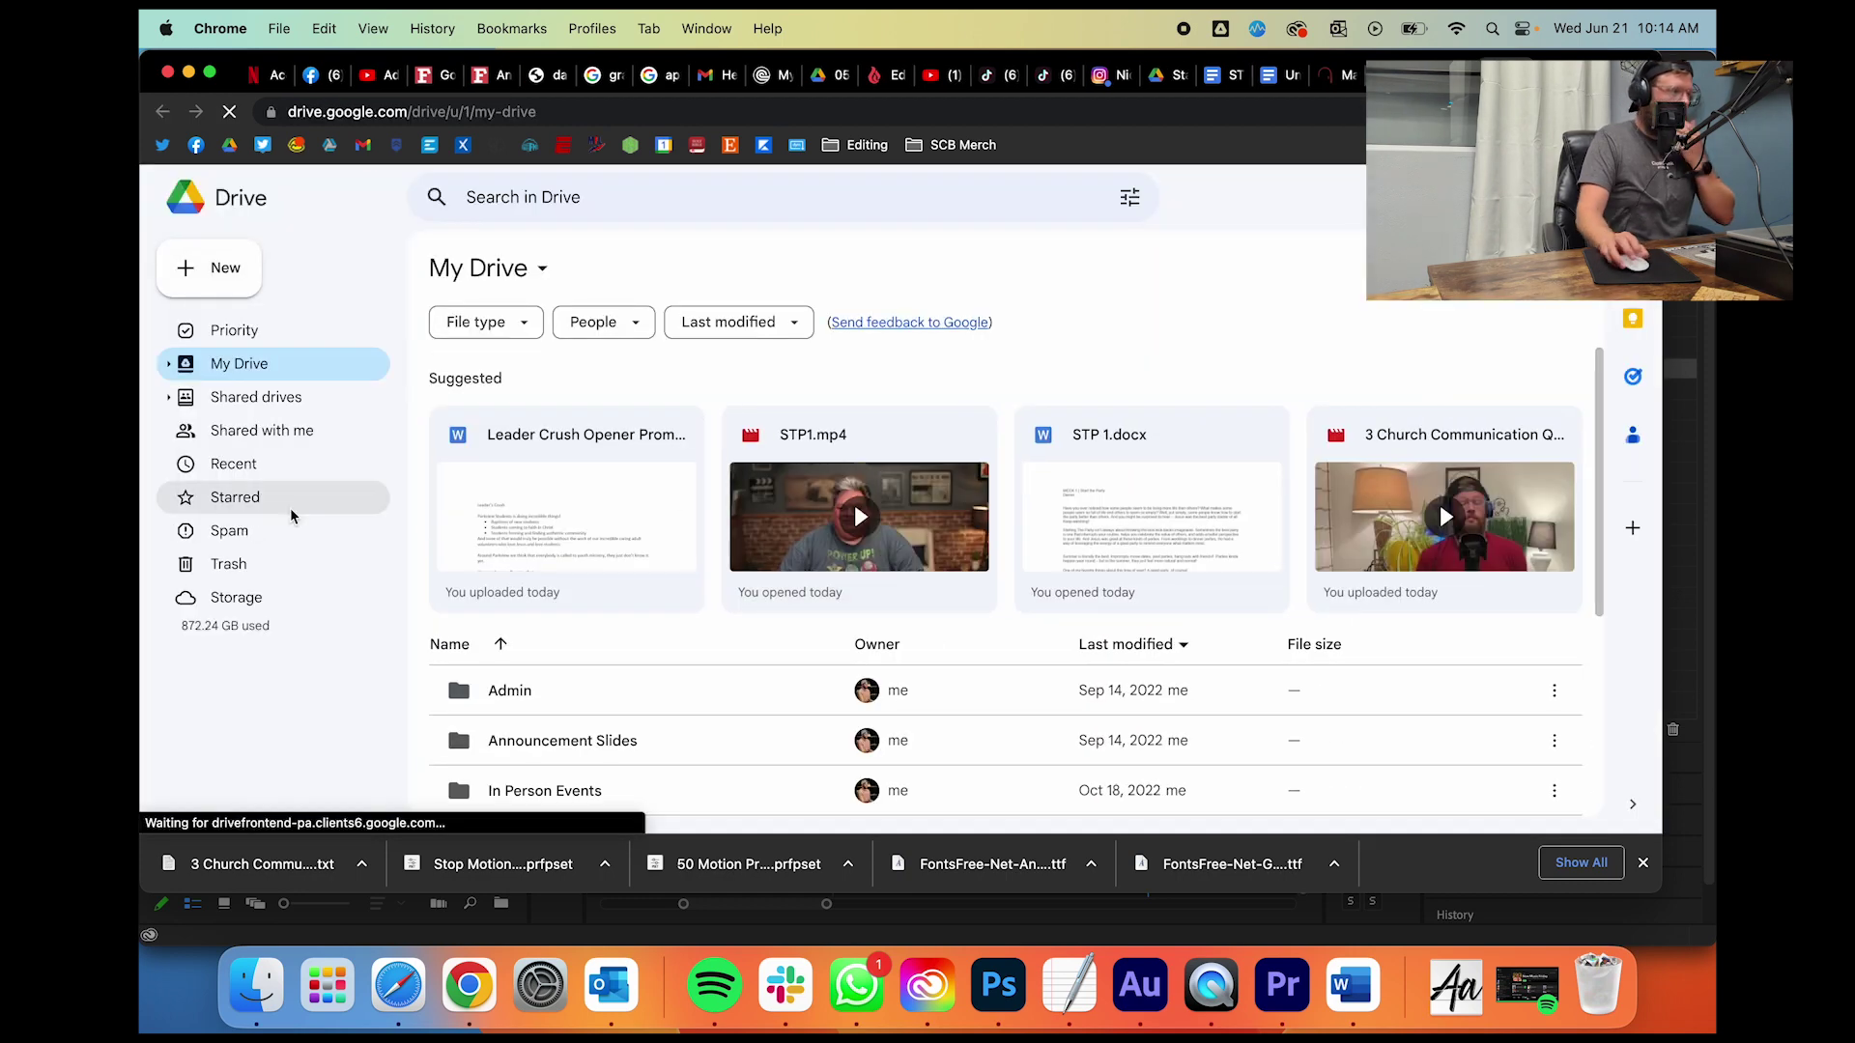
# Step: Look through Shared drives and My Drive's MyPassportBackup folder down to Parkview (1) inside Social (1)
pyautogui.click(247, 397)
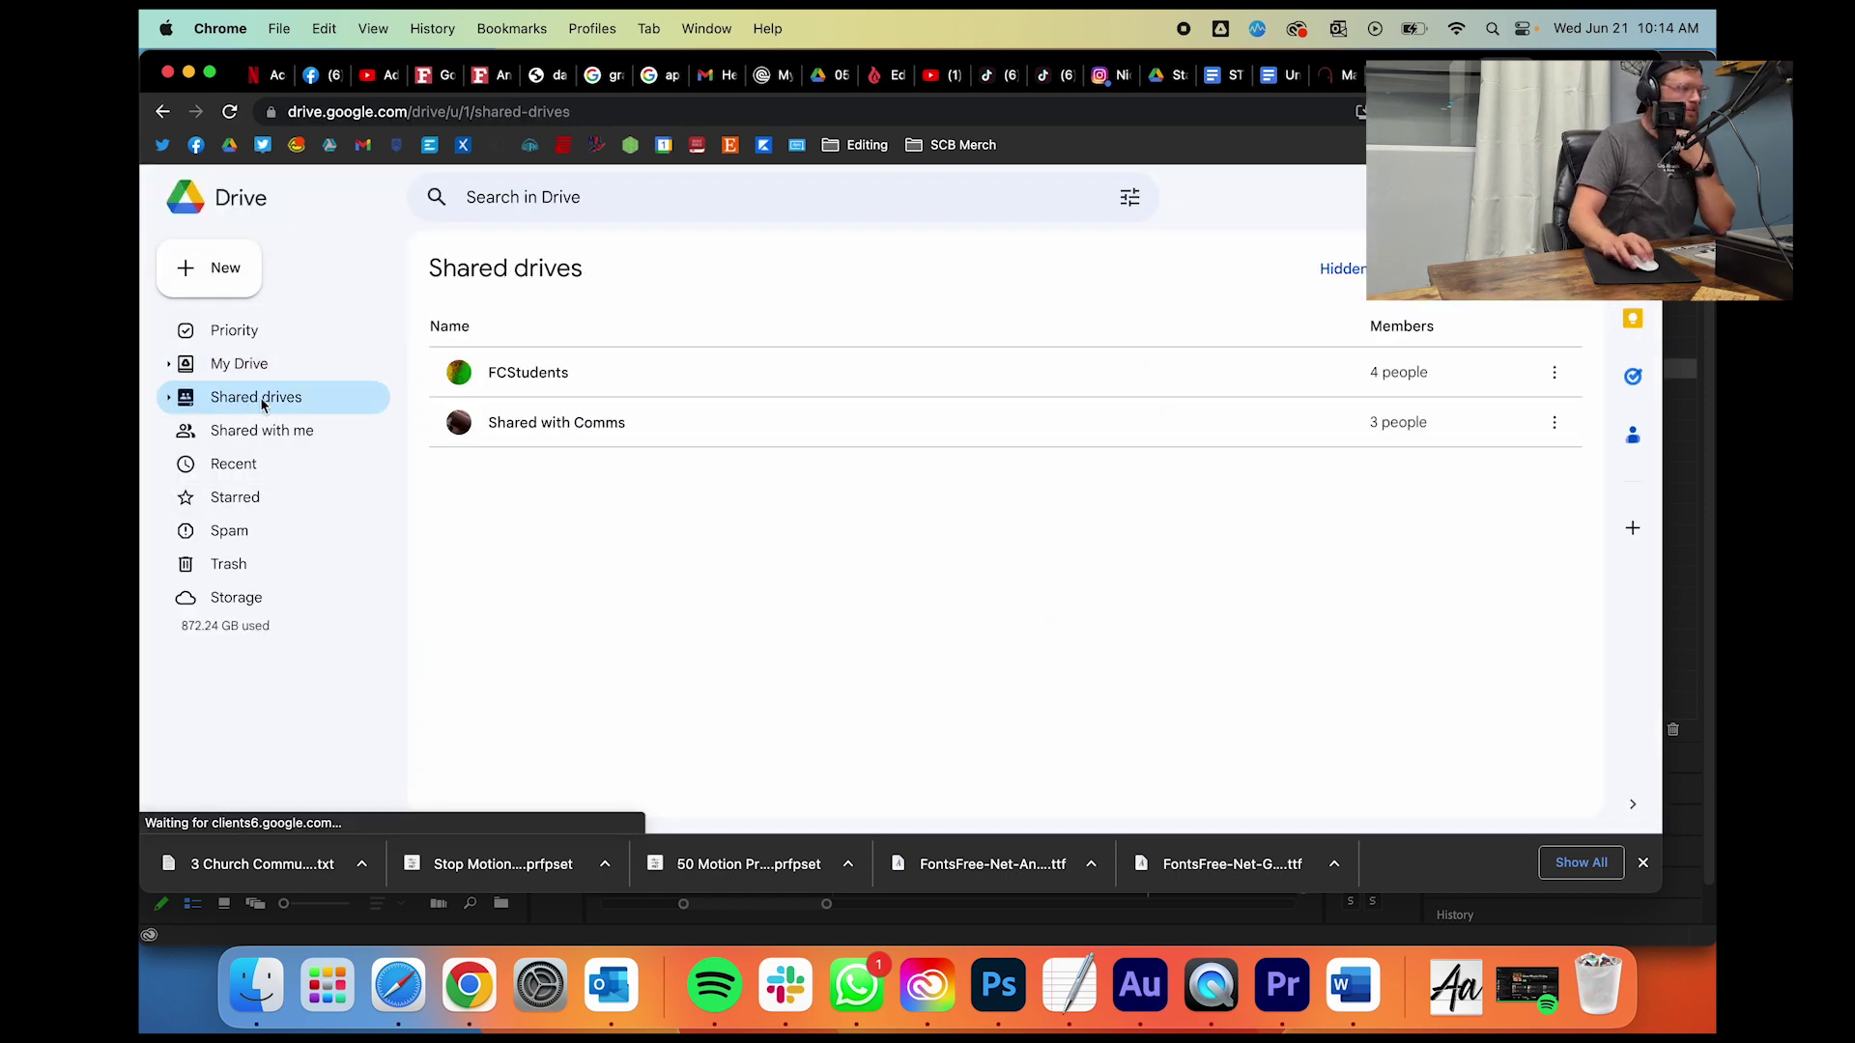
pyautogui.click(218, 365)
pyautogui.scroll(-5, 634, 613)
pyautogui.doubleClick(600, 592)
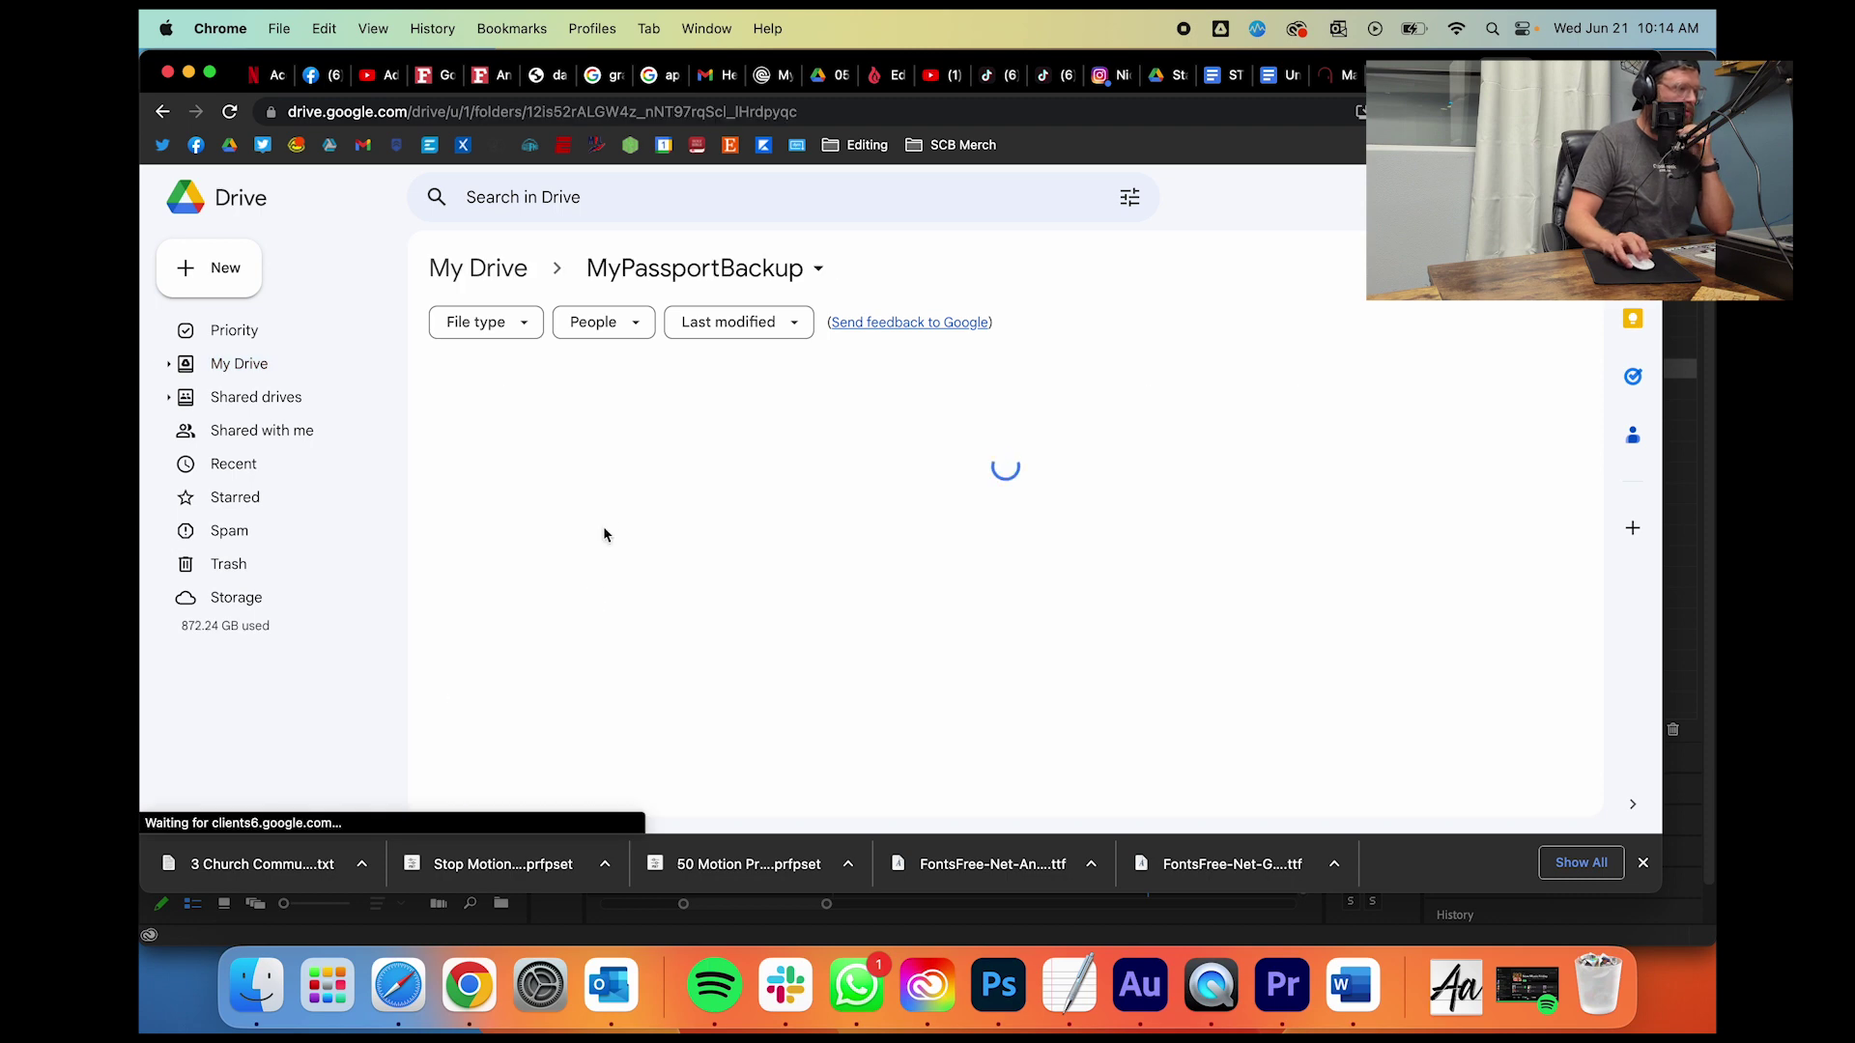
pyautogui.scroll(-6, 634, 522)
pyautogui.scroll(-3, 630, 686)
pyautogui.click(559, 761)
pyautogui.scroll(-1, 560, 761)
pyautogui.doubleClick(546, 765)
pyautogui.click(541, 473)
pyautogui.doubleClick(541, 474)
pyautogui.scroll(-15, 644, 560)
pyautogui.scroll(15, 643, 590)
# Step: Search Drive for "sfx", preview 25 SFX.mp3 and download it
pyautogui.click(572, 199)
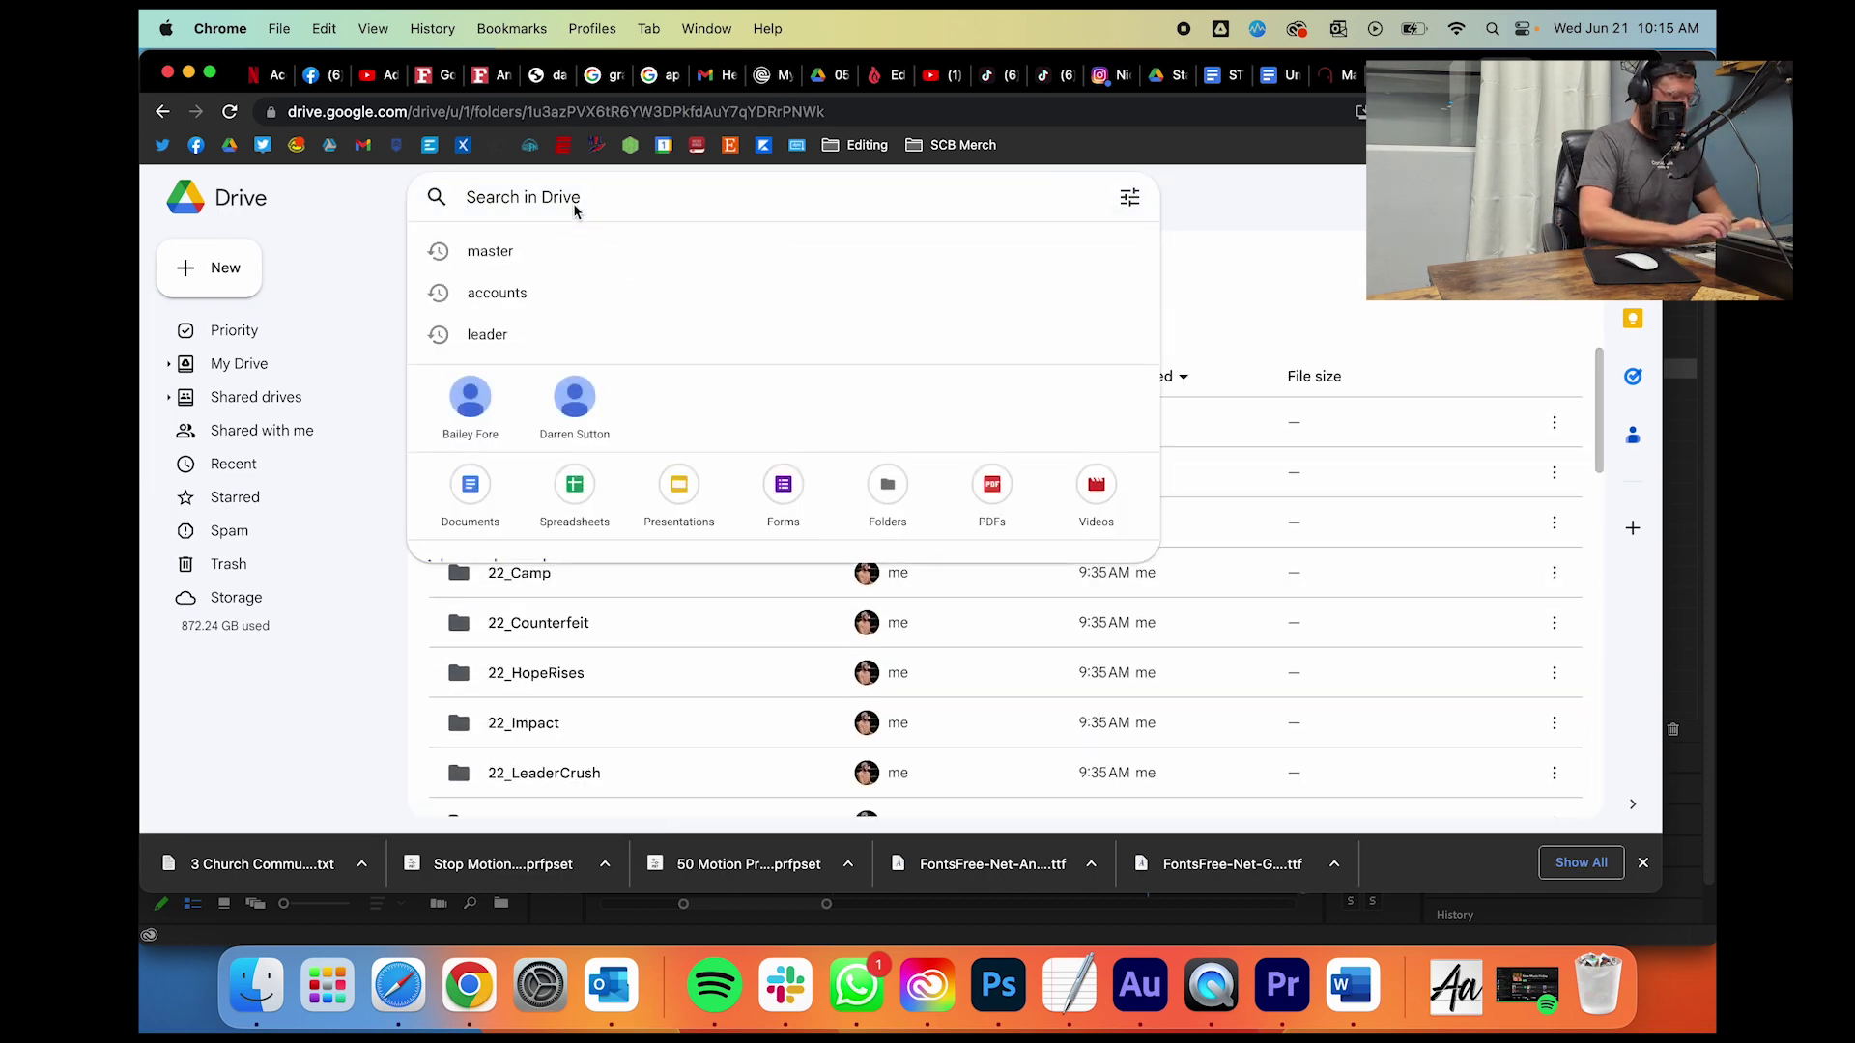
pyautogui.write('sfx')
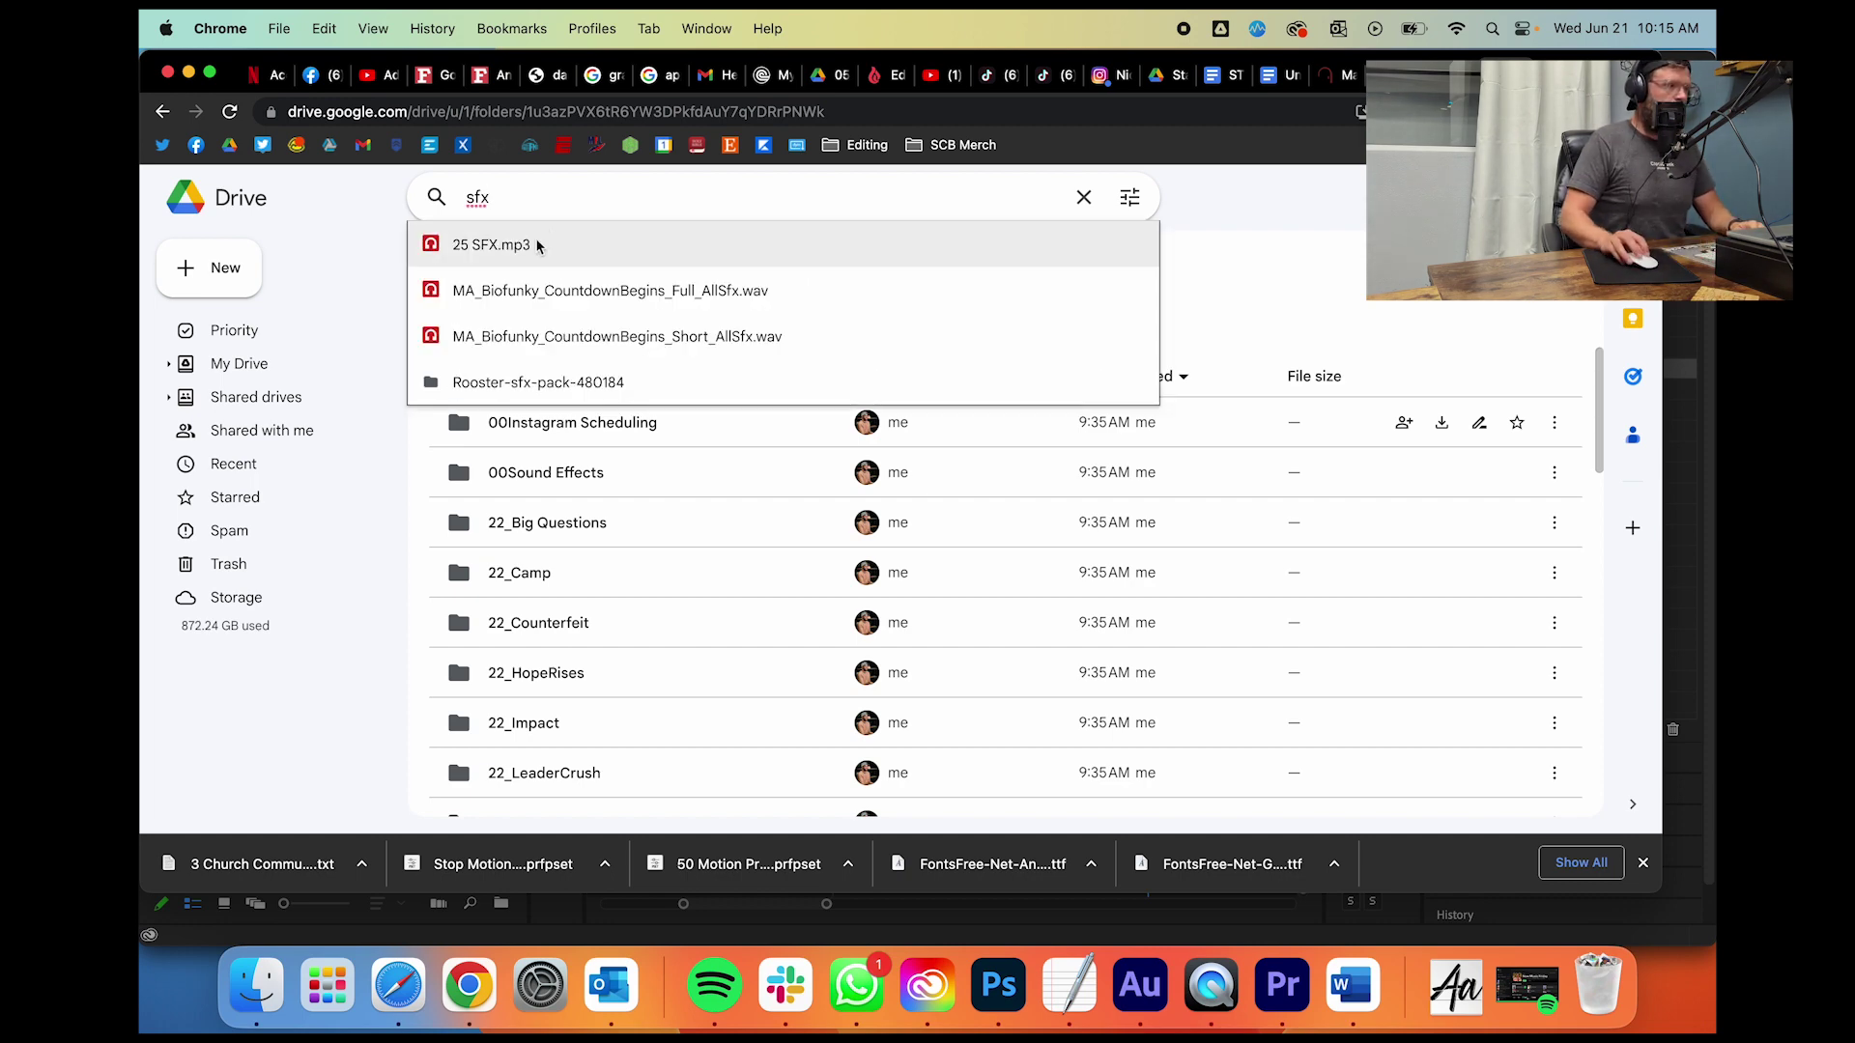
pyautogui.click(537, 246)
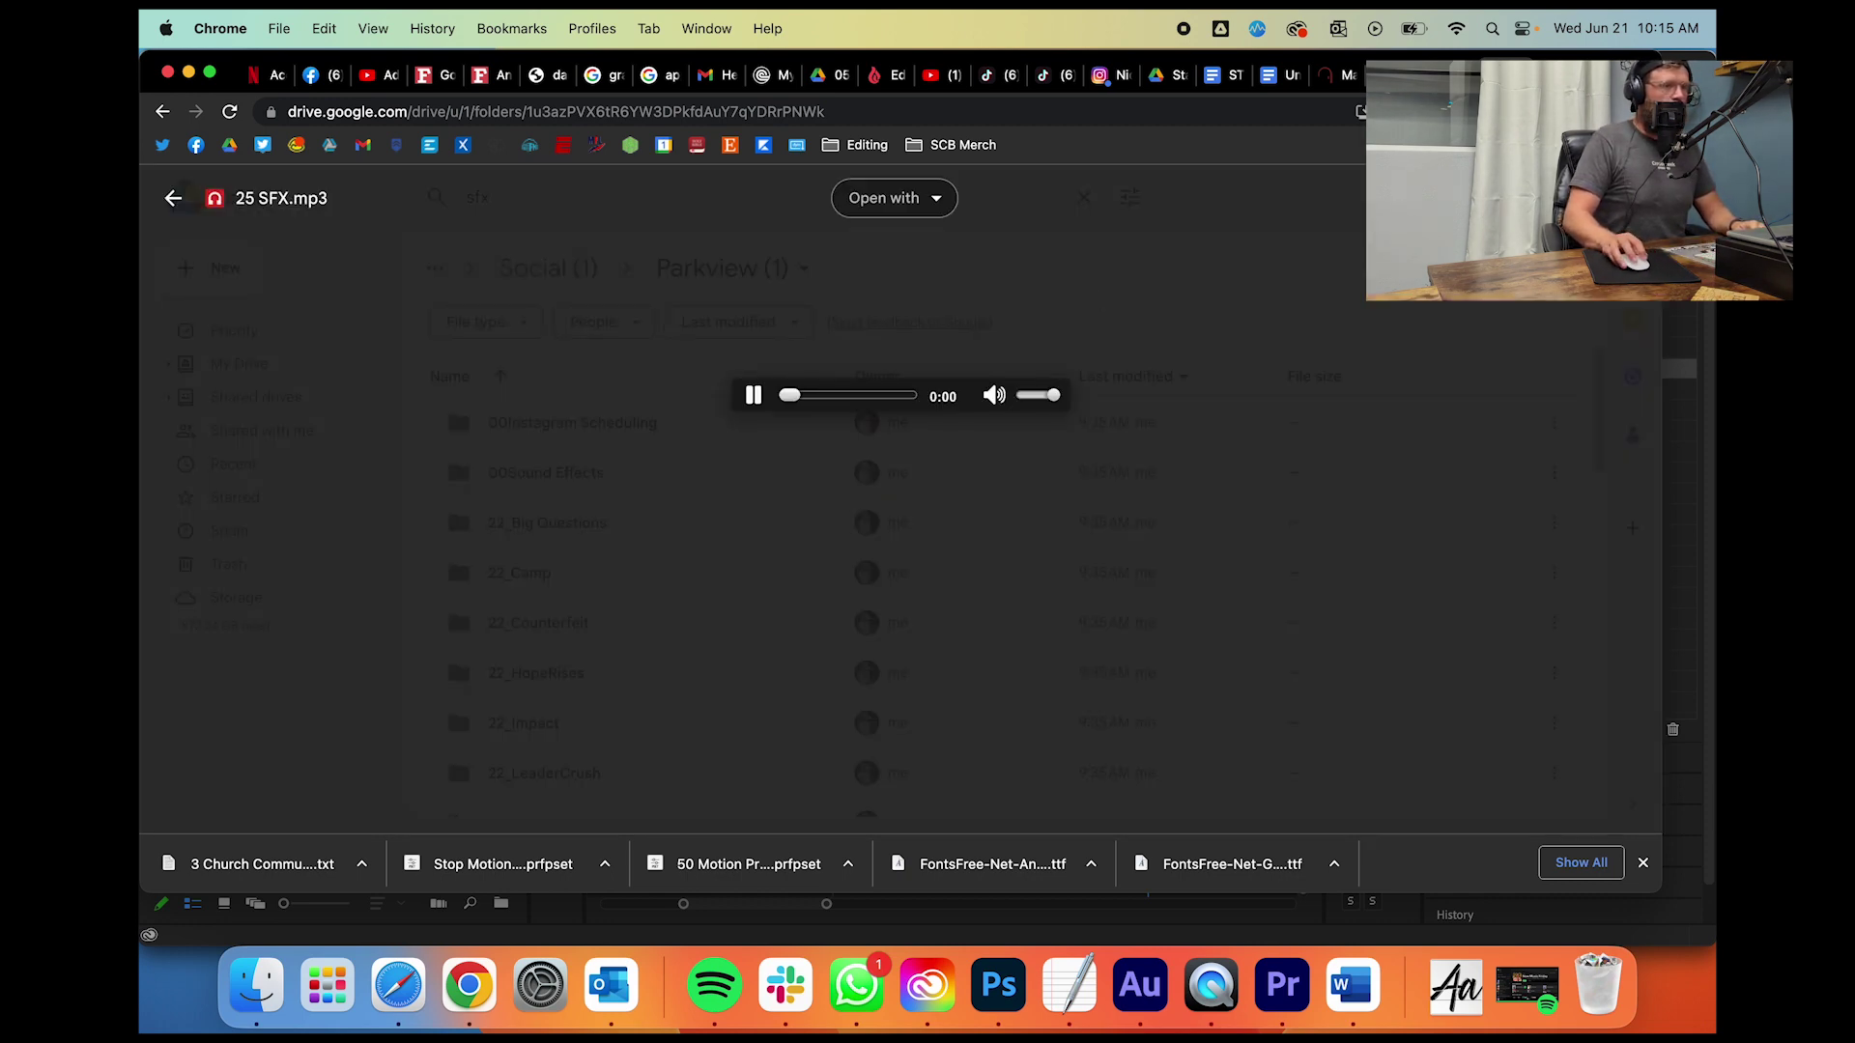
pyautogui.click(1623, 198)
pyautogui.click(173, 198)
# Step: In Finder, move 25 SFX.mp3 from Downloads to the 01 project folder in Google Drive
pyautogui.click(256, 983)
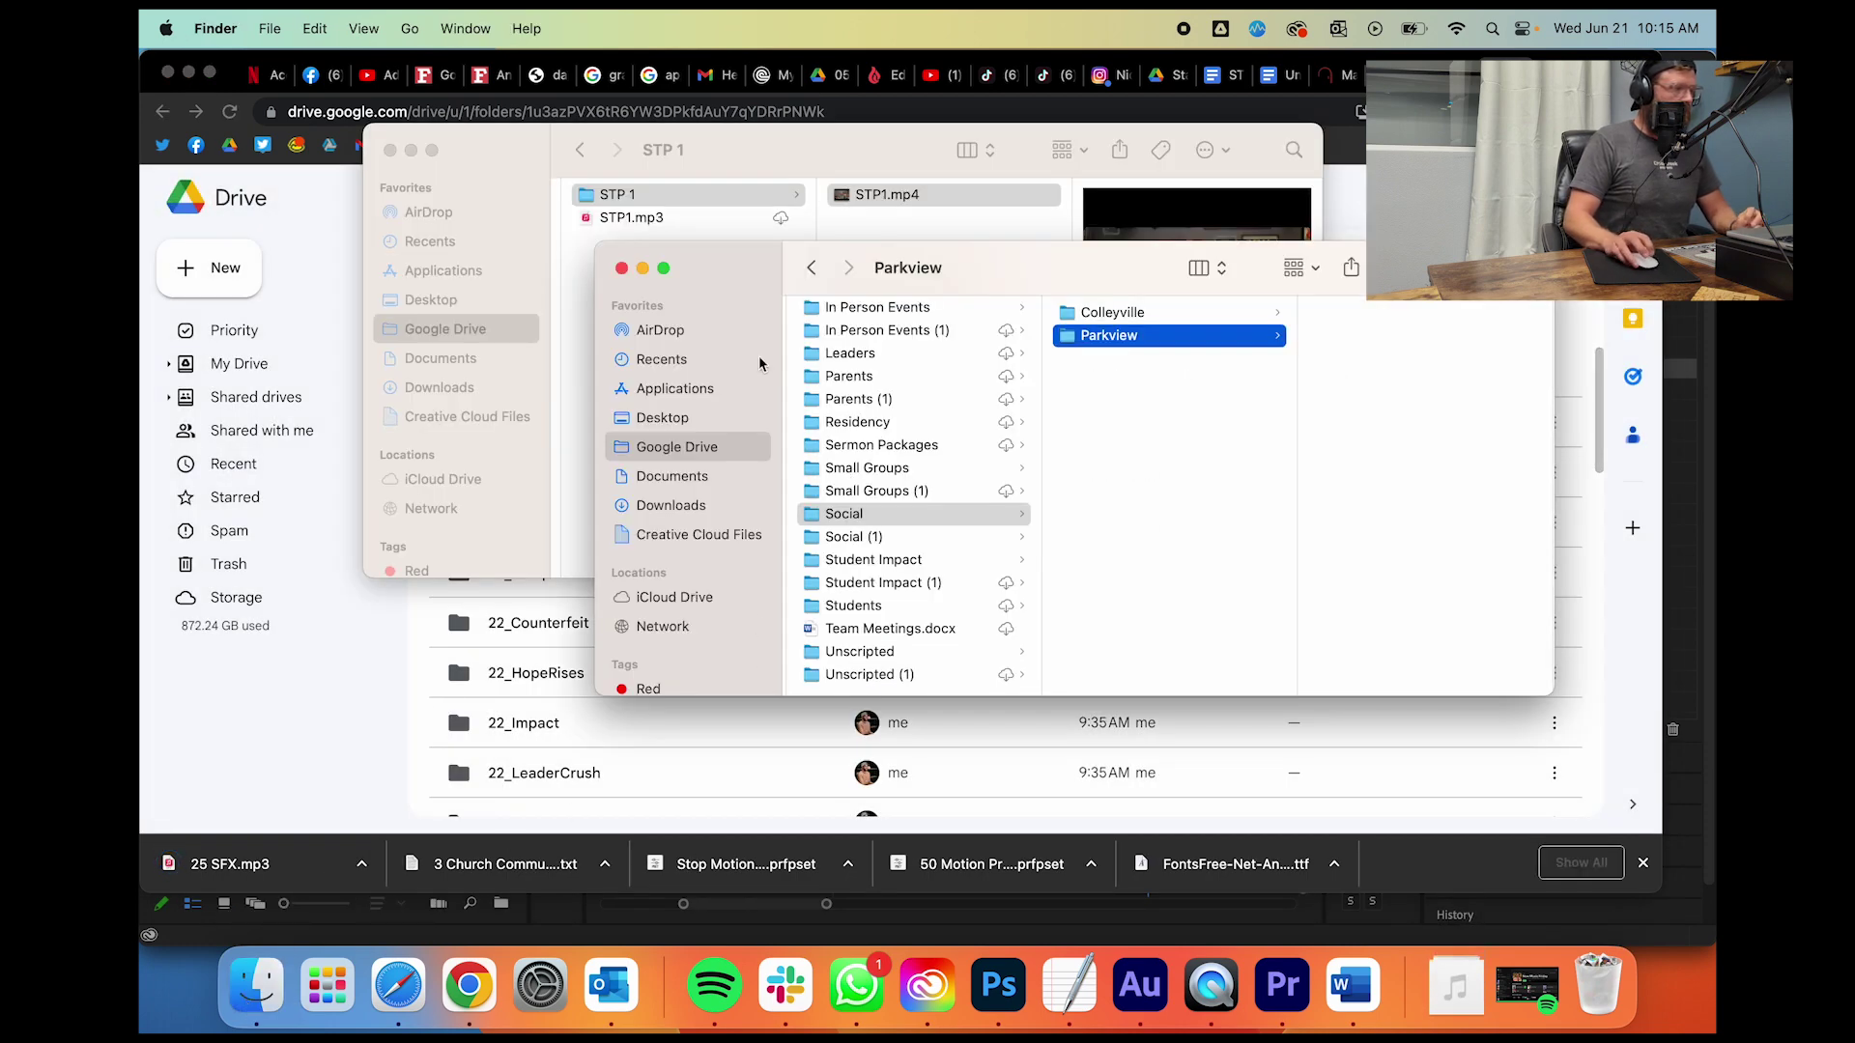
pyautogui.click(675, 506)
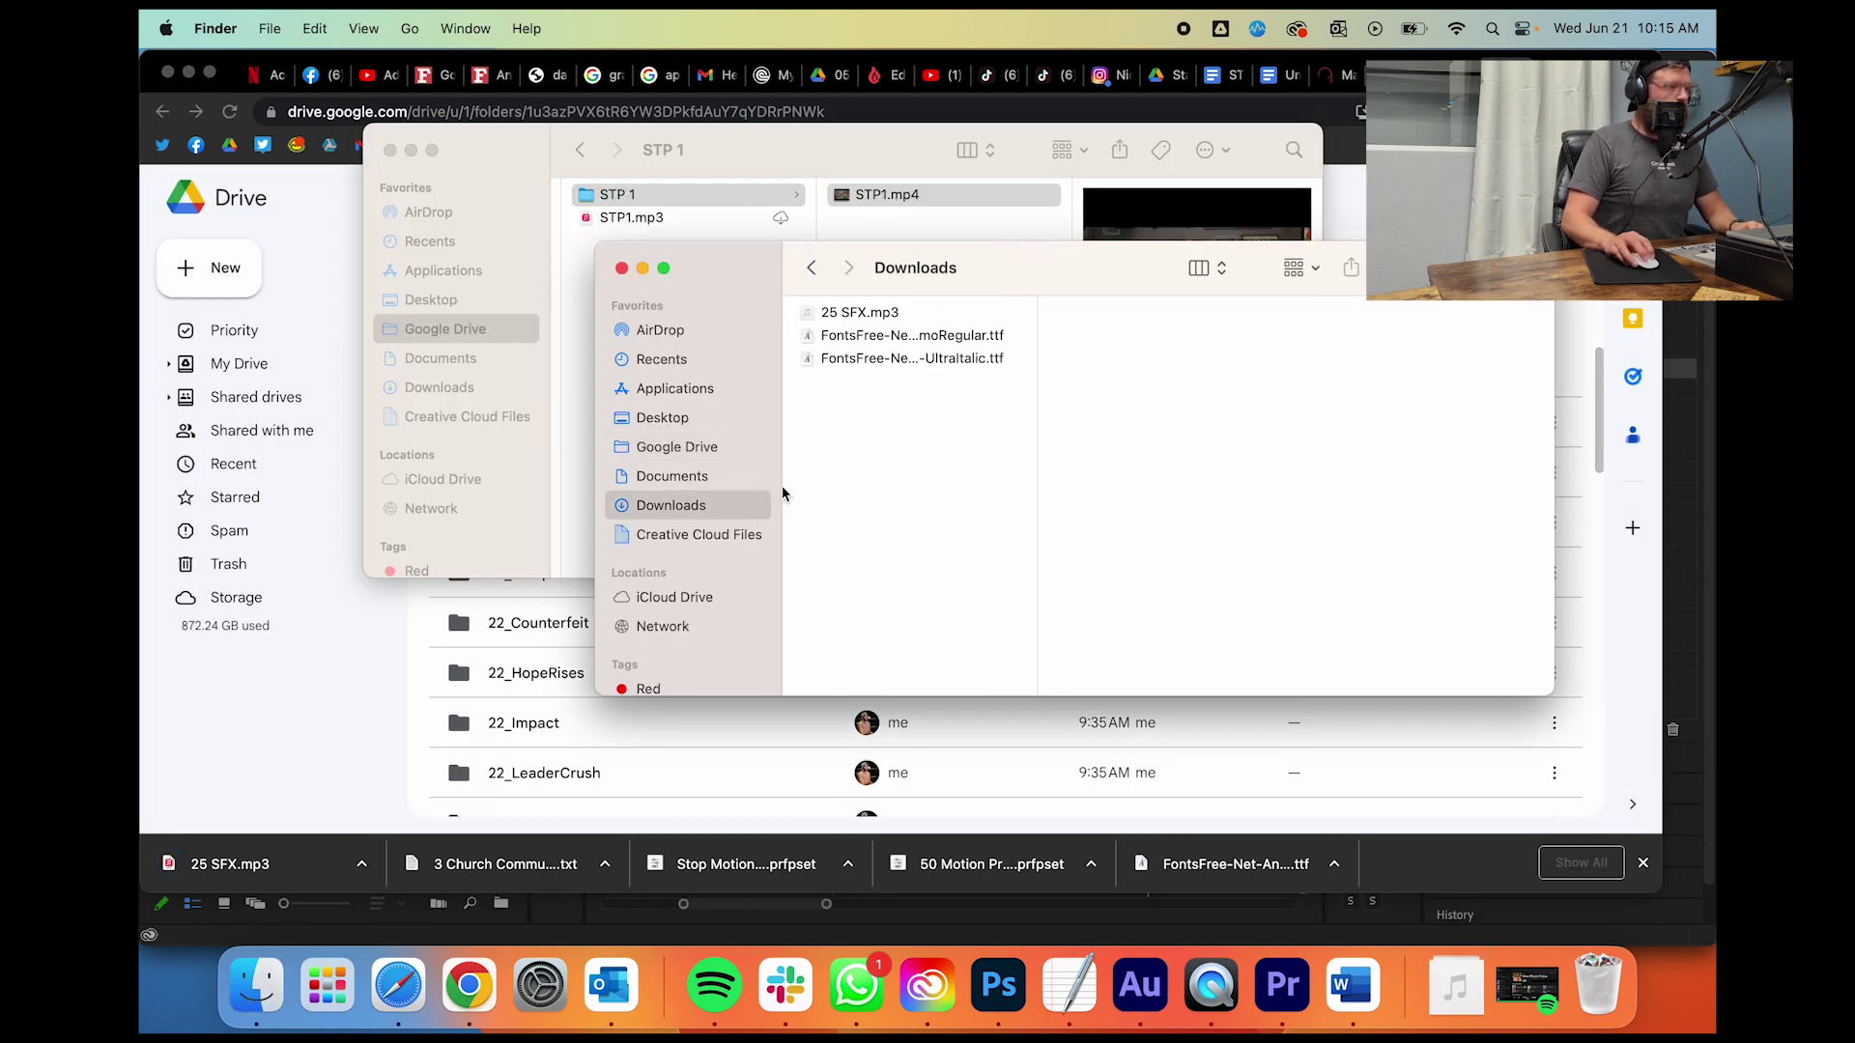
pyautogui.click(860, 313)
pyautogui.moveTo(1006, 281); pyautogui.dragTo(1043, 569)
pyautogui.hscroll(-5, 831, 358)
pyautogui.moveTo(898, 615); pyautogui.dragTo(761, 494)
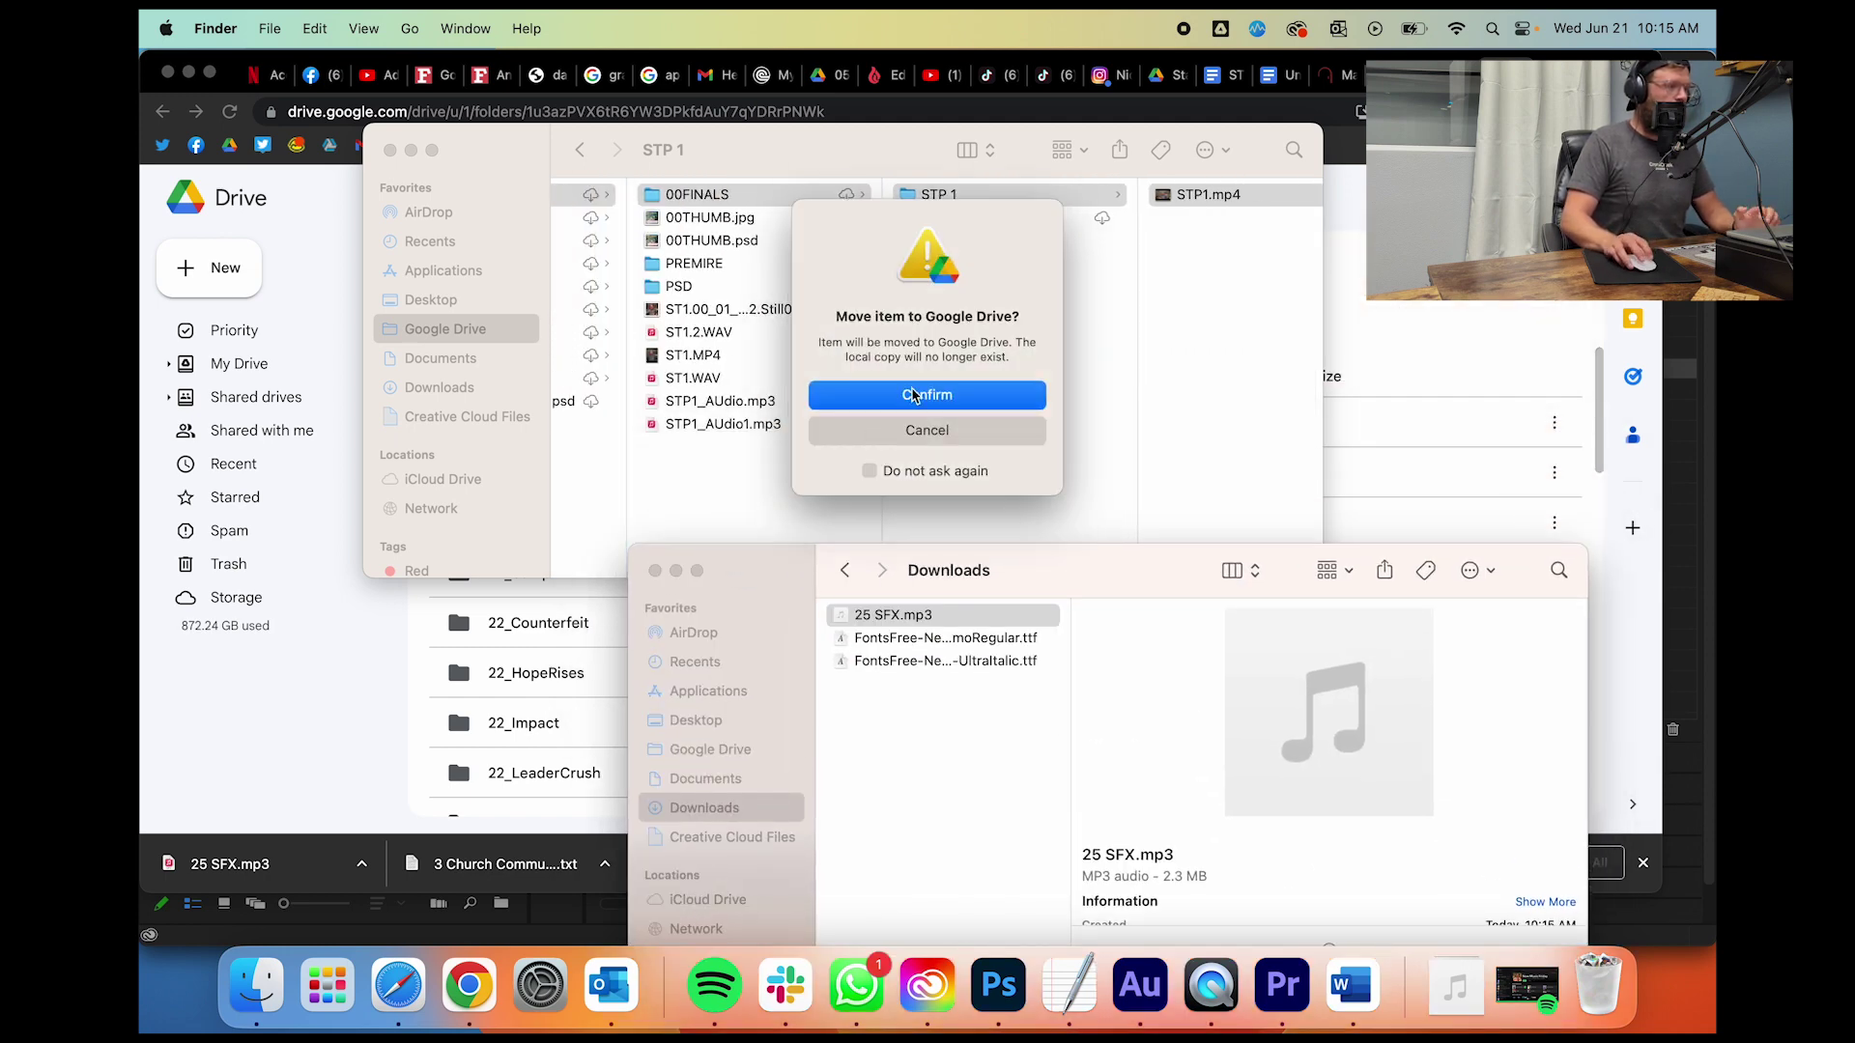
pyautogui.click(913, 395)
pyautogui.click(731, 488)
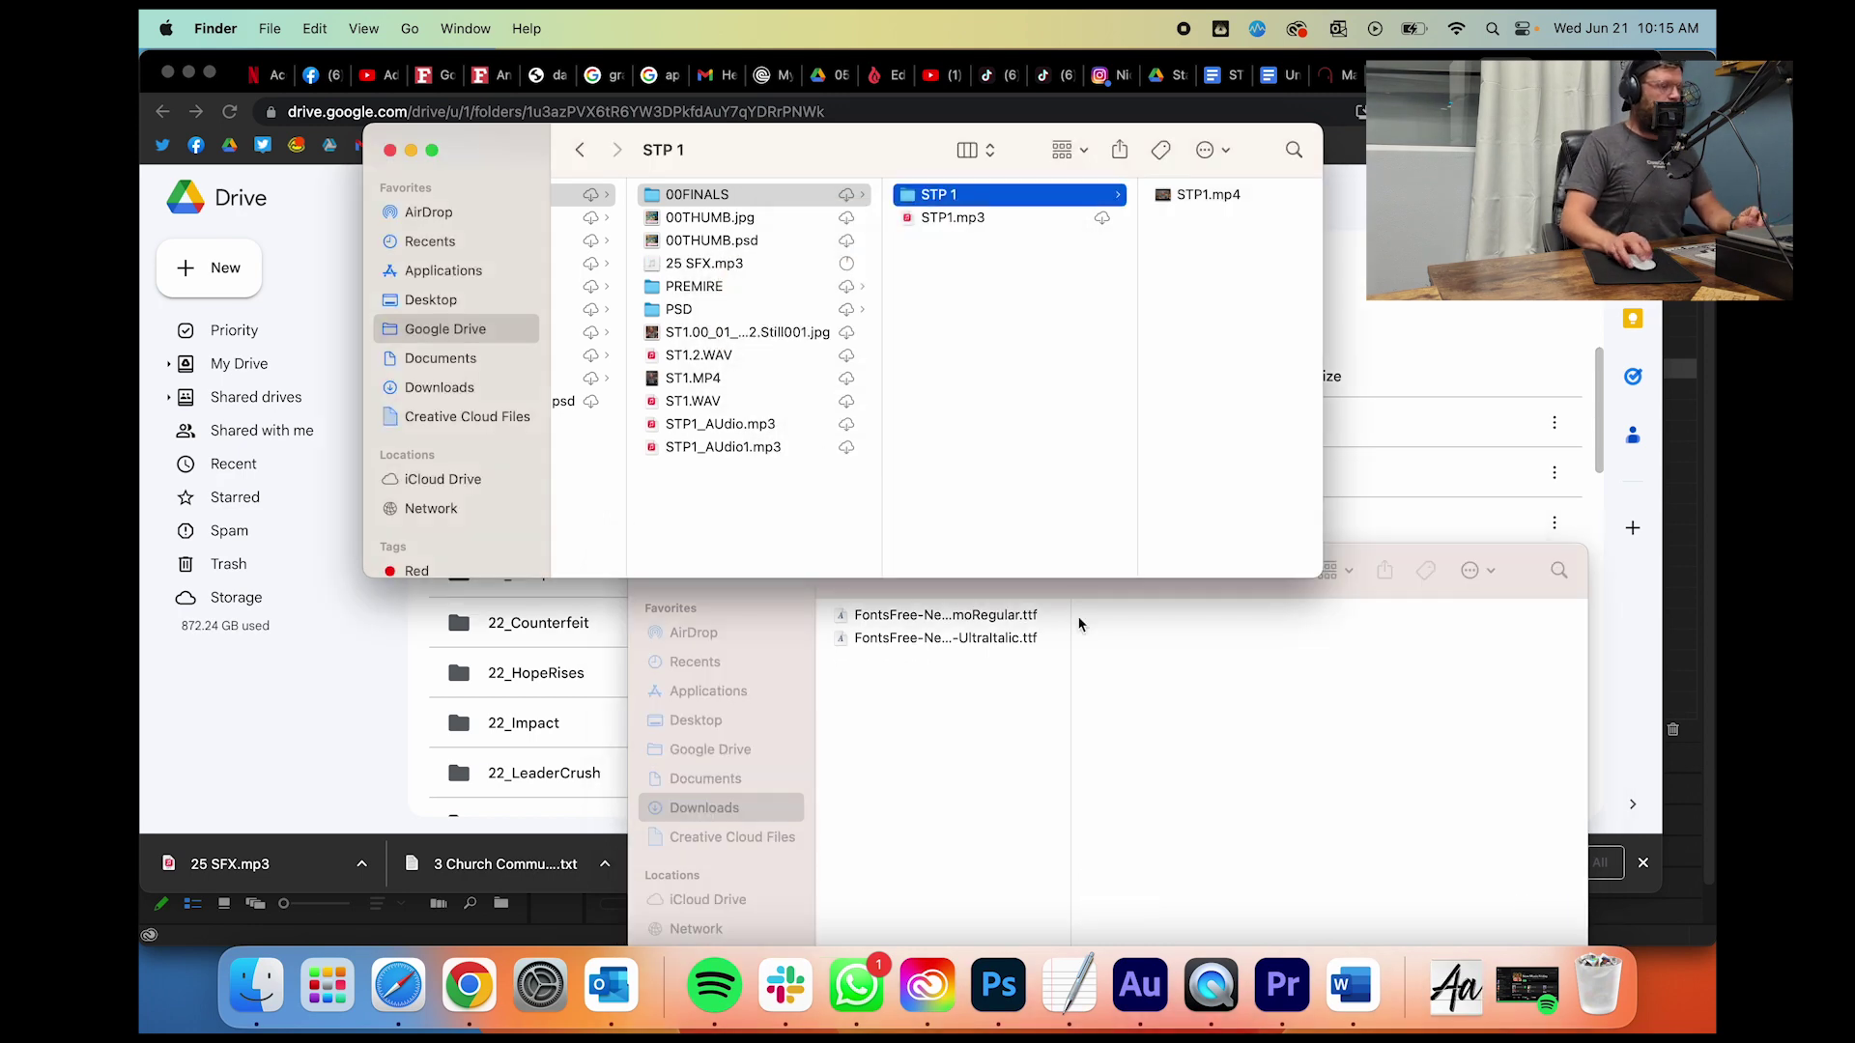
# Step: Collapse the 001_Verse bin in Premiere Pro and import 25 SFX.mp3 from the 01 folder into the STP3_2 project
pyautogui.moveTo(1178, 602); pyautogui.dragTo(1035, 439)
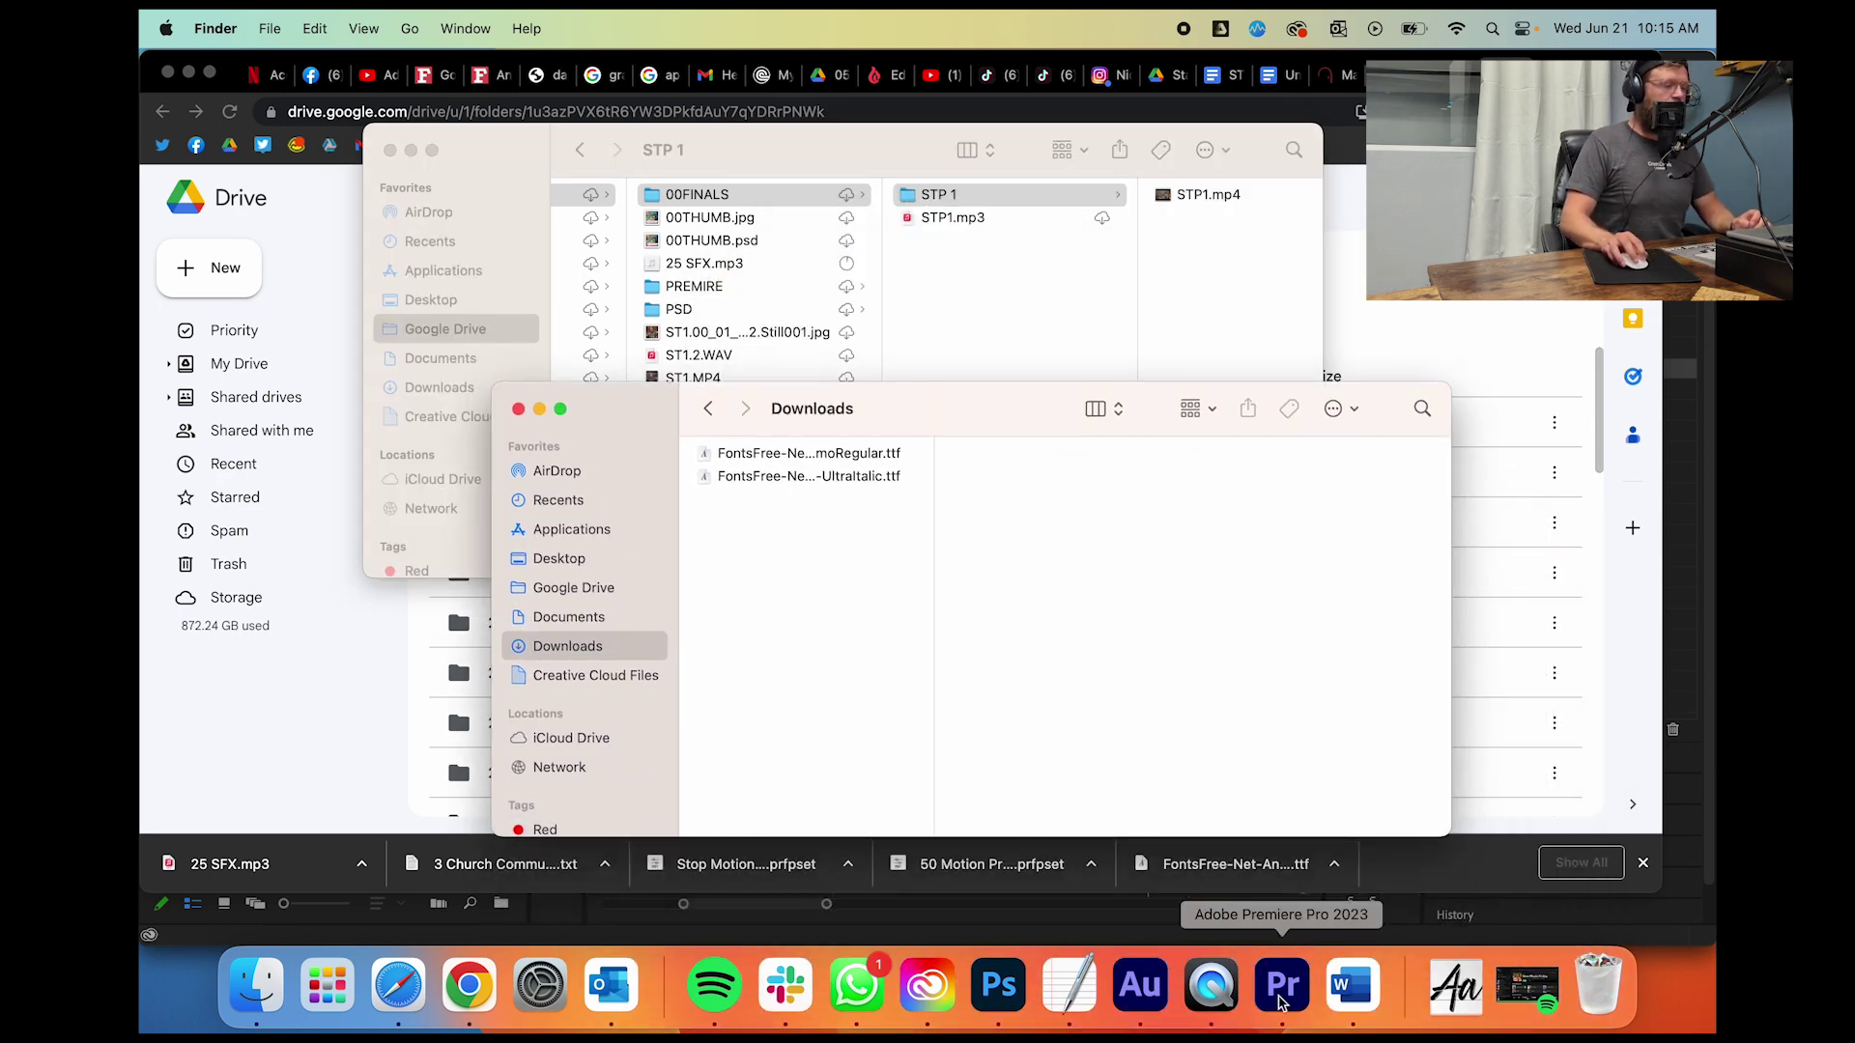
pyautogui.click(1281, 985)
pyautogui.click(256, 985)
pyautogui.click(763, 319)
pyautogui.click(196, 594)
pyautogui.click(196, 594)
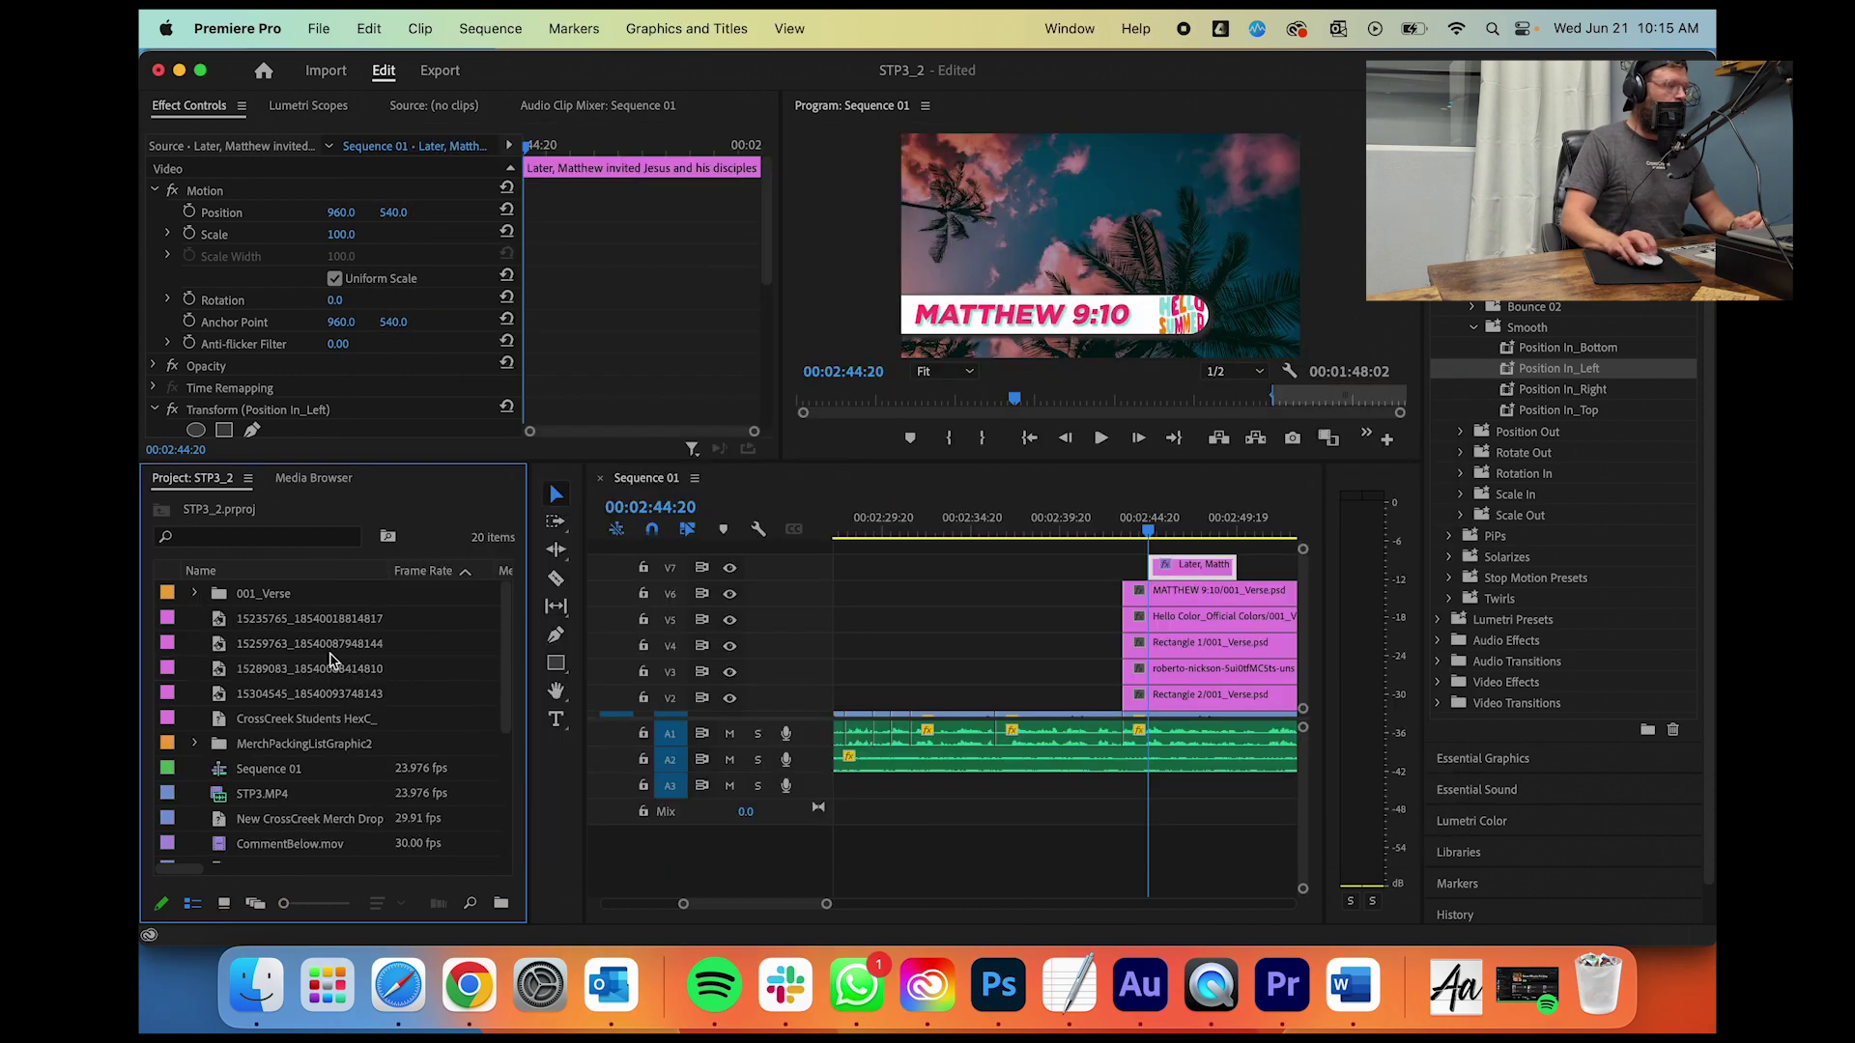
pyautogui.click(262, 1004)
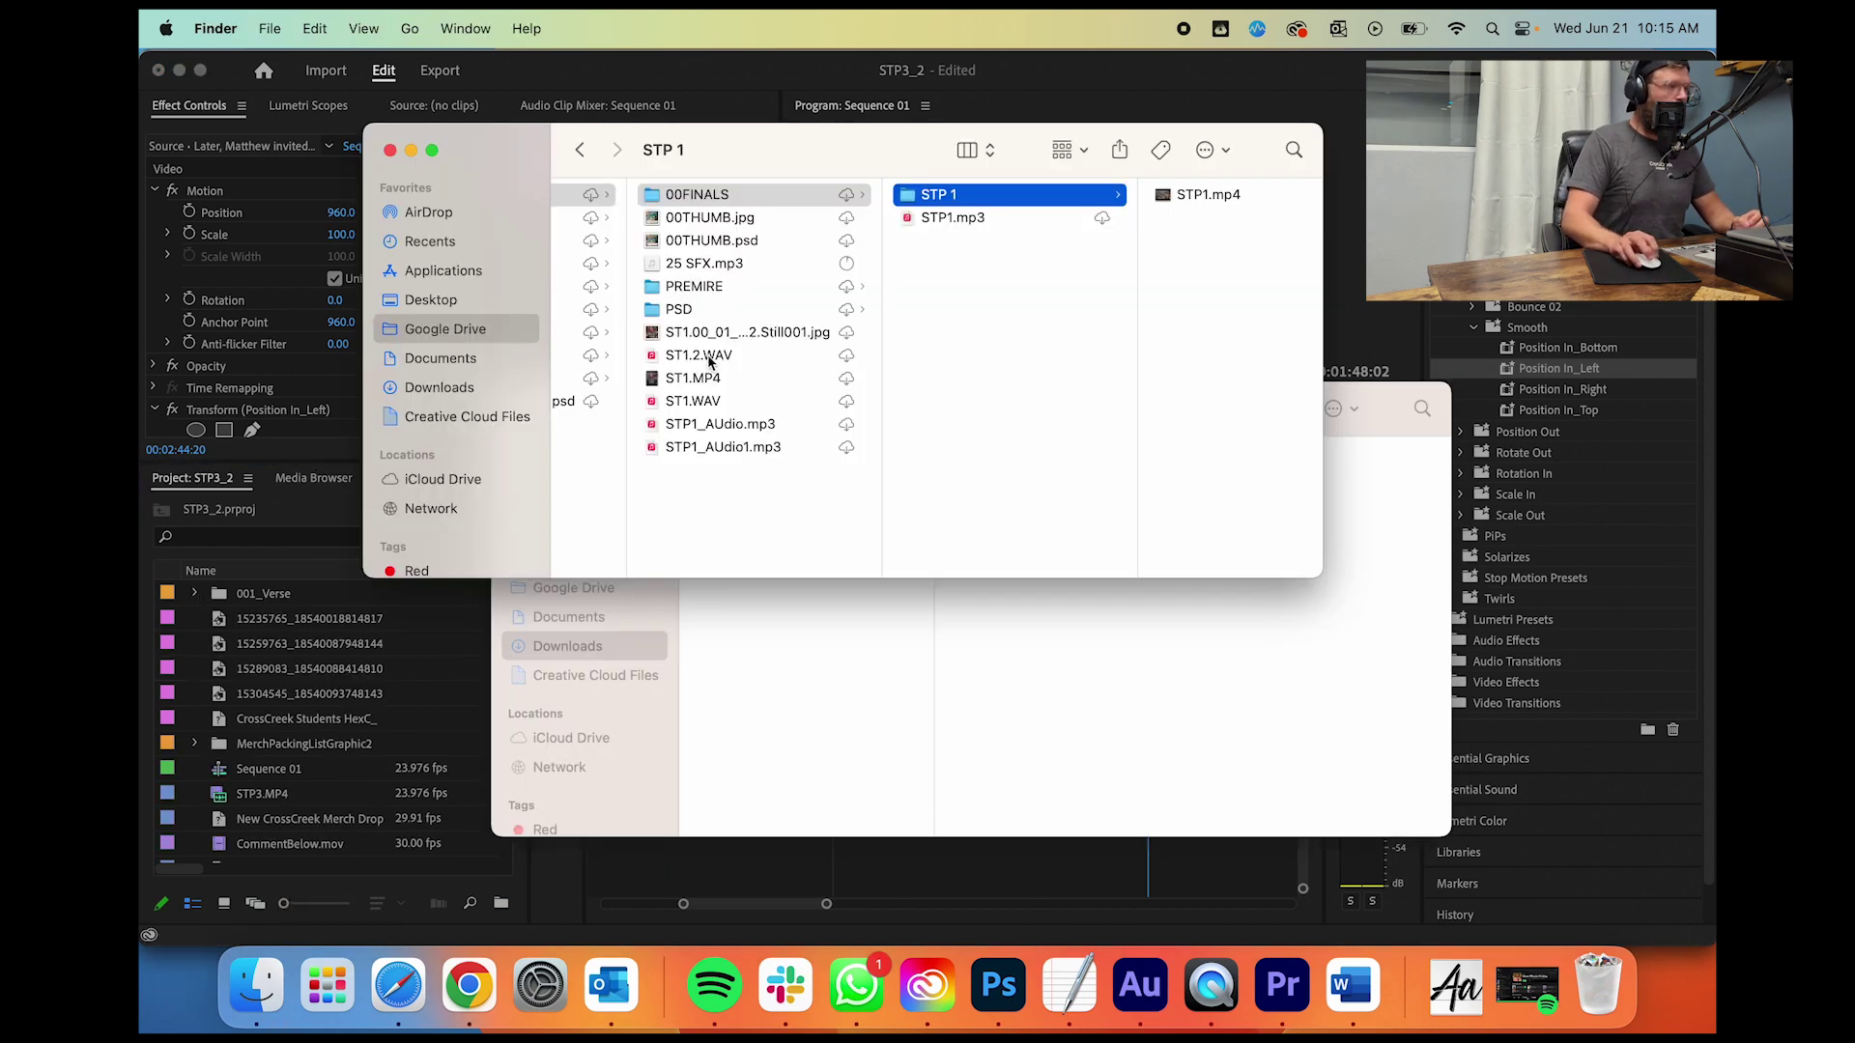
pyautogui.click(704, 262)
pyautogui.moveTo(705, 263); pyautogui.dragTo(272, 721)
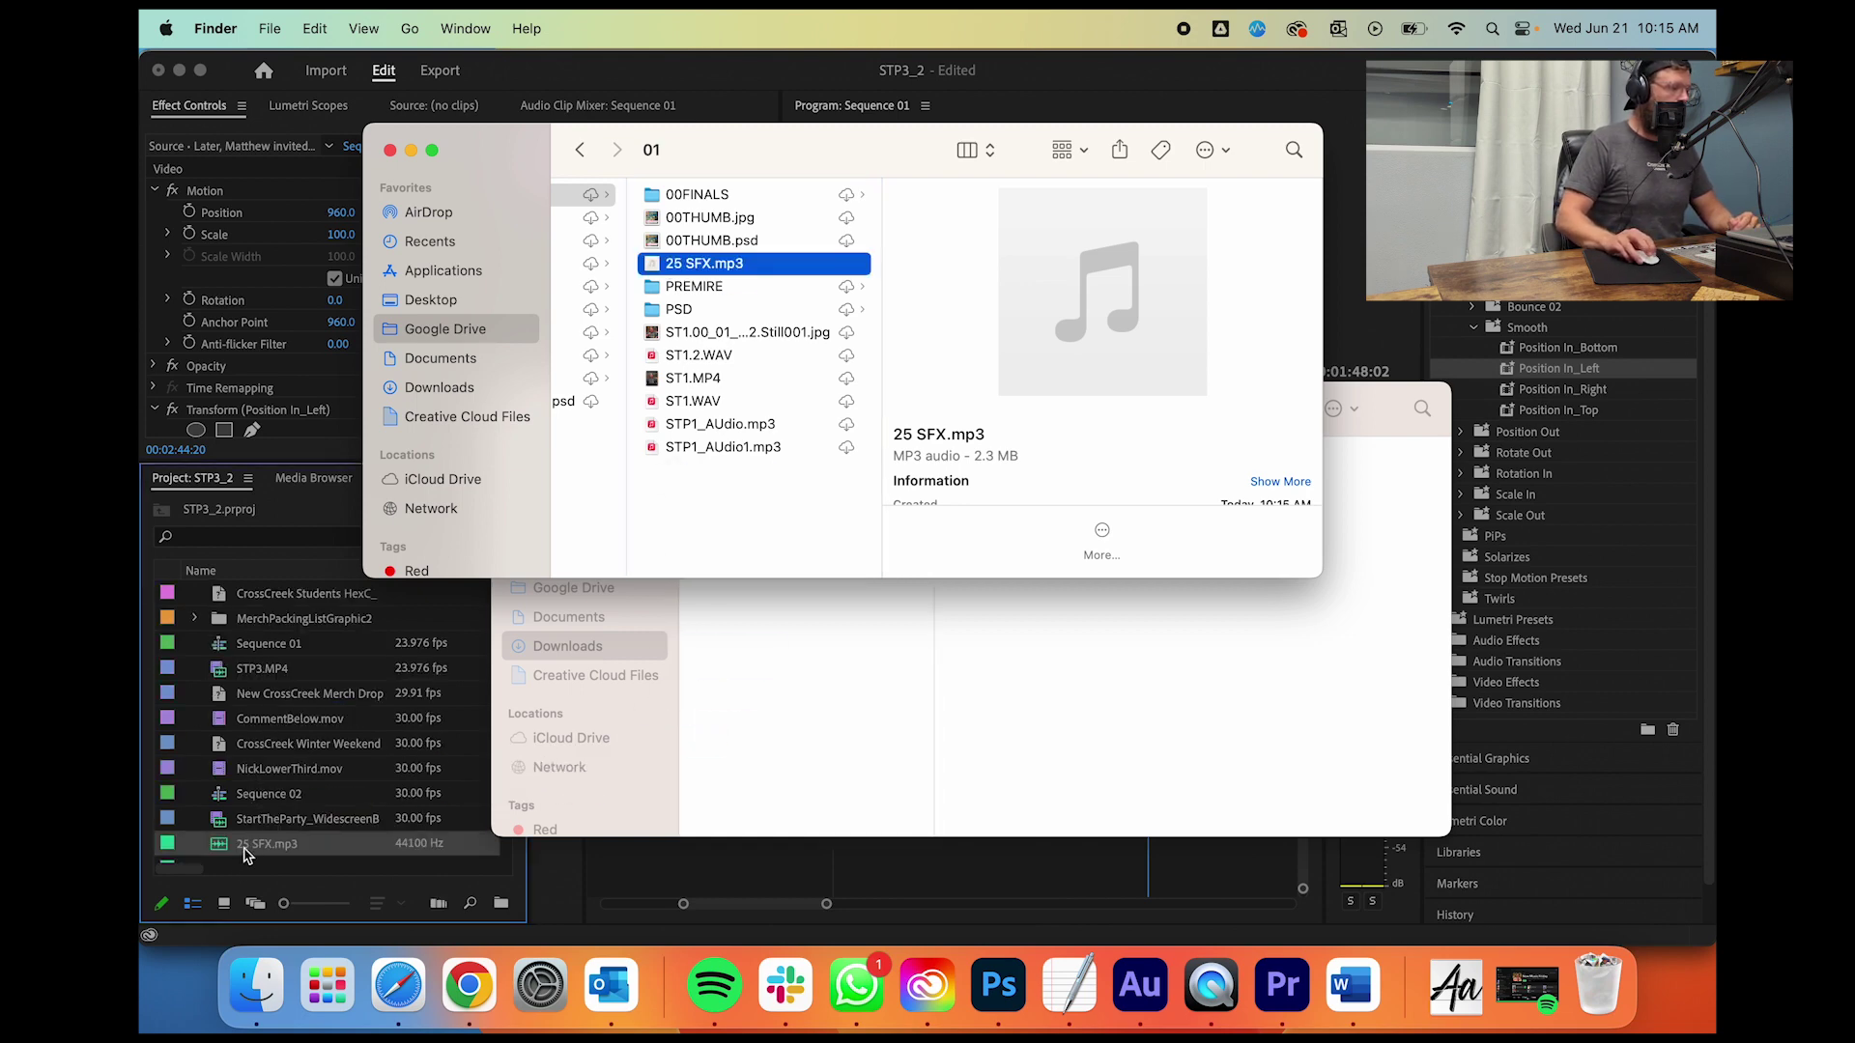
pyautogui.click(249, 850)
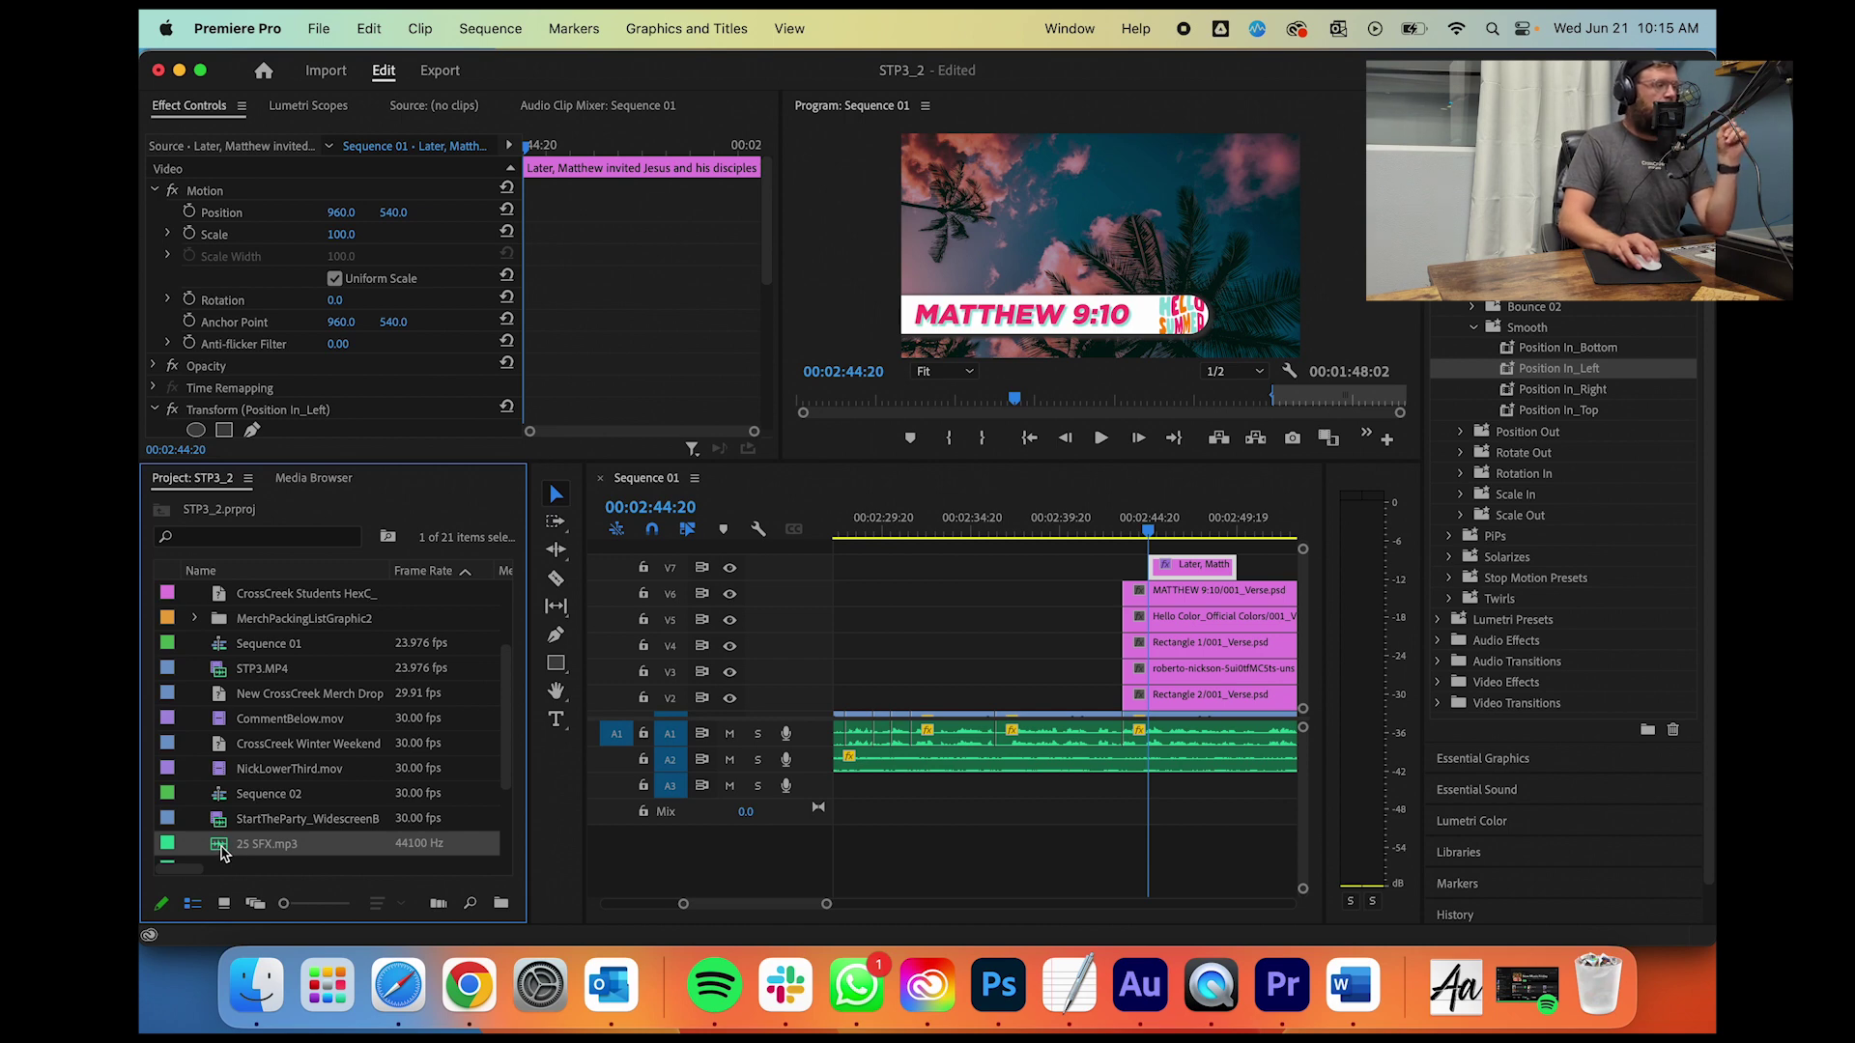
# Step: Load 25 SFX.mp3 in the Source Monitor and audition its sounds up to about 00;00;33;14
pyautogui.doubleClick(219, 853)
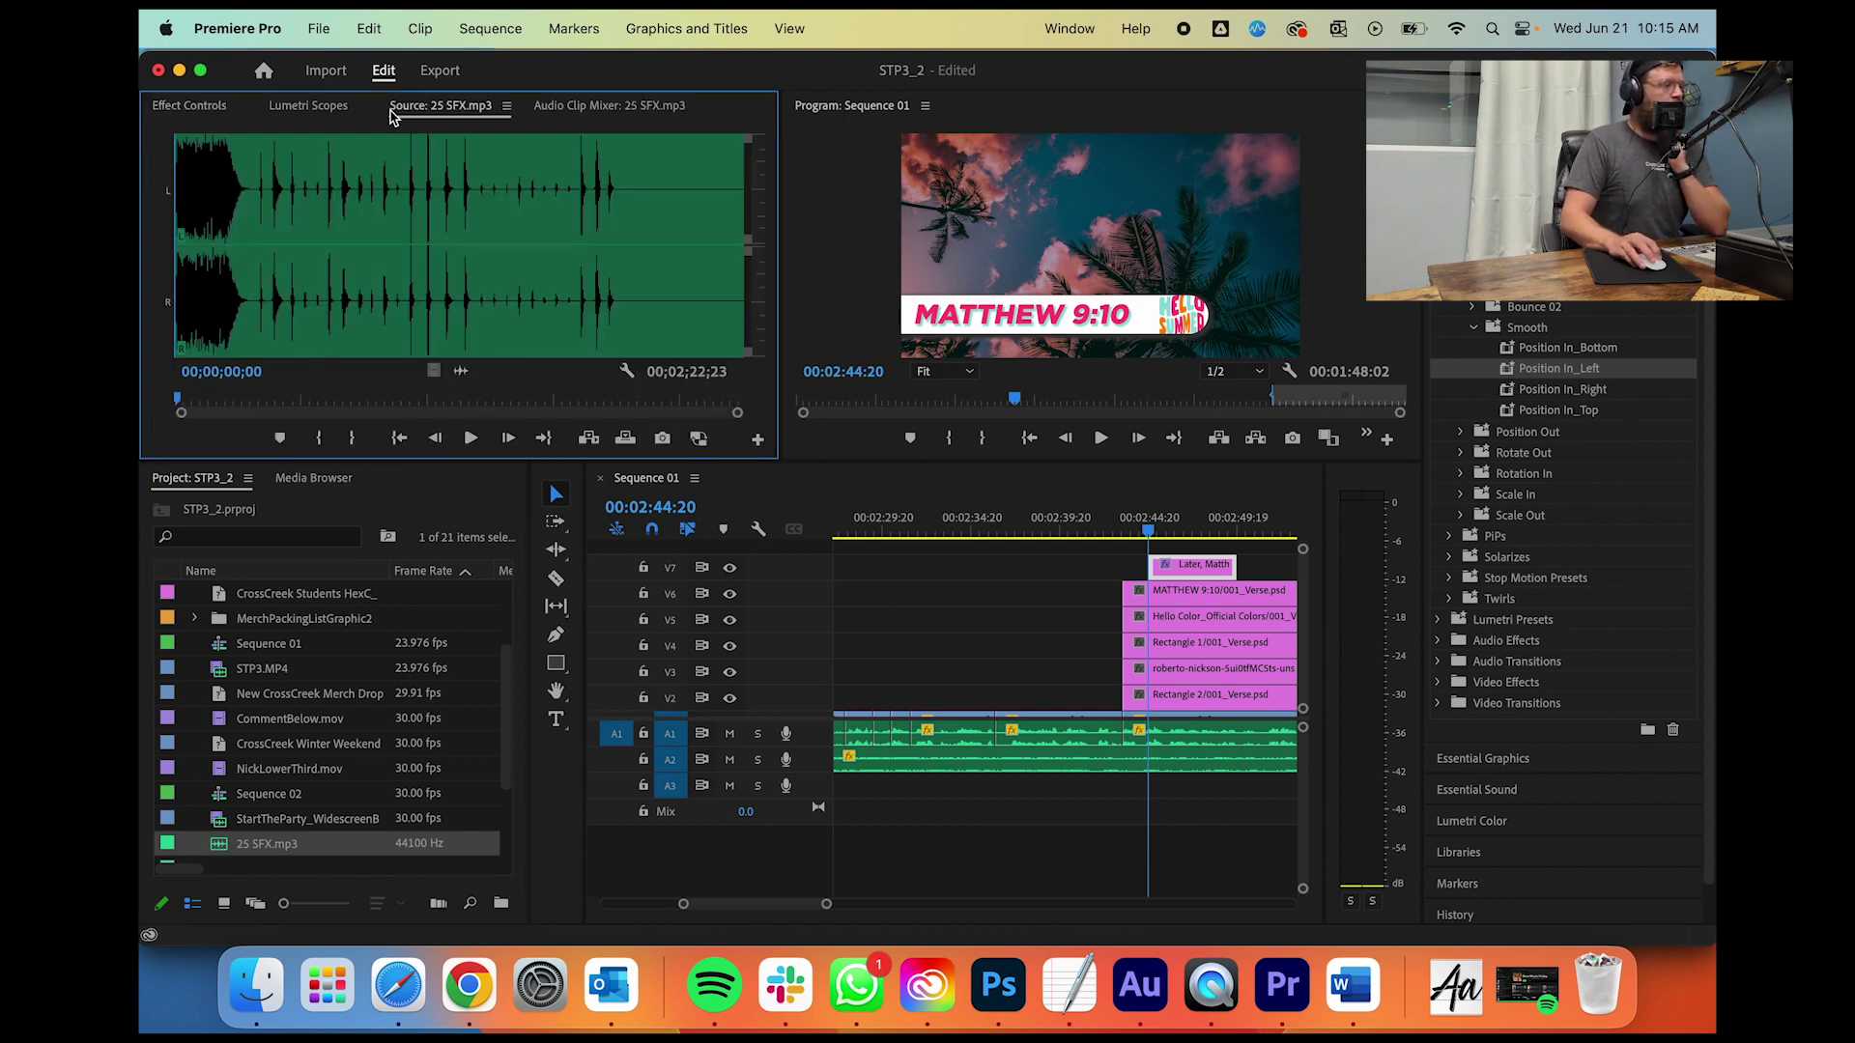
pyautogui.click(189, 106)
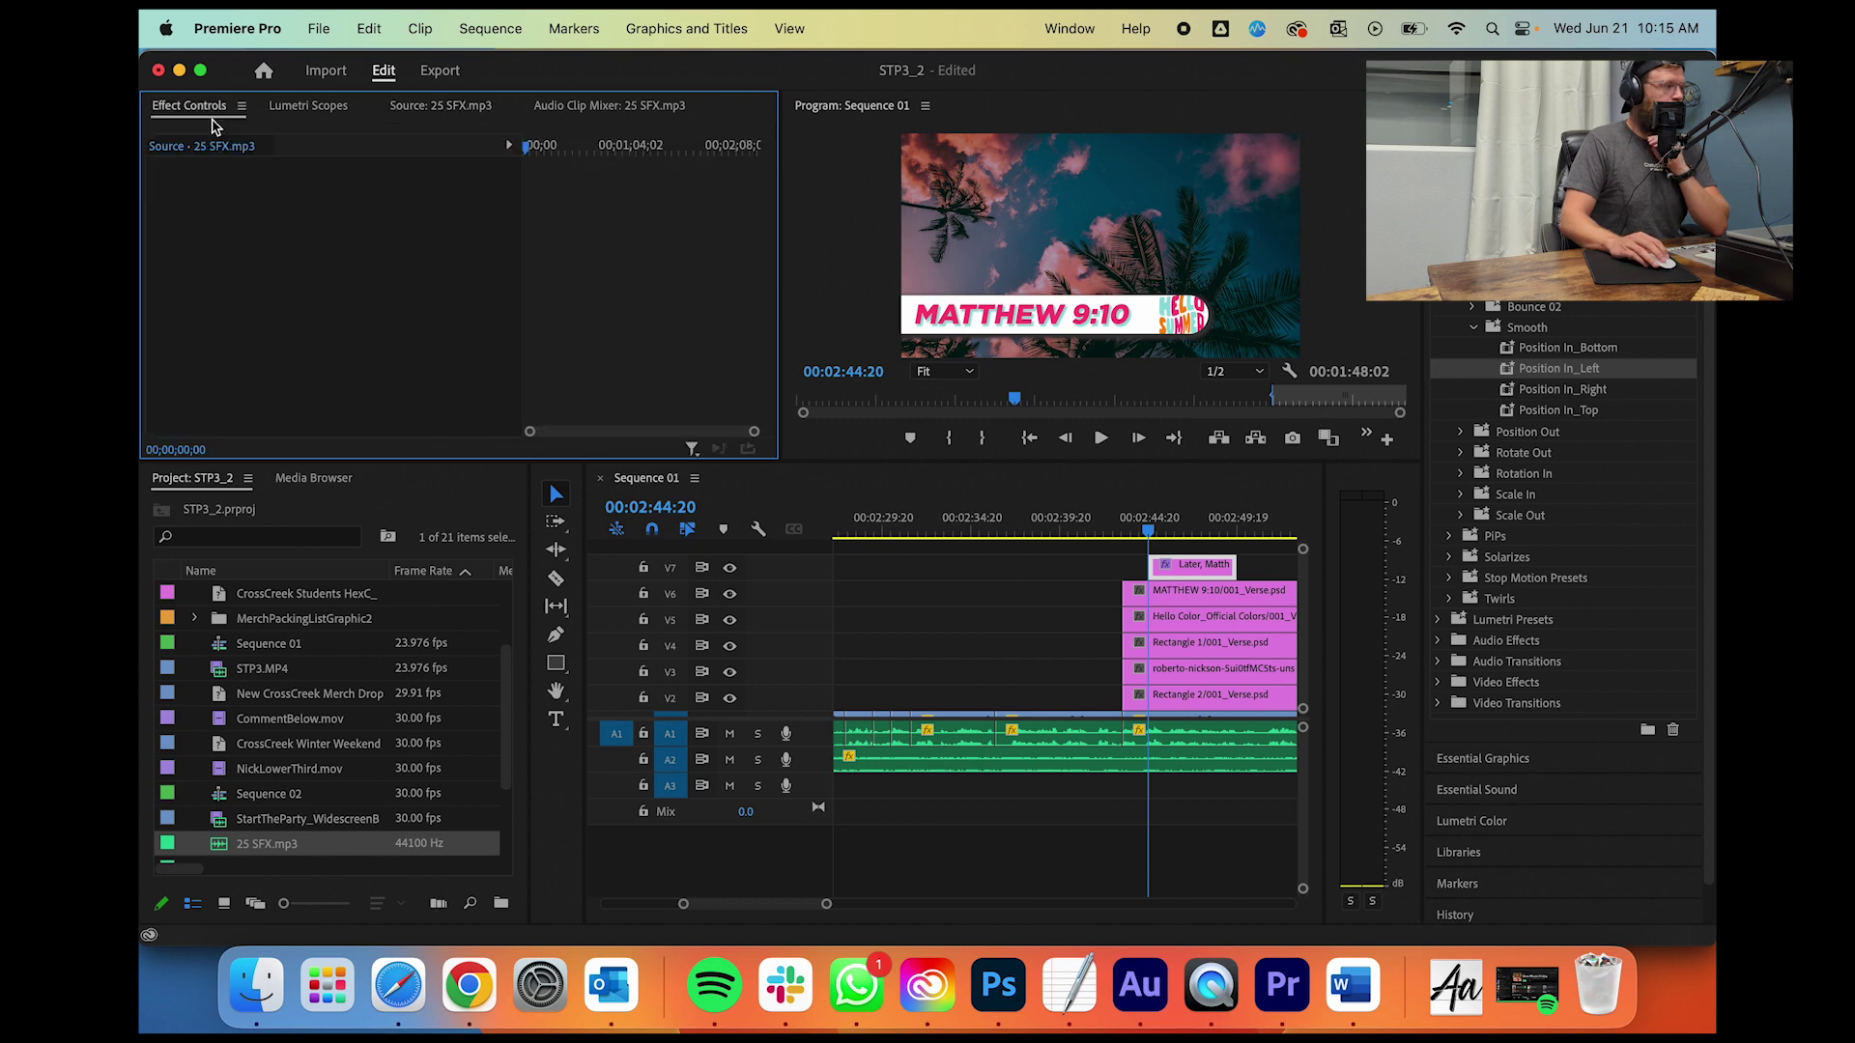
pyautogui.click(461, 108)
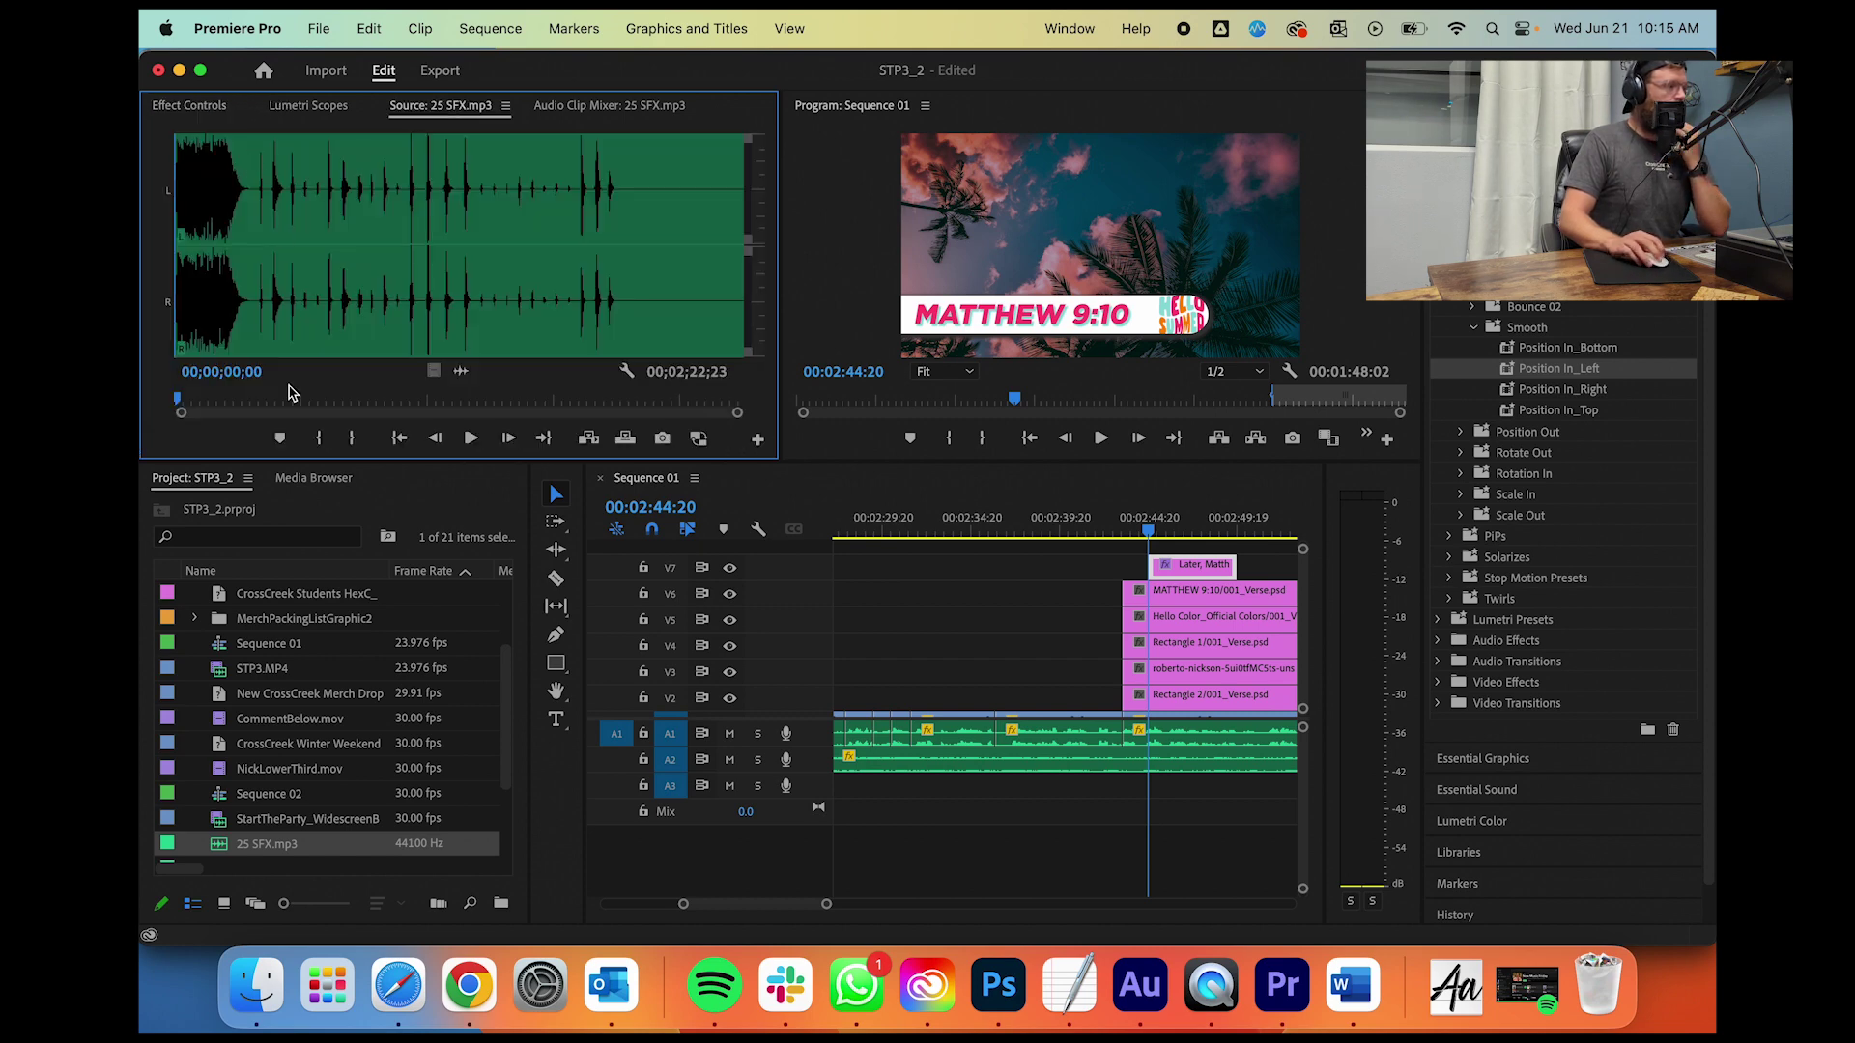
pyautogui.moveTo(193, 406); pyautogui.dragTo(259, 408)
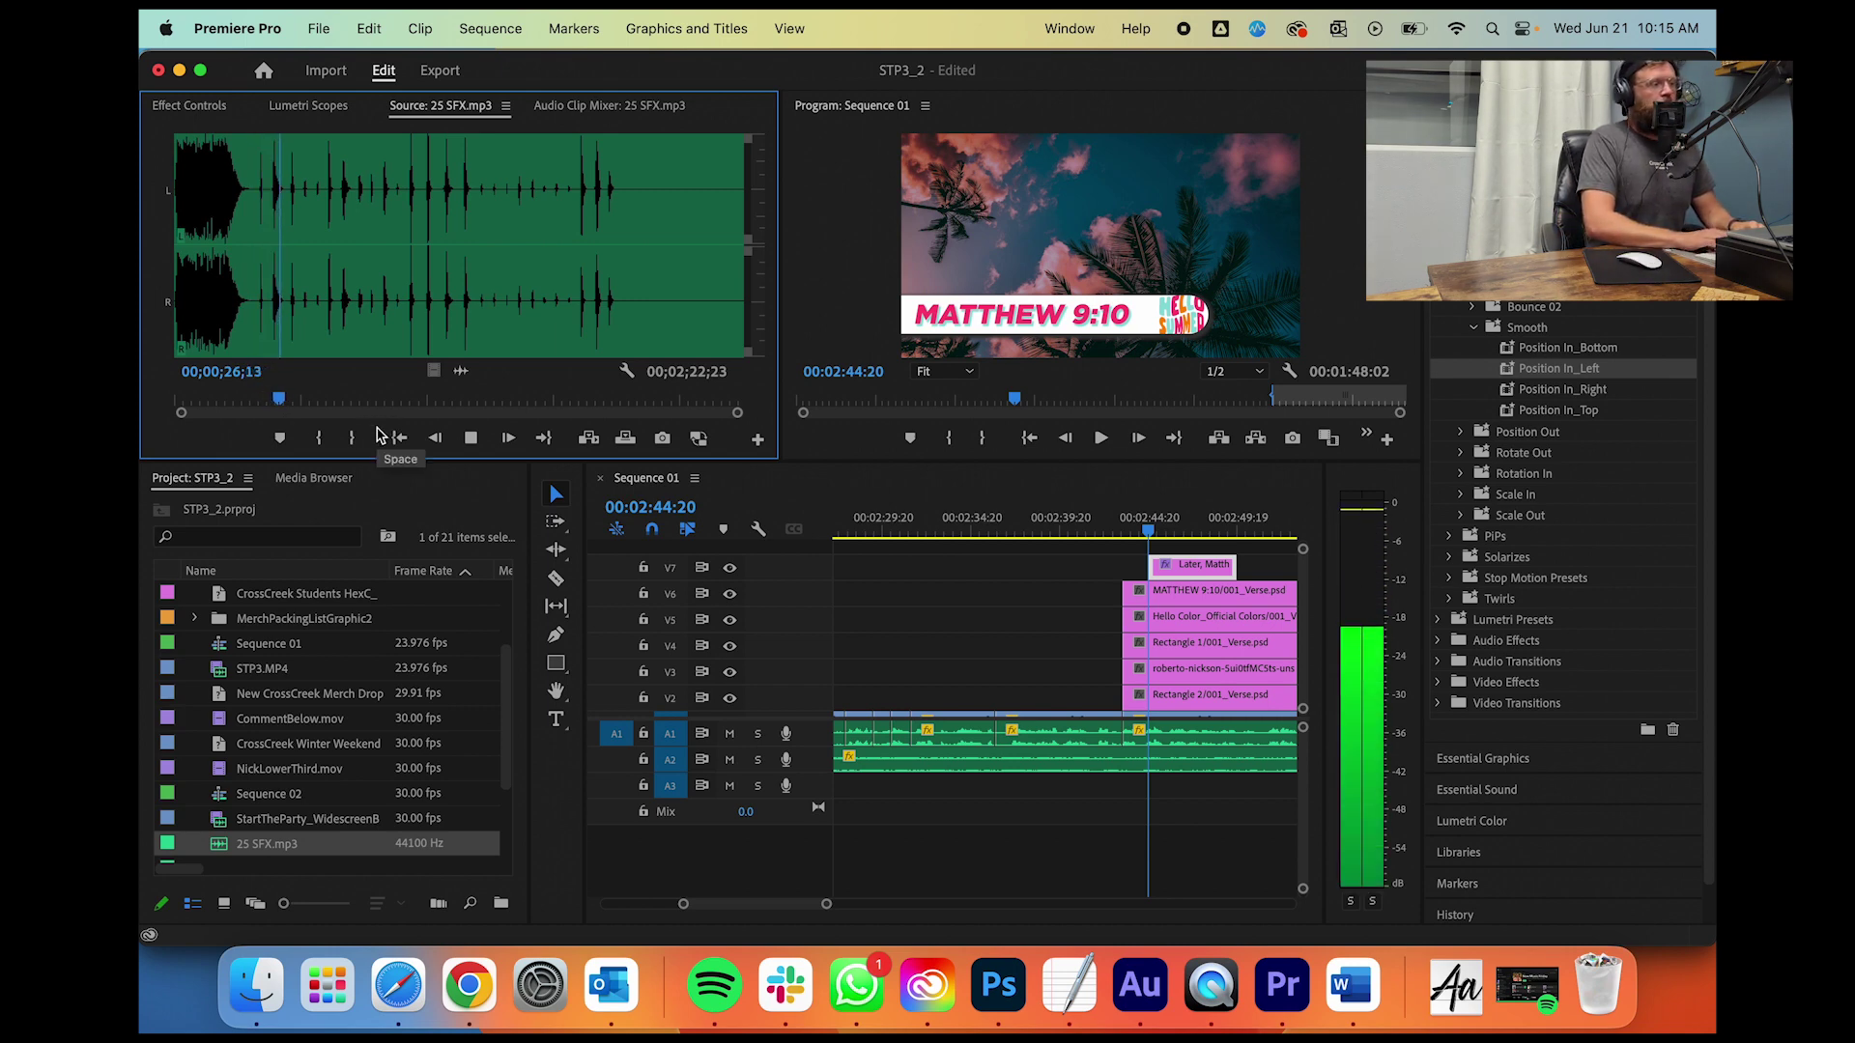
pyautogui.press('space')
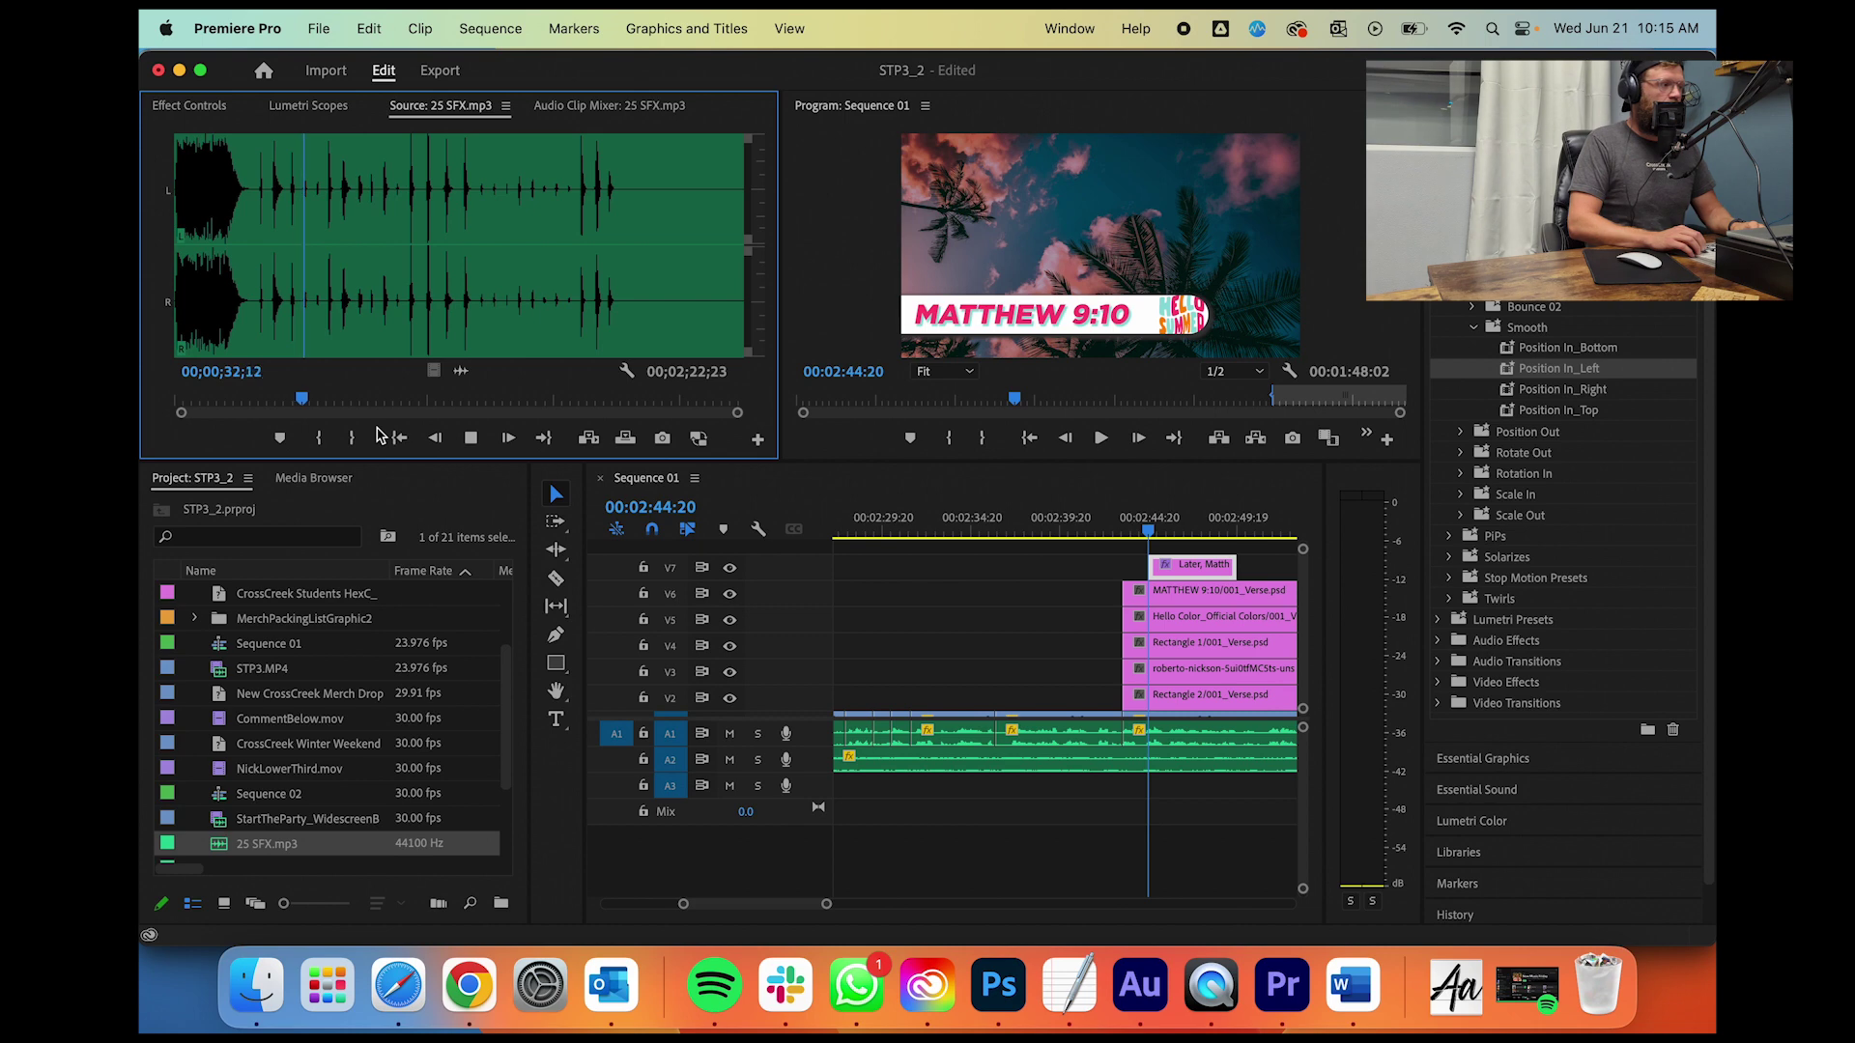
pyautogui.press('space')
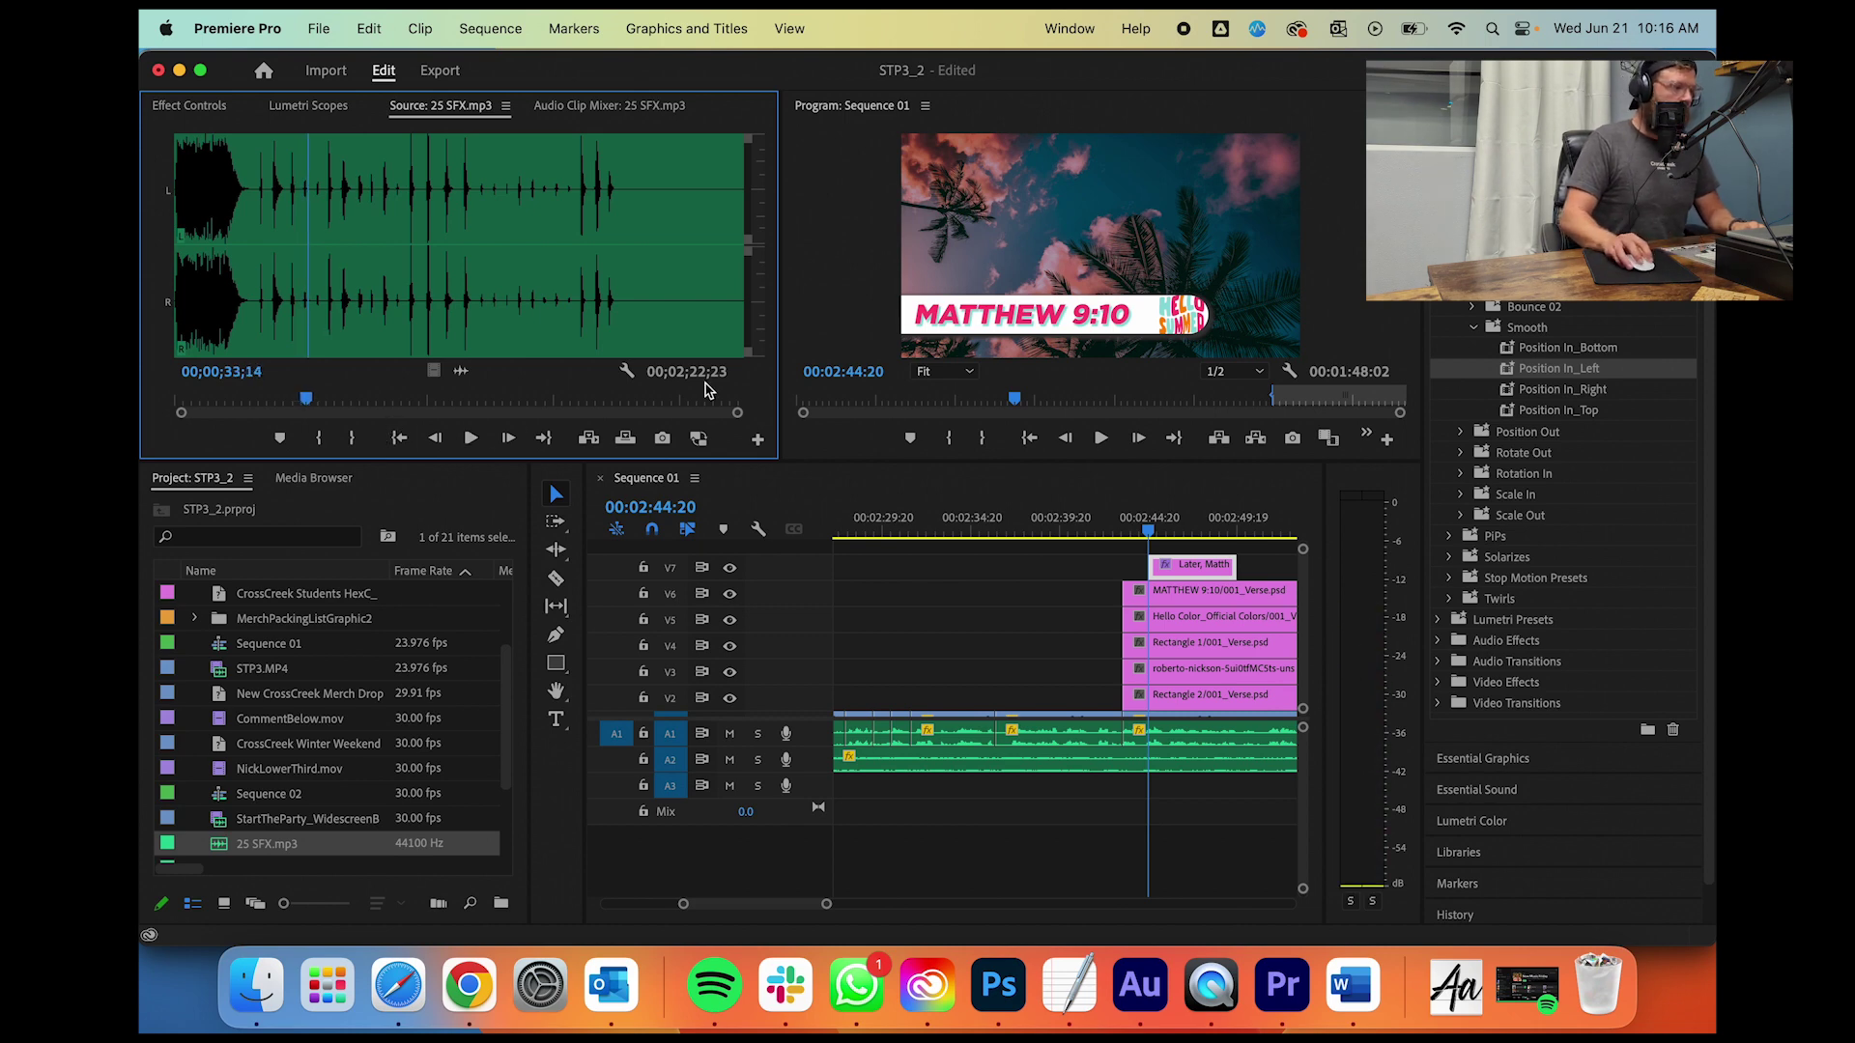
# Step: Mark one short sound in 25 SFX.mp3 with an in point at 00;00;32;20 and an out point at 00;00;33;08
pyautogui.moveTo(738, 413); pyautogui.dragTo(500, 413)
pyautogui.moveTo(220, 415); pyautogui.dragTo(286, 422)
pyautogui.click(423, 168)
pyautogui.press('i')
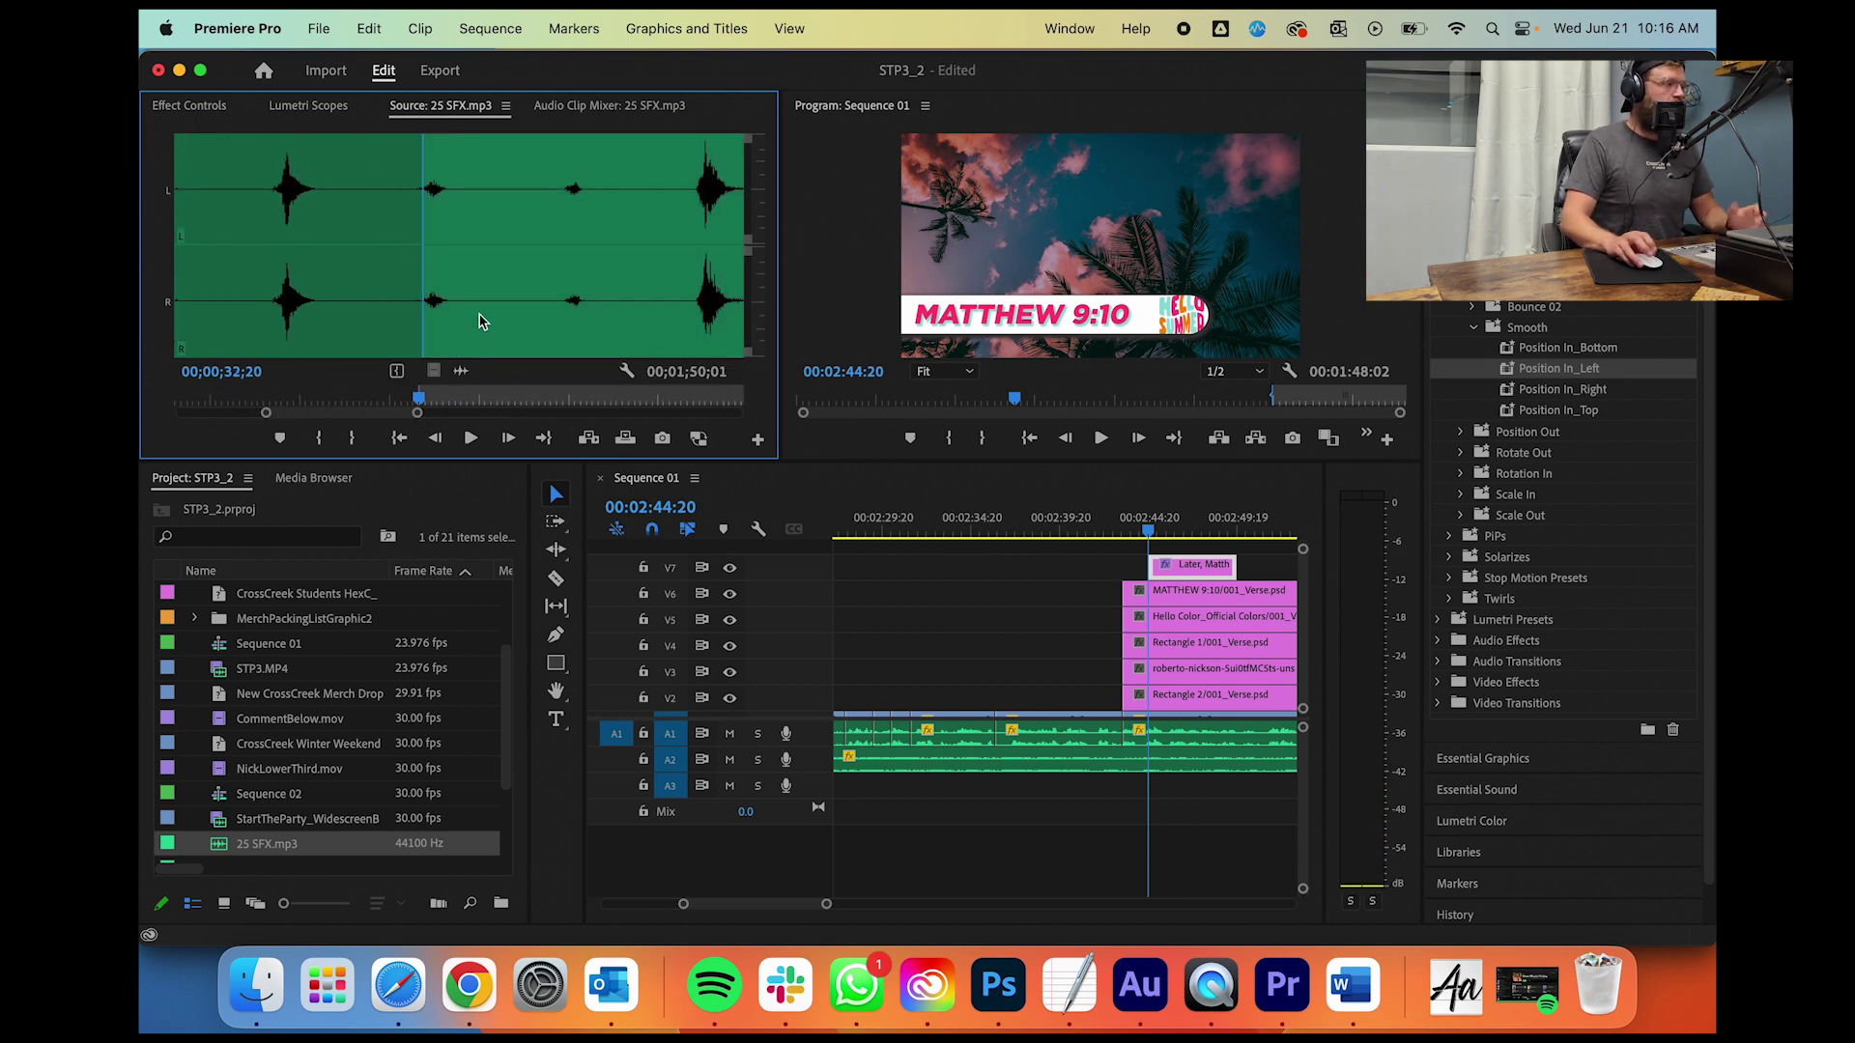
pyautogui.moveTo(418, 404); pyautogui.dragTo(445, 405)
pyautogui.press('o')
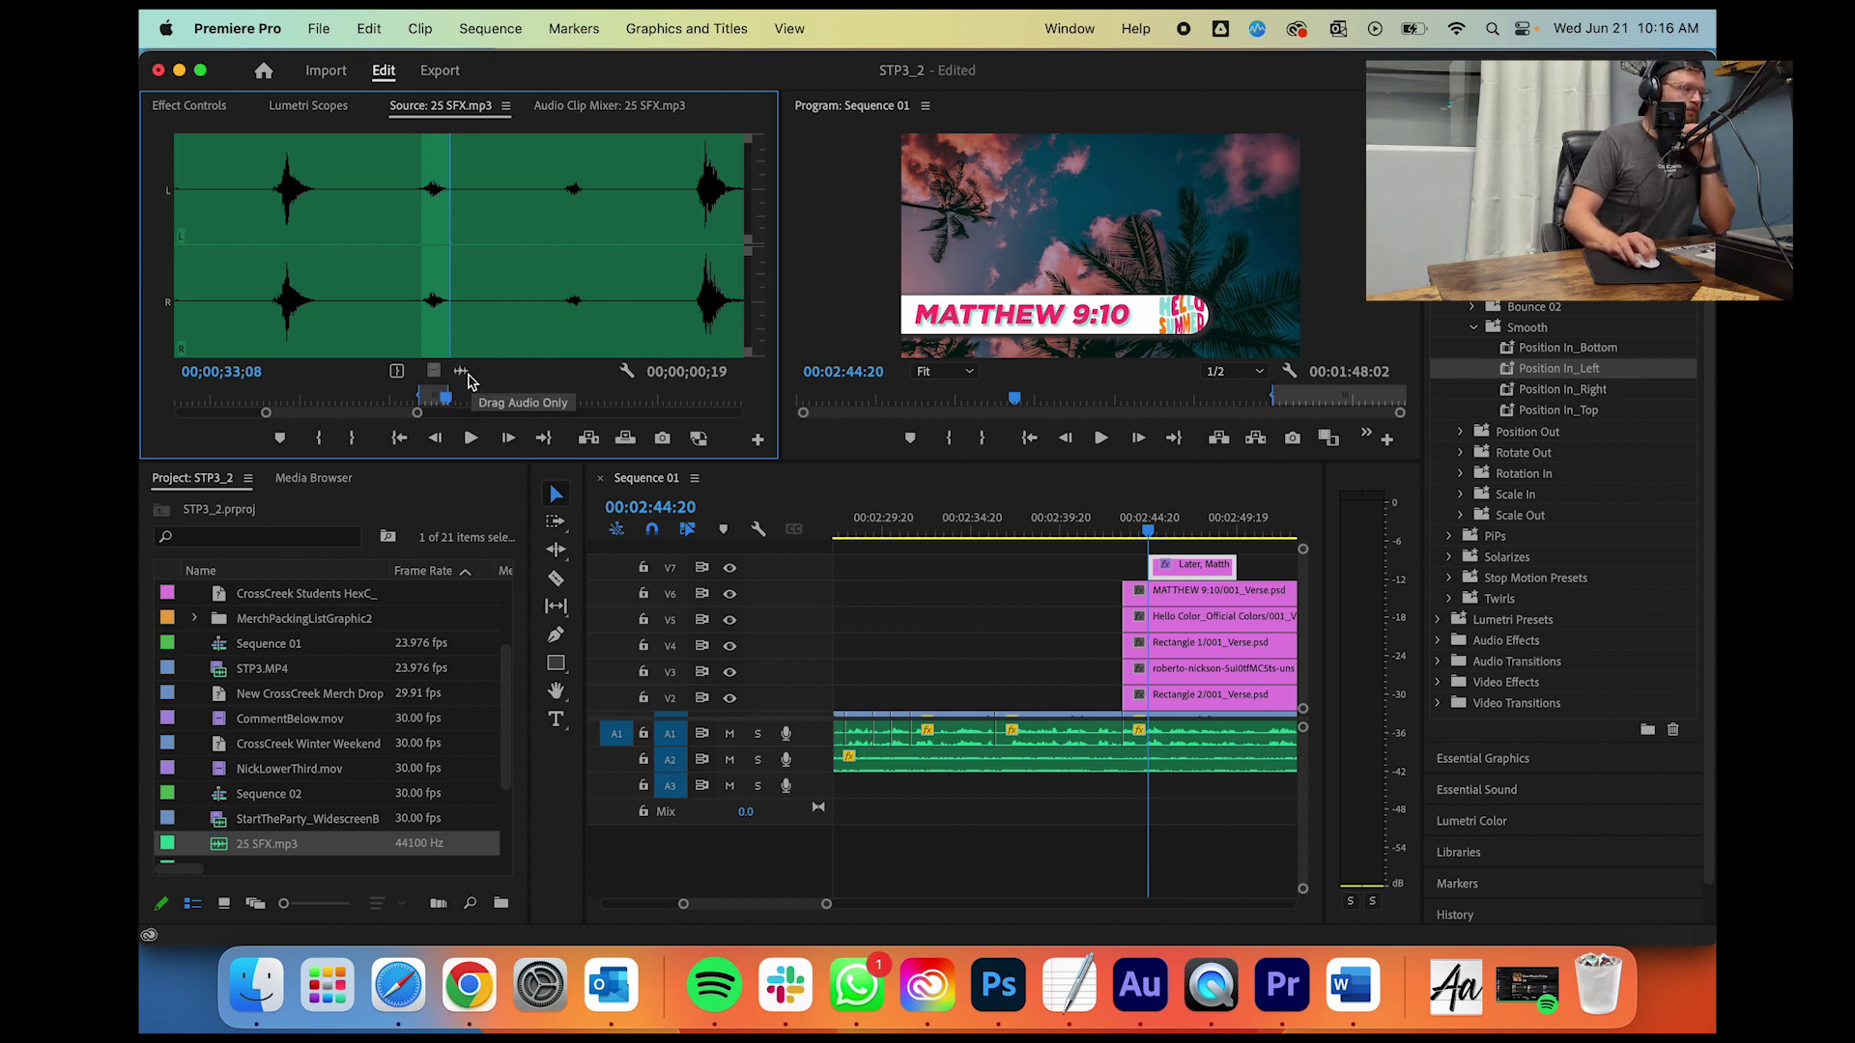
# Step: Place the marked sound on A3 beneath the "Later, Matthew invited" clip, starting at 00:02:44:21
pyautogui.moveTo(460, 374); pyautogui.dragTo(1162, 794)
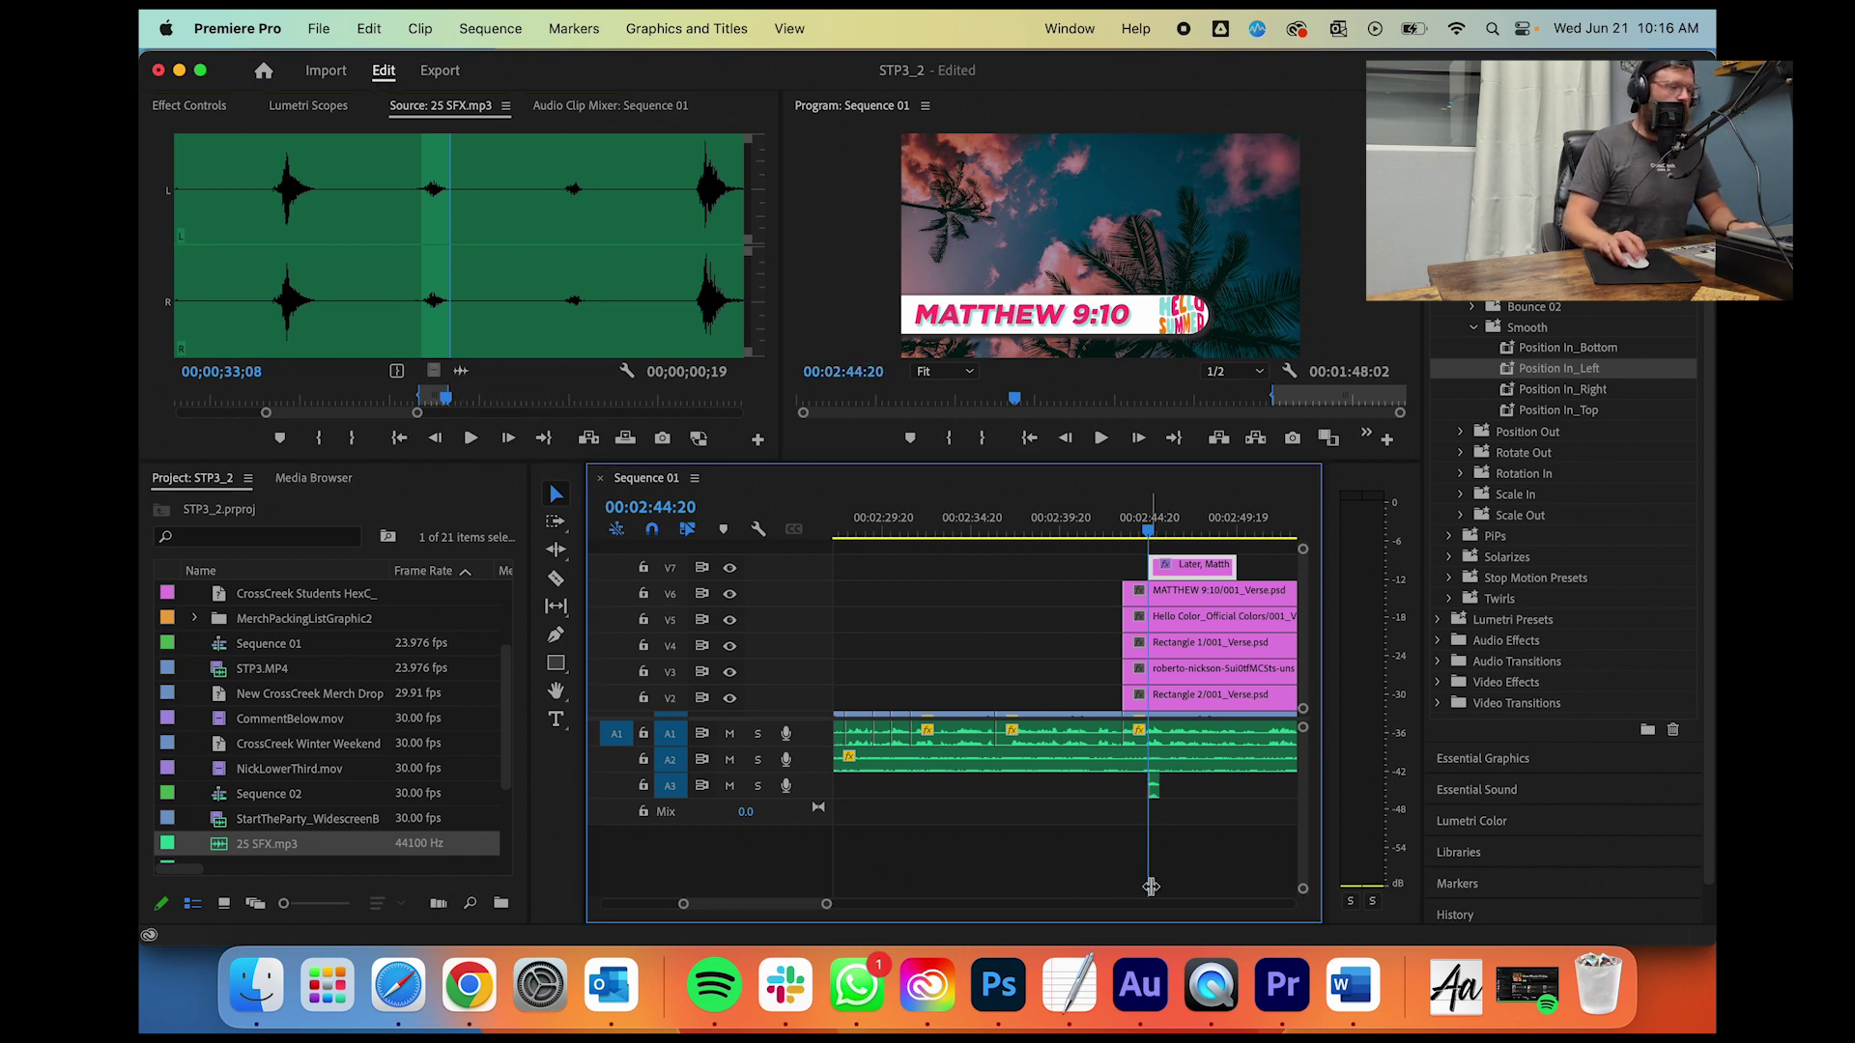
pyautogui.moveTo(828, 906); pyautogui.dragTo(788, 908)
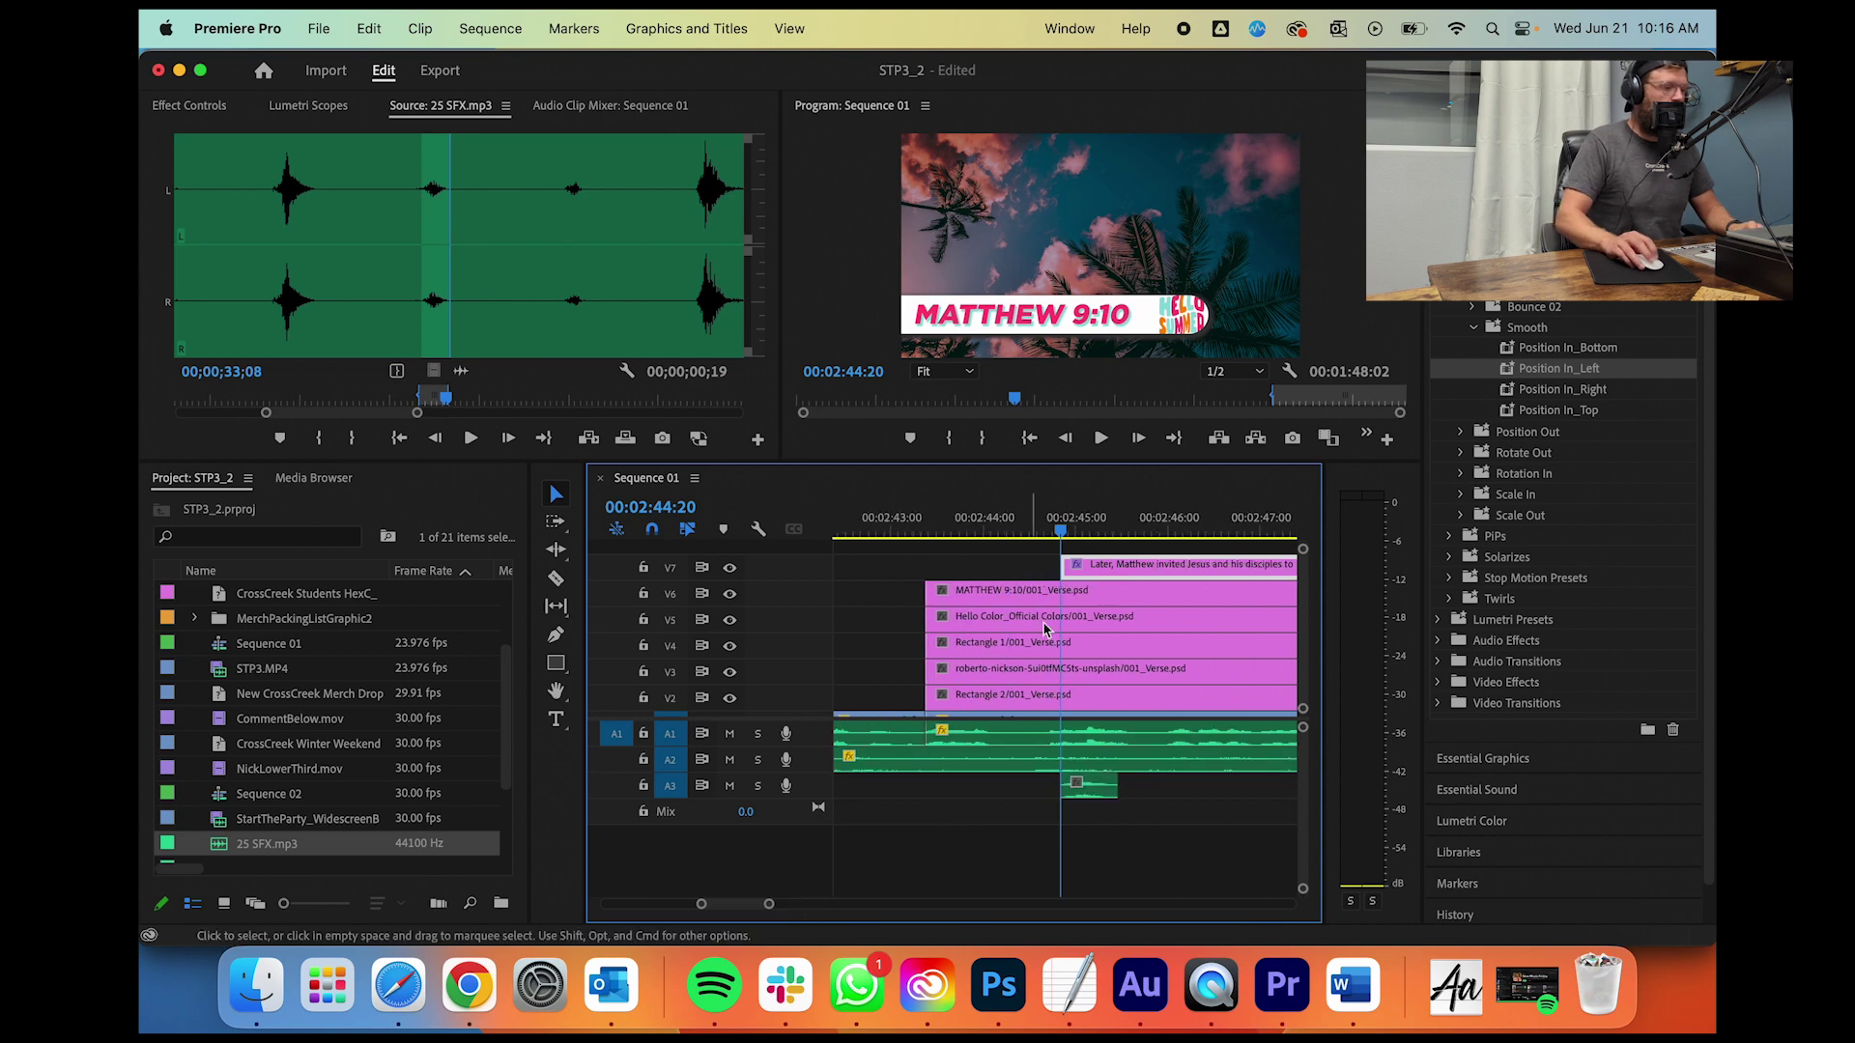
pyautogui.click(1069, 529)
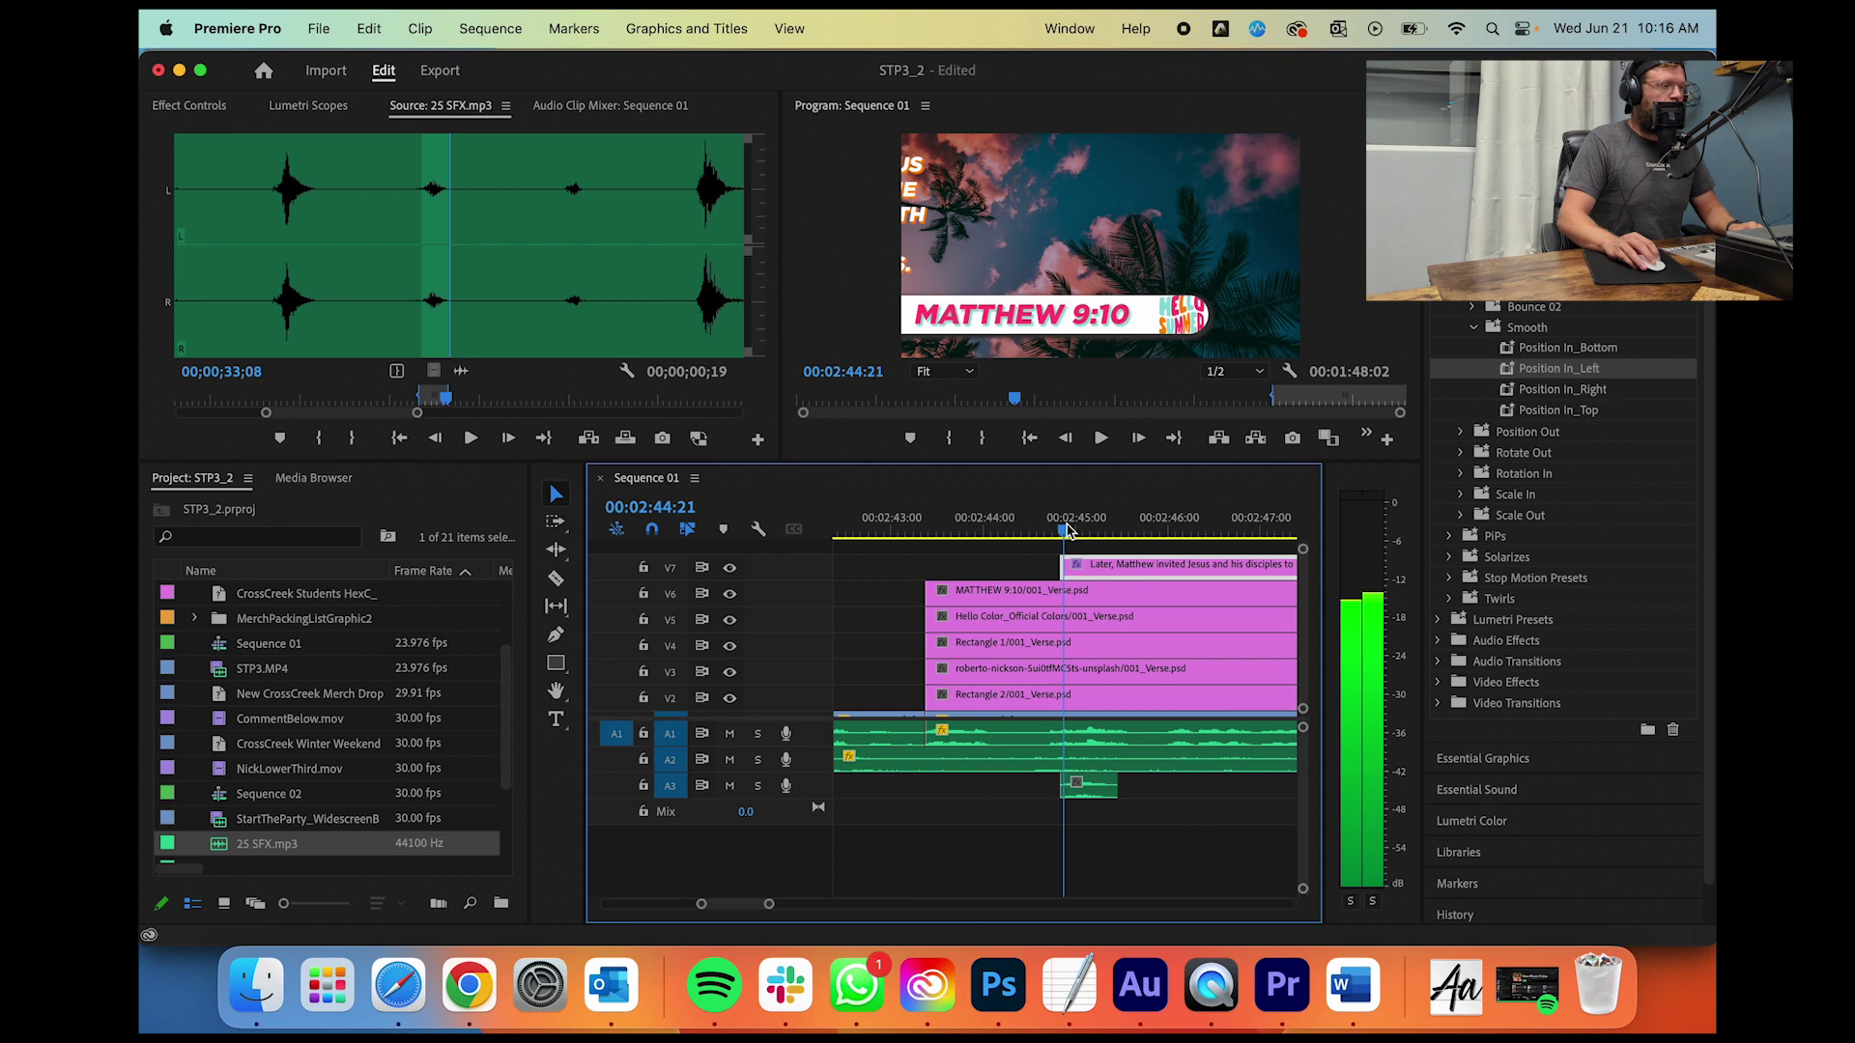
pyautogui.moveTo(1092, 792); pyautogui.dragTo(1095, 791)
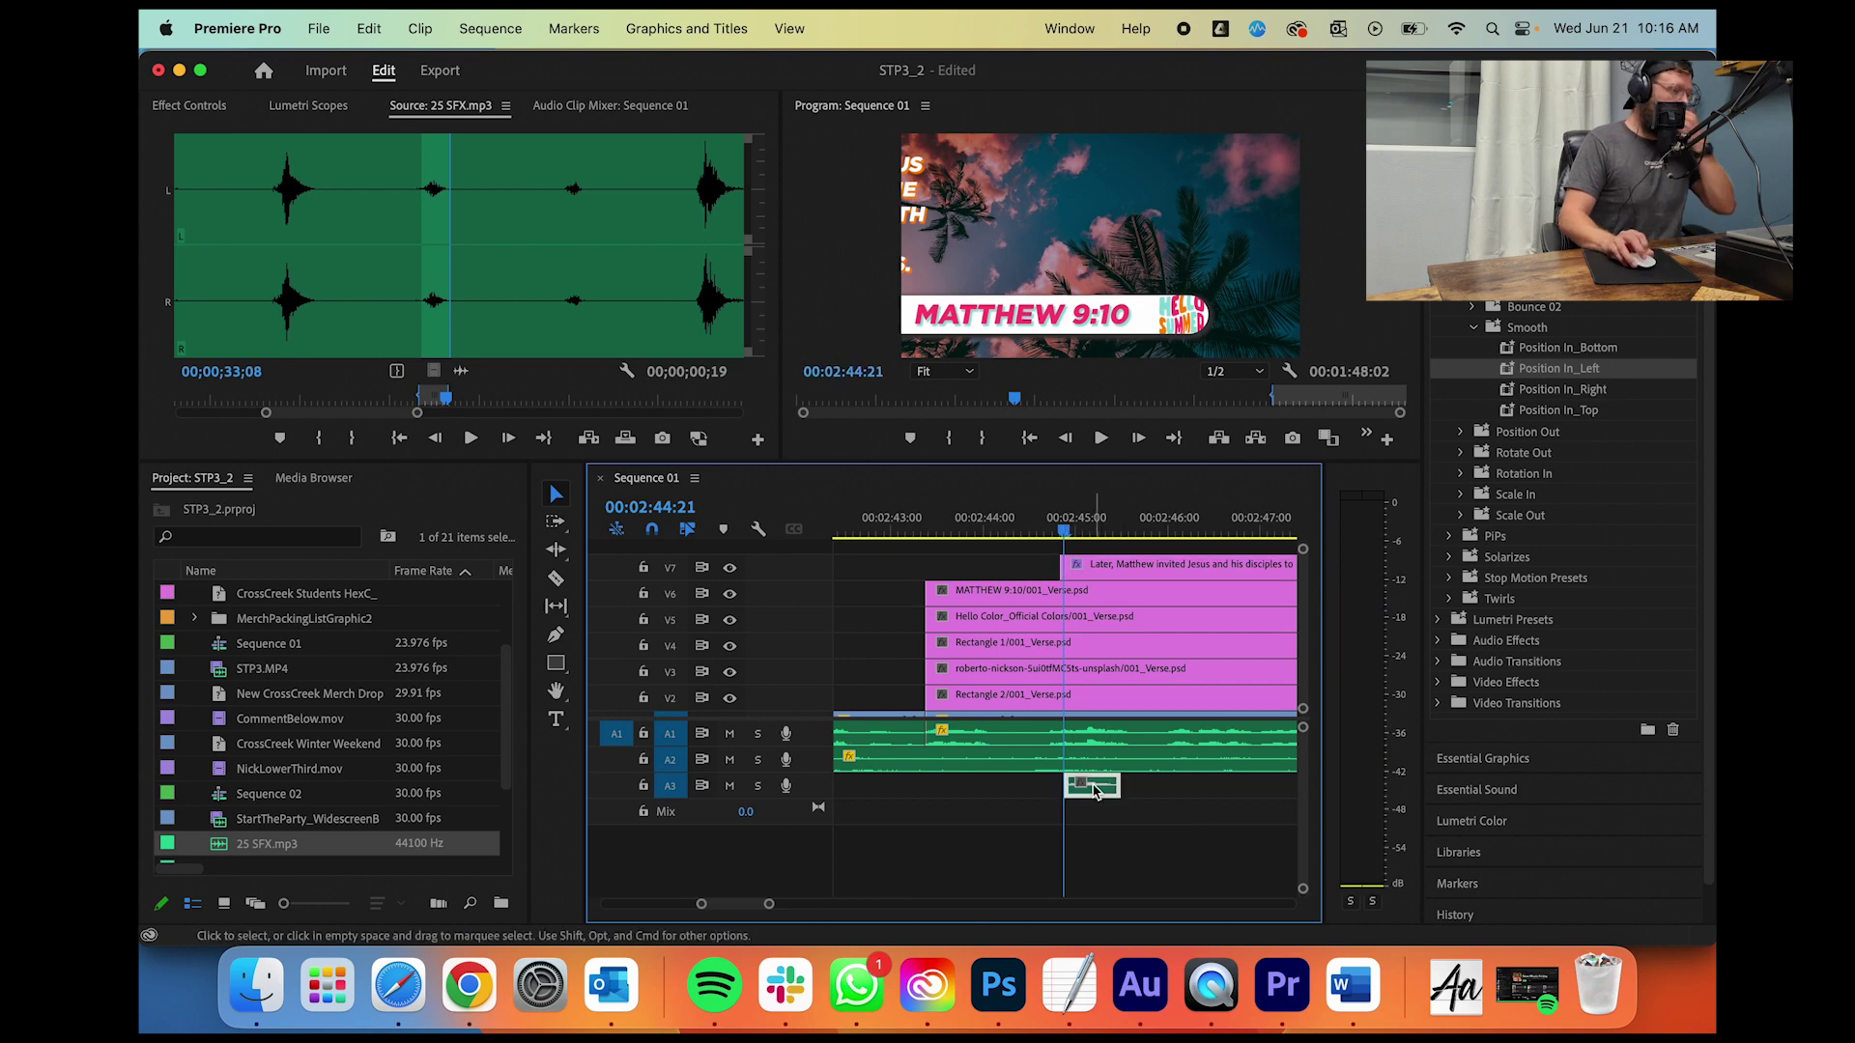
# Step: Play back the verse text's entrance with the sound effect from just before the text clip starts
pyautogui.press('space')
pyautogui.click(1029, 530)
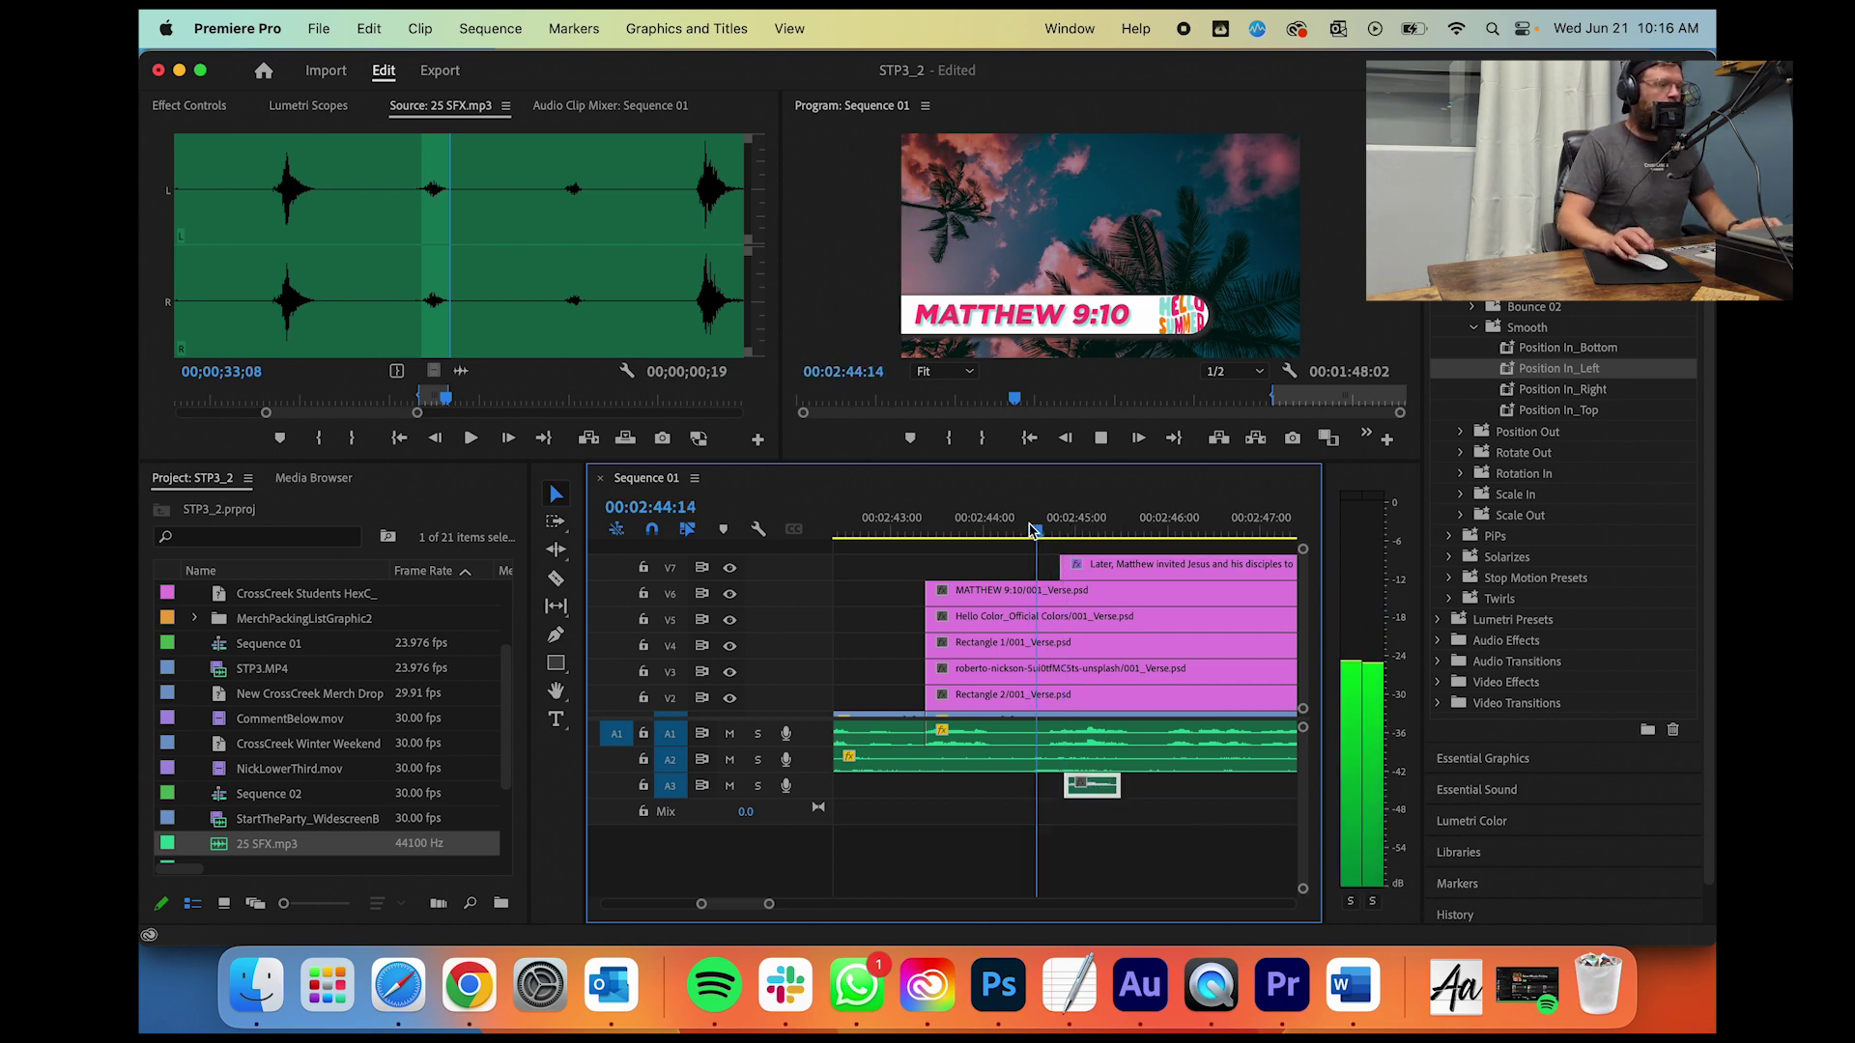
pyautogui.press('space')
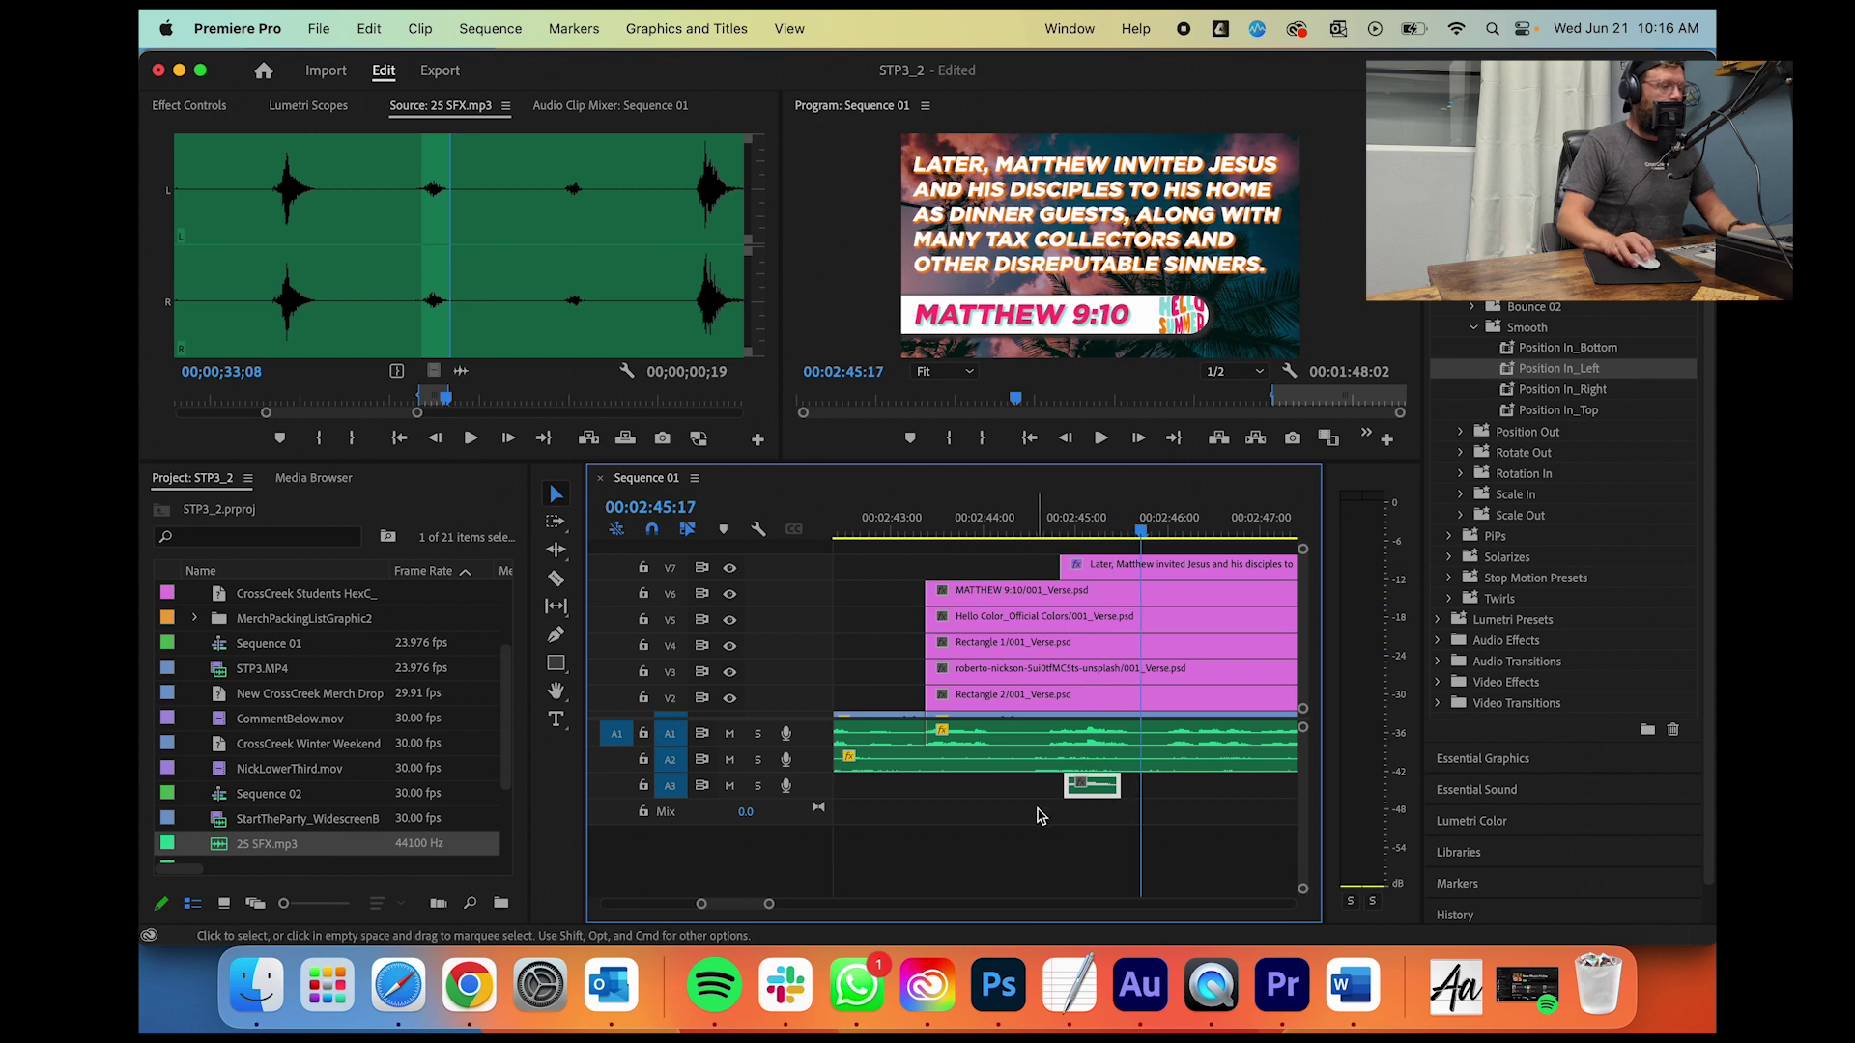
# Step: Raise the audio gain of the 25 SFX.mp3 clip on A3 by 10 dB
pyautogui.doubleClick(1095, 794)
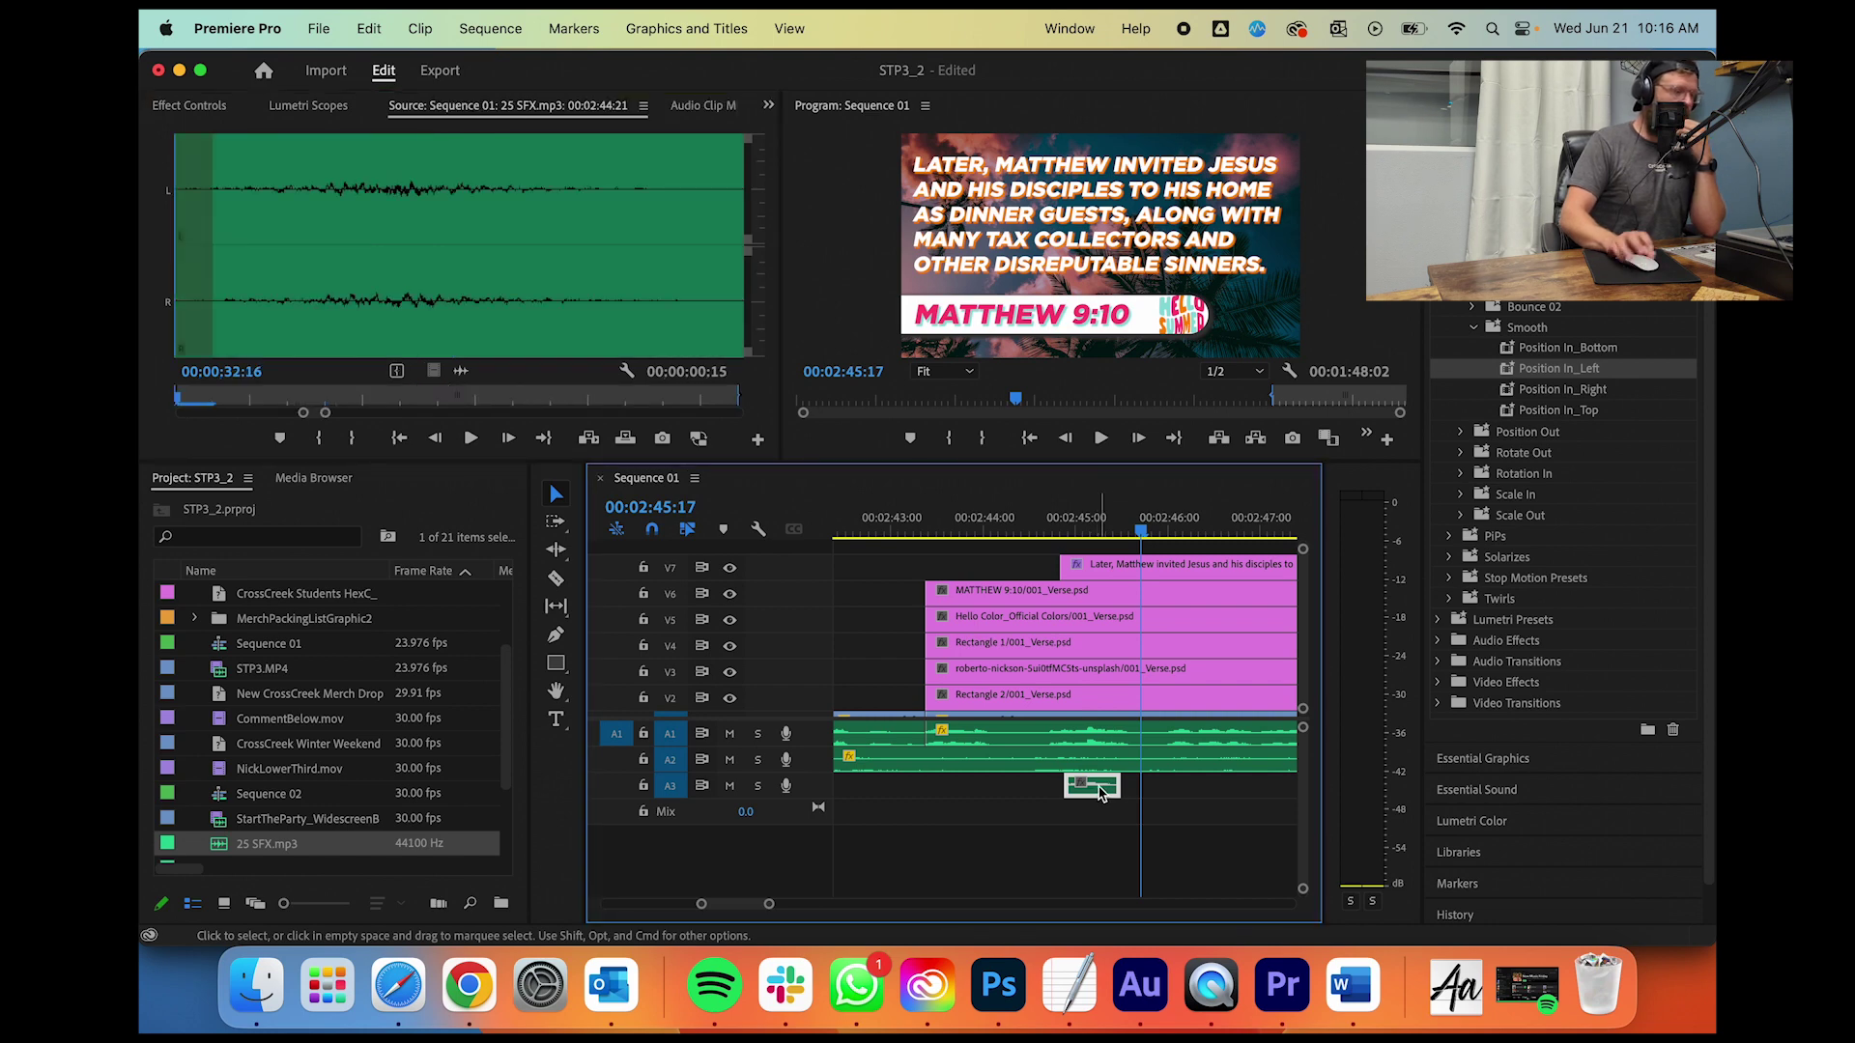
pyautogui.rightClick(1100, 794)
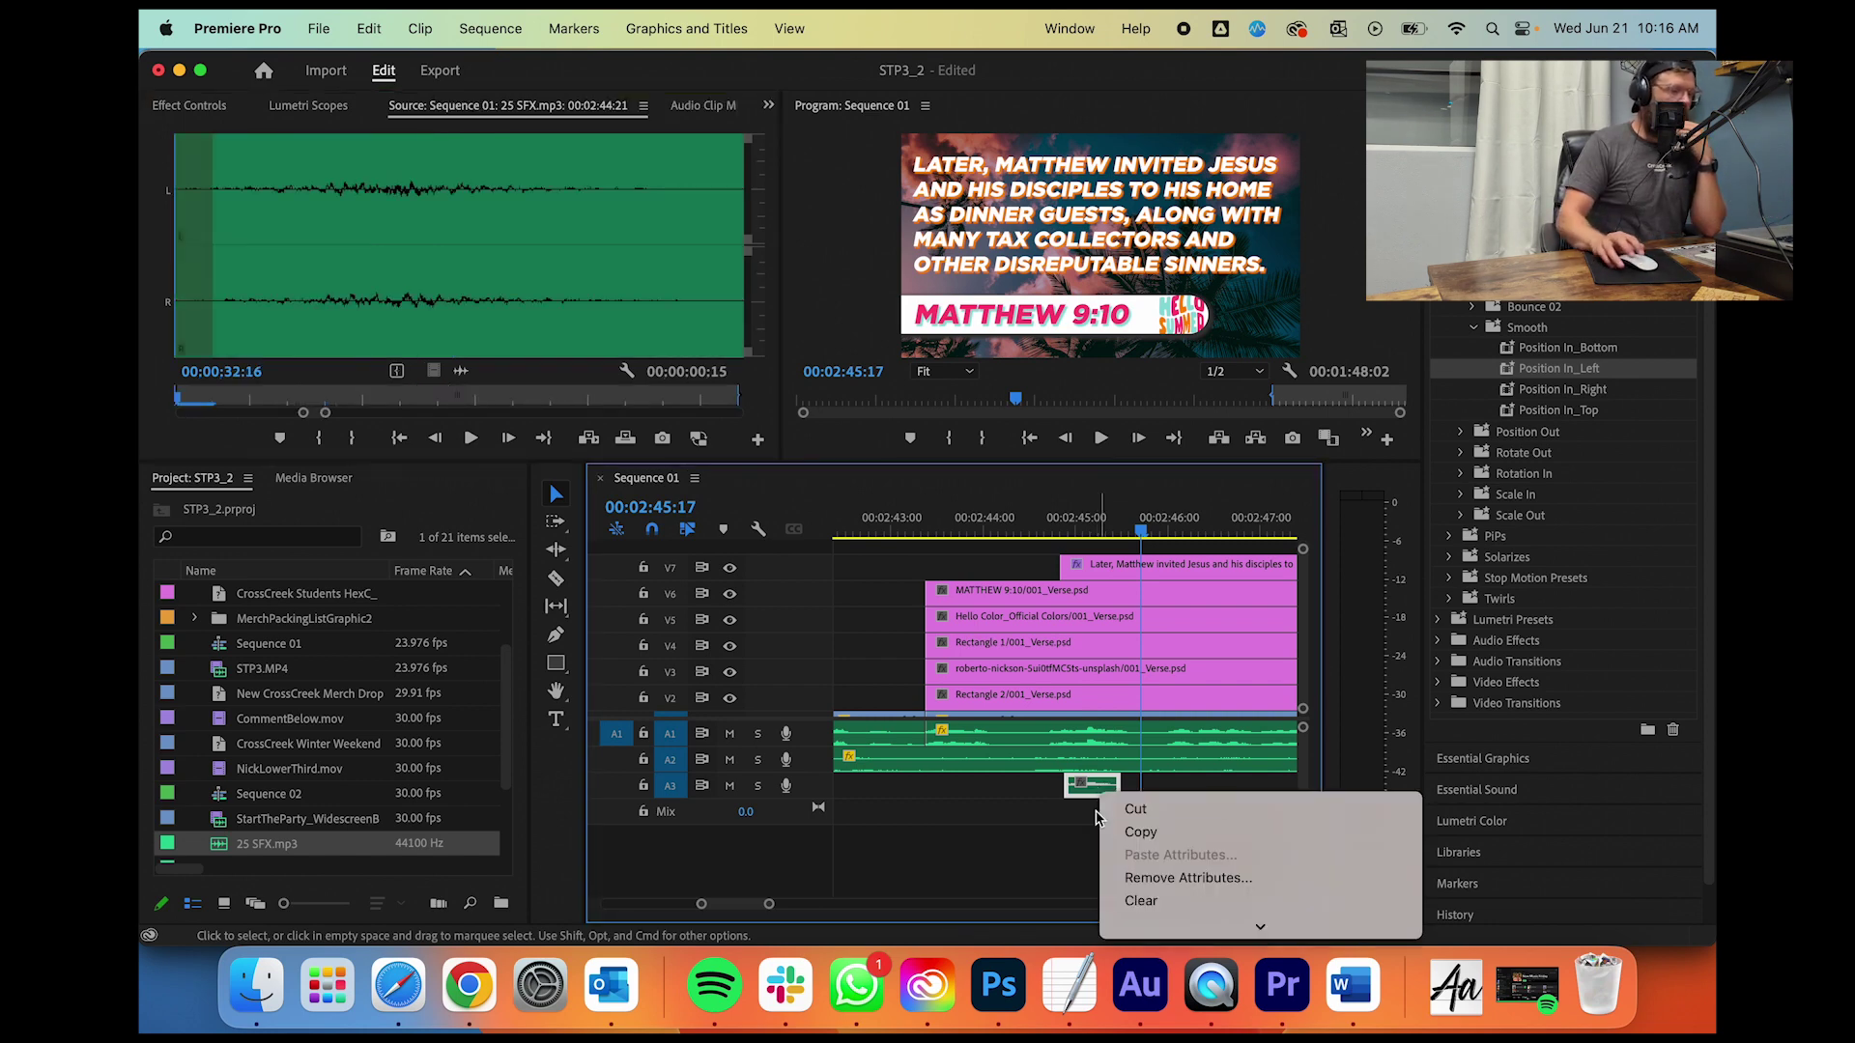
pyautogui.scroll(-5, 1233, 812)
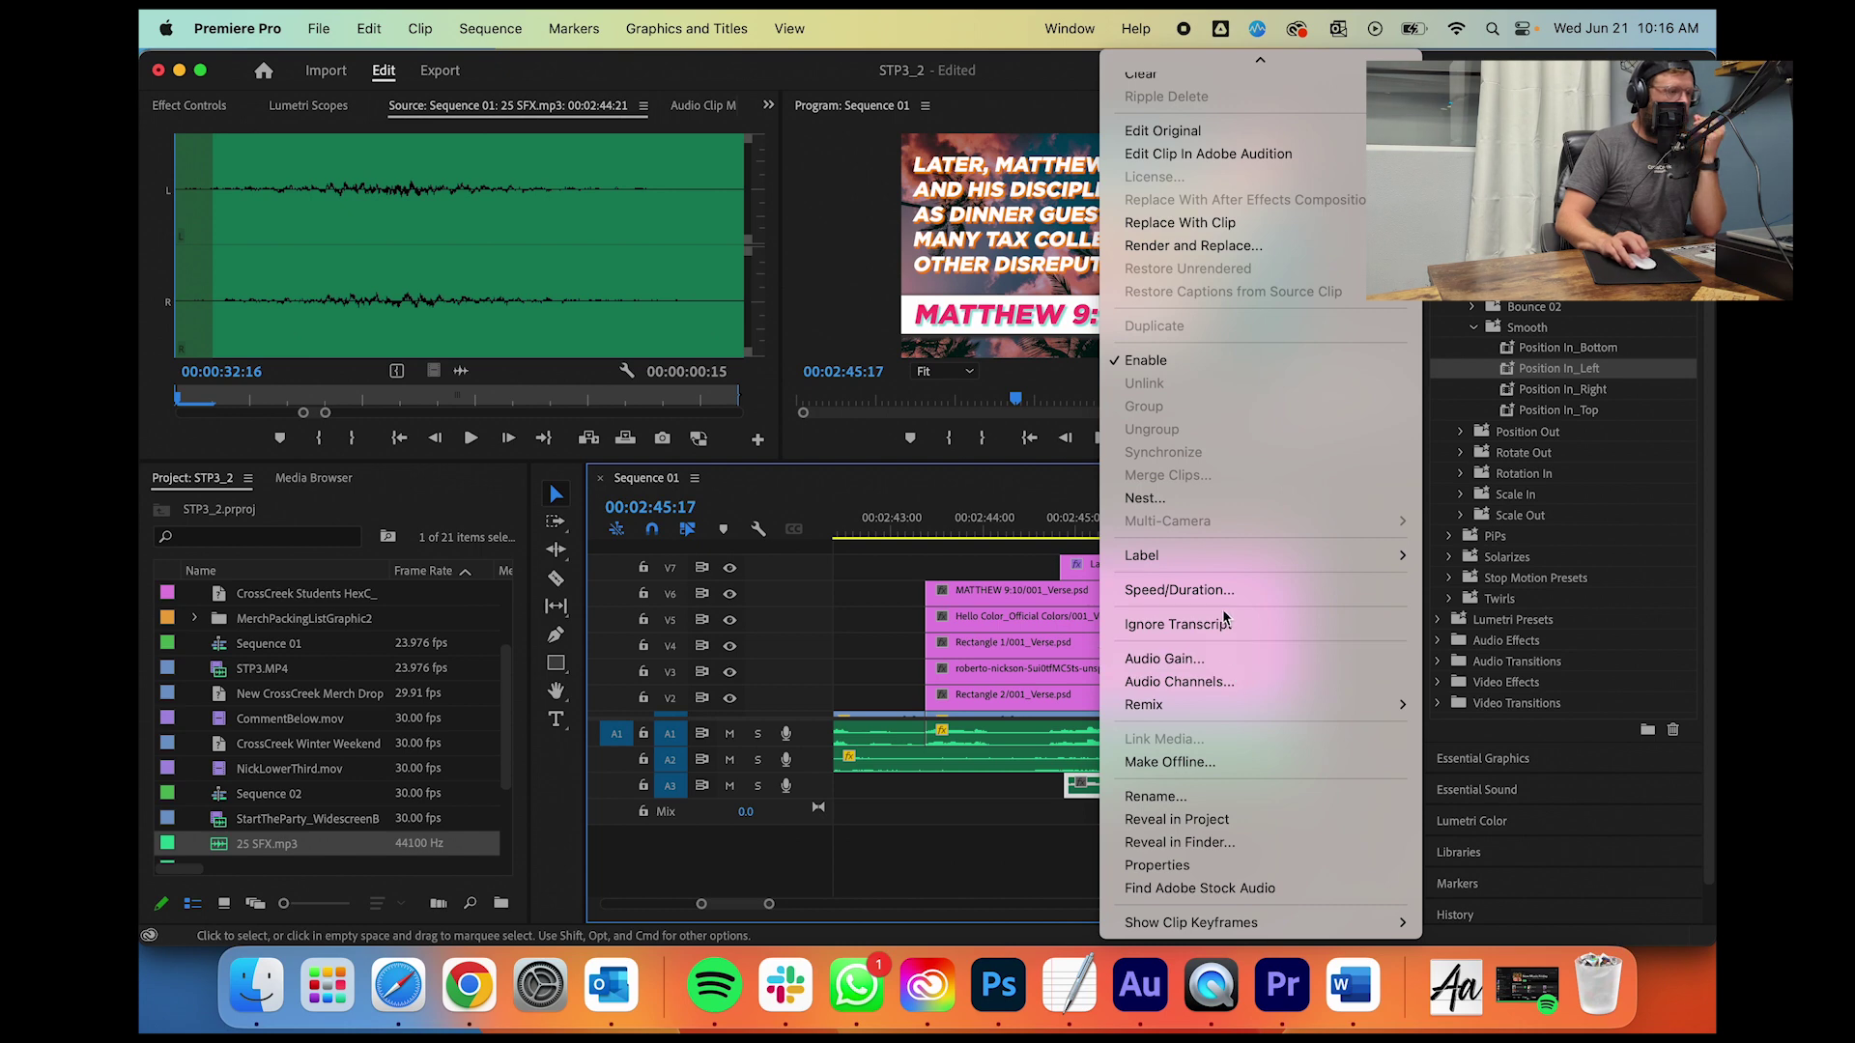
pyautogui.click(1213, 660)
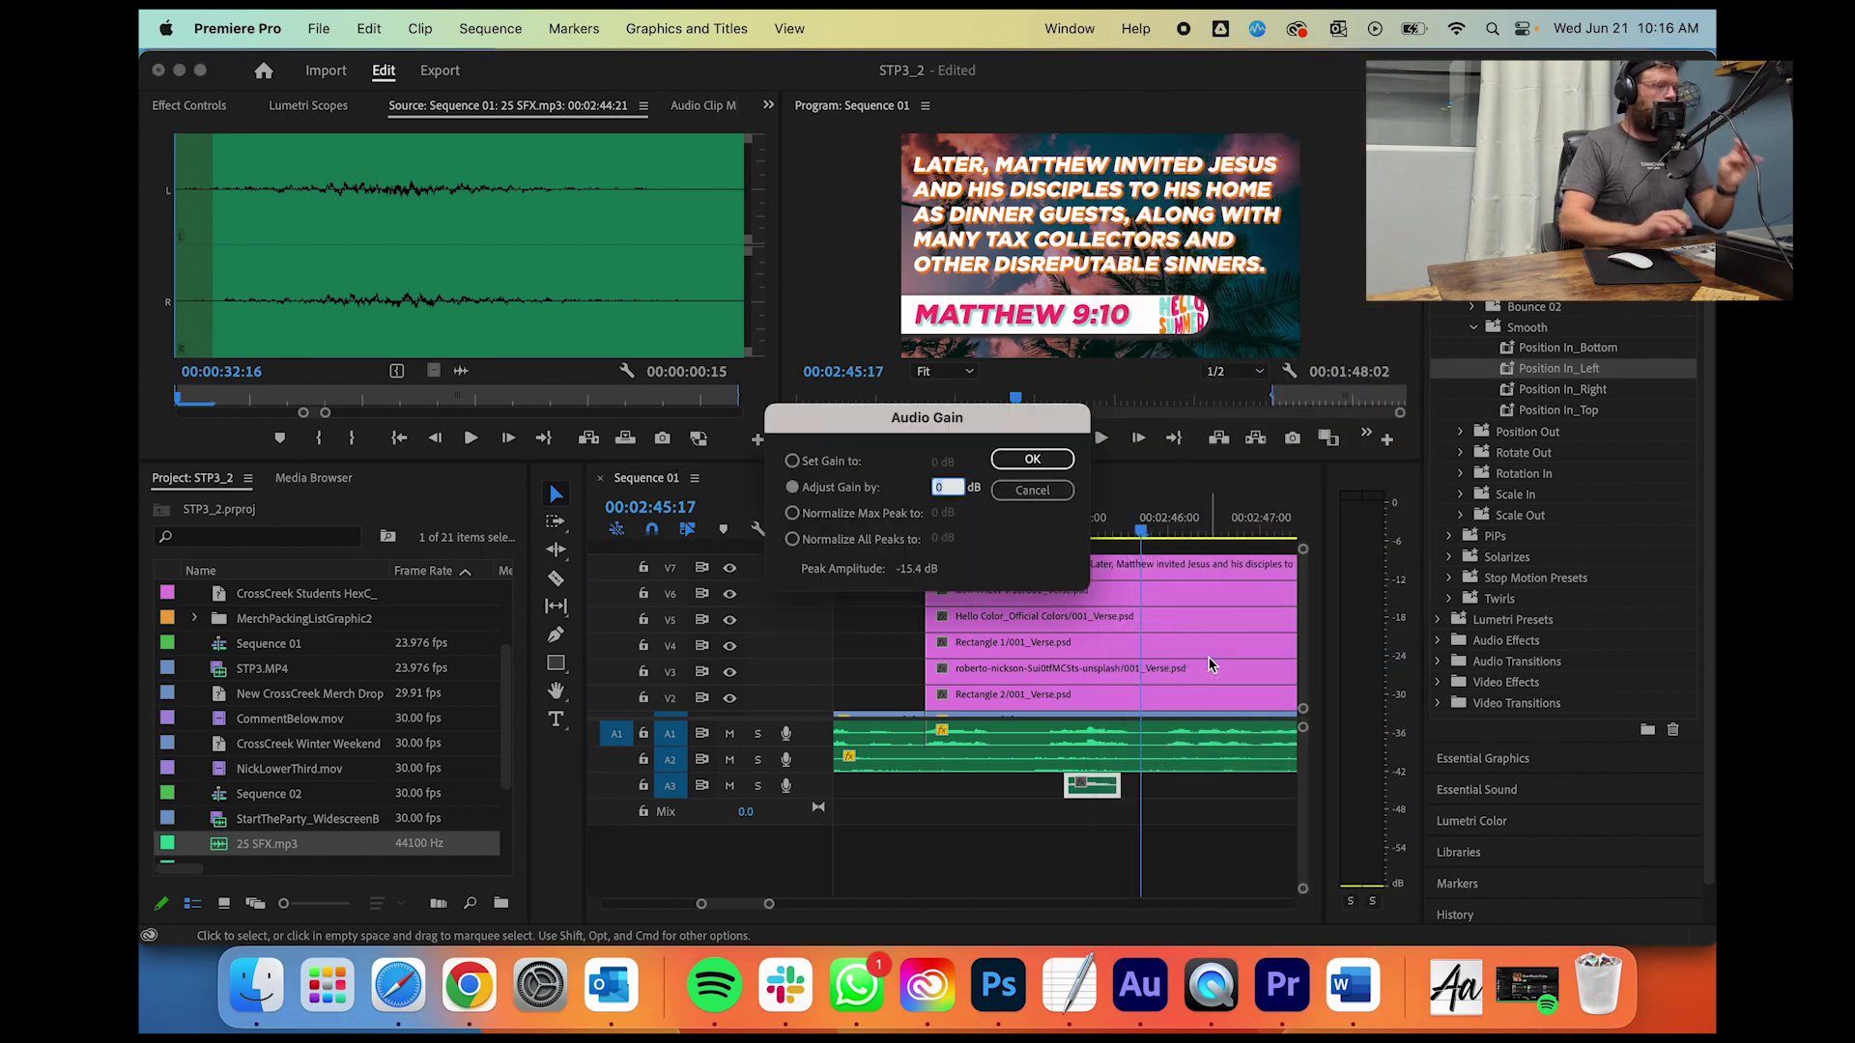
pyautogui.write('10')
pyautogui.press('Return')
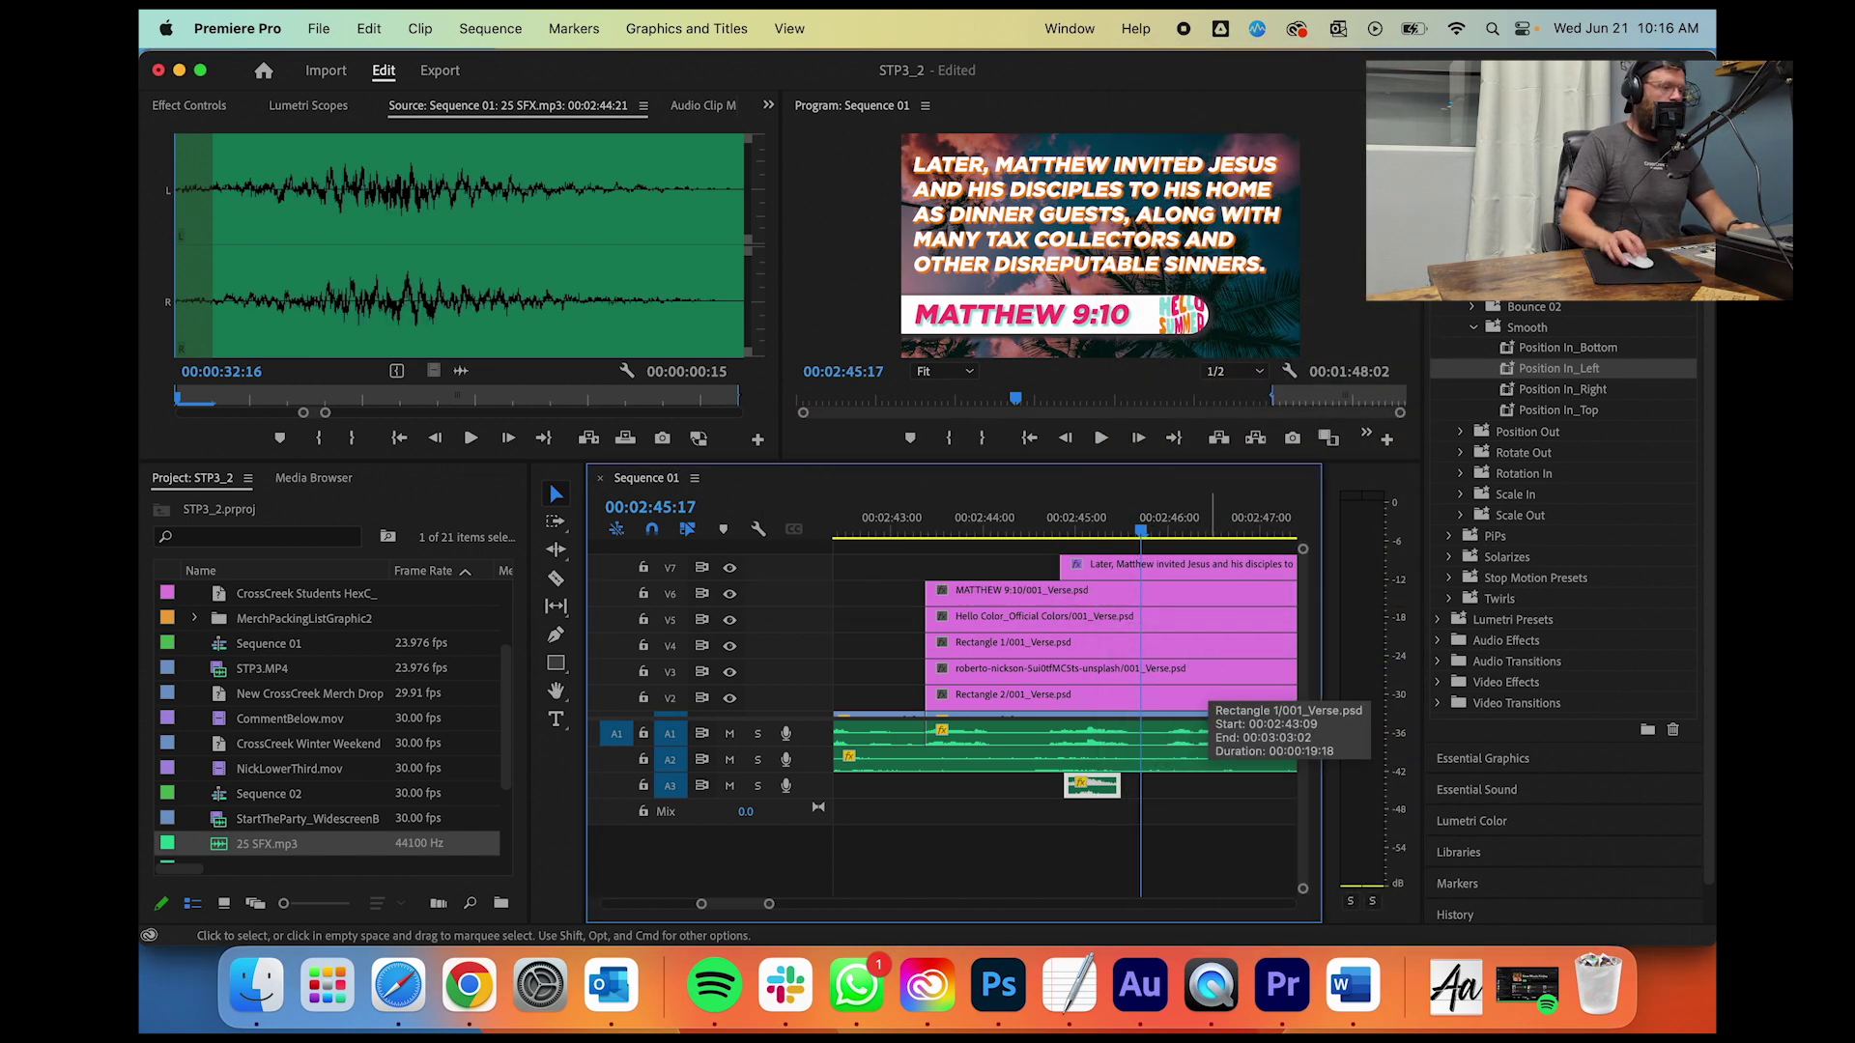
# Step: Play back the verse text's entrance to check the louder sound effect against the animation
pyautogui.click(1055, 526)
pyautogui.press('space')
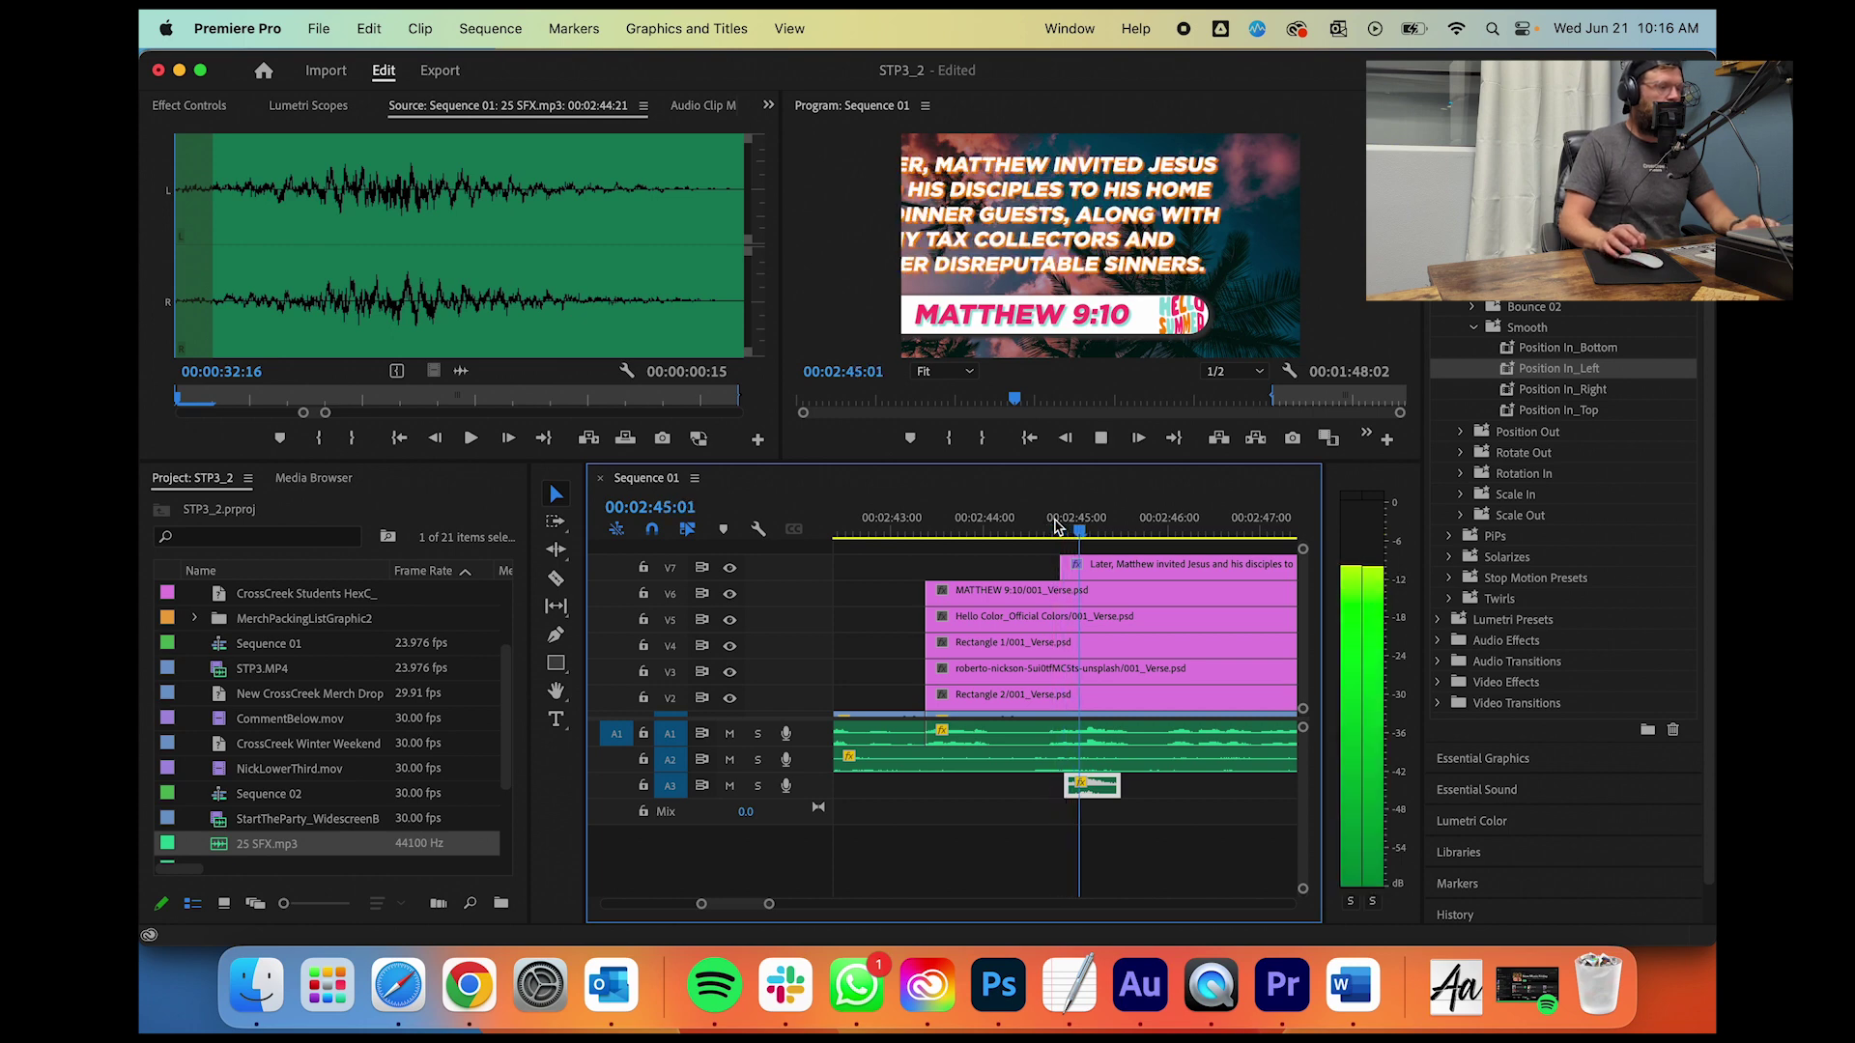
pyautogui.press('space')
pyautogui.moveTo(775, 901); pyautogui.dragTo(732, 904)
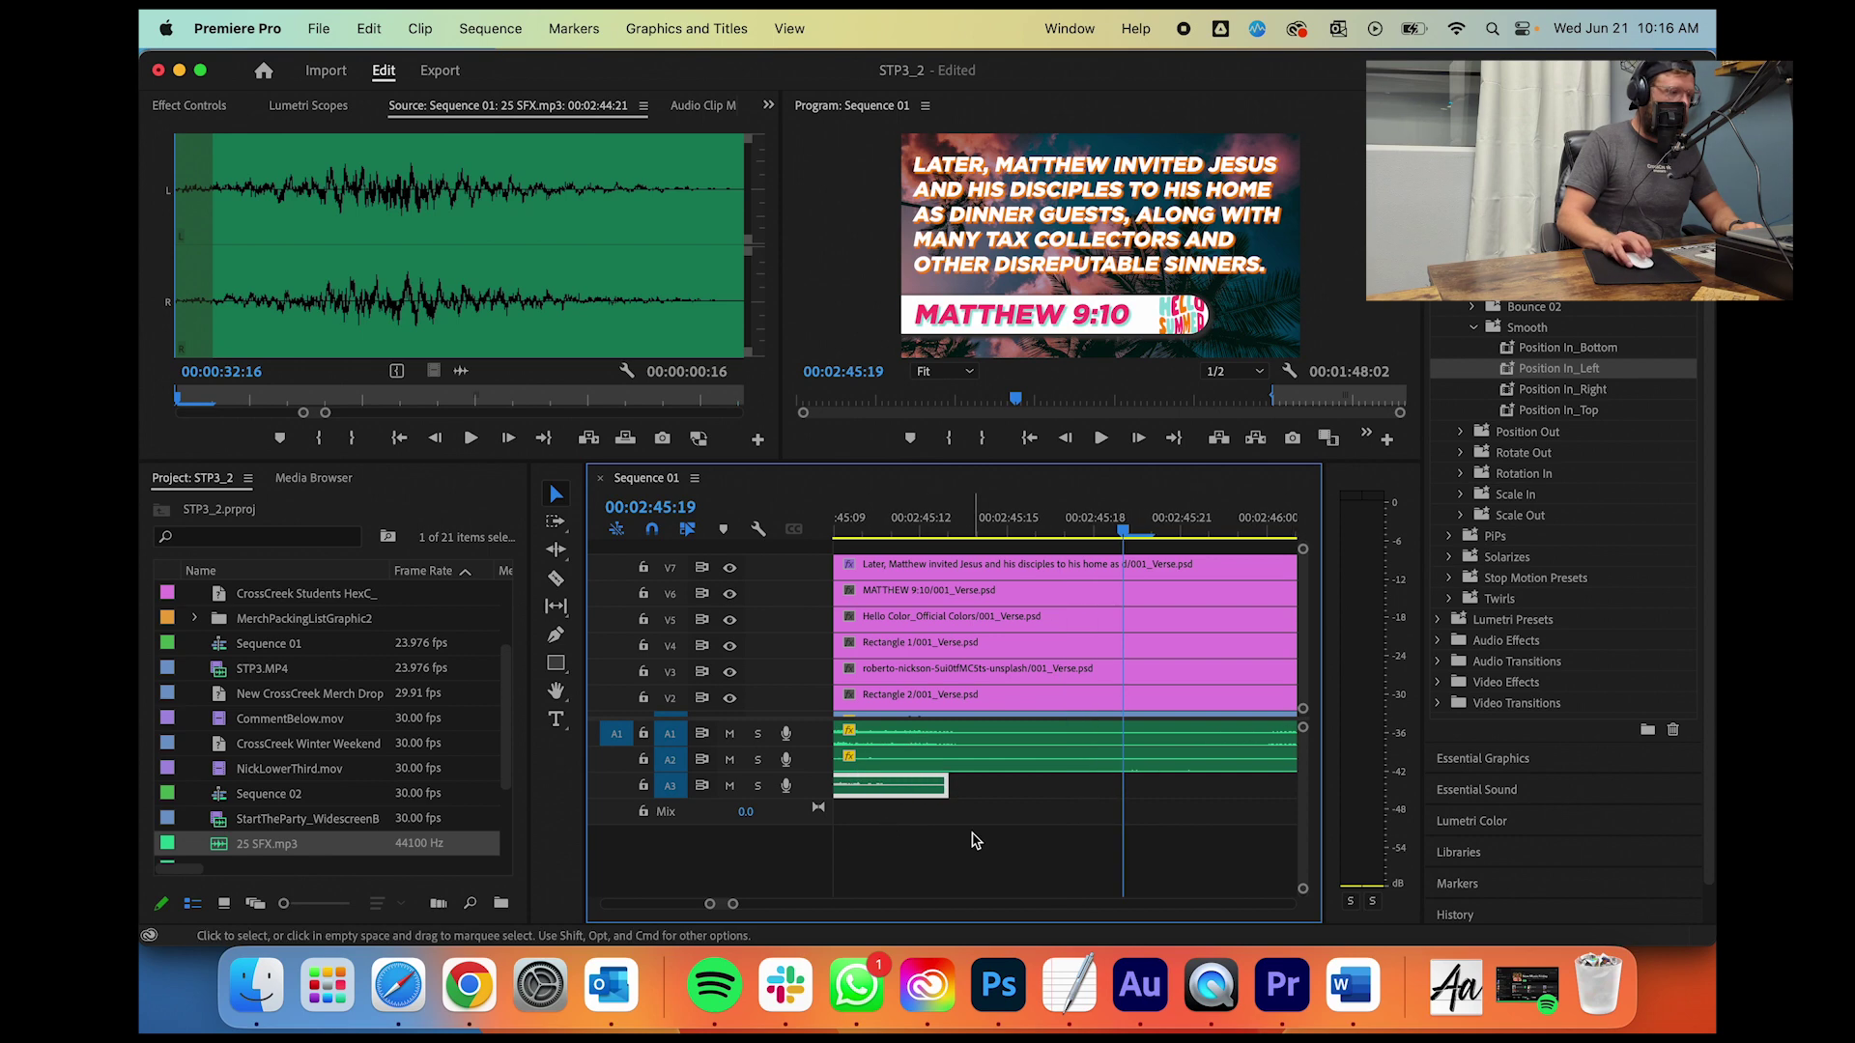
pyautogui.moveTo(1053, 526); pyautogui.dragTo(845, 529)
pyautogui.press('space')
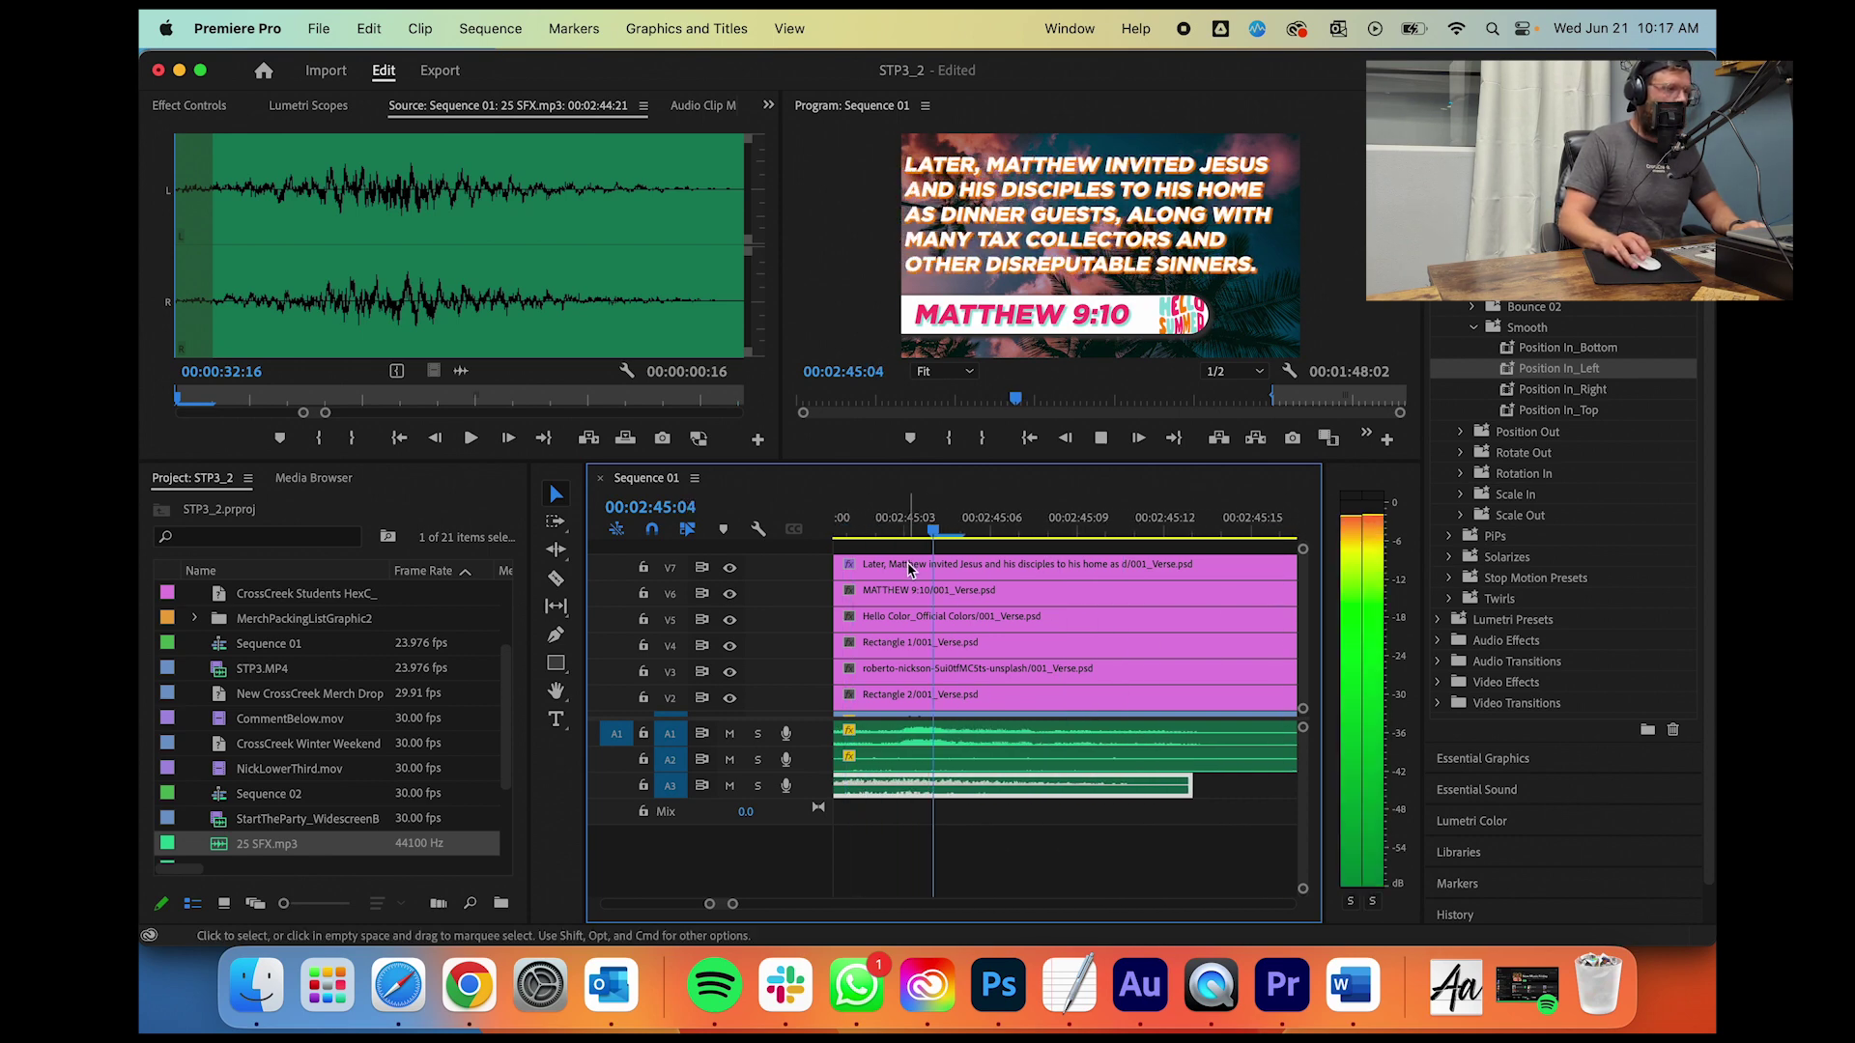
# Step: Extend the end of the "Later, Matthew invited" text clip on V7 while playing back the verse graphic
pyautogui.moveTo(744, 913); pyautogui.dragTo(826, 904)
pyautogui.click(1011, 526)
pyautogui.press('space')
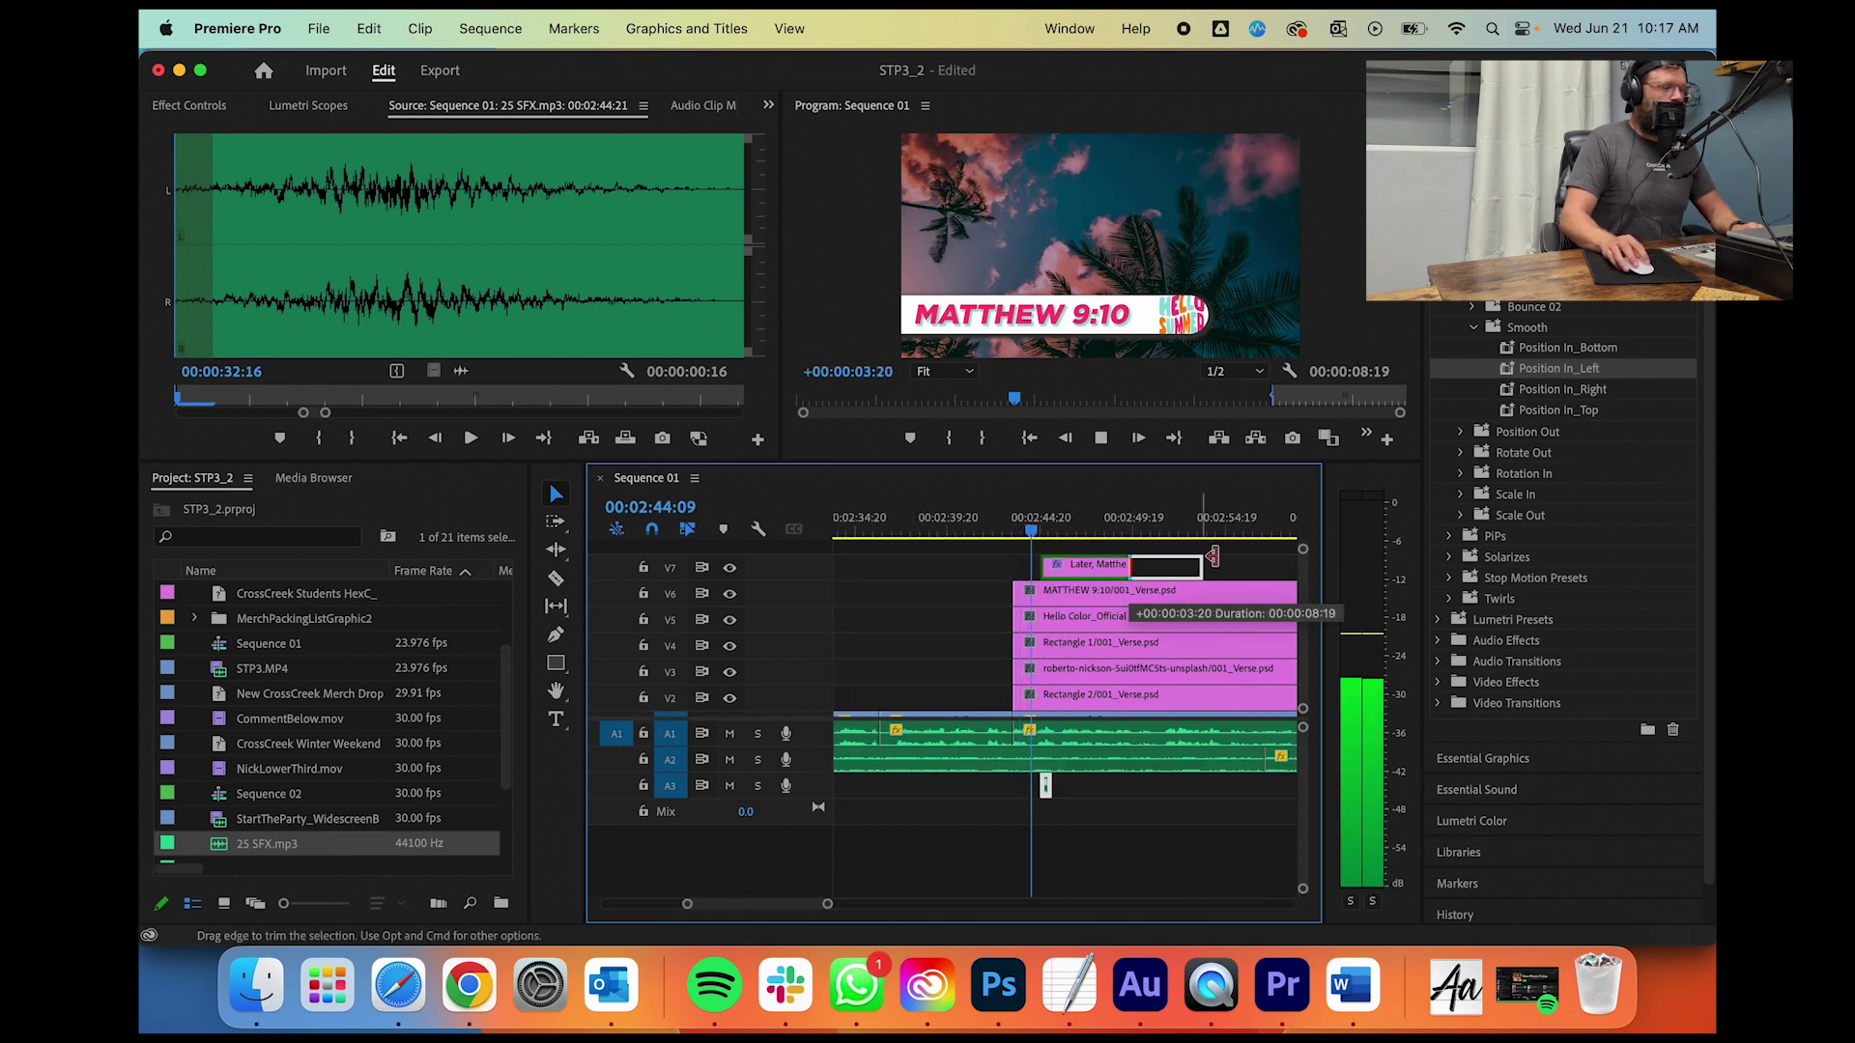
pyautogui.scroll(-2, 1209, 680)
pyautogui.scroll(6, 1209, 680)
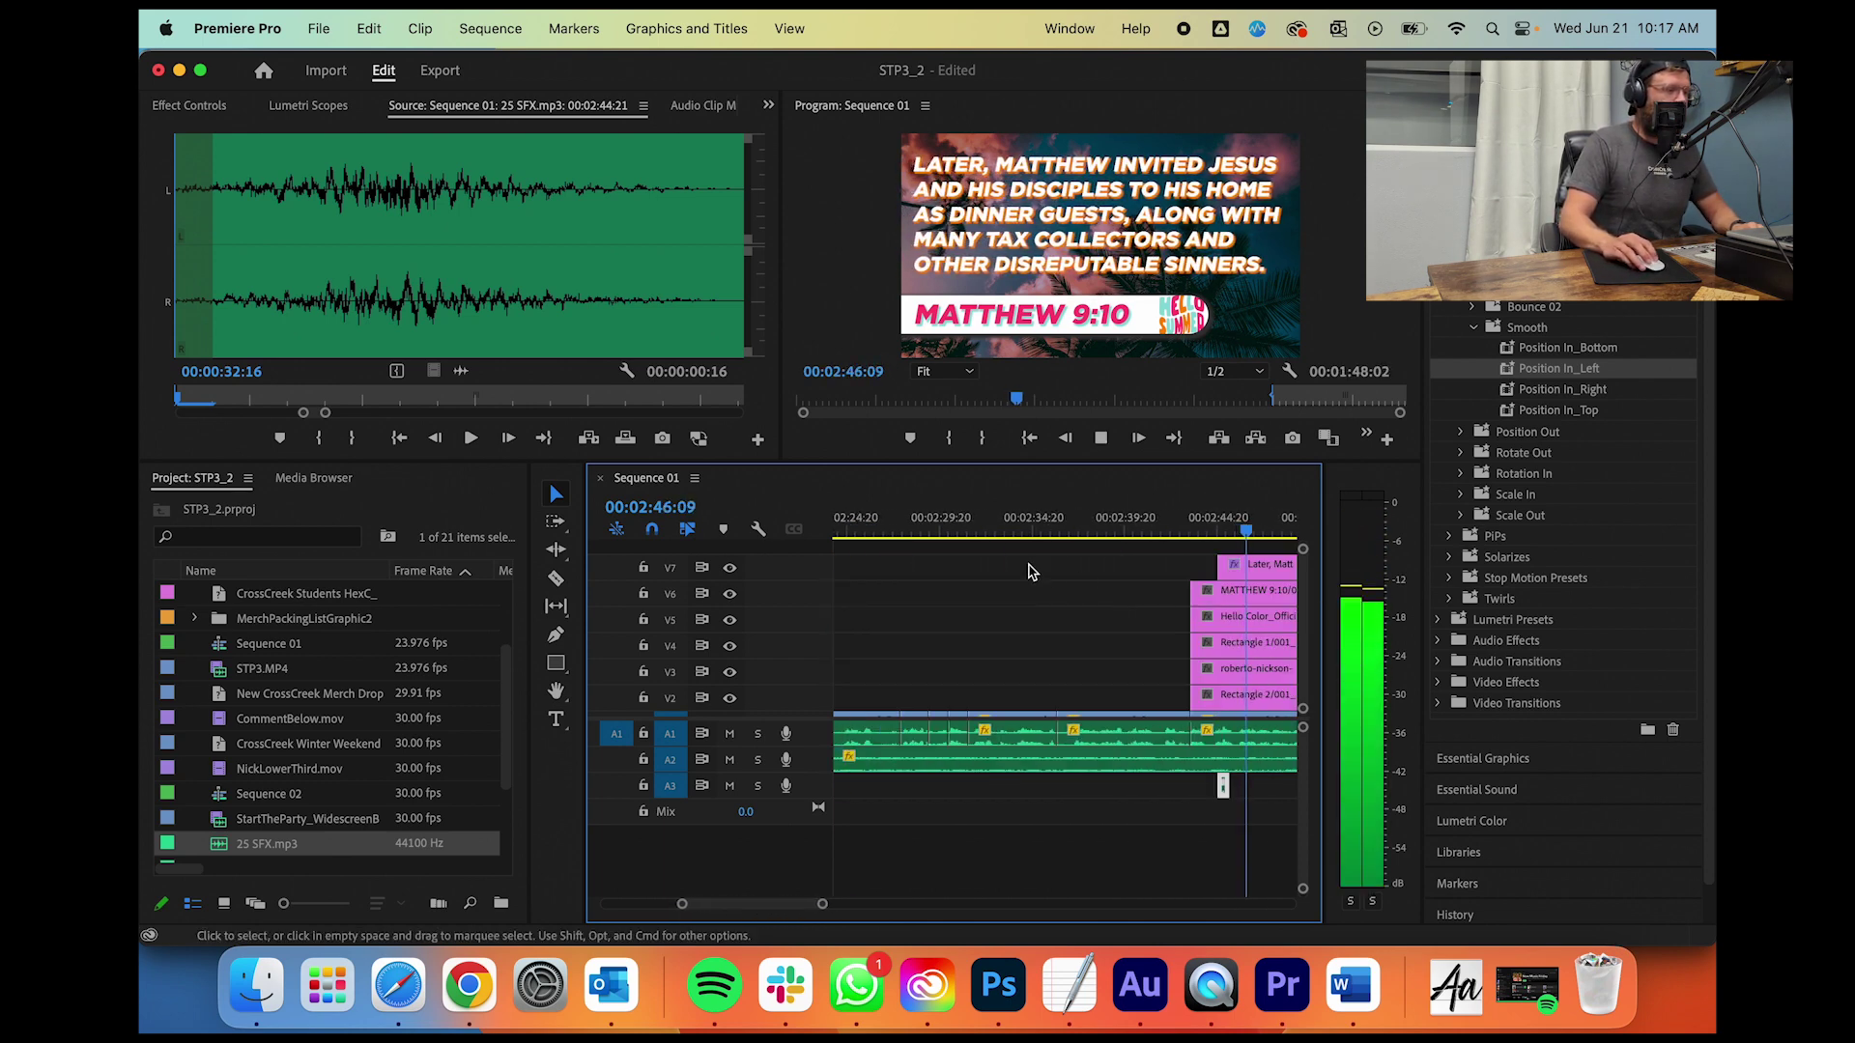
pyautogui.scroll(-4, 1178, 620)
pyautogui.scroll(-1, 1178, 627)
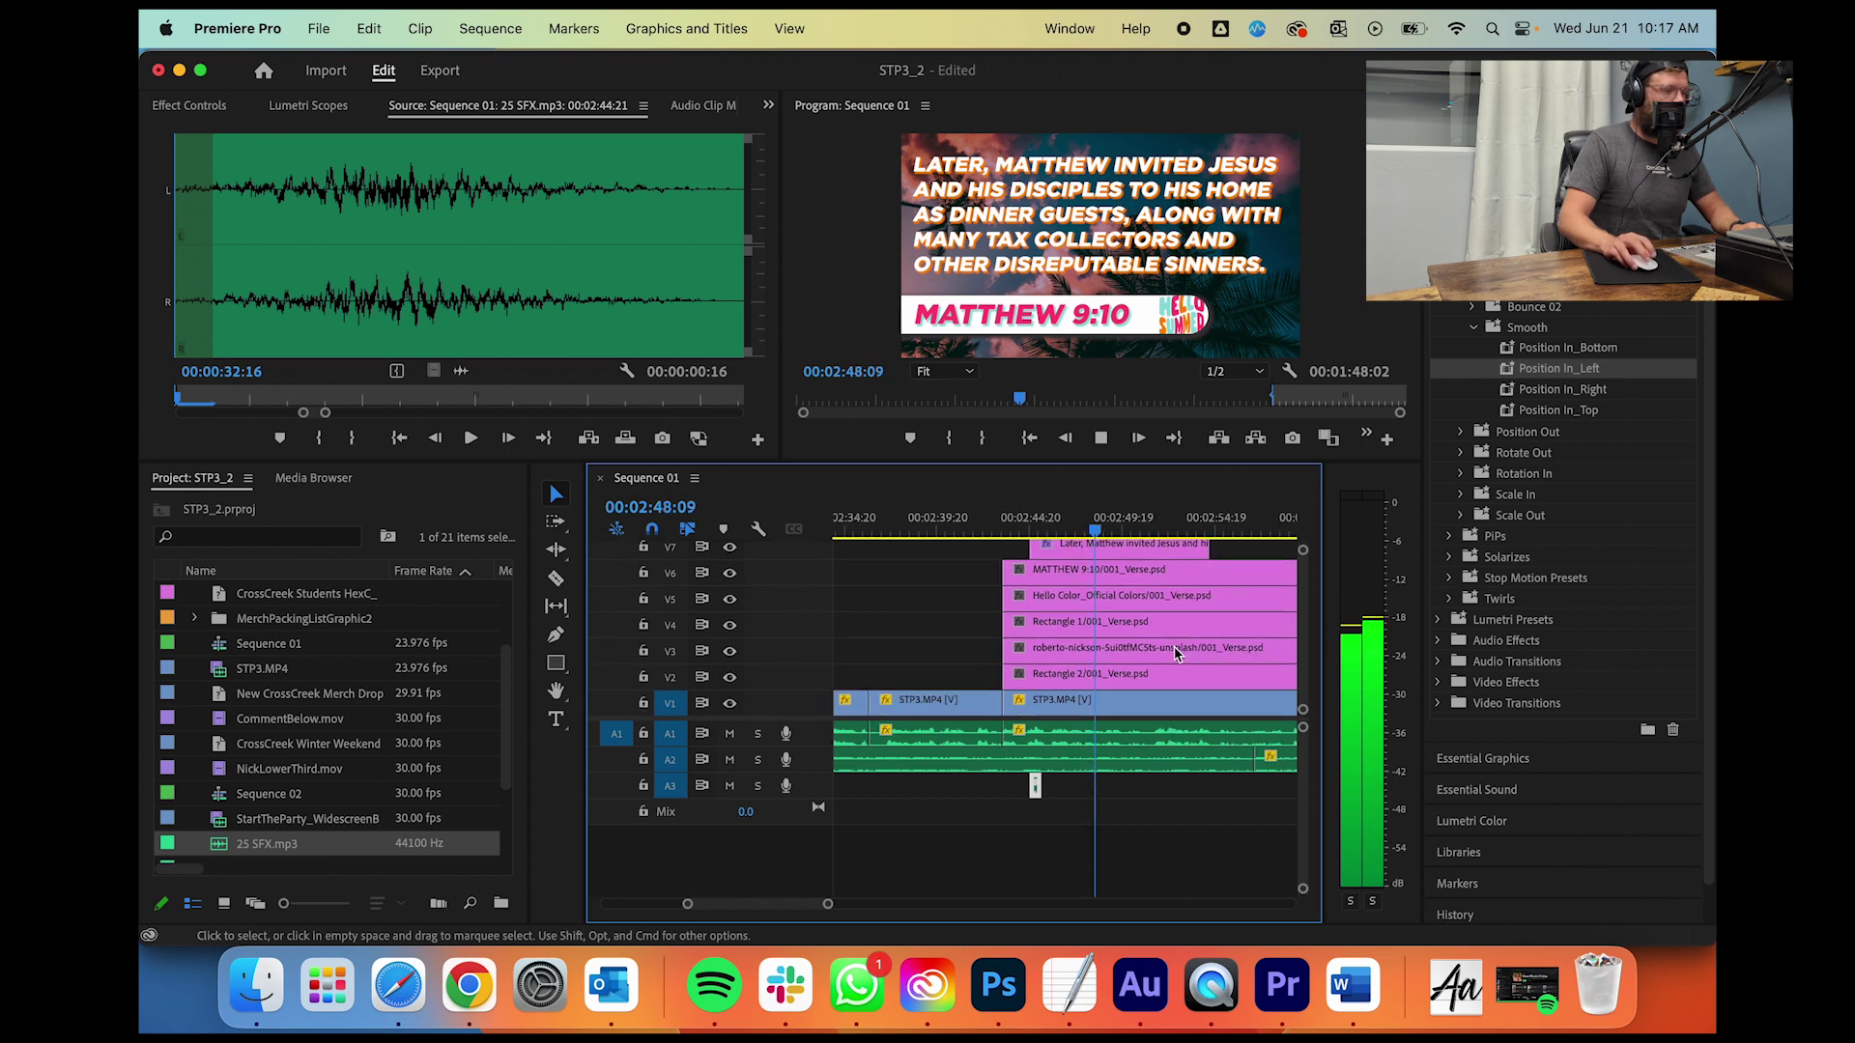
# Step: Check the motion scale of the STP3.MP4 clip just before the verse graphic
pyautogui.press('space')
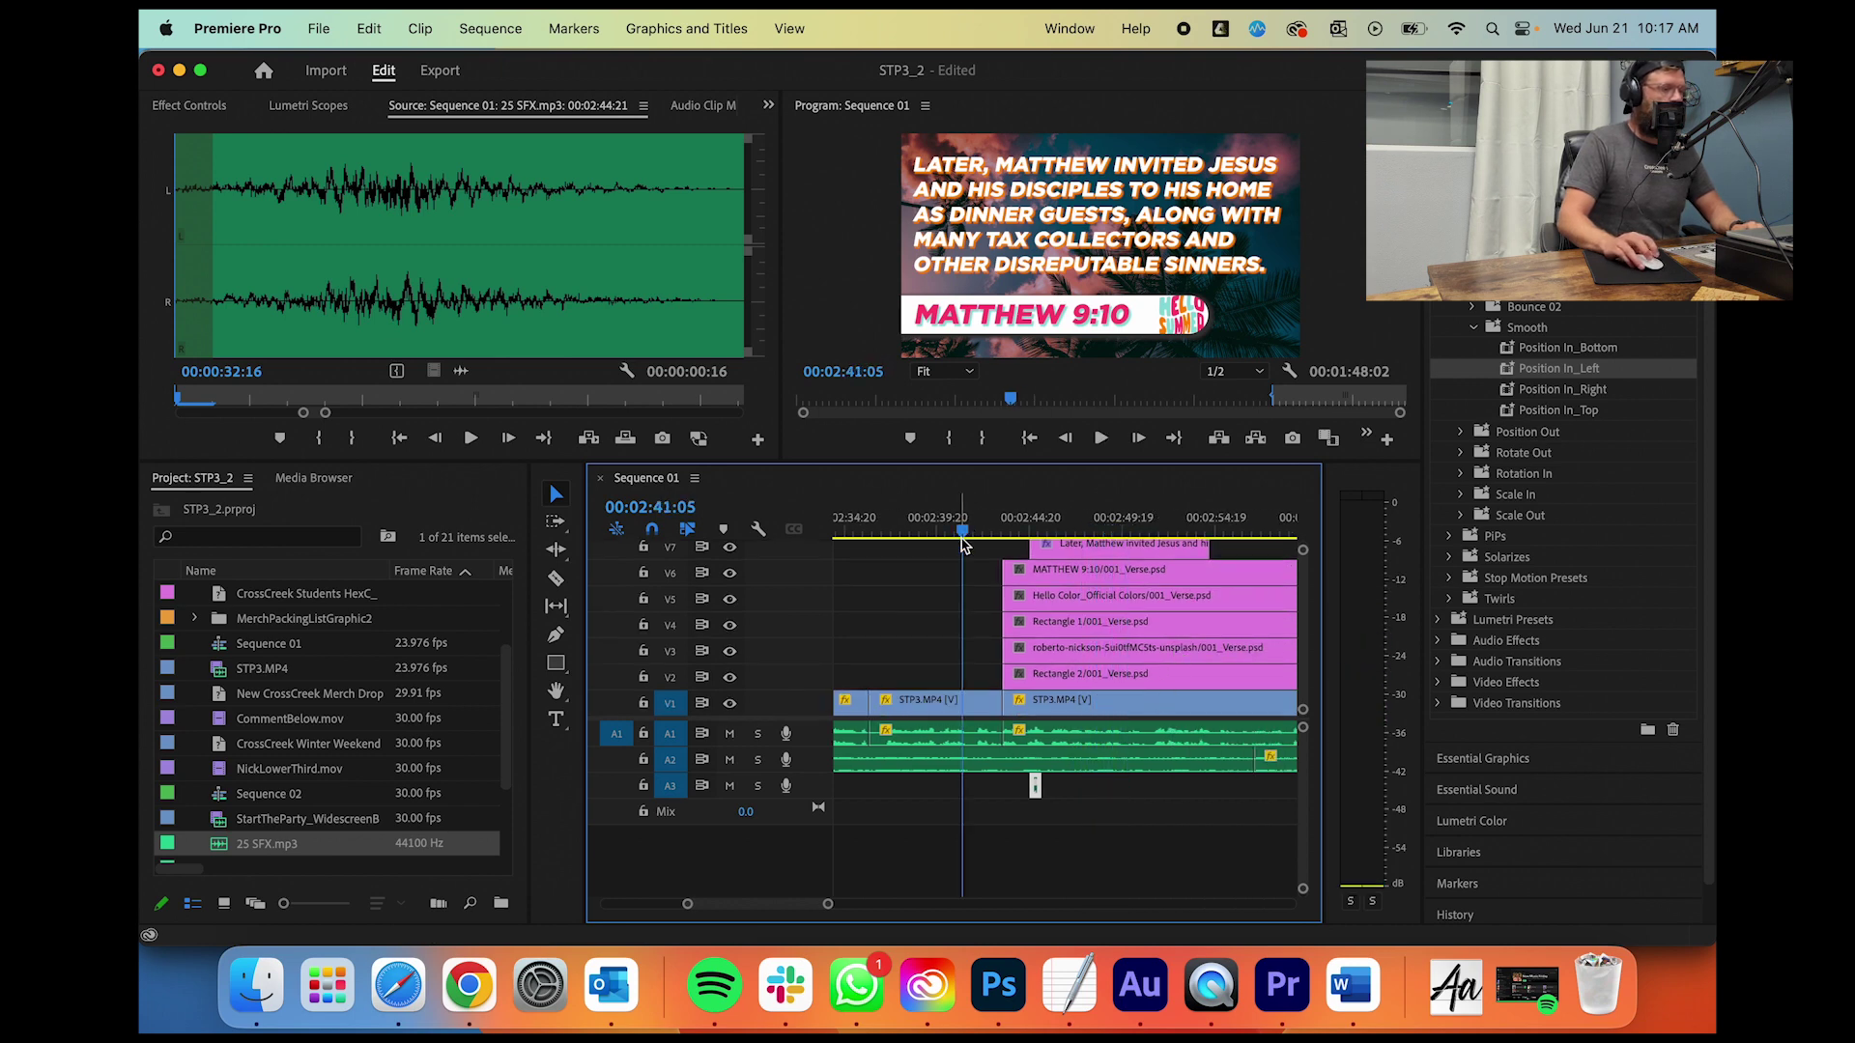
pyautogui.click(976, 708)
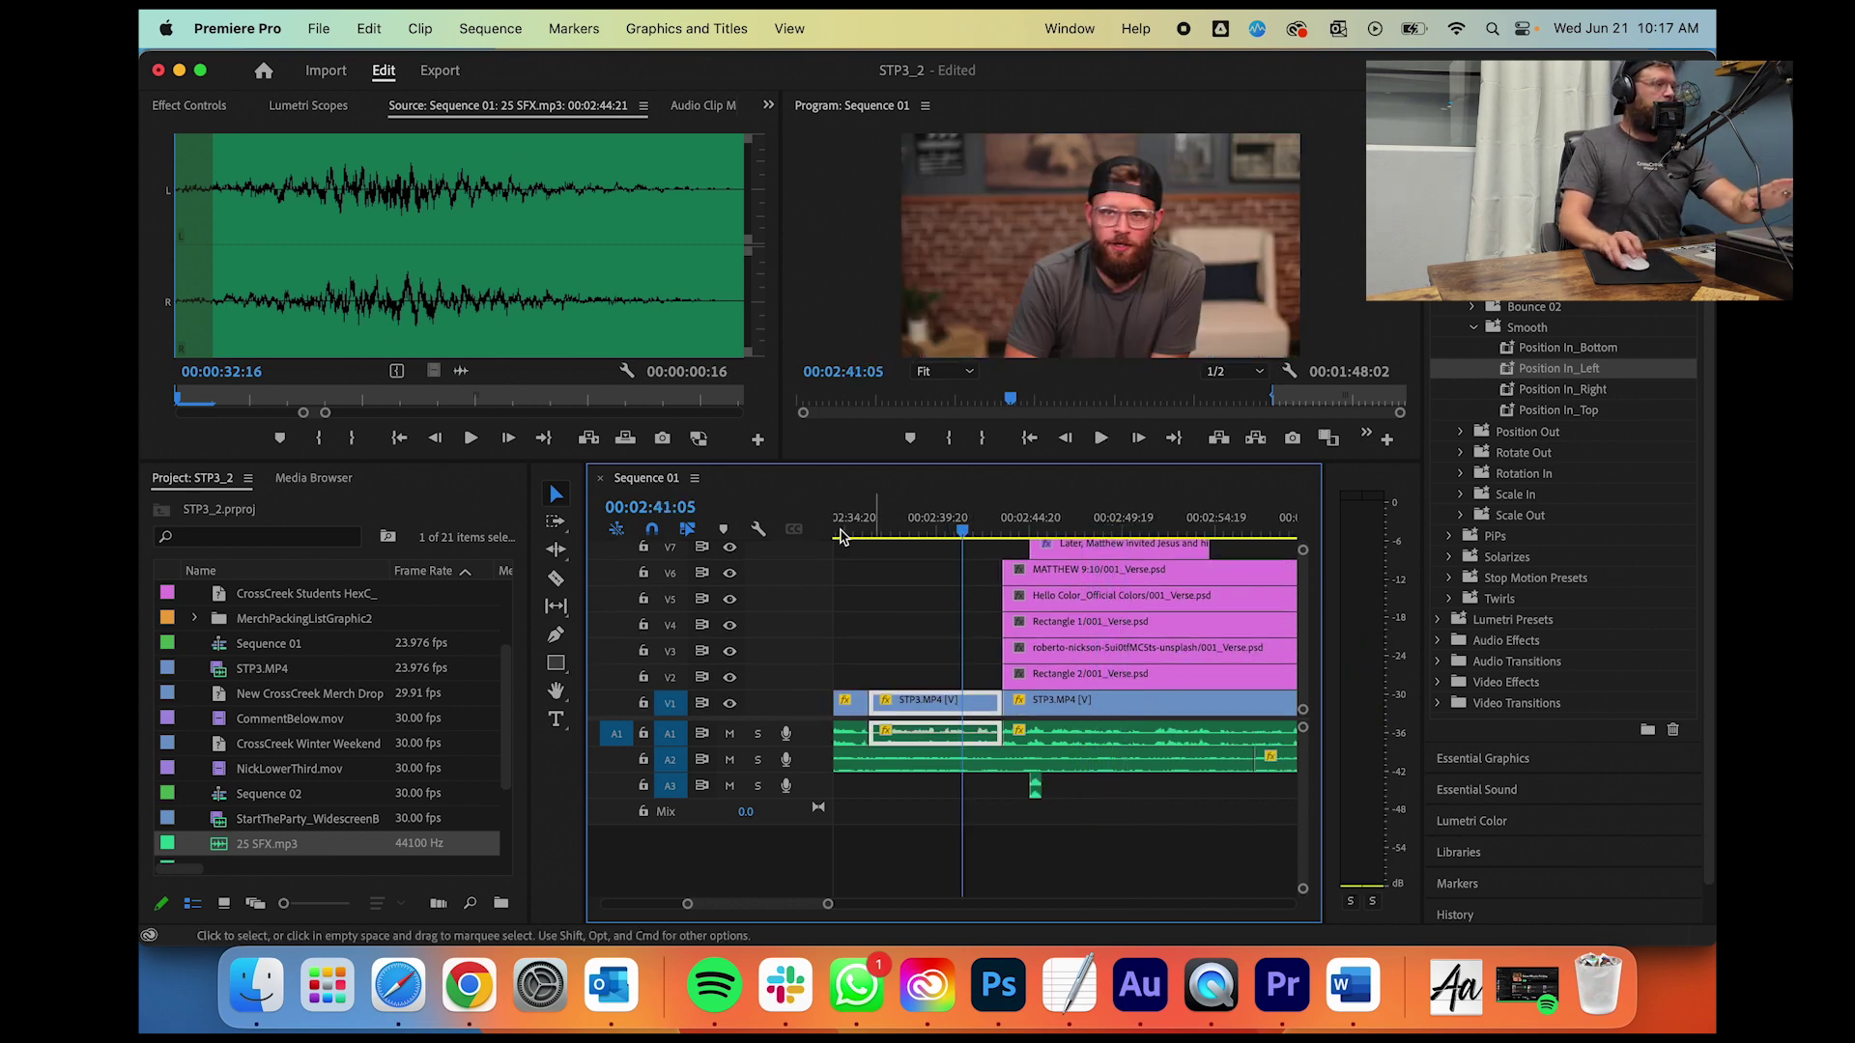
pyautogui.click(194, 106)
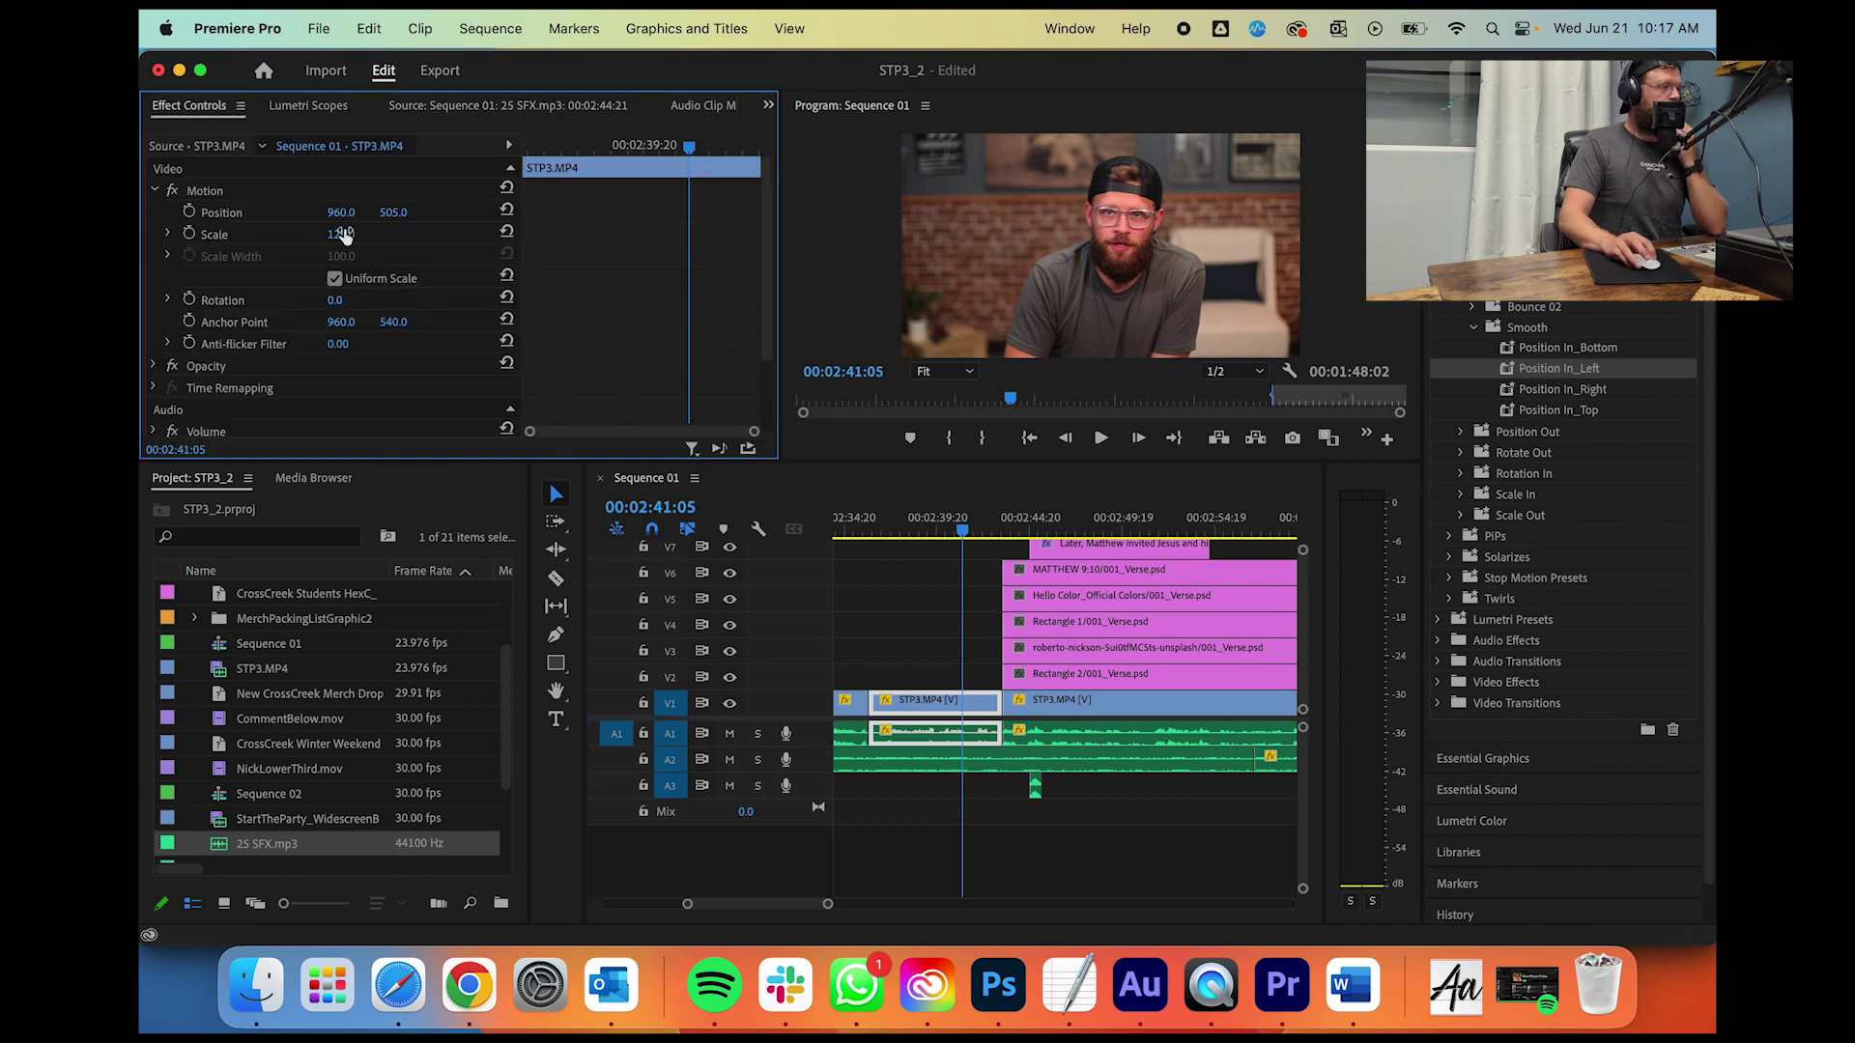
# Step: Extend the "Later, Matthew invited" text clip on V7 to end together with the other verse layers
pyautogui.hscroll(5, 966, 580)
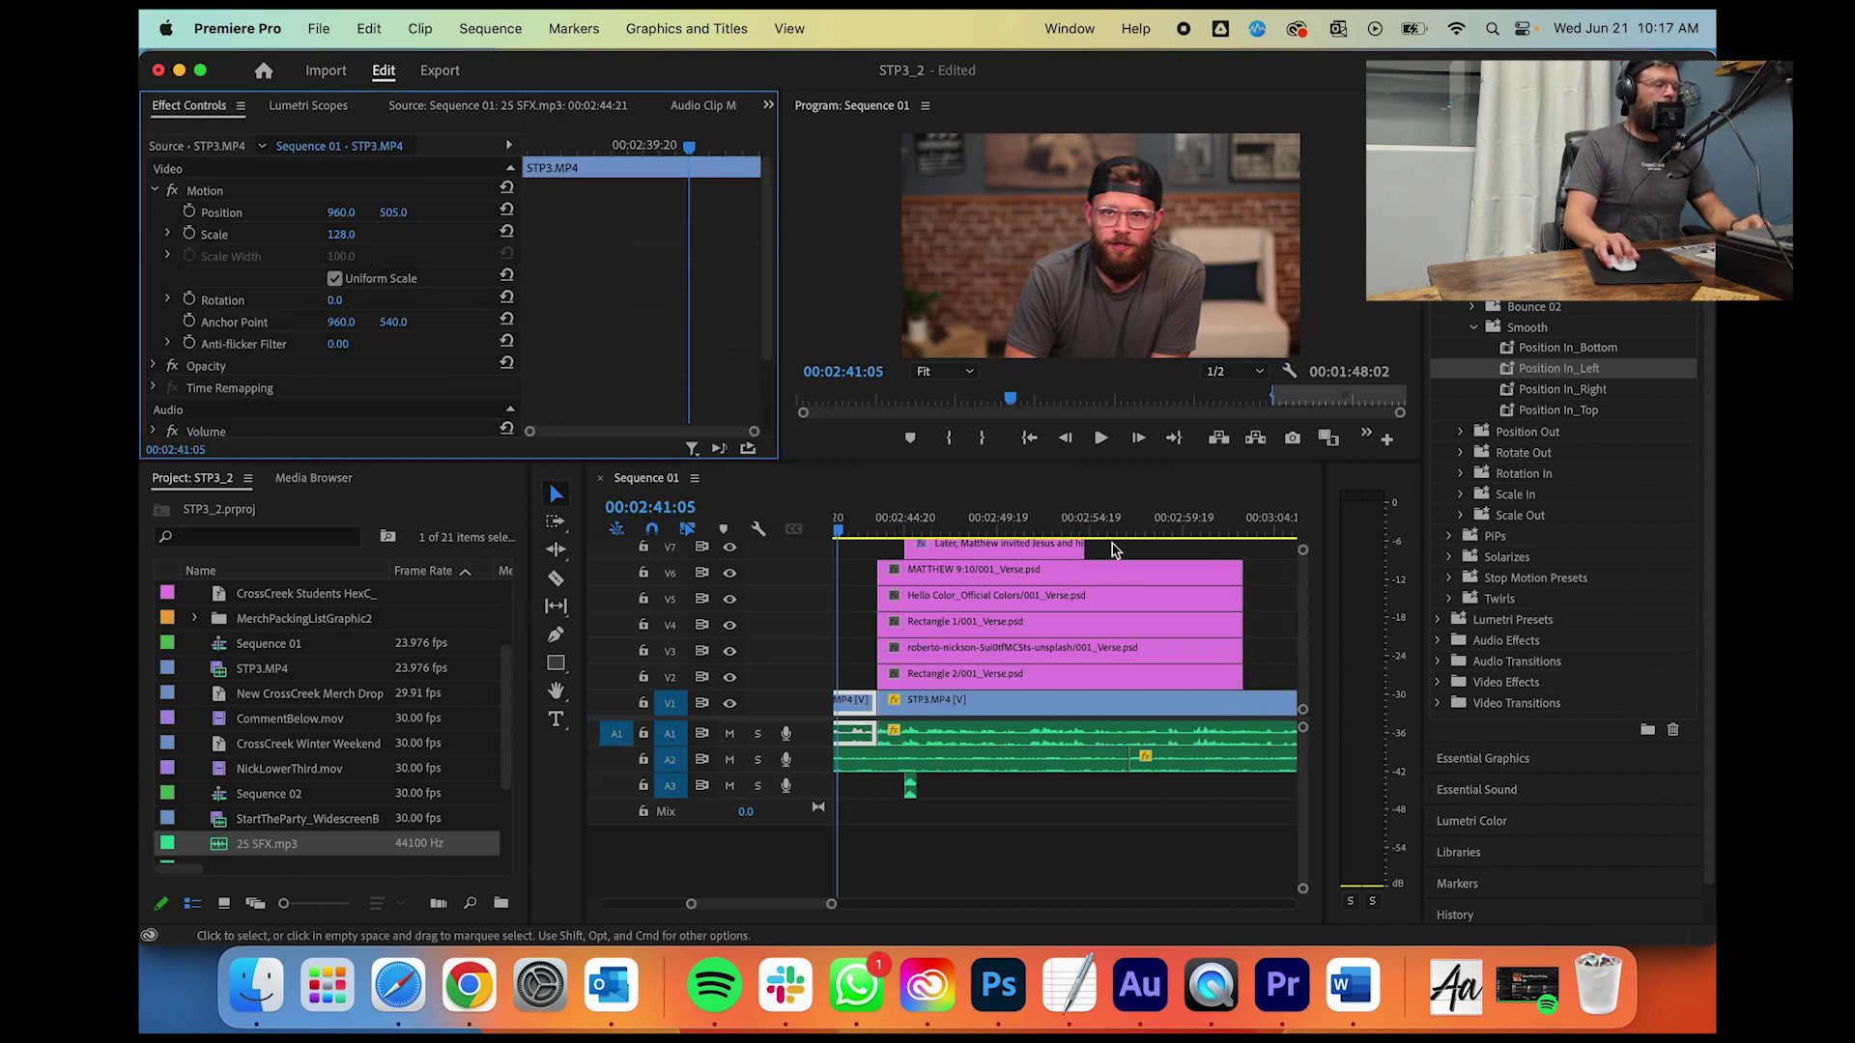
pyautogui.click(1051, 547)
pyautogui.moveTo(1045, 549); pyautogui.dragTo(1209, 549)
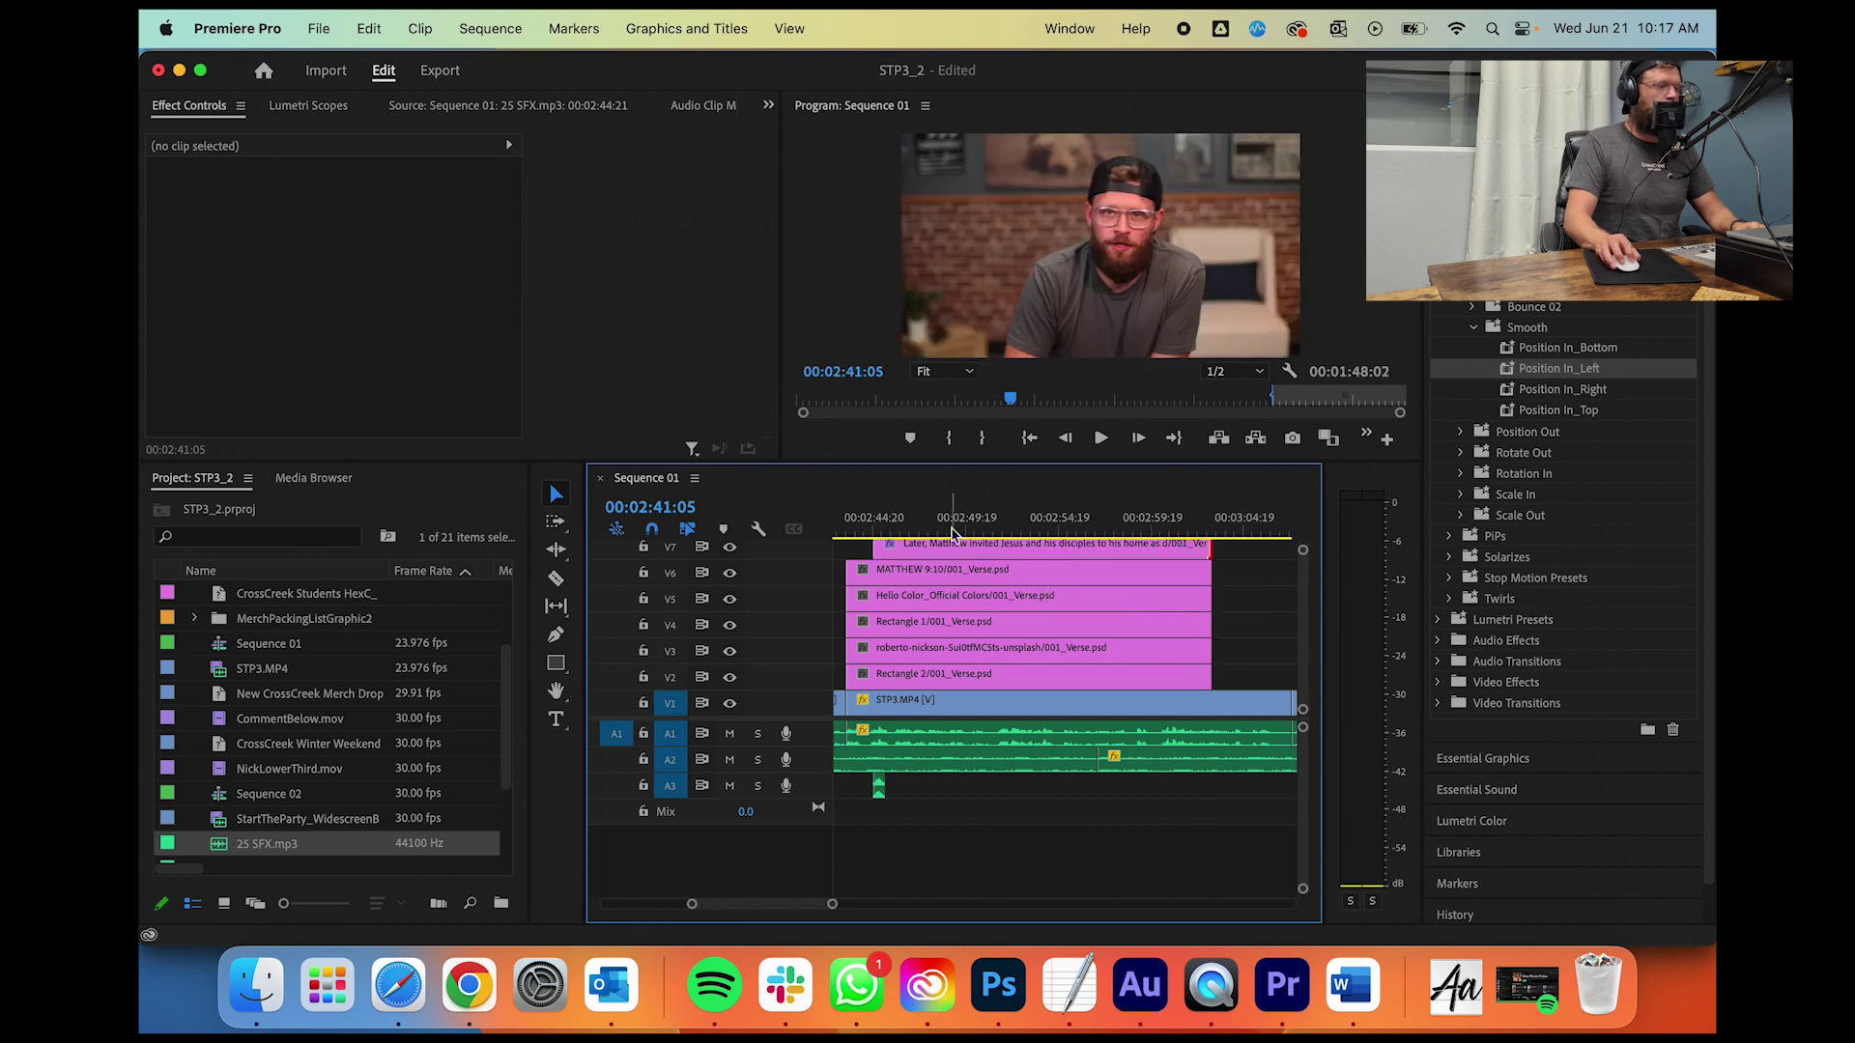
# Step: Find where the verse reading ends, split the STP3.MP4 clip there at 00:02:59:18, and select the part after the cut
pyautogui.click(948, 532)
pyautogui.click(989, 529)
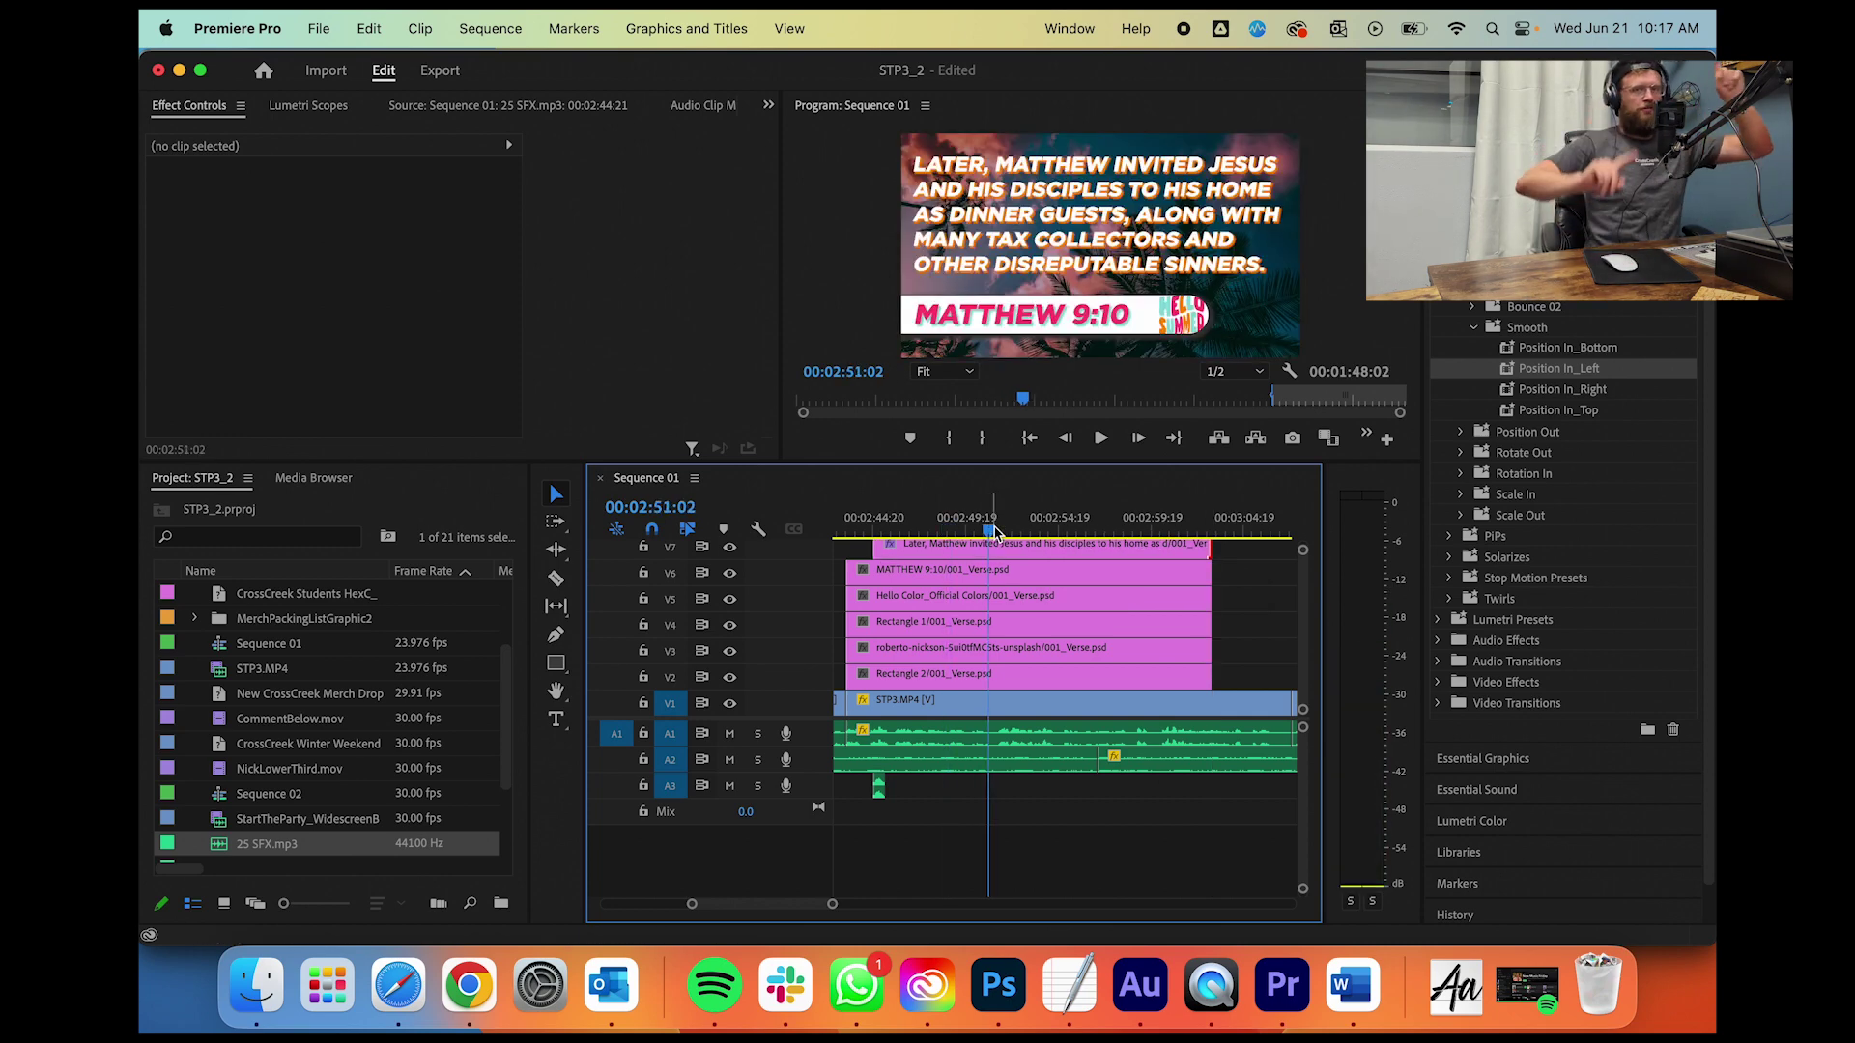
pyautogui.moveTo(995, 531); pyautogui.dragTo(1055, 525)
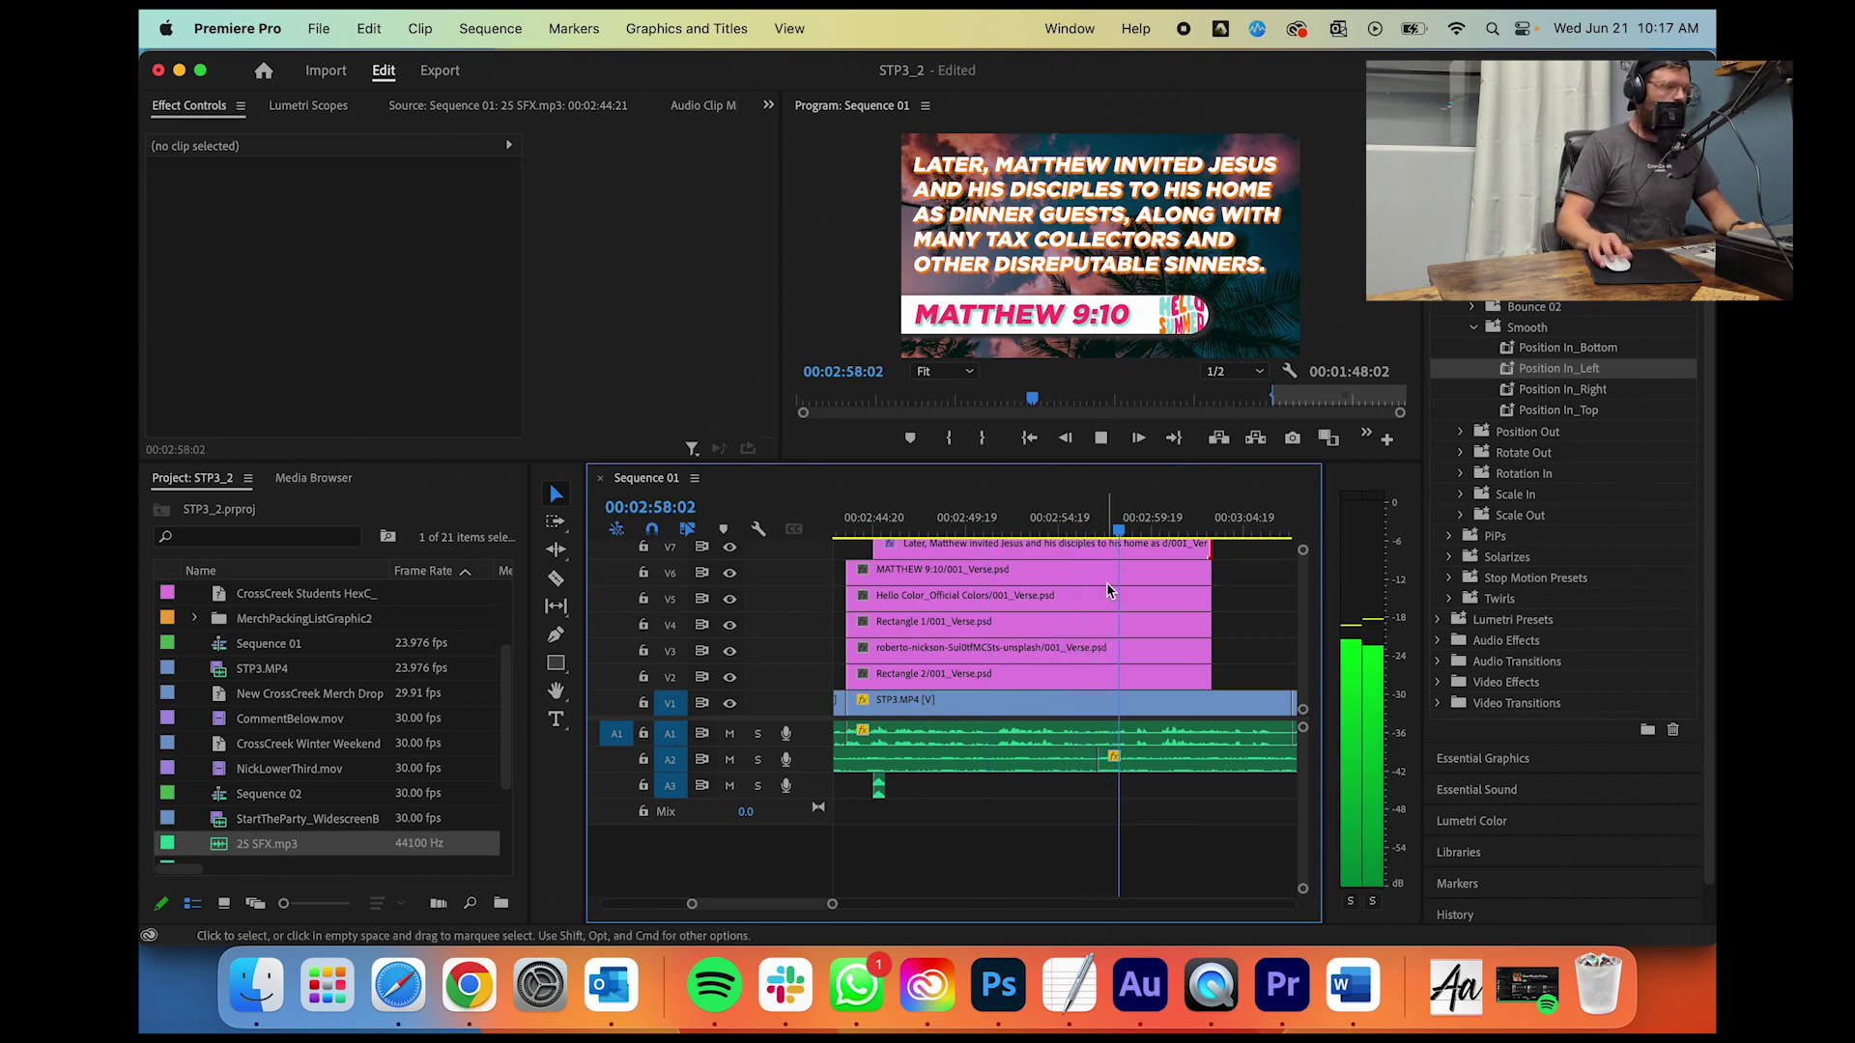
pyautogui.scroll(-2, 1109, 593)
pyautogui.press('space')
pyautogui.press('c')
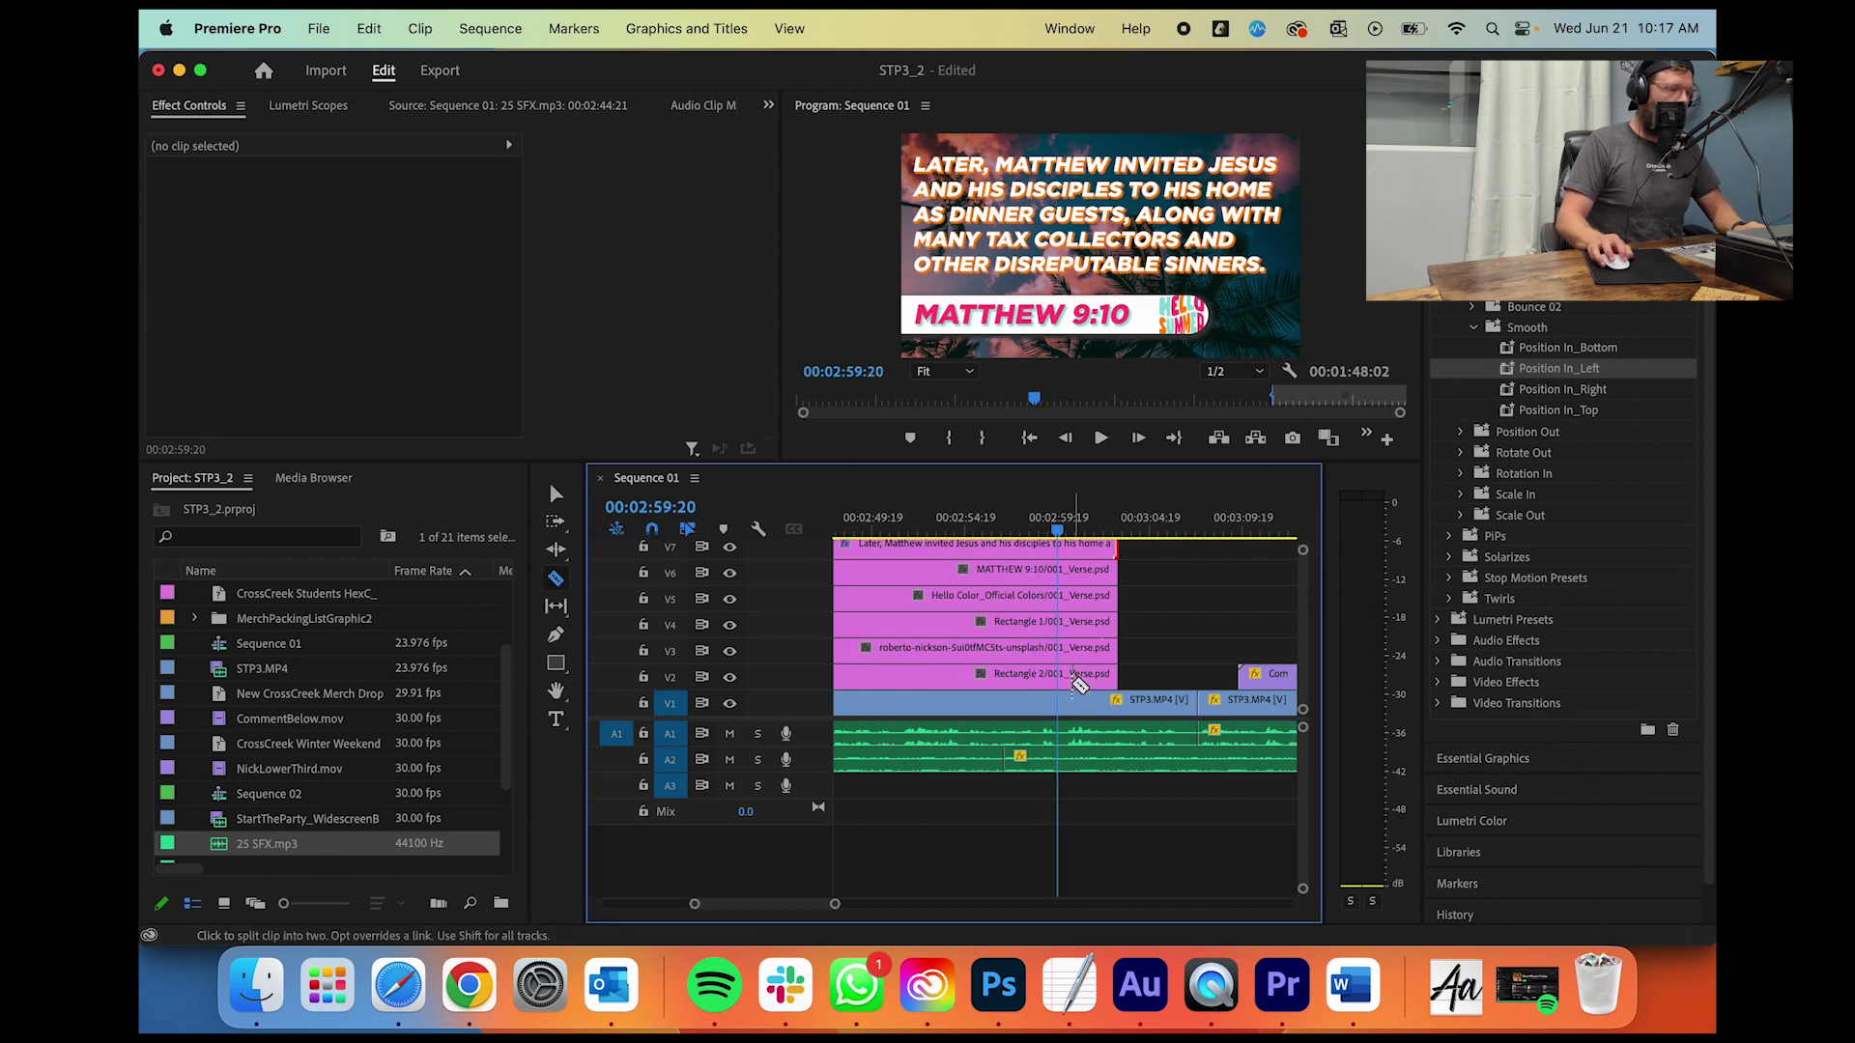
pyautogui.click(1052, 539)
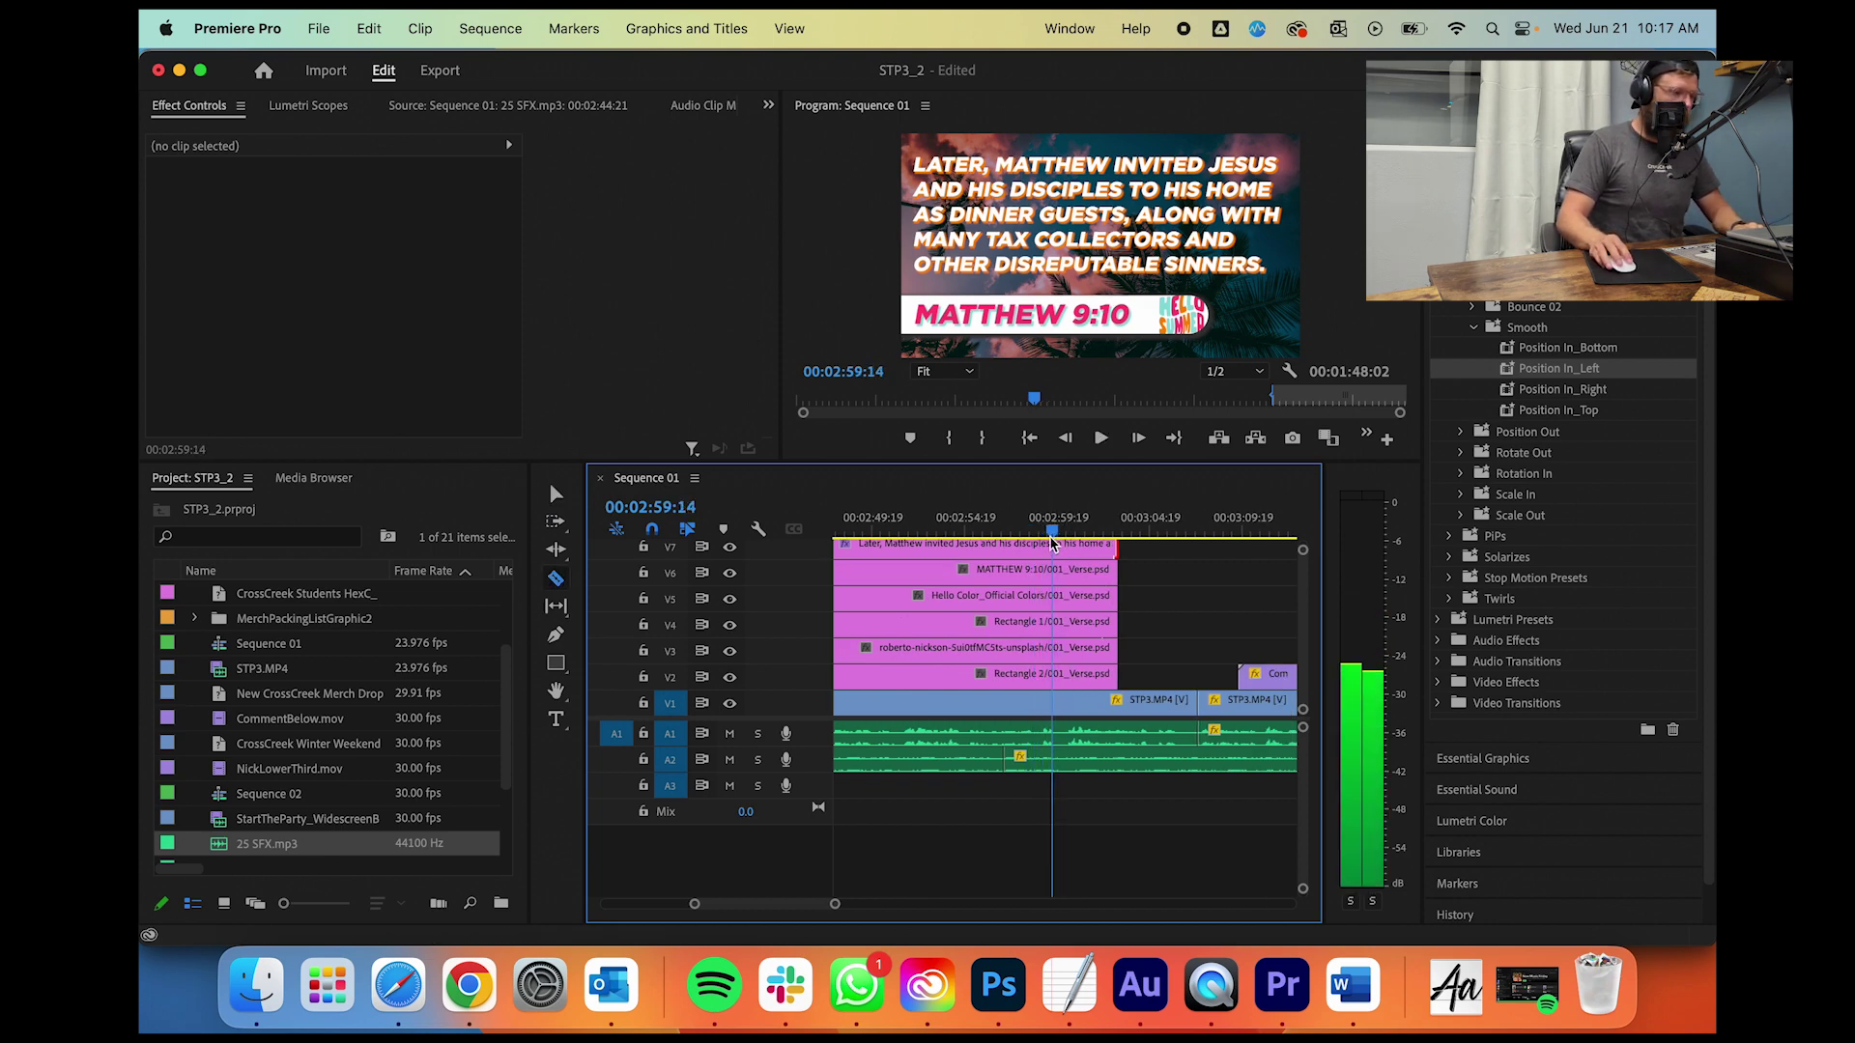
pyautogui.moveTo(1052, 543); pyautogui.dragTo(1055, 543)
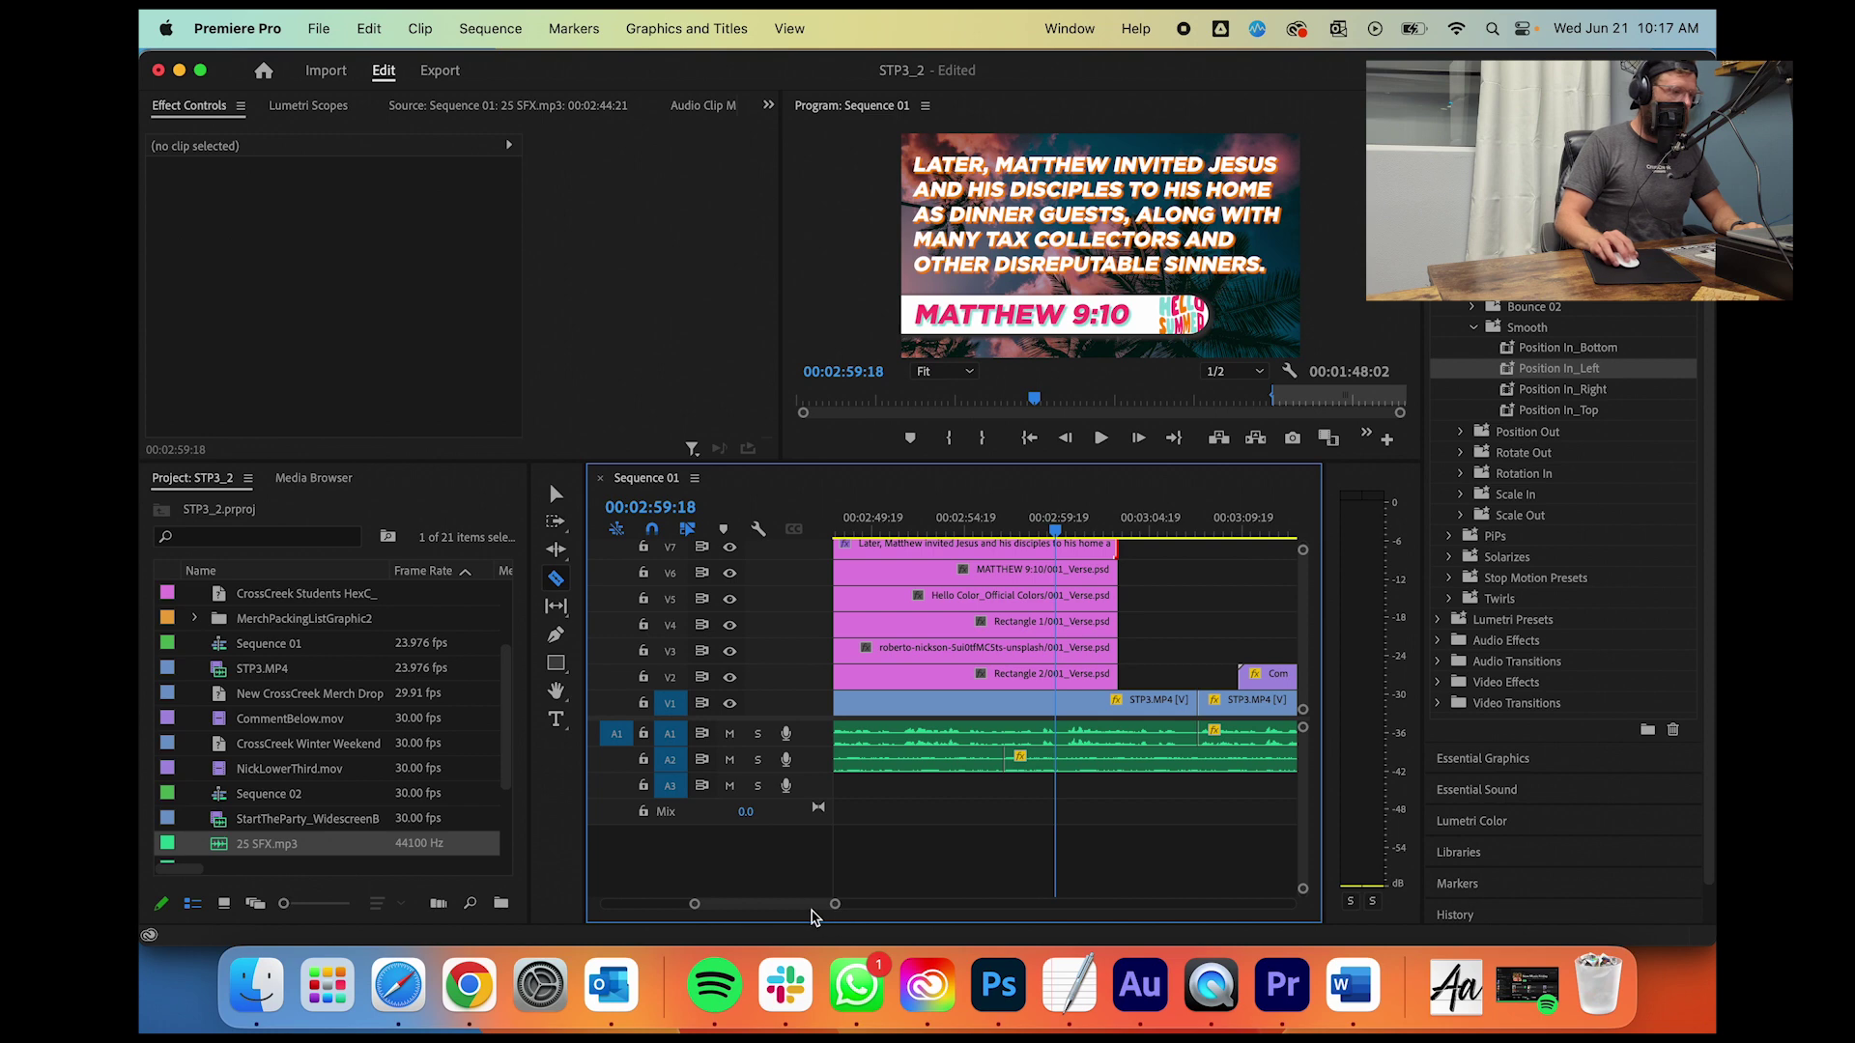
pyautogui.press('=')
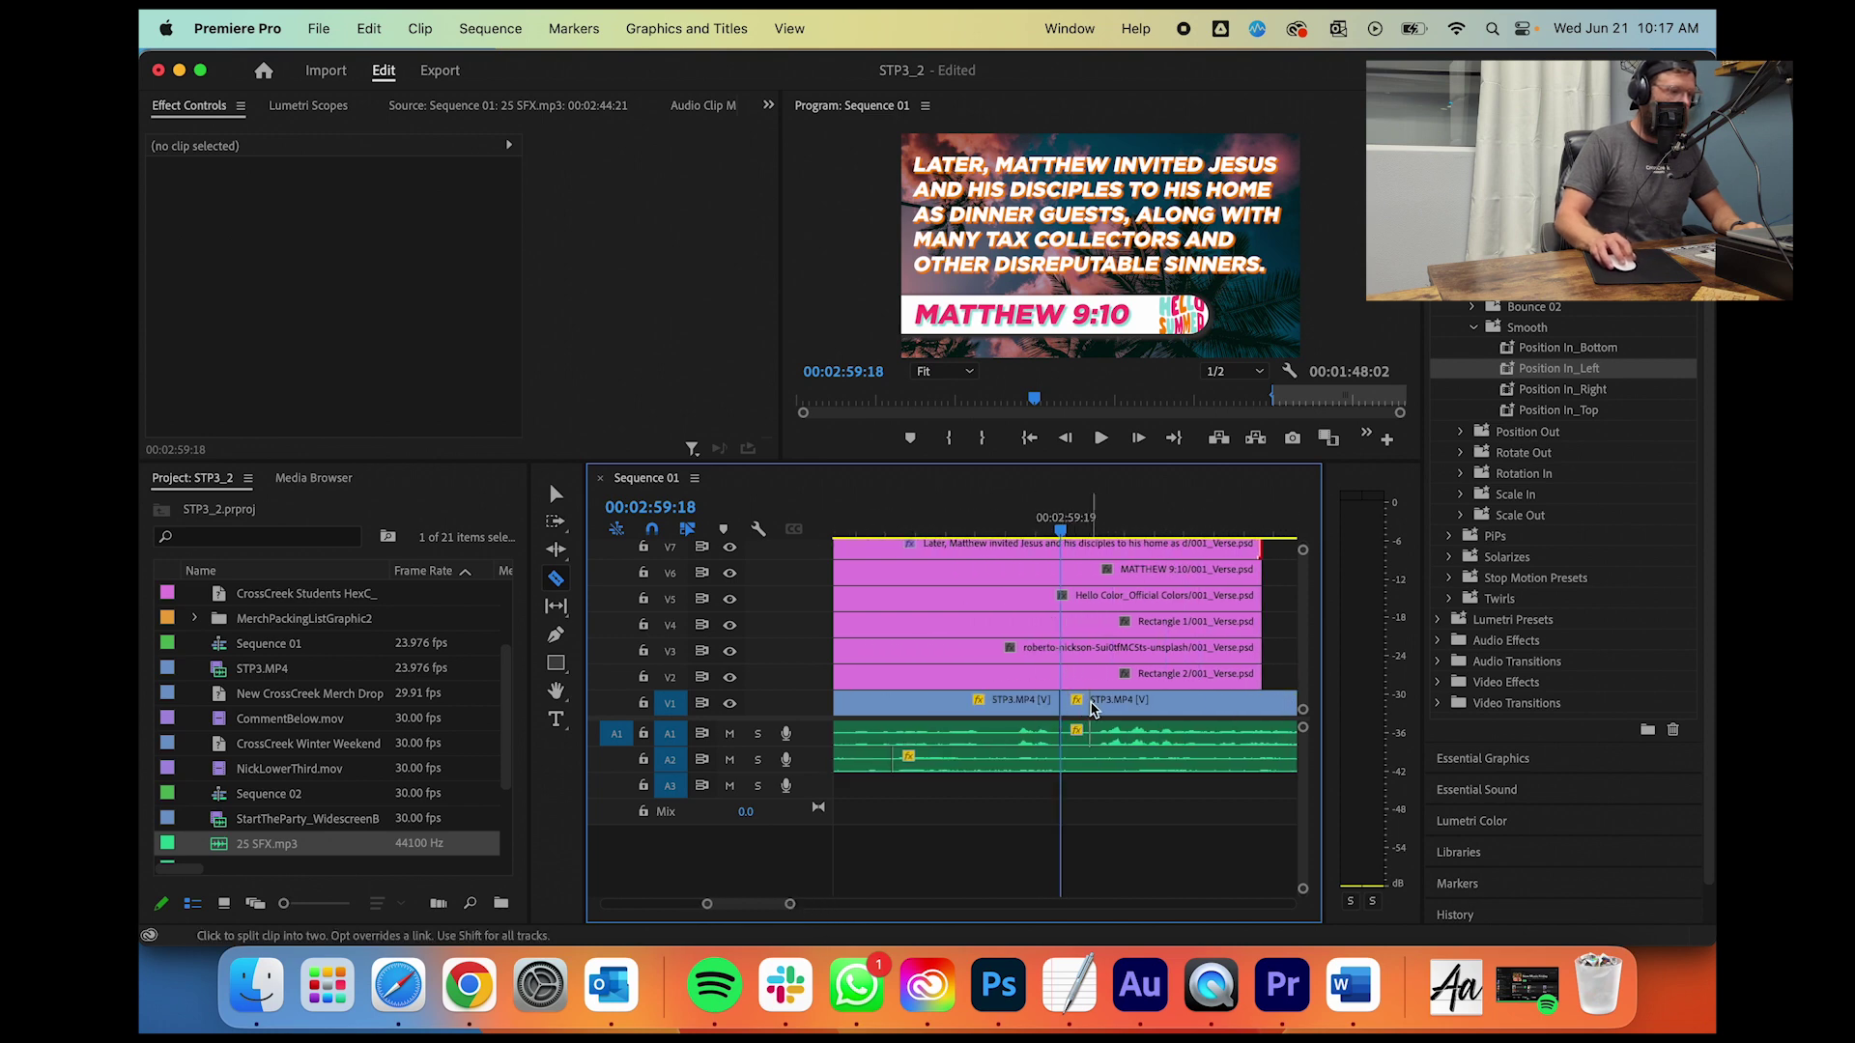
pyautogui.press('v')
pyautogui.moveTo(1097, 710)
pyautogui.mouseDown()
pyautogui.moveTo(1139, 714)
pyautogui.moveTo(1077, 692)
pyautogui.mouseUp()
# Step: Split all tracks at 00:02:59:18 and delete the verse graphic layers on V2 to V7 after the cut
pyautogui.press('c')
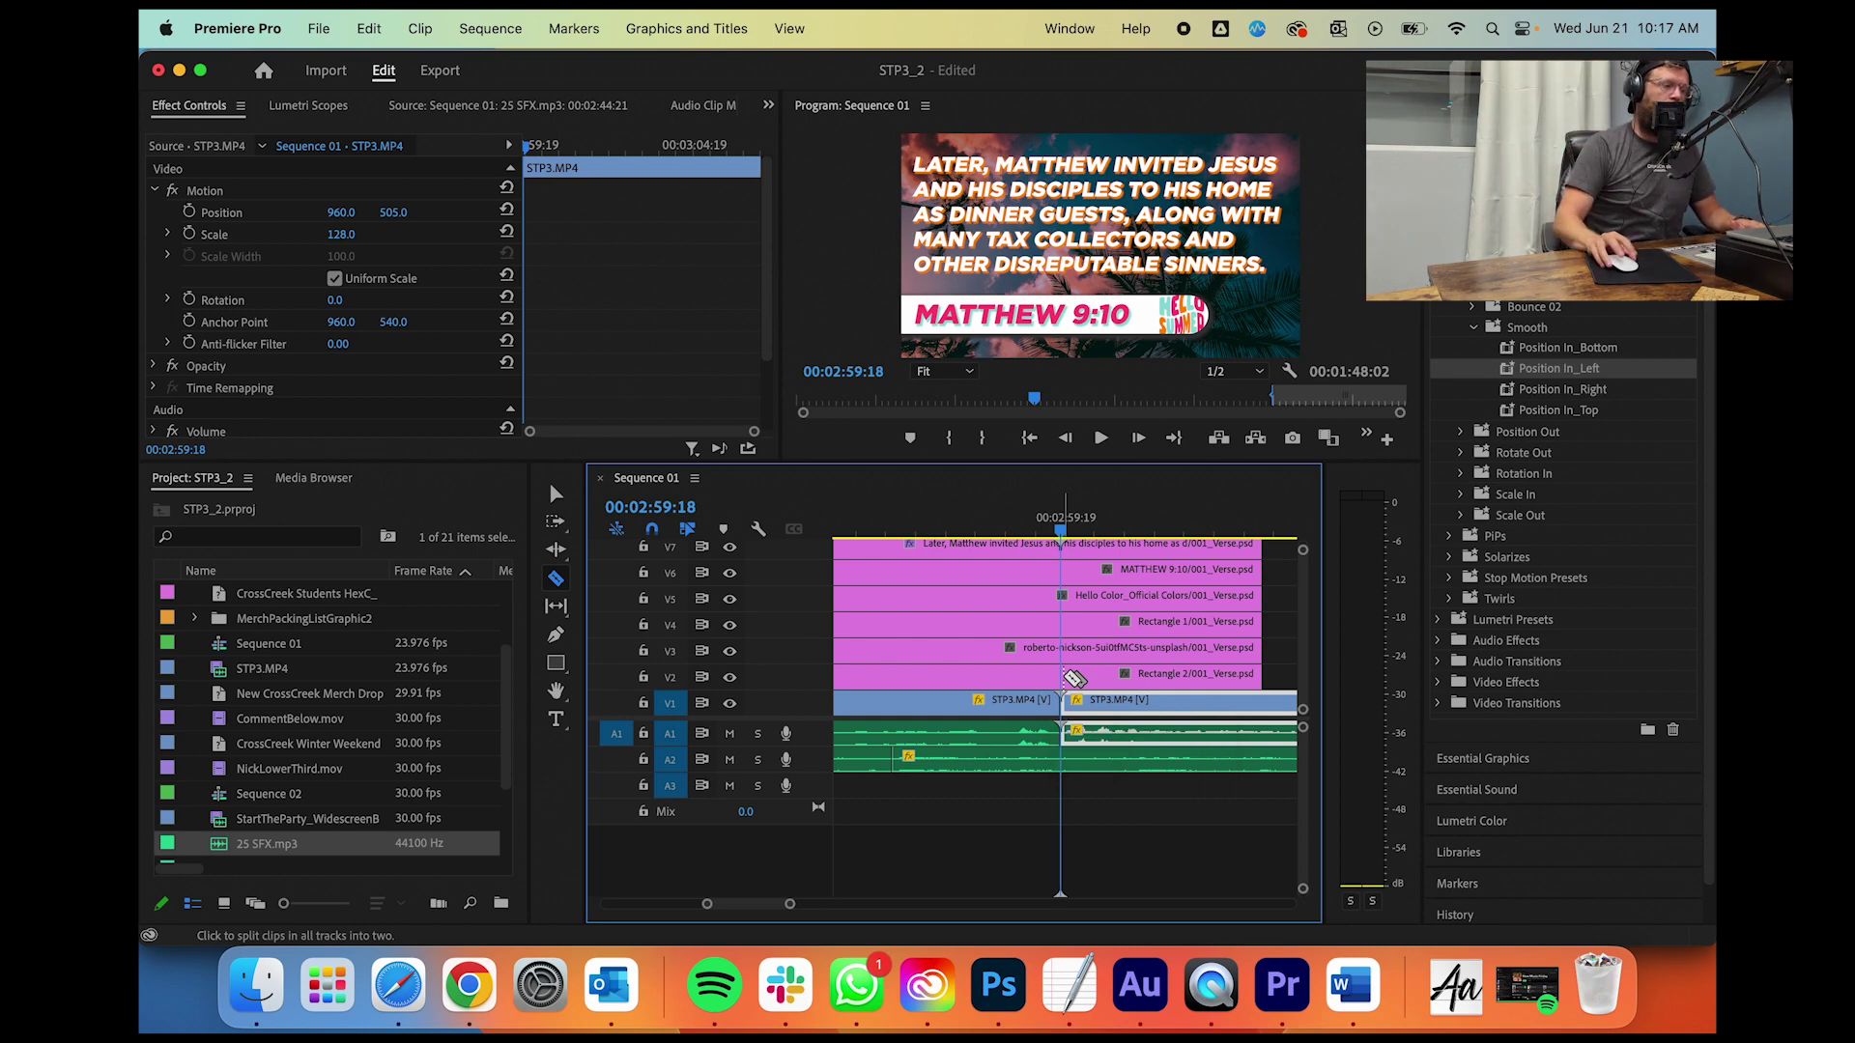
pyautogui.keyDown('shift'); pyautogui.click(1072, 678); pyautogui.keyUp('shift')
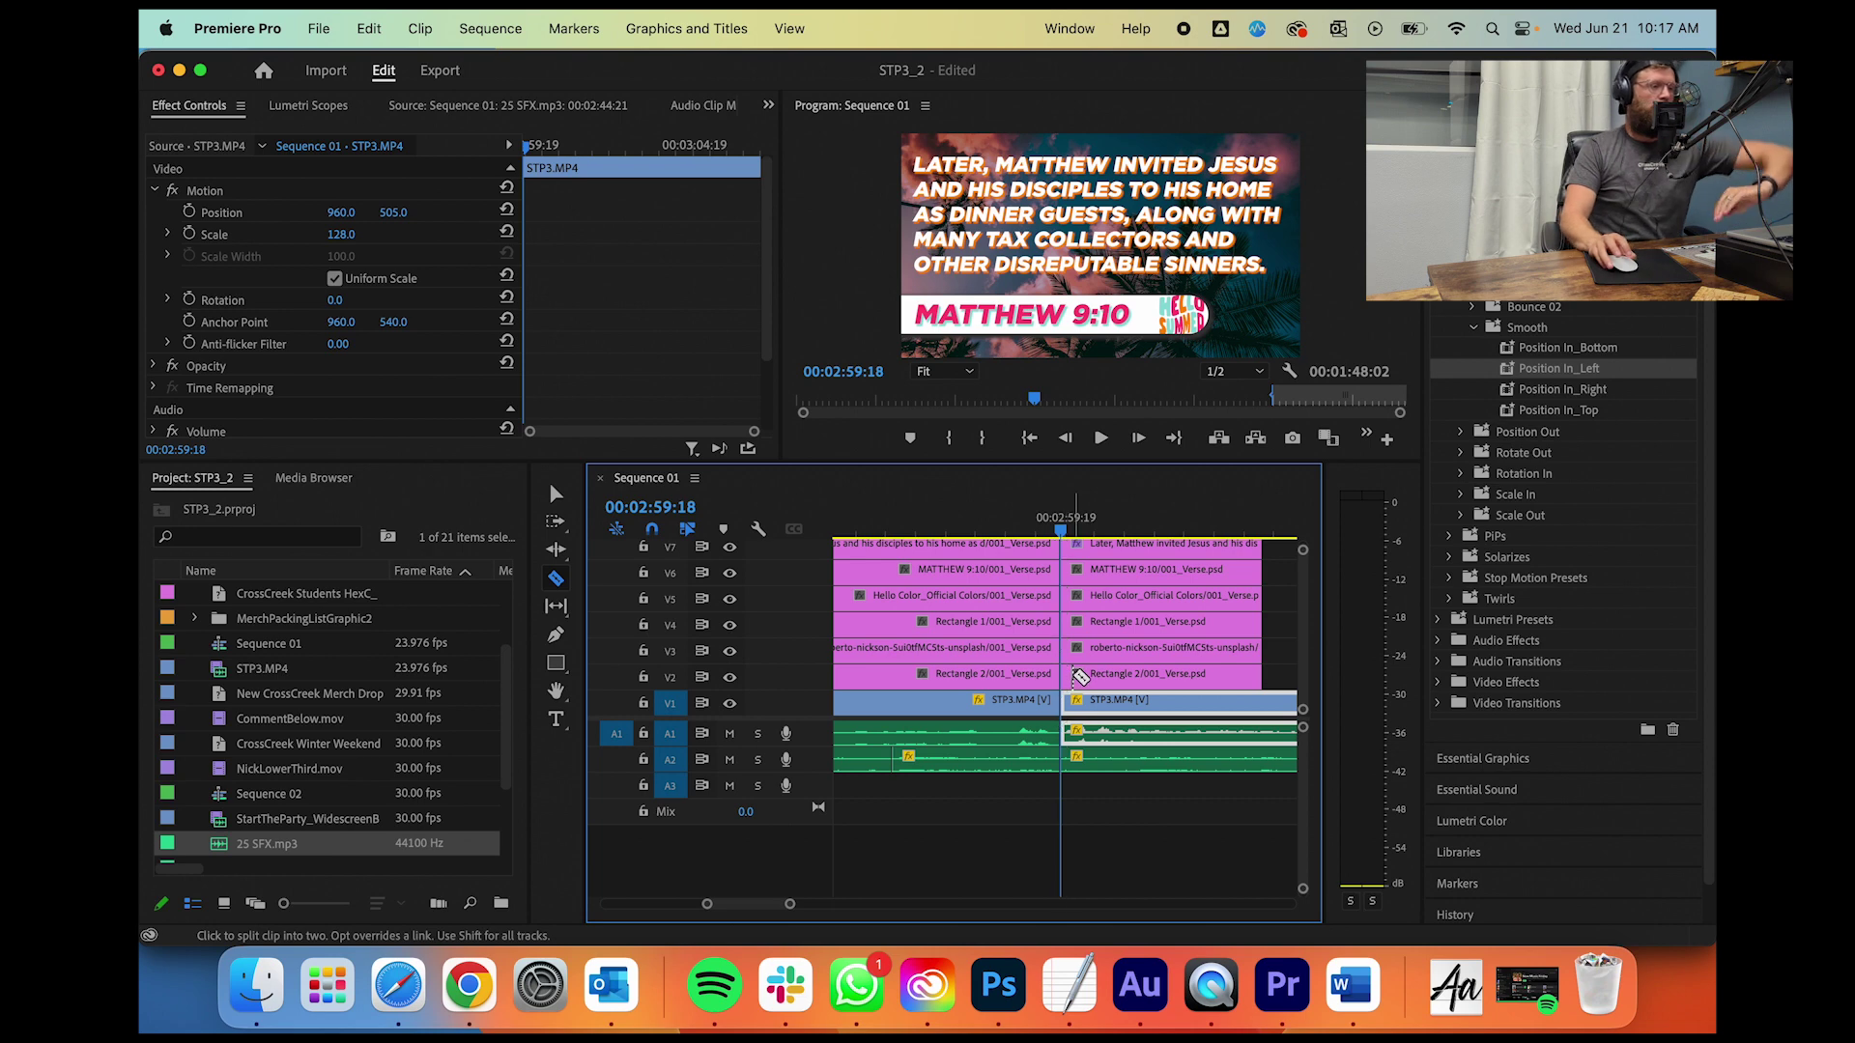
pyautogui.press('v')
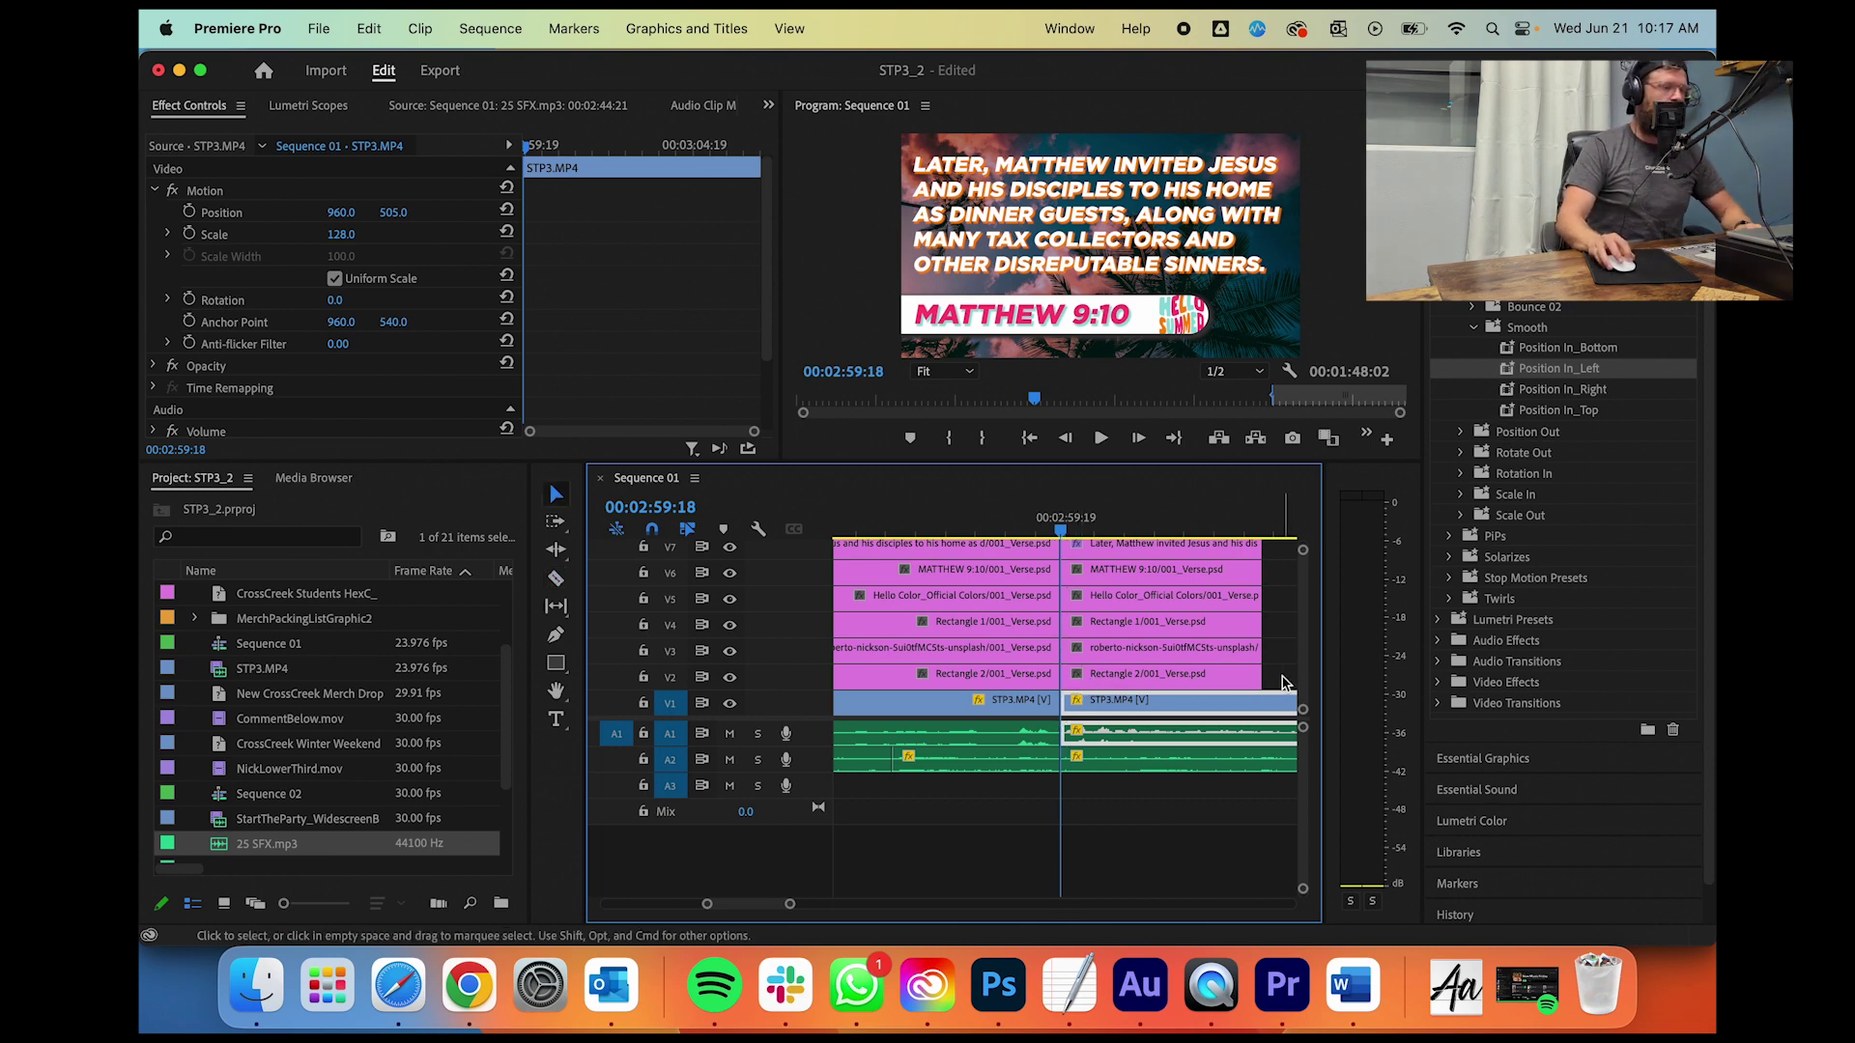
pyautogui.moveTo(1279, 675); pyautogui.dragTo(1168, 546)
pyautogui.press('Delete')
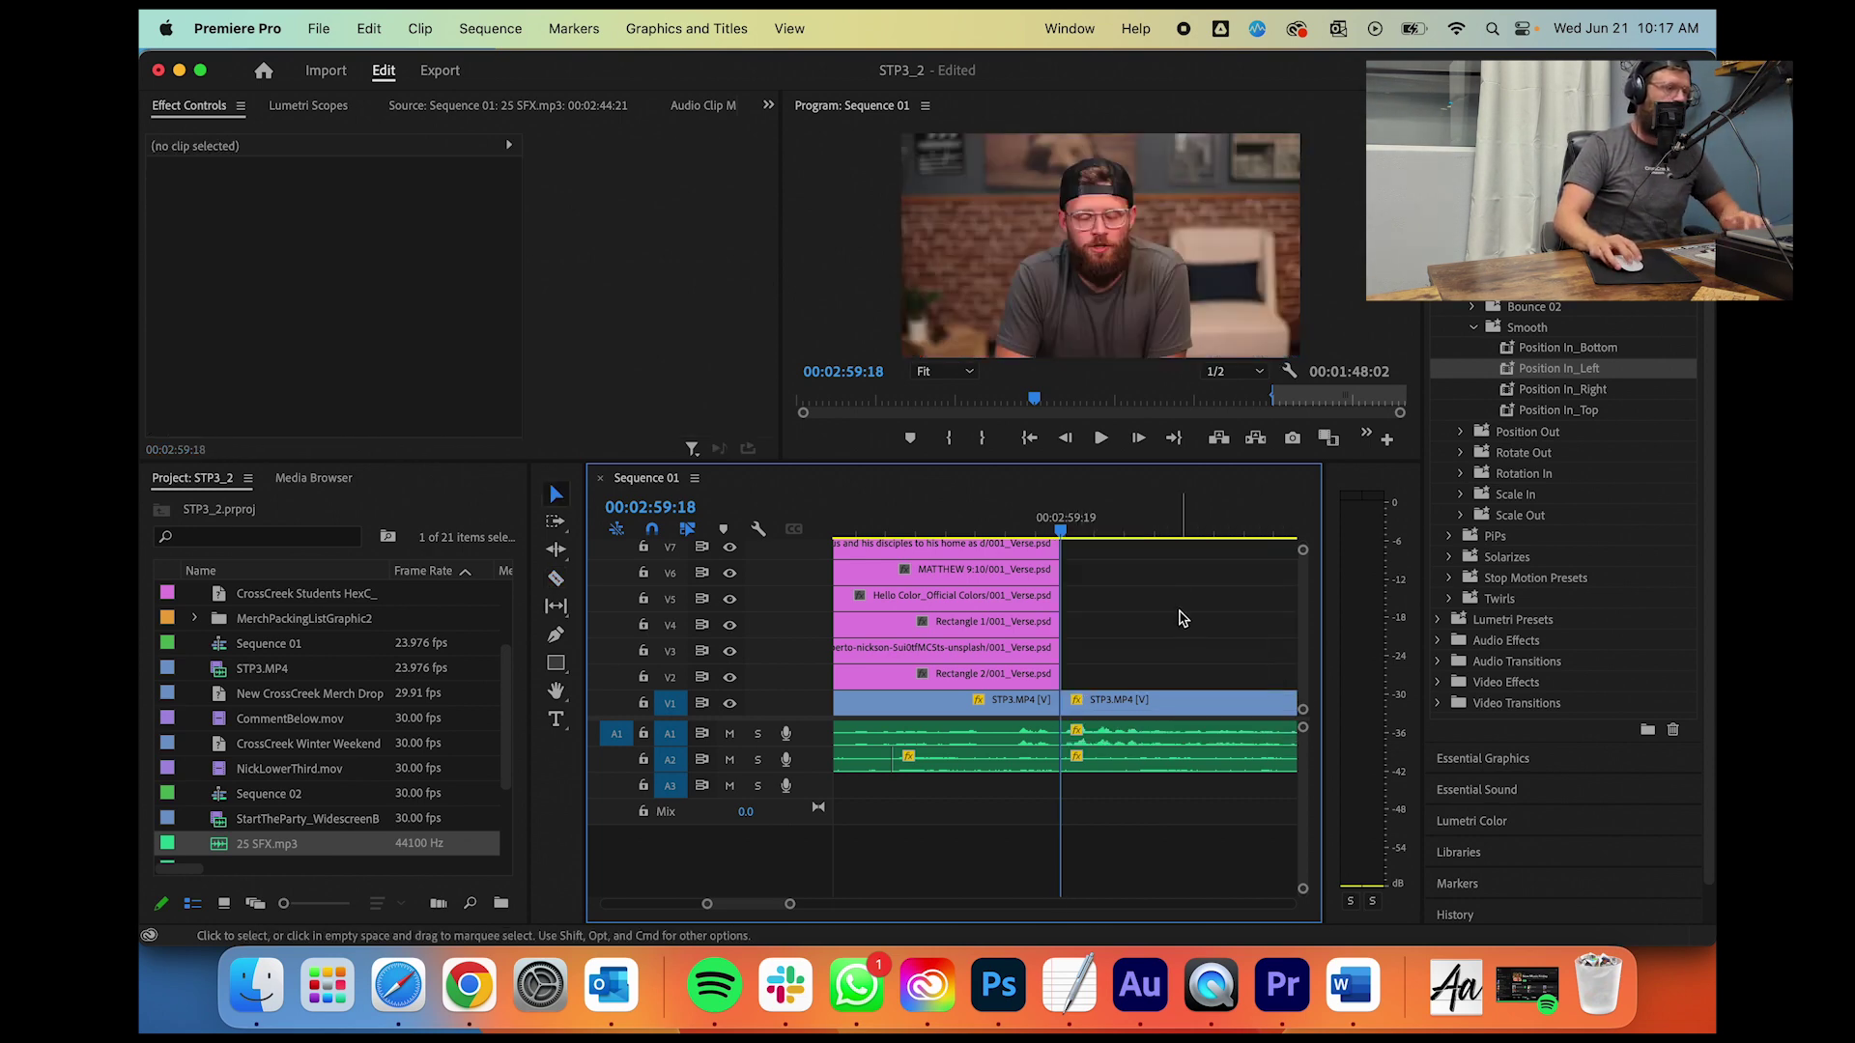
# Step: Set the scale of the STP3.MP4 clip following the verse graphic to 110 and play back across the cut
pyautogui.scroll(-1, 1169, 633)
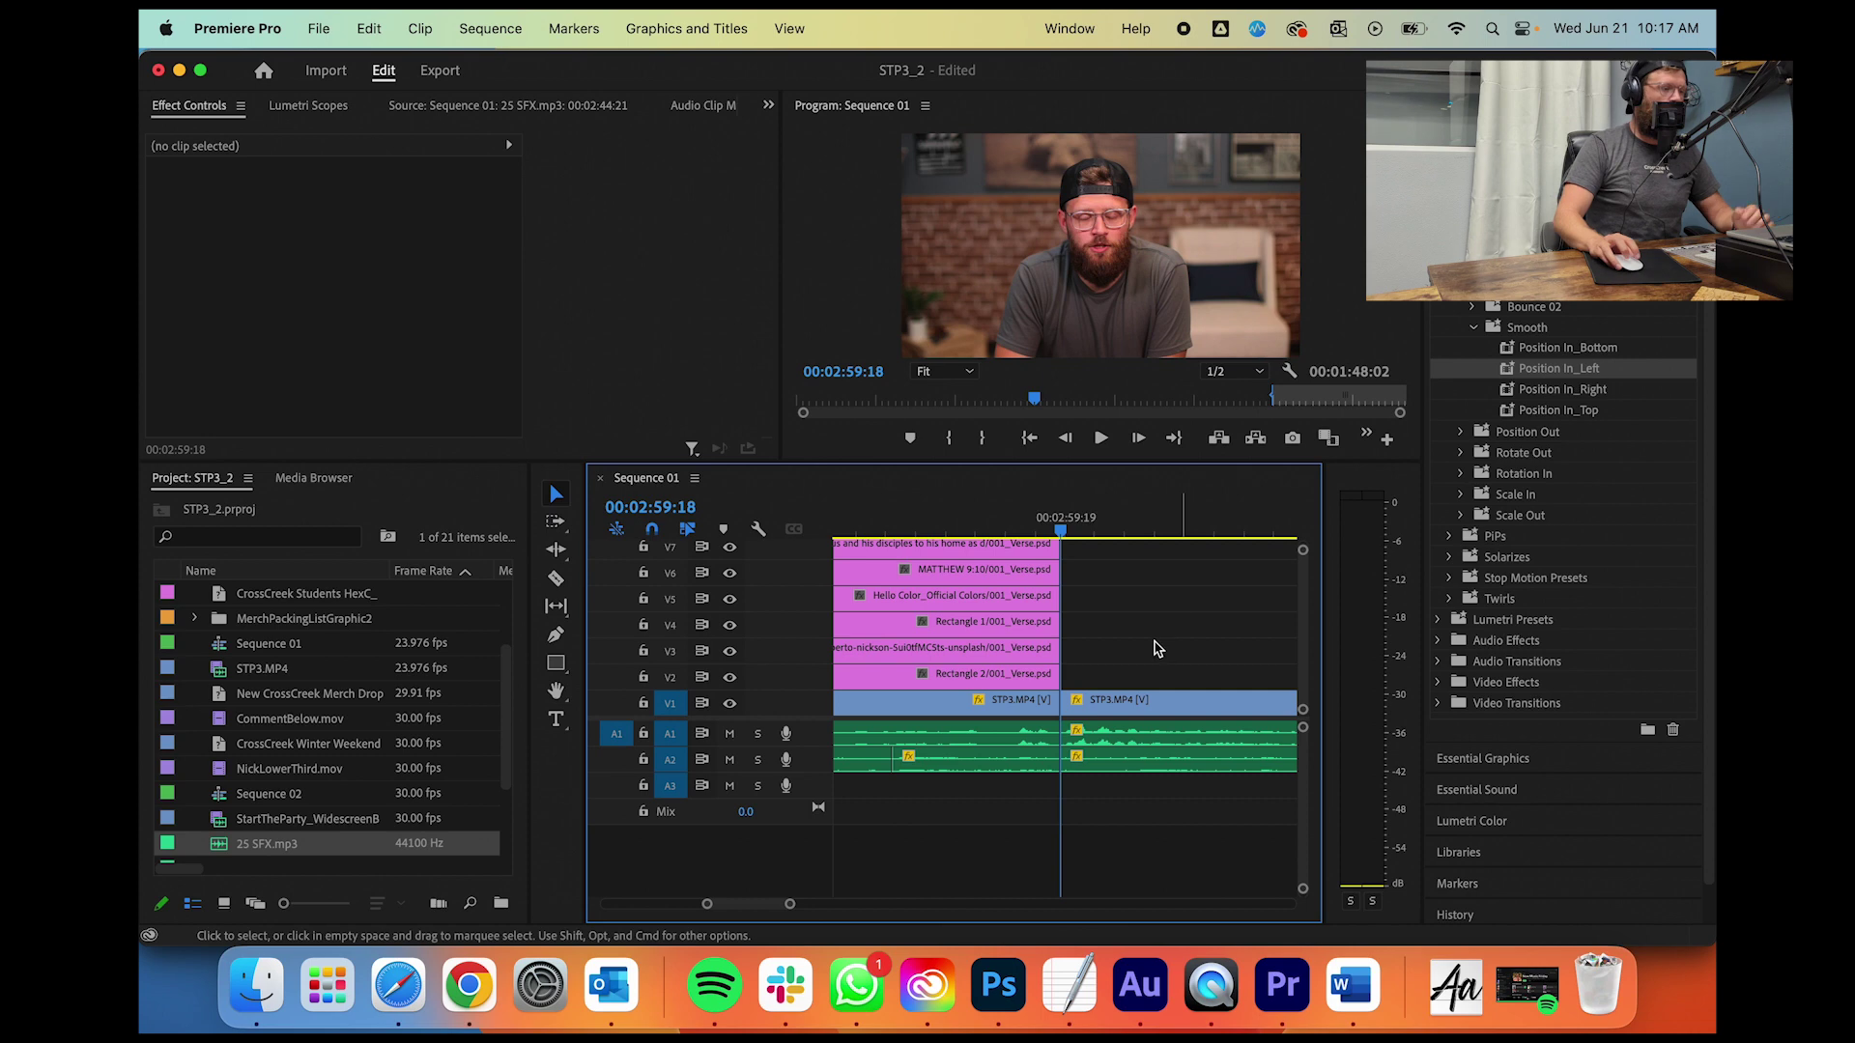
pyautogui.click(1120, 713)
pyautogui.click(356, 234)
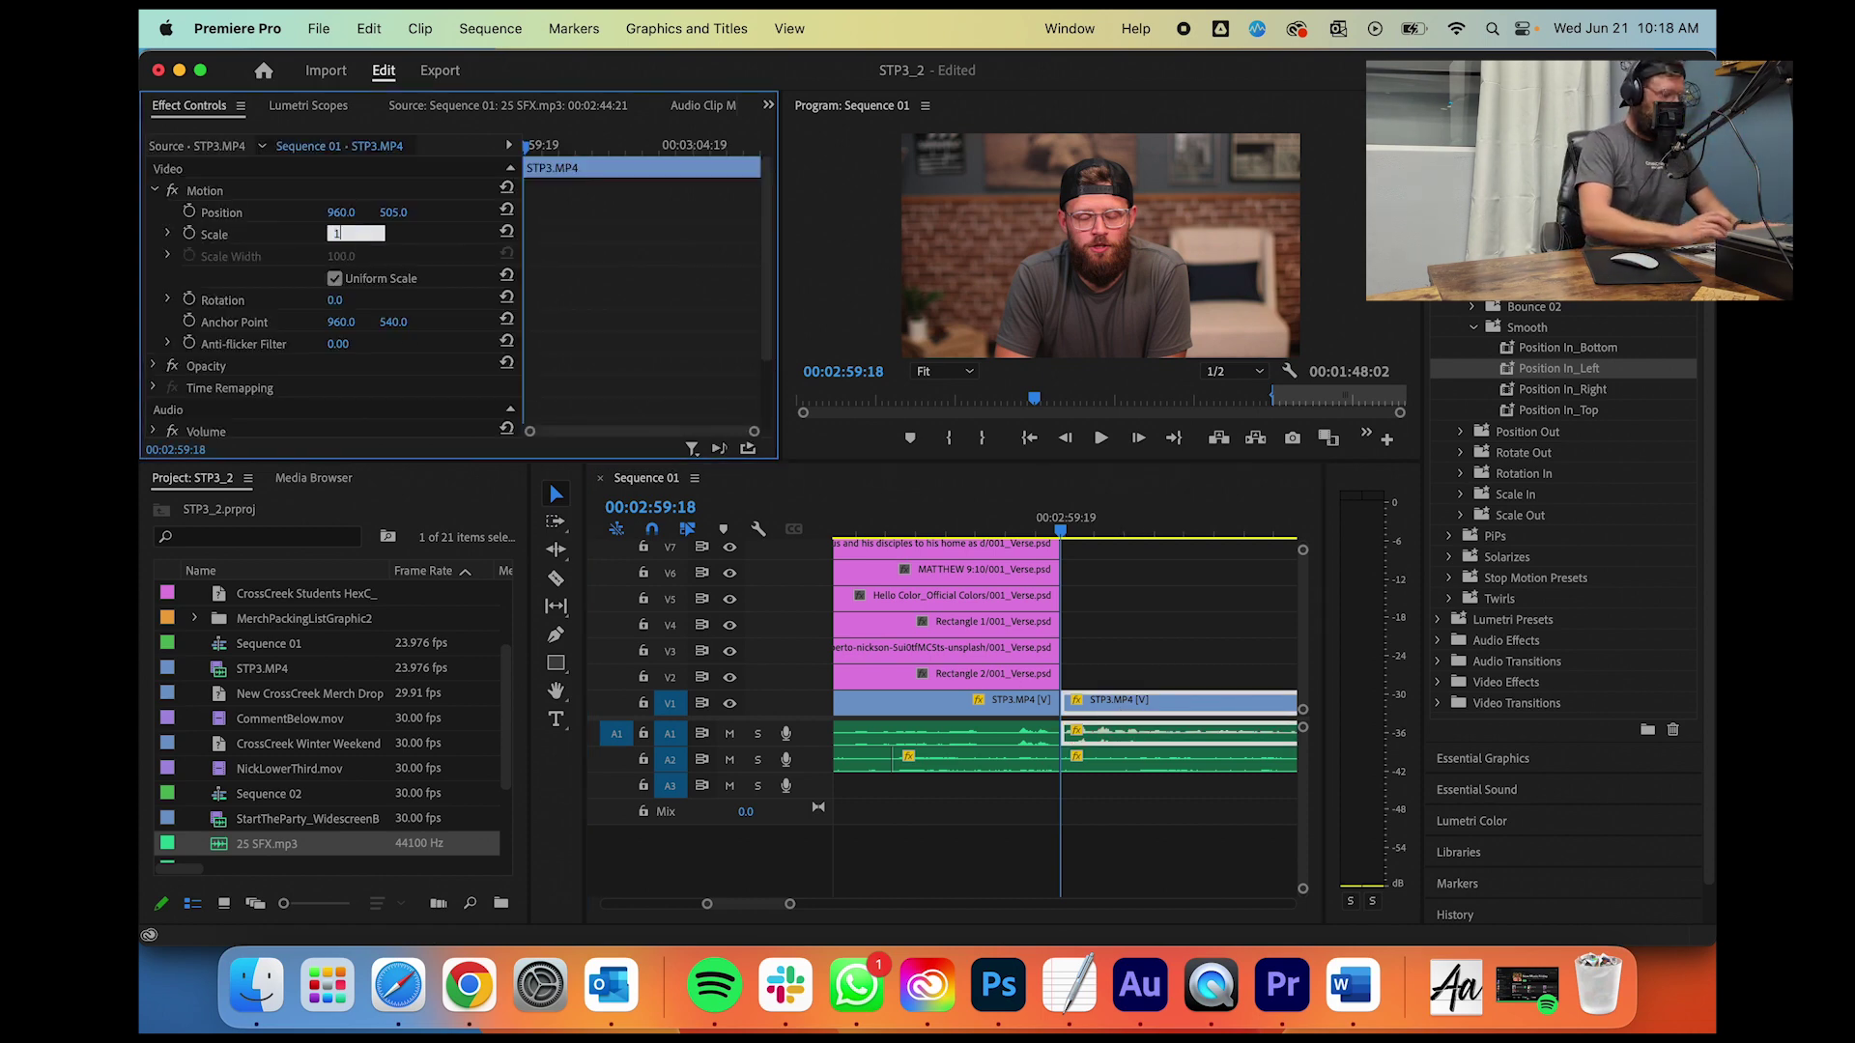
pyautogui.press('Return')
pyautogui.click(1030, 525)
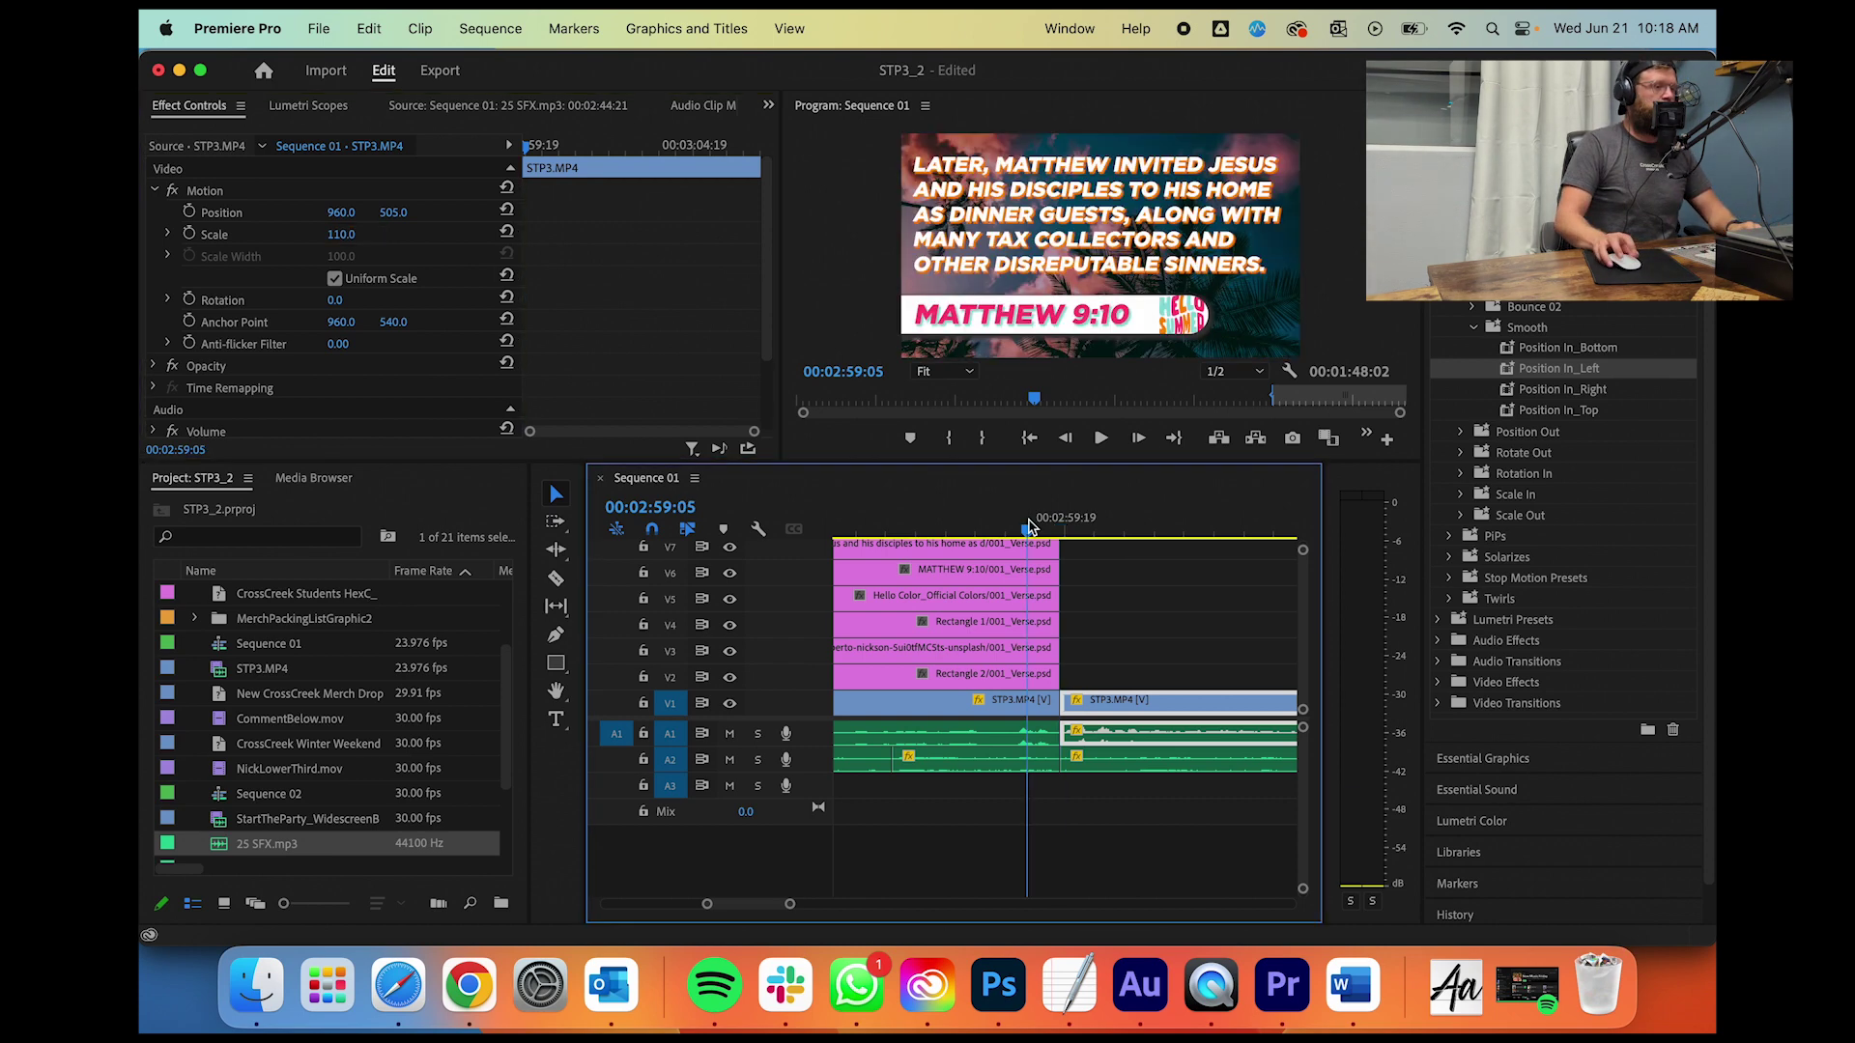
pyautogui.press('space')
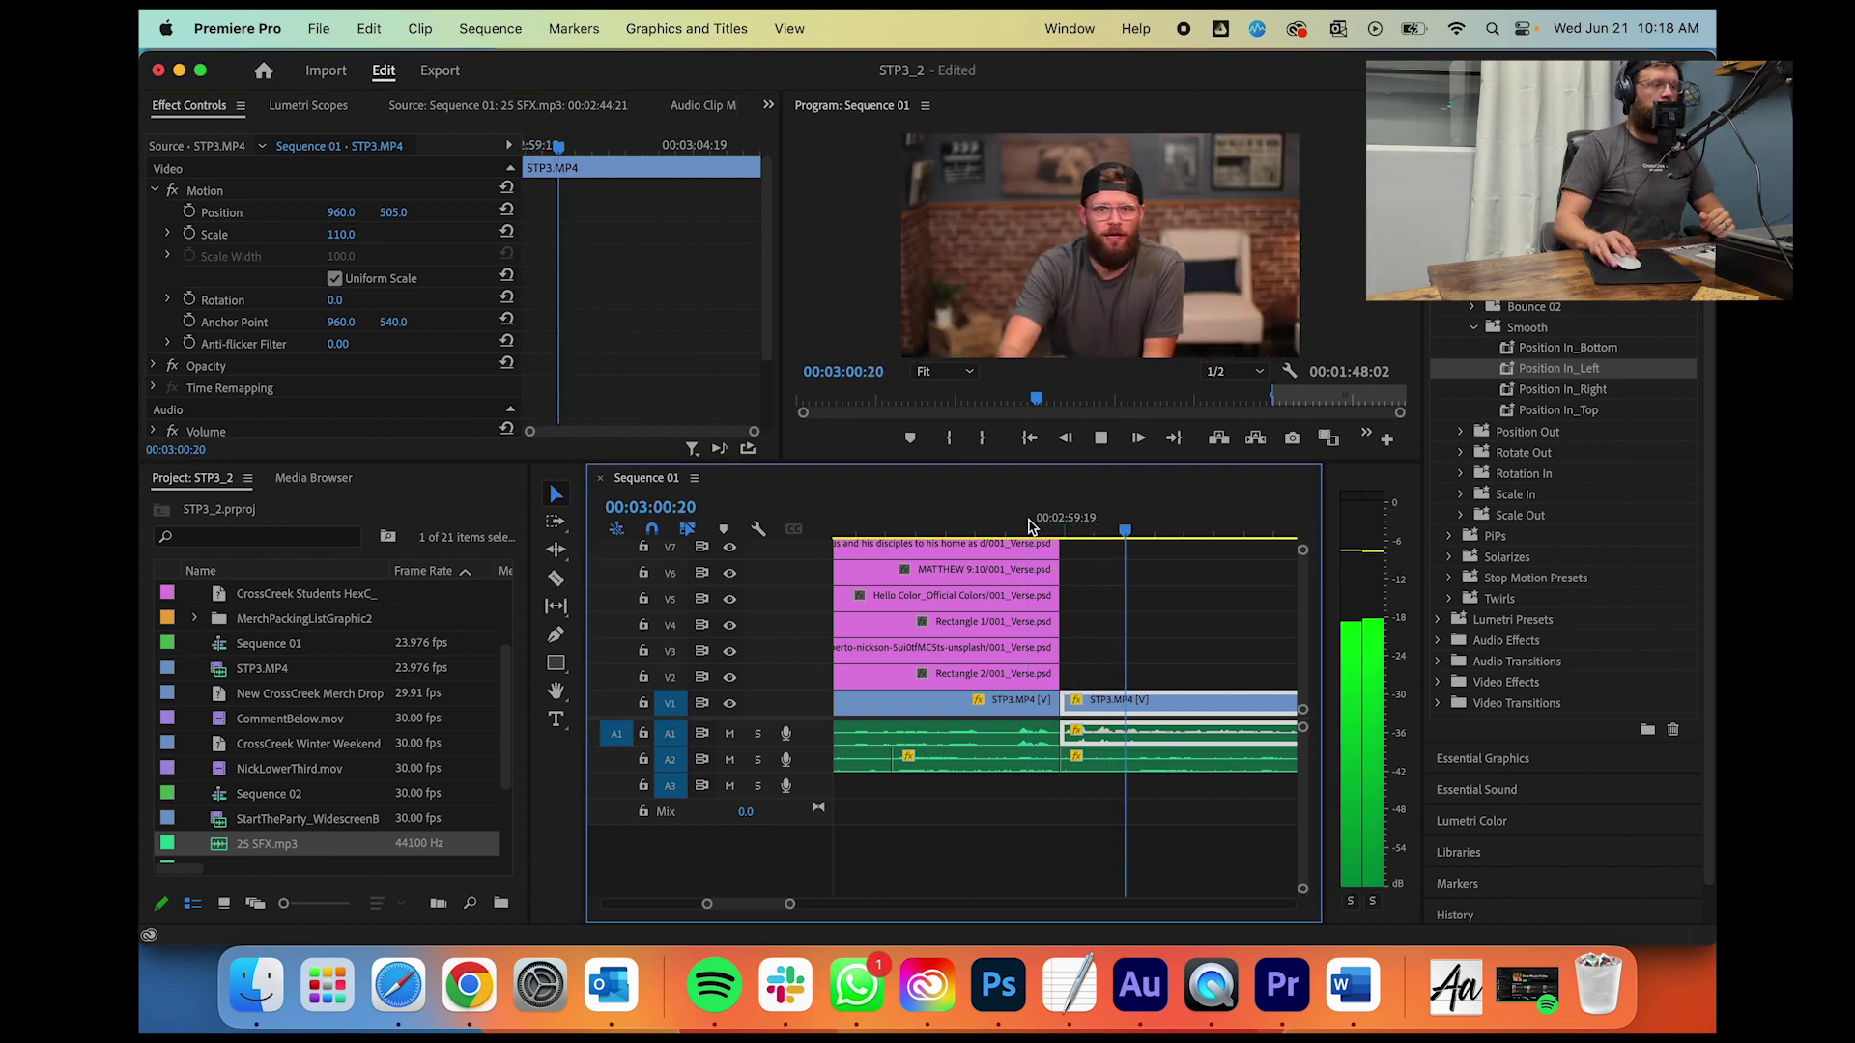
# Step: Trim the end of that STP3.MP4 clip and move the following STP3.MP4 and CommentBelow.mov clips earlier to close the gap
pyautogui.moveTo(789, 905); pyautogui.dragTo(820, 912)
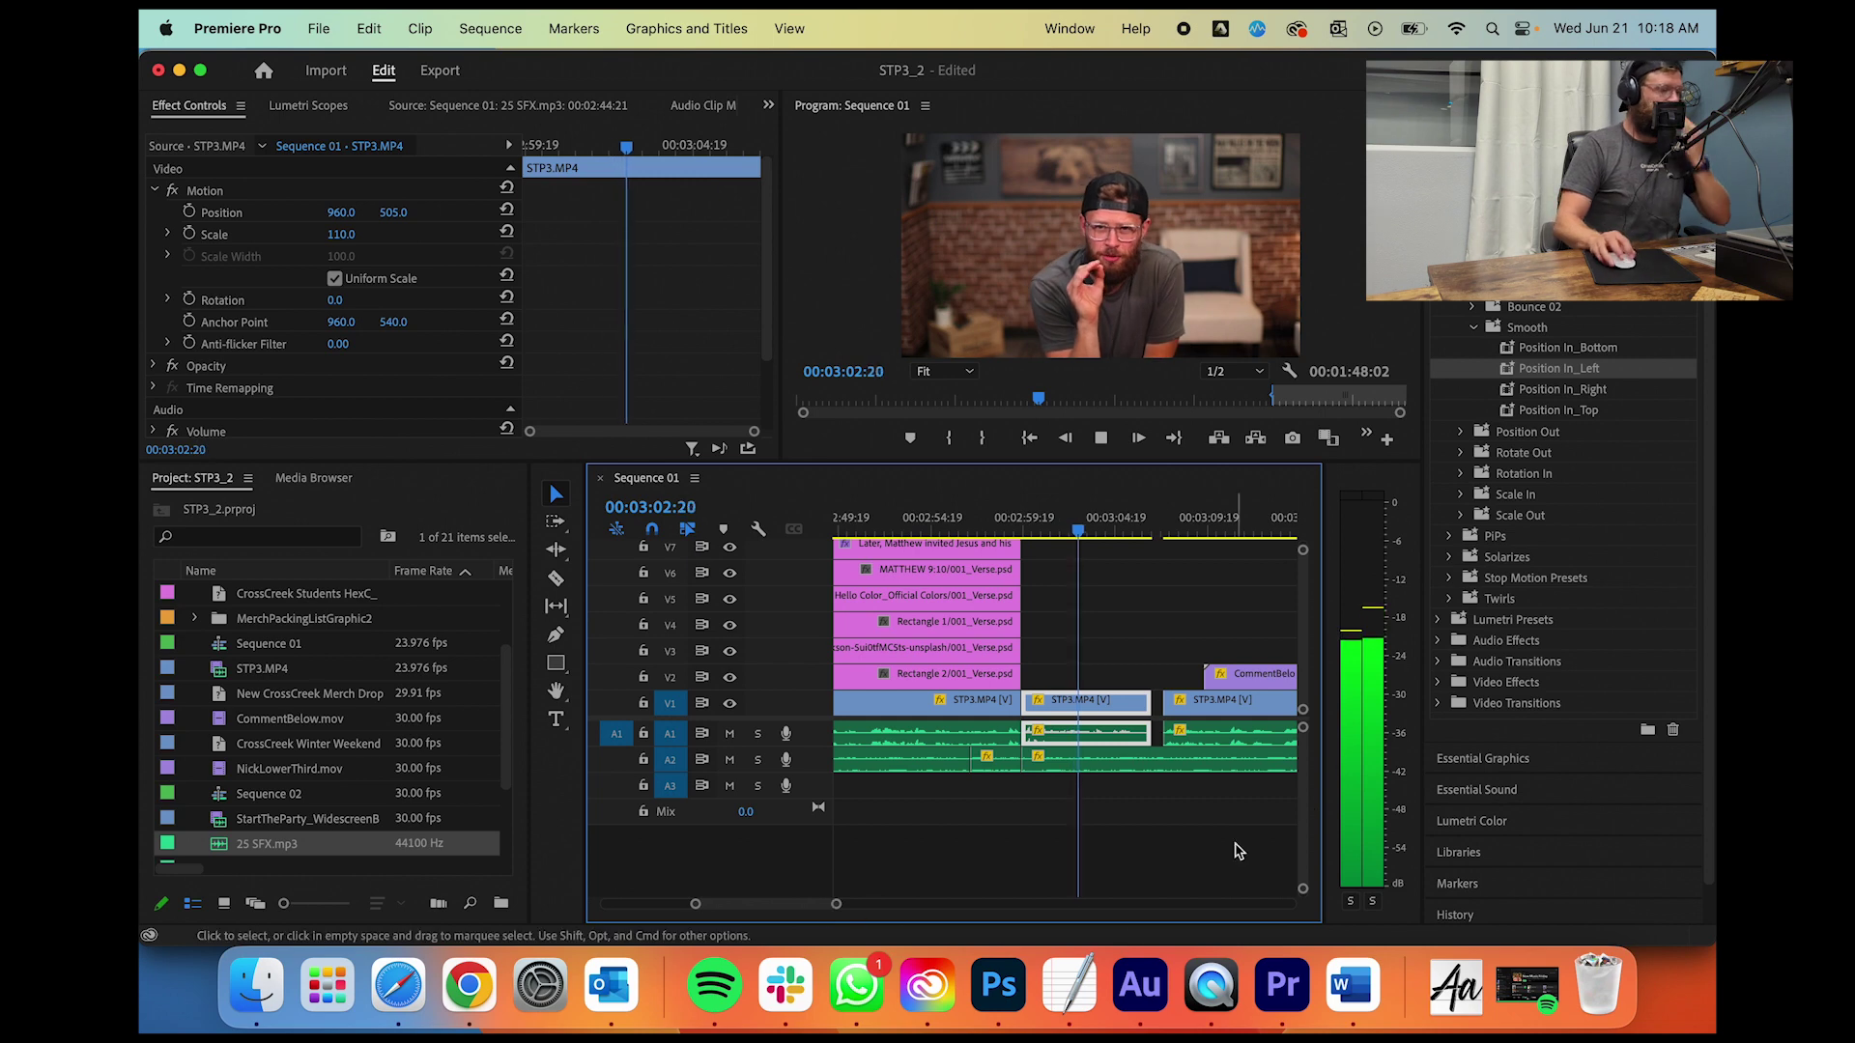
pyautogui.click(1241, 705)
pyautogui.moveTo(1244, 712); pyautogui.dragTo(1242, 713)
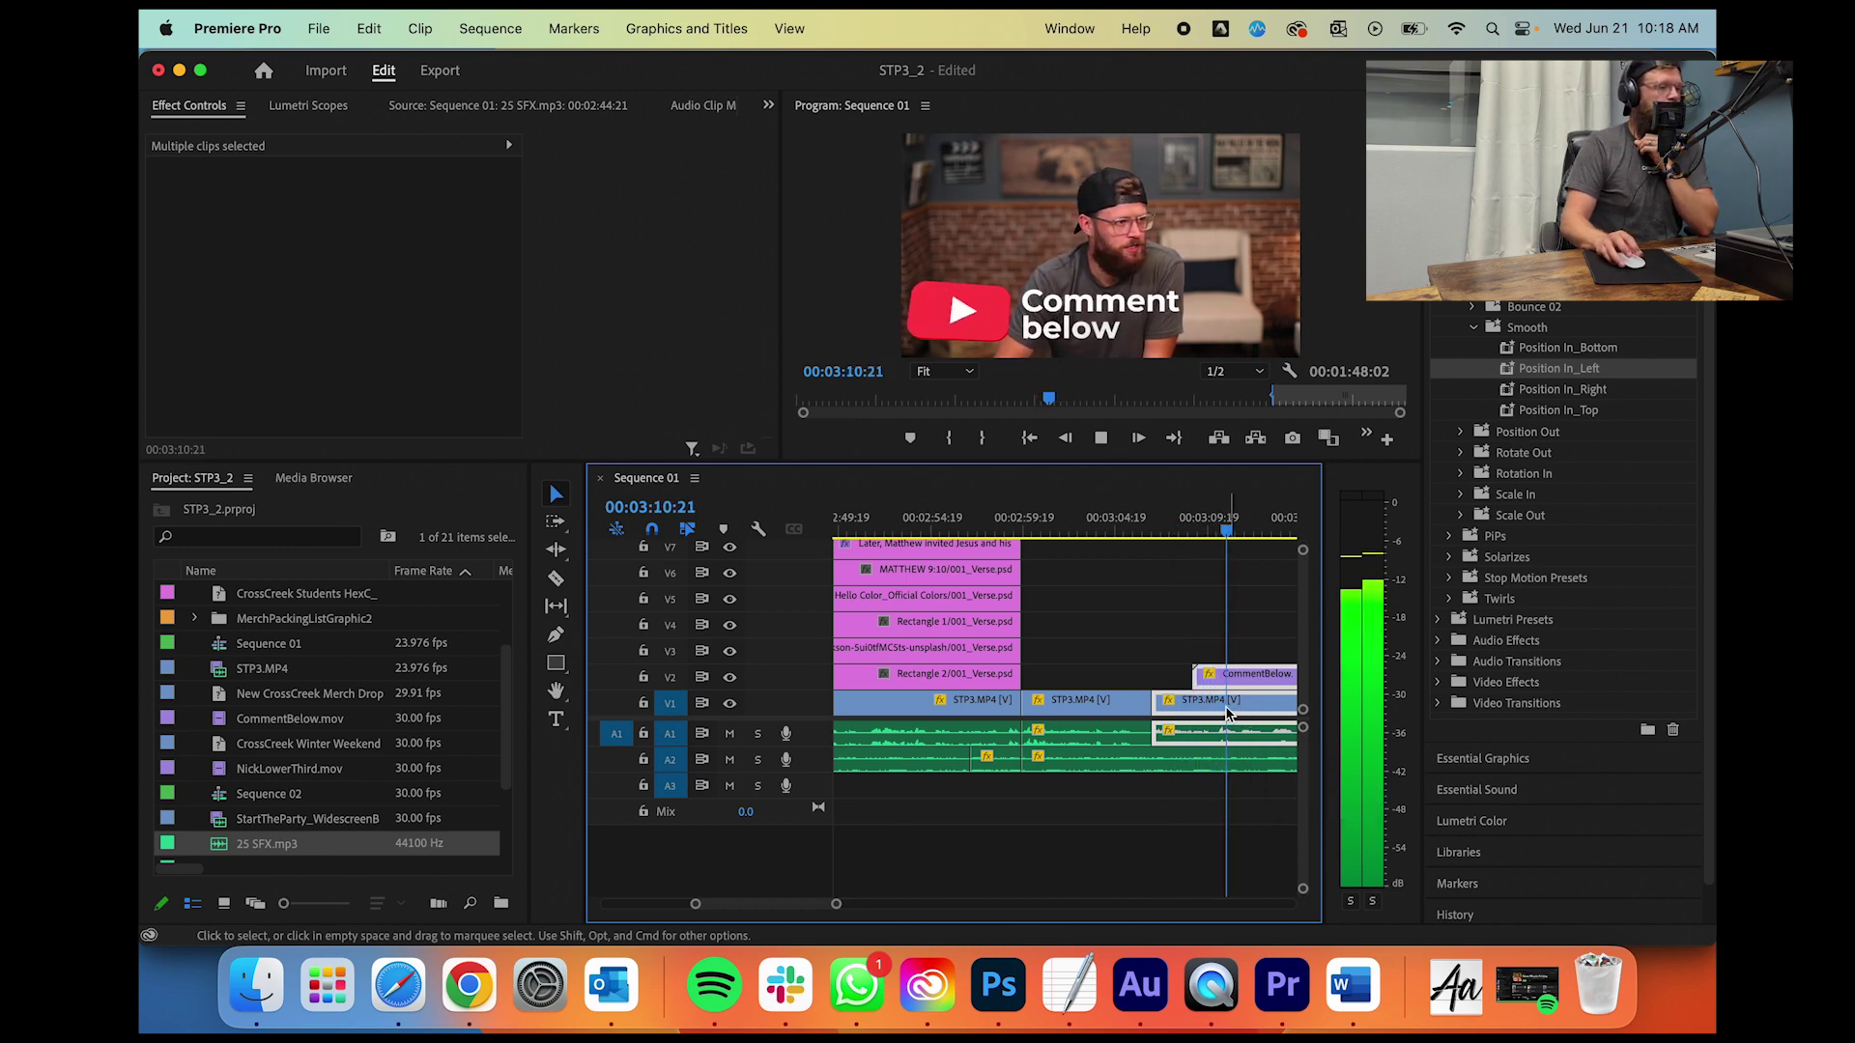
# Step: Play through the "Comment below" section and move CommentBelow.mov on V2 to start at 00:03:15:00
pyautogui.hscroll(2, 1188, 667)
pyautogui.click(1133, 619)
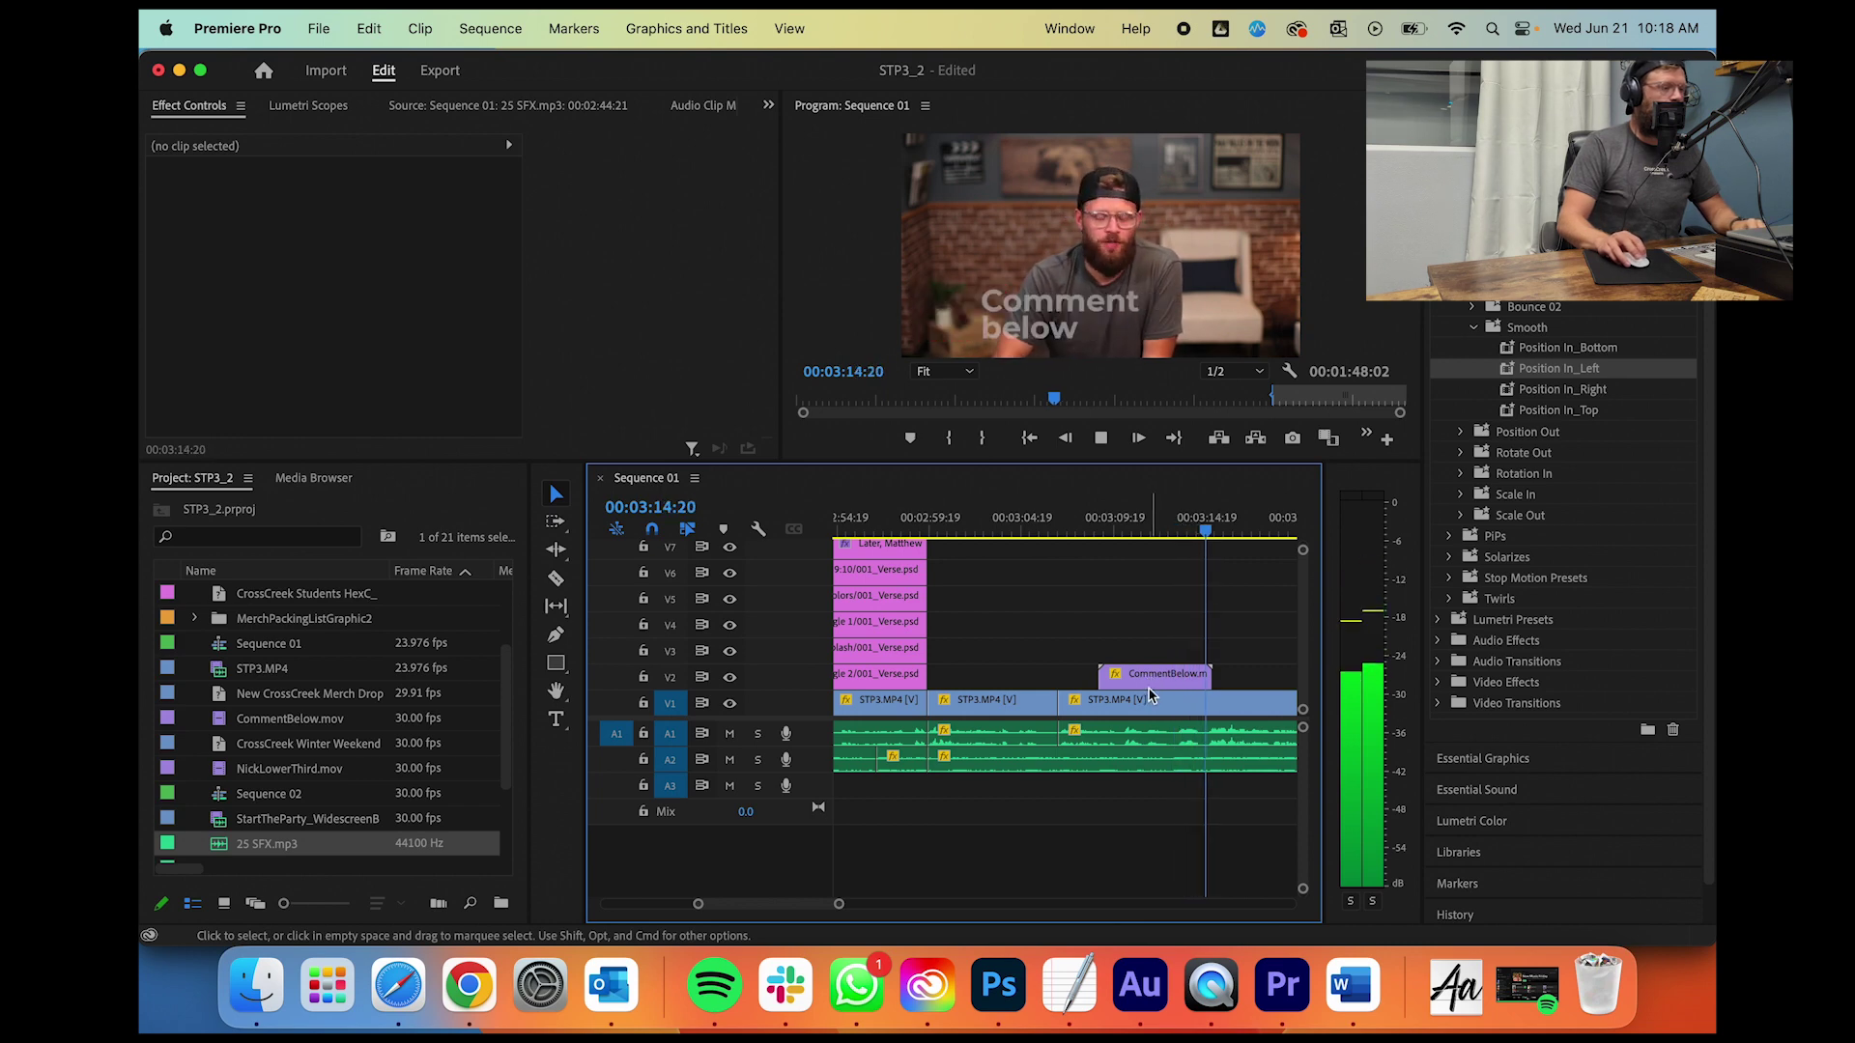
pyautogui.press('space')
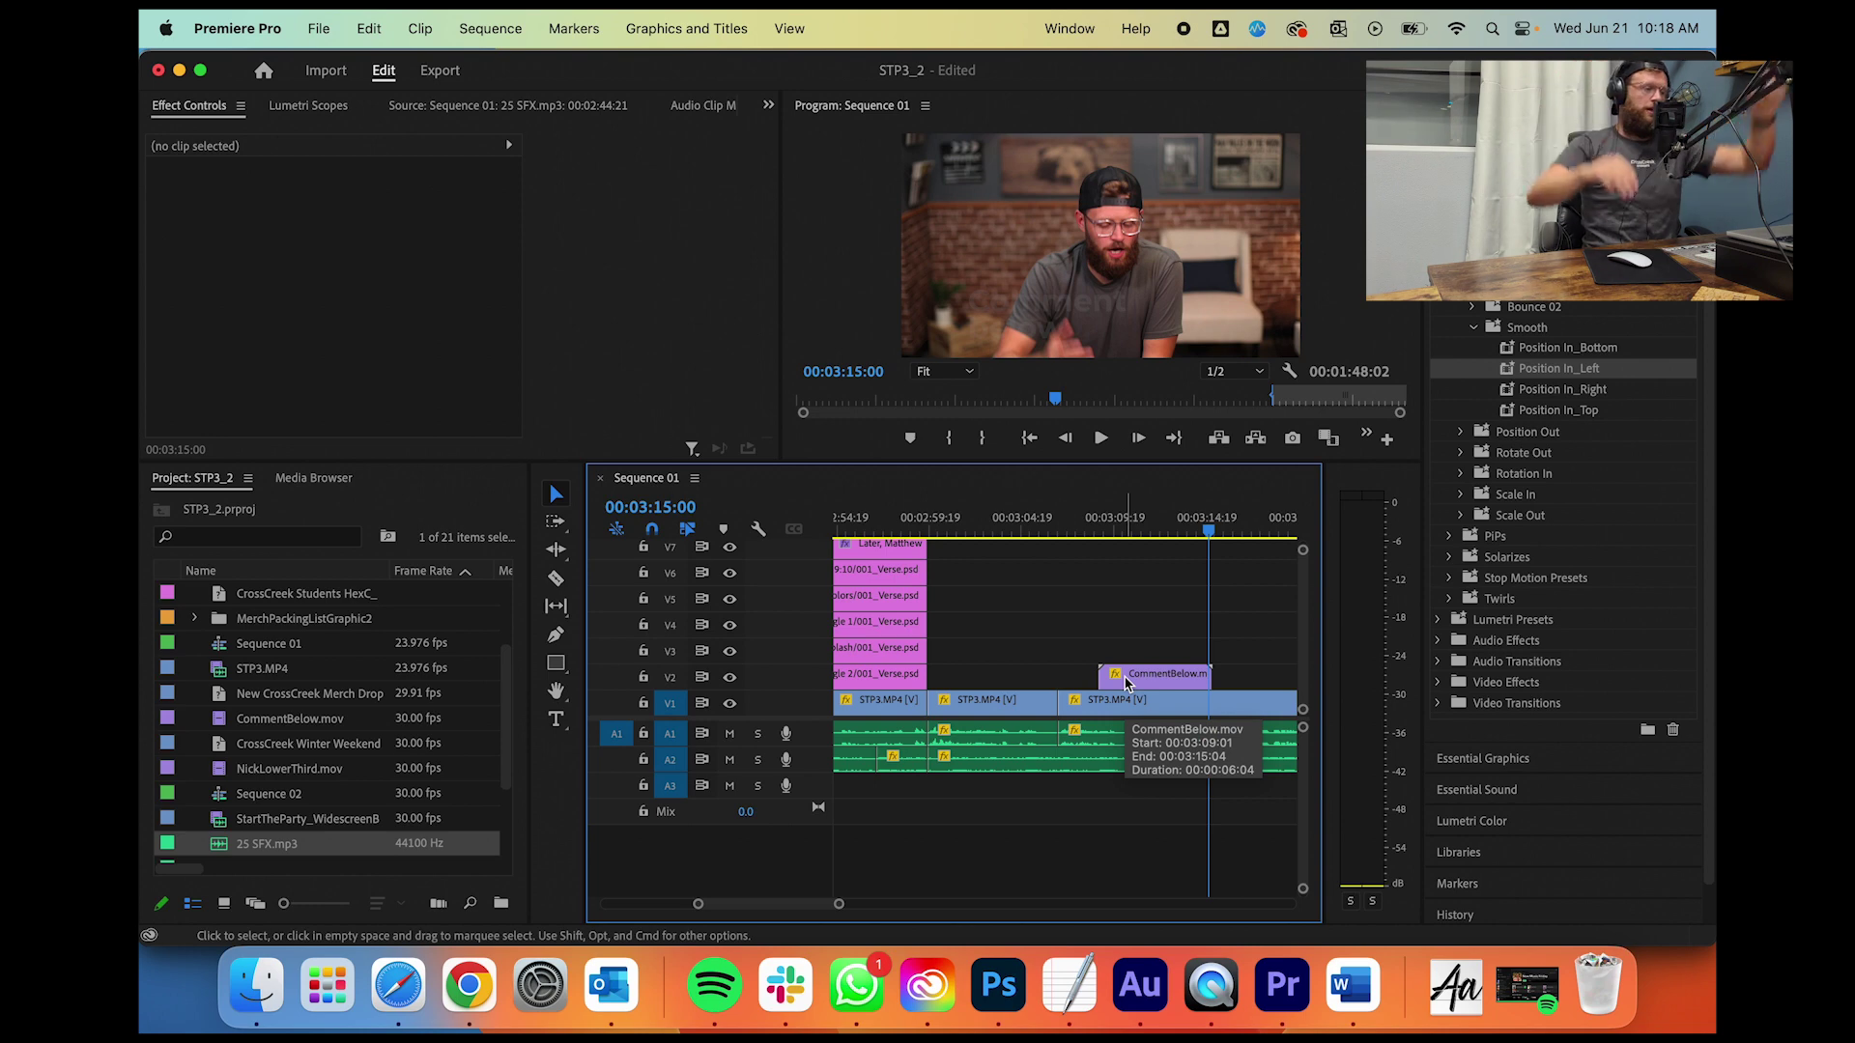
pyautogui.moveTo(1126, 682); pyautogui.dragTo(1245, 690)
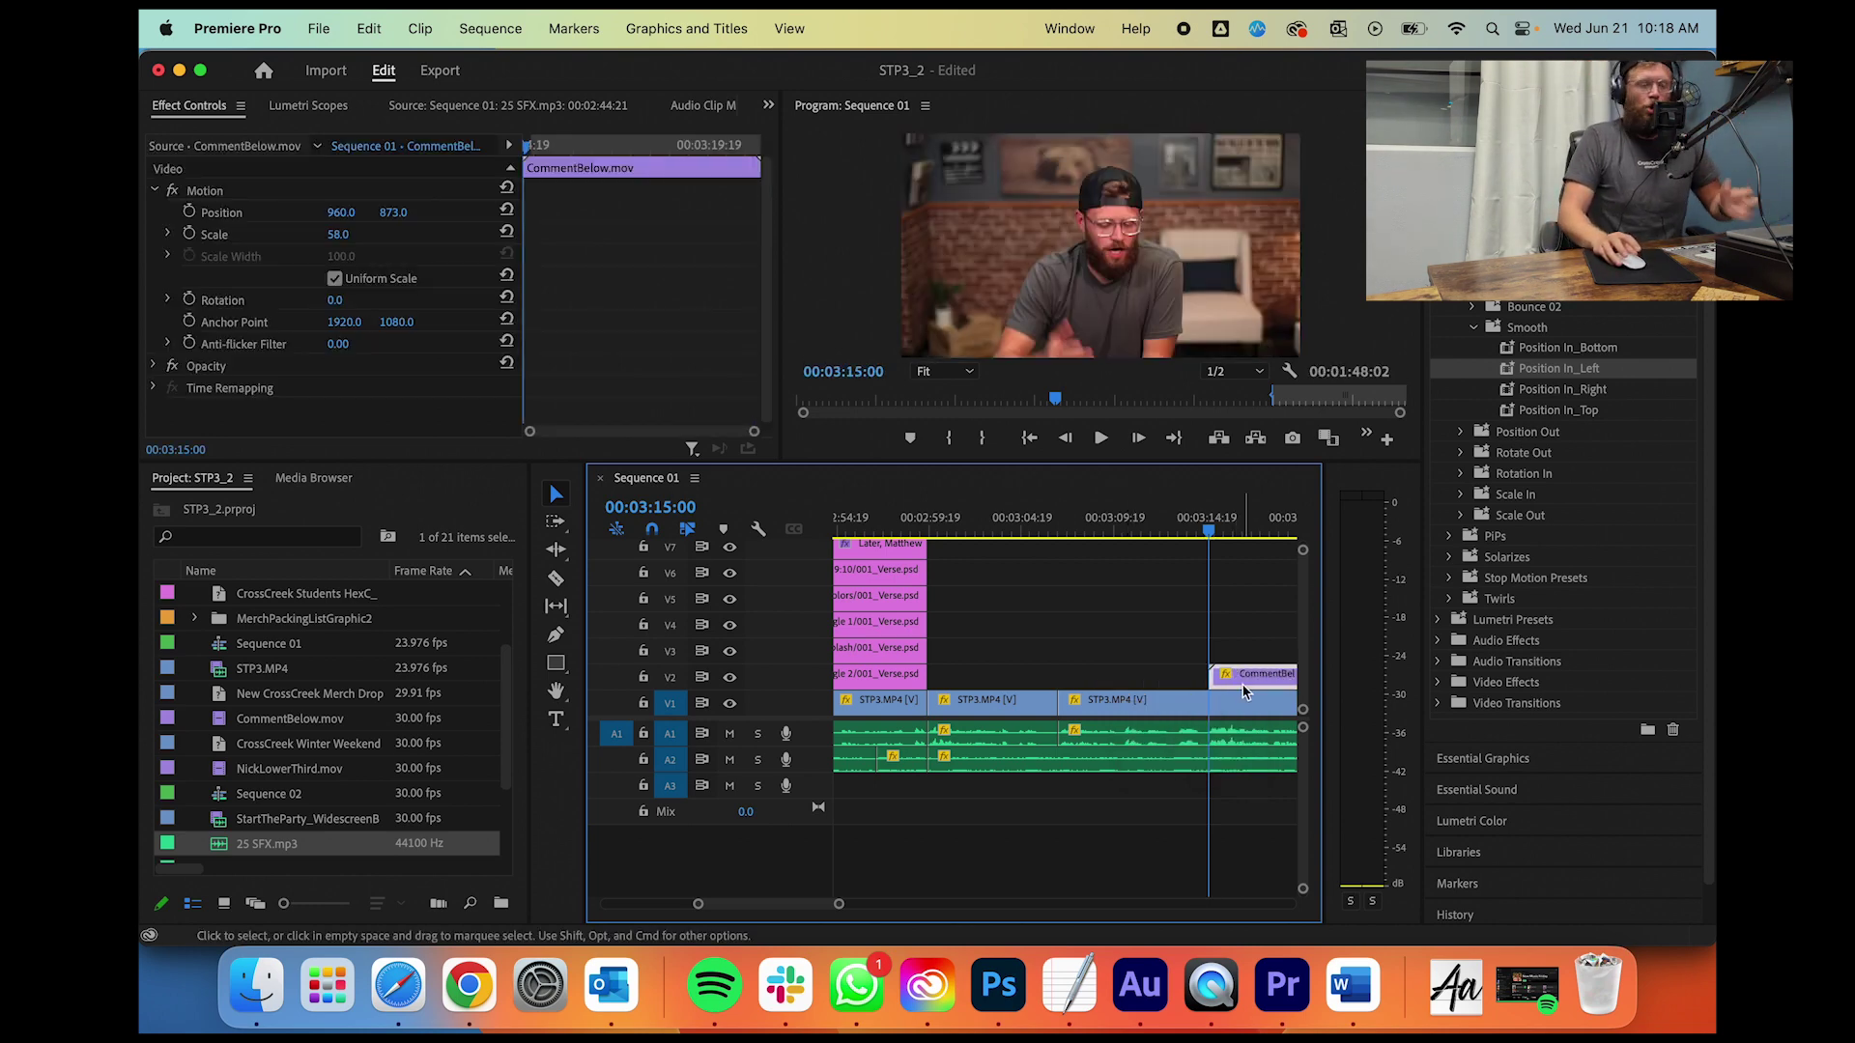
# Step: Set the scale of the STP3.MP4 clip running beneath the start of CommentBelow.mov to 128, comparing it with the preceding clips
pyautogui.click(1175, 708)
pyautogui.click(1033, 522)
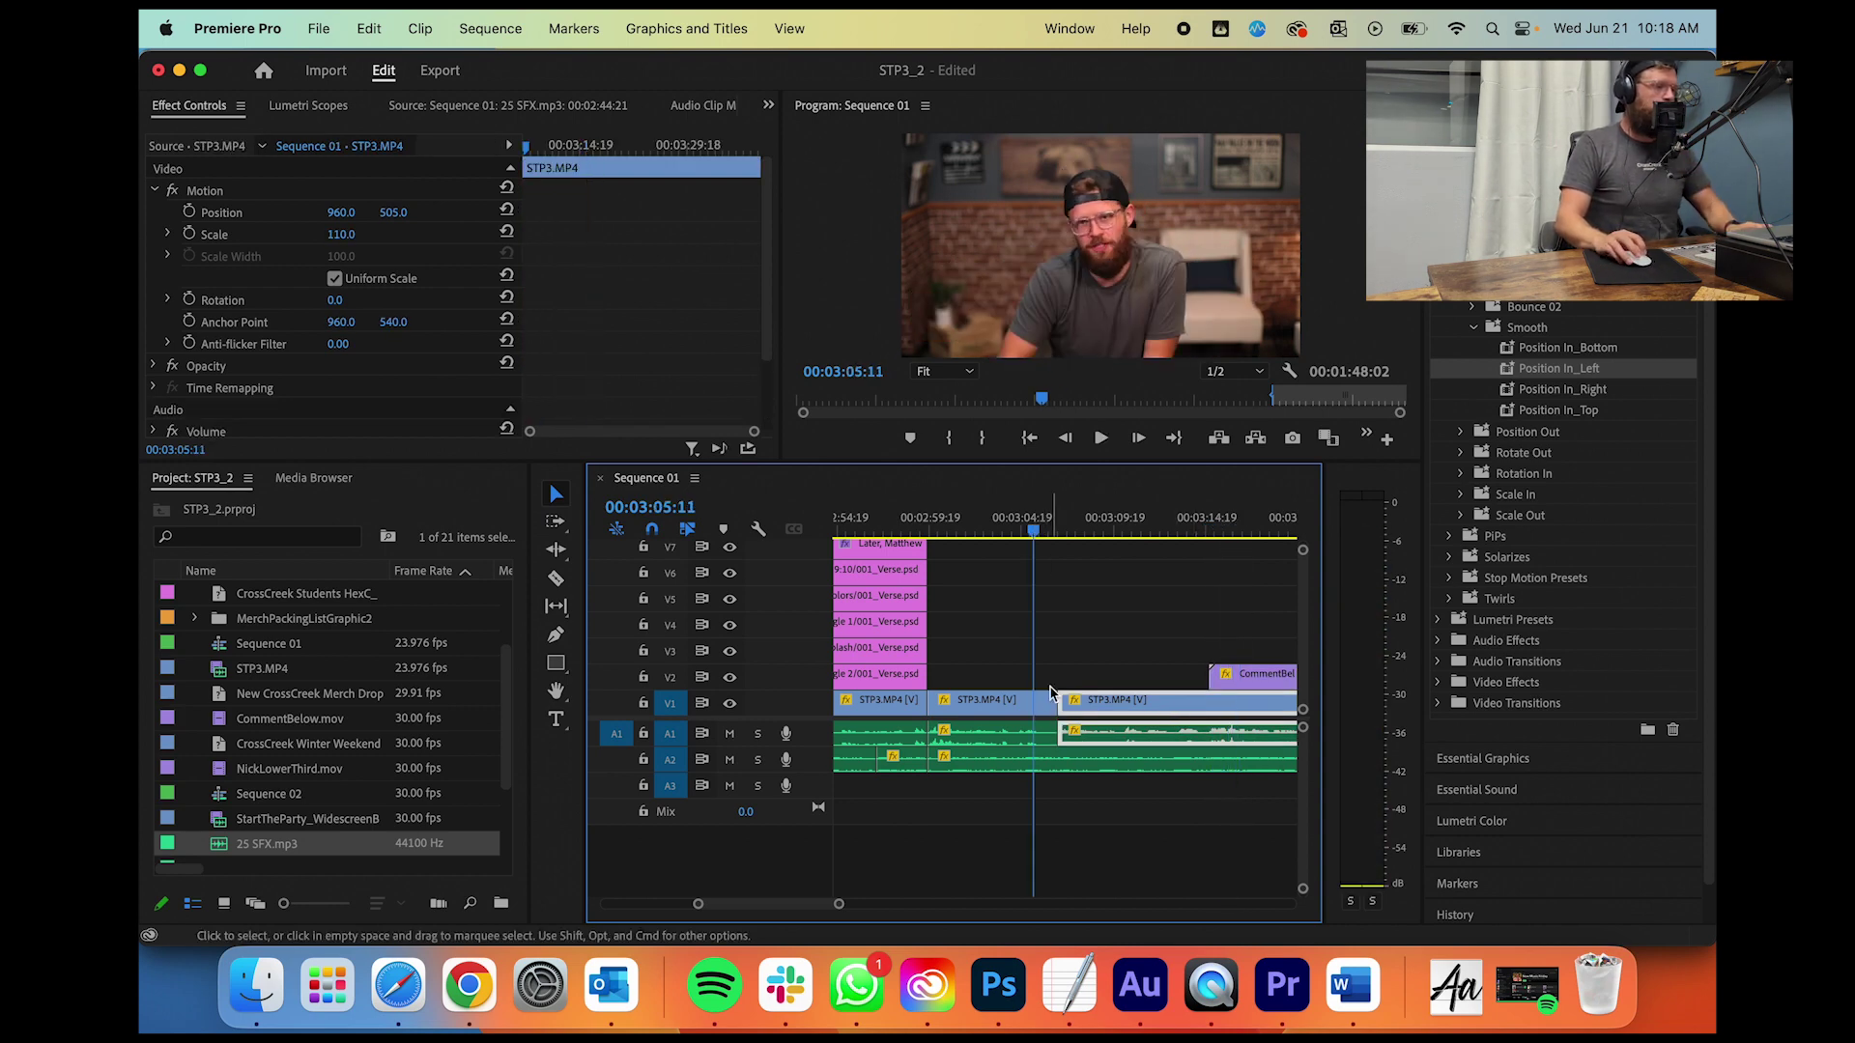
pyautogui.click(1029, 705)
pyautogui.click(942, 521)
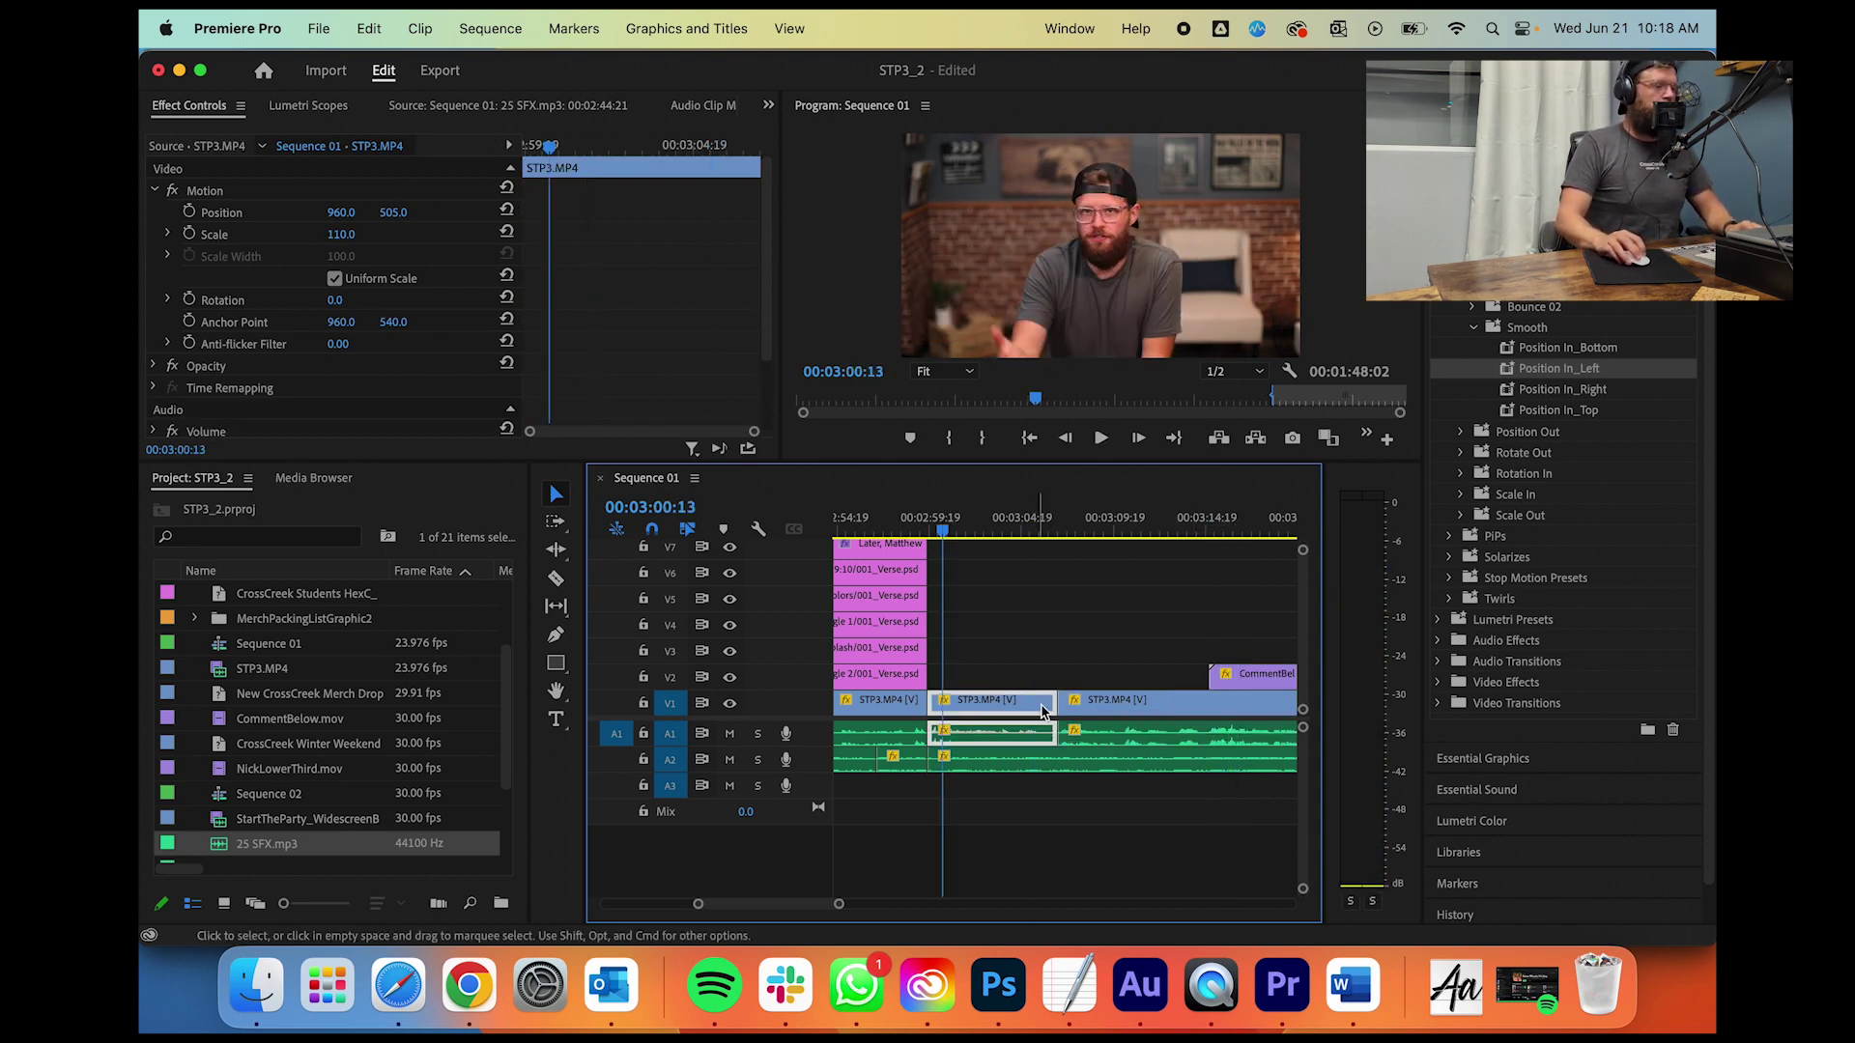
pyautogui.click(1109, 526)
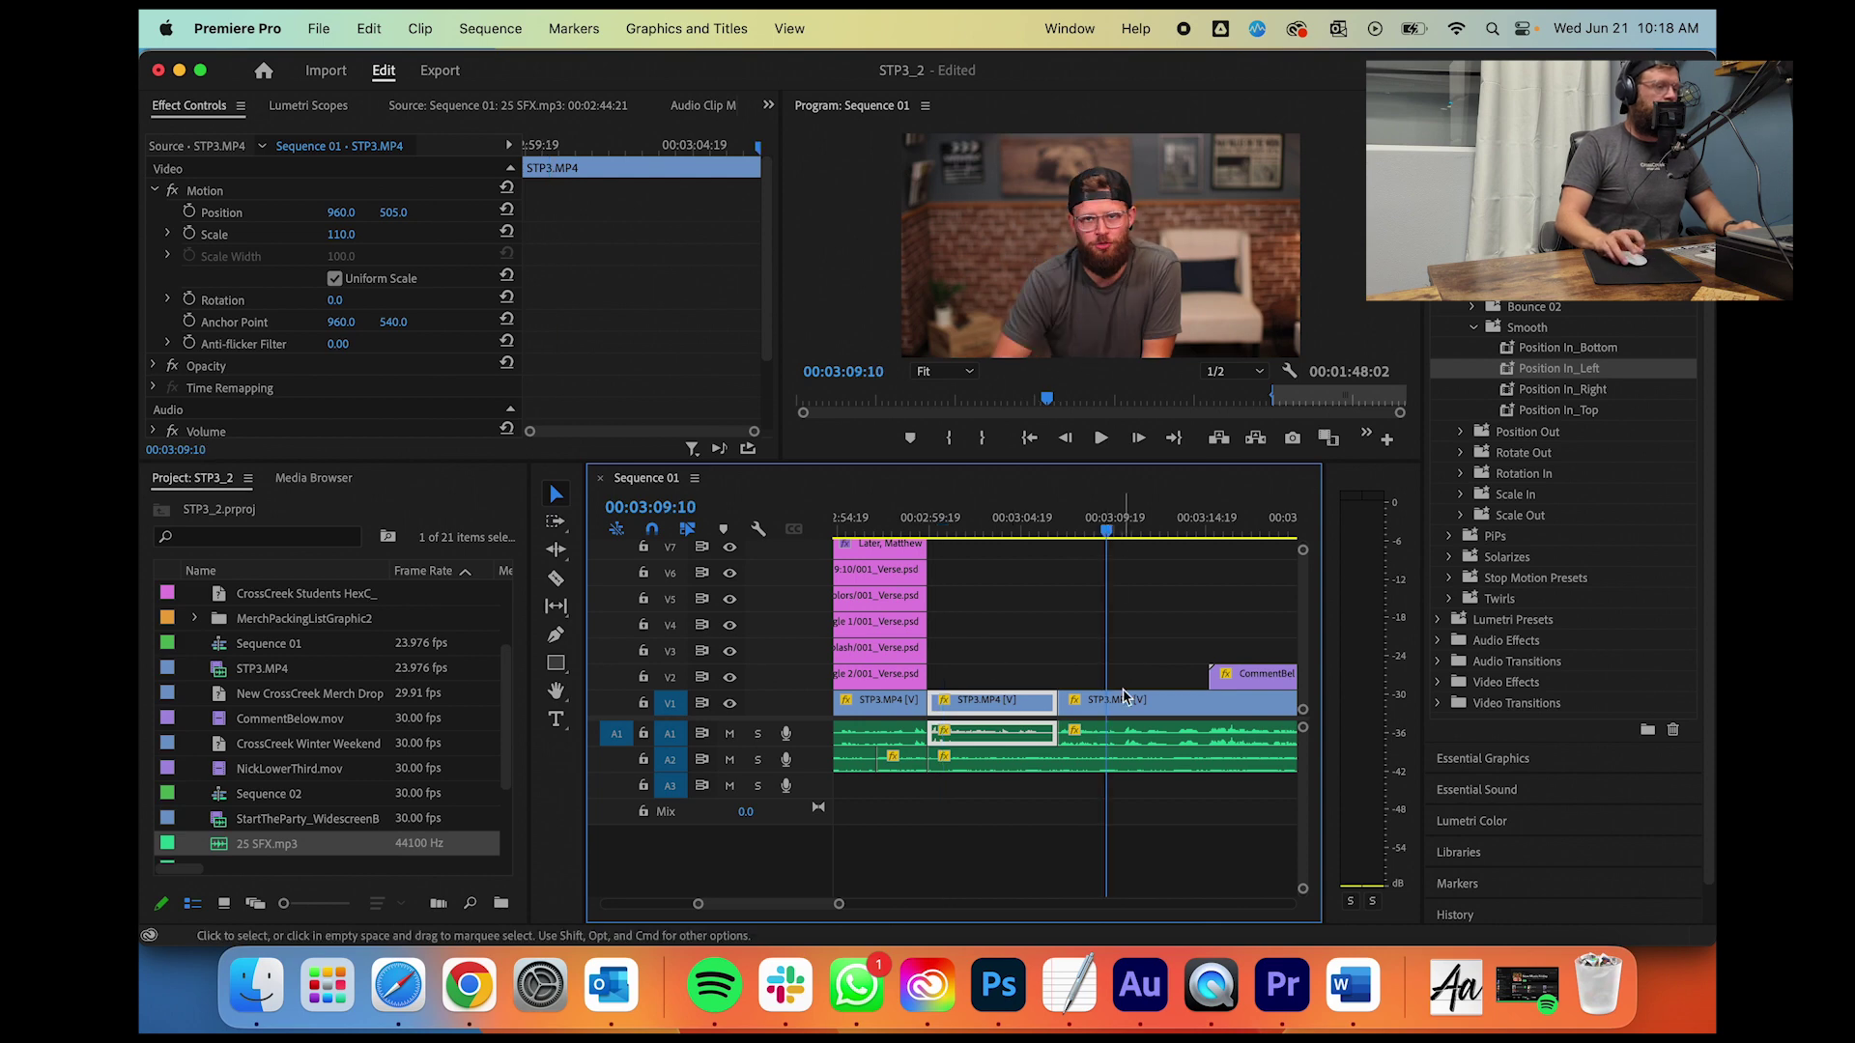
pyautogui.click(1120, 703)
pyautogui.click(356, 233)
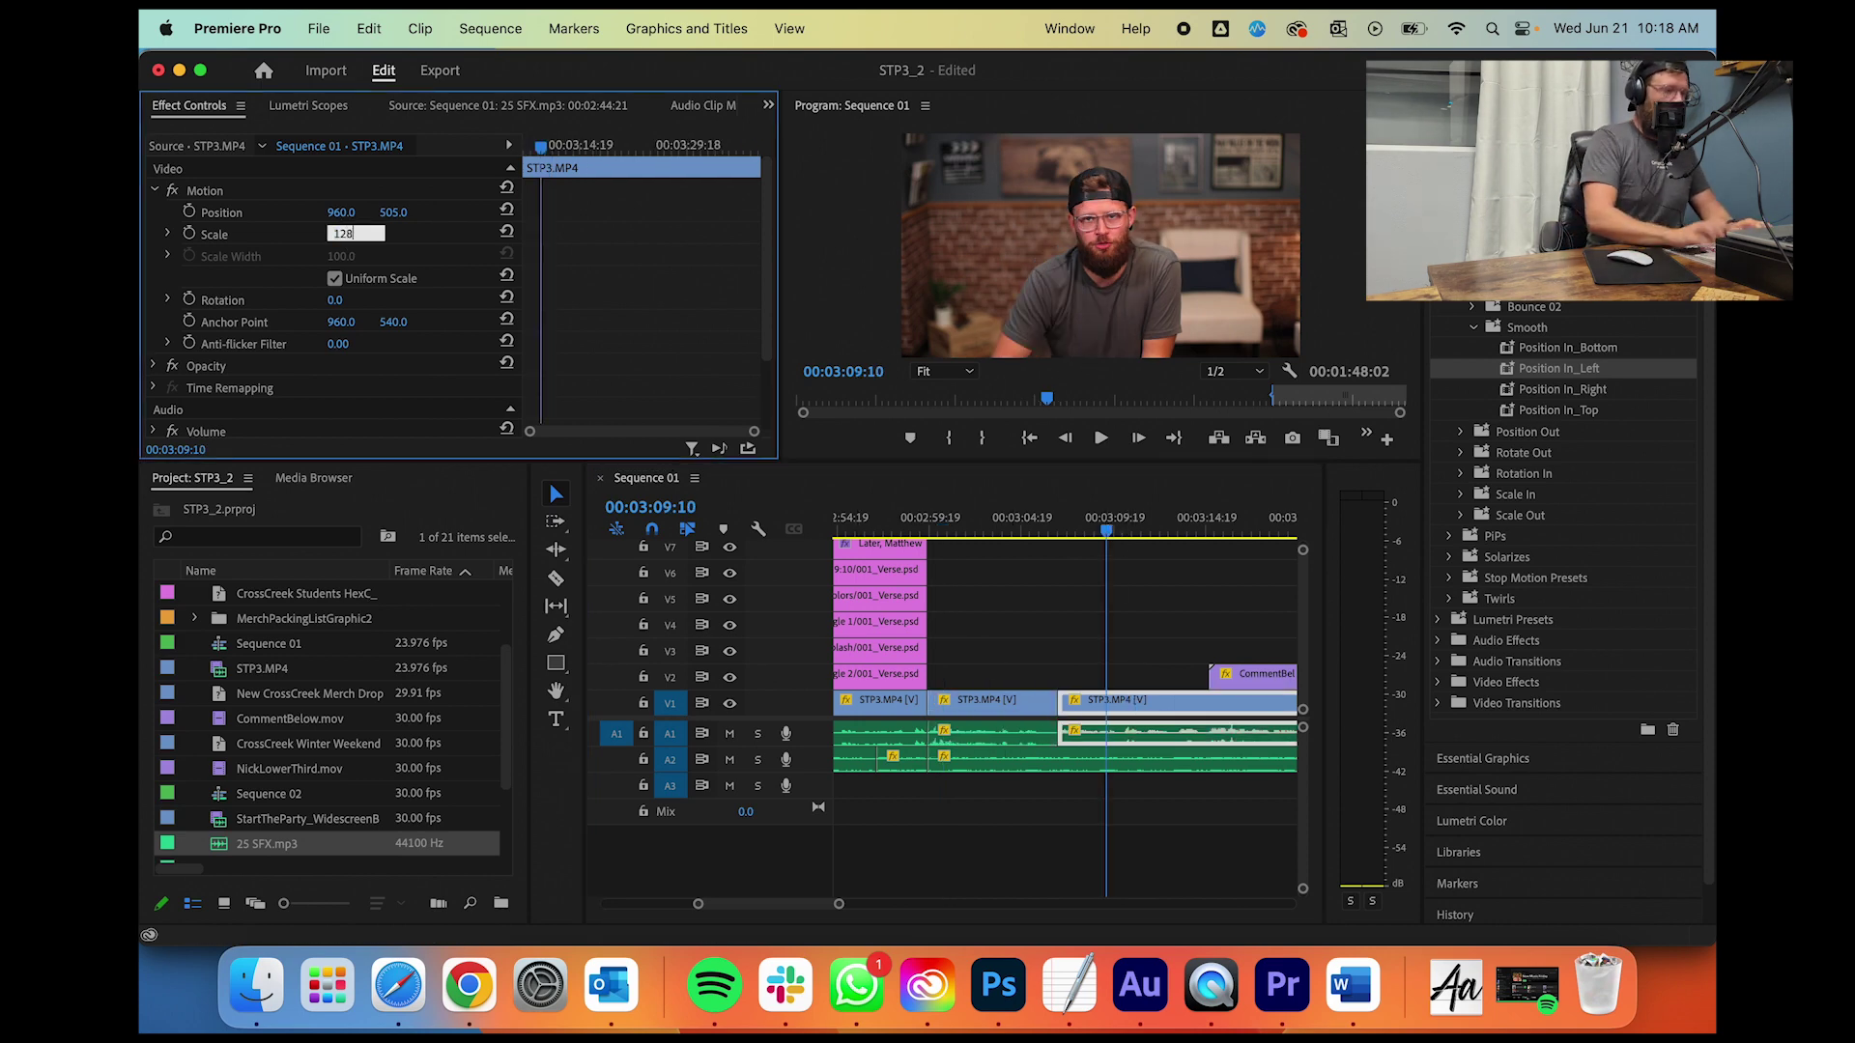
pyautogui.write('128')
pyautogui.press('Return')
# Step: Play through the rescaled STP3.MP4 clip and split it at 00:03:15:00, where CommentBelow.mov starts
pyautogui.moveTo(1105, 528); pyautogui.dragTo(1089, 524)
pyautogui.press('space')
pyautogui.press('c')
pyautogui.moveTo(838, 903); pyautogui.dragTo(793, 903)
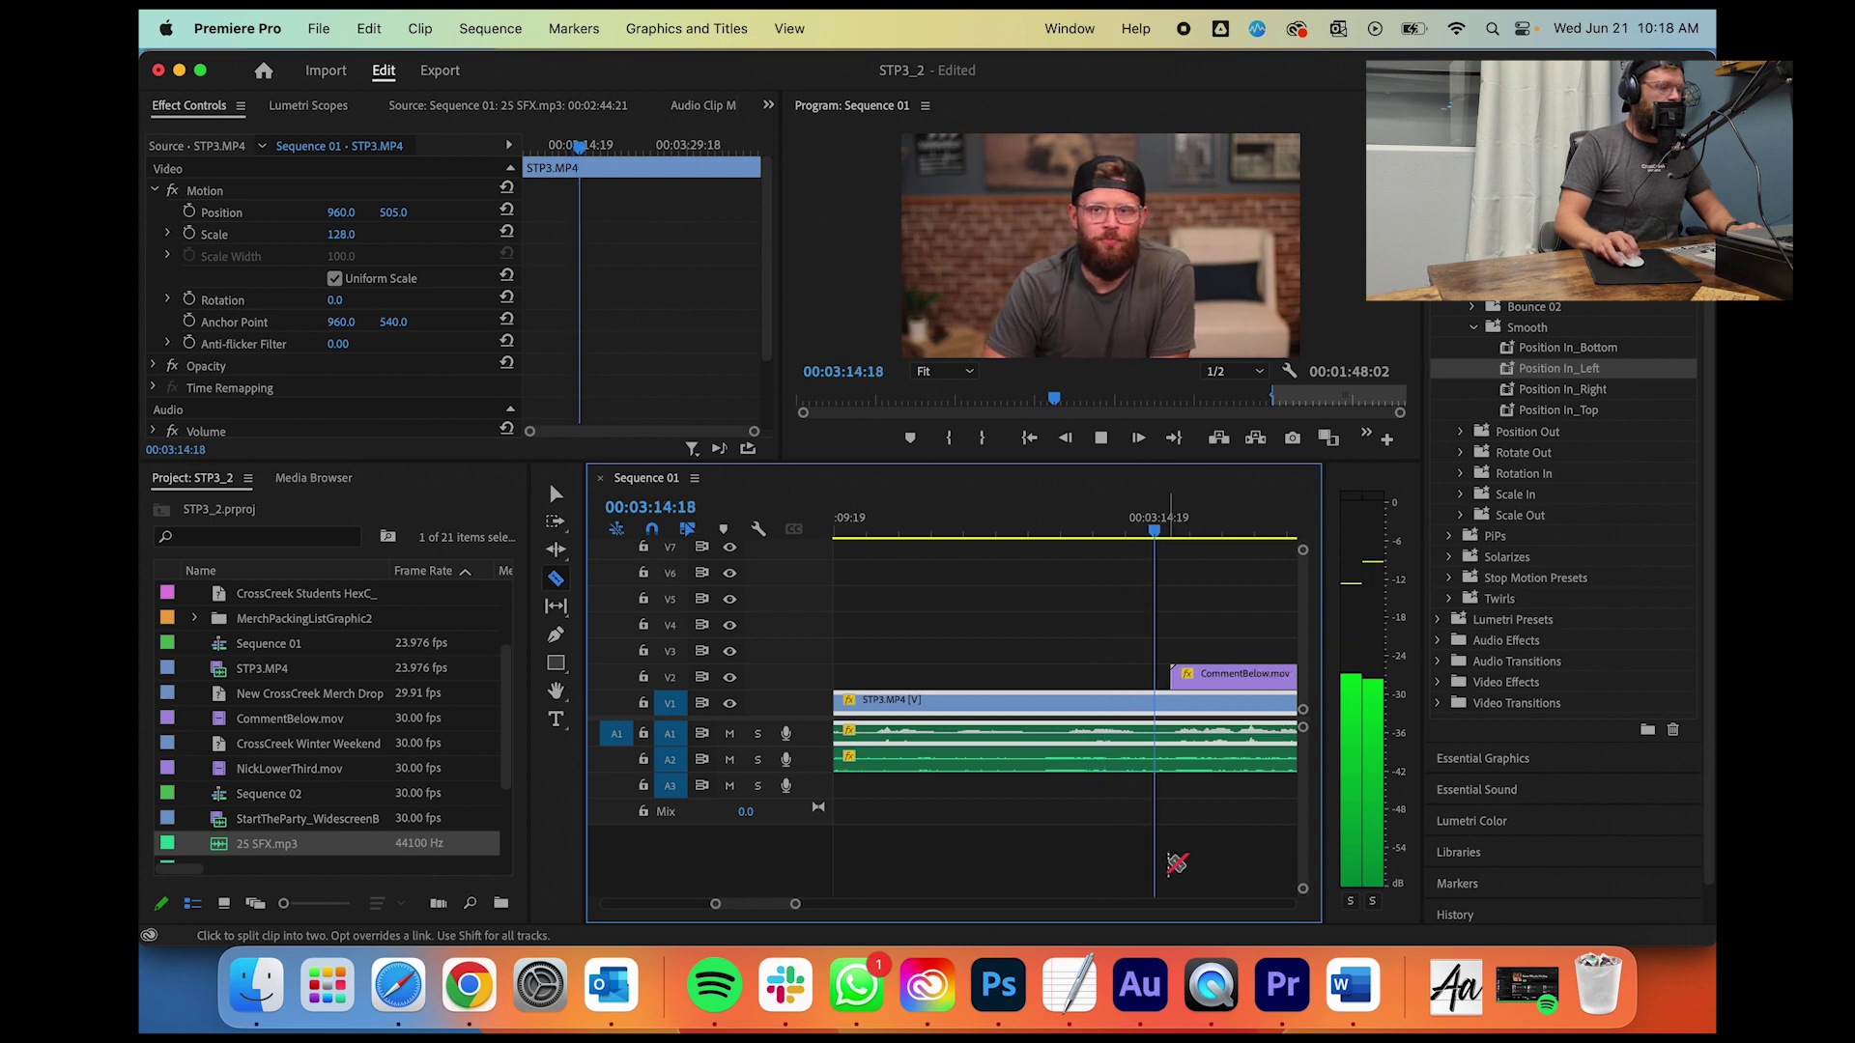
pyautogui.press('space')
pyautogui.click(1195, 724)
pyautogui.press('v')
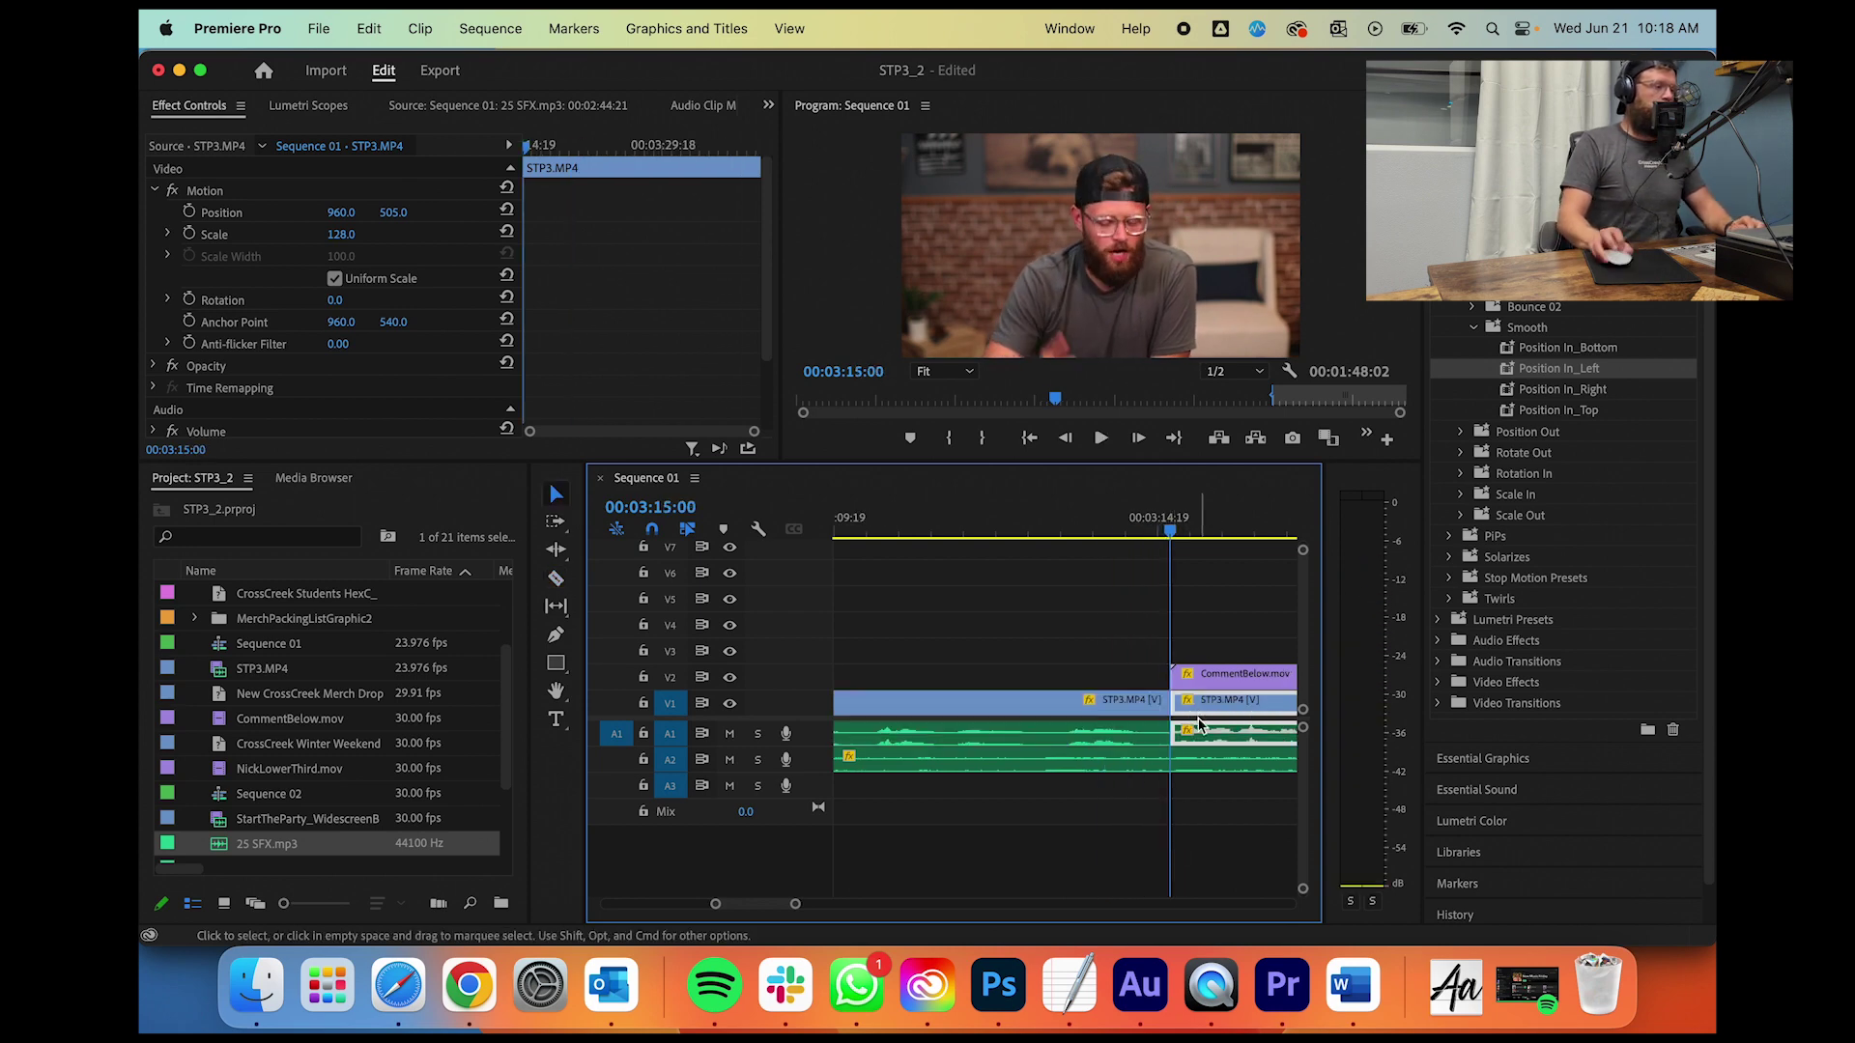
# Step: Set the scale of the STP3.MP4 clip after the 00:03:15:00 cut to 110 and play back across the cut
pyautogui.click(353, 234)
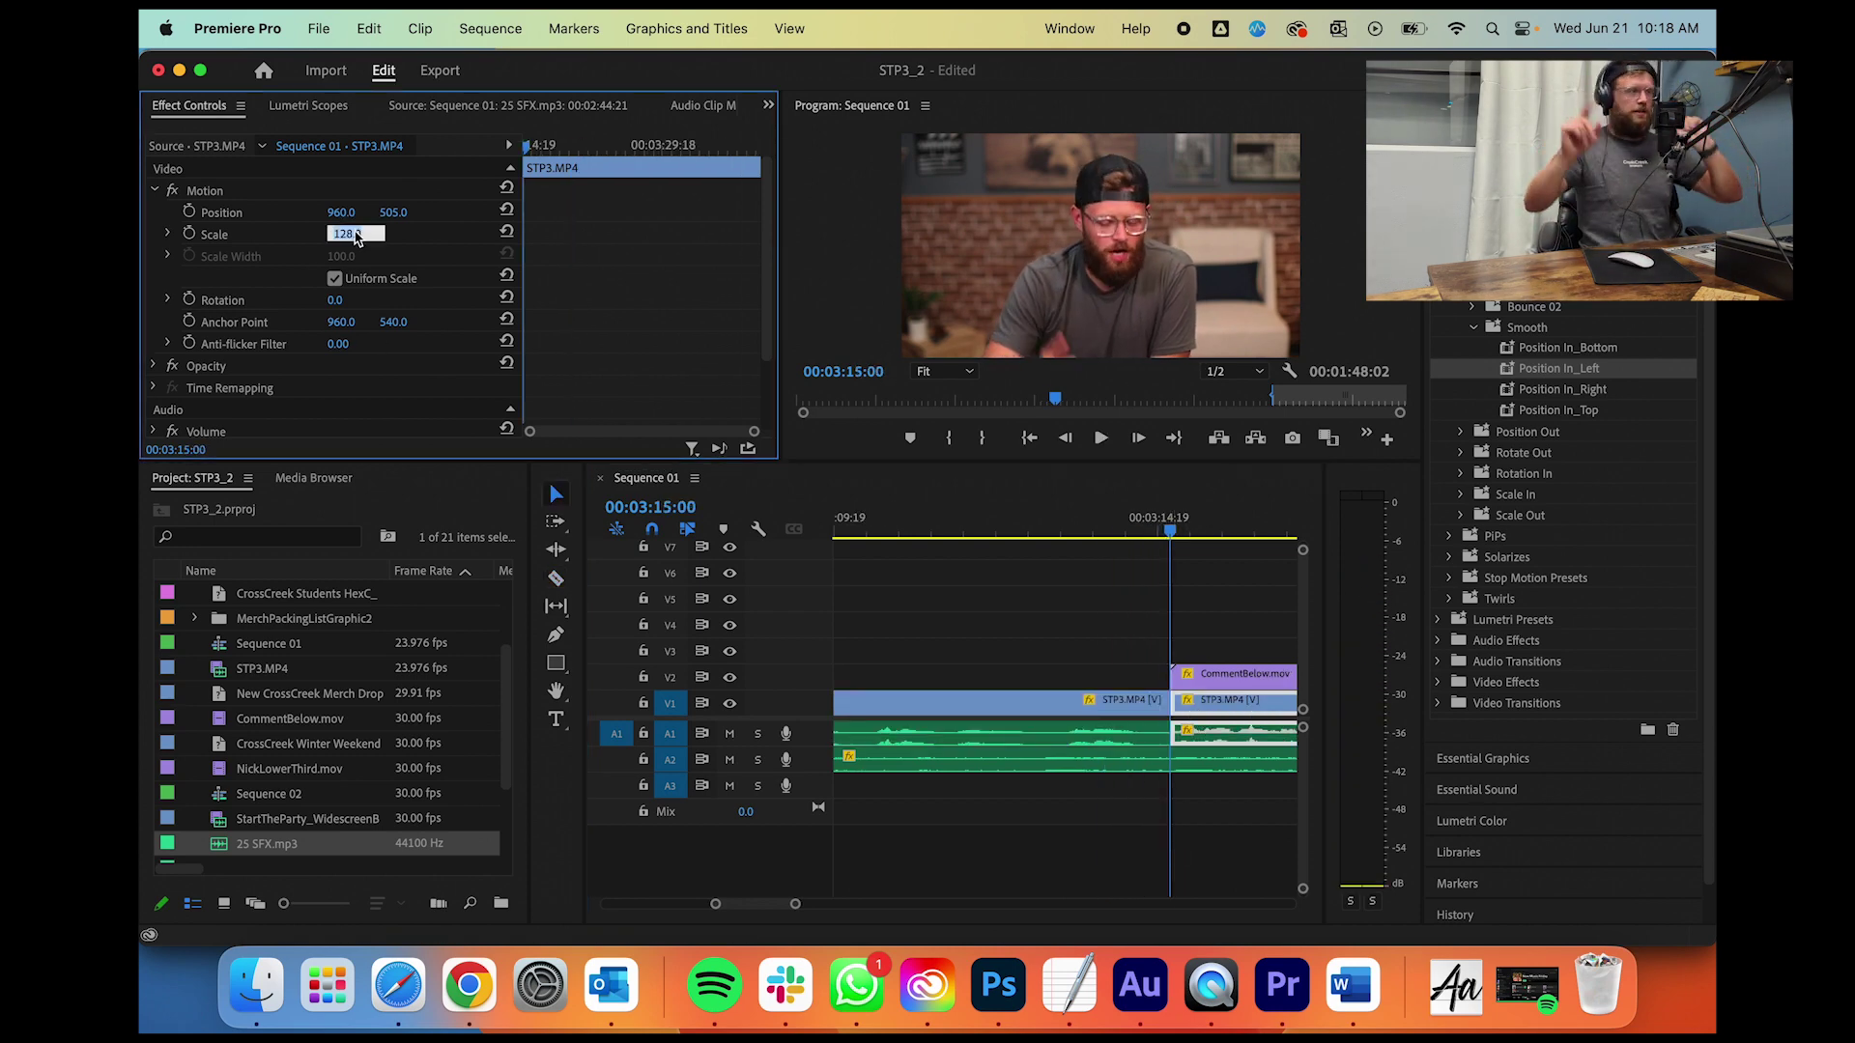
pyautogui.press('Return')
pyautogui.moveTo(1149, 519); pyautogui.dragTo(1116, 522)
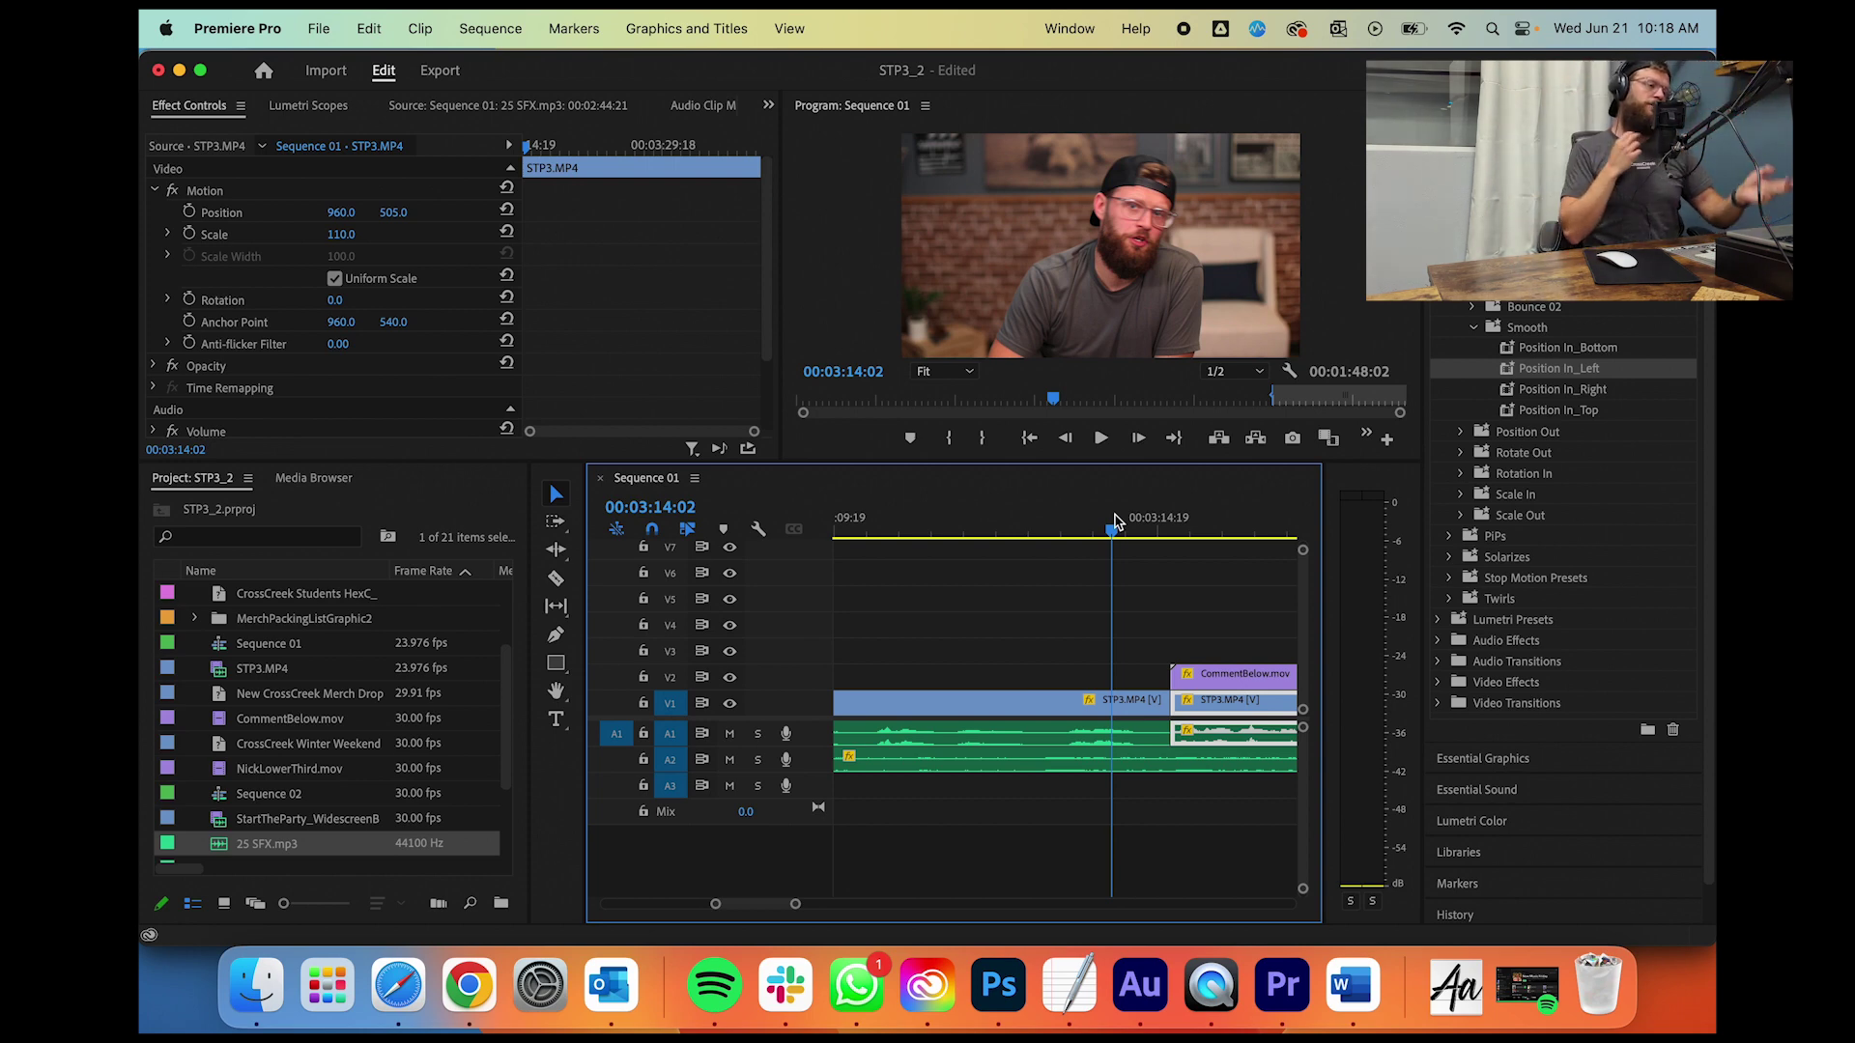
pyautogui.moveTo(1104, 519); pyautogui.dragTo(1171, 534)
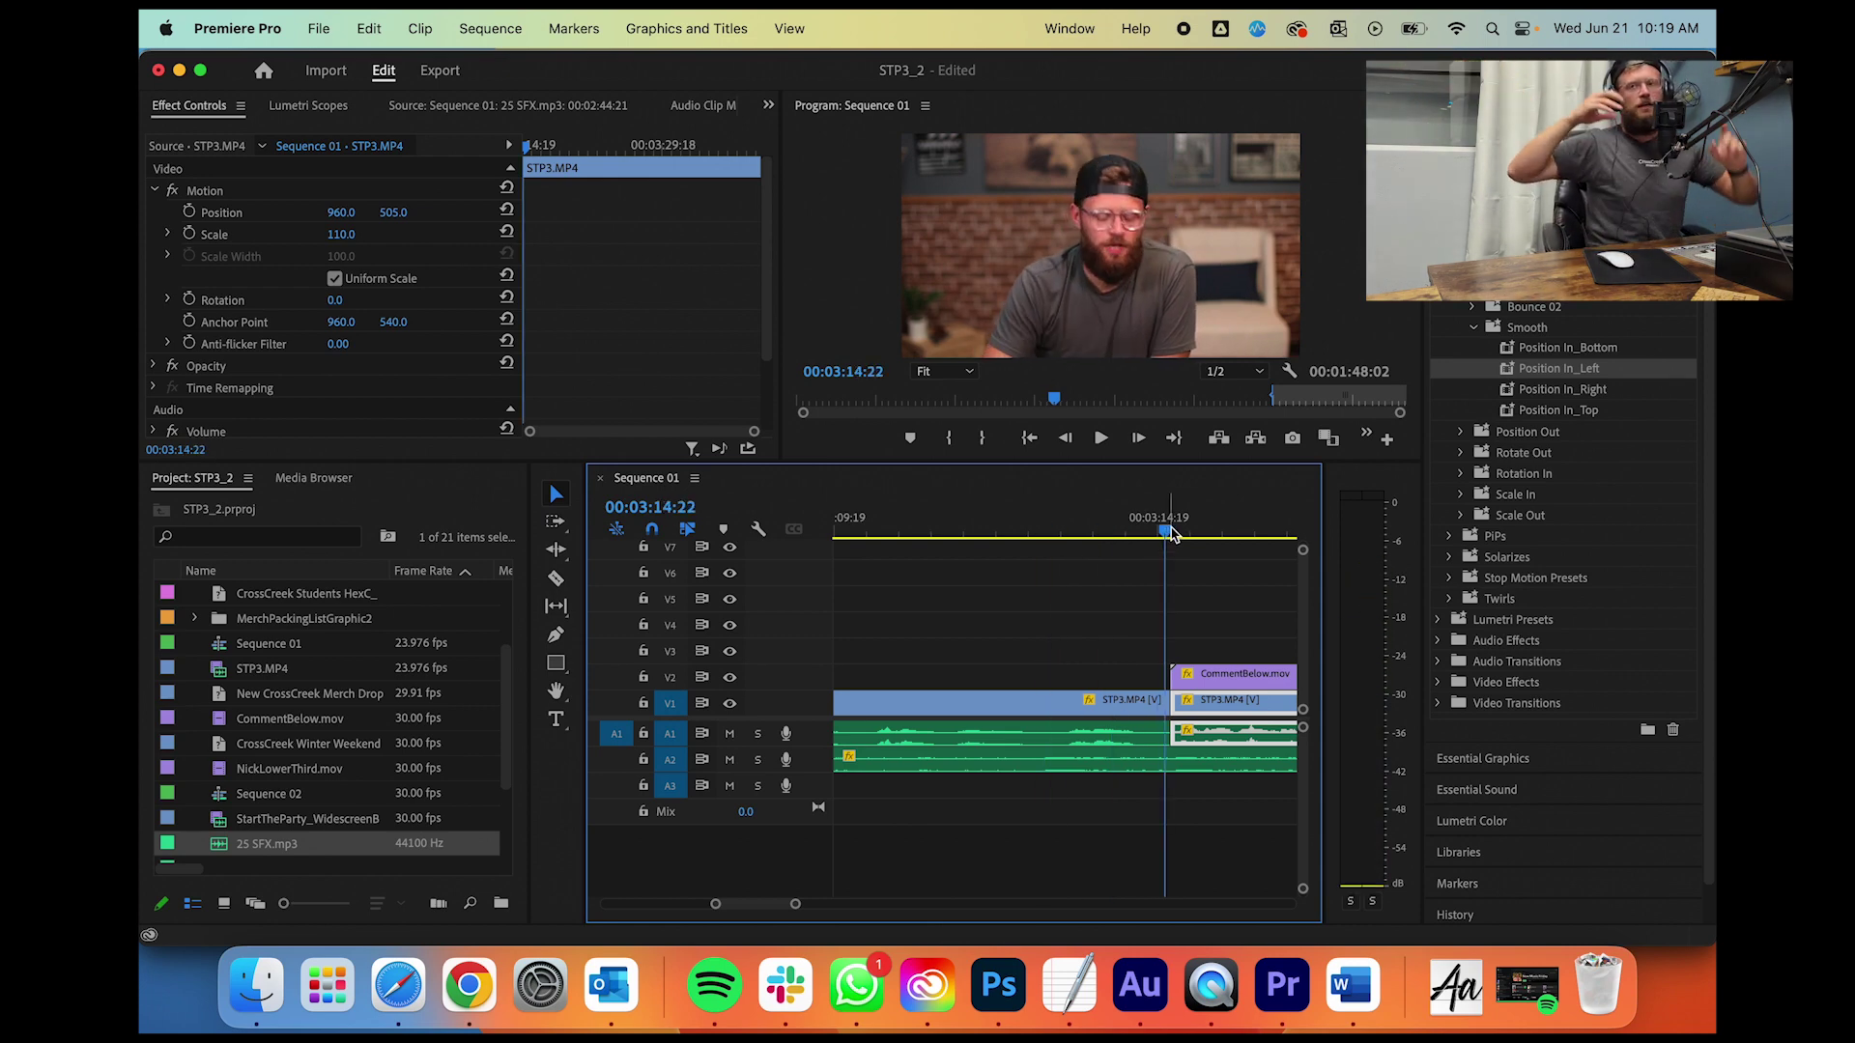
pyautogui.press('space')
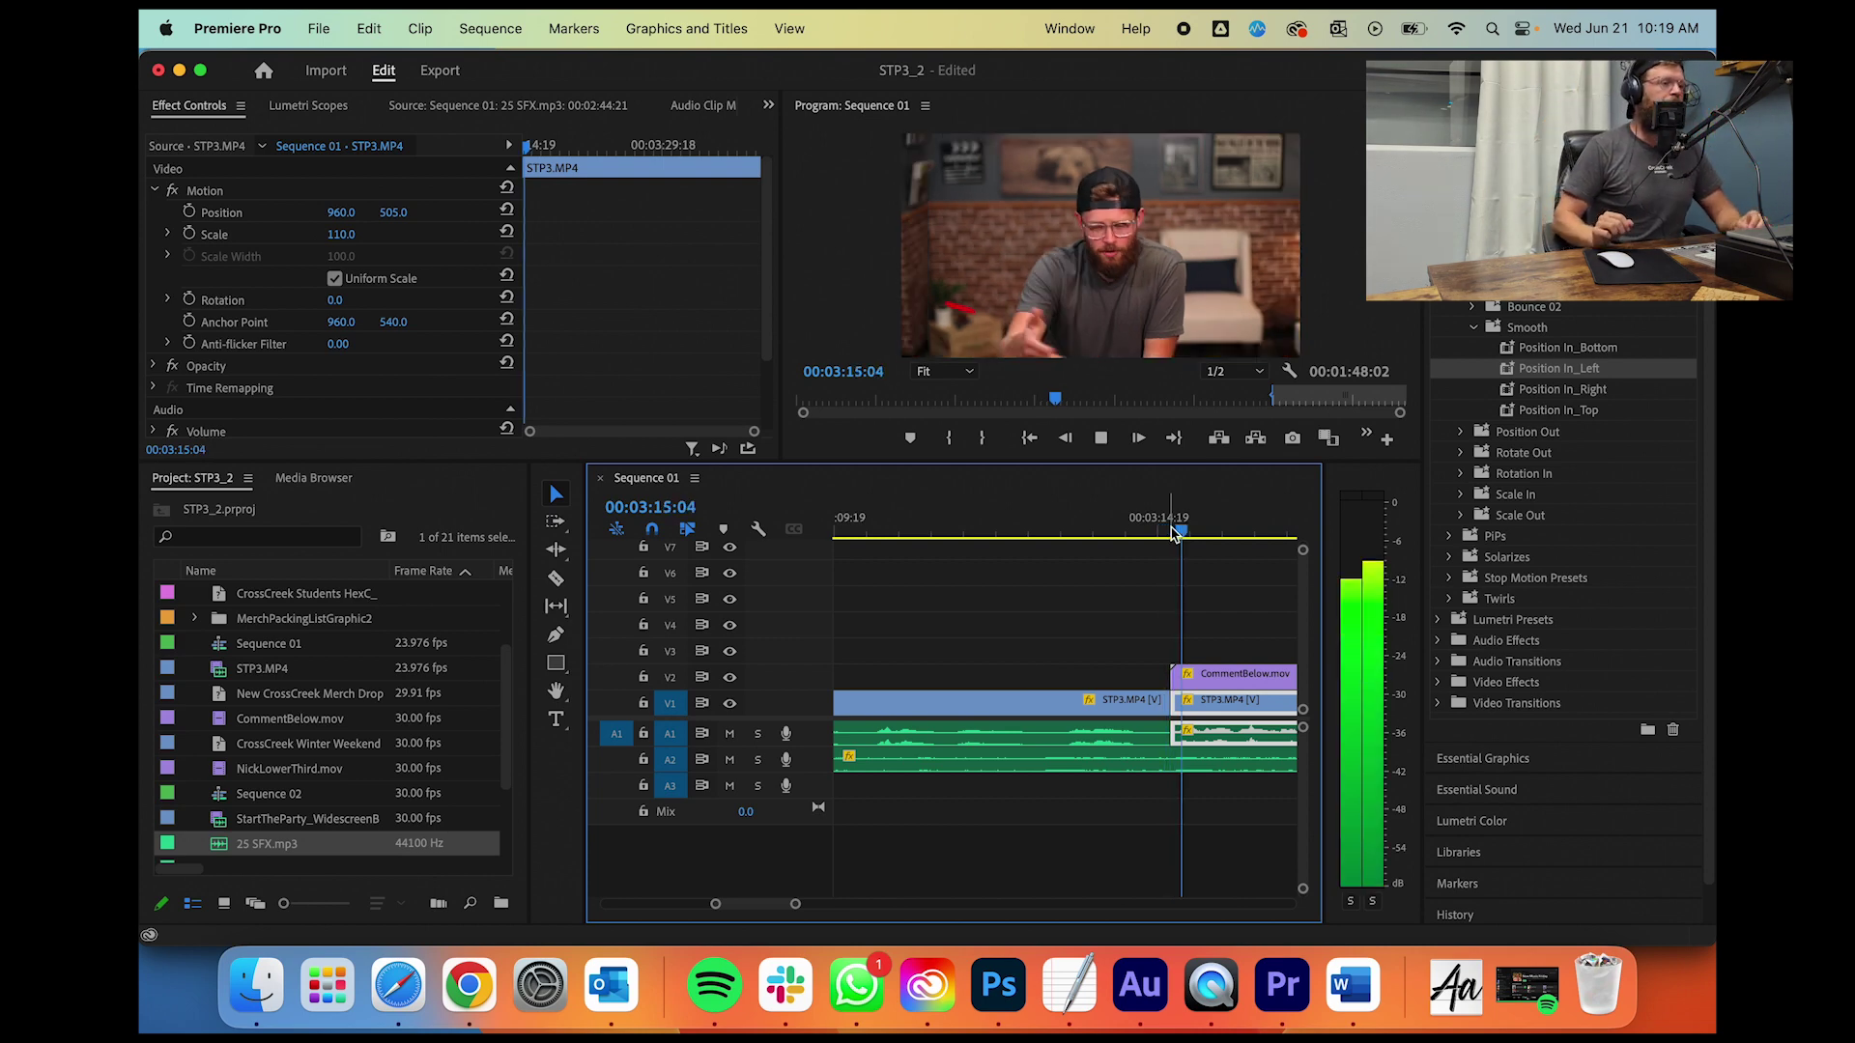
# Step: Move the next STP3.MP4 clip earlier to close the gap after the clip beneath CommentBelow.mov, and return the playhead to the overlay
pyautogui.moveTo(799, 904); pyautogui.dragTo(846, 904)
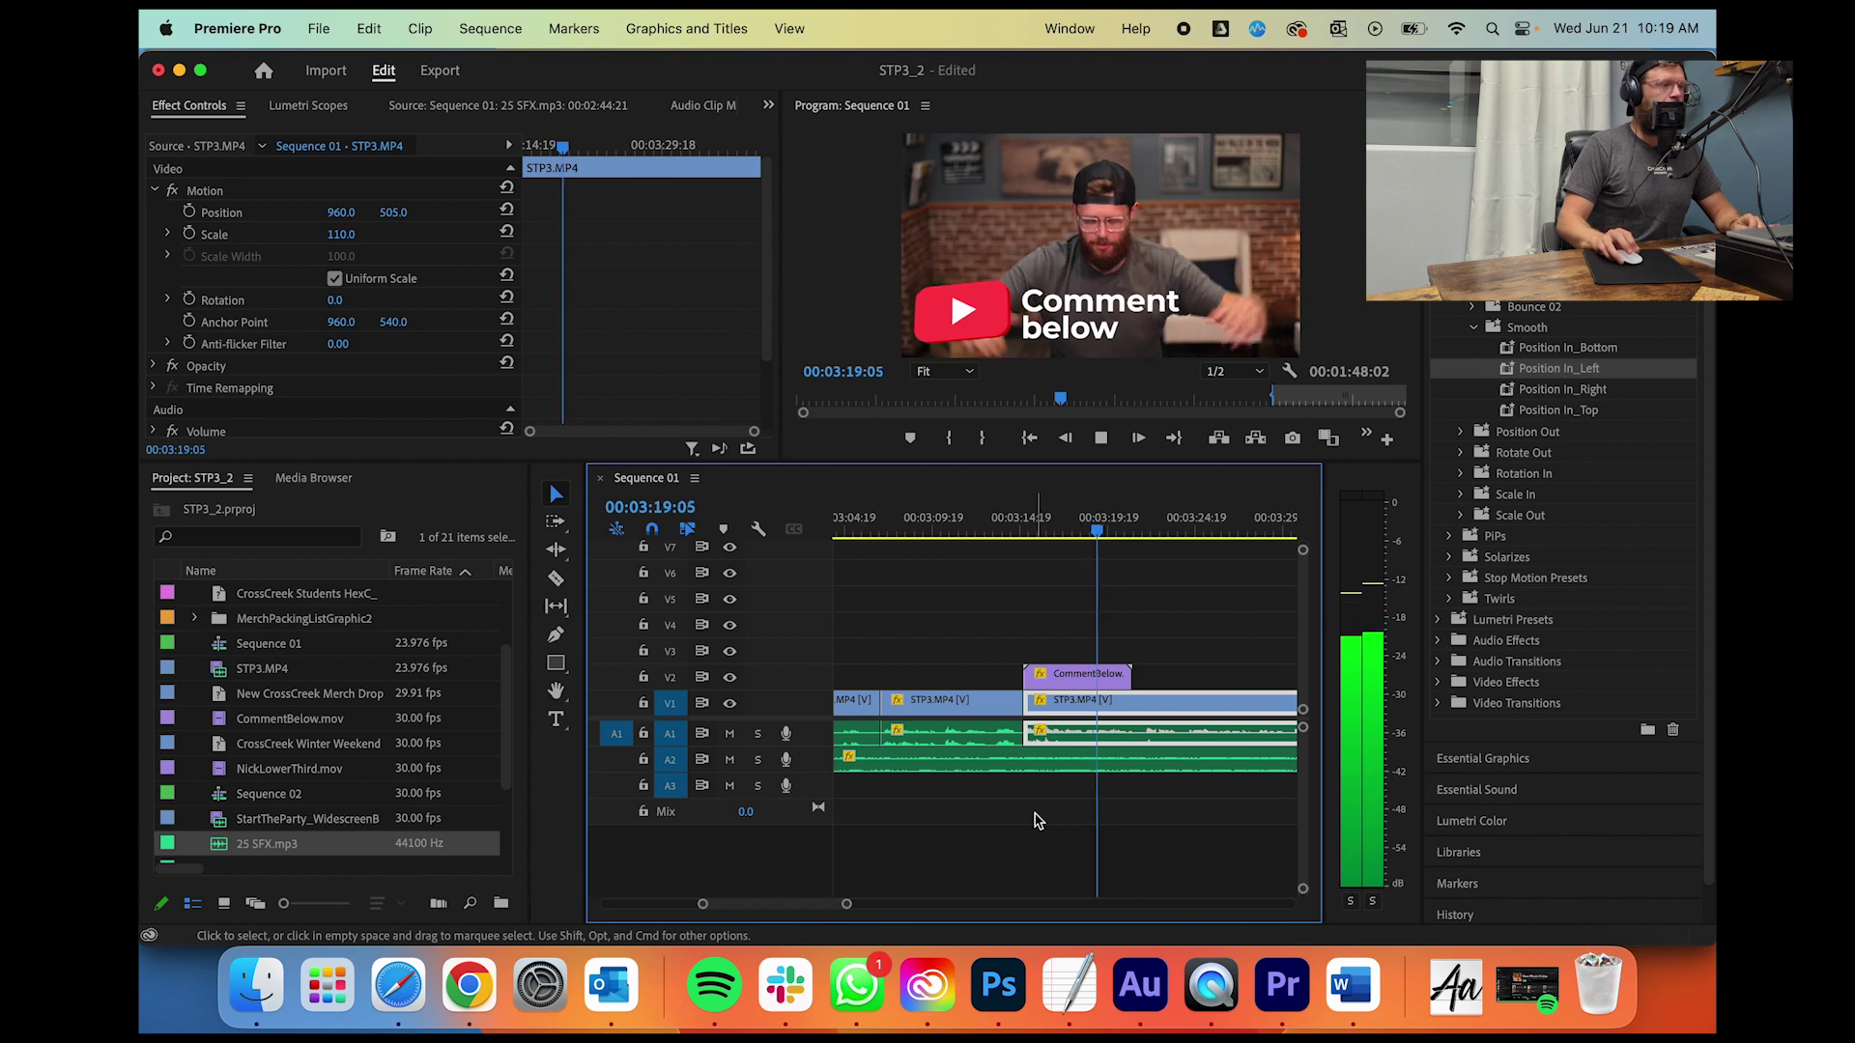
pyautogui.moveTo(846, 904); pyautogui.dragTo(881, 906)
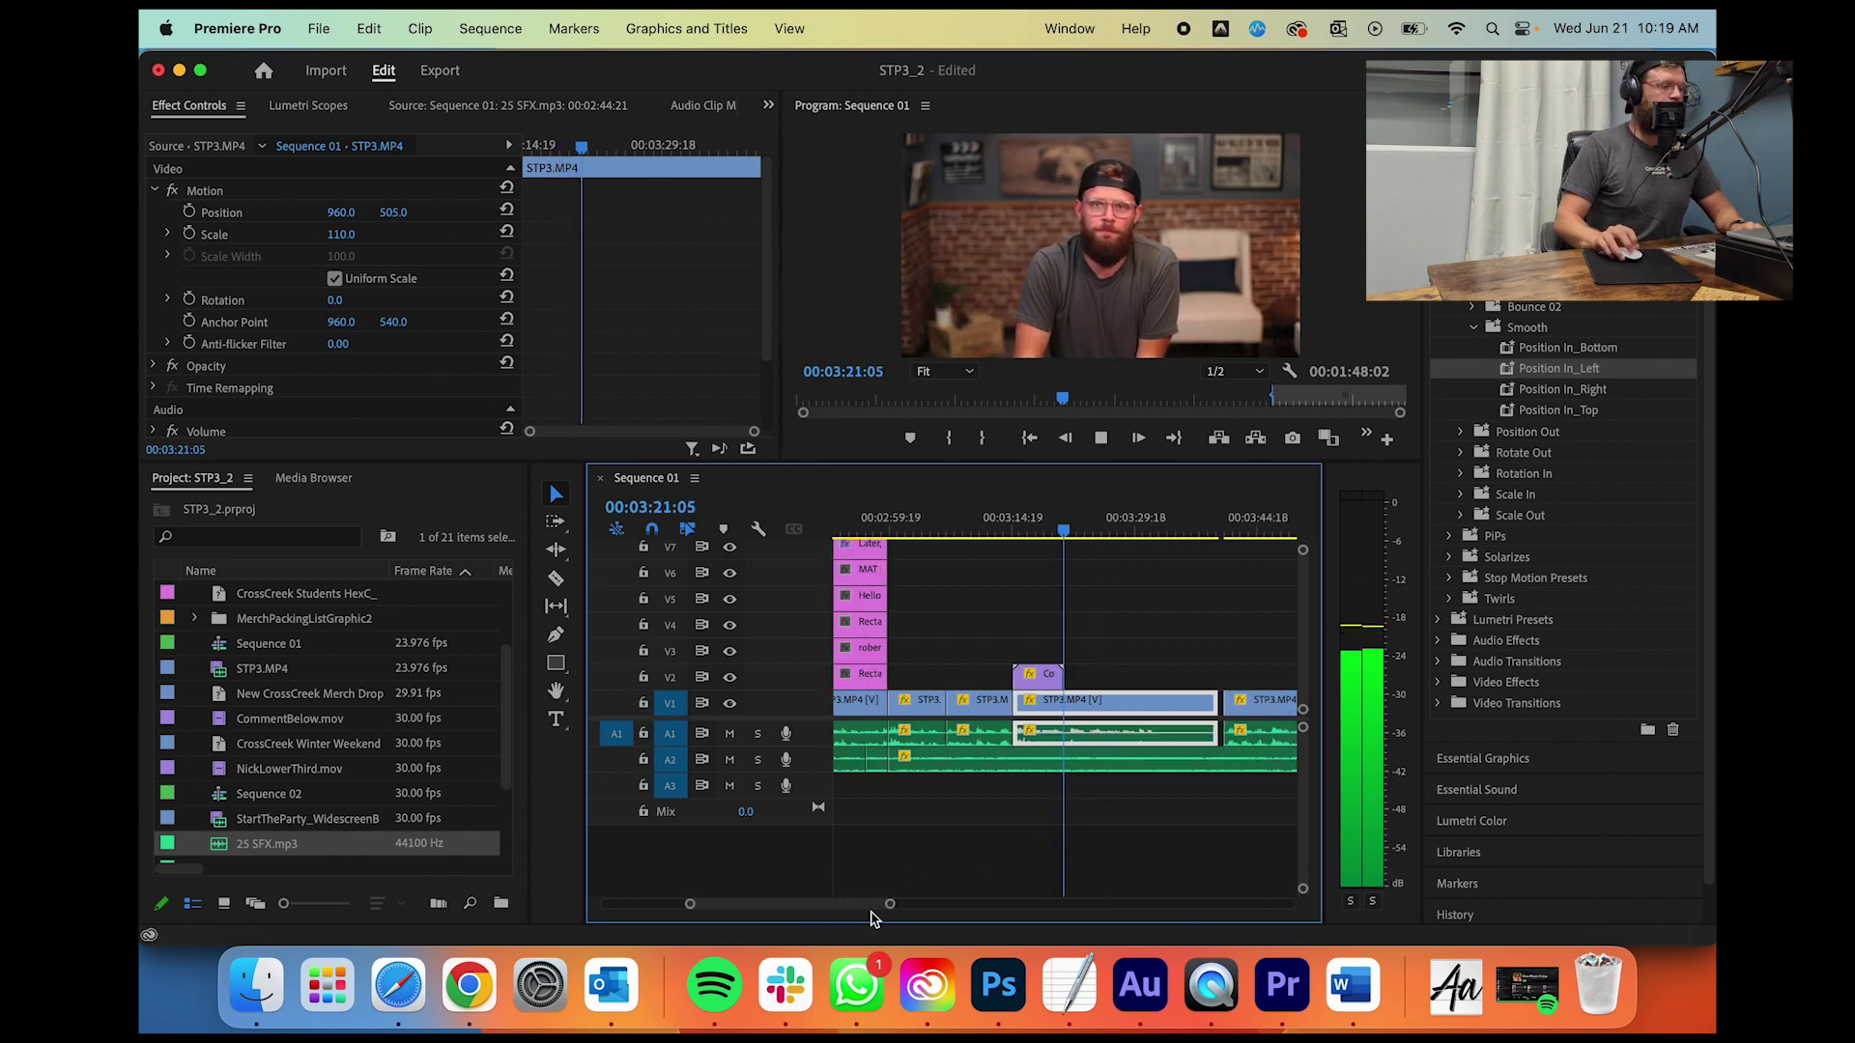
pyautogui.click(1235, 706)
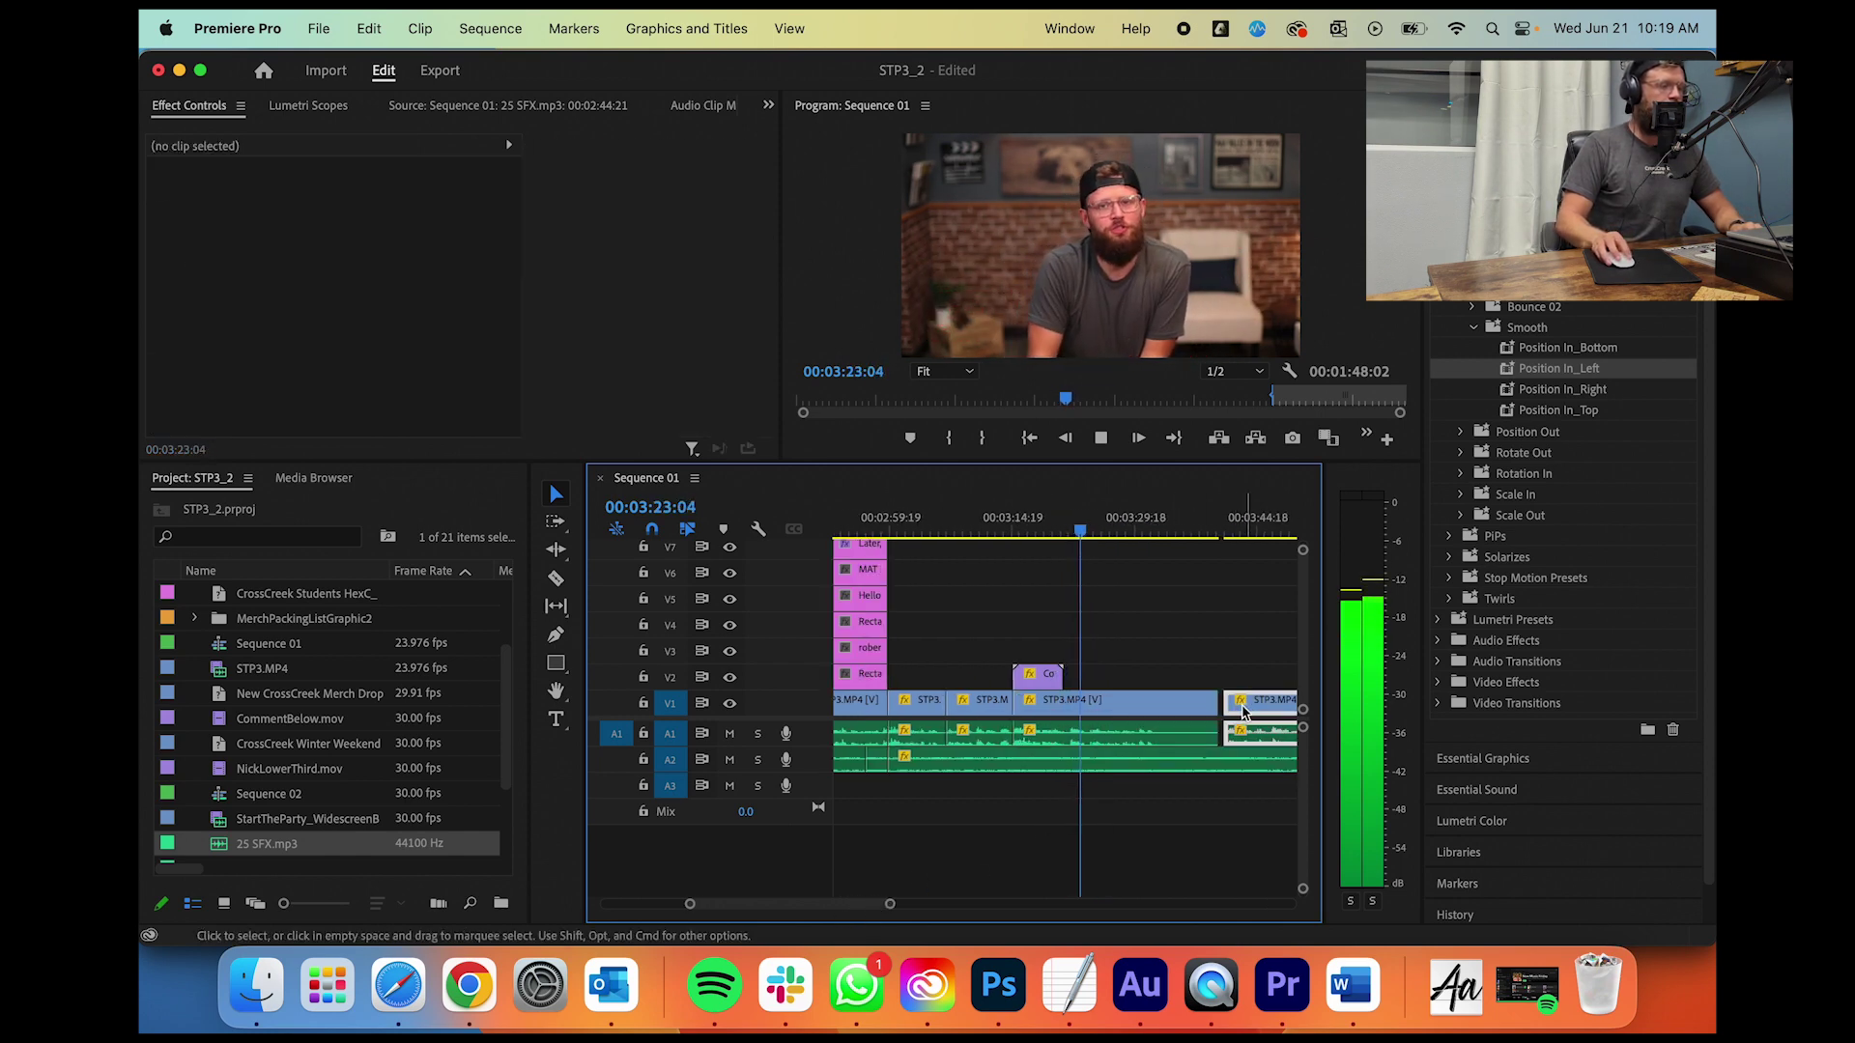
pyautogui.click(1248, 704)
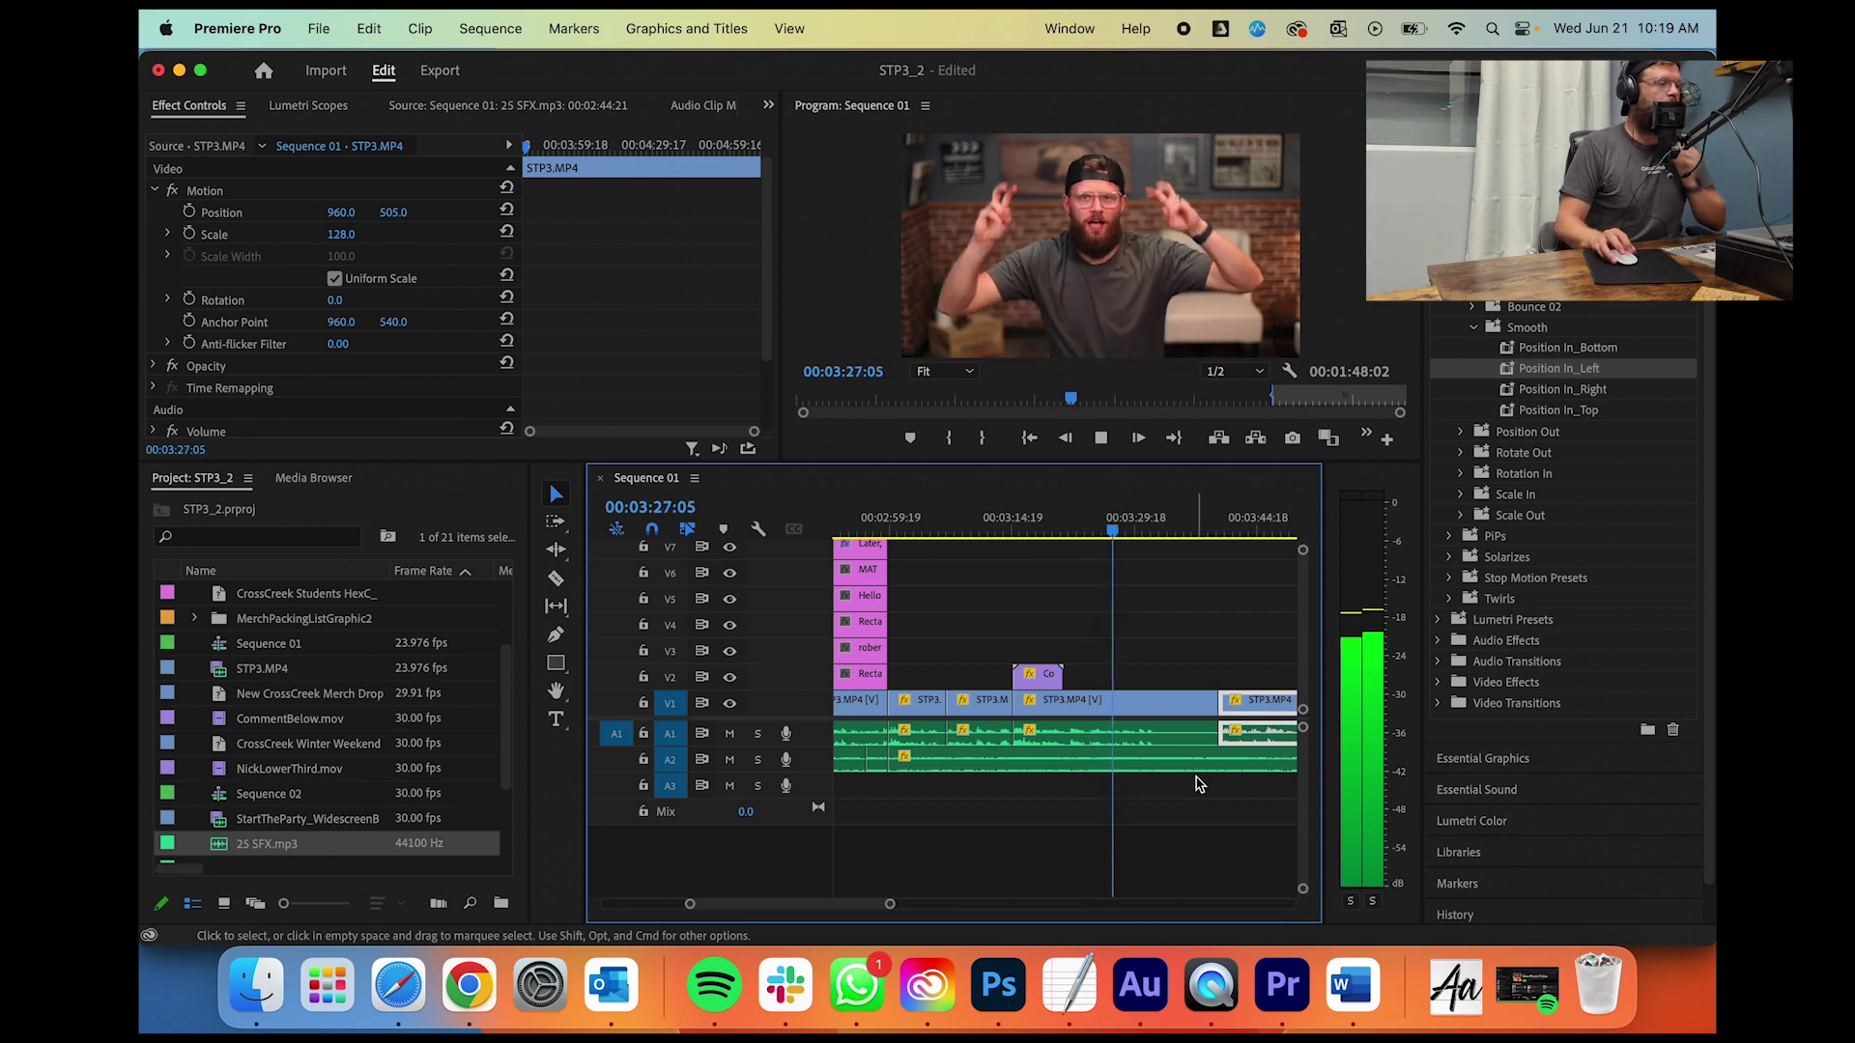
pyautogui.moveTo(1122, 530); pyautogui.dragTo(1039, 532)
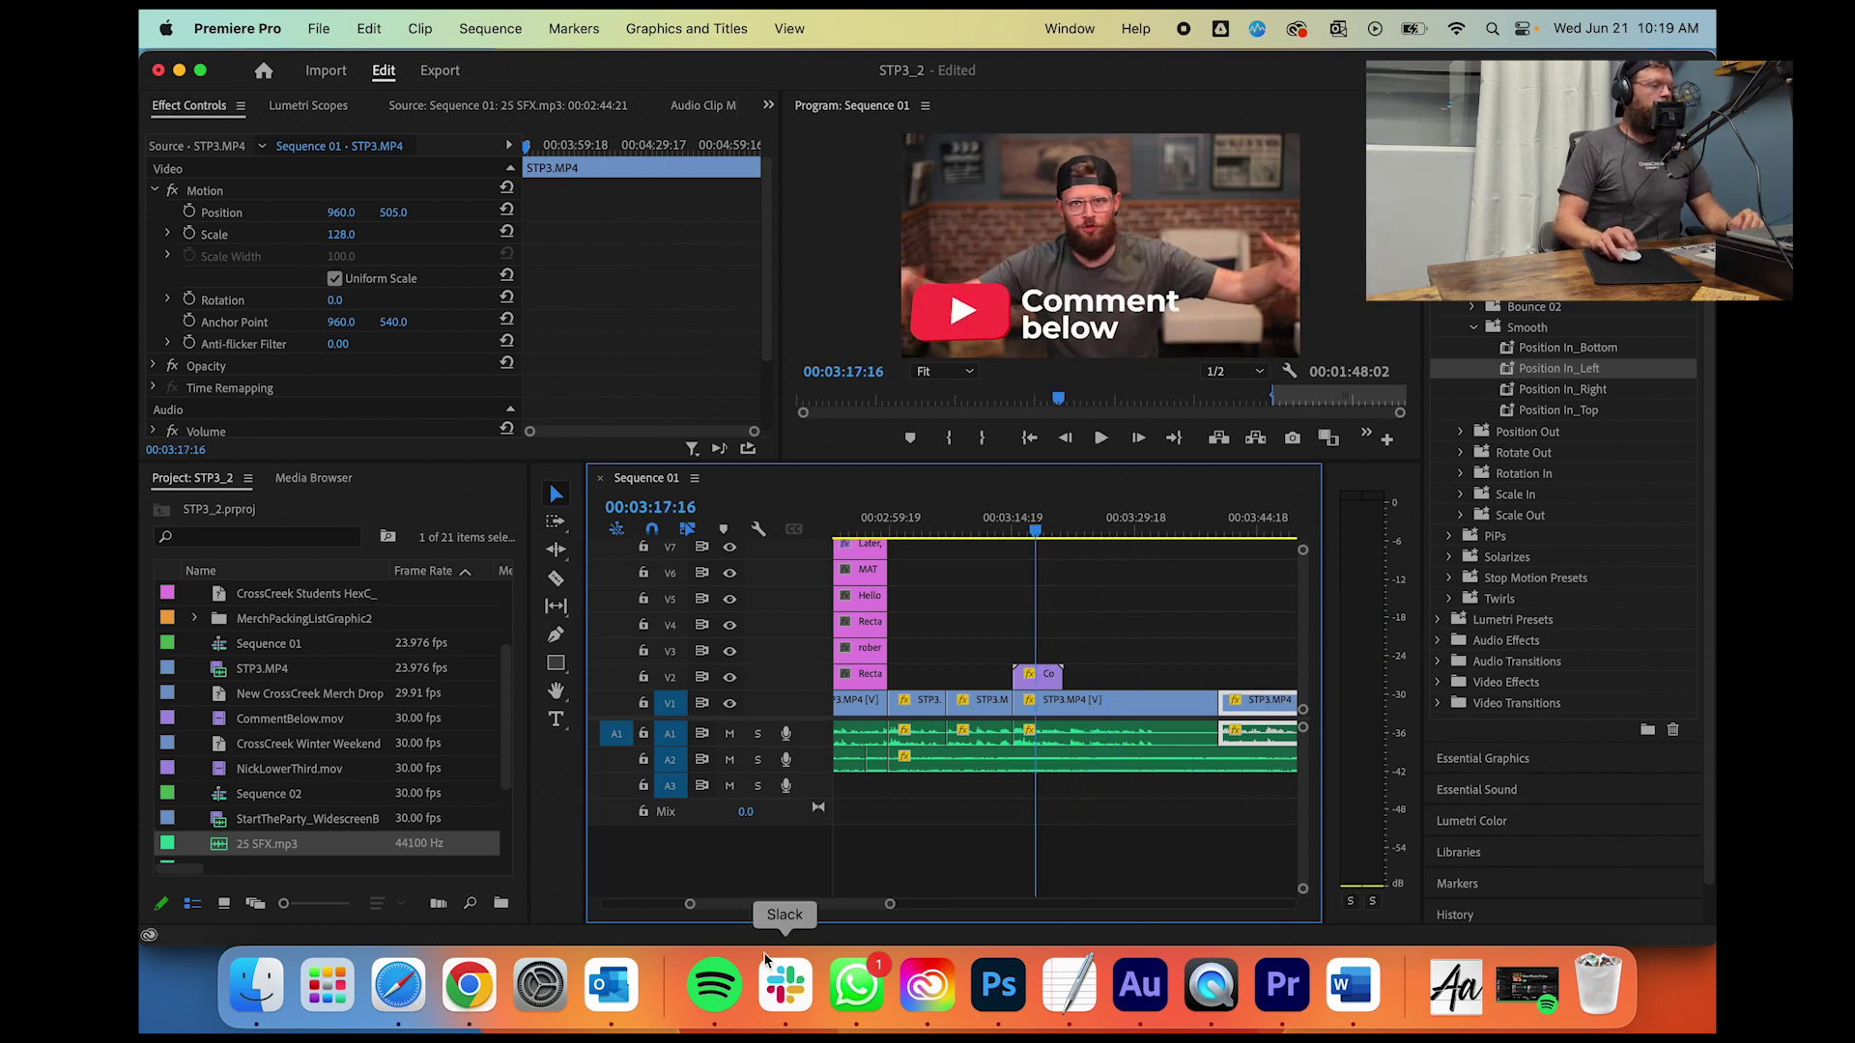
# Step: Switch to Chrome and examine the on-screen text style in the CrossCreek Students YouTube video around 3:28
pyautogui.click(468, 985)
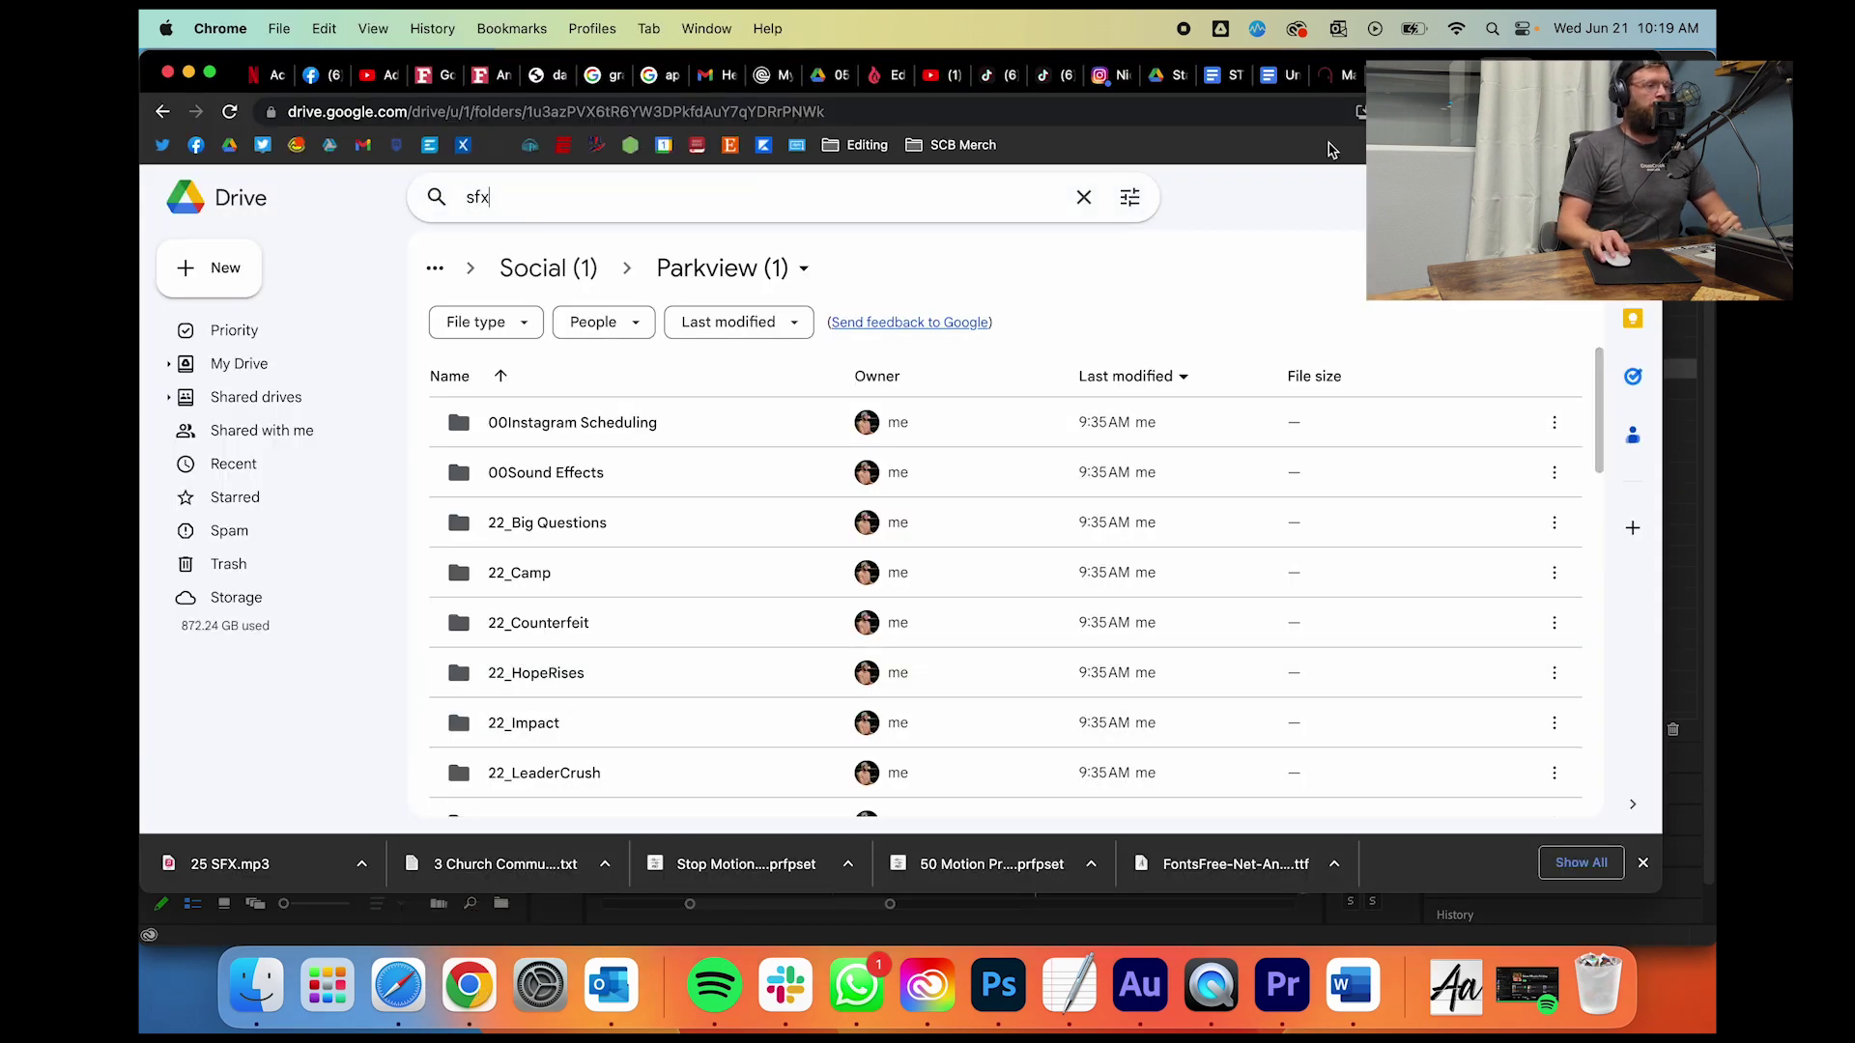
pyautogui.hotkey('ctrl', 'Tab')
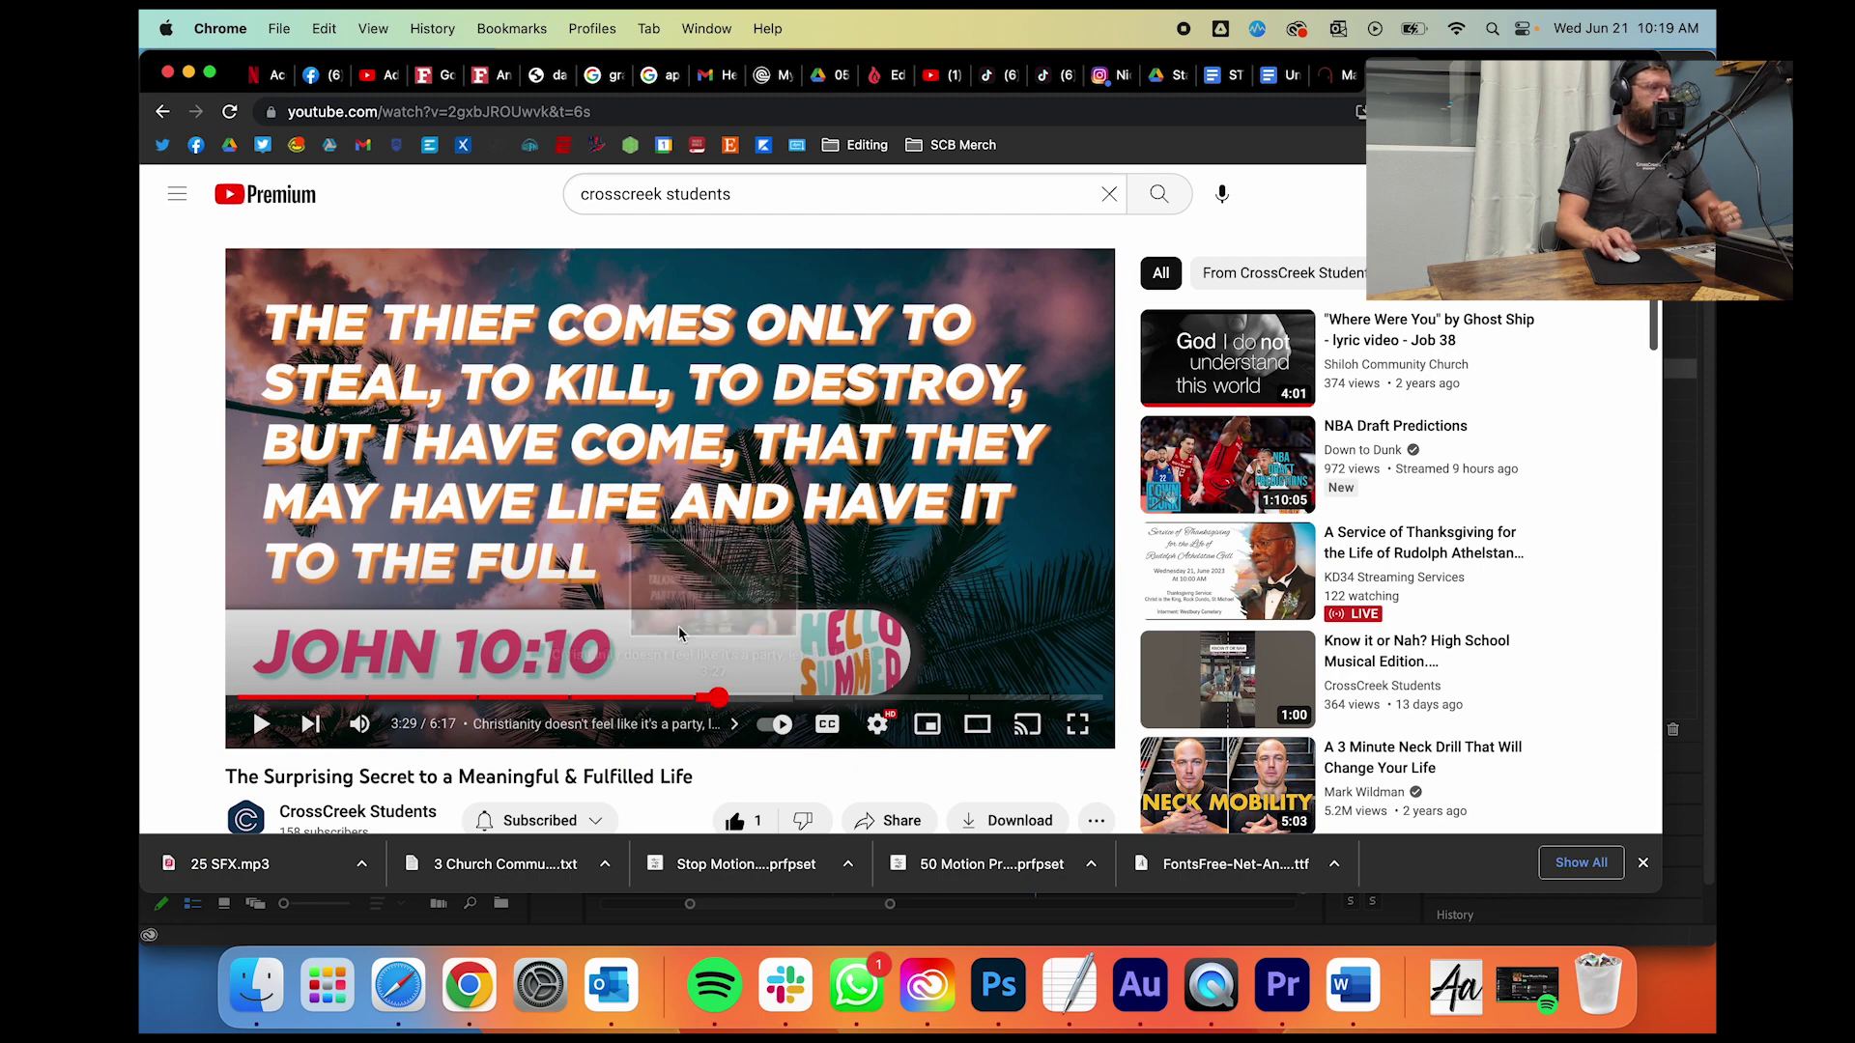
pyautogui.click(716, 697)
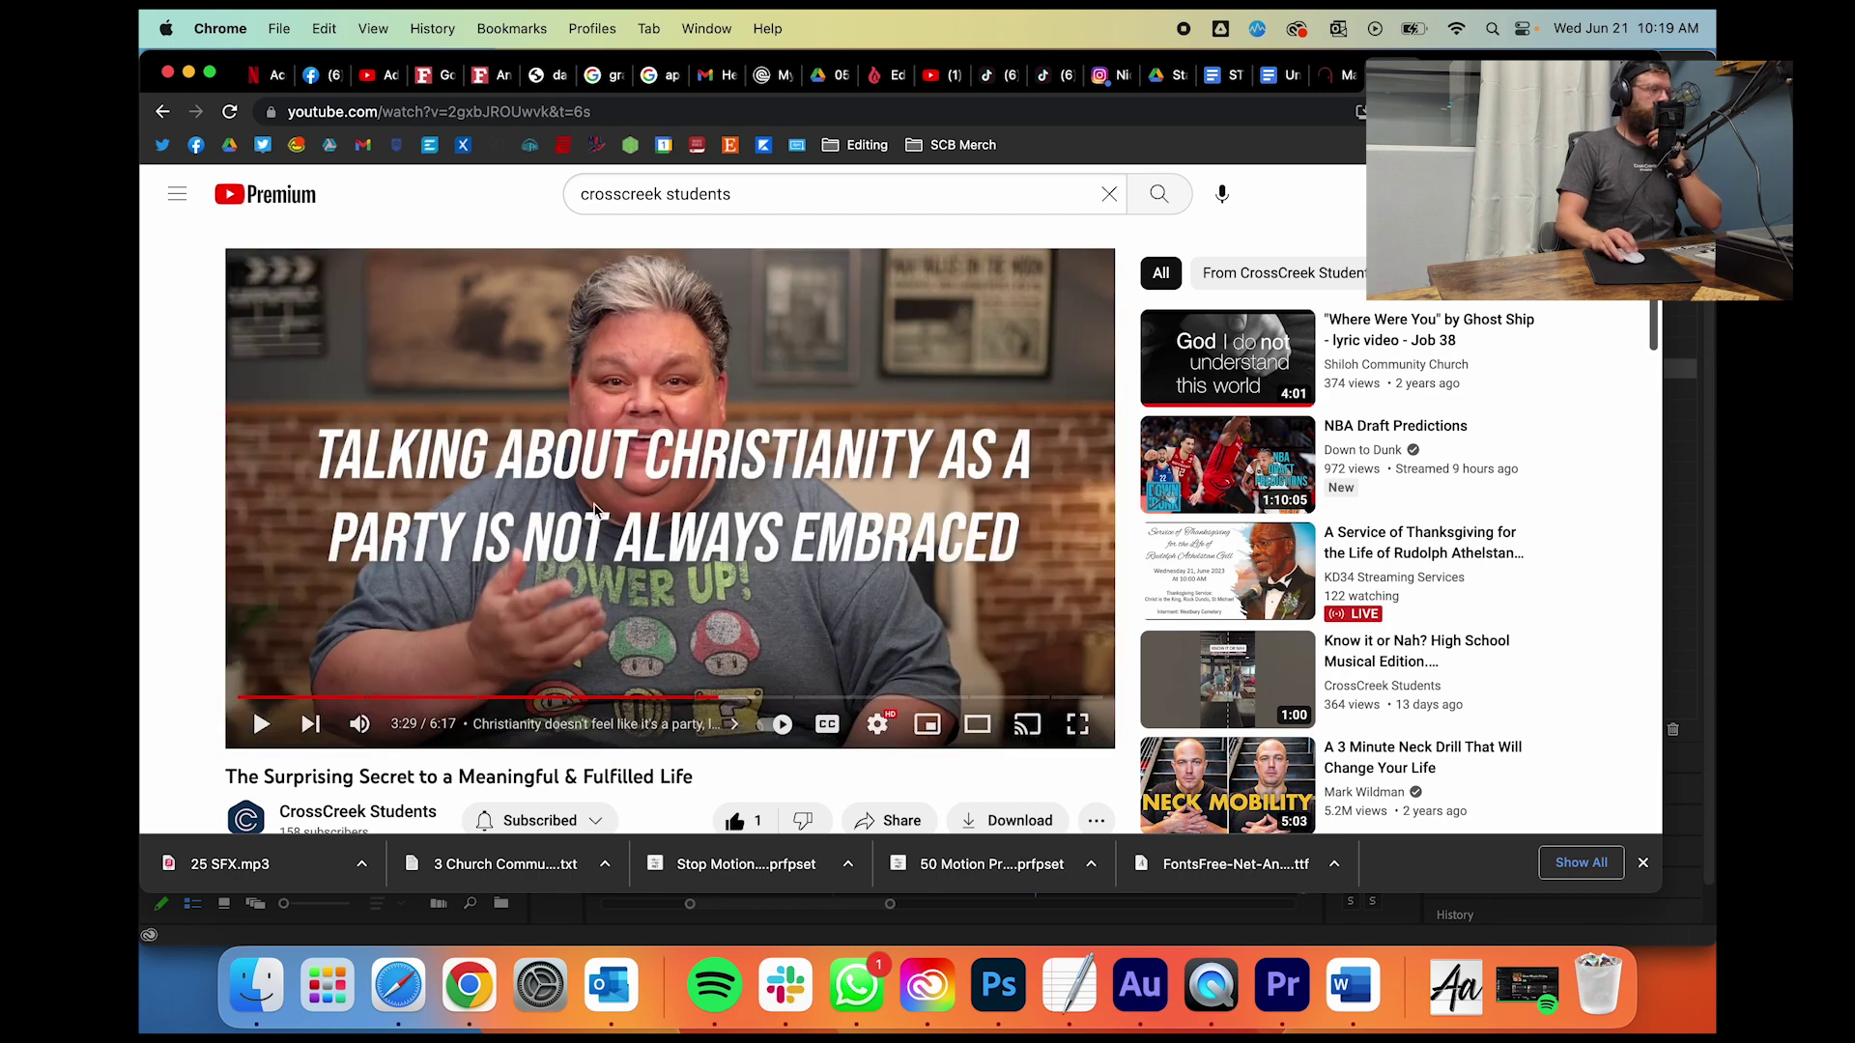
pyautogui.click(698, 697)
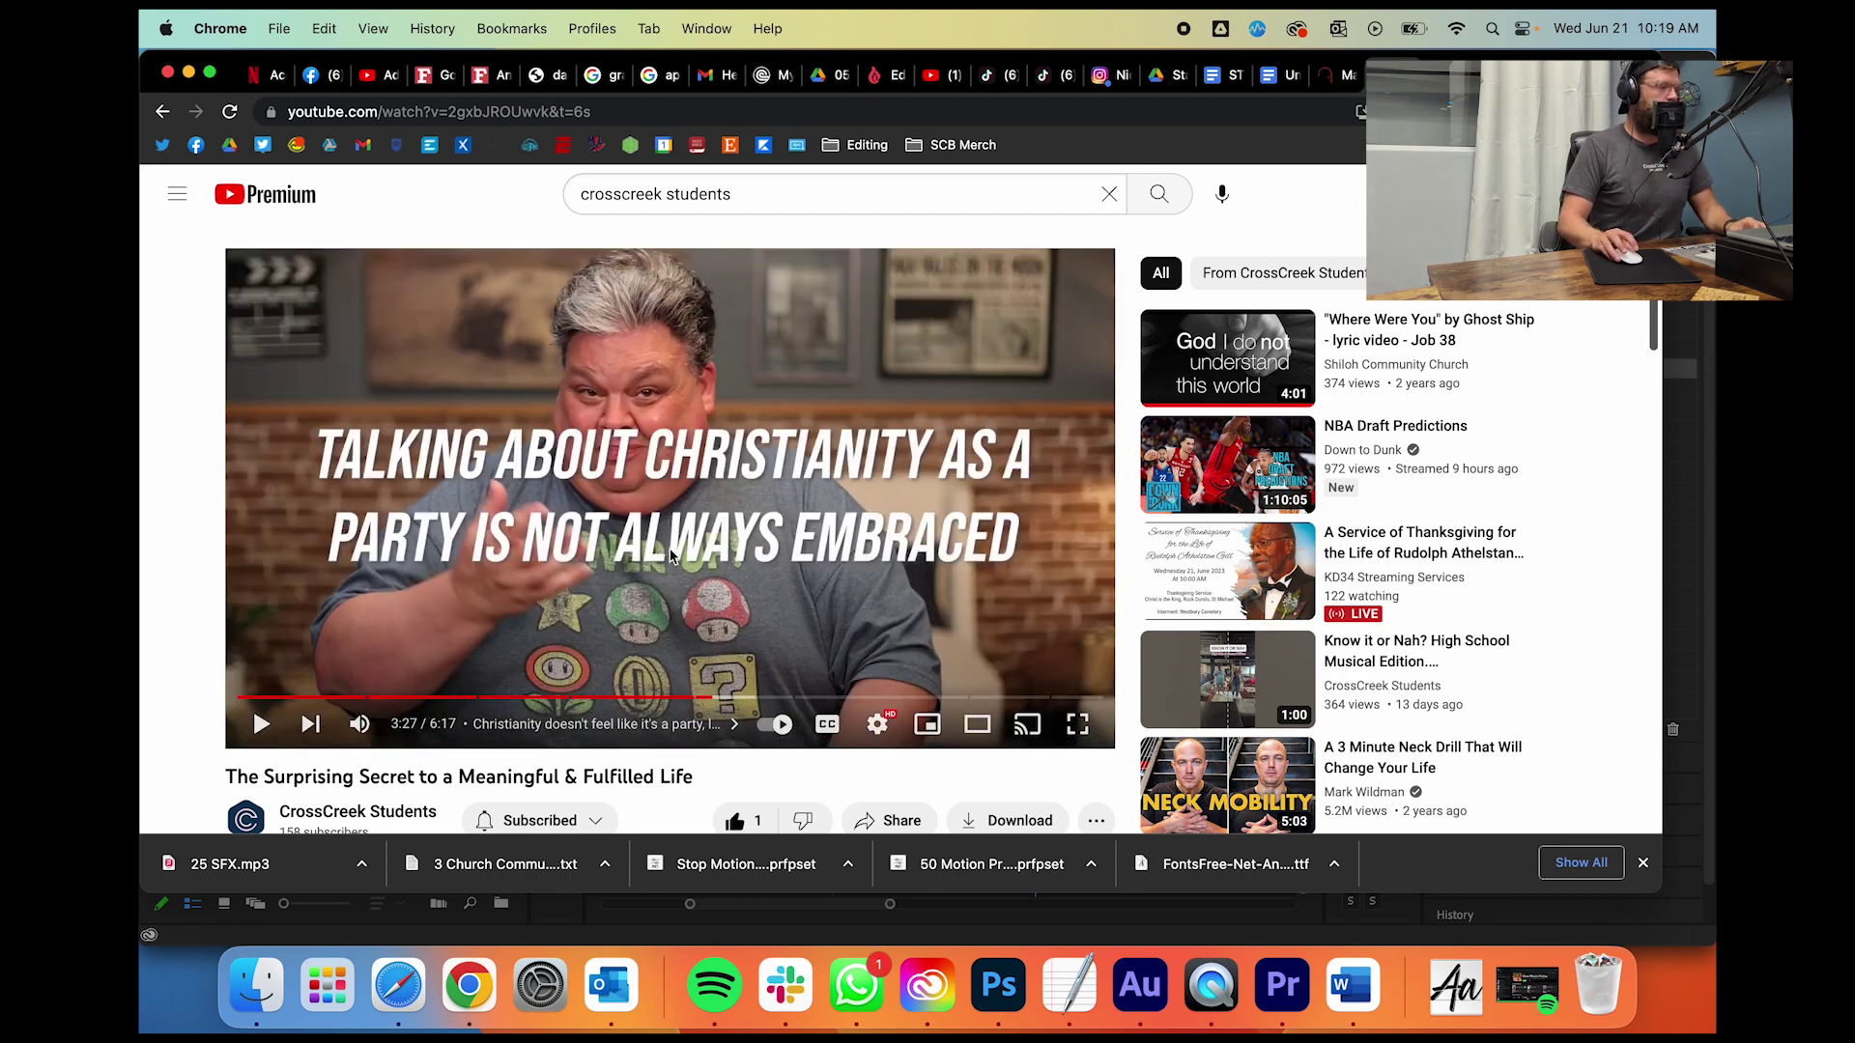
pyautogui.click(703, 697)
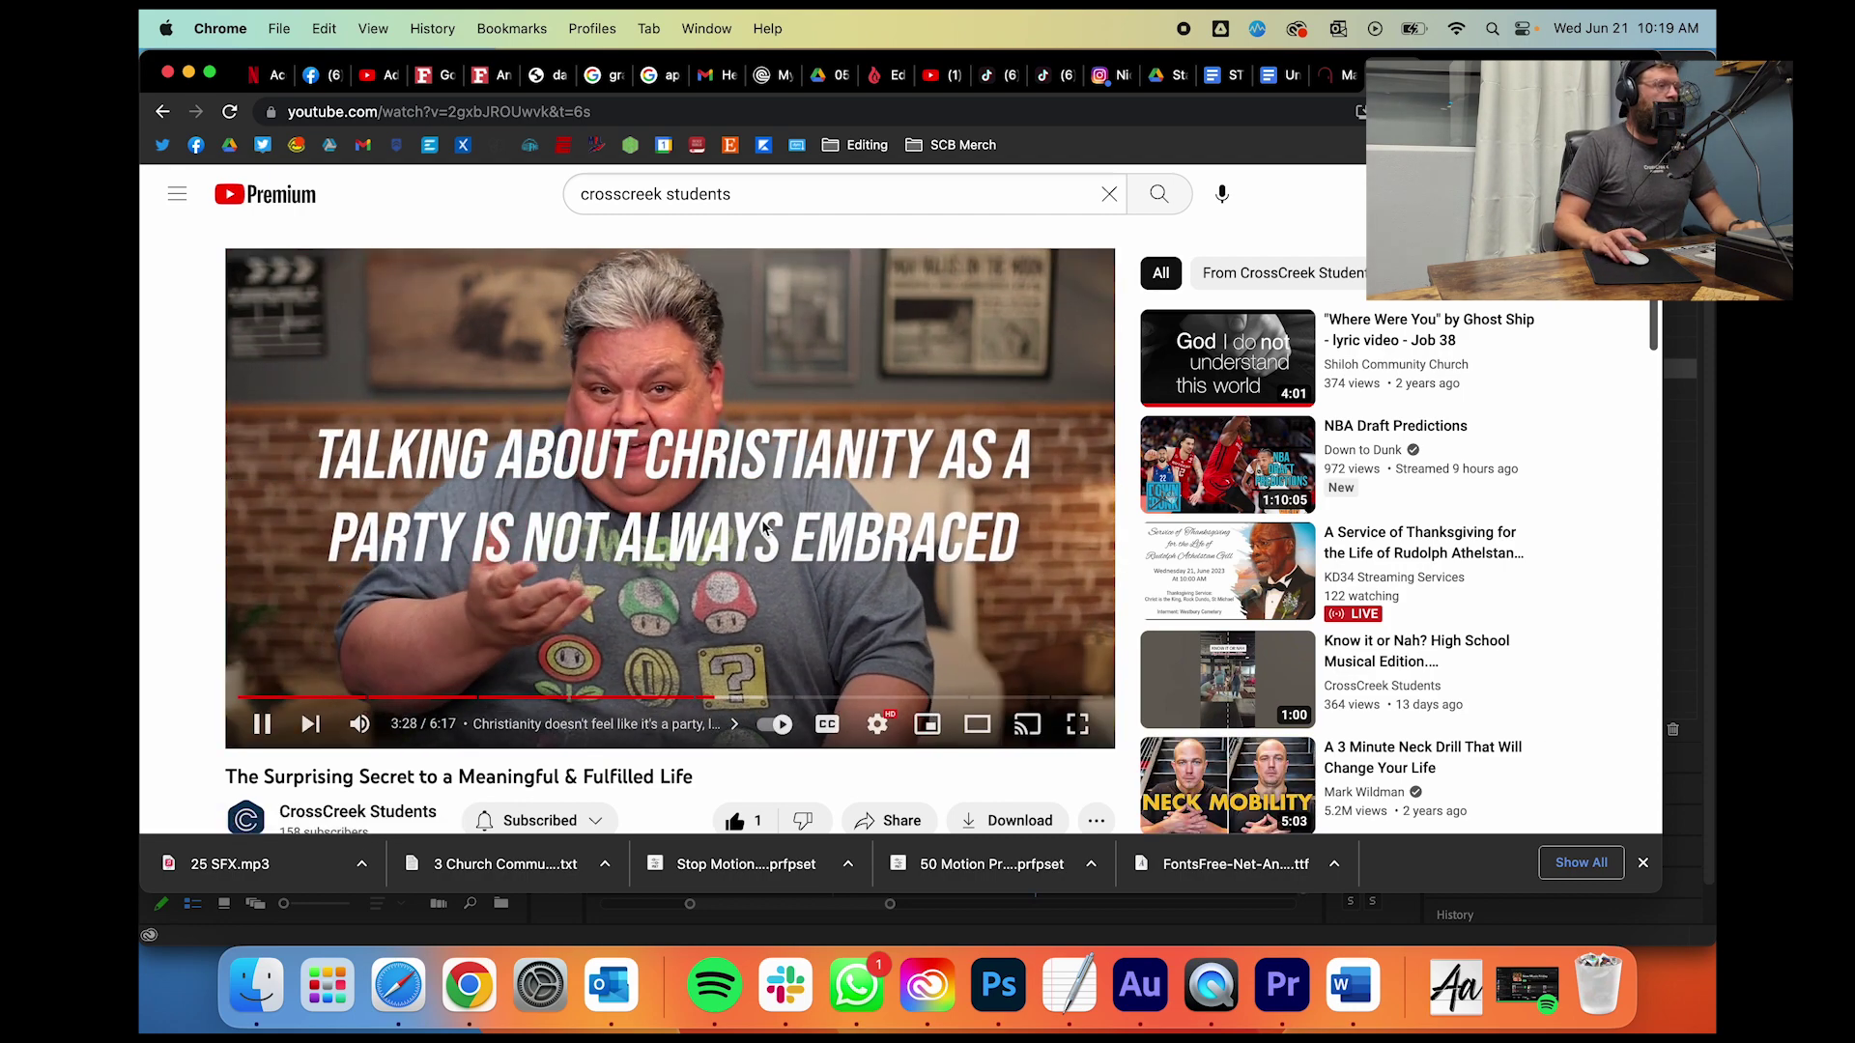
pyautogui.click(781, 588)
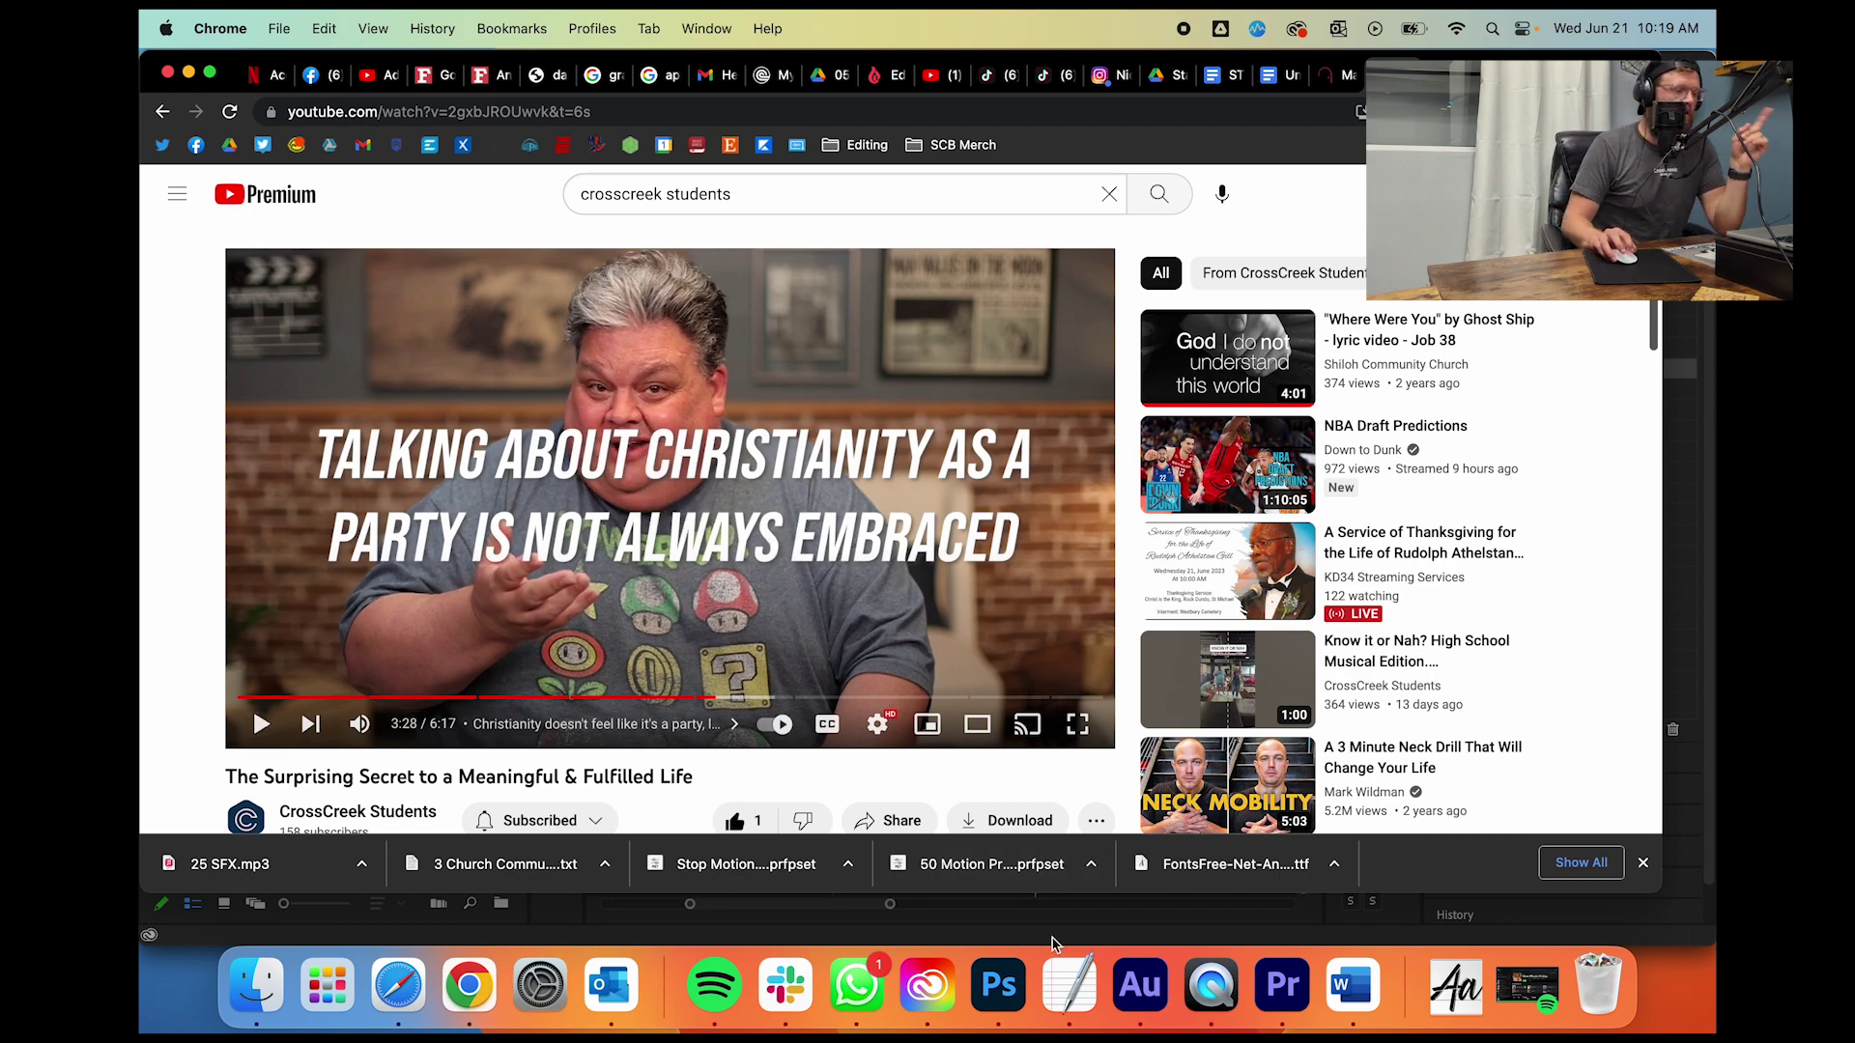
# Step: Switch to Photoshop and create a new document of 1920 x 1080 pixels at 72 pixels/inch
pyautogui.click(998, 984)
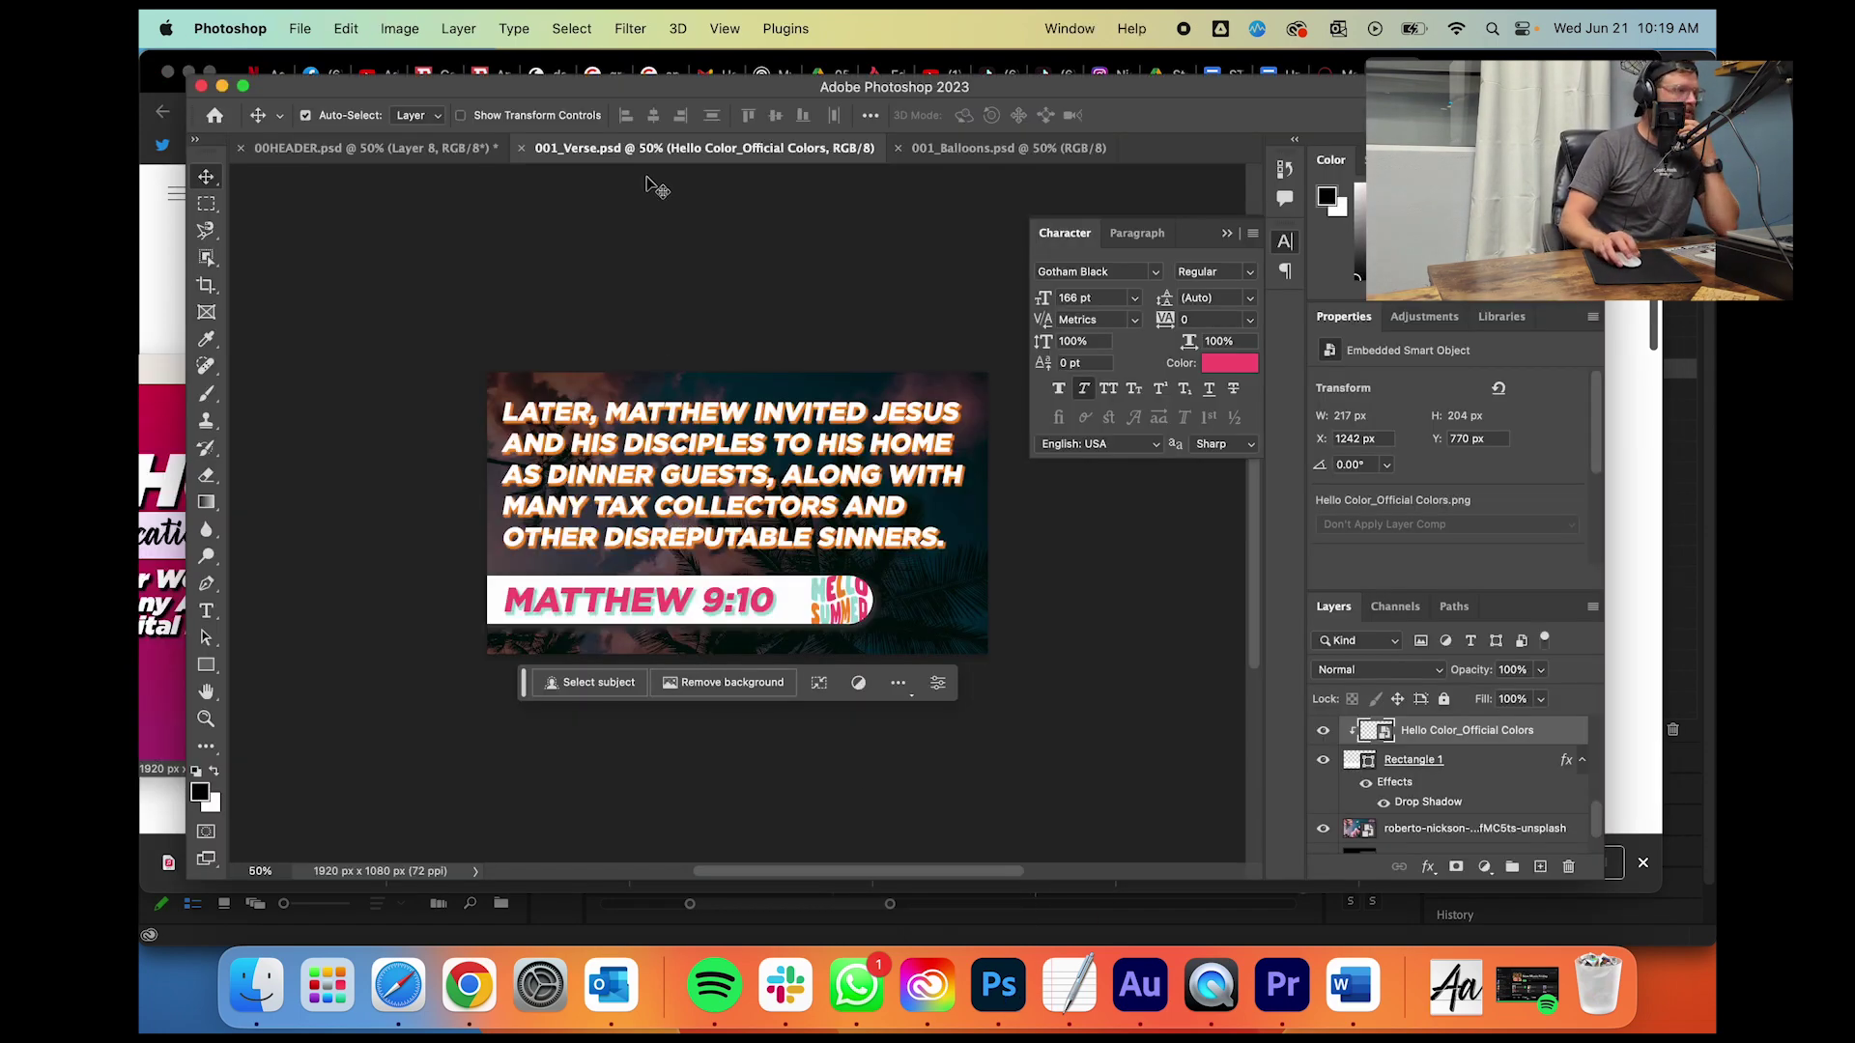
pyautogui.click(300, 28)
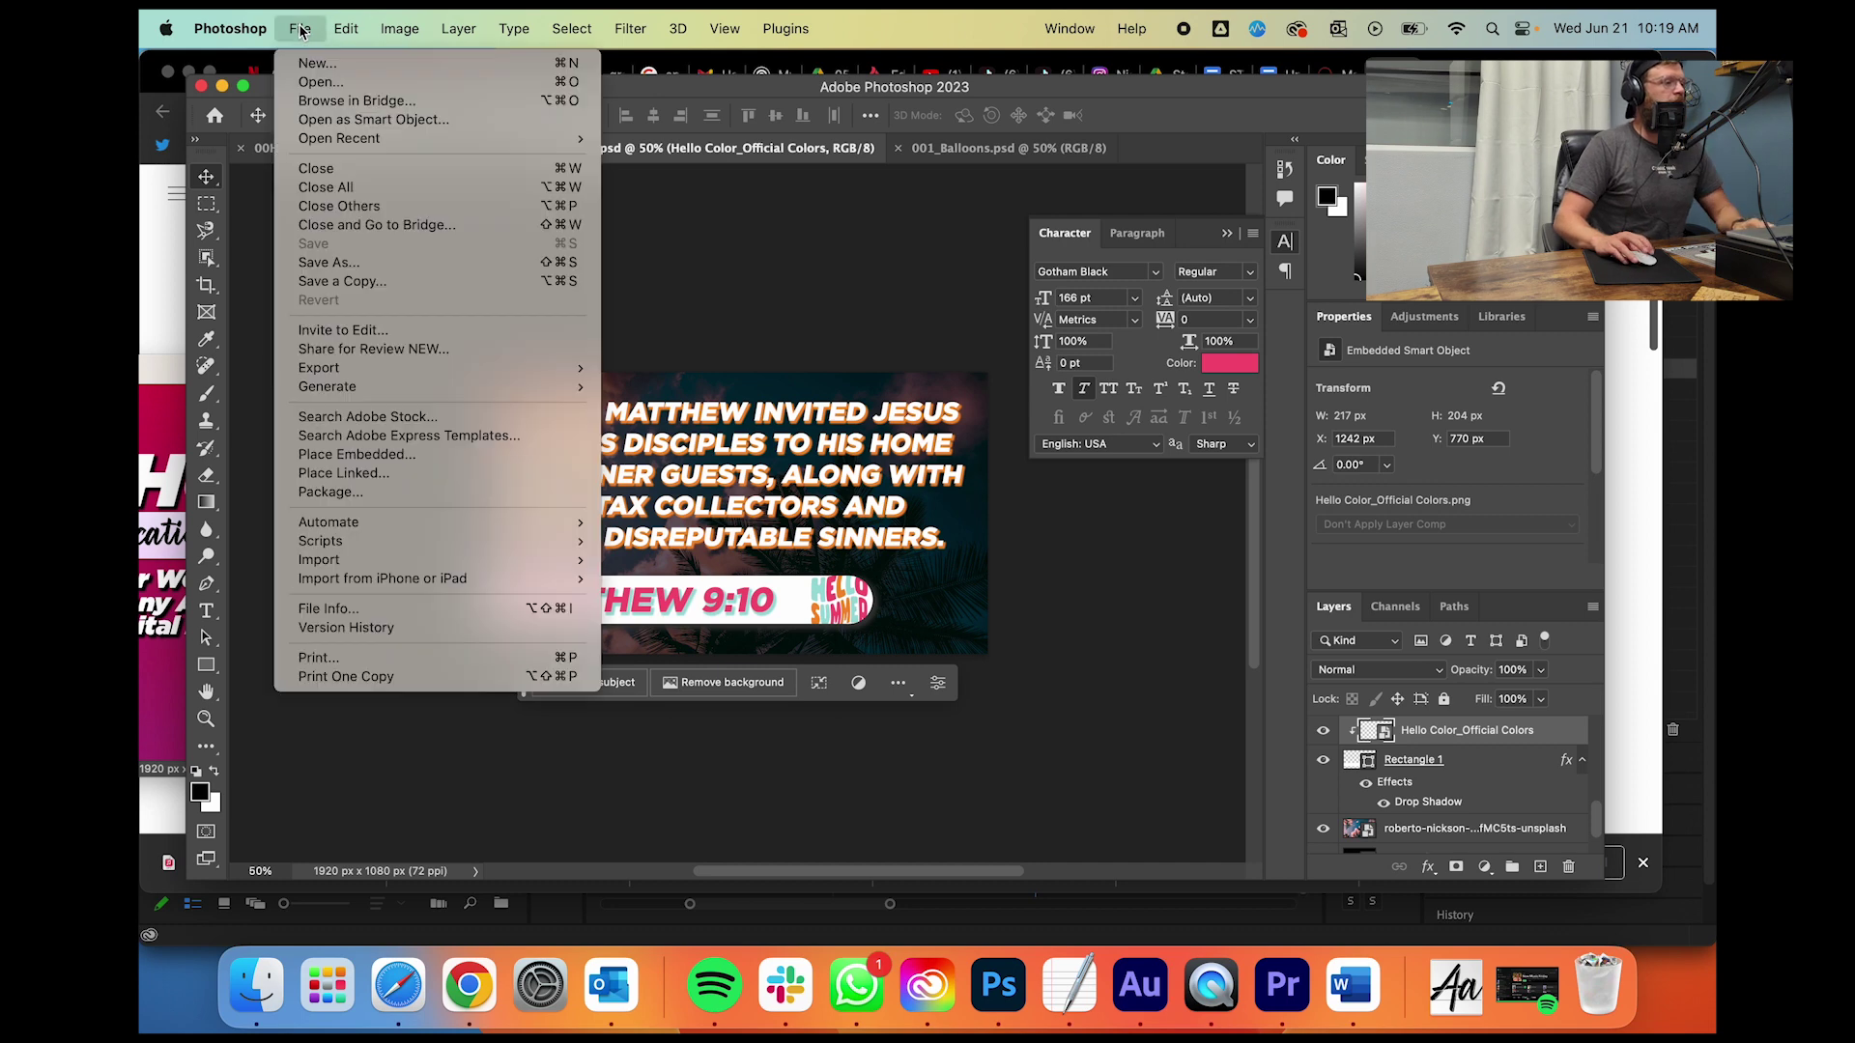
pyautogui.click(311, 62)
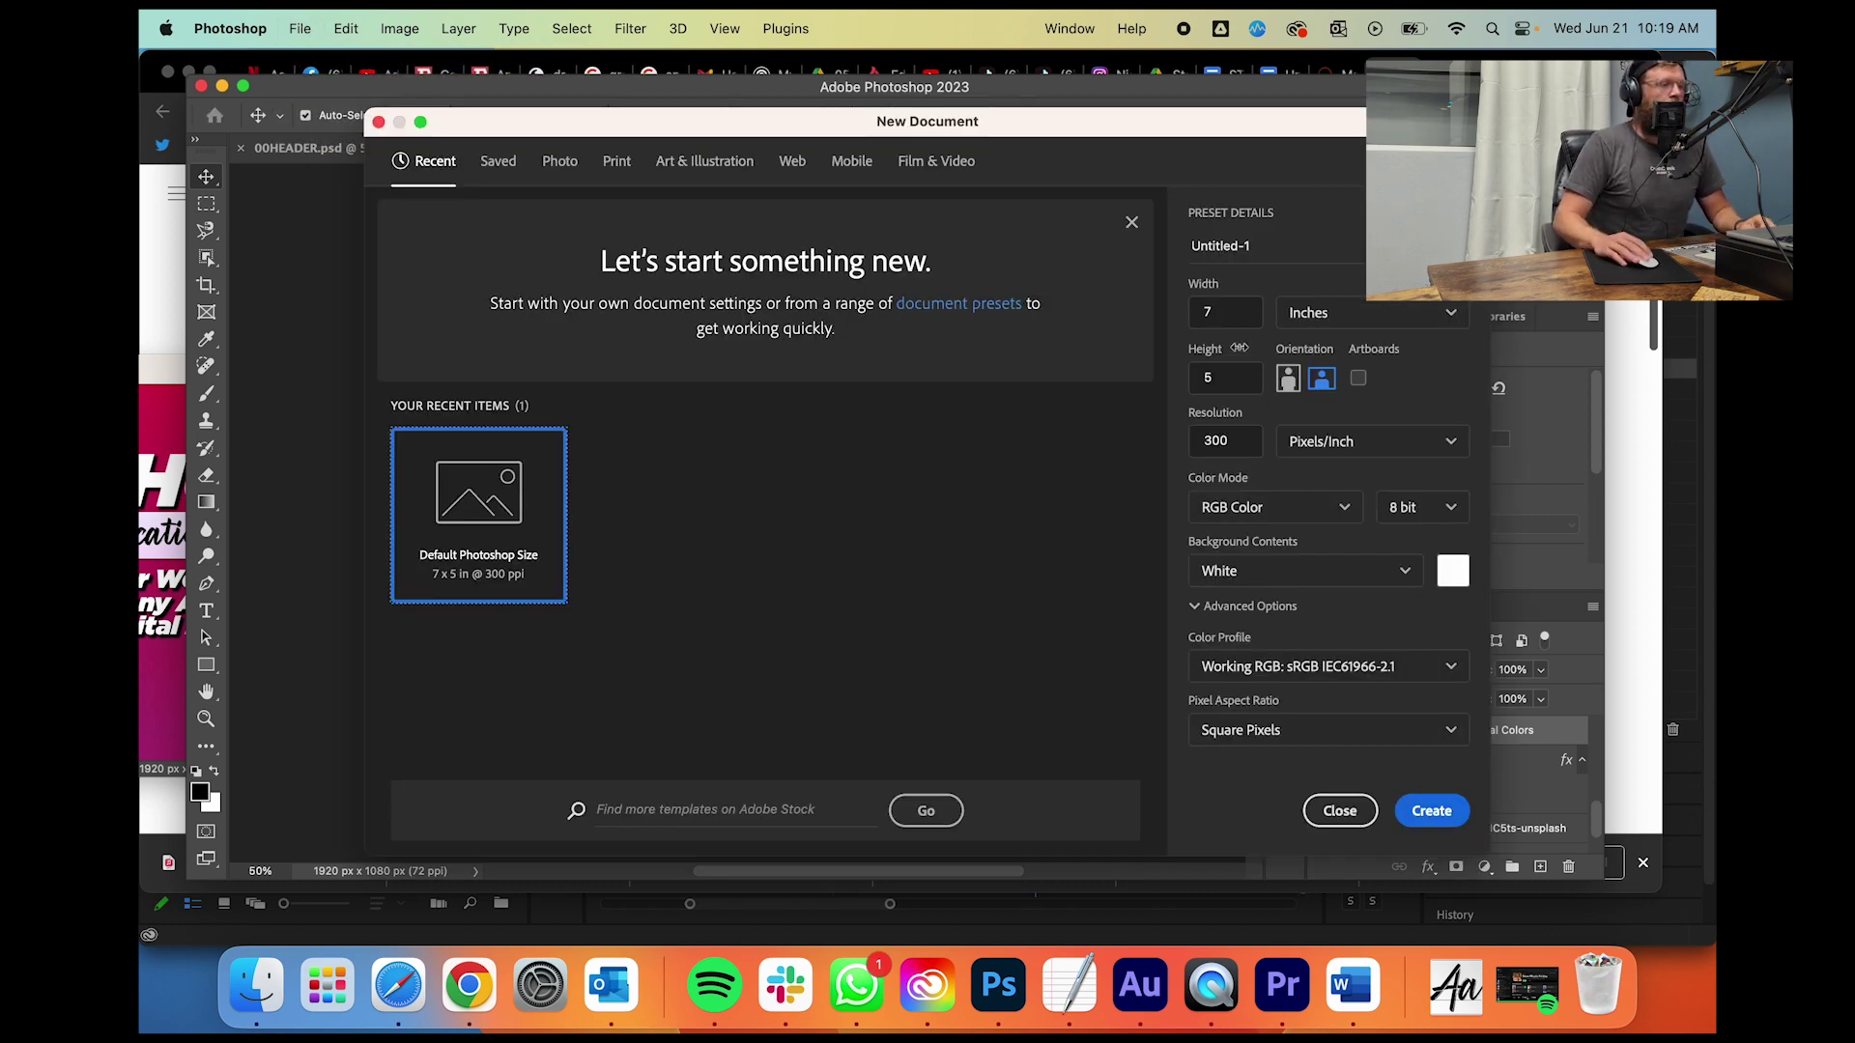
pyautogui.click(1314, 324)
pyautogui.click(1306, 355)
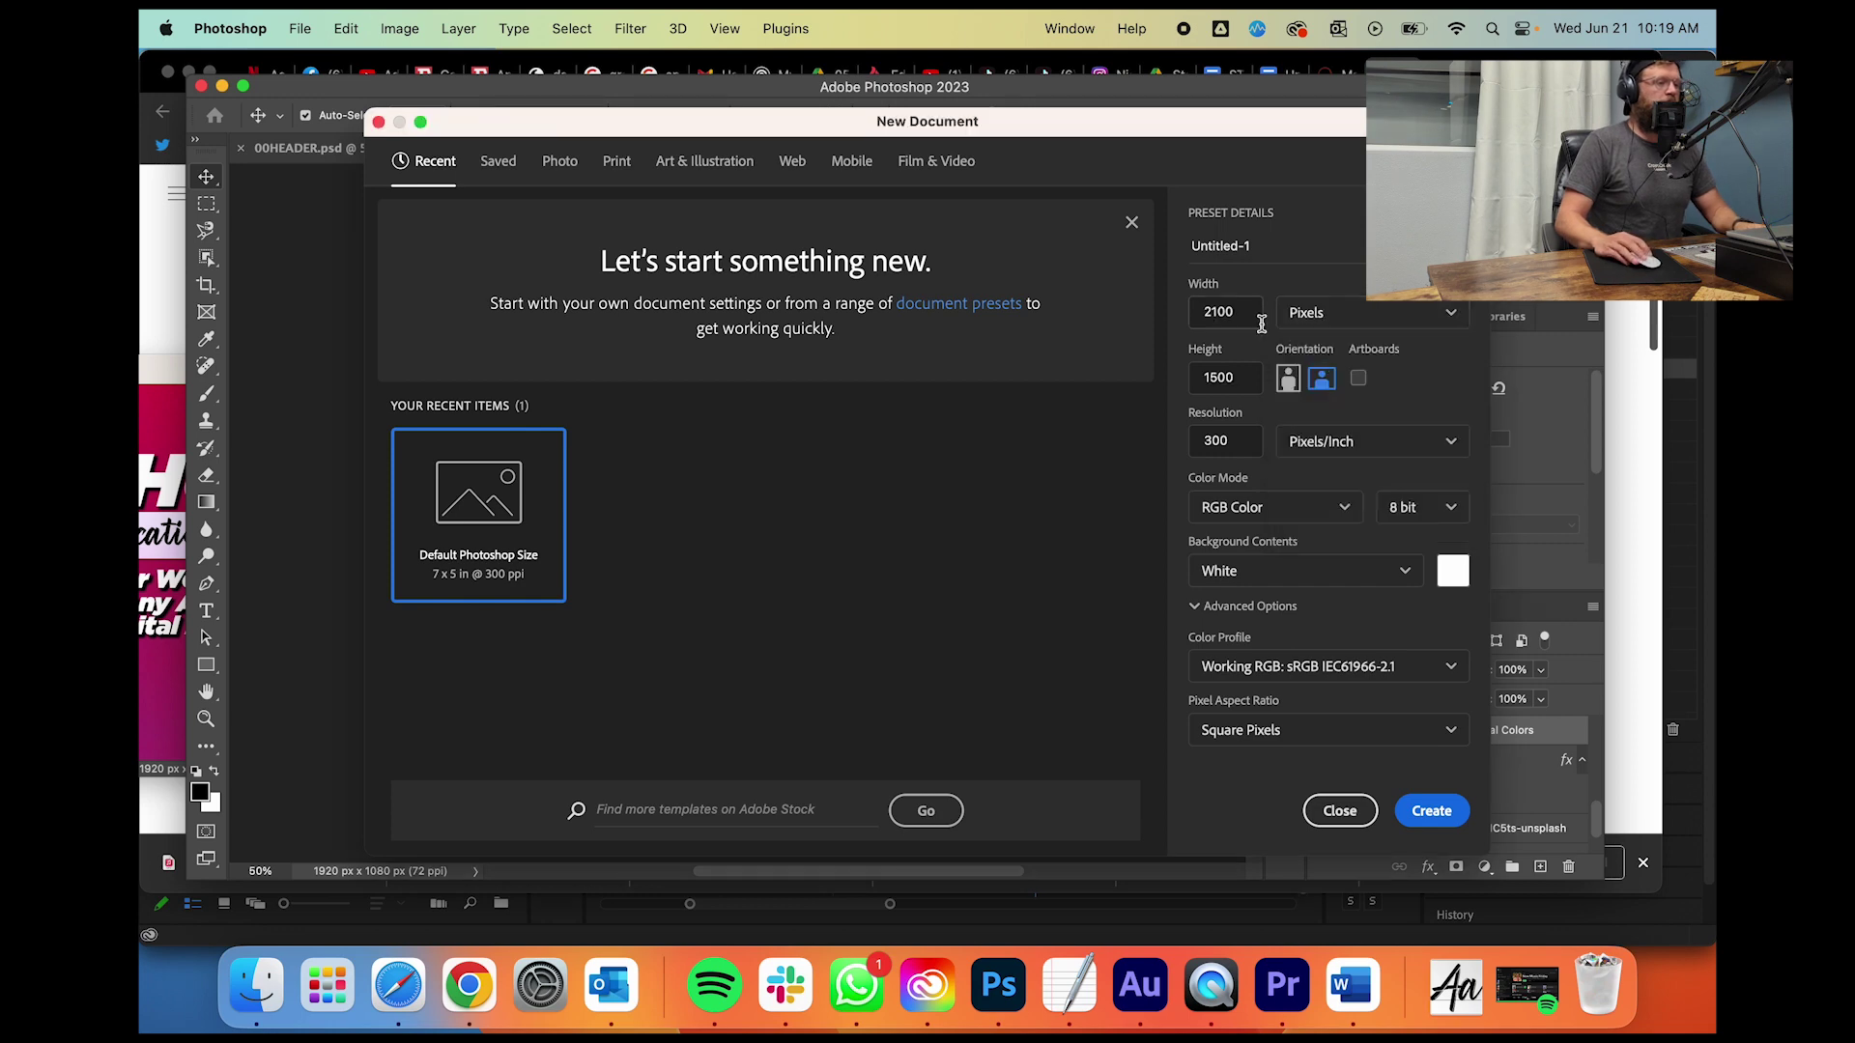
pyautogui.write('108')
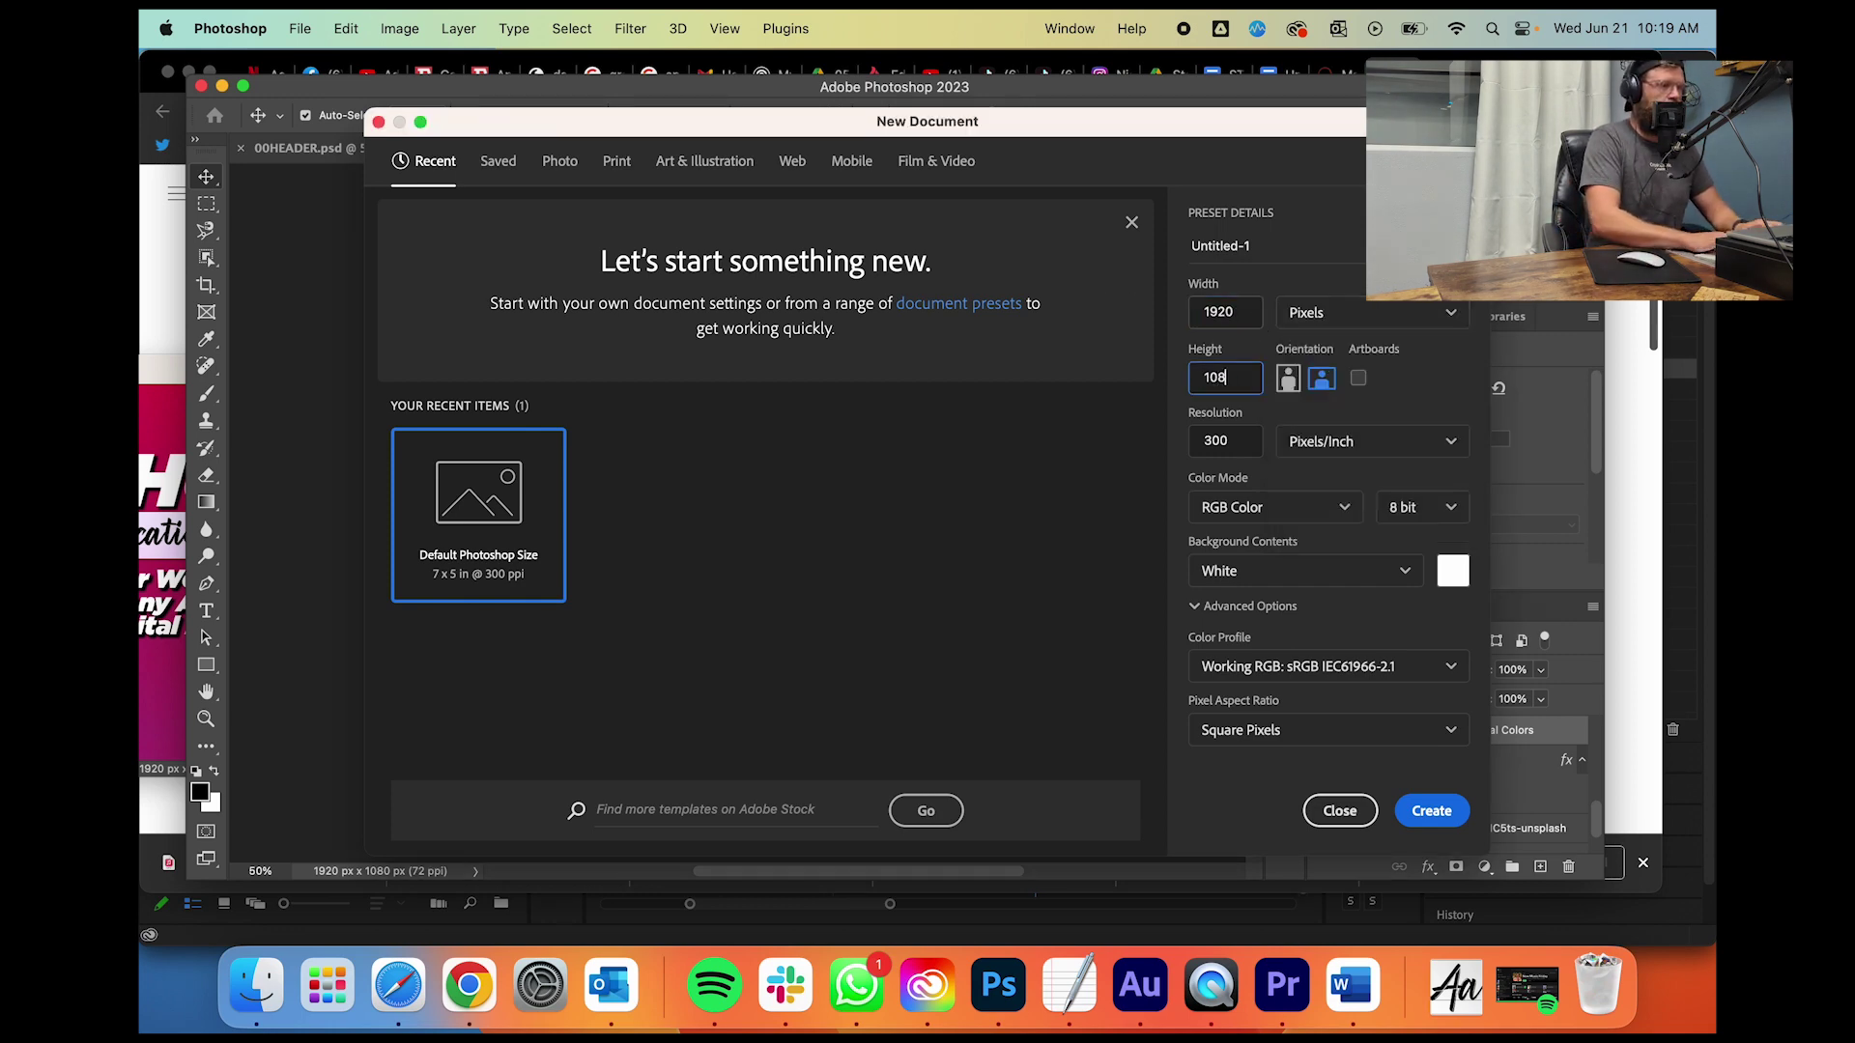
pyautogui.moveTo(1242, 444); pyautogui.dragTo(1190, 442)
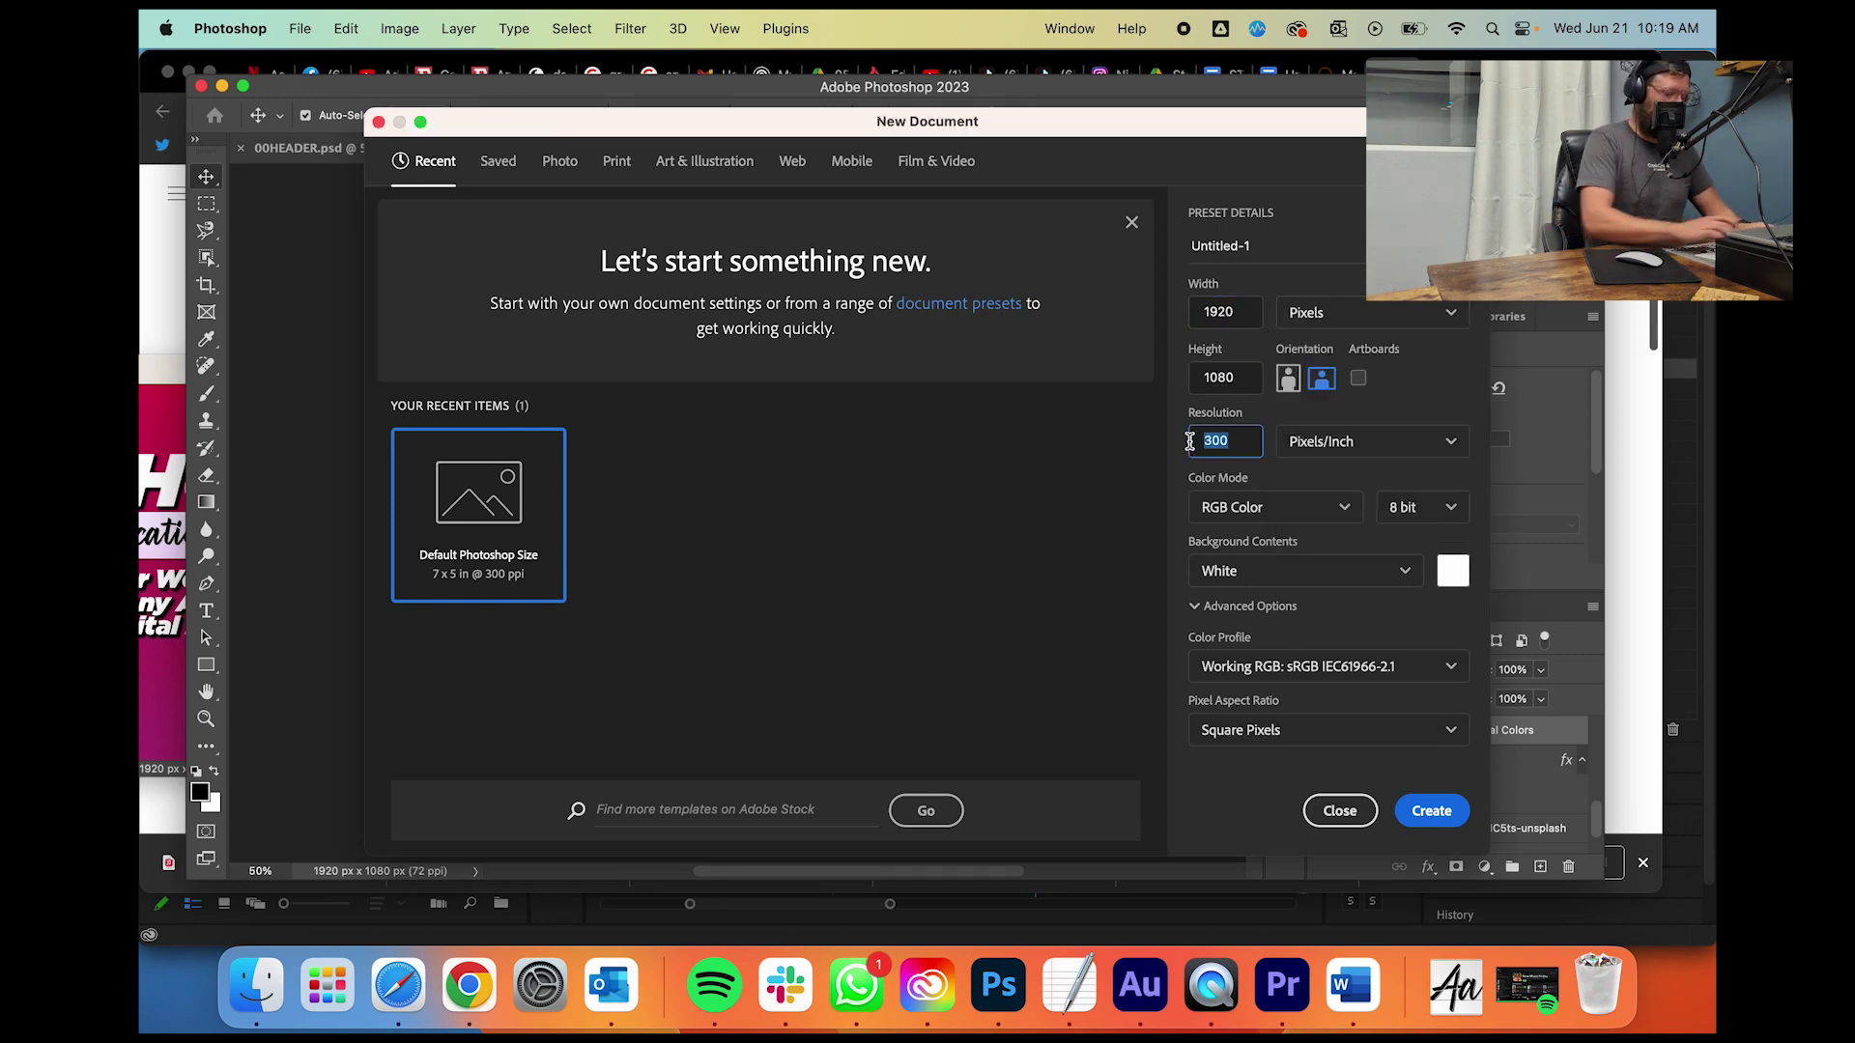
pyautogui.click(1444, 814)
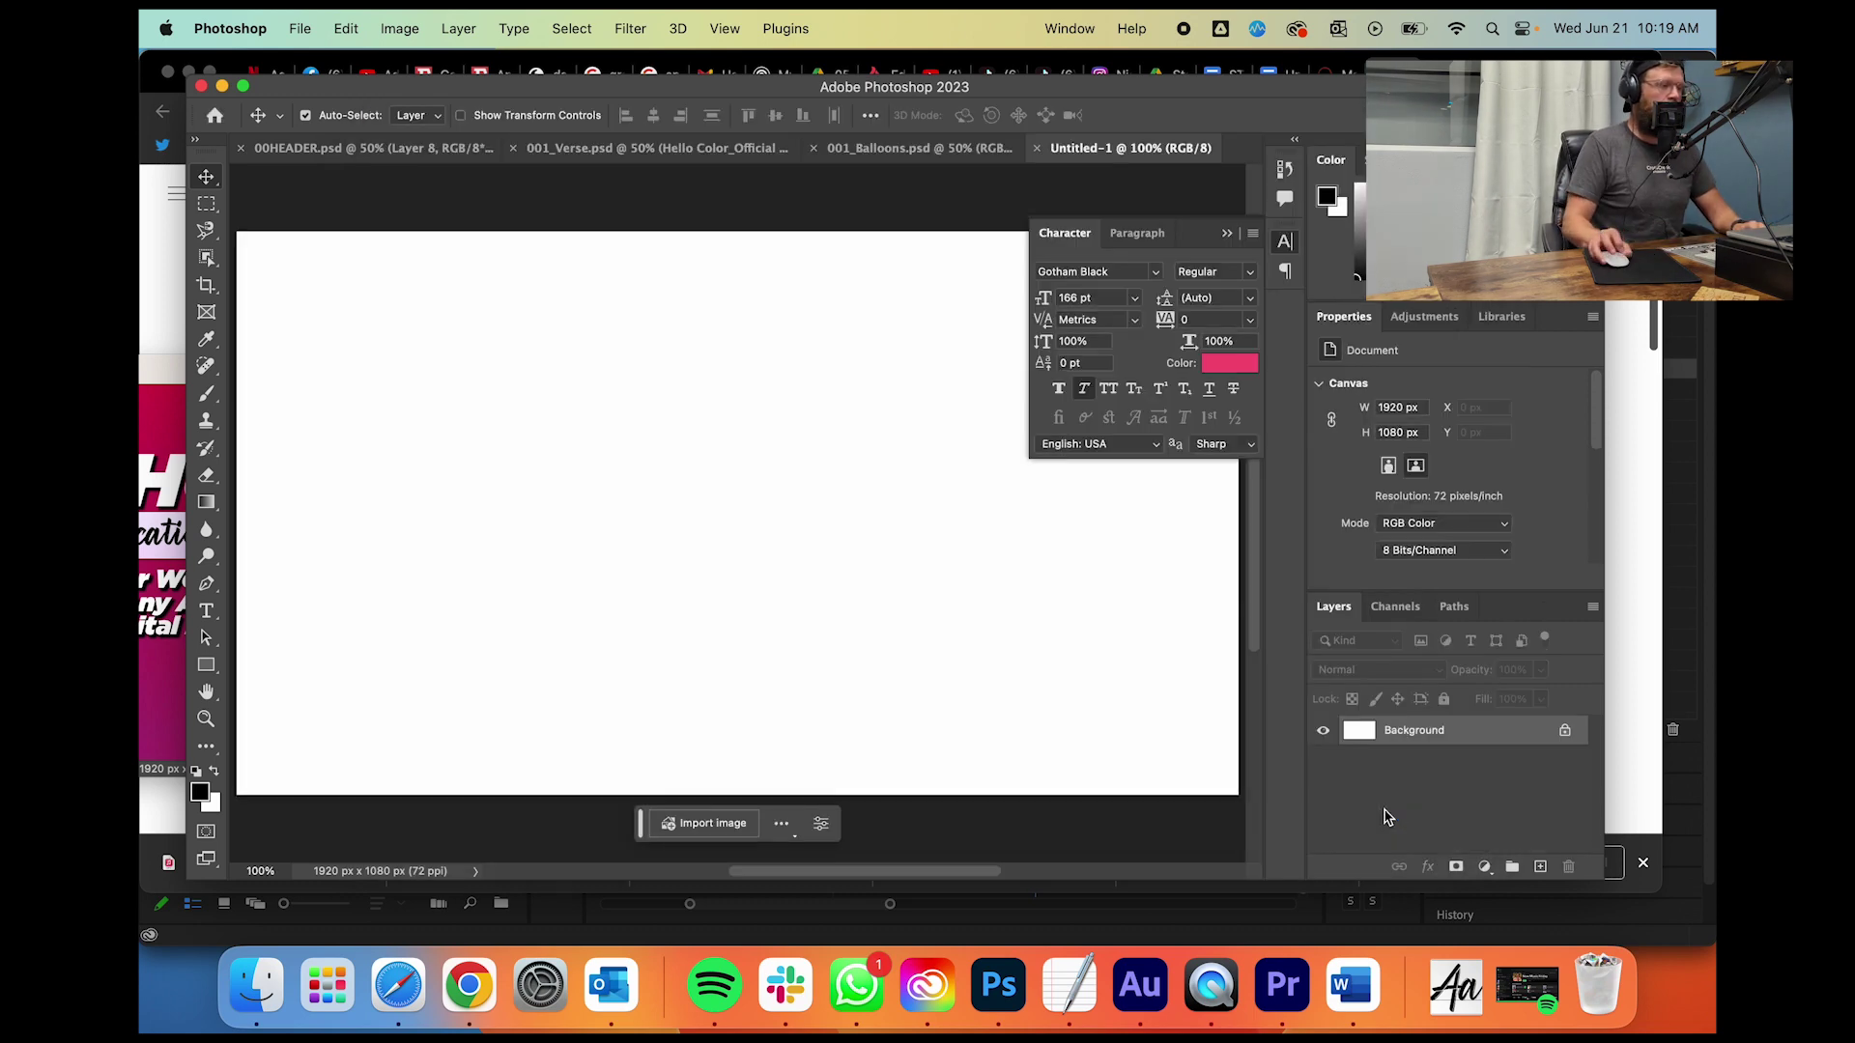
# Step: Add a paragraph text box across most of the canvas reading "Does it surprise you to know that Jesus spent time with these types of people?"
pyautogui.press('super+minus')
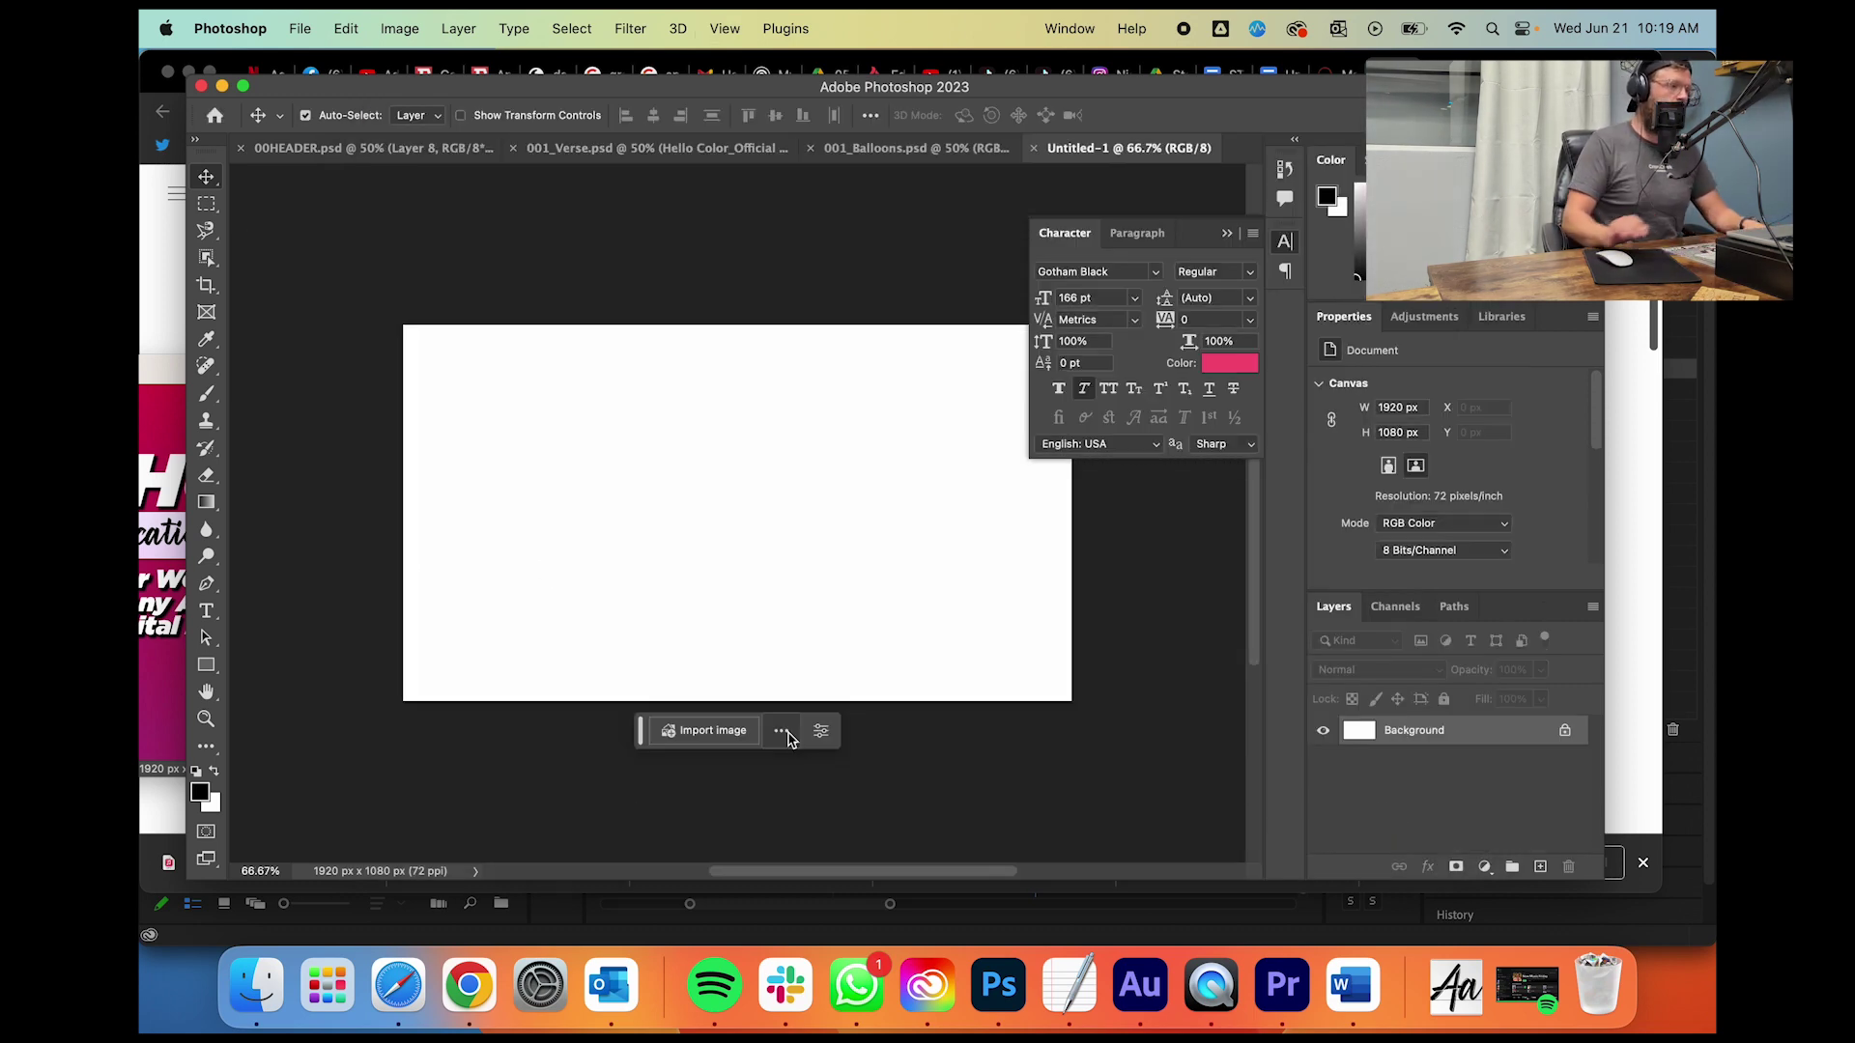
pyautogui.click(206, 611)
pyautogui.moveTo(432, 366); pyautogui.dragTo(1051, 641)
pyautogui.write('Does it ')
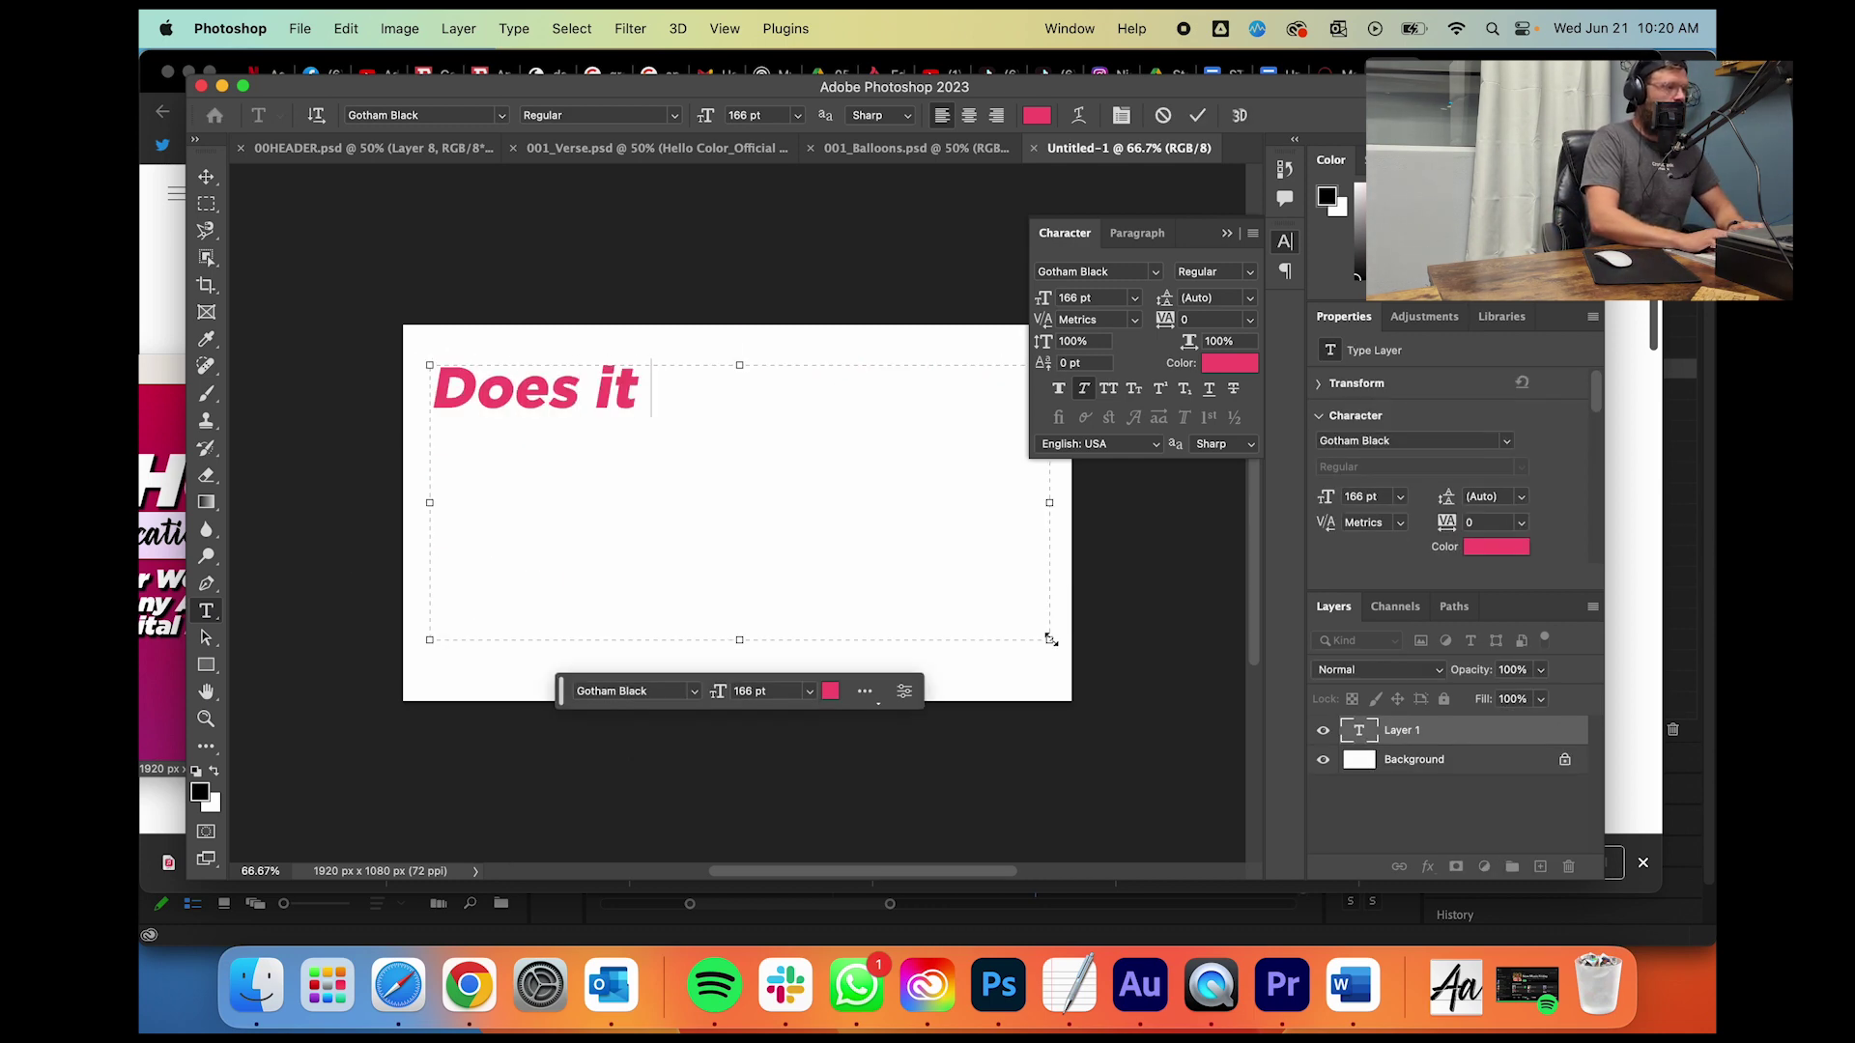
pyautogui.write('surprise you to know ')
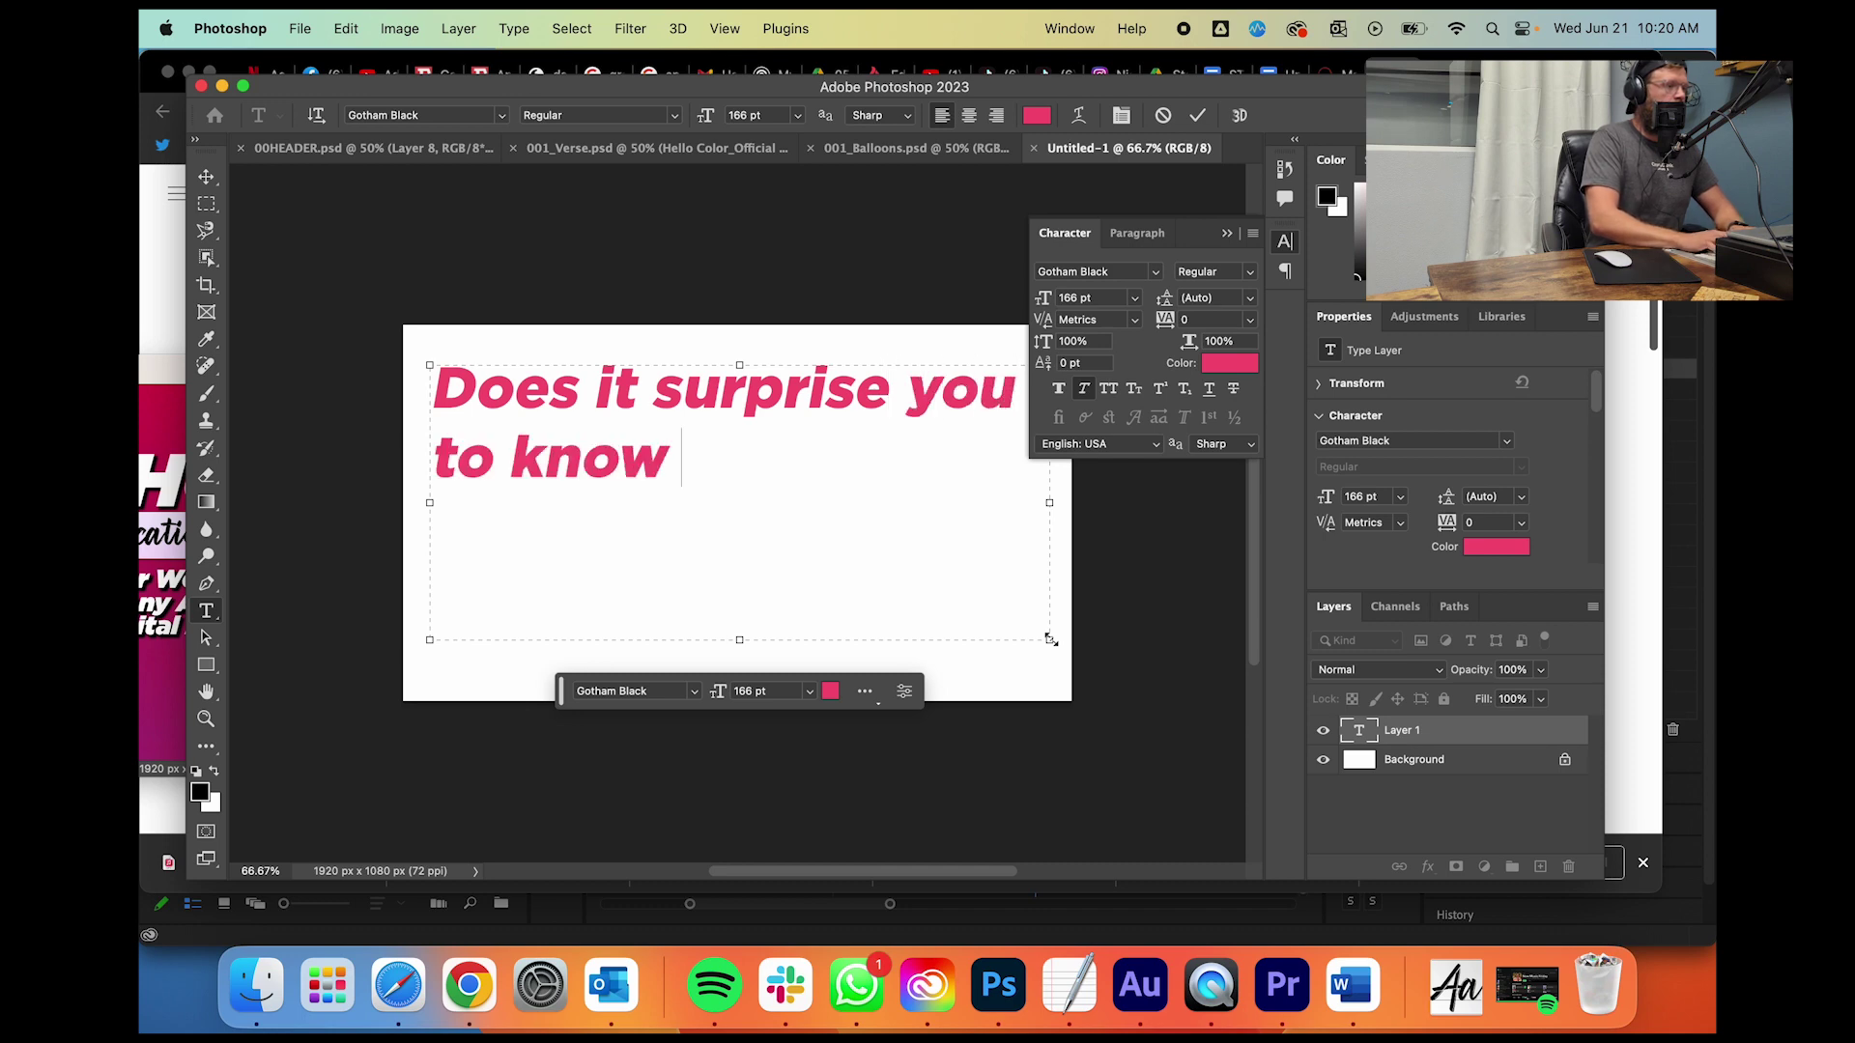
pyautogui.write('that Jesus spent time with these typ')
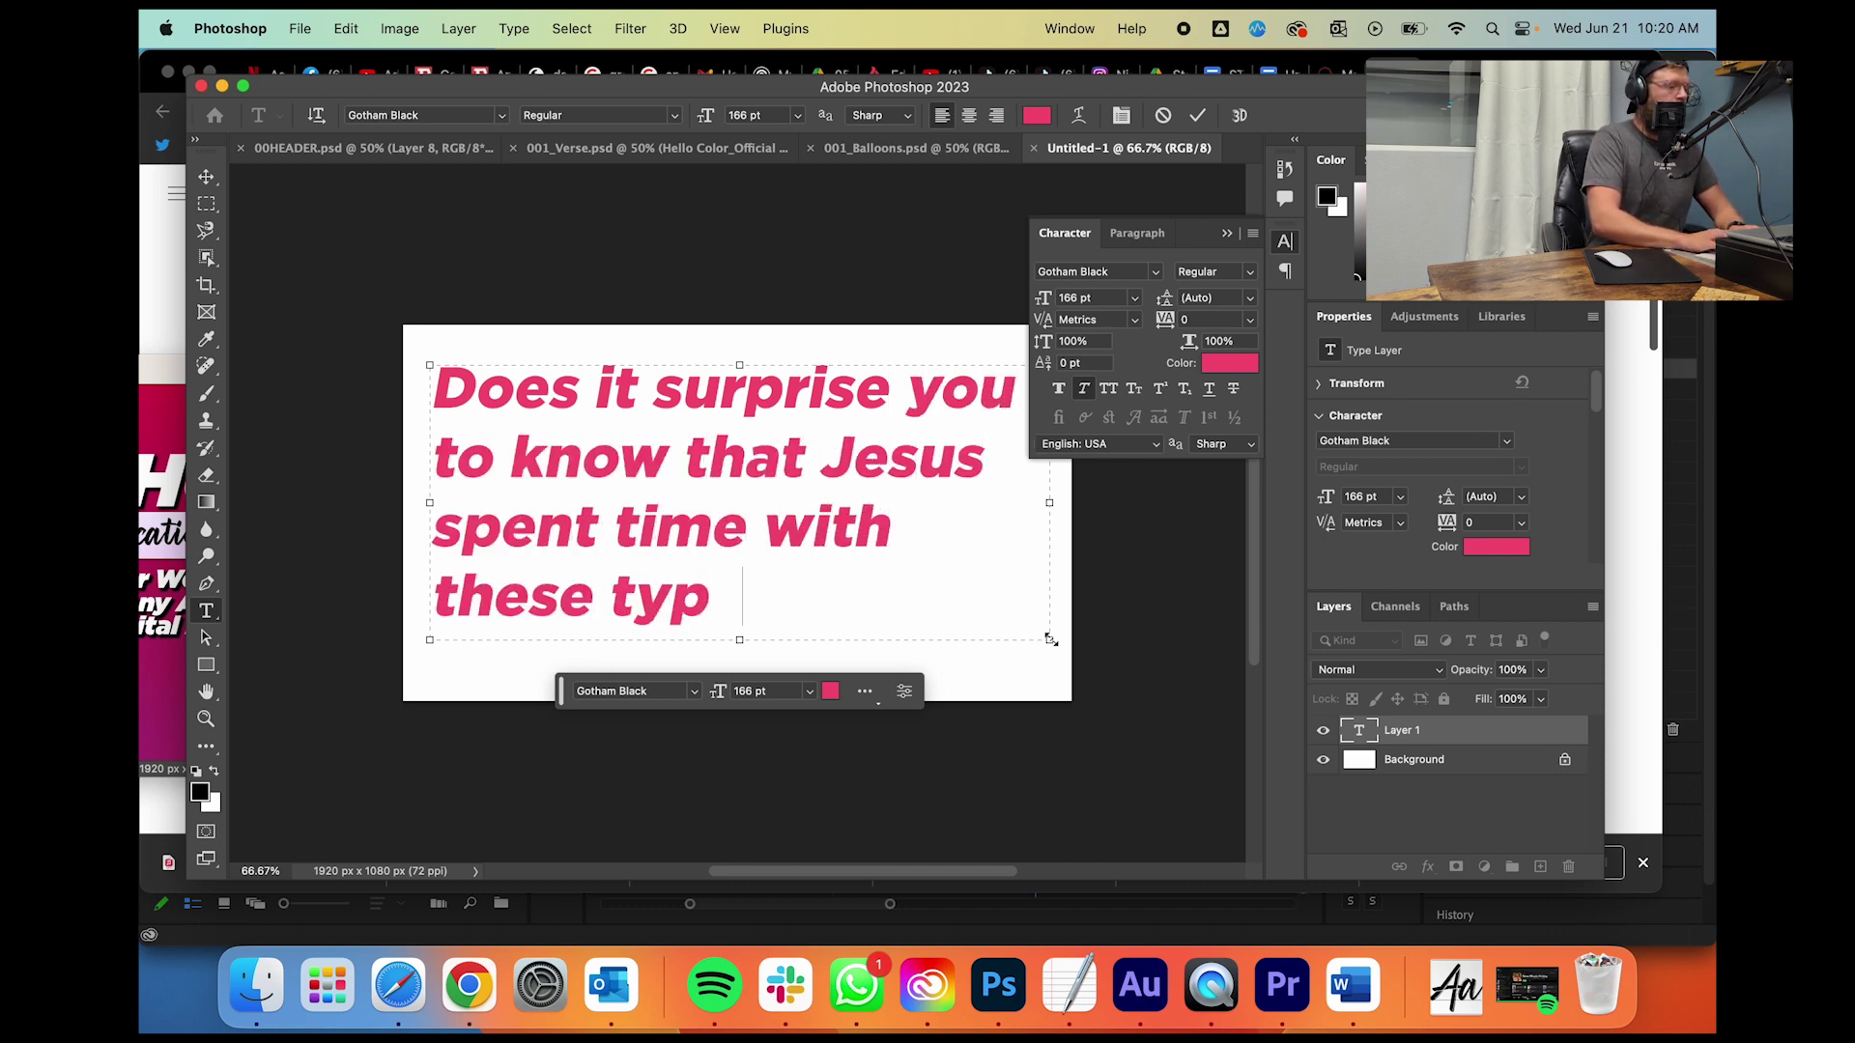
pyautogui.write('es fo p')
pyautogui.press('BackSpace')
pyautogui.press('BackSpace')
pyautogui.press('BackSpace')
pyautogui.press('BackSpace')
pyautogui.write('of peop')
pyautogui.press('BackSpace')
pyautogui.press('BackSpace')
pyautogui.press('BackSpace')
pyautogui.press('BackSpace')
# Step: Set the font of the whole question text to Bebas Neue Bold
pyautogui.press('super+a')
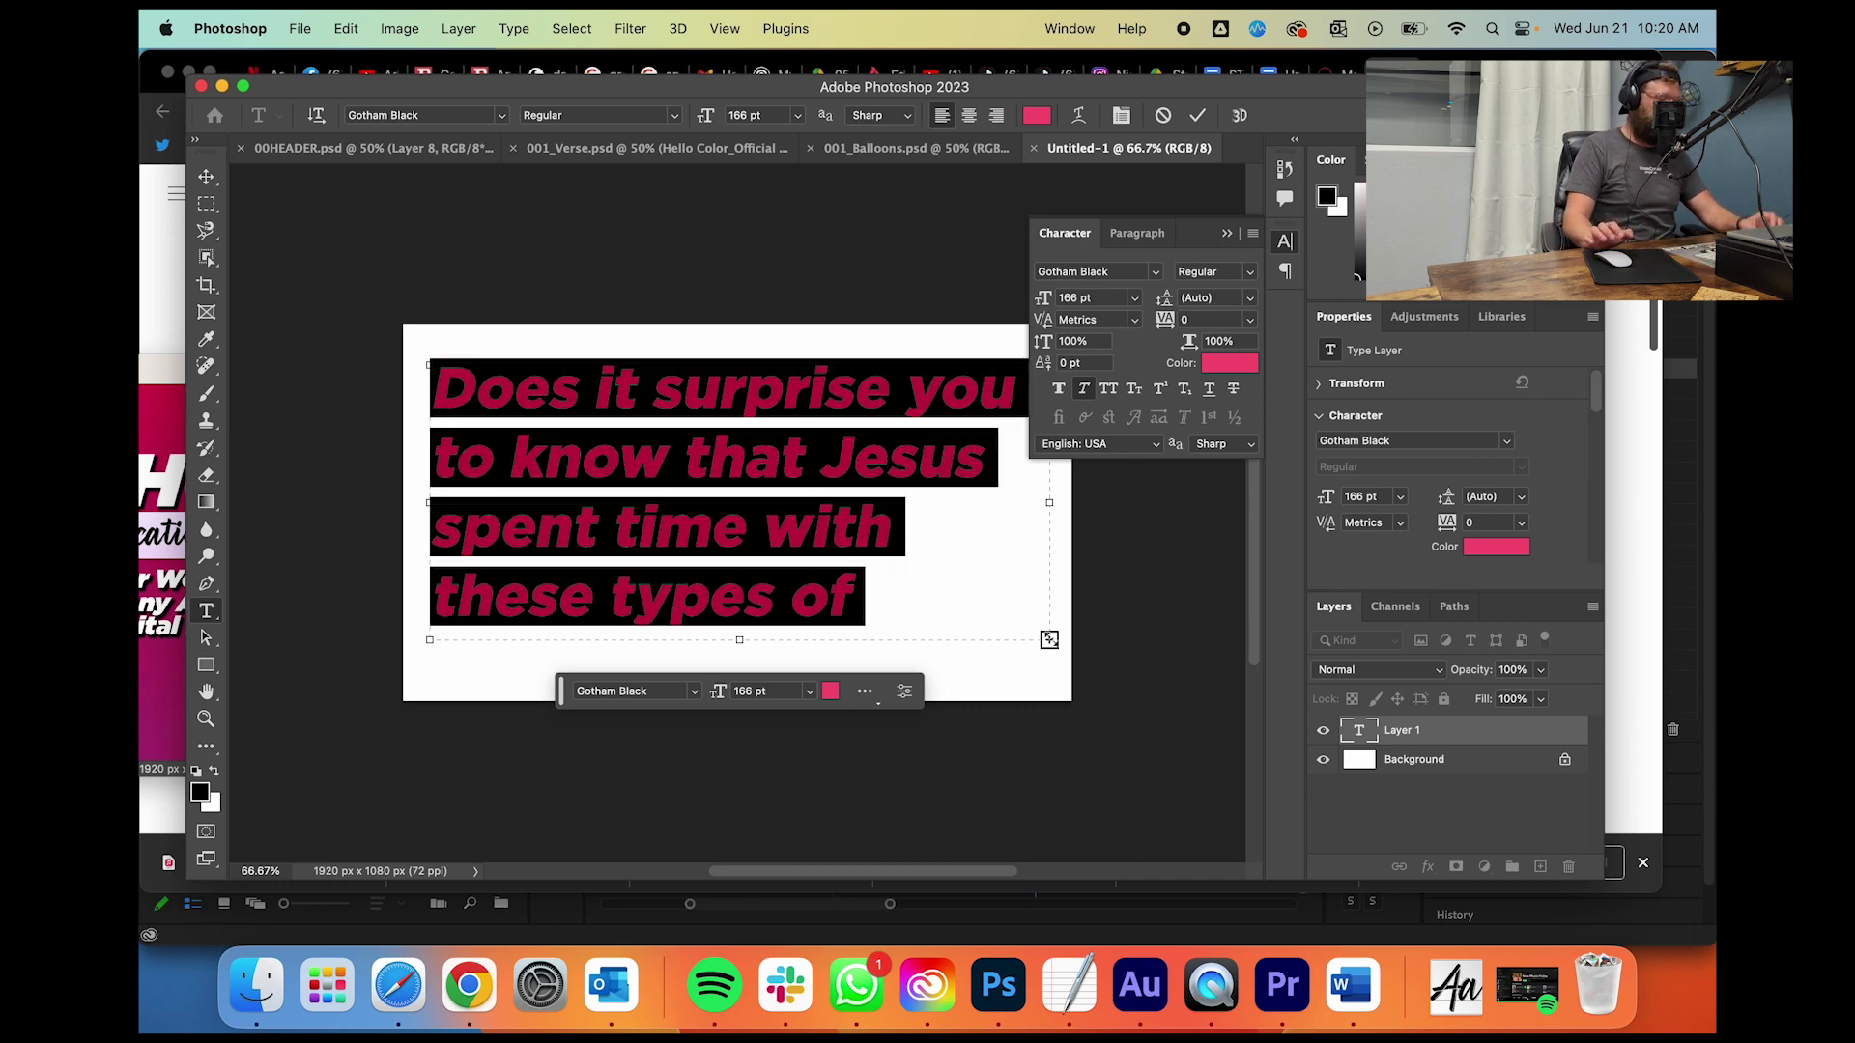
pyautogui.click(1114, 272)
pyautogui.write('Beb')
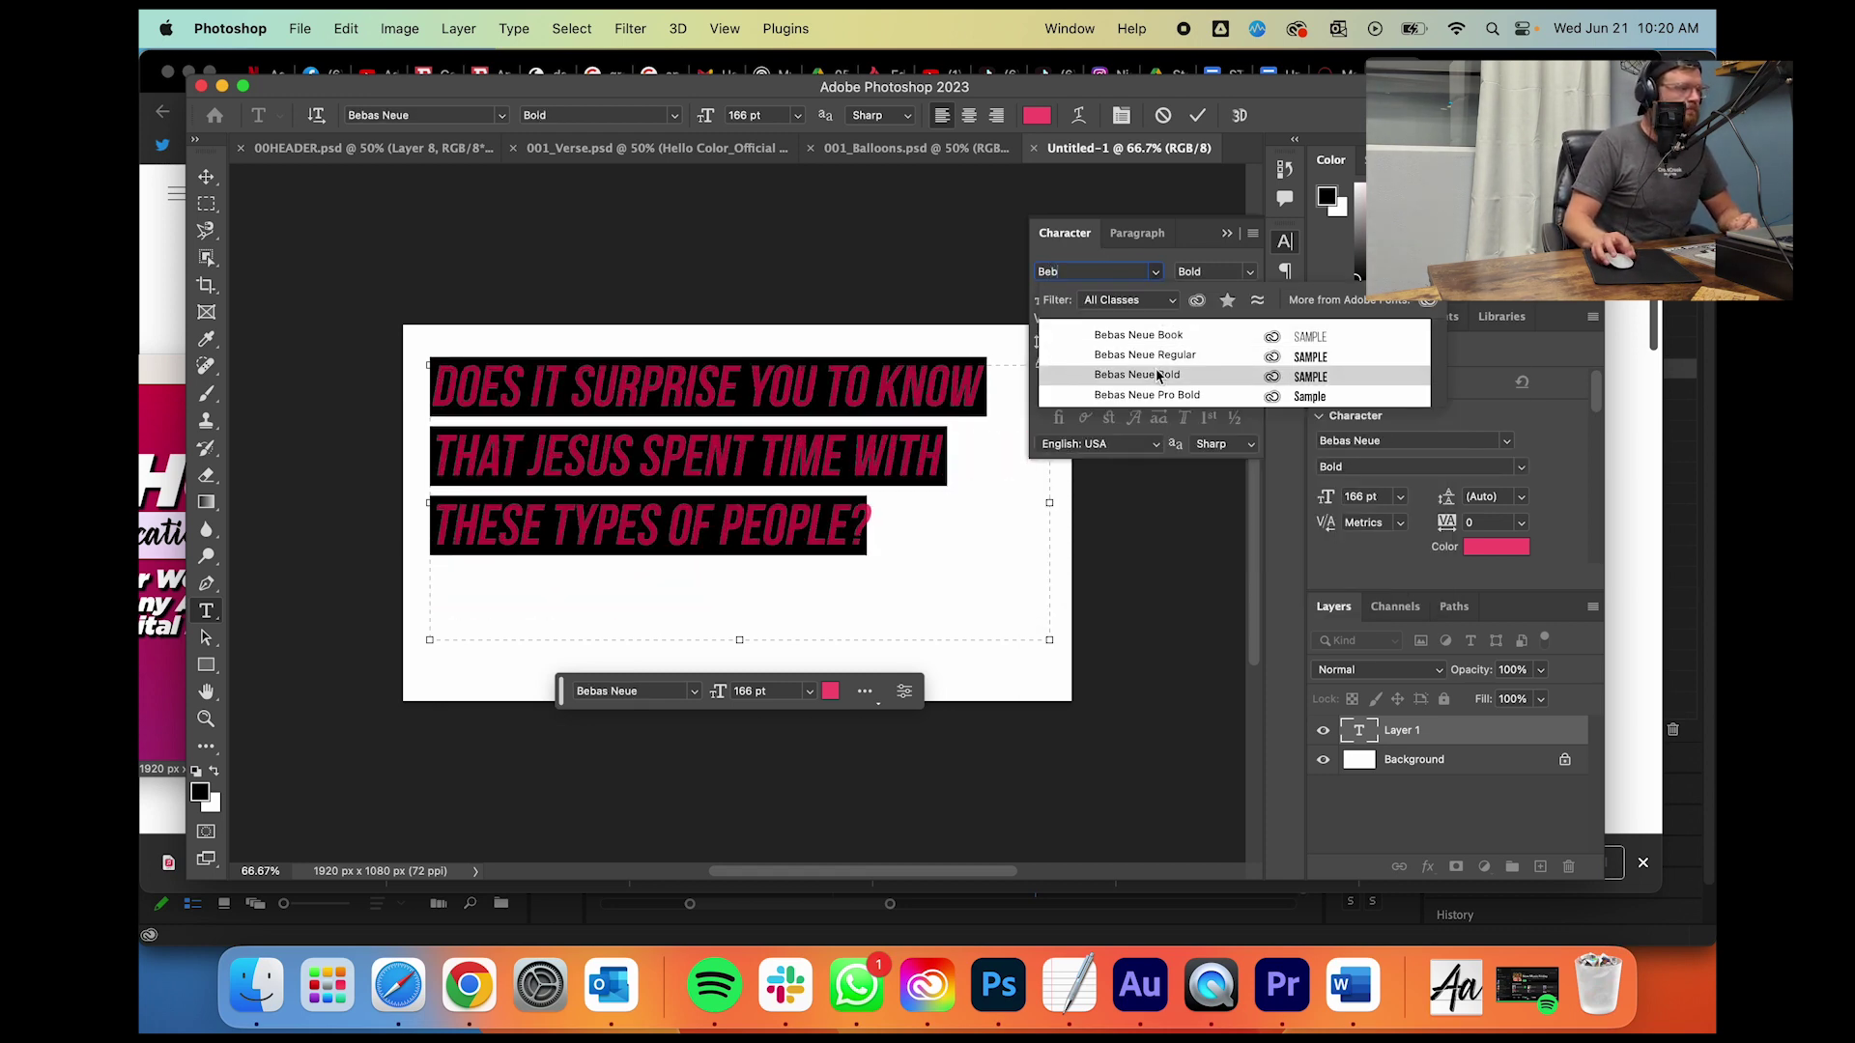
pyautogui.click(1157, 376)
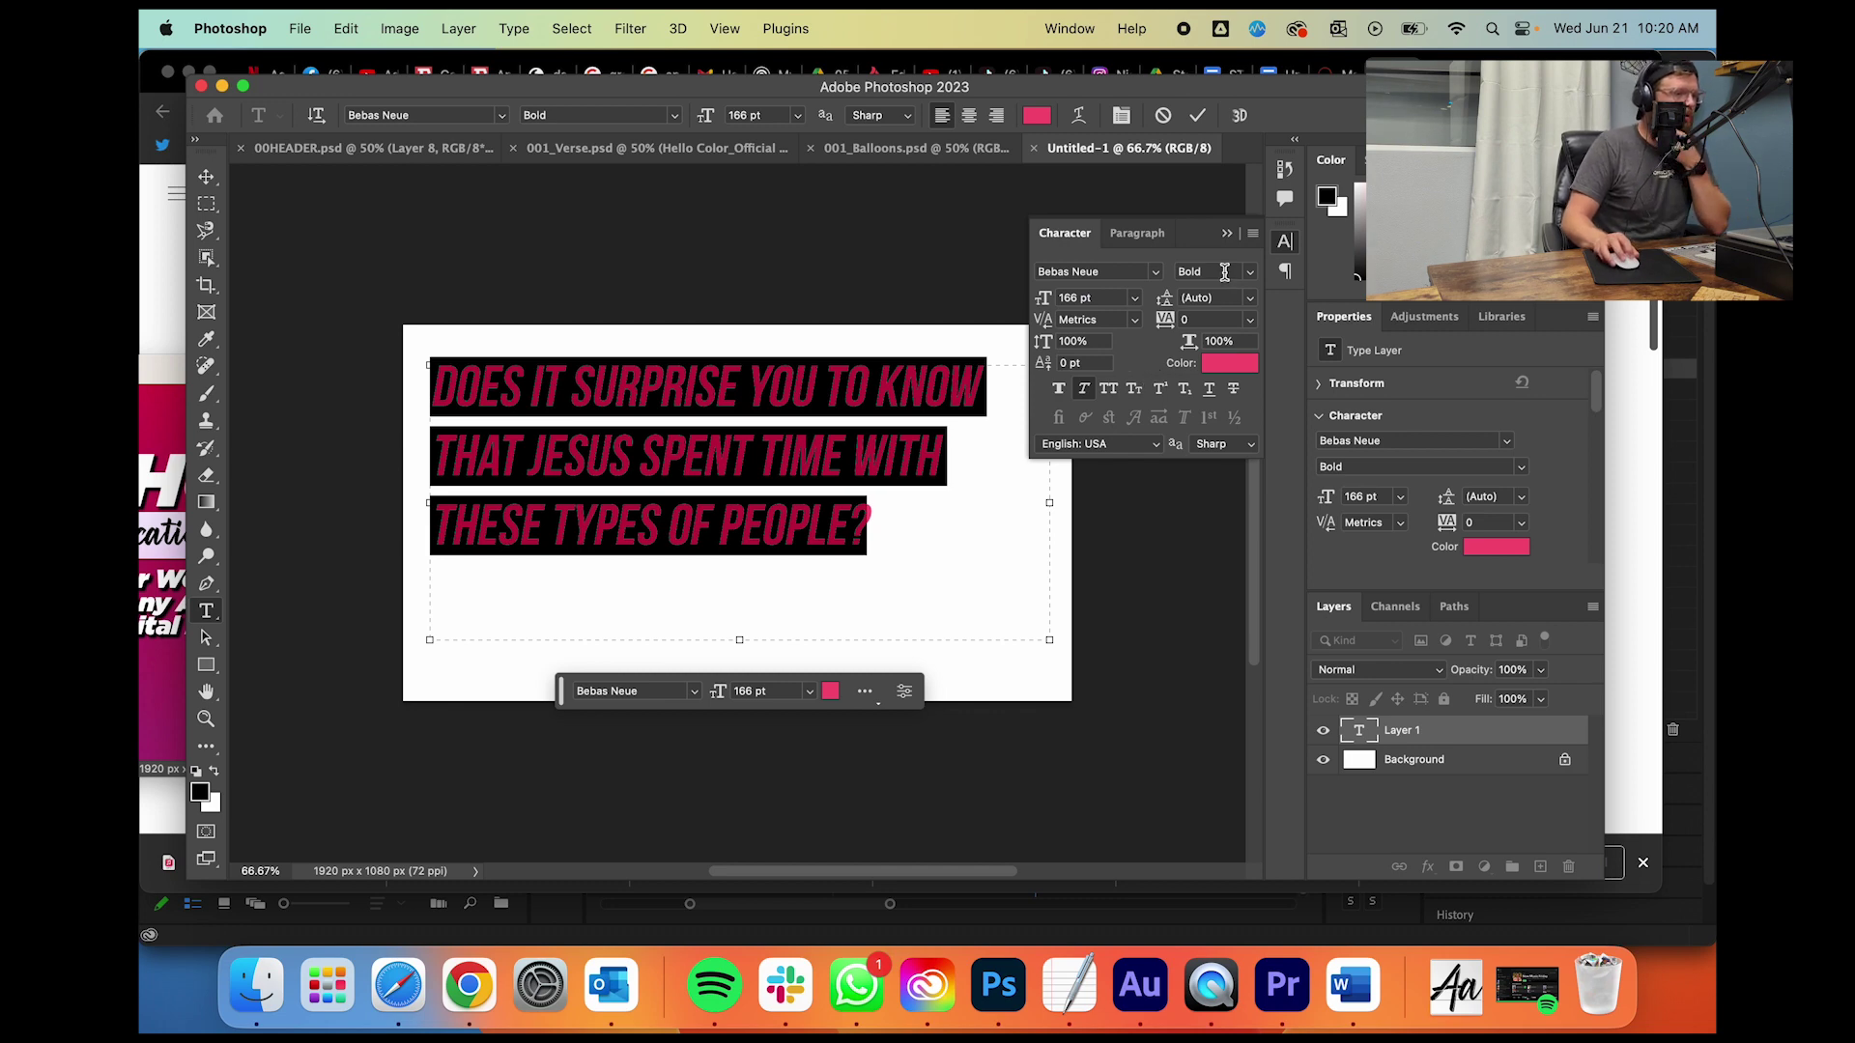
# Step: Set the color of the whole question text to white (ffffff)
pyautogui.click(1229, 363)
pyautogui.moveTo(922, 526); pyautogui.dragTo(400, 170)
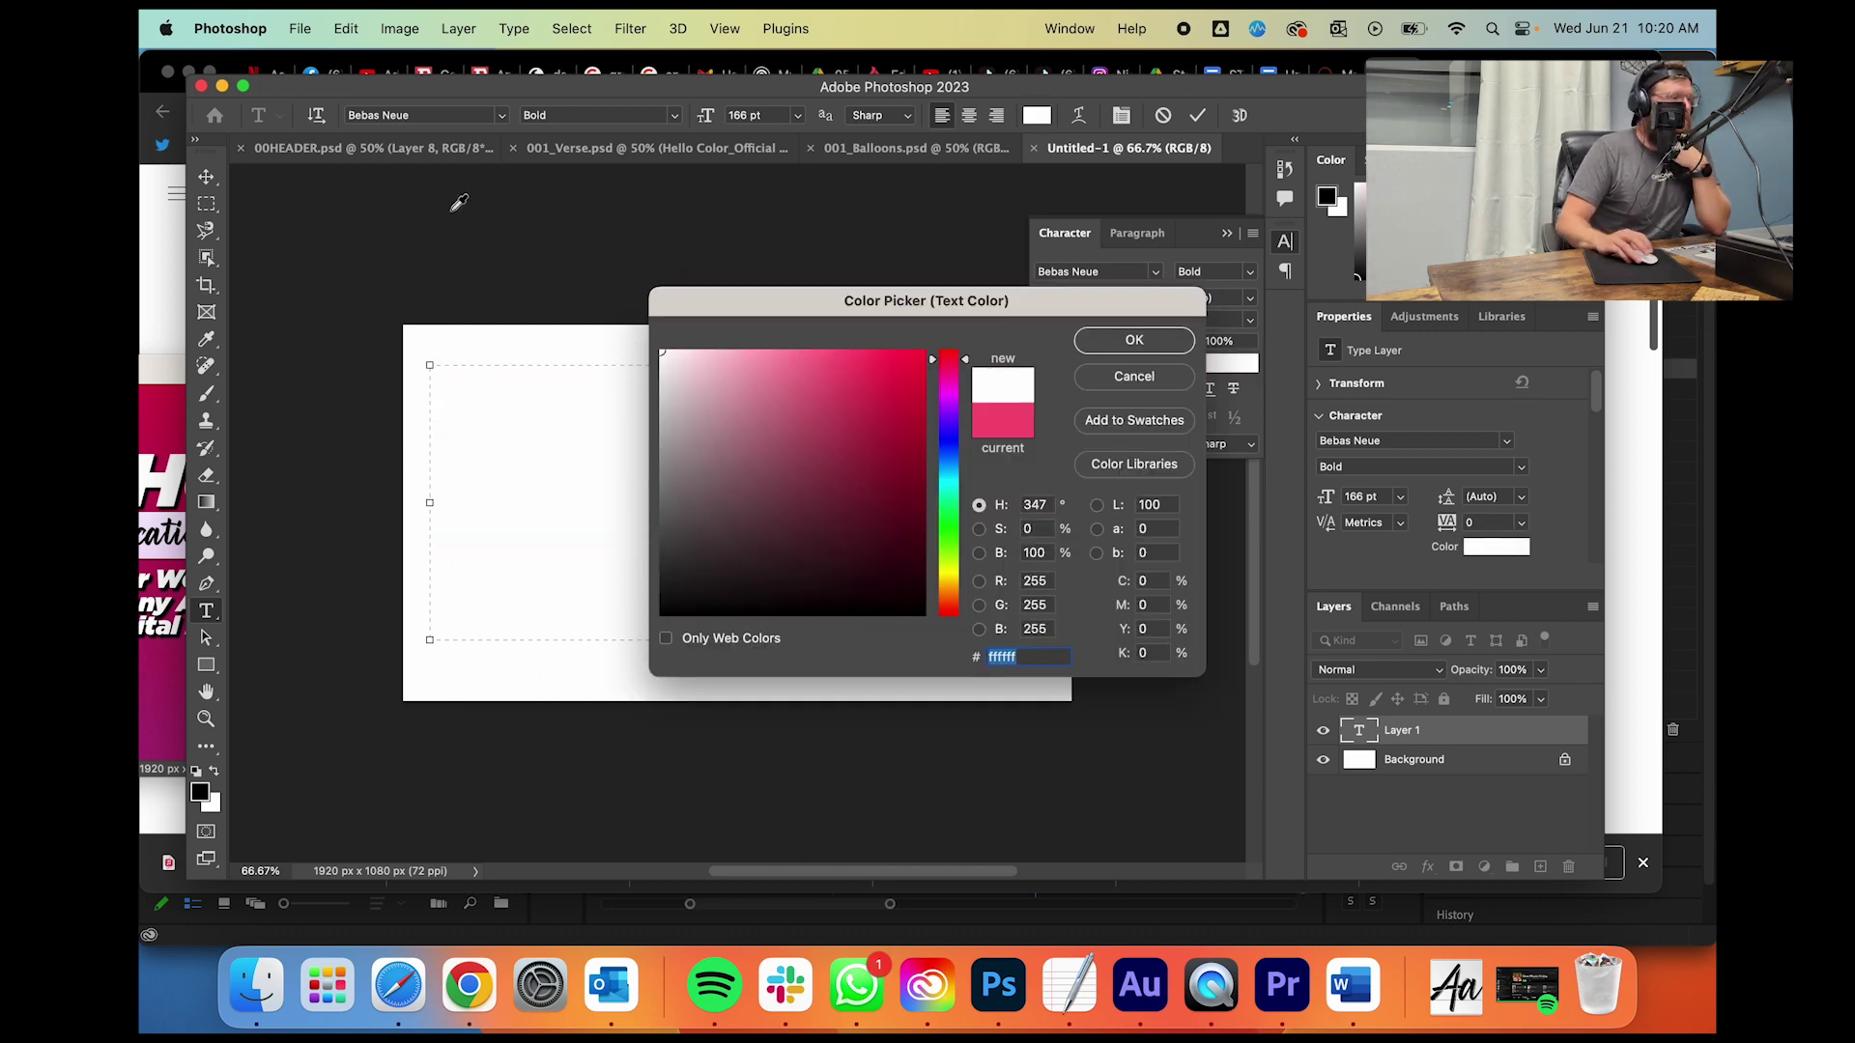
pyautogui.click(1126, 345)
# Step: Add a Drop Shadow layer style to the question text layer with the shadow color set to black (000000)
pyautogui.click(1420, 732)
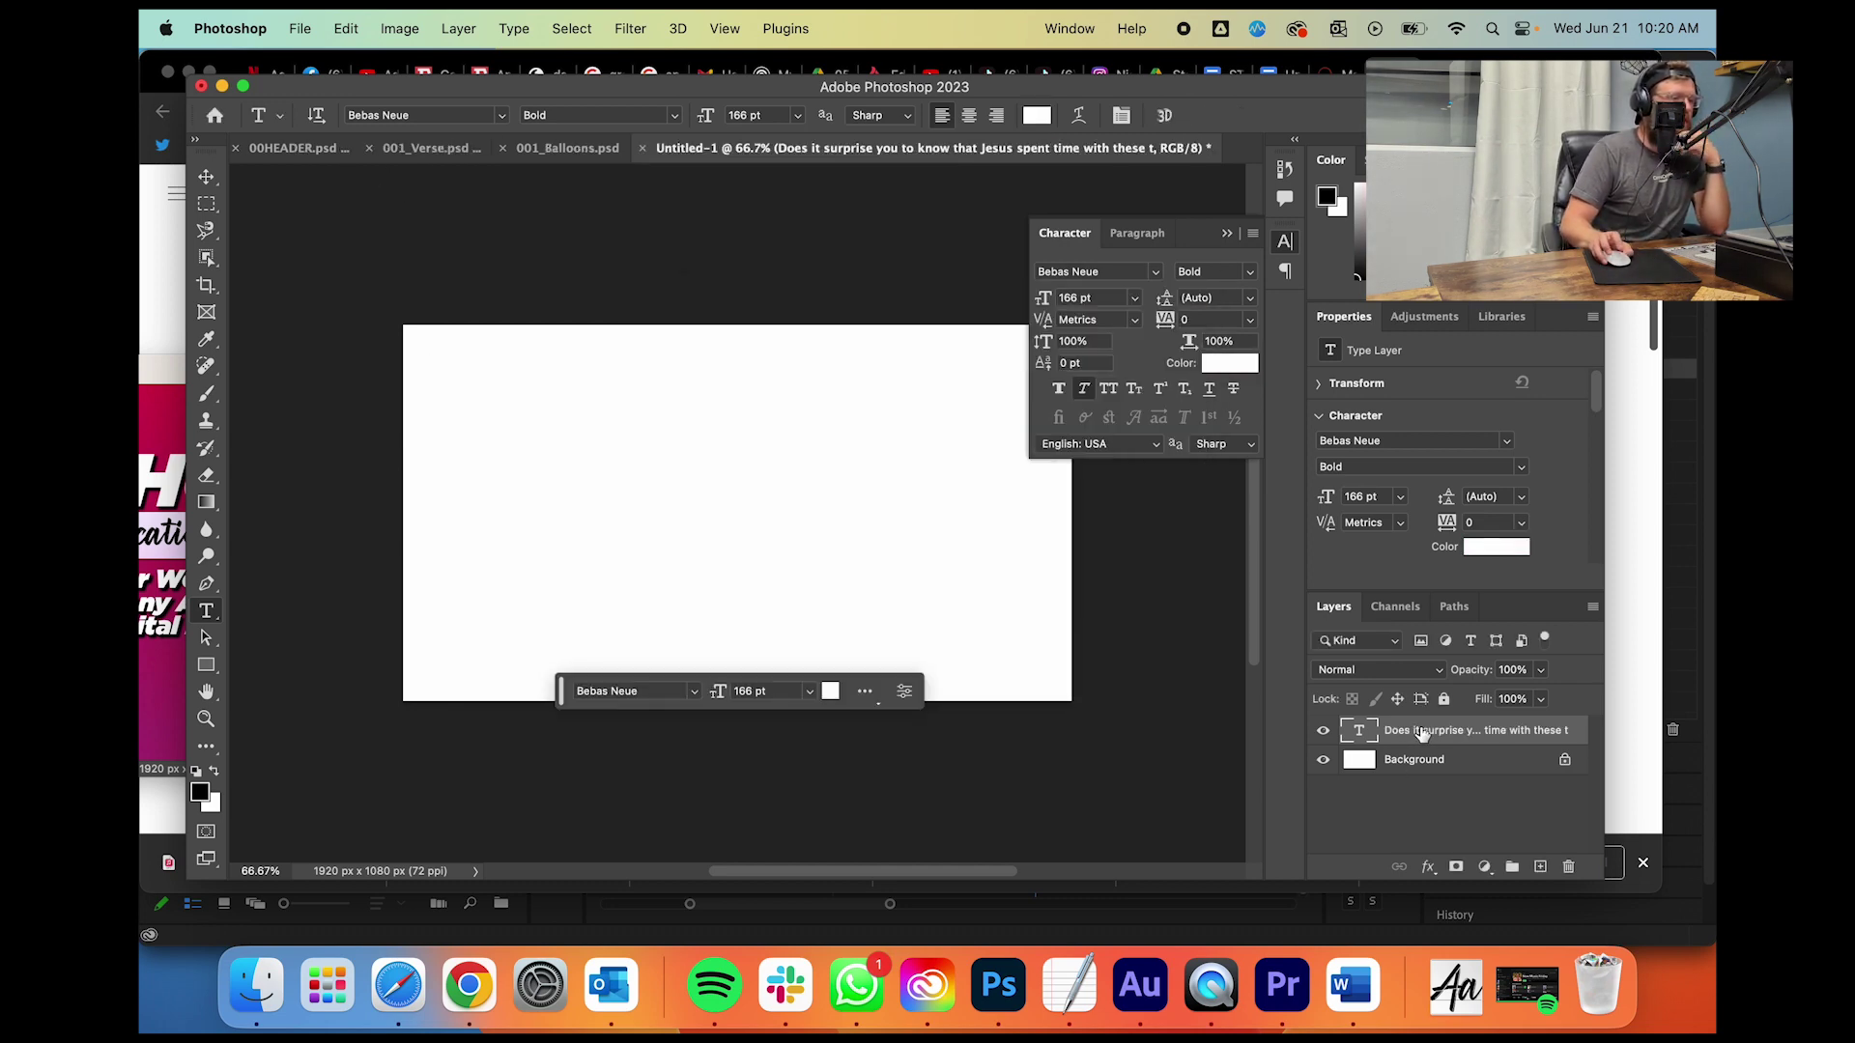
pyautogui.doubleClick(1396, 731)
pyautogui.doubleClick(1360, 732)
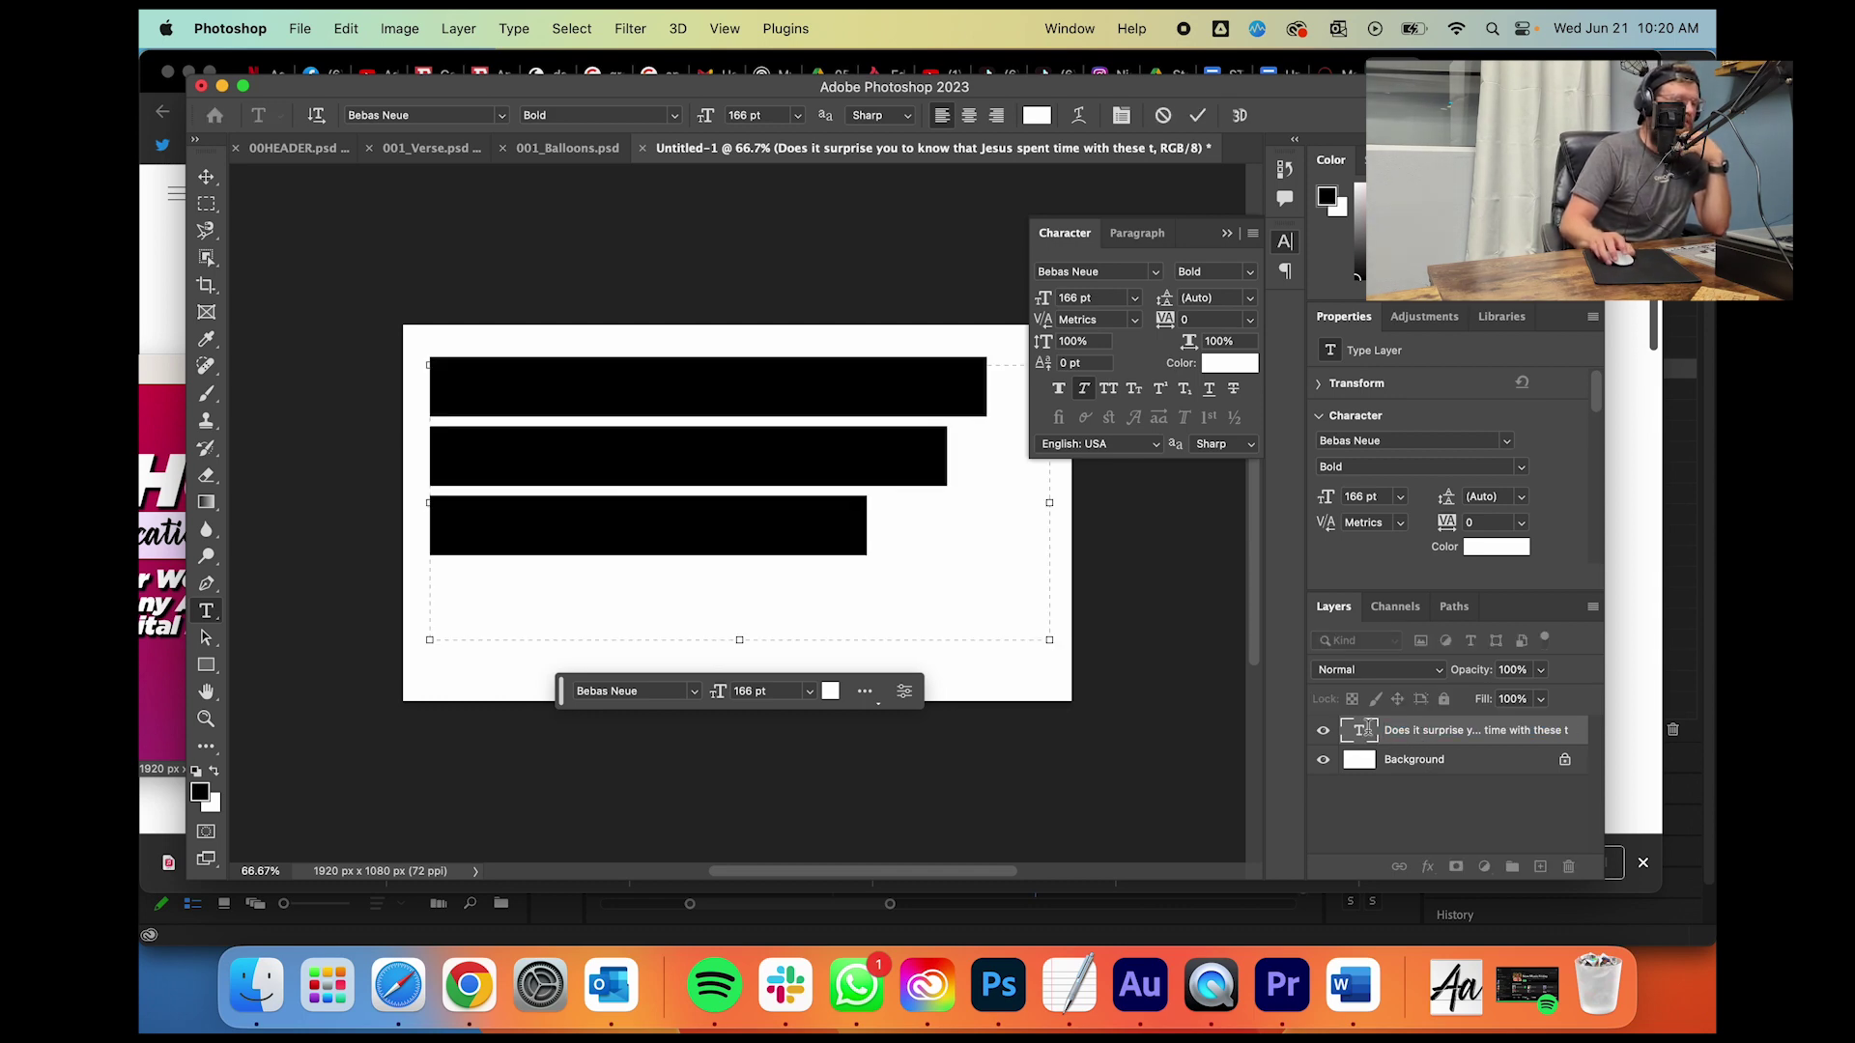
pyautogui.click(1422, 739)
pyautogui.rightClick(1420, 736)
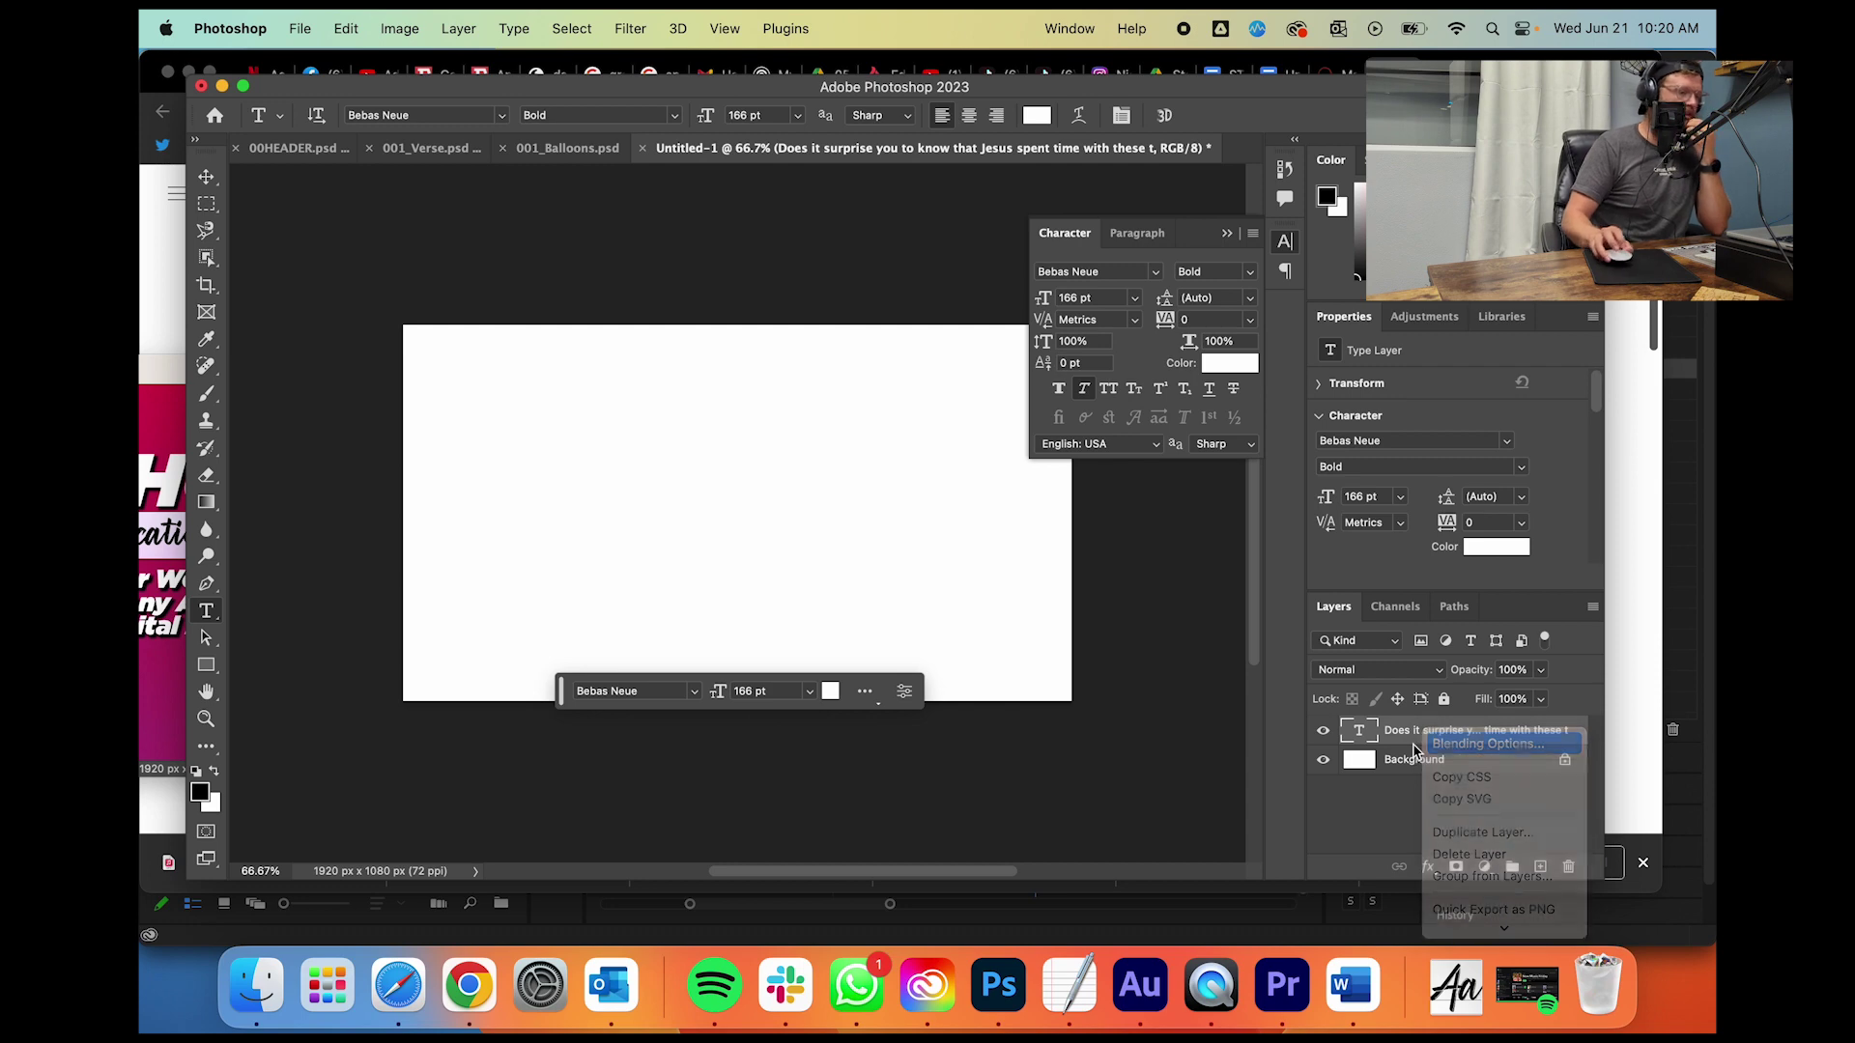
pyautogui.click(1439, 744)
pyautogui.click(867, 772)
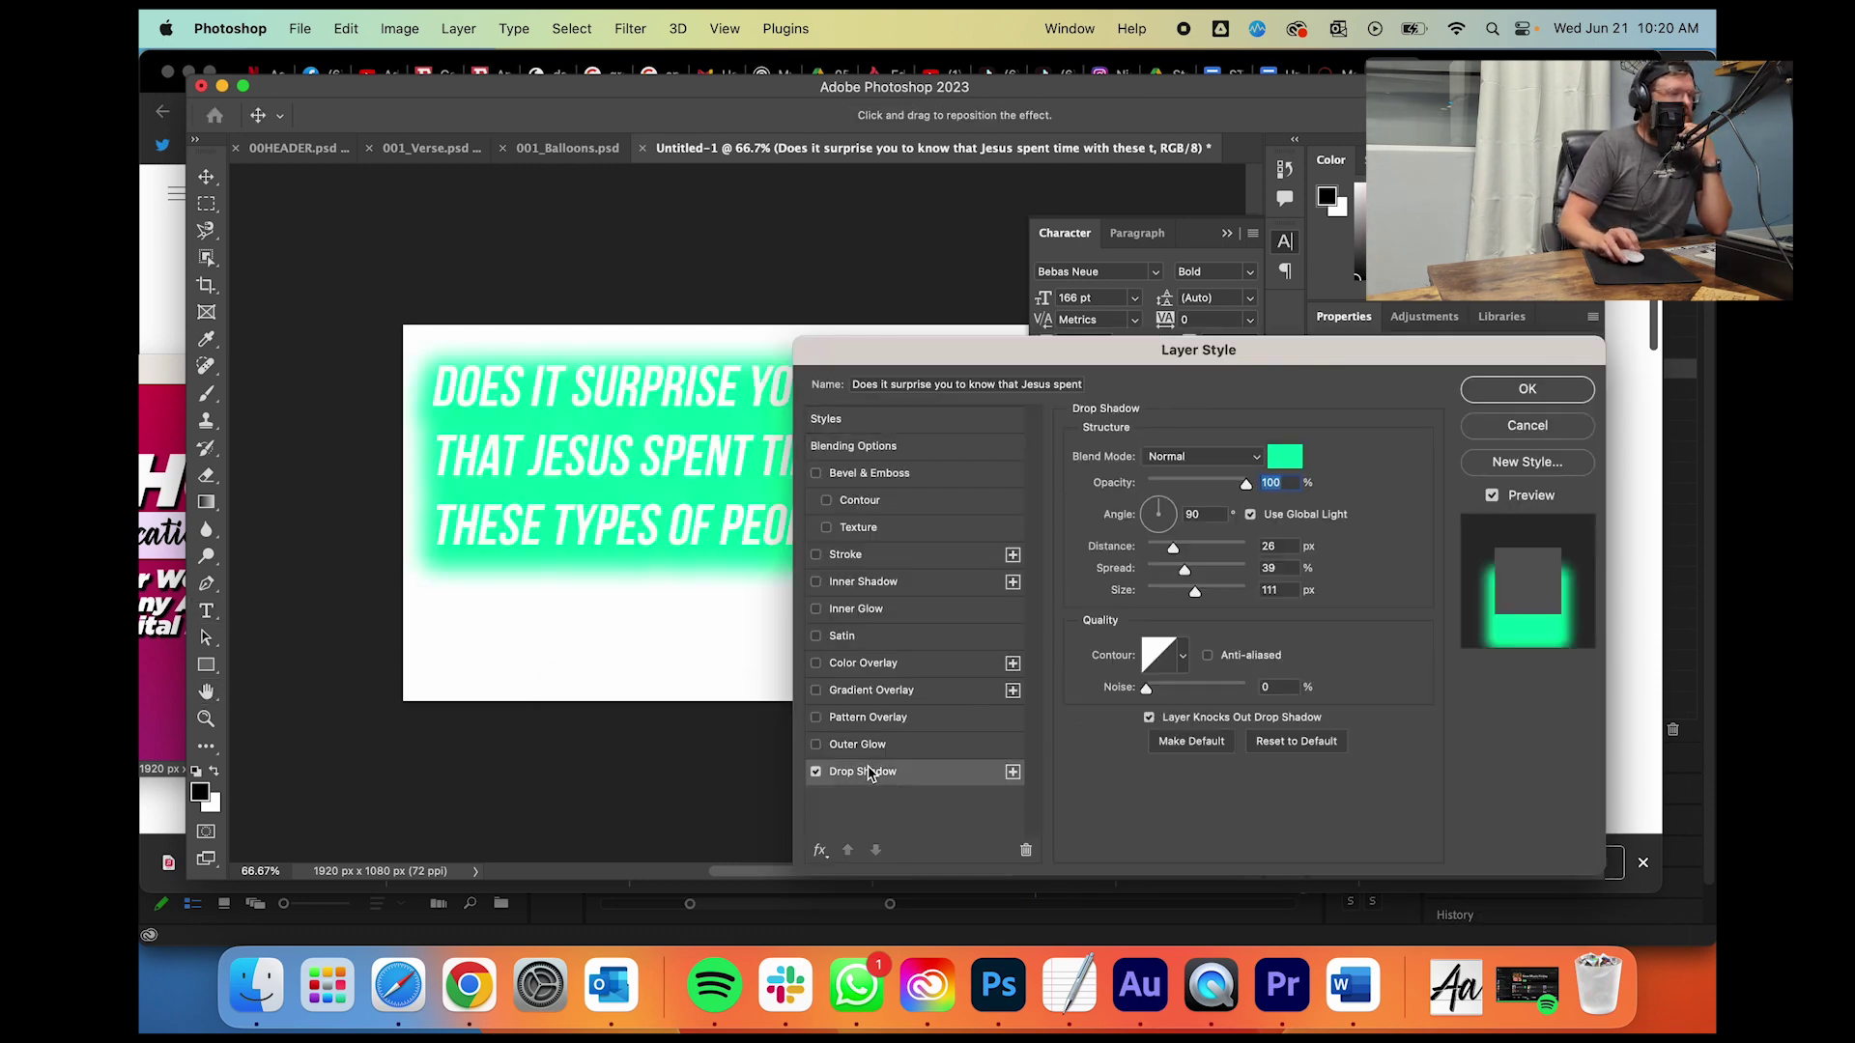
pyautogui.click(1284, 456)
pyautogui.write('000000')
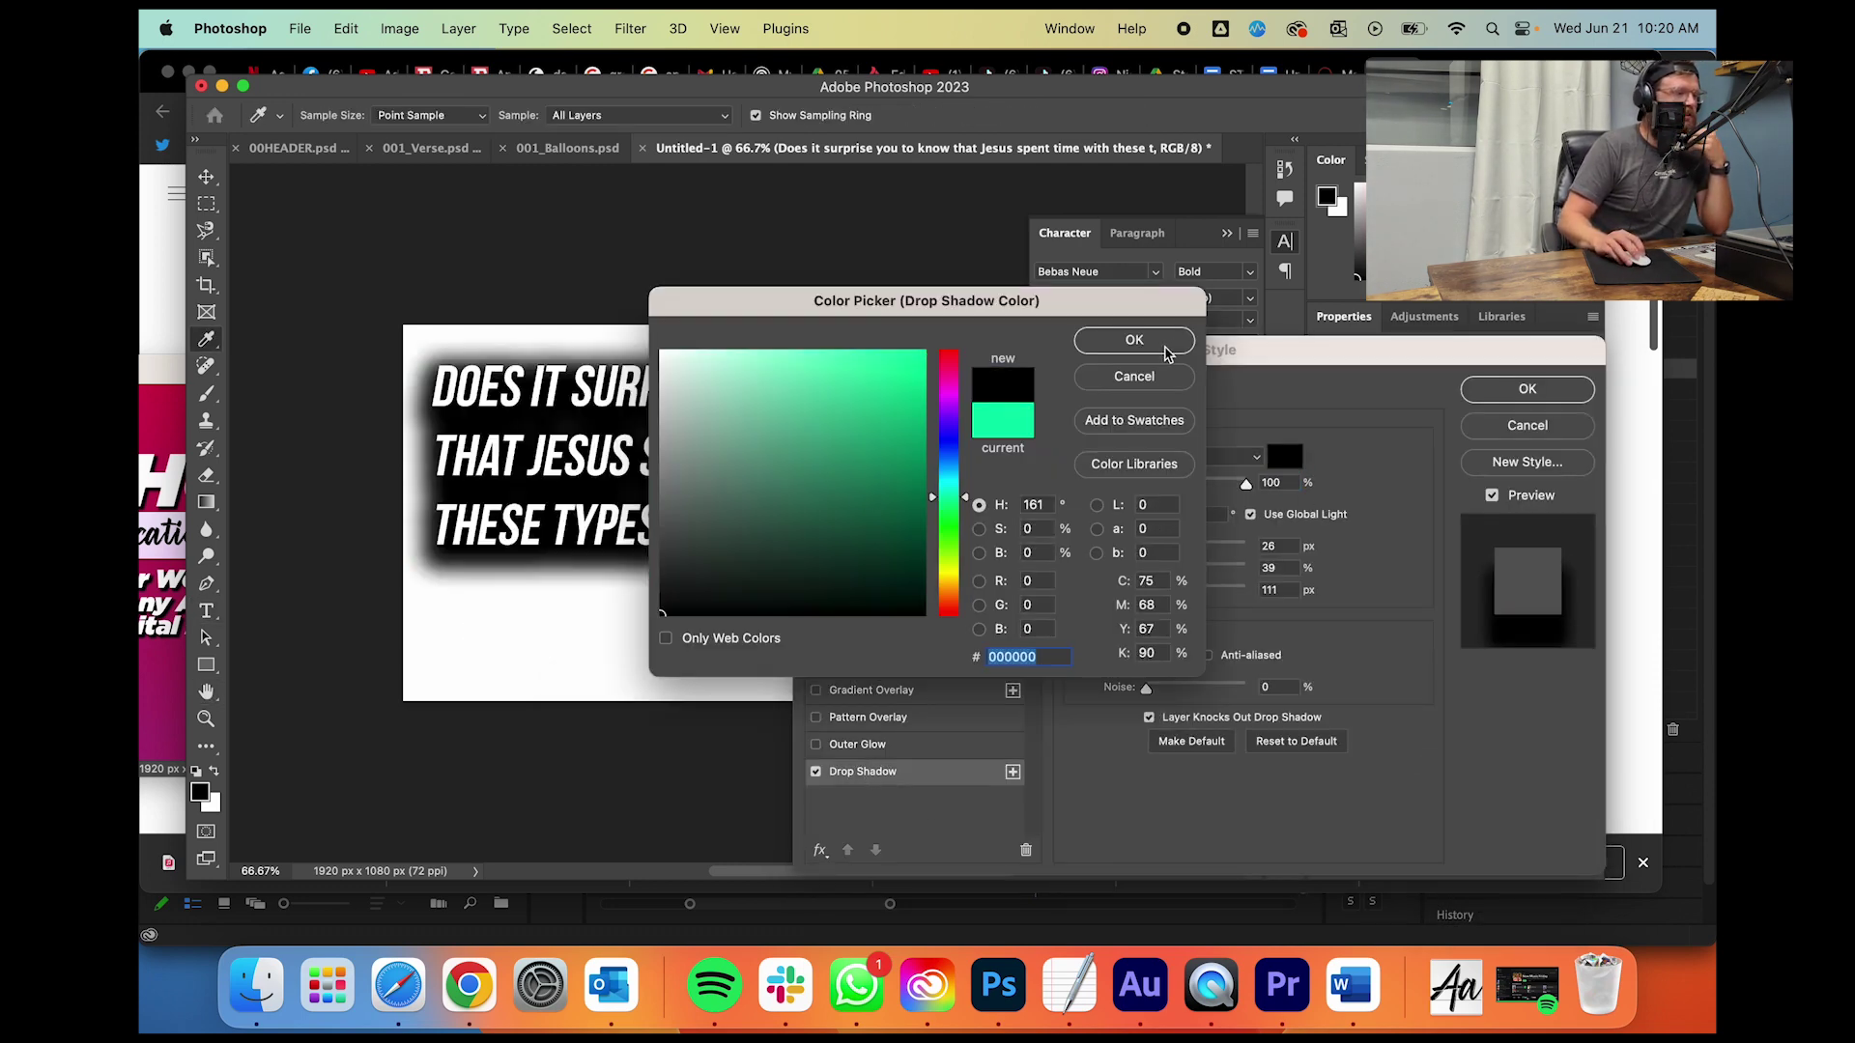
pyautogui.click(1159, 344)
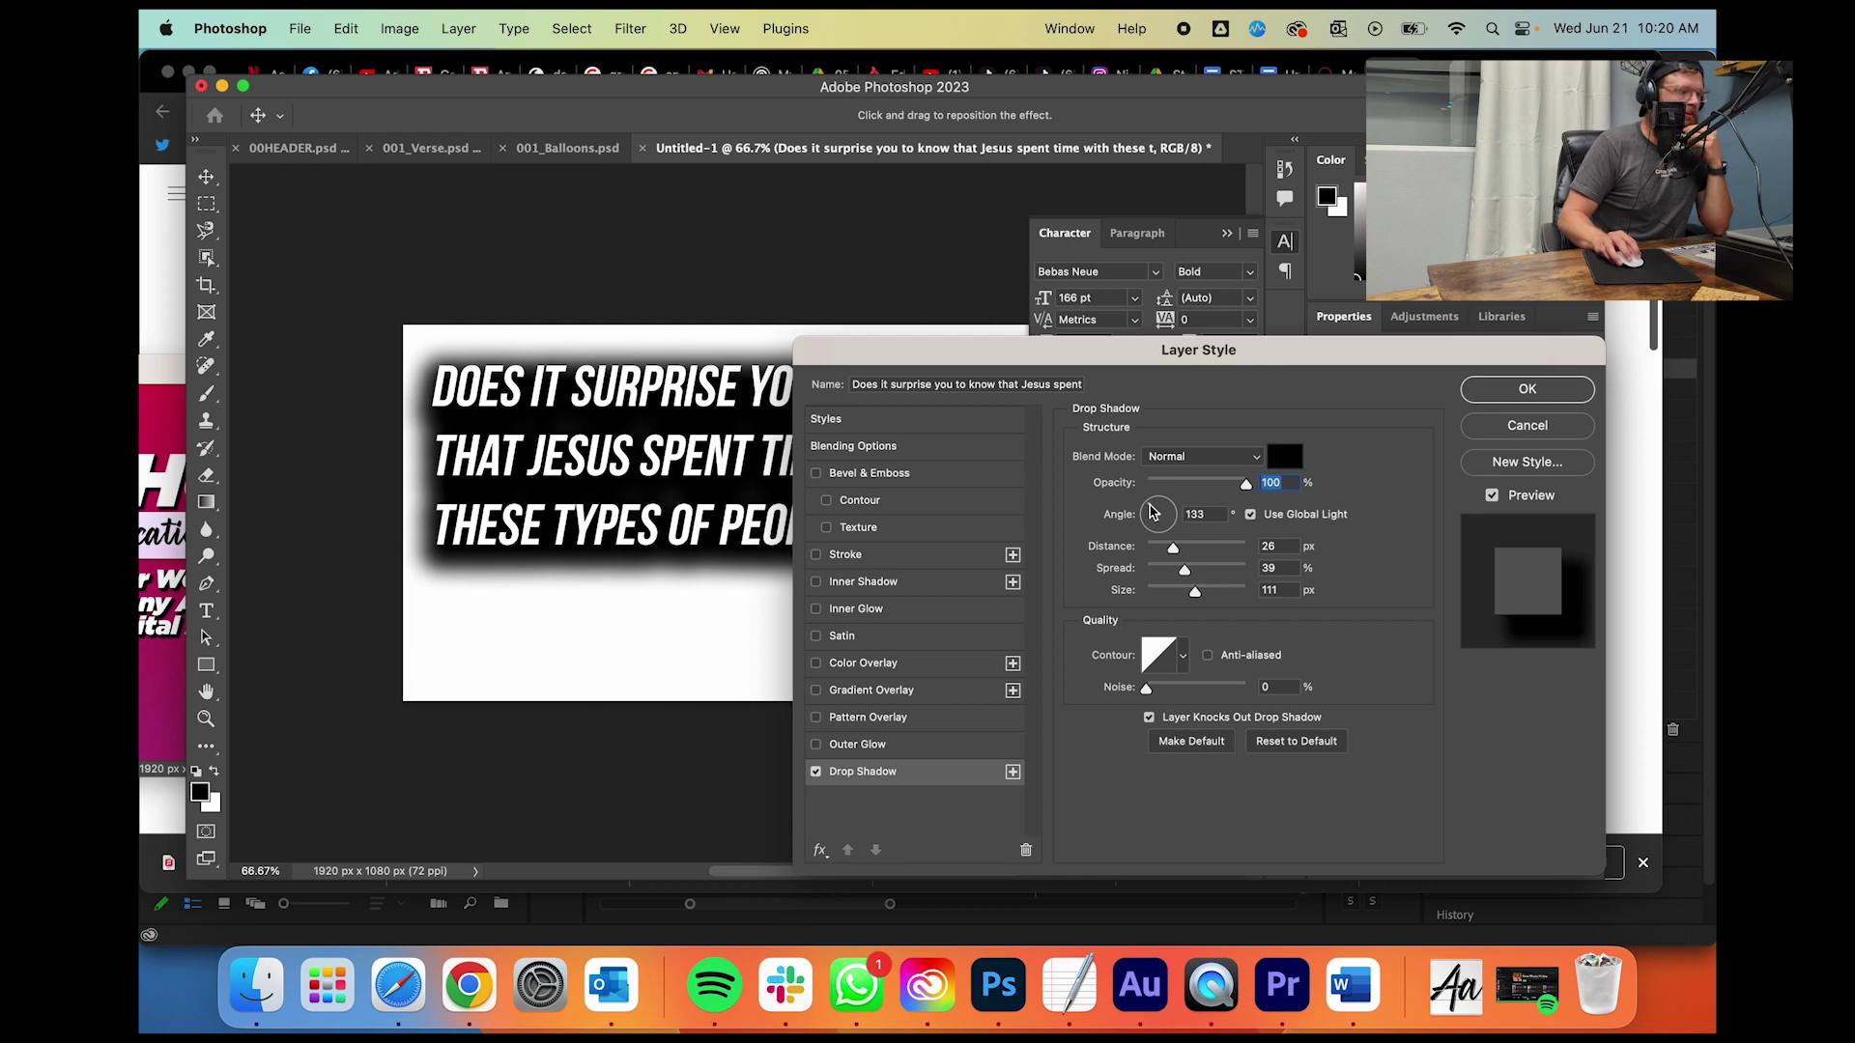
# Step: Set the drop shadow's angle to 133°, reduce its size around the letters, and apply the layer style
pyautogui.click(1152, 516)
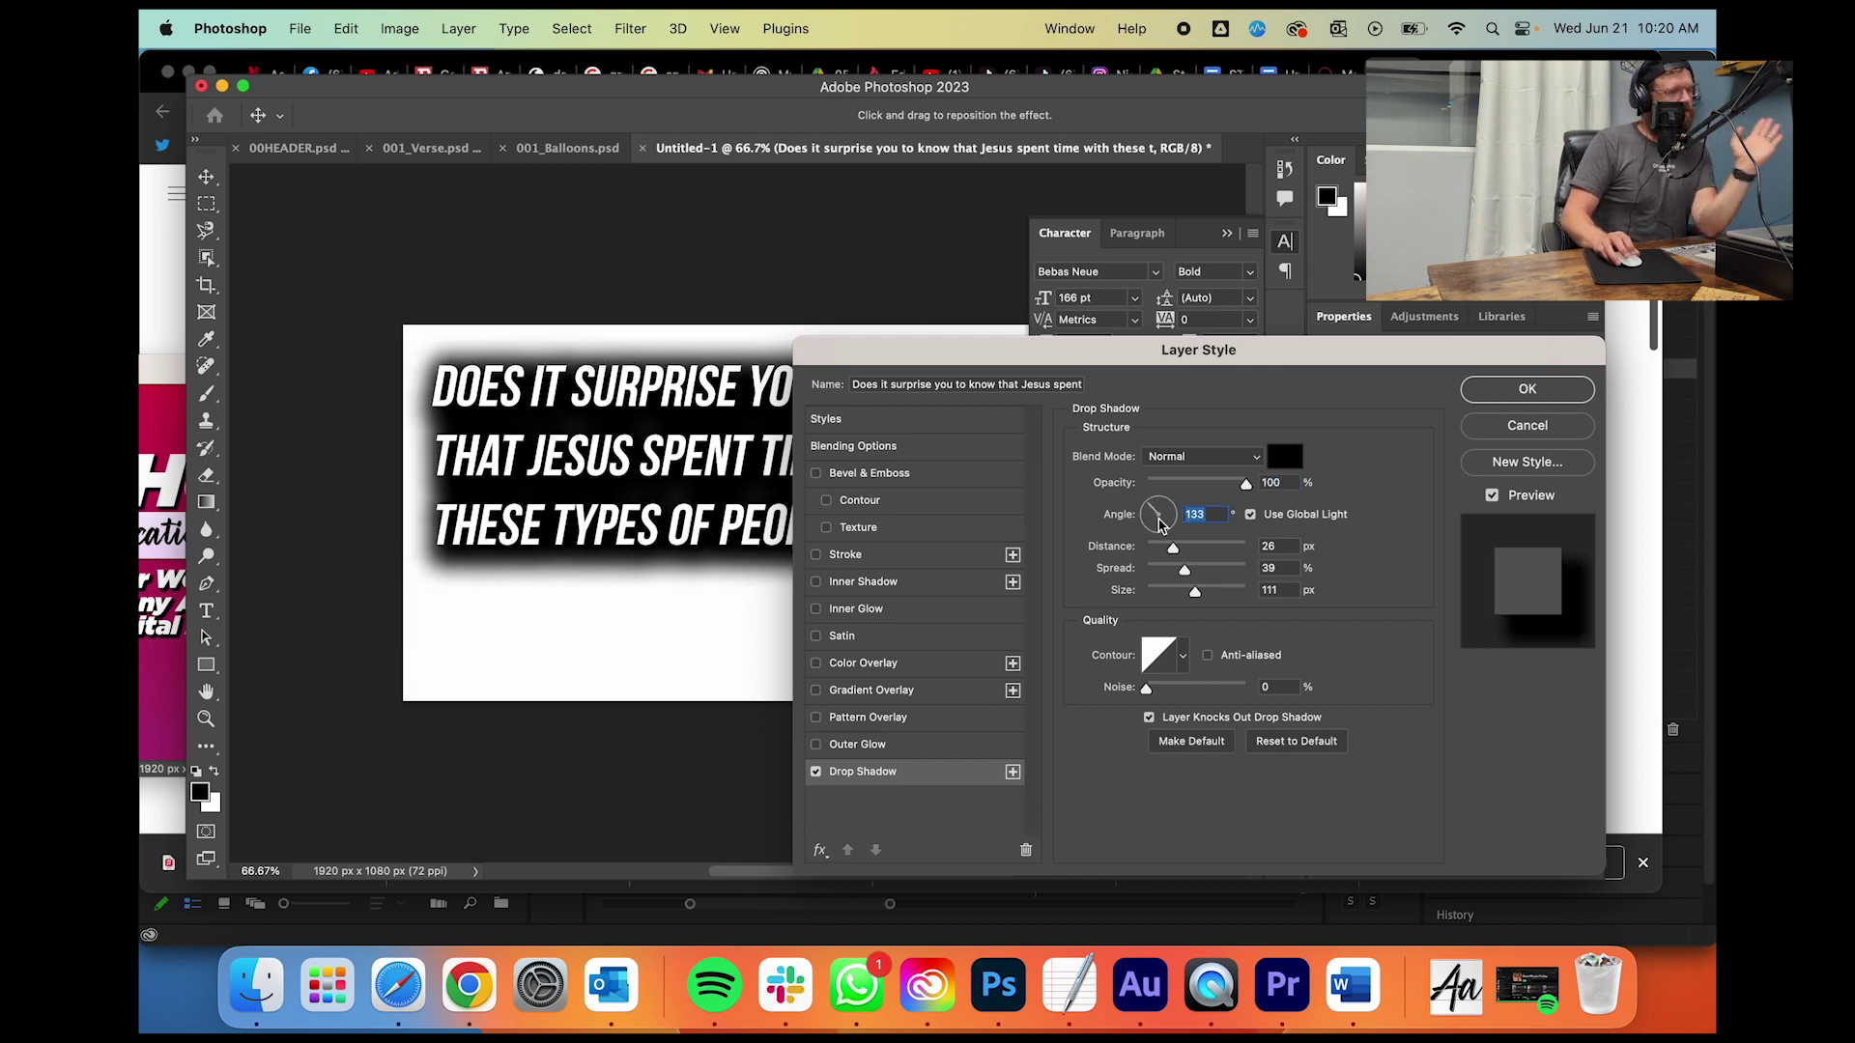
pyautogui.moveTo(1189, 589)
pyautogui.mouseDown()
pyautogui.moveTo(1168, 596)
pyautogui.moveTo(1188, 573)
pyautogui.moveTo(1161, 550)
pyautogui.moveTo(1169, 594)
pyautogui.moveTo(1186, 569)
pyautogui.mouseUp()
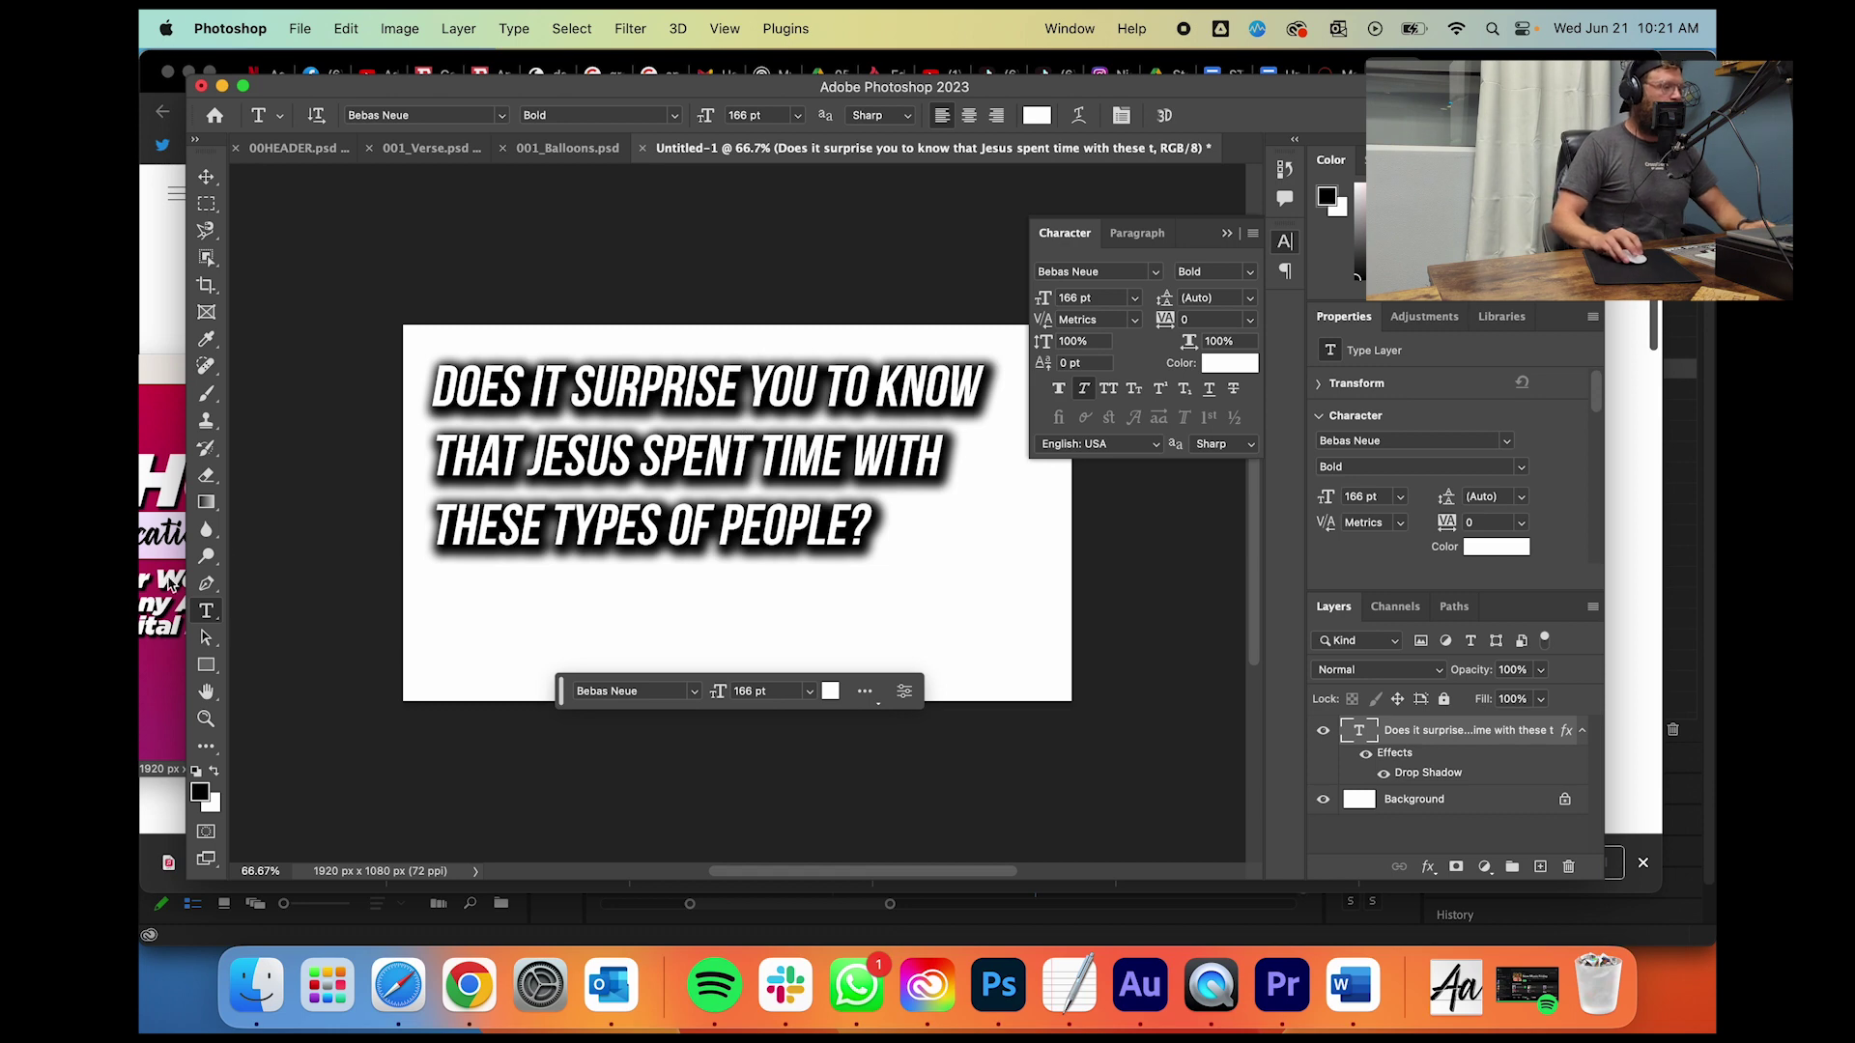
pyautogui.press('Return')
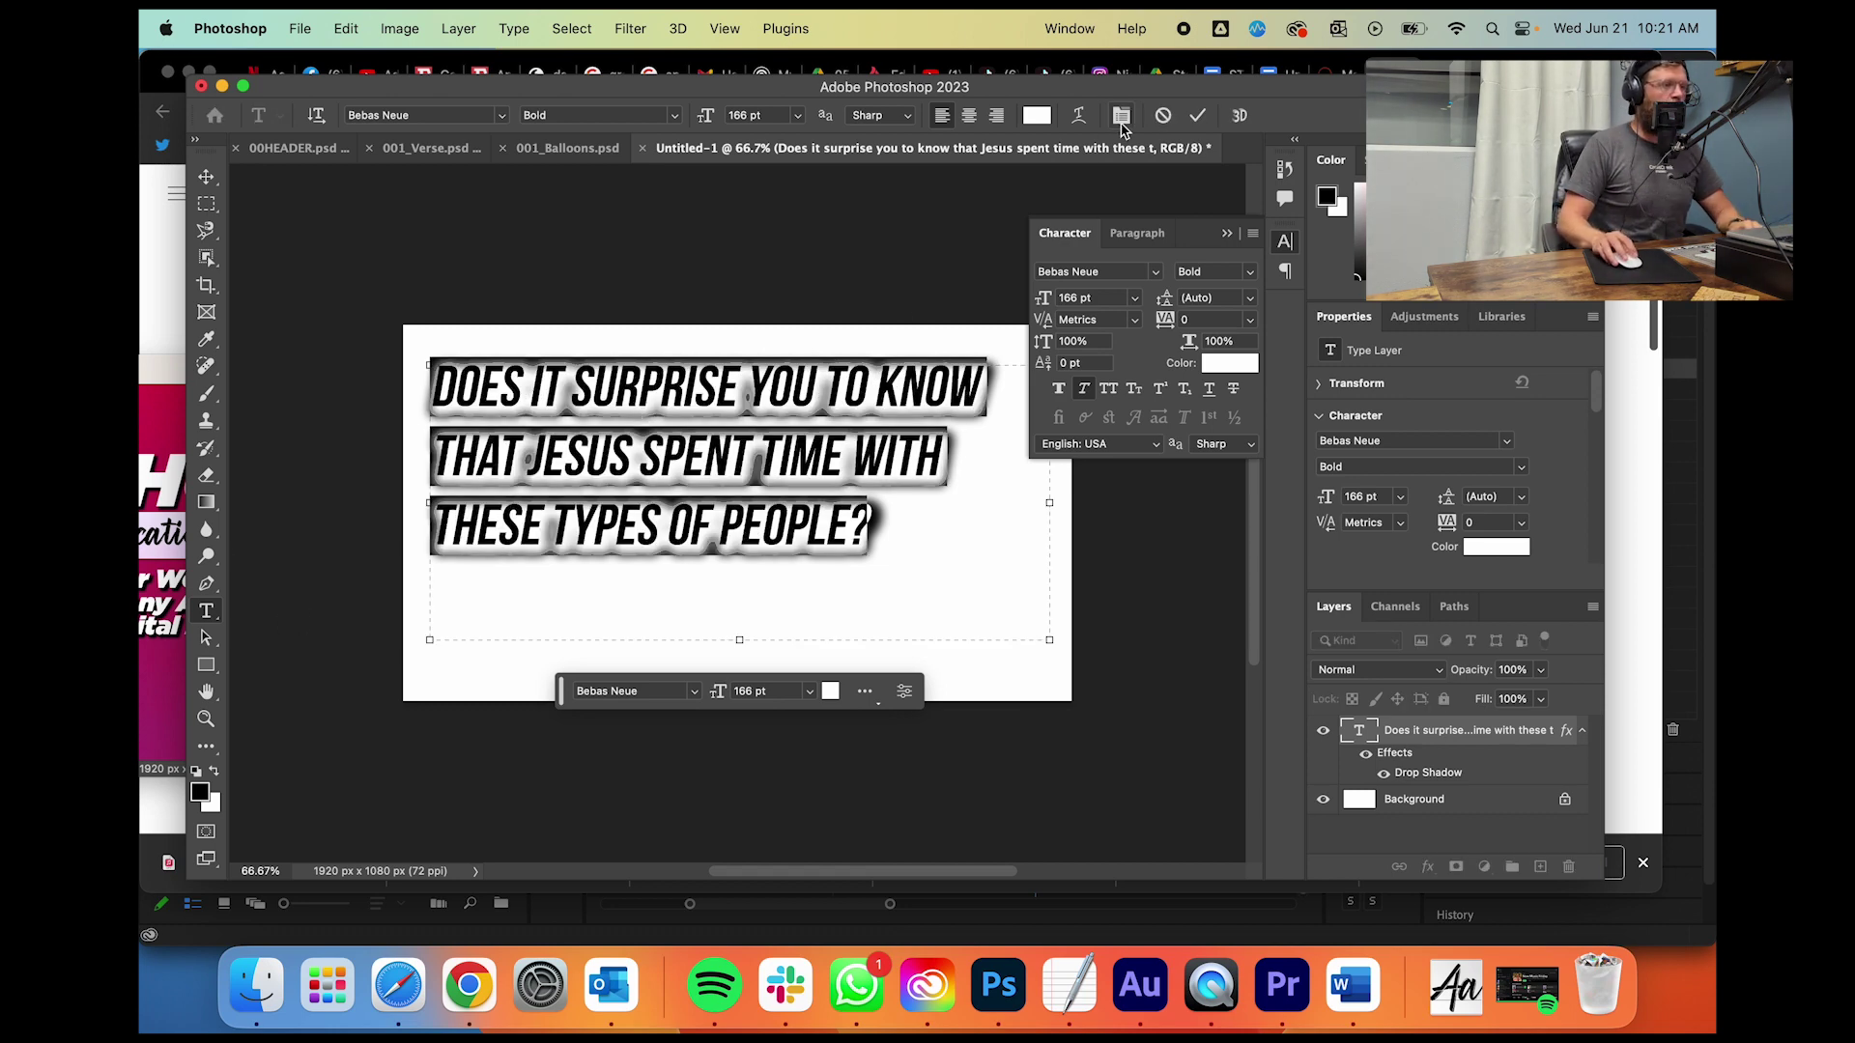
# Step: Center-align the question paragraph and shorten its text box to about 1781 x 524 px
pyautogui.click(1137, 234)
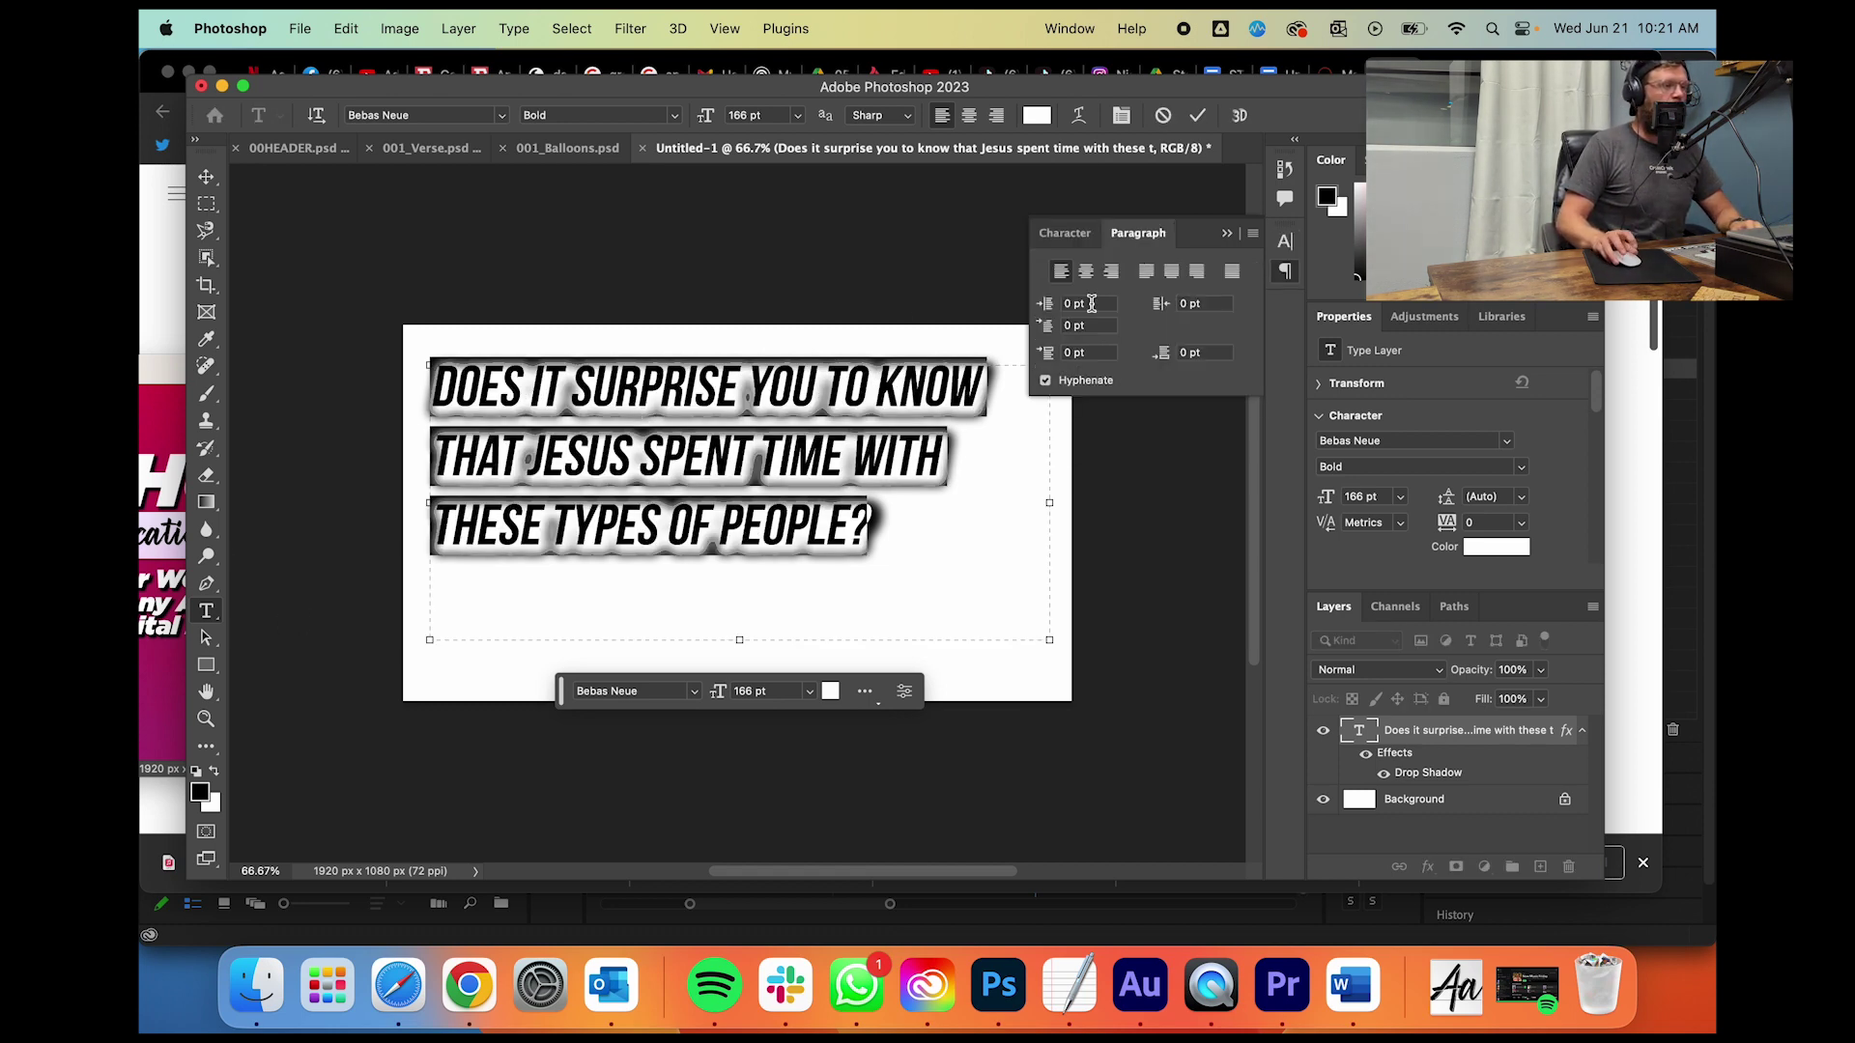
pyautogui.click(1086, 274)
pyautogui.moveTo(737, 645); pyautogui.dragTo(751, 552)
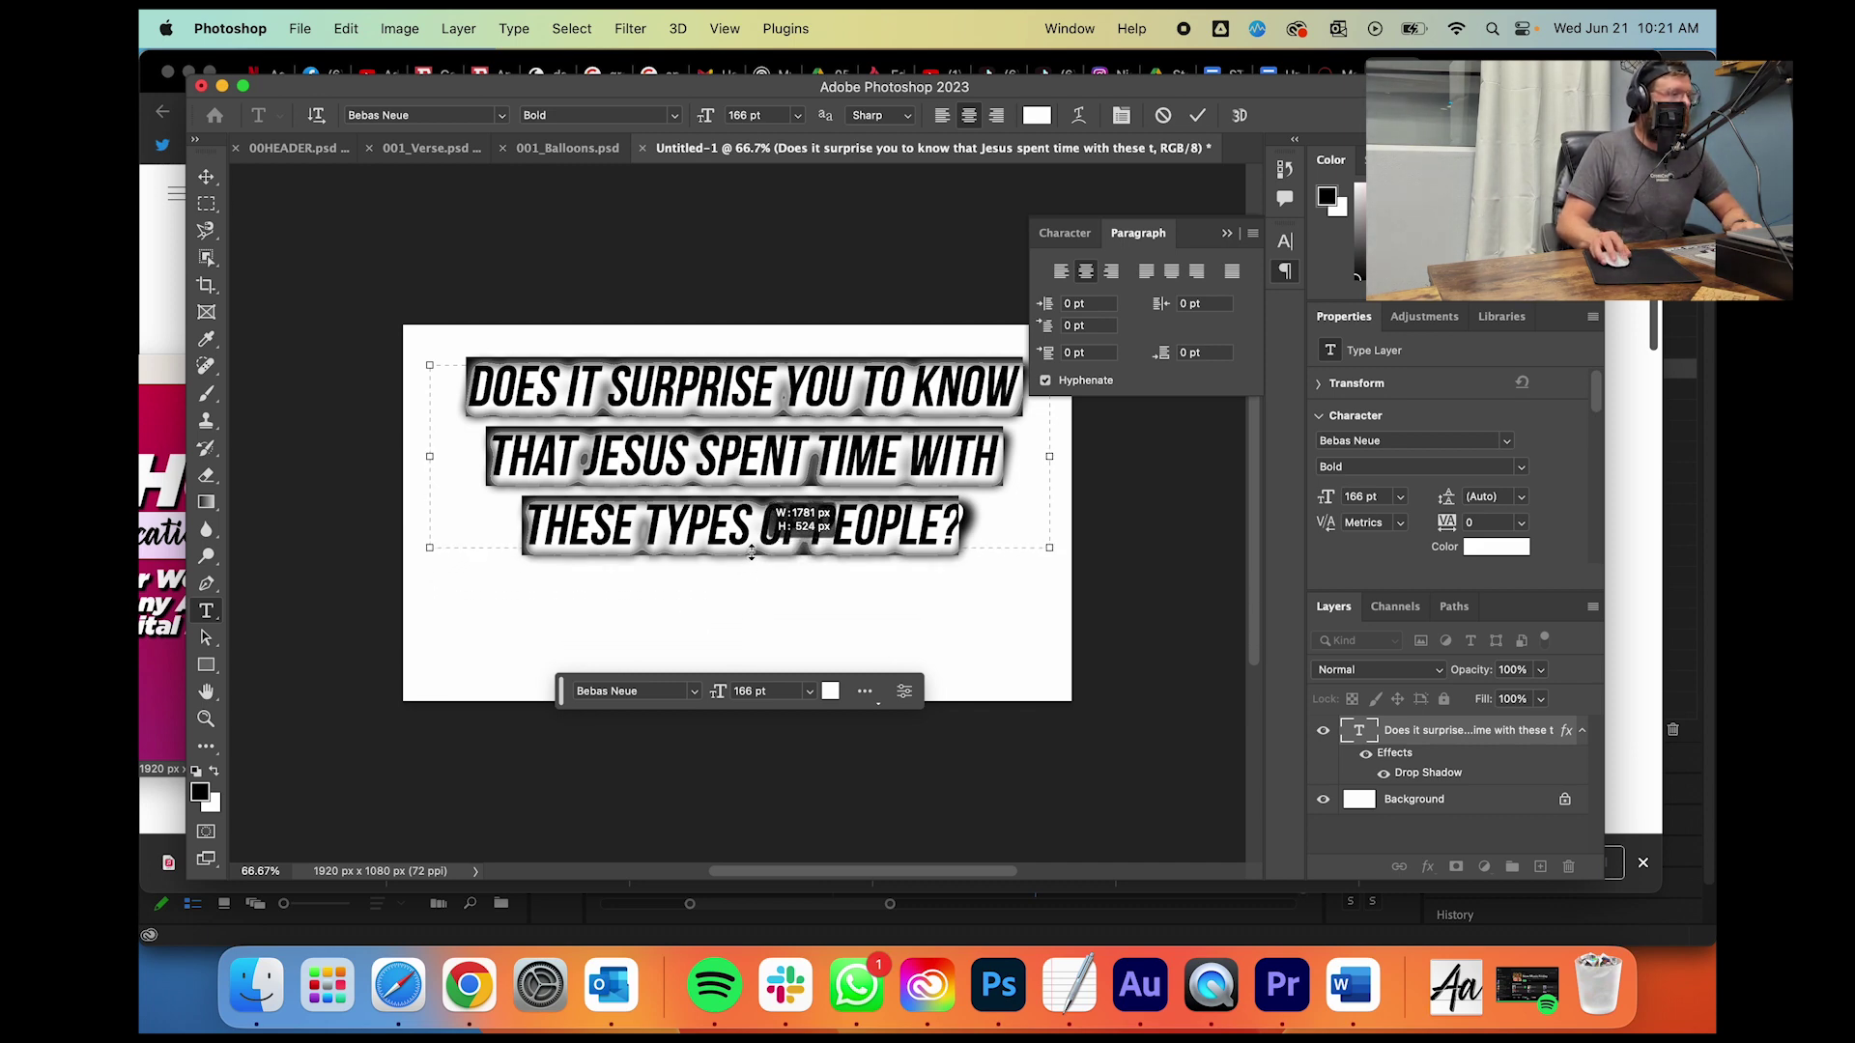
# Step: Move the question text to the center of the canvas and delete the Background layer
pyautogui.click(205, 177)
pyautogui.moveTo(737, 399); pyautogui.dragTo(738, 447)
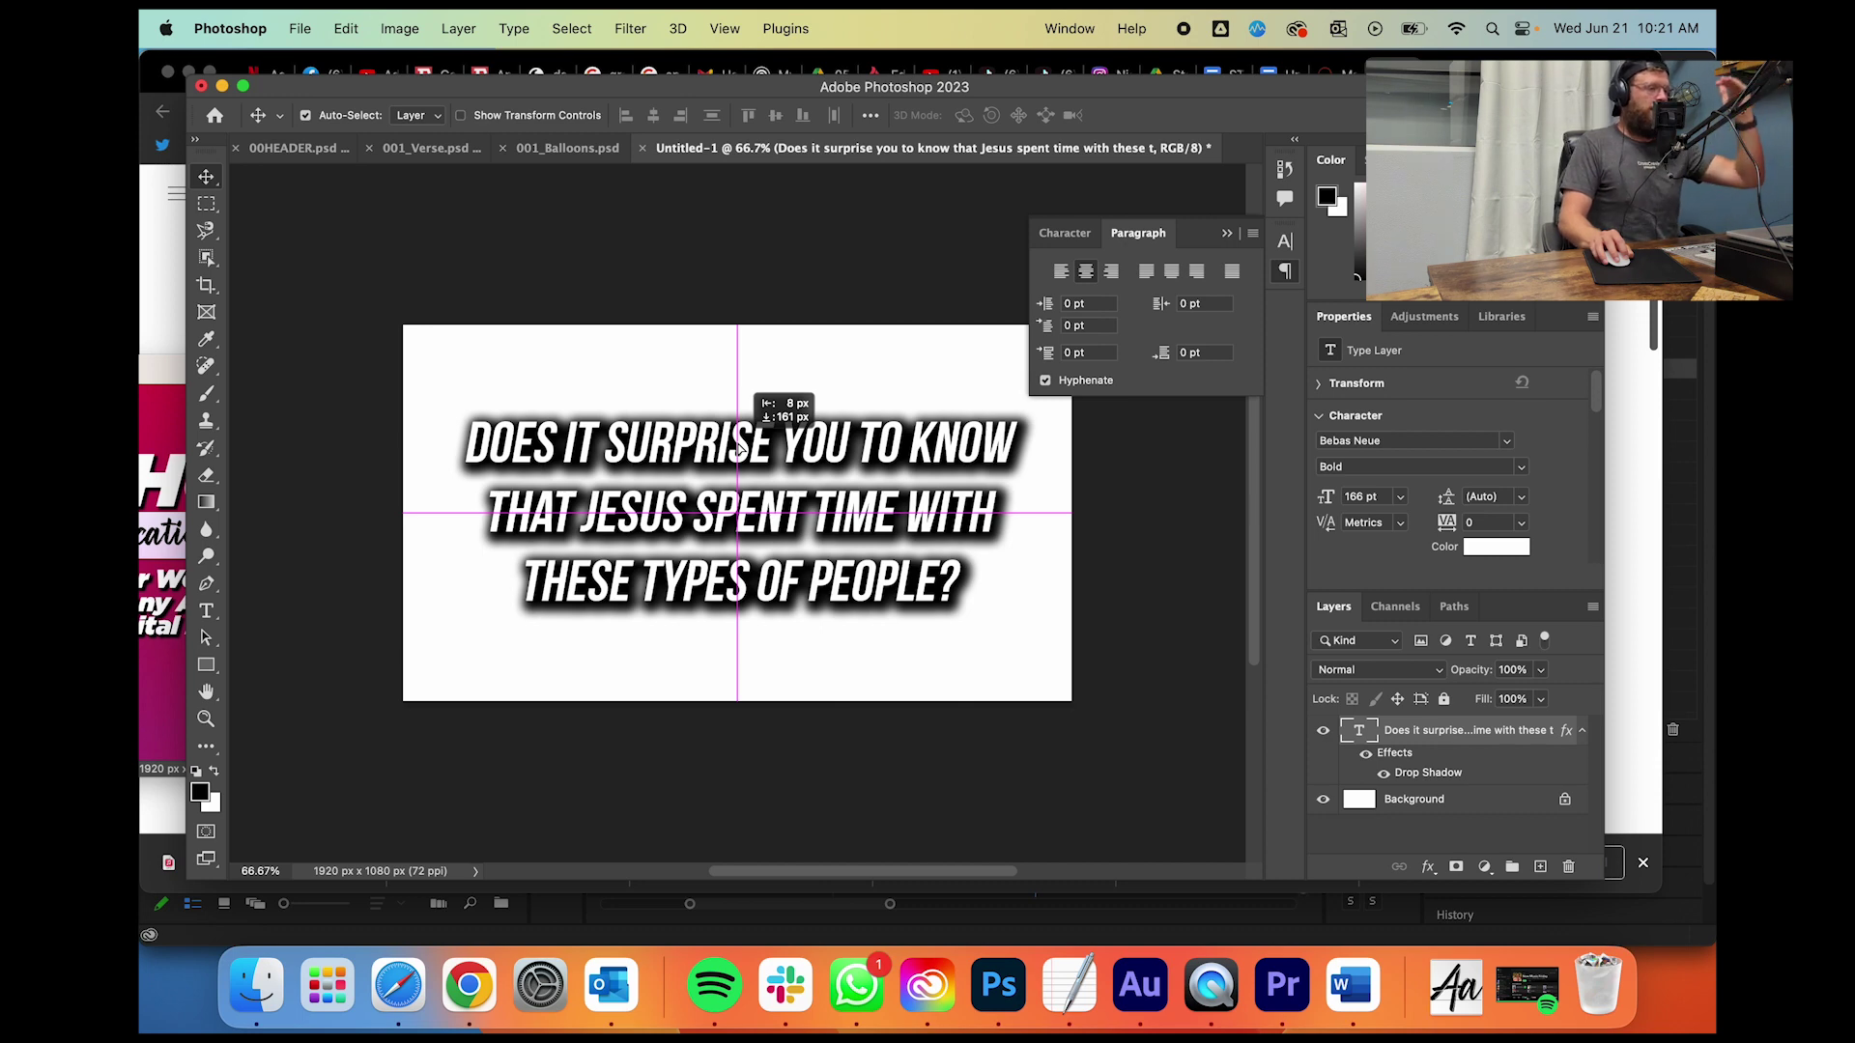
pyautogui.moveTo(738, 447); pyautogui.dragTo(738, 447)
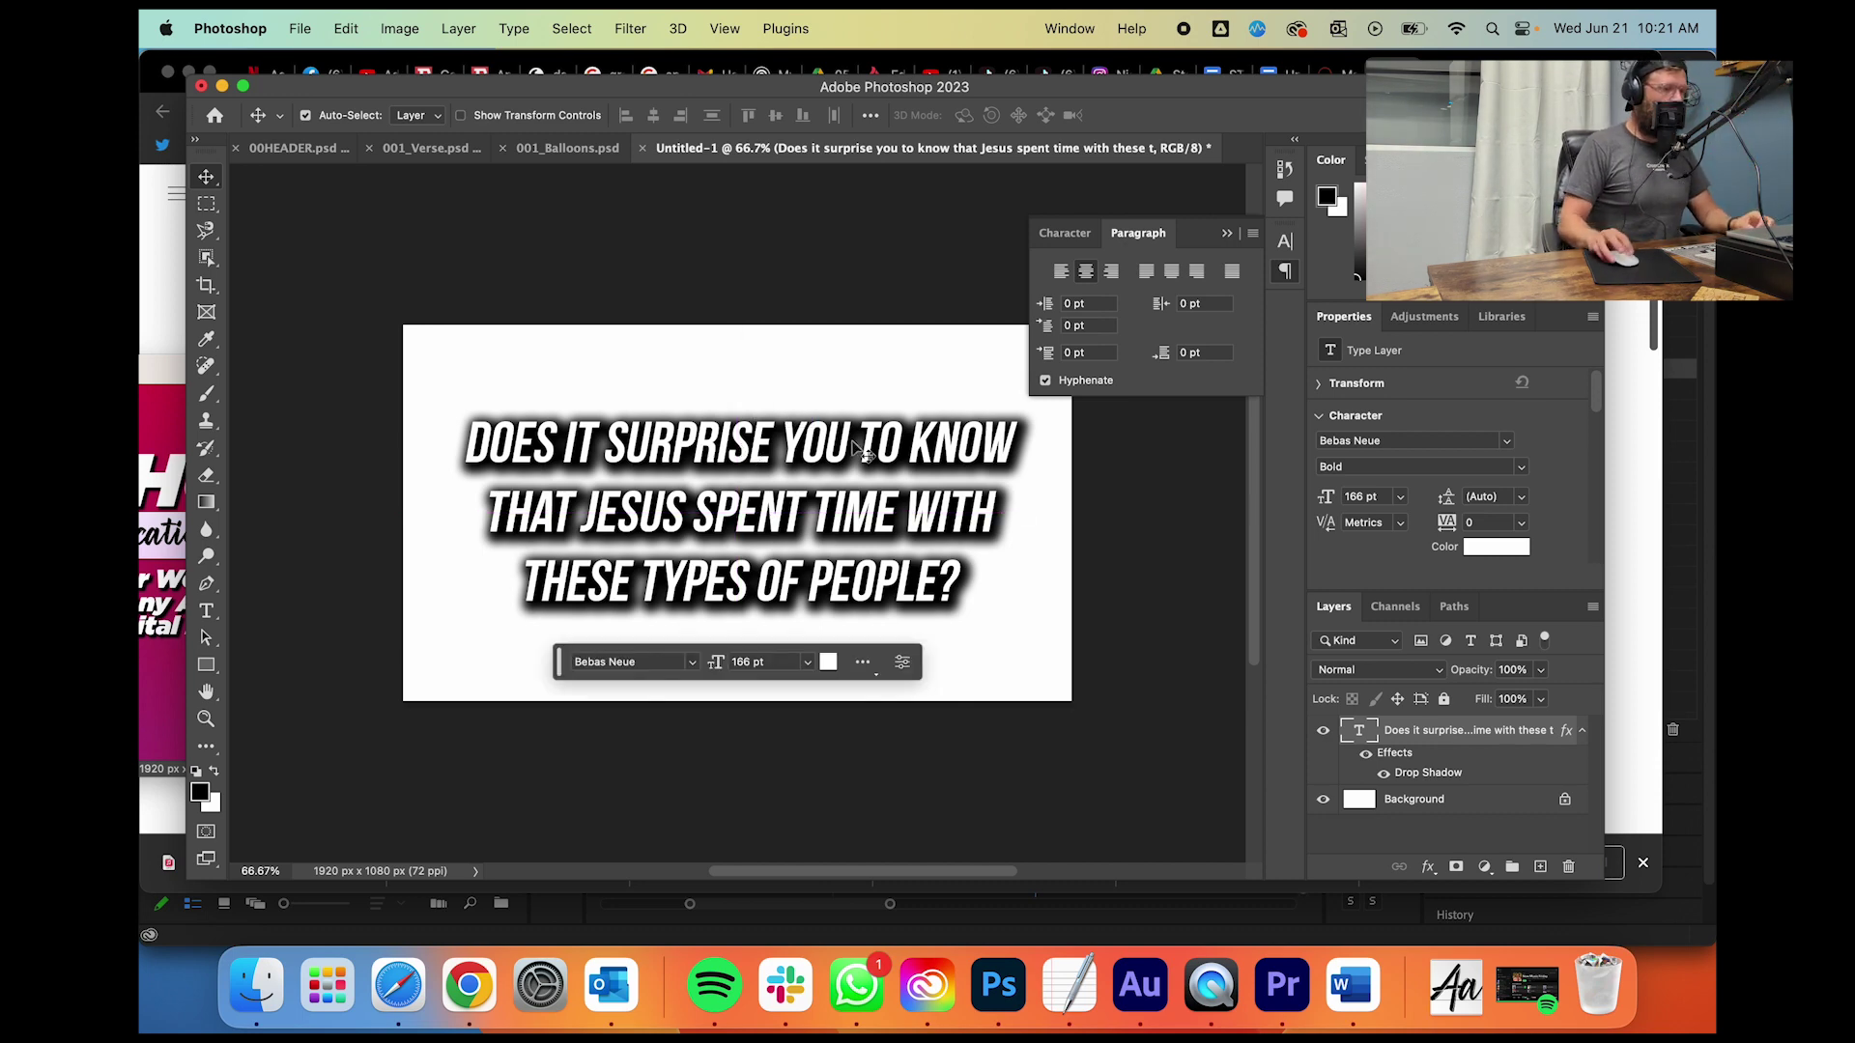
pyautogui.click(1431, 808)
pyautogui.press('Delete')
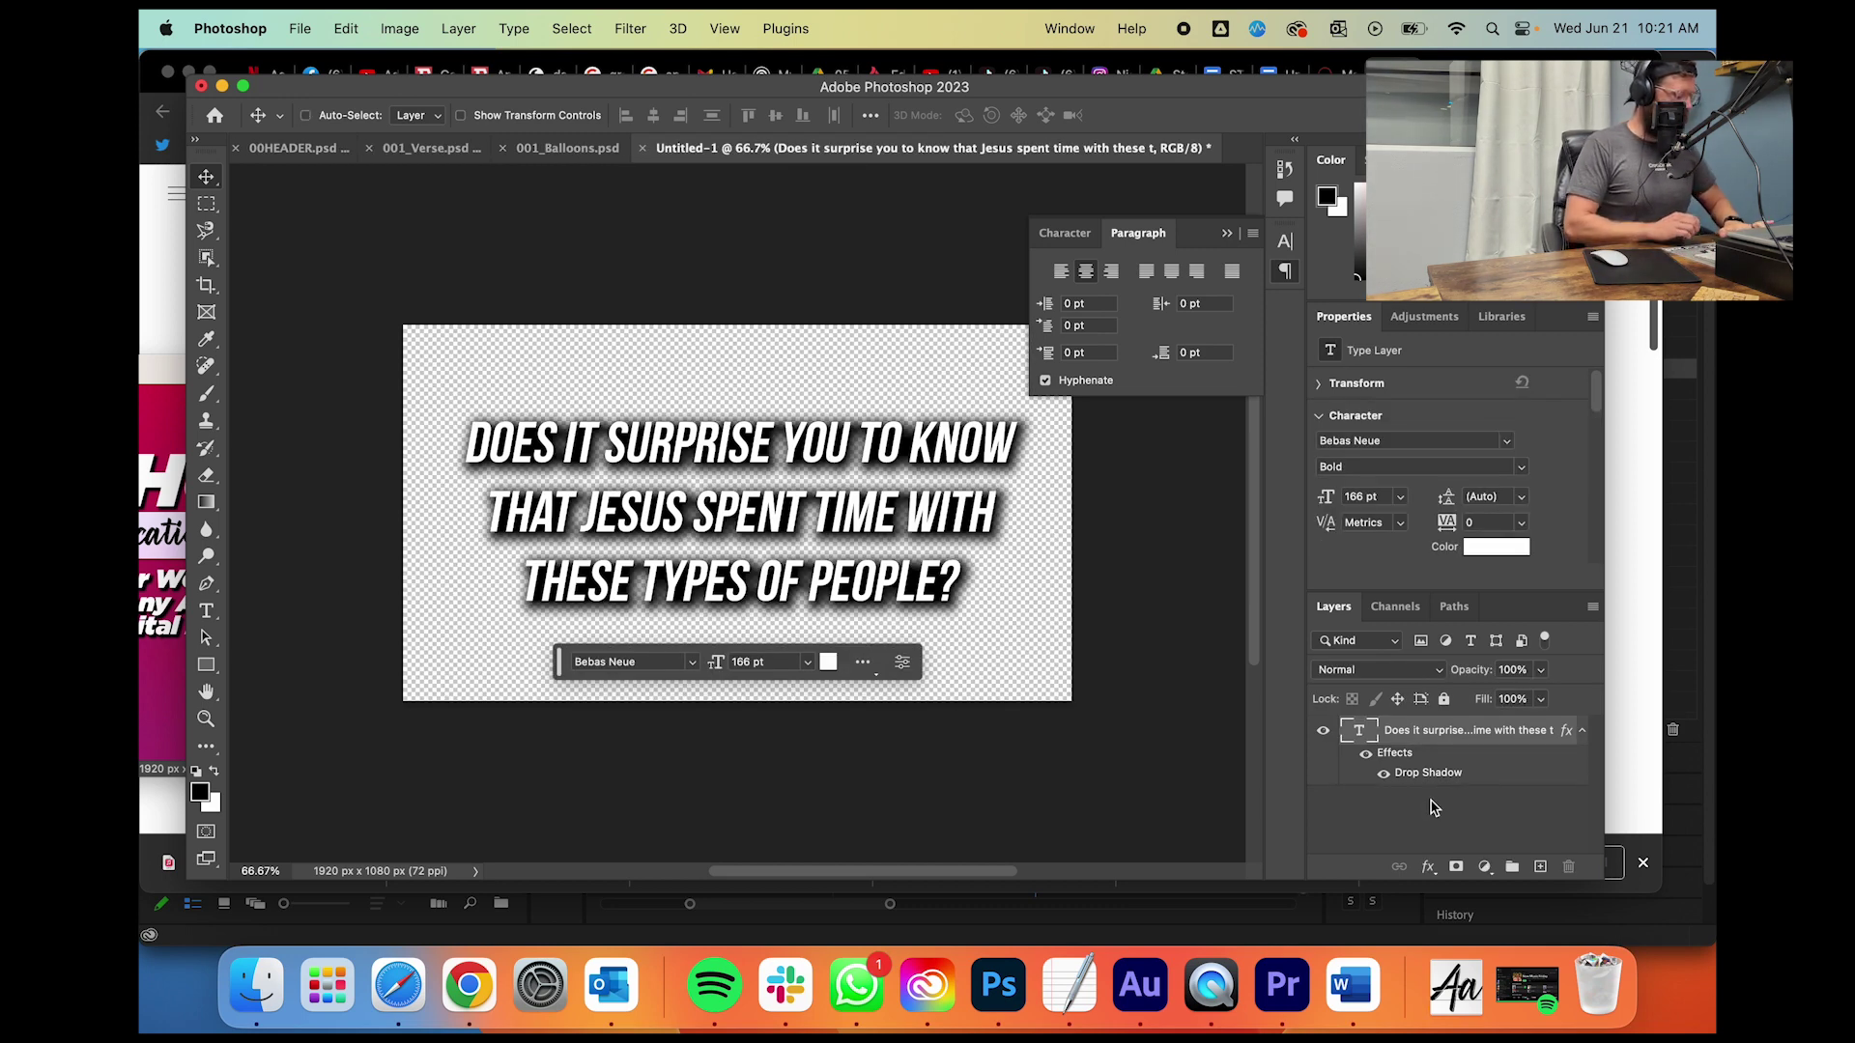
# Step: Open the Export As settings for the question graphic and choose PNG as the file format
pyautogui.press('super+alt+shift+w')
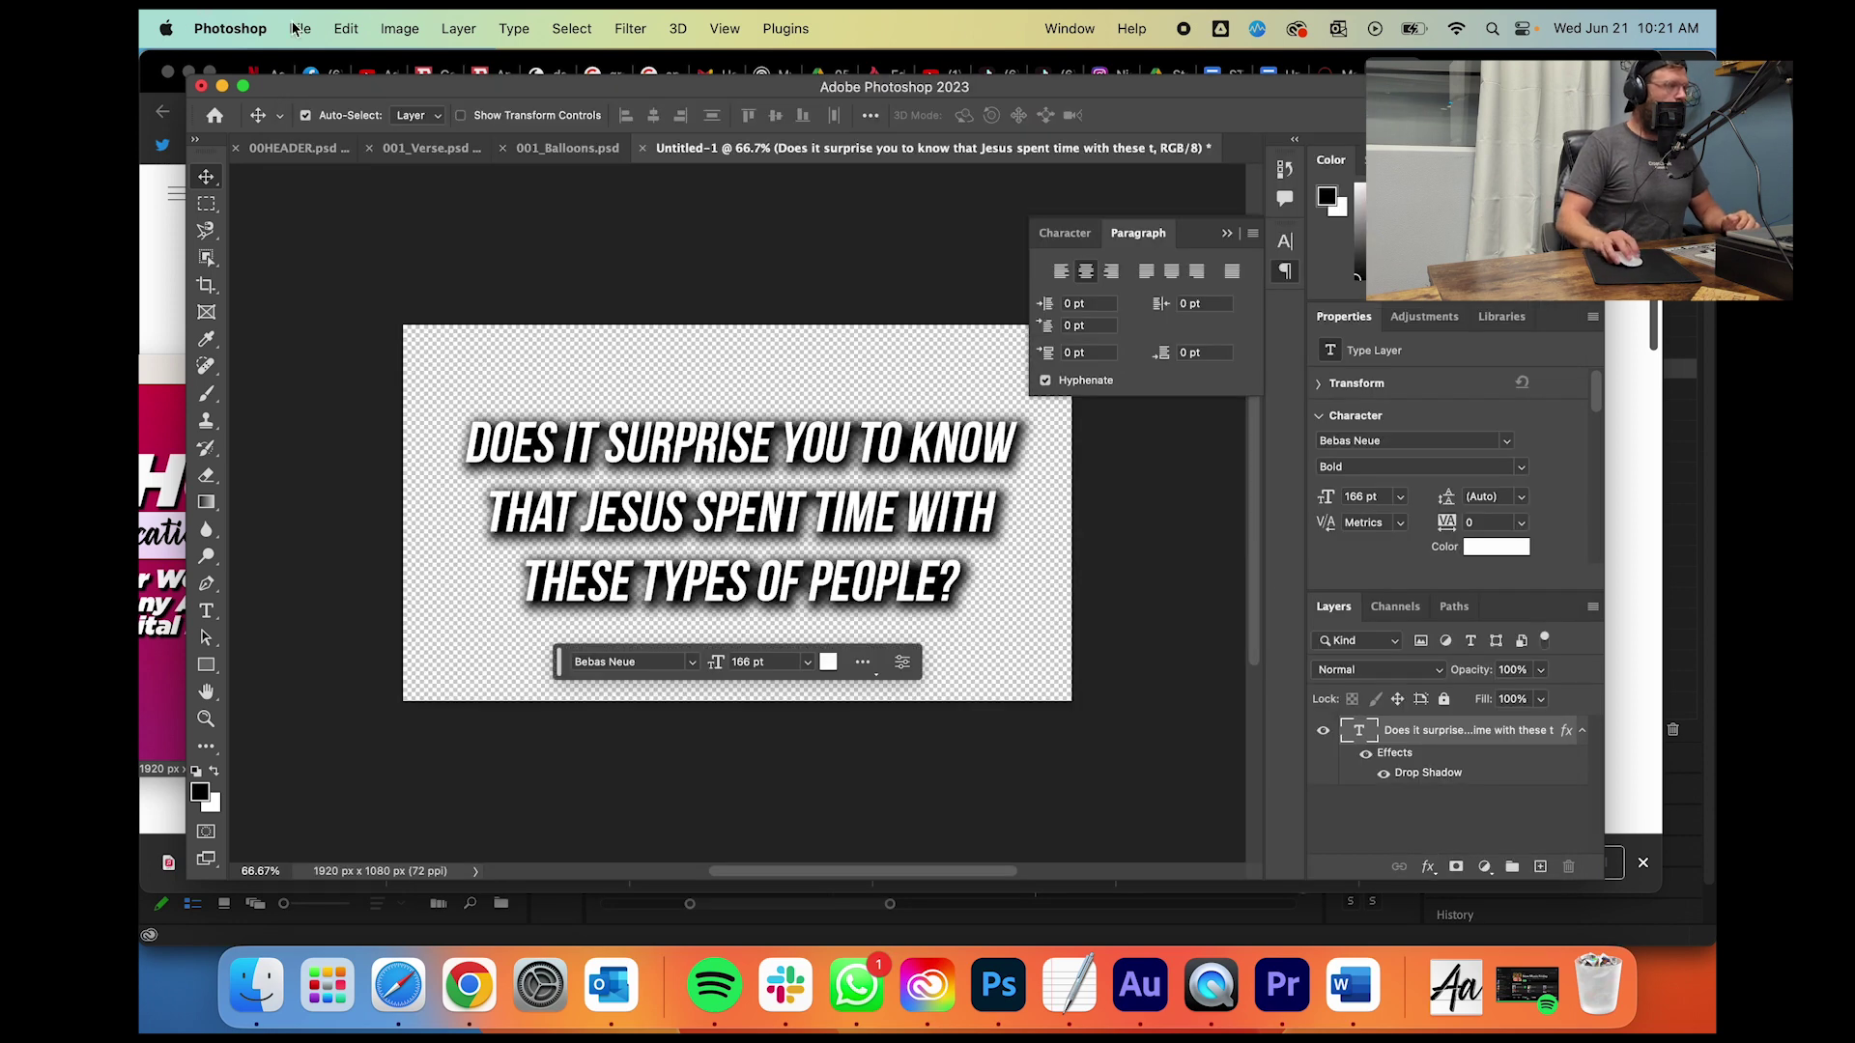
pyautogui.click(295, 28)
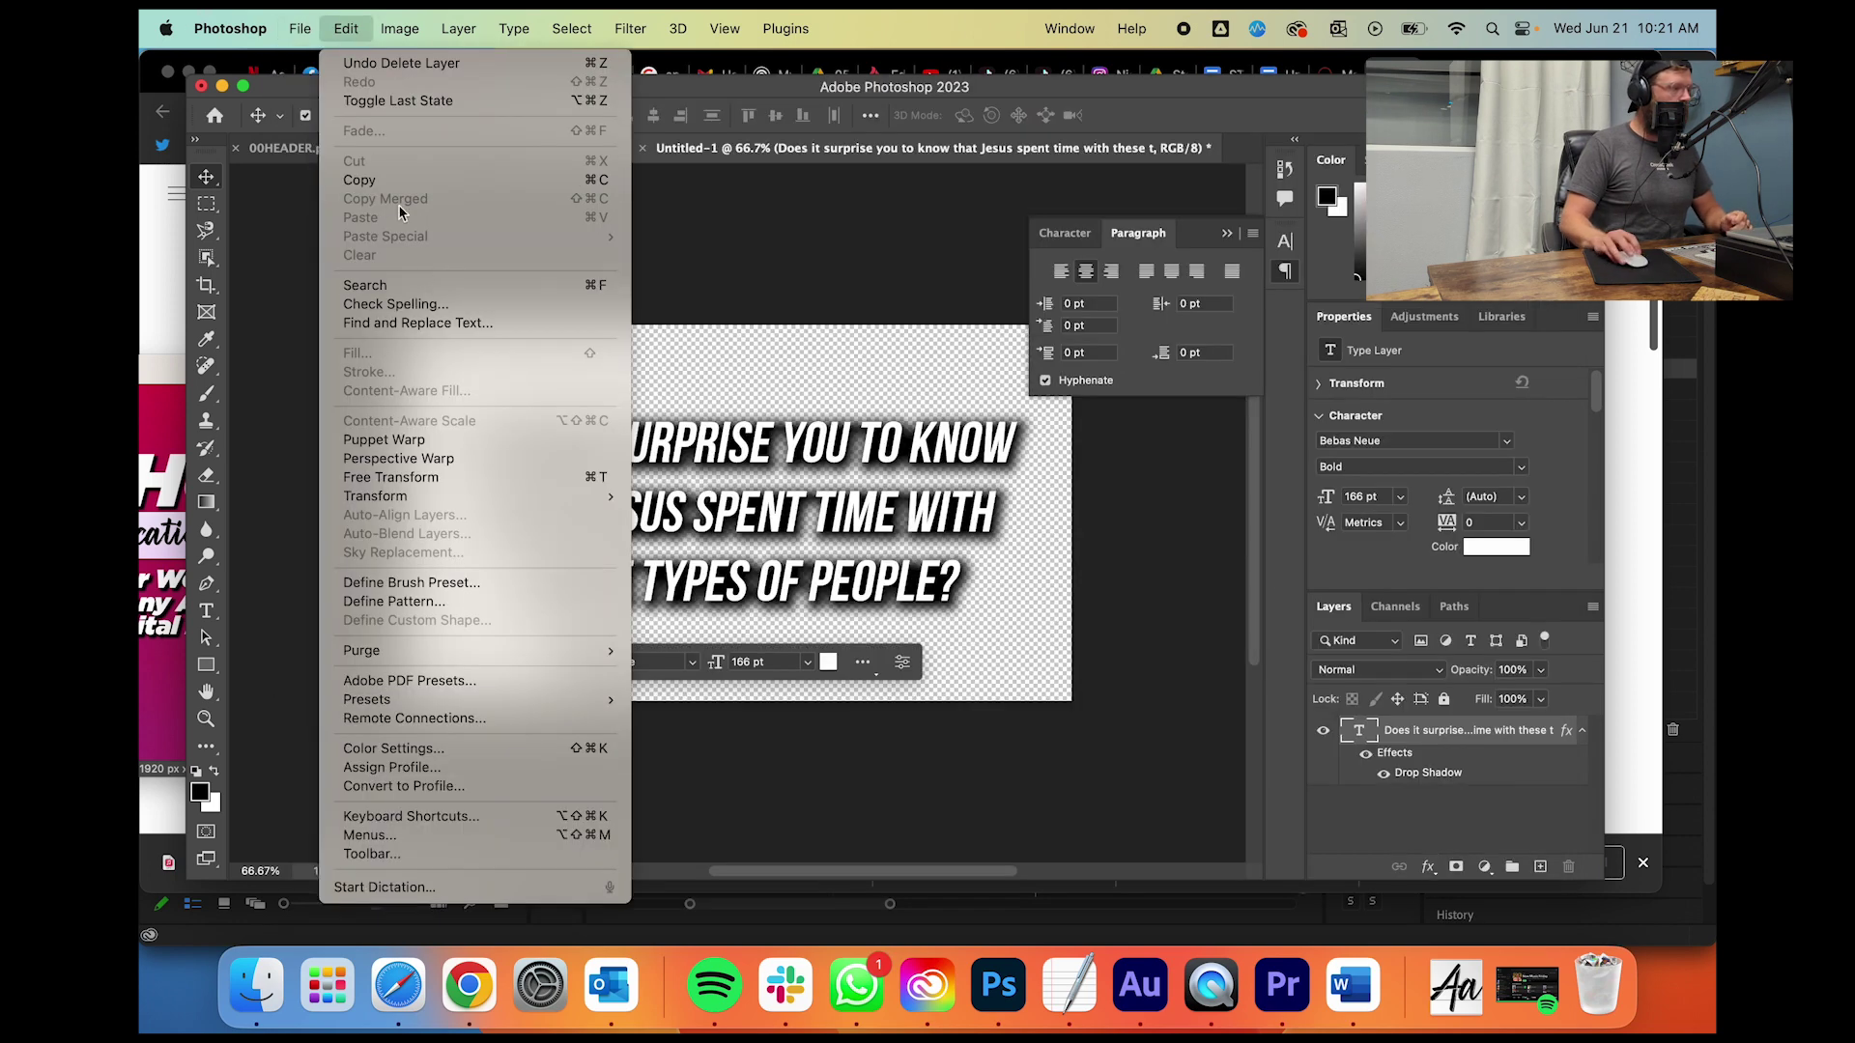
pyautogui.moveTo(346, 368)
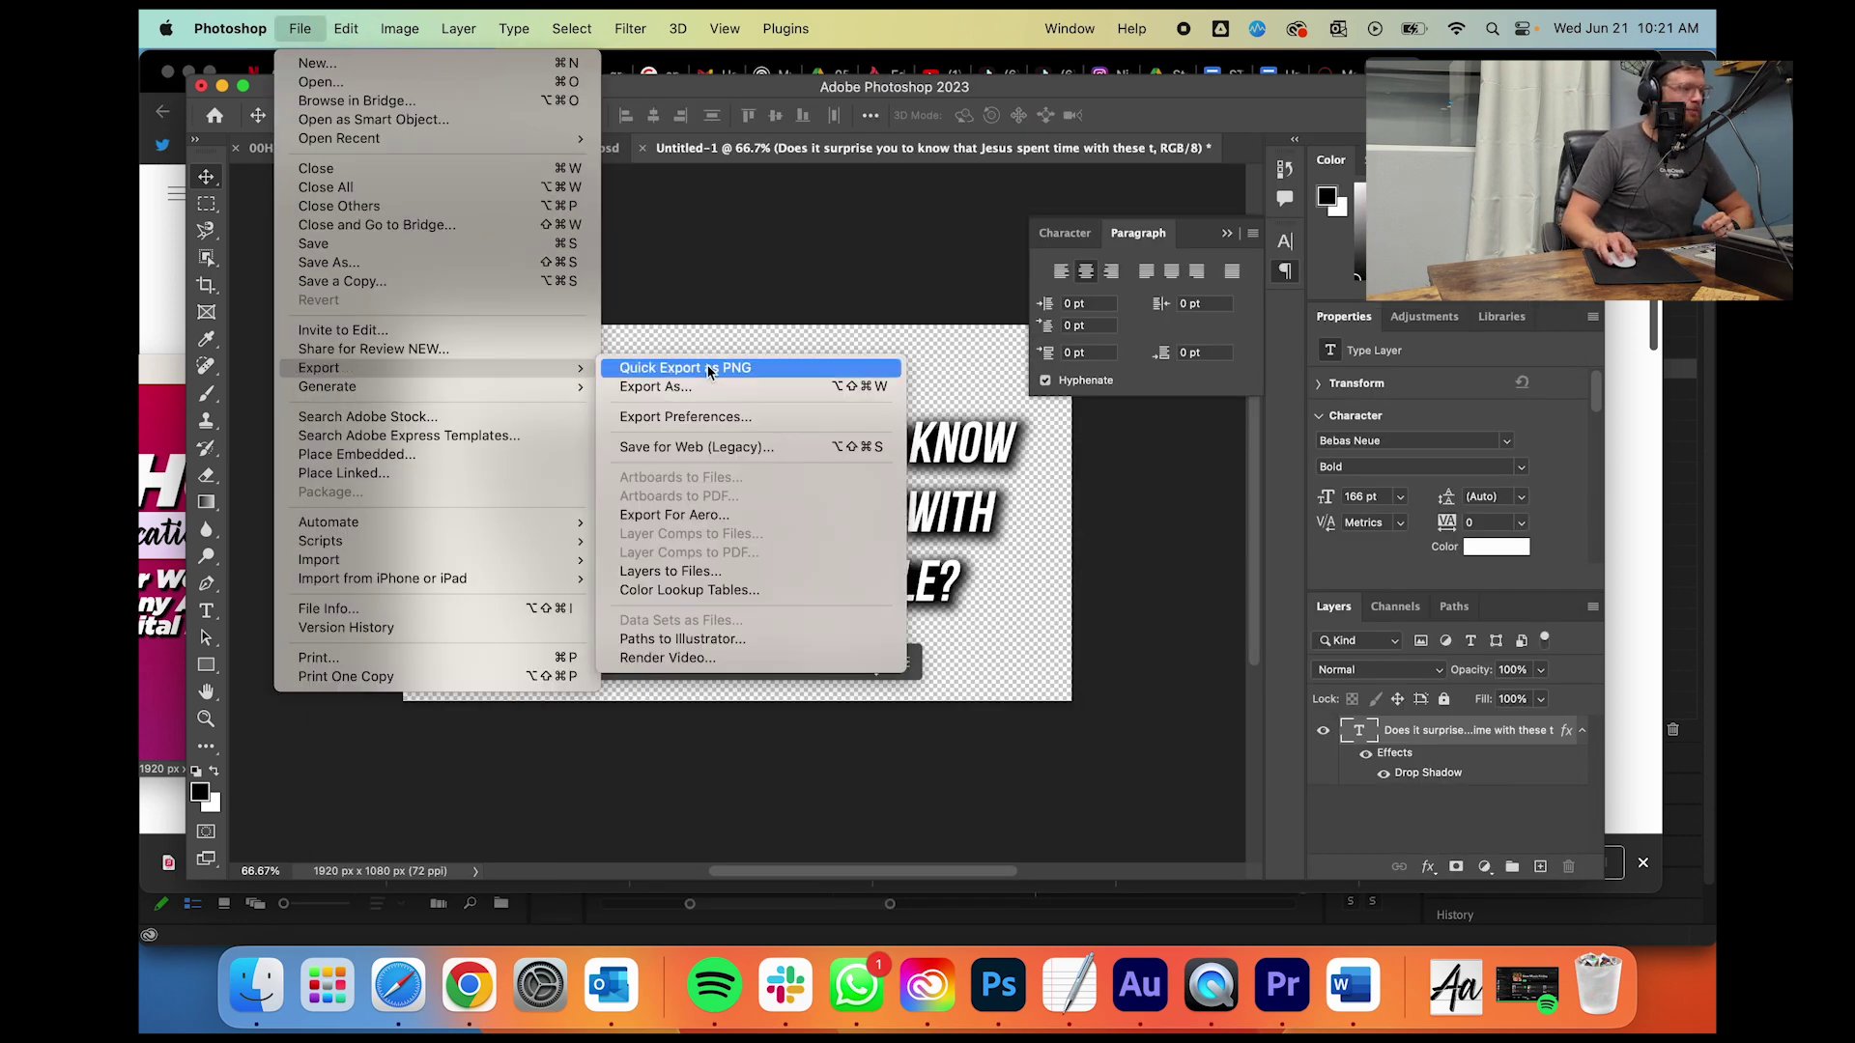
pyautogui.click(676, 387)
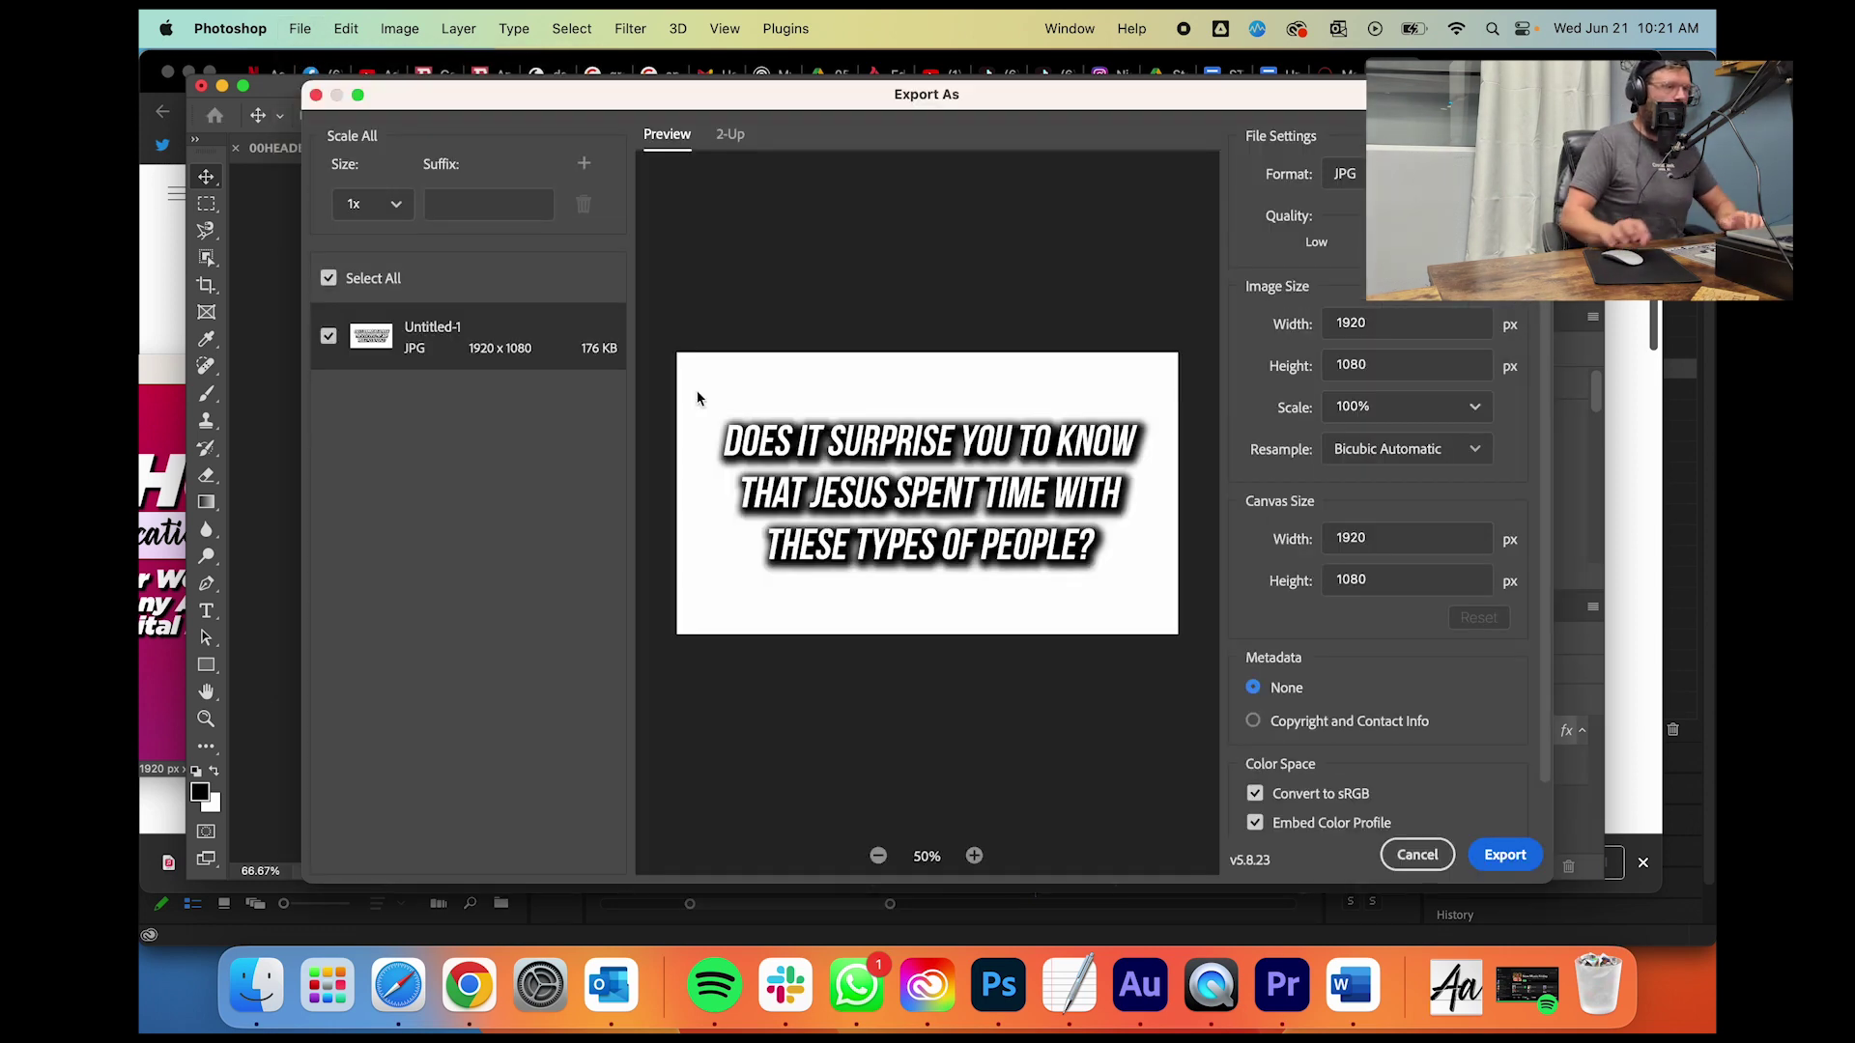
pyautogui.click(1347, 174)
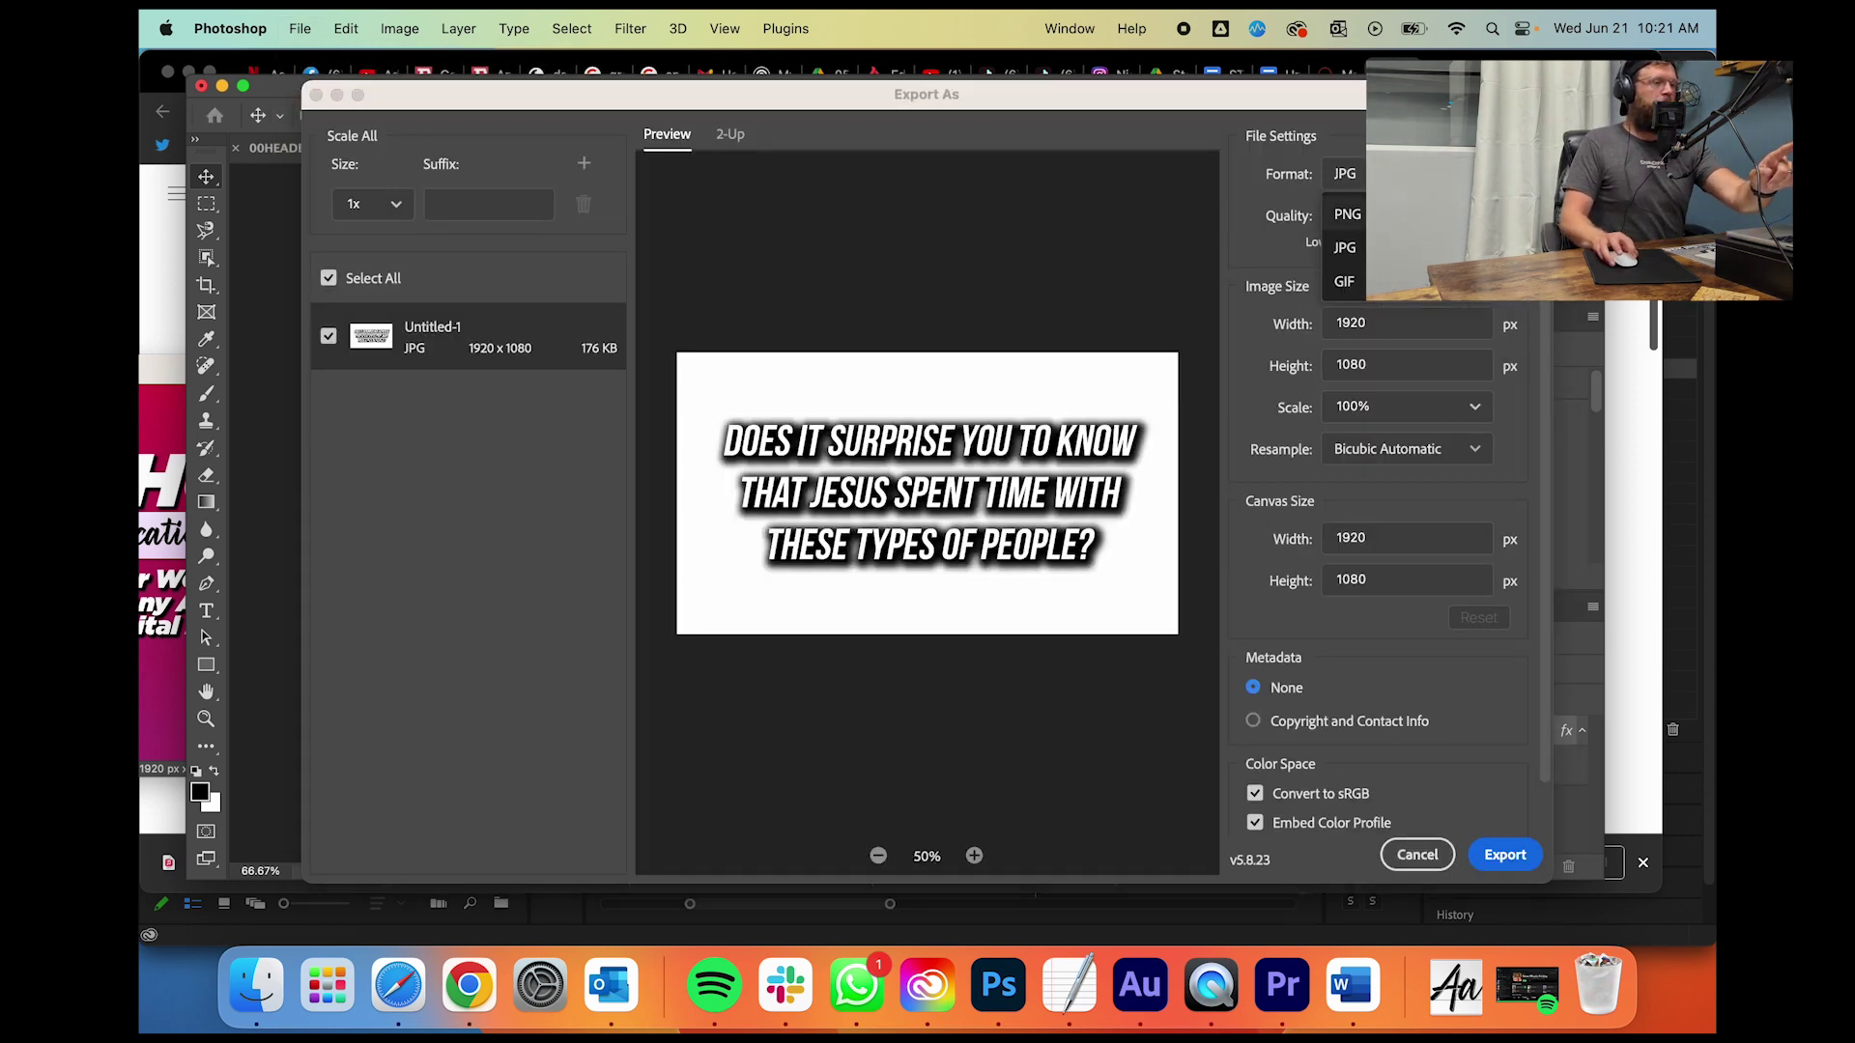
pyautogui.click(1347, 214)
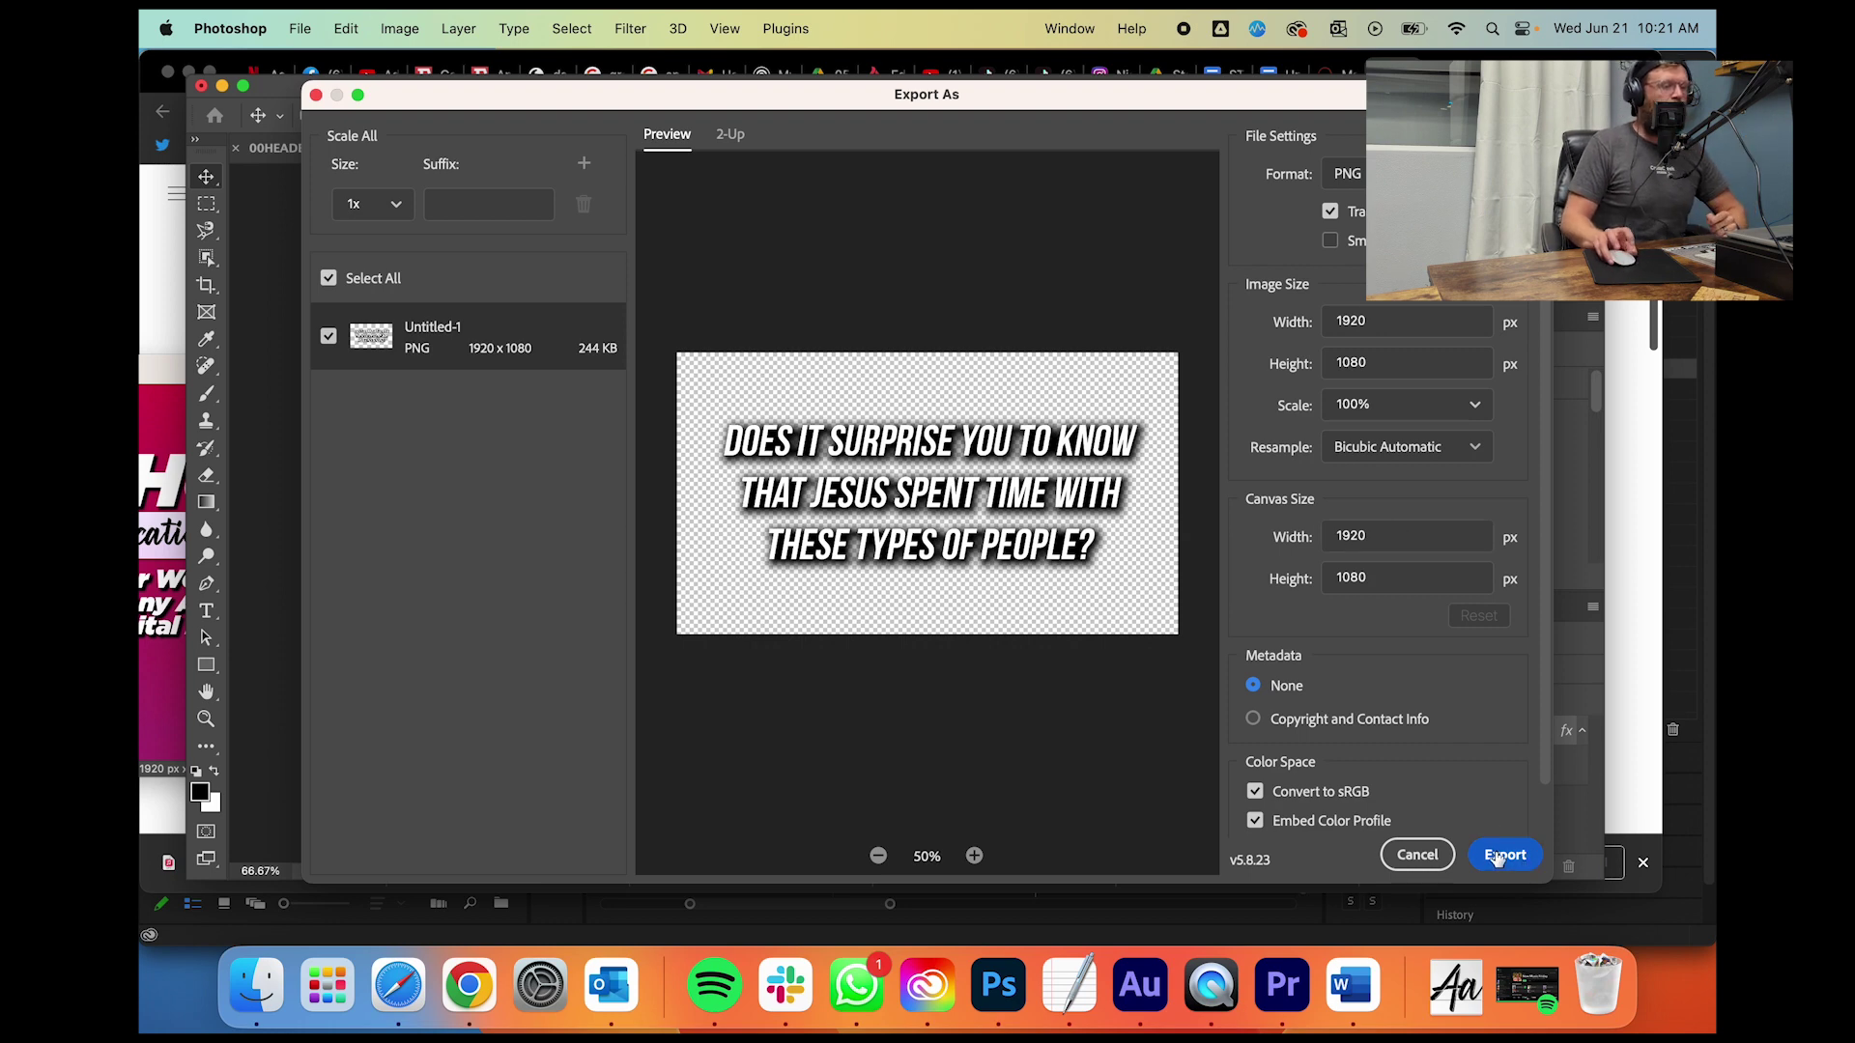
# Step: Start the export and create a PNG folder inside FCStudents > SOCIAL MEDIA > Messages > 2023 > 06 - Start the Party > 03 > PSD
pyautogui.click(1496, 856)
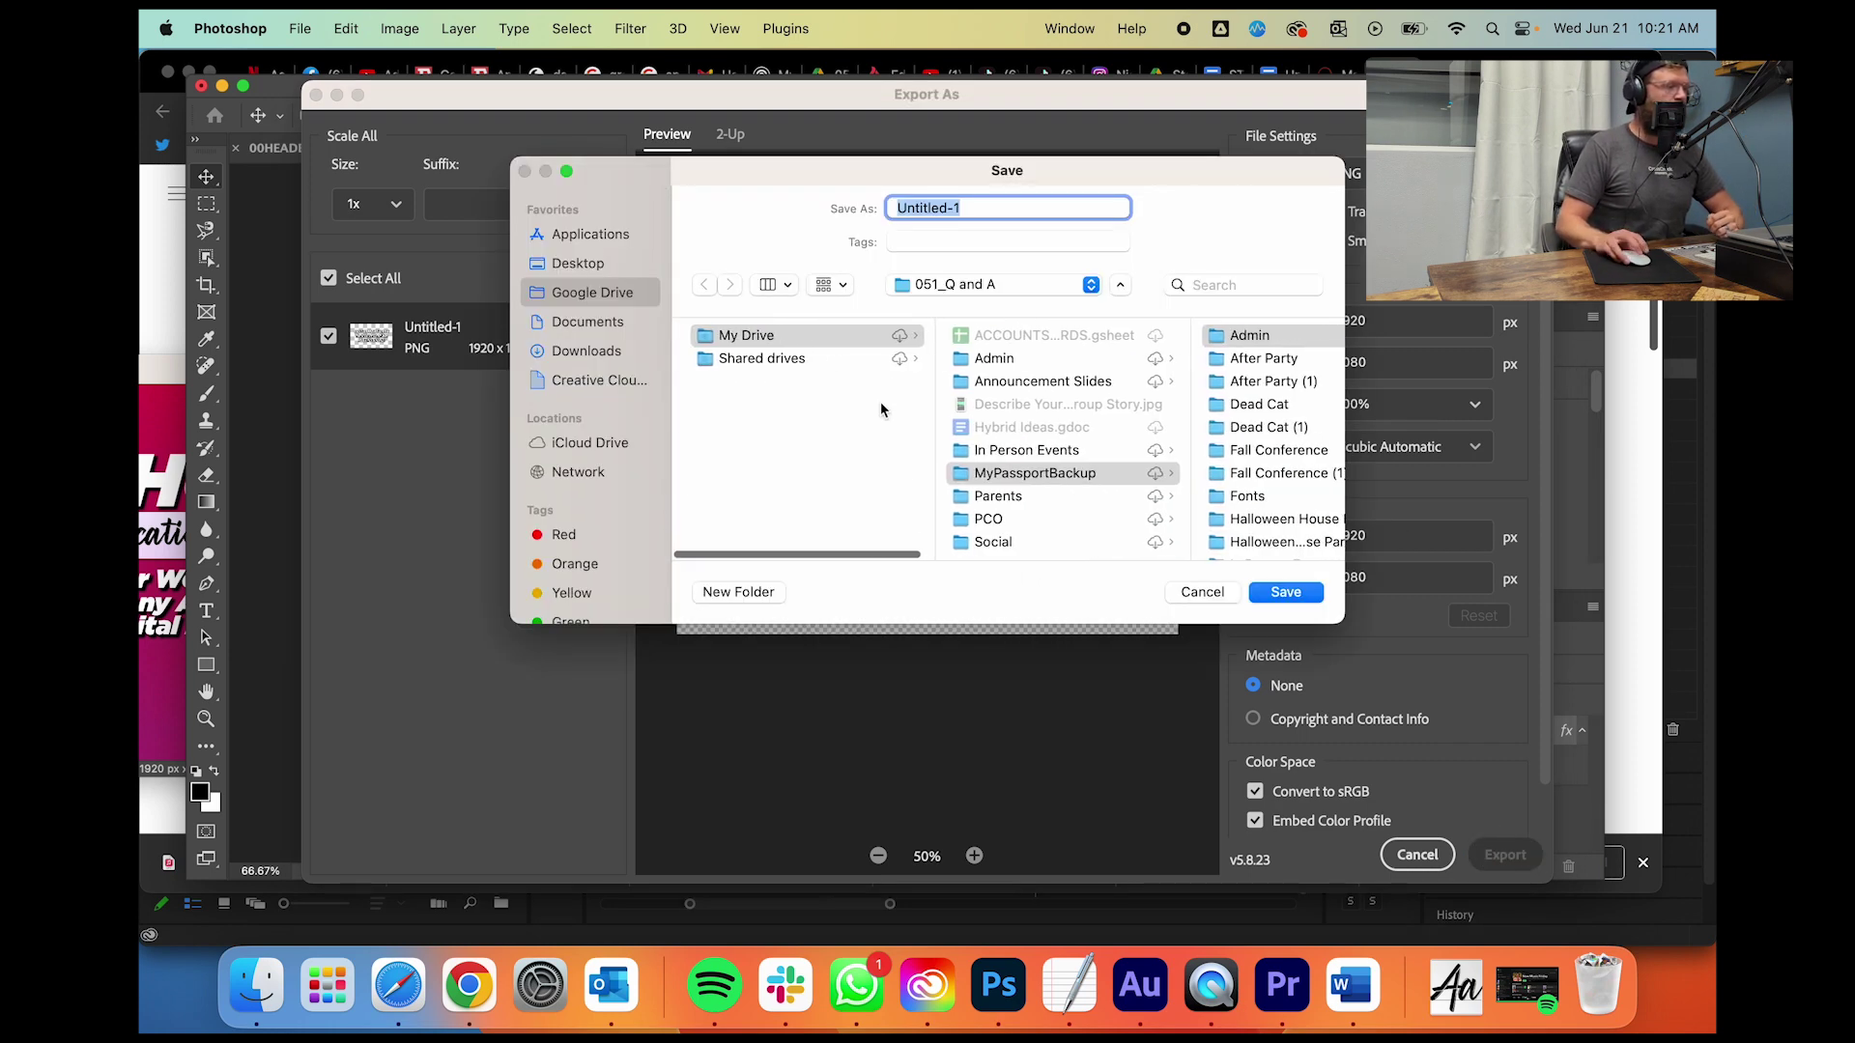
pyautogui.click(784, 359)
pyautogui.click(1015, 345)
pyautogui.scroll(-5, 1226, 493)
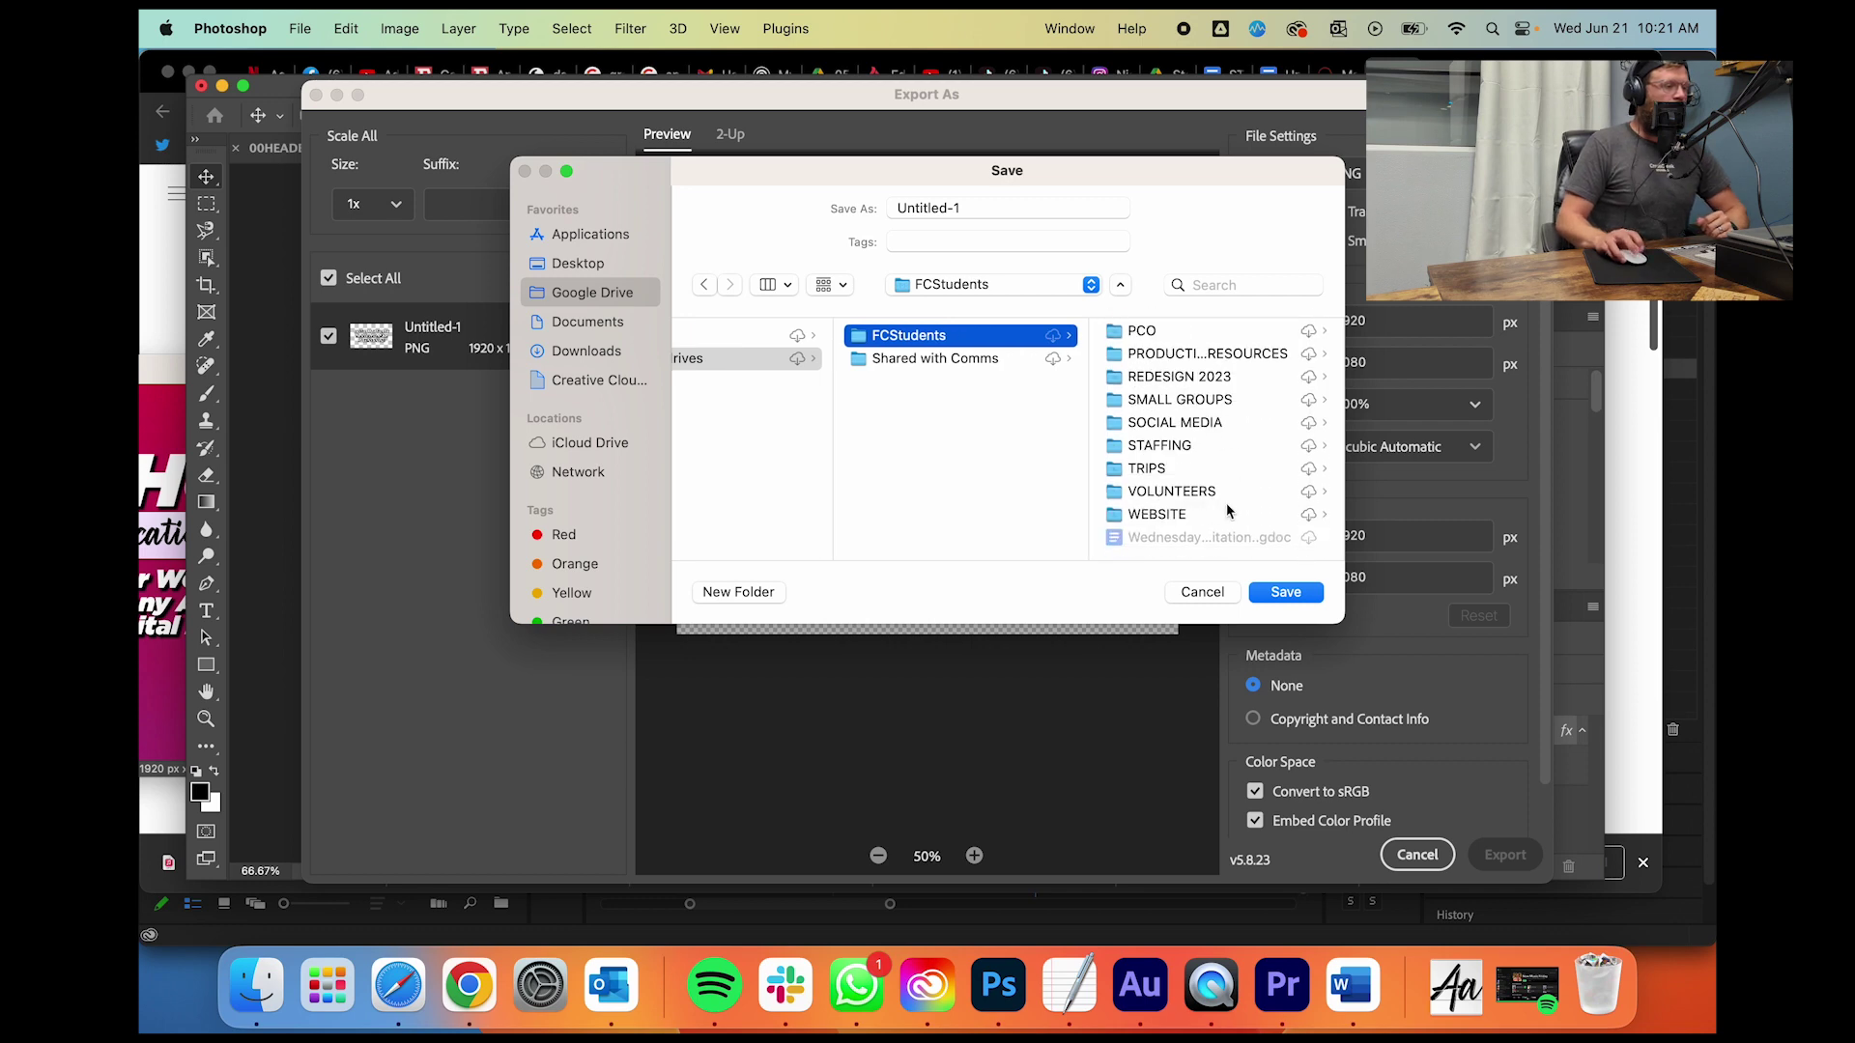
pyautogui.click(1174, 425)
pyautogui.click(1178, 386)
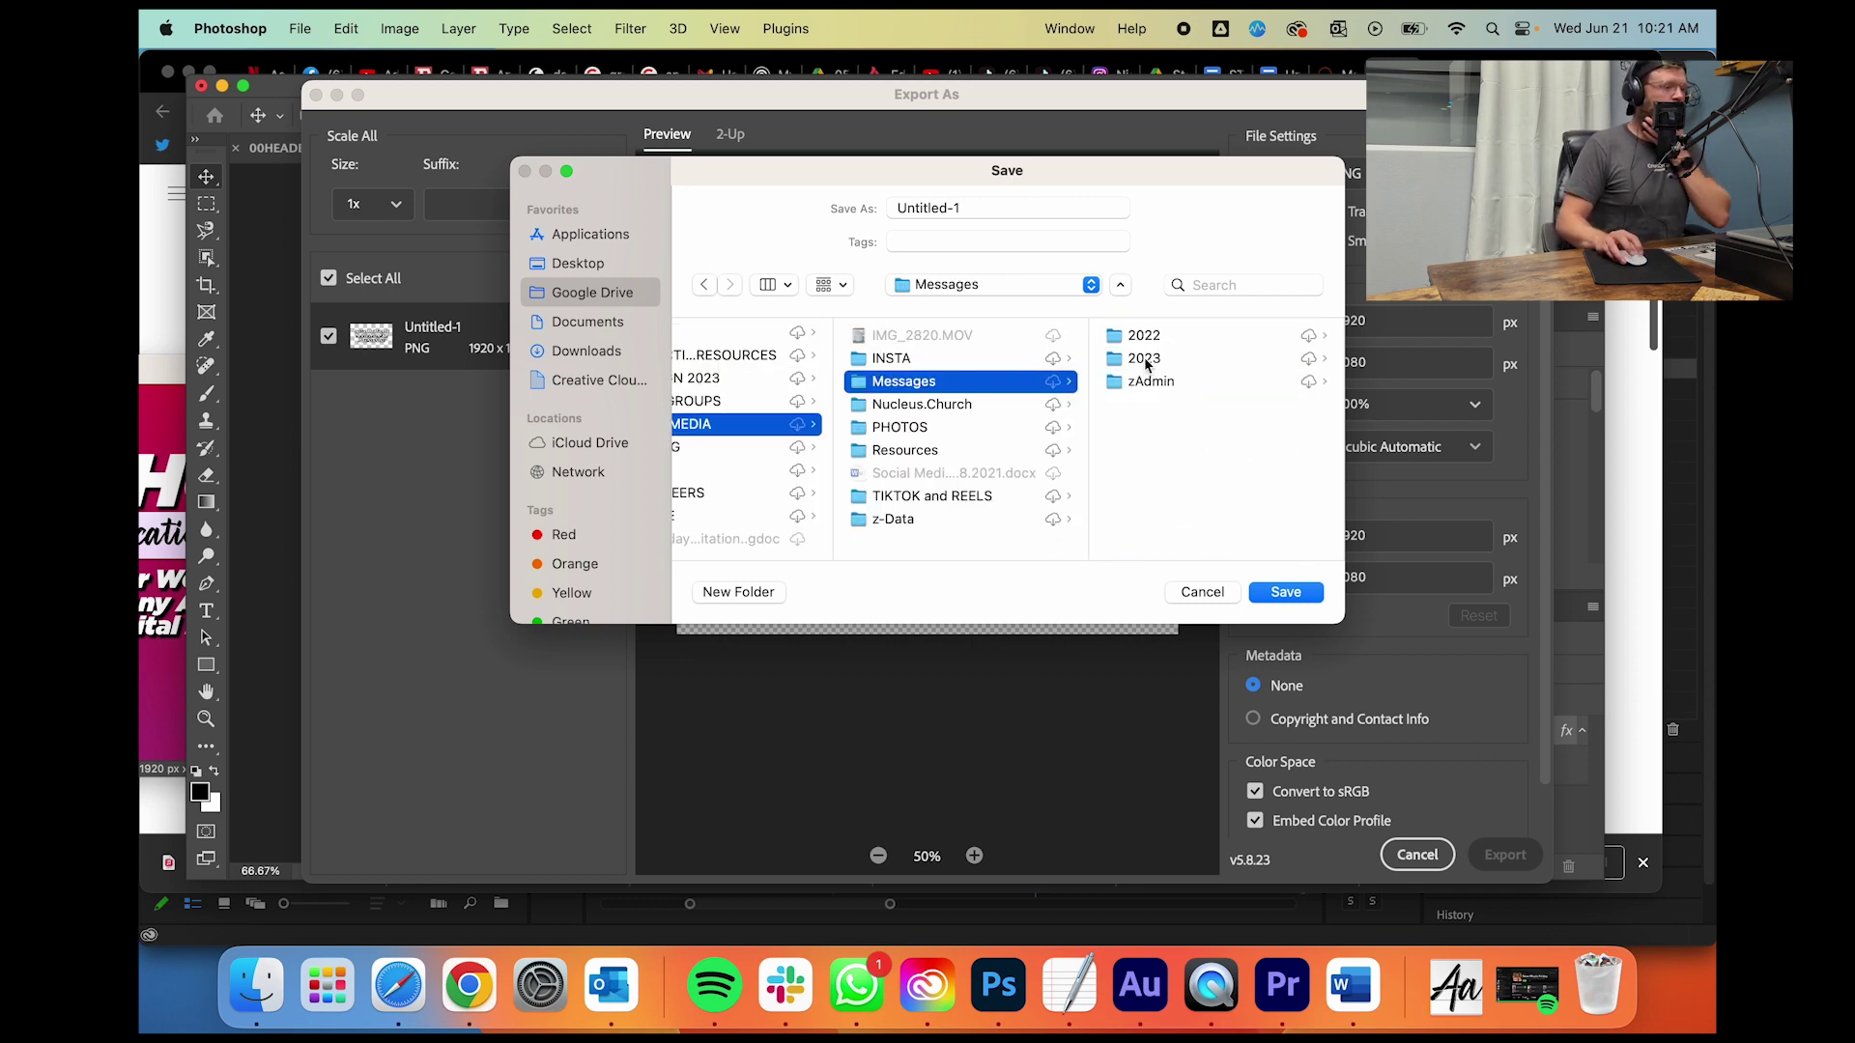
pyautogui.click(1146, 360)
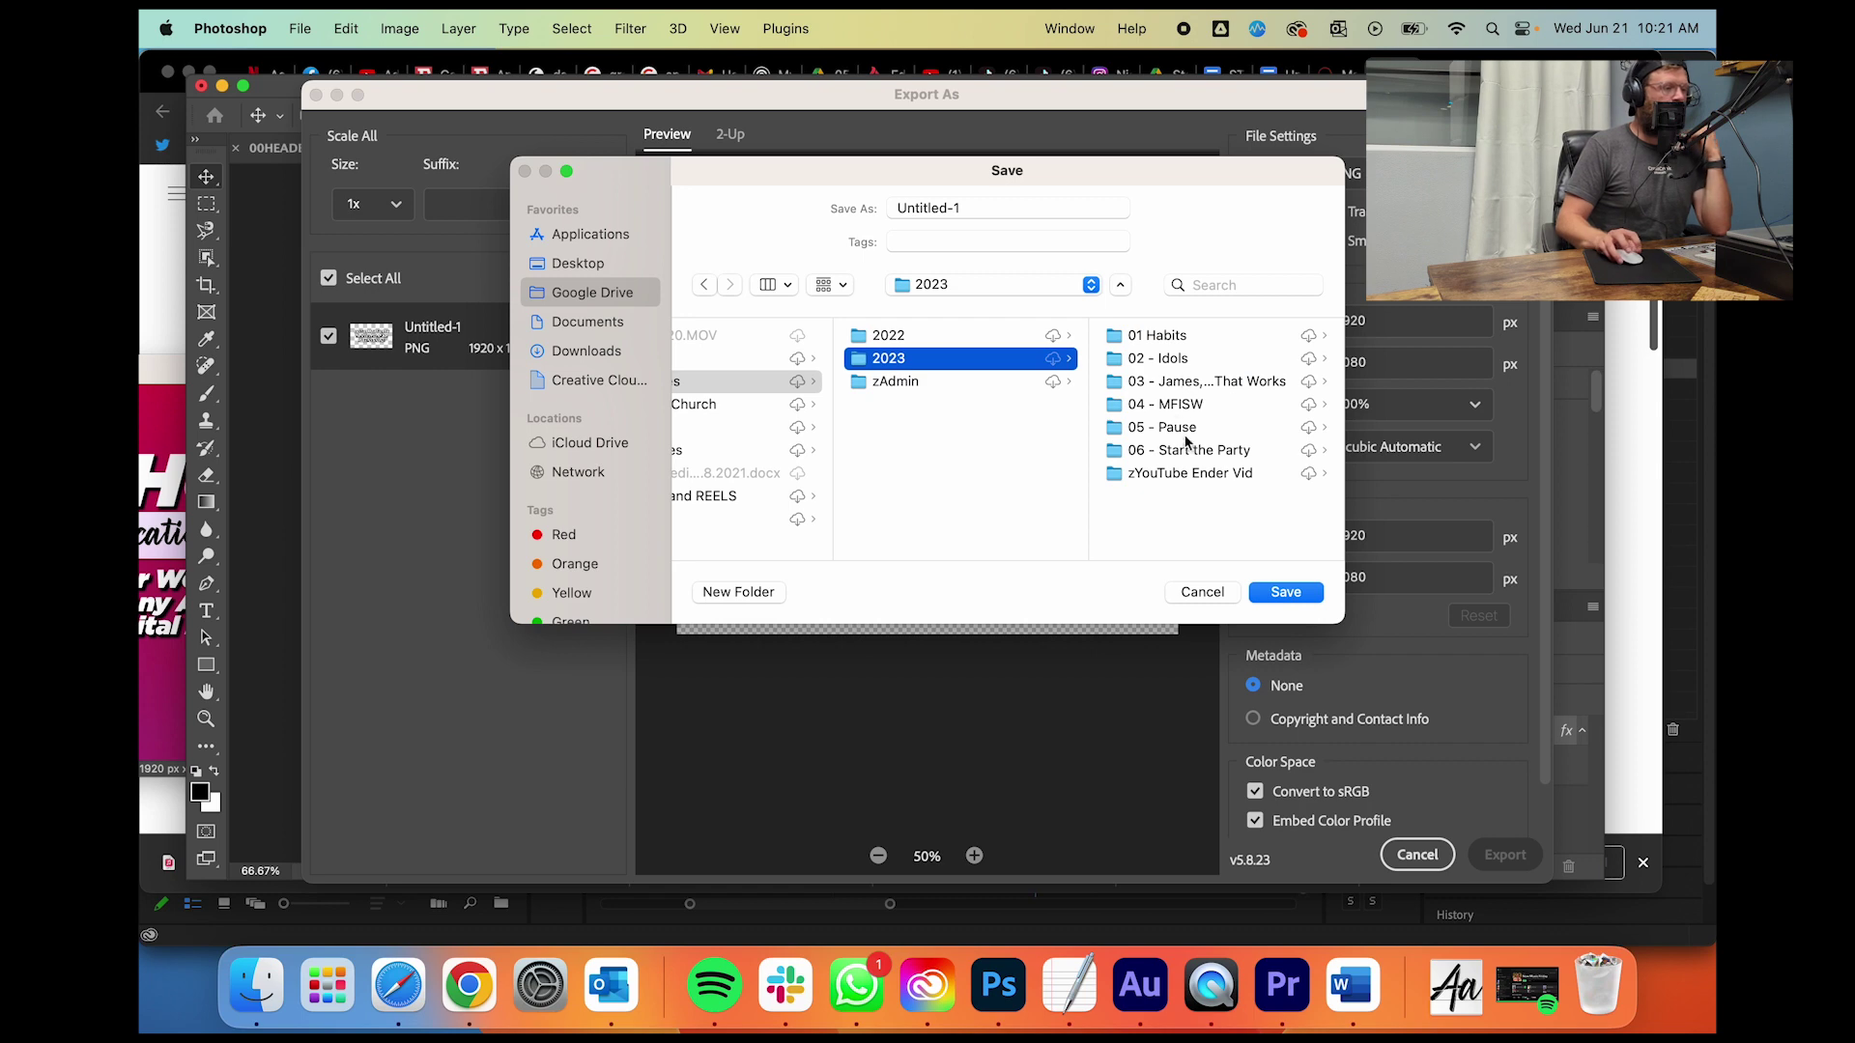
pyautogui.click(1188, 450)
pyautogui.click(1132, 383)
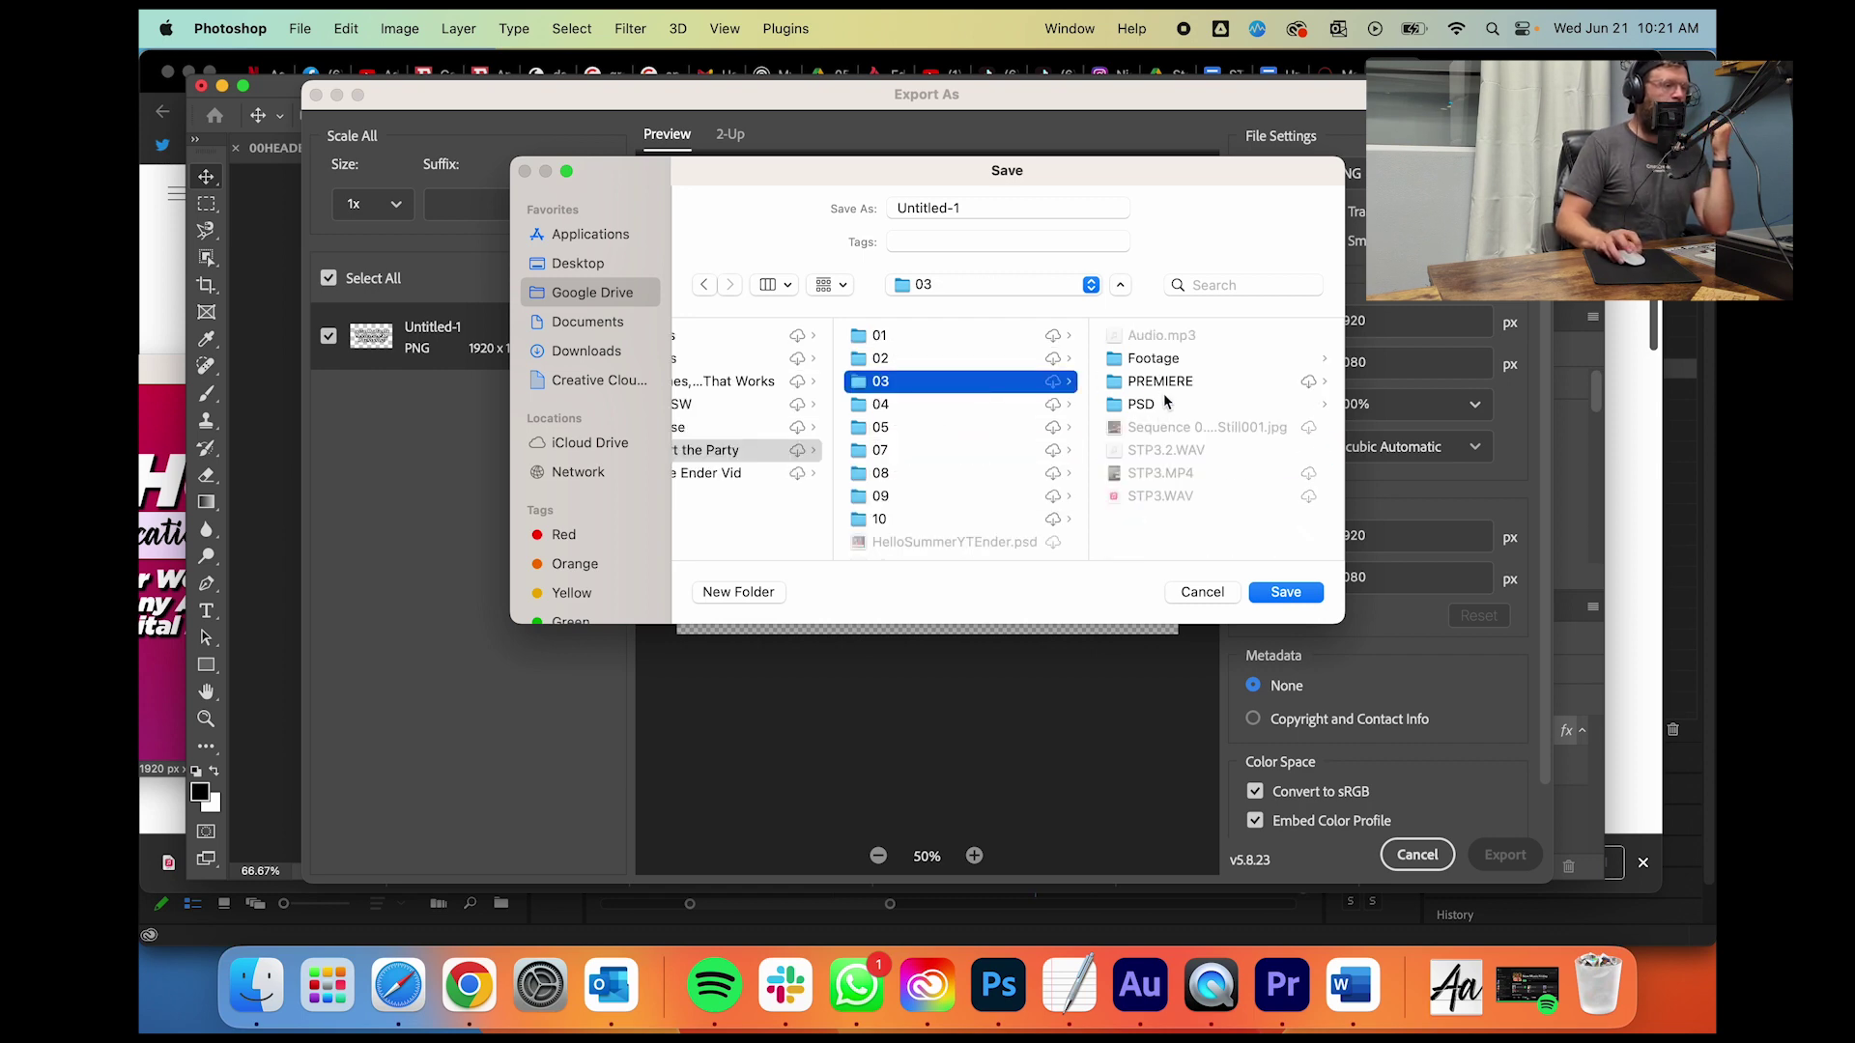
pyautogui.click(1145, 406)
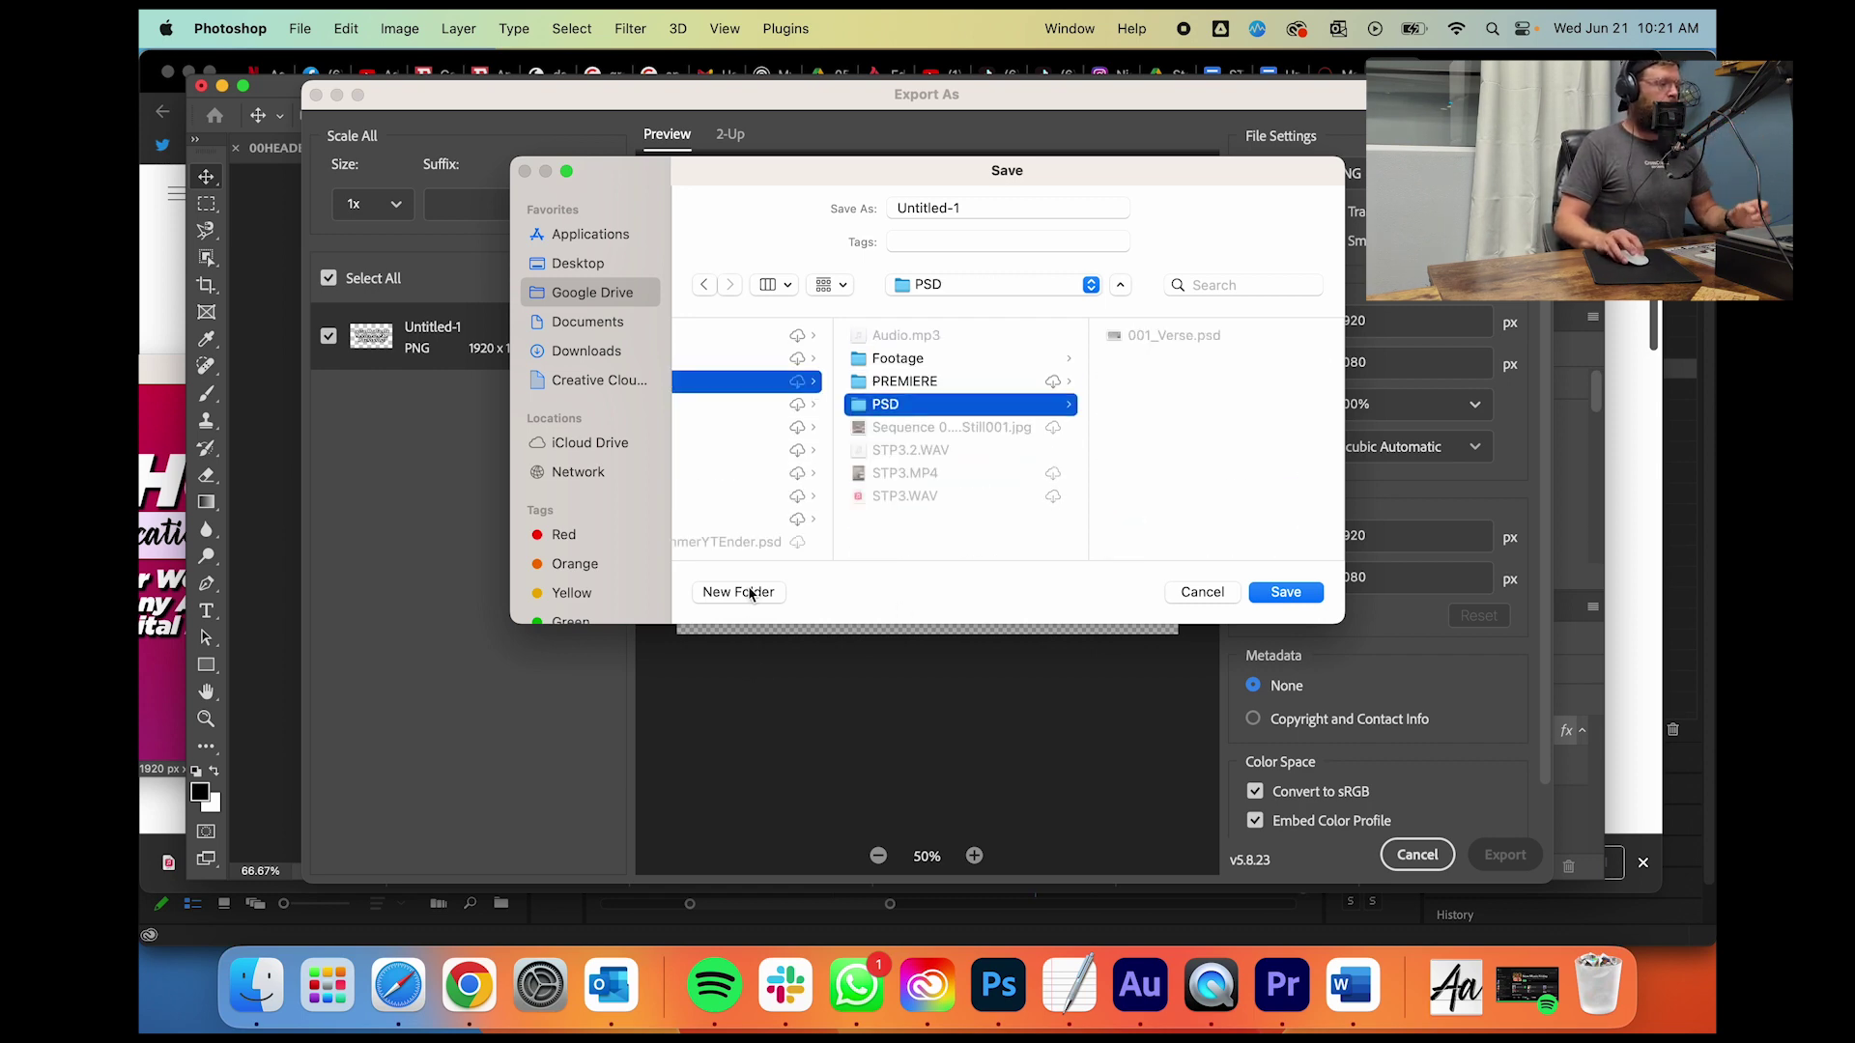
pyautogui.click(749, 594)
pyautogui.press('Return')
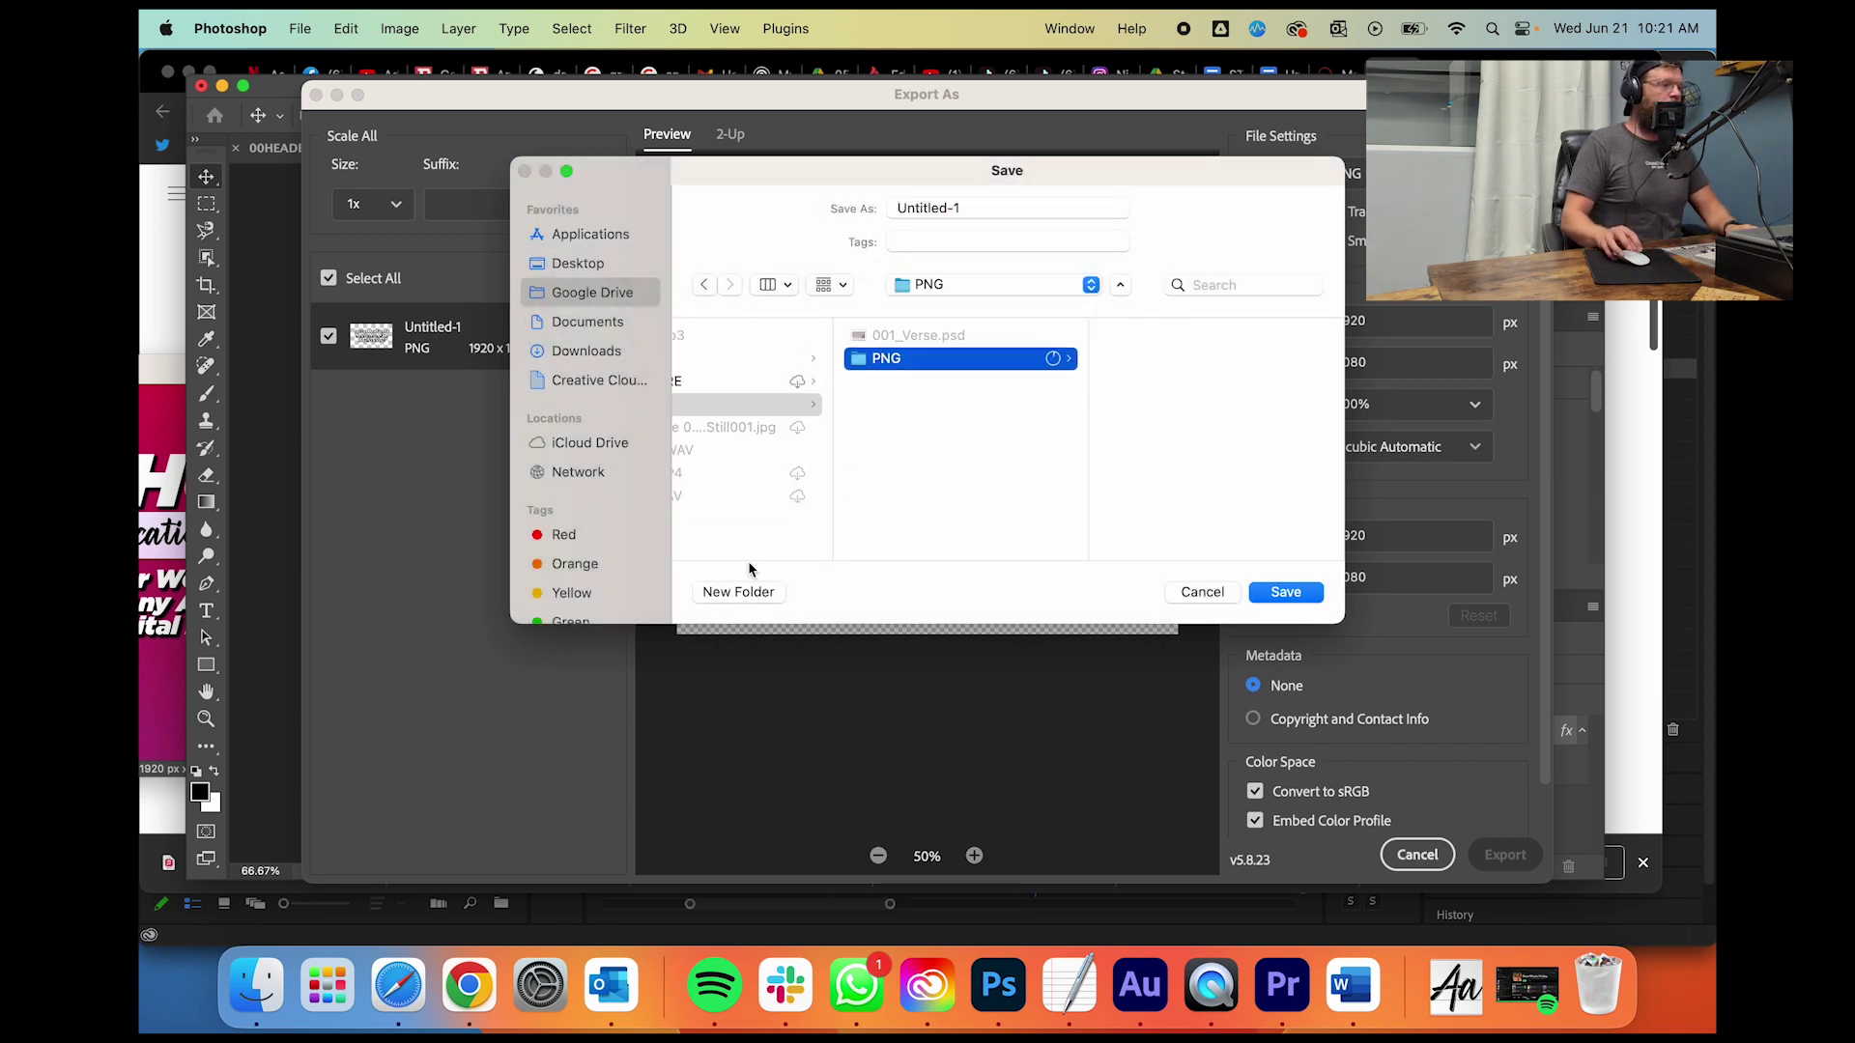
# Step: Name the exported file 001_Question and save it in the new PNG folder
pyautogui.click(1000, 206)
pyautogui.write('Qu')
pyautogui.press('BackSpace')
pyautogui.press('BackSpace')
pyautogui.write('001_Question')
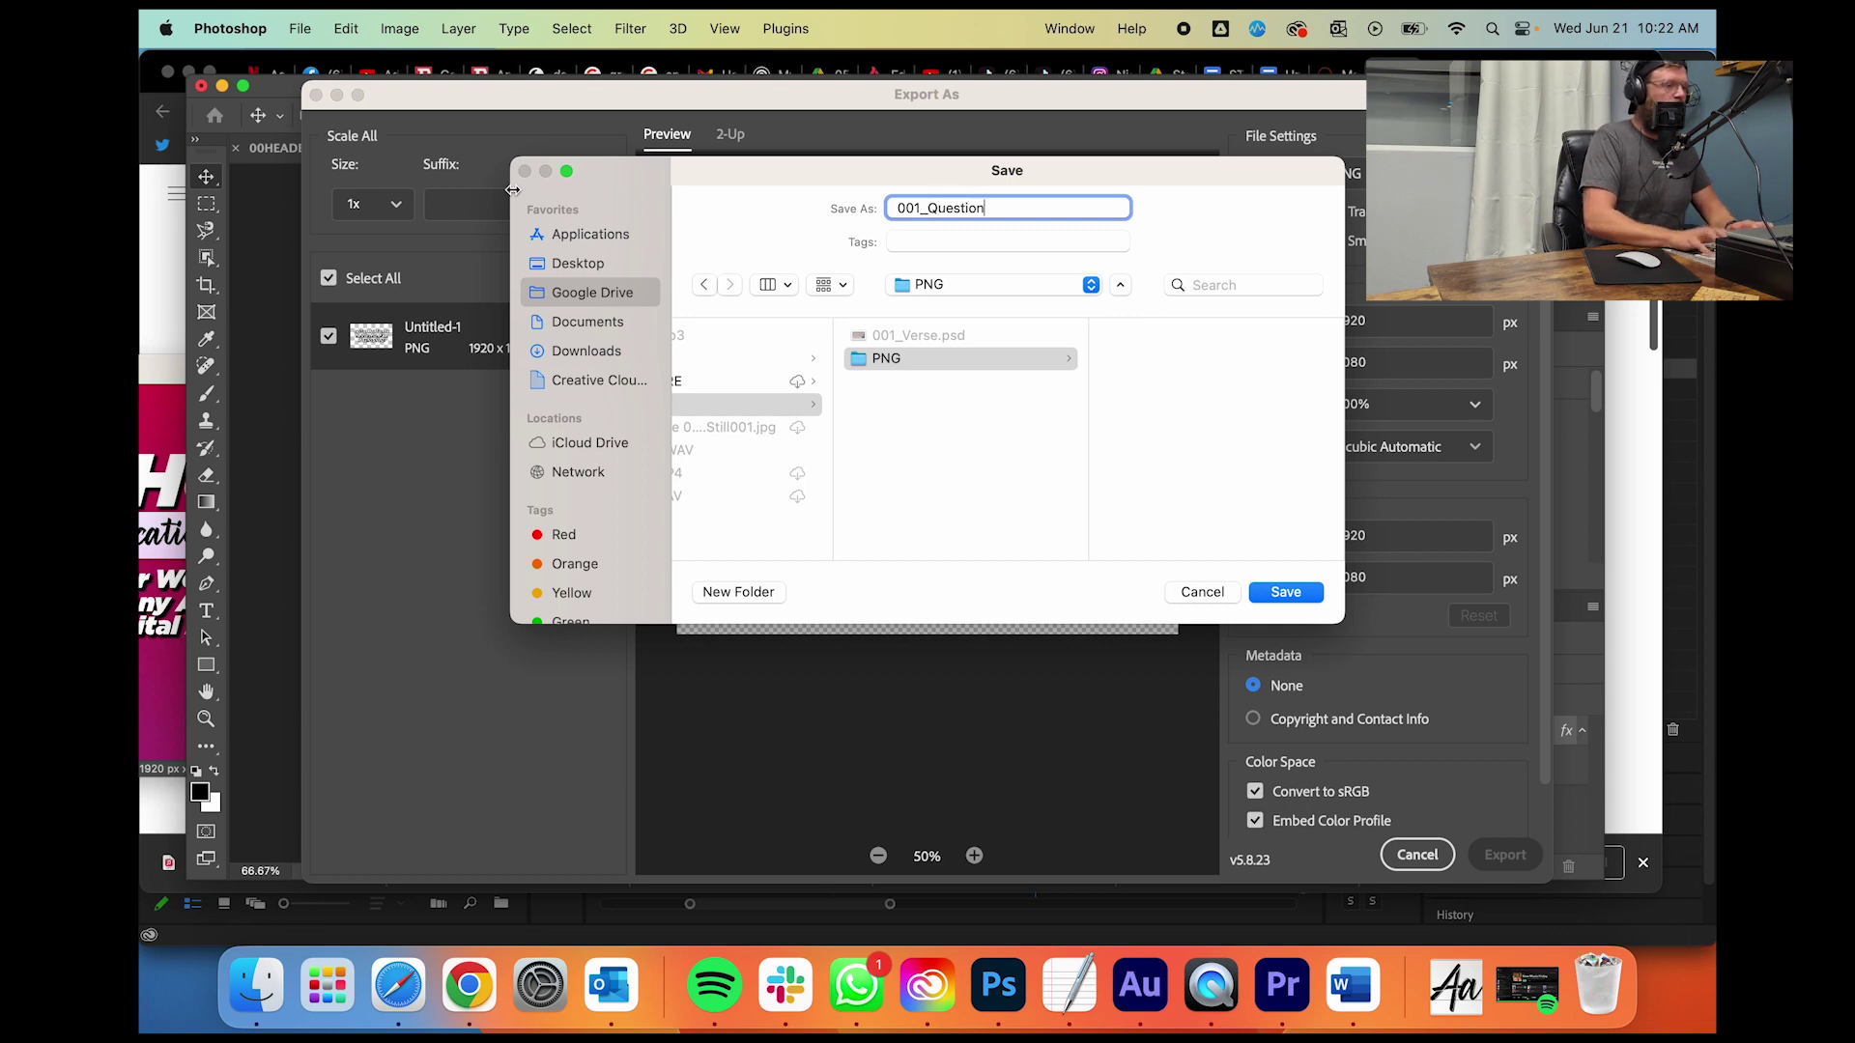
pyautogui.press('Return')
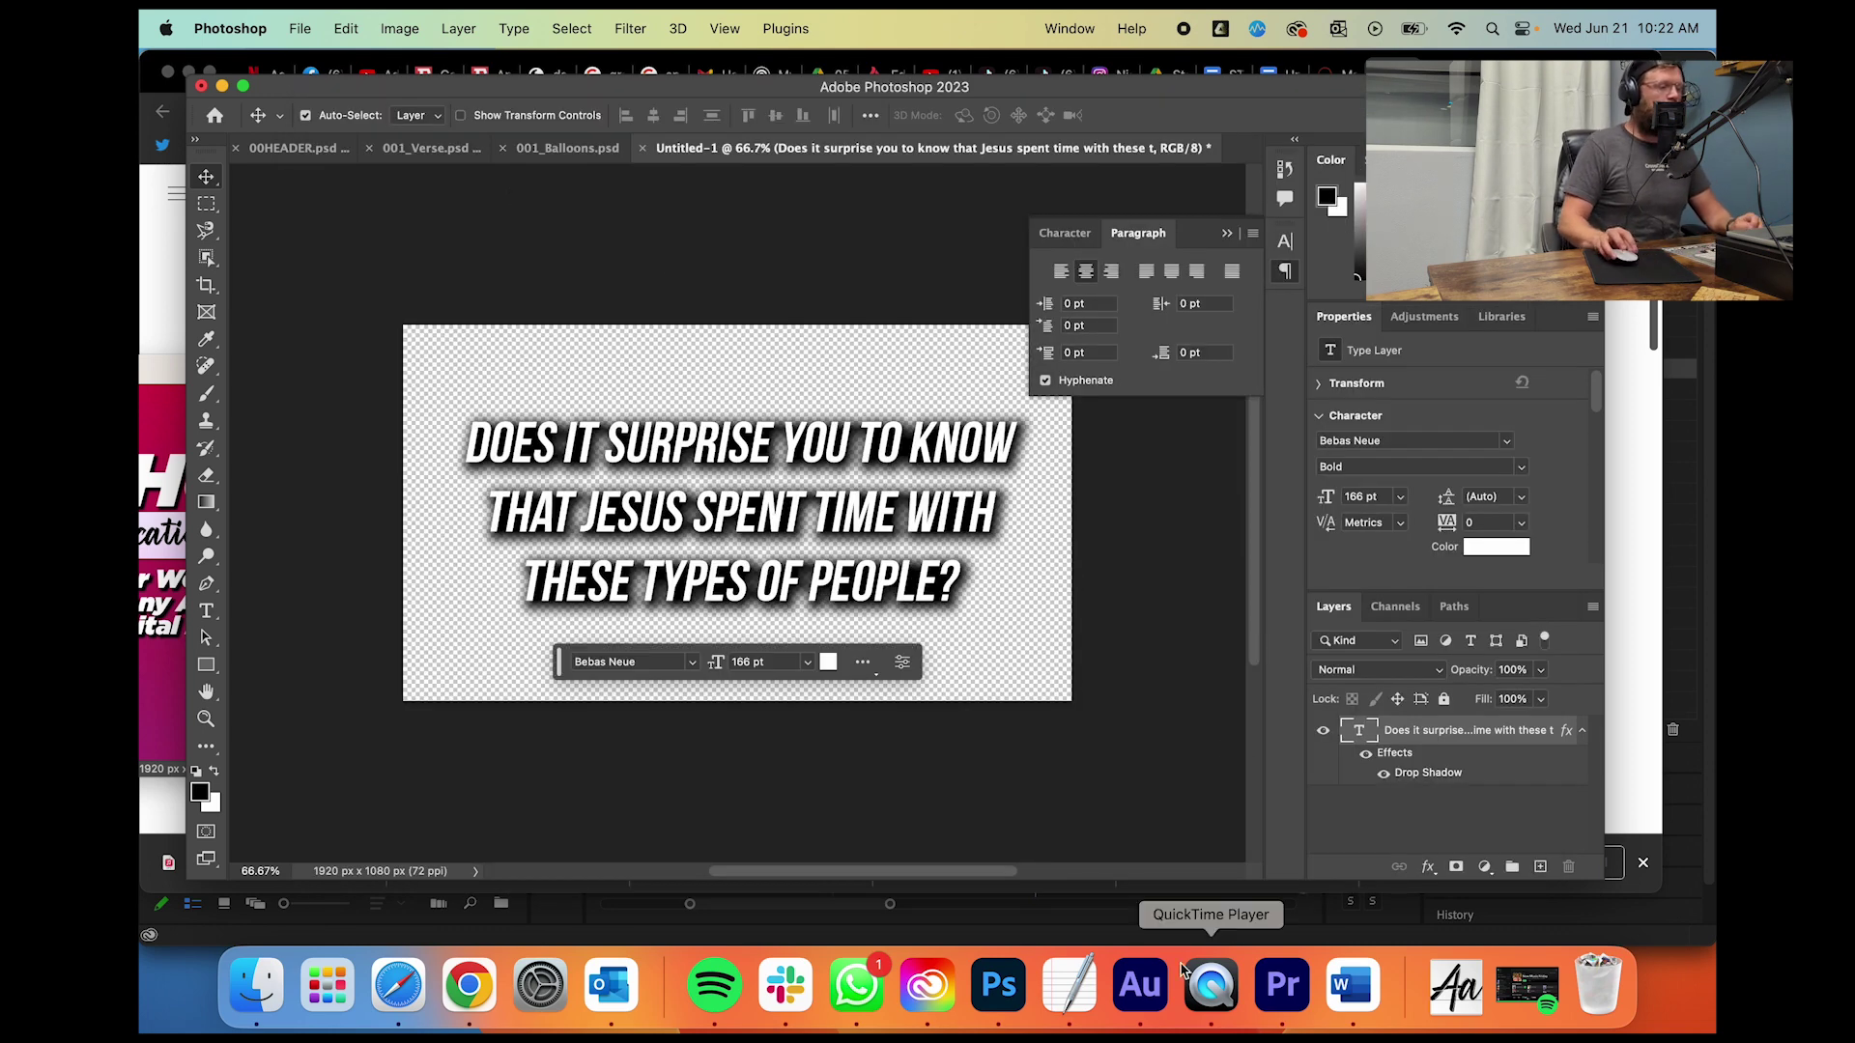
# Step: Switch to Premiere Pro and import 001_Question.png from Finder's 03 > PSD > PNG folder into the STP3_2 project
pyautogui.click(1294, 993)
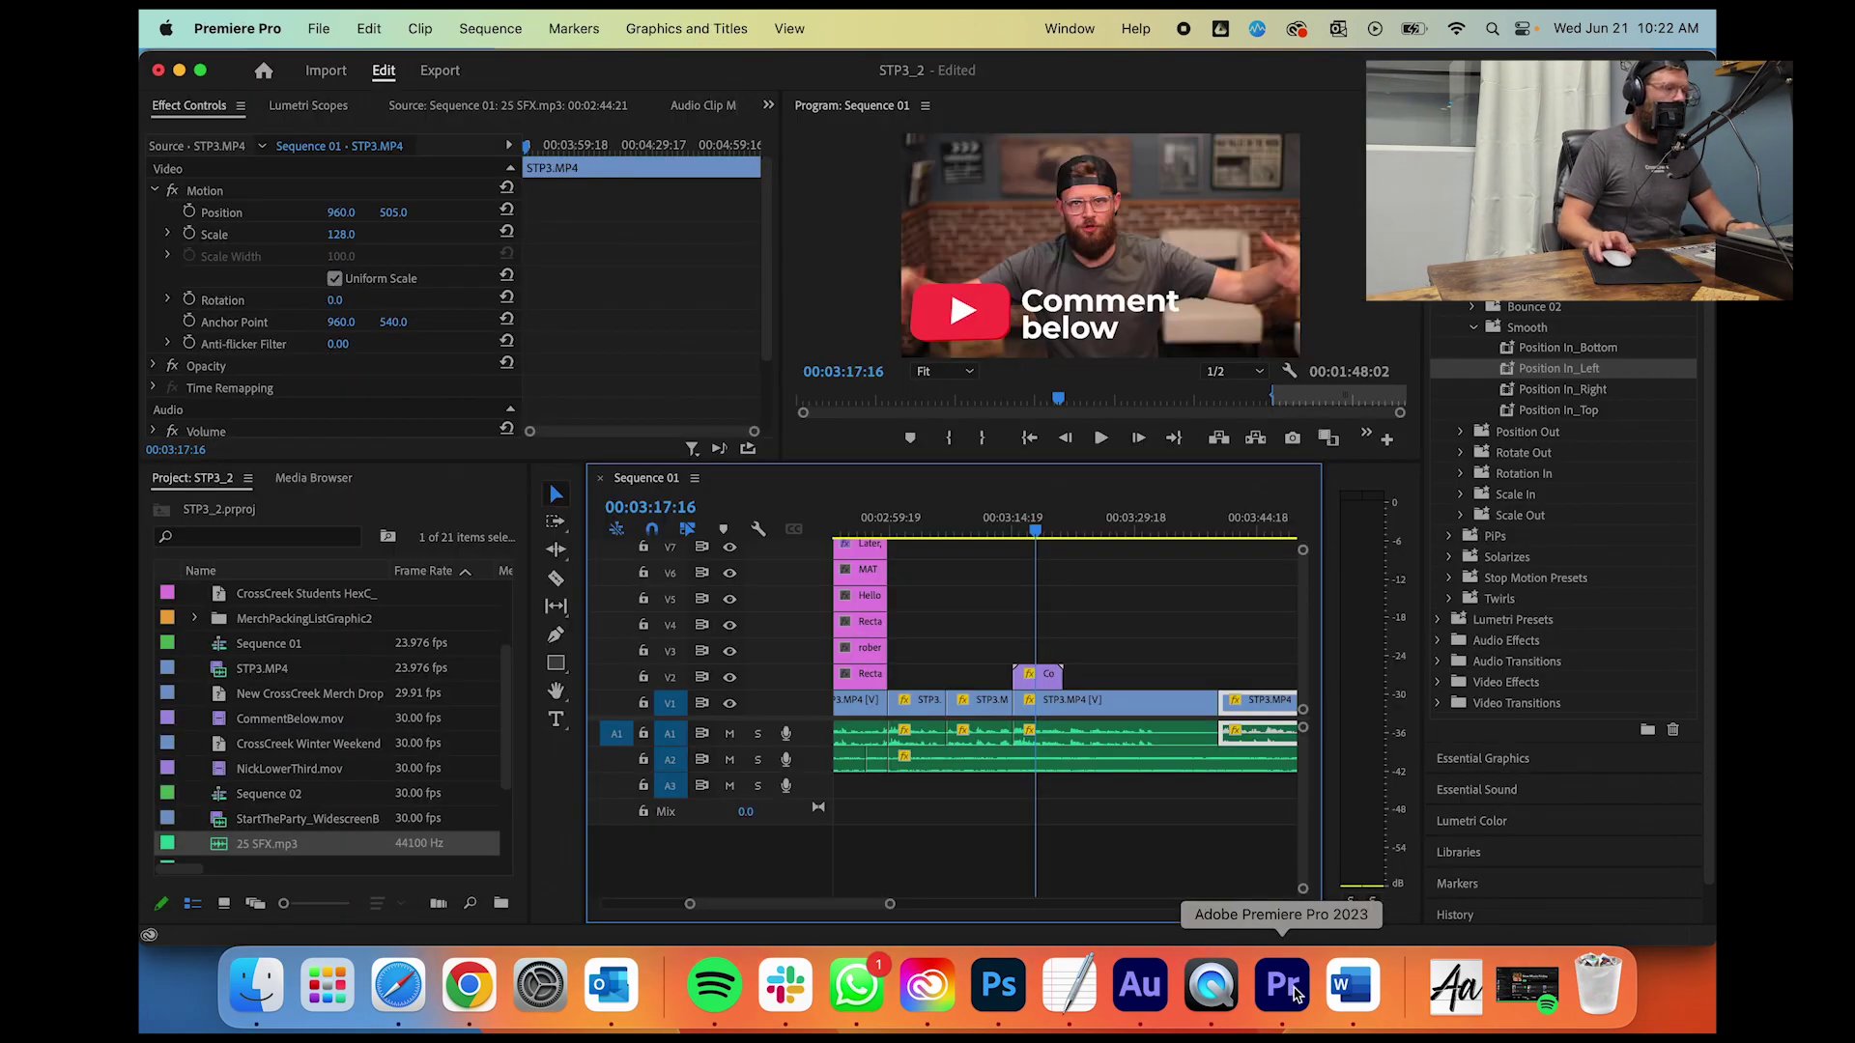
pyautogui.click(257, 986)
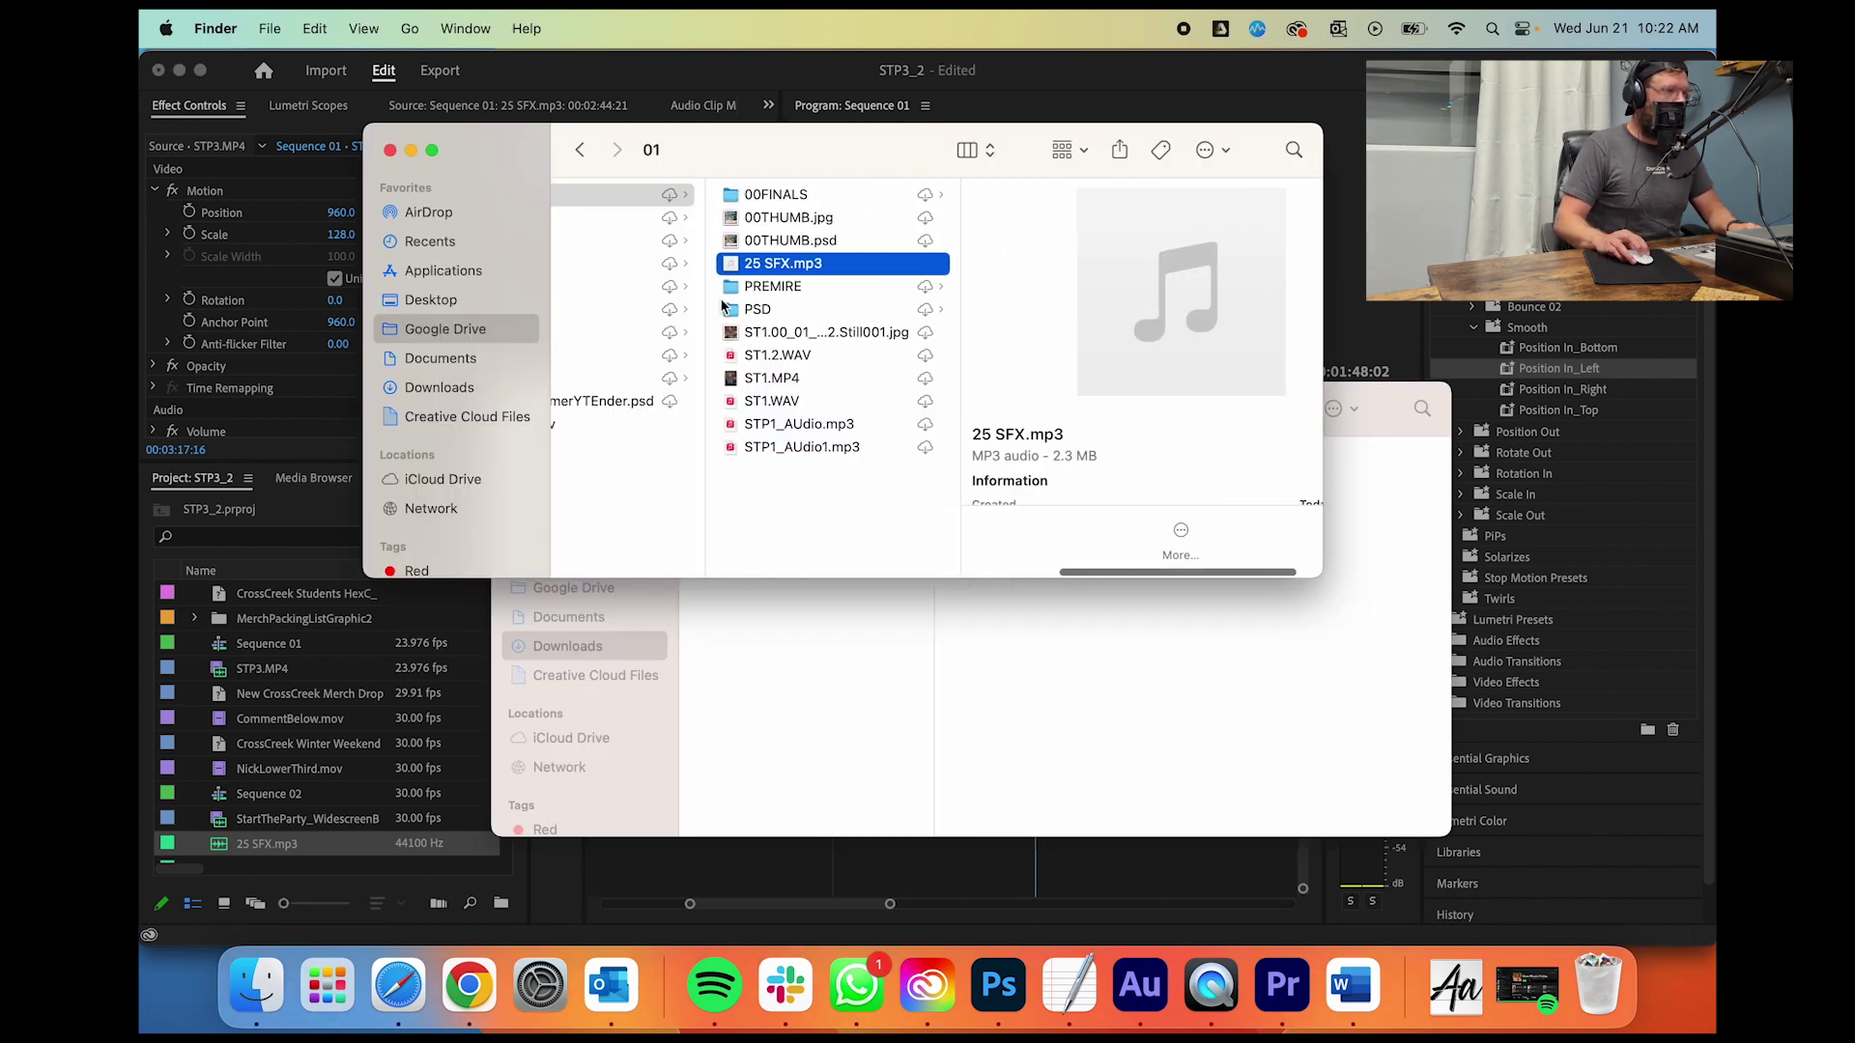
pyautogui.click(850, 309)
pyautogui.click(1019, 287)
pyautogui.hscroll(-5, 795, 329)
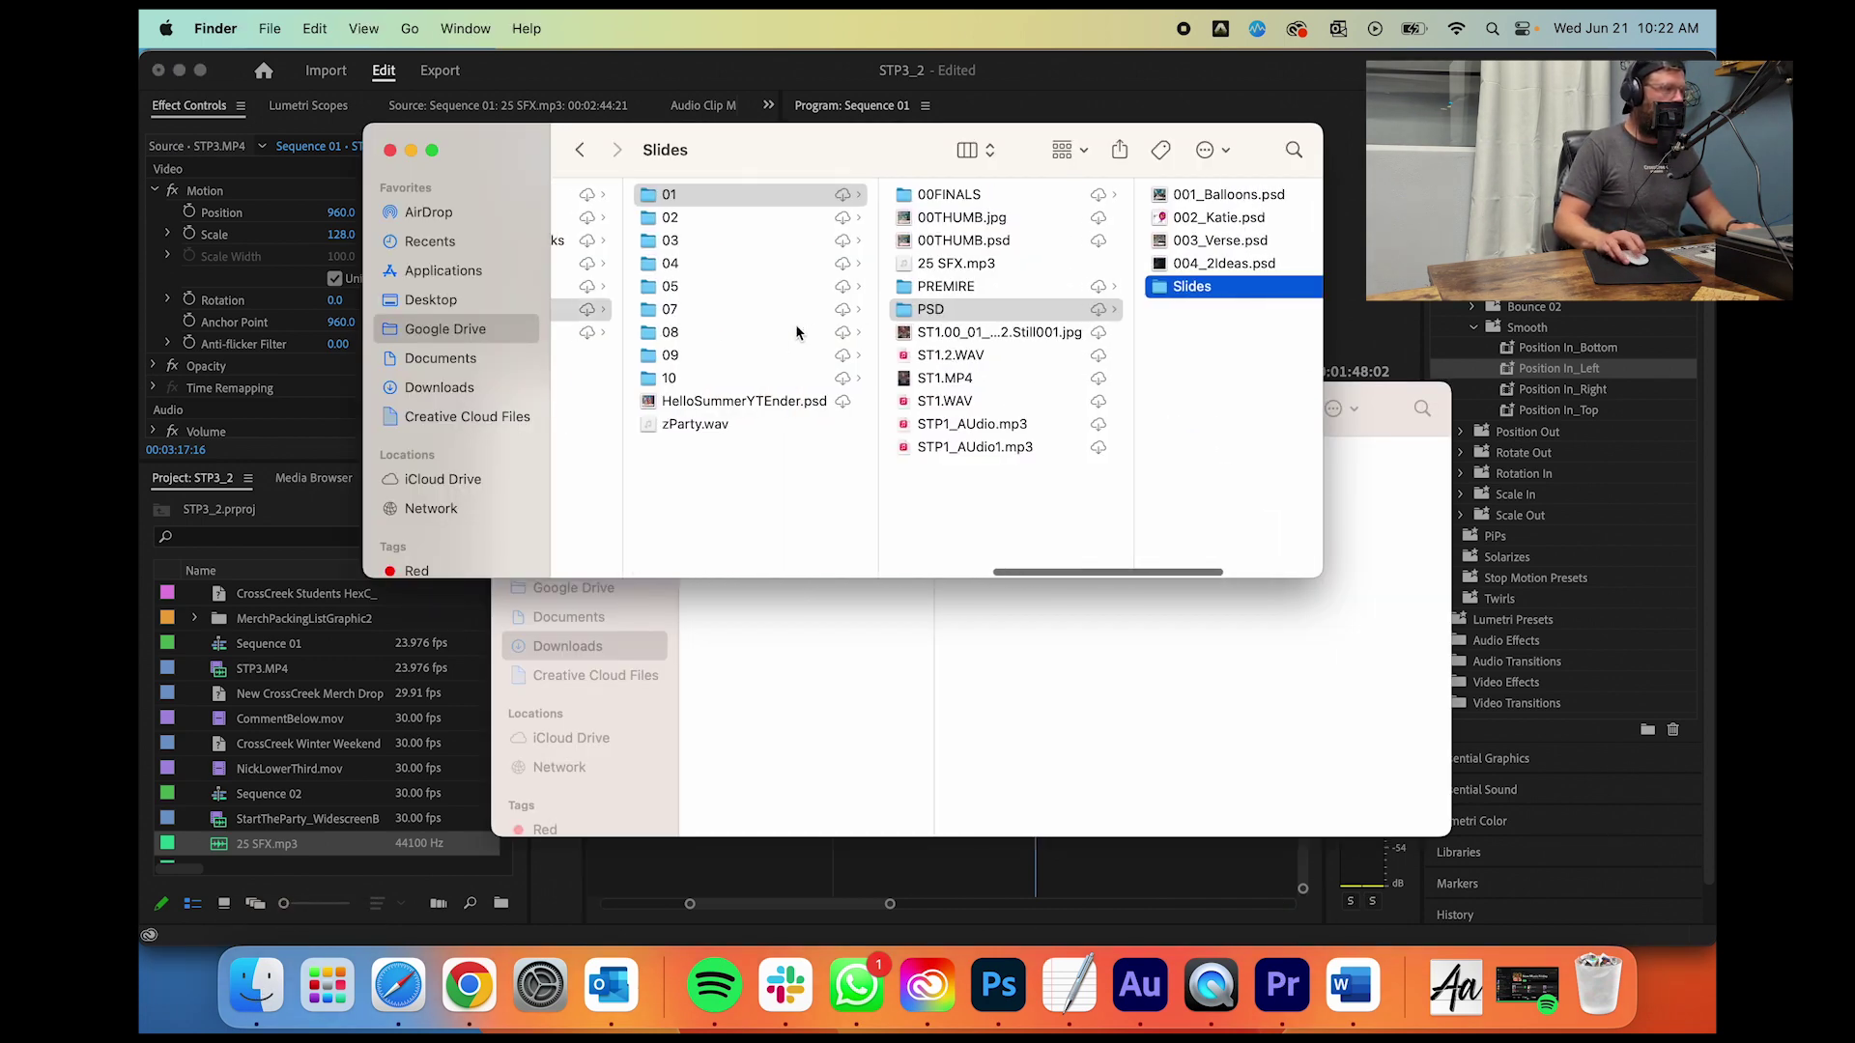
pyautogui.click(731, 242)
pyautogui.click(983, 270)
pyautogui.click(1249, 198)
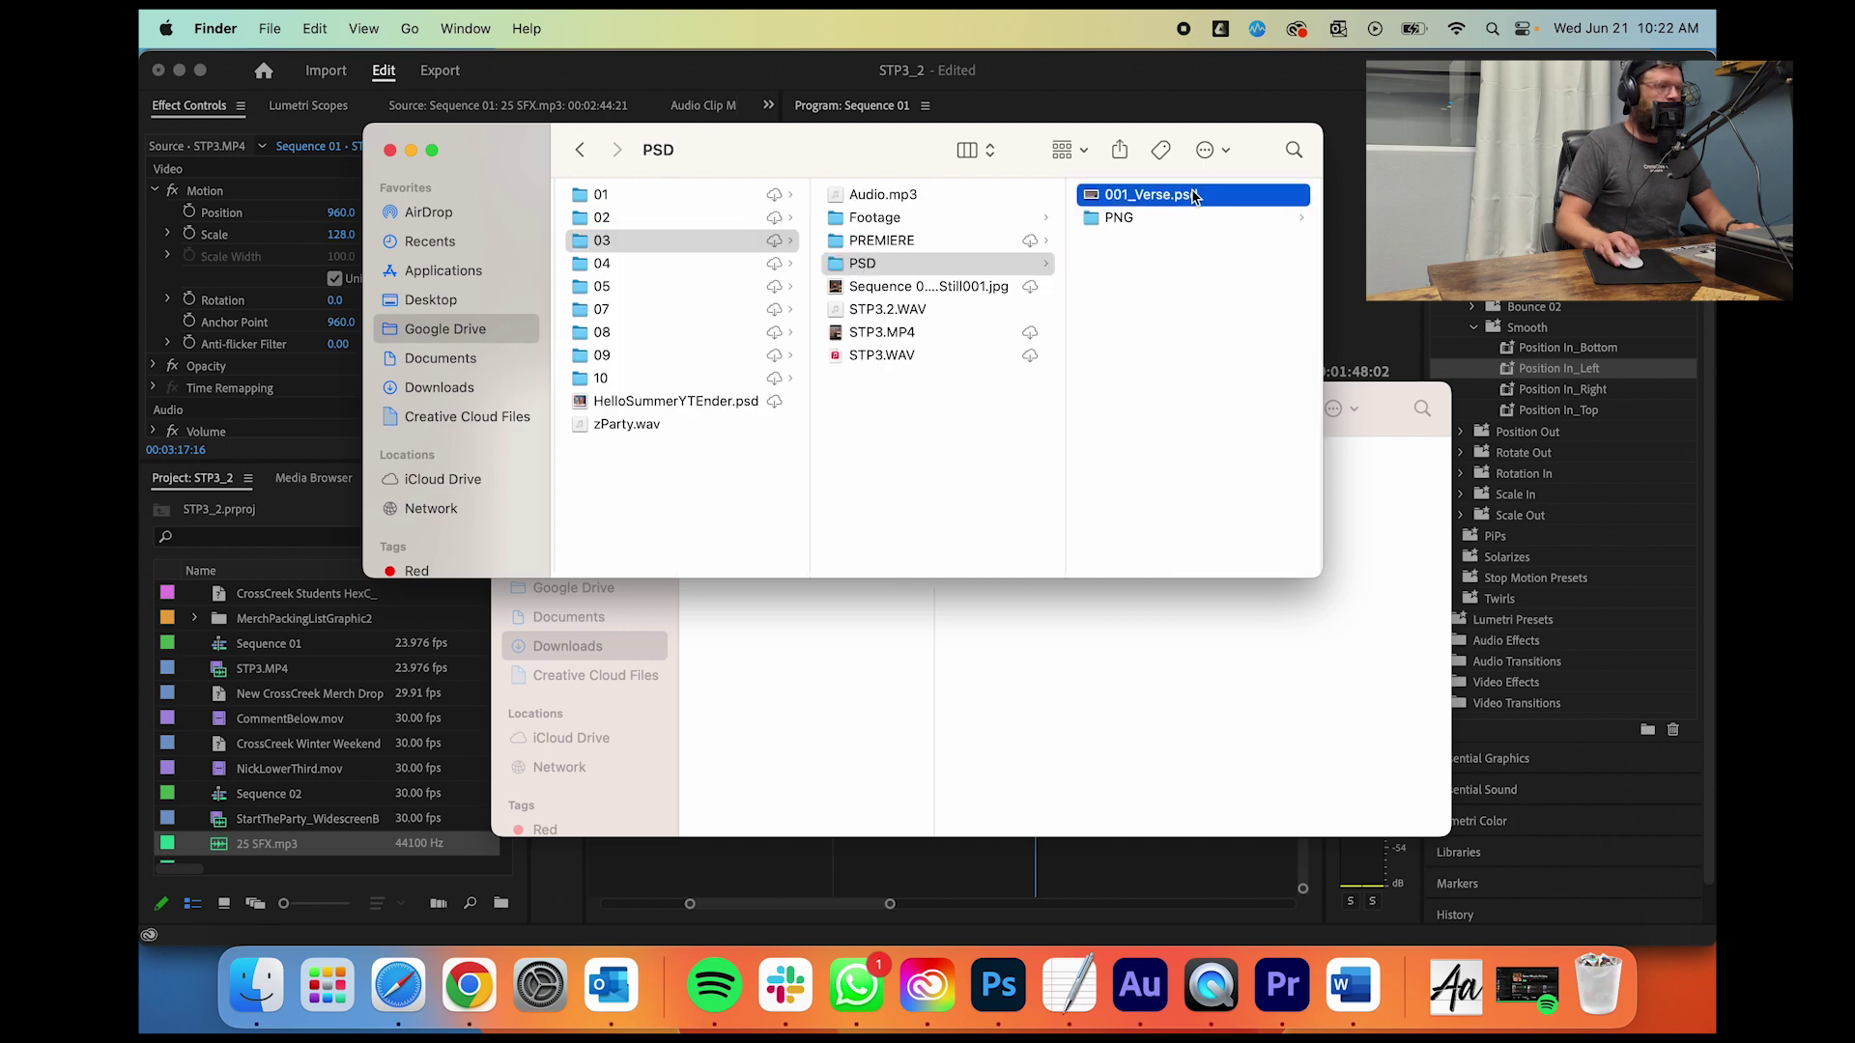
pyautogui.click(860, 217)
pyautogui.click(1155, 201)
pyautogui.moveTo(927, 196); pyautogui.dragTo(279, 818)
pyautogui.click(215, 606)
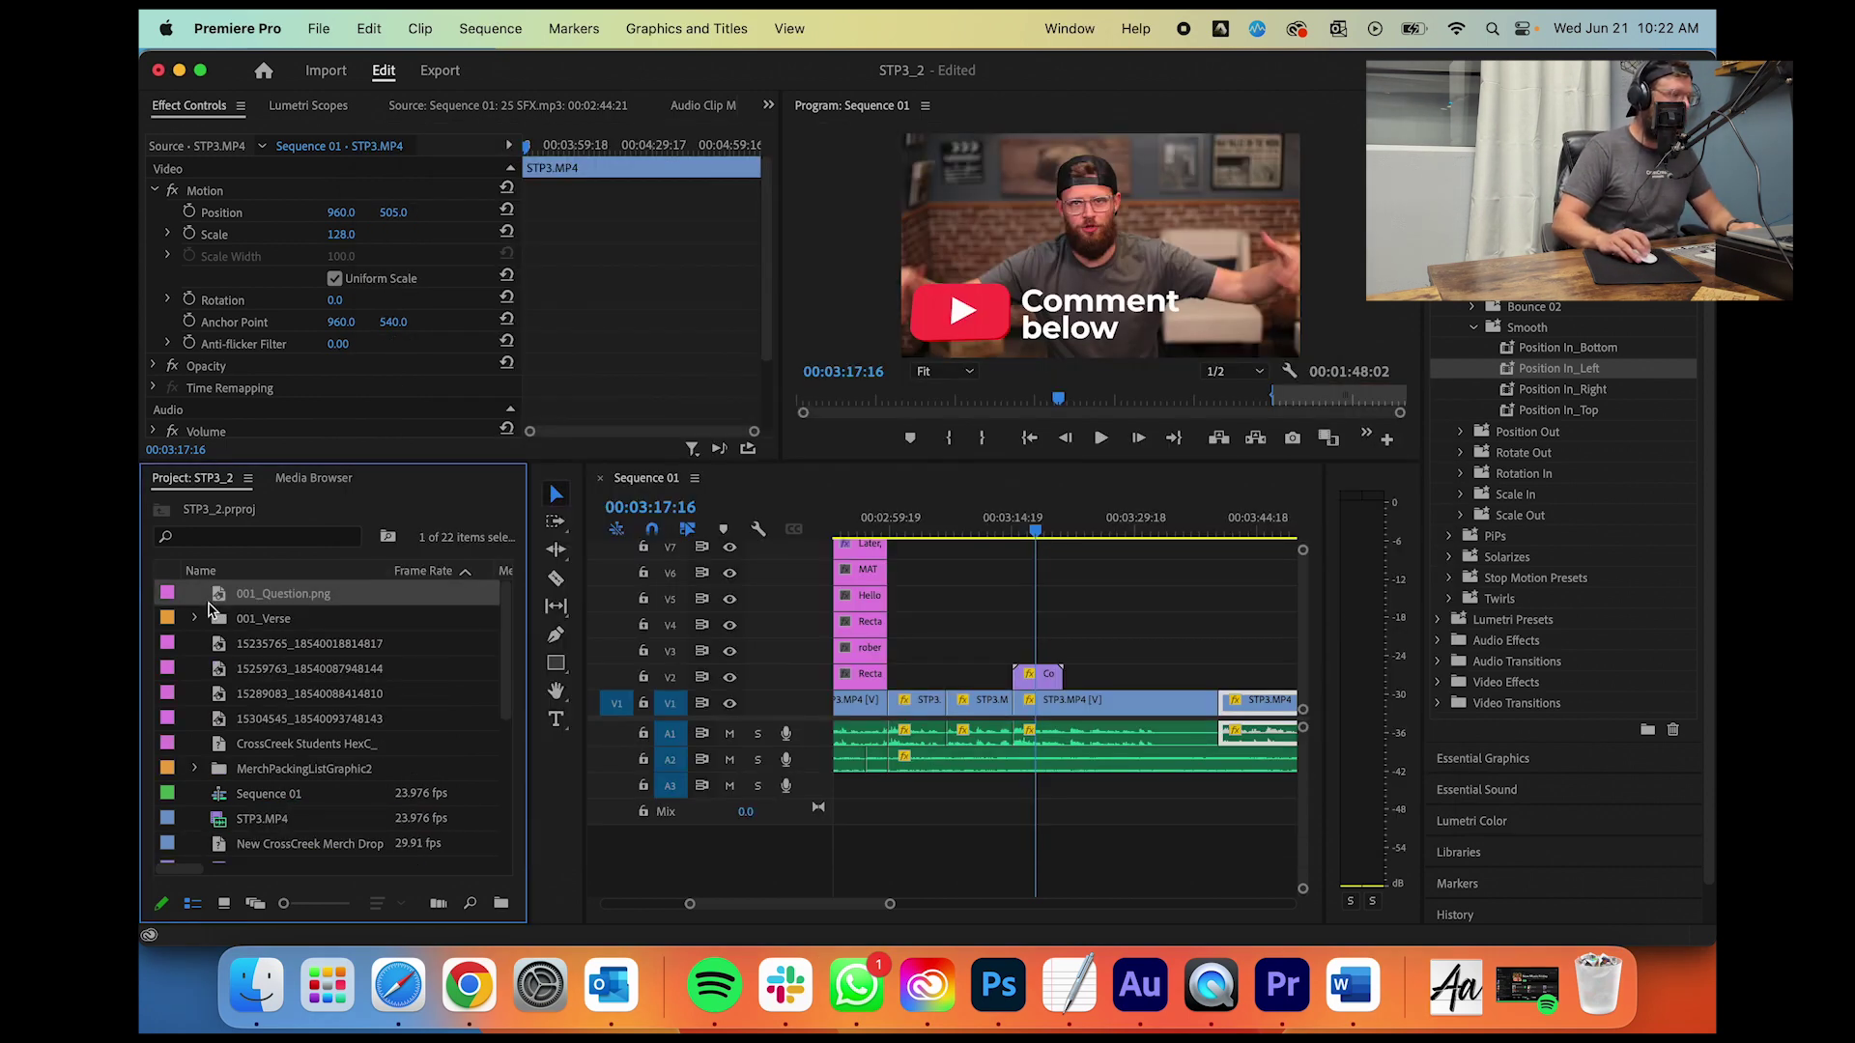
# Step: Place 001_Question.png on V3 after the CommentBelow.mov clip, starting at 00:03:21:06 to match the spoken question
pyautogui.moveTo(628, 703); pyautogui.dragTo(1042, 649)
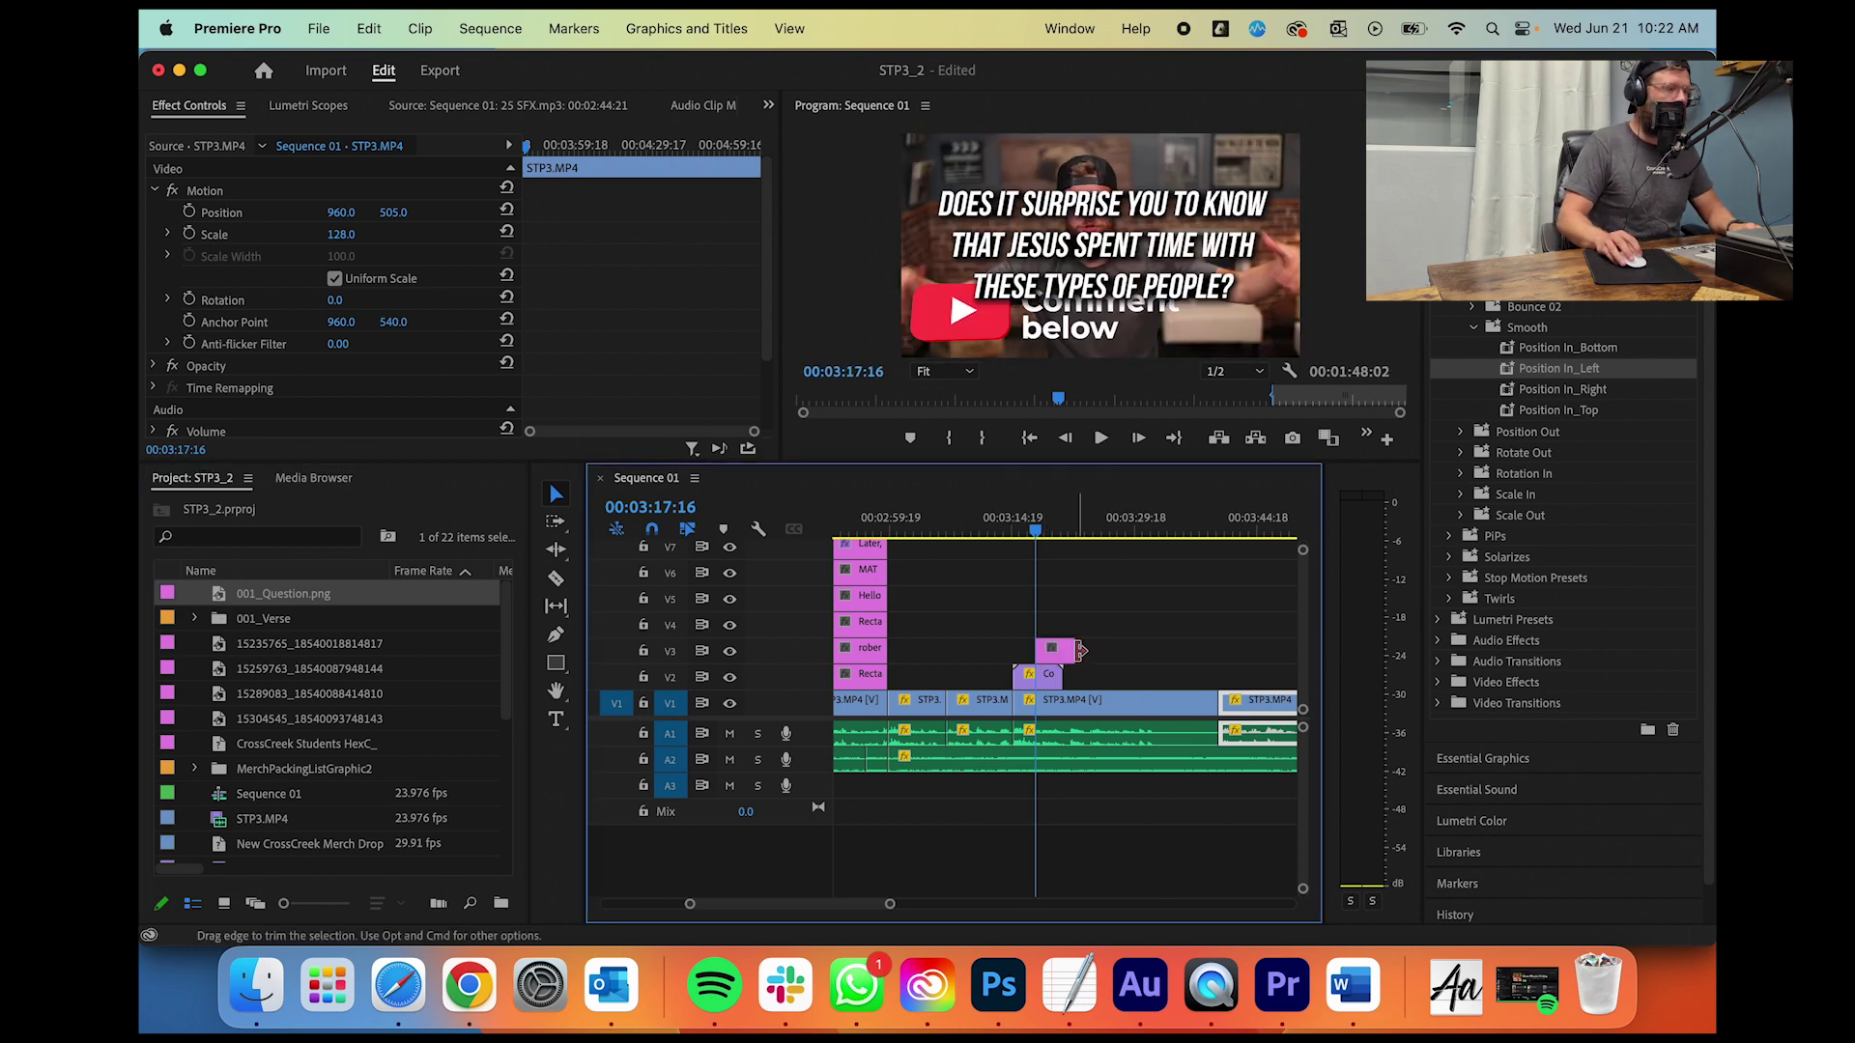
pyautogui.press('Up')
pyautogui.press('space')
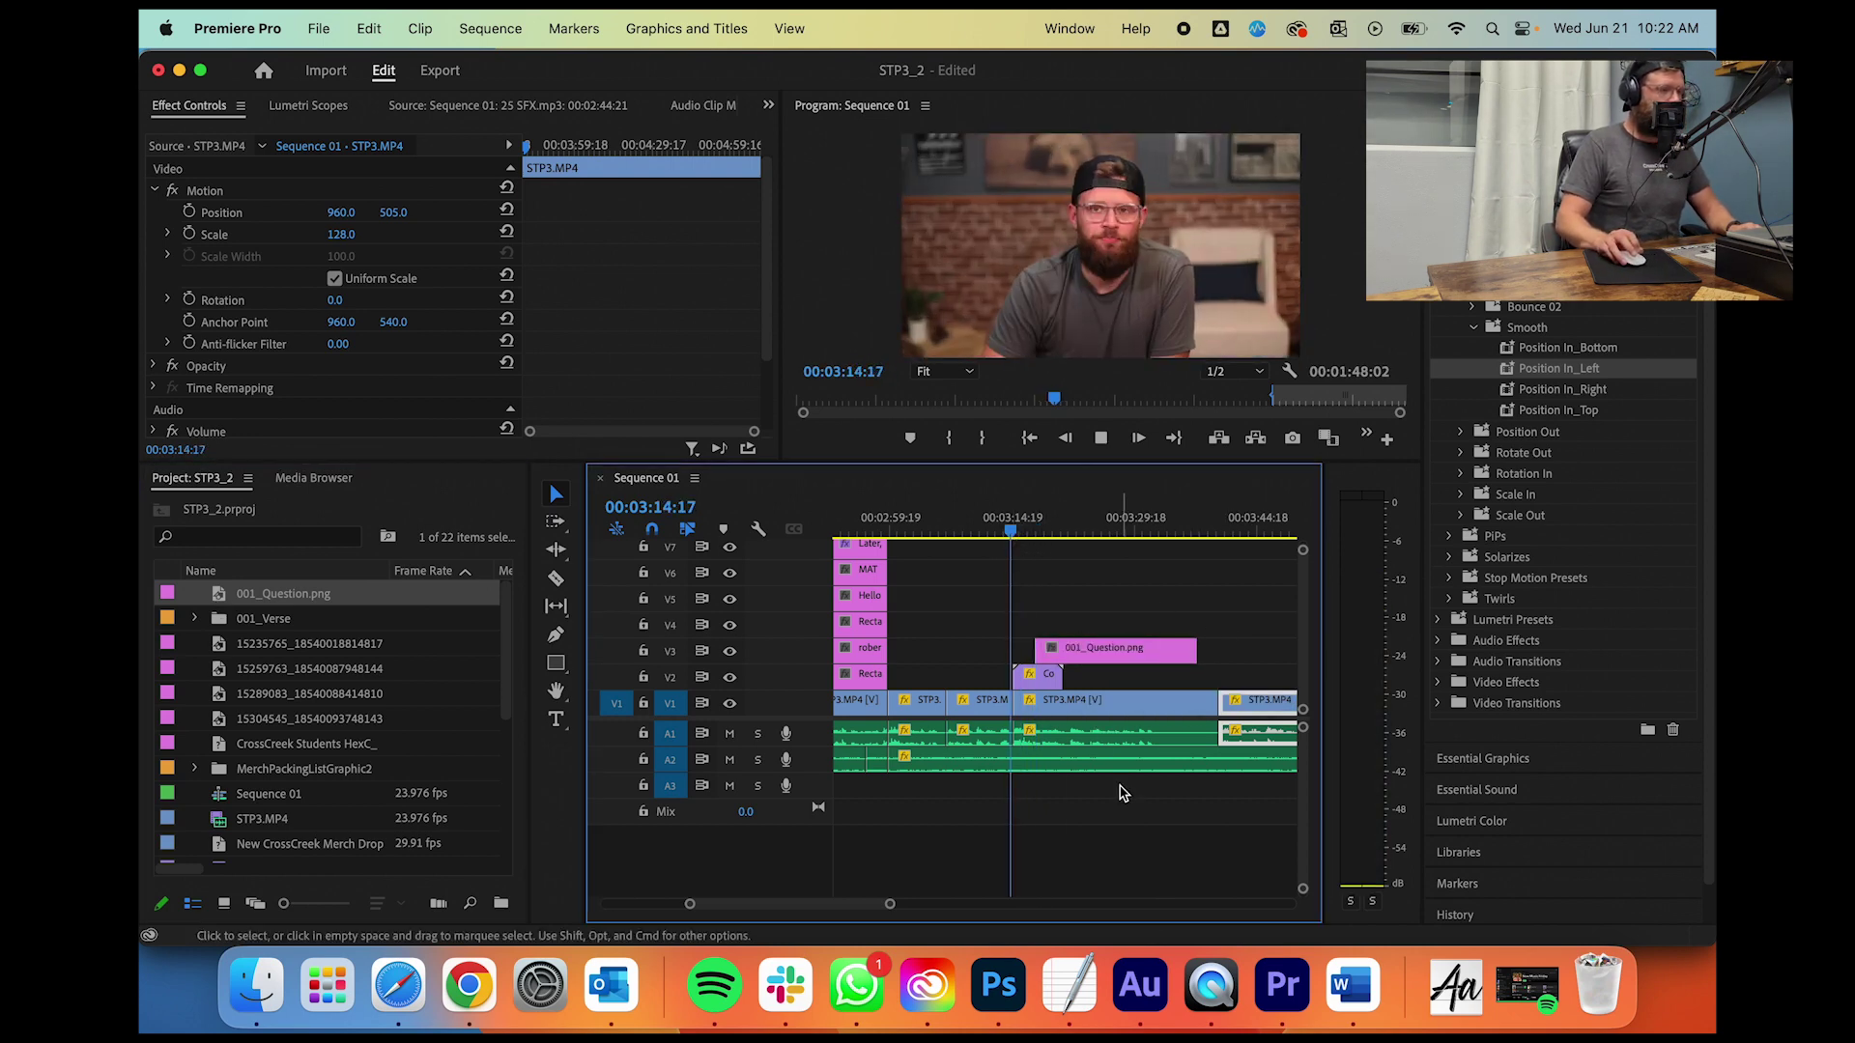
pyautogui.moveTo(1075, 657); pyautogui.dragTo(1098, 659)
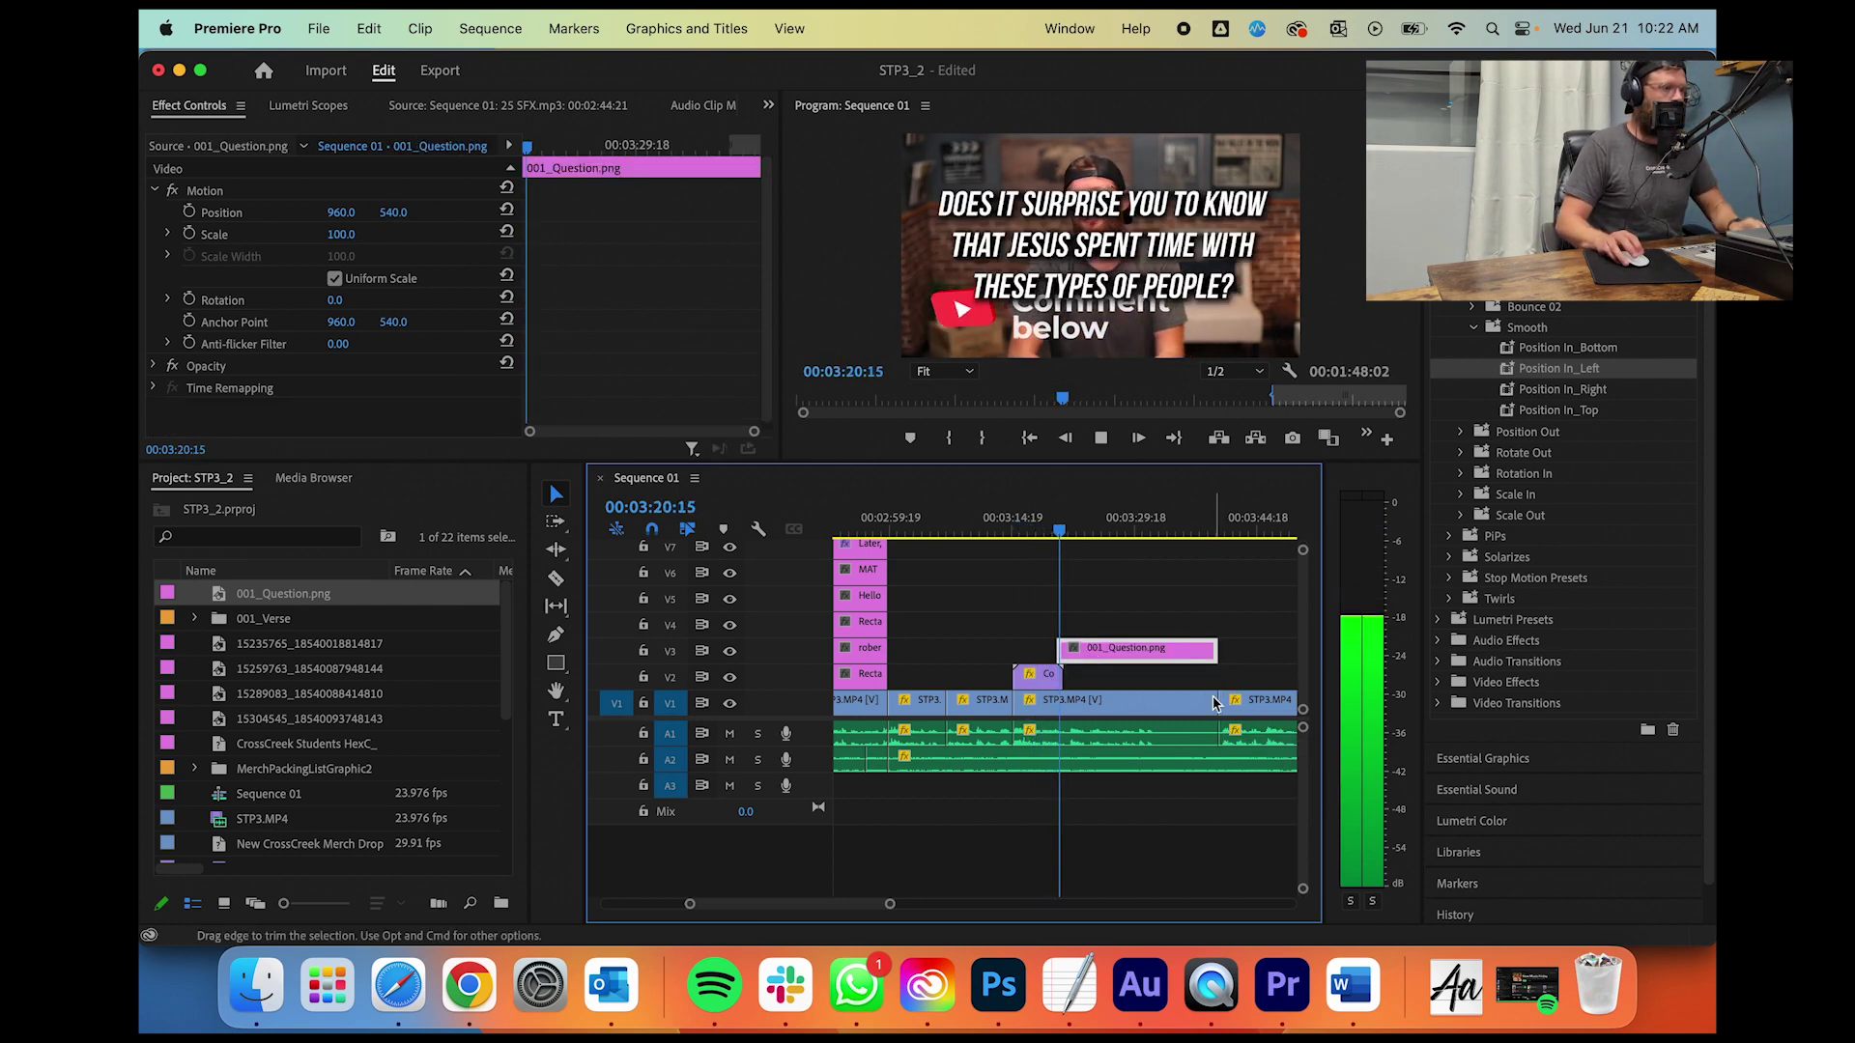
pyautogui.press('space')
pyautogui.moveTo(1111, 653); pyautogui.dragTo(1119, 653)
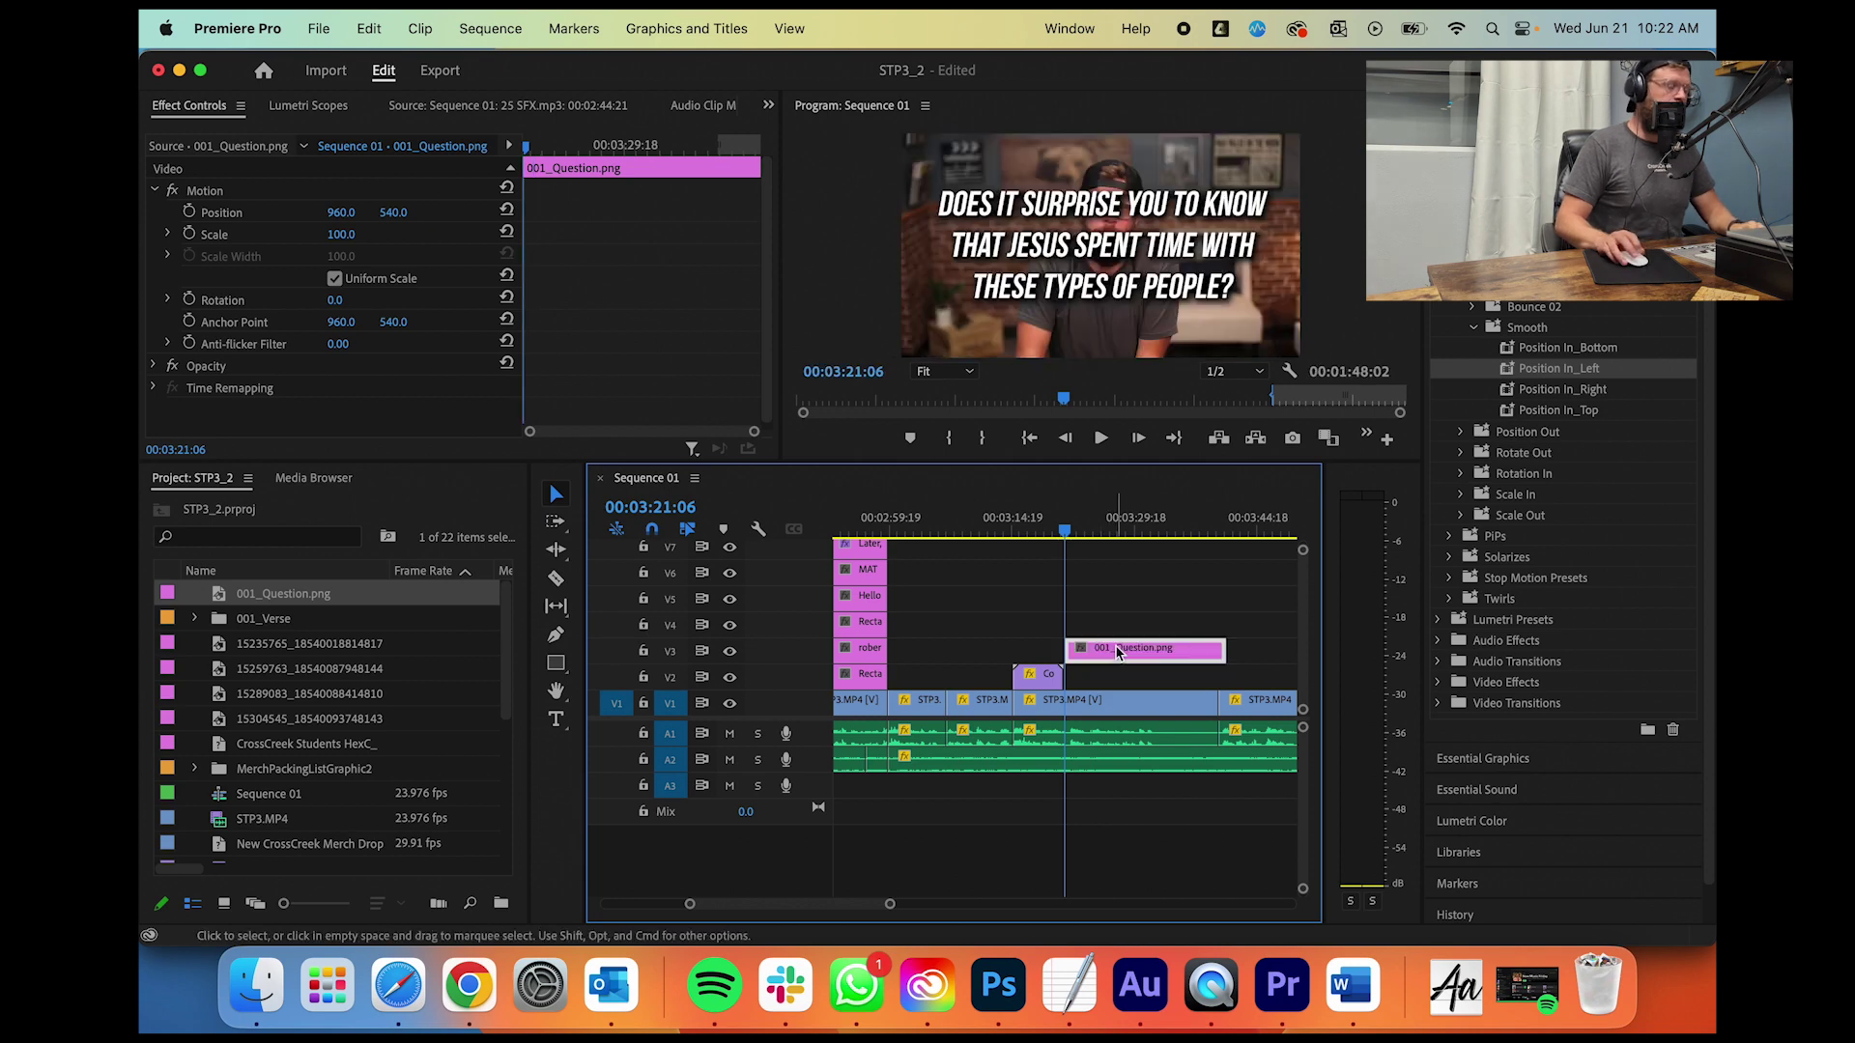
# Step: Apply the smooth Position In_Left preset to the 001_Question.png clip and play its entrance
pyautogui.moveTo(1527, 360); pyautogui.dragTo(1098, 654)
pyautogui.press('space')
pyautogui.press('space')
# Step: Find 25 SFX.mp3 in the project with the search term sfx and place its marked section on A3 at 00:03:21:22
pyautogui.scroll(-5, 261, 794)
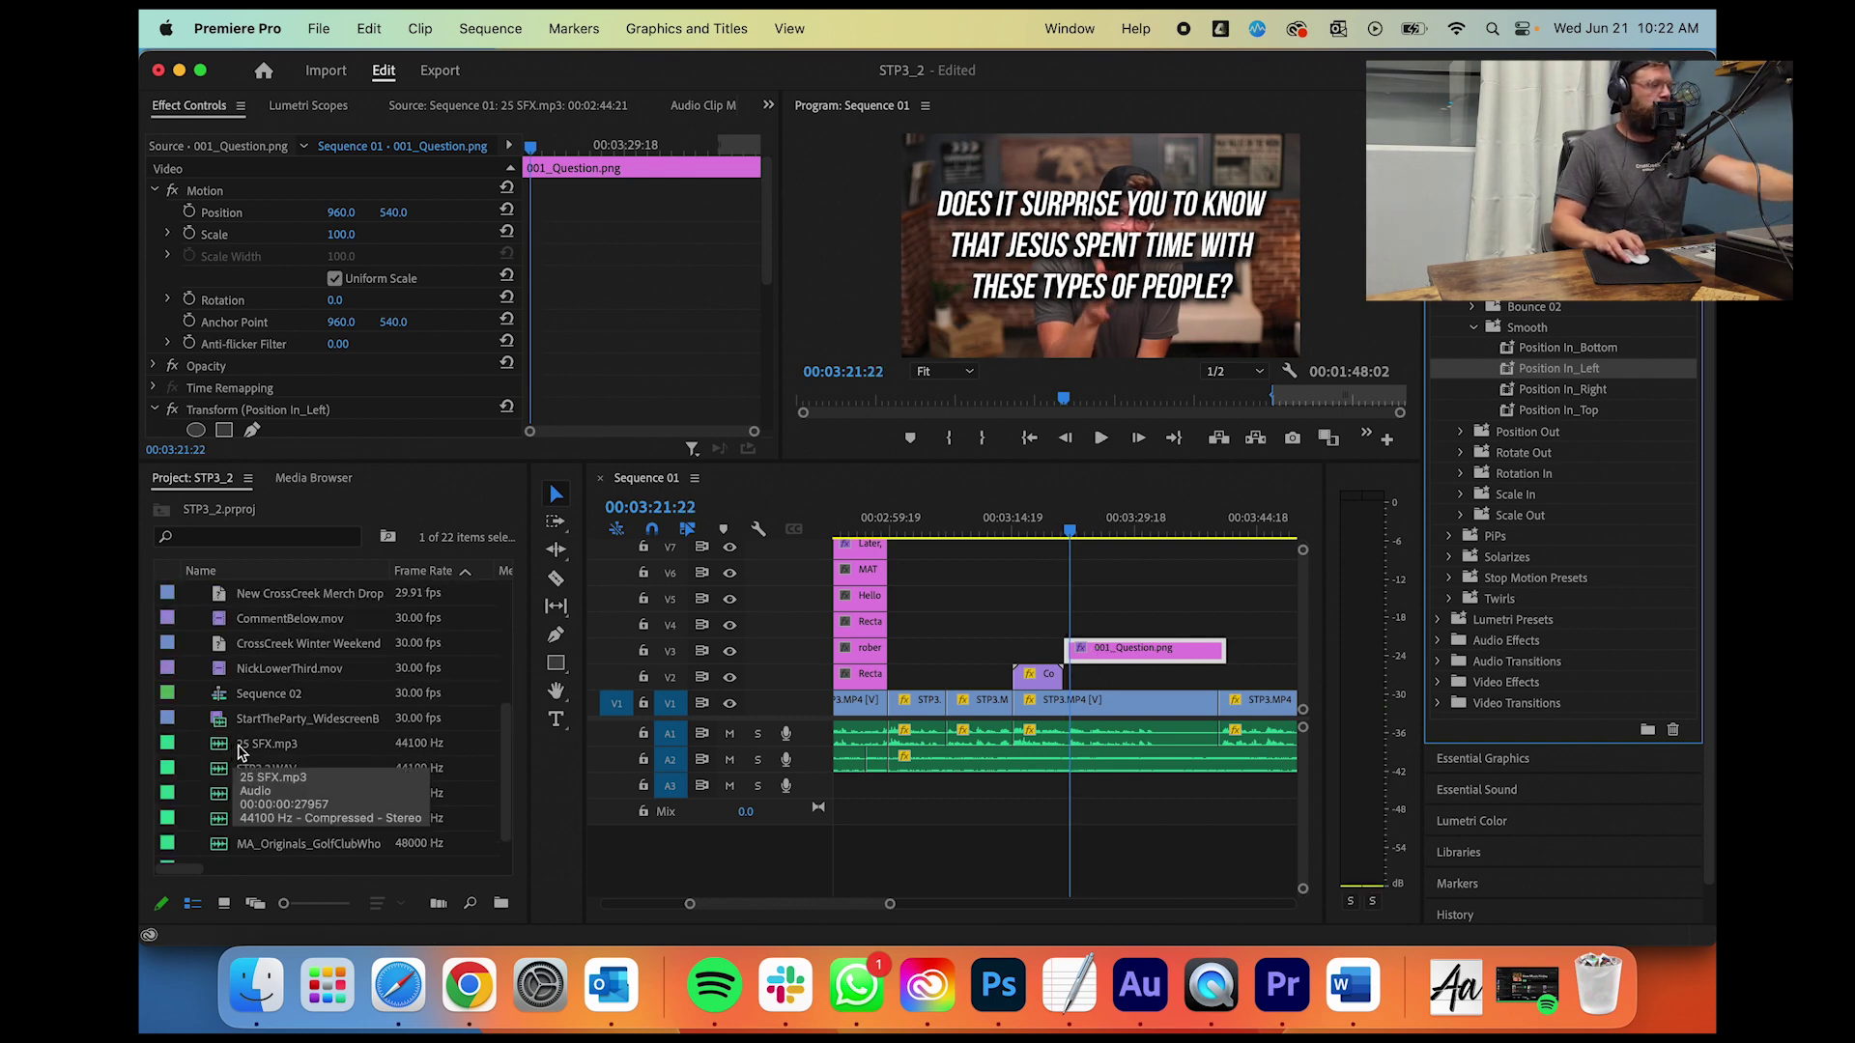
pyautogui.click(242, 539)
pyautogui.write('sf')
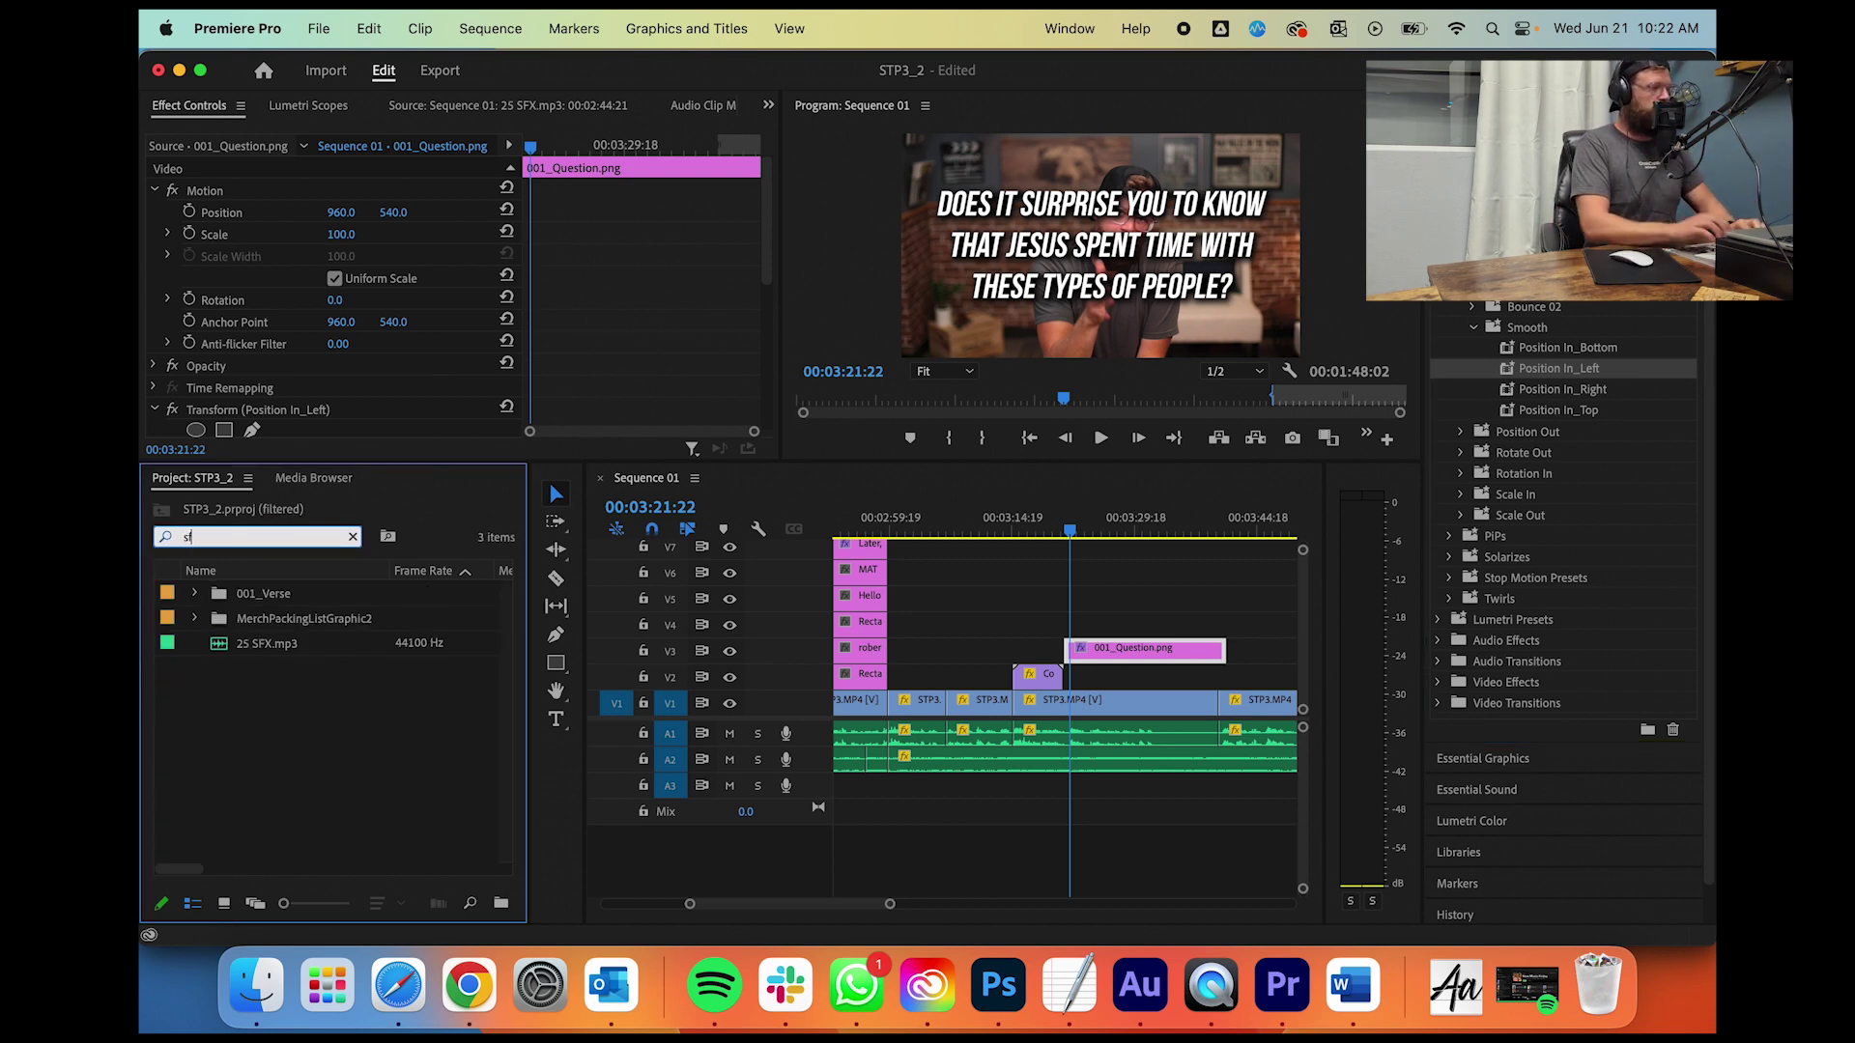
pyautogui.doubleClick(269, 647)
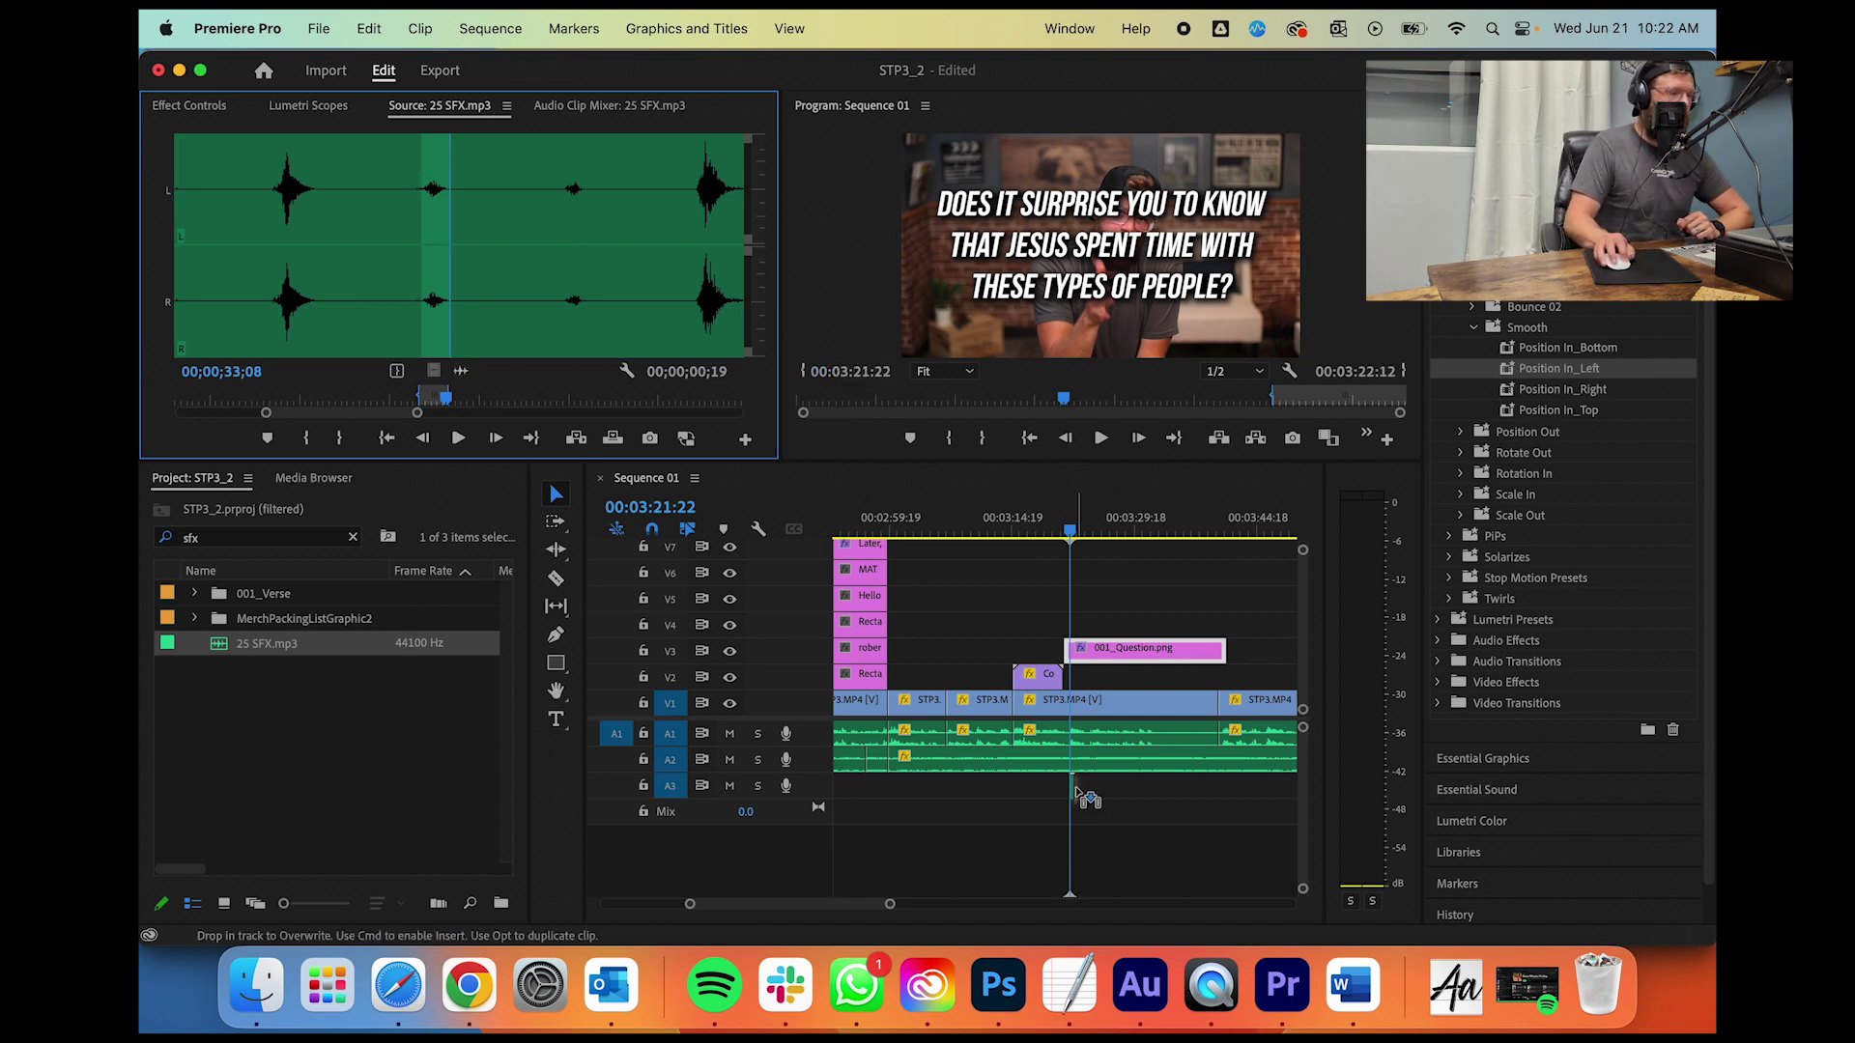
pyautogui.click(1027, 890)
pyautogui.moveTo(889, 904); pyautogui.dragTo(832, 906)
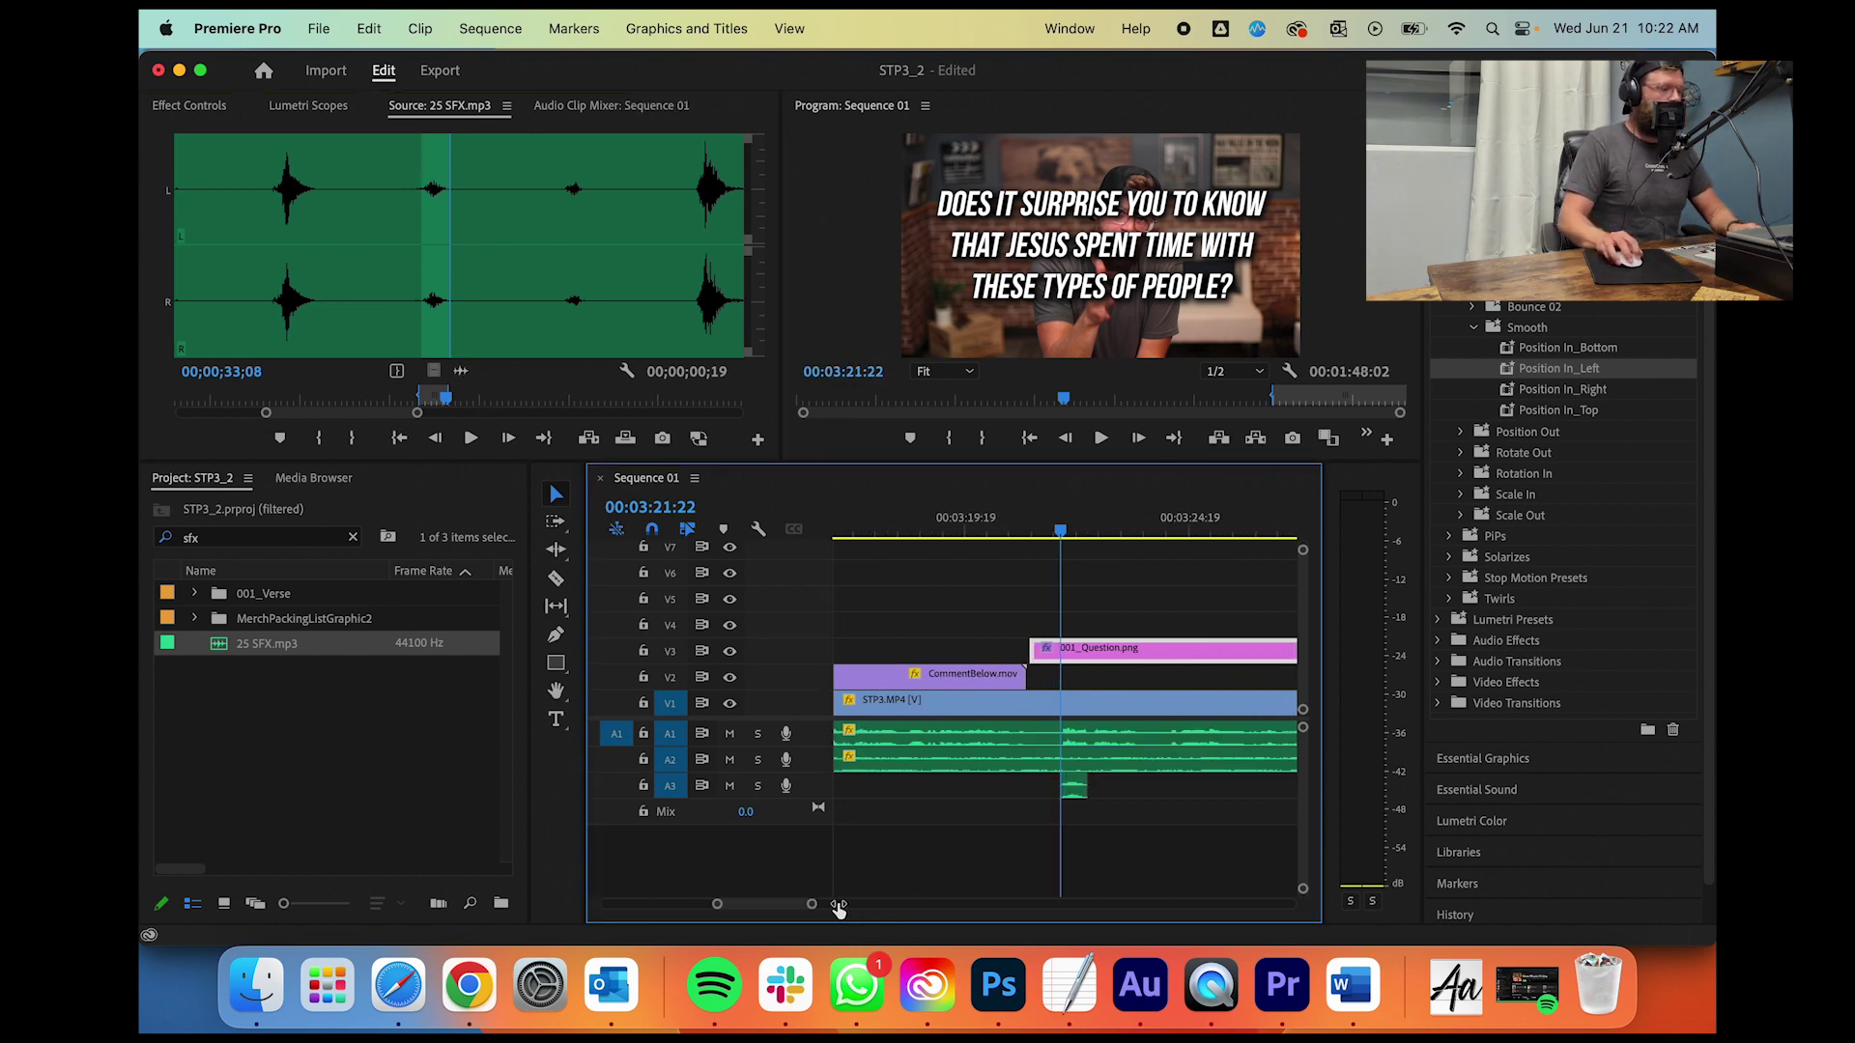
# Step: Move the sound effect on A3 to start at 00:03:21:08, where the question graphic slides in
pyautogui.moveTo(1055, 531); pyautogui.dragTo(1031, 531)
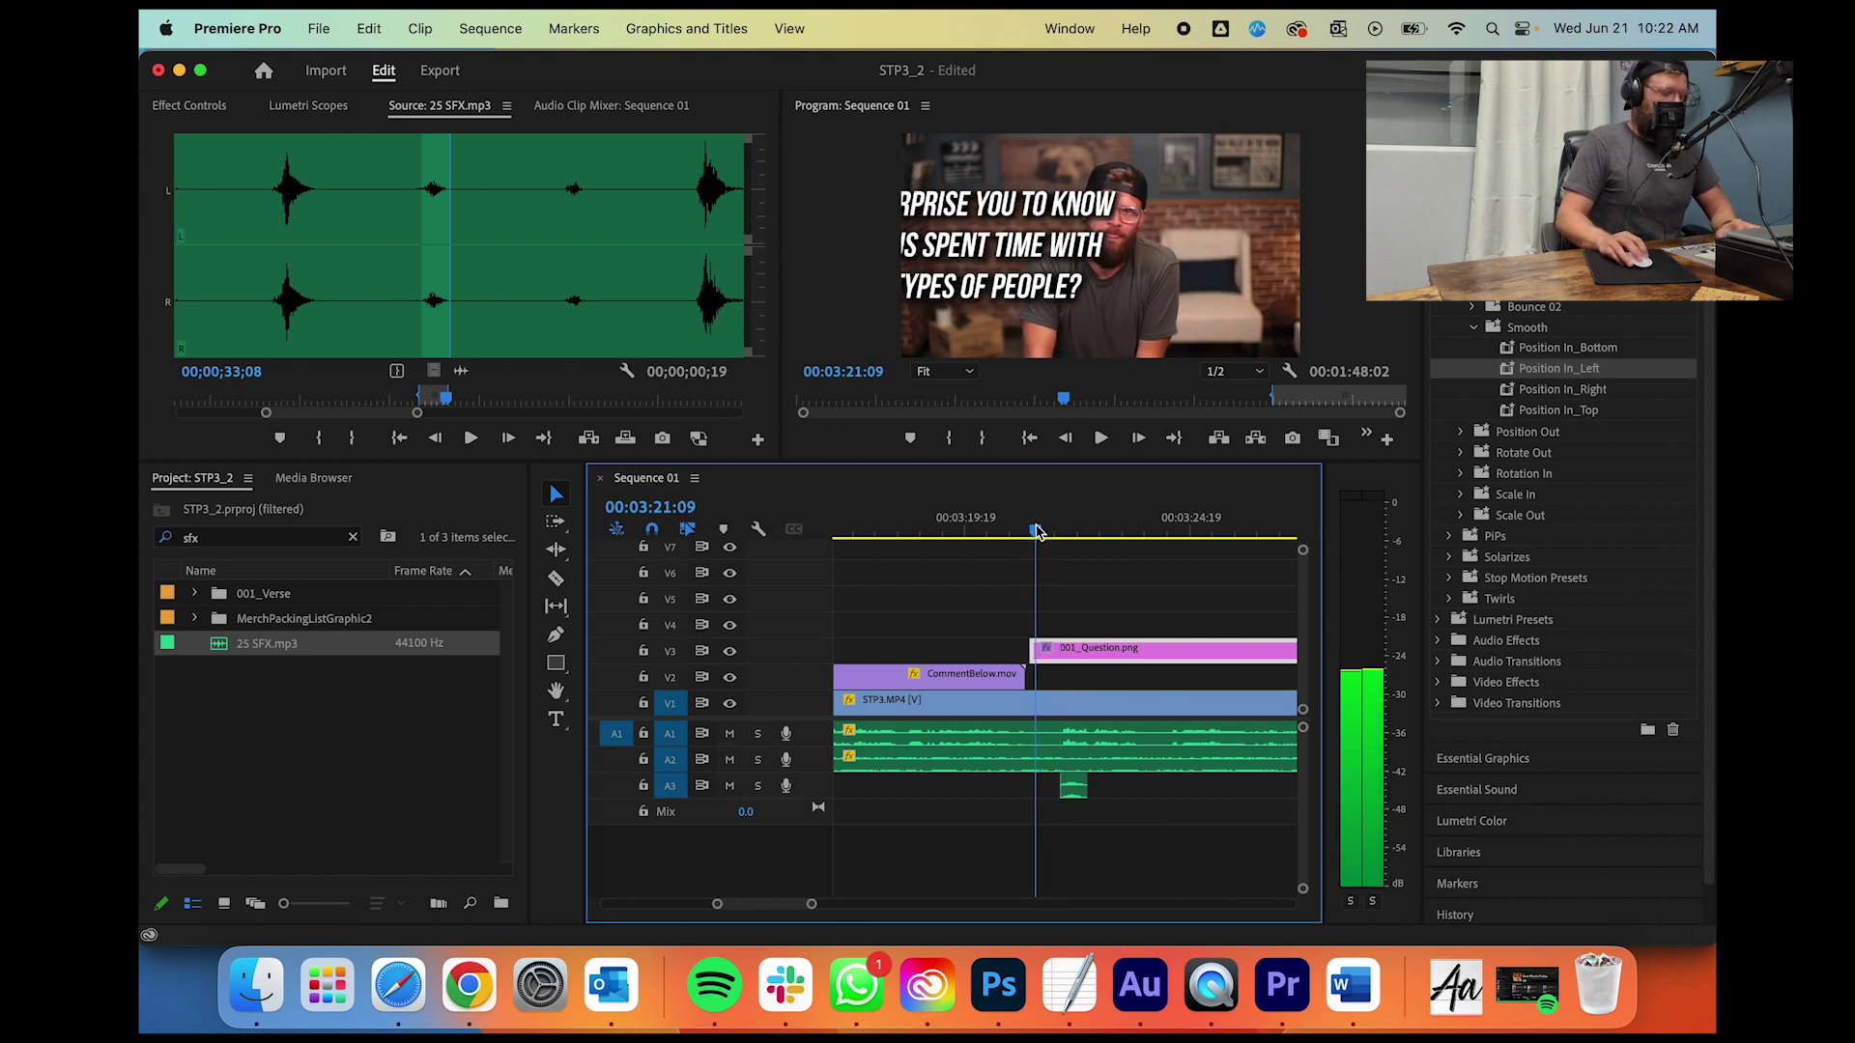
pyautogui.press('space')
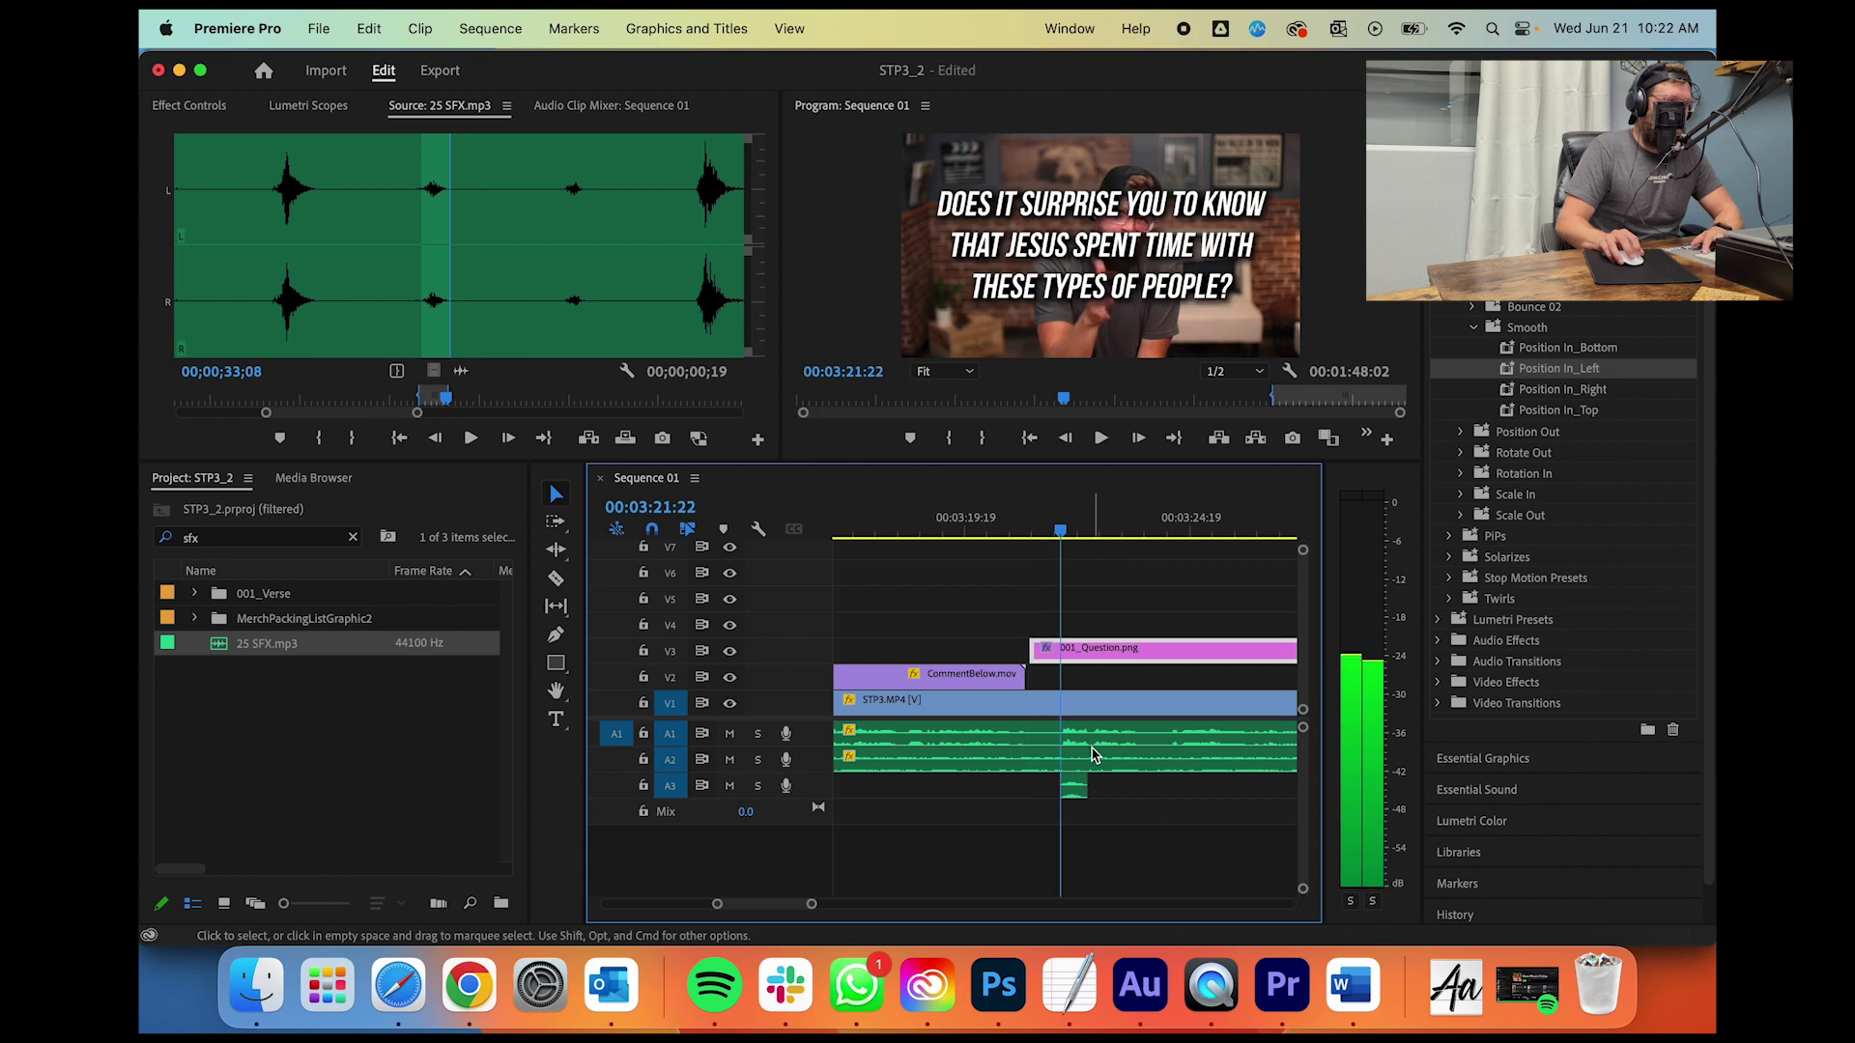
pyautogui.moveTo(1058, 530); pyautogui.dragTo(1033, 539)
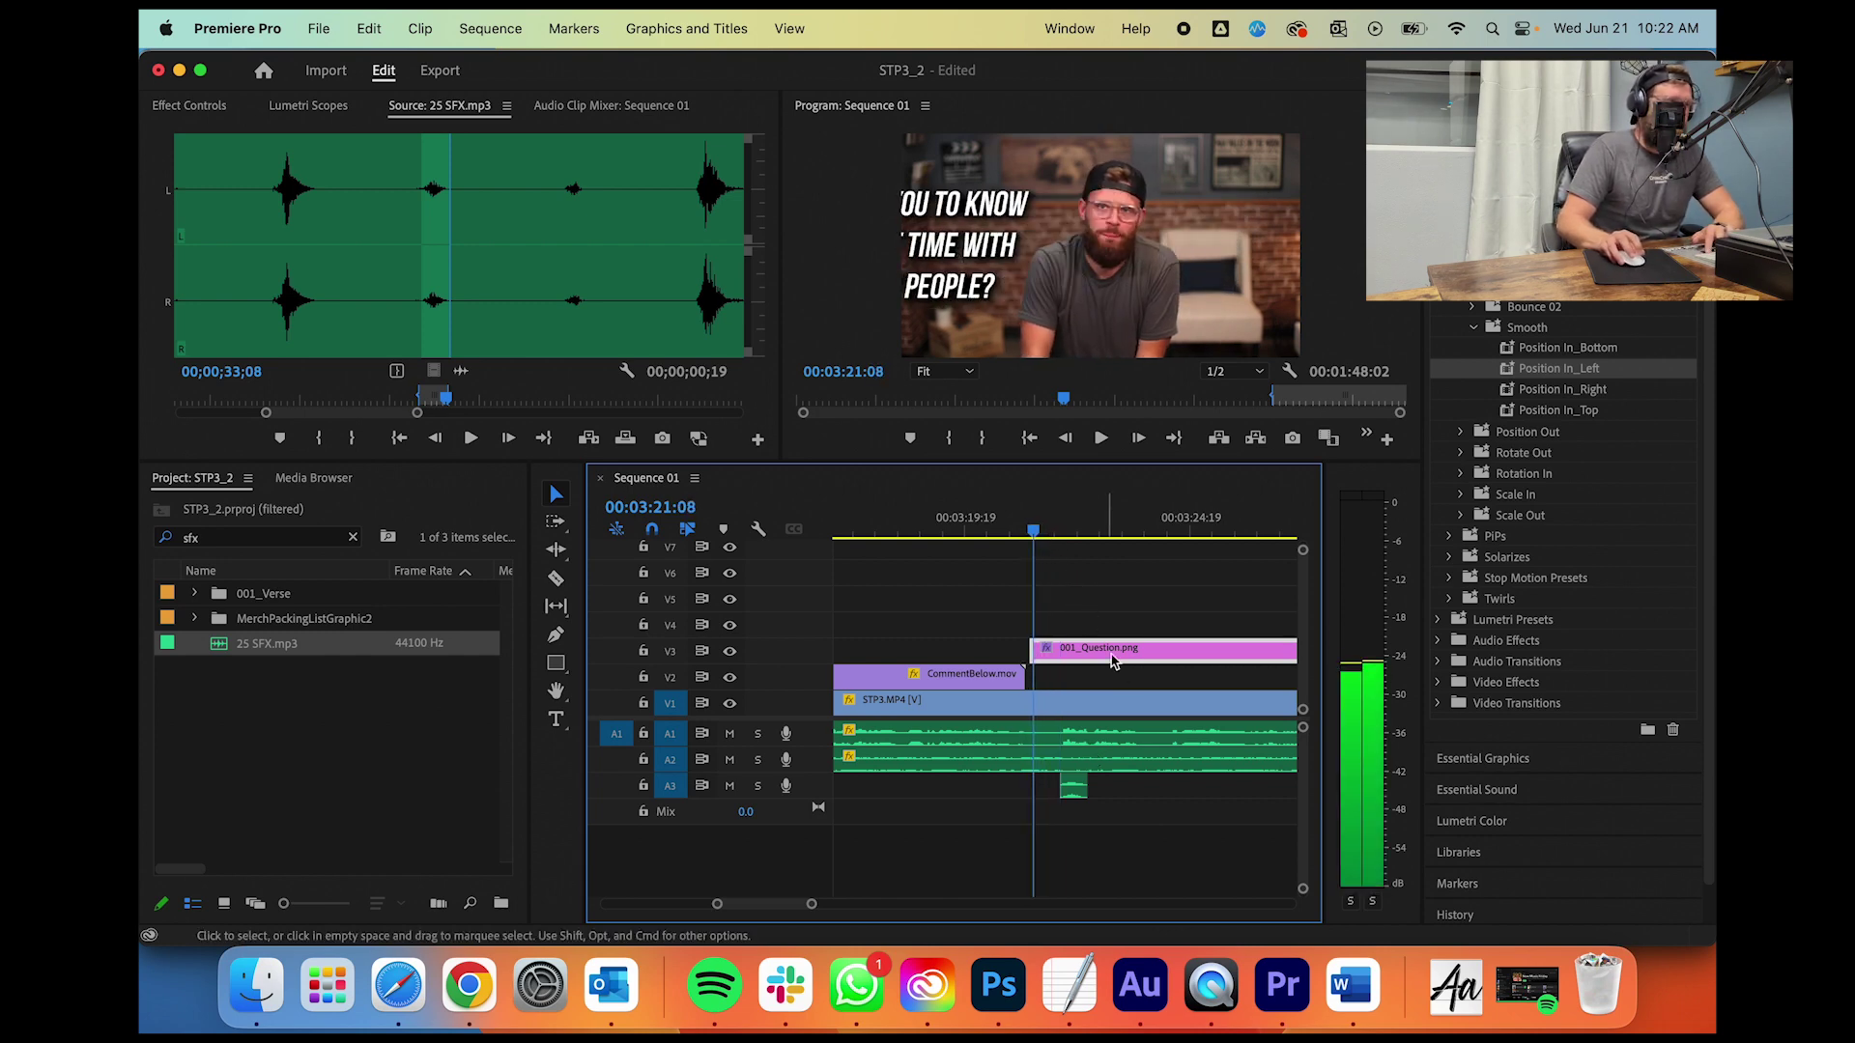
pyautogui.moveTo(1074, 785); pyautogui.dragTo(1051, 790)
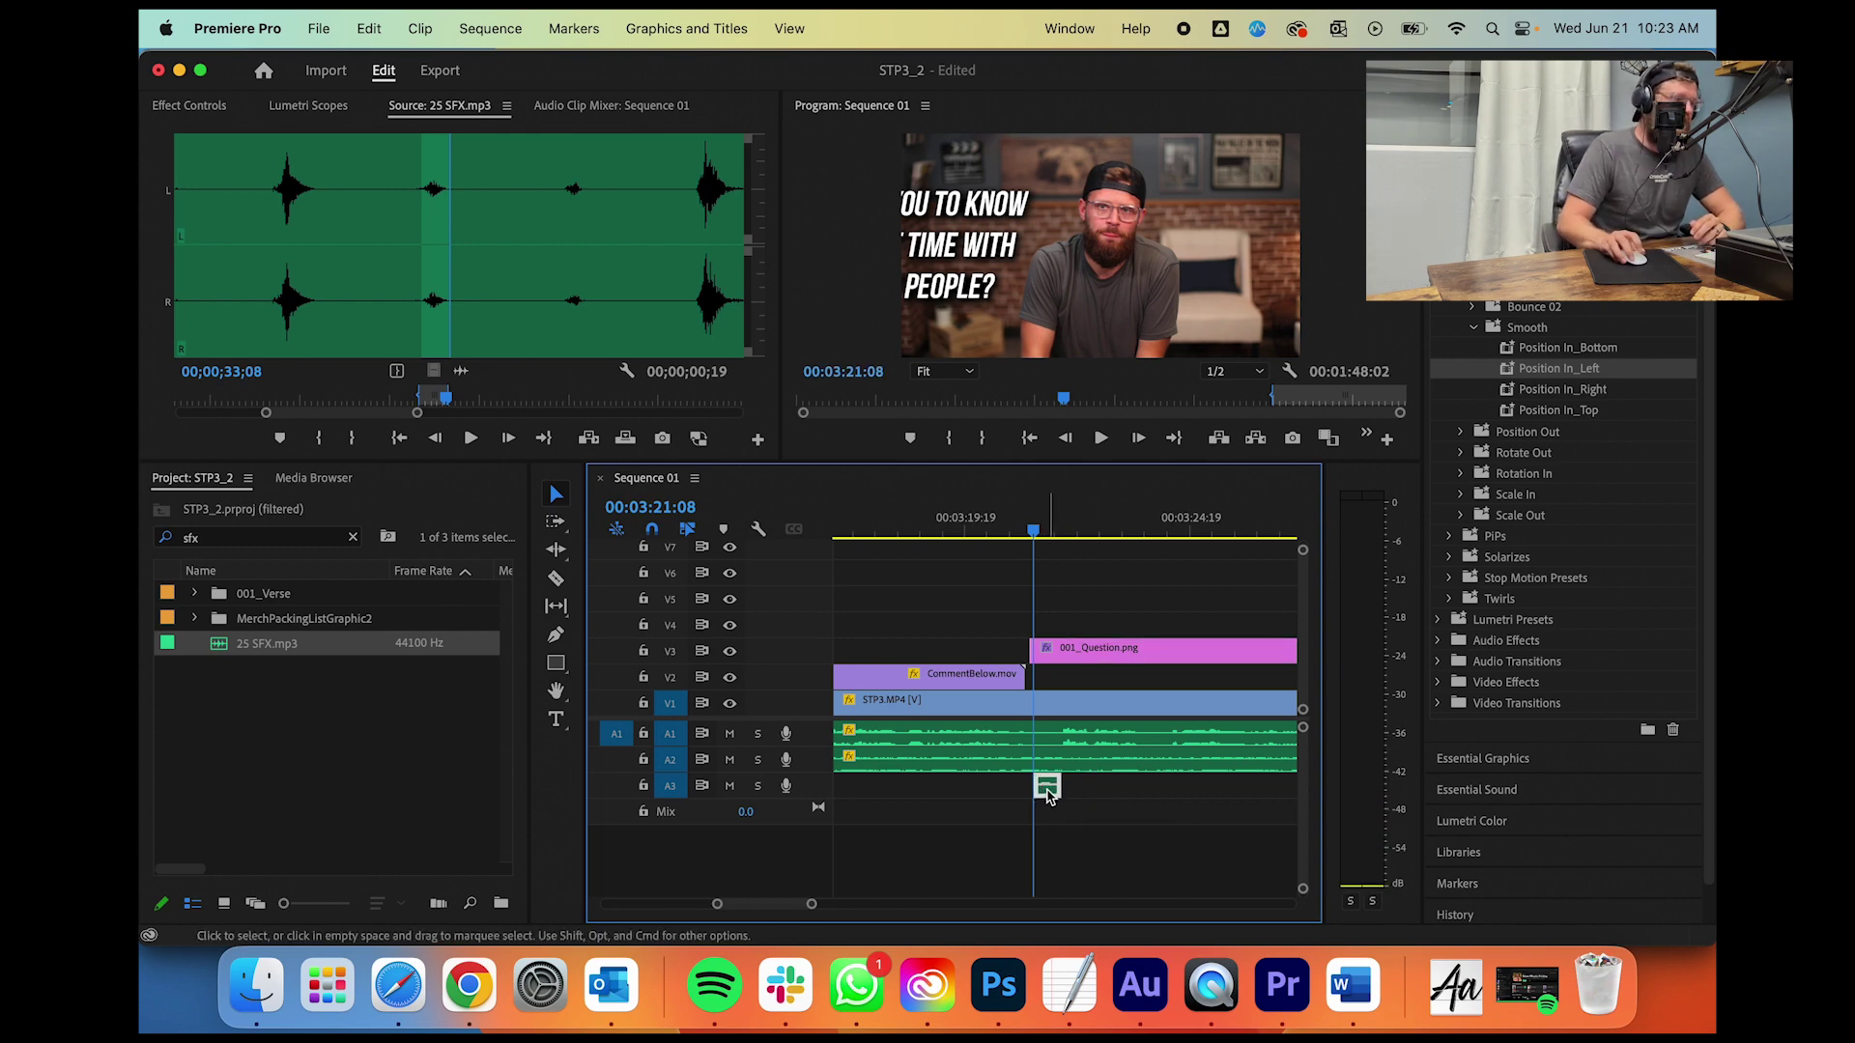
# Step: Raise the audio gain of the 25 SFX.mp3 clip under the question graphic
pyautogui.doubleClick(1048, 794)
pyautogui.rightClick(1048, 794)
pyautogui.scroll(-5, 1172, 853)
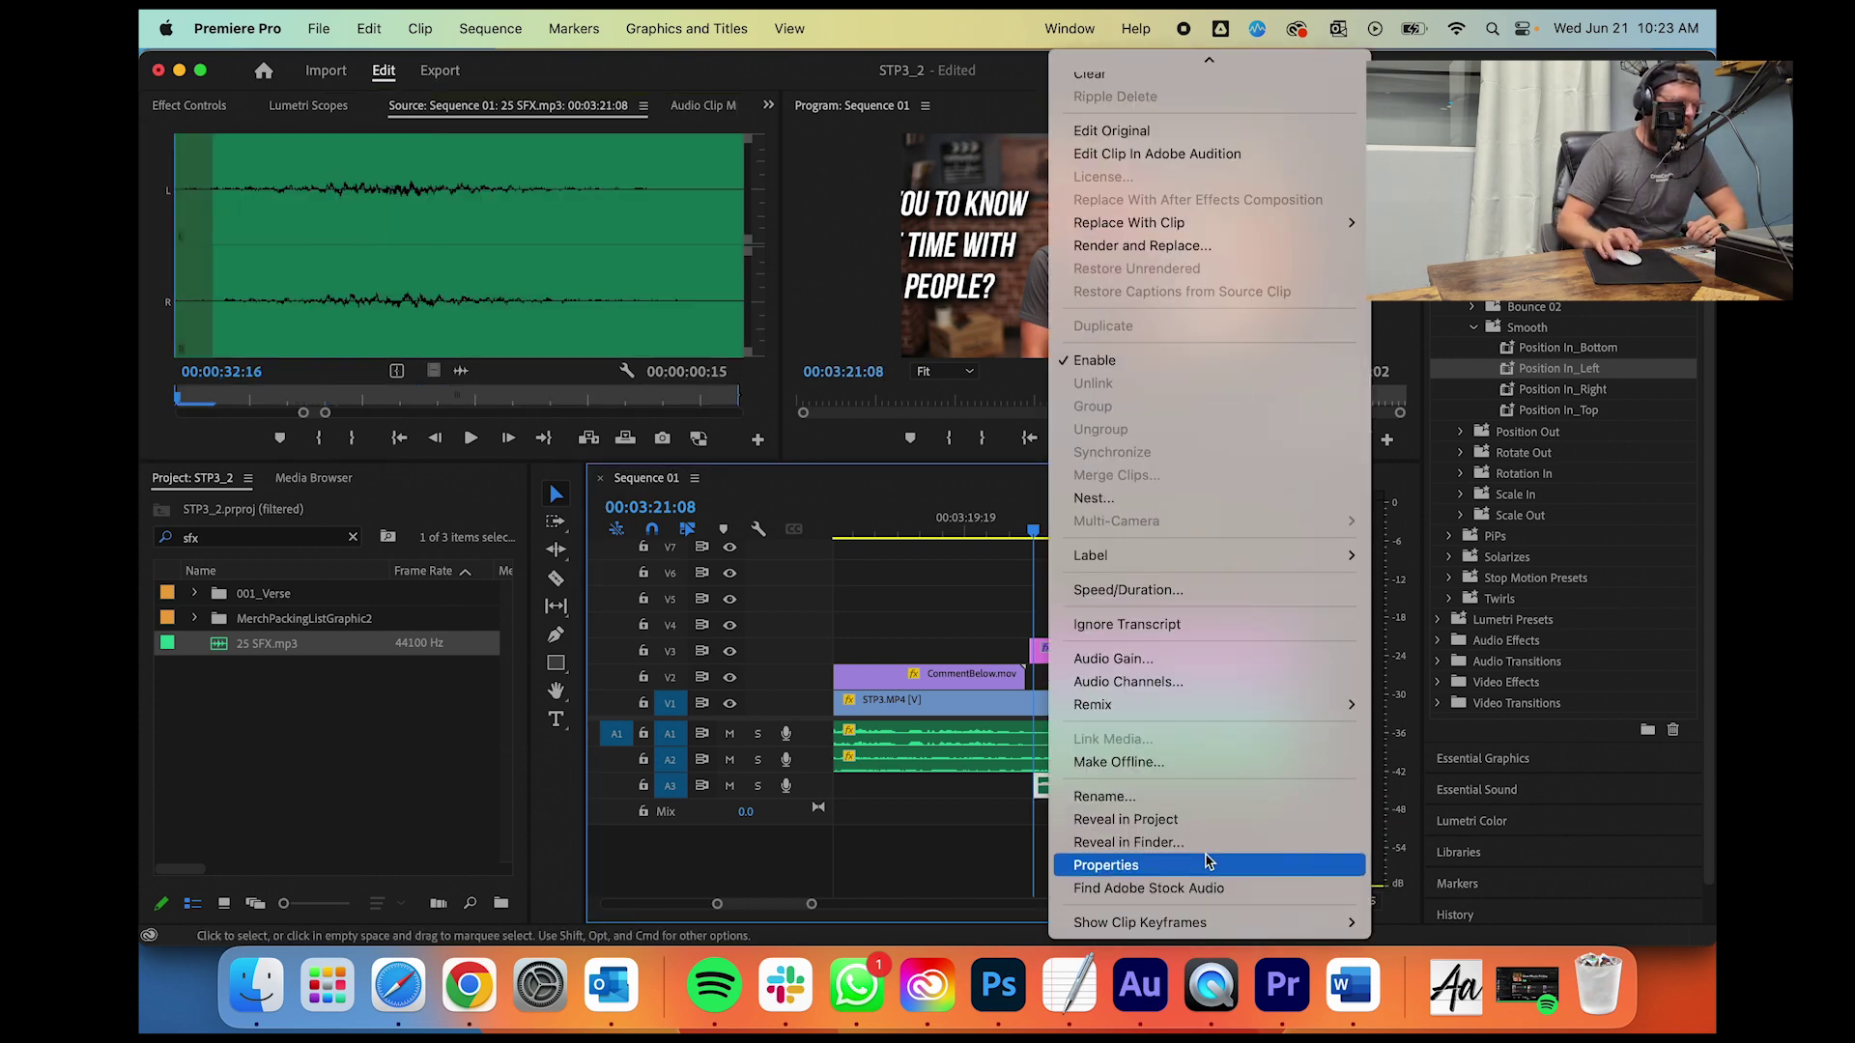
pyautogui.click(1226, 659)
pyautogui.press('Return')
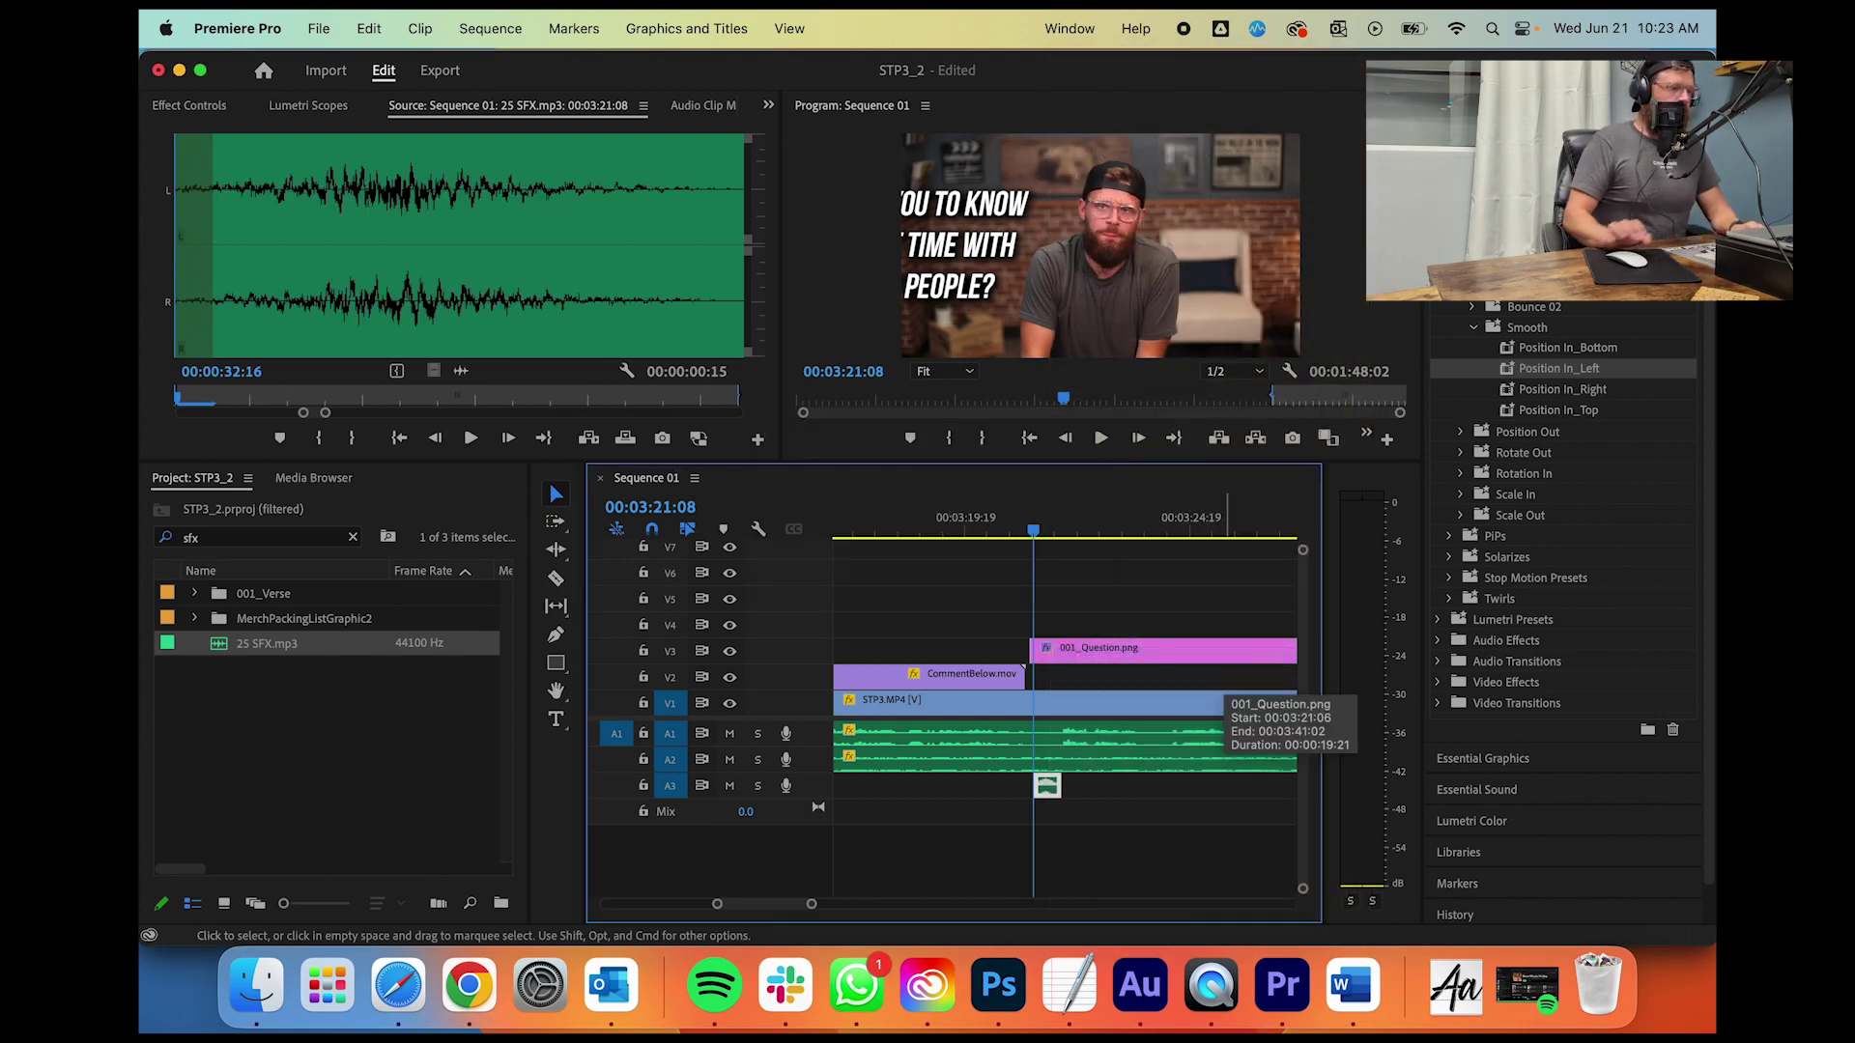
# Step: Duplicate the sound effect under the verse graphics further along A3 and delete the copy
pyautogui.scroll(10, 1000, 782)
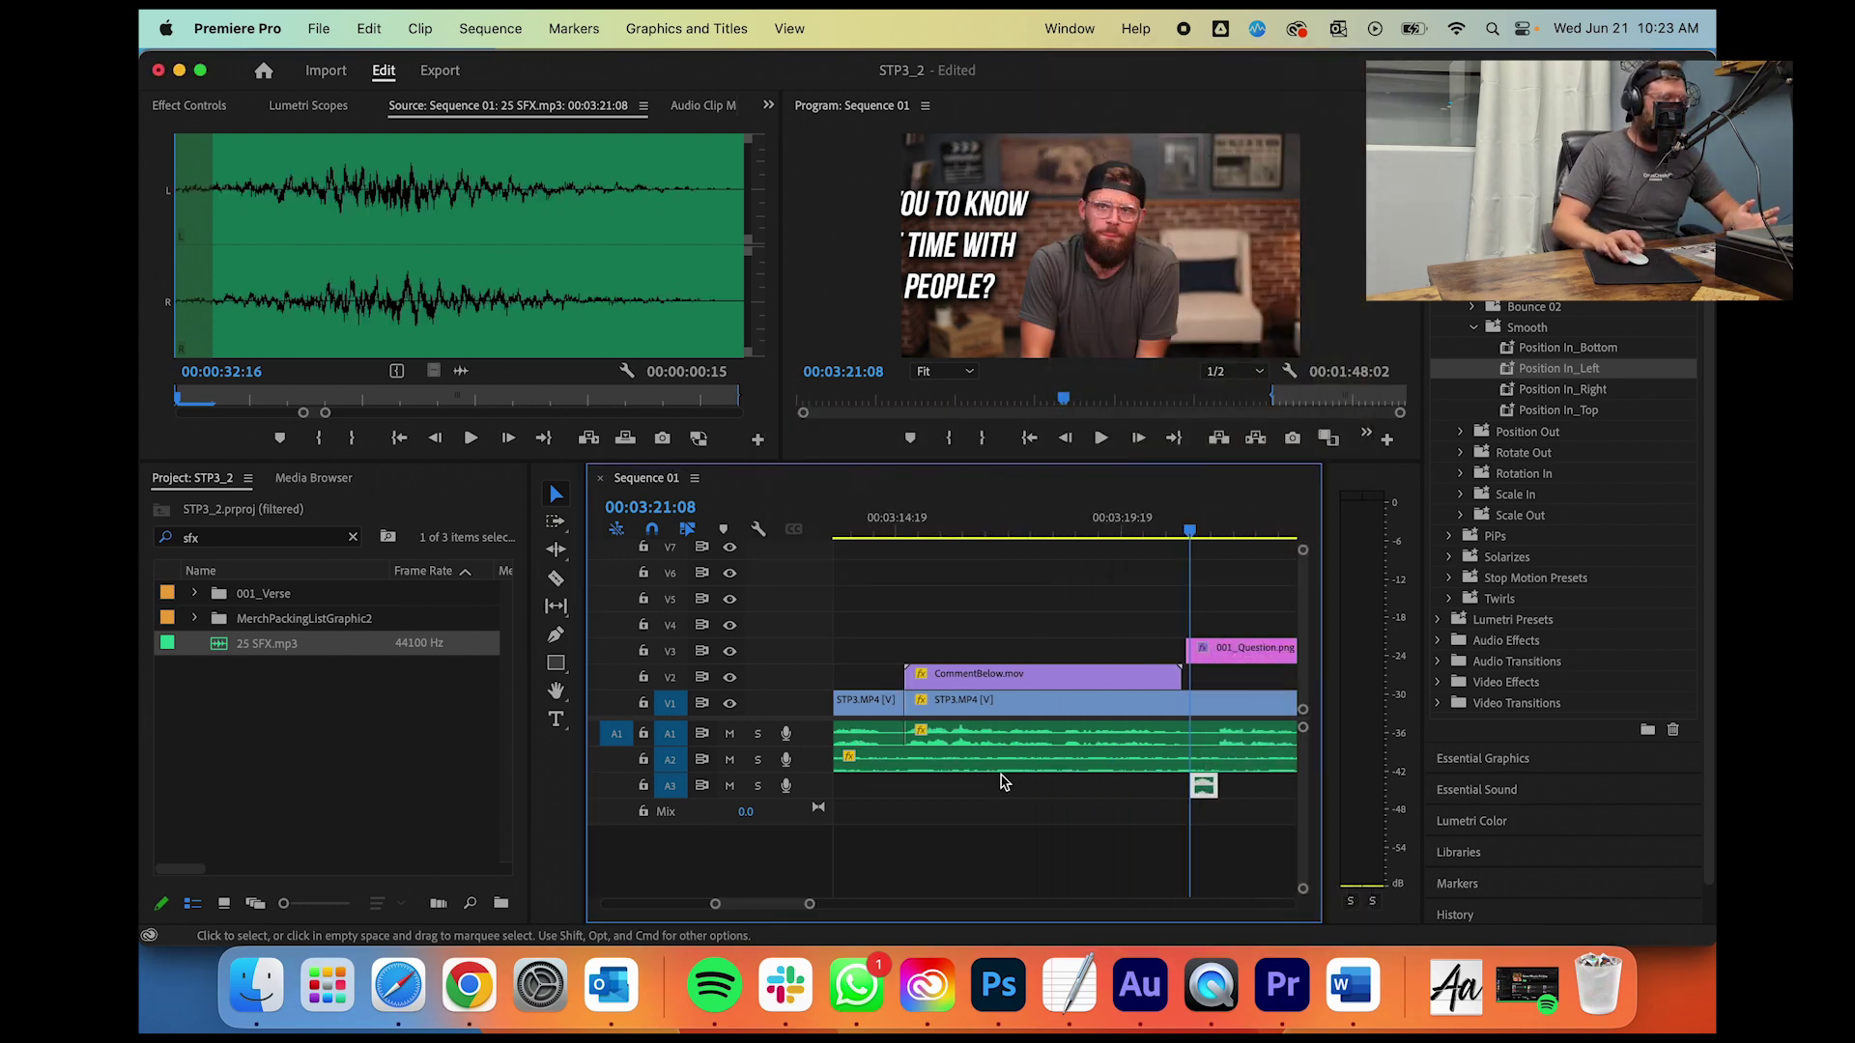
pyautogui.scroll(2, 1000, 782)
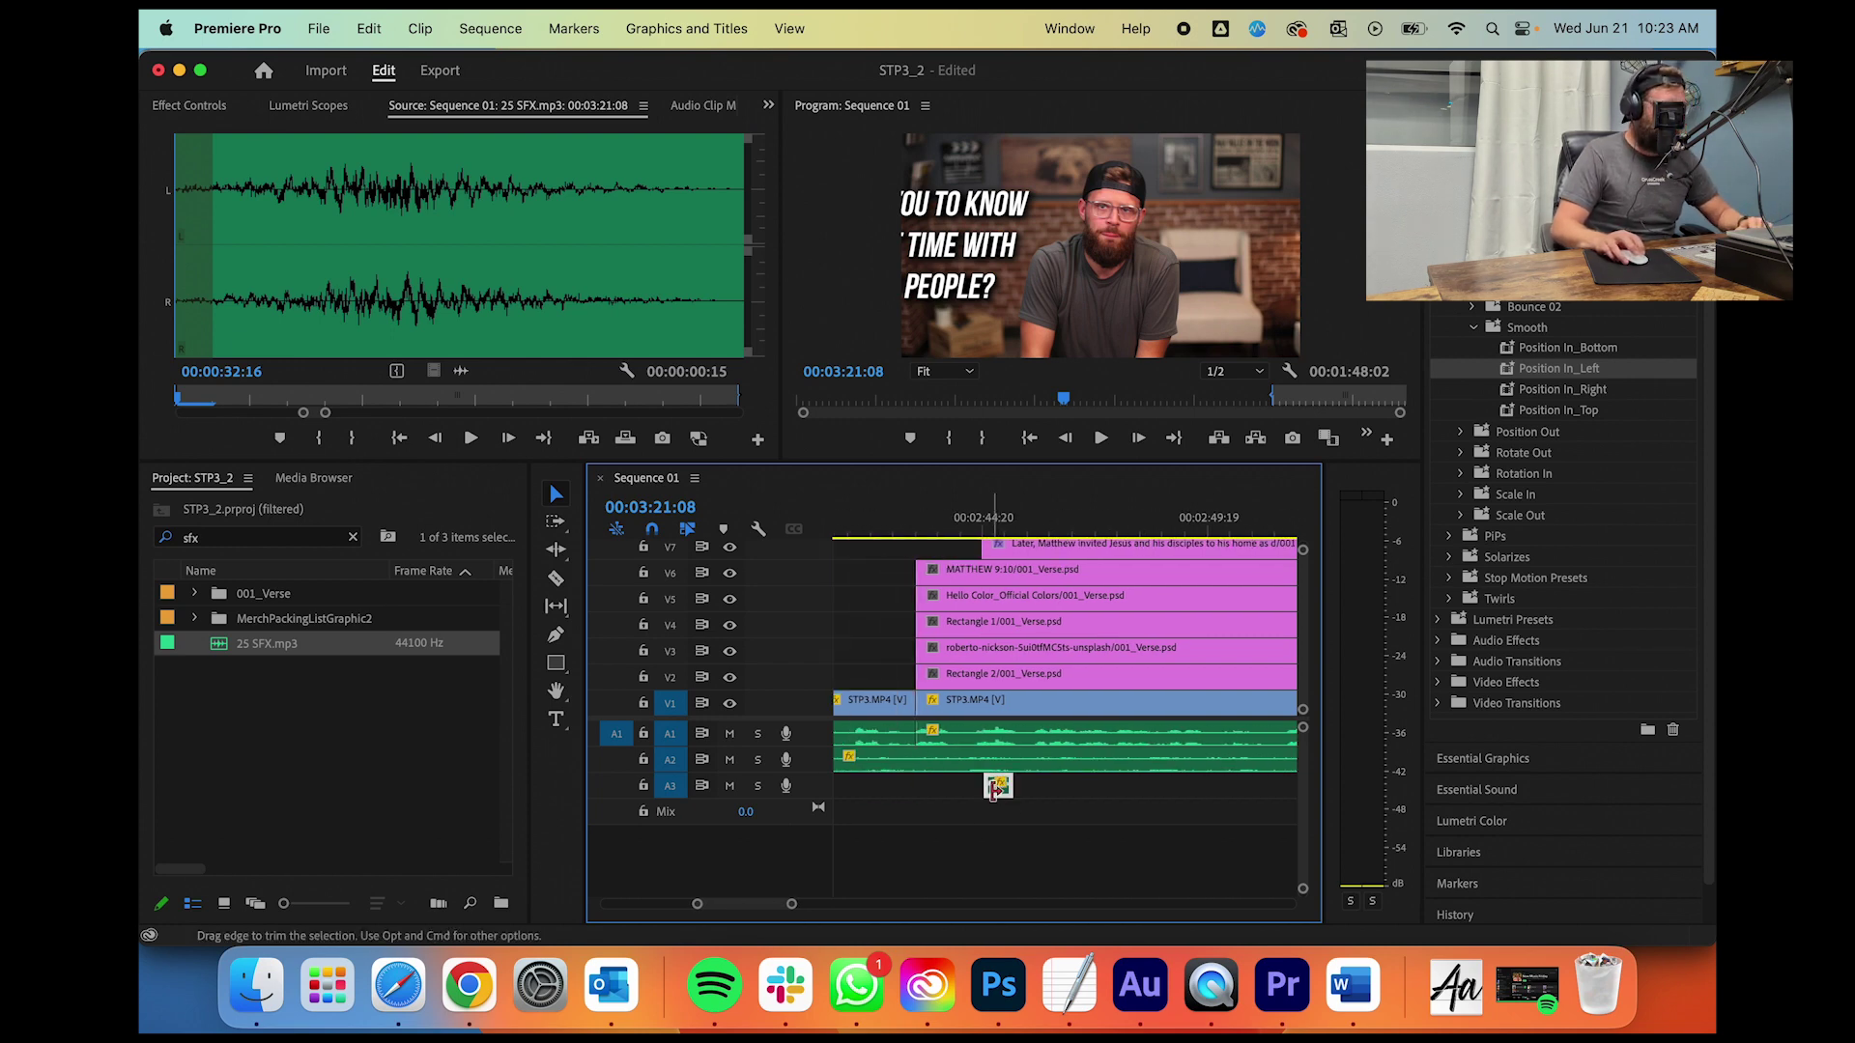
pyautogui.moveTo(998, 799); pyautogui.dragTo(1169, 799)
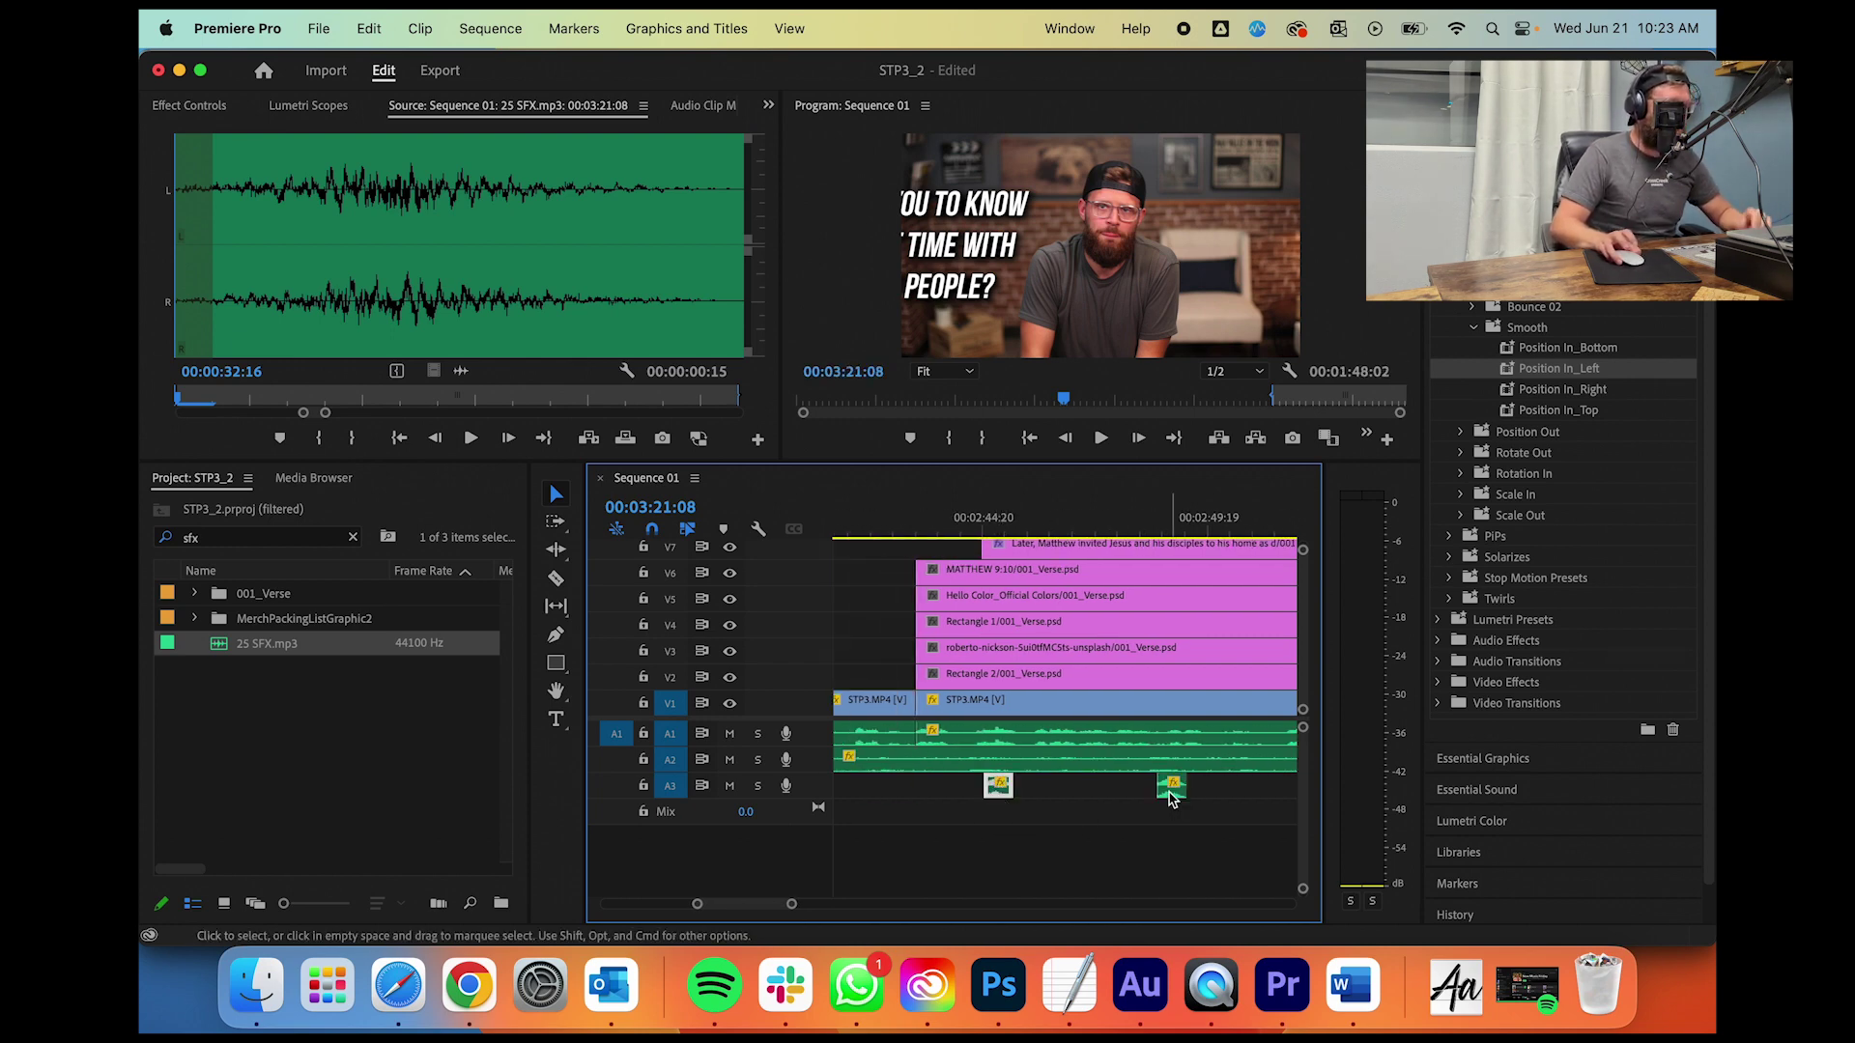
pyautogui.click(1167, 792)
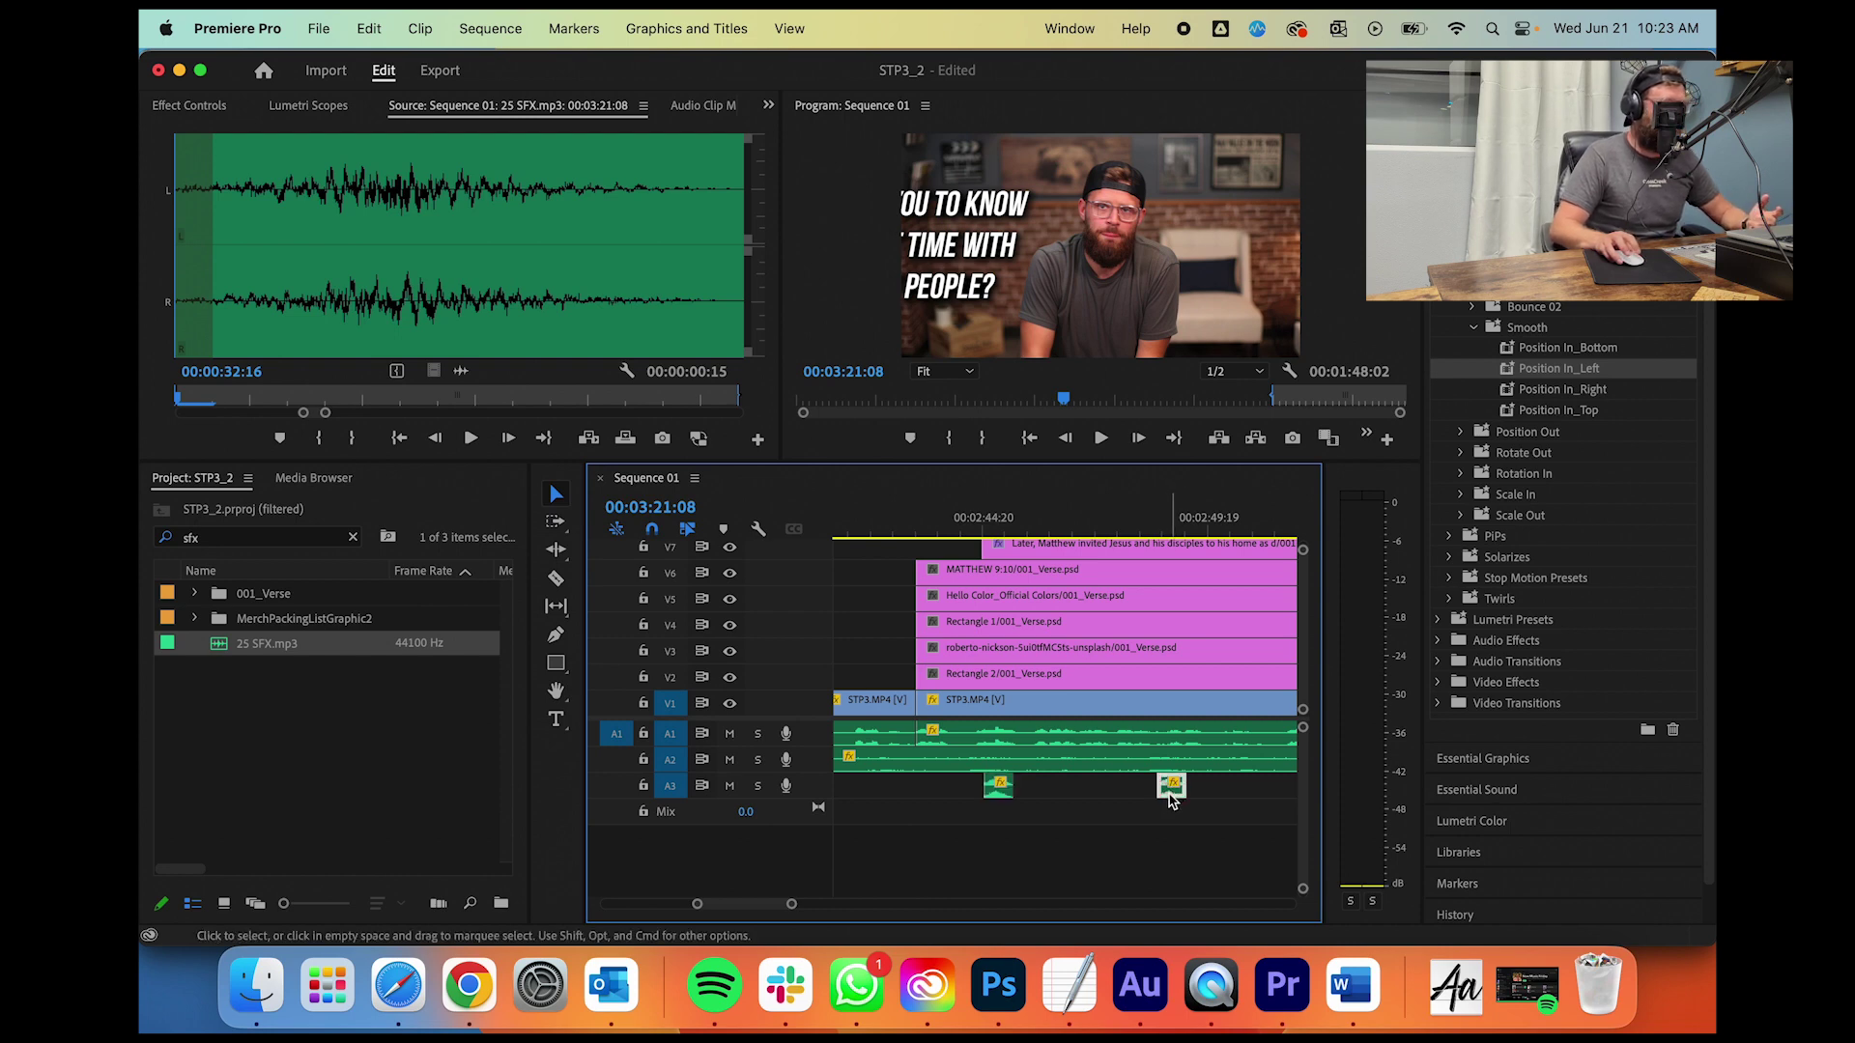
pyautogui.press('Delete')
# Step: Play the sequence from just before the question graphic to review its entrance, sound effect and wording against the speech
pyautogui.scroll(-5, 1169, 800)
pyautogui.scroll(-10, 1167, 797)
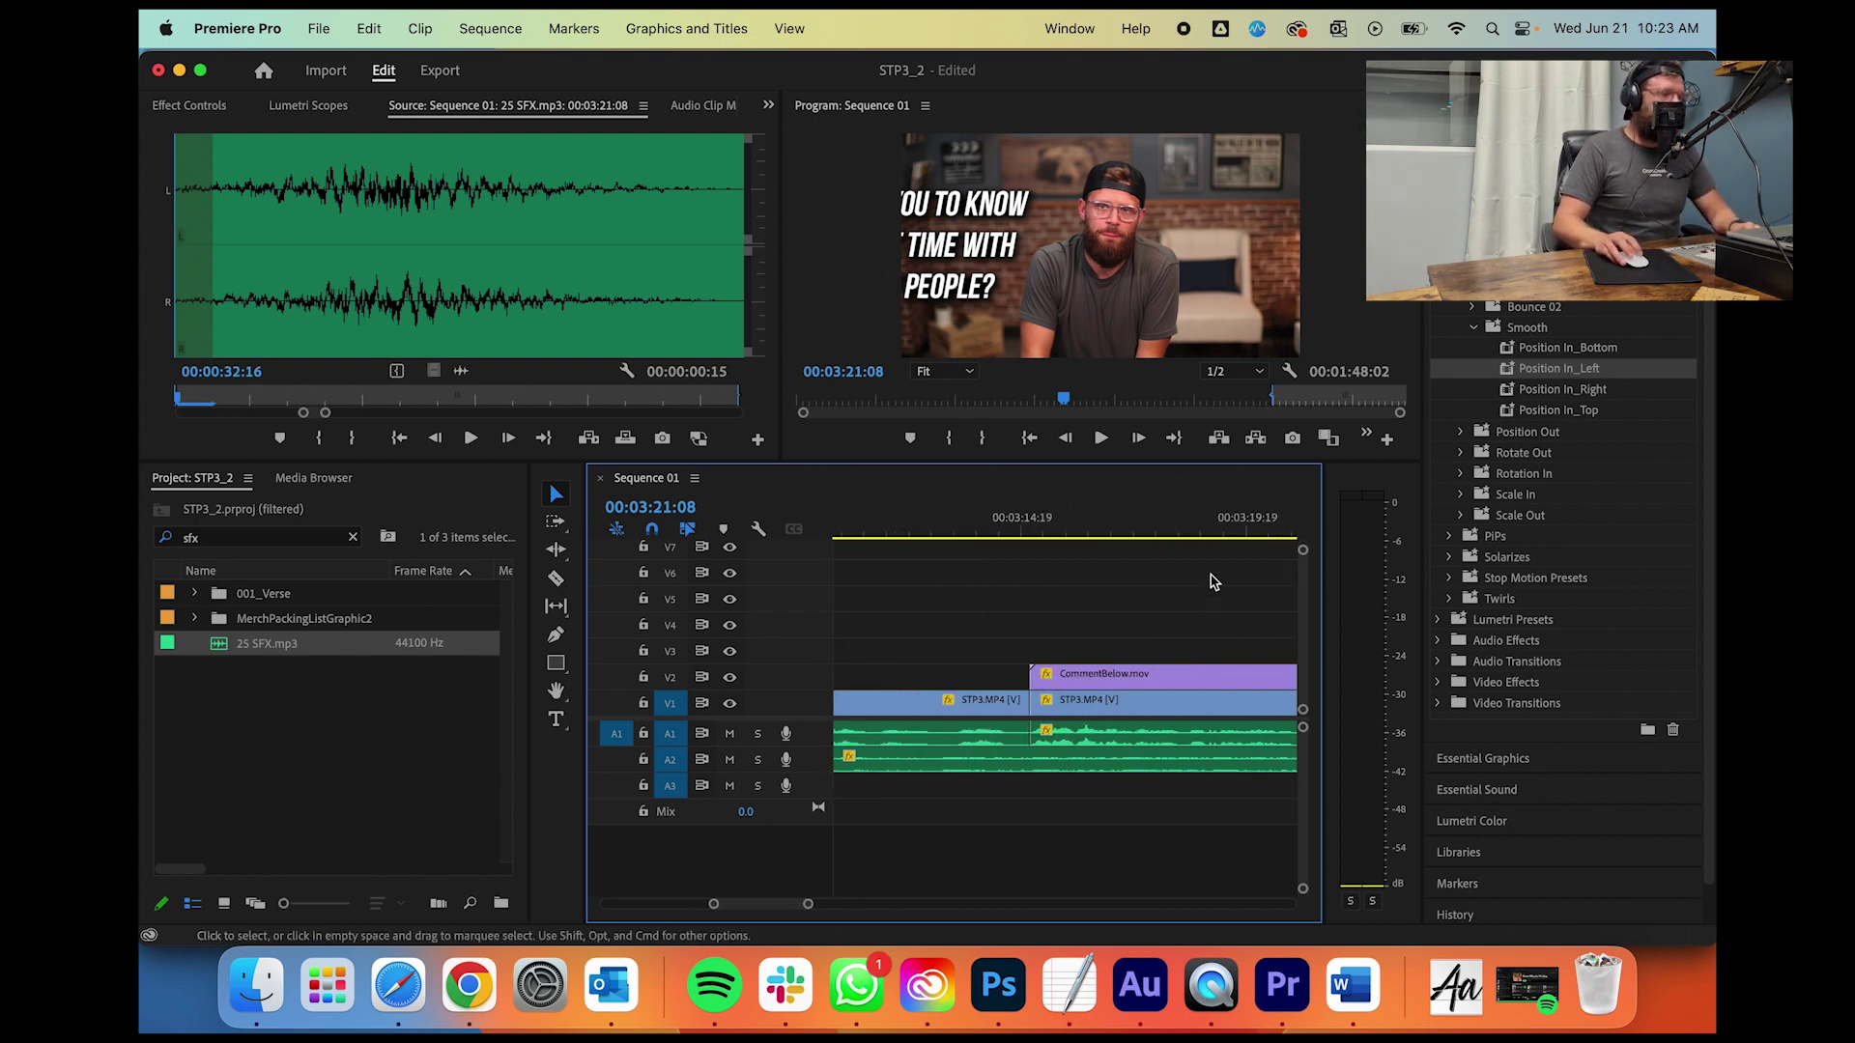
pyautogui.click(1224, 526)
pyautogui.press('space')
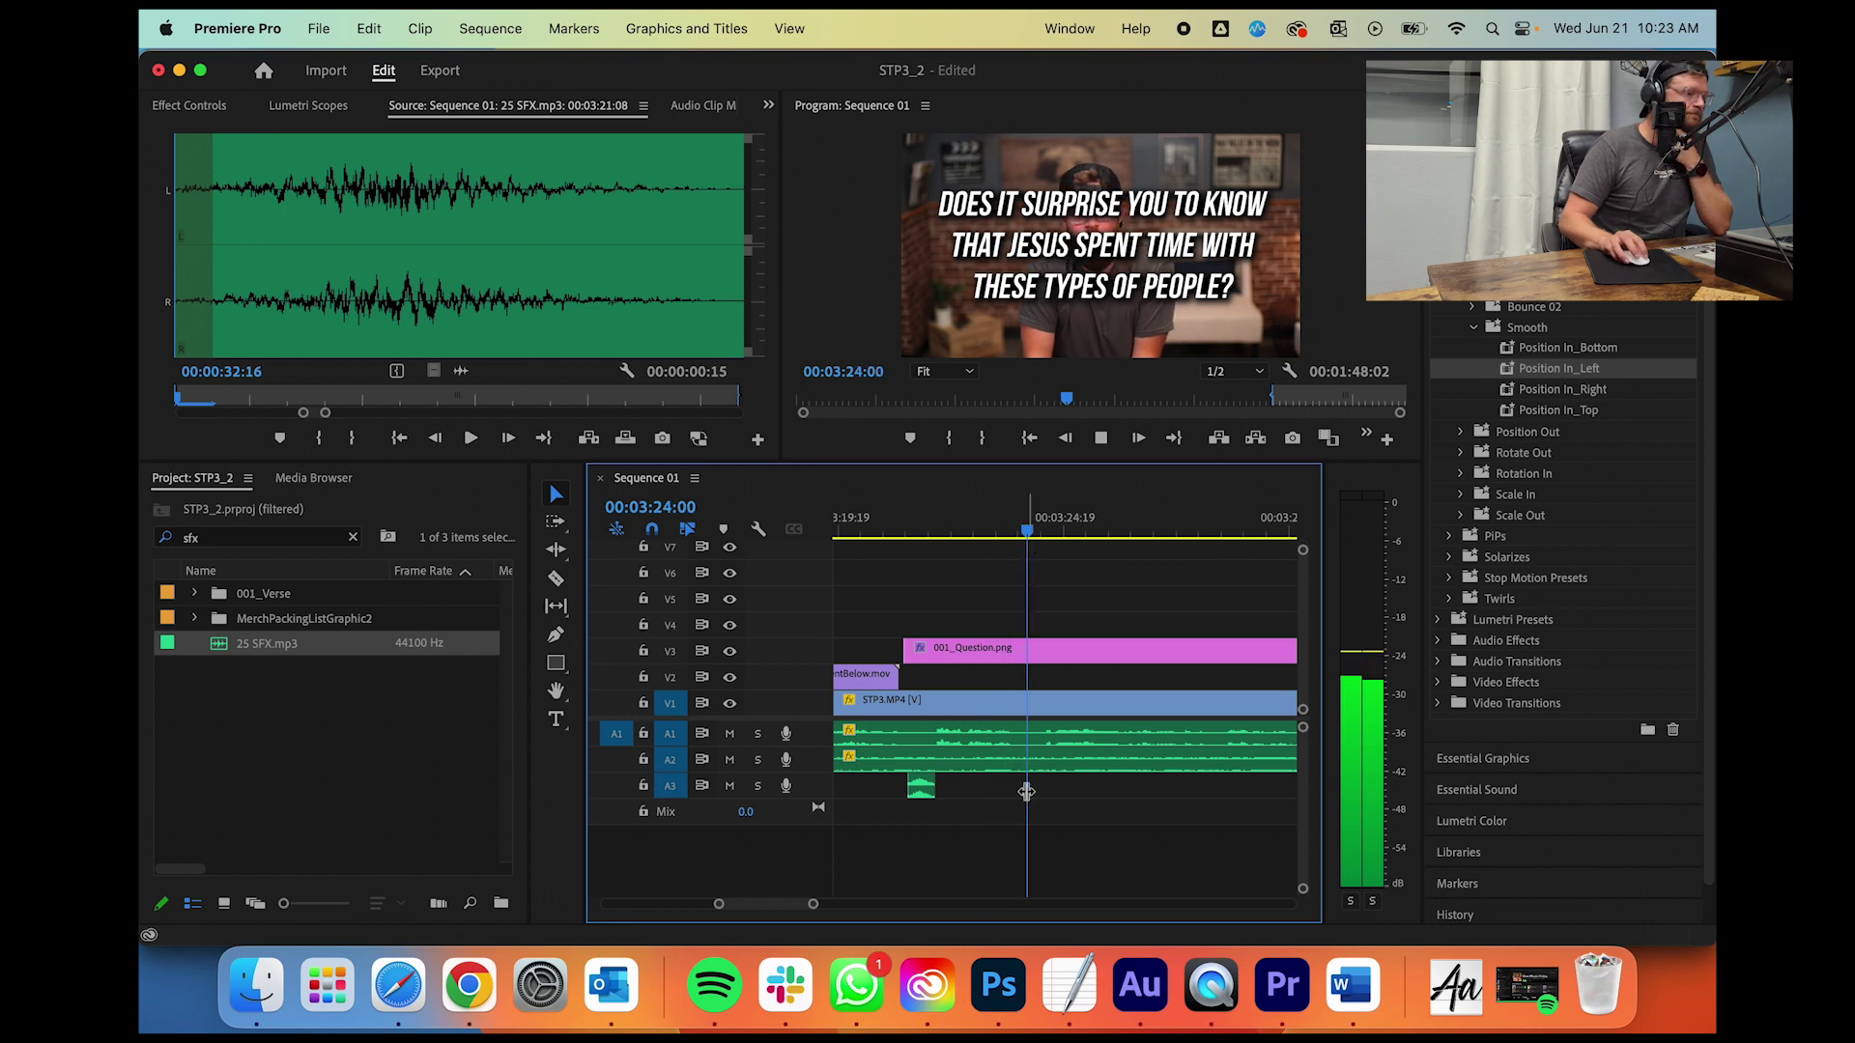
pyautogui.moveTo(814, 904); pyautogui.dragTo(835, 904)
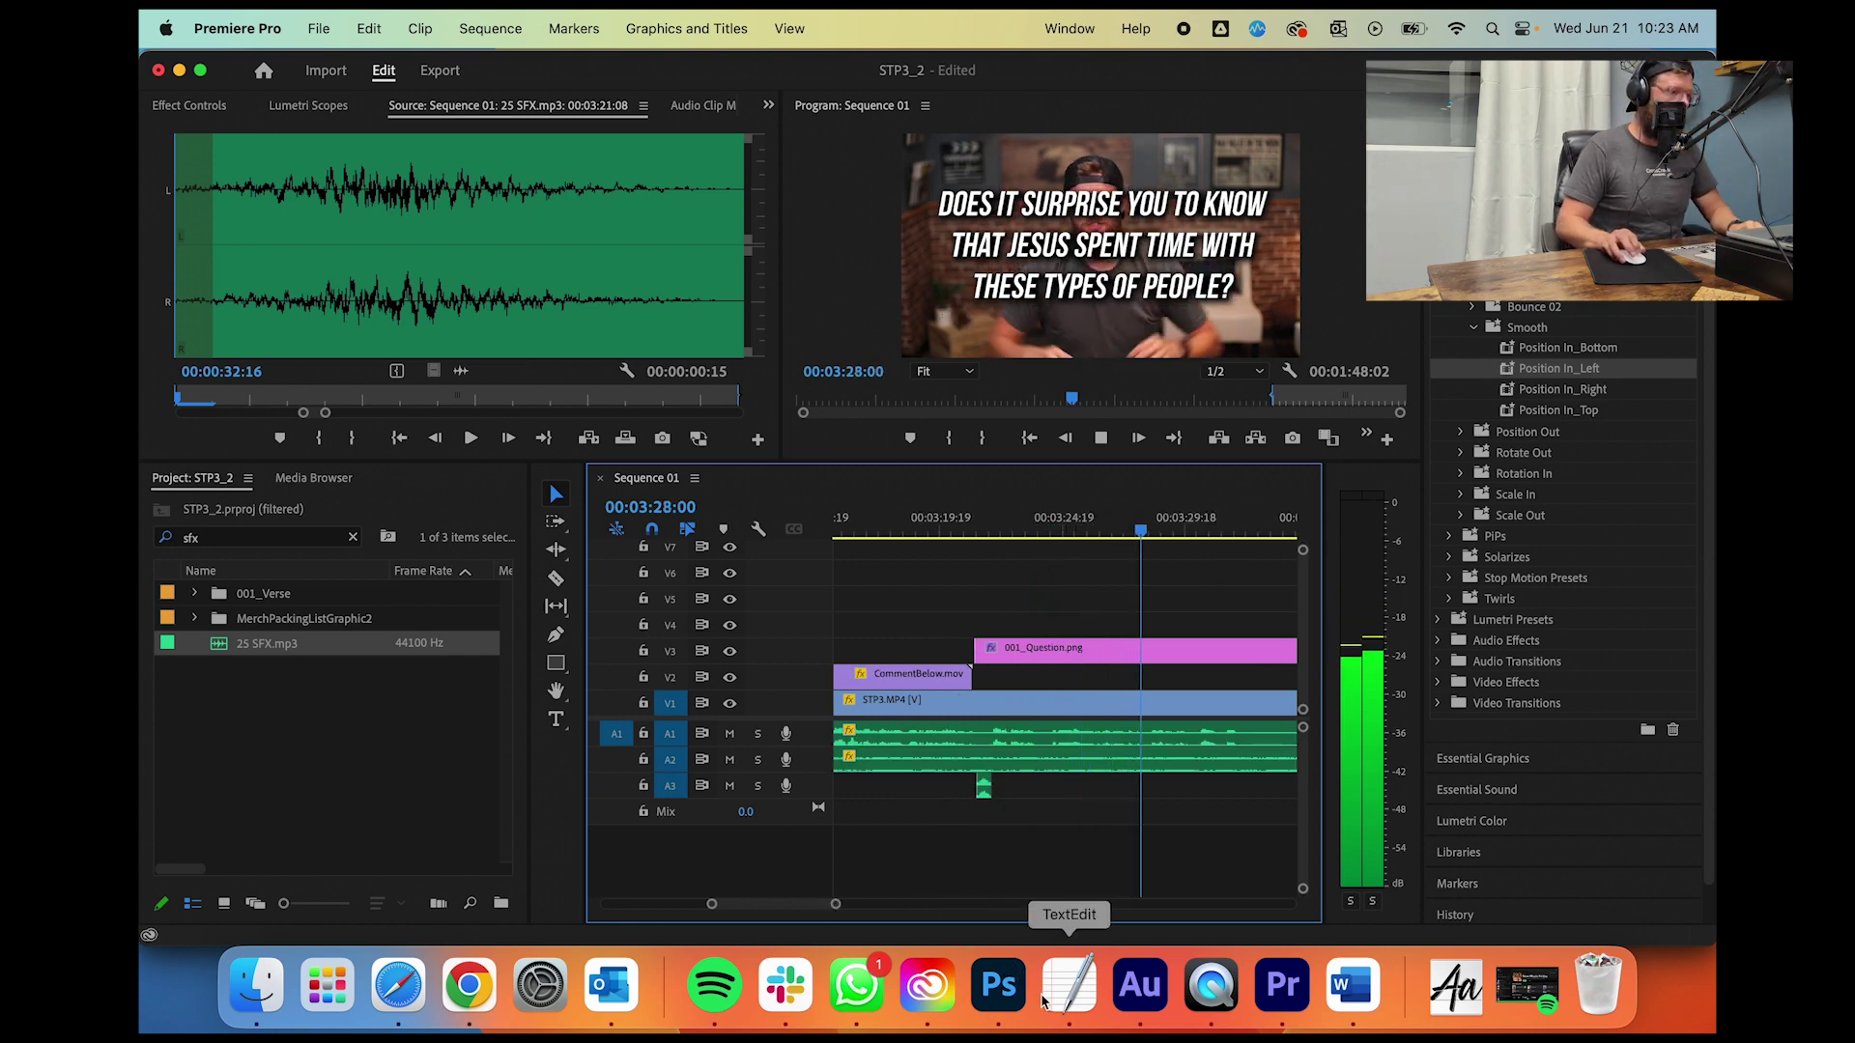
pyautogui.press('space')
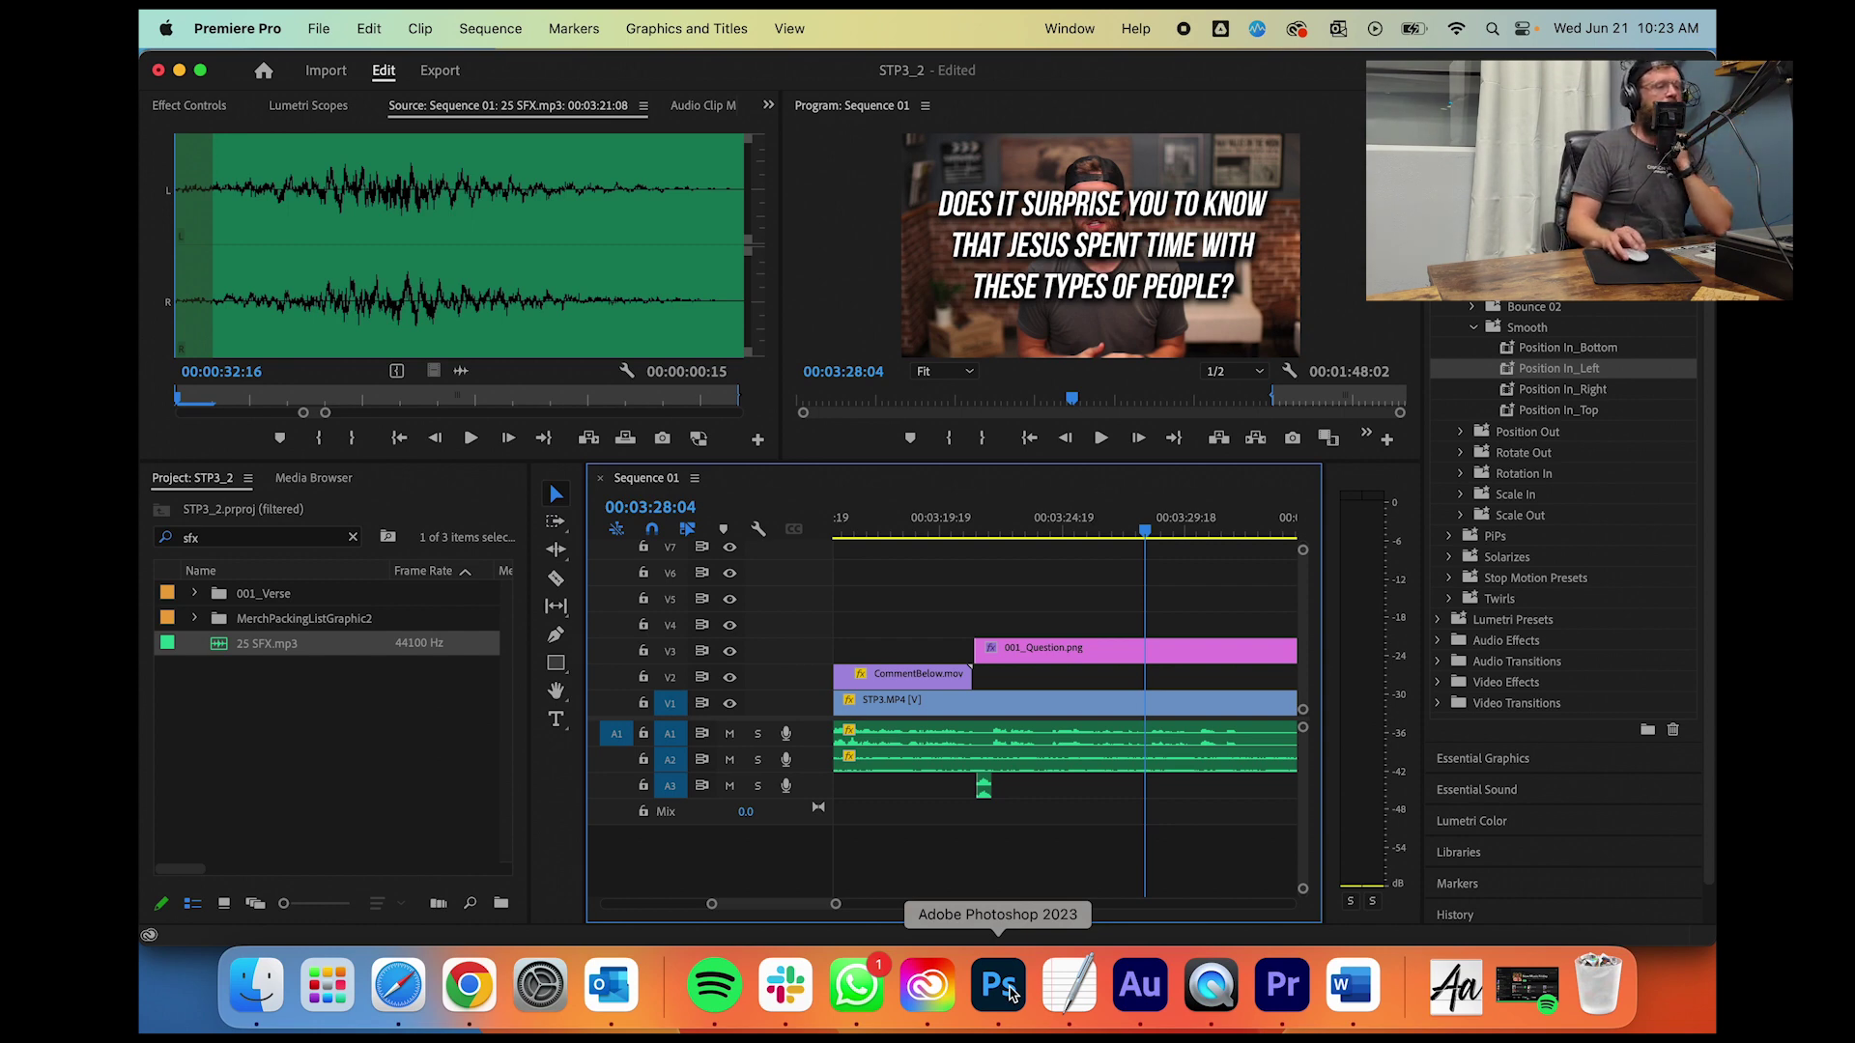
# Step: Switch to Photoshop and, after "THAT JESUS", replace "SPENT" with "SHARED A MEAL WITH PEOPLE WHO ARE CONSIDERED OUT?" in the question text
pyautogui.click(1009, 992)
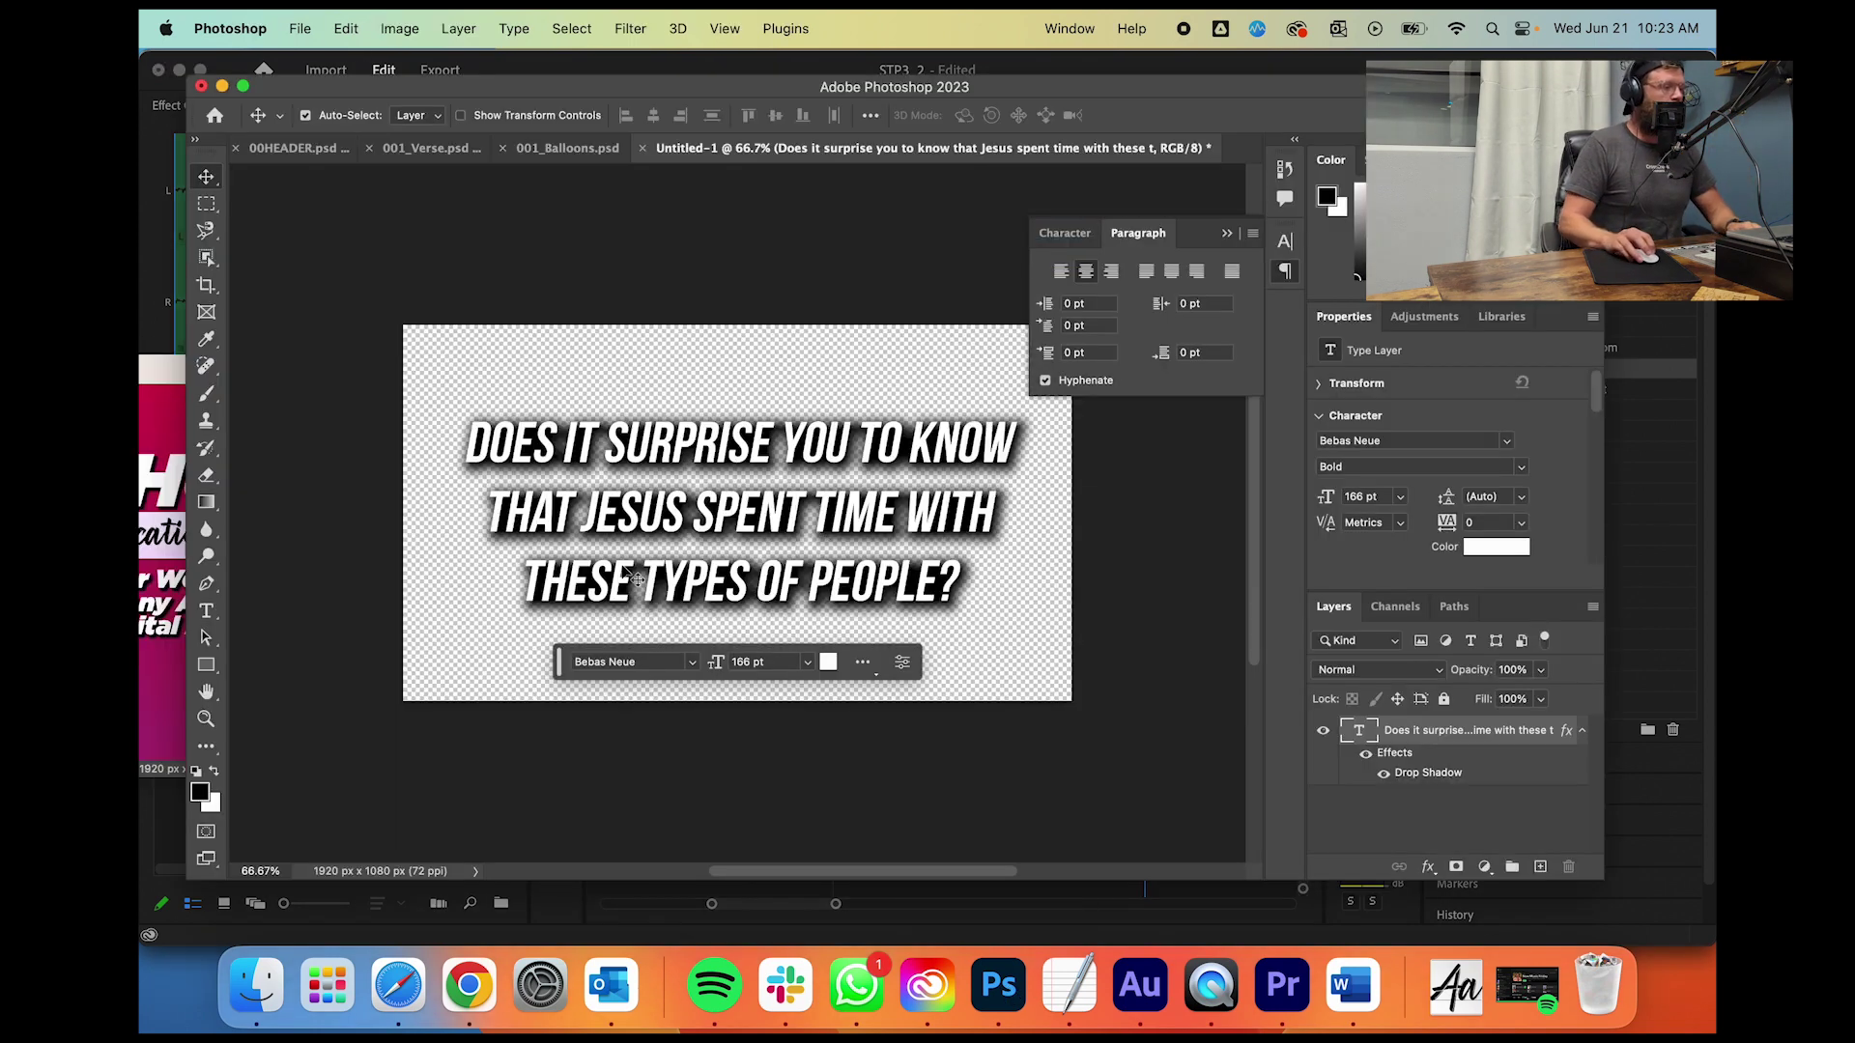
pyautogui.click(209, 612)
pyautogui.doubleClick(739, 517)
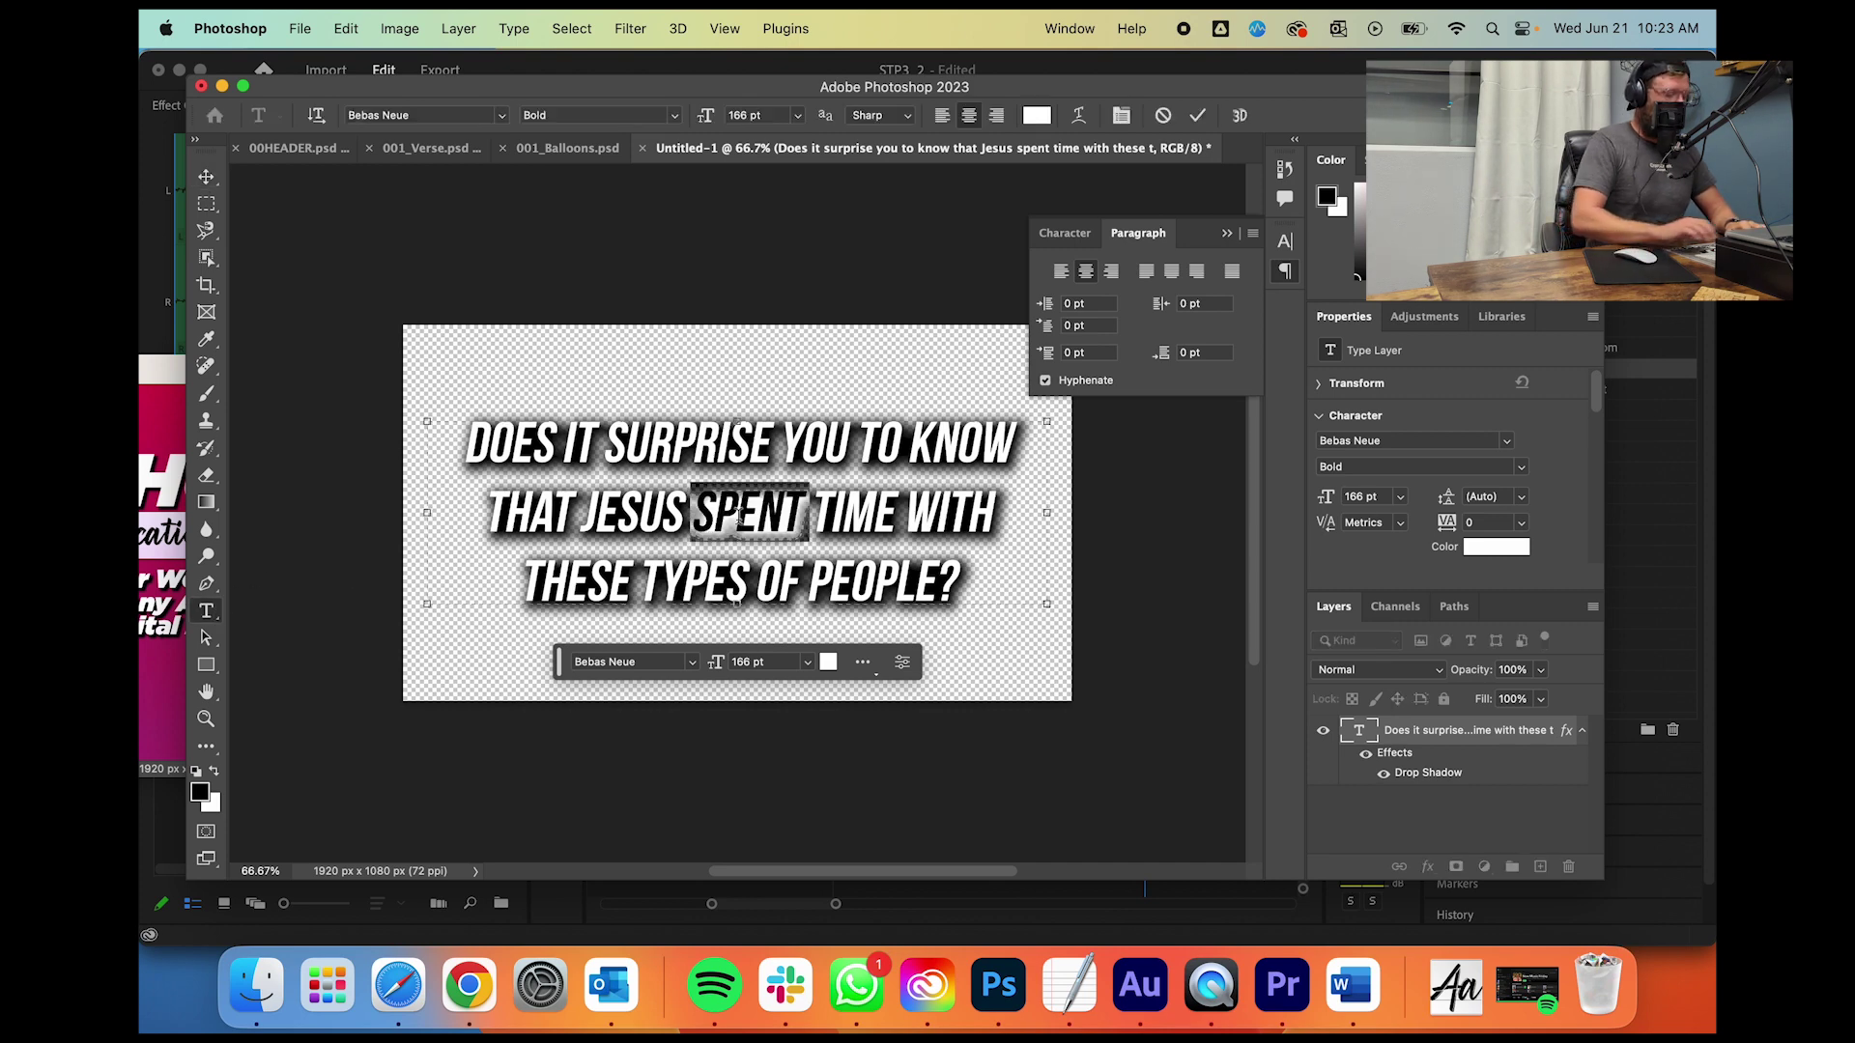
pyautogui.write('SHARED ')
pyautogui.write('A MEAL WITH ')
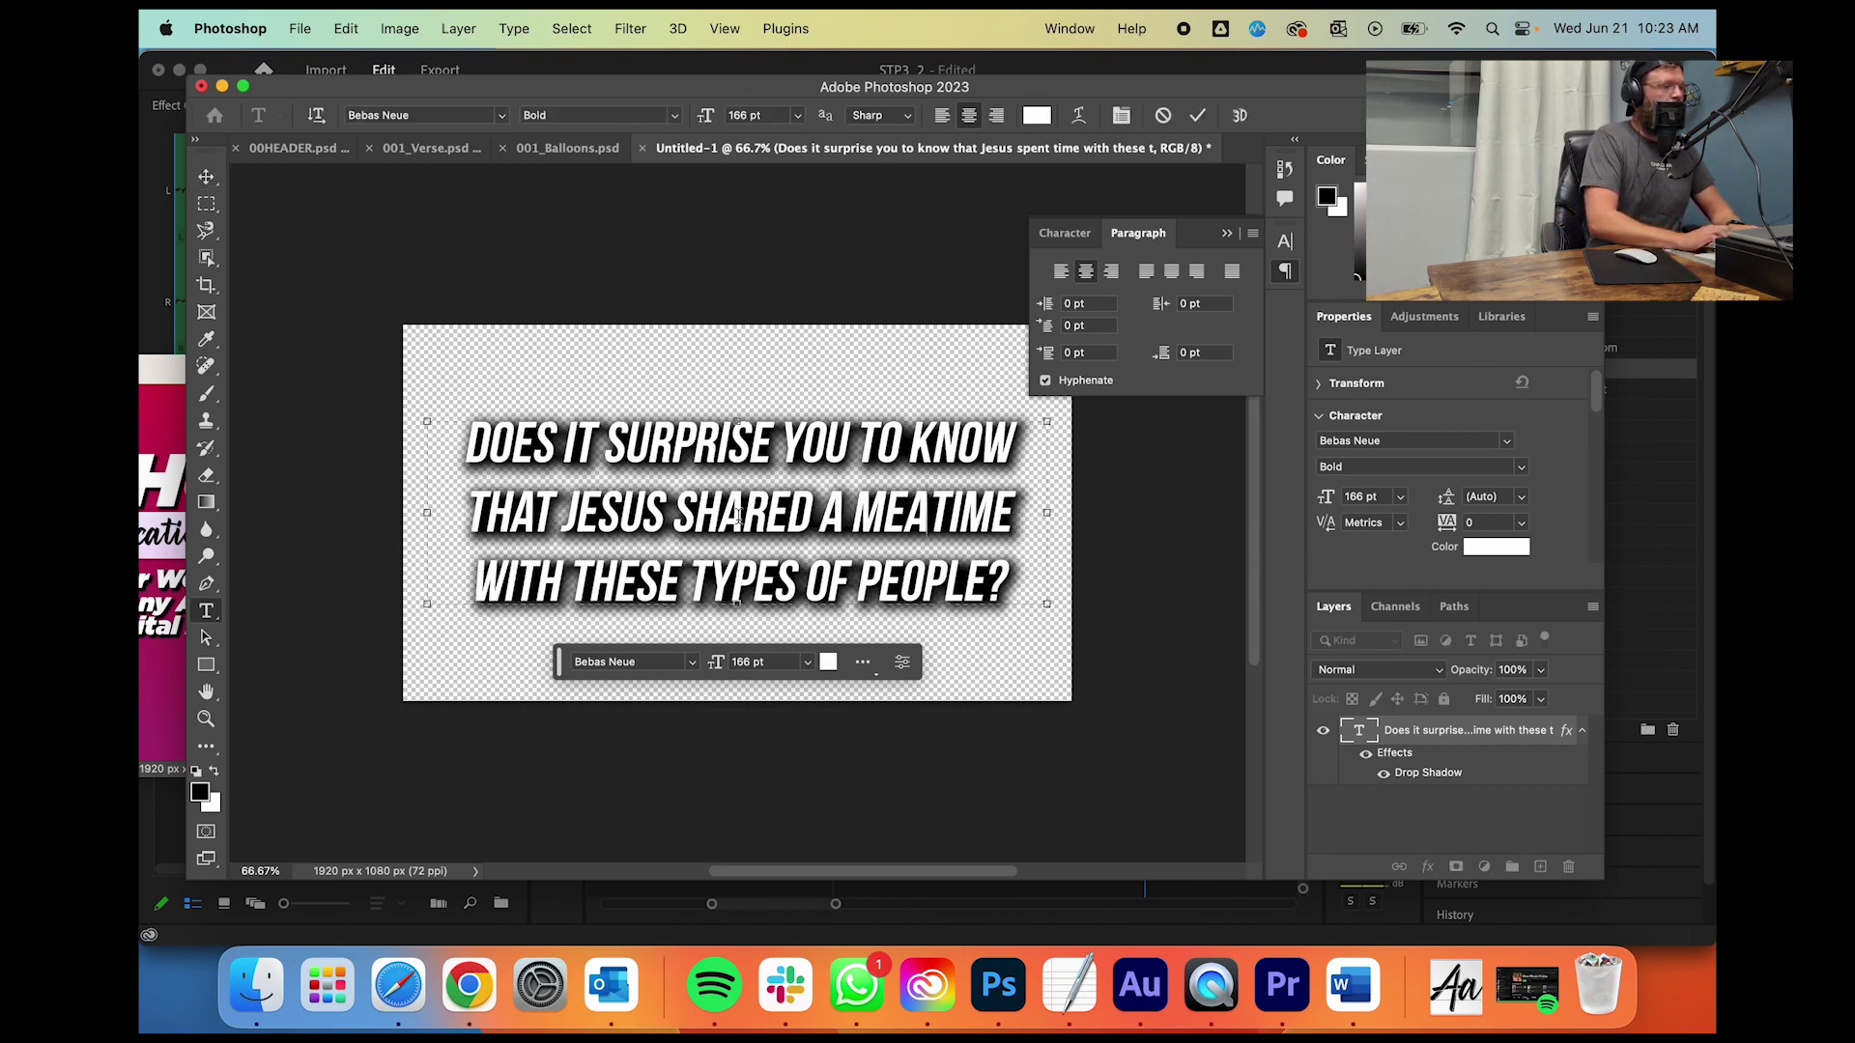
pyautogui.write('PEOPLE WHO ARE CONSIDERED OUT-')
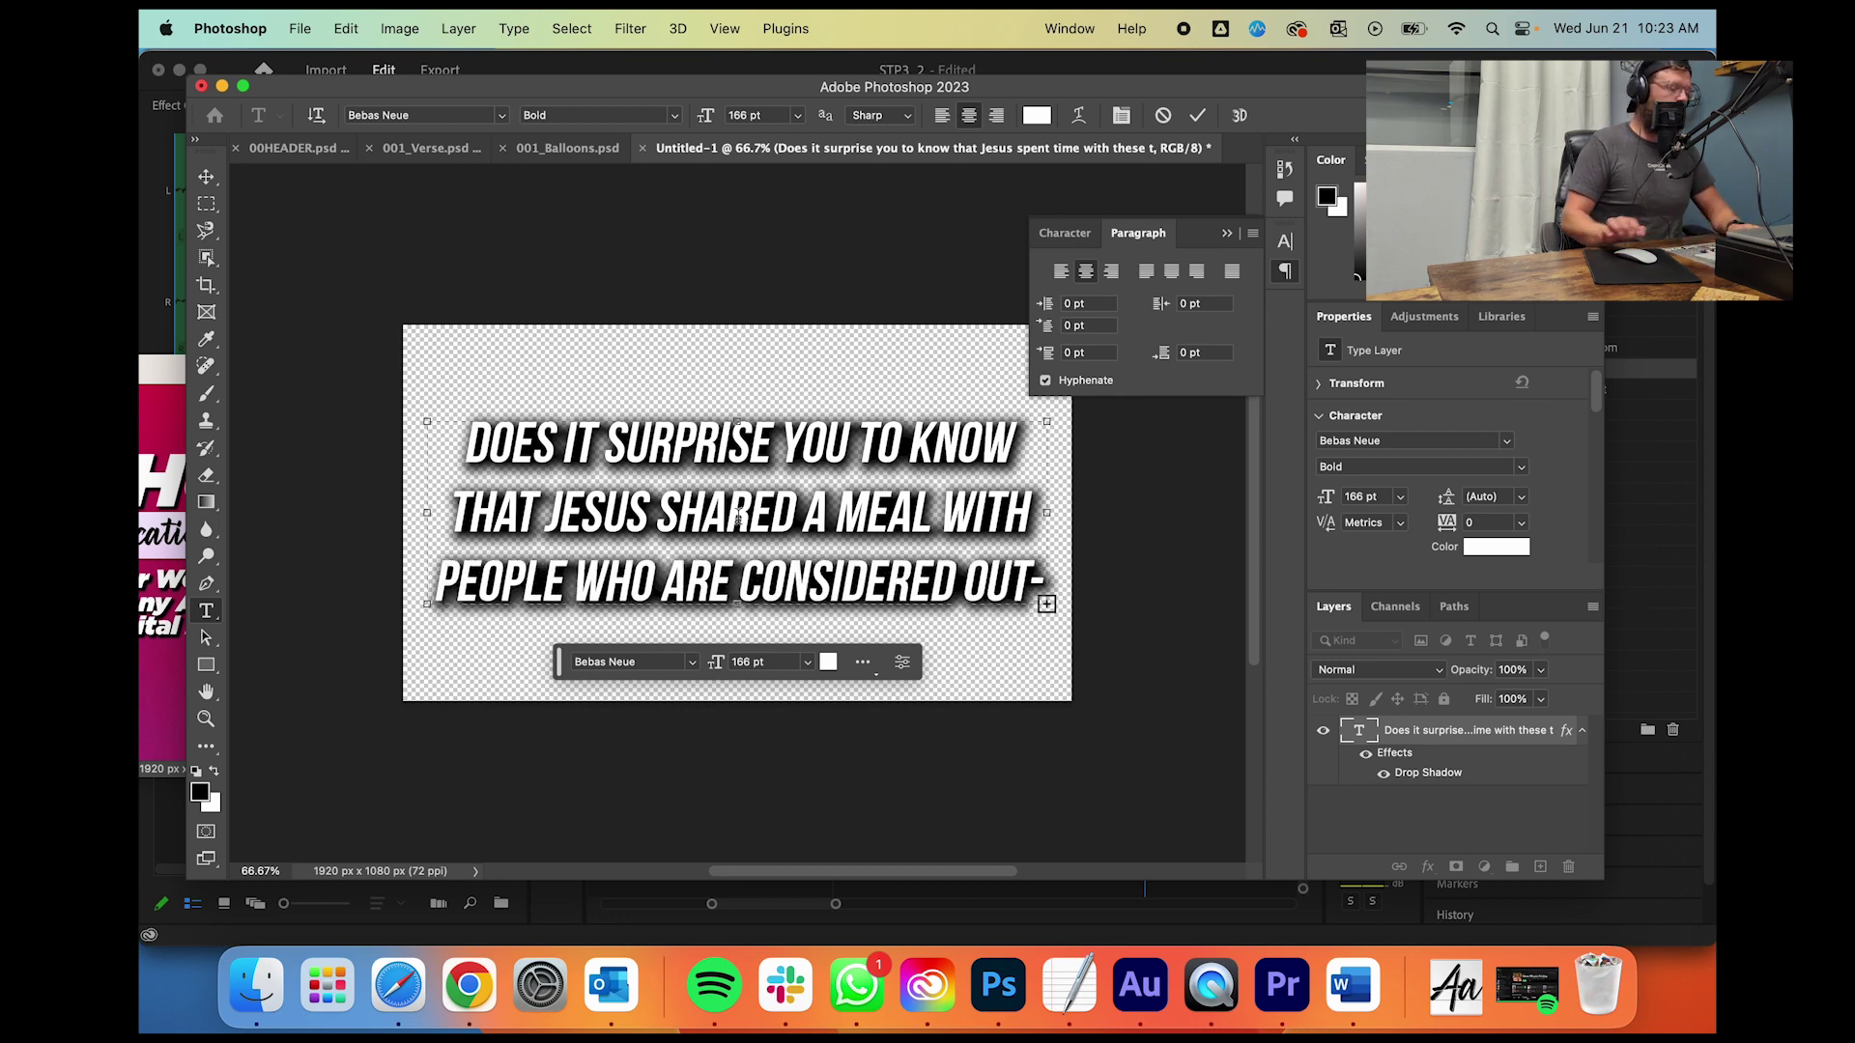
pyautogui.write('?')
# Step: Reduce the font size of the entire question text to 151 pt
pyautogui.press('super+a')
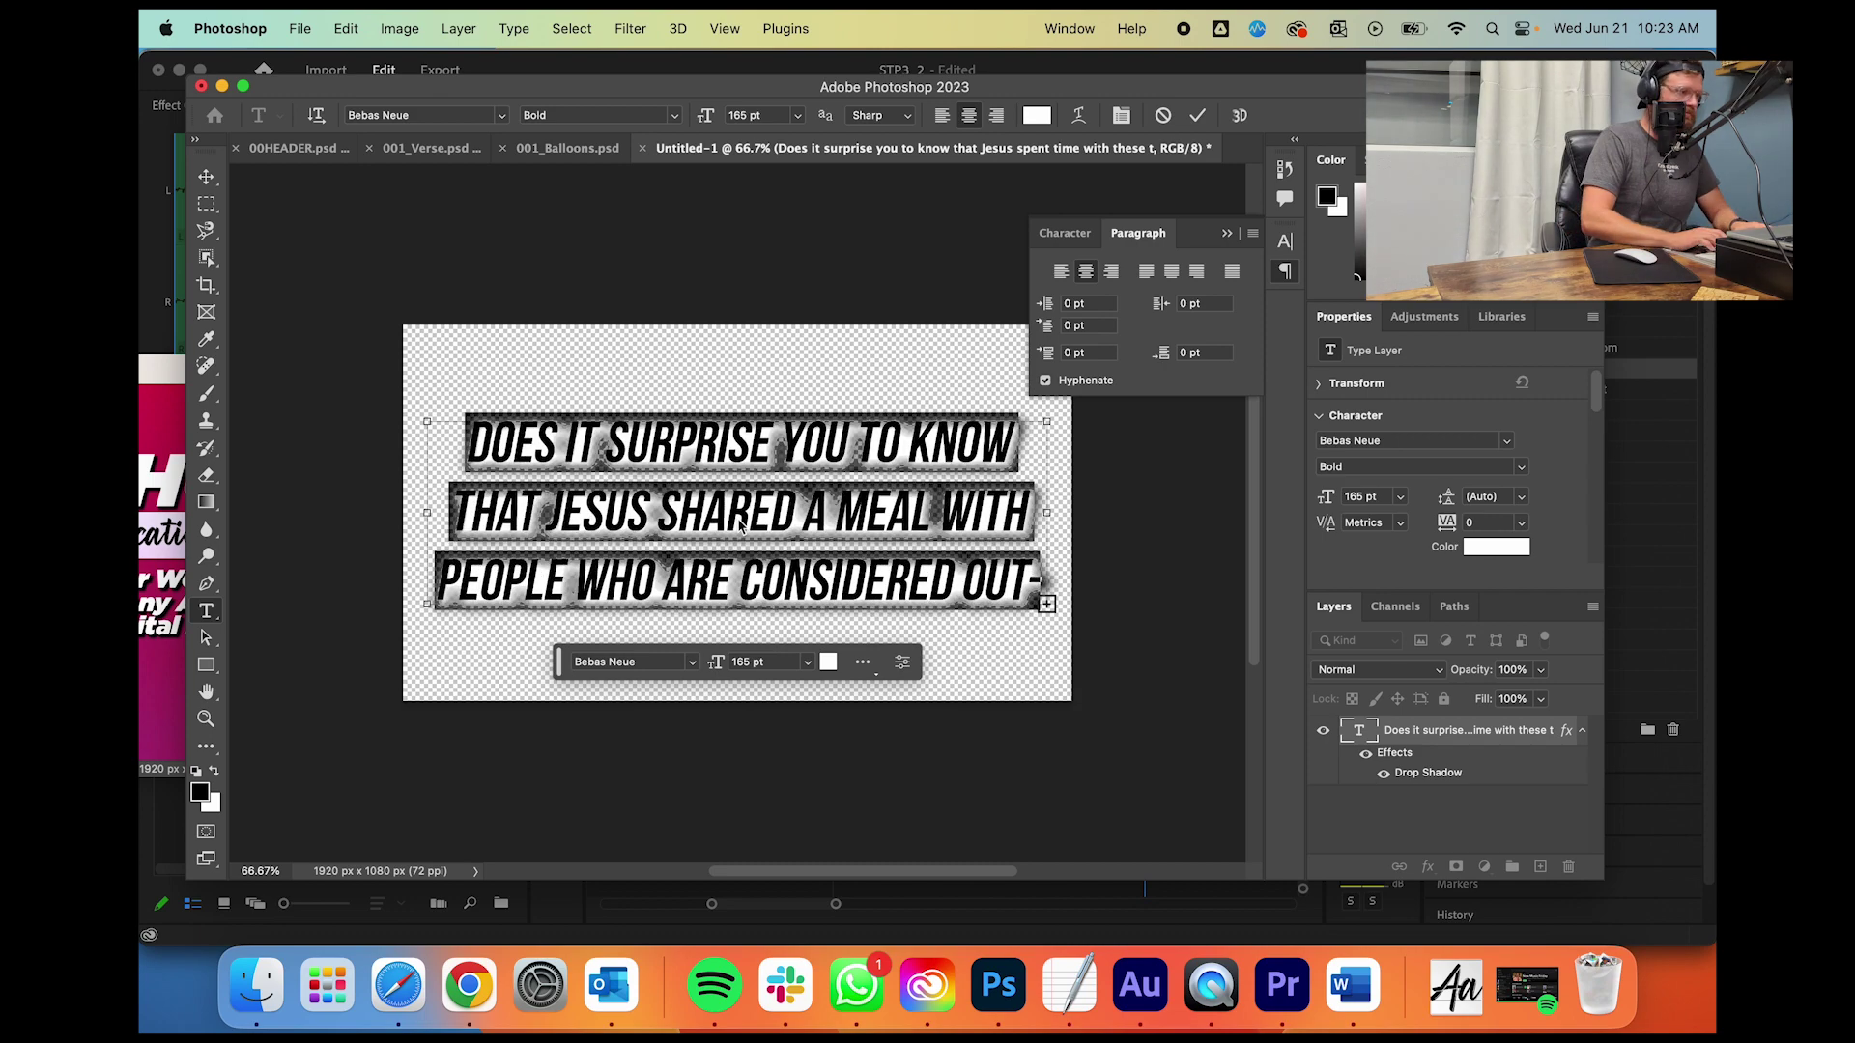
pyautogui.press('super+shift+comma')
pyautogui.press('super+shift+comma')
pyautogui.press('super+shift+comma')
pyautogui.press('super+shift+comma')
pyautogui.press('super+shift+comma')
pyautogui.press('super+shift+comma')
pyautogui.press('super+shift+comma')
pyautogui.press('super+shift+comma')
pyautogui.press('super+shift+comma')
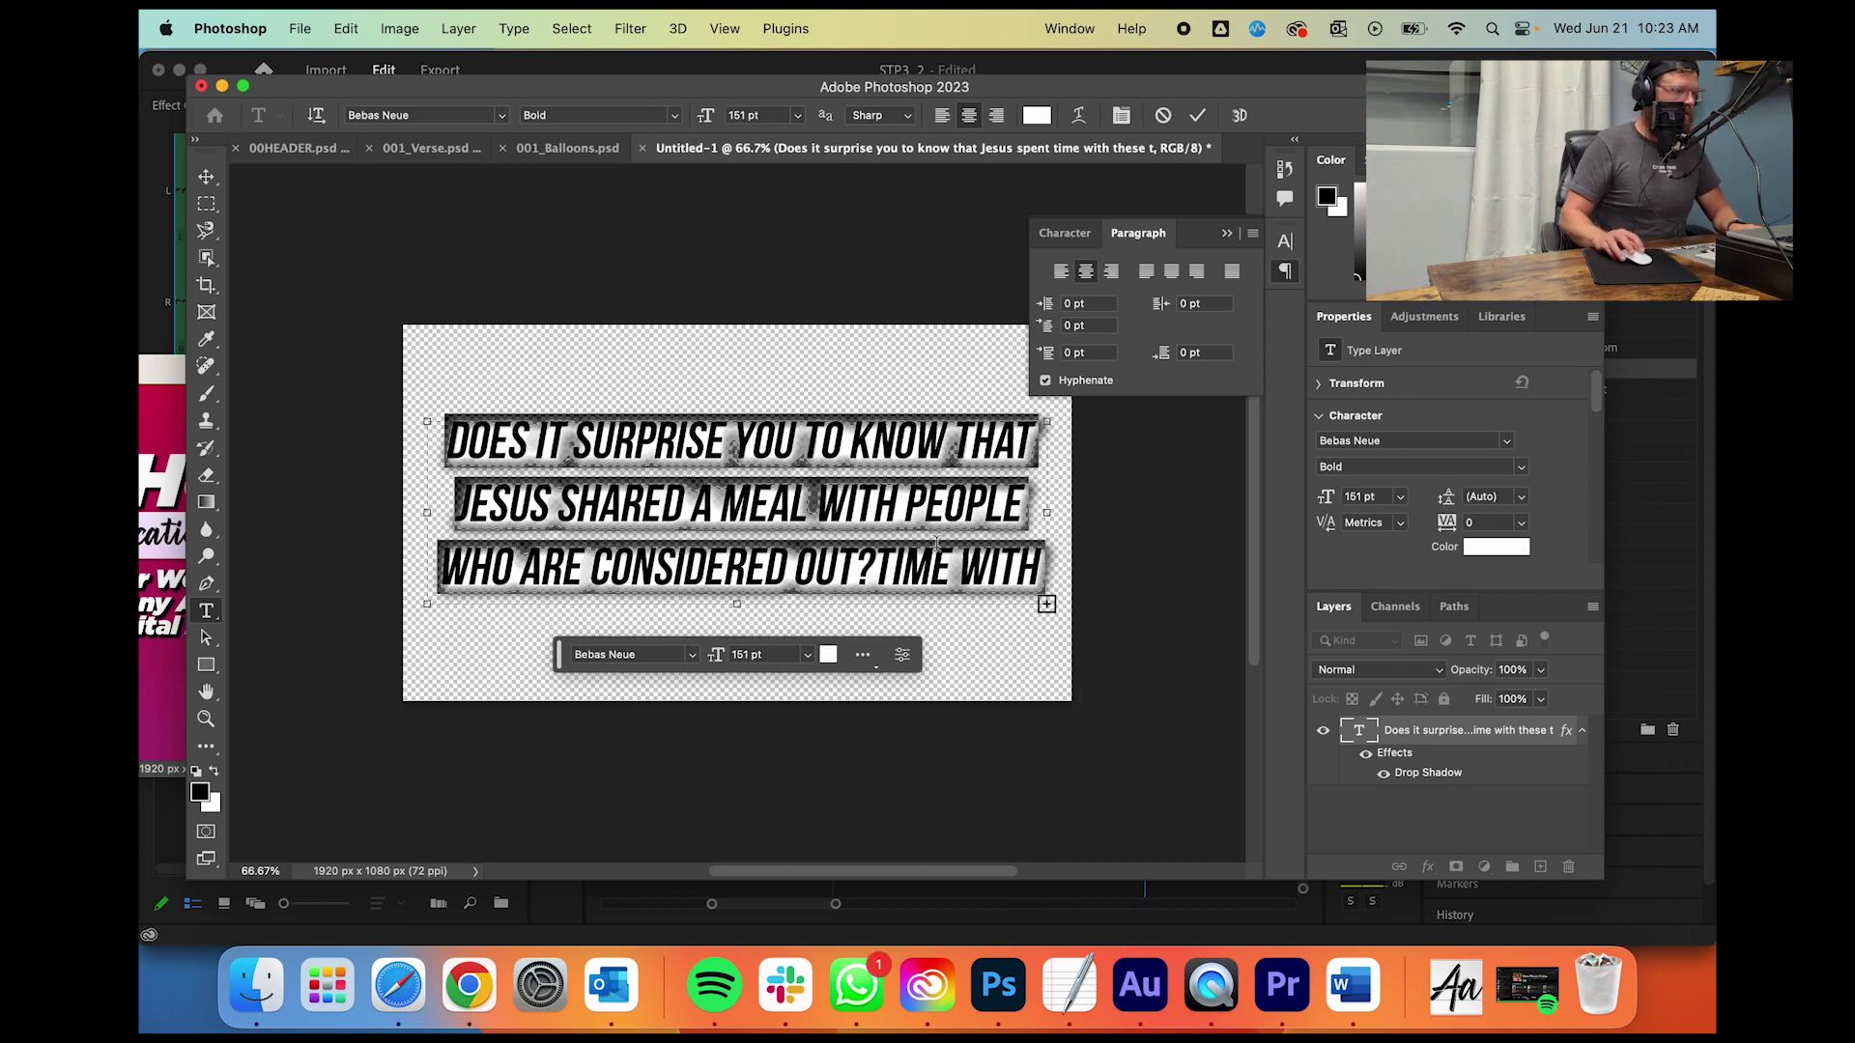
# Step: Delete the leftover old wording after "CONSIDERED OUT?" and commit the text edit
pyautogui.click(879, 576)
pyautogui.hotkey('shift', 'End')
pyautogui.press('Delete')
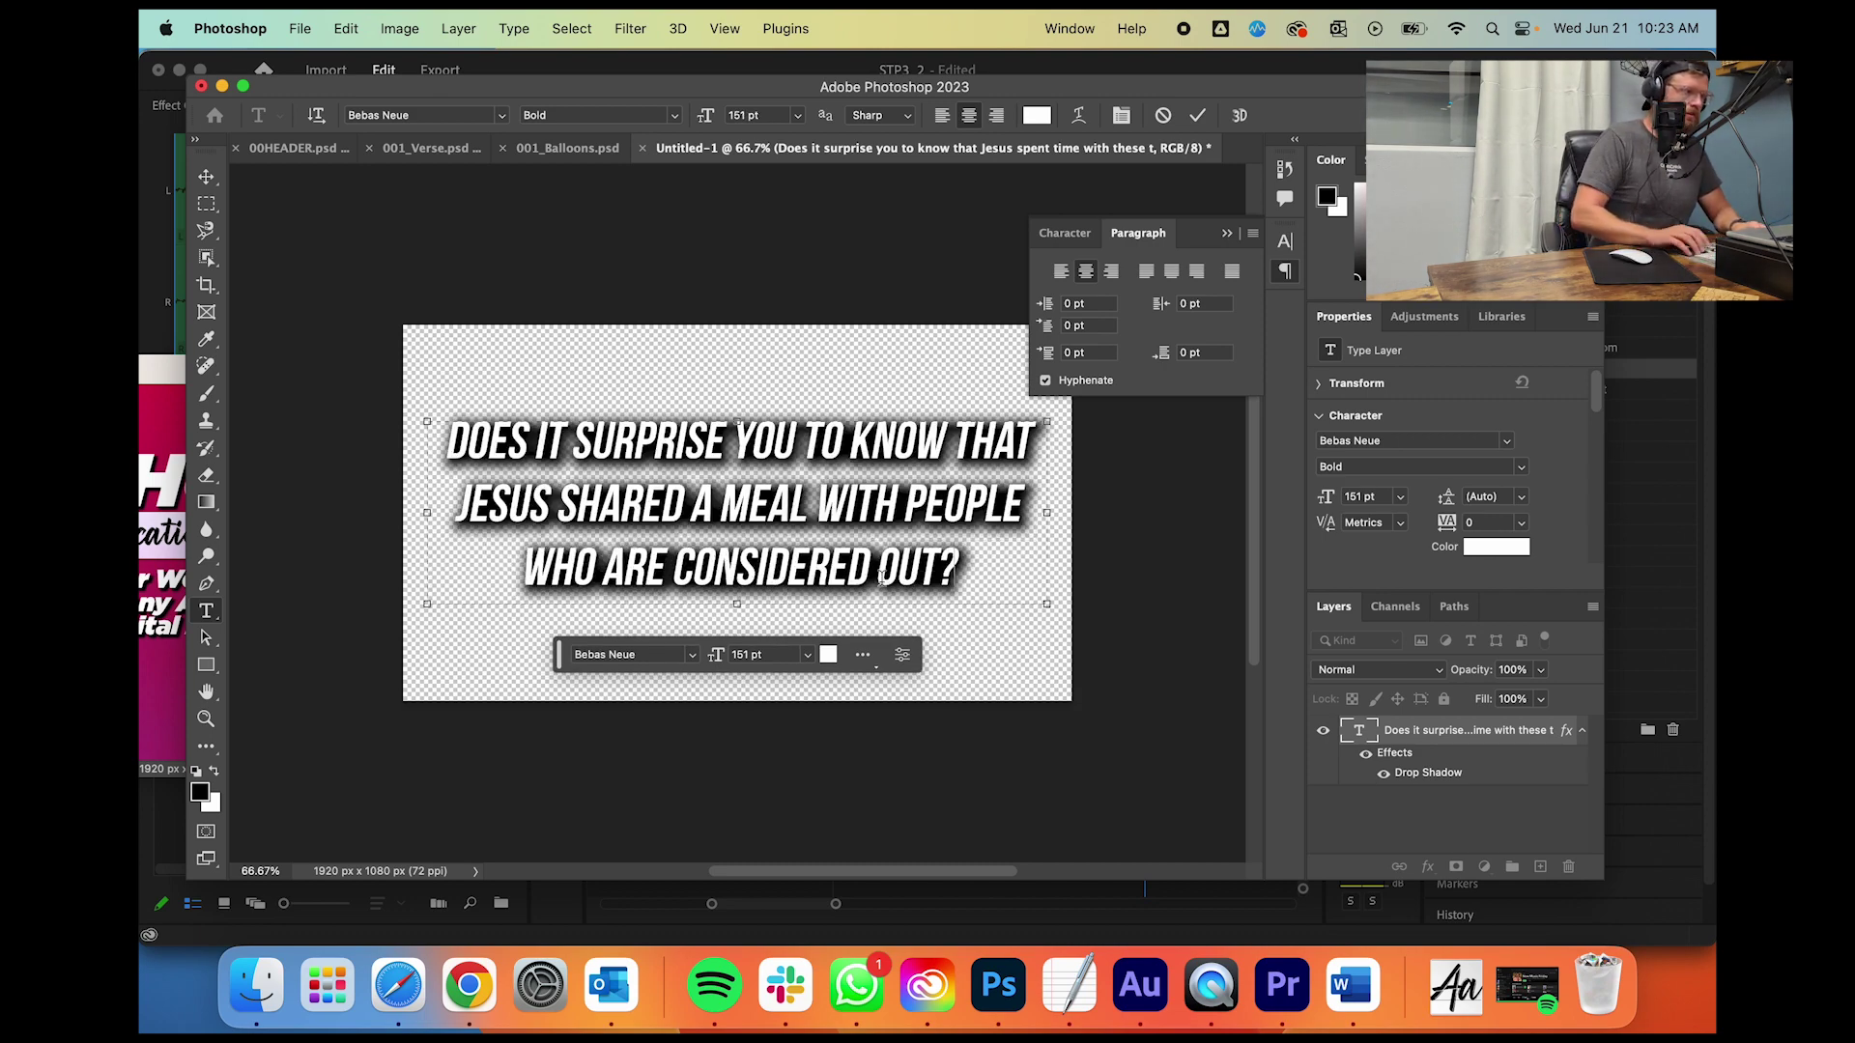
pyautogui.click(208, 179)
# Step: Export the revised question graphic as a PNG, replacing 001_Question.png in the PNG folder
pyautogui.press('alt+shift+super+w')
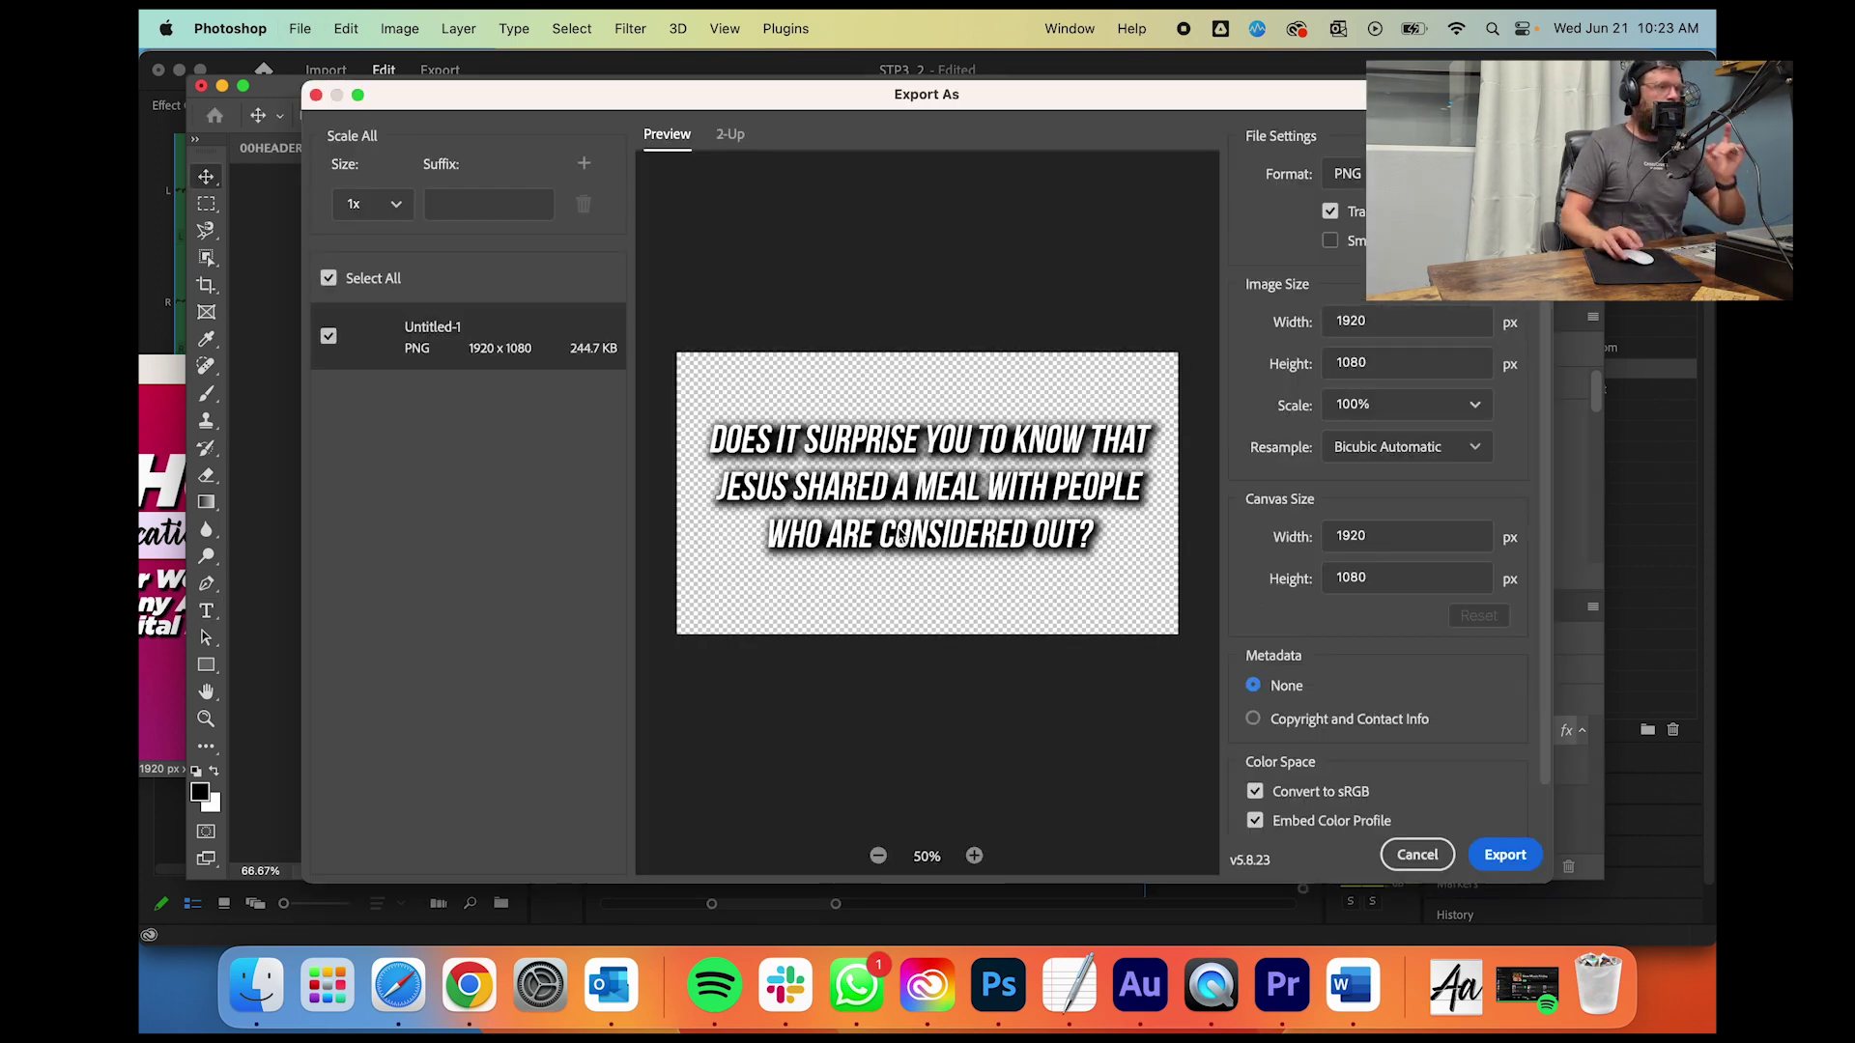
pyautogui.click(1524, 865)
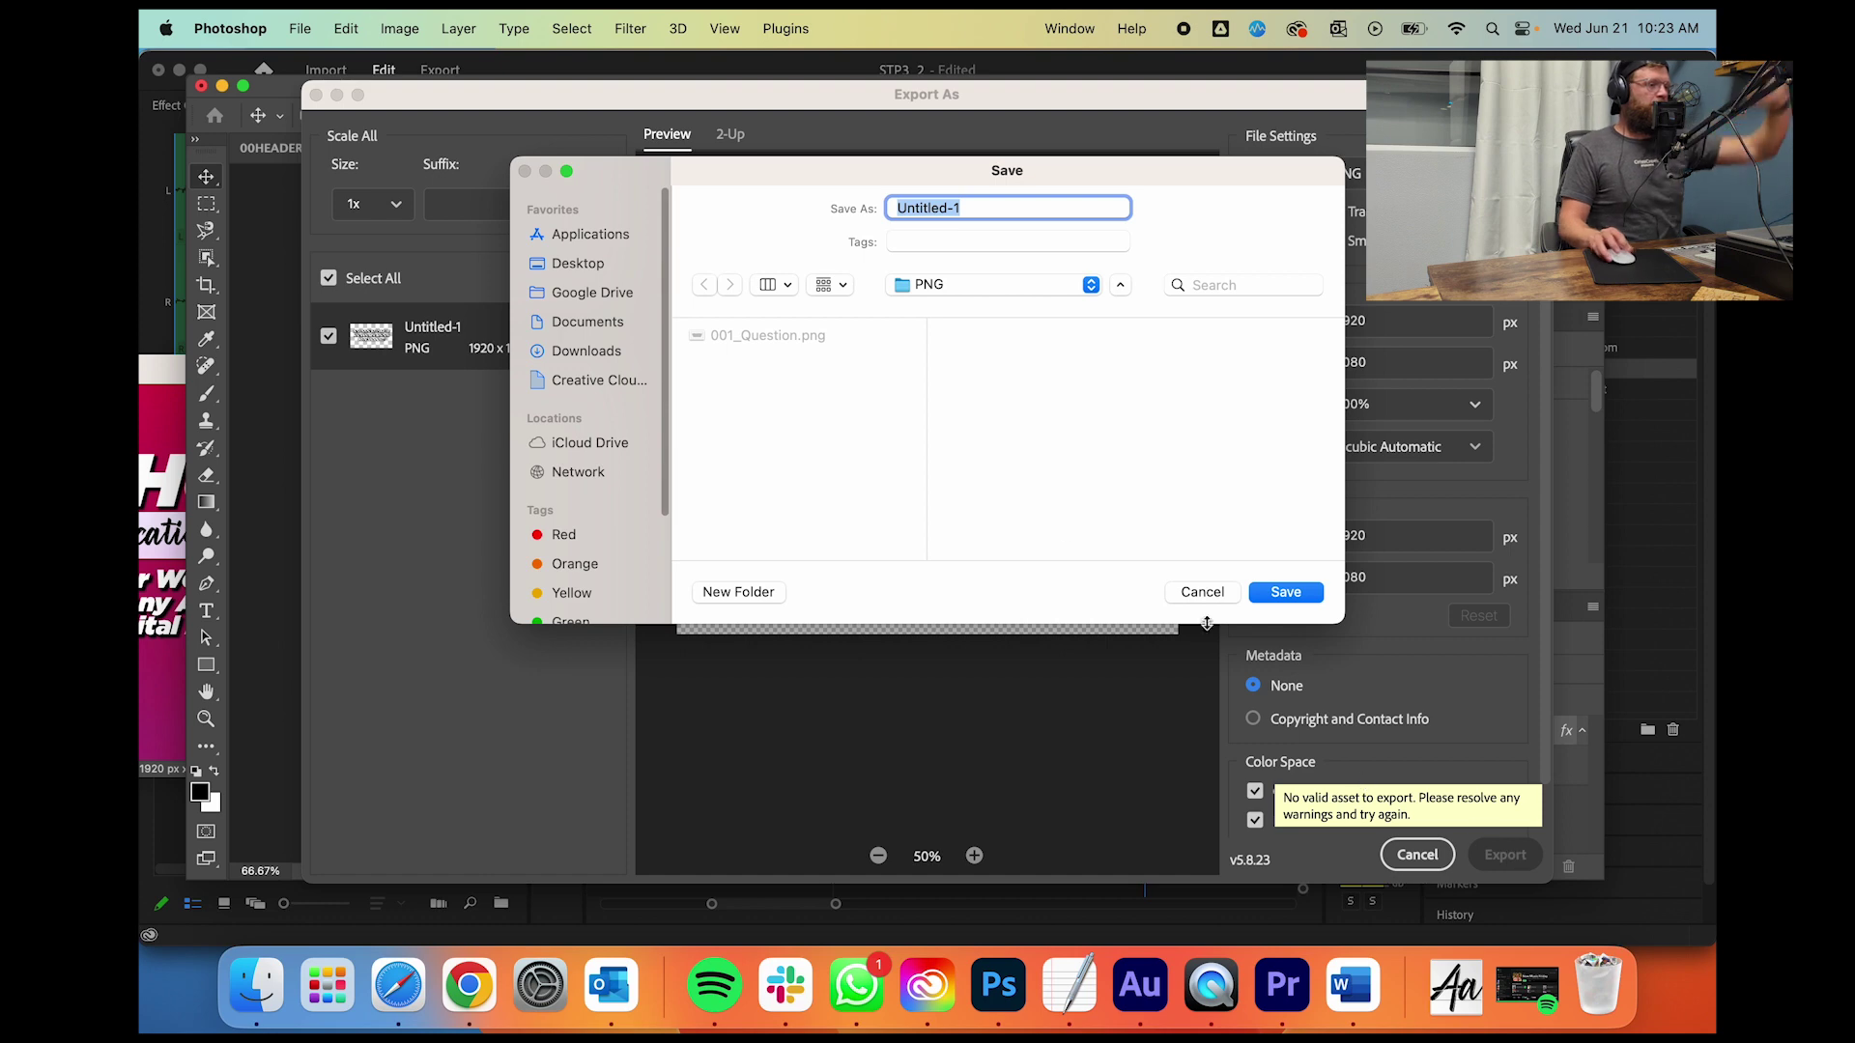
pyautogui.click(749, 338)
pyautogui.click(1284, 592)
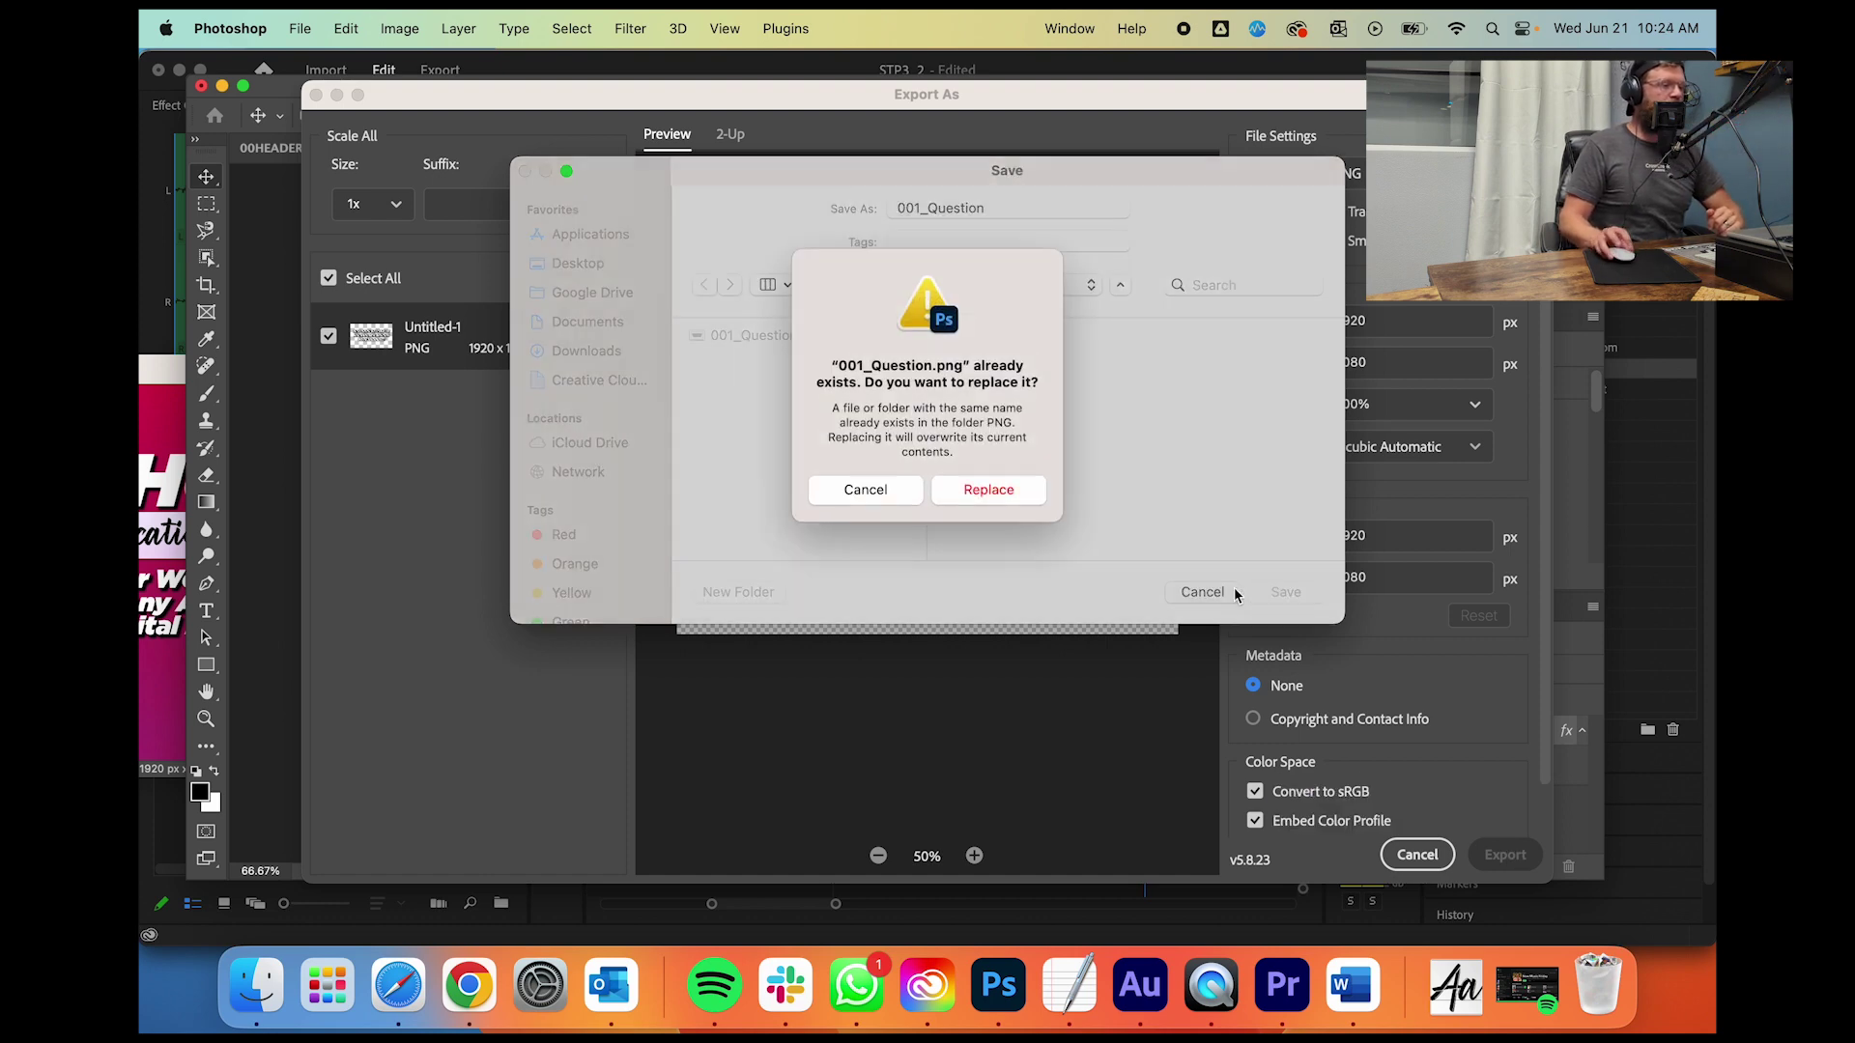
pyautogui.click(1024, 494)
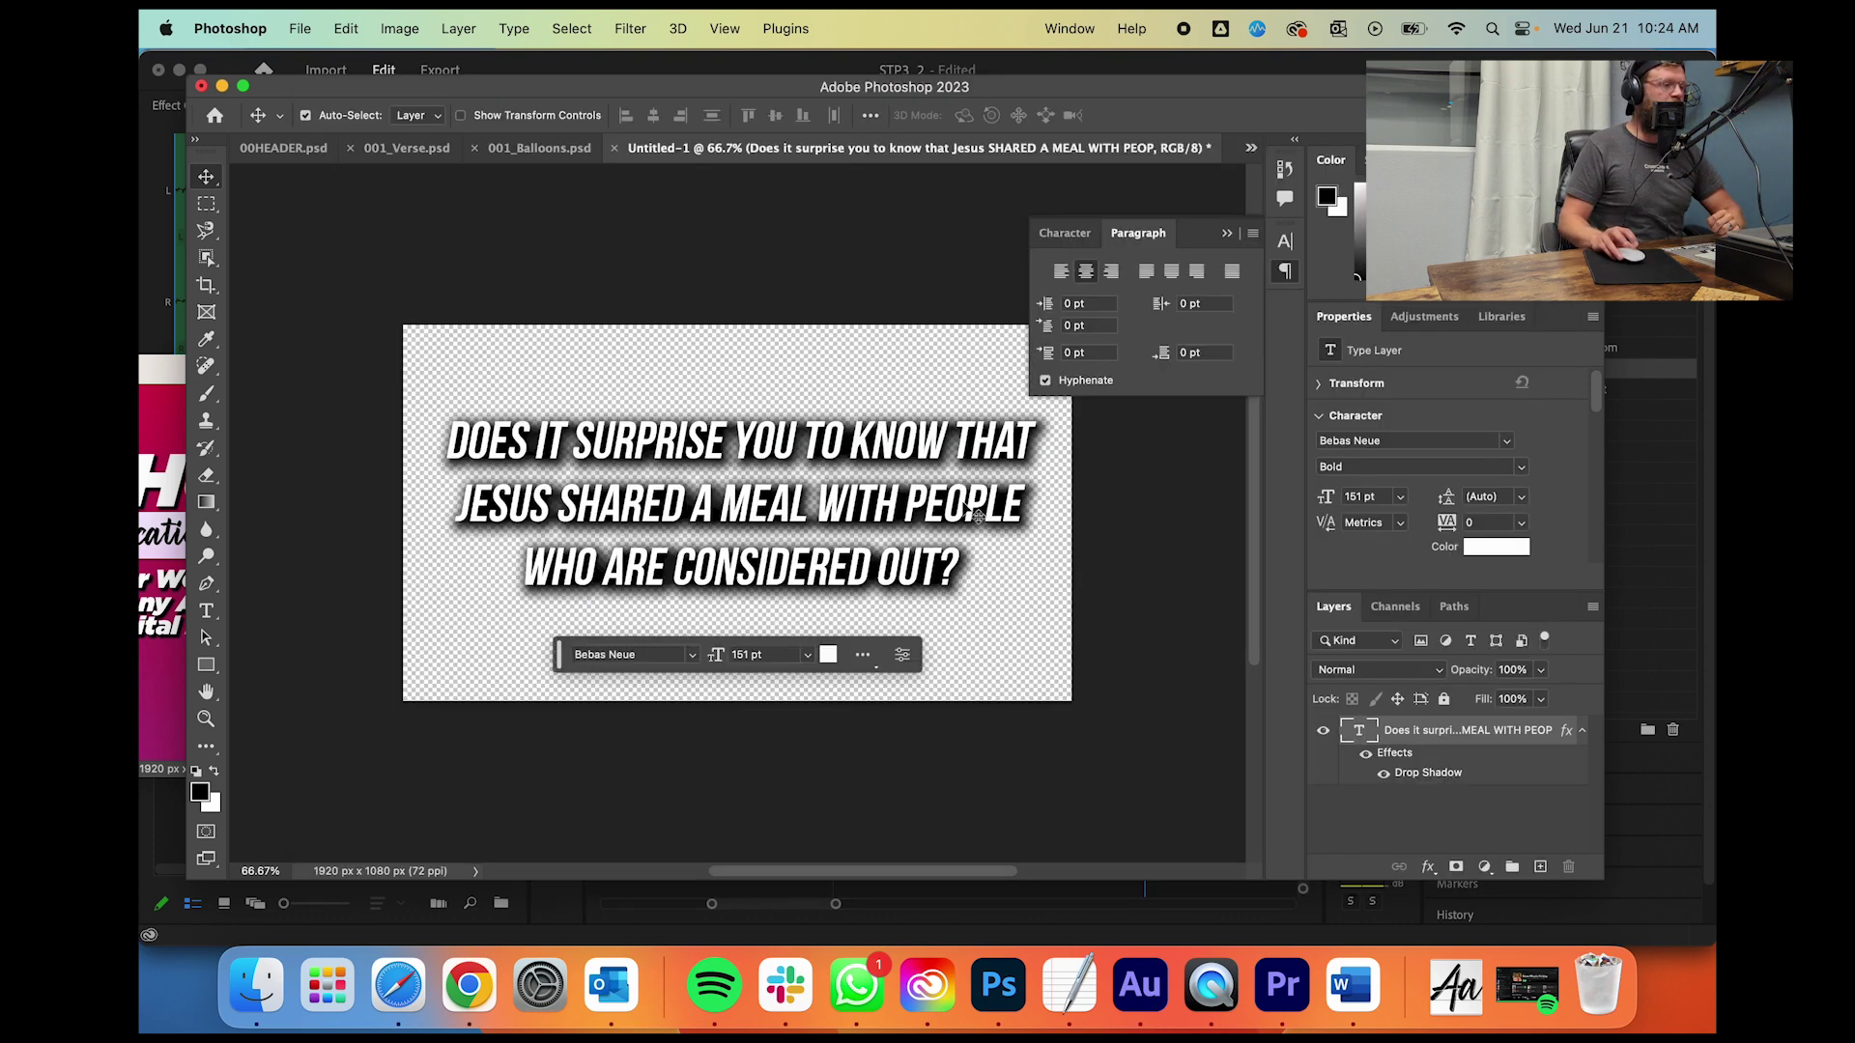
# Step: Switch to Premiere Pro and dismiss the Google Drive notice about shared items moved to the trash
pyautogui.click(1282, 985)
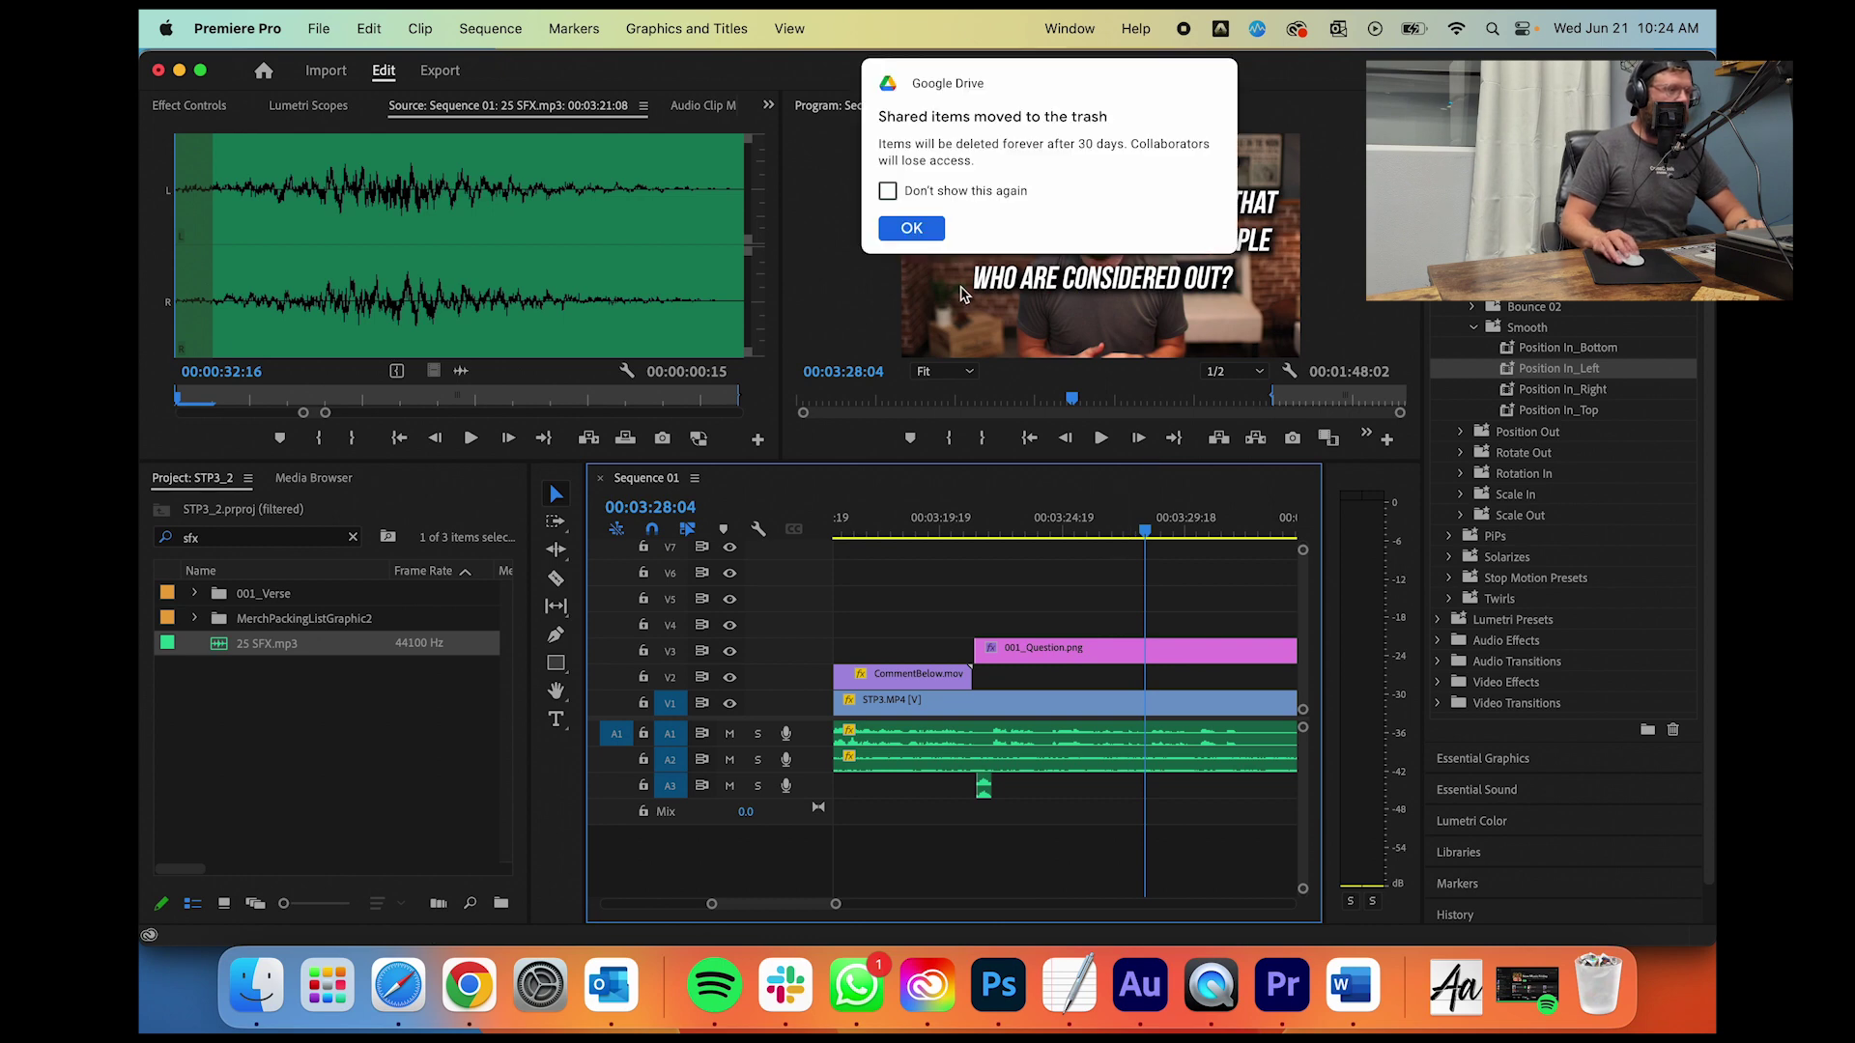
pyautogui.click(910, 229)
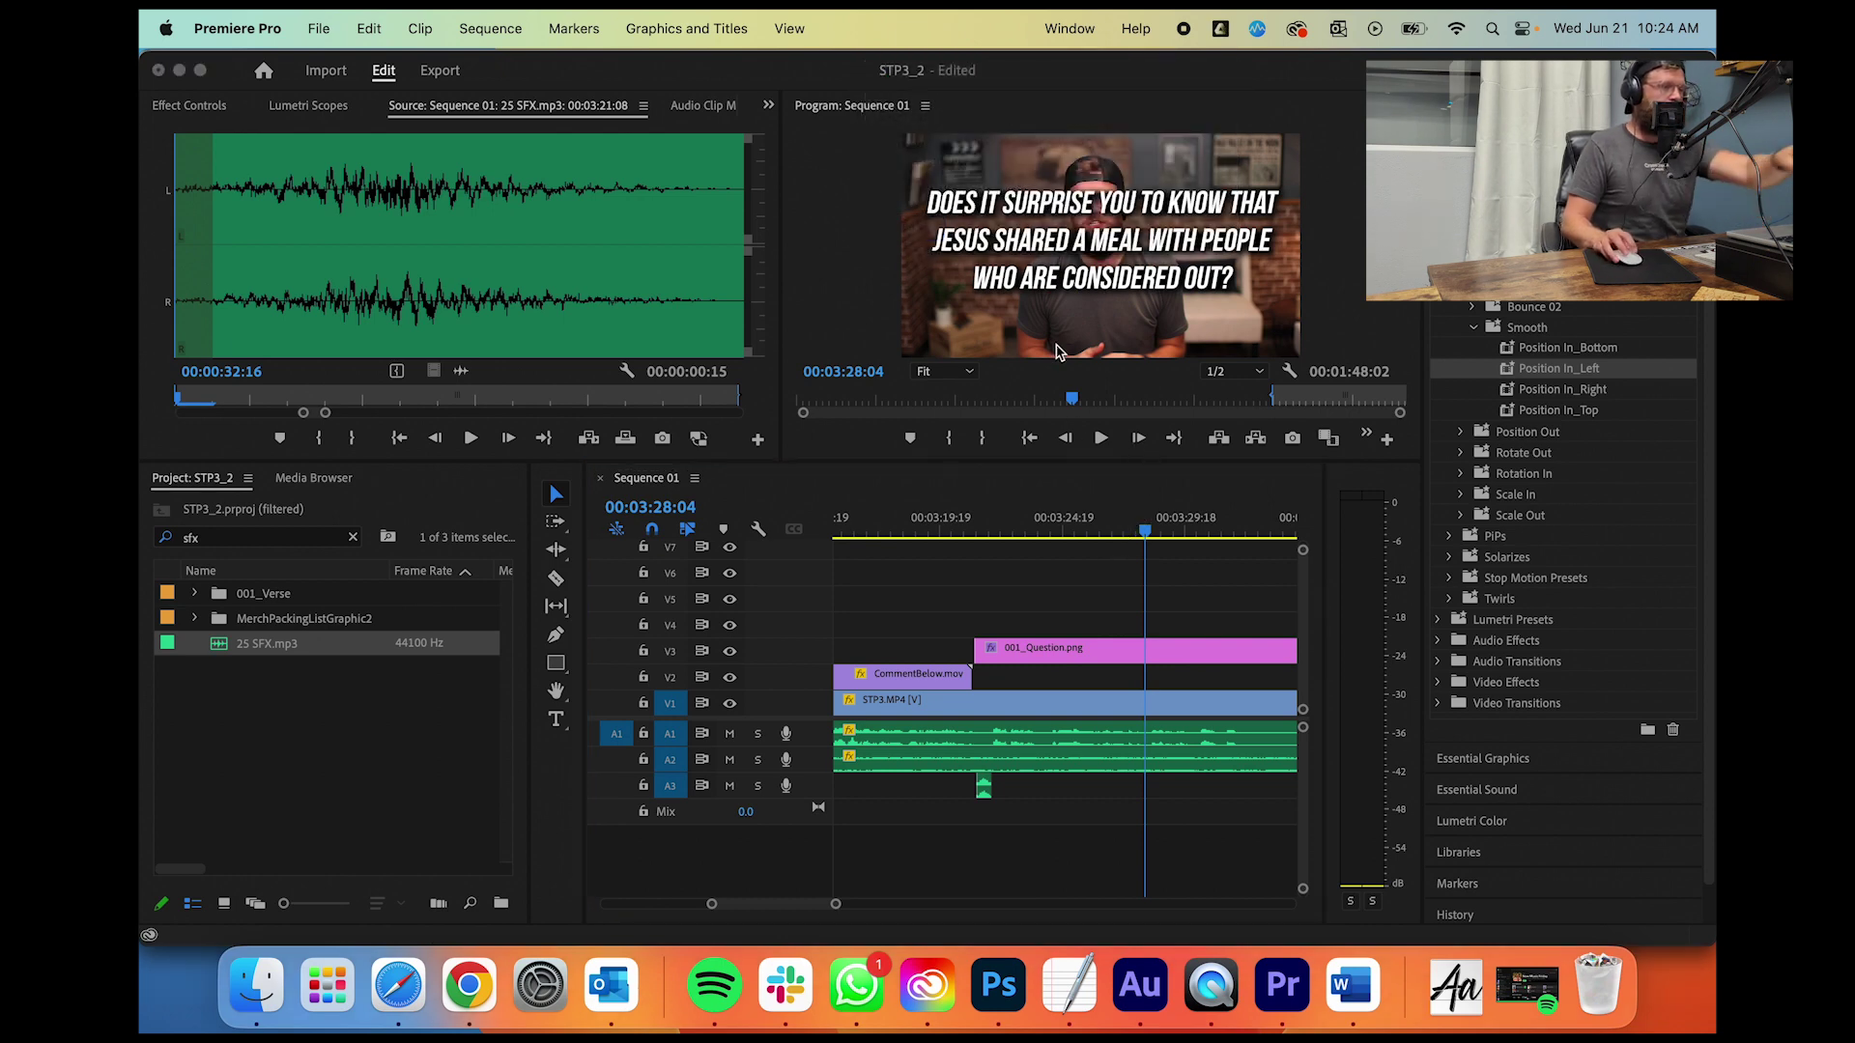
# Step: Play back the section with the revised question graphic to check its wording and where the speaker stops talking
pyautogui.click(1111, 530)
pyautogui.press('space')
pyautogui.click(964, 529)
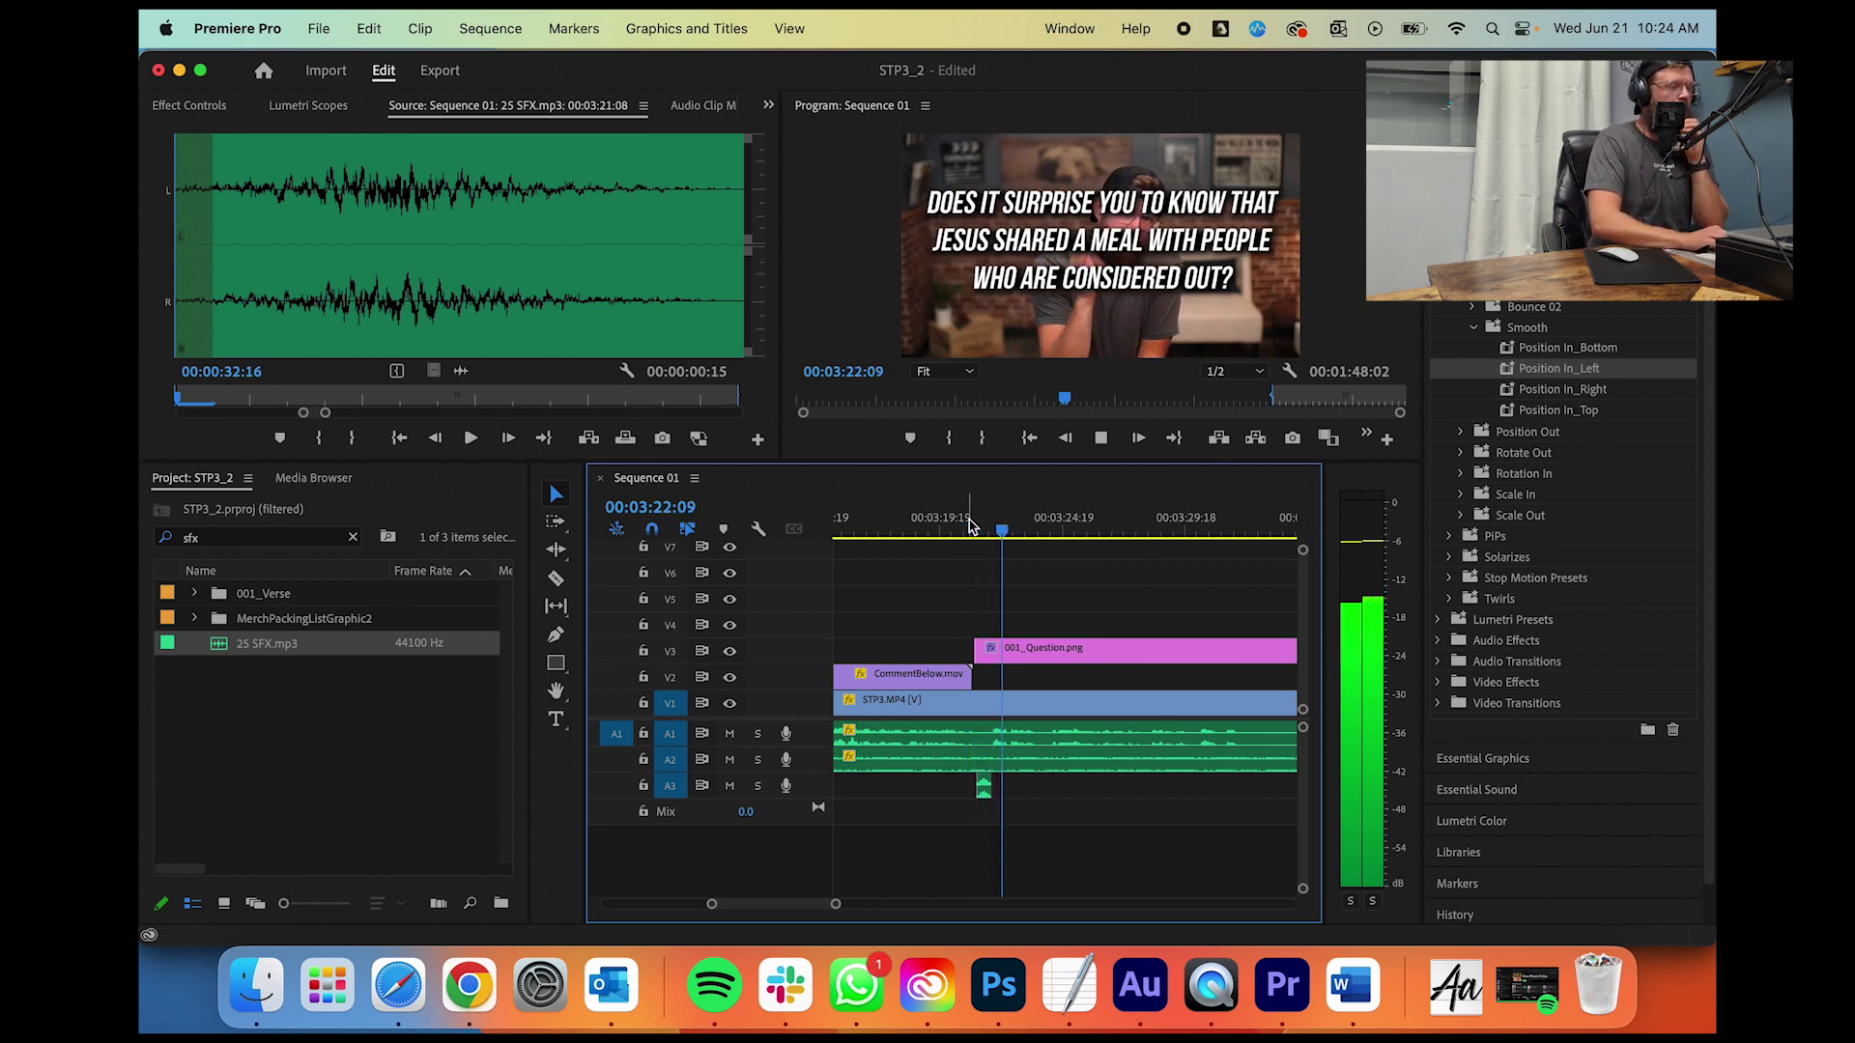
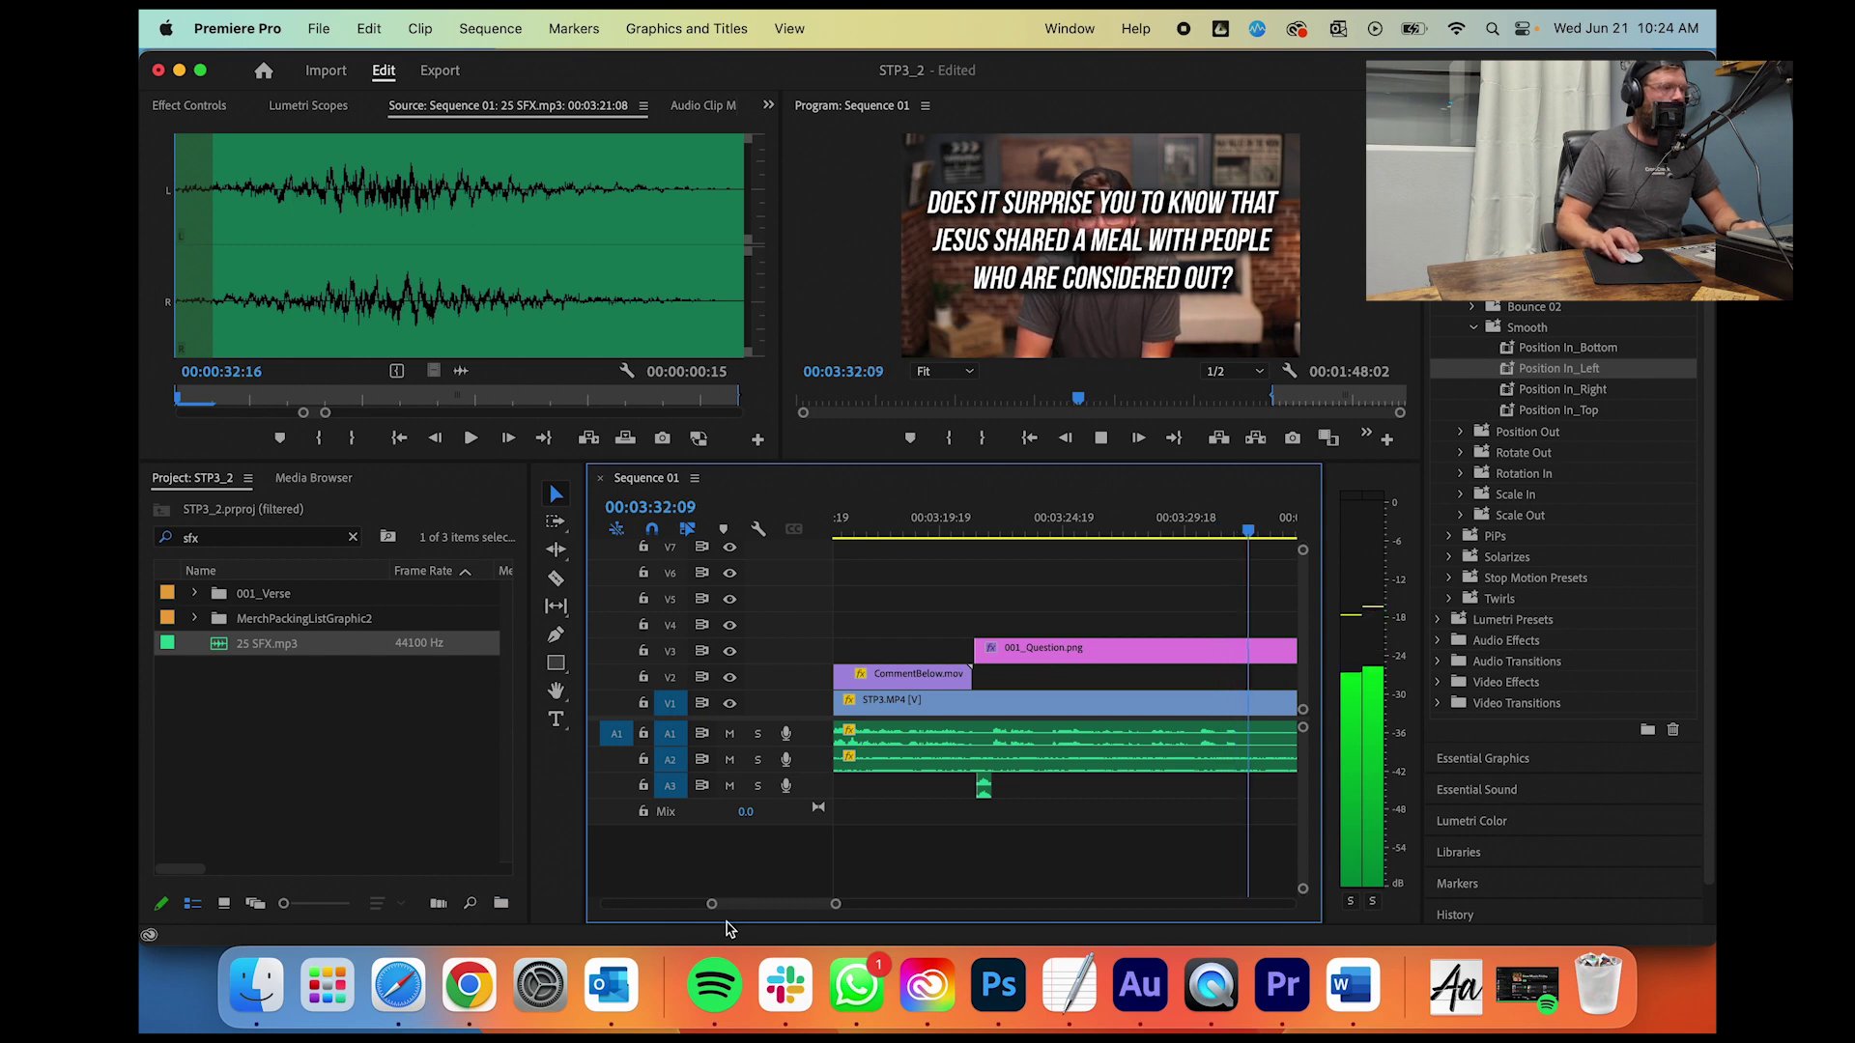
pyautogui.press('space')
pyautogui.scroll(-1, 1134, 717)
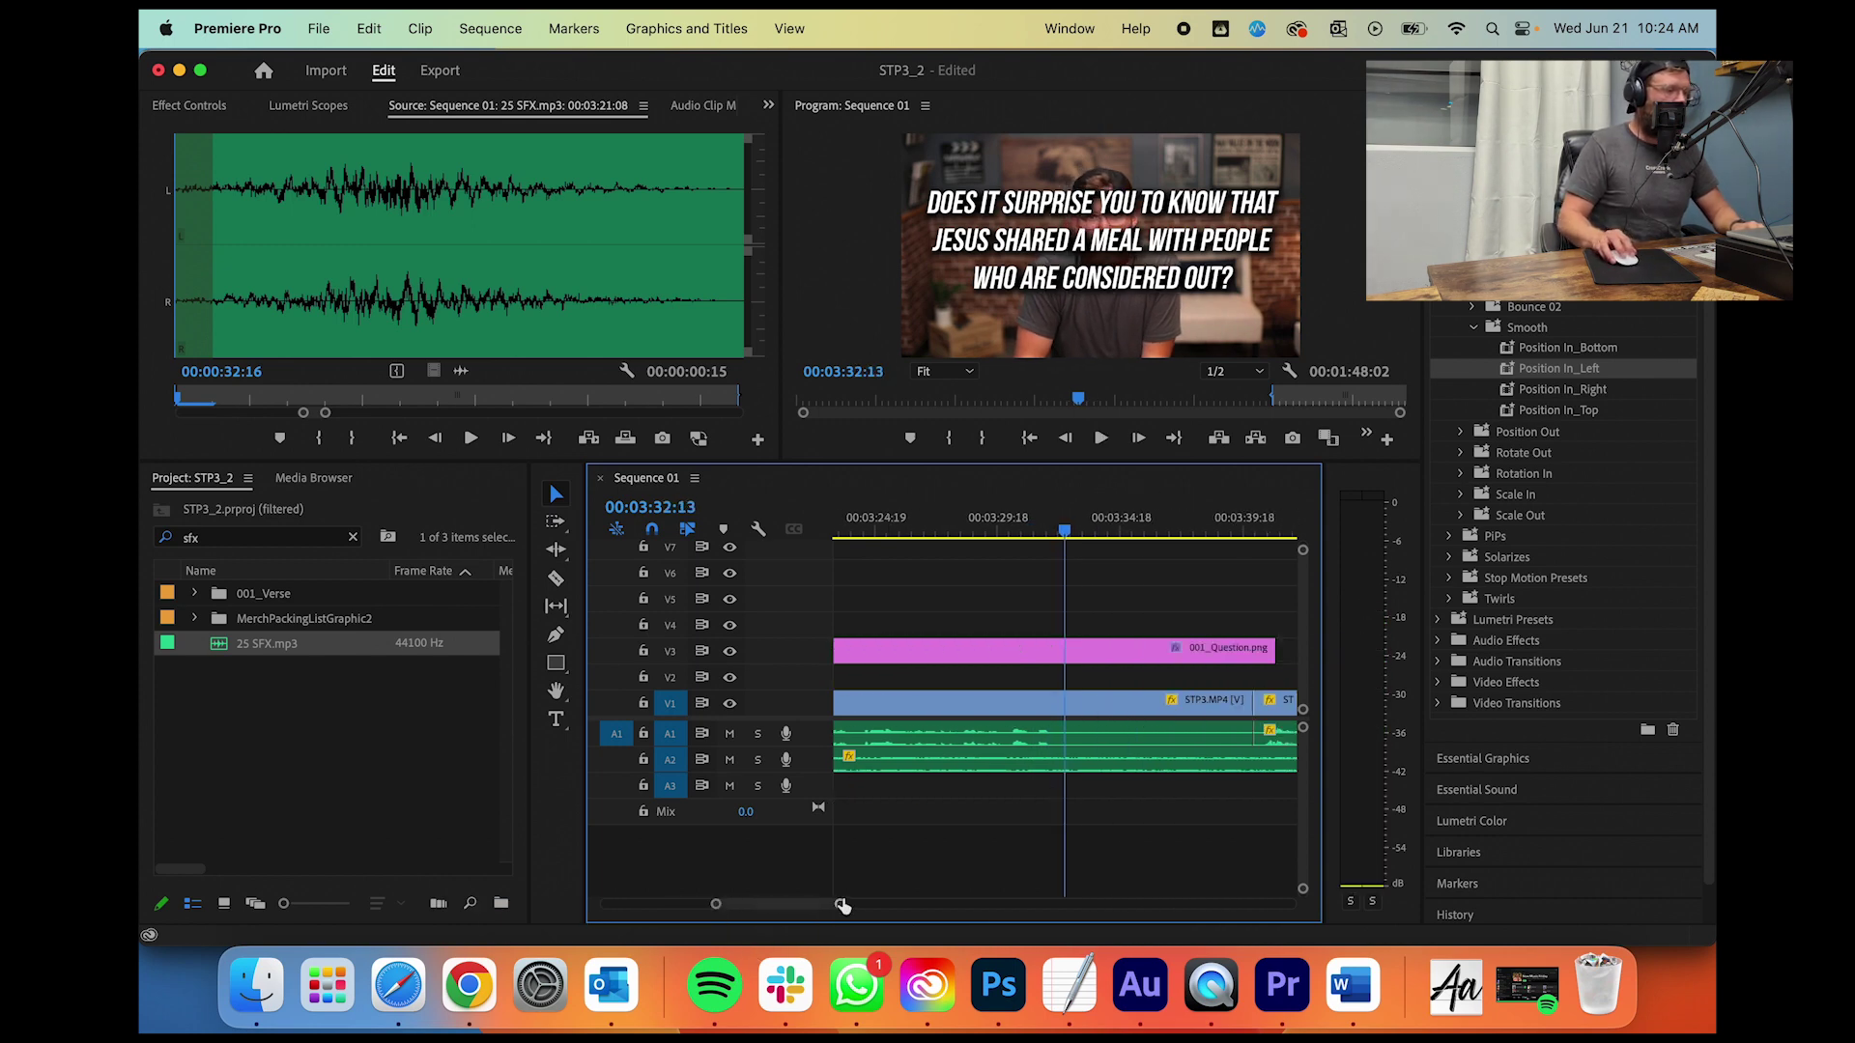
pyautogui.moveTo(838, 903); pyautogui.dragTo(852, 904)
# Step: Switch to Finder and open the Countdowns folder in Google Drive under My Drive, MyPassportBackup, Admin, DYM Submissions
pyautogui.click(241, 995)
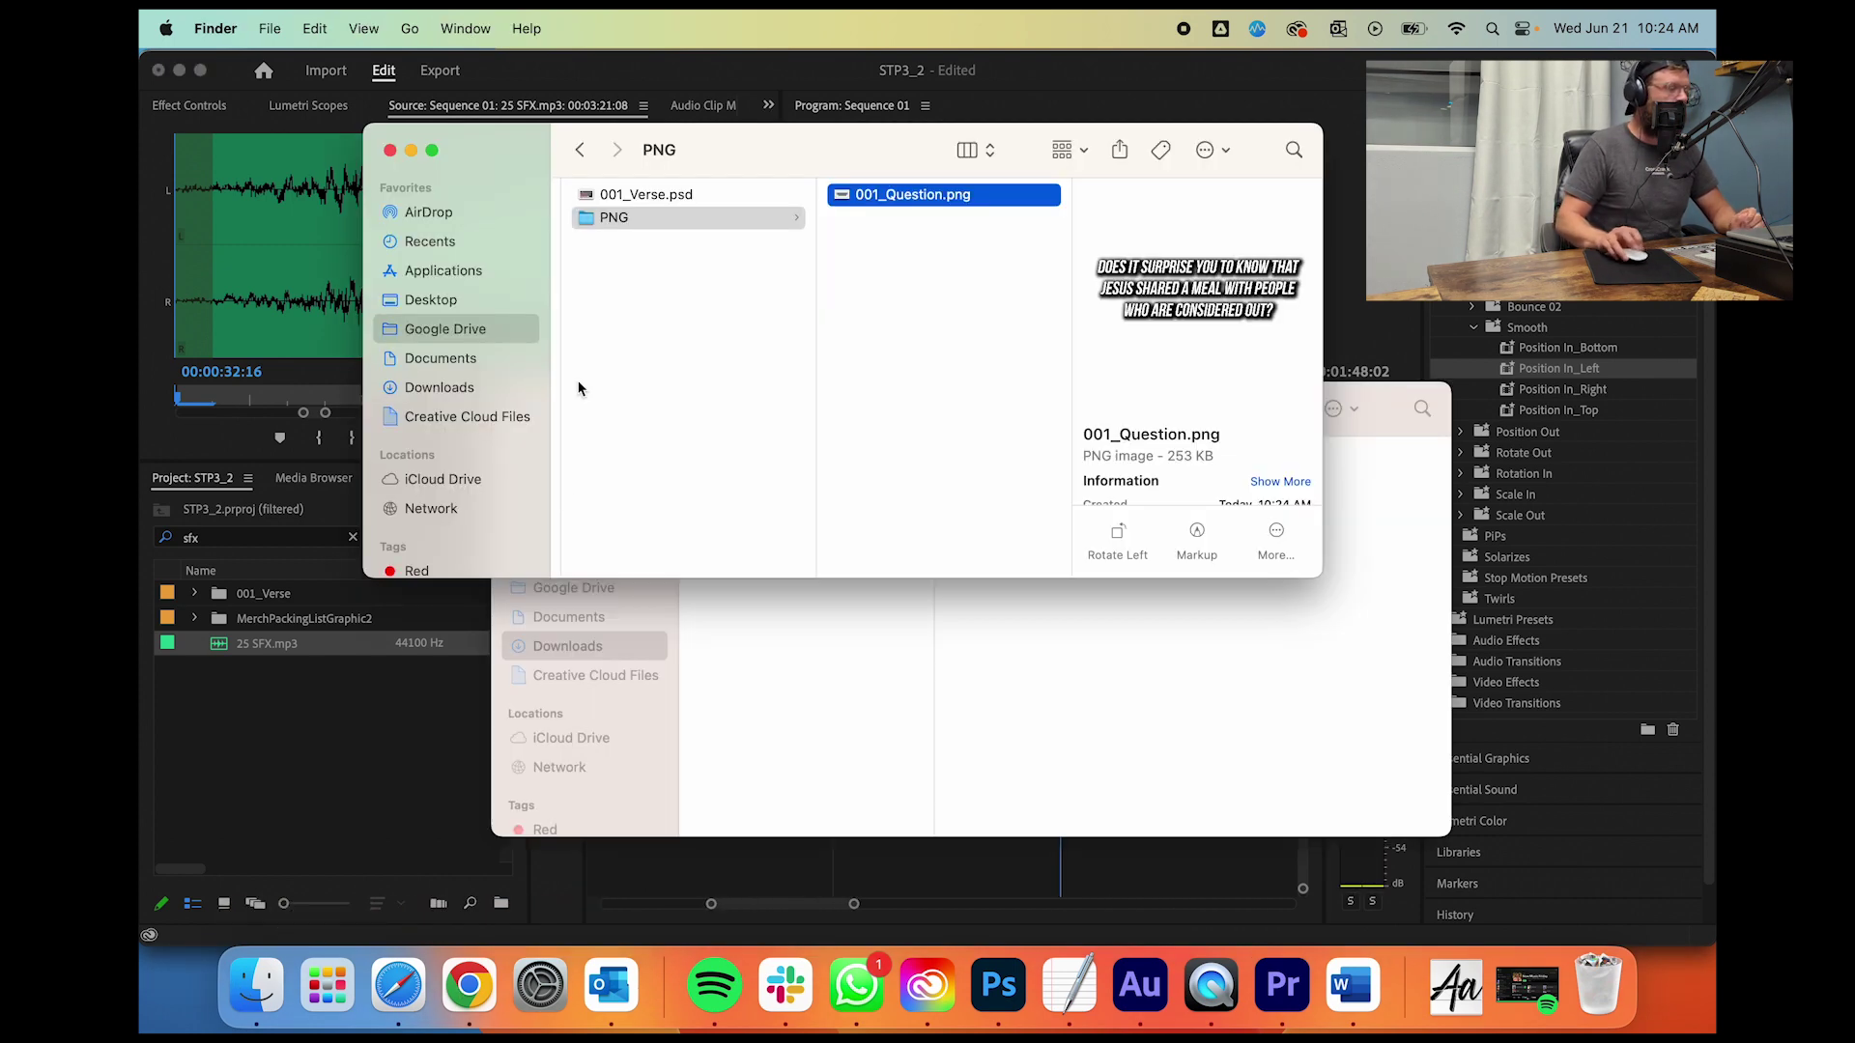
pyautogui.click(745, 656)
pyautogui.click(618, 587)
pyautogui.click(763, 454)
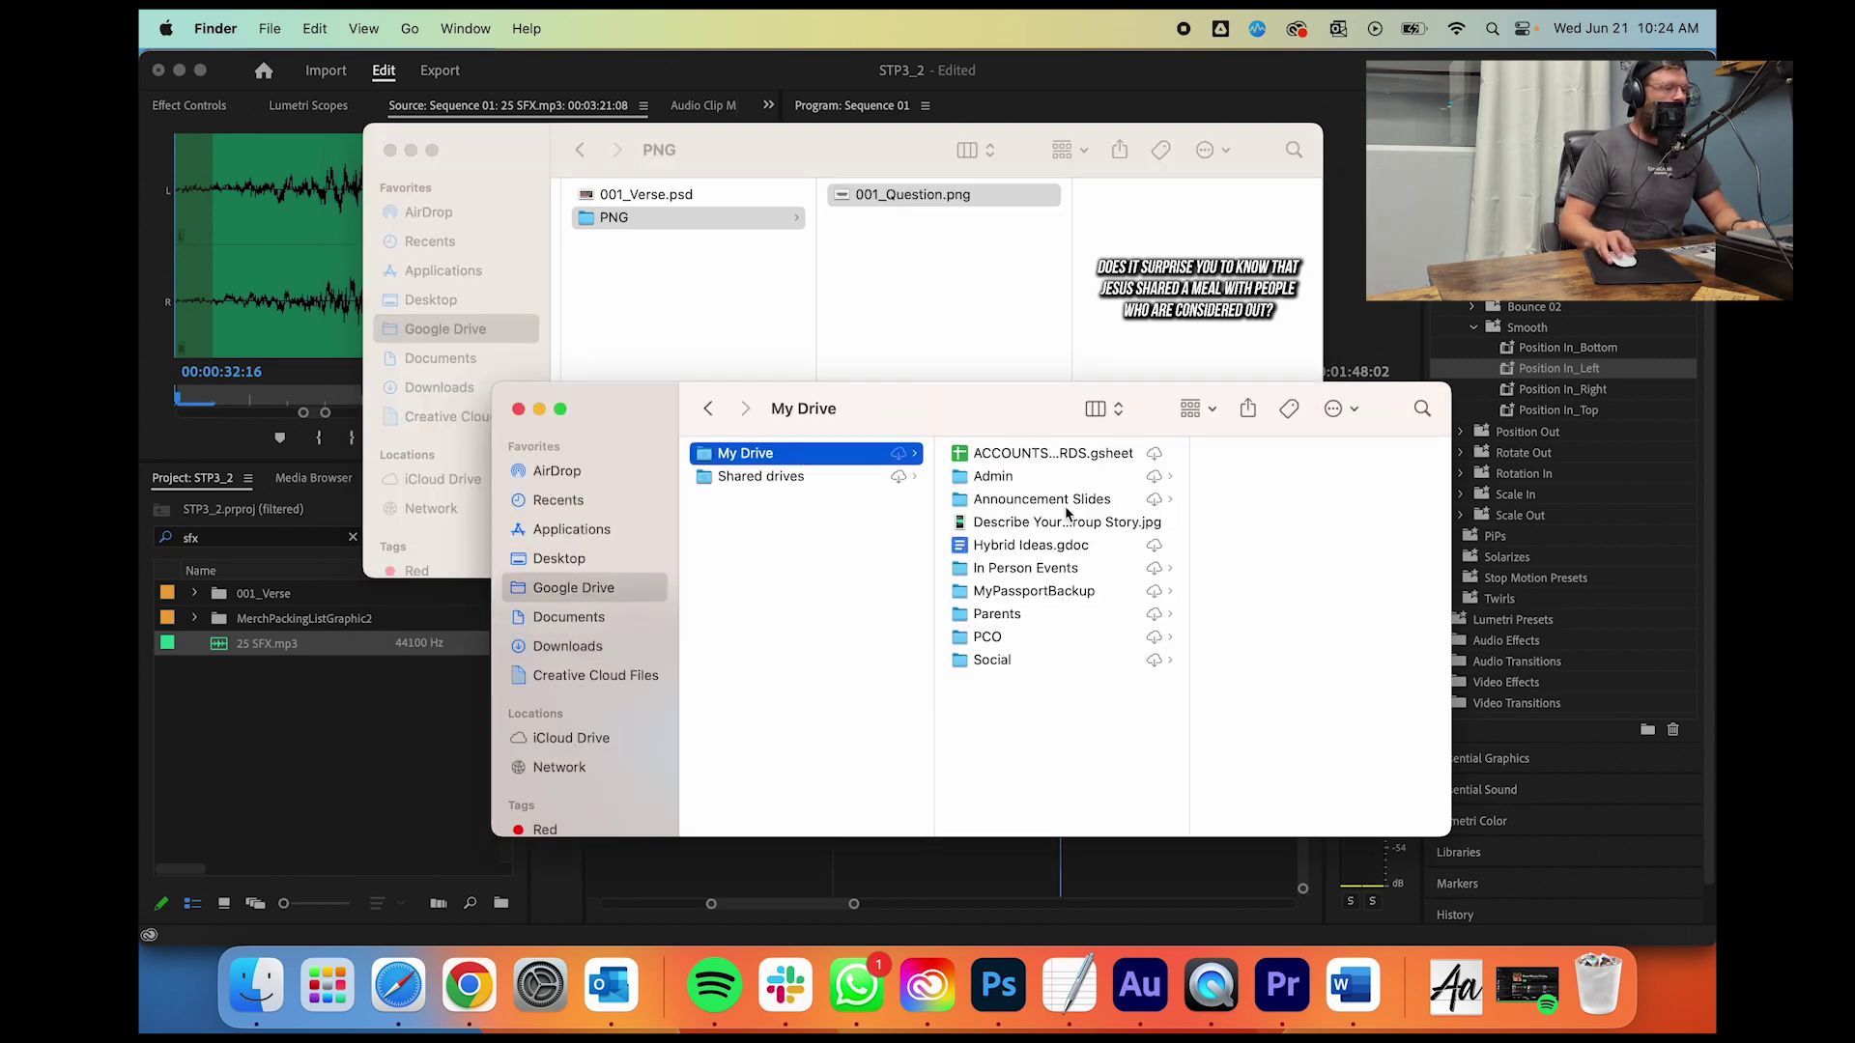
pyautogui.click(1047, 592)
pyautogui.click(1262, 456)
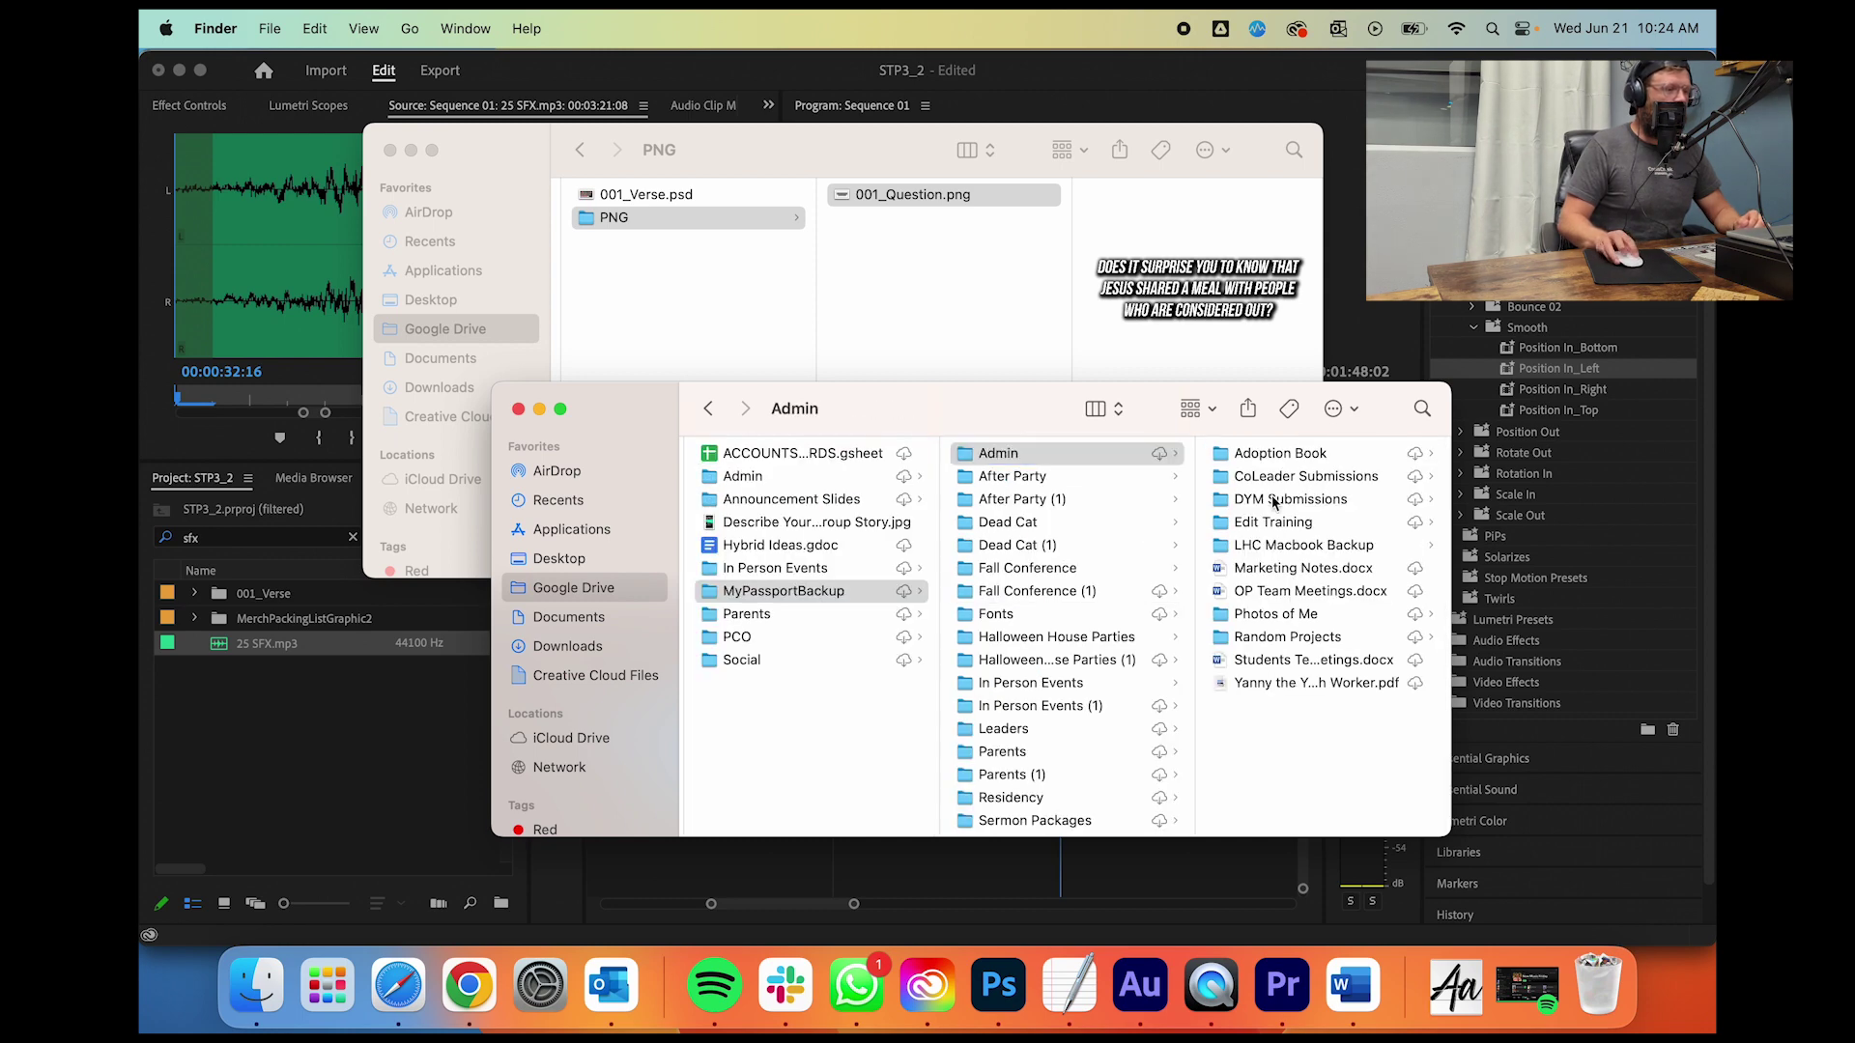
pyautogui.click(1273, 500)
pyautogui.click(1273, 593)
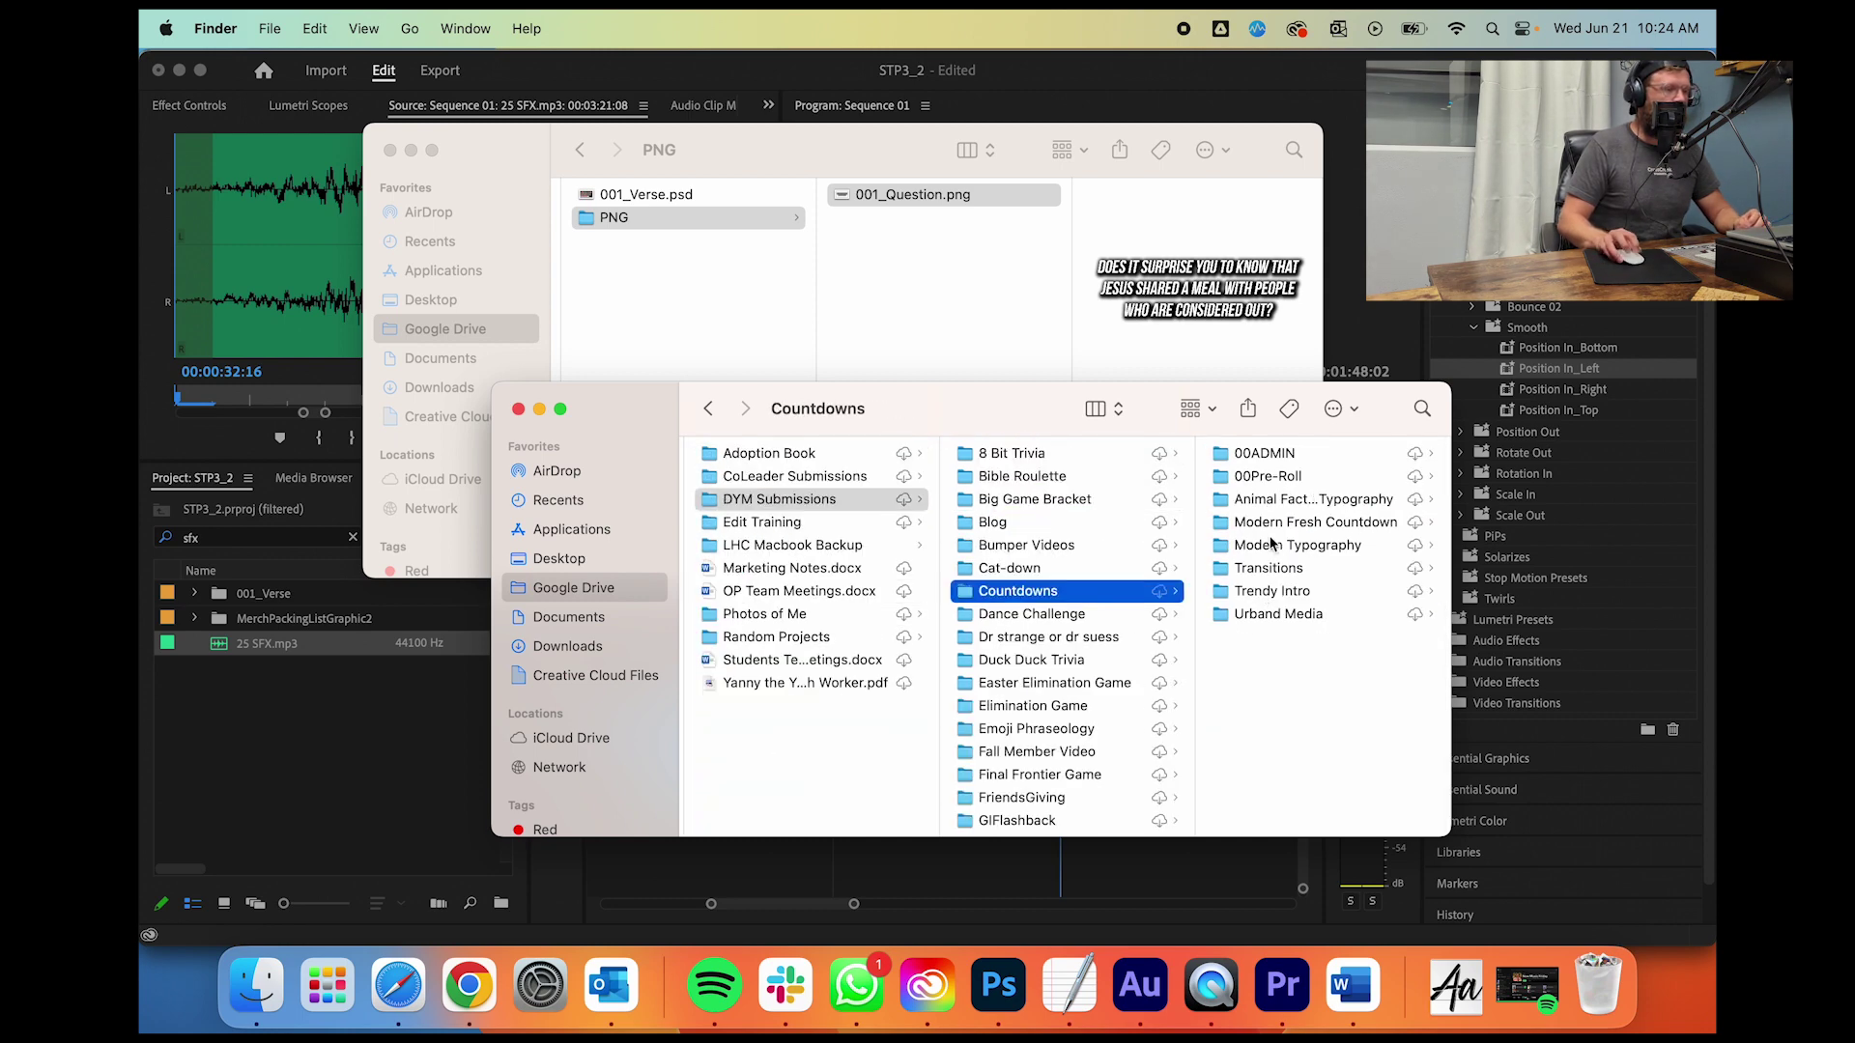
# Step: Add 5MinFinalFullFlat1.mov from the Countdowns subfolders to the Premiere Pro sequence at 00:03:32:16, placing it on V4 above the question graphic
pyautogui.click(1267, 456)
pyautogui.click(1302, 522)
pyautogui.moveTo(1010, 410); pyautogui.dragTo(860, 78)
pyautogui.moveTo(850, 192); pyautogui.dragTo(1082, 681)
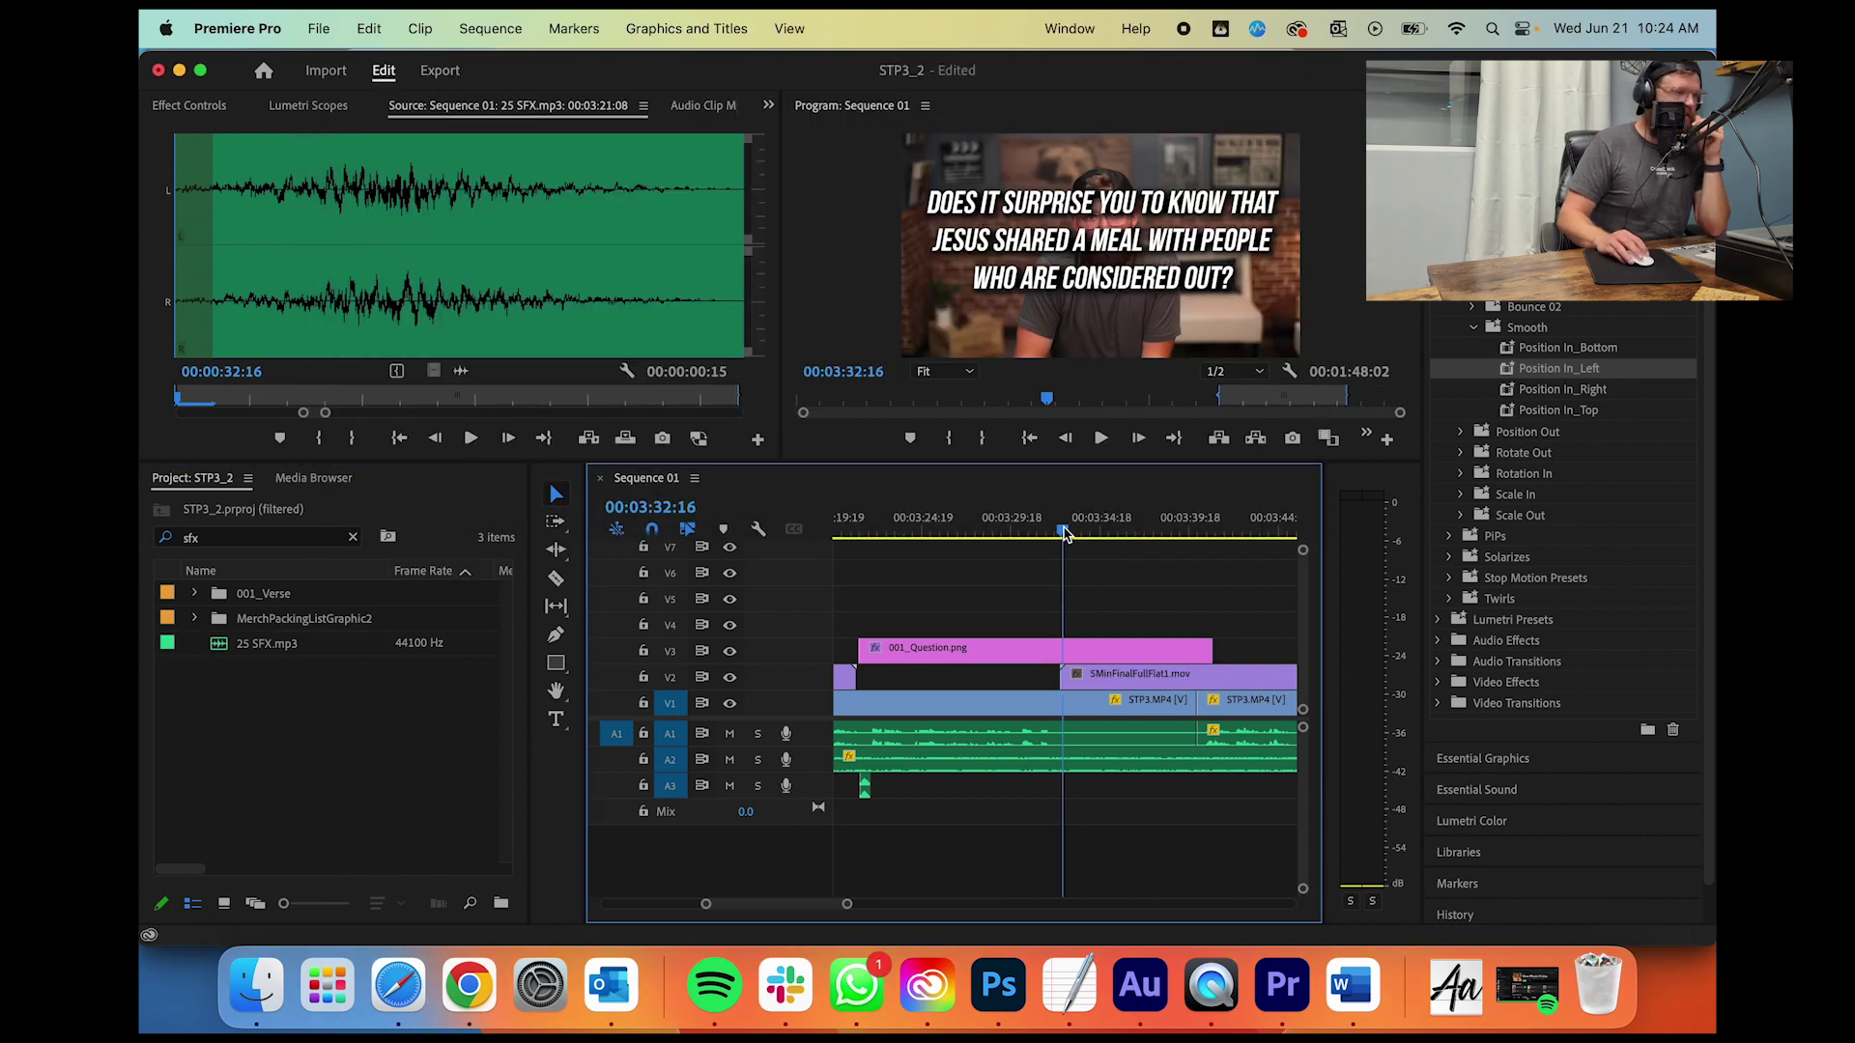
pyautogui.moveTo(1062, 534); pyautogui.dragTo(1137, 534)
pyautogui.moveTo(1169, 676); pyautogui.dragTo(1164, 628)
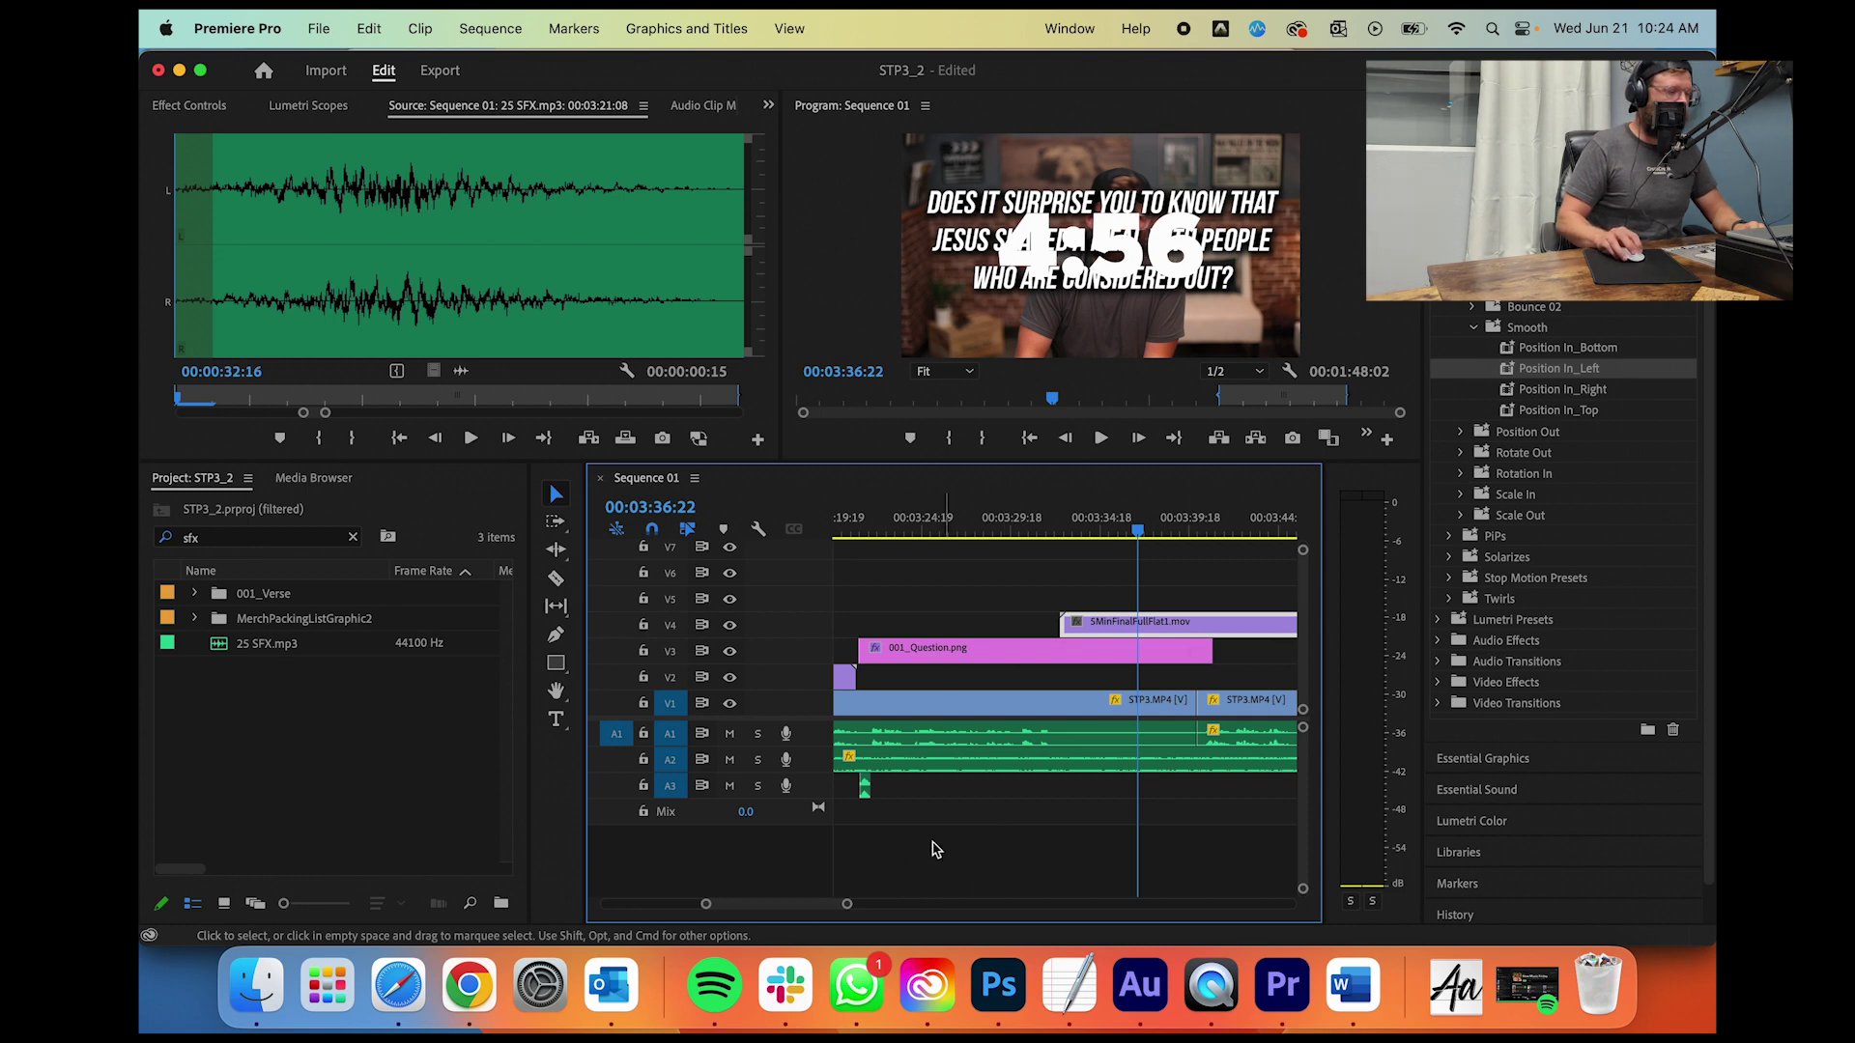
# Step: Cut off the first part of the countdown clip, keeping about its last minute, and move the remainder over the question graphic
pyautogui.moveTo(847, 905); pyautogui.dragTo(1150, 905)
pyautogui.press('c')
pyautogui.click(1153, 623)
pyautogui.press('v')
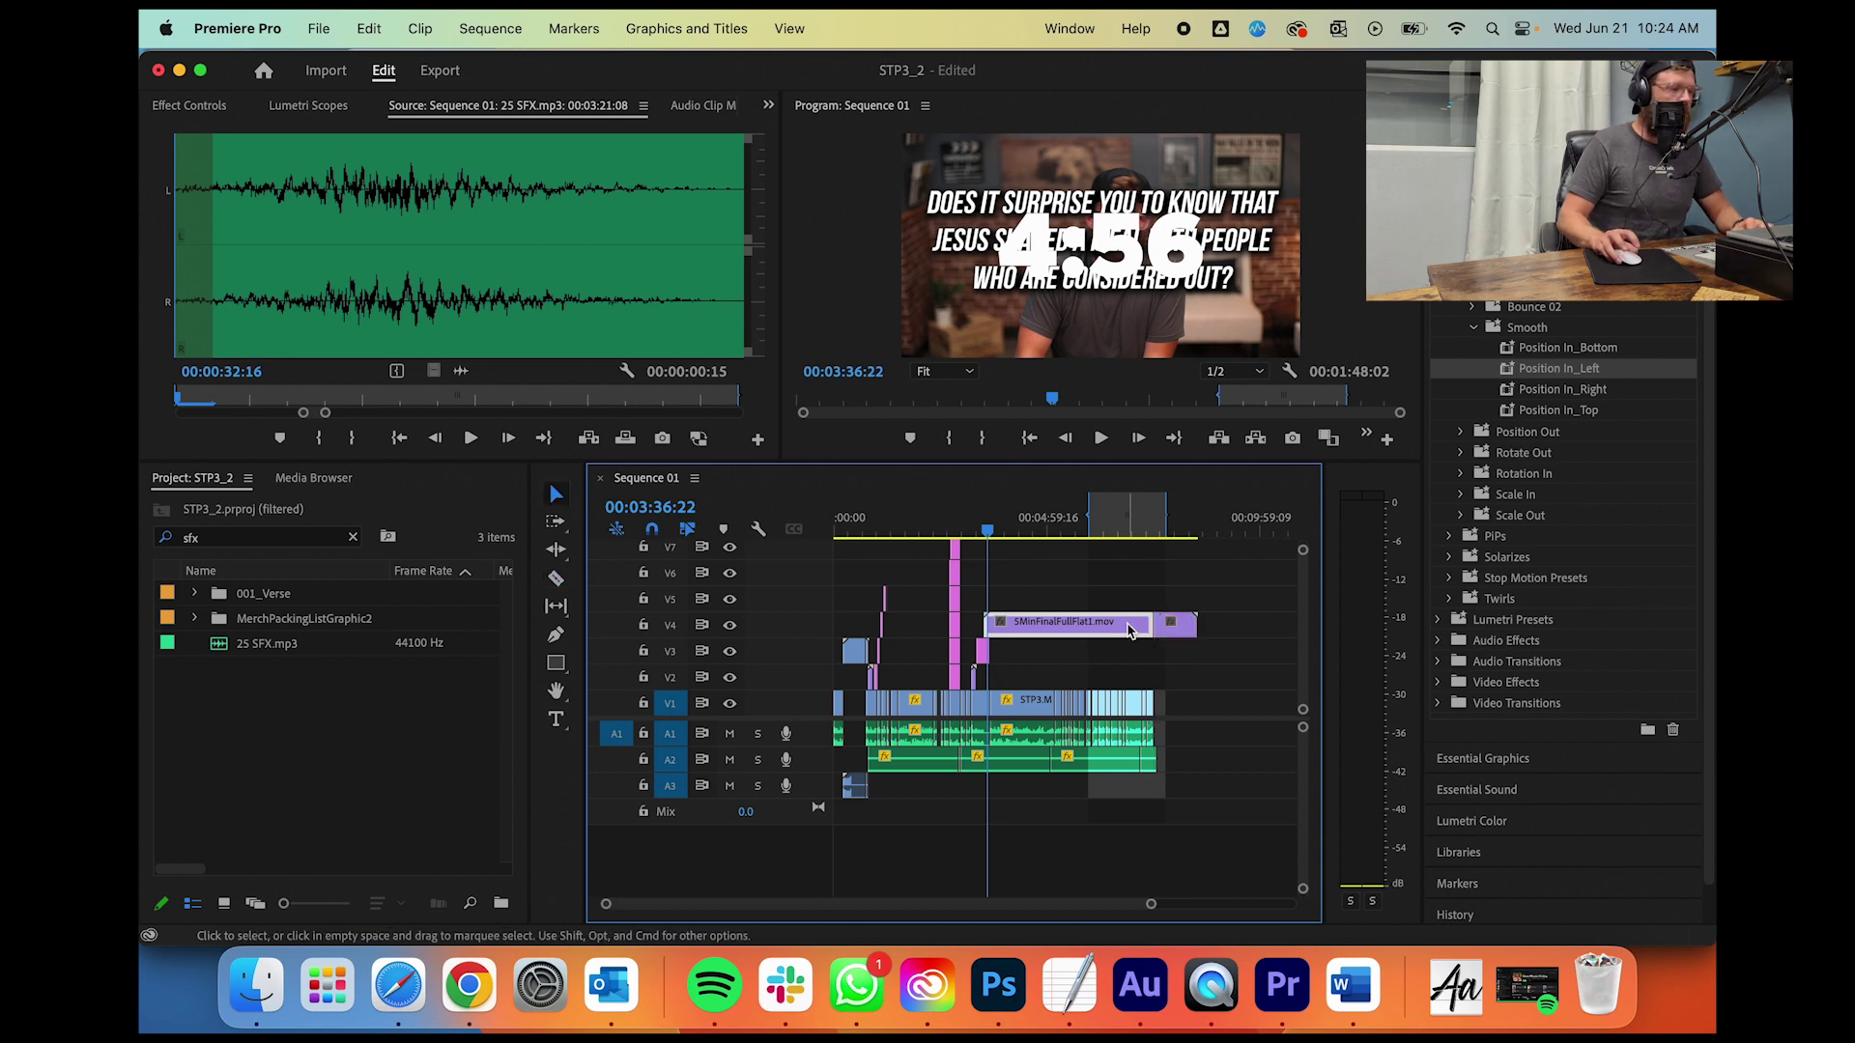
pyautogui.click(1133, 626)
pyautogui.press('Delete')
pyautogui.moveTo(1173, 625); pyautogui.dragTo(1000, 626)
# Step: Apply Drop Shadow to the countdown clip with 100% opacity and a distance of 40
pyautogui.moveTo(1147, 905); pyautogui.dragTo(946, 903)
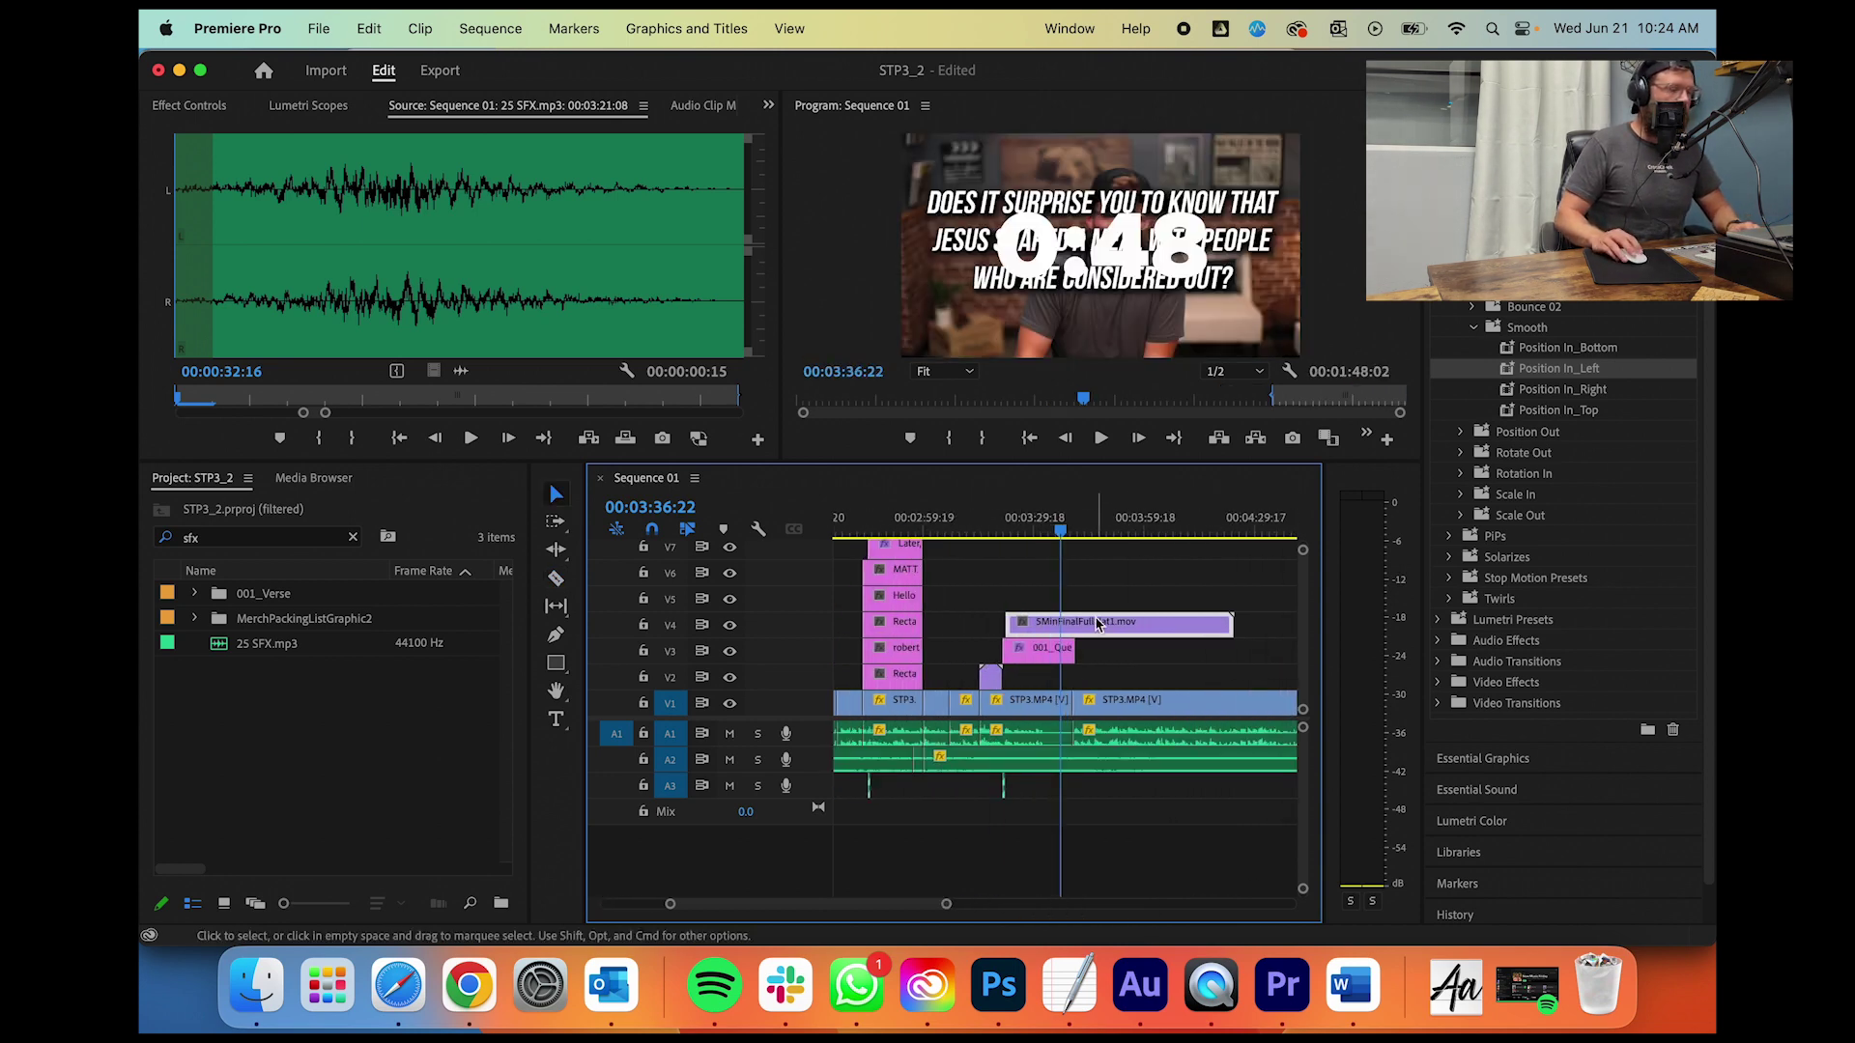
pyautogui.hotkey('shift', '7')
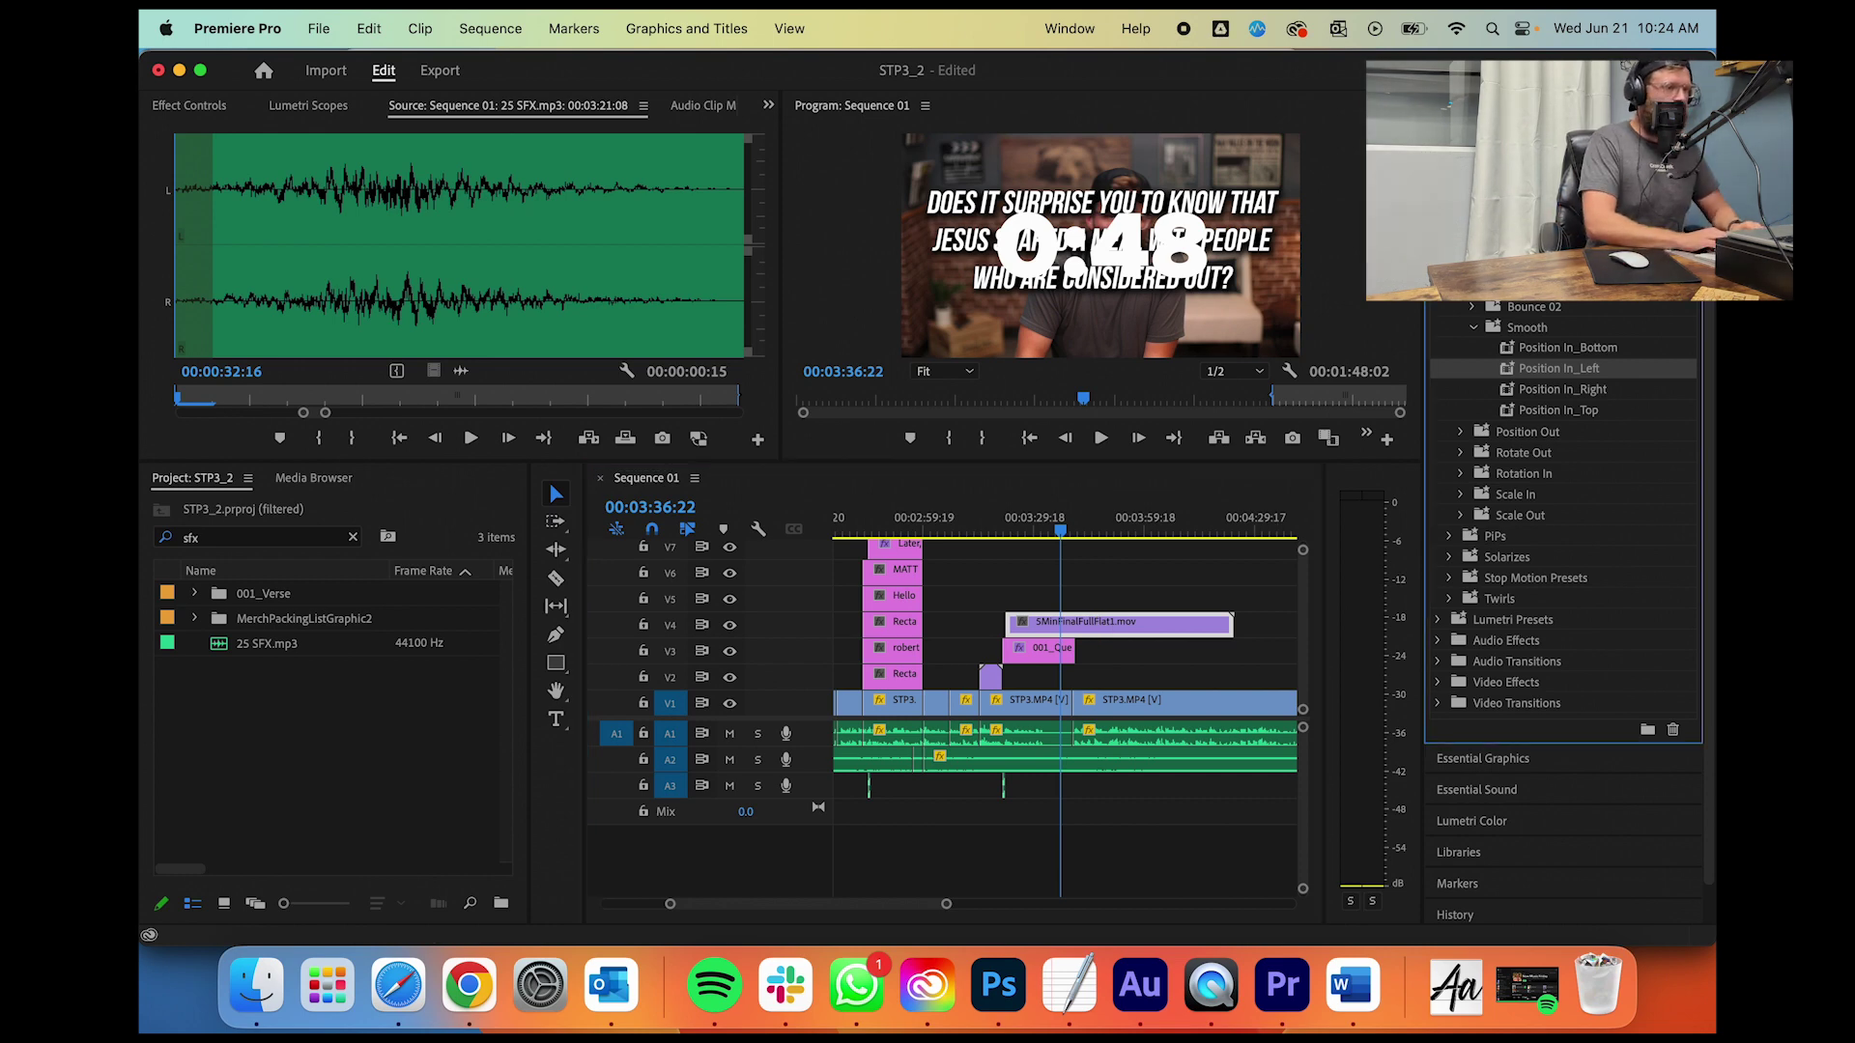
pyautogui.write('drop')
pyautogui.moveTo(1517, 326); pyautogui.dragTo(1110, 632)
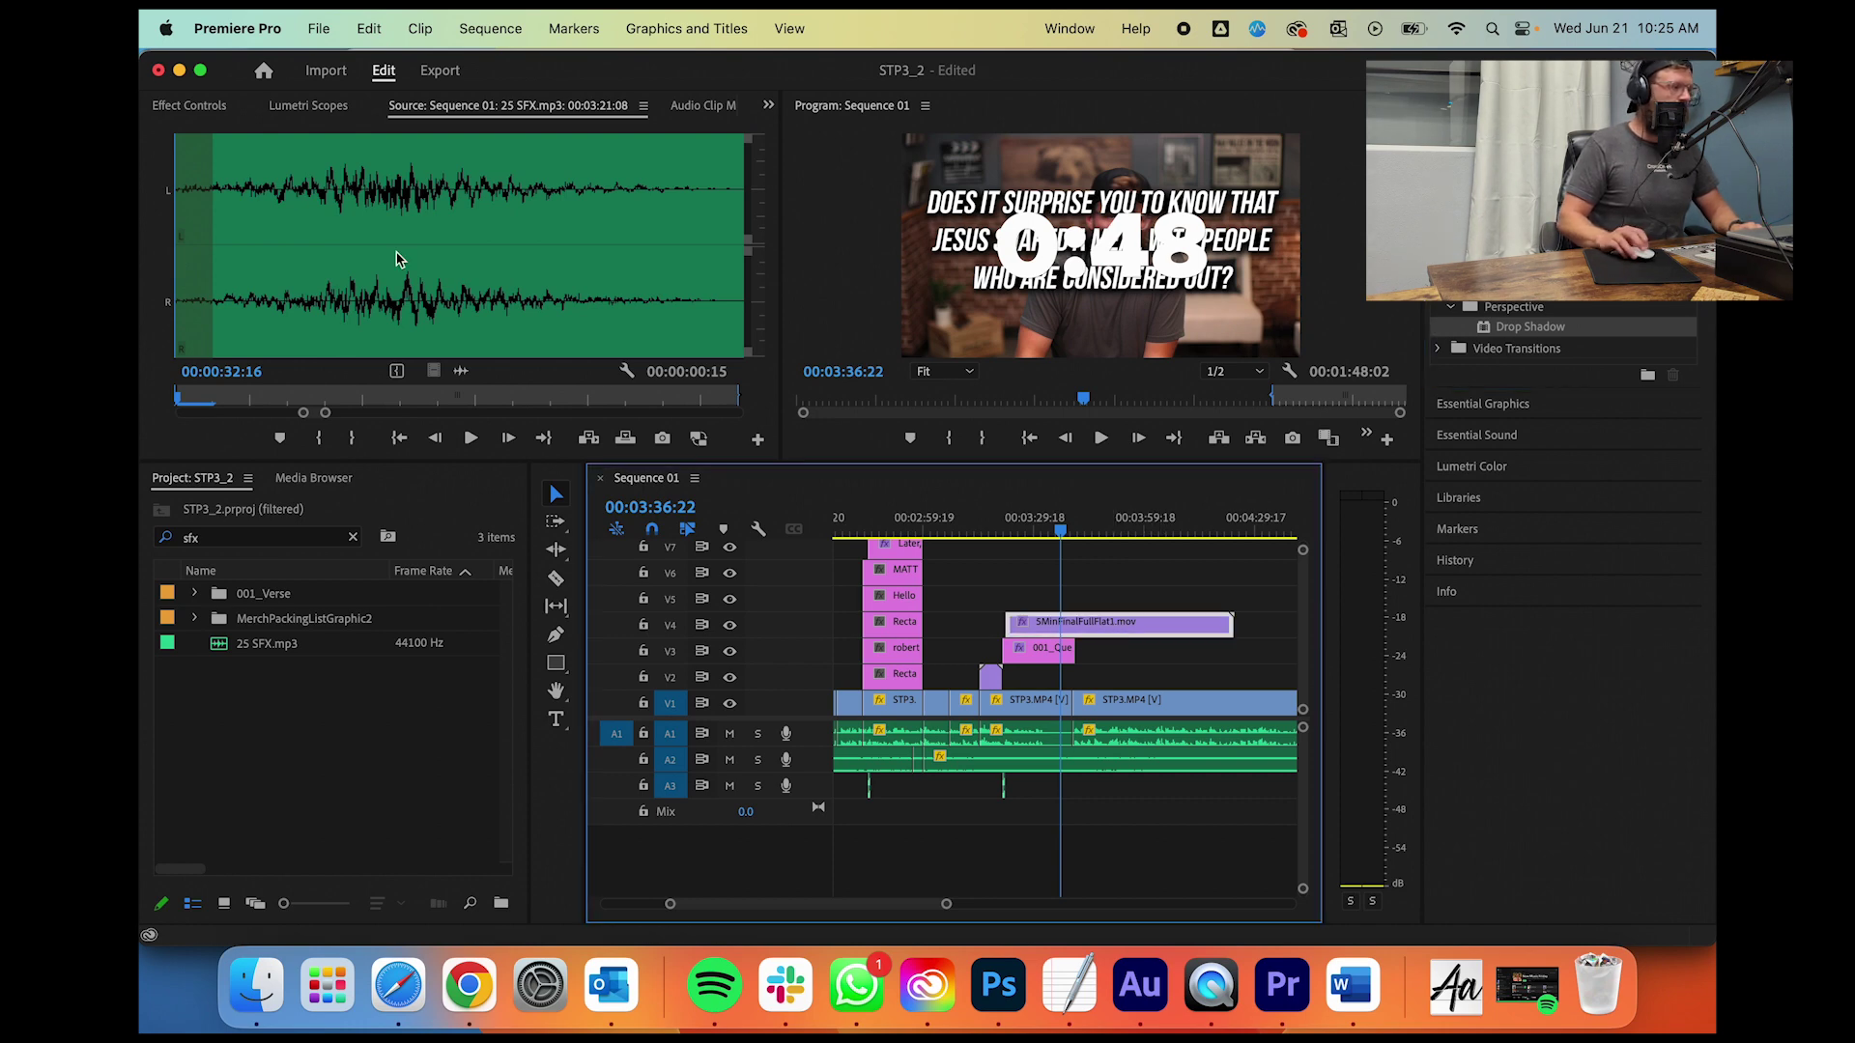
pyautogui.click(172, 104)
pyautogui.scroll(-3, 447, 354)
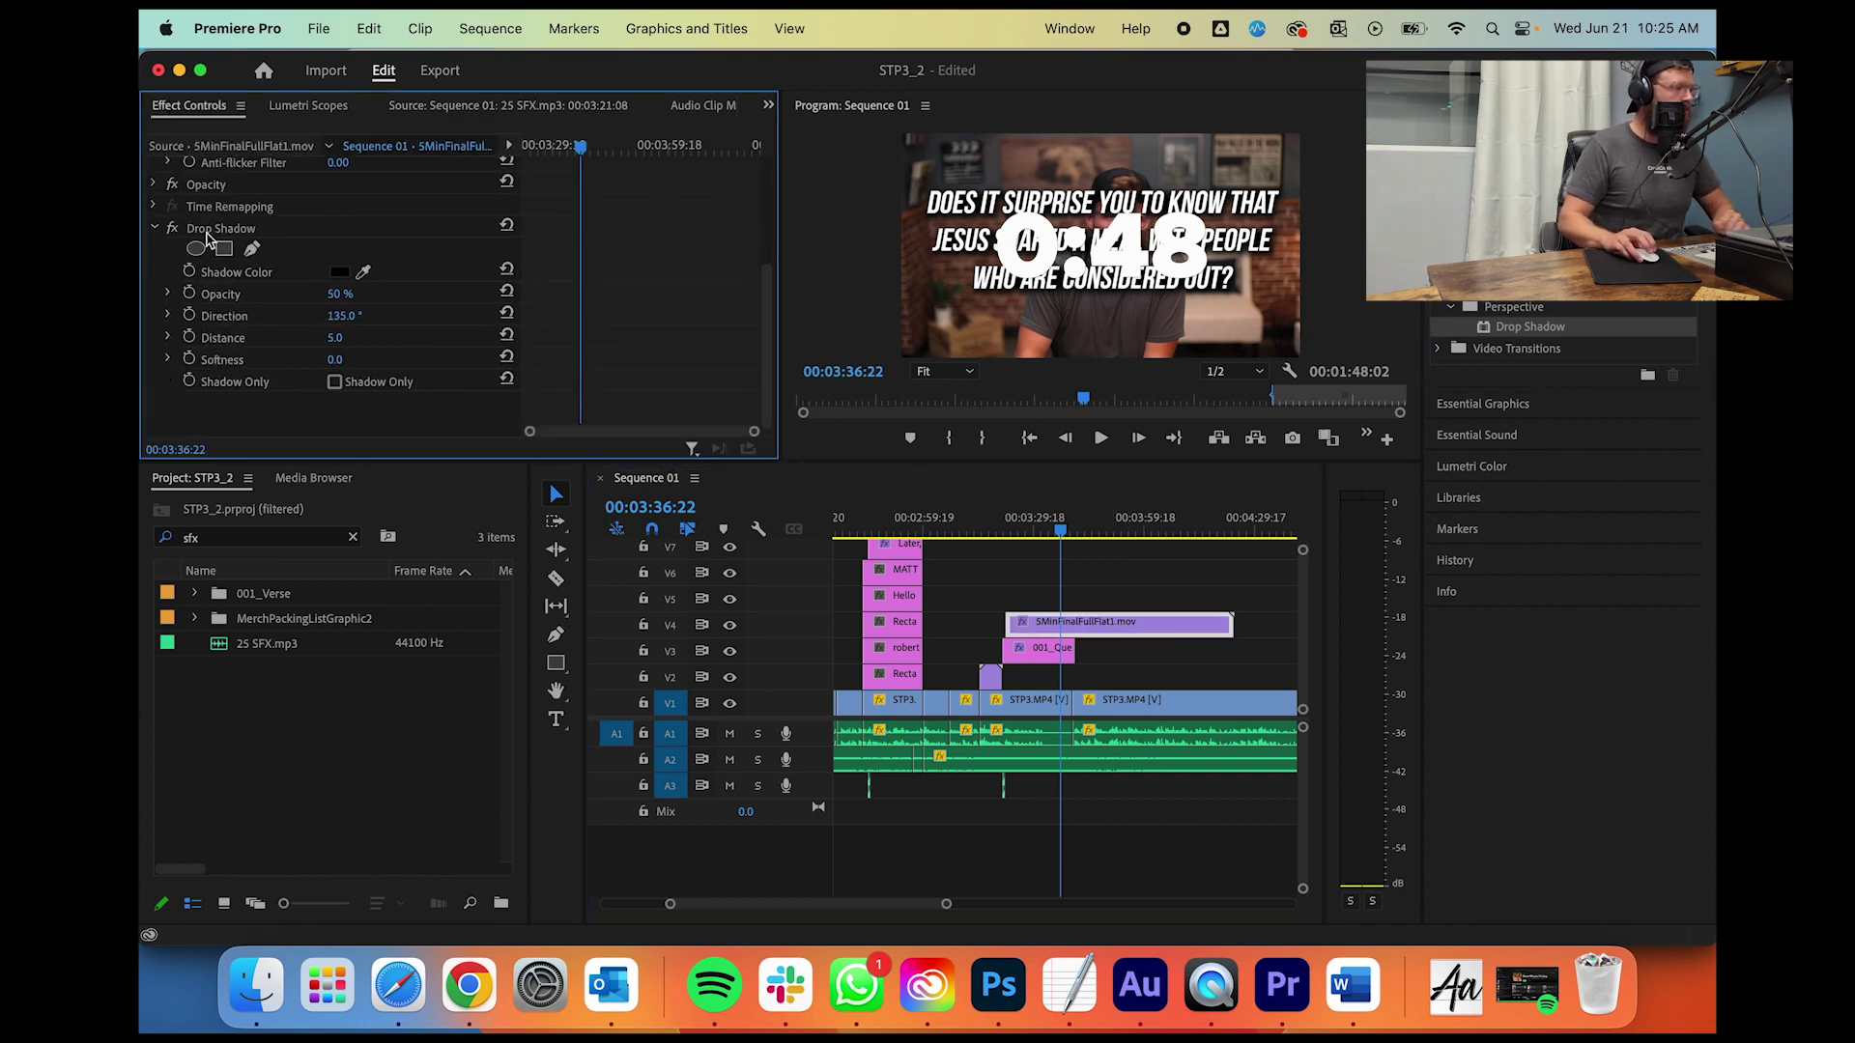
pyautogui.moveTo(338, 294); pyautogui.dragTo(355, 294)
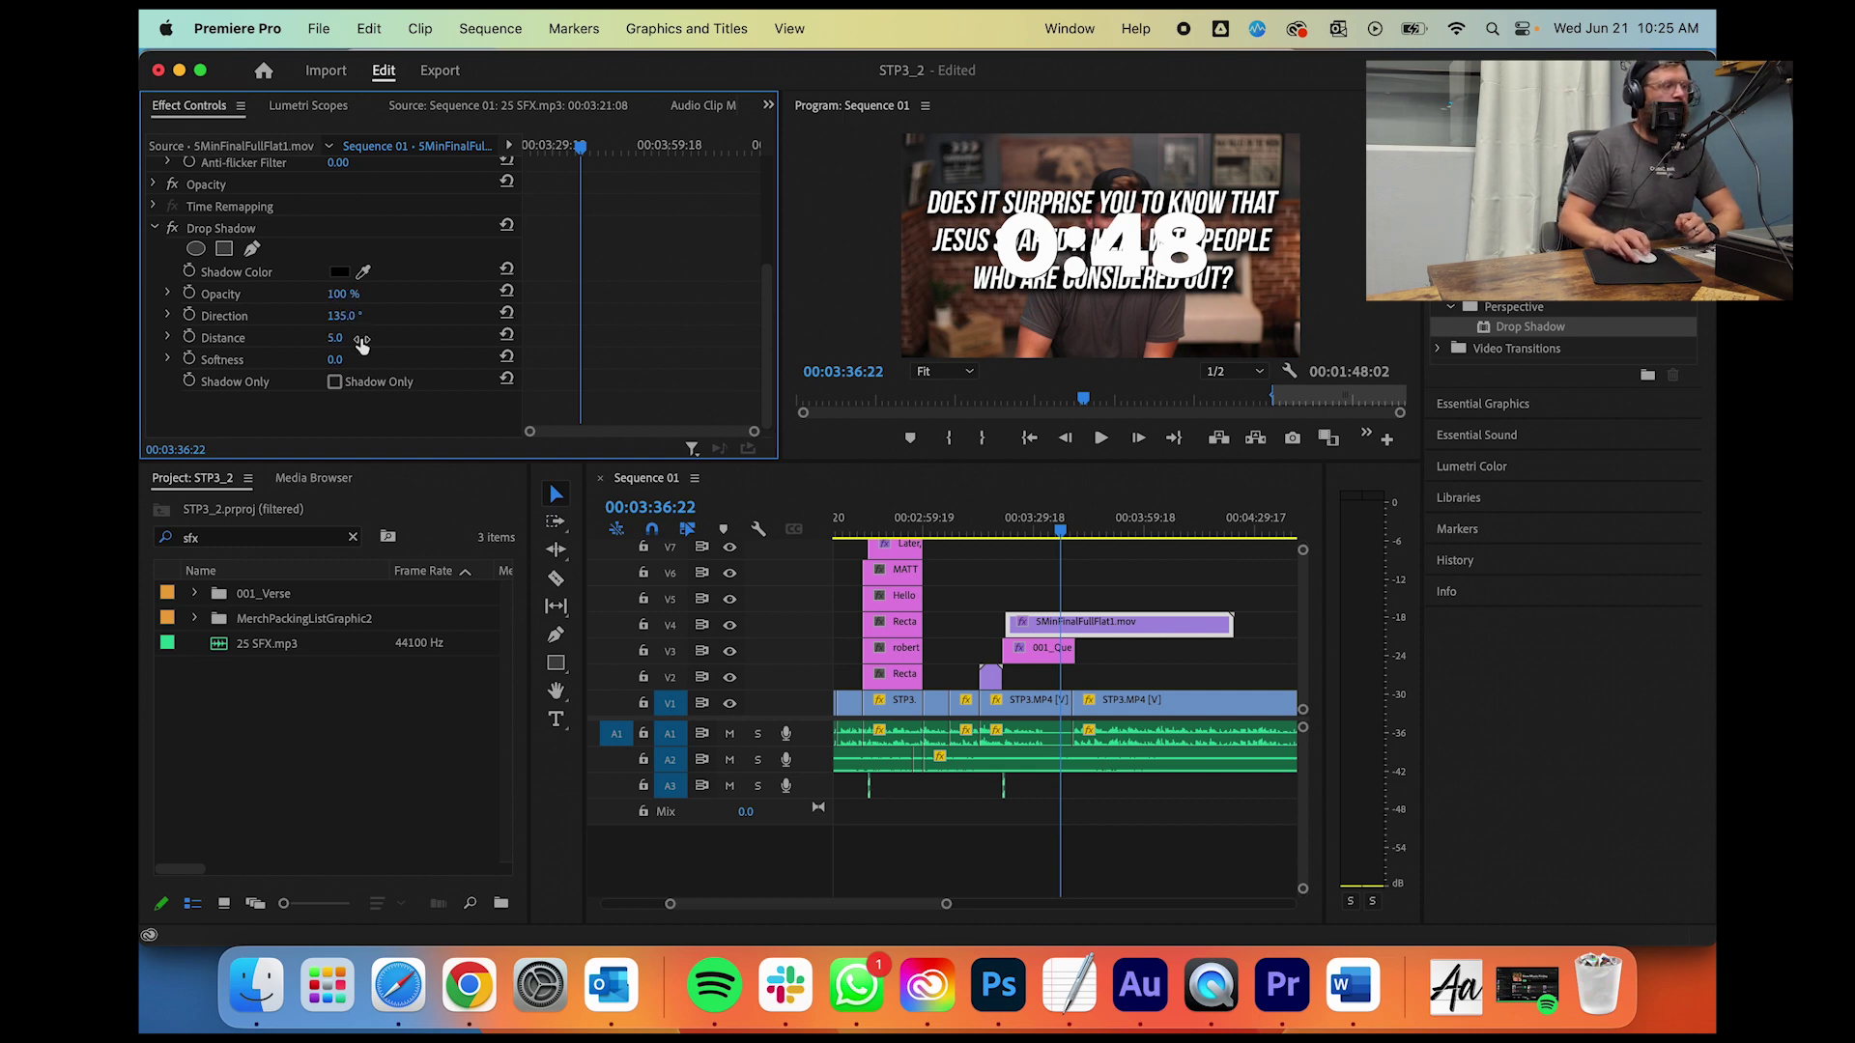
pyautogui.moveTo(335, 337); pyautogui.dragTo(374, 337)
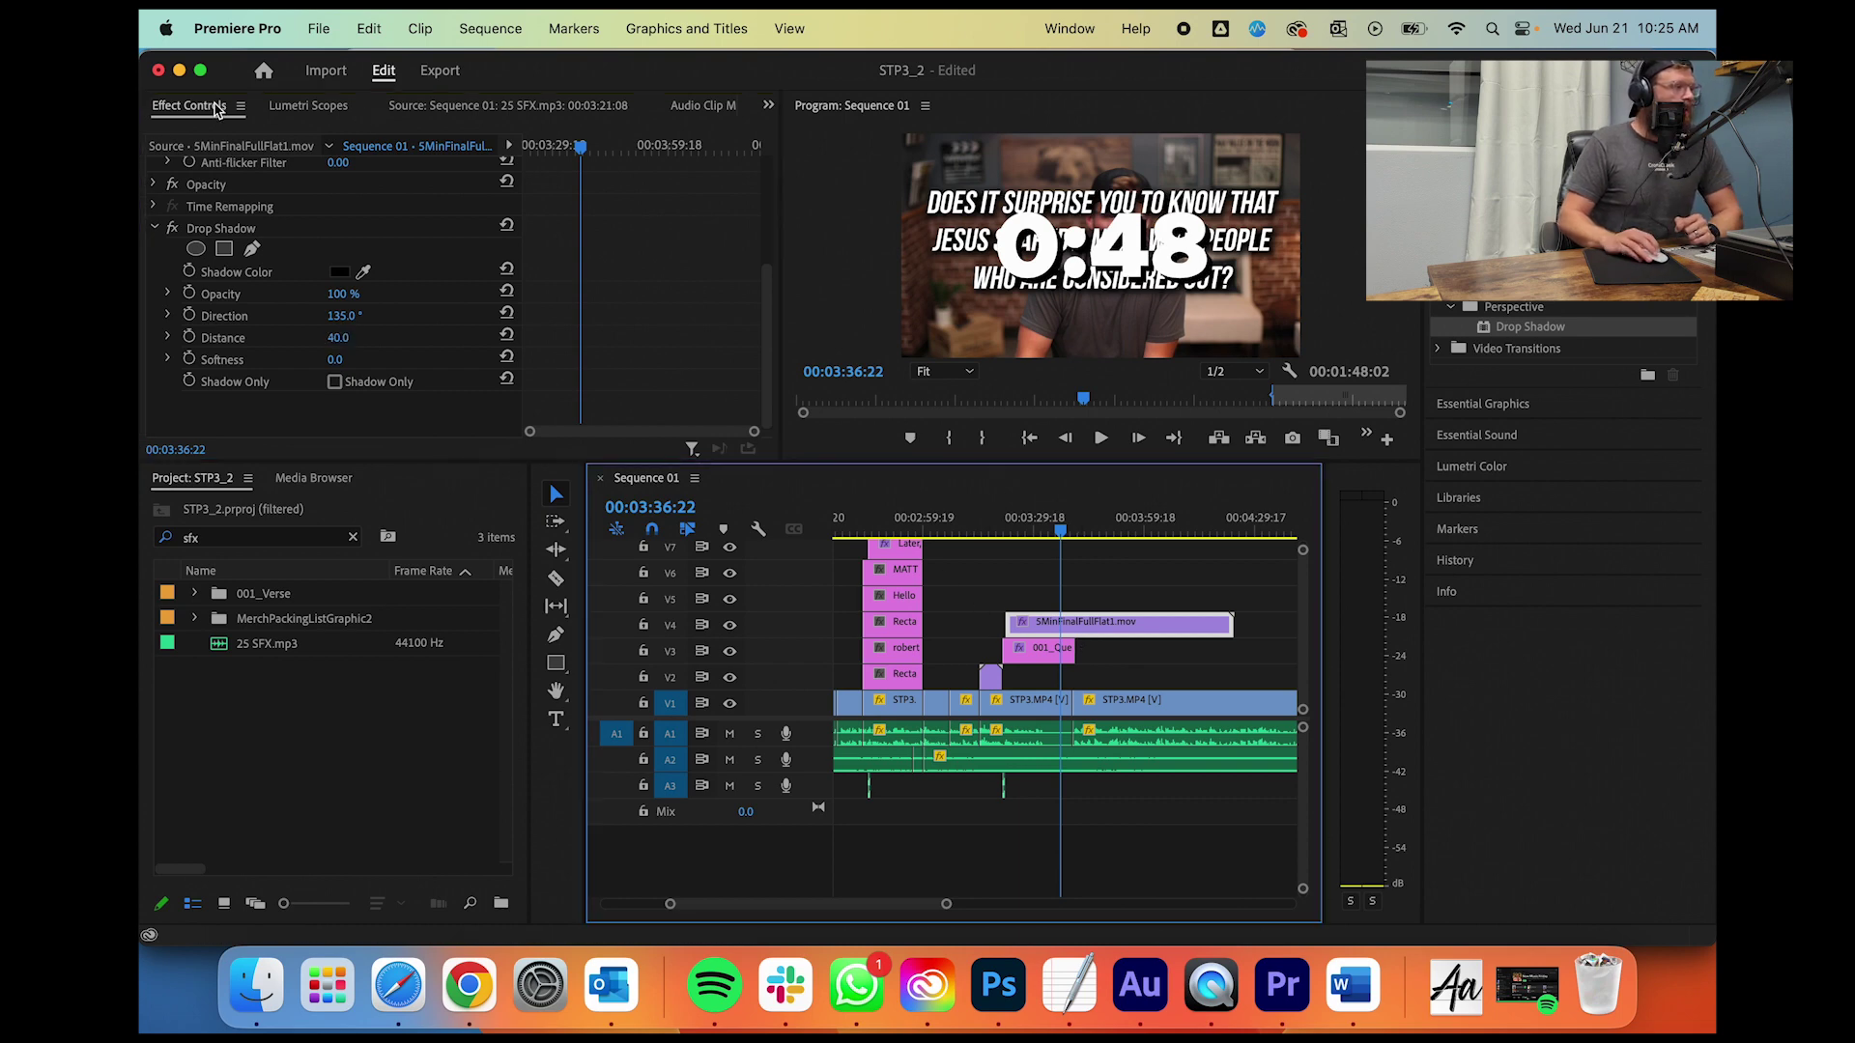
# Step: Scale the countdown clip to 48 and set its position to 960, 938, below the question text
pyautogui.scroll(4, 474, 299)
pyautogui.click(348, 235)
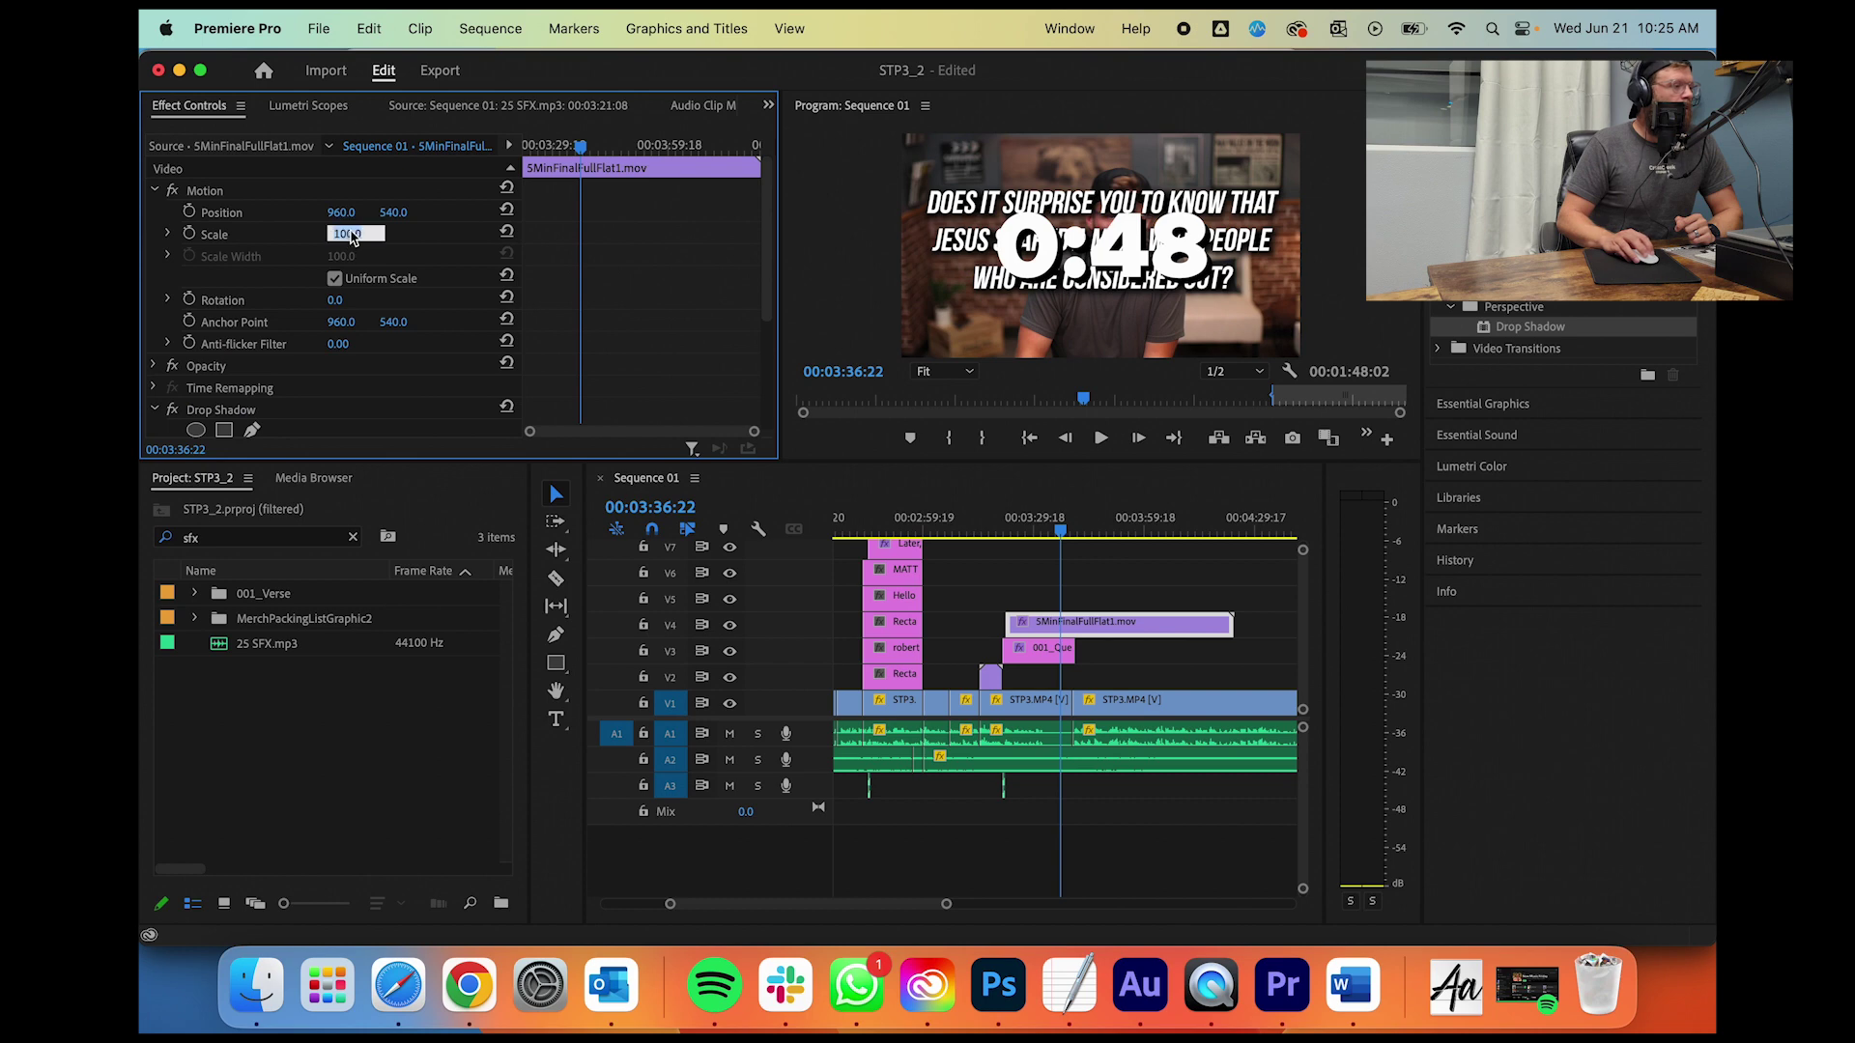
pyautogui.press('Escape')
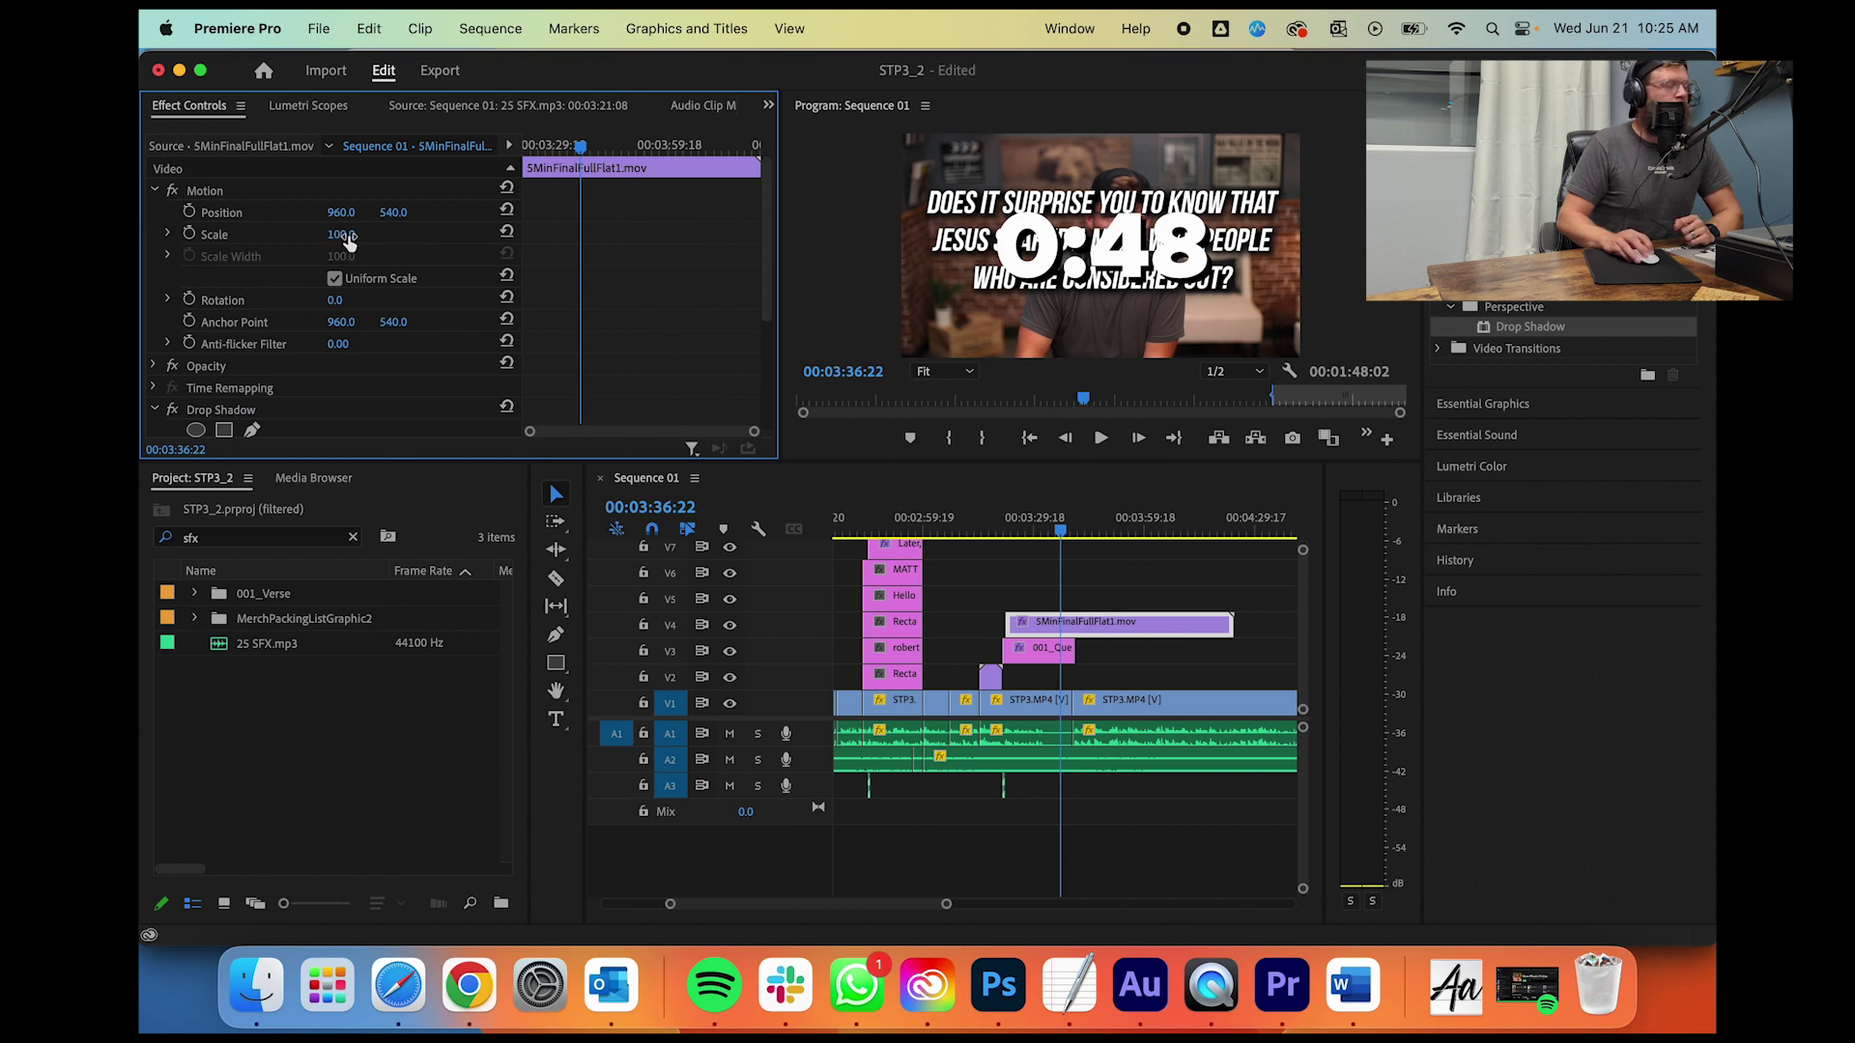
pyautogui.moveTo(340, 235); pyautogui.dragTo(778, 218)
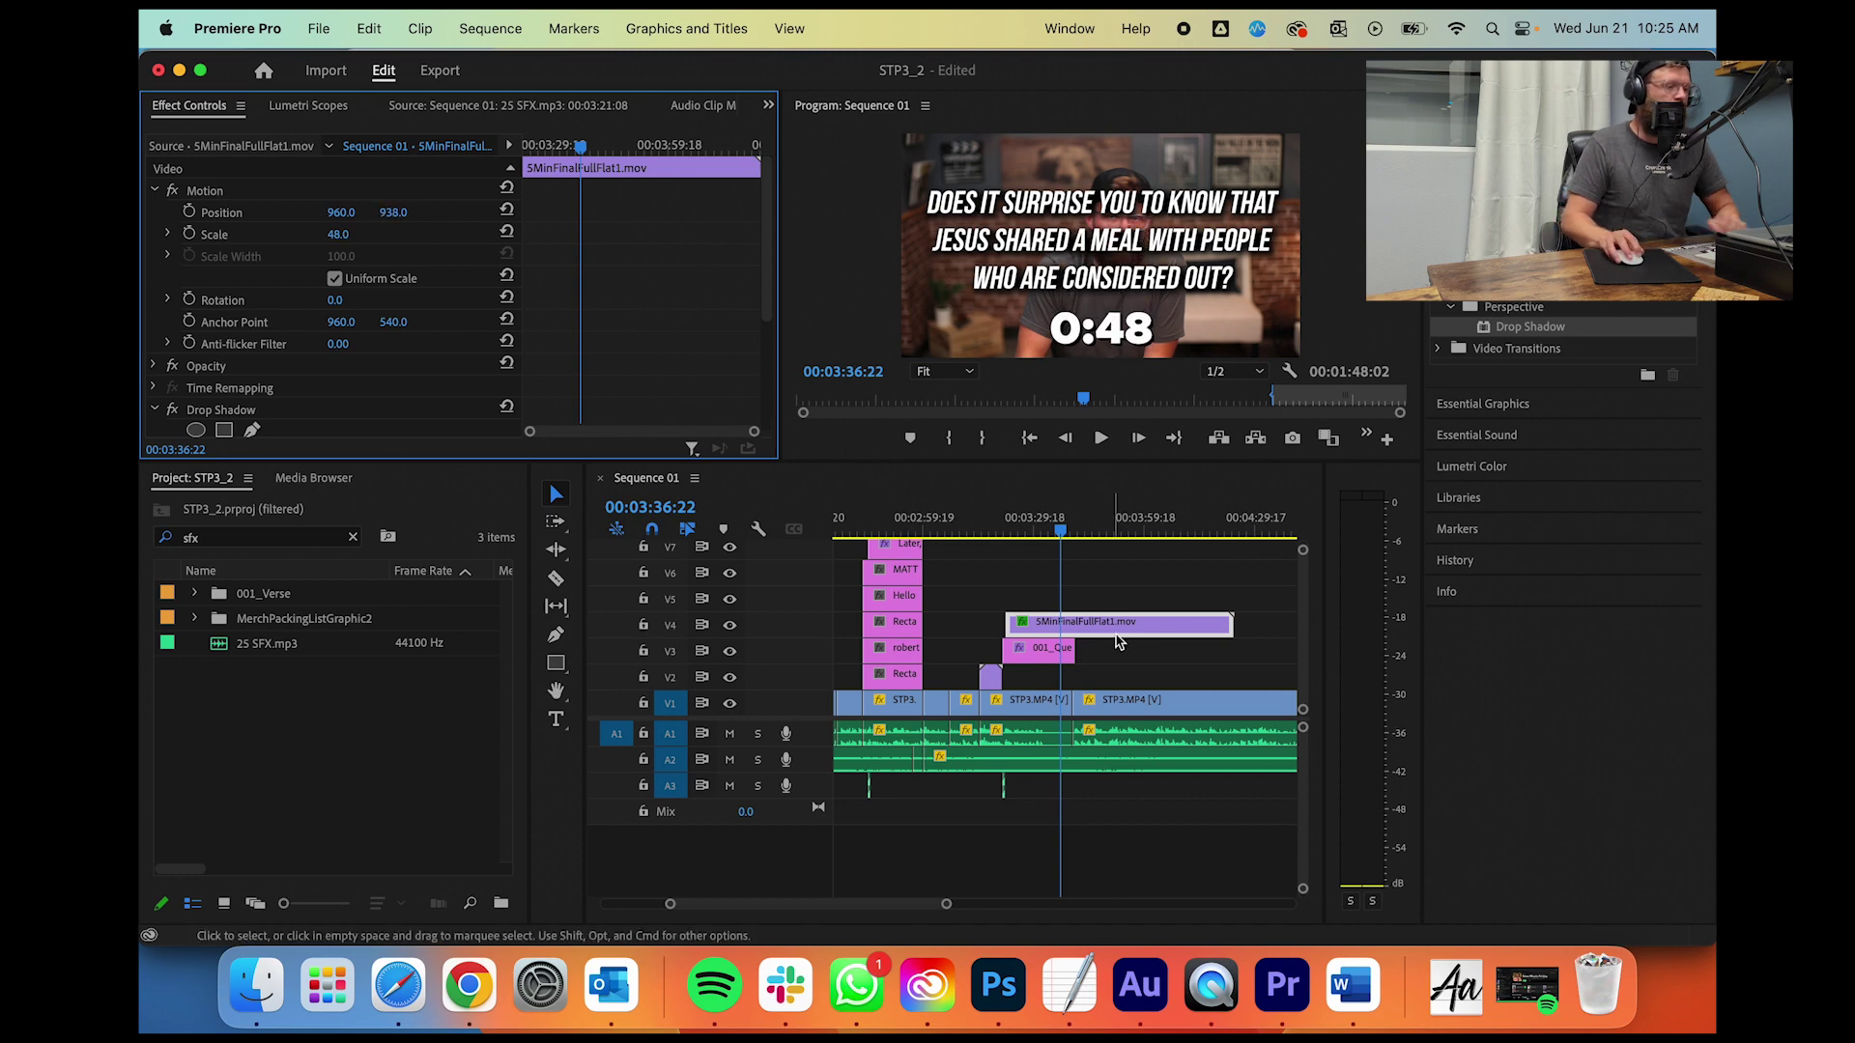
# Step: Remove the countdown's portion before the next STP3.MP4 cut and align the remaining clip's end with the end of the question graphic
pyautogui.click(1105, 570)
pyautogui.press('space')
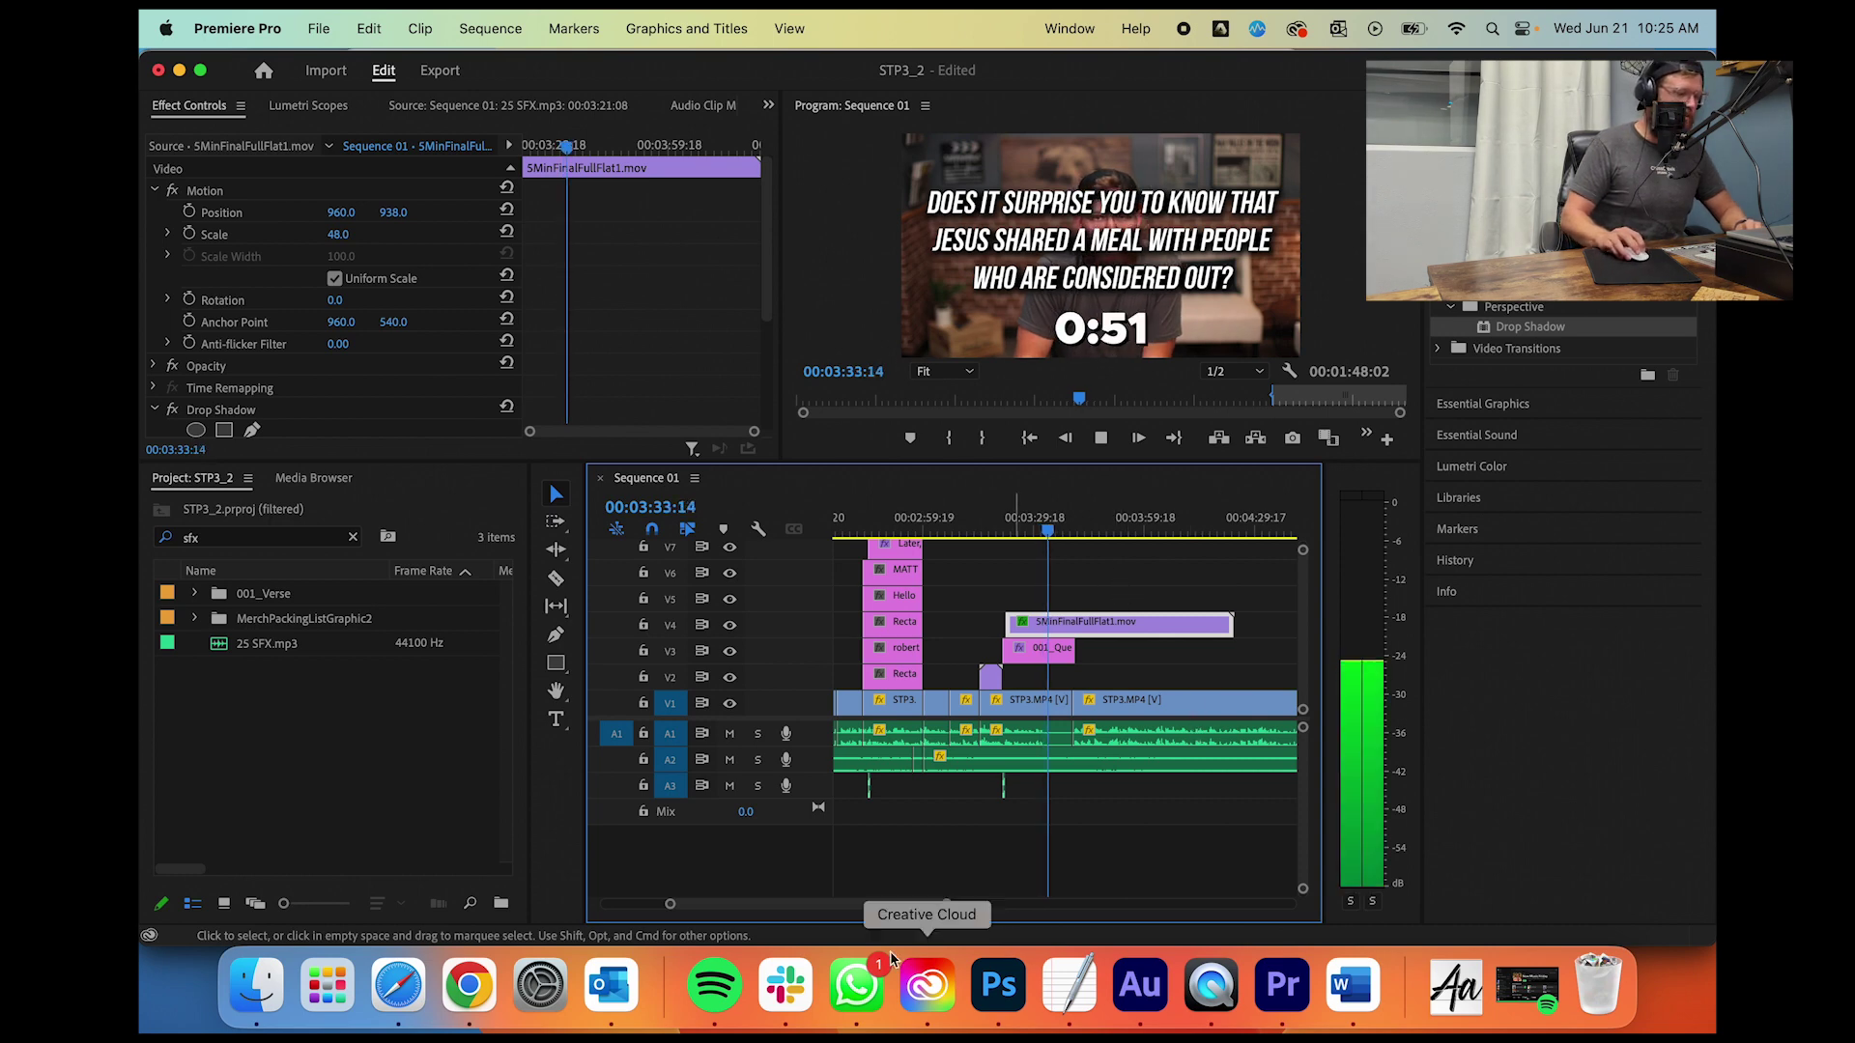
pyautogui.moveTo(944, 902); pyautogui.dragTo(880, 903)
pyautogui.press('c')
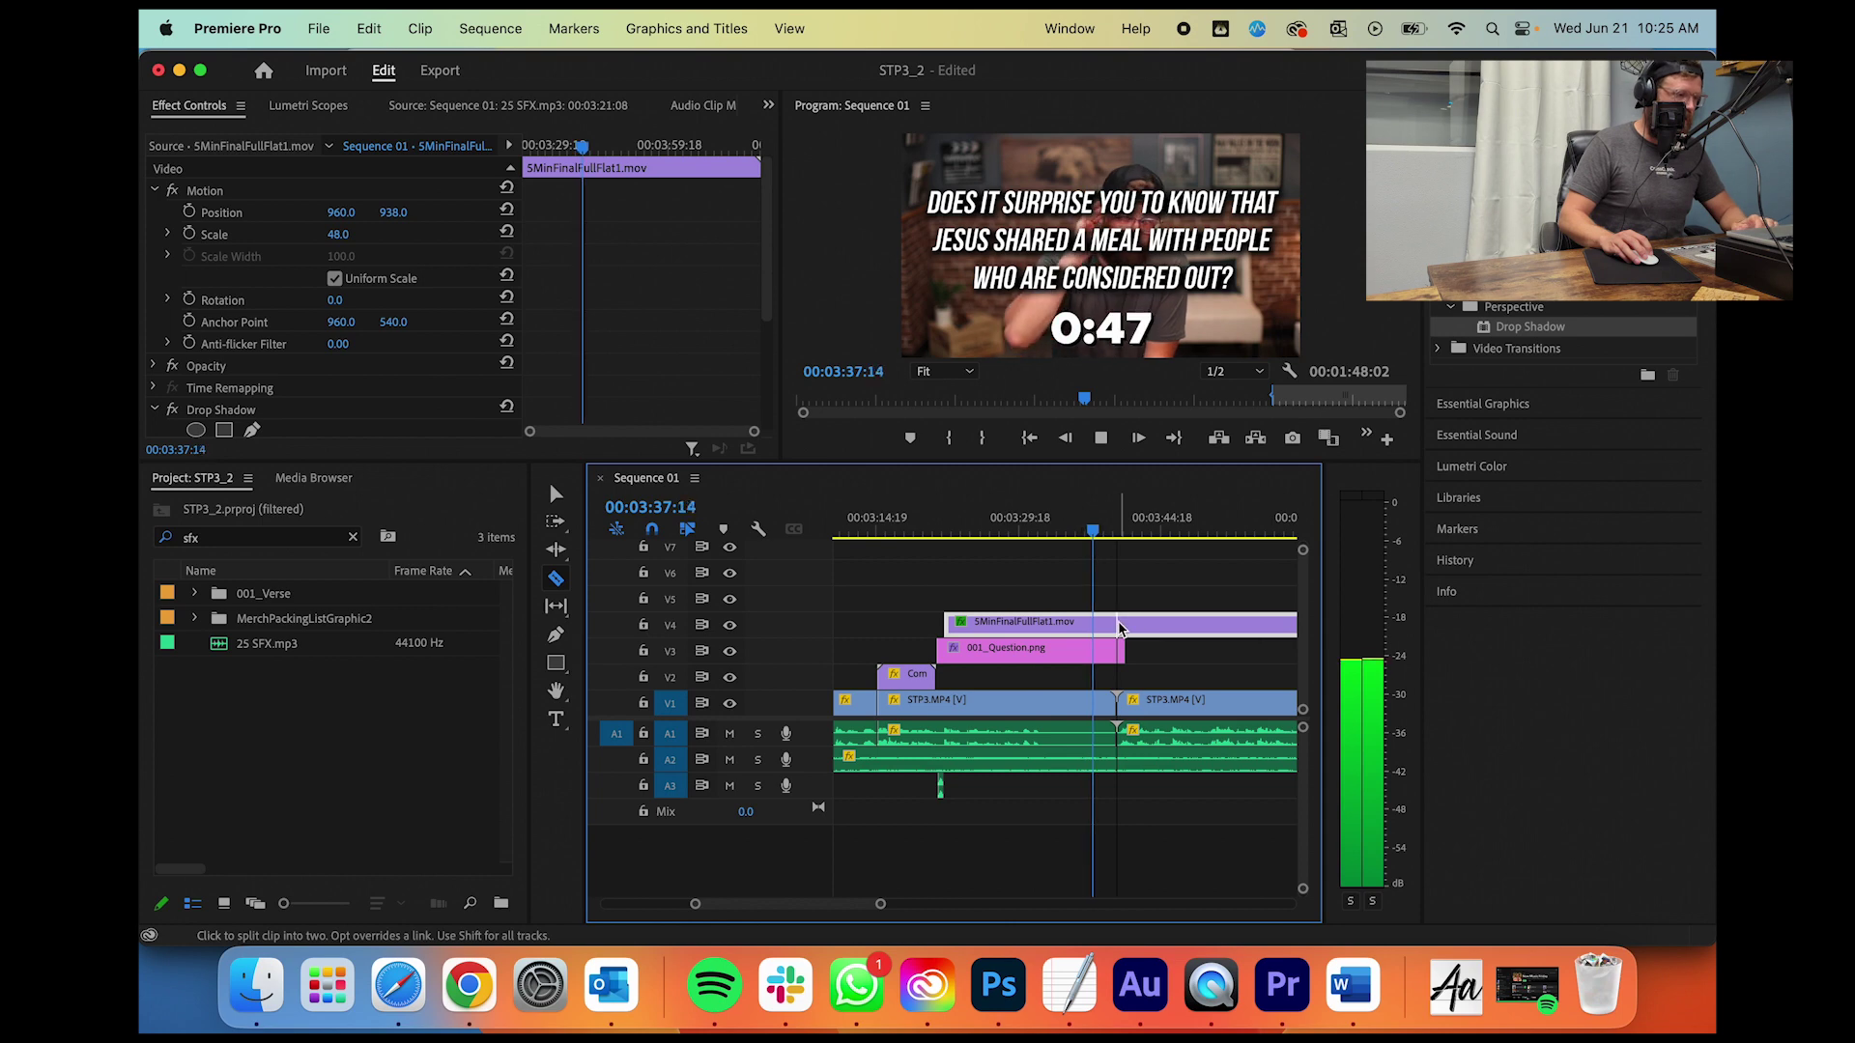
pyautogui.click(1126, 625)
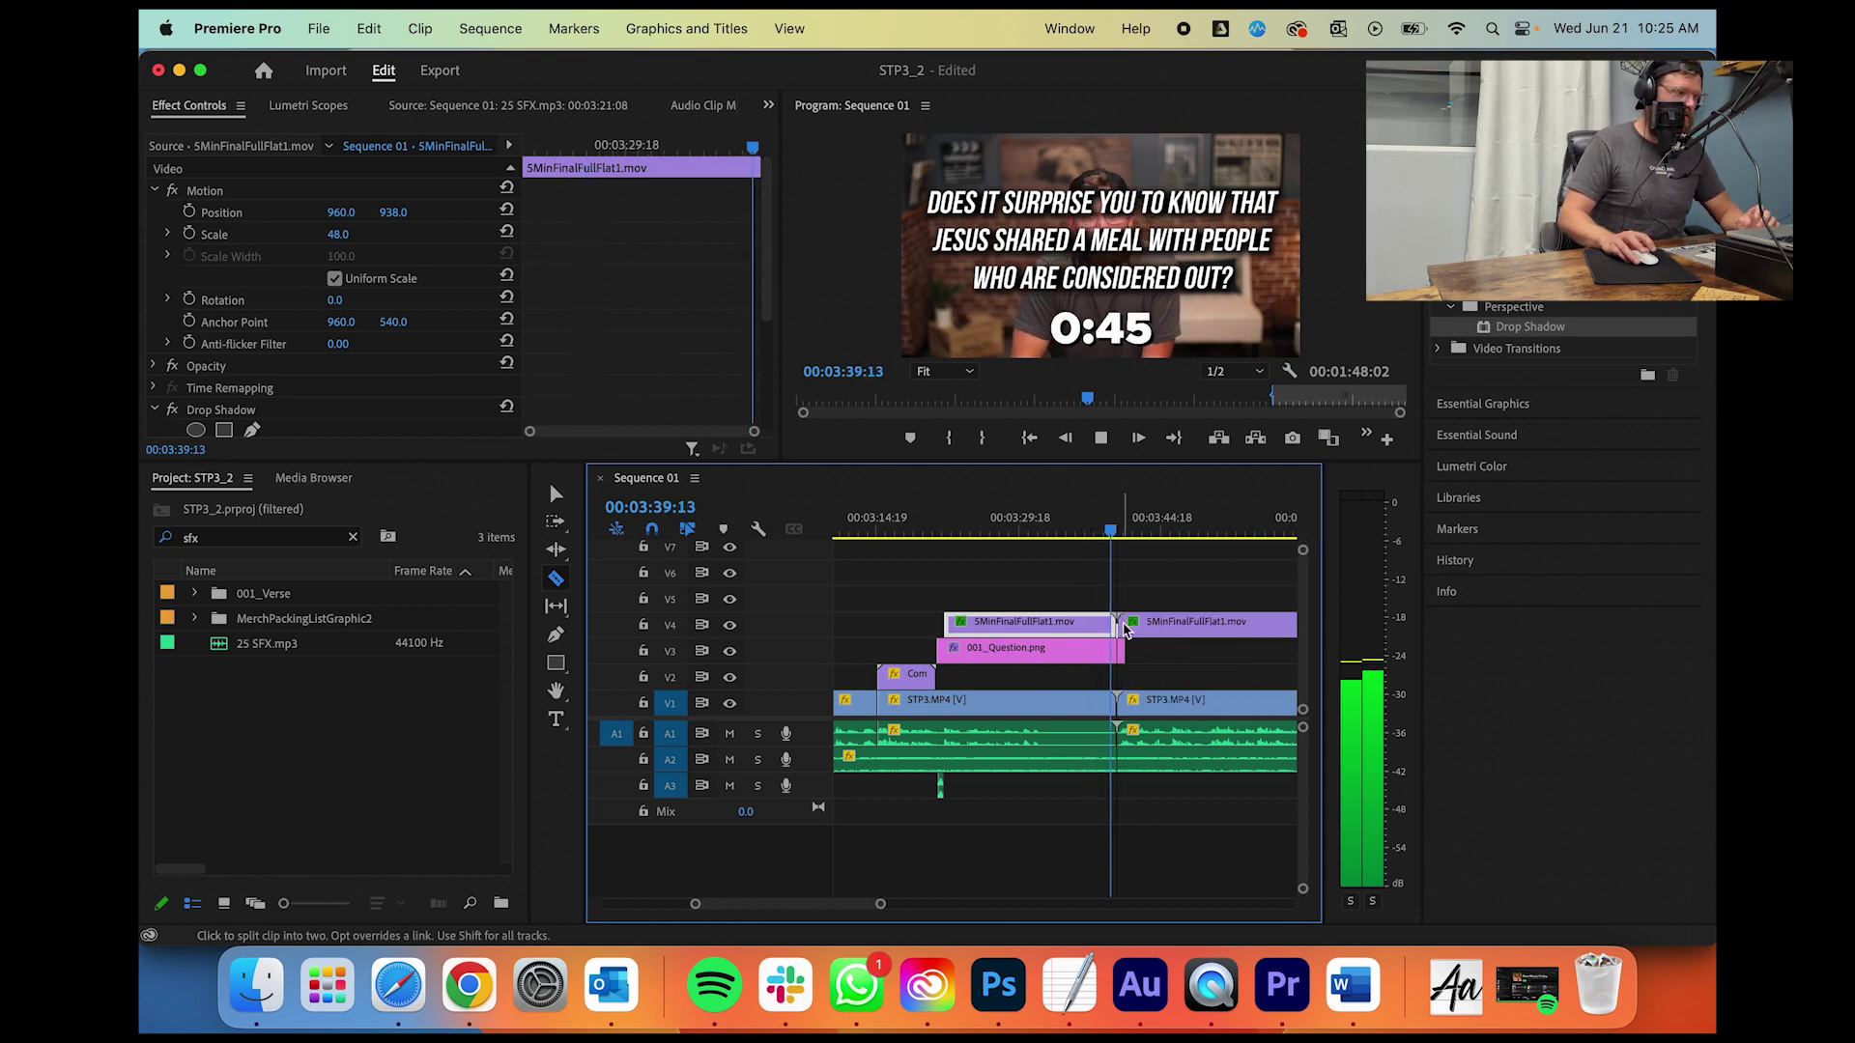
pyautogui.press('v')
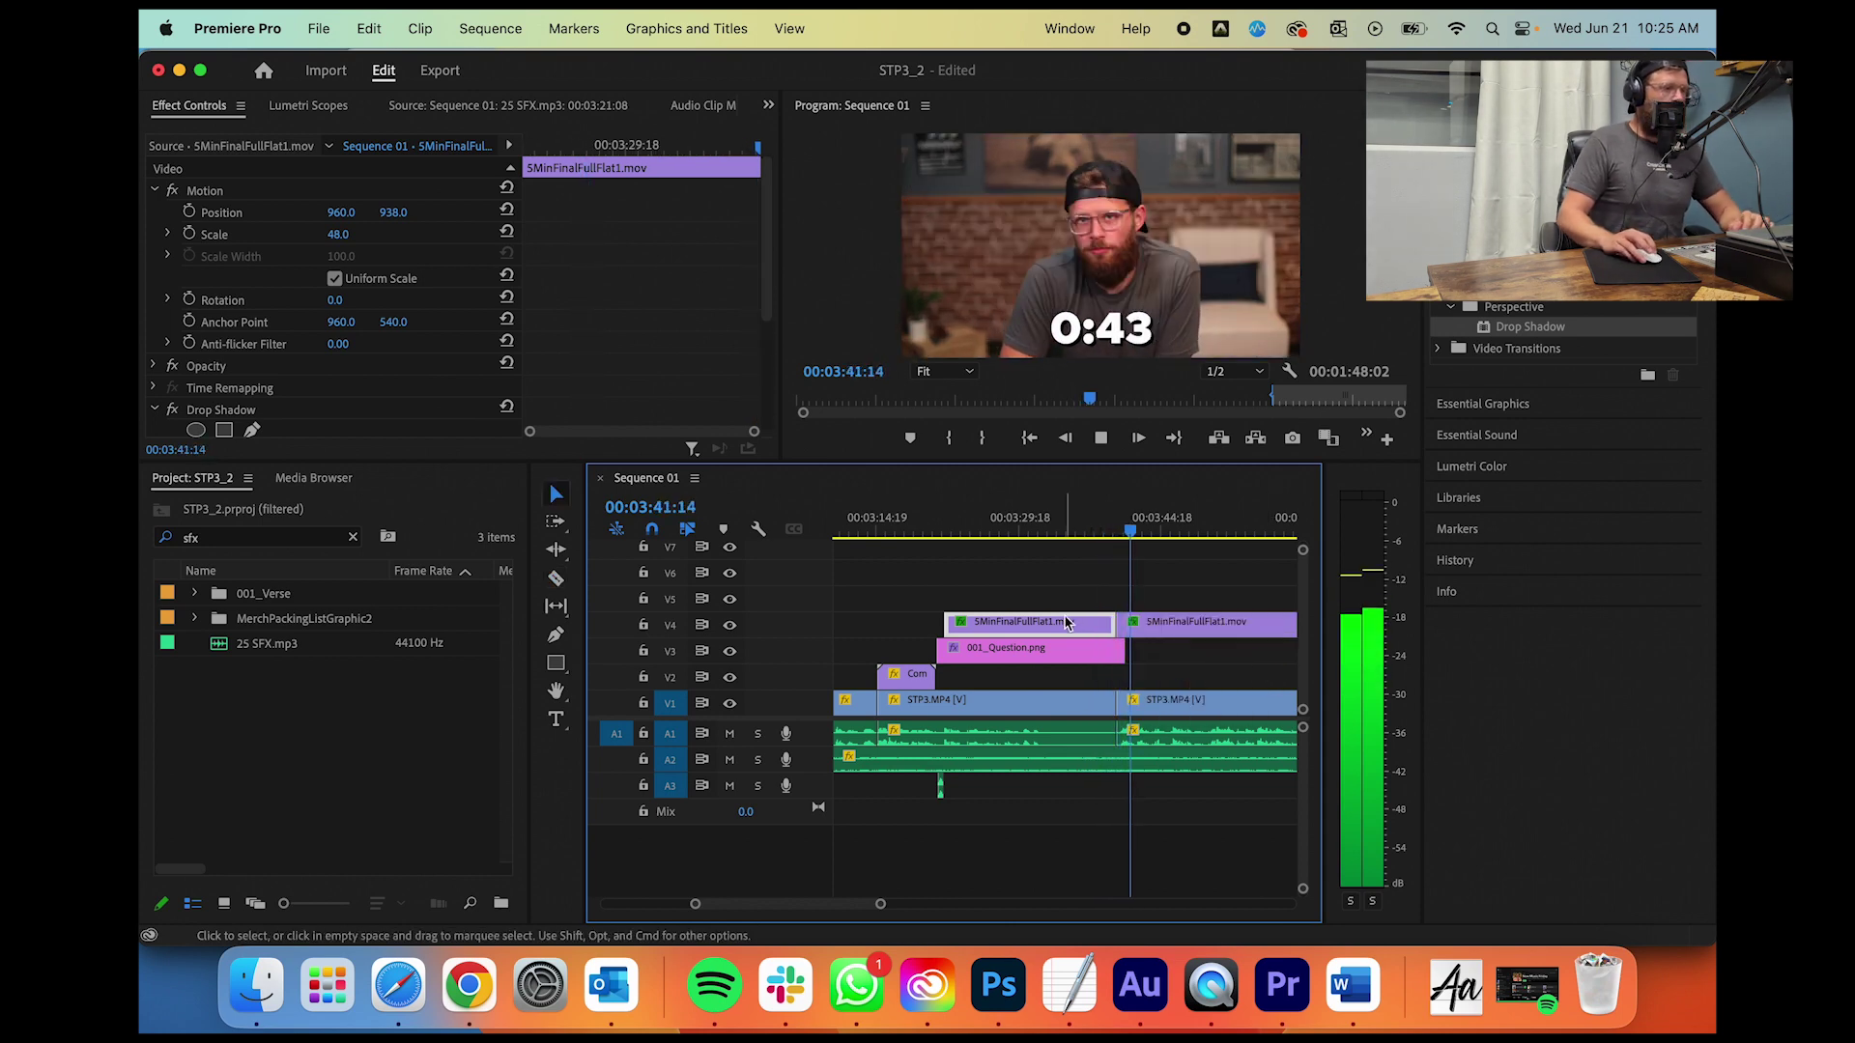
pyautogui.press('Delete')
pyautogui.moveTo(1205, 625); pyautogui.dragTo(1053, 626)
# Step: Split the countdown clip at about 00:03:32, delete the portion before the cut, and play back the result
pyautogui.click(1021, 519)
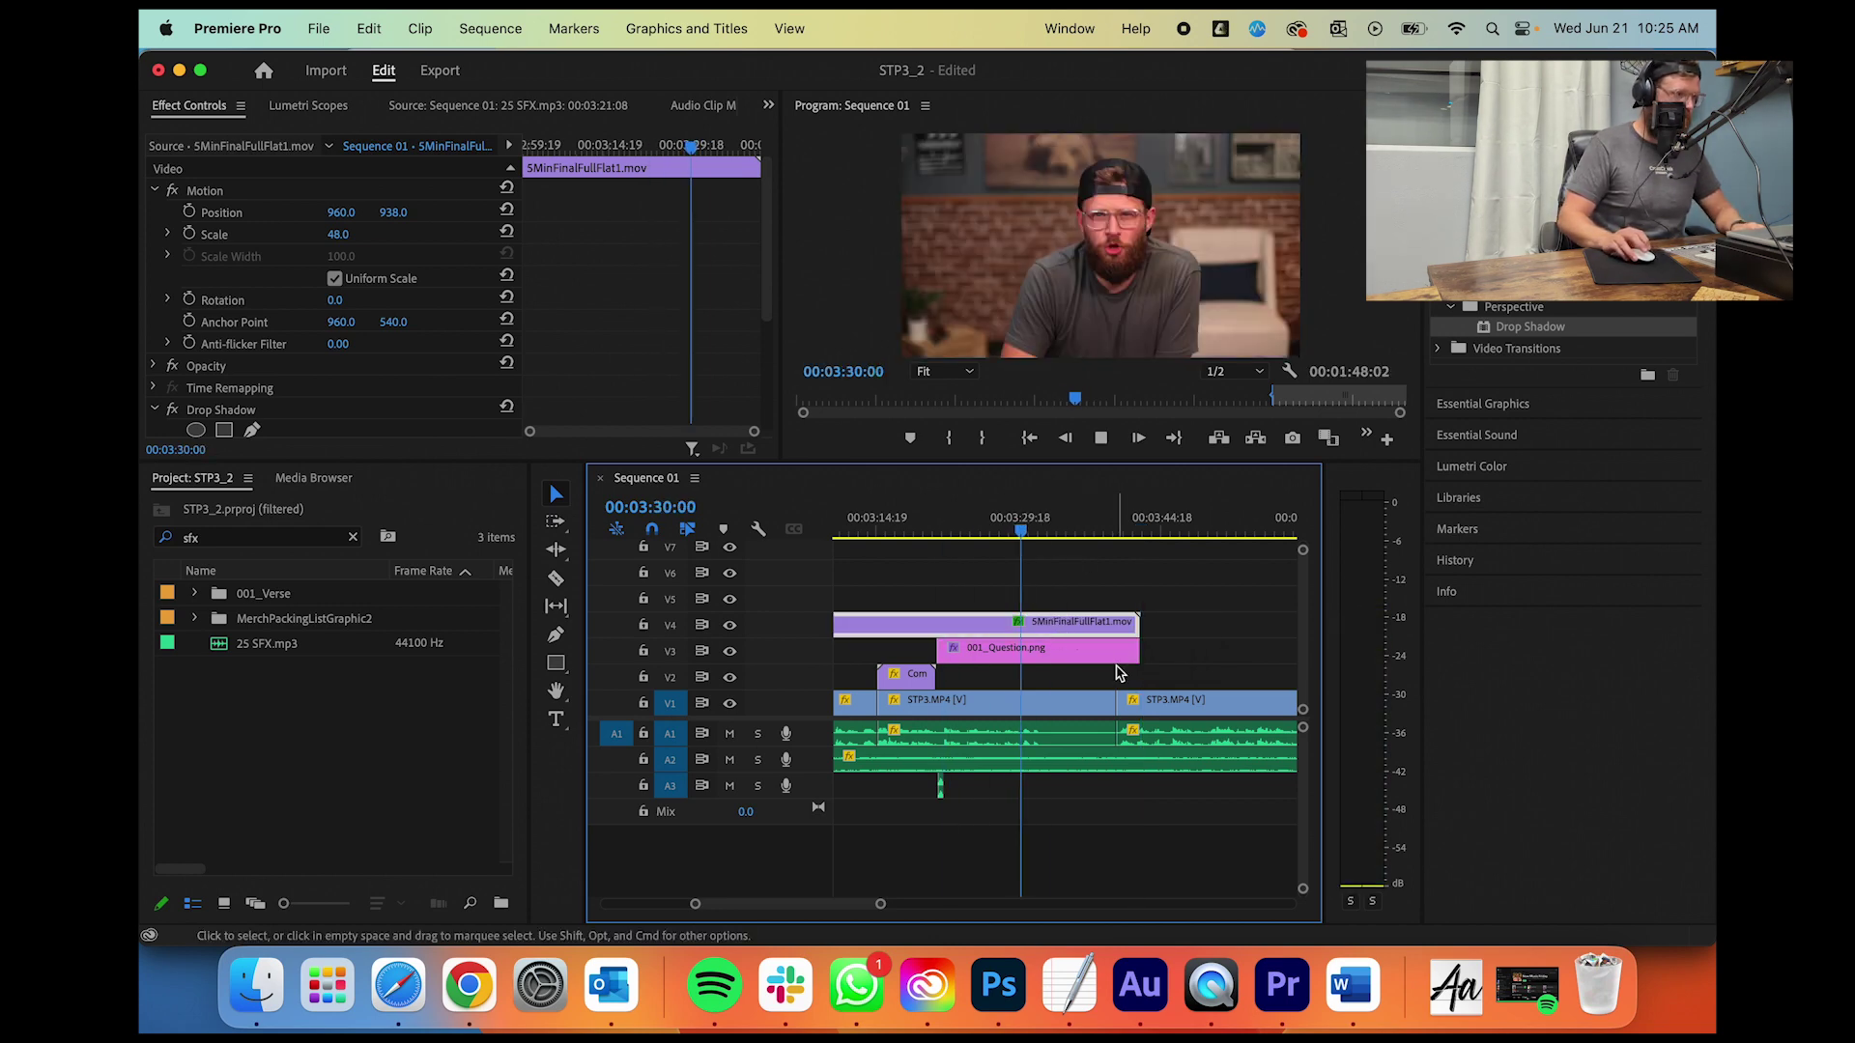
pyautogui.press('space')
pyautogui.press('c')
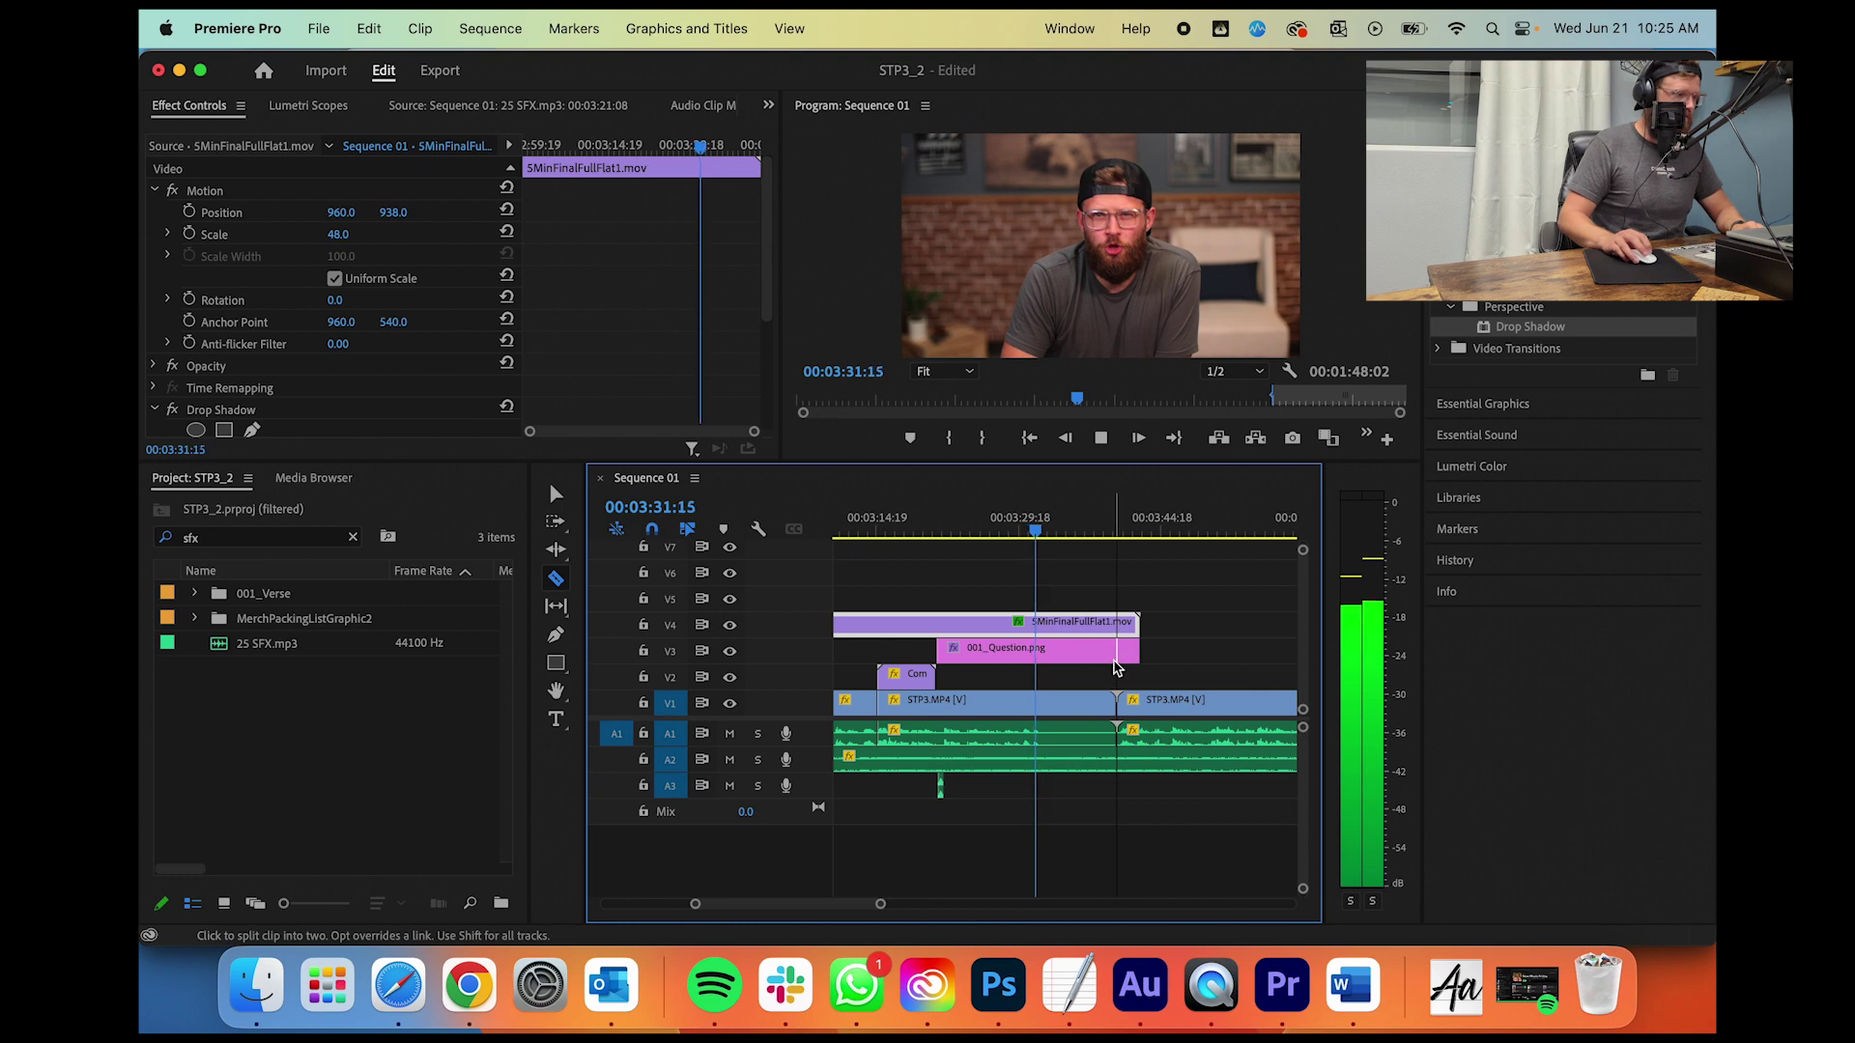
pyautogui.press('space')
pyautogui.click(1039, 625)
pyautogui.press('v')
pyautogui.press('Delete')
pyautogui.press('space')
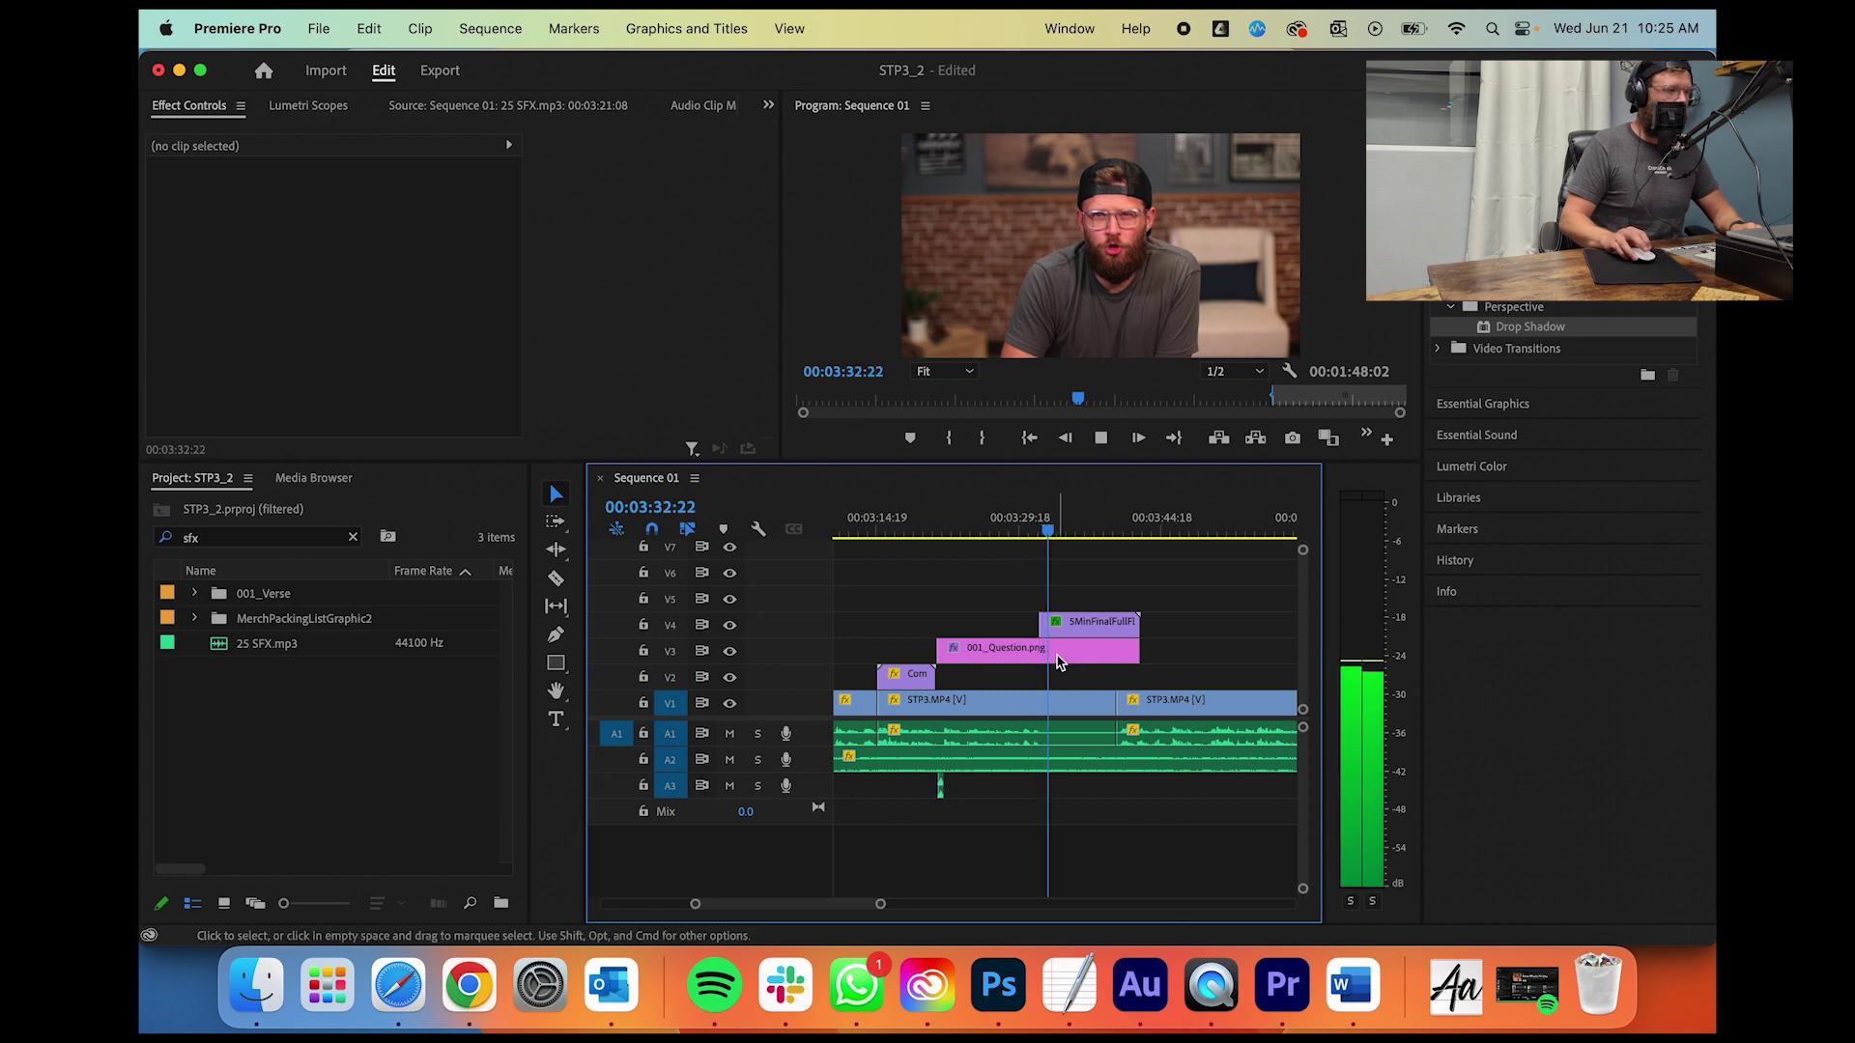
pyautogui.press('space')
pyautogui.moveTo(995, 538); pyautogui.dragTo(1052, 533)
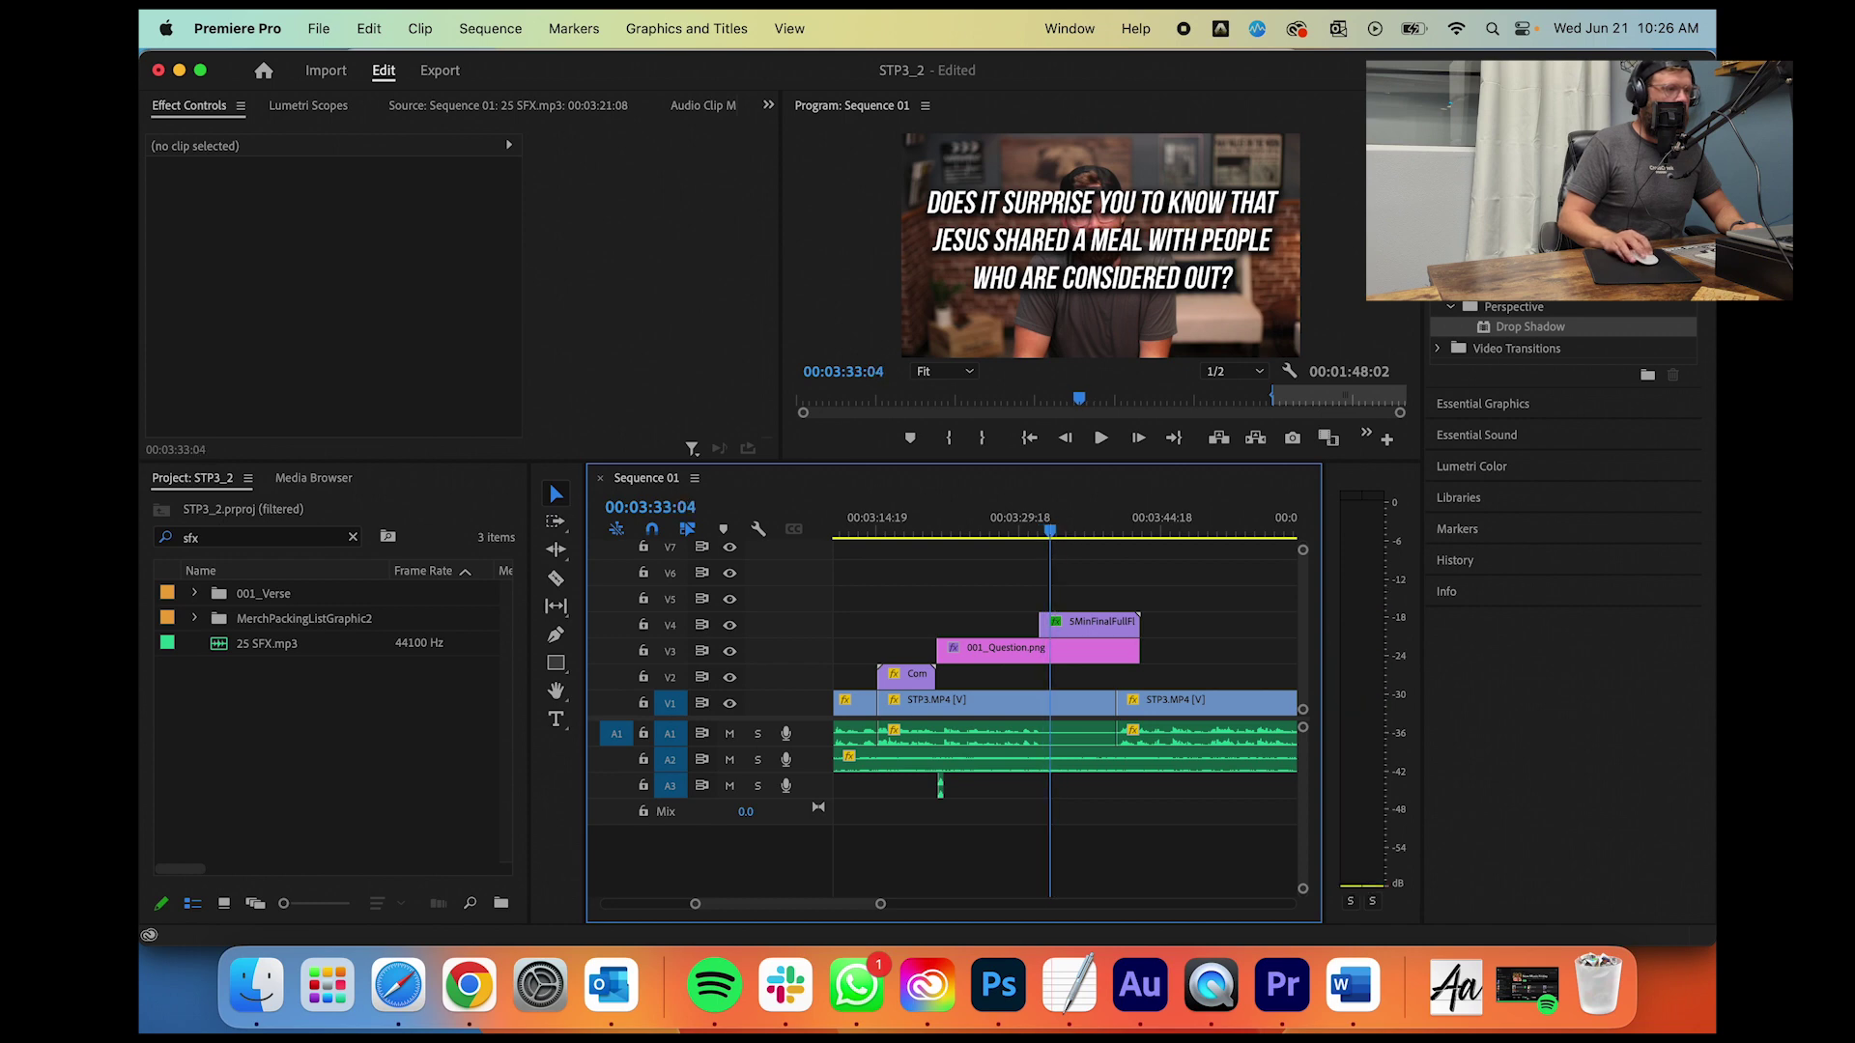
# Step: Lengthen the countdown clip on V4 and start it near the beginning of the question graphic
pyautogui.hotkey('shift', '7')
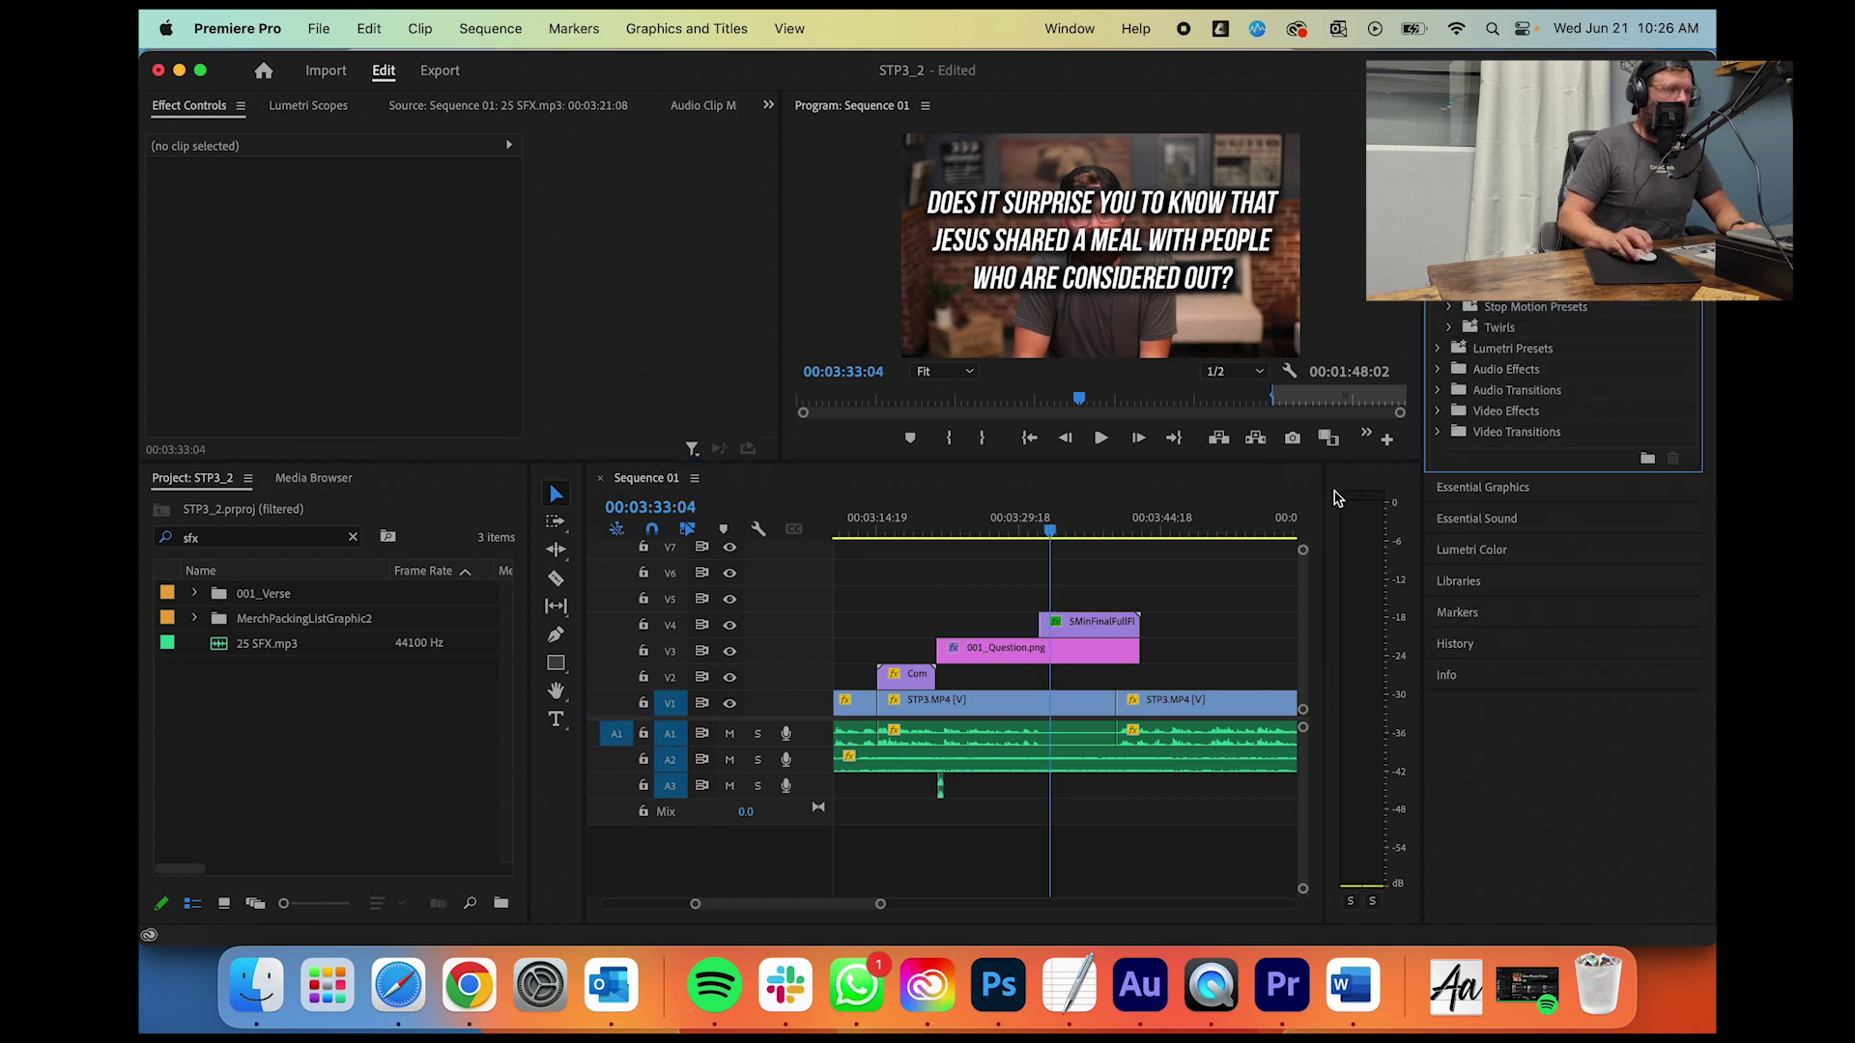
pyautogui.click(1087, 626)
pyautogui.moveTo(883, 907)
pyautogui.mouseDown()
pyautogui.moveTo(1063, 904)
pyautogui.moveTo(881, 905)
pyautogui.mouseUp()
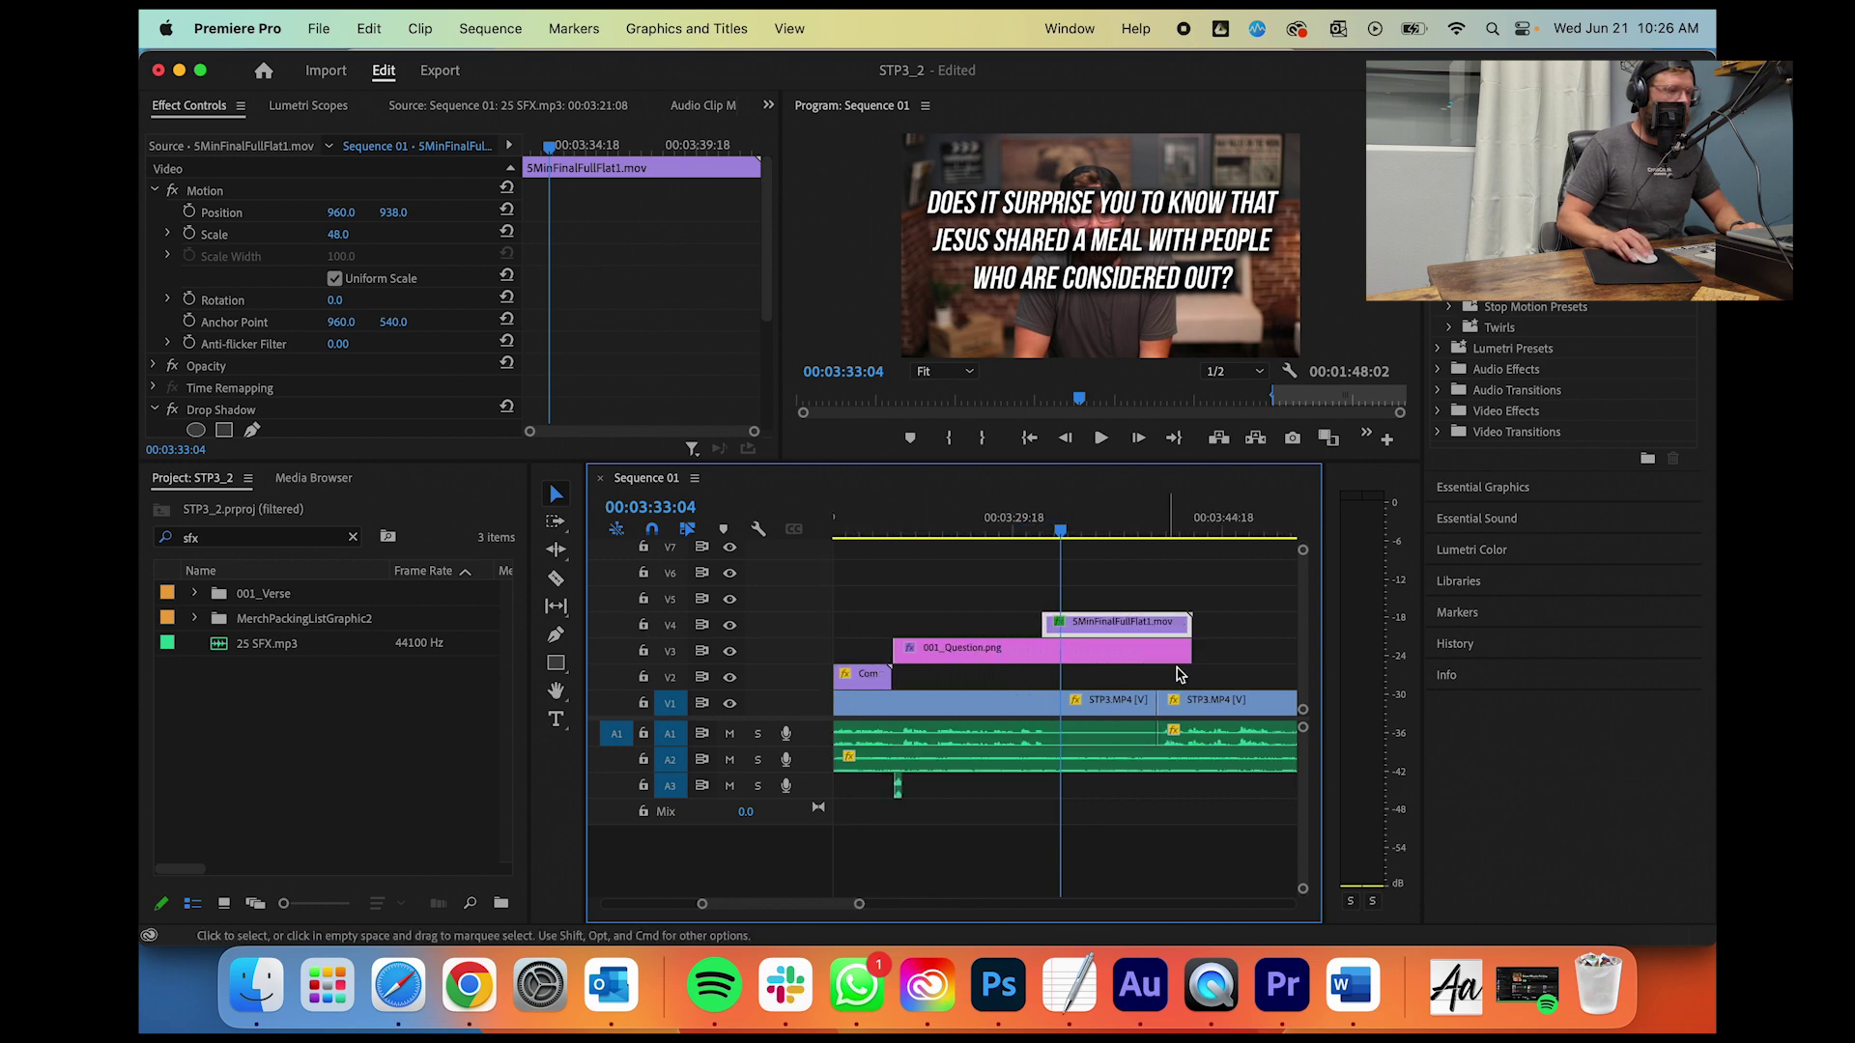
pyautogui.moveTo(1045, 624); pyautogui.dragTo(1004, 626)
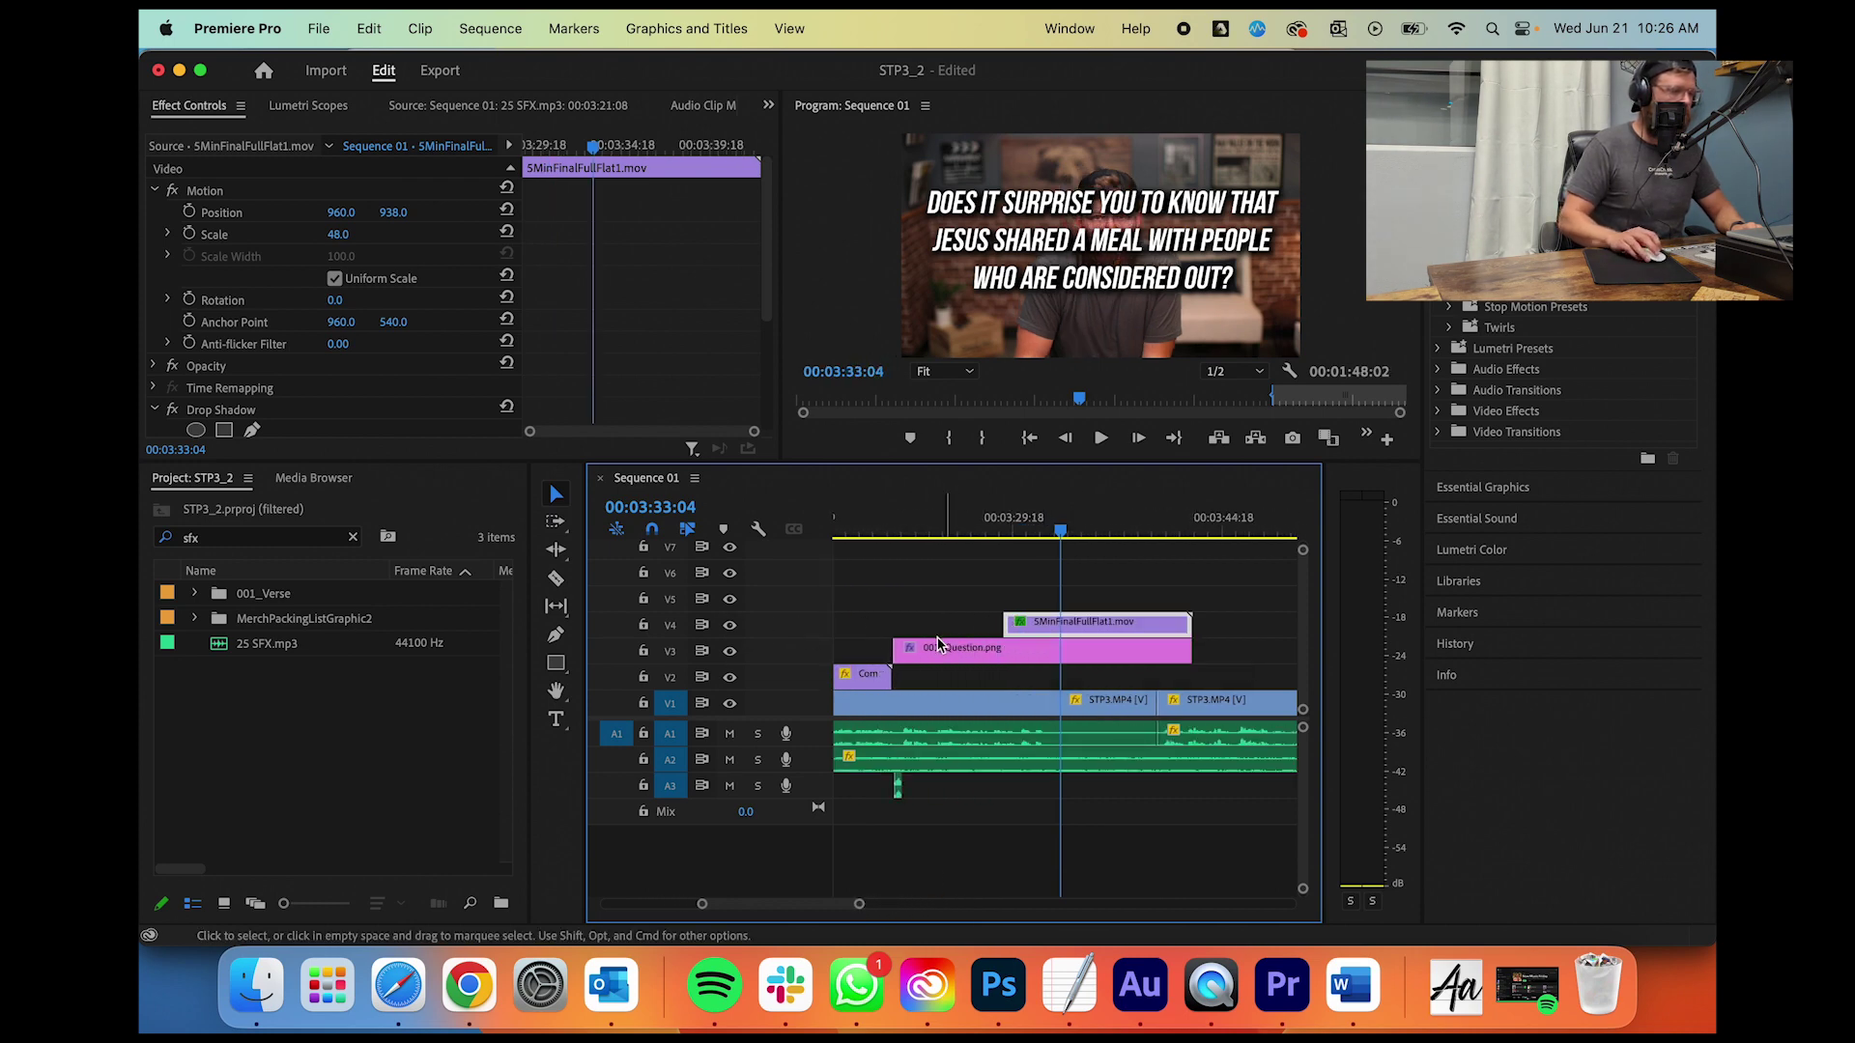
pyautogui.moveTo(1059, 530); pyautogui.dragTo(1051, 534)
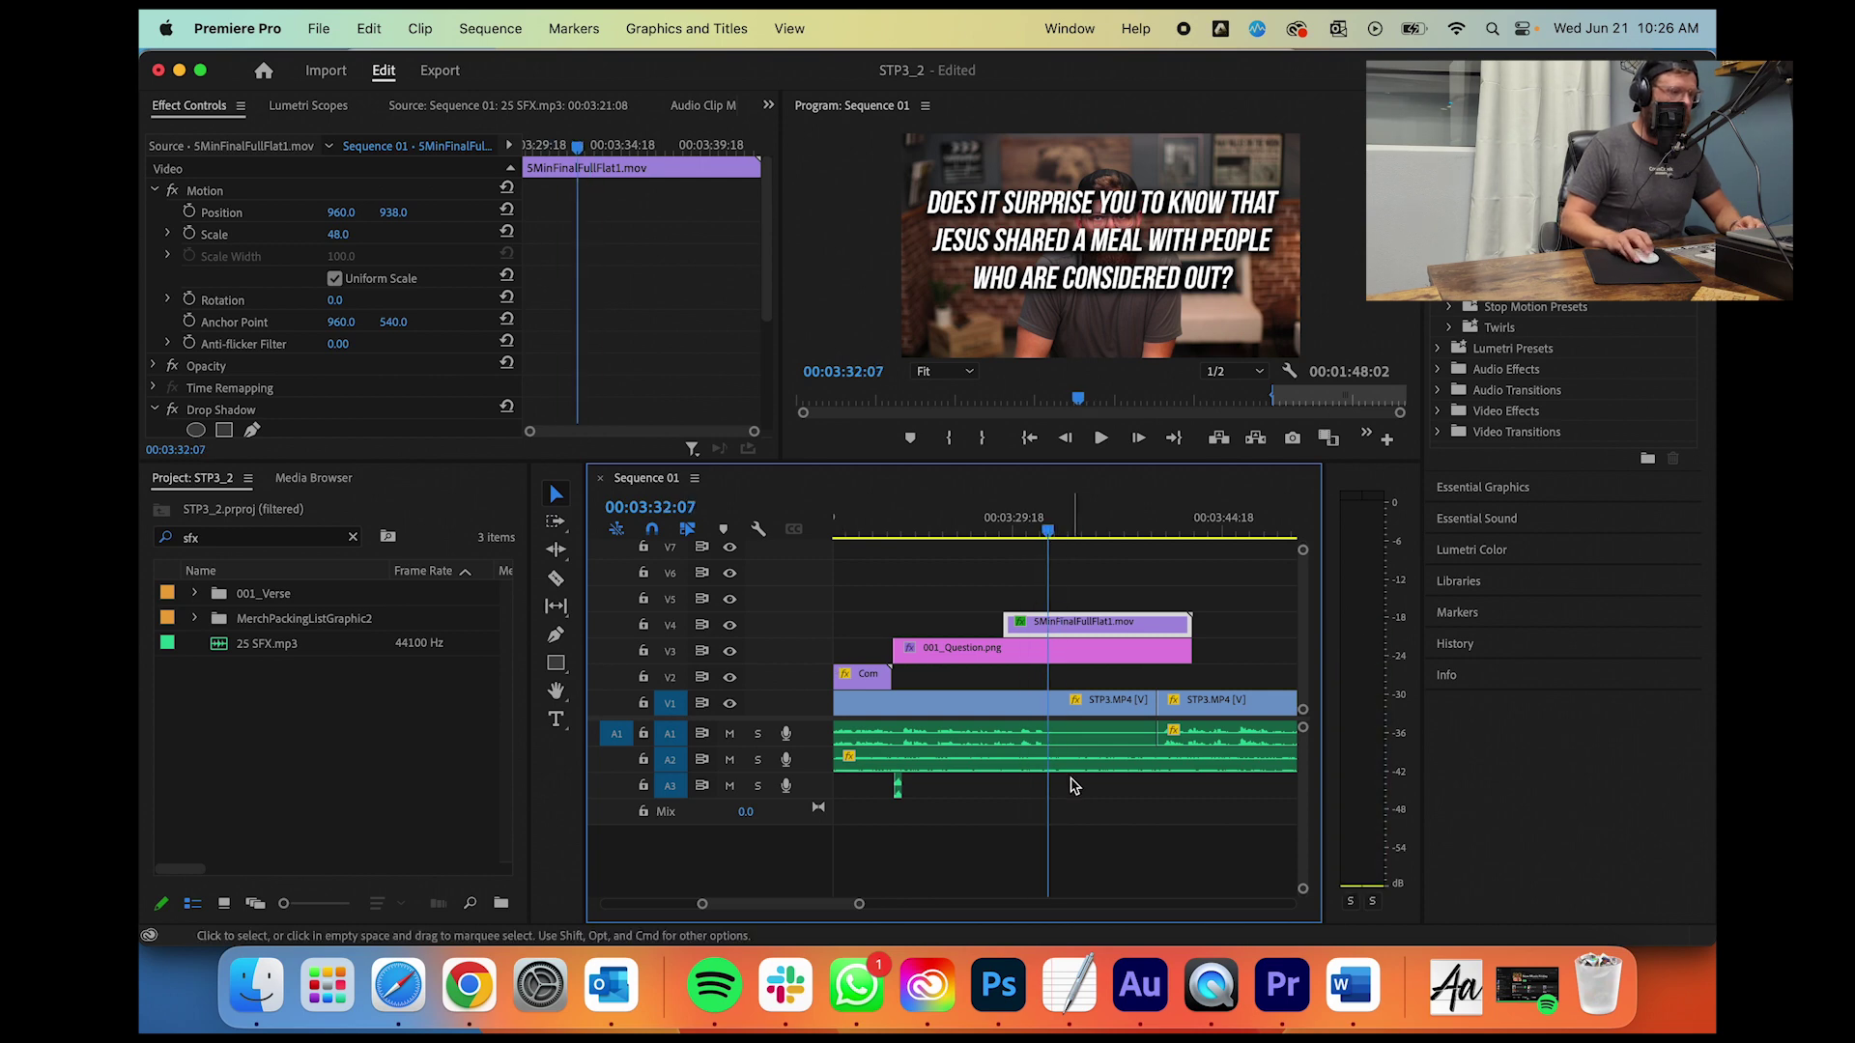
pyautogui.moveTo(859, 903); pyautogui.dragTo(997, 903)
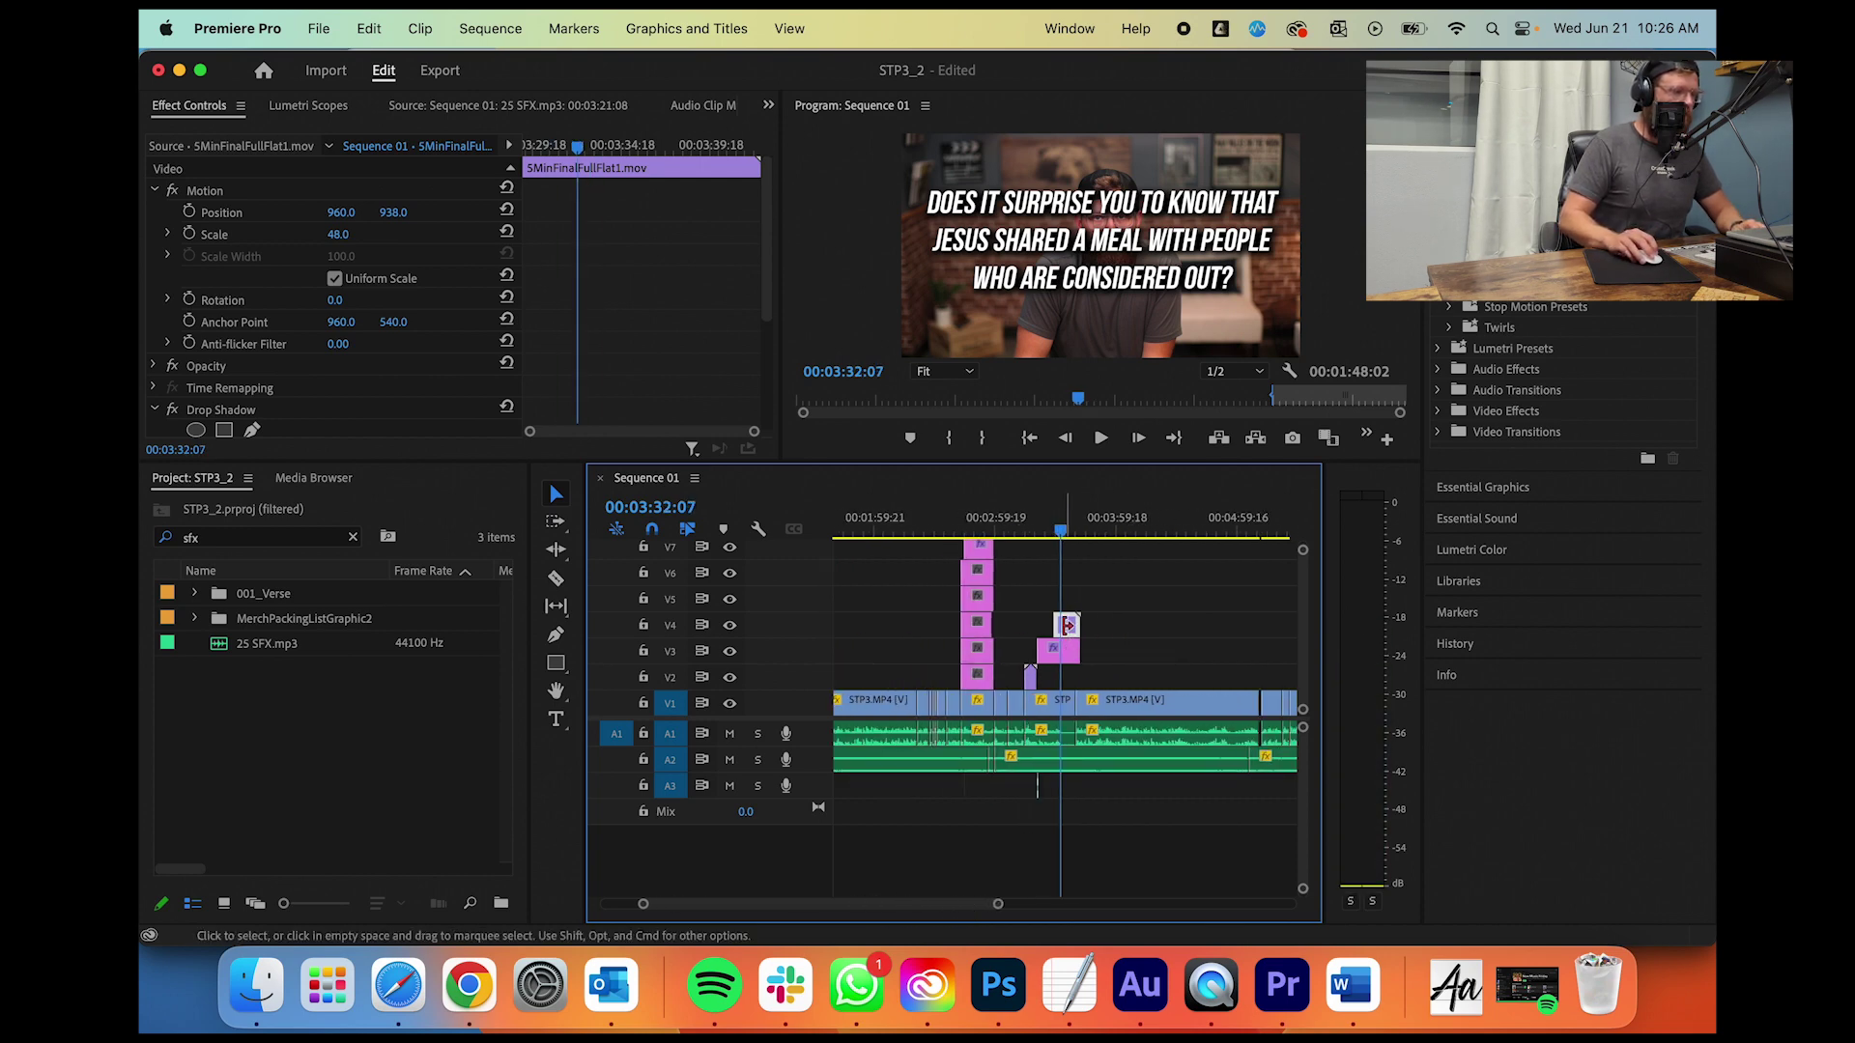
pyautogui.moveTo(1064, 626)
pyautogui.mouseDown()
pyautogui.moveTo(1195, 638)
pyautogui.moveTo(1040, 628)
pyautogui.mouseUp()
# Step: Check the timing of the countdown around 00:03:32 and delete the lengthened countdown clip from V4
pyautogui.click(1063, 524)
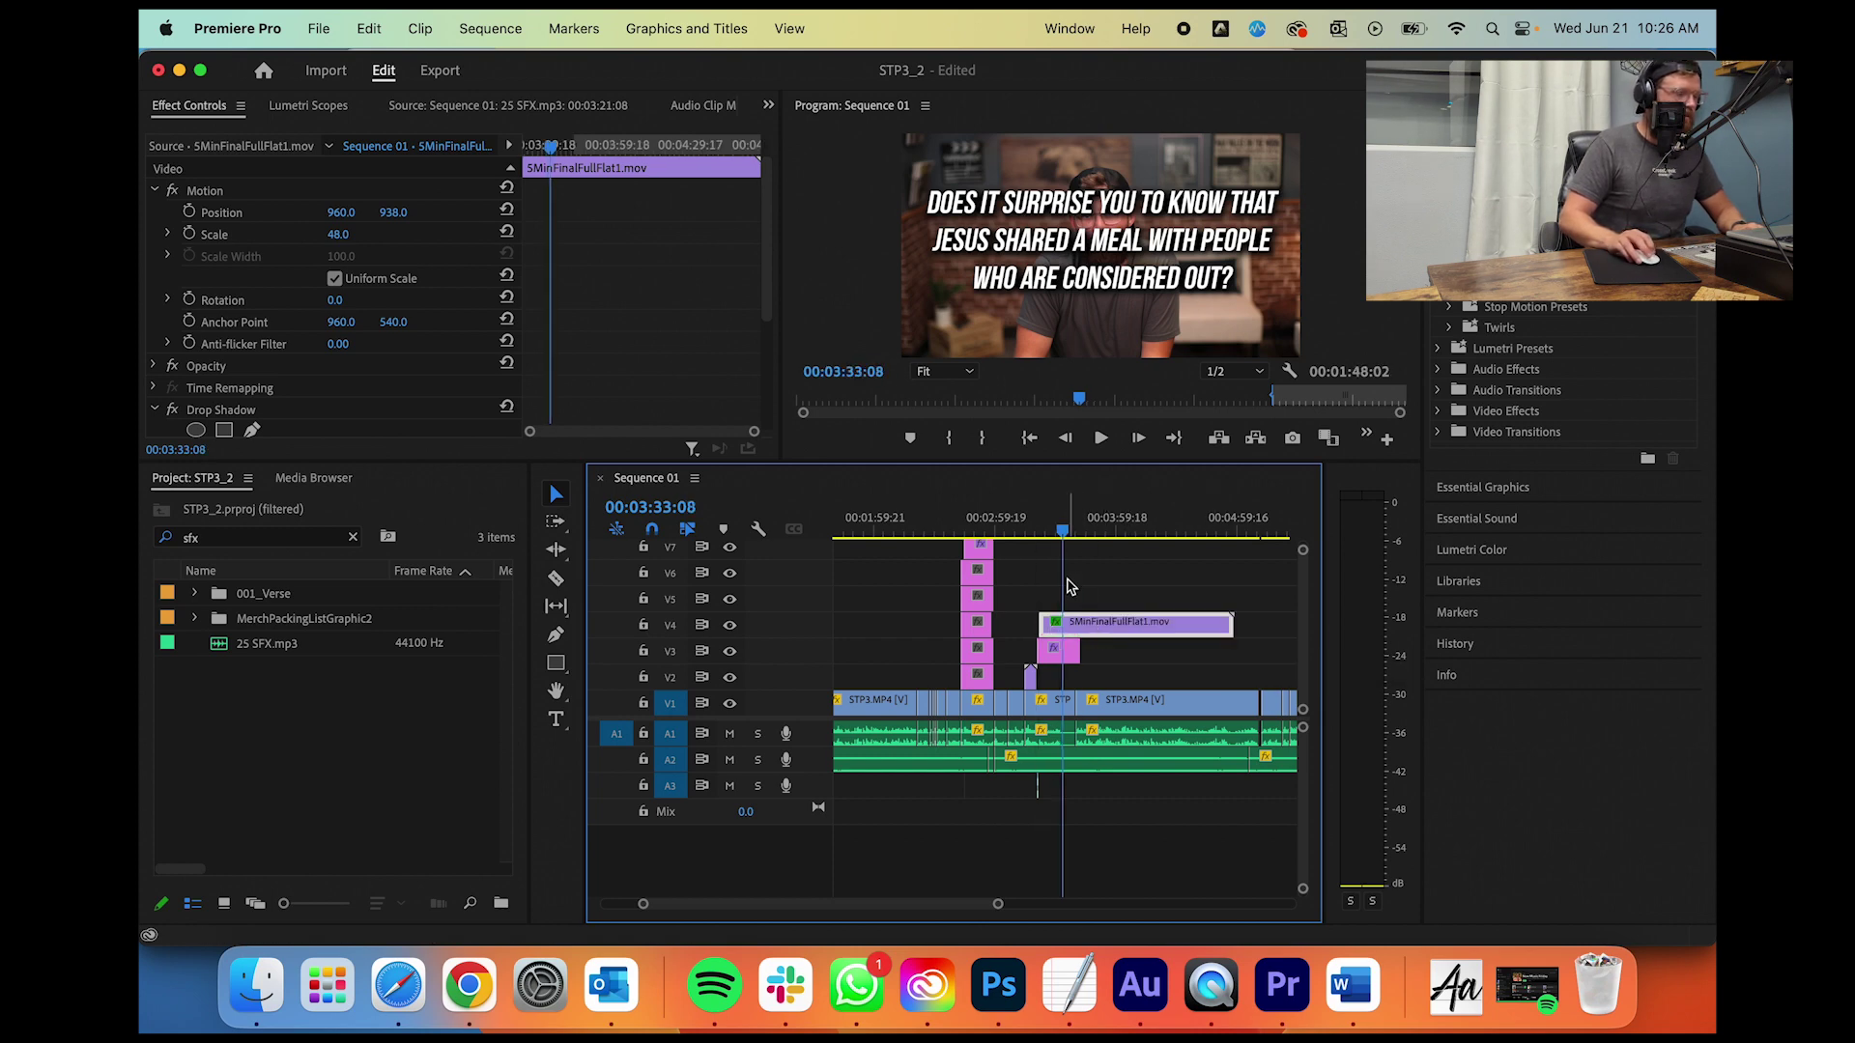
pyautogui.moveTo(1051, 531); pyautogui.dragTo(1061, 537)
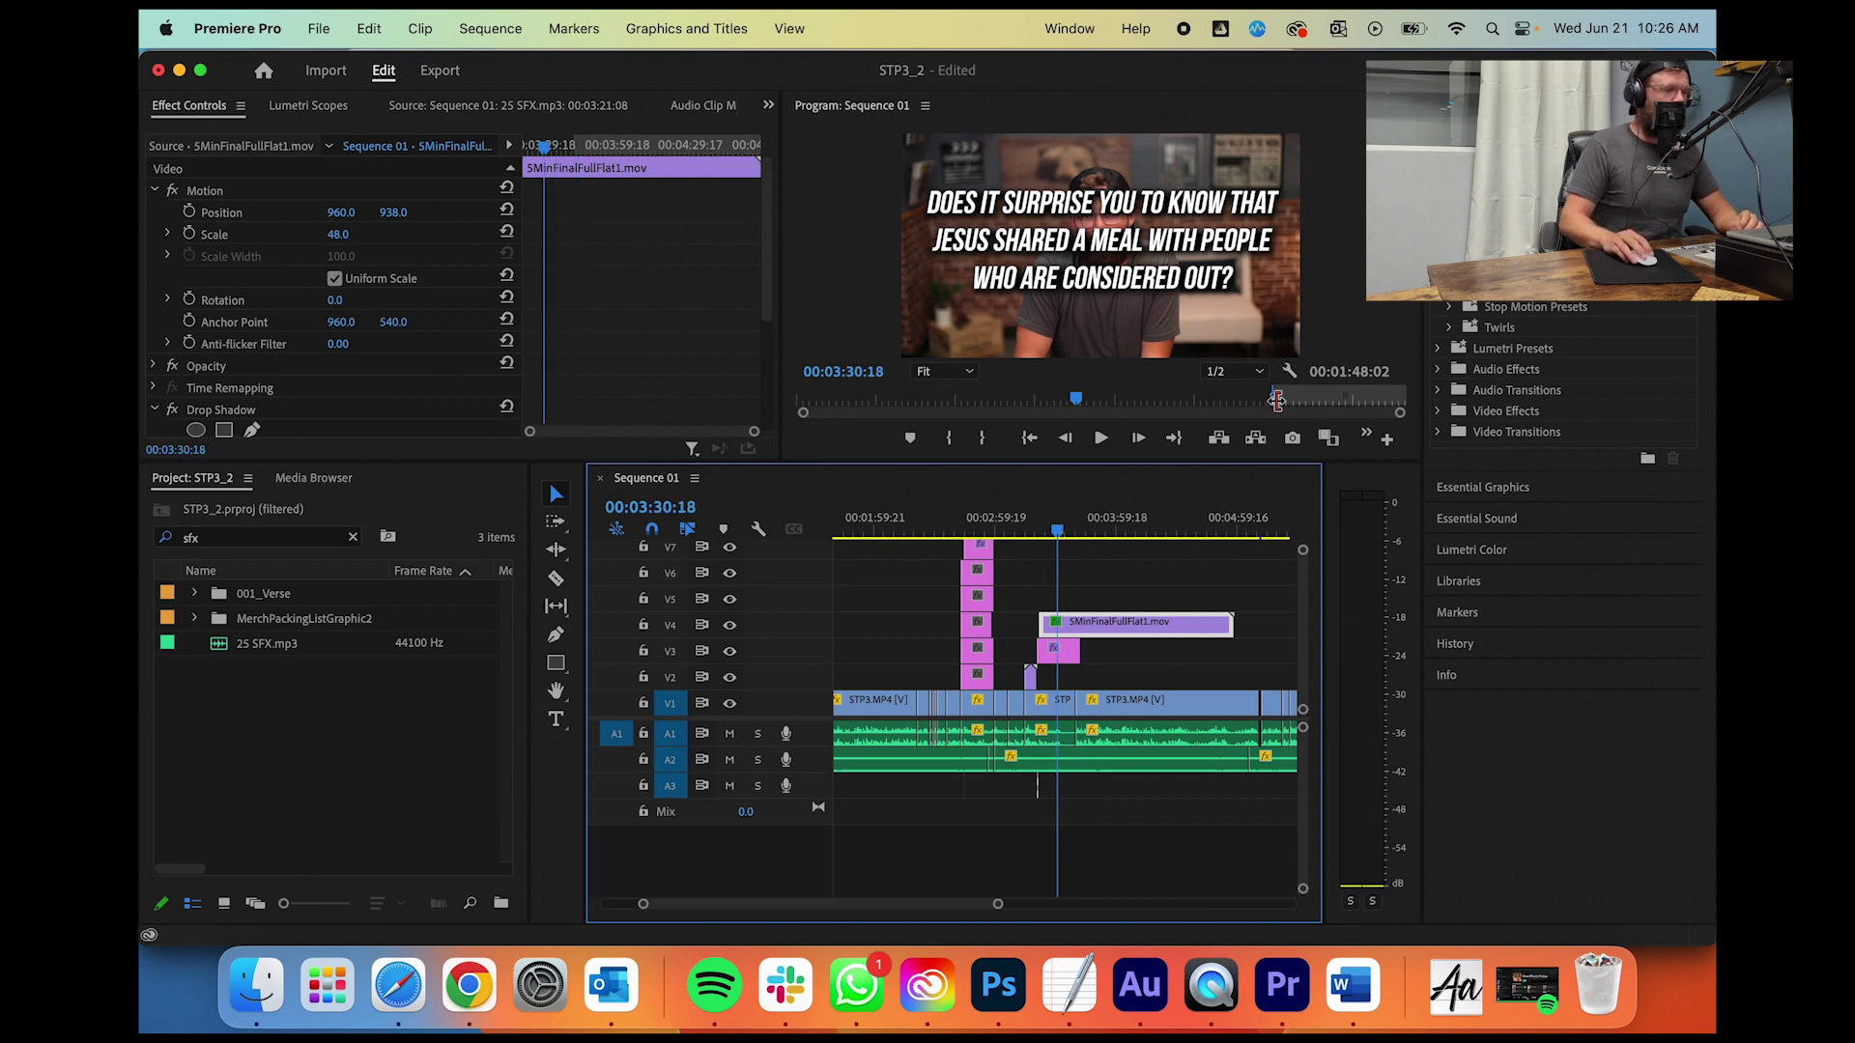
pyautogui.moveTo(1275, 400); pyautogui.dragTo(1406, 391)
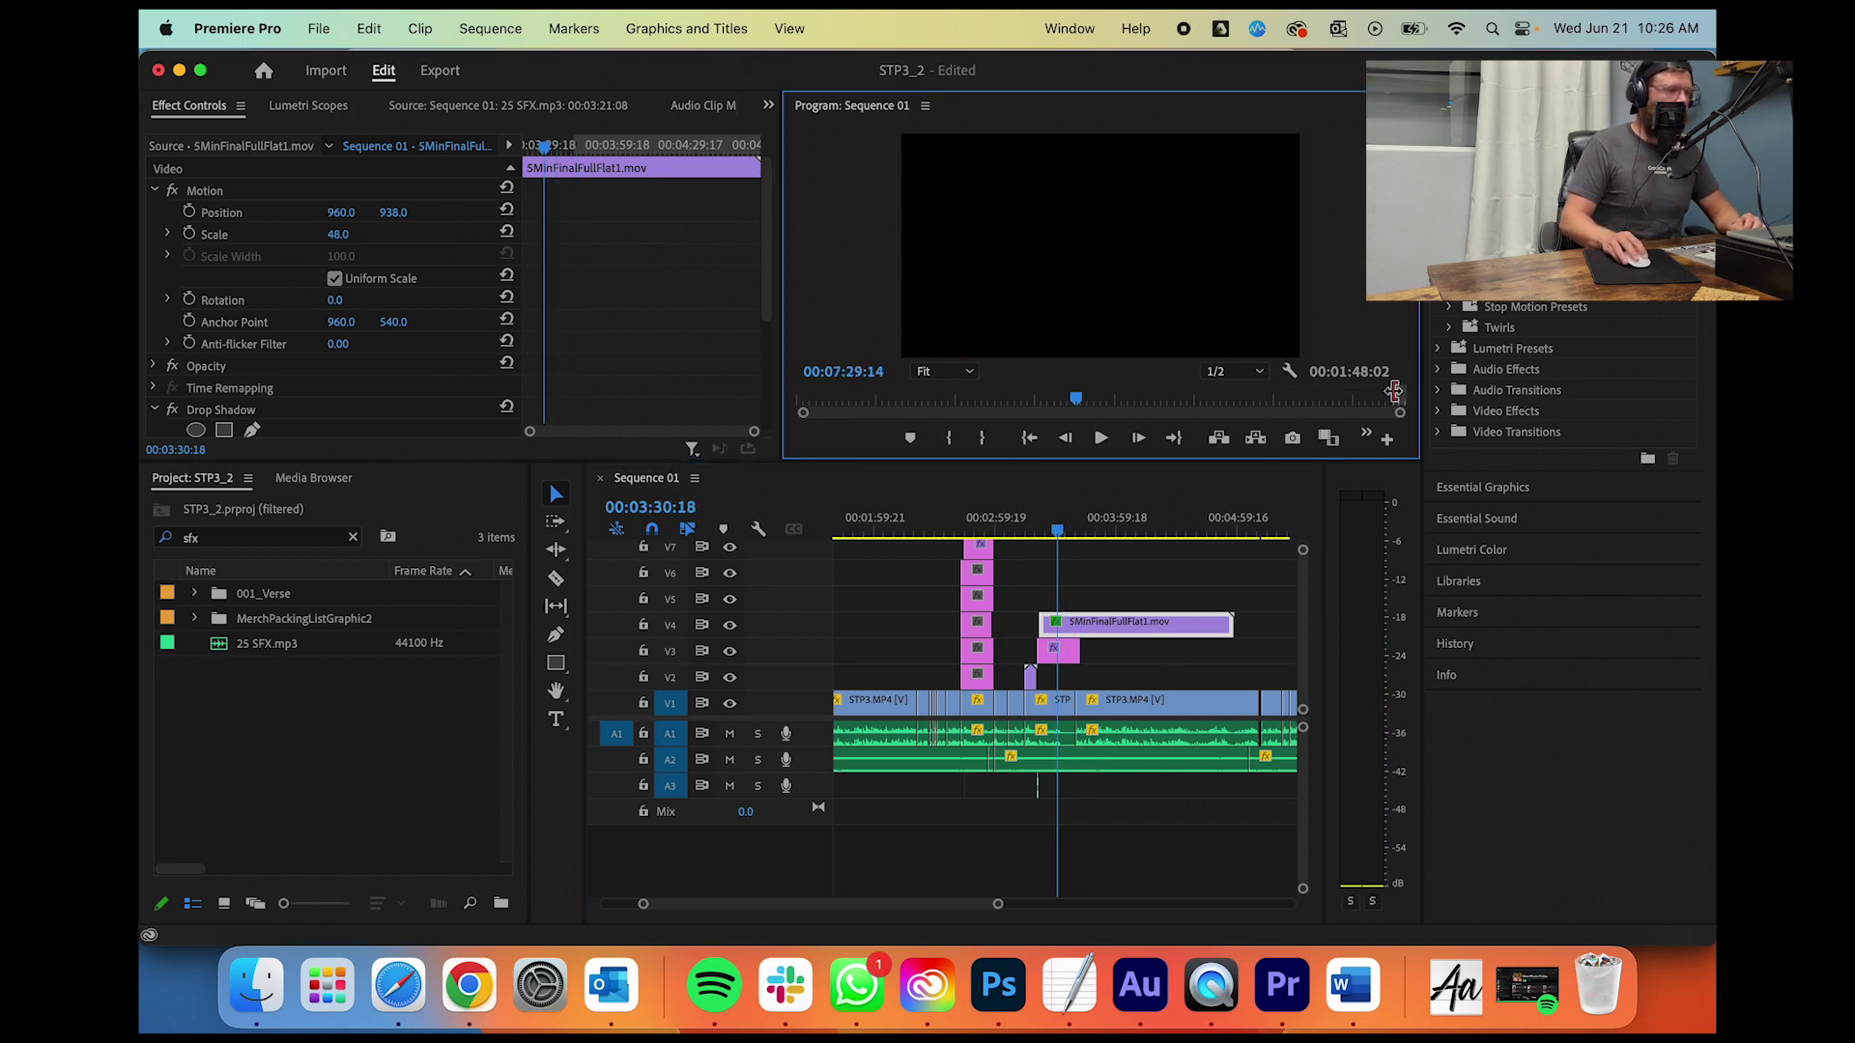
pyautogui.moveTo(1119, 532); pyautogui.dragTo(1063, 537)
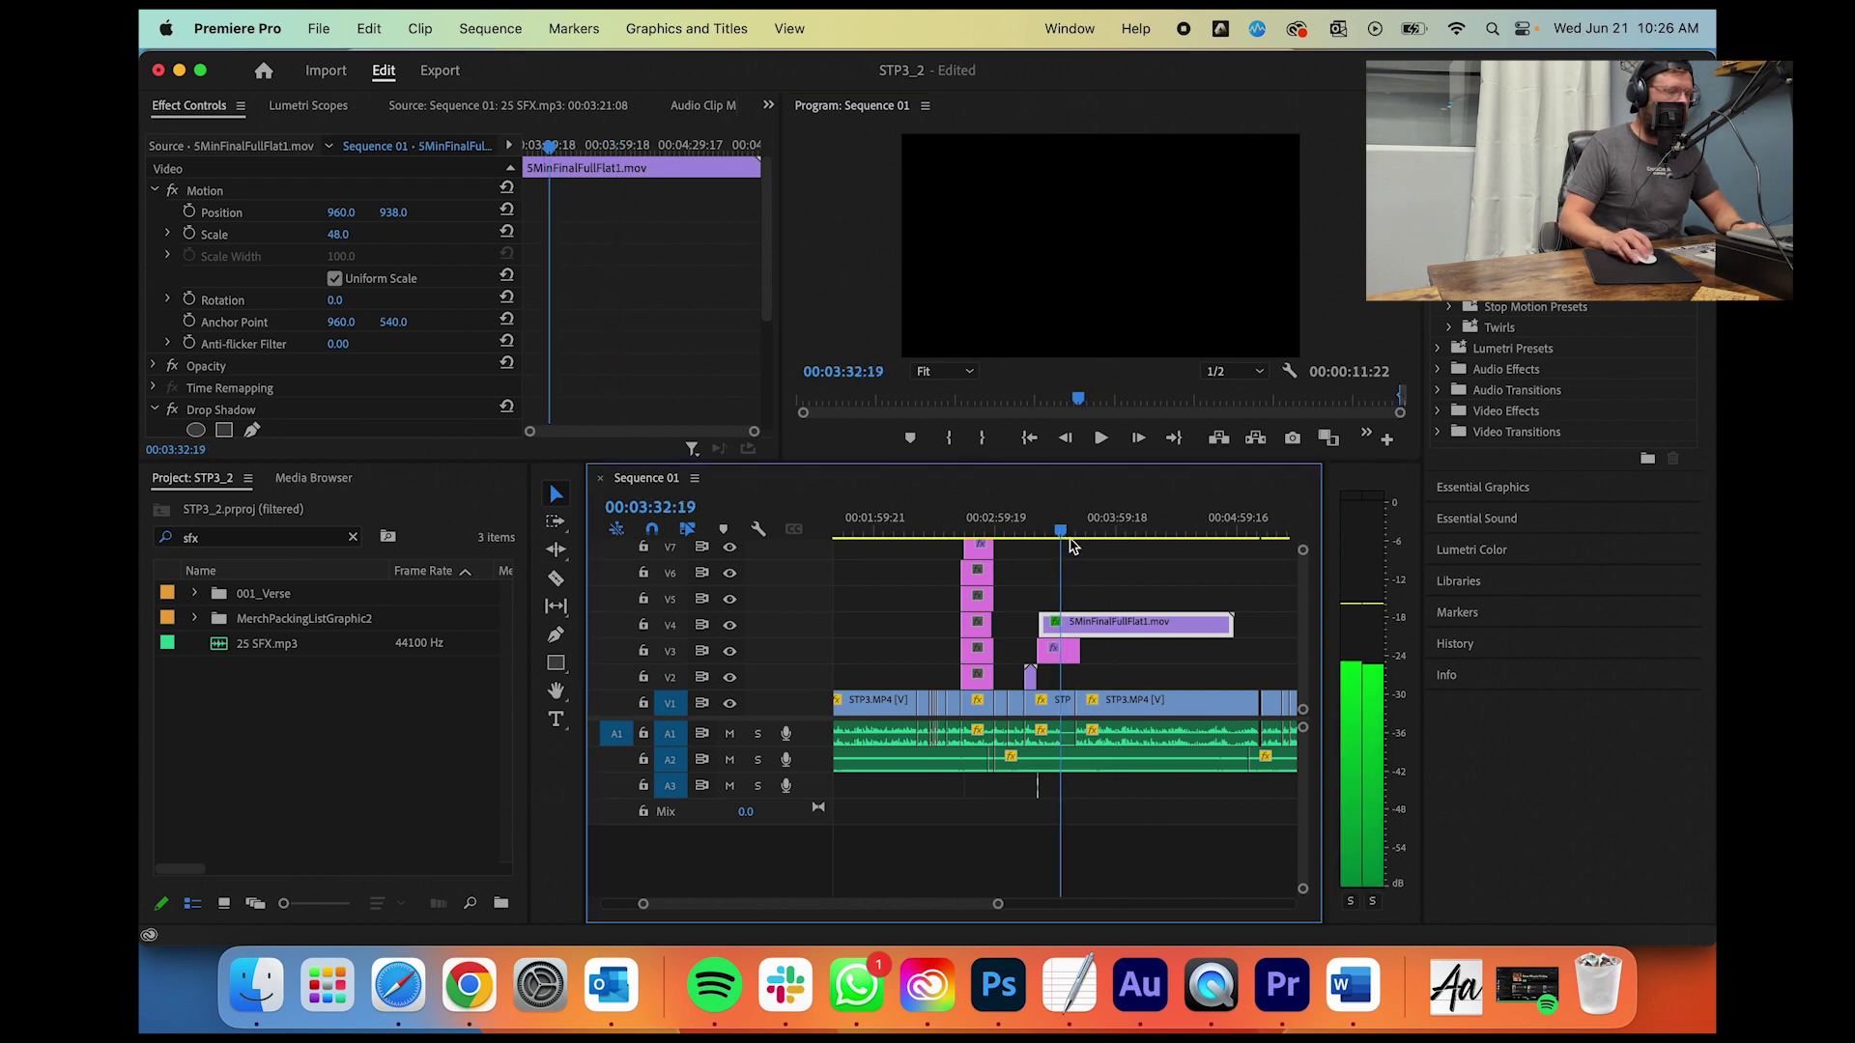
pyautogui.press('Delete')
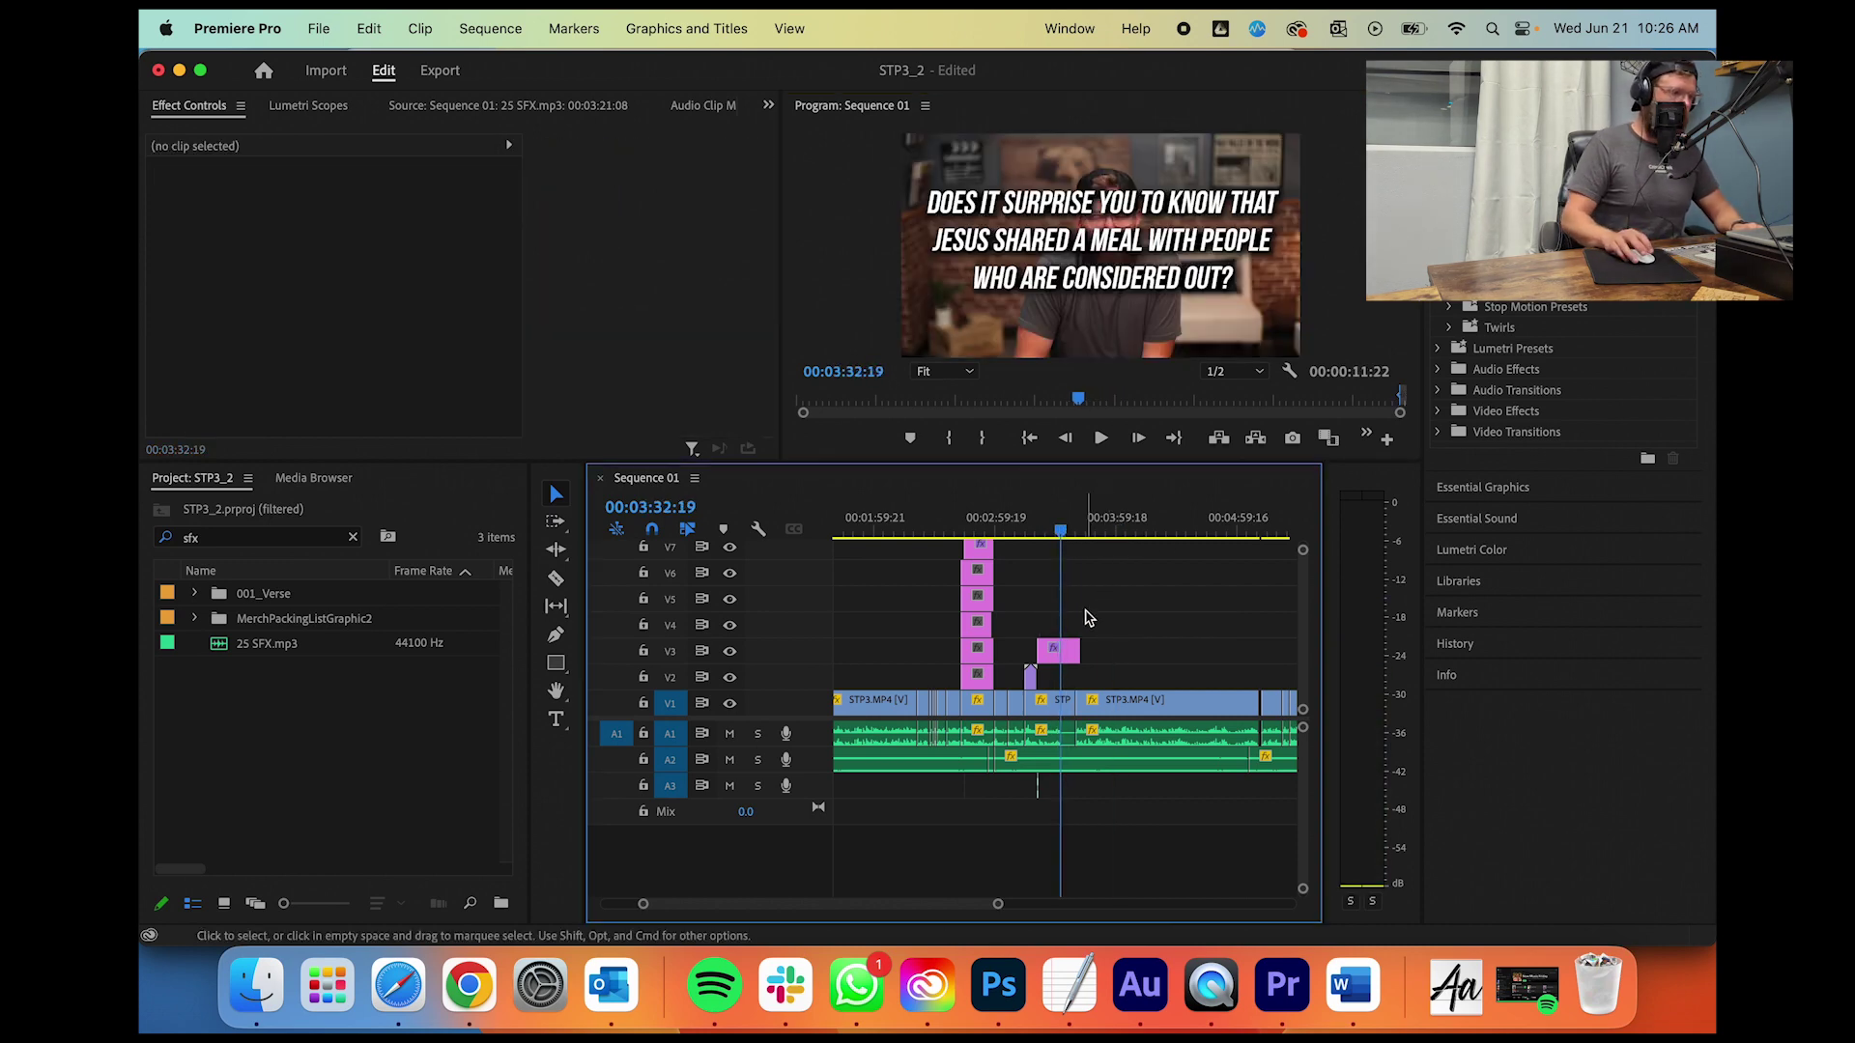
# Step: Search the project for "full" and place 5MinFinalFullFlat1.mov on V4 above the question graphic
pyautogui.click(352, 537)
pyautogui.click(281, 539)
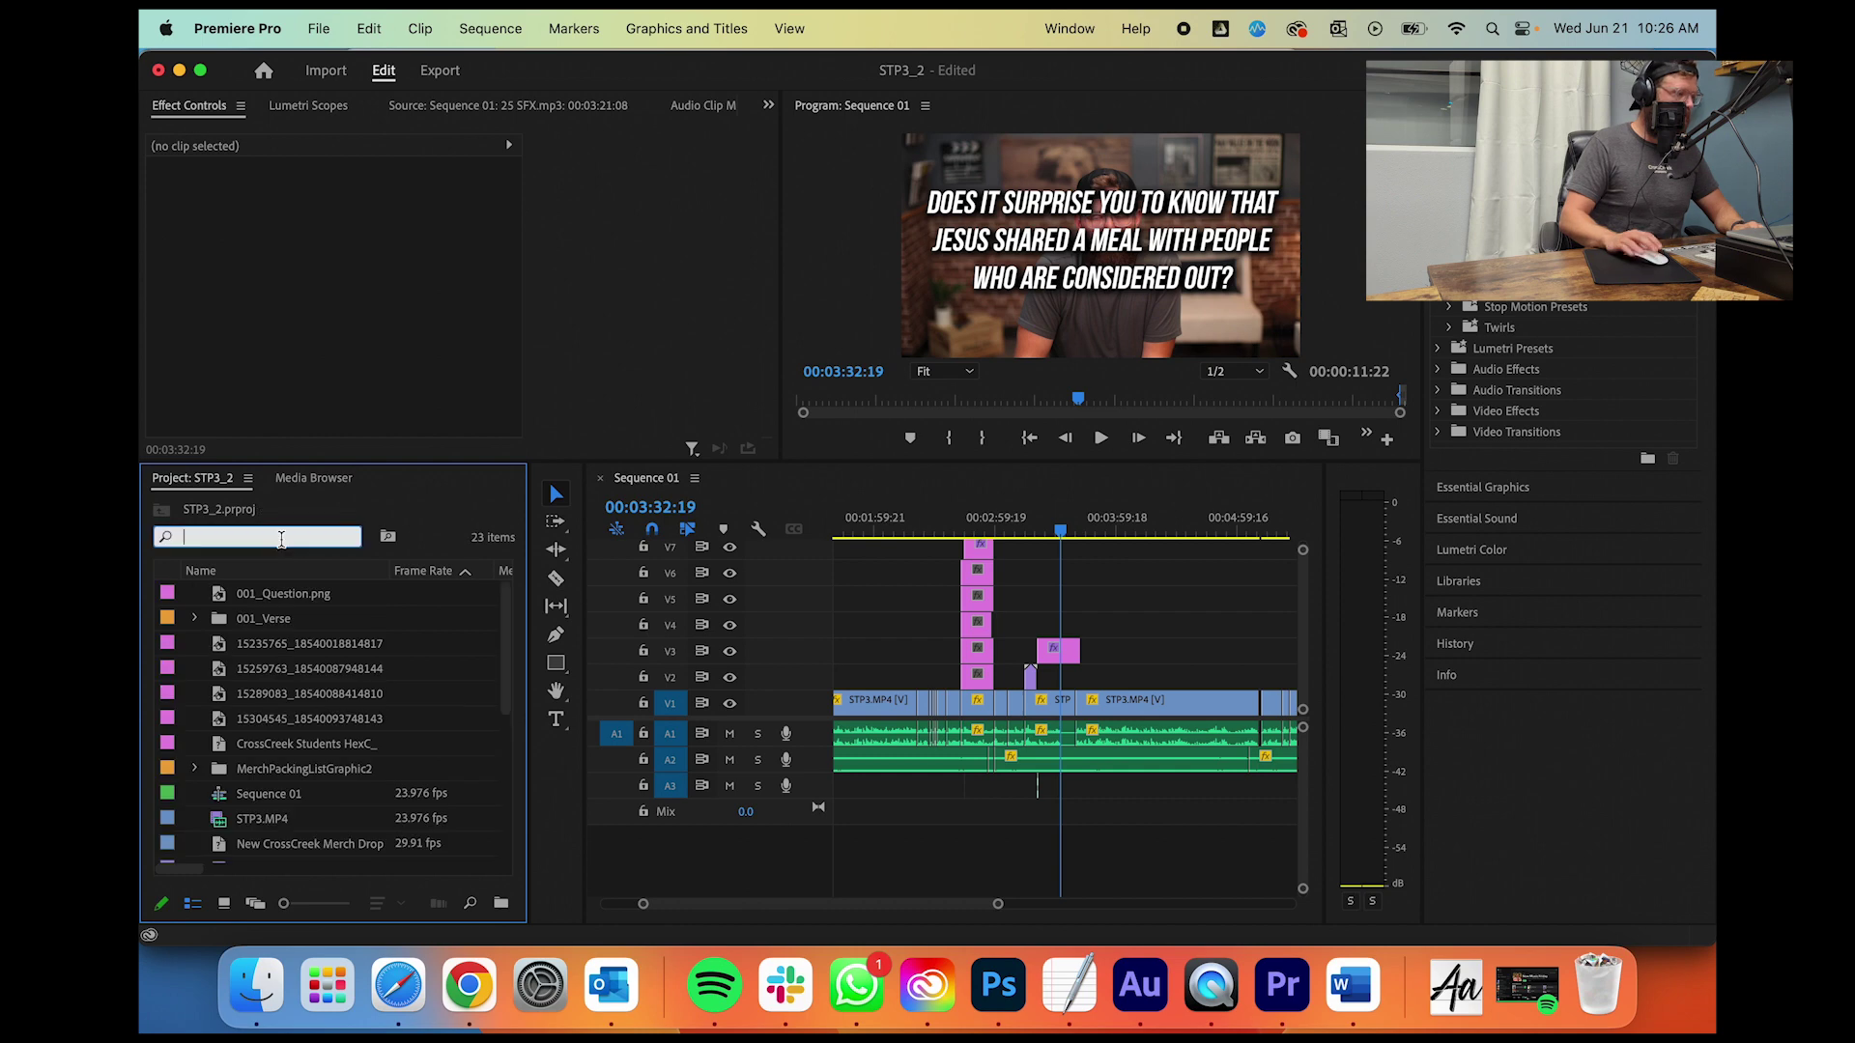
pyautogui.write('full')
pyautogui.click(278, 648)
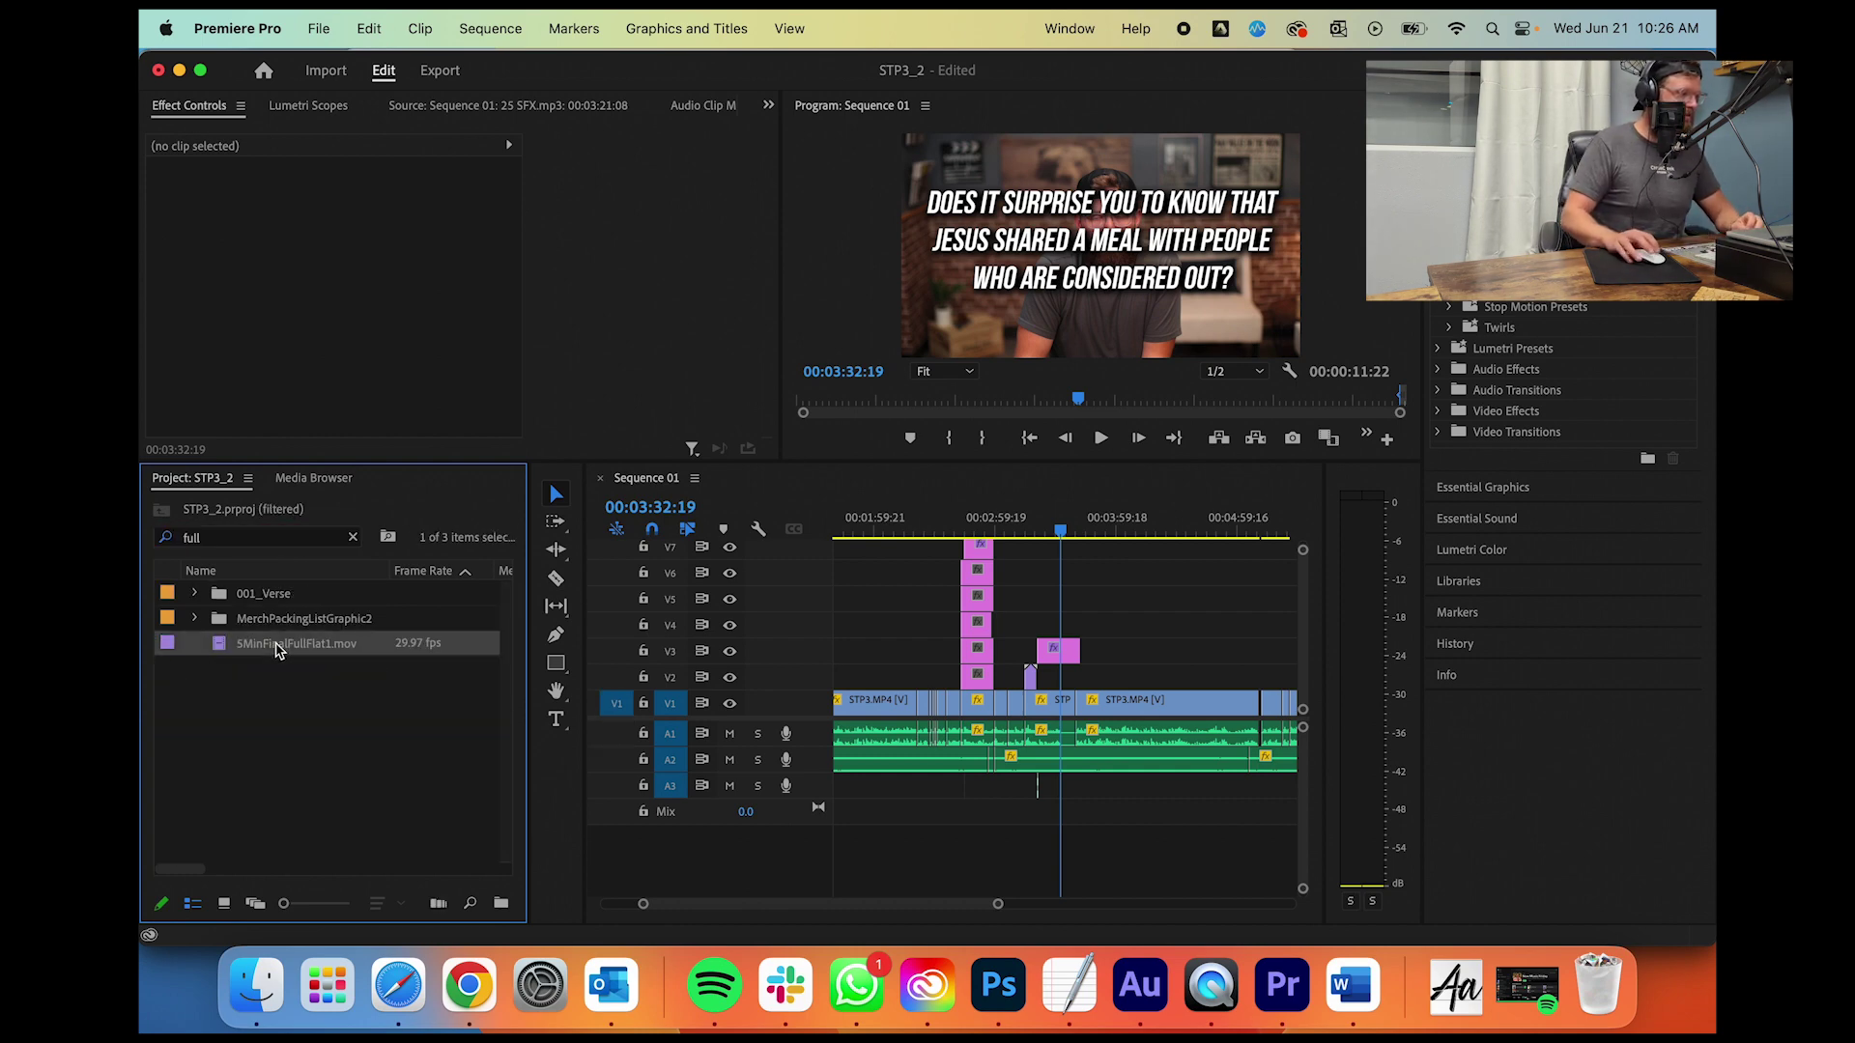
pyautogui.moveTo(441, 675); pyautogui.dragTo(1109, 641)
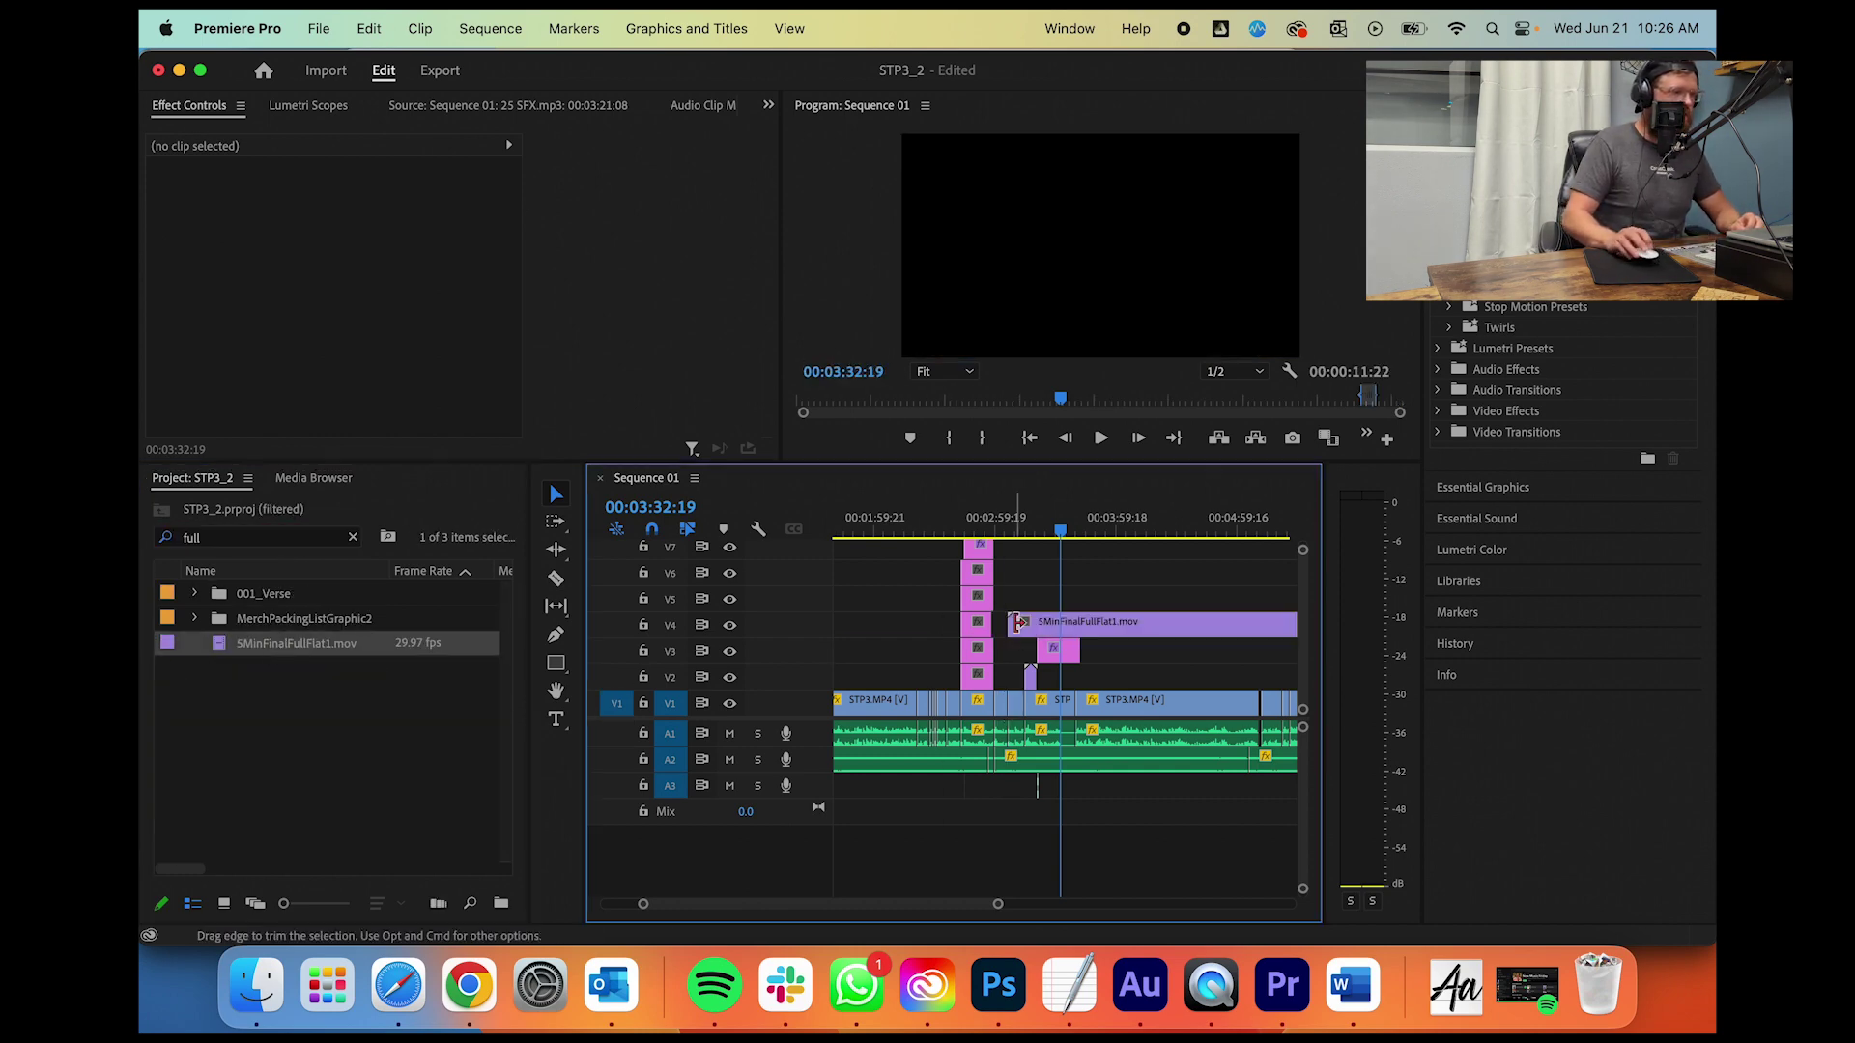
# Step: Set the sequence's in/out range to span the whole edit
pyautogui.click(1097, 633)
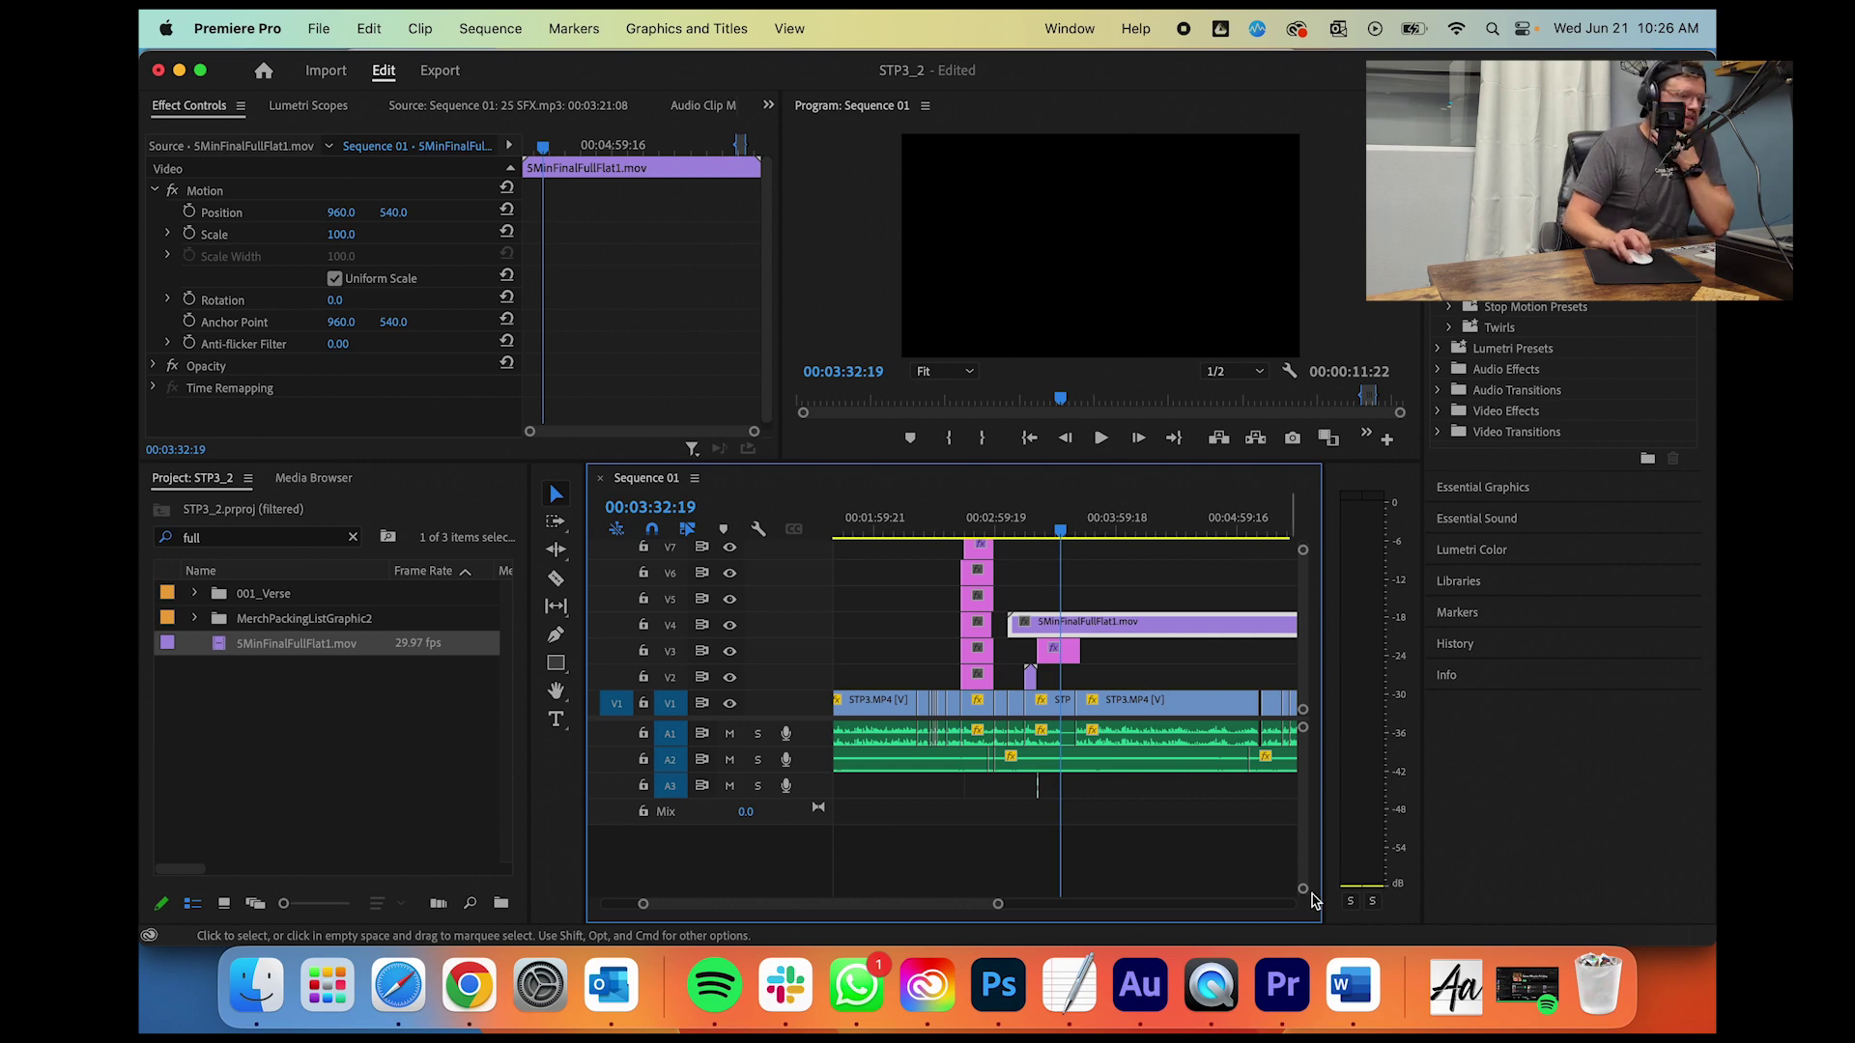
pyautogui.moveTo(997, 903); pyautogui.dragTo(1201, 903)
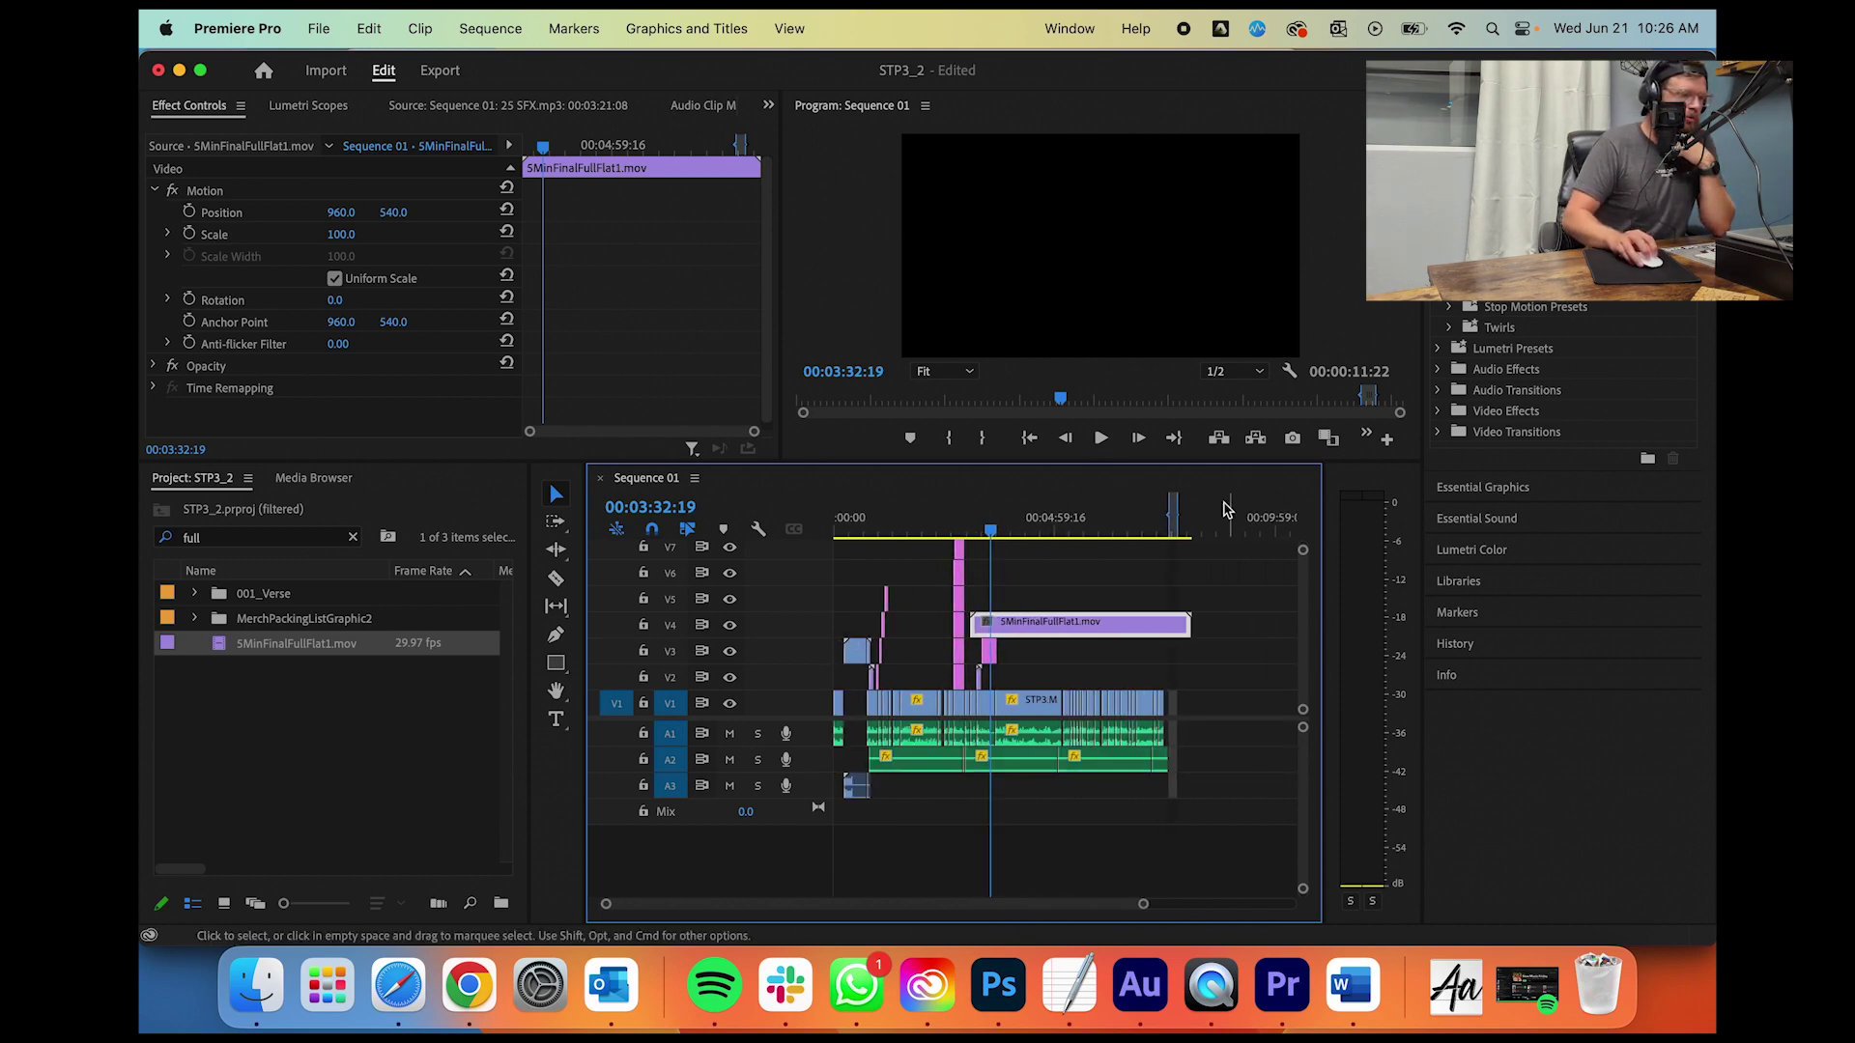
pyautogui.press('x')
# Step: Cut off the end portion of the countdown clip, move it to 00:03:32:19 on V4, and delete the leftover pieces
pyautogui.press('c')
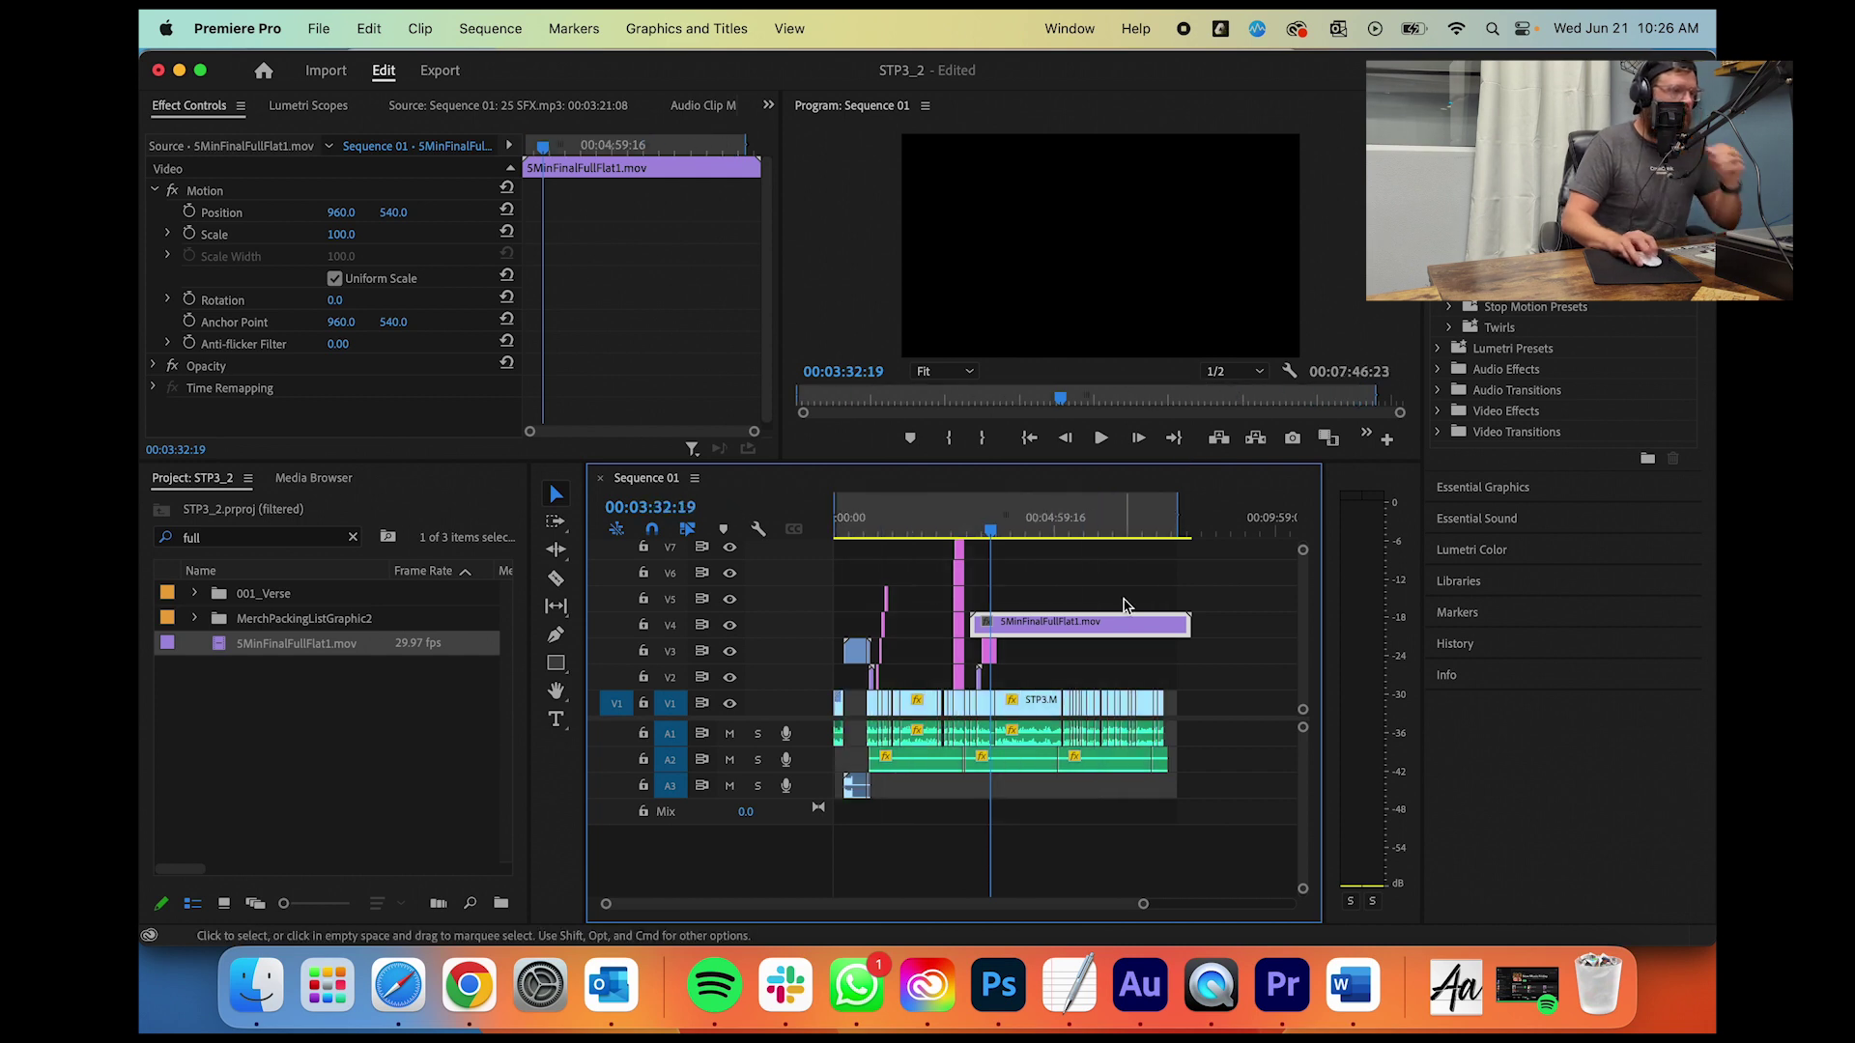
pyautogui.click(1138, 628)
pyautogui.press('v')
pyautogui.moveTo(1154, 630); pyautogui.dragTo(1021, 629)
pyautogui.click(986, 629)
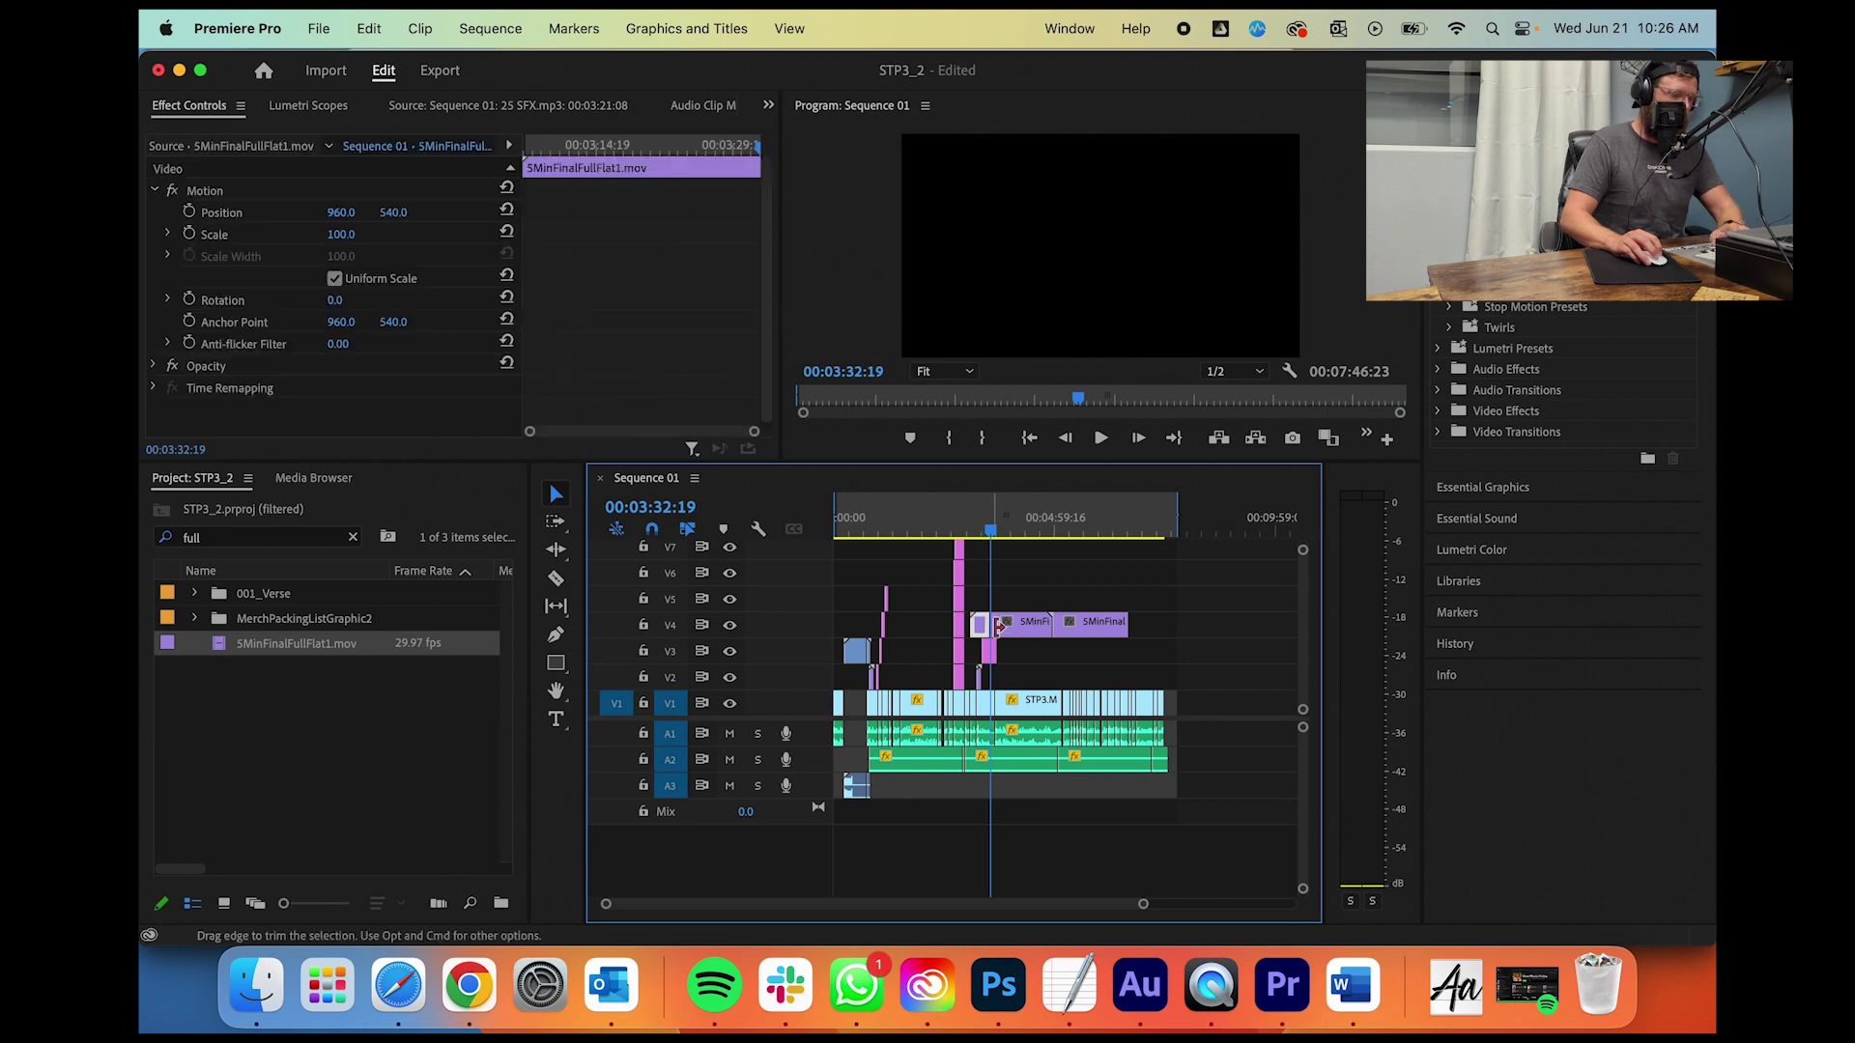
pyautogui.press('Delete')
pyautogui.click(1096, 630)
pyautogui.press('Delete')
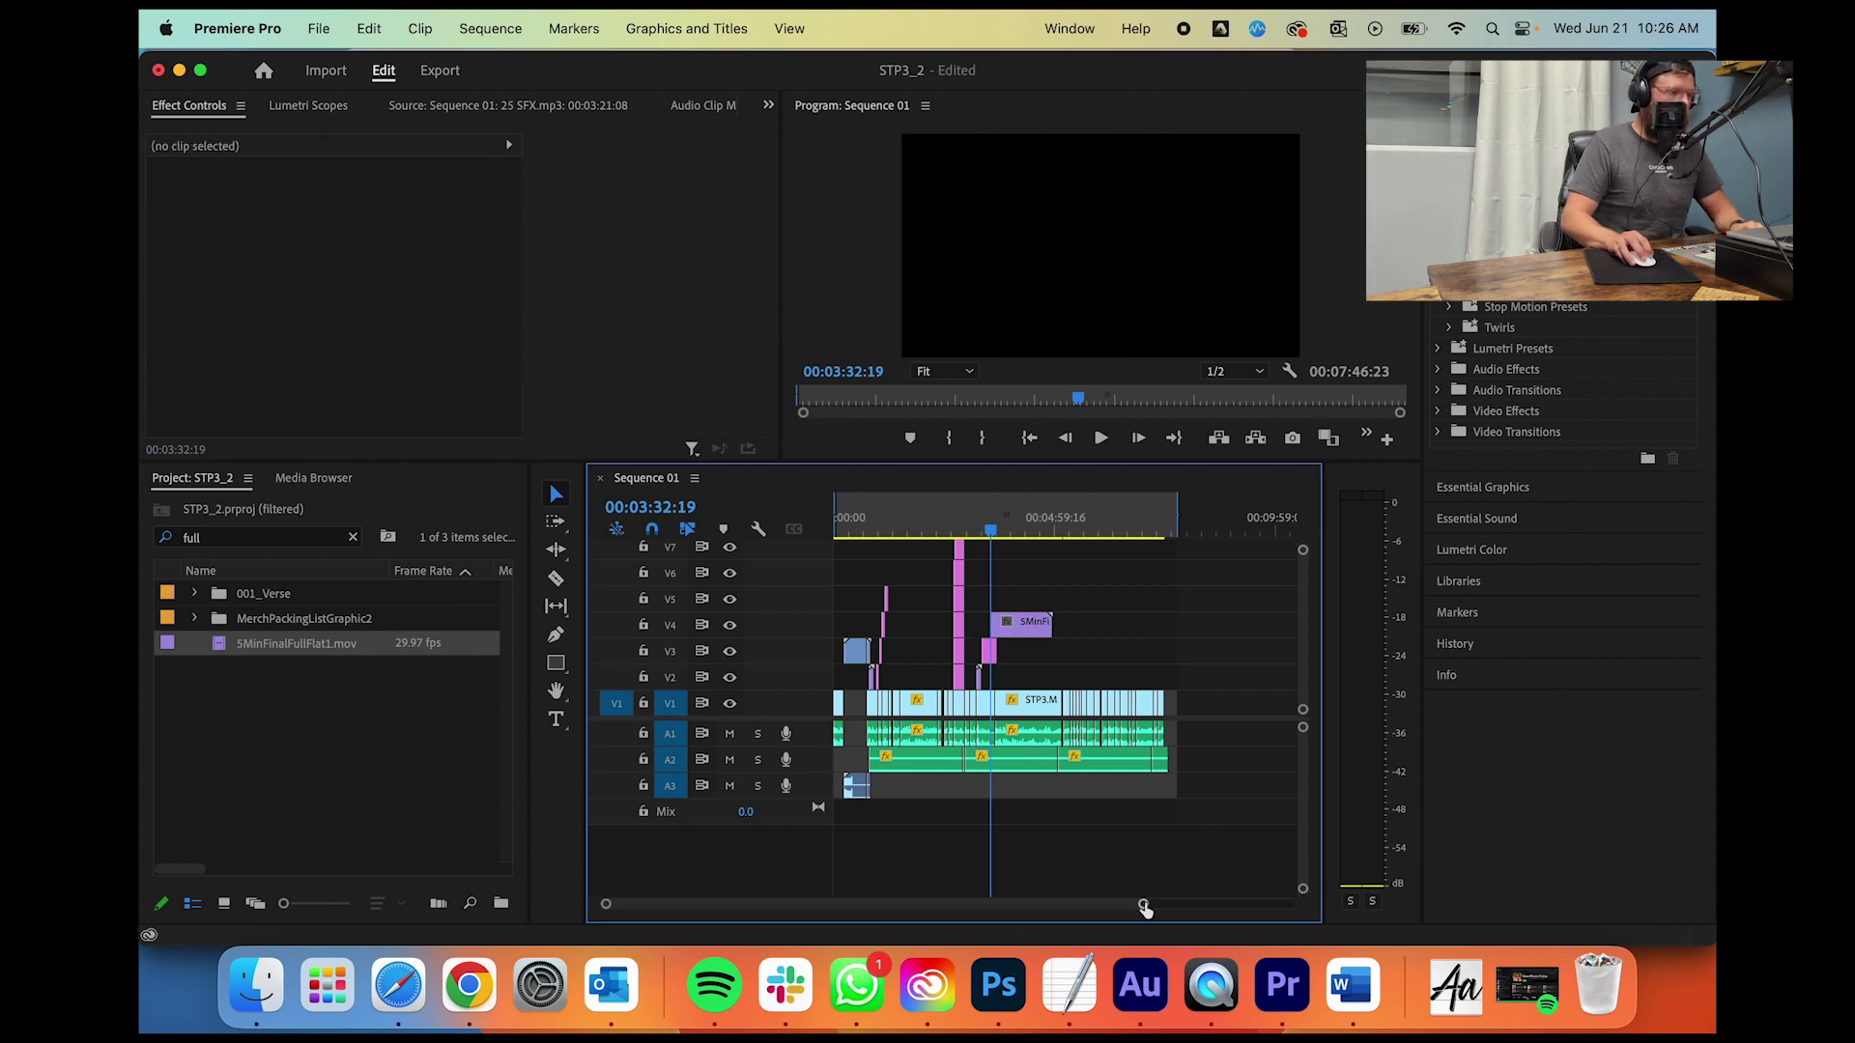
# Step: Search the effects for "drop shadow" and apply Drop Shadow to the countdown clip on V4
pyautogui.moveTo(1143, 908); pyautogui.dragTo(1035, 907)
pyautogui.press('=')
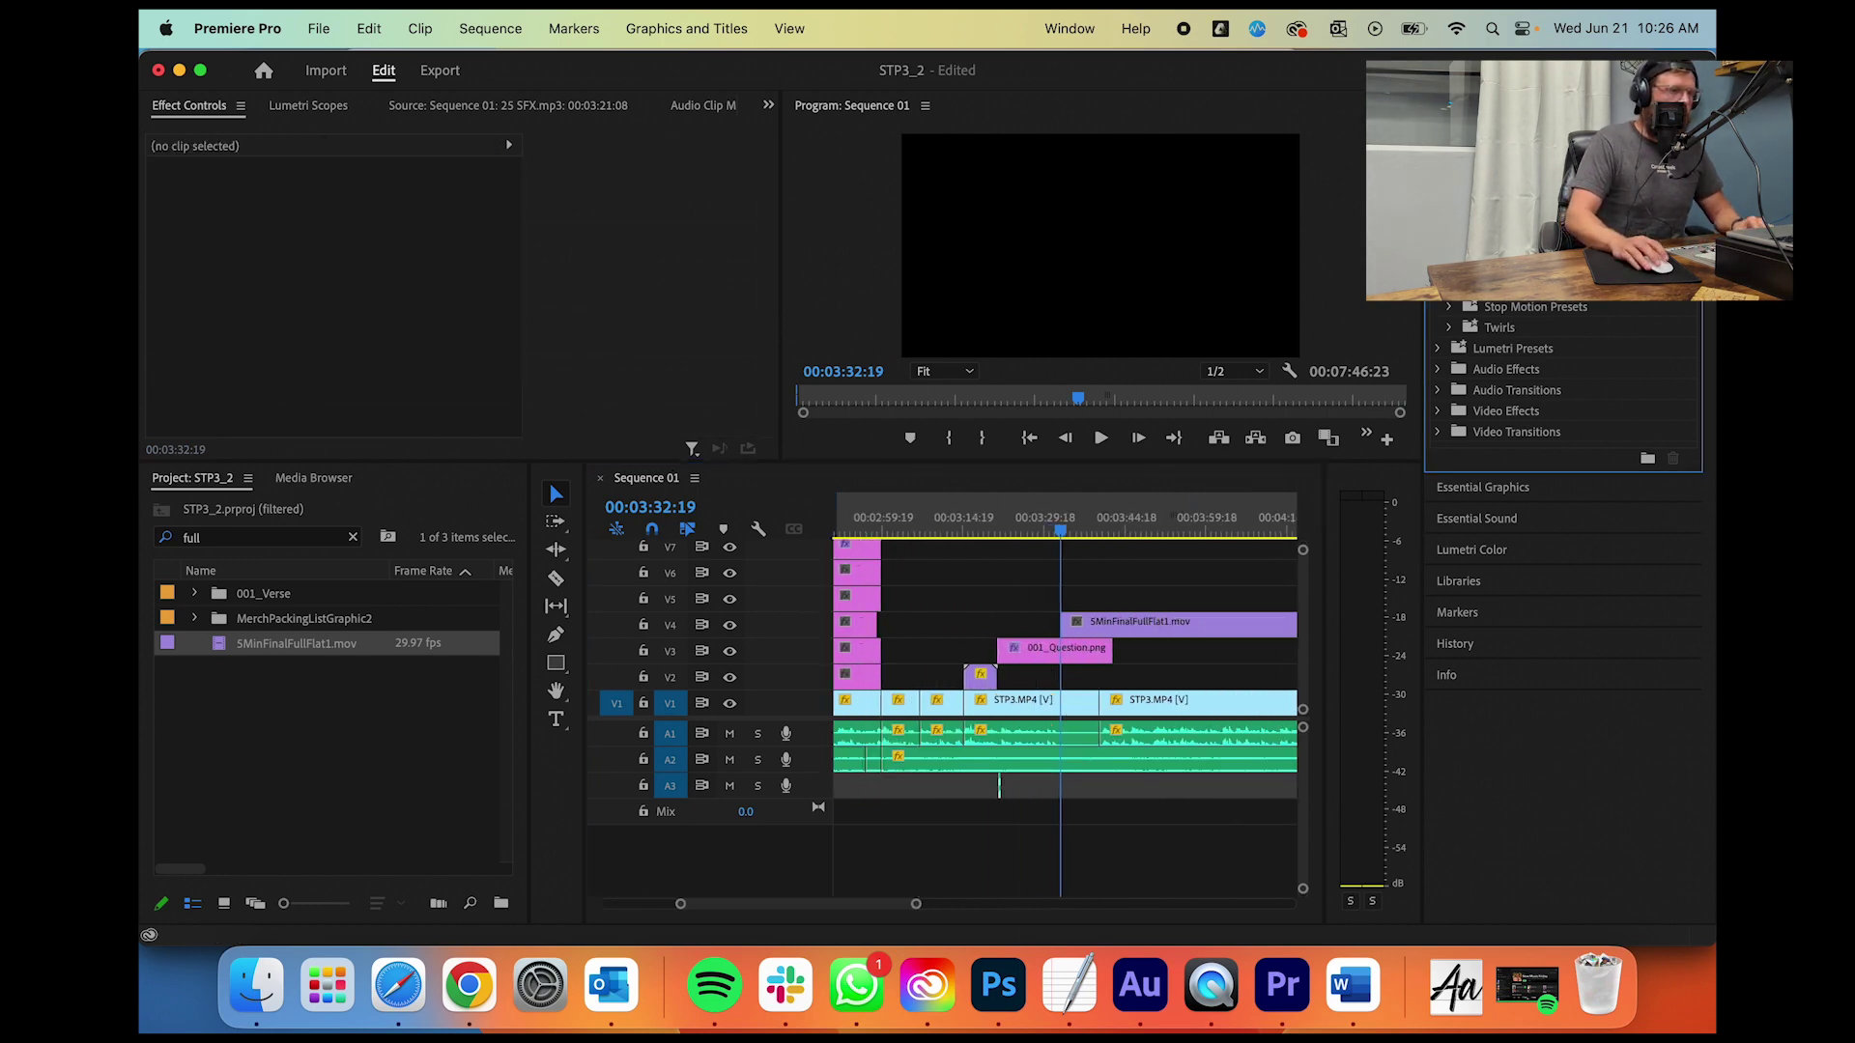
pyautogui.write('drop shadow')
pyautogui.moveTo(1492, 324); pyautogui.dragTo(1075, 616)
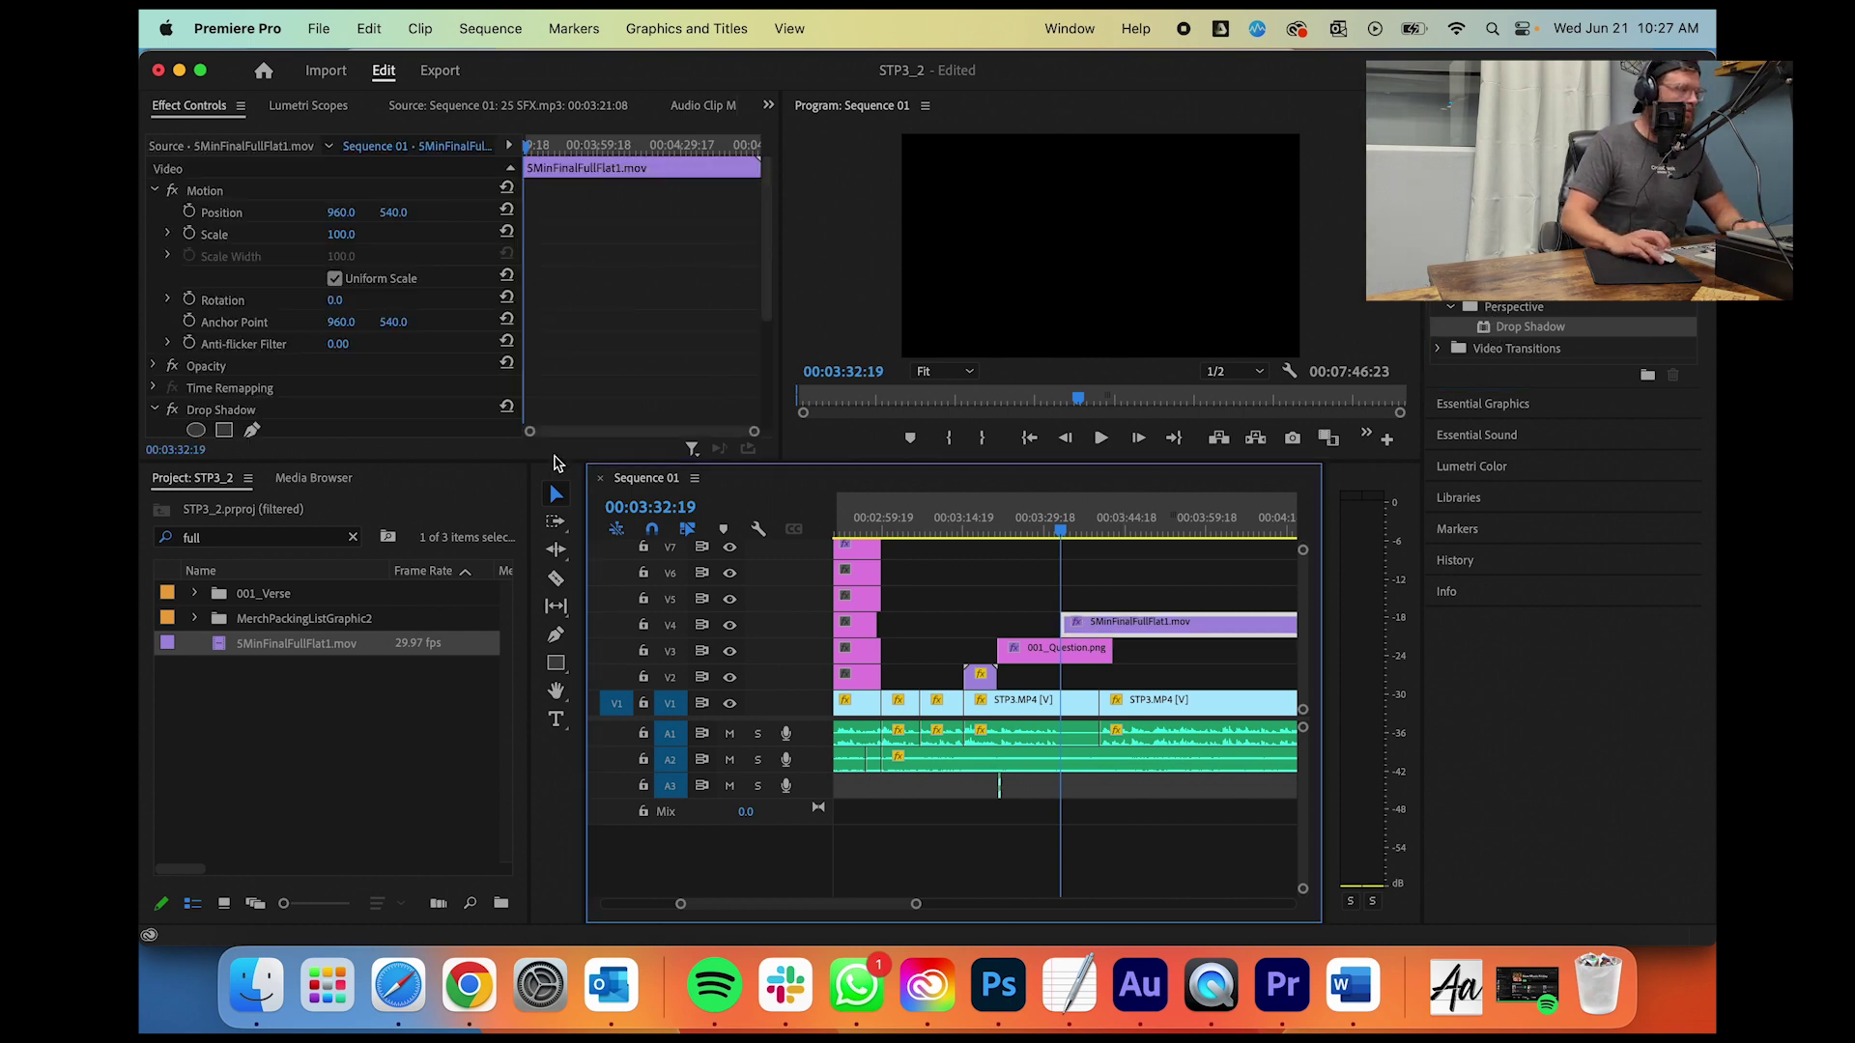
# Step: Set the countdown's Drop Shadow opacity to 100% and distance to 40, and preview the frame at 00:03:39:23
pyautogui.scroll(-4, 417, 402)
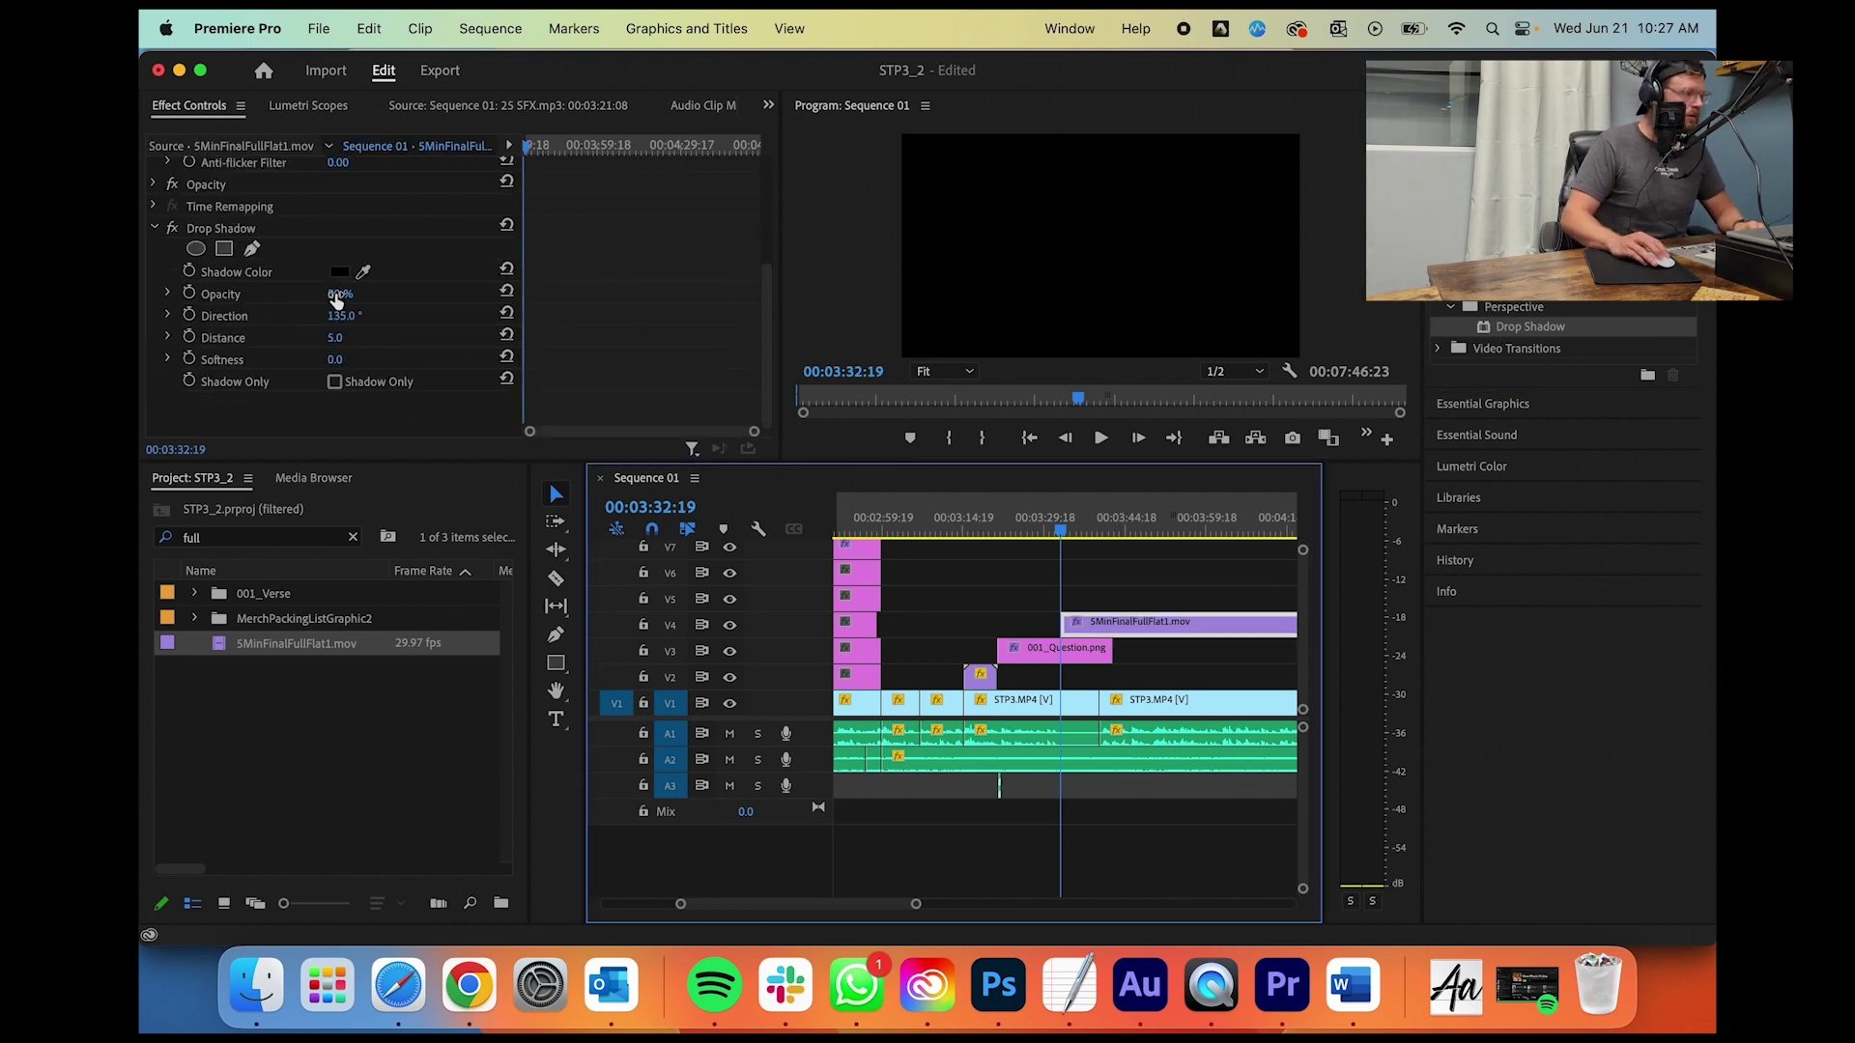
pyautogui.click(338, 294)
pyautogui.write('100')
pyautogui.press('Return')
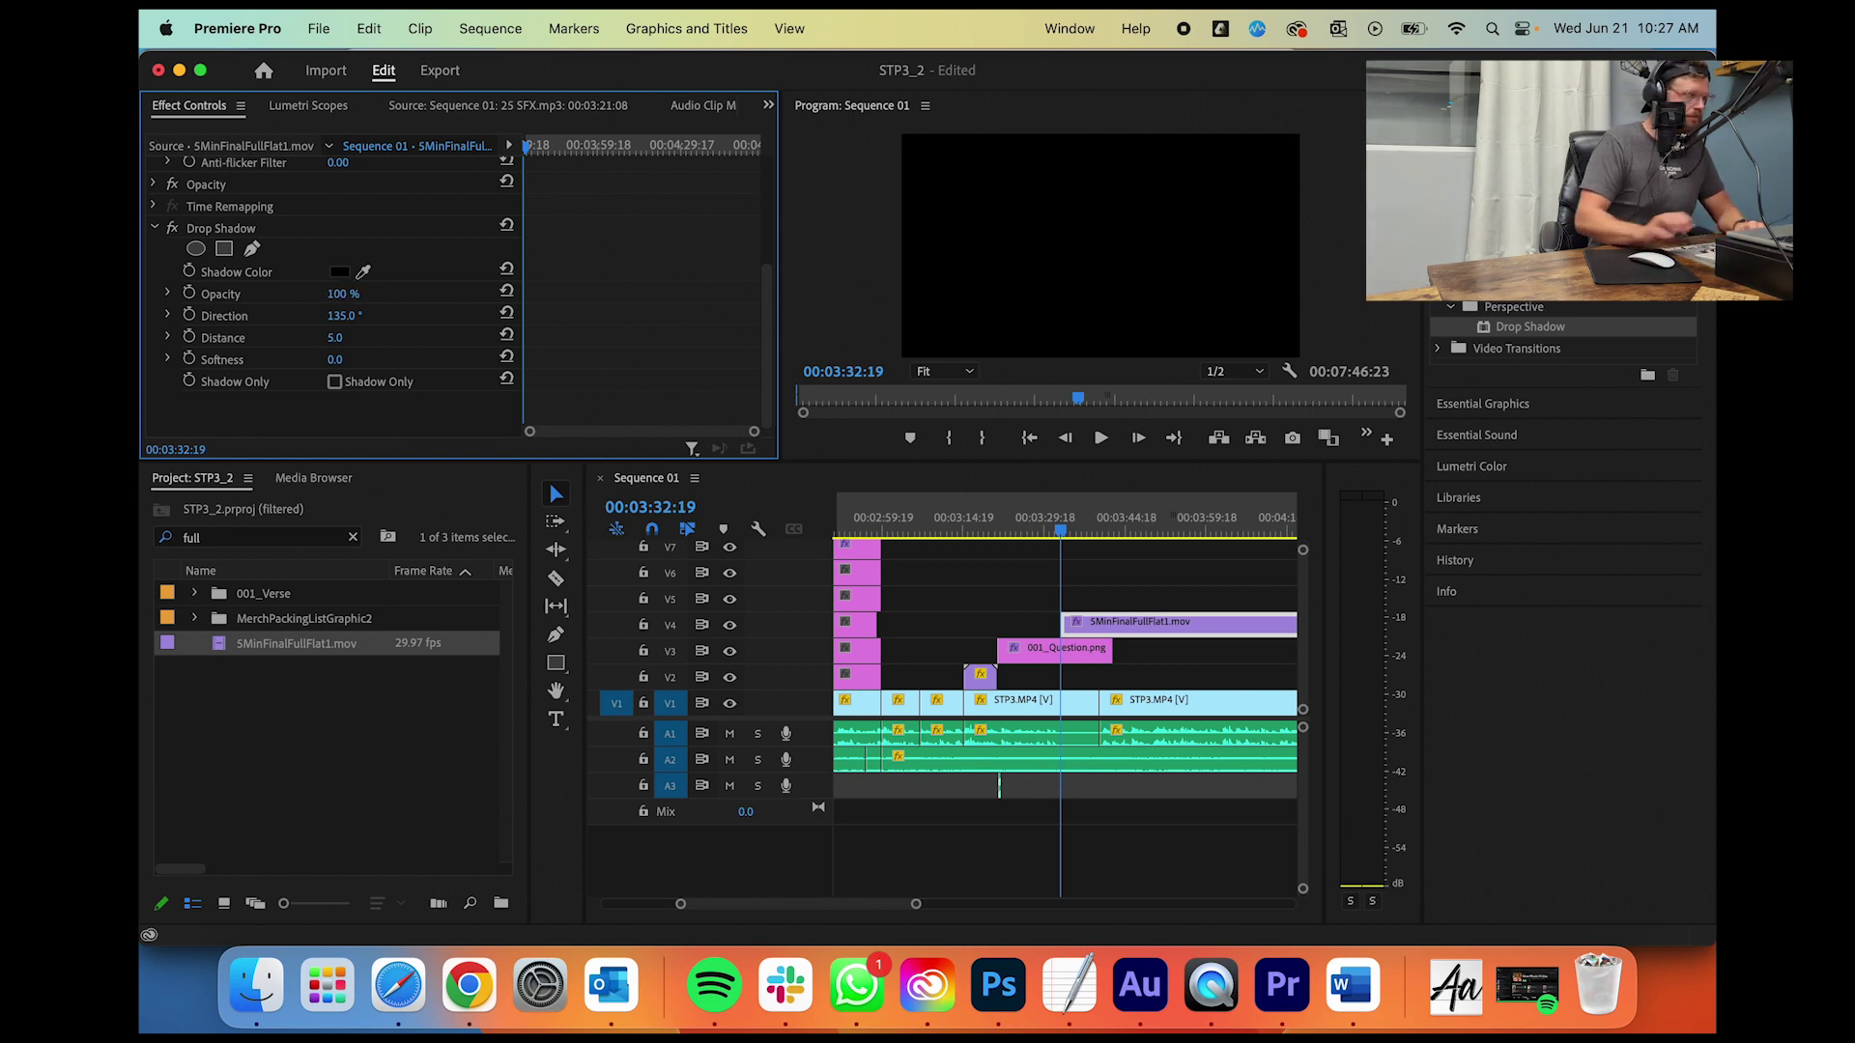
pyautogui.click(333, 338)
pyautogui.press('Return')
pyautogui.click(1101, 530)
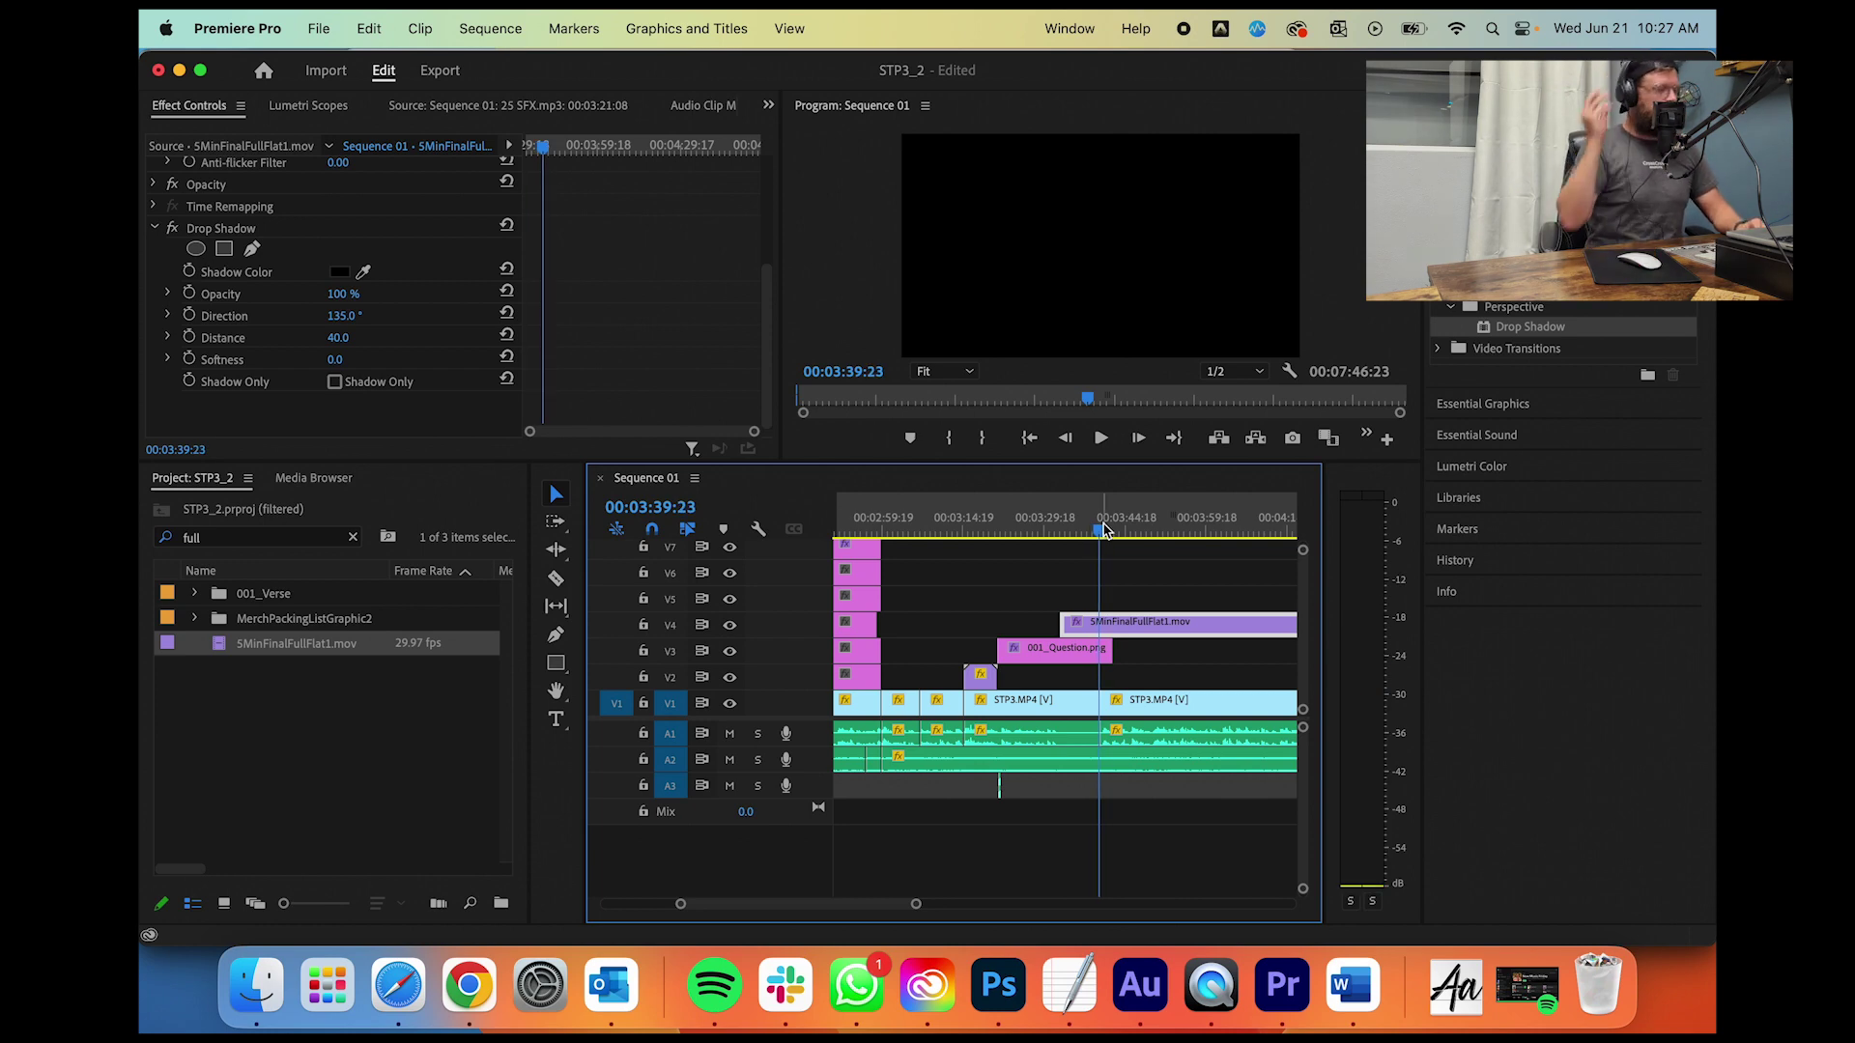
# Step: Save the project as STP3_2, replacing the existing file, and close Premiere Pro
pyautogui.click(319, 28)
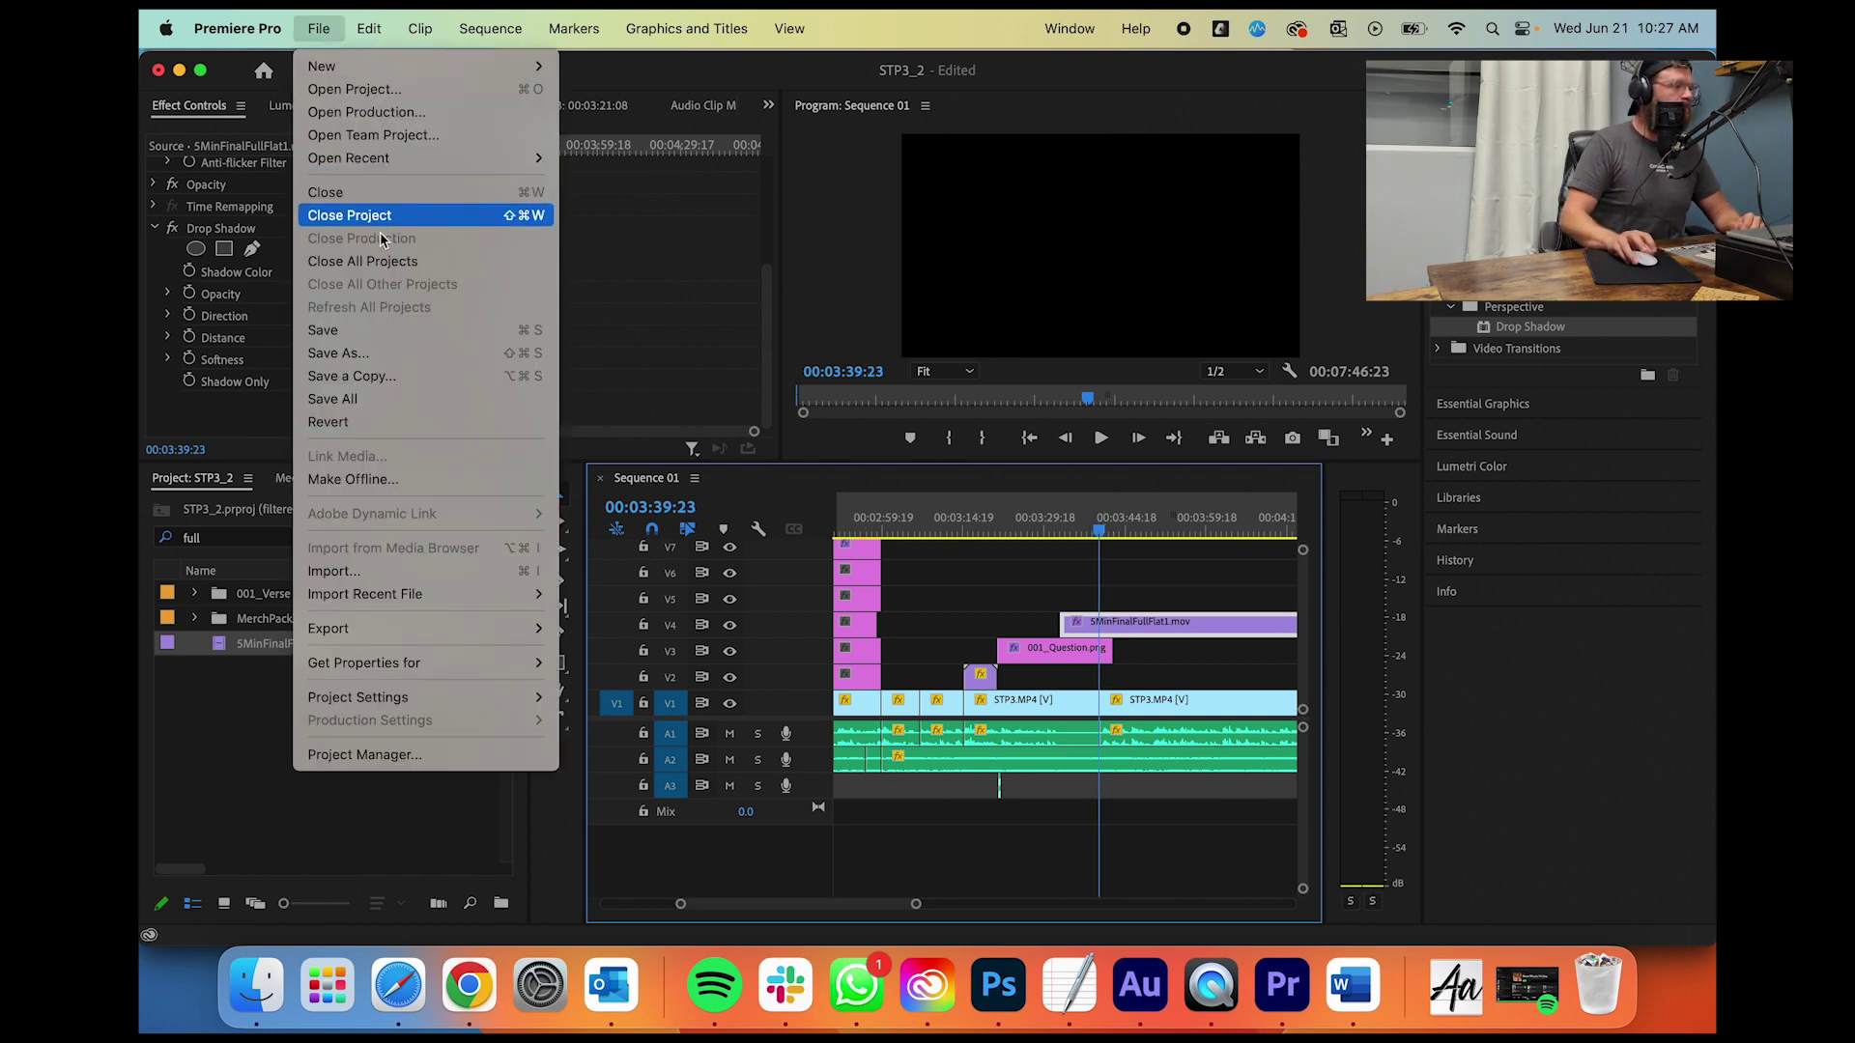
pyautogui.click(383, 360)
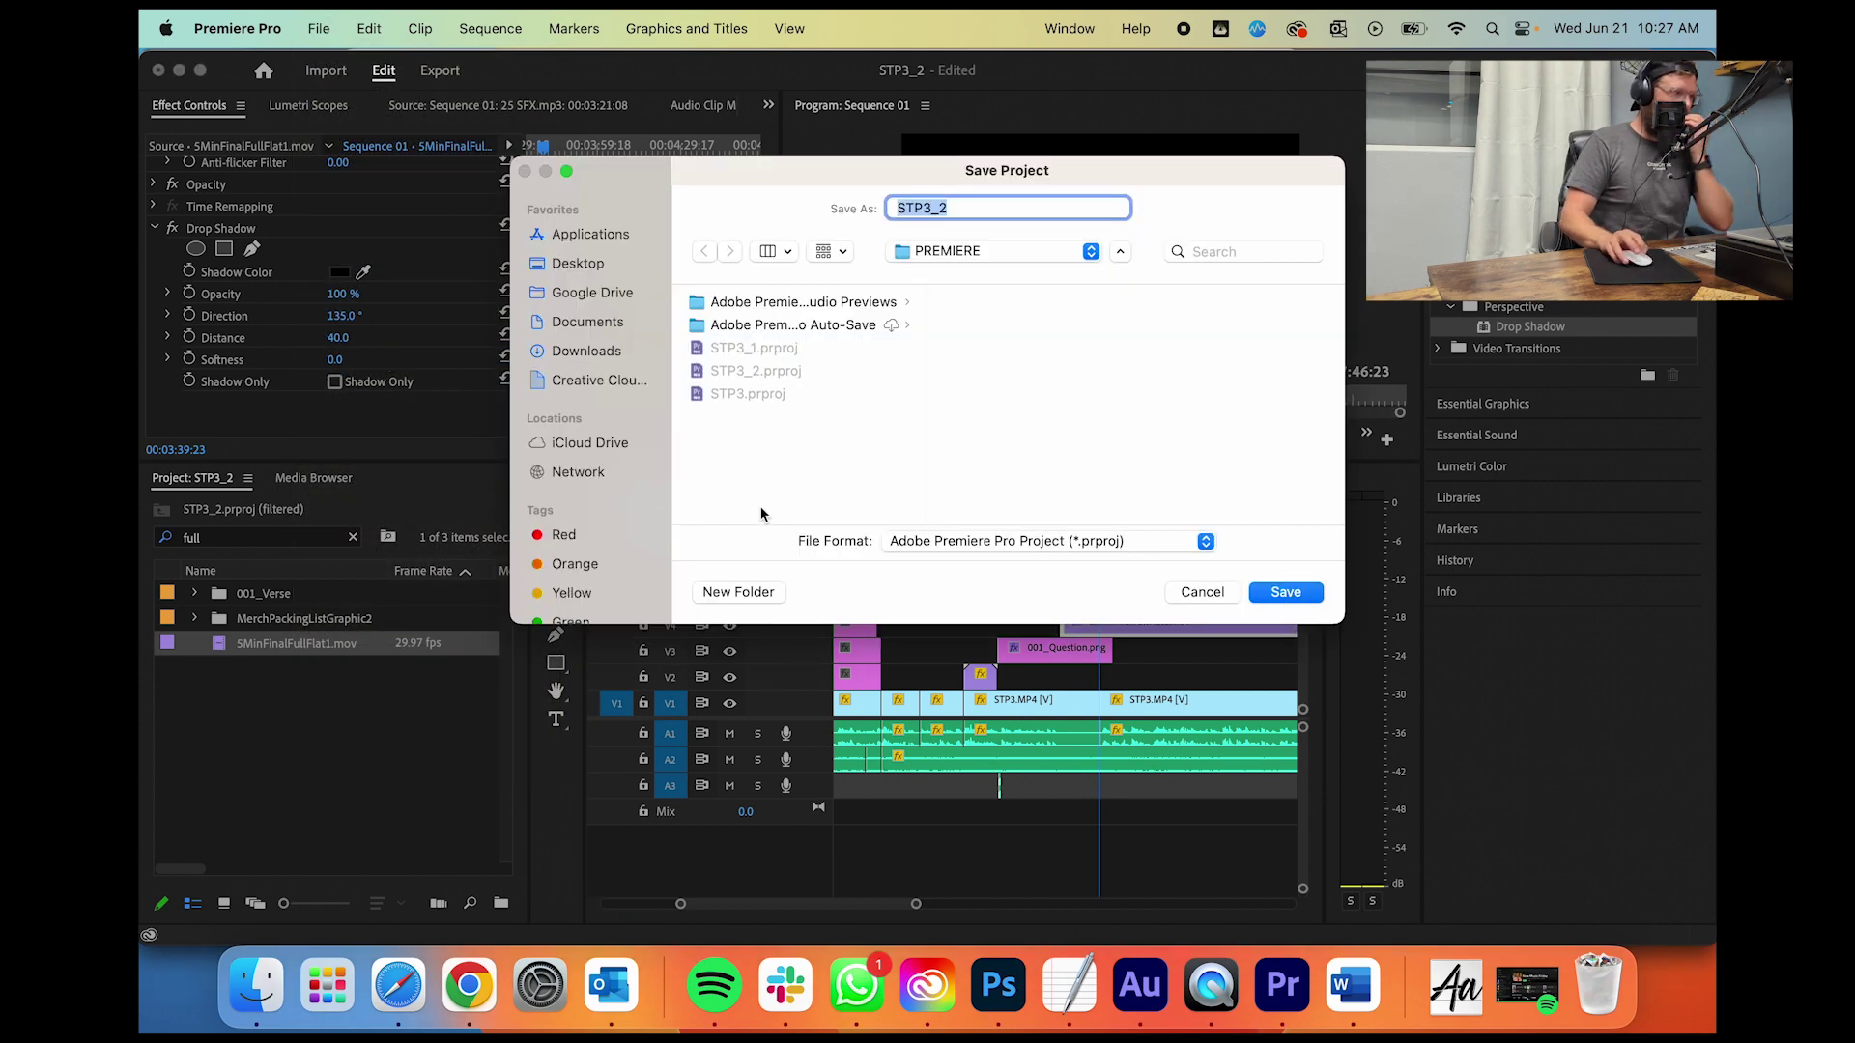
pyautogui.click(1285, 592)
pyautogui.click(994, 492)
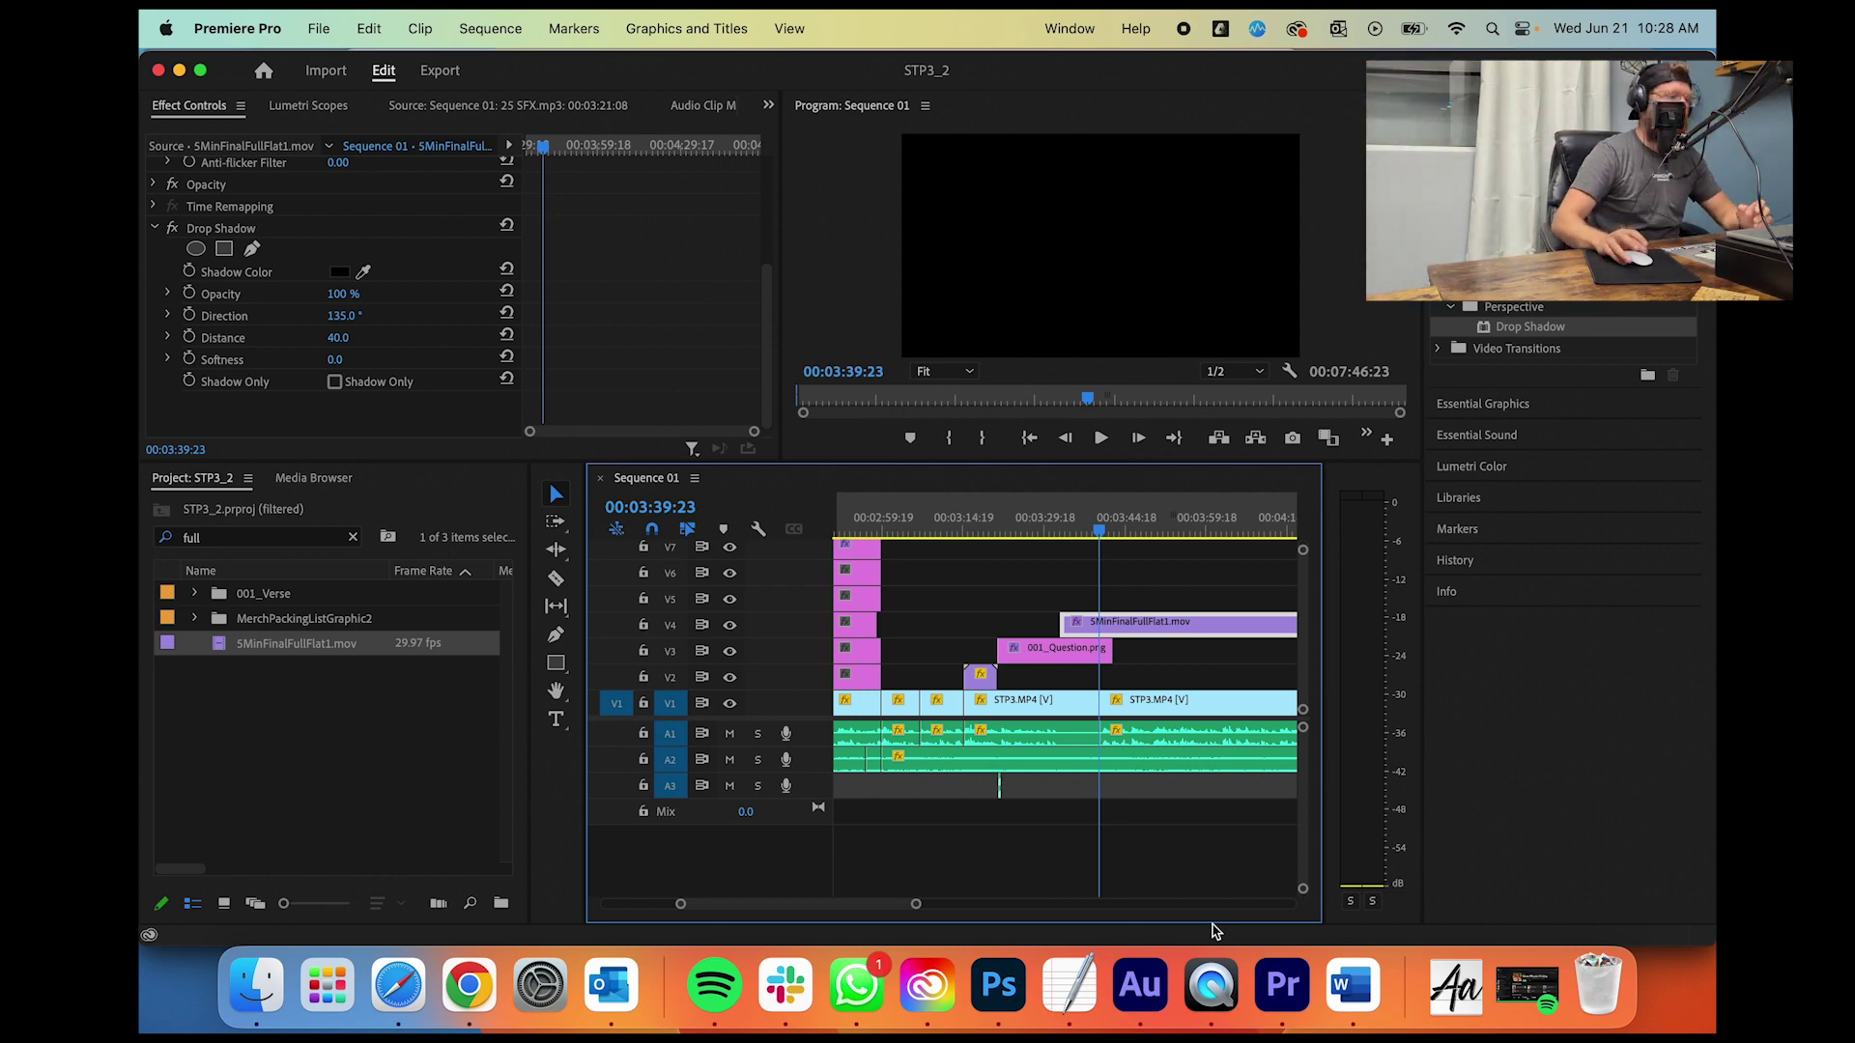
pyautogui.click(160, 75)
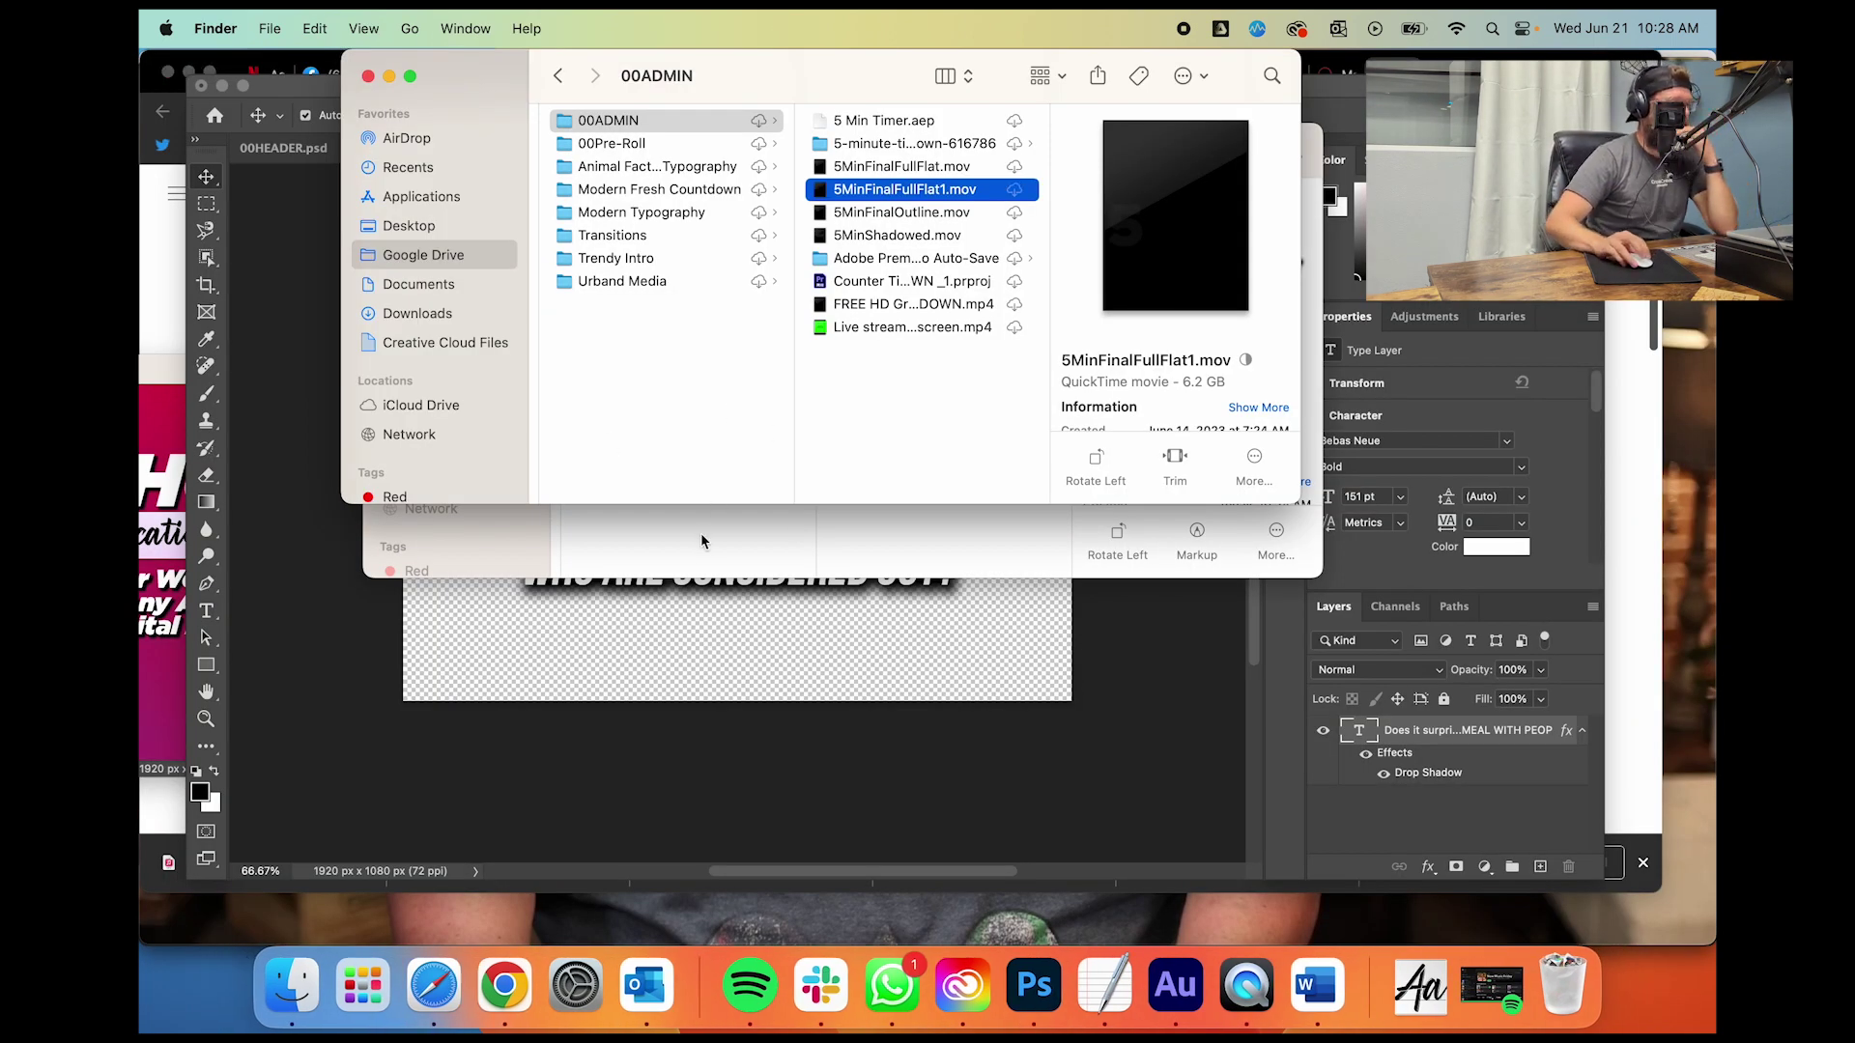
# Step: Reopen STP3_2.prproj from the PREMIERE folder in Finder, close the STP1.mp4 player window, and cancel relinking the missing media
pyautogui.click(703, 544)
pyautogui.hscroll(-5, 749, 367)
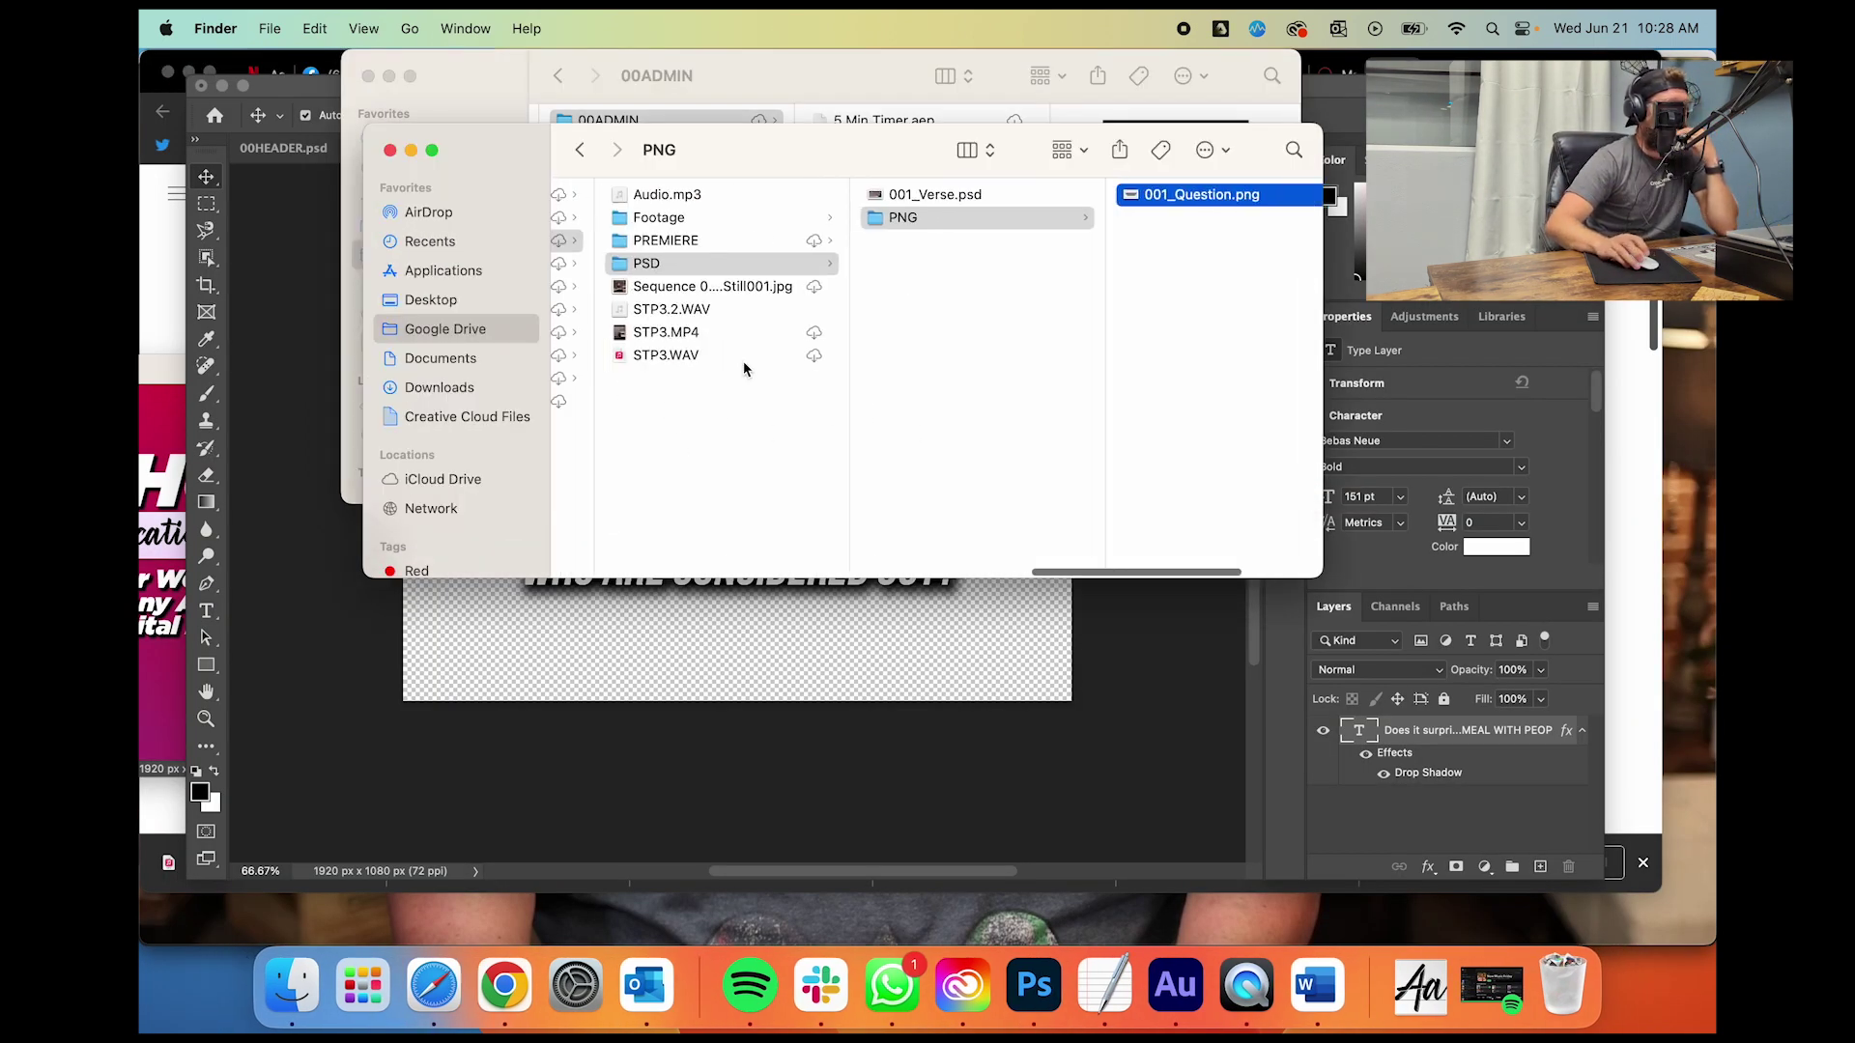
pyautogui.click(801, 217)
pyautogui.click(918, 241)
pyautogui.click(1053, 268)
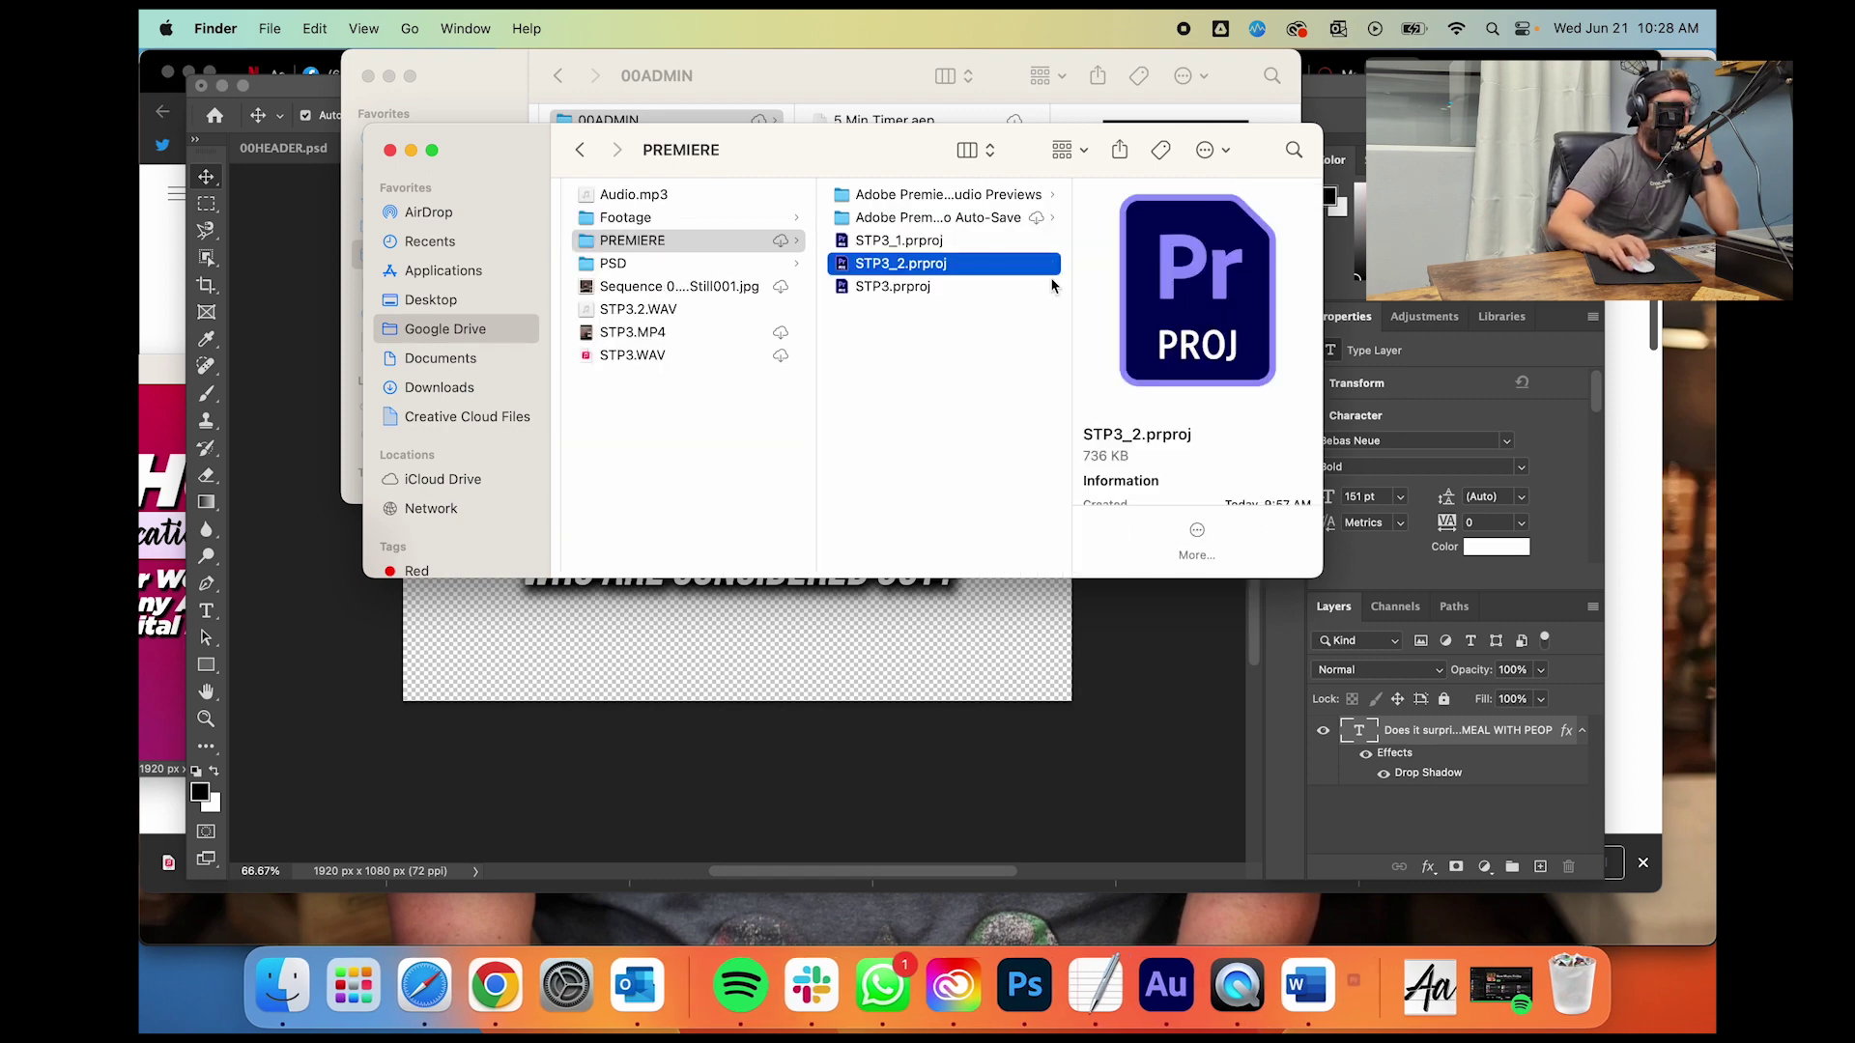
pyautogui.doubleClick(1051, 264)
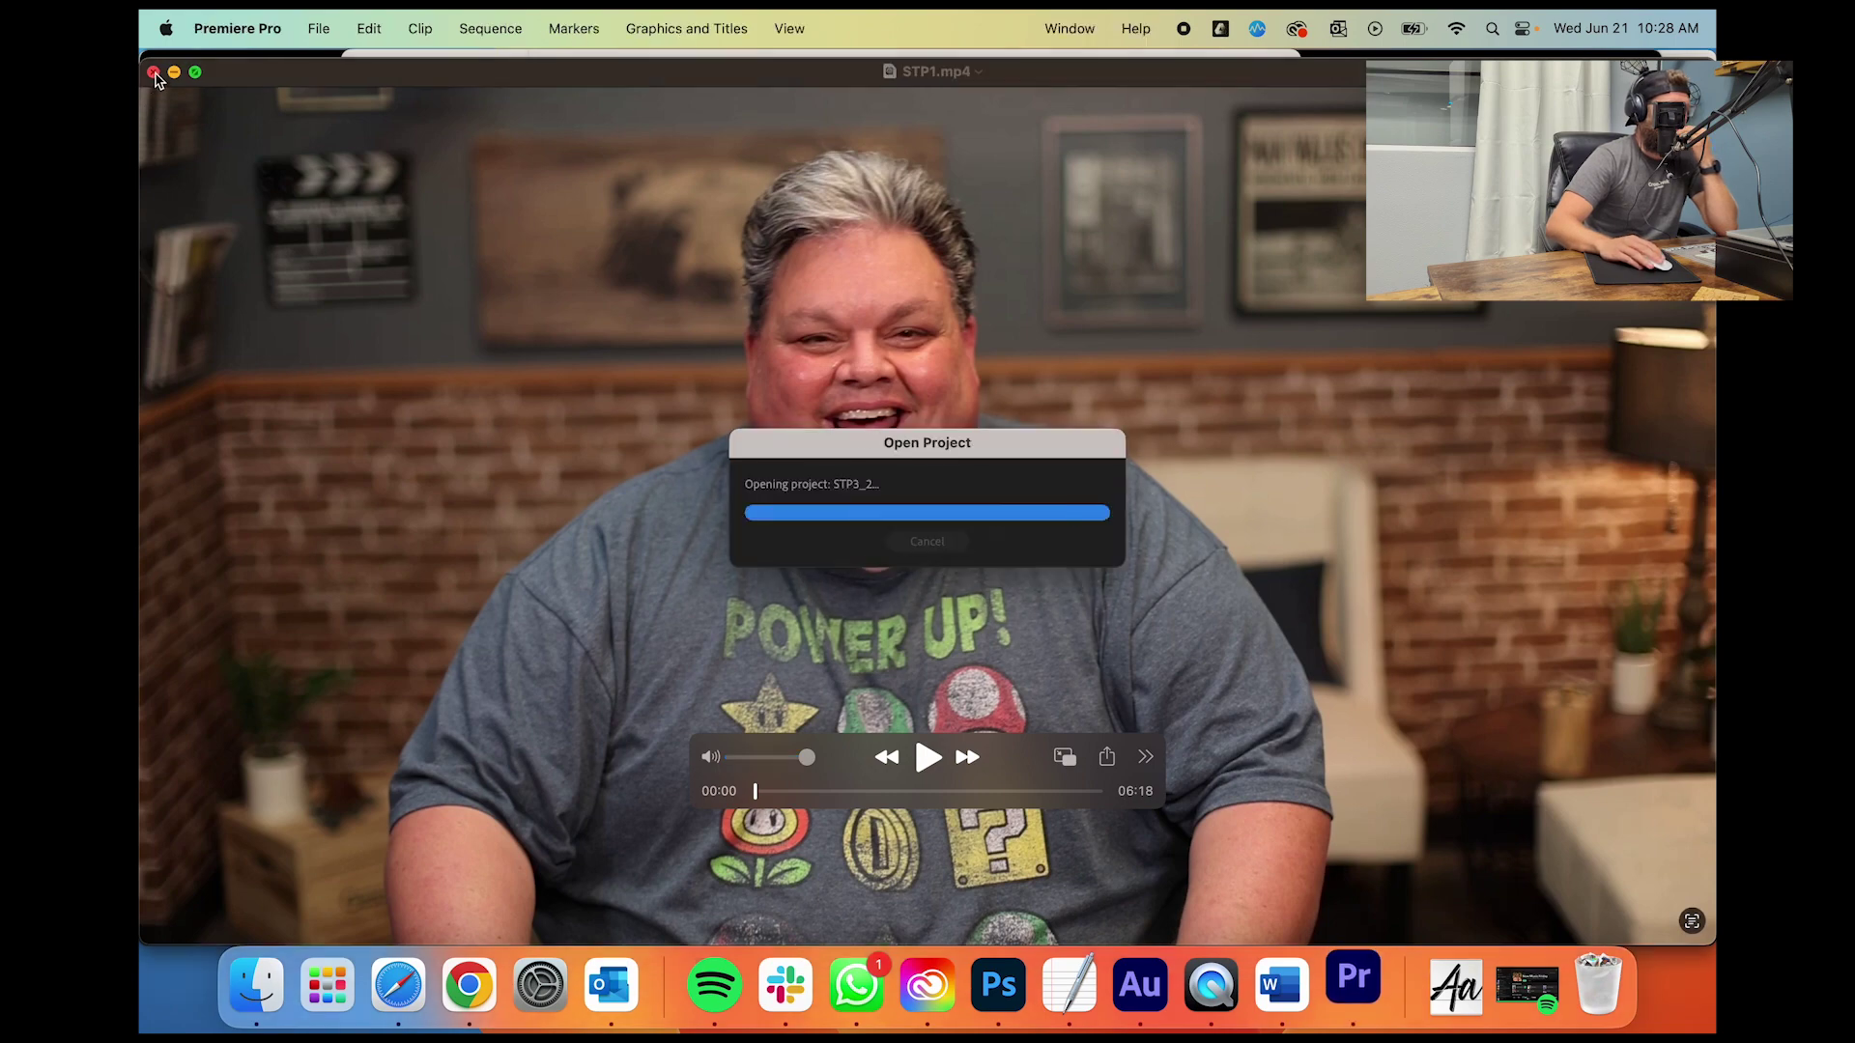
pyautogui.click(154, 73)
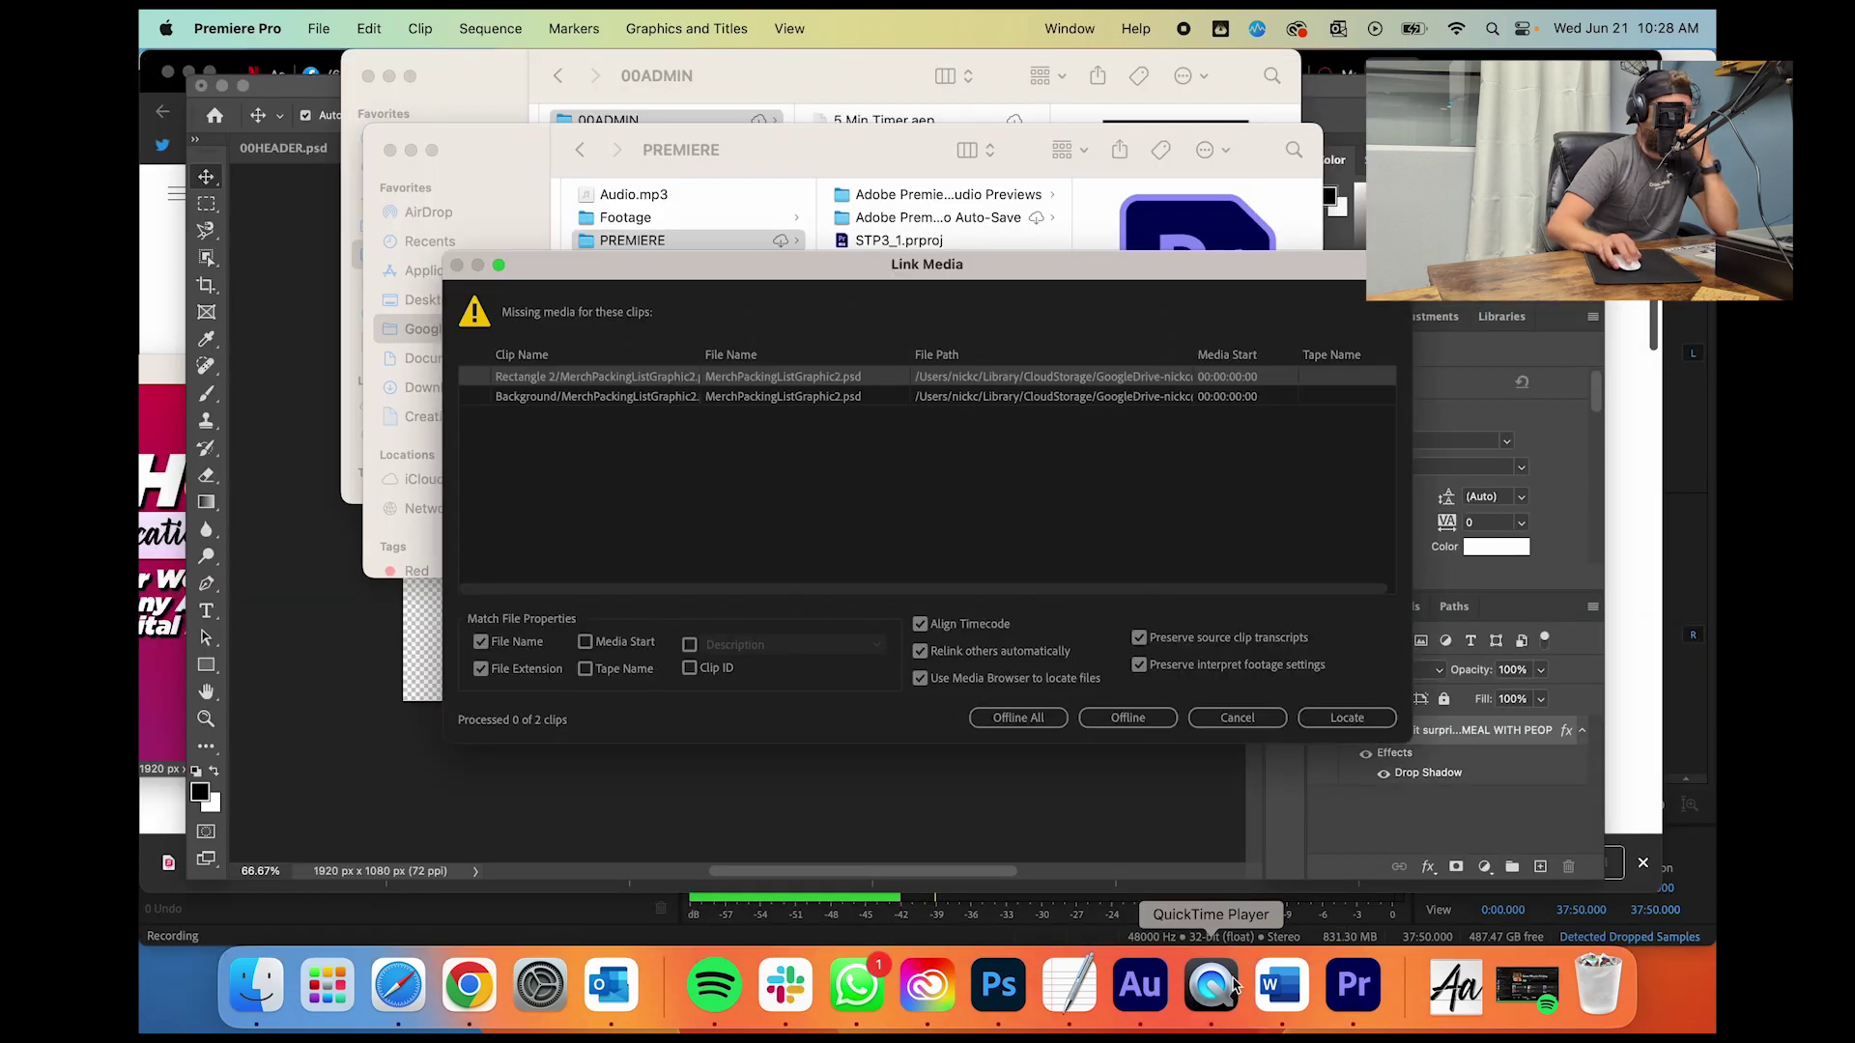
pyautogui.click(1238, 719)
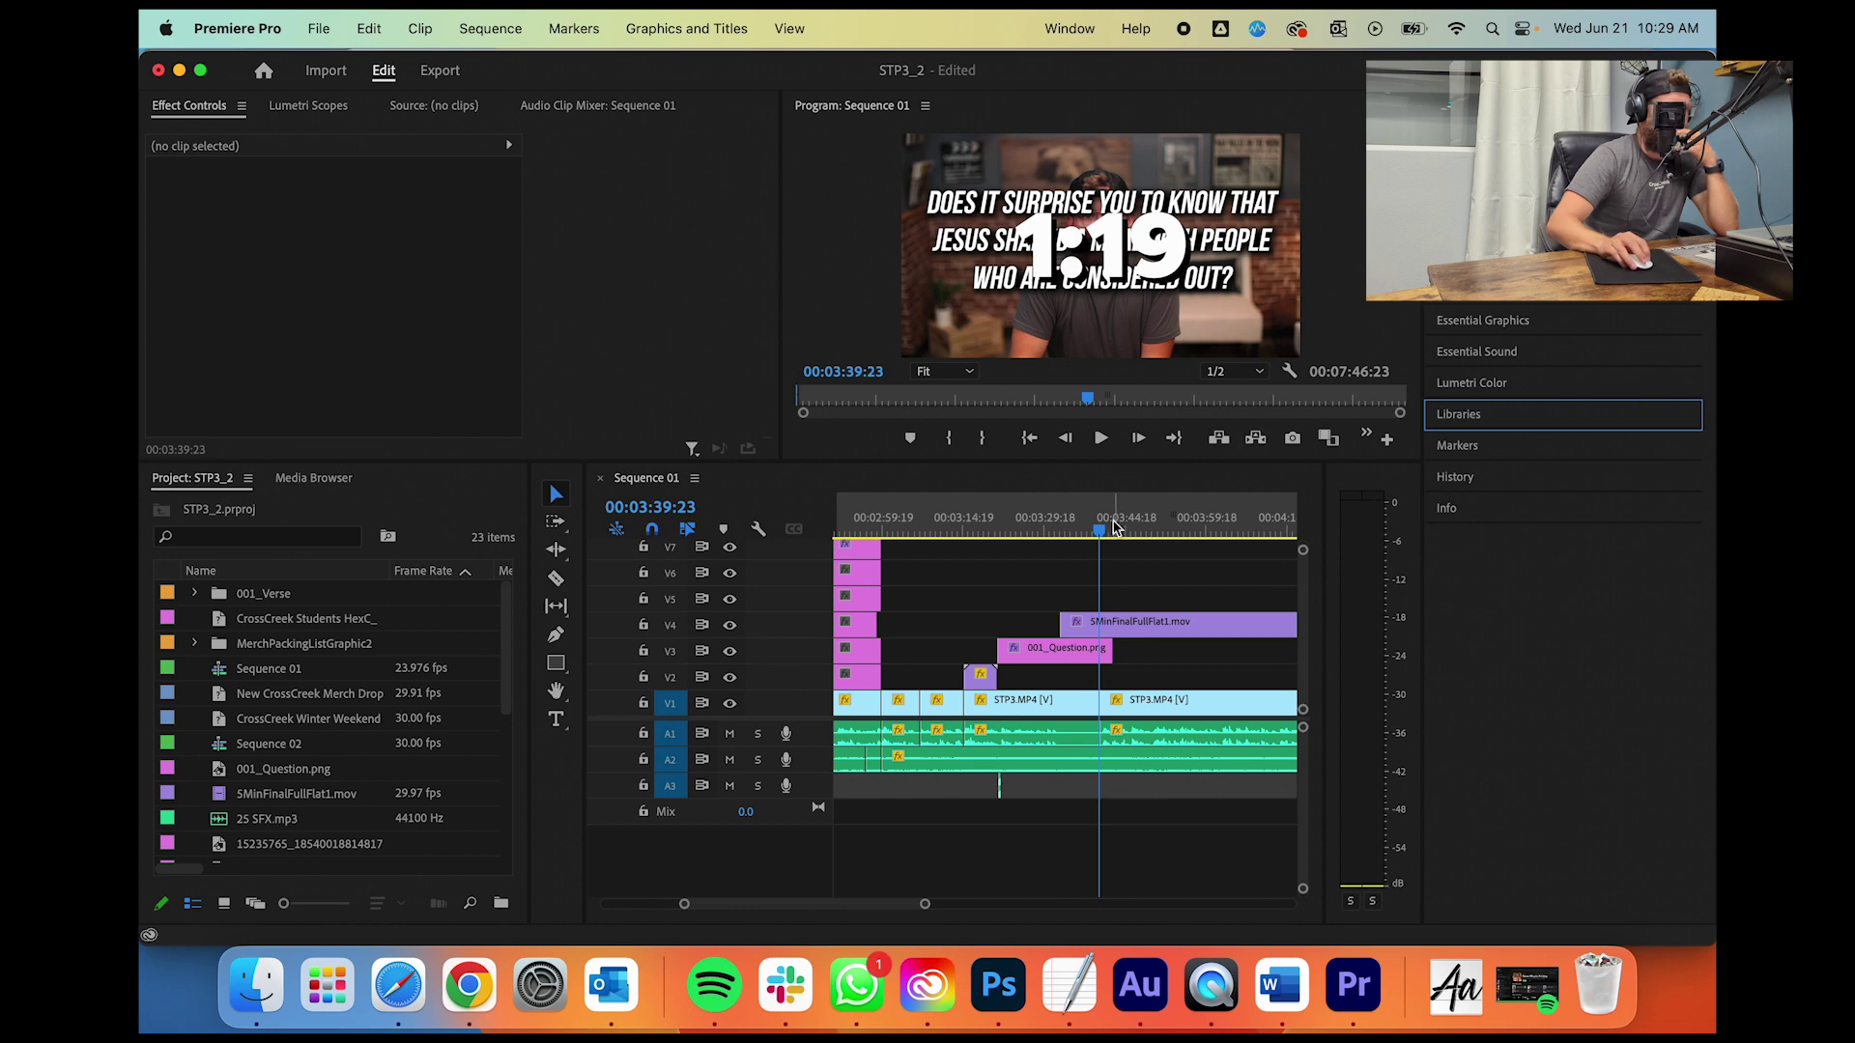
# Step: Split the countdown clip on V4 near its end and delete the portion before the cut
pyautogui.click(1131, 626)
pyautogui.hscroll(2, 1123, 626)
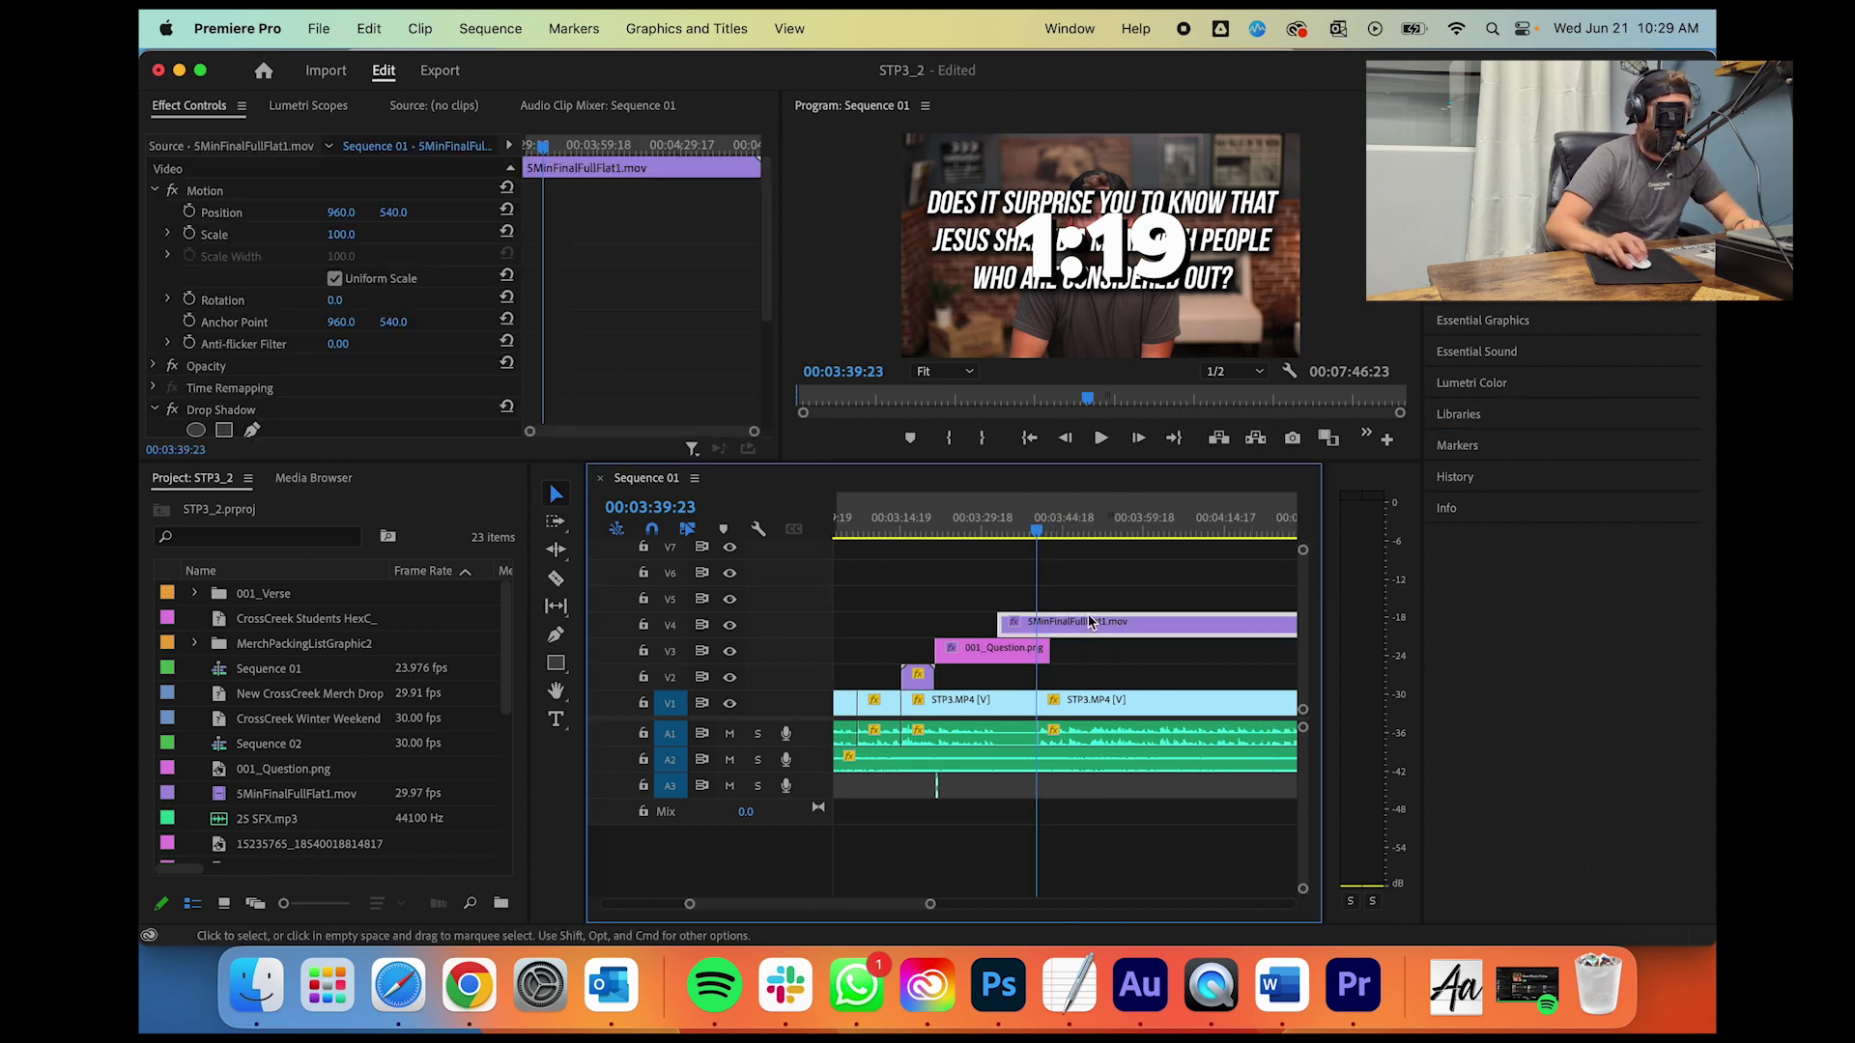
pyautogui.hscroll(8, 1156, 623)
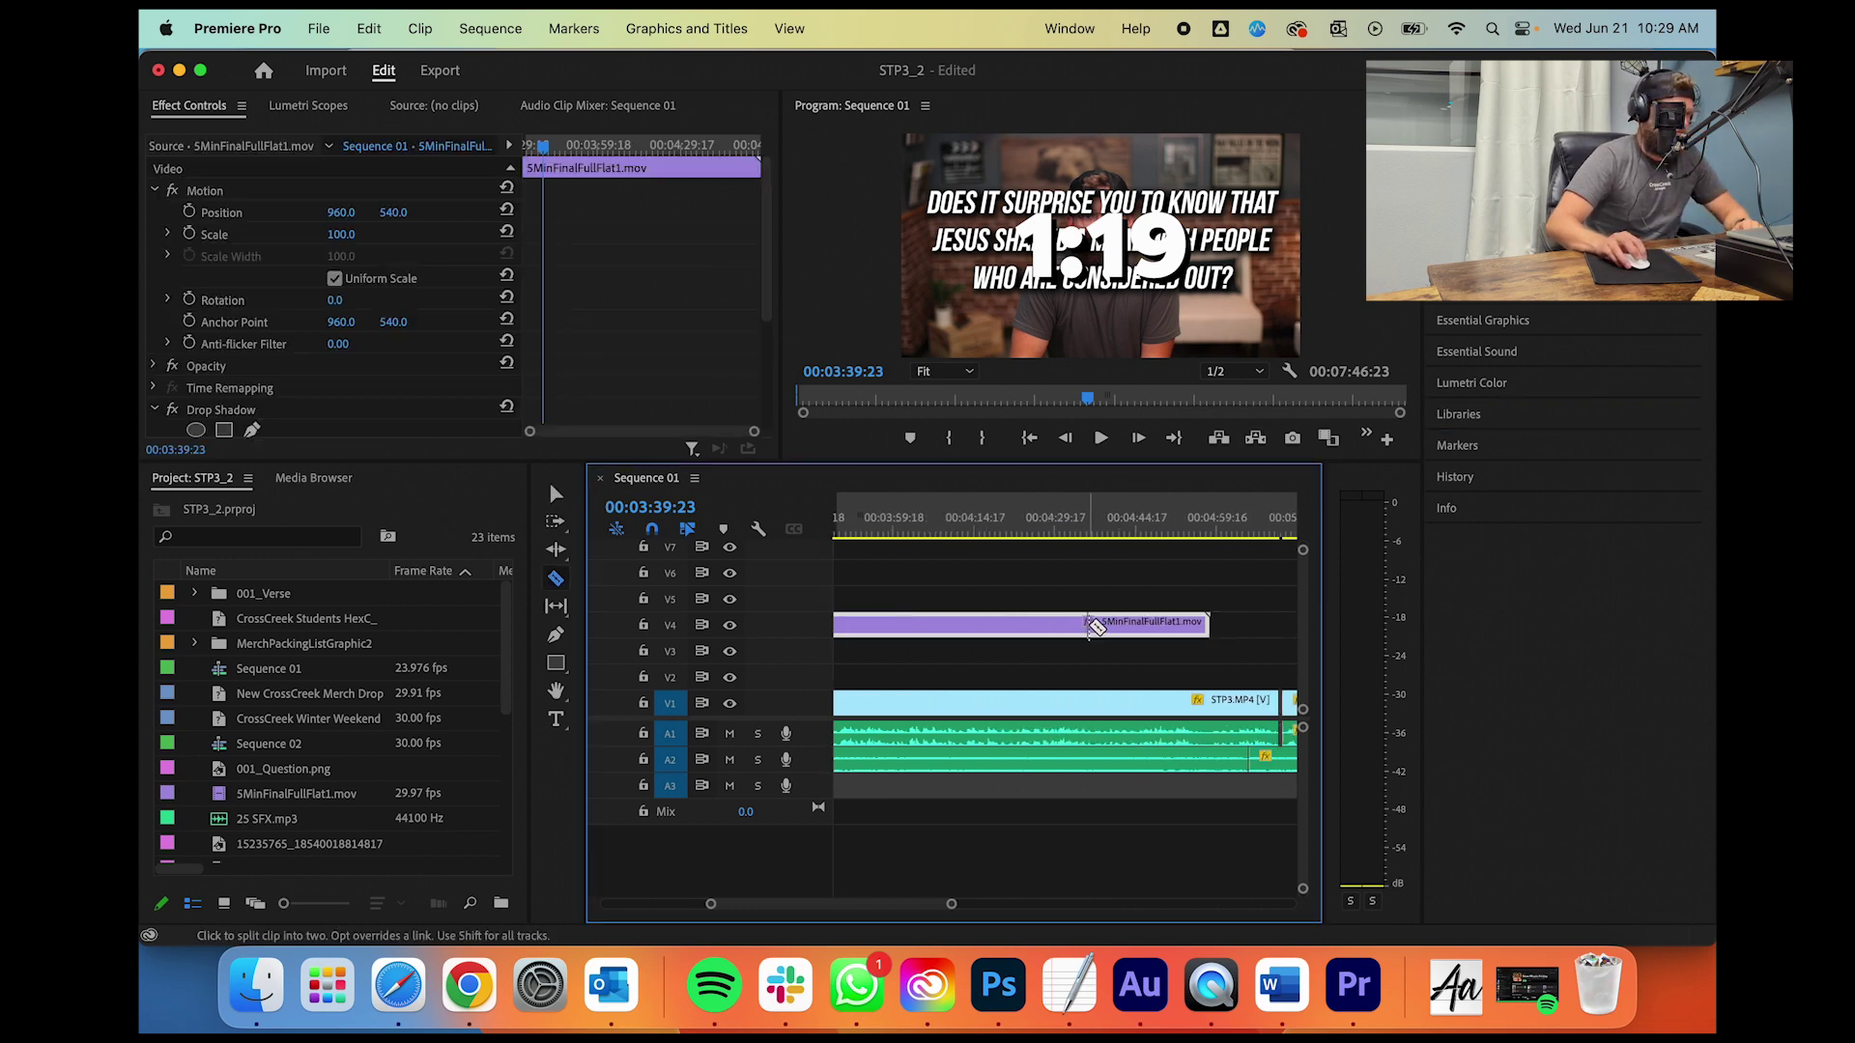
pyautogui.press('Delete')
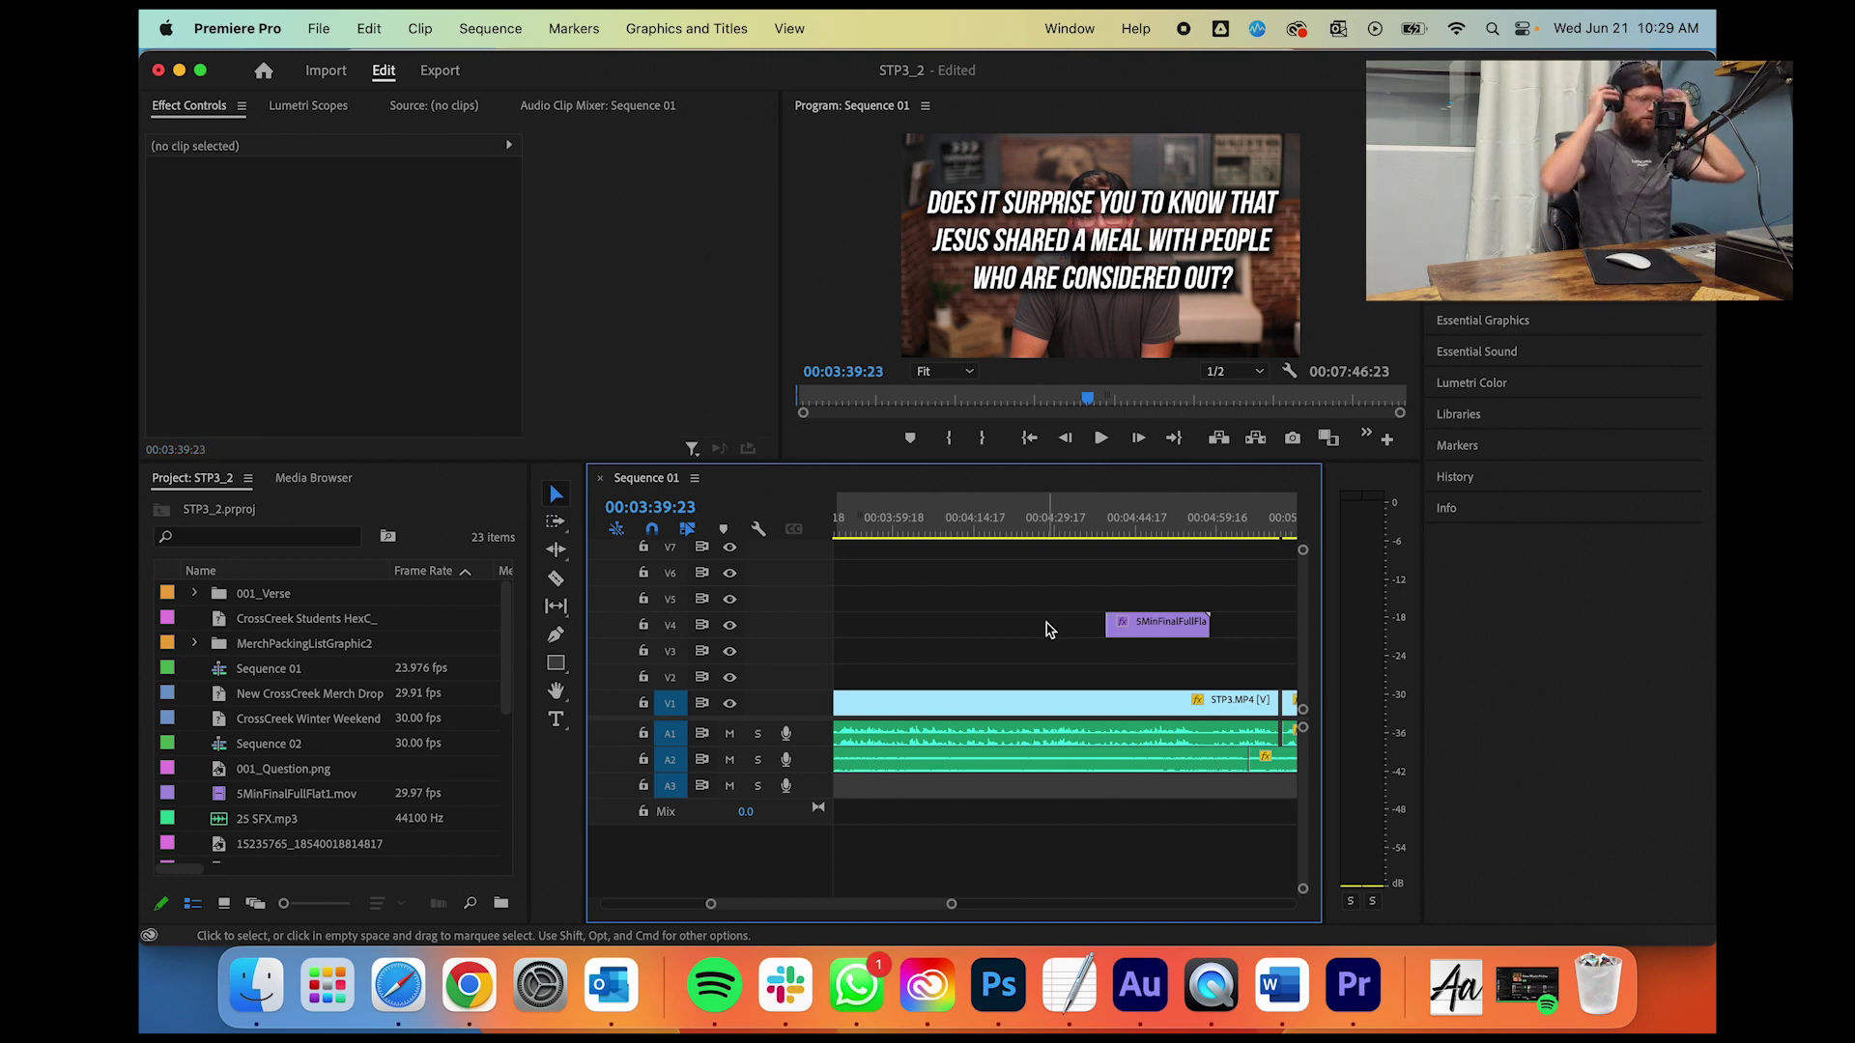
# Step: Move the remaining countdown piece on V4 over the question graphic and check its frame at 00:03:27:13
pyautogui.moveTo(951, 903); pyautogui.dragTo(981, 906)
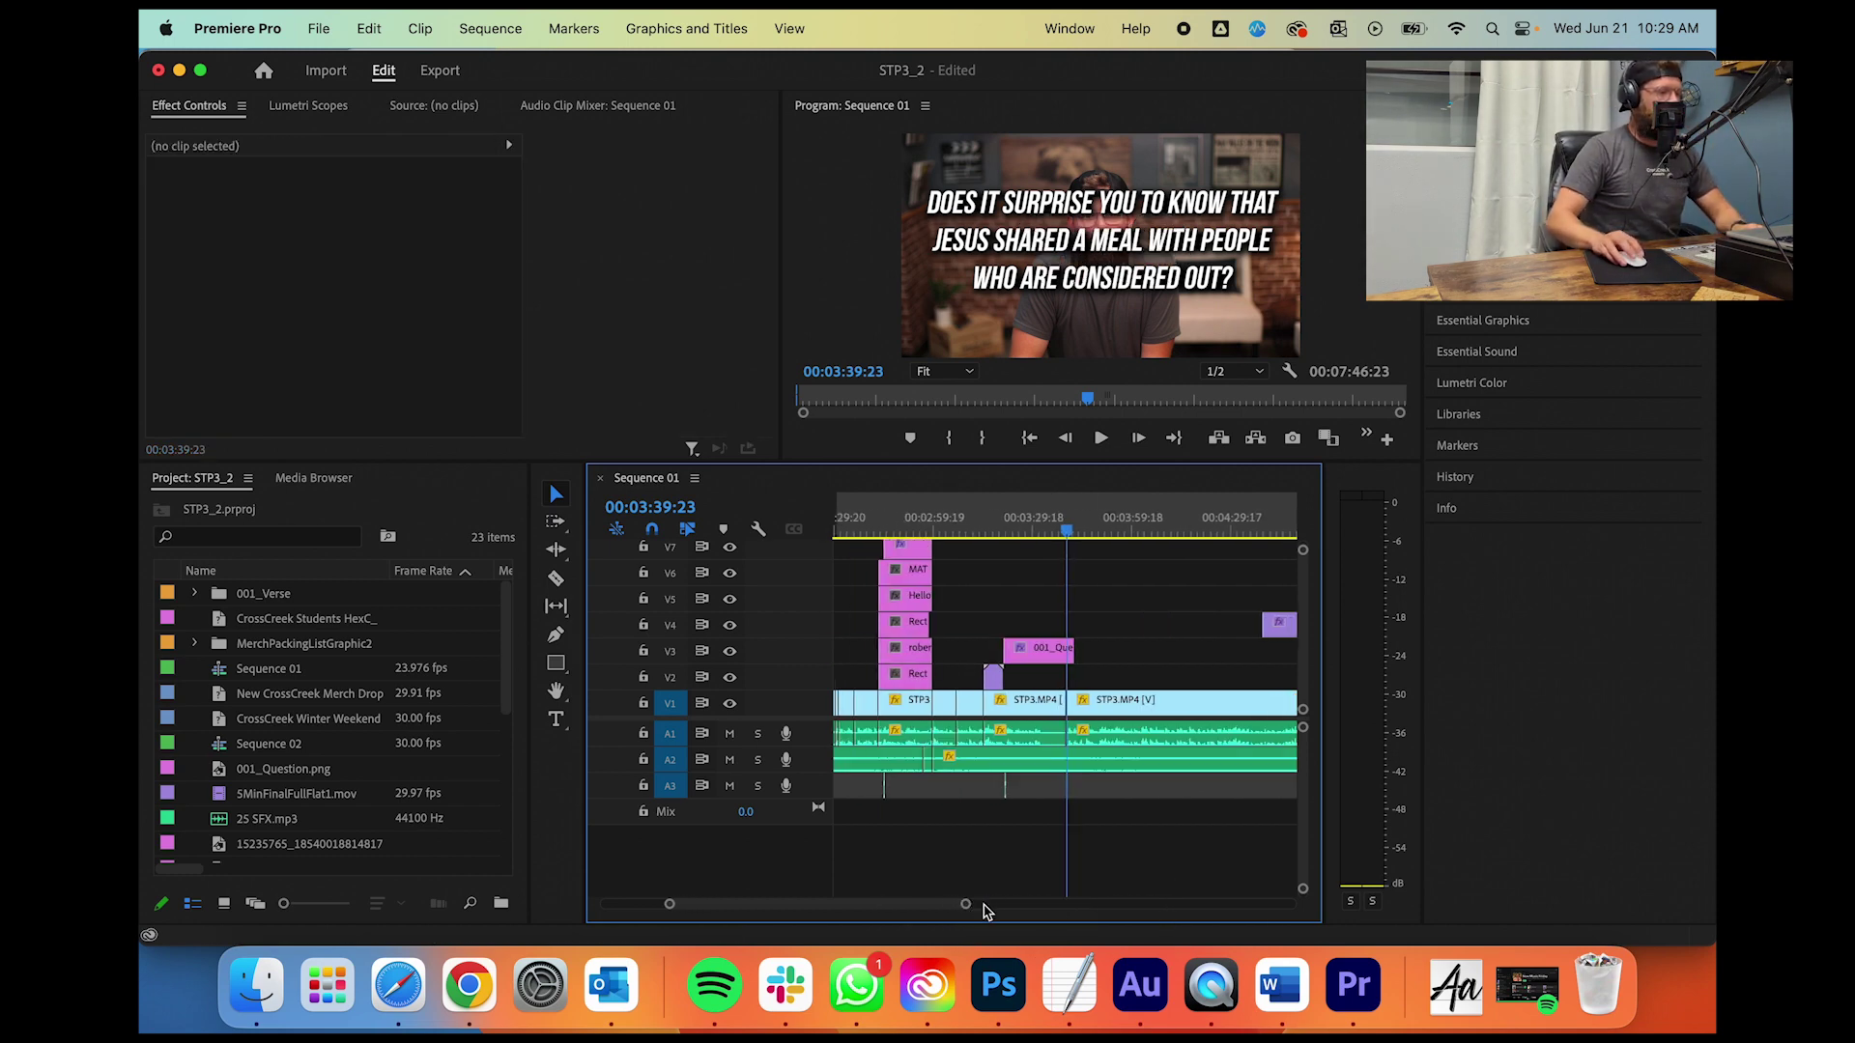
pyautogui.moveTo(1278, 624); pyautogui.dragTo(1030, 632)
pyautogui.moveTo(965, 903); pyautogui.dragTo(829, 904)
pyautogui.moveTo(1178, 663); pyautogui.dragTo(1067, 626)
pyautogui.scroll(1, 1035, 624)
pyautogui.scroll(5, 1000, 609)
pyautogui.moveTo(992, 530); pyautogui.dragTo(930, 529)
pyautogui.click(998, 594)
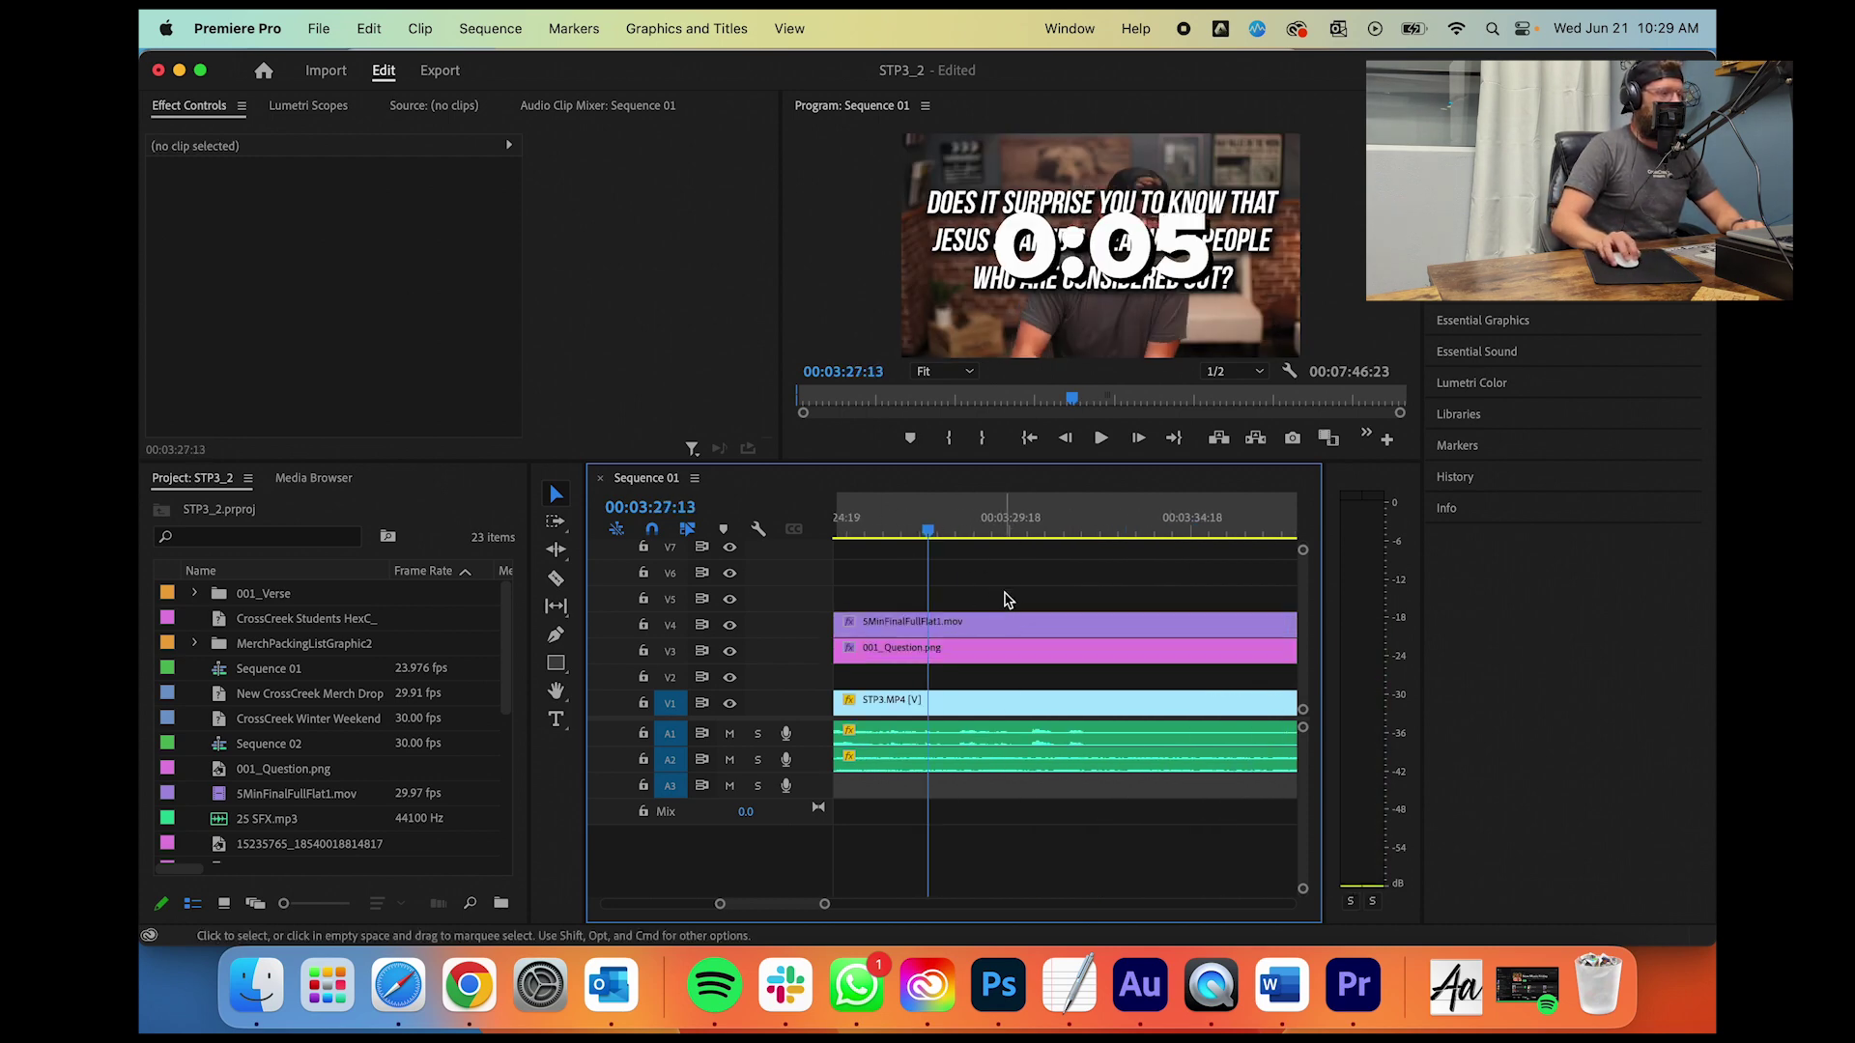
# Step: Scale the countdown clip to 65 and set its position to 960, 924, below the question text
pyautogui.click(1010, 626)
pyautogui.click(338, 236)
pyautogui.moveTo(338, 236); pyautogui.dragTo(403, 215)
# Step: Play the sequence from just before the countdown starts and review its timing against the speech over the question graphic
pyautogui.hscroll(-5, 985, 594)
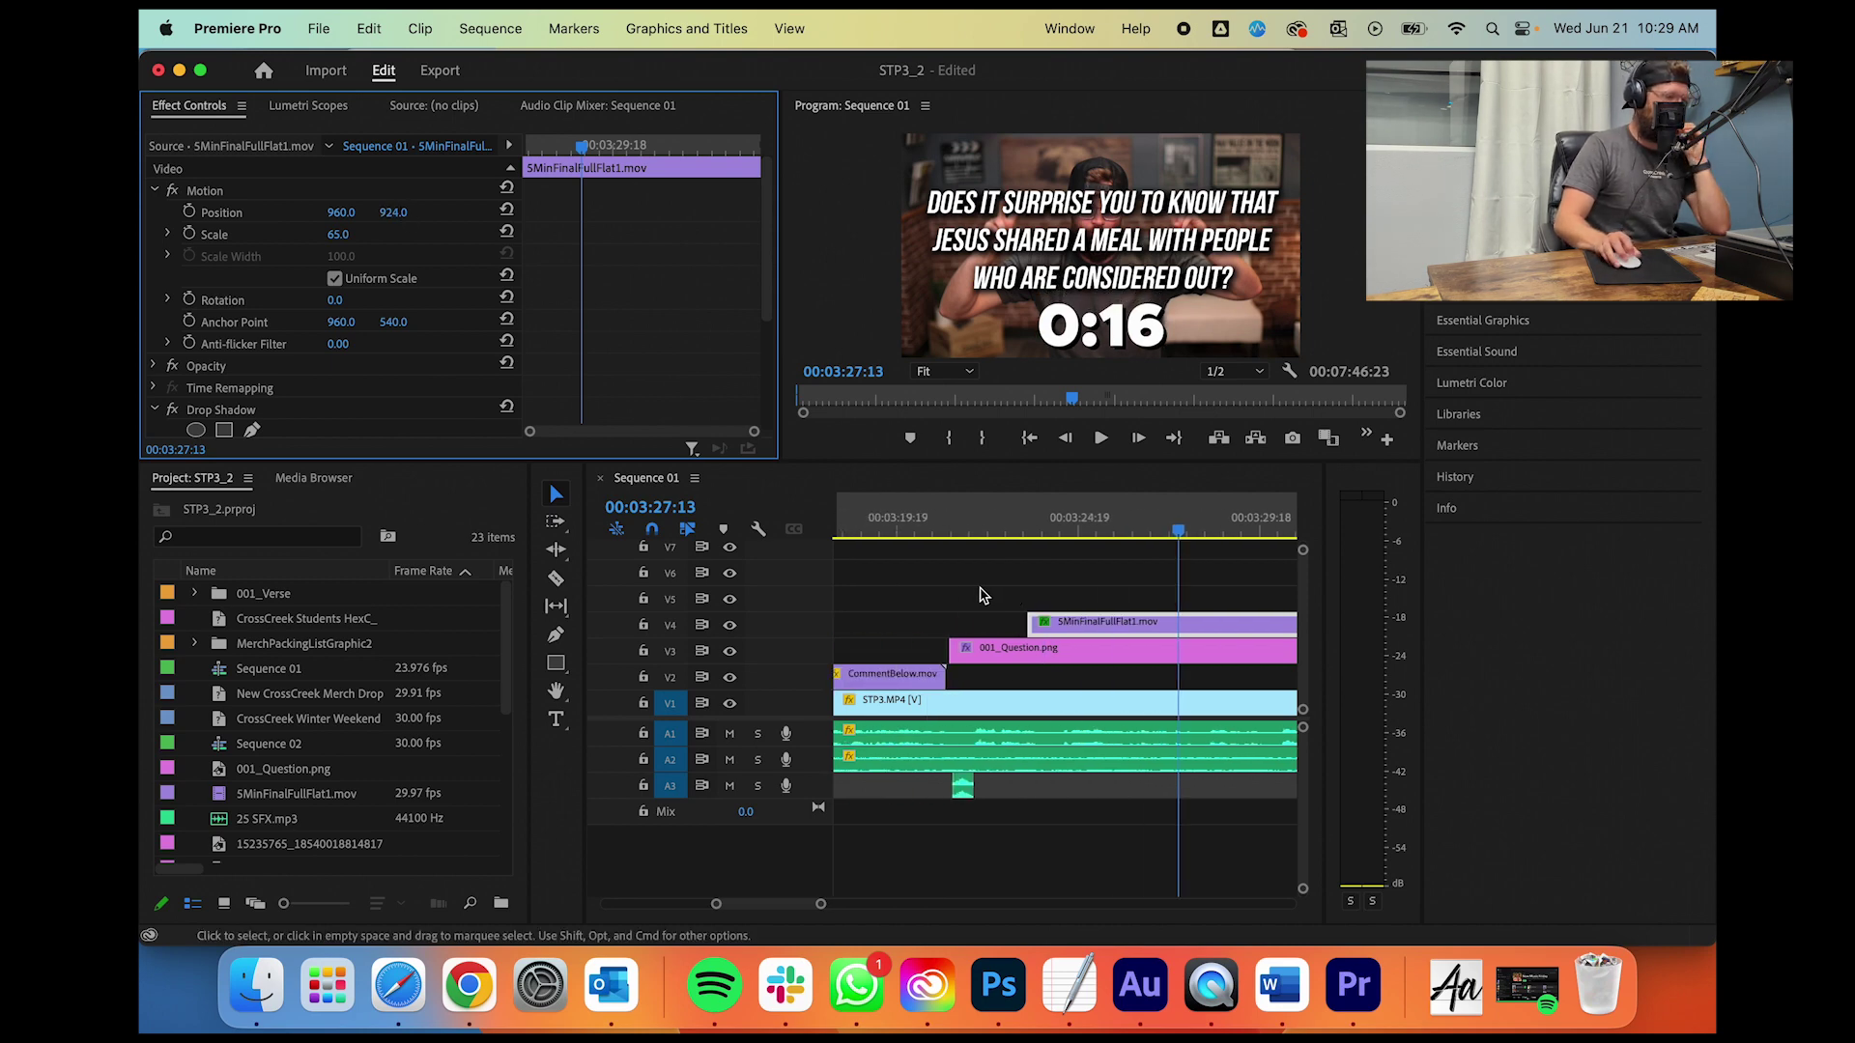
pyautogui.click(991, 531)
pyautogui.press('space')
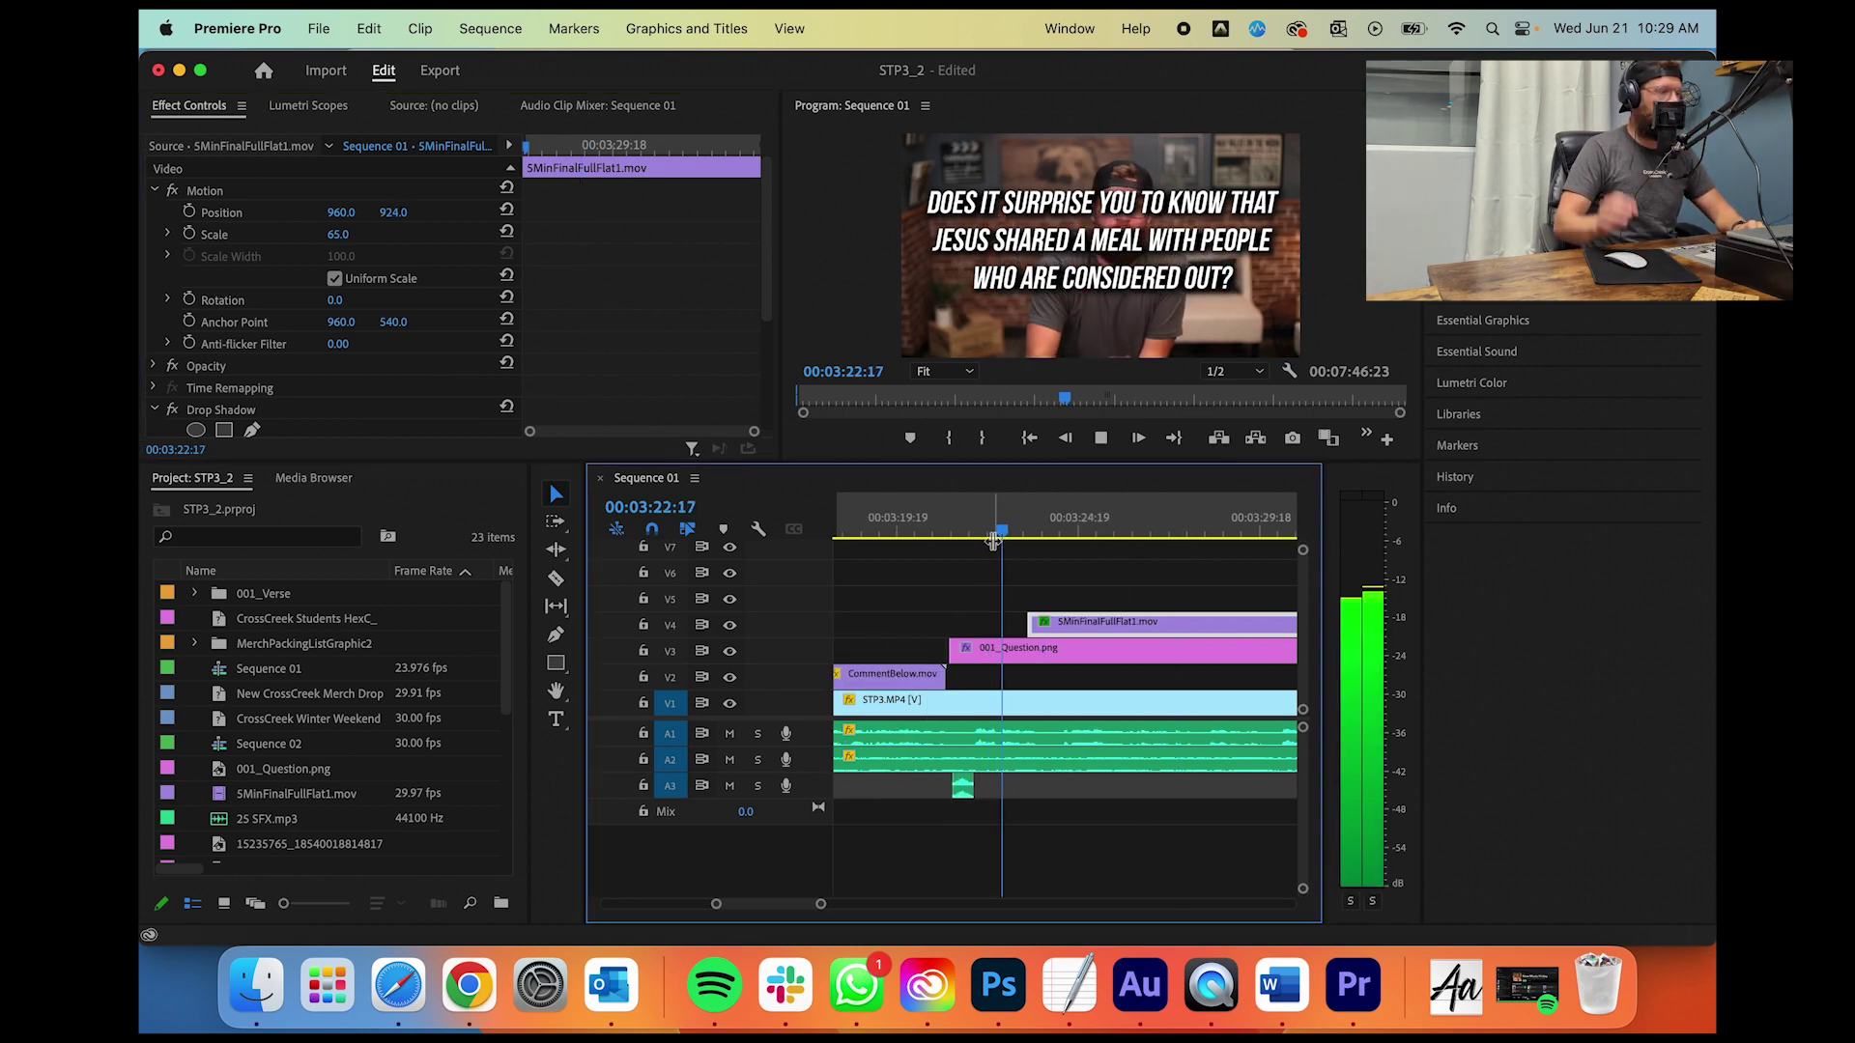
pyautogui.press('c')
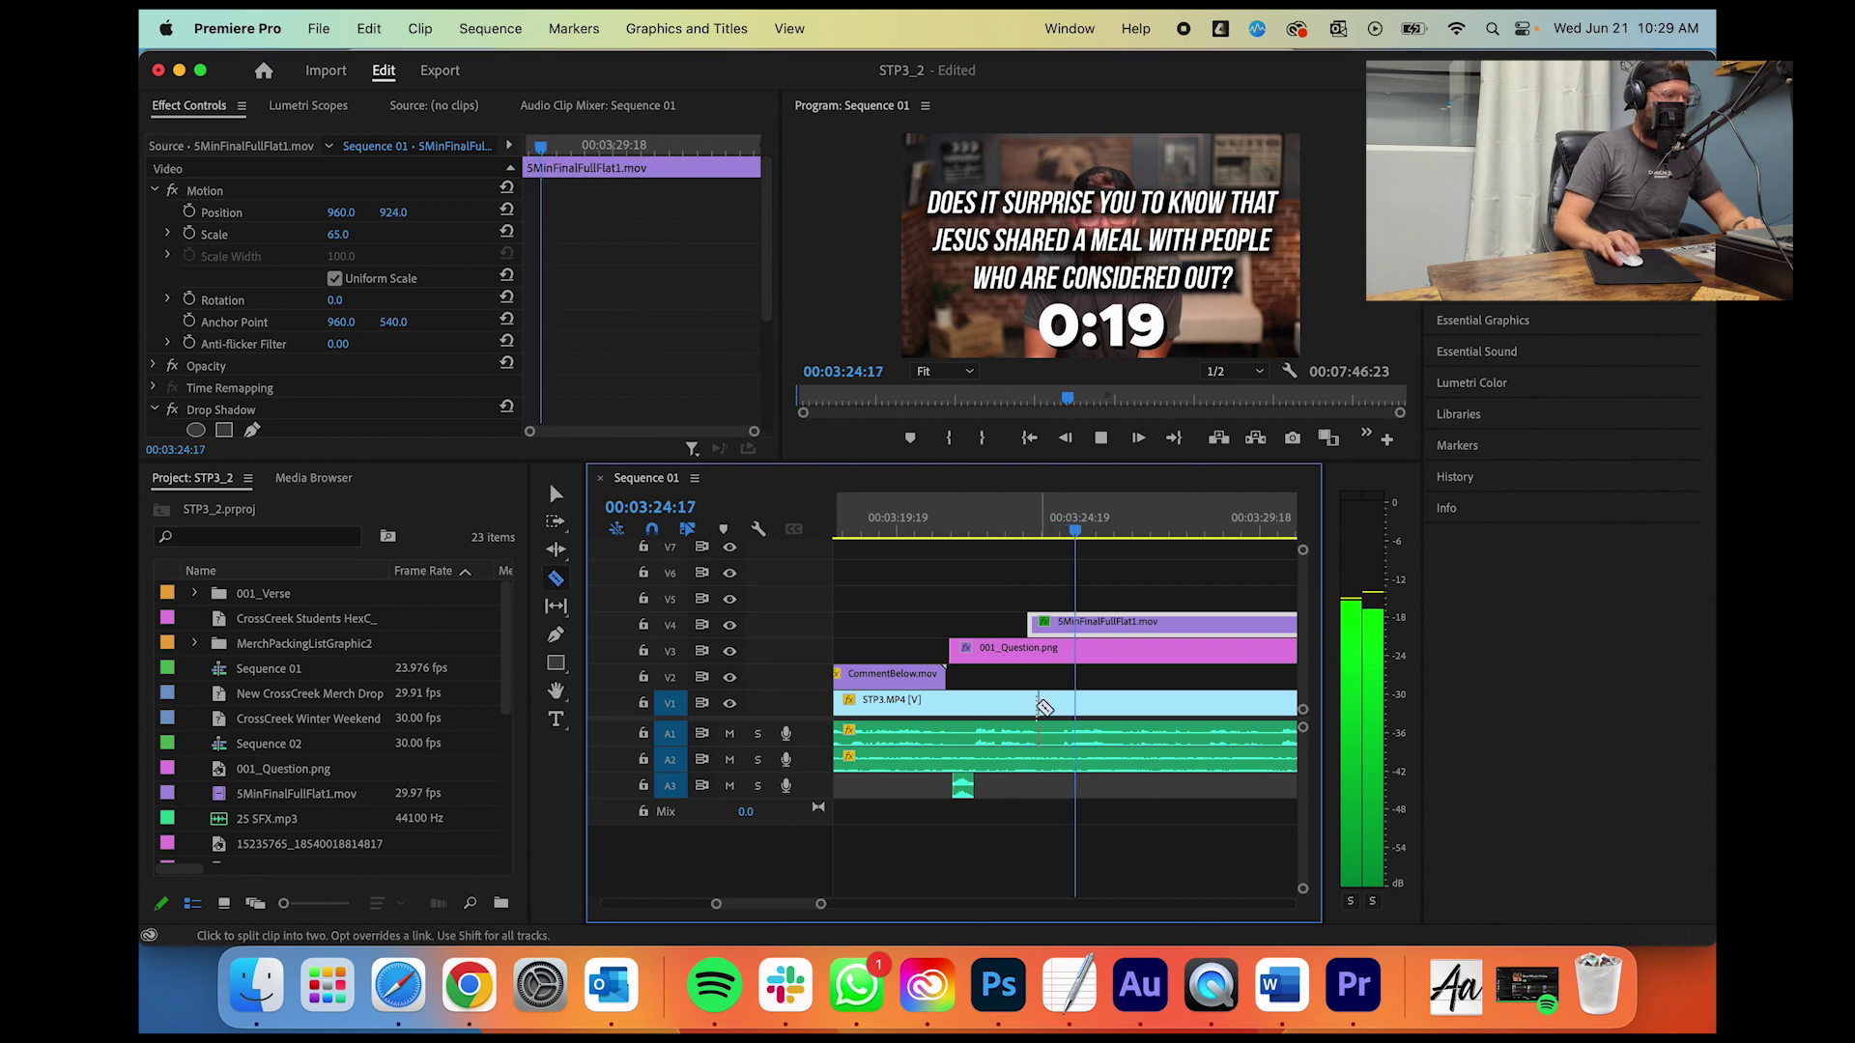
pyautogui.moveTo(820, 904); pyautogui.dragTo(862, 907)
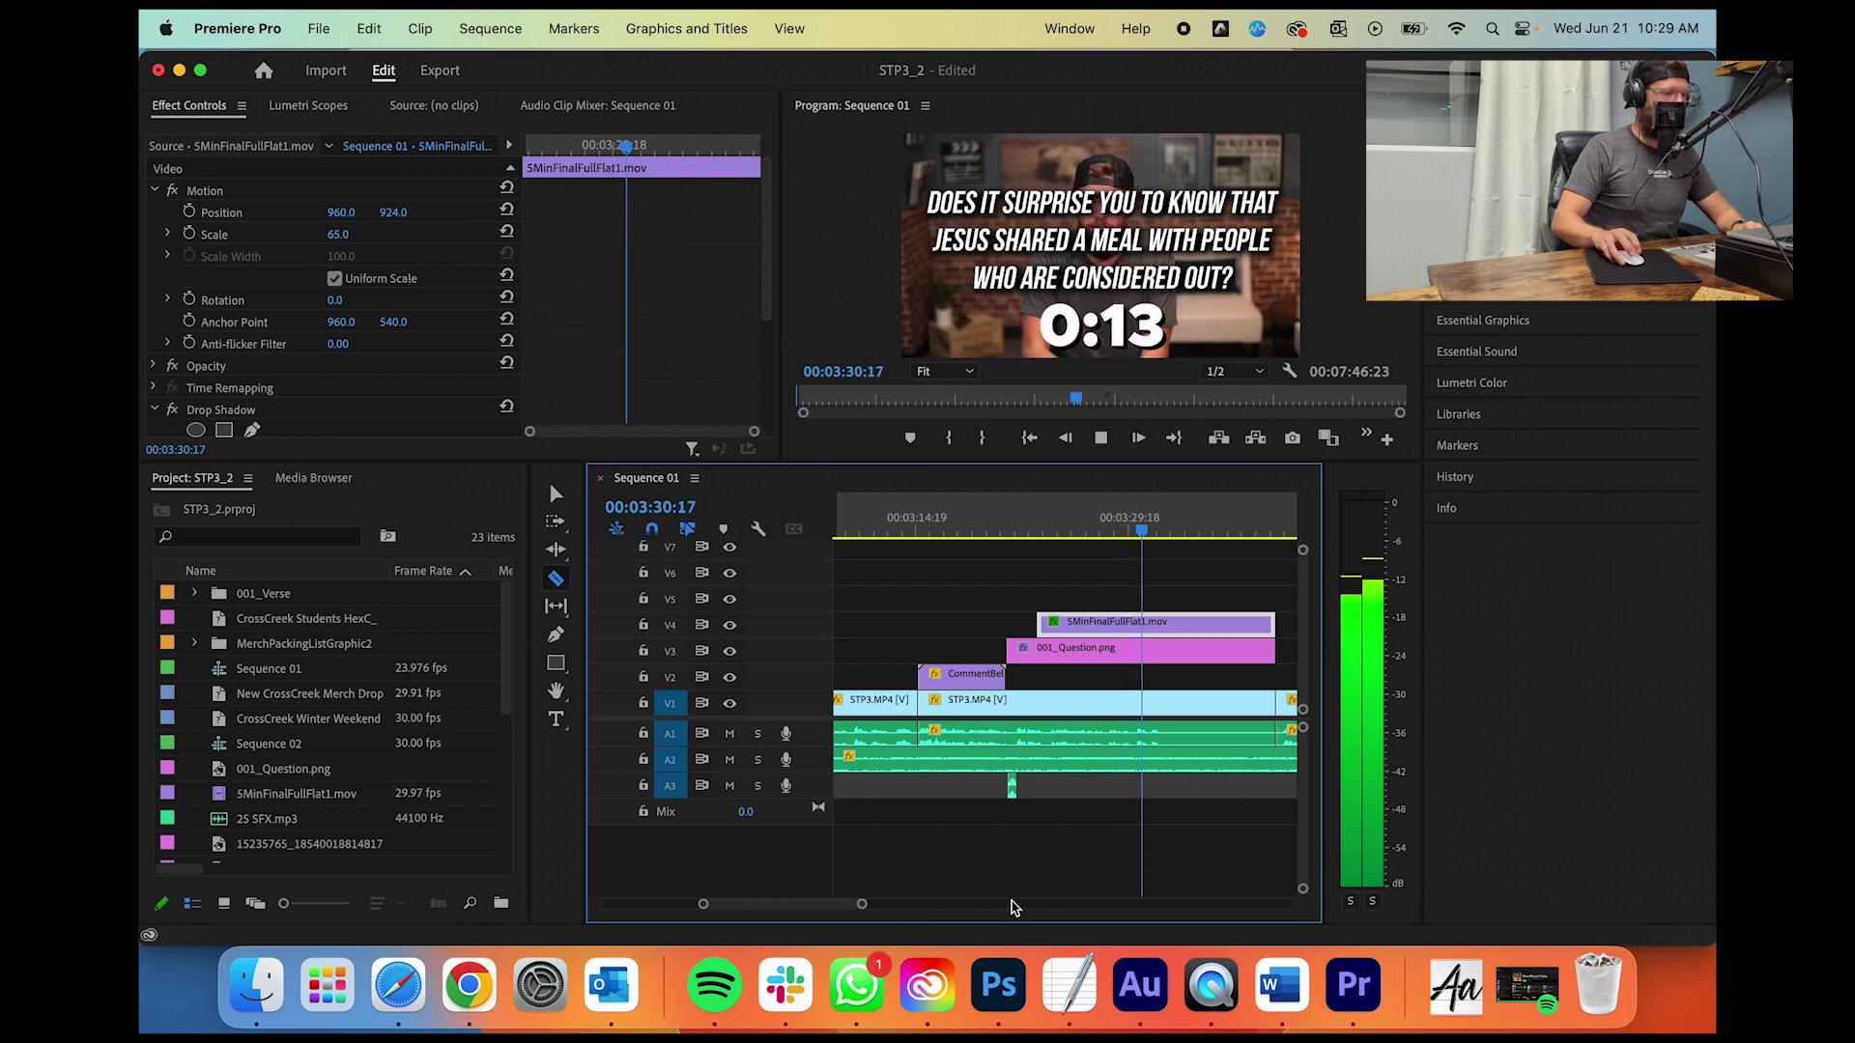
pyautogui.press('space')
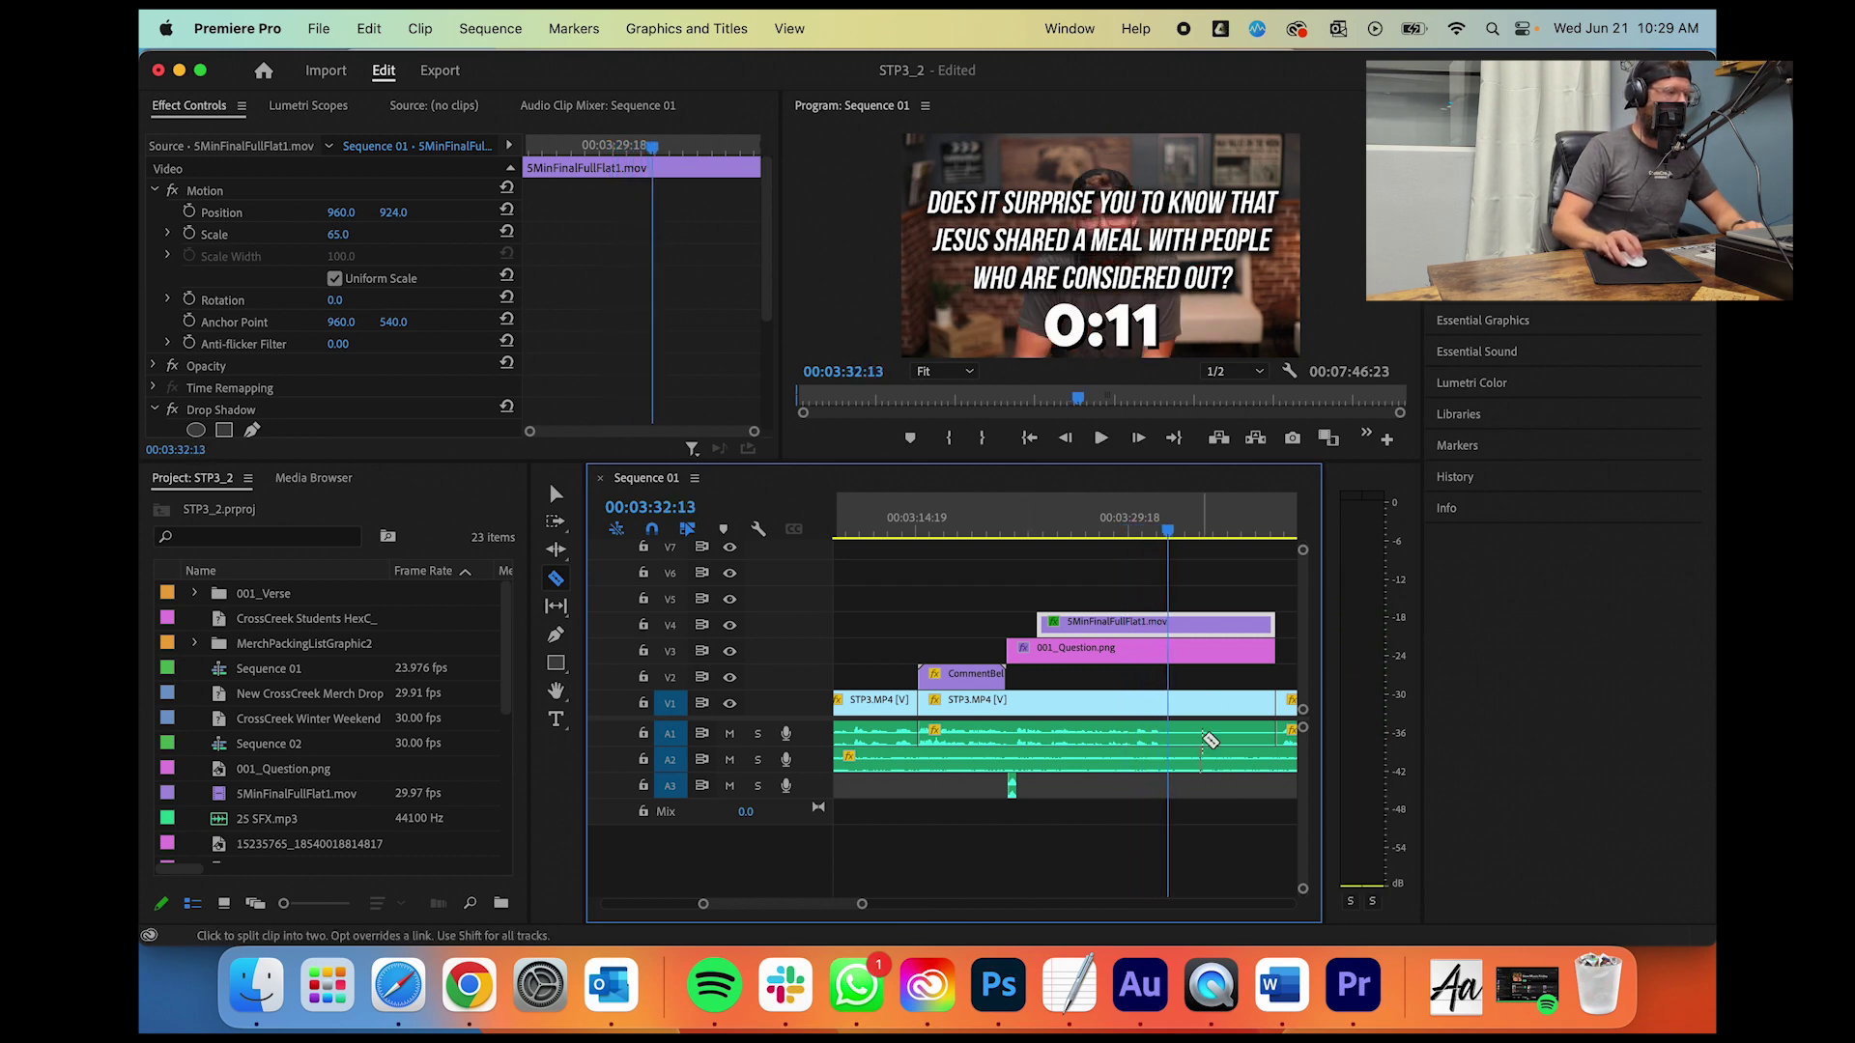
# Step: Split the countdown clip on V4 at 00:03:32:01 and delete the portion before the cut
pyautogui.click(1166, 538)
pyautogui.moveTo(1166, 538); pyautogui.dragTo(1160, 534)
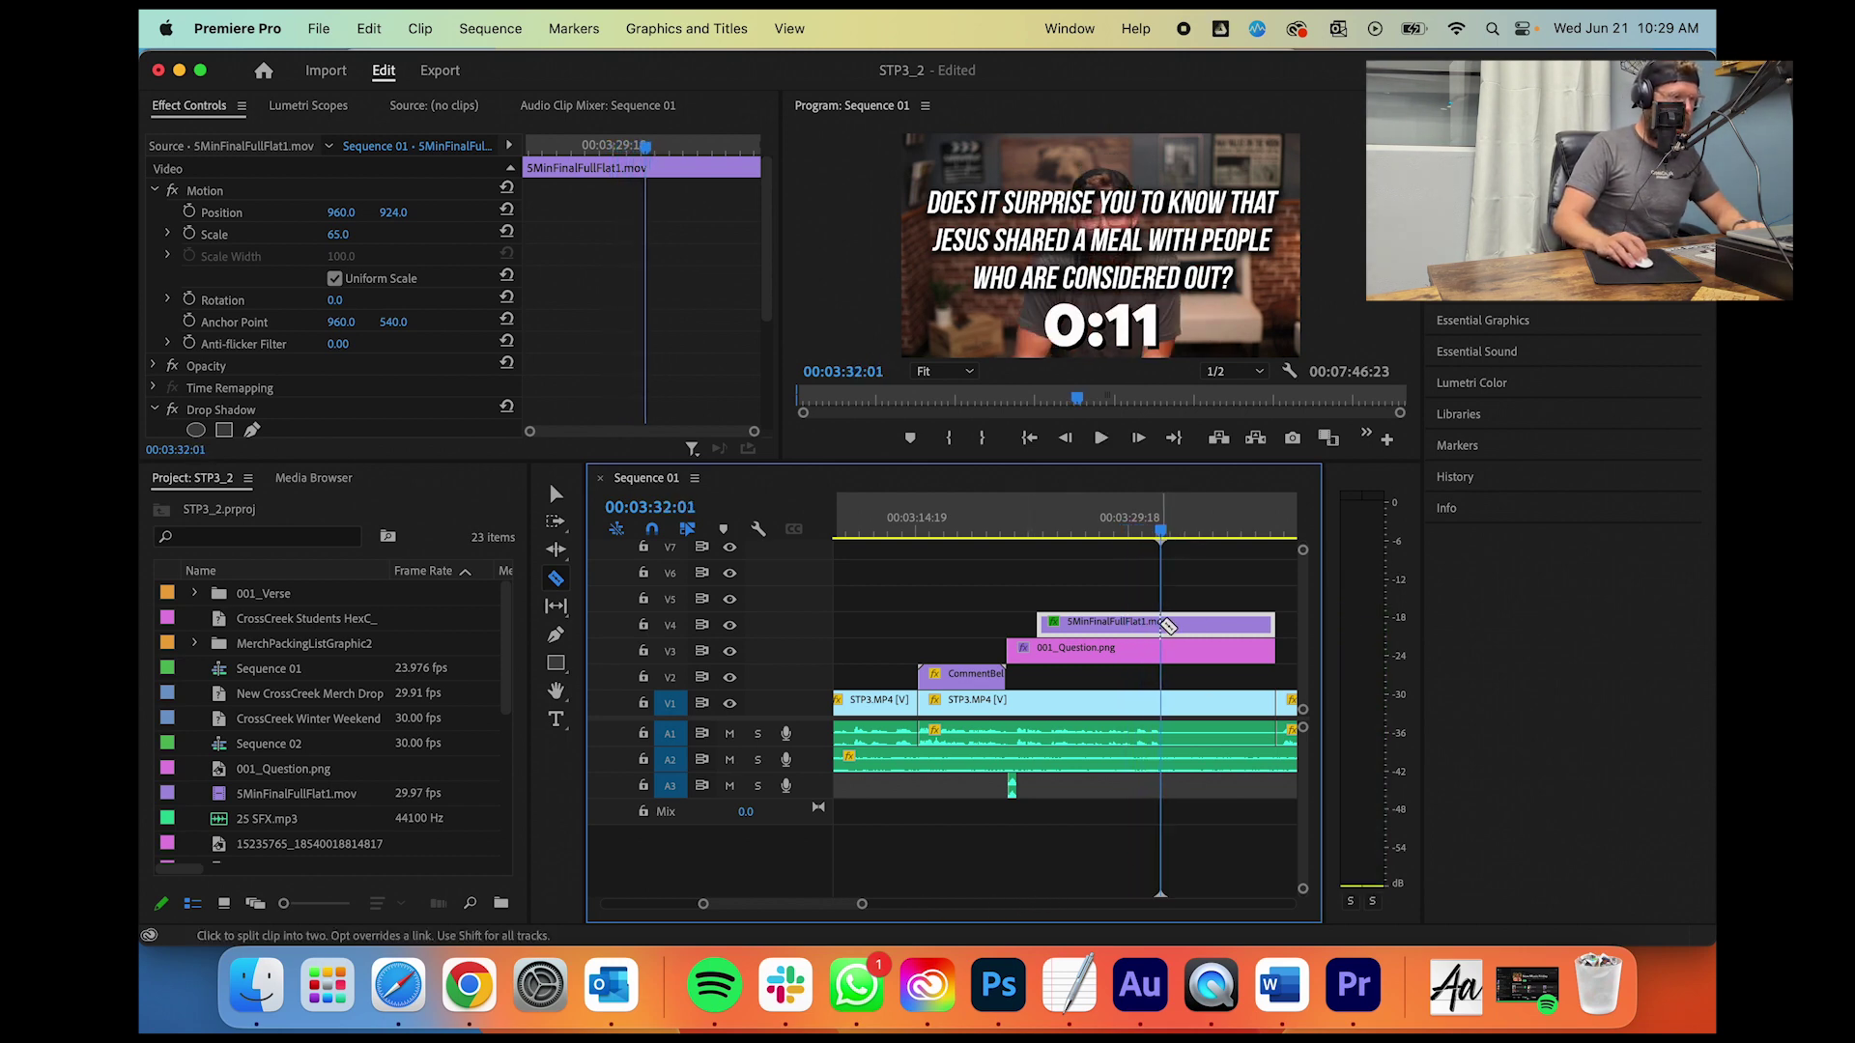
pyautogui.click(1162, 625)
pyautogui.press('v')
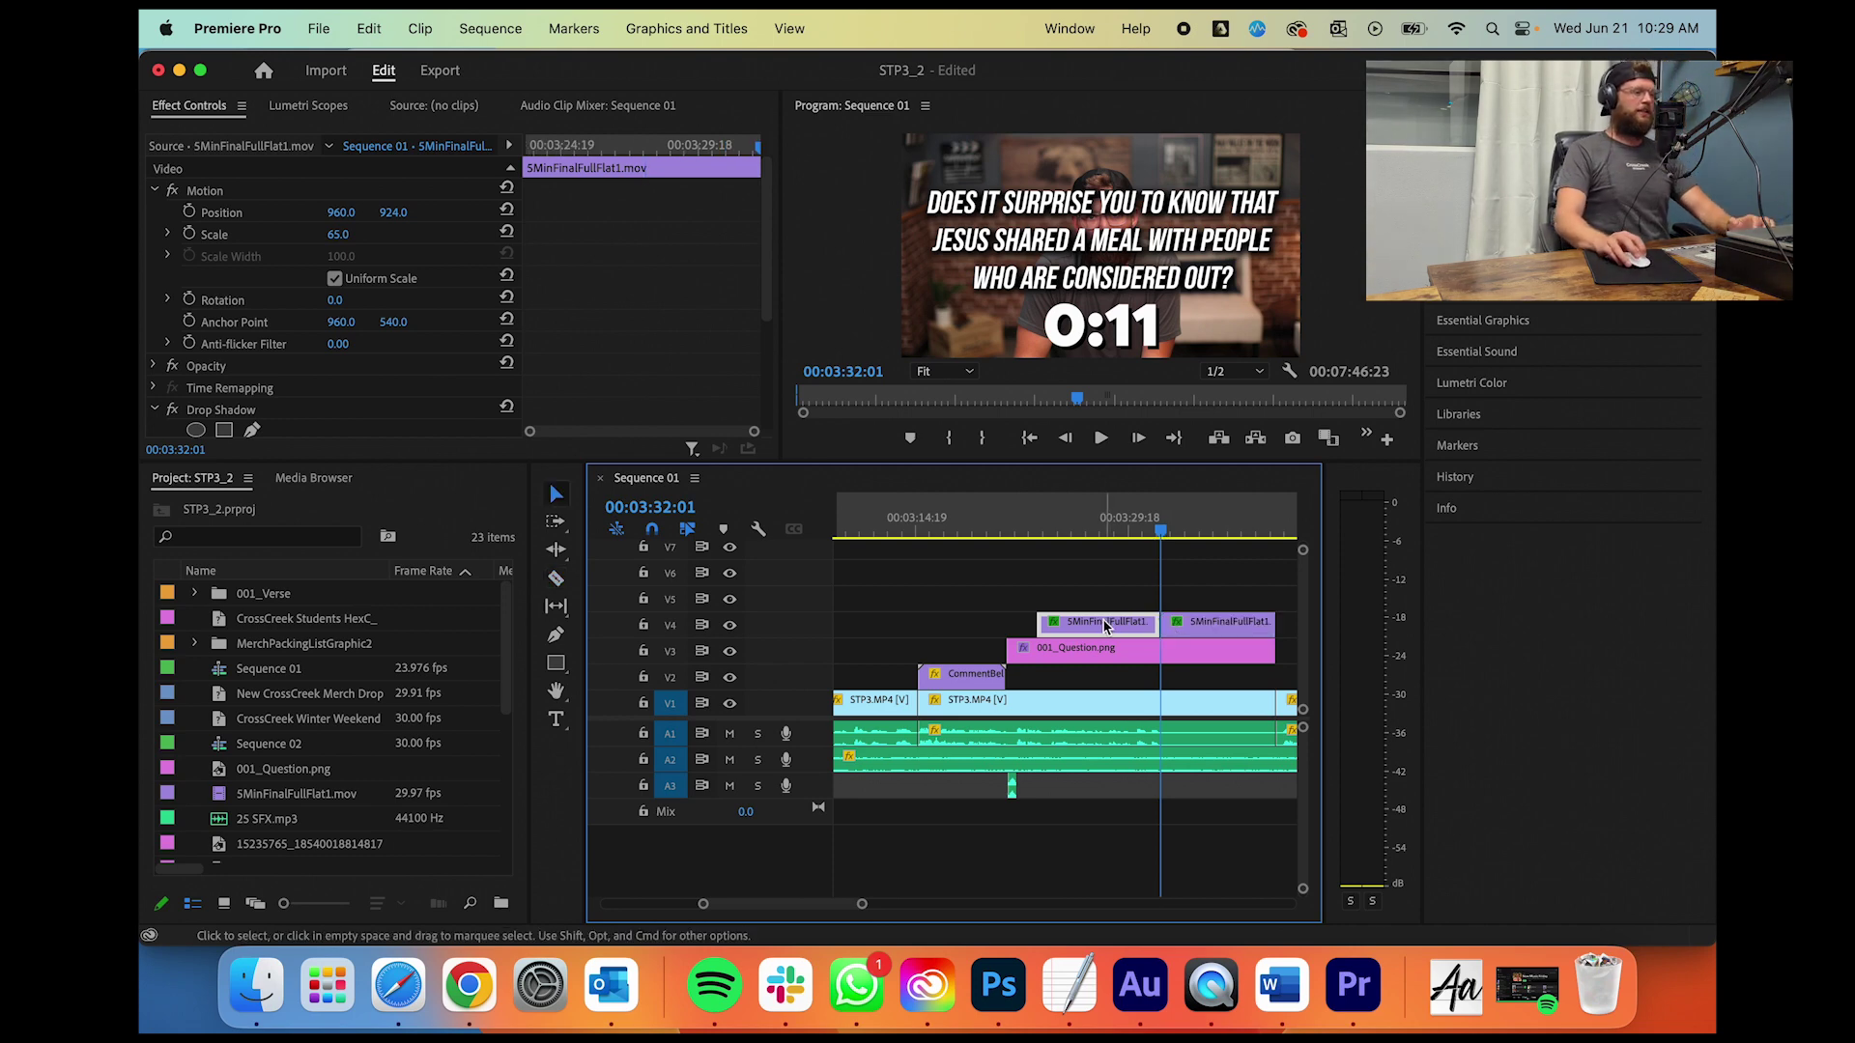
pyautogui.press('Delete')
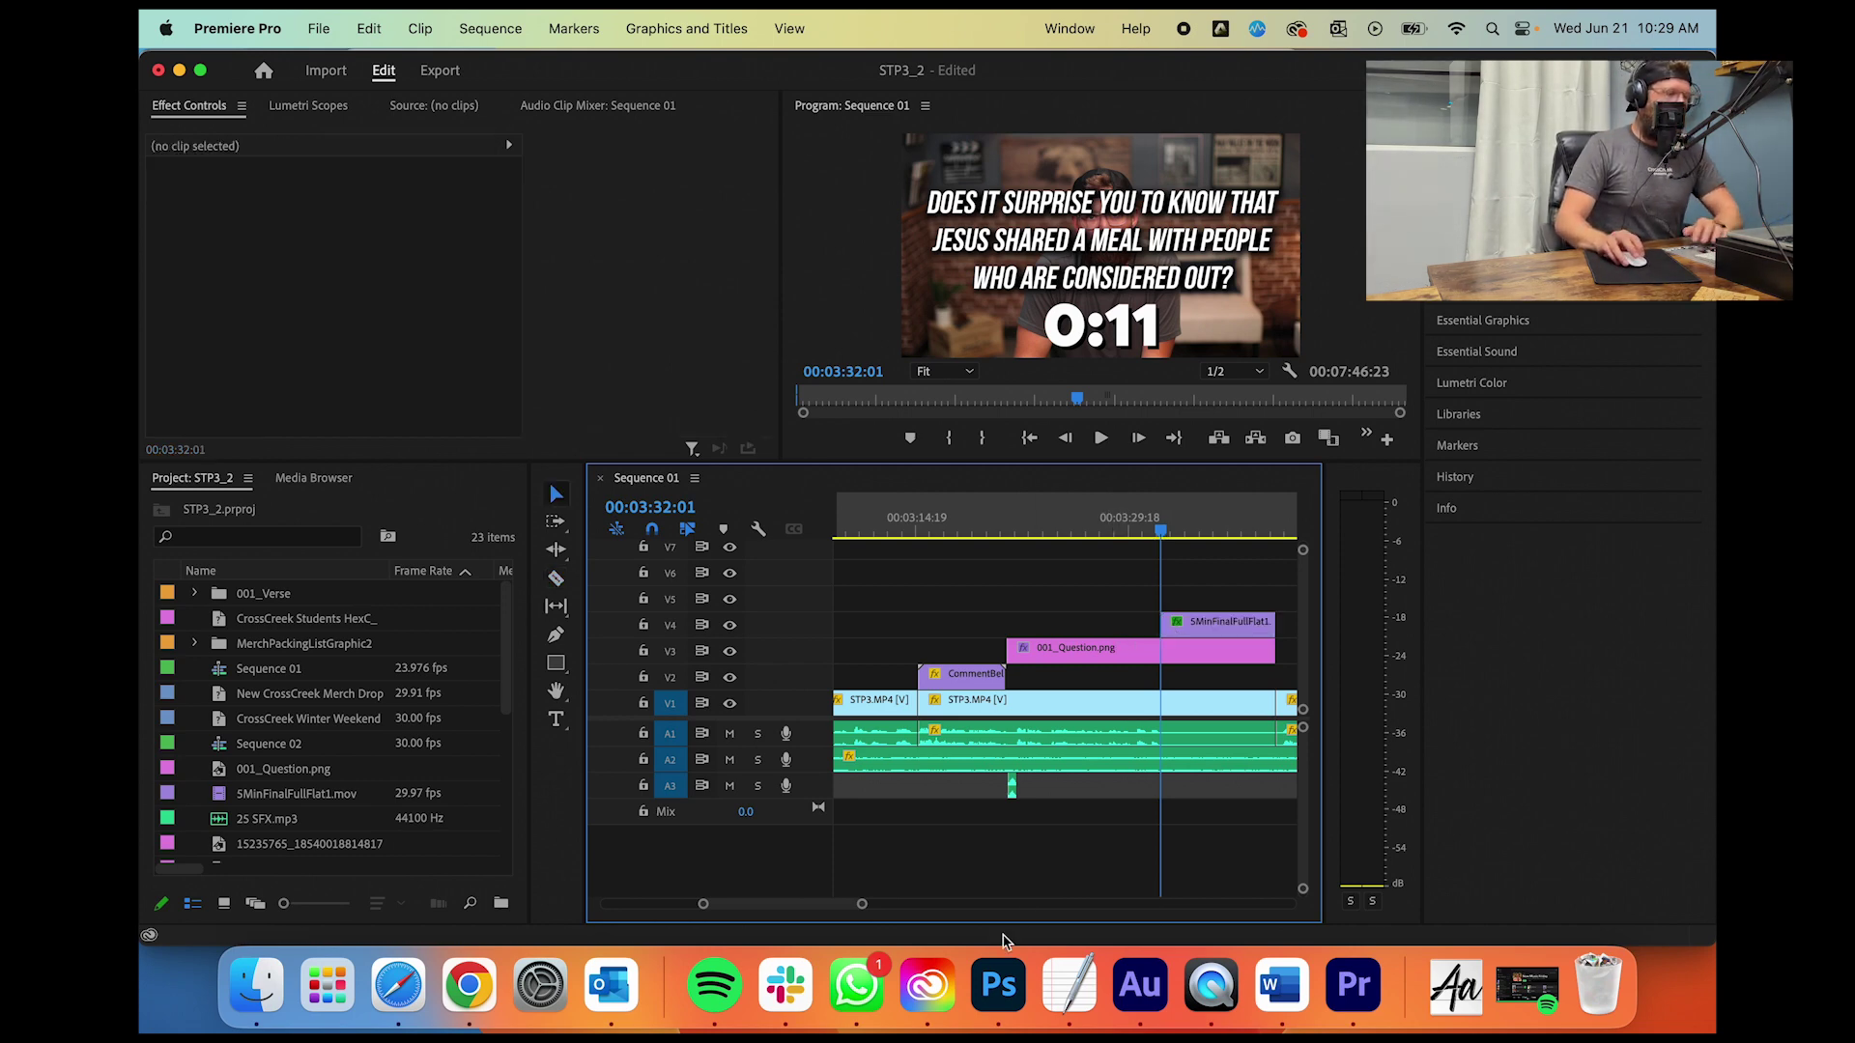
# Step: Select all clips after the question section and shift them later, opening a gap of about one minute in the footage
pyautogui.moveTo(862, 904); pyautogui.dragTo(1167, 904)
pyautogui.moveTo(1016, 654); pyautogui.dragTo(1157, 745)
pyautogui.moveTo(1167, 904); pyautogui.dragTo(913, 905)
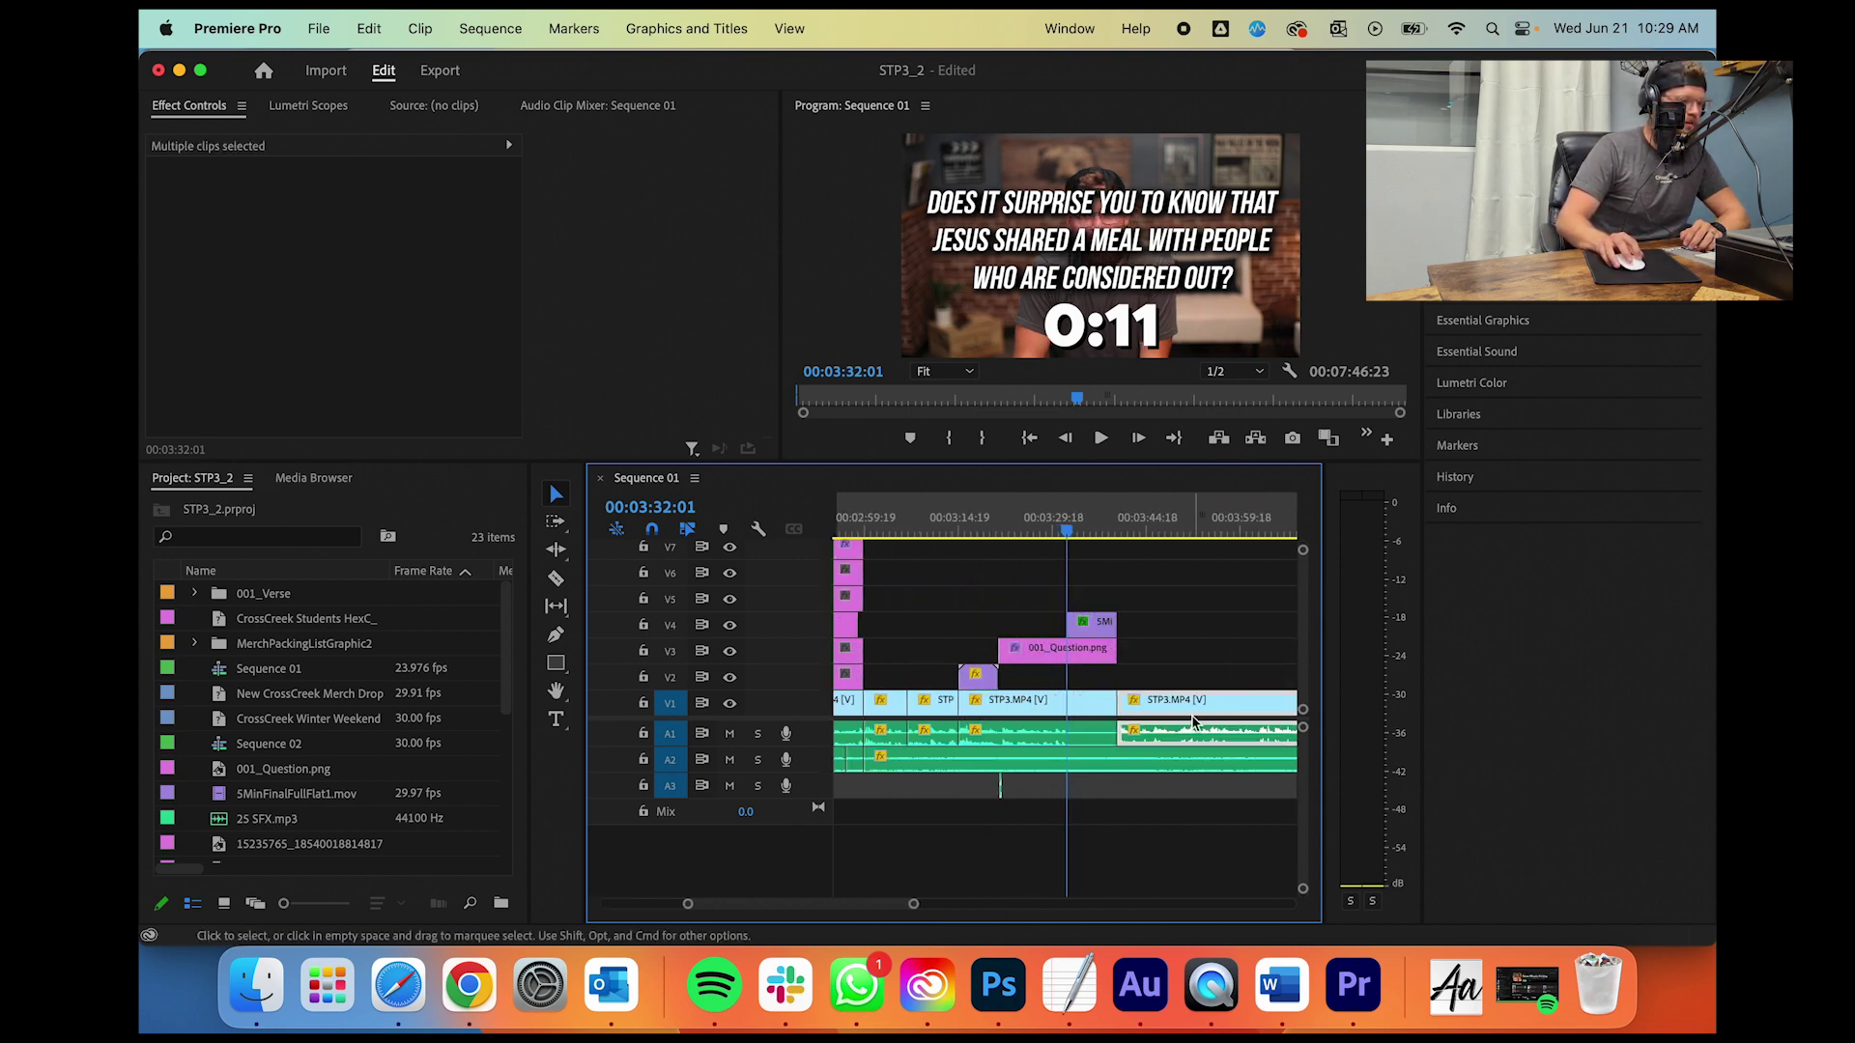
pyautogui.hscroll(5, 1144, 758)
pyautogui.hscroll(7, 1174, 713)
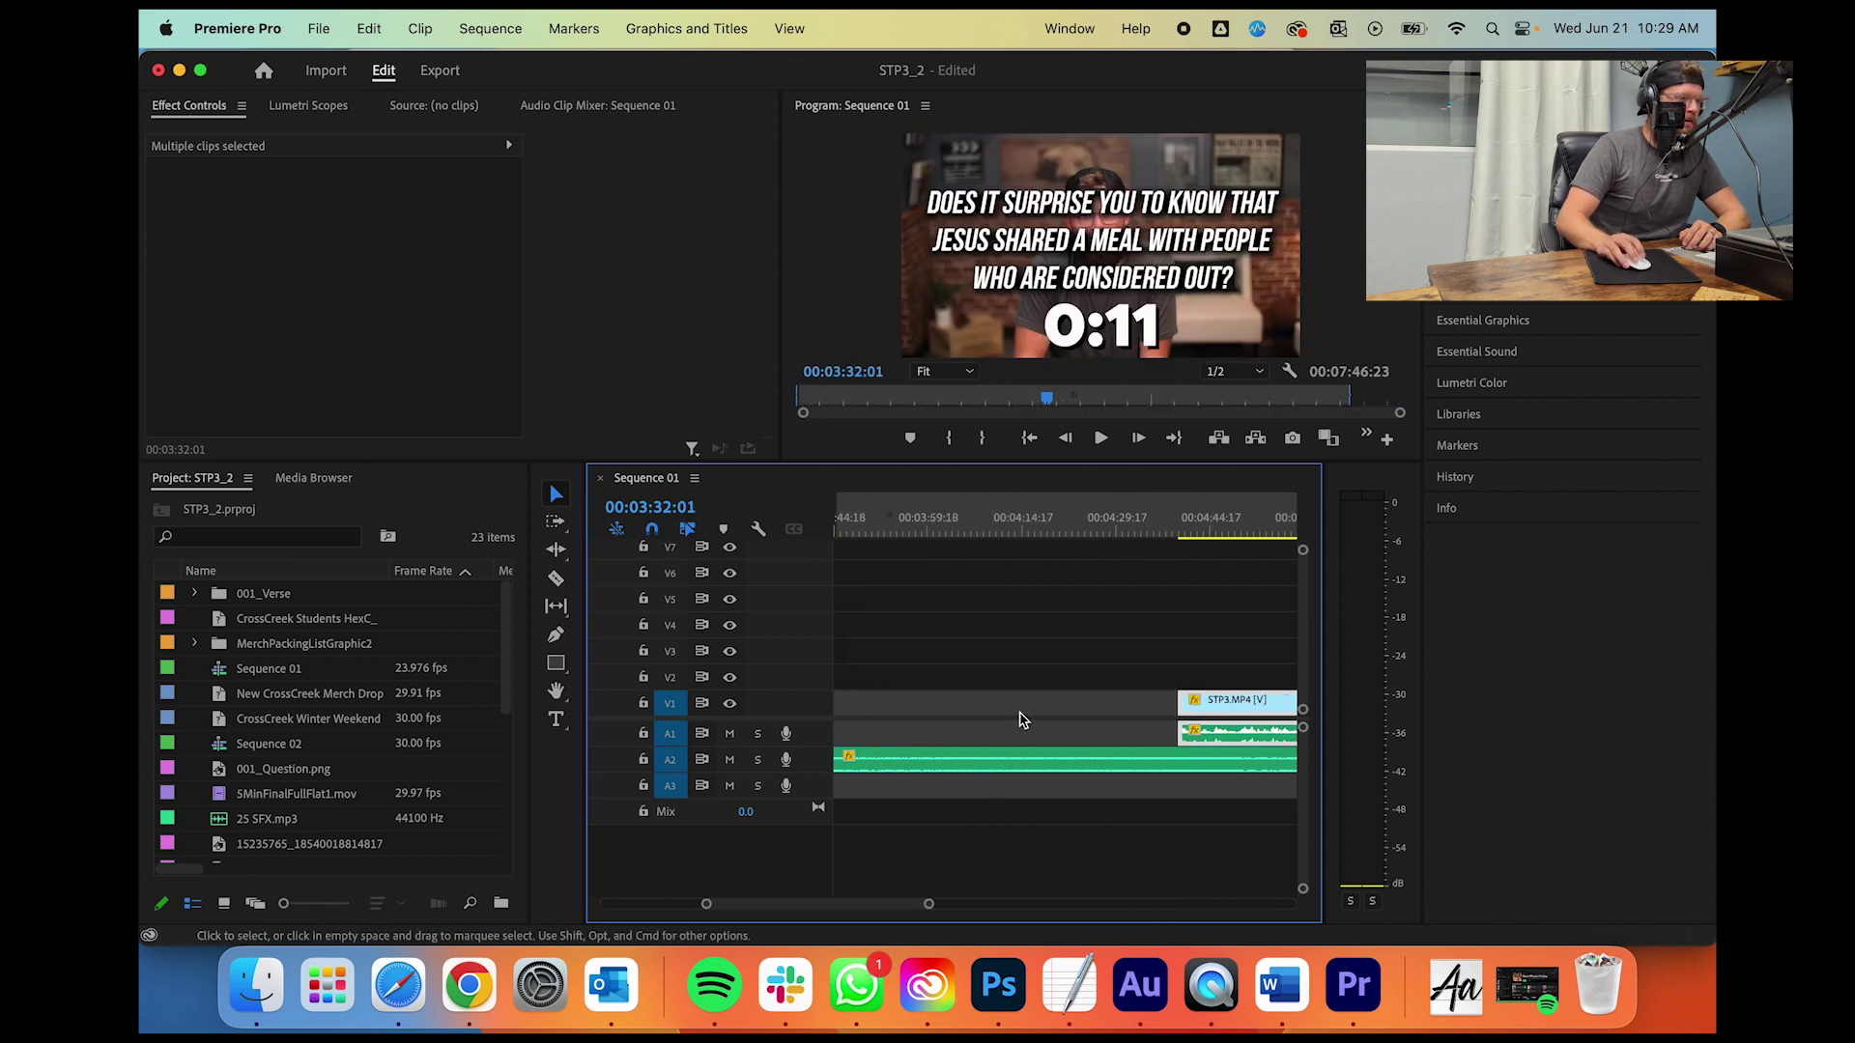
# Step: Extend the question graphic on V3 to the start of the shifted footage and stretch the countdown on V4 from 00:03:32:01 to the same end
pyautogui.hscroll(-10, 1021, 719)
pyautogui.moveTo(1132, 665); pyautogui.dragTo(1264, 652)
pyautogui.click(1154, 661)
pyautogui.hscroll(4, 1243, 659)
pyautogui.hscroll(3, 1245, 660)
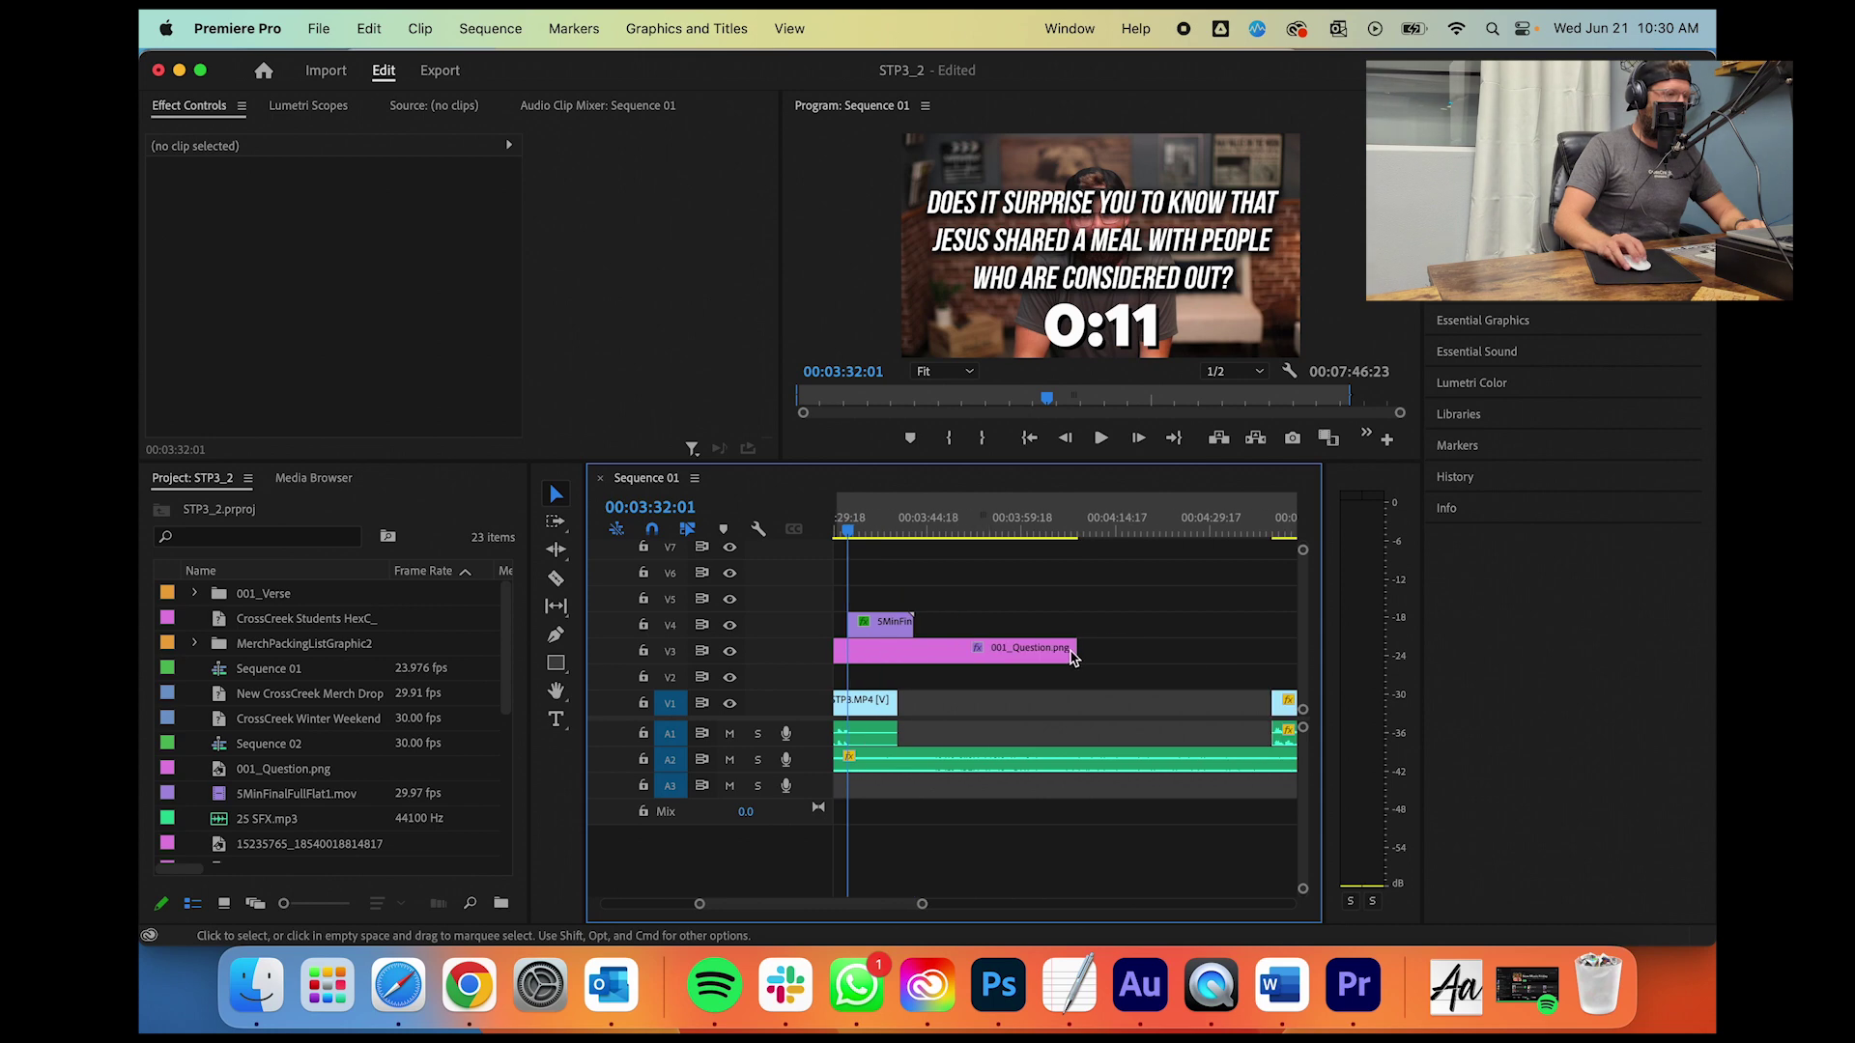
pyautogui.moveTo(1075, 650); pyautogui.dragTo(1270, 651)
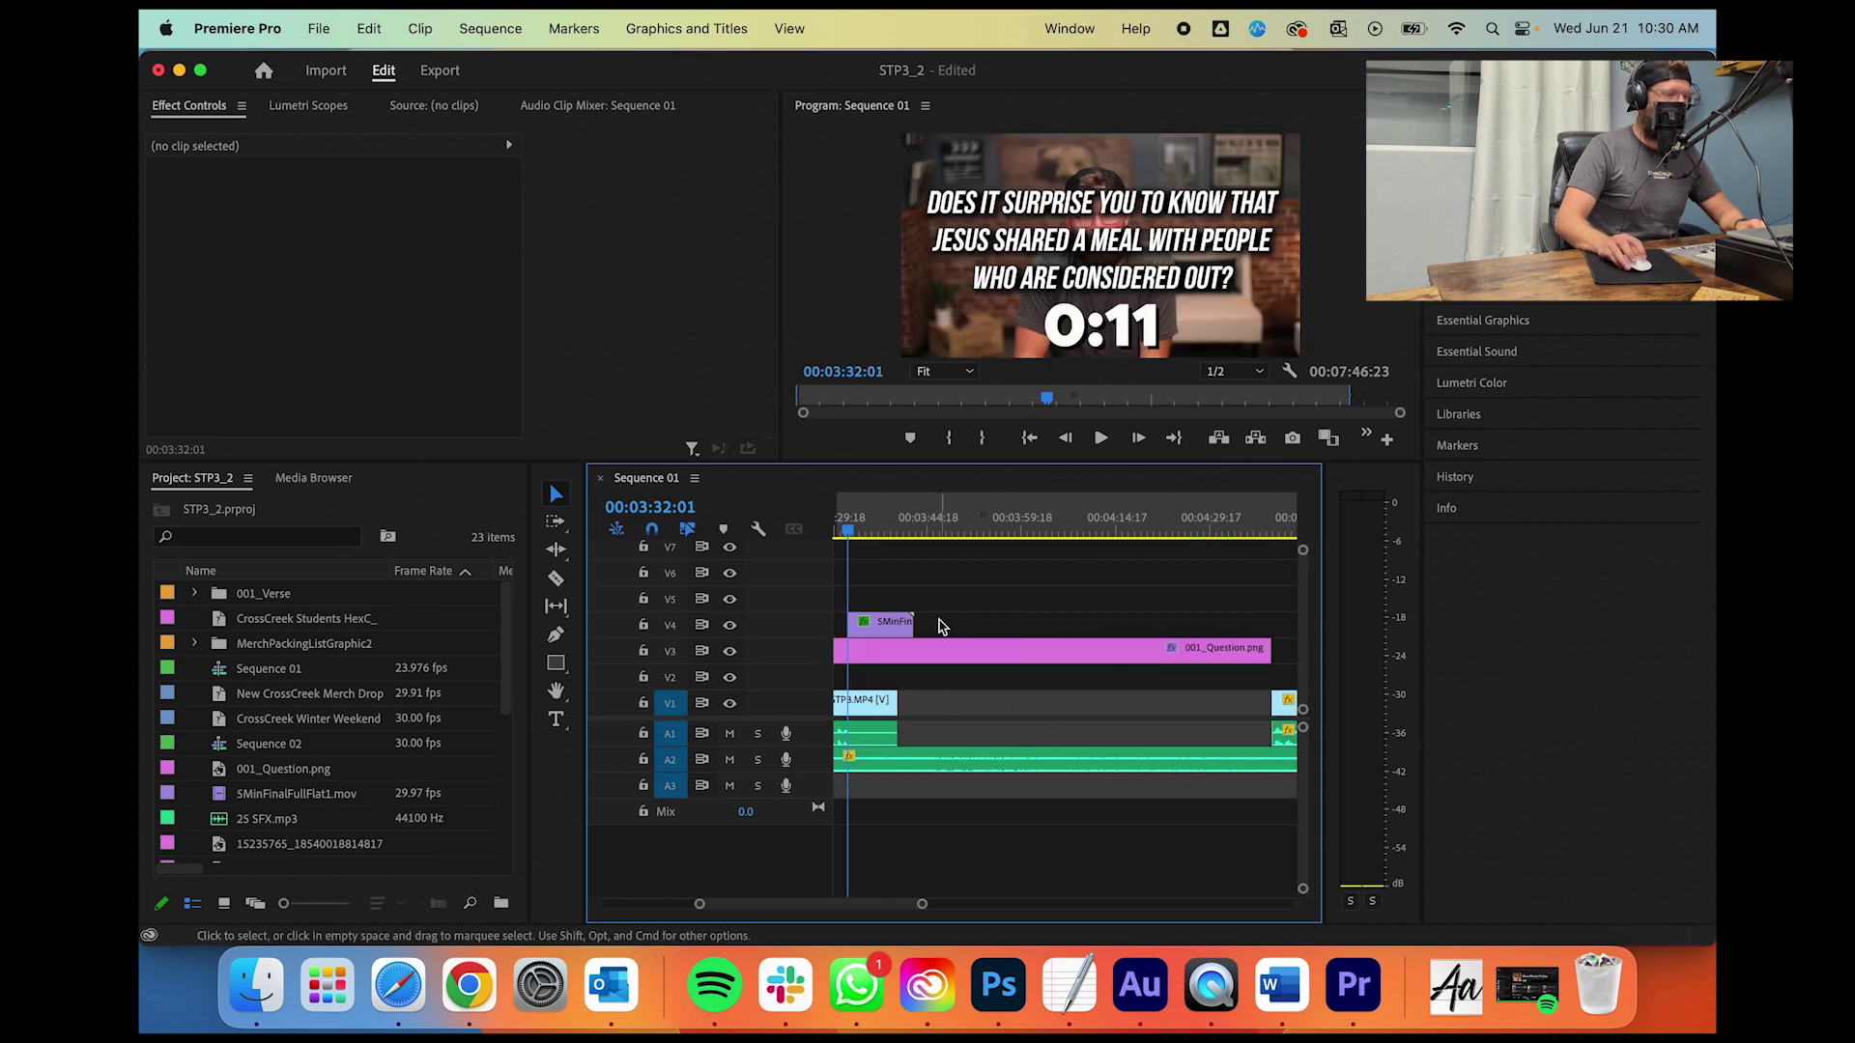
pyautogui.moveTo(879, 634)
pyautogui.mouseDown()
pyautogui.moveTo(1239, 625)
pyautogui.moveTo(848, 632)
pyautogui.mouseUp()
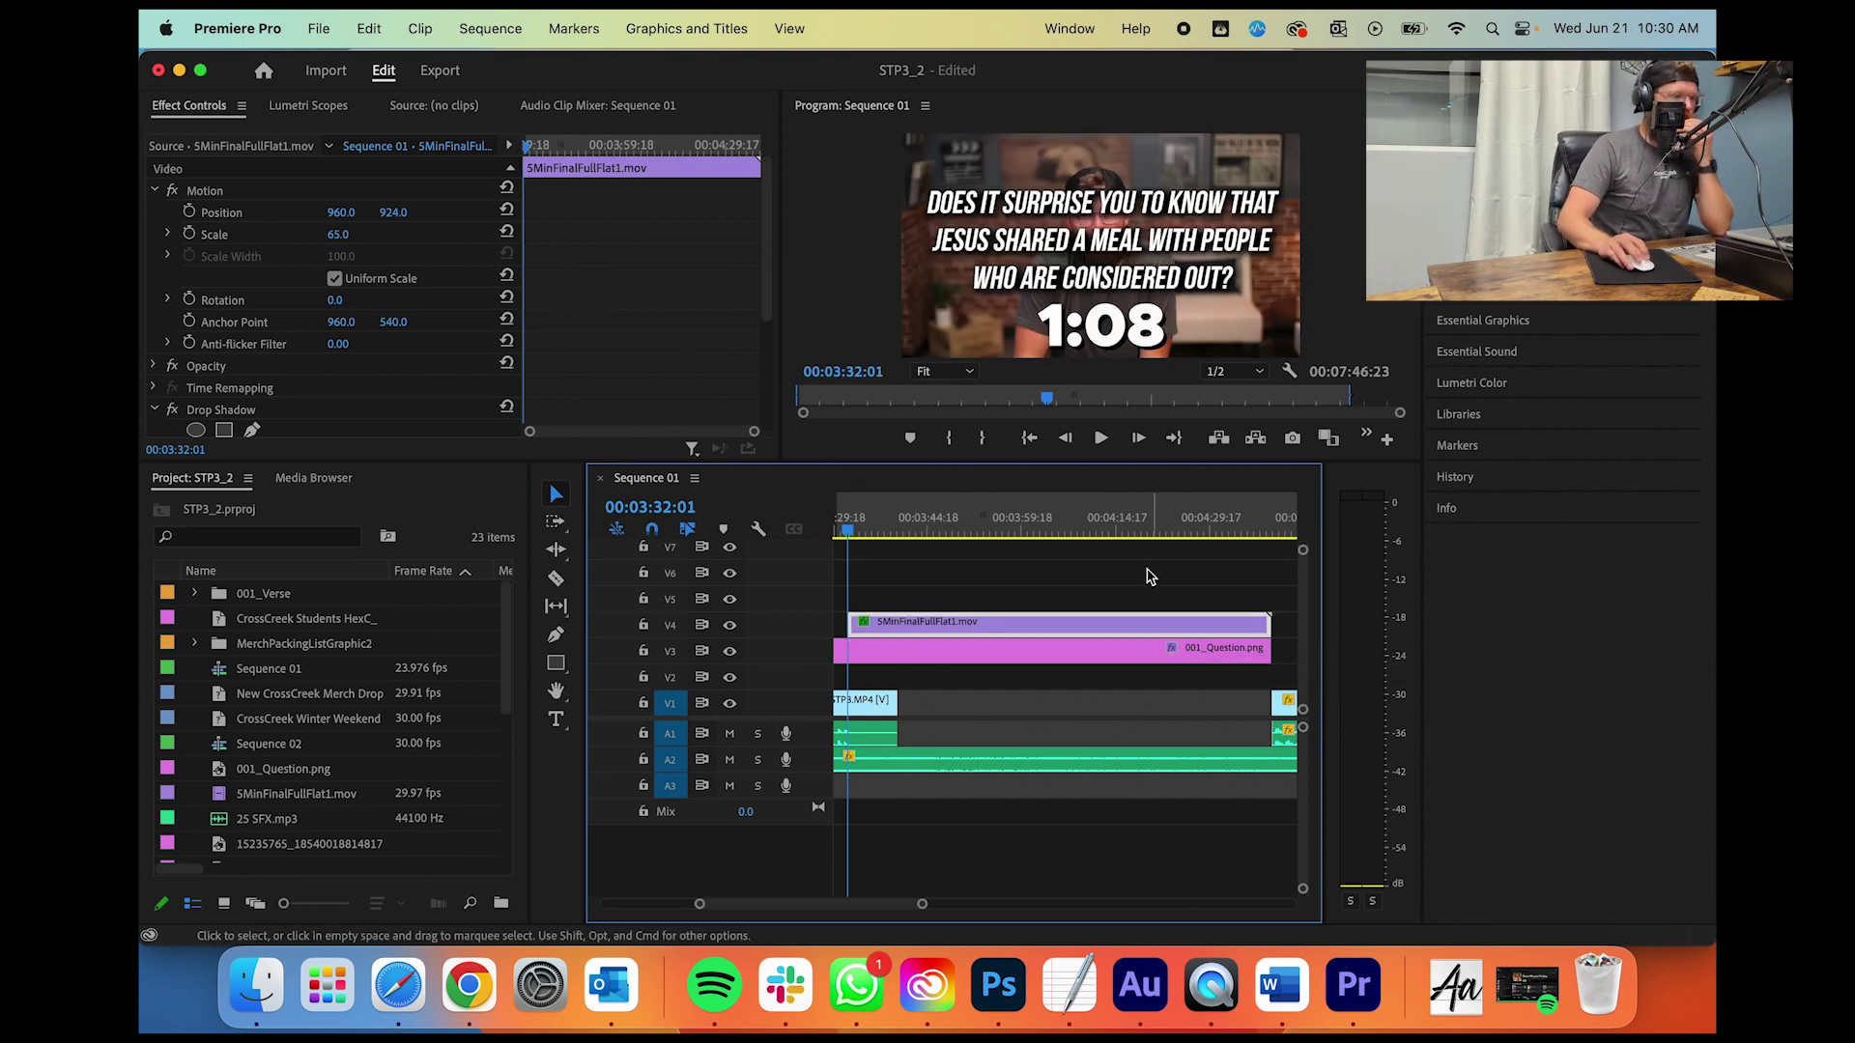
# Step: Split the countdown and question graphic at 00:04:05:18, keep only the countdown's final part starting at 00:03:32:01, and delete the graphic's remainder
pyautogui.moveTo(999, 534); pyautogui.dragTo(1062, 541)
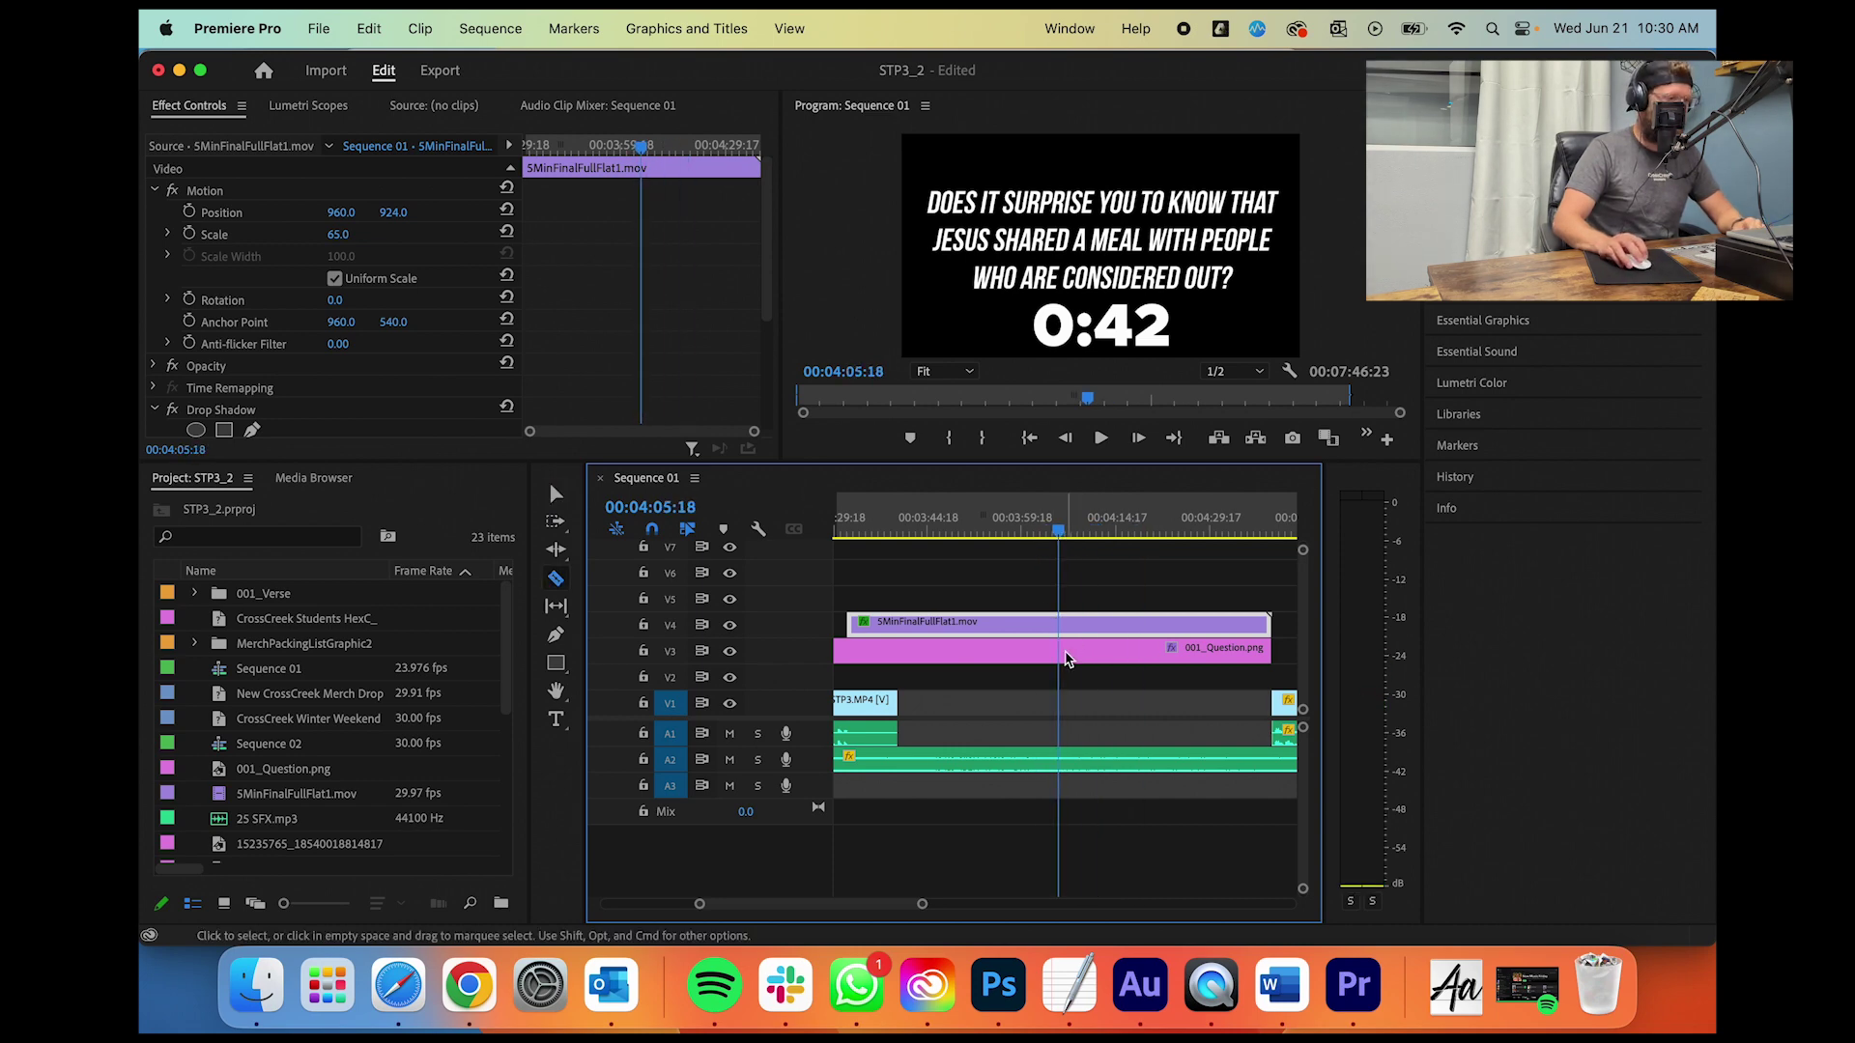
pyautogui.press('cmd+k')
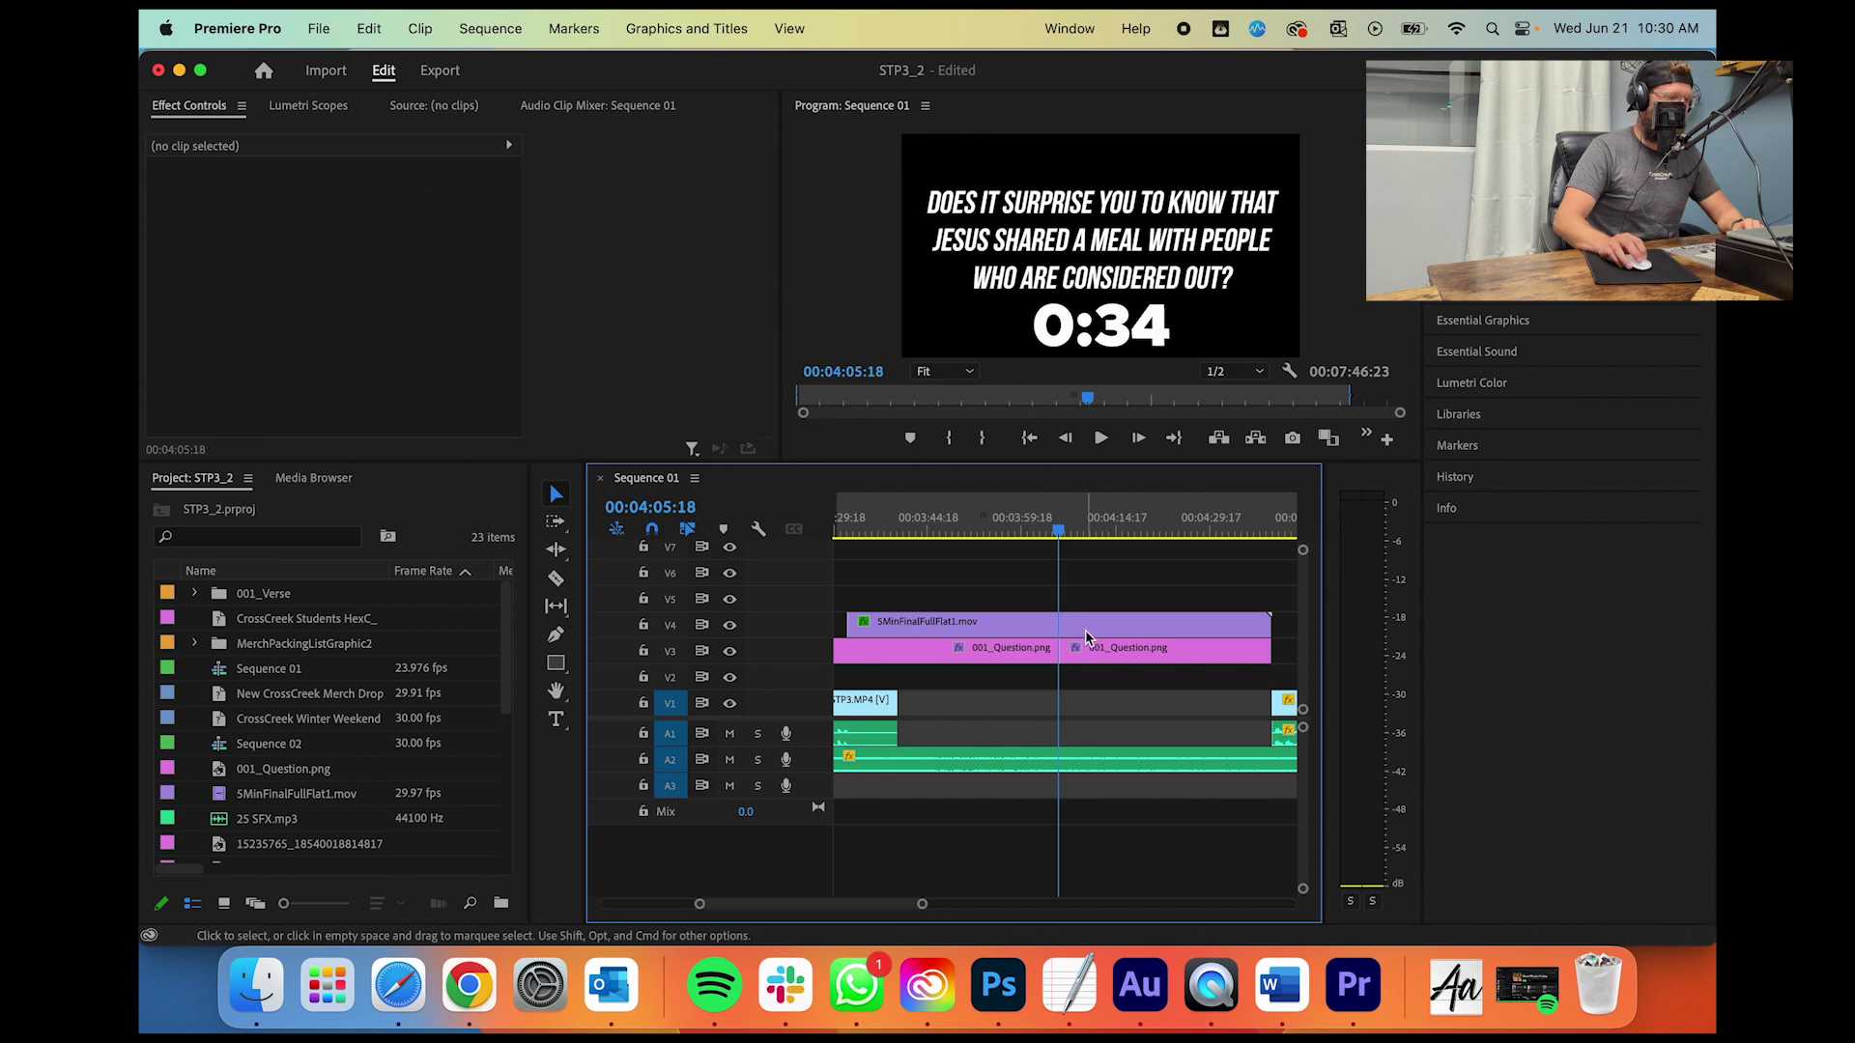
pyautogui.click(1065, 624)
pyautogui.press('cmd+k')
pyautogui.click(1163, 621)
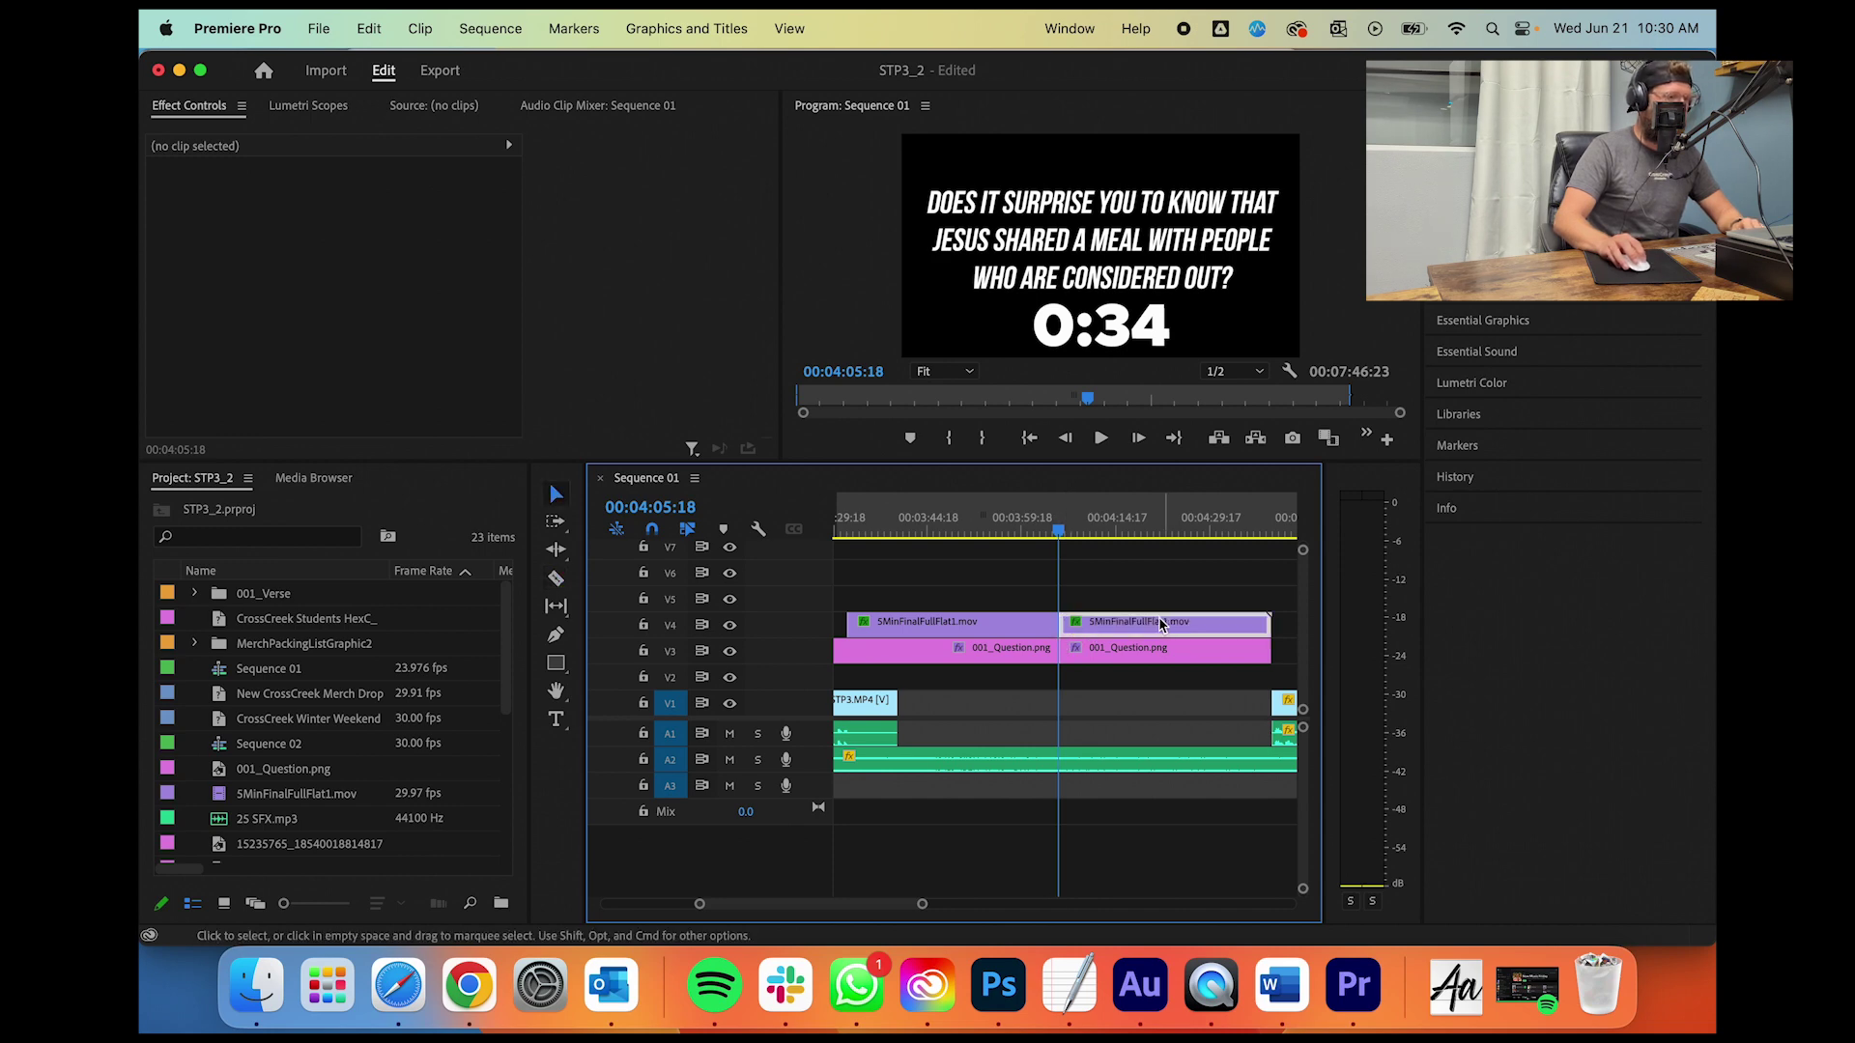
pyautogui.press('Delete')
pyautogui.click(1166, 659)
pyautogui.press('Delete')
# Step: Split the STP3.MP4 footage on V1 shortly after the countdown's start and select the short piece following the cut
pyautogui.press('c')
pyautogui.click(858, 703)
pyautogui.press('v')
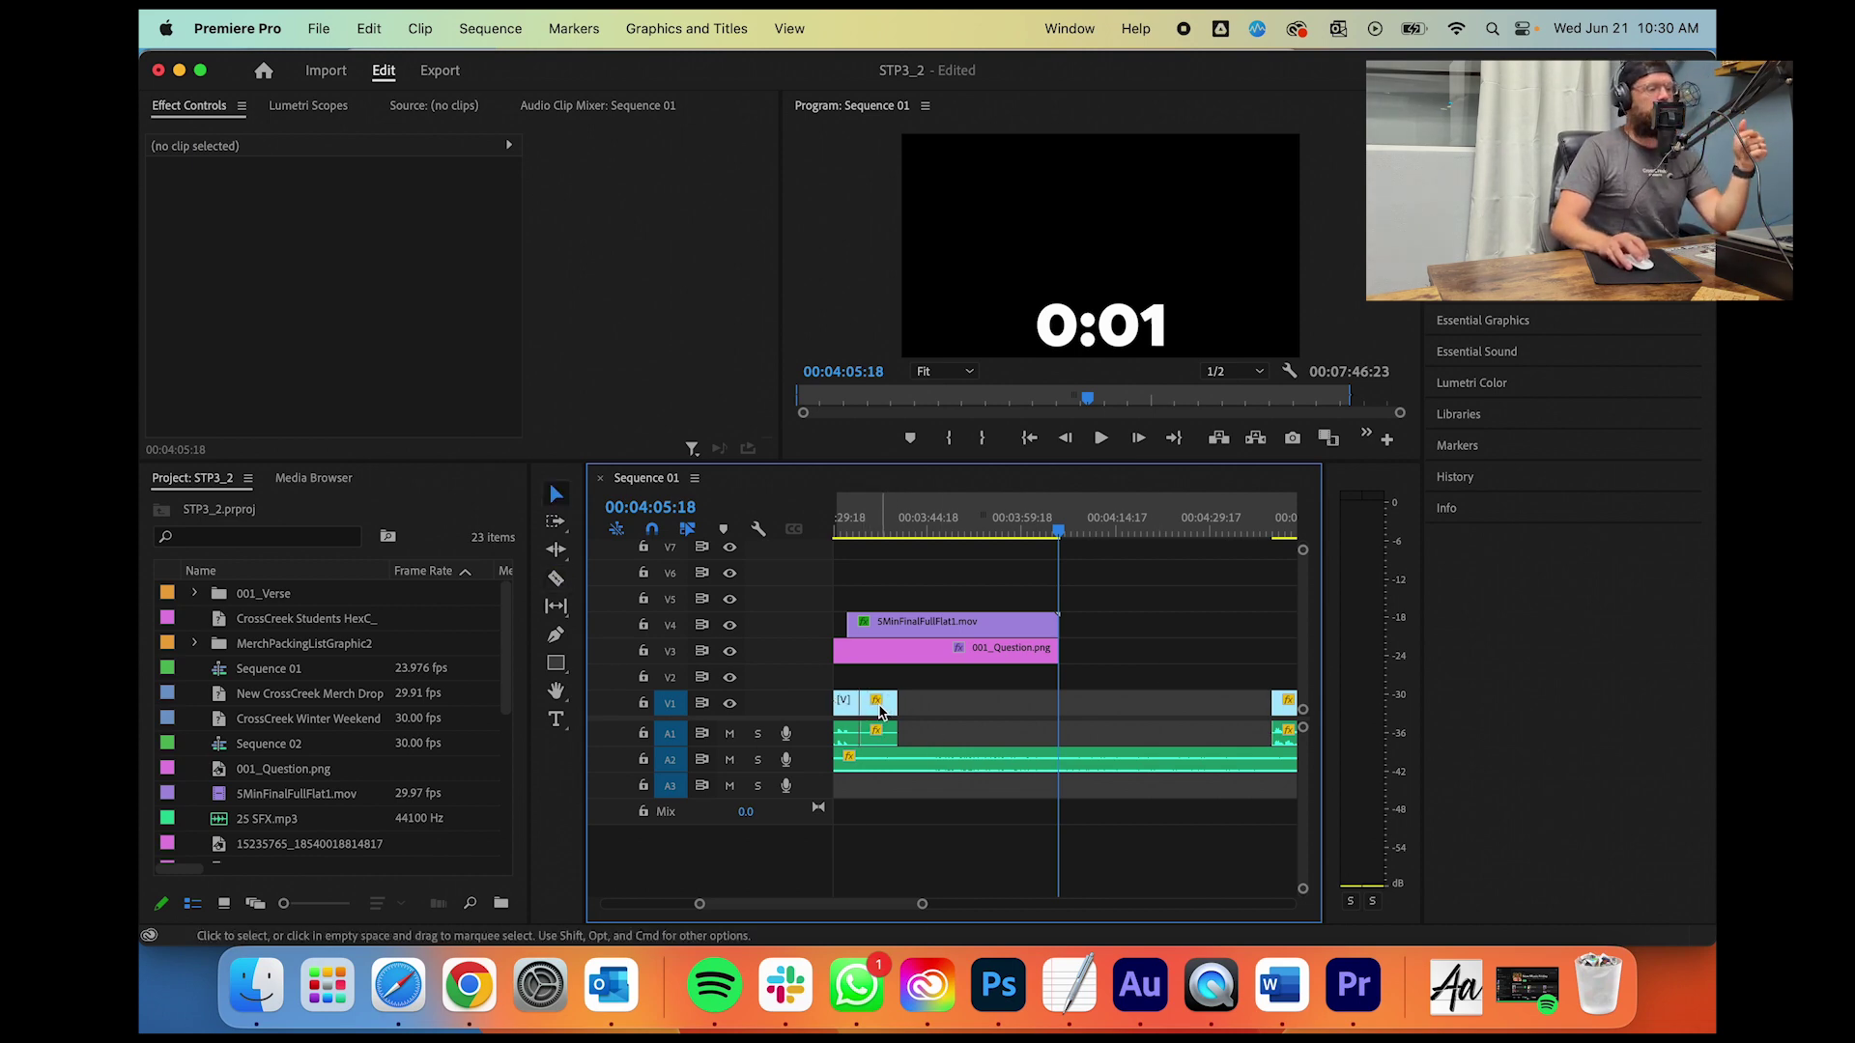
pyautogui.click(881, 709)
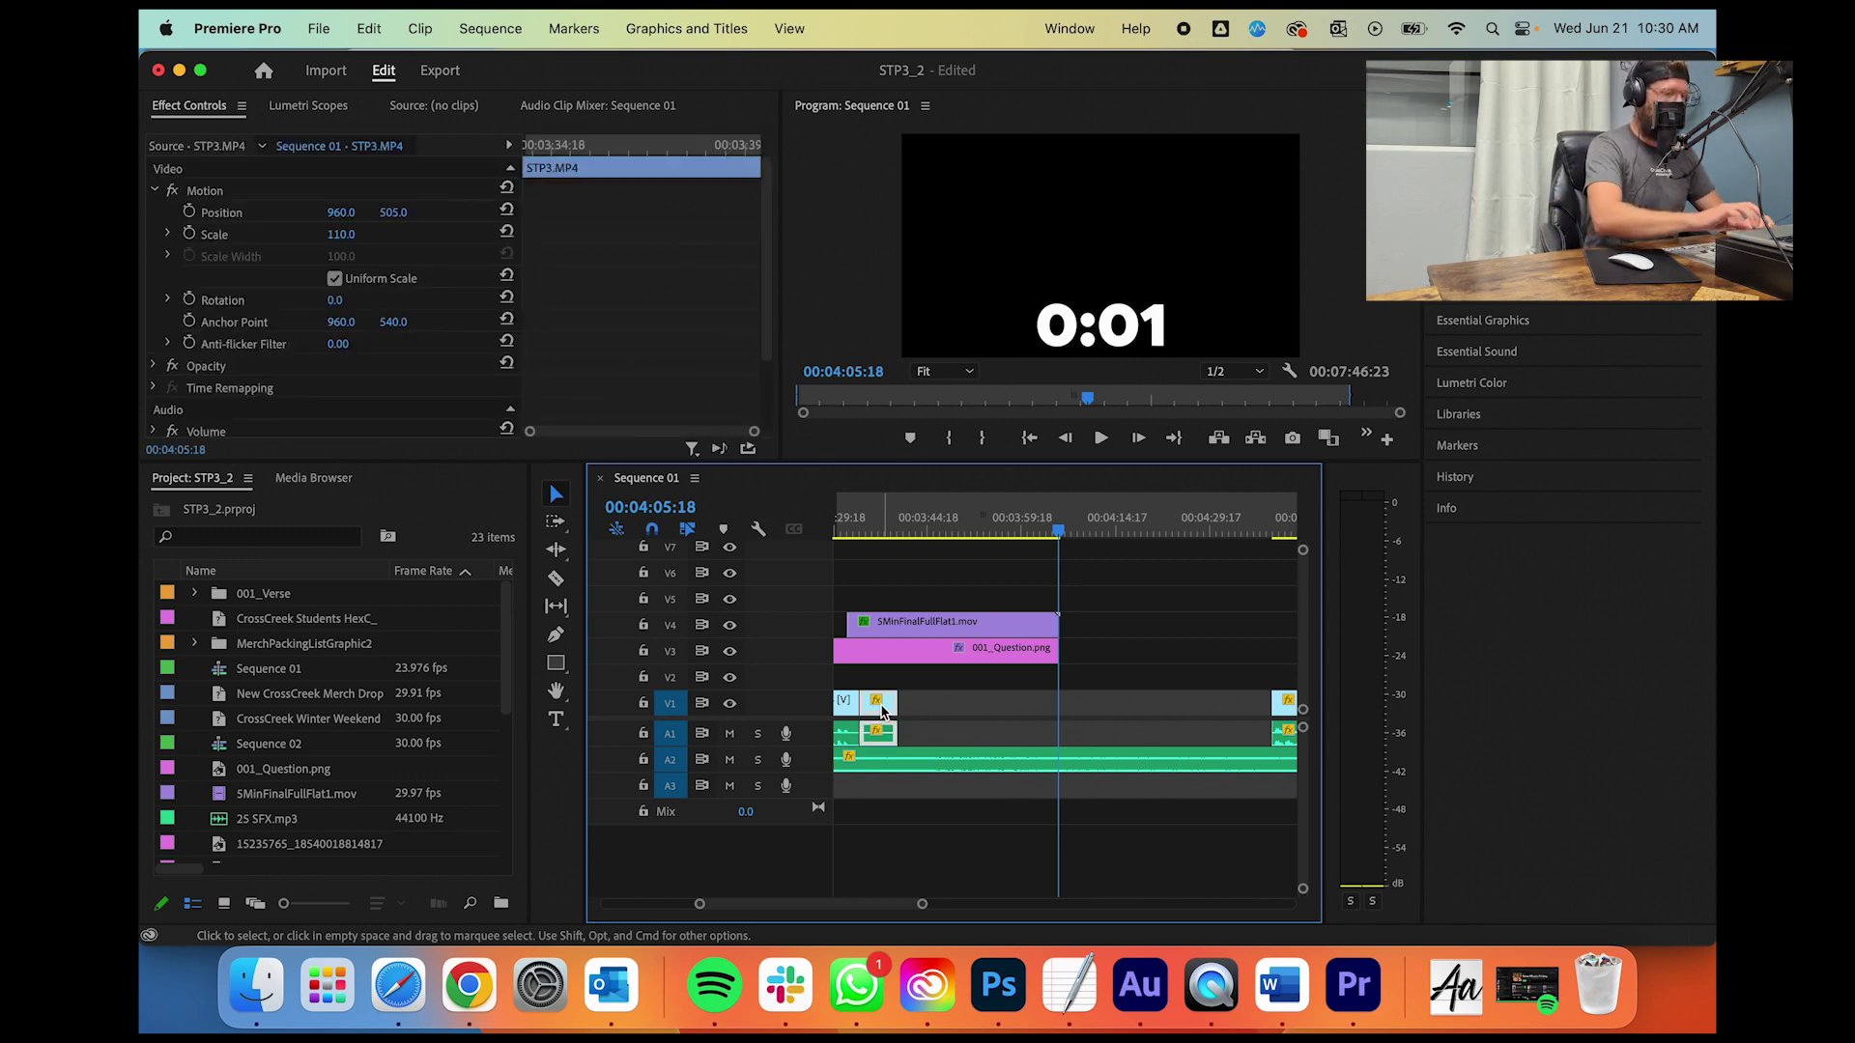
pyautogui.rightClick(881, 710)
pyautogui.click(892, 704)
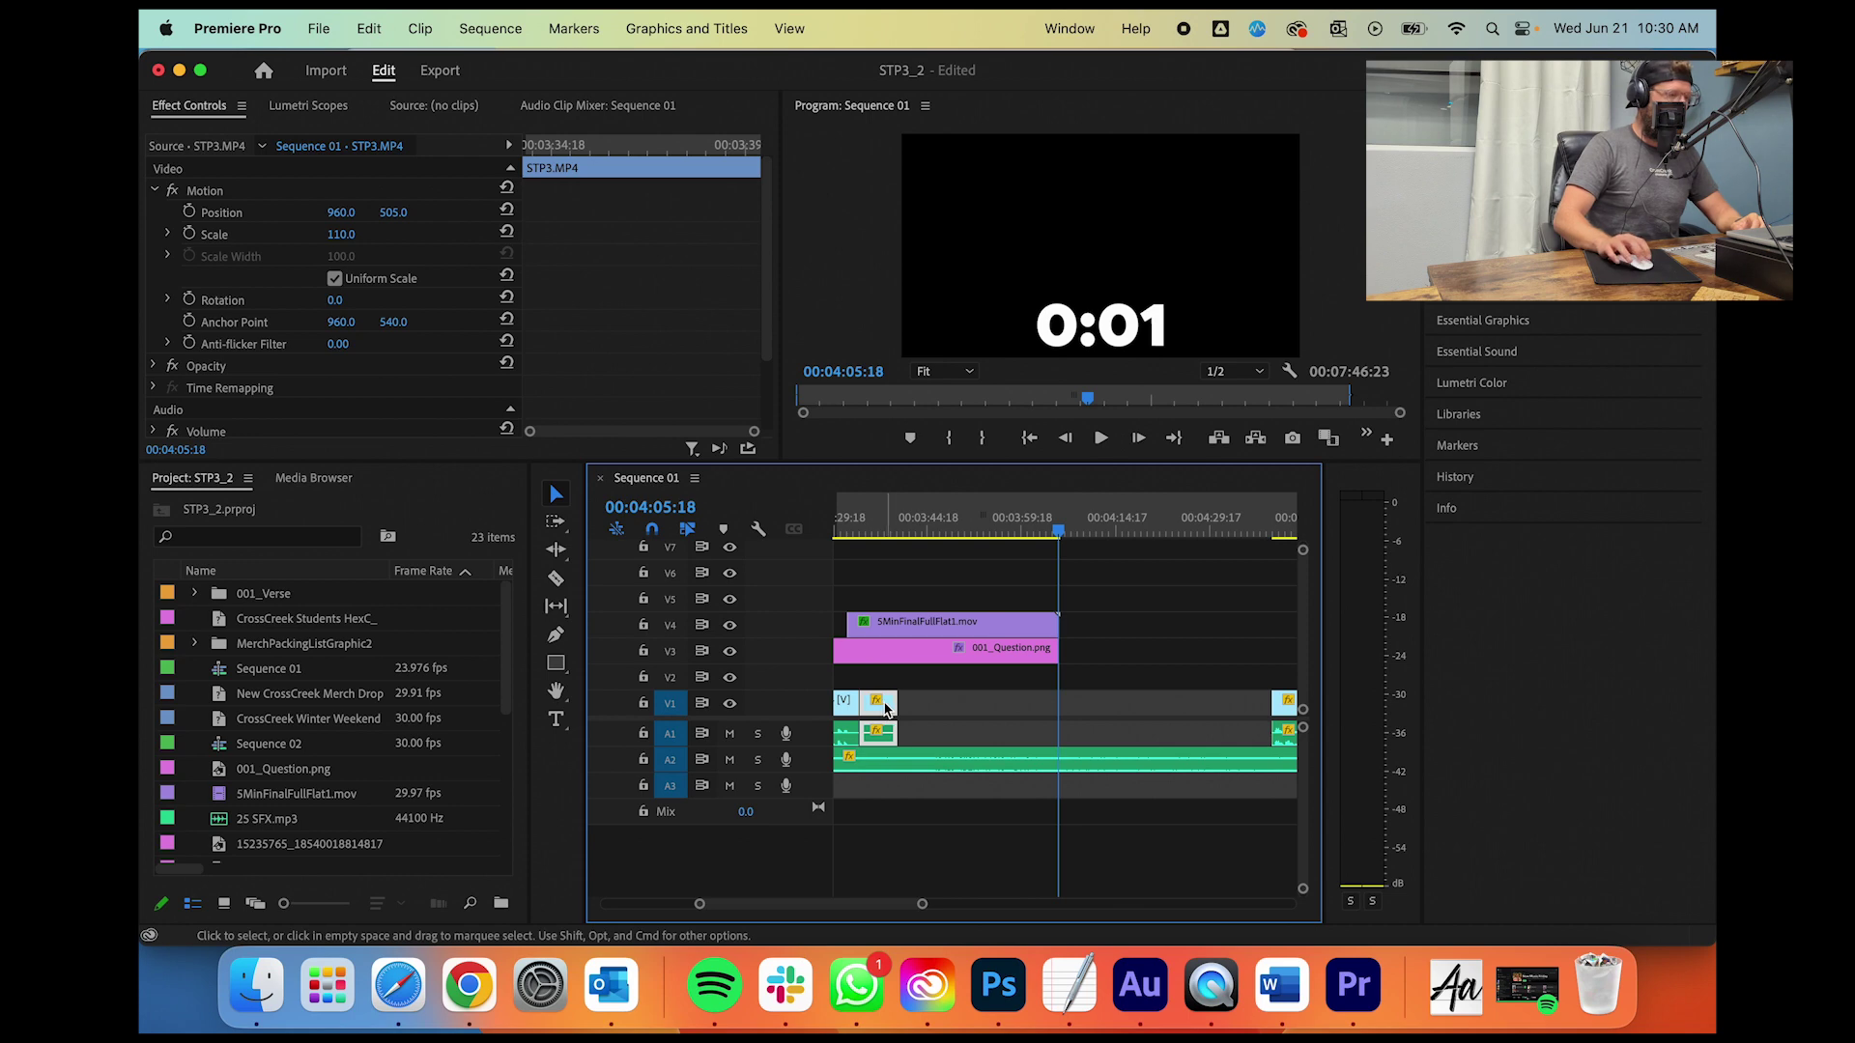
pyautogui.doubleClick(886, 708)
pyautogui.click(881, 715)
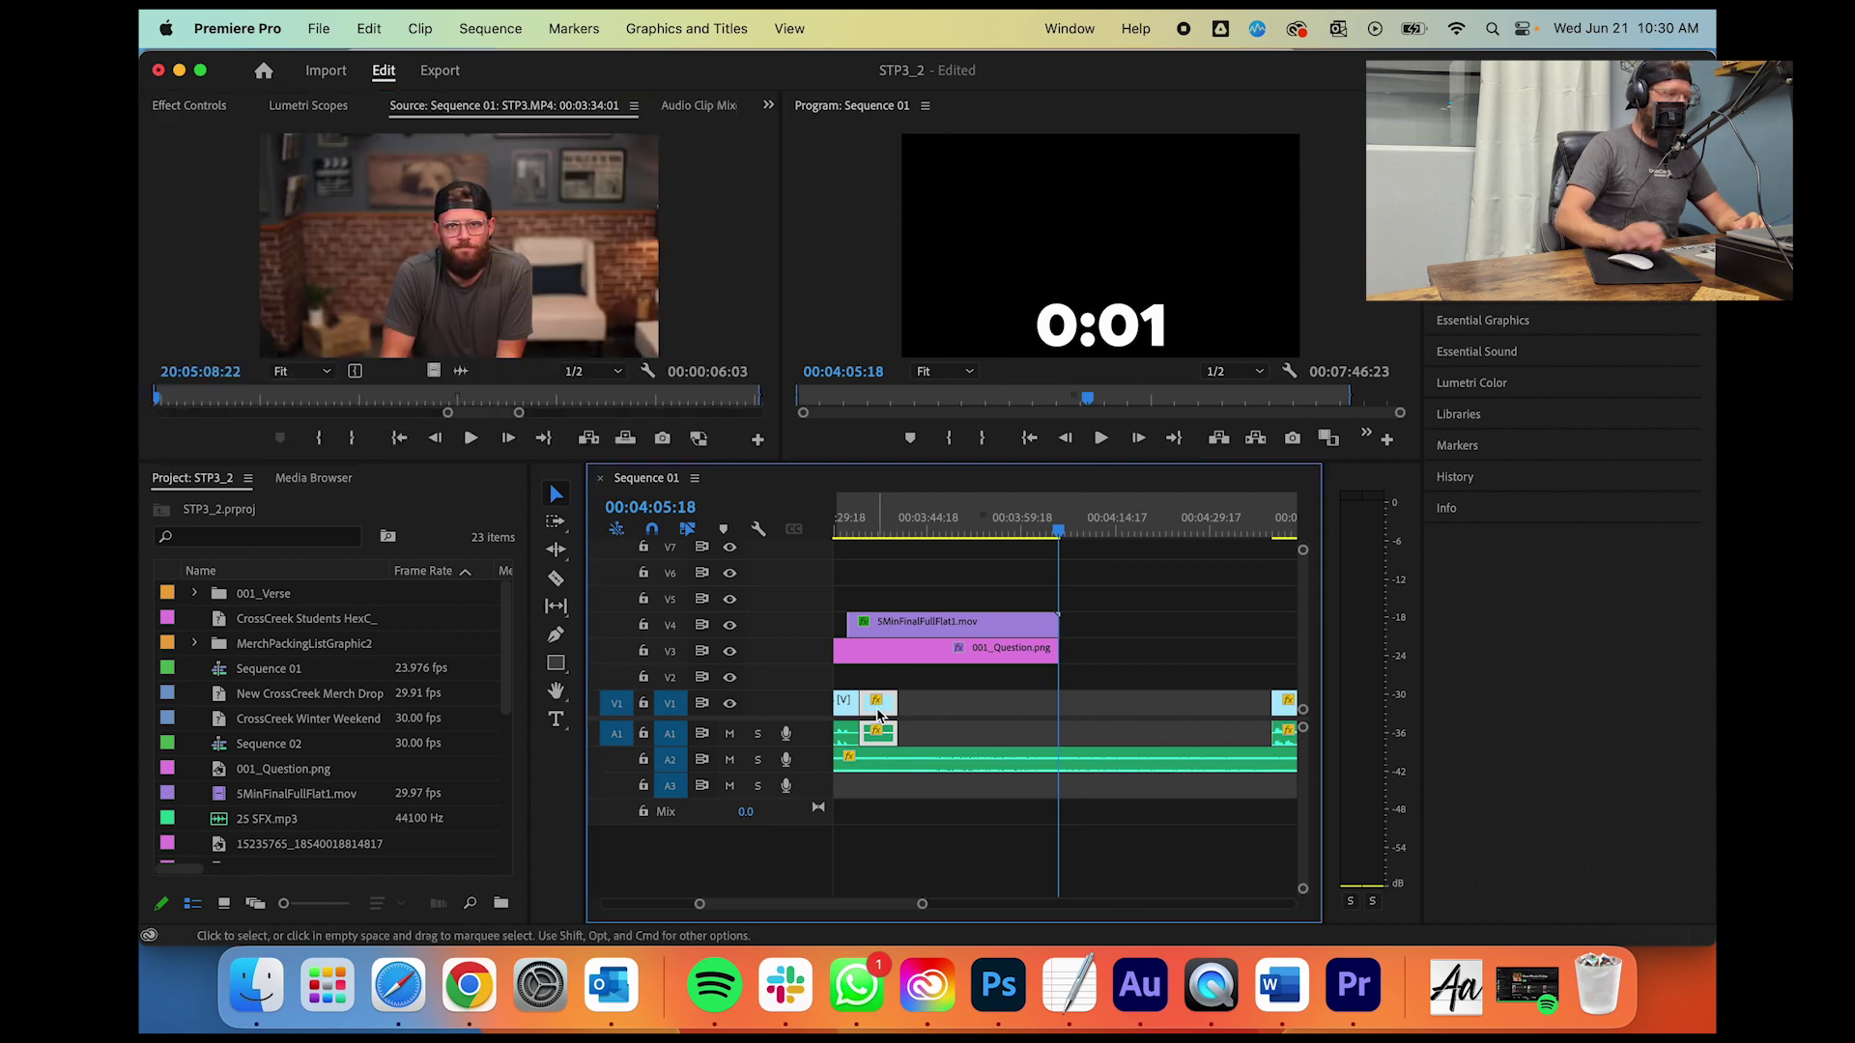
pyautogui.rightClick(881, 715)
pyautogui.scroll(-10, 1014, 753)
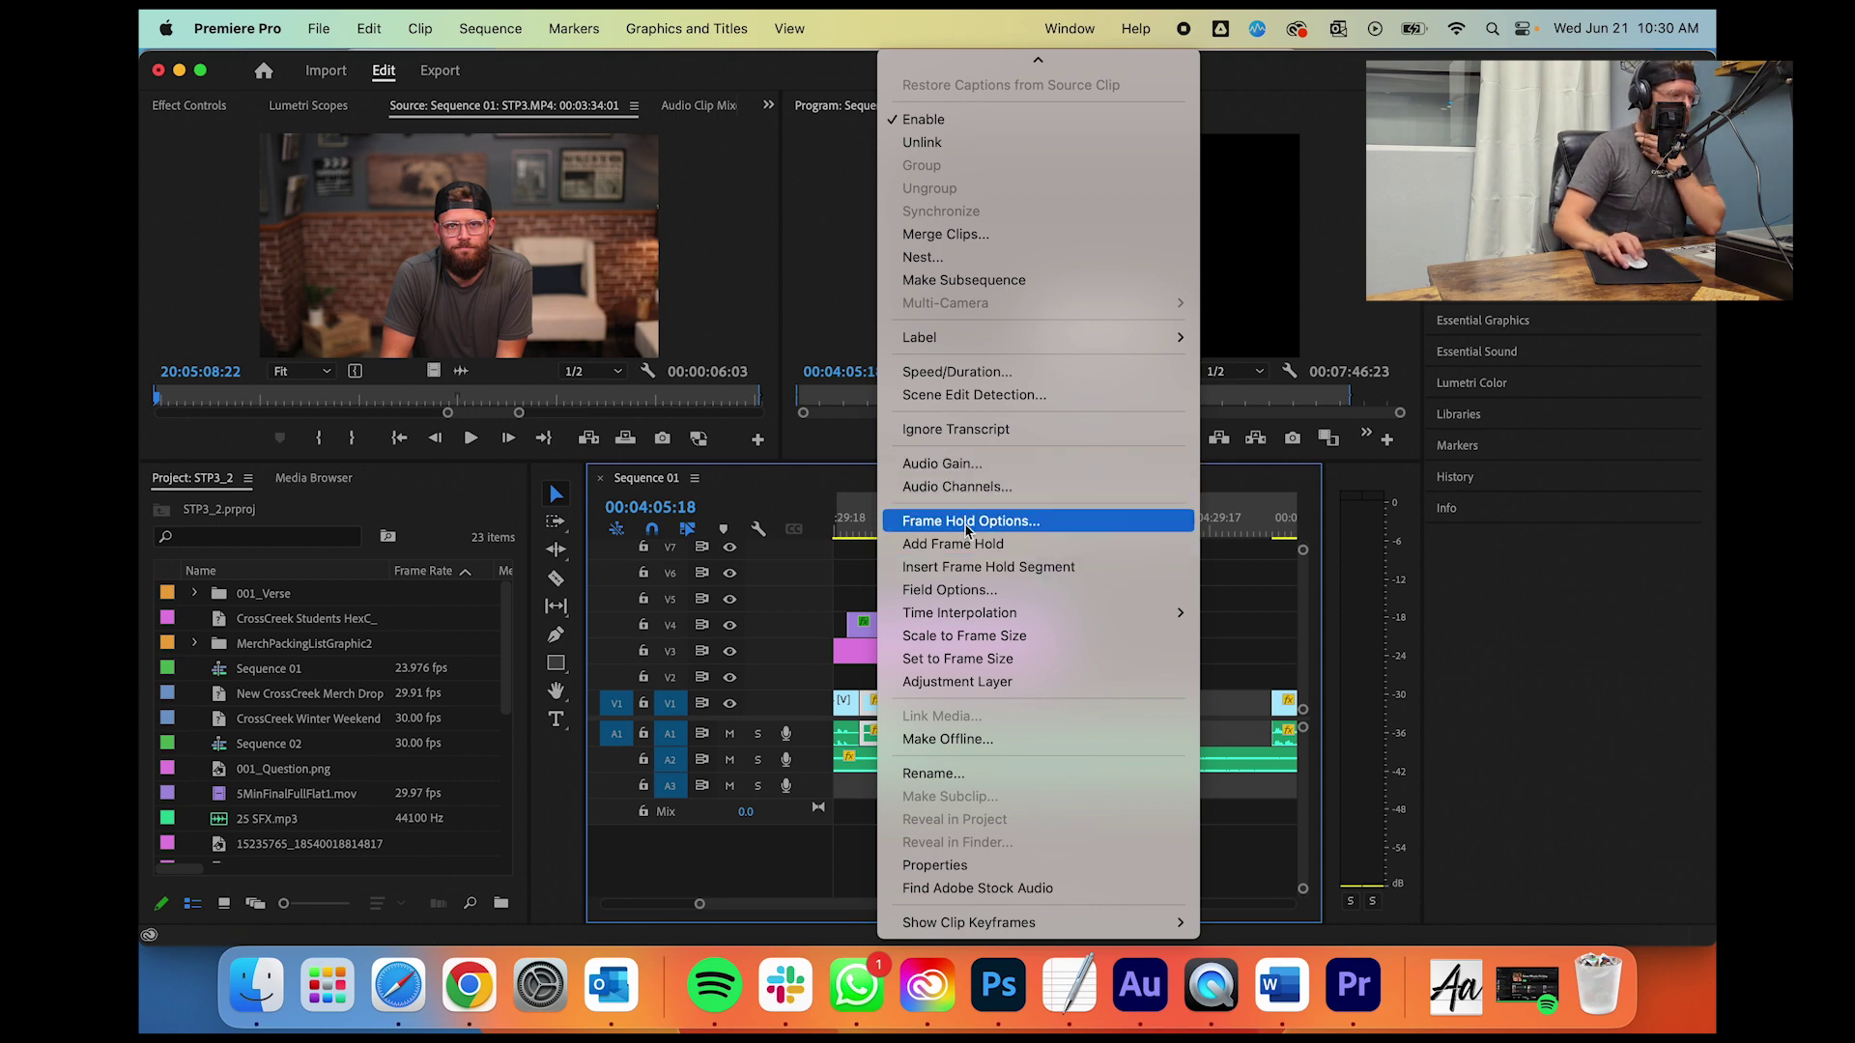
pyautogui.click(986, 391)
pyautogui.click(951, 587)
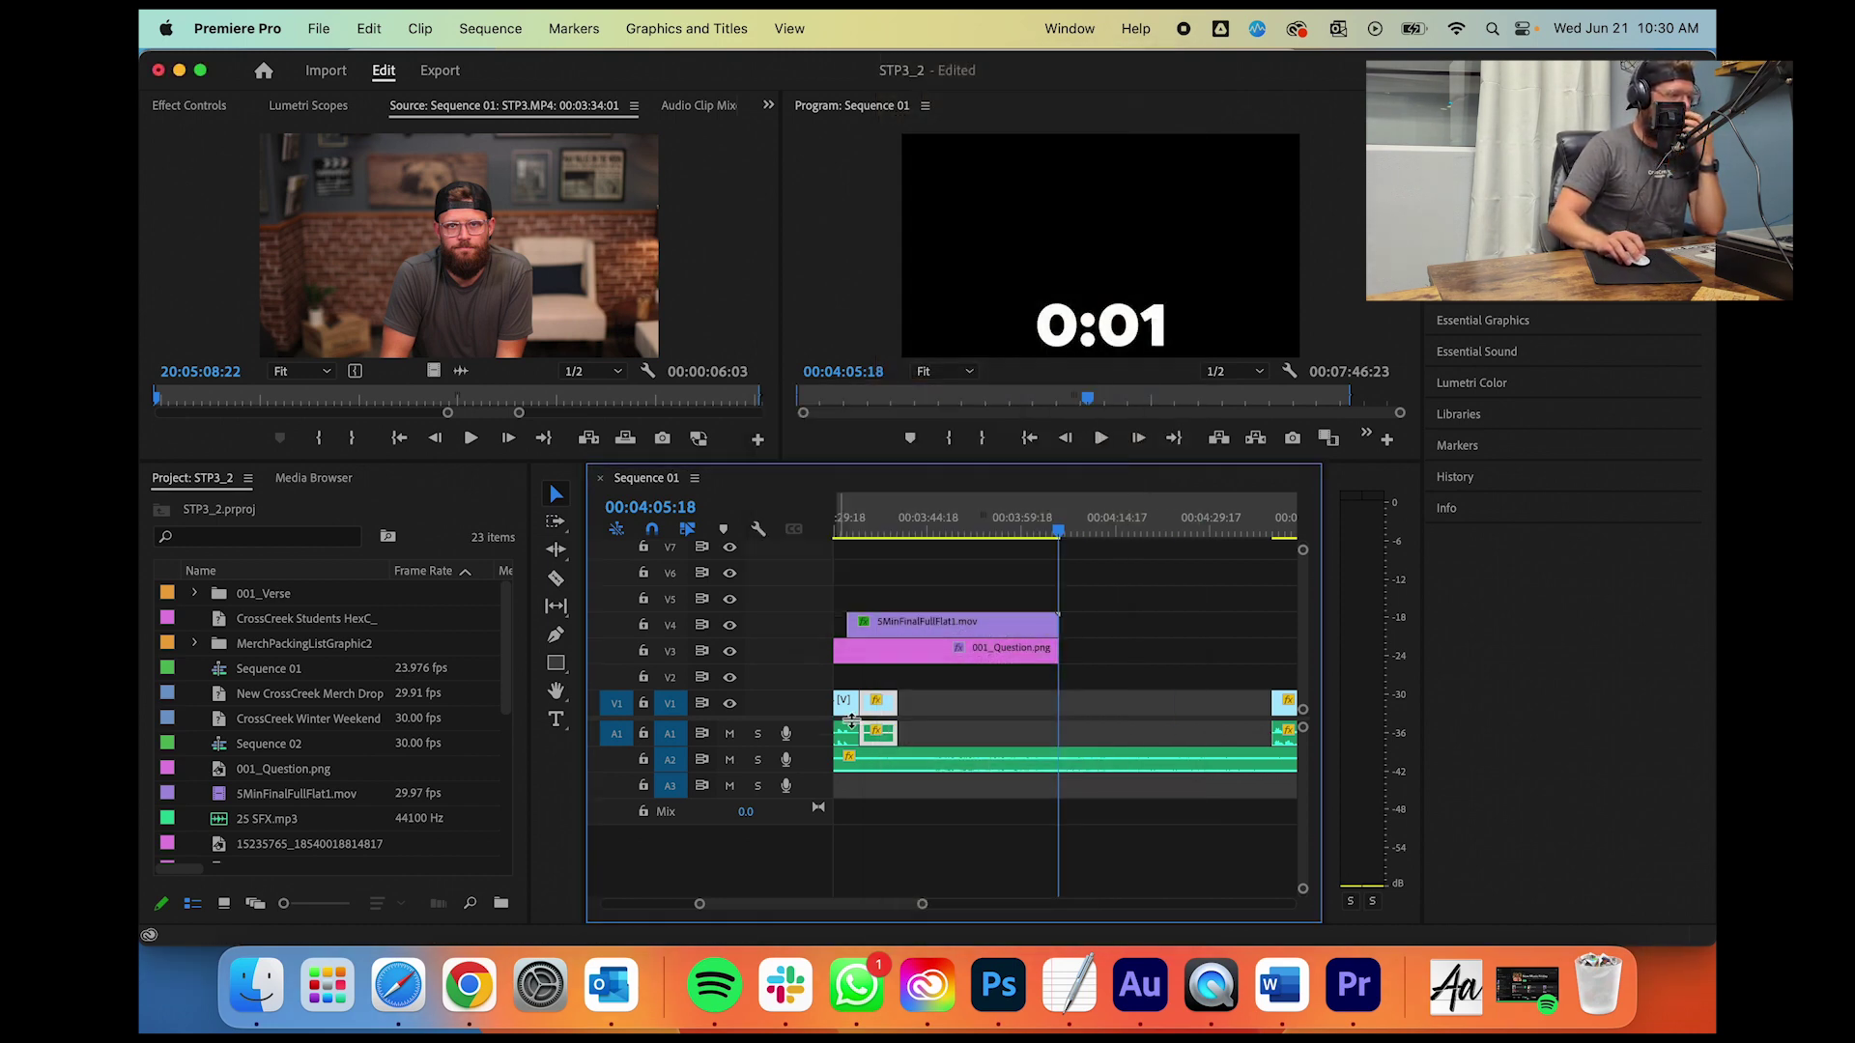
# Step: Set the speed of the short STP3.MP4 clip beneath the question graphic to 0.1%
pyautogui.rightClick(881, 713)
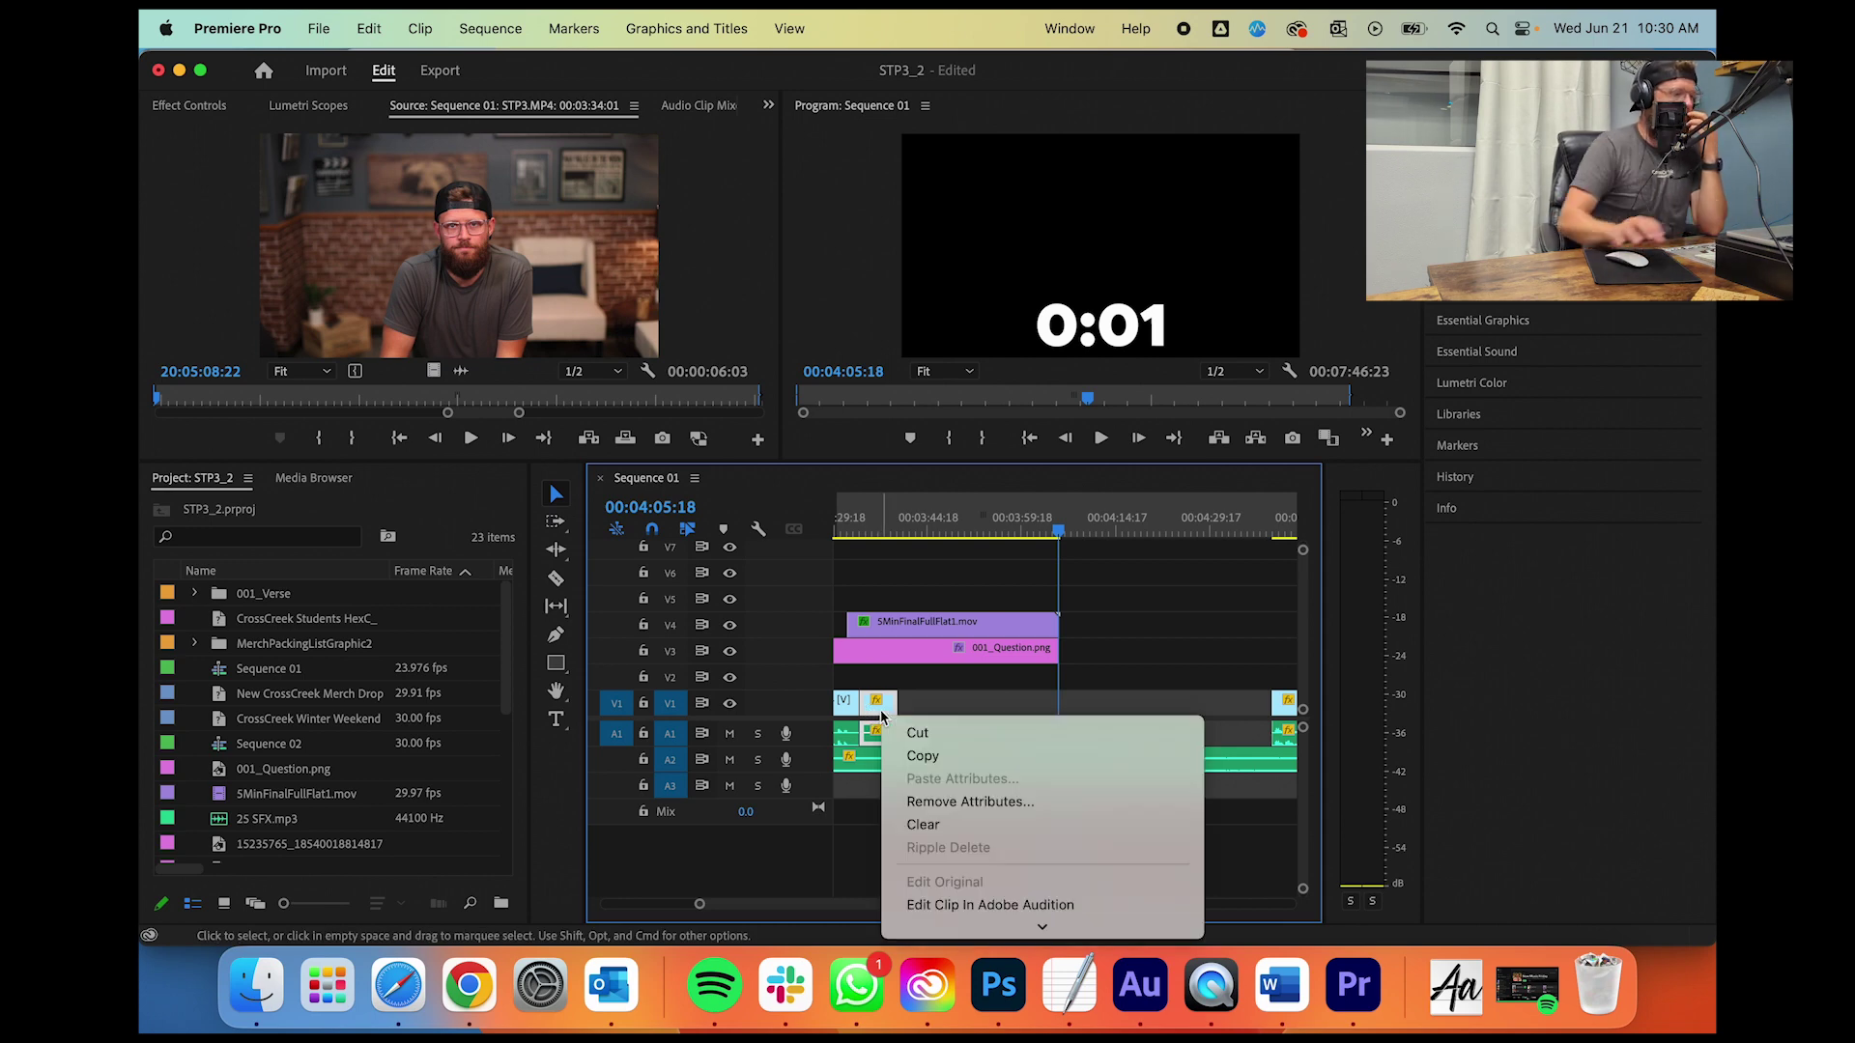
pyautogui.scroll(-5, 966, 734)
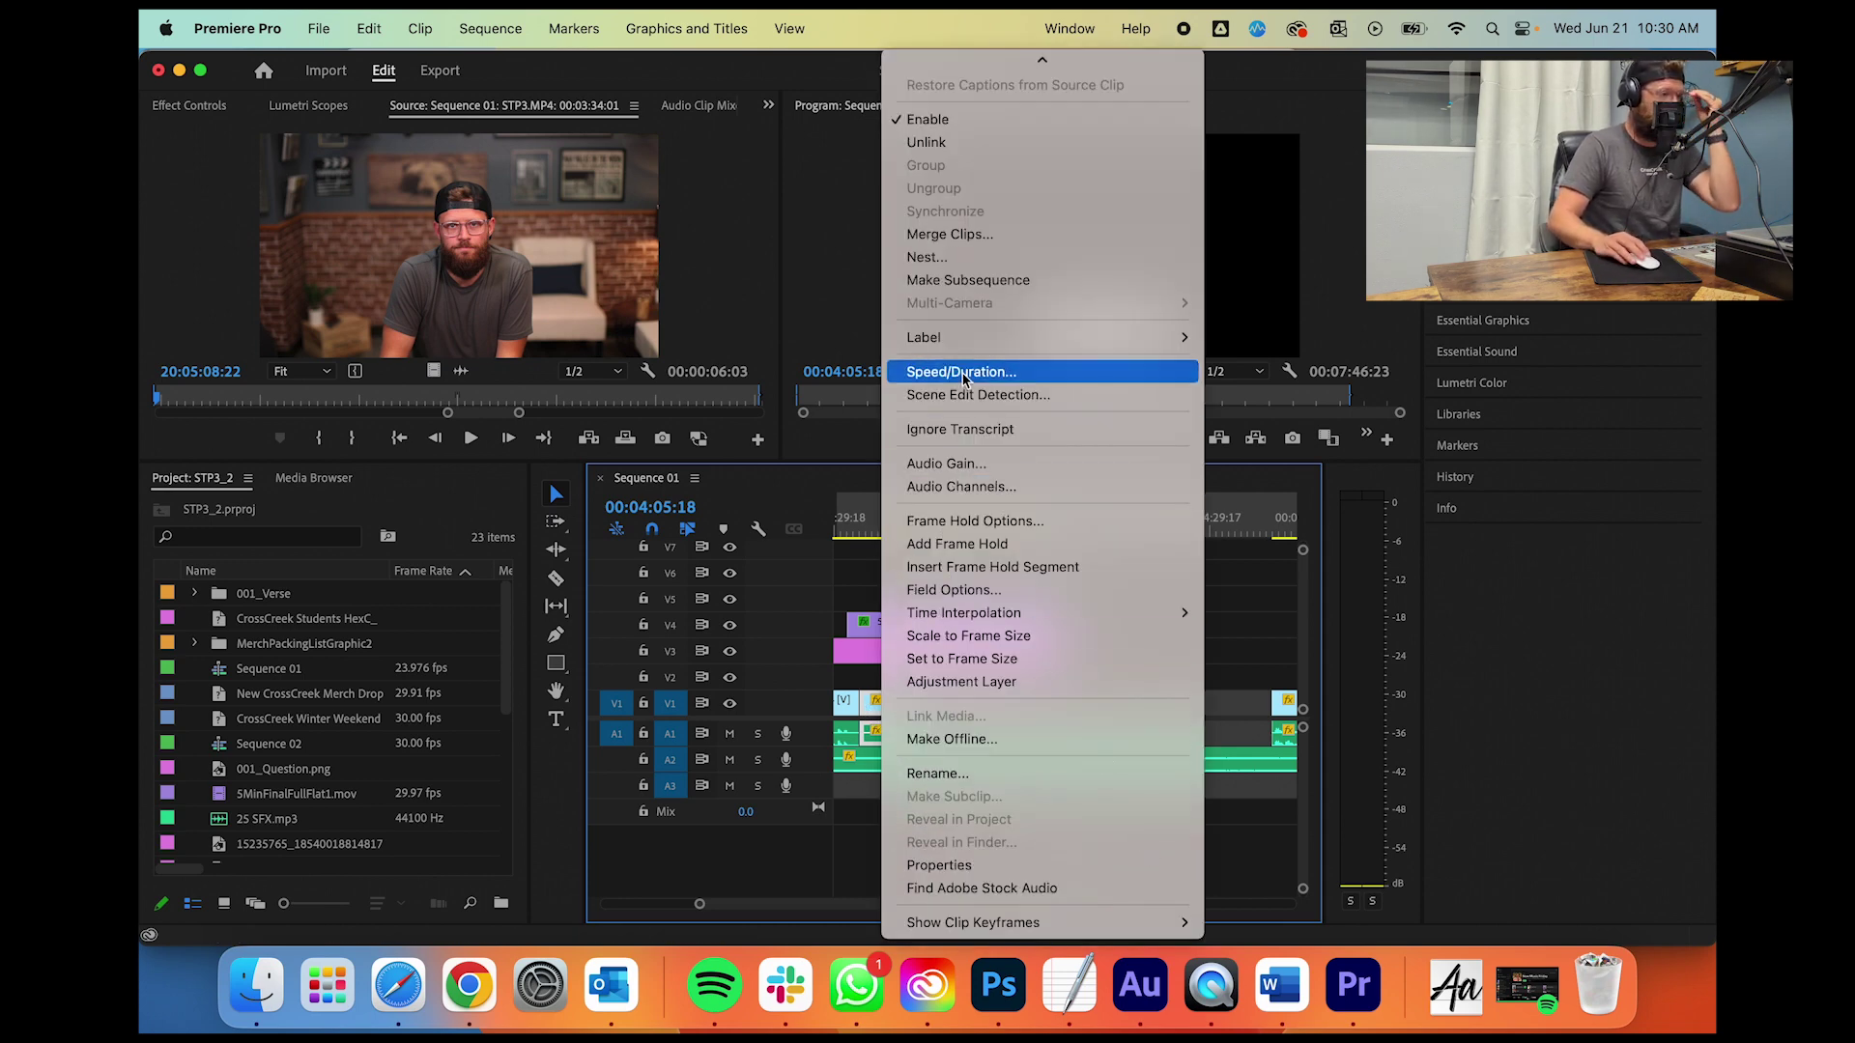
pyautogui.click(1024, 372)
pyautogui.write('.1')
pyautogui.press('Return')
# Step: Play back the slowed clip under the question graphic, including the last seconds of the countdown
pyautogui.moveTo(962, 530); pyautogui.dragTo(849, 530)
pyautogui.hotkey('ctrl', 'z')
pyautogui.press('space')
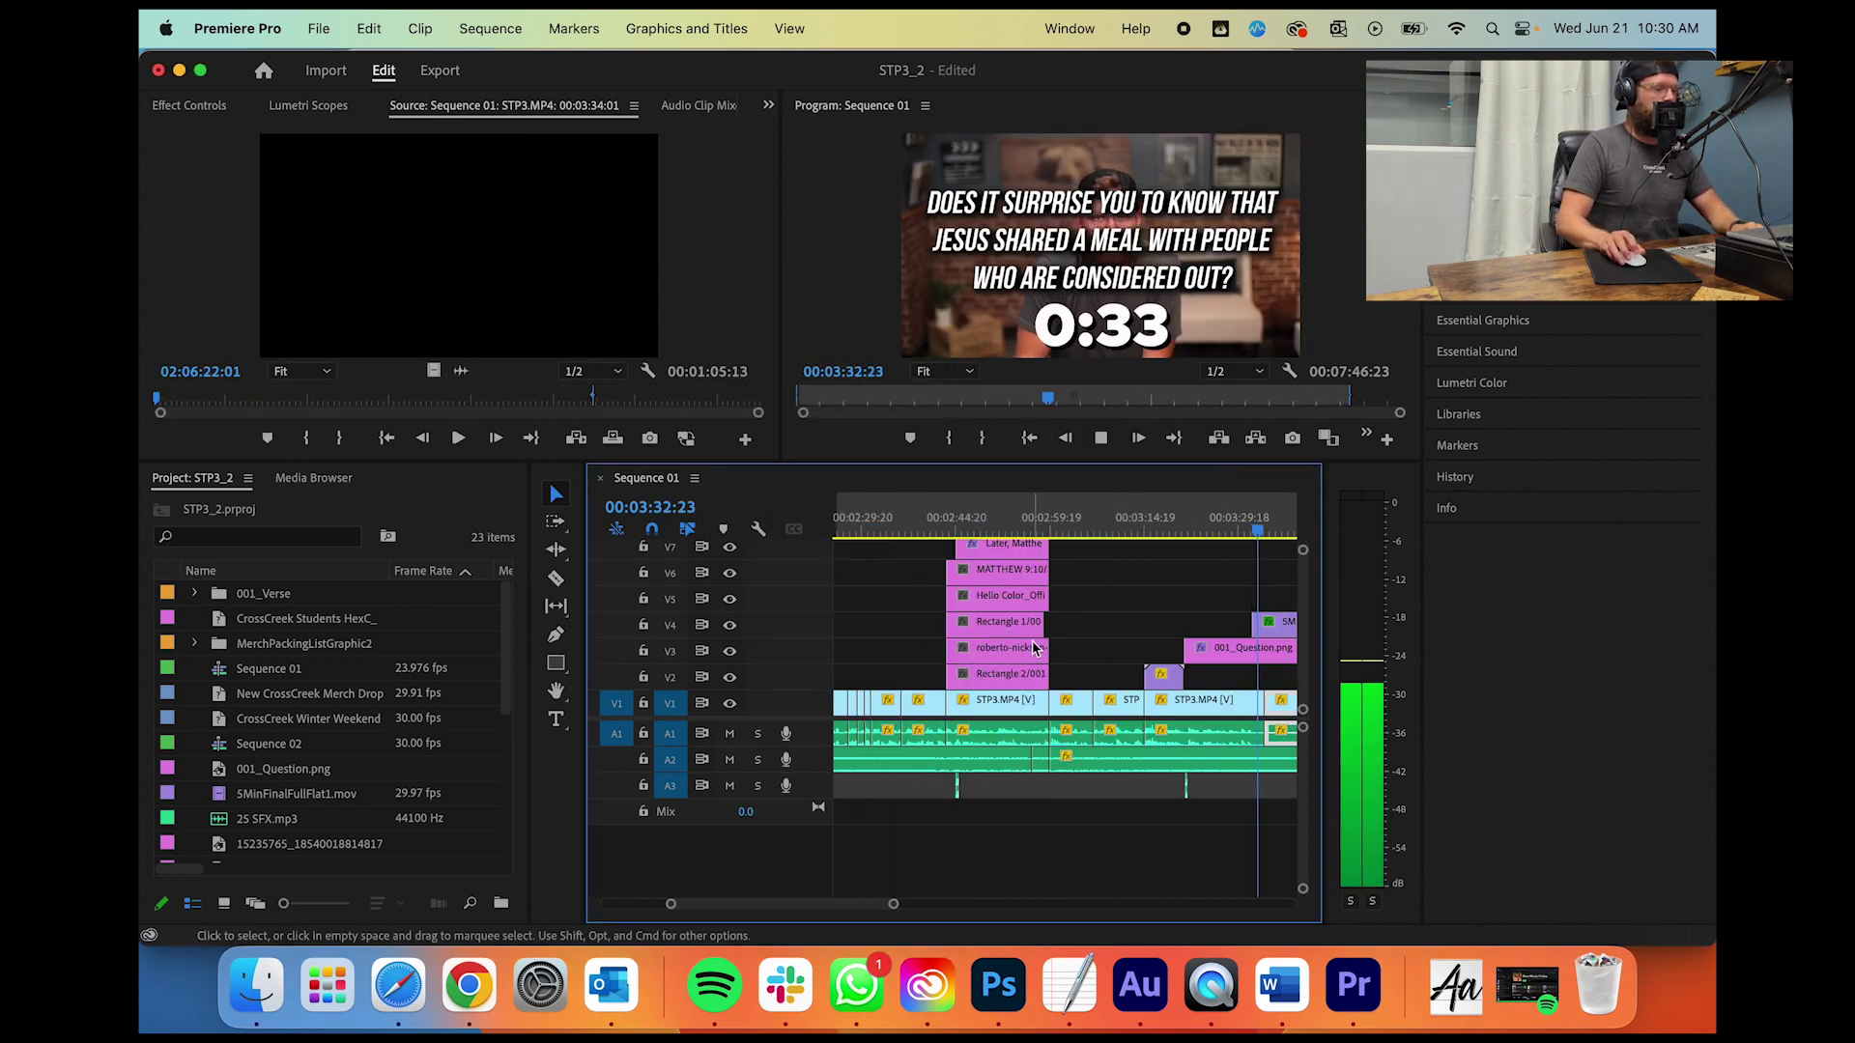
pyautogui.hotkey('ctrl', 'shift', 'z')
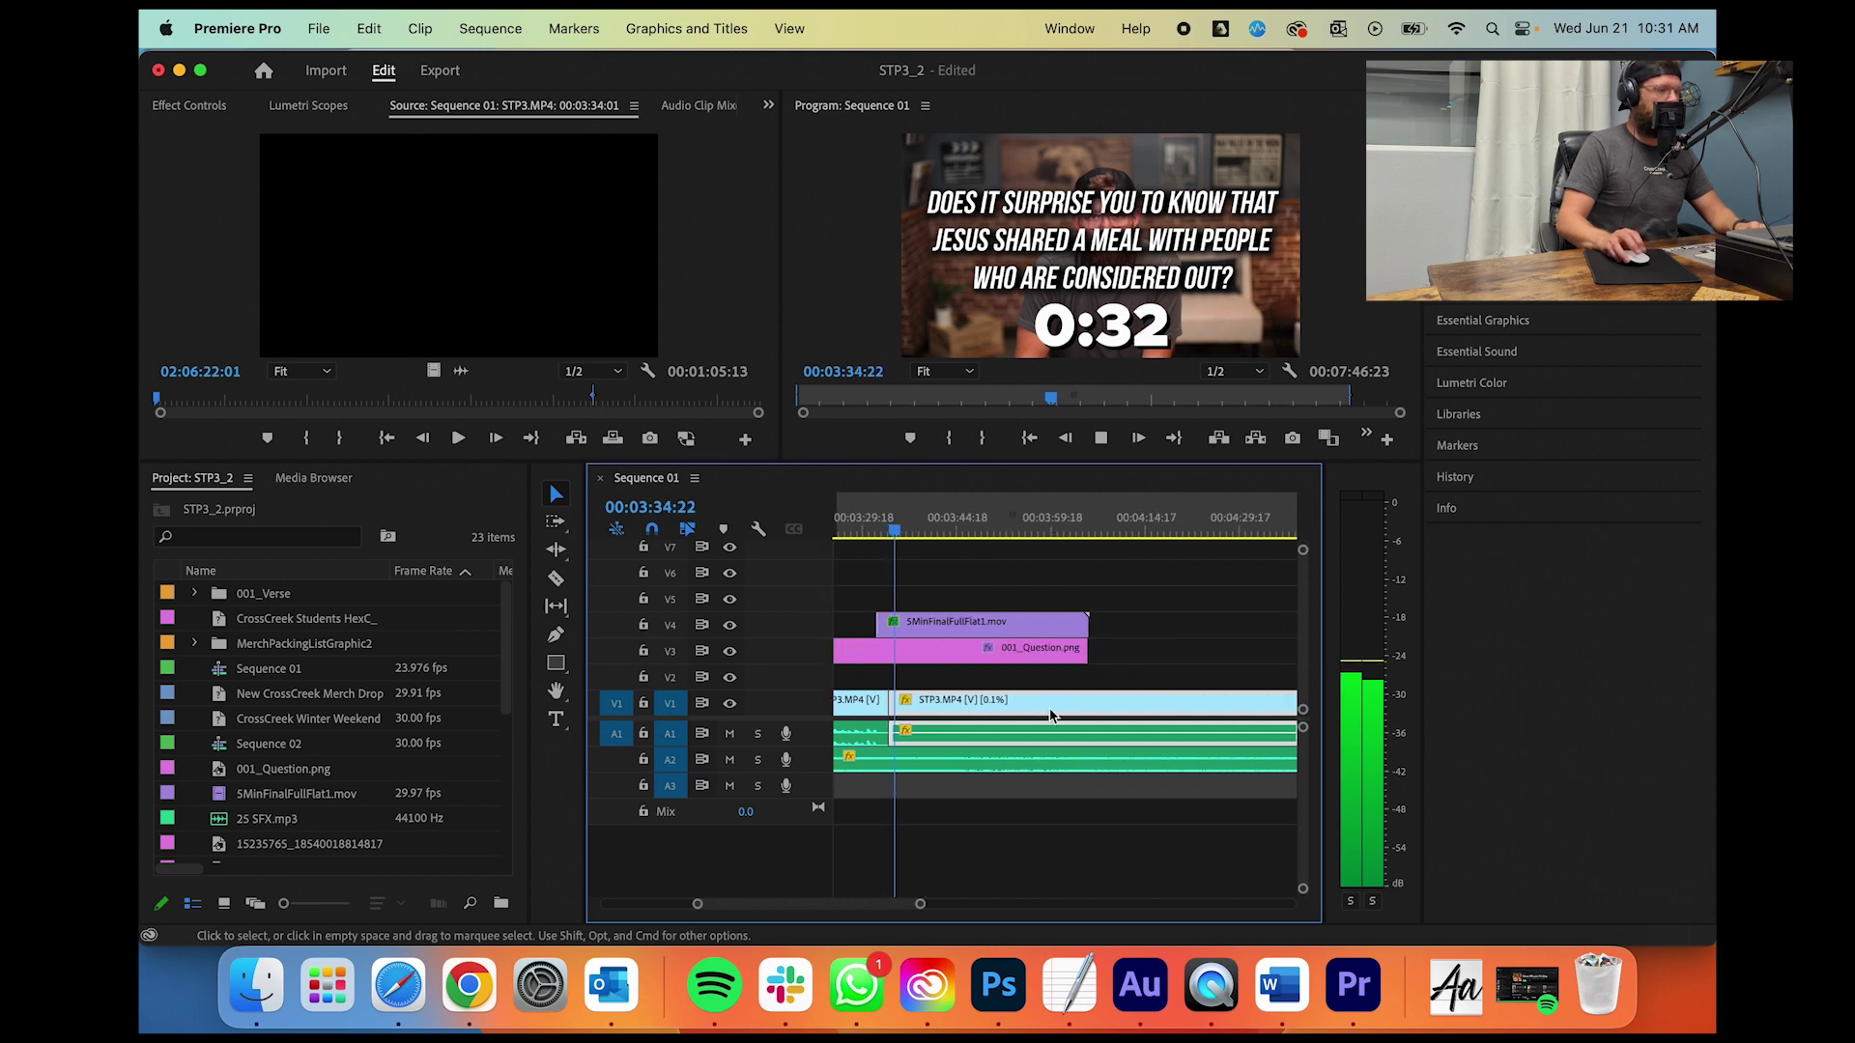
pyautogui.moveTo(918, 908); pyautogui.dragTo(980, 904)
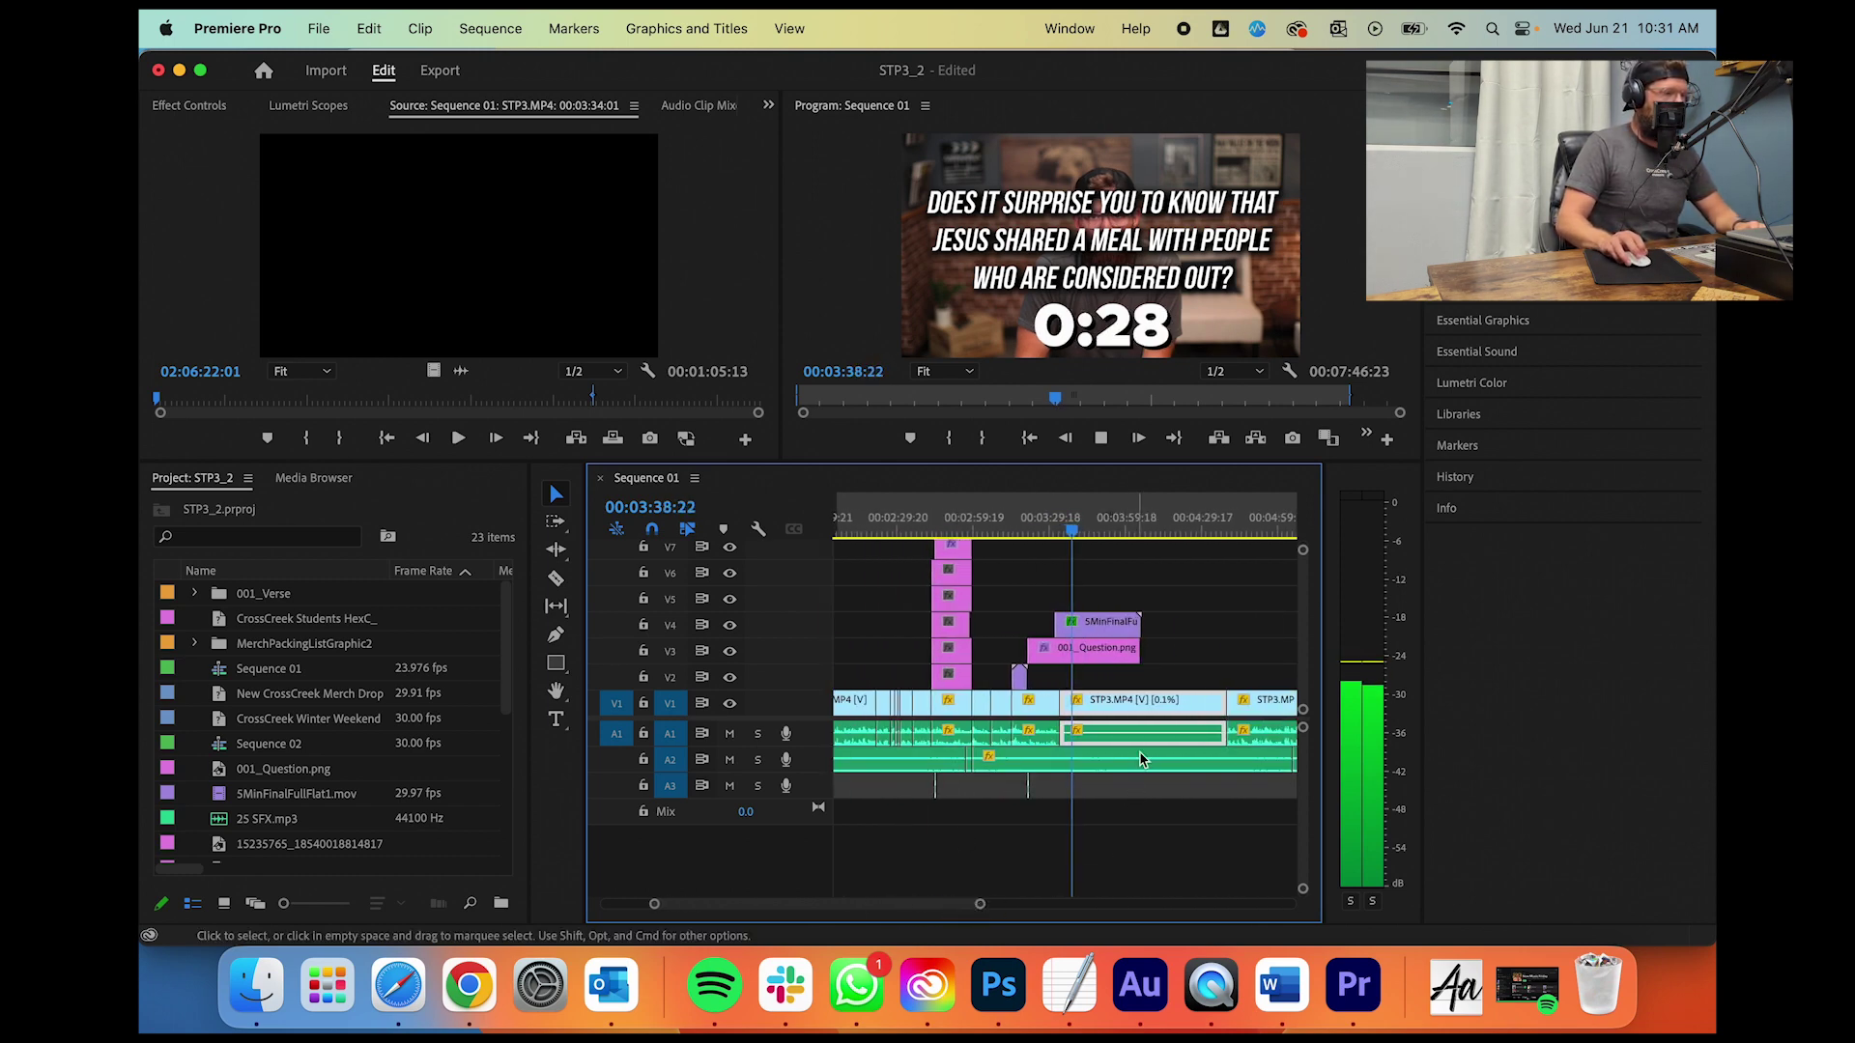
pyautogui.click(1132, 528)
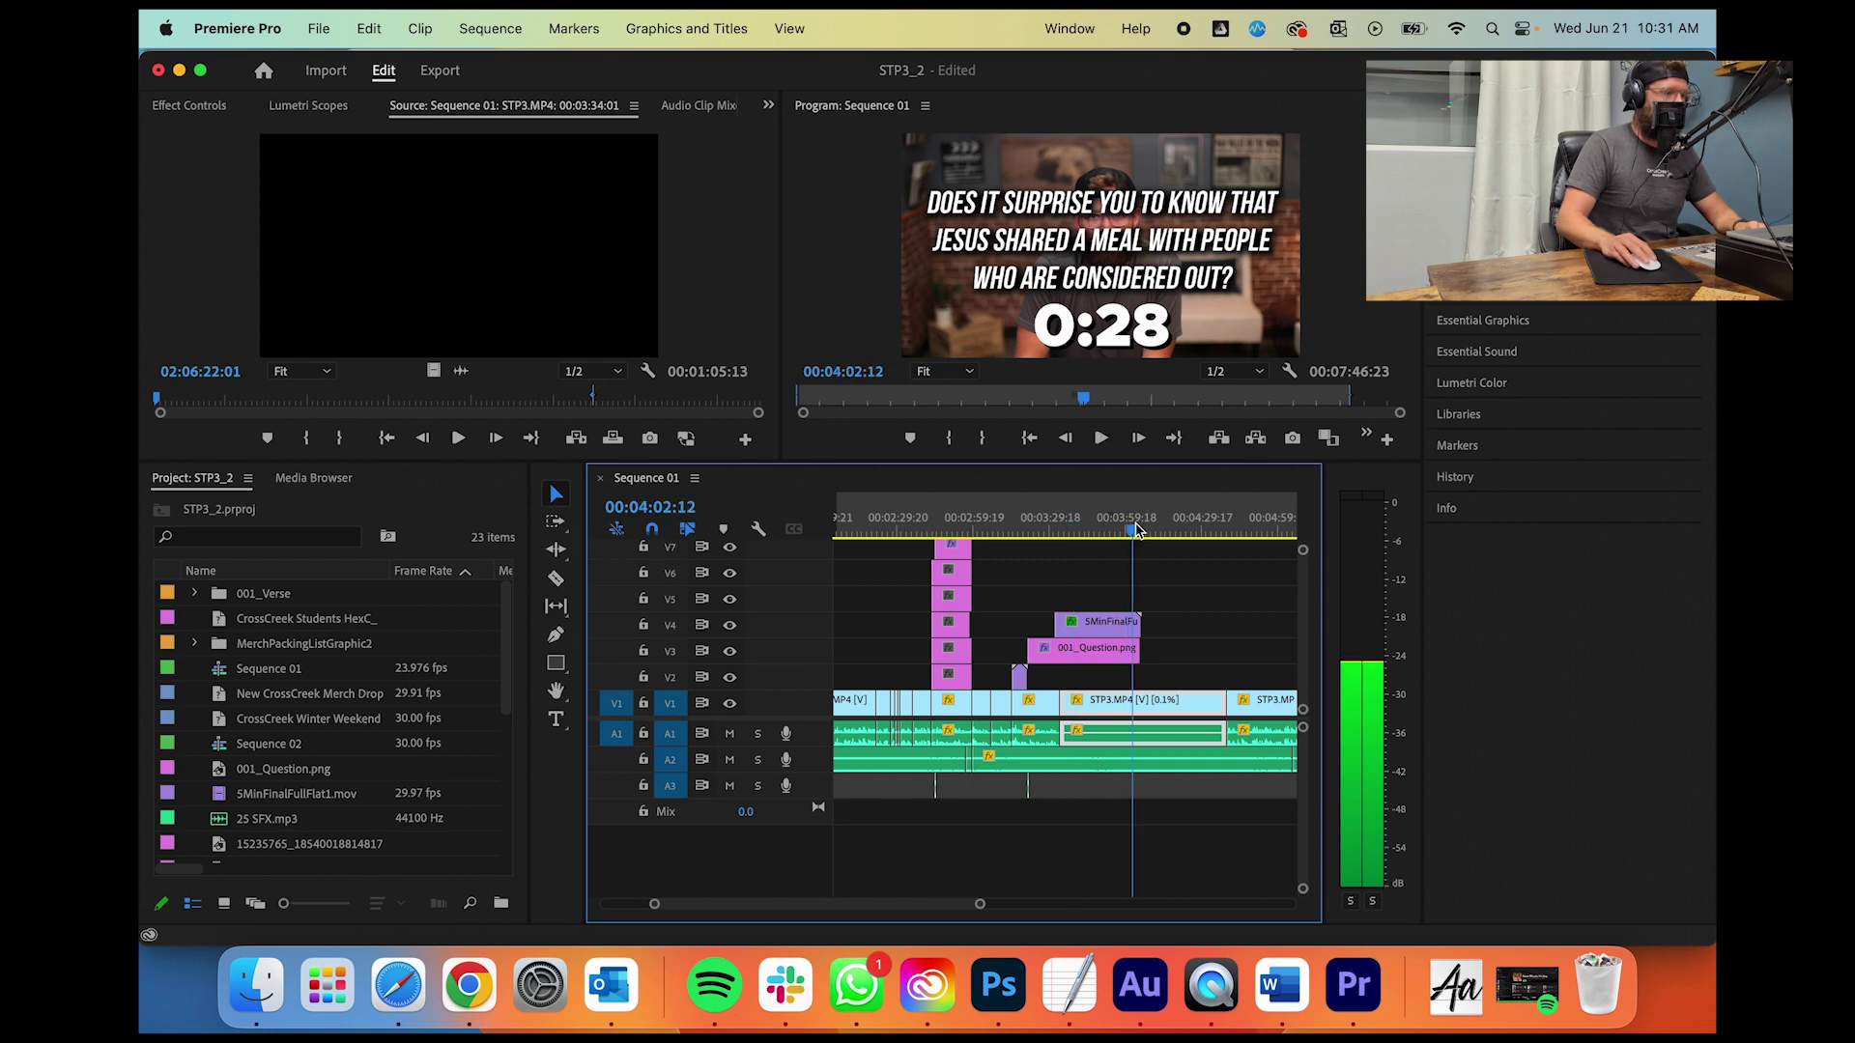
pyautogui.click(1121, 528)
pyautogui.press('space')
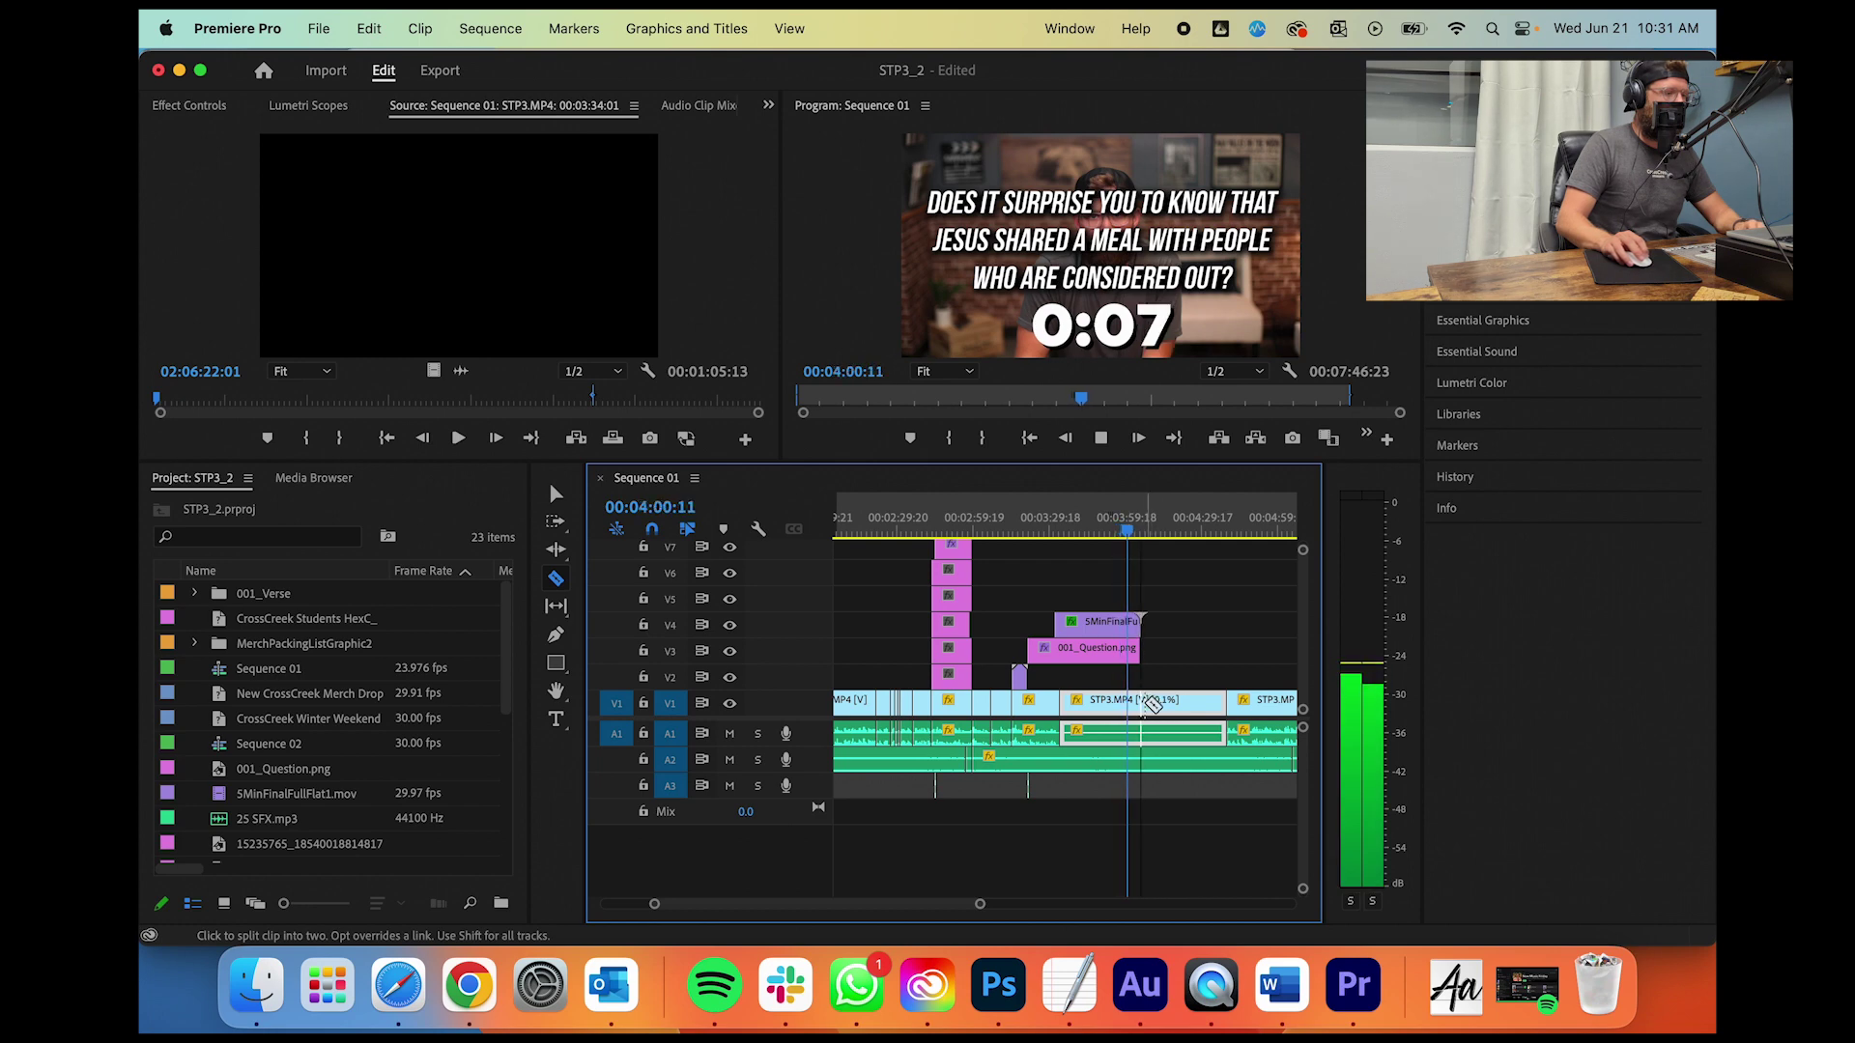
# Step: Split the slowed STP3.MP4 clip where the countdown and question graphic end, and delete the part after the cut
pyautogui.click(1142, 705)
pyautogui.press('v')
pyautogui.click(1180, 708)
pyautogui.press('Delete')
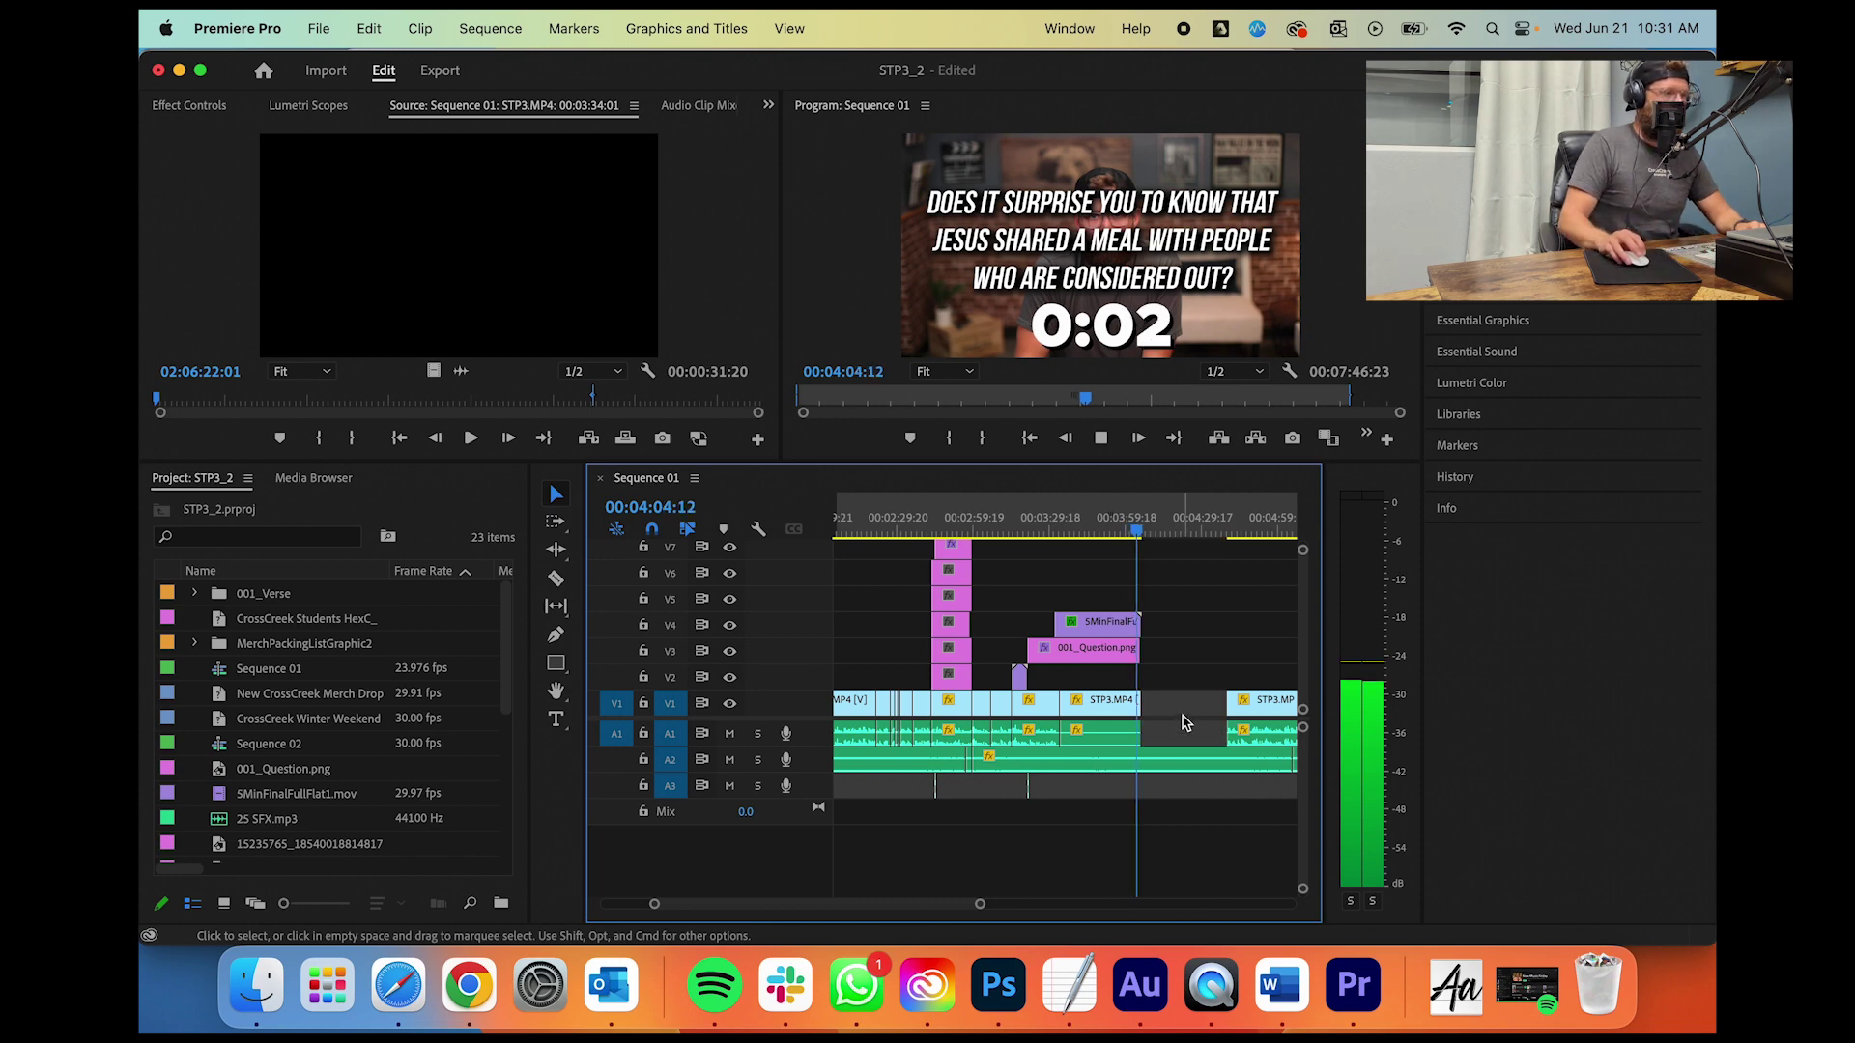
# Step: Move all following STP3.MP4 clips earlier to close the gap, lining up the join with the end of the question graphic
pyautogui.moveTo(979, 904); pyautogui.dragTo(1102, 903)
pyautogui.press('space')
pyautogui.hscroll(2, 1146, 772)
pyautogui.moveTo(1084, 657); pyautogui.dragTo(1295, 746)
pyautogui.hscroll(4, 977, 719)
pyautogui.moveTo(978, 719); pyautogui.dragTo(927, 710)
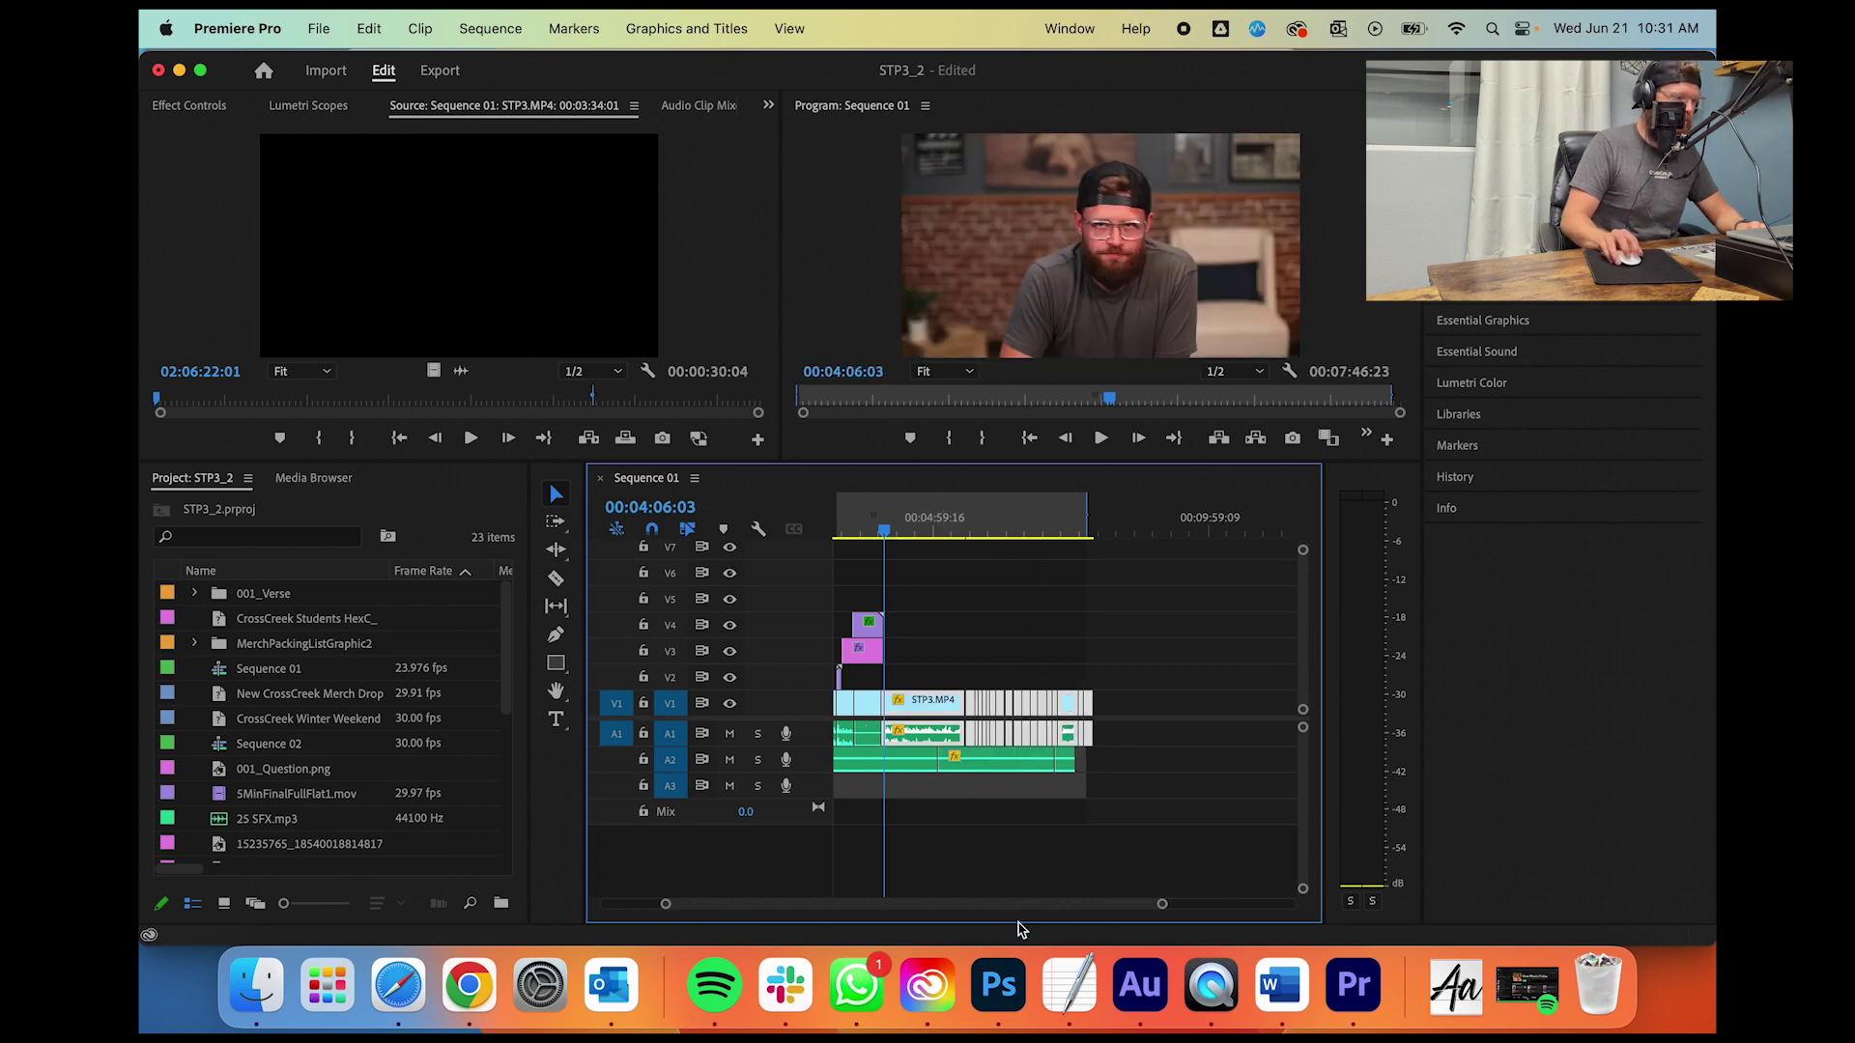
pyautogui.moveTo(1162, 904); pyautogui.dragTo(994, 911)
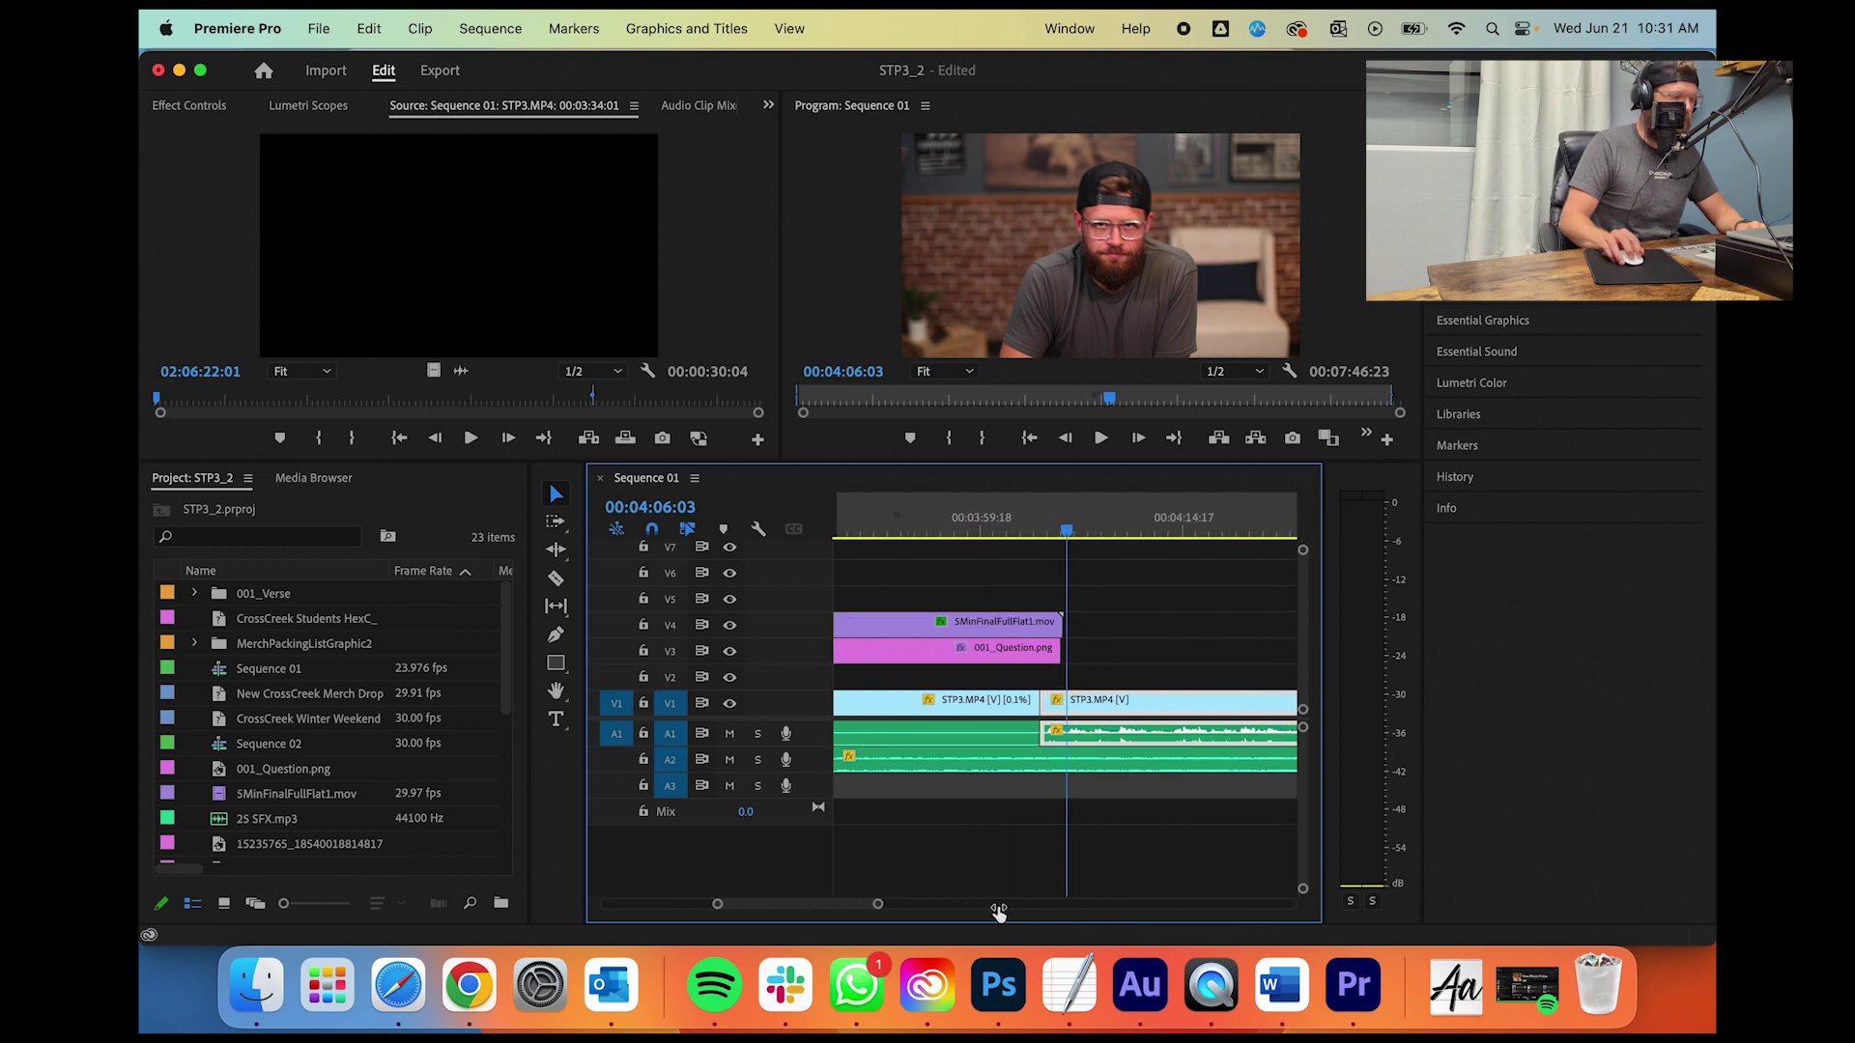
pyautogui.moveTo(1098, 715); pyautogui.dragTo(1048, 715)
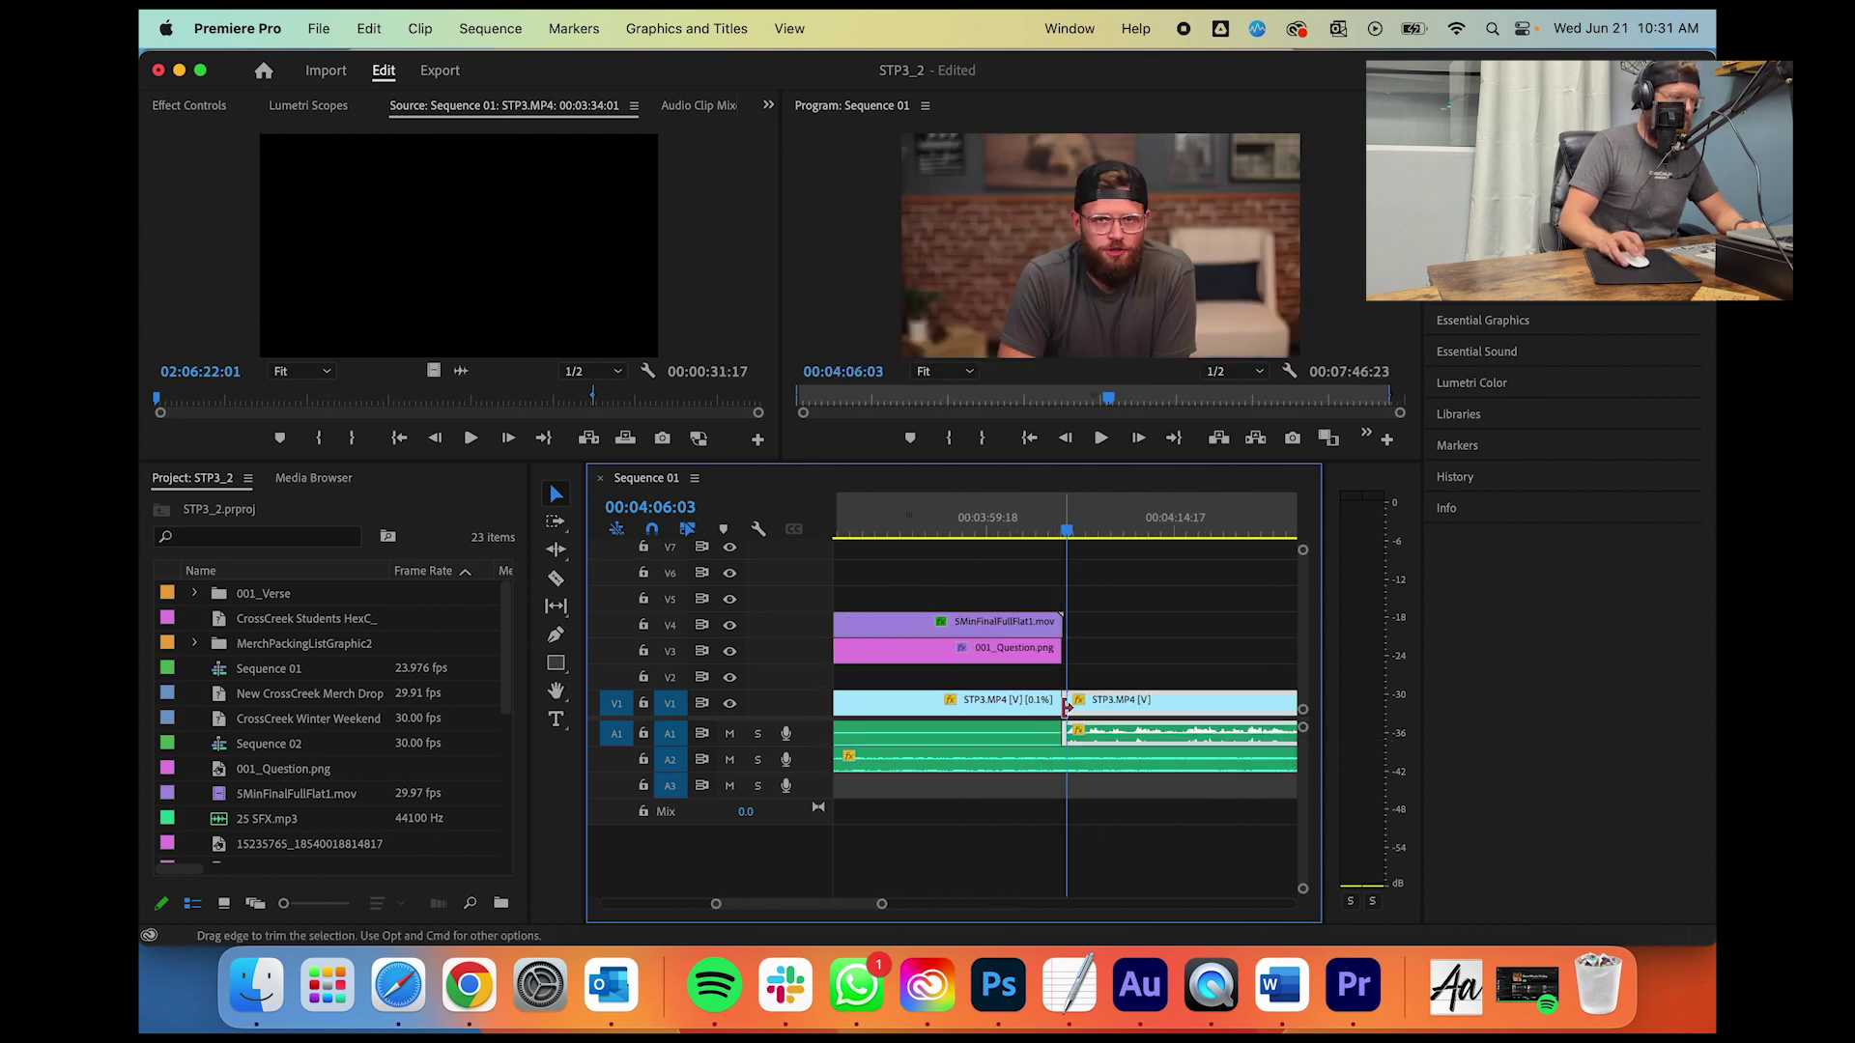
# Step: Apply the smooth Position In_Bottom preset to the SMinFinalFullFlat1.mov countdown clip
pyautogui.hscroll(-5, 1025, 683)
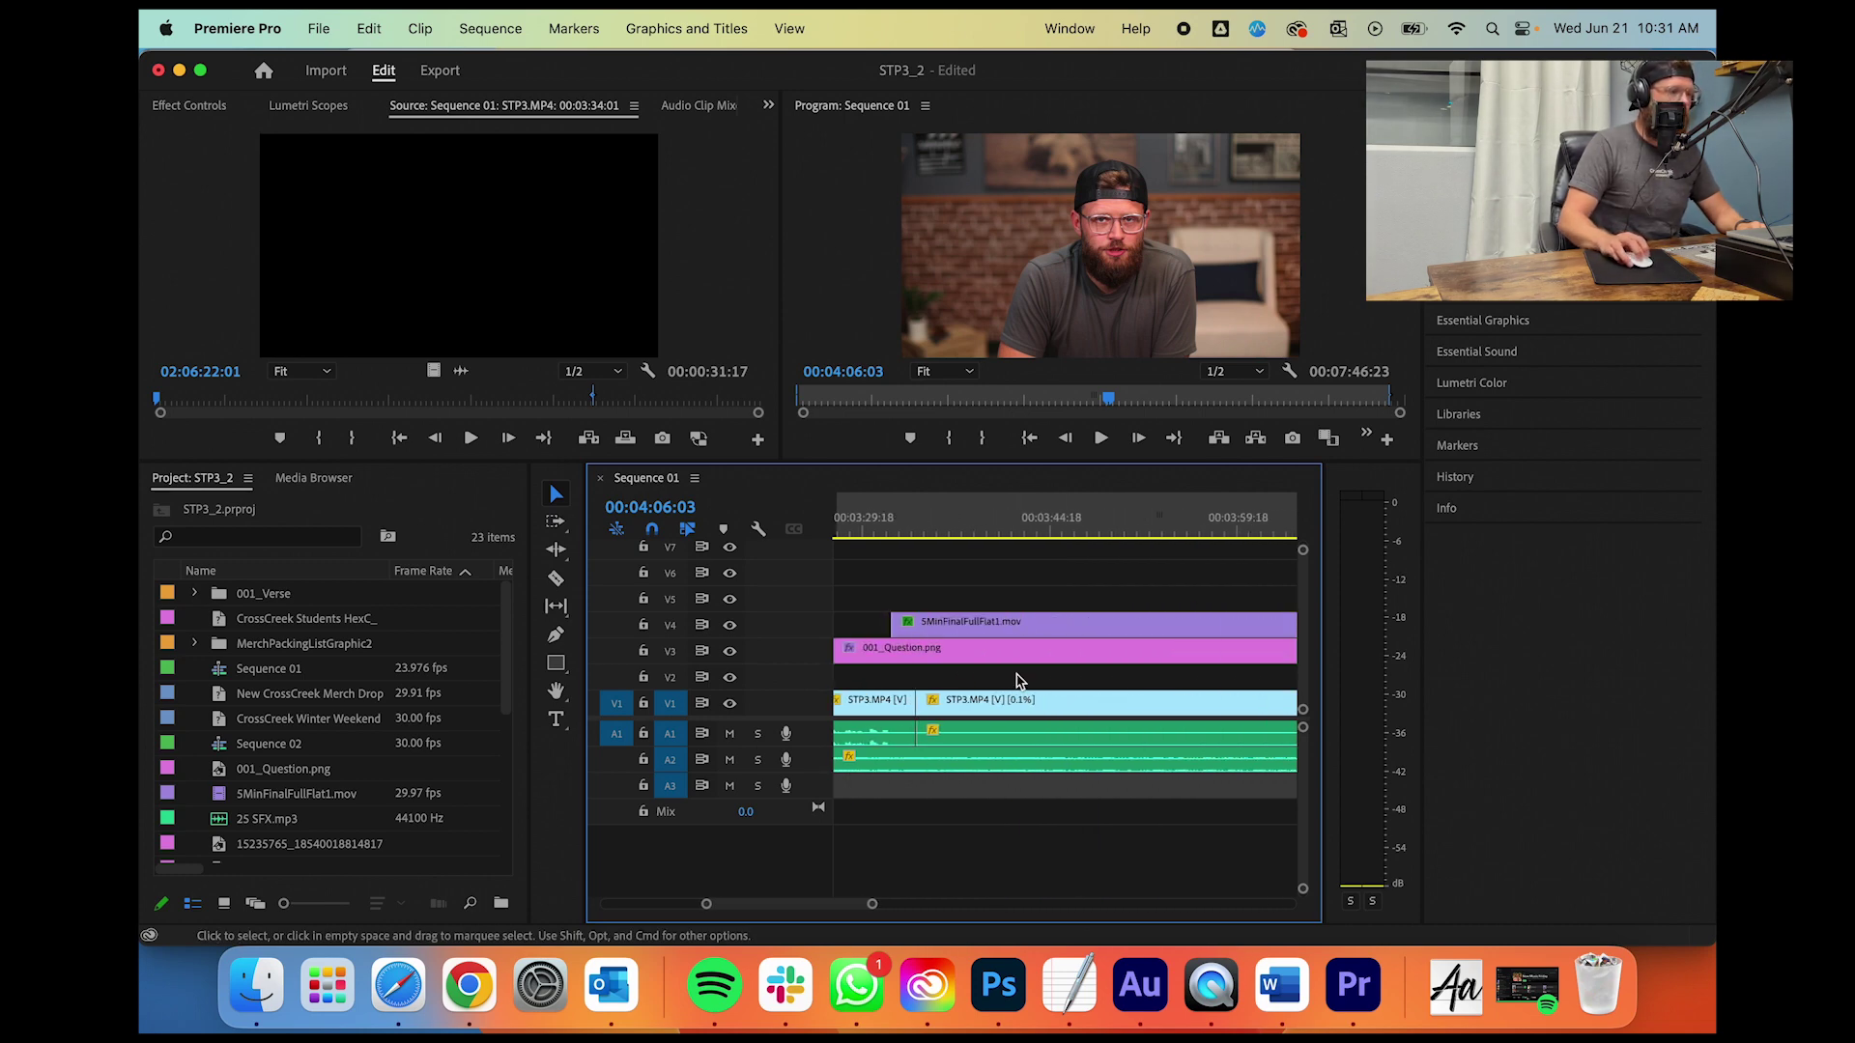
pyautogui.hotkey('shift', '7')
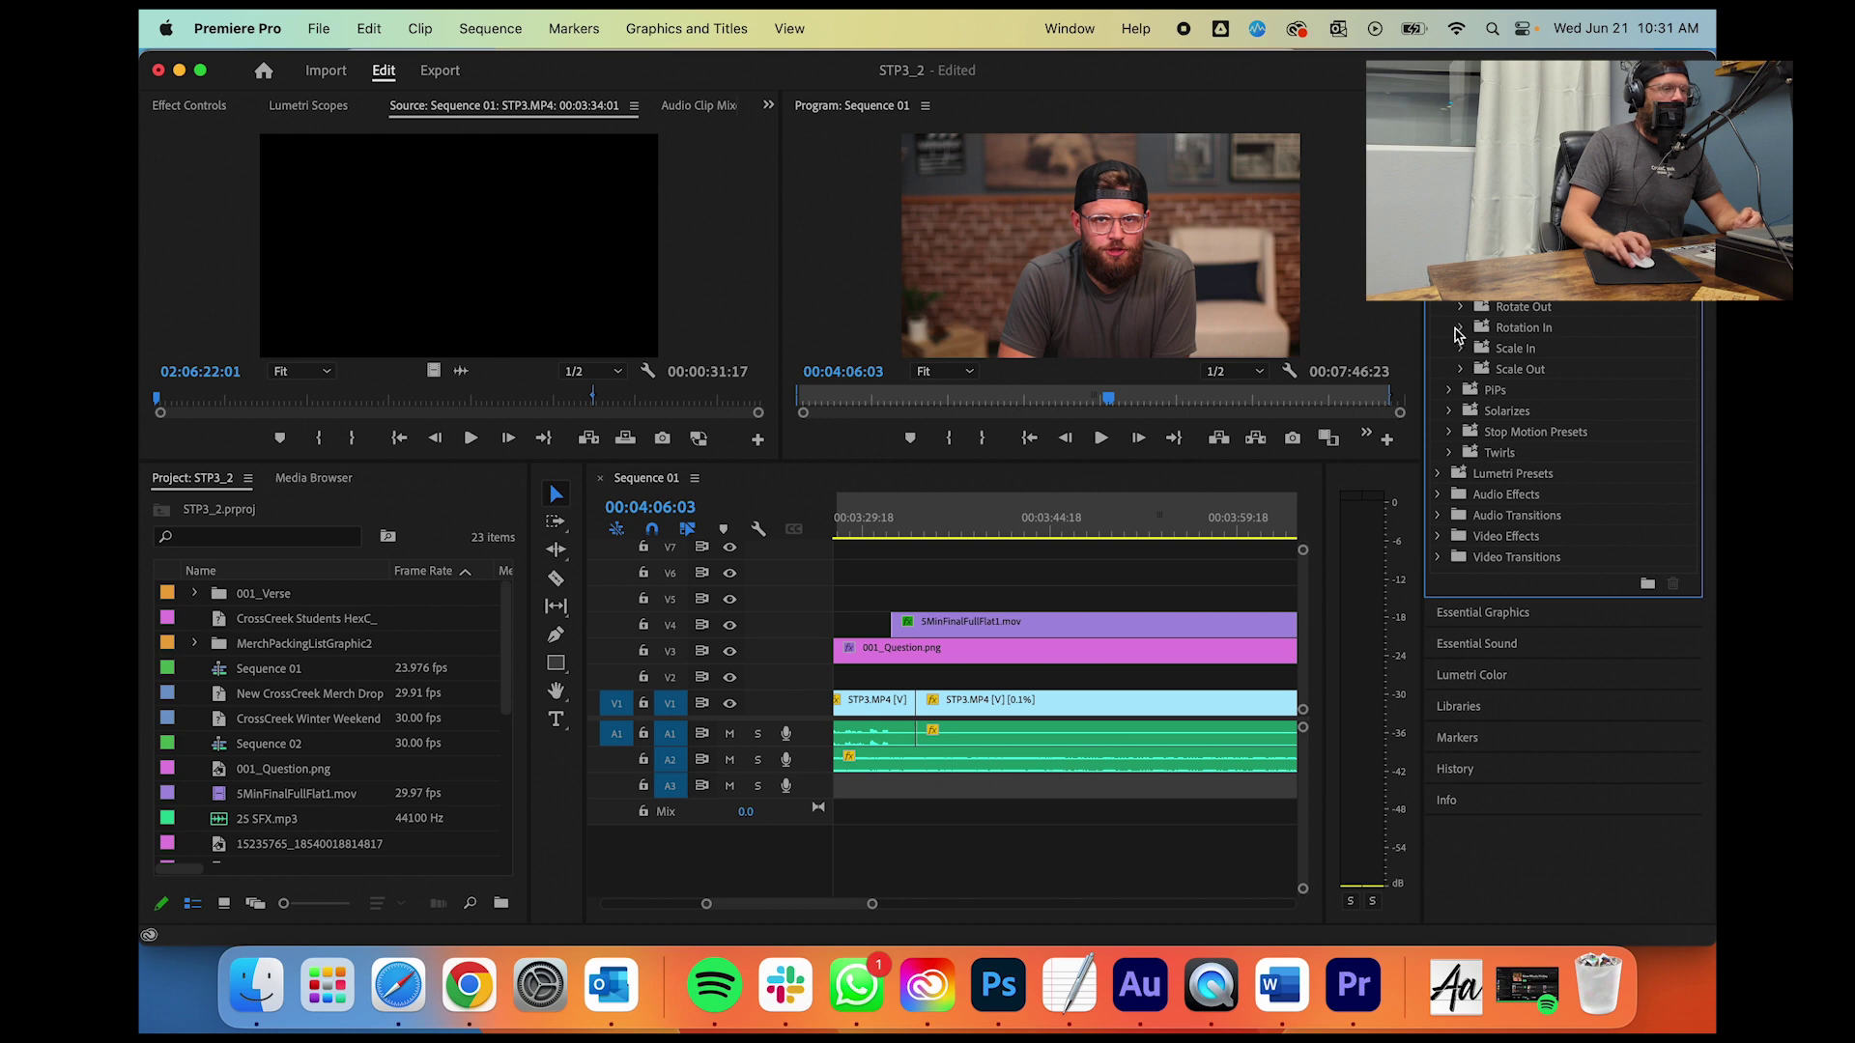
pyautogui.click(1471, 329)
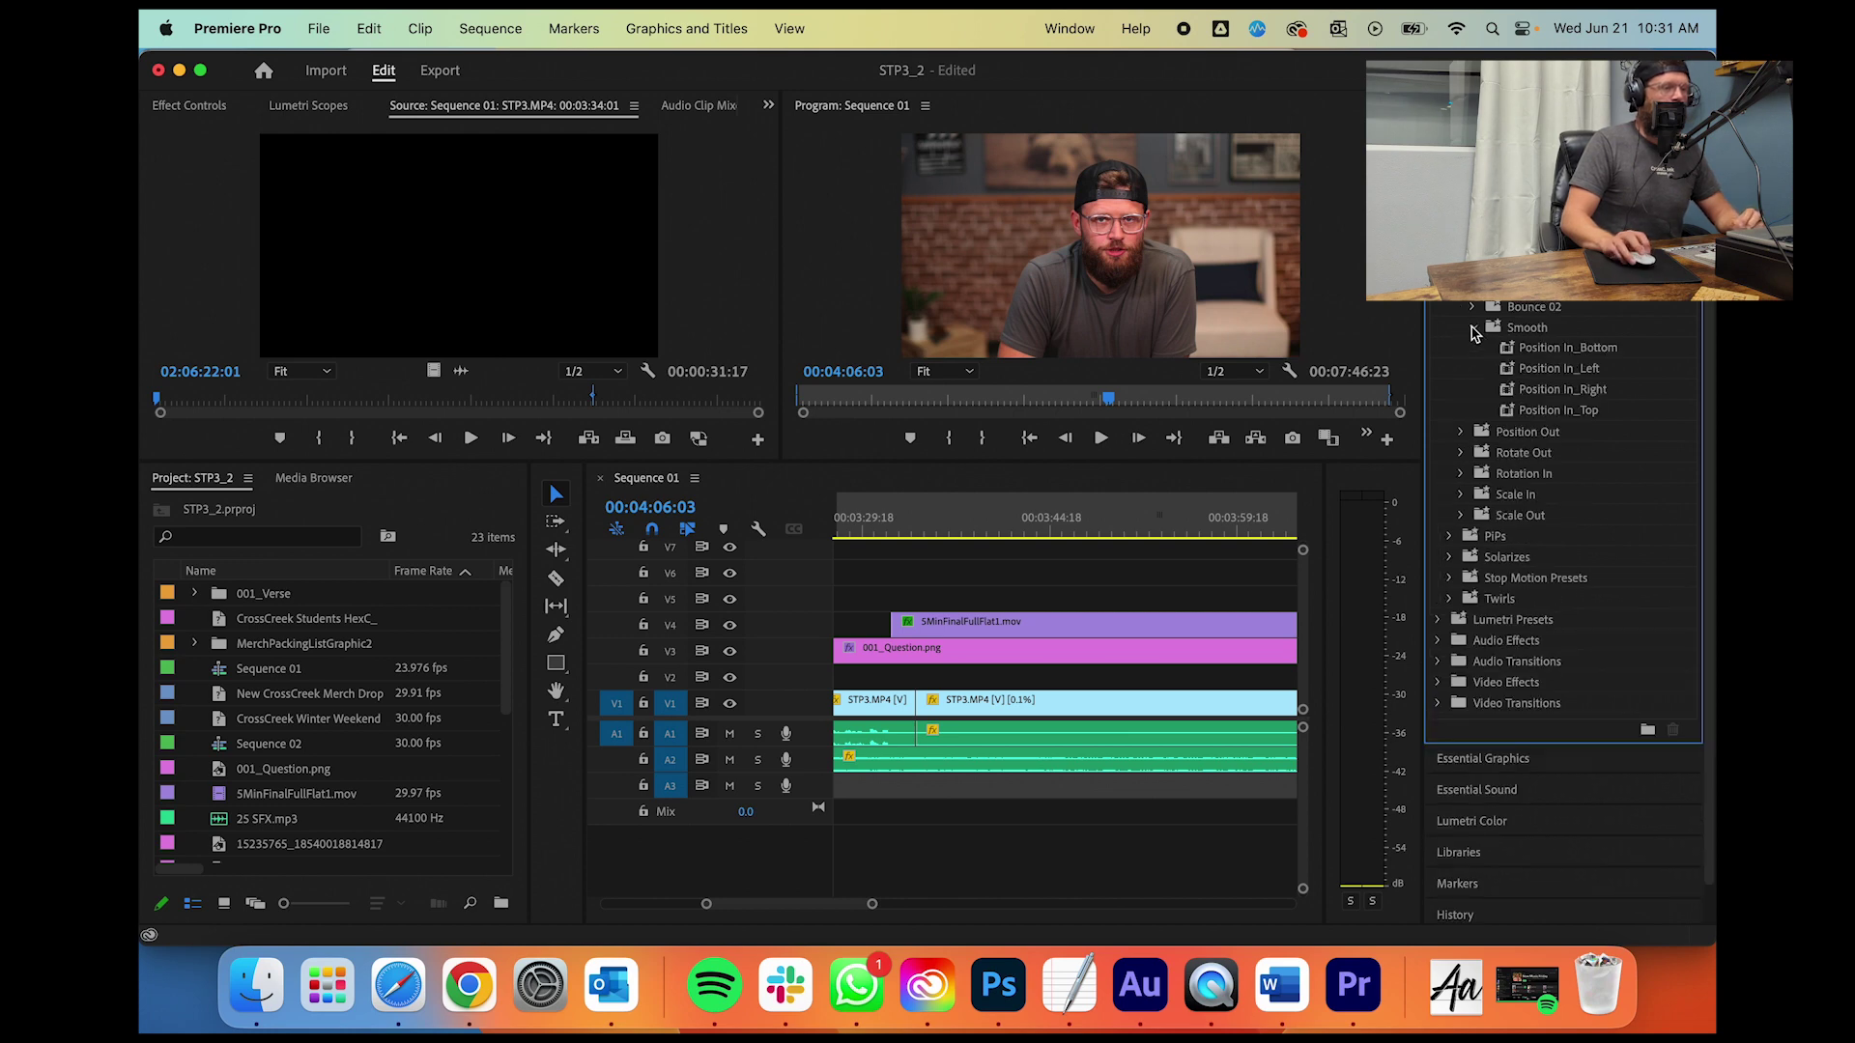
pyautogui.moveTo(1513, 354); pyautogui.dragTo(1000, 626)
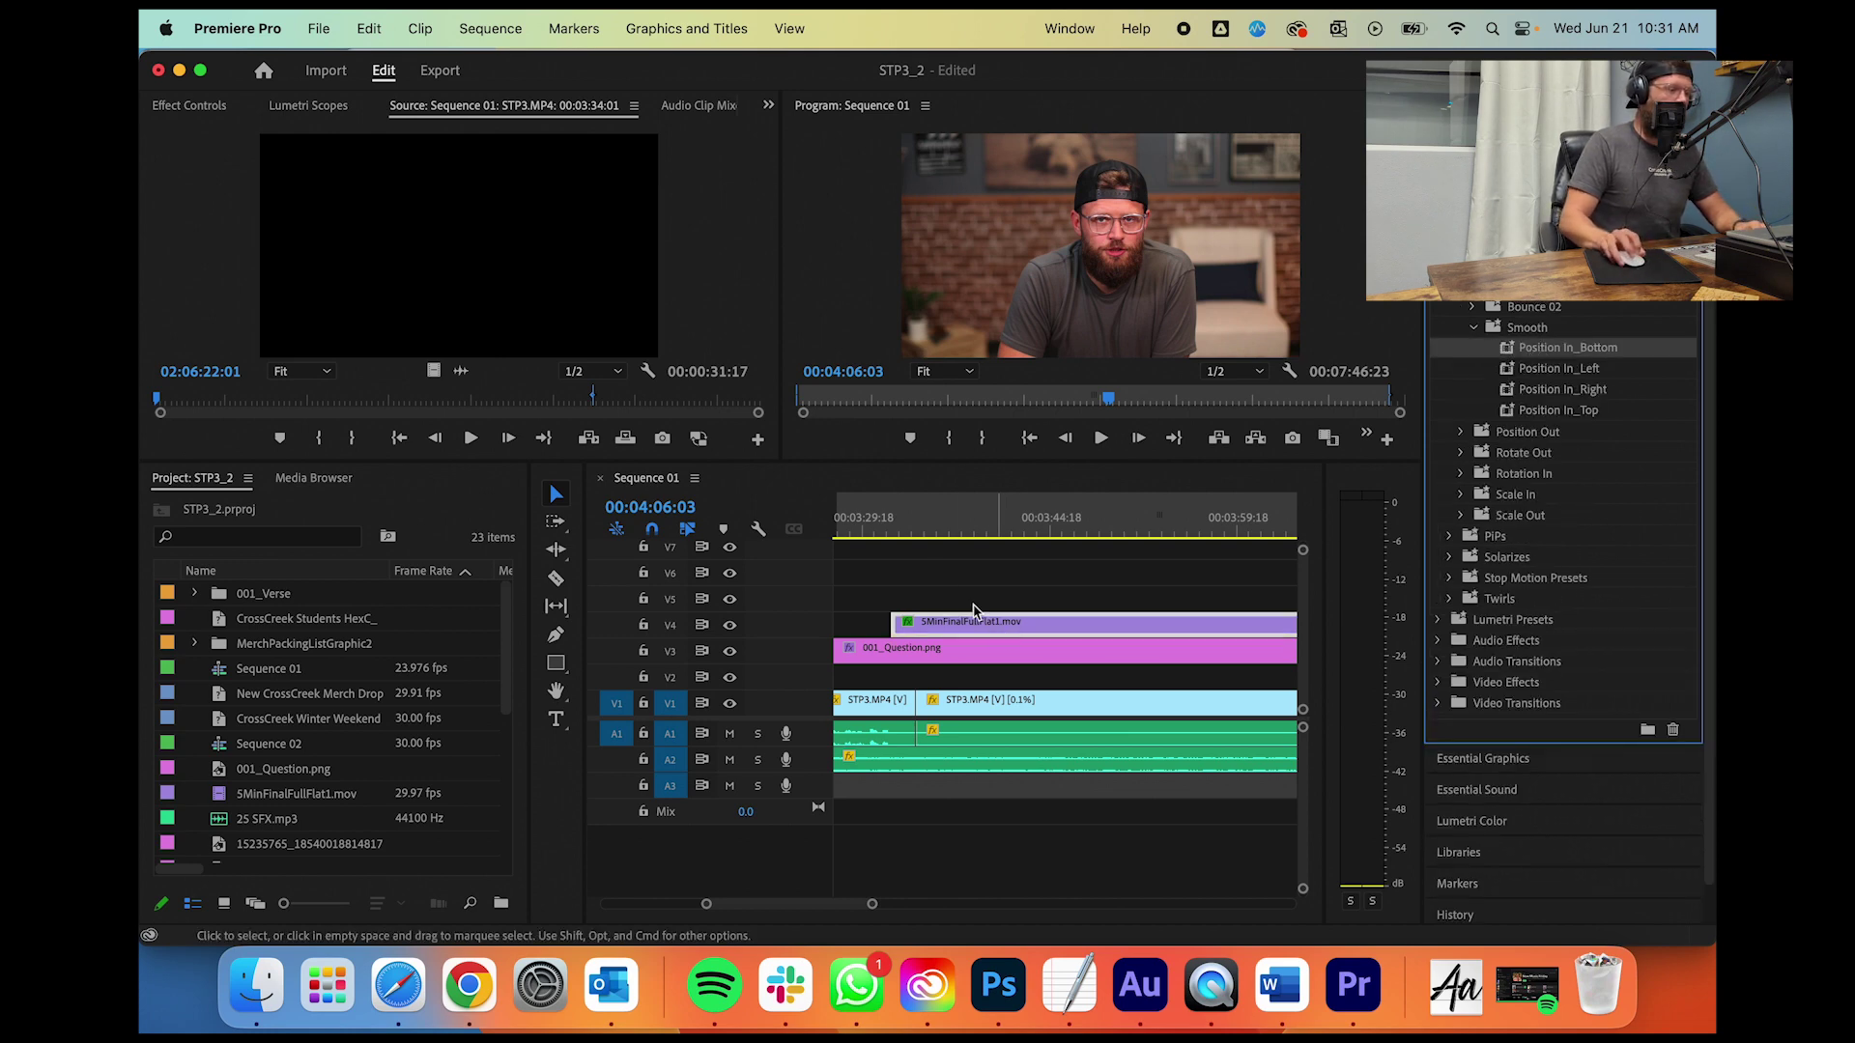
# Step: Play back the countdown's entrance and the transition from its end into the next talking clip
pyautogui.click(918, 524)
pyautogui.click(882, 524)
pyautogui.press('space')
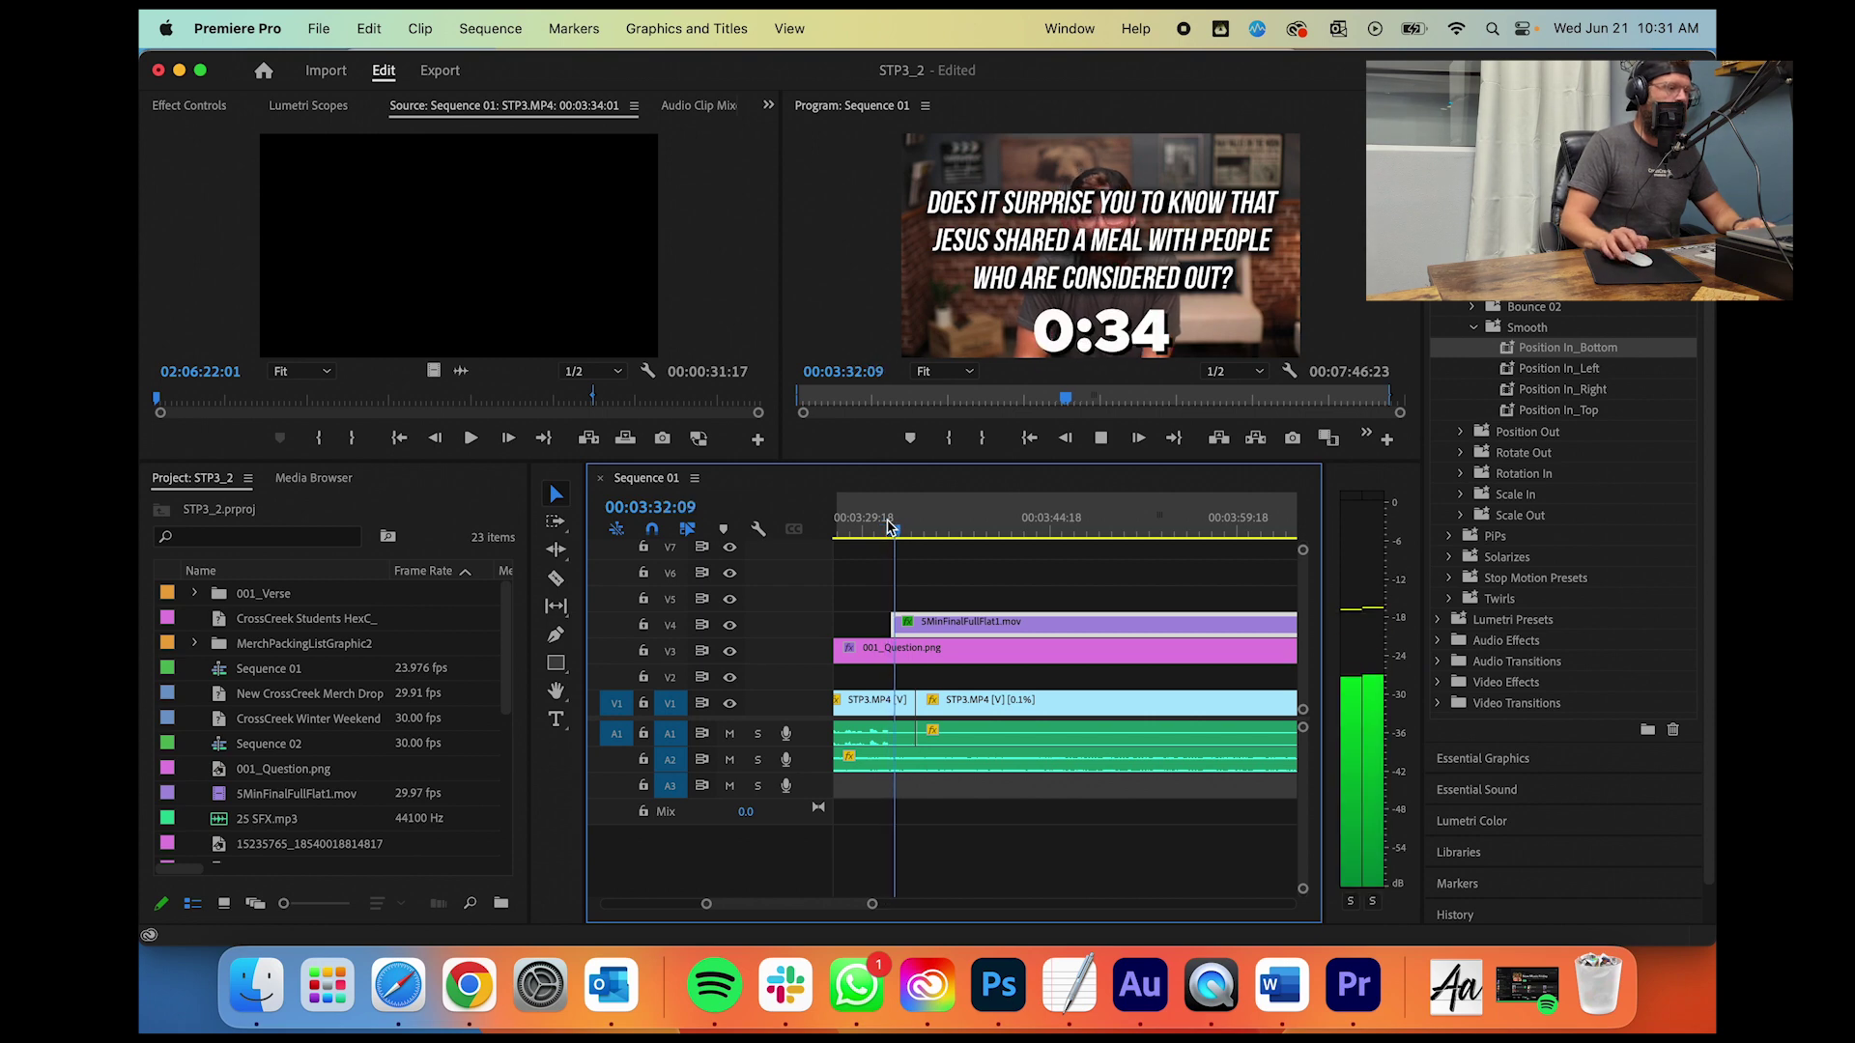
pyautogui.moveTo(871, 903); pyautogui.dragTo(933, 904)
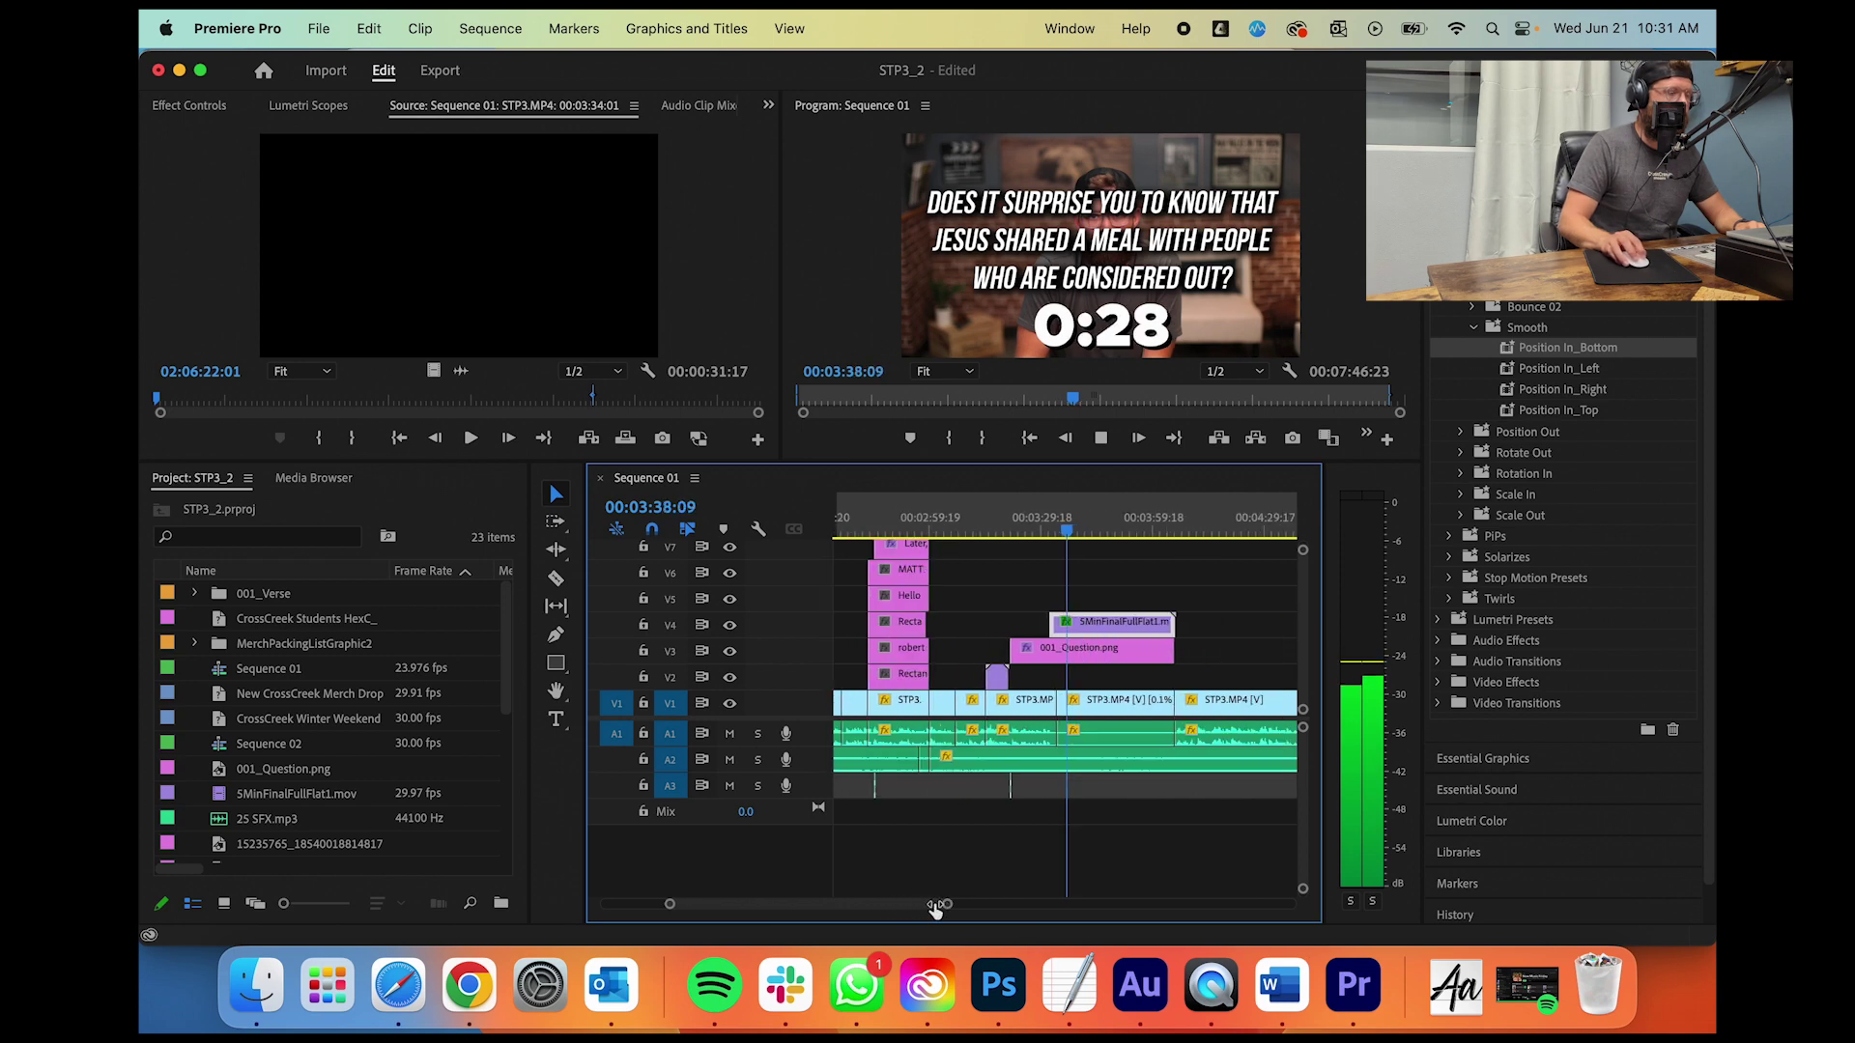
pyautogui.click(1174, 523)
pyautogui.press('space')
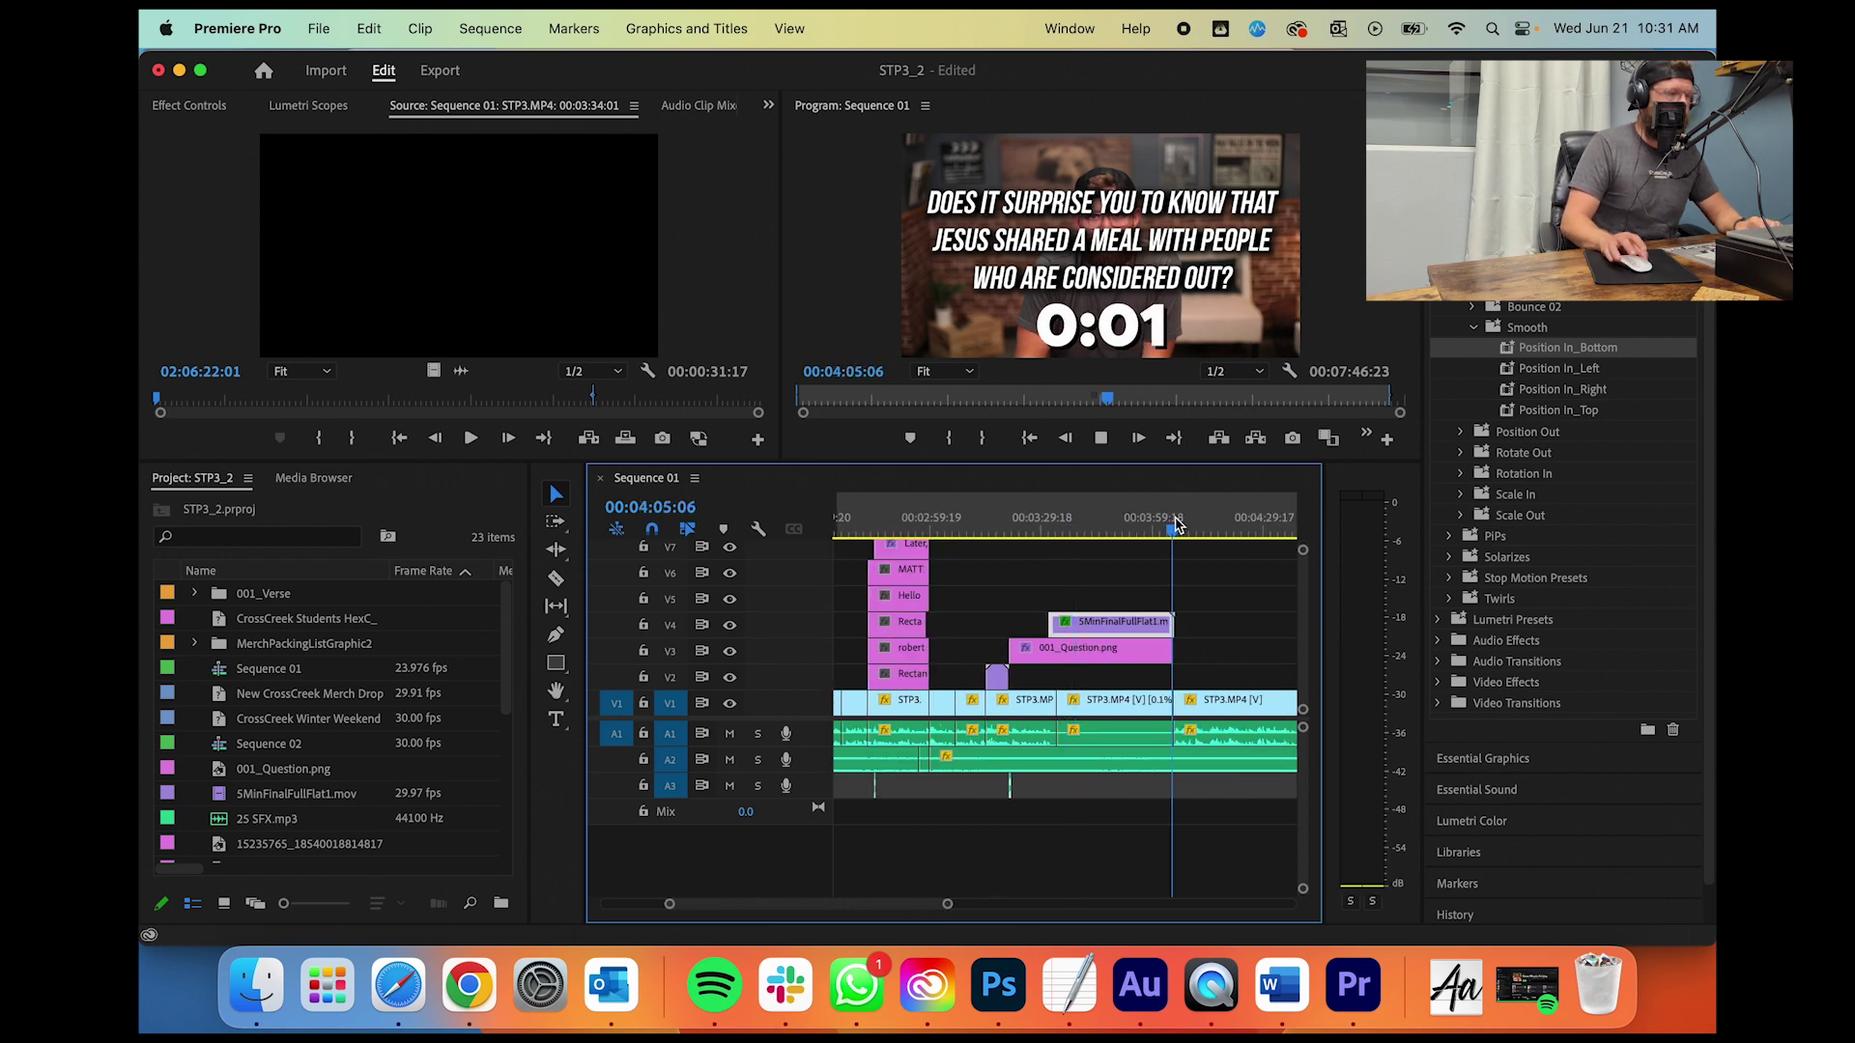
pyautogui.moveTo(945, 905); pyautogui.dragTo(891, 910)
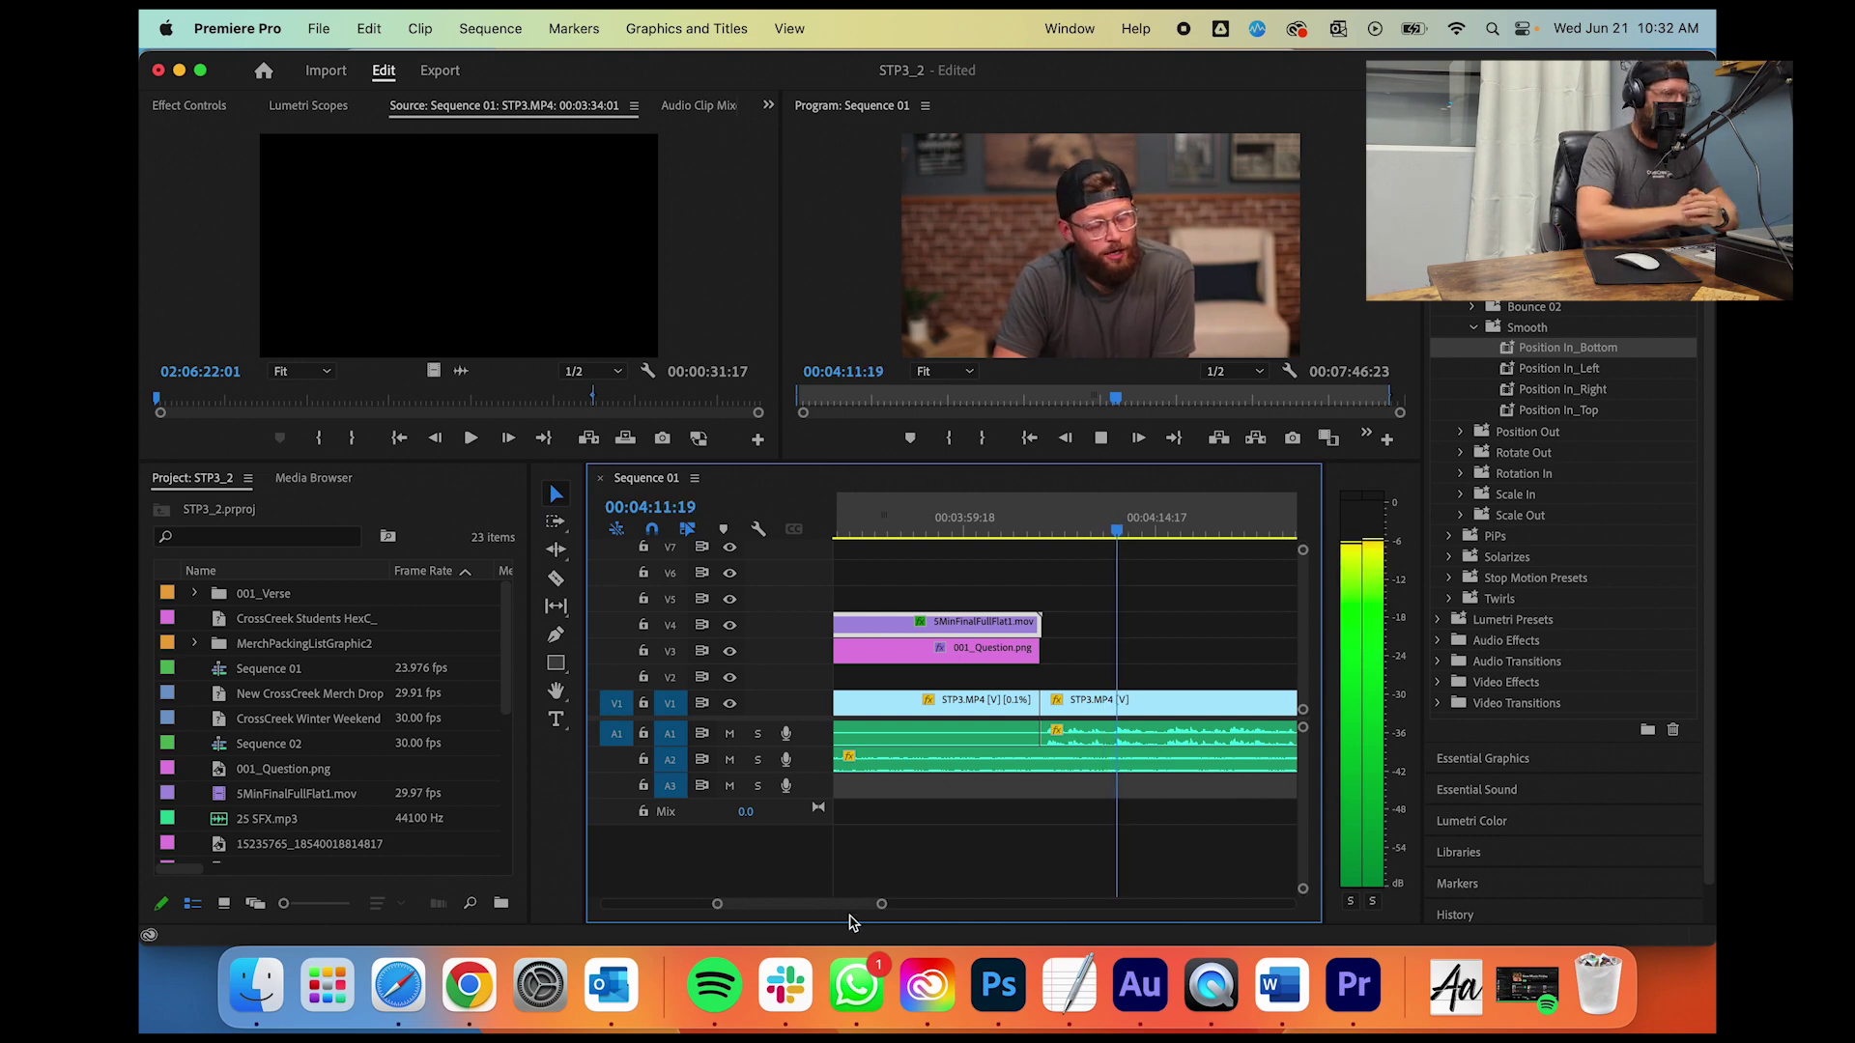
pyautogui.moveTo(878, 902); pyautogui.dragTo(1054, 904)
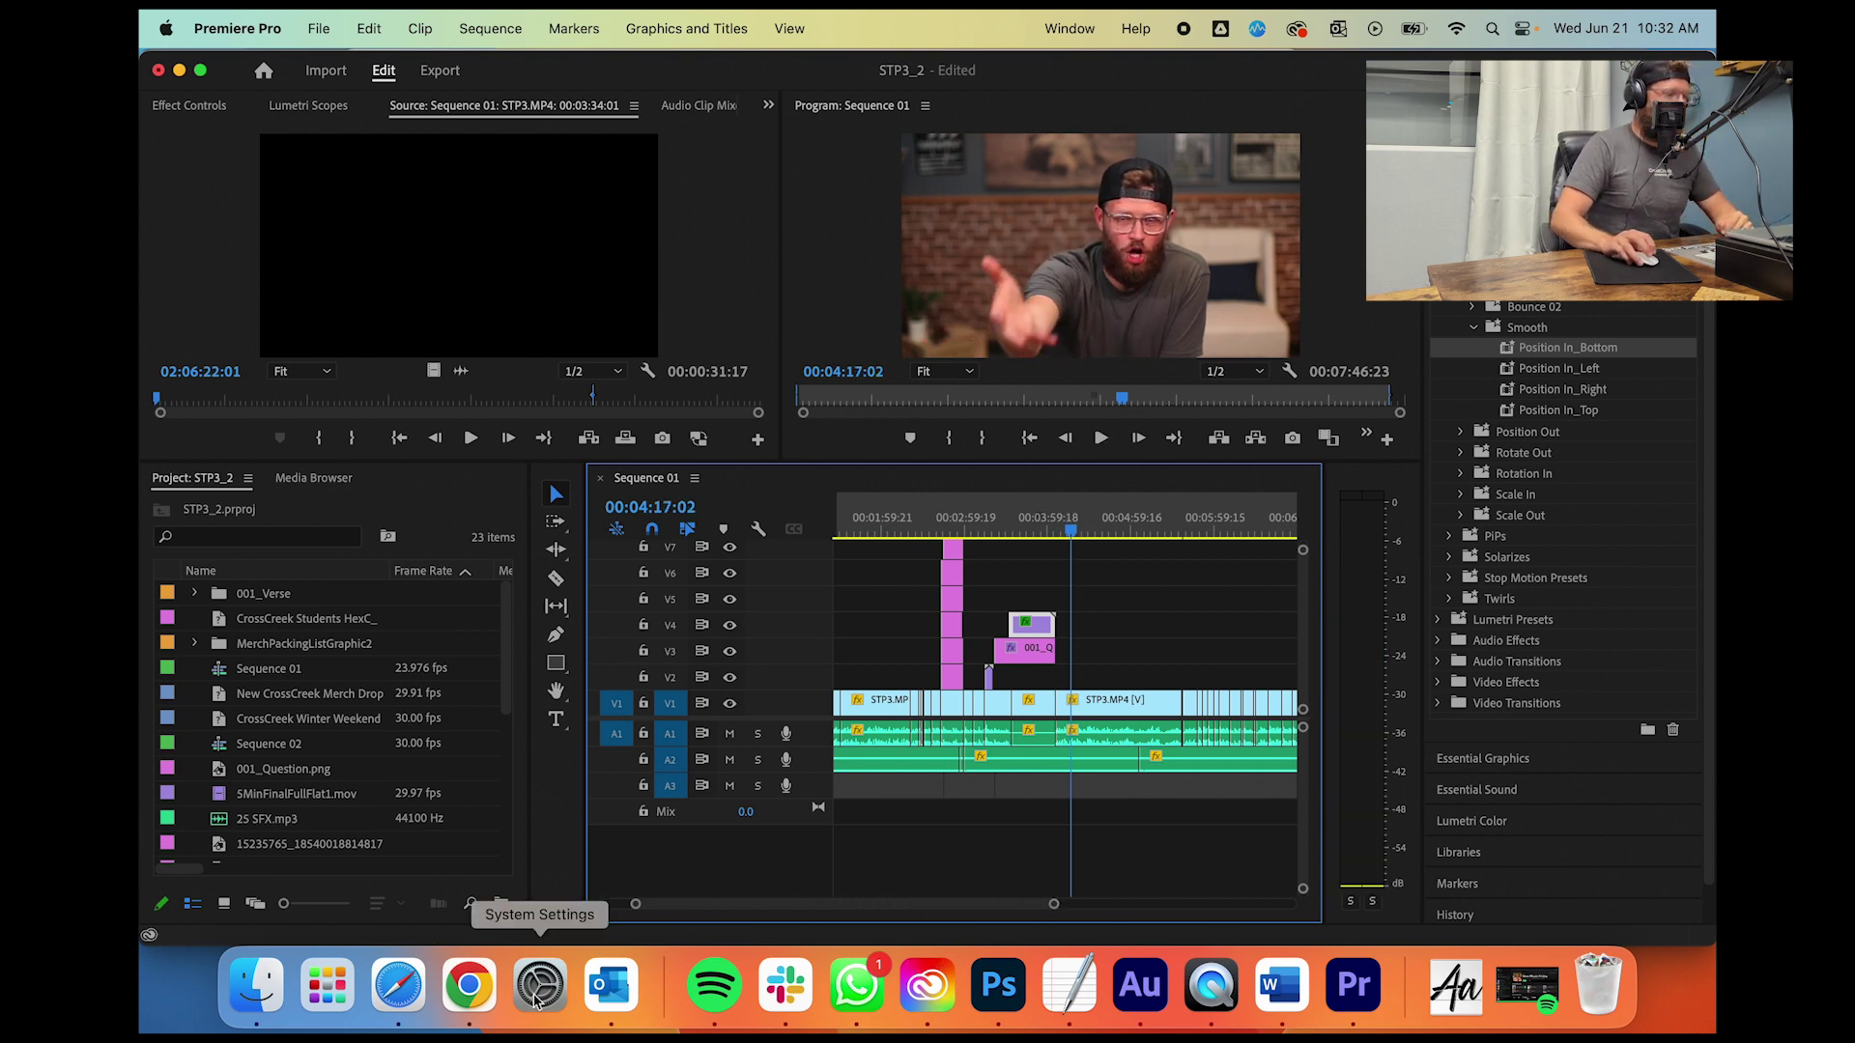
# Step: Switch to Chrome and rename the untitled Google Docs document containing the presets note as ShowNotes
pyautogui.click(468, 986)
pyautogui.click(1279, 77)
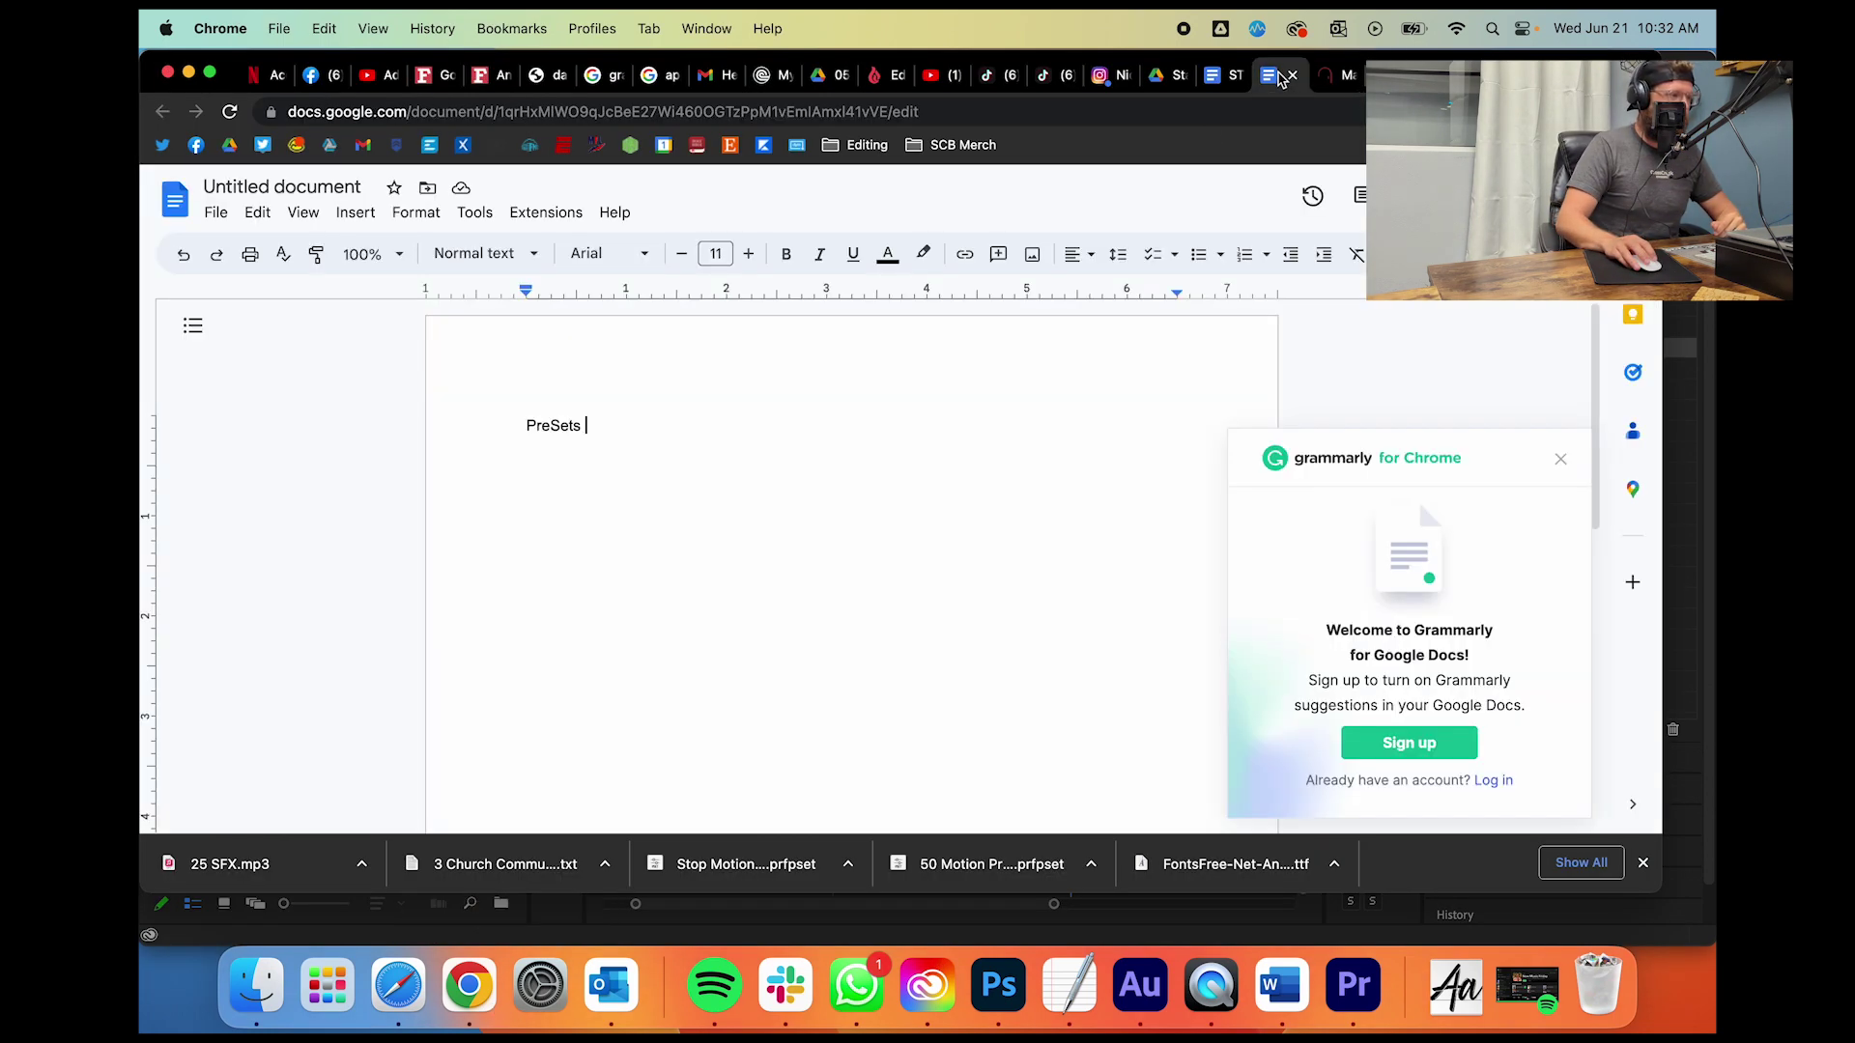
pyautogui.click(1208, 79)
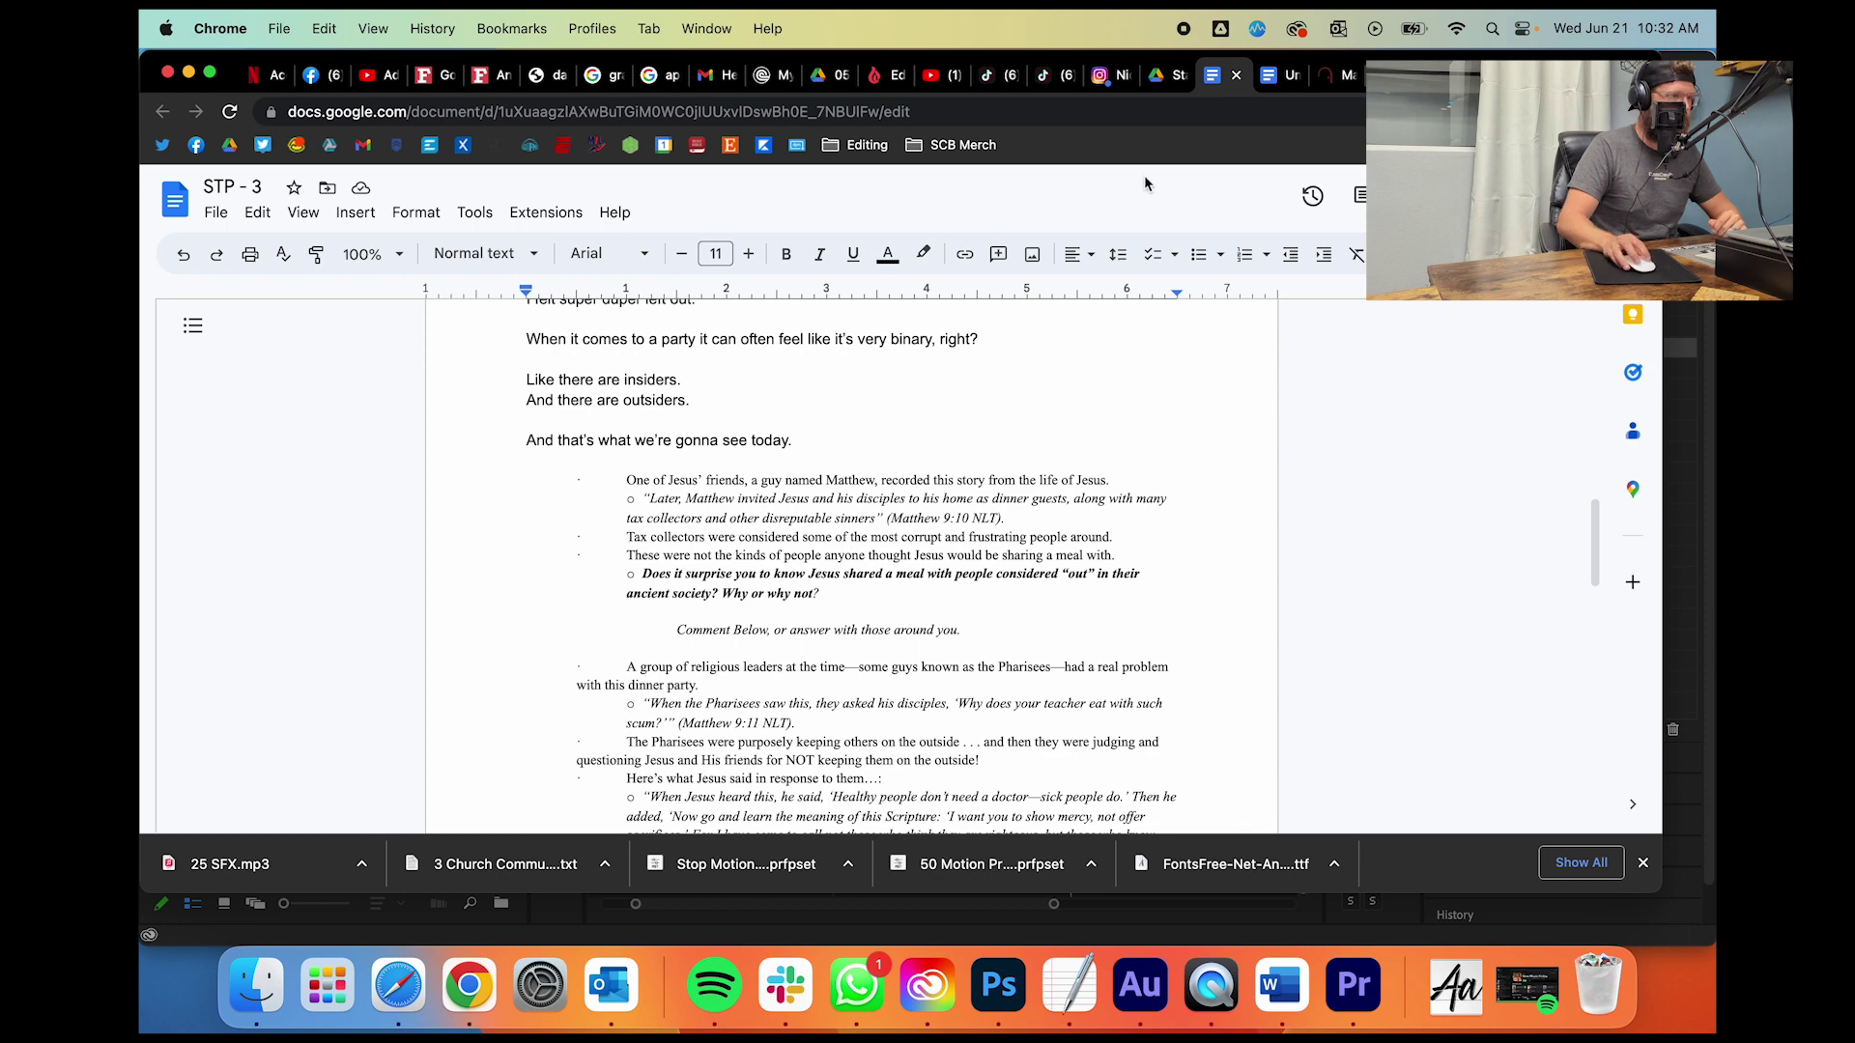
pyautogui.click(1268, 79)
pyautogui.click(305, 186)
pyautogui.press('BackSpace')
pyautogui.write('Shoe')
pyautogui.write('Notes')
pyautogui.press('Return')
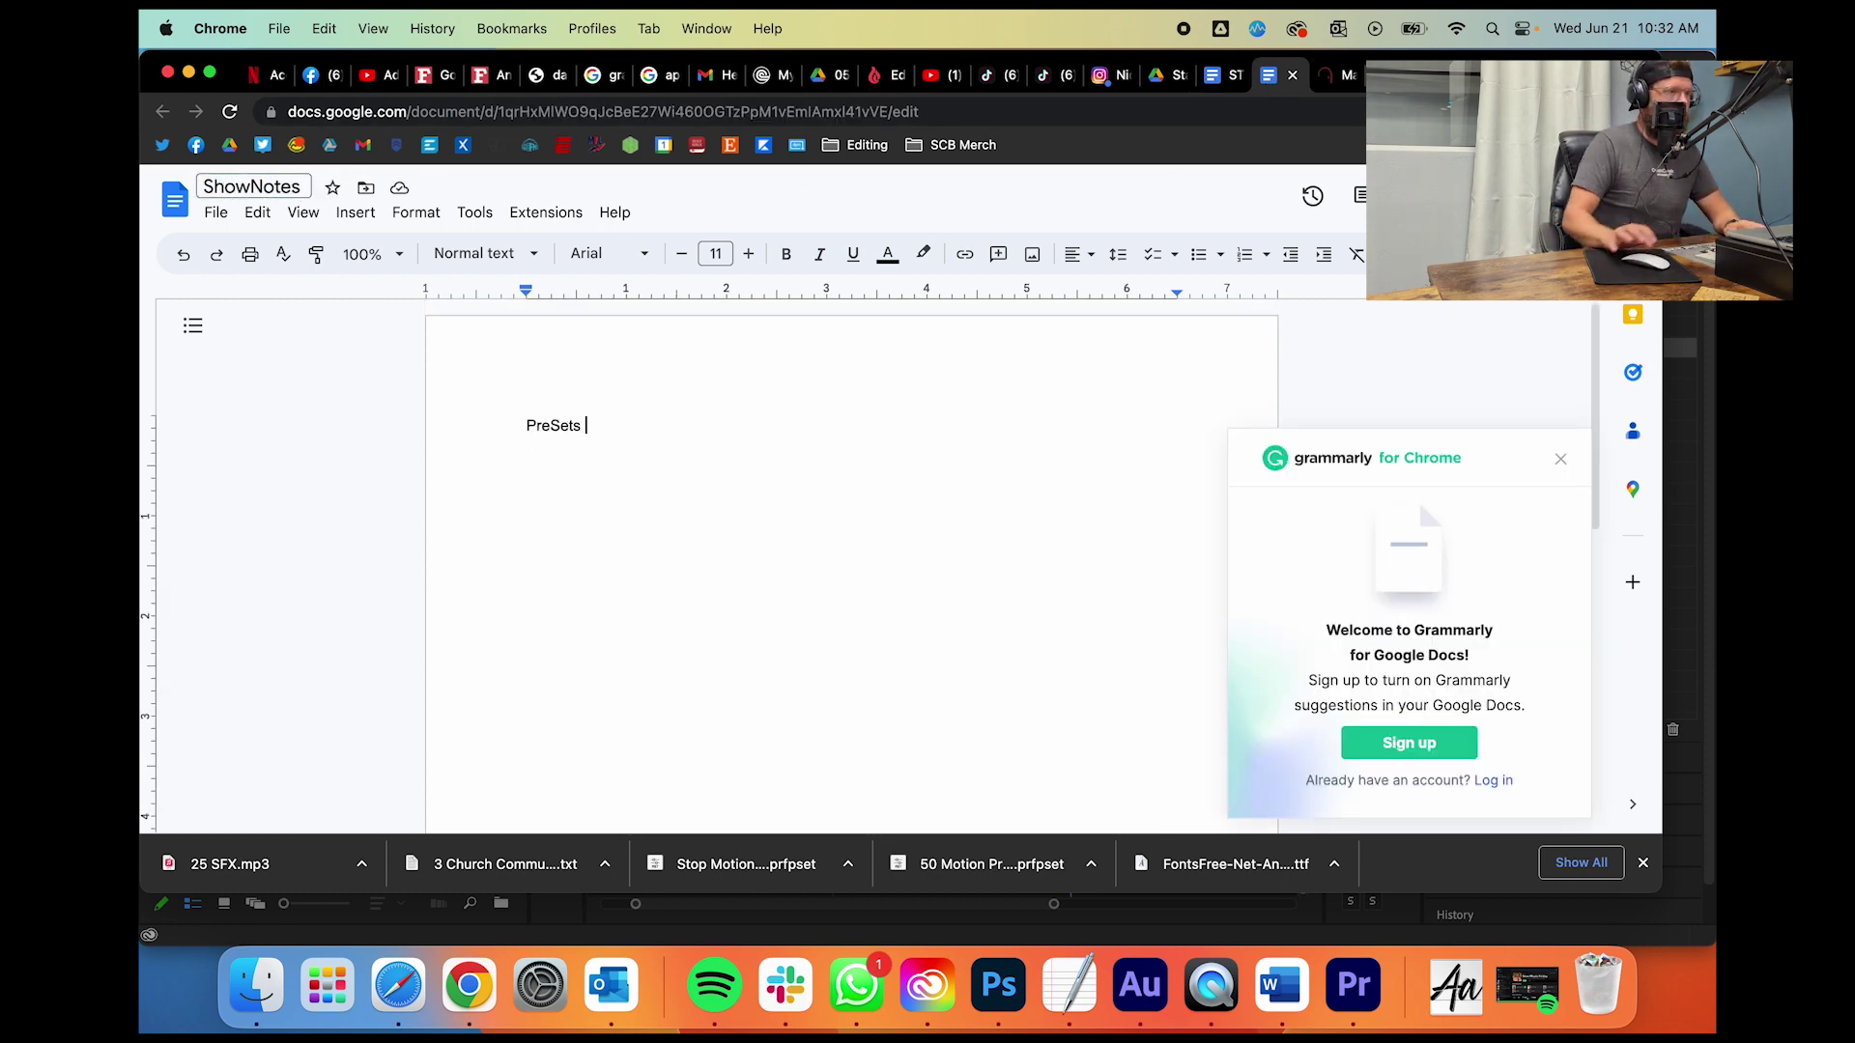
# Step: Find the next verse in the STP - 3 script, then look up Matthew 9:11 on Bible Gateway and select its text
pyautogui.click(1202, 77)
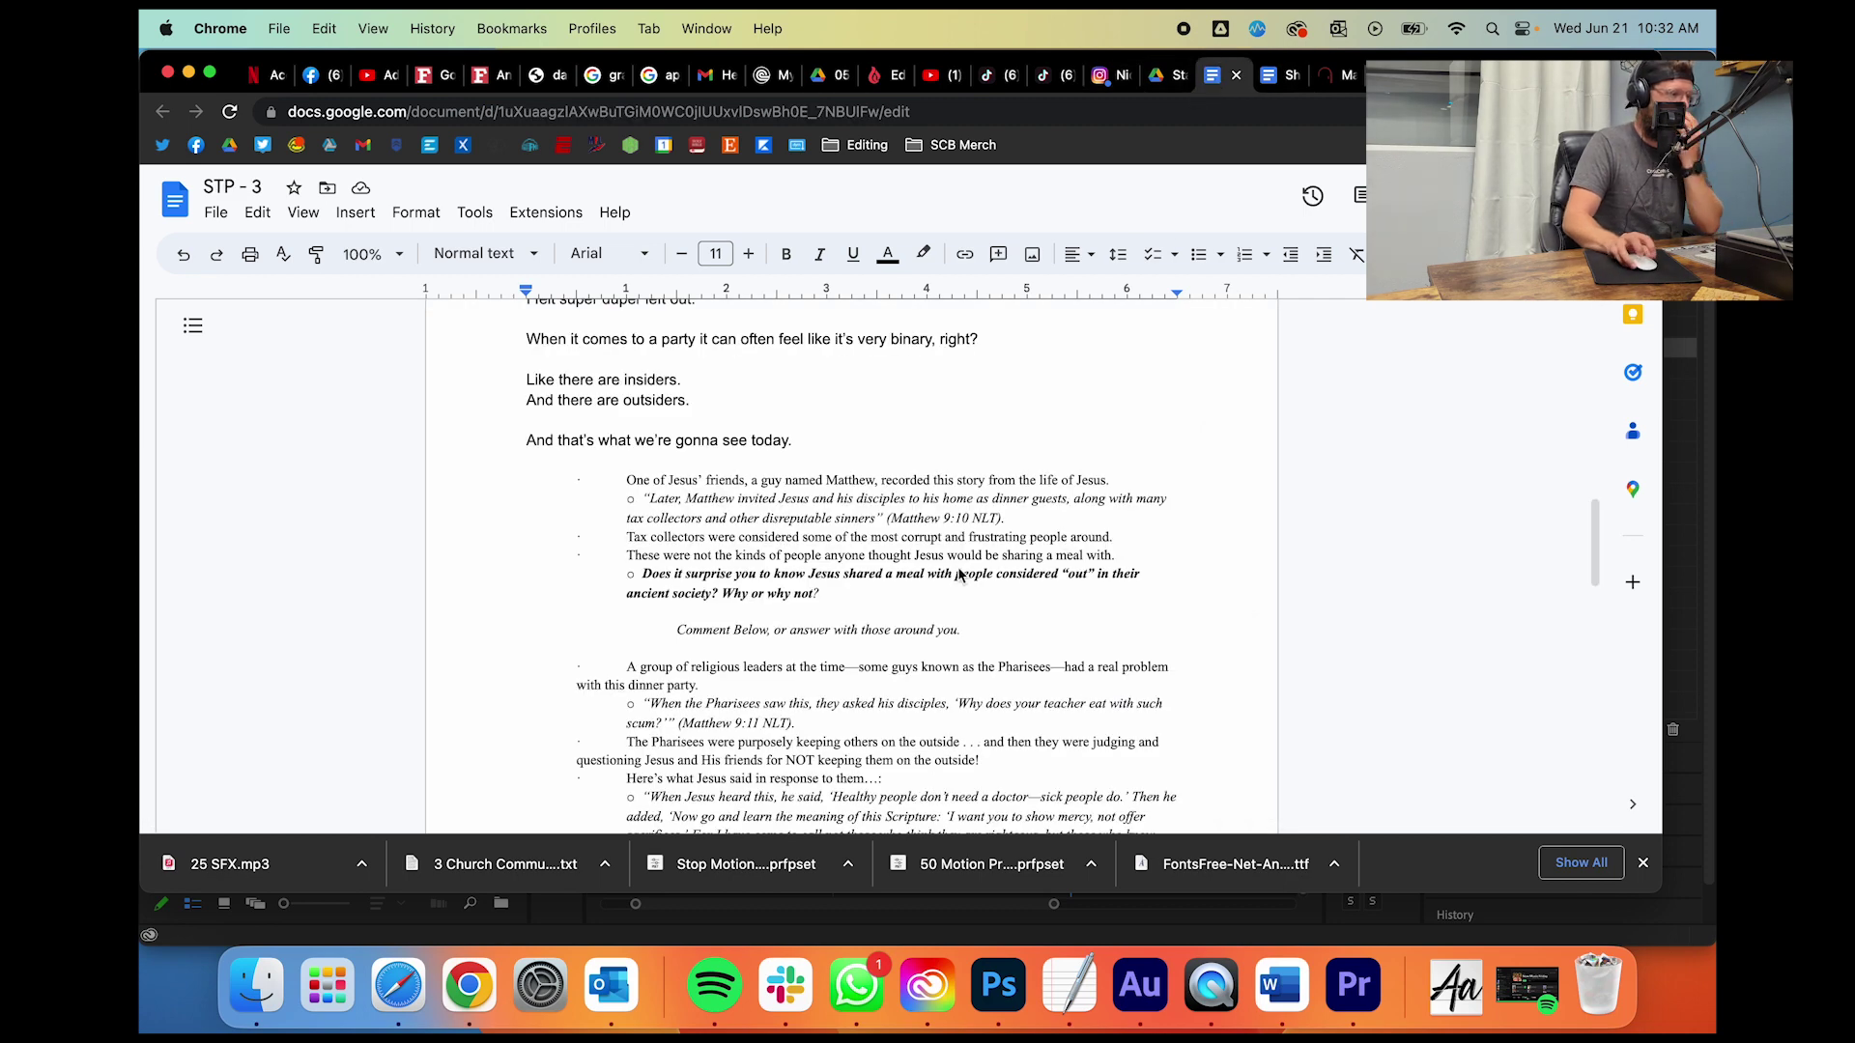
pyautogui.scroll(-5, 959, 574)
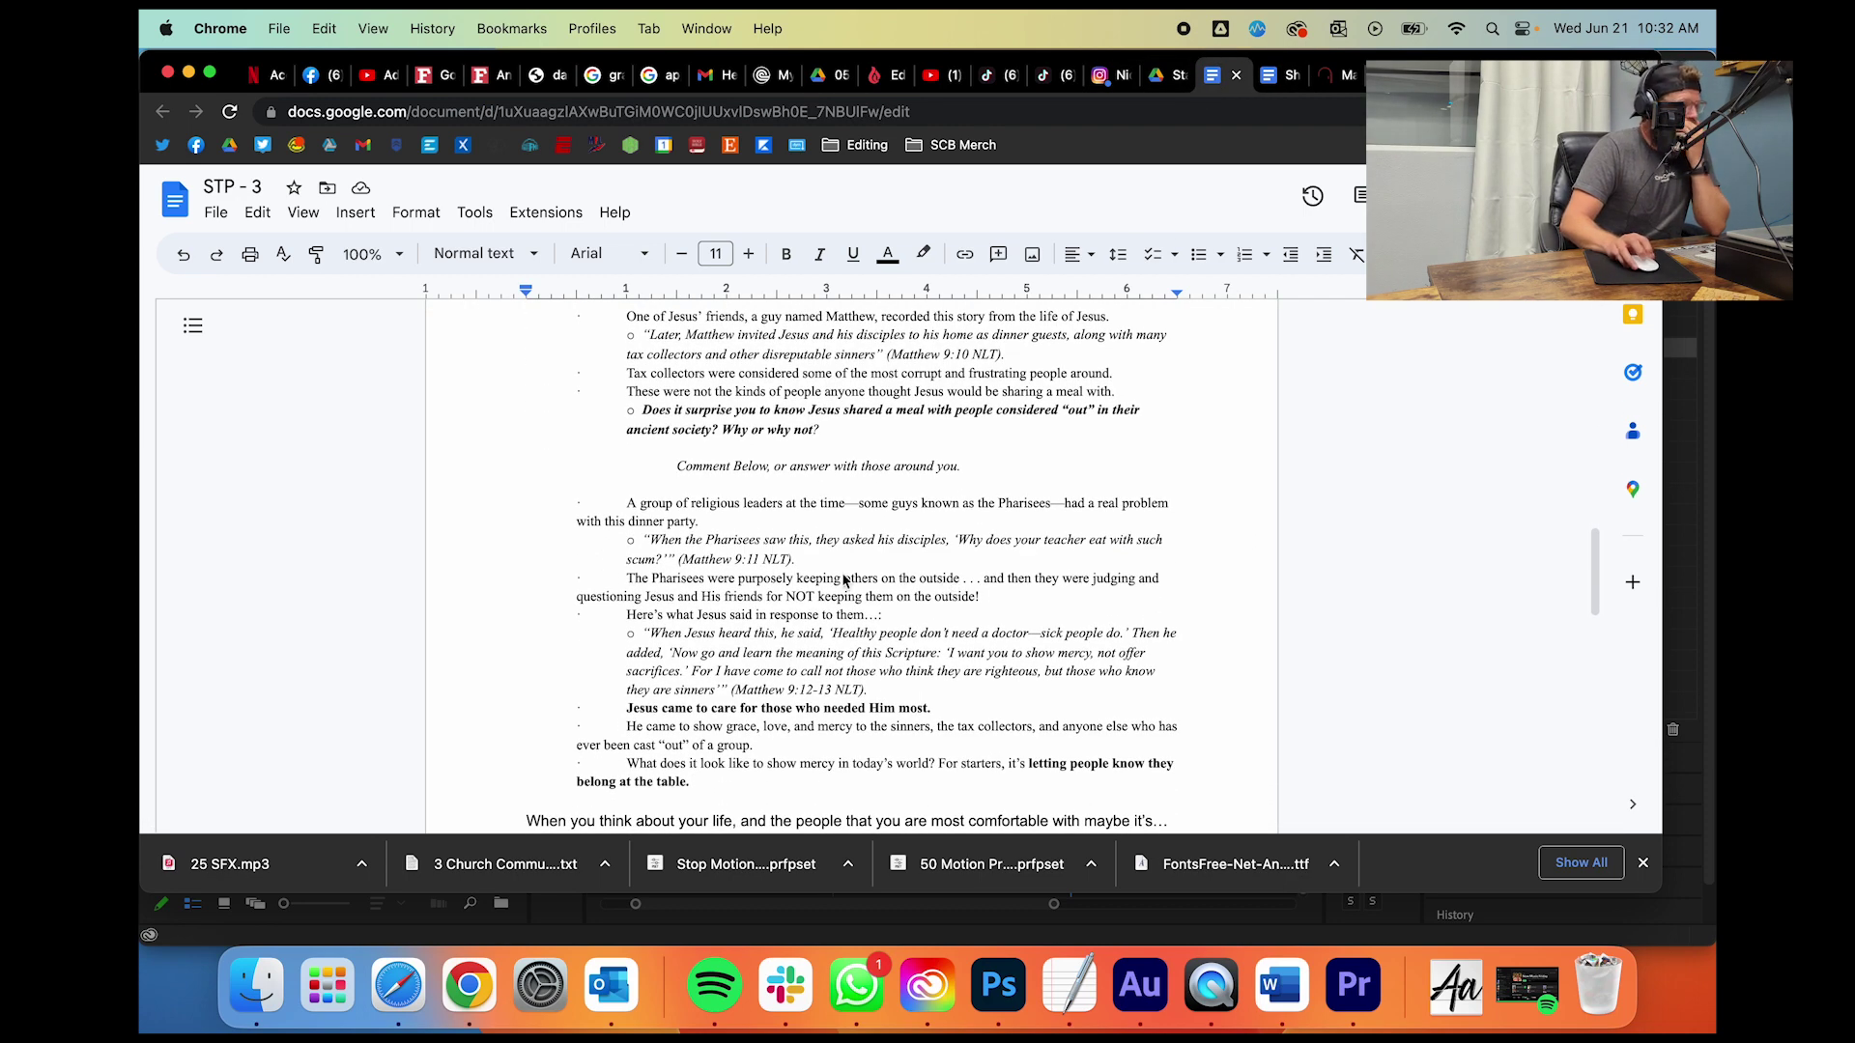
pyautogui.click(1338, 77)
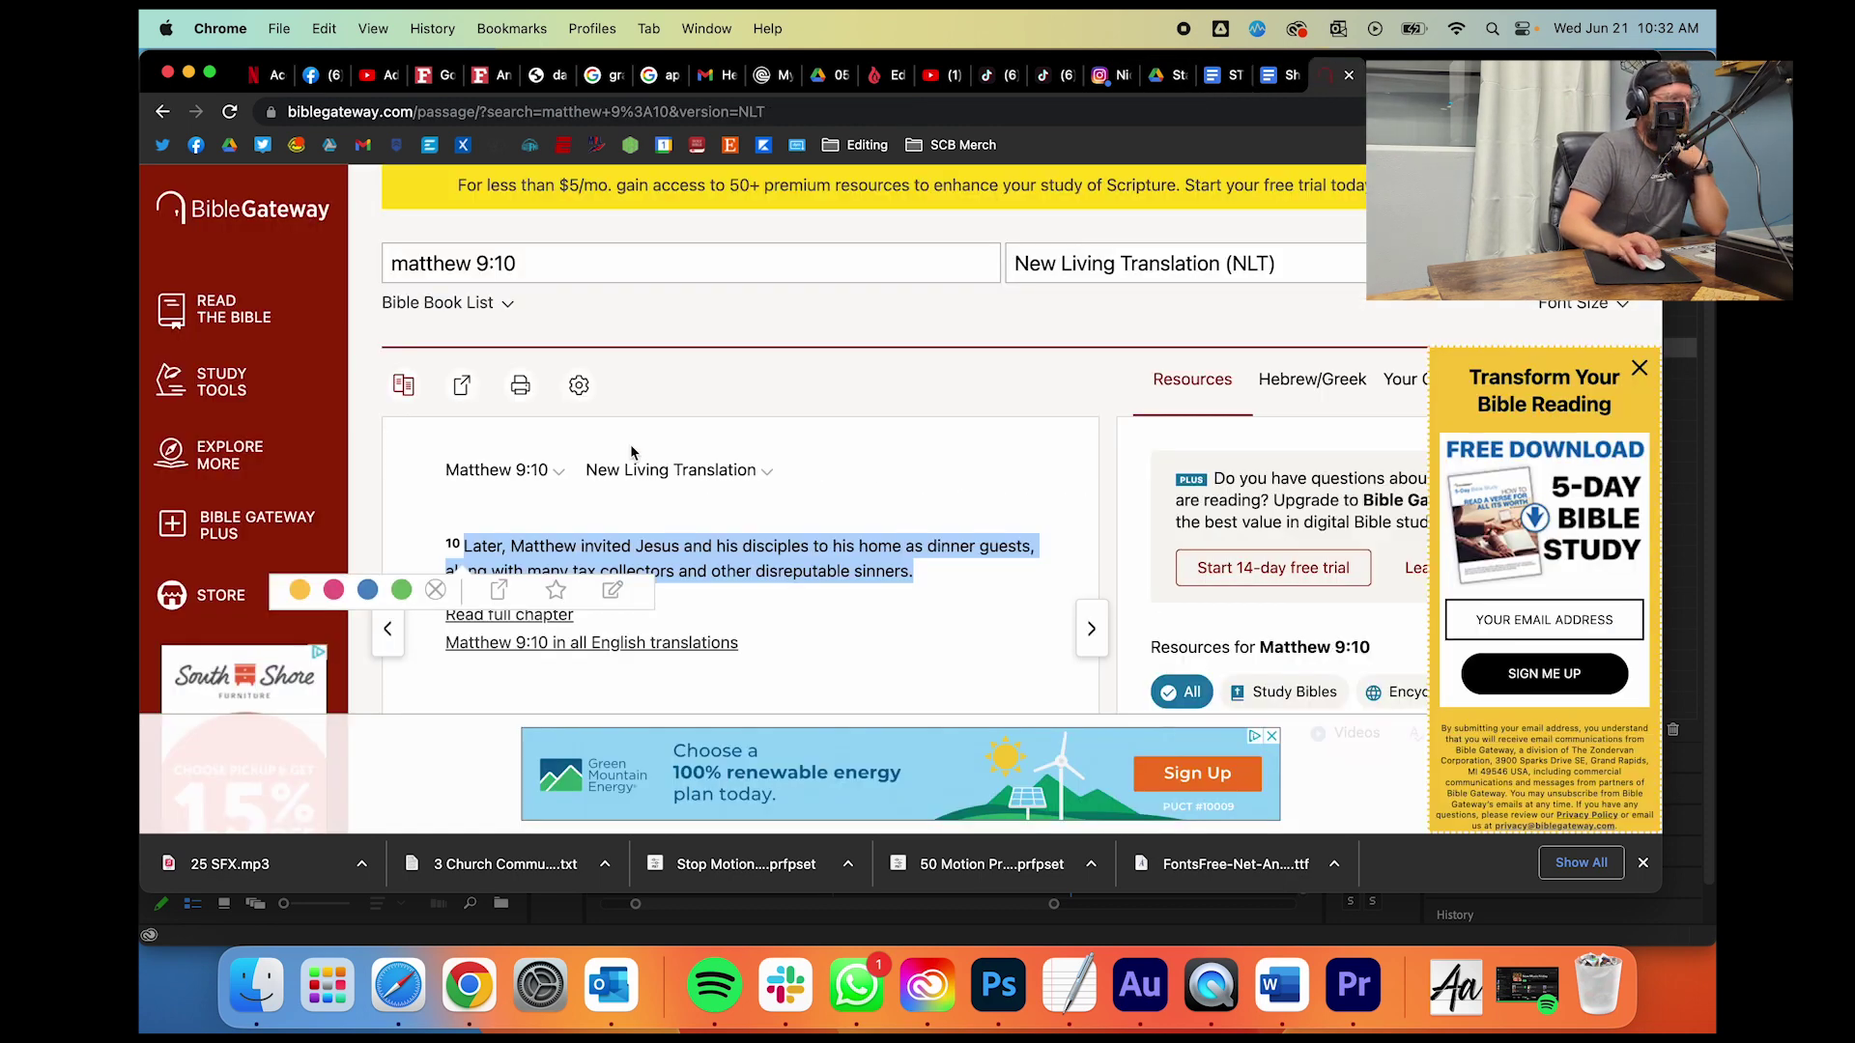
pyautogui.click(563, 274)
pyautogui.write('1')
pyautogui.press('Return')
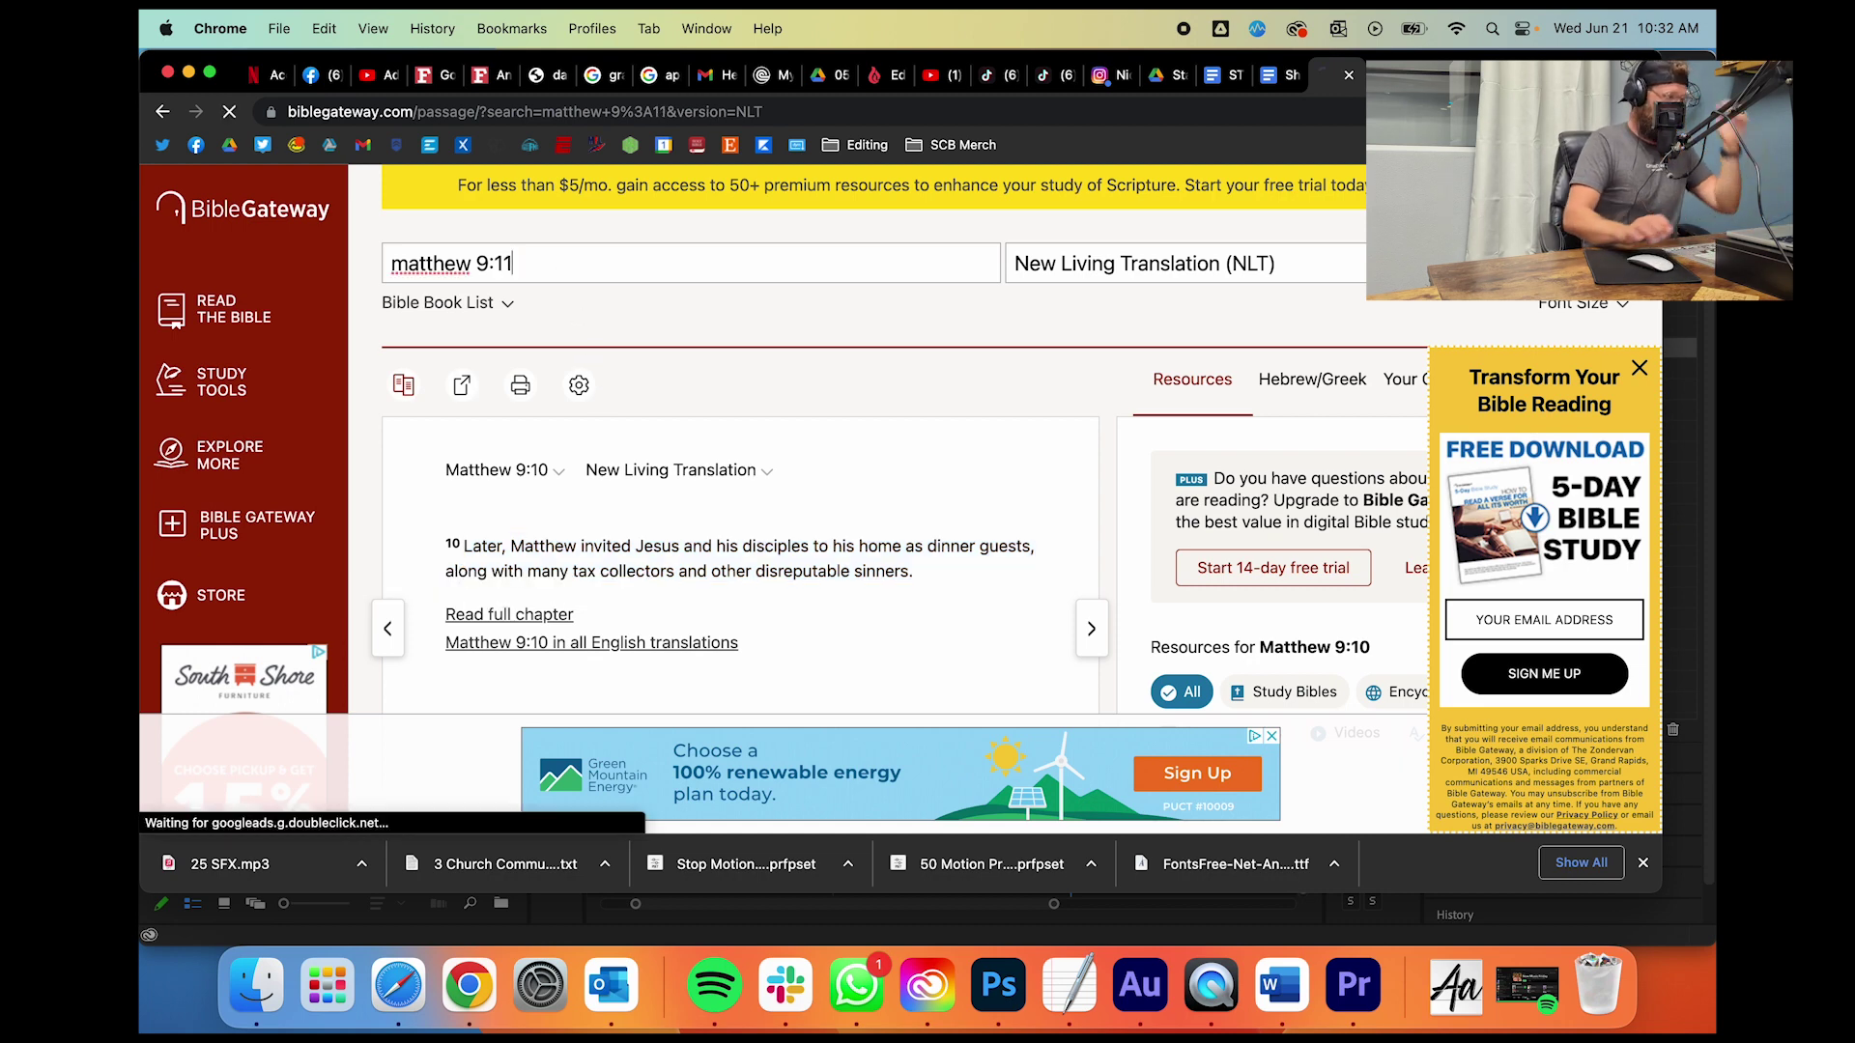
pyautogui.moveTo(662, 573); pyautogui.dragTo(467, 549)
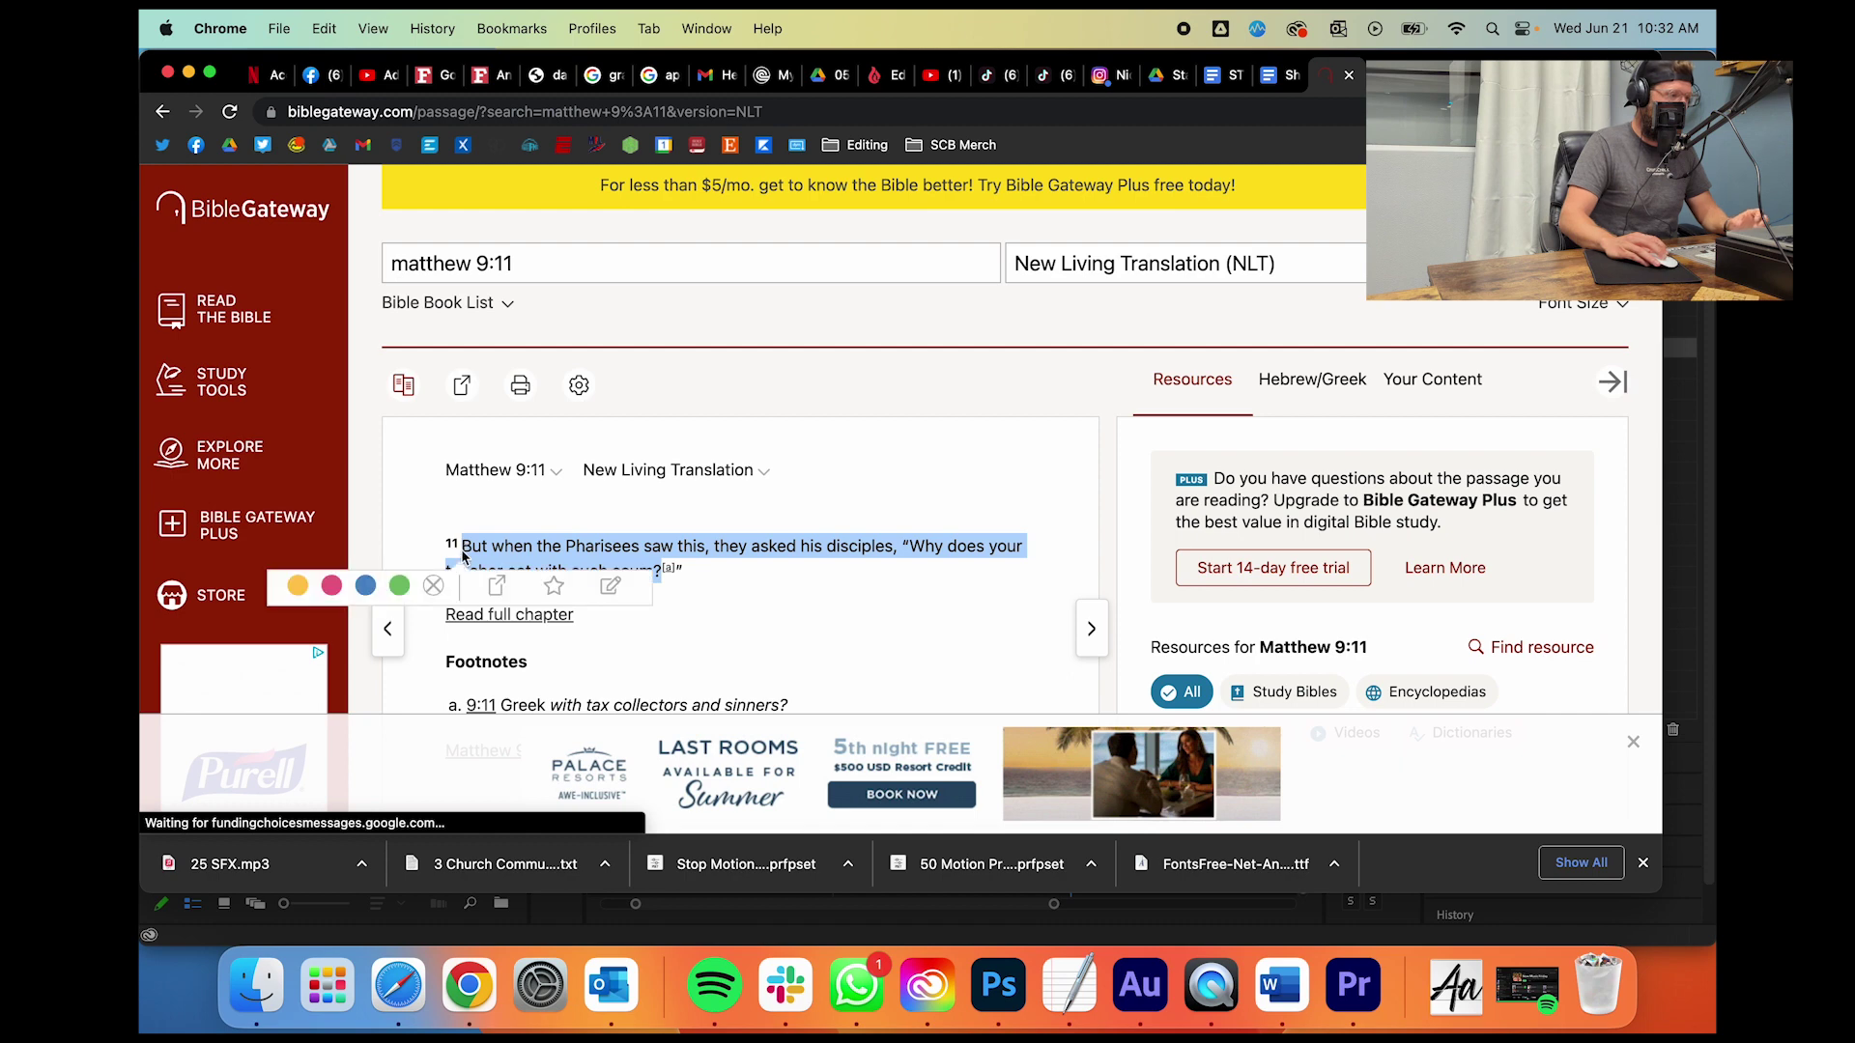
# Step: Switch to Photoshop and bring up the 001_Verse.psd document
pyautogui.click(1013, 992)
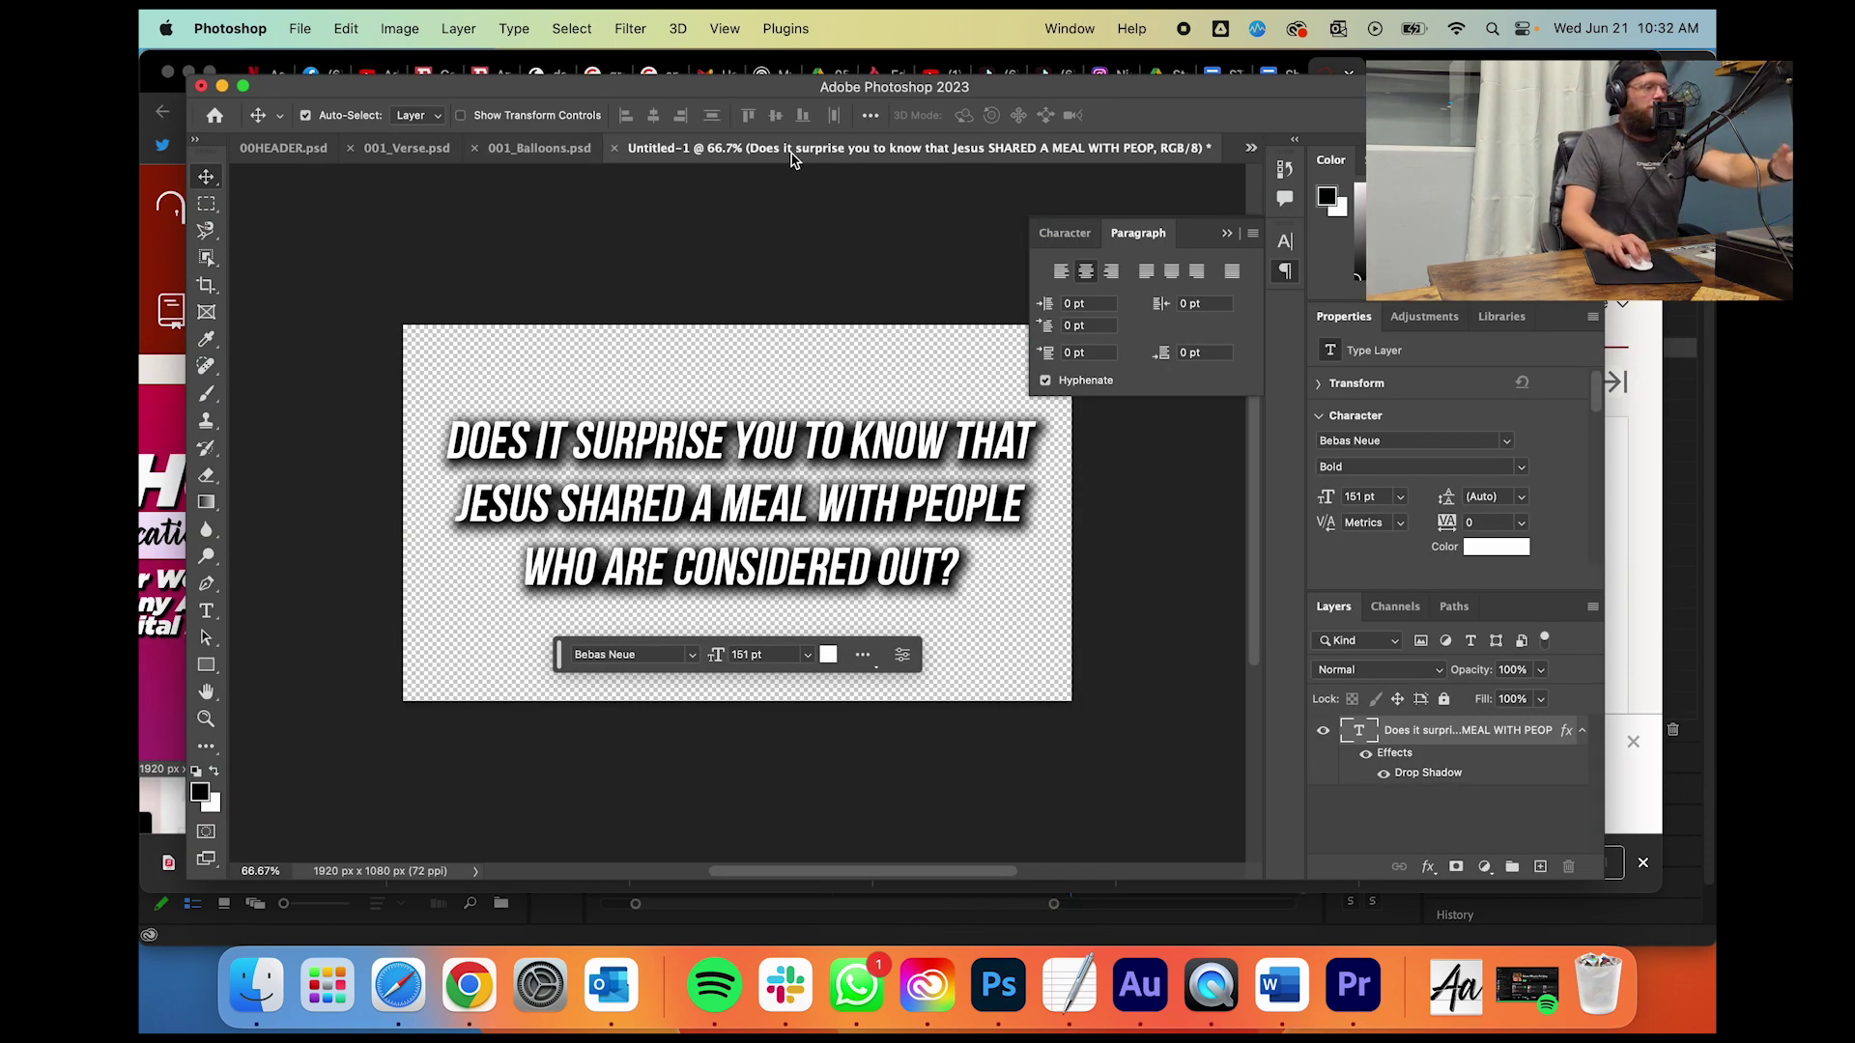
pyautogui.click(538, 155)
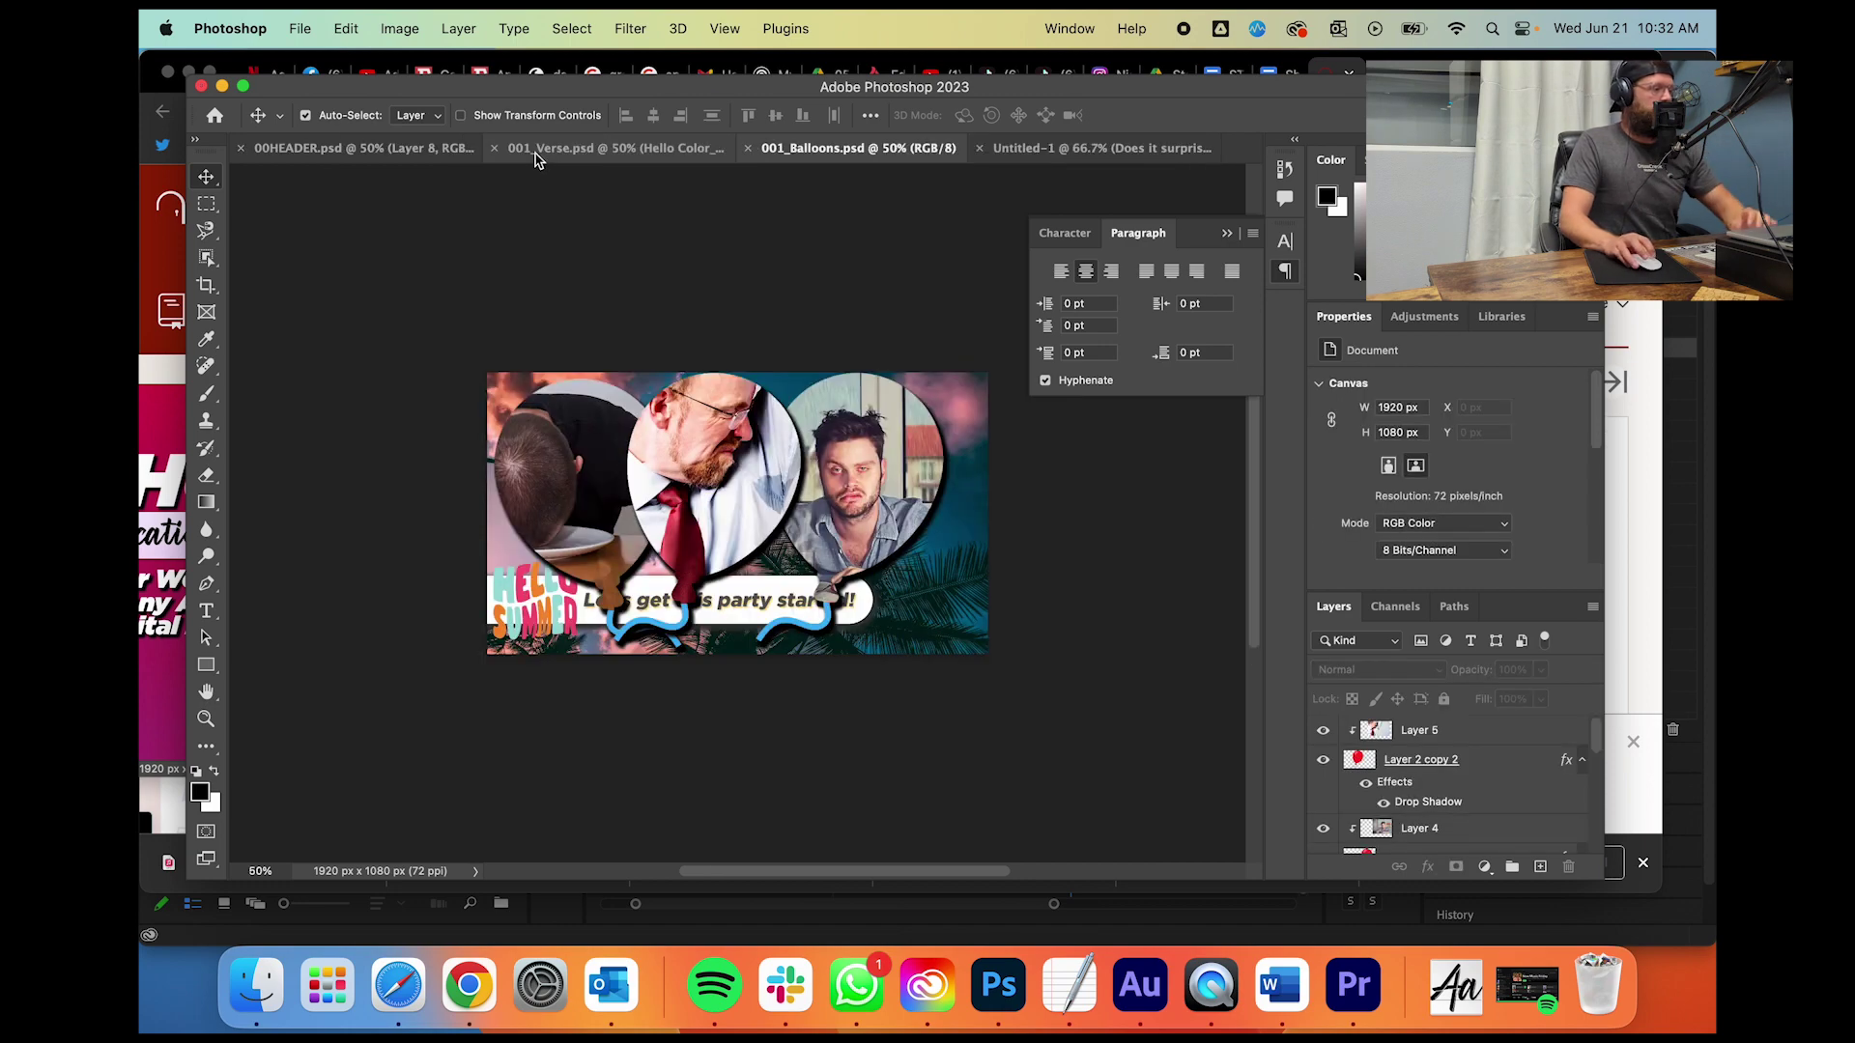
pyautogui.click(414, 155)
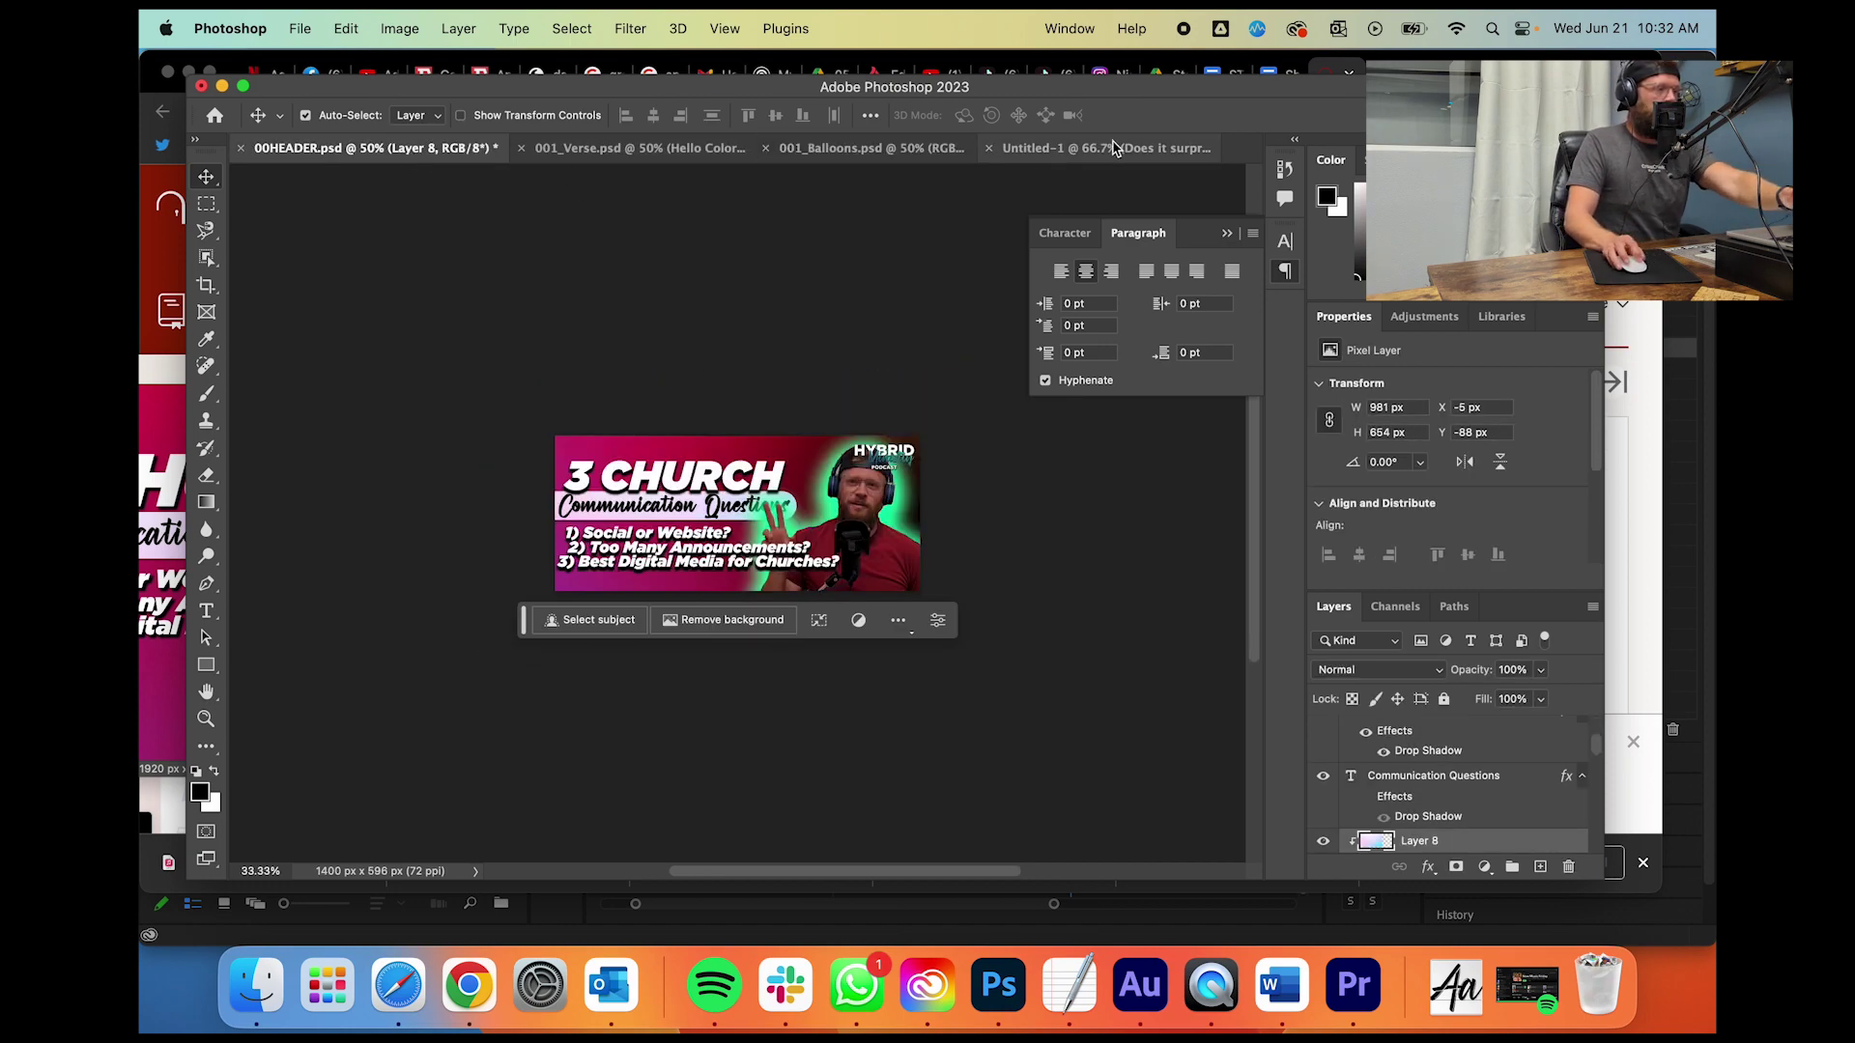
pyautogui.click(850, 150)
pyautogui.click(676, 152)
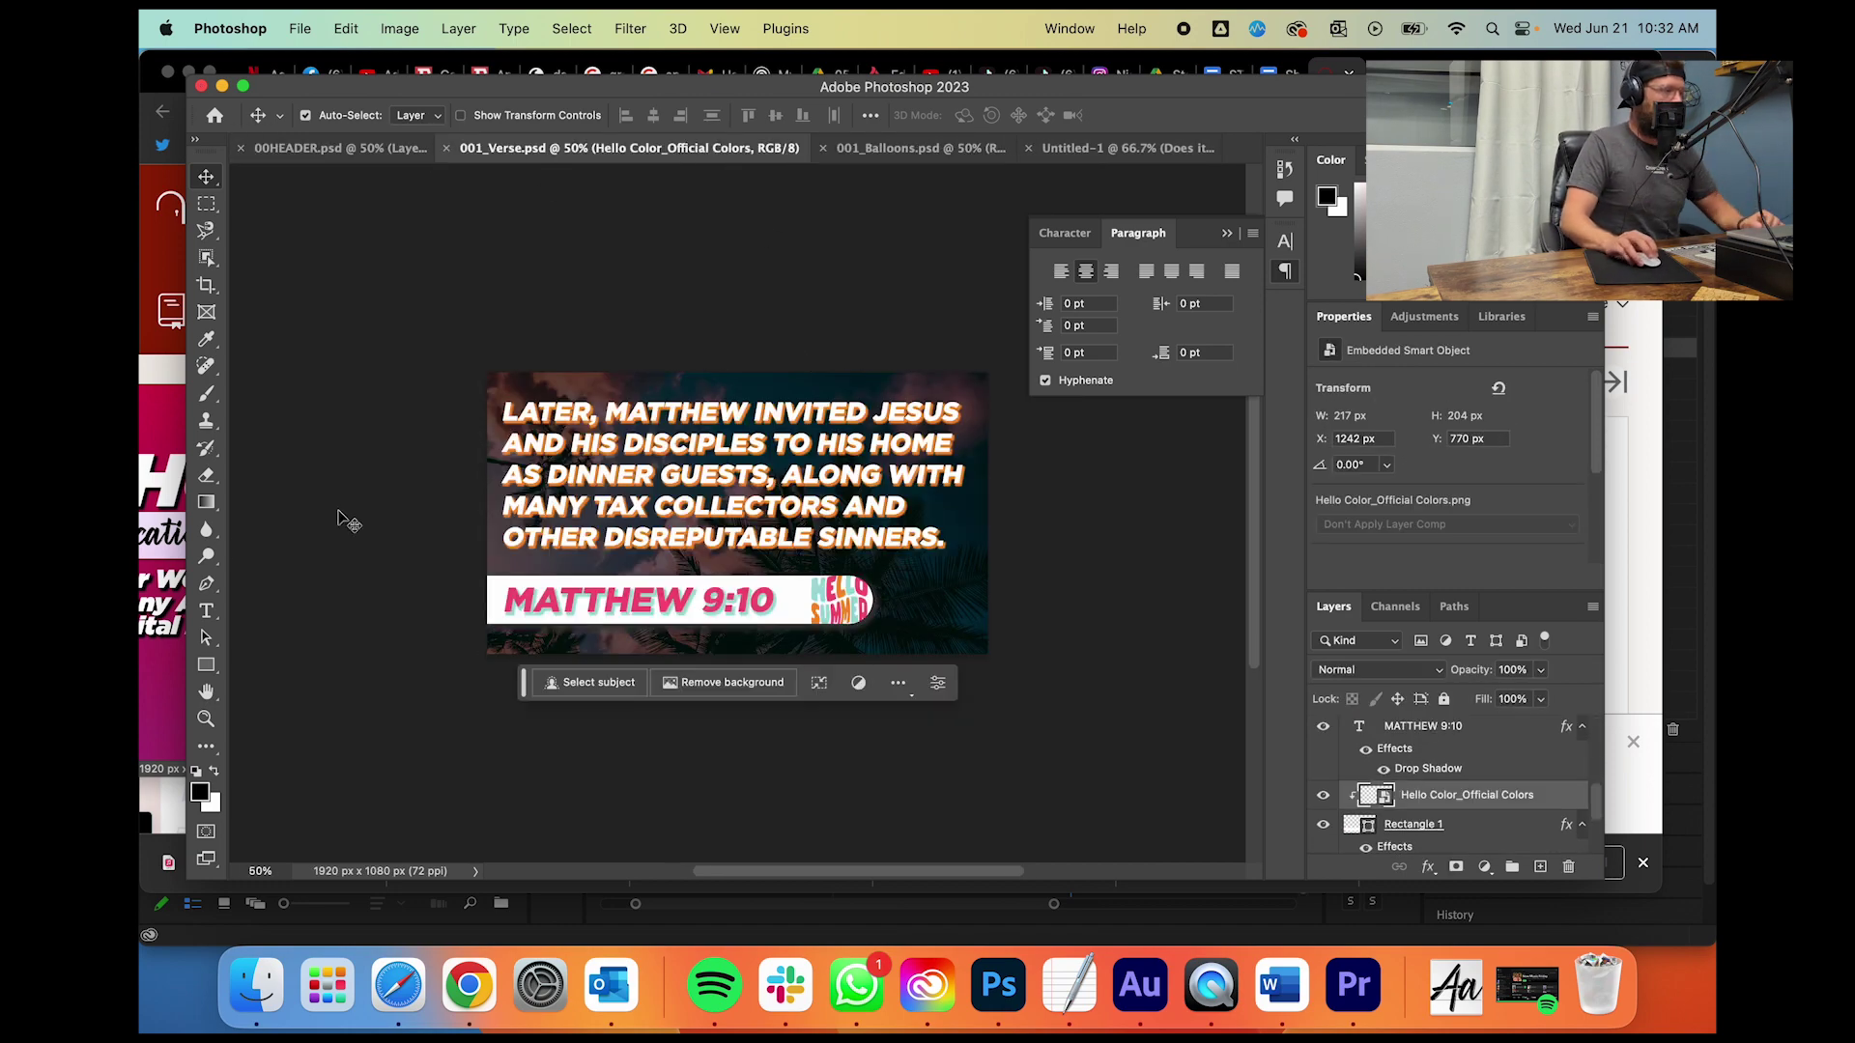
# Step: Replace the verse text with BUT WHEN THE PHARISEES SAW THIS, THEY ASKED HIS DISCIPLES, “WHY DOES YOUR TEACHER EAT WITH SUCH SCUM?
pyautogui.click(207, 618)
pyautogui.click(663, 473)
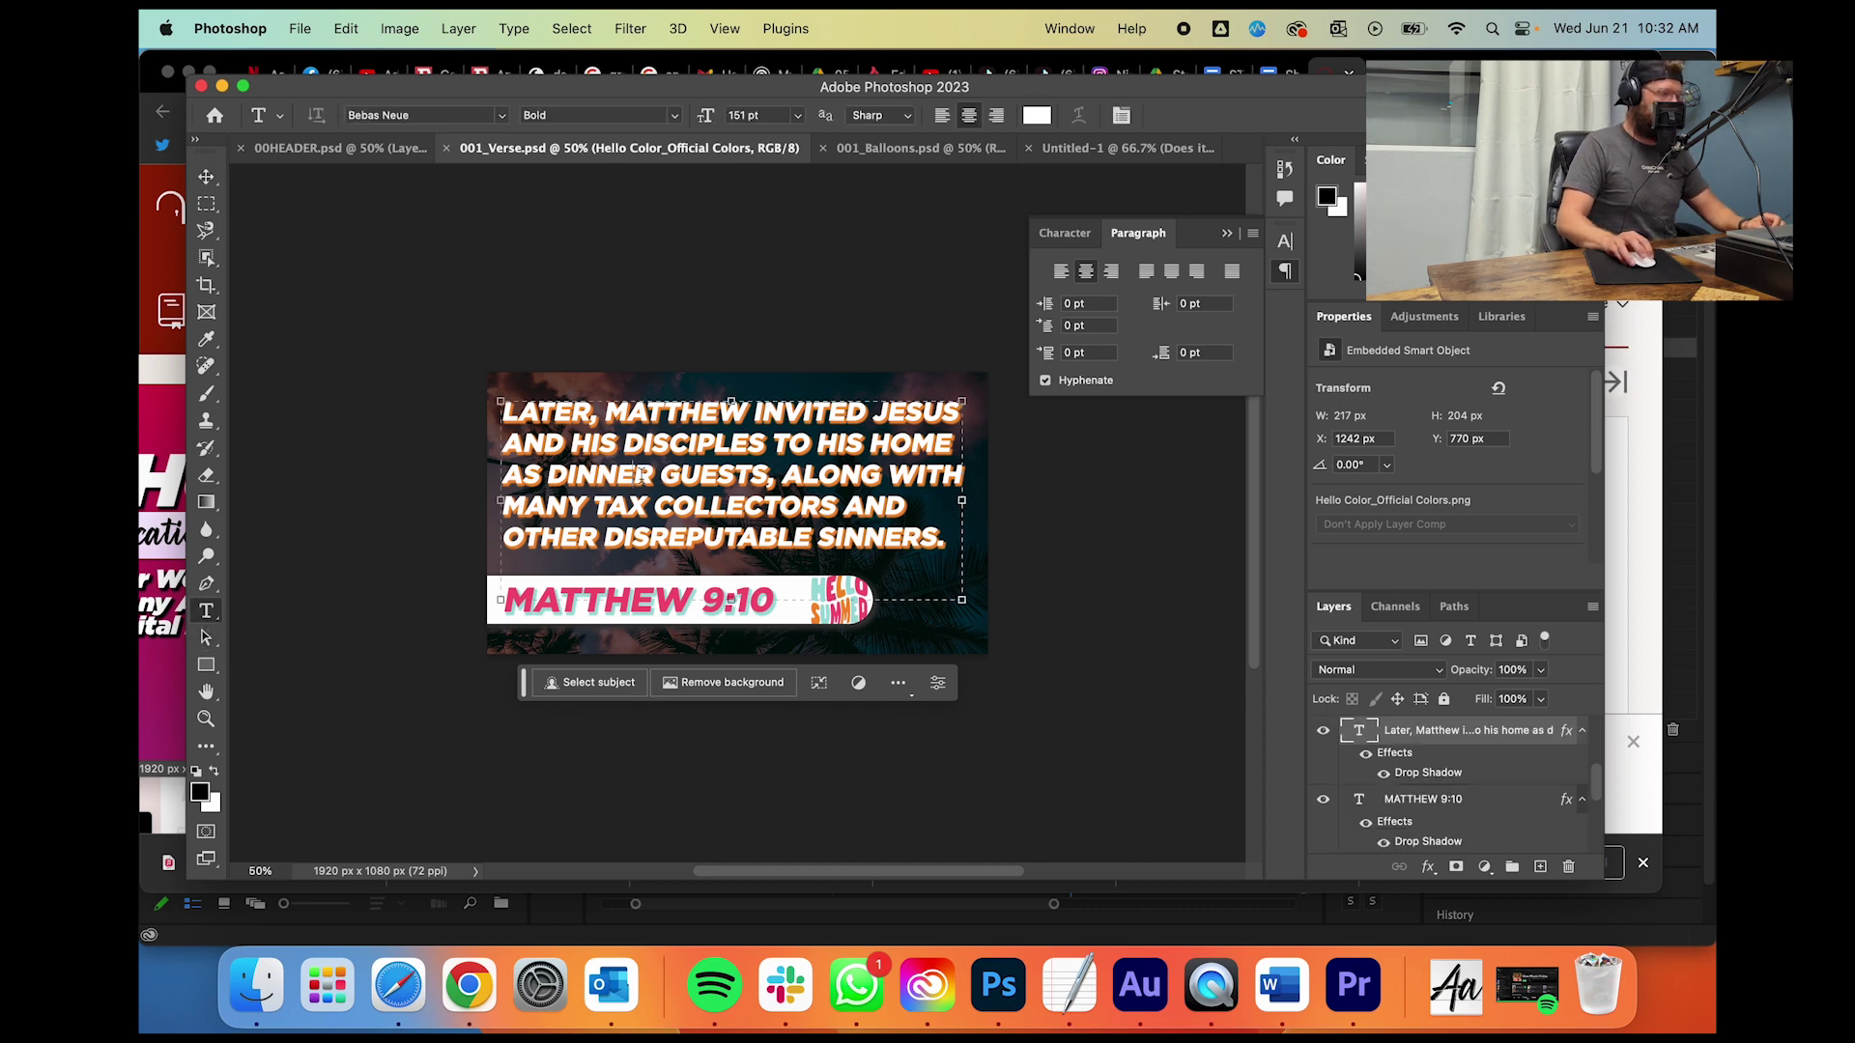
pyautogui.press('cmd+a')
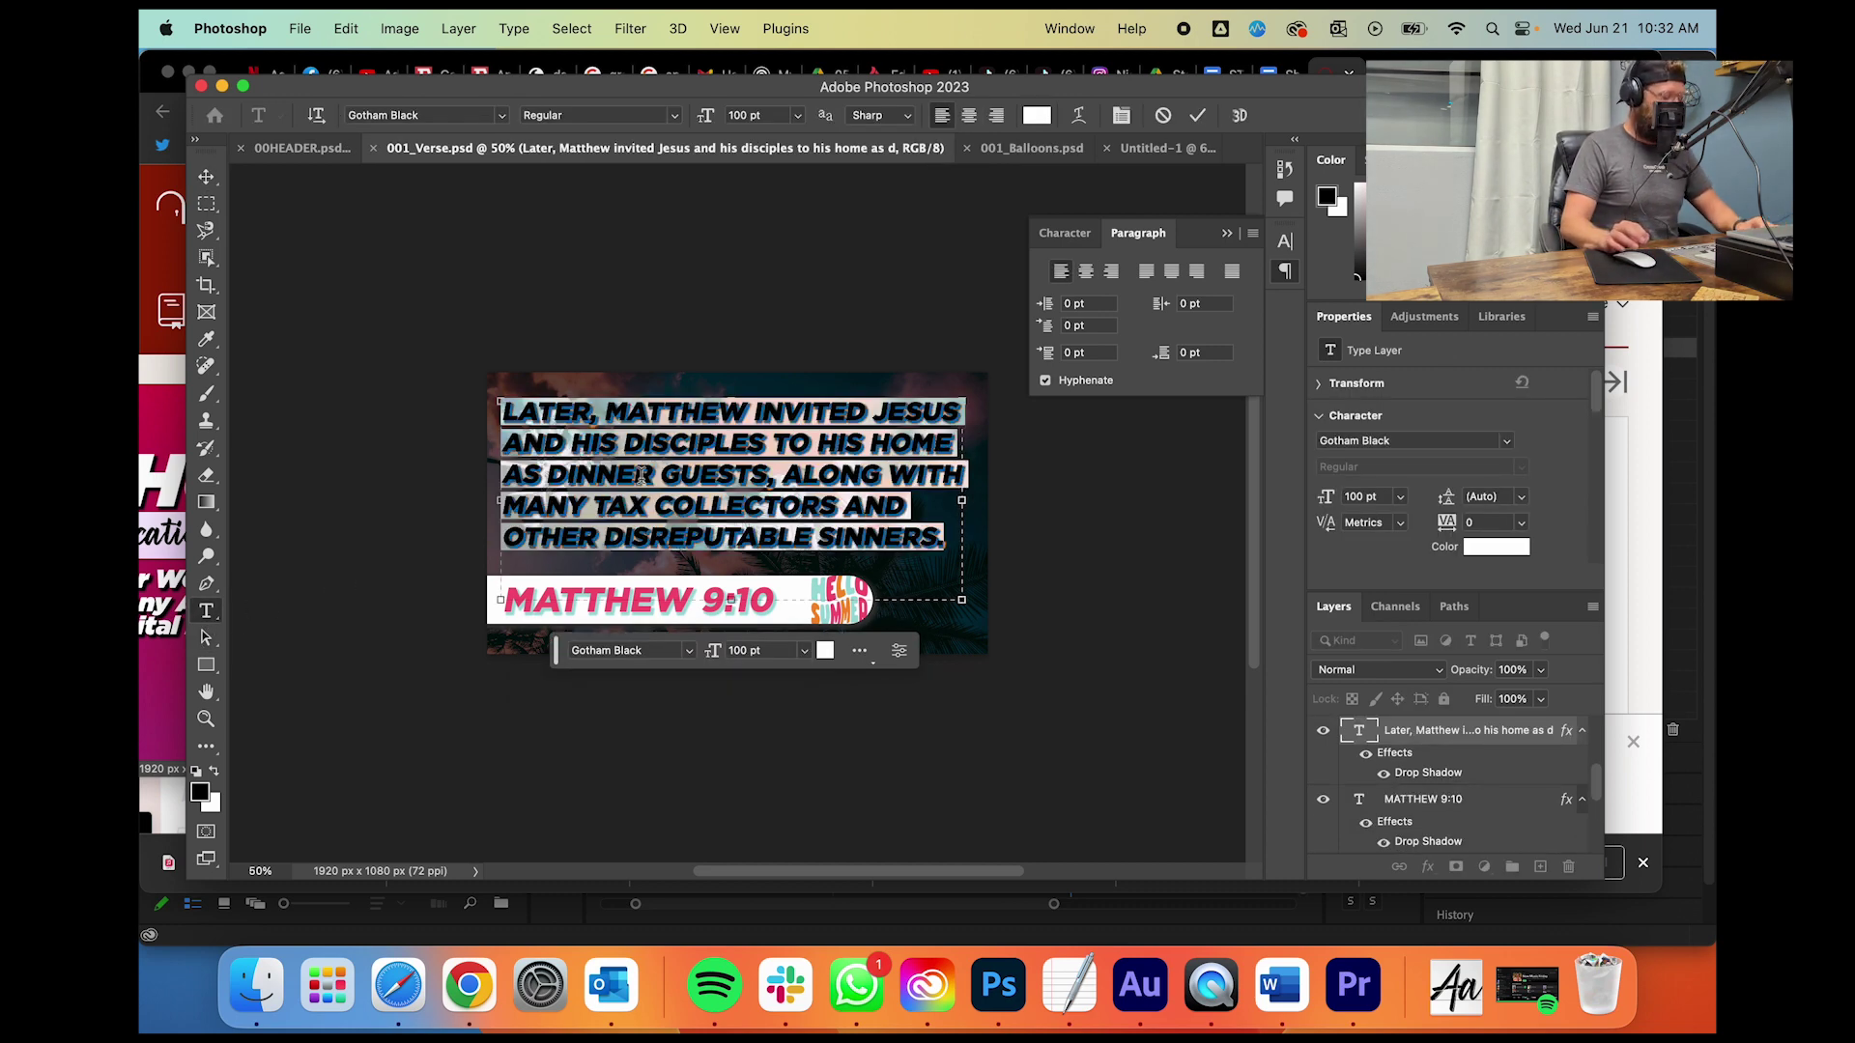
pyautogui.write('BUT WHEN THE PHARISEES SAW THIS, THEY ASKED HIS DISCIPLES, "WHY DOES YOUR TEACHER EAT WITH SUCH SCUM?')
# Step: Enlarge the whole verse text to 113.56 pt and commit the text edit
pyautogui.moveTo(819, 514); pyautogui.dragTo(460, 413)
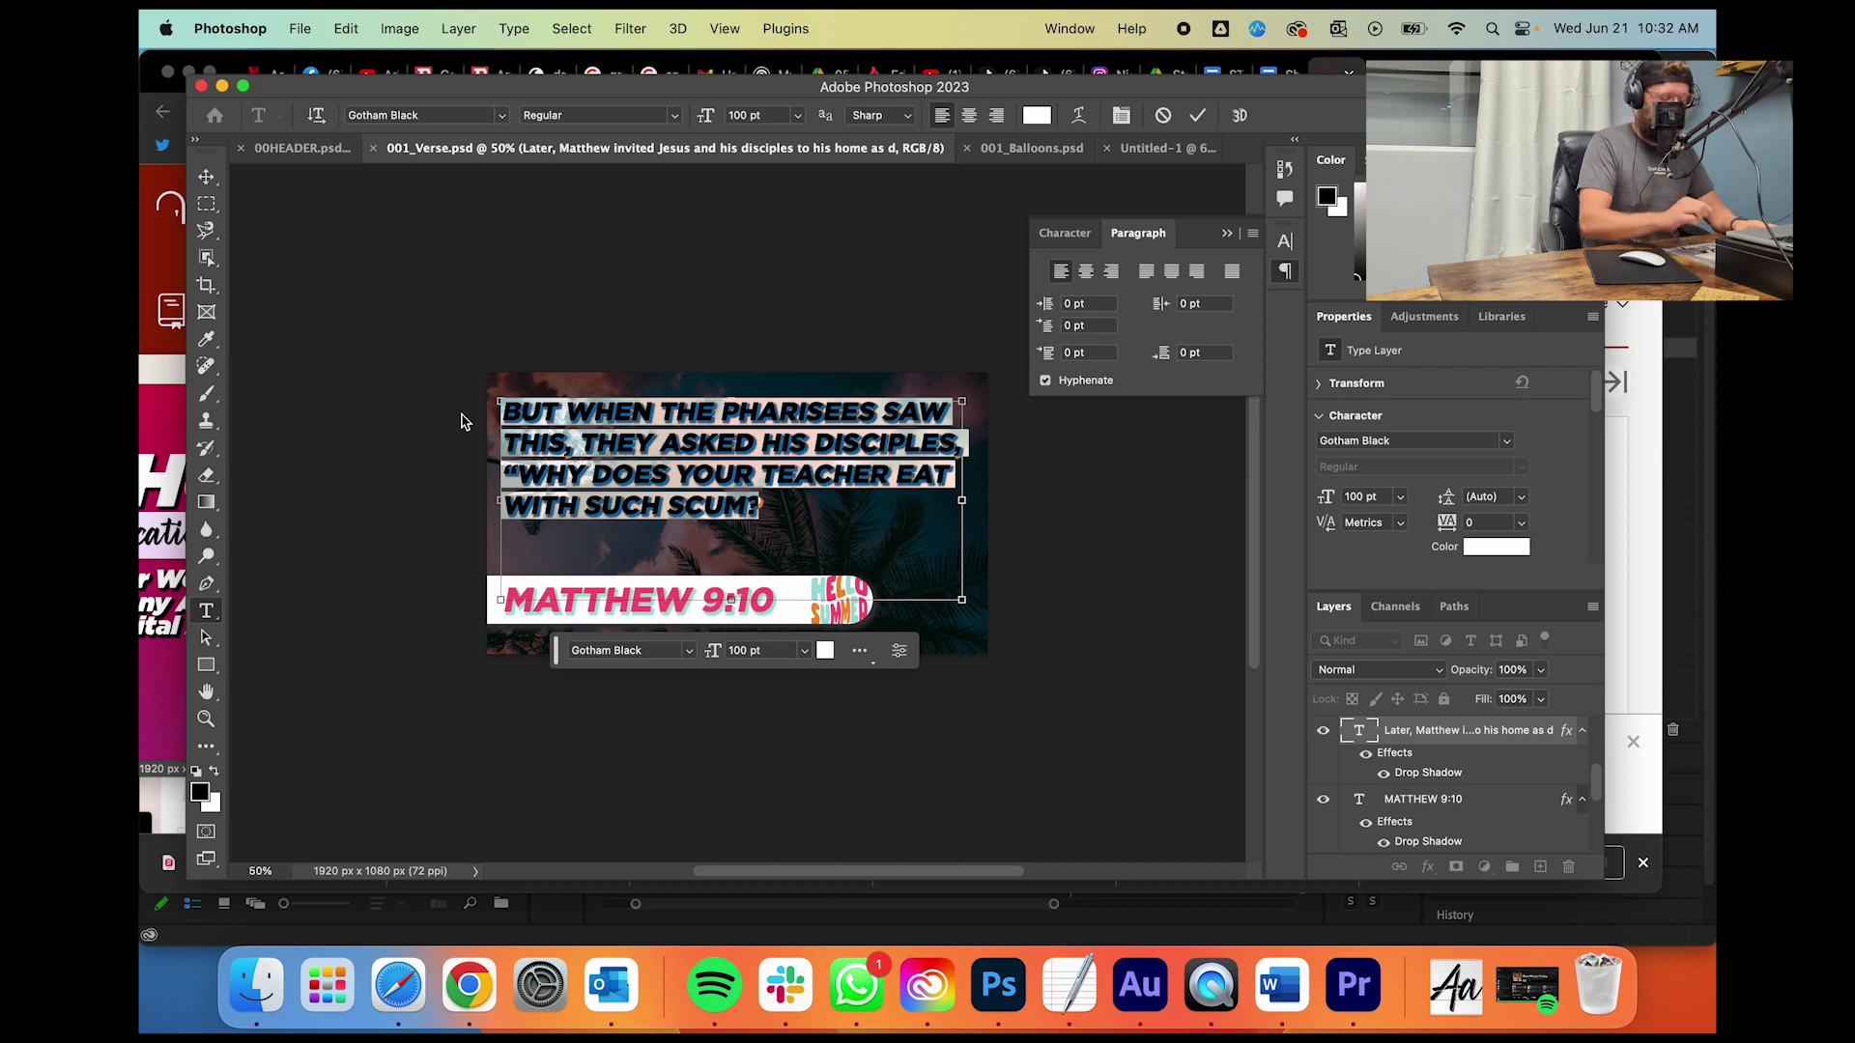
pyautogui.press('super+shift+period')
pyautogui.press('super+shift+period')
pyautogui.press('super+shift+period')
pyautogui.press('super+shift+period')
pyautogui.press('super+shift+period')
pyautogui.press('super+shift+period')
pyautogui.press('super+shift+period')
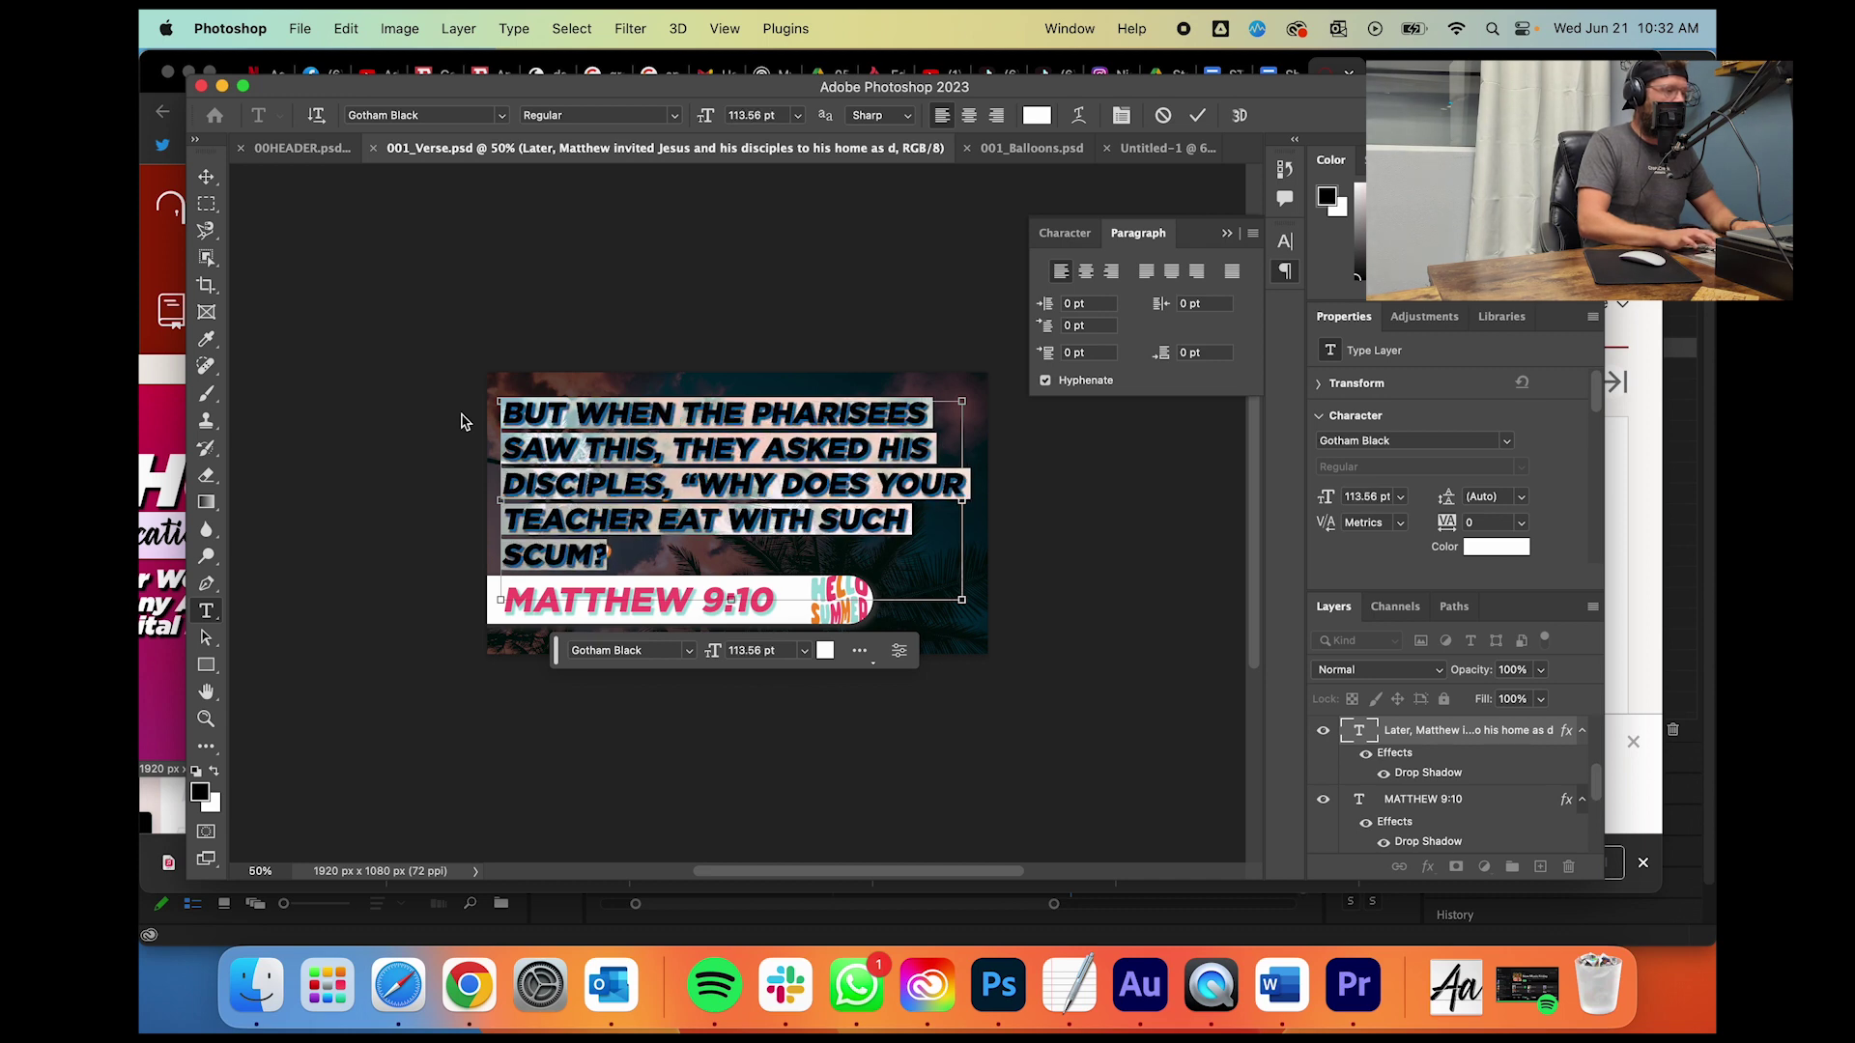
pyautogui.click(1194, 116)
# Step: Change the verse reference to MATTHEW 9:11 and save the document under the new name 002_Verse.psd in the PSD folder
pyautogui.click(769, 591)
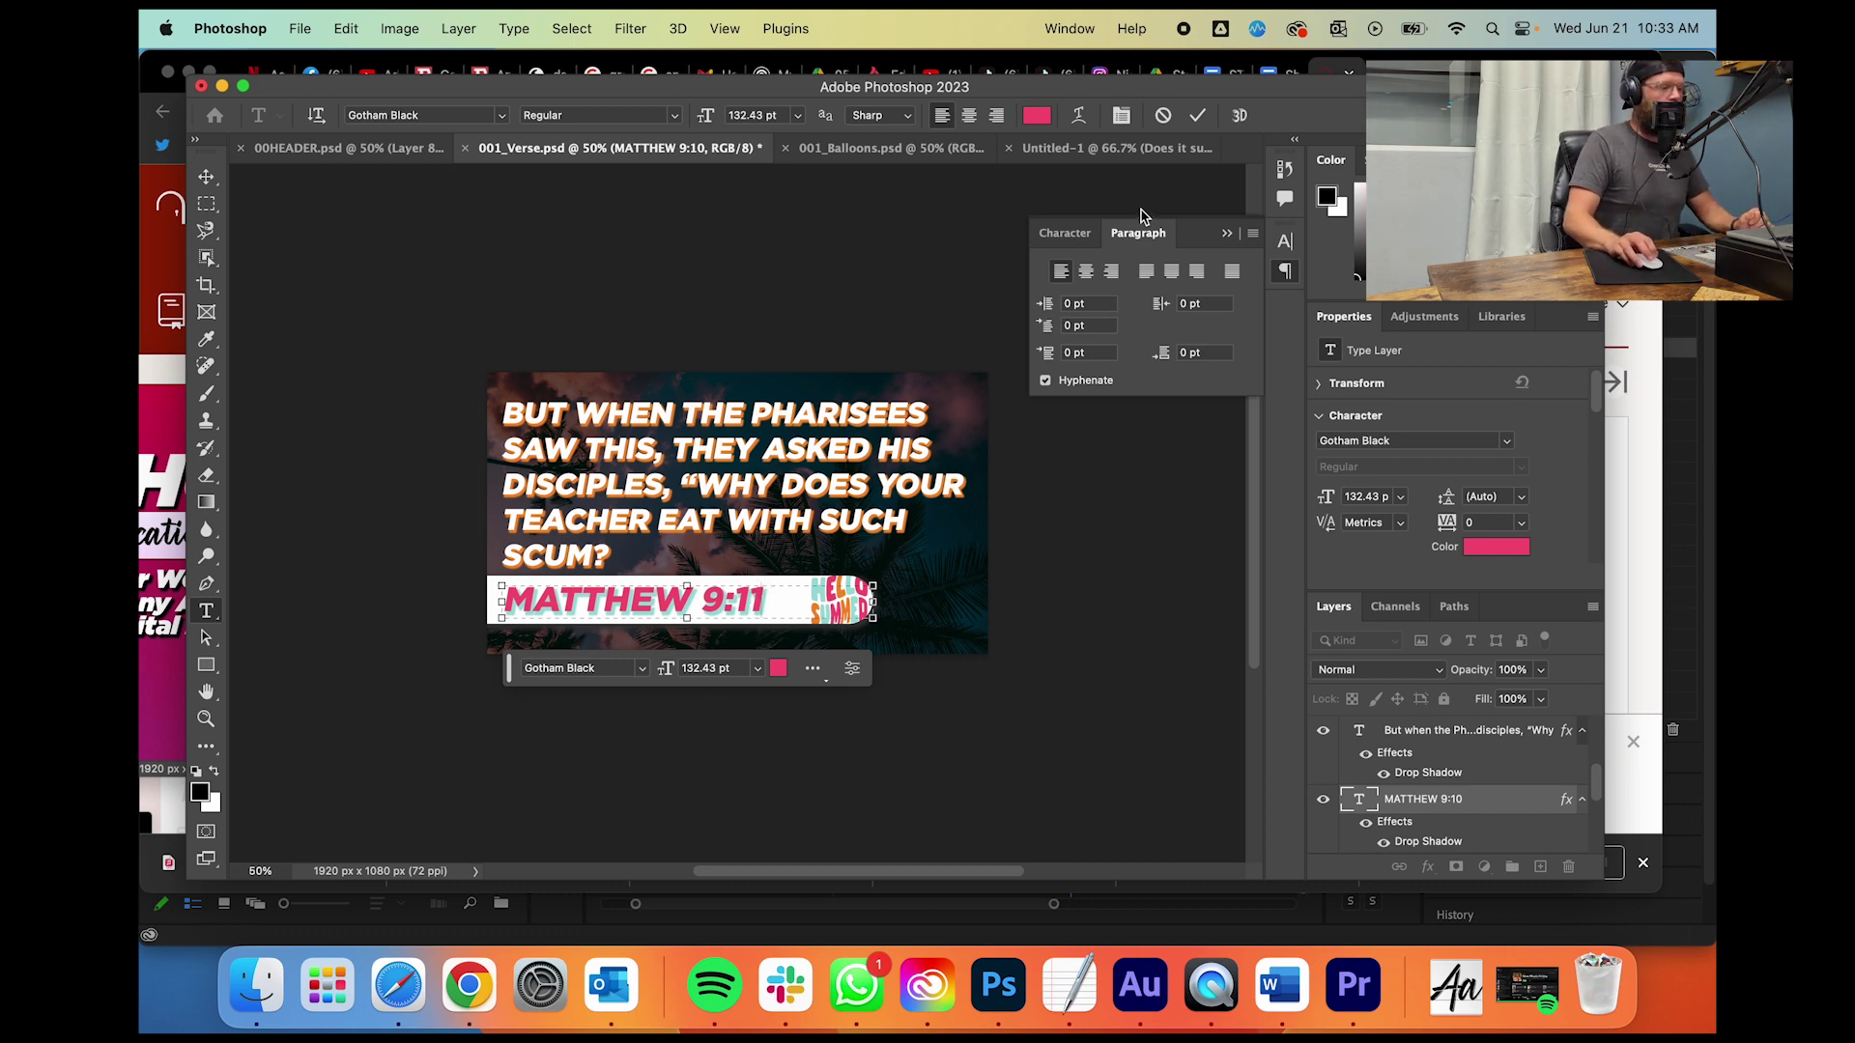
pyautogui.click(1195, 116)
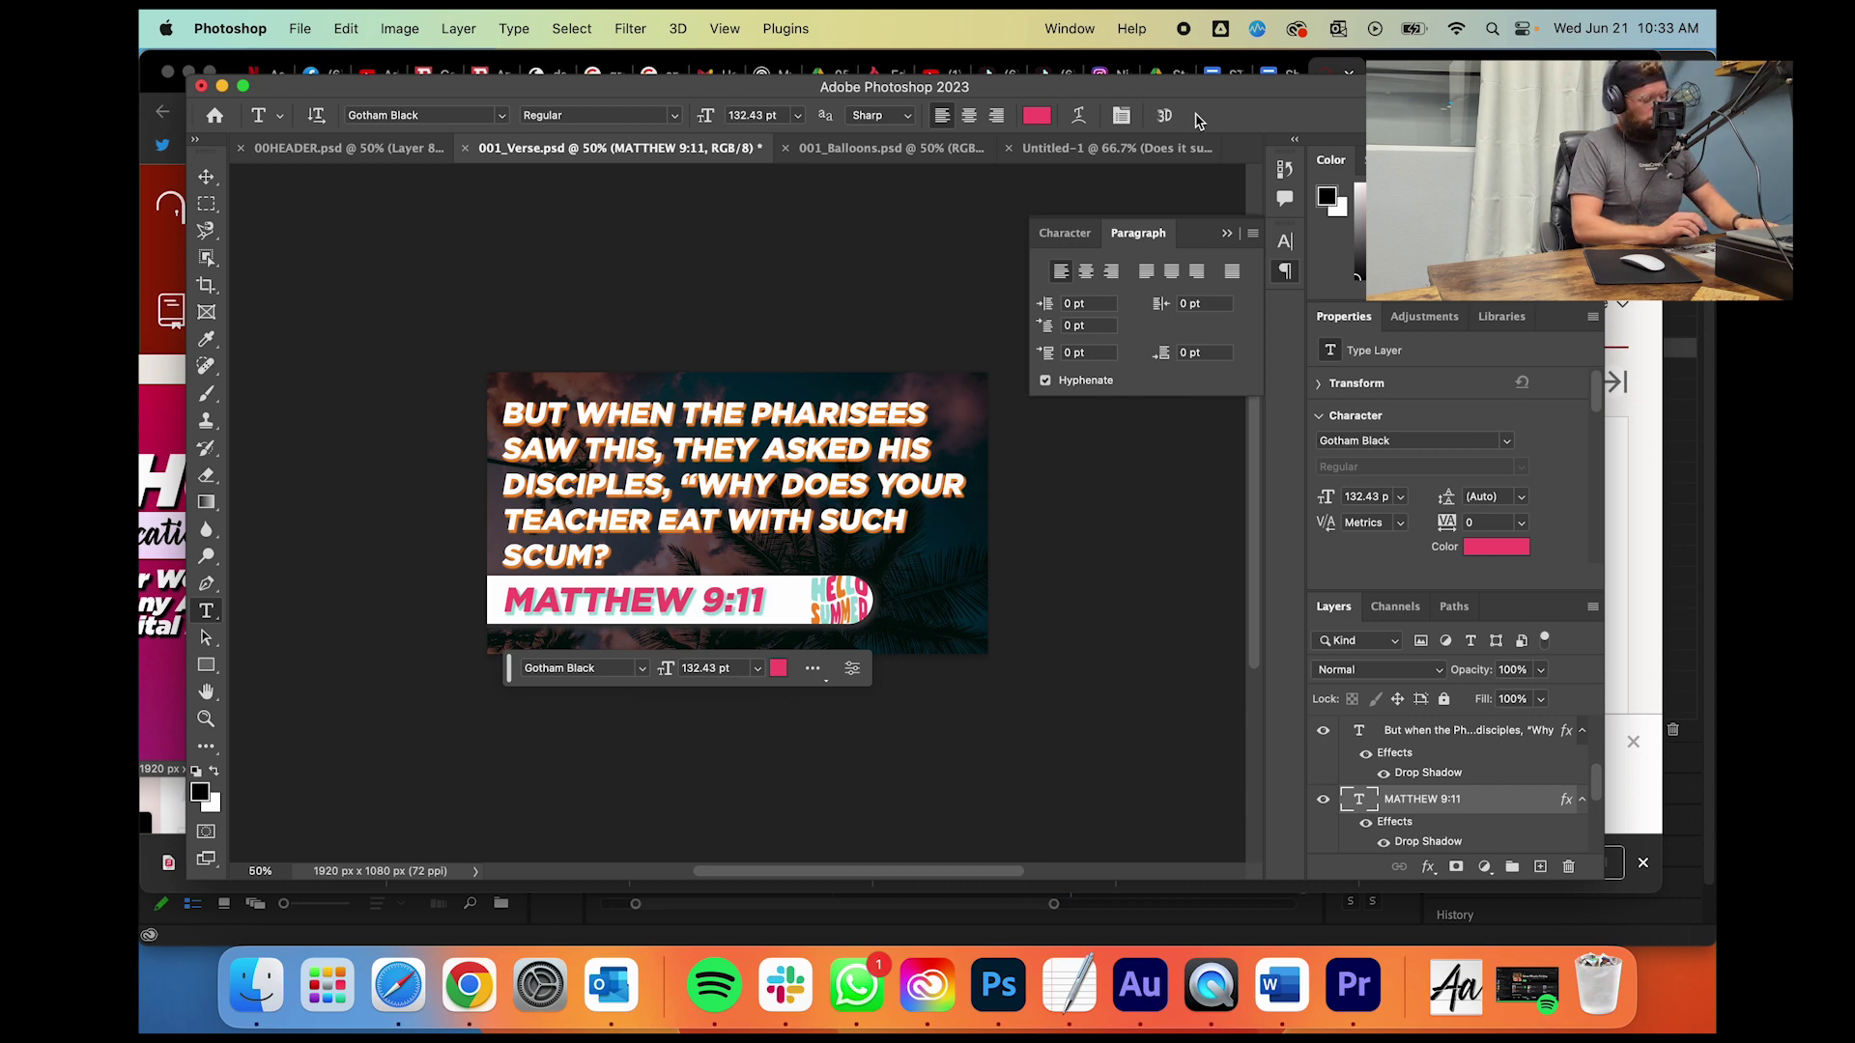
pyautogui.press('super+shift+s')
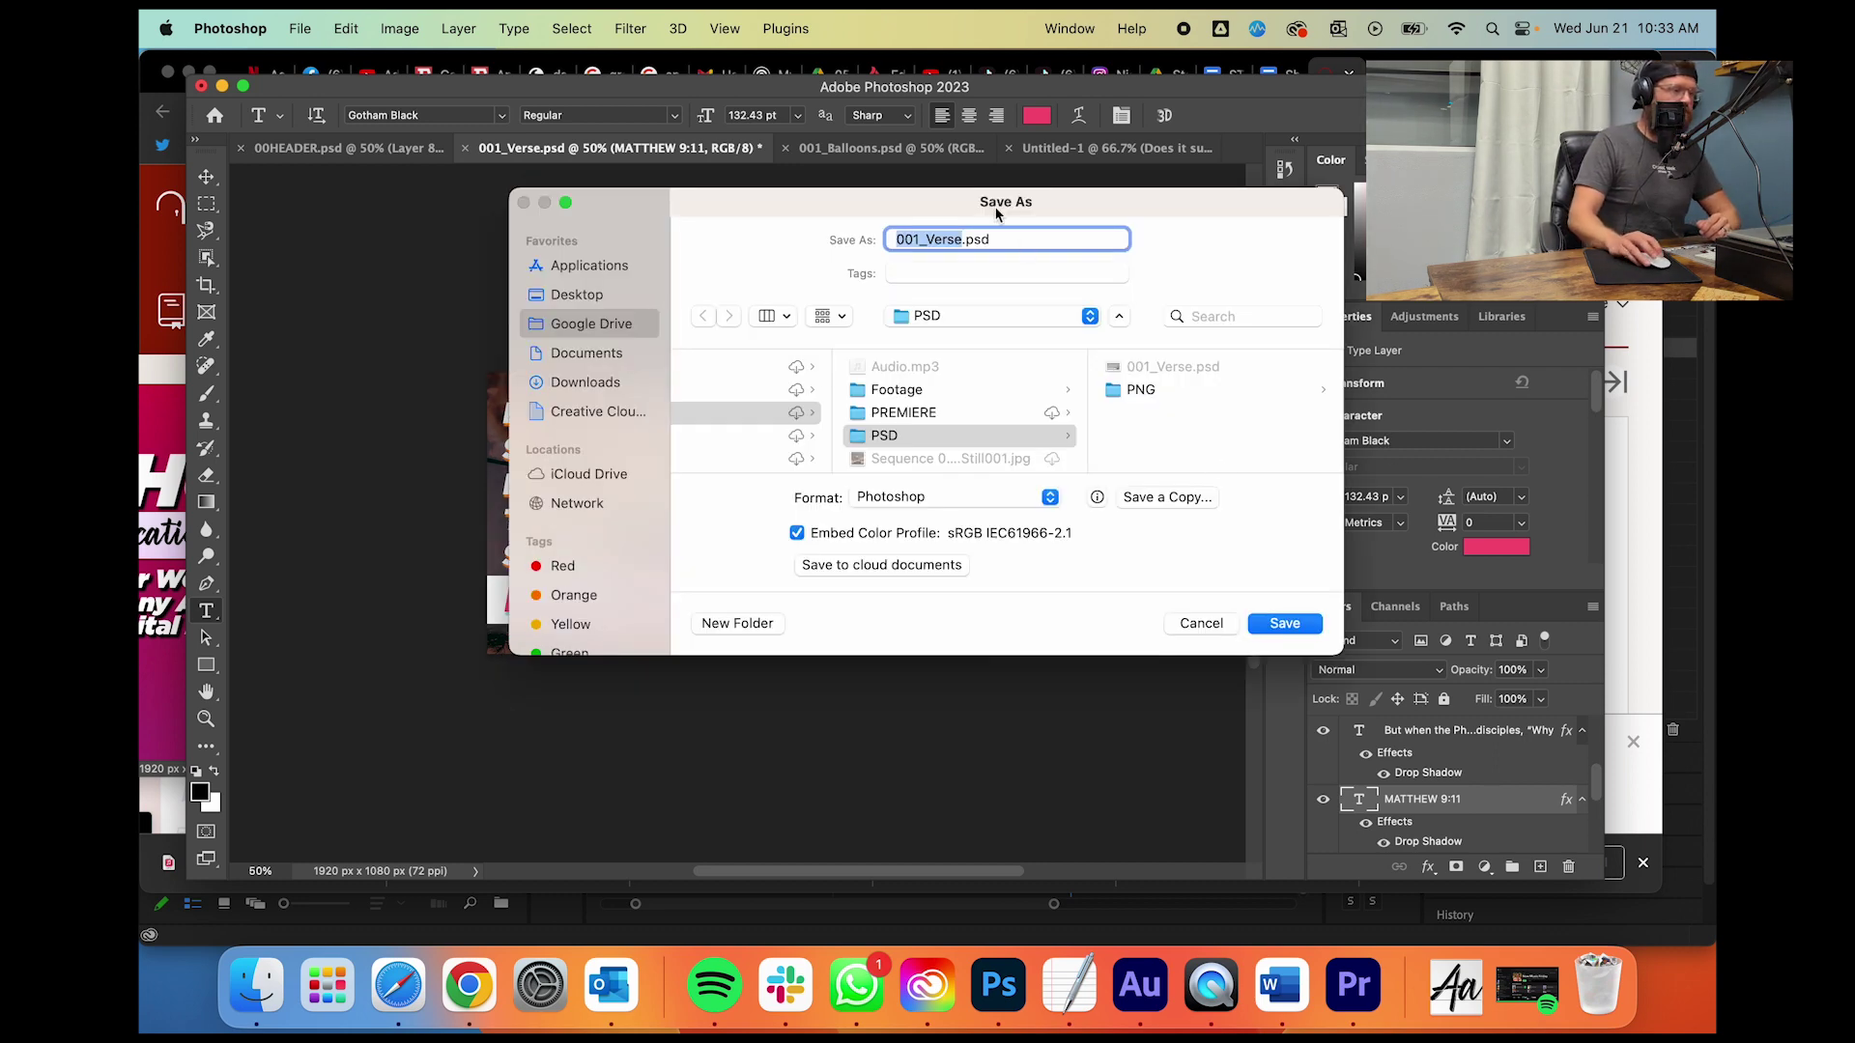
pyautogui.press('BackSpace')
pyautogui.write('2')
pyautogui.press('Return')
# Step: Switch to Premiere Pro and import 002_Verse.psd from the PSD folder in Finder into the project as individual layers
pyautogui.click(1352, 983)
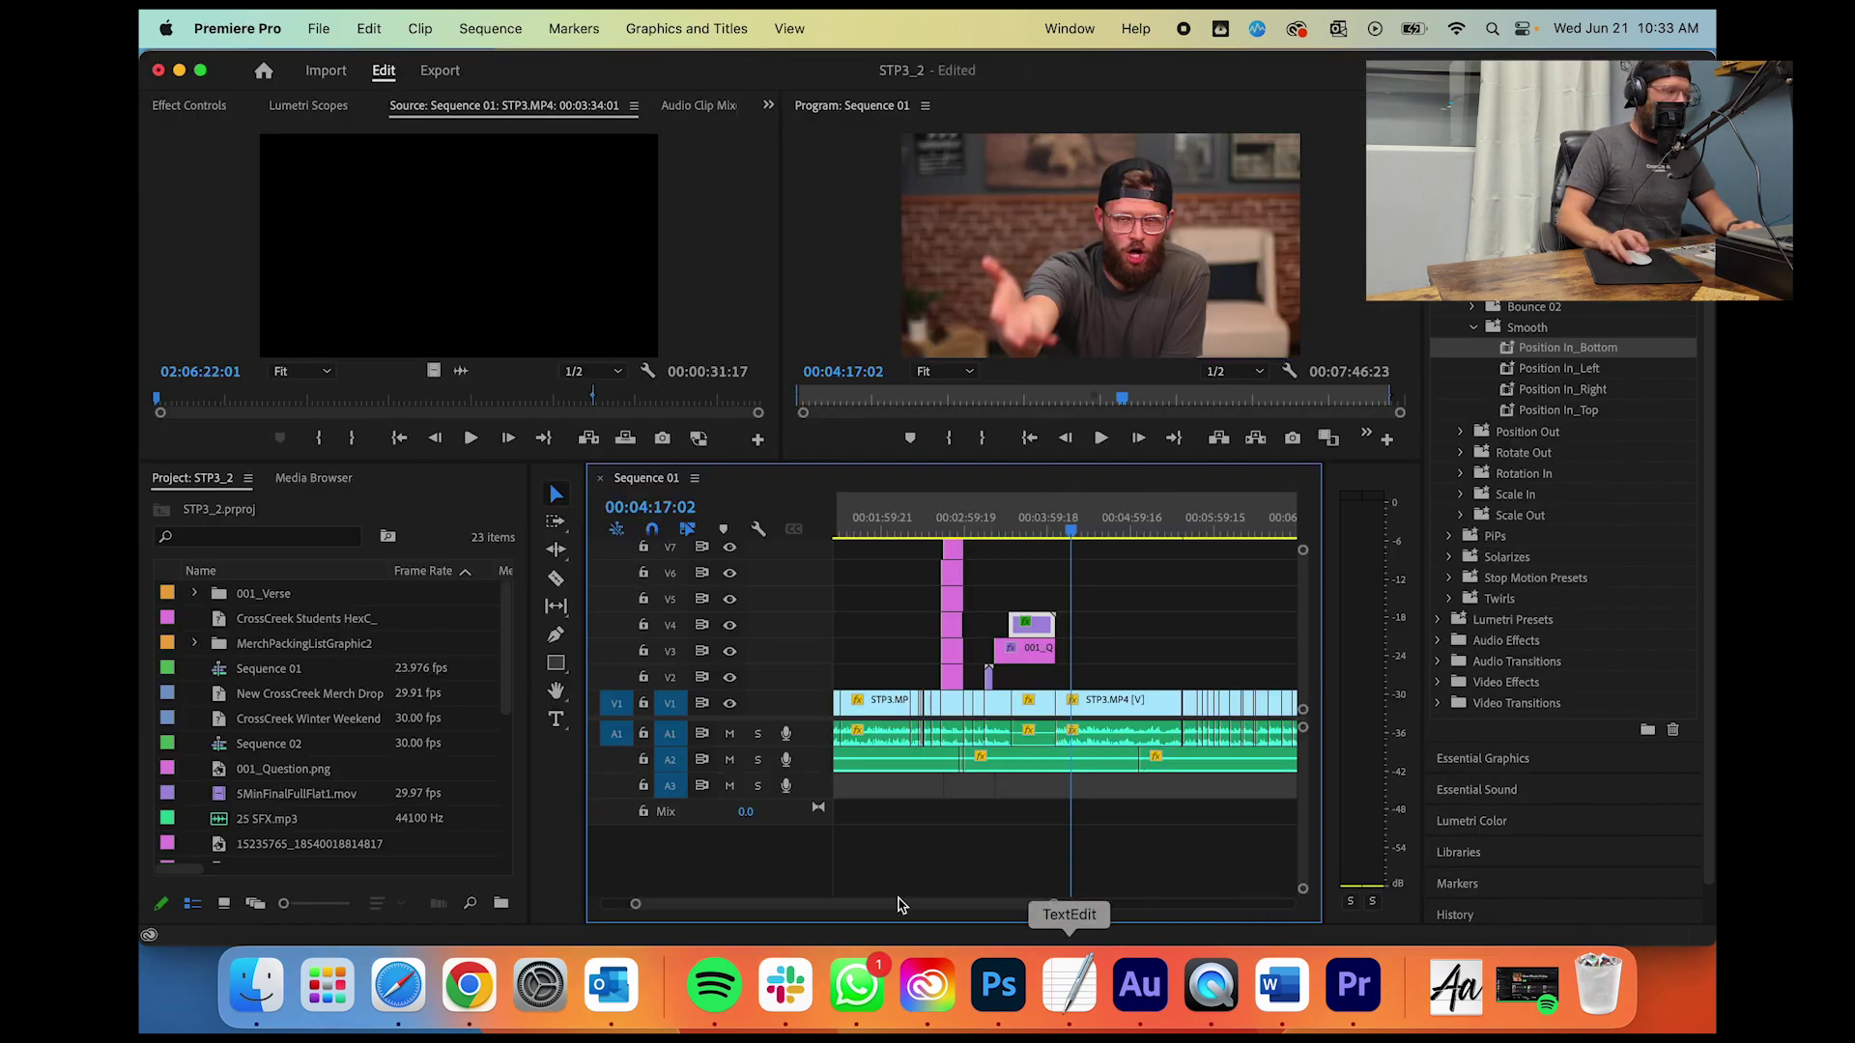
pyautogui.click(256, 984)
pyautogui.hscroll(-3, 816, 307)
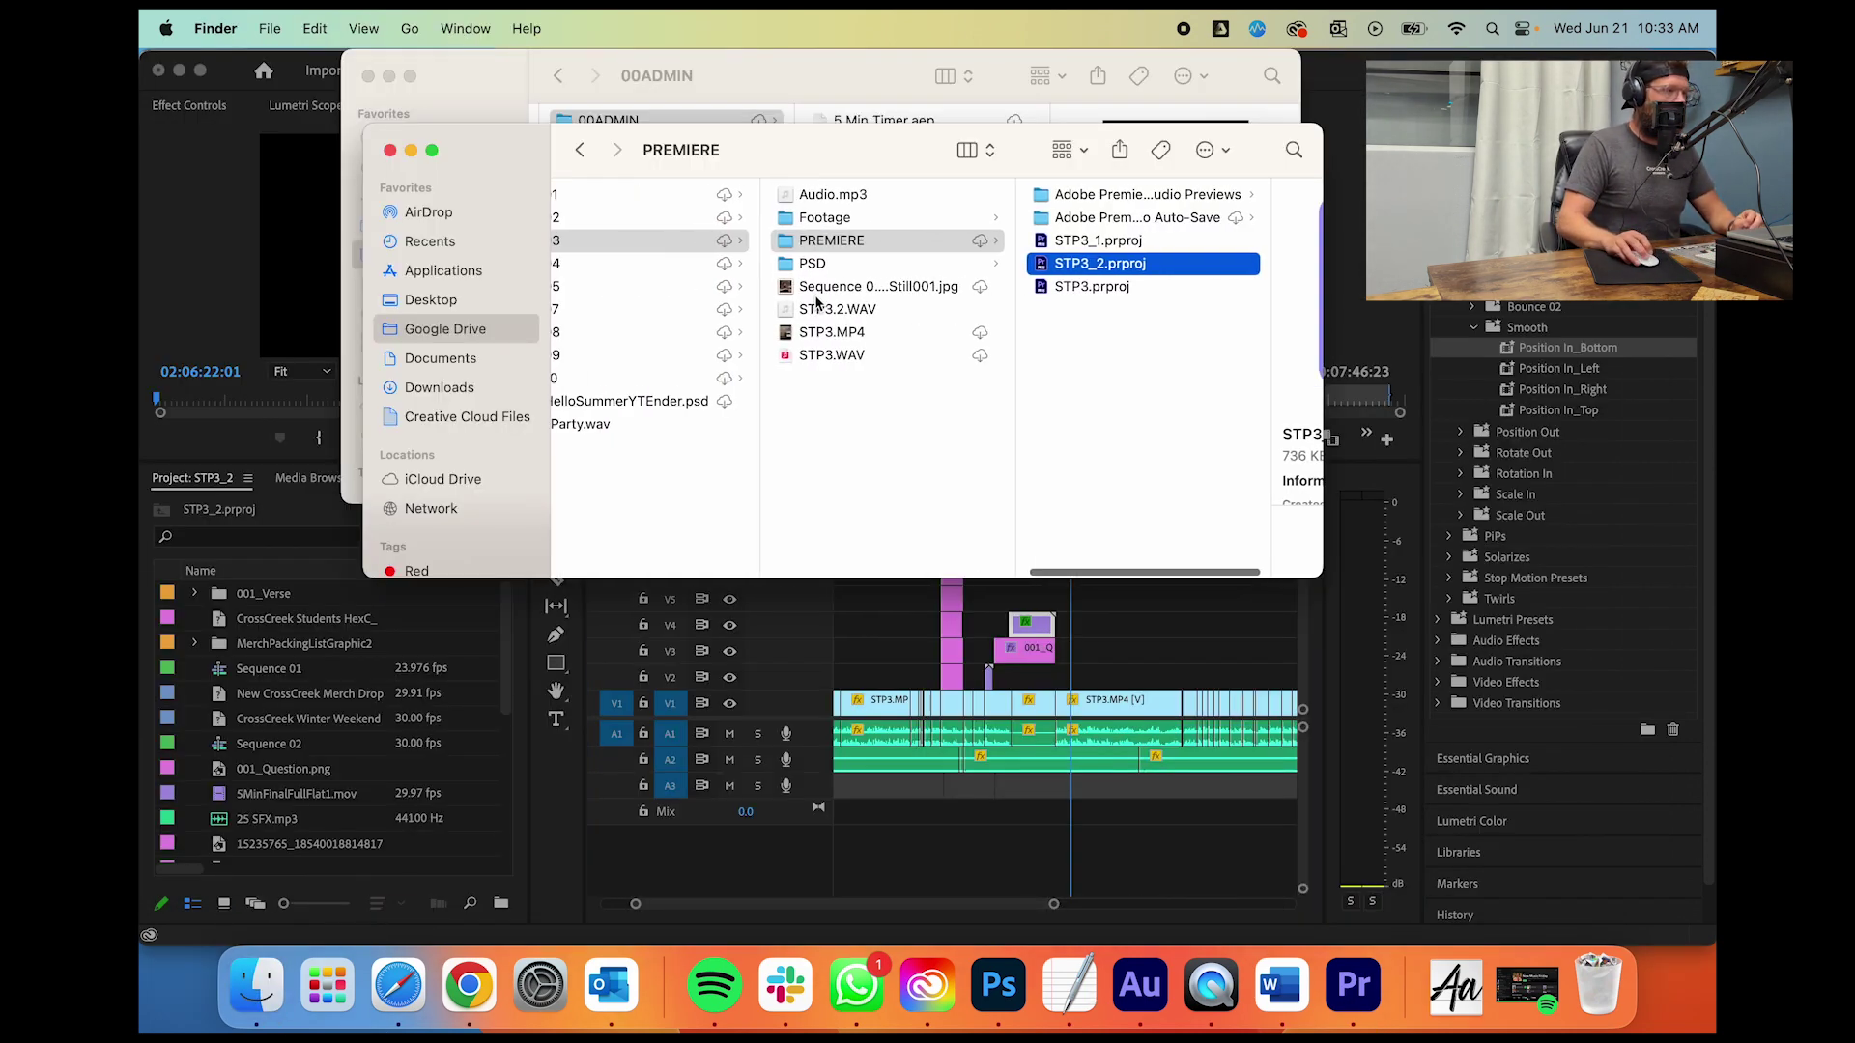
pyautogui.click(845, 265)
pyautogui.click(1143, 219)
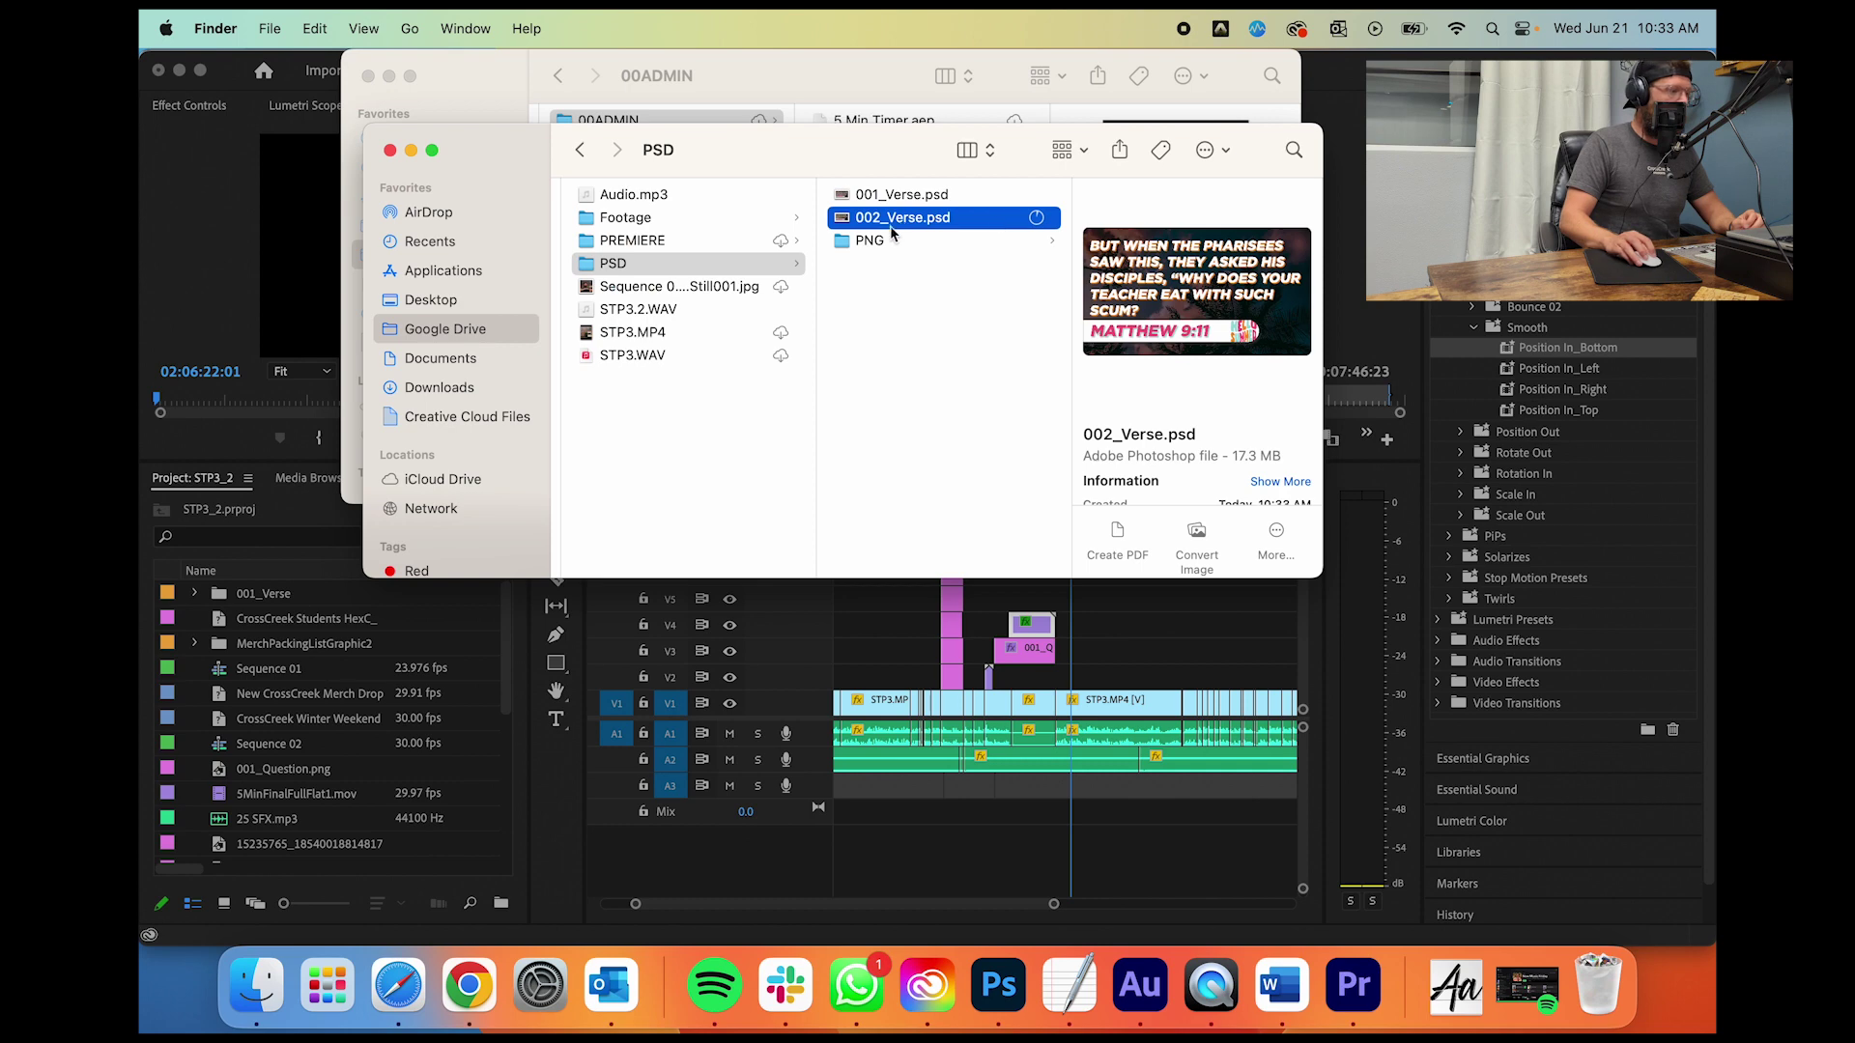
pyautogui.moveTo(323, 822); pyautogui.dragTo(267, 746)
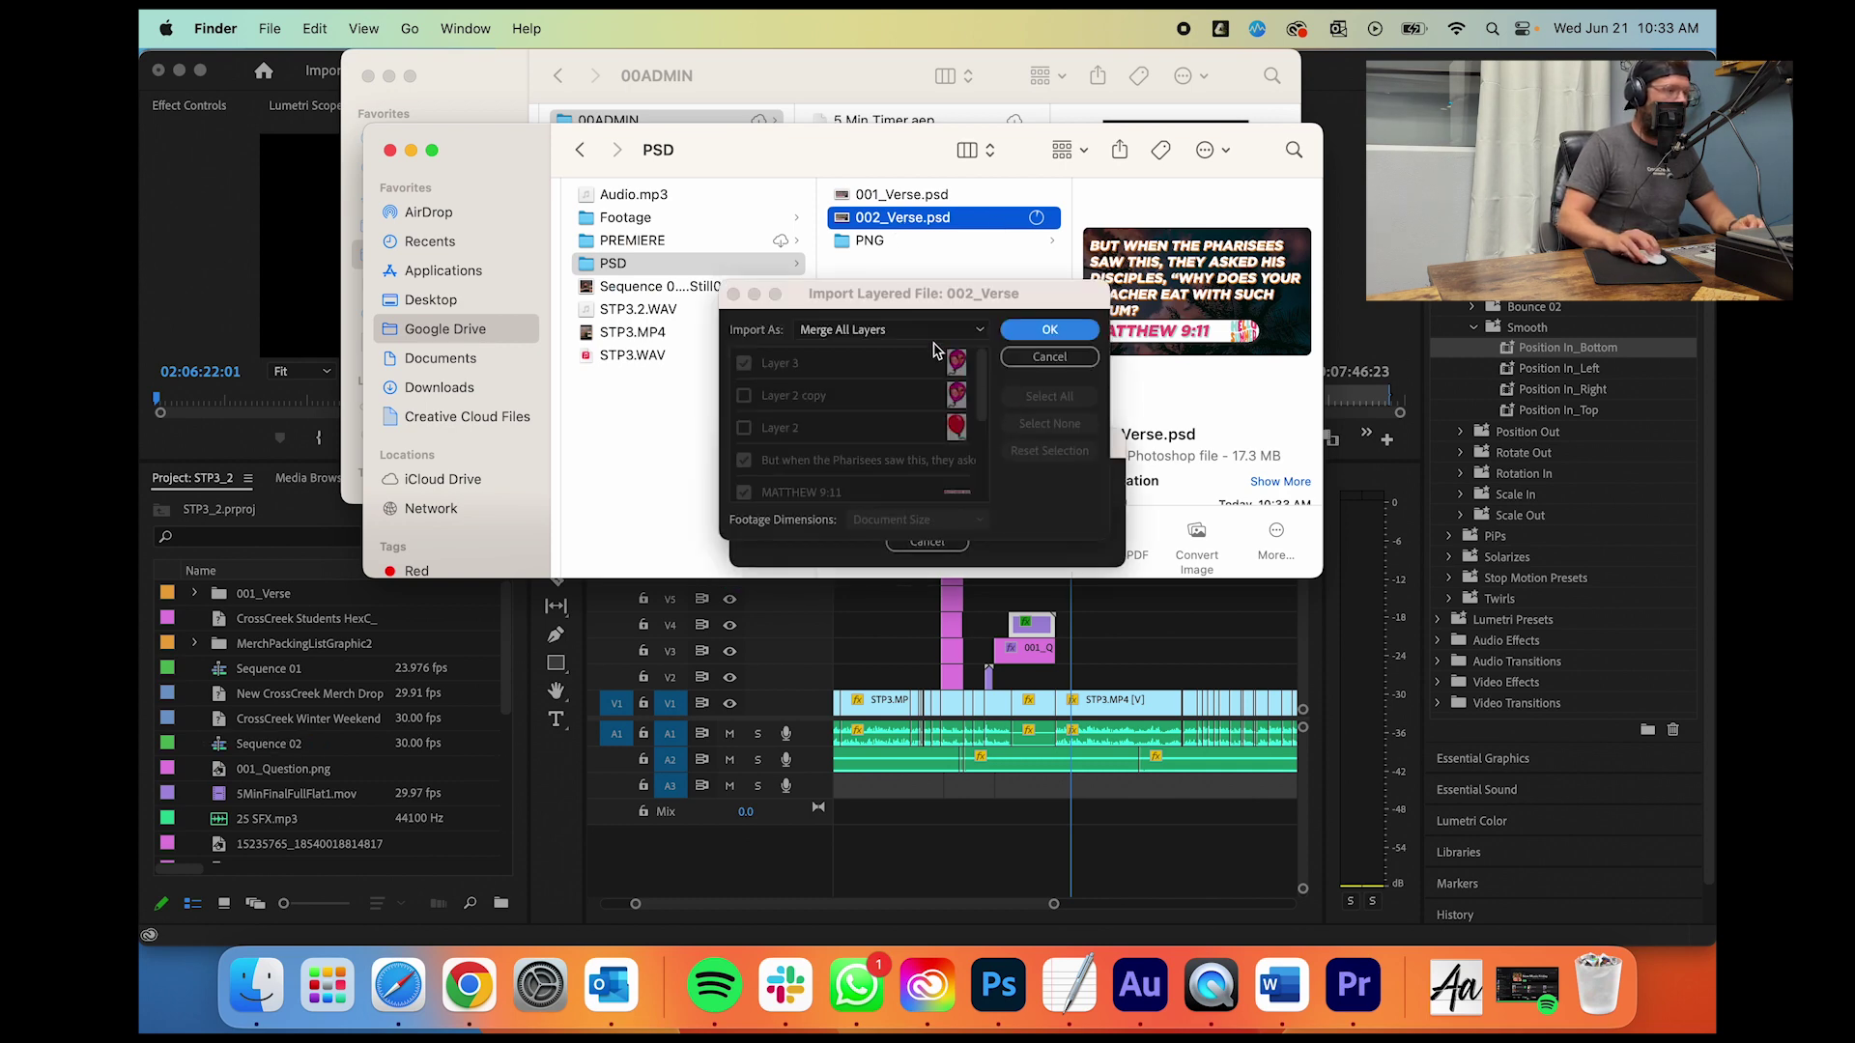
pyautogui.click(908, 337)
pyautogui.click(850, 385)
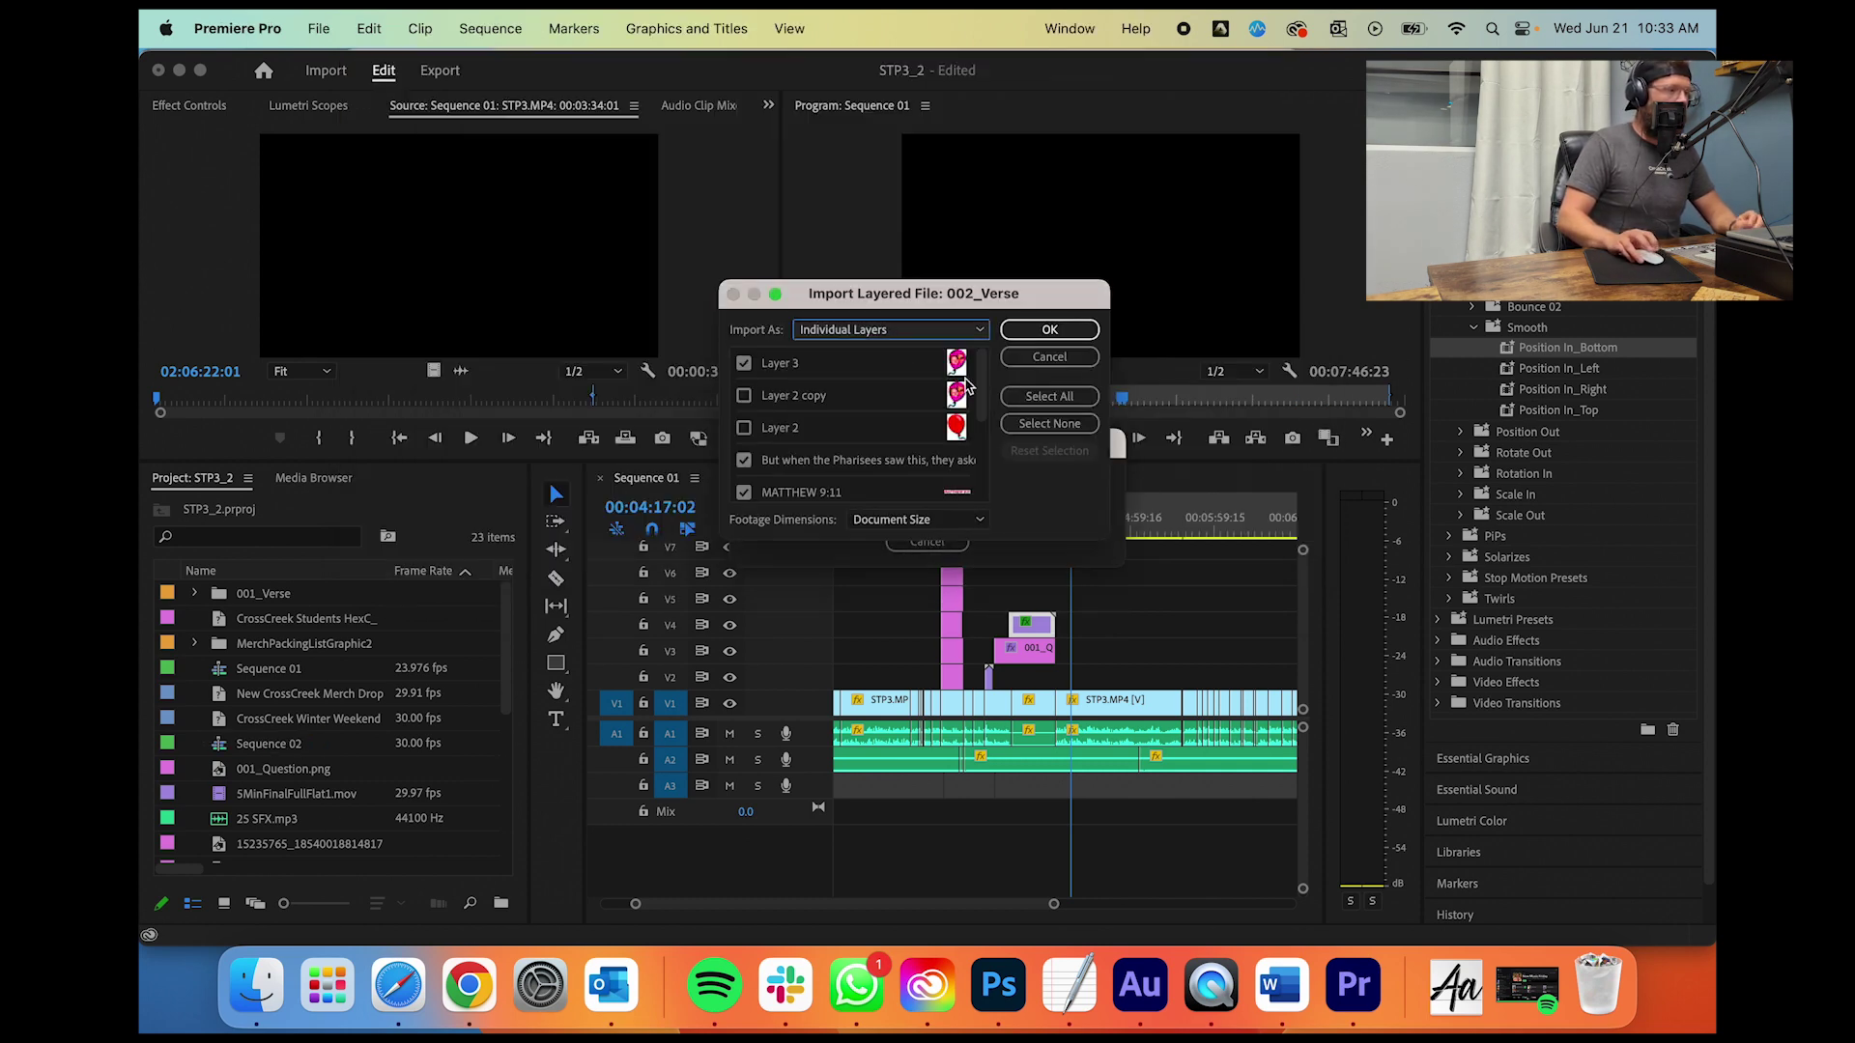
pyautogui.click(1049, 332)
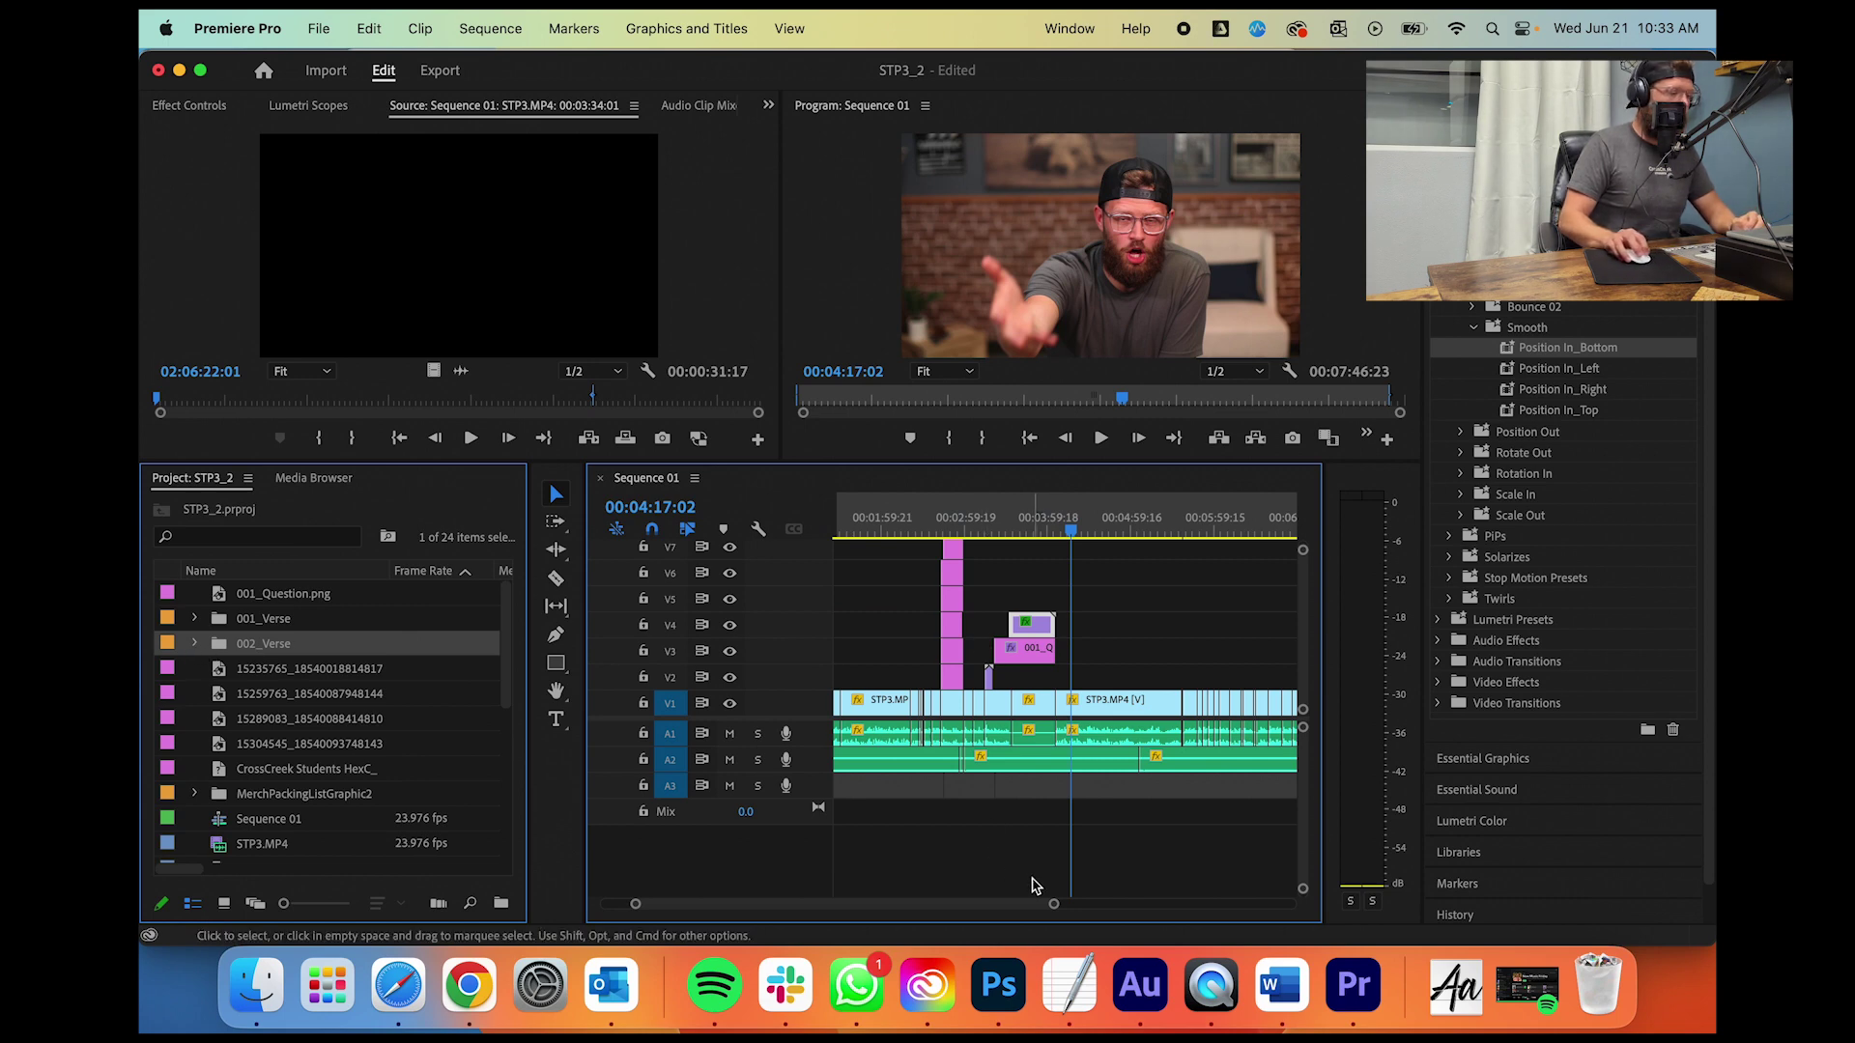
# Step: Duplicate the first verse graphic's rectangle, roberto-nickson background and Hello Color clips on V2 to V5 to the playhead at 00:04:17:02
pyautogui.moveTo(1051, 903); pyautogui.dragTo(920, 903)
pyautogui.scroll(5, 971, 787)
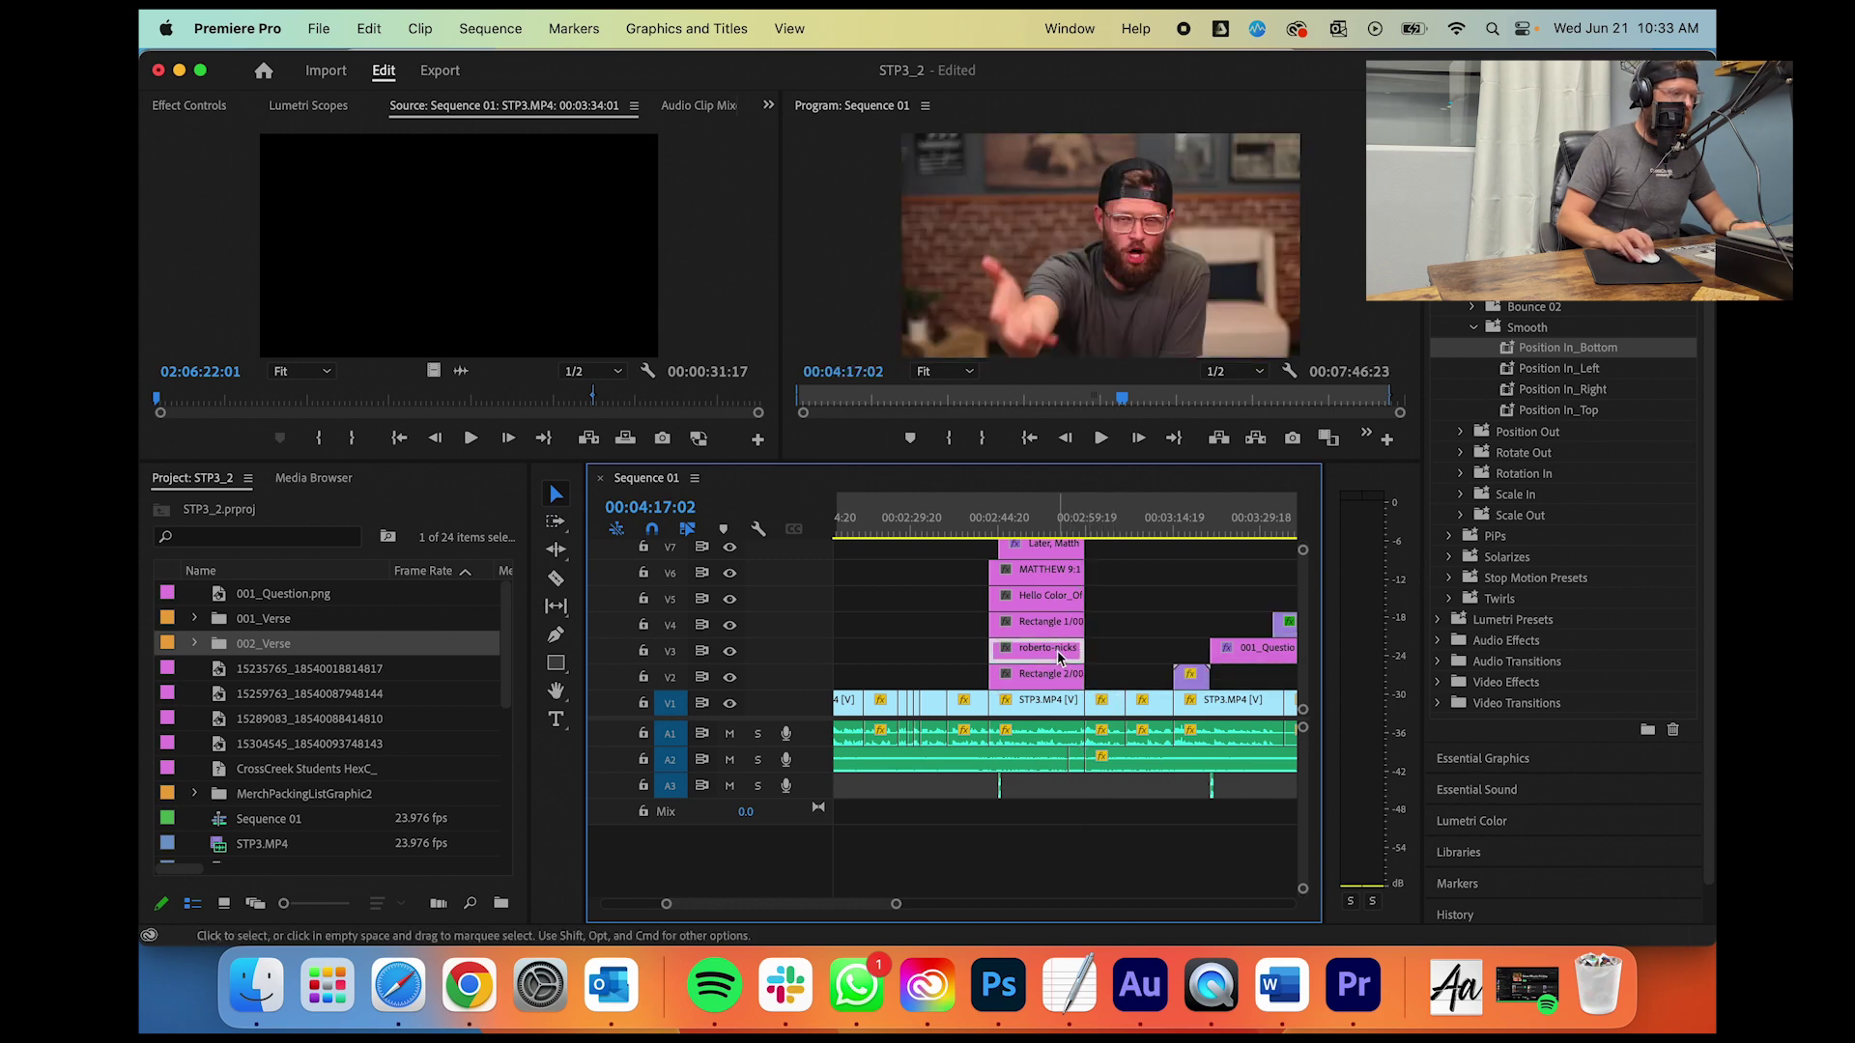
pyautogui.keyDown('shift'); pyautogui.click(1027, 598); pyautogui.keyUp('shift')
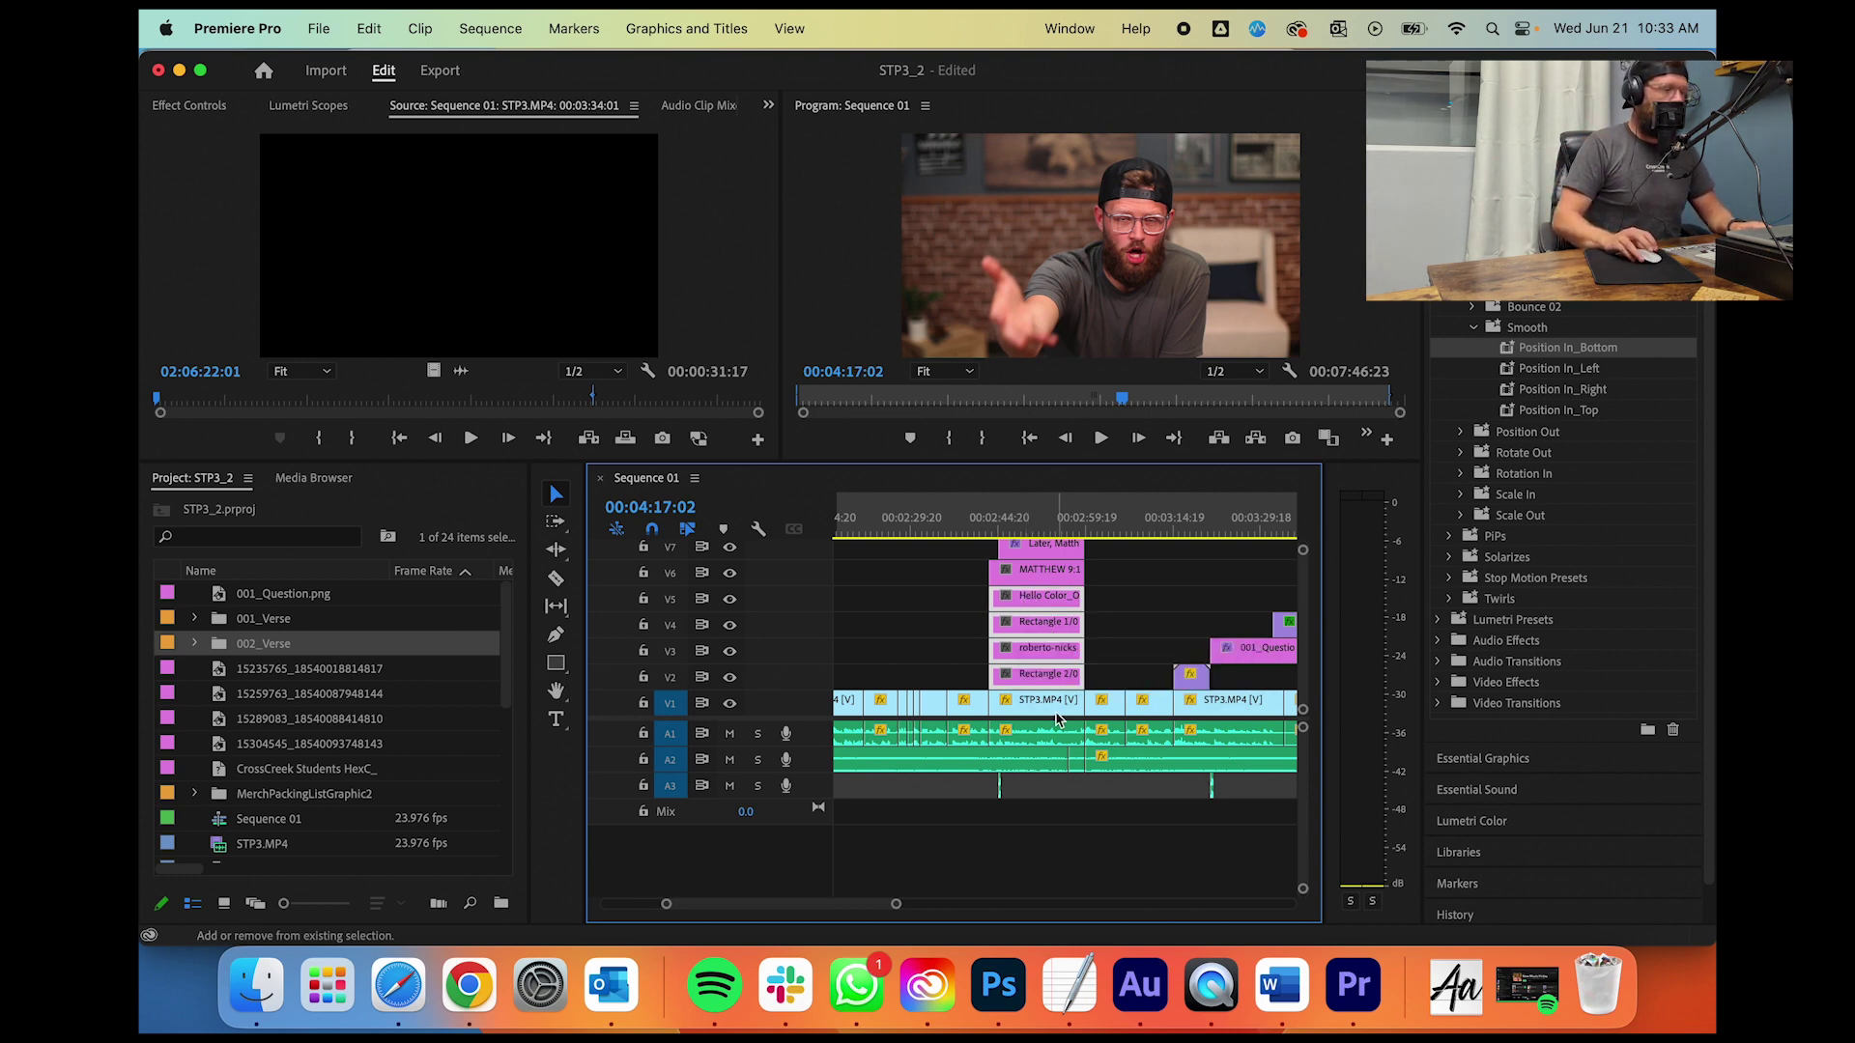
pyautogui.moveTo(898, 906); pyautogui.dragTo(944, 906)
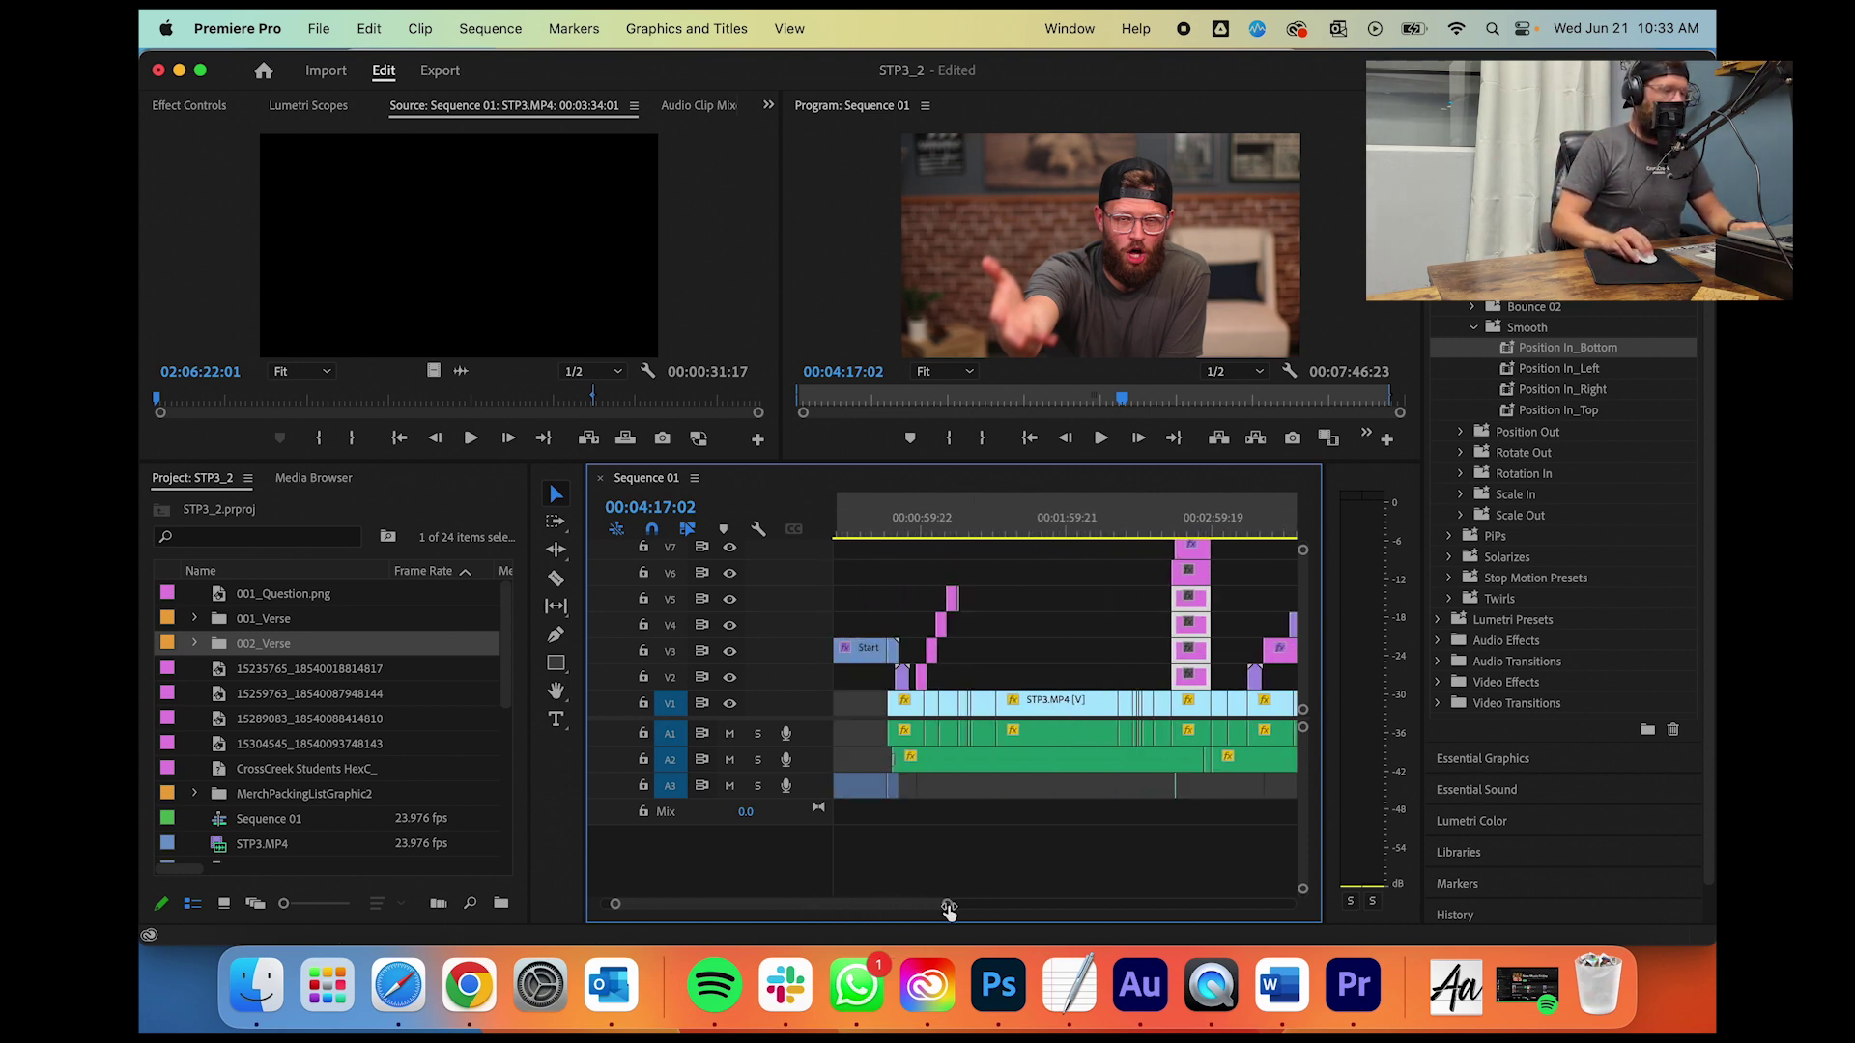
pyautogui.scroll(-3, 1105, 853)
pyautogui.scroll(-1, 1101, 852)
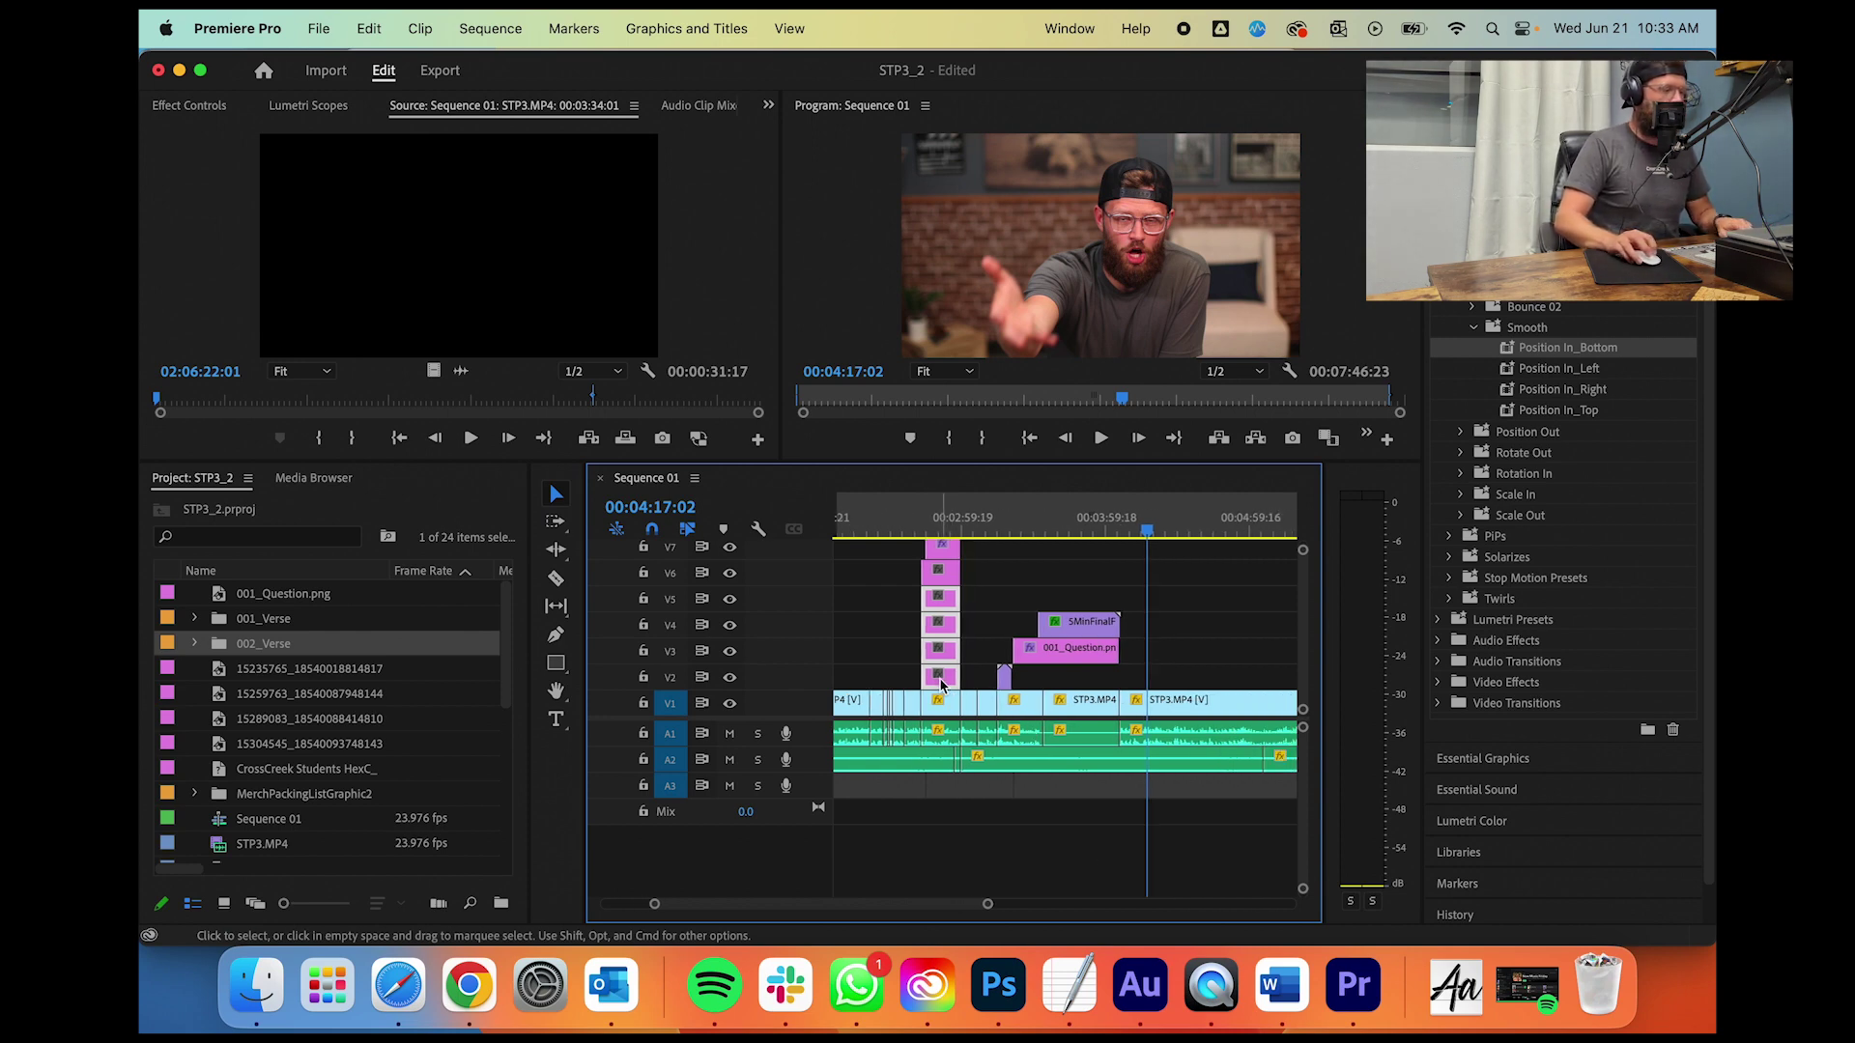
pyautogui.moveTo(941, 684); pyautogui.dragTo(1166, 682)
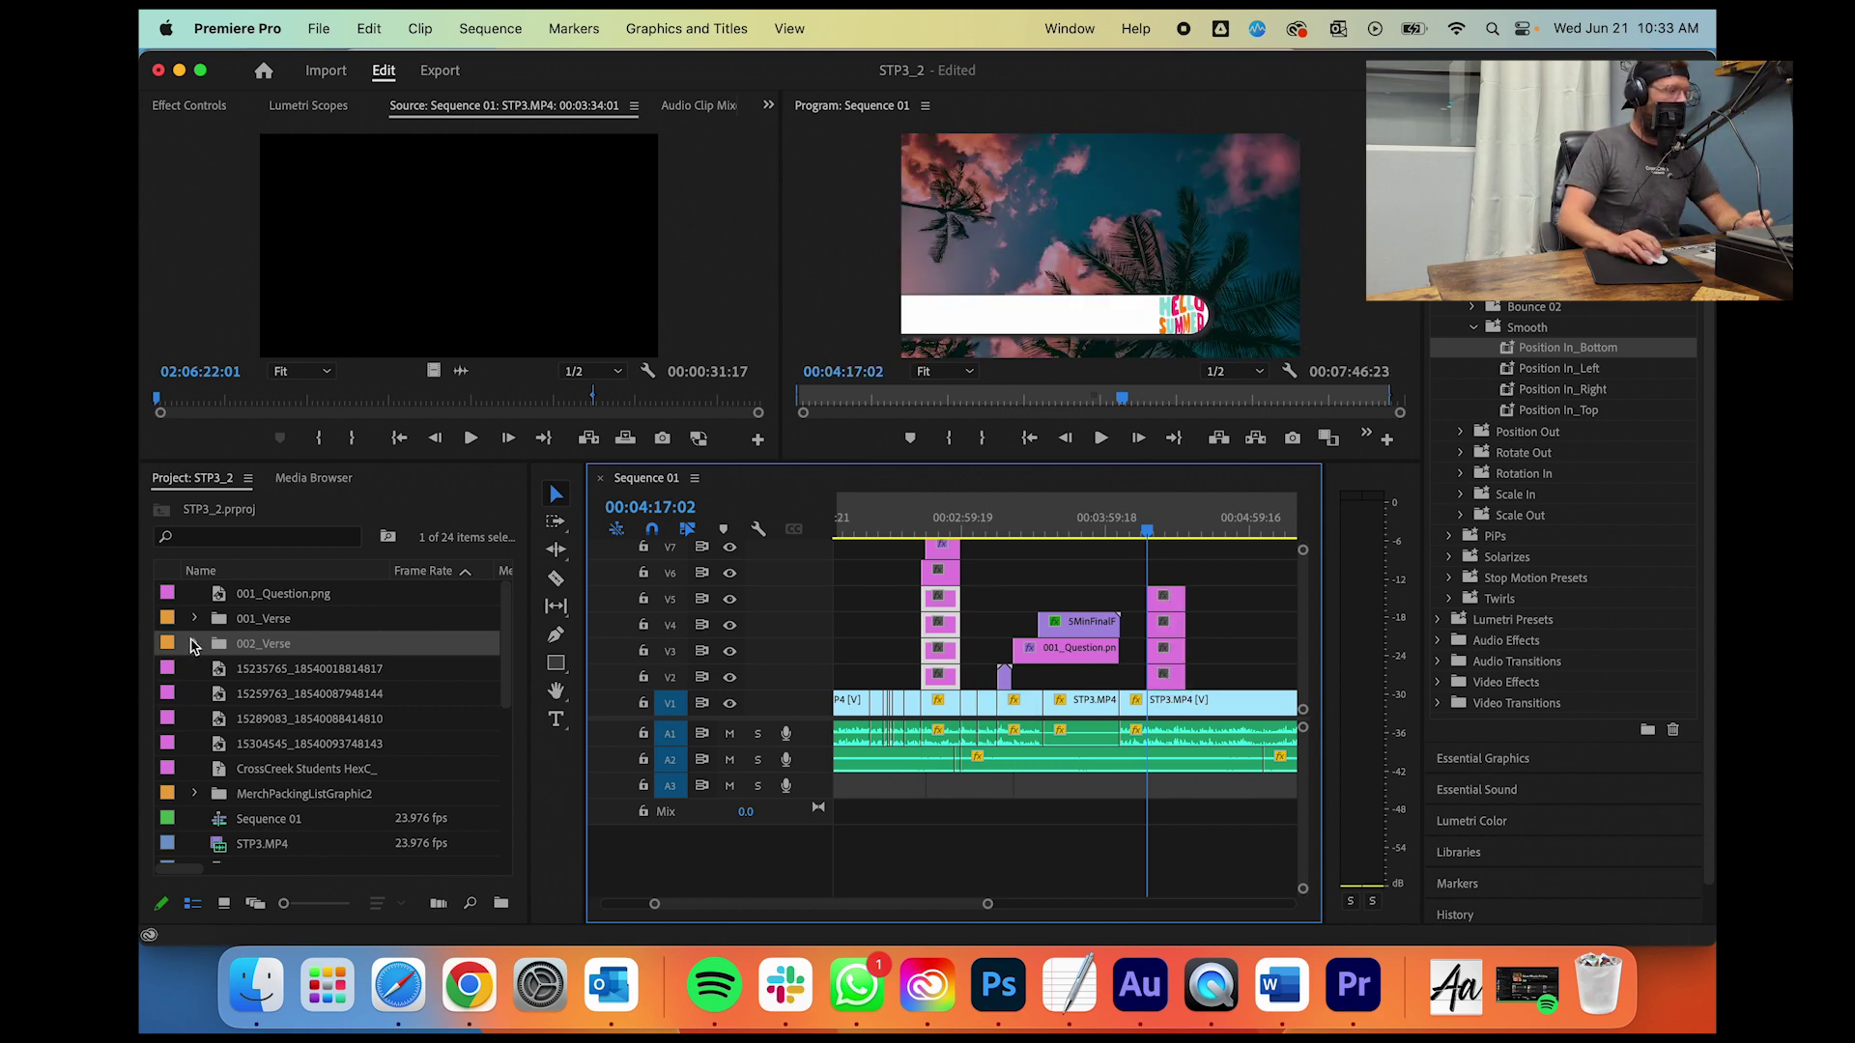
# Step: Place the MATTHEW 9:11 layer from 002_Verse on V6 above the duplicated clips and trim it to their length
pyautogui.click(193, 645)
pyautogui.moveTo(317, 778); pyautogui.dragTo(1157, 580)
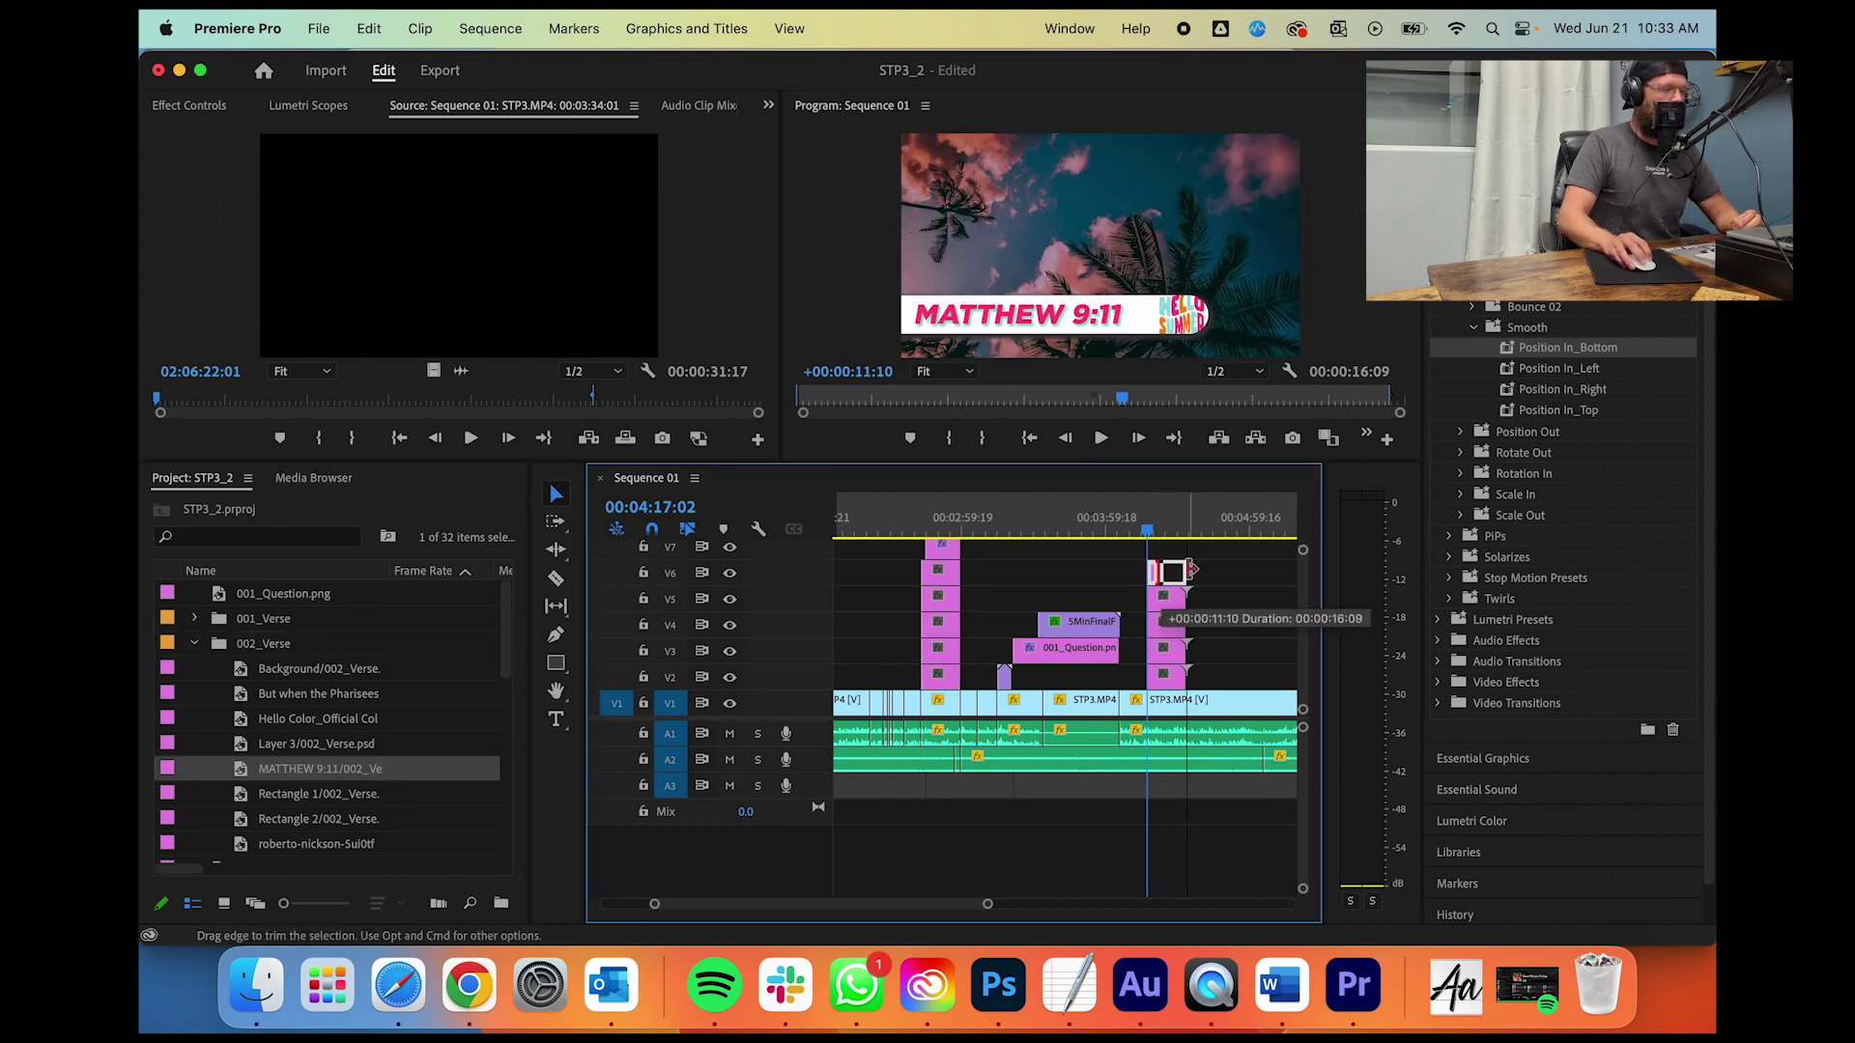
# Step: Play the talking clip to find the verse's cue, then move all five verse graphic clips to start at 00:04:15:06
pyautogui.moveTo(987, 903); pyautogui.dragTo(936, 907)
pyautogui.moveTo(1026, 529); pyautogui.dragTo(995, 530)
pyautogui.press('space')
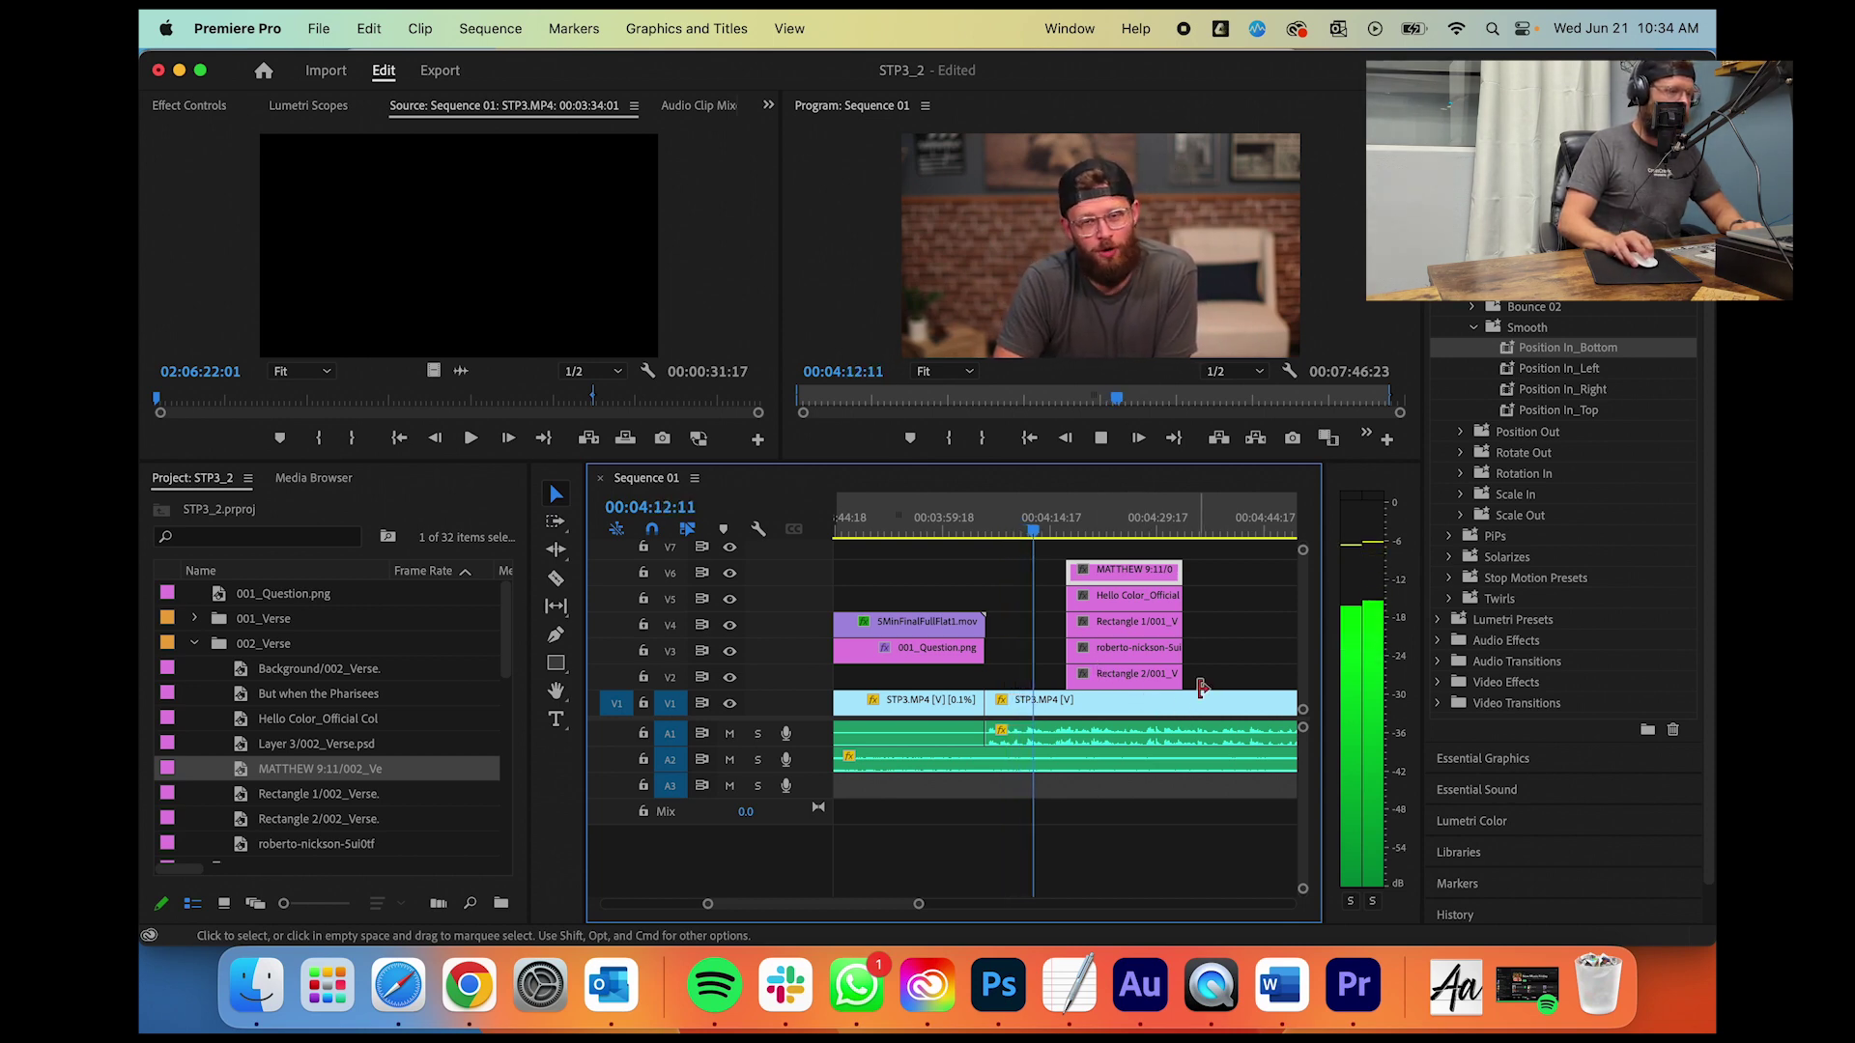
pyautogui.moveTo(1212, 678); pyautogui.dragTo(1129, 585)
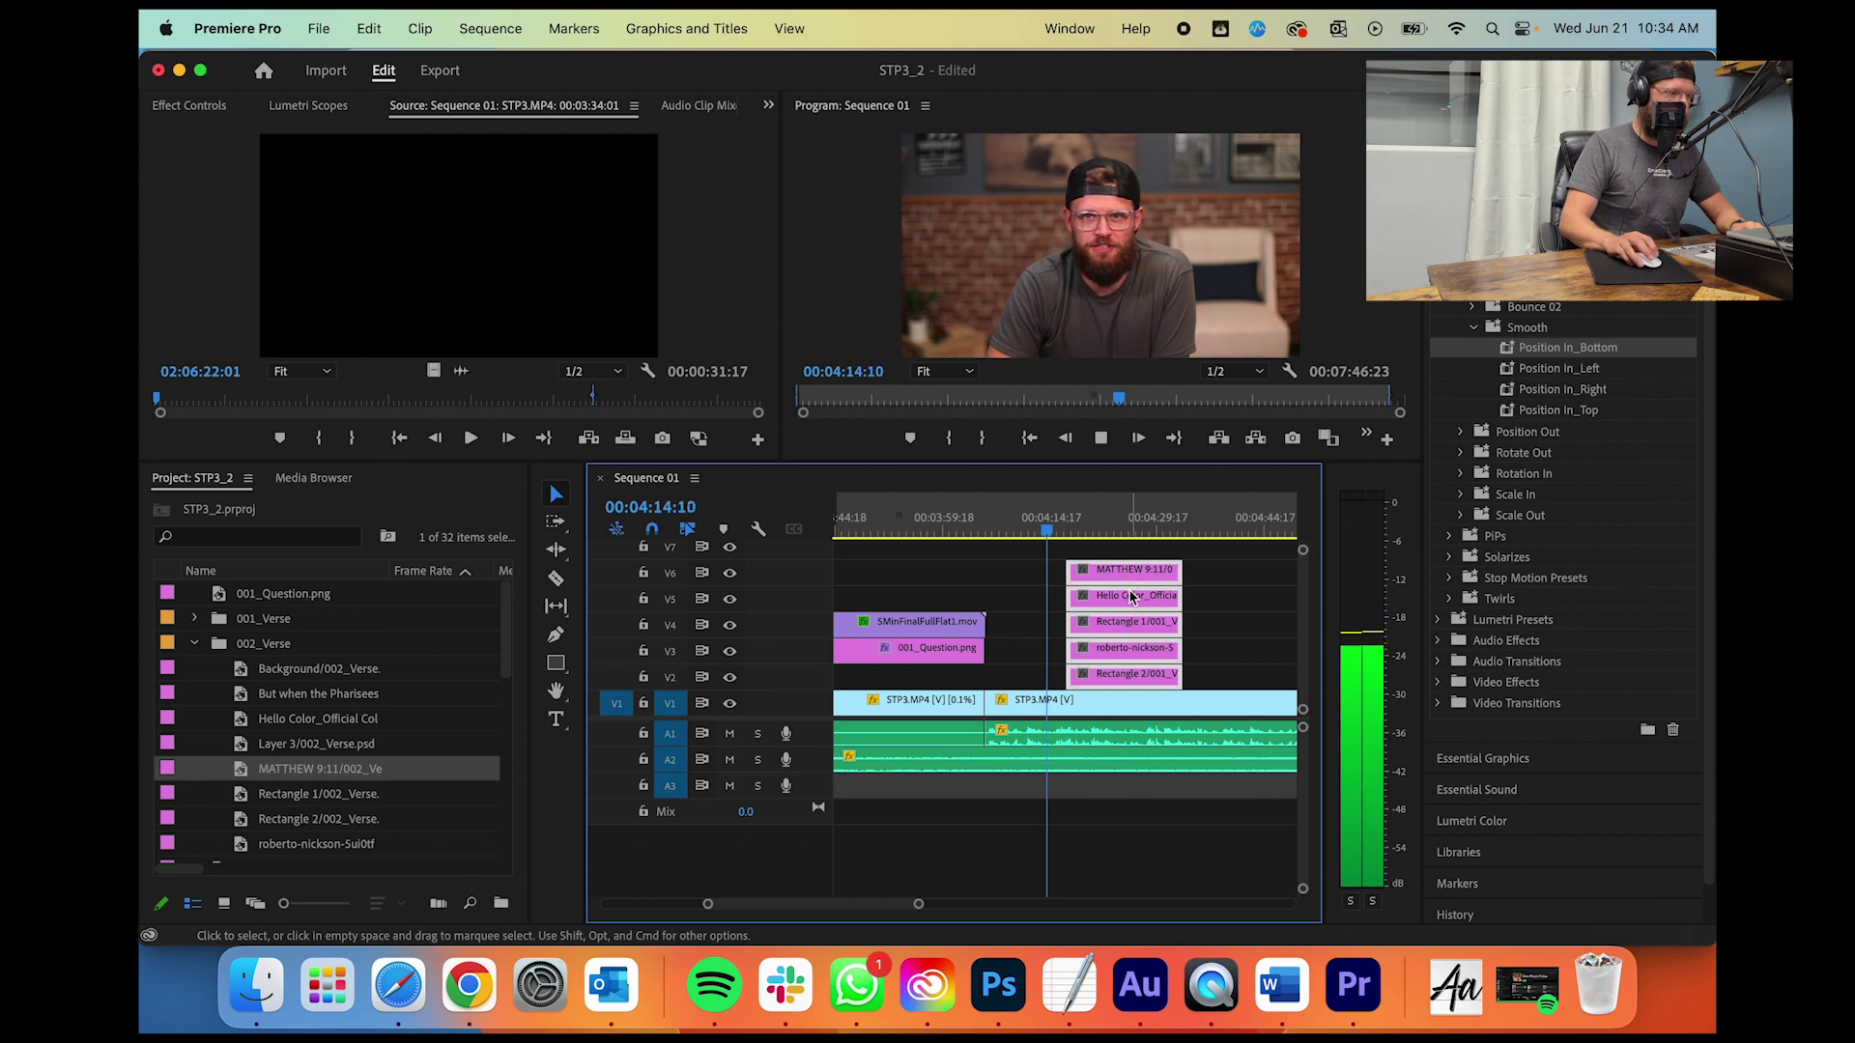
pyautogui.click(1051, 530)
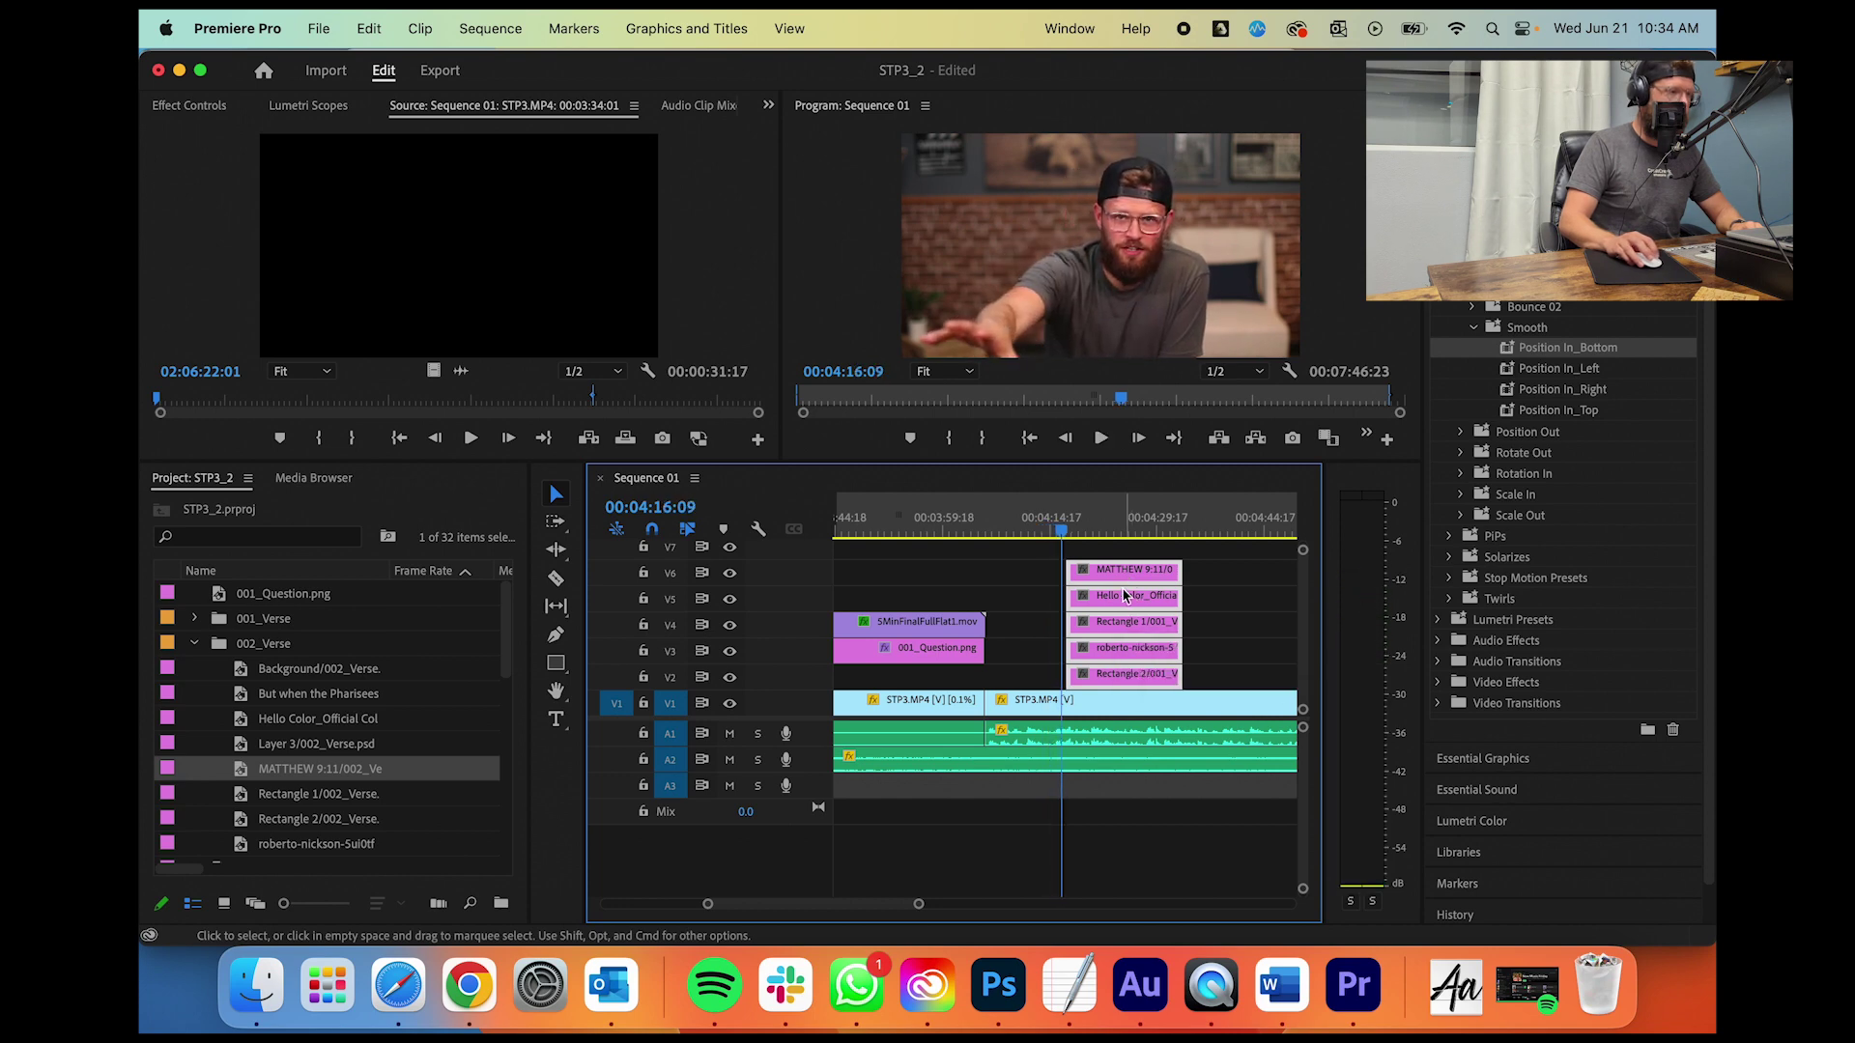
pyautogui.press('space')
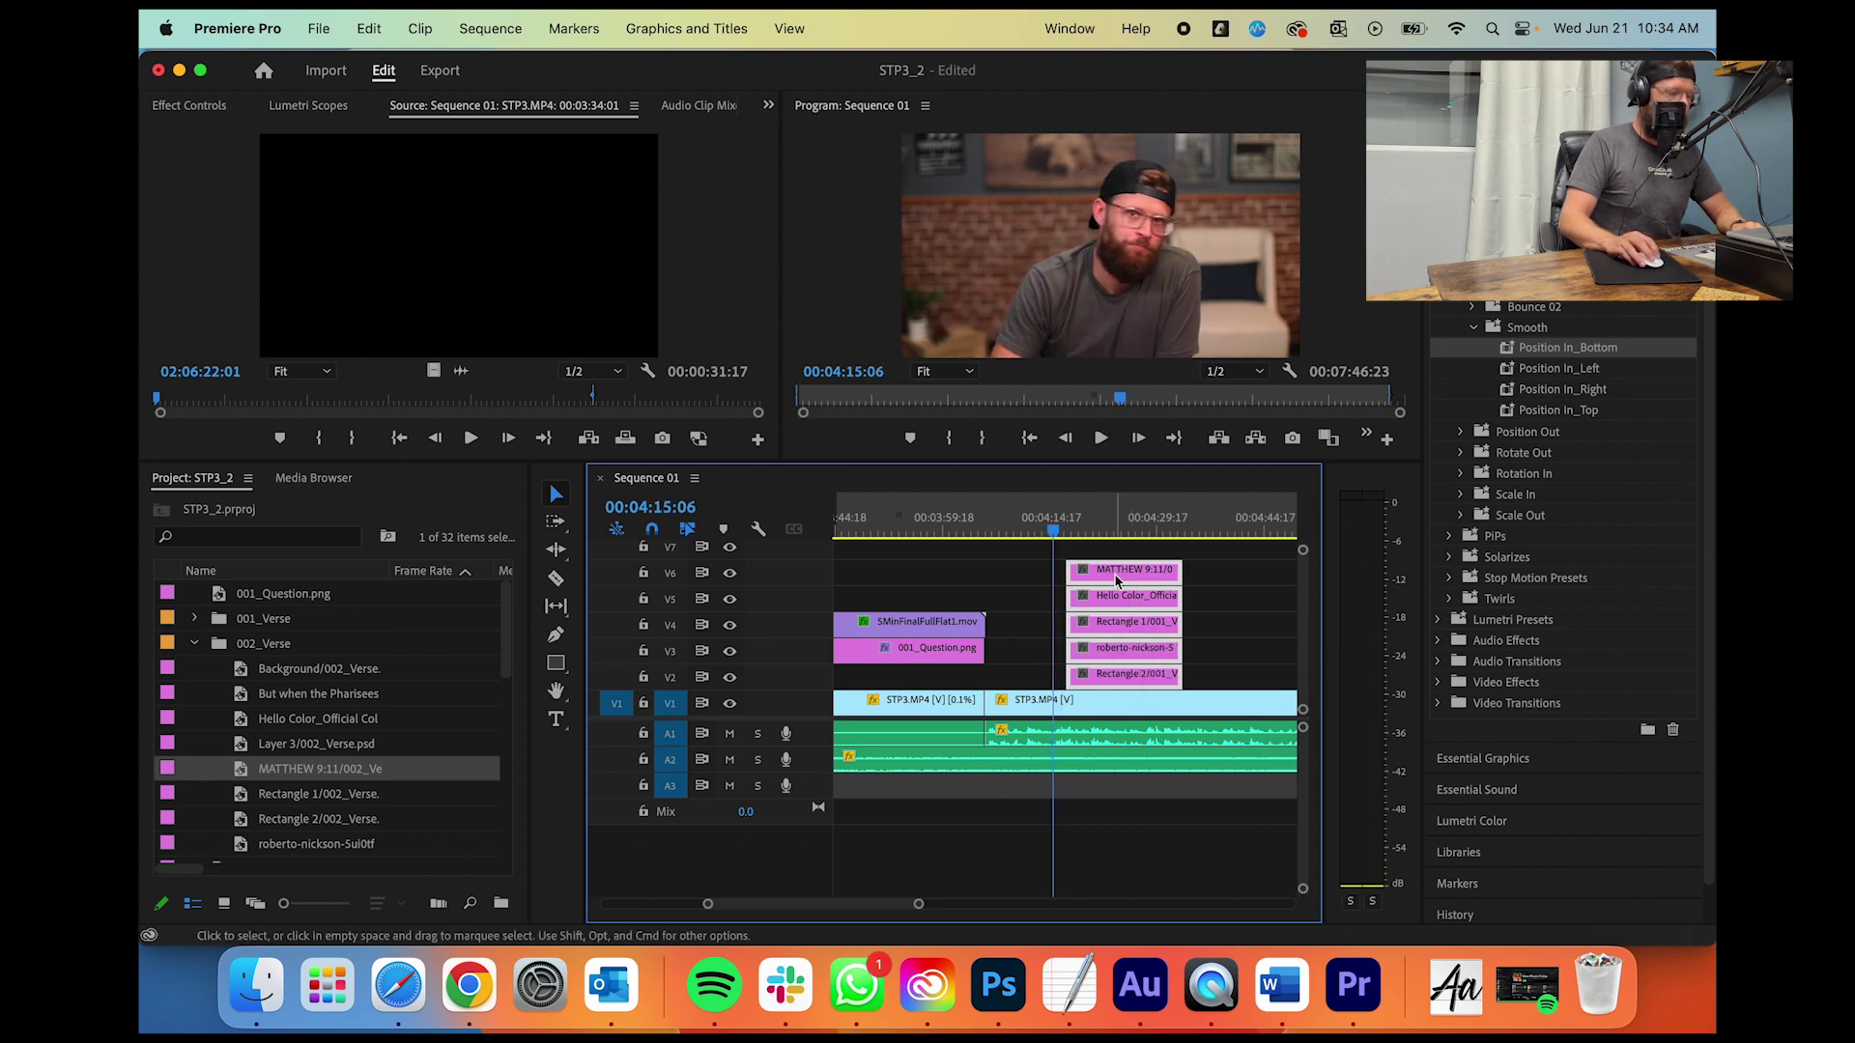
pyautogui.moveTo(1121, 570); pyautogui.dragTo(1107, 571)
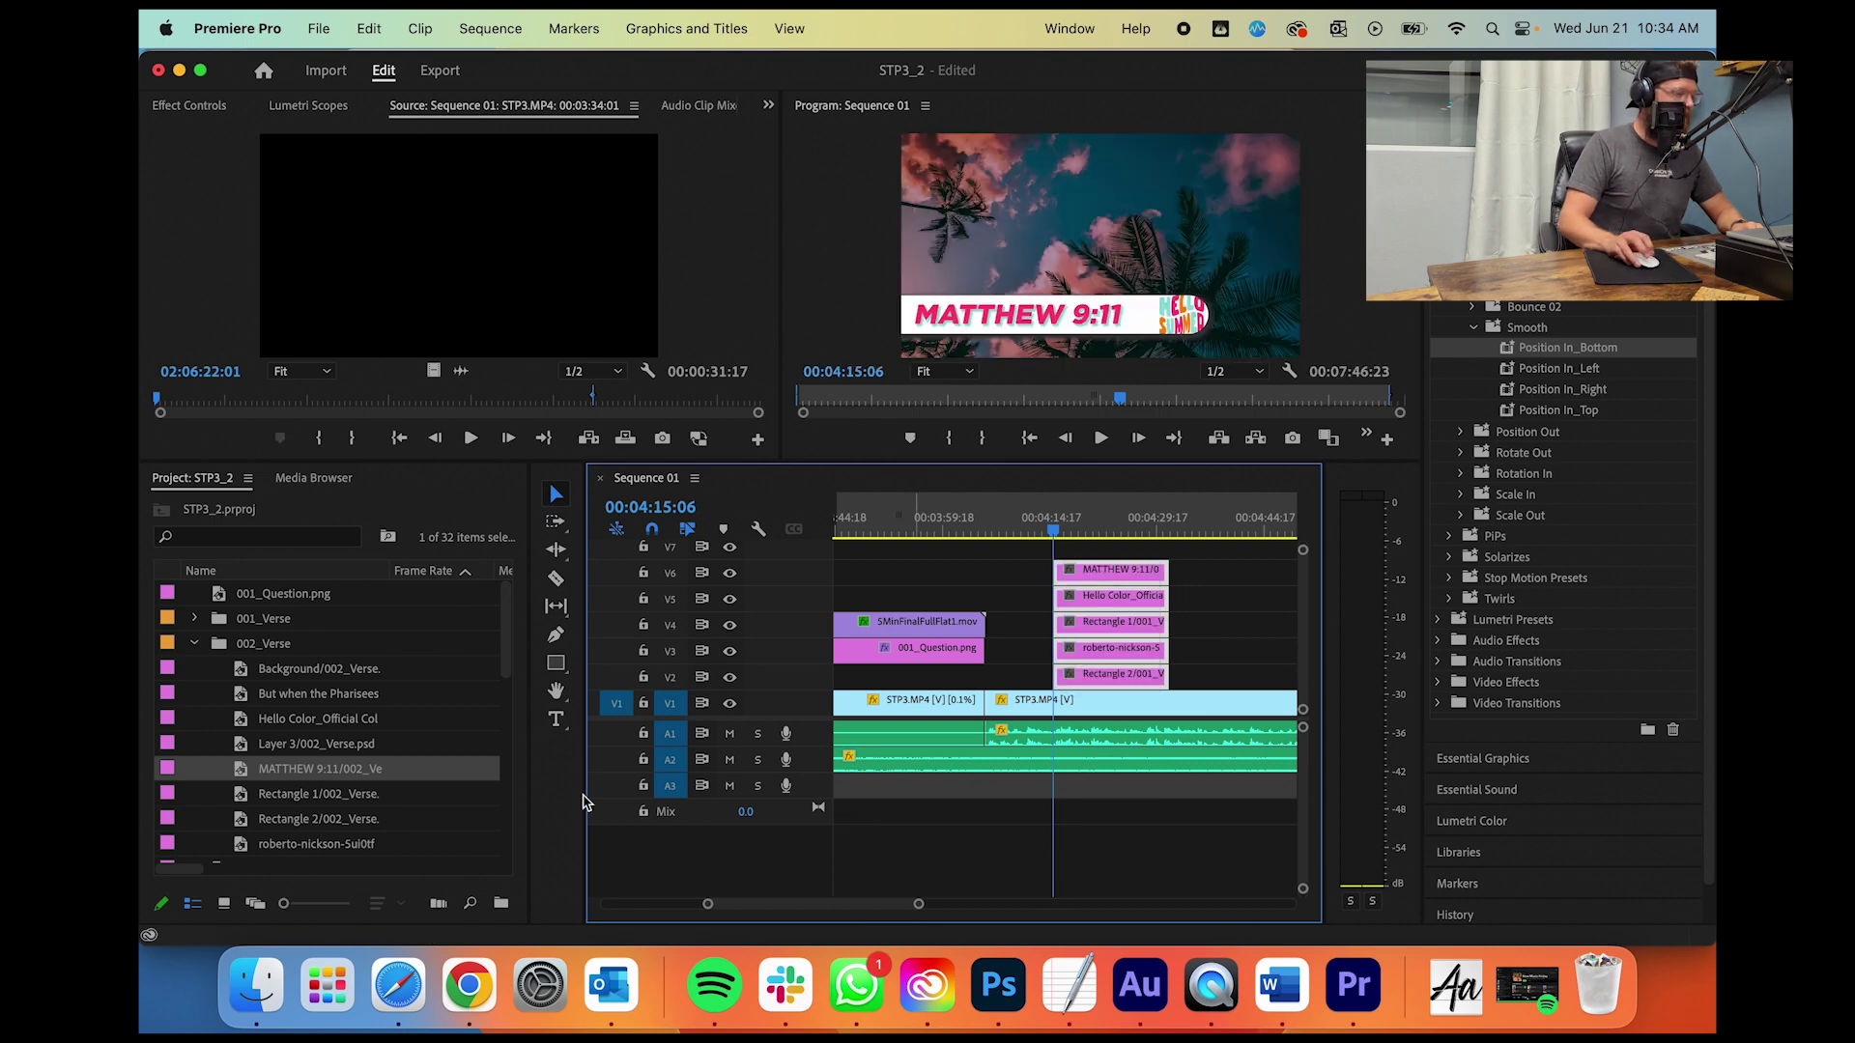
# Step: Place the But when the Pharisees layer on V7 at 00:04:16:12 and apply the Smooth Position In_Left preset to it
pyautogui.click(334, 696)
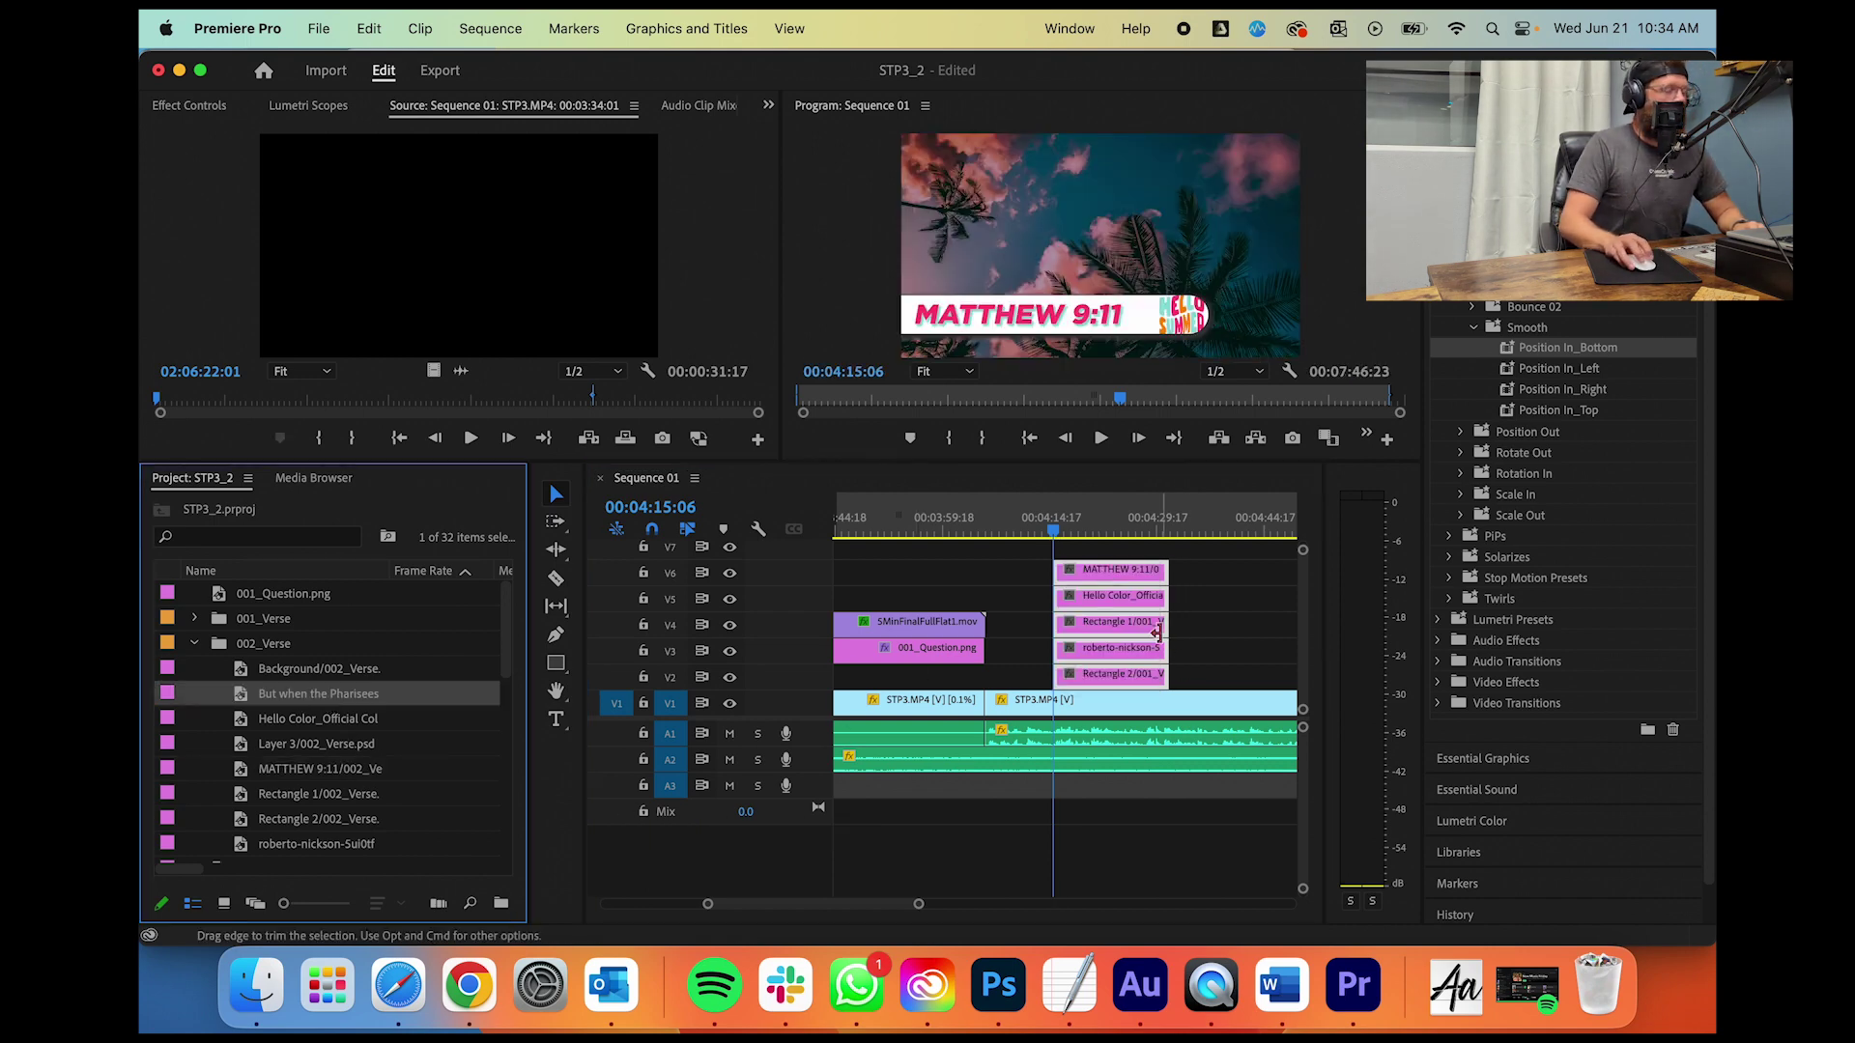
pyautogui.press('space')
pyautogui.press('space')
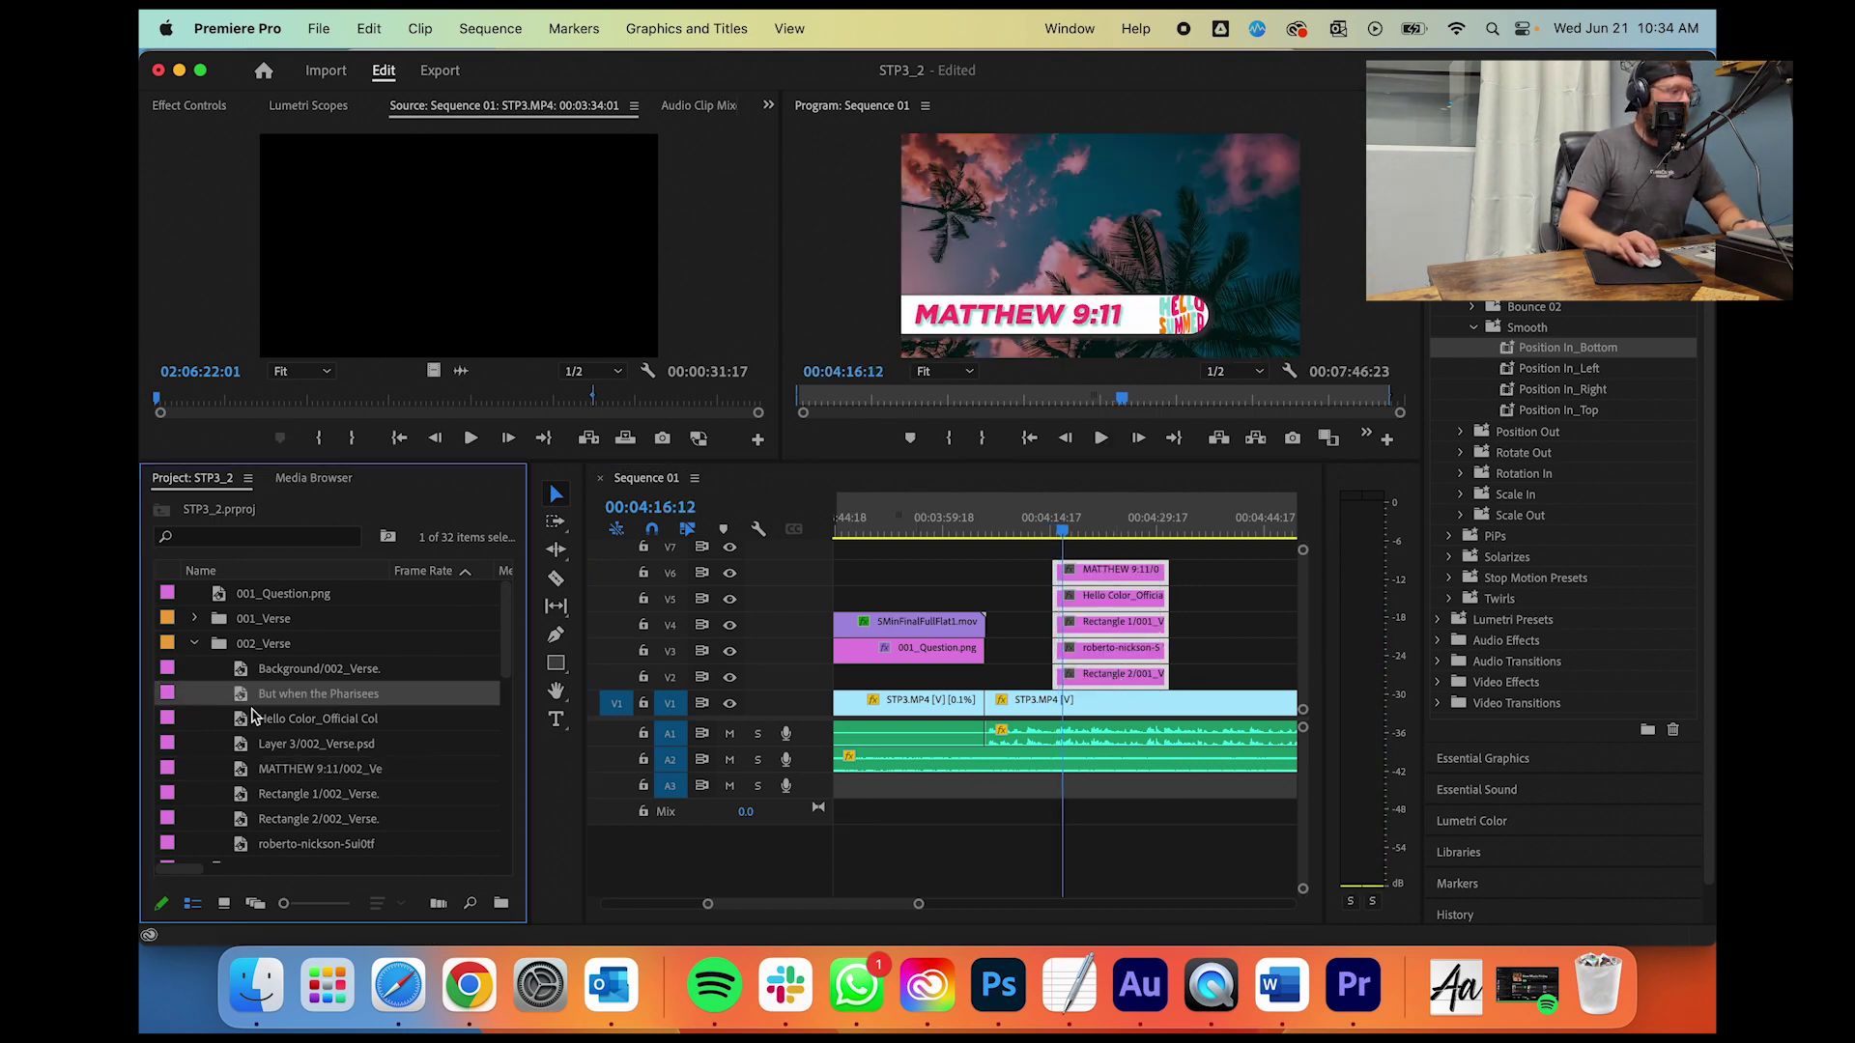
pyautogui.moveTo(377, 702); pyautogui.dragTo(1168, 568)
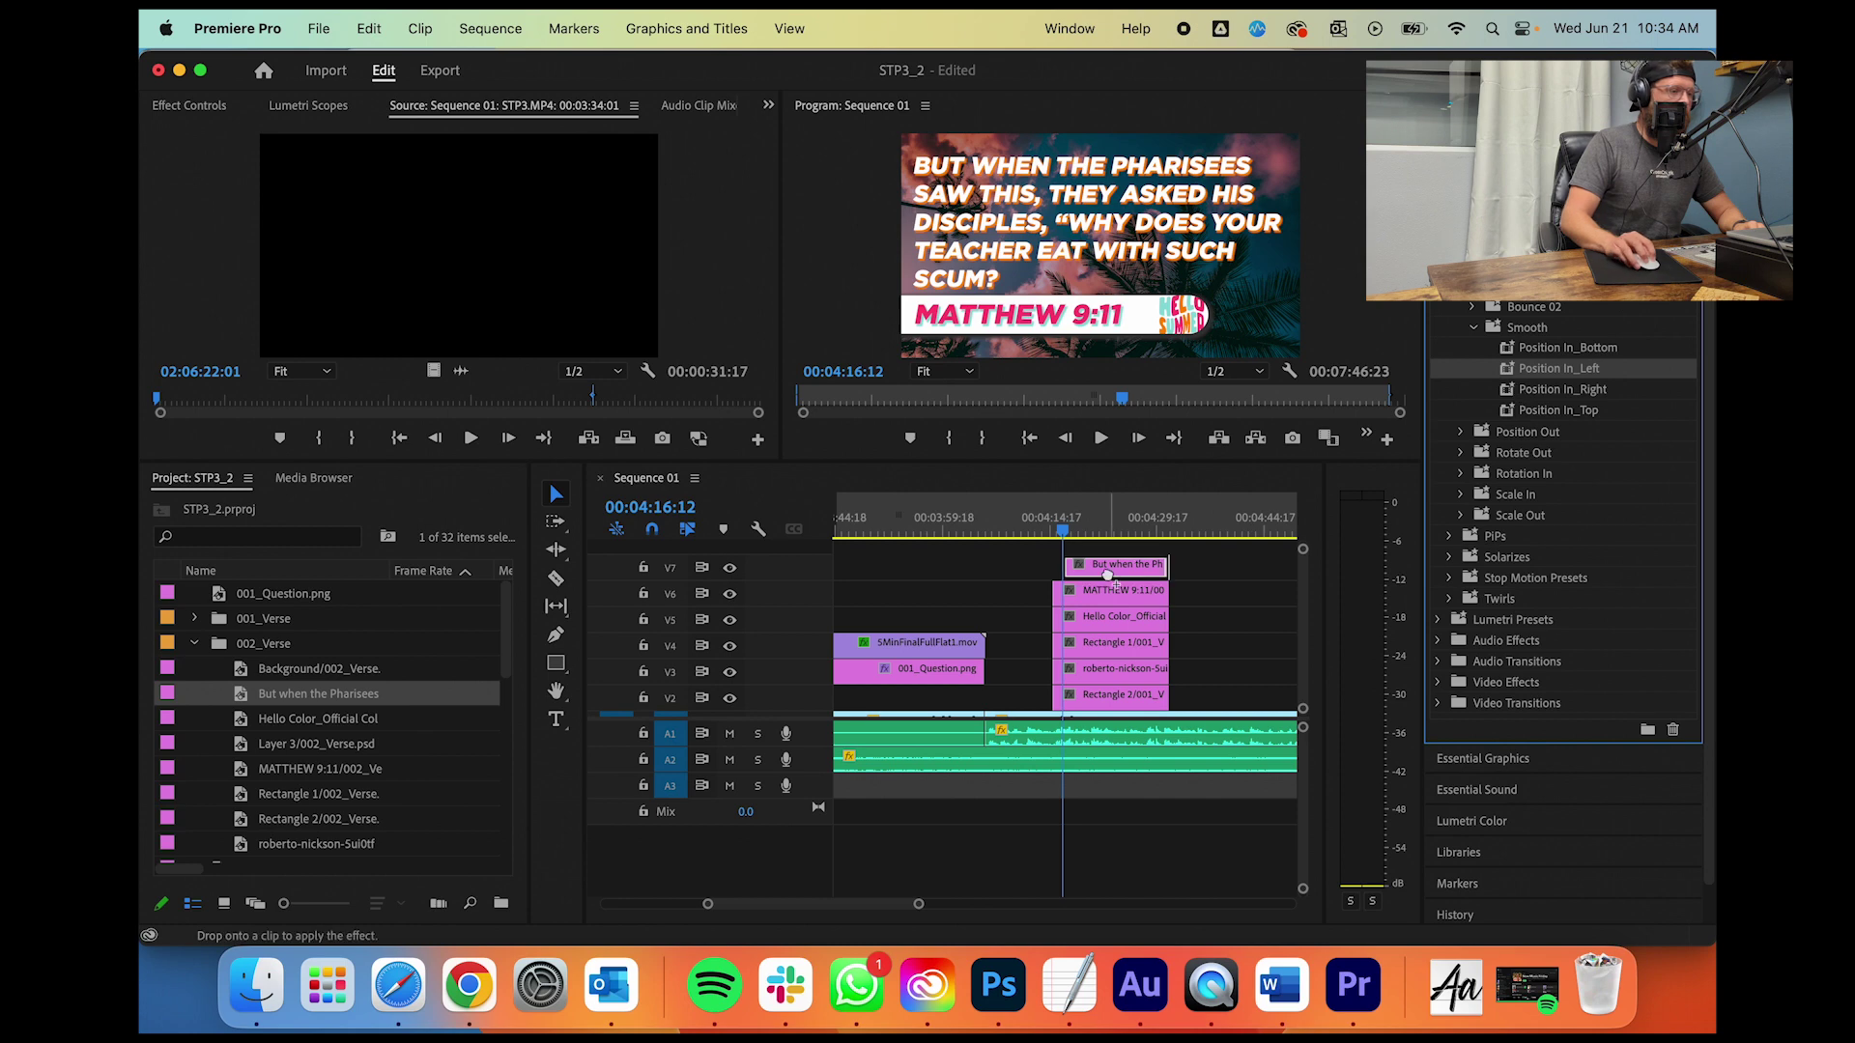
# Step: Find 25 SFX.mp3 in the project and place its marked section on A3 at 00:04:16:12
pyautogui.click(271, 539)
pyautogui.write('sfx')
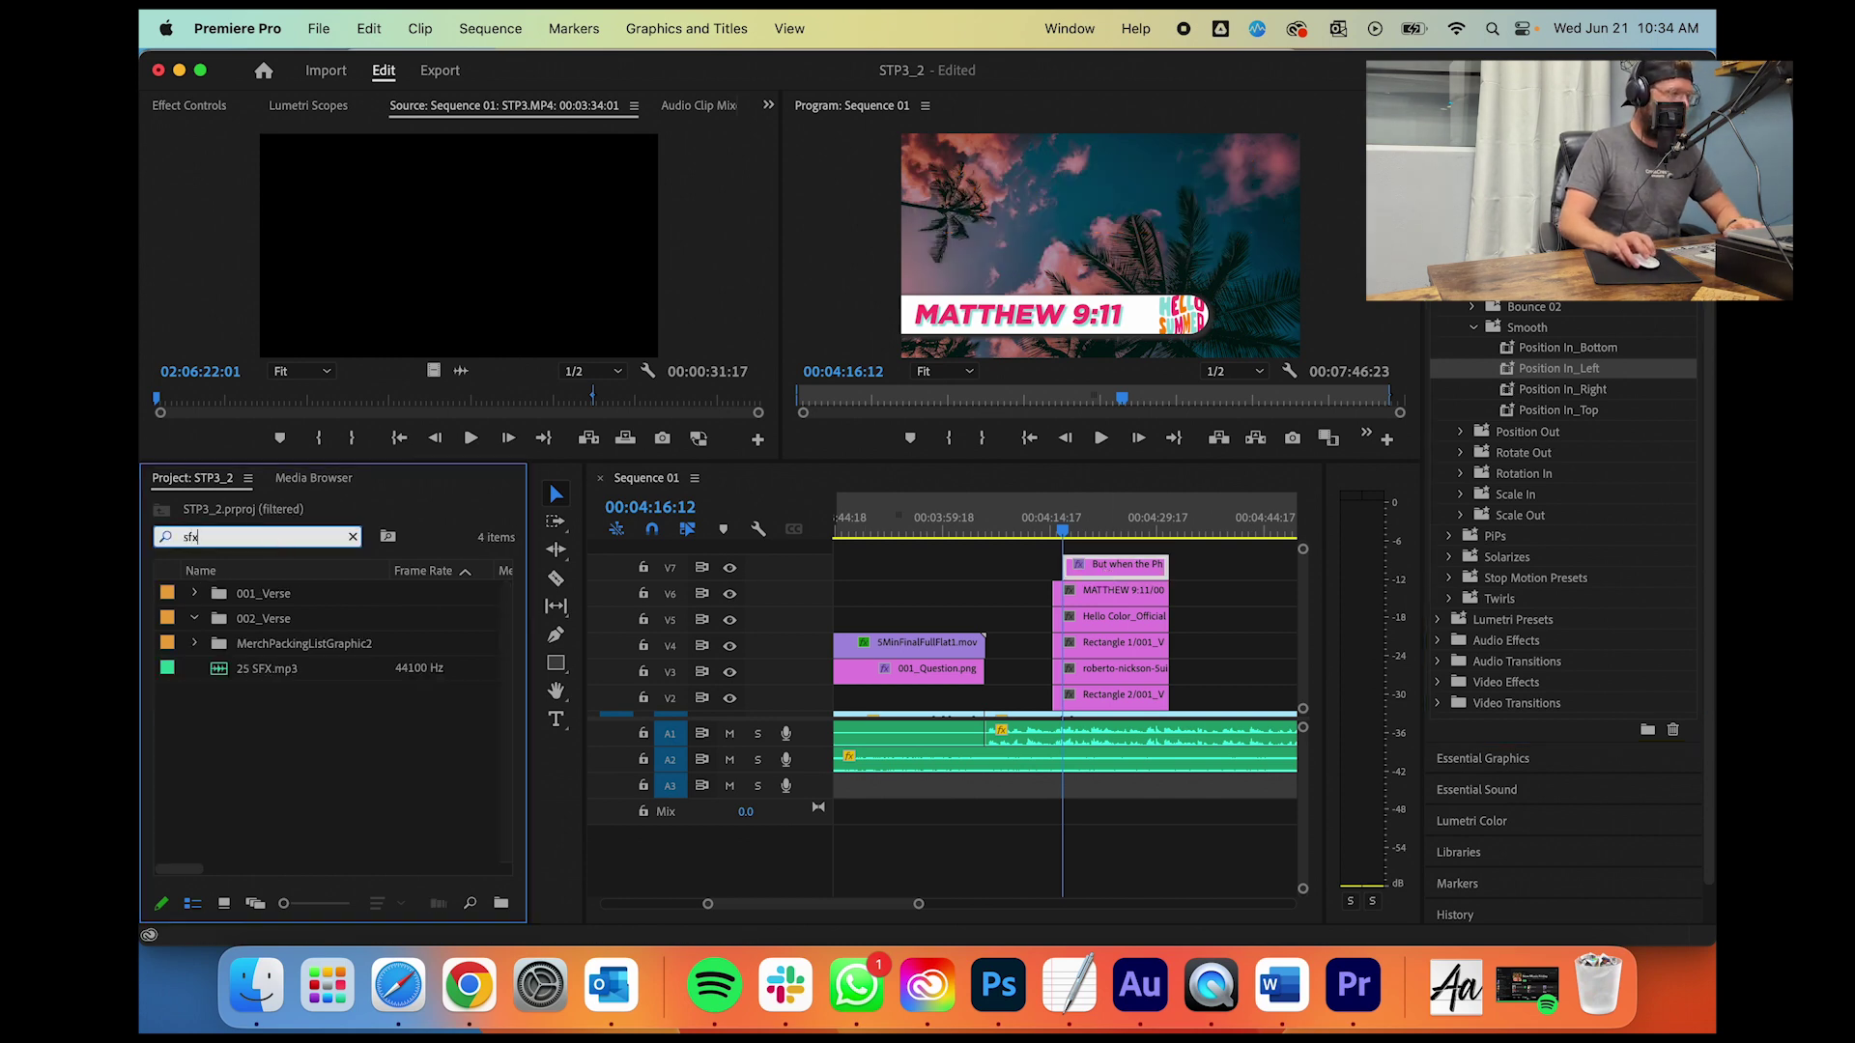
pyautogui.doubleClick(270, 672)
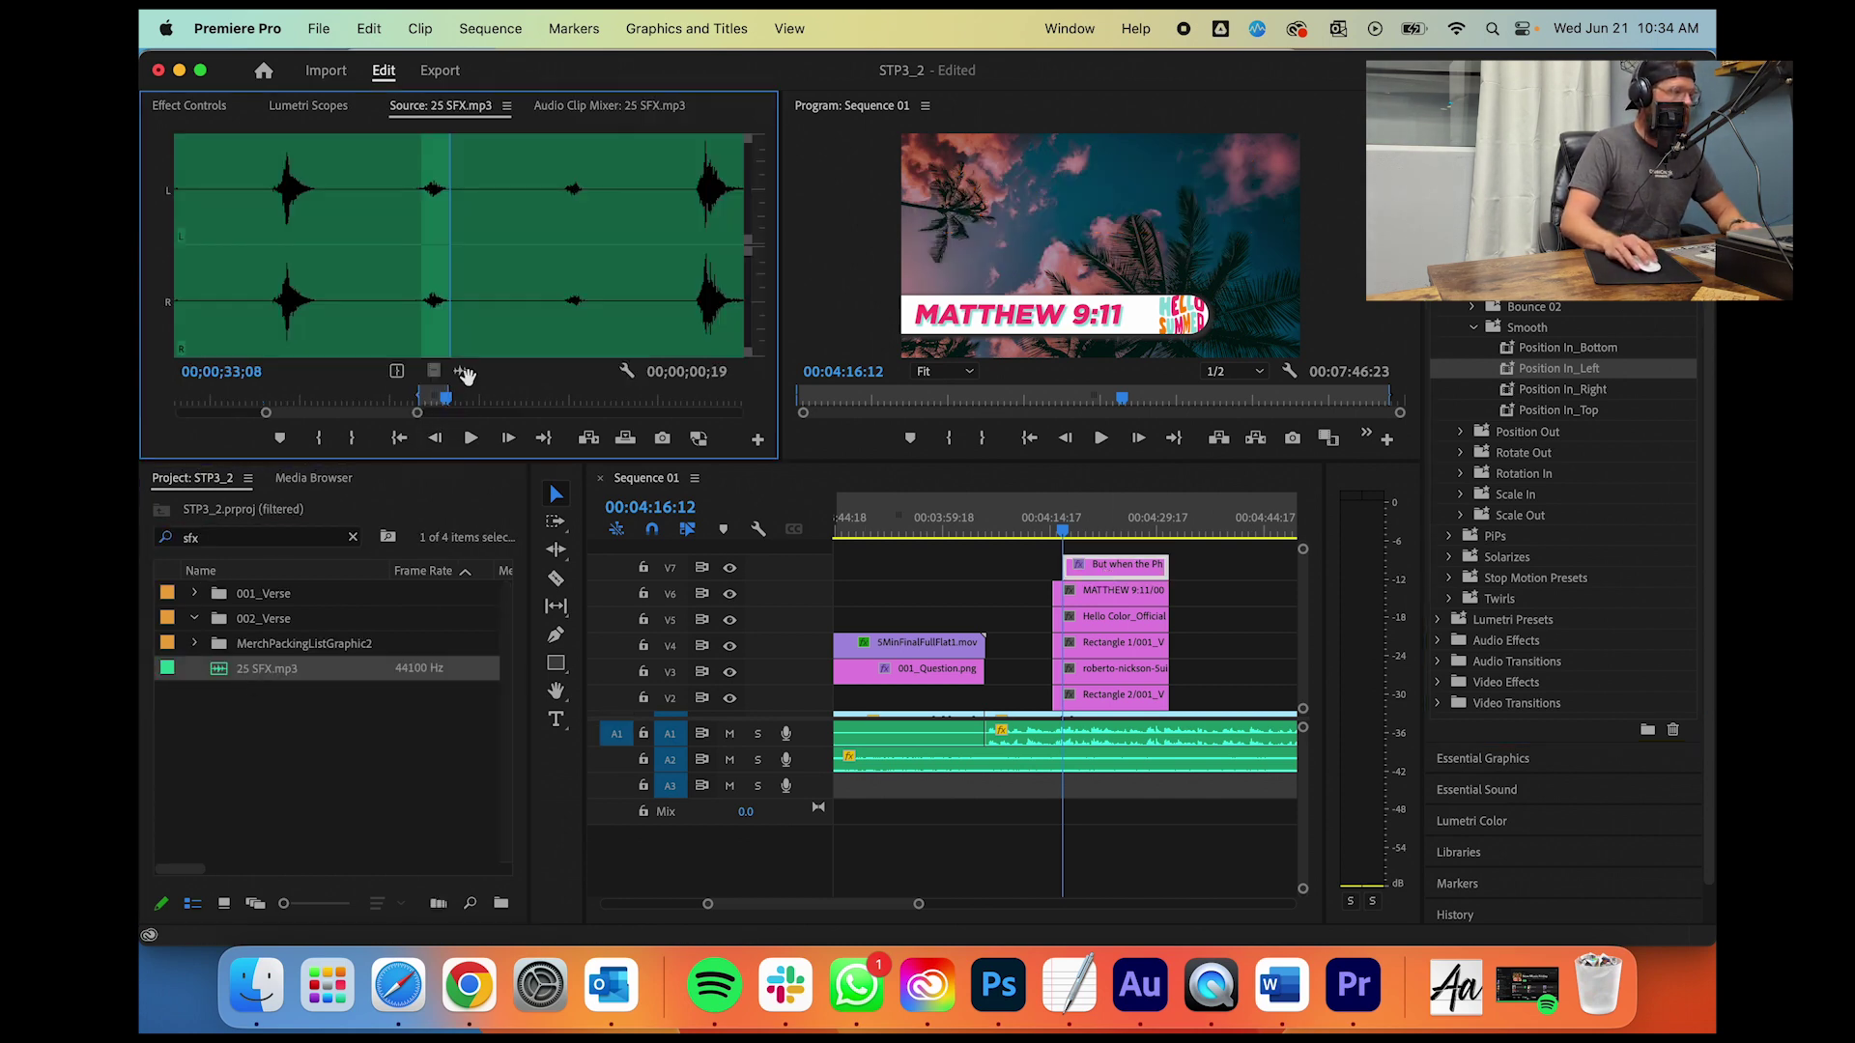
pyautogui.moveTo(750, 875); pyautogui.dragTo(1067, 788)
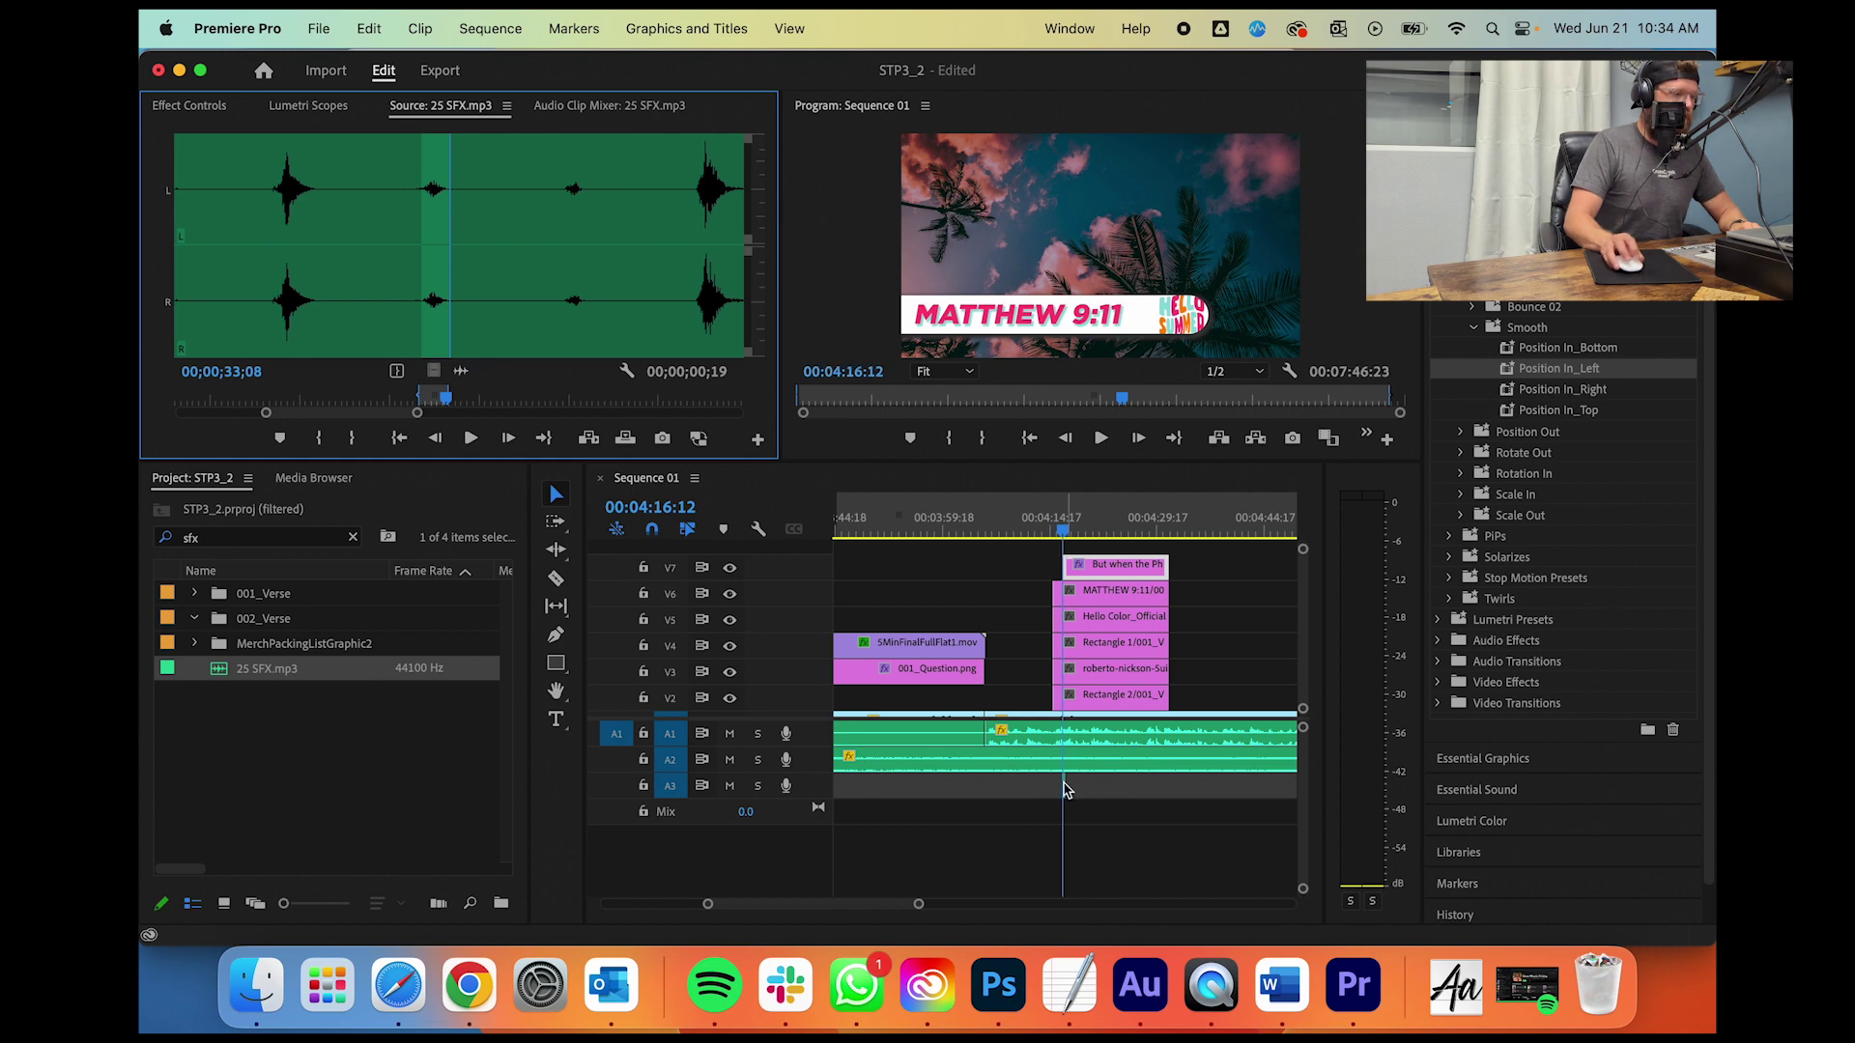
# Step: Shift the sound effect on A3 to start at 00:04:16:14 and replay the verse text's entrance
pyautogui.moveTo(918, 903); pyautogui.dragTo(862, 908)
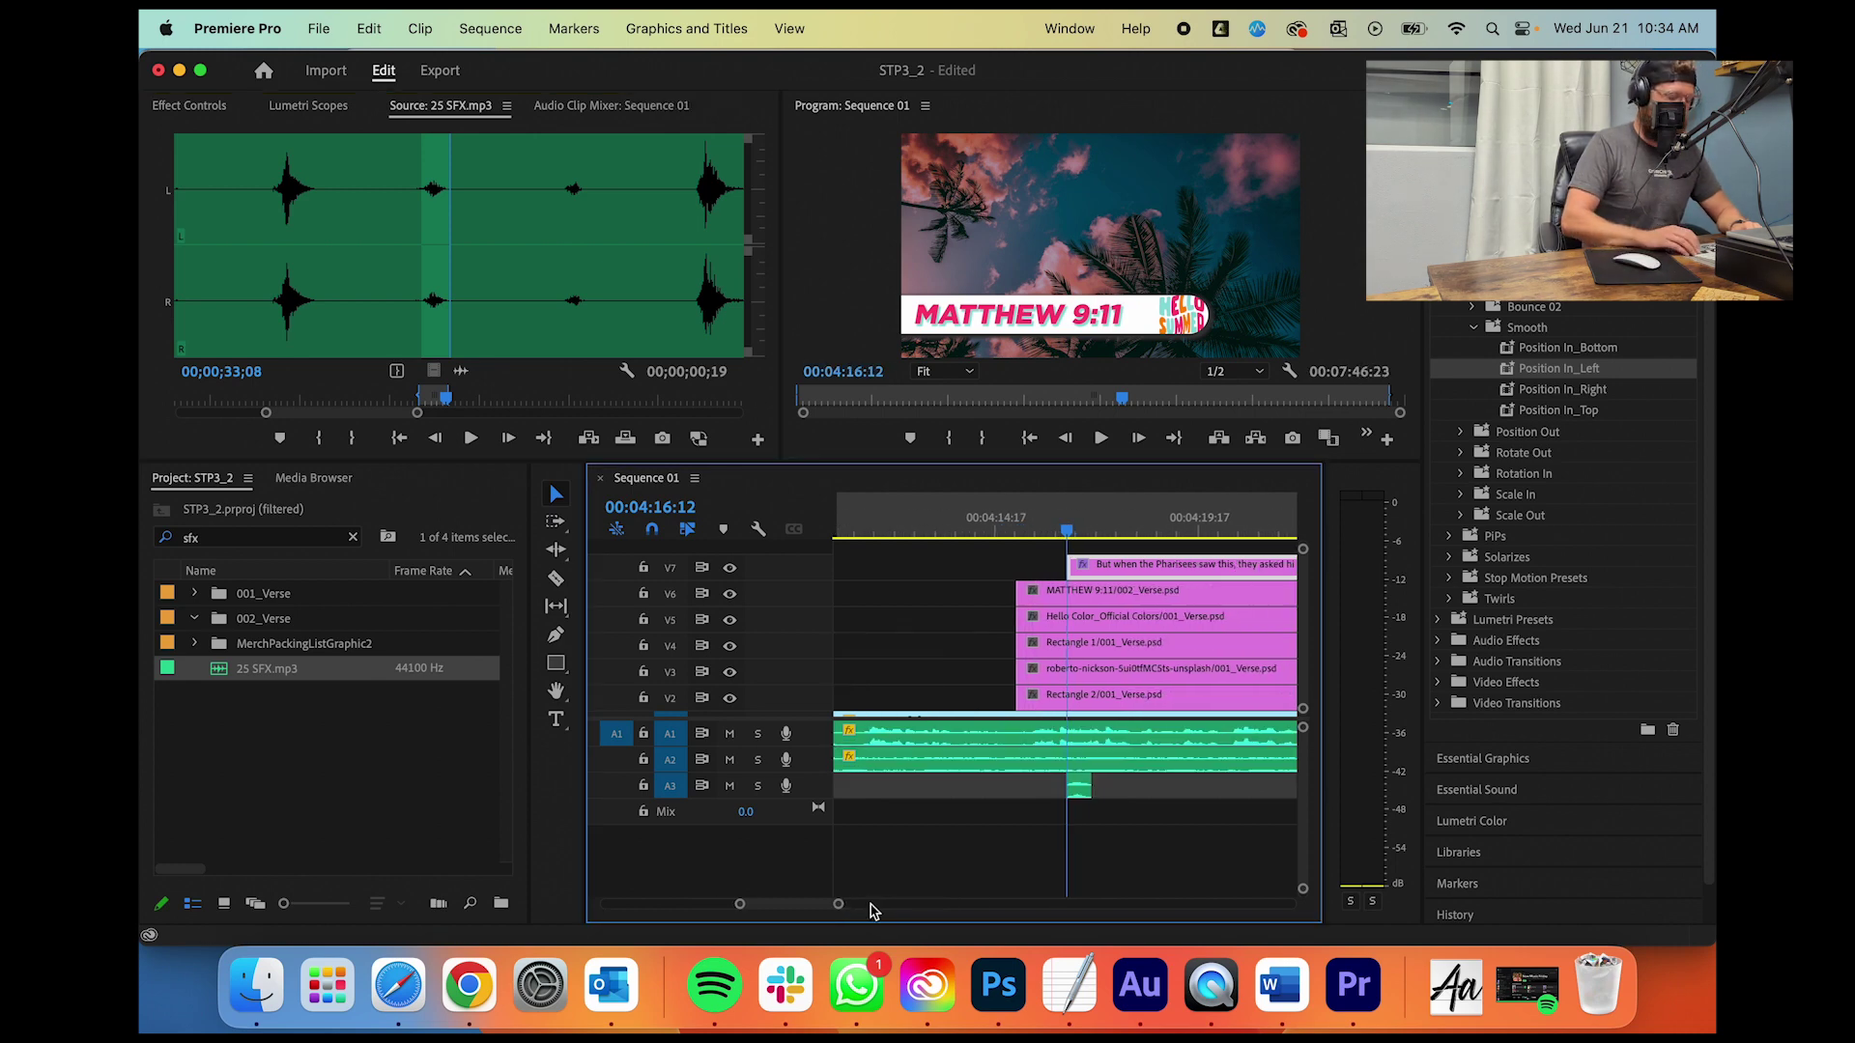
pyautogui.press('space')
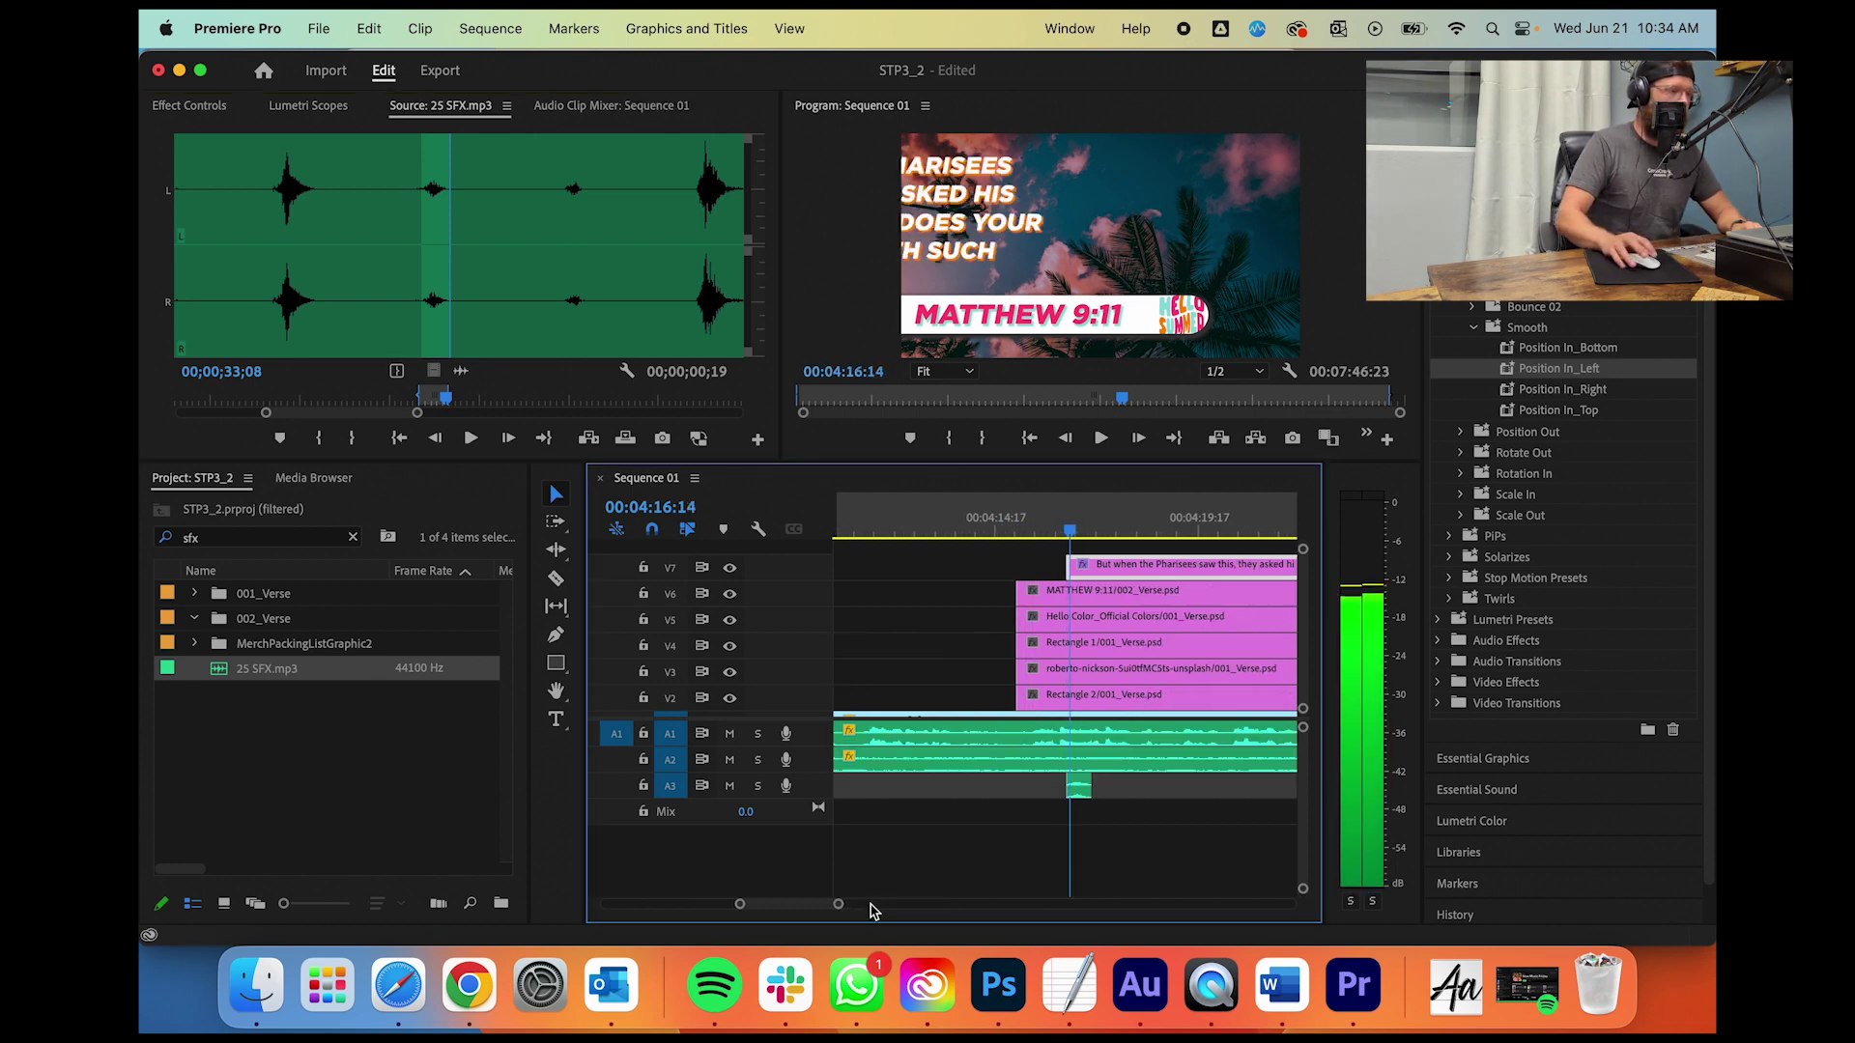
pyautogui.click(1079, 785)
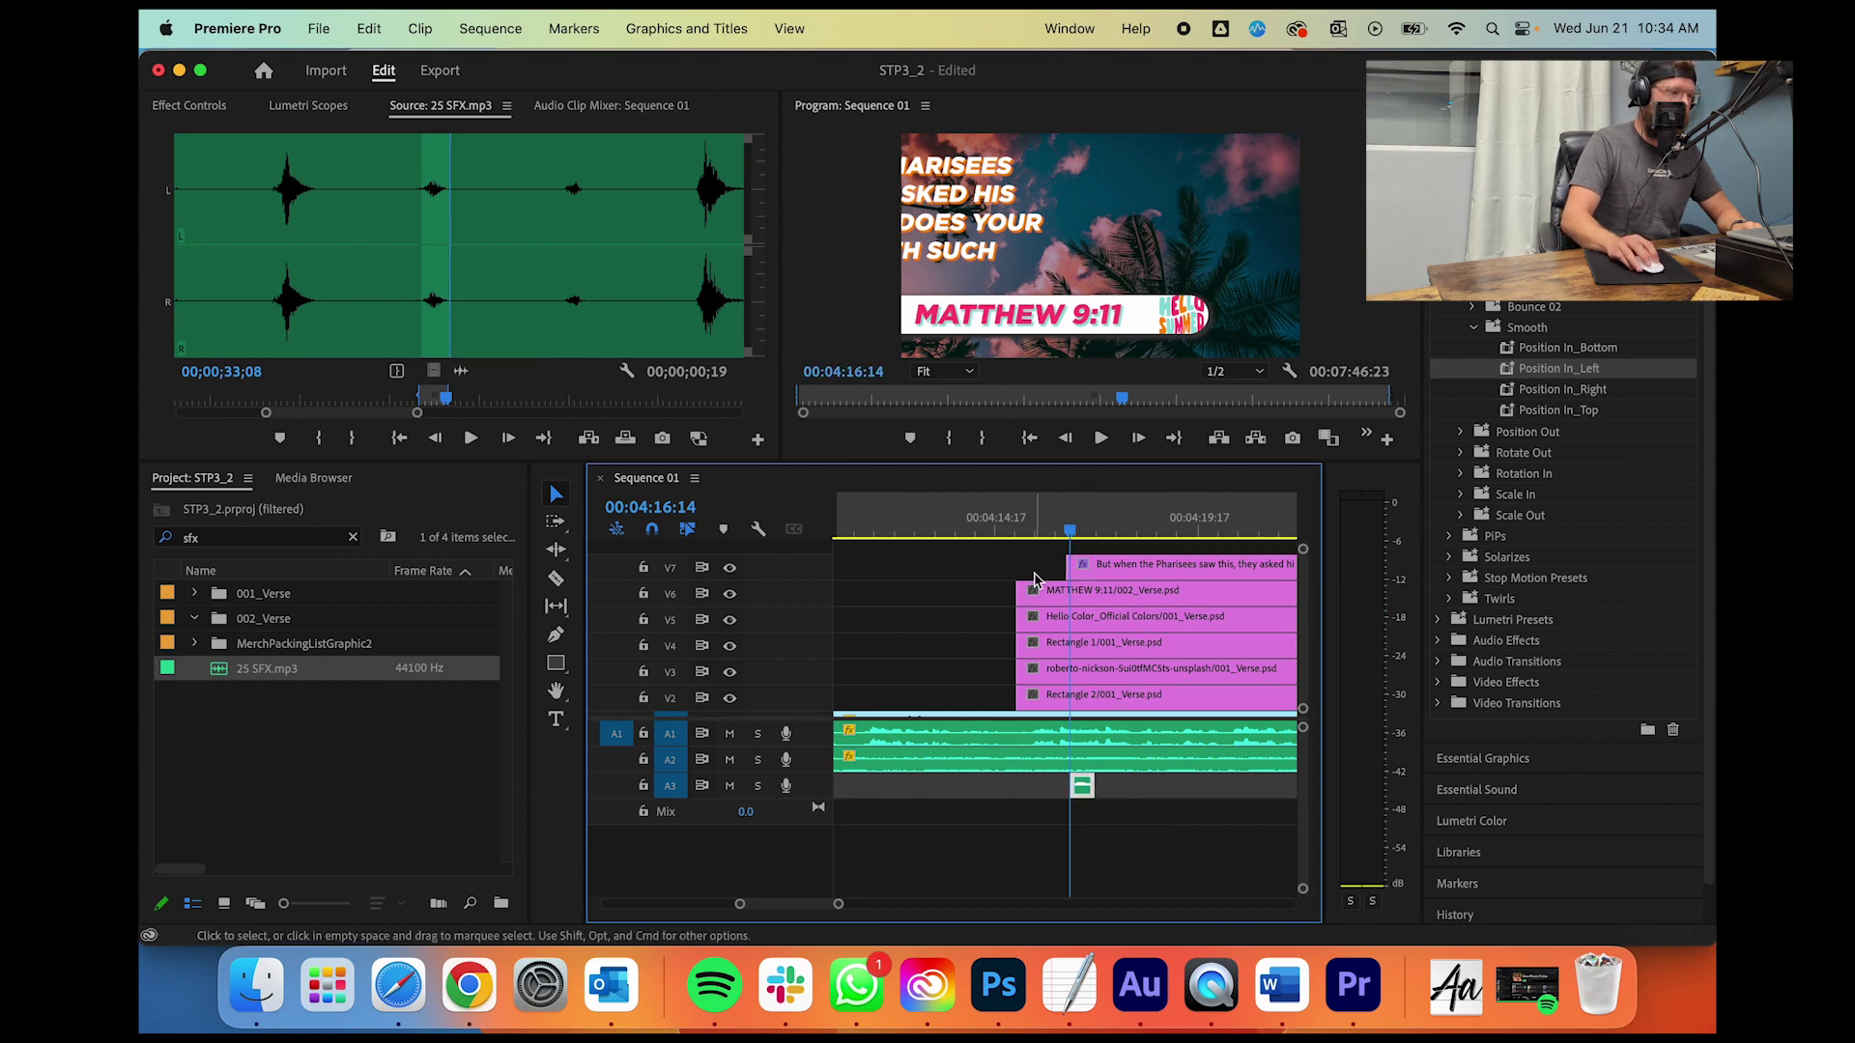
pyautogui.click(1027, 531)
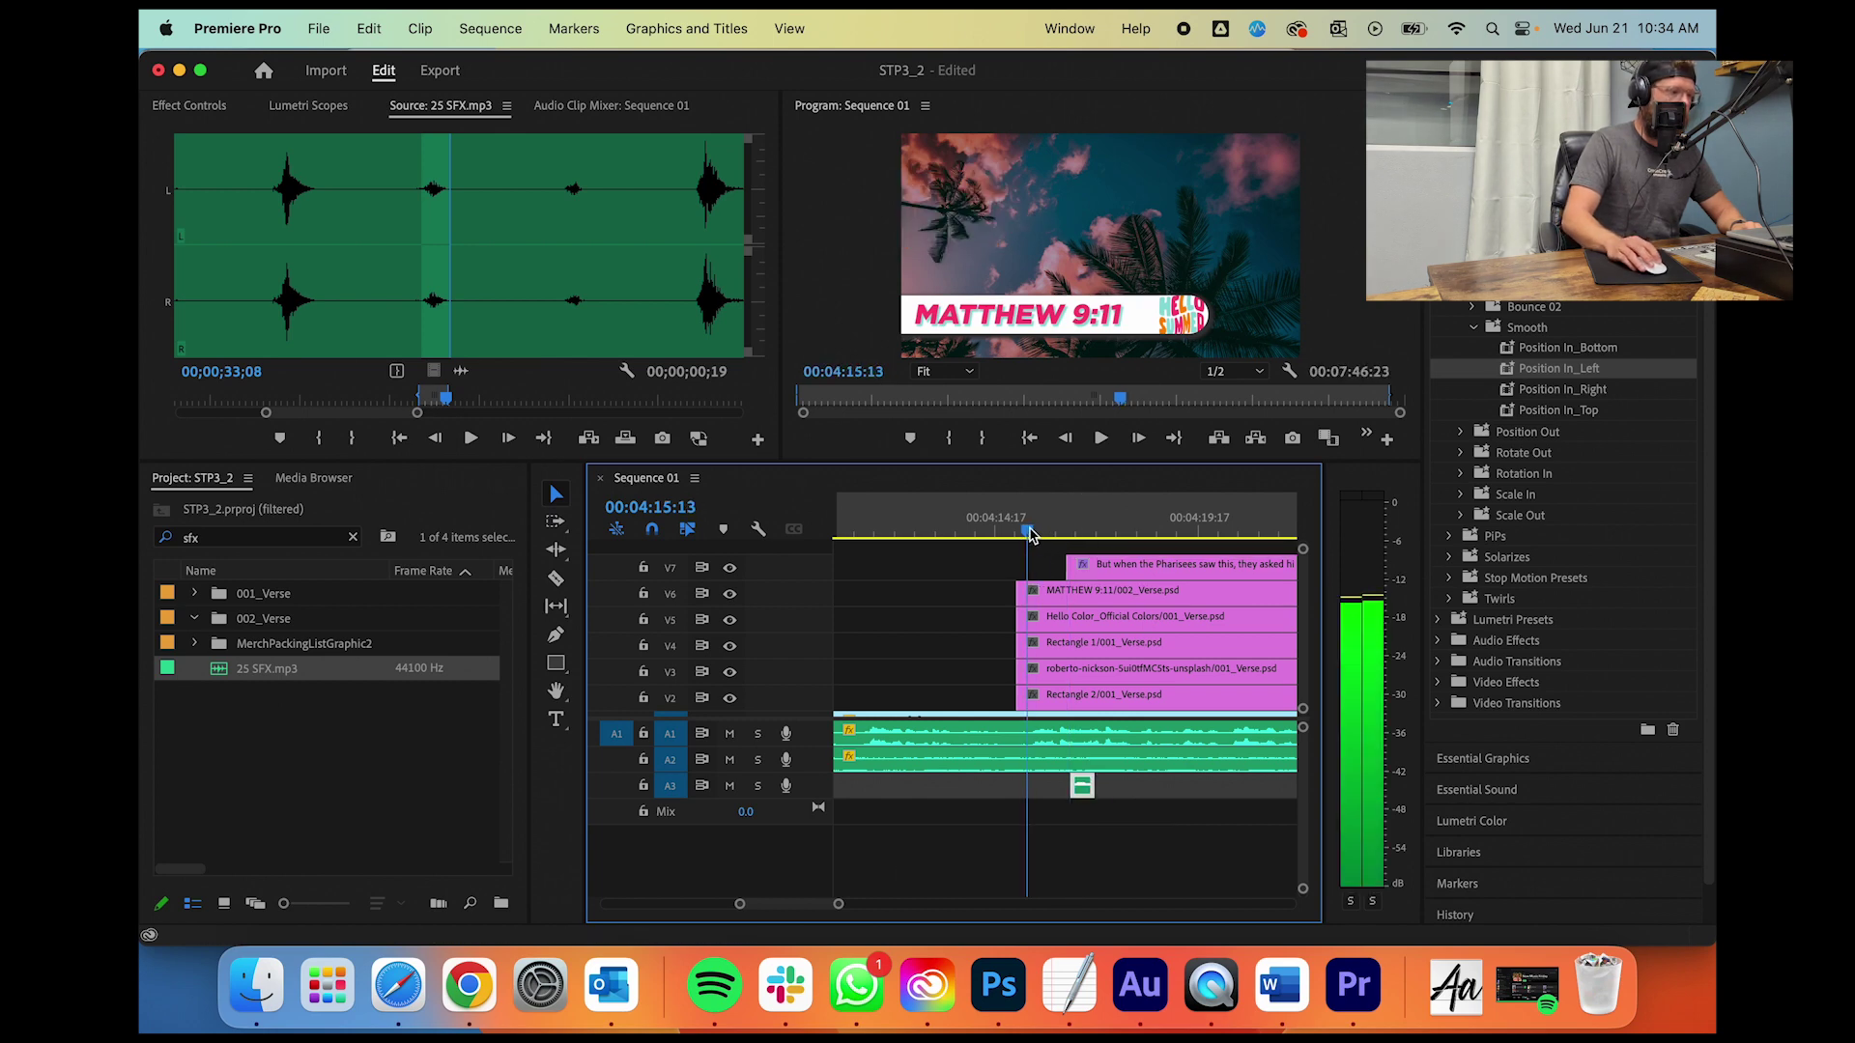
# Step: Adjust the audio gain of the sound effect on A3 and replay the verse text's entrance
pyautogui.rightClick(1086, 792)
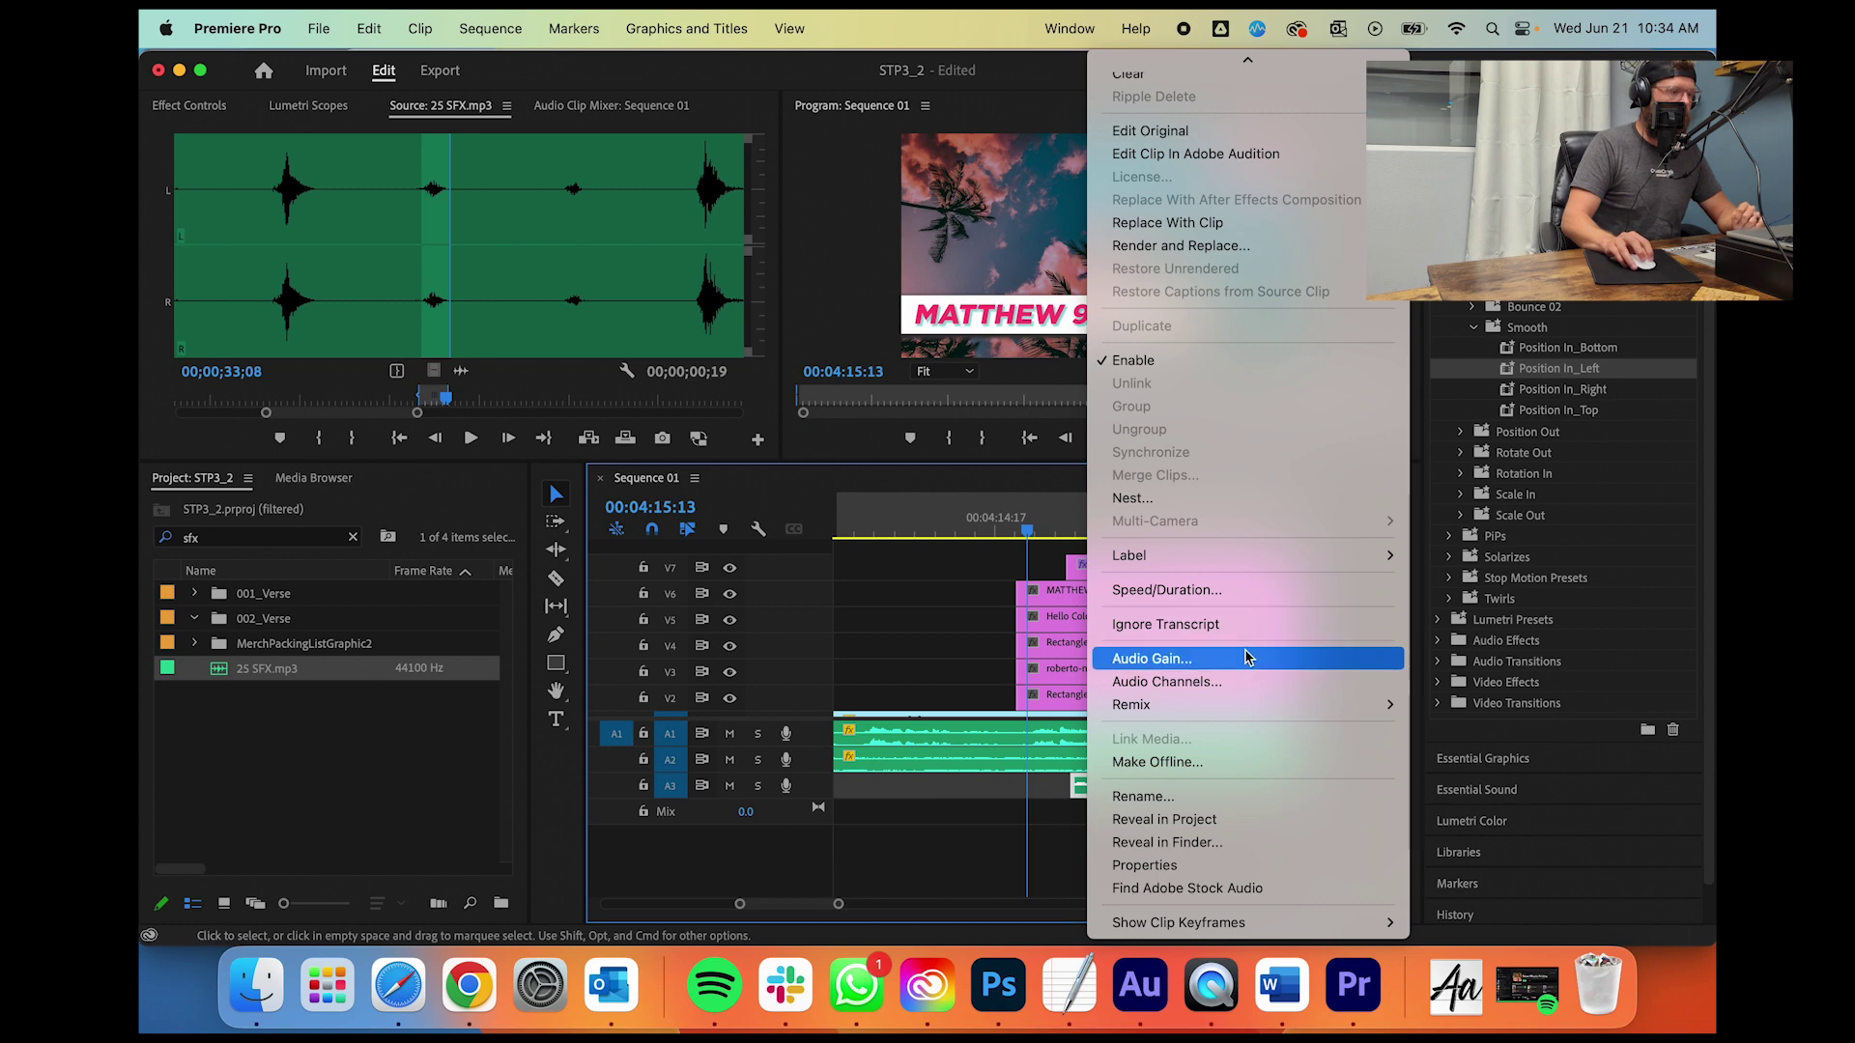
pyautogui.click(1245, 657)
pyautogui.press('Return')
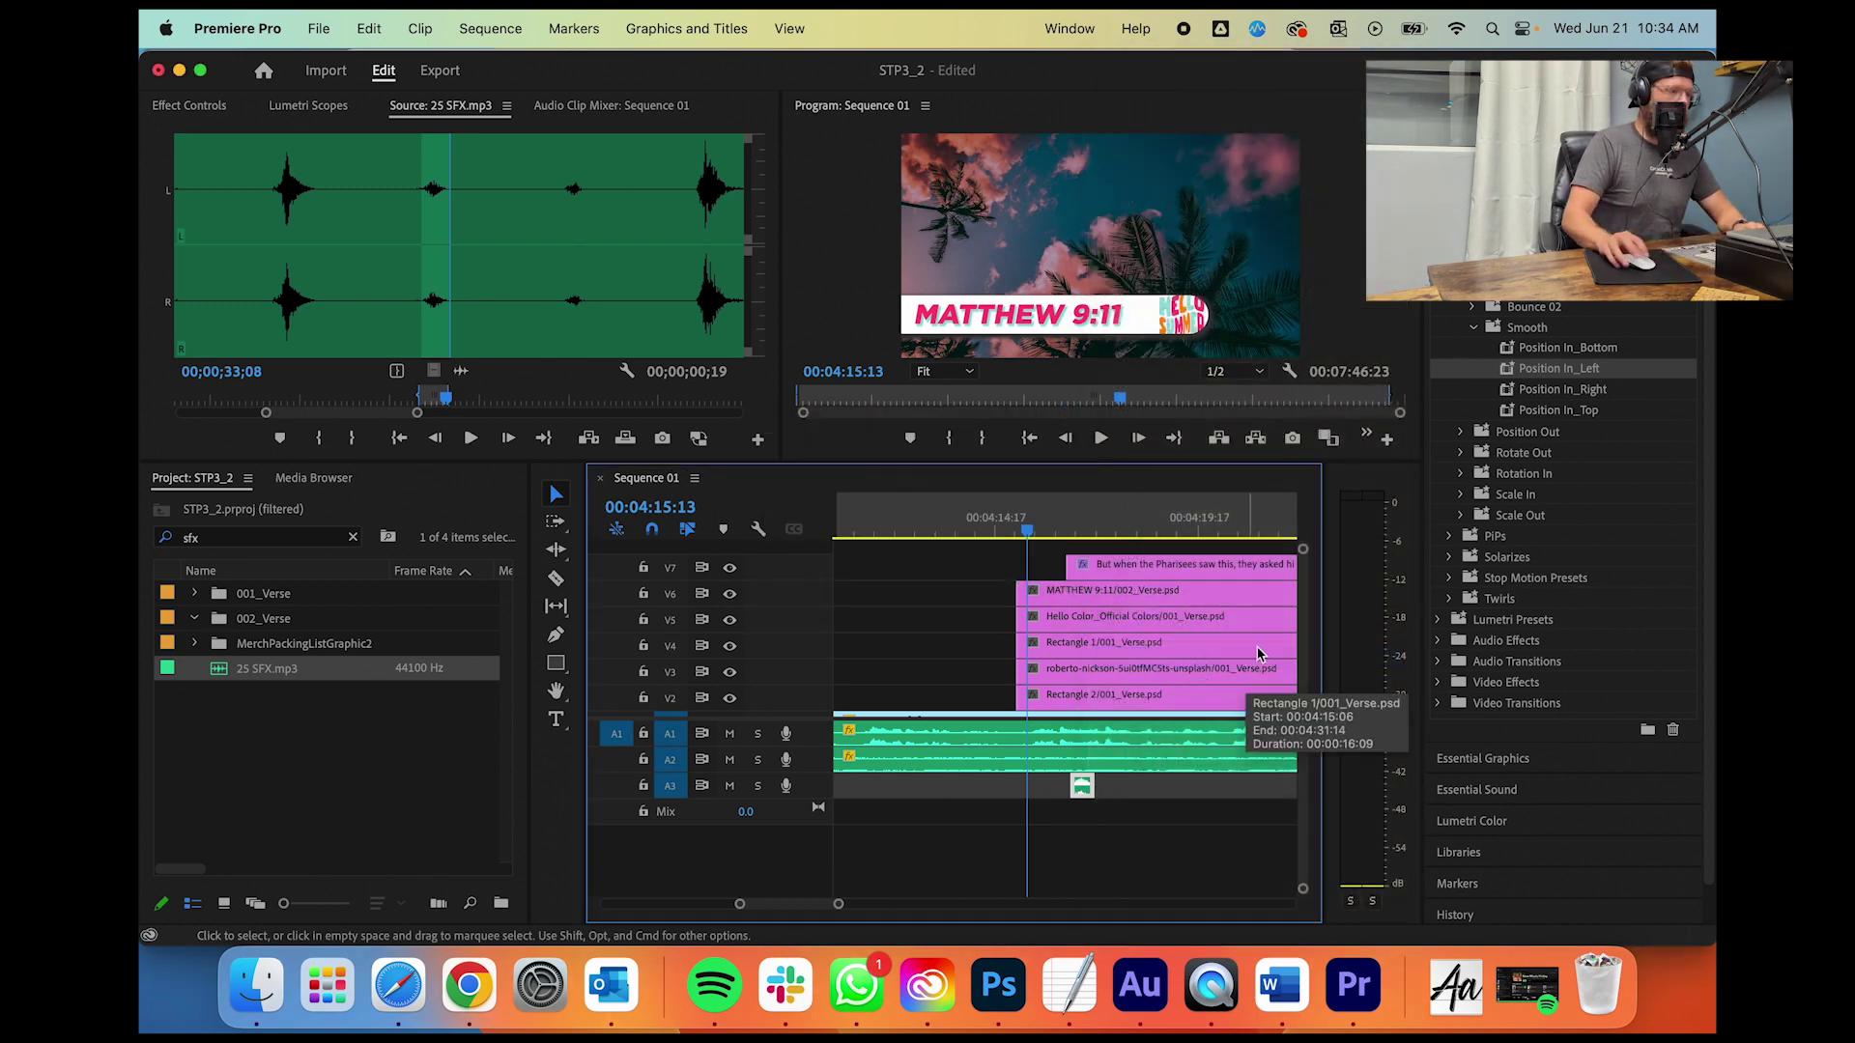
pyautogui.click(997, 538)
pyautogui.press('space')
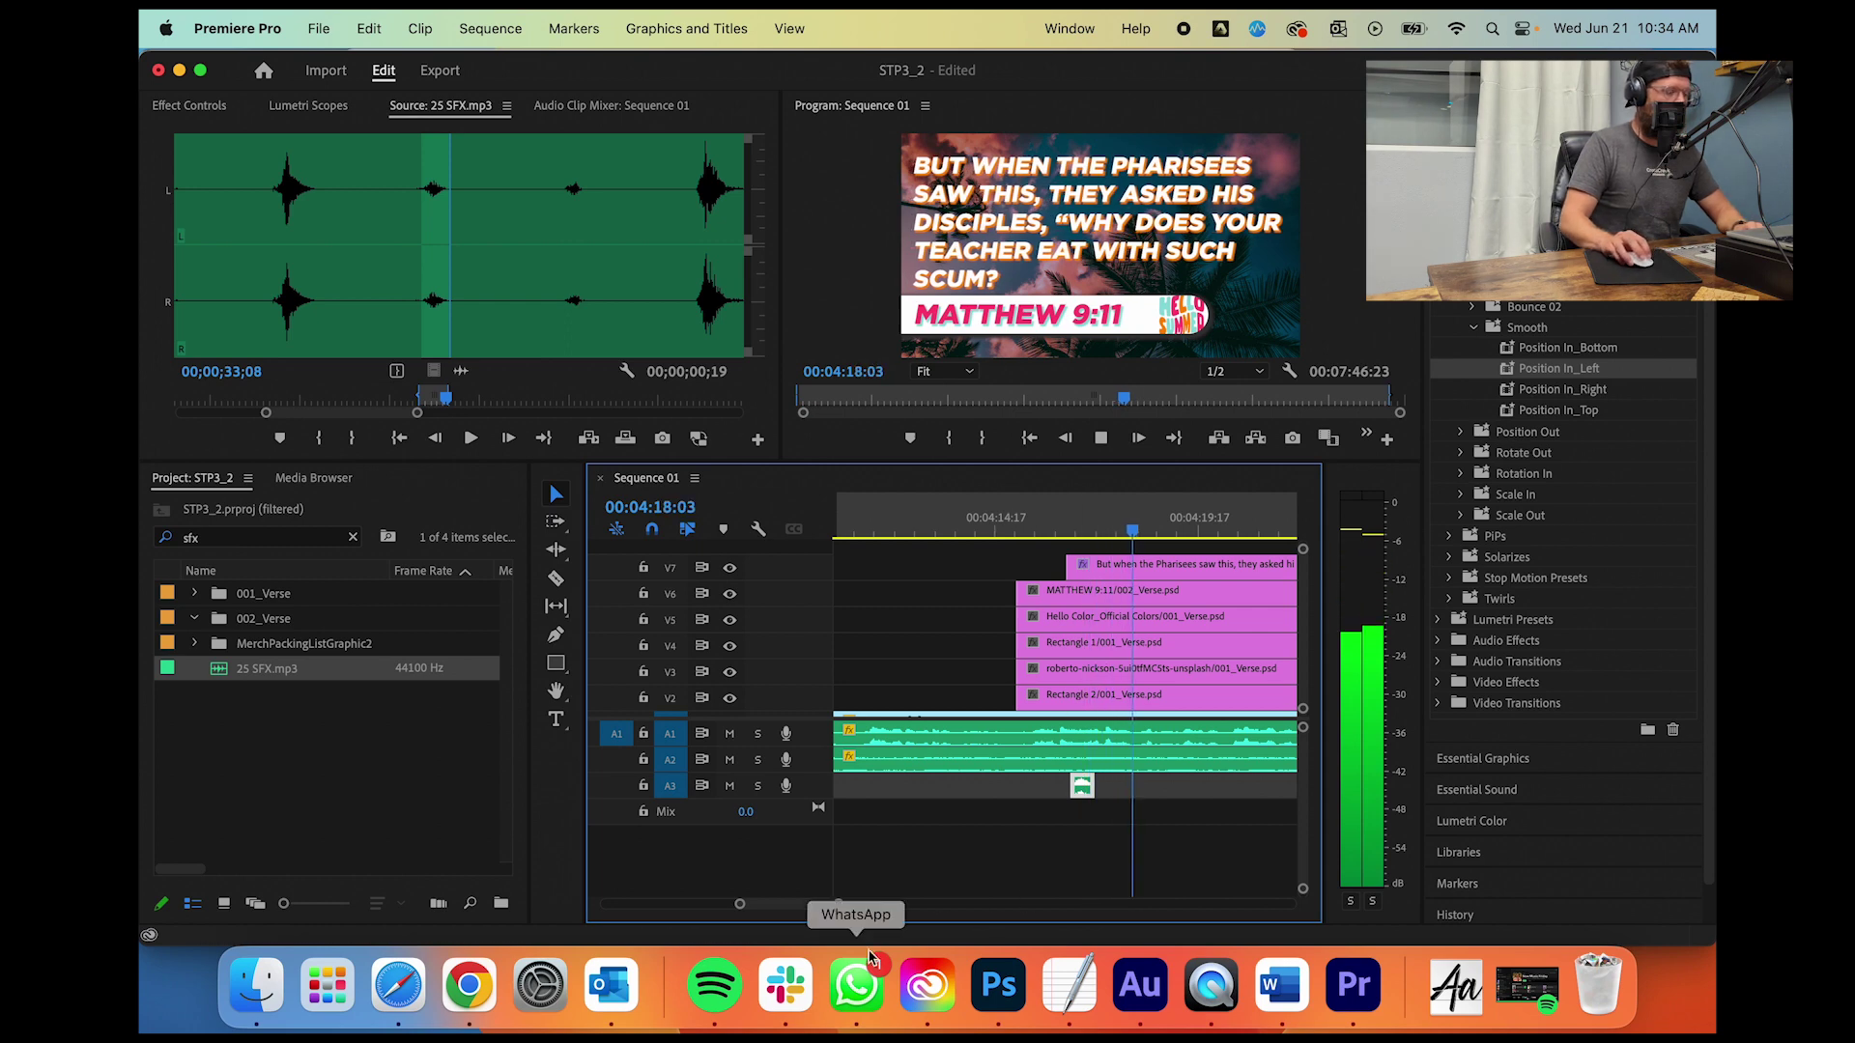
# Step: Play through to the end of the verse reading and split all tracks at 00:04:27:19
pyautogui.moveTo(837, 903); pyautogui.dragTo(884, 903)
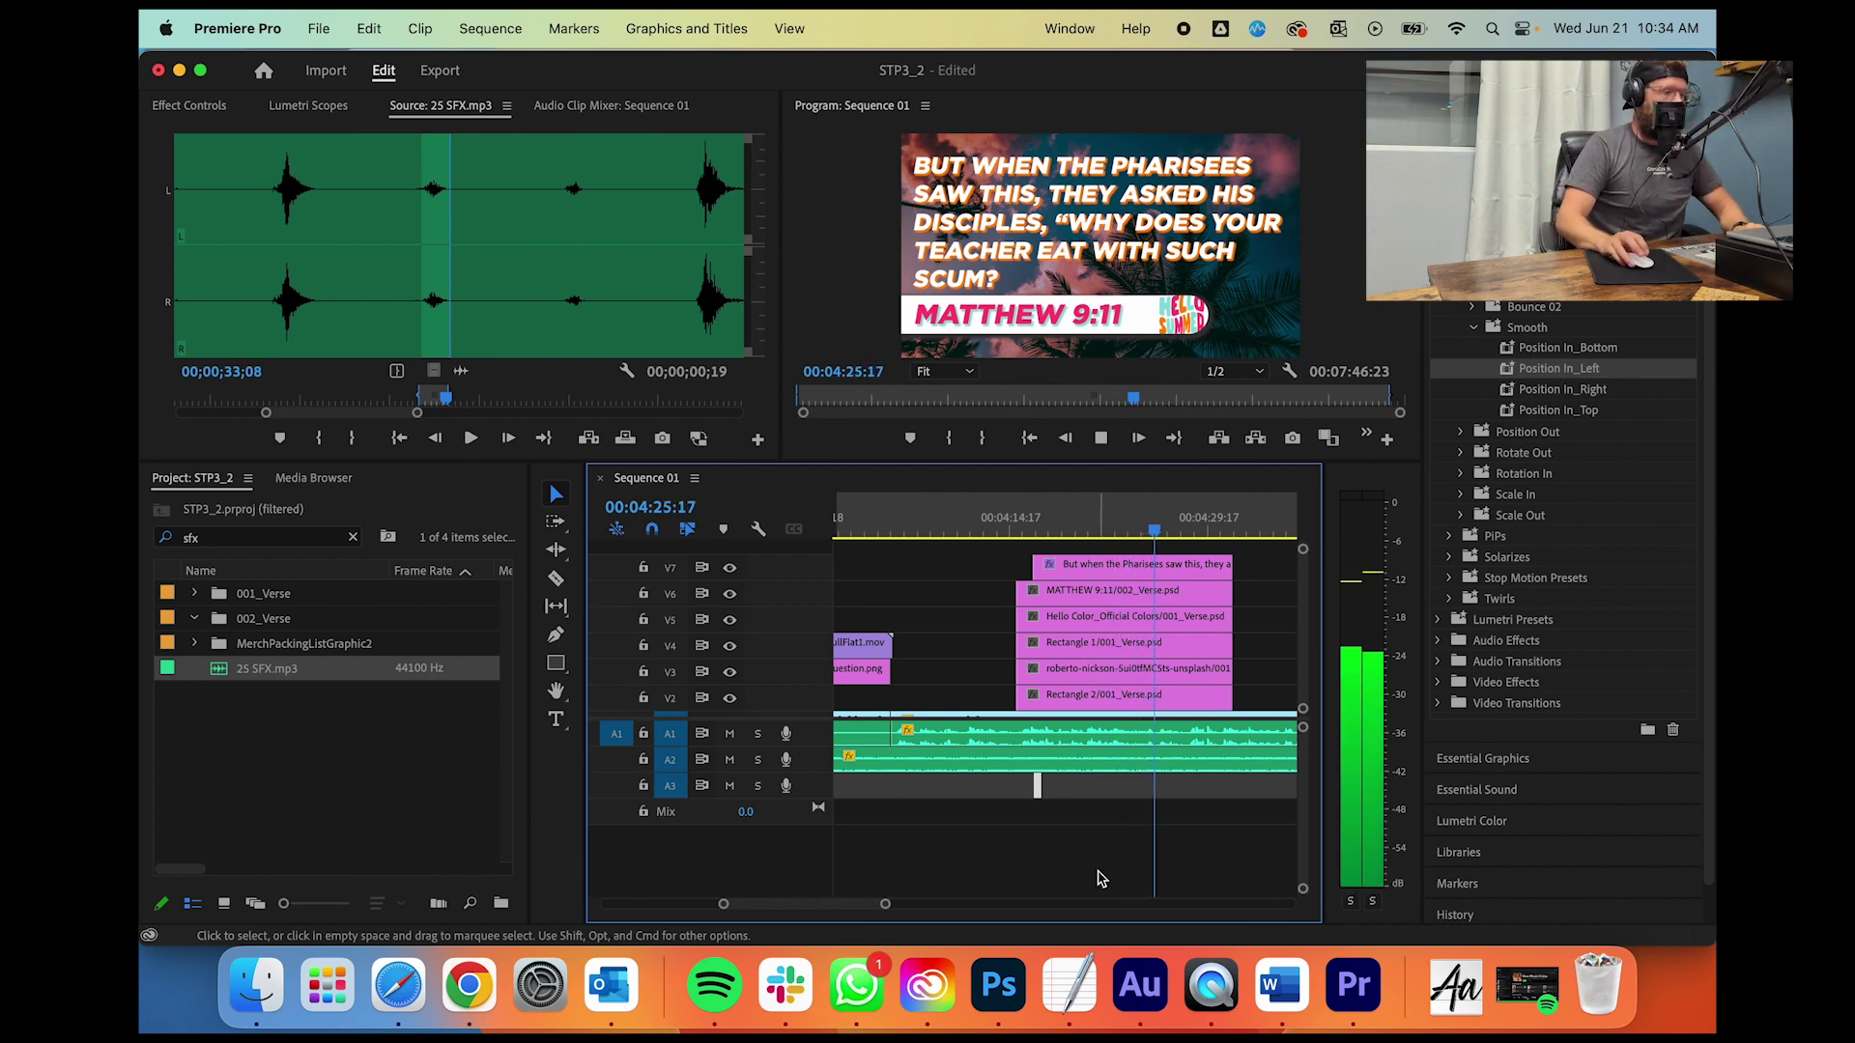
pyautogui.scroll(-1, 1176, 678)
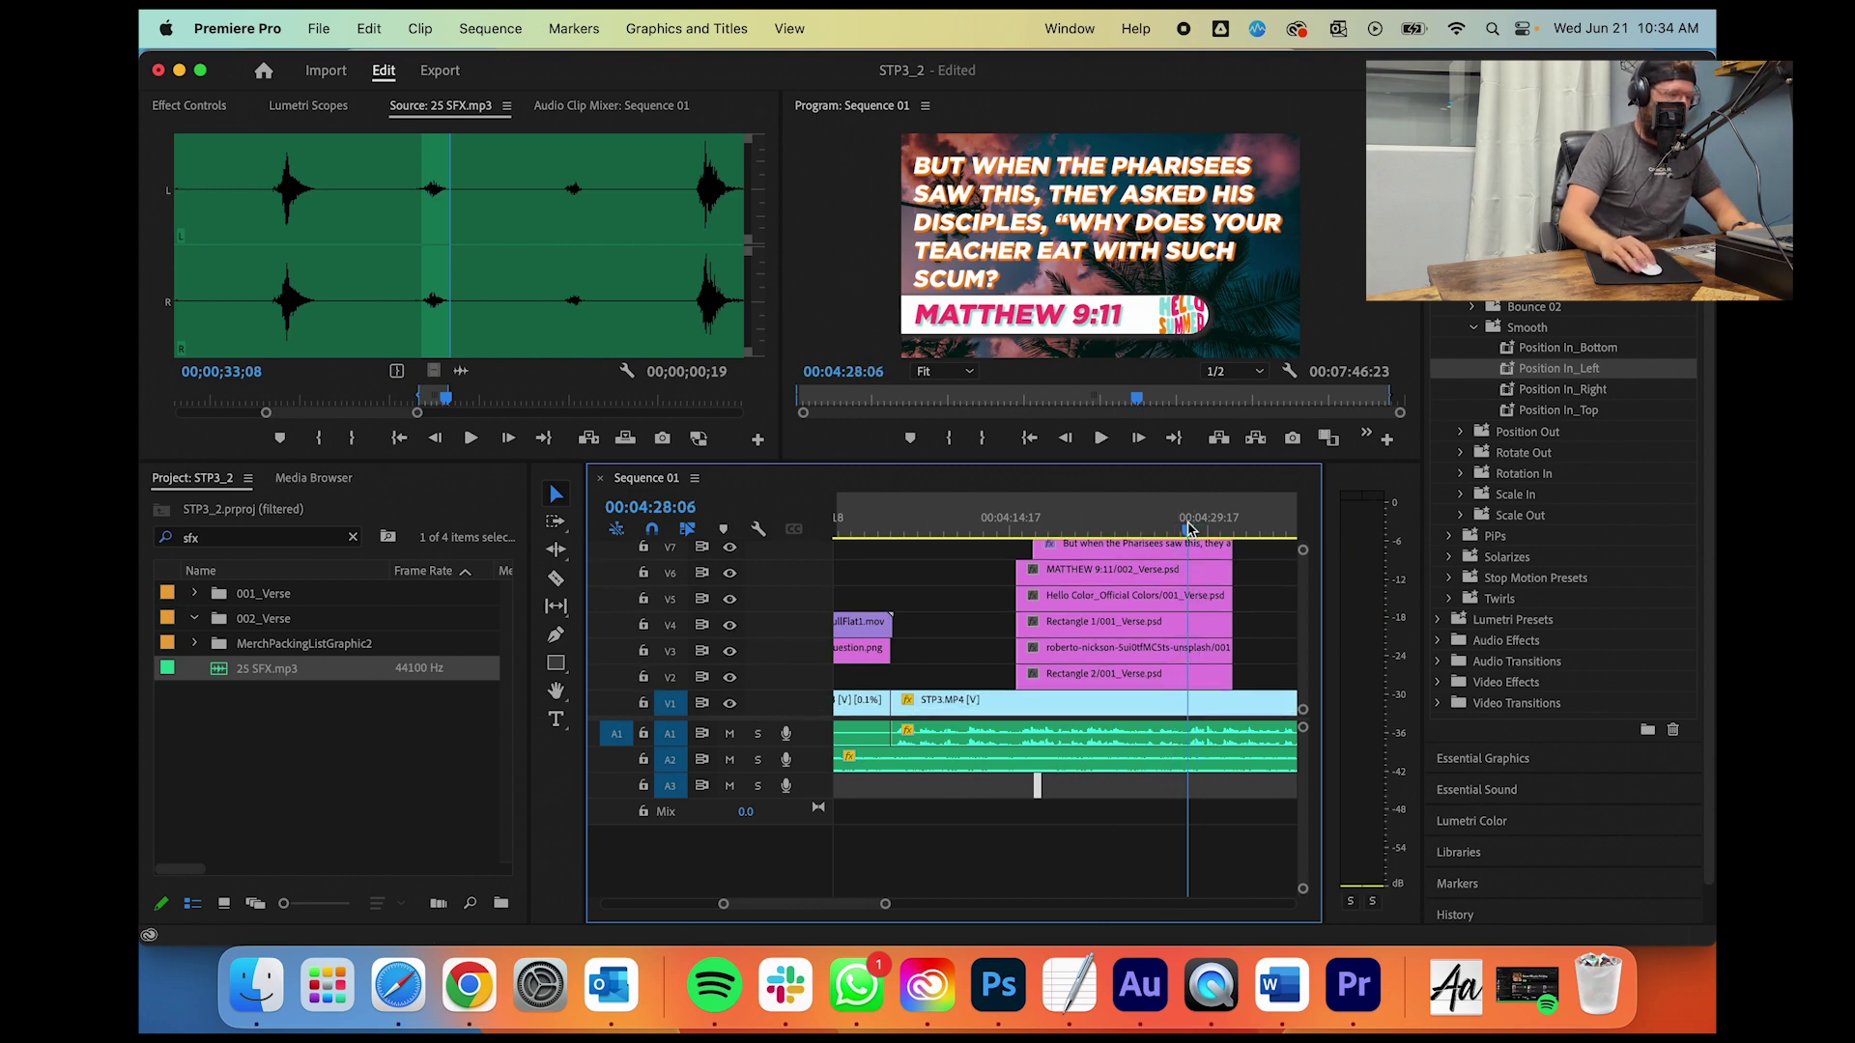
pyautogui.moveTo(1193, 531); pyautogui.dragTo(1156, 533)
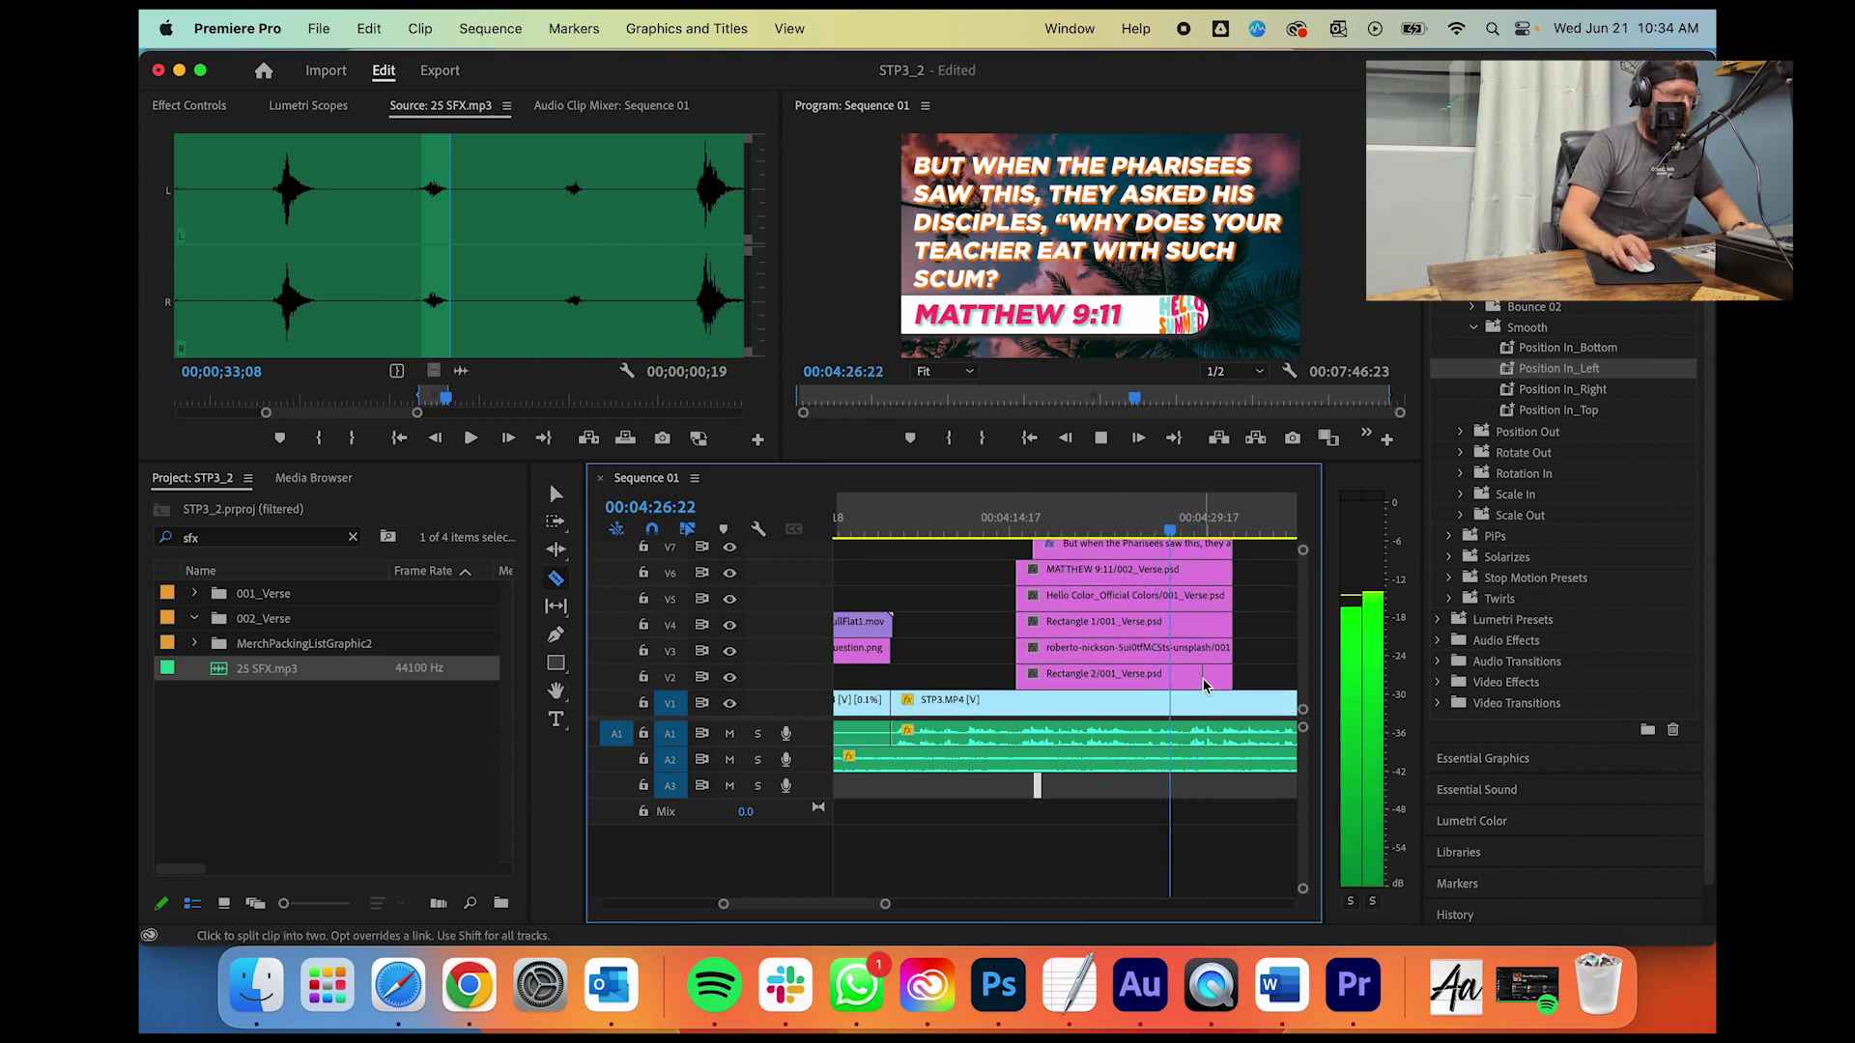
pyautogui.press('space')
pyautogui.press('c')
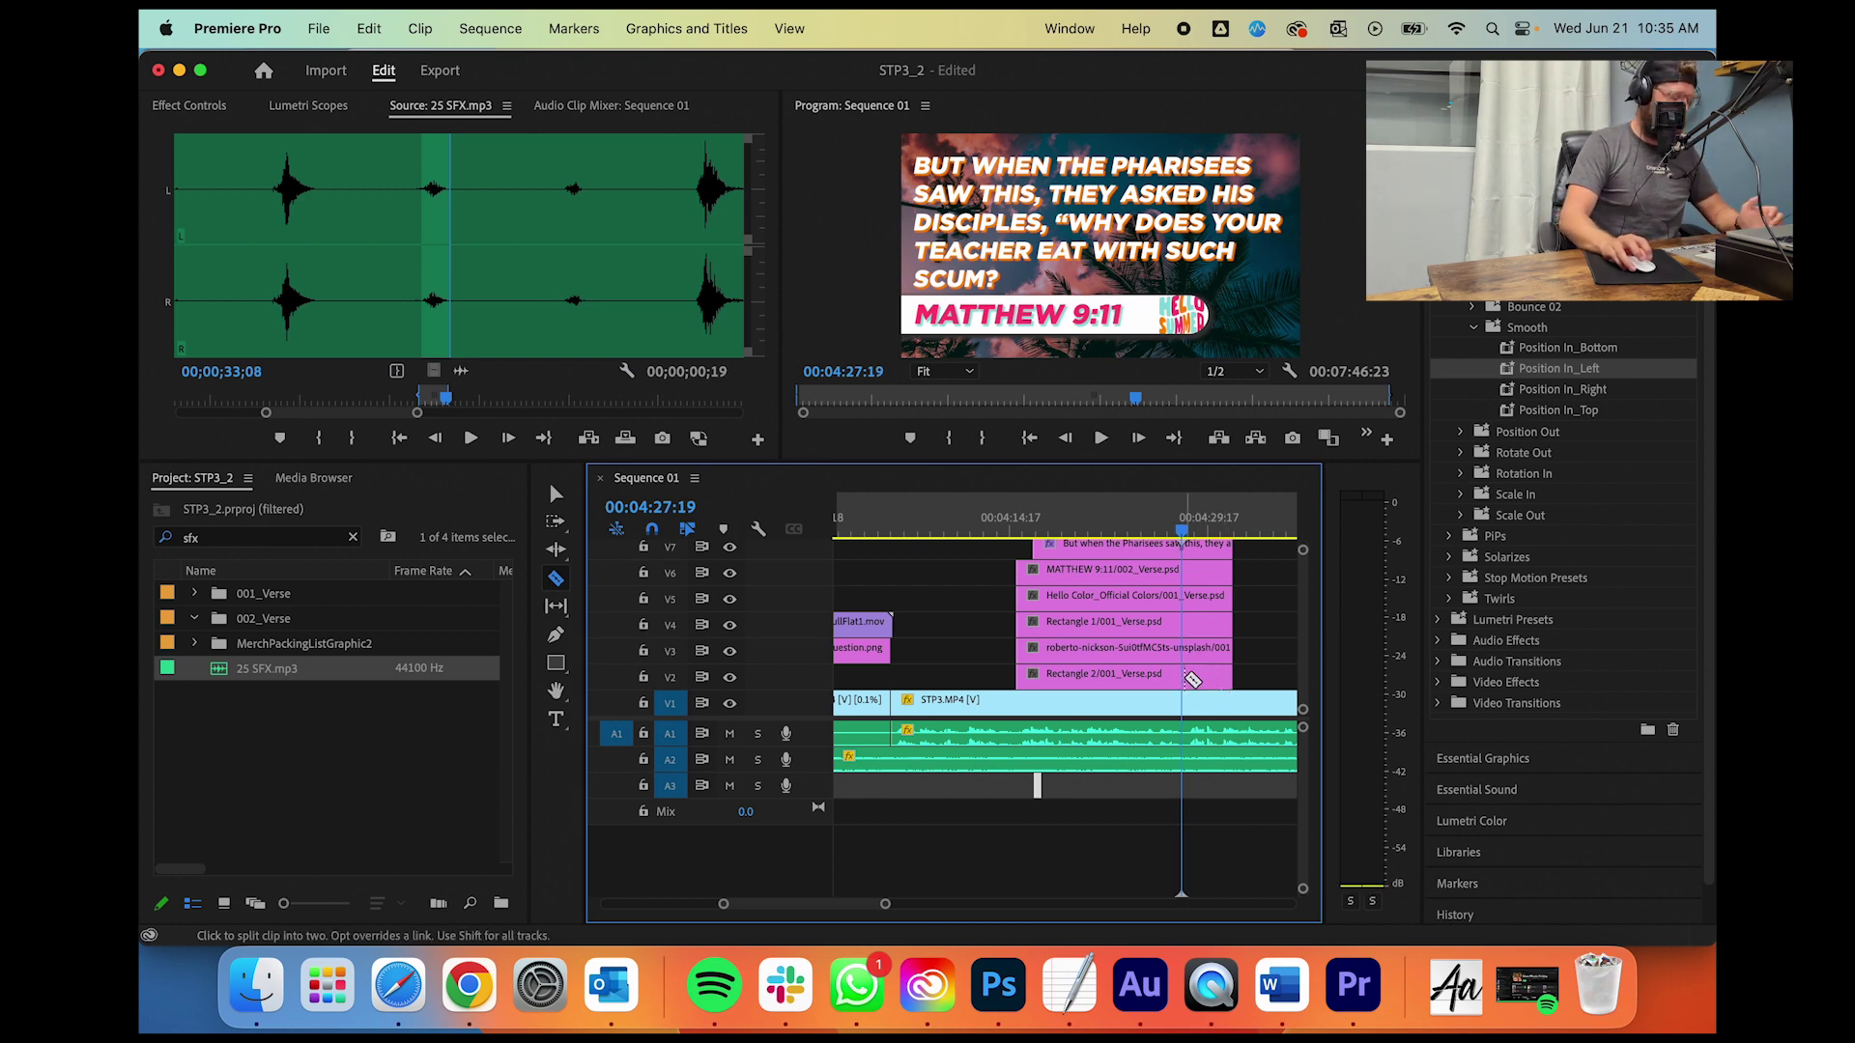
pyautogui.keyDown('shift'); pyautogui.click(1188, 678); pyautogui.keyUp('shift')
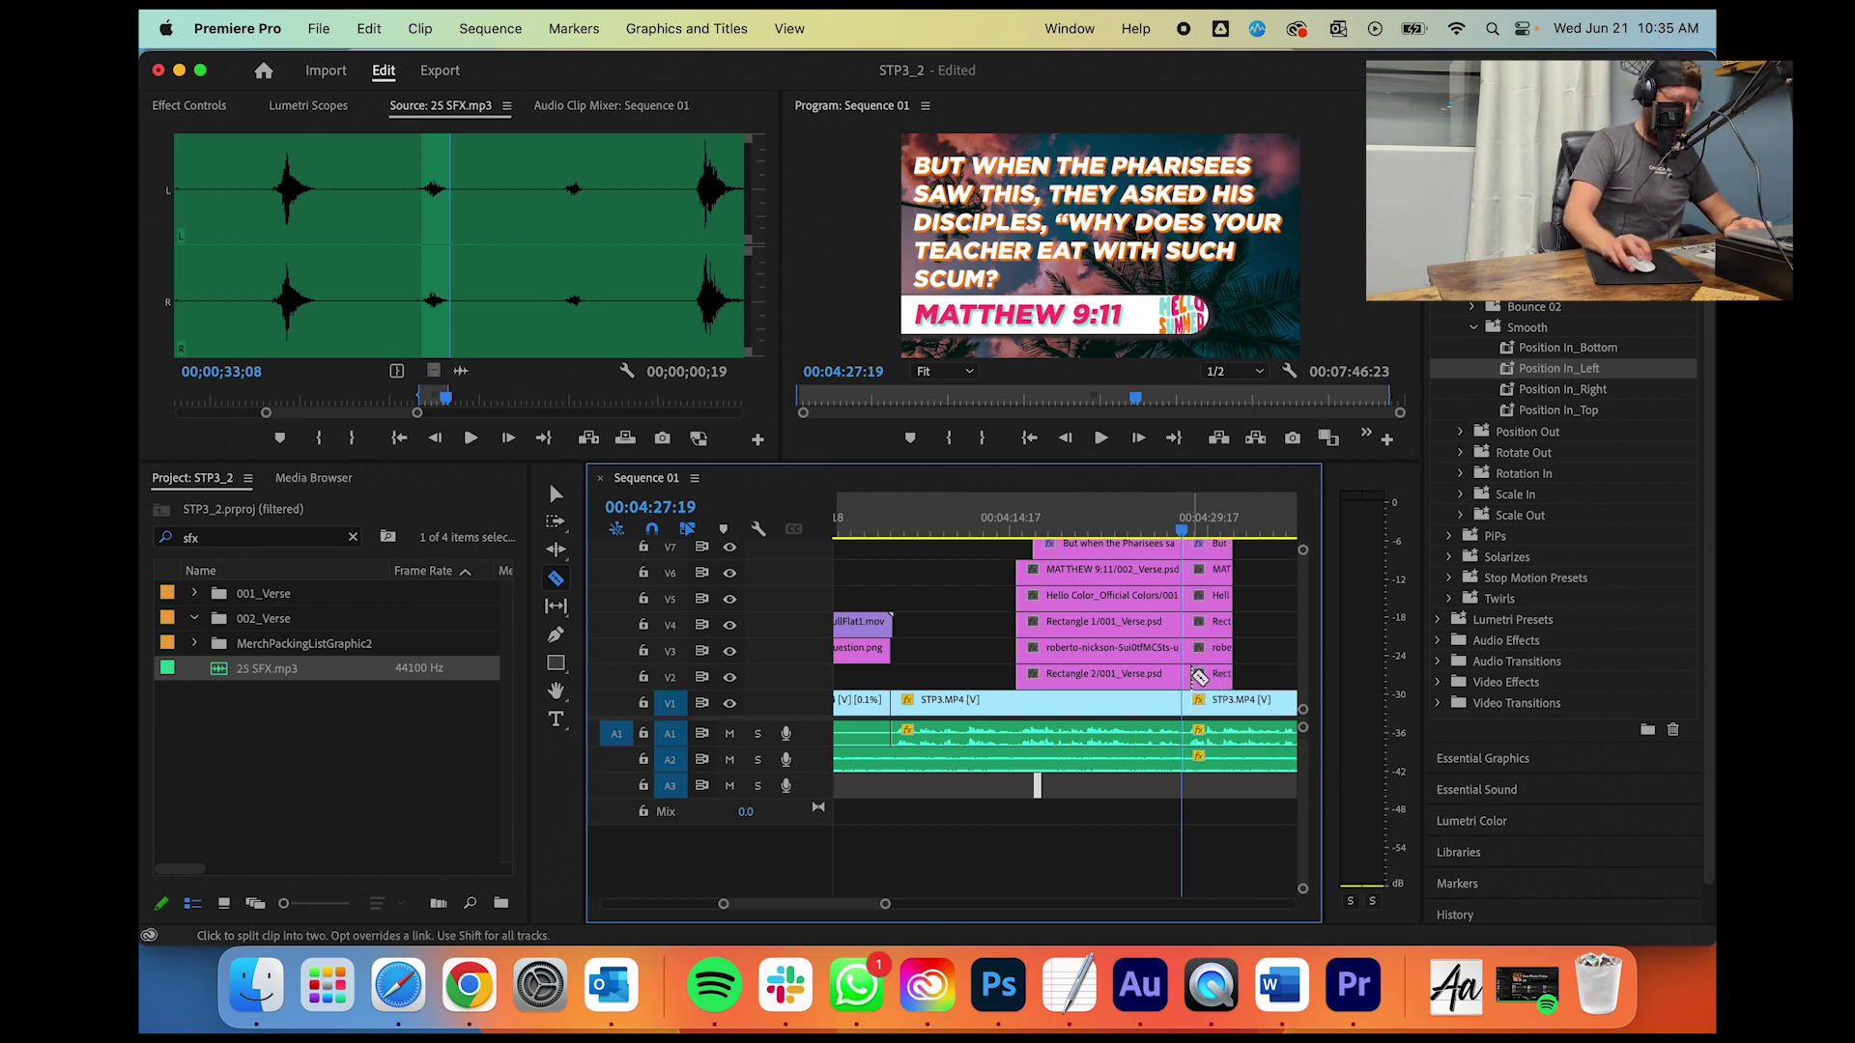
# Step: Delete the leftover verse graphic pieces on V2 to V7 after the 00:04:27:19 cut
pyautogui.press('v')
pyautogui.moveTo(1271, 681); pyautogui.dragTo(1210, 561)
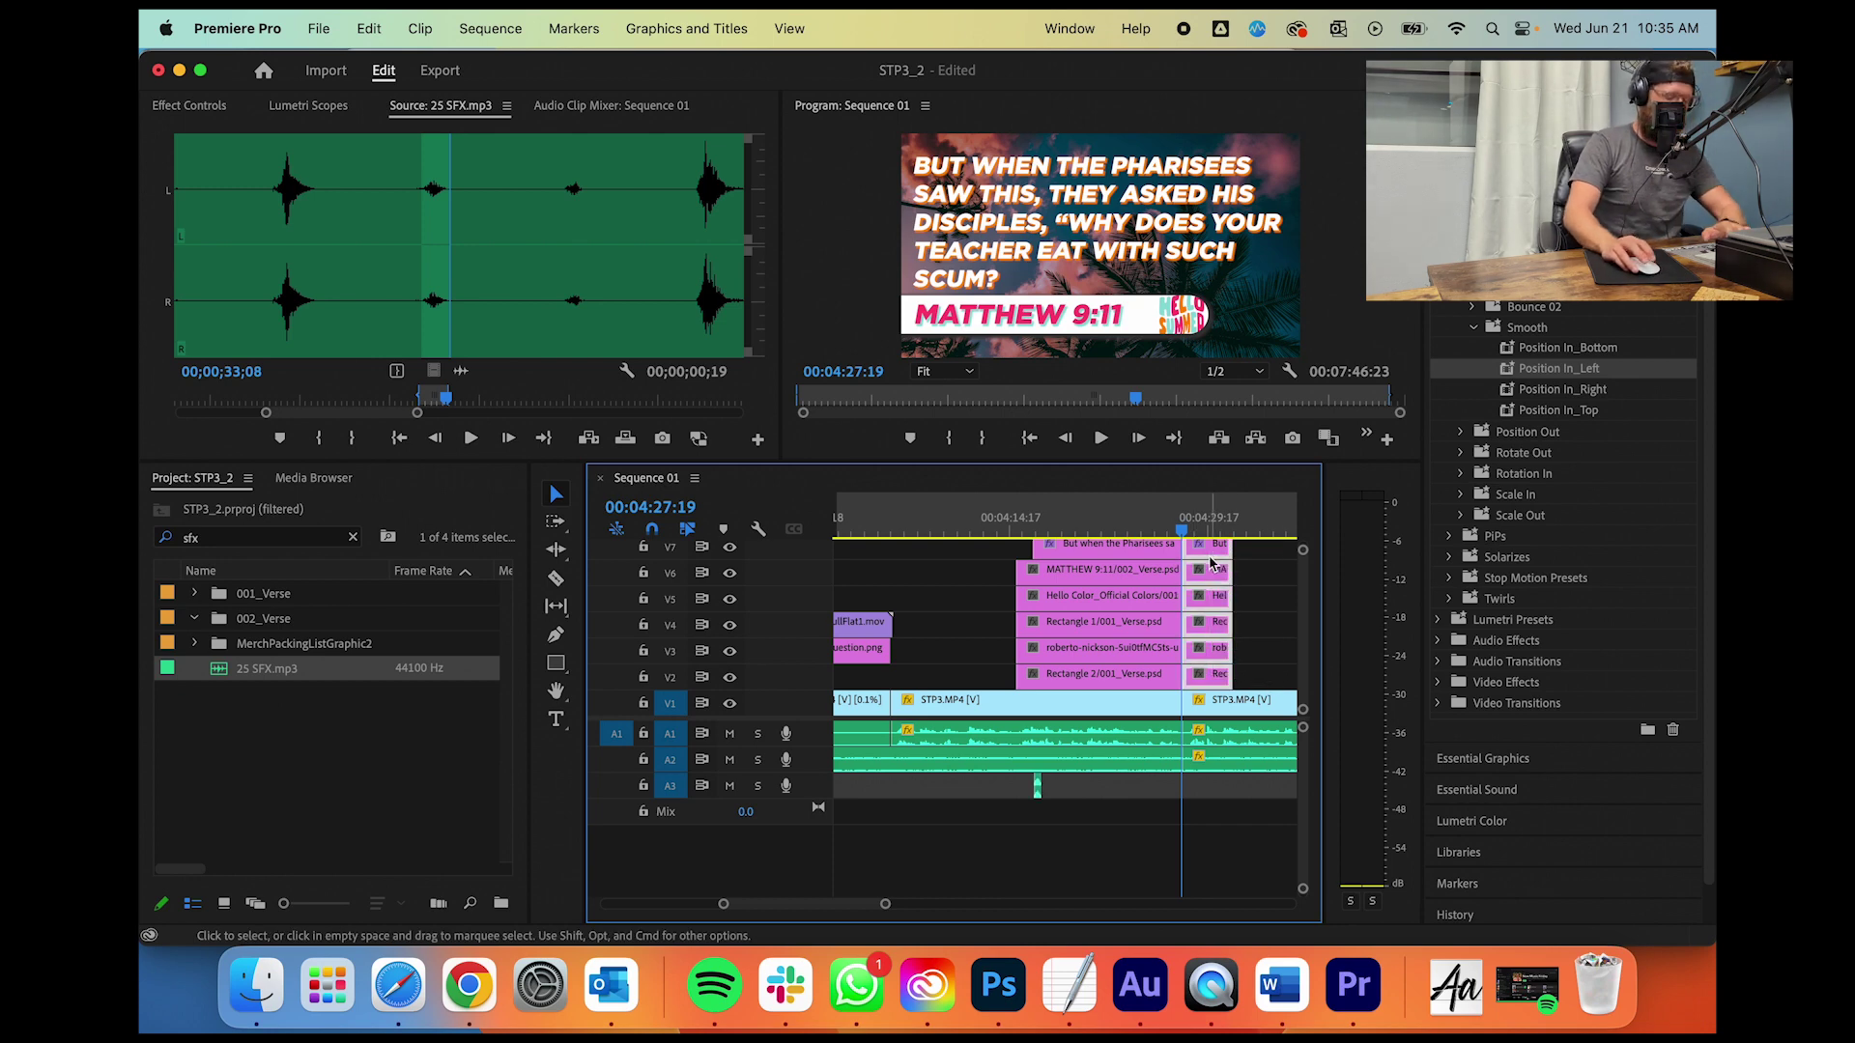
pyautogui.press('Delete')
# Step: Check the motion settings of the STP3.MP4 clip under the verse, set the following STP3.MP4 clip's scale to 110 and replay the cut
pyautogui.click(1001, 519)
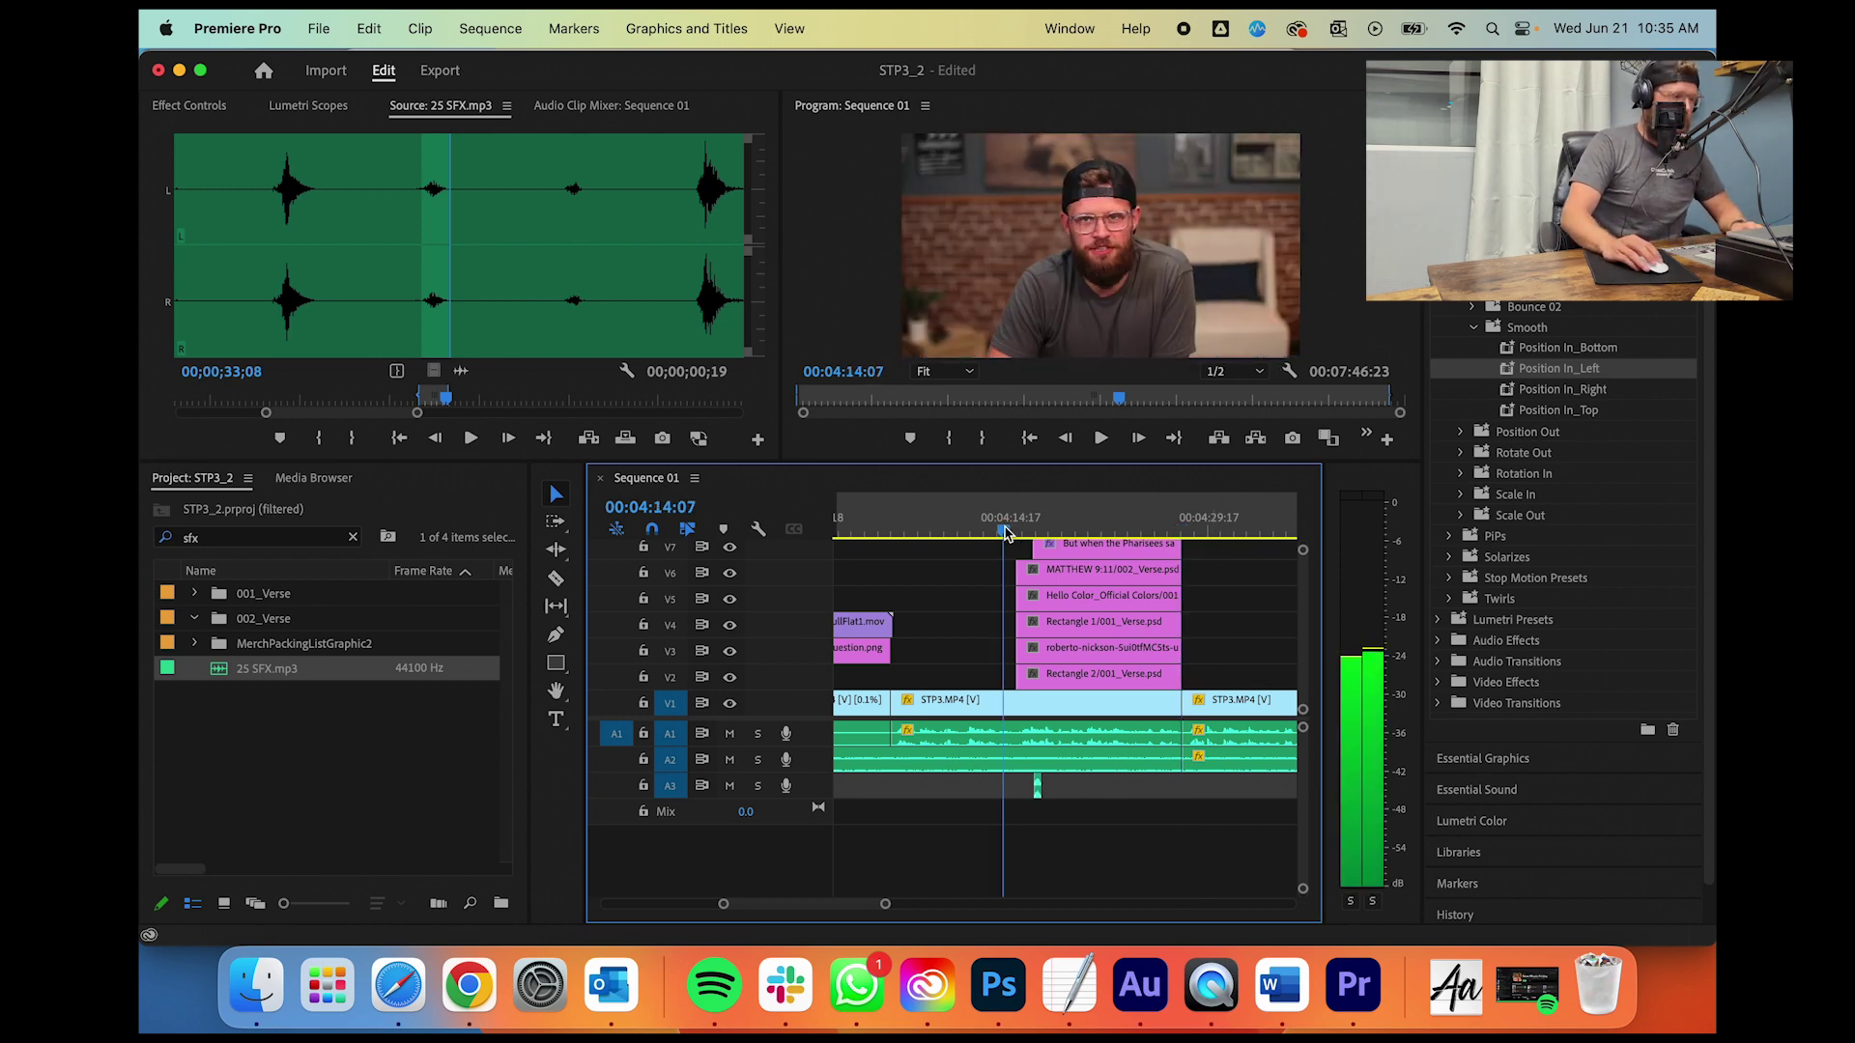
pyautogui.click(989, 698)
pyautogui.click(174, 108)
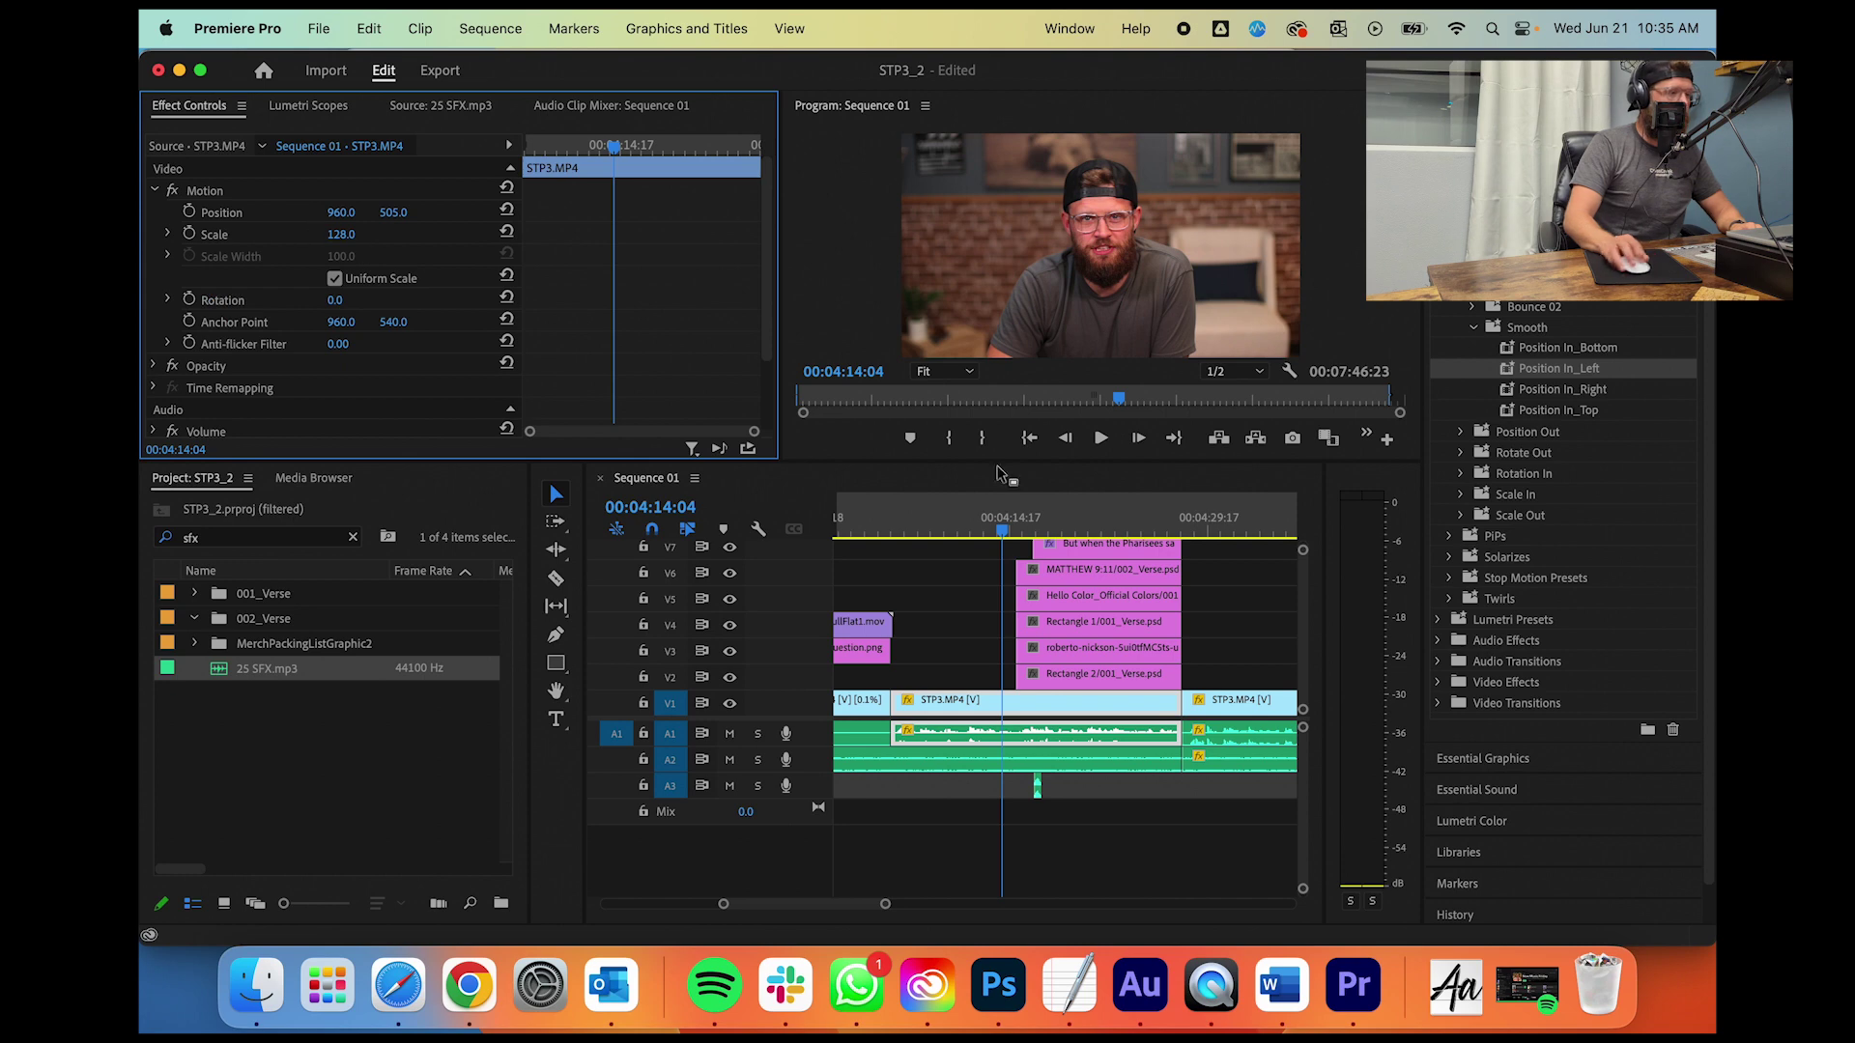
pyautogui.click(1192, 524)
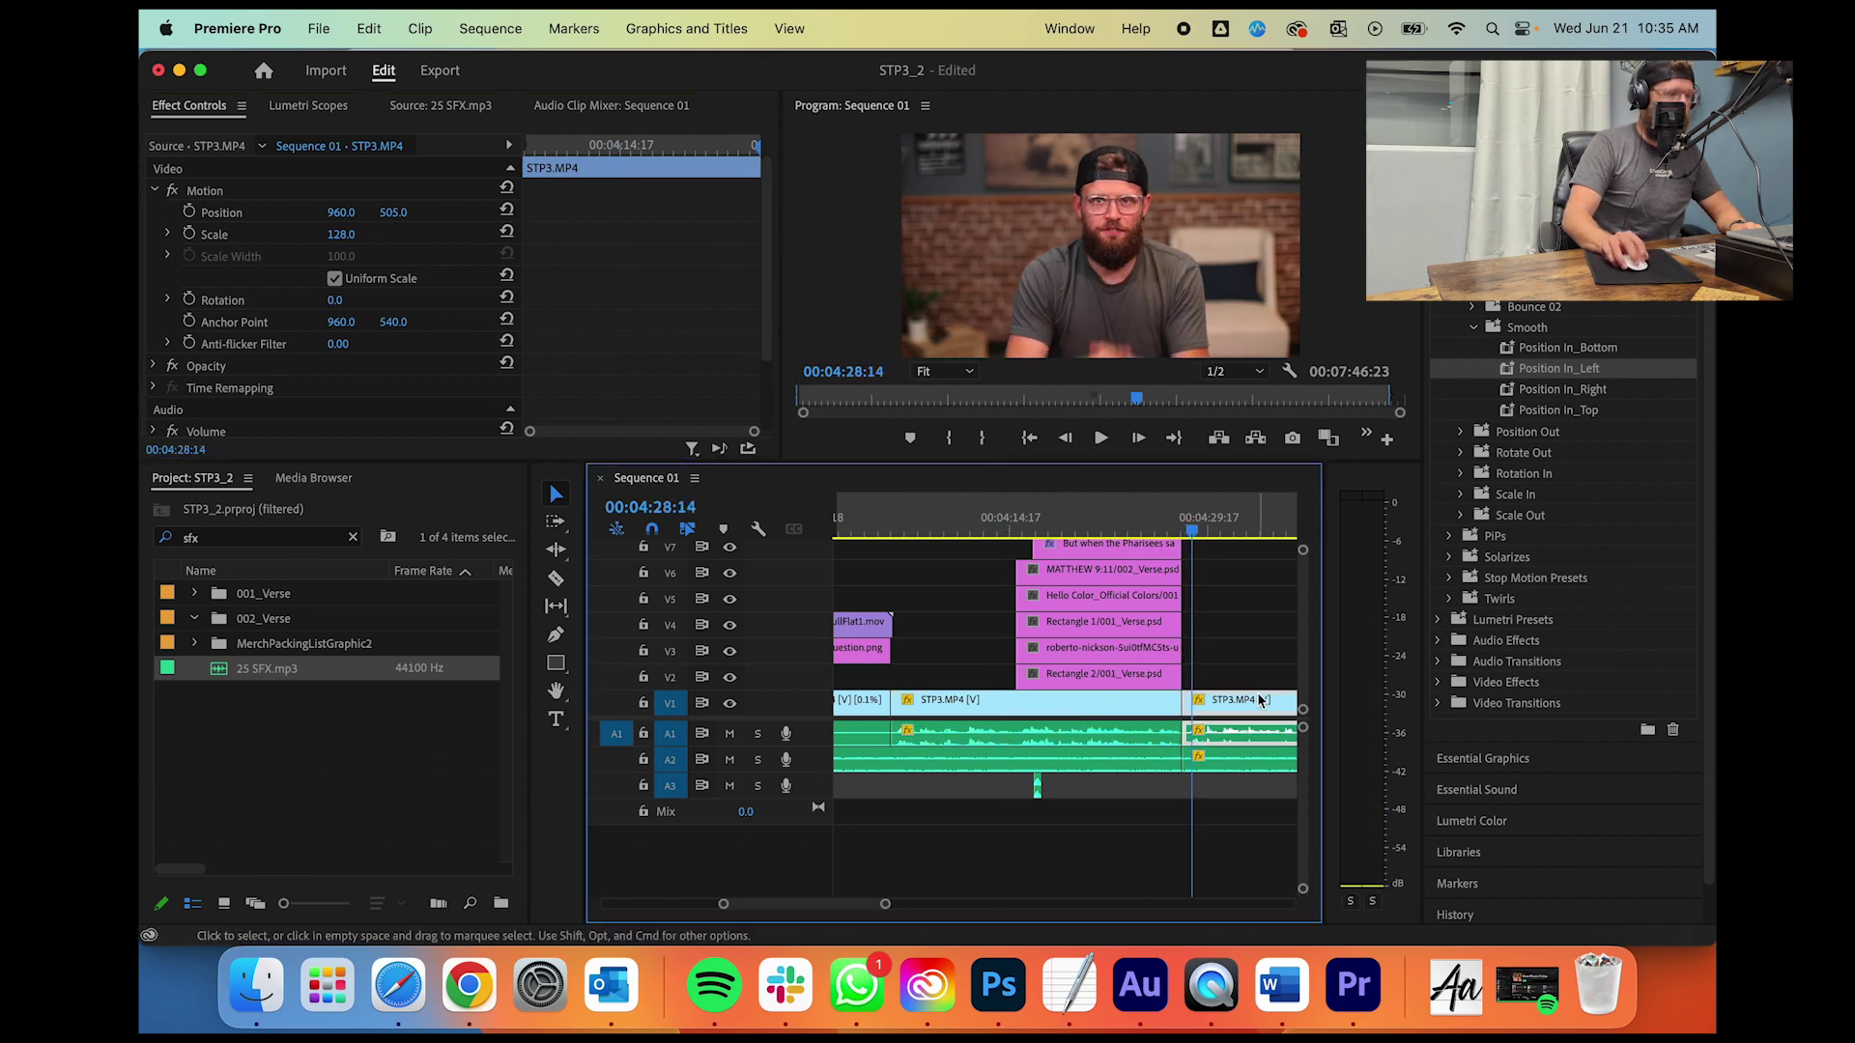
pyautogui.click(349, 234)
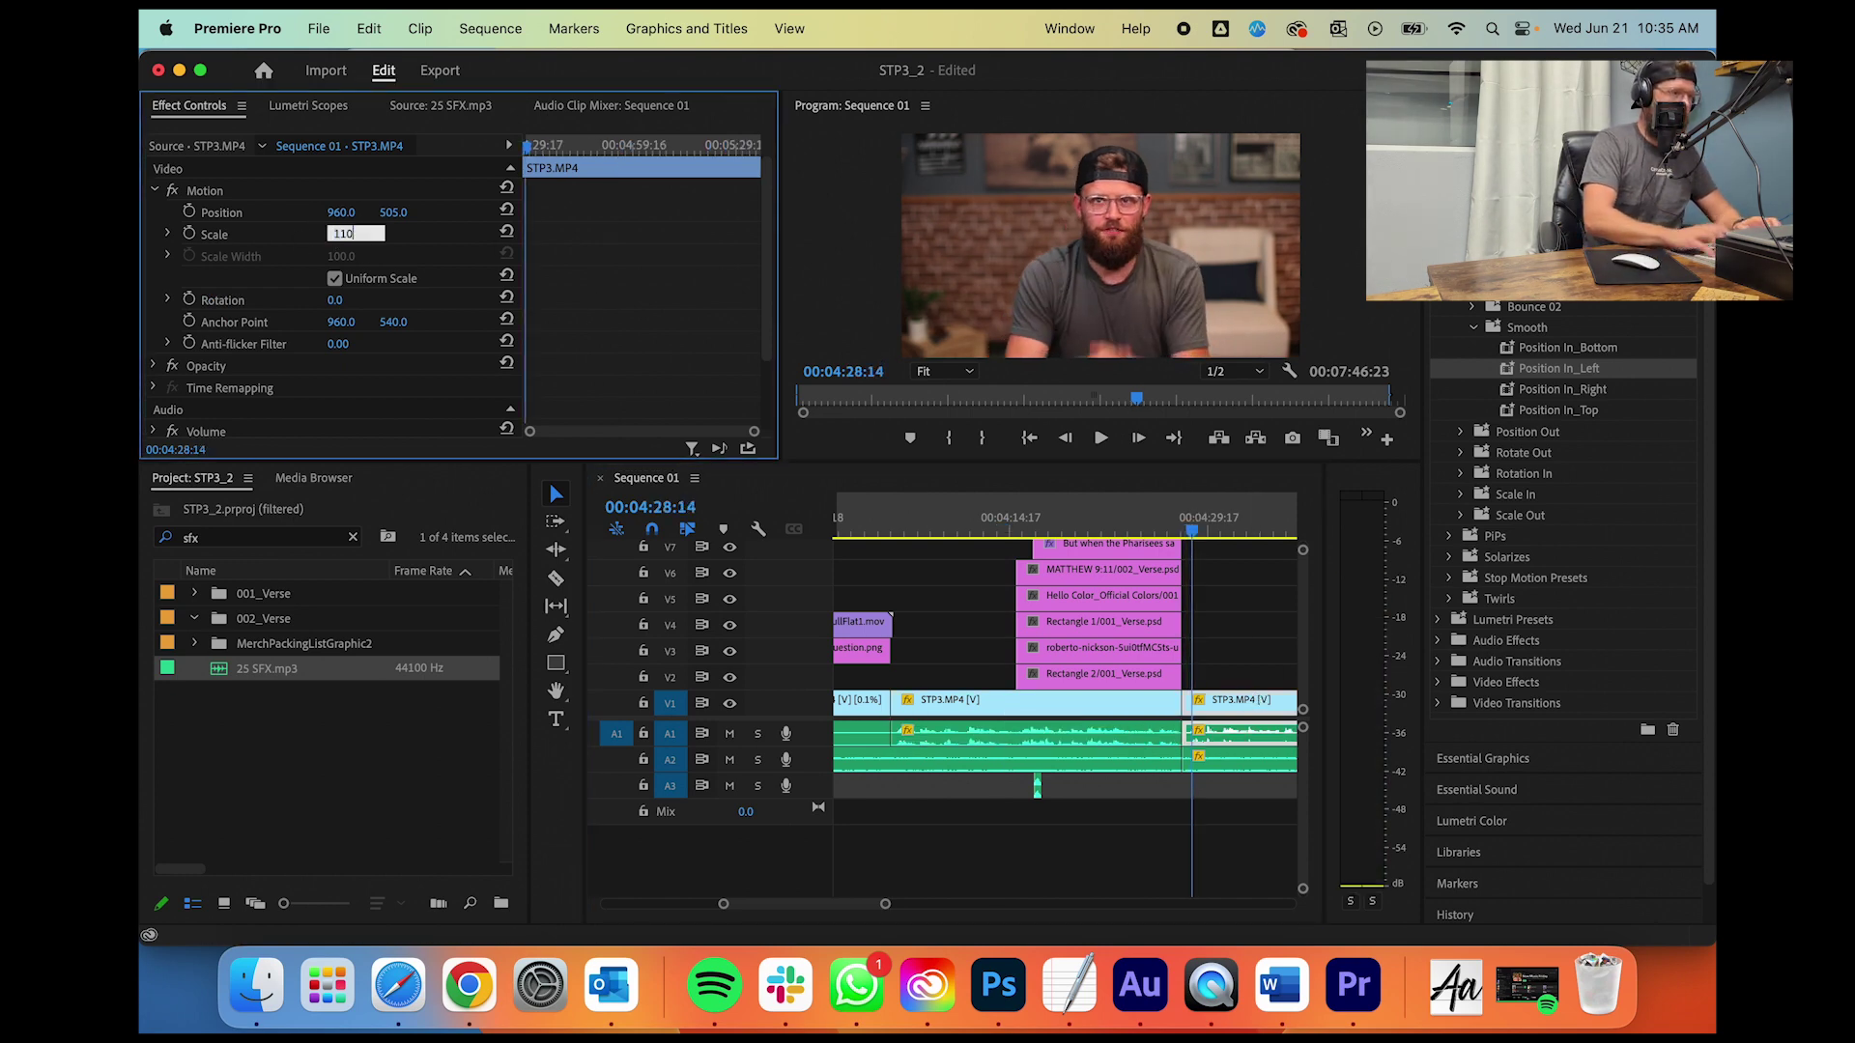
pyautogui.write('110')
pyautogui.press('Return')
pyautogui.click(1183, 525)
pyautogui.press('space')
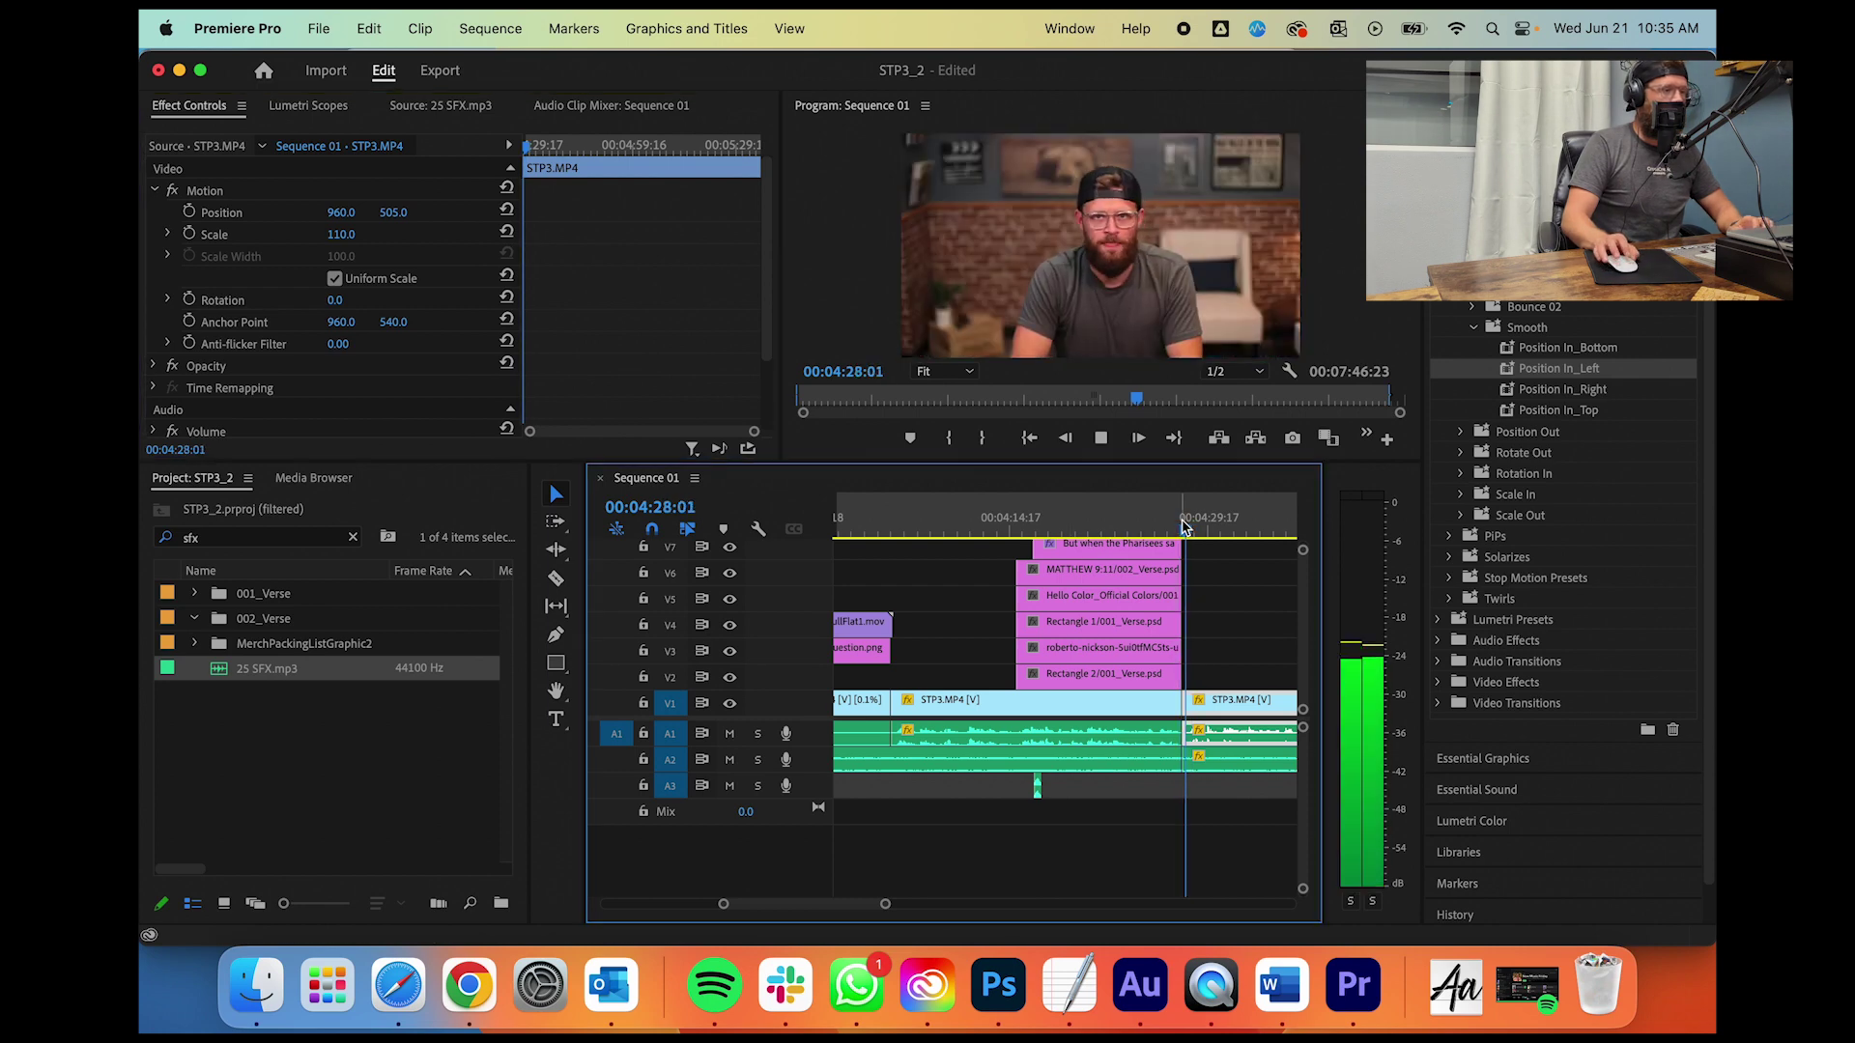
# Step: Play the talking clip after the verse and split STP3.MP4 at 00:04:39:01
pyautogui.moveTo(882, 903)
pyautogui.mouseDown()
pyautogui.moveTo(831, 905)
pyautogui.moveTo(864, 906)
pyautogui.mouseUp()
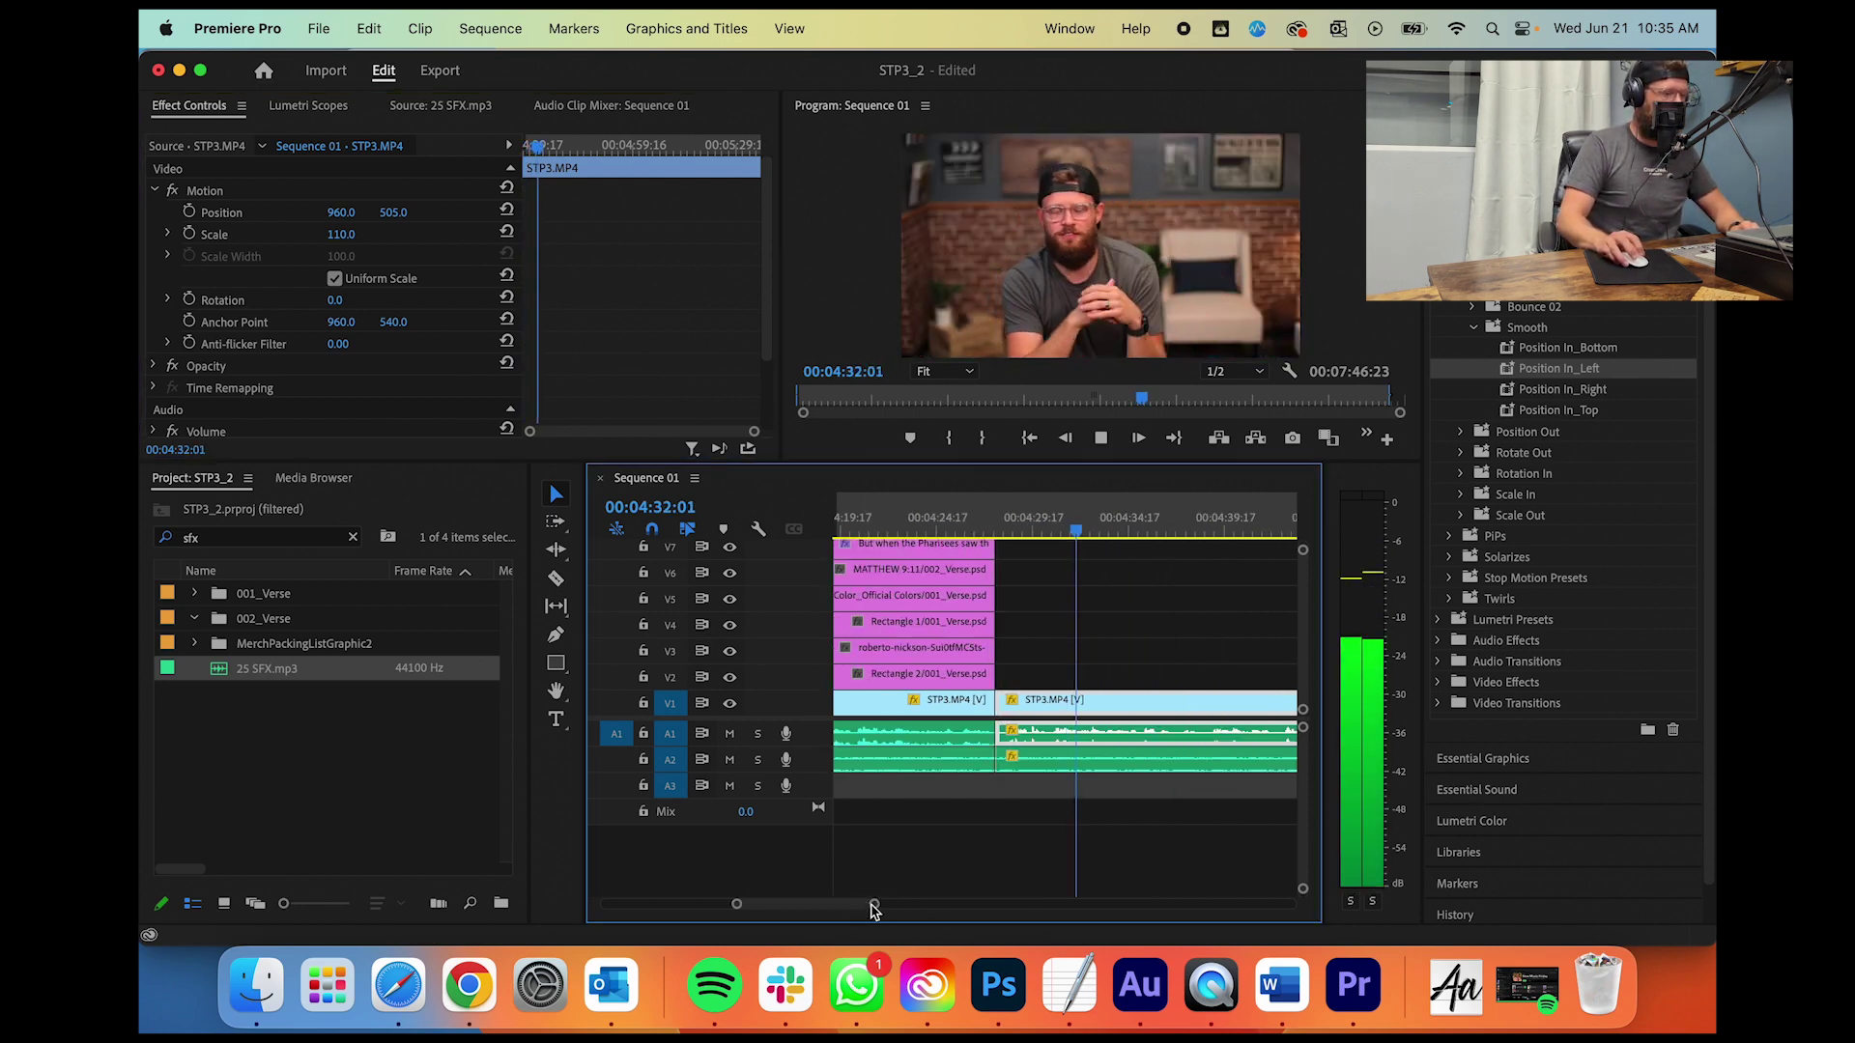
pyautogui.press('c')
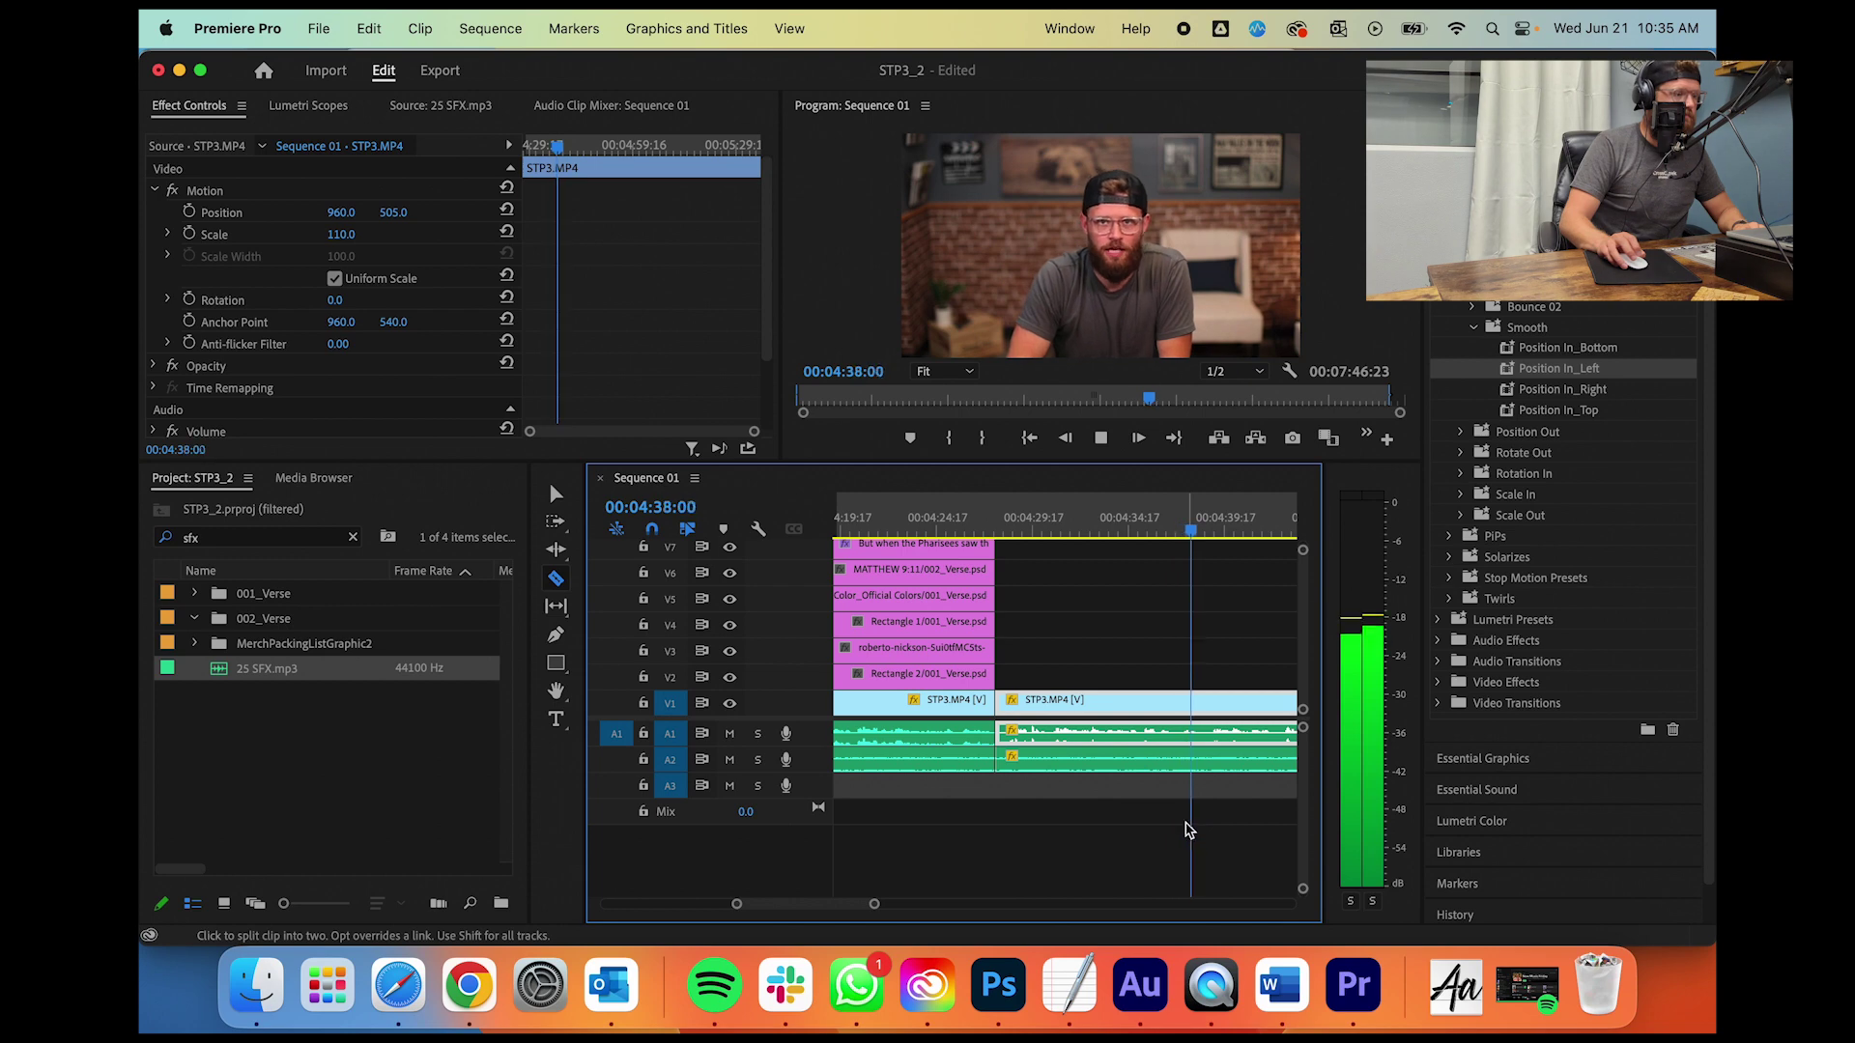
pyautogui.press('space')
pyautogui.click(1219, 702)
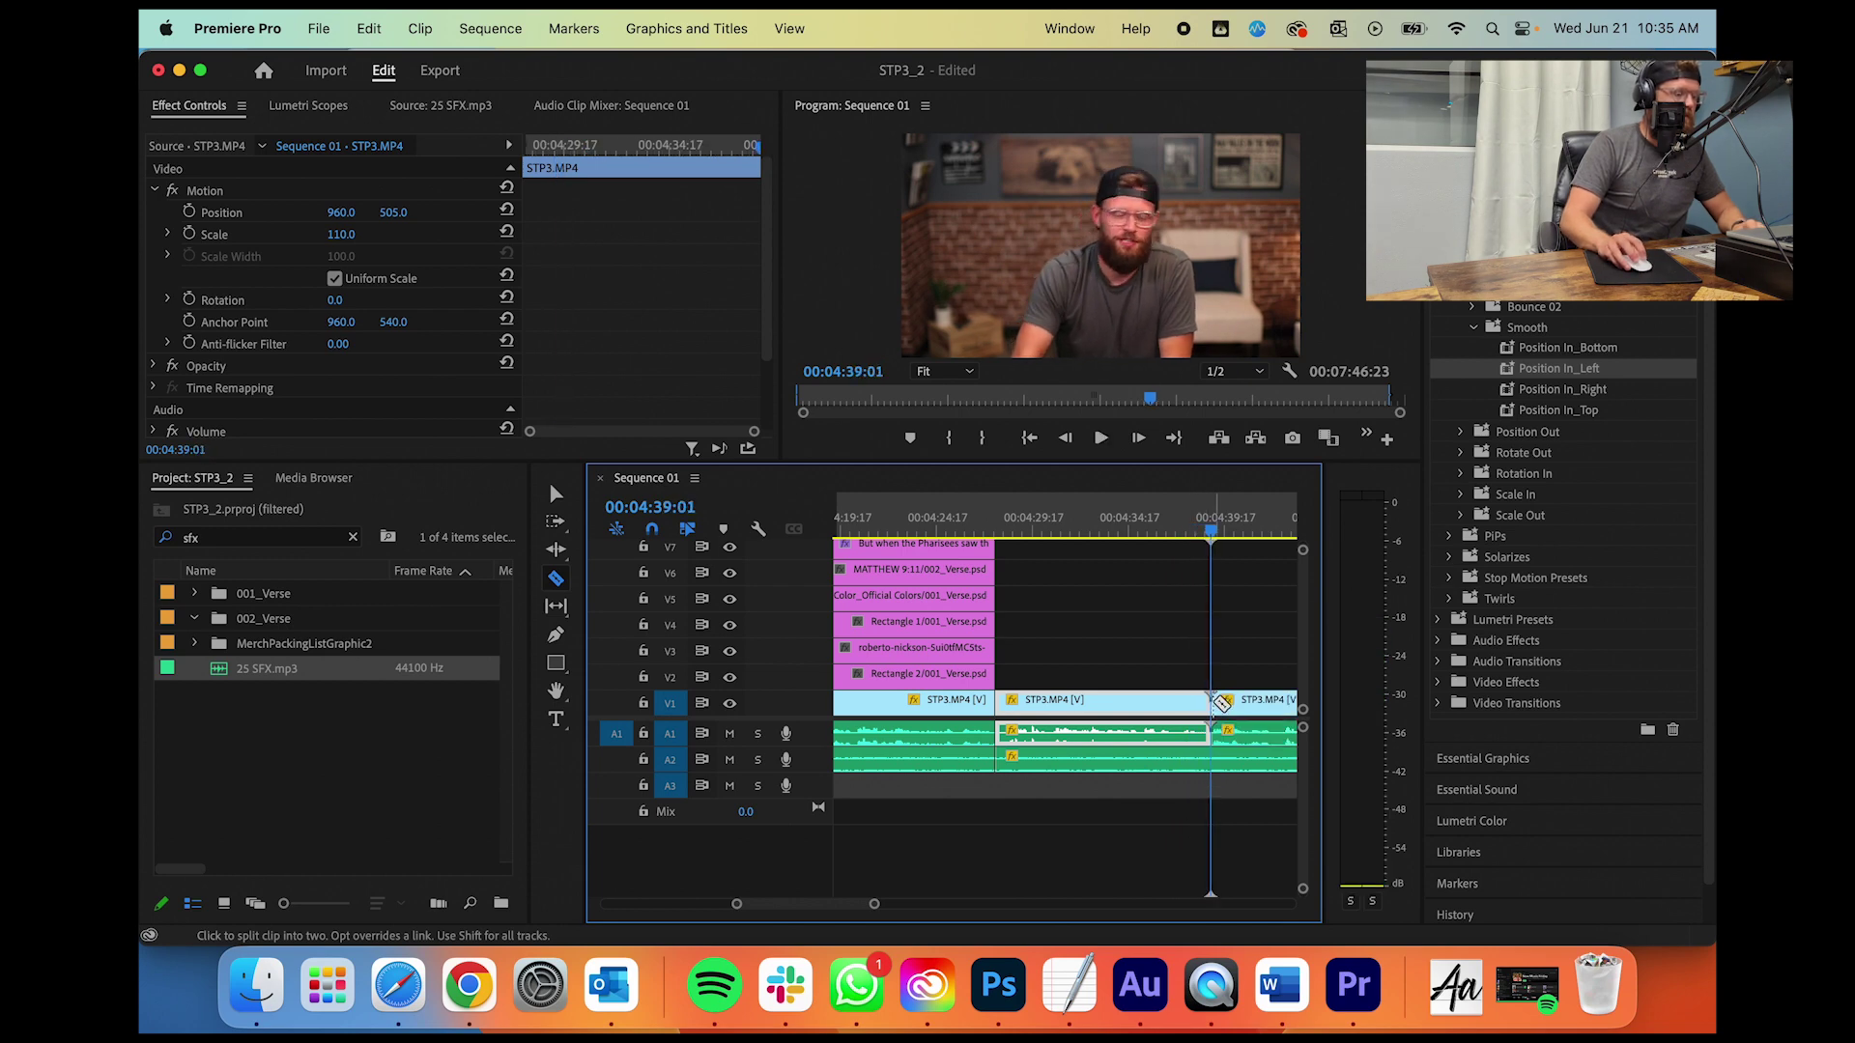
# Step: Remove the 16 frames of STP3.MP4 before the 00:04:39:01 cut and close the gap so the following clip starts at 00:04:38:09
pyautogui.moveTo(874, 903); pyautogui.dragTo(845, 903)
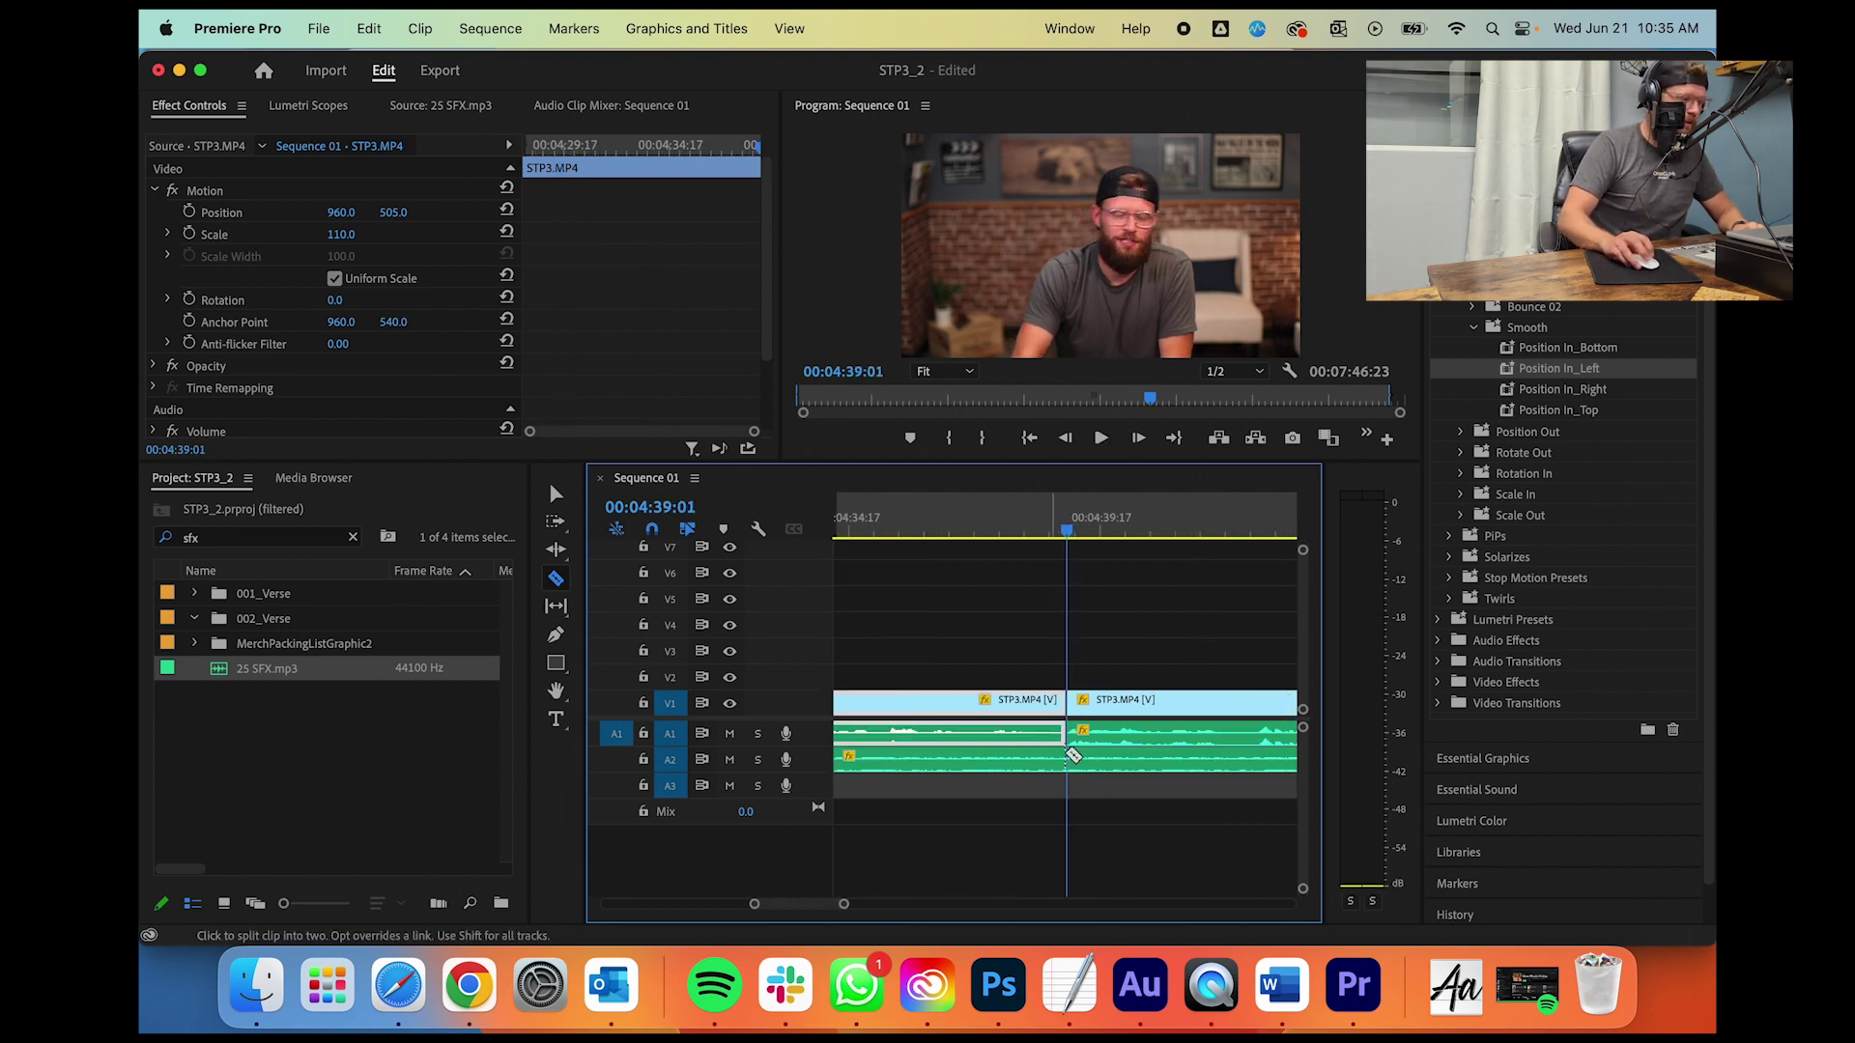
pyautogui.click(1034, 702)
pyautogui.press('v')
pyautogui.click(1051, 703)
pyautogui.hotkey('alt', 'BackSpace')
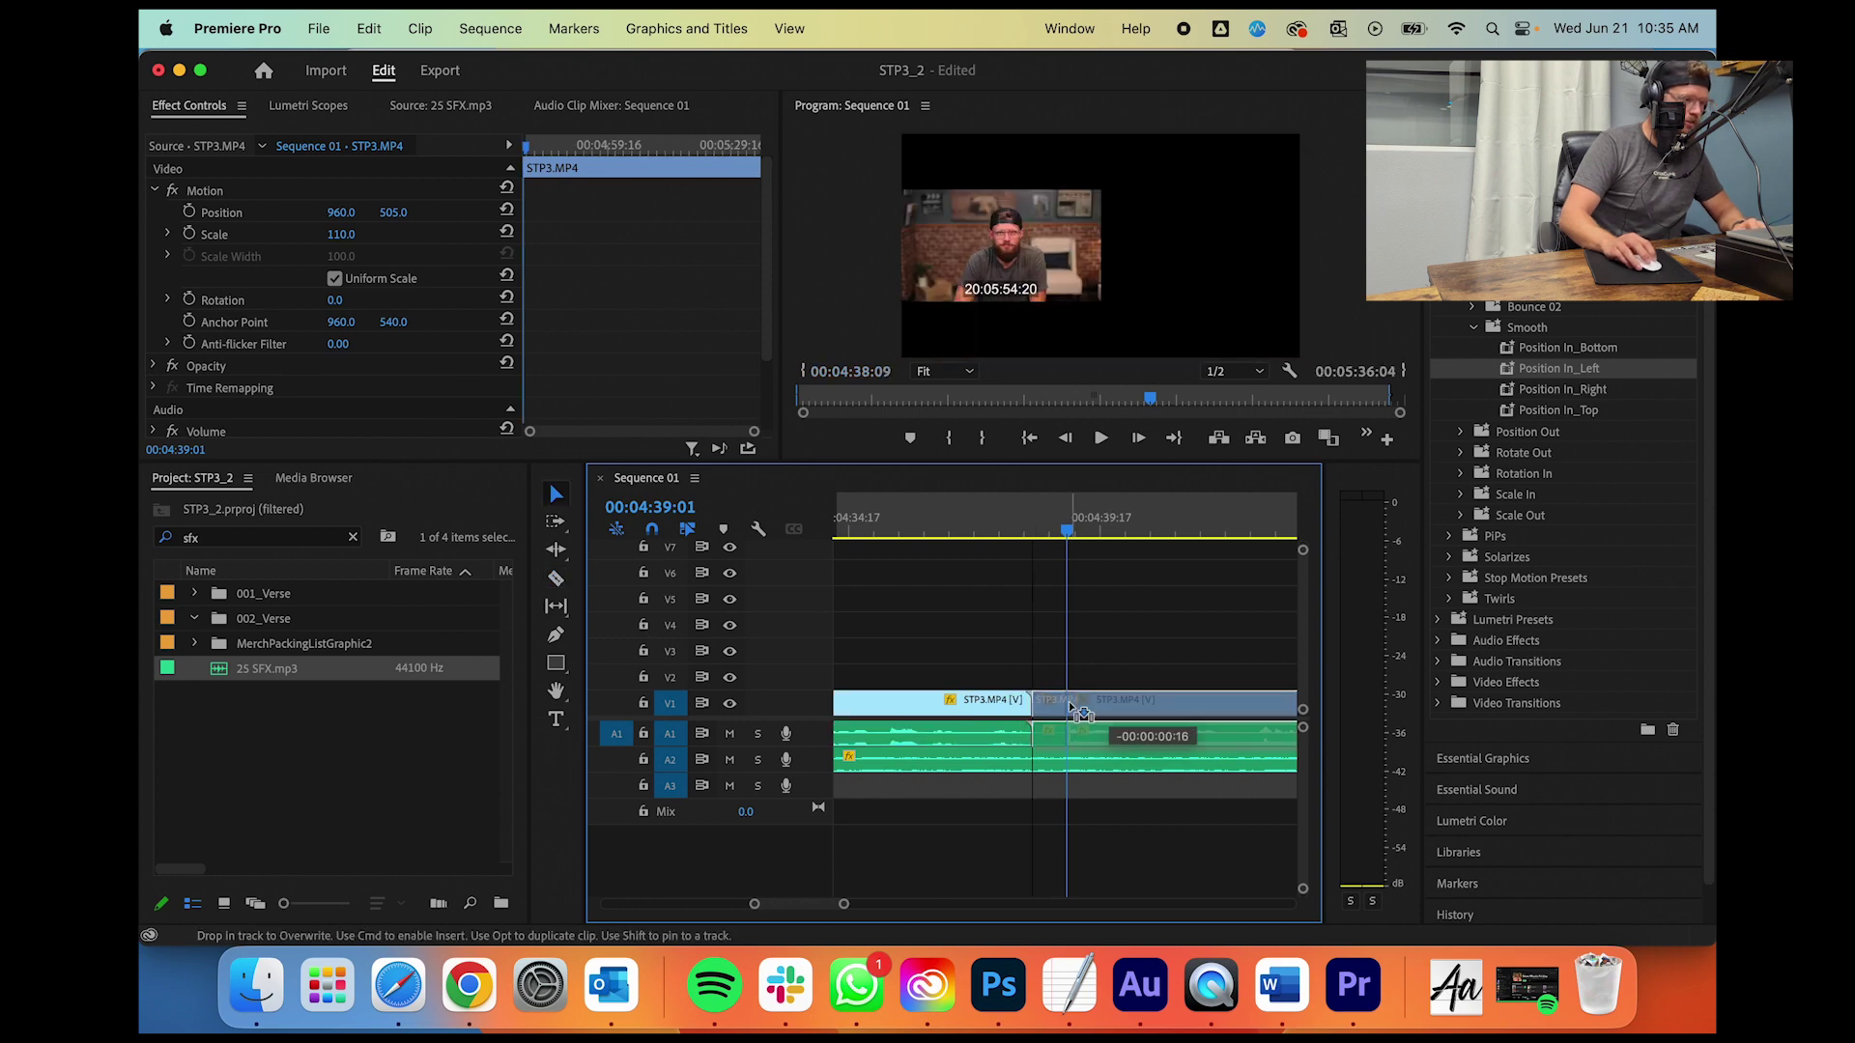
# Step: Set the scale of the STP3.MP4 clip starting at 00:04:38:09 to 128 and play across the cut
pyautogui.click(354, 232)
pyautogui.write('12')
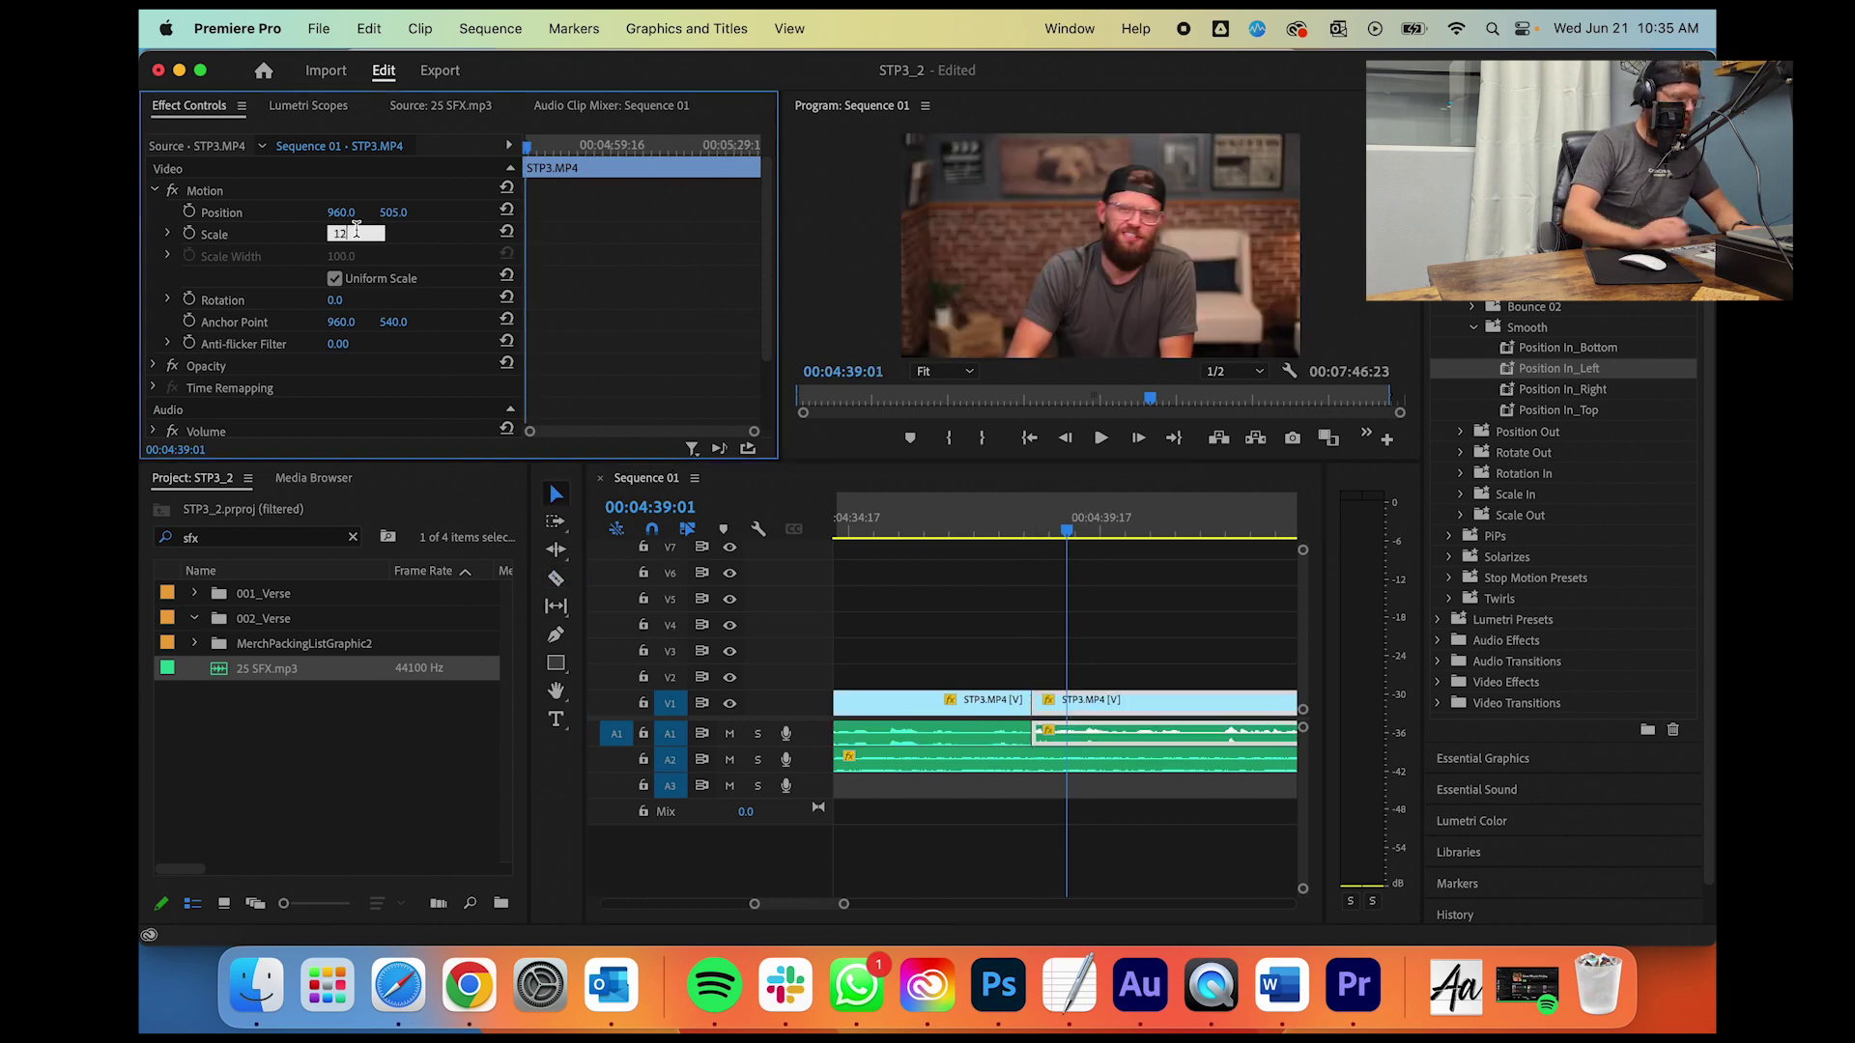
pyautogui.press('Return')
pyautogui.click(1004, 520)
pyautogui.press('space')
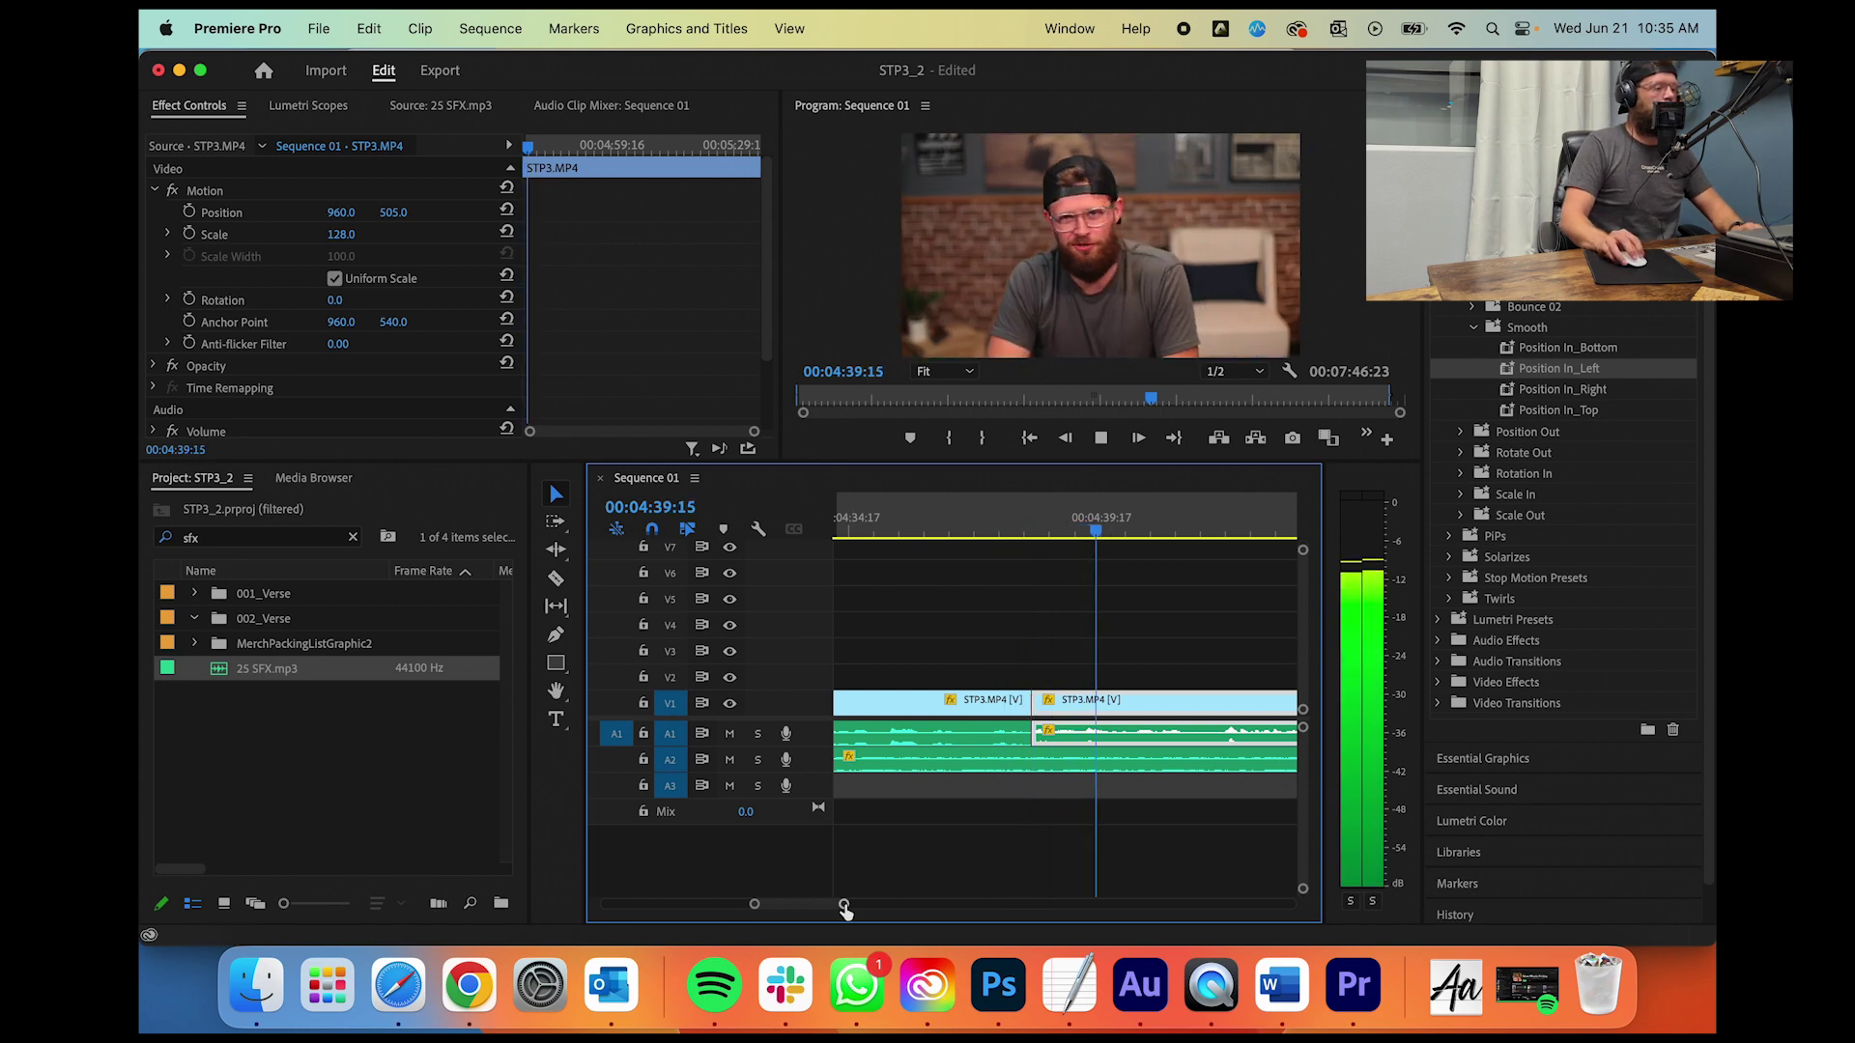
pyautogui.moveTo(843, 904); pyautogui.dragTo(875, 903)
pyautogui.press('space')
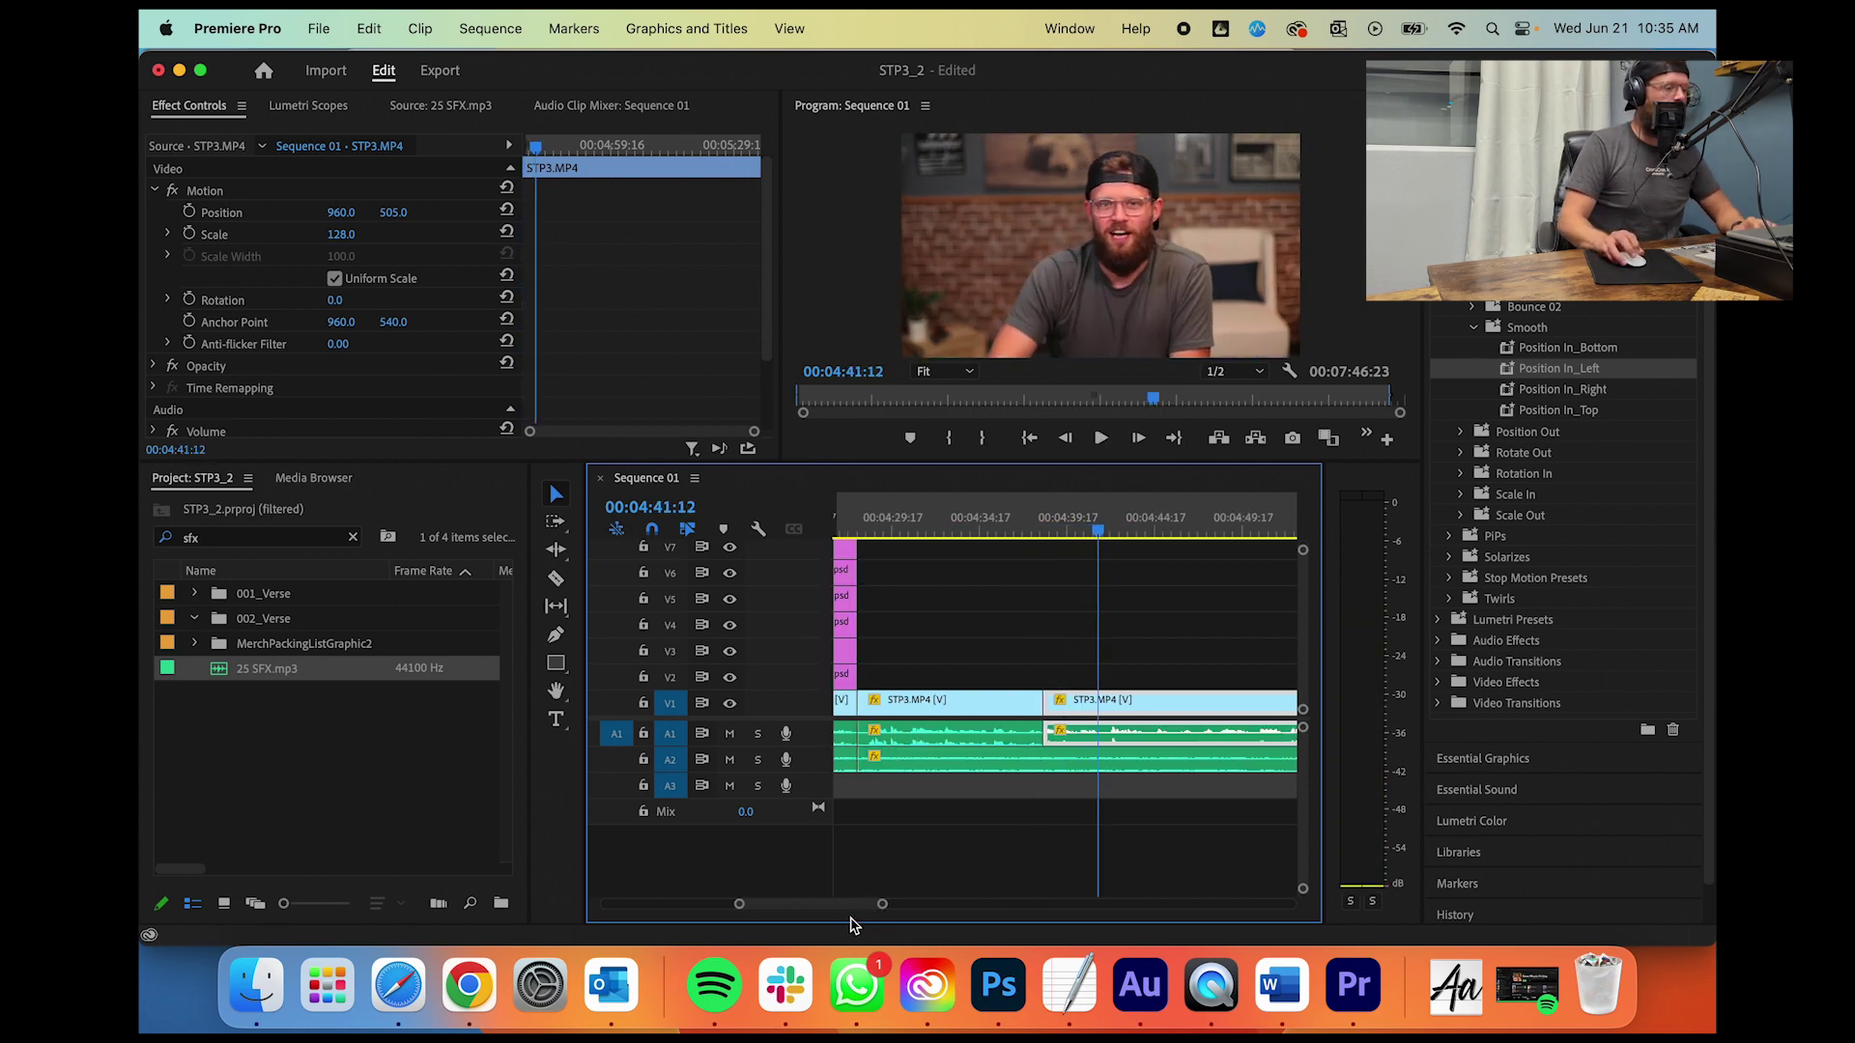
# Step: Switch to Chrome, check the next verse reference in the STP - 3 script and look up Matthew 9:12-13 on BibleGateway
pyautogui.click(495, 989)
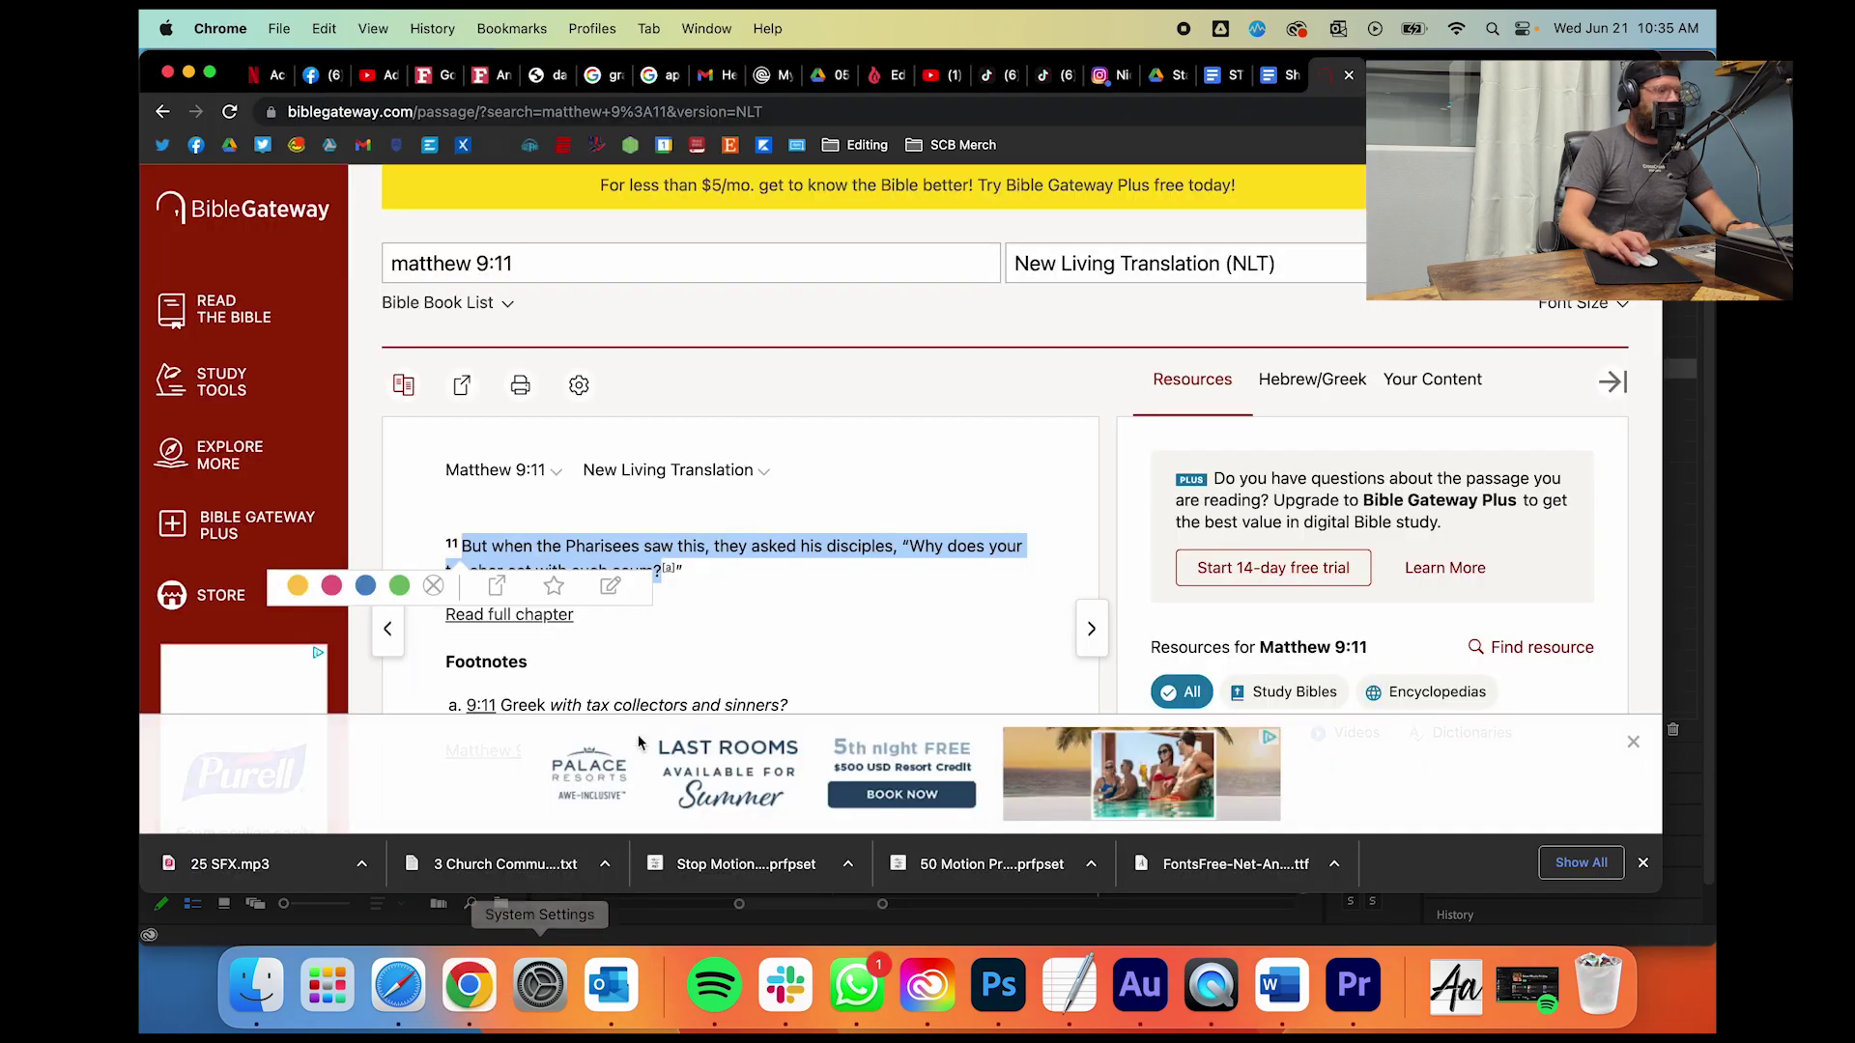
pyautogui.click(1220, 79)
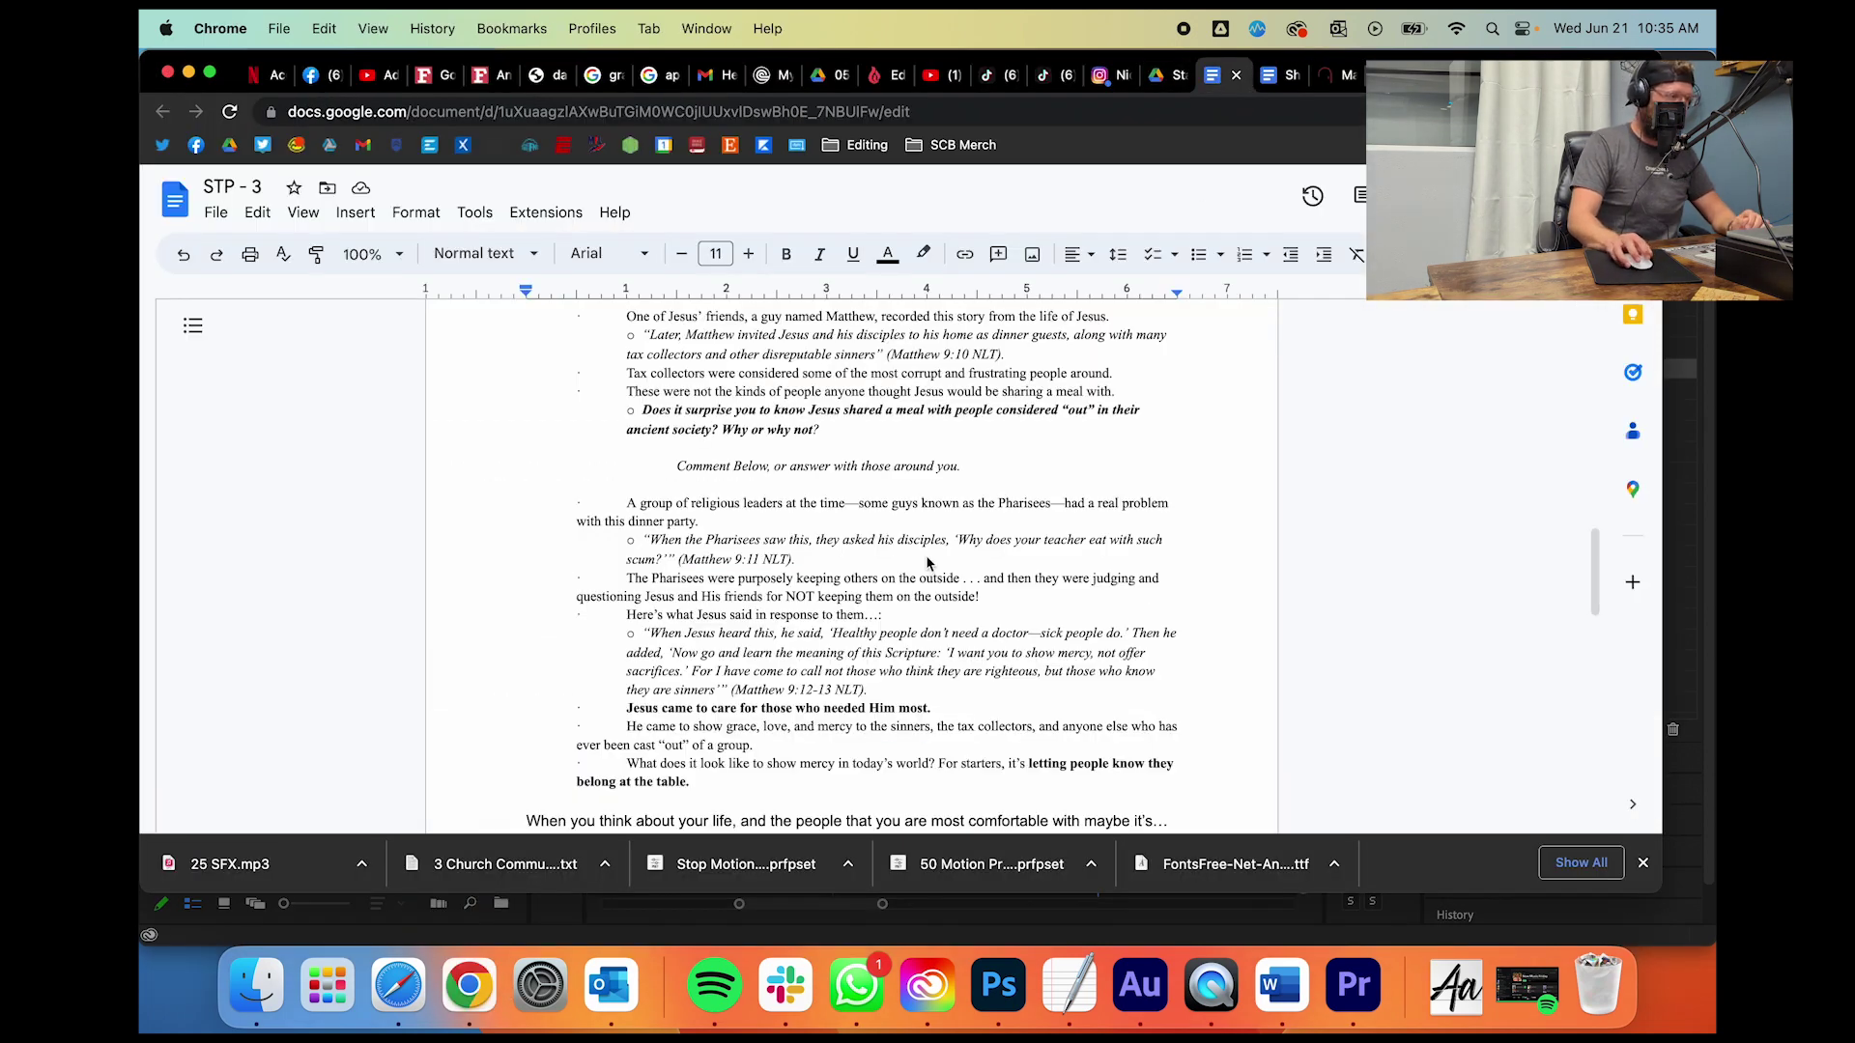
pyautogui.click(805, 692)
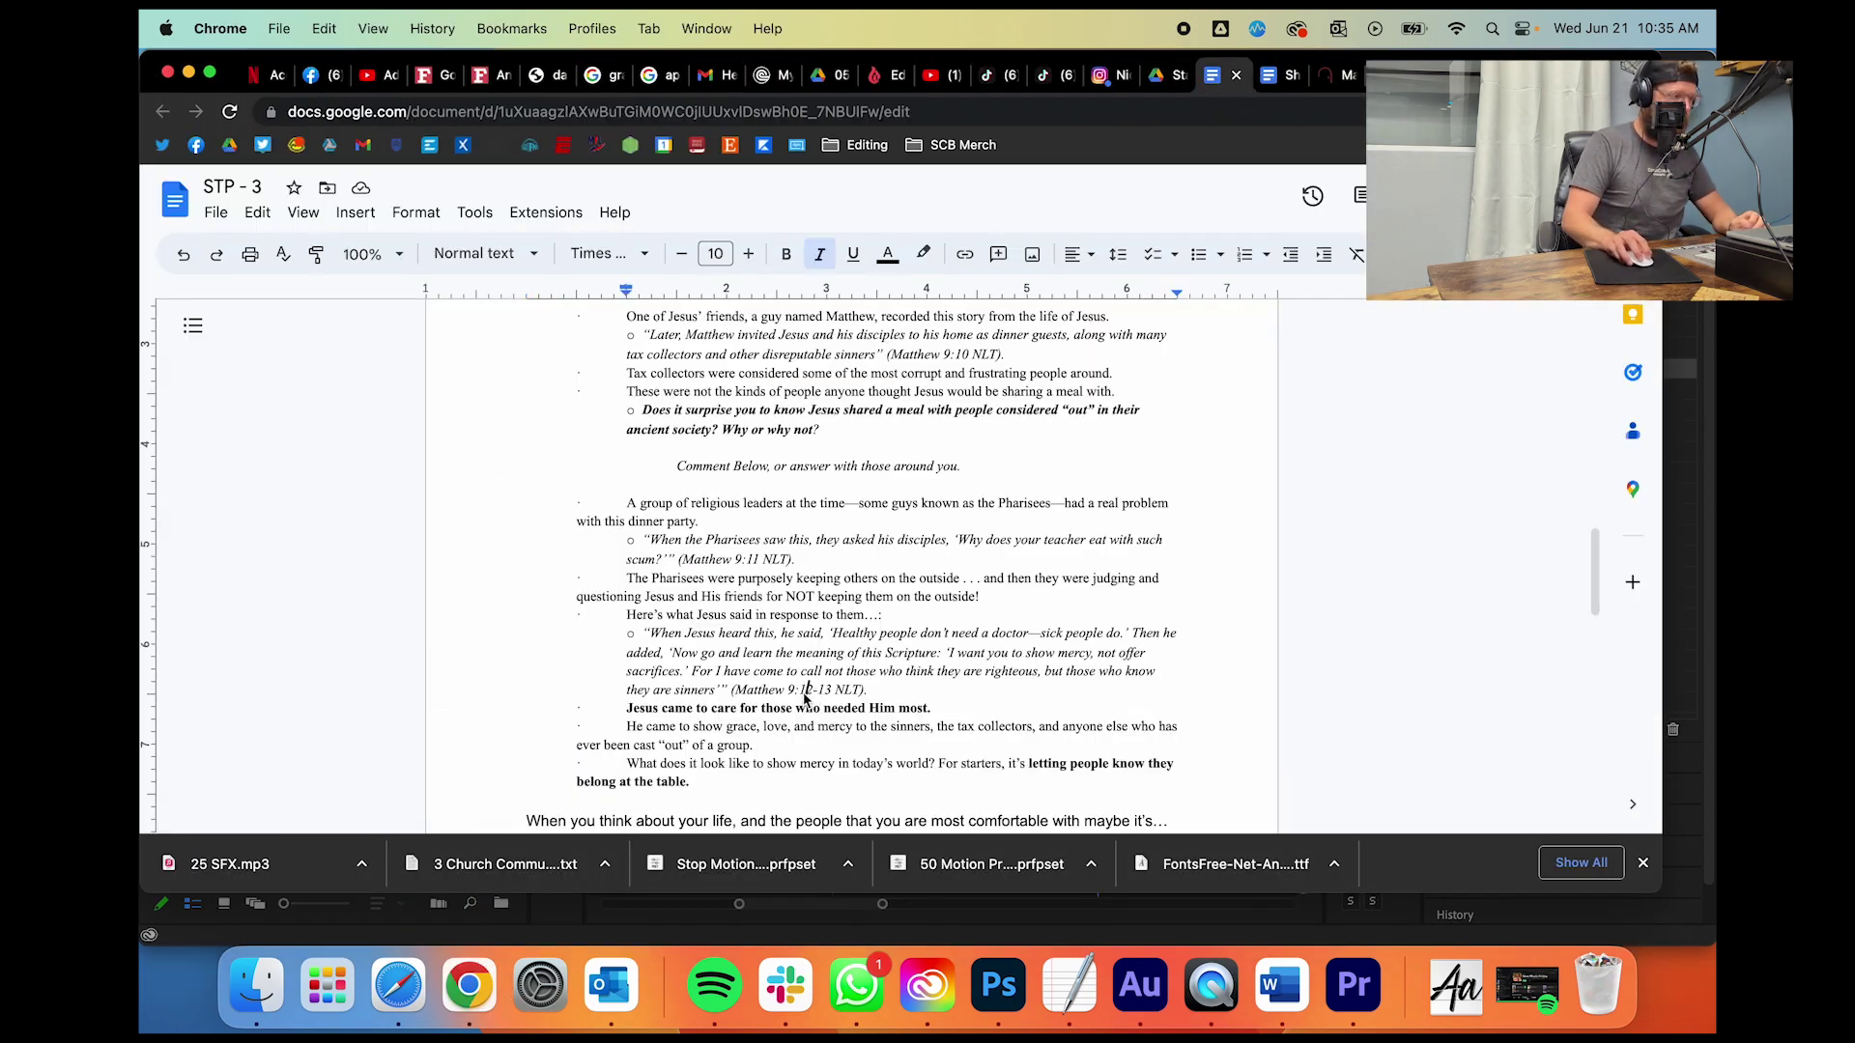
pyautogui.click(1341, 81)
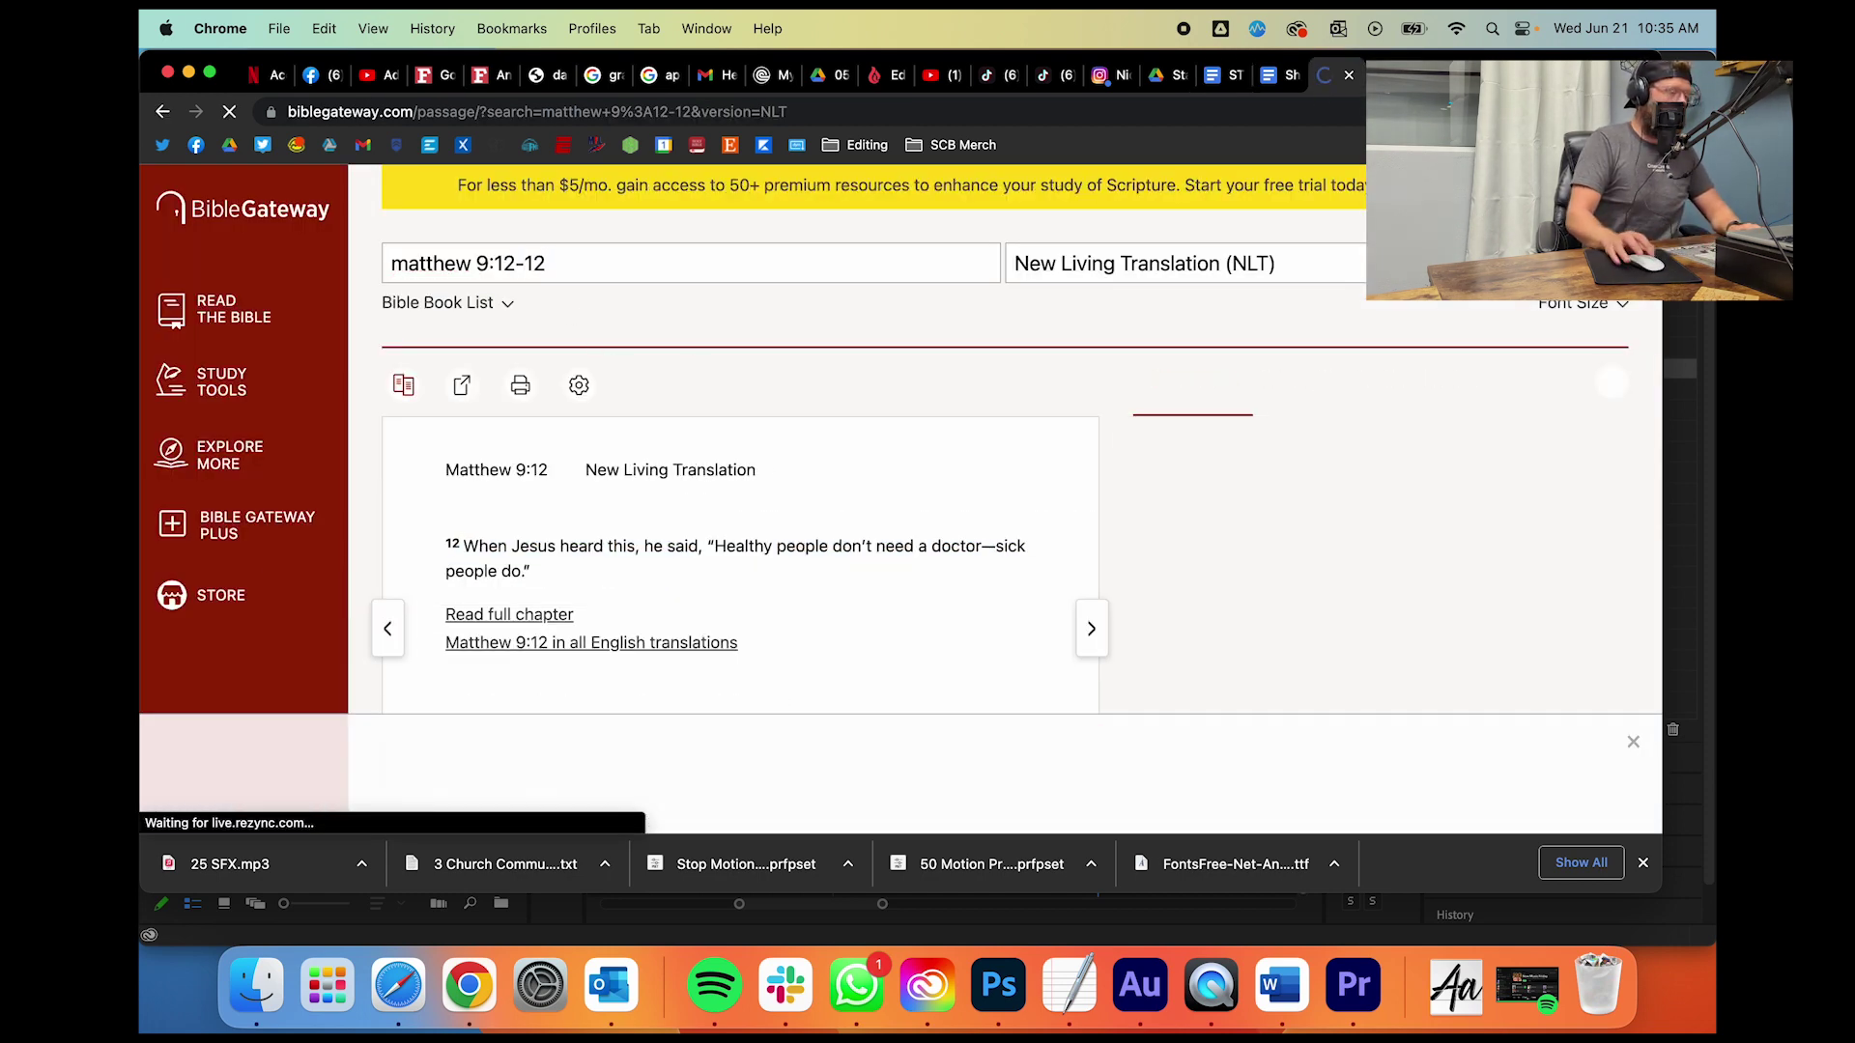
pyautogui.press('BackSpace')
pyautogui.write('3')
pyautogui.press('Return')
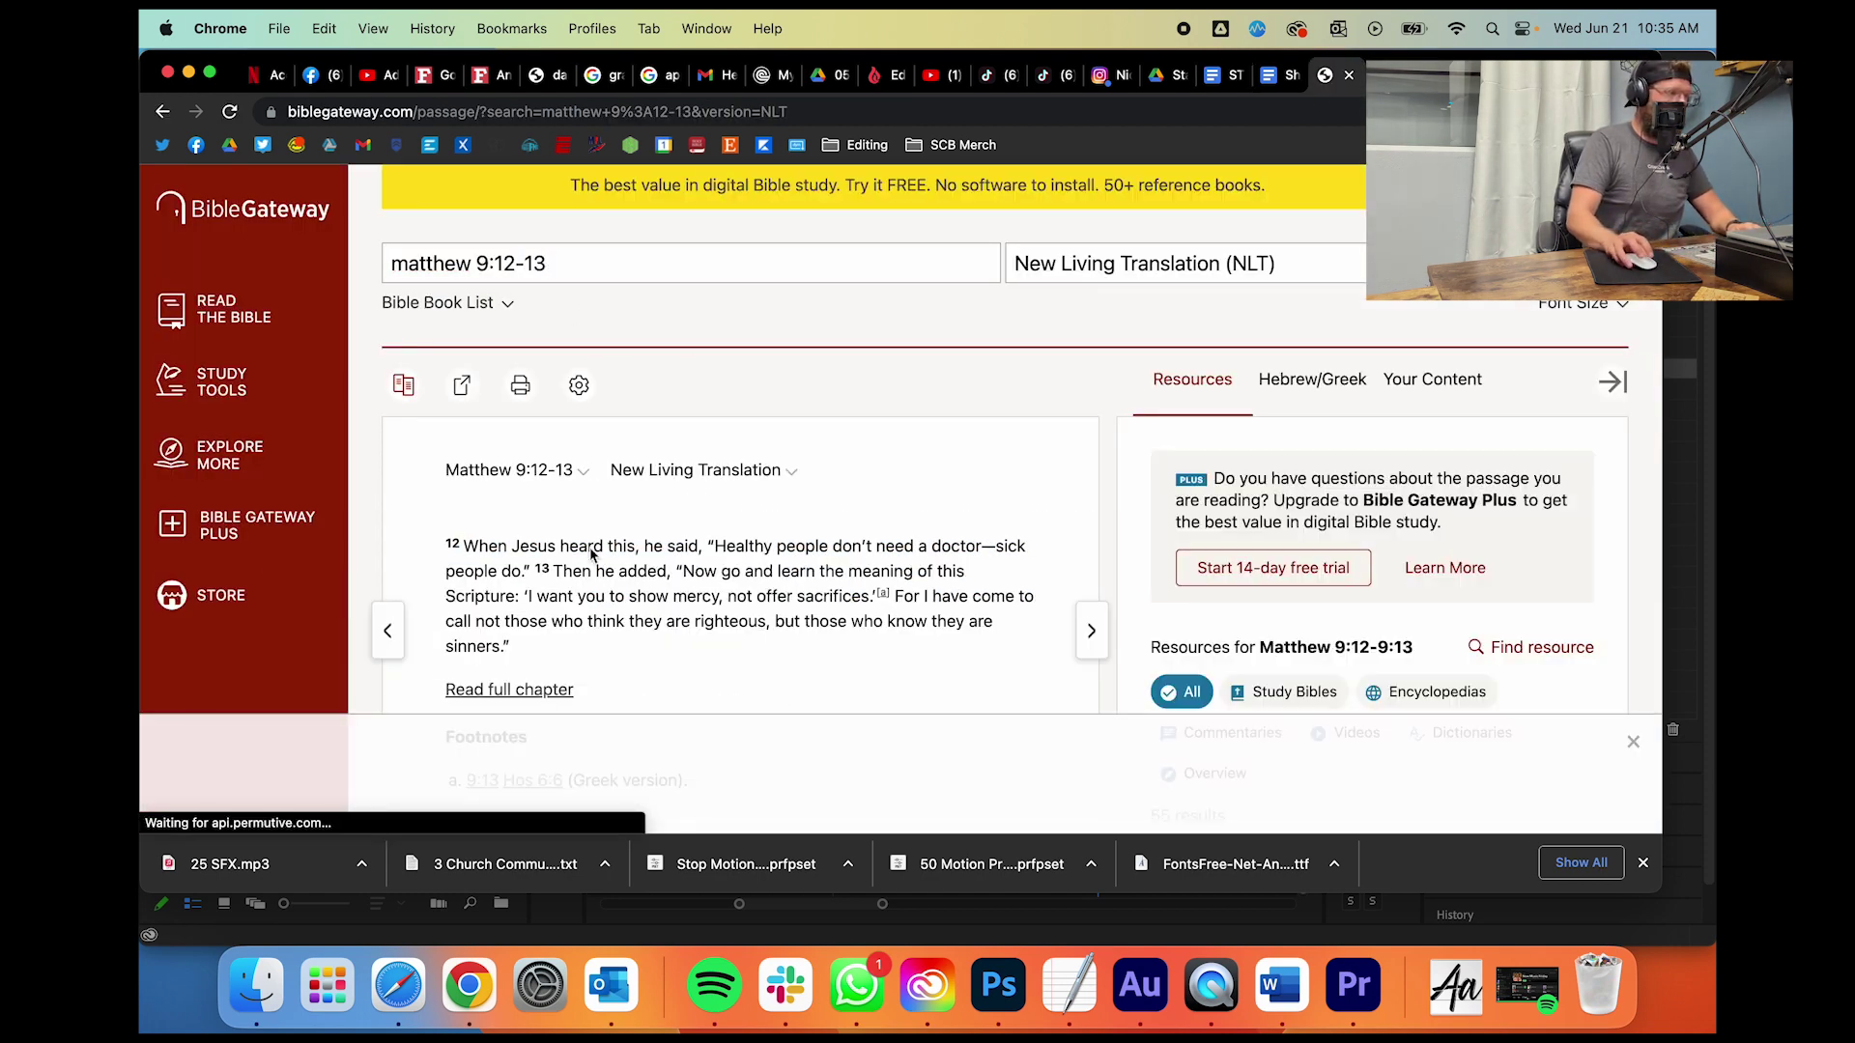
# Step: Copy the full Matthew 9:12-13 passage from BibleGateway and replace the Pharisees verse text in Photoshop's 002_Verse.psd with it
pyautogui.moveTo(512, 647); pyautogui.dragTo(464, 546)
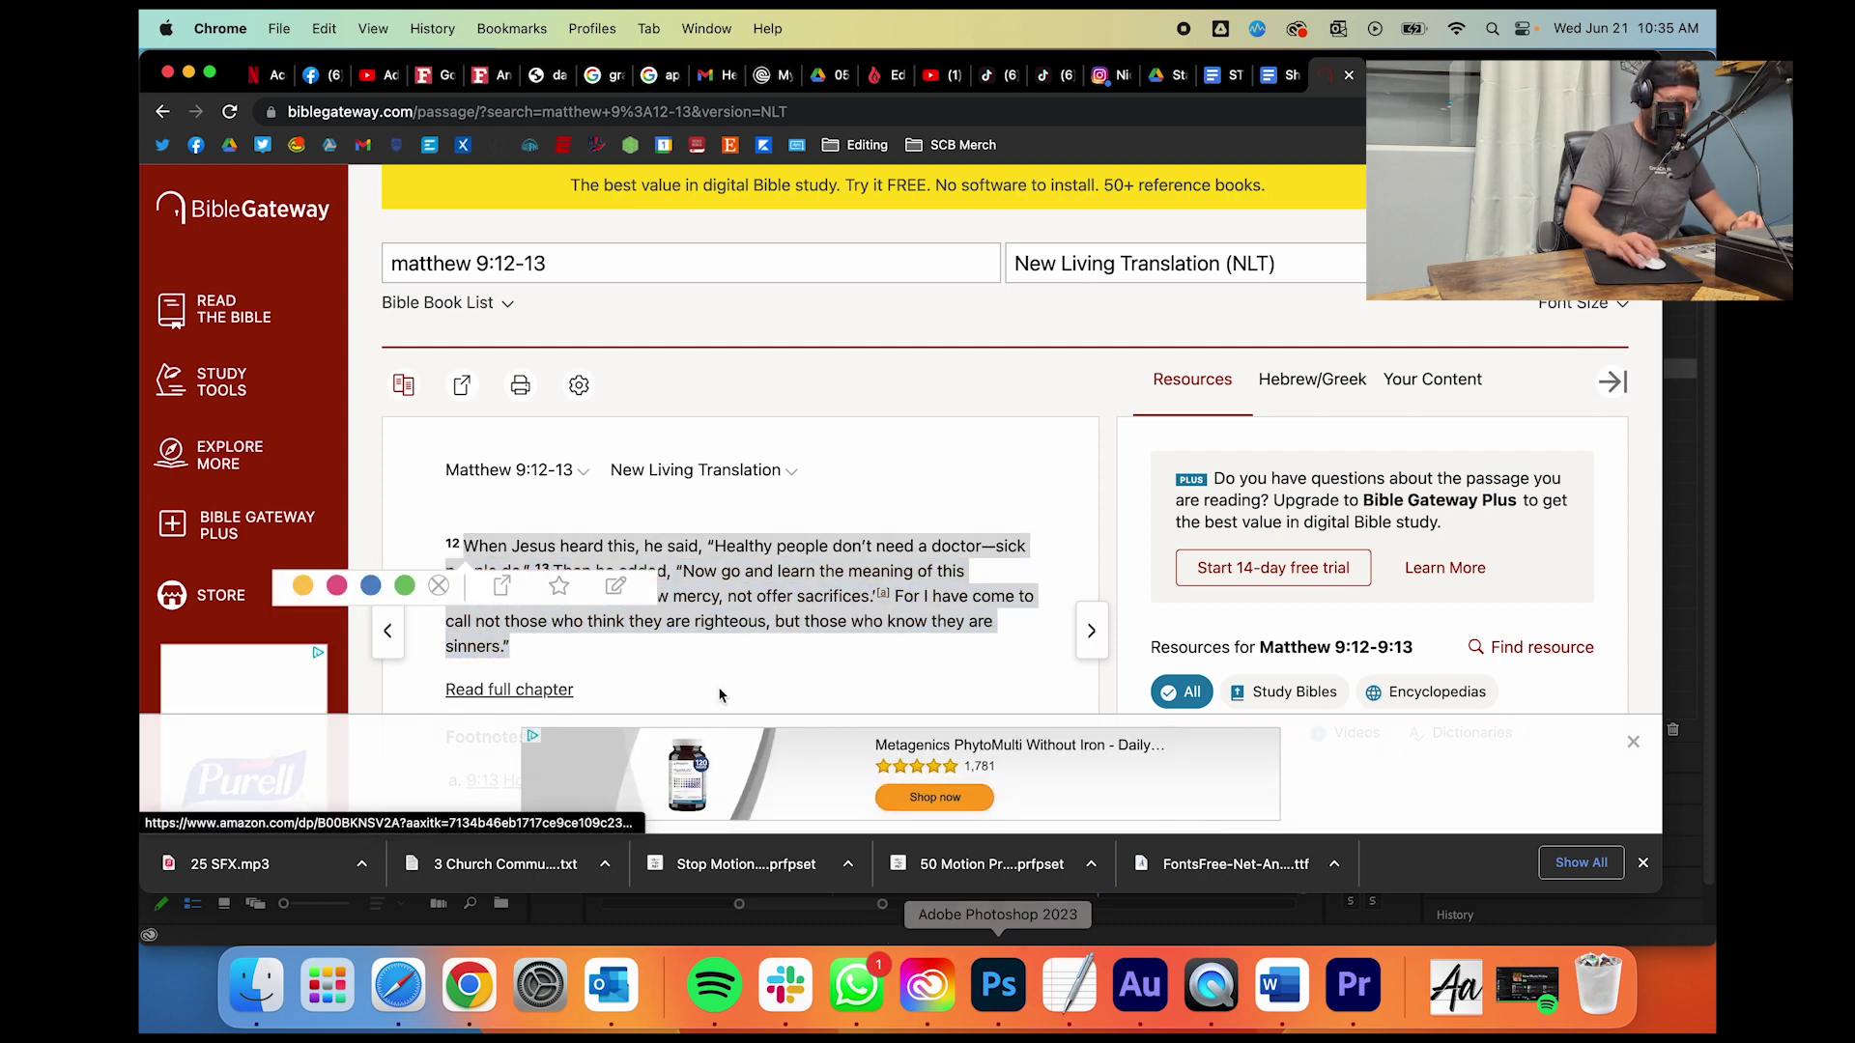
pyautogui.click(976, 983)
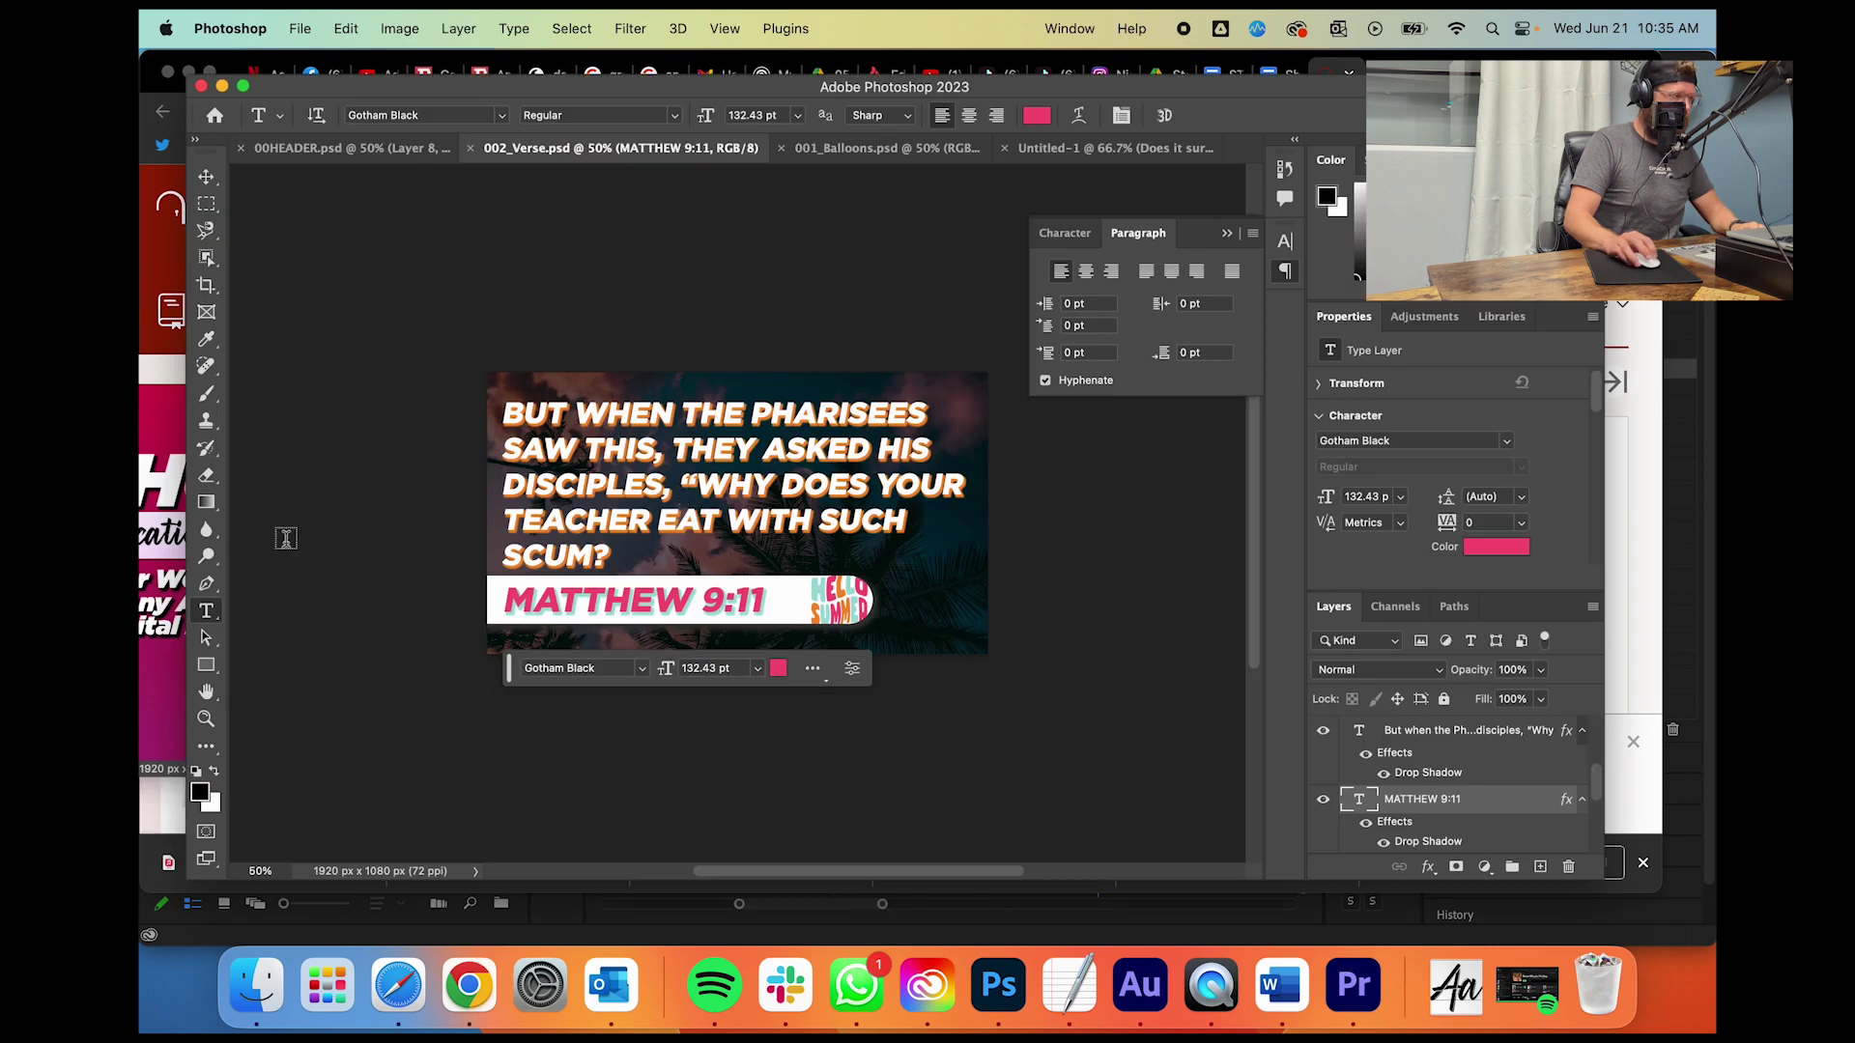
pyautogui.click(630, 470)
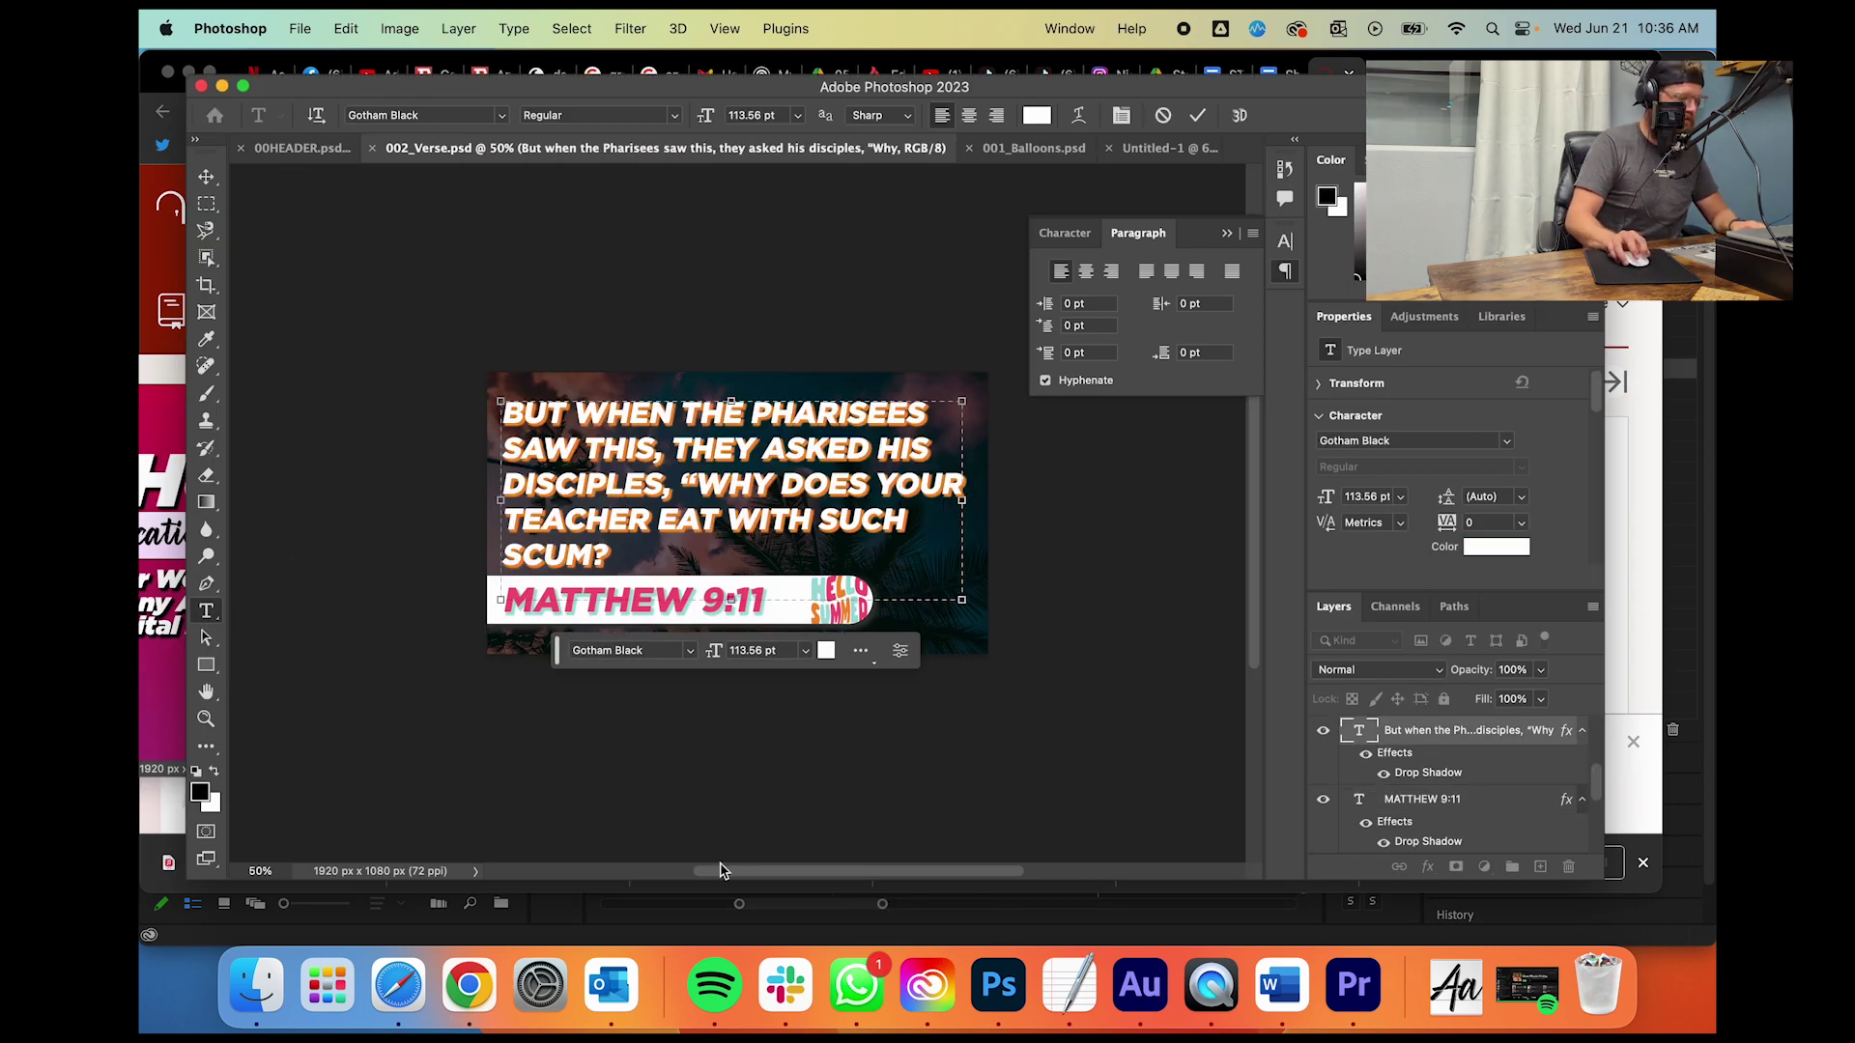
pyautogui.click(468, 982)
pyautogui.moveTo(537, 653); pyautogui.dragTo(464, 544)
pyautogui.press('super+c')
pyautogui.click(997, 985)
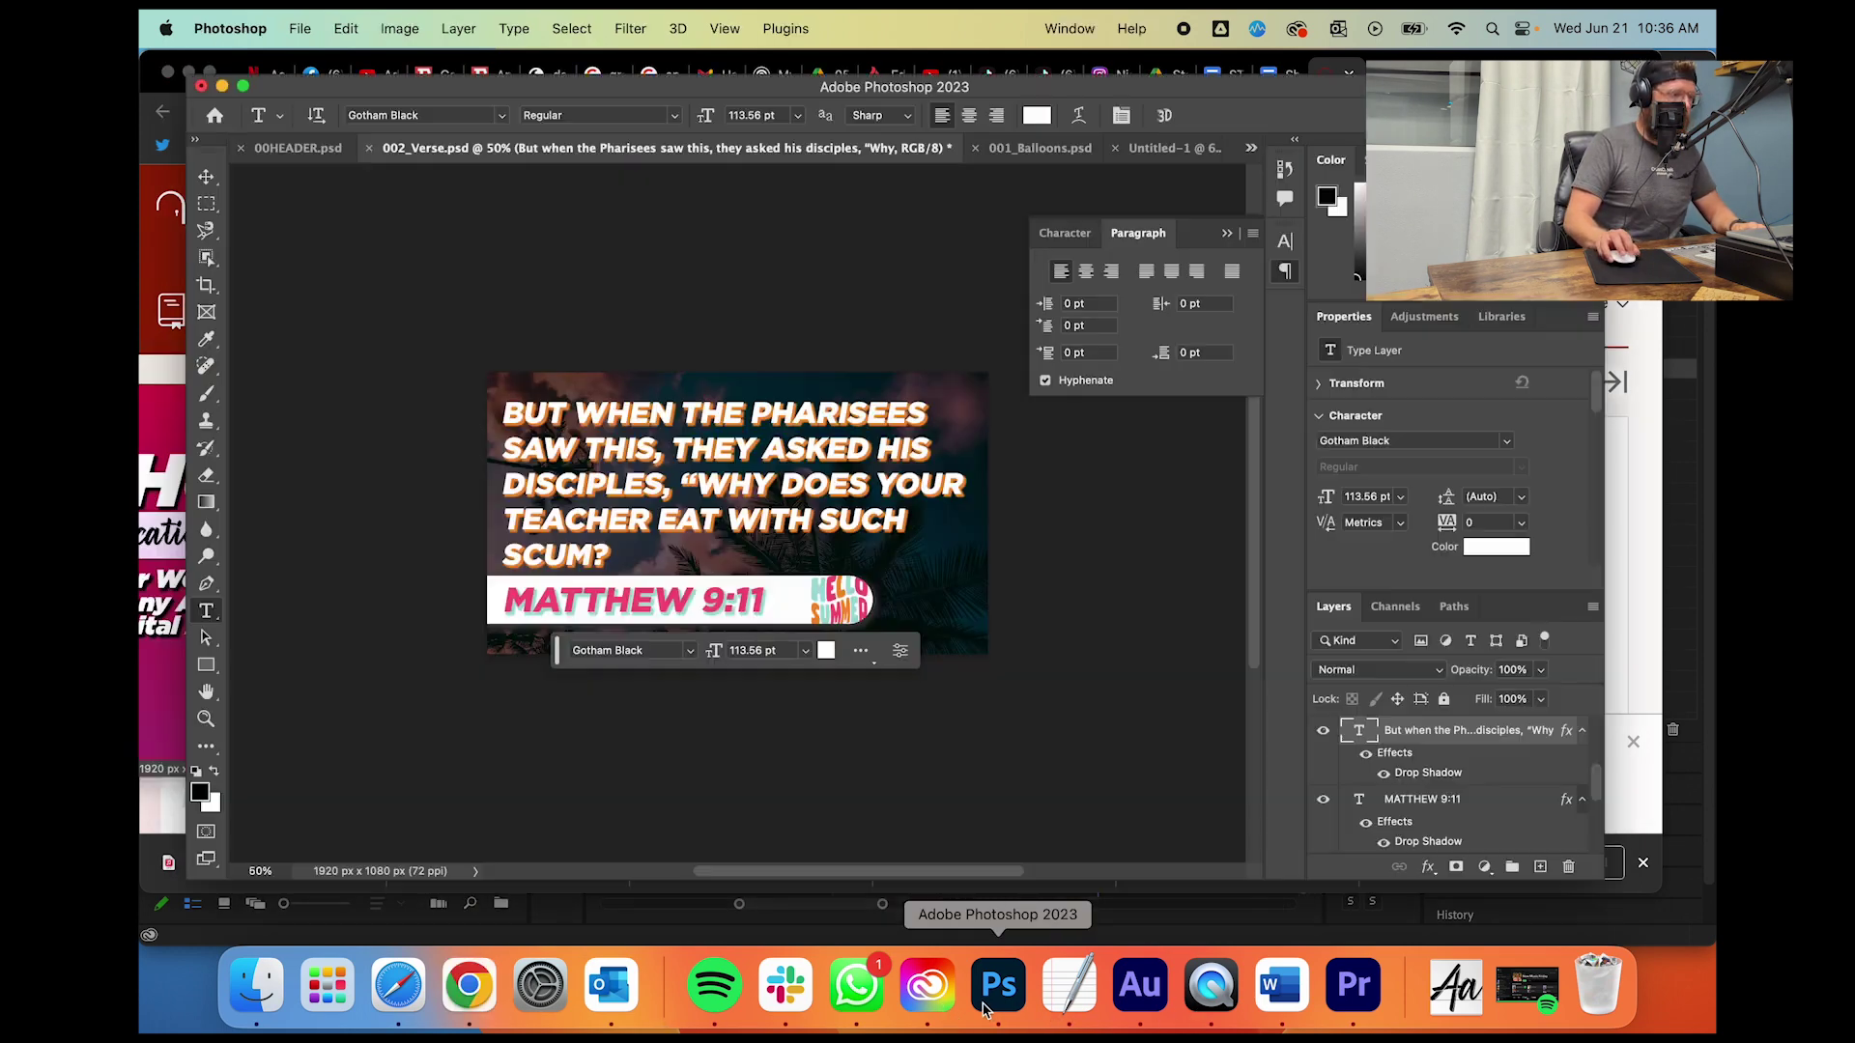
pyautogui.moveTo(611, 557); pyautogui.dragTo(482, 411)
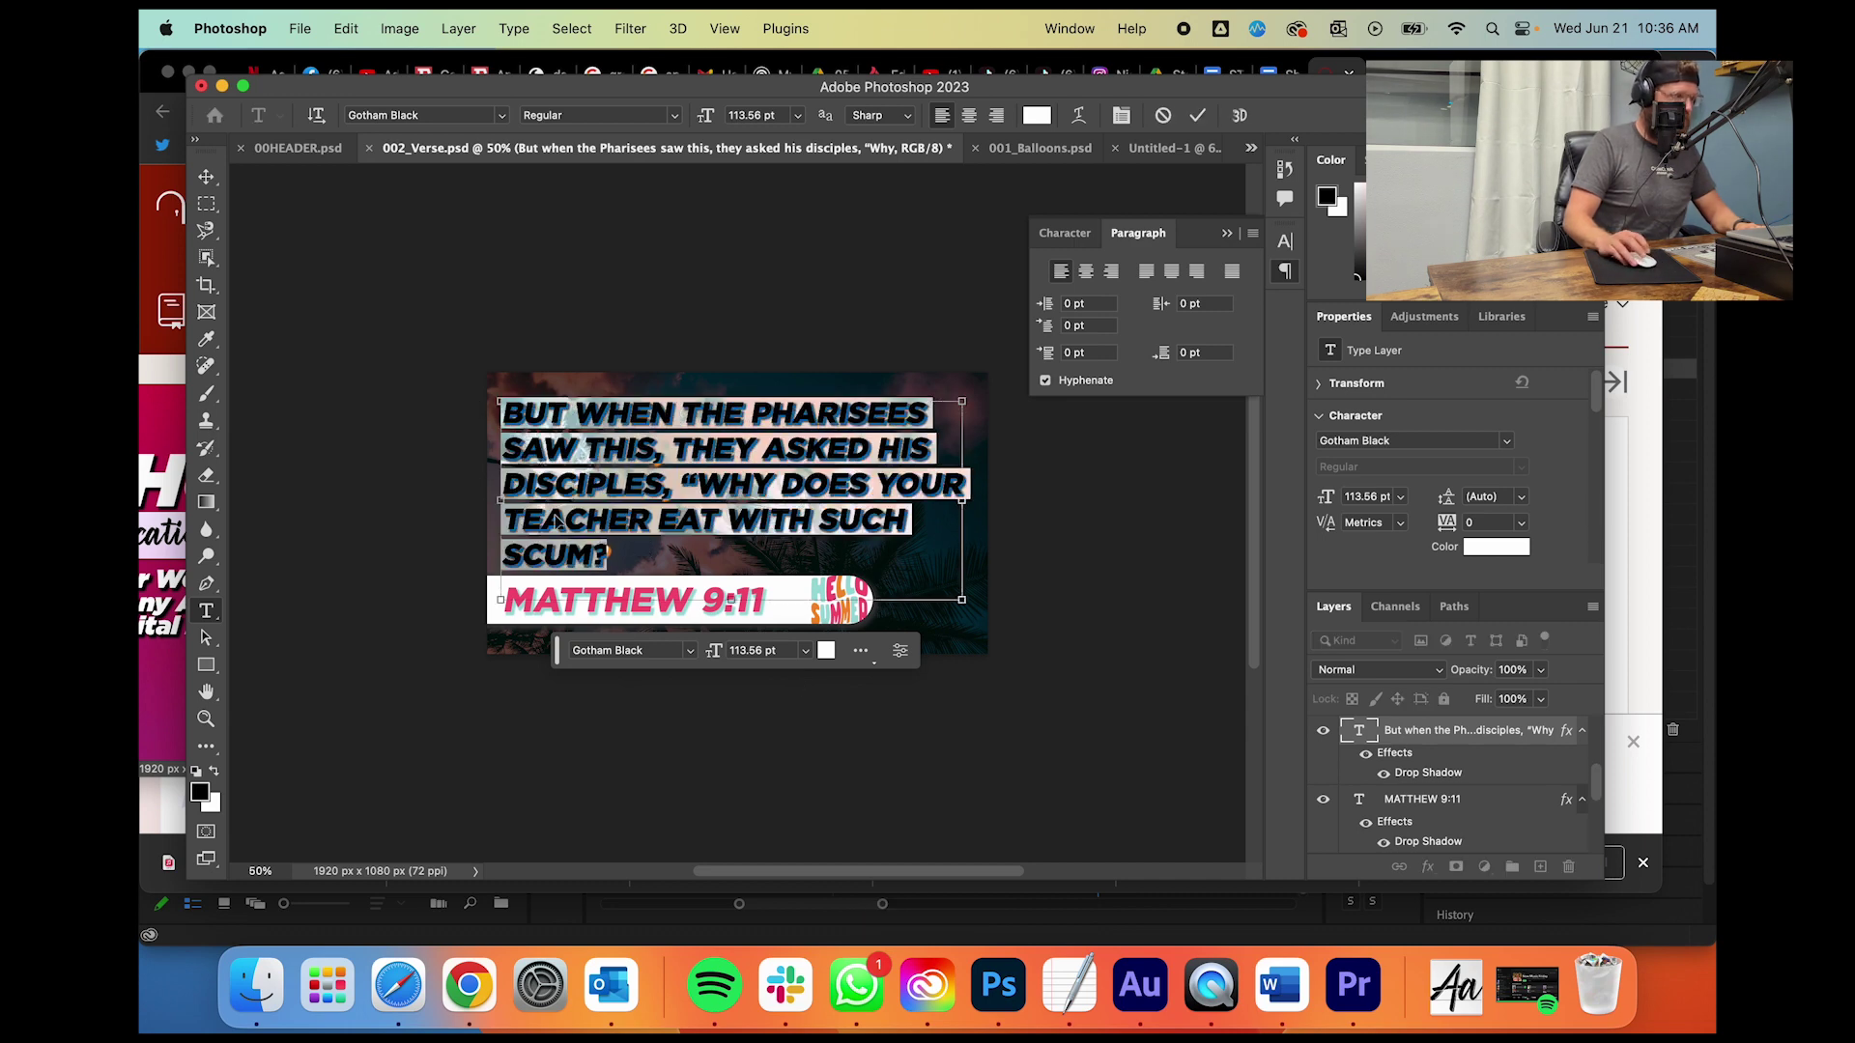
pyautogui.press('super+v')
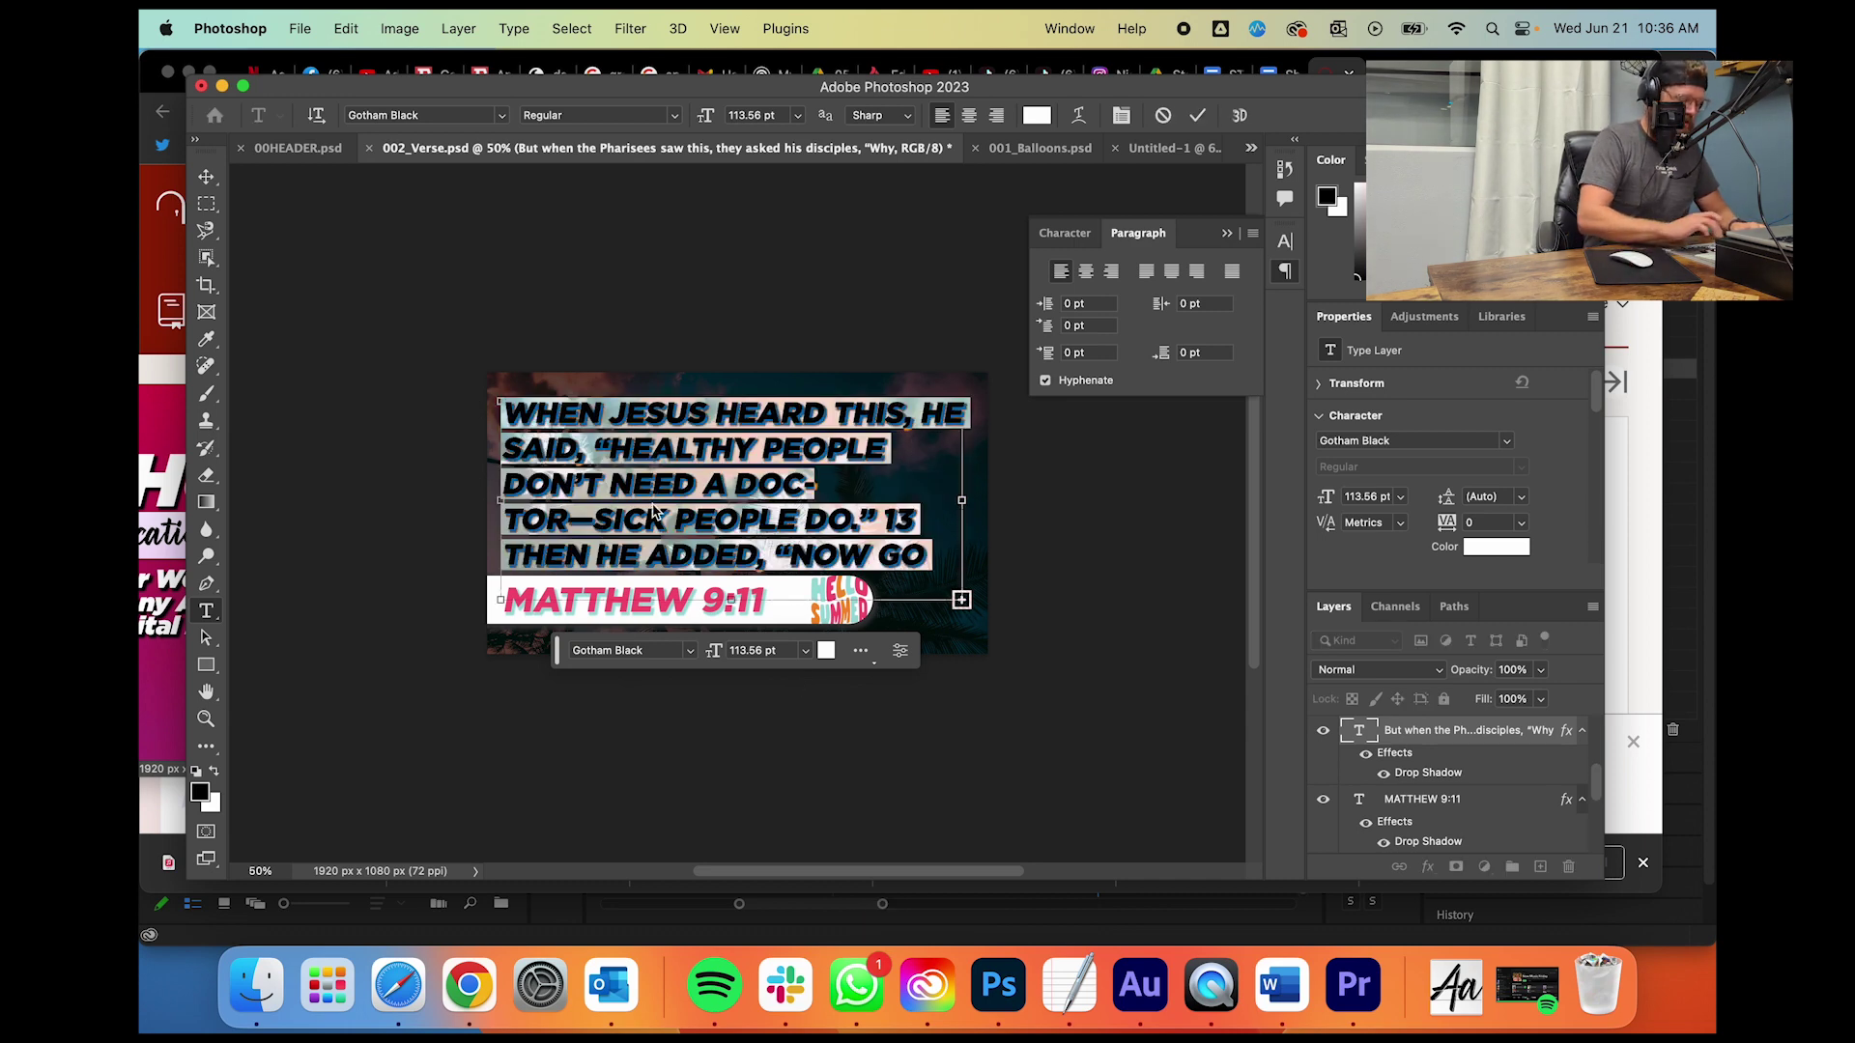
# Step: Reduce the new verse text's font size to 68.09 pt so the whole passage fits above the reference bar
pyautogui.press('super+shift+comma')
pyautogui.press('super+shift+comma')
pyautogui.press('super+shift+comma')
pyautogui.press('super+shift+comma')
pyautogui.press('super+shift+comma')
pyautogui.press('super+shift+comma')
pyautogui.press('super+shift+comma')
pyautogui.press('super+shift+comma')
pyautogui.press('super+shift+comma')
pyautogui.press('super+shift+comma')
pyautogui.press('super+shift+comma')
pyautogui.press('super+shift+comma')
pyautogui.press('super+shift+comma')
pyautogui.press('super+shift+comma')
pyautogui.press('super+shift+comma')
pyautogui.press('super+shift+comma')
pyautogui.press('super+shift+comma')
pyautogui.press('super+shift+comma')
pyautogui.press('super+shift+comma')
pyautogui.press('super+shift+comma')
pyautogui.press('super+shift+comma')
pyautogui.press('super+shift+comma')
pyautogui.press('super+shift+comma')
pyautogui.press('super+shift+comma')
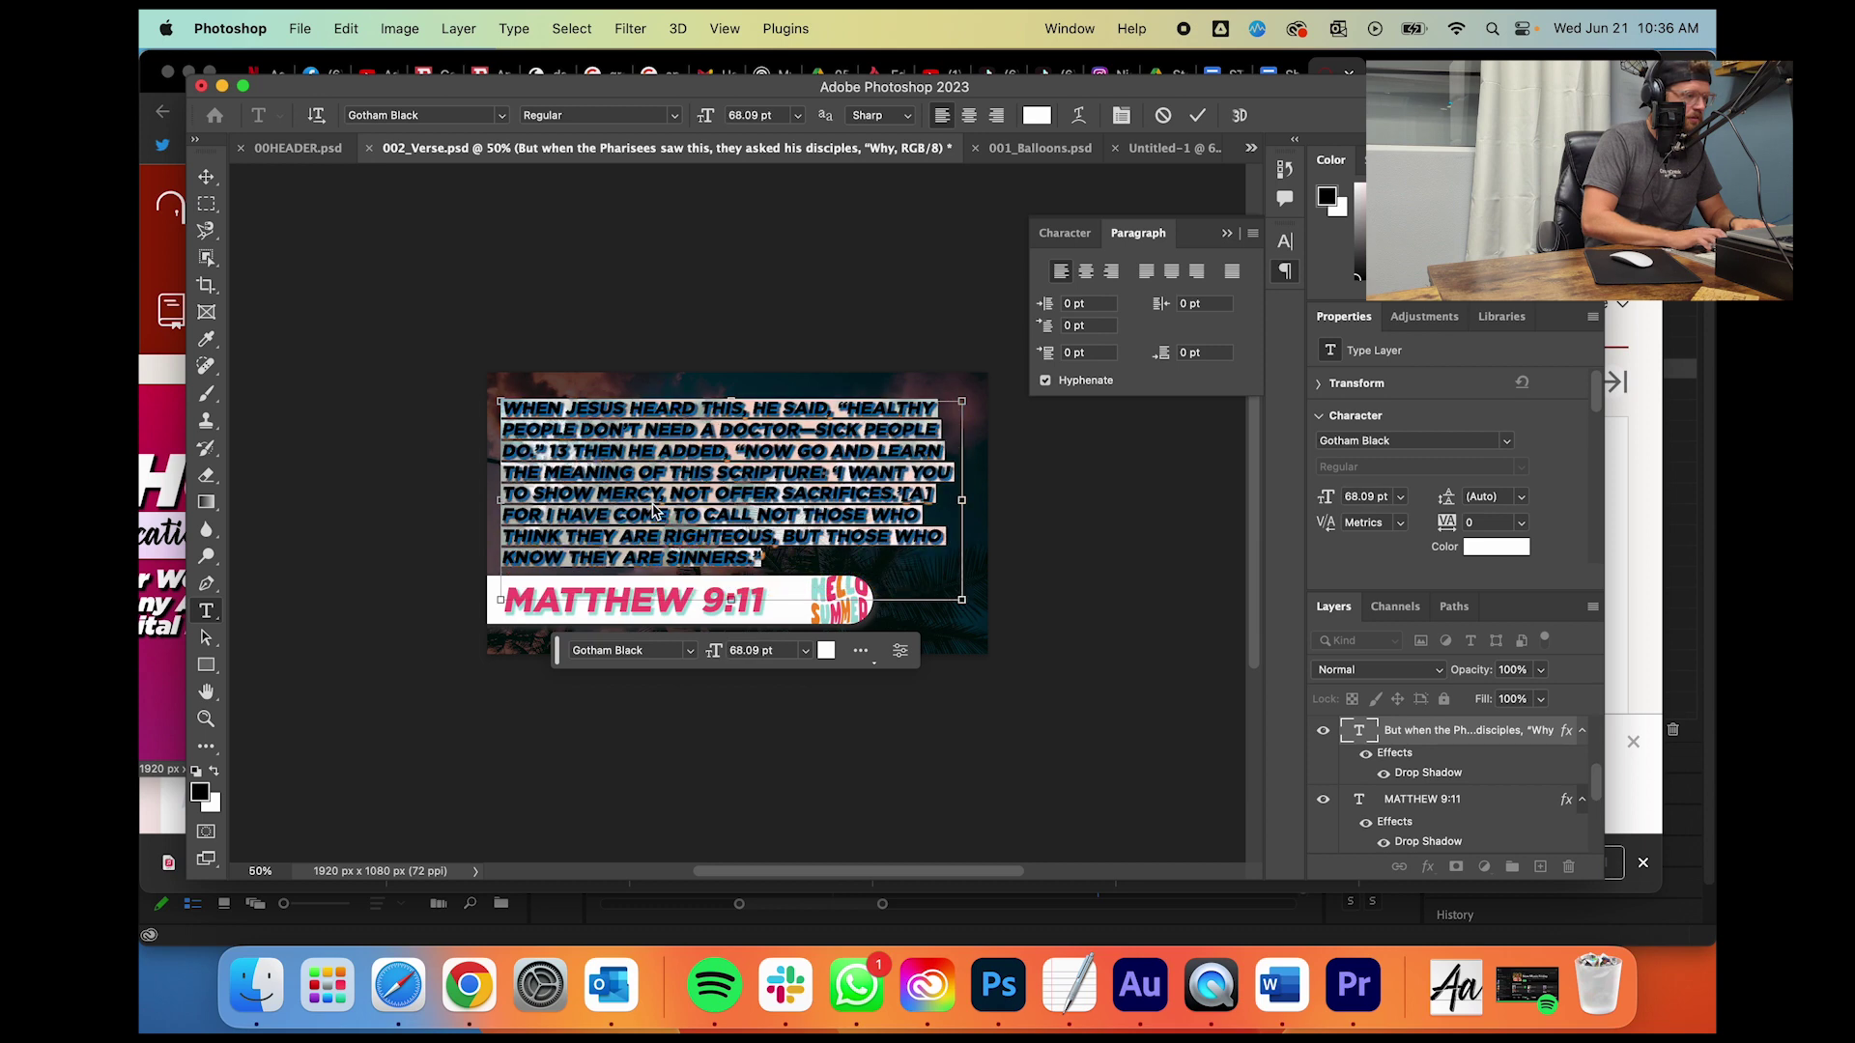
# Step: Delete the [a] footnote marker after "not offer sacrifices" in the verse text
pyautogui.click(930, 495)
pyautogui.press('BackSpace')
pyautogui.press('BackSpace')
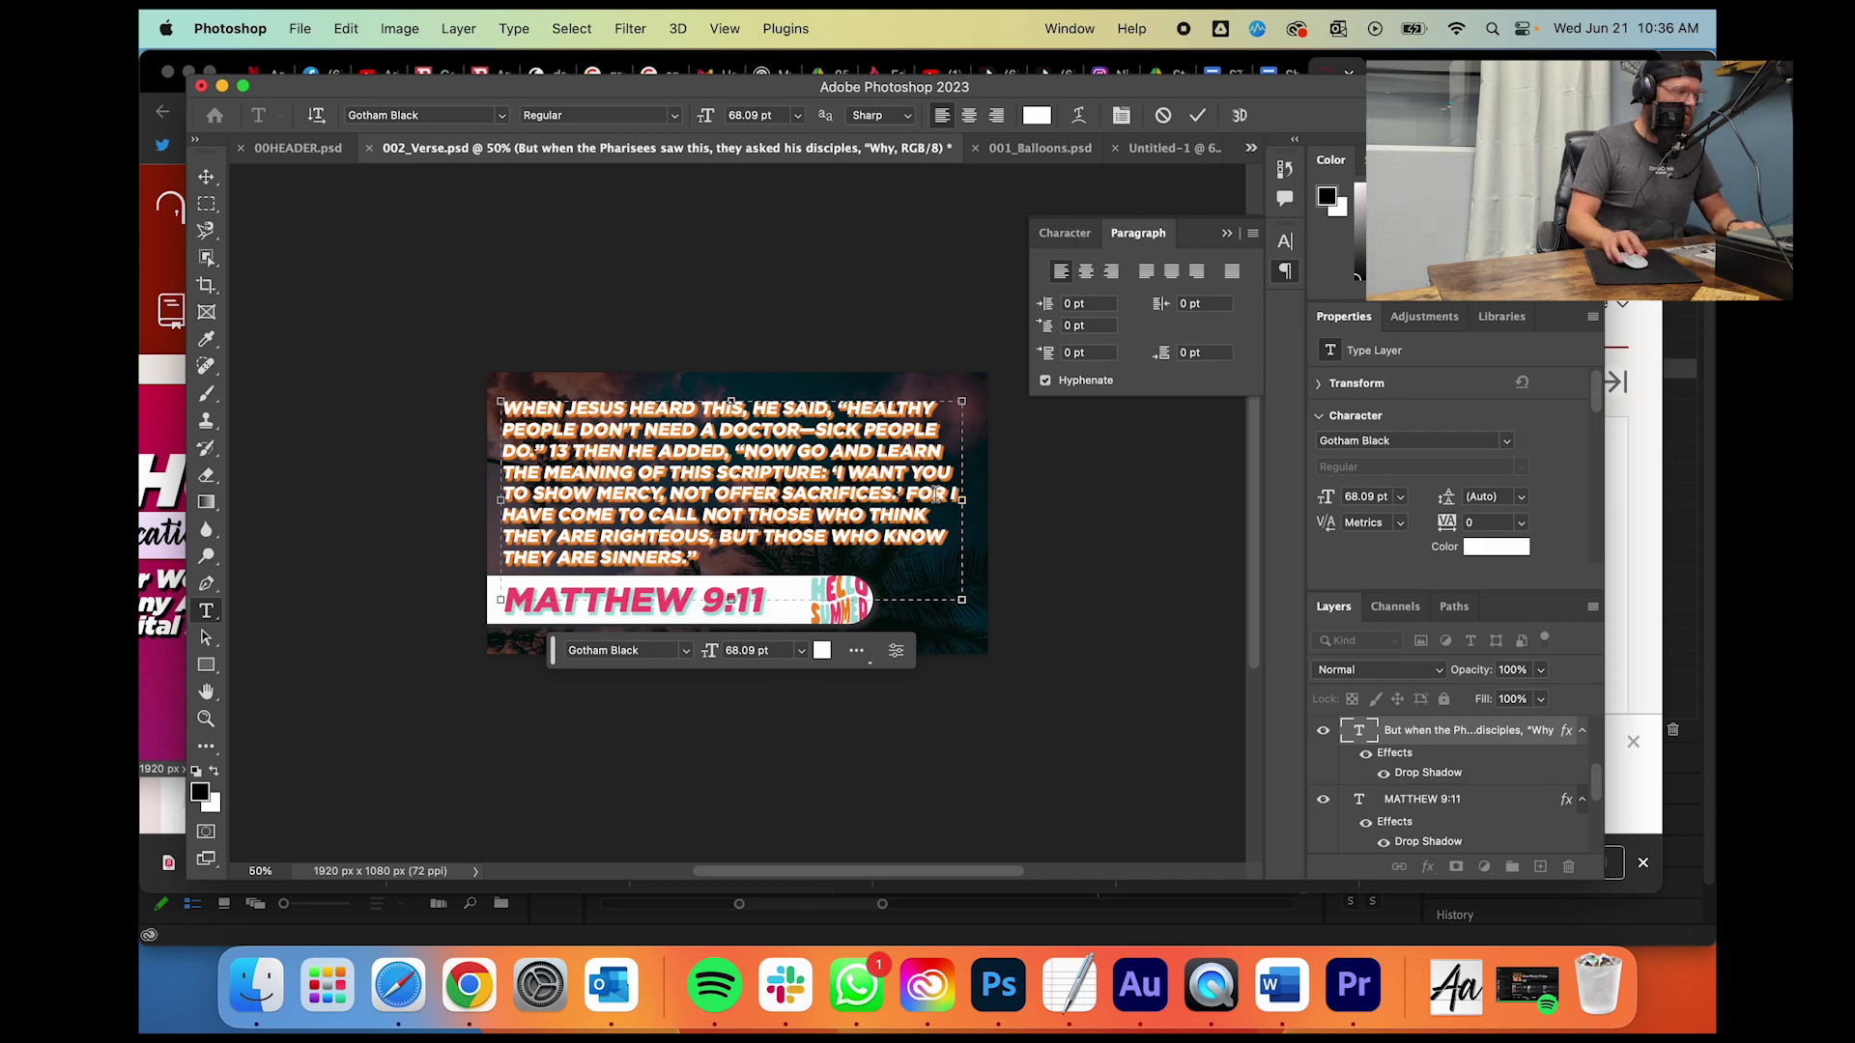
# Step: Extend the verse text box upward, enlarge its text to 71.28 pt and break the line before "sacrifices" so the word is not hyphenated
pyautogui.moveTo(731, 399); pyautogui.dragTo(731, 385)
pyautogui.press('super+a')
pyautogui.press('super+shift+period')
pyautogui.press('super+shift+period')
pyautogui.press('super+shift+period')
pyautogui.press('super+shift+period')
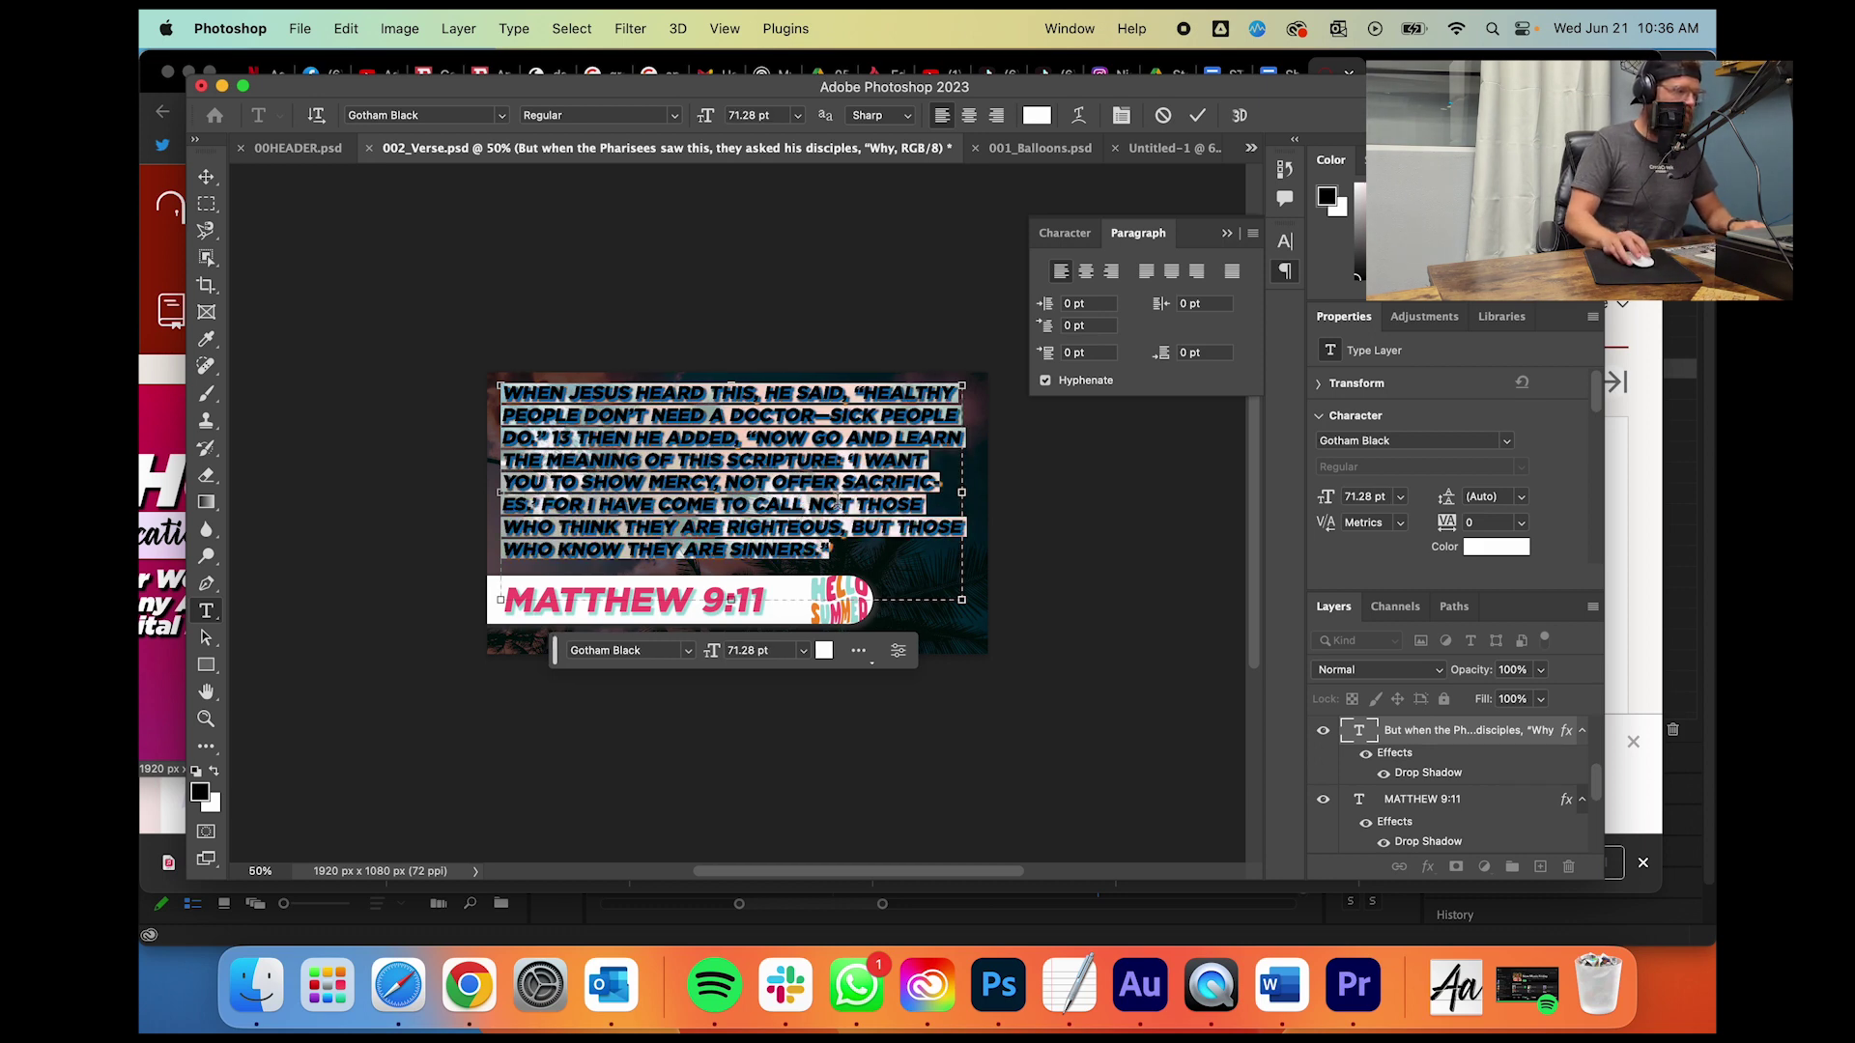
pyautogui.click(845, 480)
pyautogui.press('Return')
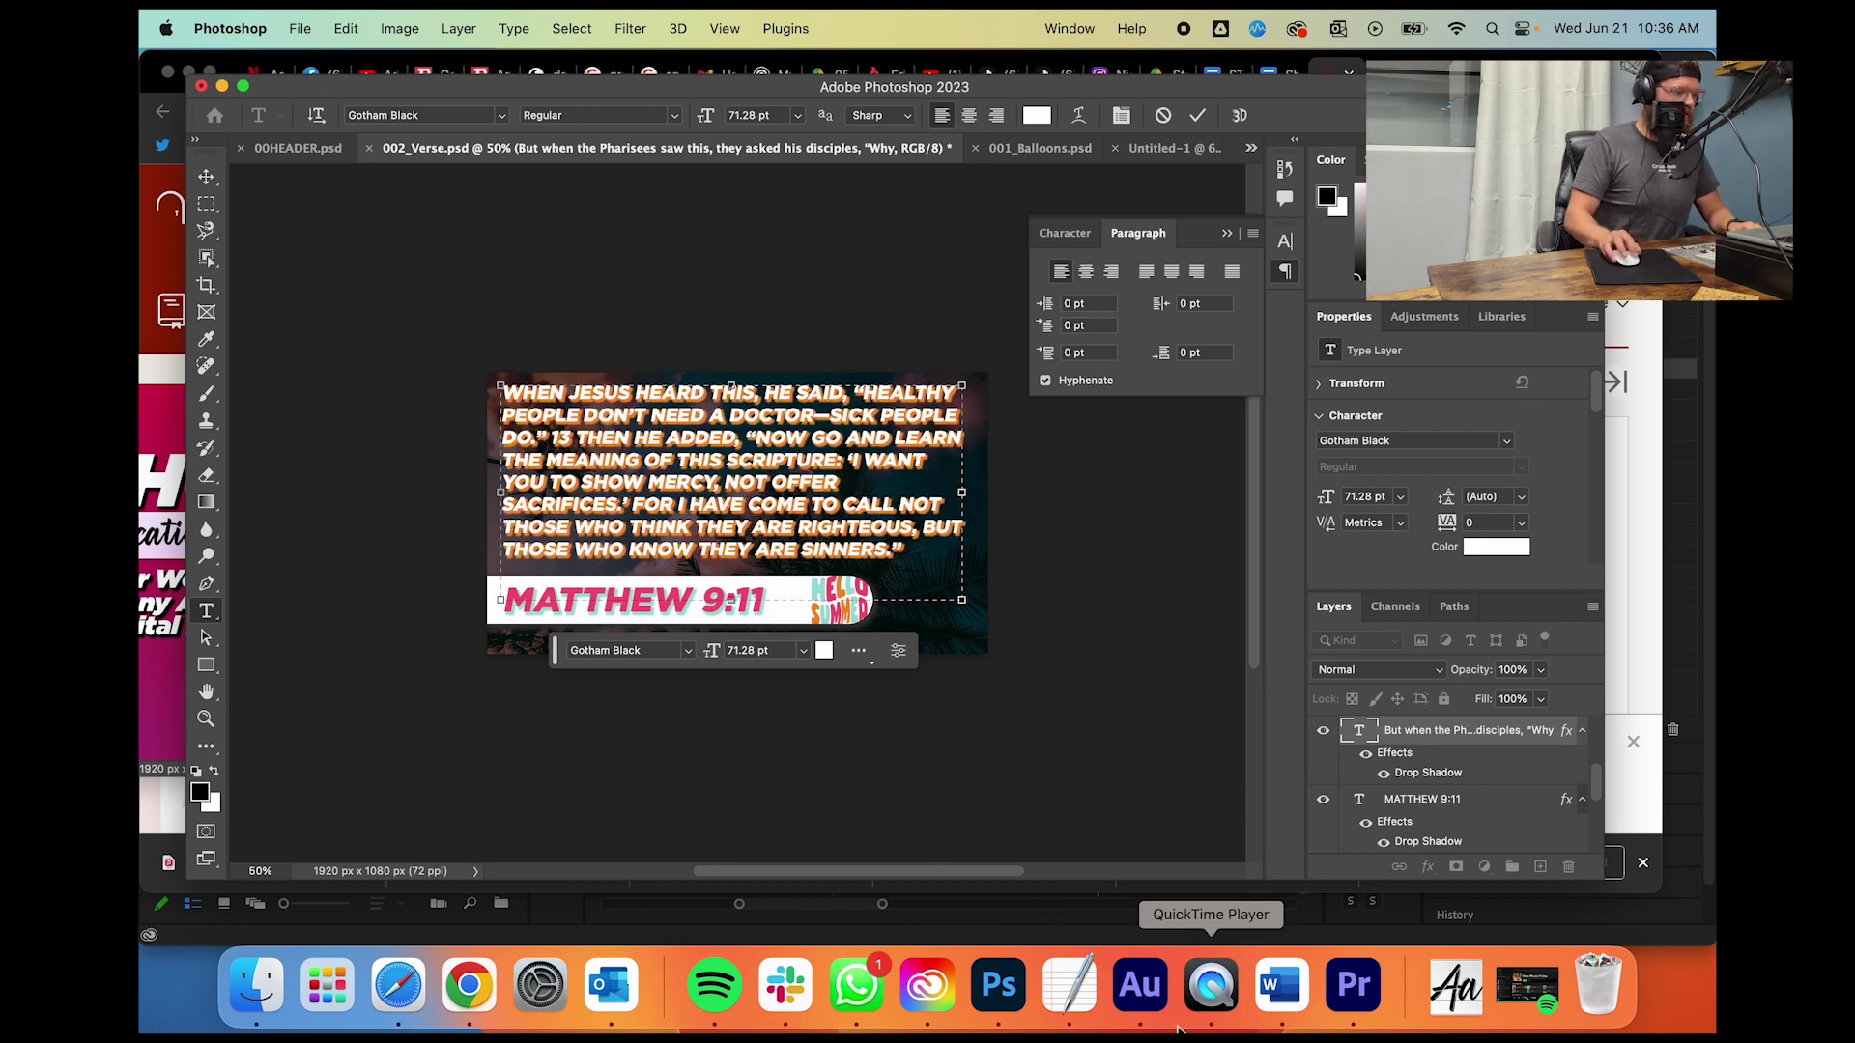
pyautogui.click(1333, 995)
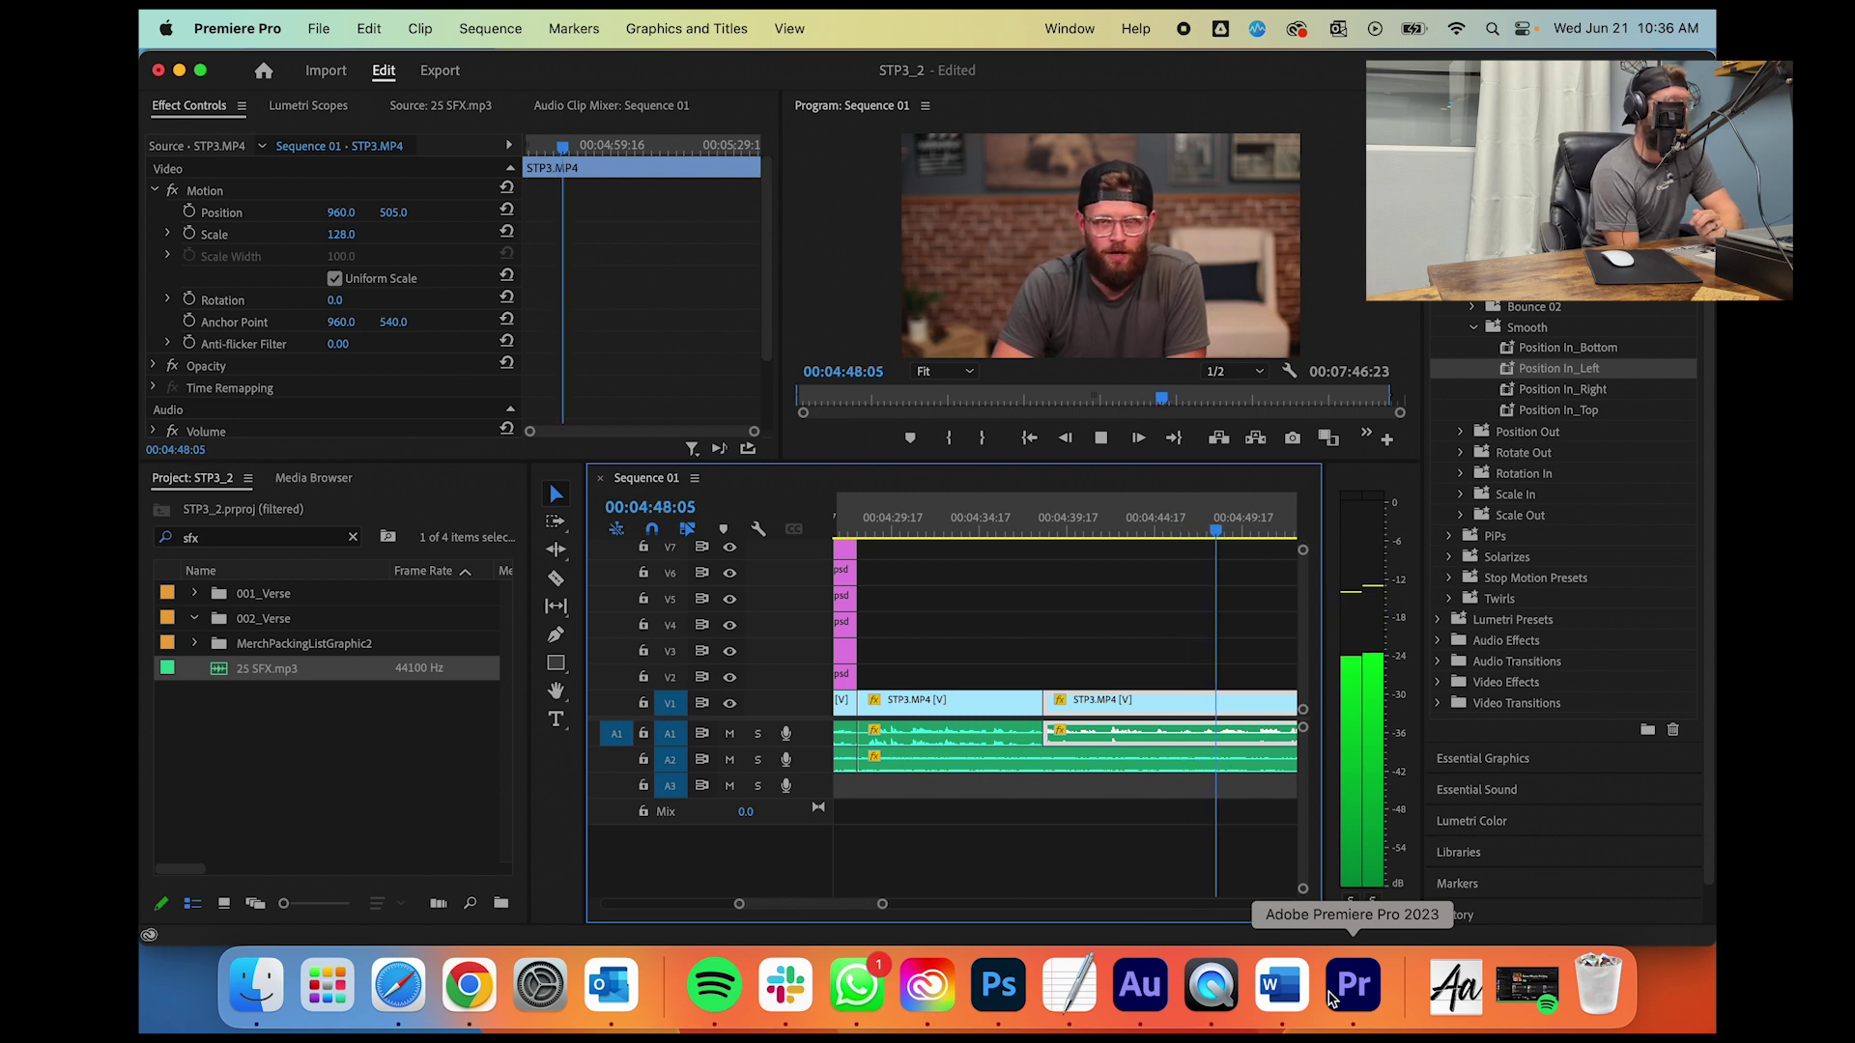
pyautogui.click(1000, 995)
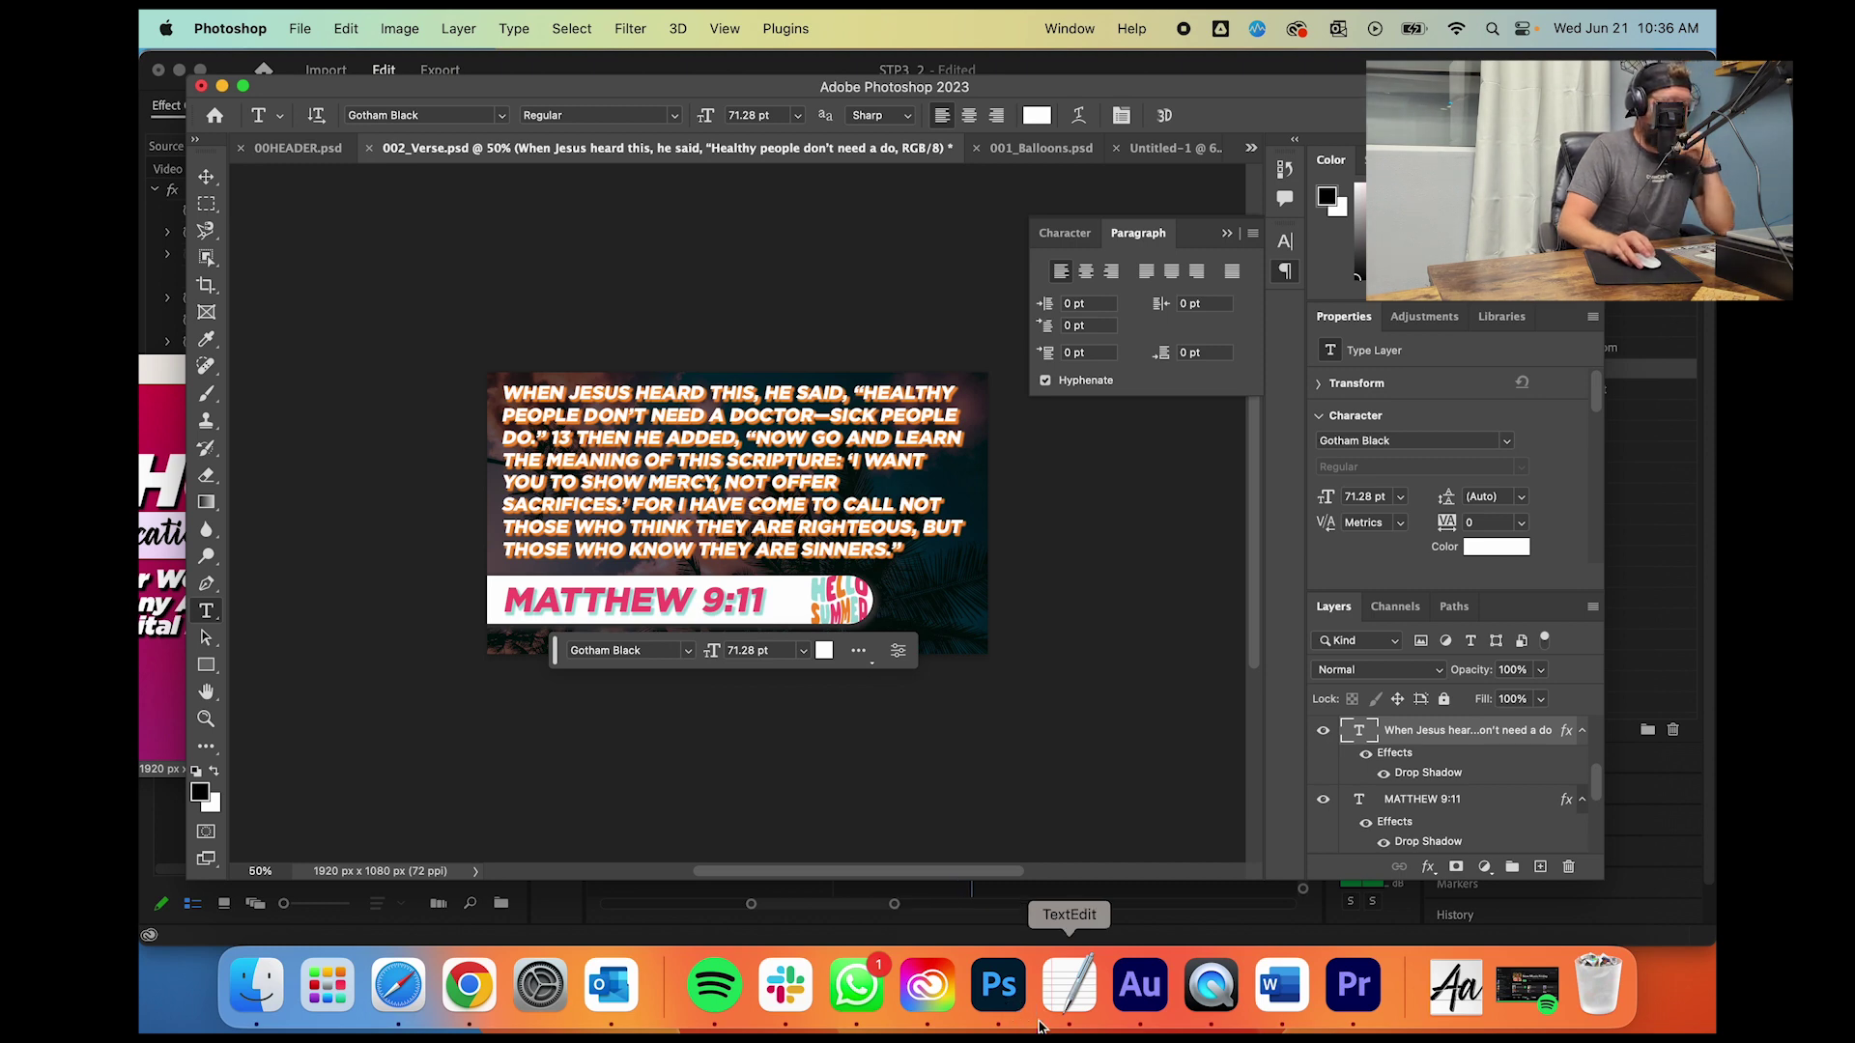
pyautogui.click(1353, 987)
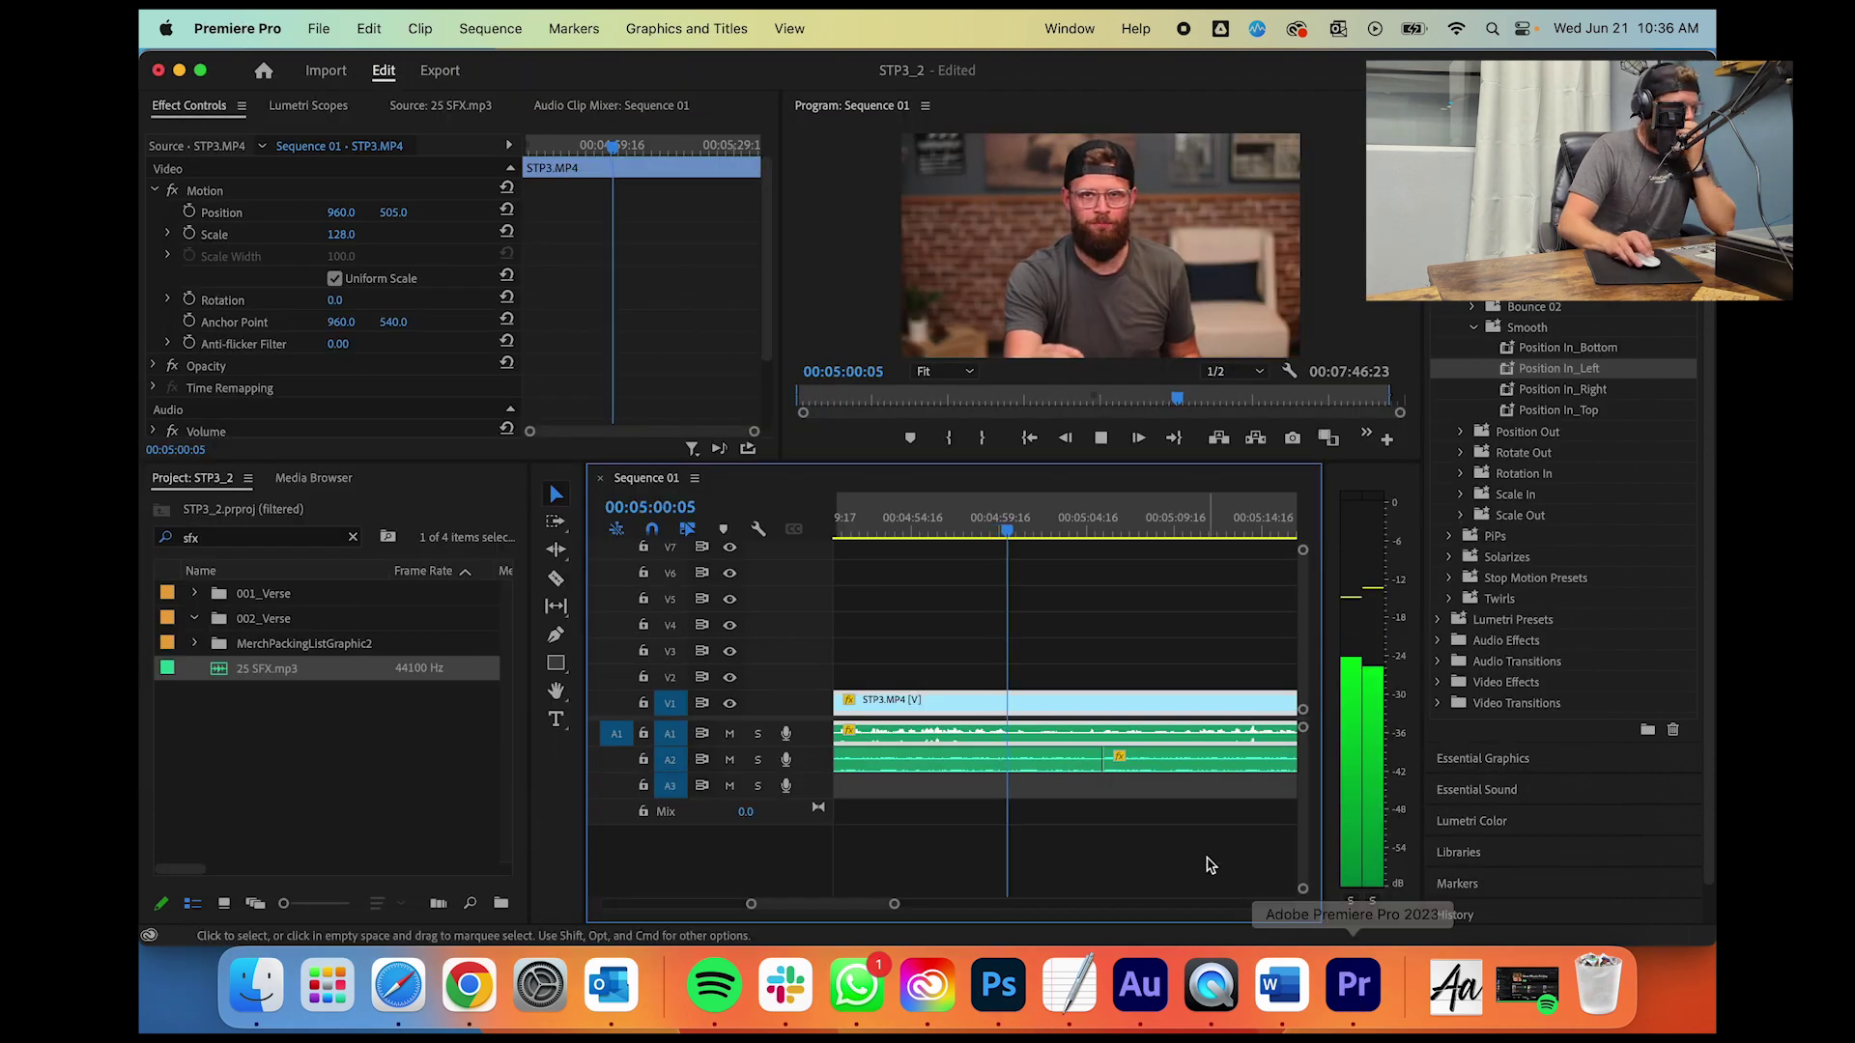
# Step: Switch to Photoshop and save the verse graphic as a new file named 003_Verse.psd
pyautogui.click(1017, 1010)
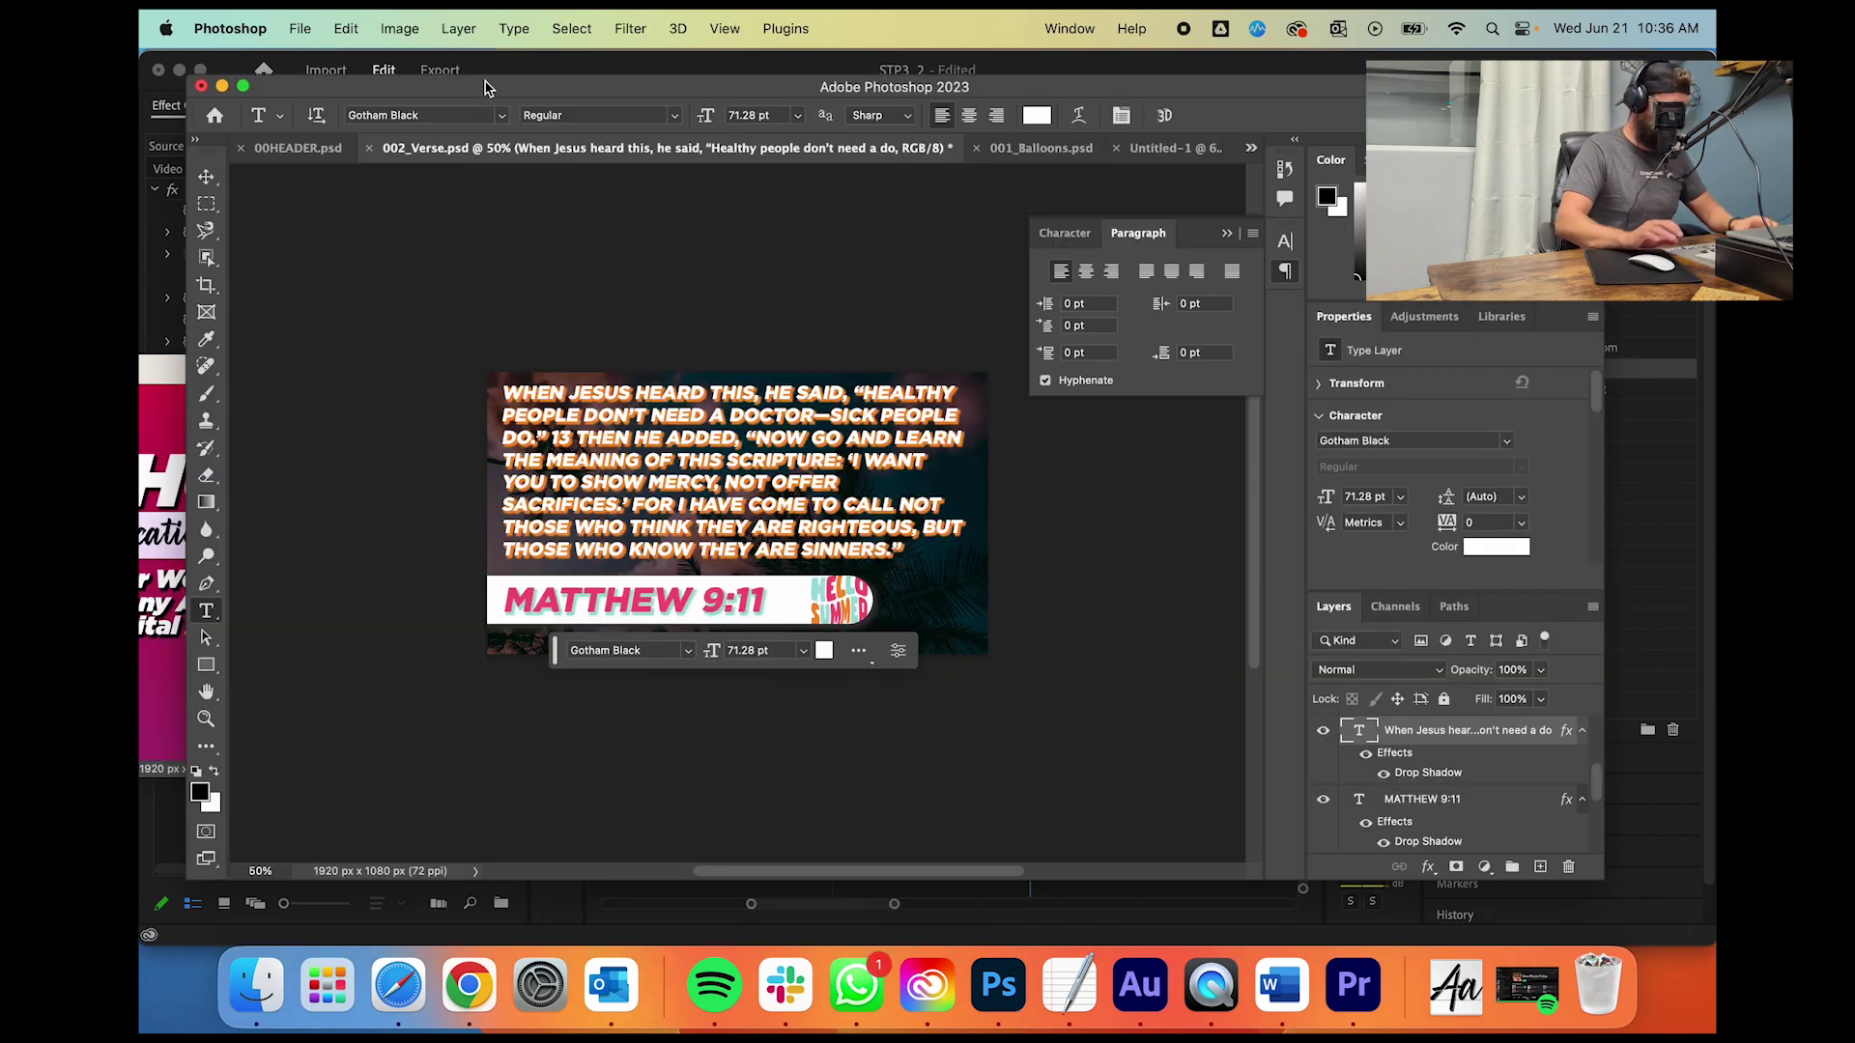
pyautogui.press('super+shift+s')
pyautogui.press('Left')
pyautogui.press('Right')
pyautogui.press('Right')
pyautogui.press('Right')
pyautogui.press('BackSpace')
pyautogui.write('3')
pyautogui.press('Return')
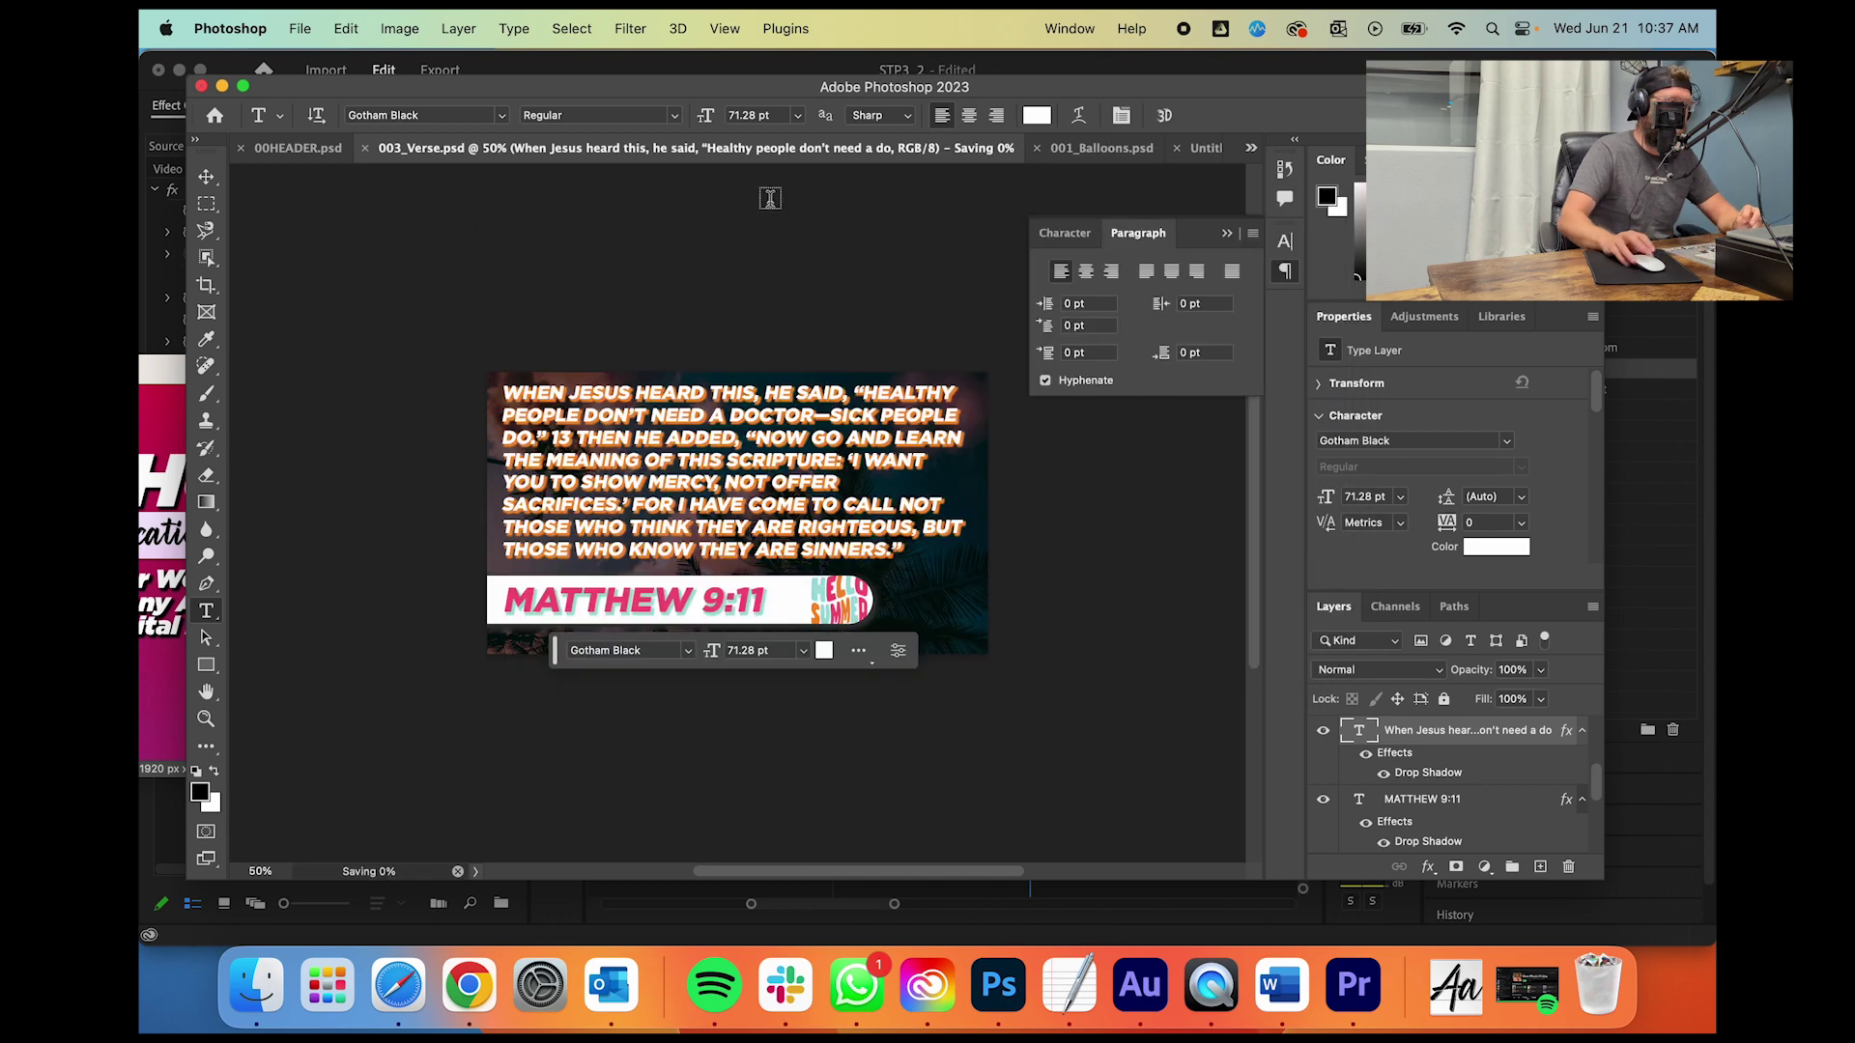
# Step: Switch to Premiere Pro, clear the sfx project search and import 003_Verse.psd from Finder as individual layers
pyautogui.click(1333, 1003)
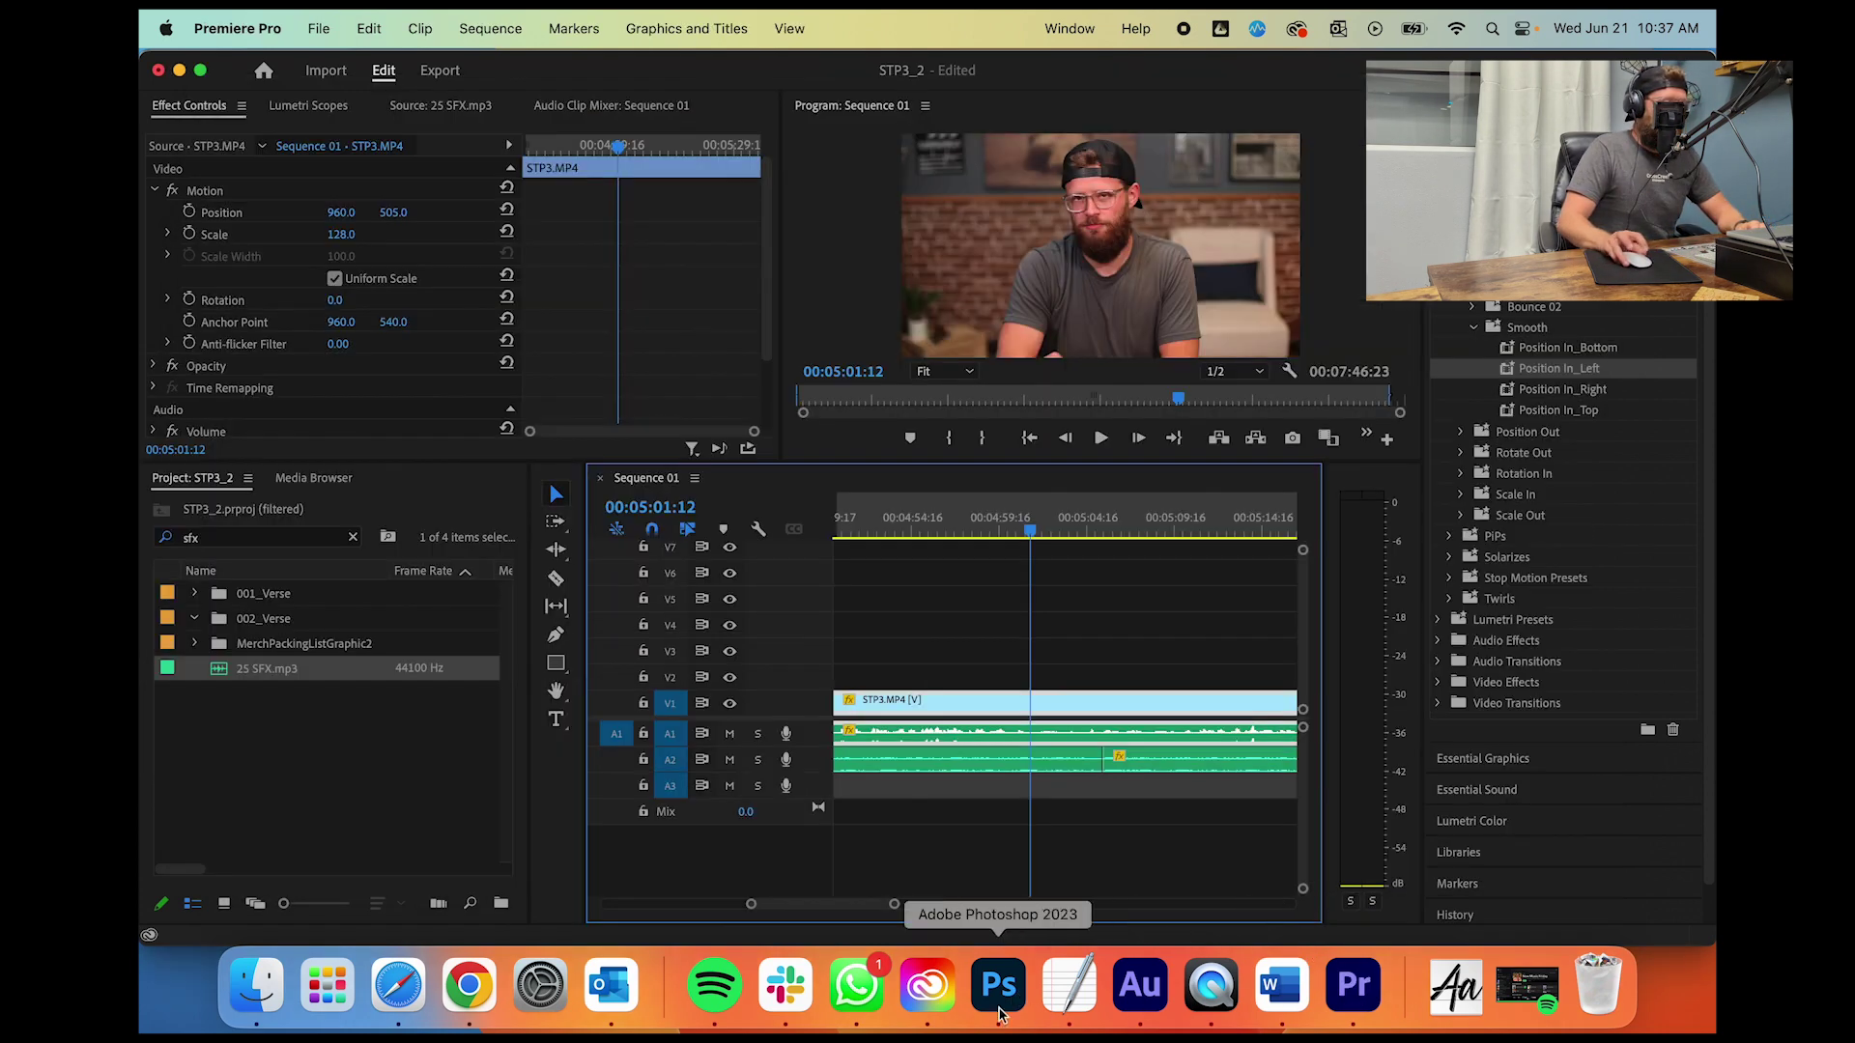
pyautogui.click(257, 995)
pyautogui.click(305, 537)
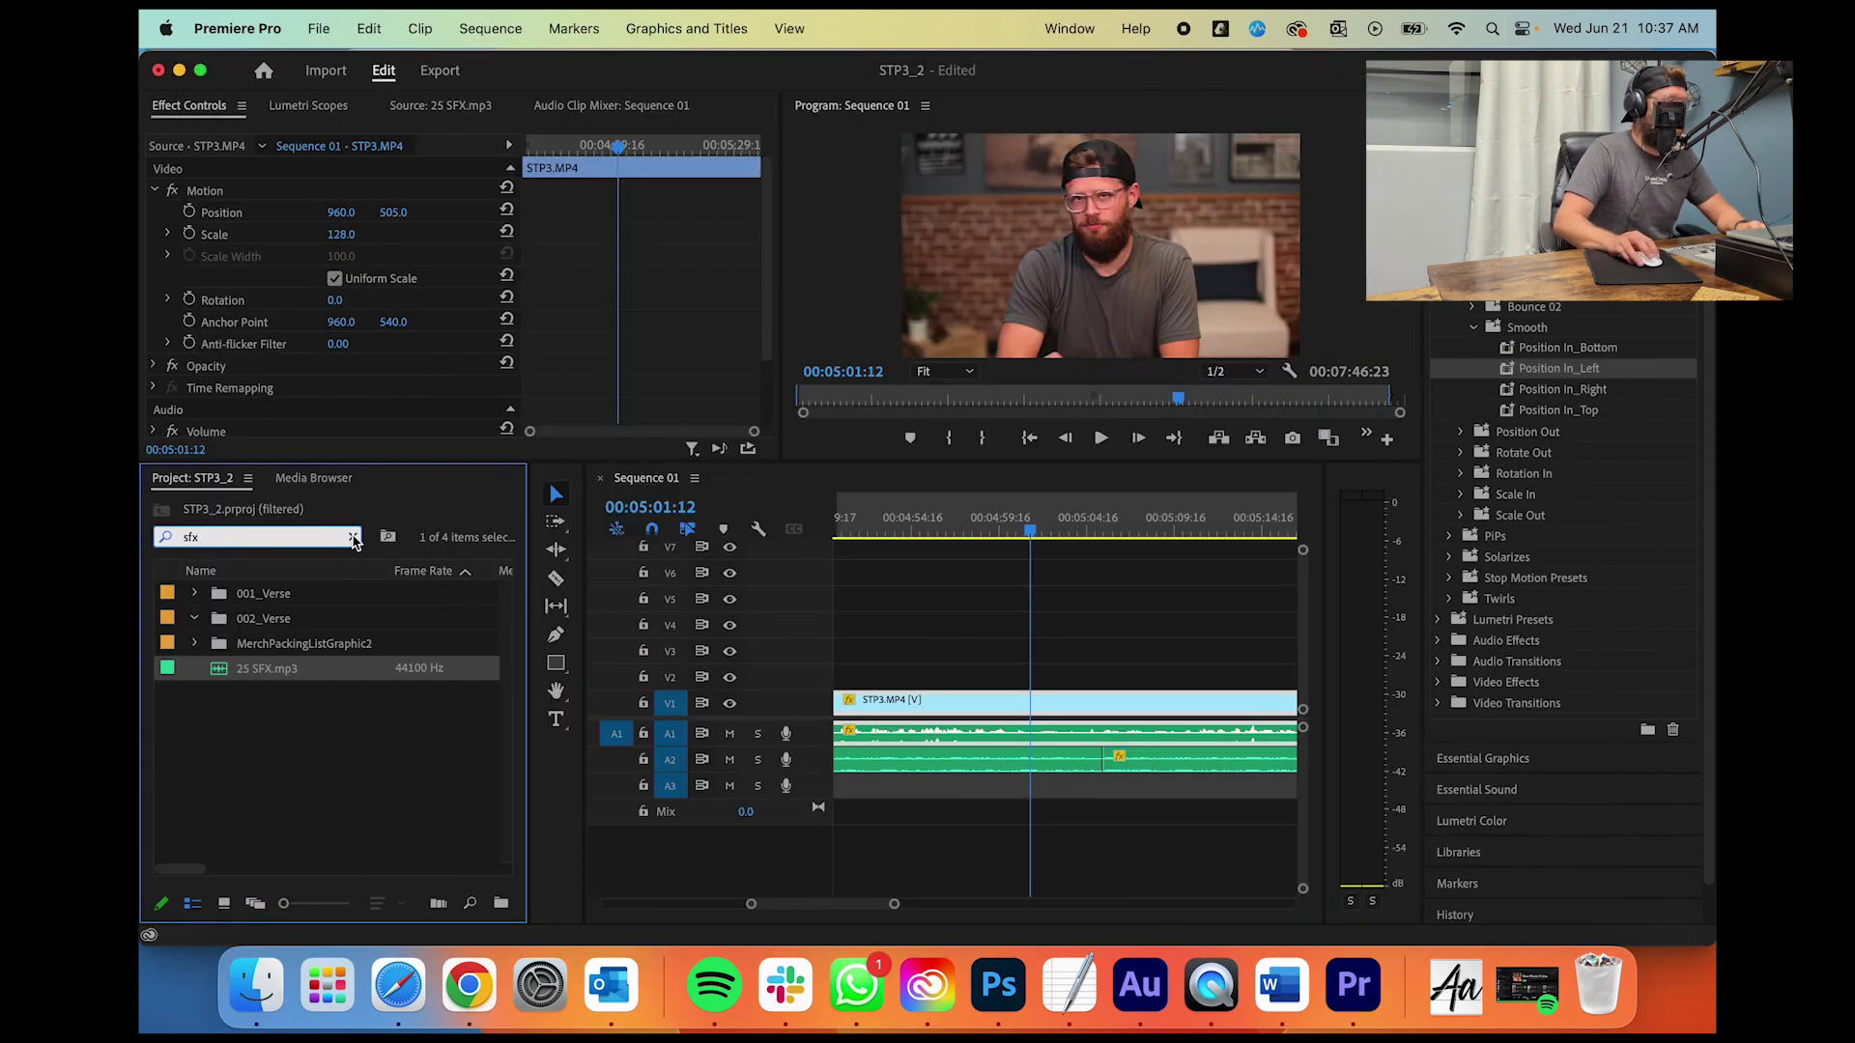
pyautogui.click(354, 537)
pyautogui.click(257, 985)
pyautogui.moveTo(853, 249); pyautogui.dragTo(296, 599)
pyautogui.click(886, 330)
pyautogui.click(942, 398)
pyautogui.click(1049, 331)
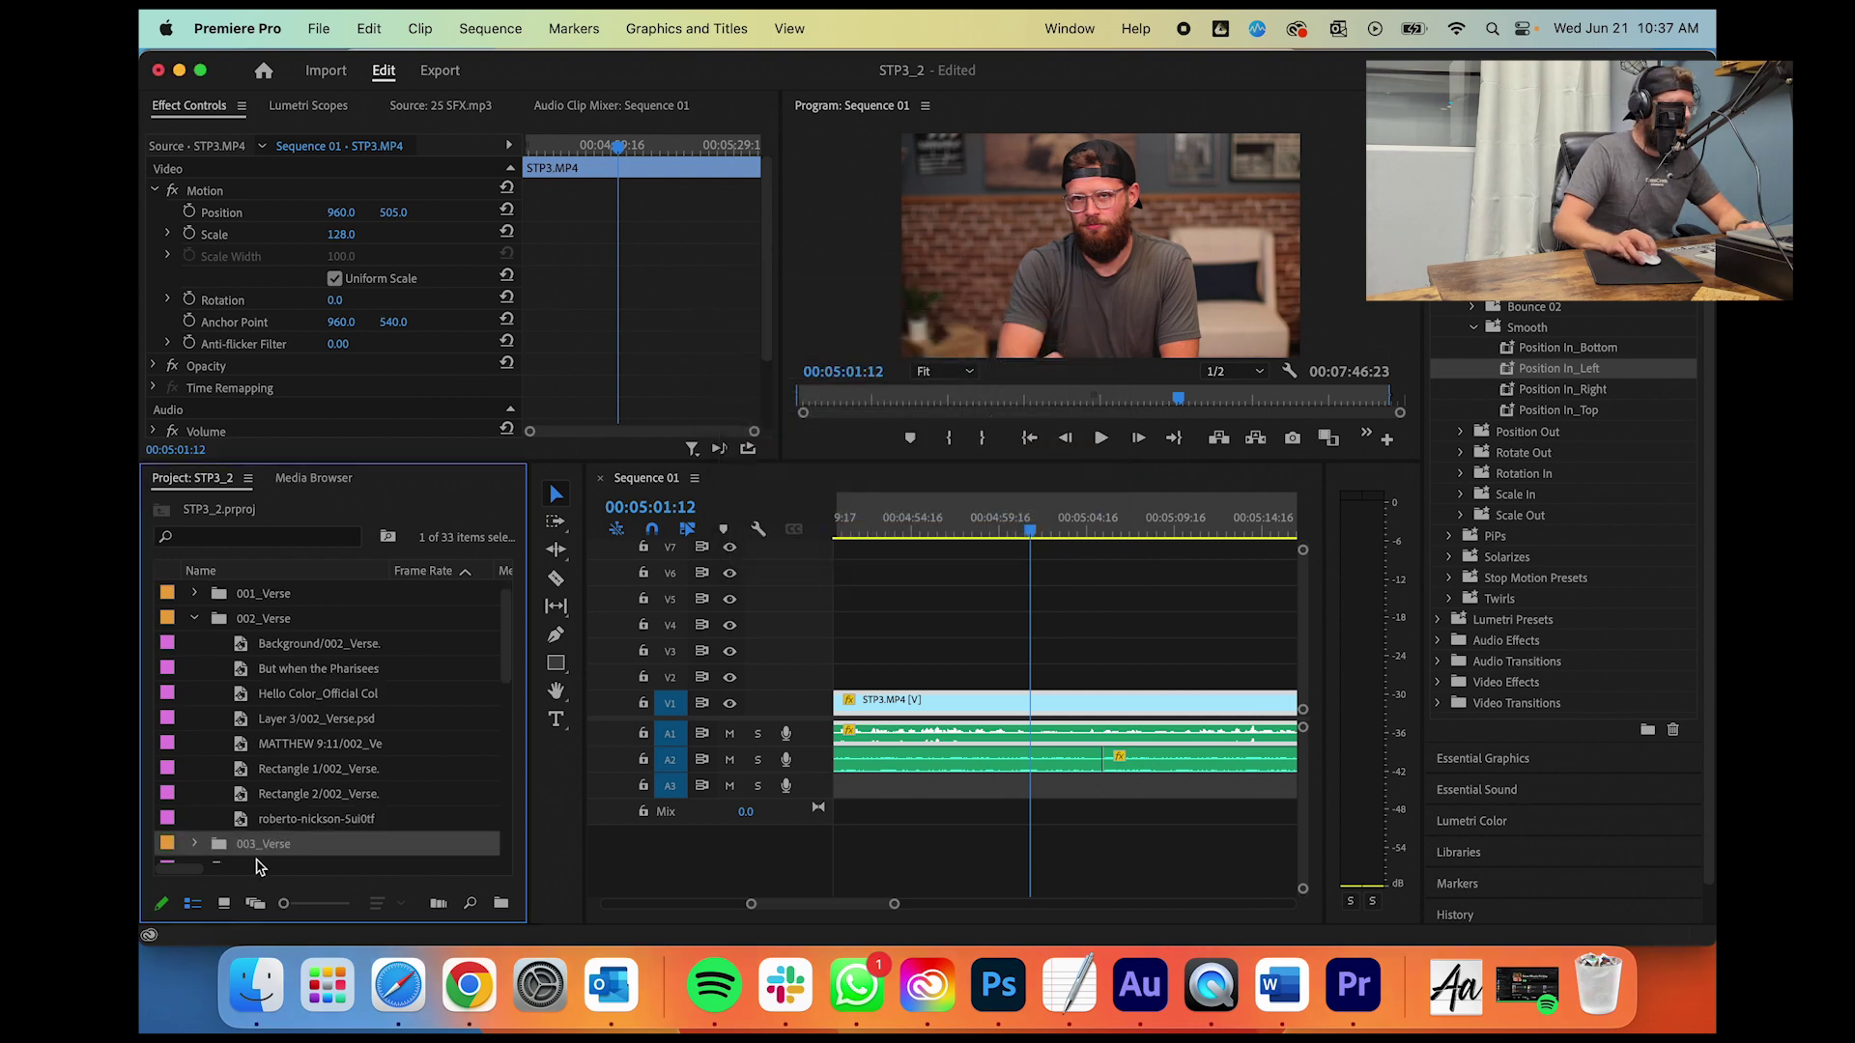
# Step: Expand the 003_Verse bin and duplicate the Matthew 9:11 graphic's four background layers on V2 to V5 further along the timeline
pyautogui.click(194, 845)
pyautogui.scroll(-4, 302, 798)
pyautogui.scroll(5, 891, 676)
pyautogui.scroll(3, 890, 676)
pyautogui.scroll(-3, 881, 903)
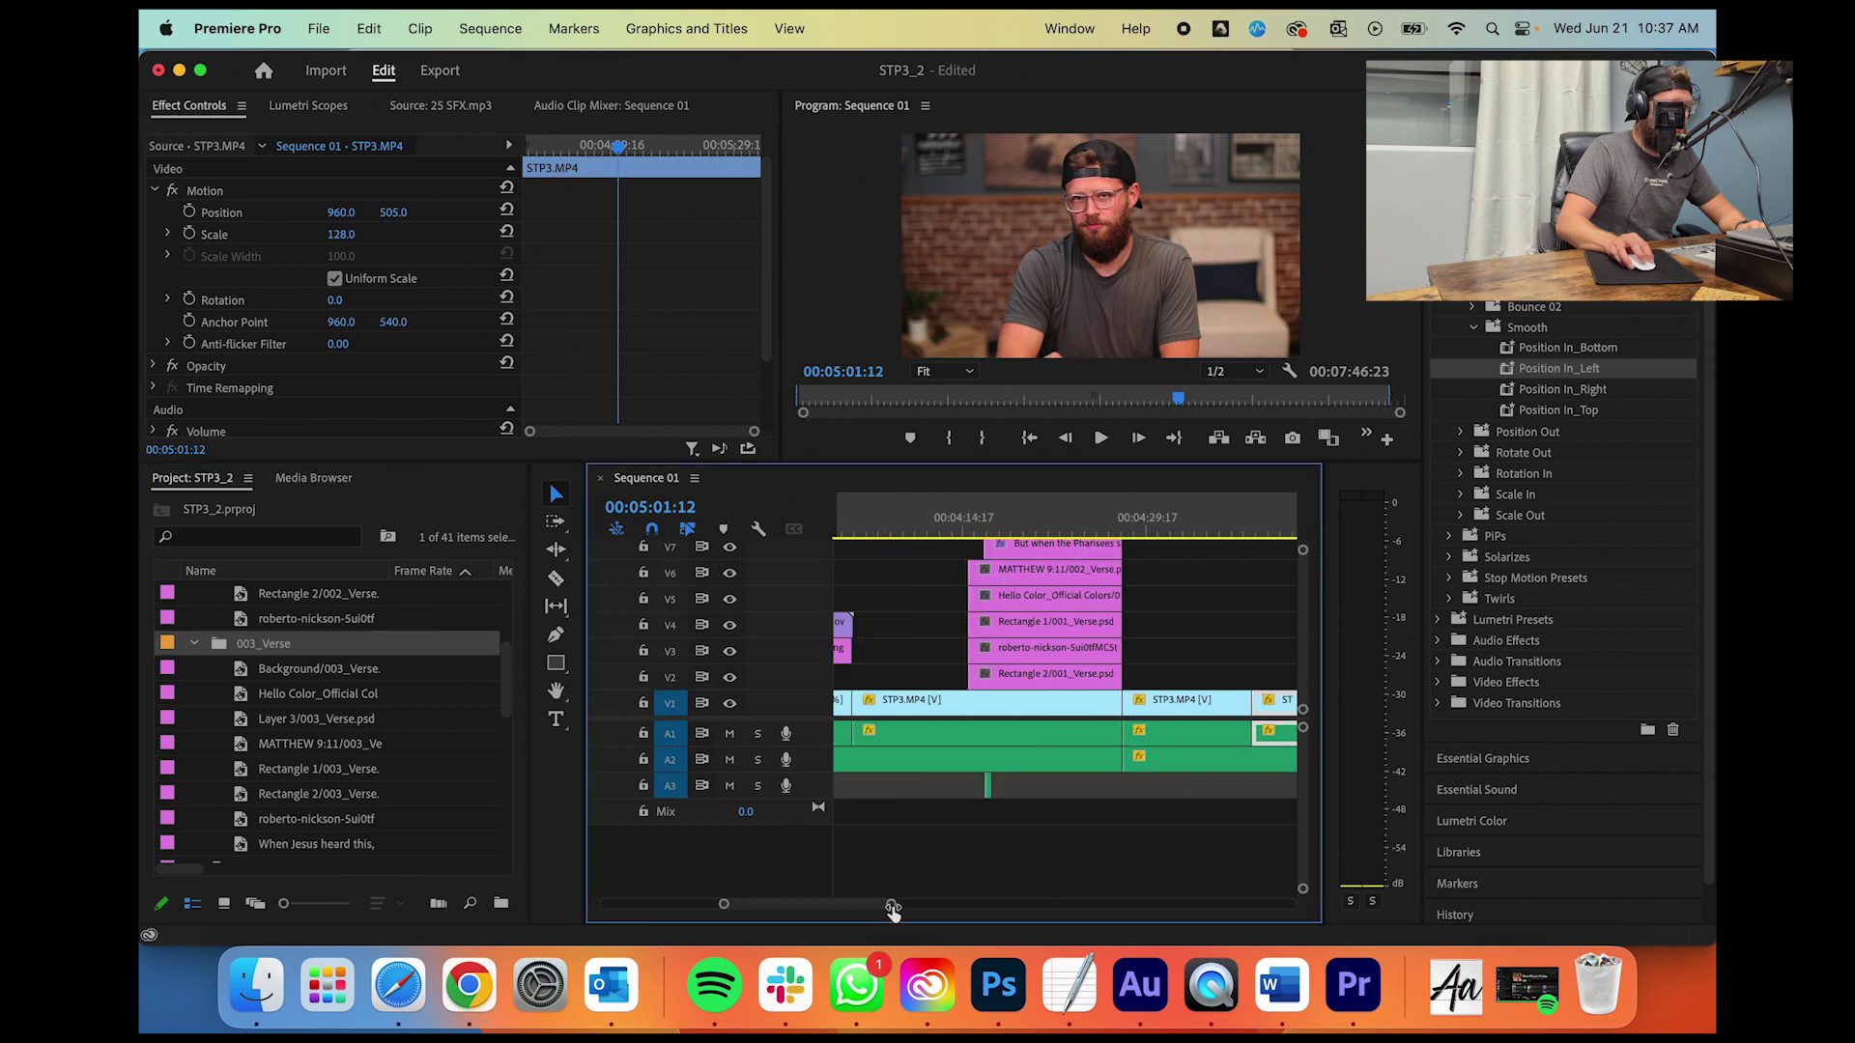
pyautogui.moveTo(1214, 660); pyautogui.dragTo(1101, 578)
pyautogui.scroll(-5, 1132, 645)
pyautogui.scroll(1, 1132, 645)
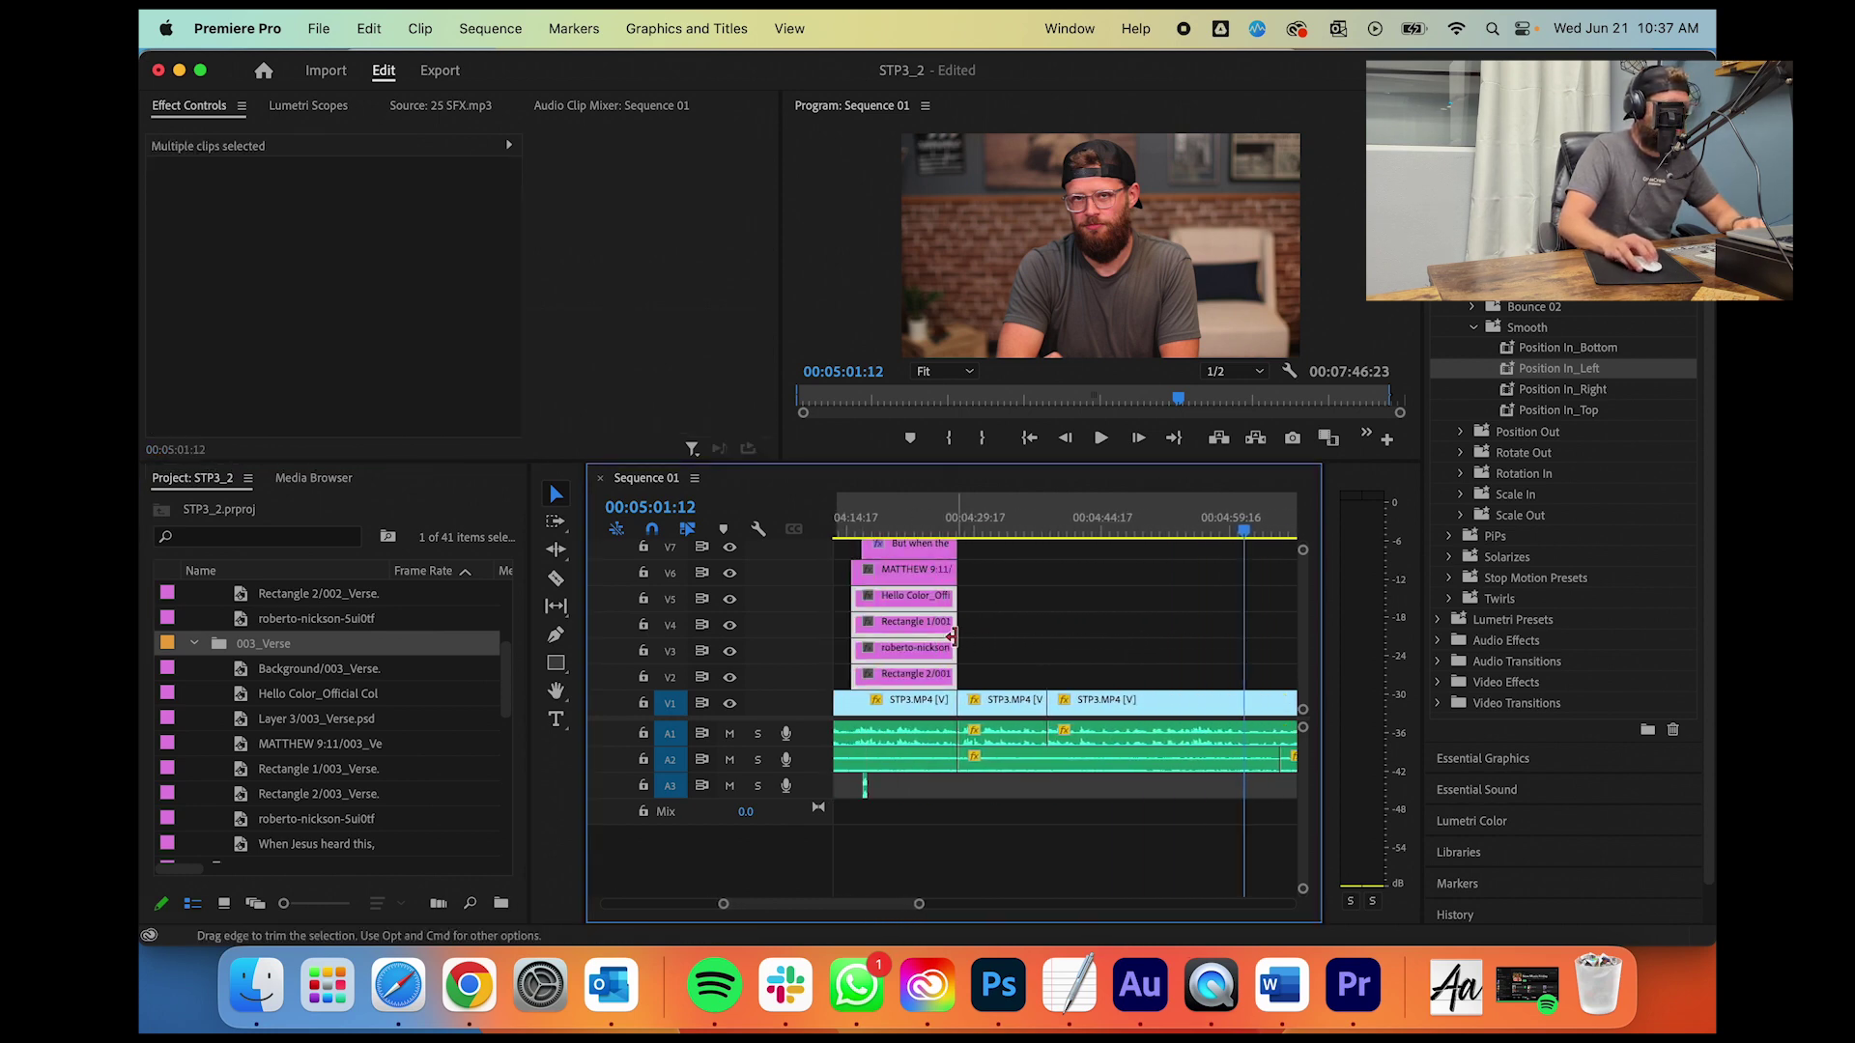
pyautogui.moveTo(884, 601); pyautogui.dragTo(1185, 601)
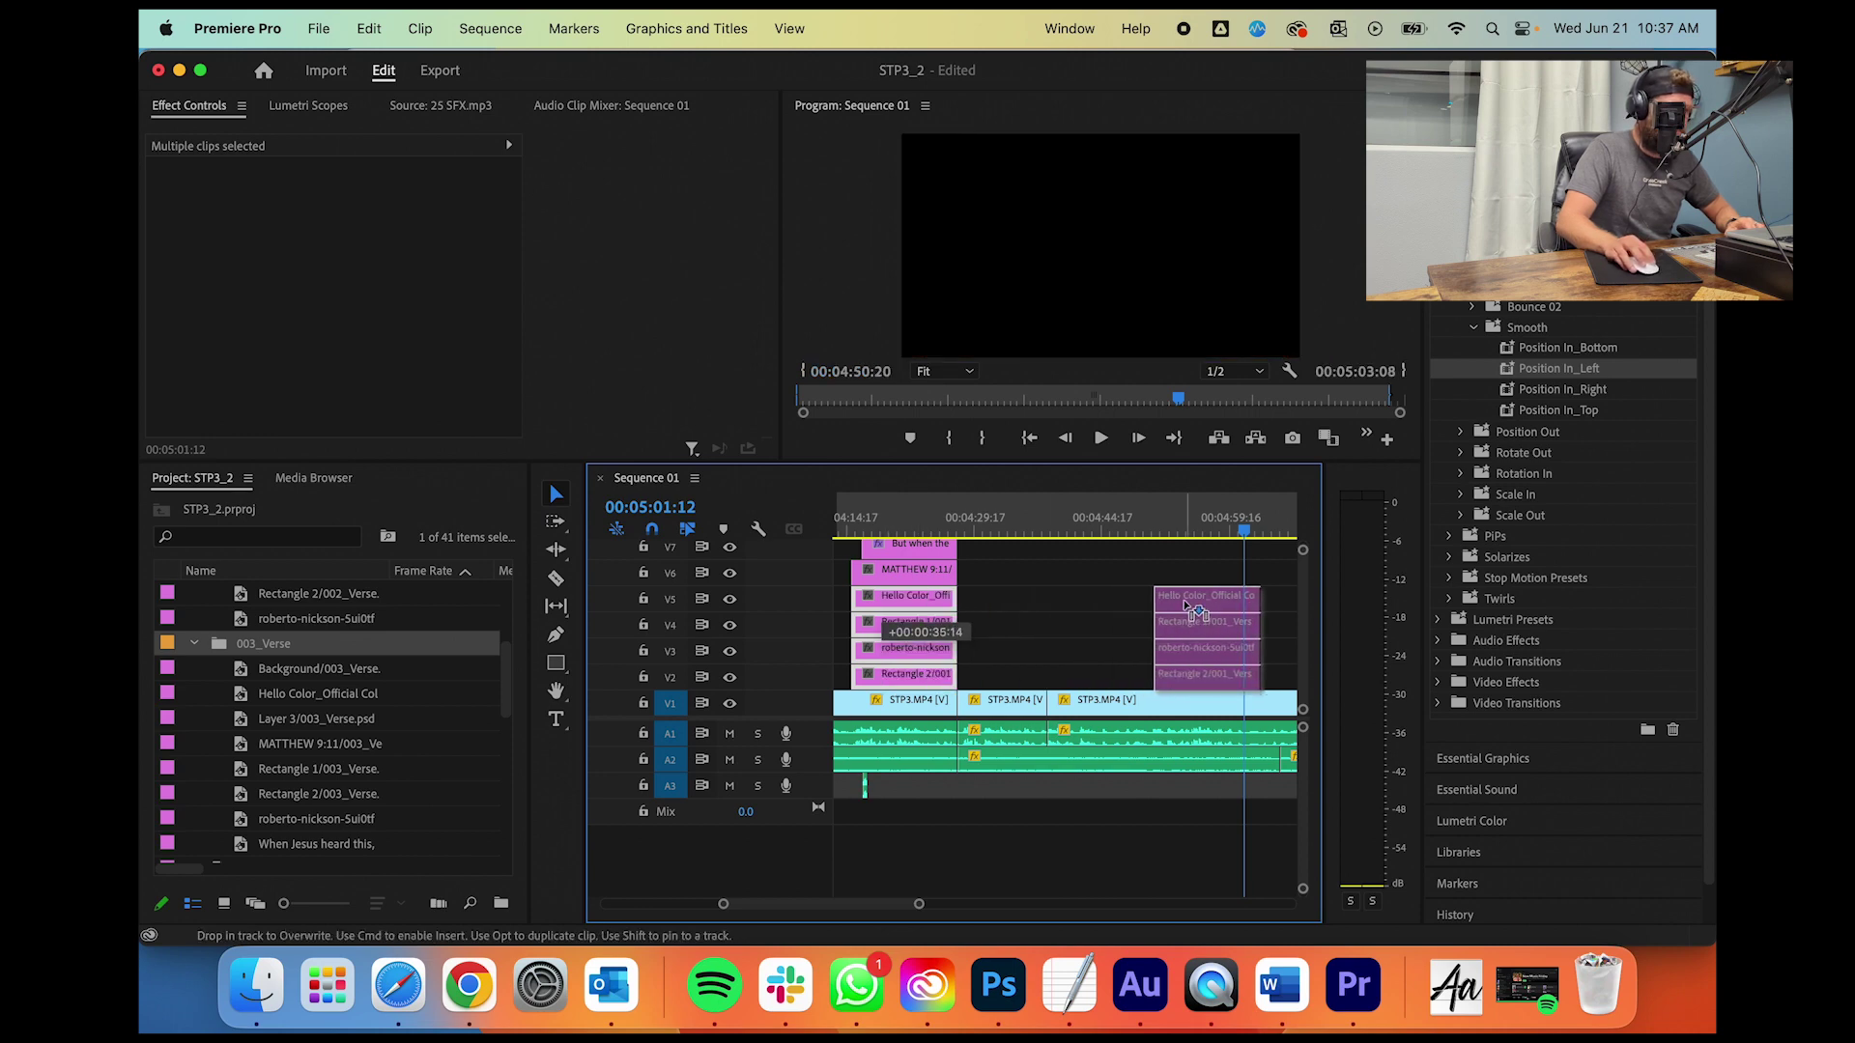
# Step: Locate where the next verse is introduced and move the four duplicated background layers to start at 00:04:38:11
pyautogui.click(1082, 533)
pyautogui.press('space')
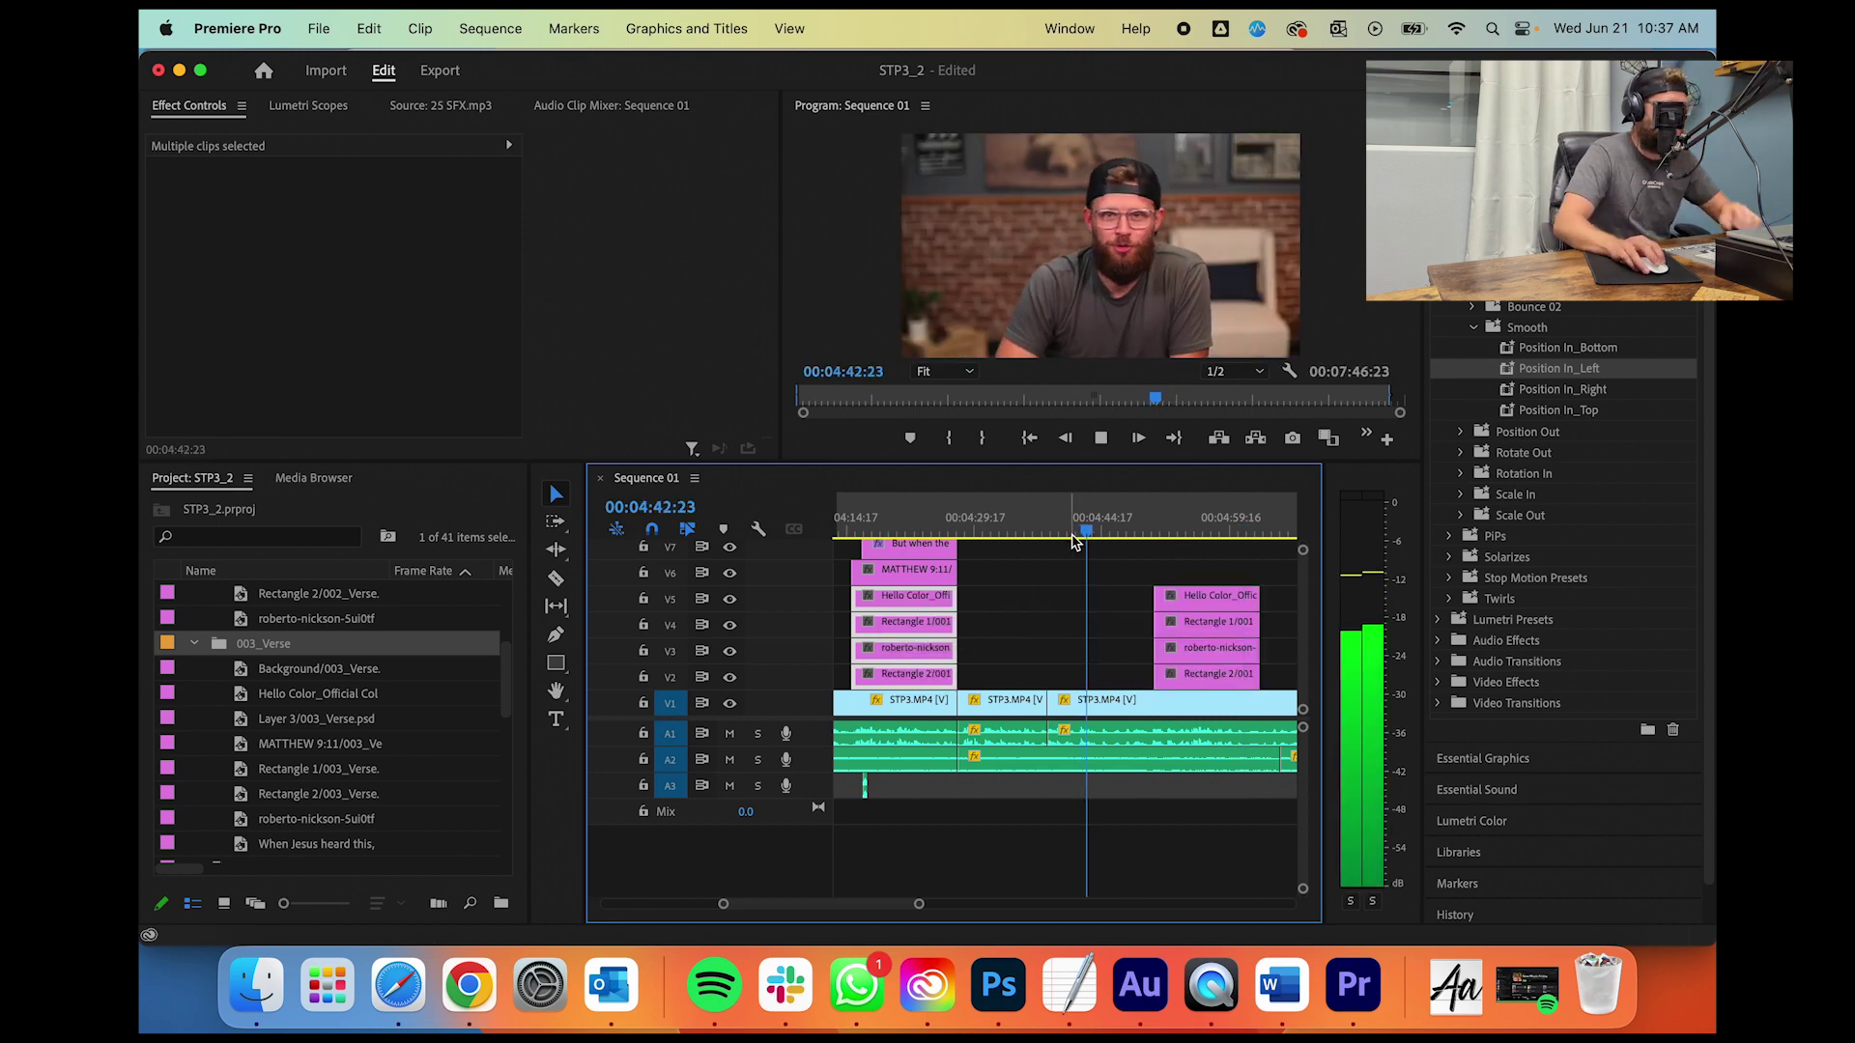
pyautogui.click(1042, 534)
pyautogui.moveTo(1111, 571); pyautogui.dragTo(1223, 681)
pyautogui.moveTo(1202, 595); pyautogui.dragTo(1099, 600)
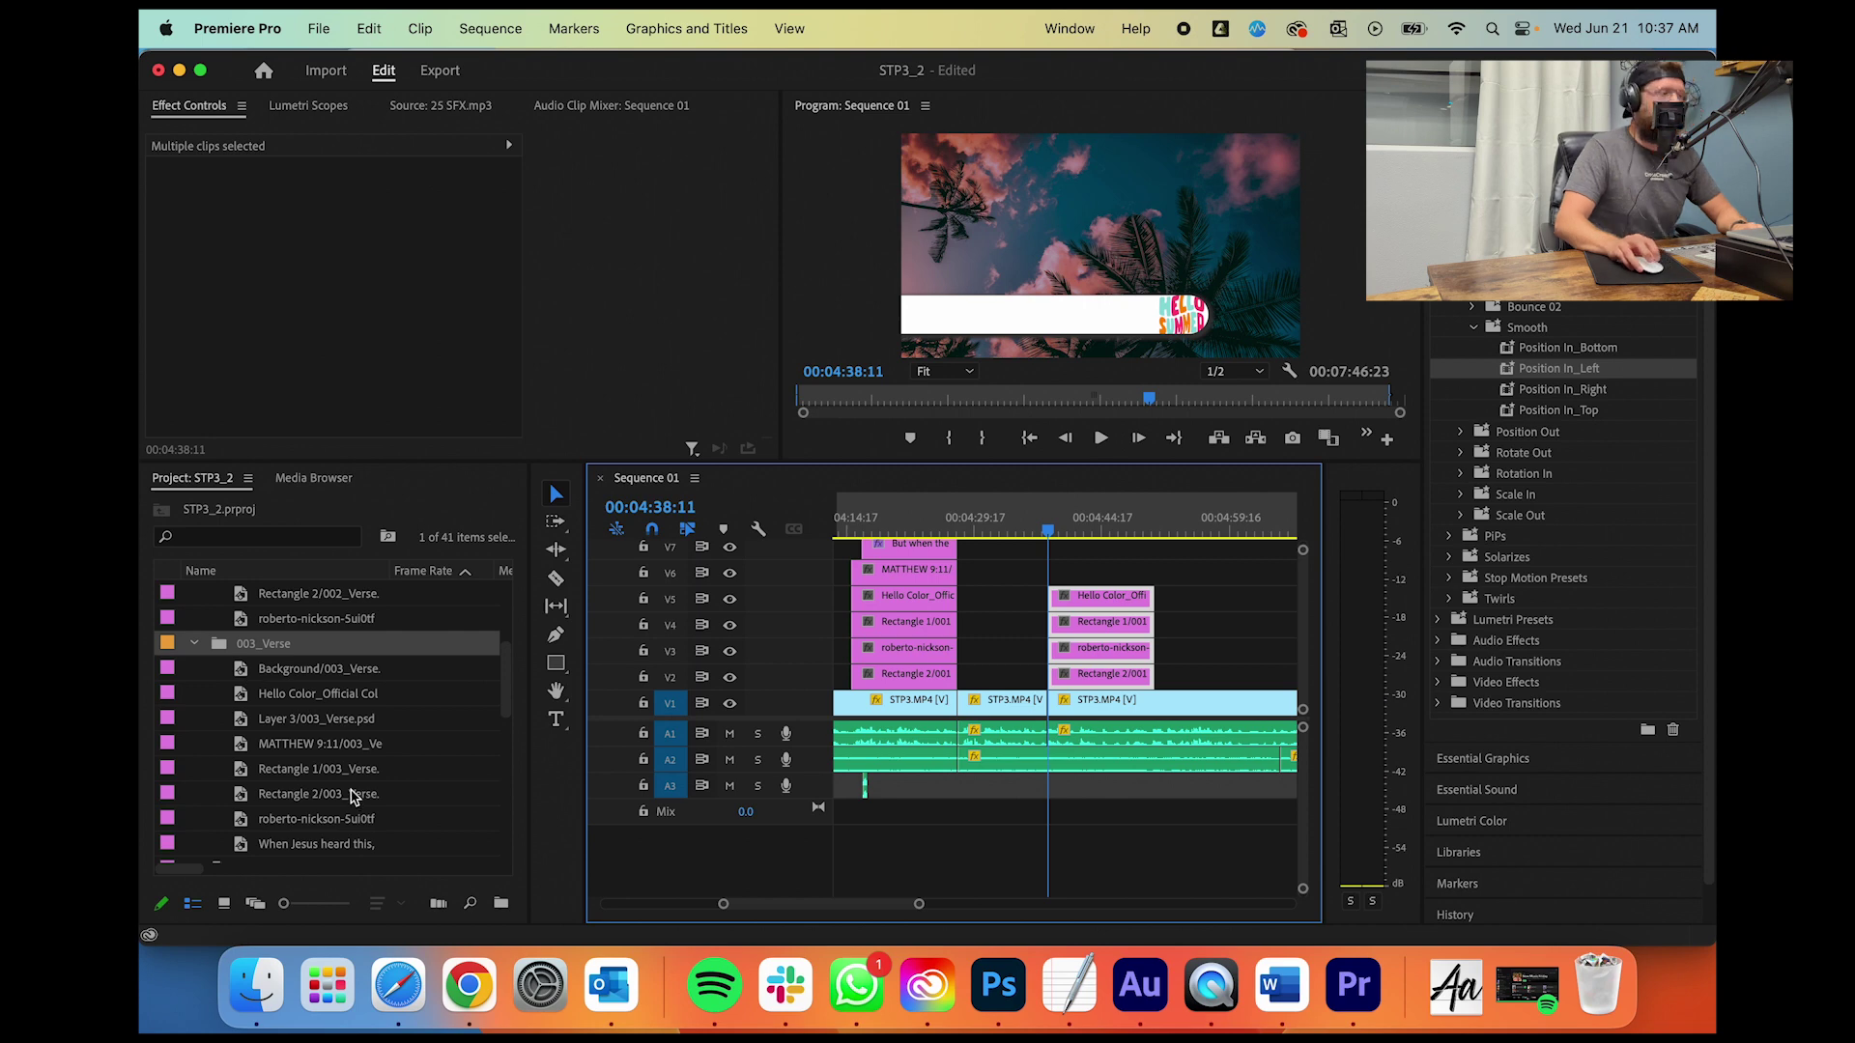
# Step: Open the MATTHEW 9:11/003_Verse layer in Photoshop, change the reference to MATTHEW 9:12-13 and reduce its font size to 129.23 pt
pyautogui.click(294, 748)
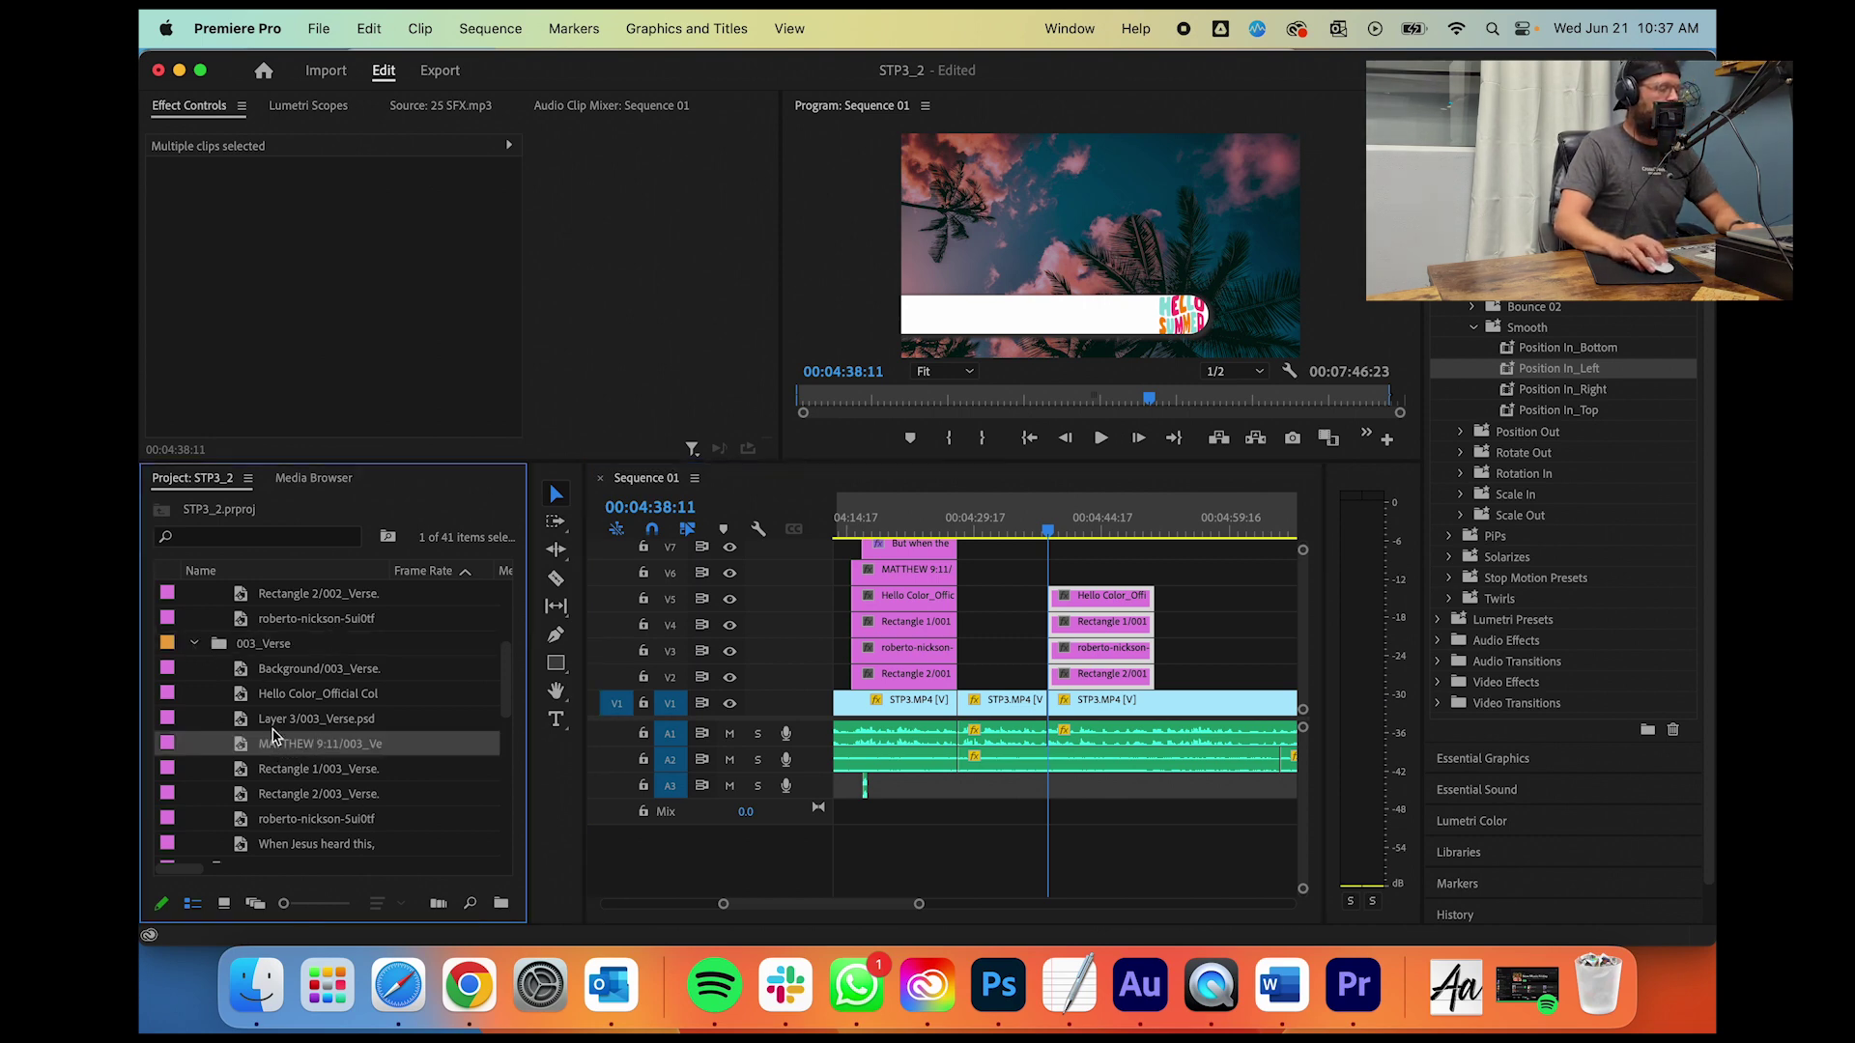
pyautogui.press('super+e')
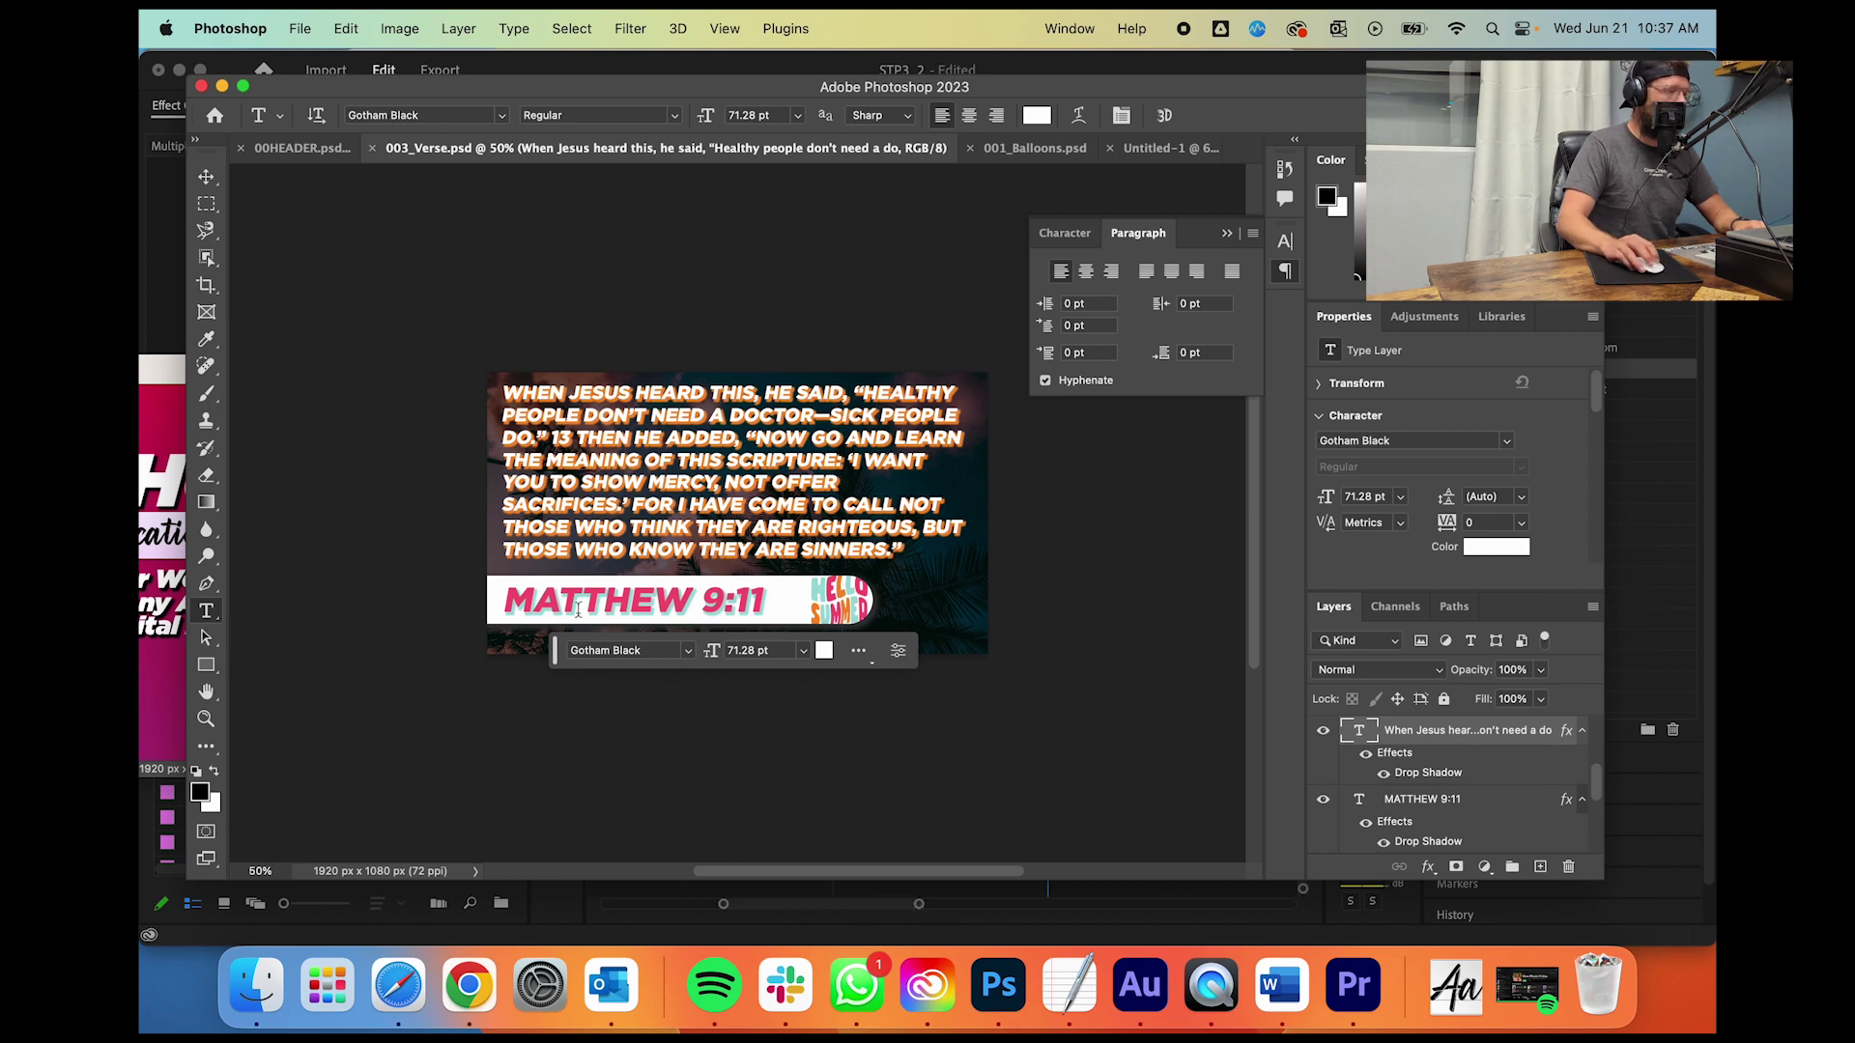
pyautogui.press('BackSpace')
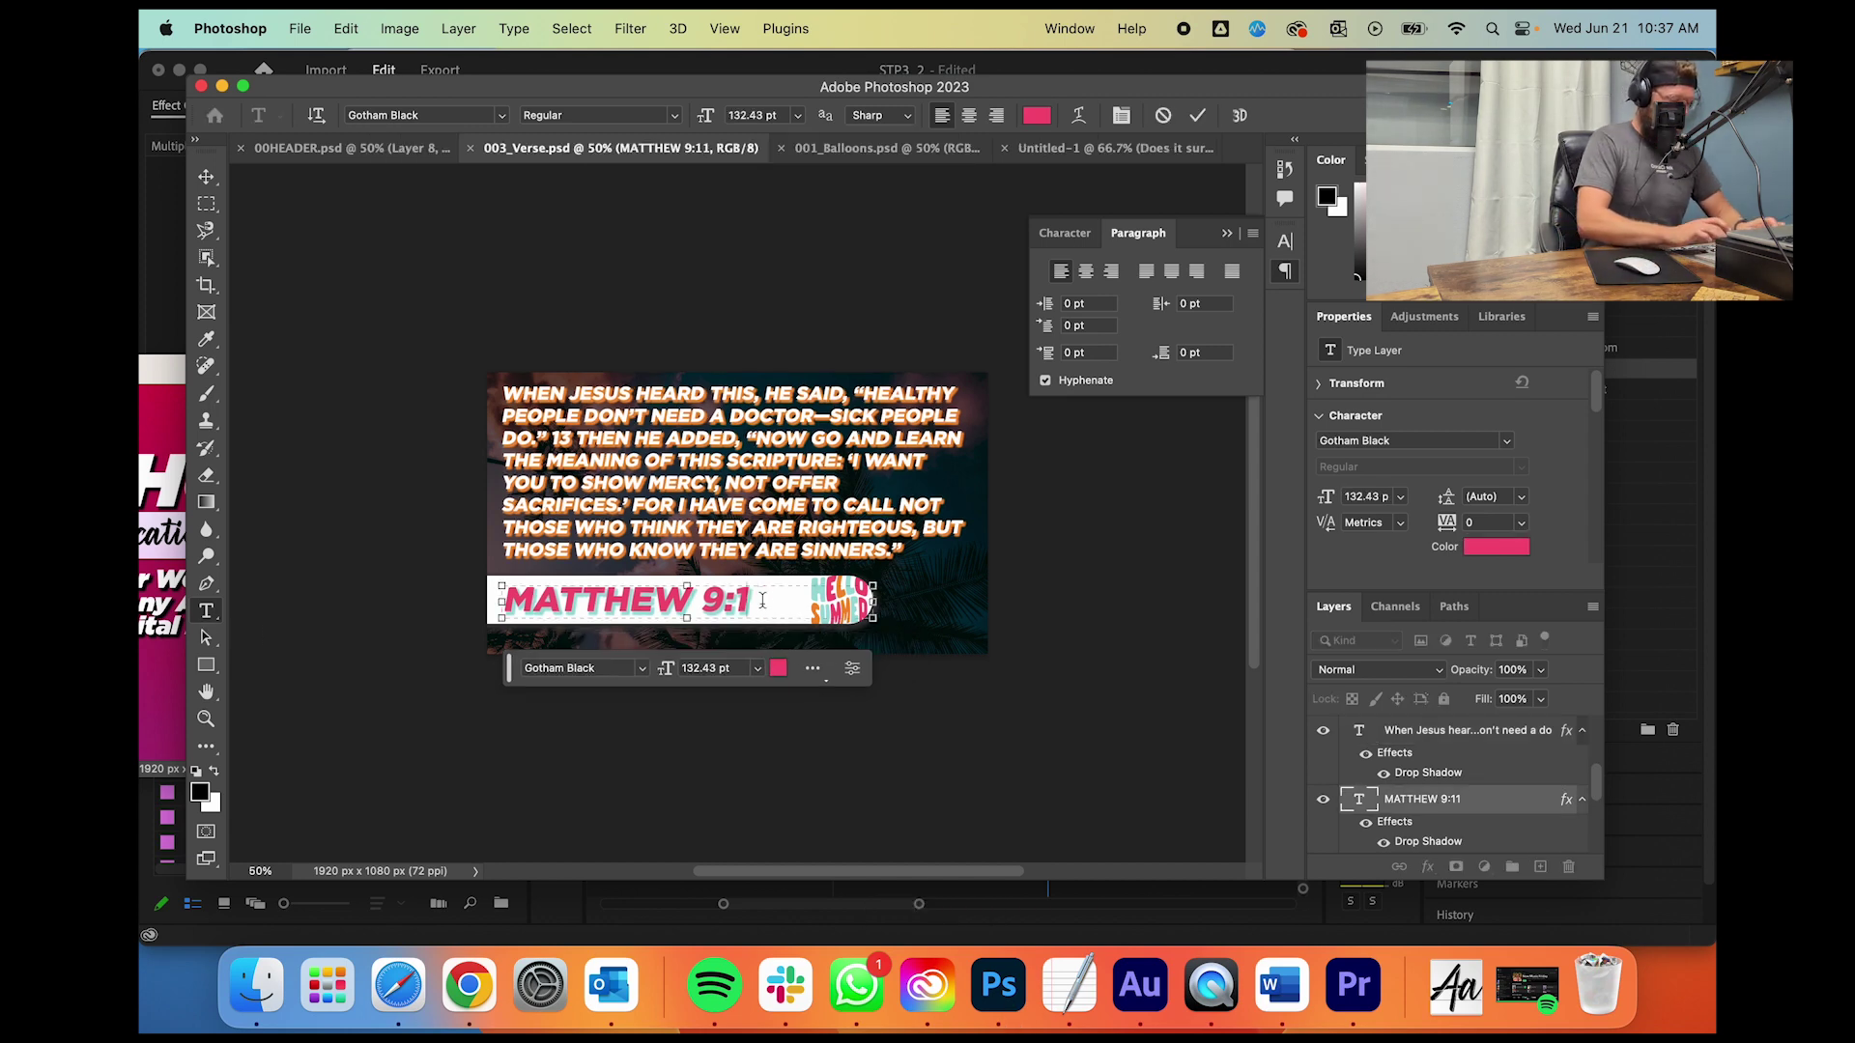
pyautogui.press('super+a')
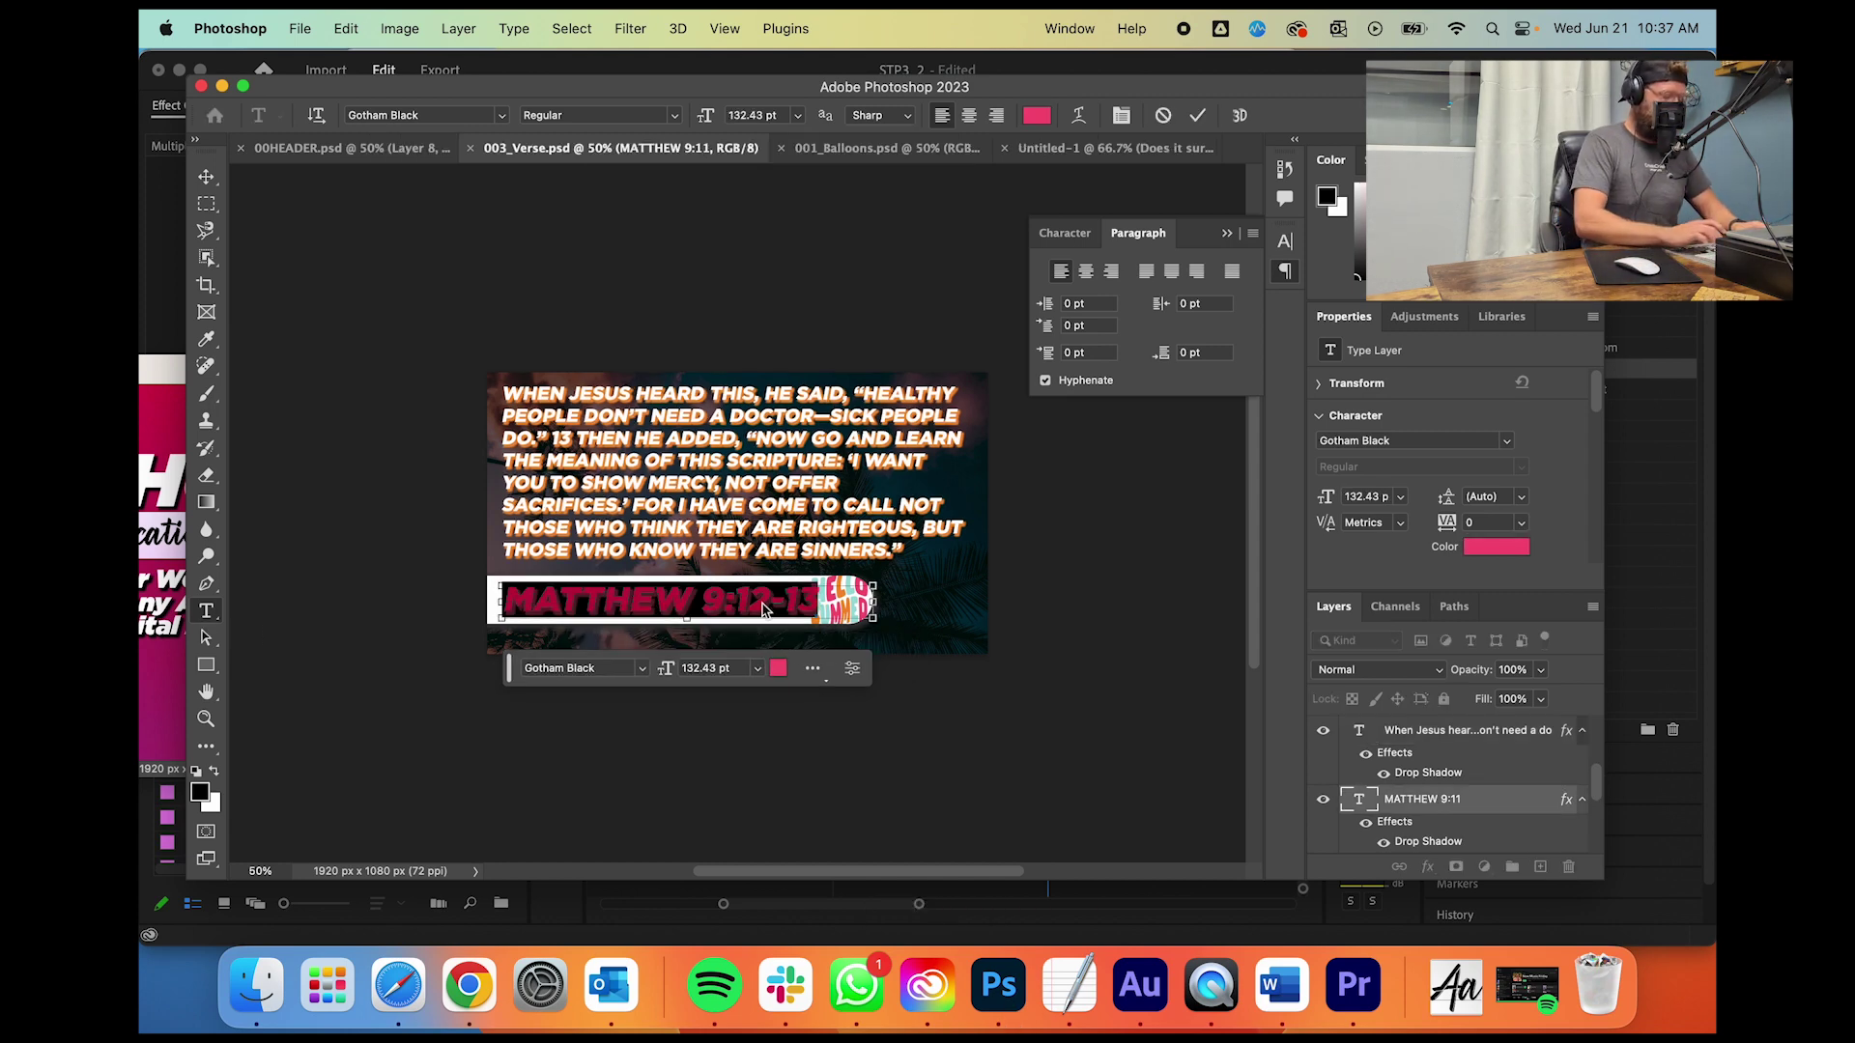
pyautogui.click(1199, 116)
# Step: Save the corrected graphic over the existing 003_Verse.psd
pyautogui.press('super+shift+s')
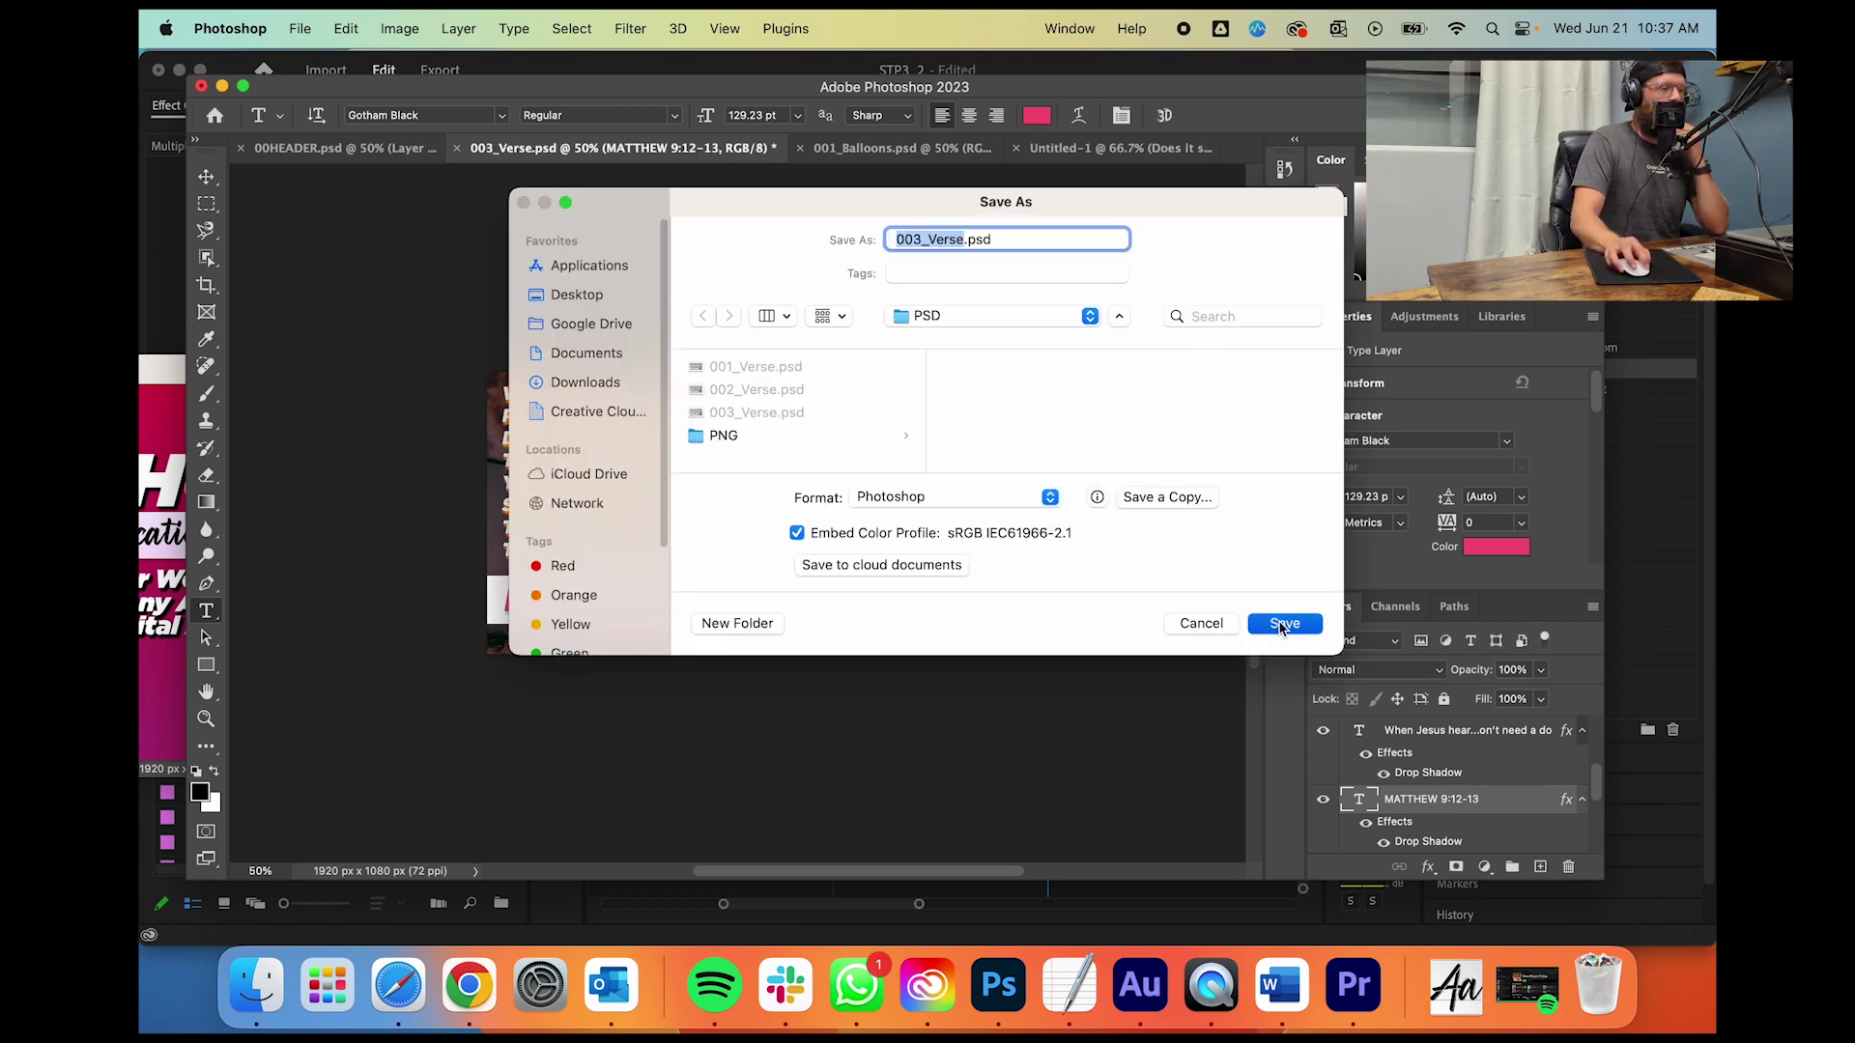
pyautogui.click(1282, 623)
pyautogui.click(1029, 530)
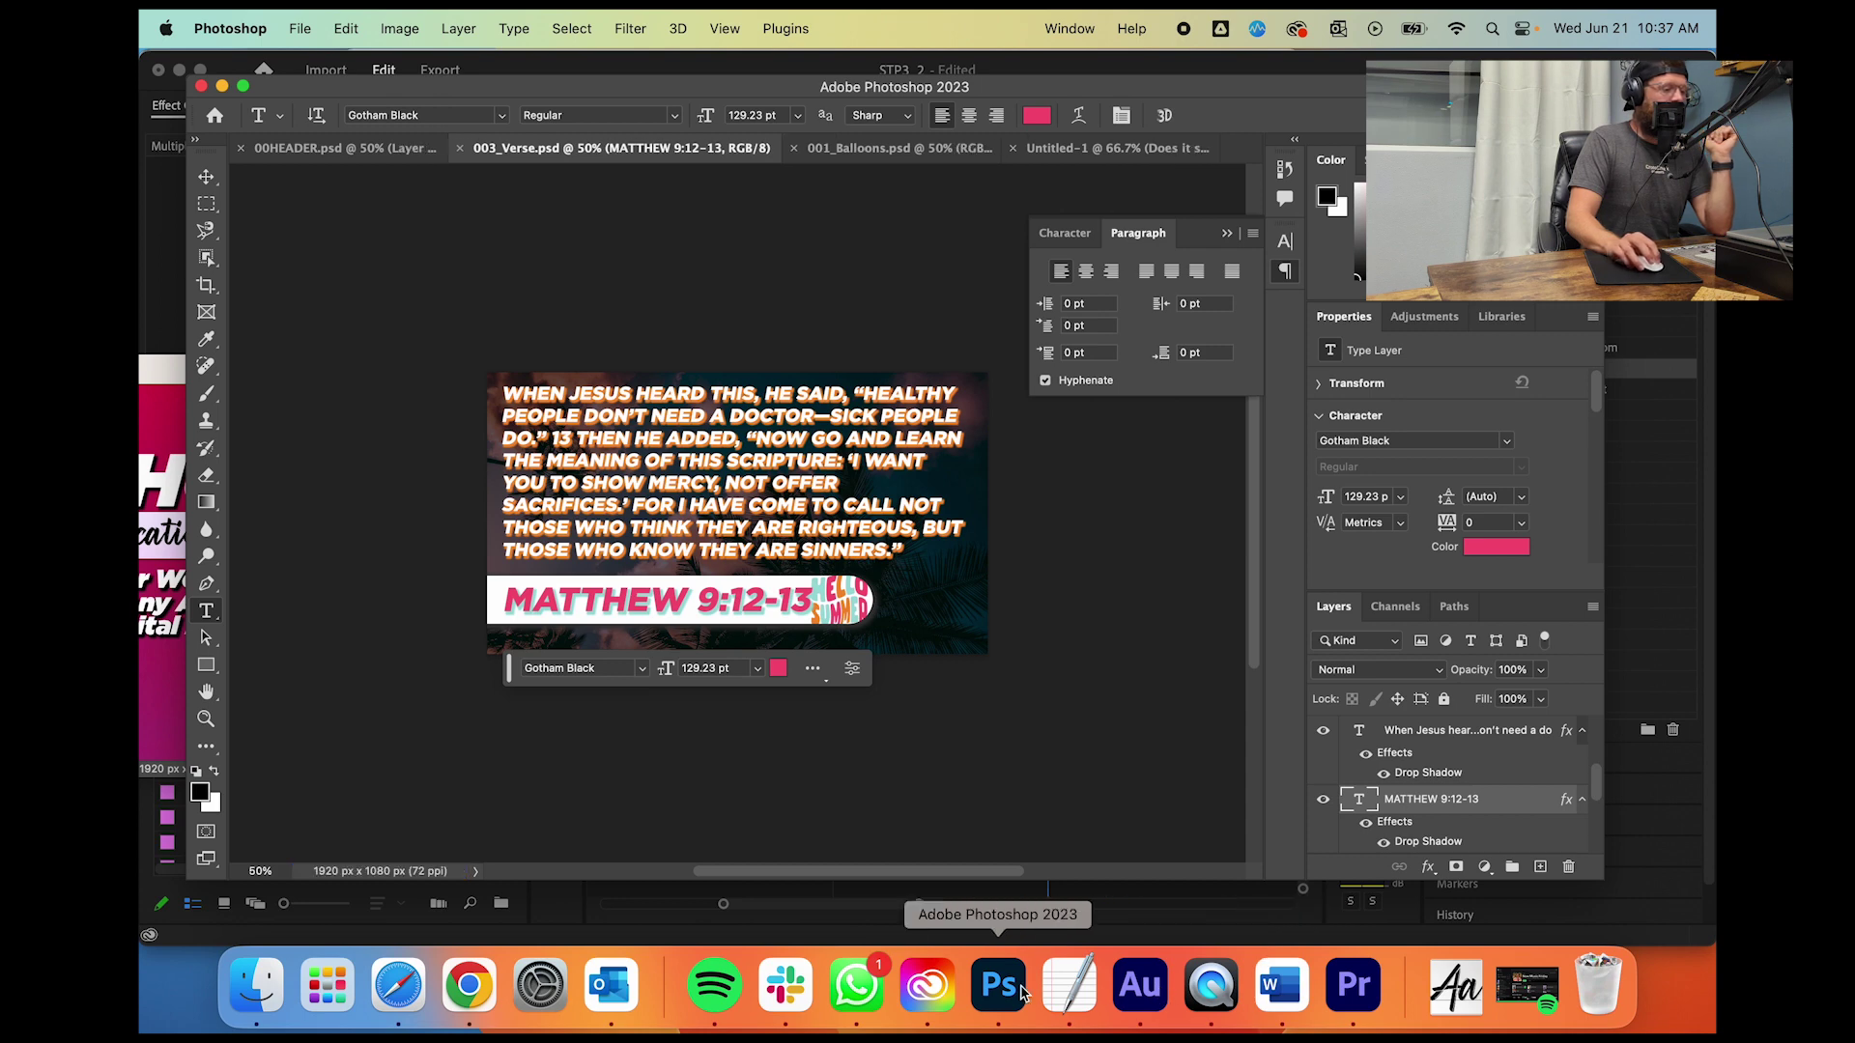
# Step: Switch to Premiere Pro, place the MATTHEW 9:12-13 reference layer on V6 over the duplicated layers and the verse text layer on V7 at 00:04:41:12
pyautogui.click(1353, 985)
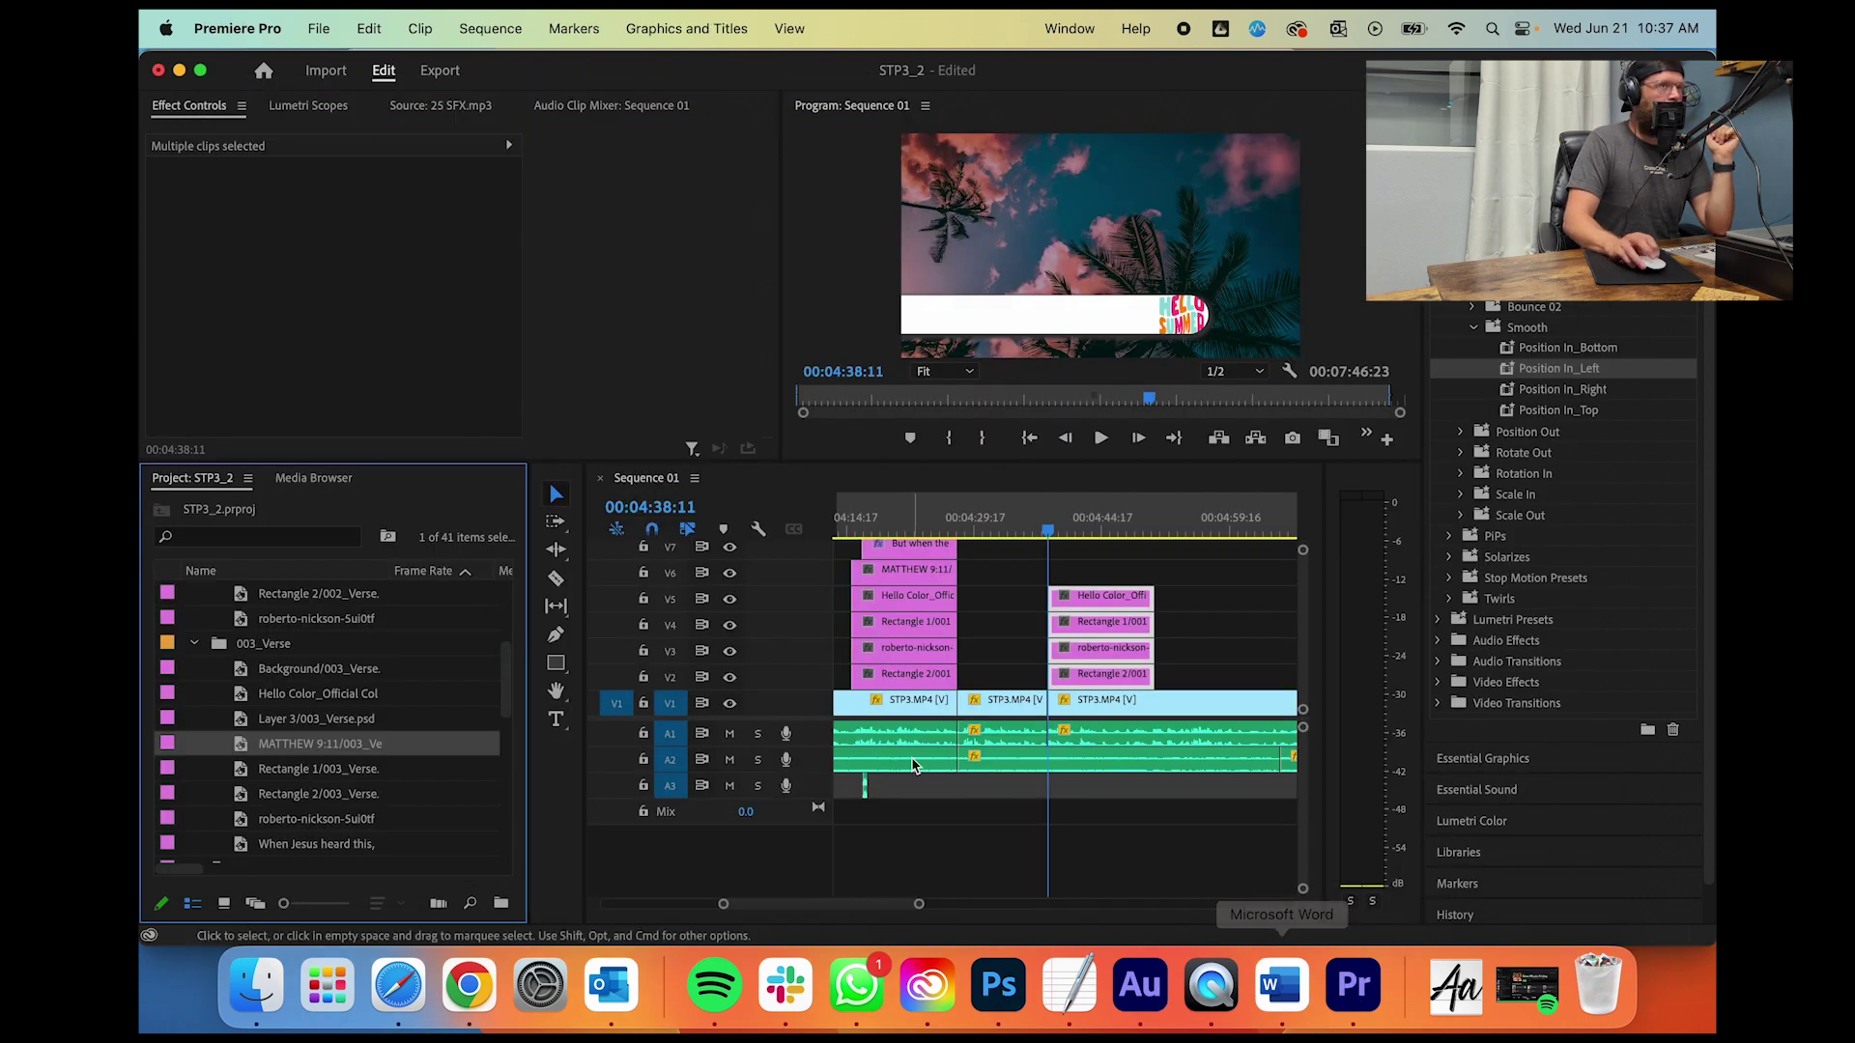
pyautogui.moveTo(1143, 540)
pyautogui.mouseDown()
pyautogui.moveTo(1051, 576)
pyautogui.moveTo(1152, 571)
pyautogui.mouseUp()
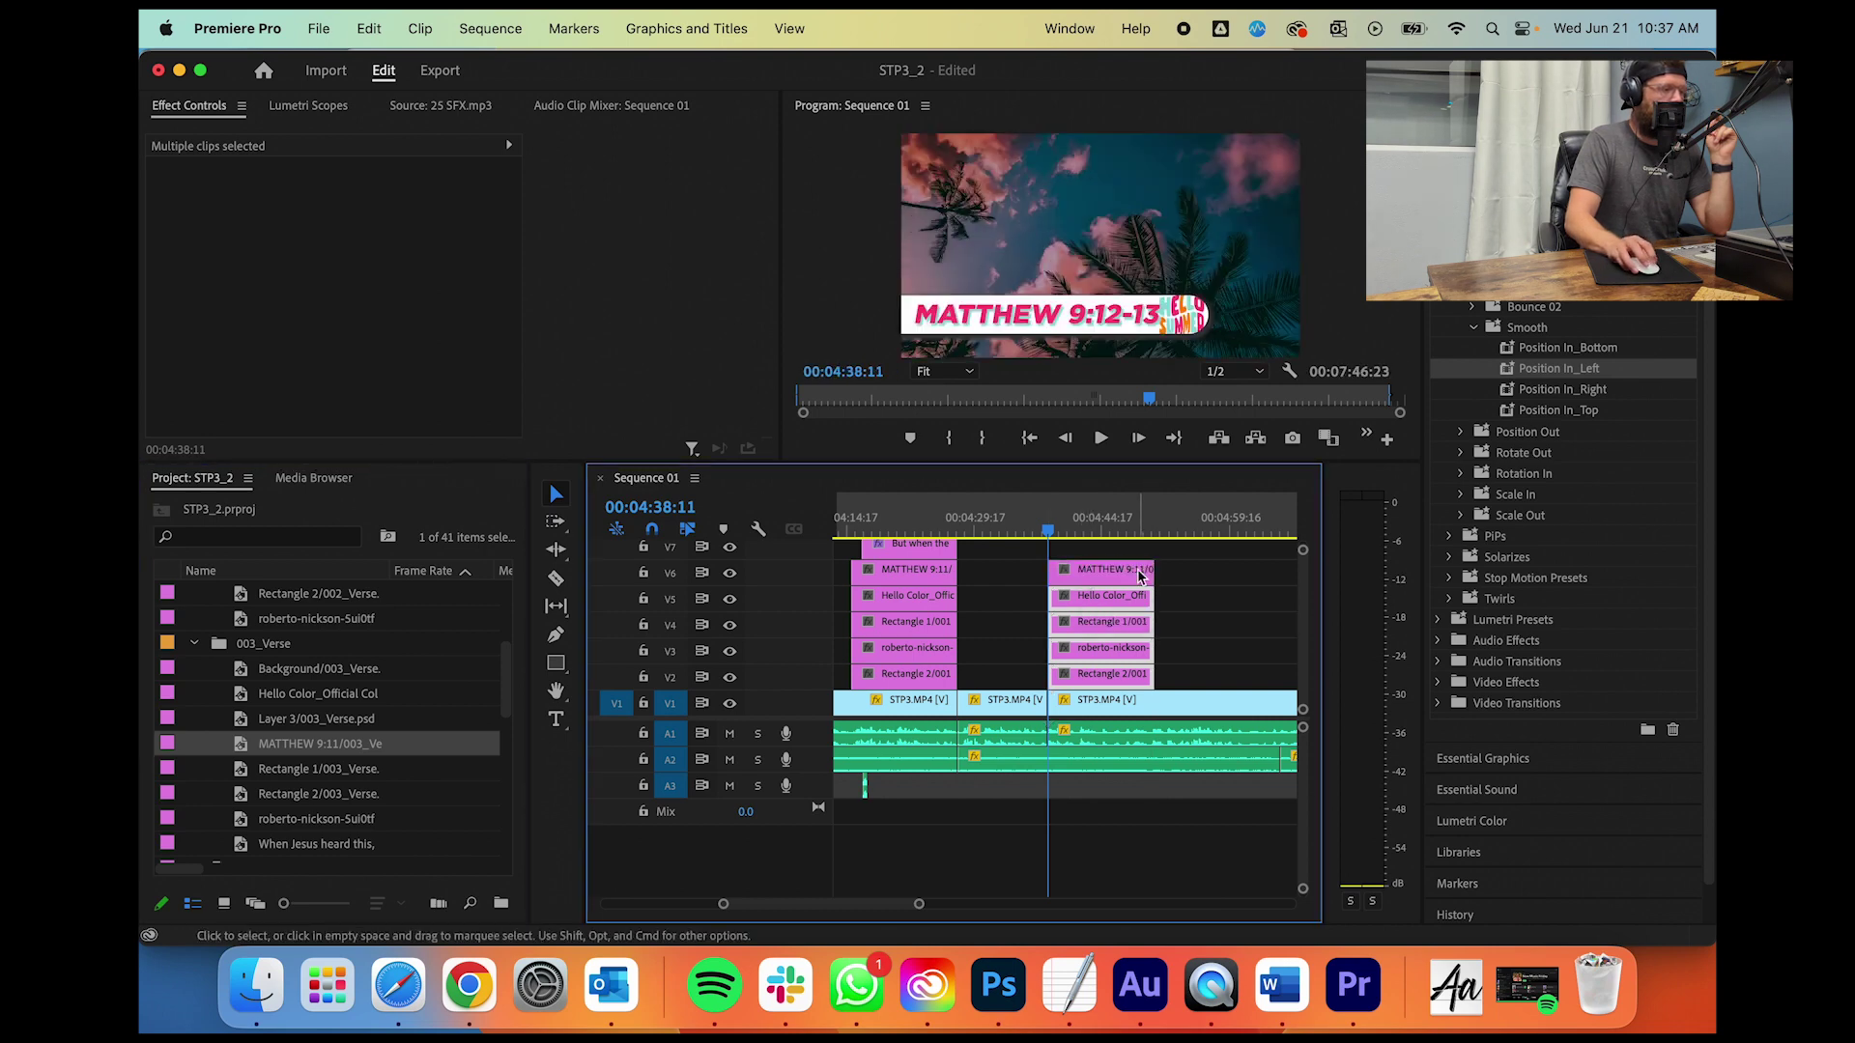
pyautogui.press('space')
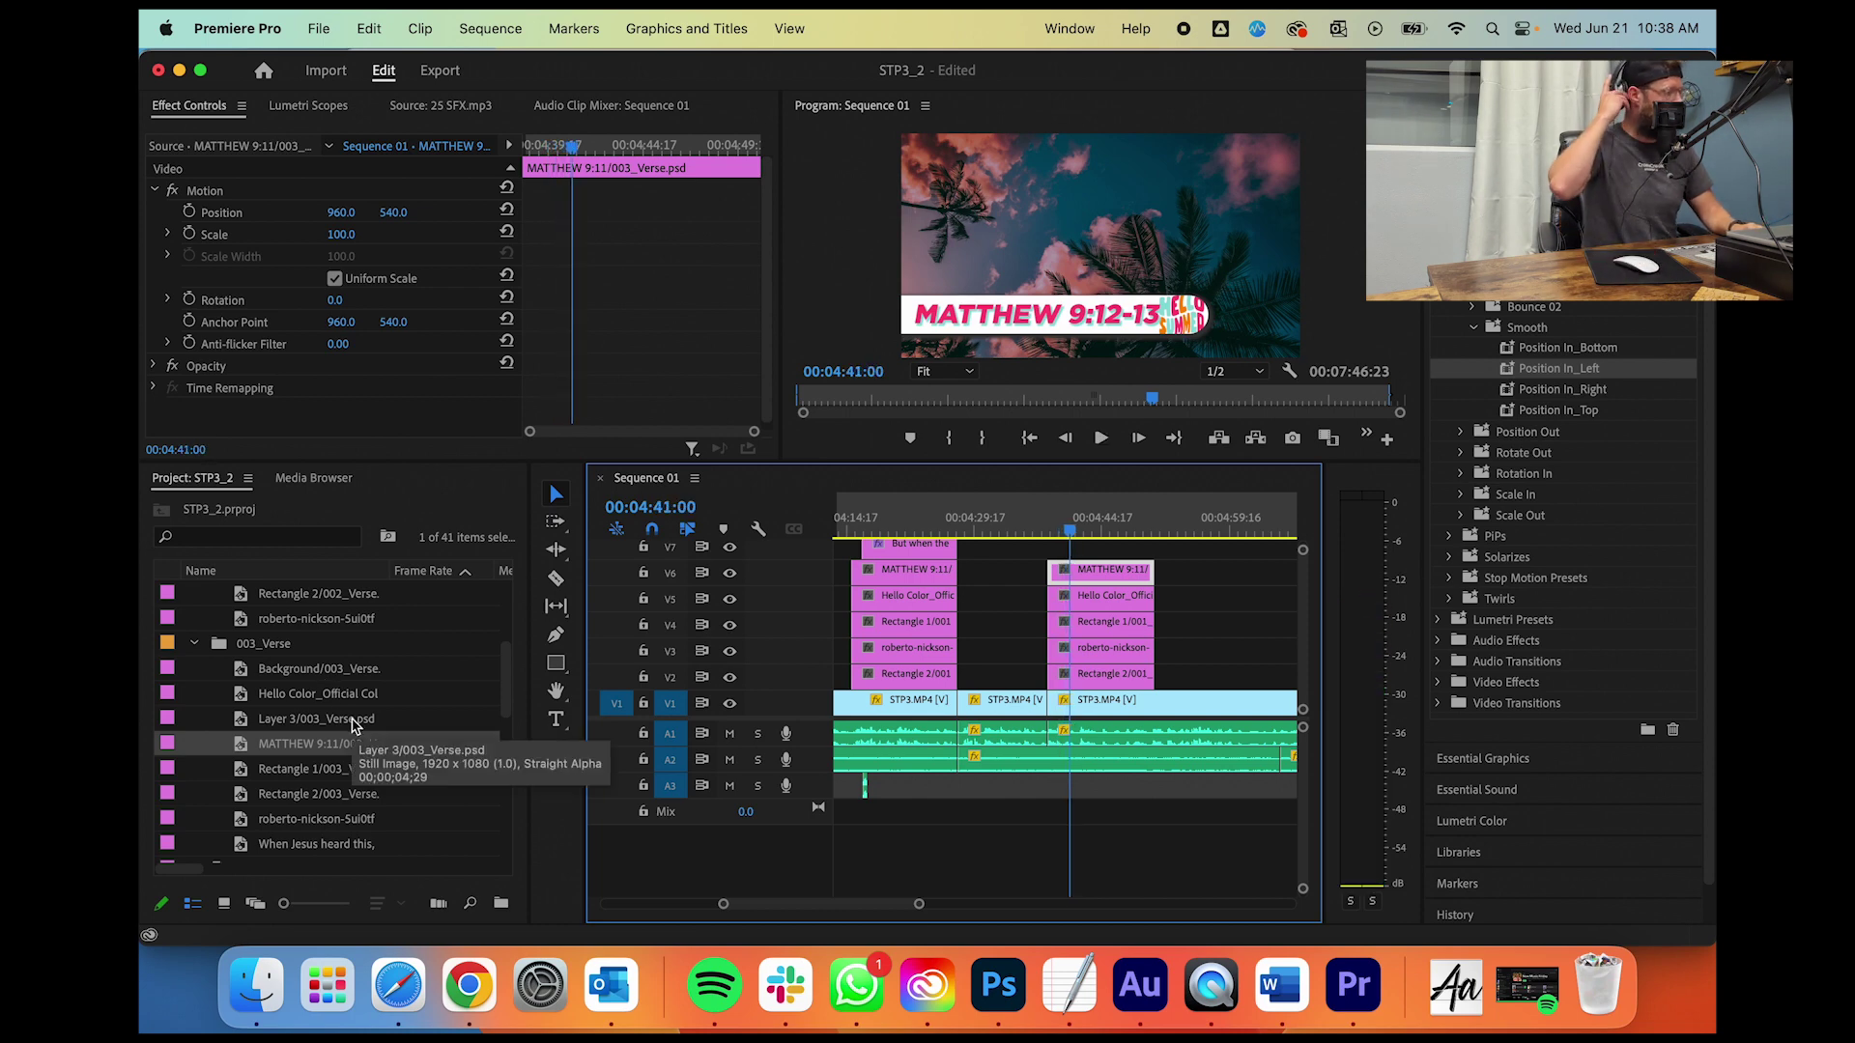
pyautogui.press('space')
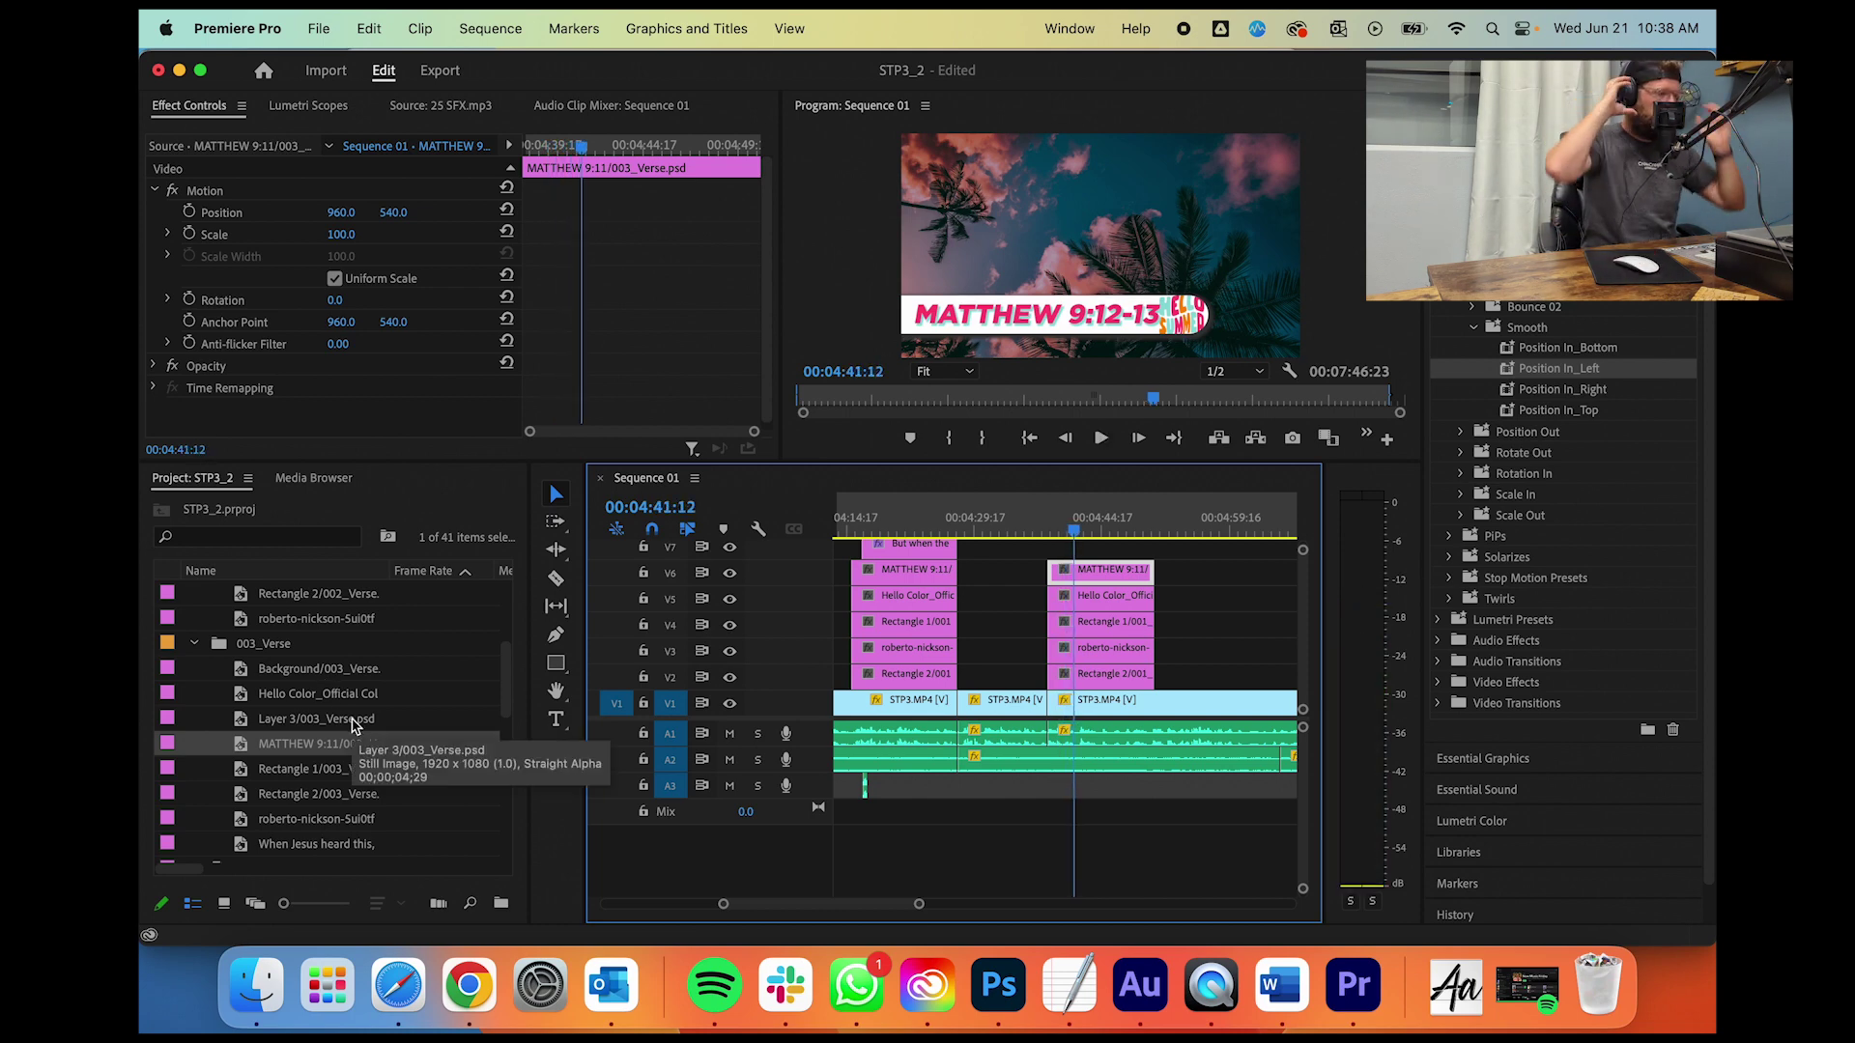
pyautogui.scroll(-3, 359, 726)
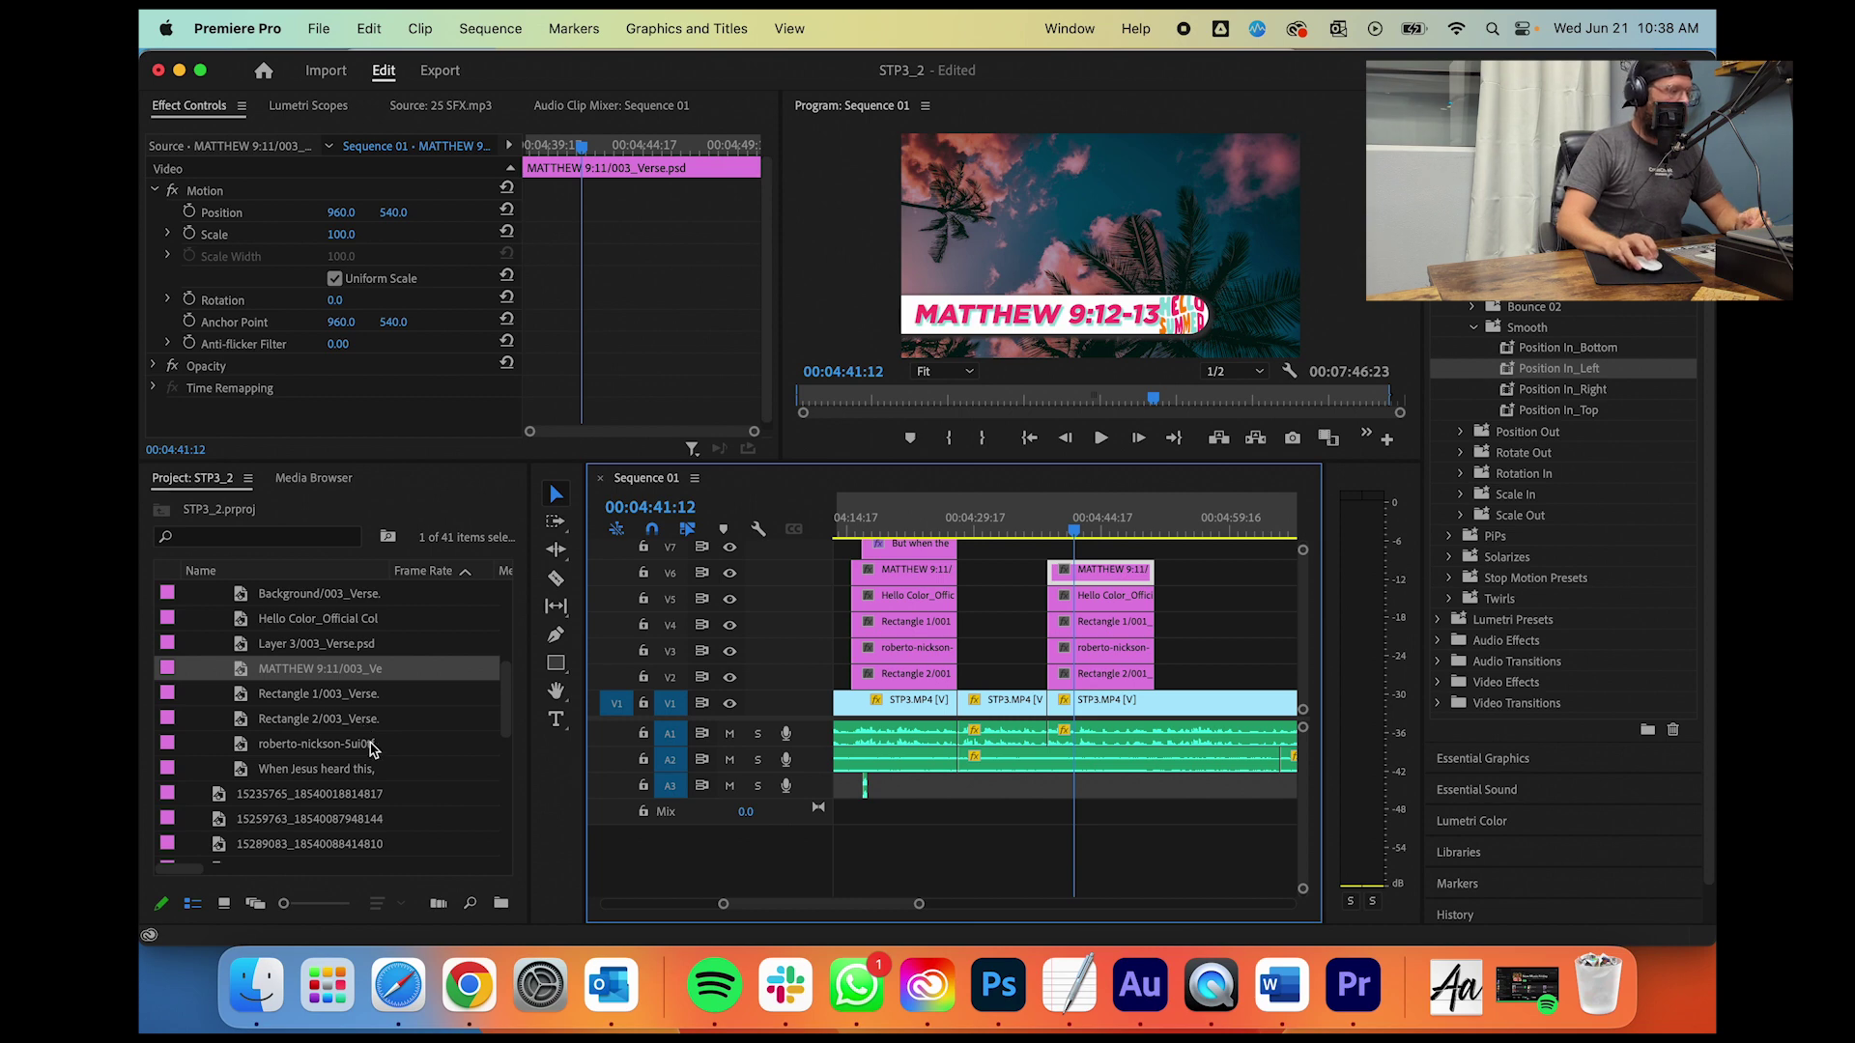
pyautogui.moveTo(337, 776); pyautogui.dragTo(1080, 548)
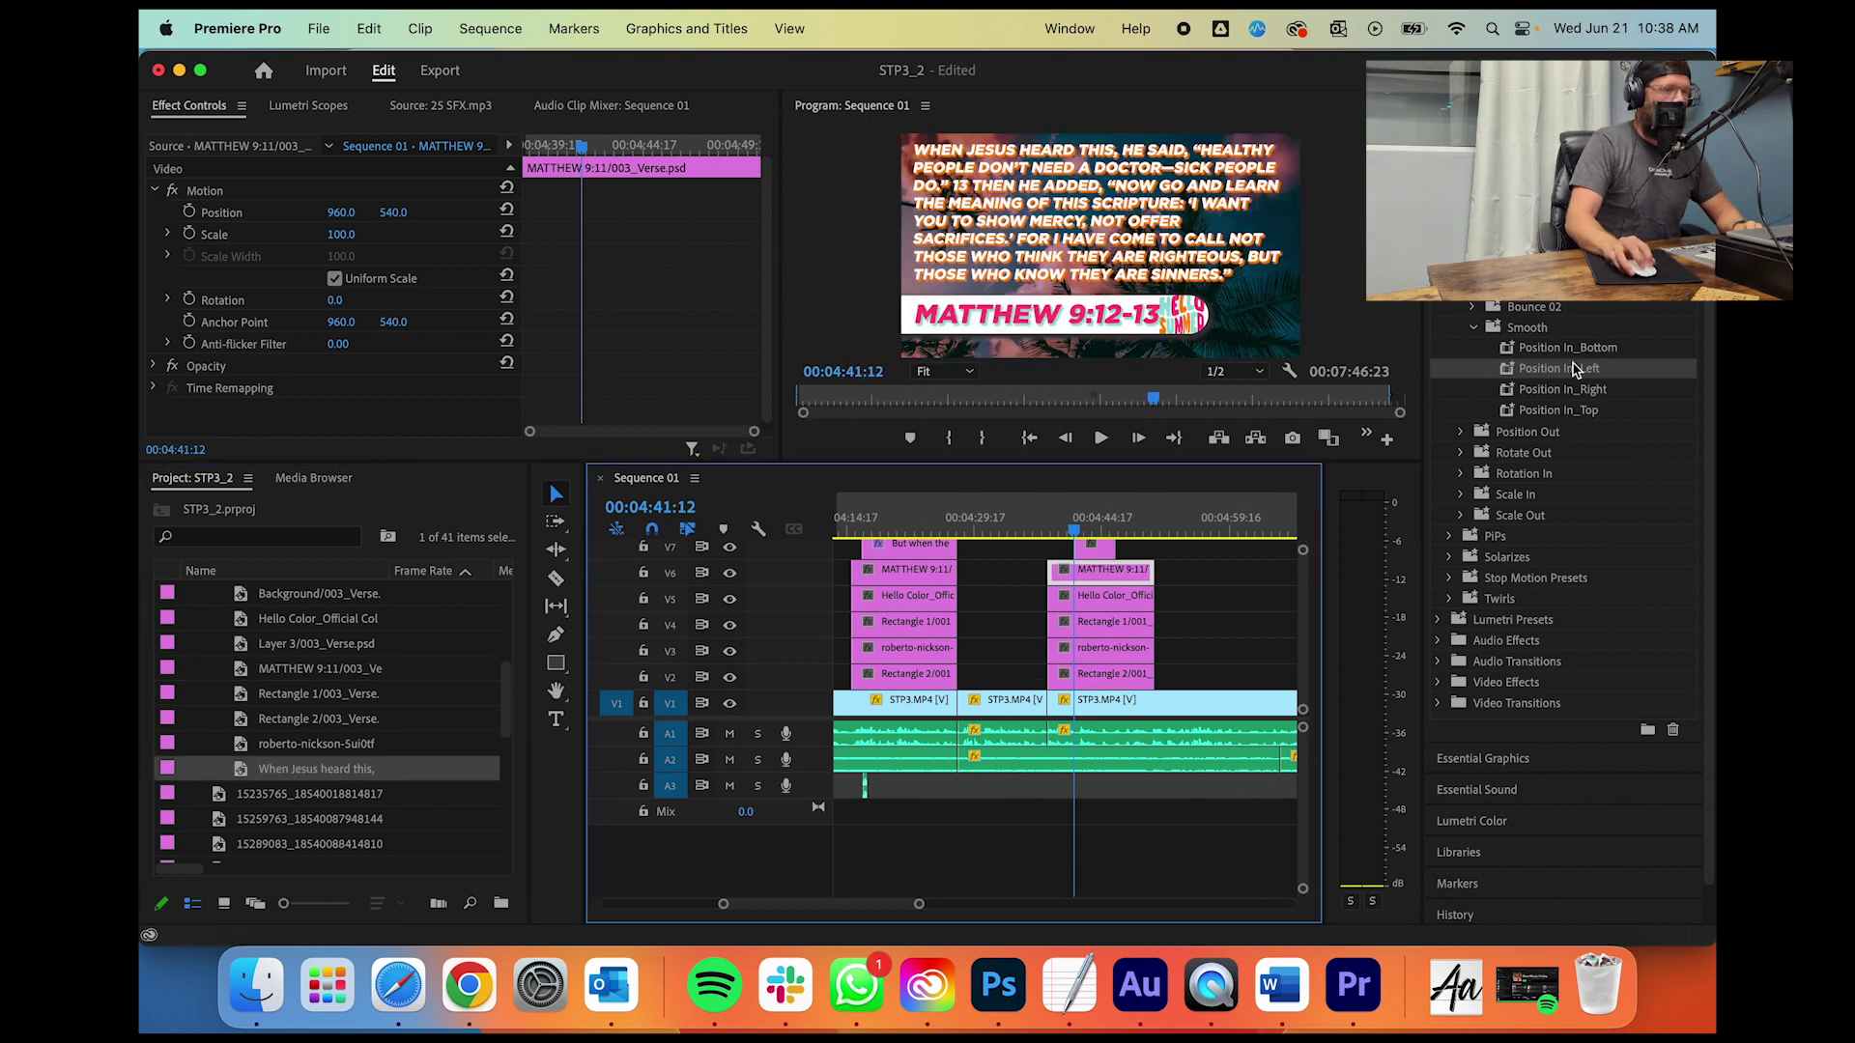
# Step: Apply the Smooth Position In_Left preset to the new verse text clip and extend its end to match the layers below
pyautogui.click(1539, 371)
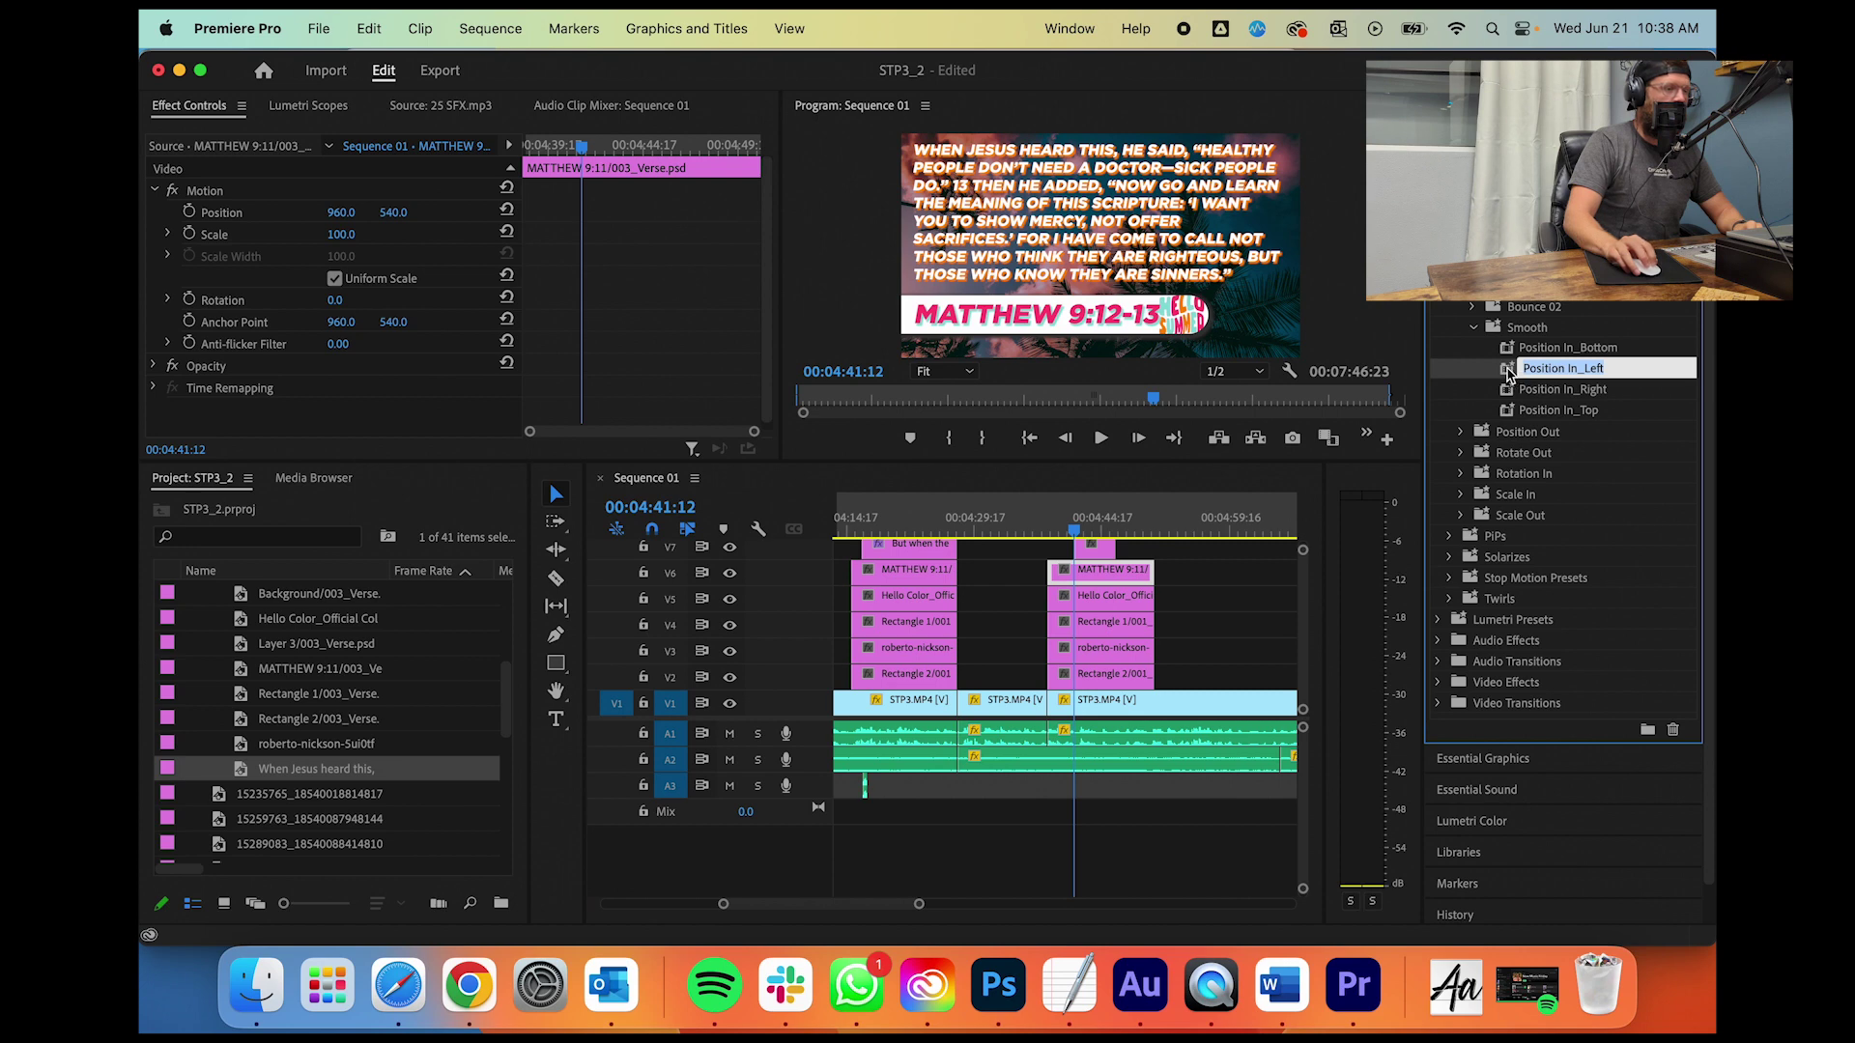
pyautogui.press('Return')
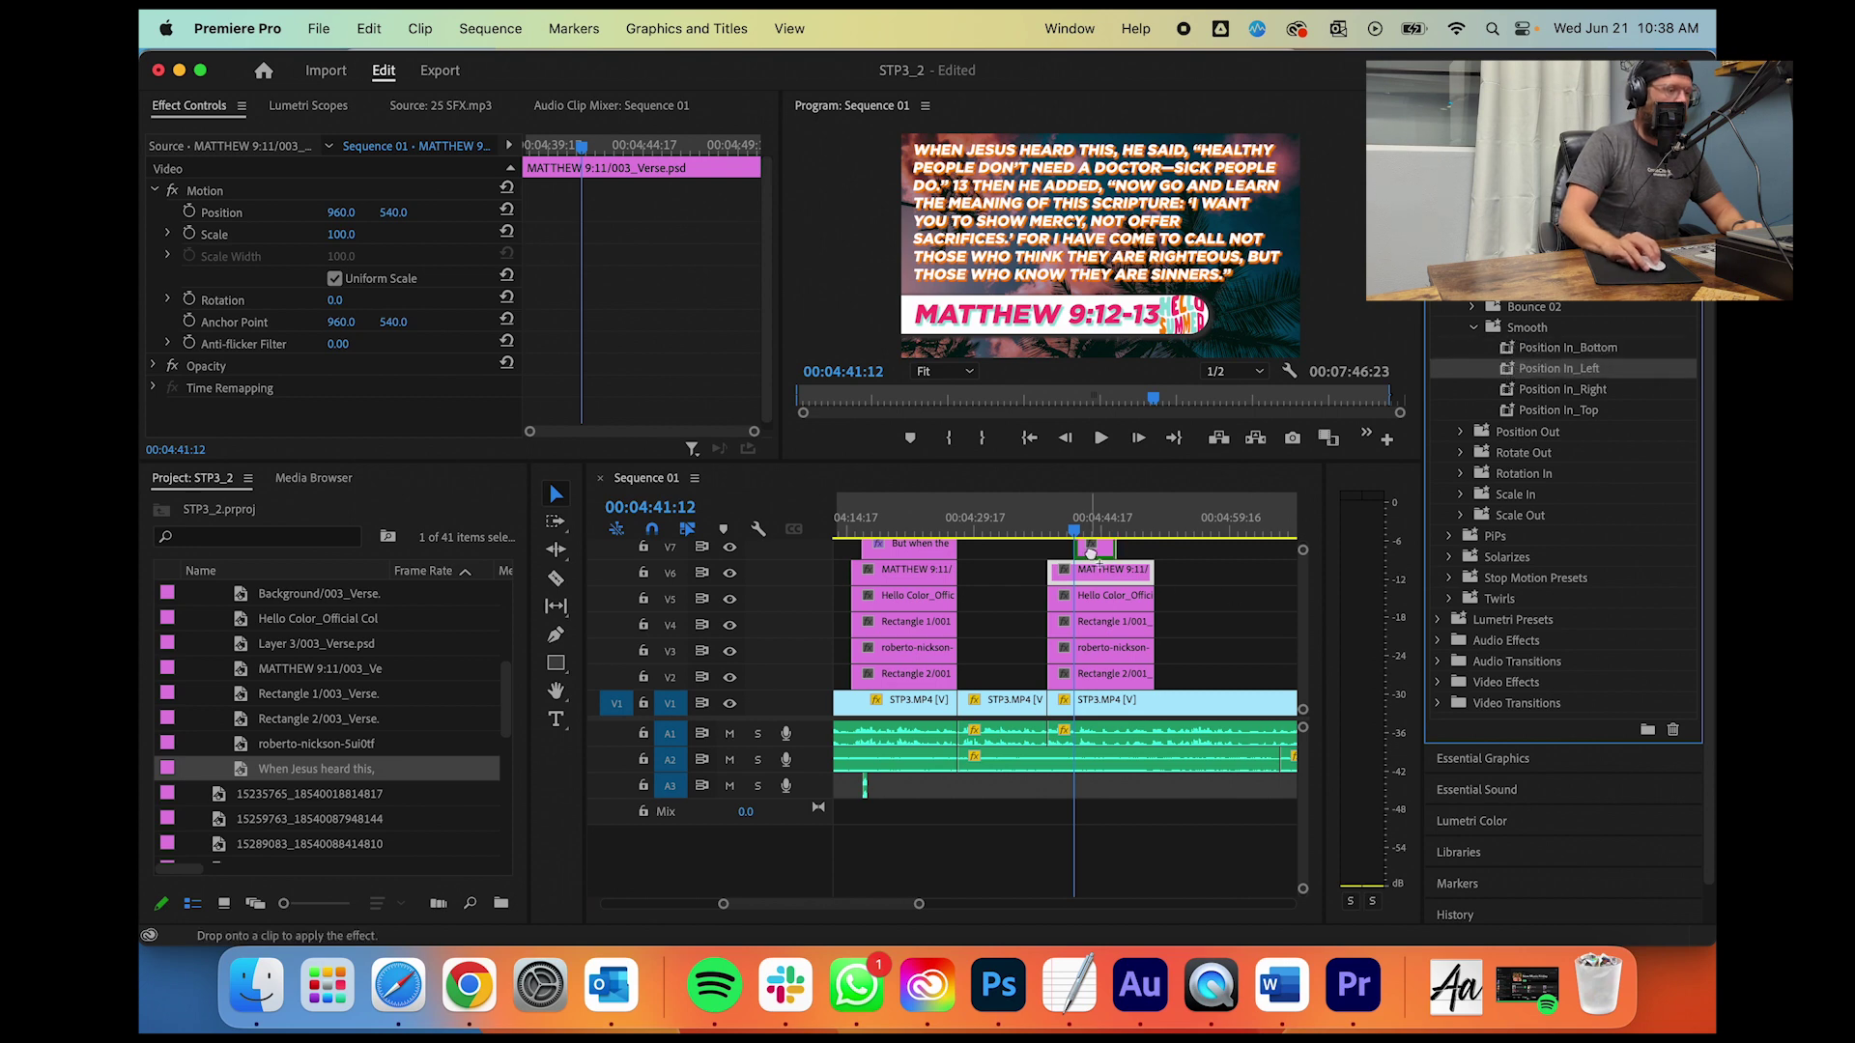
pyautogui.moveTo(1090, 553); pyautogui.dragTo(1092, 551)
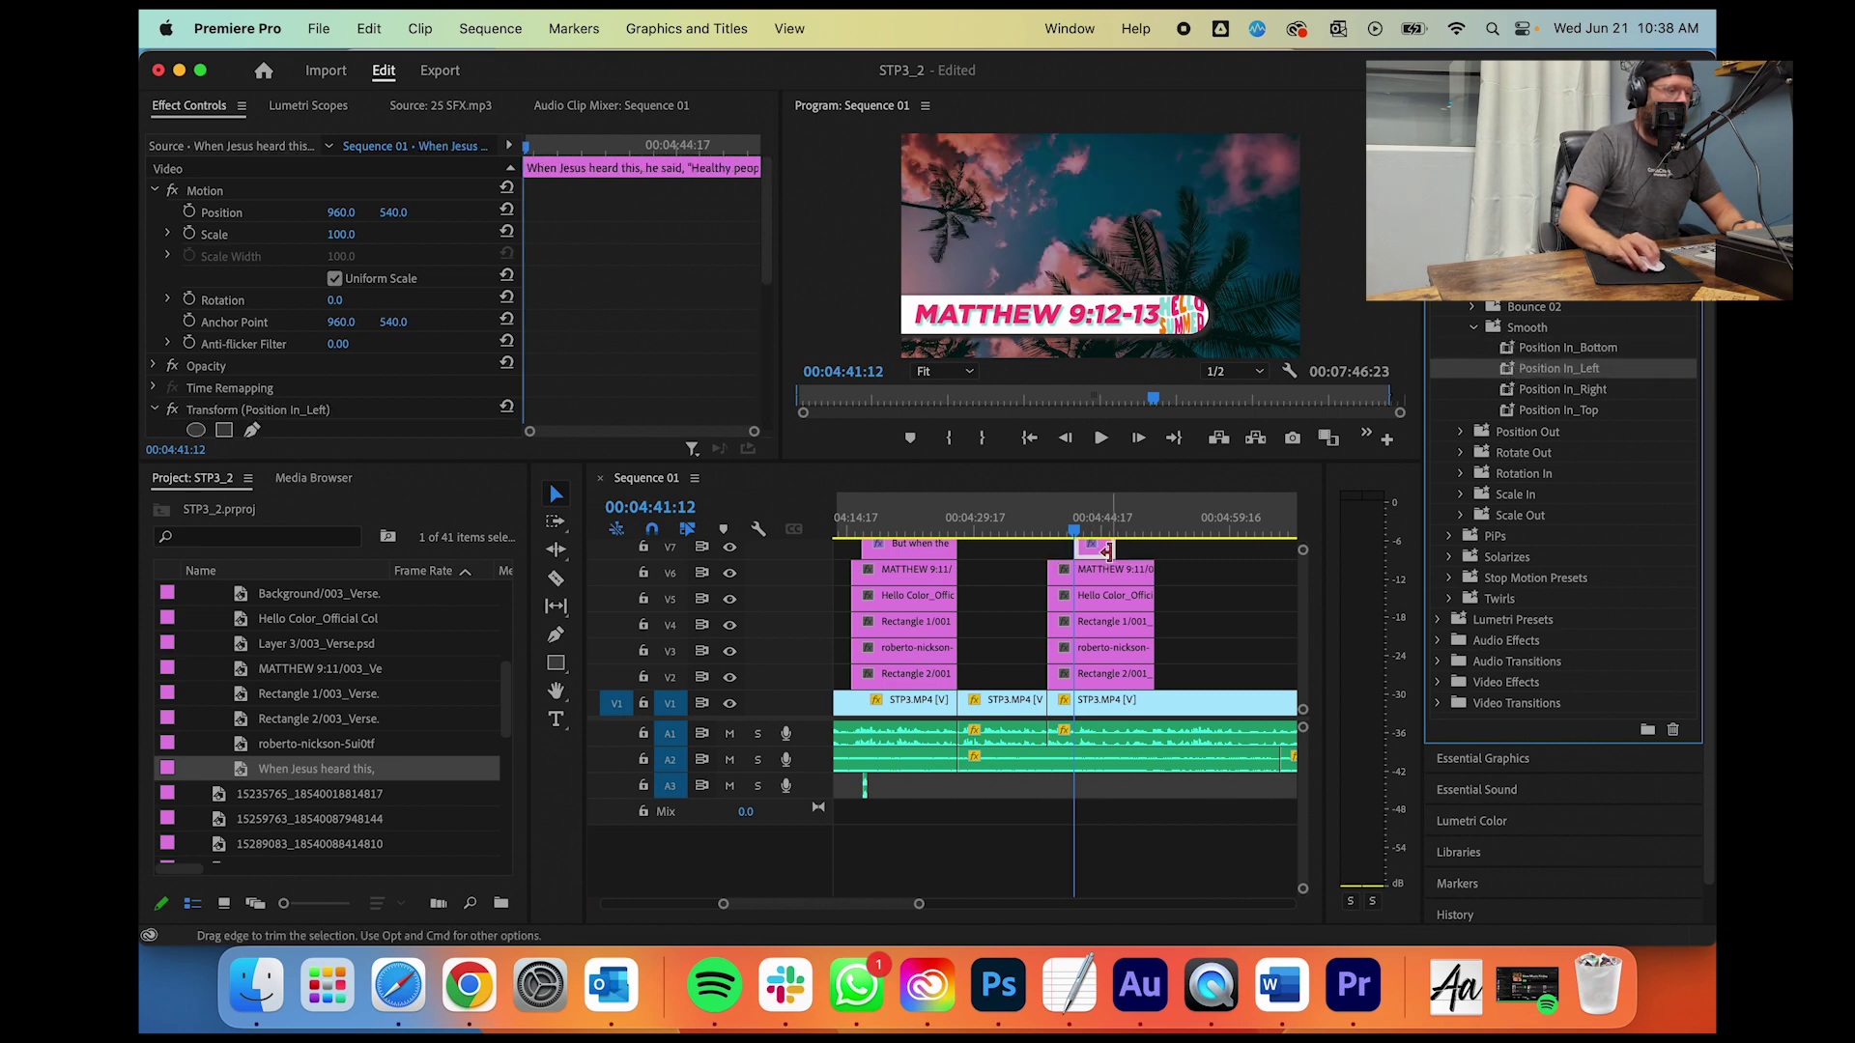
# Step: Duplicate the 25 SFX.mp3 clip on A3 to the start of the new verse text clip at 00:04:41:12
pyautogui.click(218, 539)
pyautogui.write('dg')
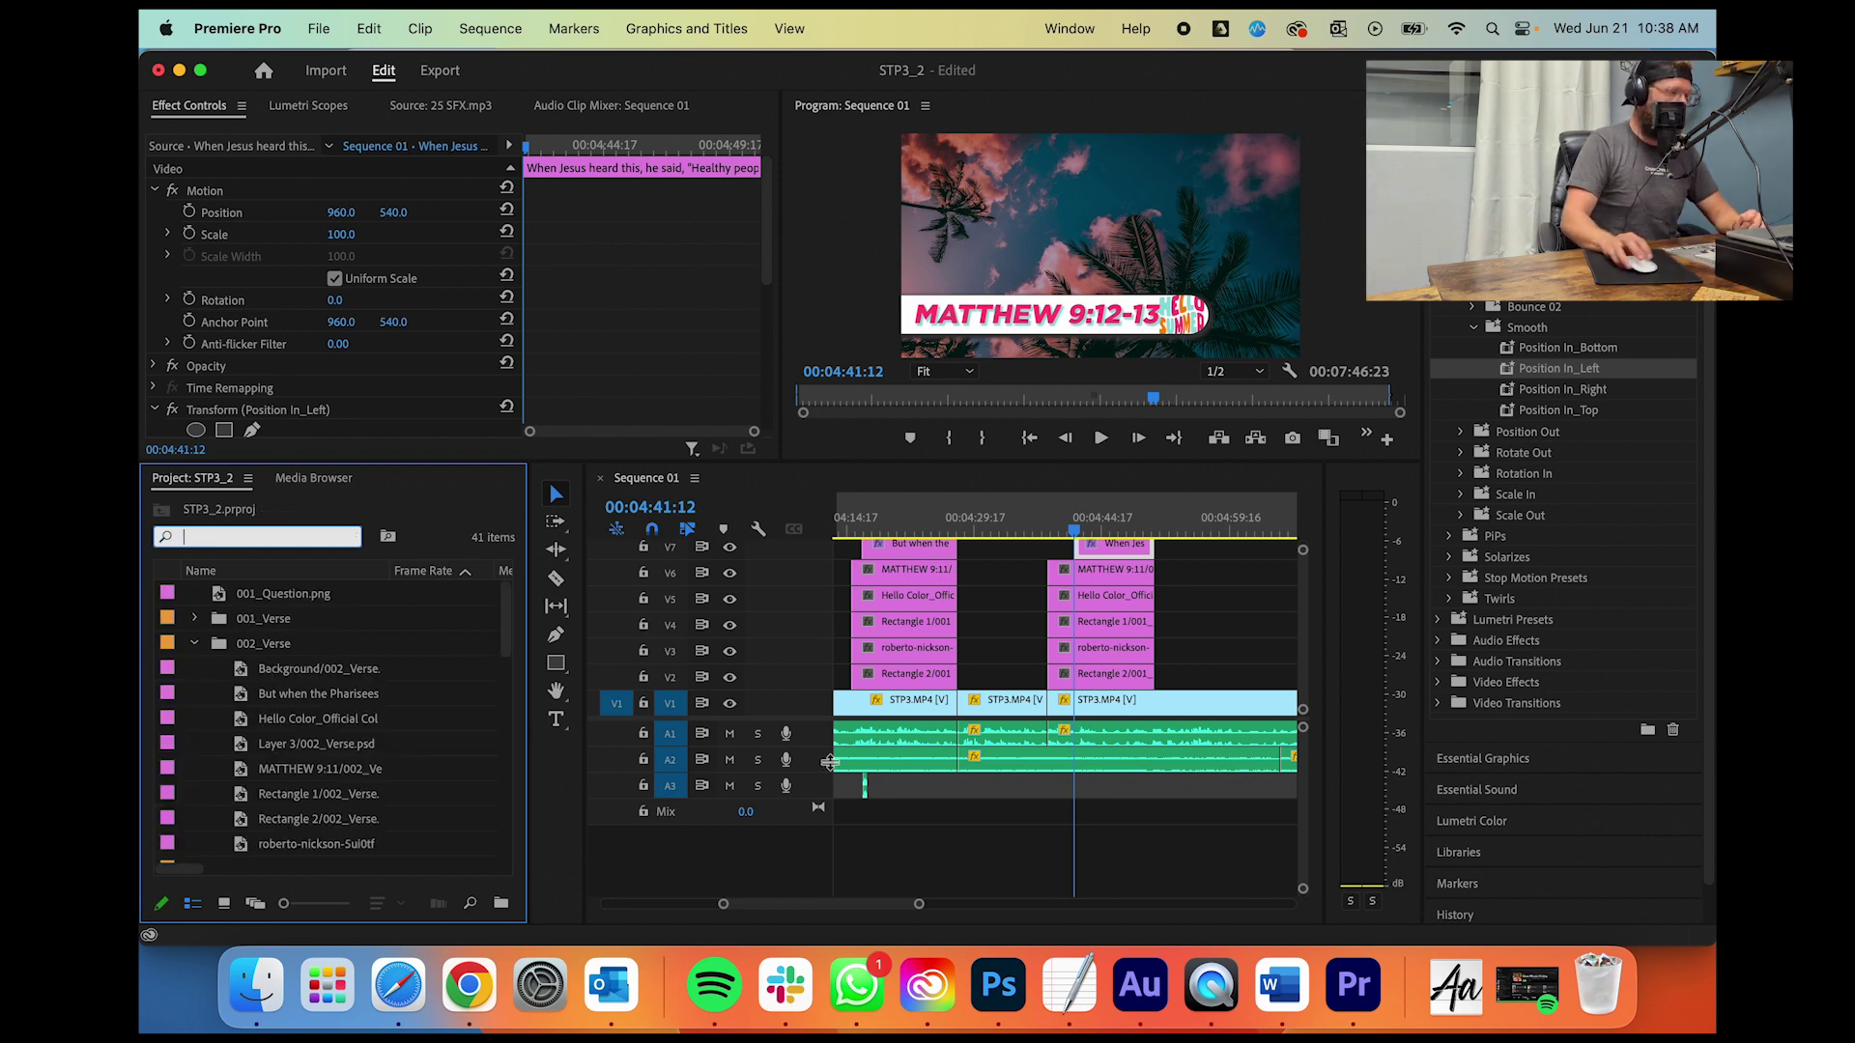
pyautogui.click(865, 790)
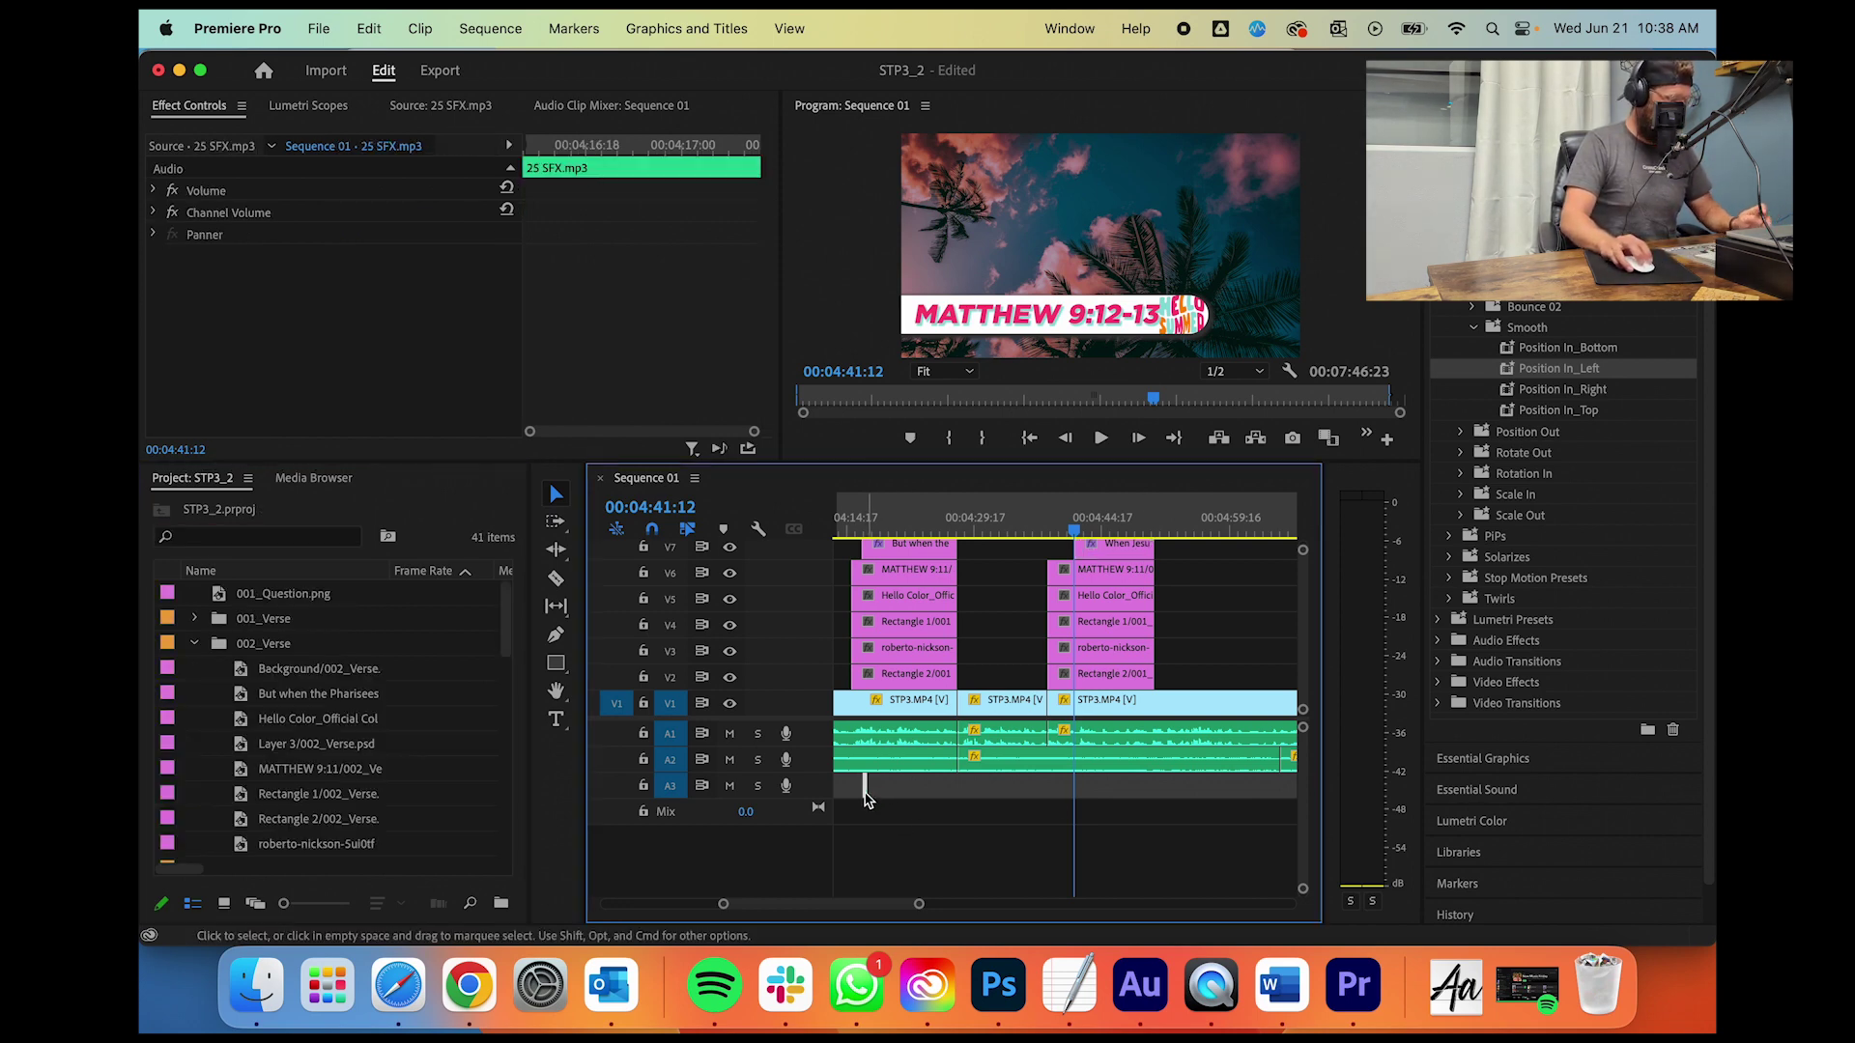
pyautogui.moveTo(865, 794); pyautogui.dragTo(1079, 788)
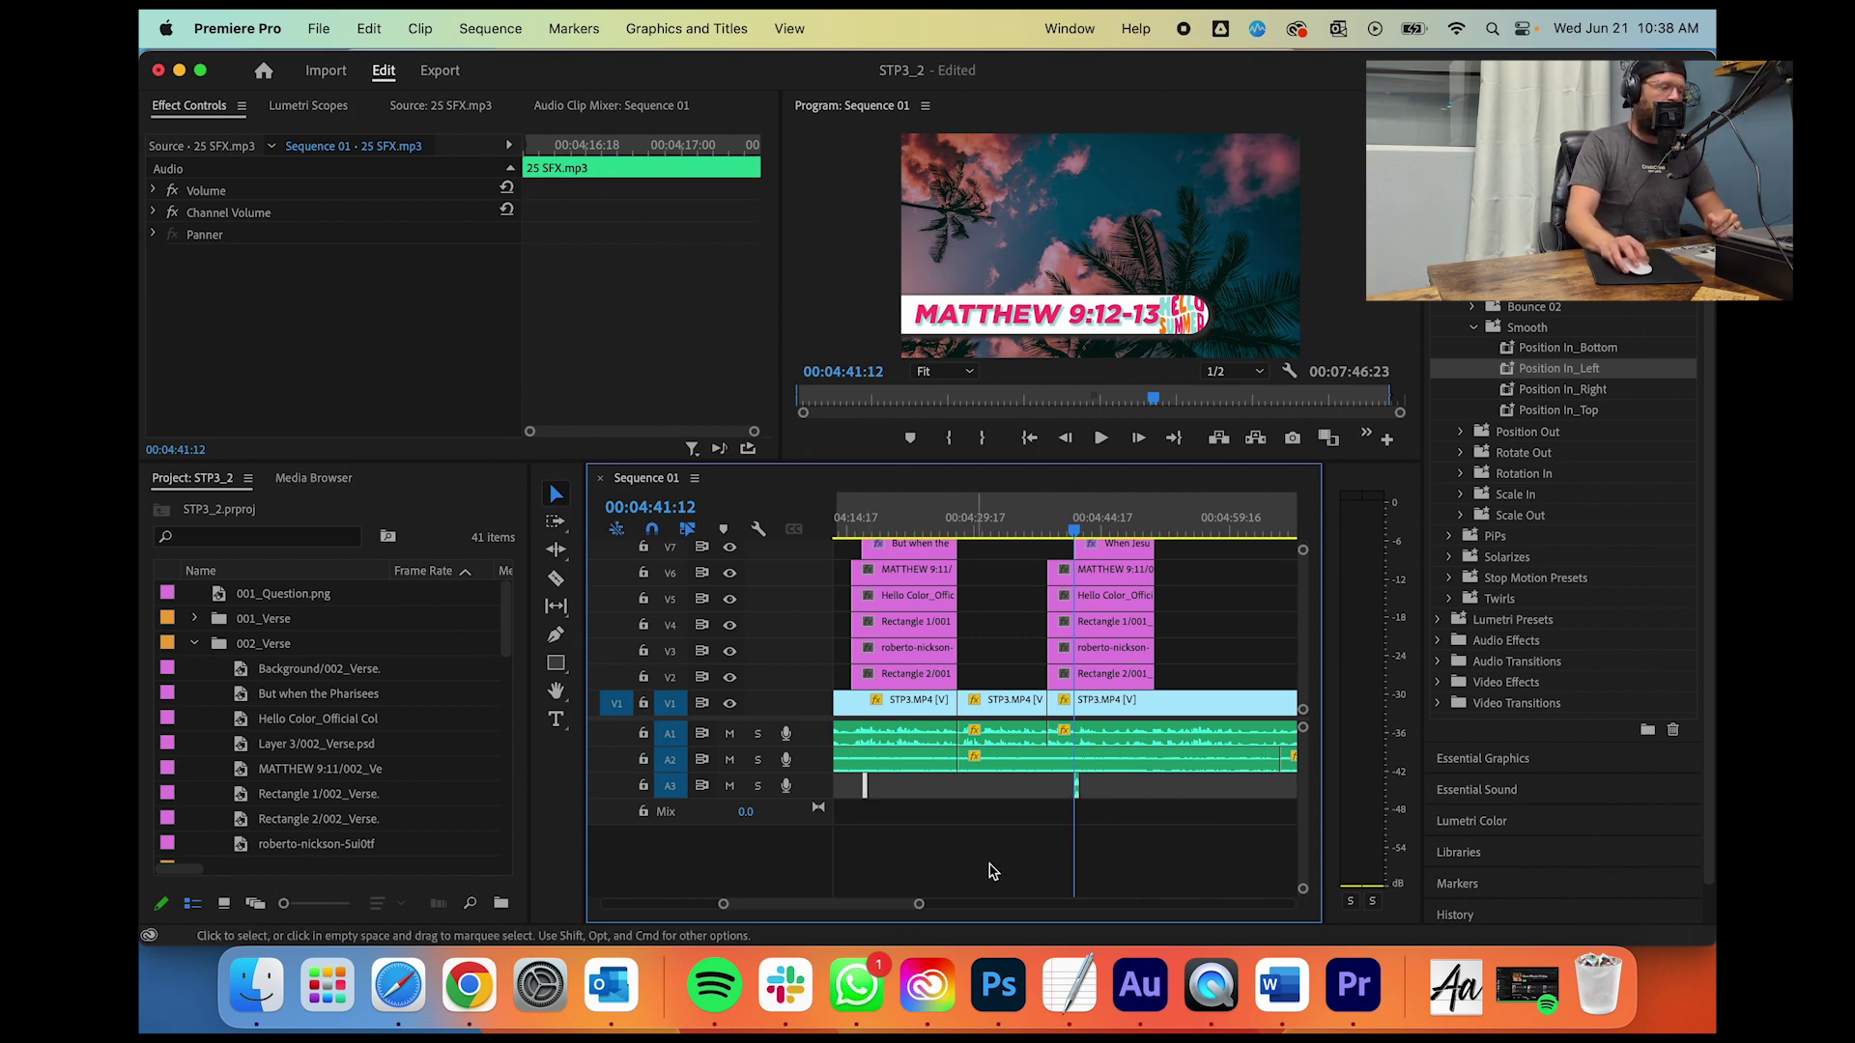
# Step: Preview the text slide-in and shift the duplicated 25 SFX.mp3 clip to start at 00:04:41:14
pyautogui.moveTo(919, 903); pyautogui.dragTo(868, 911)
pyautogui.press('space')
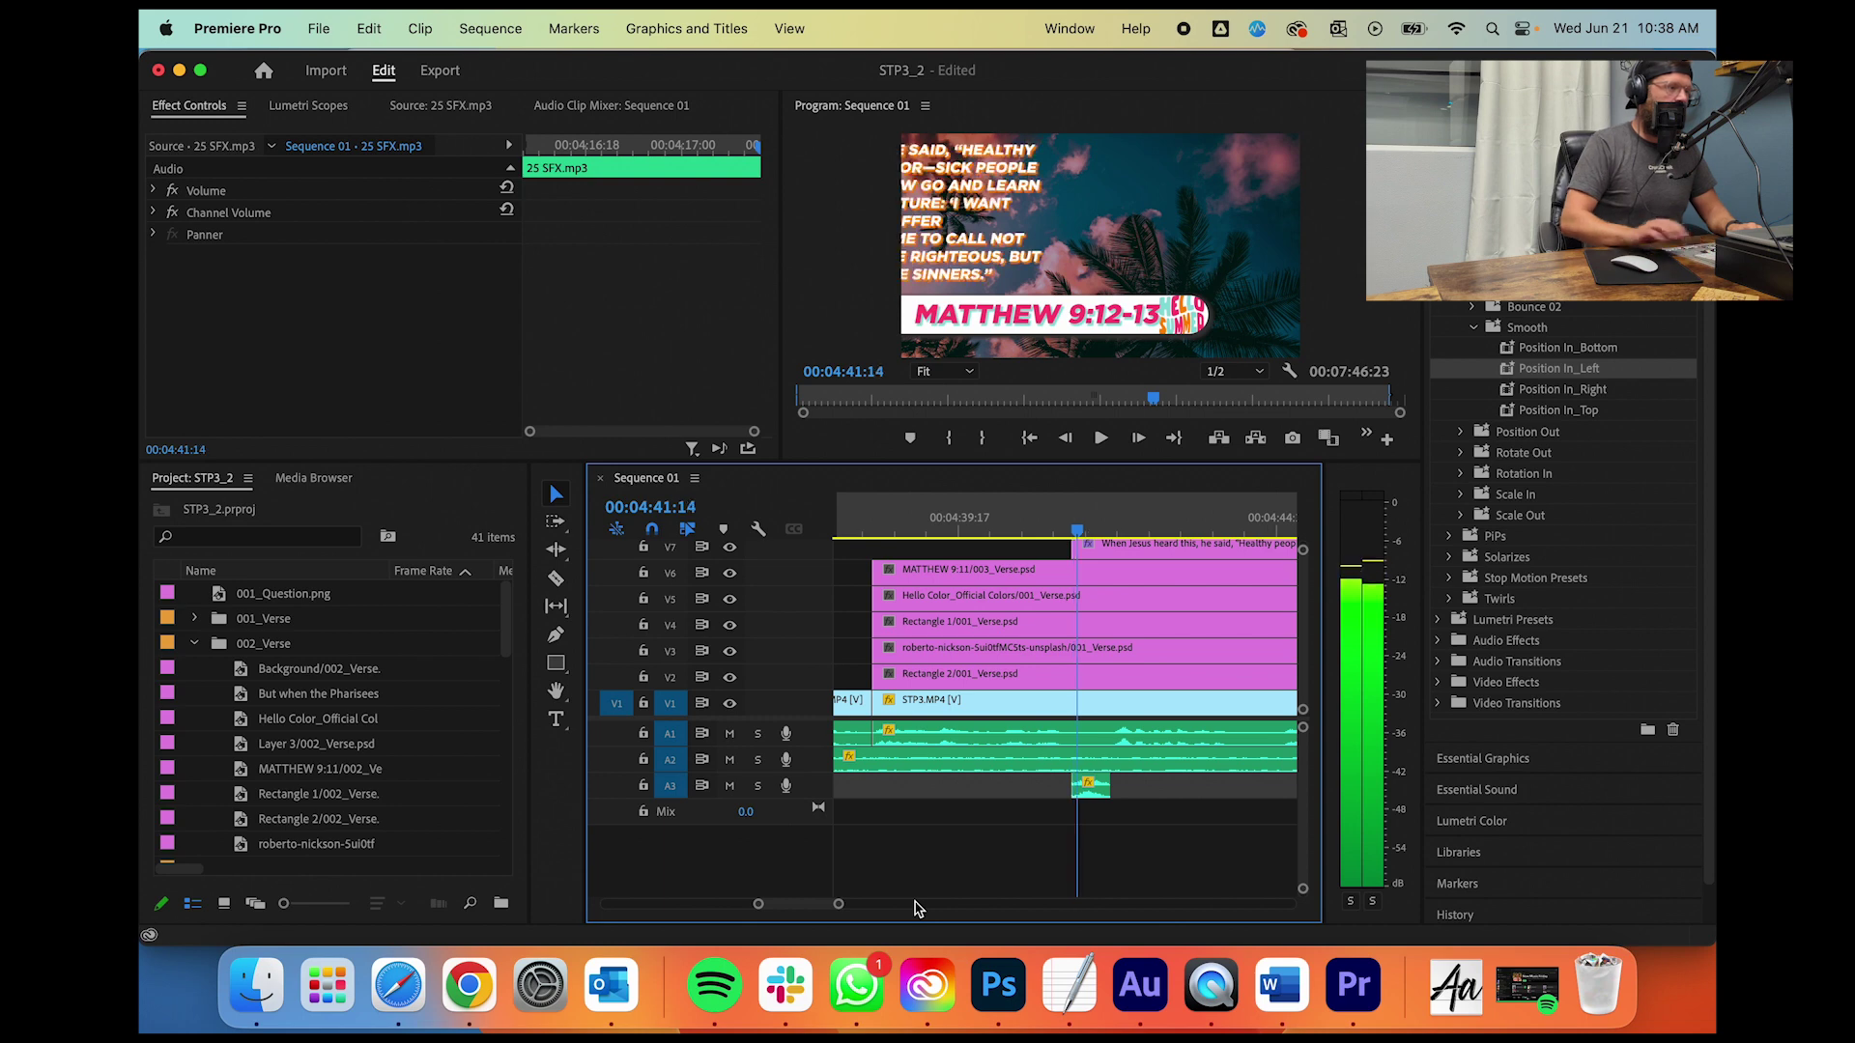
pyautogui.moveTo(1102, 788); pyautogui.dragTo(1109, 794)
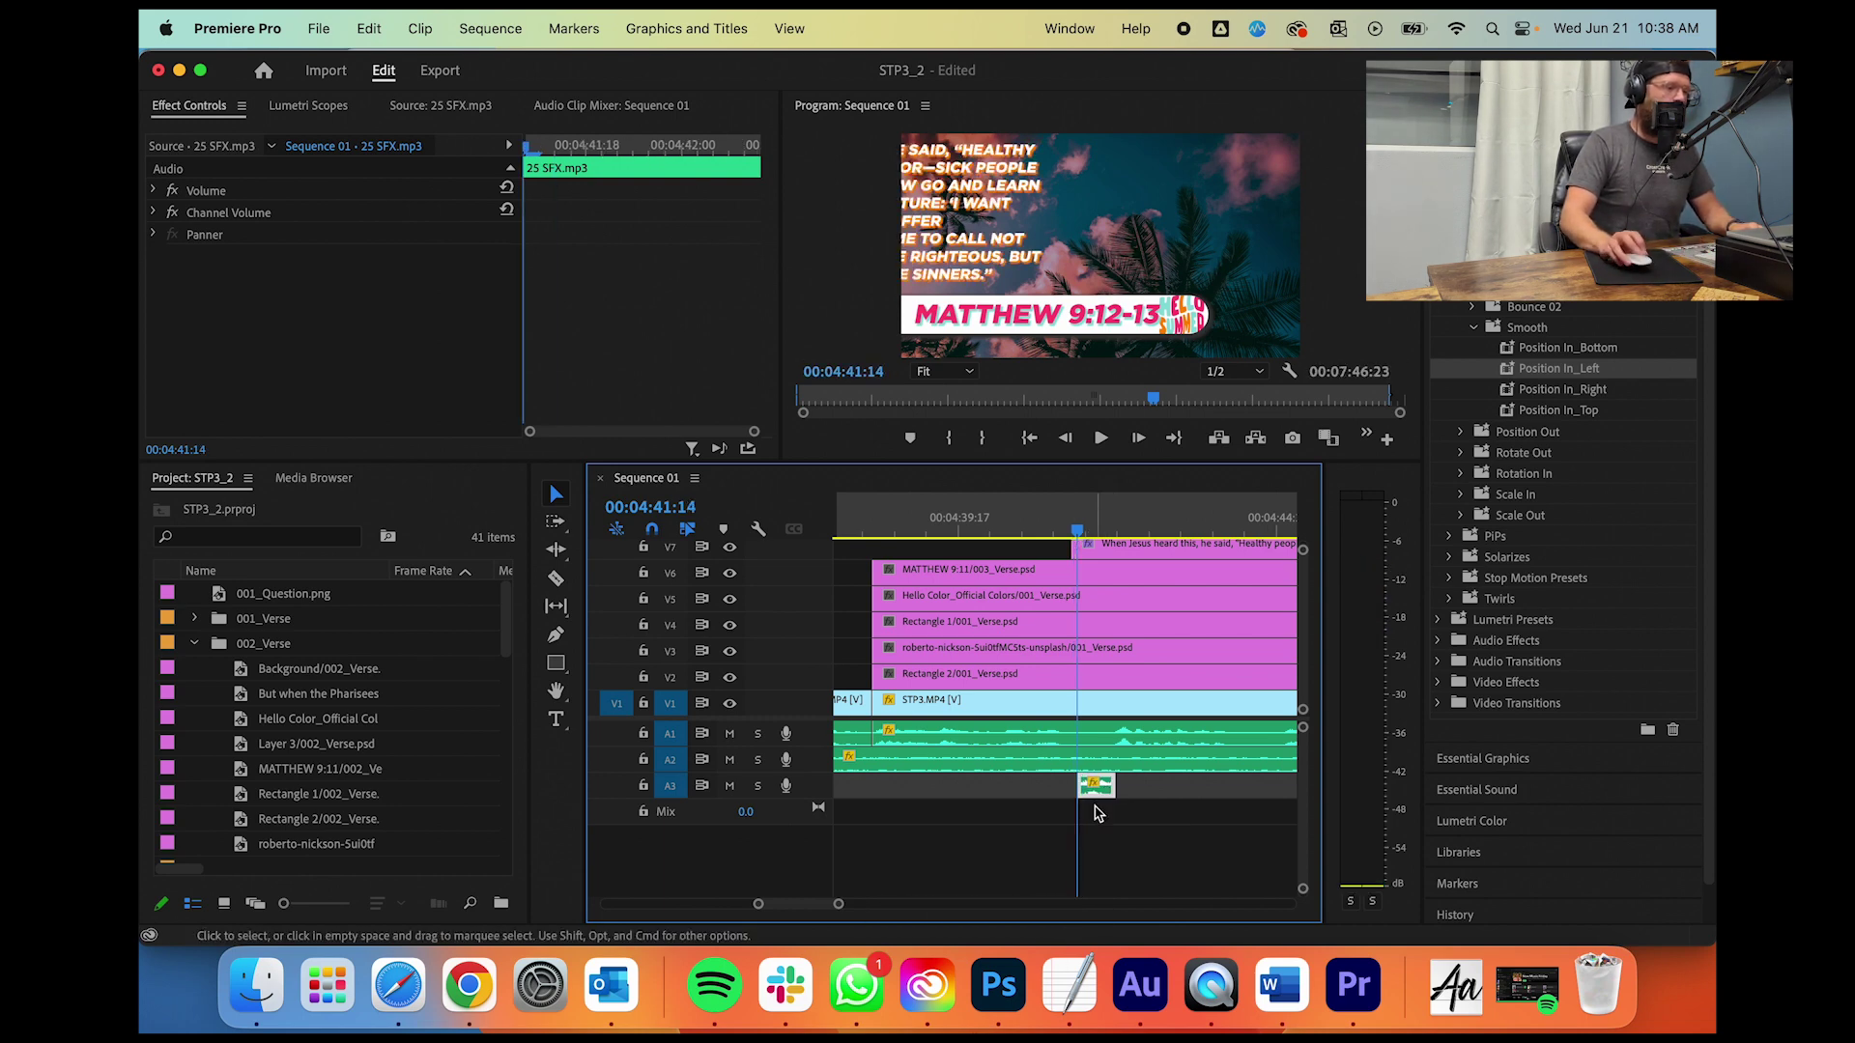
# Step: Preview the MATTHEW 9:12-13 graphic and extend the ends of its V2 to V7 layers further over the reading
pyautogui.click(1059, 526)
pyautogui.press('space')
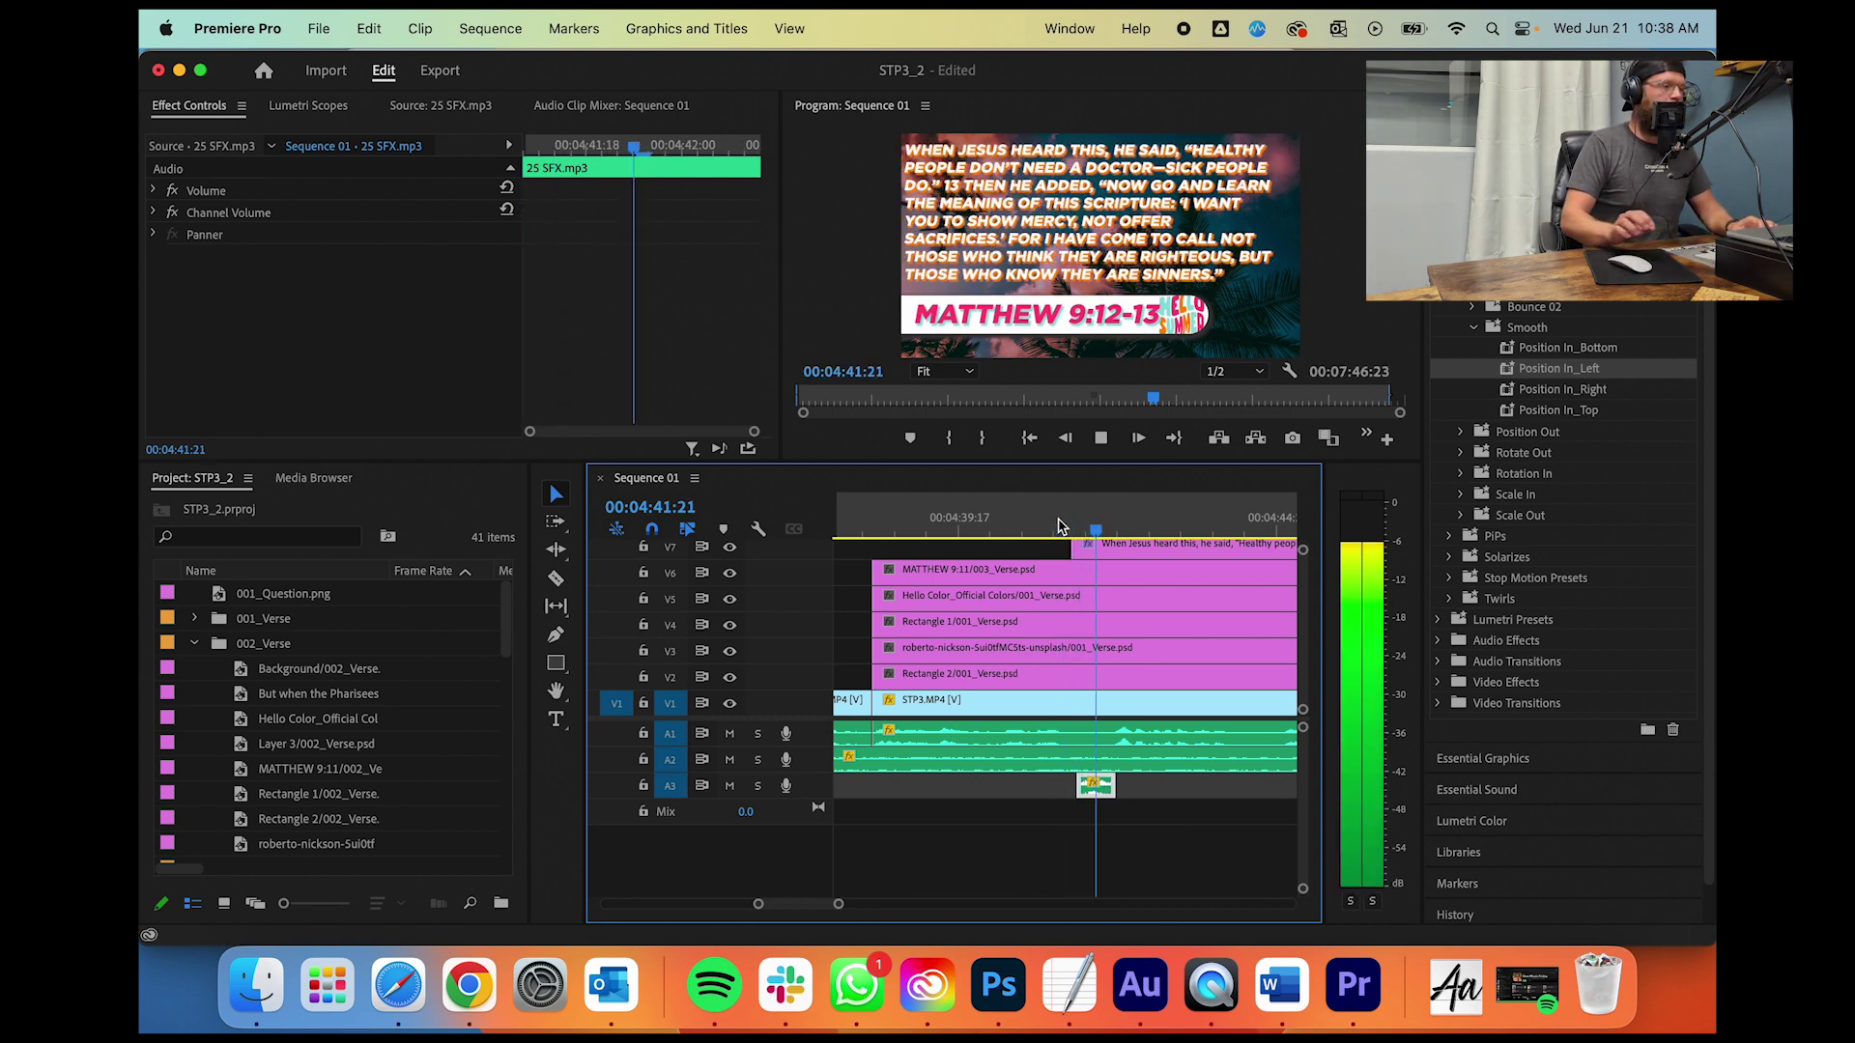
pyautogui.moveTo(837, 910); pyautogui.dragTo(943, 904)
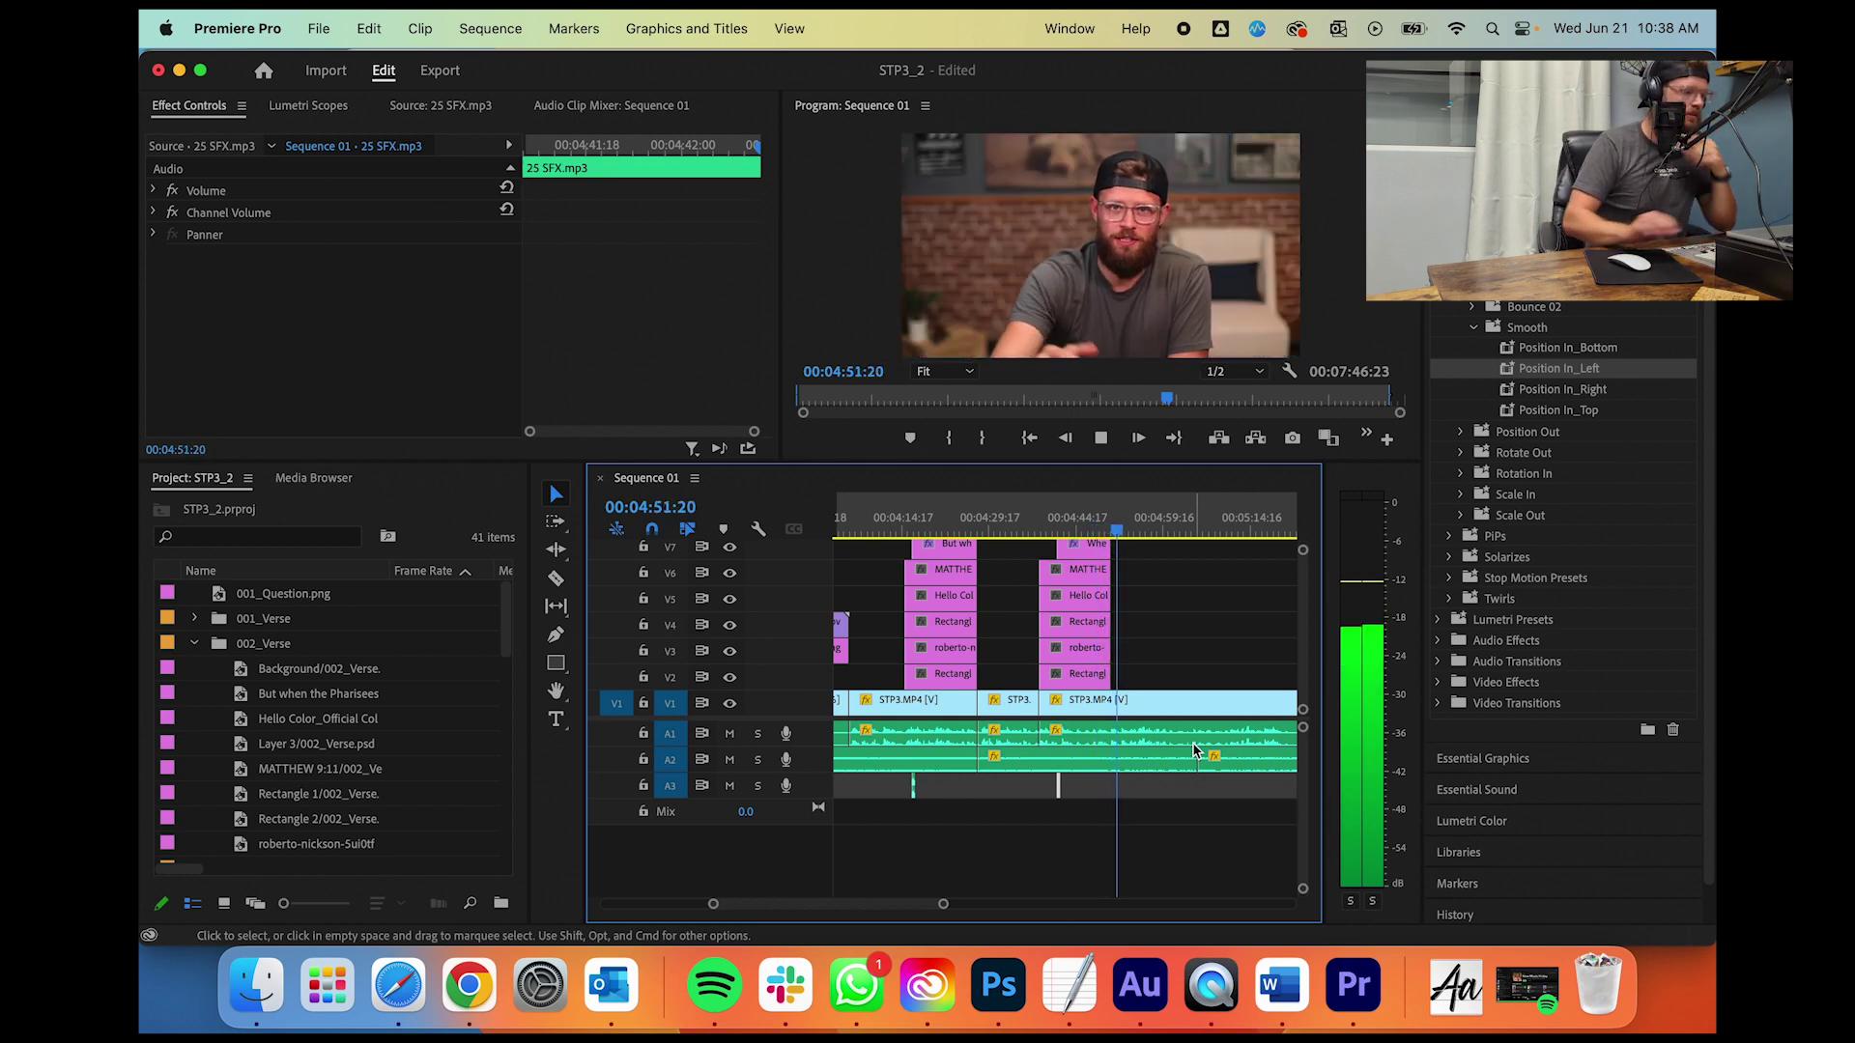
pyautogui.press('space')
pyautogui.moveTo(1126, 621); pyautogui.dragTo(1219, 562)
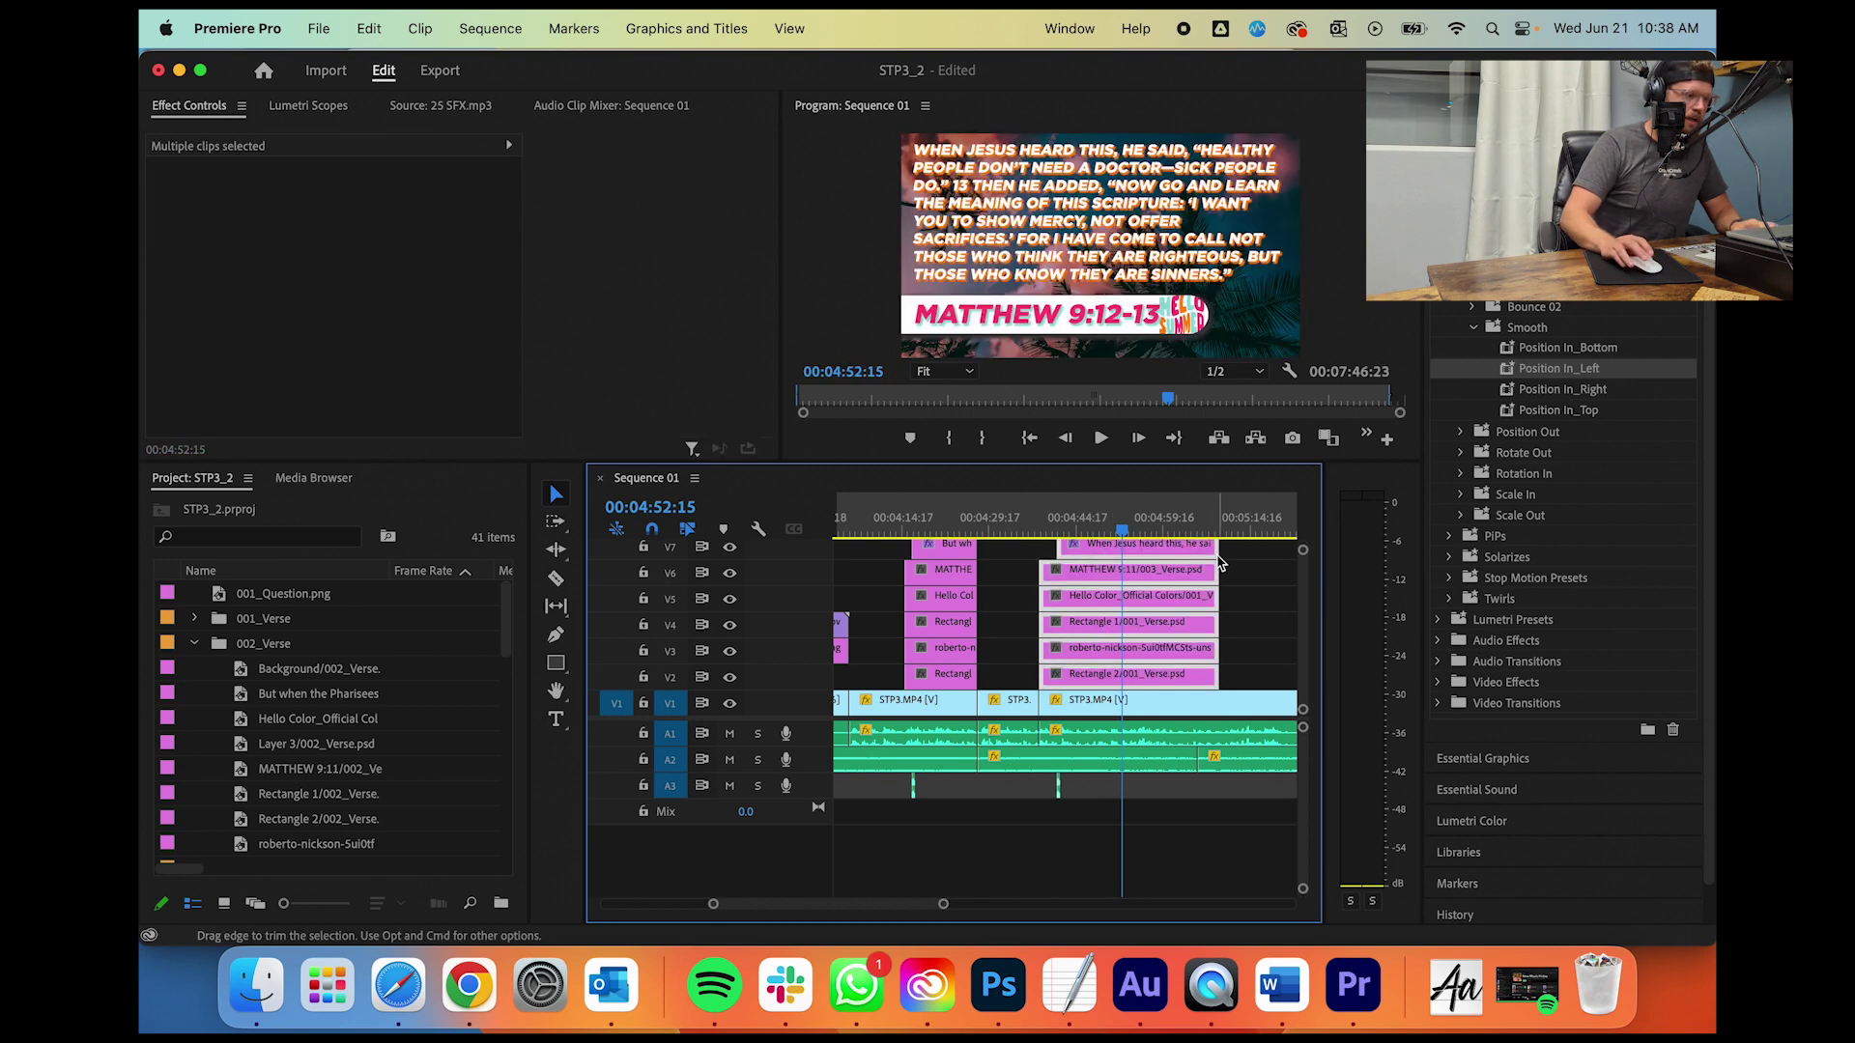
# Step: Play to the end of the reading, split all tracks at 00:05:01:12 and delete the verse layers after the cut
pyautogui.press('space')
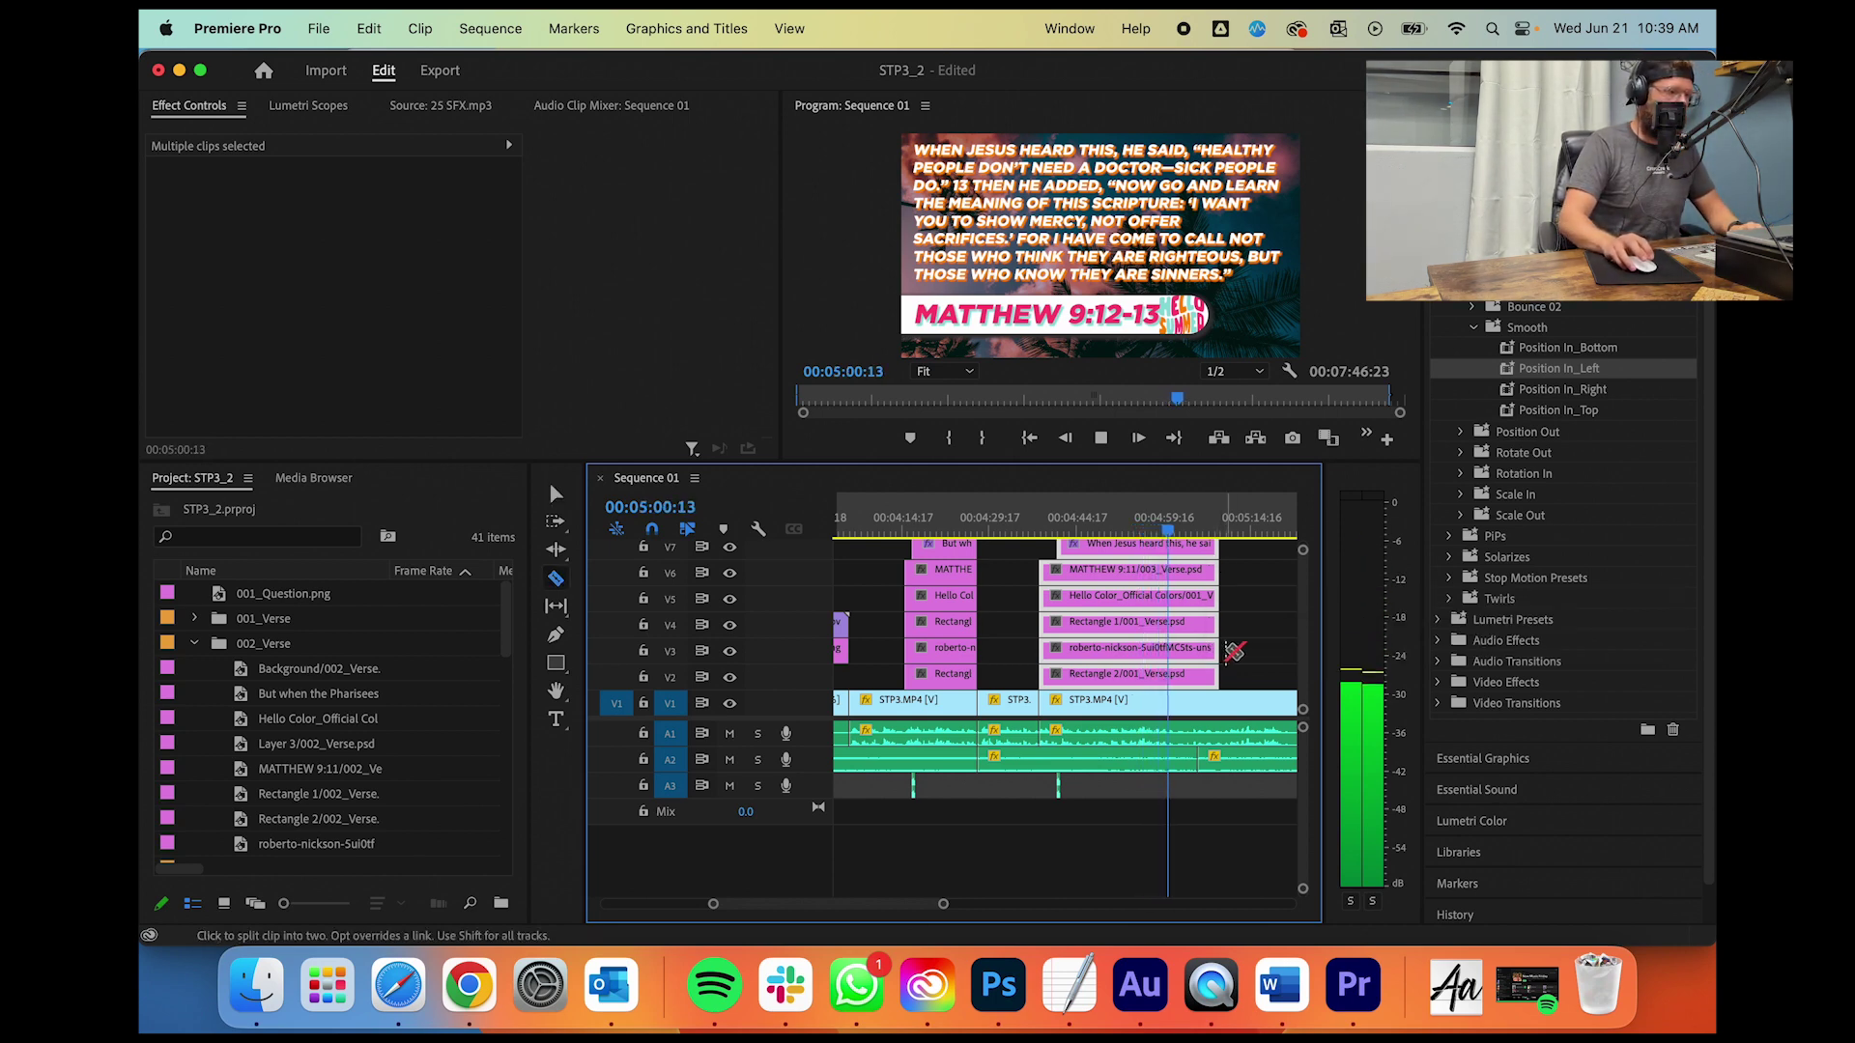
pyautogui.press('space')
pyautogui.press('c')
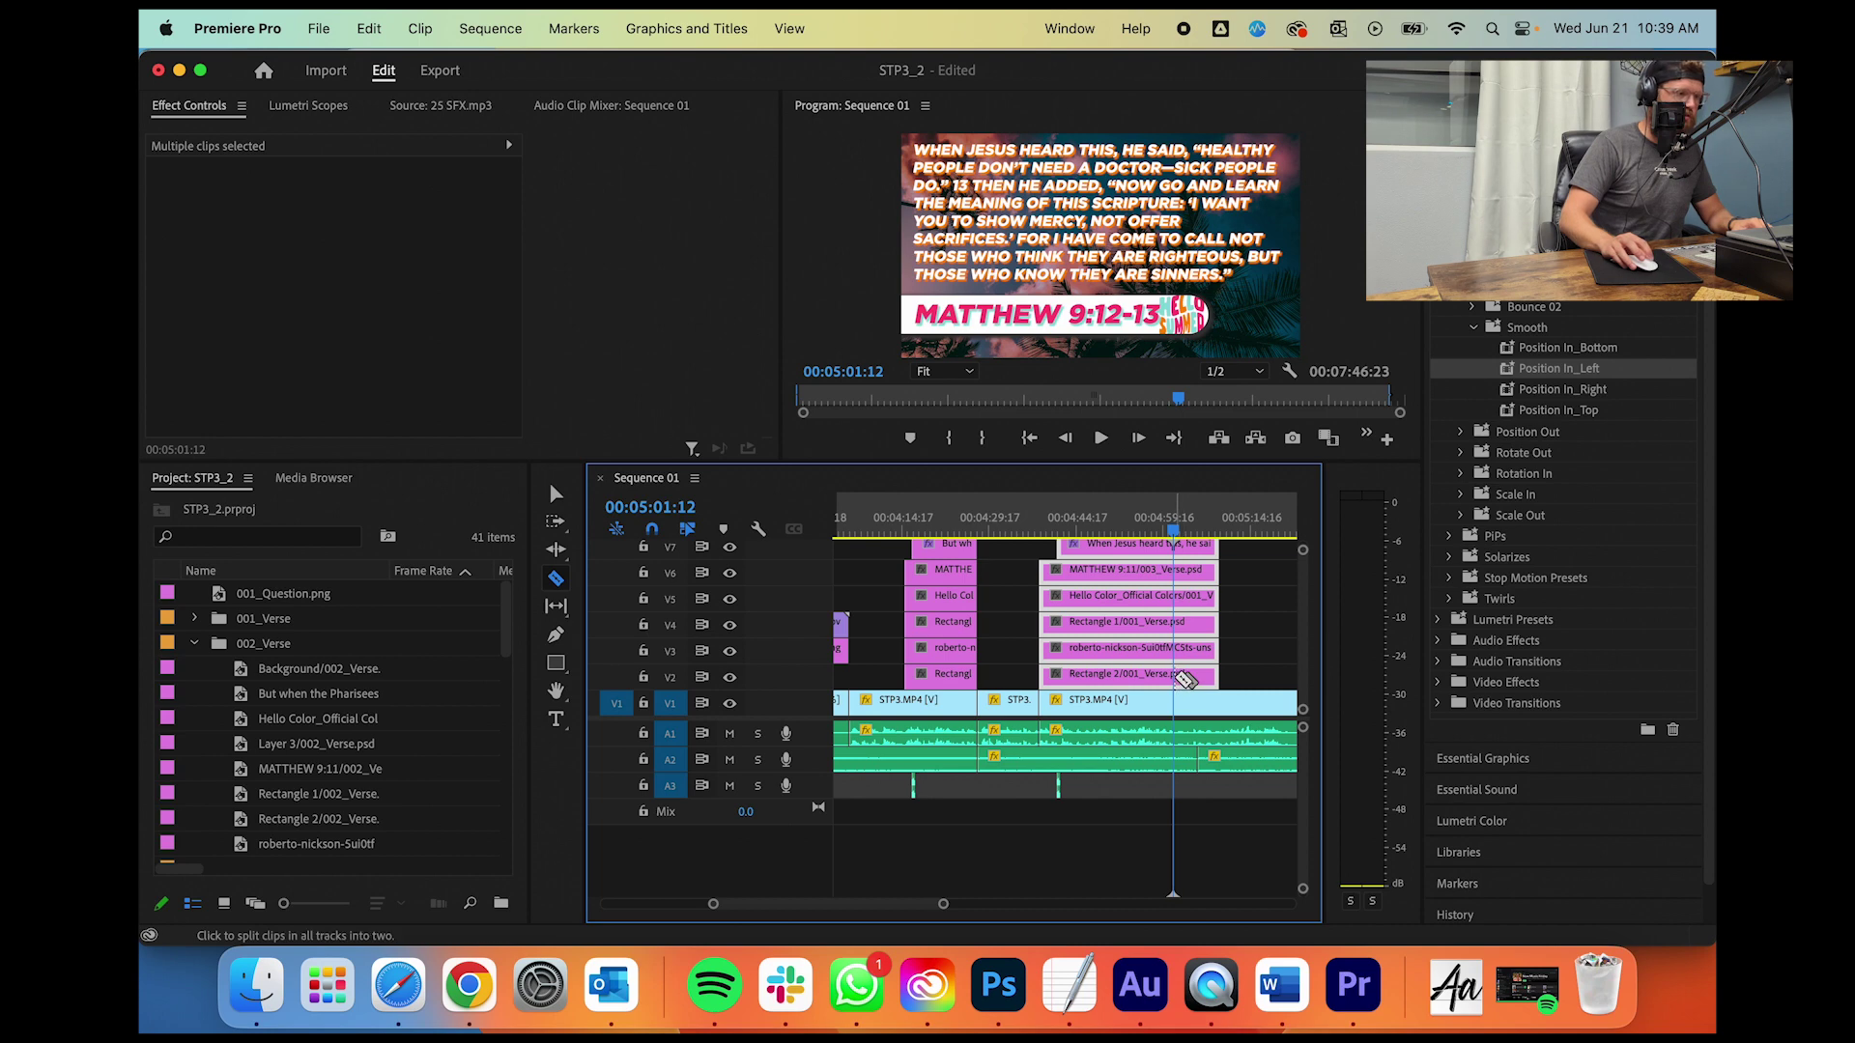
pyautogui.keyDown('shift'); pyautogui.click(1183, 678); pyautogui.keyUp('shift')
pyautogui.press('v')
pyautogui.moveTo(1266, 676); pyautogui.dragTo(1184, 543)
pyautogui.press('Delete')
# Step: Set the scale of the STP3.MP4 clip after the verse graphic to 110 and preview it
pyautogui.moveTo(942, 903); pyautogui.dragTo(887, 903)
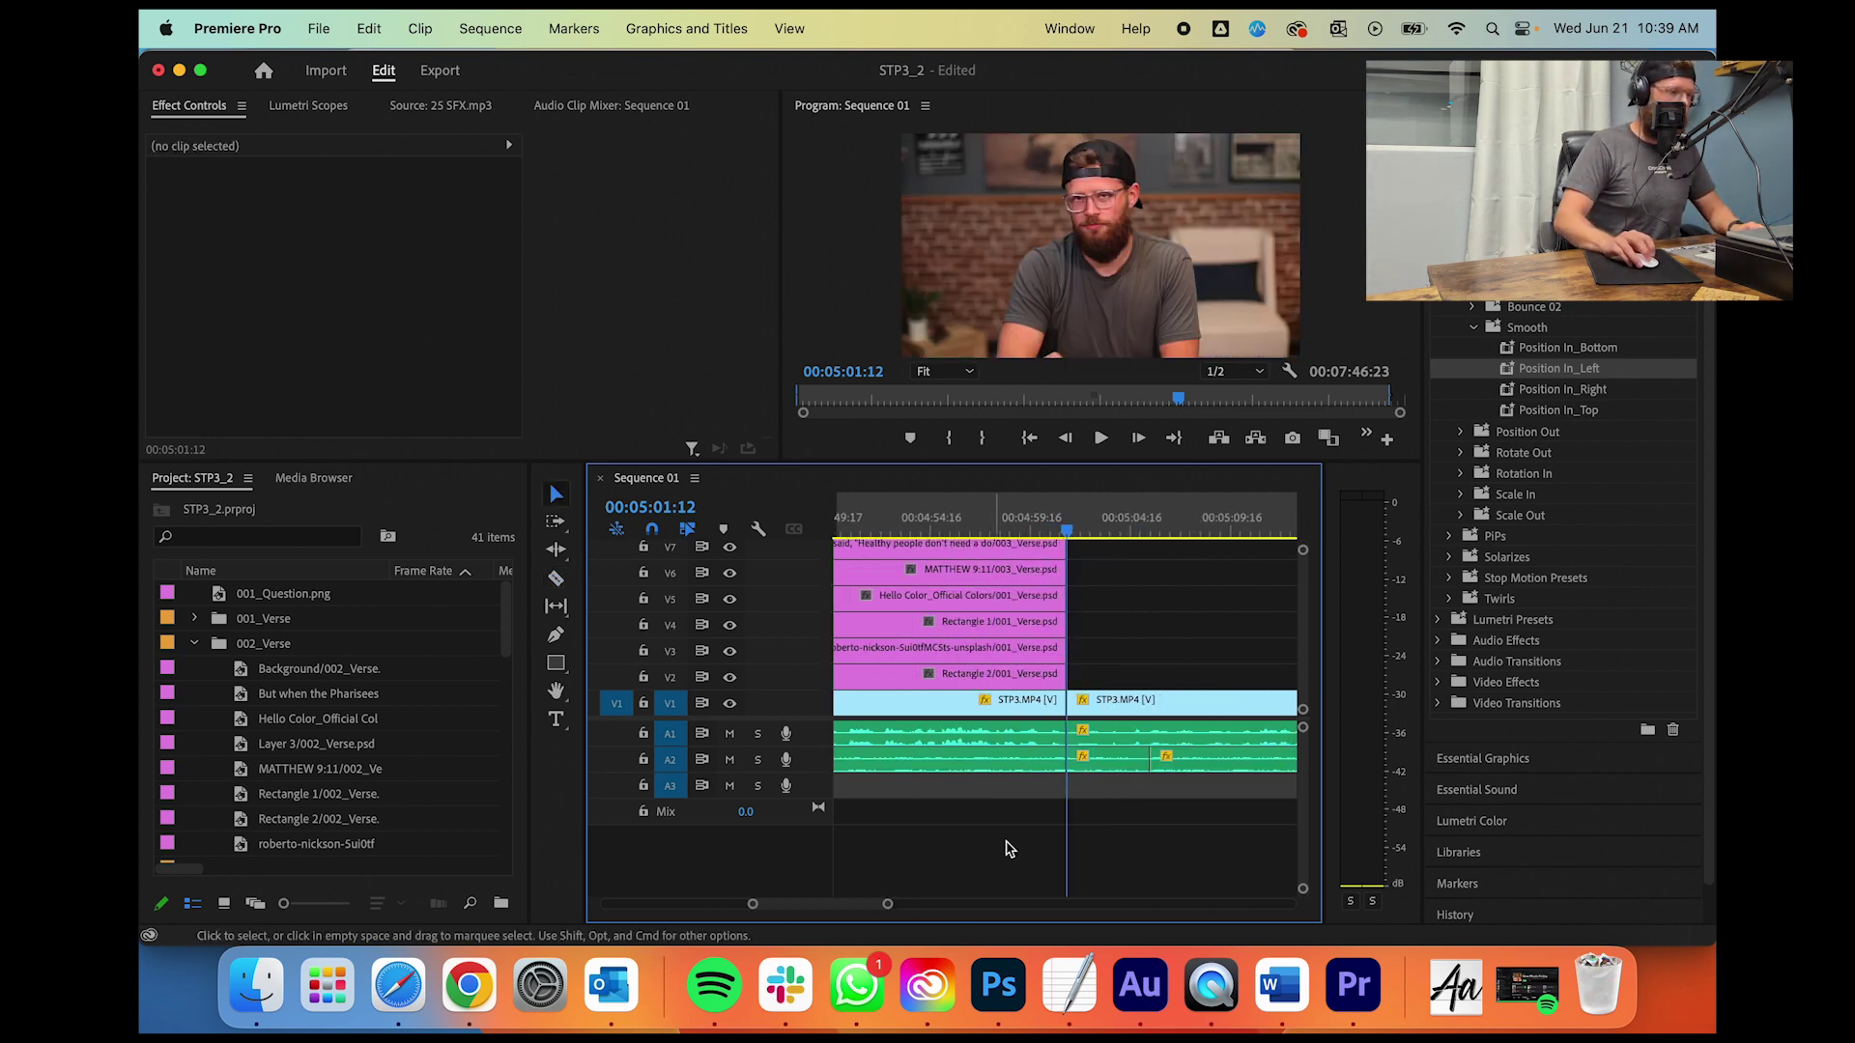
pyautogui.click(1127, 715)
pyautogui.click(1010, 521)
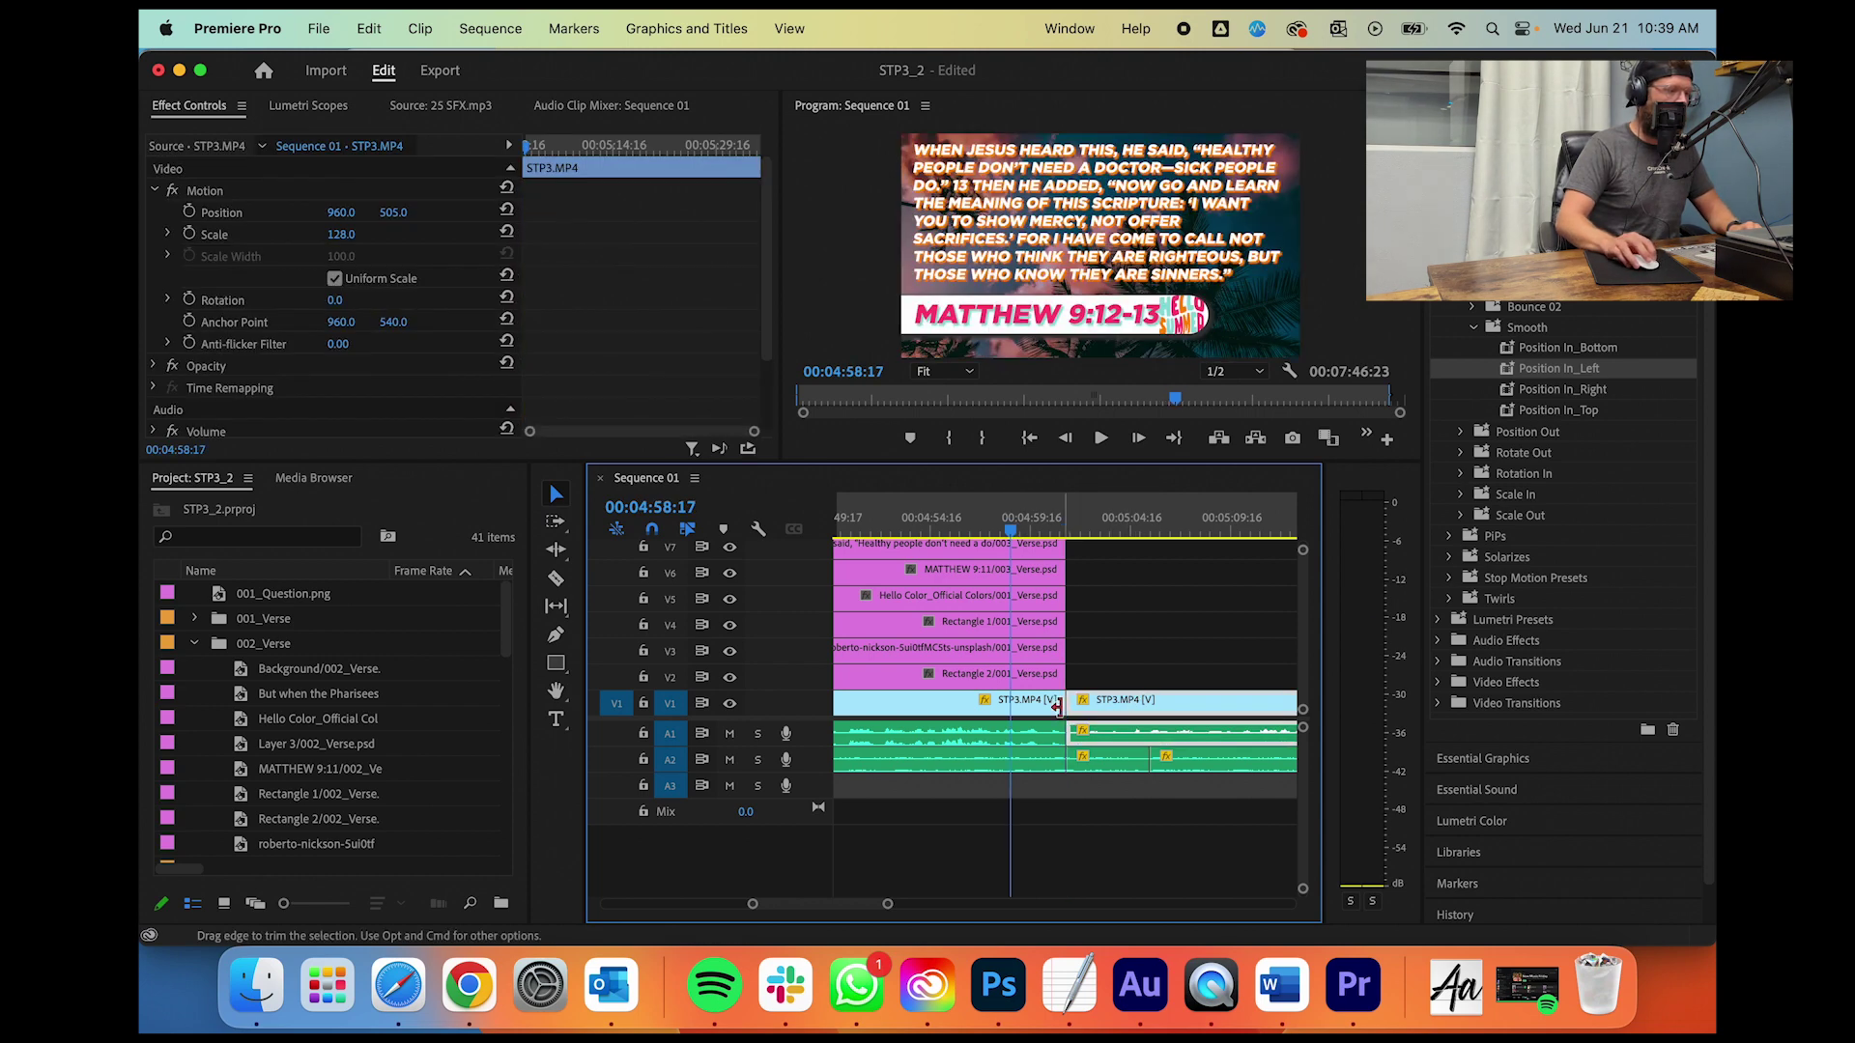
pyautogui.click(1040, 715)
pyautogui.click(1143, 714)
pyautogui.click(354, 235)
pyautogui.press('space')
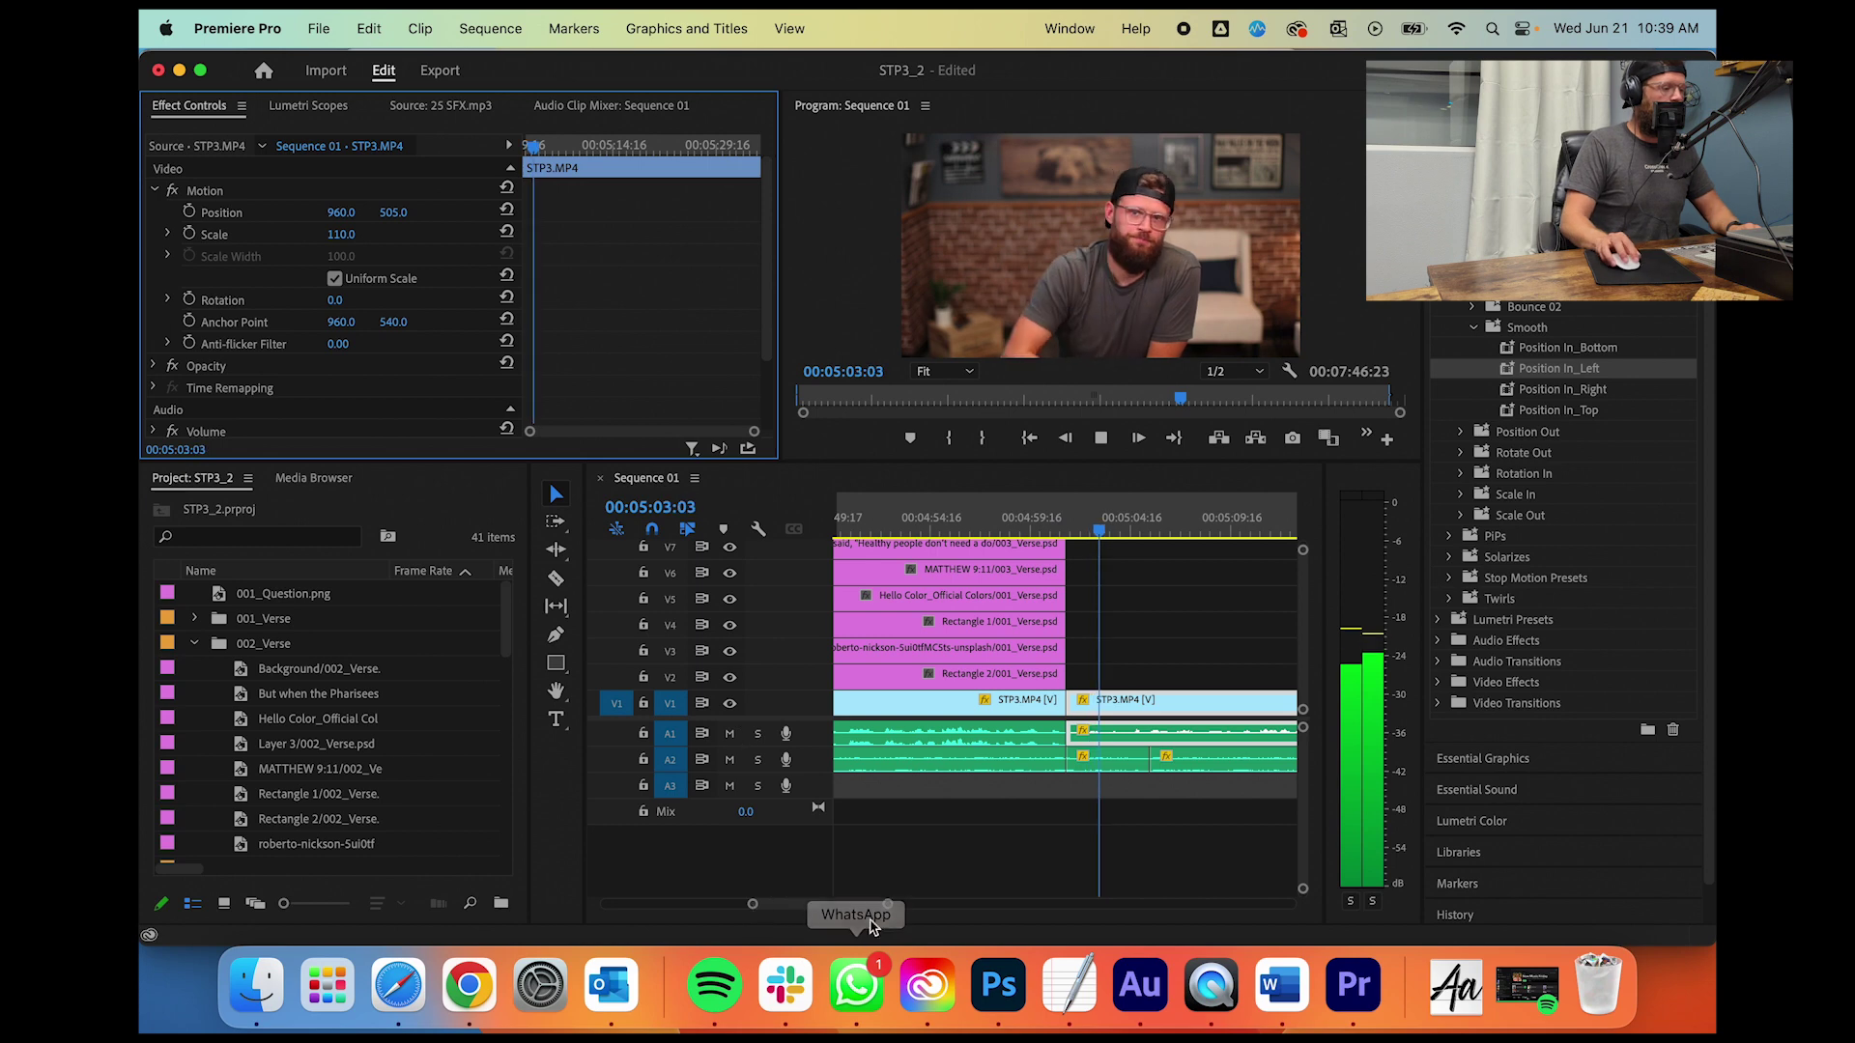
# Step: Split the STP3.MP4 clip at 00:05:04:15, move the remainder back to 00:05:01:12 to remove the pause, and preview the join
pyautogui.moveTo(887, 903); pyautogui.dragTo(900, 903)
pyautogui.press('space')
pyautogui.press('c')
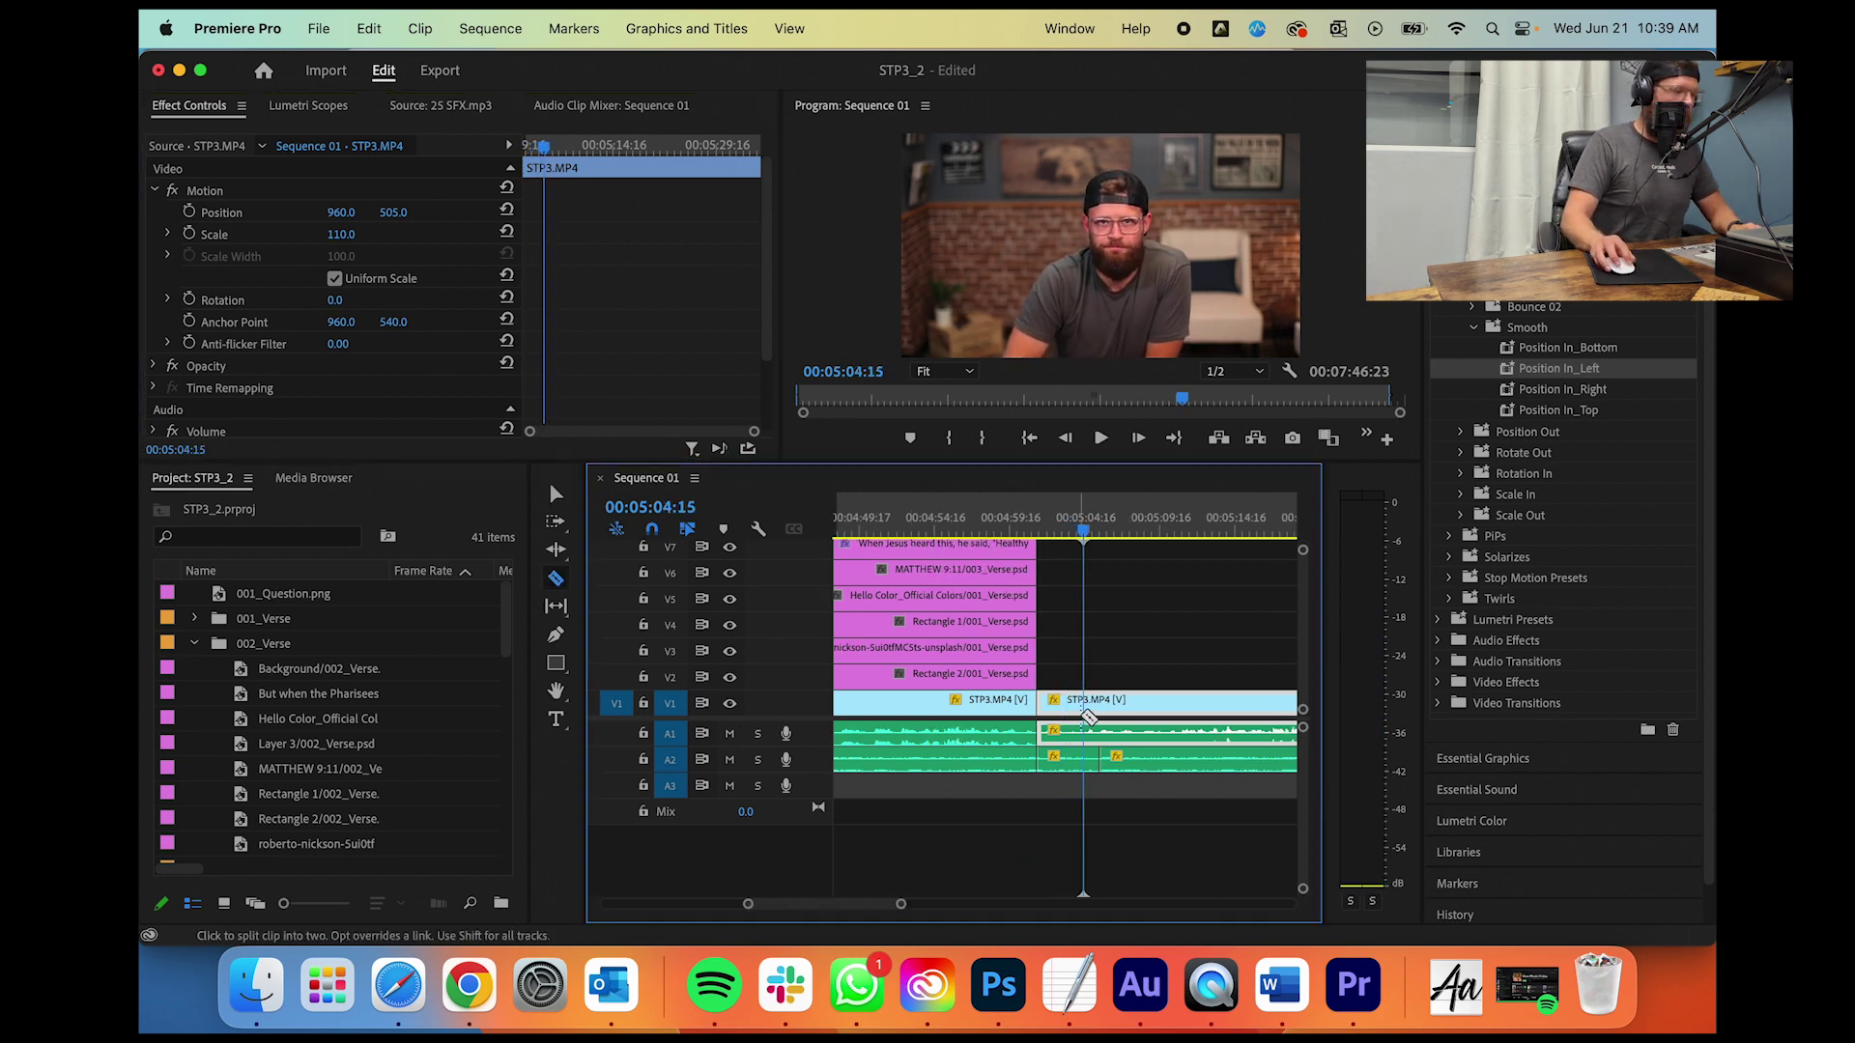
pyautogui.click(1085, 710)
pyautogui.press('v')
pyautogui.moveTo(1112, 712); pyautogui.dragTo(1059, 712)
pyautogui.click(1032, 532)
pyautogui.press('space')
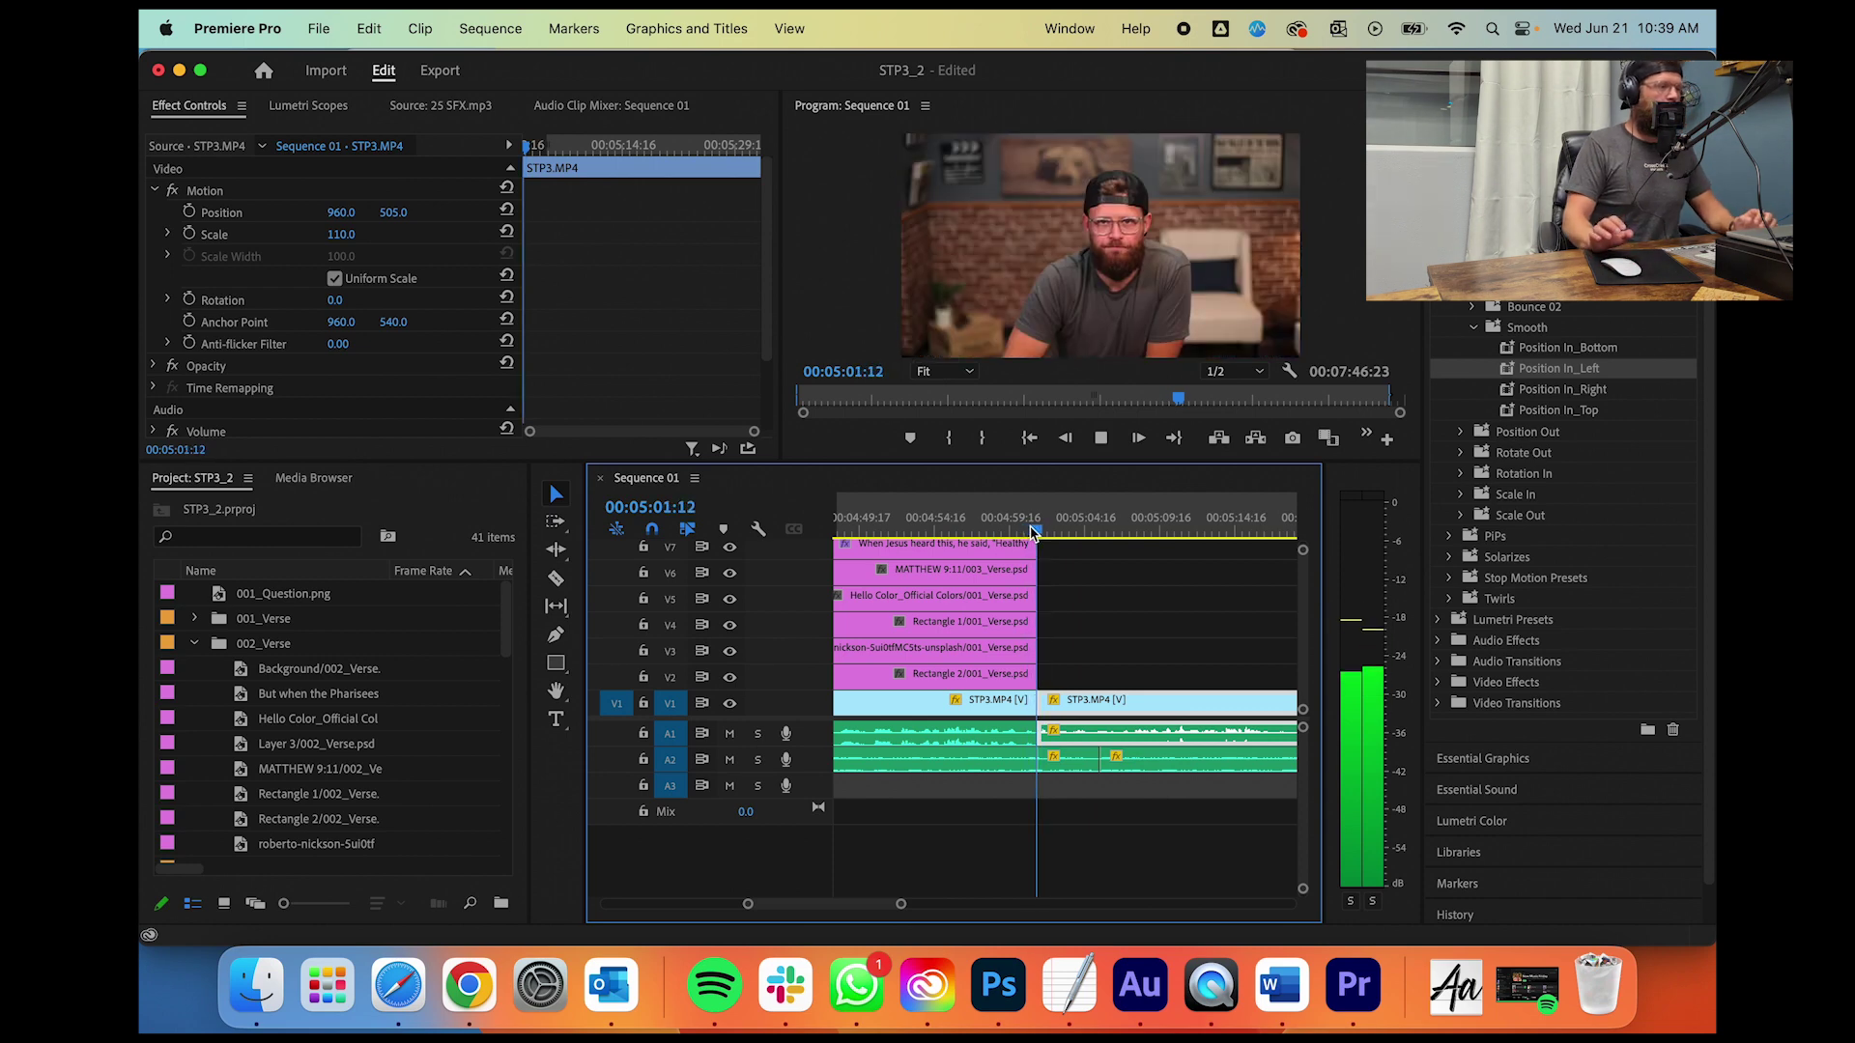
# Step: Split the STP3.MP4 clip at about 00:05:18 and set the scale of the part after the cut to 128
pyautogui.moveTo(900, 903); pyautogui.dragTo(867, 906)
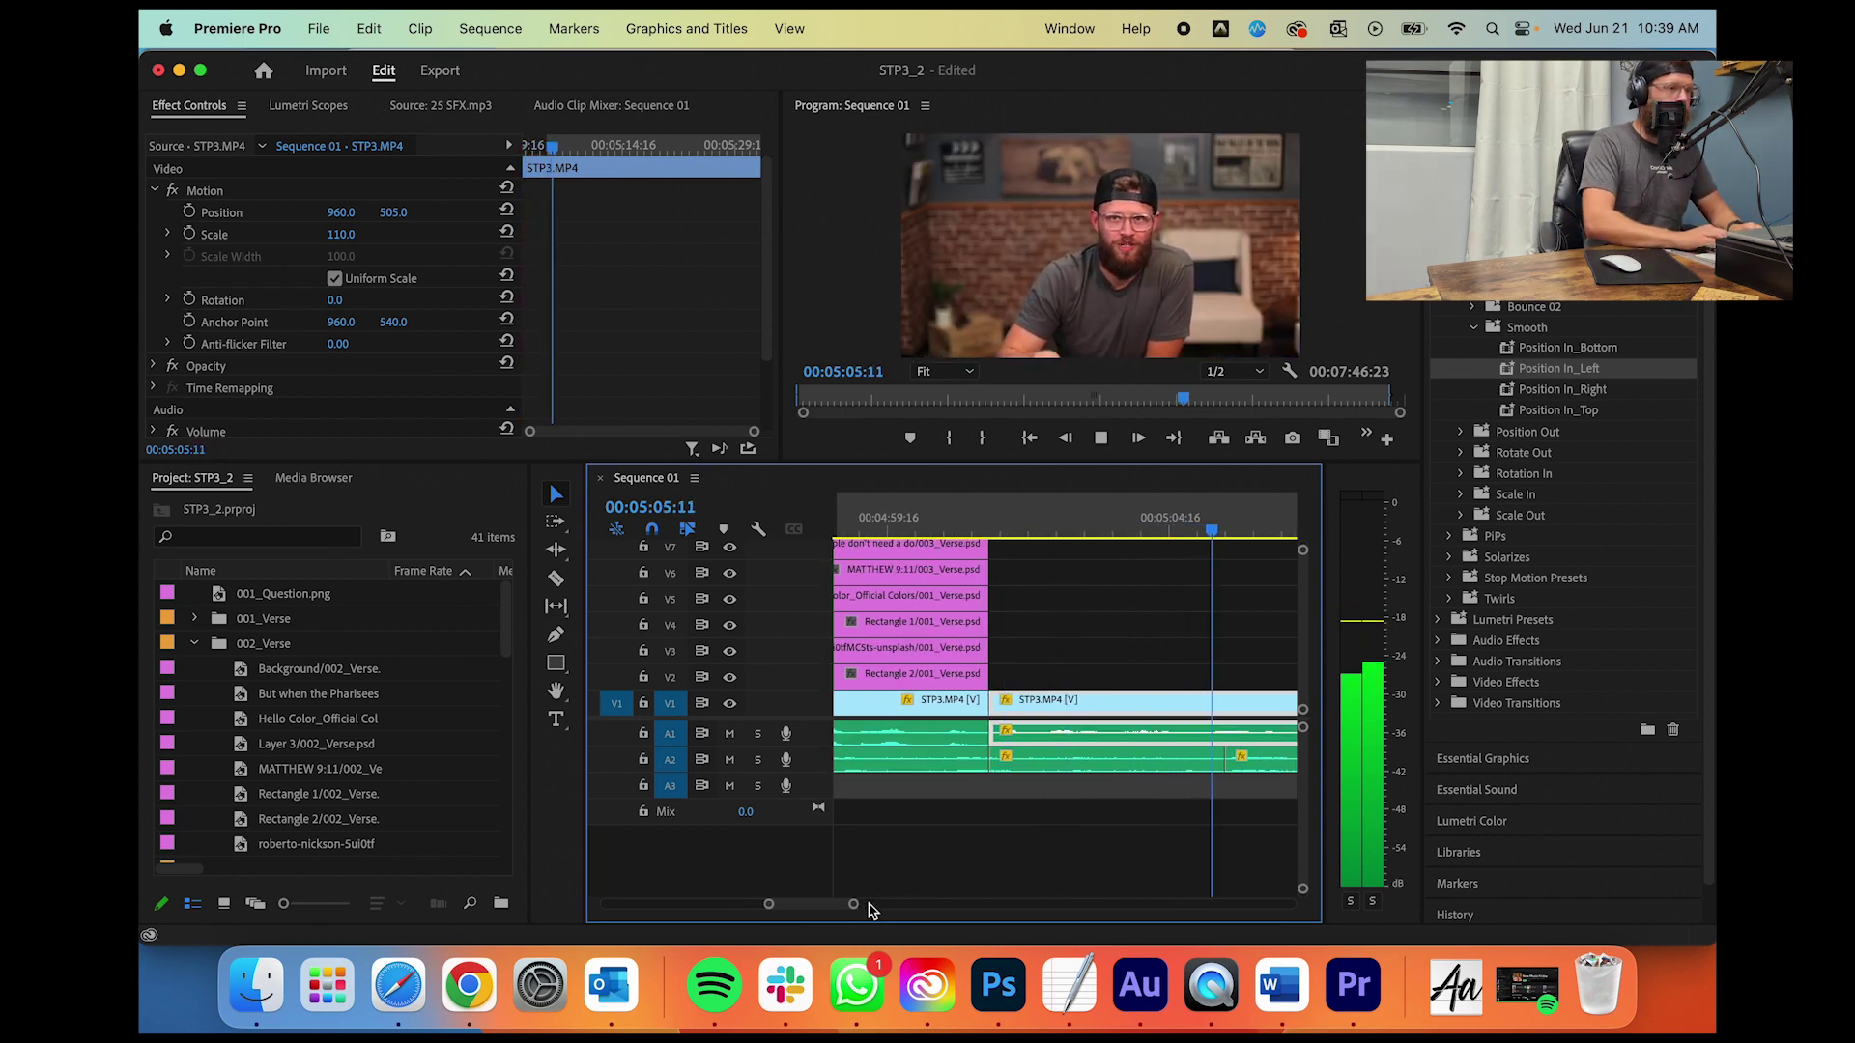
pyautogui.moveTo(854, 905); pyautogui.dragTo(935, 904)
pyautogui.press('c')
pyautogui.click(1127, 732)
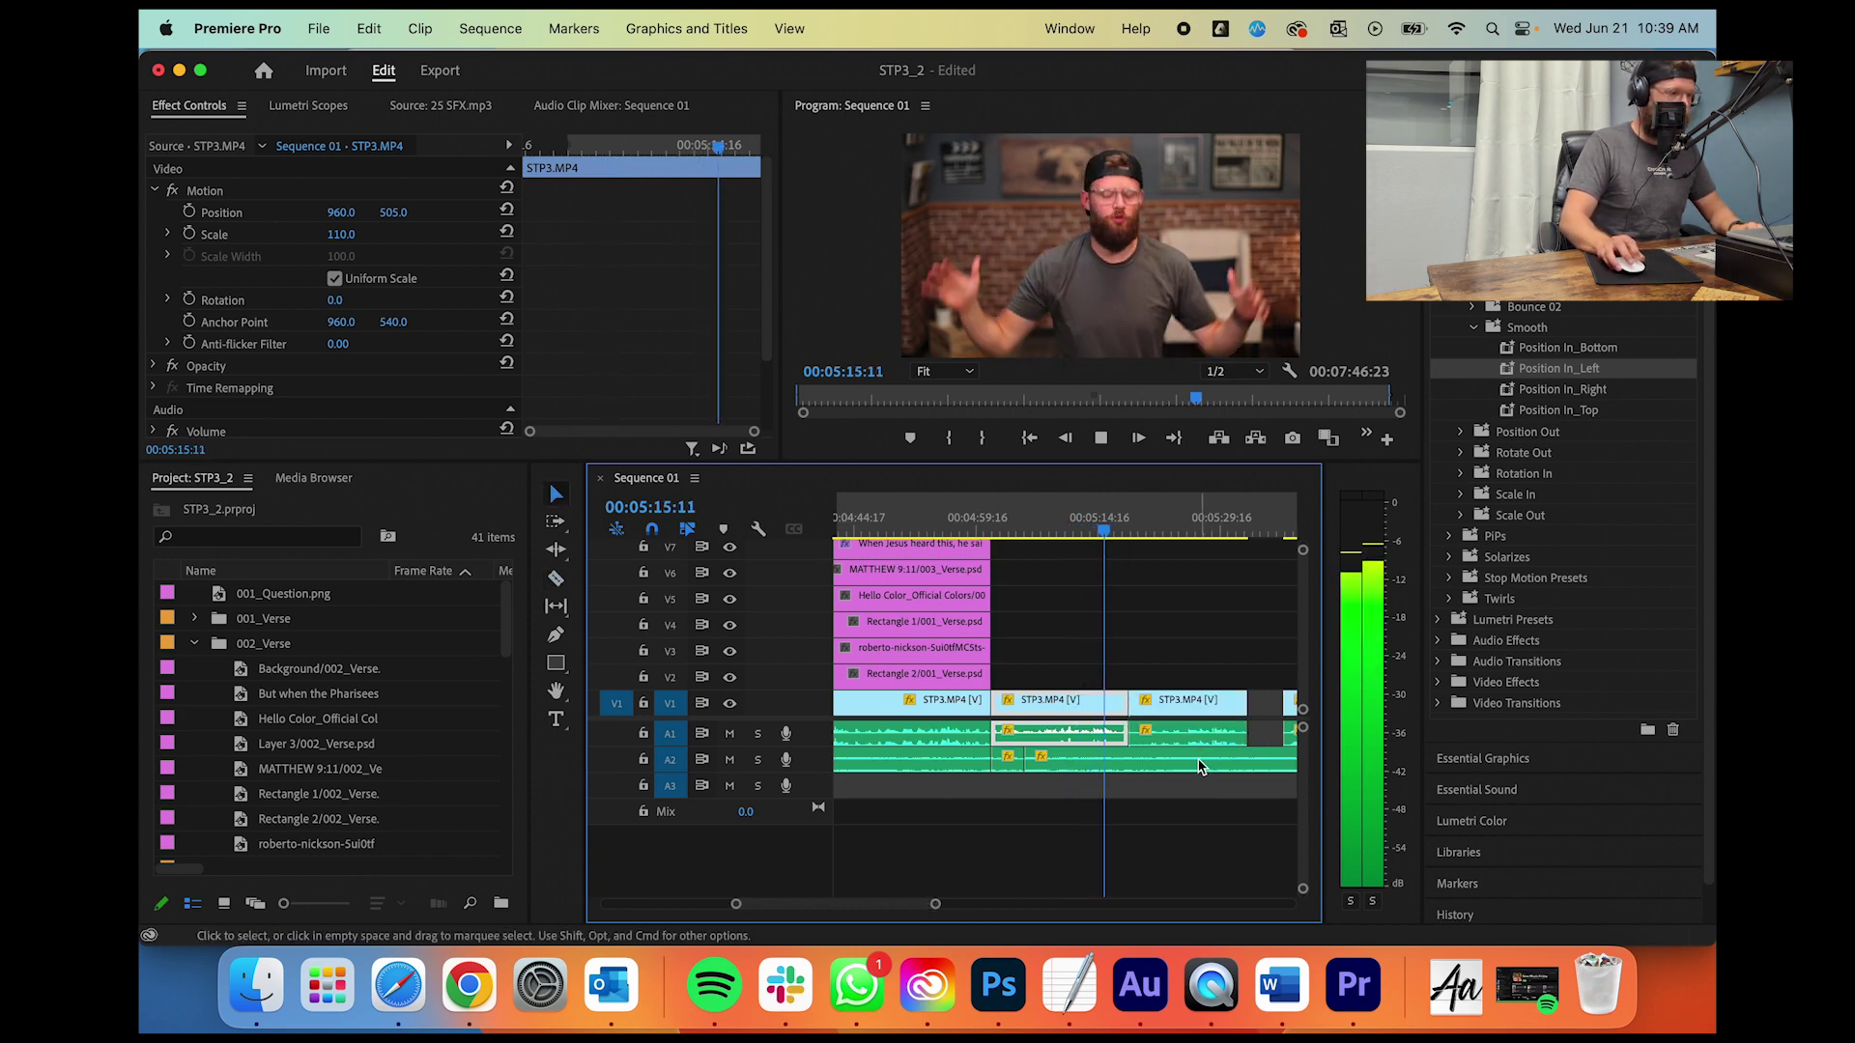
pyautogui.press('v')
pyautogui.click(1182, 701)
pyautogui.click(342, 235)
pyautogui.write('128')
pyautogui.press('Return')
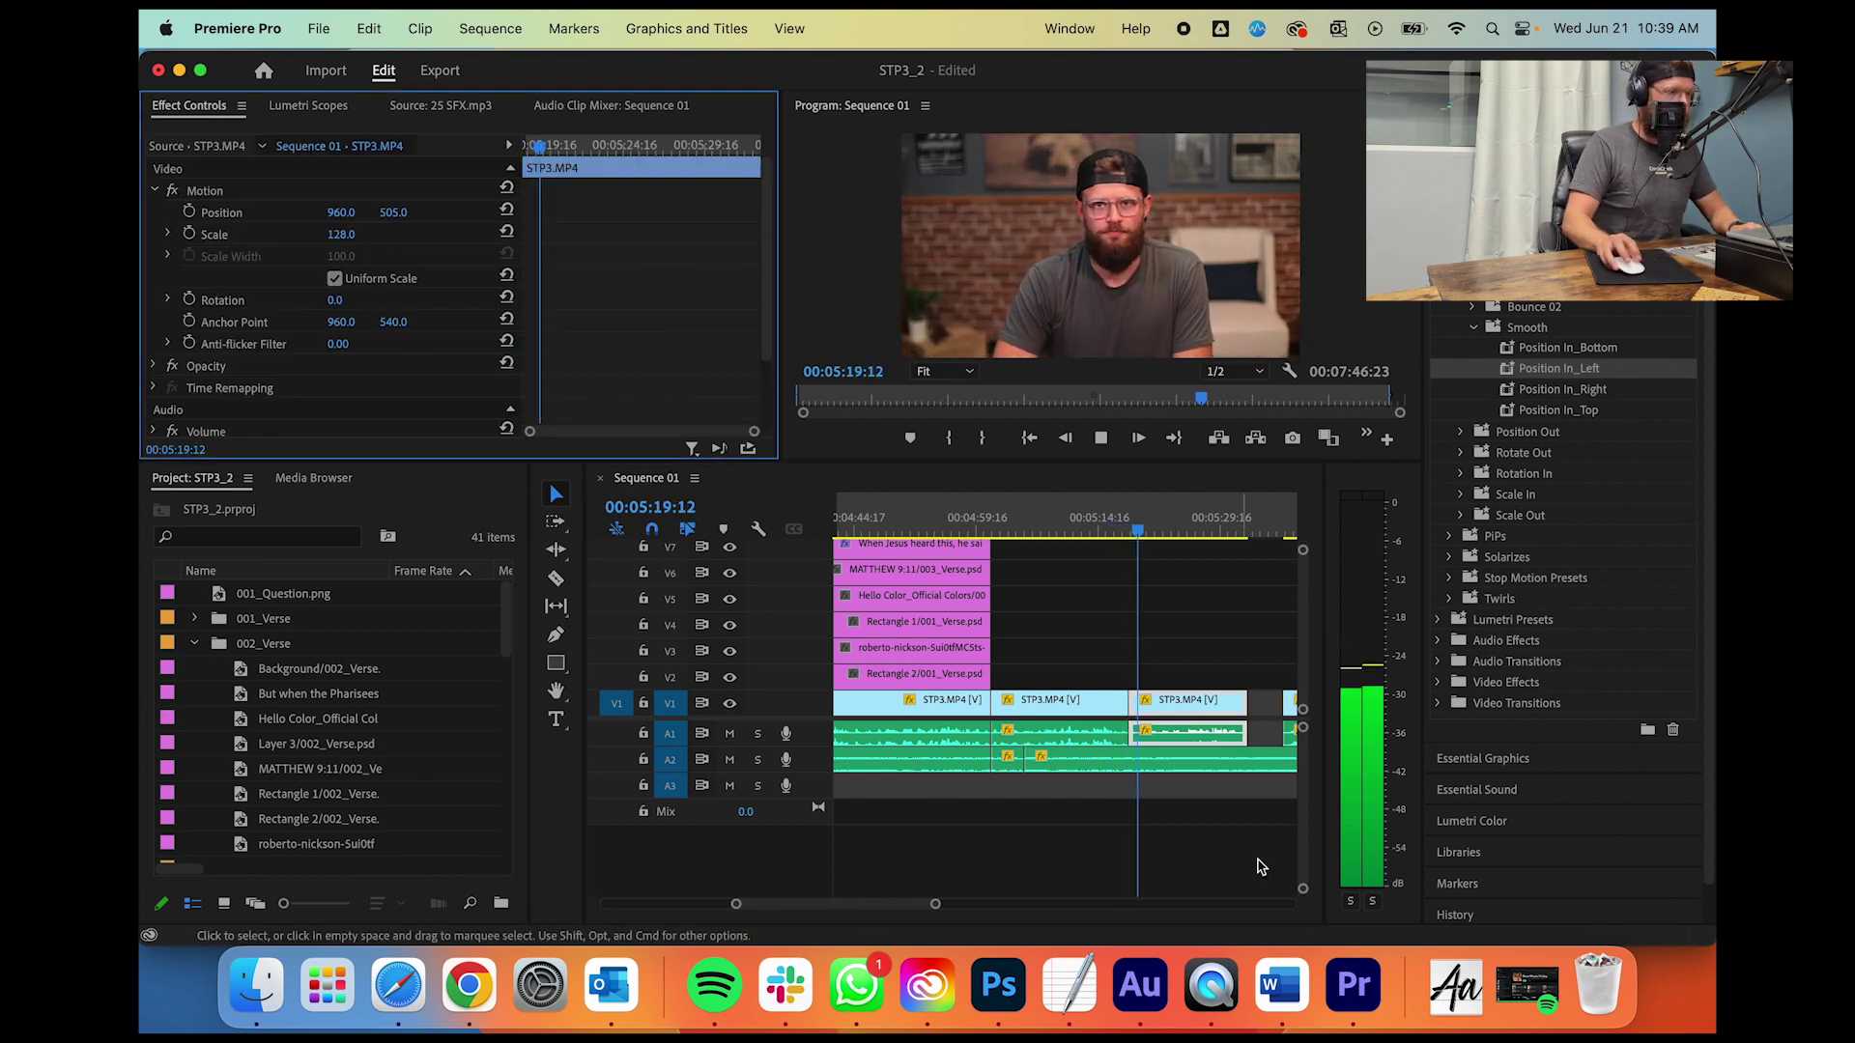
# Step: Split the 128-scale STP3.MP4 clip at 00:05:21:07 and move the remainder back to the preceding cut to remove the pause
pyautogui.moveTo(935, 904); pyautogui.dragTo(903, 906)
pyautogui.press('c')
pyautogui.press('space')
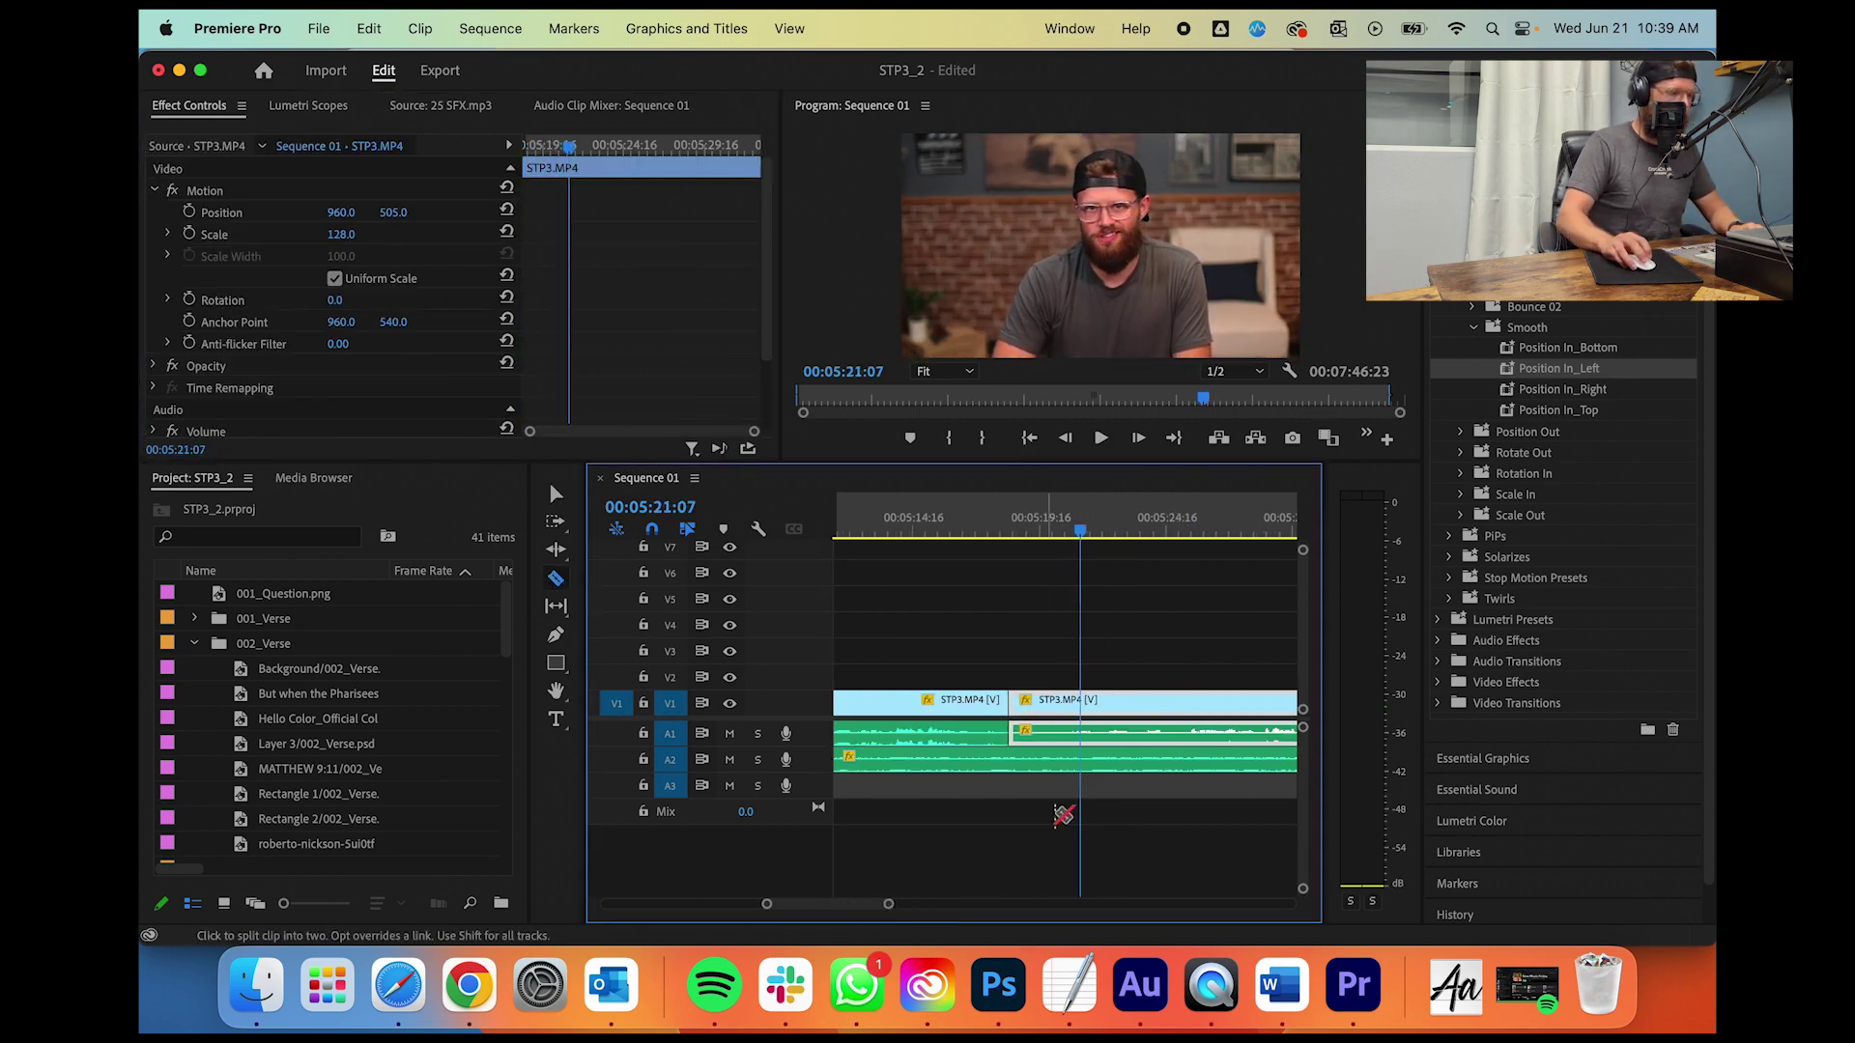
pyautogui.press('v')
# Step: Preview the tightened cut from 00:05:18:03 and move the following STP3.MP4 clip back to close the gap on V1
pyautogui.click(1002, 530)
pyautogui.press('space')
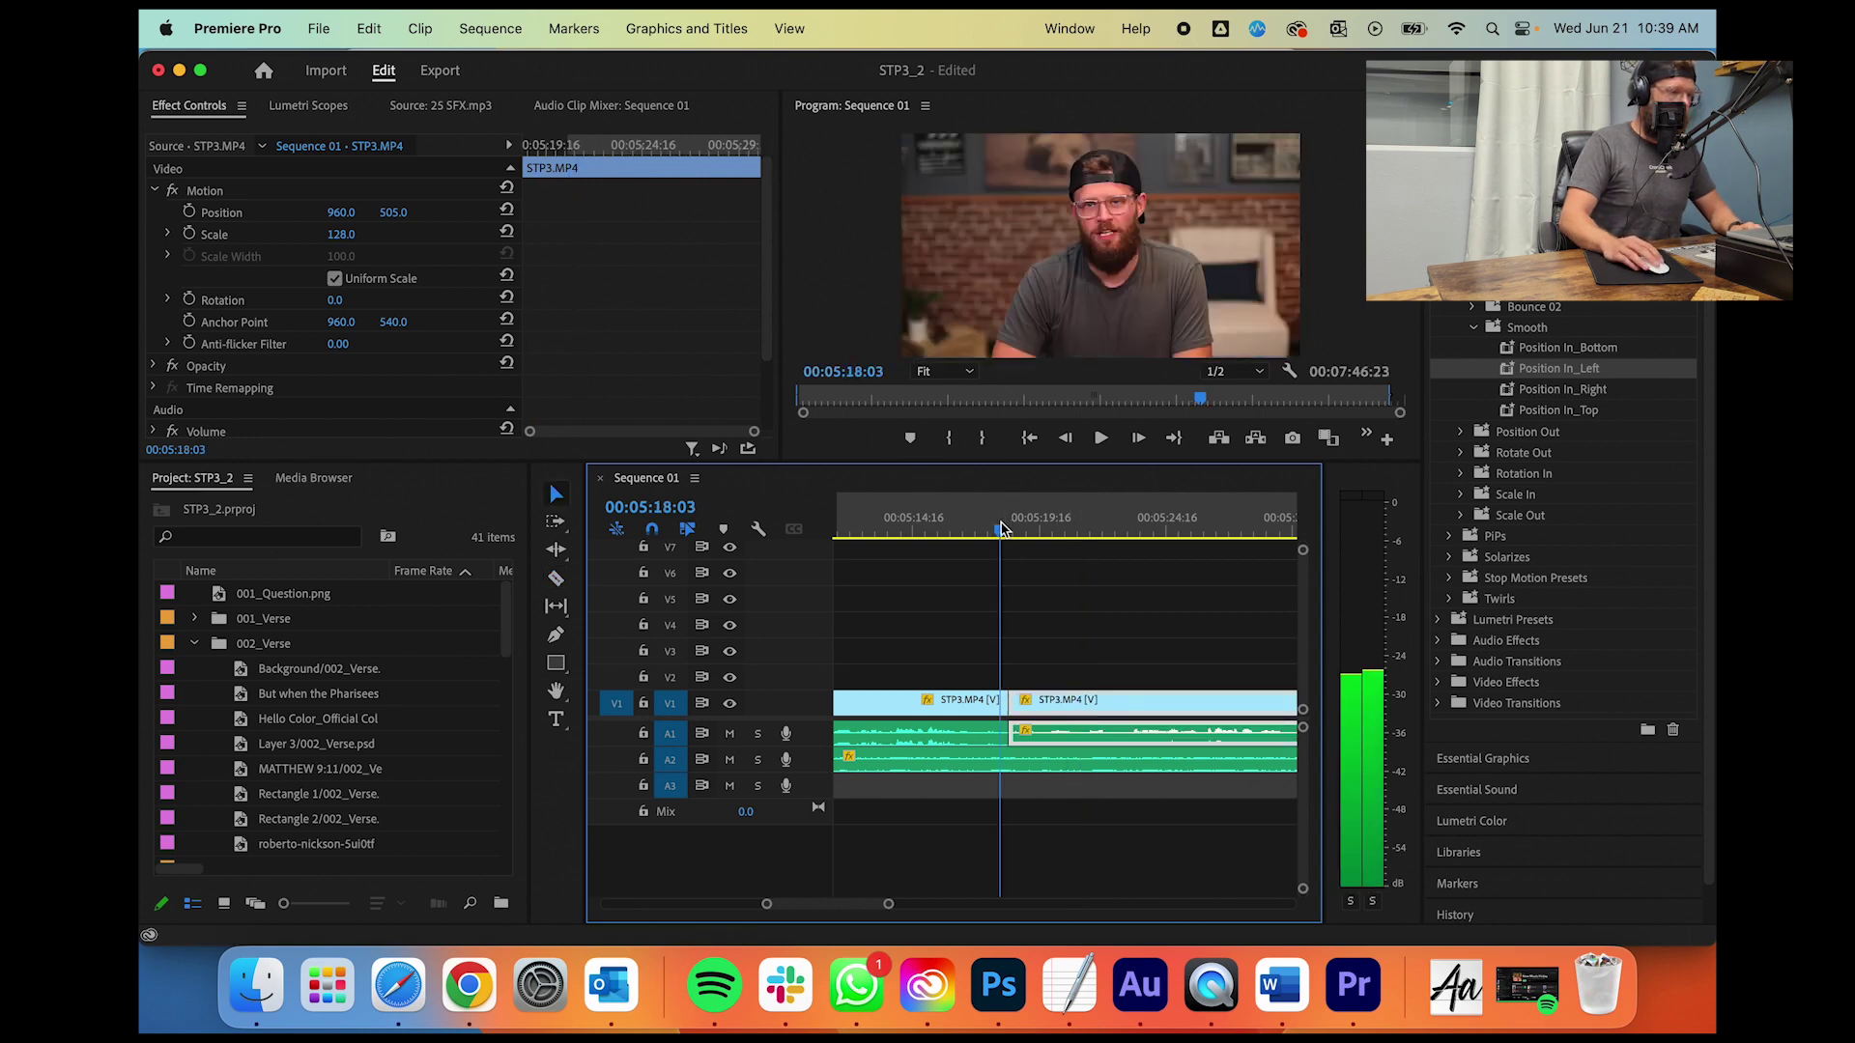
pyautogui.moveTo(887, 913); pyautogui.dragTo(943, 905)
pyautogui.moveTo(1241, 705); pyautogui.dragTo(1182, 711)
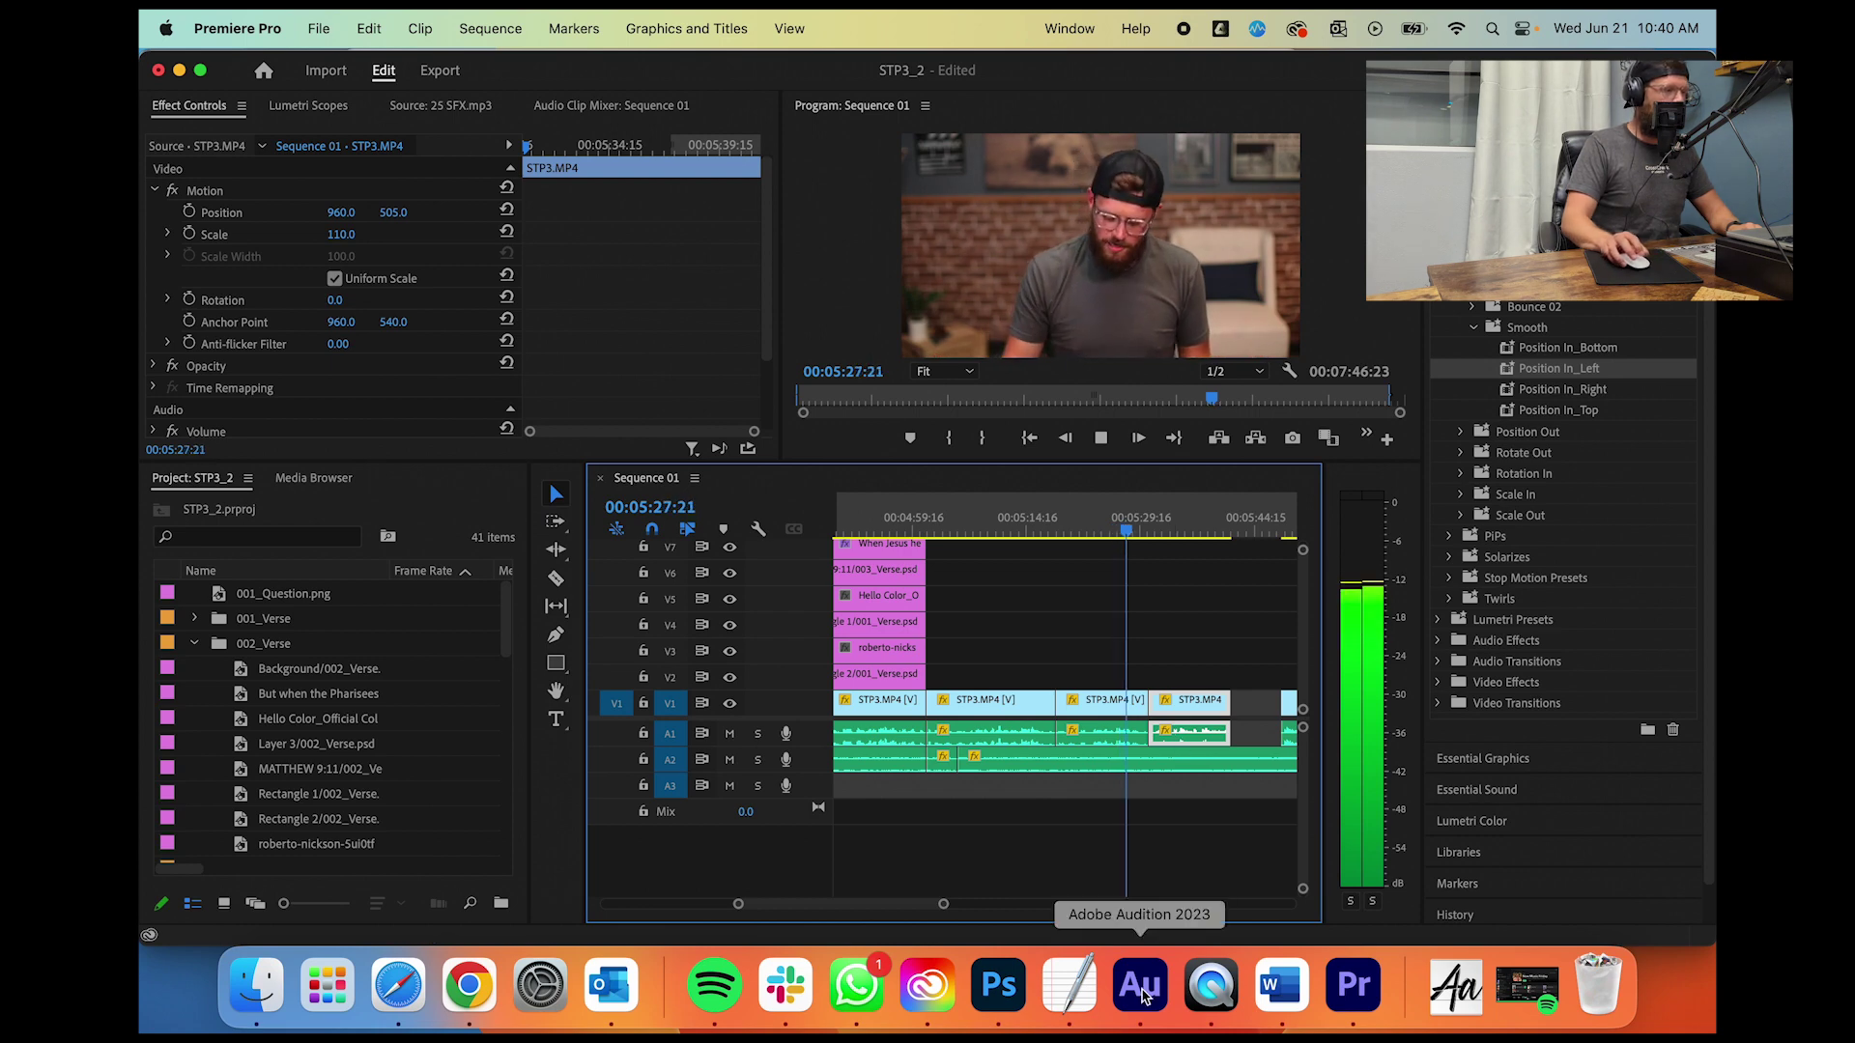
# Step: Switch to Photoshop and replace the text in Untitled-1 with "LETTING PEOPLE KNOW THAT THEY BELONG, THAT THEY HAVE A SEAT AT YOUR TABLE"
pyautogui.click(1000, 985)
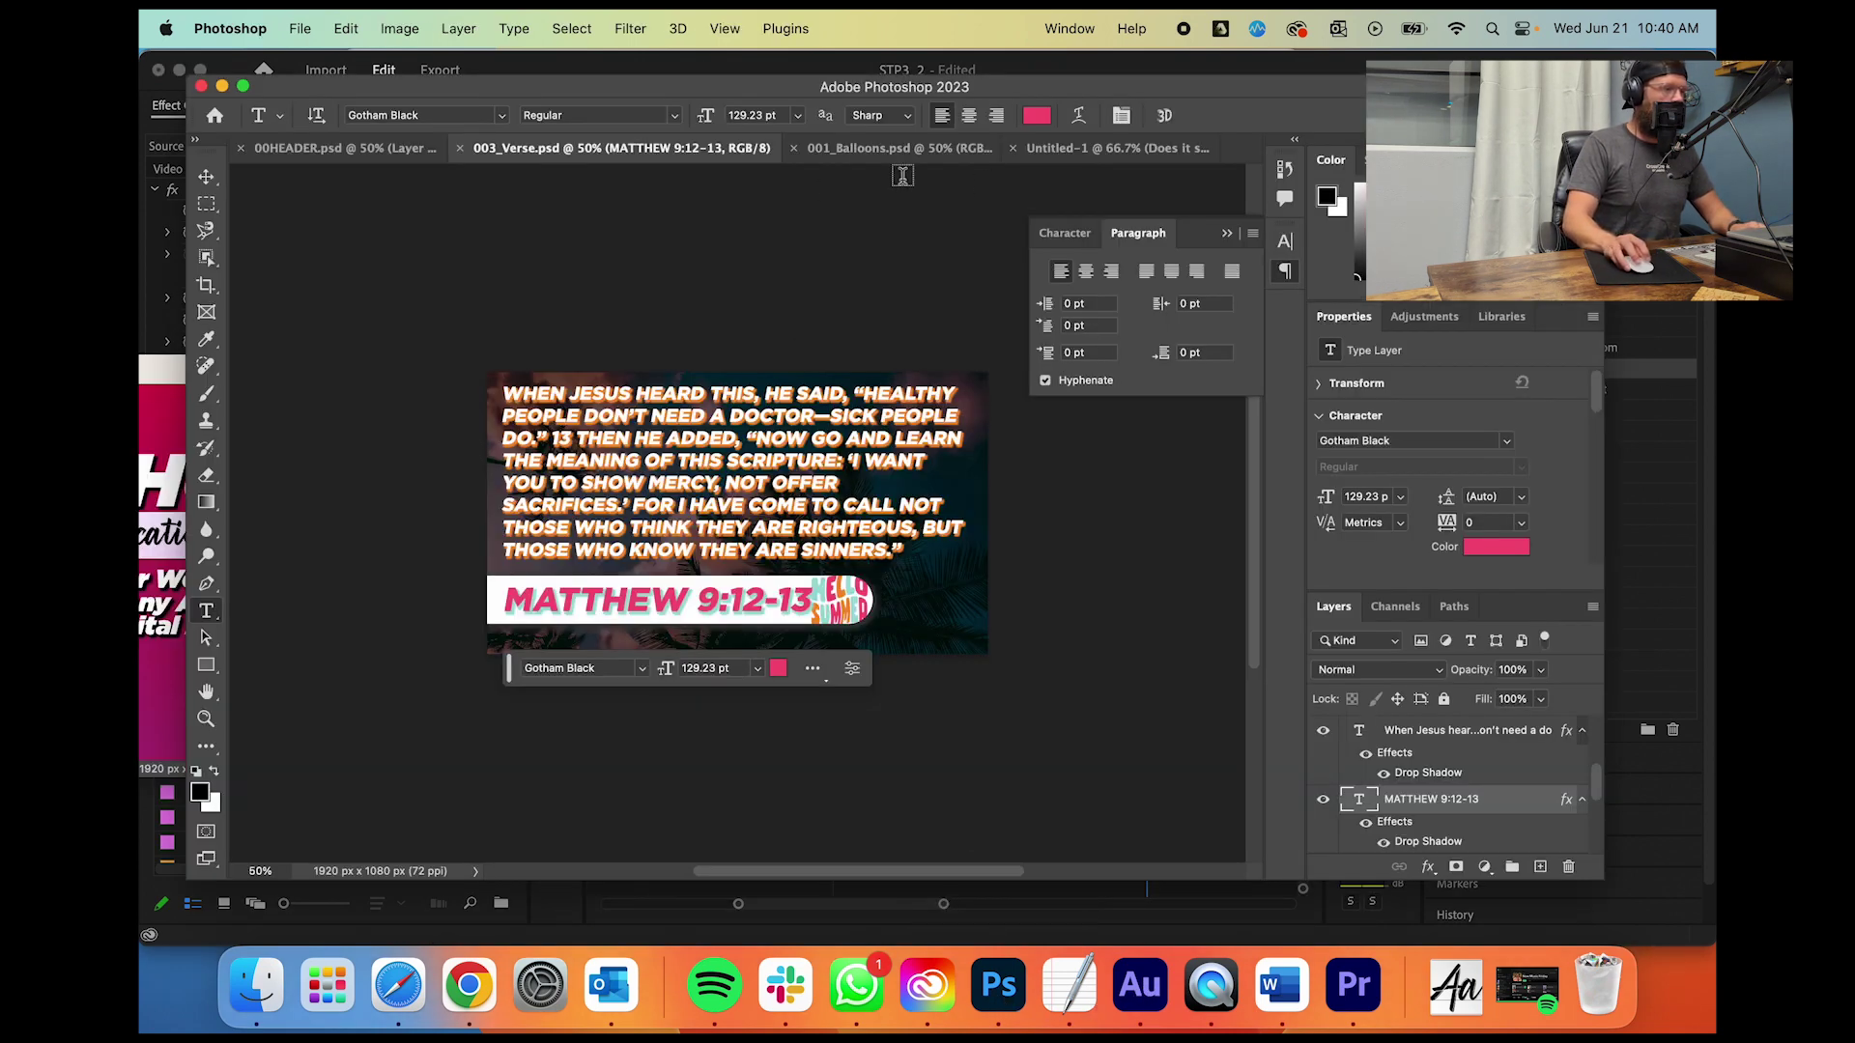
pyautogui.click(373, 153)
pyautogui.click(831, 149)
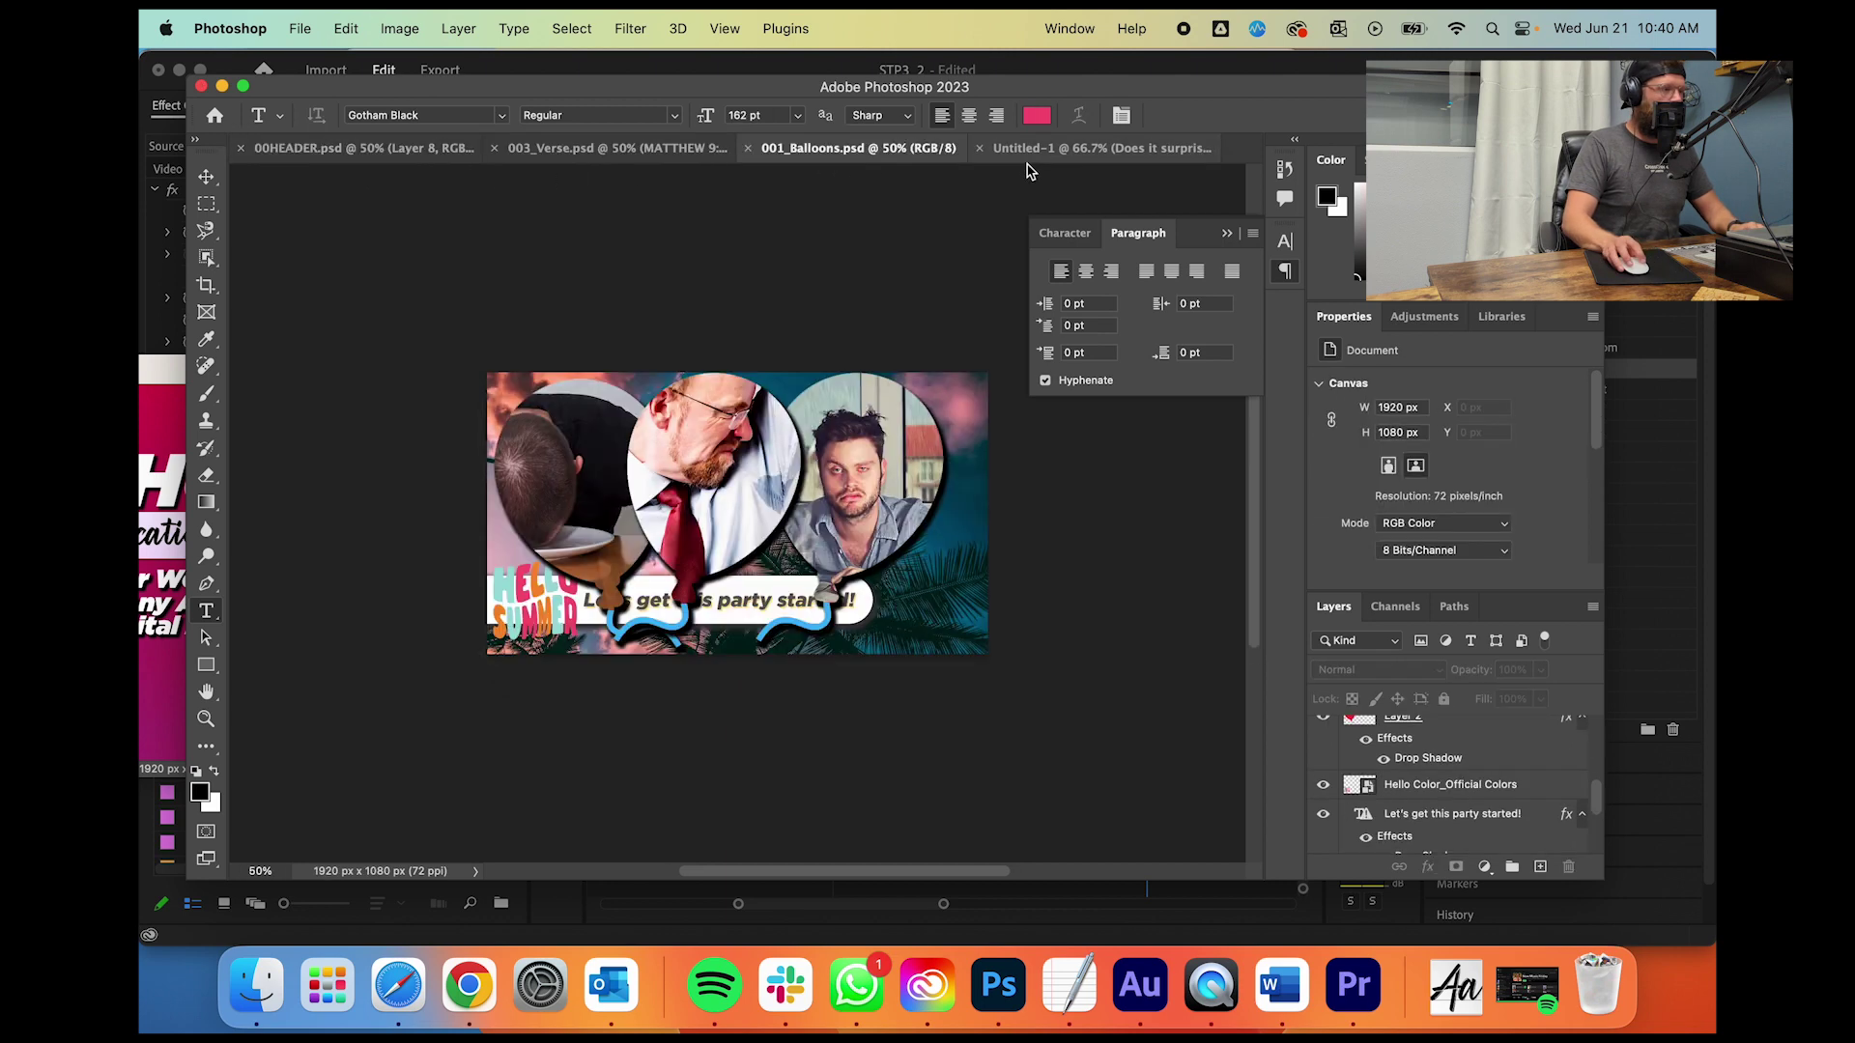
pyautogui.click(1048, 151)
pyautogui.click(785, 448)
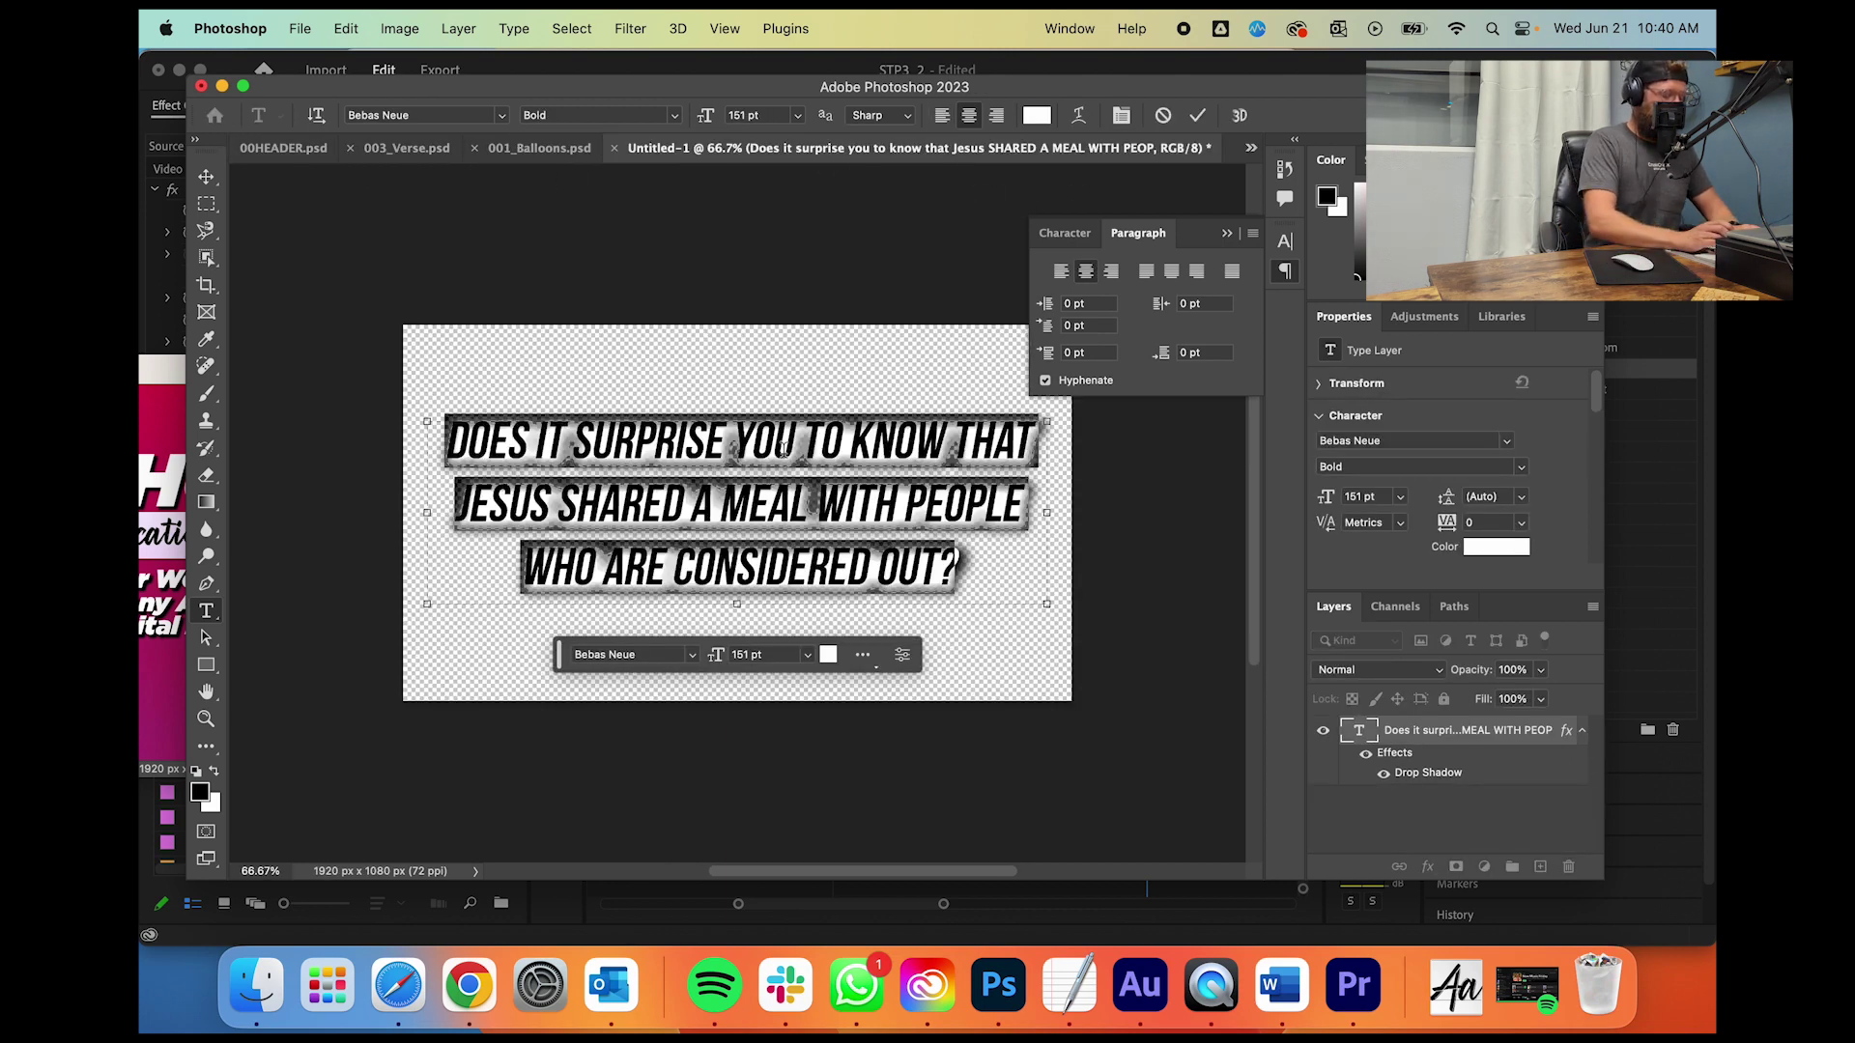
pyautogui.write('LETTING P')
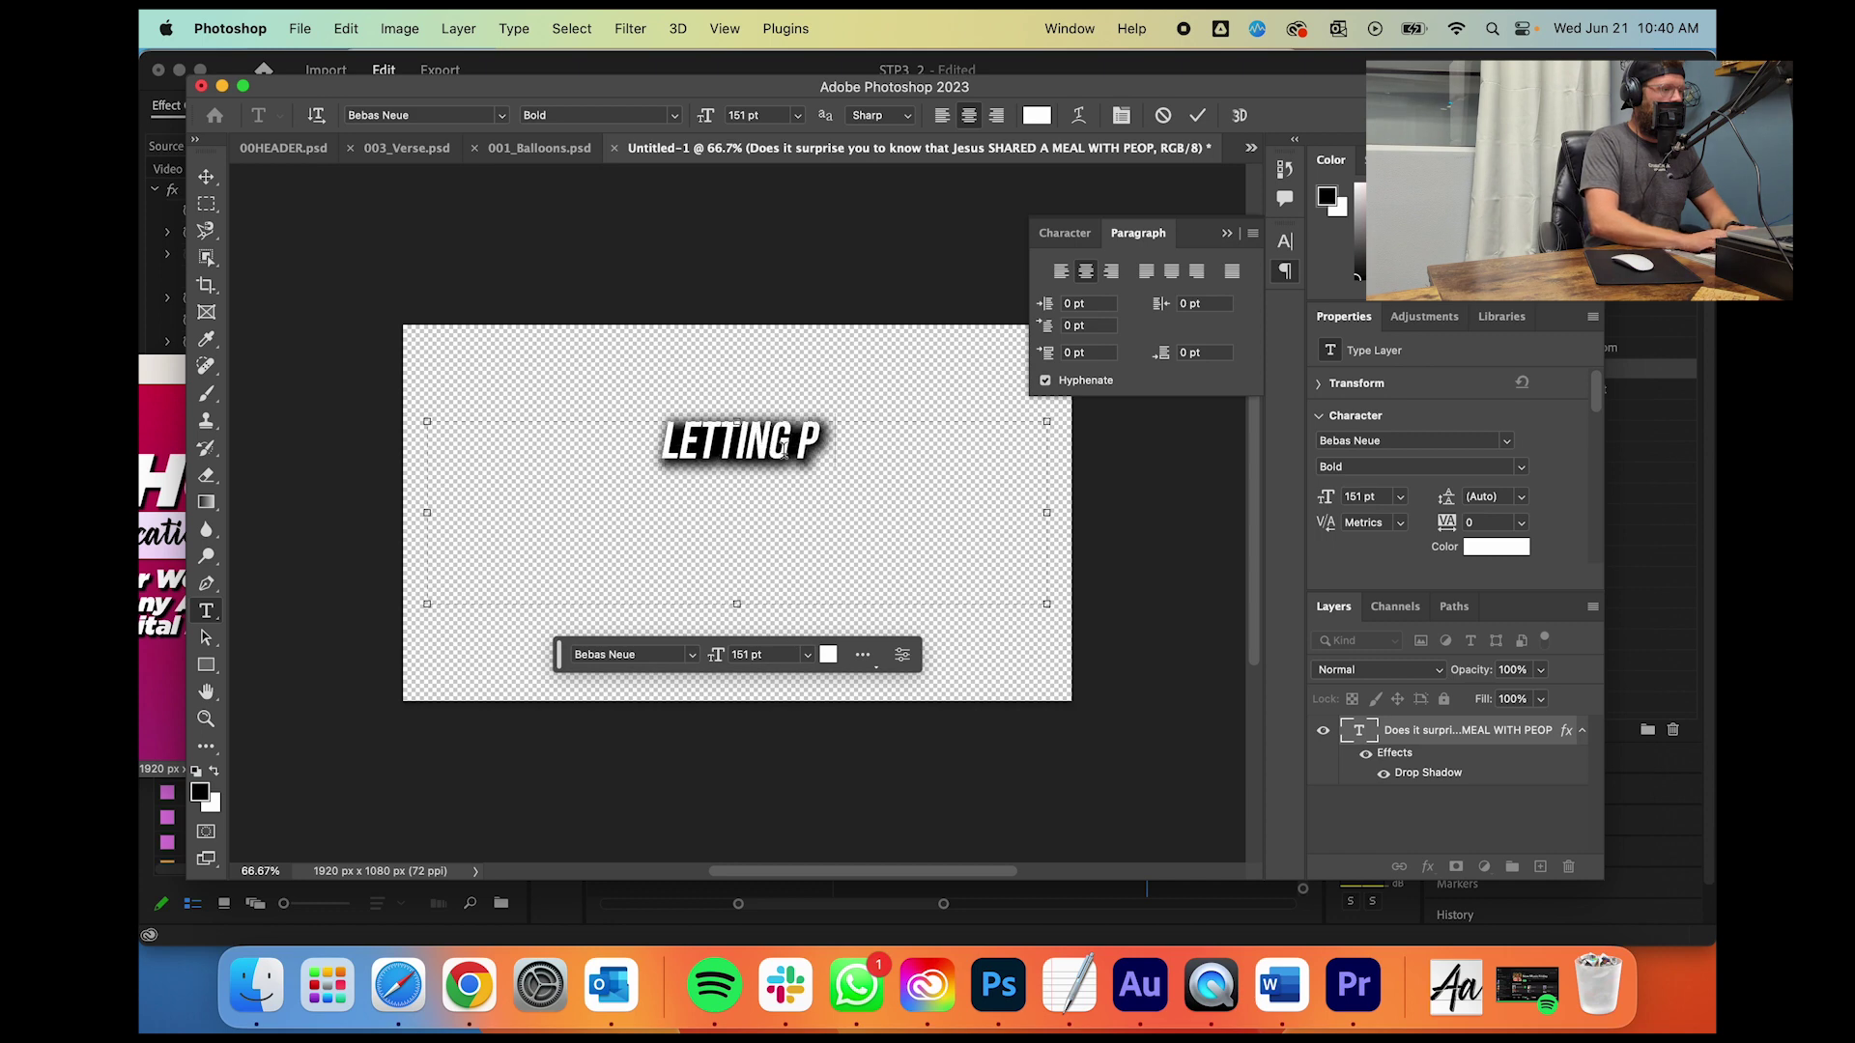
pyautogui.write('EOPLE KNOW THAT THEY BLE')
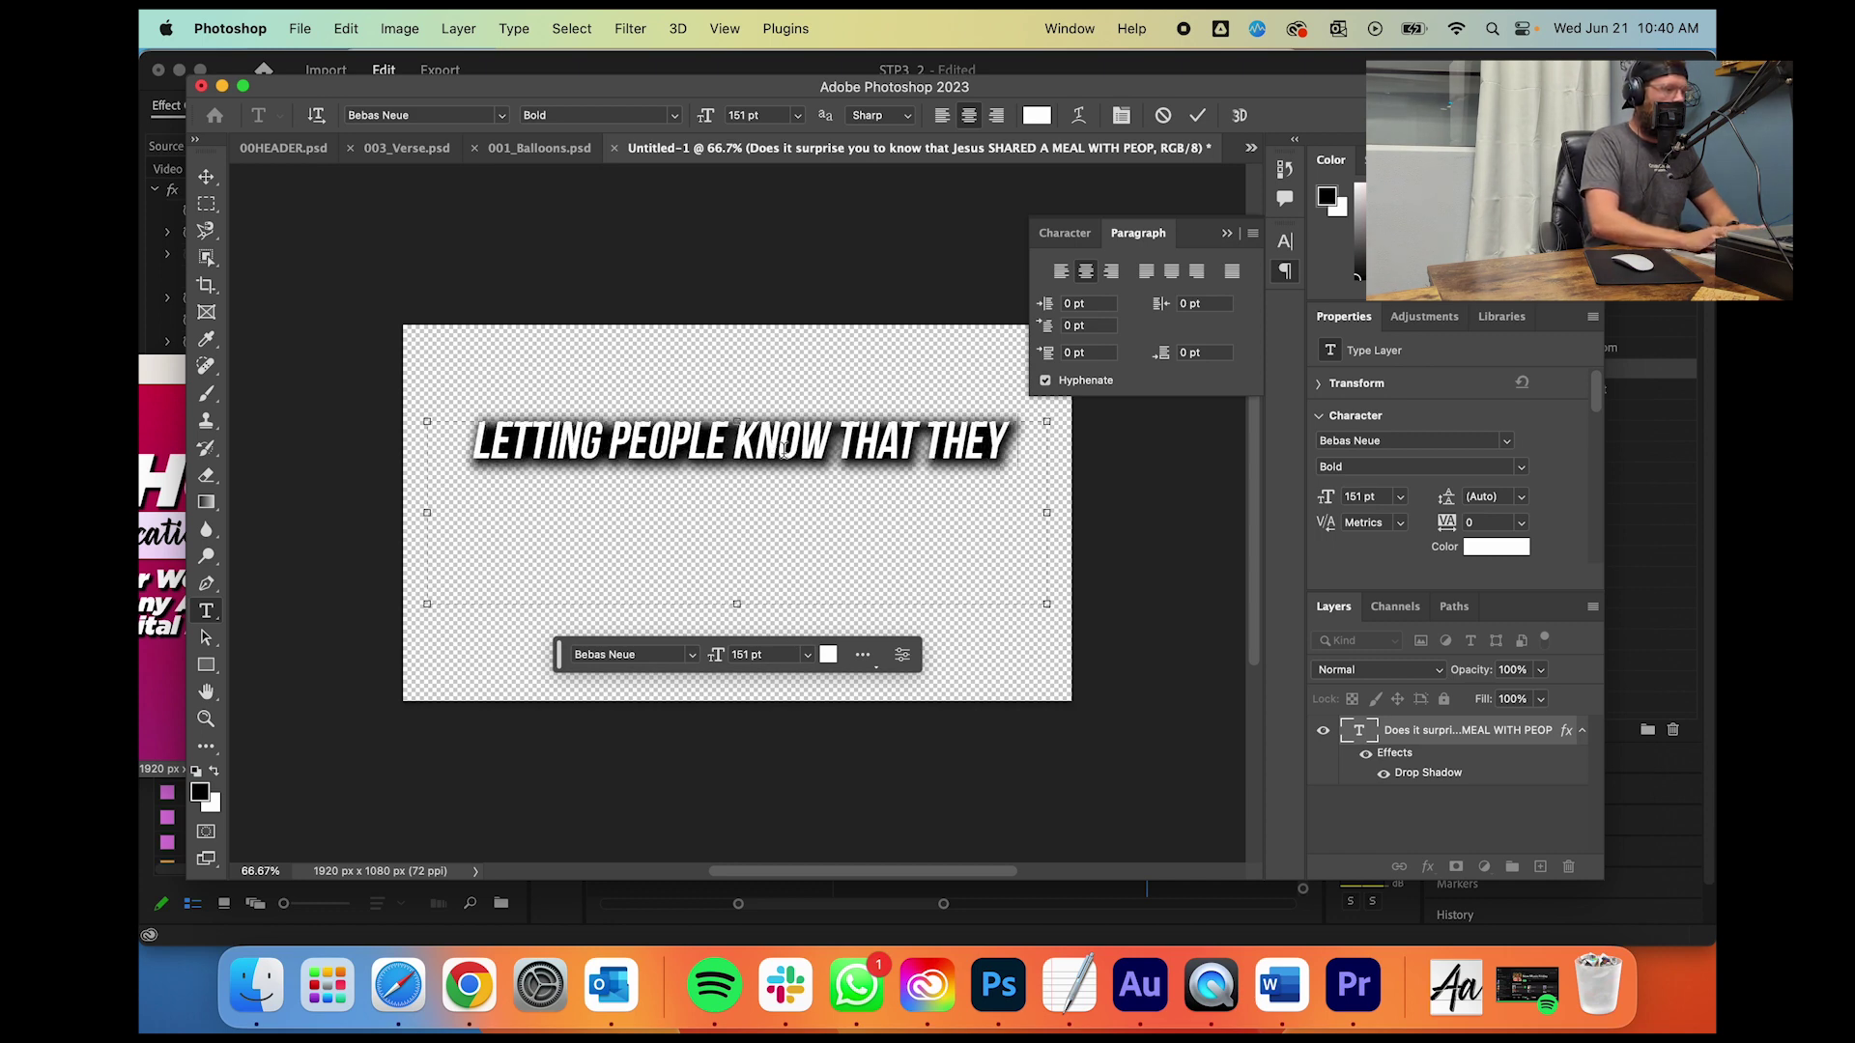
pyautogui.press('BackSpace')
pyautogui.press('BackSpace')
pyautogui.write('ELONG, THAT')
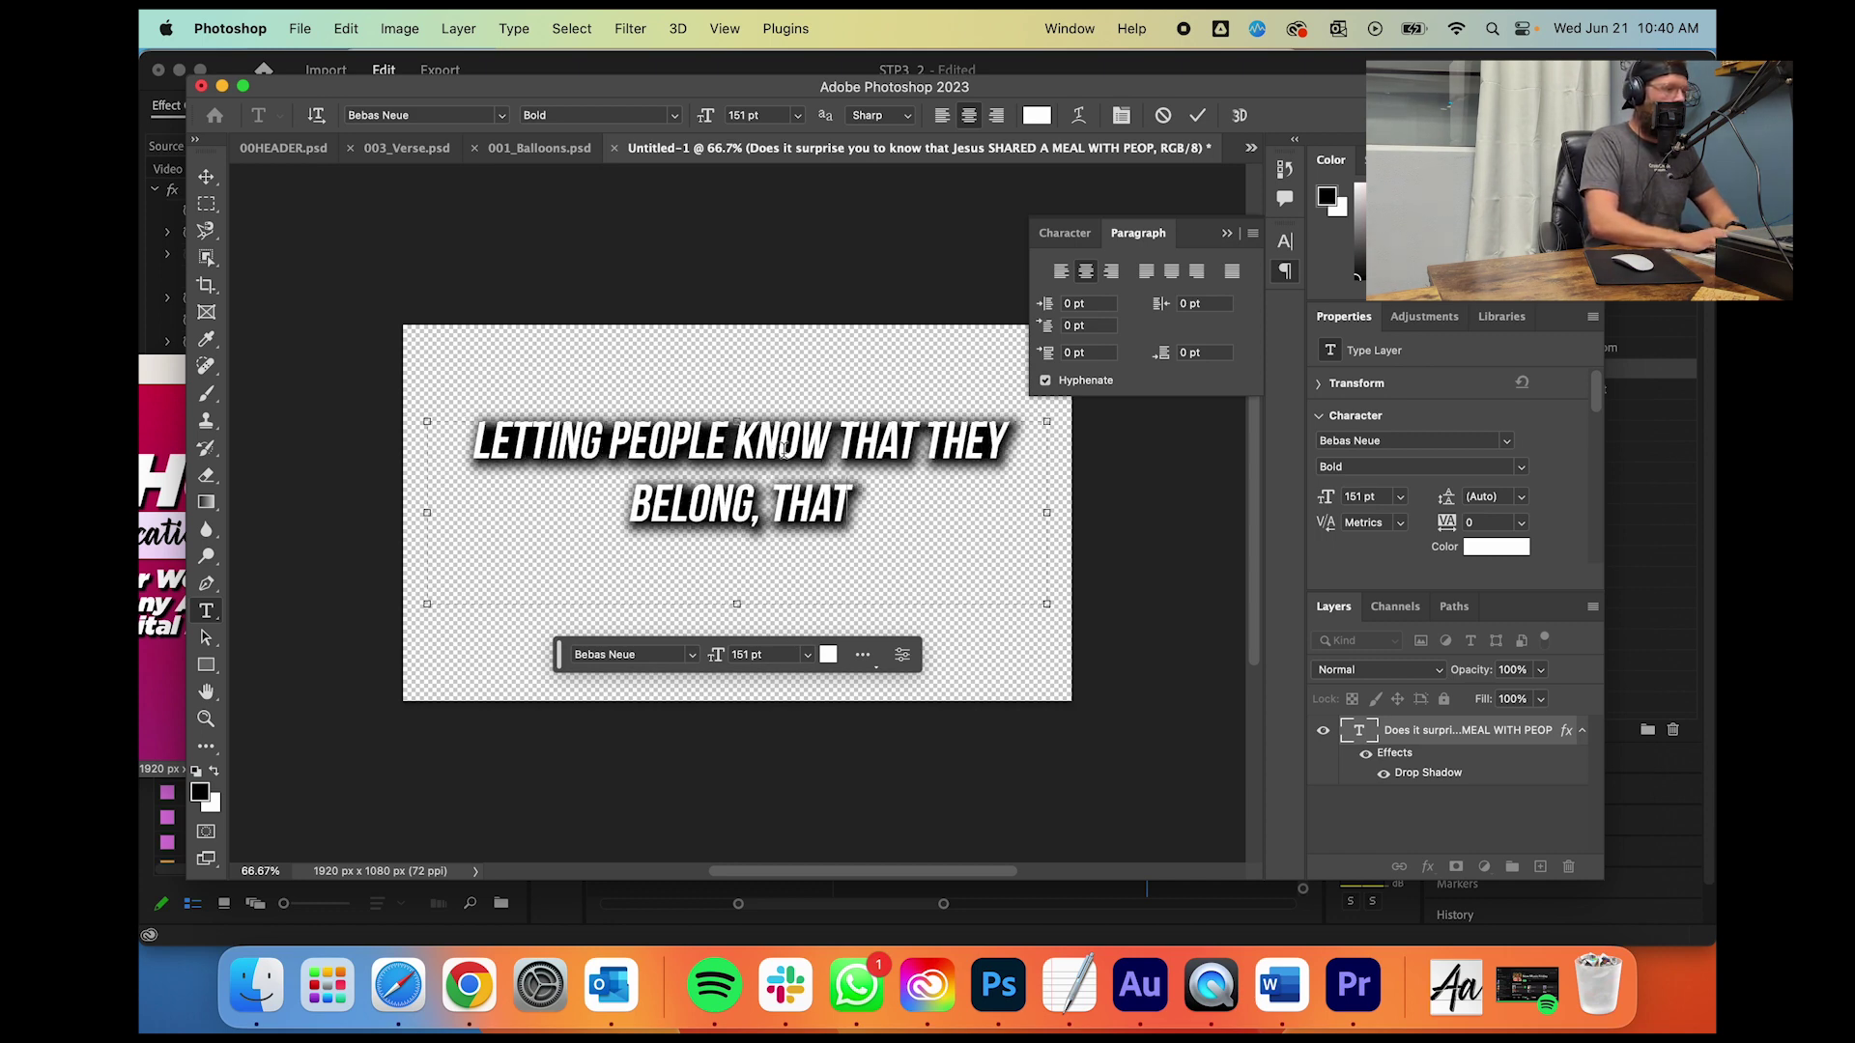
pyautogui.write(' THEY HAVE A SEAT')
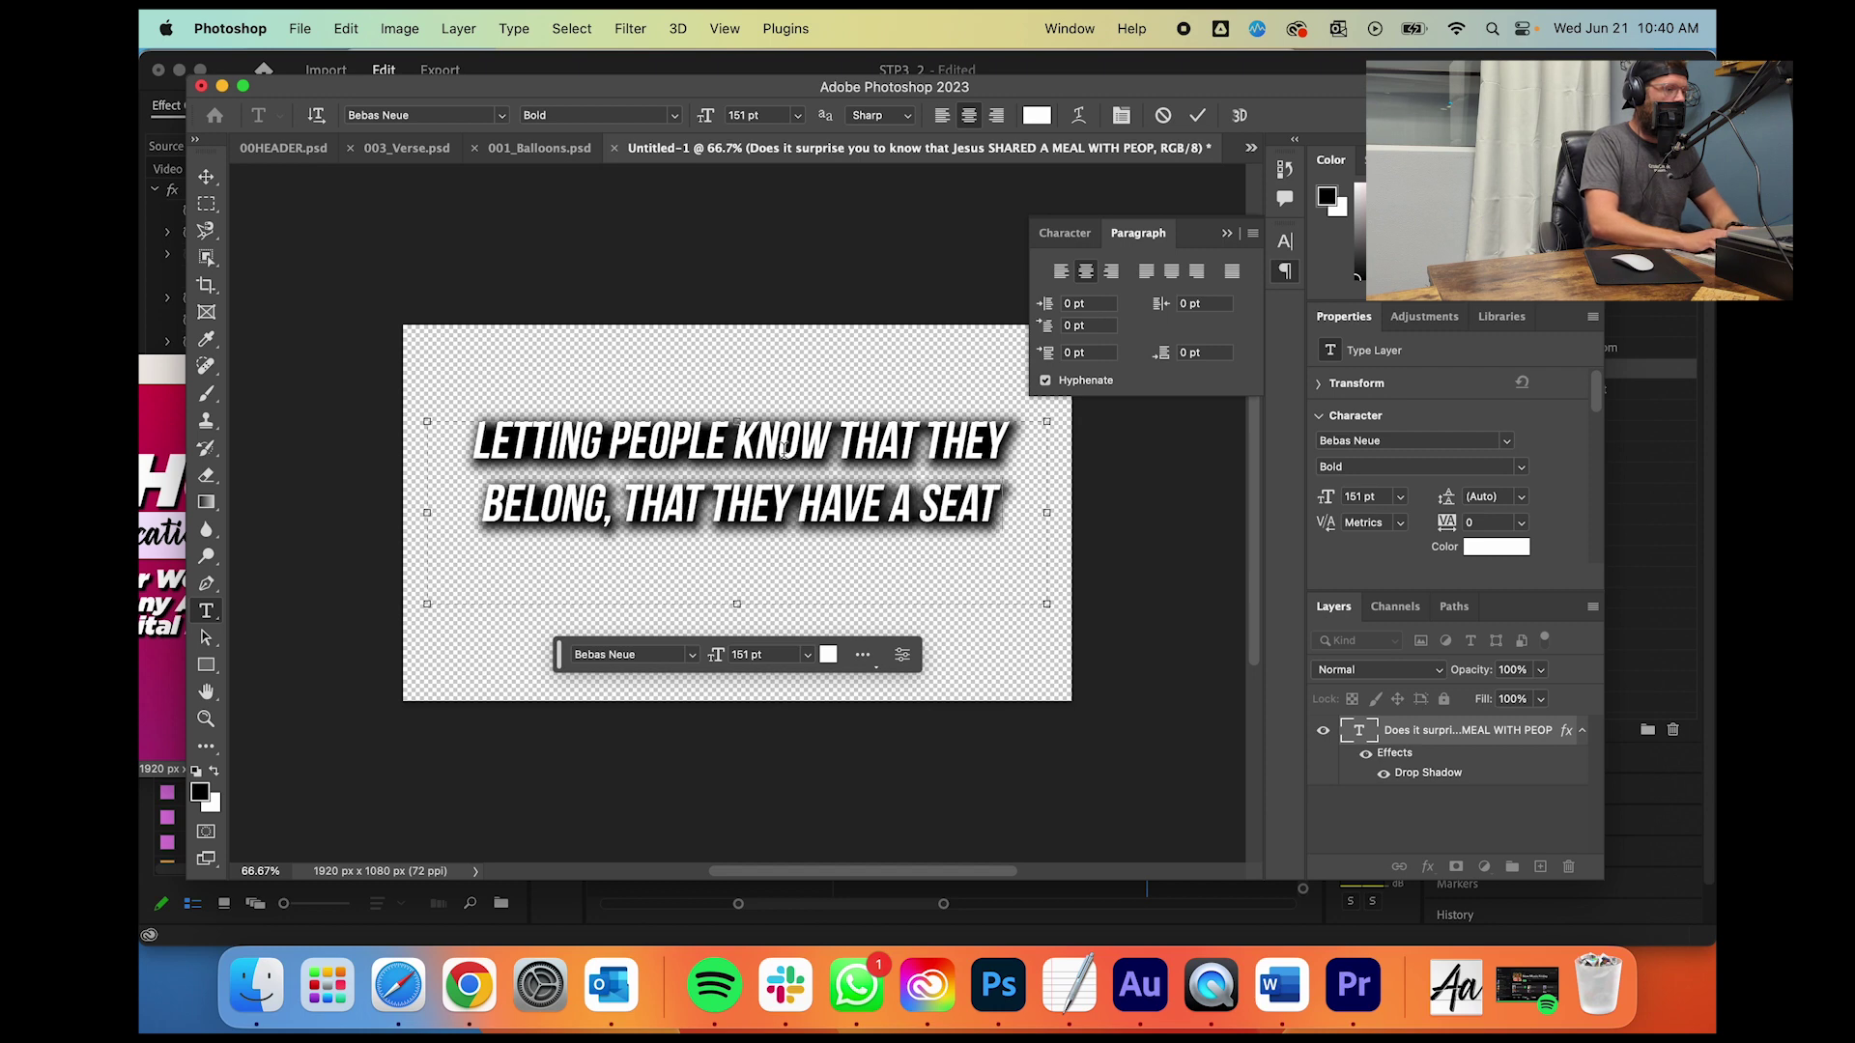
pyautogui.write(' AT YOUR TABLE')
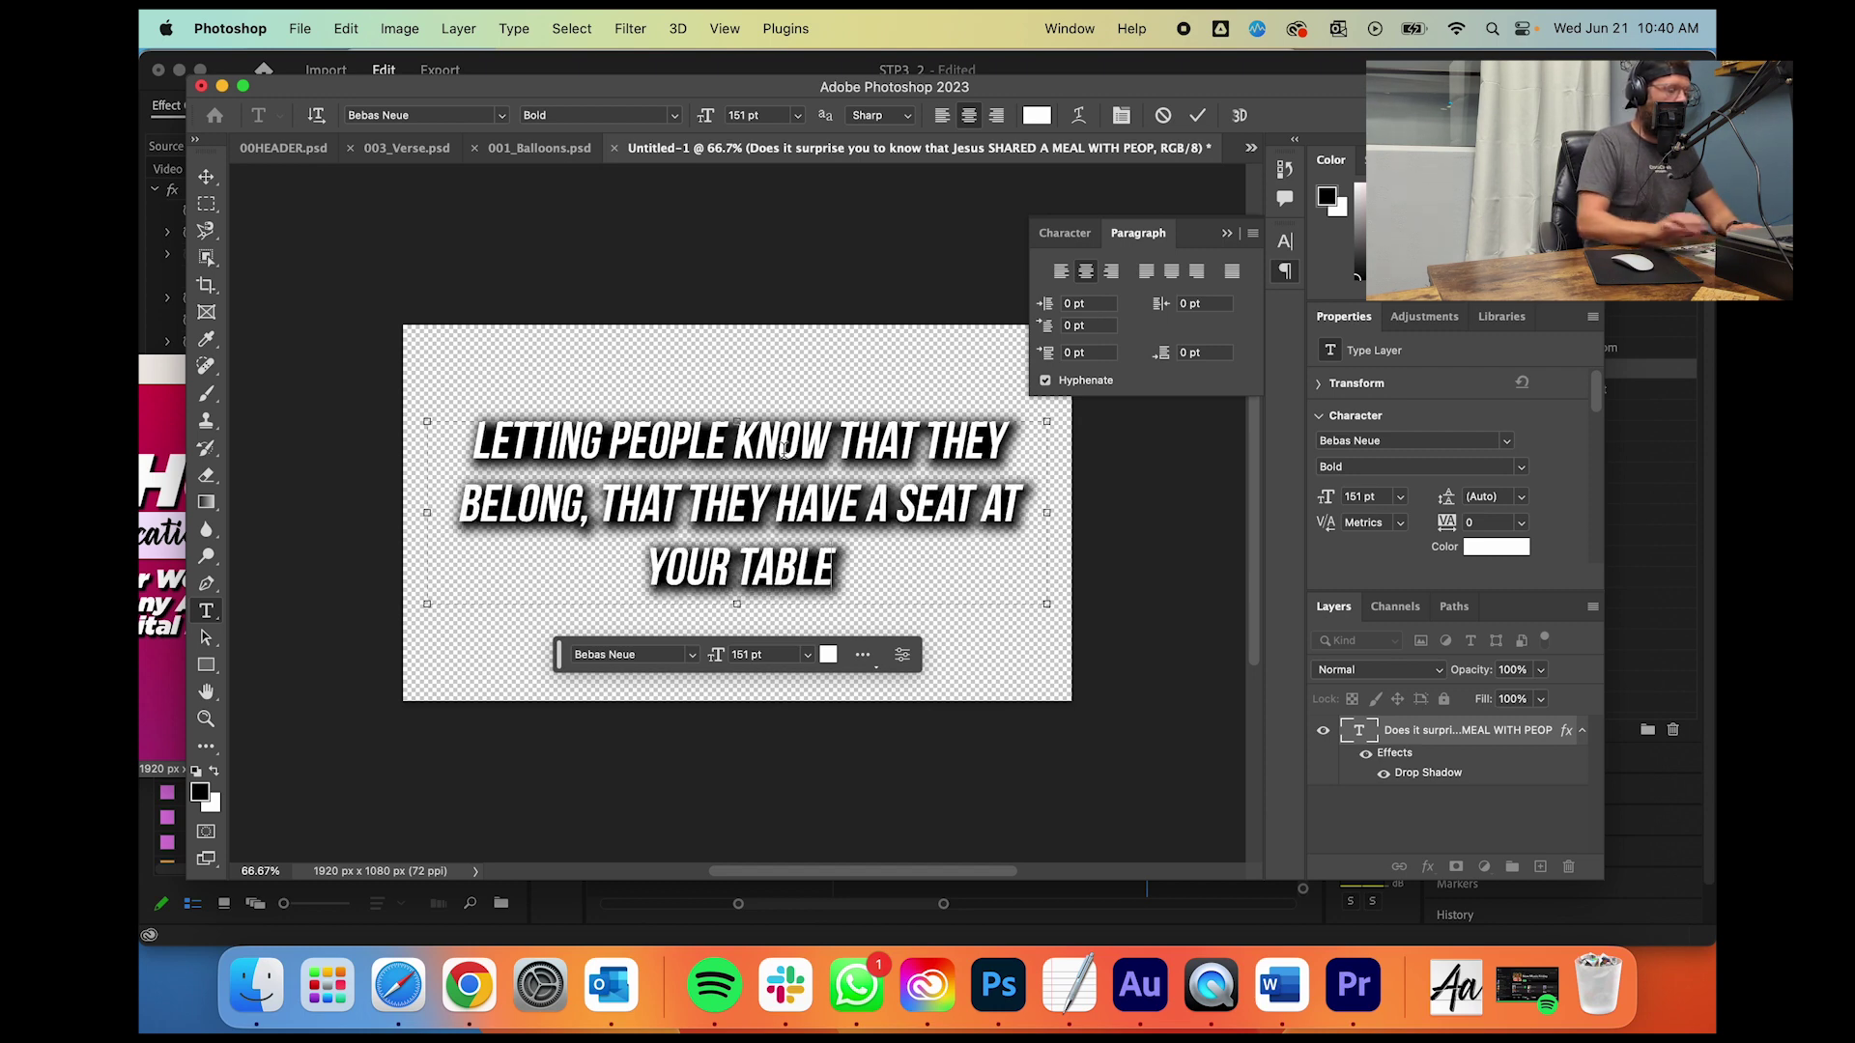
# Step: Switch to Premiere Pro and replay the footage from about 00:05:24 to check the wording of the spoken quote
pyautogui.click(1353, 985)
pyautogui.moveTo(1143, 532); pyautogui.dragTo(1097, 529)
pyautogui.press('space')
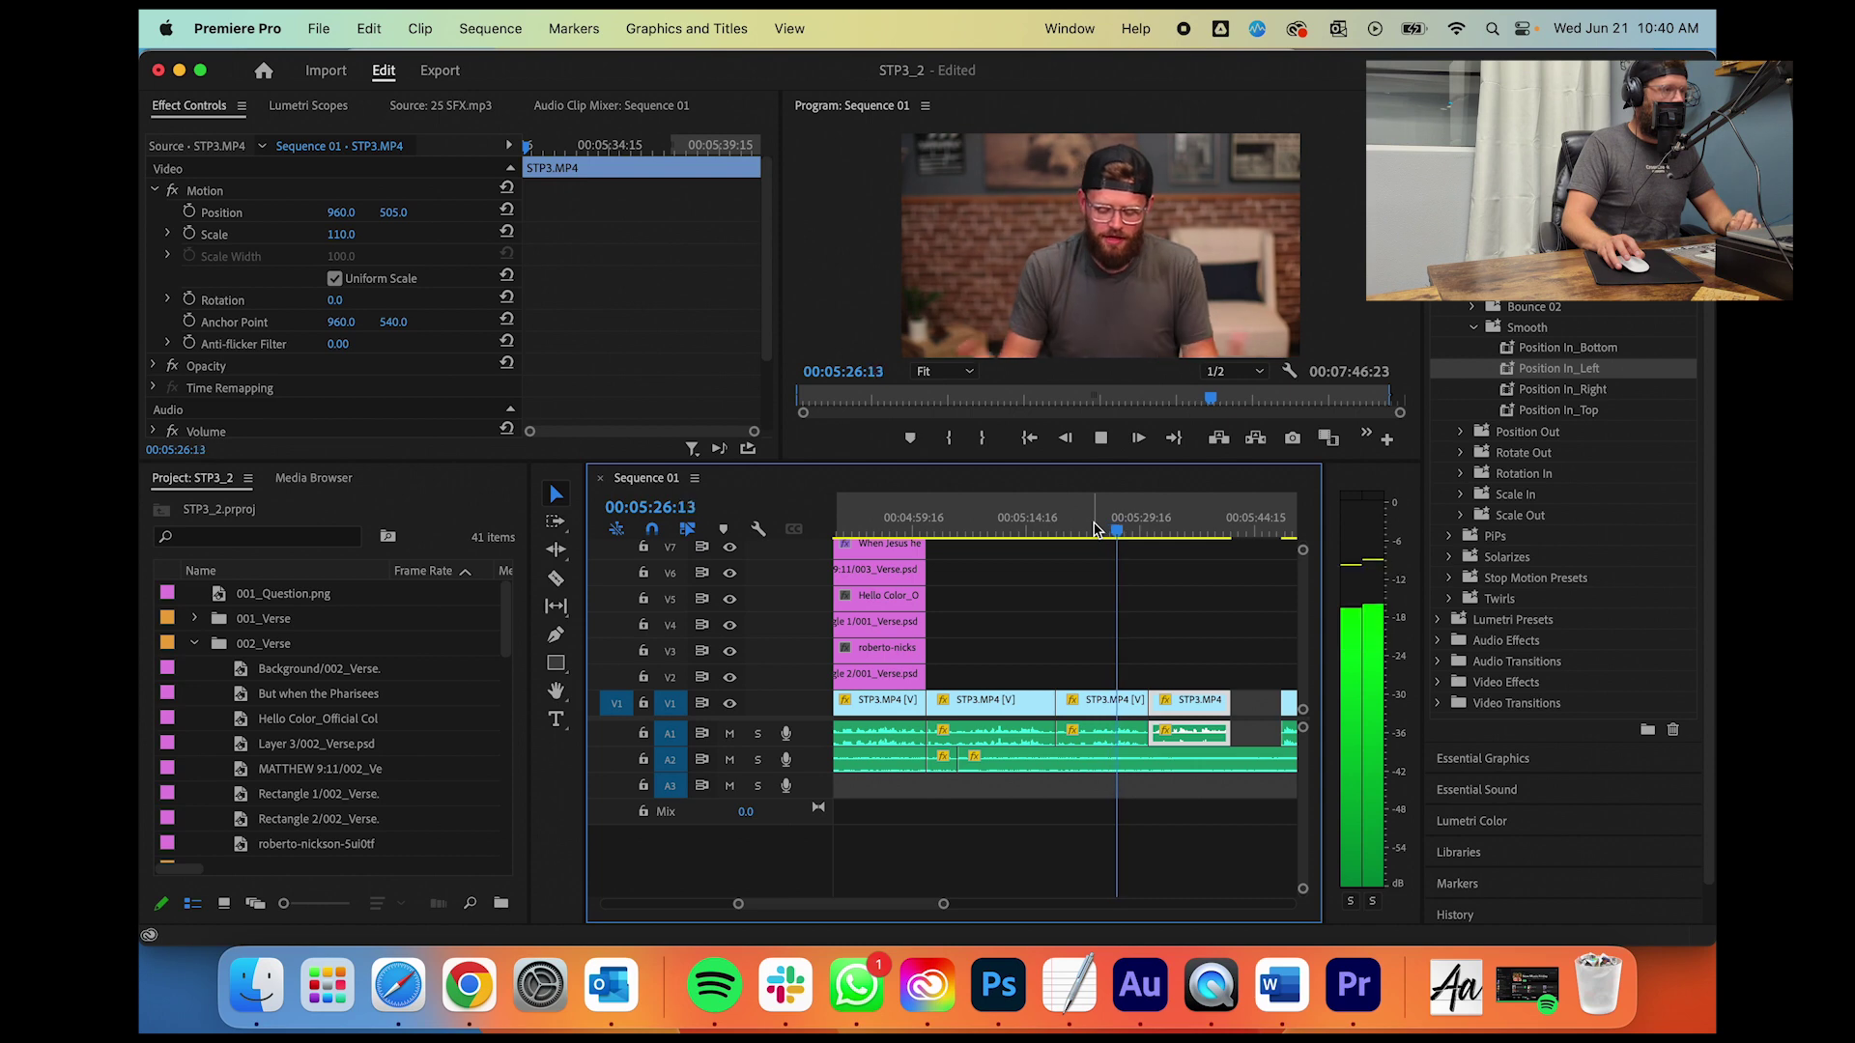
# Step: Switch to Photoshop and insert "CAN" before "HAVE A SEAT" in the quote, stopping the Premiere Pro playback before exporting
pyautogui.click(1025, 998)
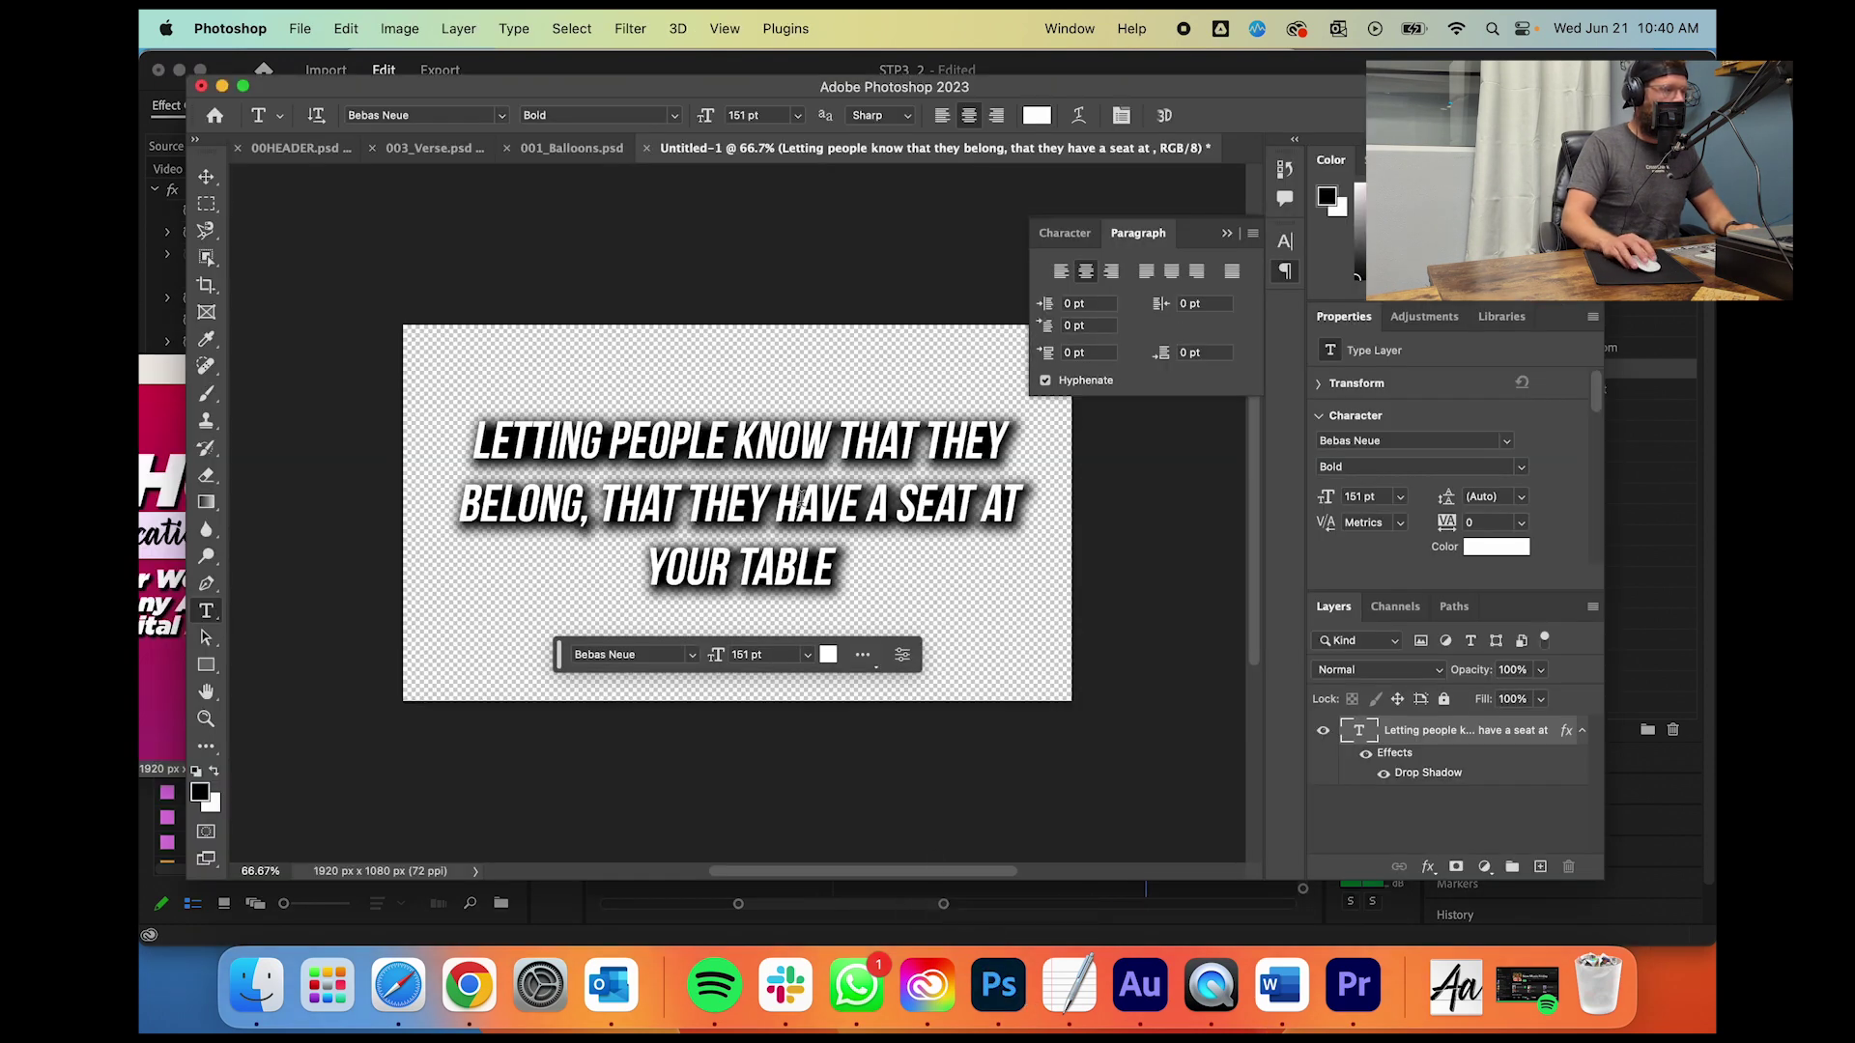
pyautogui.click(773, 499)
pyautogui.write('c')
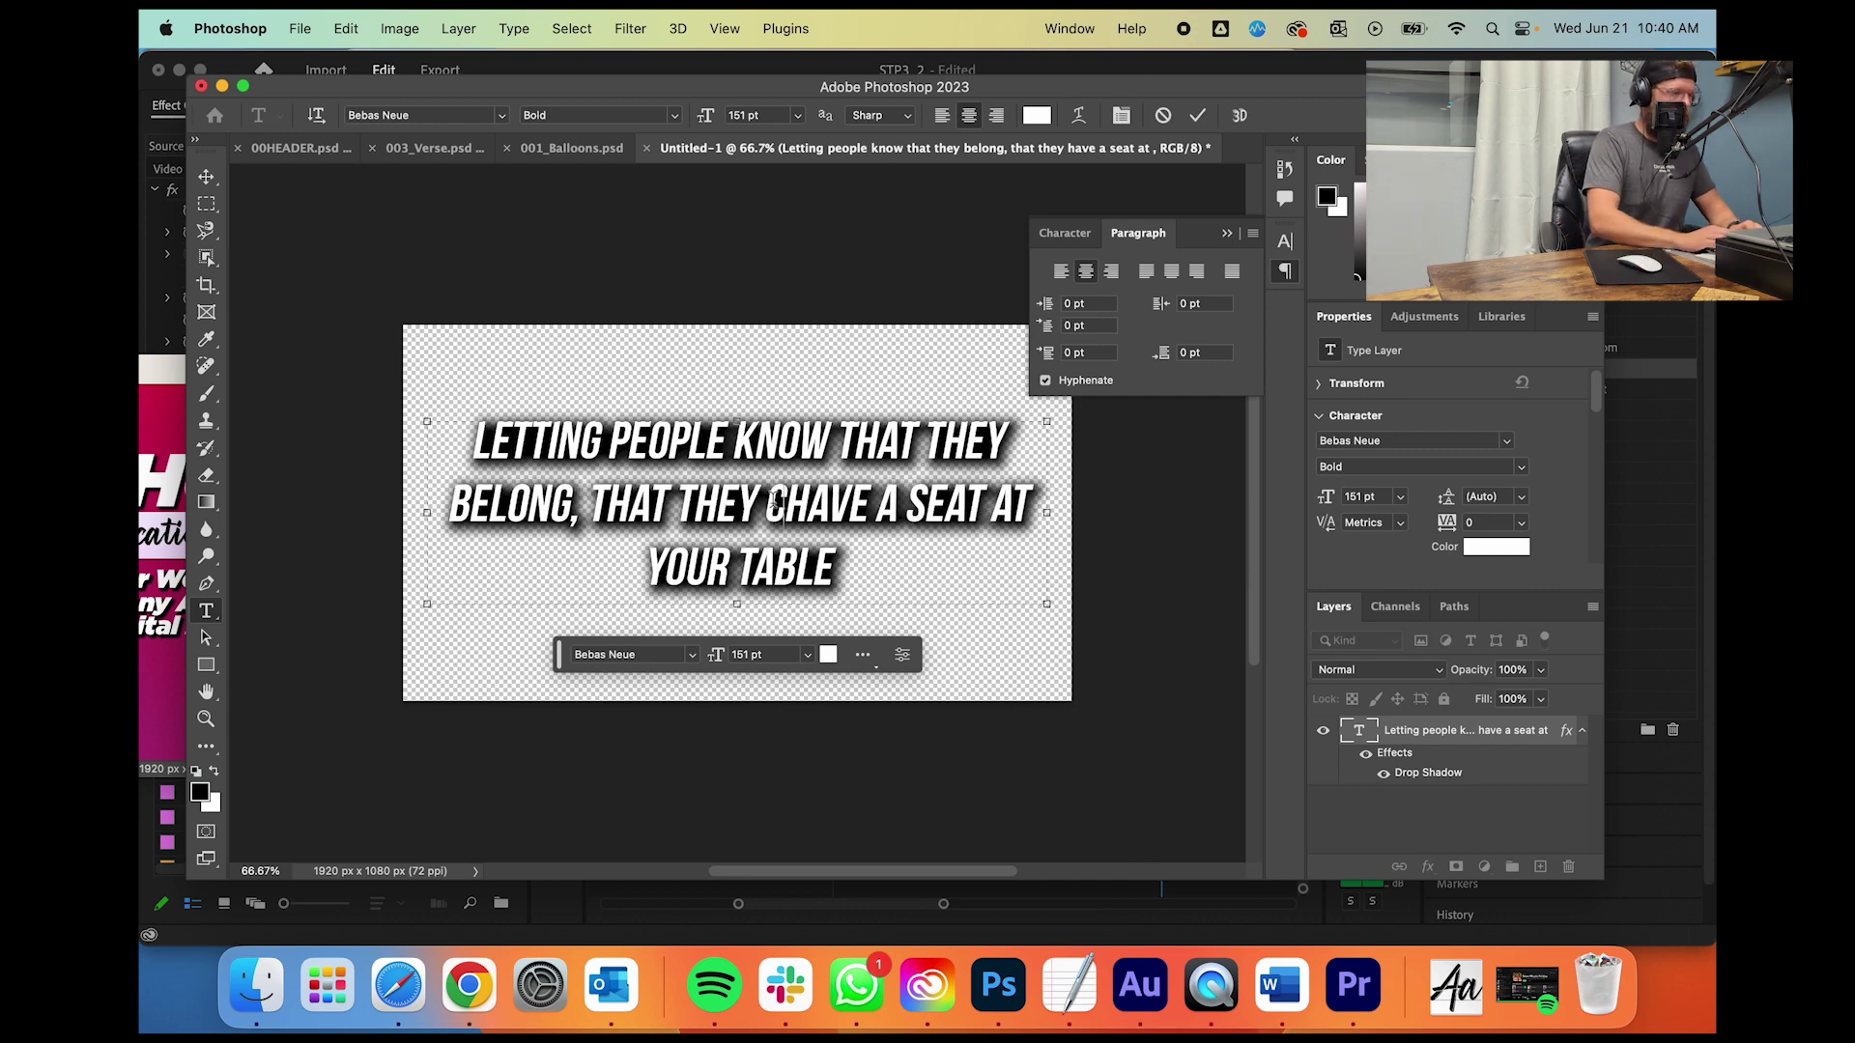
pyautogui.write('an')
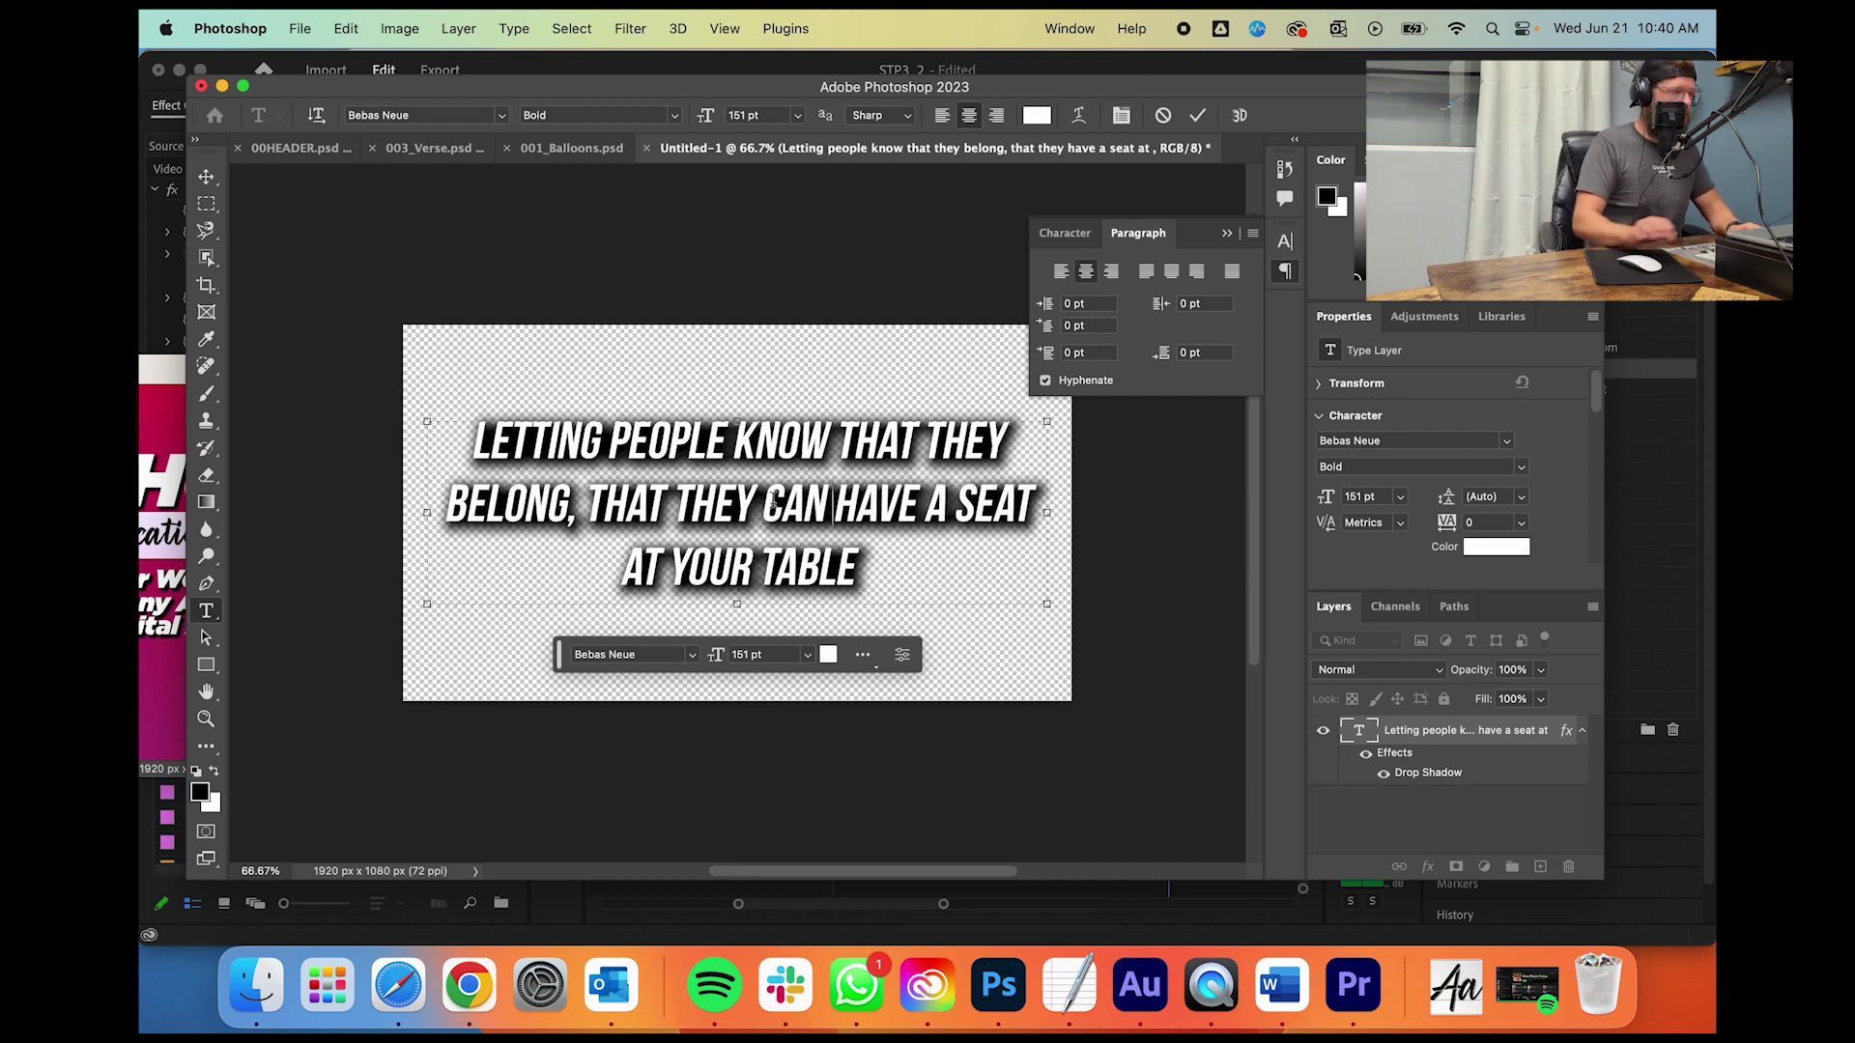
pyautogui.click(1196, 113)
pyautogui.click(1354, 985)
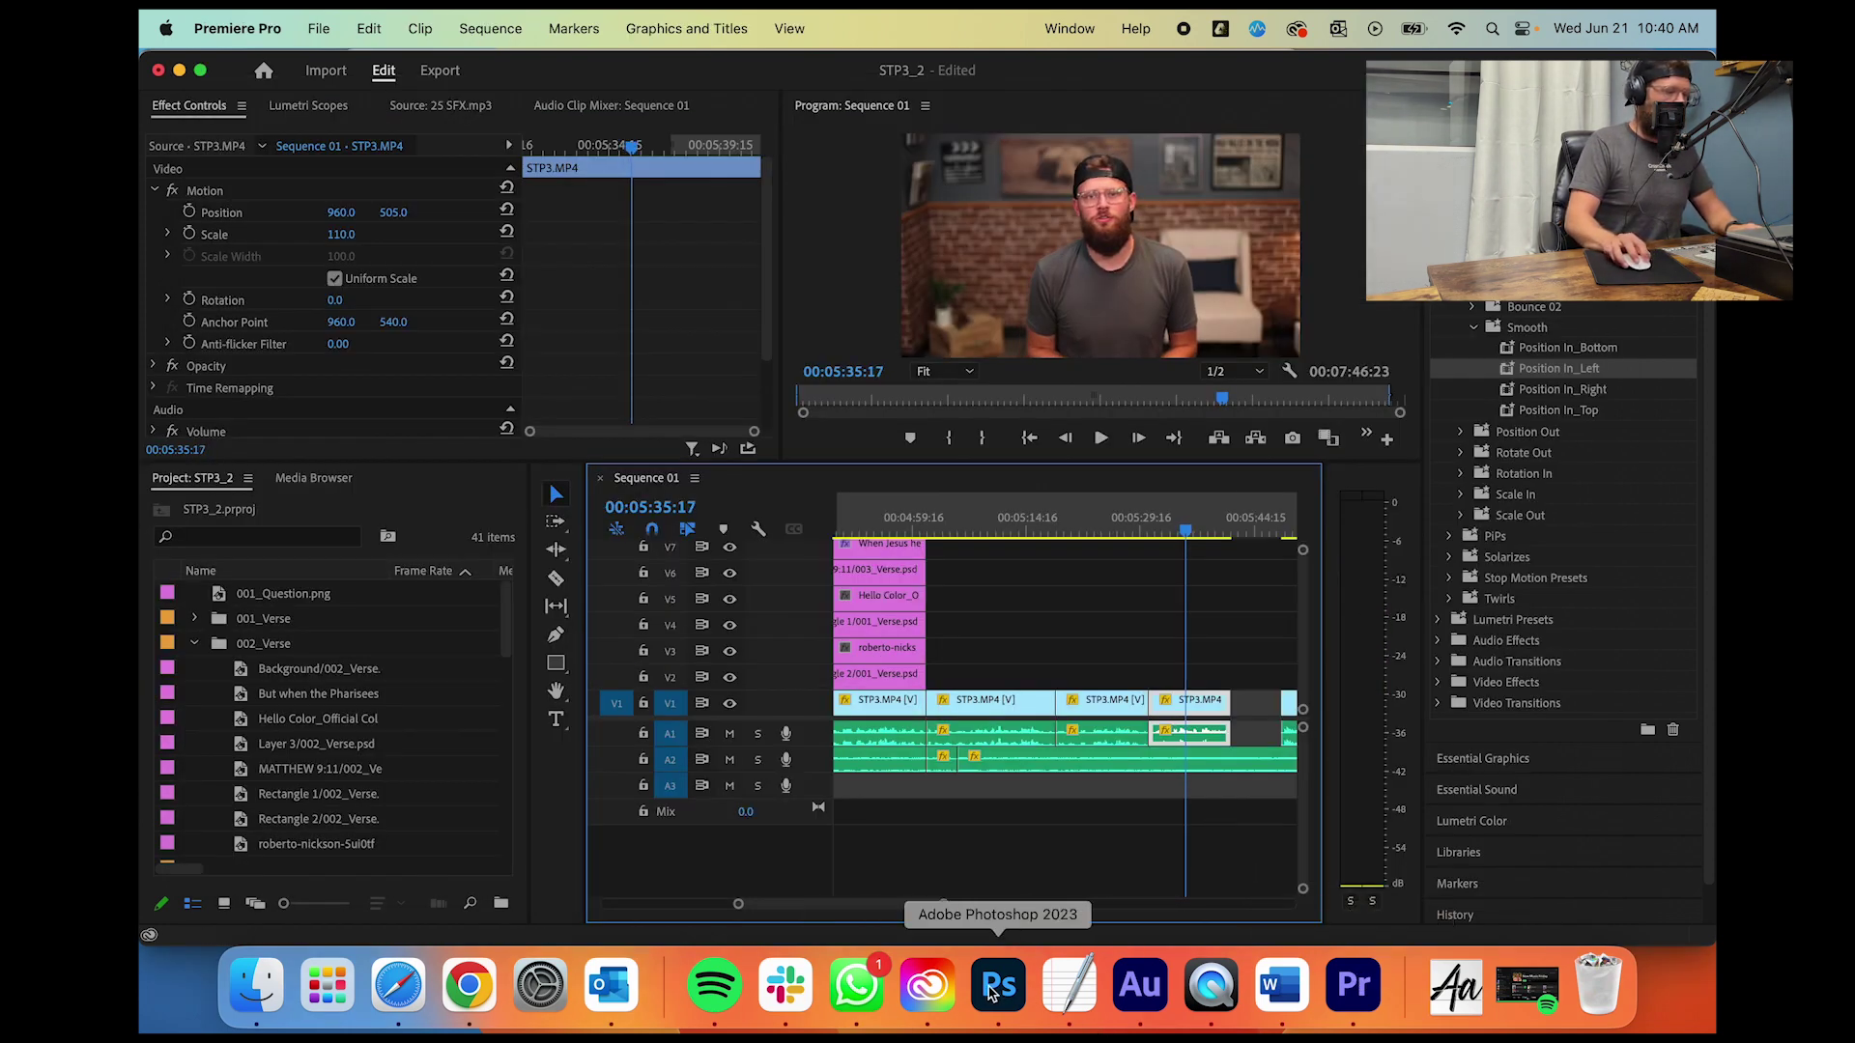
pyautogui.click(996, 985)
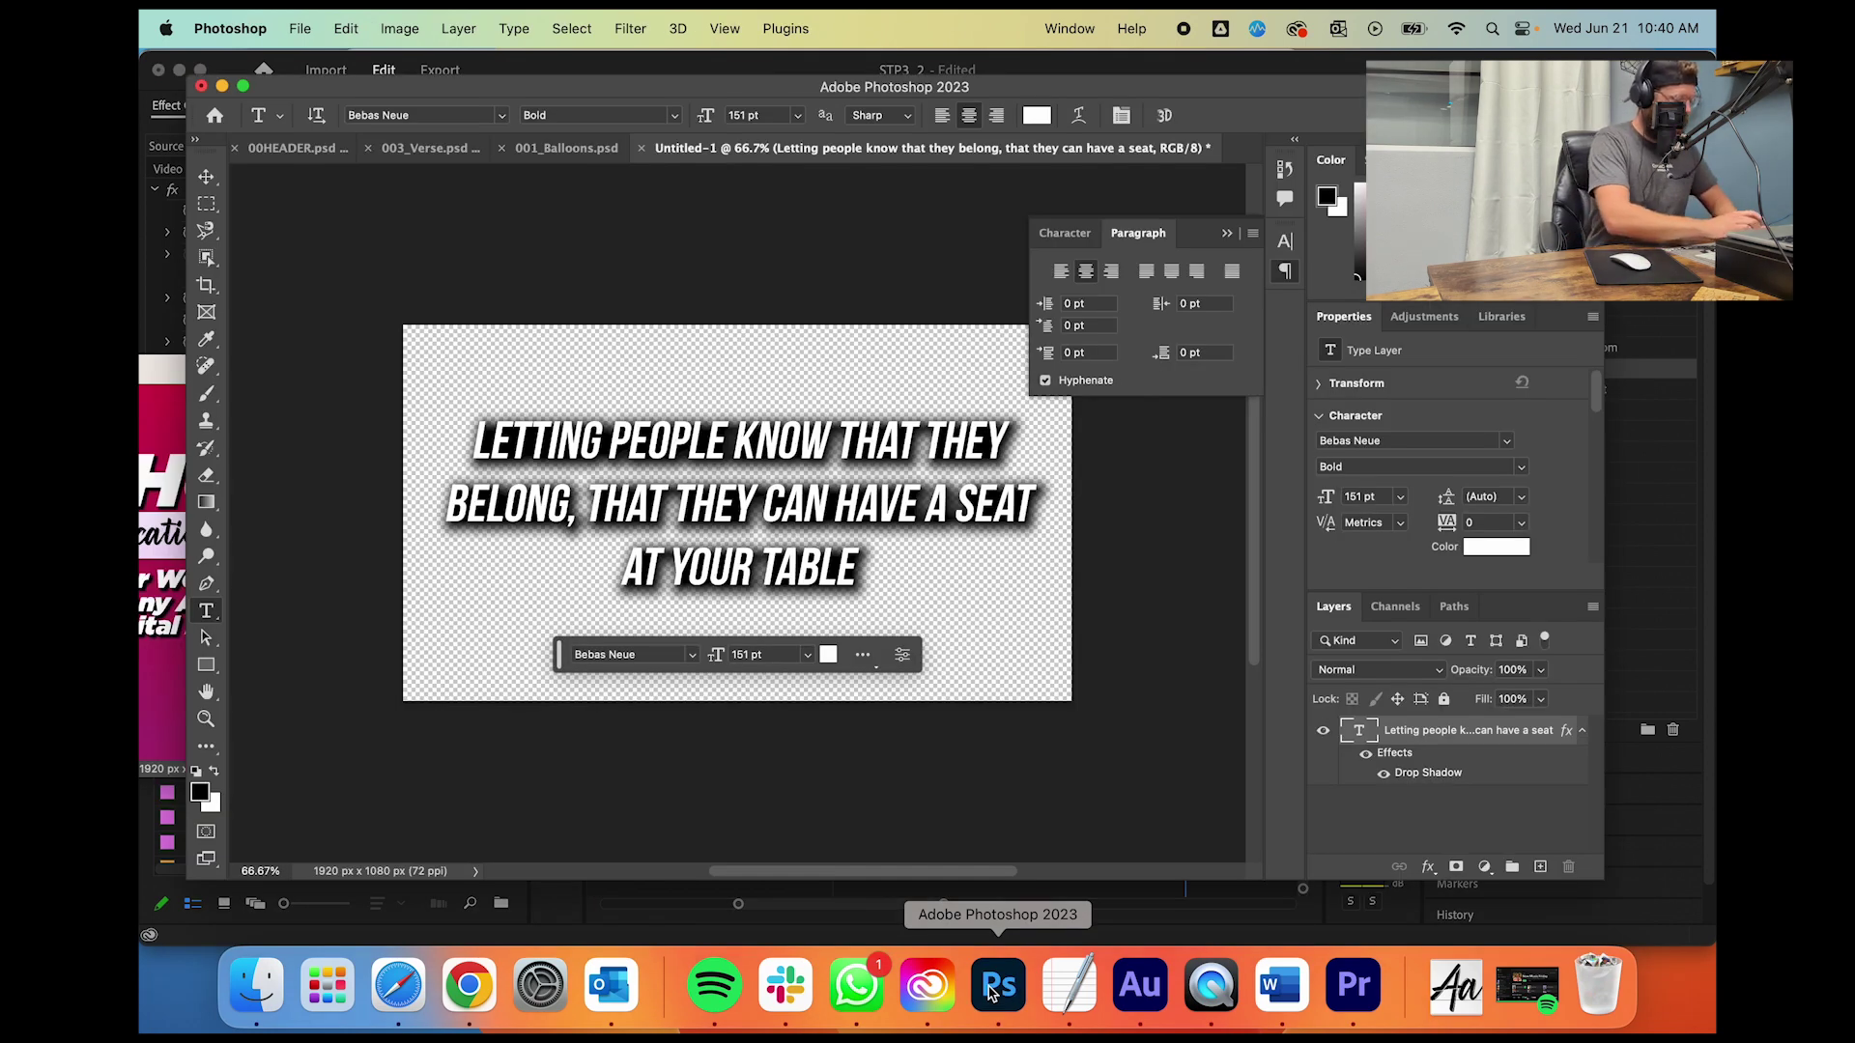
# Step: Export the quote as a 1920 x 1080 PNG named 002_Quote in the PNG folder and switch back to Premiere Pro
pyautogui.press('super+alt+shift+w')
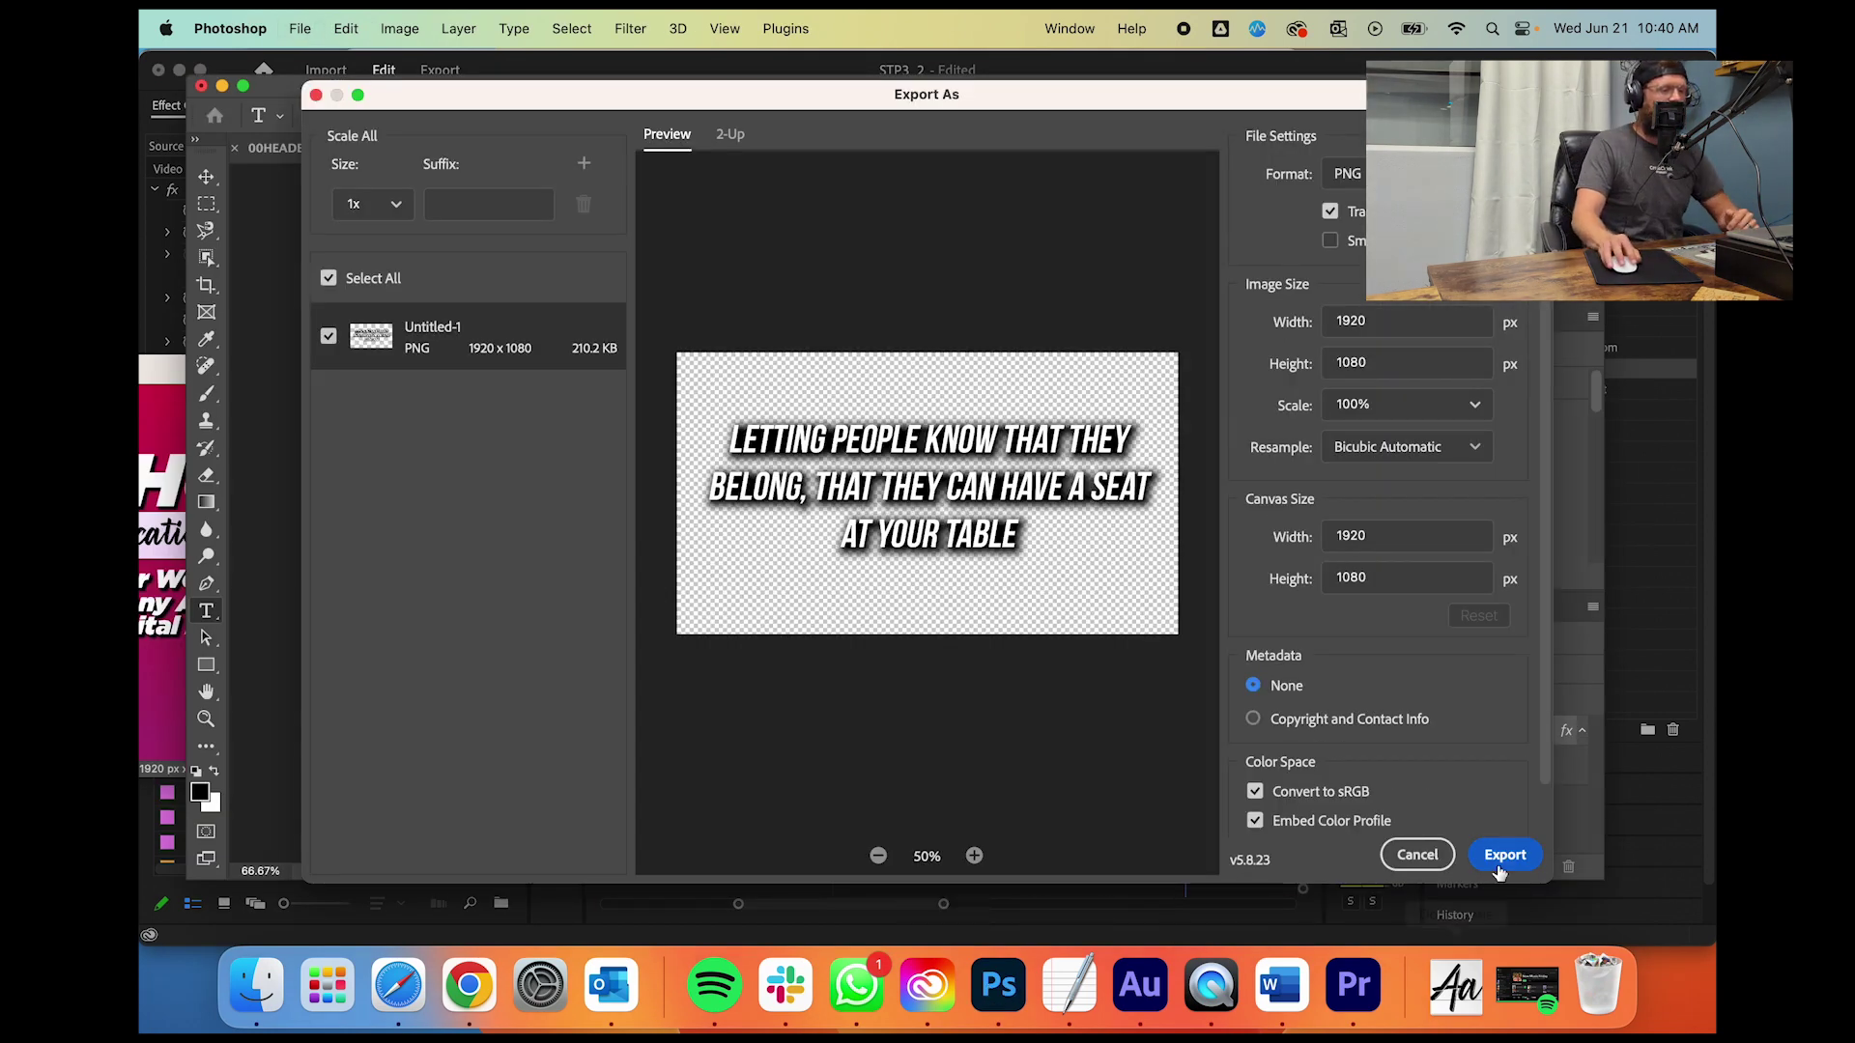
pyautogui.click(1499, 860)
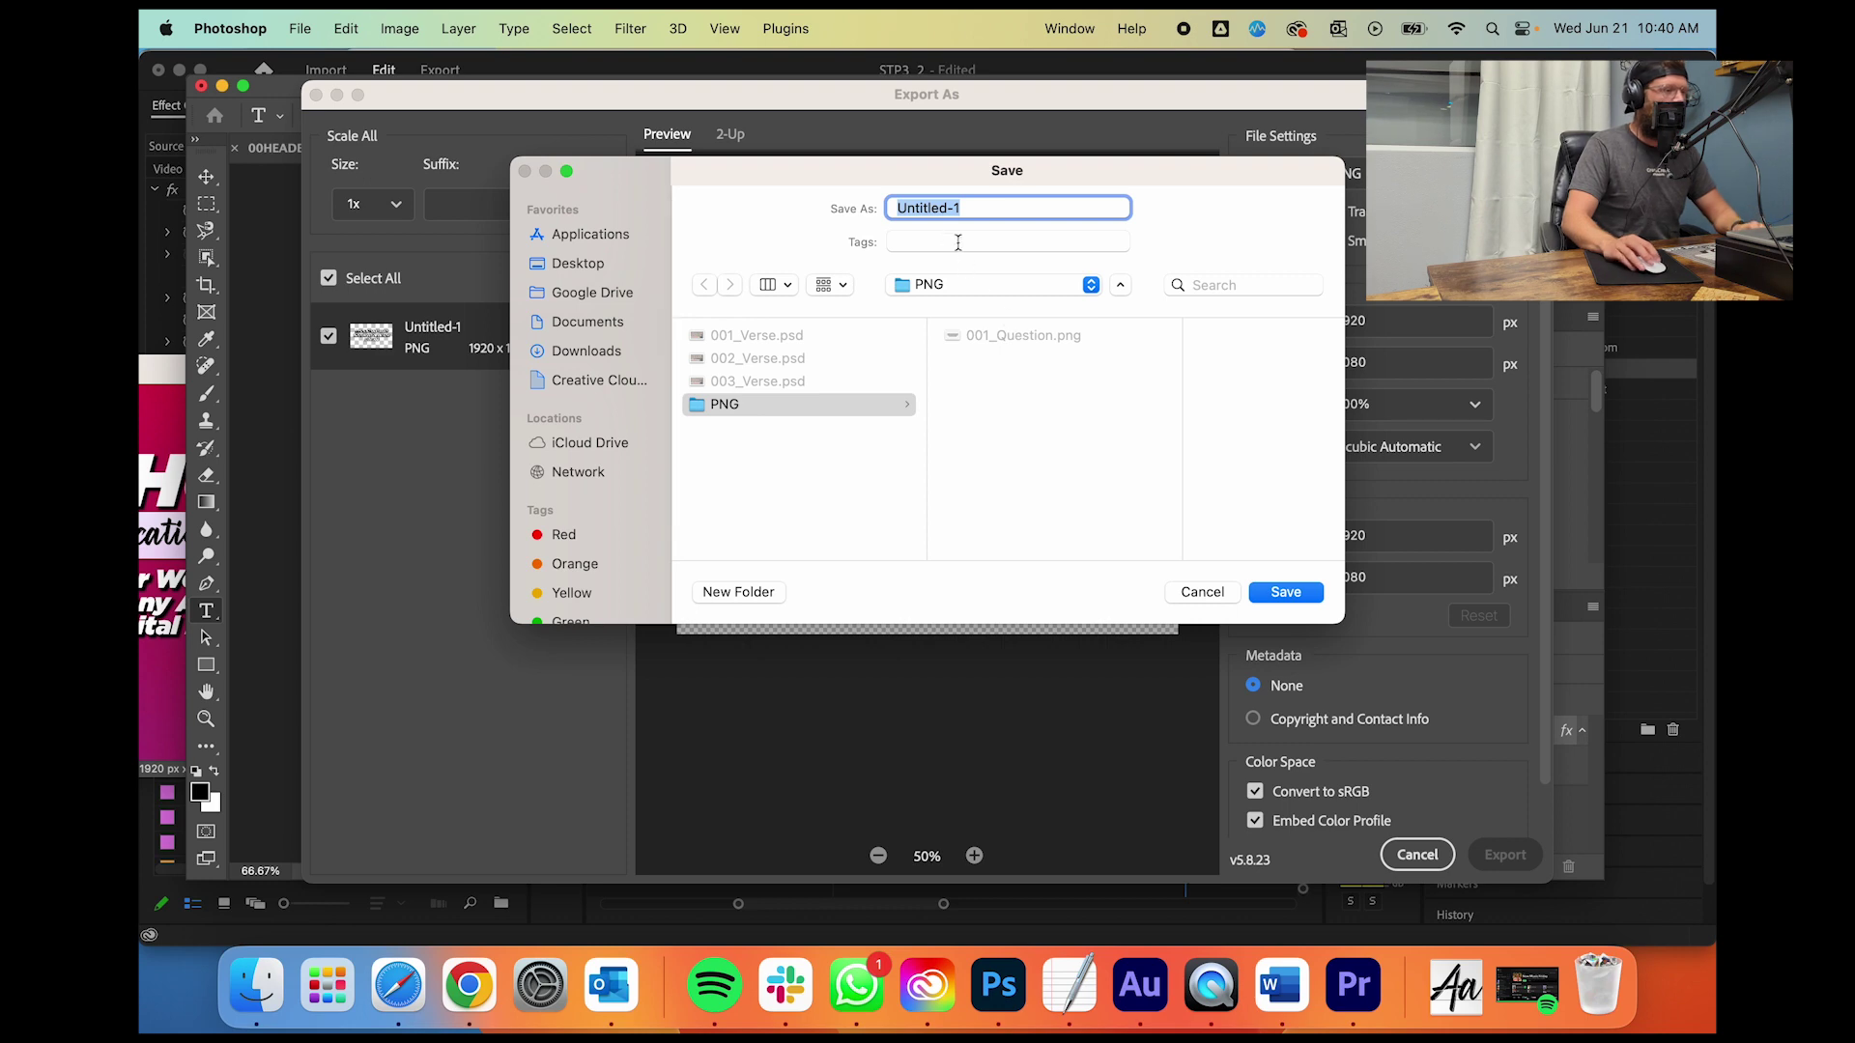
pyautogui.click(995, 345)
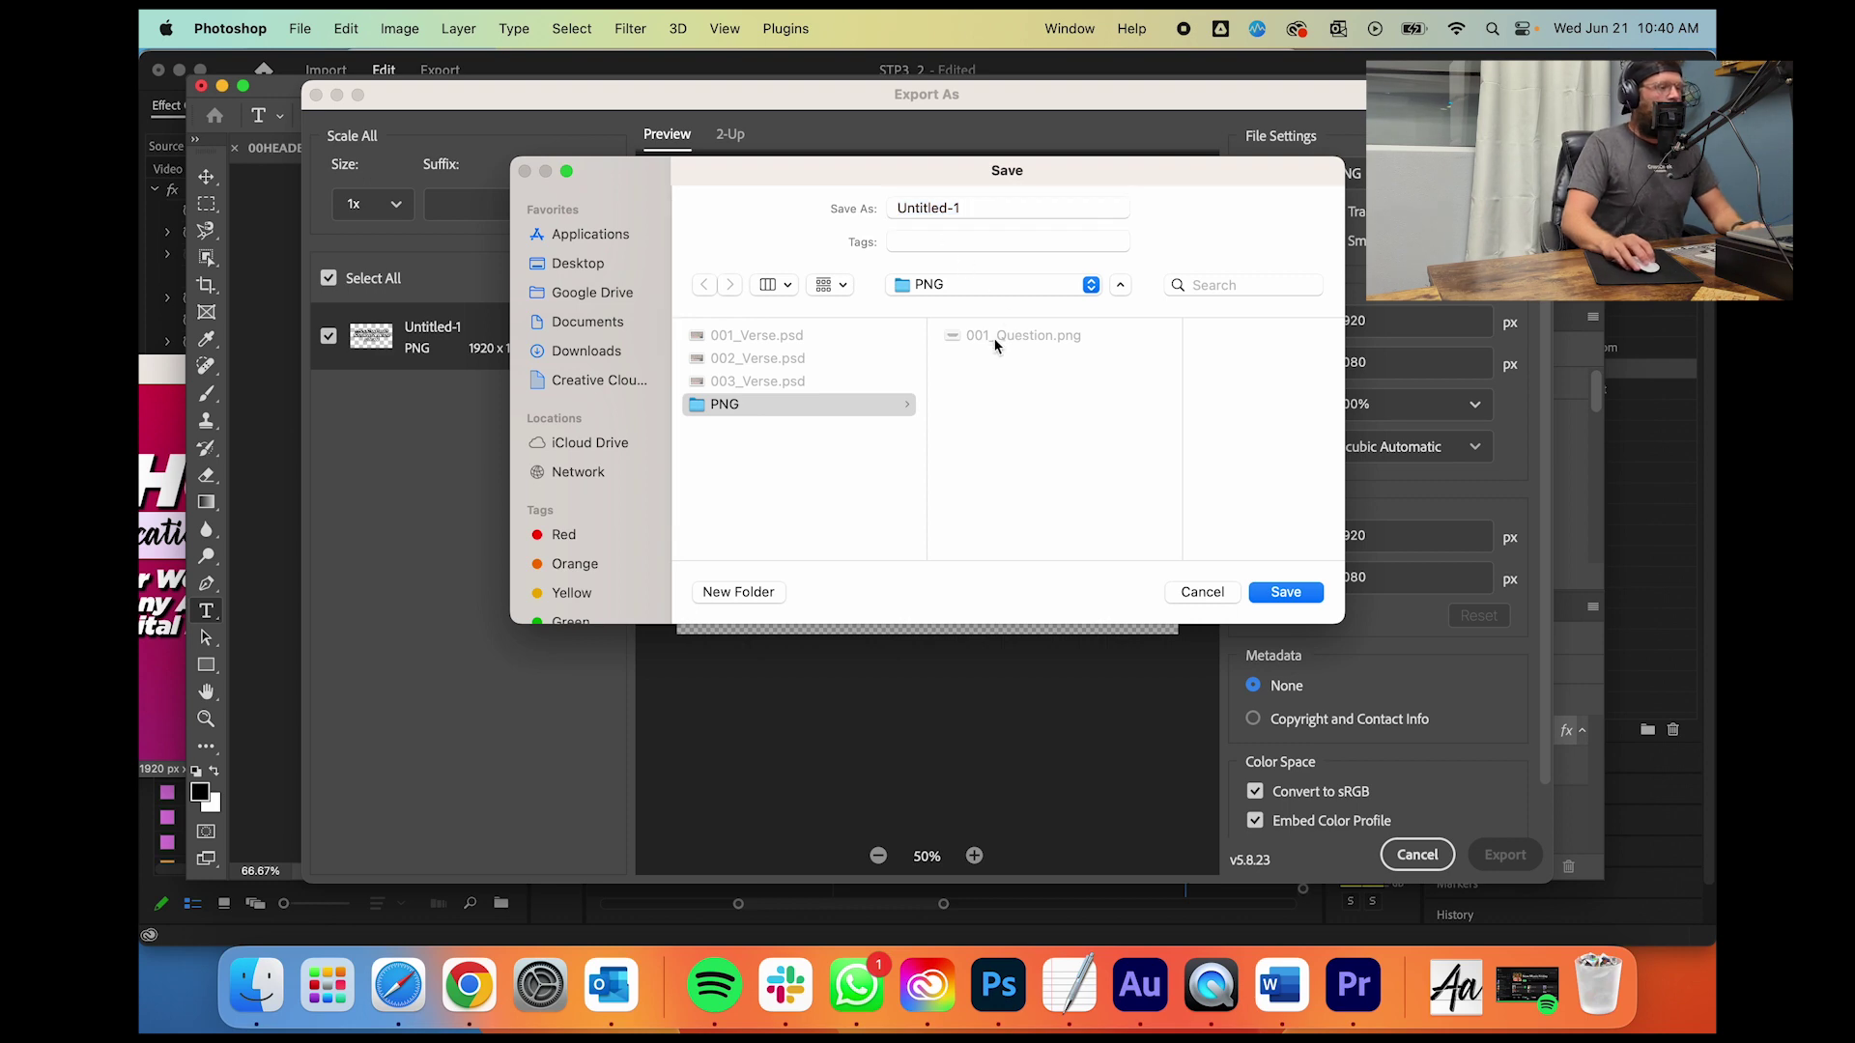
pyautogui.click(1091, 209)
pyautogui.write('002_Quote')
pyautogui.press('Return')
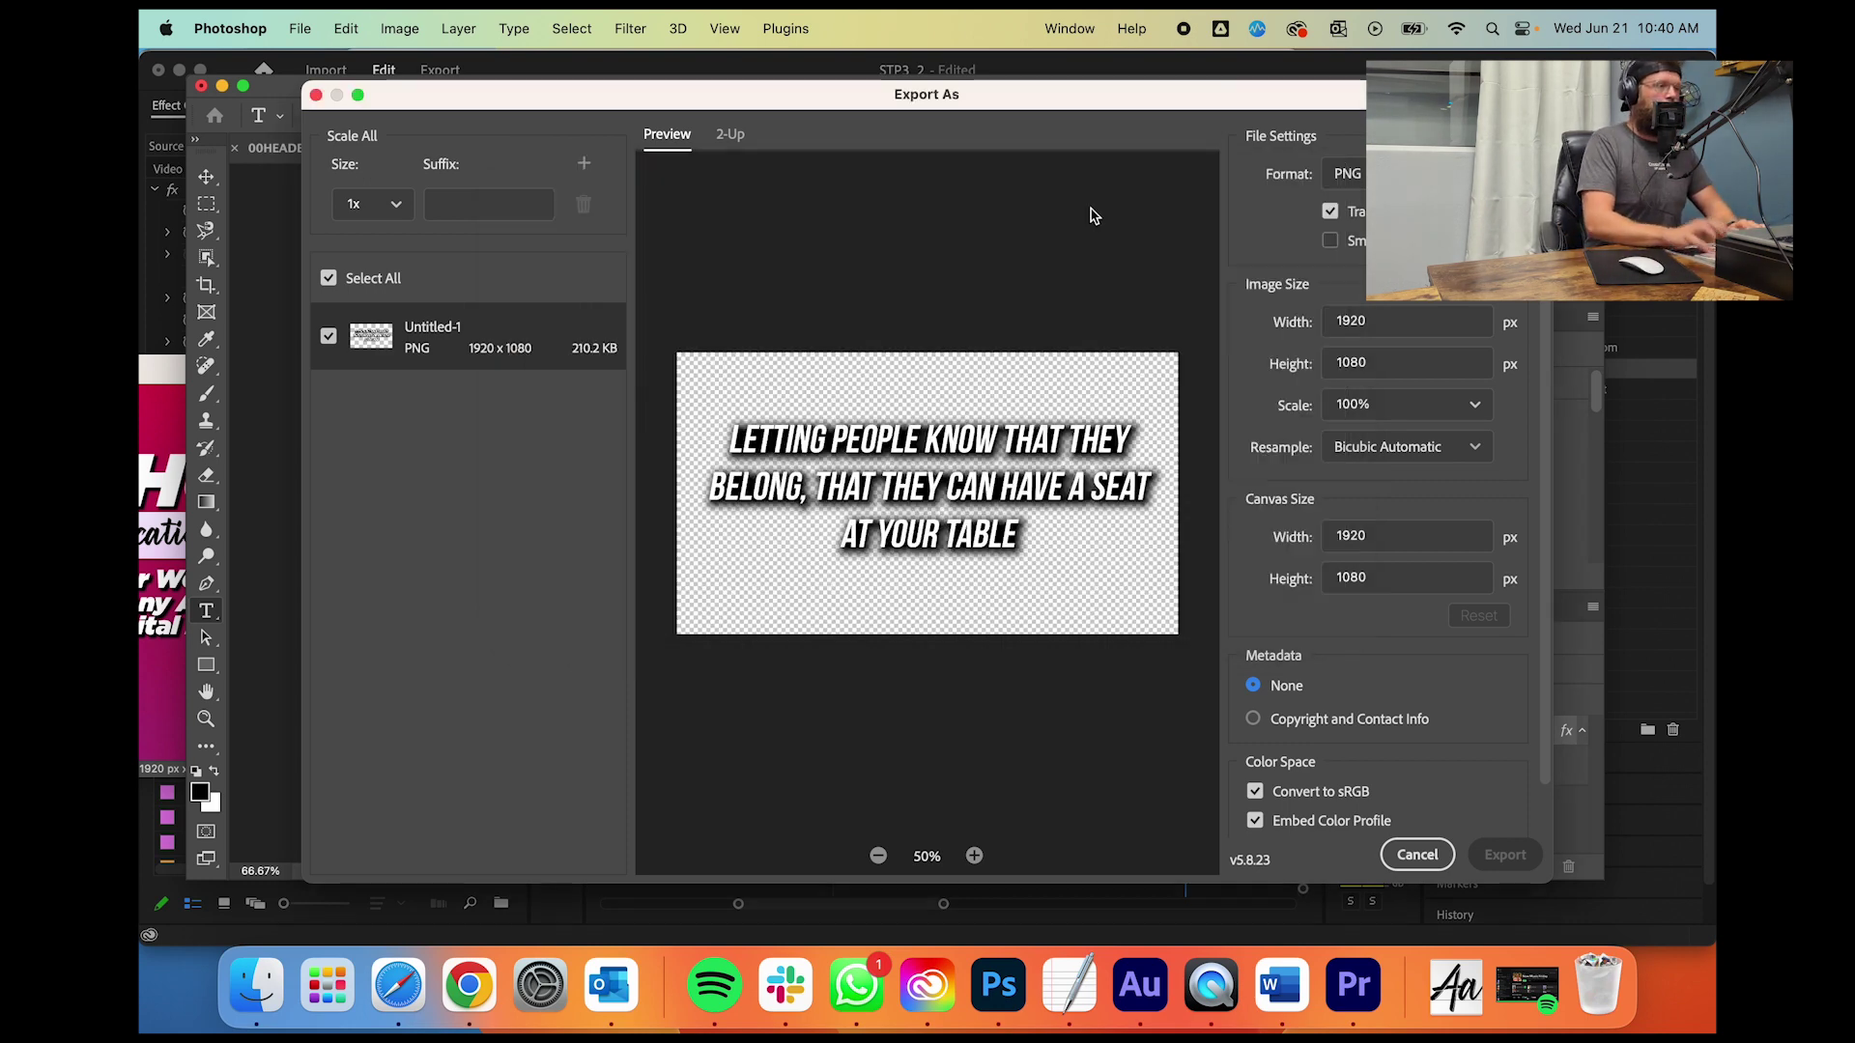
pyautogui.click(1352, 1007)
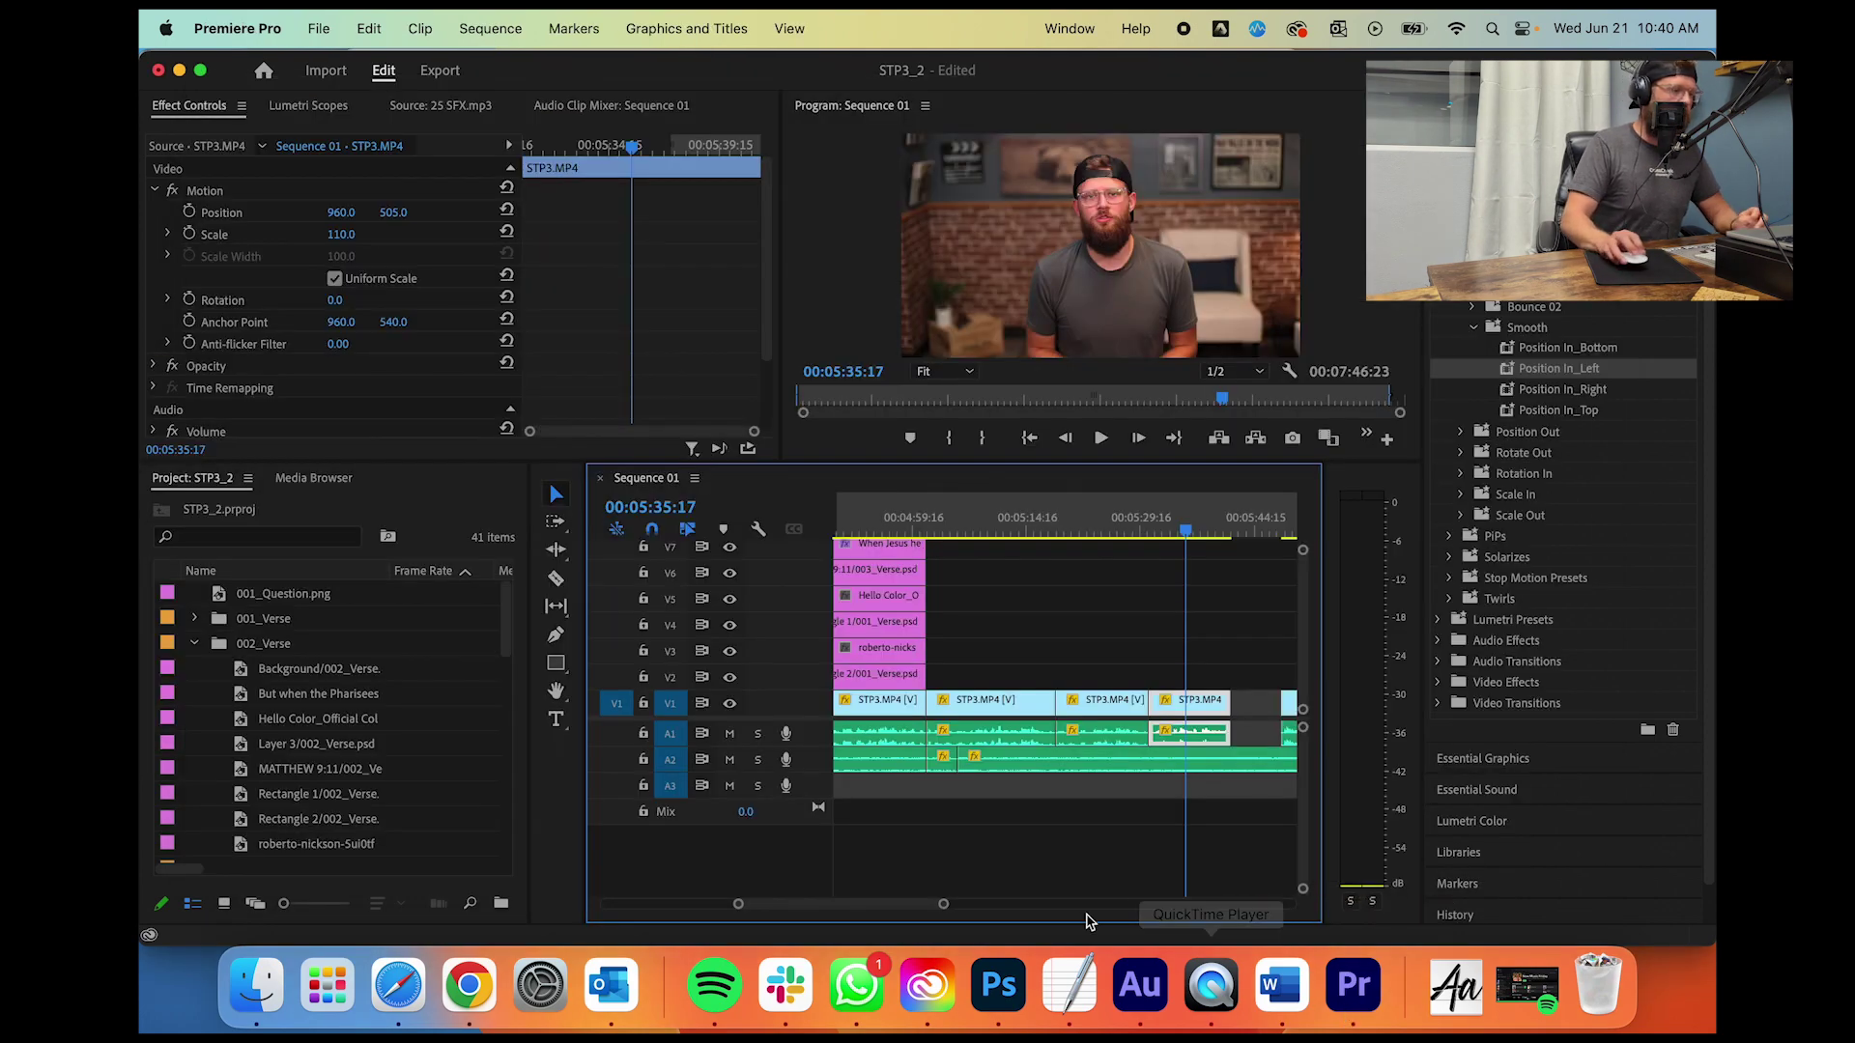
# Step: Switch to Finder and place 002_Quote.png from the PNG folder on track V2 above the footage around 00:05:35
pyautogui.click(257, 987)
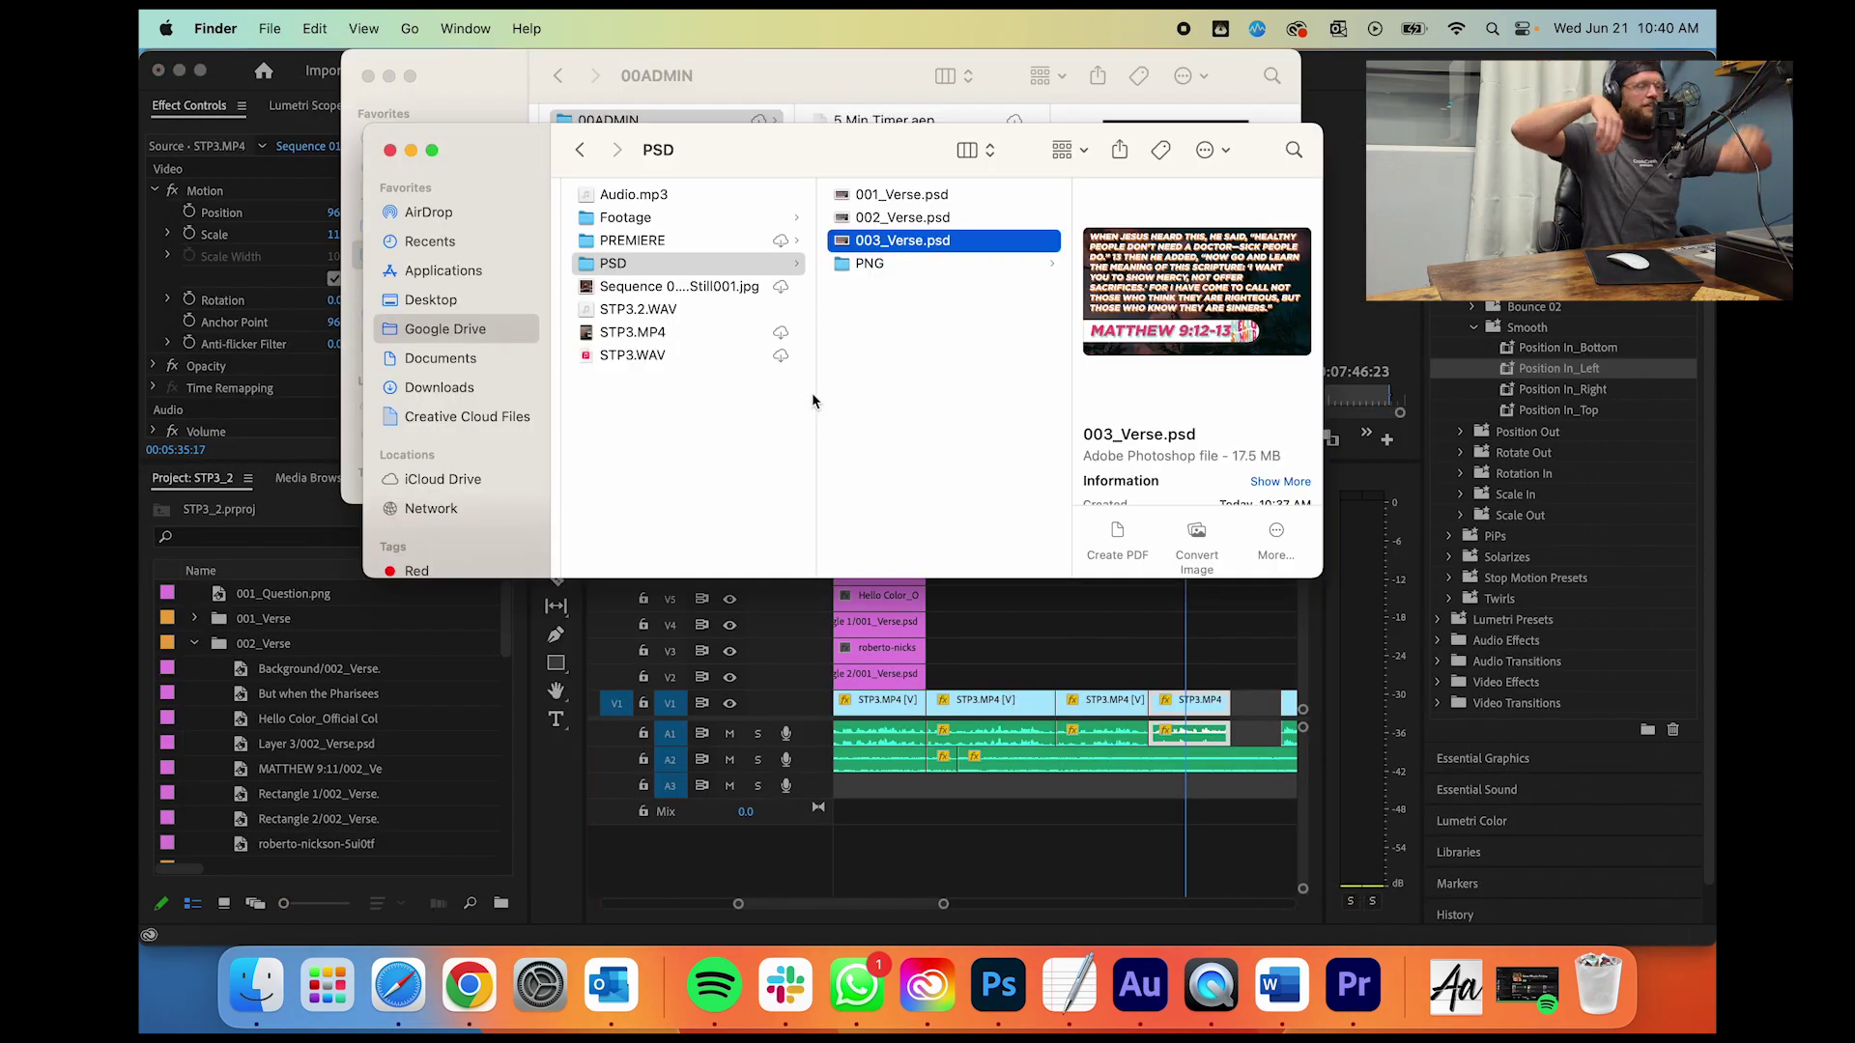
pyautogui.click(877, 264)
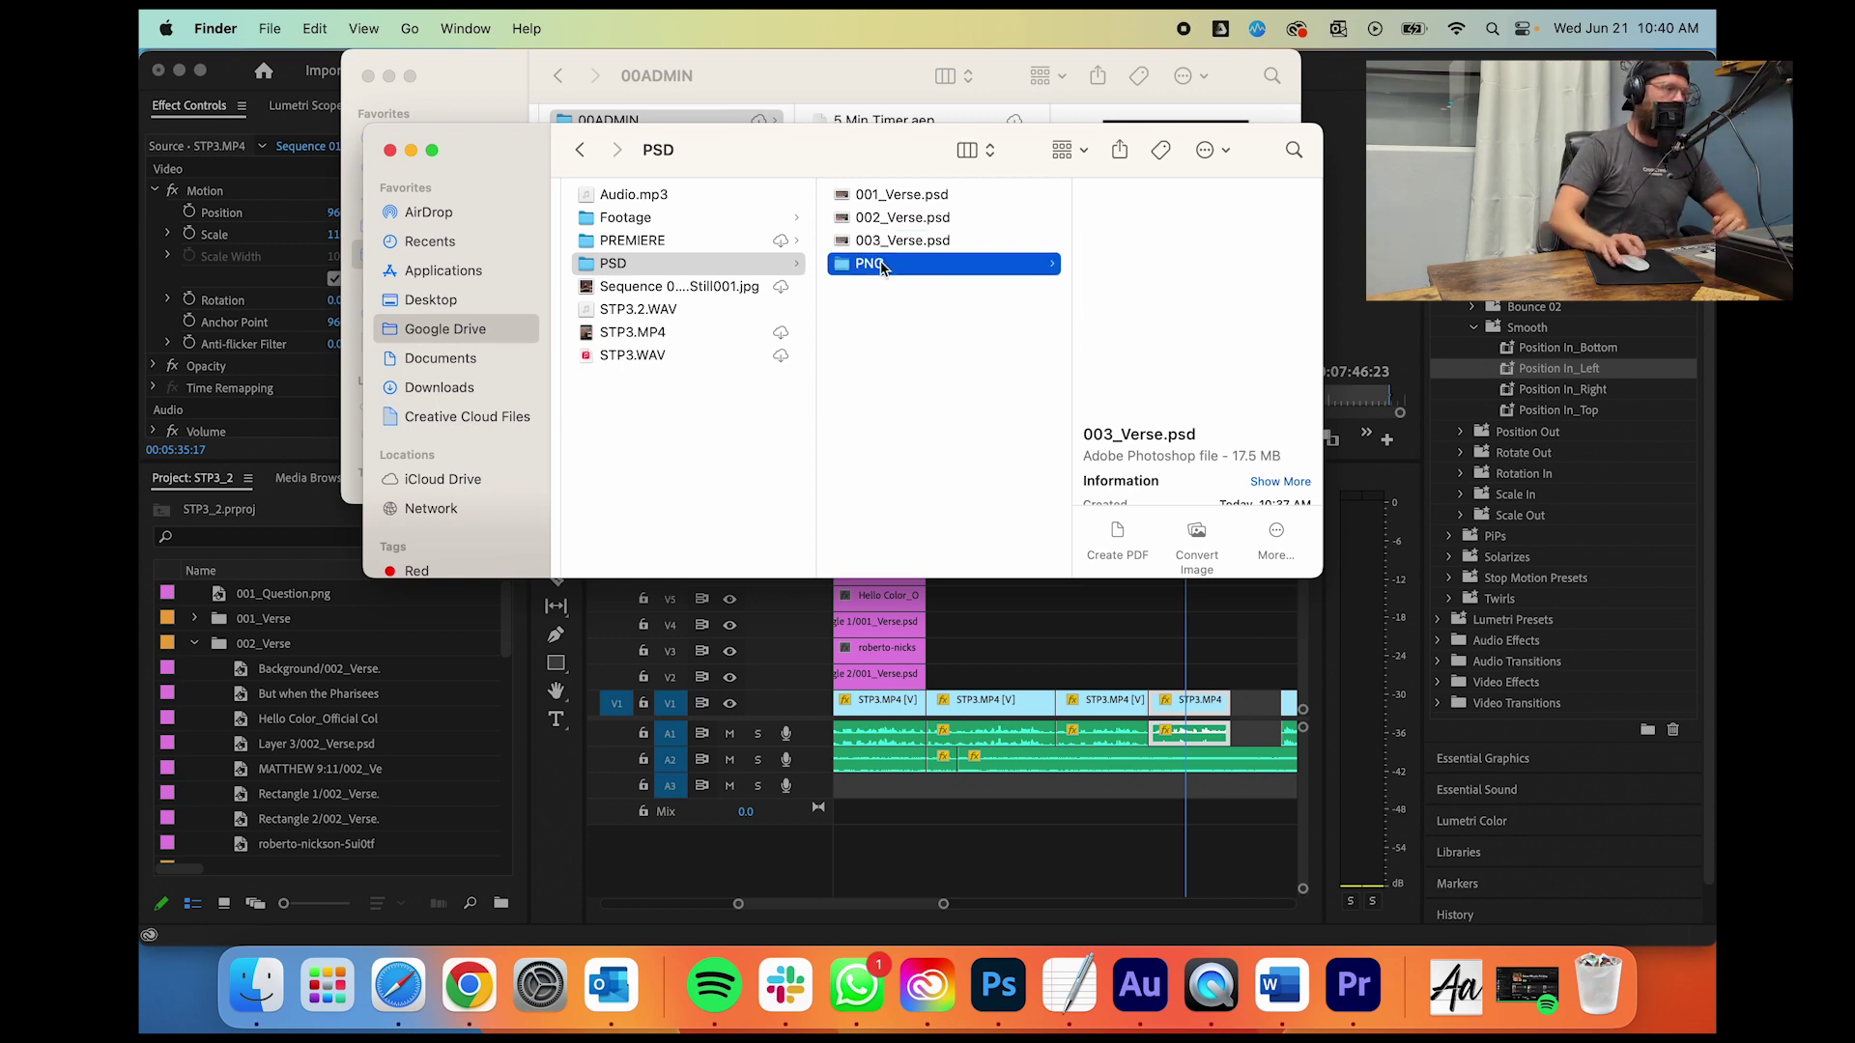
pyautogui.click(1144, 220)
pyautogui.moveTo(900, 221); pyautogui.dragTo(1202, 683)
pyautogui.click(1175, 679)
# Step: Move the next footage clips back against the clip under the quote graphic to close the gap
pyautogui.moveTo(1201, 677); pyautogui.dragTo(1240, 722)
pyautogui.scroll(-1, 1266, 657)
pyautogui.click(1225, 659)
# Step: Apply the Position In_Left preset to 002_Quote.png and replay the footage from about 00:05:22 to find where the quote begins
pyautogui.moveTo(1514, 493); pyautogui.dragTo(1165, 676)
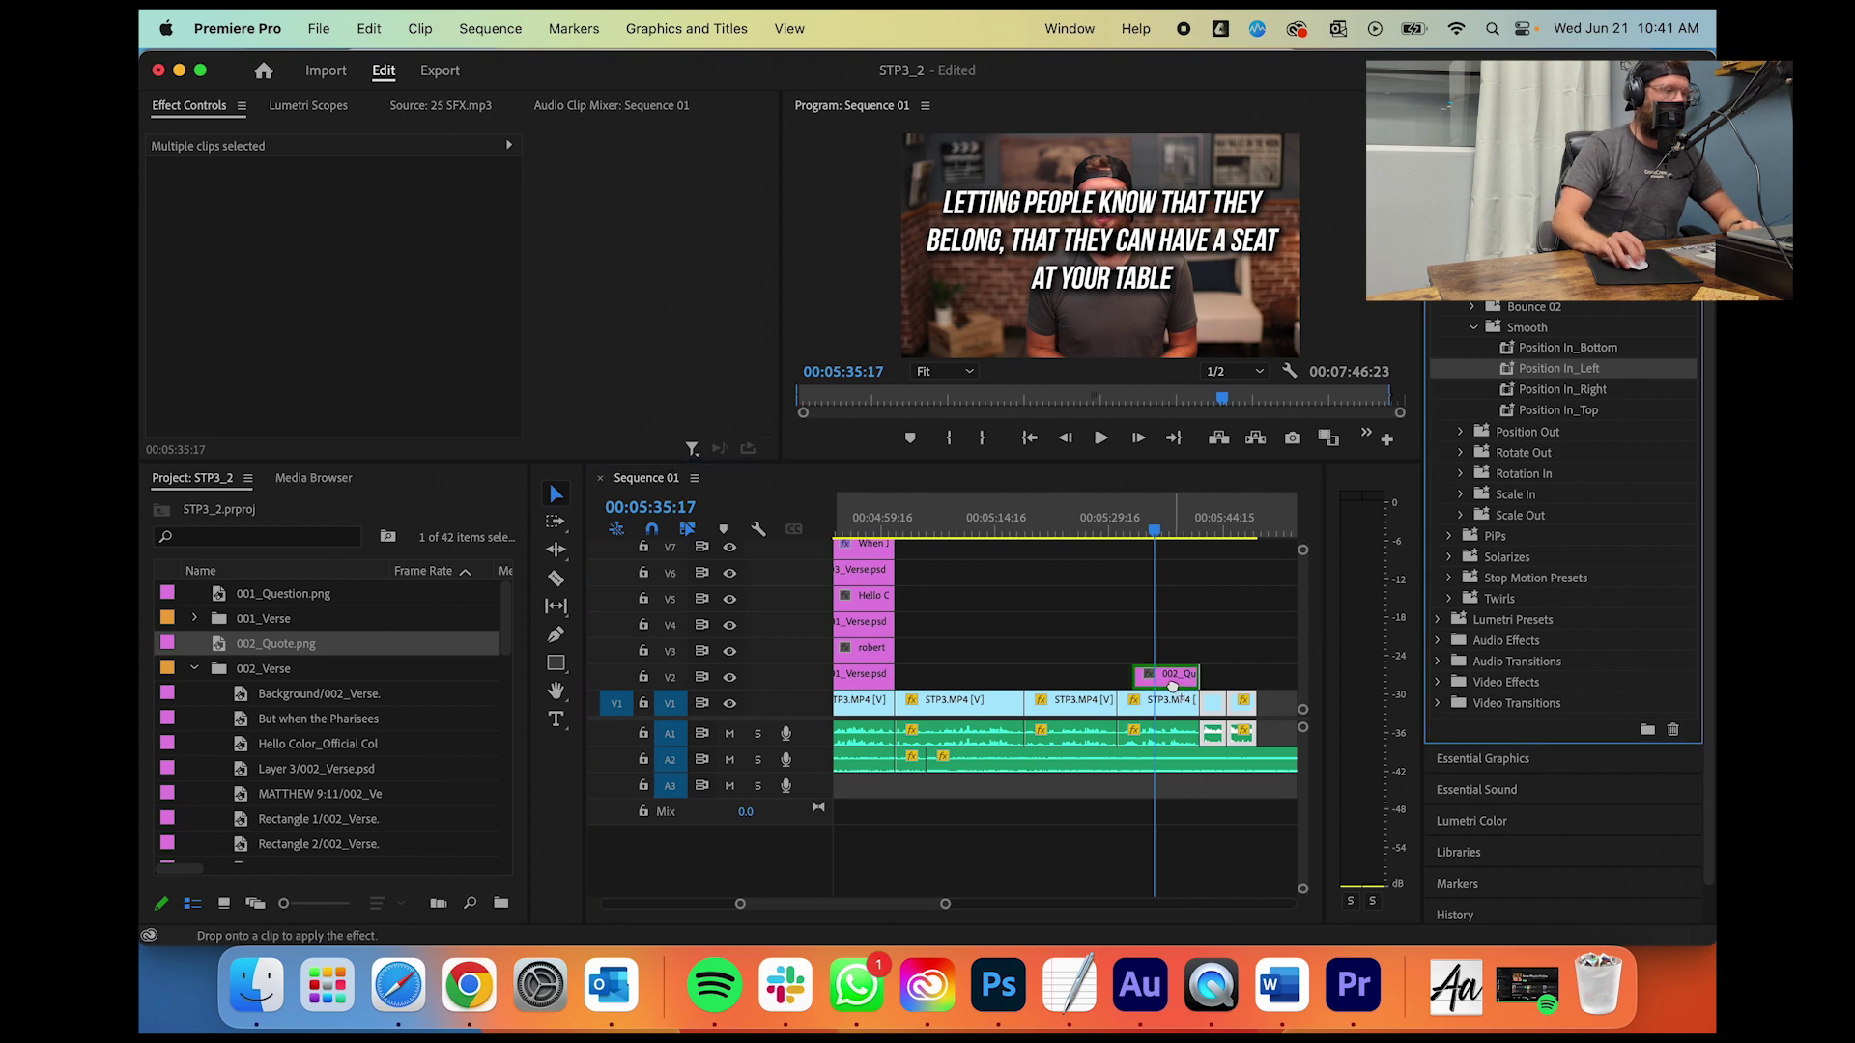
pyautogui.click(1119, 529)
pyautogui.press('space')
pyautogui.moveTo(945, 903)
pyautogui.mouseDown()
pyautogui.moveTo(858, 903)
pyautogui.moveTo(937, 904)
pyautogui.mouseUp()
pyautogui.press('space')
pyautogui.click(955, 520)
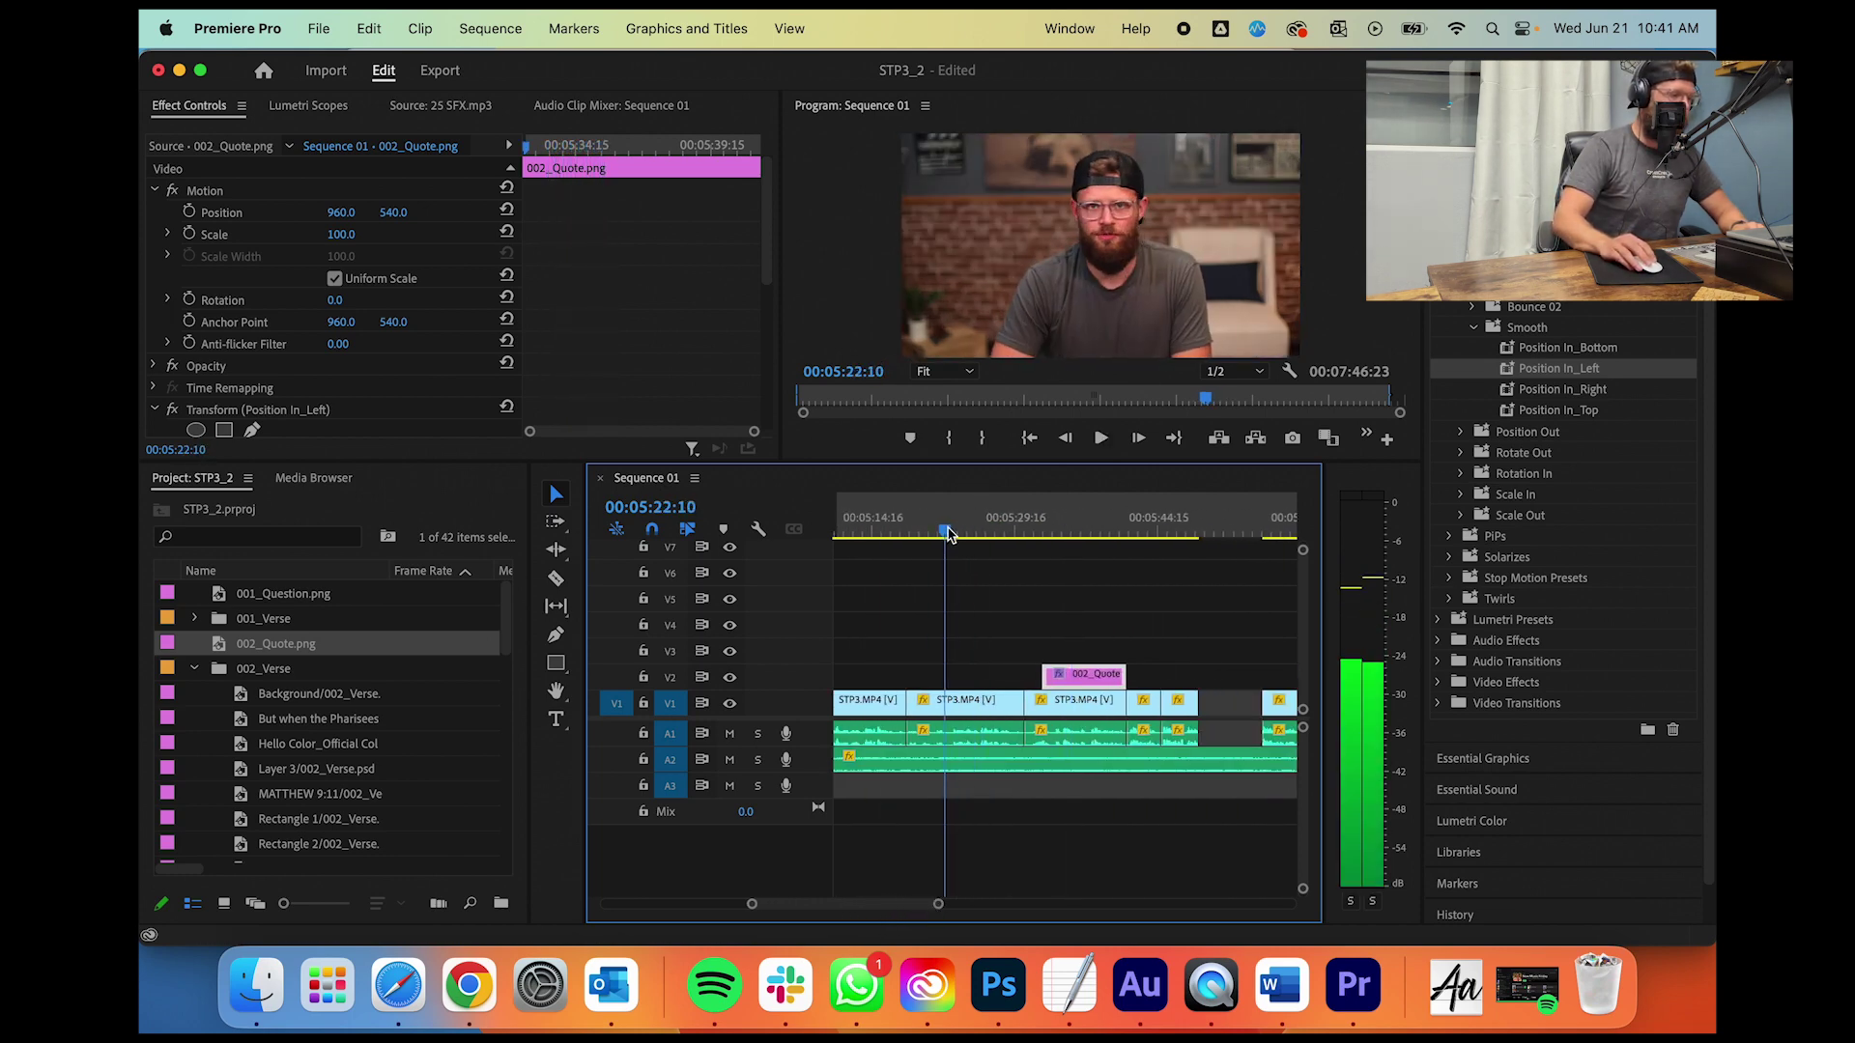
pyautogui.press('space')
# Step: Move 002_Quote.png on V2 to start at 00:05:23:18 and play back its entrance
pyautogui.moveTo(1080, 673); pyautogui.dragTo(996, 674)
pyautogui.scroll(-5, 932, 908)
pyautogui.scroll(6, 903, 906)
pyautogui.moveTo(936, 904); pyautogui.dragTo(890, 904)
pyautogui.press('c')
pyautogui.press('v')
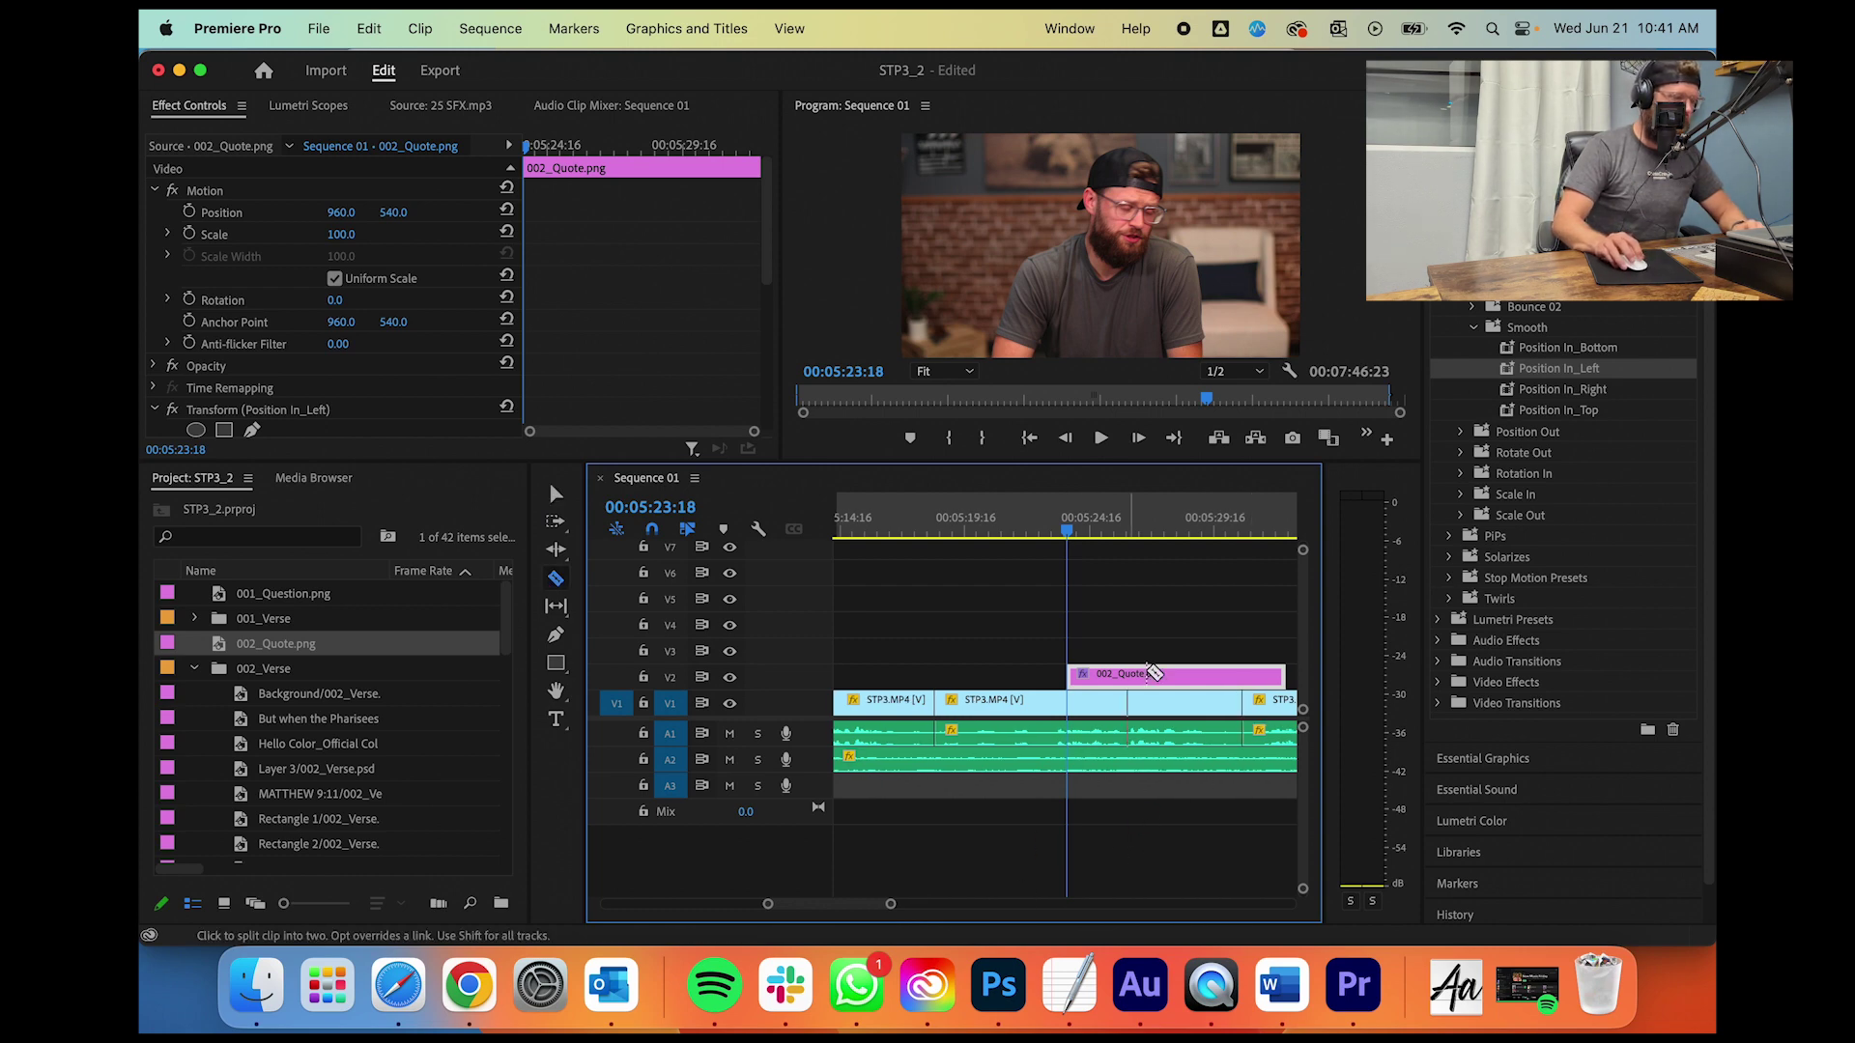
pyautogui.press('space')
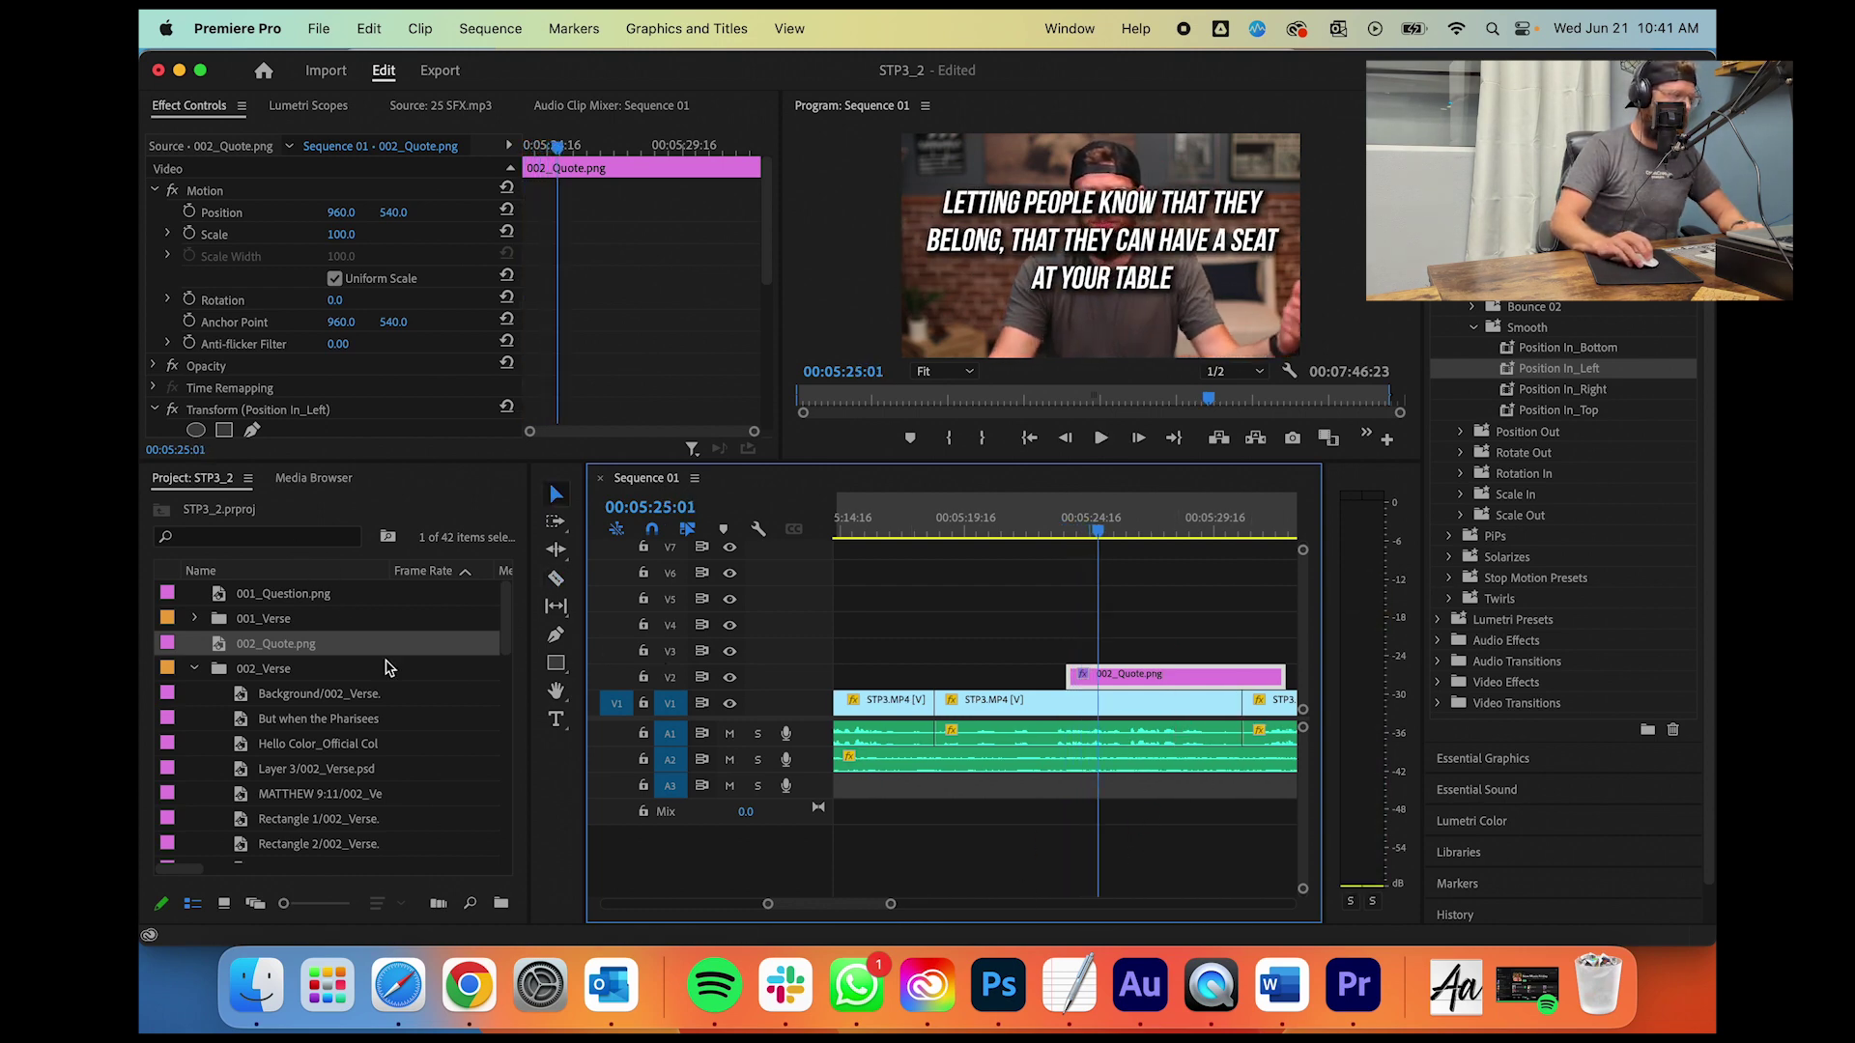
# Step: Duplicate the 25 SFX.mp3 clip on track A3 from the earlier verse graphic toward the new quote
pyautogui.scroll(4, 912, 741)
pyautogui.scroll(10, 912, 732)
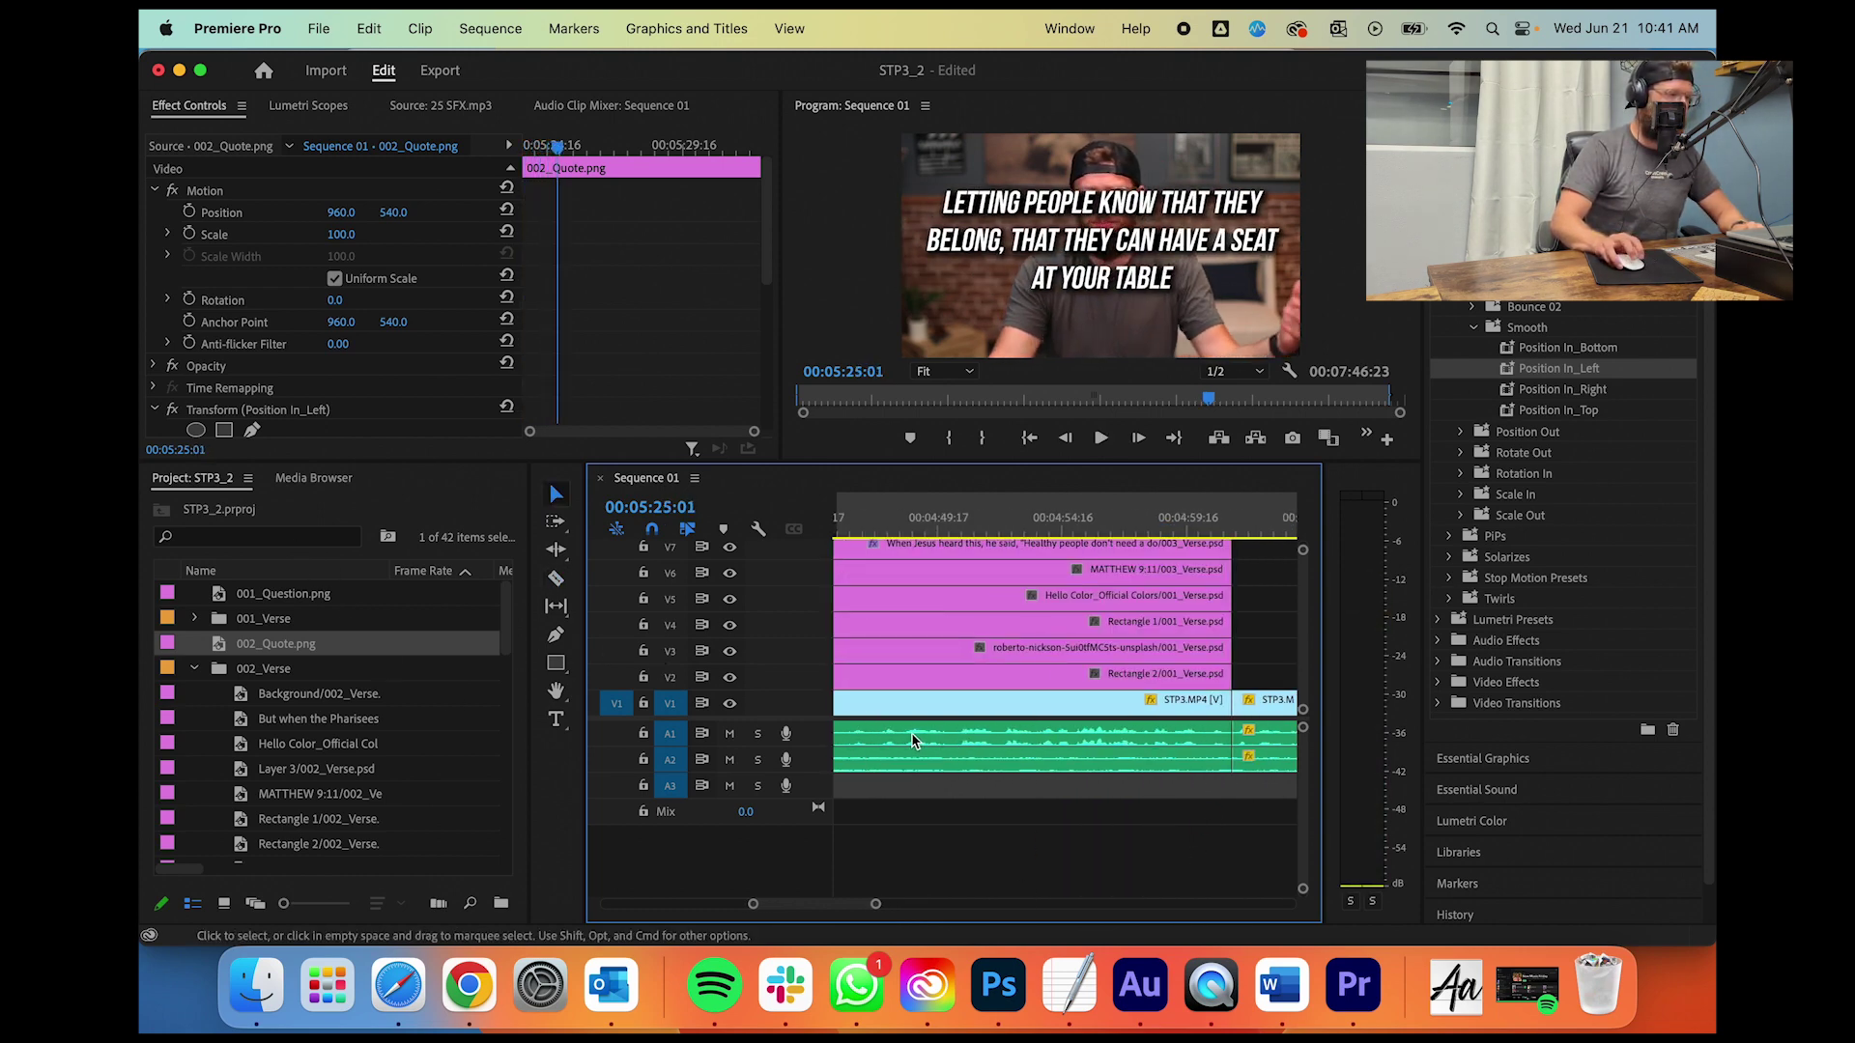
pyautogui.click(962, 787)
pyautogui.moveTo(962, 792); pyautogui.dragTo(1164, 811)
pyautogui.scroll(-2, 982, 848)
pyautogui.moveTo(874, 910); pyautogui.dragTo(927, 904)
pyautogui.scroll(-4, 1044, 854)
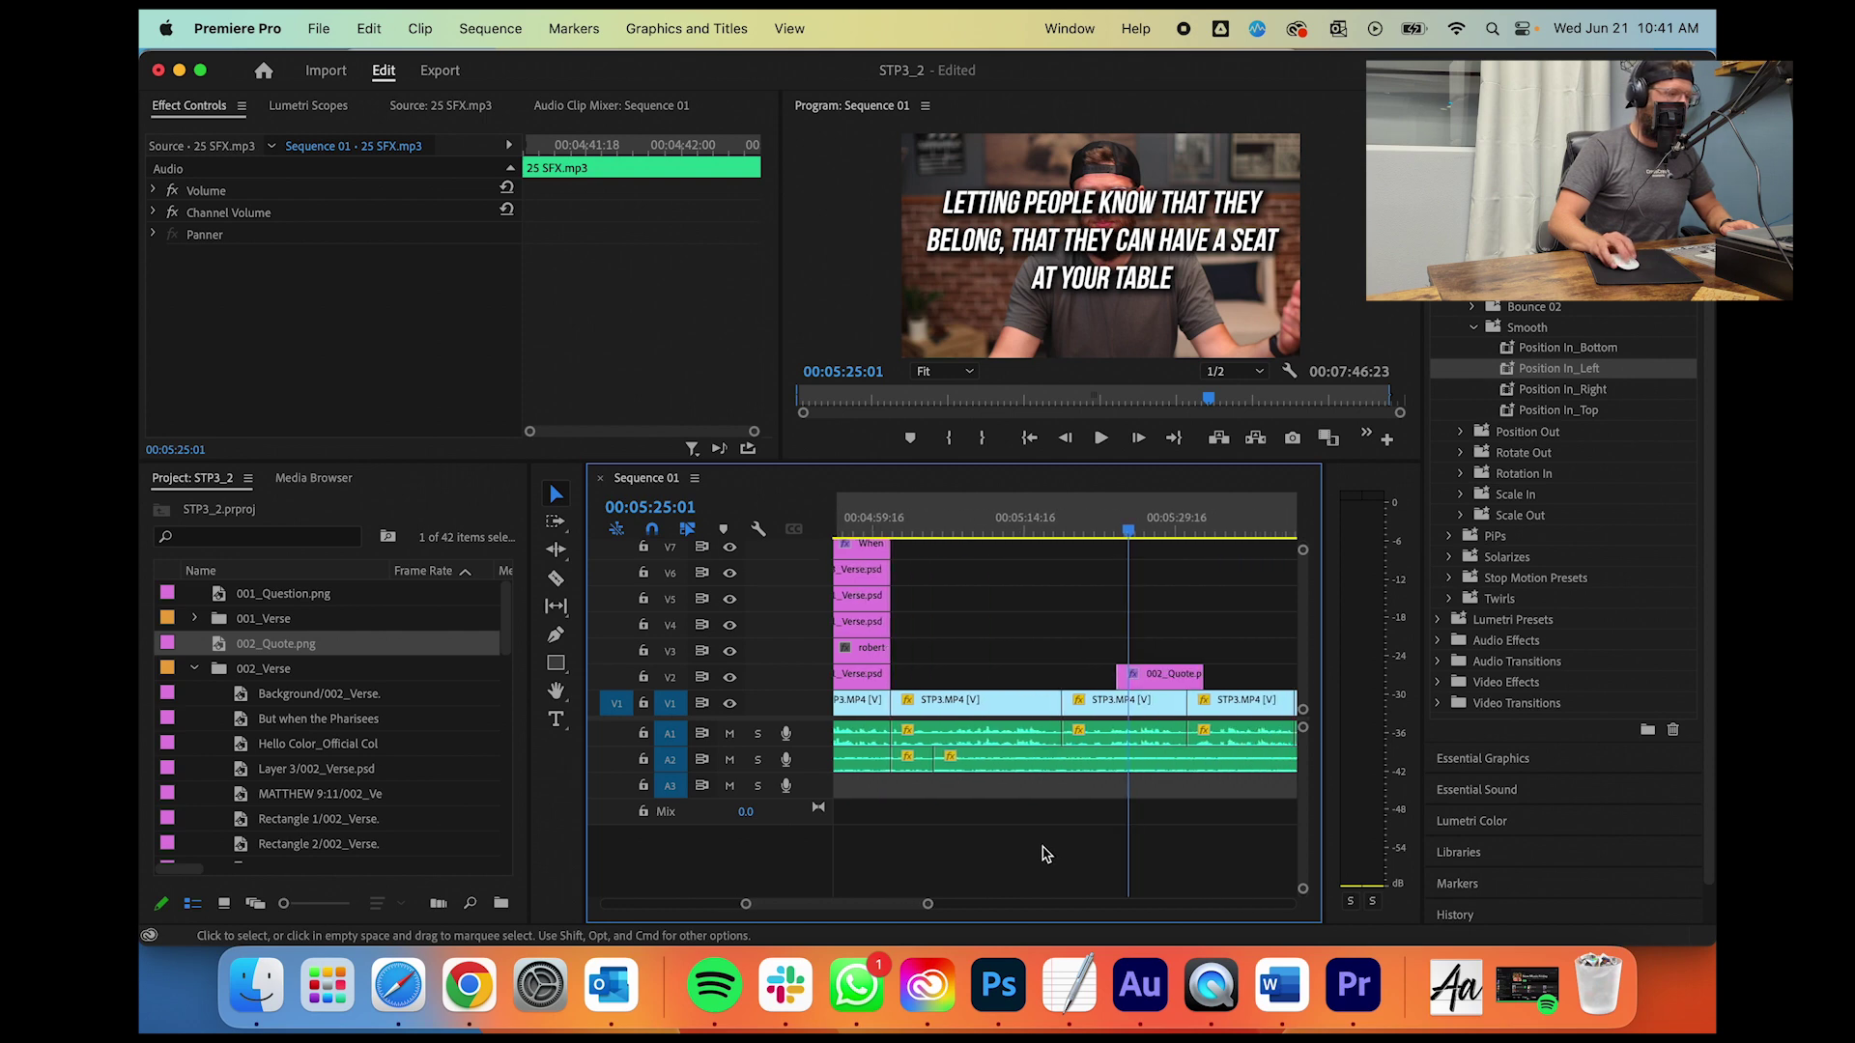
pyautogui.scroll(2, 899, 822)
# Step: Align a copy of the 25 SFX.mp3 clip on A3 with the start of 002_Quote.png at 00:05:23:18
pyautogui.moveTo(878, 792); pyautogui.dragTo(1039, 796)
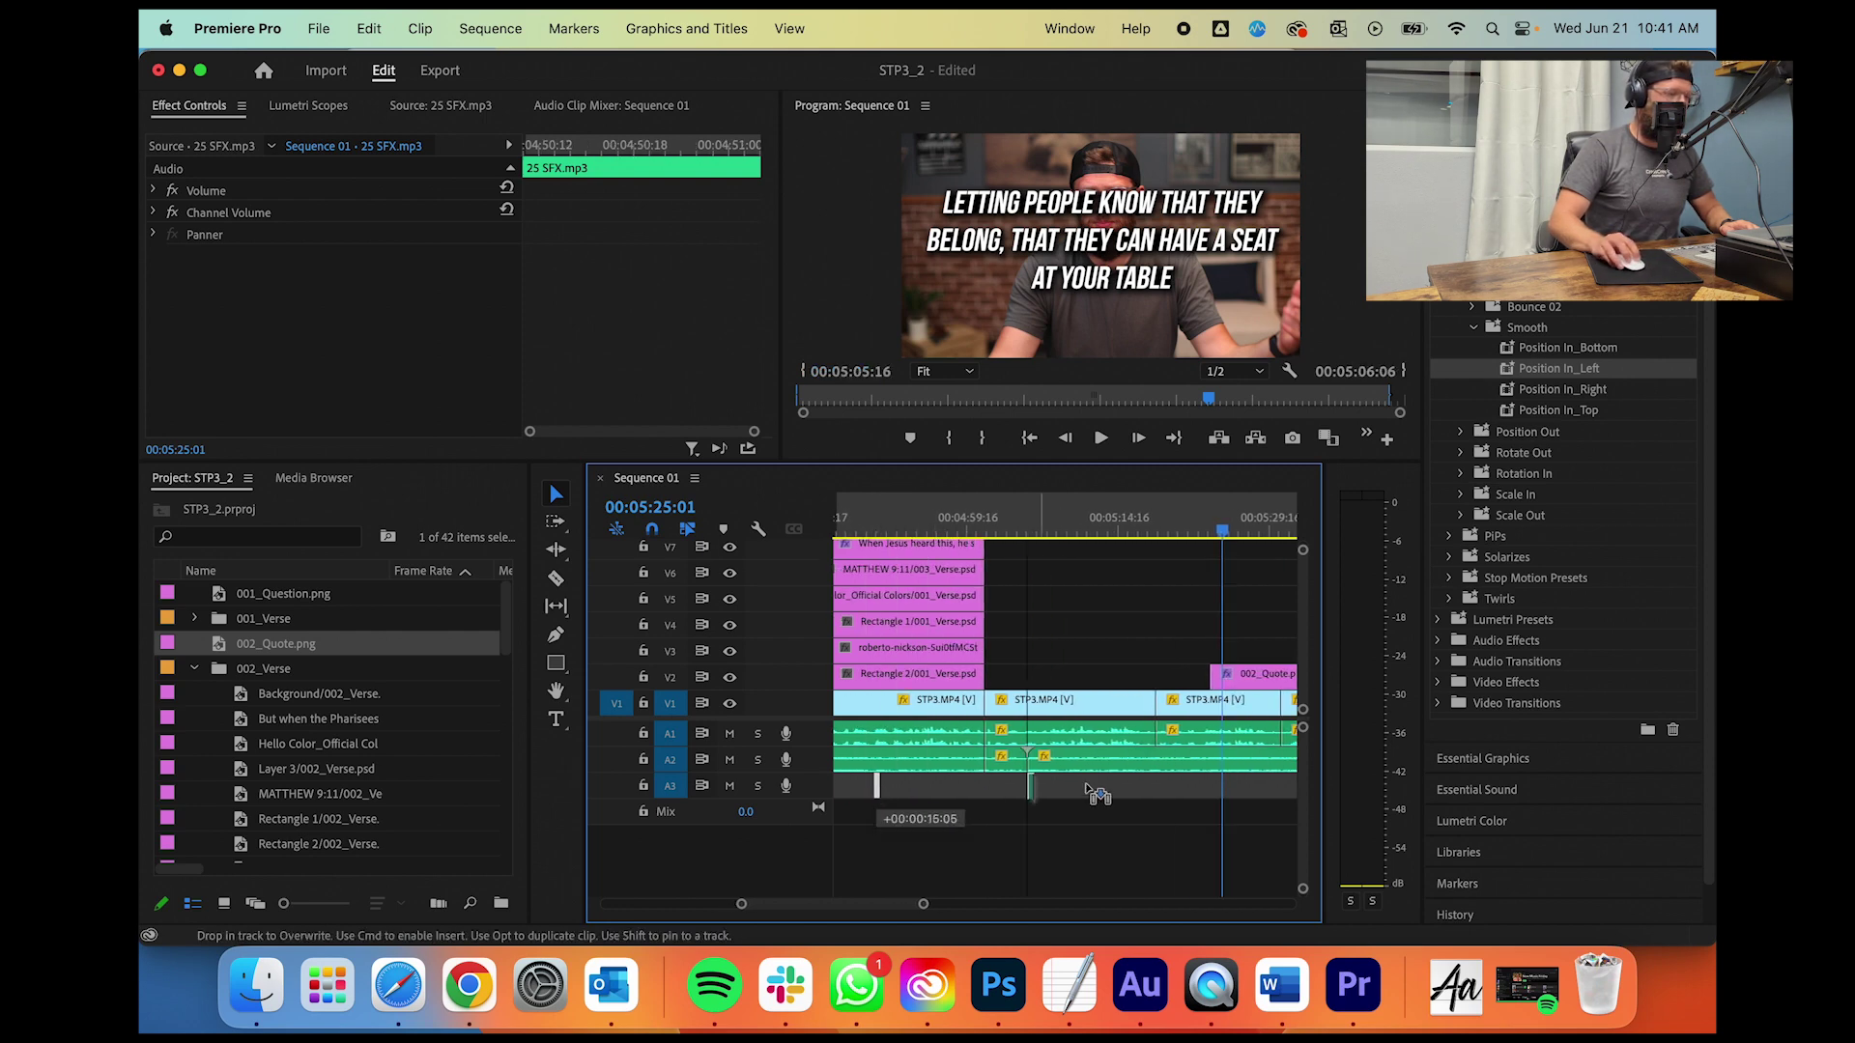
pyautogui.moveTo(1219, 792); pyautogui.dragTo(1213, 794)
pyautogui.moveTo(924, 904); pyautogui.dragTo(879, 908)
pyautogui.press('j')
pyautogui.press('k')
pyautogui.moveTo(1000, 794); pyautogui.dragTo(1026, 794)
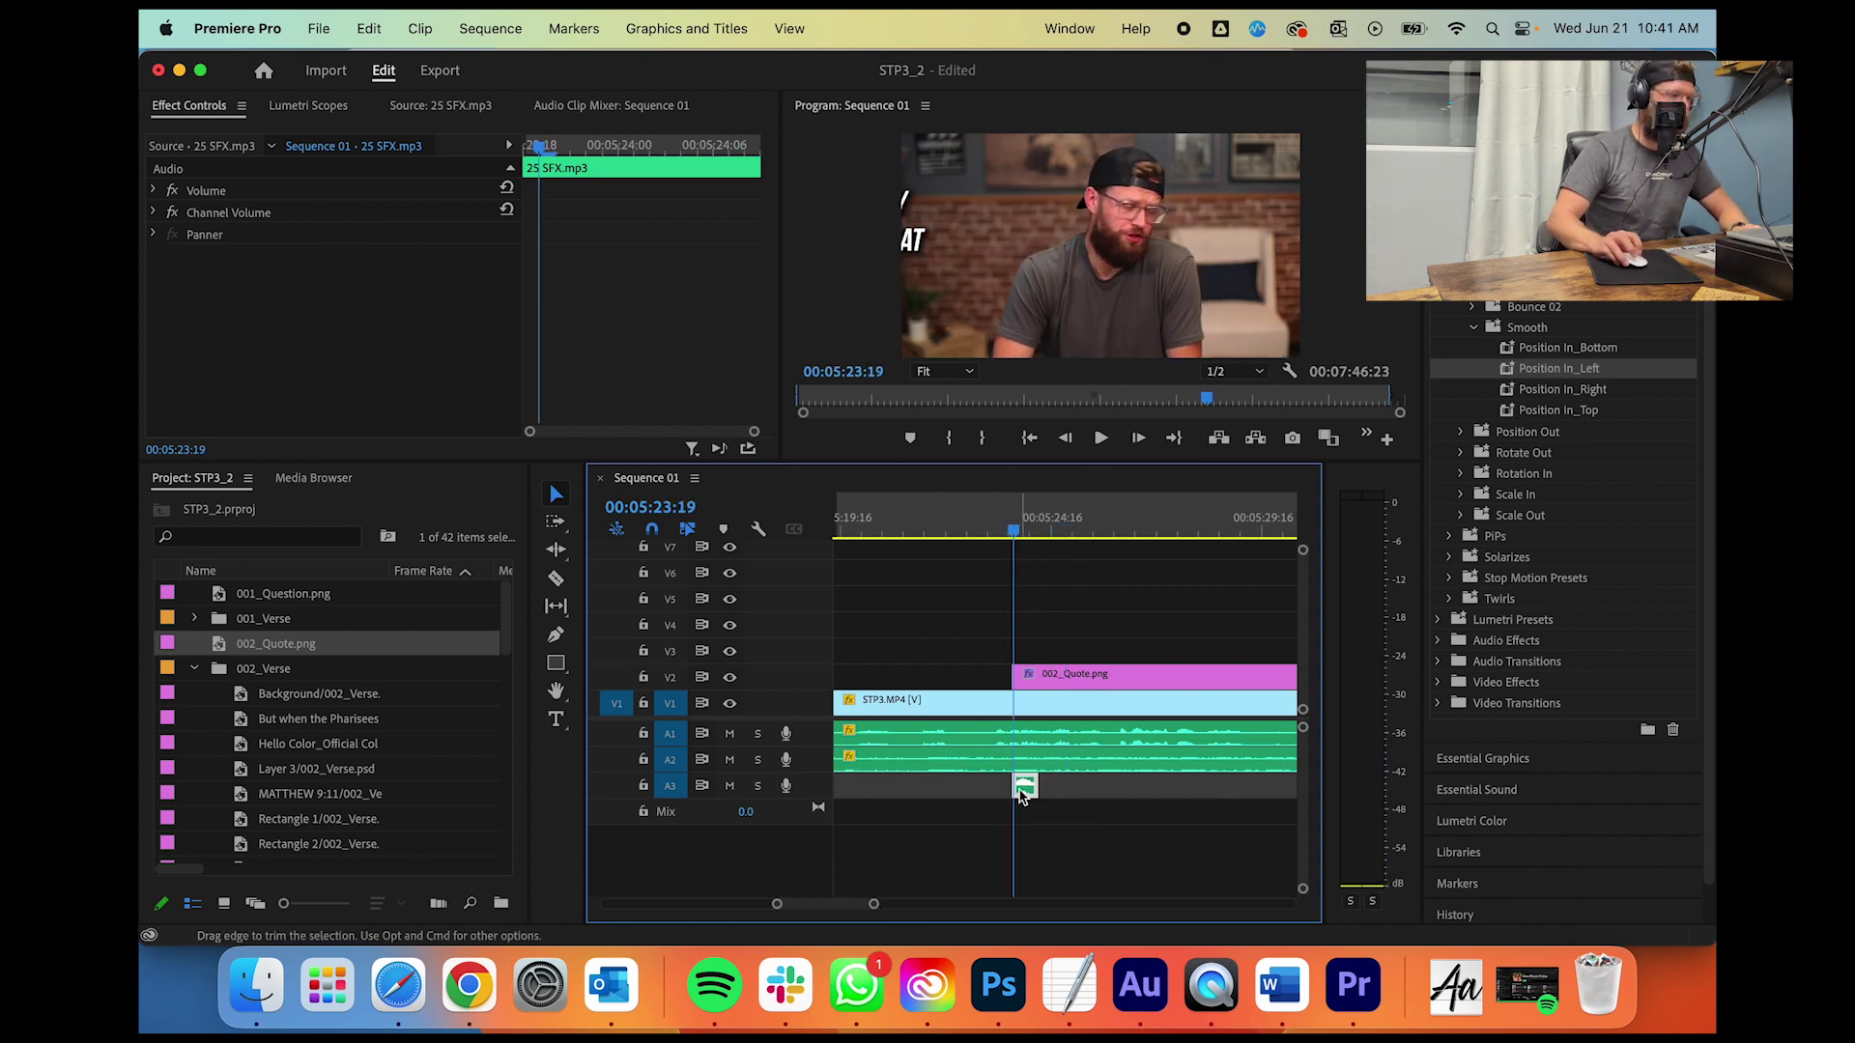
pyautogui.click(1012, 538)
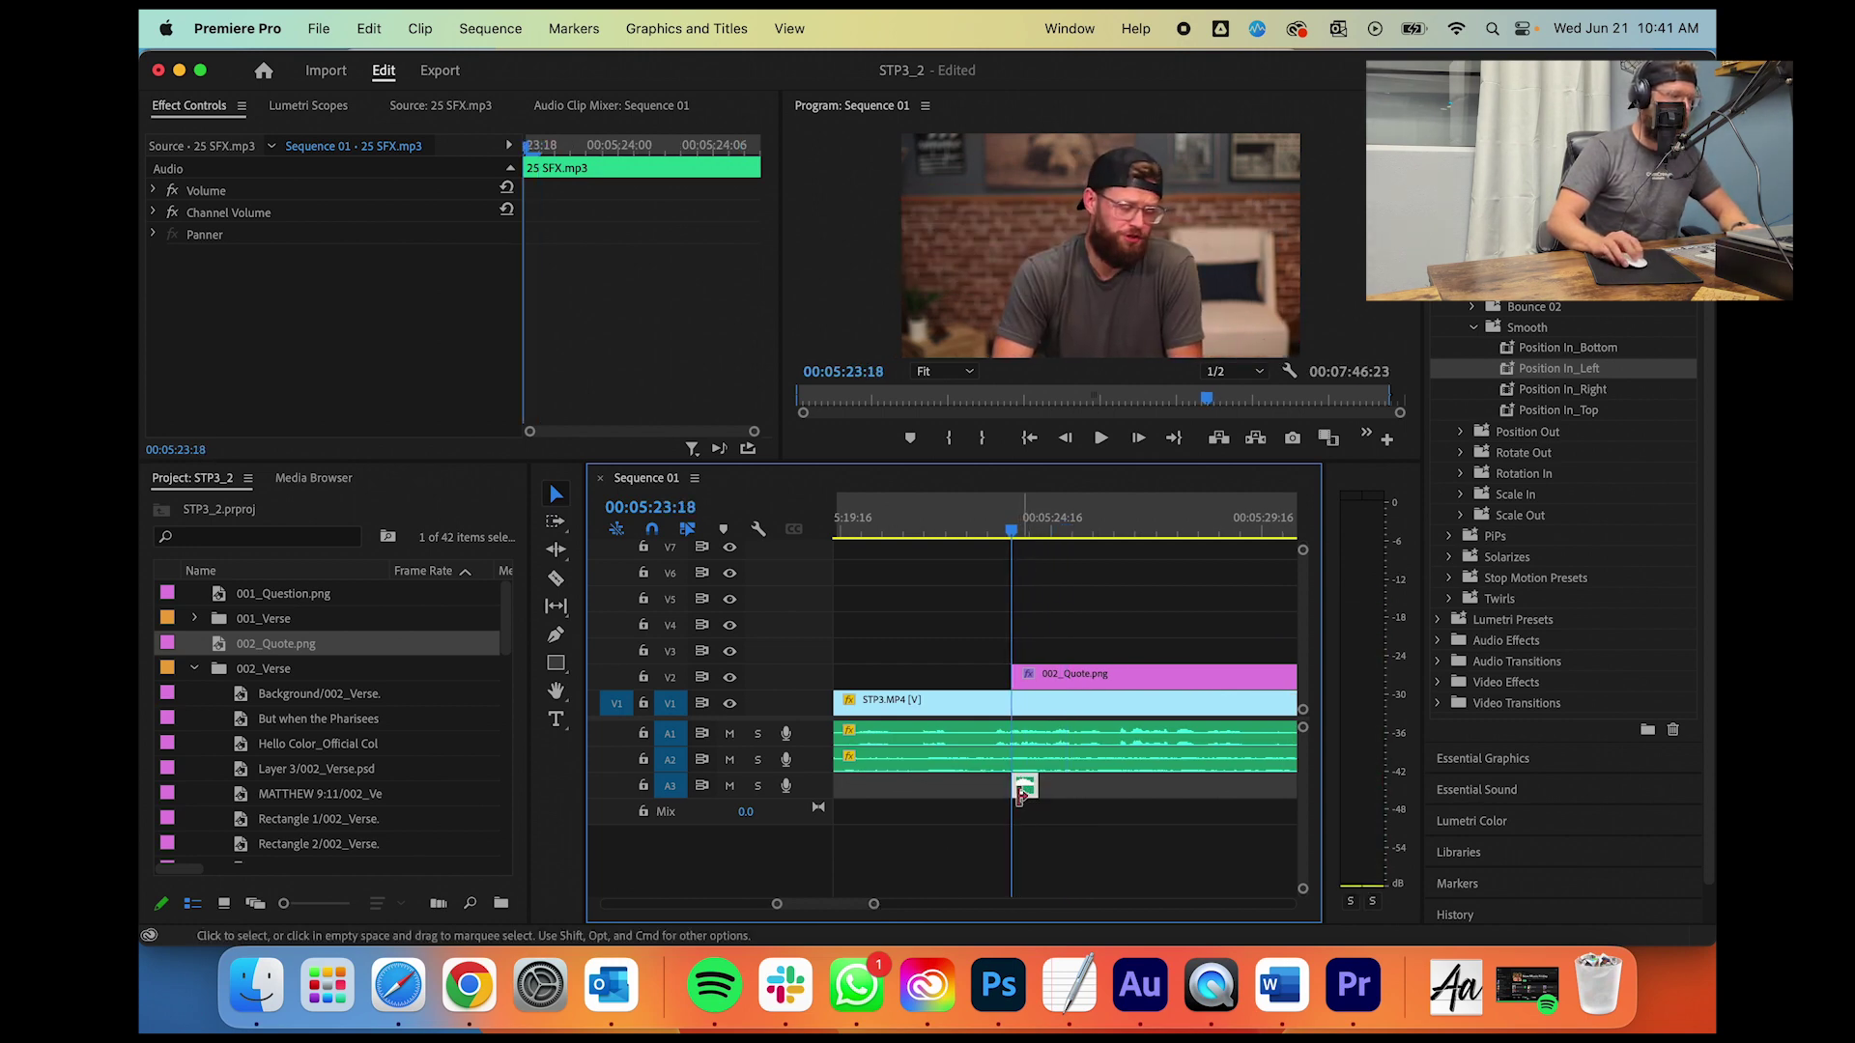
# Step: Play back the quote graphic's entrance with its sound effect to check their timing
pyautogui.moveTo(877, 905); pyautogui.dragTo(822, 903)
pyautogui.press('l')
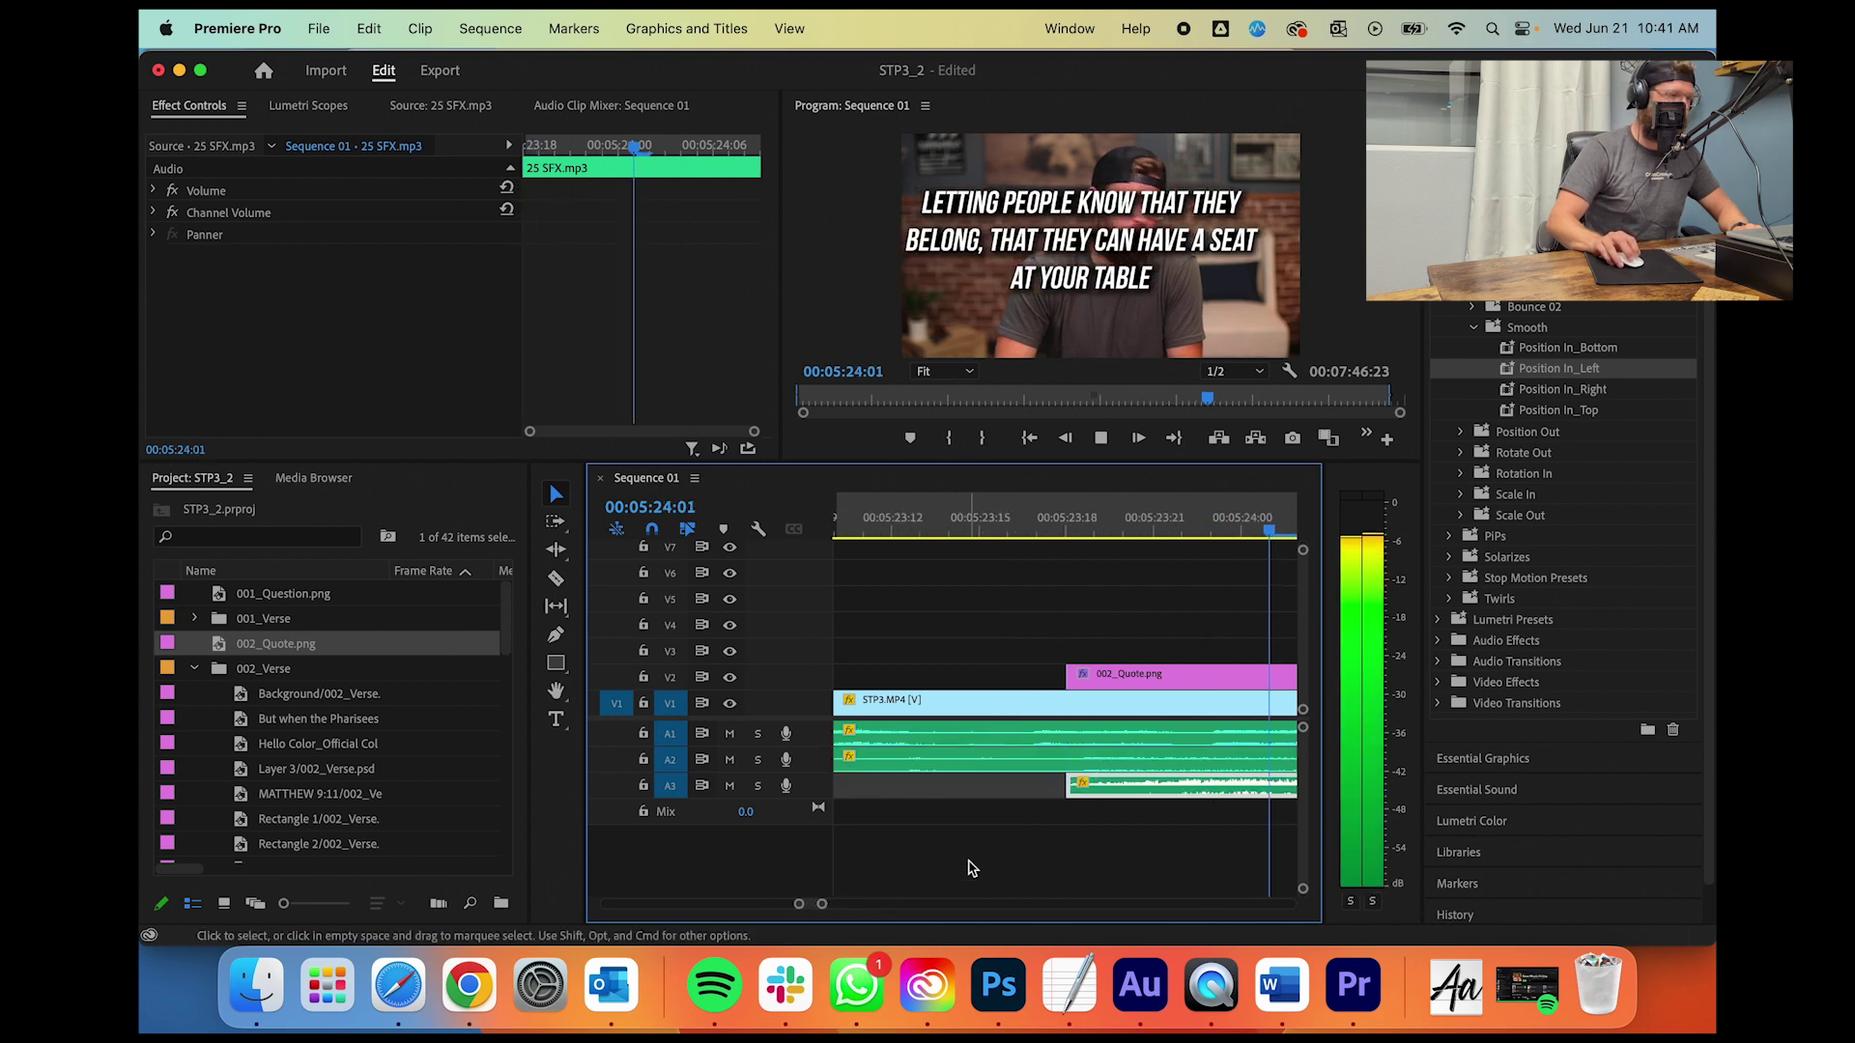
pyautogui.press('k')
pyautogui.press('space')
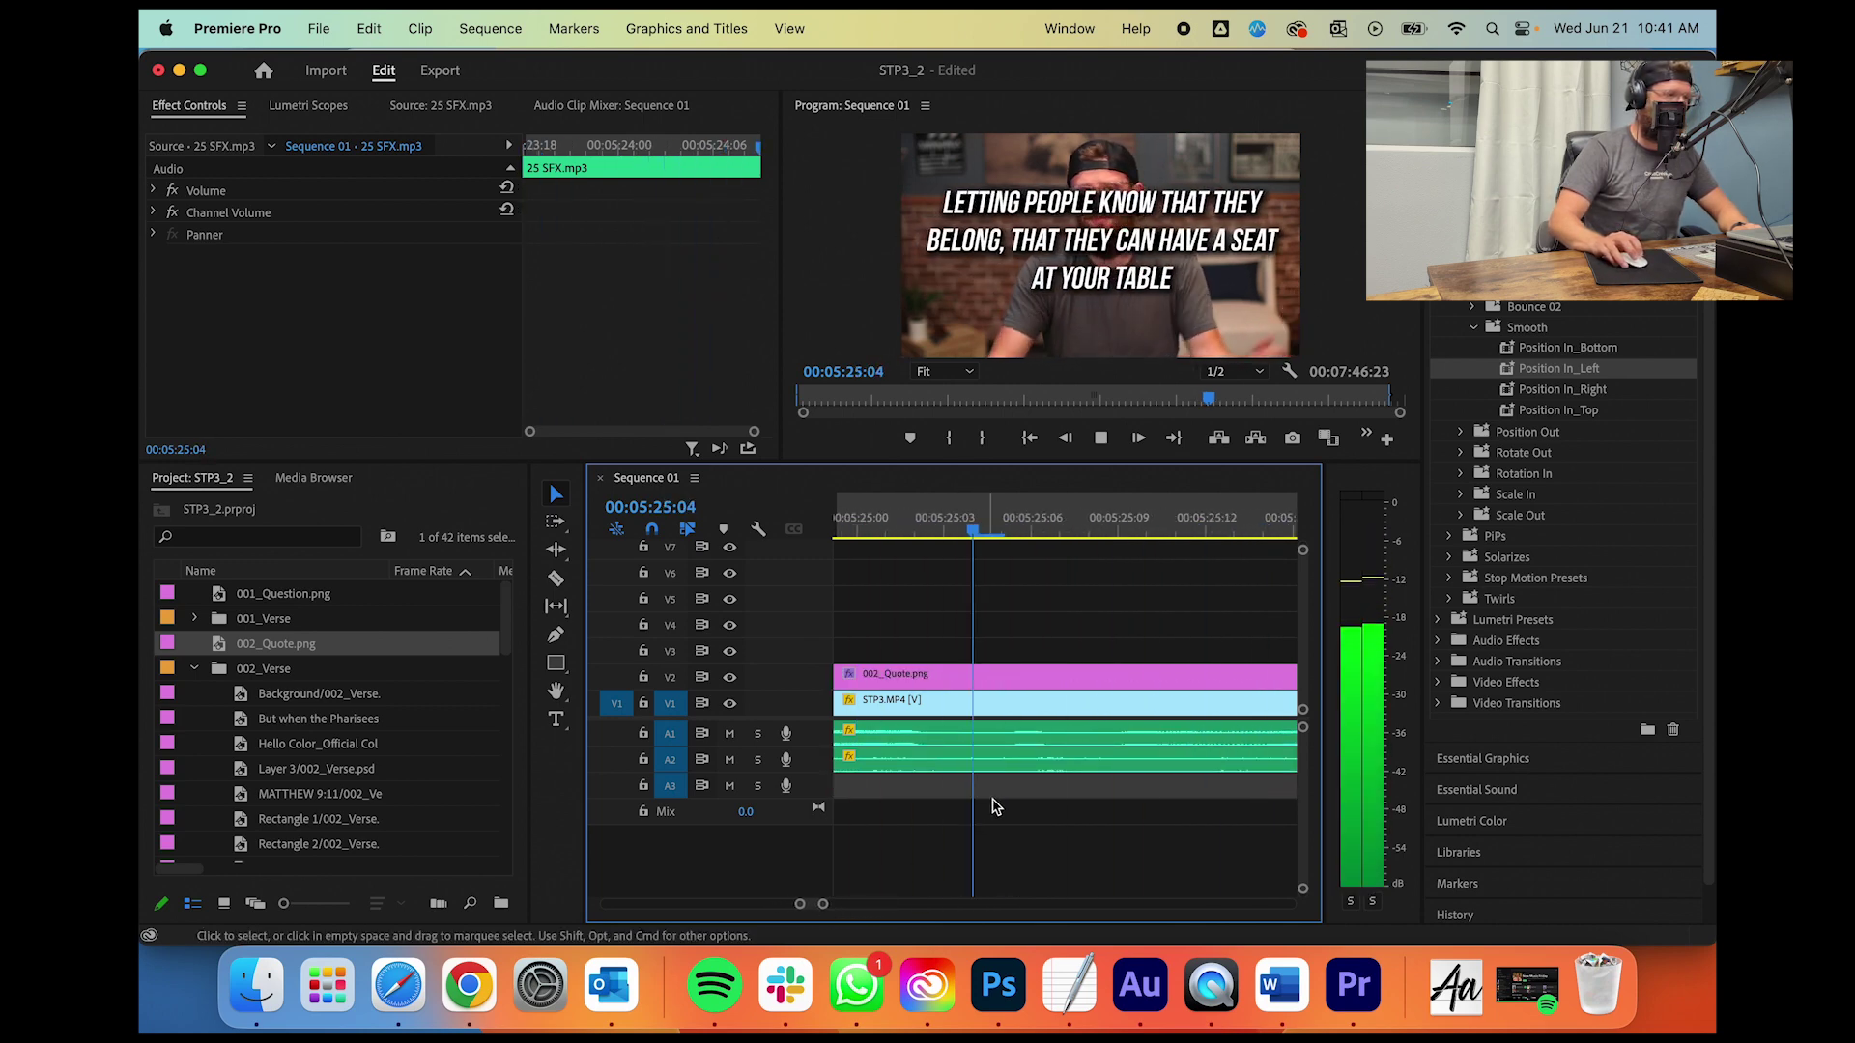
pyautogui.press('space')
# Step: Trim the end of 002_Quote.png to the footage cut just before 00:05:31 and replay that transition
pyautogui.moveTo(823, 905); pyautogui.dragTo(881, 904)
pyautogui.press('space')
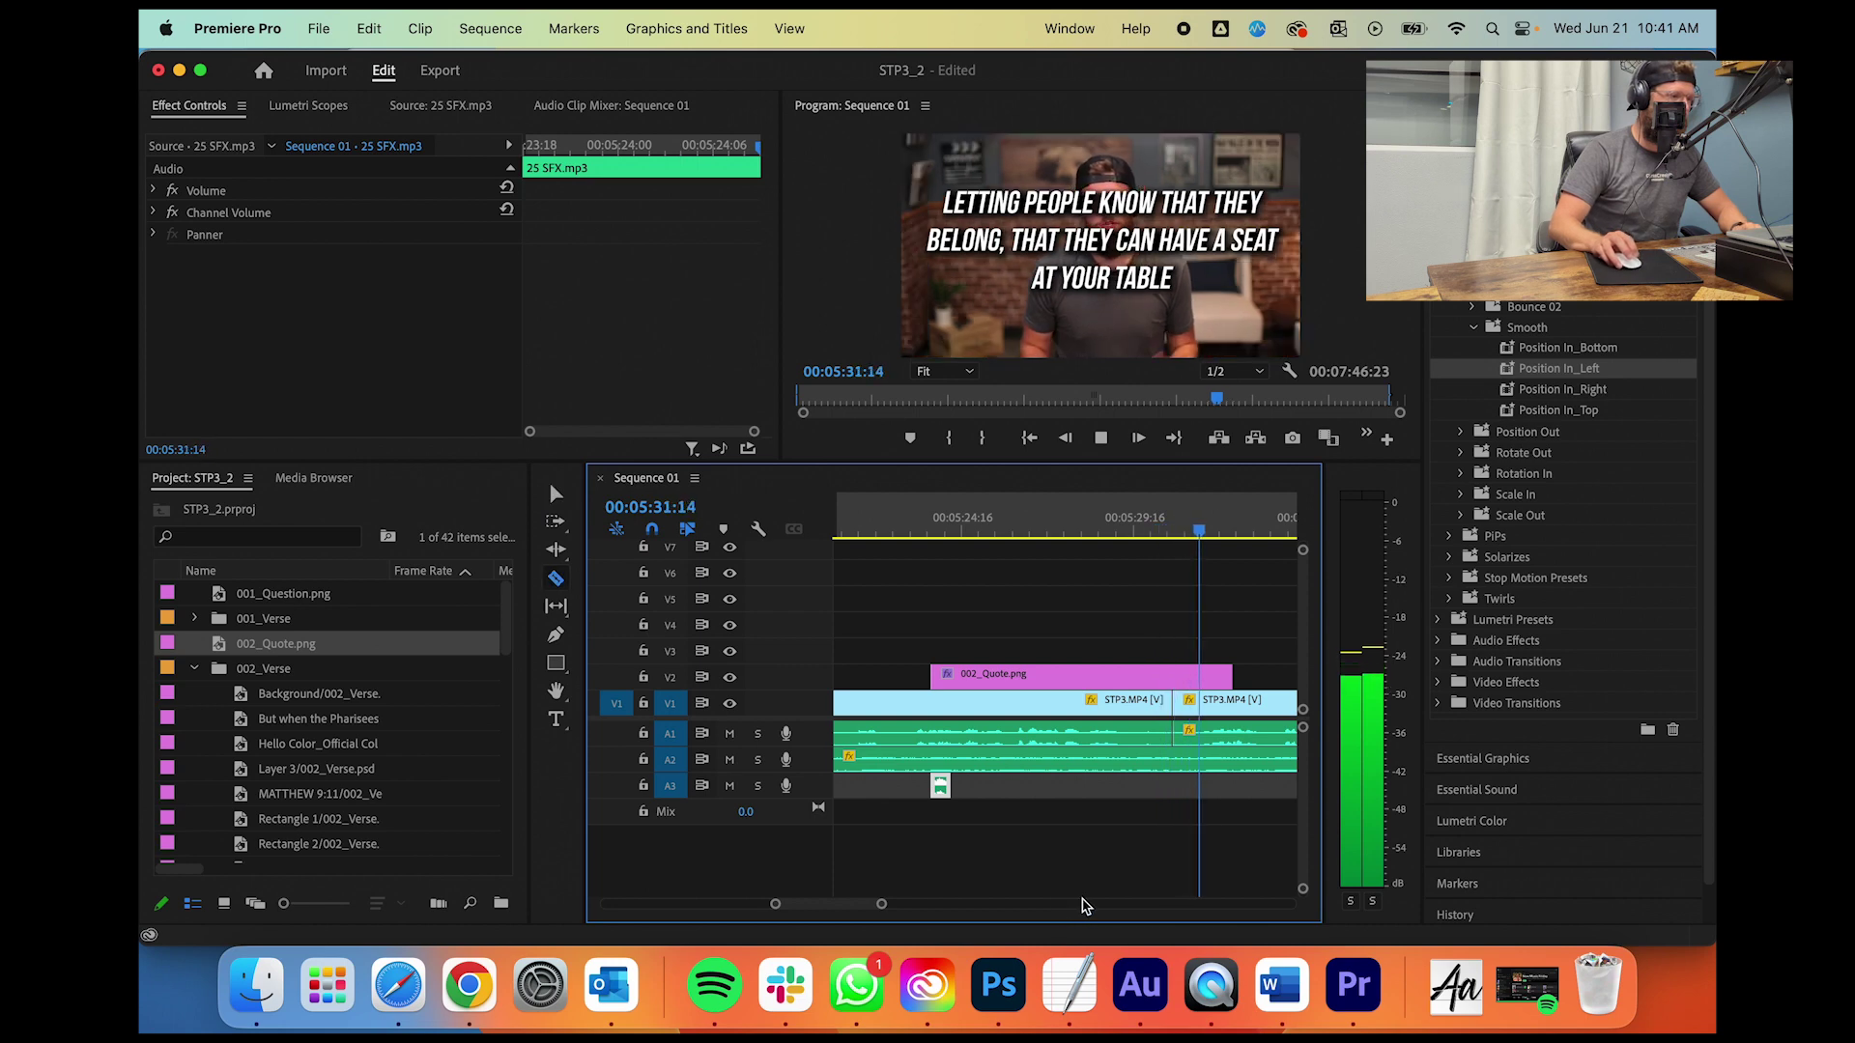
pyautogui.press('space')
pyautogui.moveTo(1239, 677); pyautogui.dragTo(1172, 676)
pyautogui.click(1152, 529)
pyautogui.press('space')
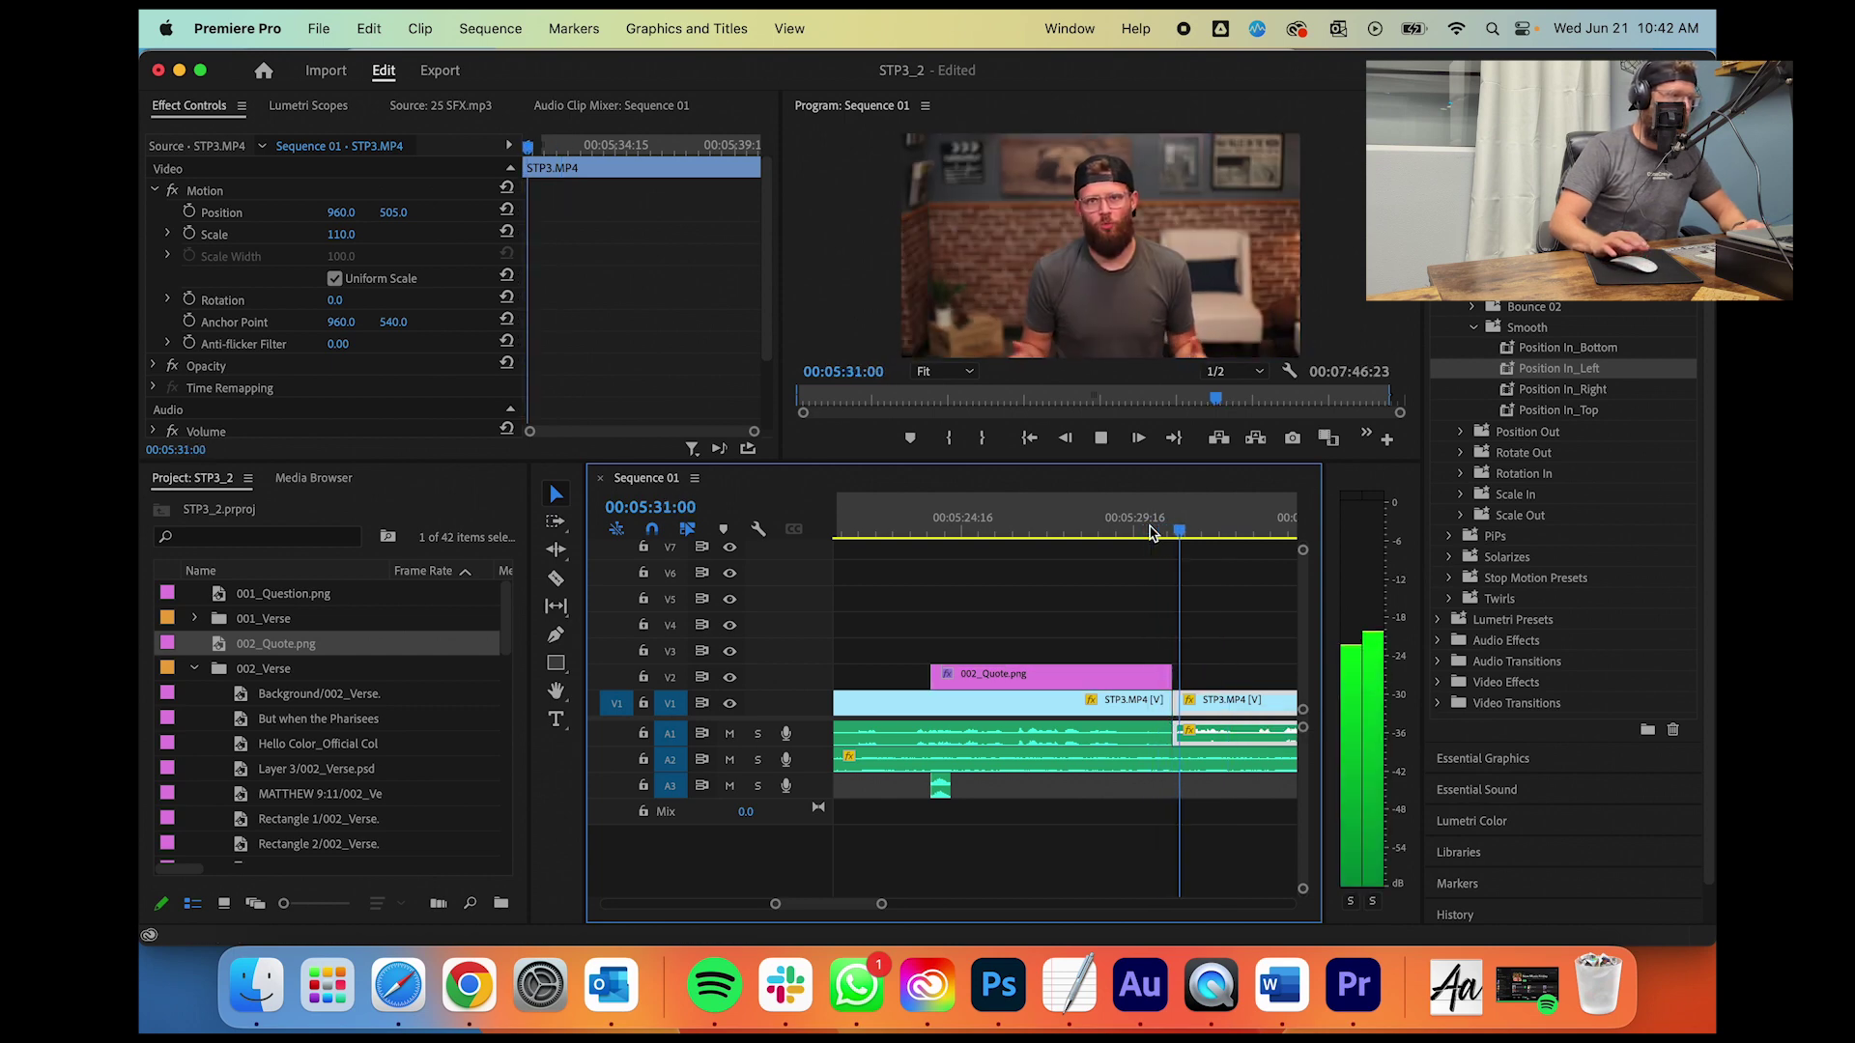
# Step: Close the gaps between the footage clips after about 00:05:40 by moving the following clips back during playback
pyautogui.moveTo(880, 904); pyautogui.dragTo(930, 906)
pyautogui.click(1197, 710)
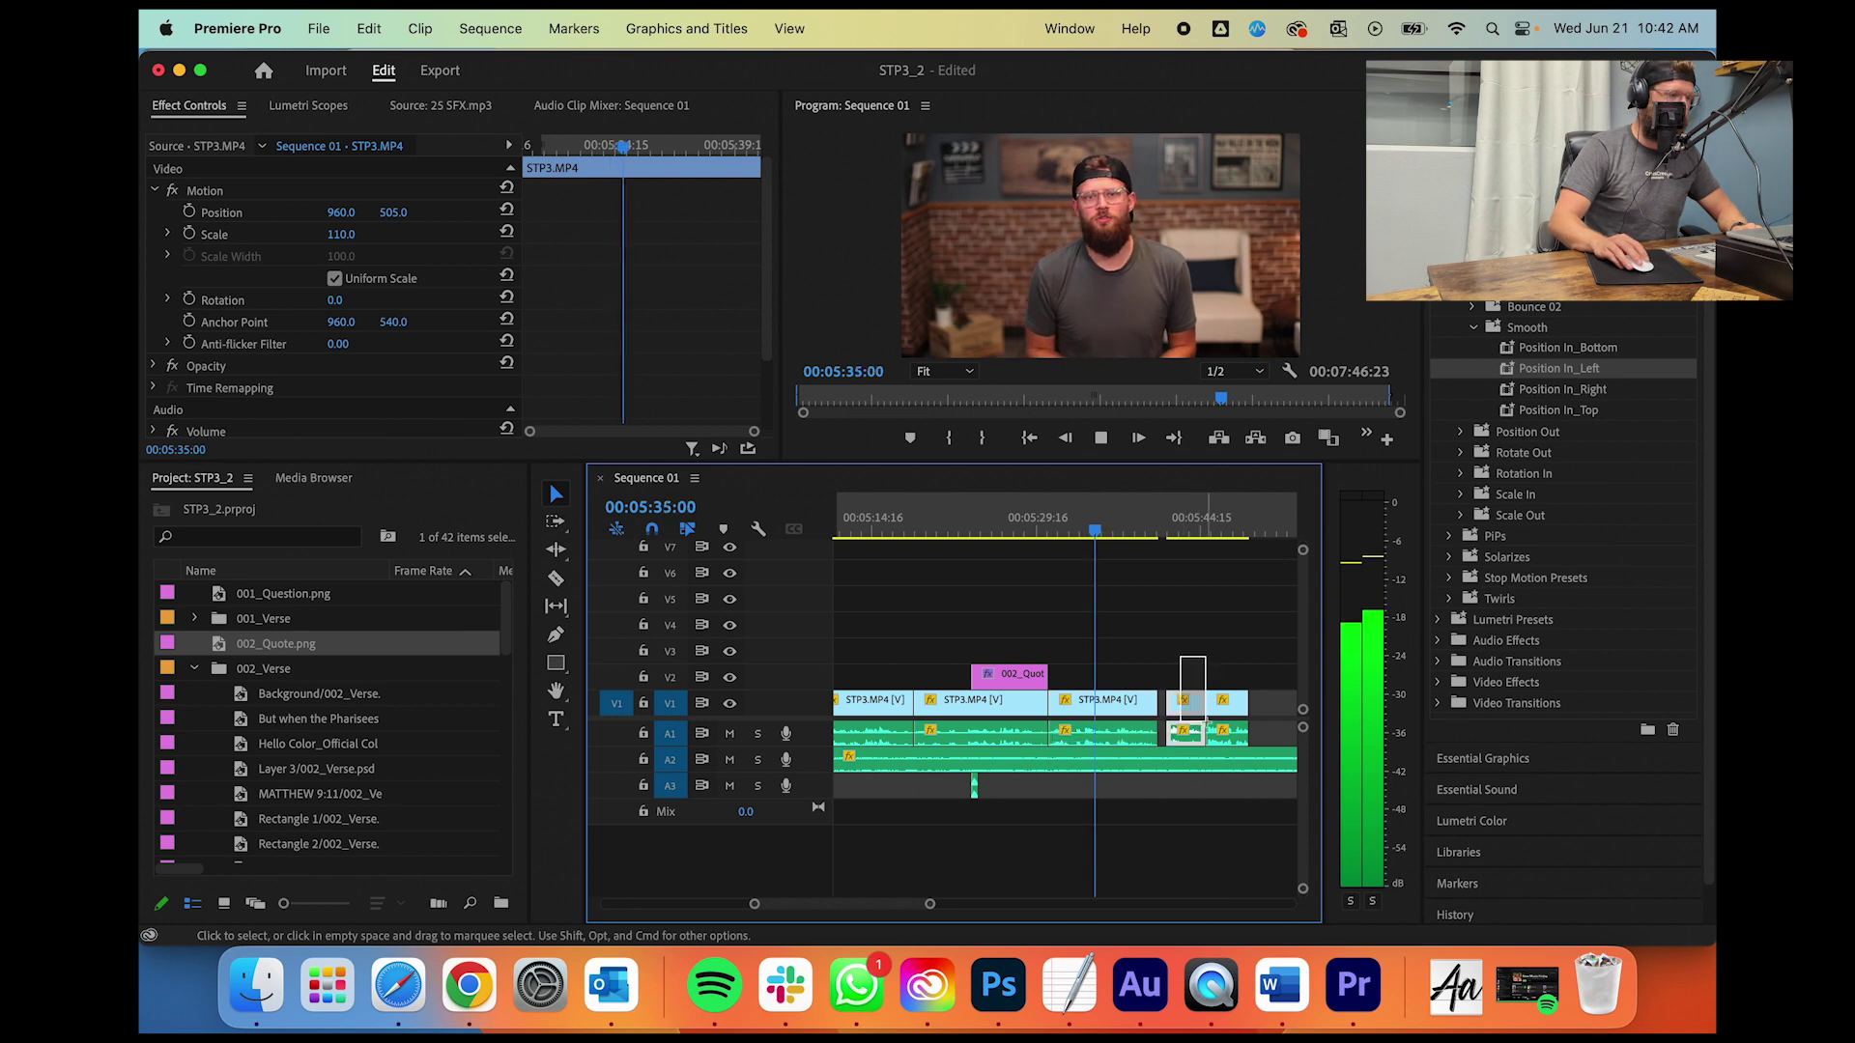
pyautogui.moveTo(1198, 710)
pyautogui.mouseDown()
pyautogui.moveTo(1291, 739)
pyautogui.moveTo(1149, 724)
pyautogui.moveTo(1174, 720)
pyautogui.moveTo(1176, 740)
pyautogui.mouseUp()
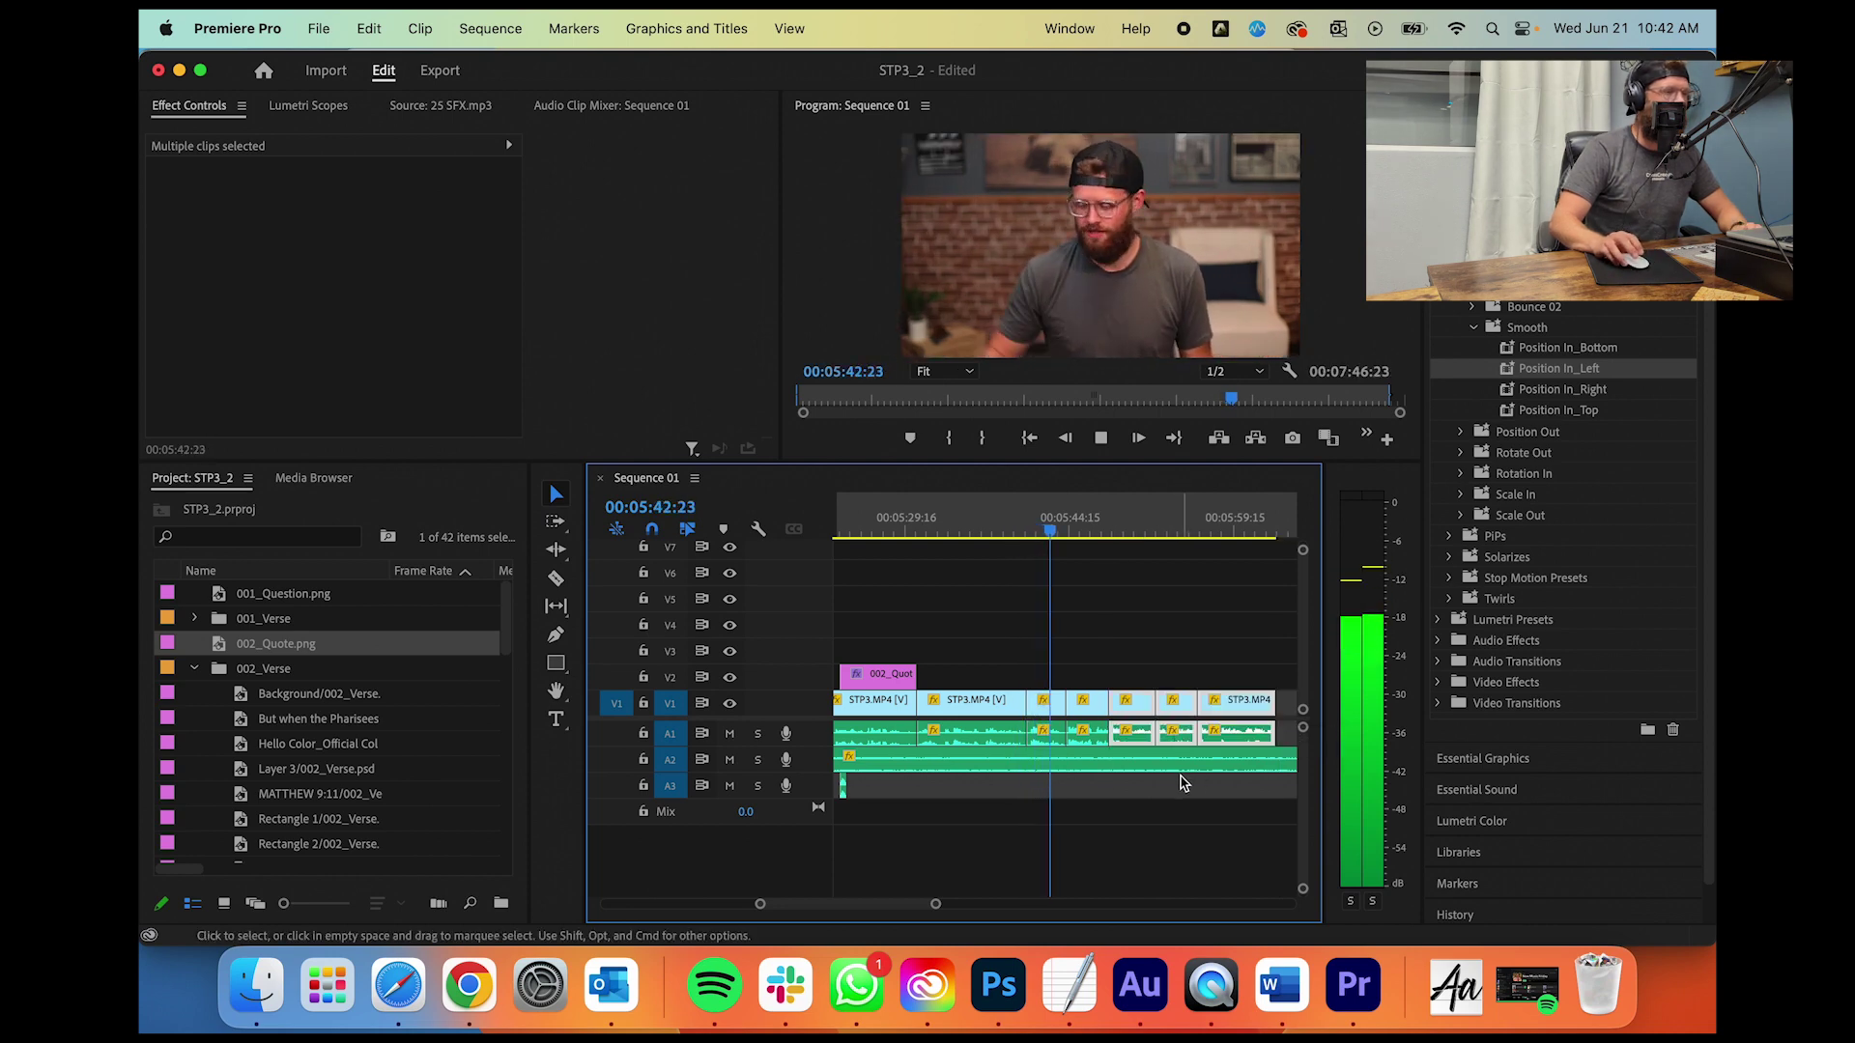
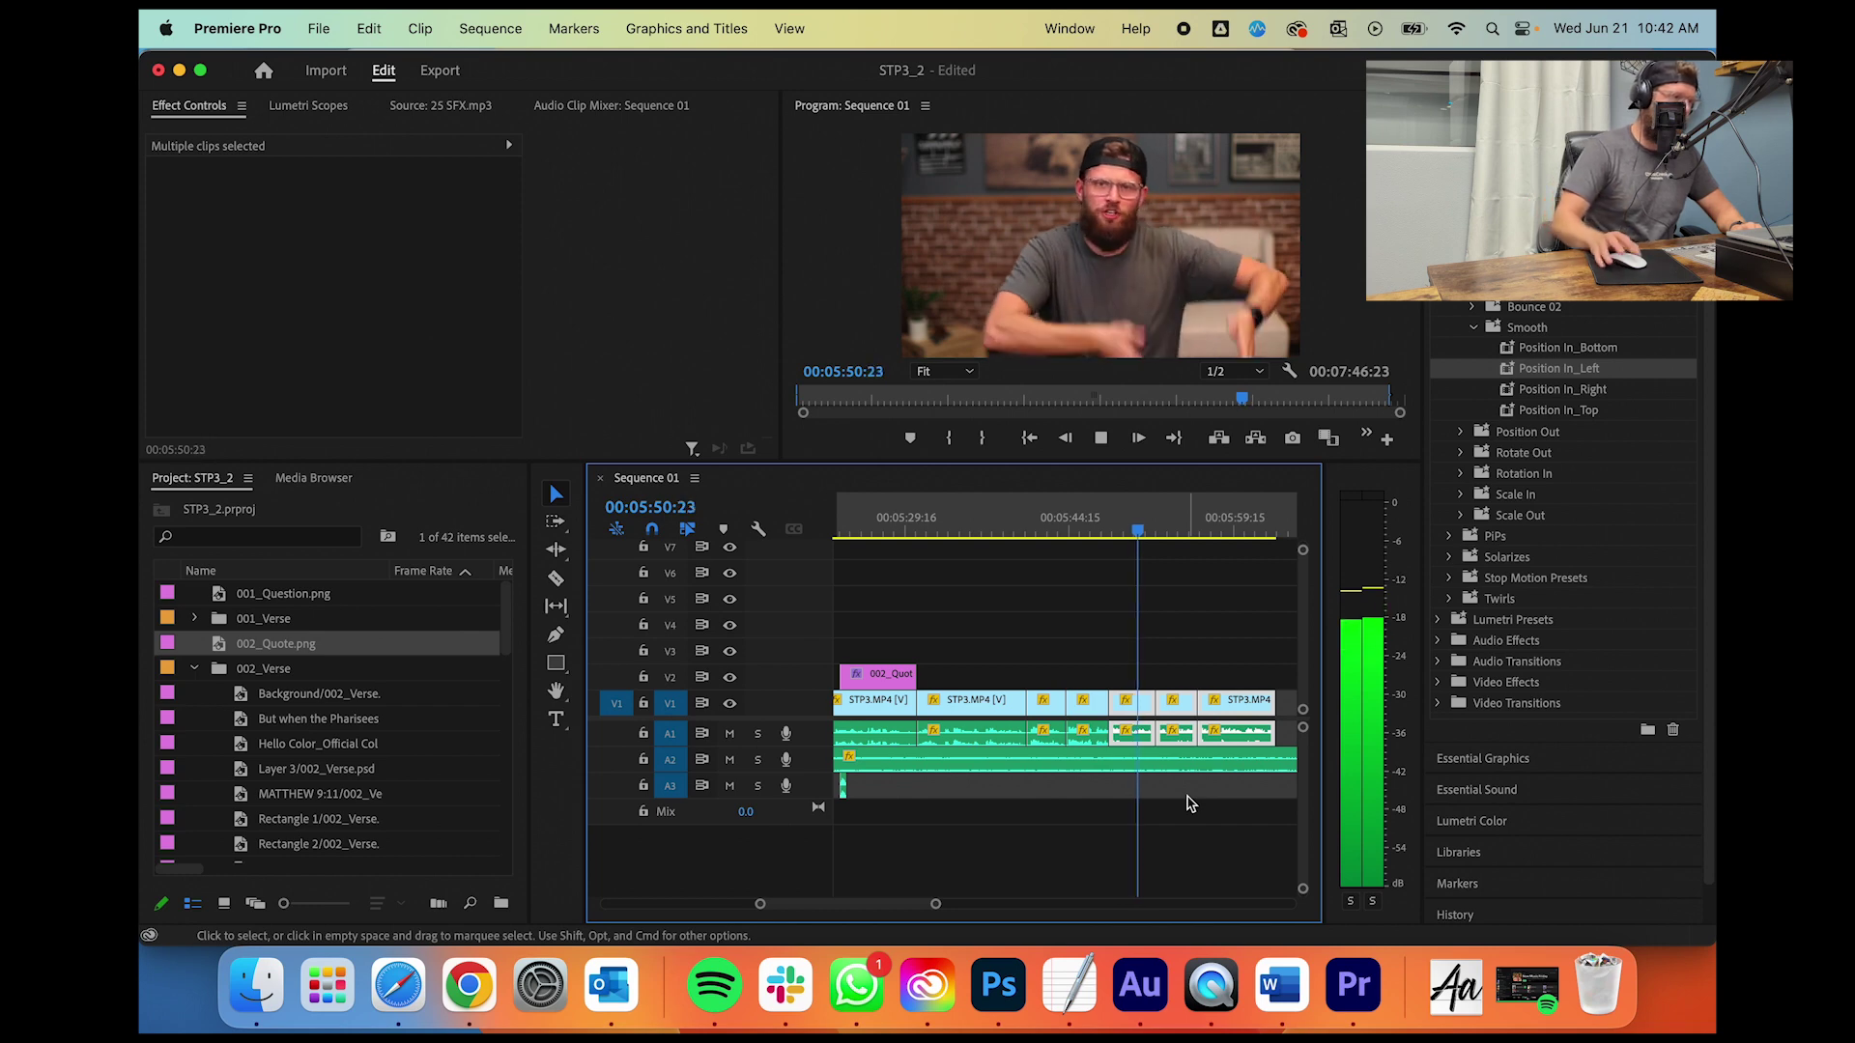
pyautogui.moveTo(936, 906); pyautogui.dragTo(1014, 904)
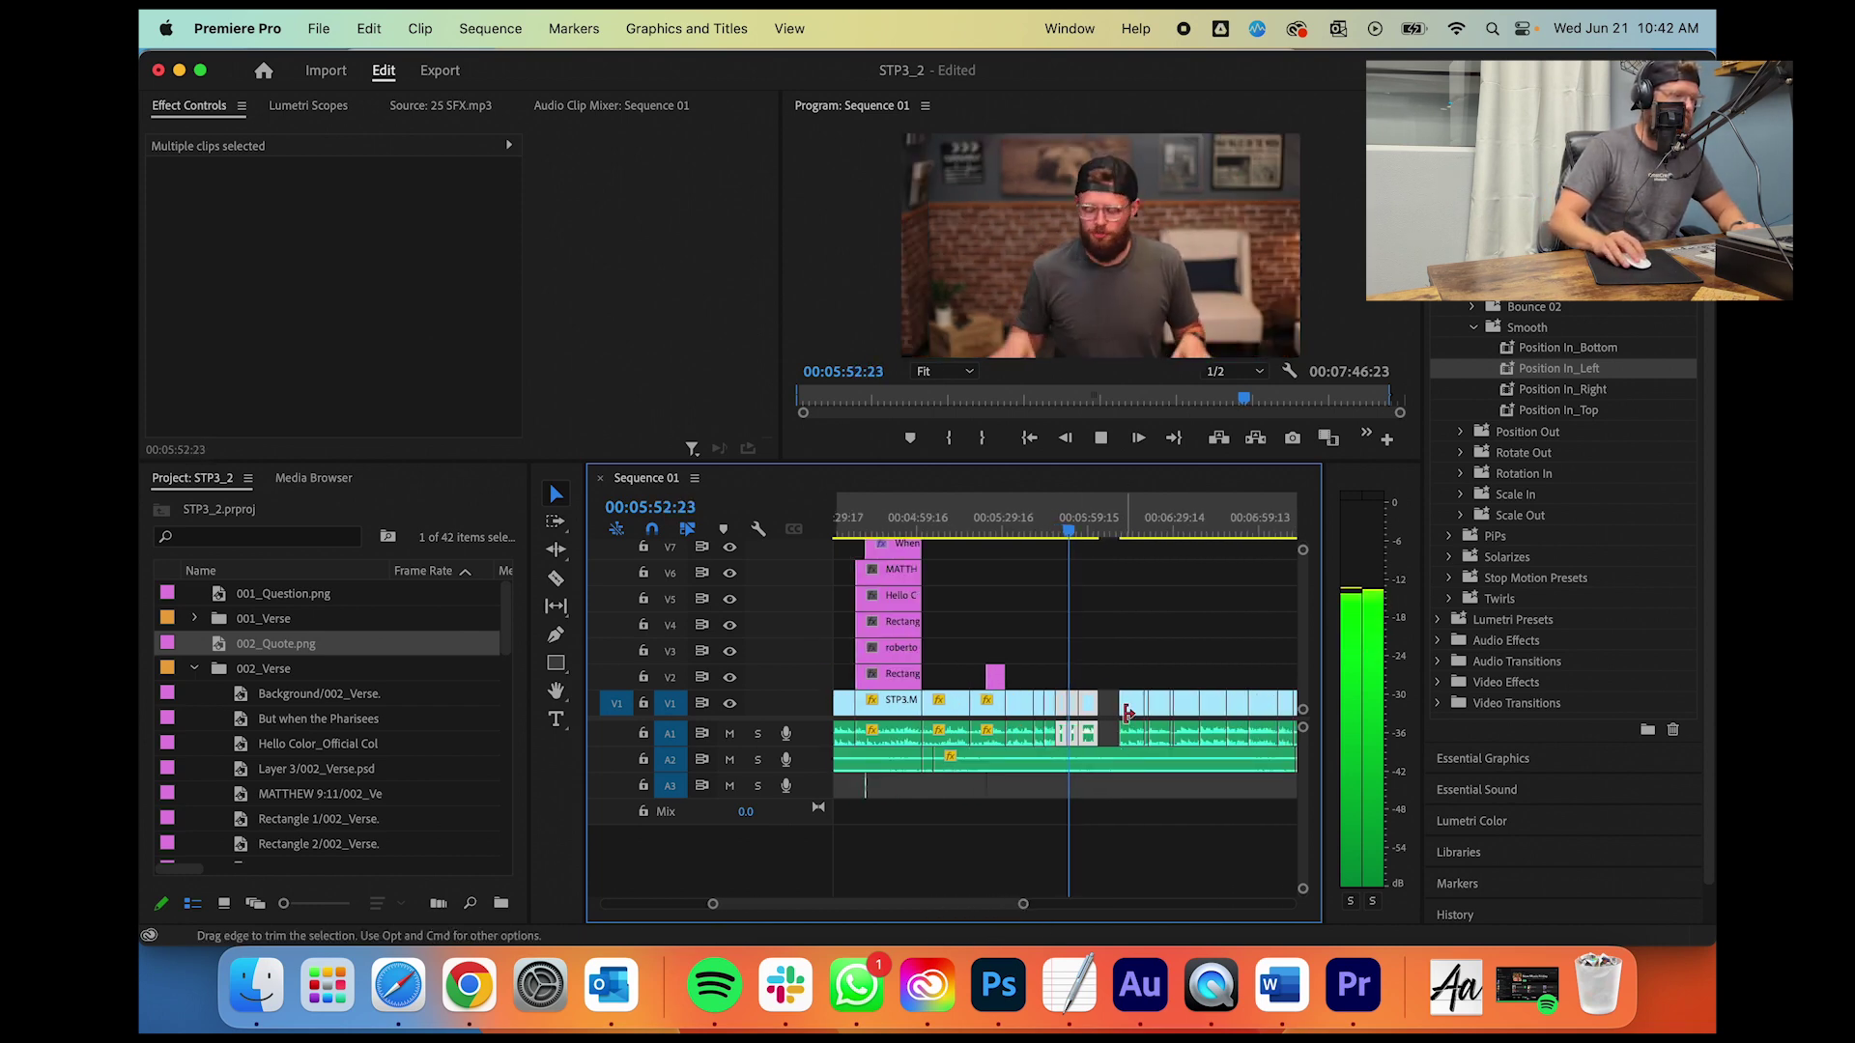
pyautogui.moveTo(1110, 671); pyautogui.dragTo(1243, 719)
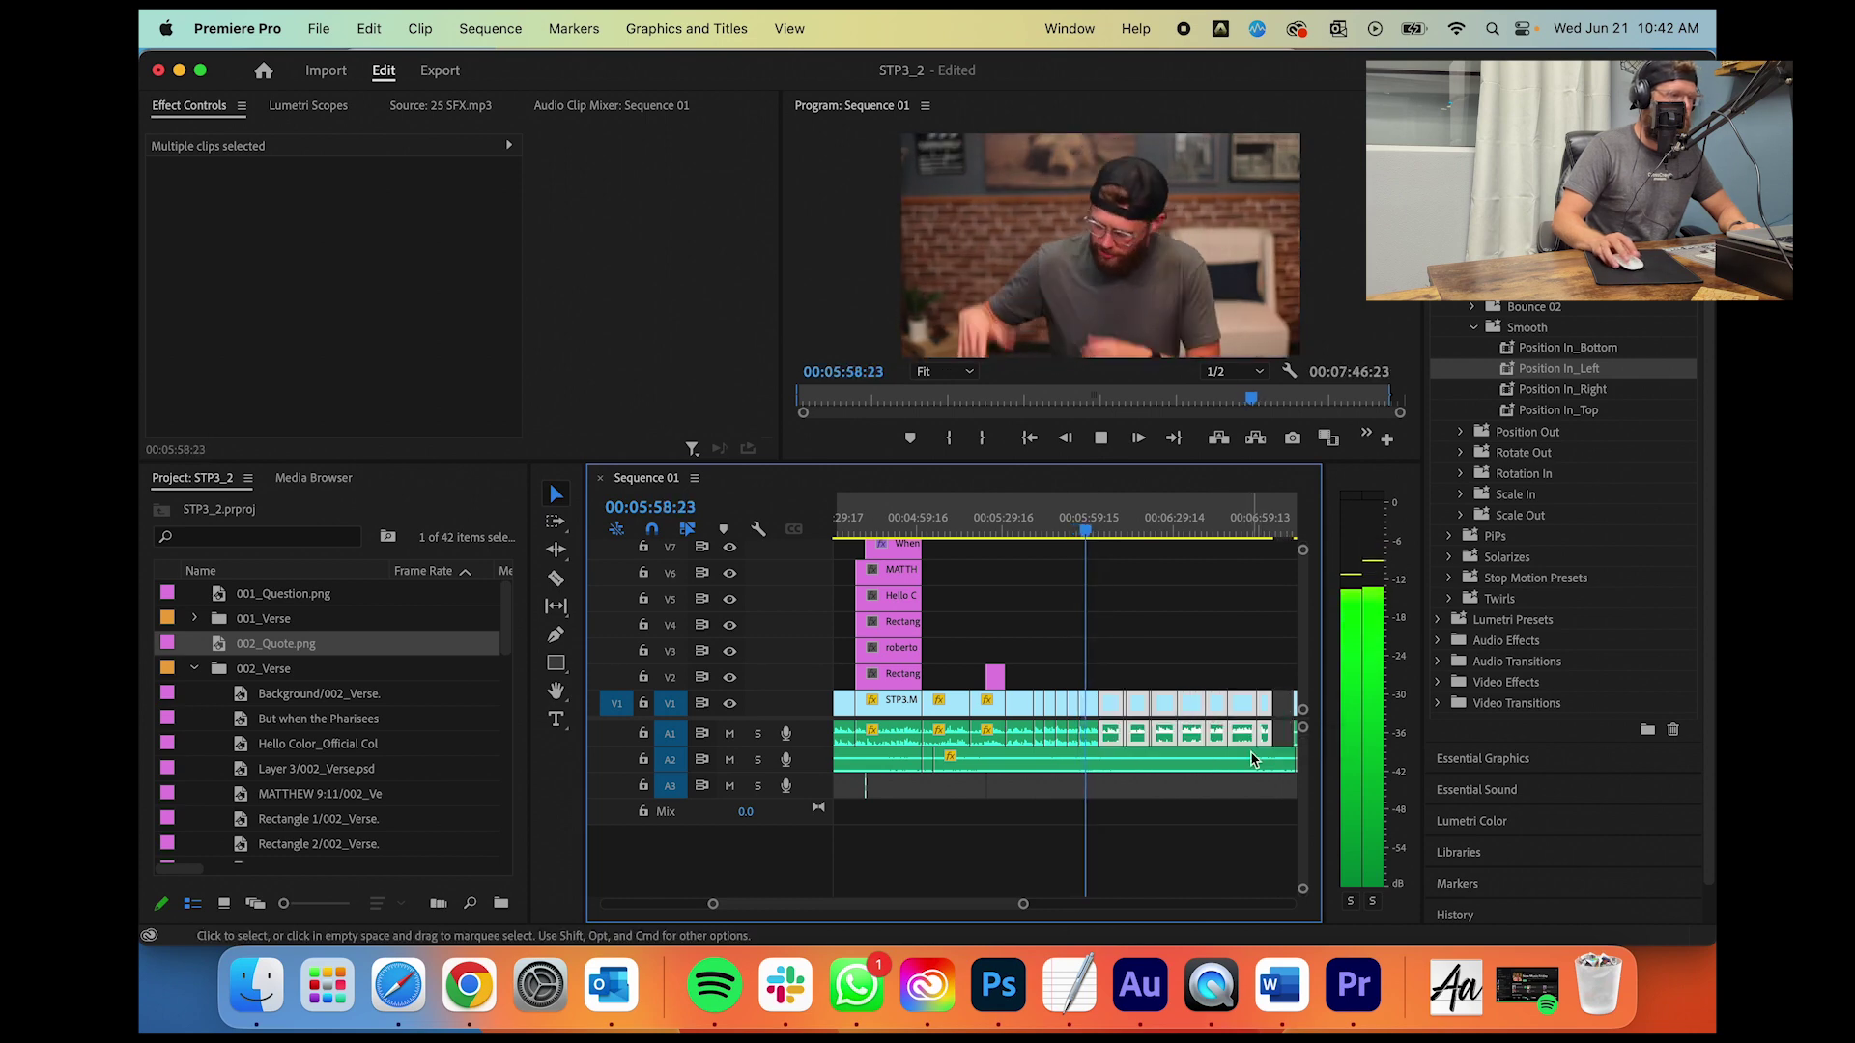
pyautogui.moveTo(1023, 904); pyautogui.dragTo(1076, 904)
pyautogui.moveTo(1226, 743); pyautogui.dragTo(1199, 716)
pyautogui.moveTo(1084, 906); pyautogui.dragTo(981, 901)
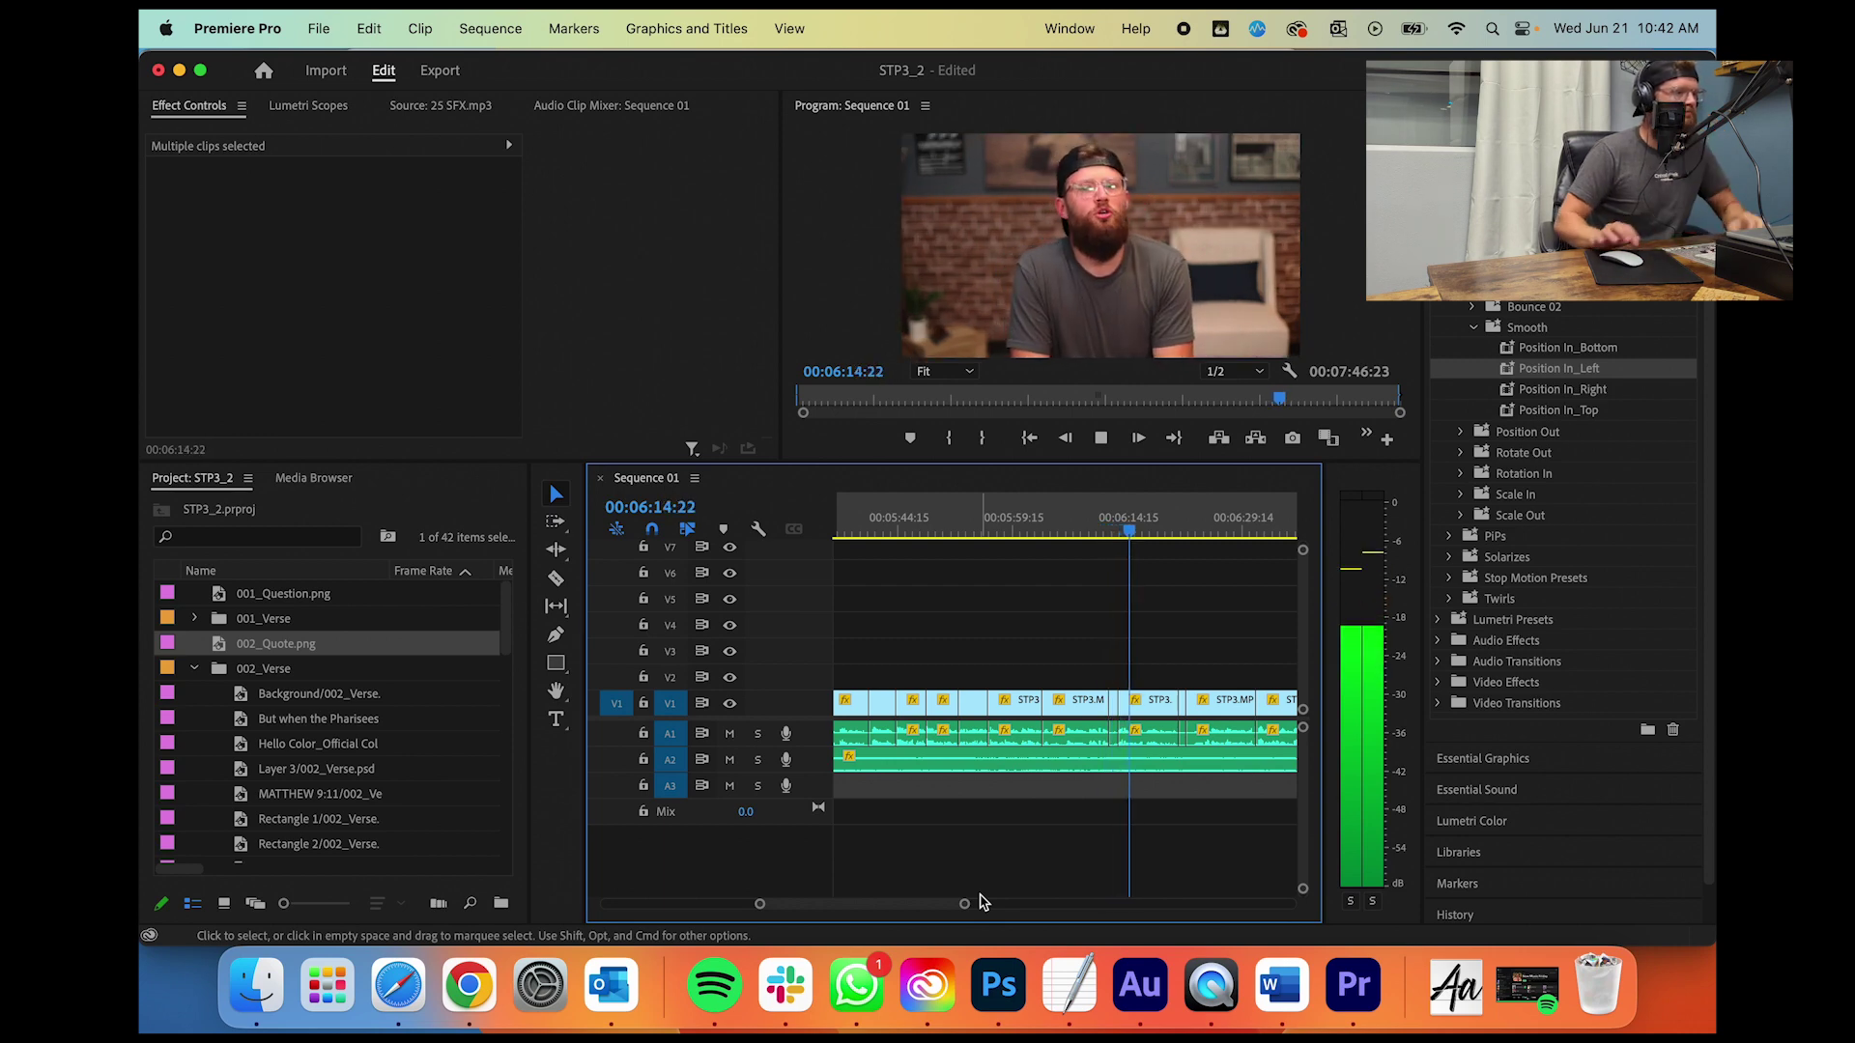
# Step: Switch to Photoshop and replace the quote text in Untitled-1 with "WHAT IF YOU DIVERSIFIED AND MIXED UP YOUR TABLE?"
pyautogui.click(997, 983)
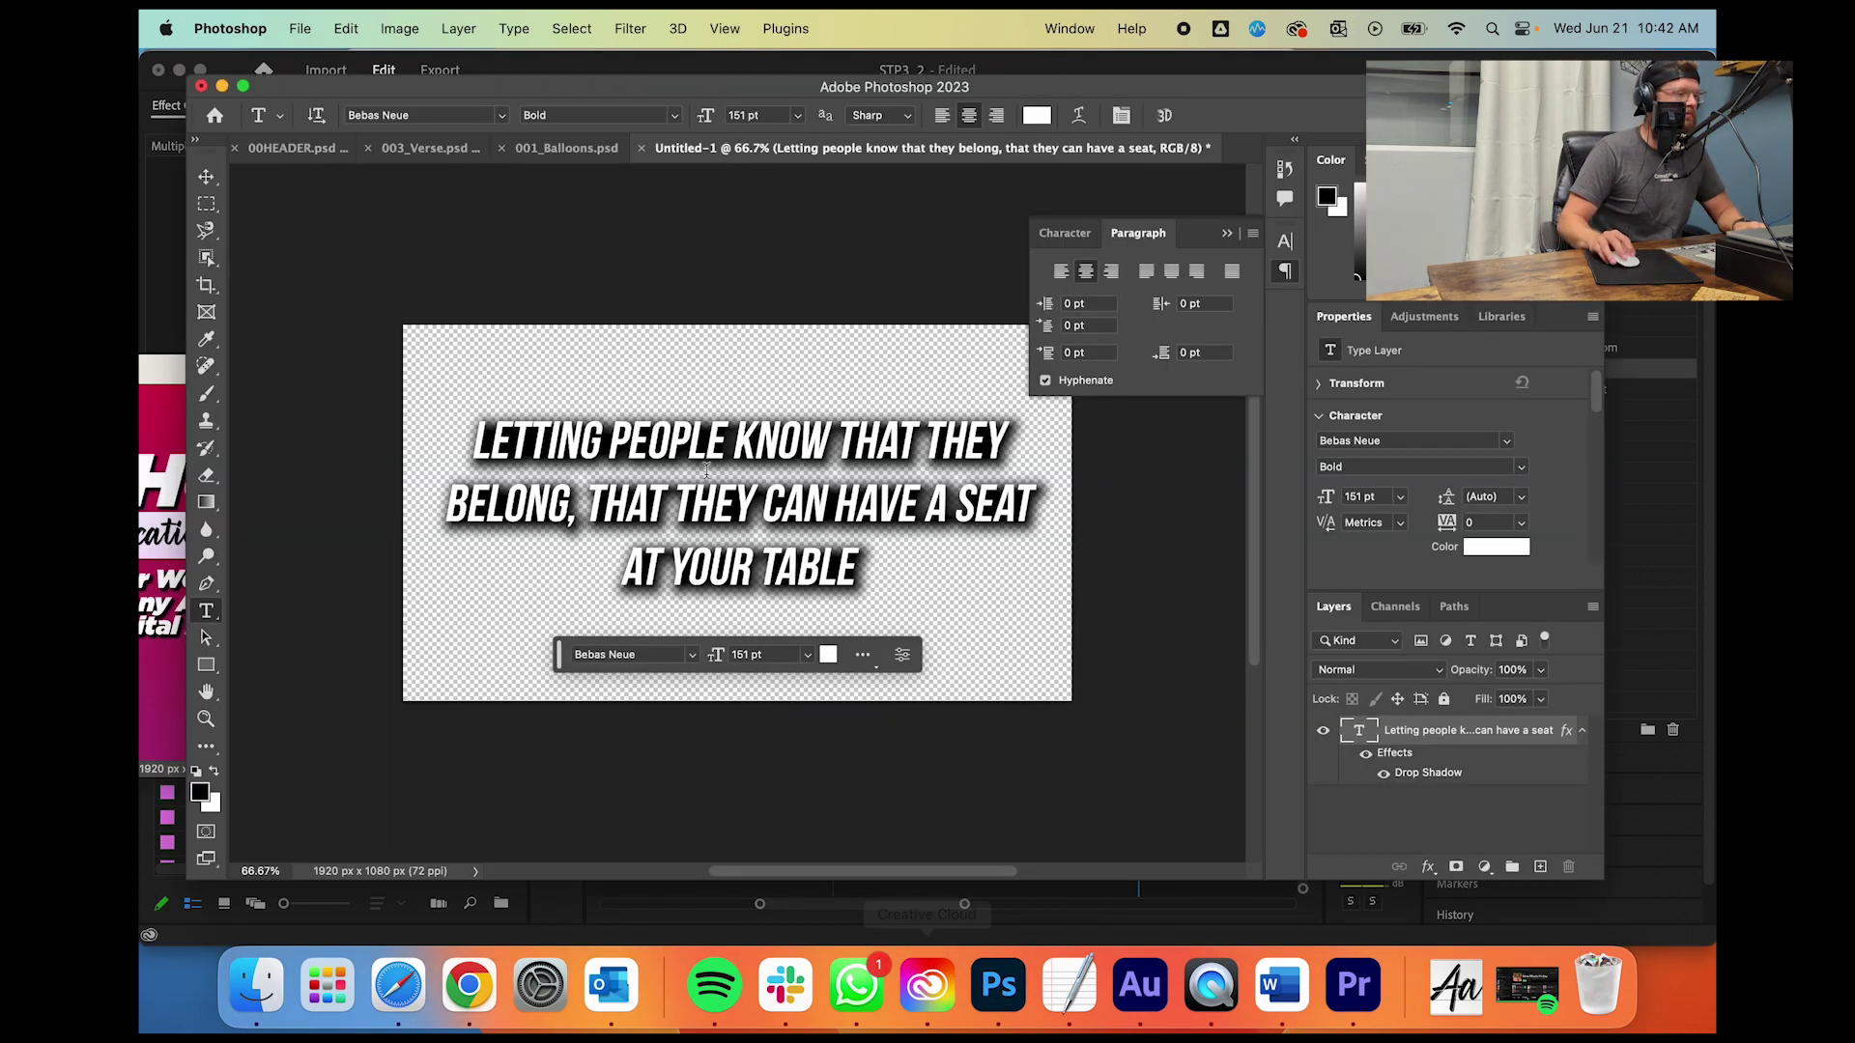
pyautogui.click(594, 464)
pyautogui.press('super+a')
pyautogui.write('WHAT')
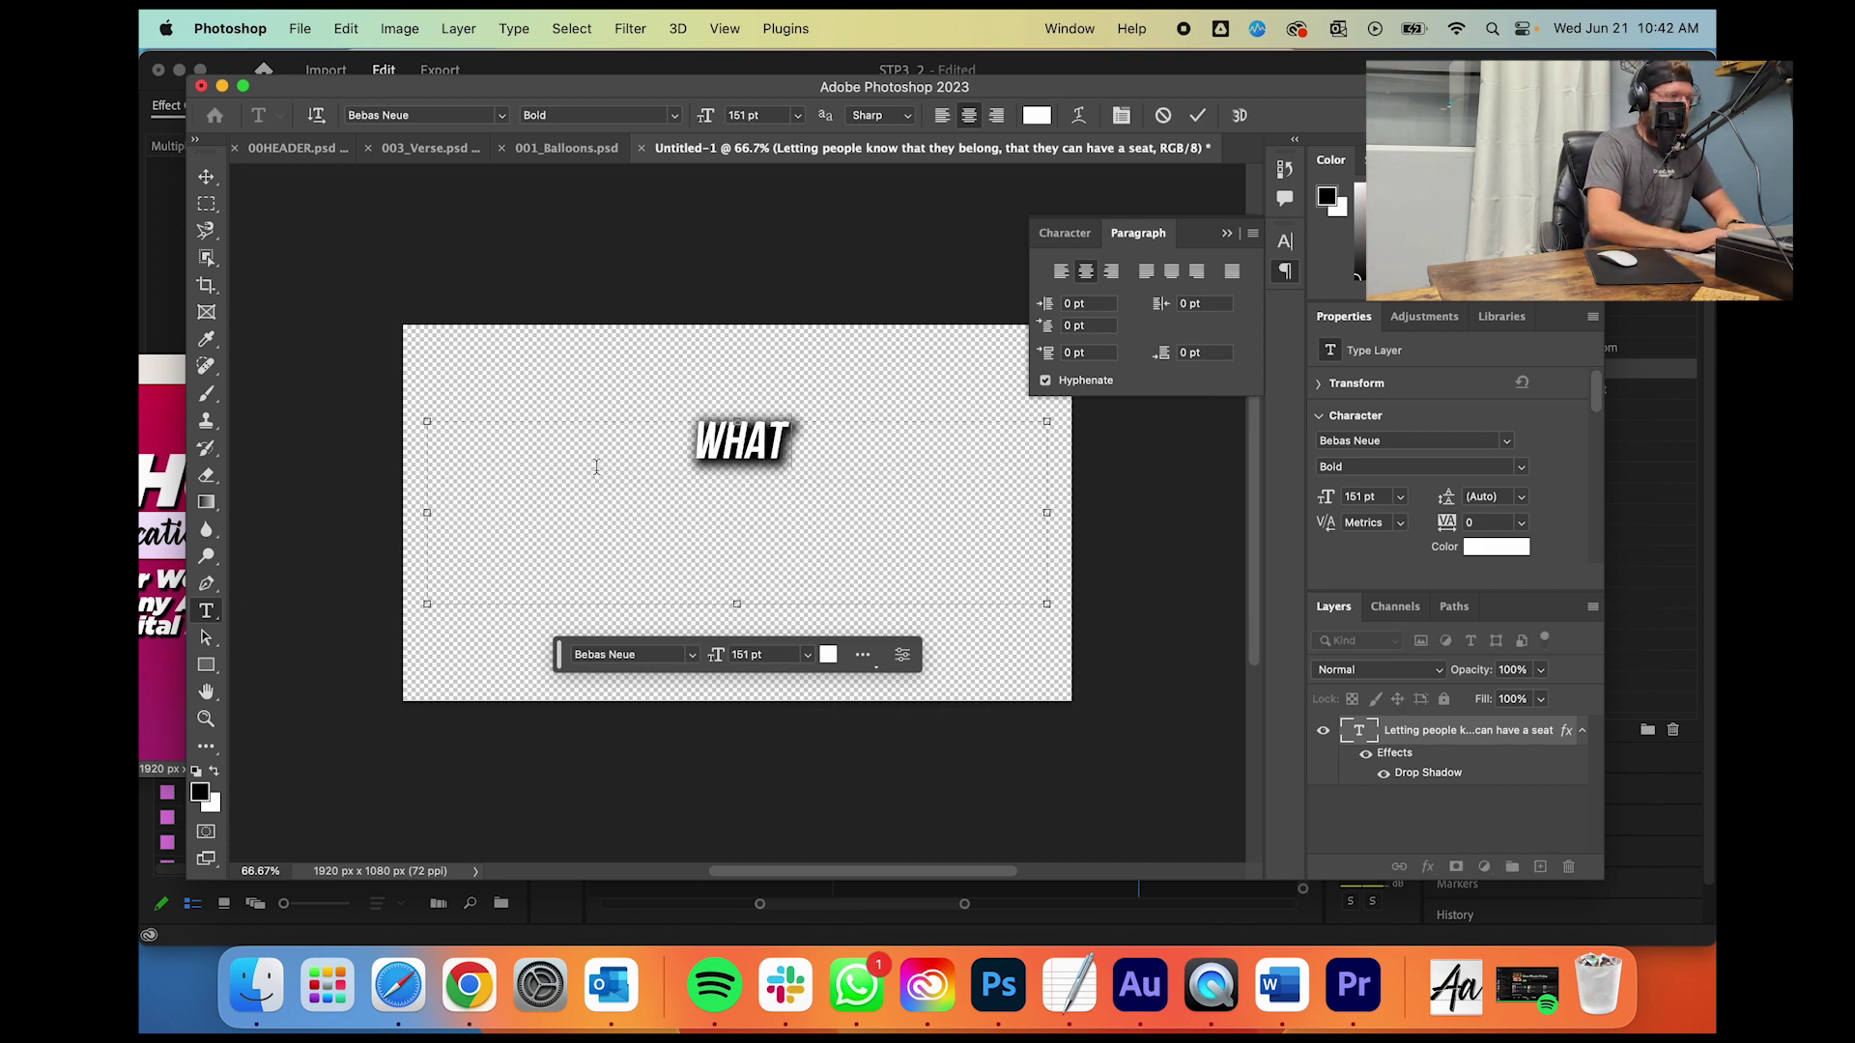
pyautogui.write(' IF YOU DIVE')
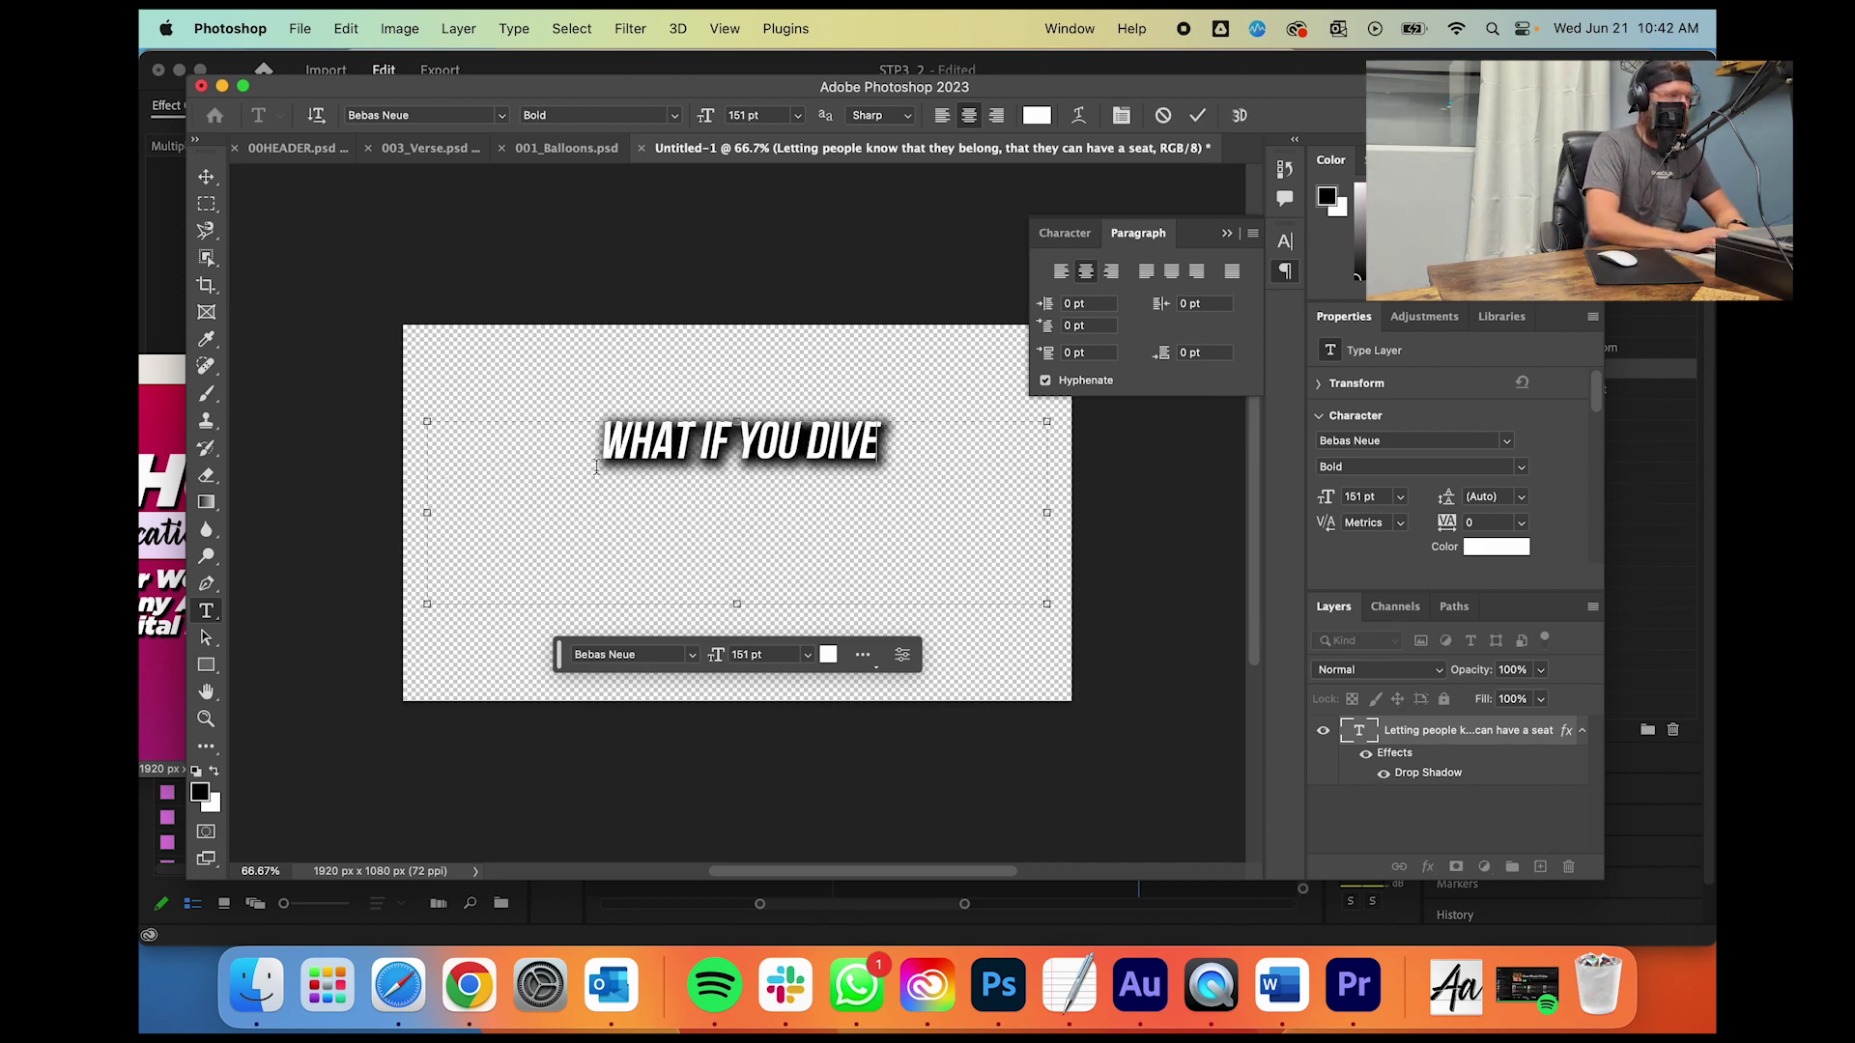
pyautogui.write('RSIFIED AND MI')
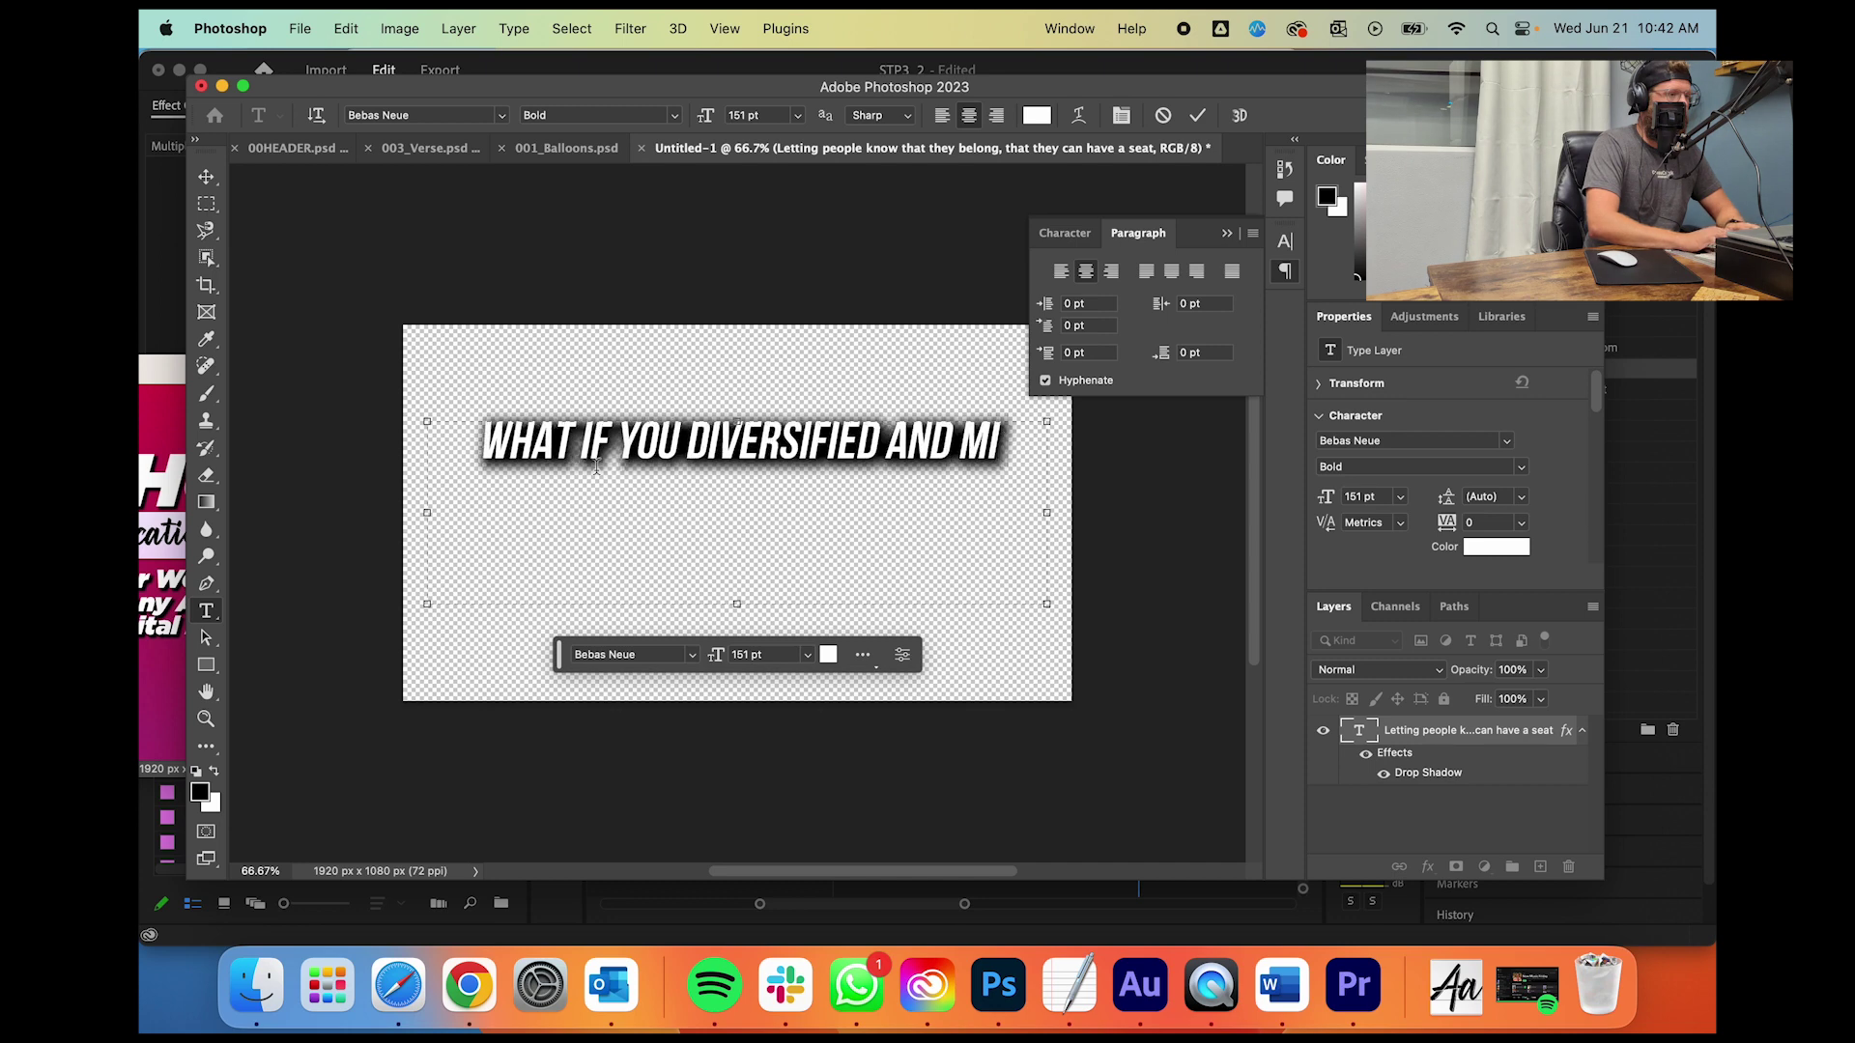
pyautogui.write('XED UP YOUR TABLE?')
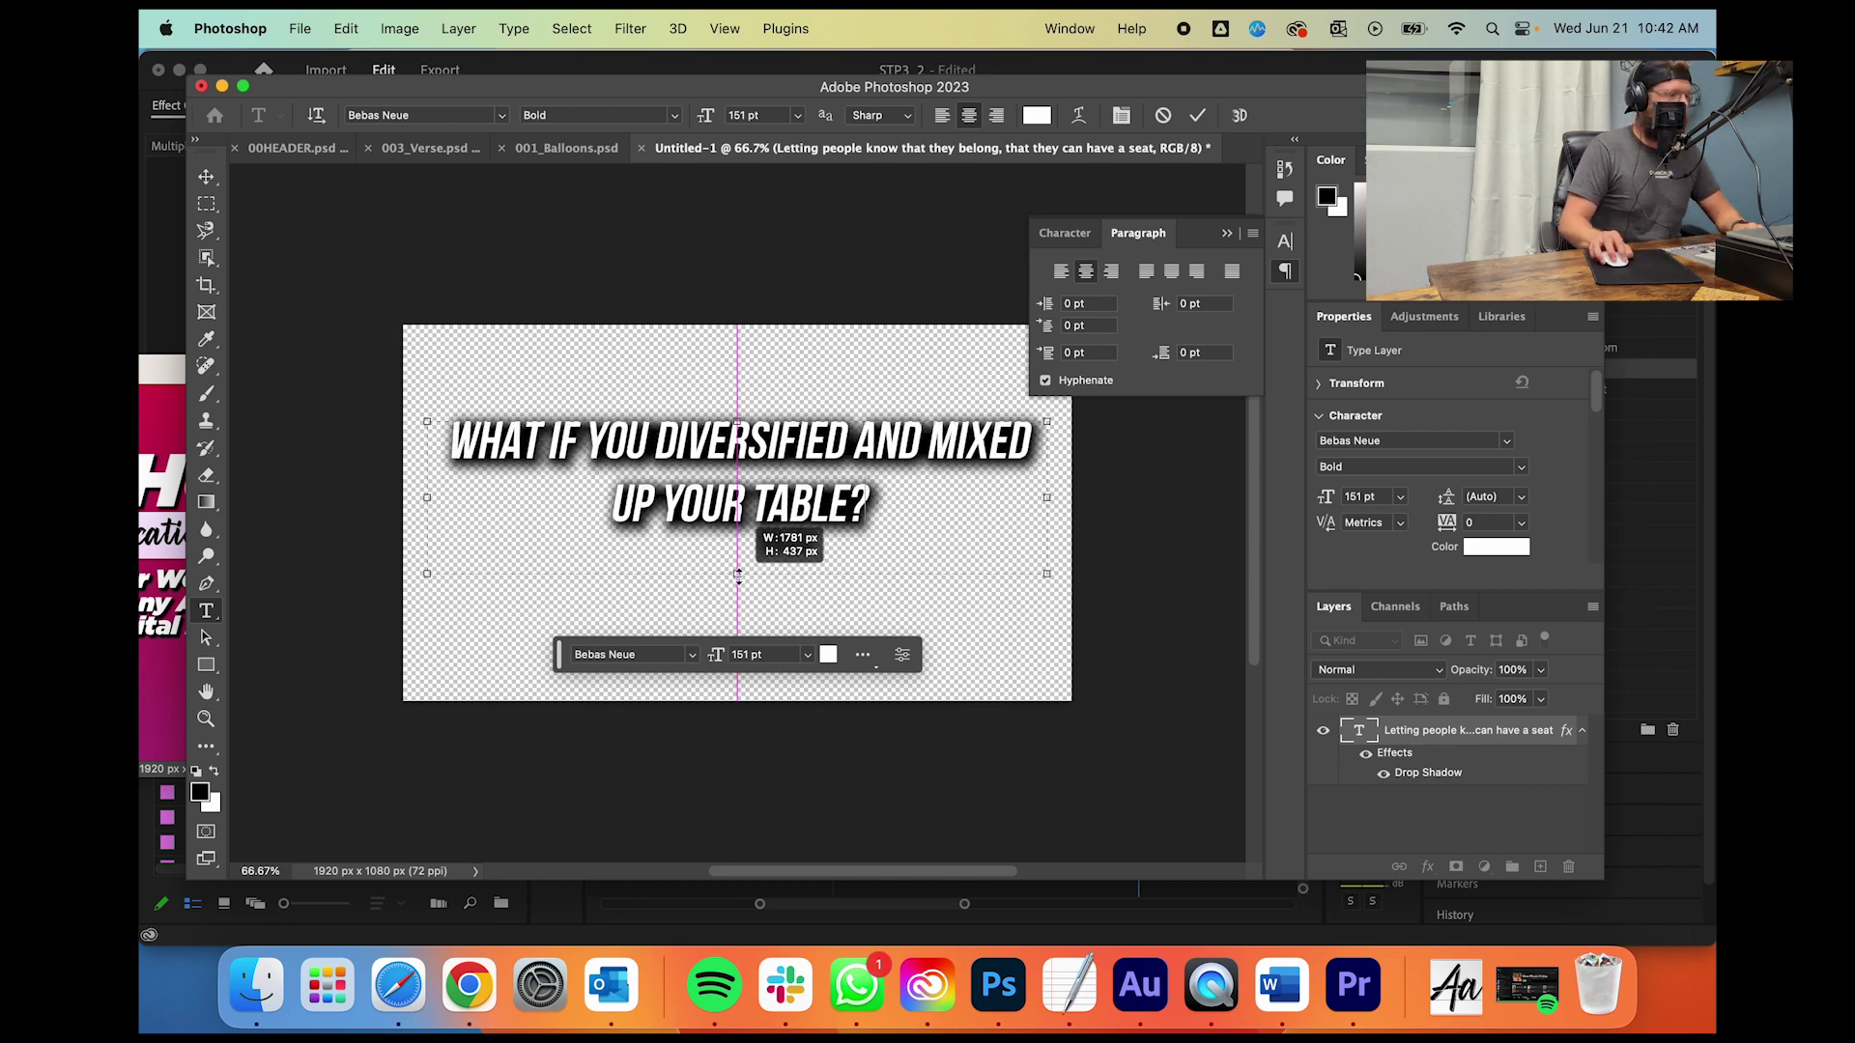
# Step: Shorten the text box to fit its two lines and move the text down to the middle of the canvas
pyautogui.moveTo(738, 576); pyautogui.dragTo(725, 522)
pyautogui.press('Escape')
pyautogui.press('v')
pyautogui.moveTo(809, 456); pyautogui.dragTo(780, 489)
# Step: Export the question as a 1920 x 1080 PNG named 003_Question in the PNG folder and switch back to Premiere Pro
pyautogui.press('super+alt+shift+w')
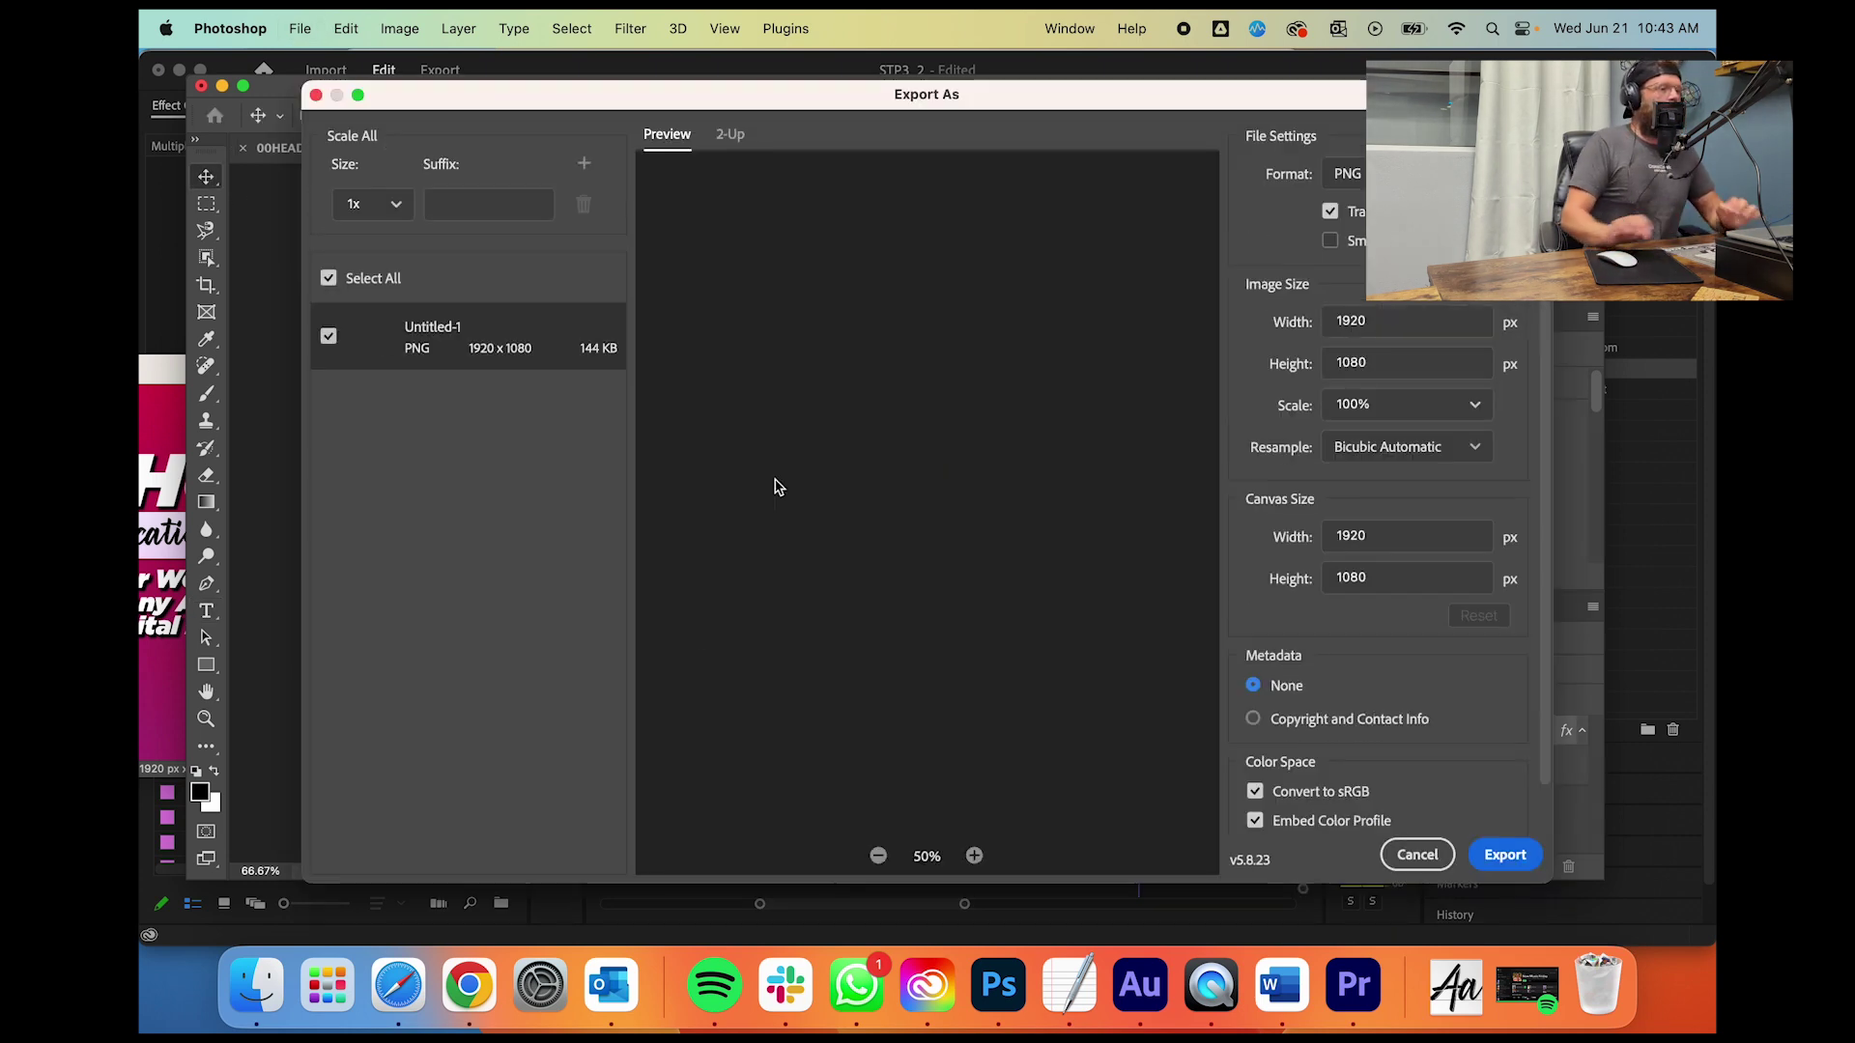
pyautogui.click(1505, 852)
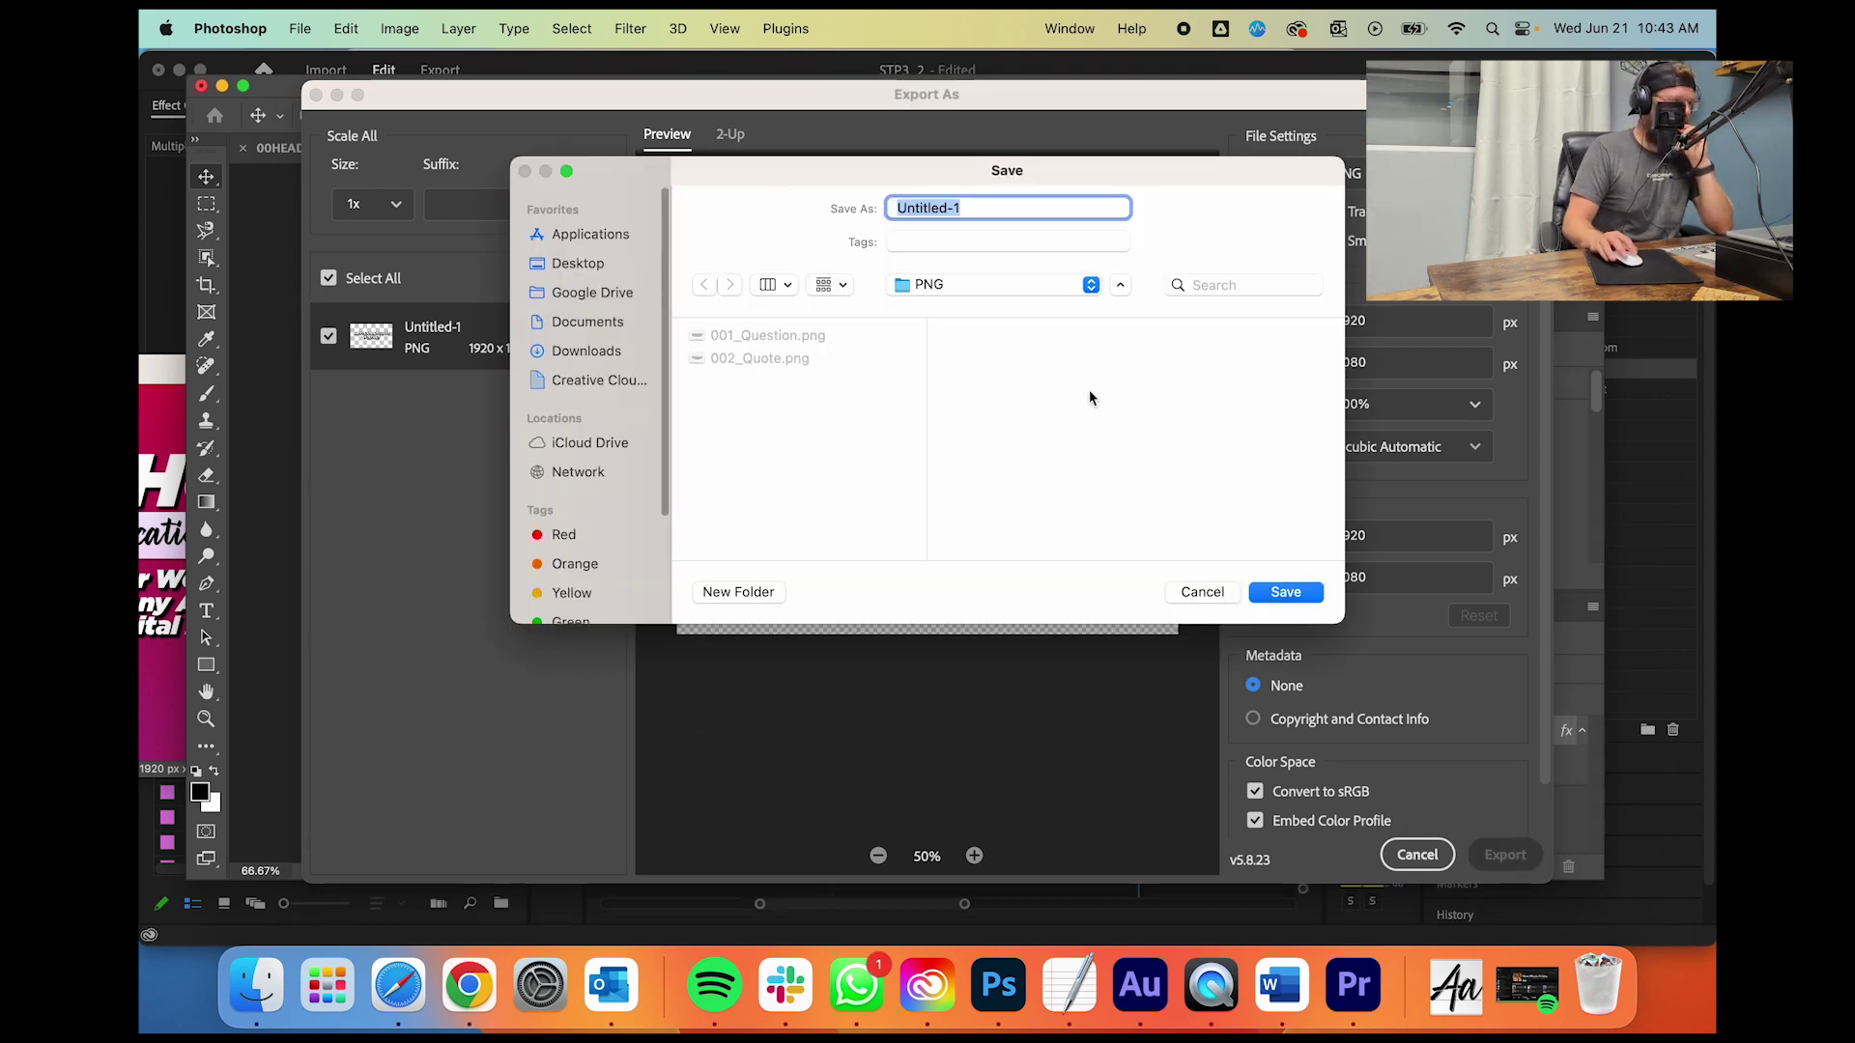
pyautogui.write('003_Question')
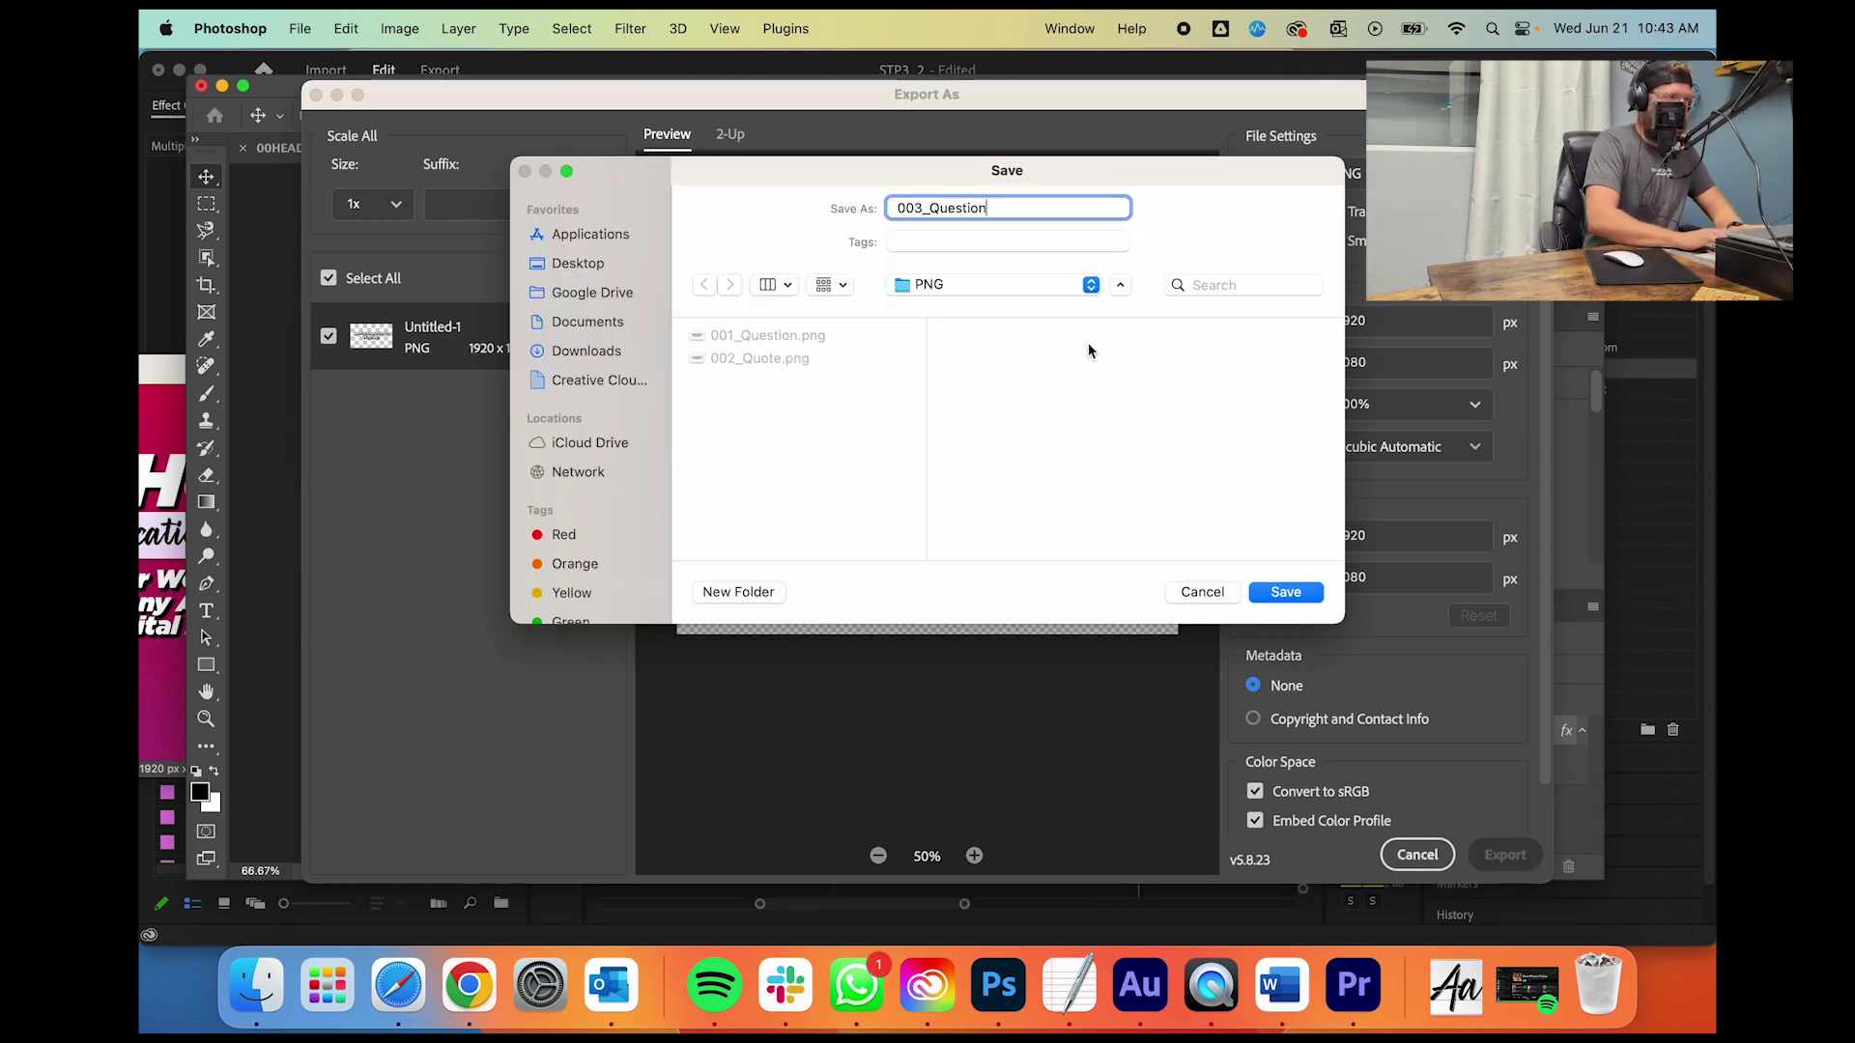
pyautogui.press('Return')
pyautogui.click(1352, 986)
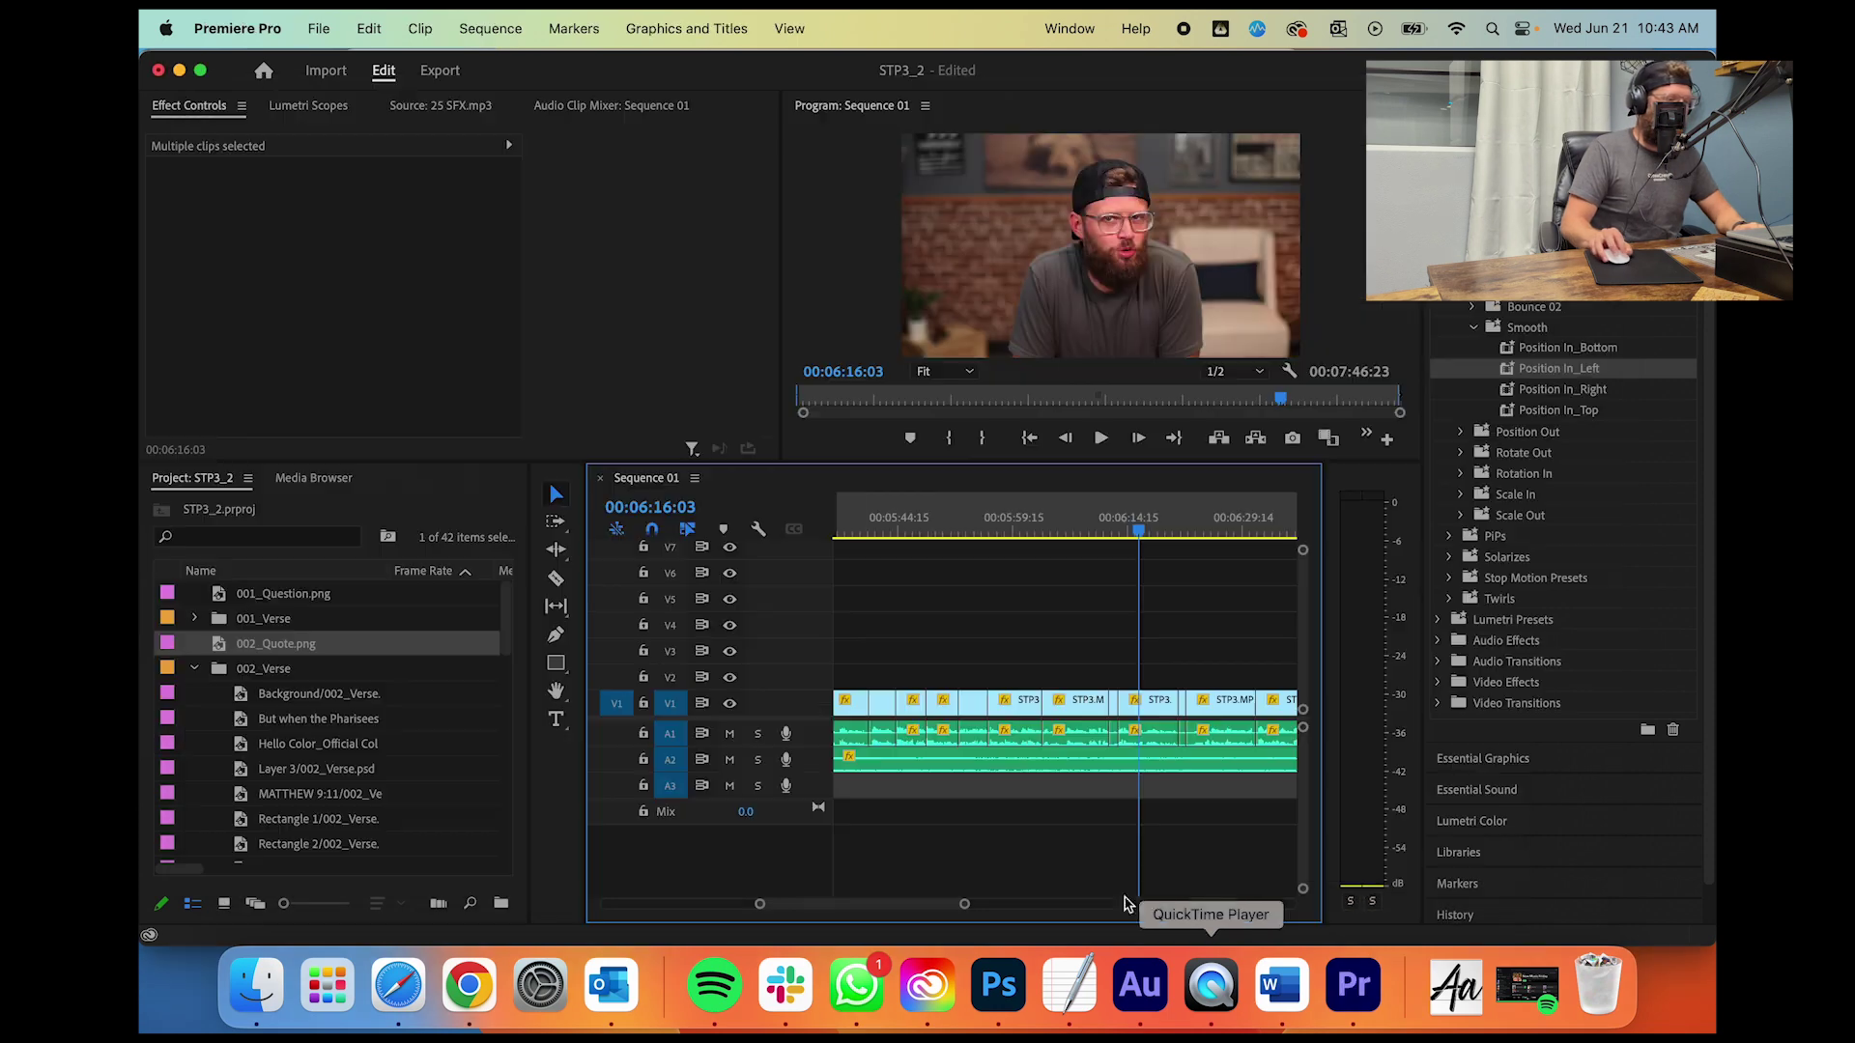
# Step: Replay from about 00:05:42, place 003_Question.png from Finder on V2 at about 00:05:56, and apply the Position In_Left preset to it
pyautogui.moveTo(966, 531); pyautogui.dragTo(877, 530)
pyautogui.press('space')
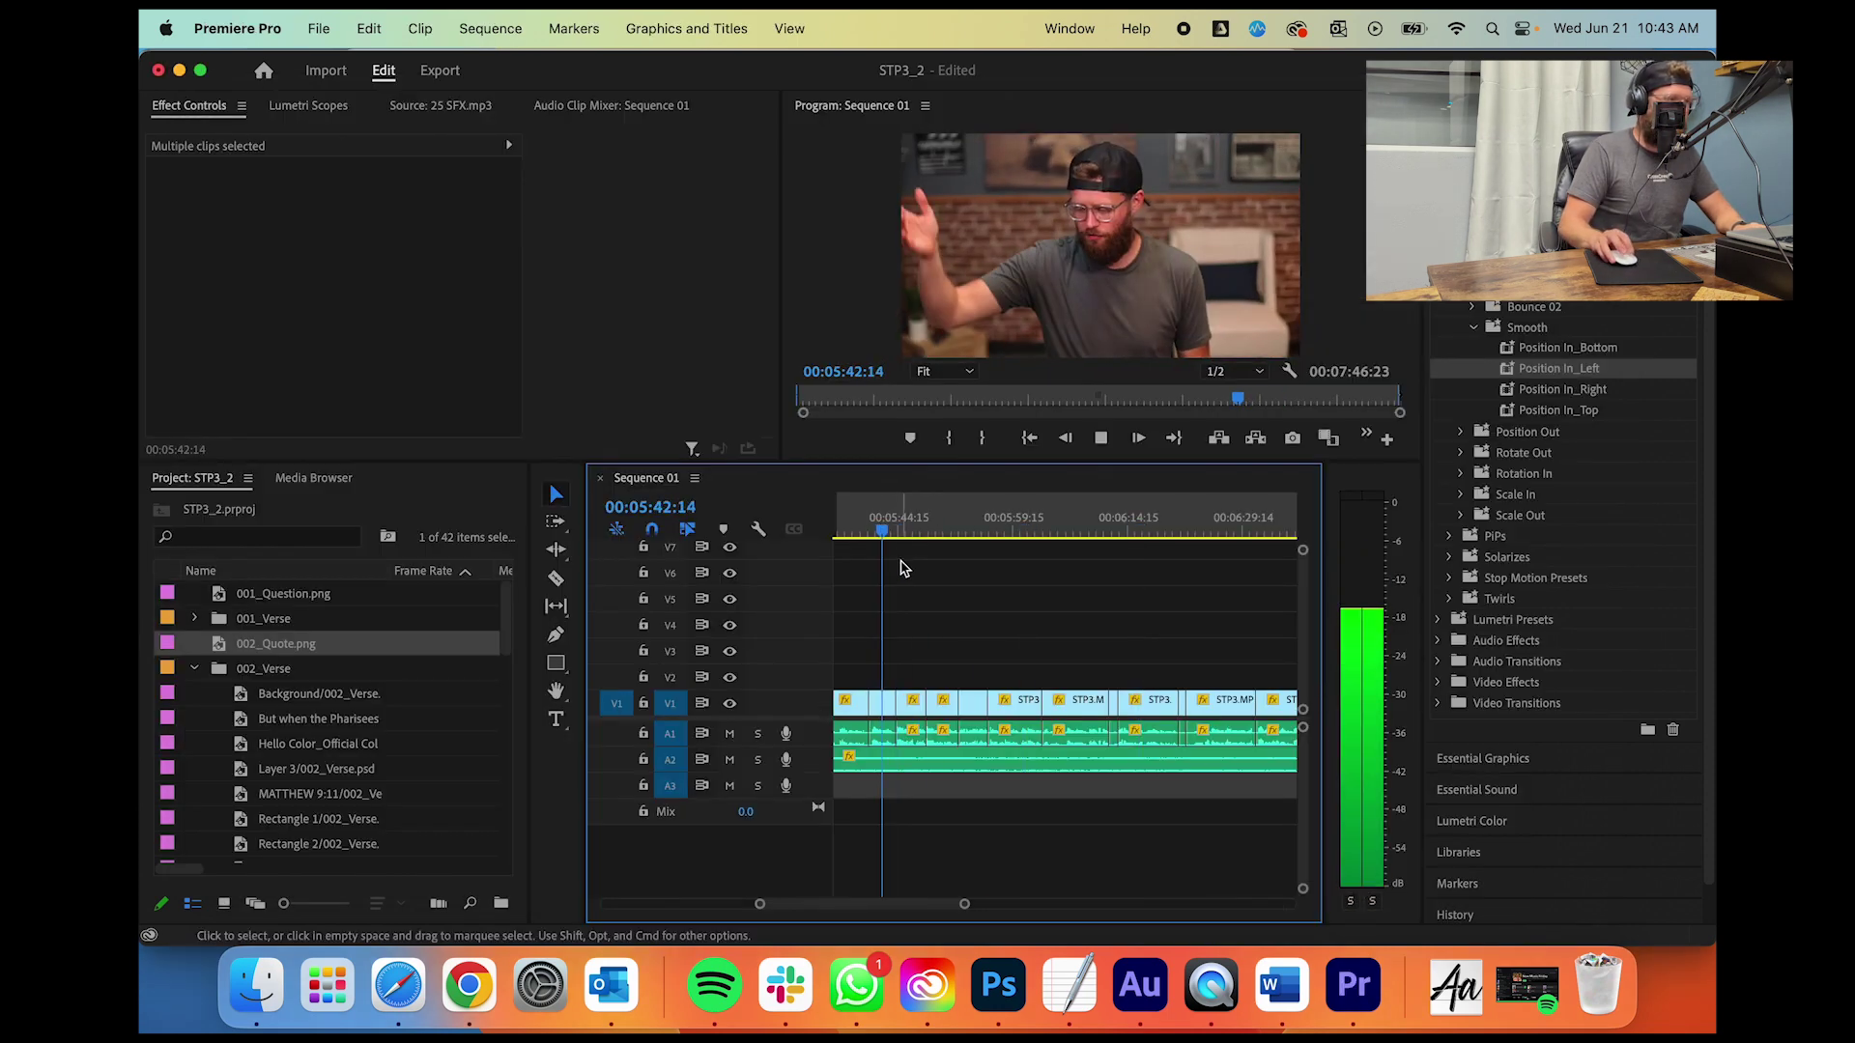
pyautogui.click(256, 985)
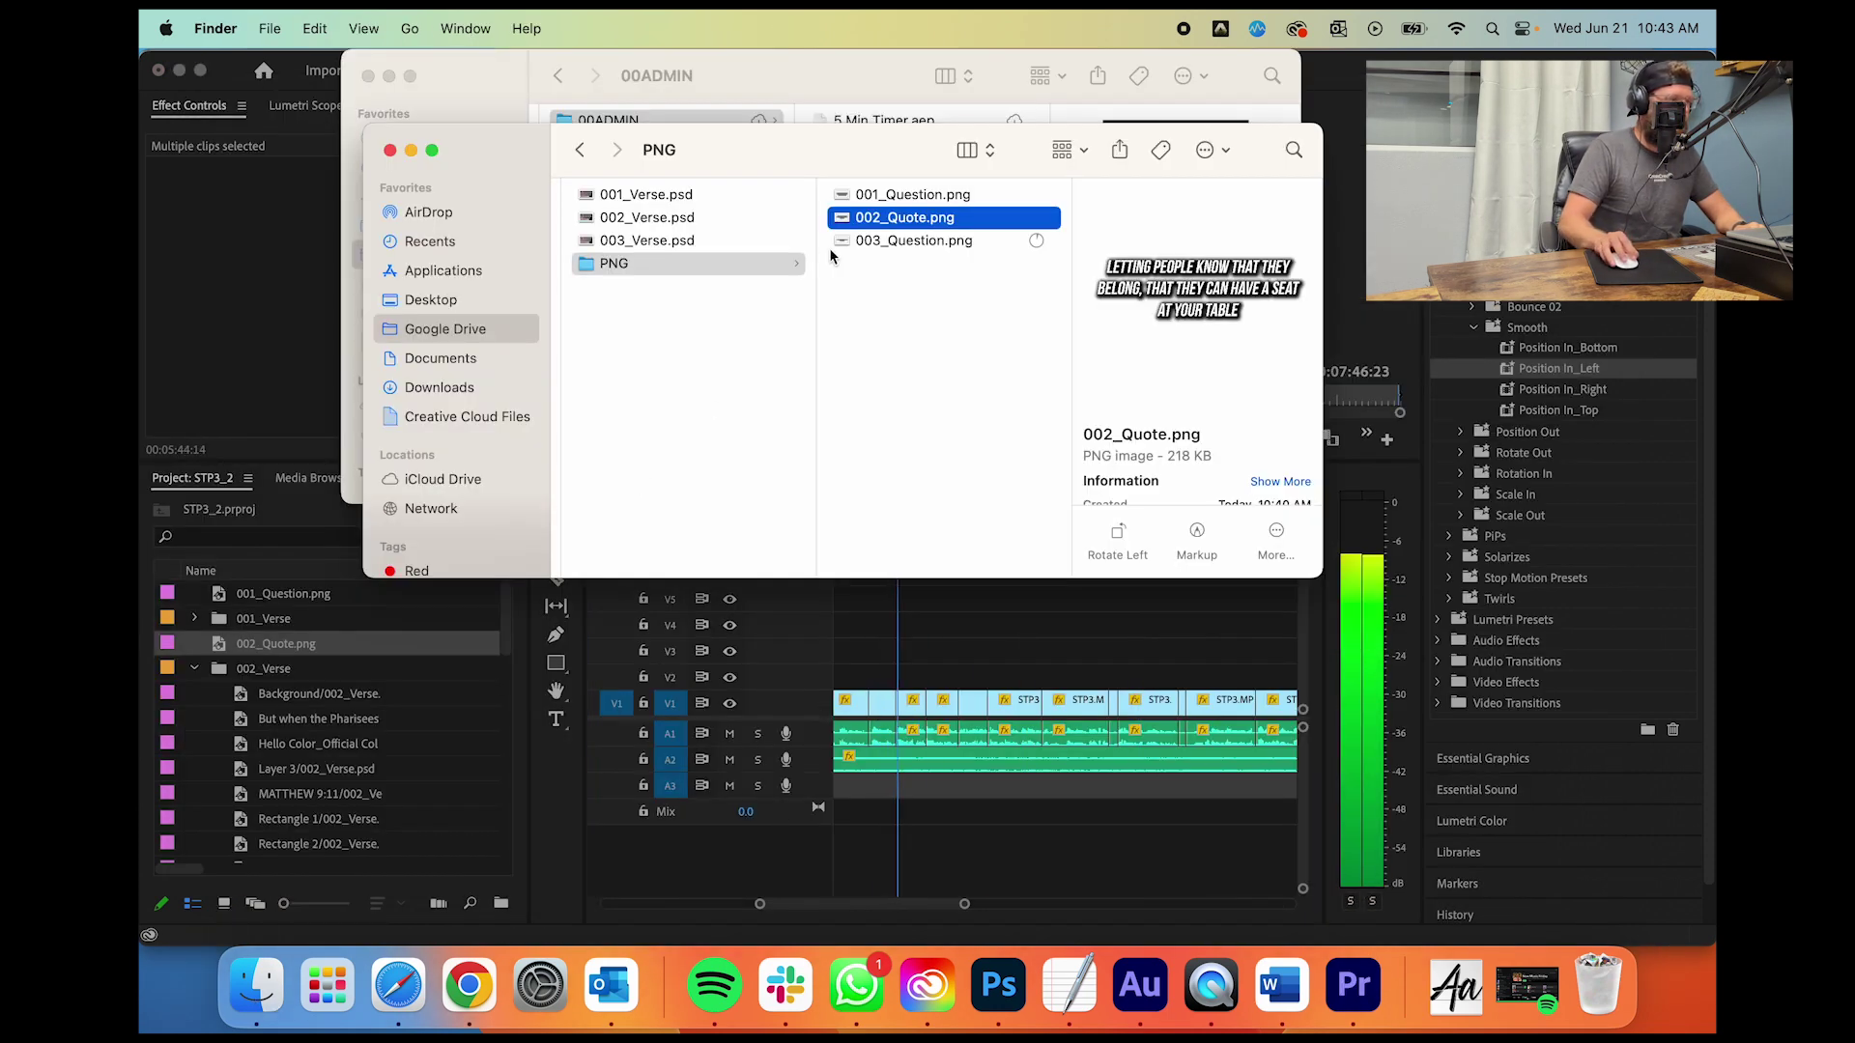
pyautogui.click(880, 243)
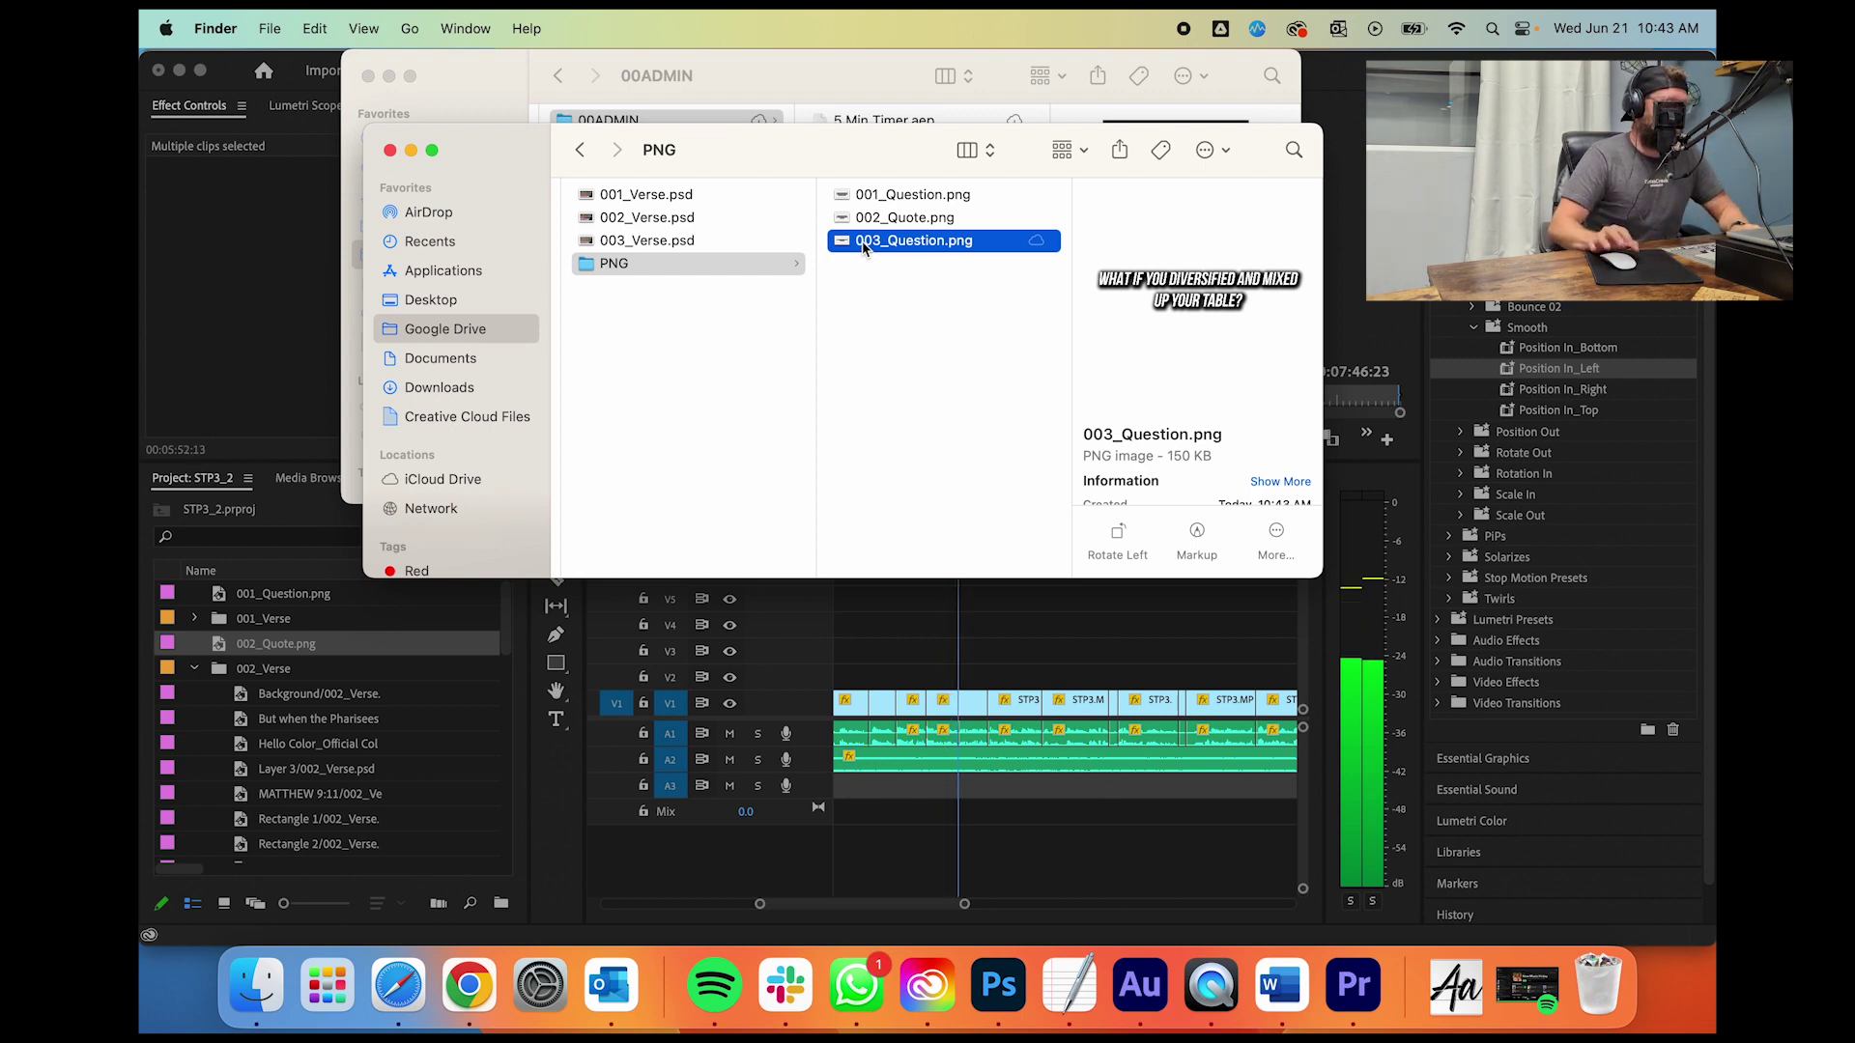
pyautogui.moveTo(862, 248); pyautogui.dragTo(1010, 680)
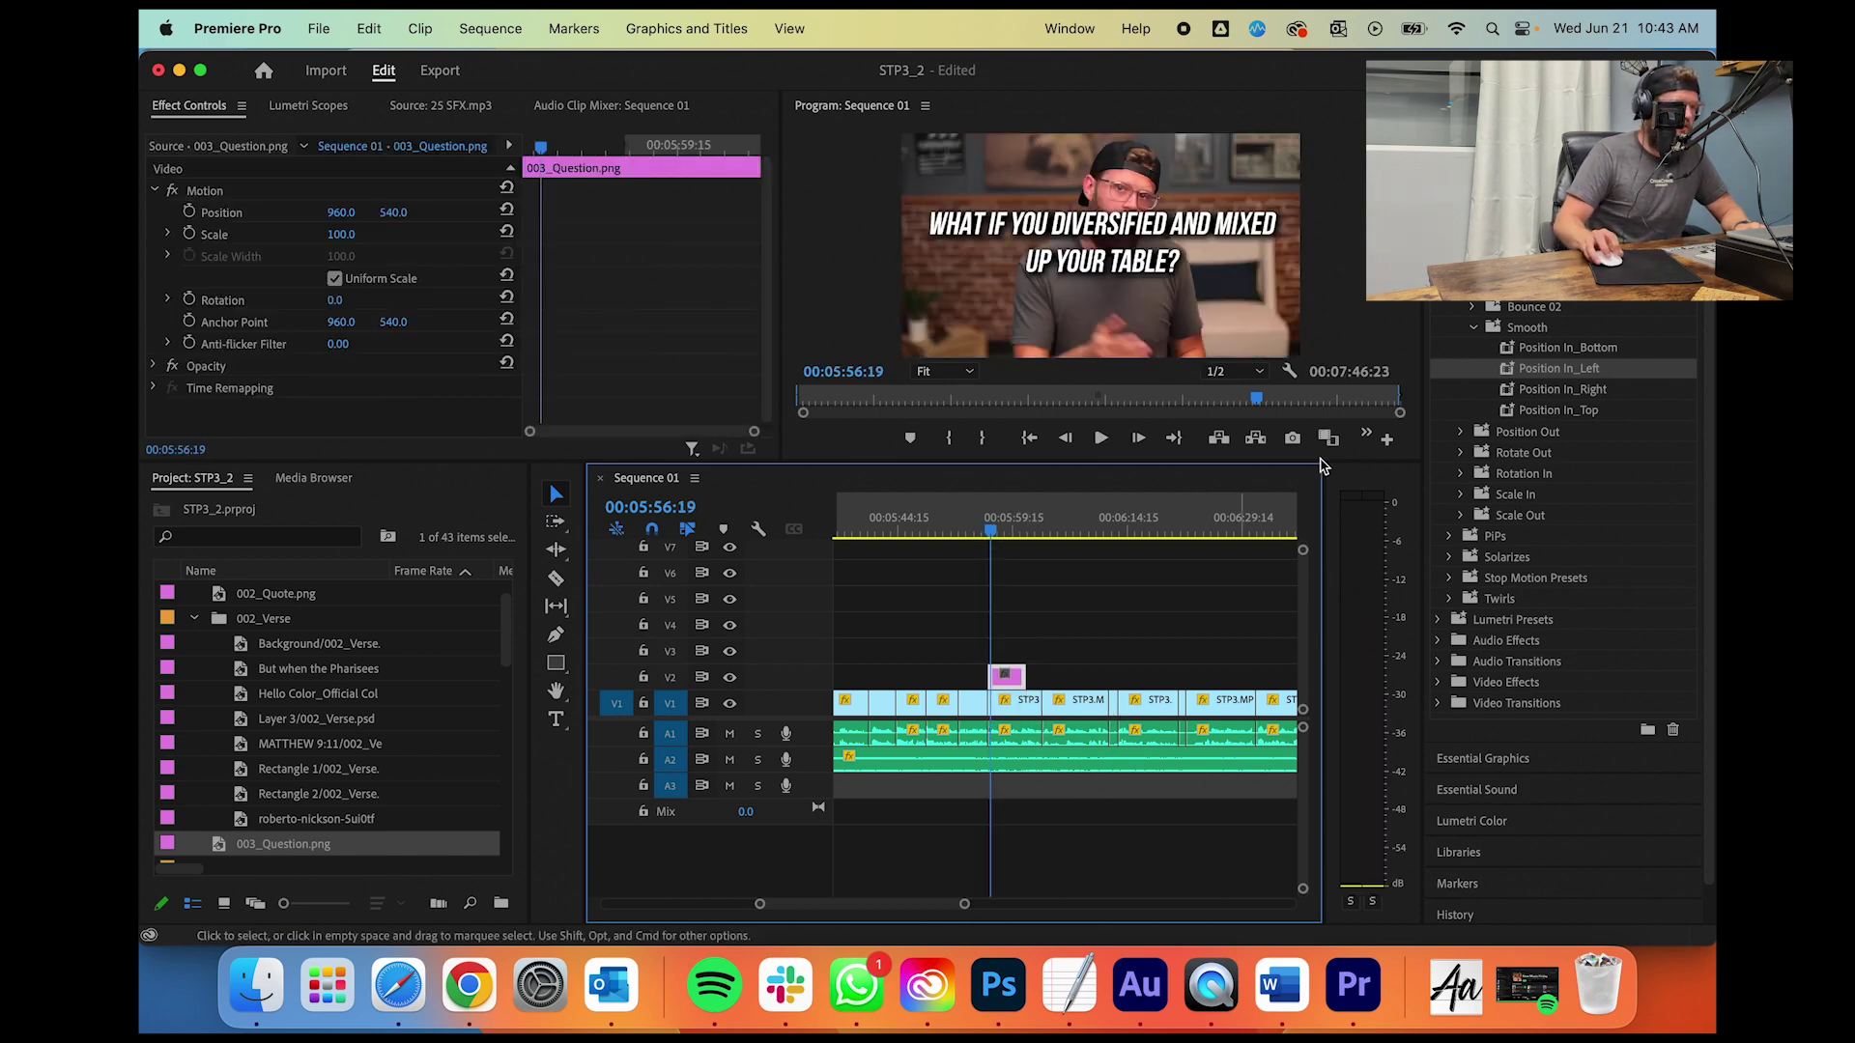
pyautogui.moveTo(1545, 369); pyautogui.dragTo(995, 678)
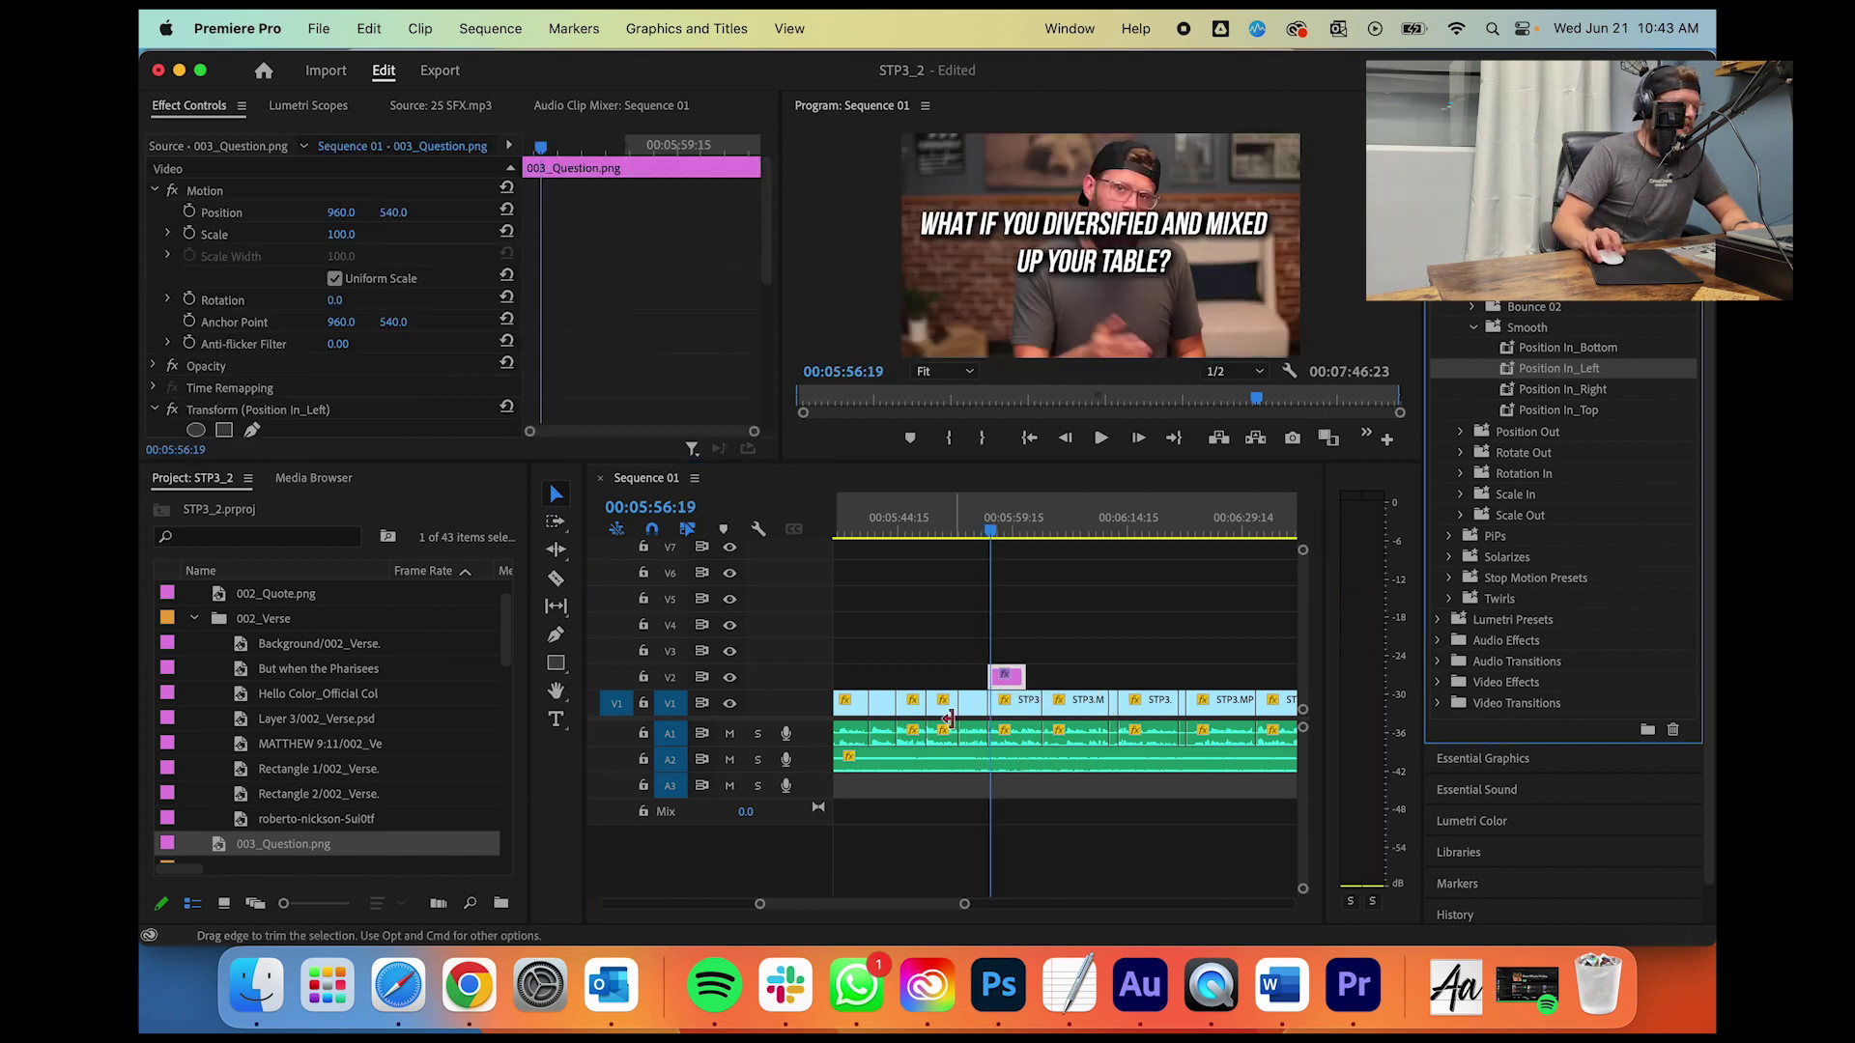
# Step: Copy the 25 SFX.mp3 clip from under the quote graphic to A3 at the start of 003_Question.png
pyautogui.scroll(3, 952, 721)
pyautogui.click(864, 787)
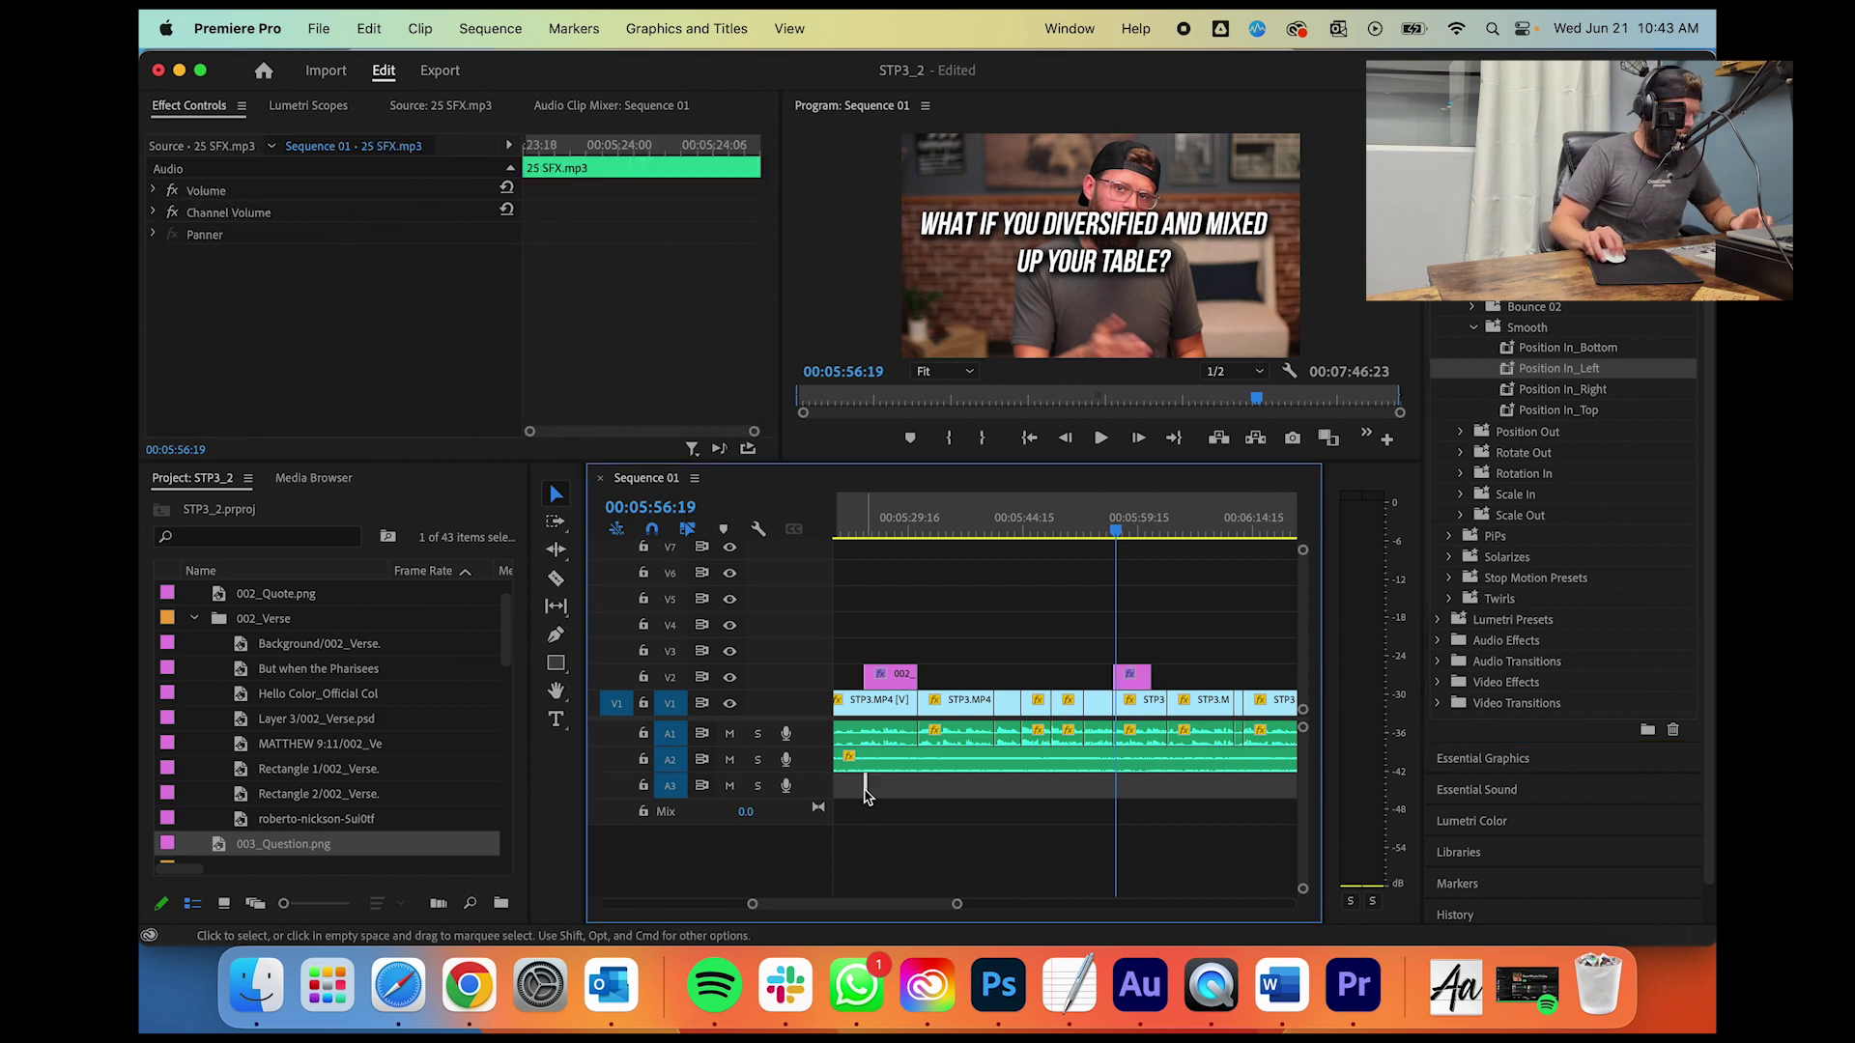
pyautogui.moveTo(866, 790); pyautogui.dragTo(947, 789)
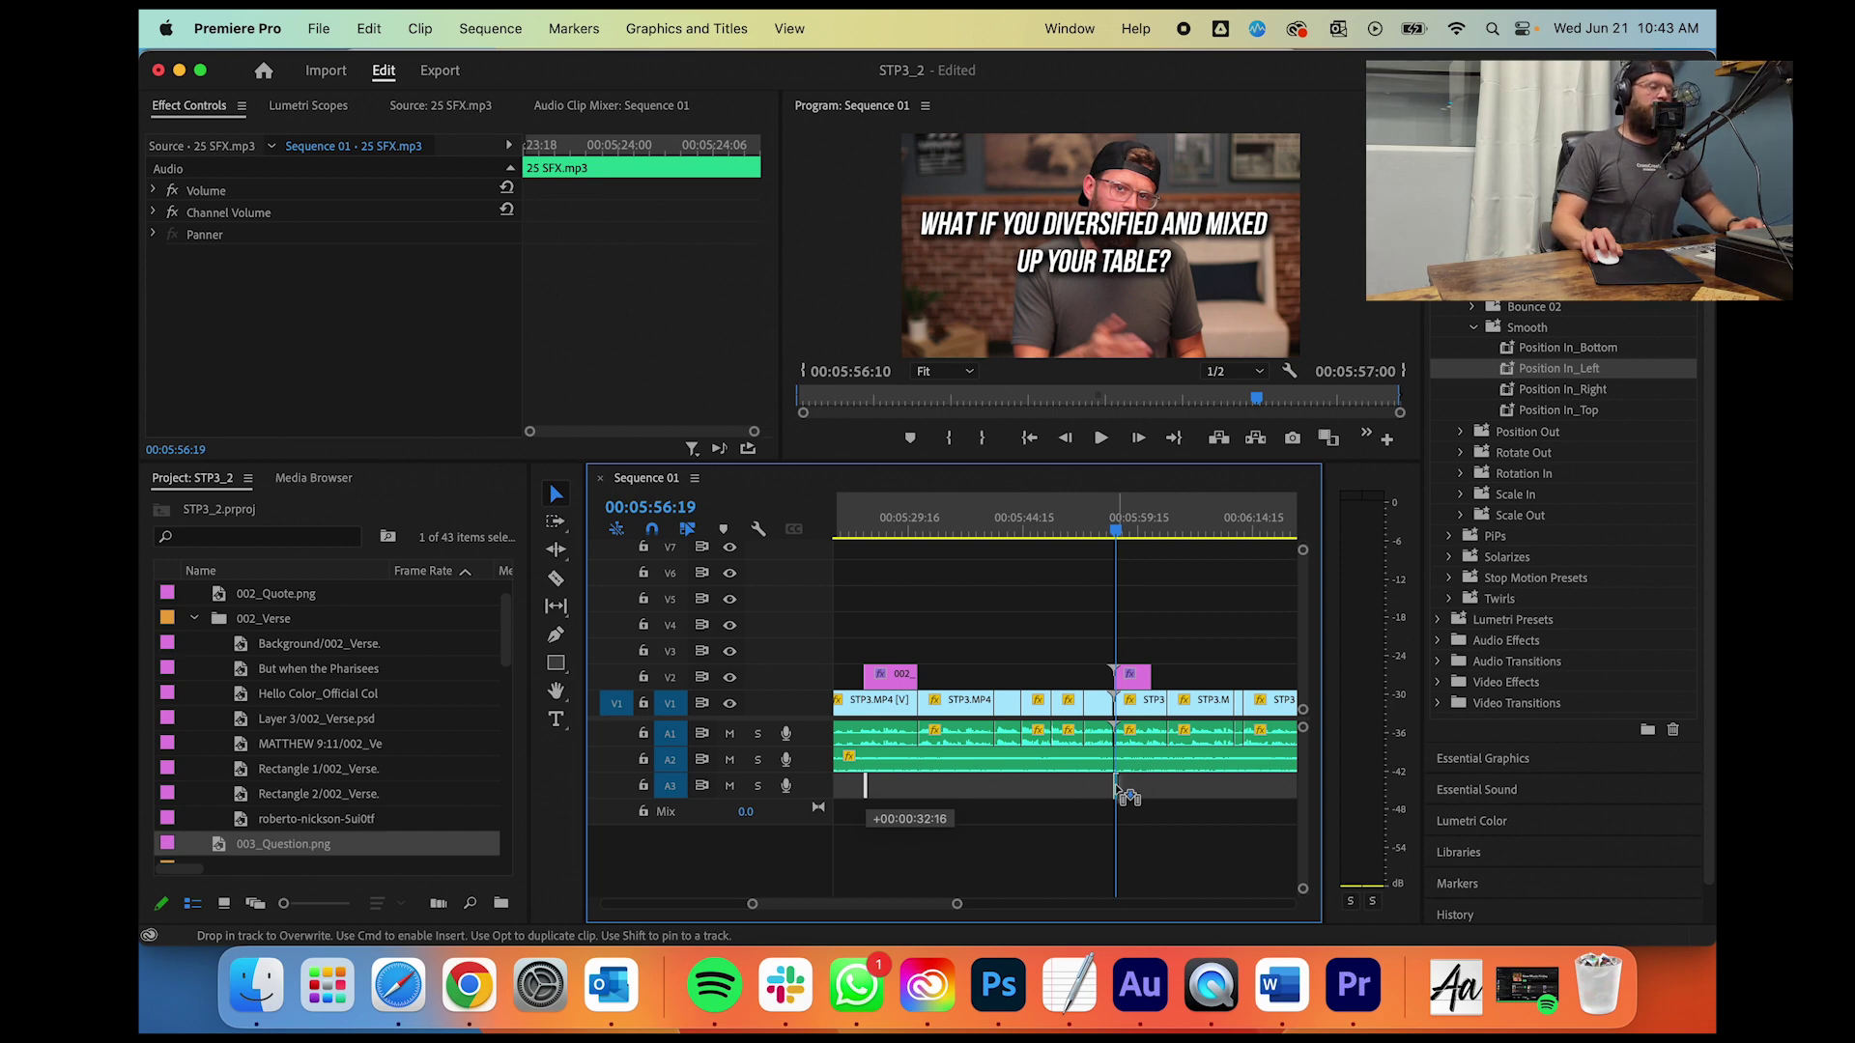
pyautogui.moveTo(1114, 784); pyautogui.dragTo(1115, 784)
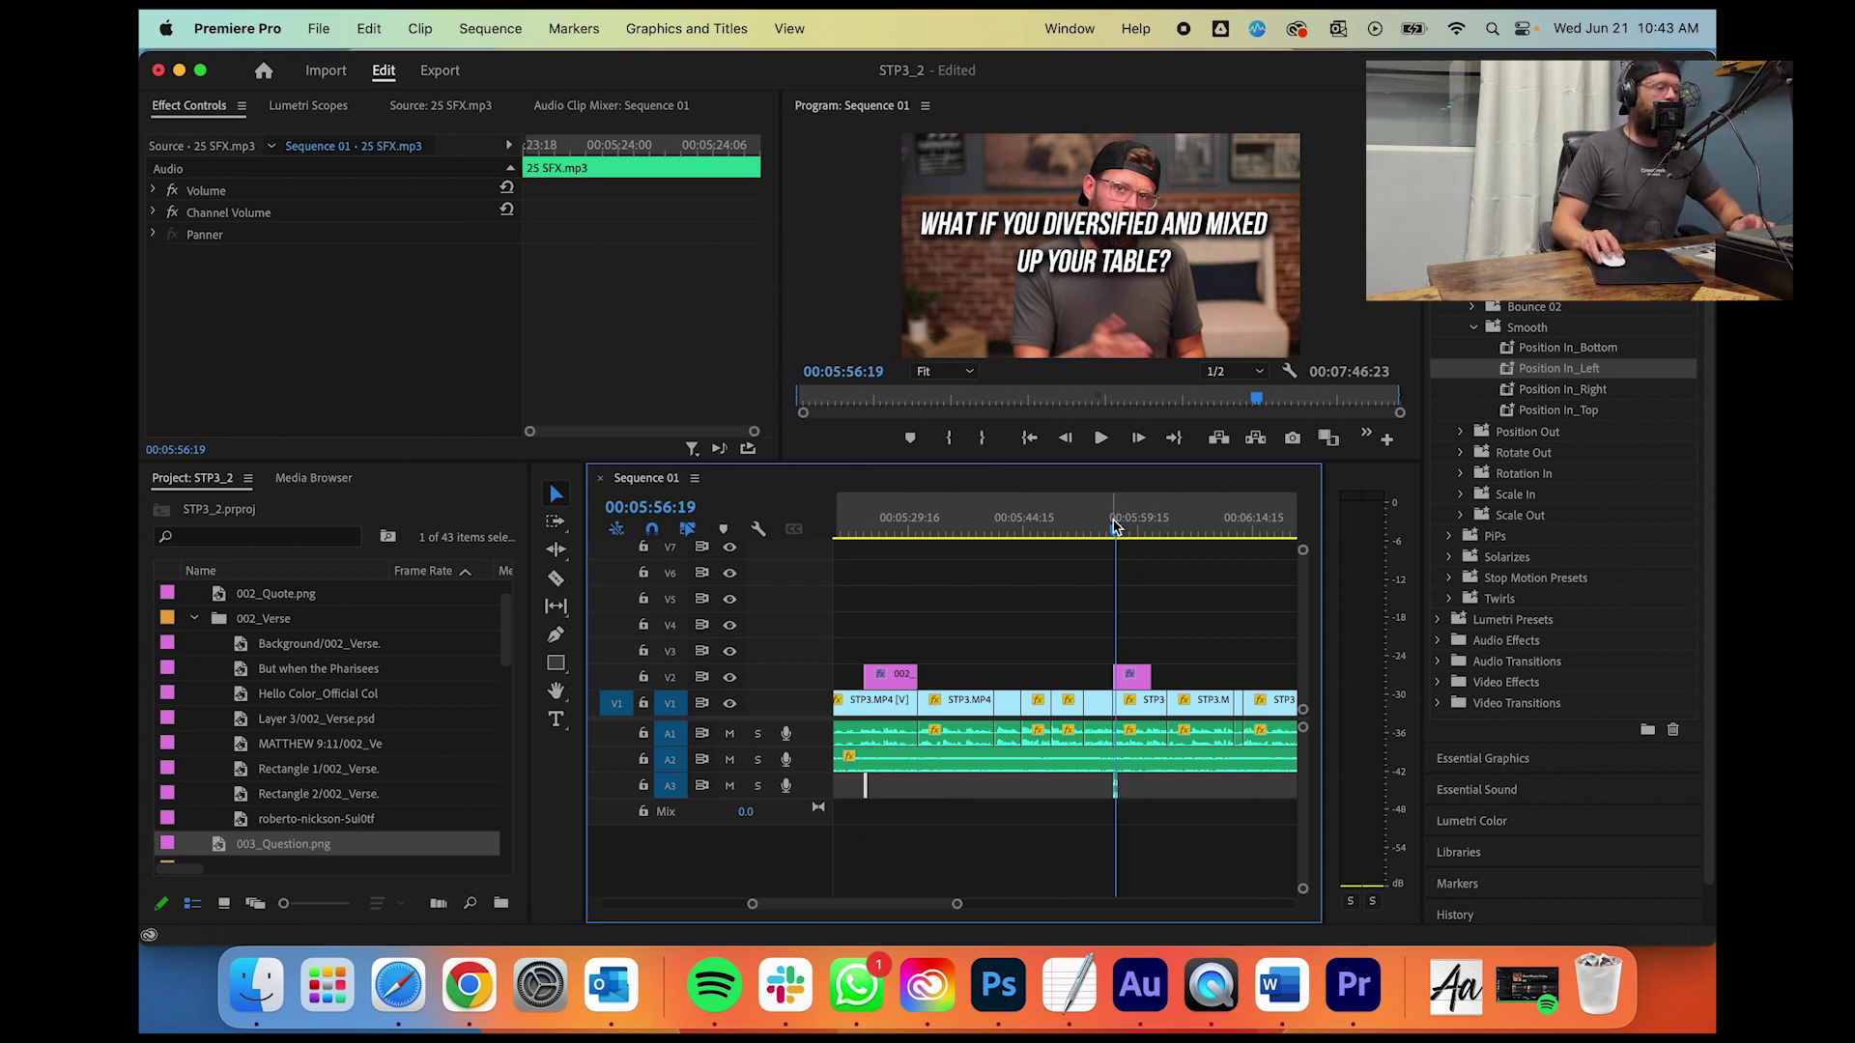
# Step: Play the question's entrance from about 00:05:55 and extend the end of 003_Question.png to about 00:06:24
pyautogui.moveTo(956, 904); pyautogui.dragTo(904, 902)
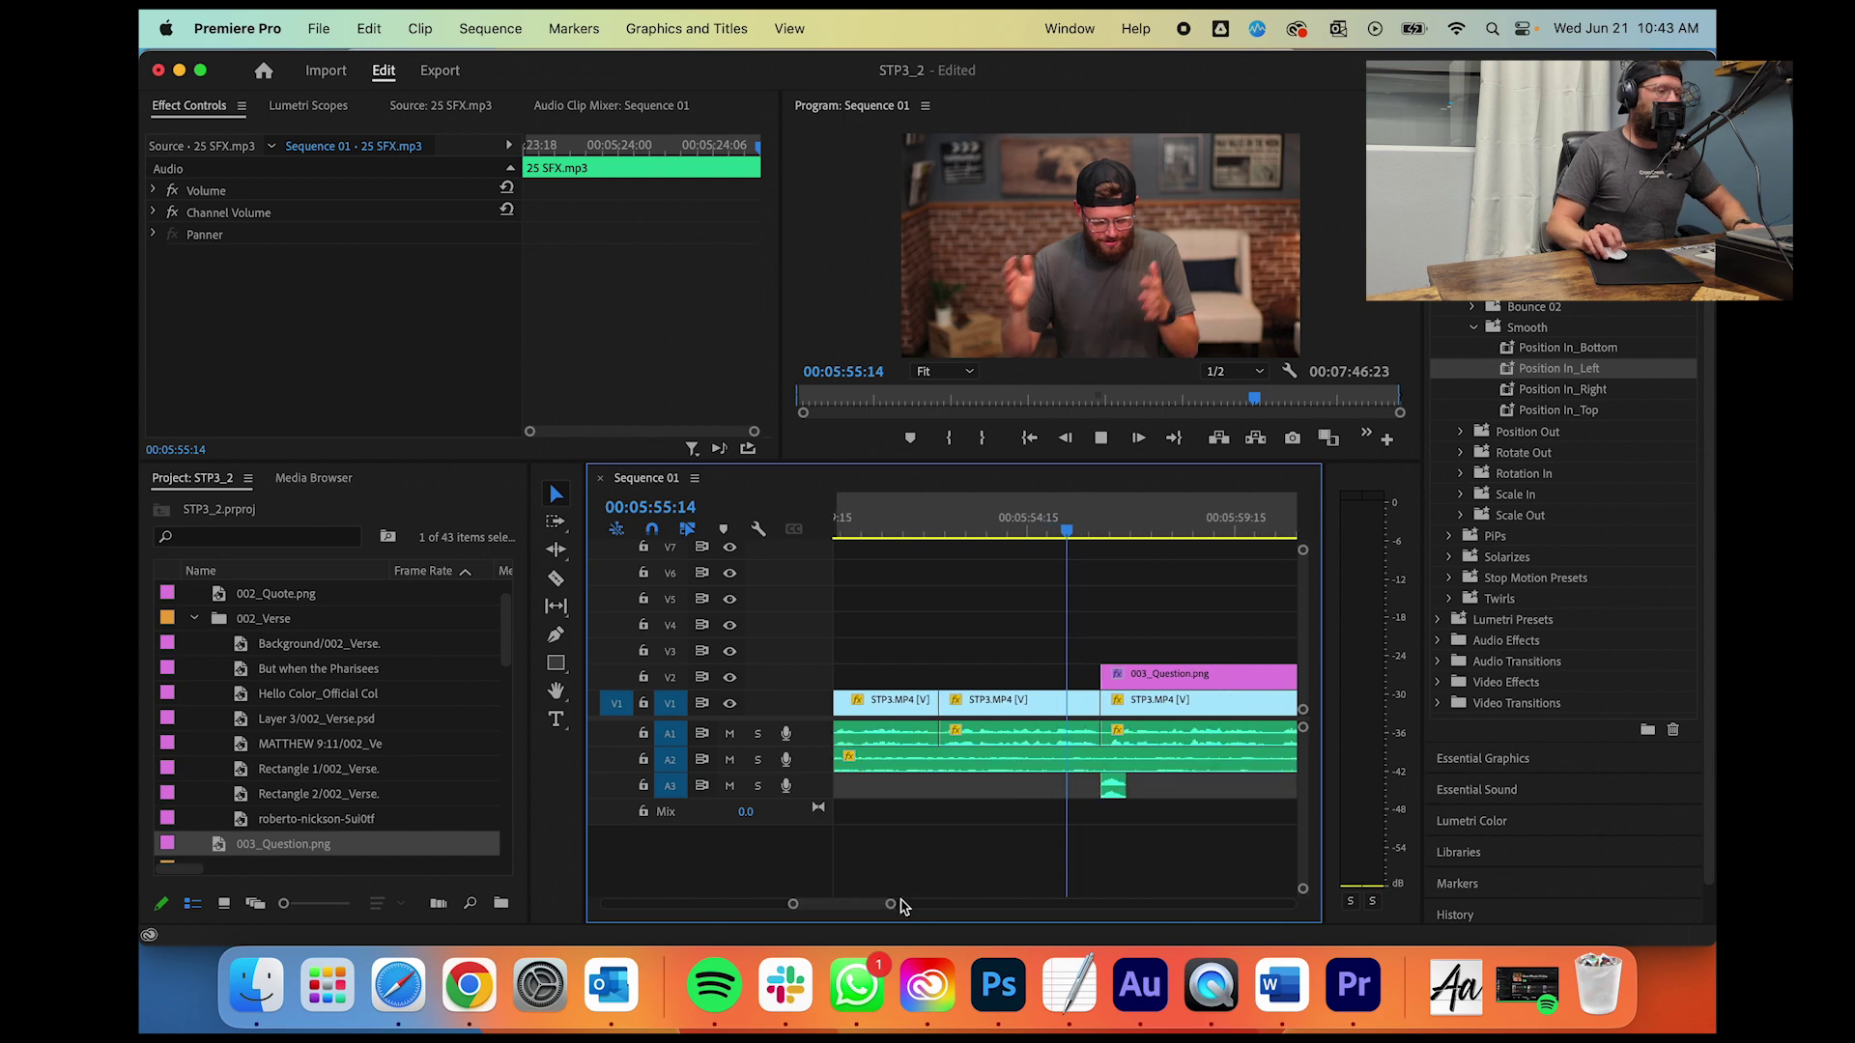
pyautogui.press('space')
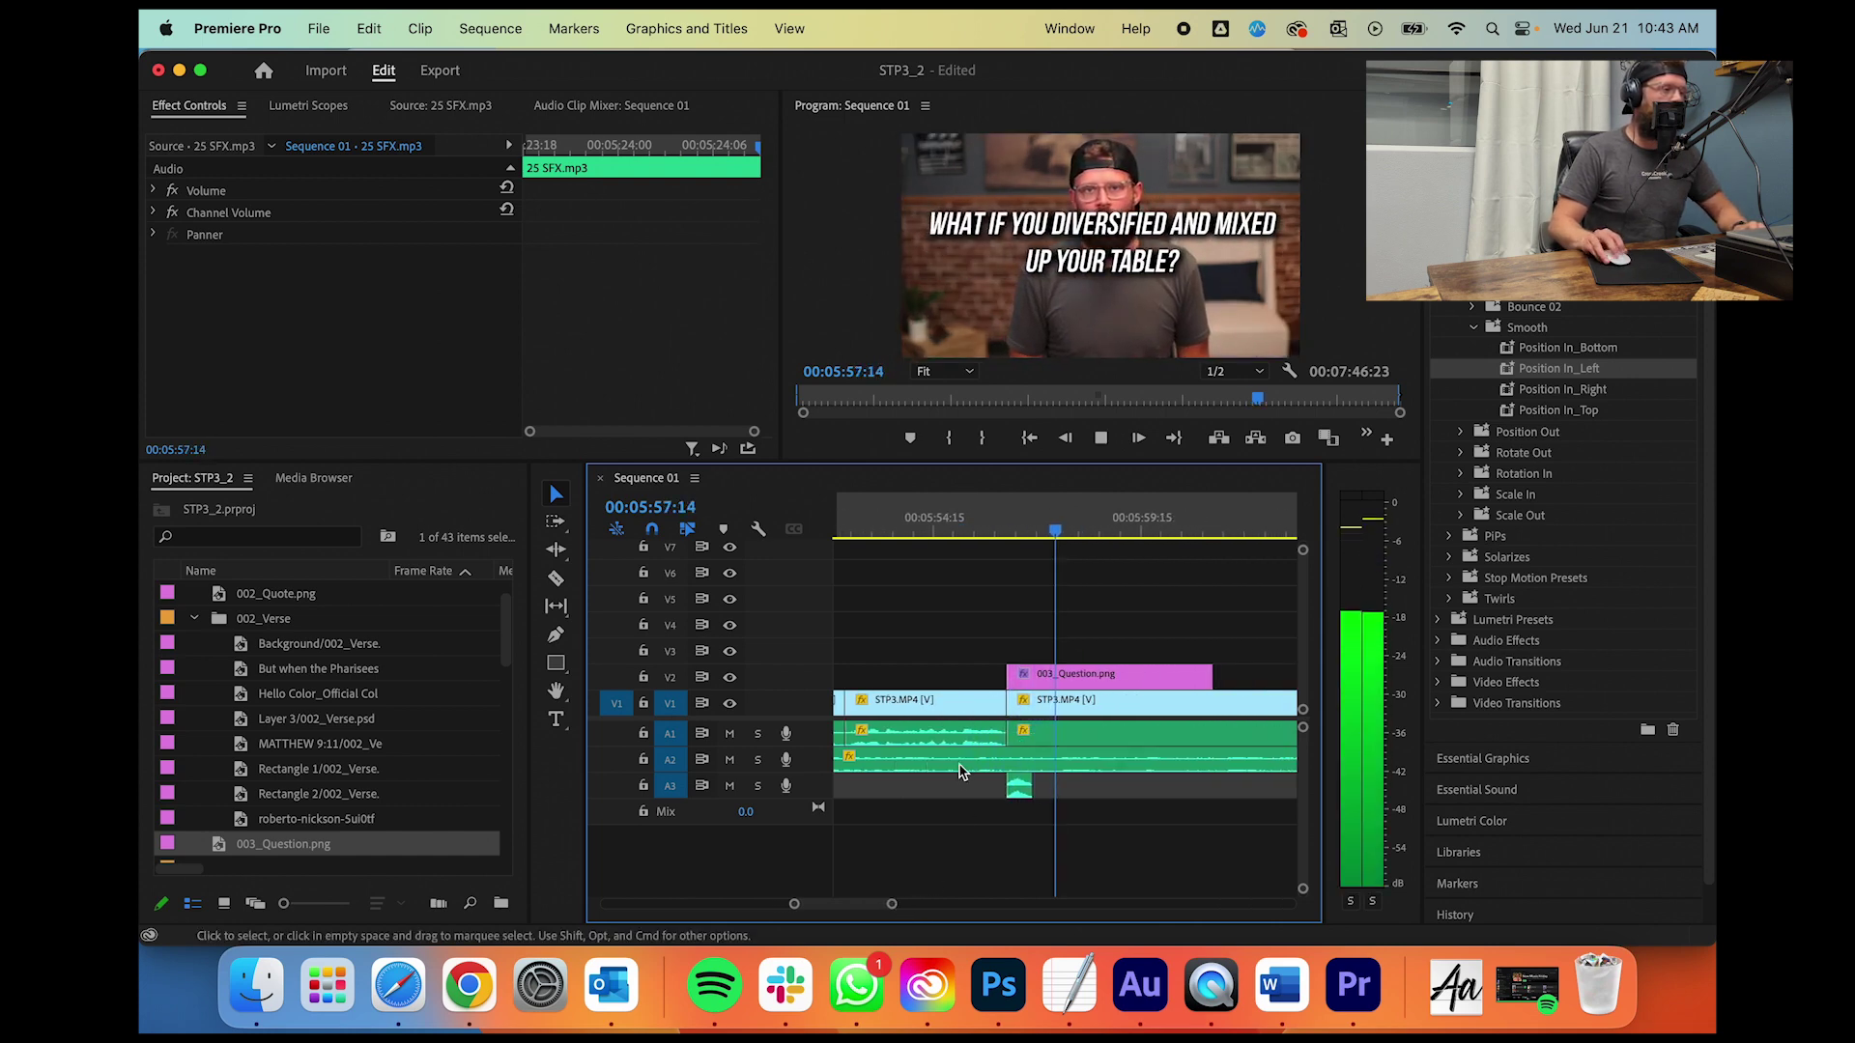
pyautogui.press('-')
pyautogui.press('-')
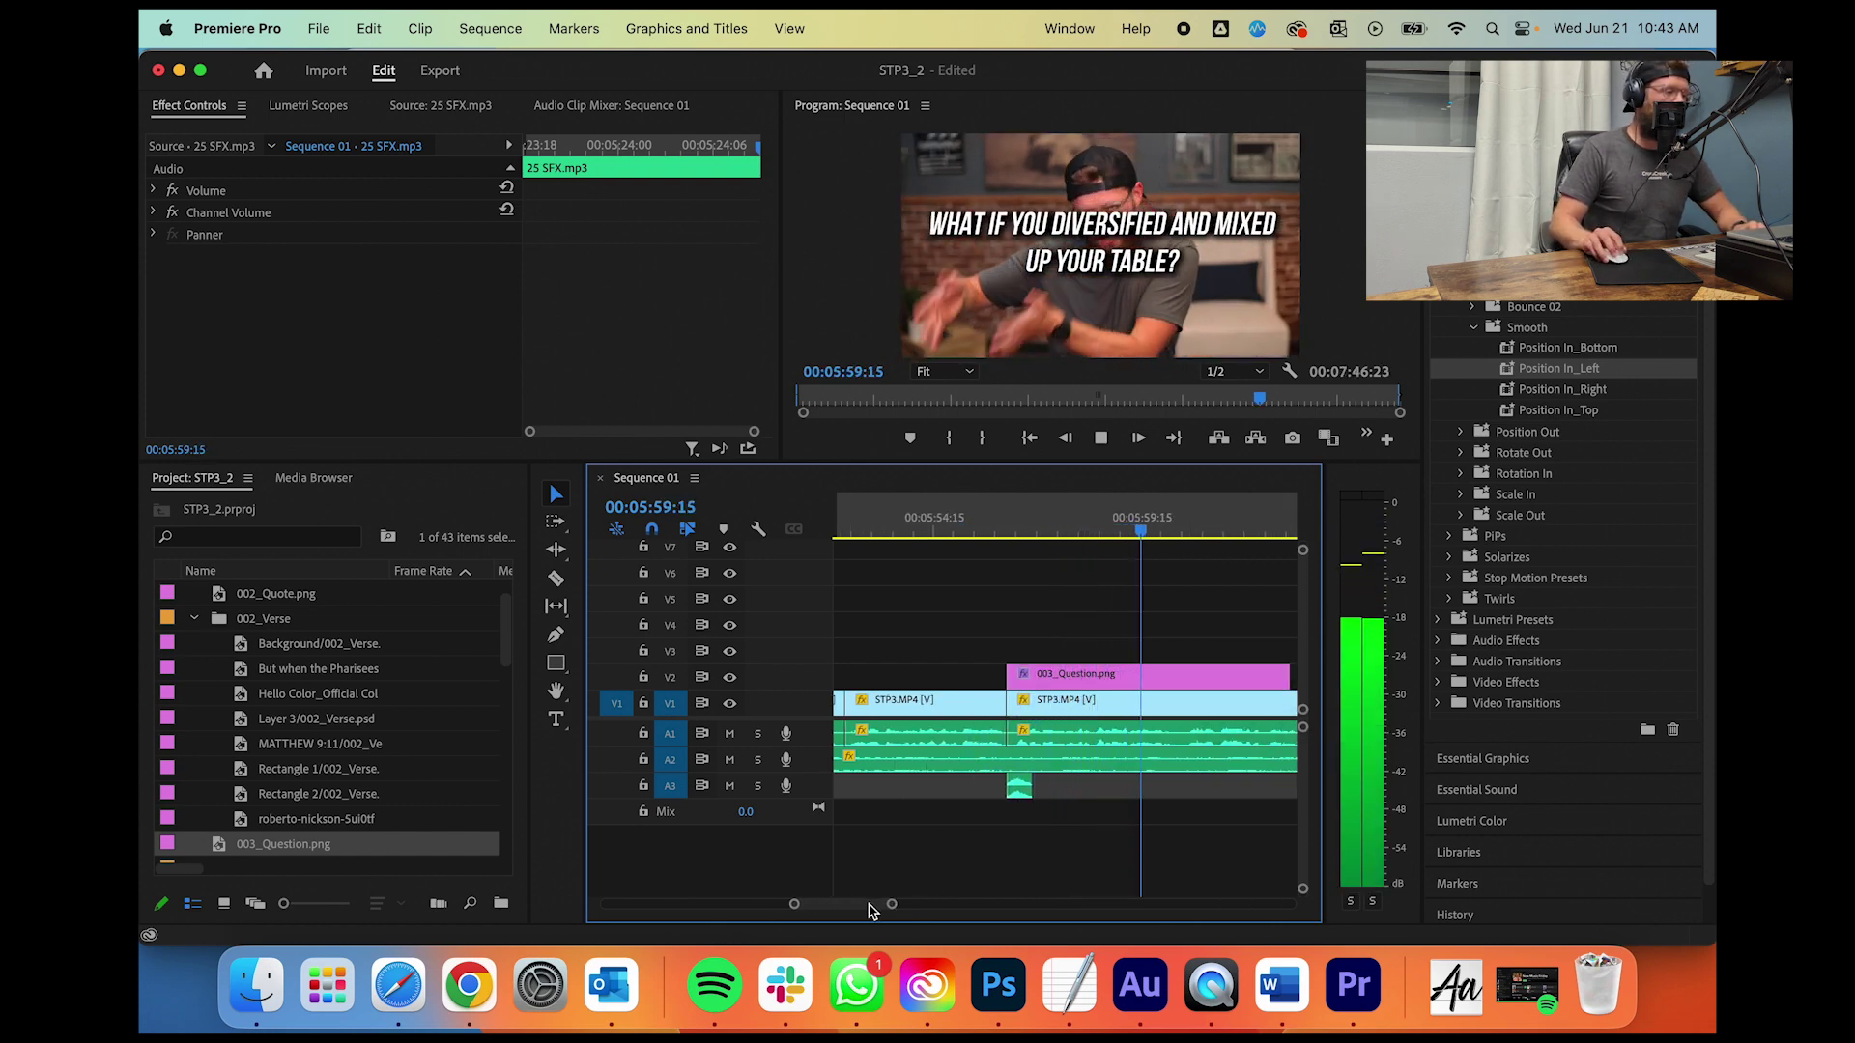
pyautogui.moveTo(1096, 681); pyautogui.dragTo(1236, 678)
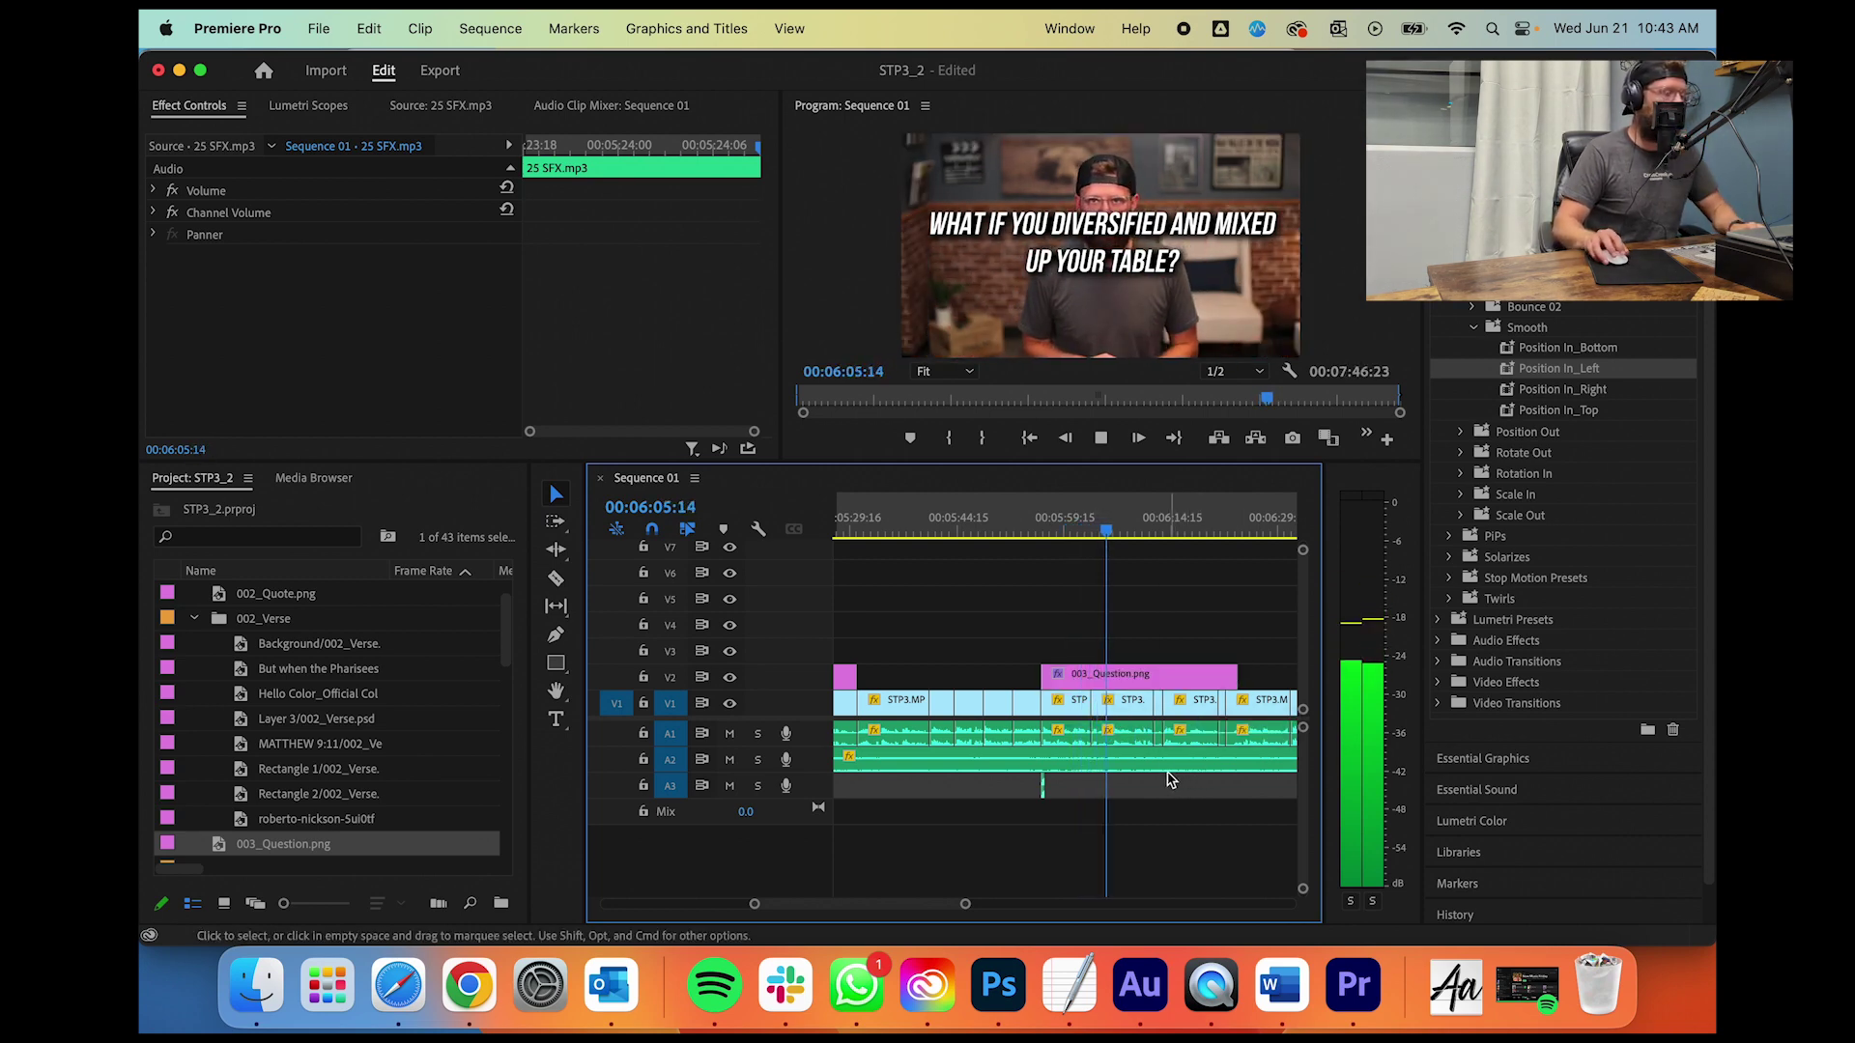
# Step: Move 003_Question.png and its 25 SFX.mp3 together to start at 00:06:03:11, and play from there
pyautogui.click(1097, 521)
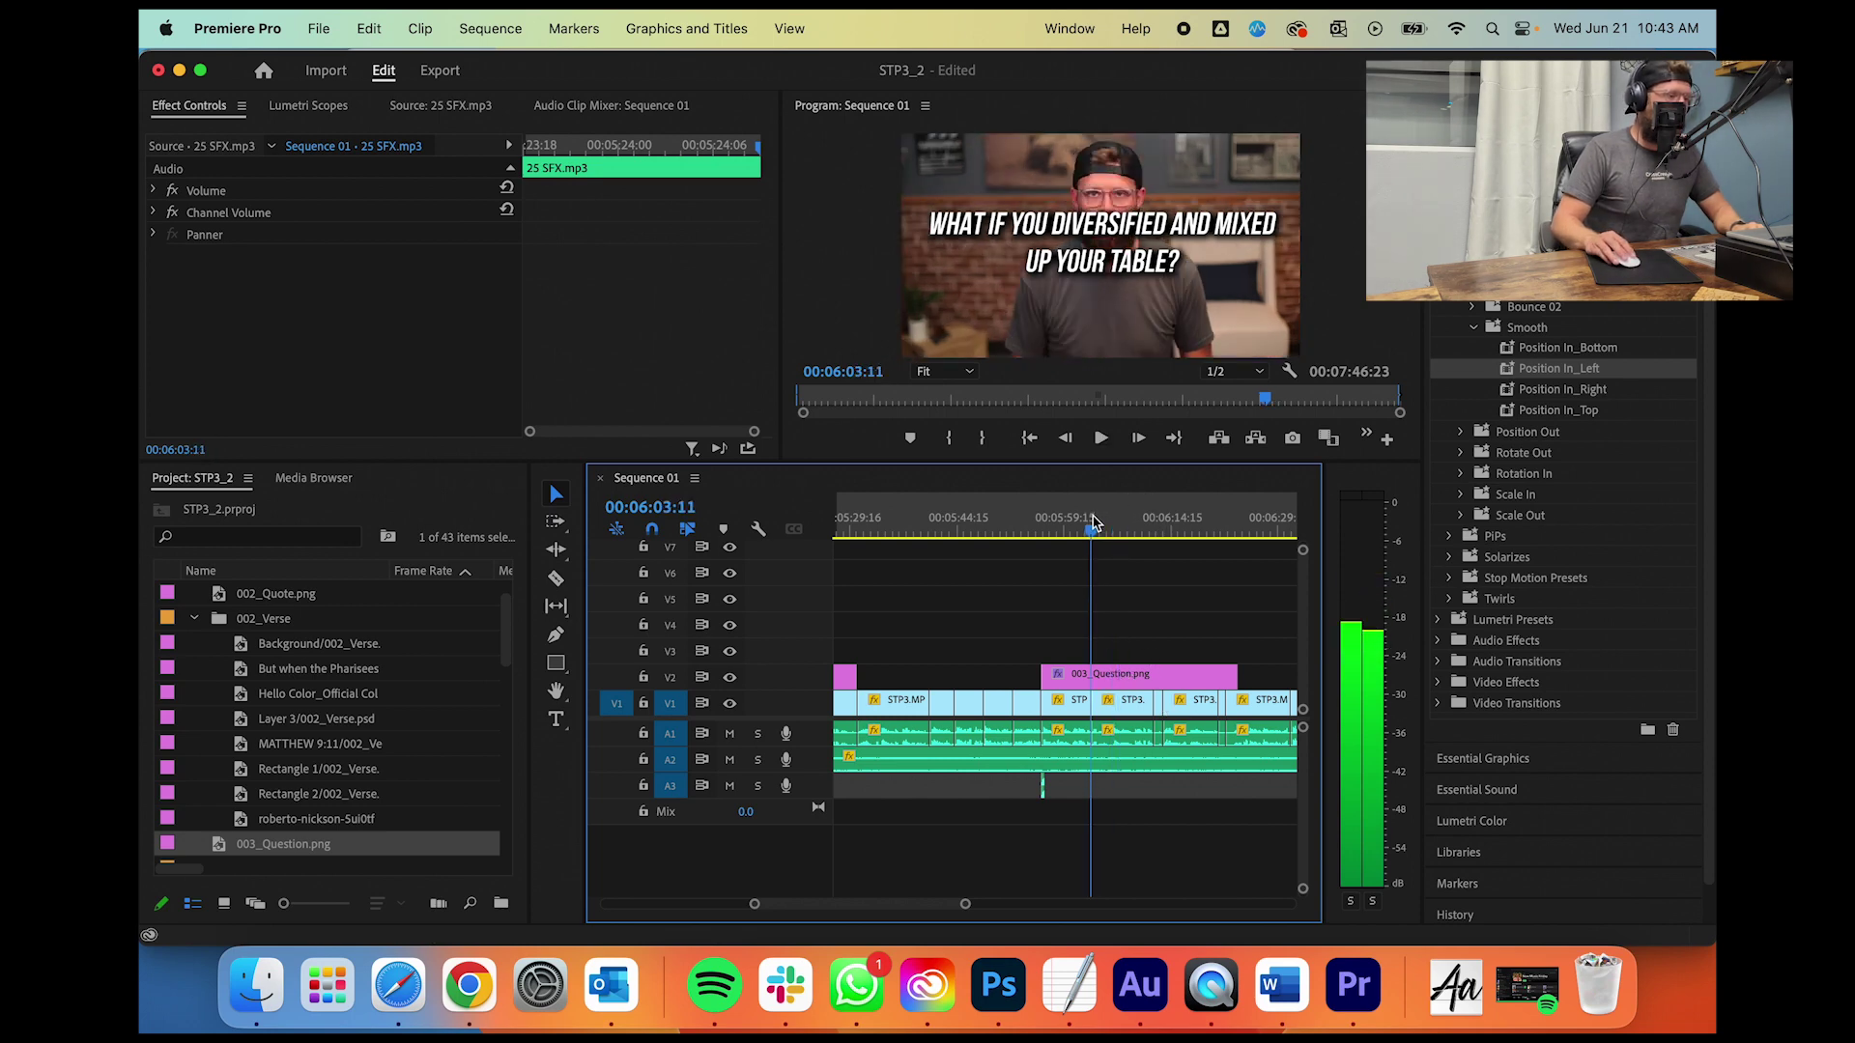
pyautogui.moveTo(1095, 523); pyautogui.dragTo(1091, 525)
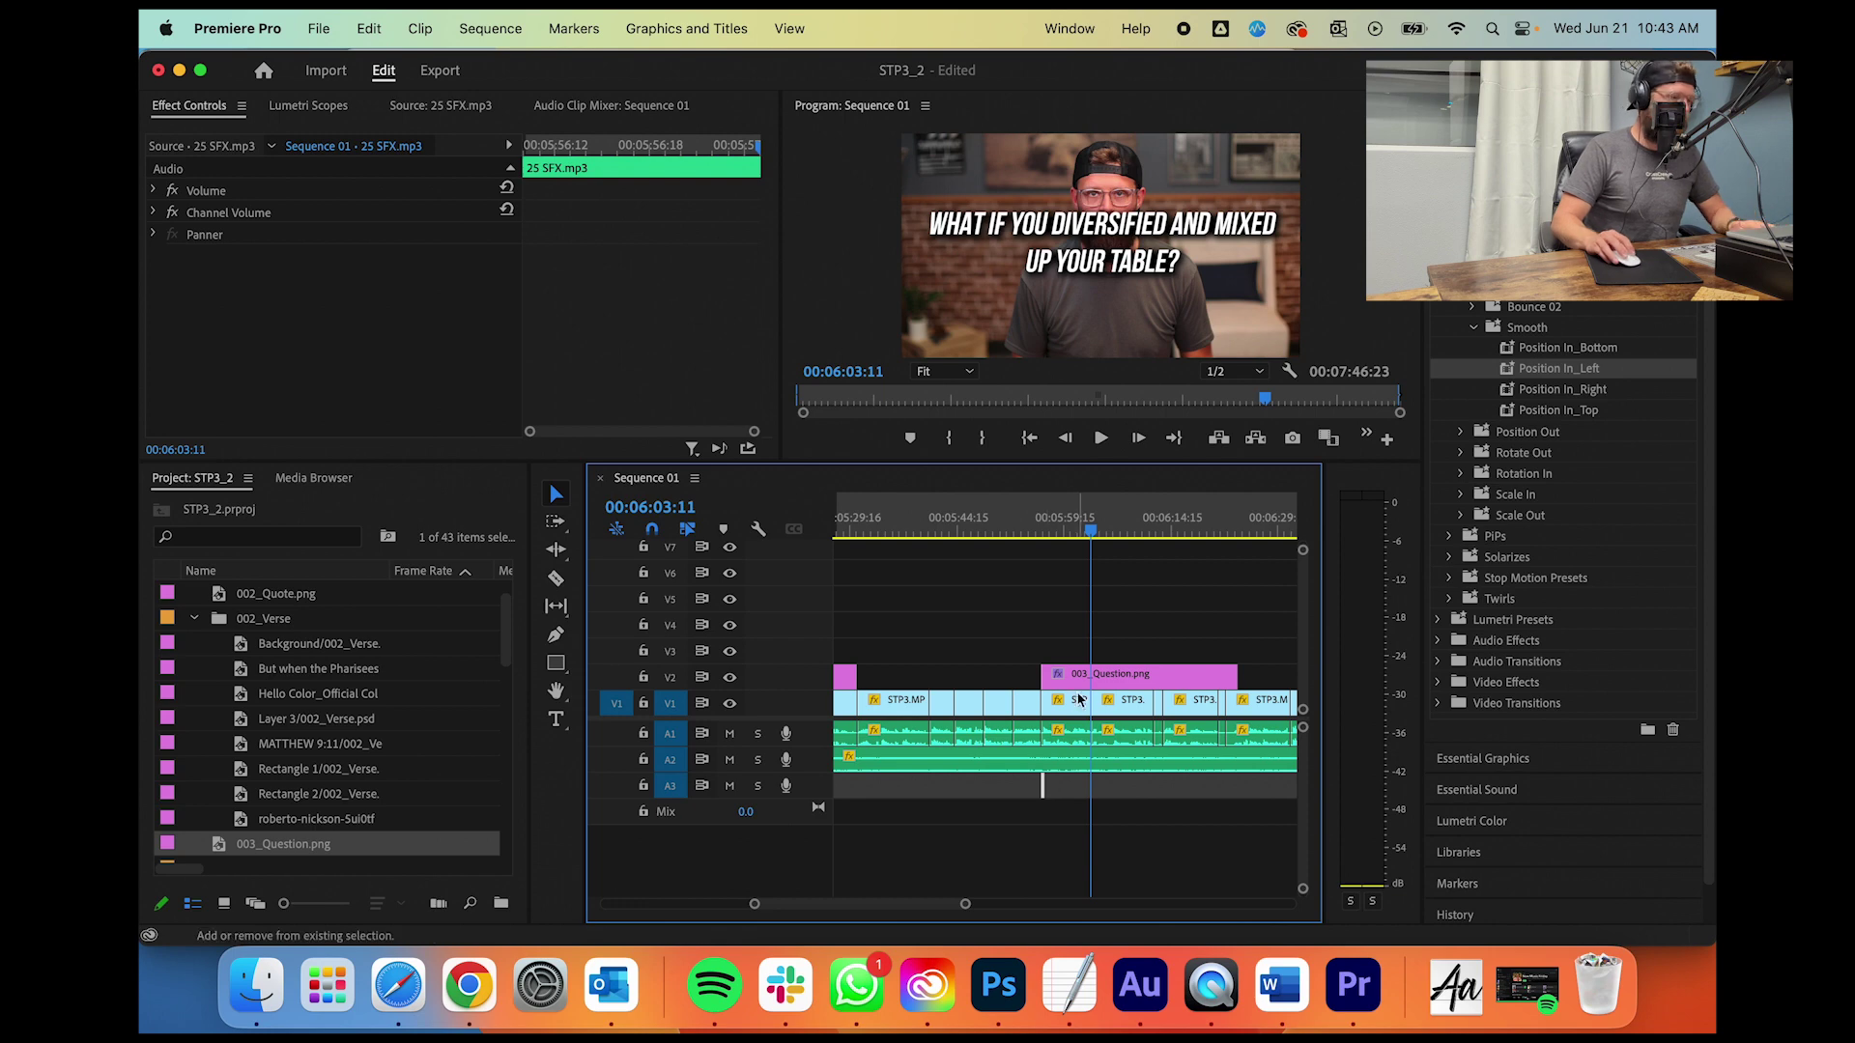
pyautogui.moveTo(1068, 684); pyautogui.dragTo(1126, 712)
pyautogui.press('space')
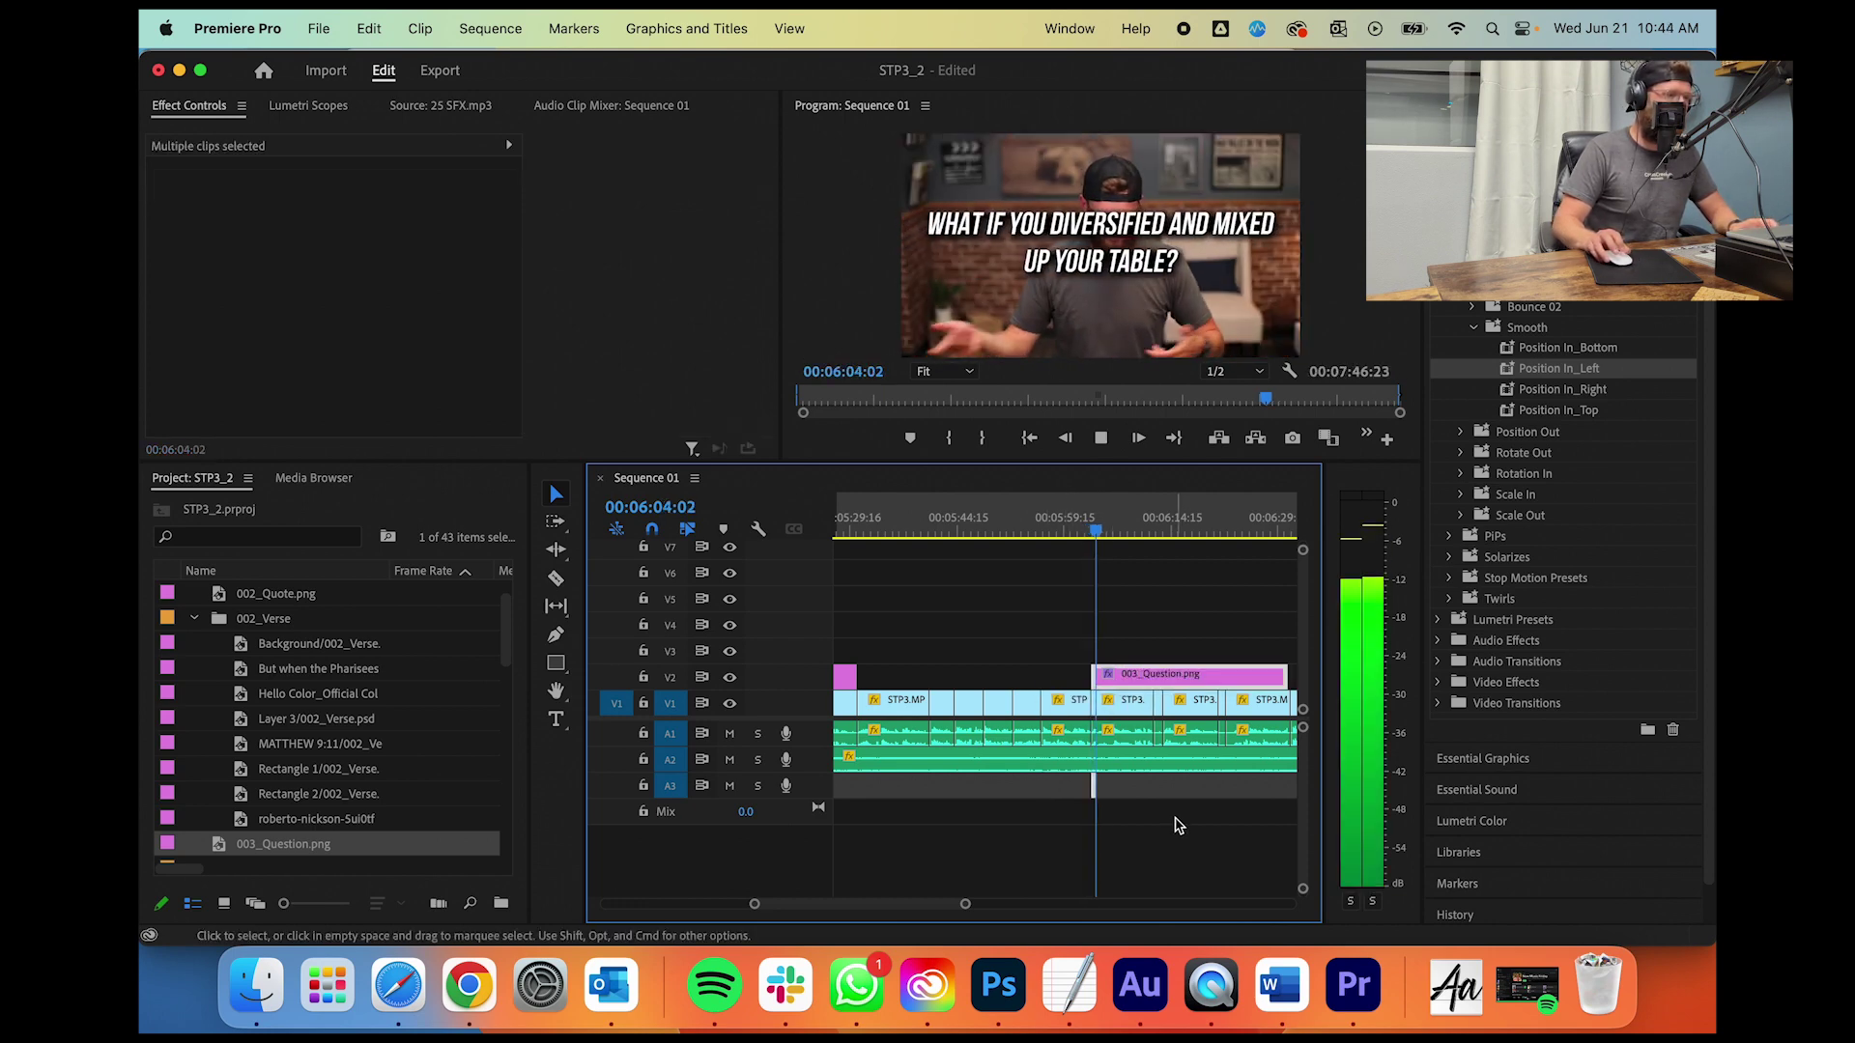
# Step: Continue playback and extend the end of 003_Question.png on V2 to about 00:06:48
pyautogui.moveTo(964, 902); pyautogui.dragTo(1027, 908)
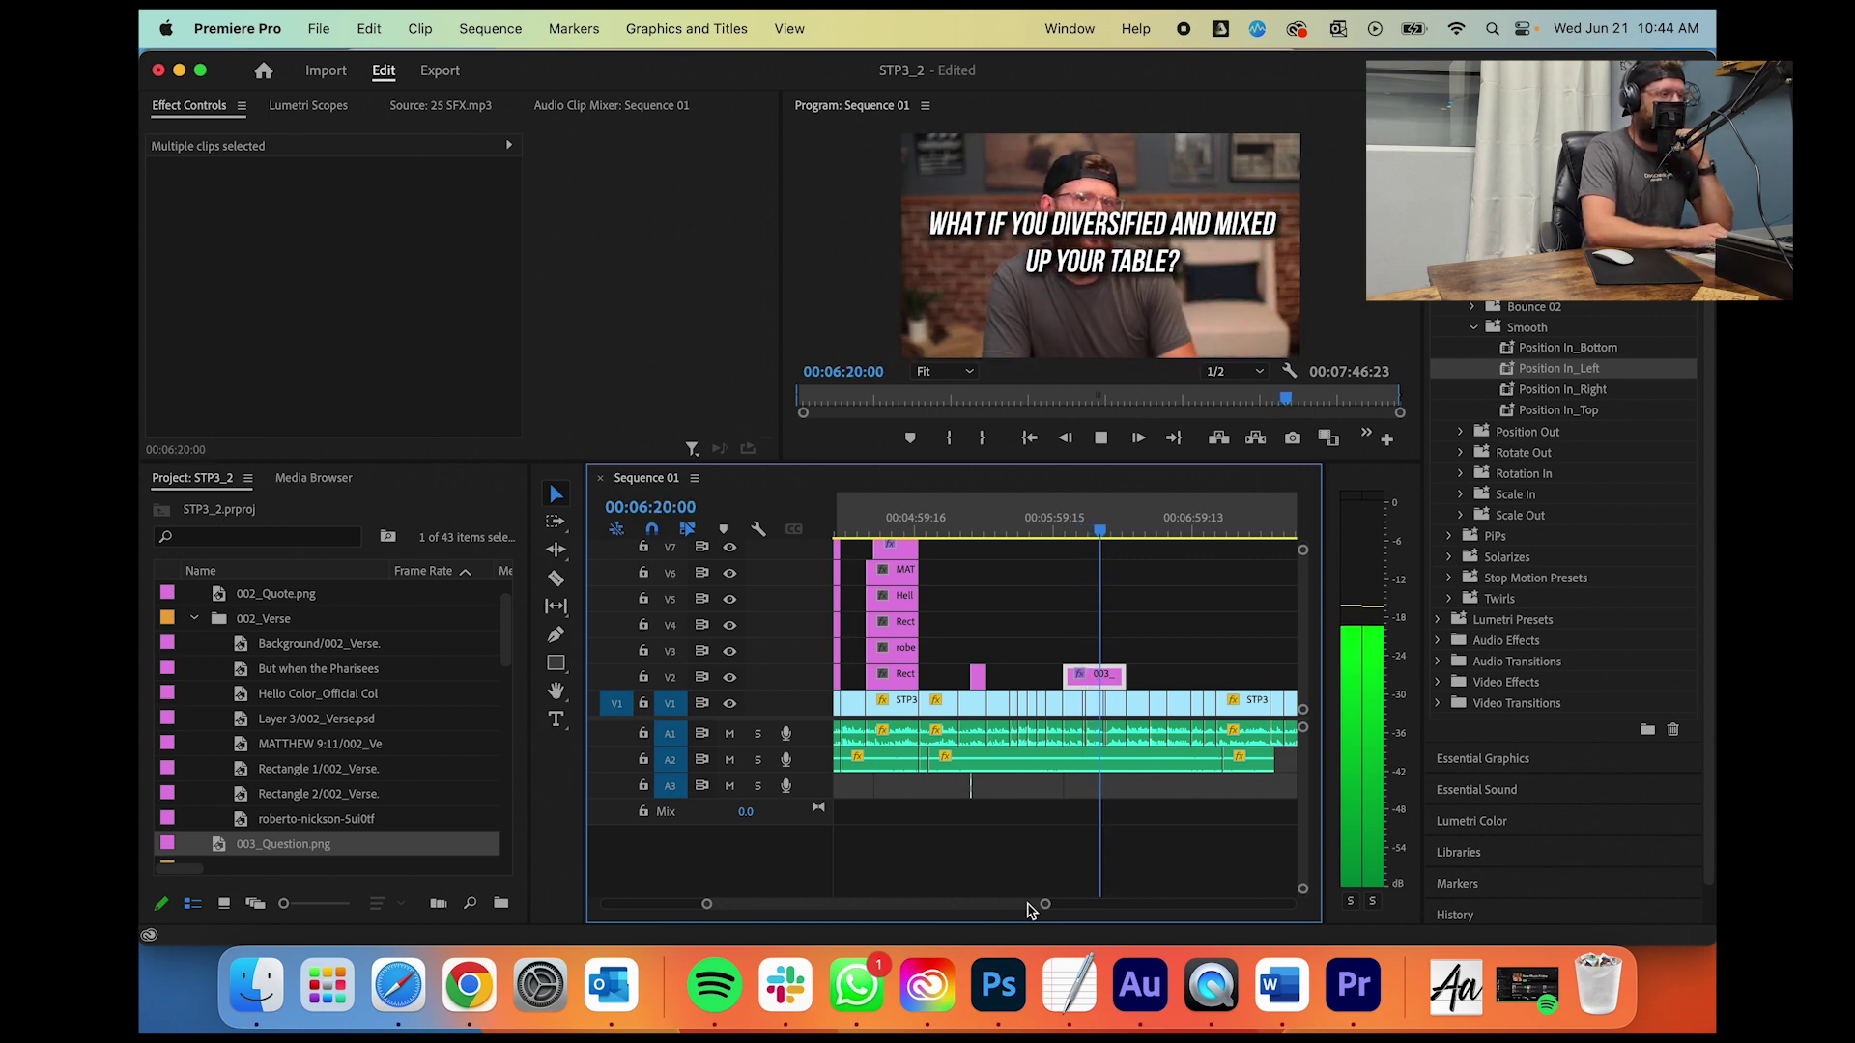
pyautogui.press('c')
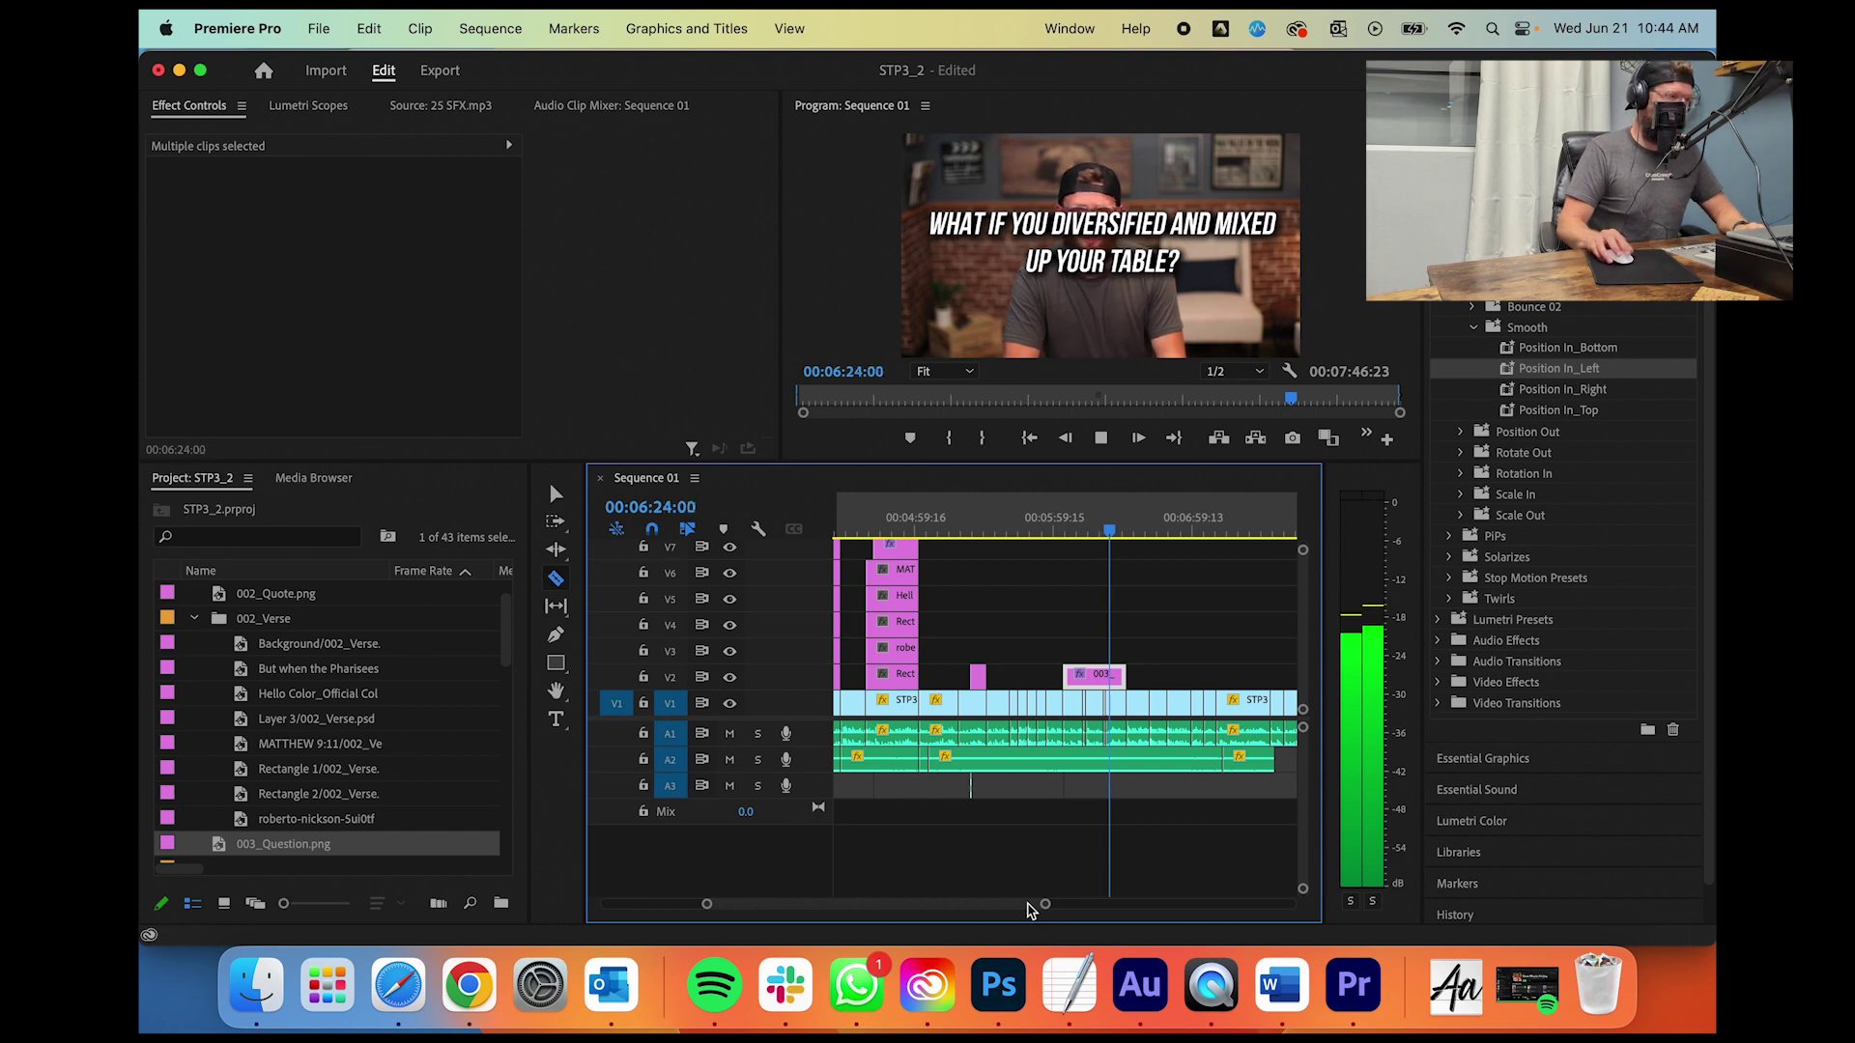
pyautogui.moveTo(1043, 905); pyautogui.dragTo(986, 906)
pyautogui.press('v')
pyautogui.moveTo(1087, 674); pyautogui.dragTo(1191, 673)
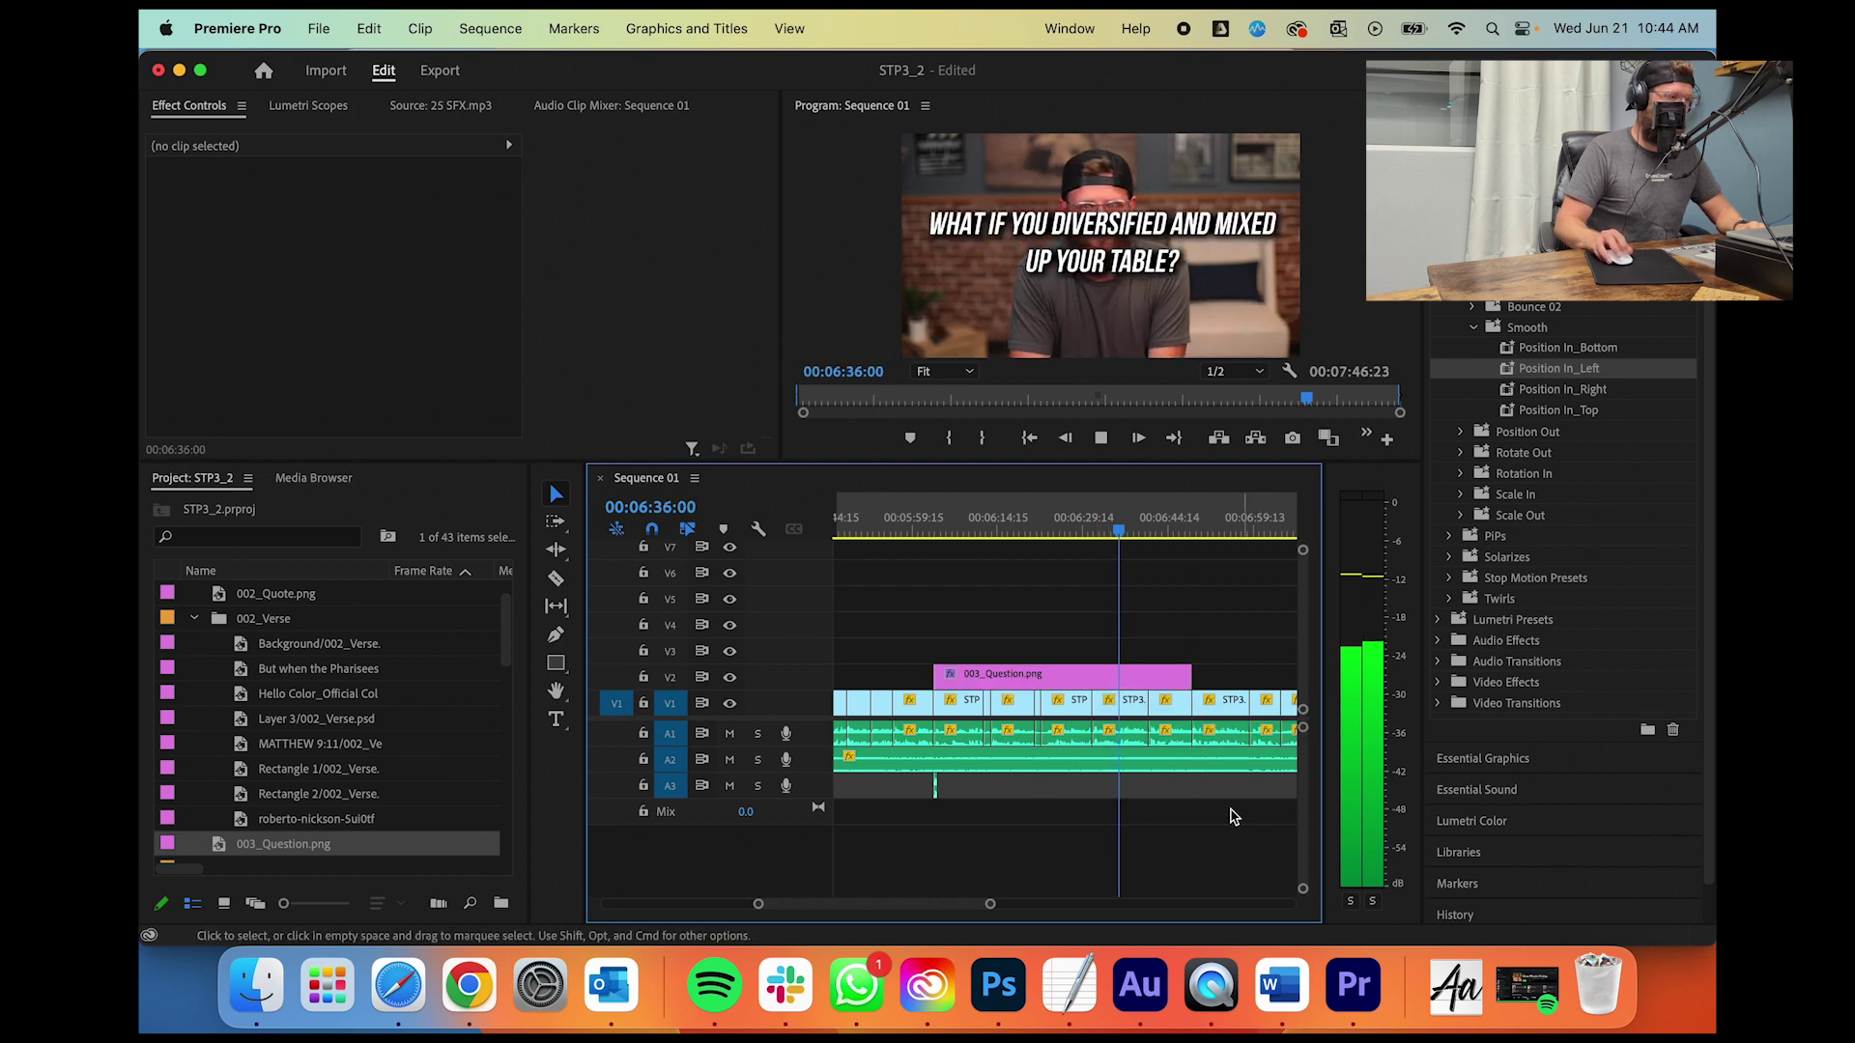
# Step: Replay from about 00:06:24 and delete the STP3.MP4 clip between about 00:06:32 and 00:06:41, leaving its gap open
pyautogui.press('space')
pyautogui.click(1053, 524)
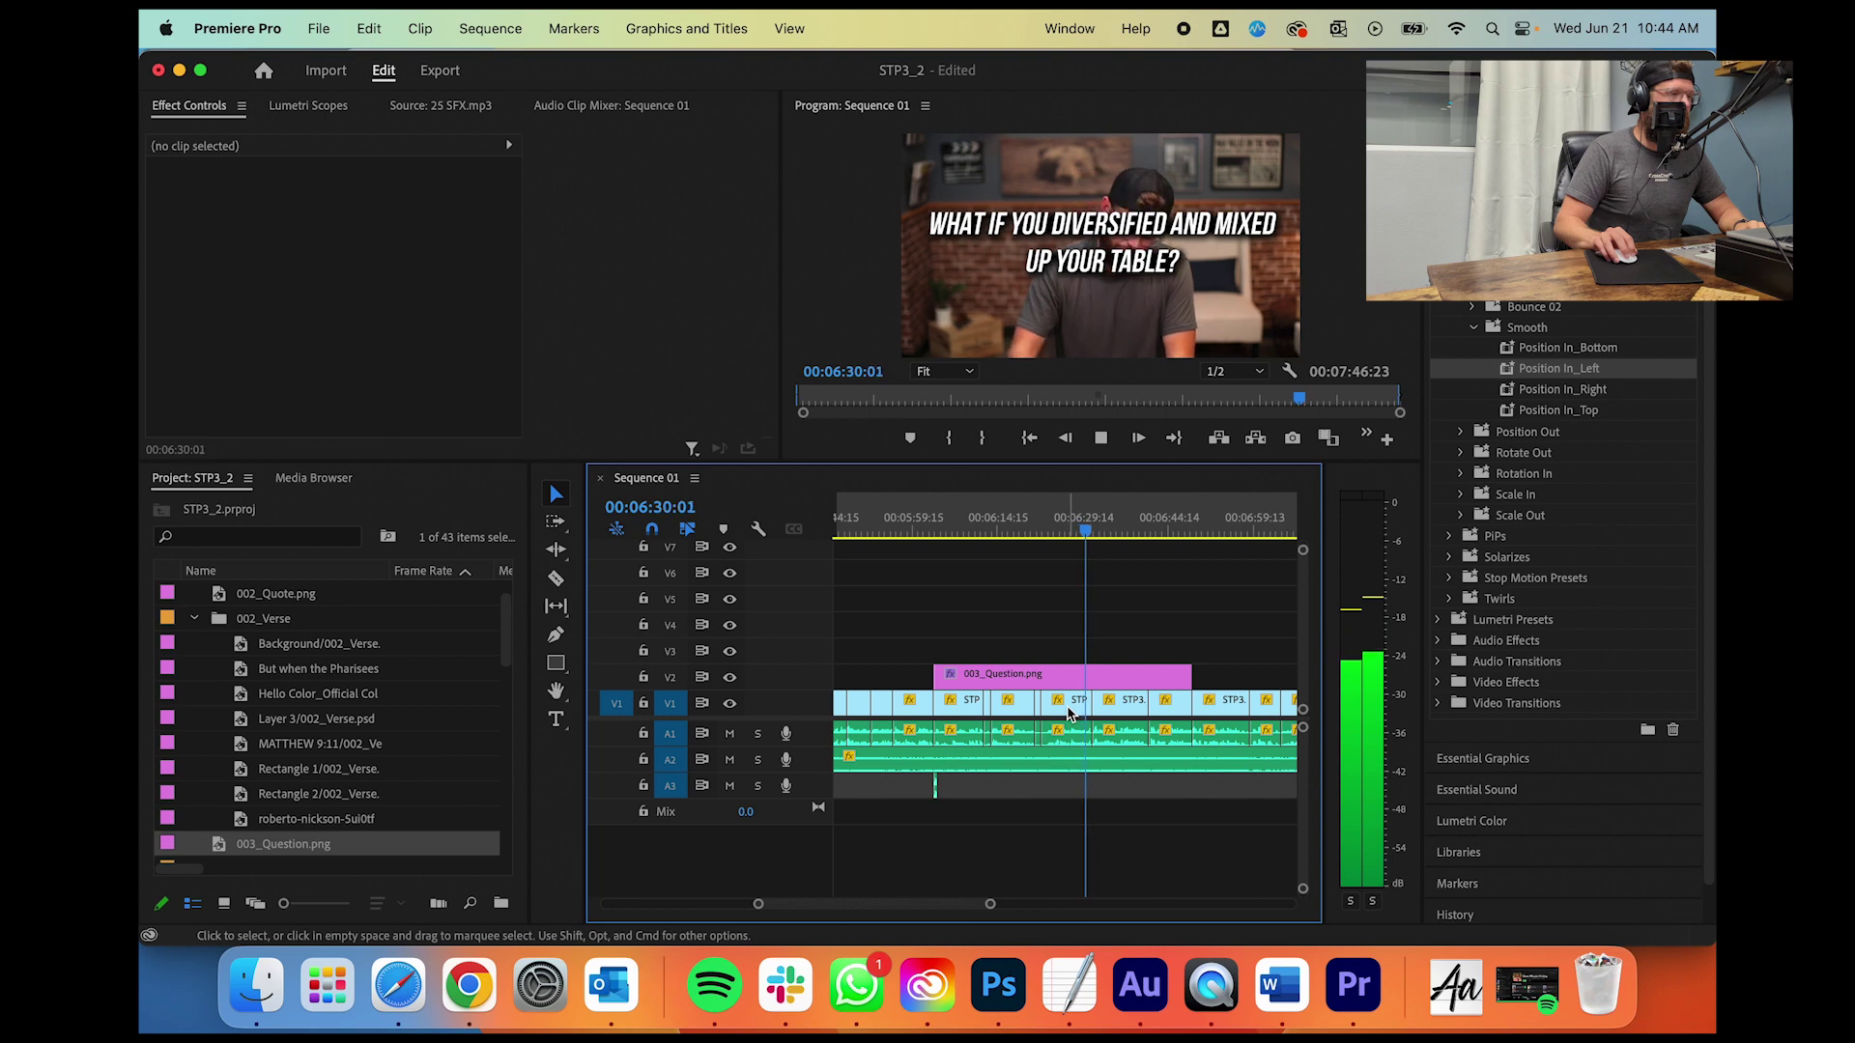
pyautogui.moveTo(1067, 713)
pyautogui.mouseDown()
pyautogui.moveTo(1101, 713)
pyautogui.moveTo(1073, 713)
pyautogui.mouseUp()
# Step: Replay the question section from about 00:06:00 and check the Scale of the successive V1 clips up to the gap
pyautogui.click(1030, 524)
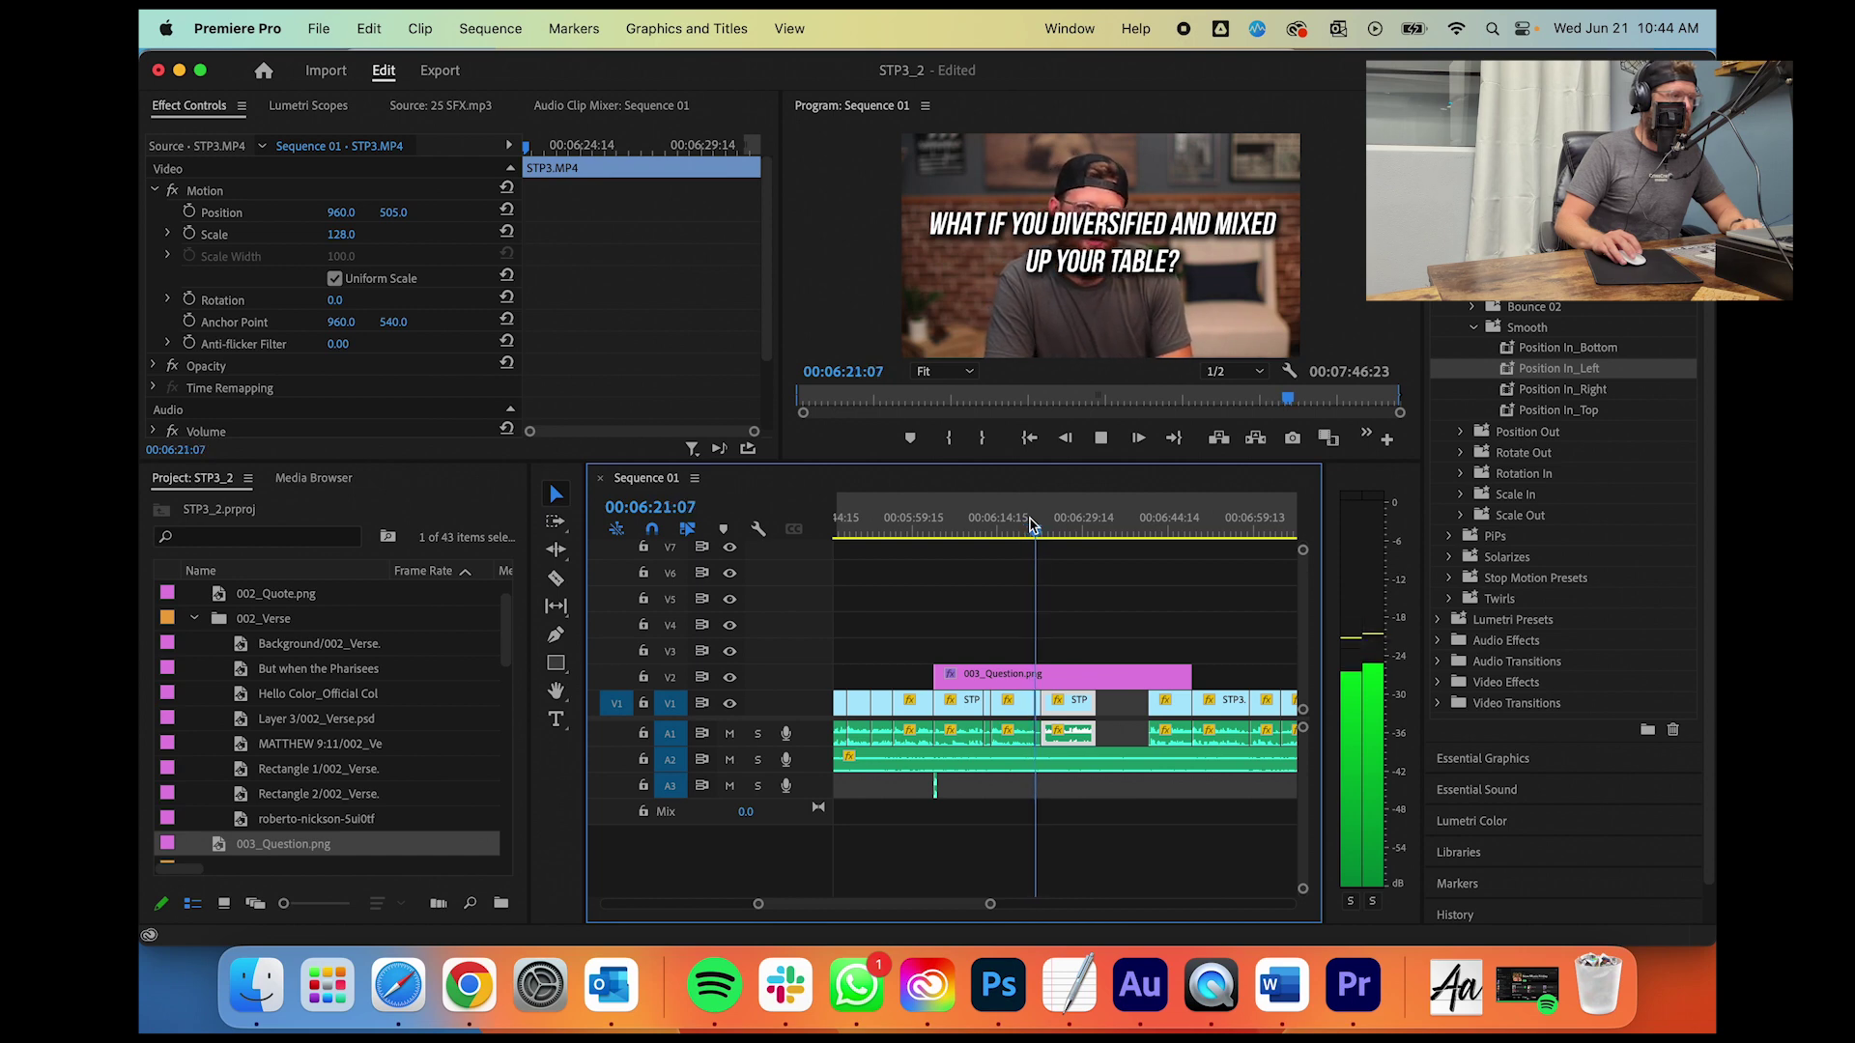
pyautogui.press('space')
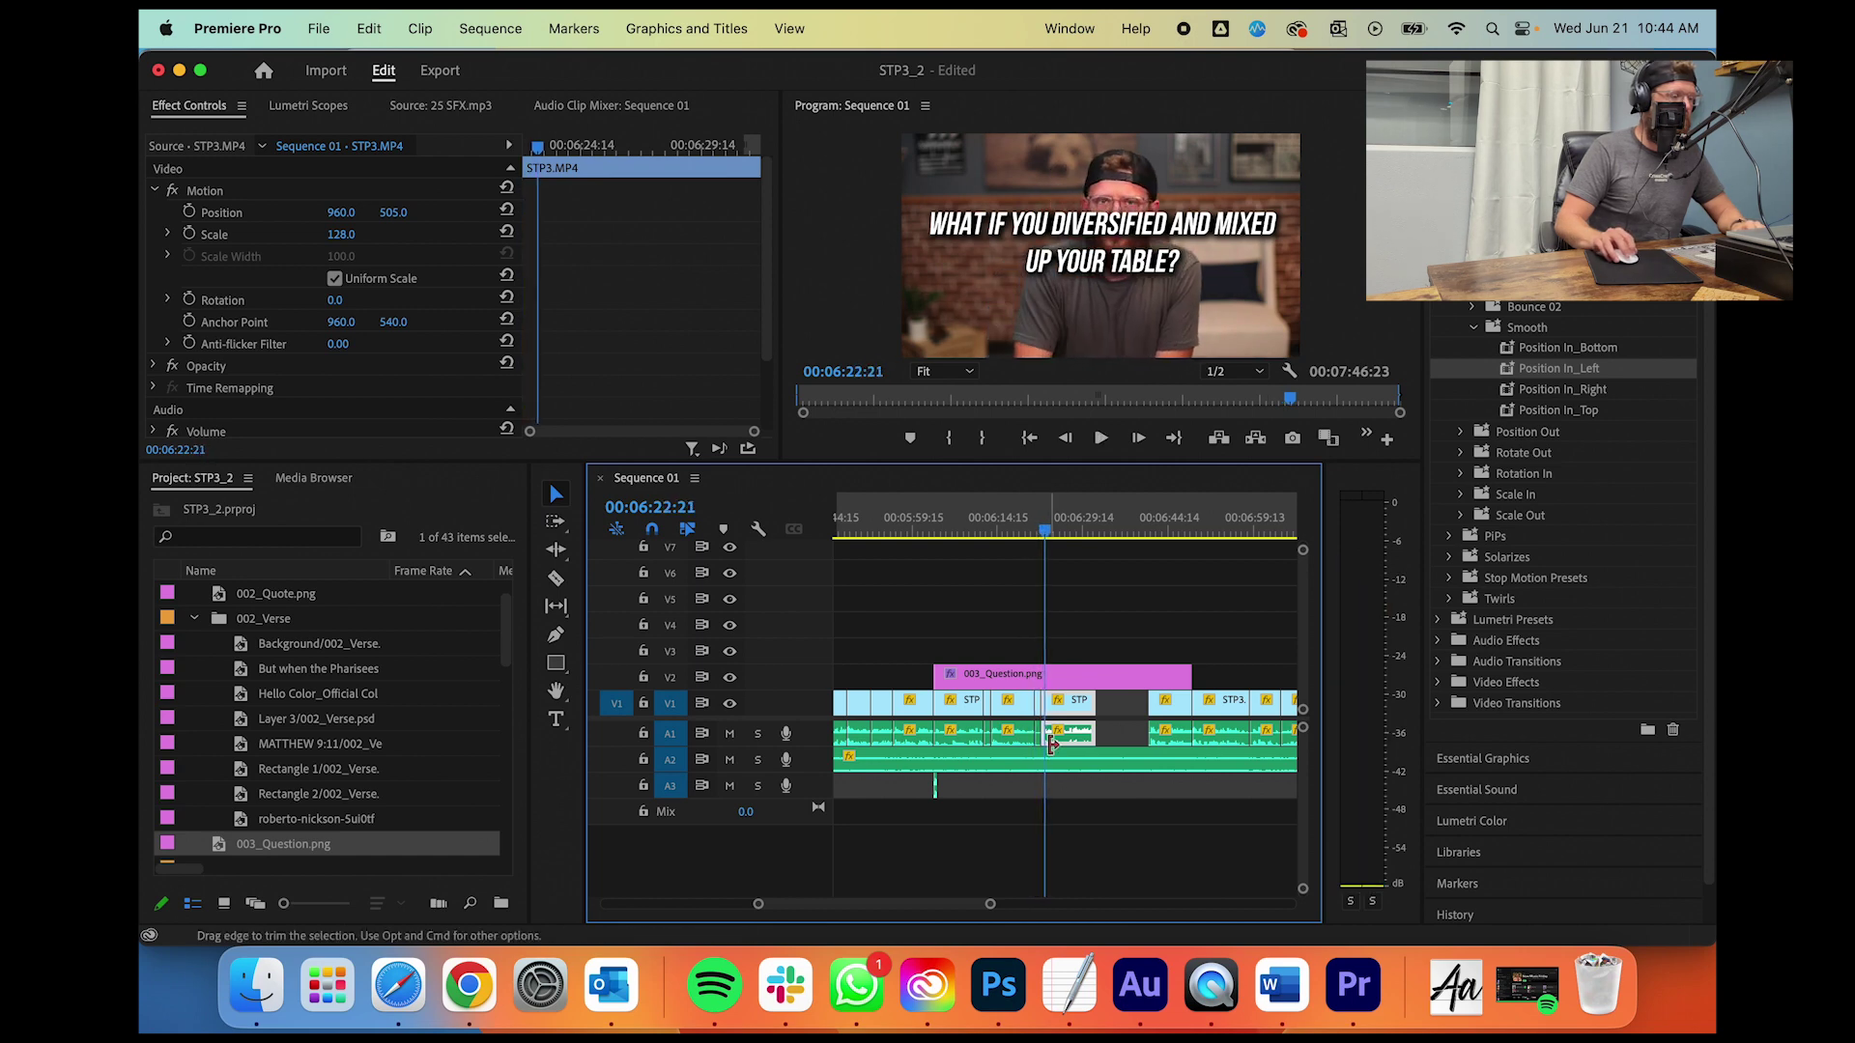
pyautogui.click(956, 529)
pyautogui.moveTo(956, 530); pyautogui.dragTo(919, 535)
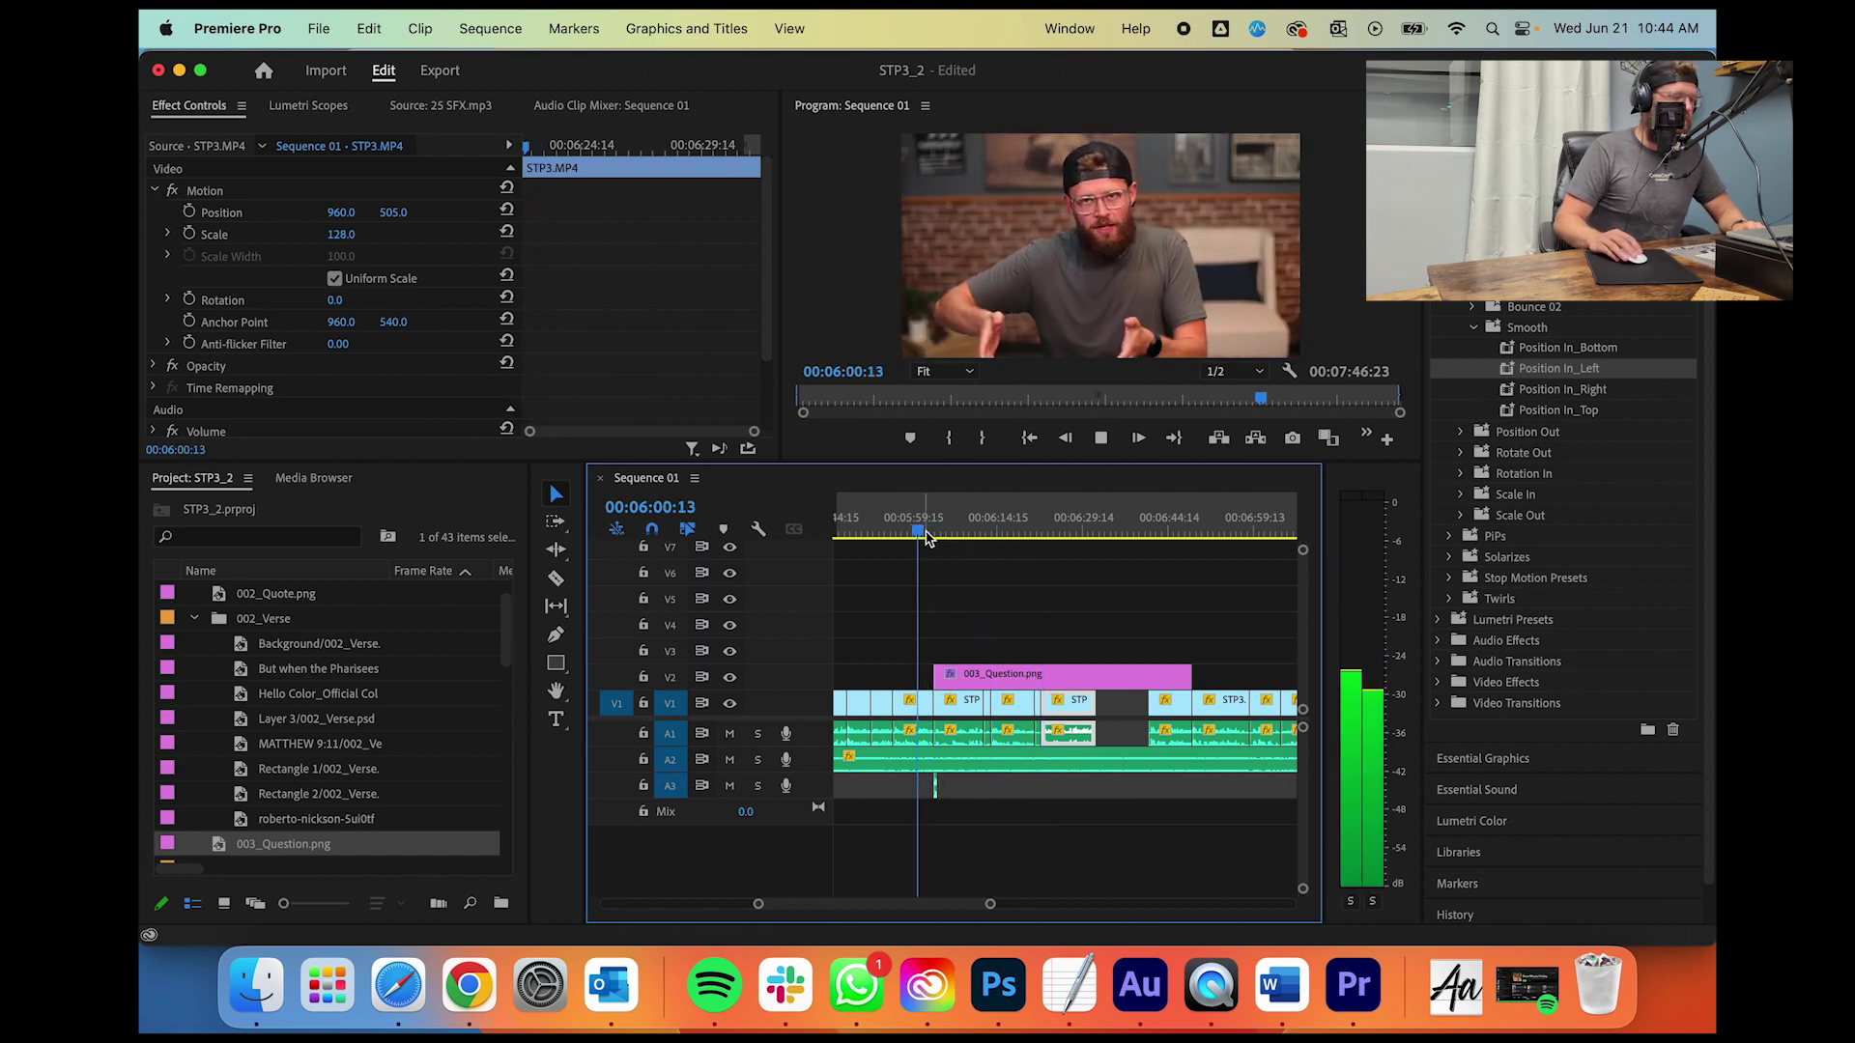
pyautogui.click(882, 712)
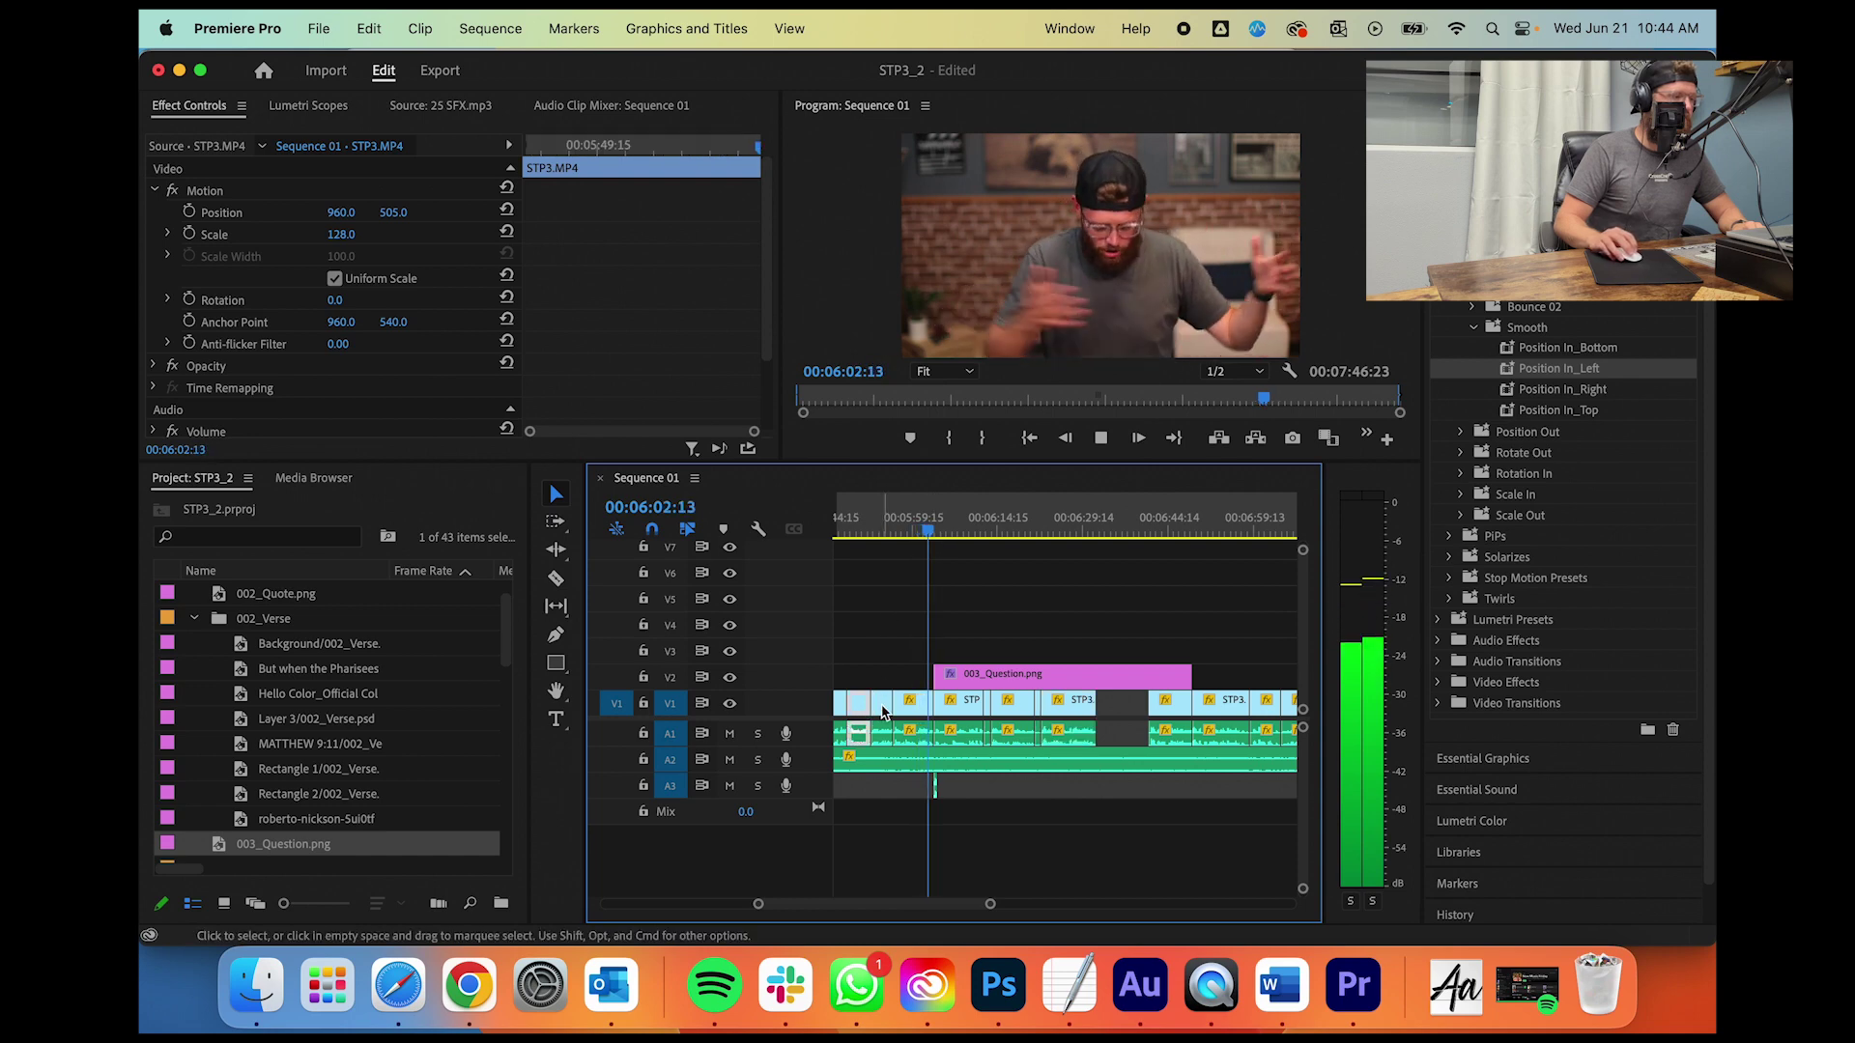
pyautogui.click(925, 712)
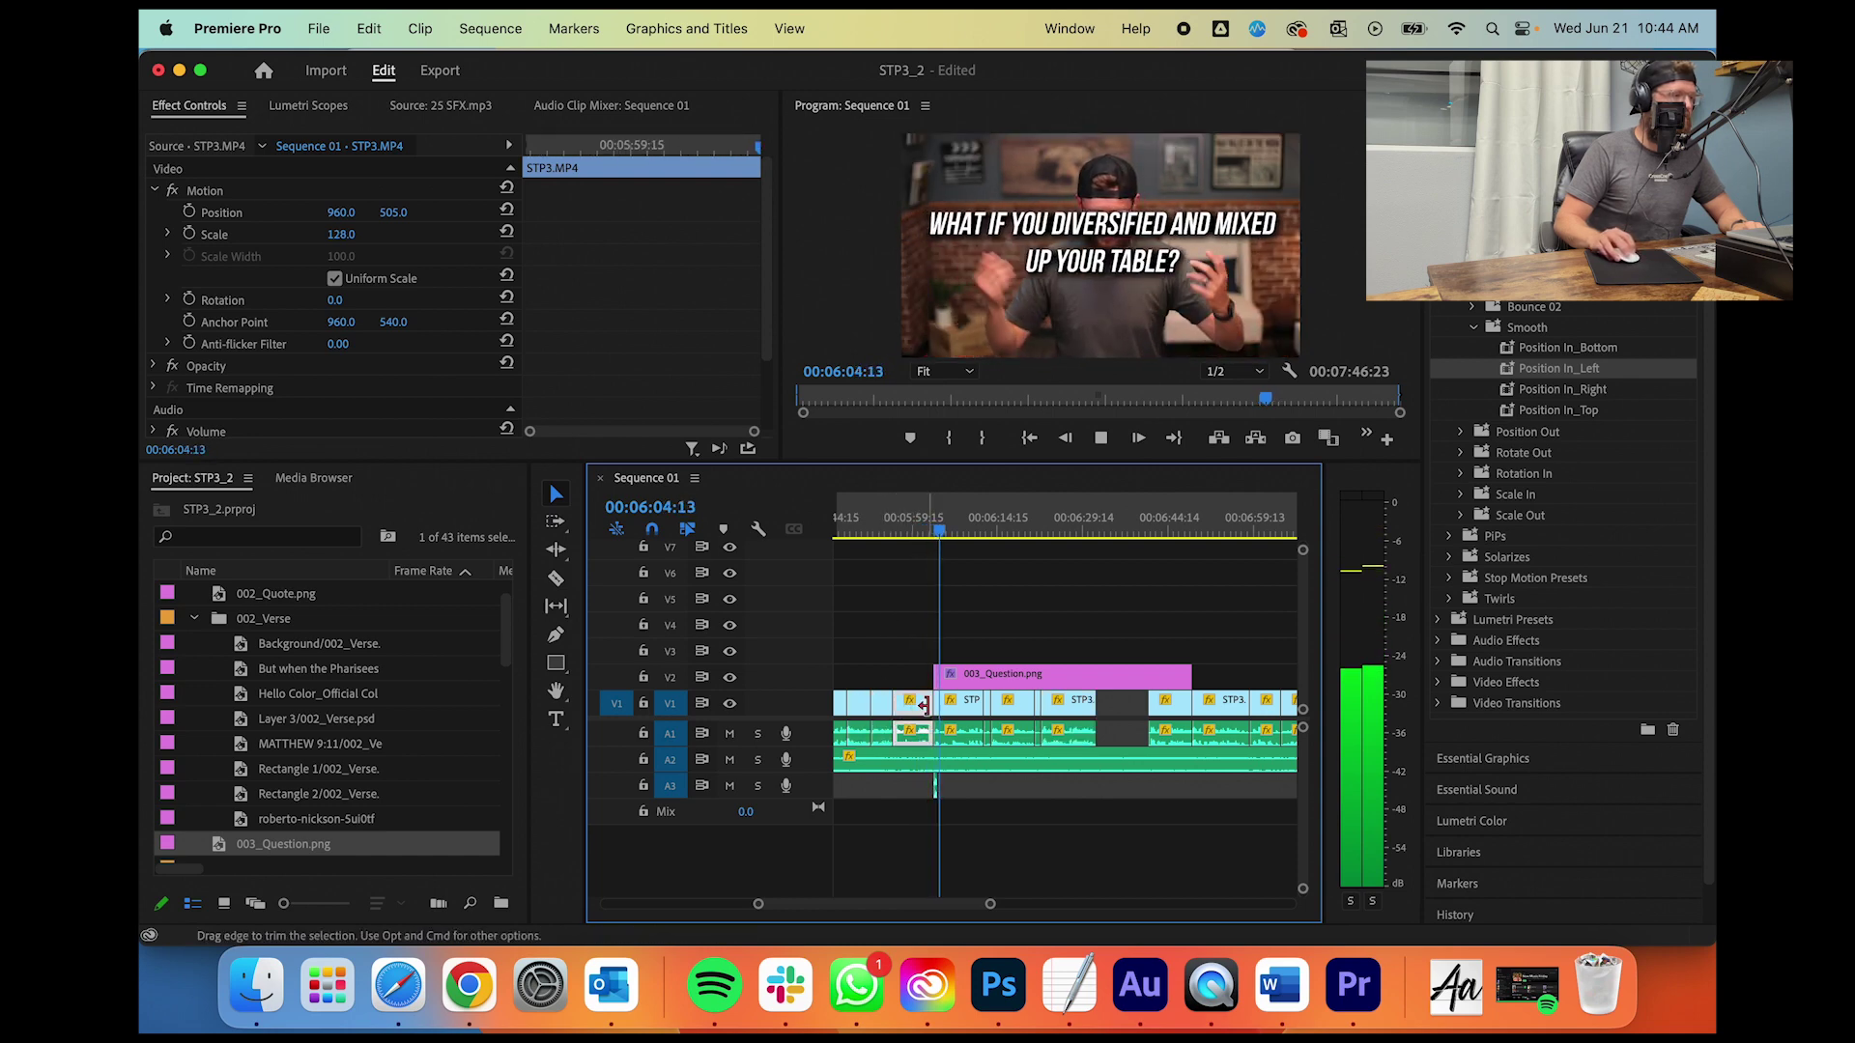
pyautogui.click(983, 715)
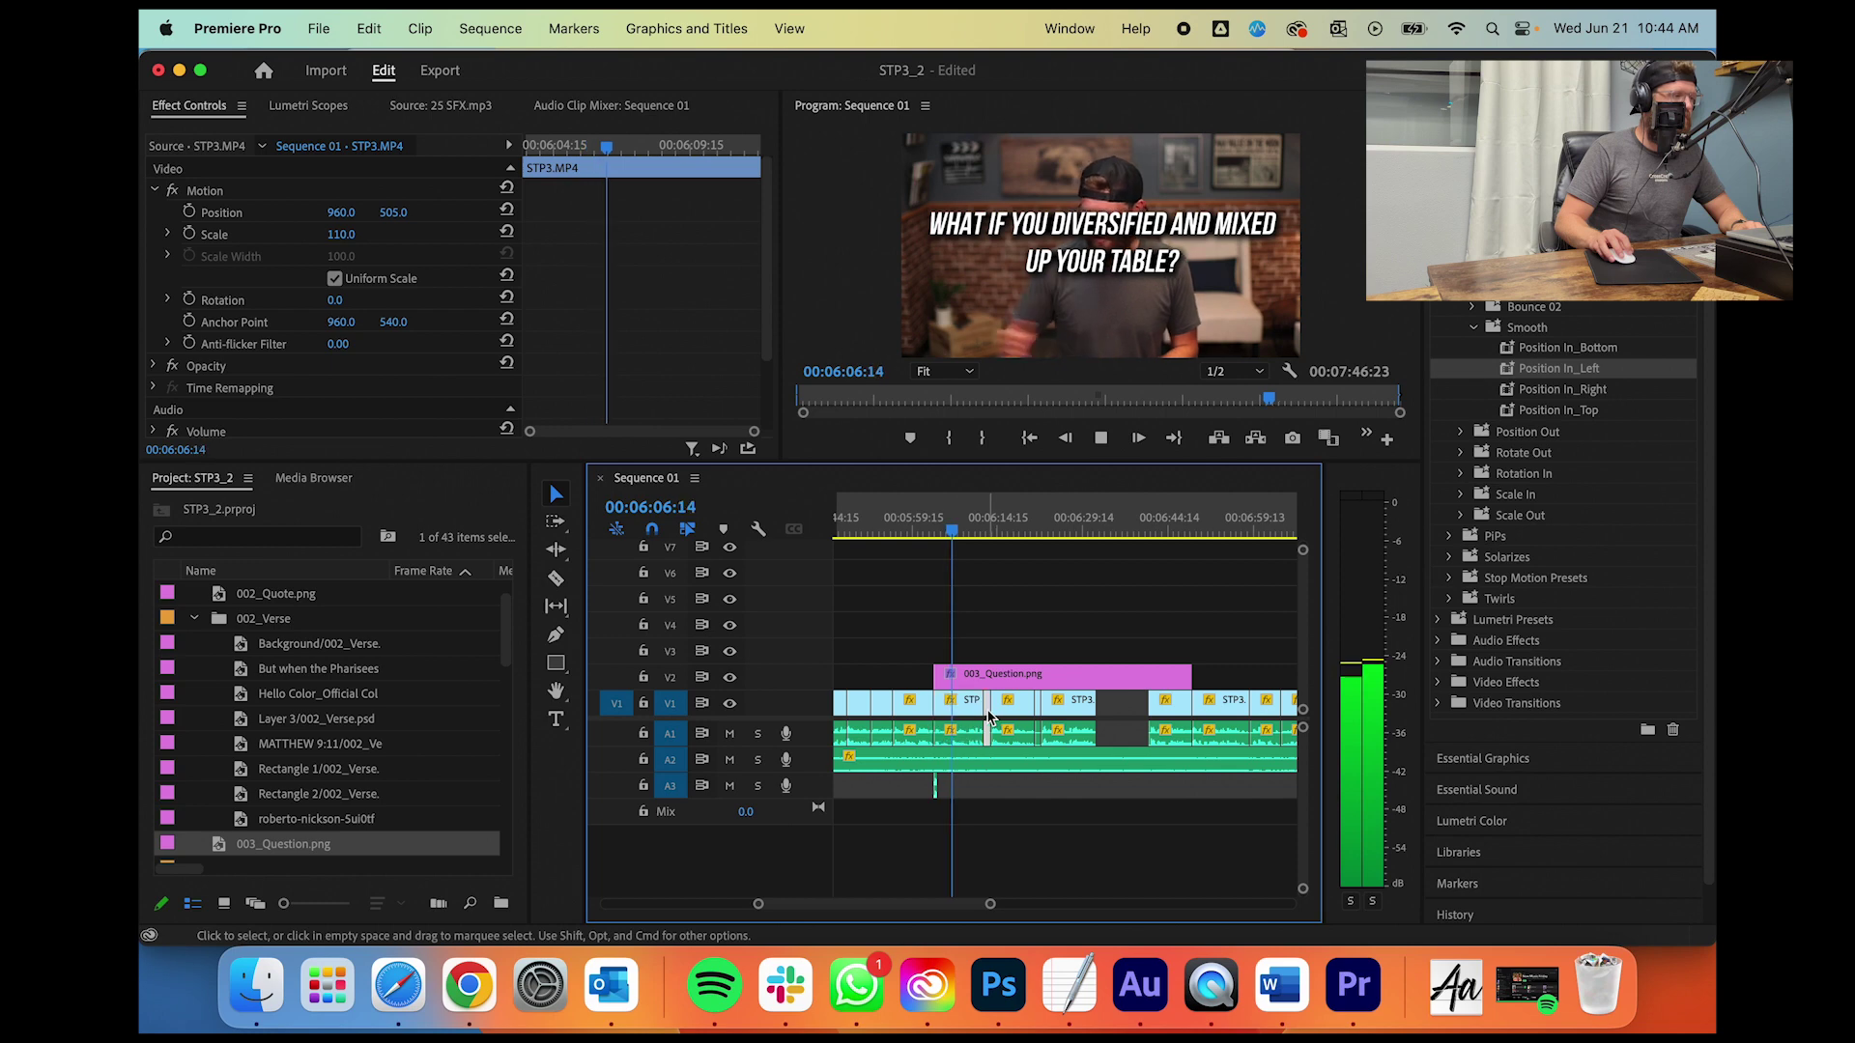
pyautogui.click(1009, 710)
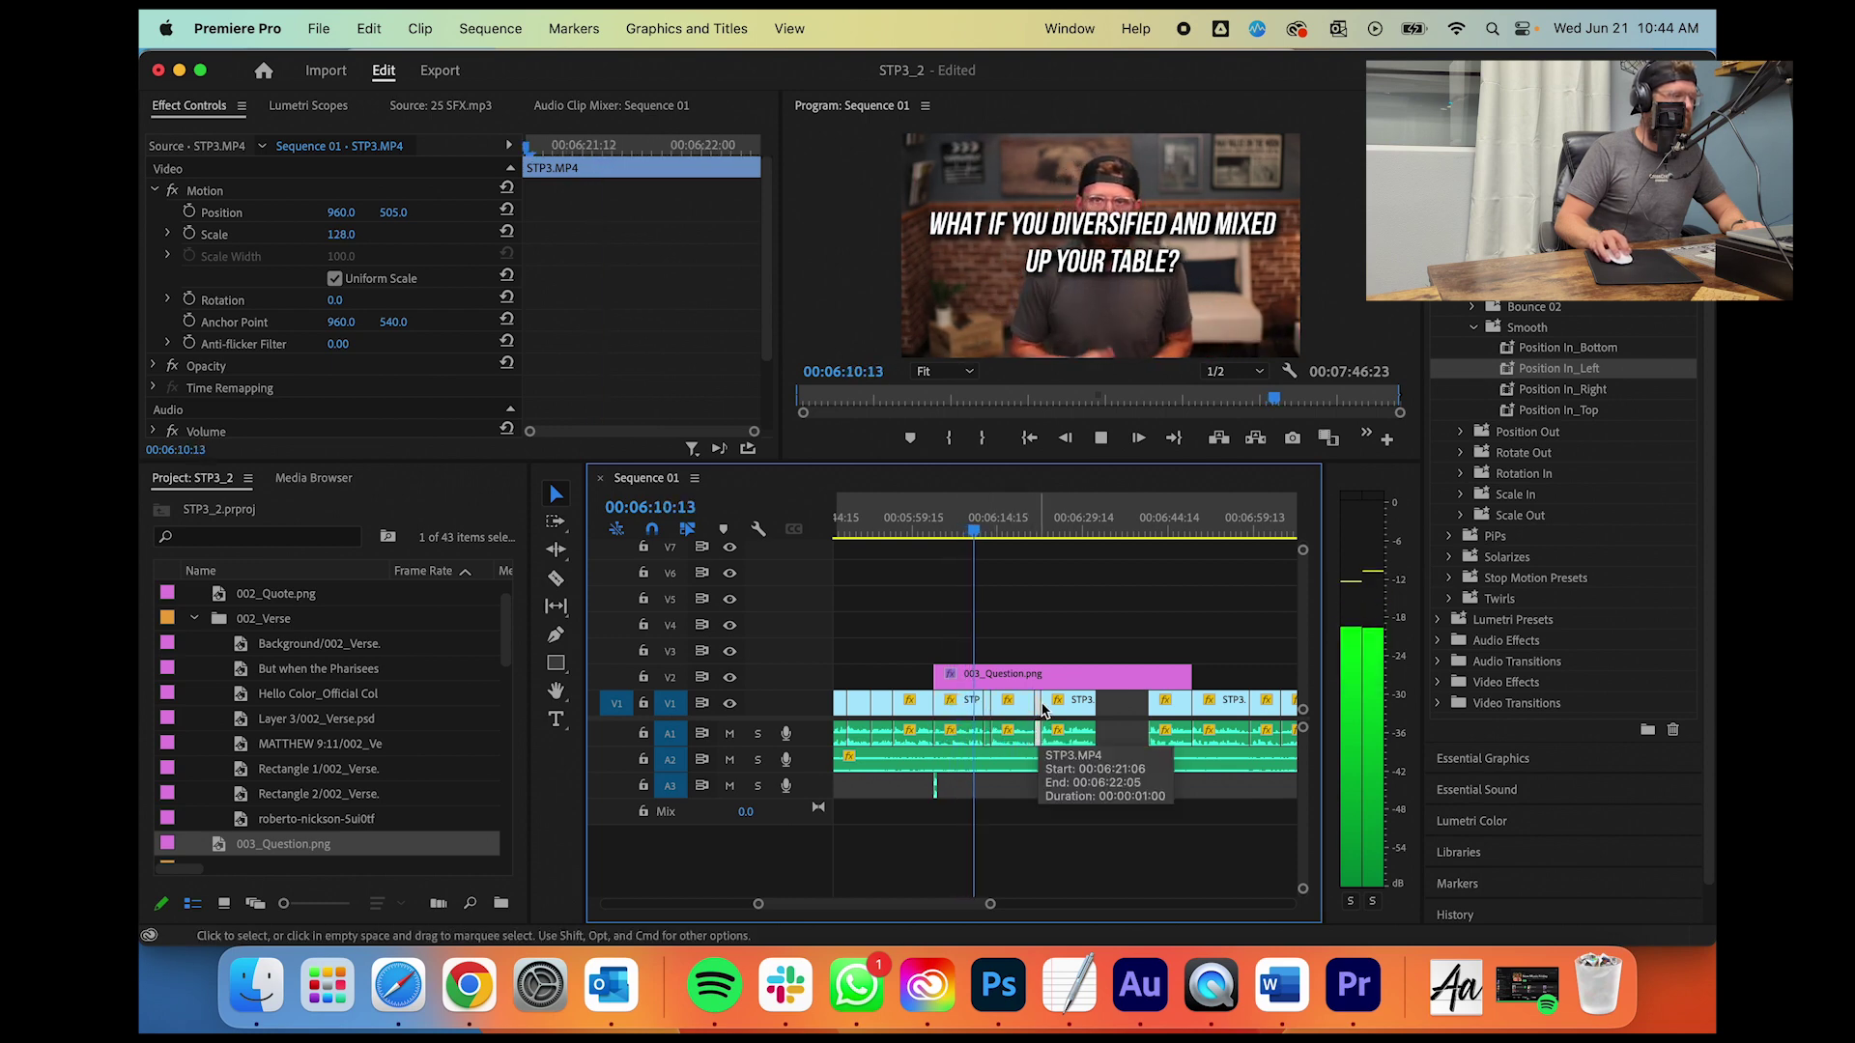
pyautogui.click(1060, 712)
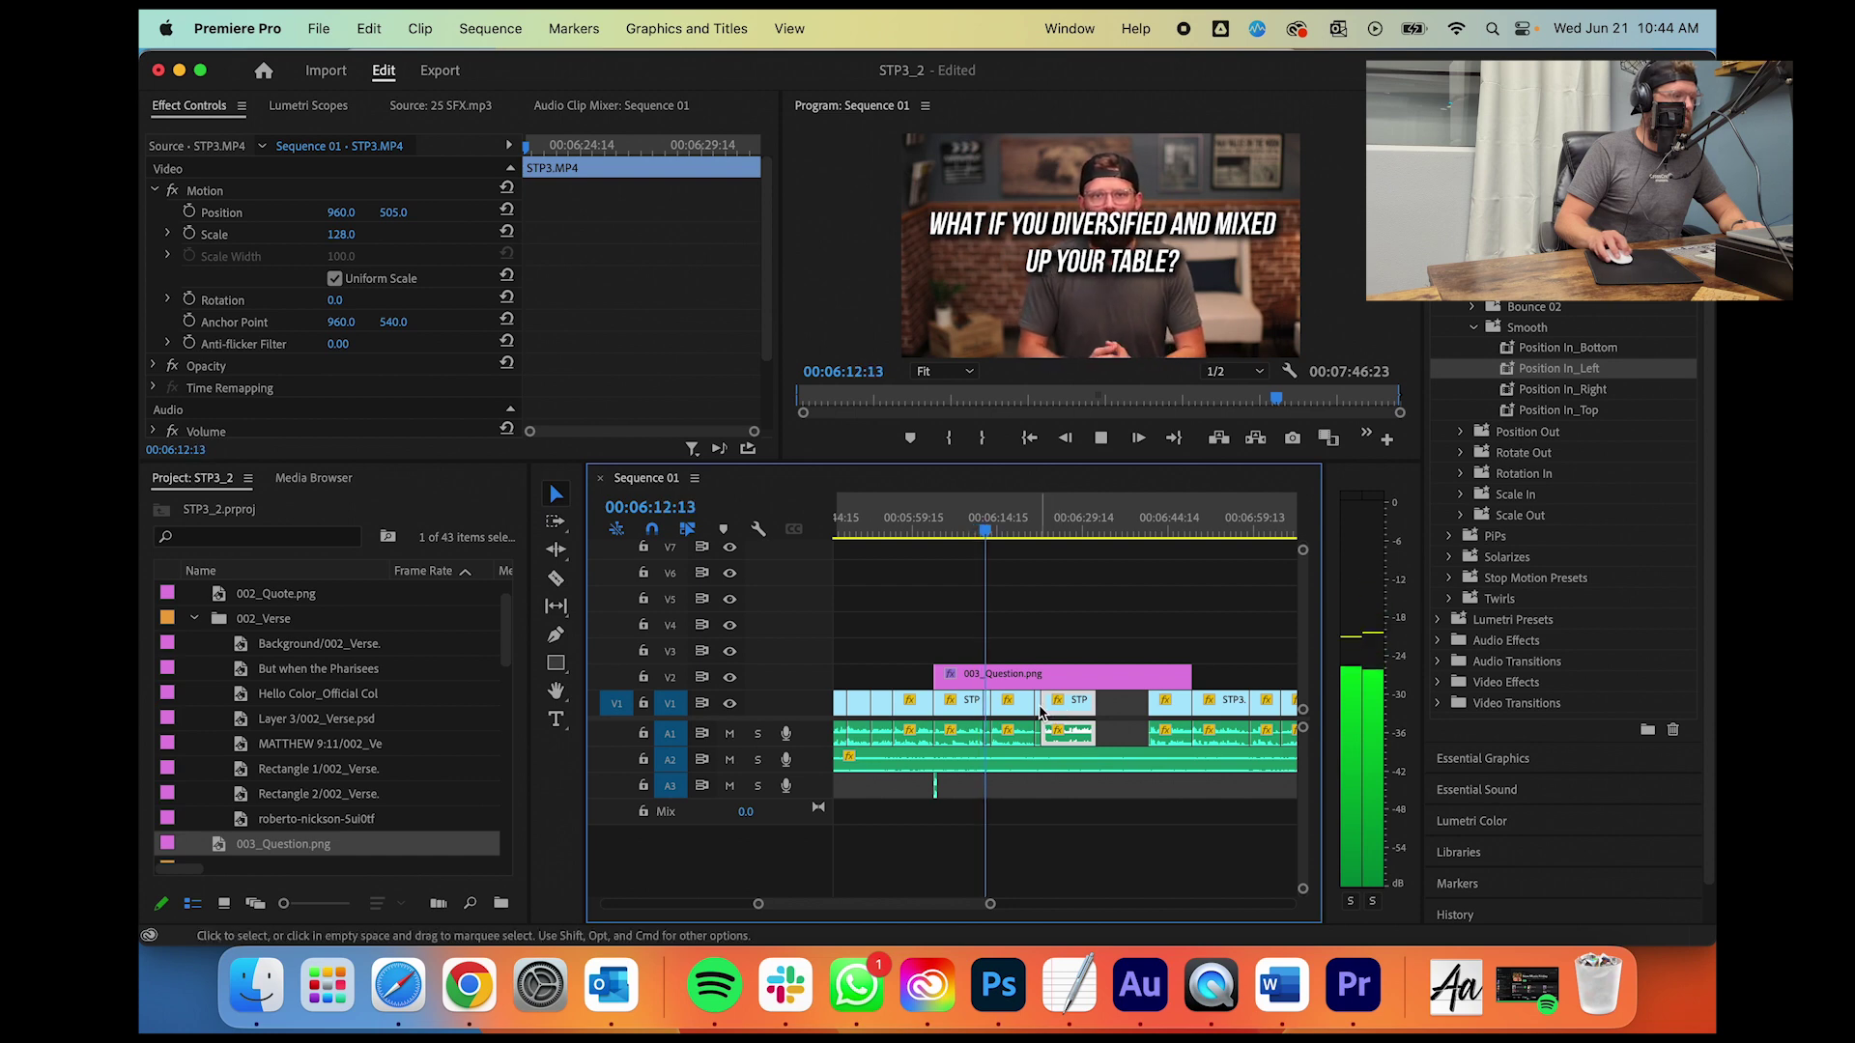
# Step: Set the Scale of the V1 clip just before the gap, from about 00:06:22, to 110
pyautogui.click(341, 234)
pyautogui.write('110')
pyautogui.press('Return')
pyautogui.click(1081, 711)
pyautogui.click(341, 234)
pyautogui.write('110')
pyautogui.press('Return')
# Step: Move the clip after the gap back against the preceding clip, set its Scale to 128, and dismiss the calendar reminder
pyautogui.moveTo(1190, 710); pyautogui.dragTo(1124, 710)
pyautogui.click(341, 233)
pyautogui.write('128')
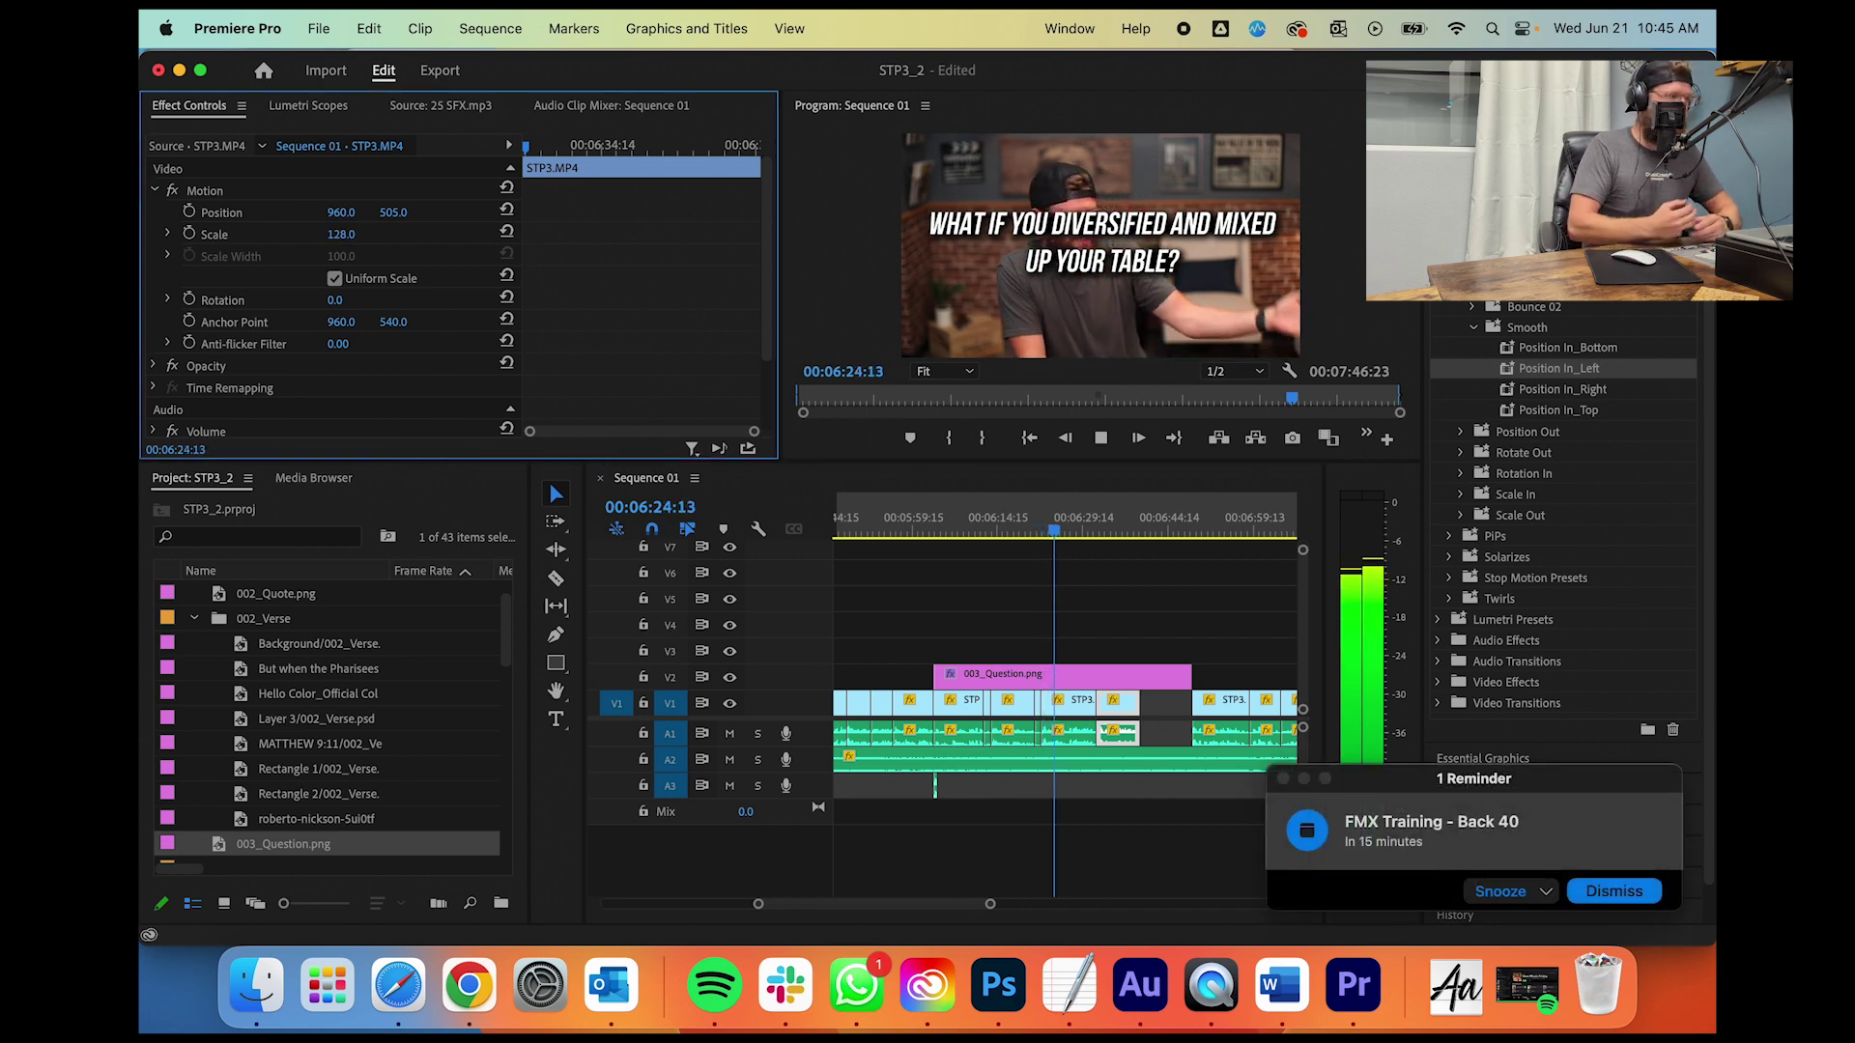
pyautogui.click(1617, 894)
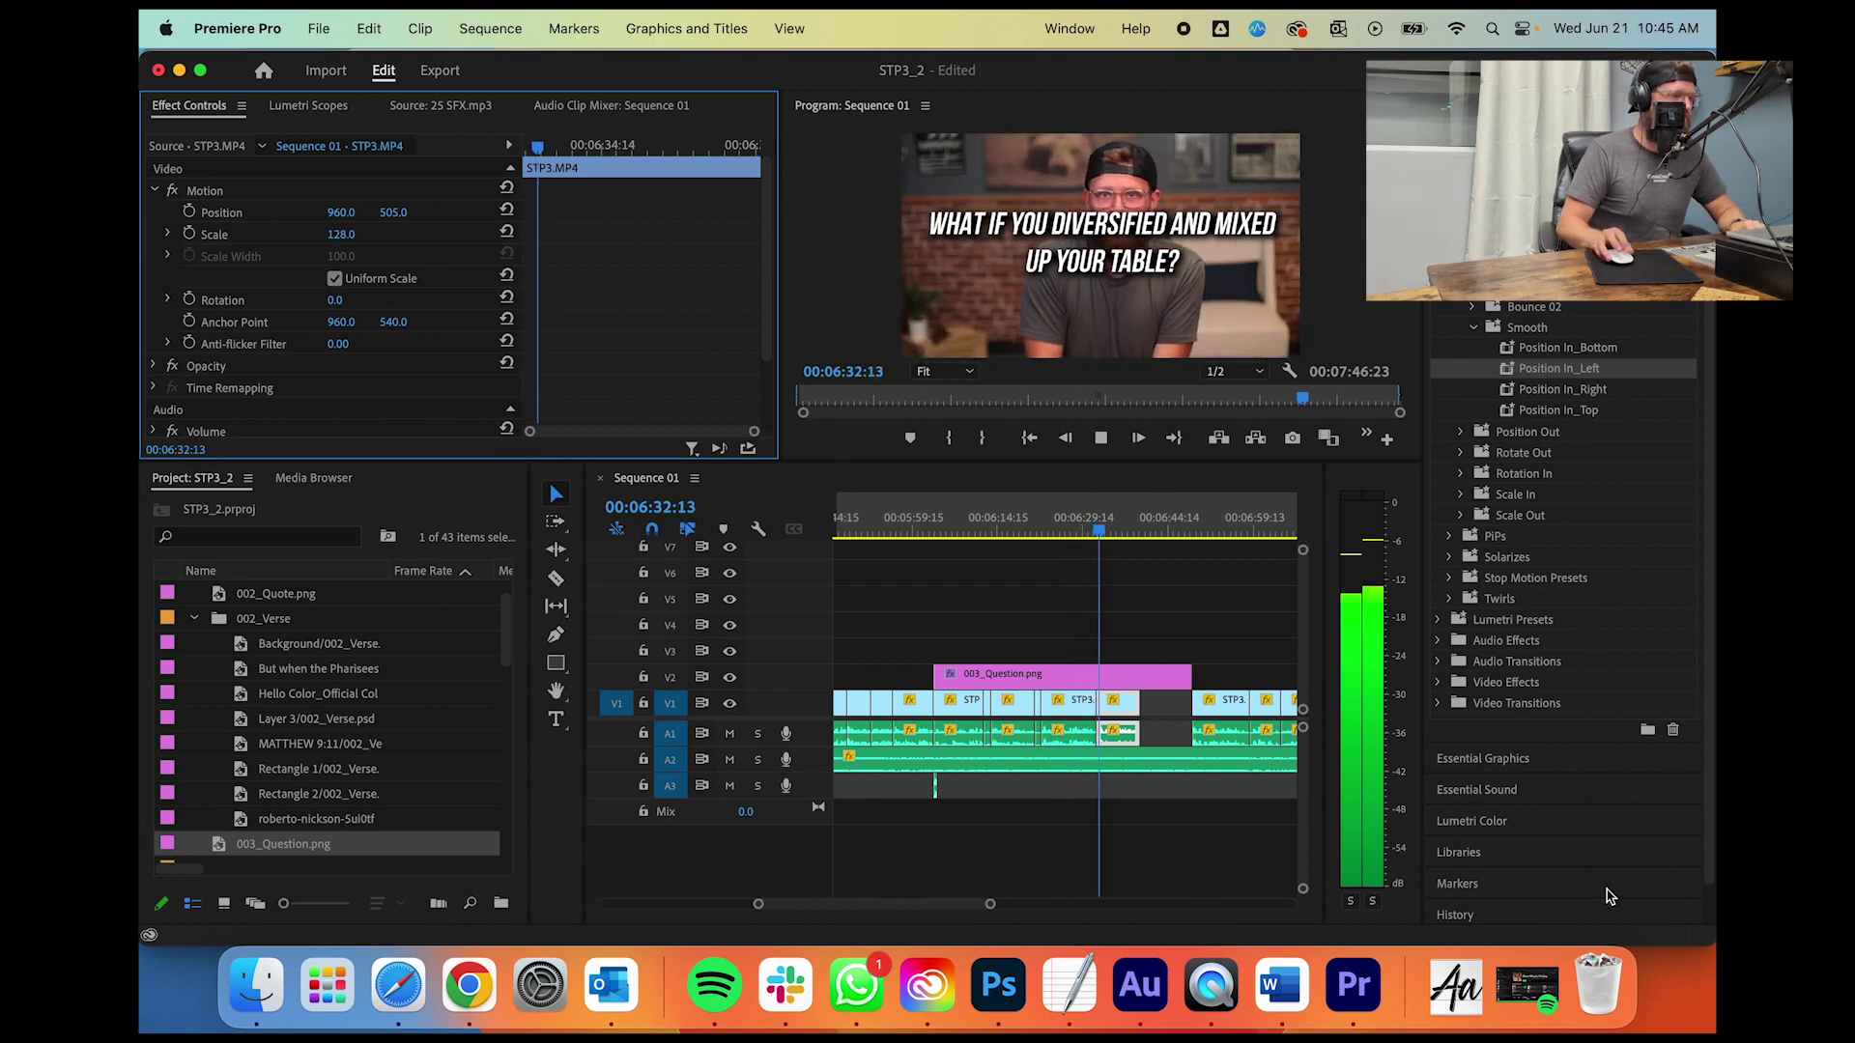
# Step: Move the next V1 clip back to start at about 00:06:40 and set its Scale to 110
pyautogui.moveTo(1207, 704); pyautogui.dragTo(1169, 691)
pyautogui.click(341, 233)
pyautogui.write('110')
pyautogui.press('Return')
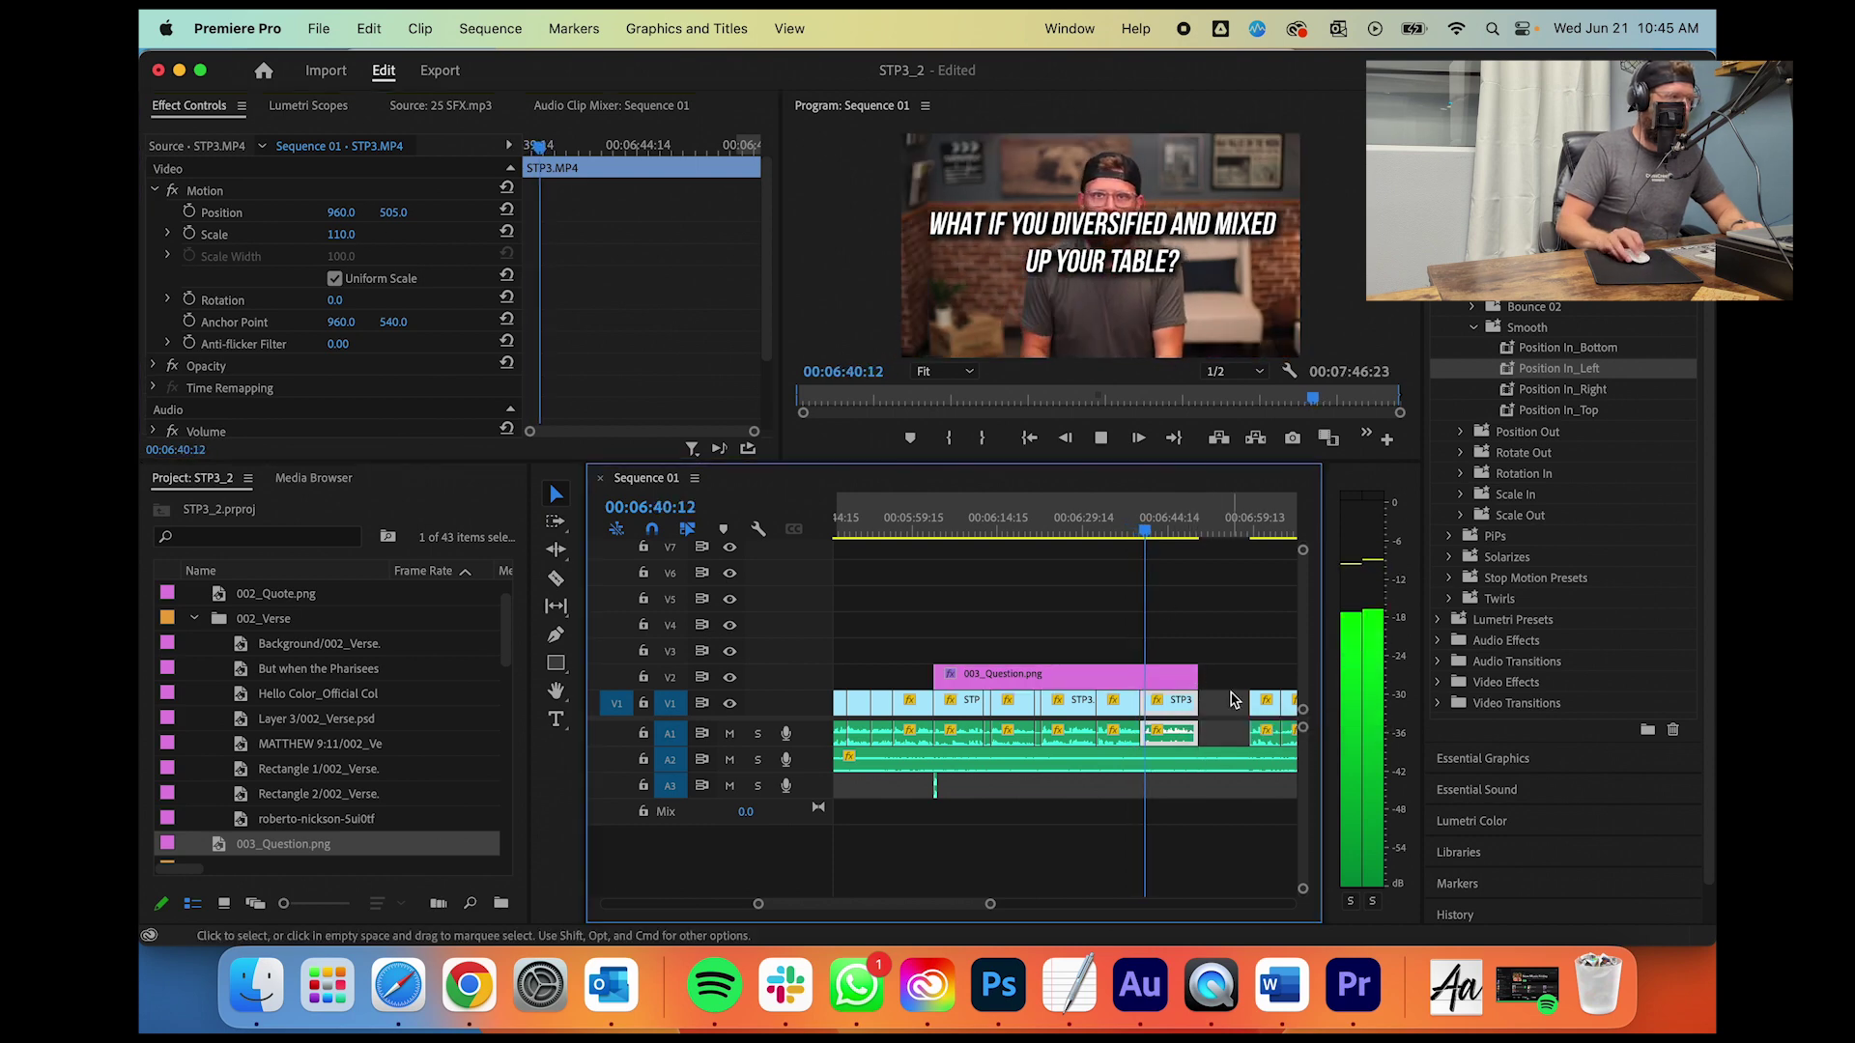
# Step: Move the following clips back to close the gap at the question graphic's end, and set the first one's Scale to 128
pyautogui.moveTo(1140, 676); pyautogui.dragTo(1207, 715)
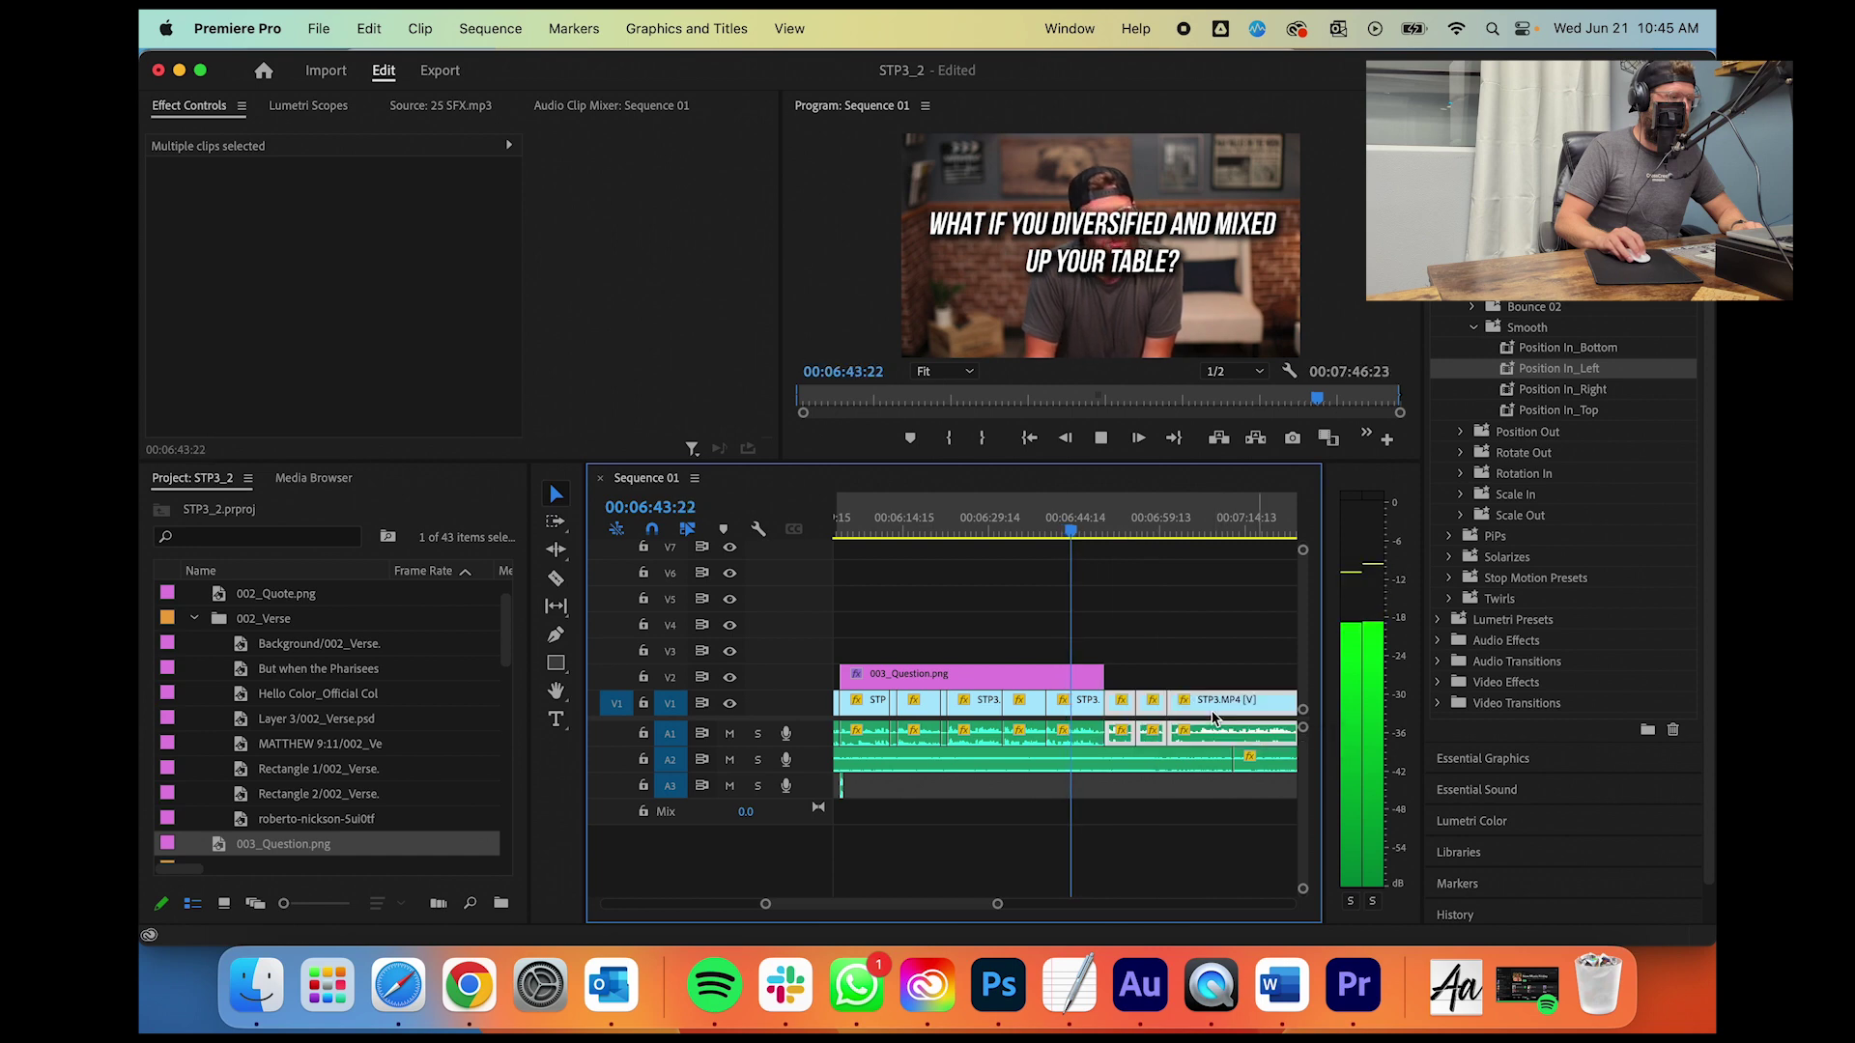
pyautogui.click(1121, 710)
pyautogui.click(1122, 710)
pyautogui.click(343, 234)
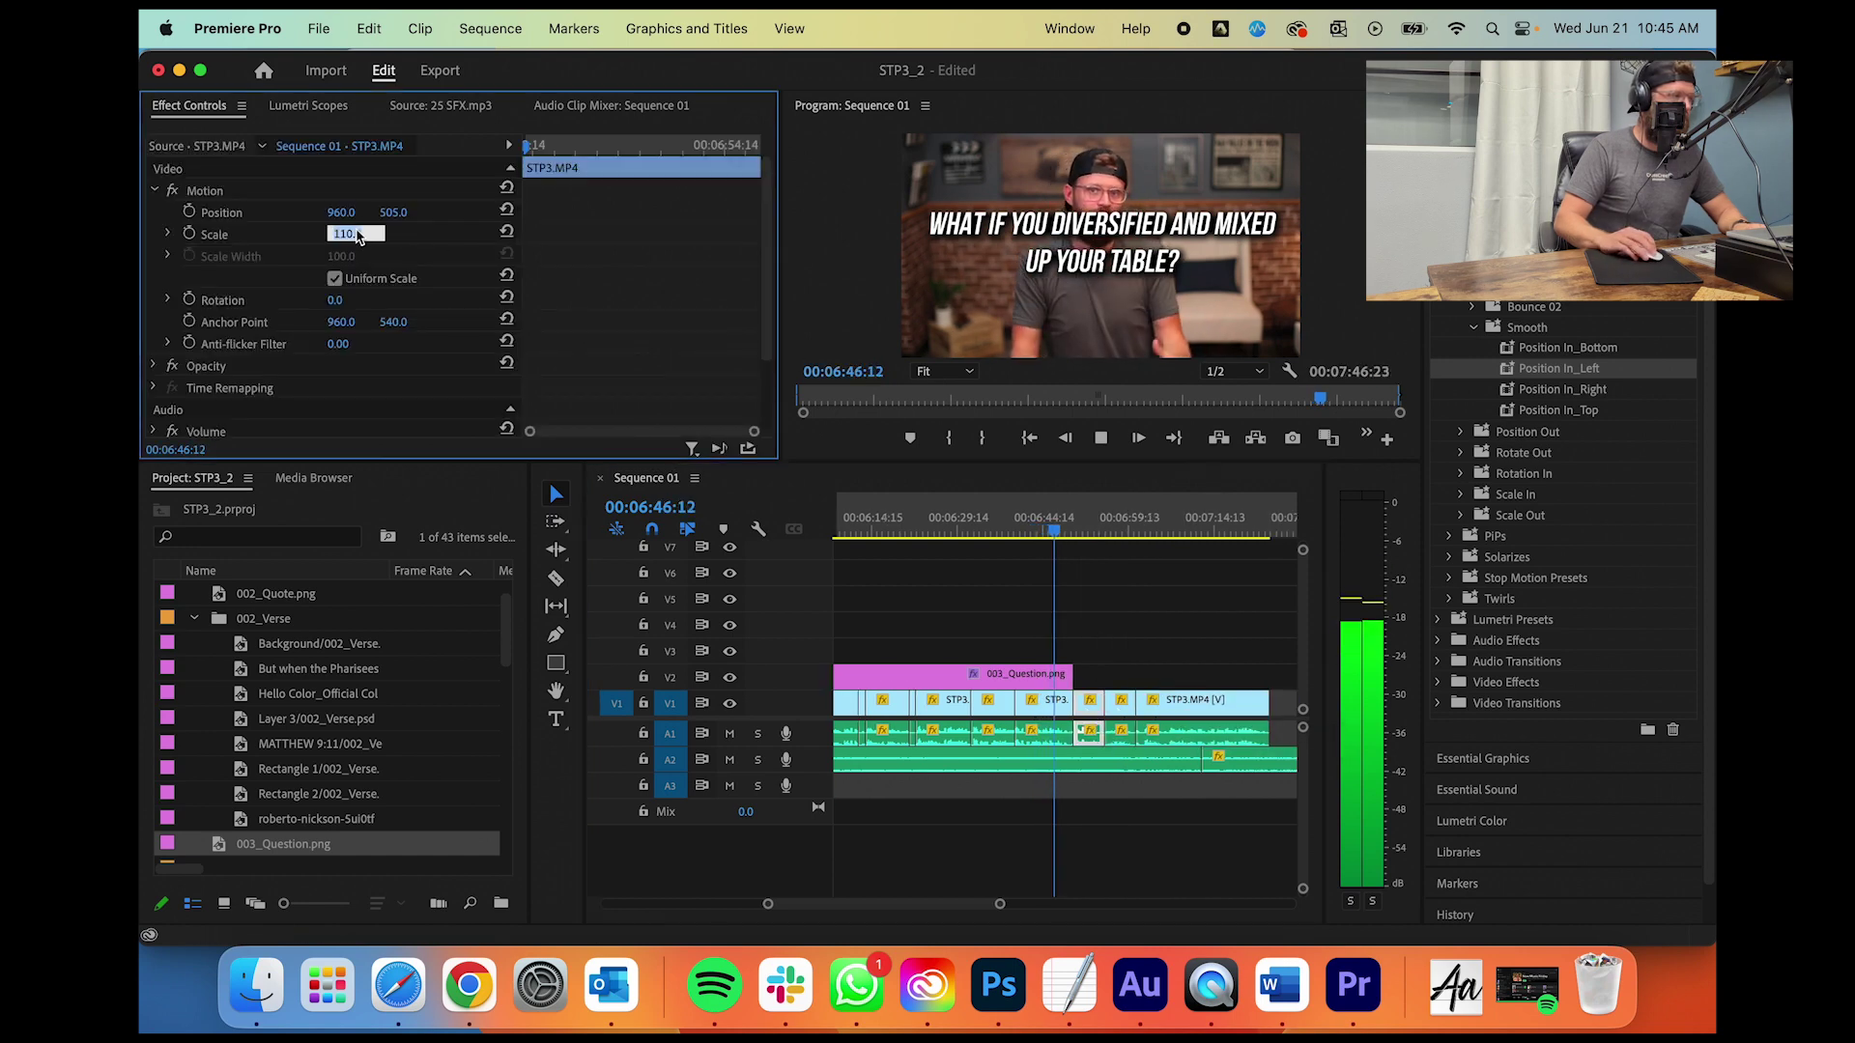
pyautogui.write('128')
pyautogui.press('Return')
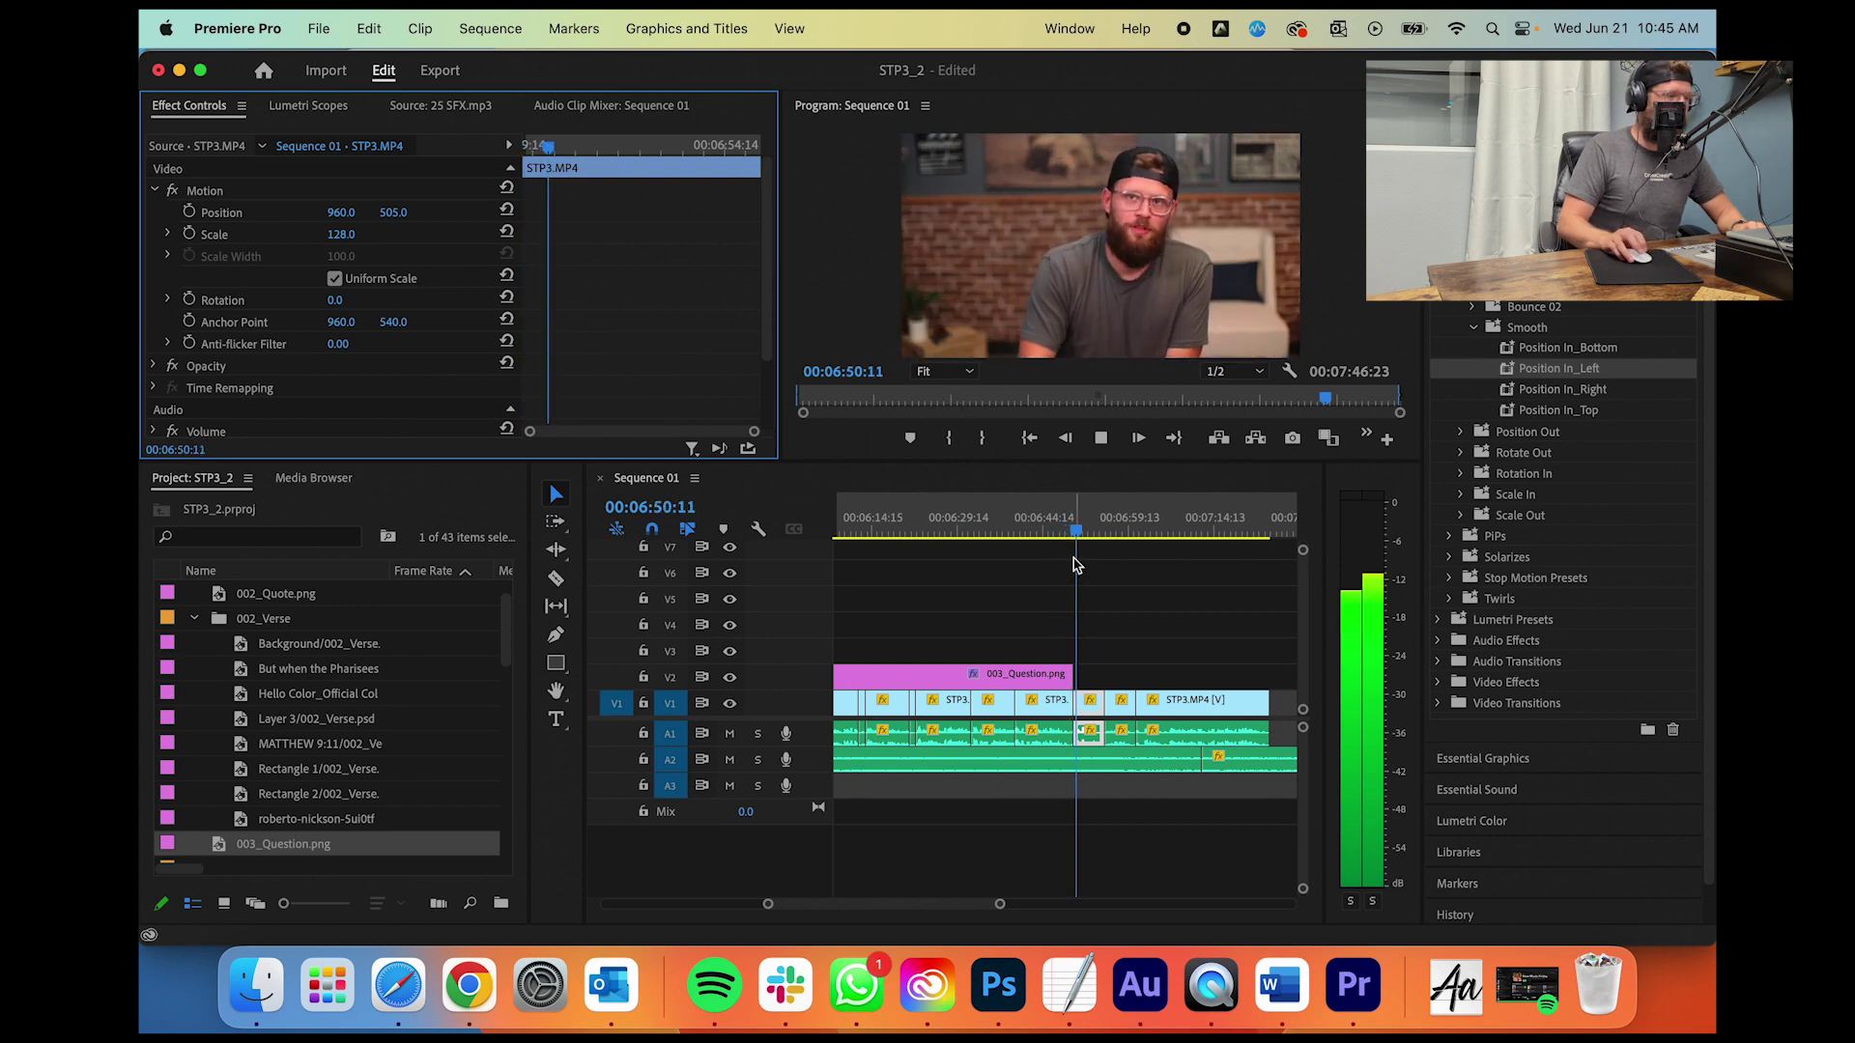
pyautogui.moveTo(1079, 674); pyautogui.dragTo(1066, 674)
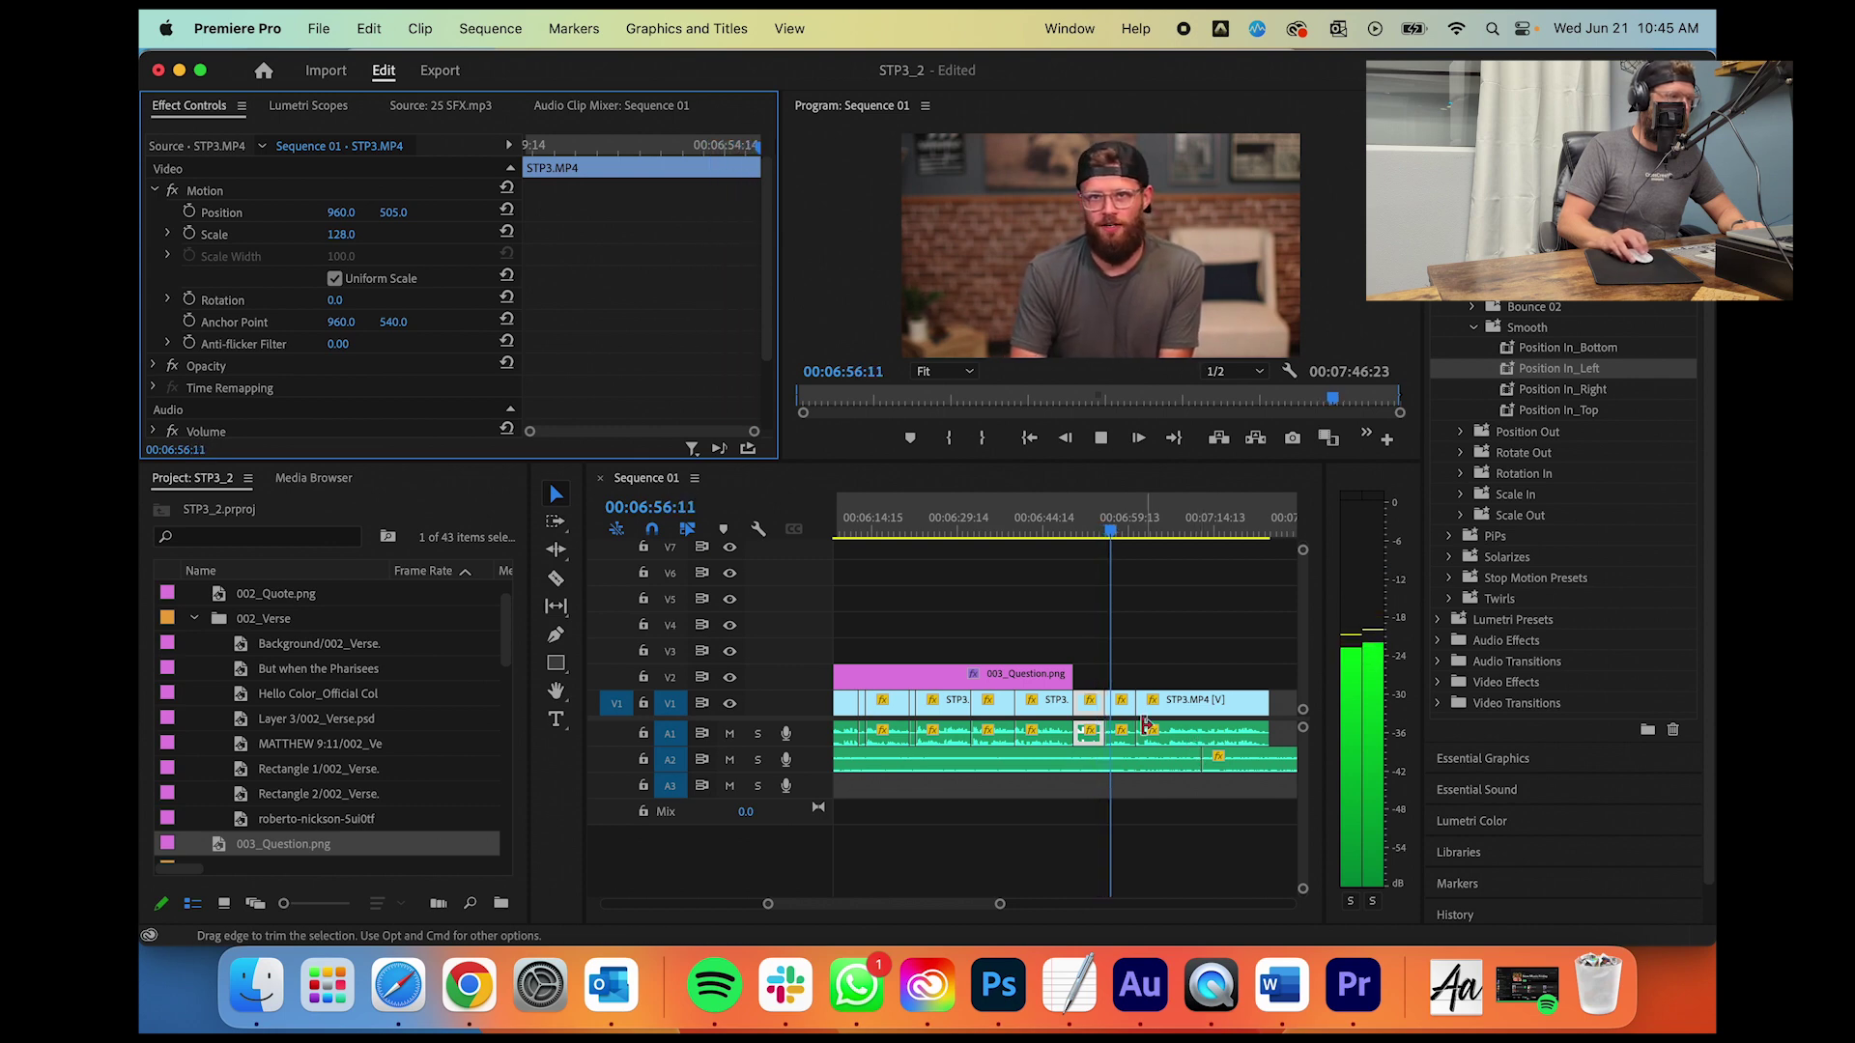
# Step: Set the Scale of the next short V1 clip, at about 00:06:56, to 110
pyautogui.press('space')
pyautogui.click(328, 235)
pyautogui.write('110')
pyautogui.press('Return')
# Step: Close the gap after the long V1 clip, at about 00:07:23, so the final clips follow it directly
pyautogui.press('space')
pyautogui.moveTo(1000, 903); pyautogui.dragTo(1032, 904)
pyautogui.moveTo(1187, 664); pyautogui.dragTo(1205, 715)
pyautogui.press('Delete')
# Step: Return to about 00:06:58 and set the Scale of the long V1 clip to 128
pyautogui.click(1120, 713)
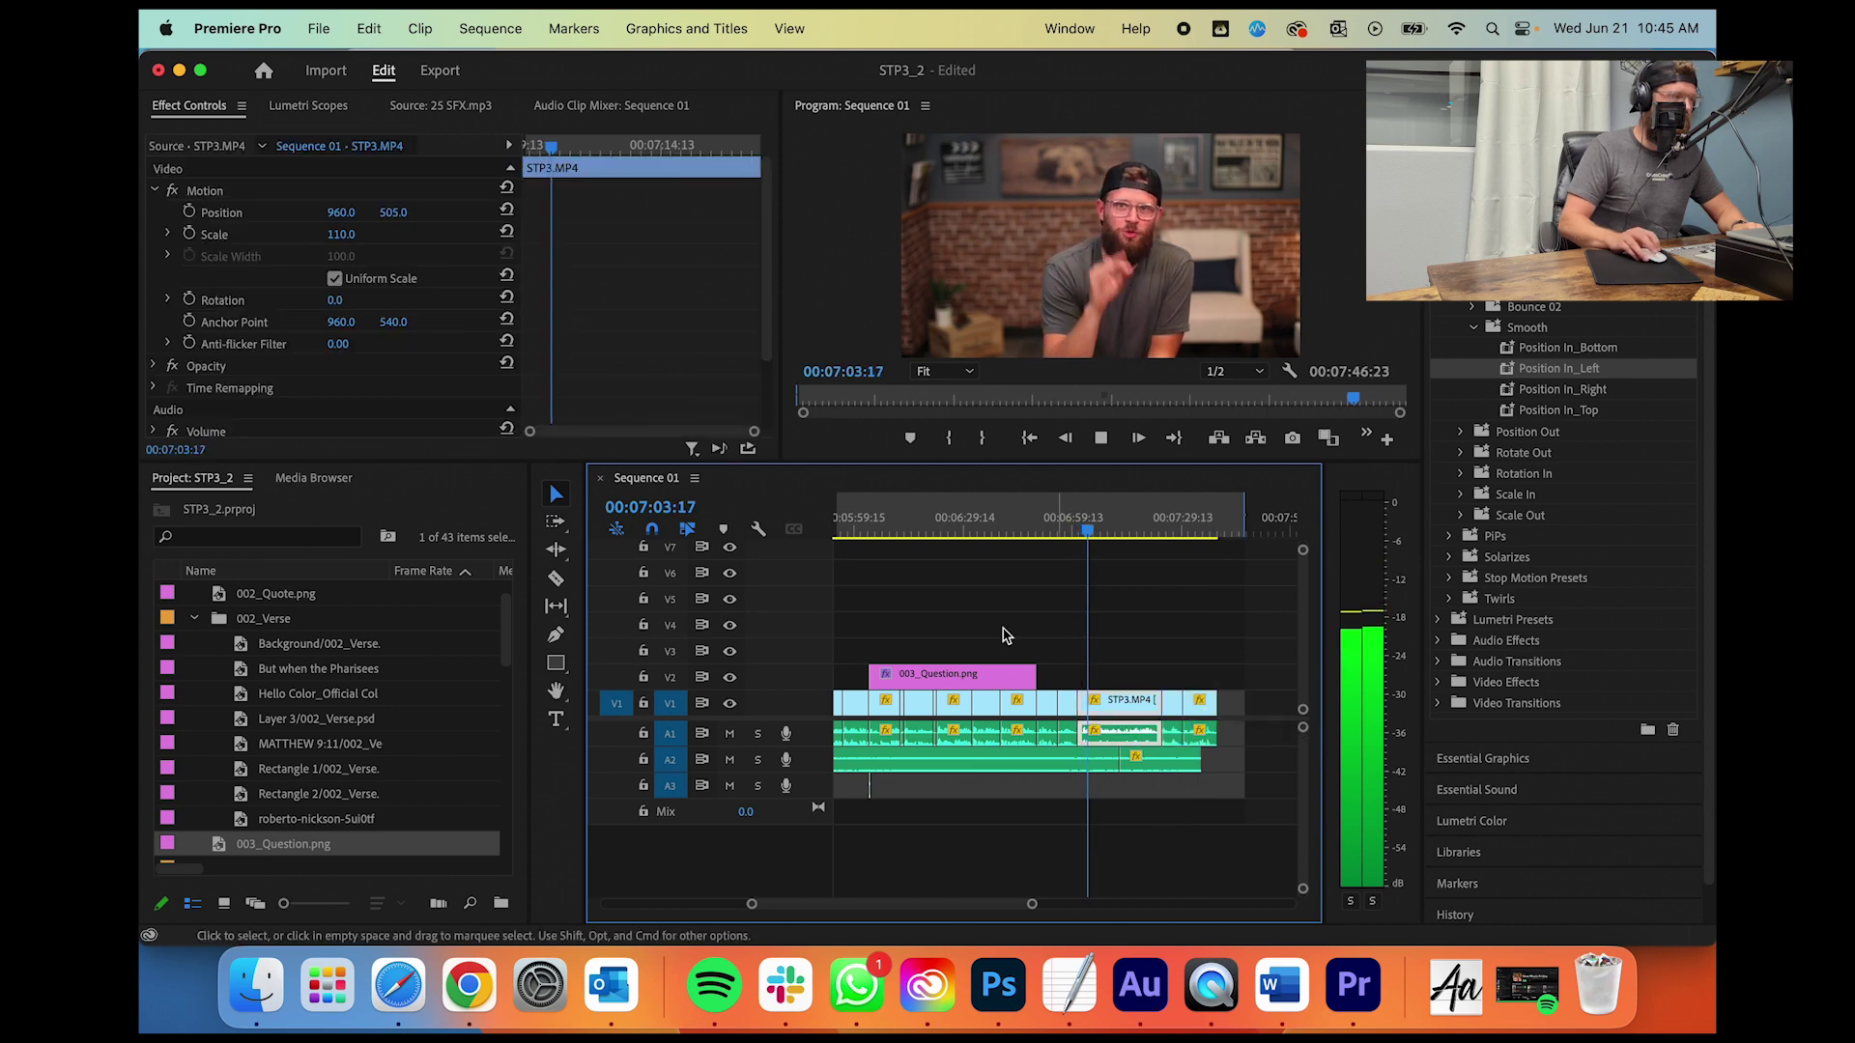
pyautogui.click(1066, 519)
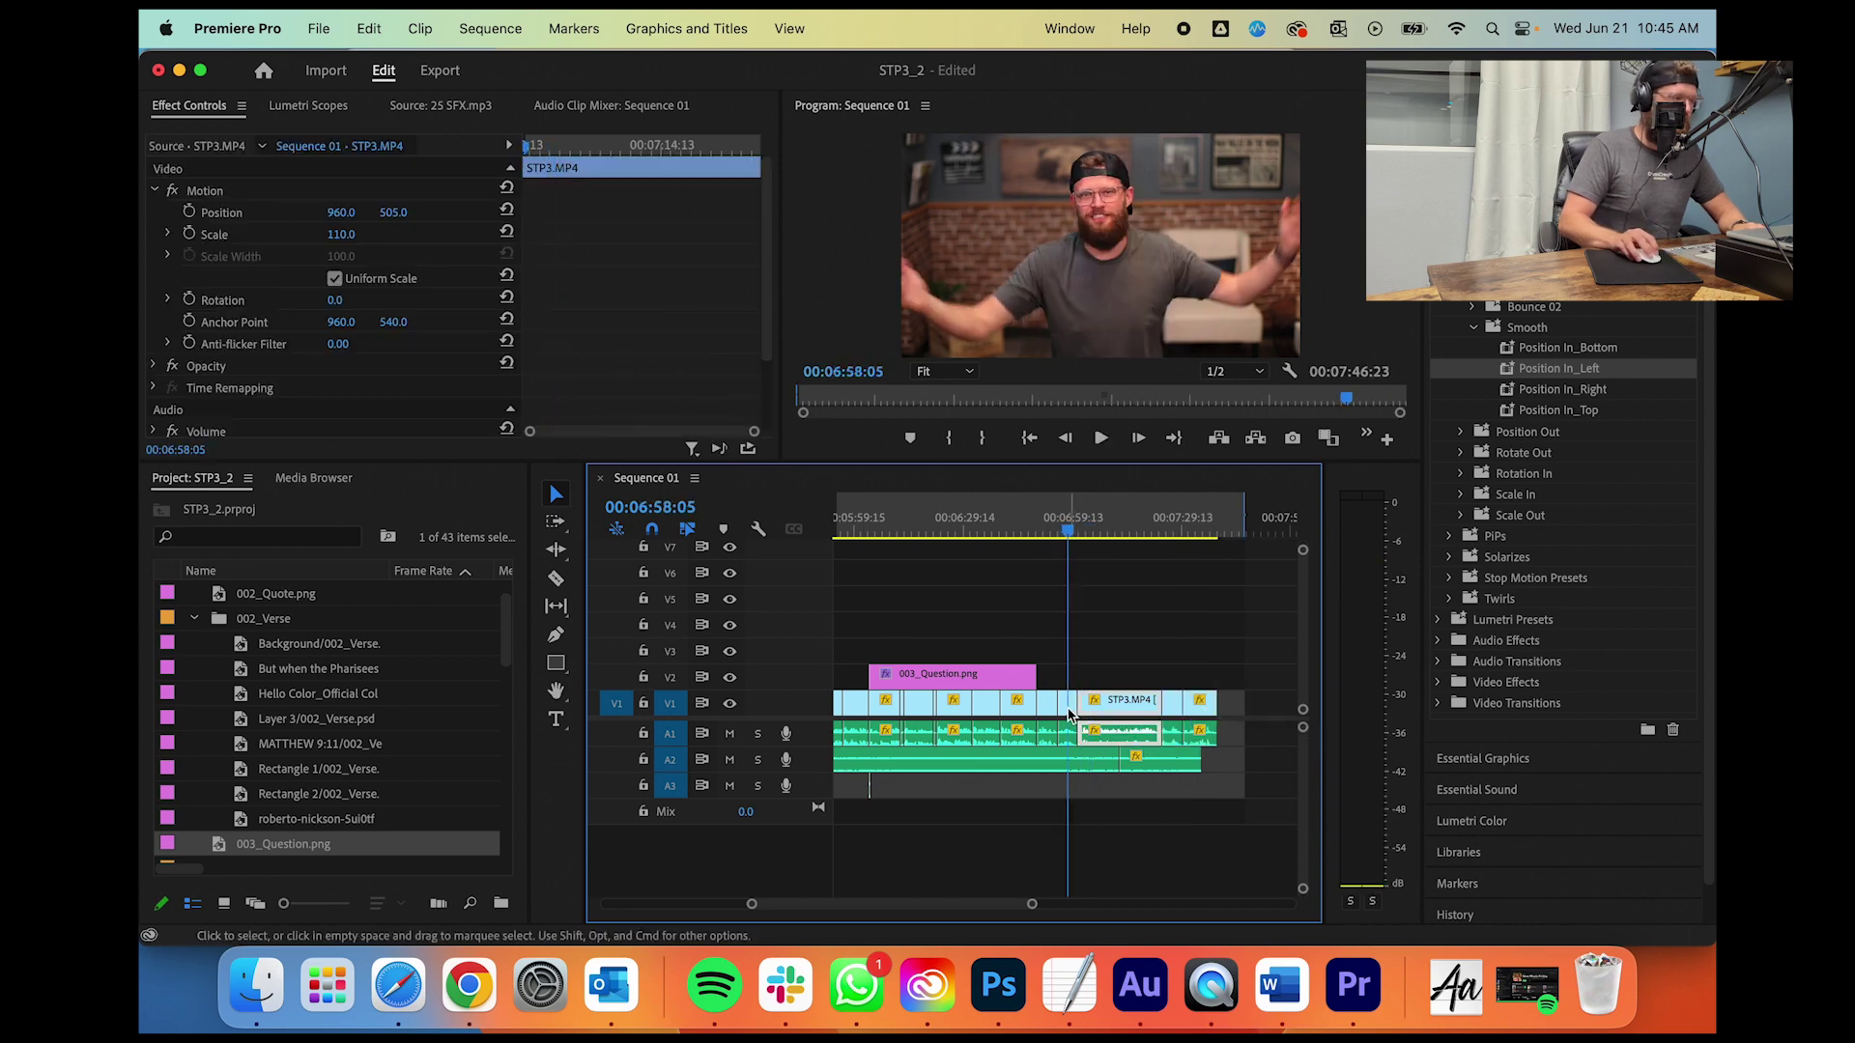
pyautogui.click(341, 233)
pyautogui.write('128')
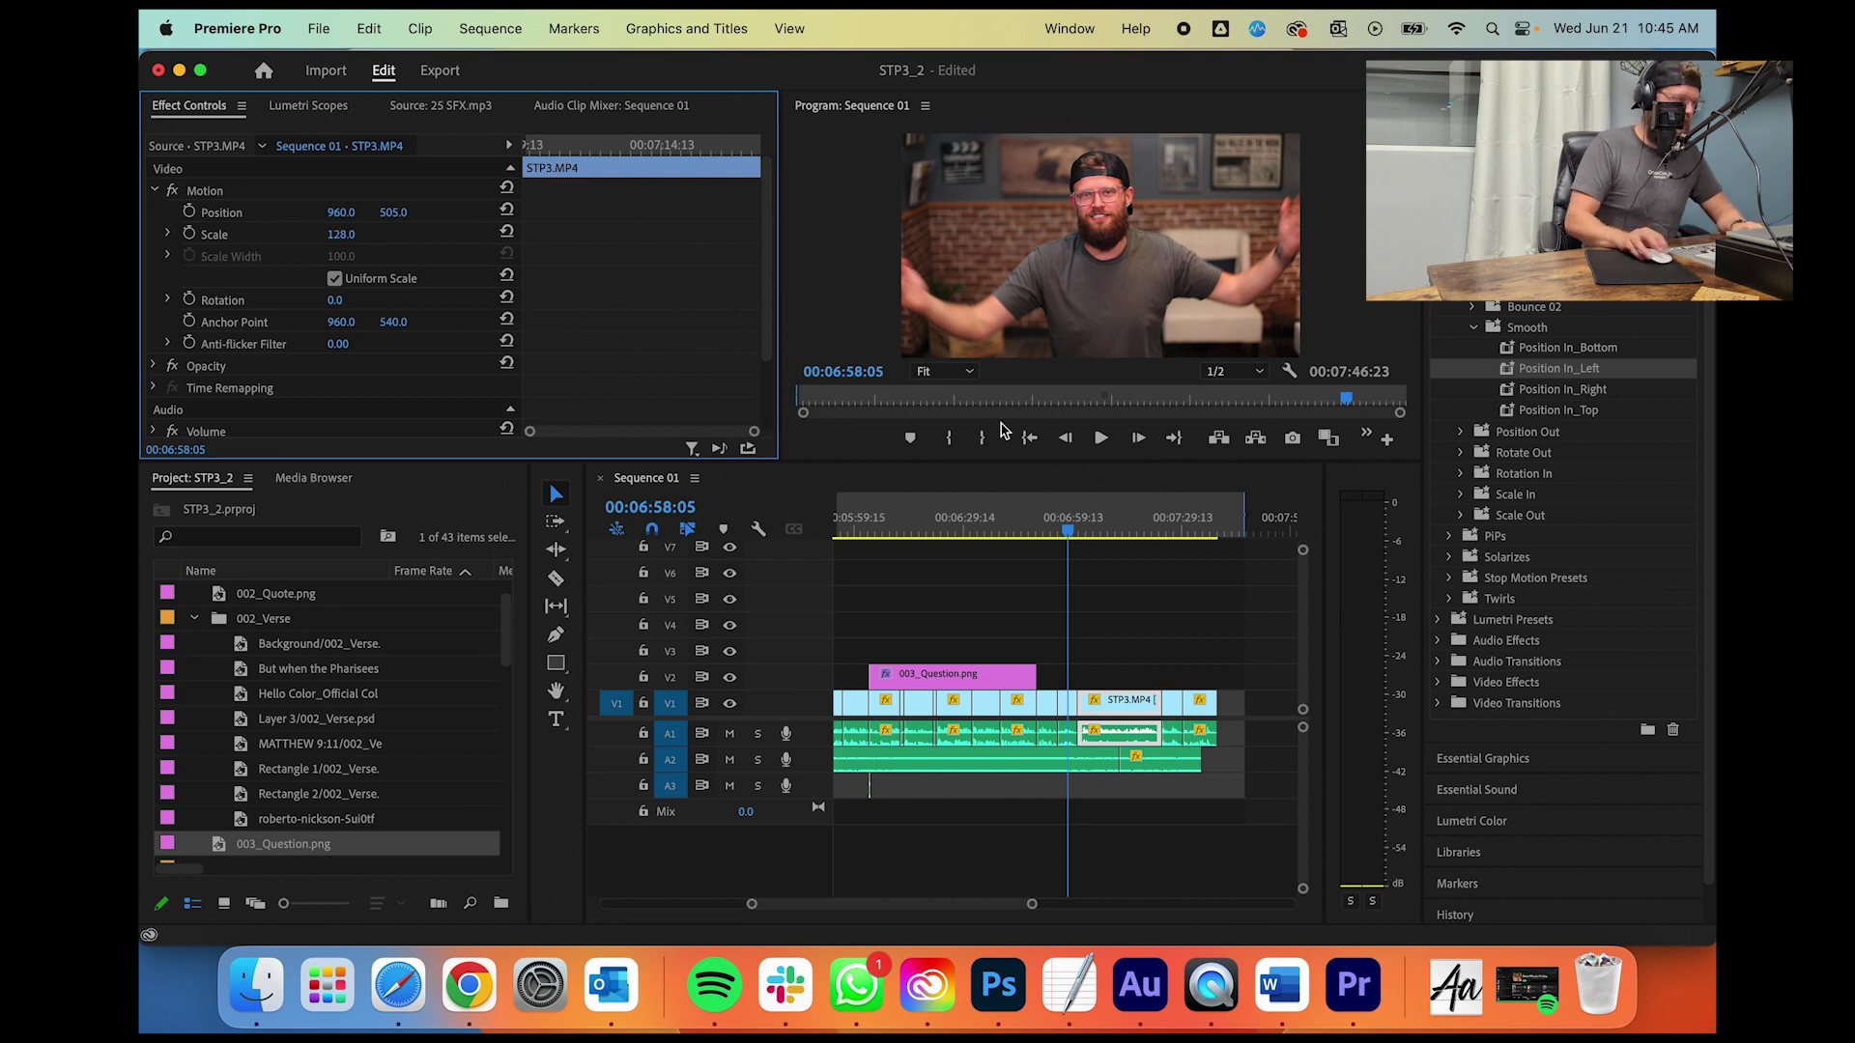
# Step: Set the Scale of the second-to-last V1 clip to 110 and the last one to 128, and play the ending
pyautogui.click(1173, 705)
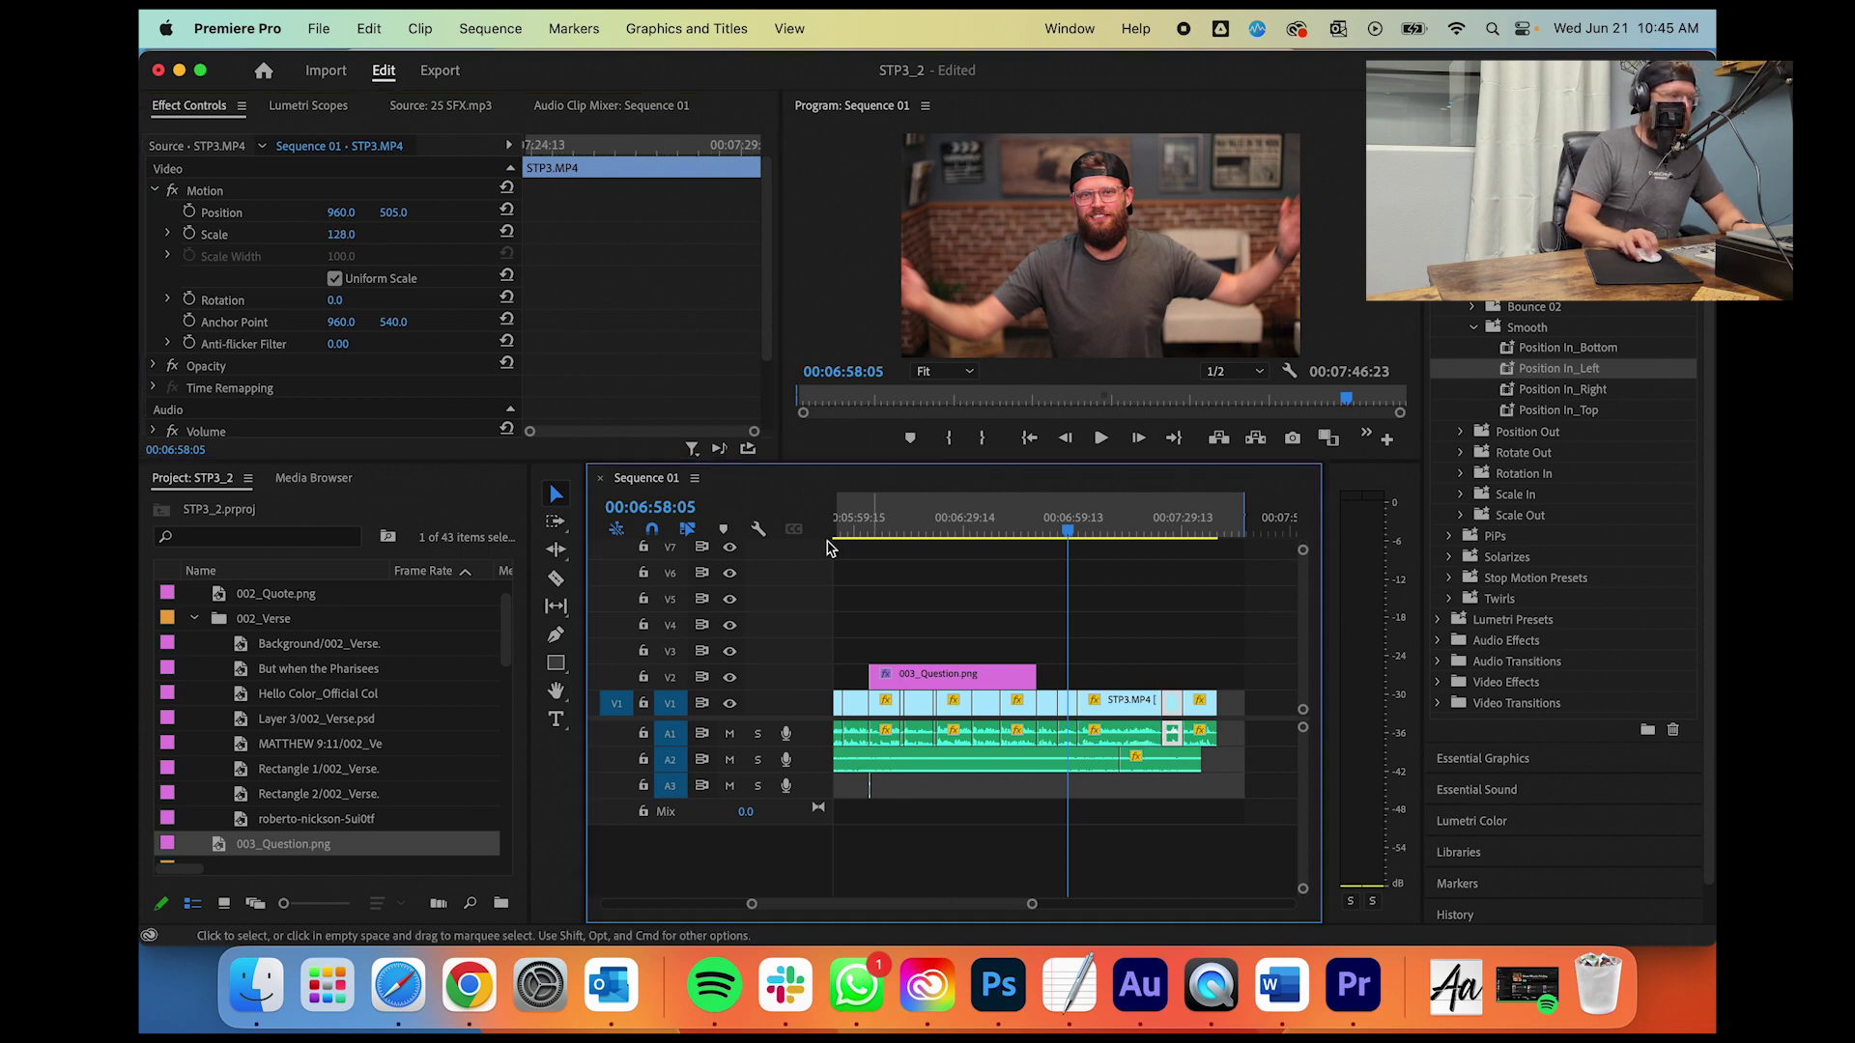
pyautogui.click(346, 234)
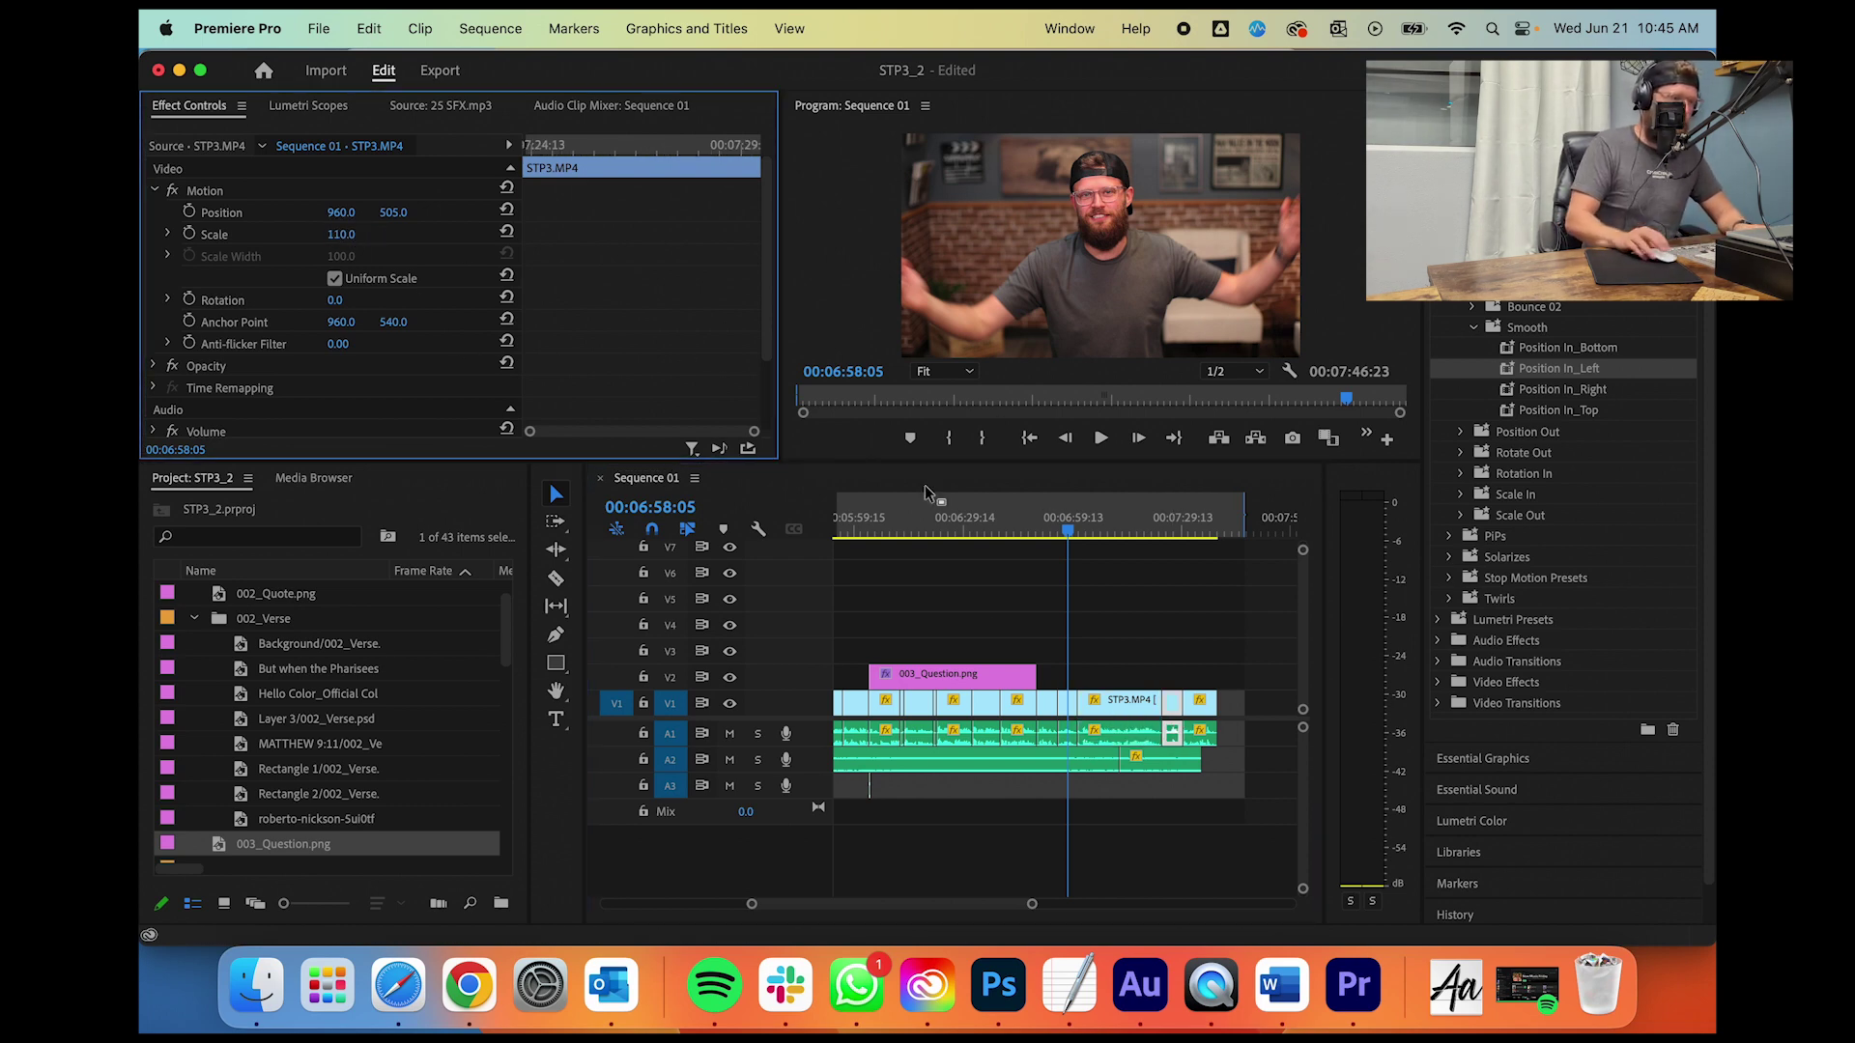
pyautogui.click(1200, 734)
pyautogui.click(347, 236)
pyautogui.press('Return')
pyautogui.press('space')
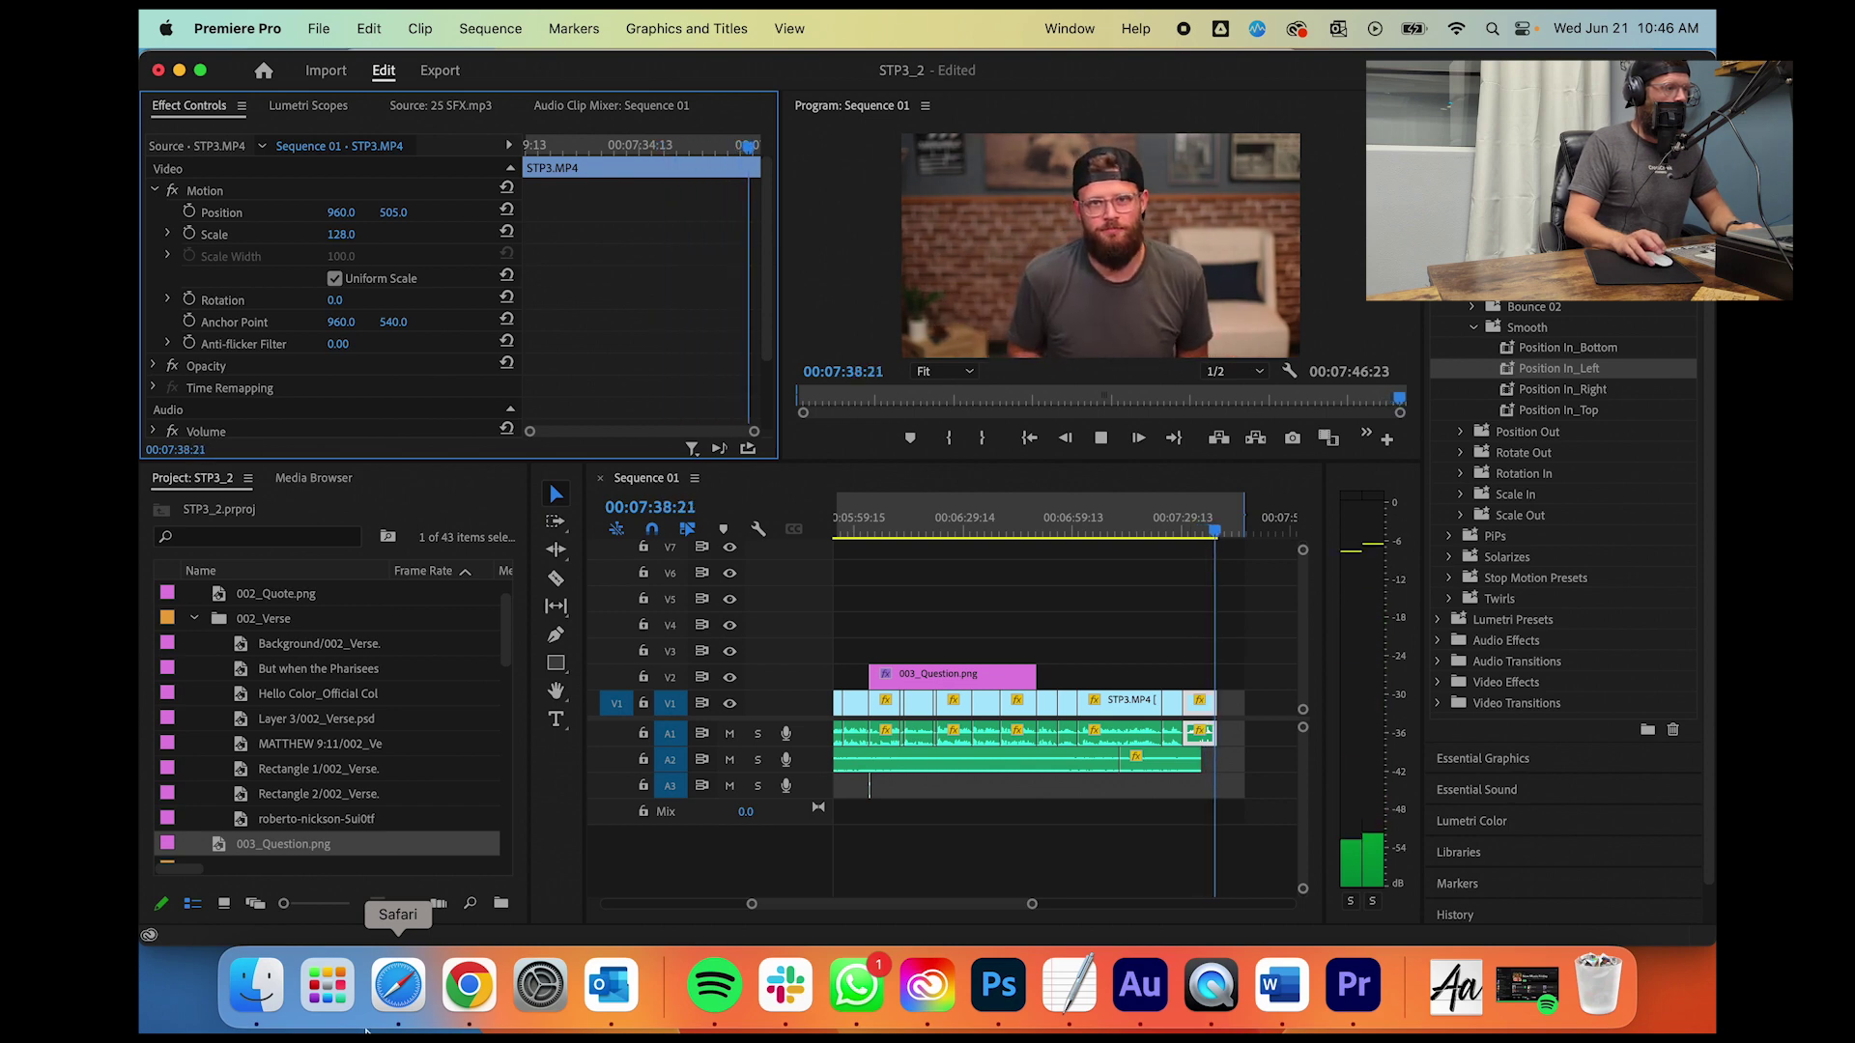
# Step: Switch to Photoshop and replace the text with "WHO IS ONE PERSON, WHO YOU WANT TO INVITE TO THE PARTY, THIS WEEK?"
pyautogui.click(994, 985)
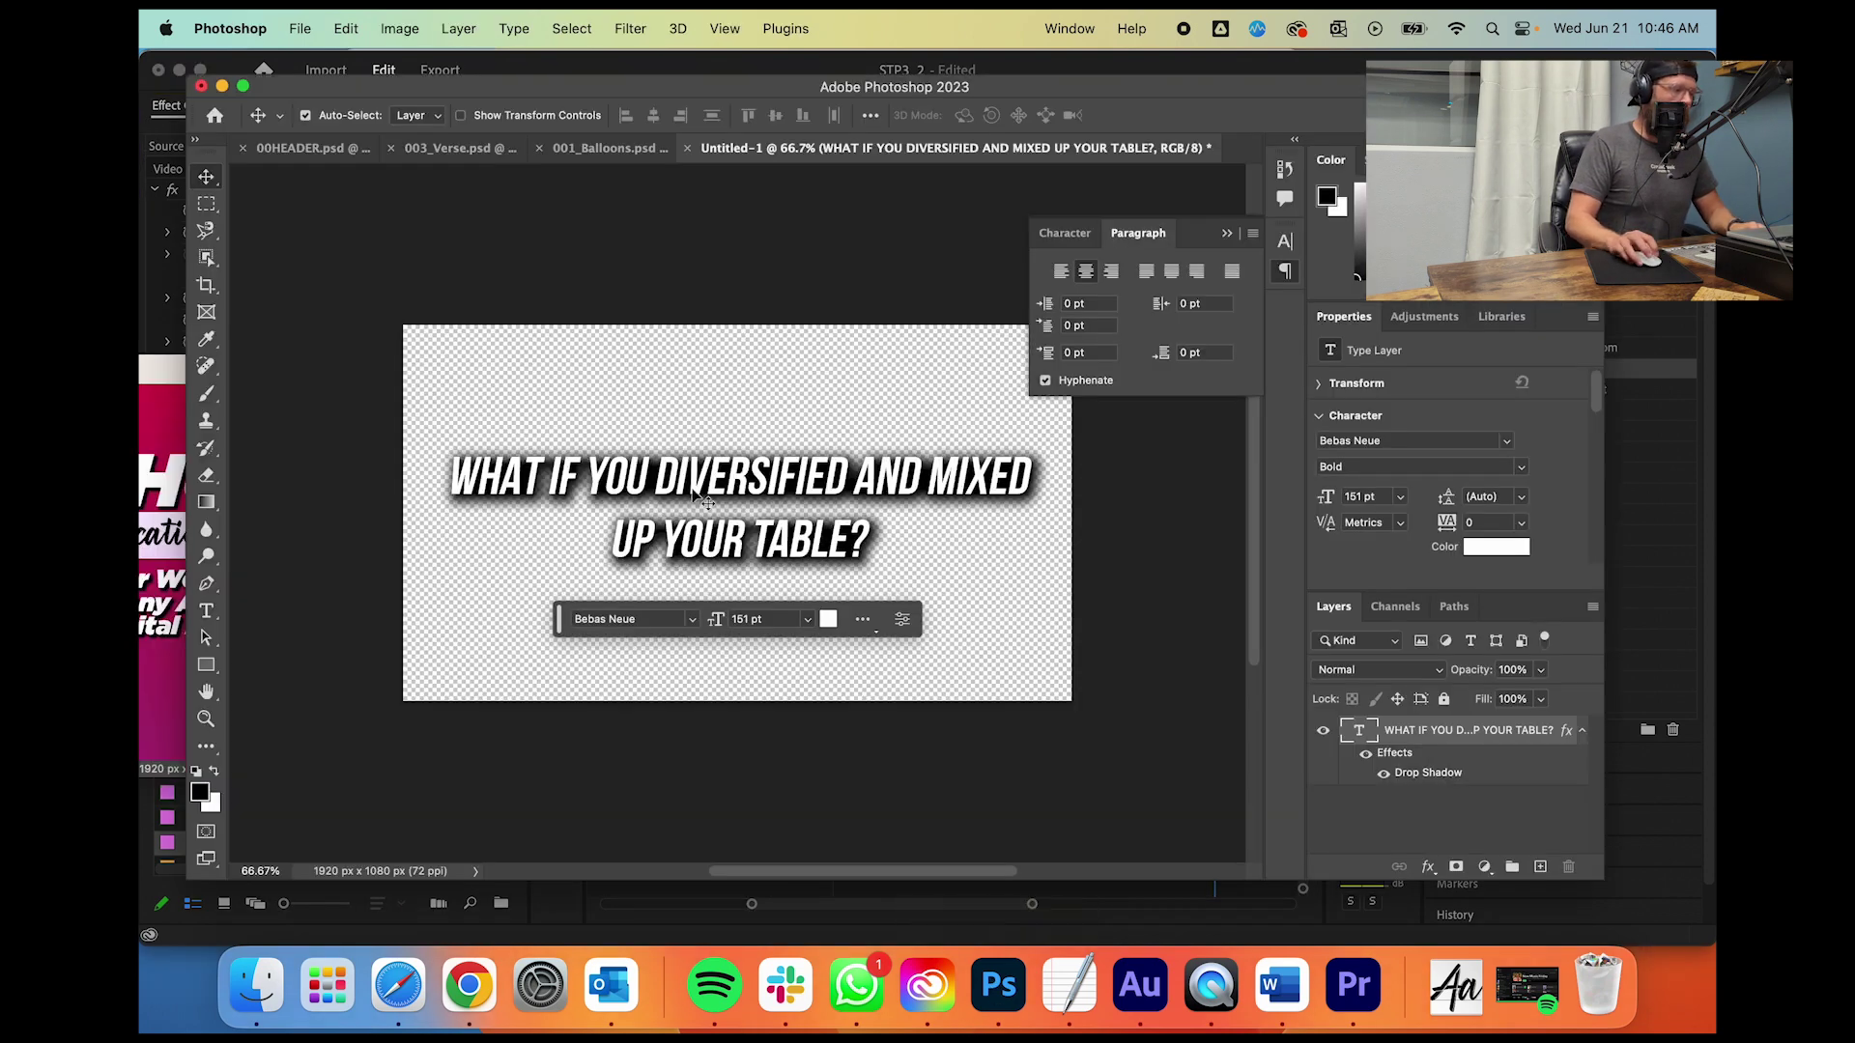
pyautogui.click(206, 611)
pyautogui.click(666, 526)
pyautogui.press('super+a')
pyautogui.write('W')
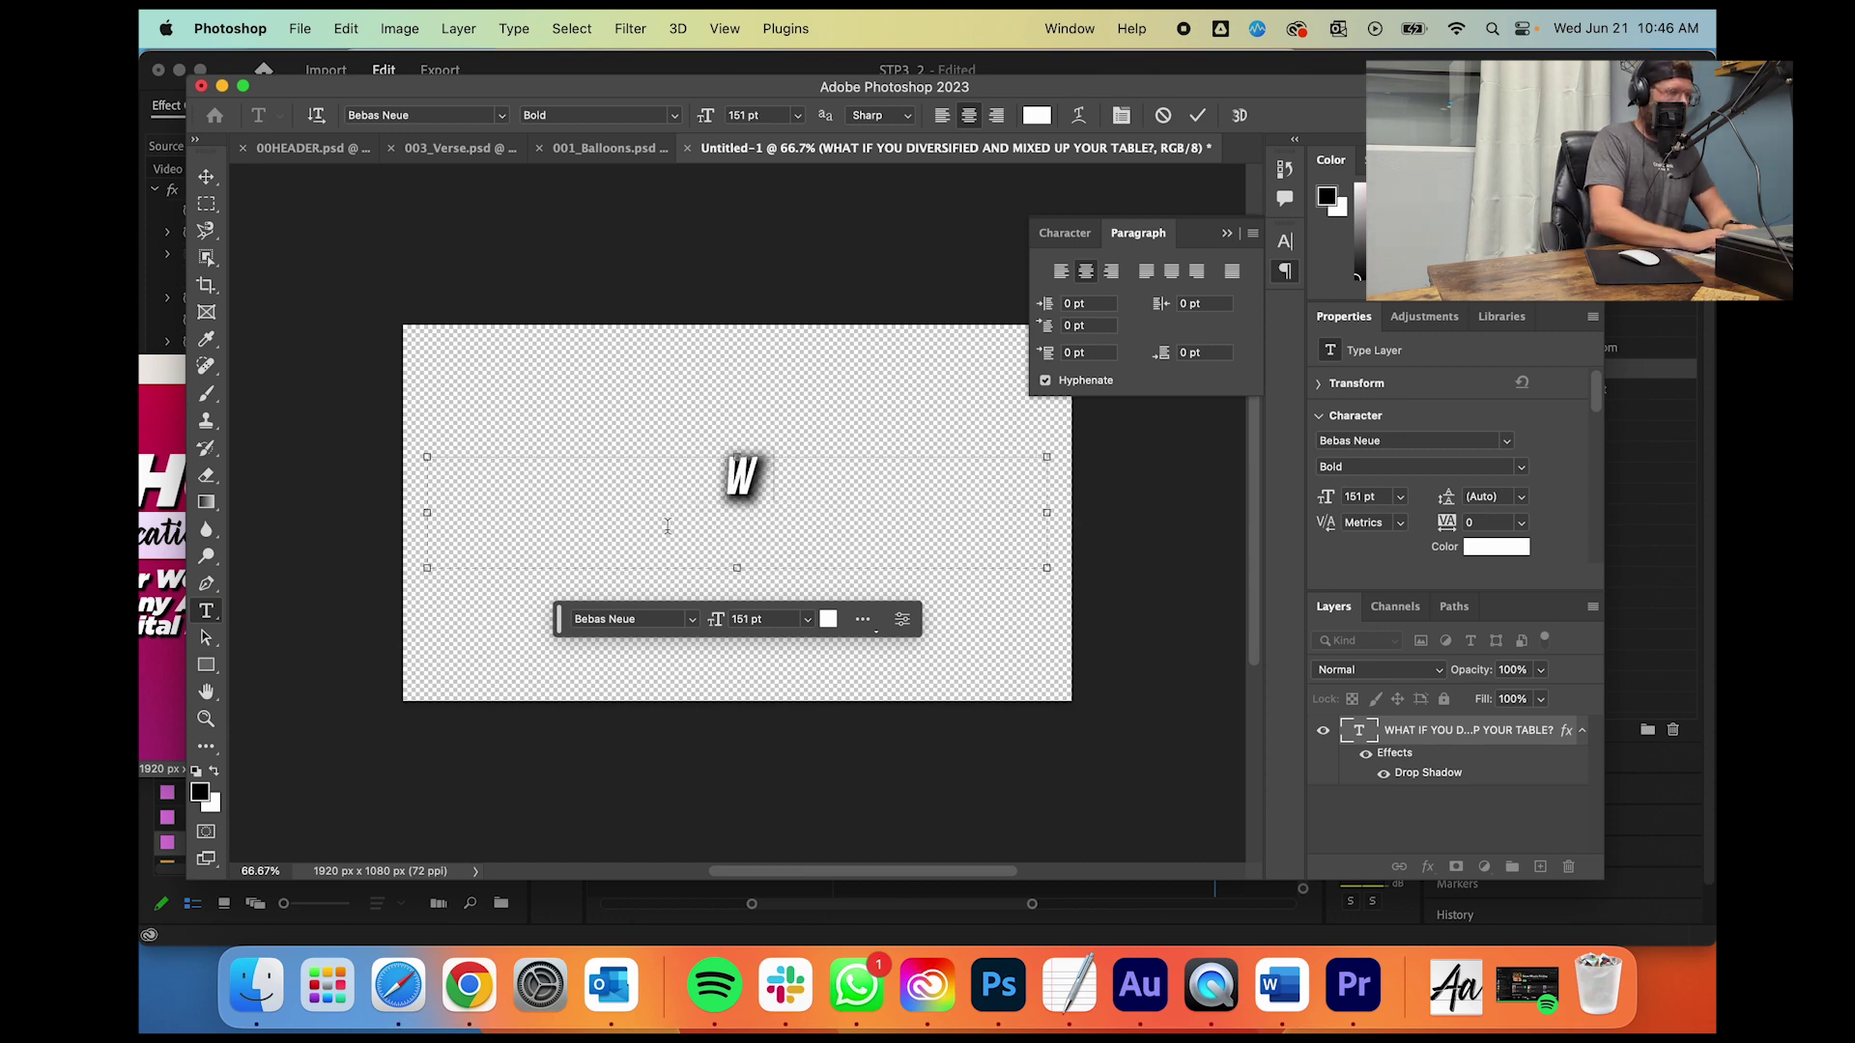
pyautogui.write('HO IS ONE PERSON')
pyautogui.write(', WHO OU WANT')
pyautogui.press('BackSpace')
pyautogui.press('BackSpace')
pyautogui.press('BackSpace')
pyautogui.press('BackSpace')
pyautogui.press('BackSpace')
pyautogui.press('BackSpace')
pyautogui.press('BackSpace')
pyautogui.press('BackSpace')
pyautogui.write('YOU W')
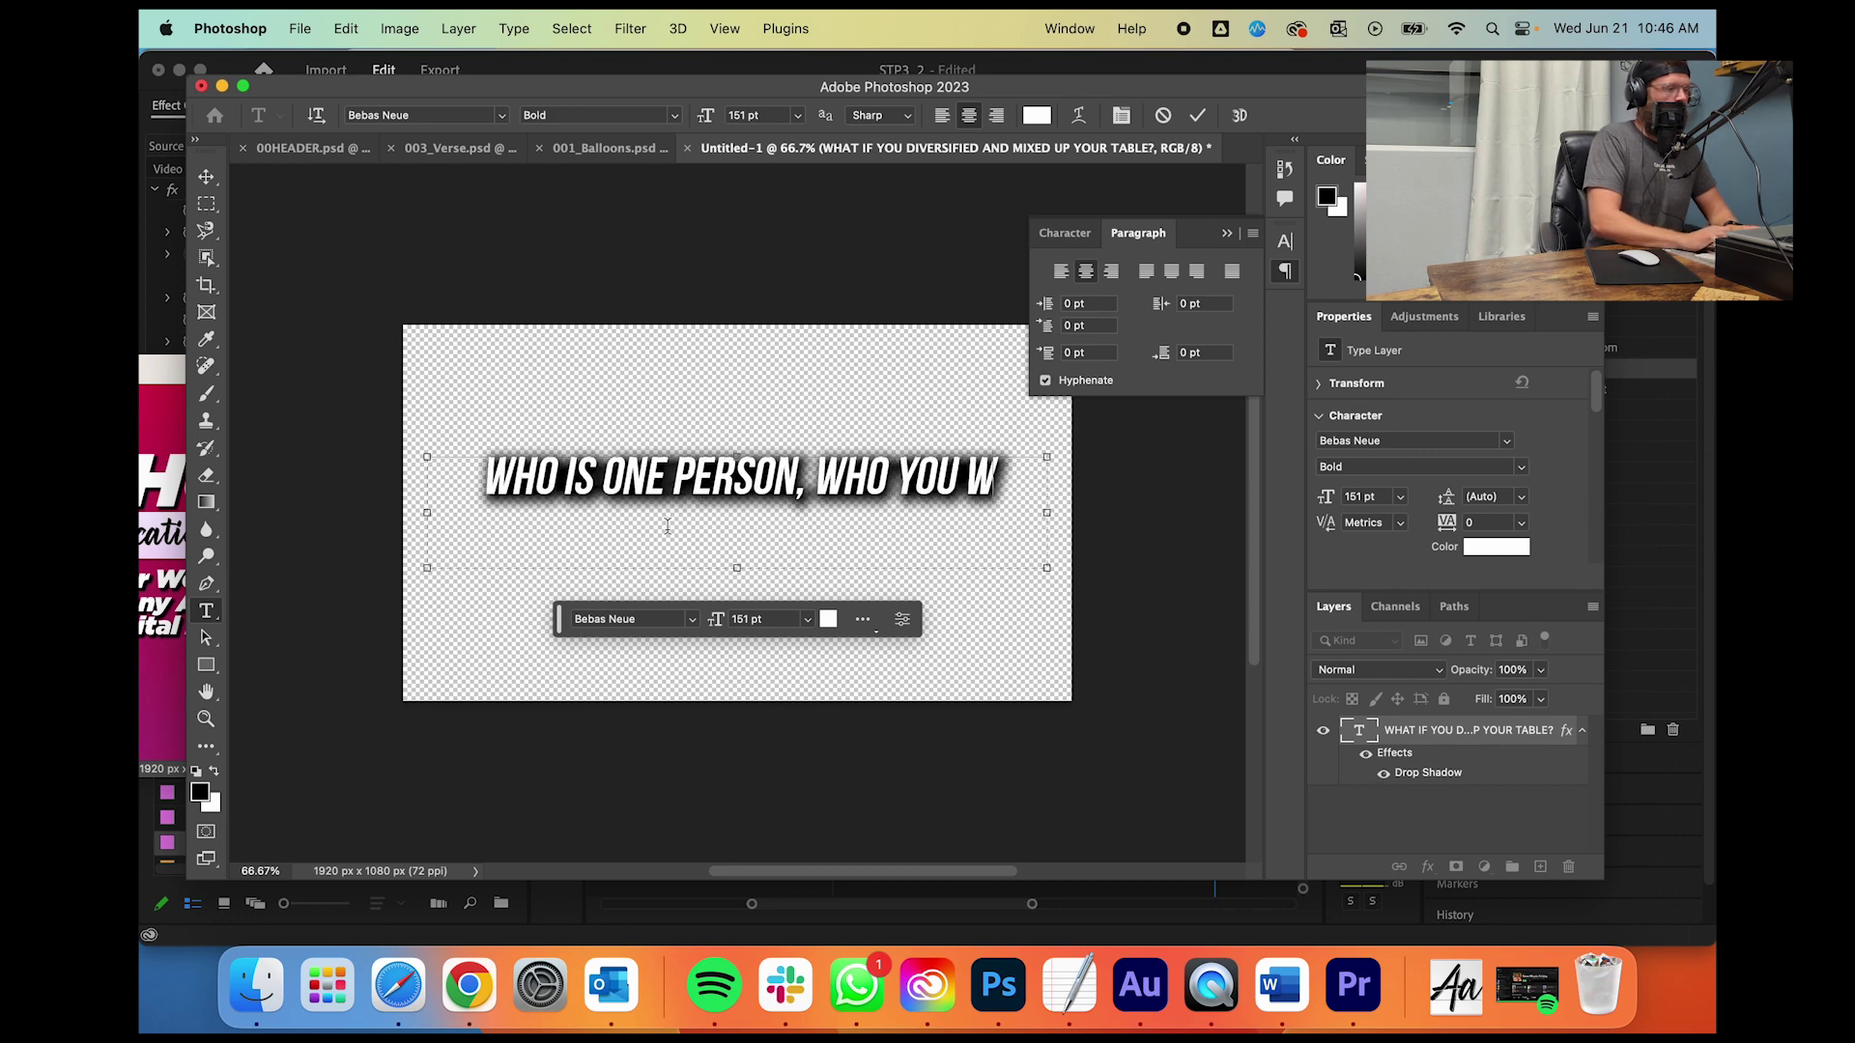
pyautogui.write('ANT TO INVITE TO THE PARTY, THIS WEEK')
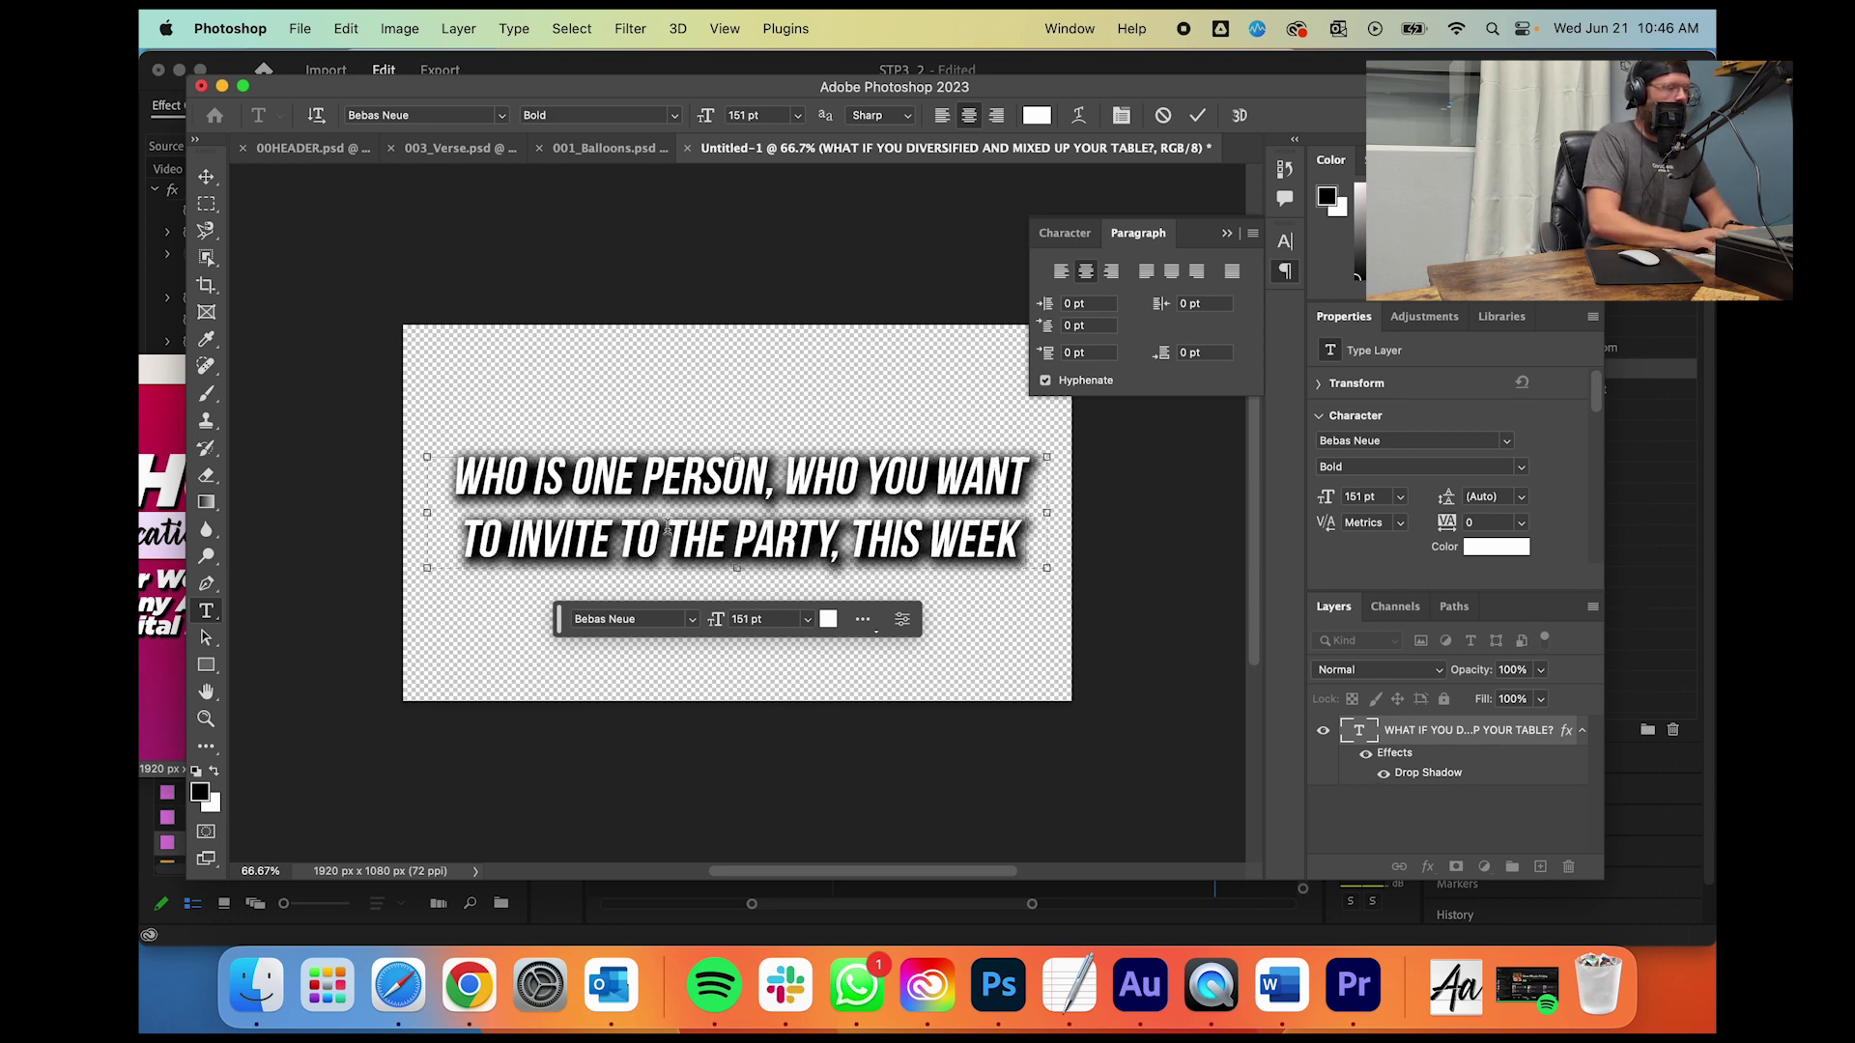
pyautogui.write('?')
pyautogui.click(1196, 117)
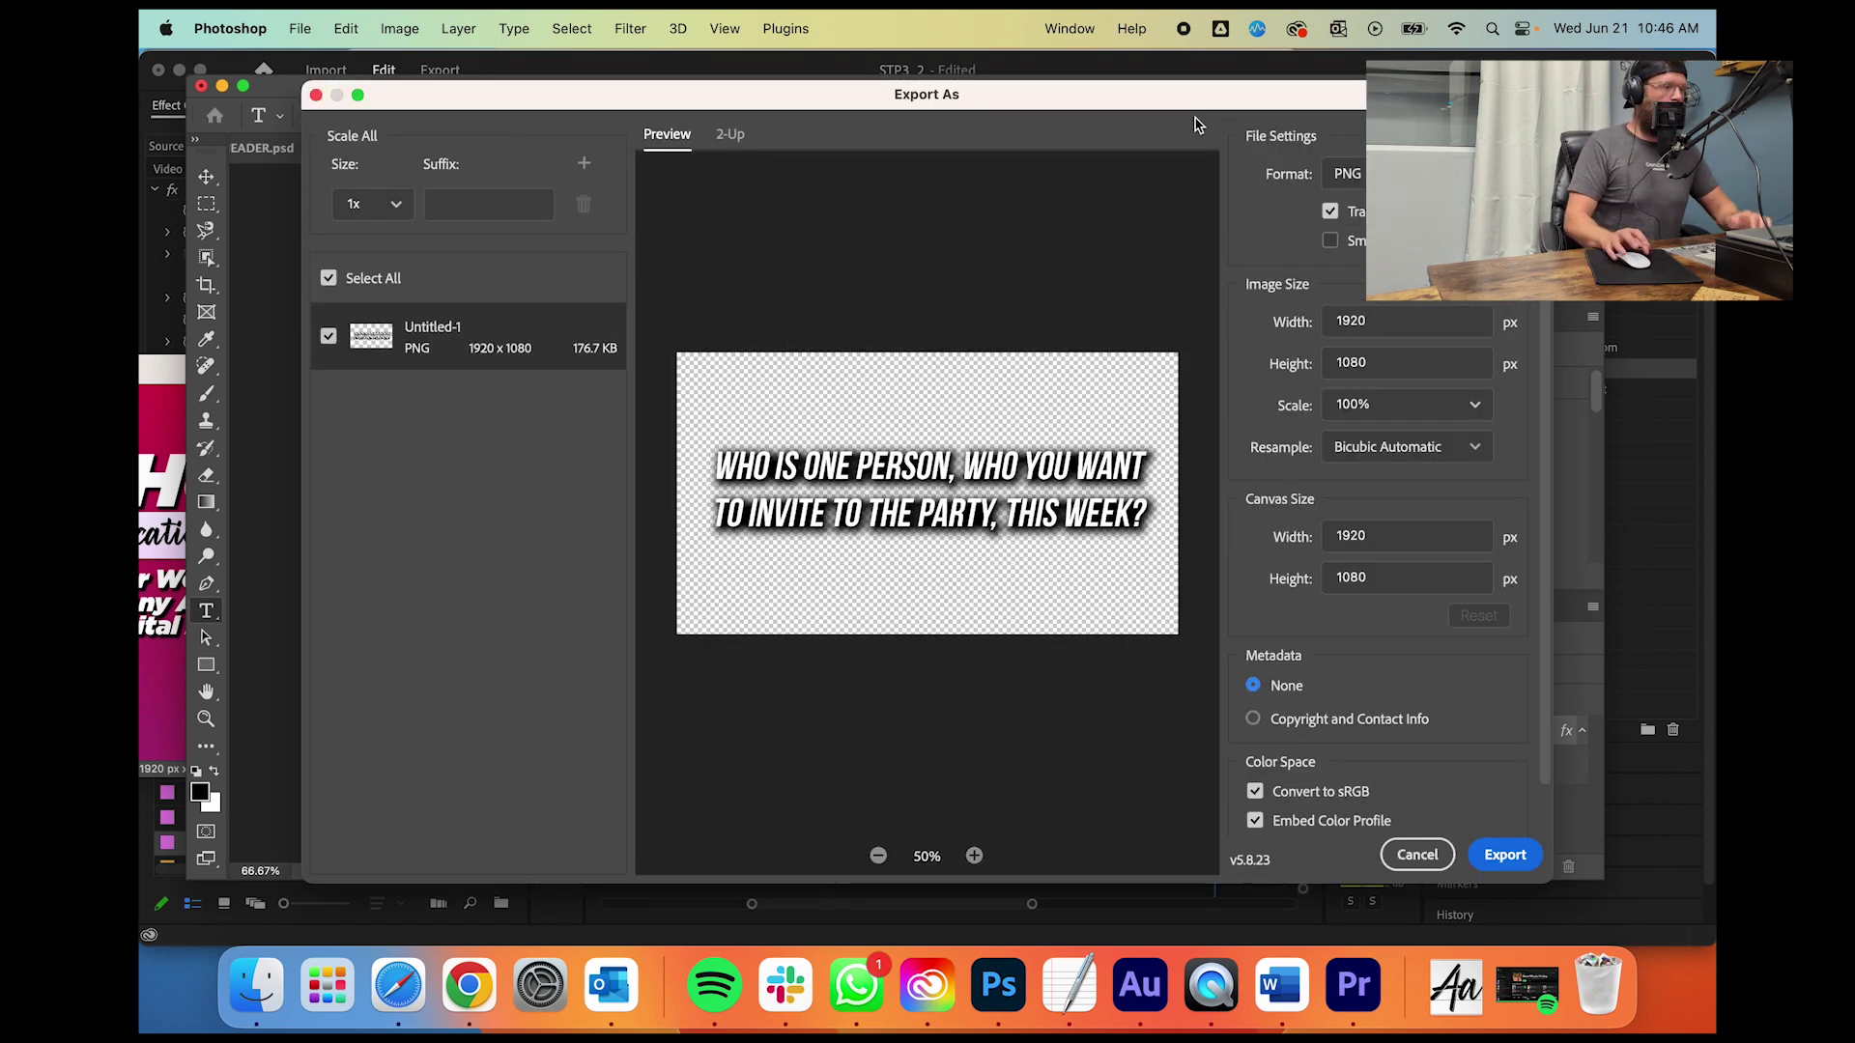
# Step: Export the text graphic as a PNG named 004_Question in the PNG folder
pyautogui.click(1505, 857)
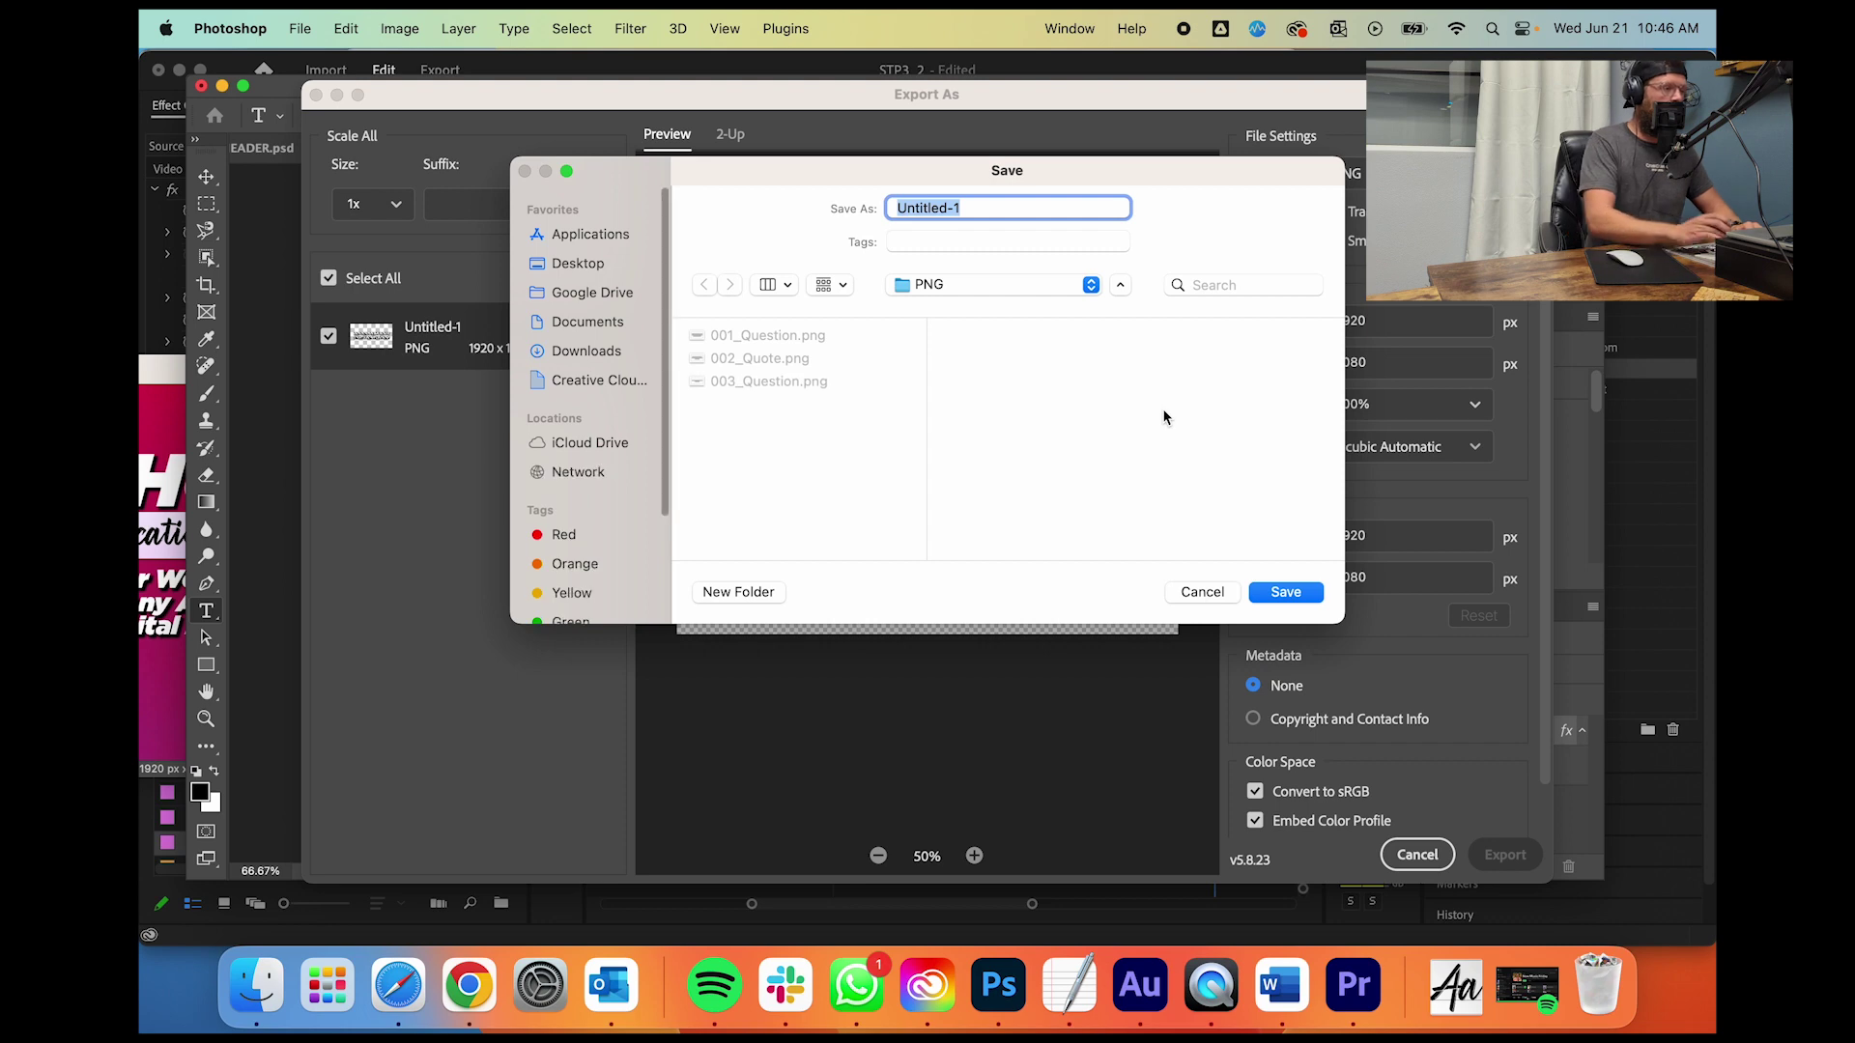
pyautogui.write('004_Questi')
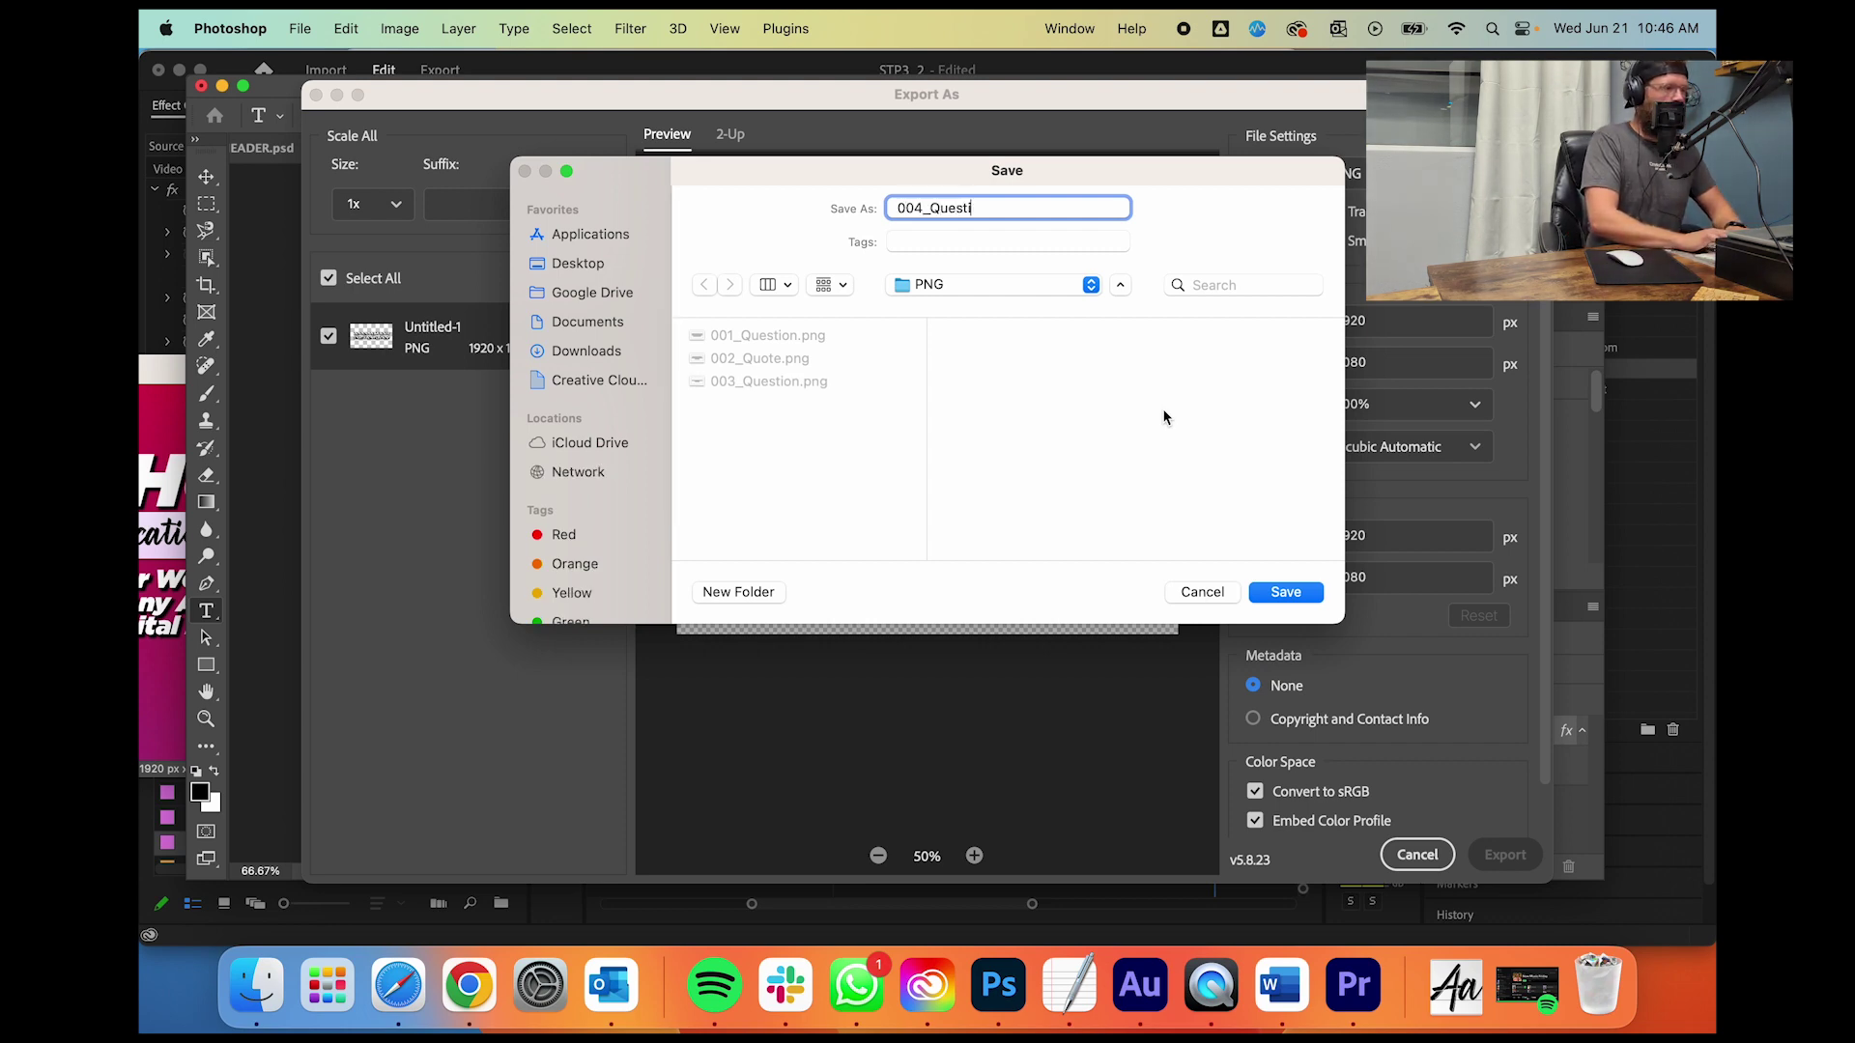
pyautogui.write('on')
pyautogui.press('Return')
# Step: Return to Premiere Pro, add 004_Question.png from Finder to V2, and align its start with the last V1 clip
pyautogui.click(1353, 986)
pyautogui.click(256, 985)
pyautogui.moveTo(934, 273); pyautogui.dragTo(1171, 676)
pyautogui.click(1182, 543)
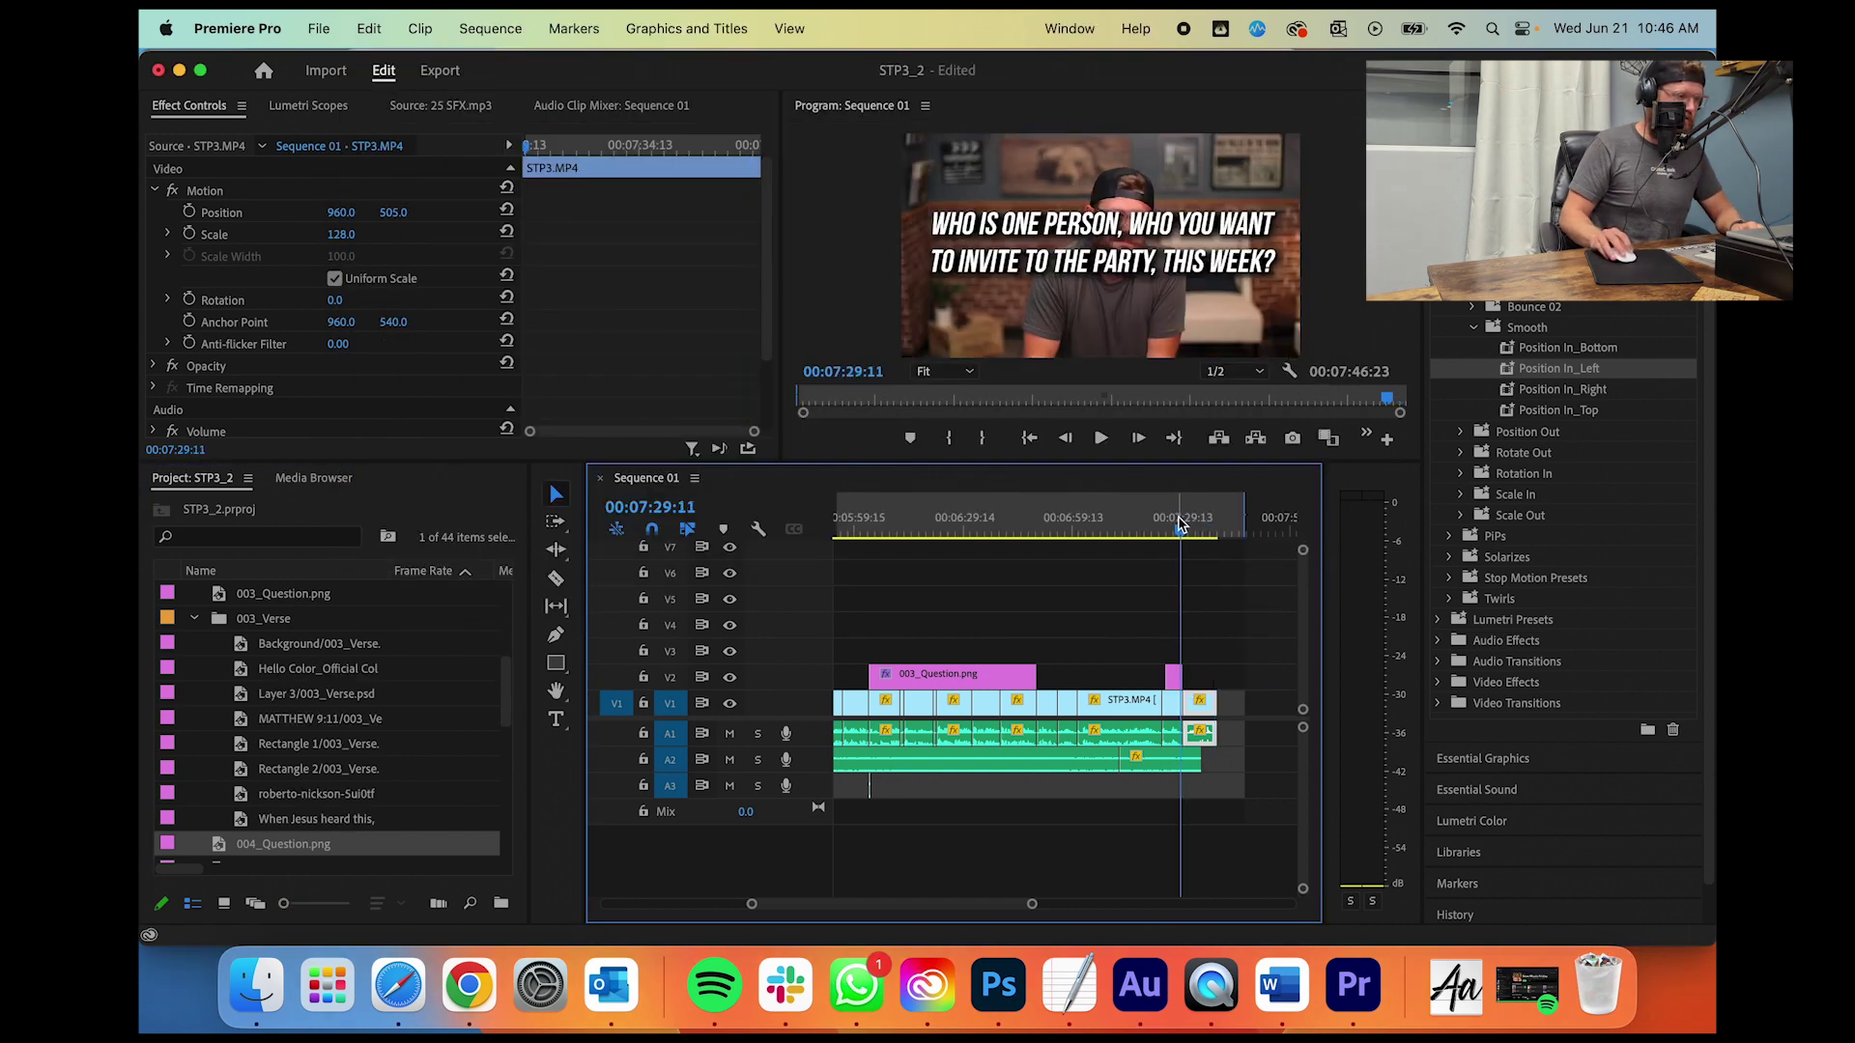
pyautogui.press('space')
pyautogui.moveTo(1032, 906); pyautogui.dragTo(1009, 905)
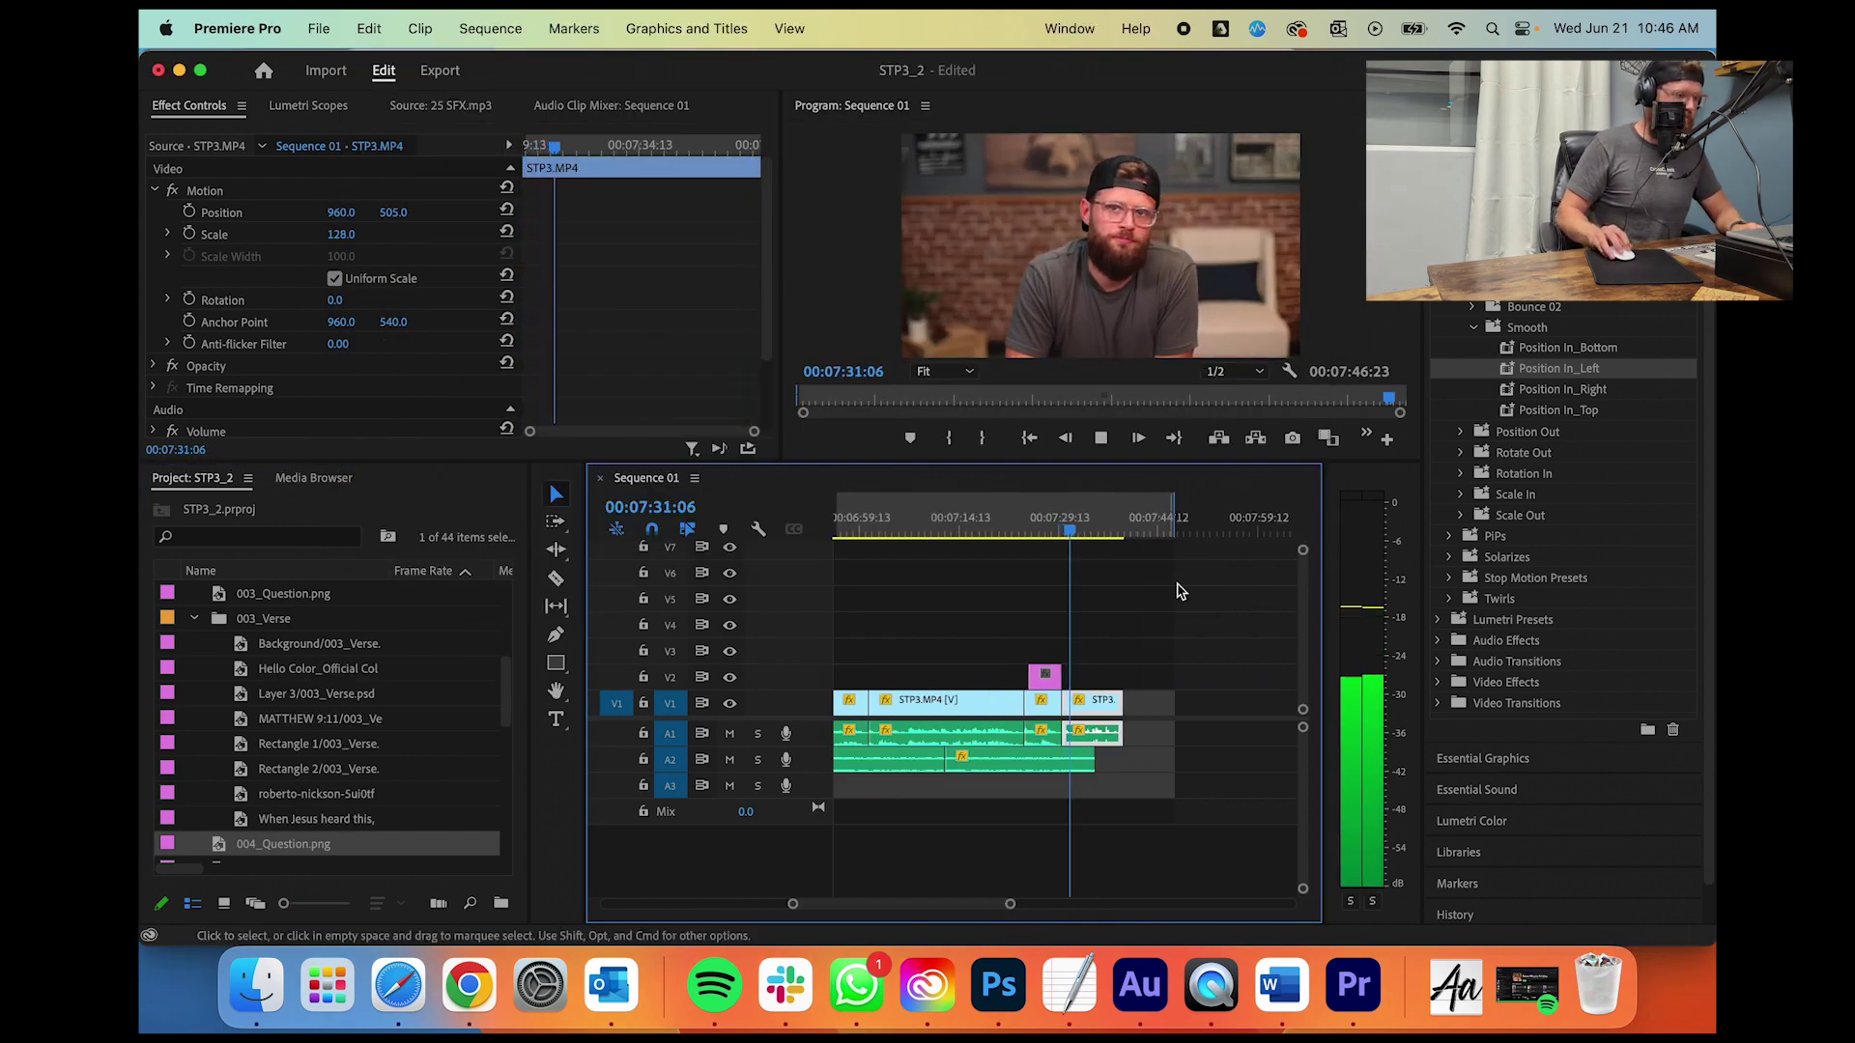
pyautogui.moveTo(1043, 679); pyautogui.dragTo(1074, 678)
# Step: Copy the 25 SFX.mp3 clip on A3 from the start of 003_Question.png to the start of 004_Question.png
pyautogui.hscroll(-10, 966, 763)
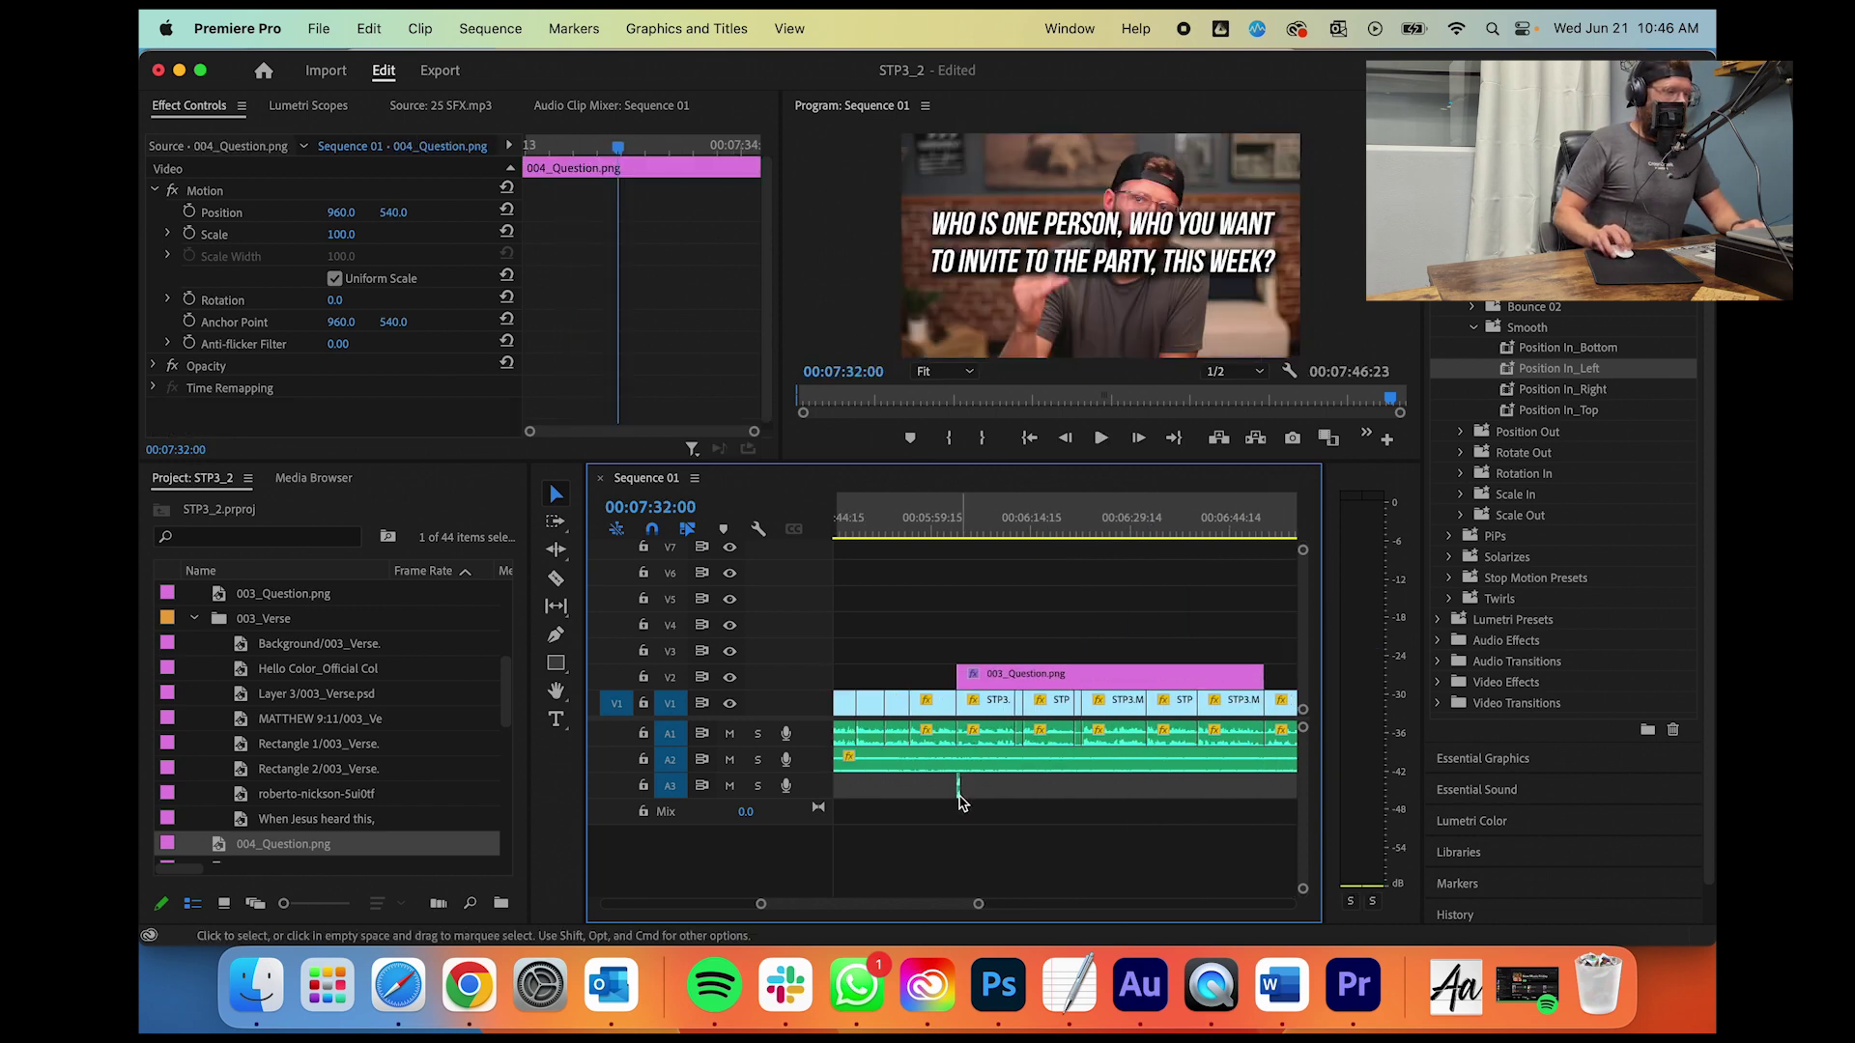
pyautogui.click(958, 790)
pyautogui.moveTo(959, 790); pyautogui.dragTo(1122, 792)
pyautogui.hscroll(6, 1117, 799)
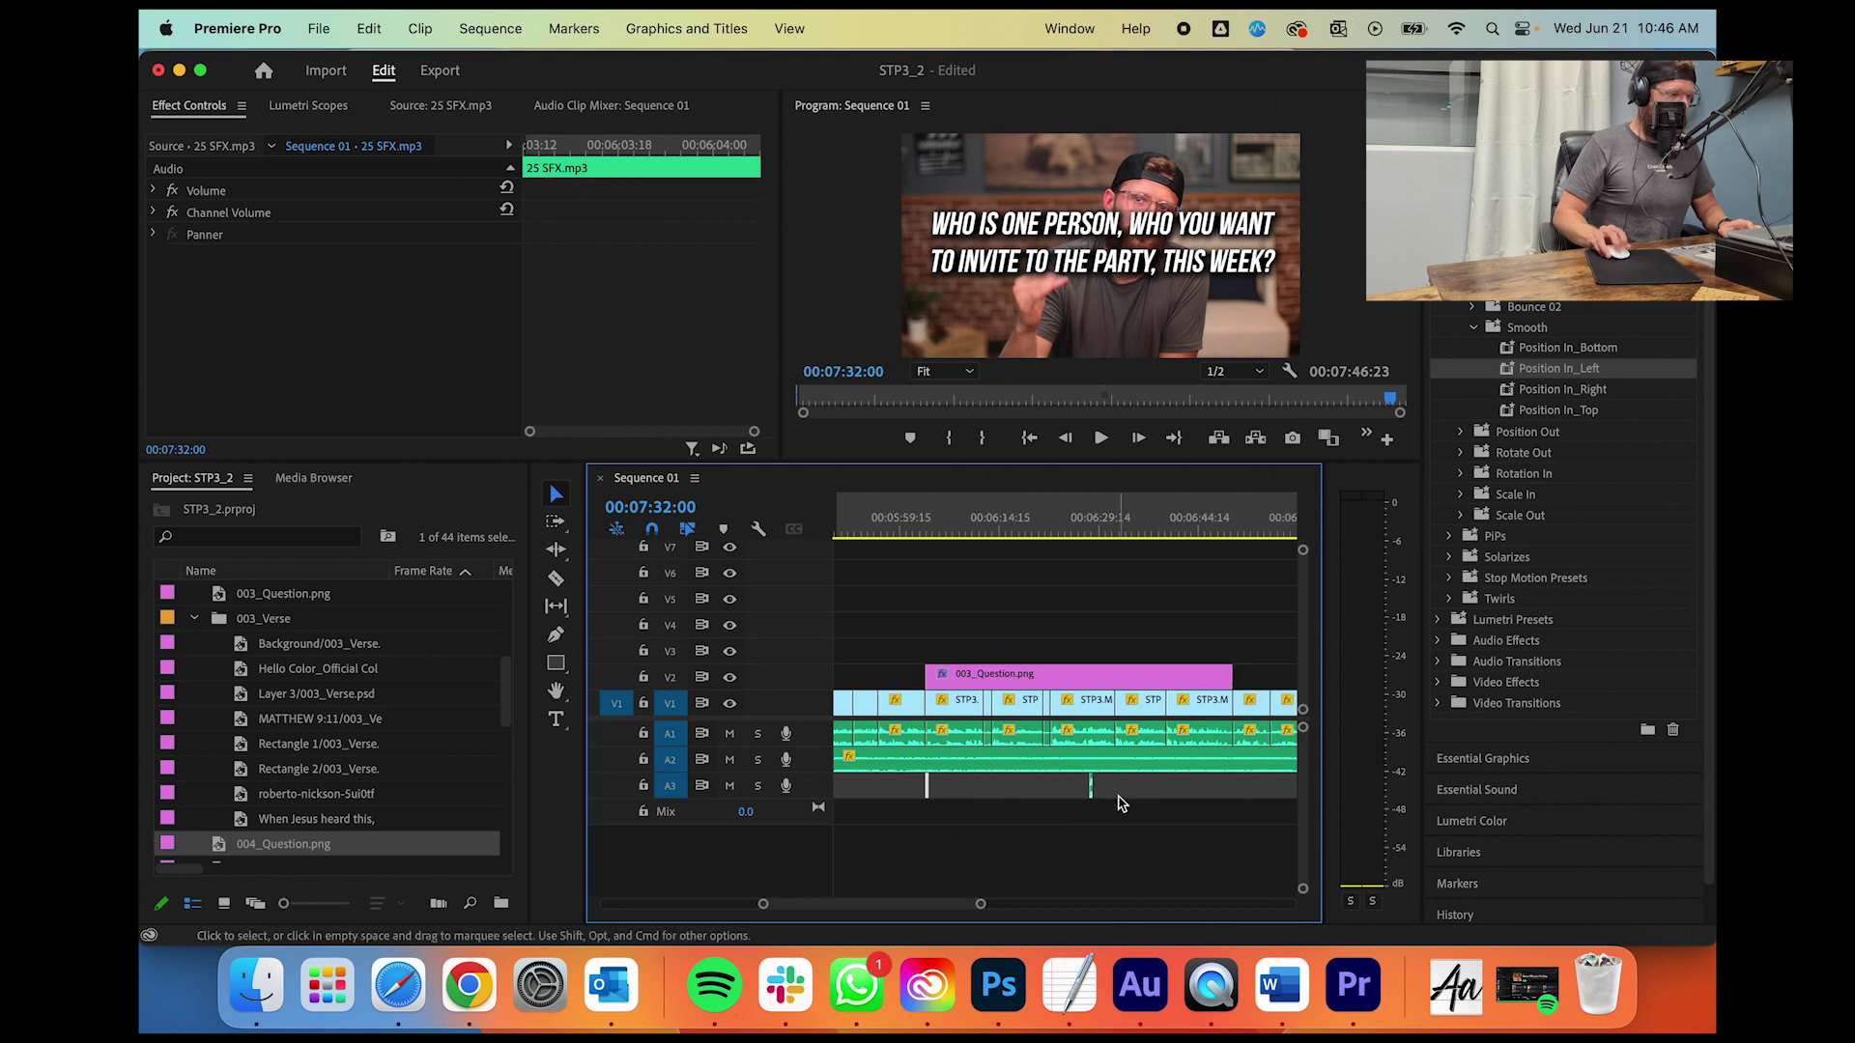
pyautogui.moveTo(871, 790); pyautogui.dragTo(1285, 794)
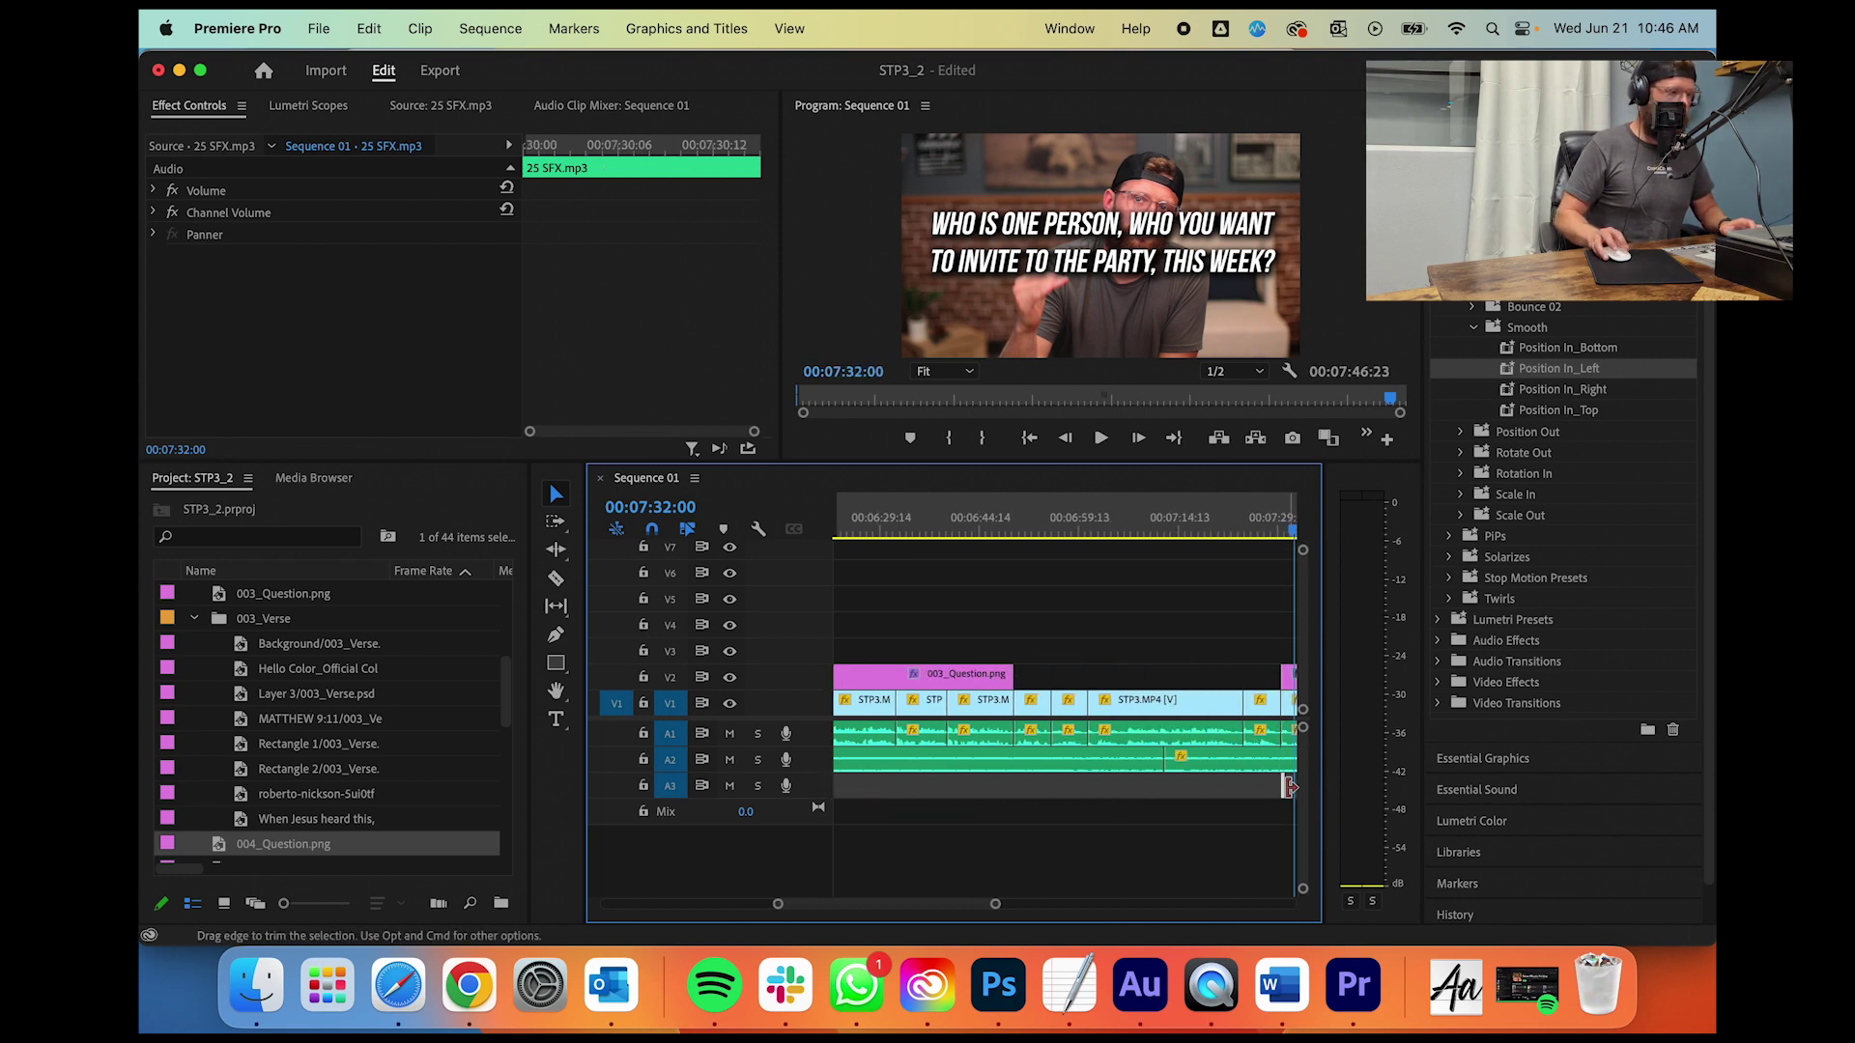
# Step: Play the 004_Question.png entrance and extend the graphic on V2 to the end of the last V1 clip
pyautogui.click(1245, 531)
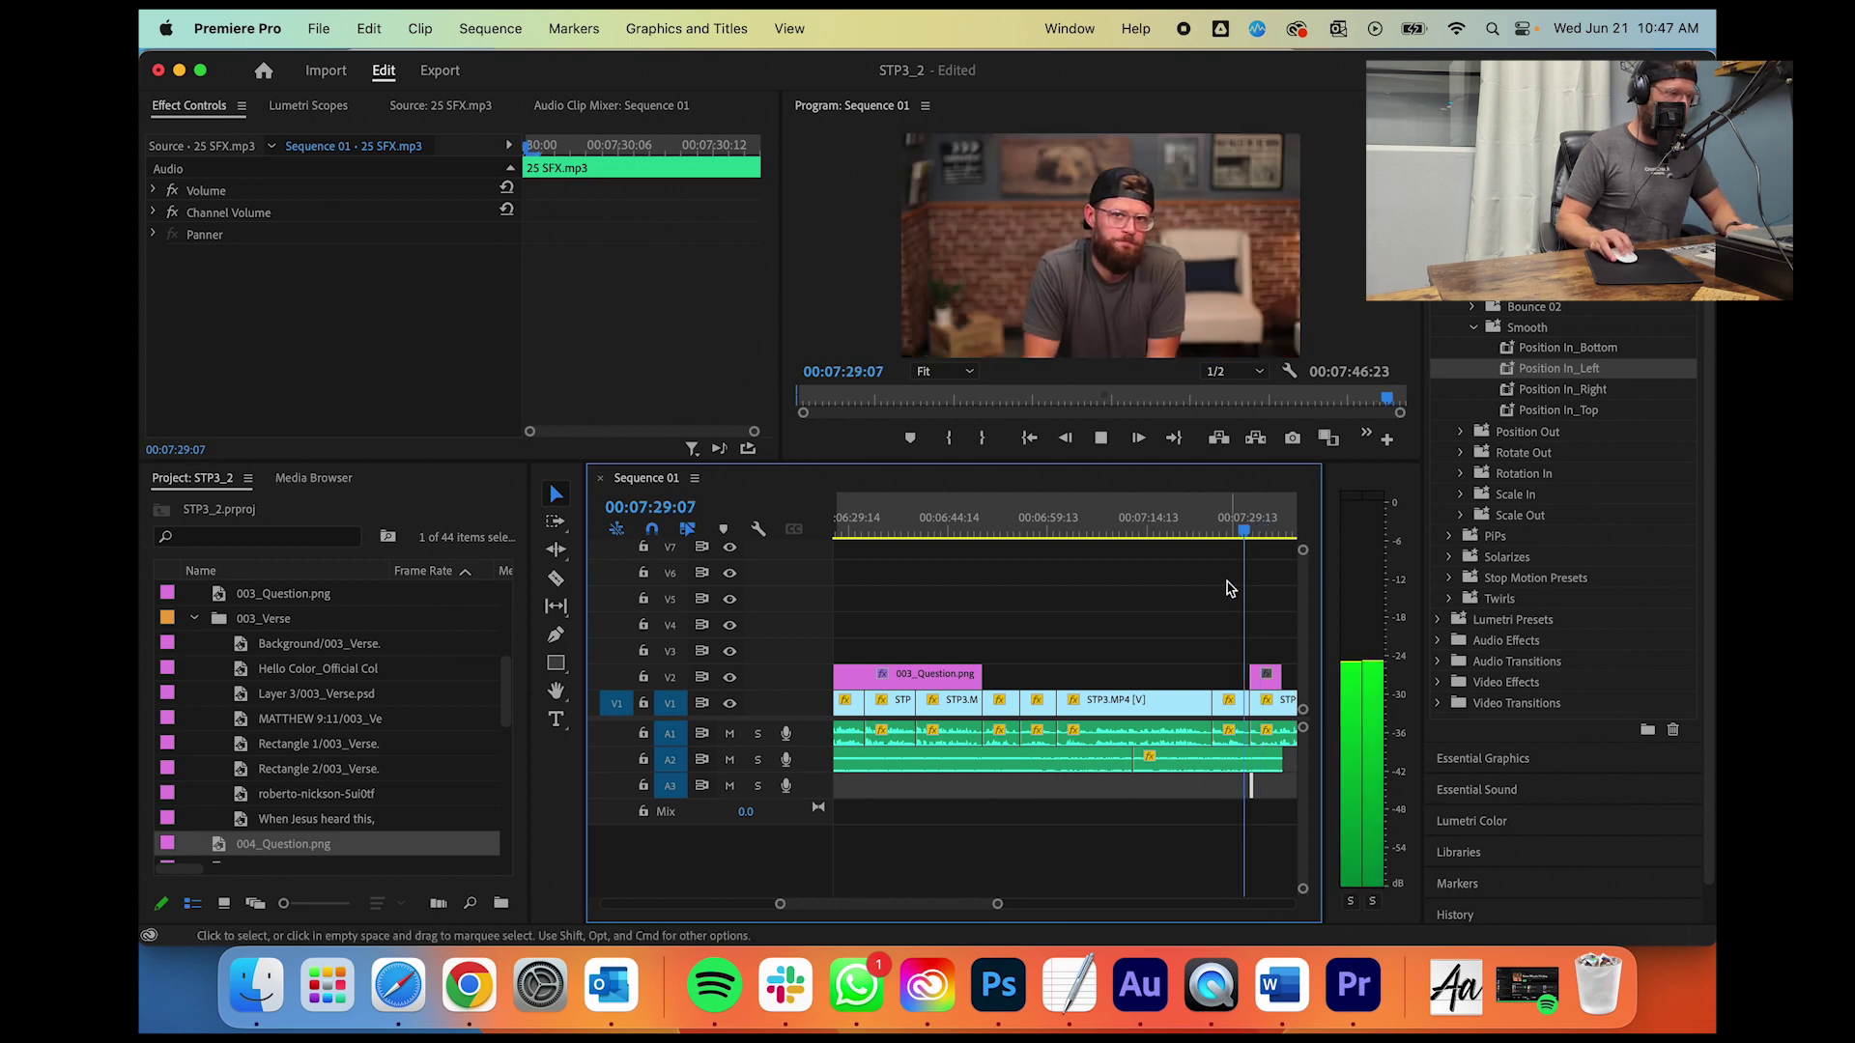
pyautogui.press('space')
pyautogui.moveTo(1067, 683); pyautogui.dragTo(1094, 681)
# Step: Apply the Smooth preset Position In_Left to 004_Question.png and play it from its start
pyautogui.moveTo(1575, 375); pyautogui.dragTo(1468, 558)
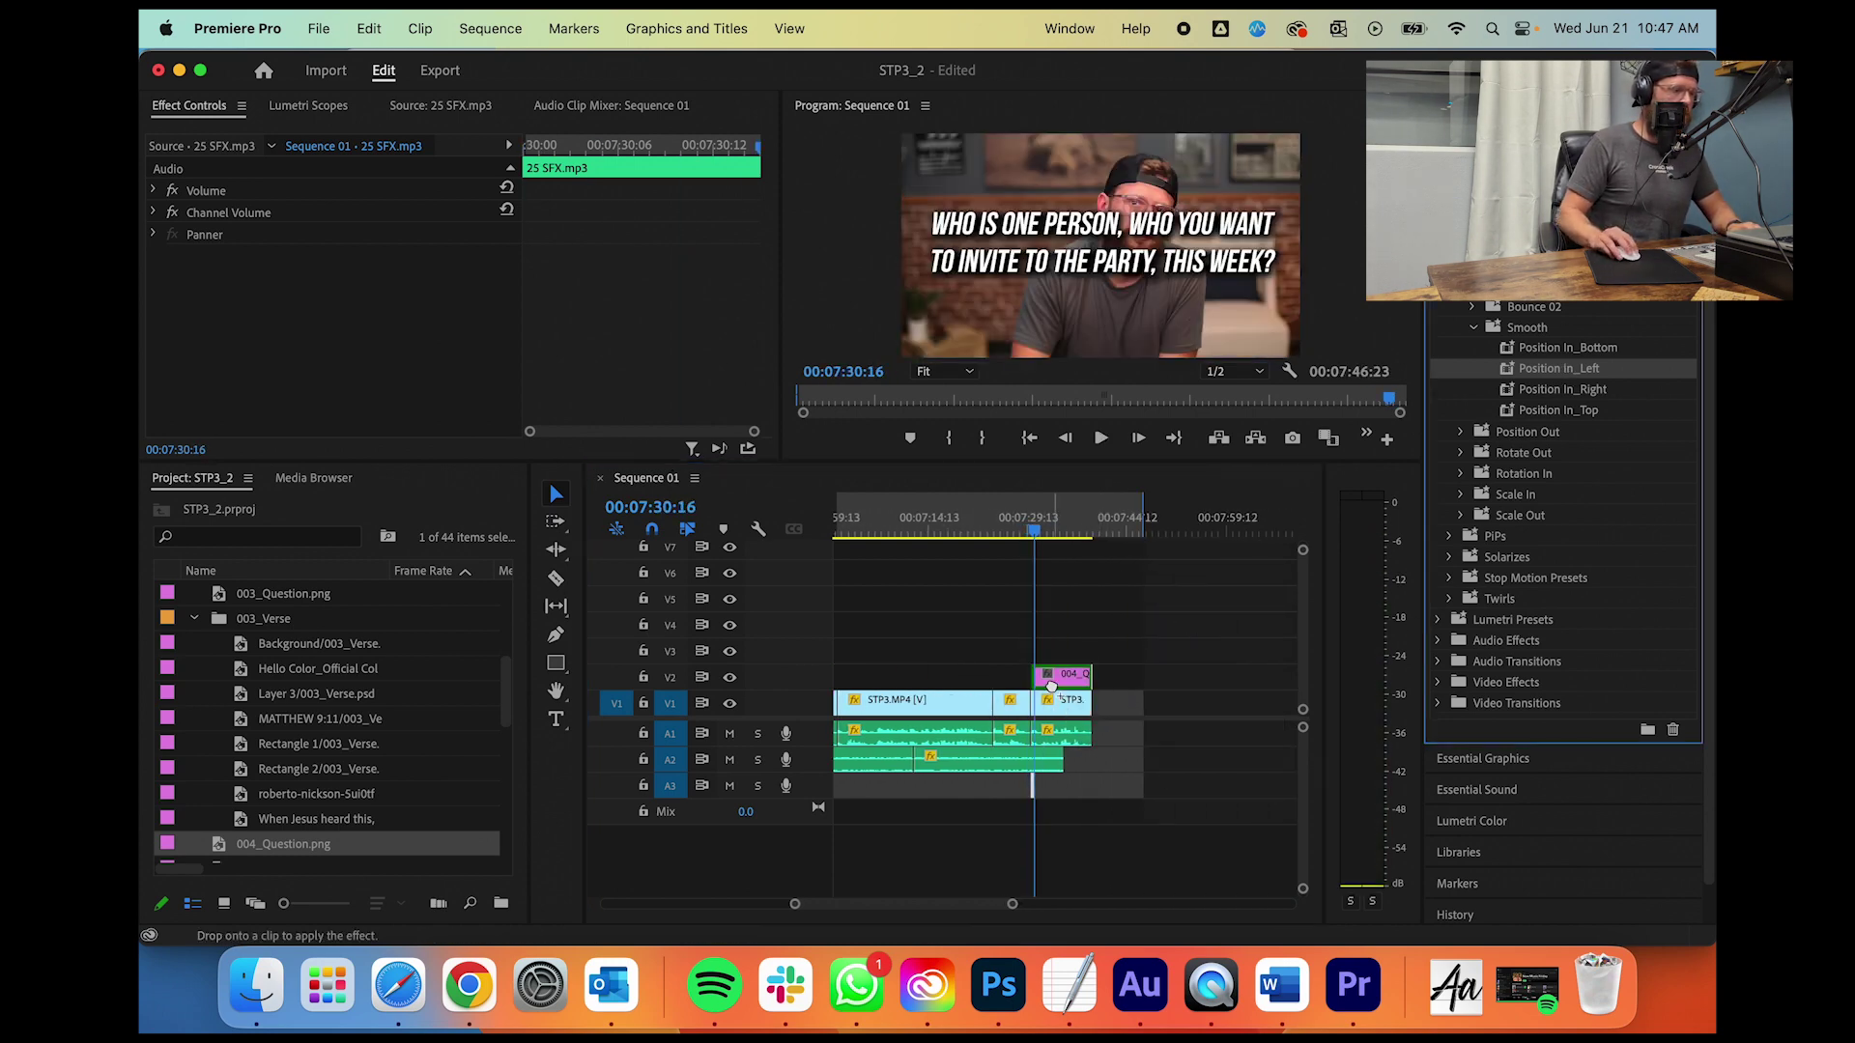
pyautogui.moveTo(1051, 687); pyautogui.dragTo(1053, 679)
pyautogui.click(1031, 533)
pyautogui.press('space')
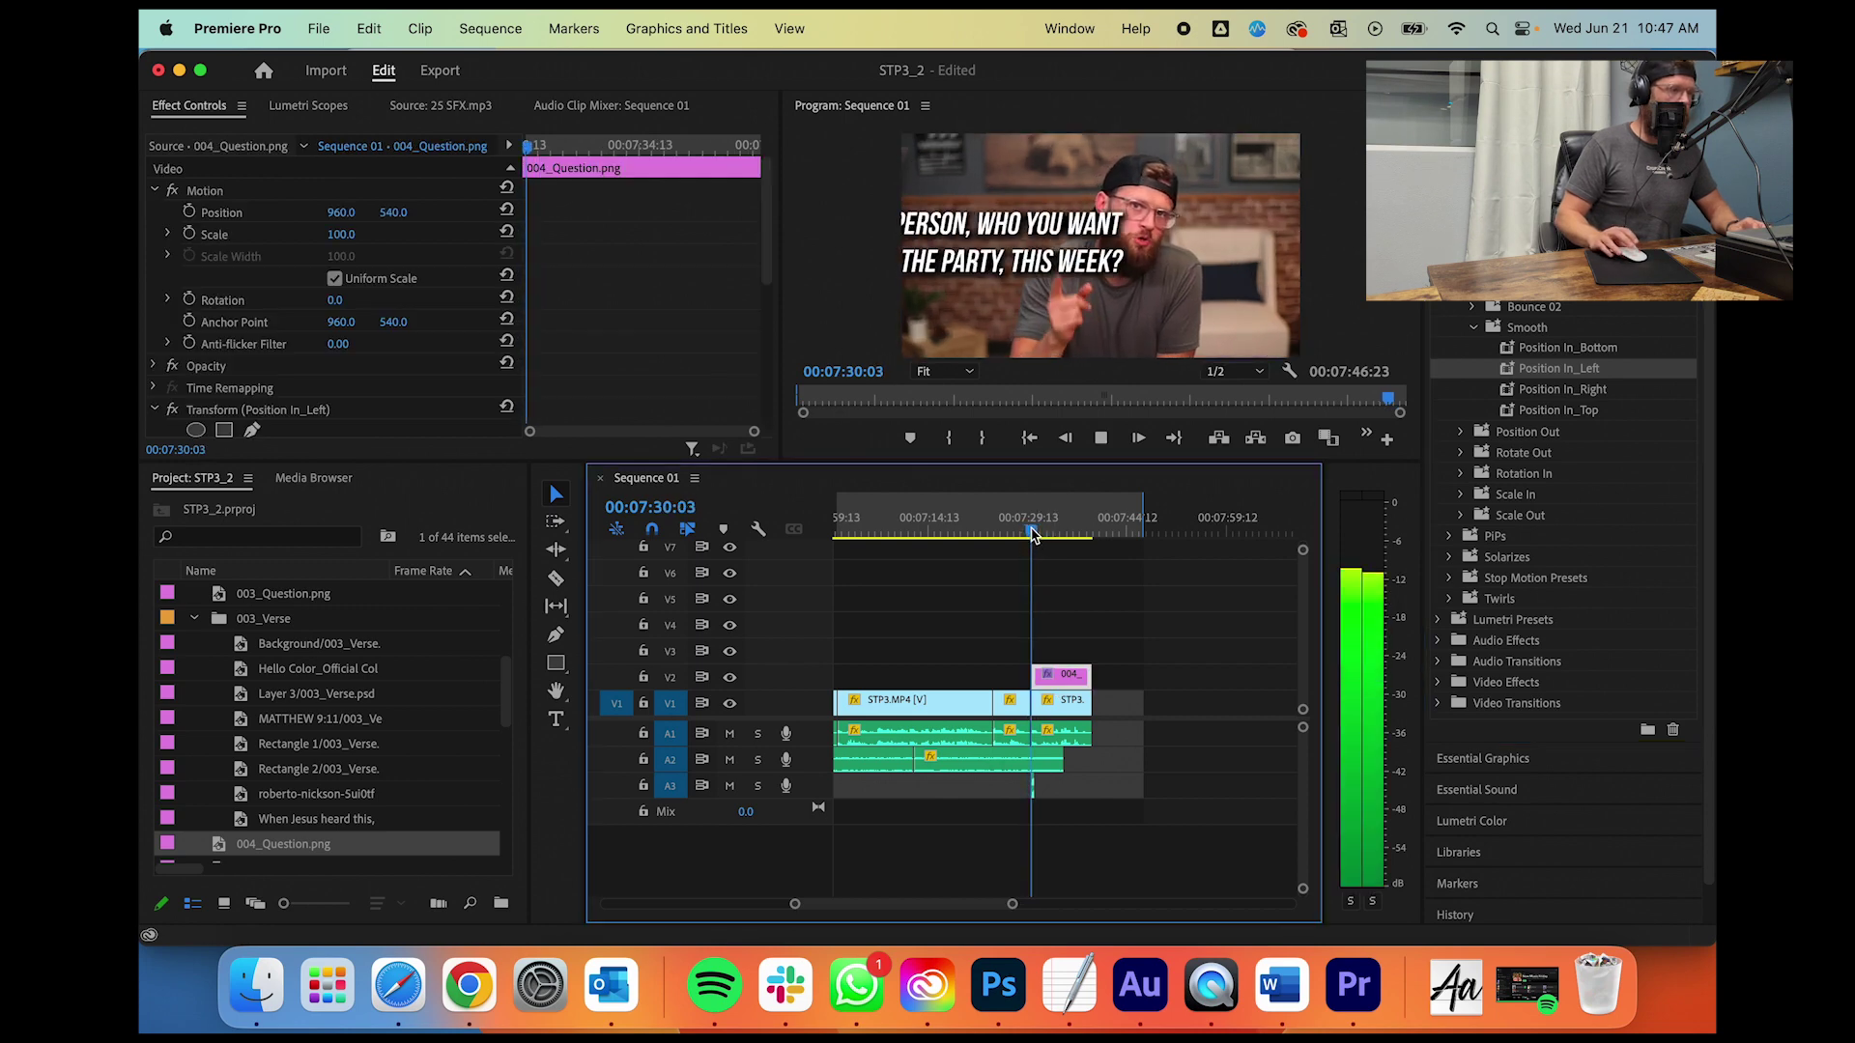
pyautogui.click(257, 985)
pyautogui.hscroll(-6, 776, 413)
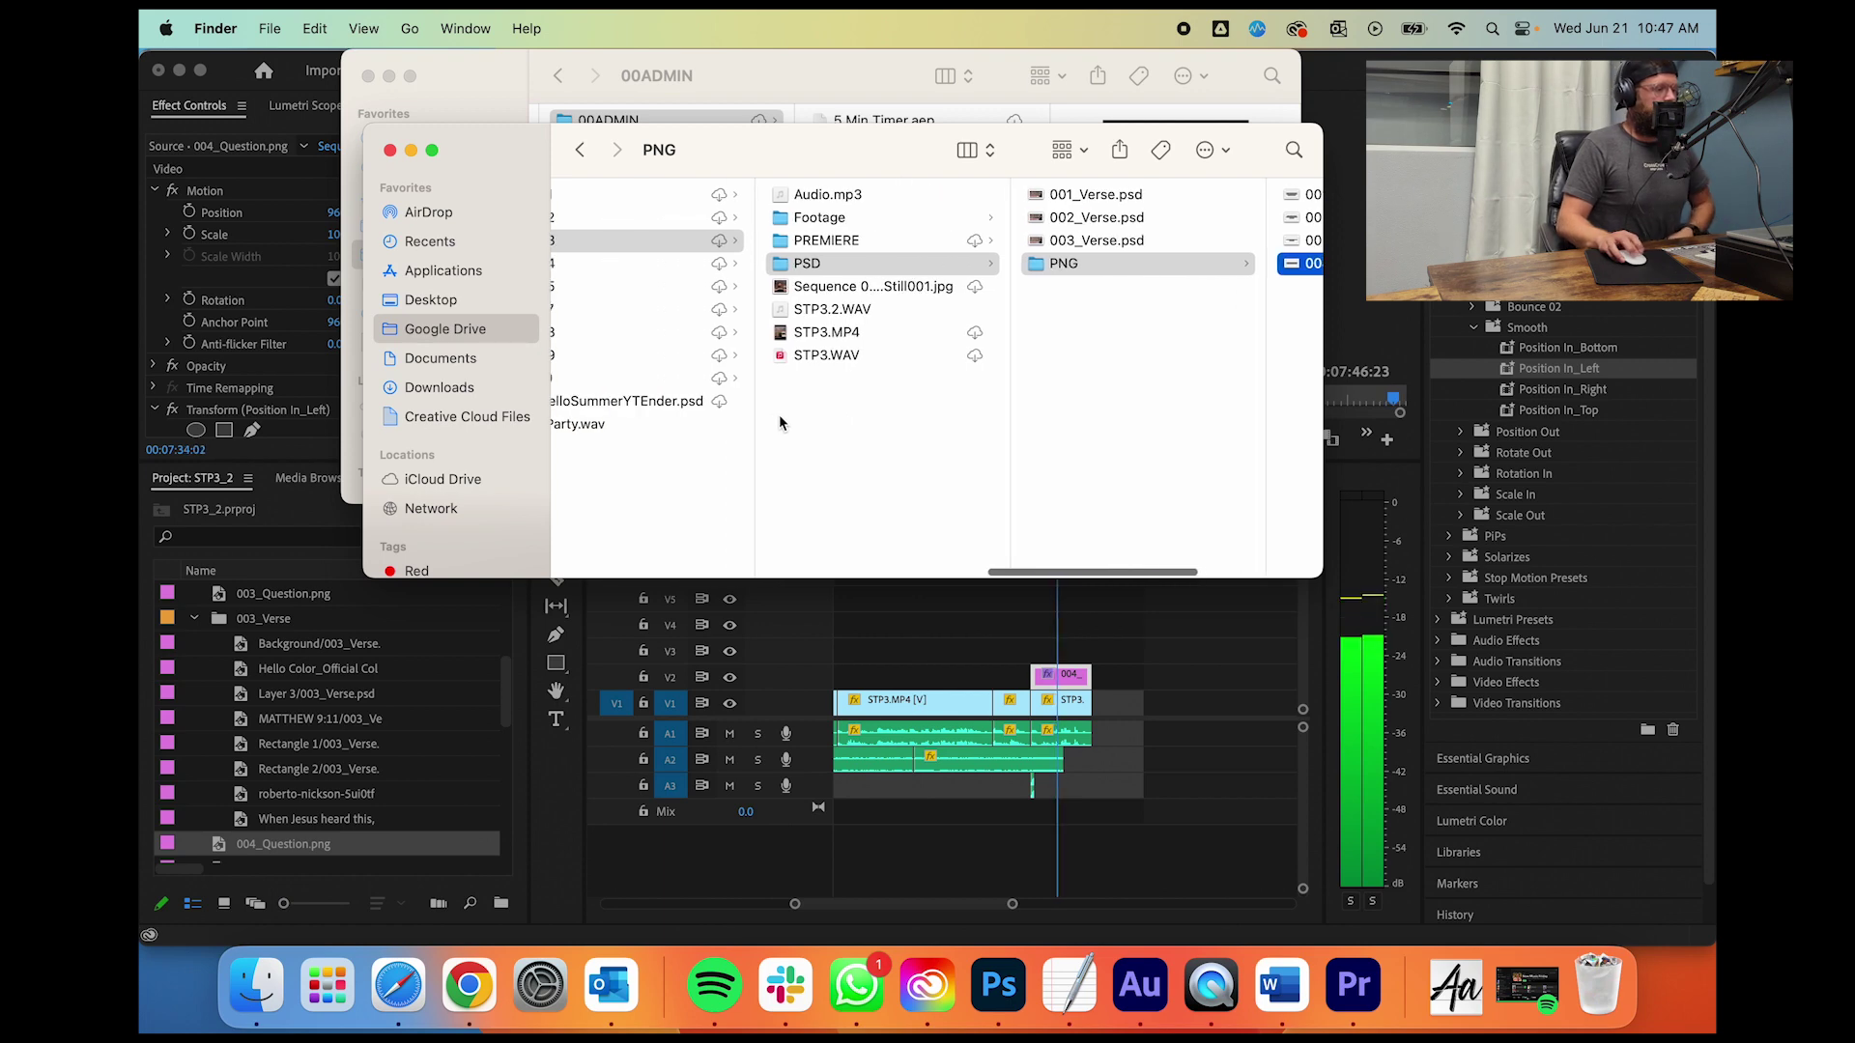
pyautogui.hscroll(-8, 773, 446)
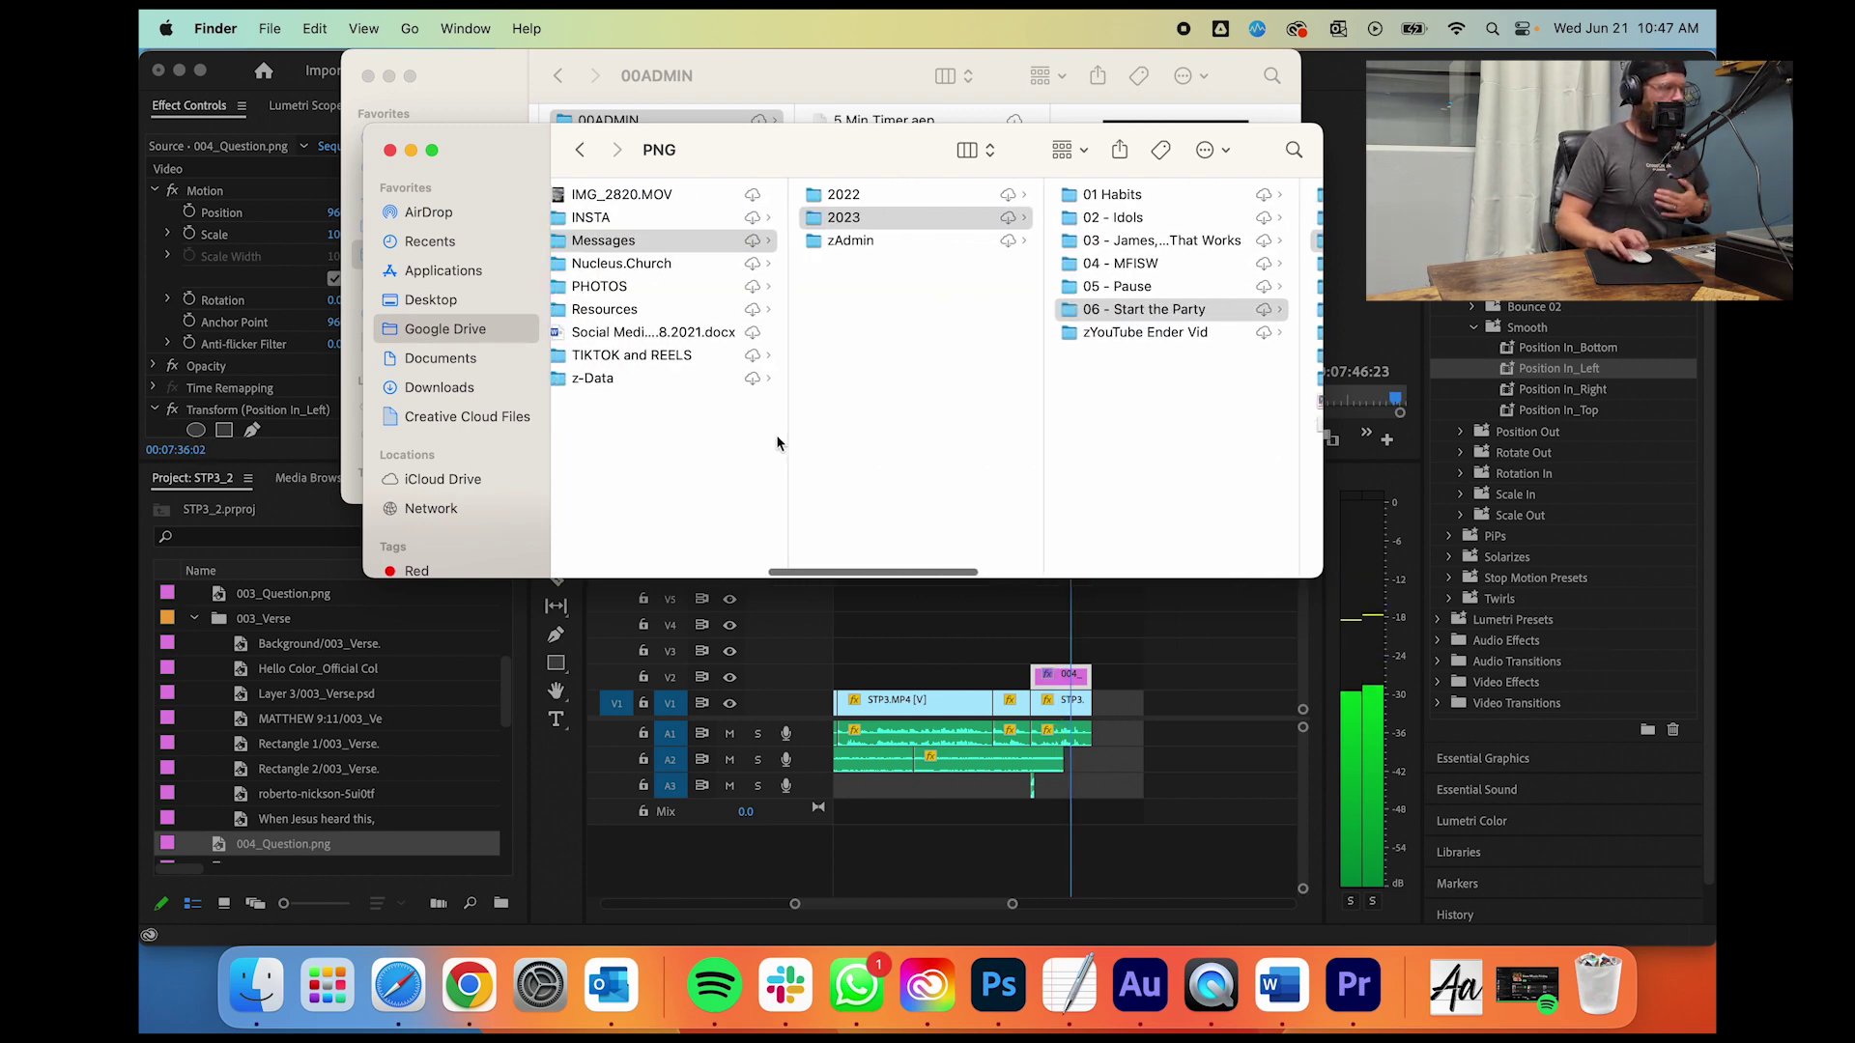
pyautogui.click(1048, 666)
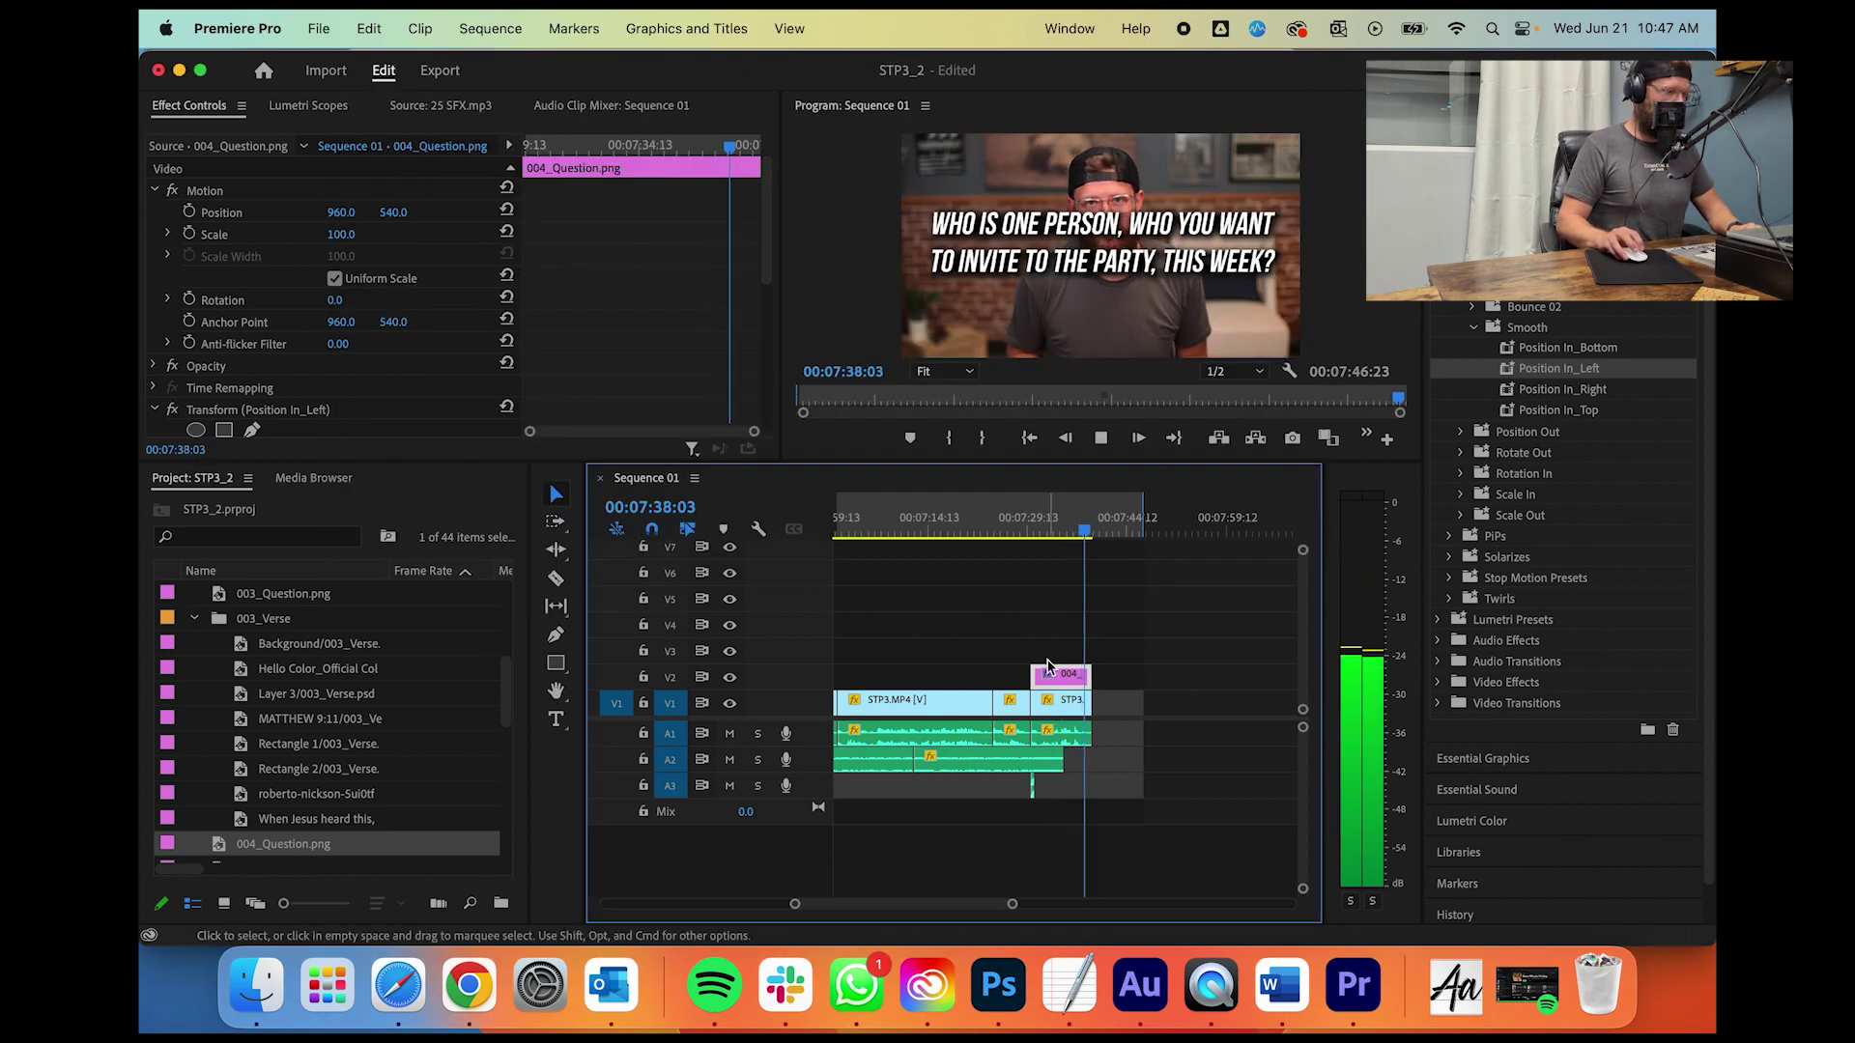
# Step: Extend the A2 music past the last V1 clip to about 00:07:42 and add an exponential fade at its end
pyautogui.moveTo(1063, 762); pyautogui.dragTo(1092, 773)
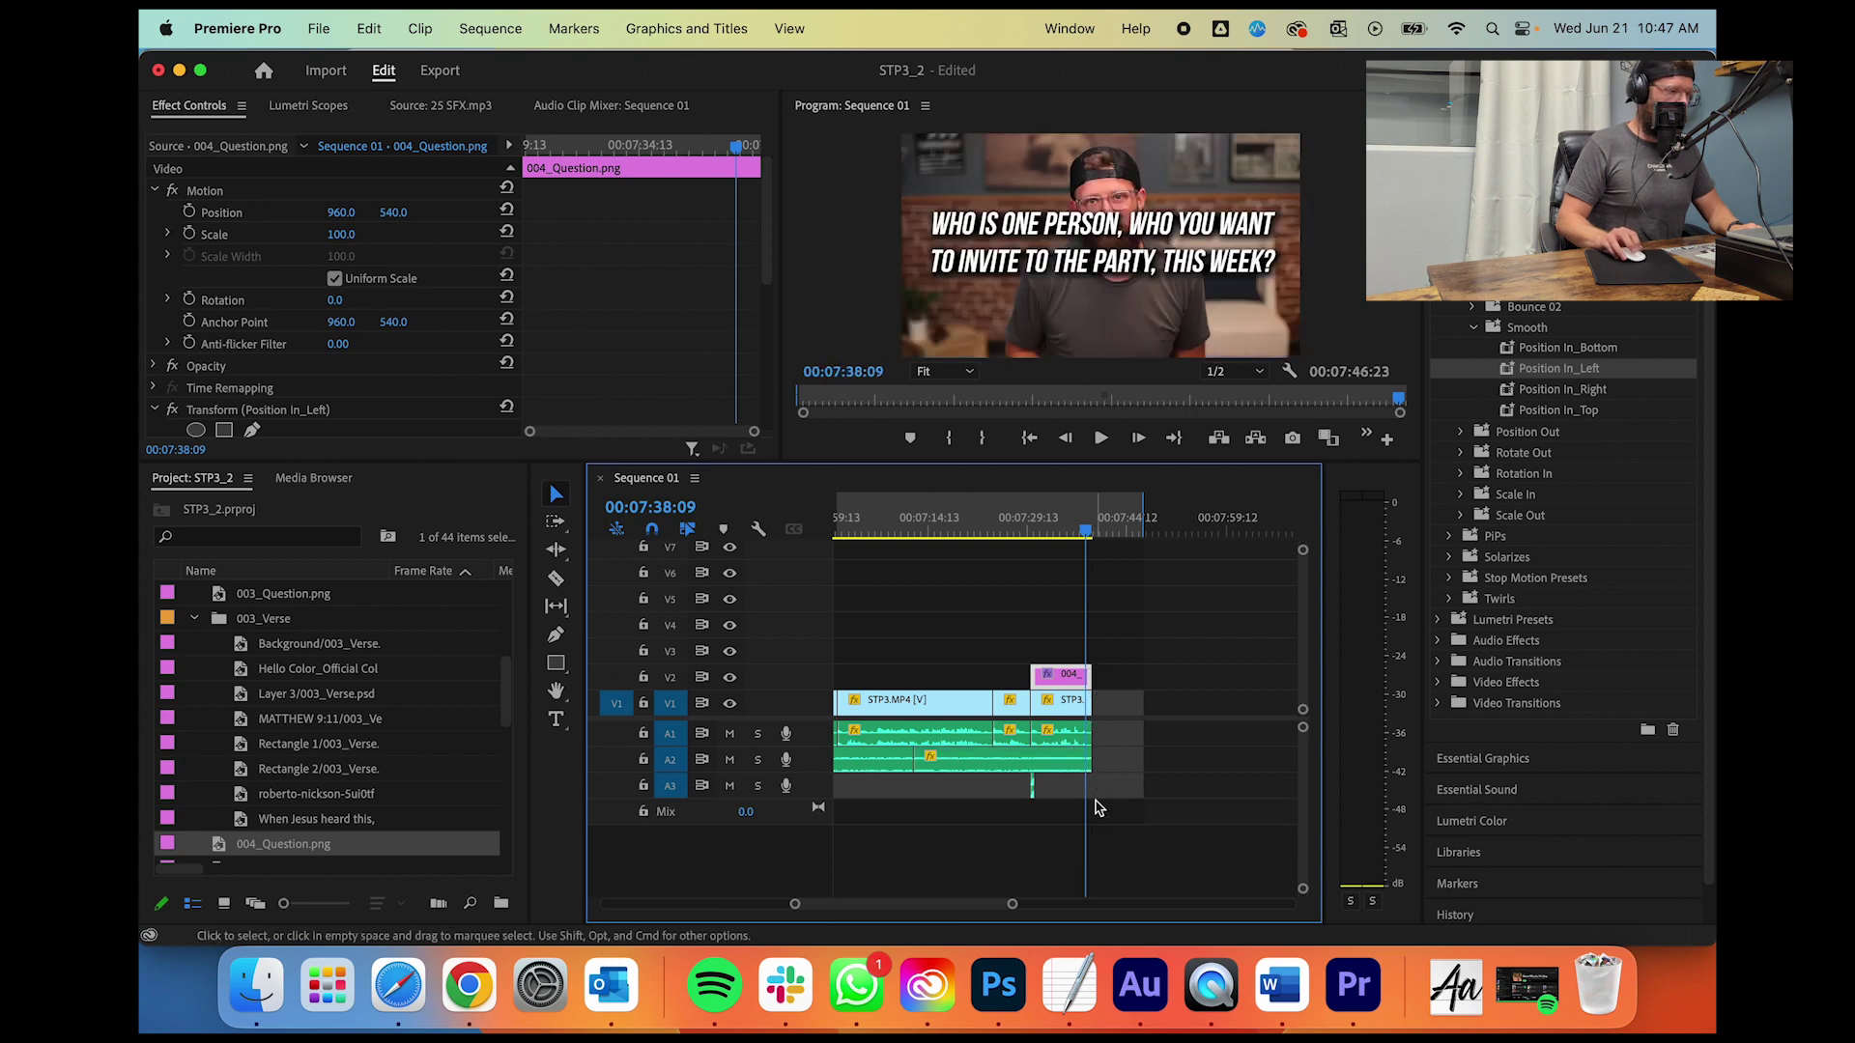
pyautogui.moveTo(1012, 905); pyautogui.dragTo(945, 908)
pyautogui.moveTo(1107, 761); pyautogui.dragTo(1241, 760)
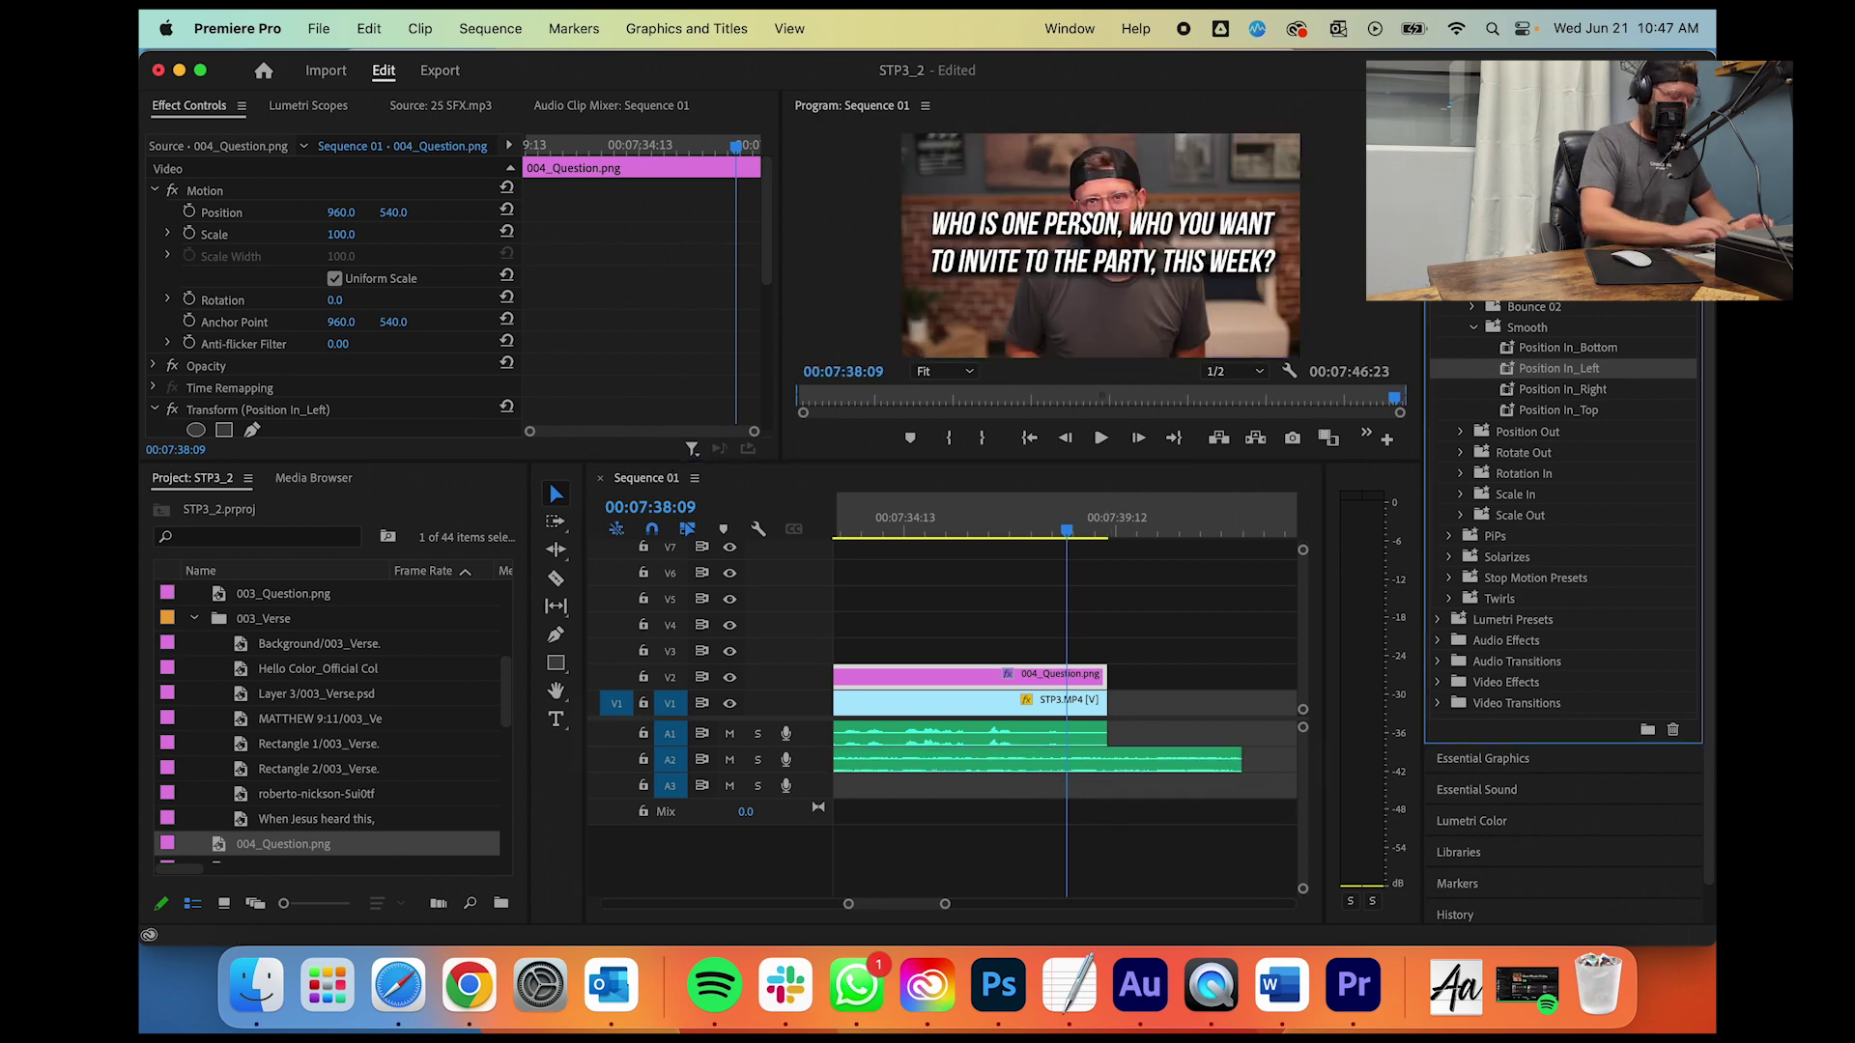
pyautogui.scroll(-5, 1562, 618)
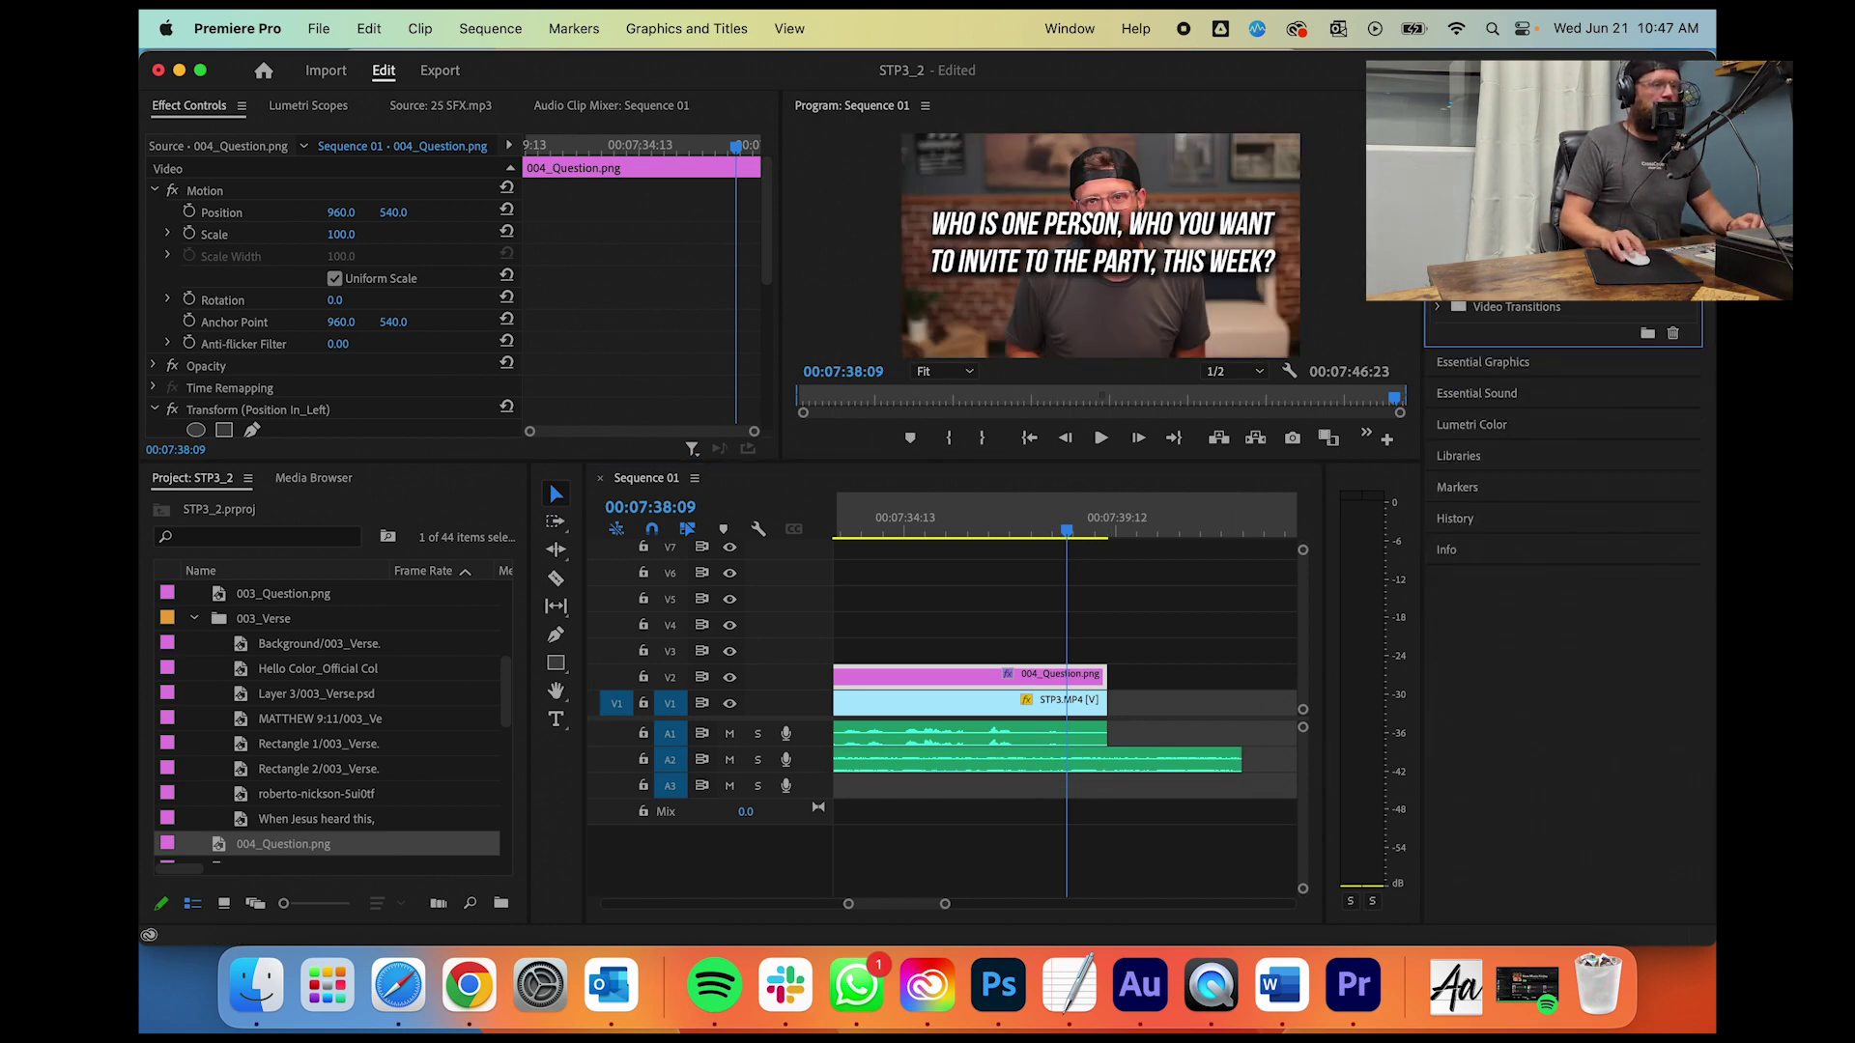
pyautogui.moveTo(1241, 773); pyautogui.dragTo(1240, 763)
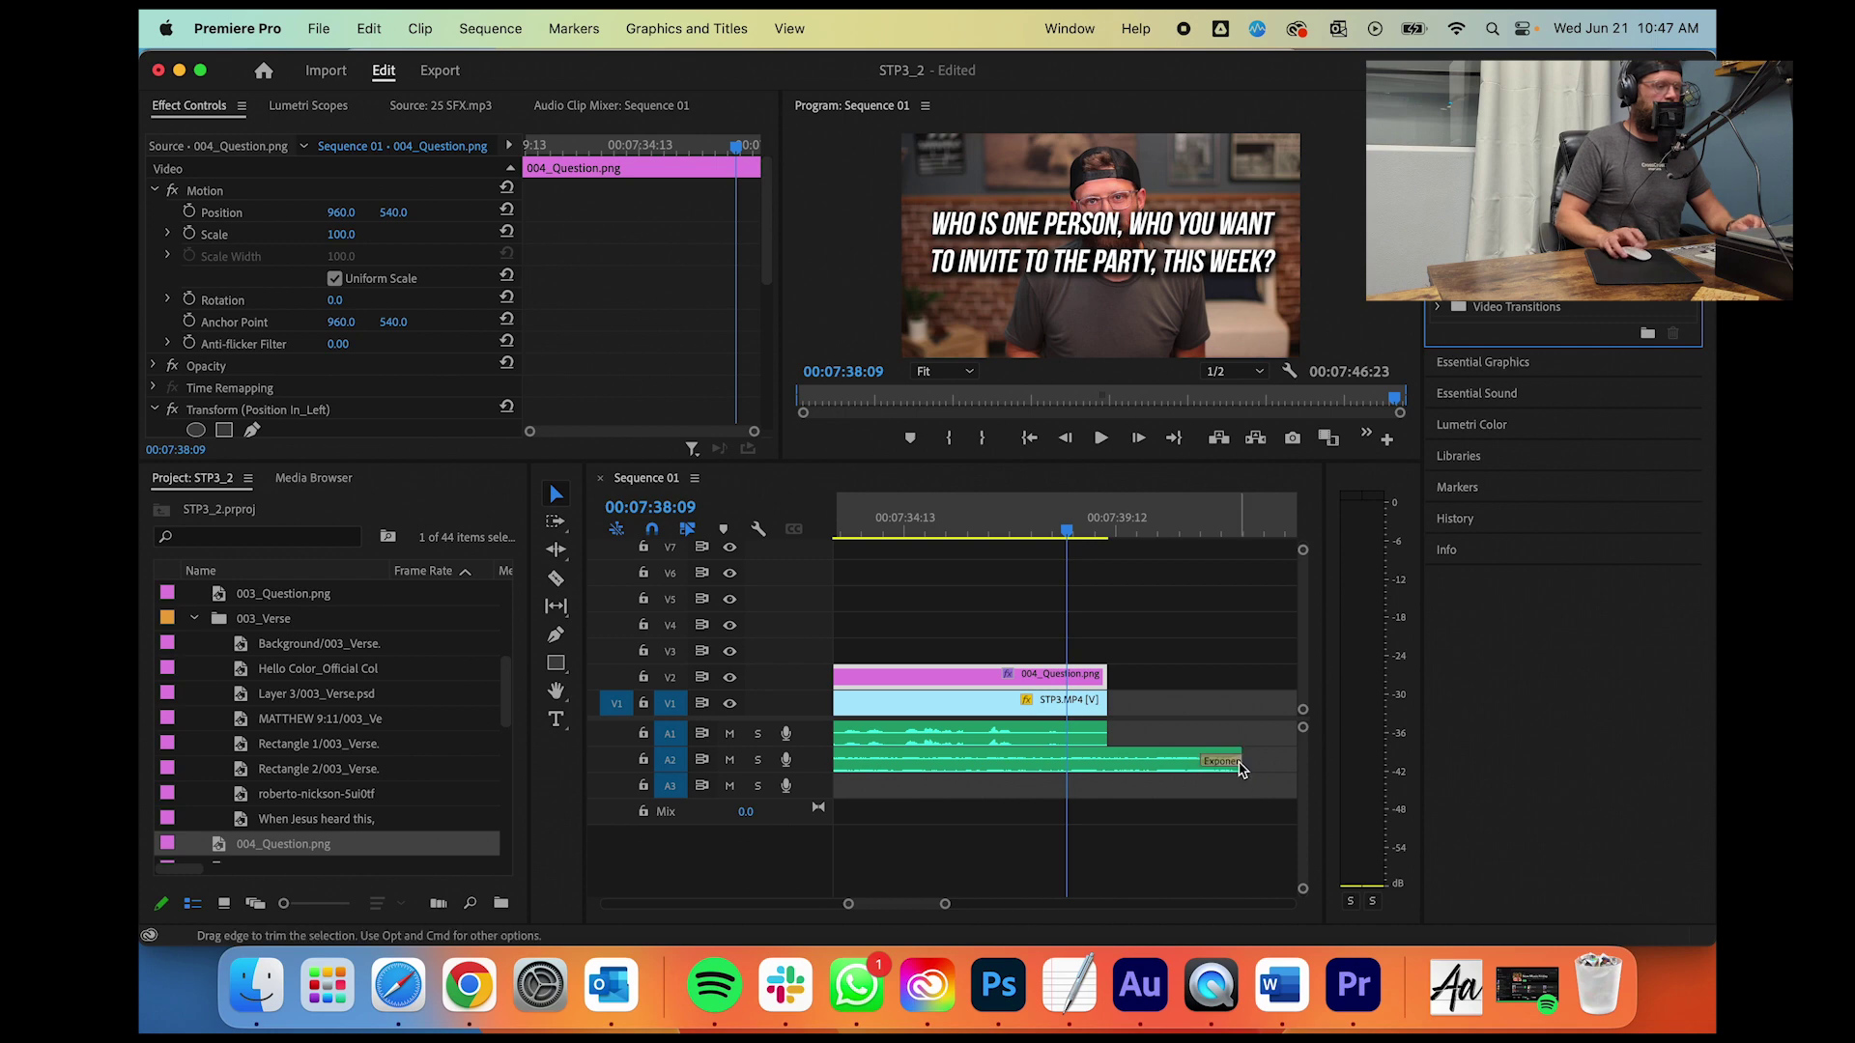
# Step: Add Subscribe Ender Screen3.mov from Messages > zAdmin > YouTube Button in Finder to V3, directly after the last V1 clip
pyautogui.click(256, 994)
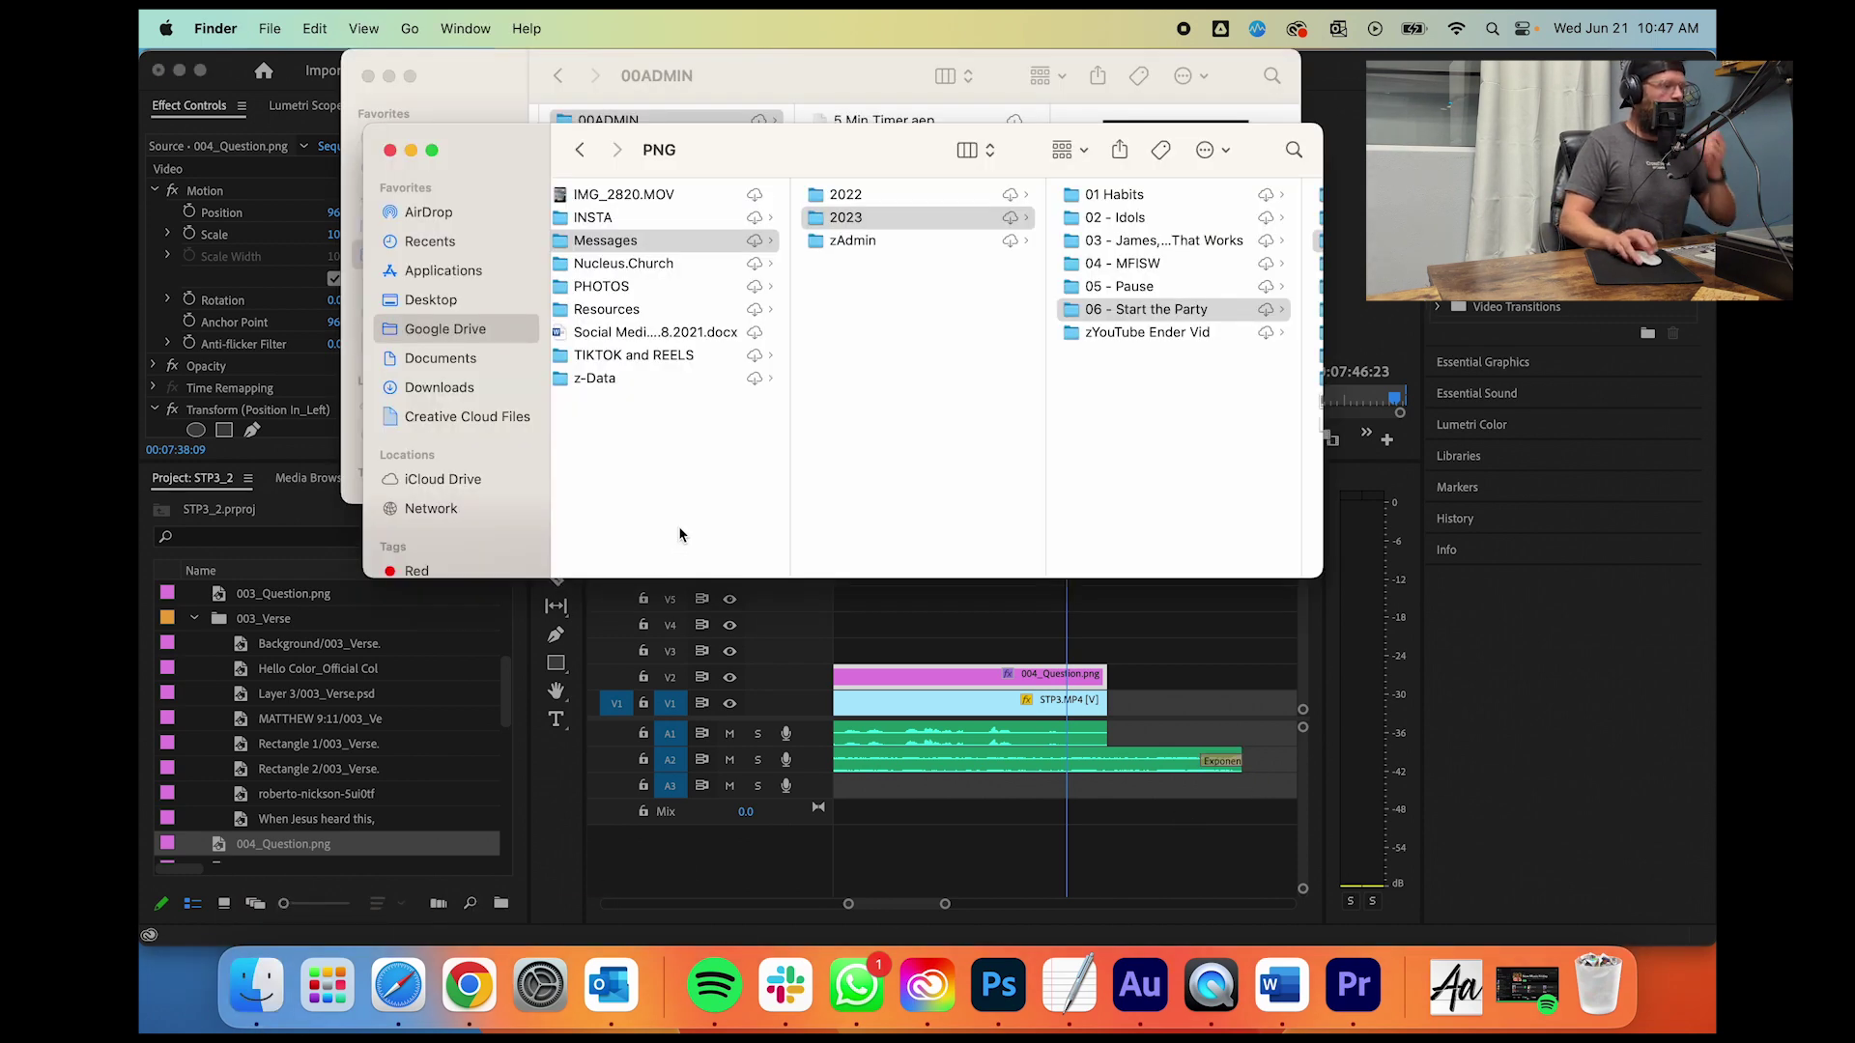
pyautogui.hscroll(-3, 677, 521)
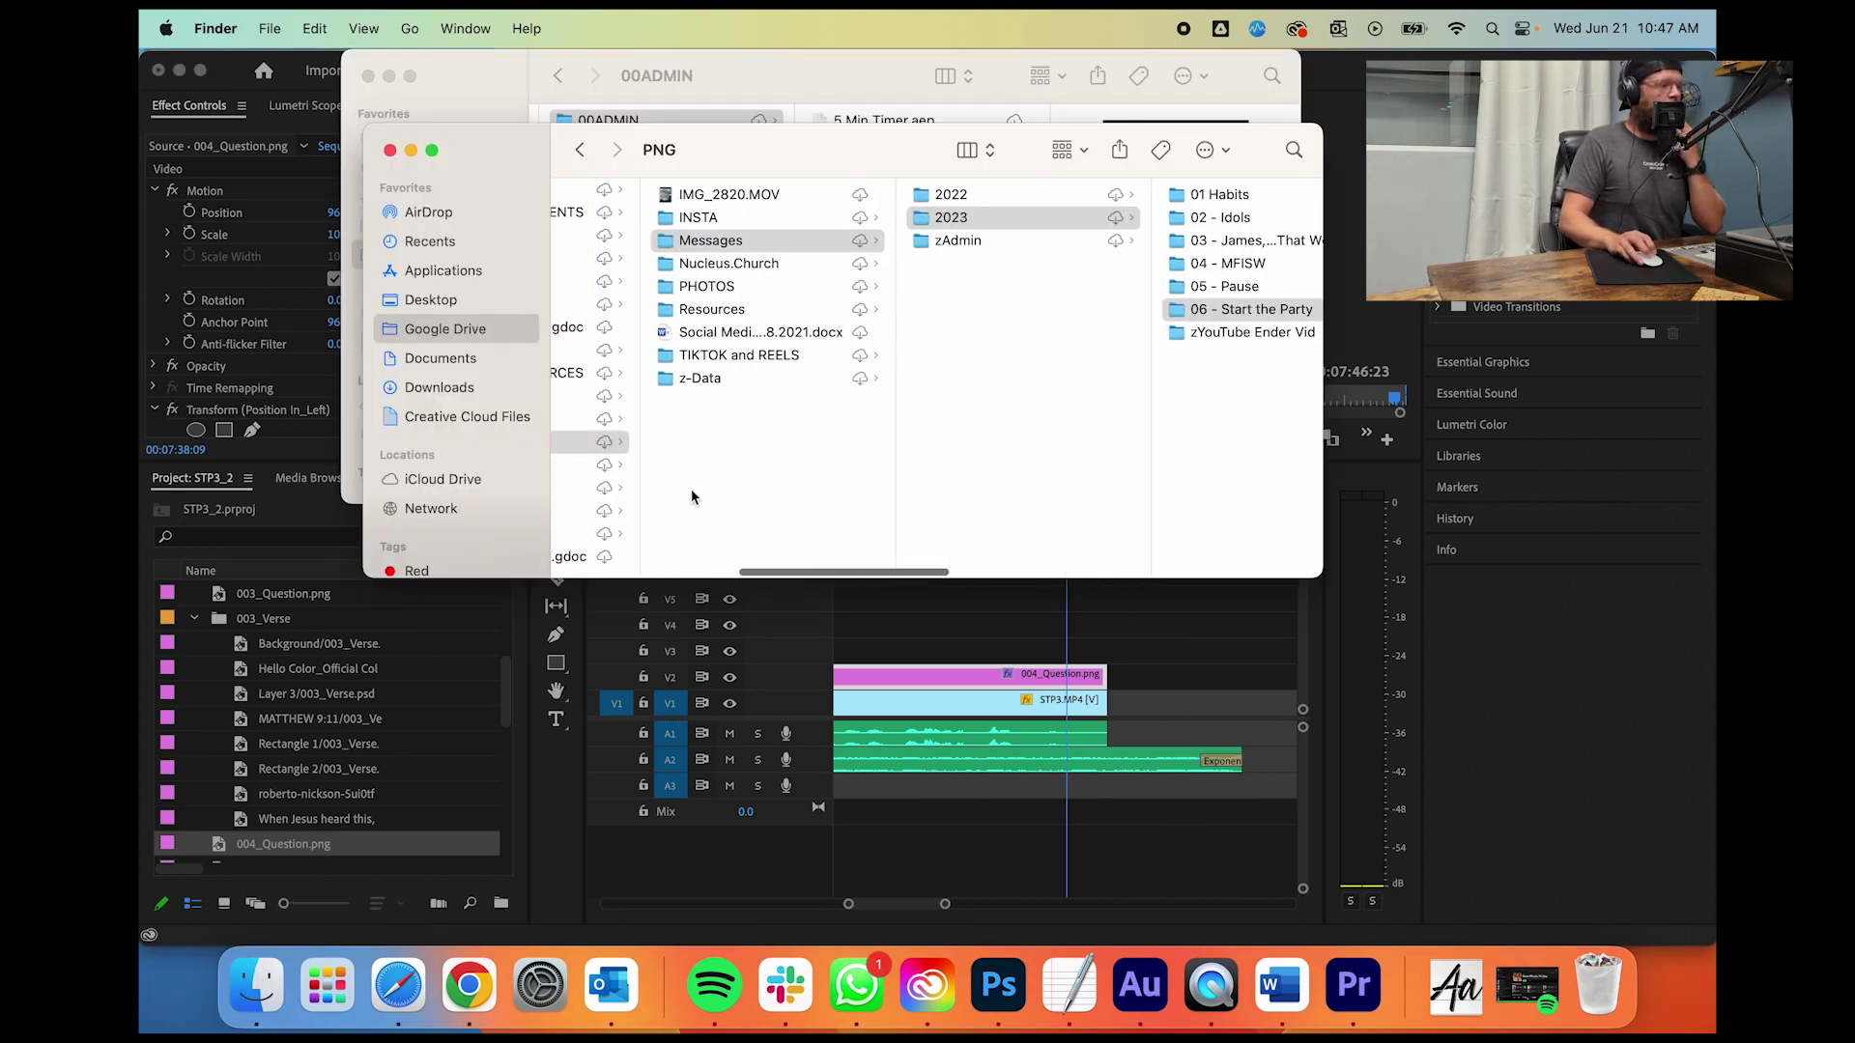
pyautogui.click(740, 242)
pyautogui.click(965, 241)
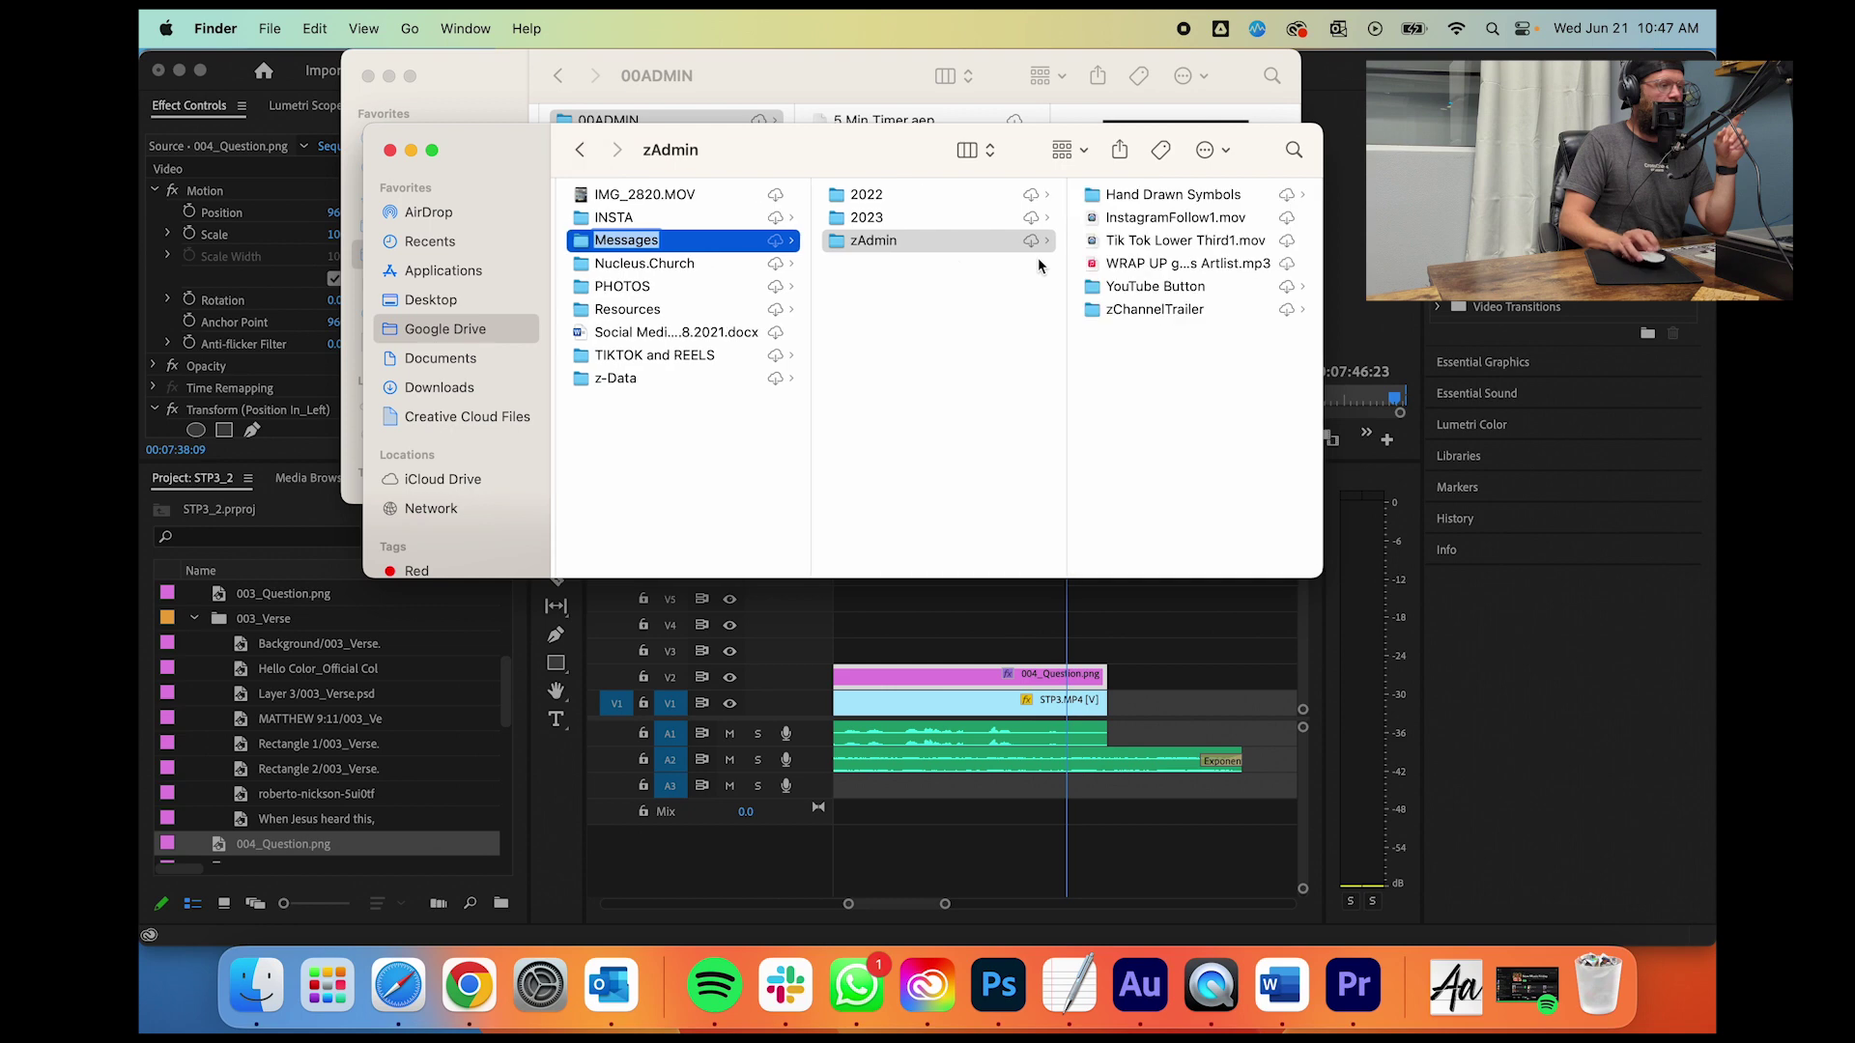
pyautogui.click(1184, 292)
pyautogui.click(1173, 379)
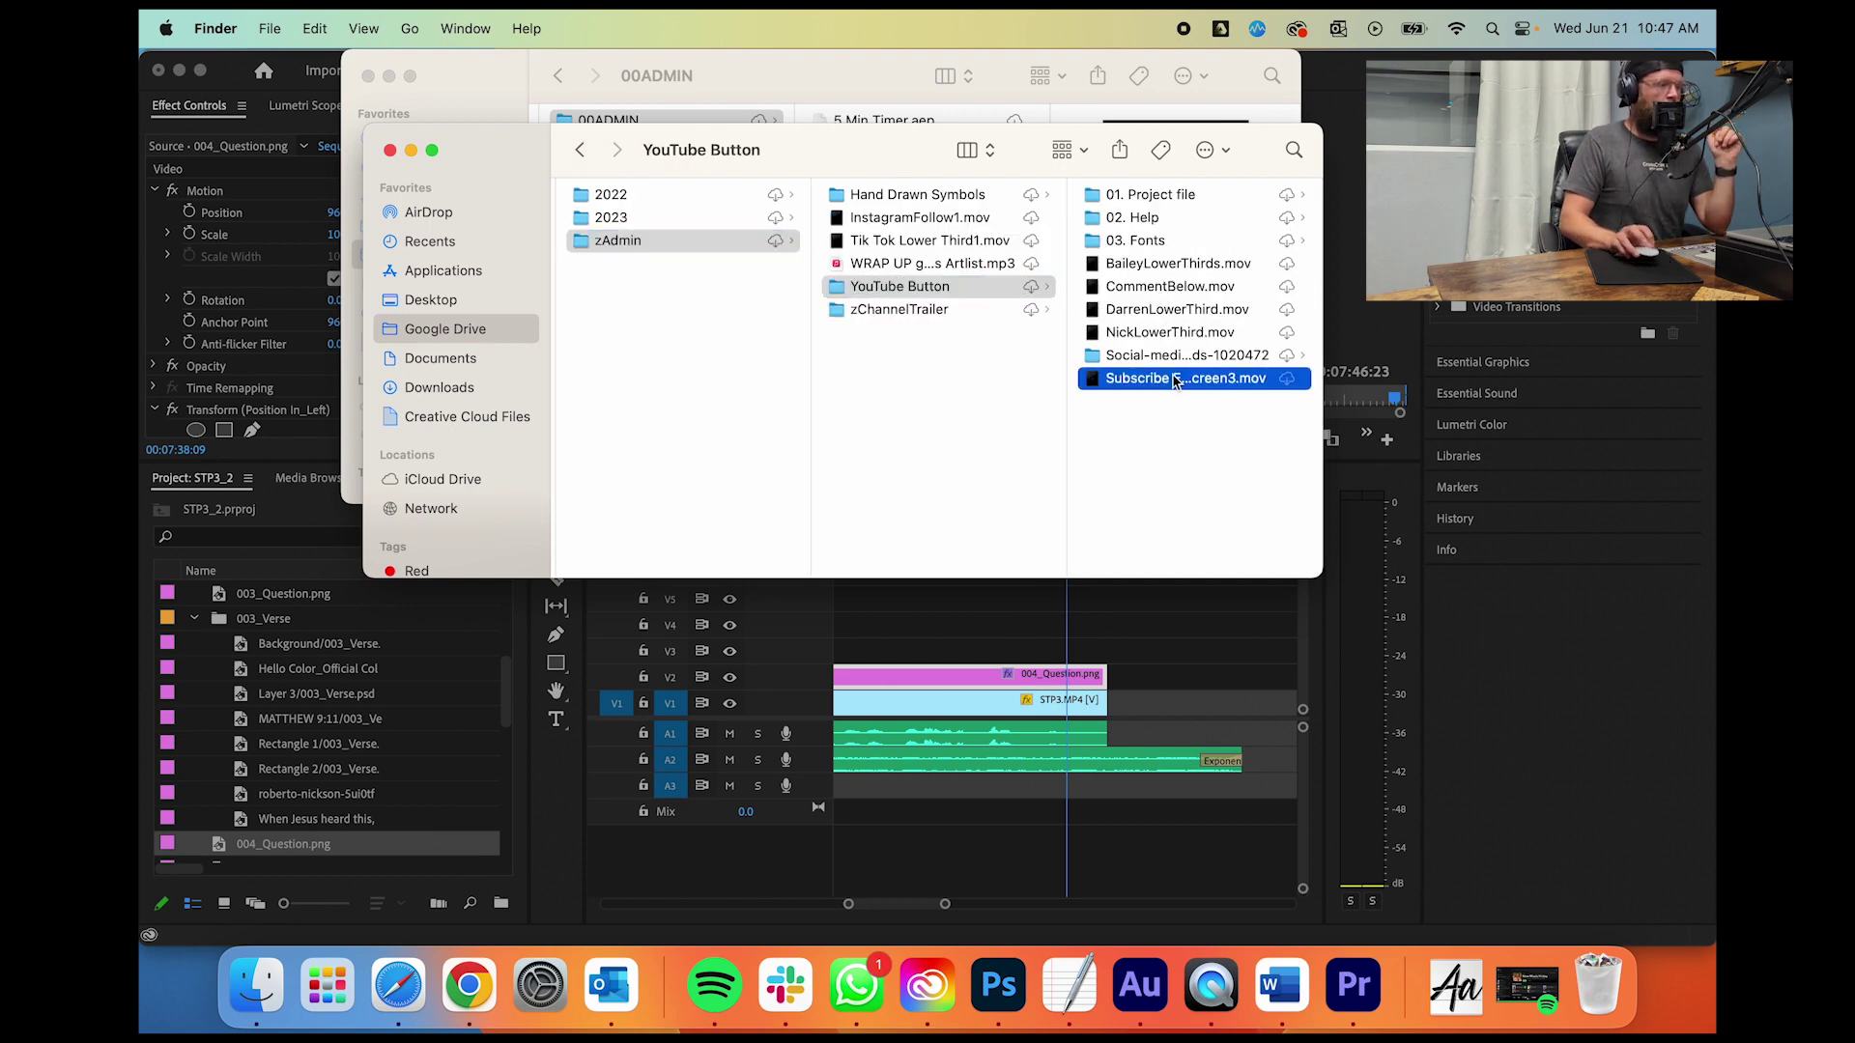
pyautogui.moveTo(894, 385); pyautogui.dragTo(1135, 653)
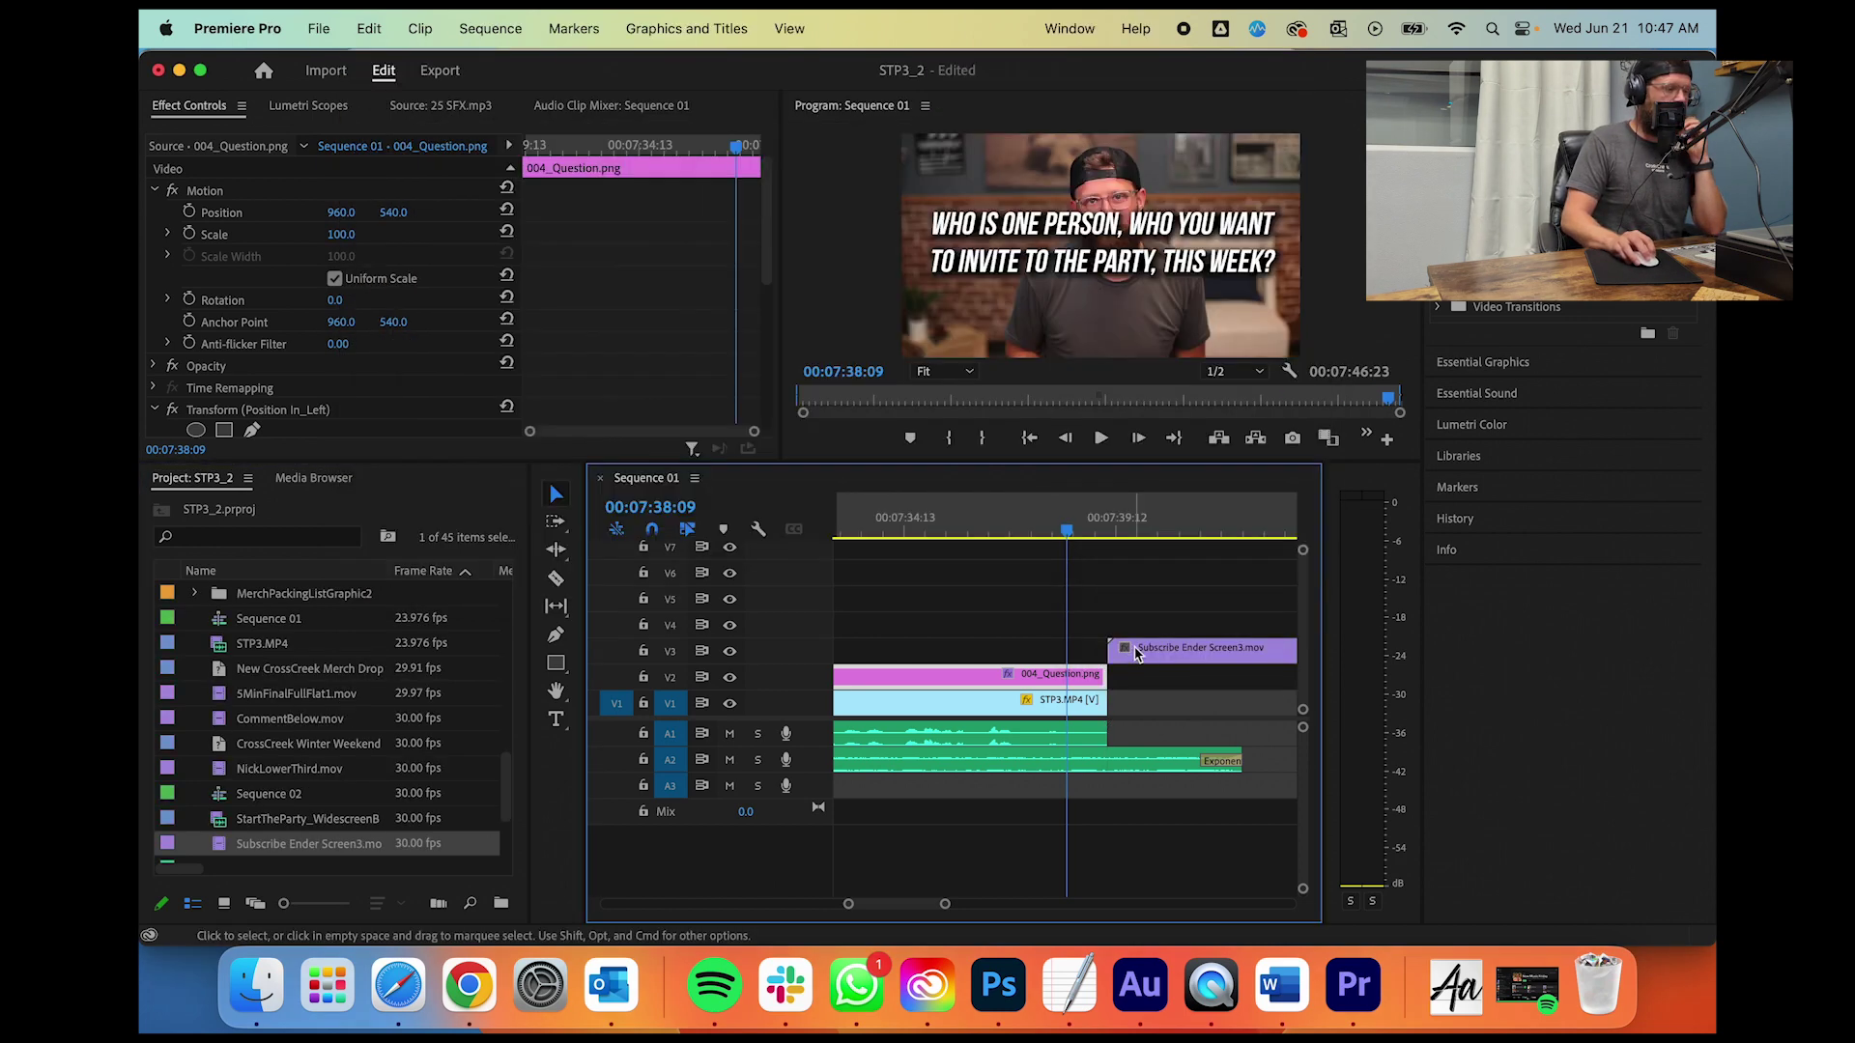
pyautogui.press('space')
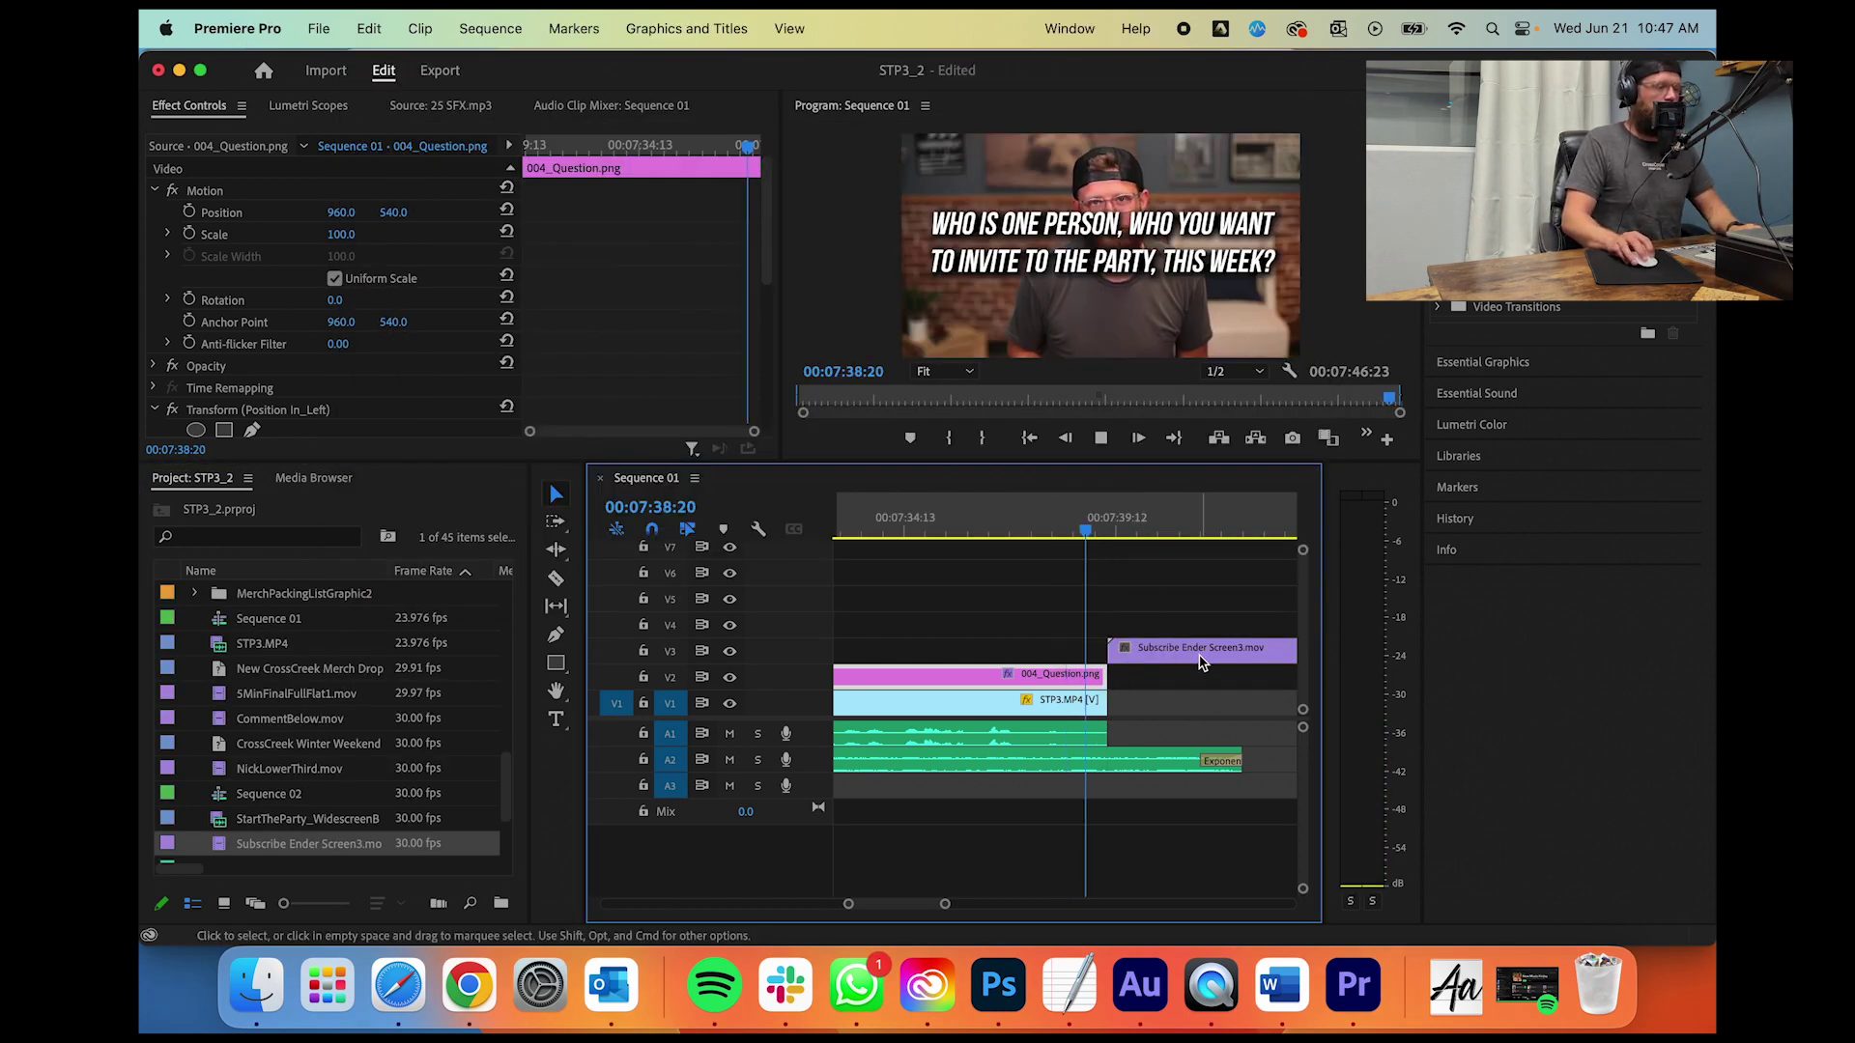
# Step: Move 004_Question.png up to V4 and shift Subscribe Ender Screen3.mov on V3 earlier to start at about 00:07:36
pyautogui.click(1068, 703)
pyautogui.moveTo(1059, 676); pyautogui.dragTo(1059, 623)
pyautogui.moveTo(1159, 666); pyautogui.dragTo(1042, 665)
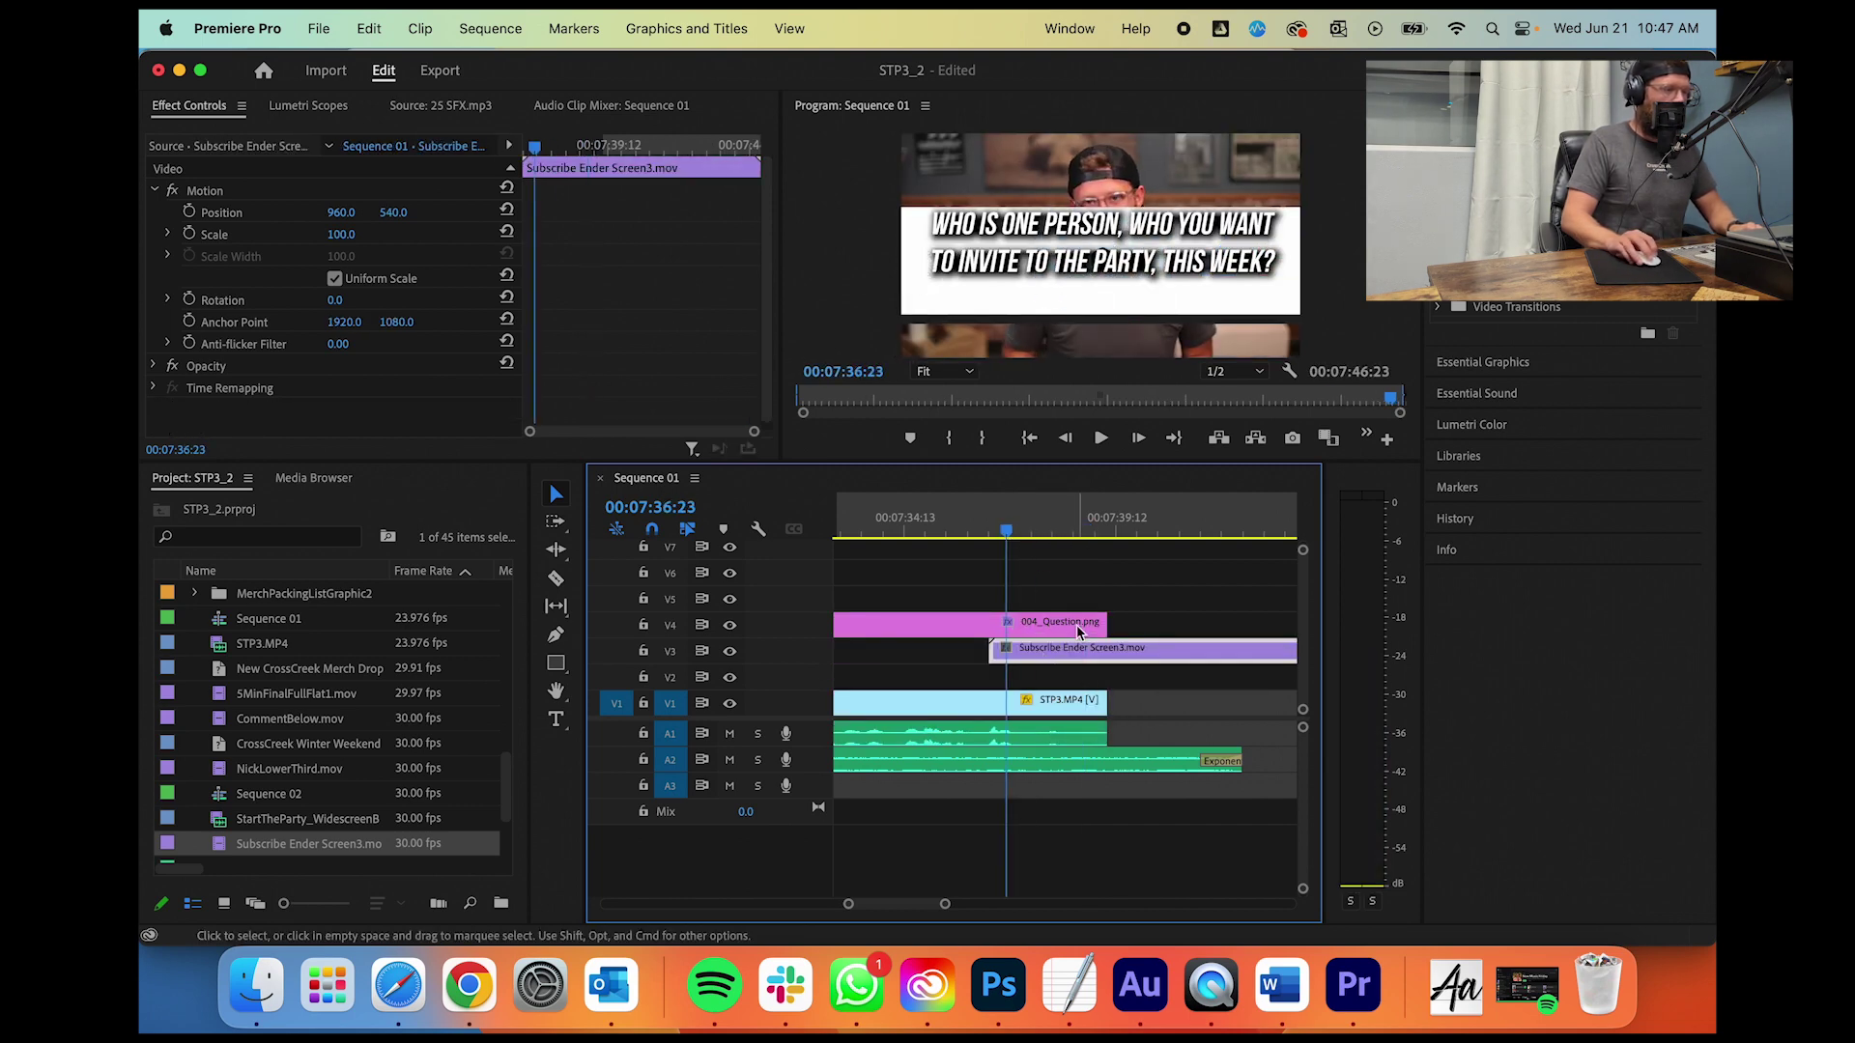
# Step: Set the Subscribe Ender Screen3.mov clip's Scale to 35 and vertical Position to 871, and play the section
pyautogui.moveTo(340, 234); pyautogui.dragTo(406, 211)
pyautogui.moveTo(1028, 529); pyautogui.dragTo(940, 537)
pyautogui.press('space')
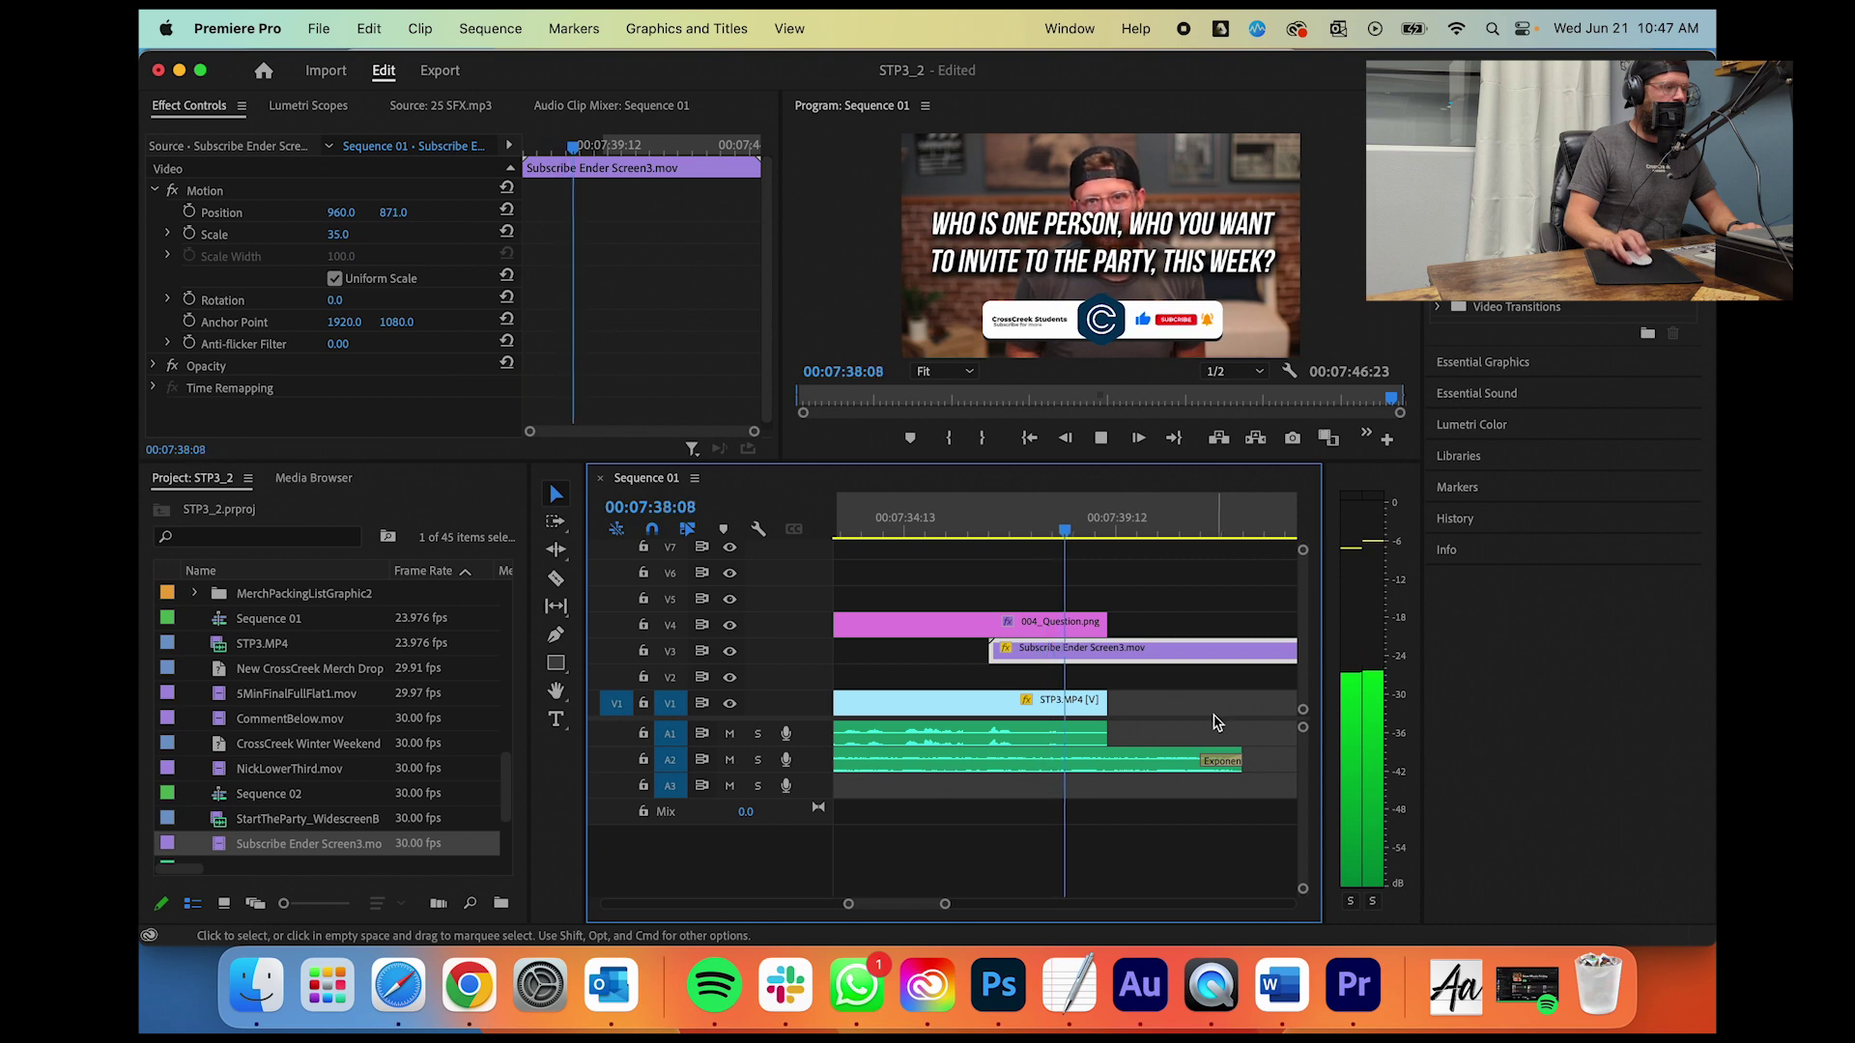
# Step: Extend the A2 music to the end of the Subscribe Ender Screen3.mov clip and play the ending
pyautogui.hscroll(5, 1176, 724)
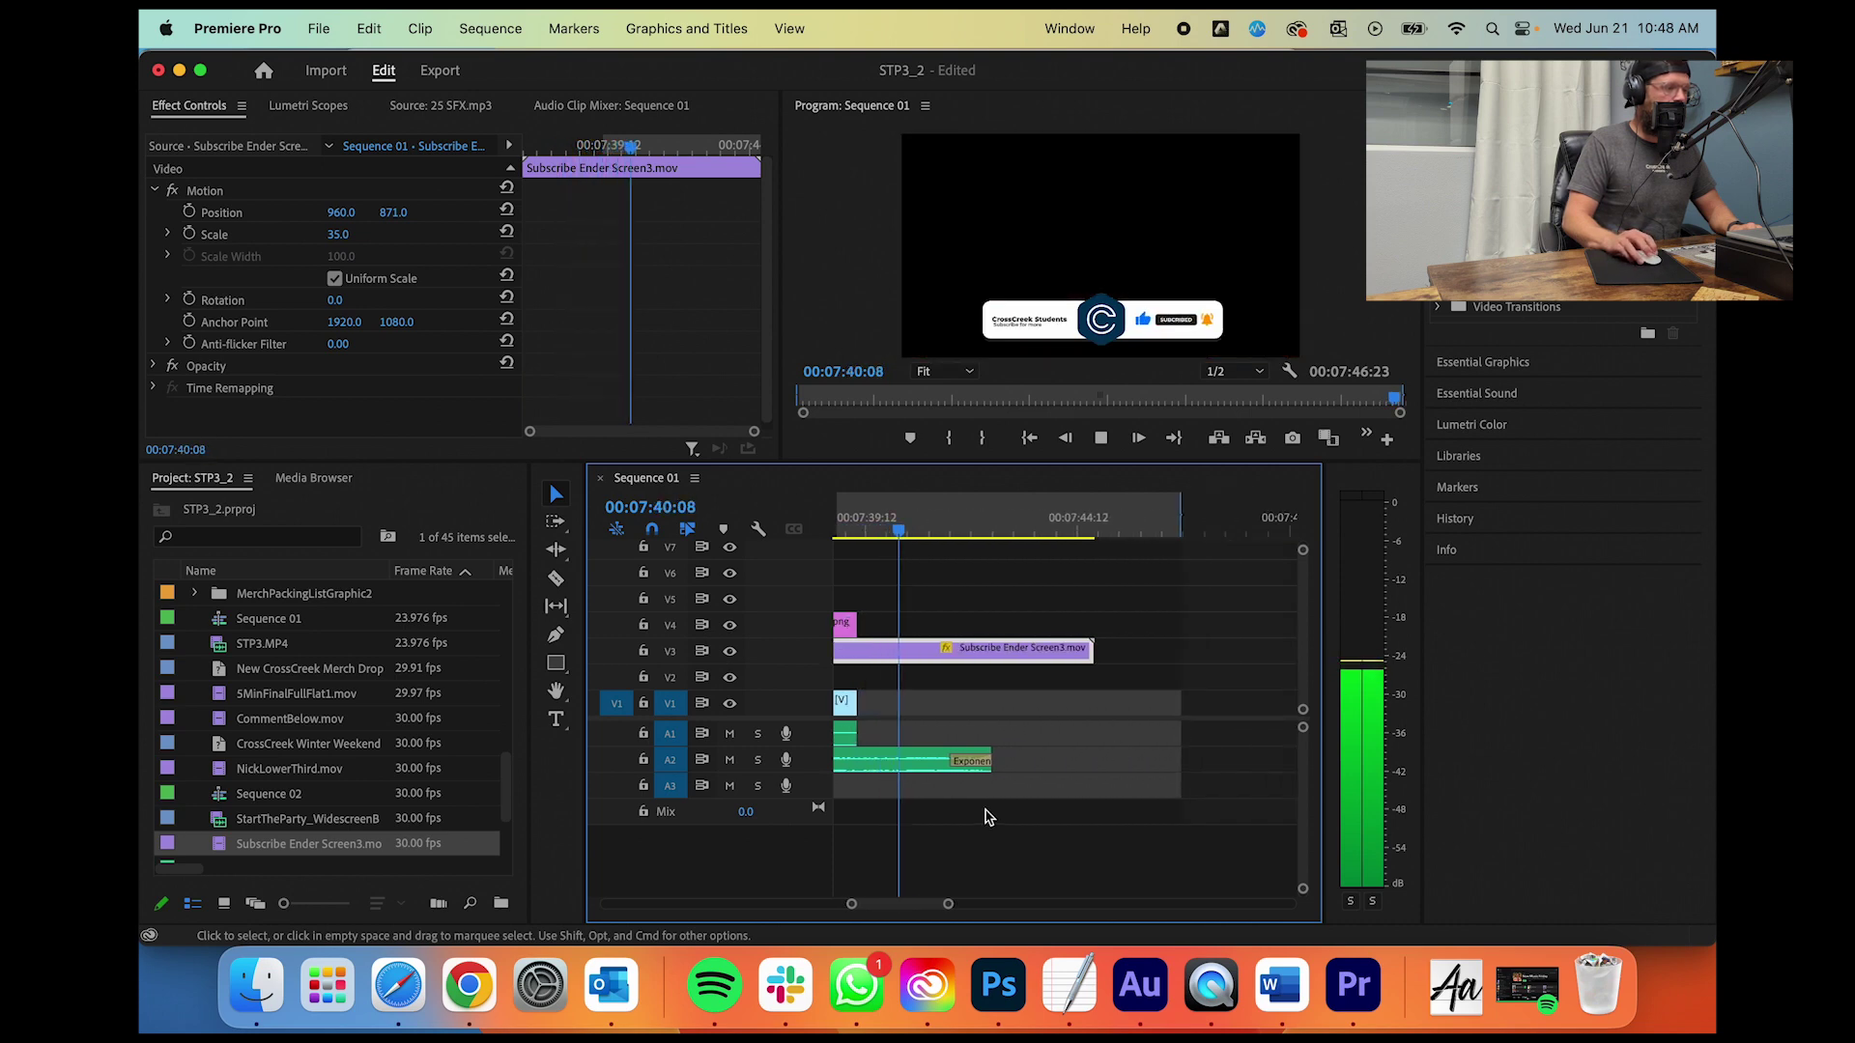
pyautogui.moveTo(1000, 762); pyautogui.dragTo(1113, 765)
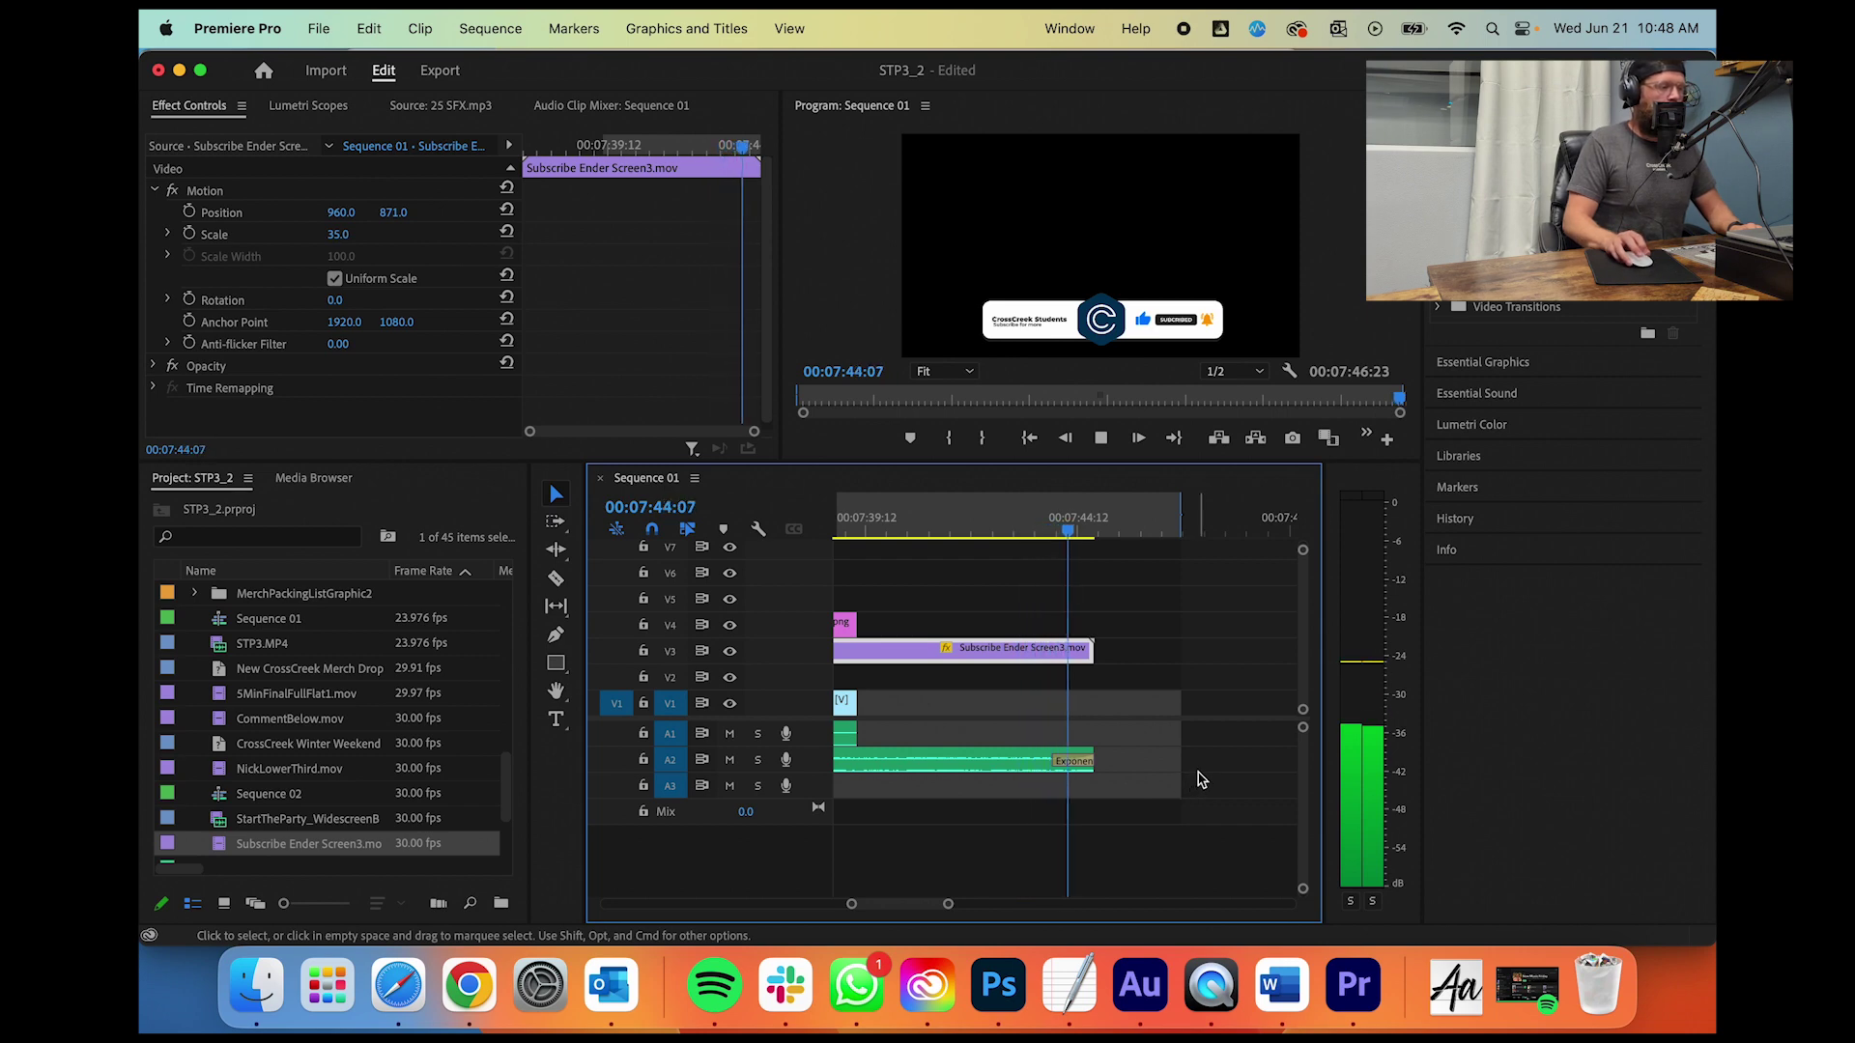
pyautogui.press('space')
# Step: Stop playback and move the sequence's Out point back to the end of the Subscribe Ender Screen3.mov clip
pyautogui.press('space')
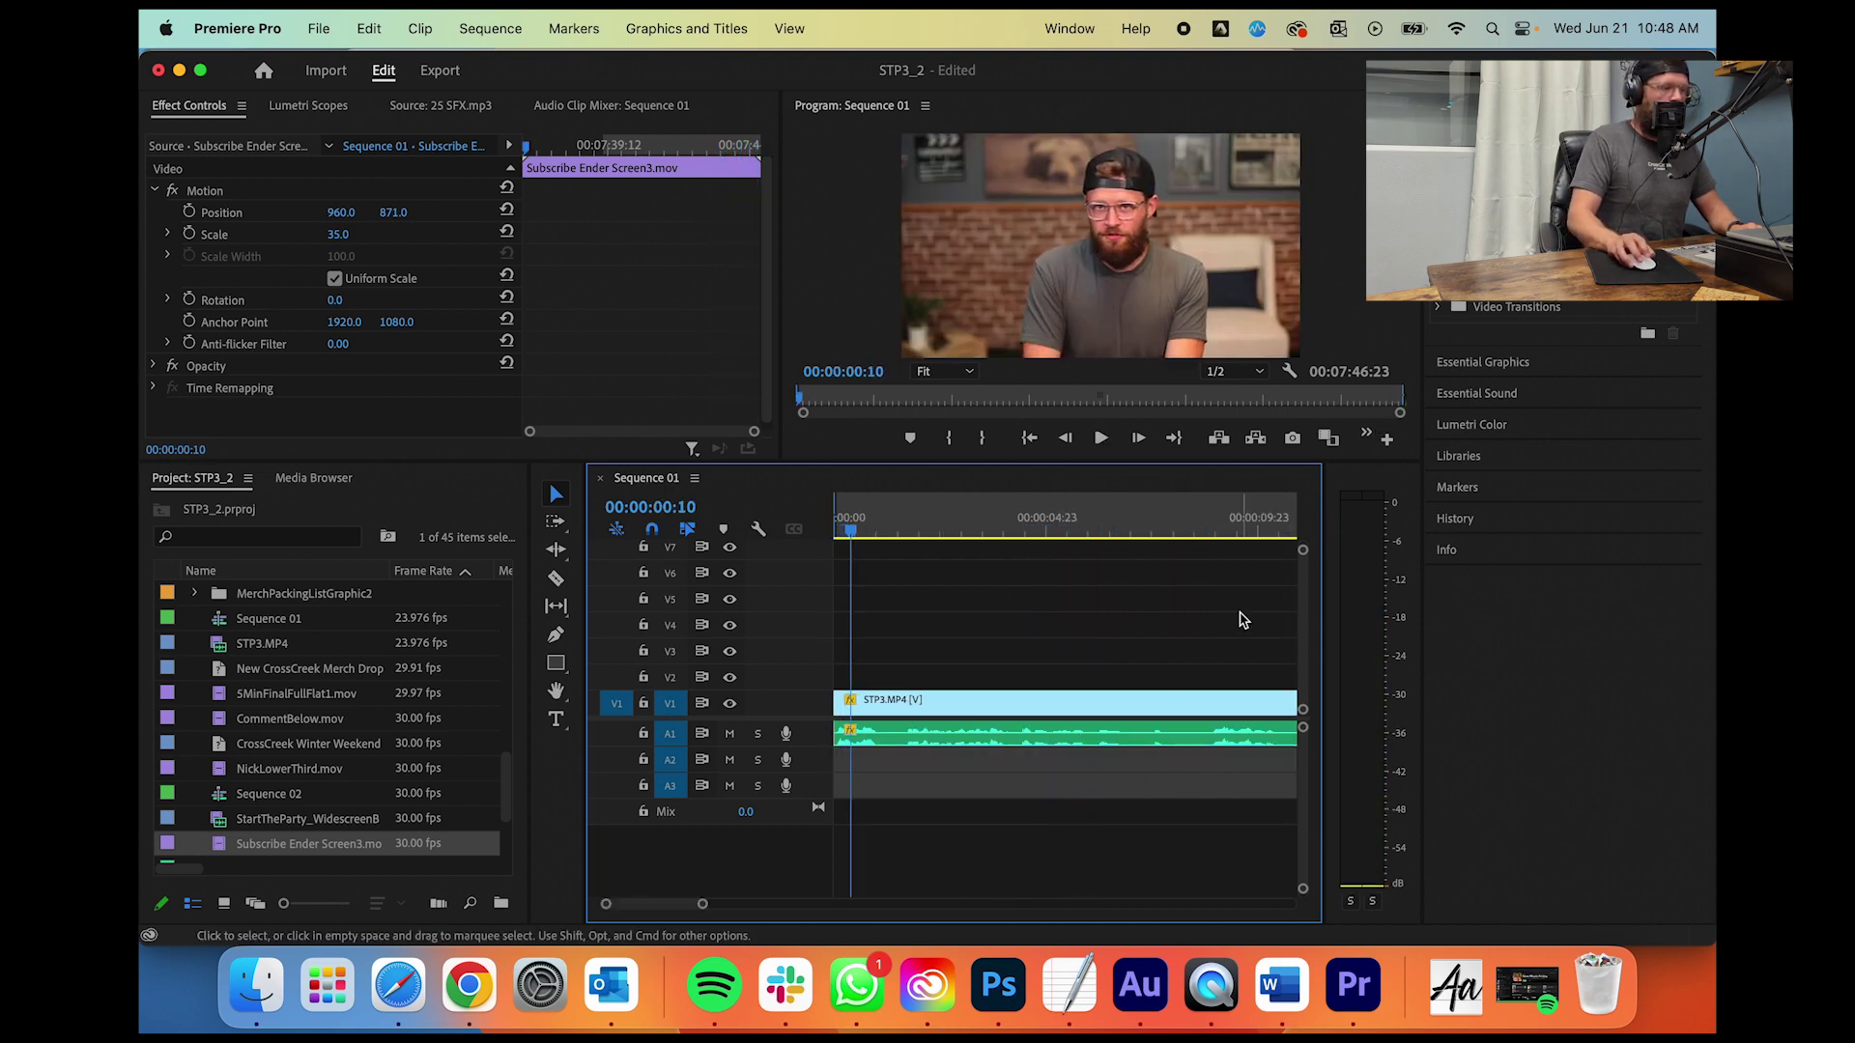
pyautogui.moveTo(702, 903); pyautogui.dragTo(936, 869)
pyautogui.scroll(-10, 1047, 816)
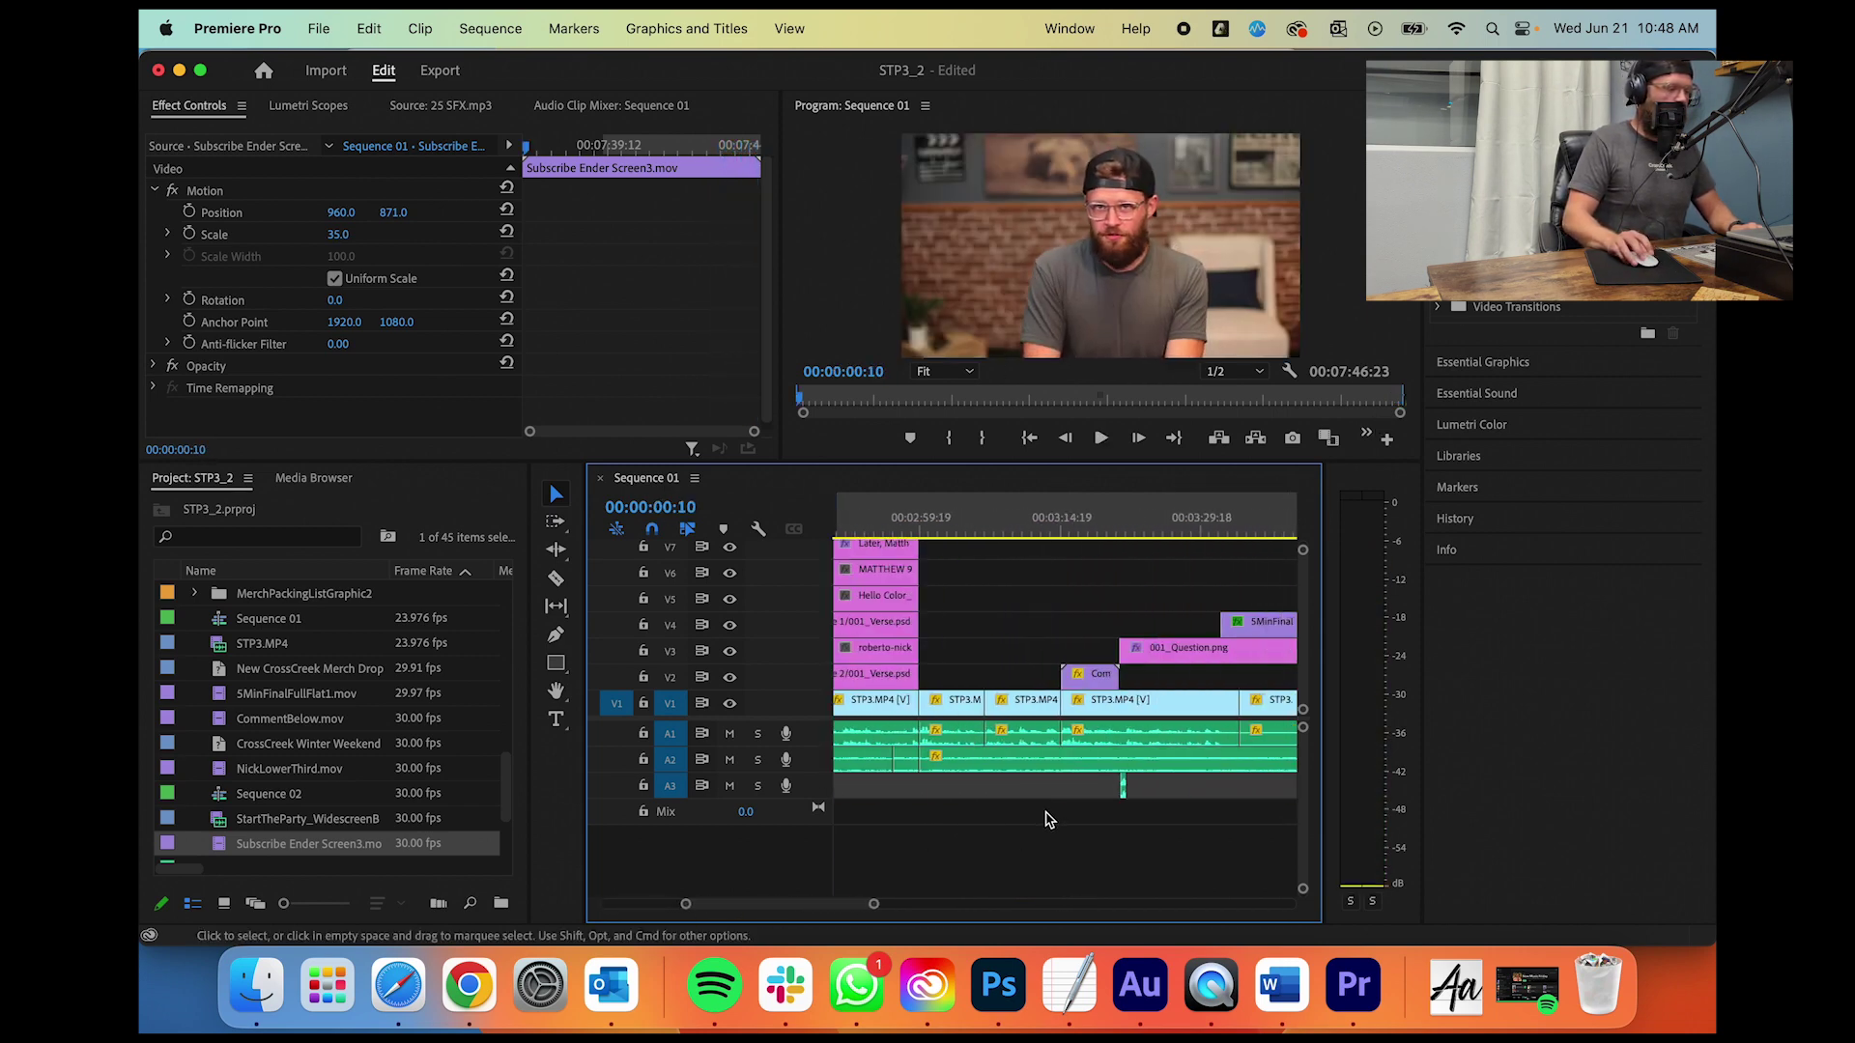
pyautogui.scroll(-5, 1052, 818)
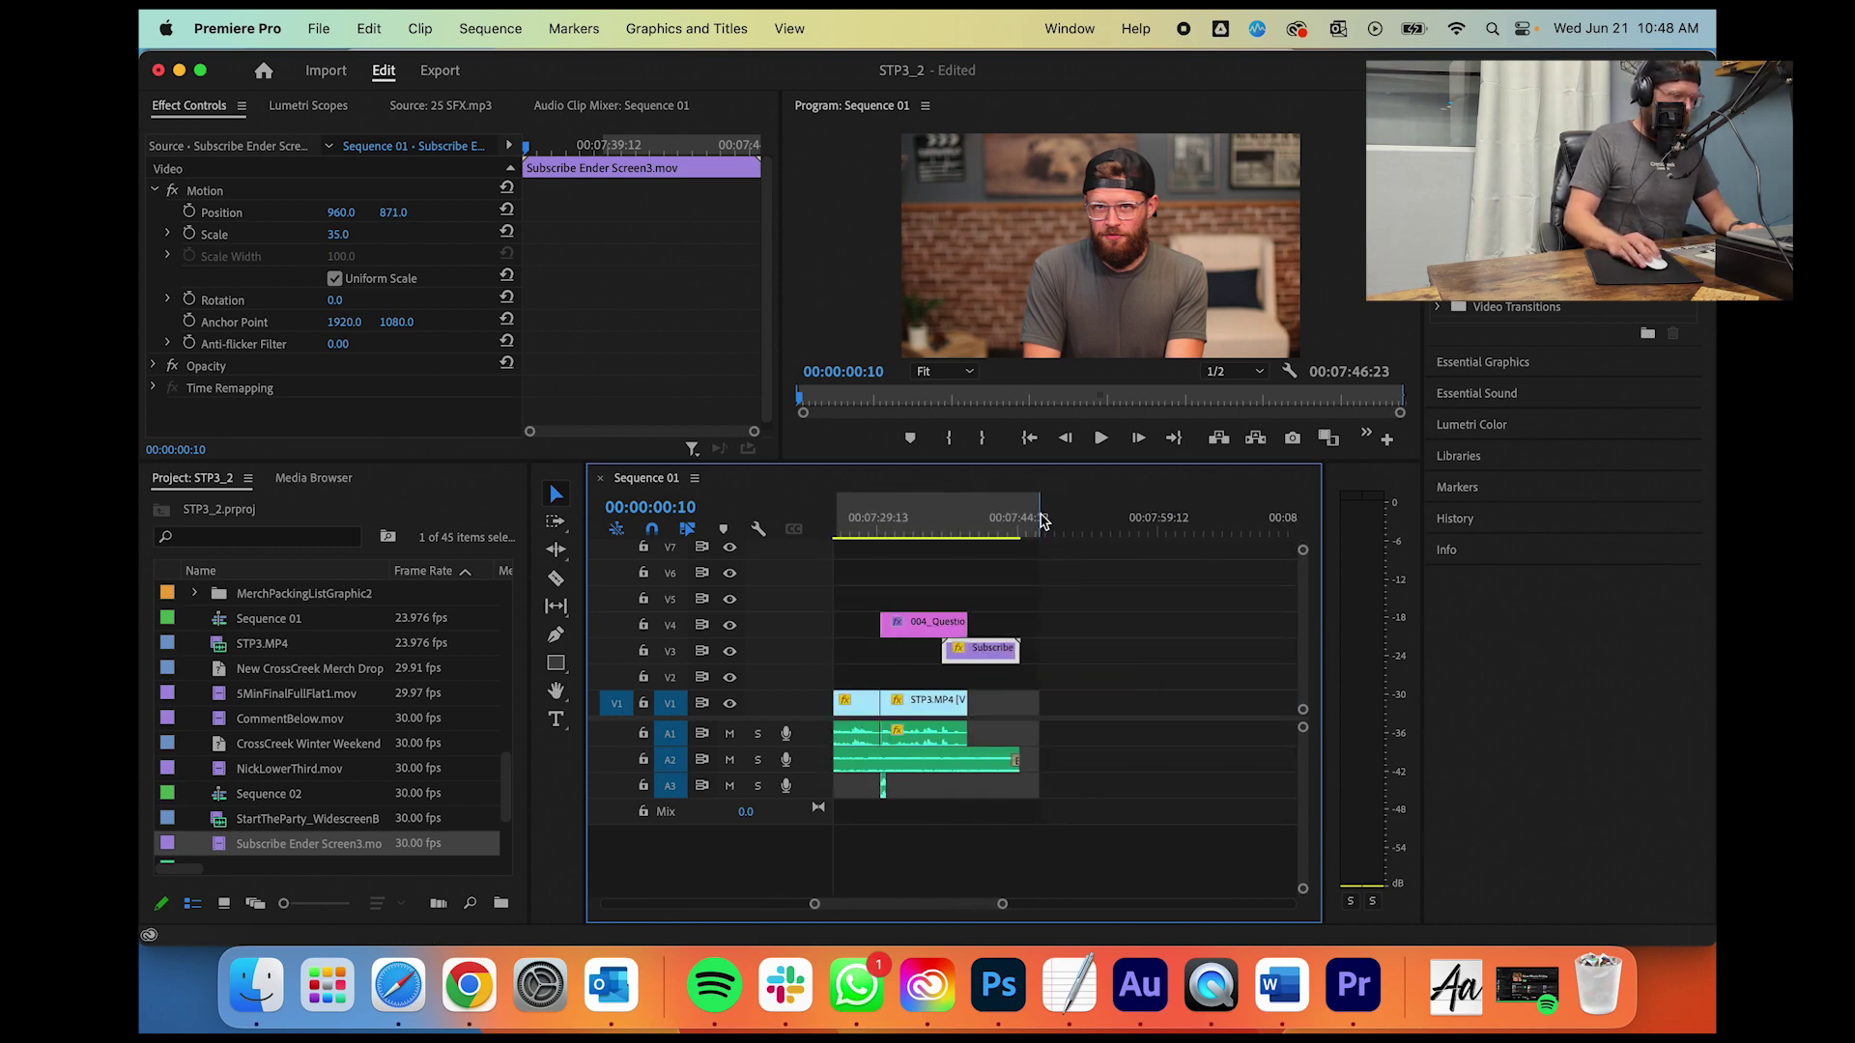
pyautogui.moveTo(1040, 515); pyautogui.dragTo(1021, 517)
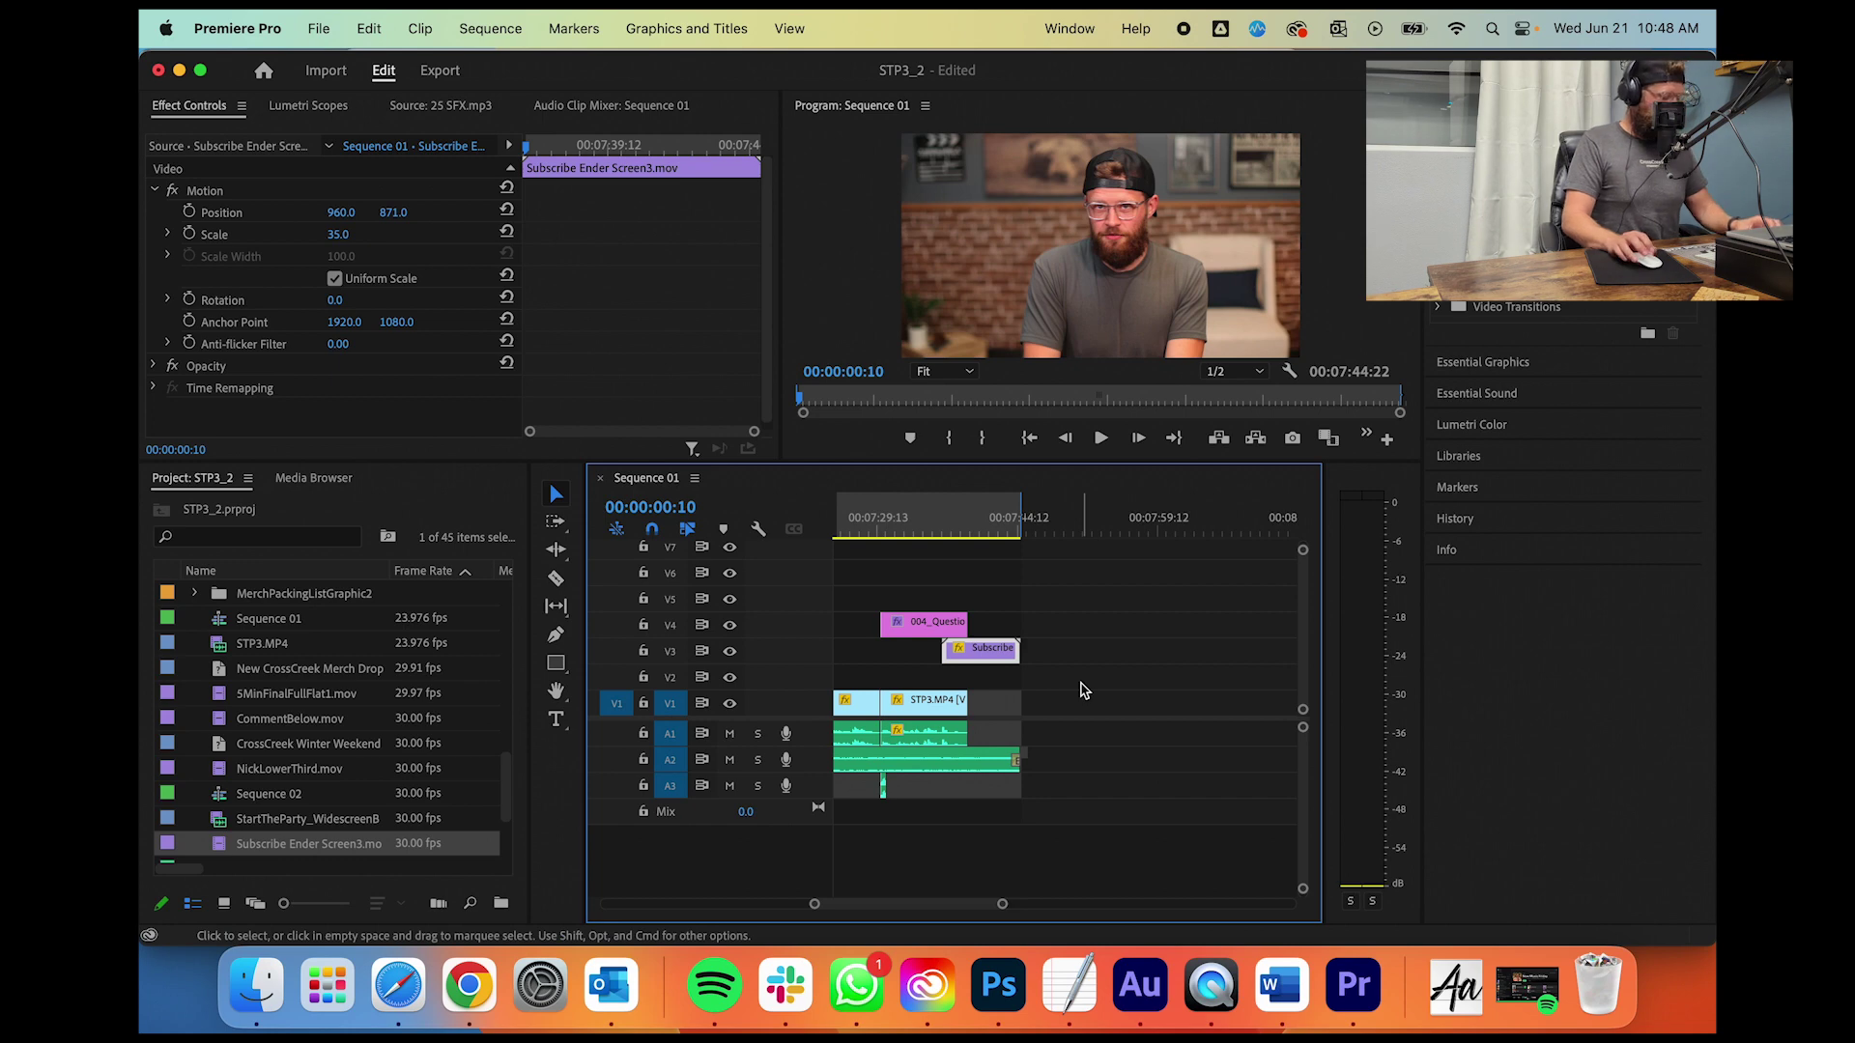
# Step: Save the project under the existing name STP3_2 in the PREMIERE folder, replacing the earlier file
pyautogui.press('shift')
pyautogui.press('super+shift+s')
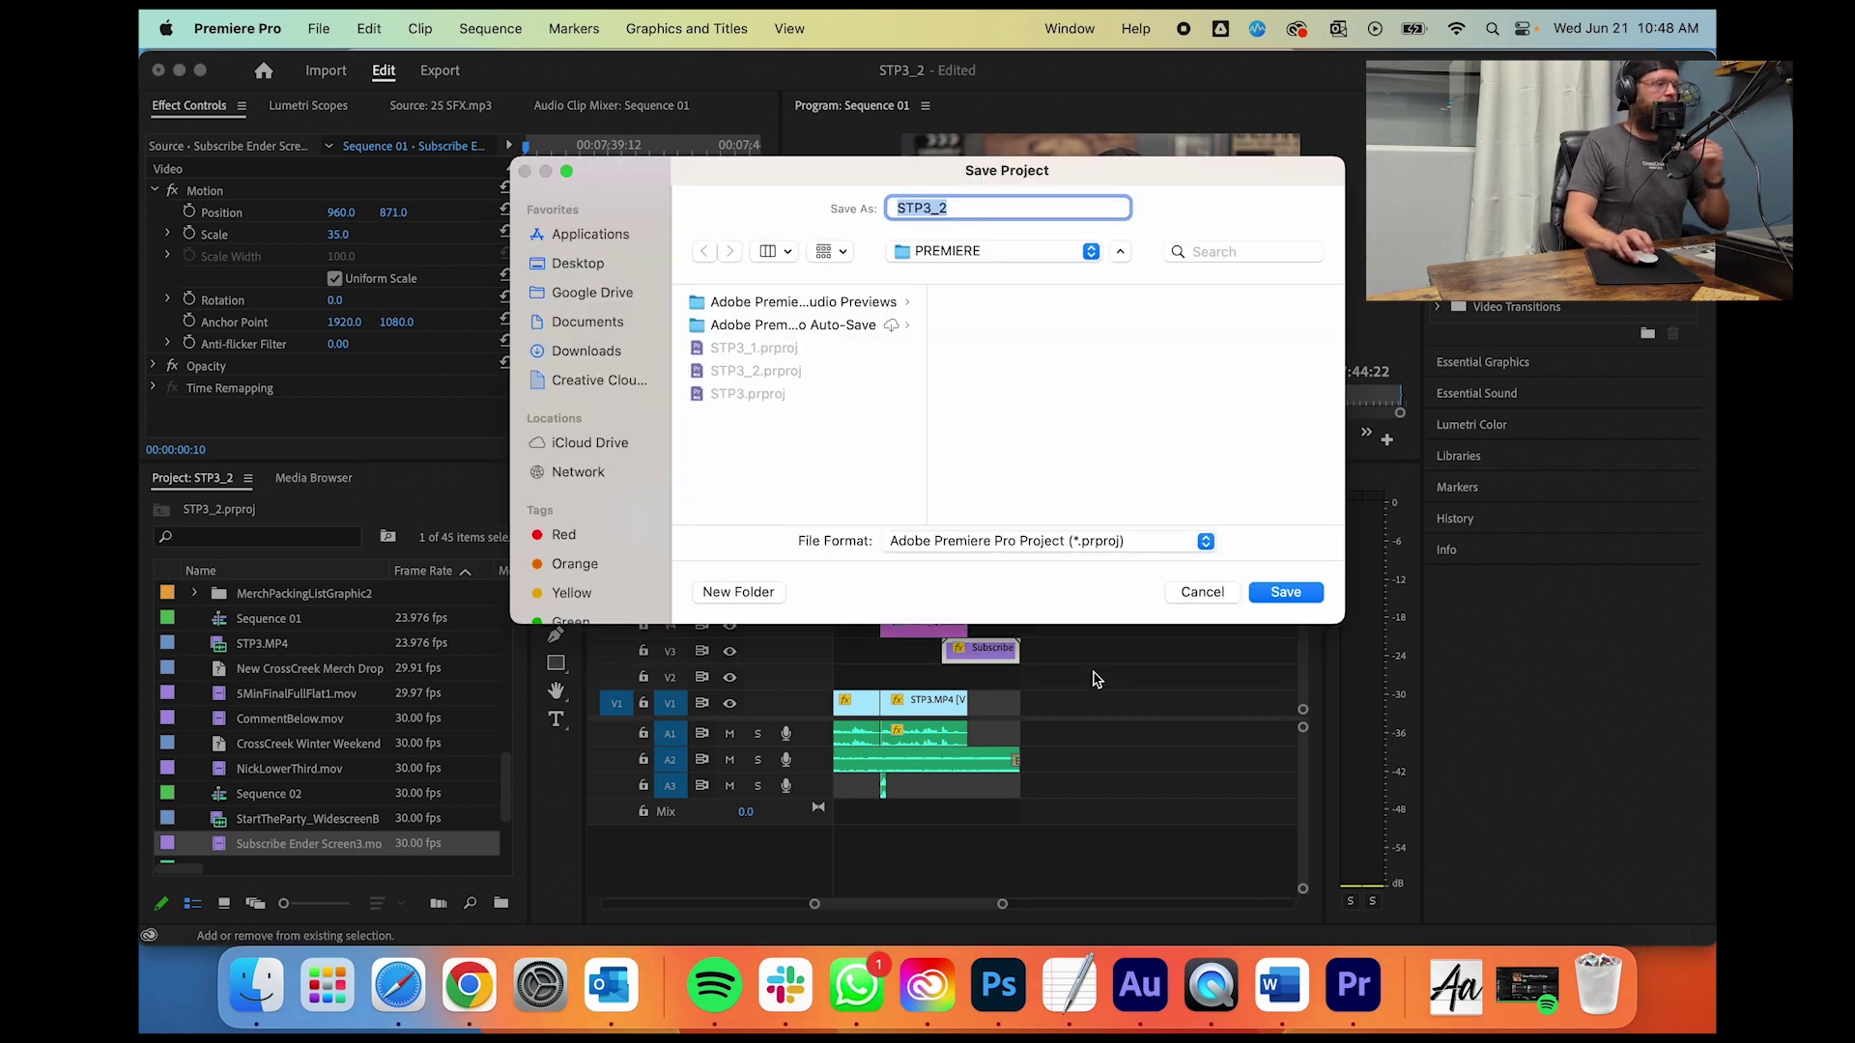
pyautogui.click(1291, 599)
pyautogui.click(1010, 504)
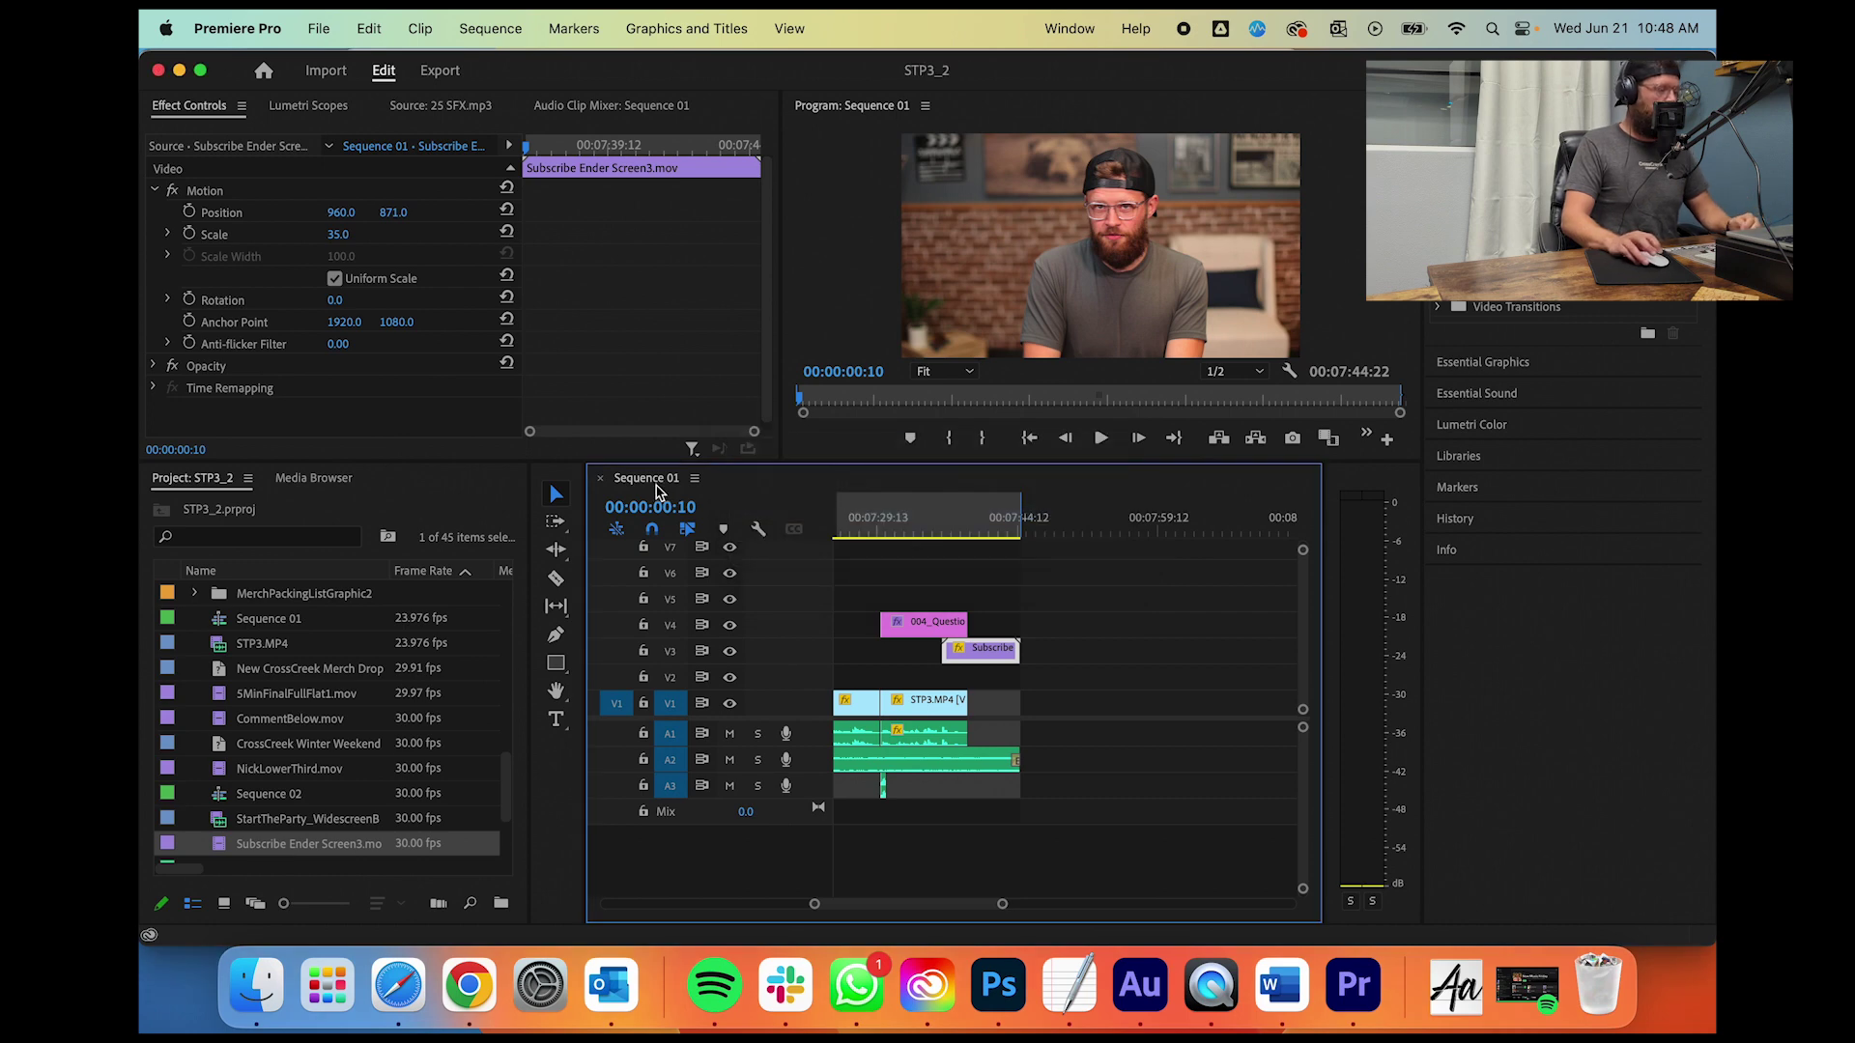
# Step: Open the media export settings for Sequence 01
pyautogui.press('super+m')
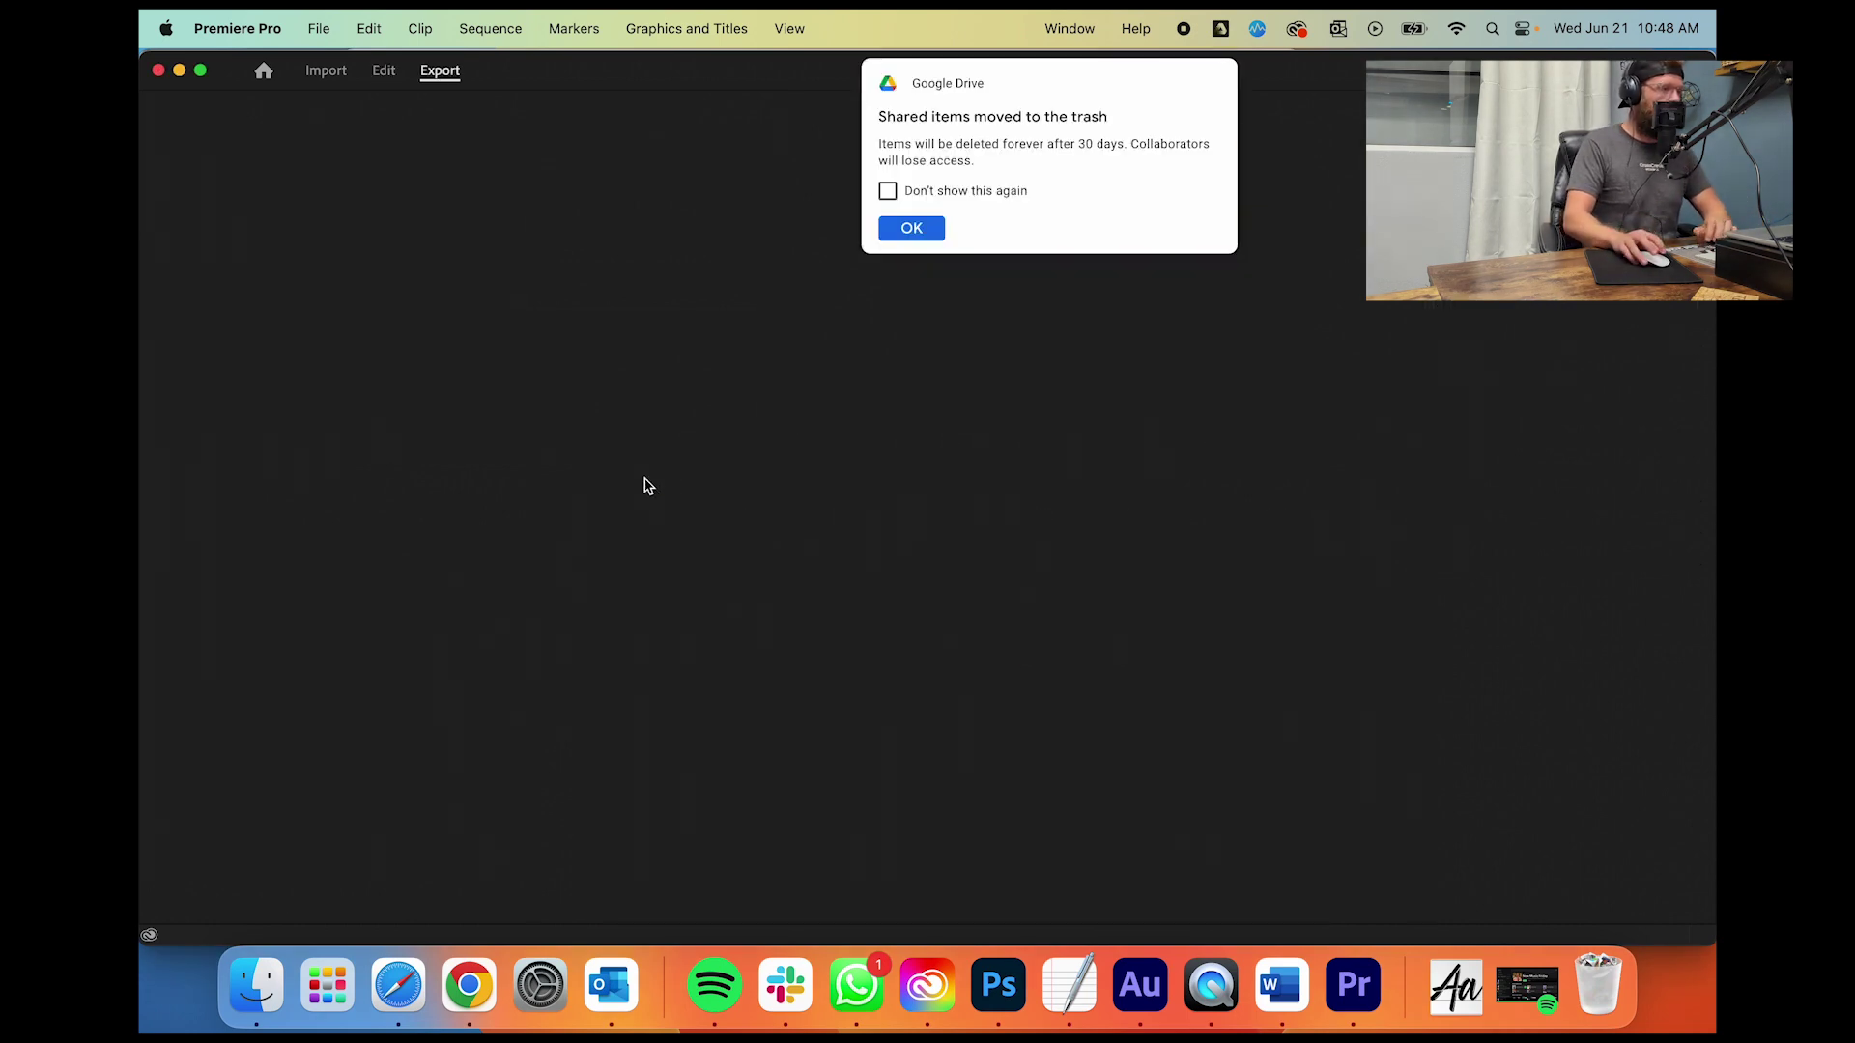
pyautogui.click(384, 71)
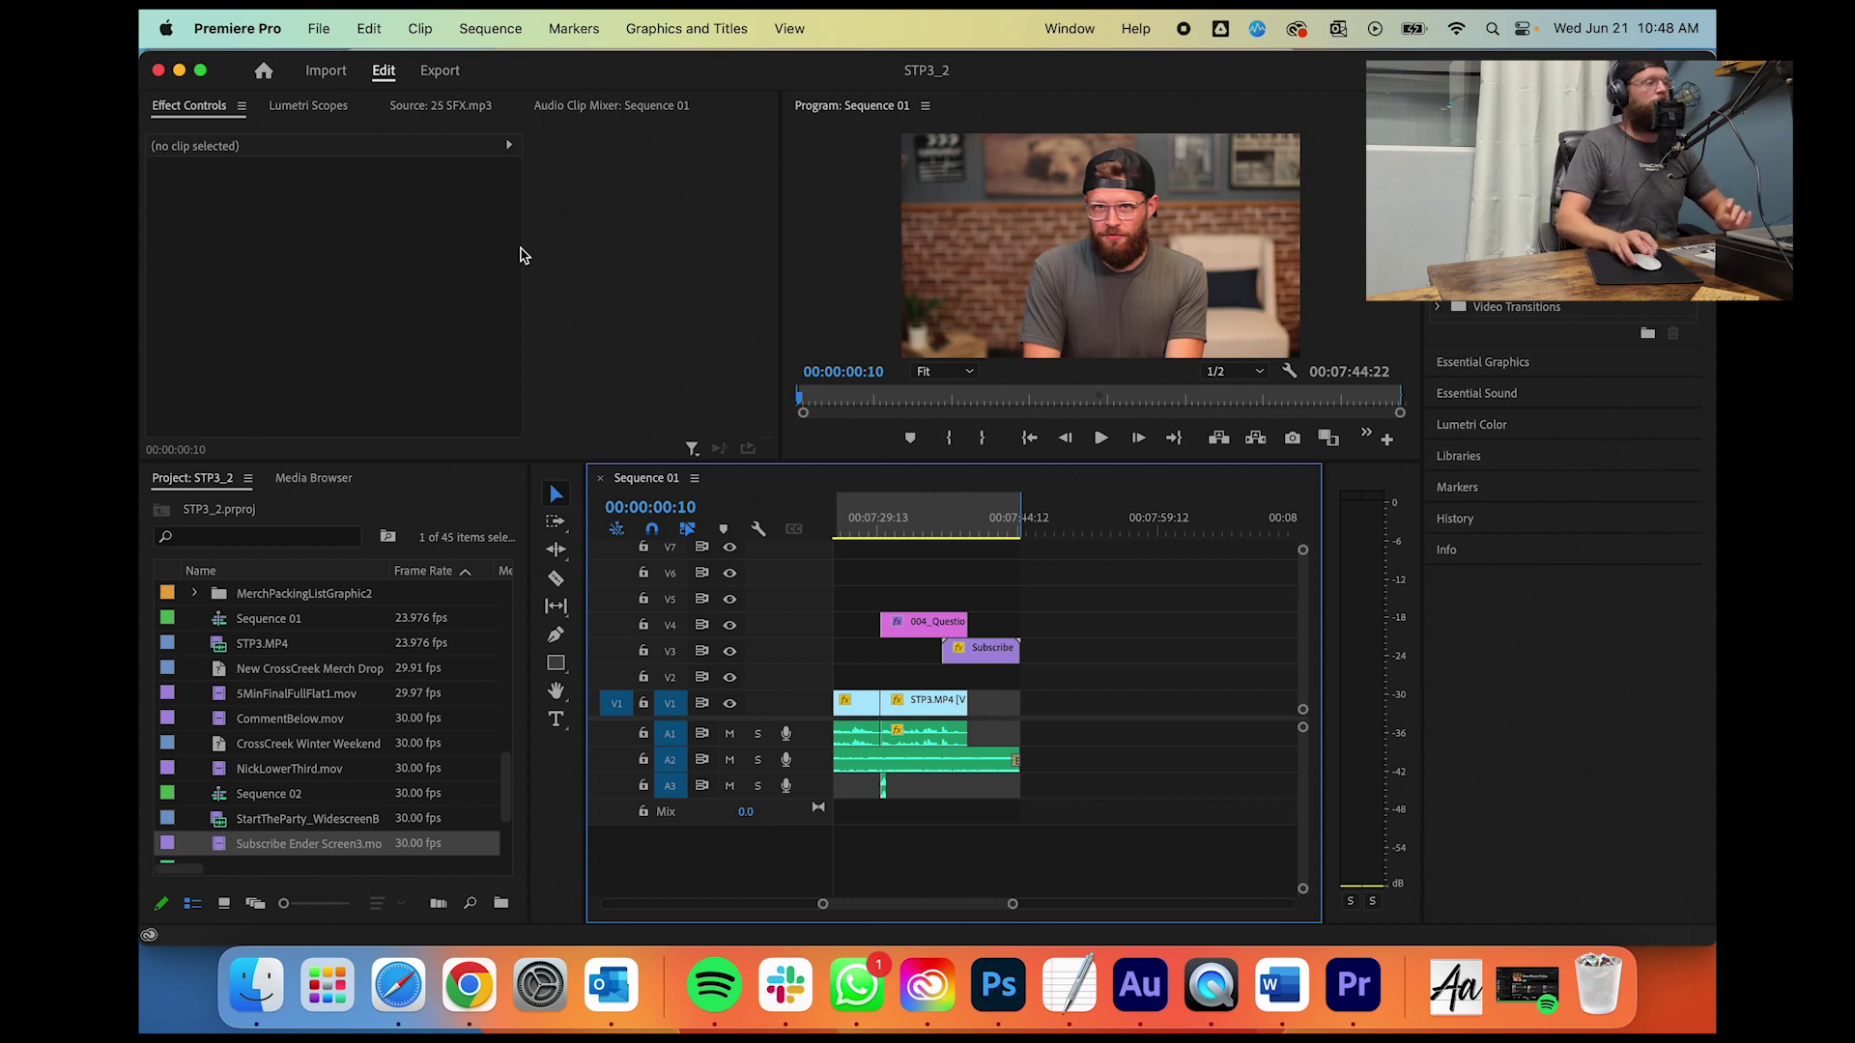
pyautogui.click(322, 28)
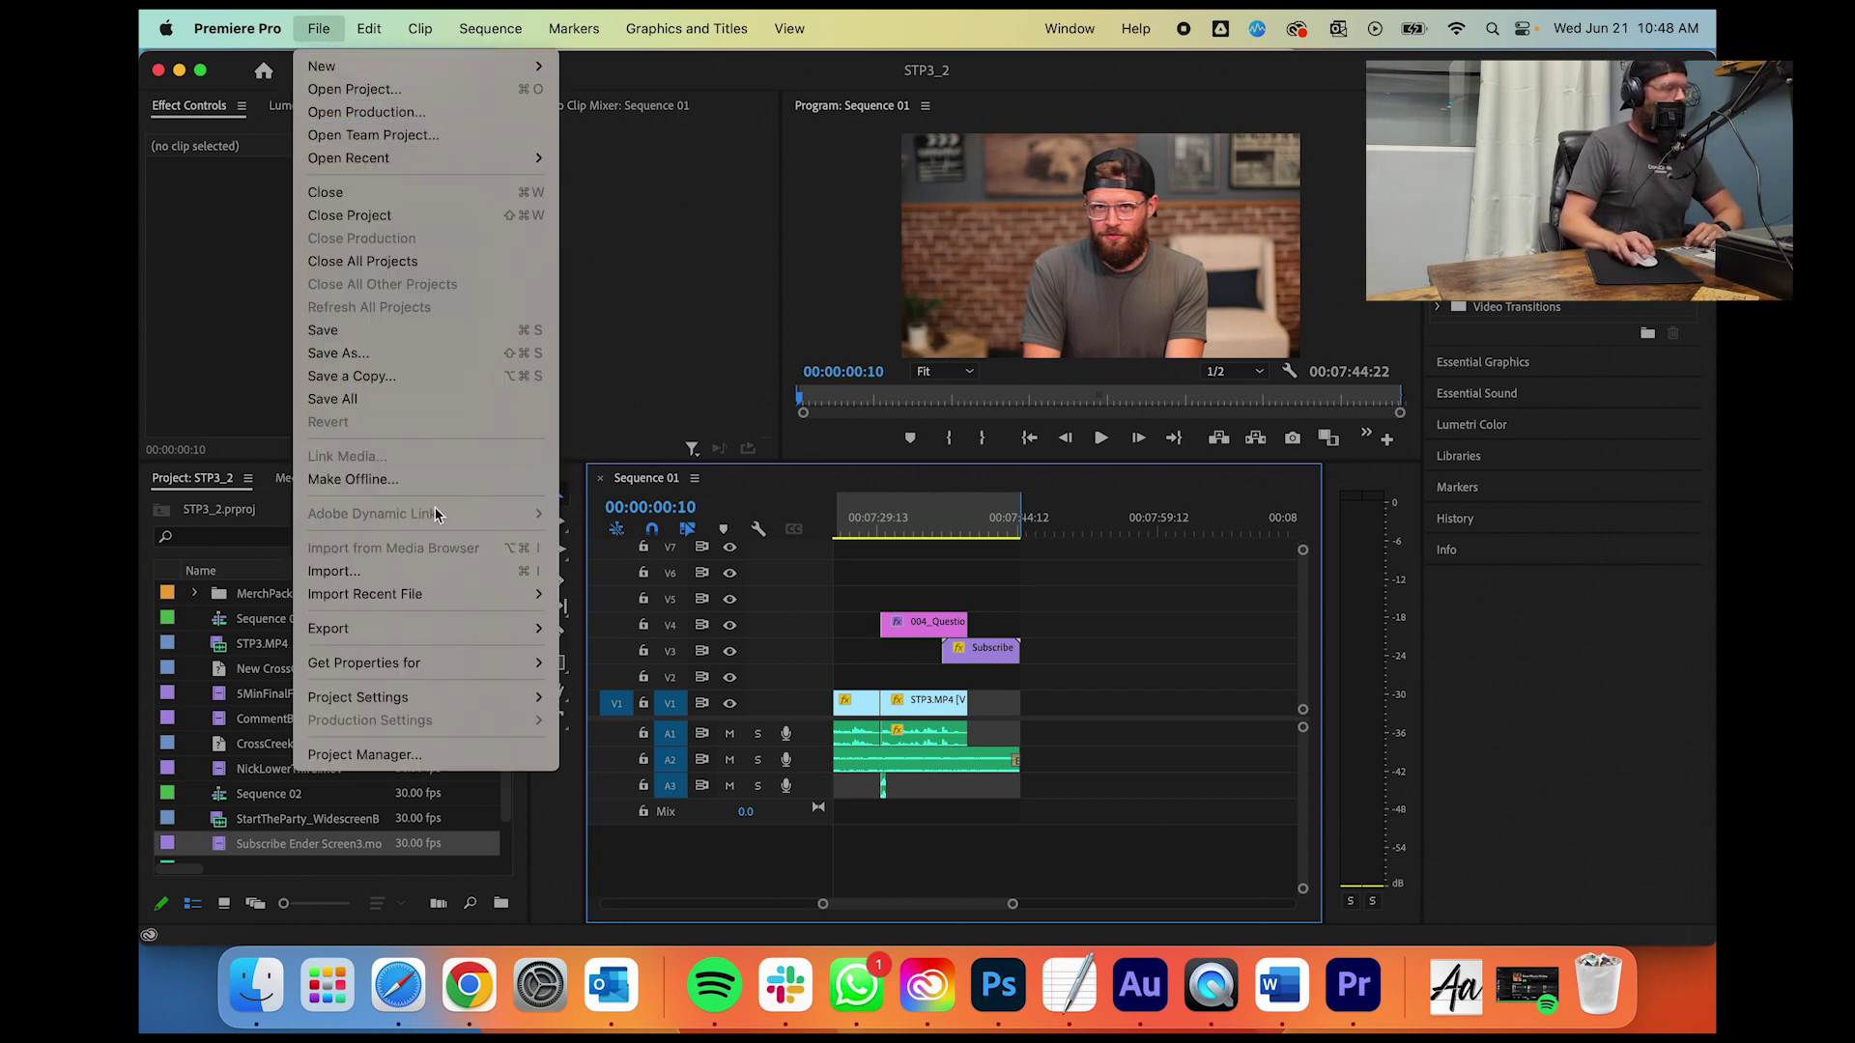
pyautogui.moveTo(407, 629)
pyautogui.click(650, 629)
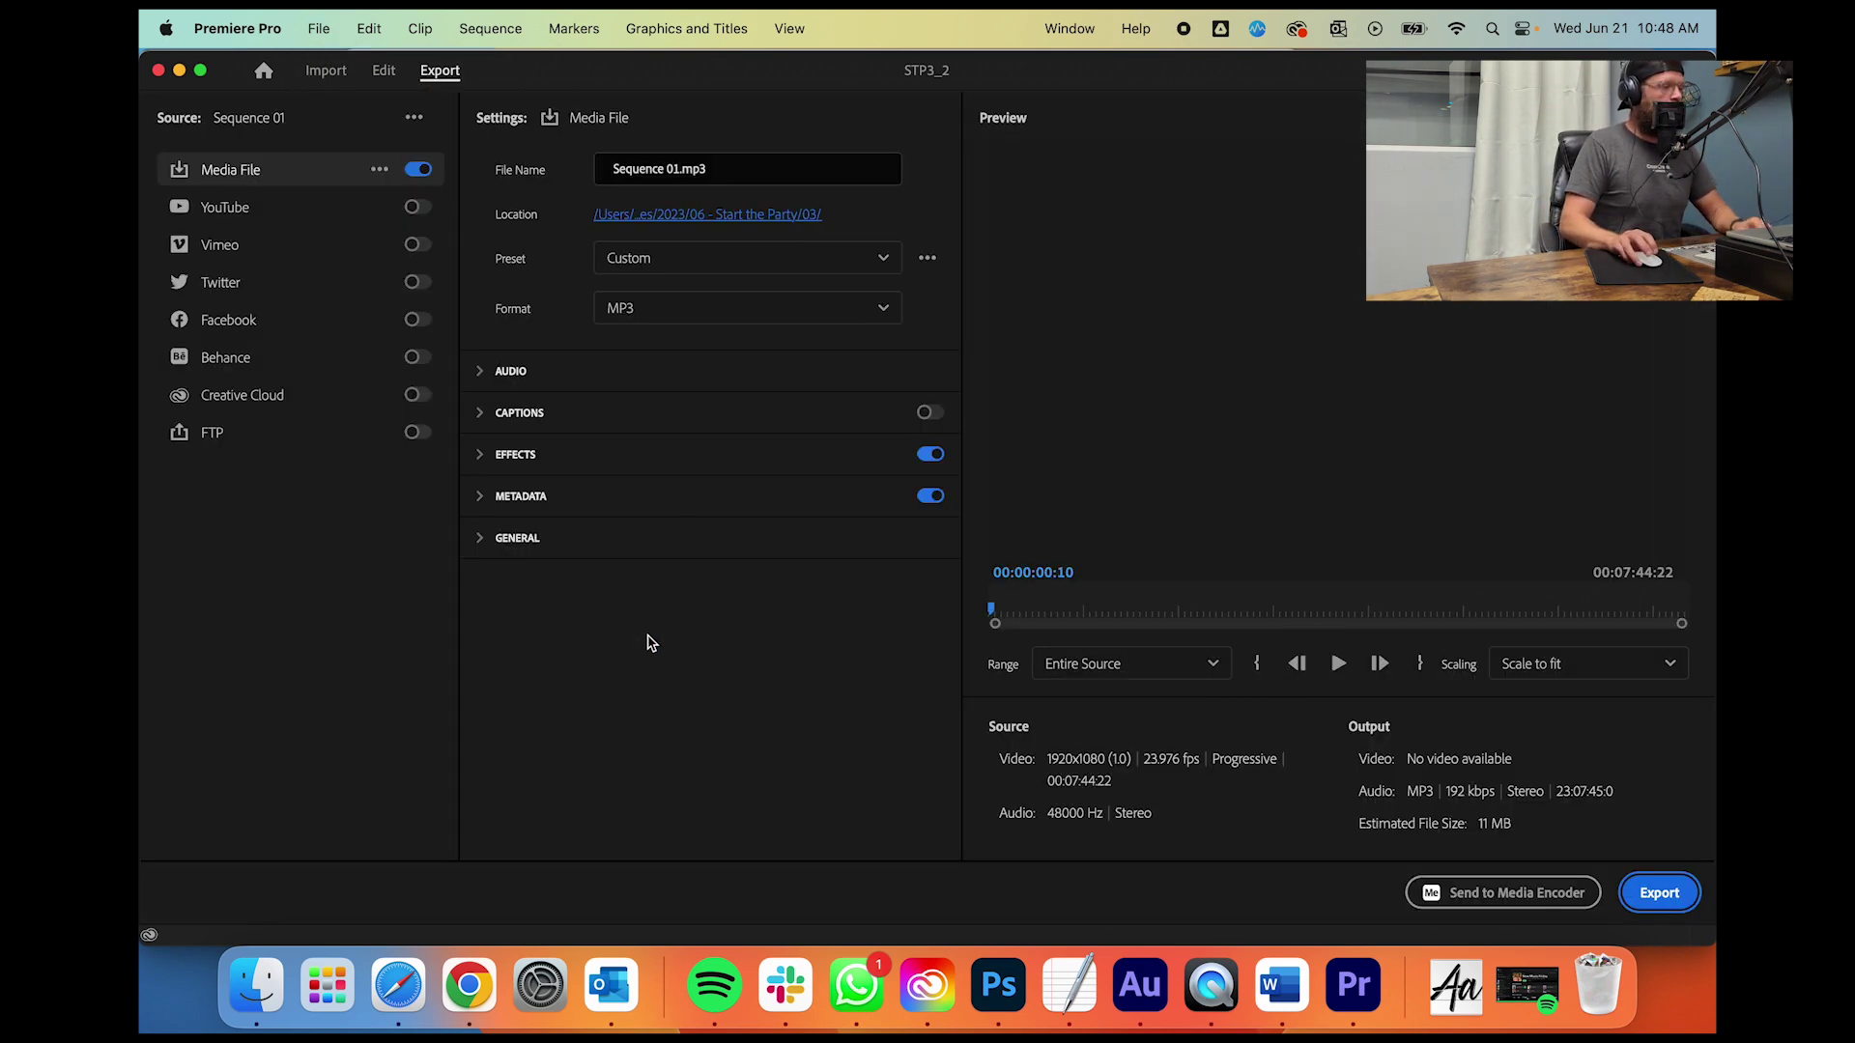
# Step: Choose the 03 folder of 06 - Start the Party as export location and create a 00FINAL folder in it
pyautogui.click(713, 213)
pyautogui.hscroll(-2, 876, 443)
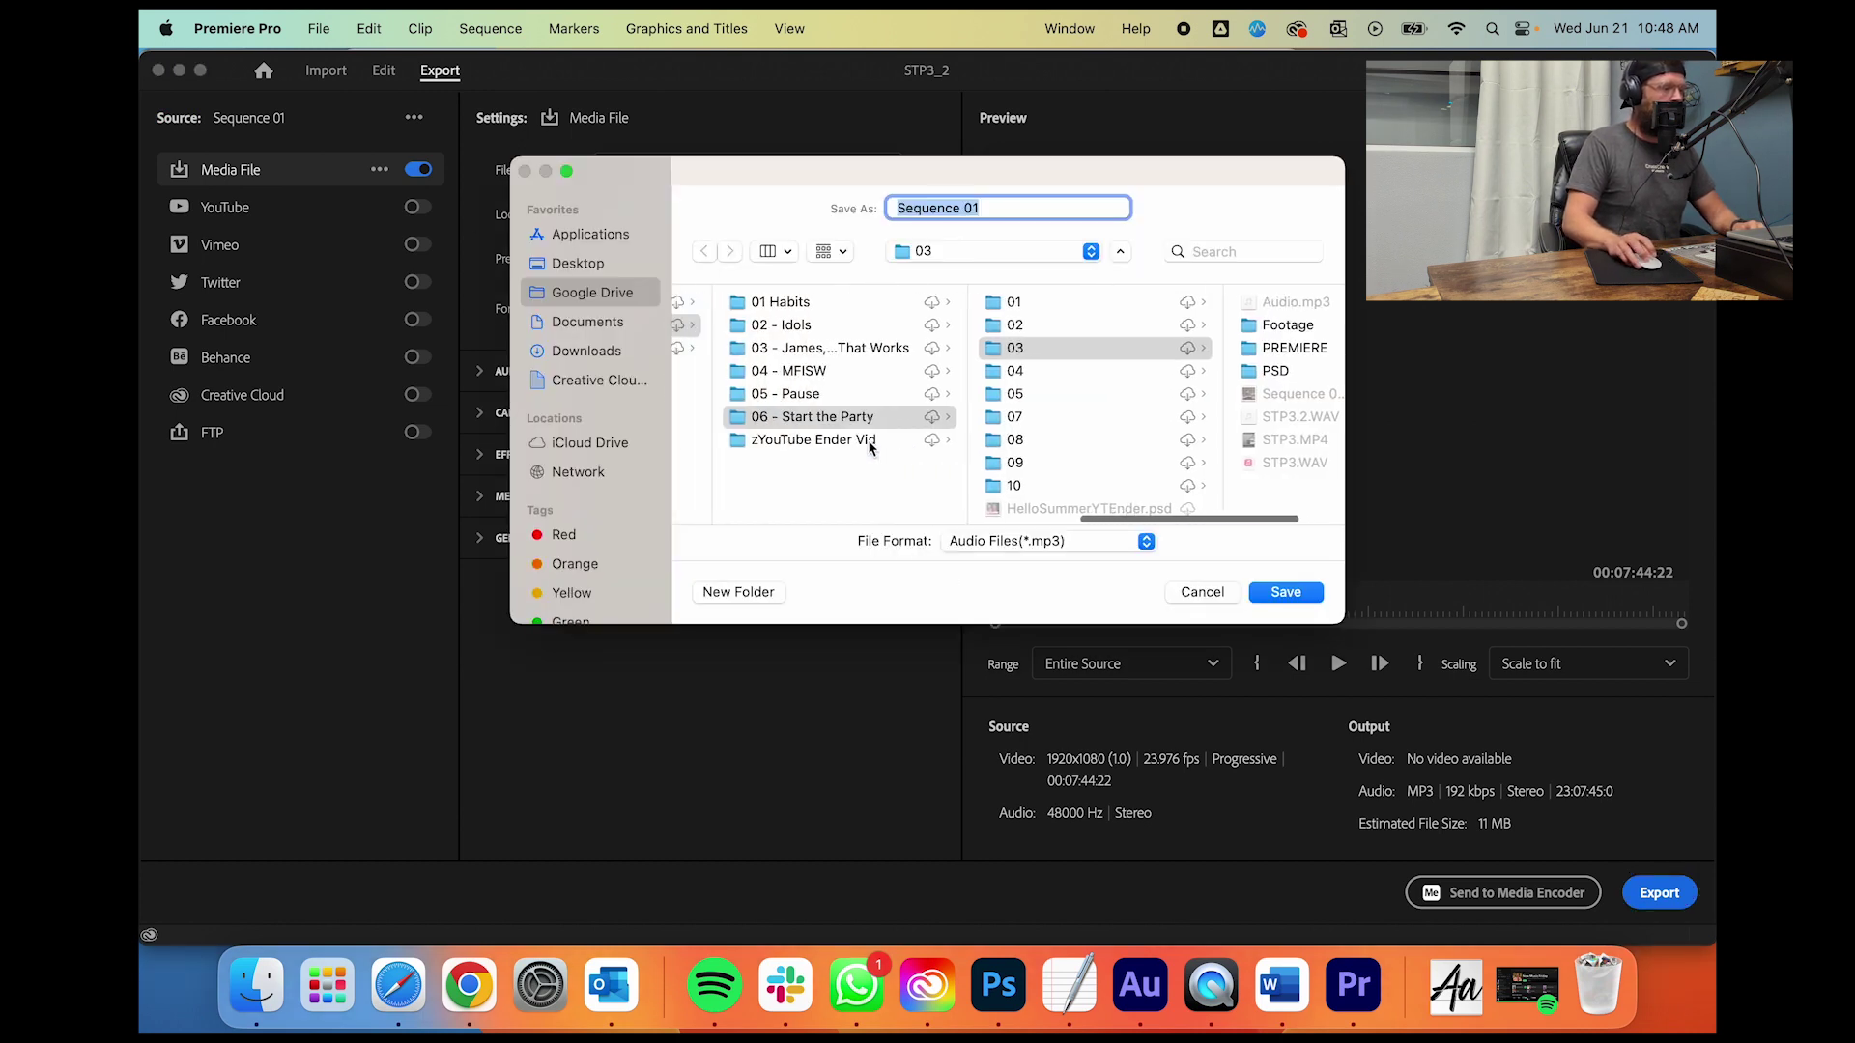
pyautogui.click(1043, 346)
pyautogui.click(739, 592)
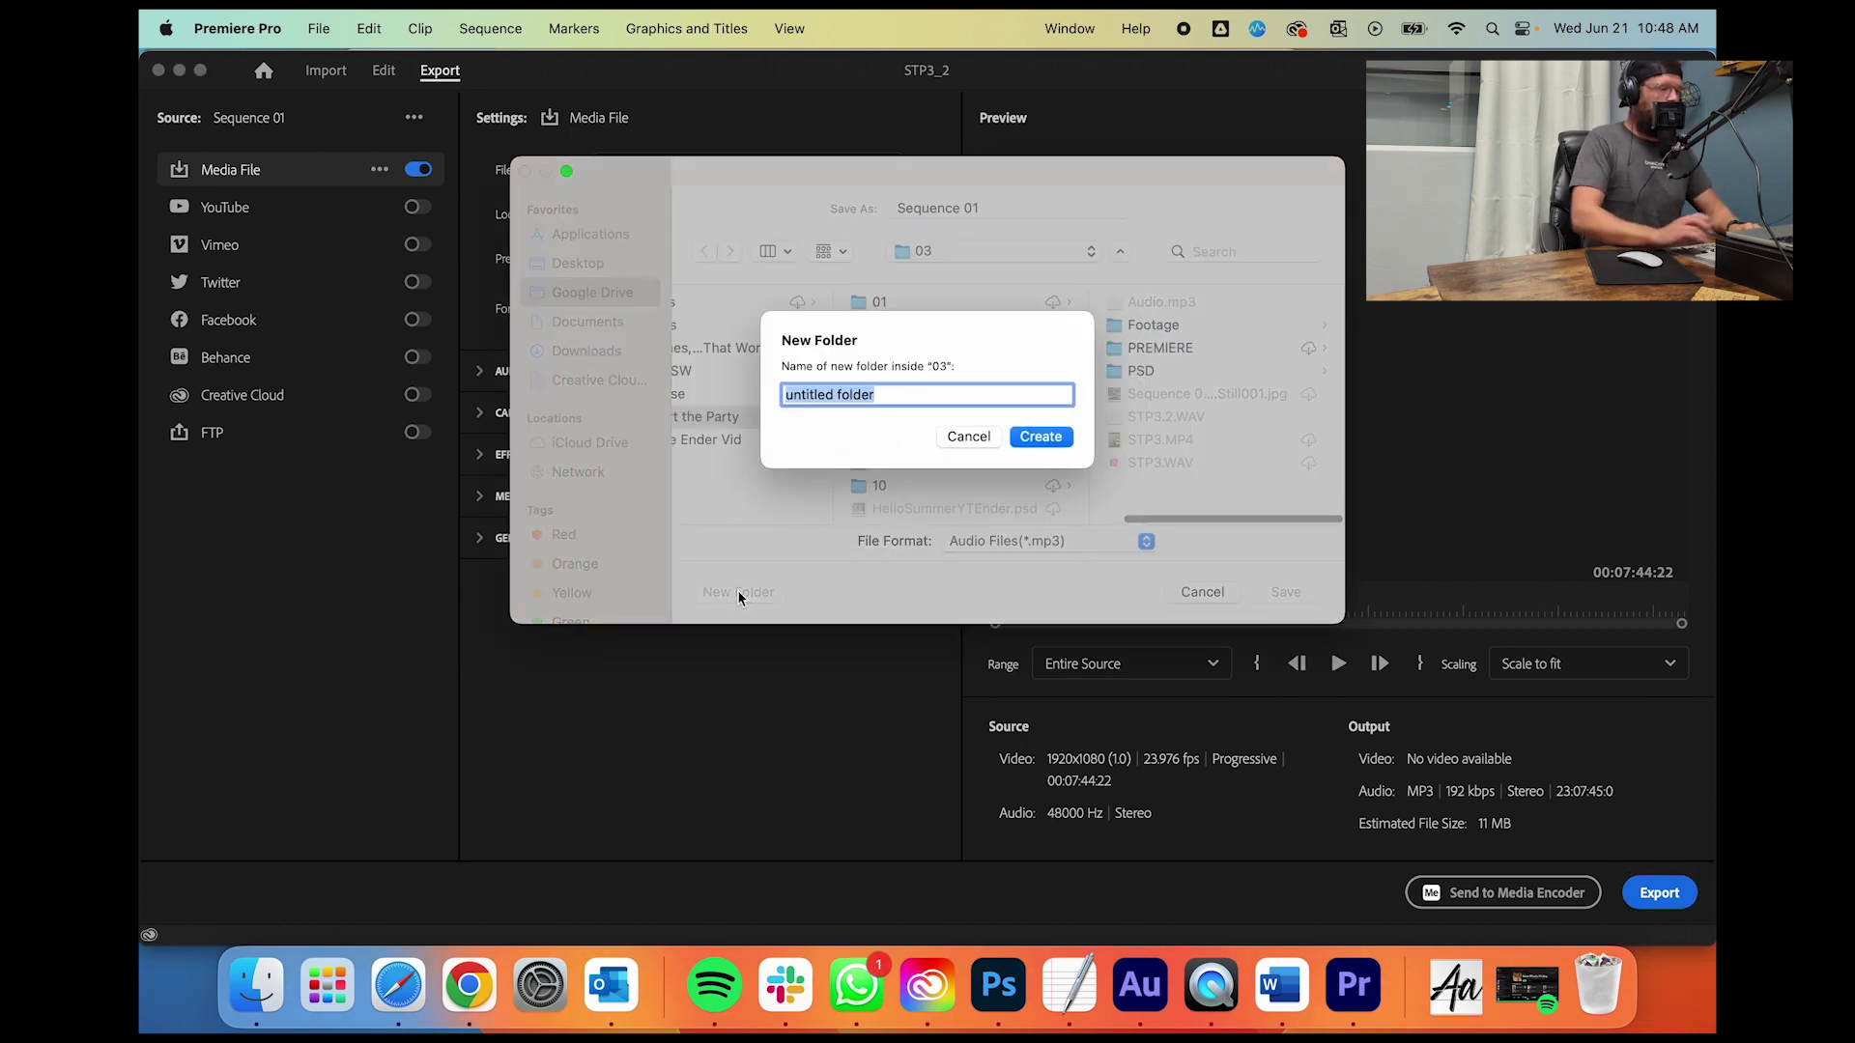
pyautogui.press('Return')
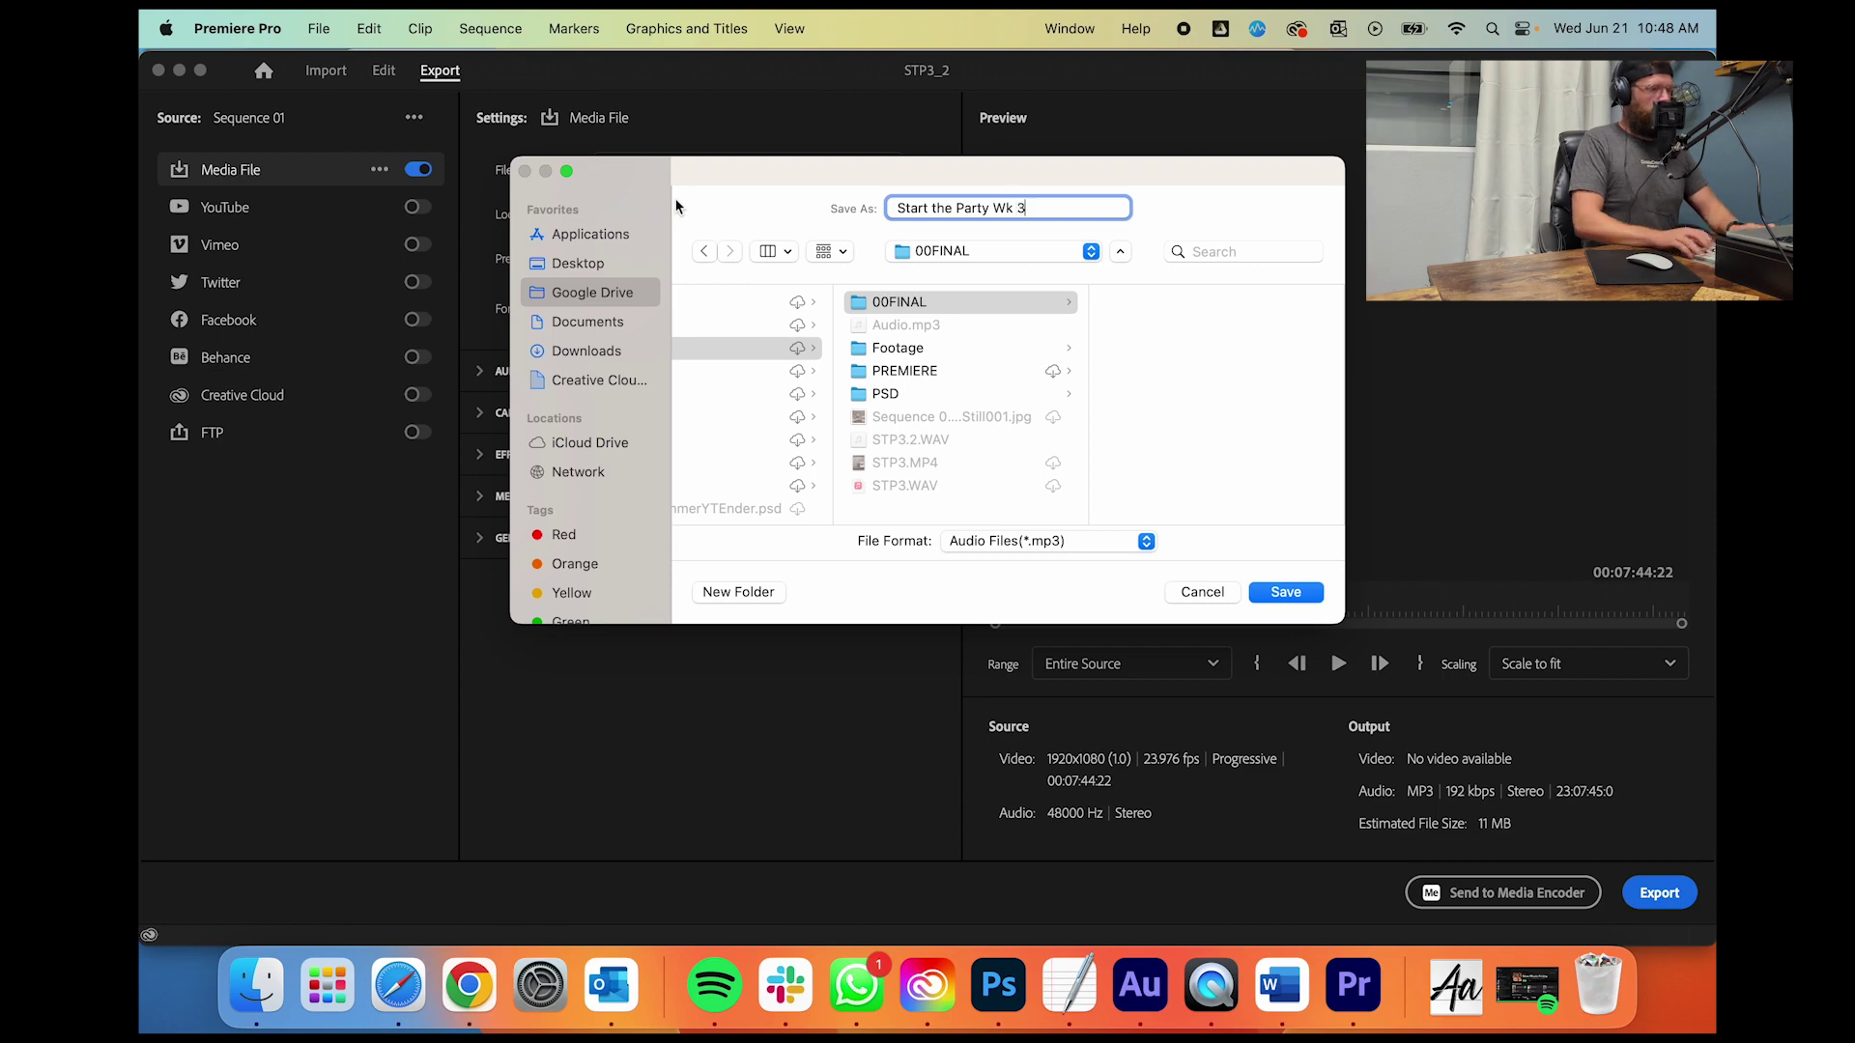
# Step: Name the export file Start the Party Wk 3 and export Sequence 01 as MP3 into 00FINAL
pyautogui.press('Return')
pyautogui.click(1649, 911)
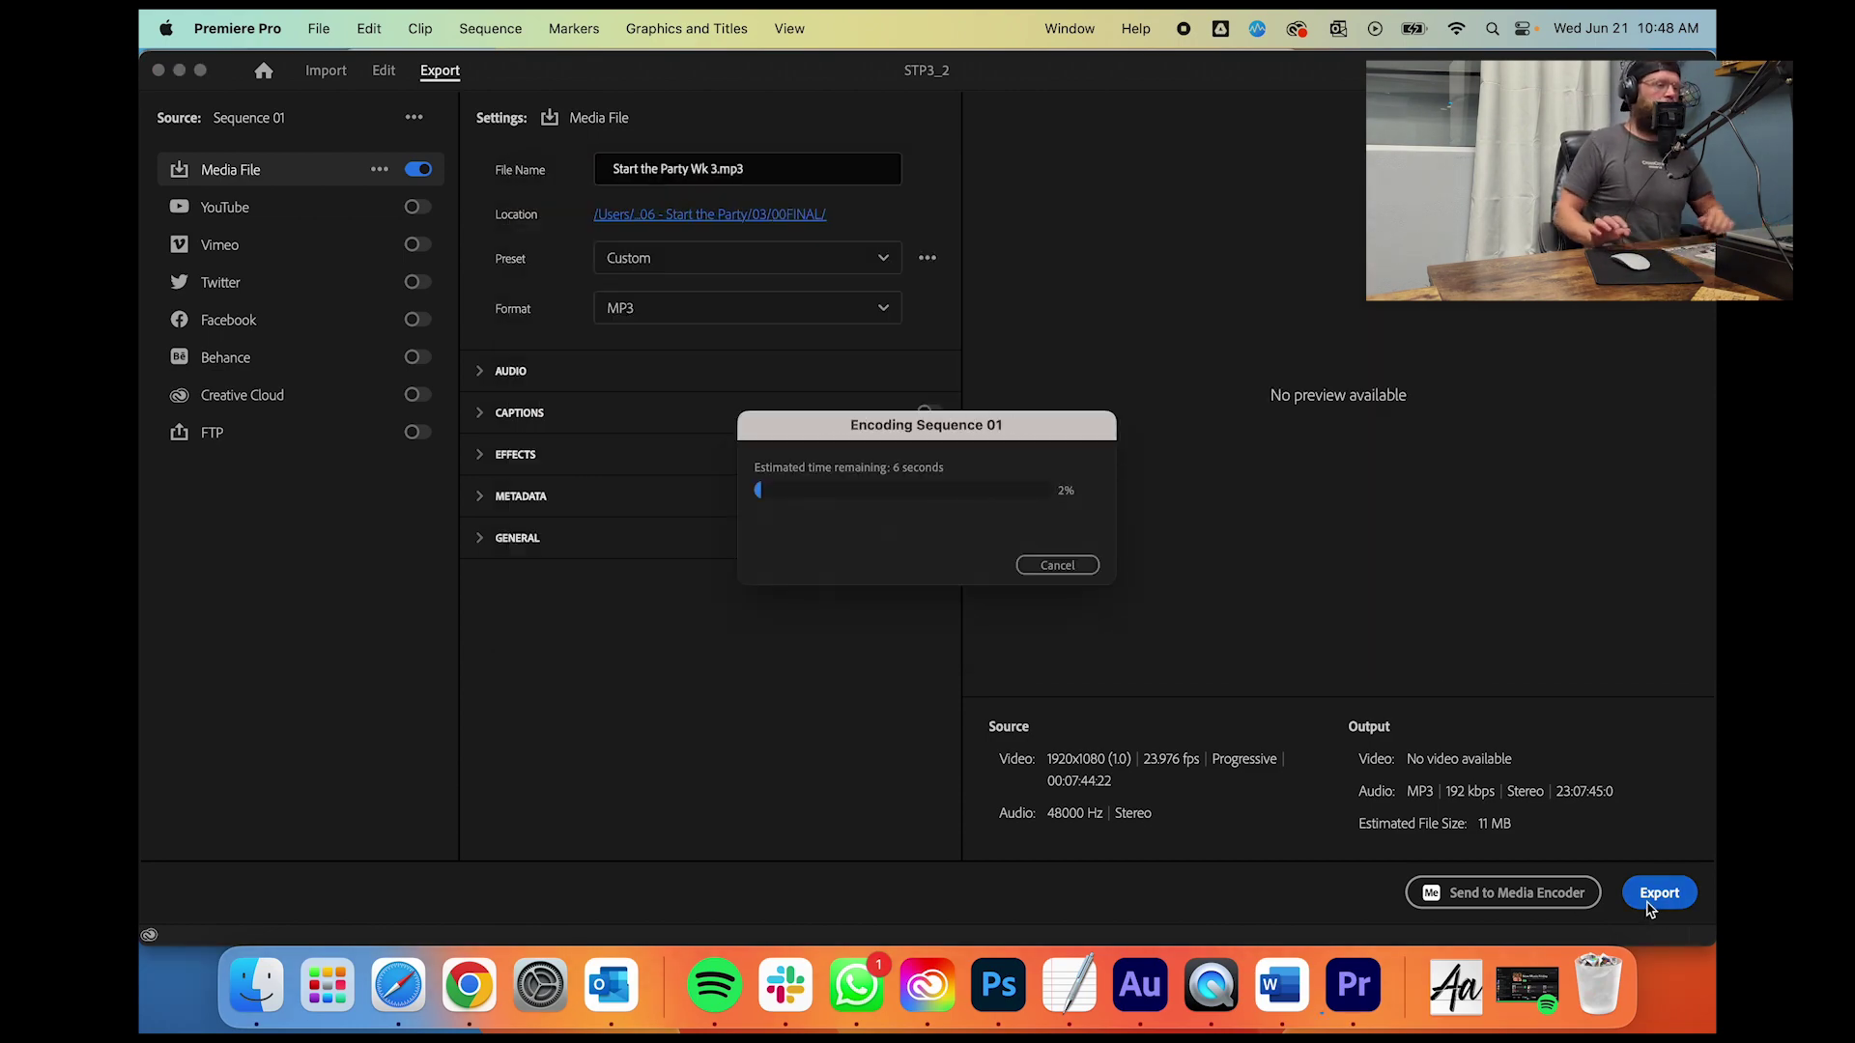